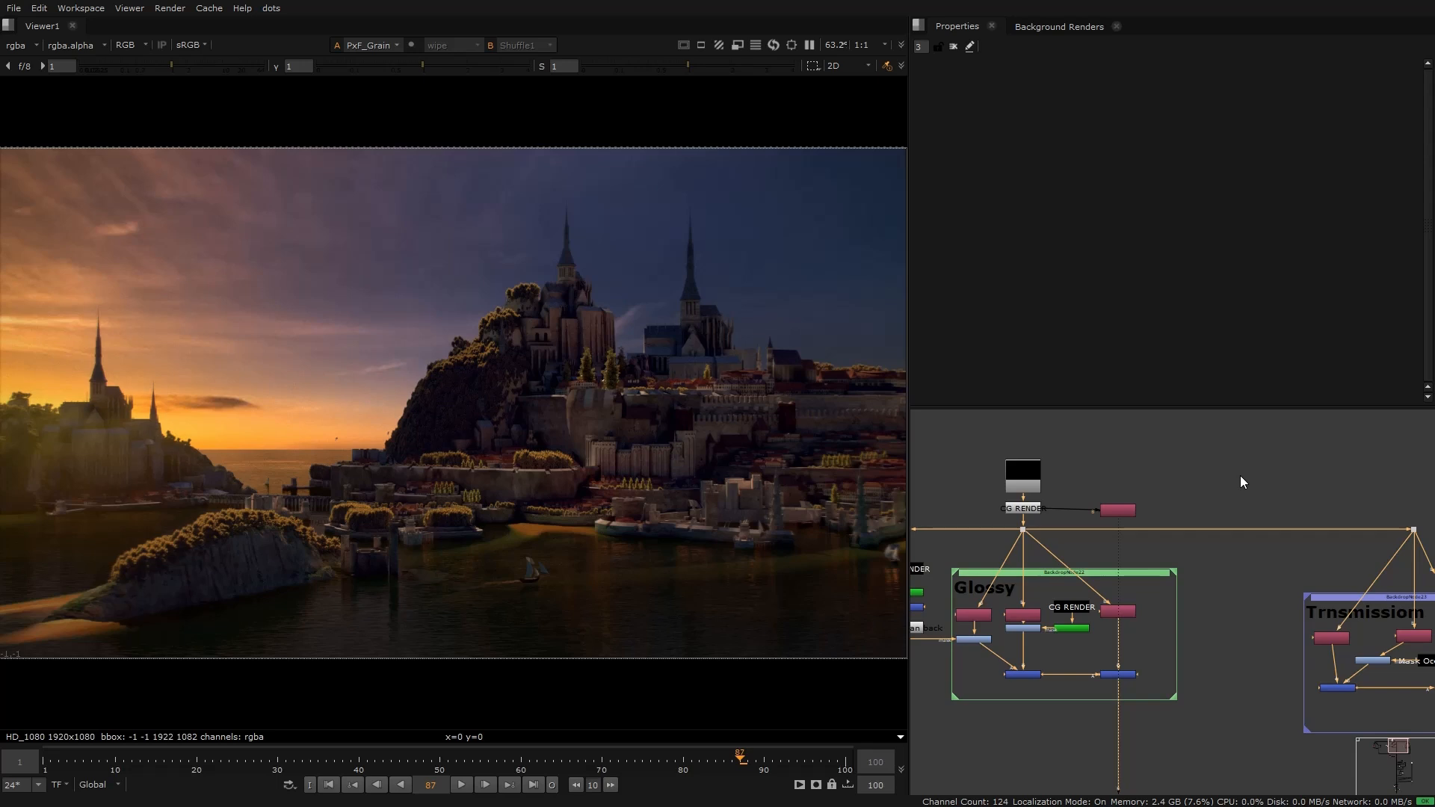
Step: Compare the graded final composite with the raw CG render by switching the viewer repeatedly between the PxF_Grain and Shuffle1 nodes
key("1")
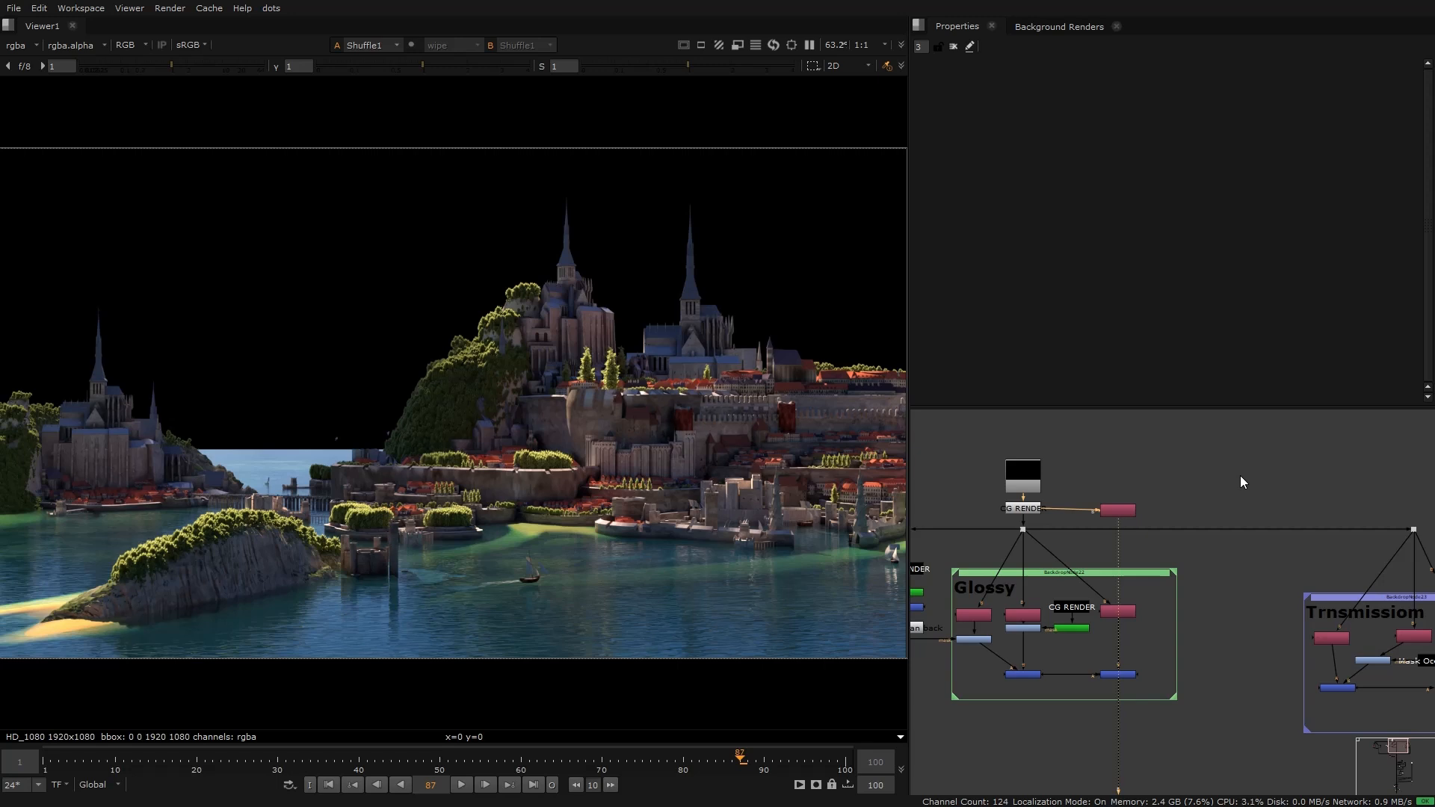
key("1")
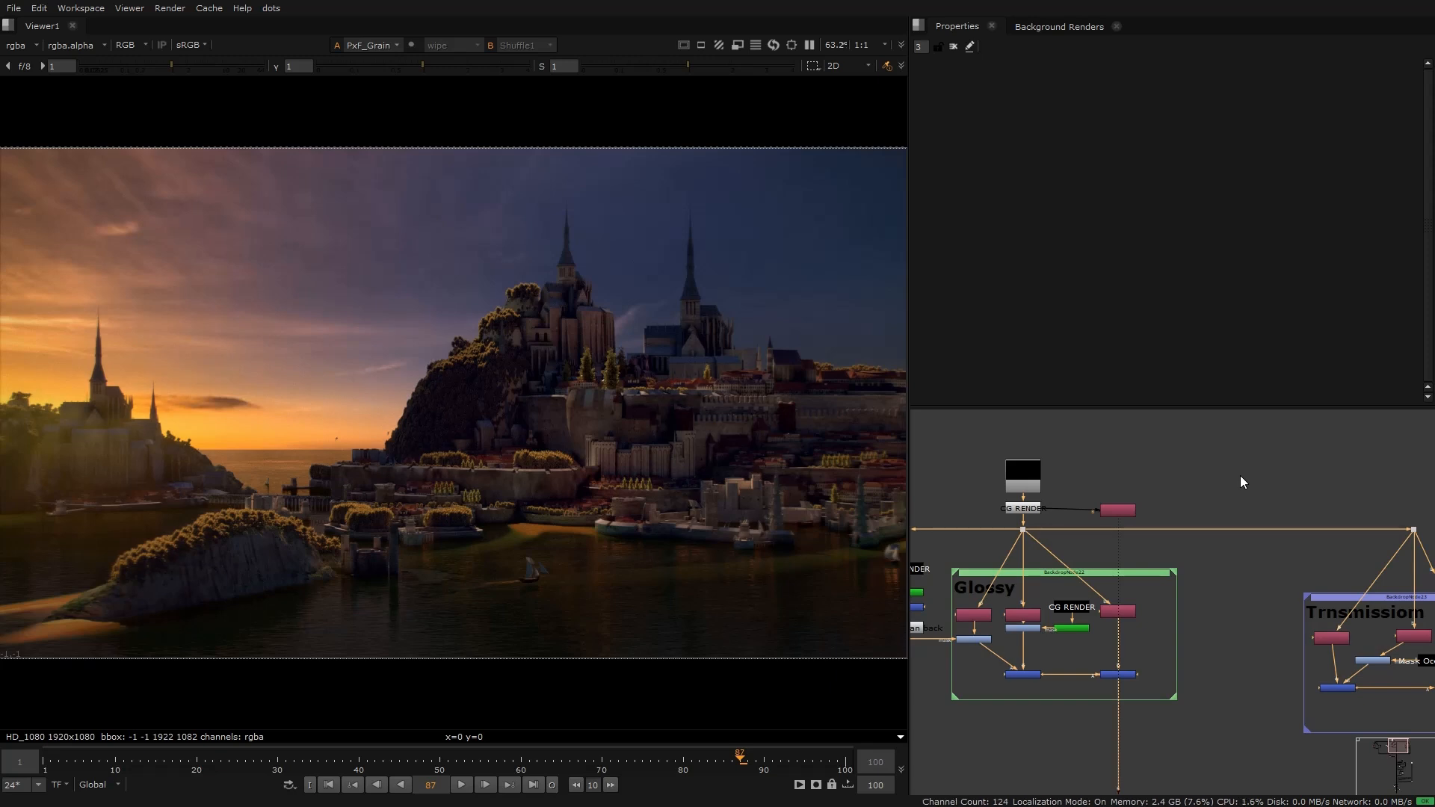
key("2")
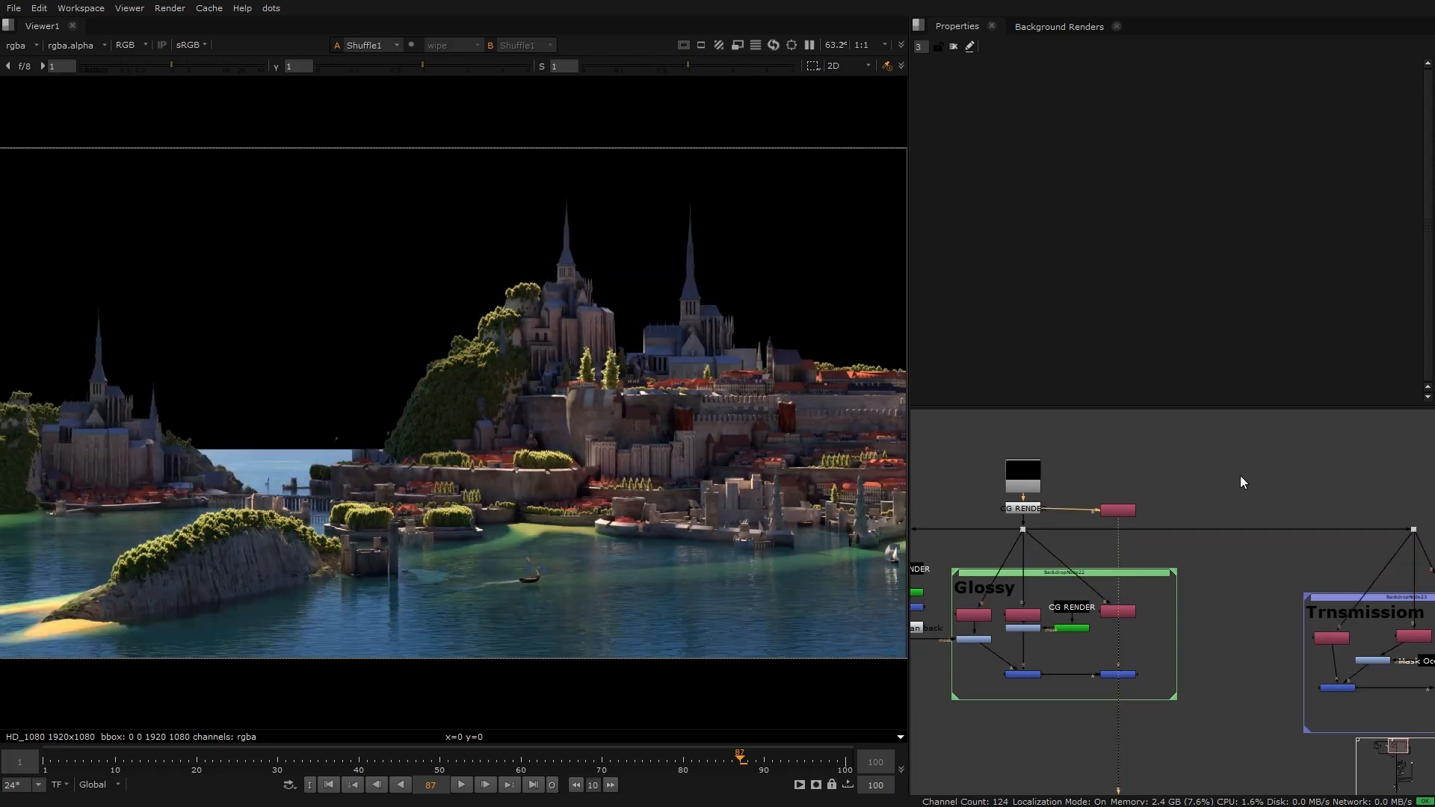
key("1")
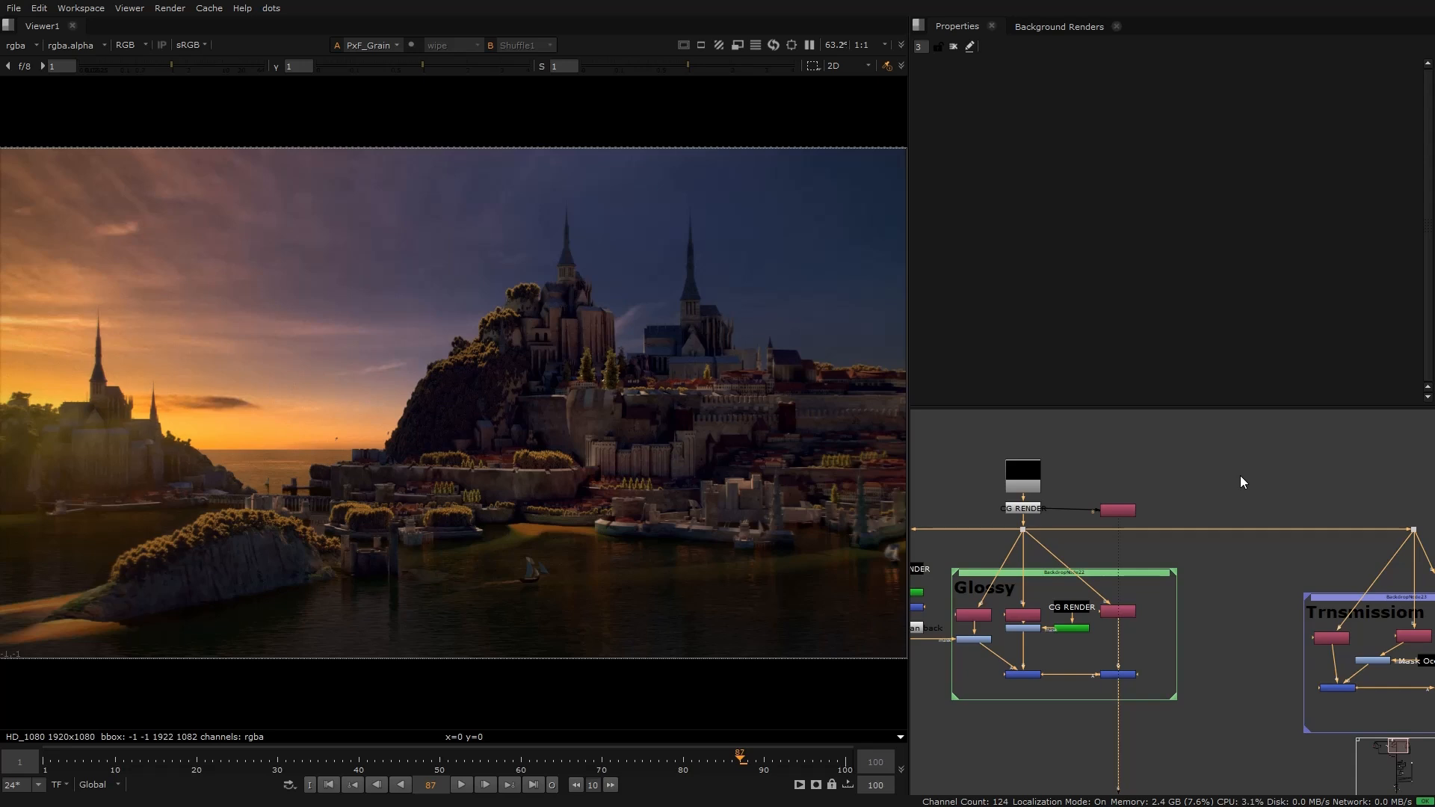
key("2")
key("1")
key("2")
key("1")
key("2")
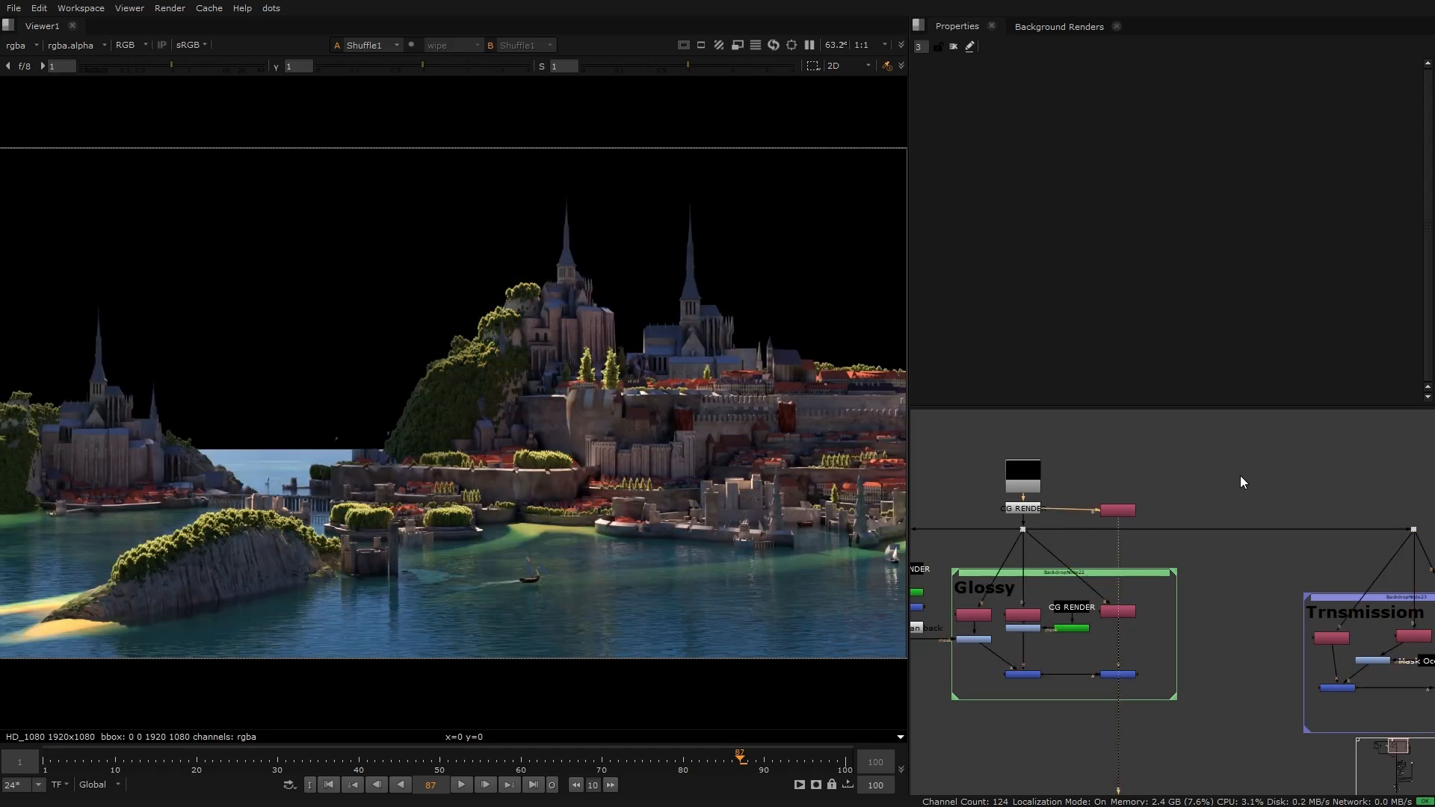
key("1")
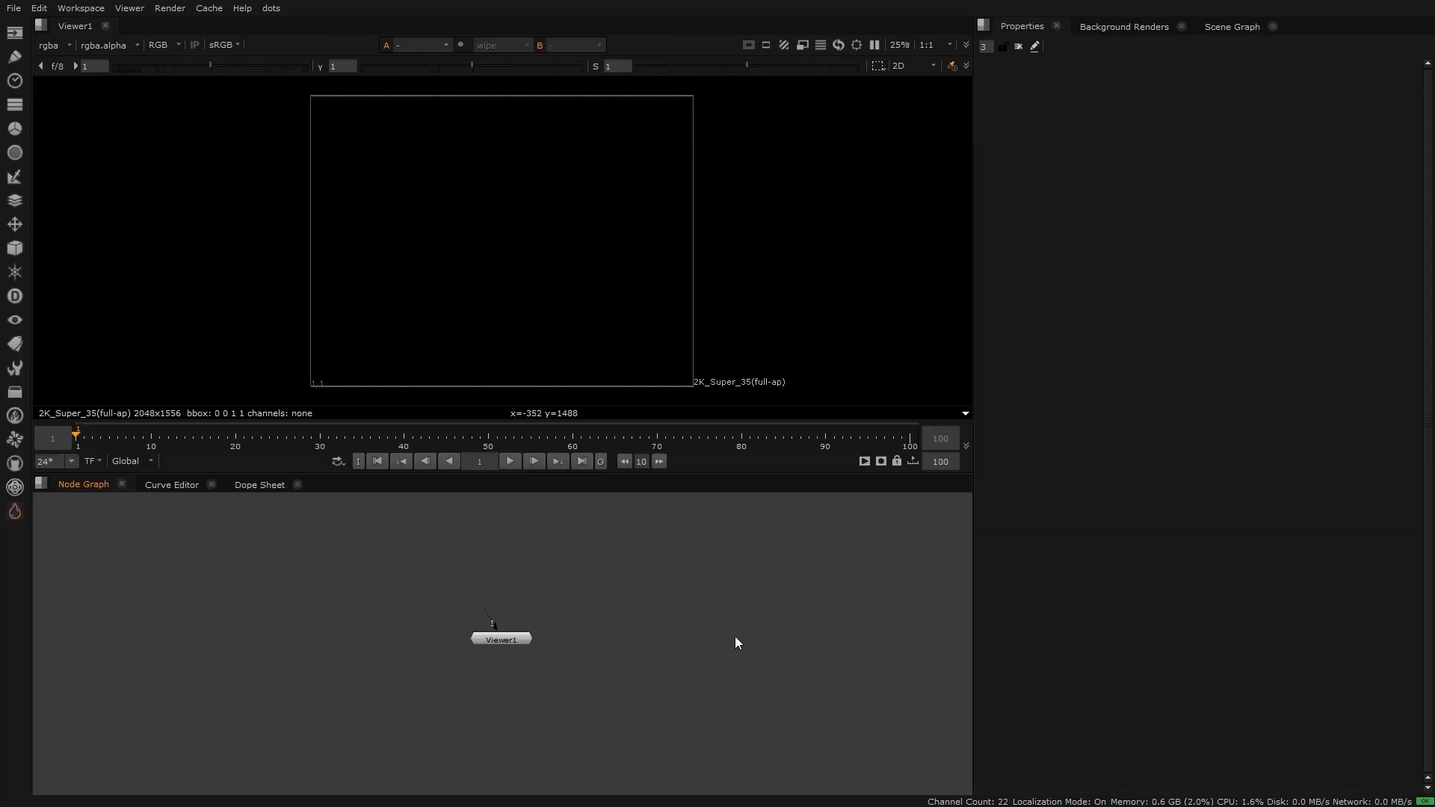
middle_click_drag(621, 595, 674, 611)
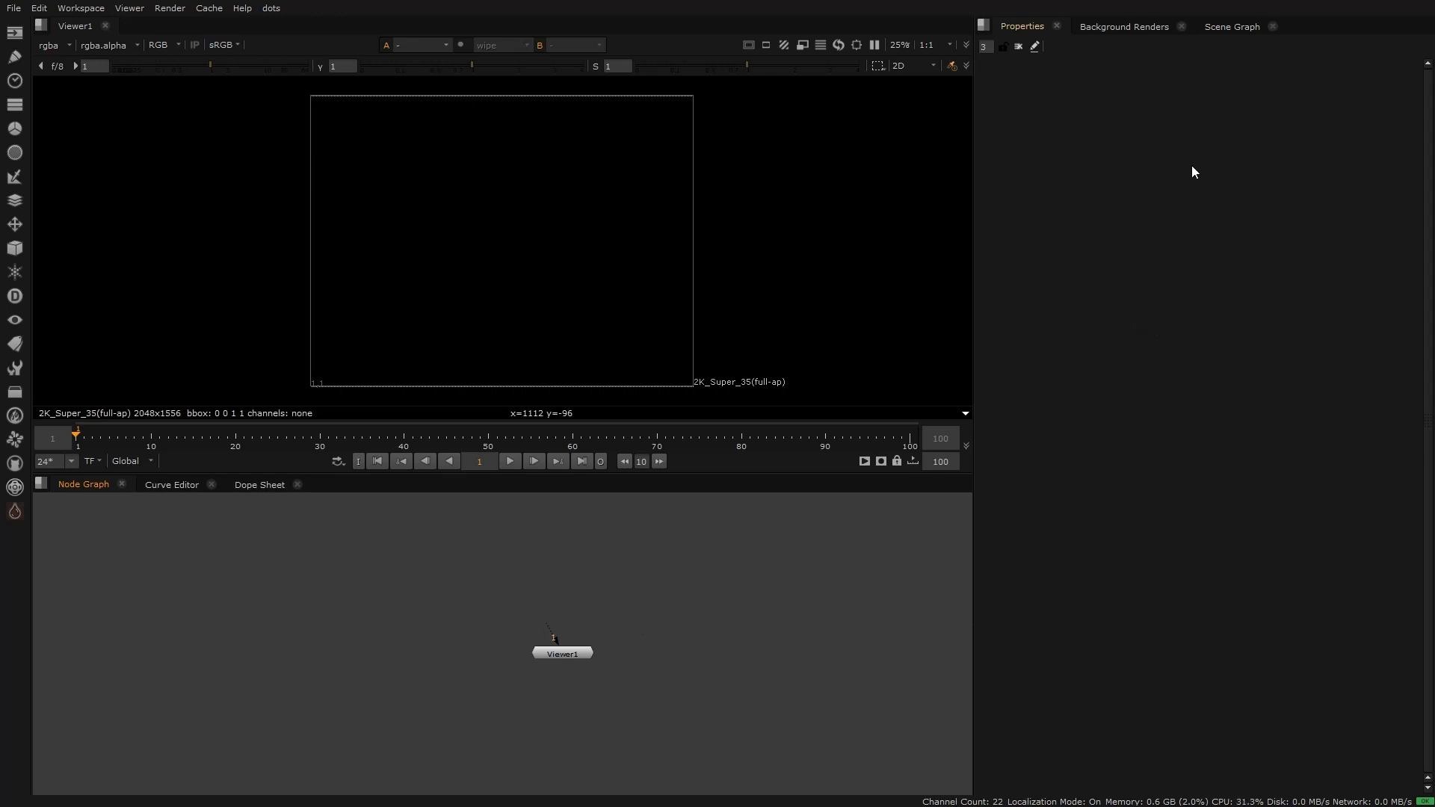
left_click(10, 106)
left_click(439, 550)
key("Tab")
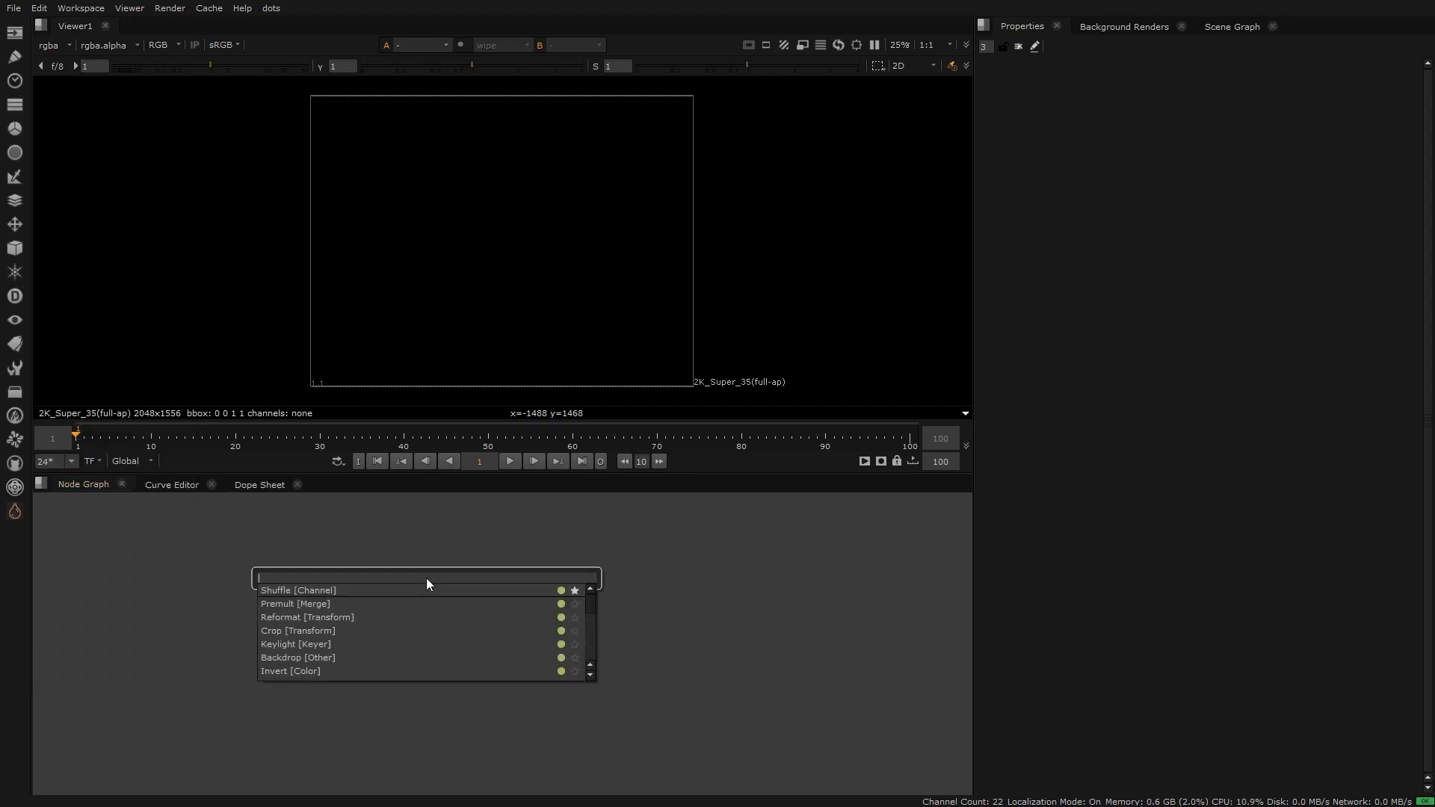
key("Escape")
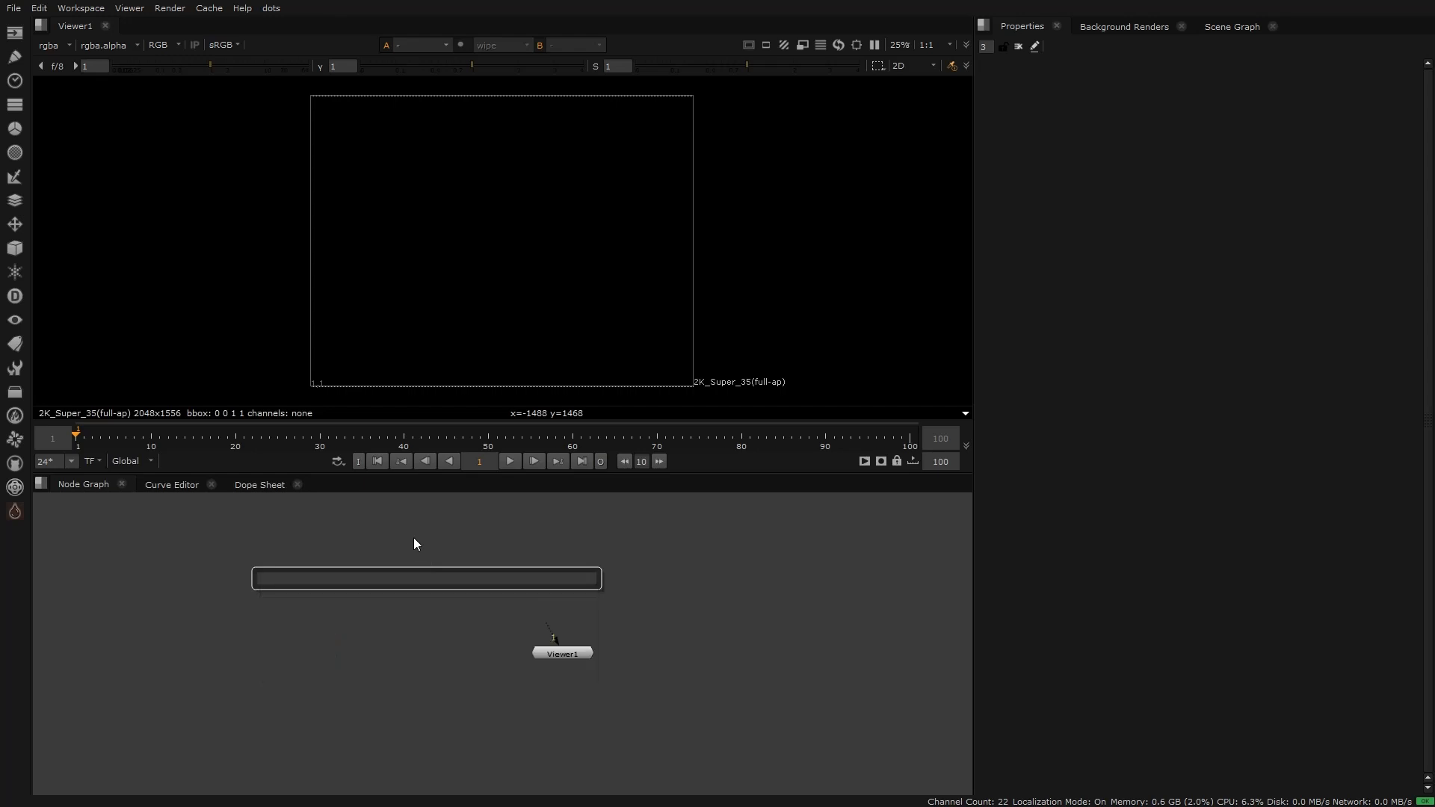
right_click(411, 541)
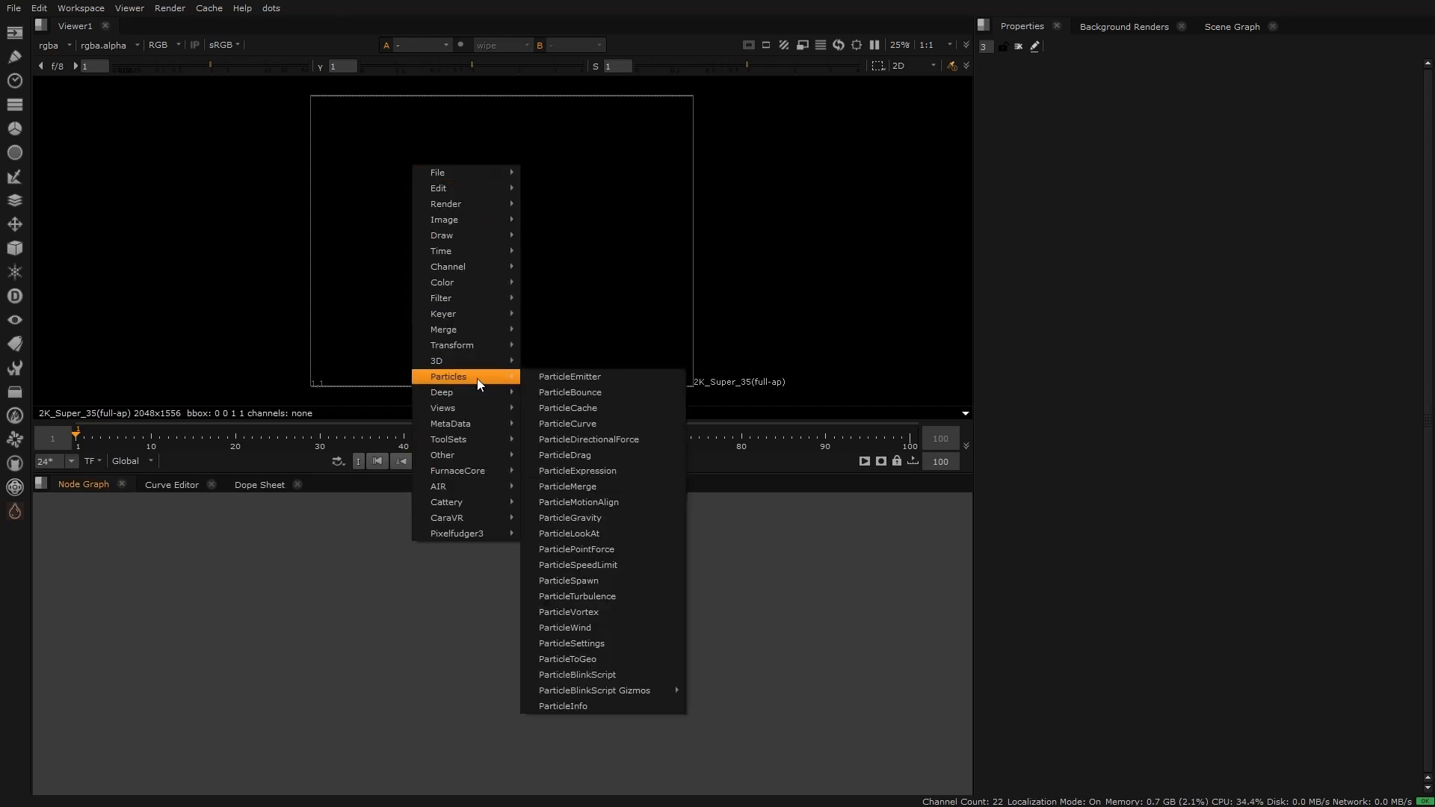
mouse_move(469, 375)
left_click(342, 599)
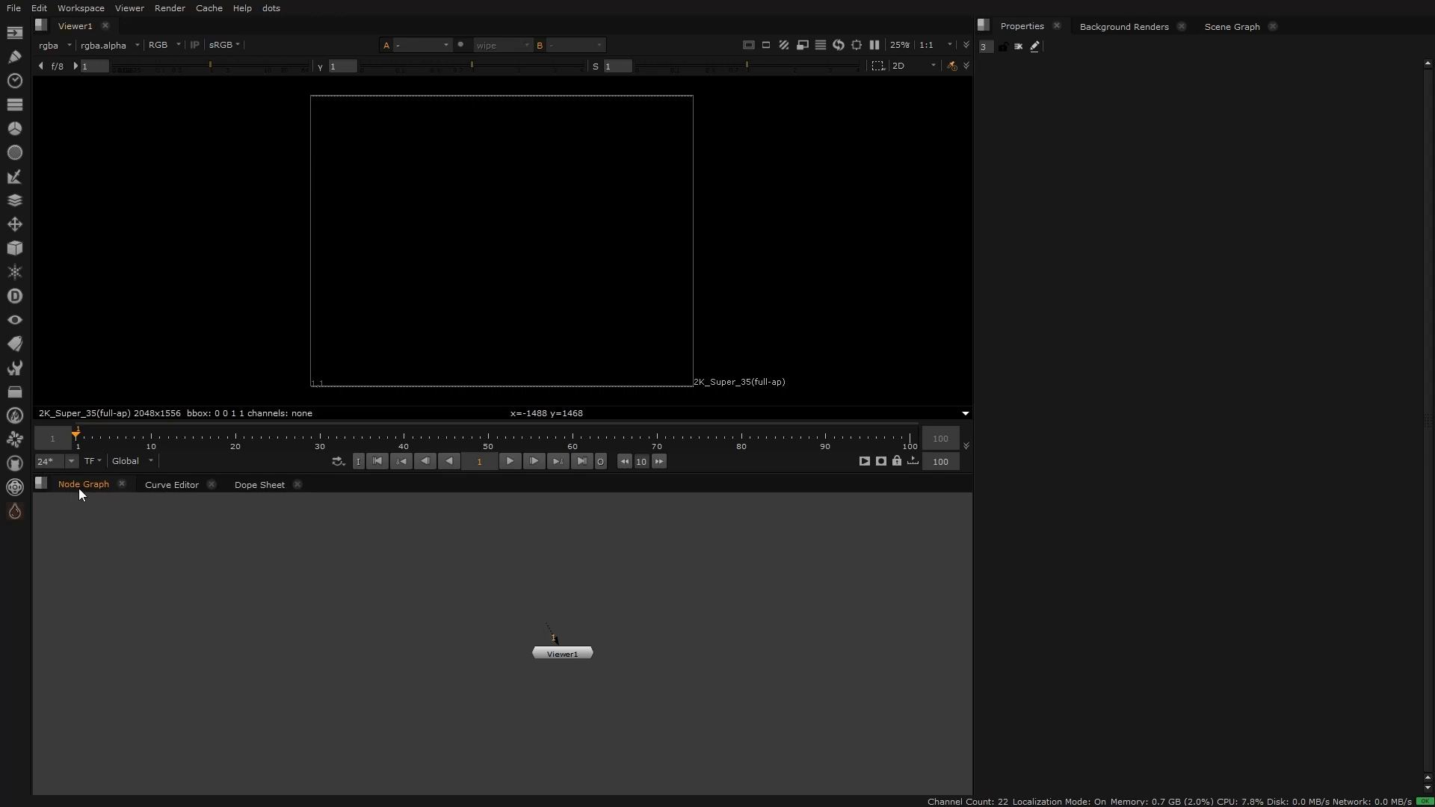
key("g")
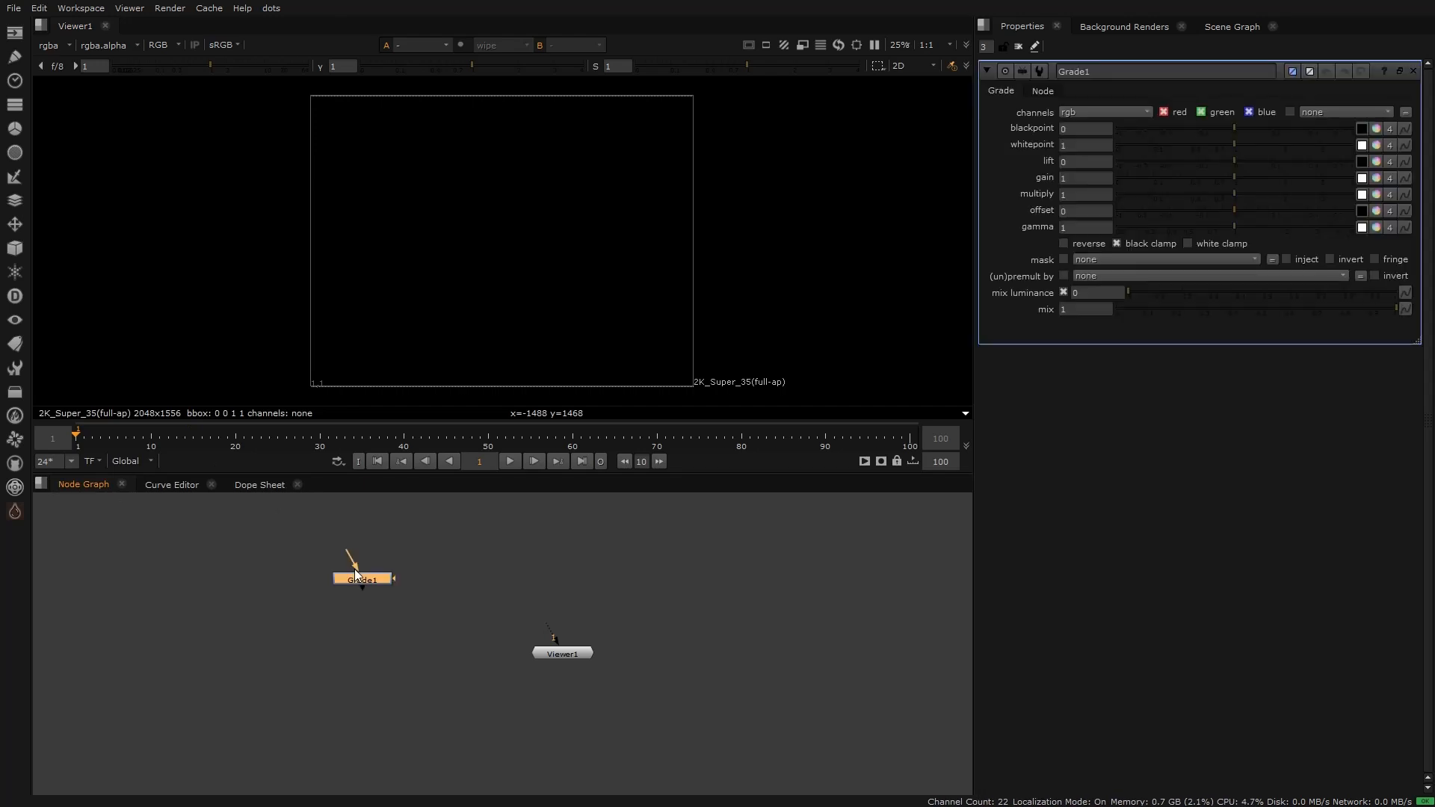
left_click_drag(361, 580, 369, 594)
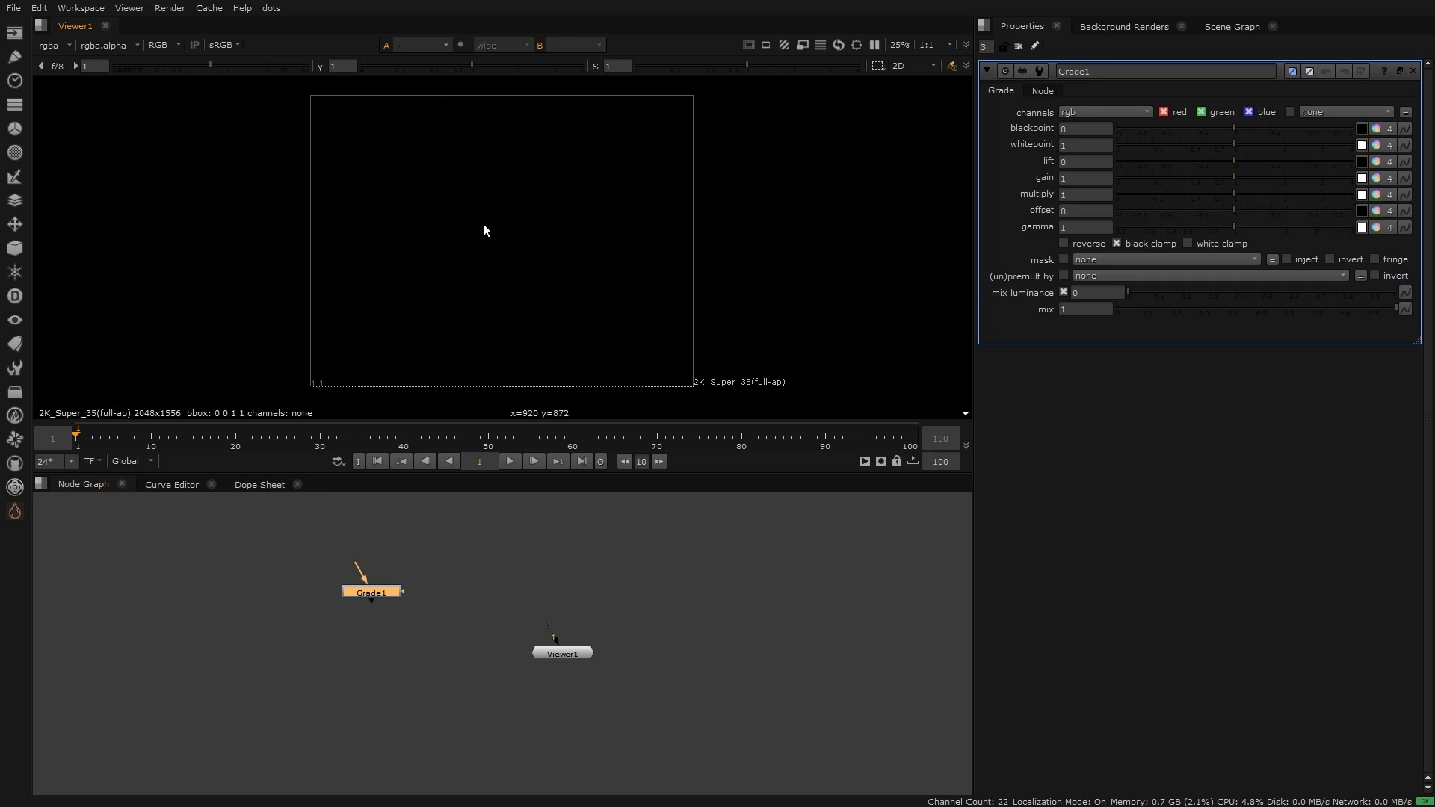
left_click(171, 46)
left_click(195, 87)
left_click(169, 45)
left_click(200, 72)
left_click_drag(318, 540, 490, 626)
key("Delete")
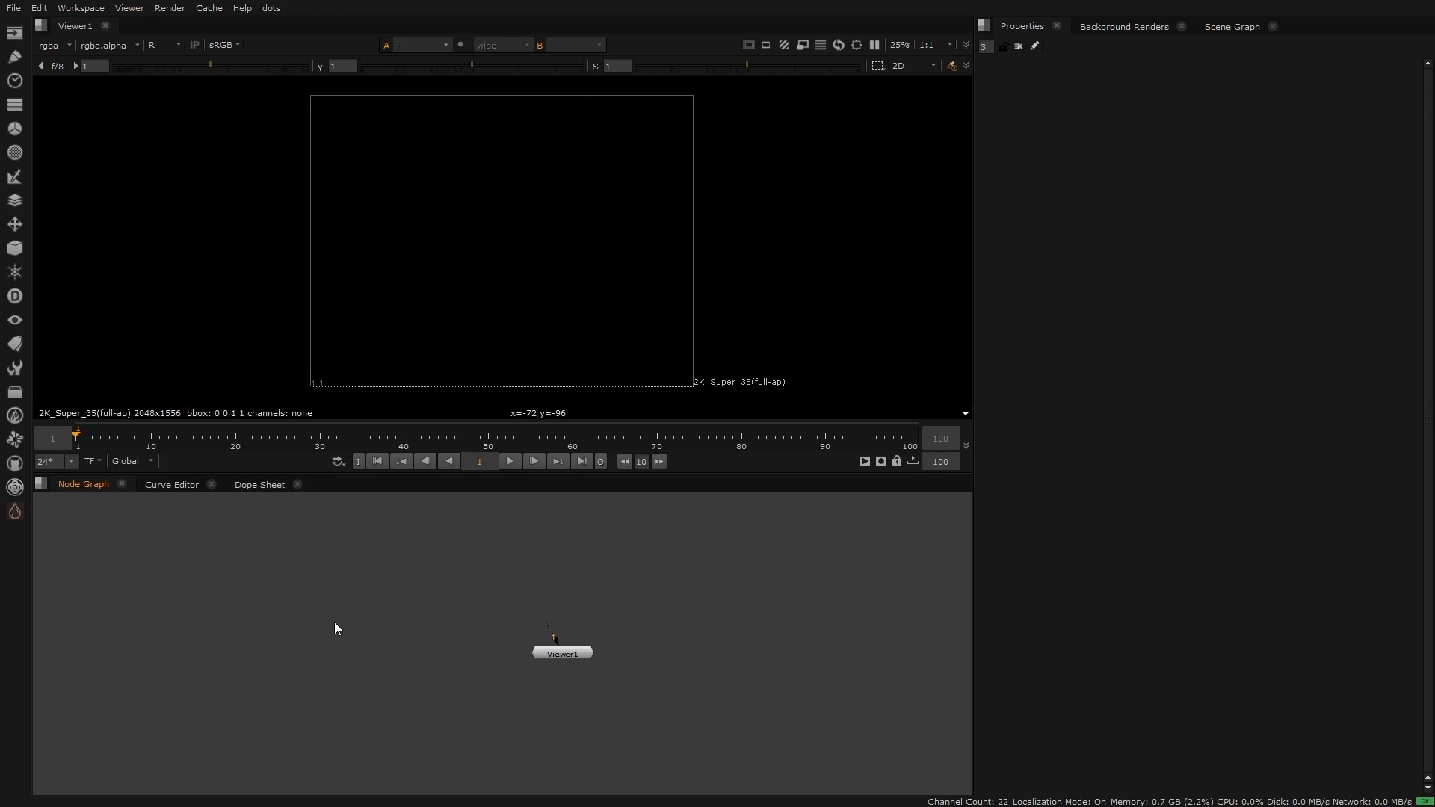
Step: Add a Constant node above the viewer node and set its red colour value to 1
left_click_drag(562, 677, 582, 674)
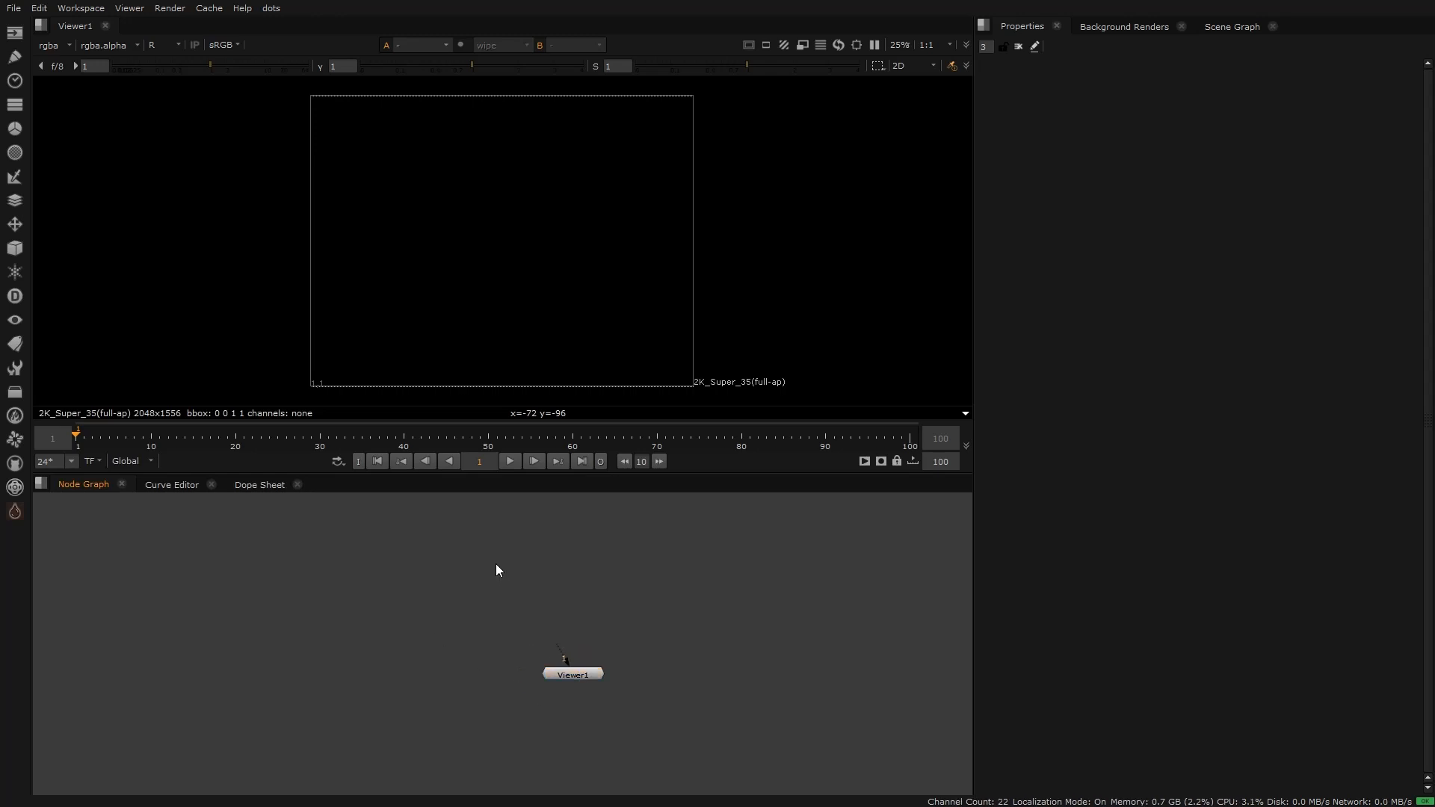
key("Tab")
type("const")
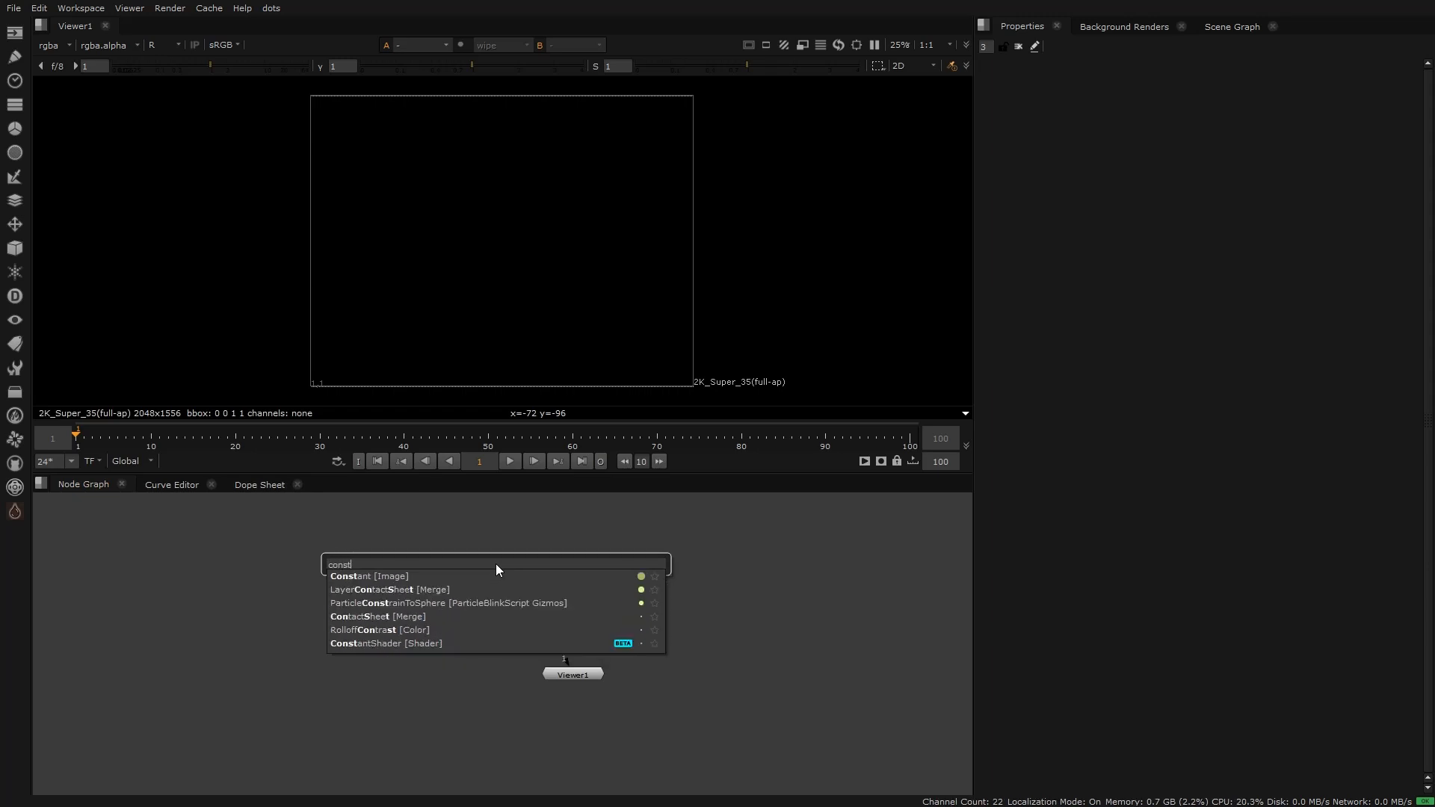
left_click(396, 574)
left_click_drag(507, 562, 461, 552)
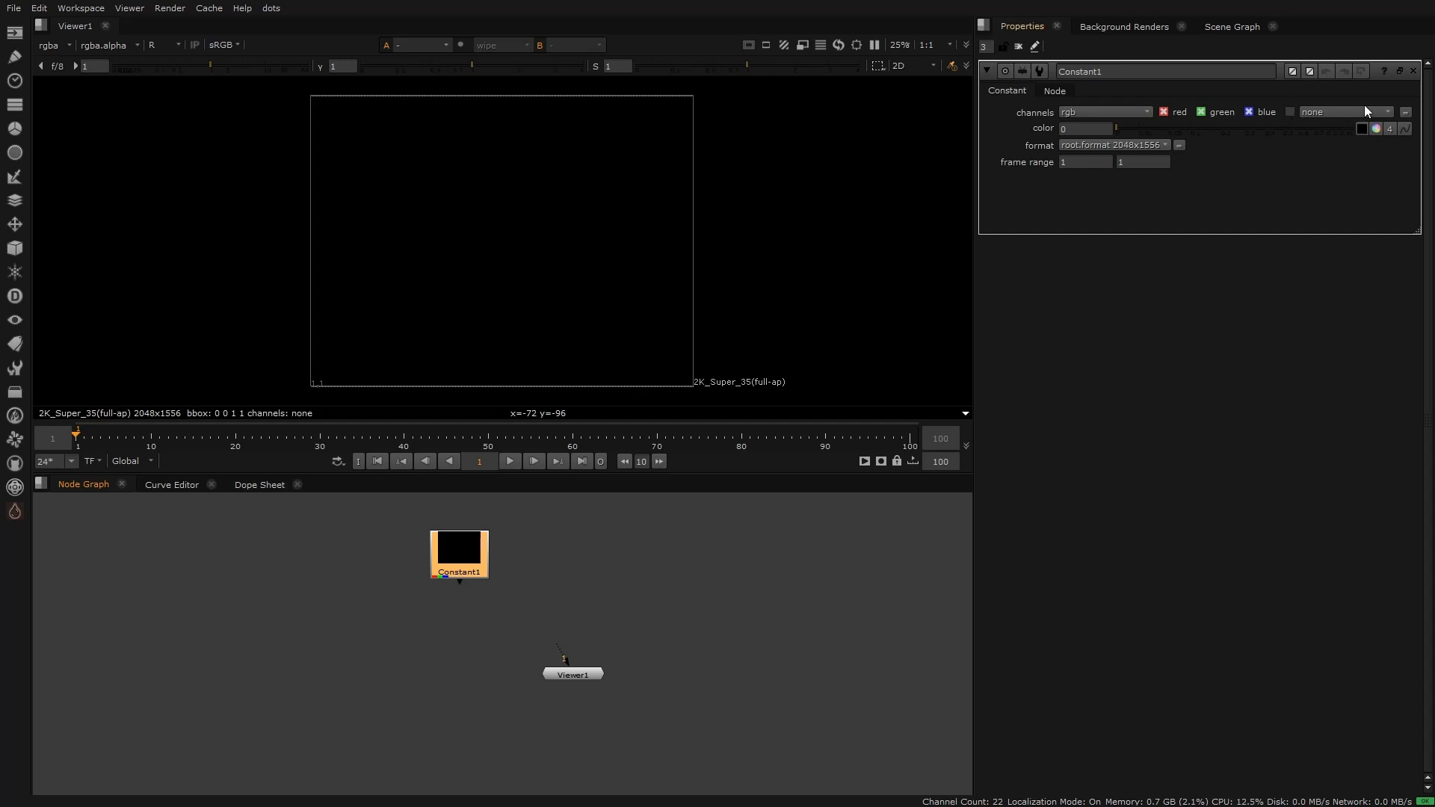
left_click(1375, 128)
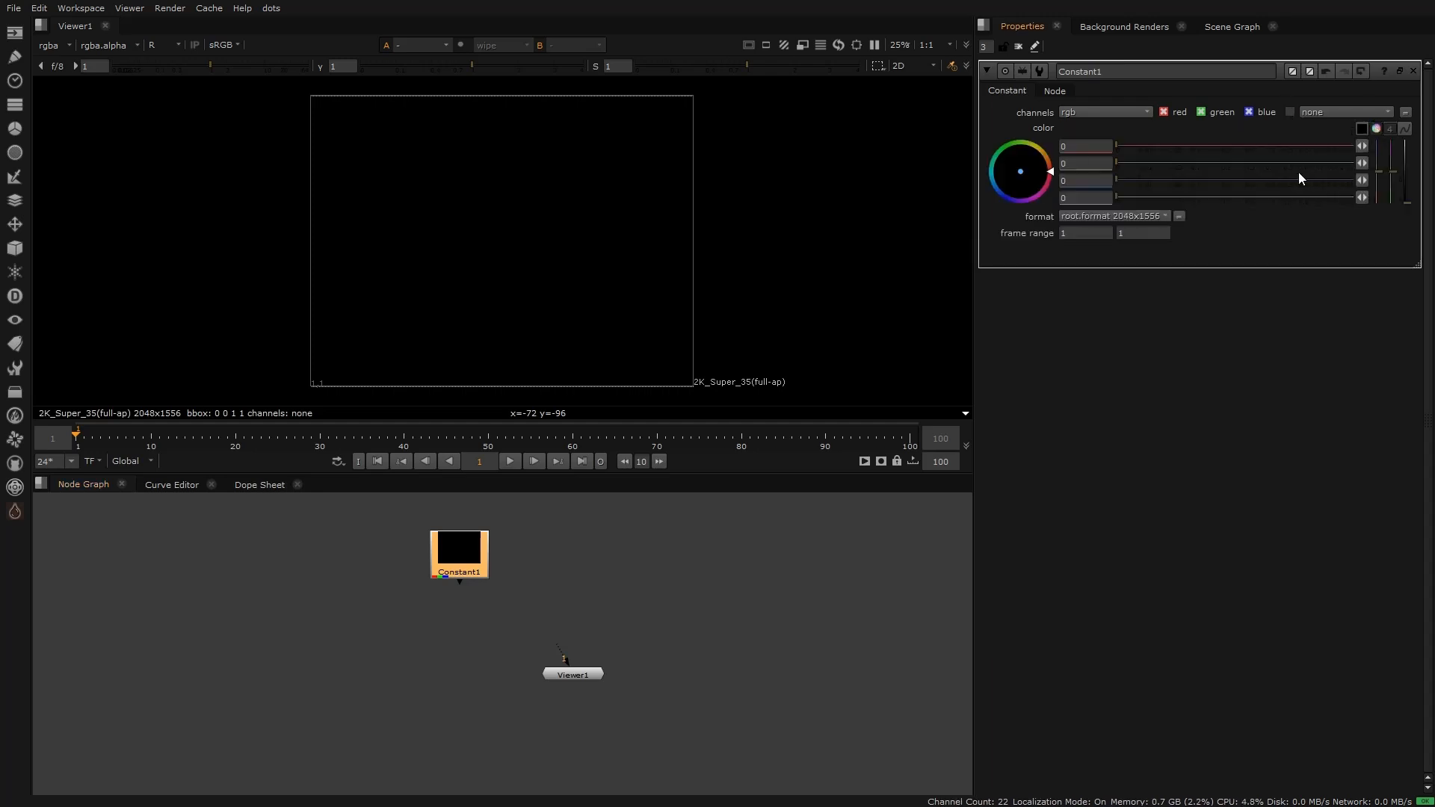
left_click_drag(1136, 144, 1387, 126)
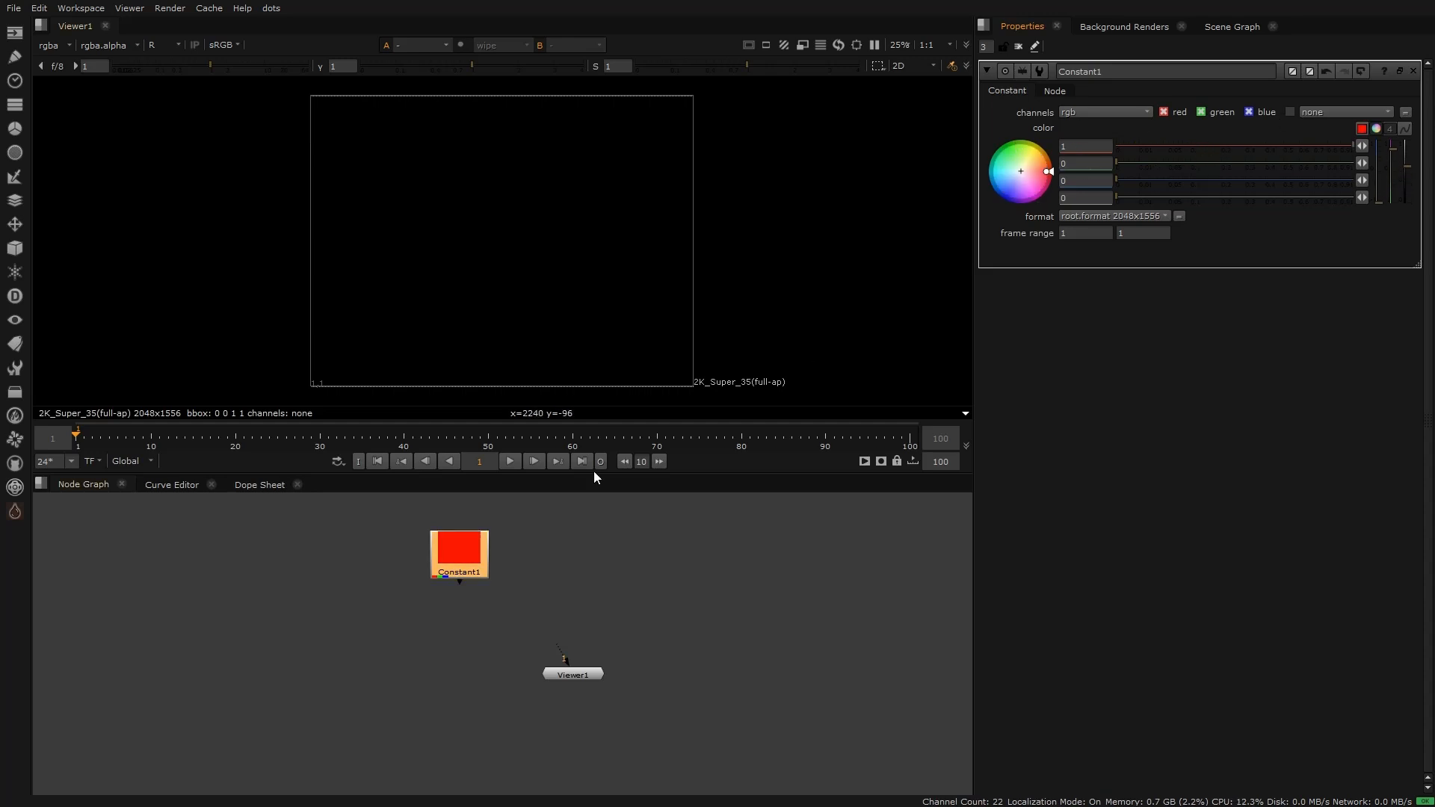
Step: Connect the viewer node to the red Constant and set the viewer to display the RGB channels
left_click(463, 549)
scroll(631, 658, "up", 3)
left_click_drag(415, 624, 690, 733)
mouse_move(561, 693)
left_mouse_down()
mouse_move(599, 657)
mouse_move(549, 702)
mouse_move(555, 715)
left_mouse_up()
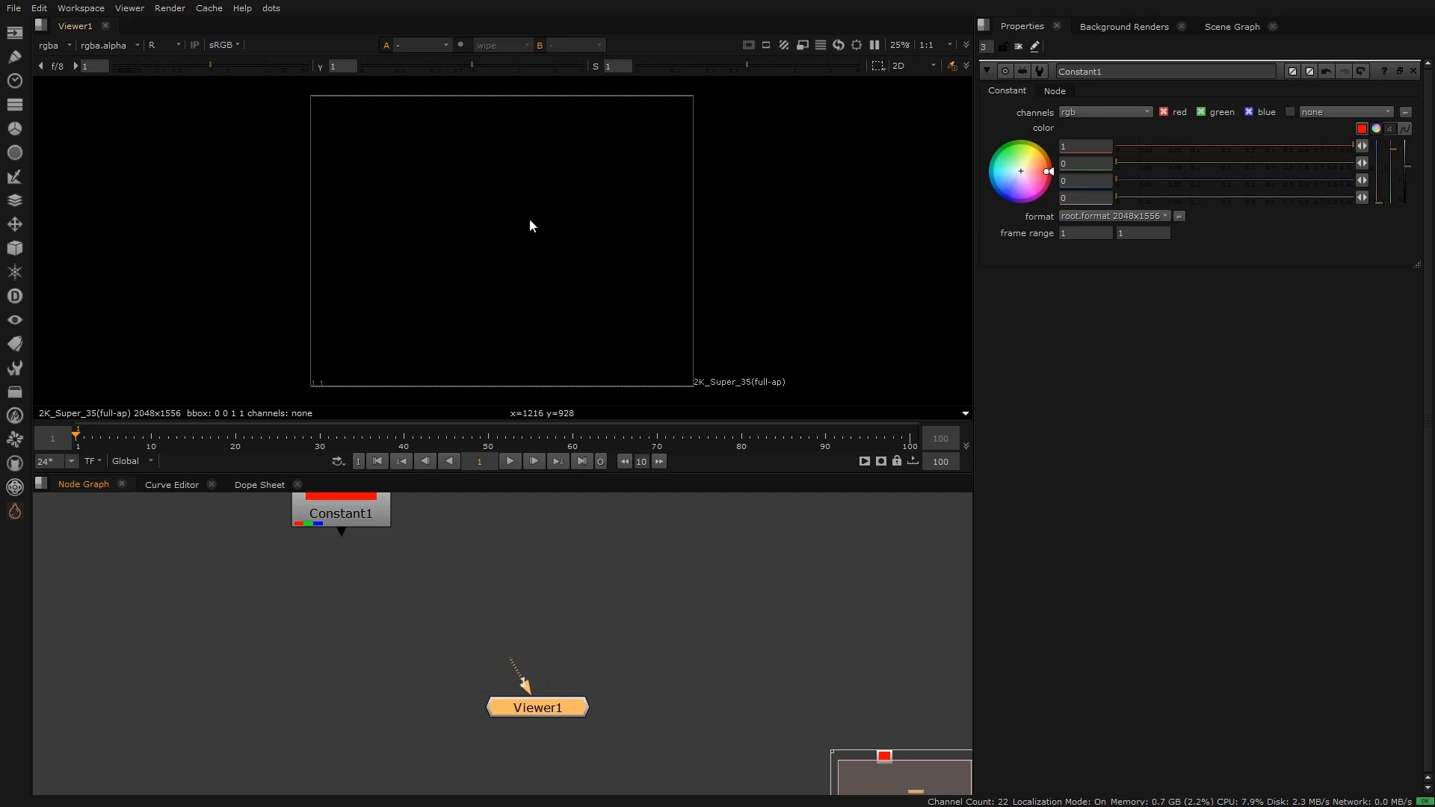
left_click_drag(520, 663, 528, 604)
left_click_drag(518, 658, 347, 517)
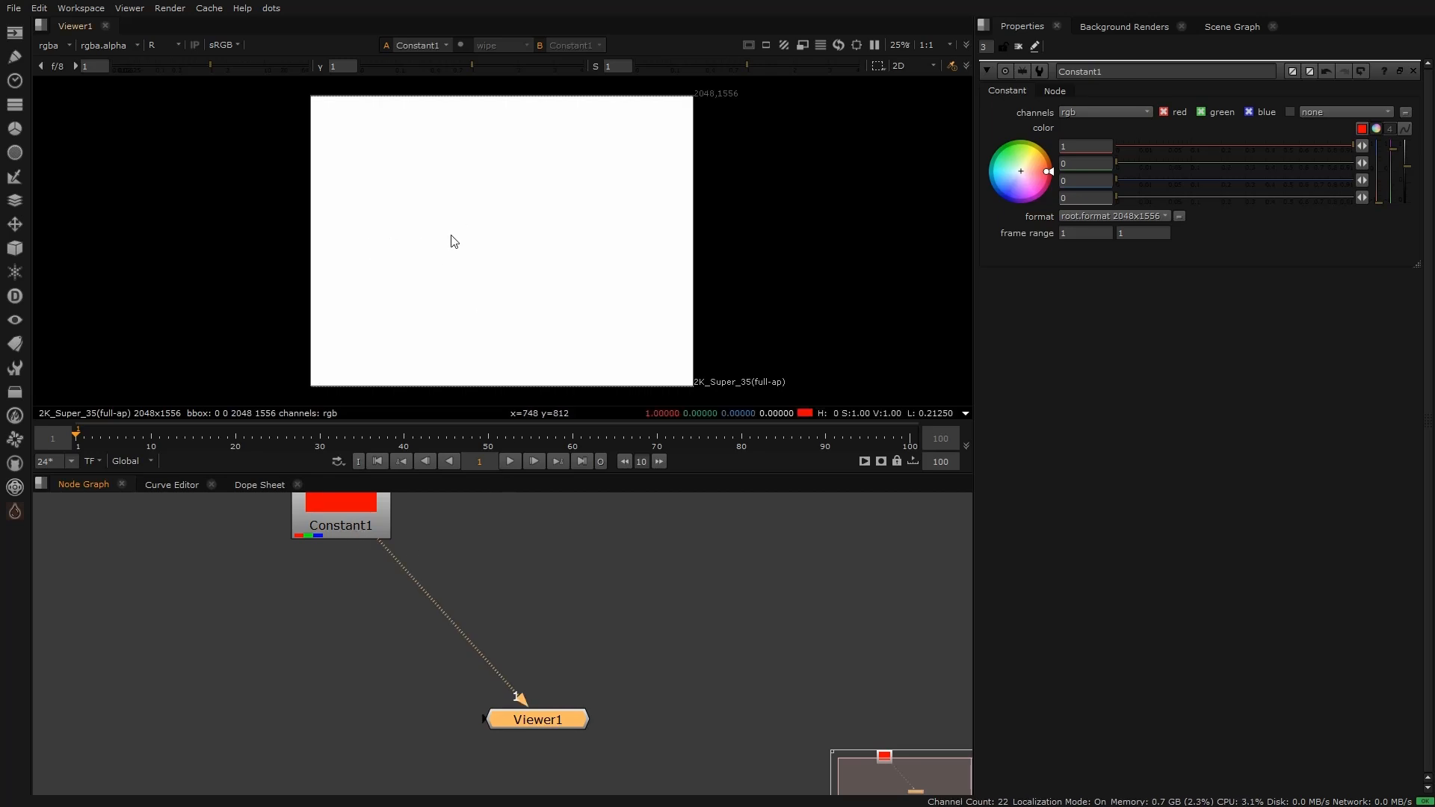
left_click(162, 46)
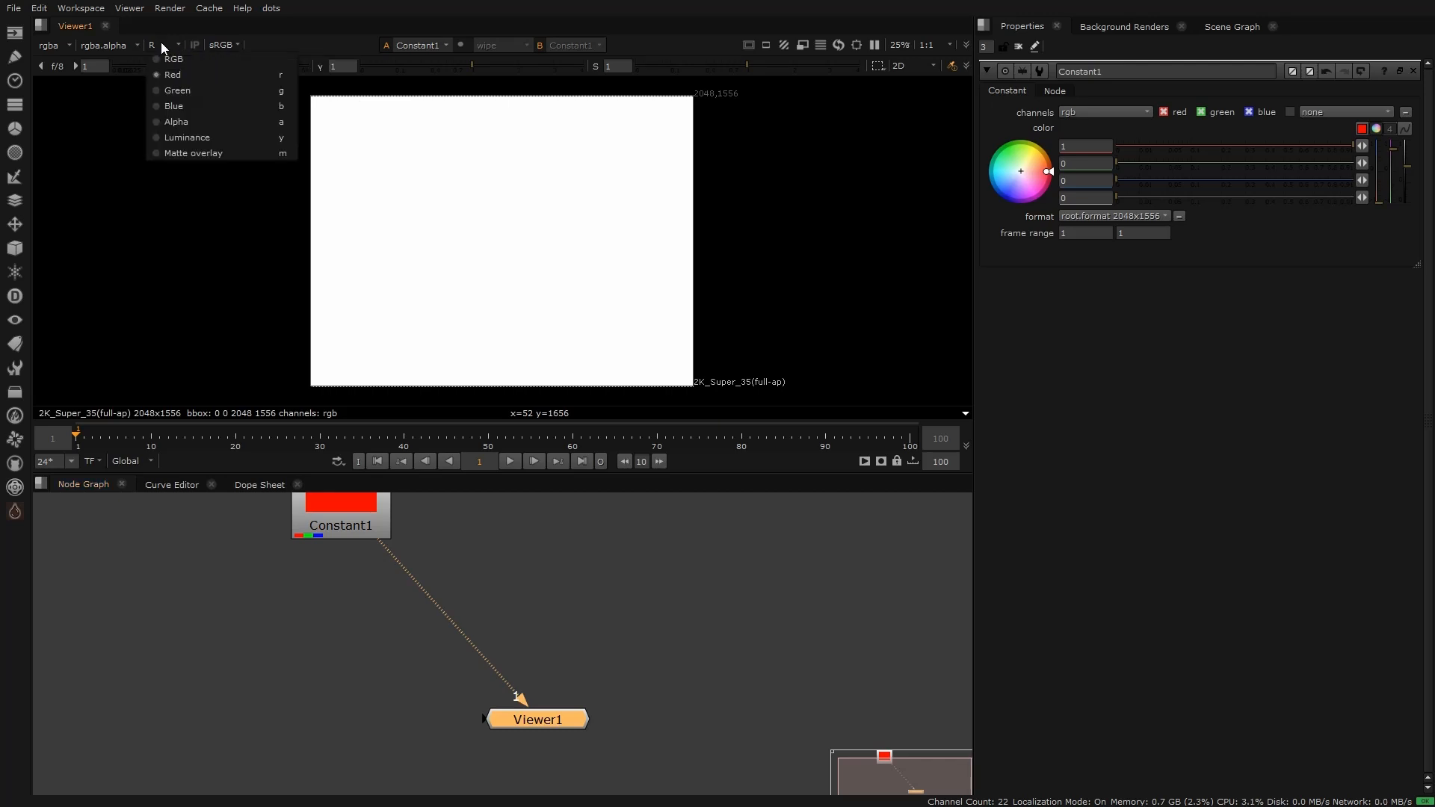
left_click(206, 52)
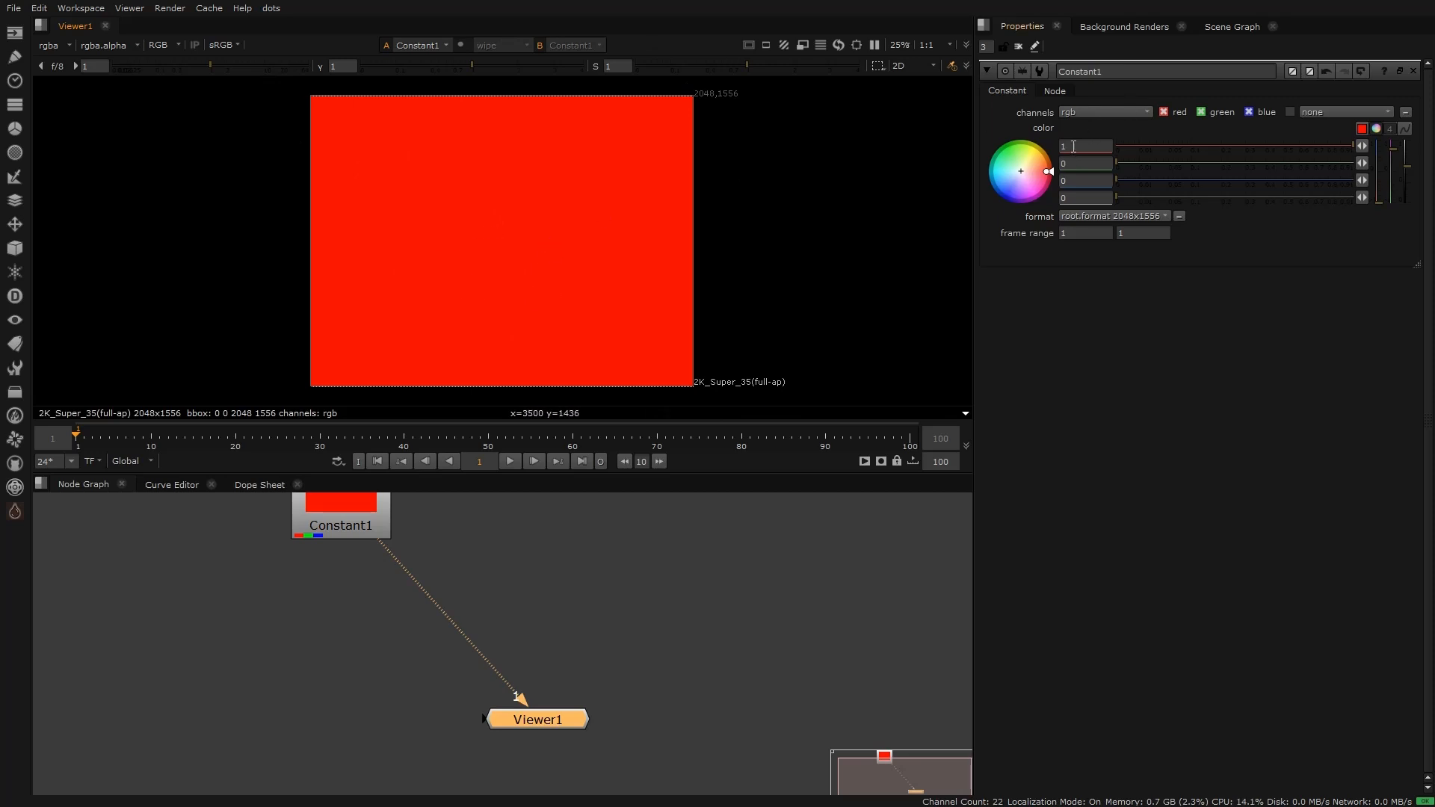
Step: Raise the red Constant's green and blue values to 1, then return both to 0
left_click(1151, 163)
left_click_drag(1156, 163, 1356, 180)
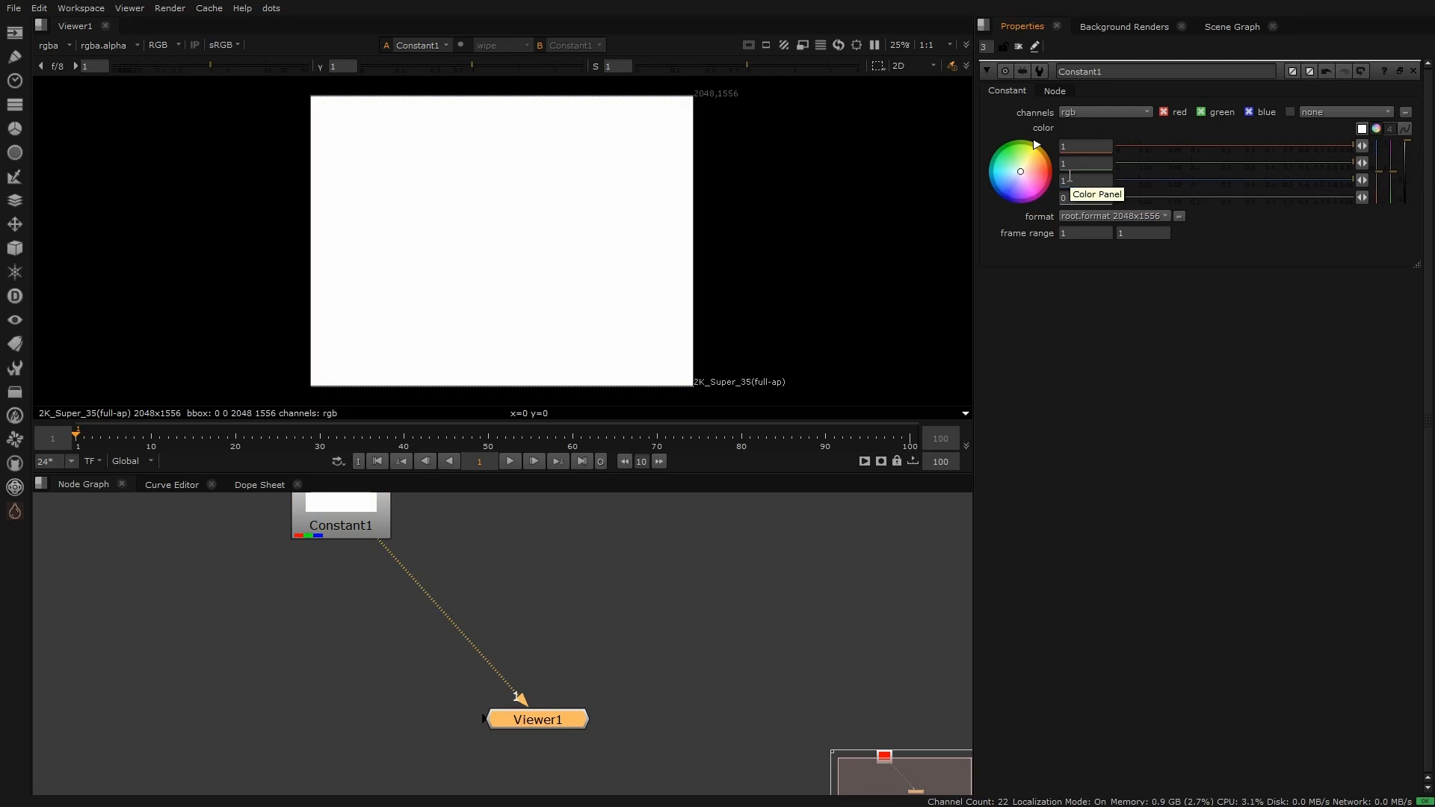
left_click_drag(1269, 162, 917, 173)
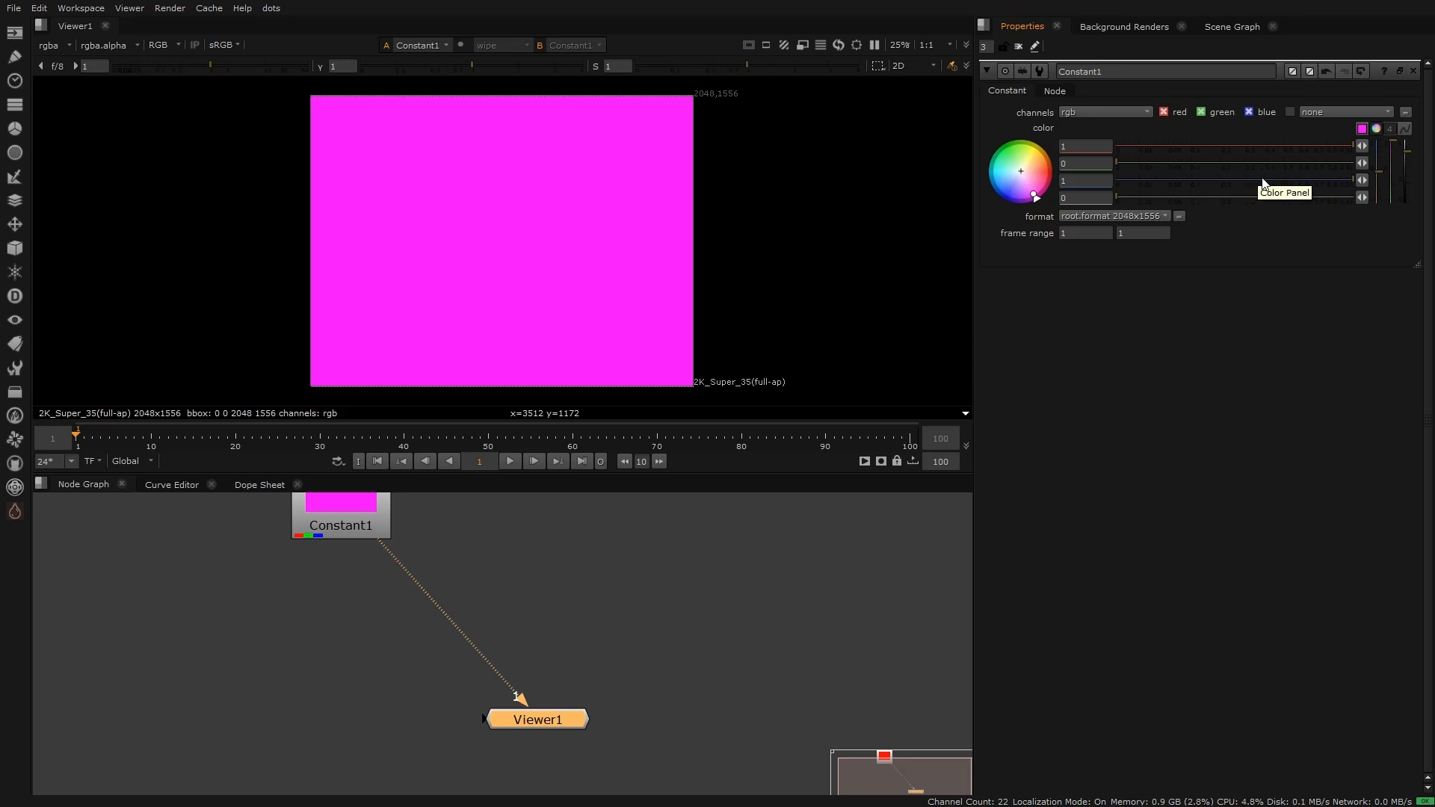
left_click_drag(1257, 180, 1114, 179)
Step: Move the red Constant fully into view, disconnect the viewer from it and reconnect the viewer to it as input 1
left_click_drag(363, 510, 428, 549)
left_click_drag(514, 666, 583, 598)
left_click_drag(413, 538, 389, 543)
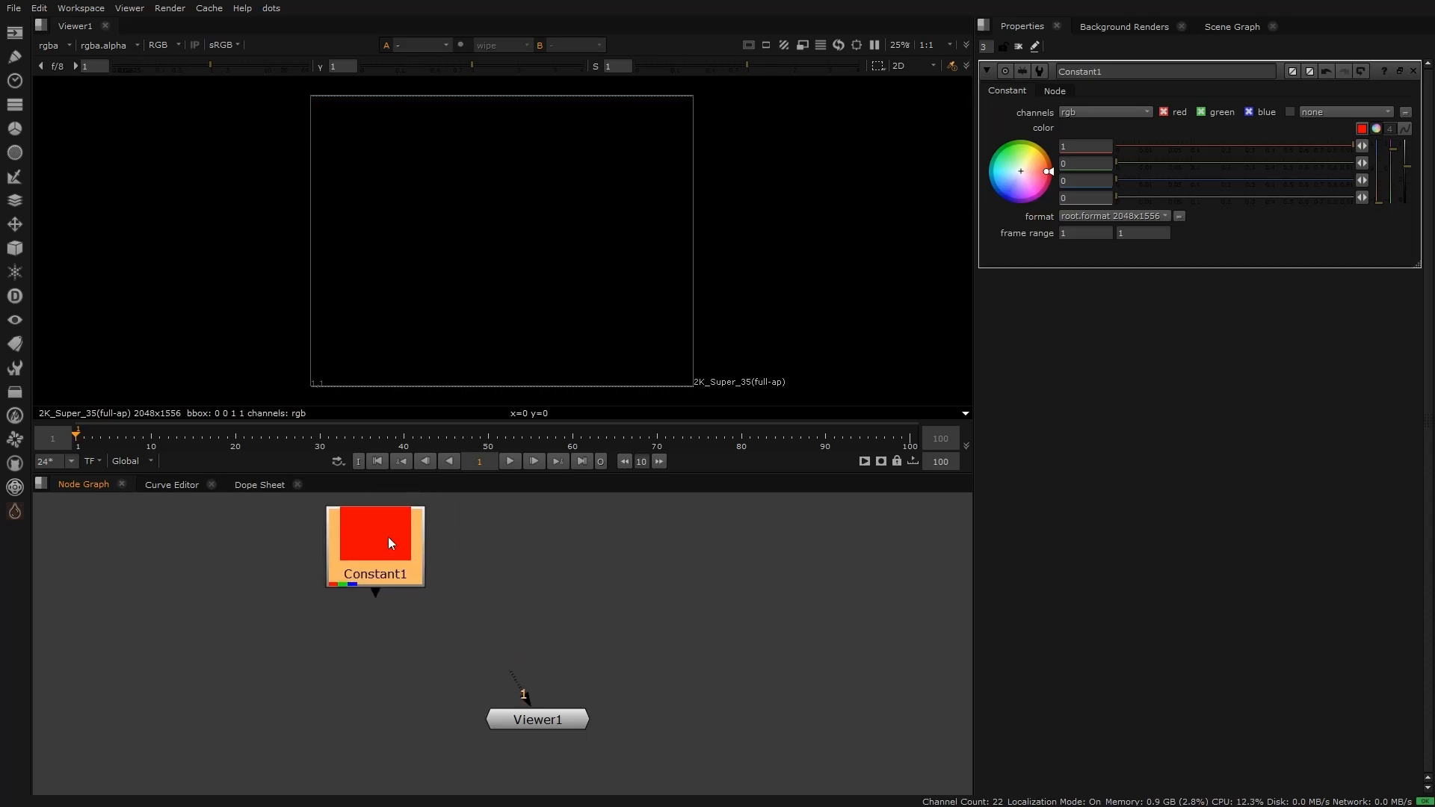
key("1")
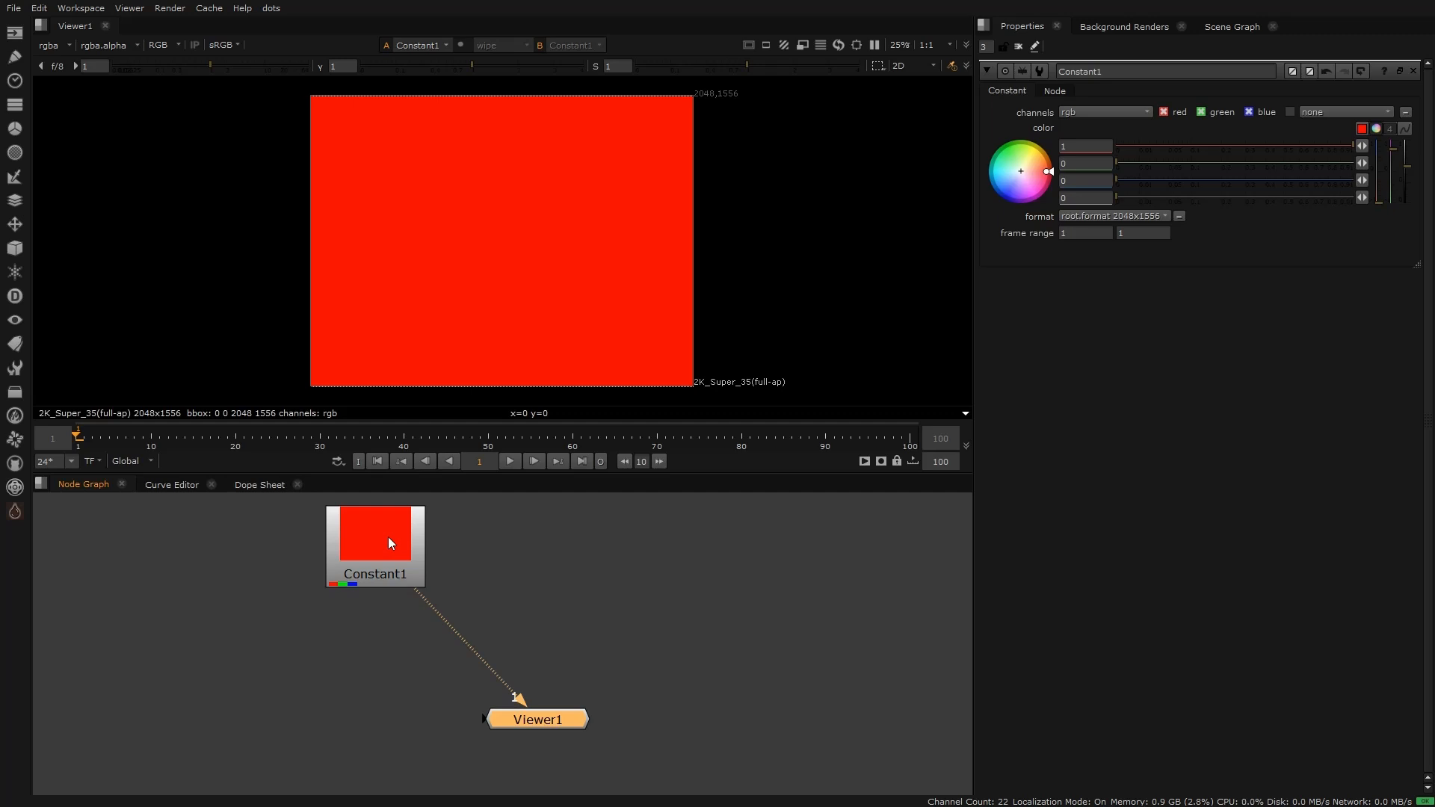
Step: Add a second Constant node beside the red one
left_click(553, 559)
key("Tab")
type("colnst")
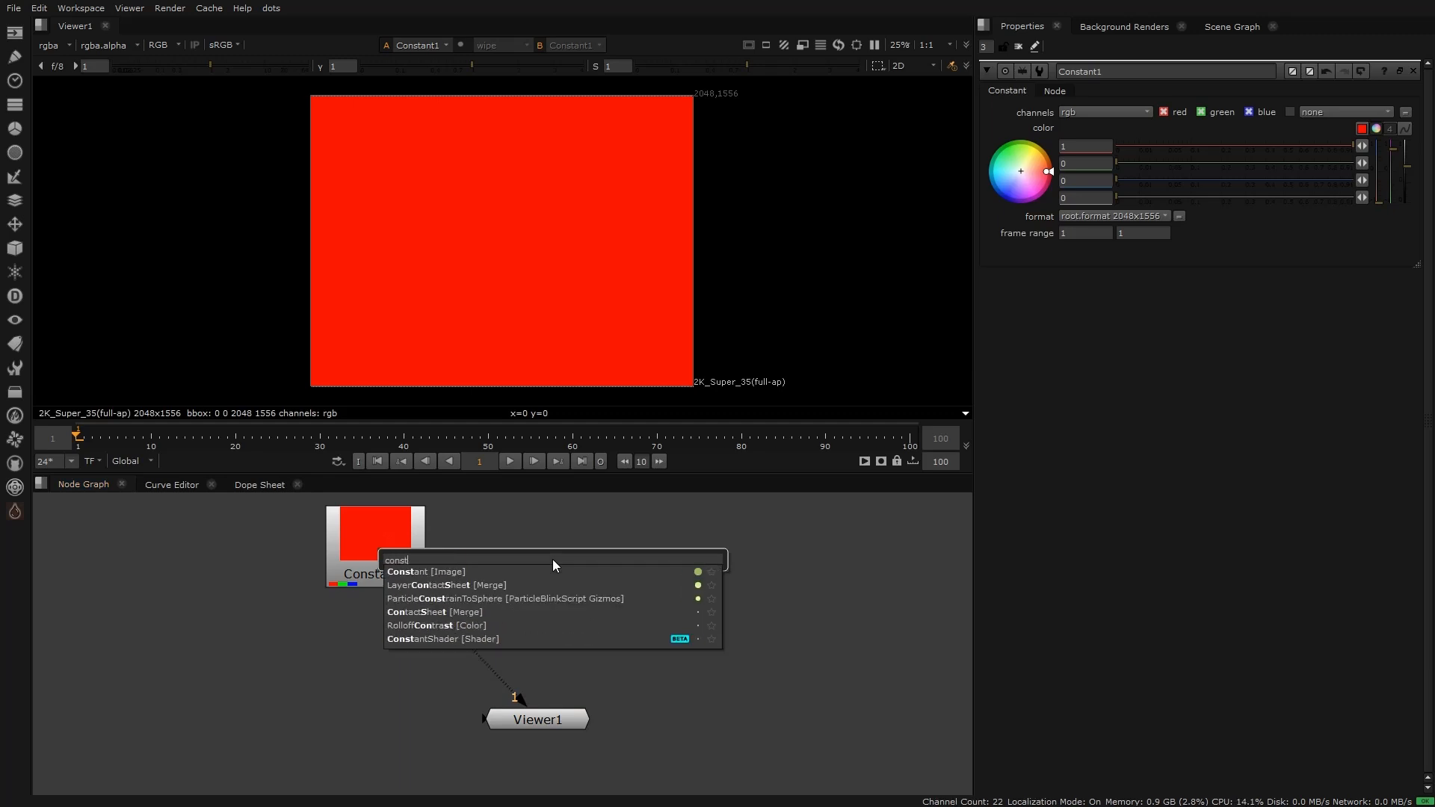
left_click(460, 568)
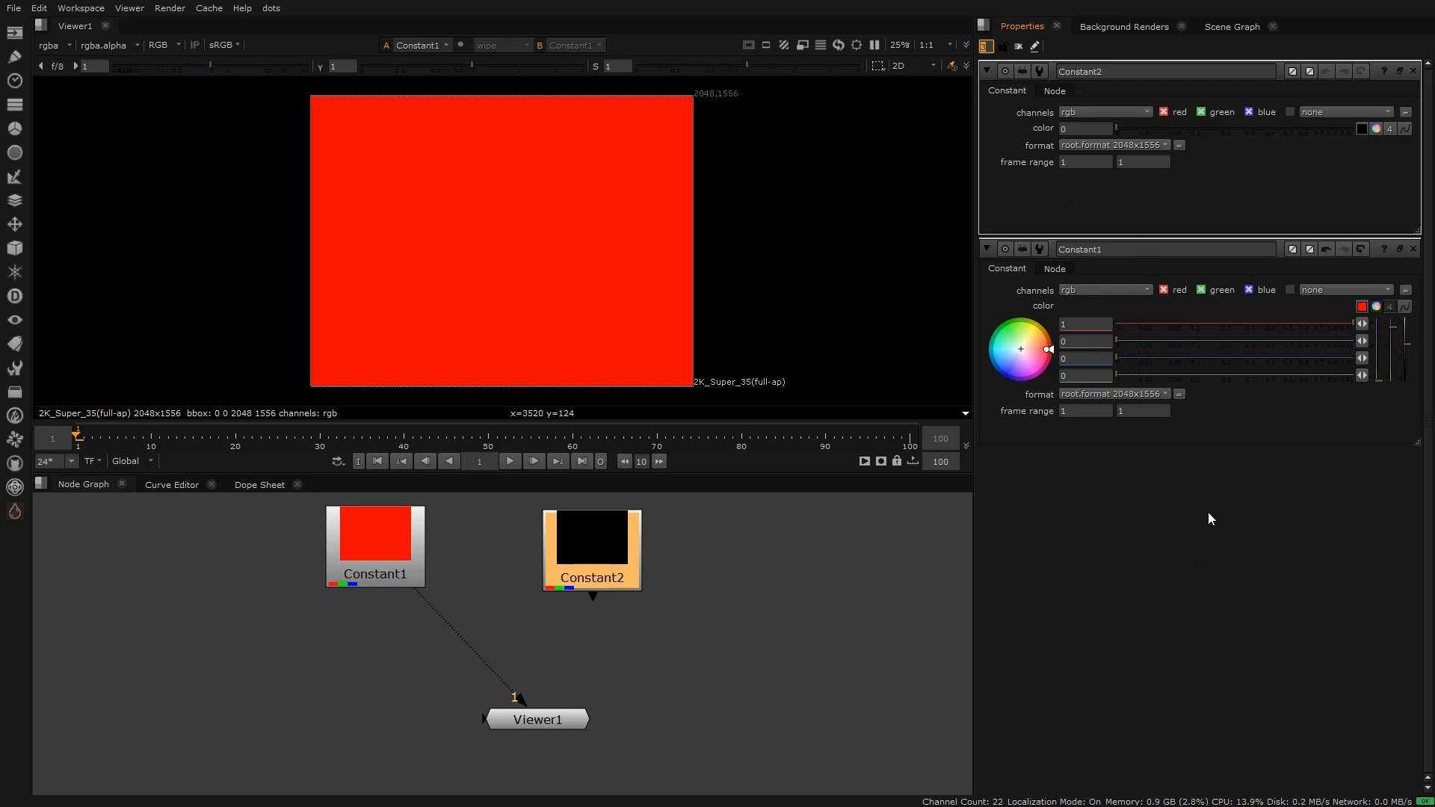
Step: Close and reopen the red Constant's properties, then clear all open node properties
left_click(1413, 249)
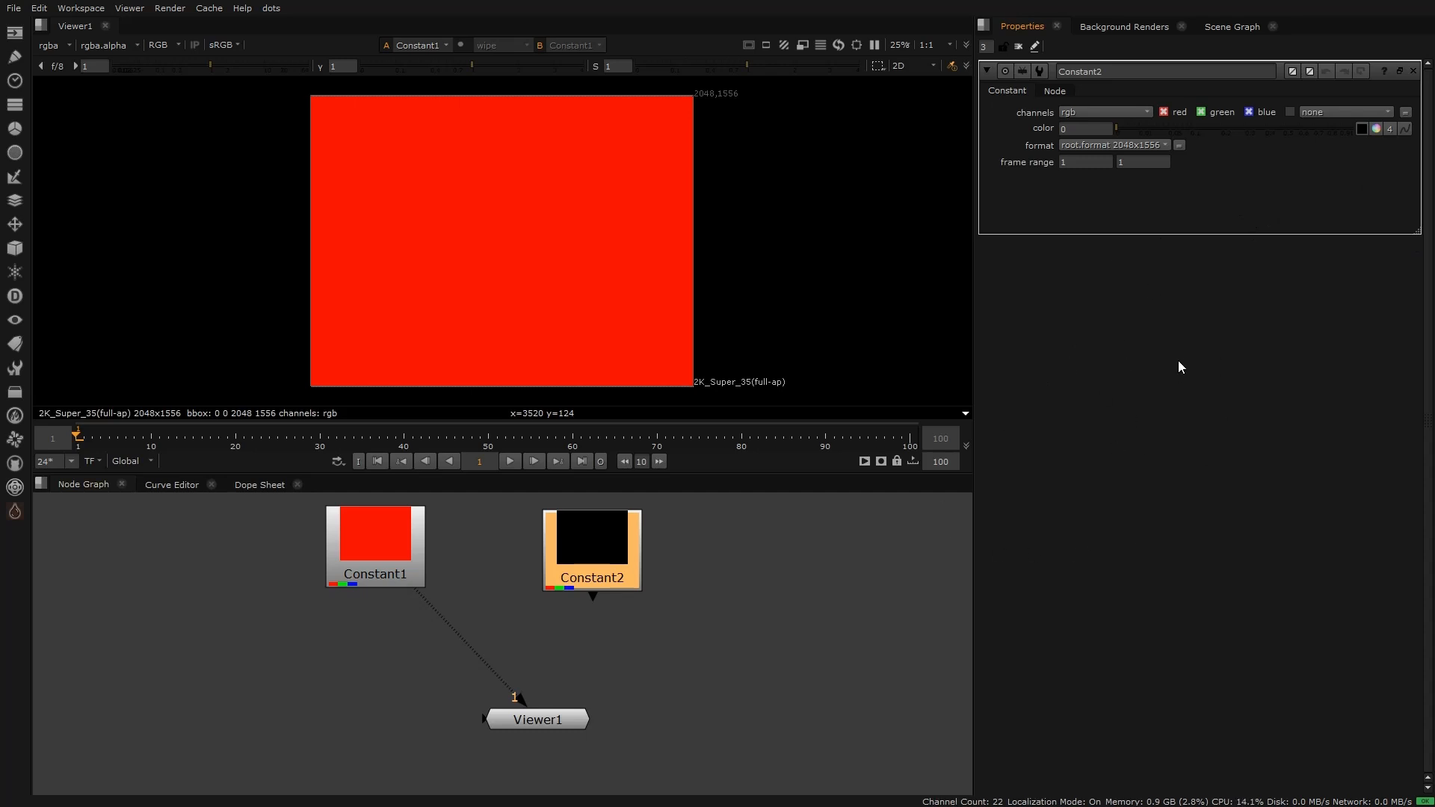
double_click(383, 562)
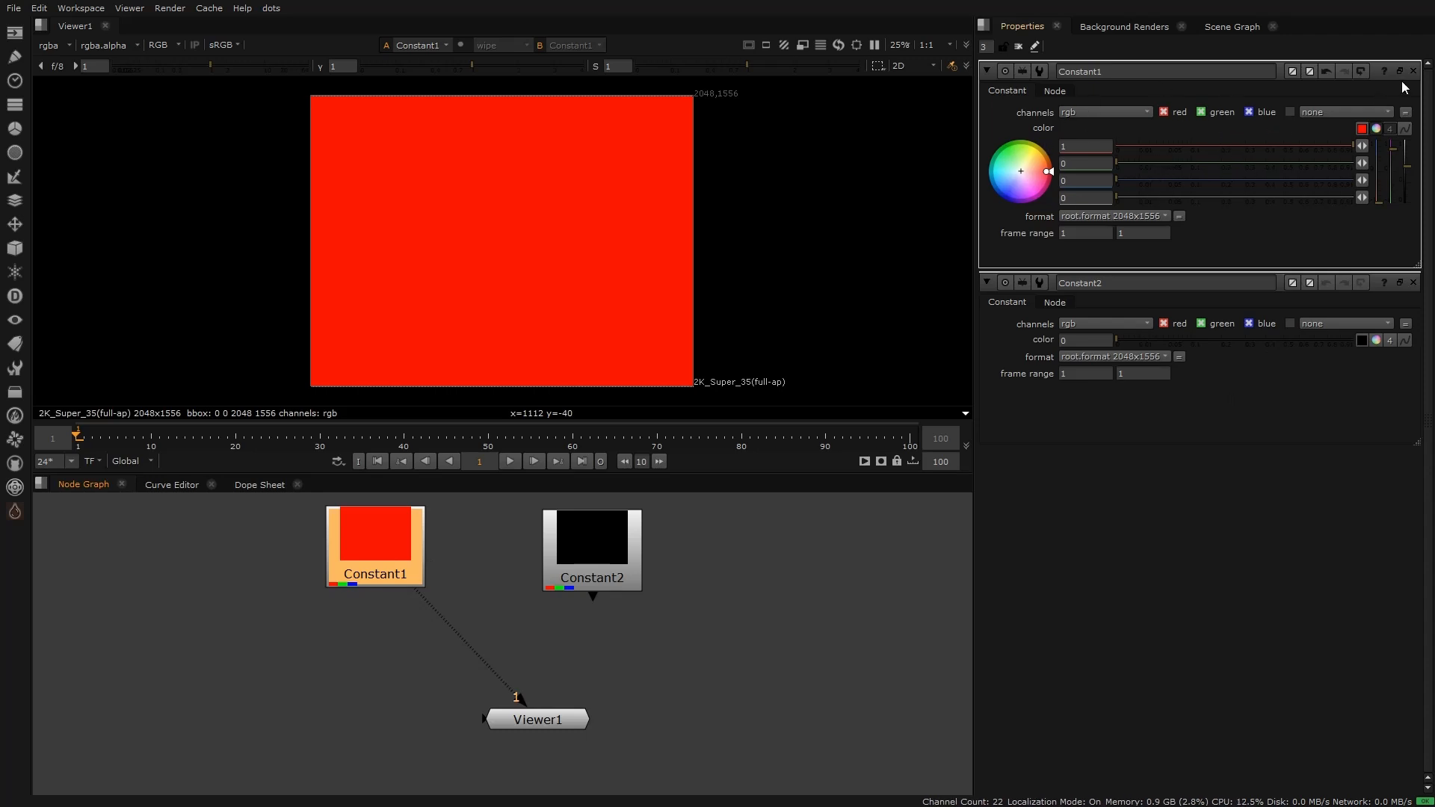
left_click(1018, 47)
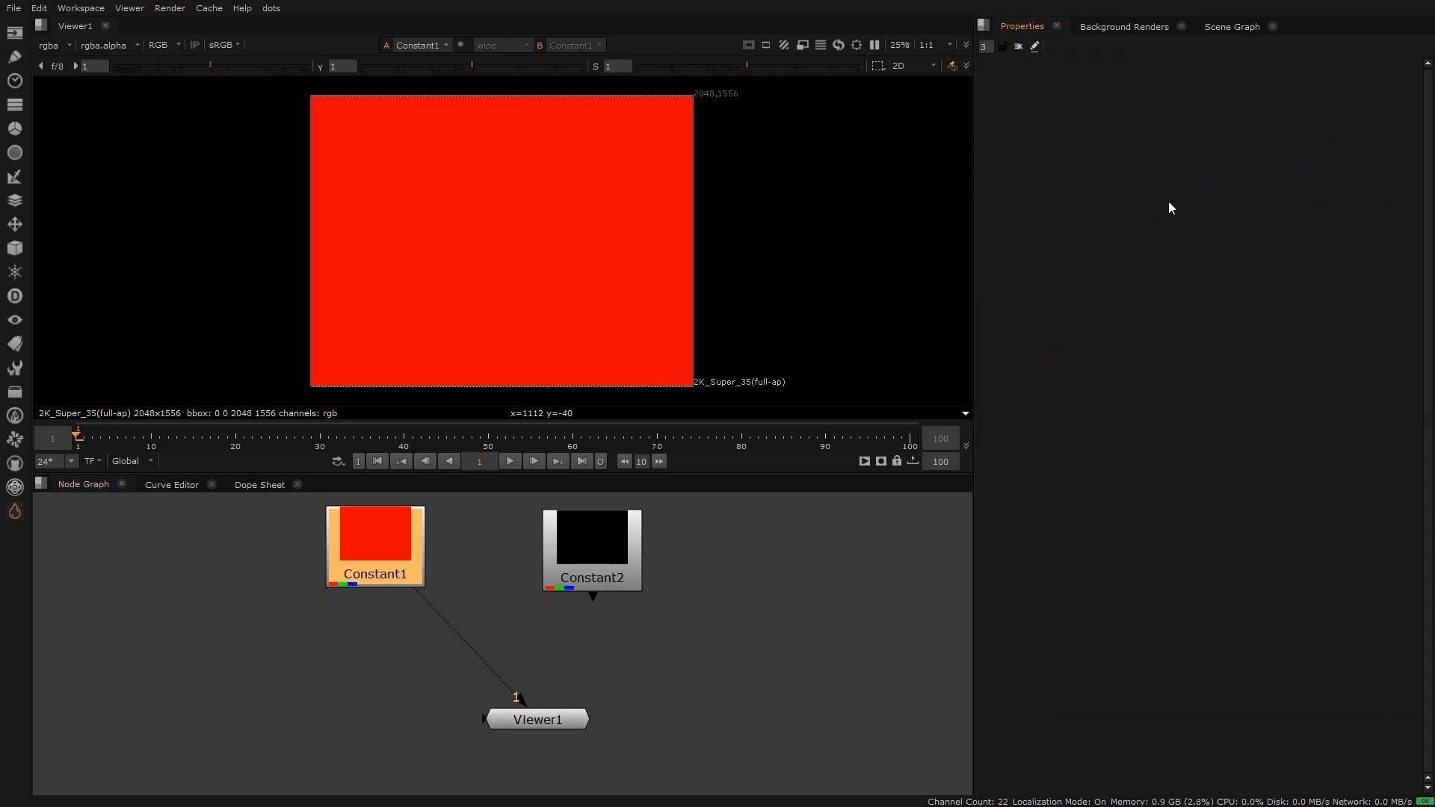
Step: Open the second Constant's properties and set its colour to pure blue, with a blue value of 1
double_click(585, 528)
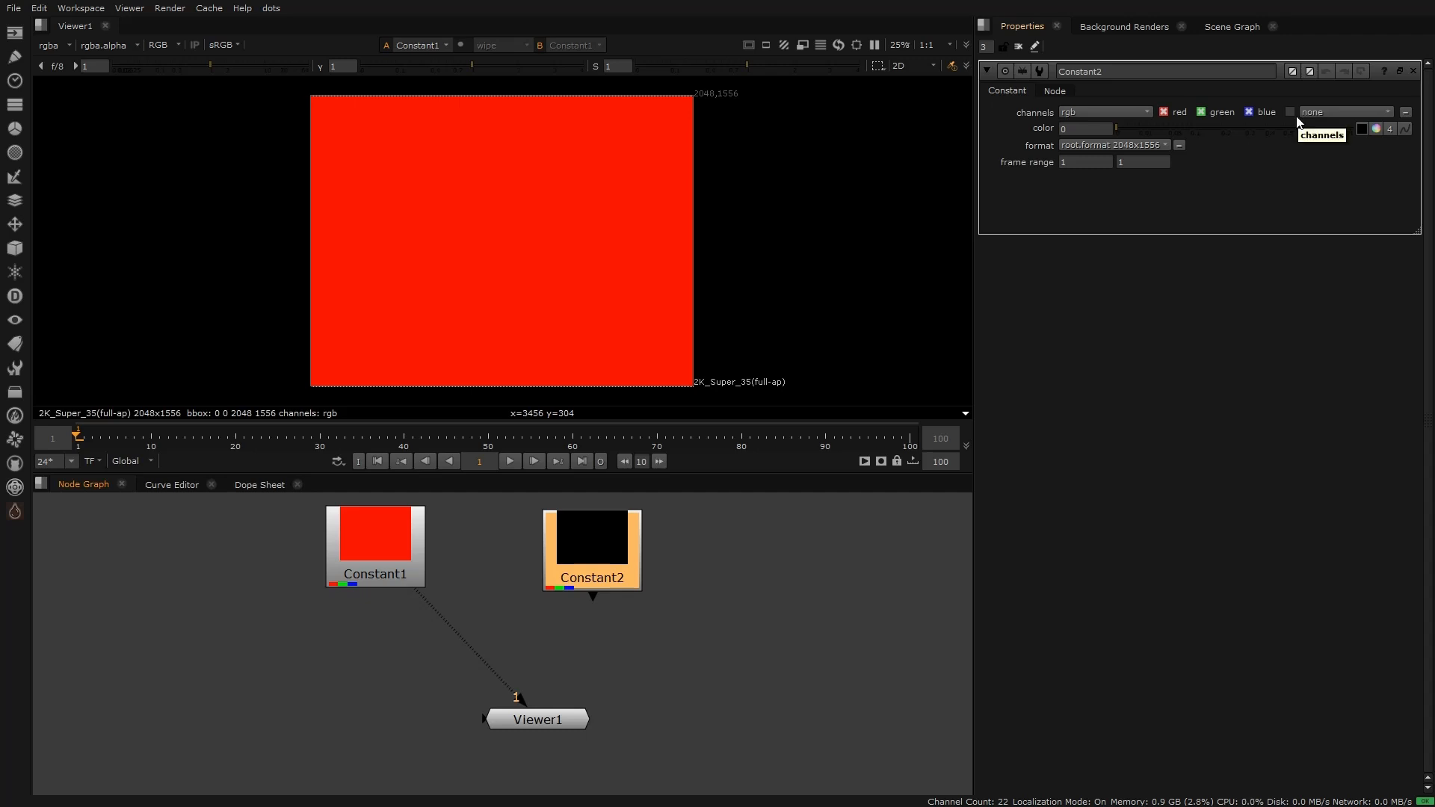
left_click(1377, 129)
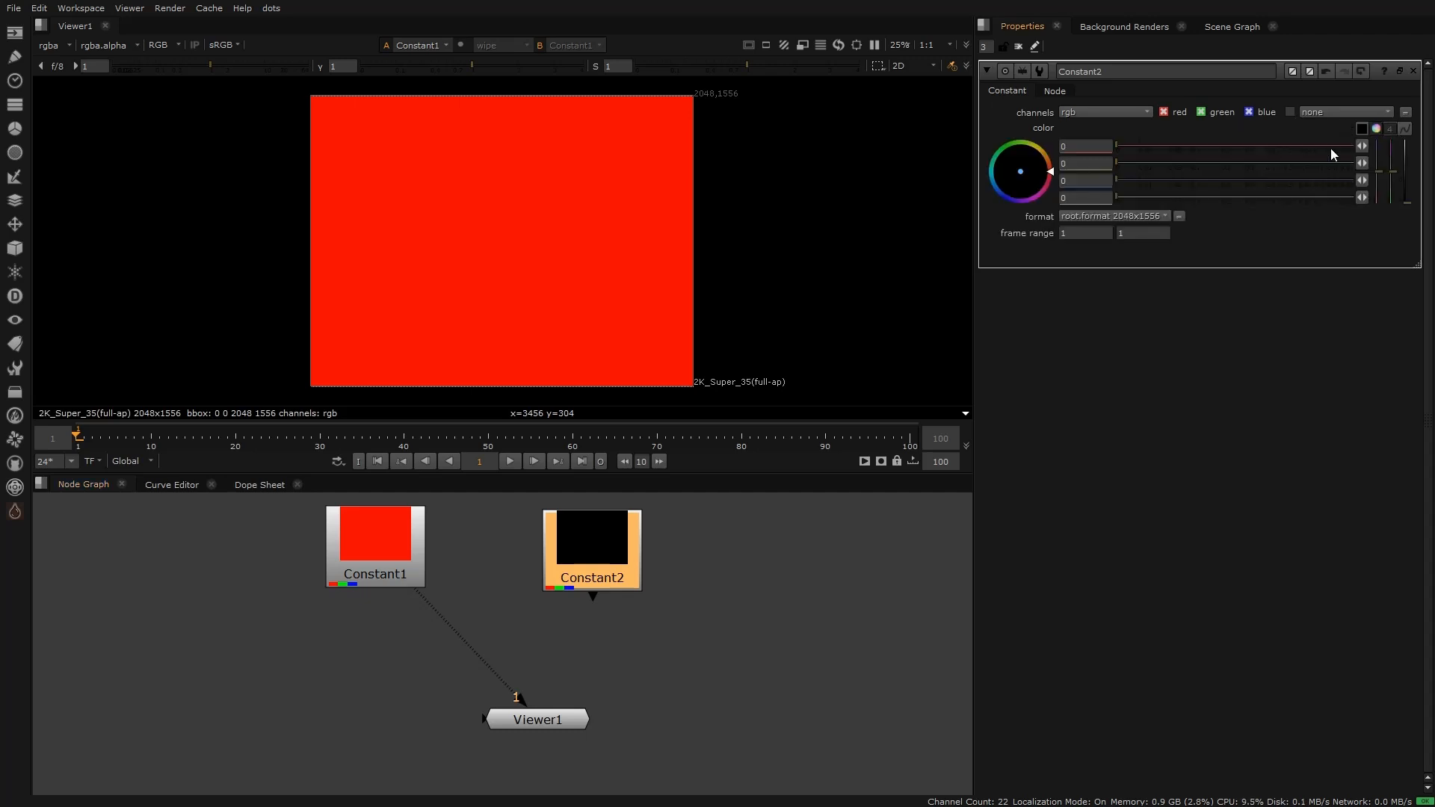
left_click(1006, 196)
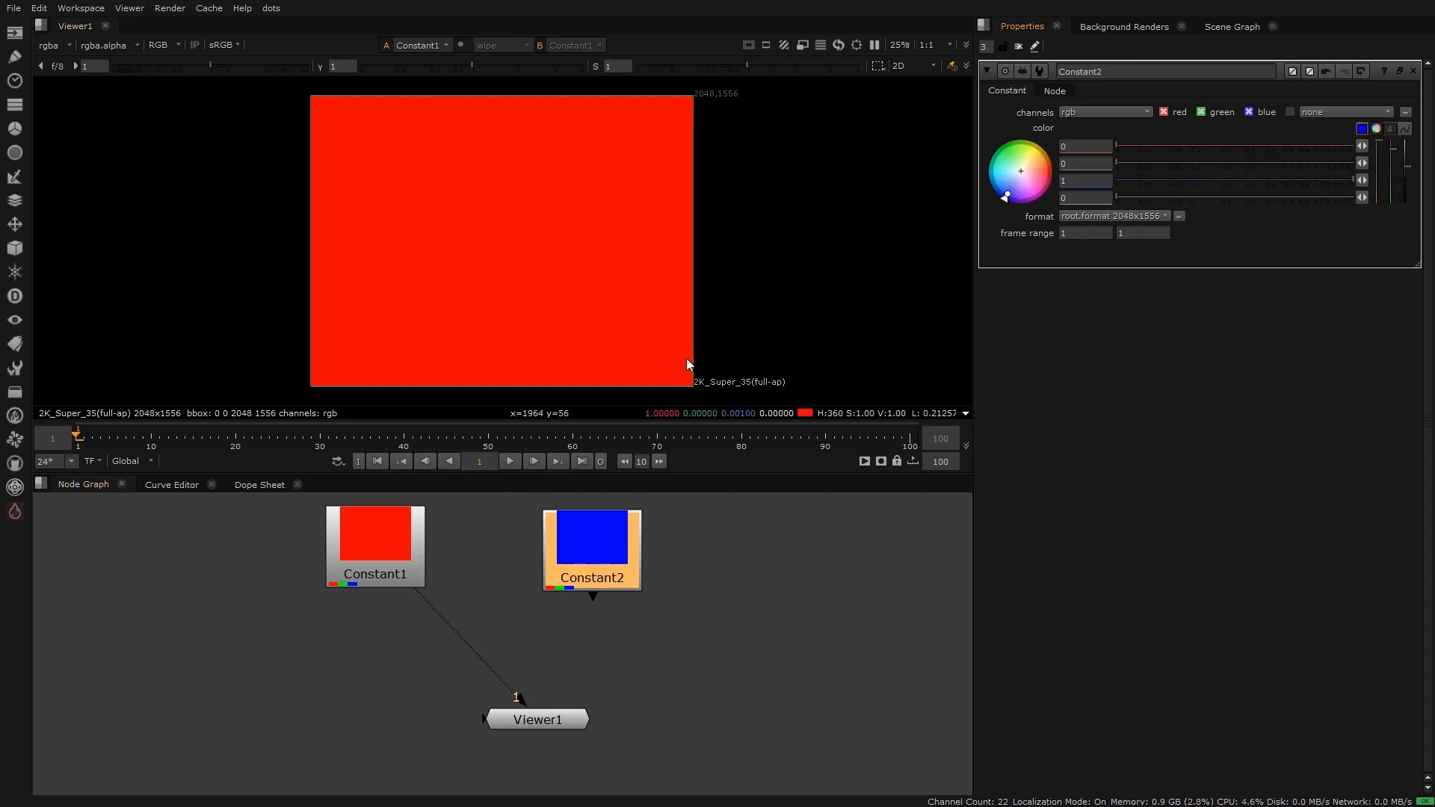
Step: Bring both Constants fully into view in the node graph and connect the viewer to the blue Constant as input 1
scroll(397, 577, "up", 2)
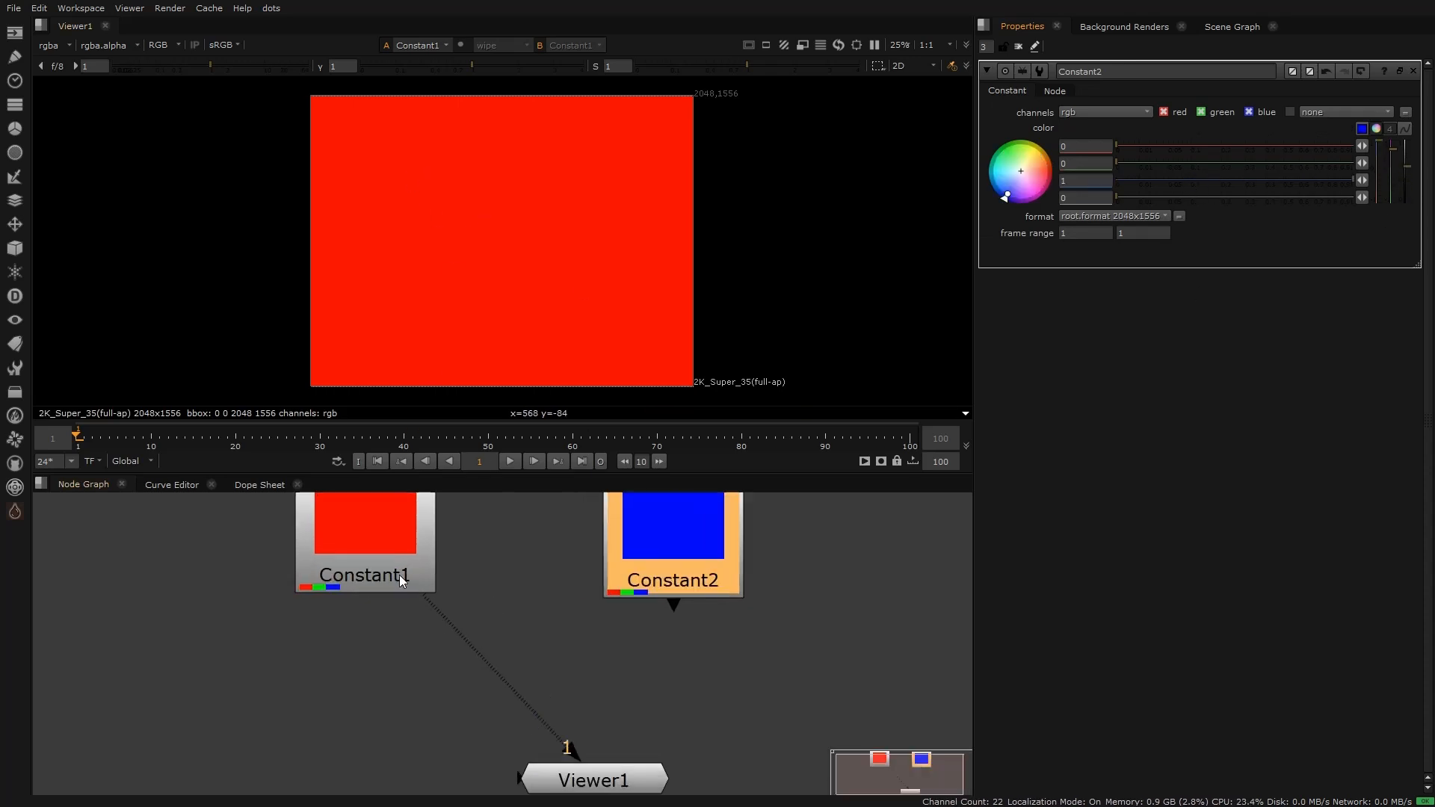
scroll(456, 565, "down", 1)
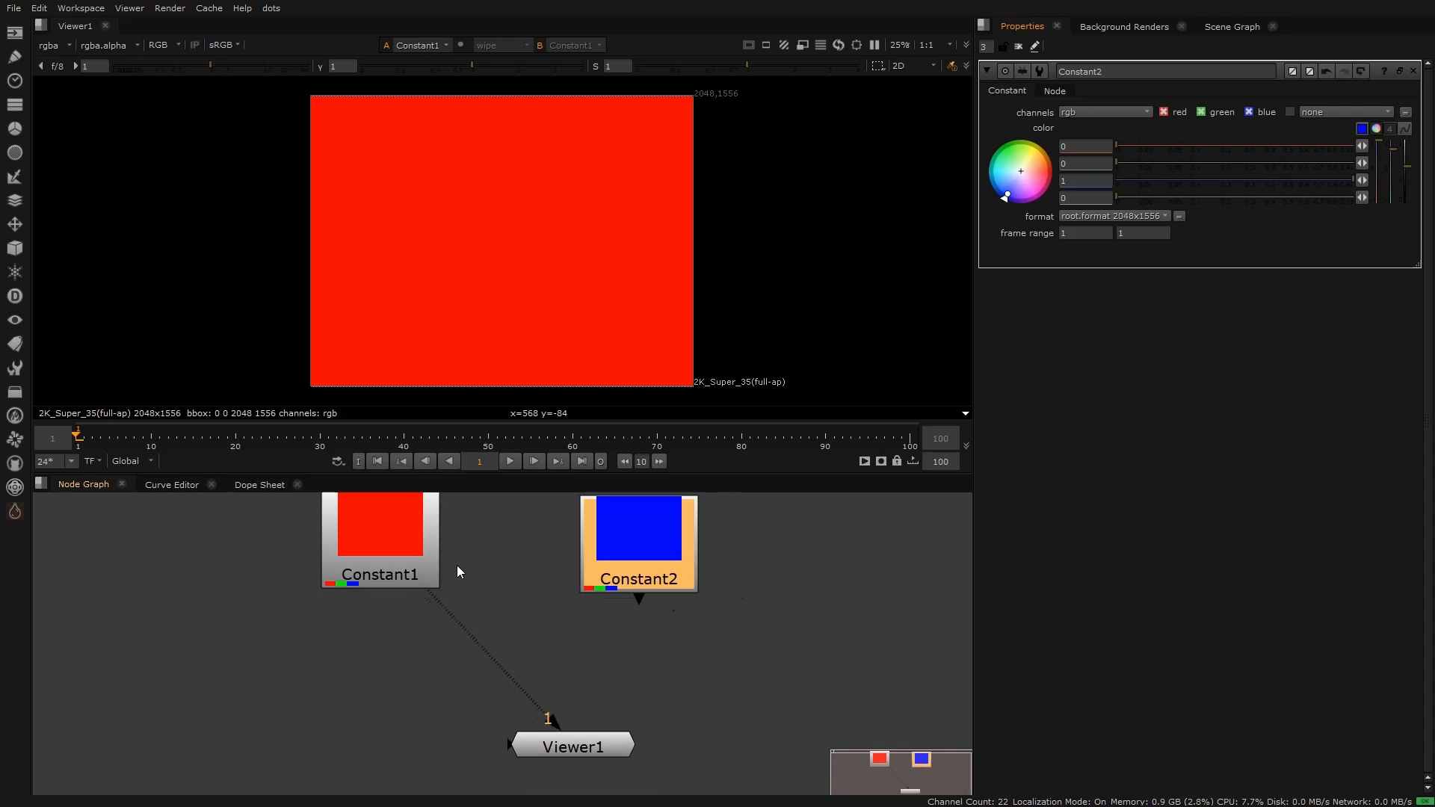
left_click_drag(440, 597, 626, 553)
left_click_drag(617, 624, 407, 560)
left_click_drag(646, 531, 641, 529)
left_click(723, 557)
left_click(652, 537)
middle_click_drag(718, 564, 709, 588)
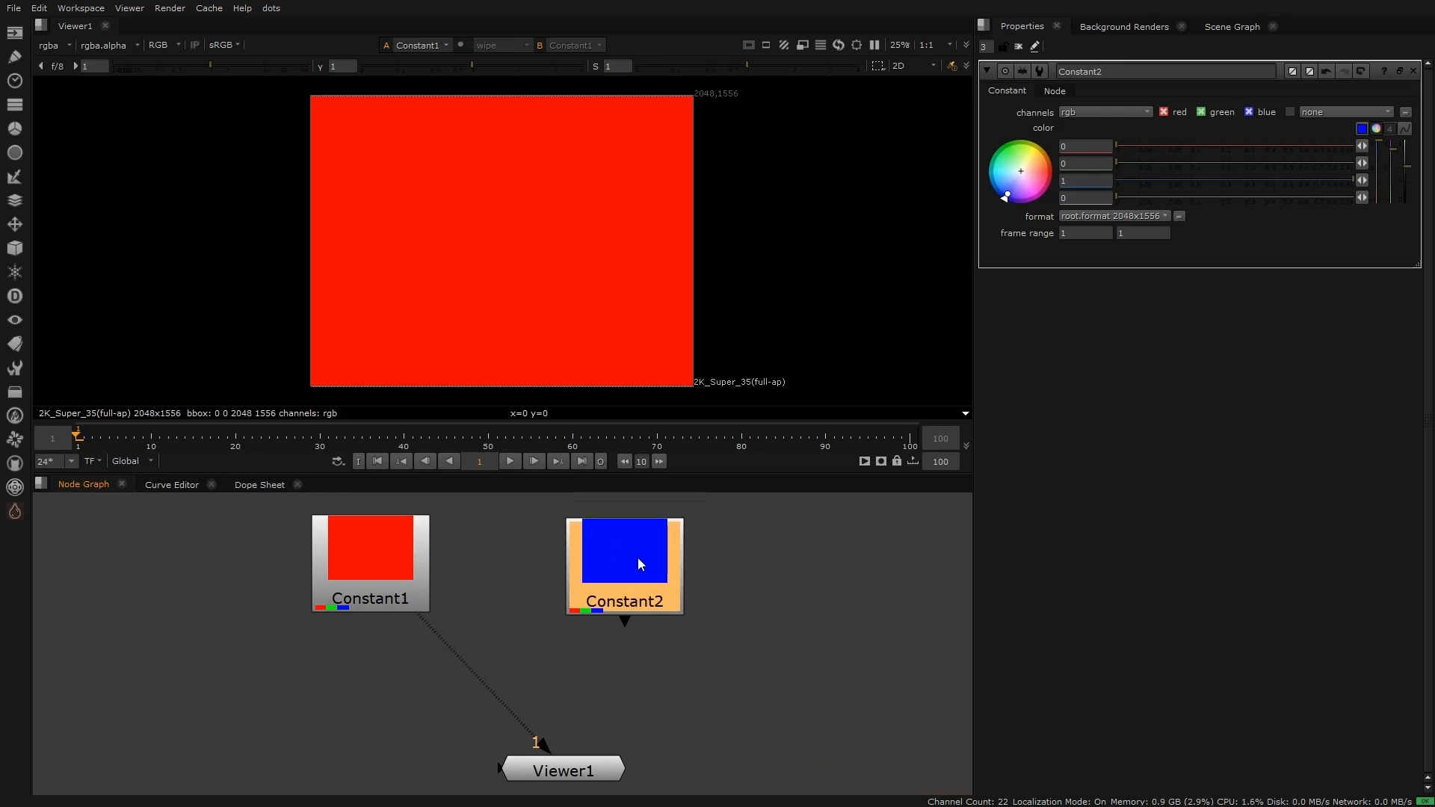
key("1")
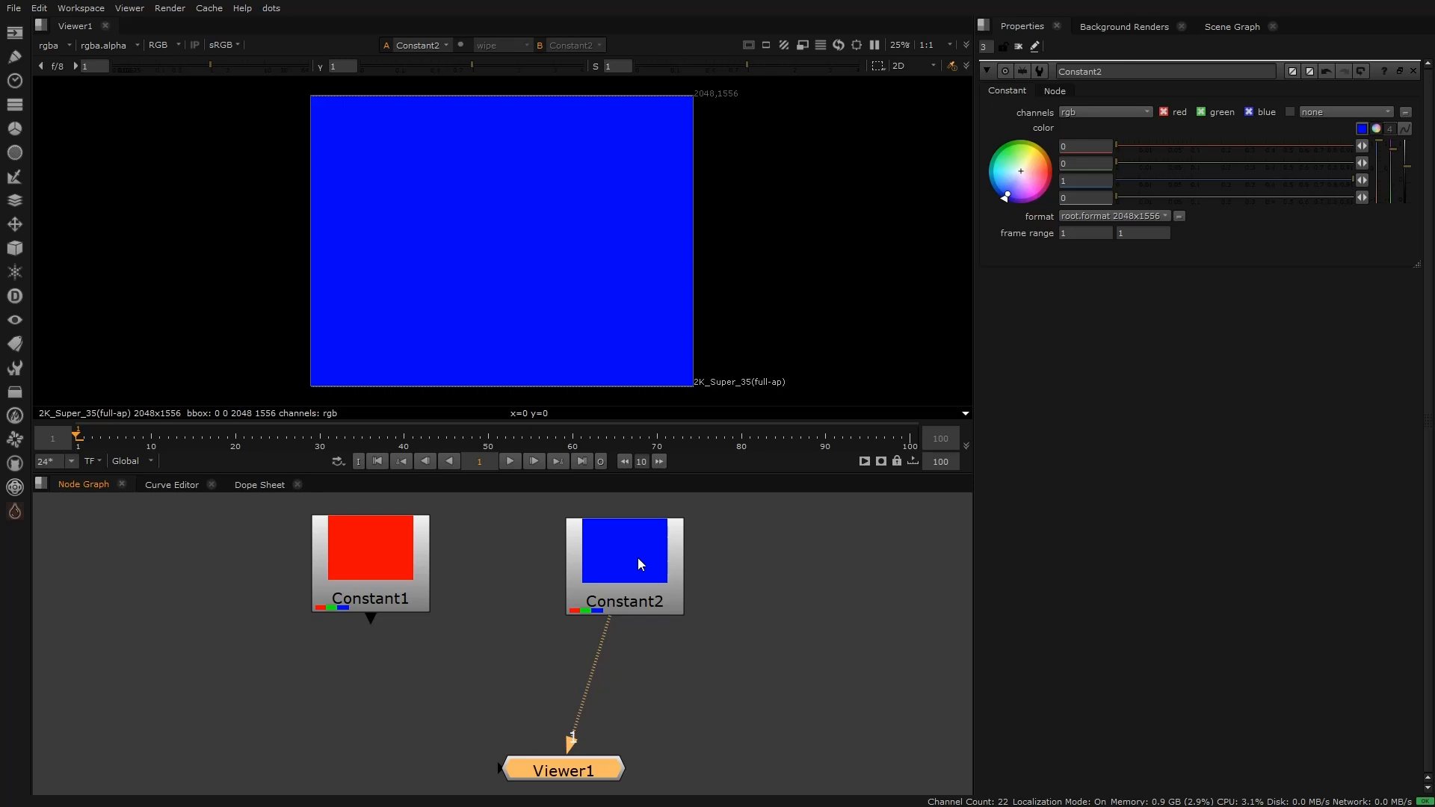
Step: Compare the two Constants by alternately switching the viewer between the red and the blue one, ending on blue
left_click(414, 554)
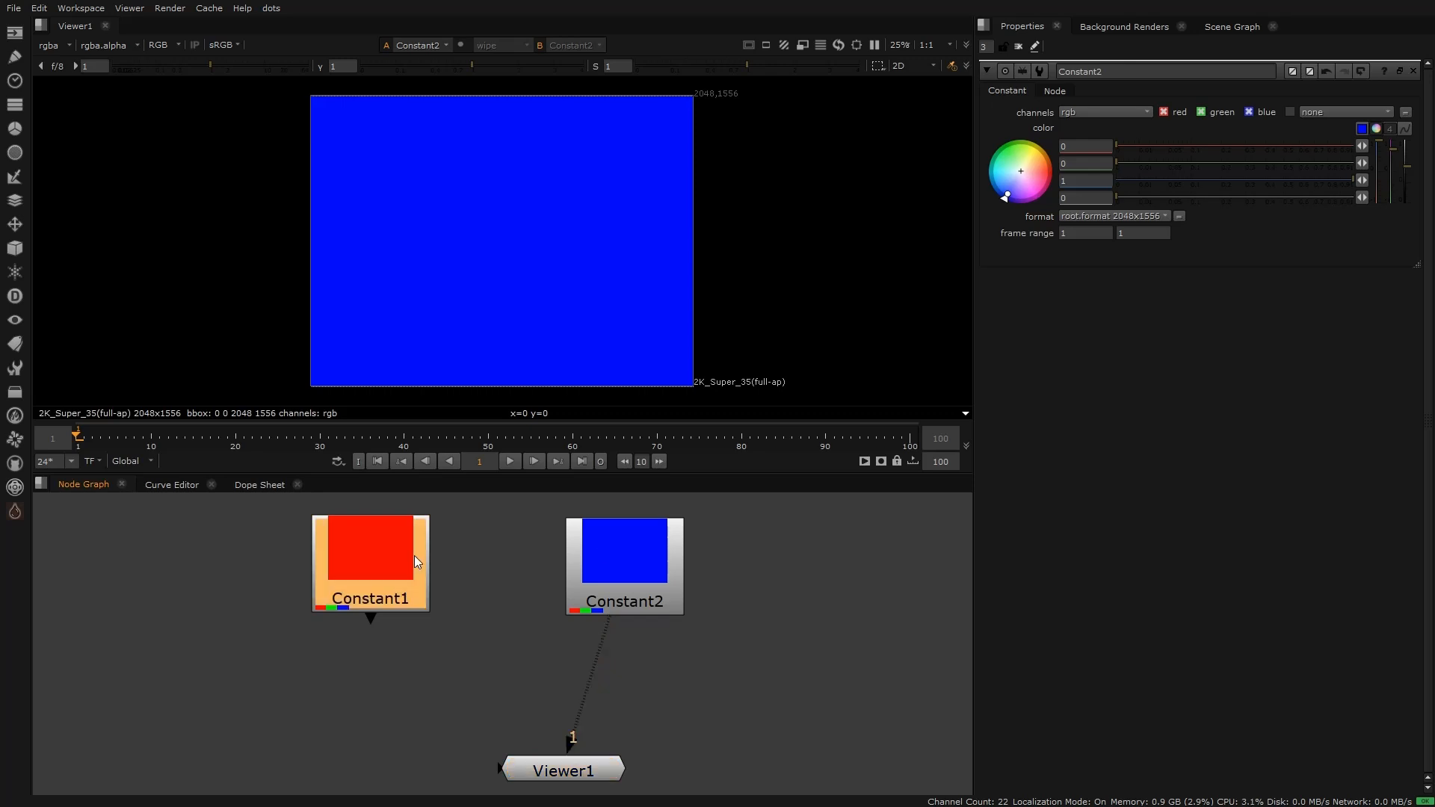
key("1")
left_click(618, 568)
key("1")
left_click(407, 566)
key("1")
left_click(572, 577)
key("1")
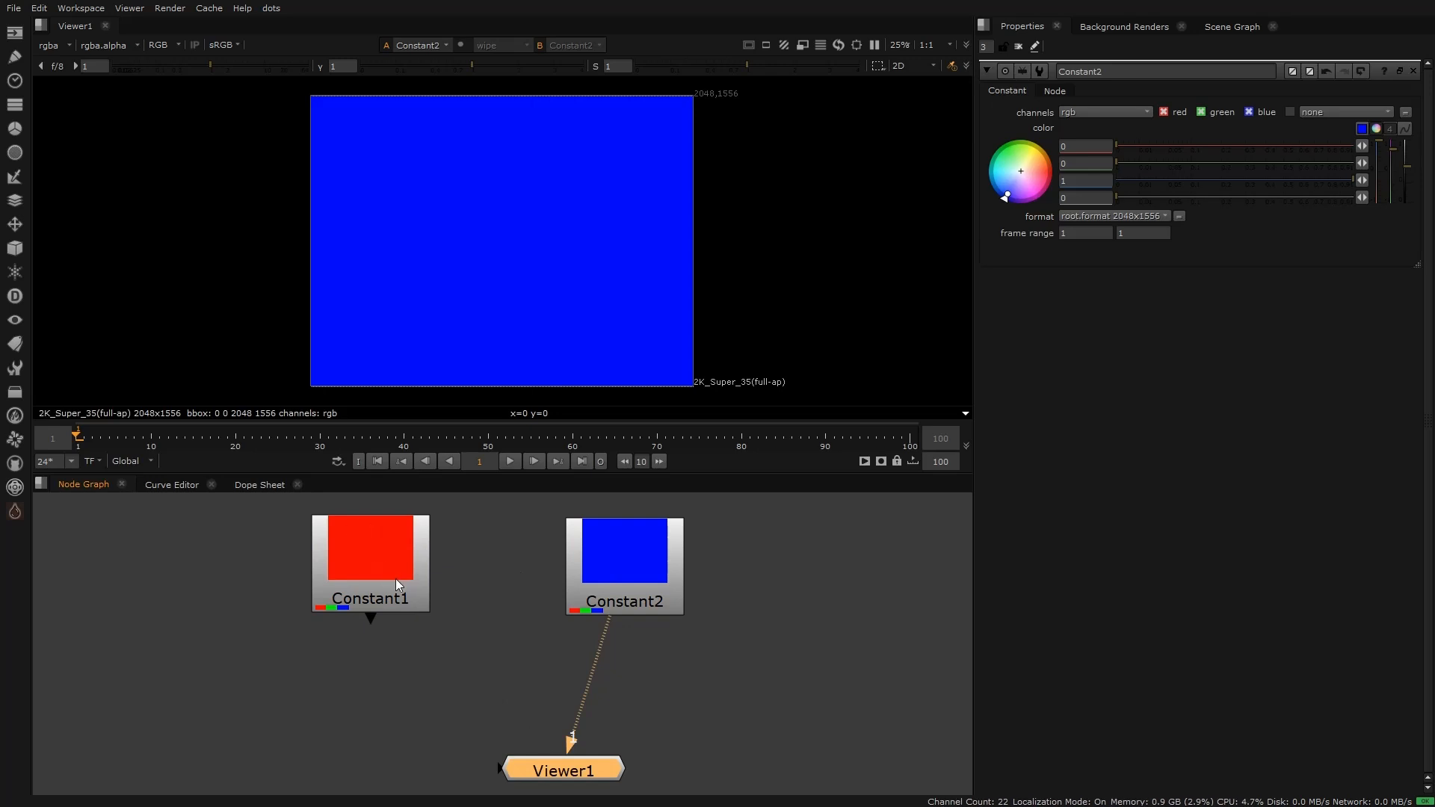
Step: Move the Viewer node further down to make room beneath the two Constants
middle_click_drag(450, 649, 470, 556)
left_click_drag(575, 670, 578, 710)
scroll(529, 618, "down", 5)
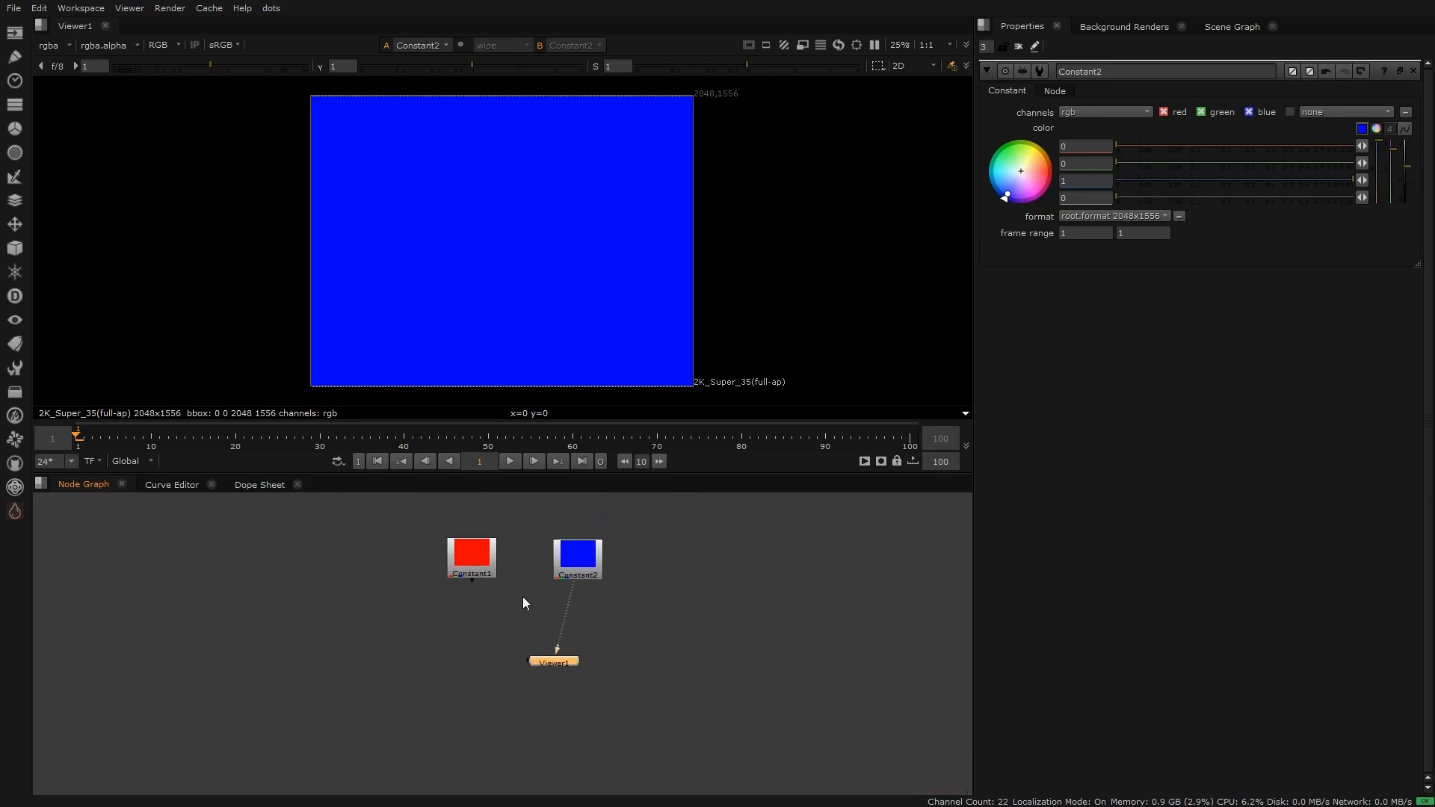
left_click_drag(557, 660, 565, 693)
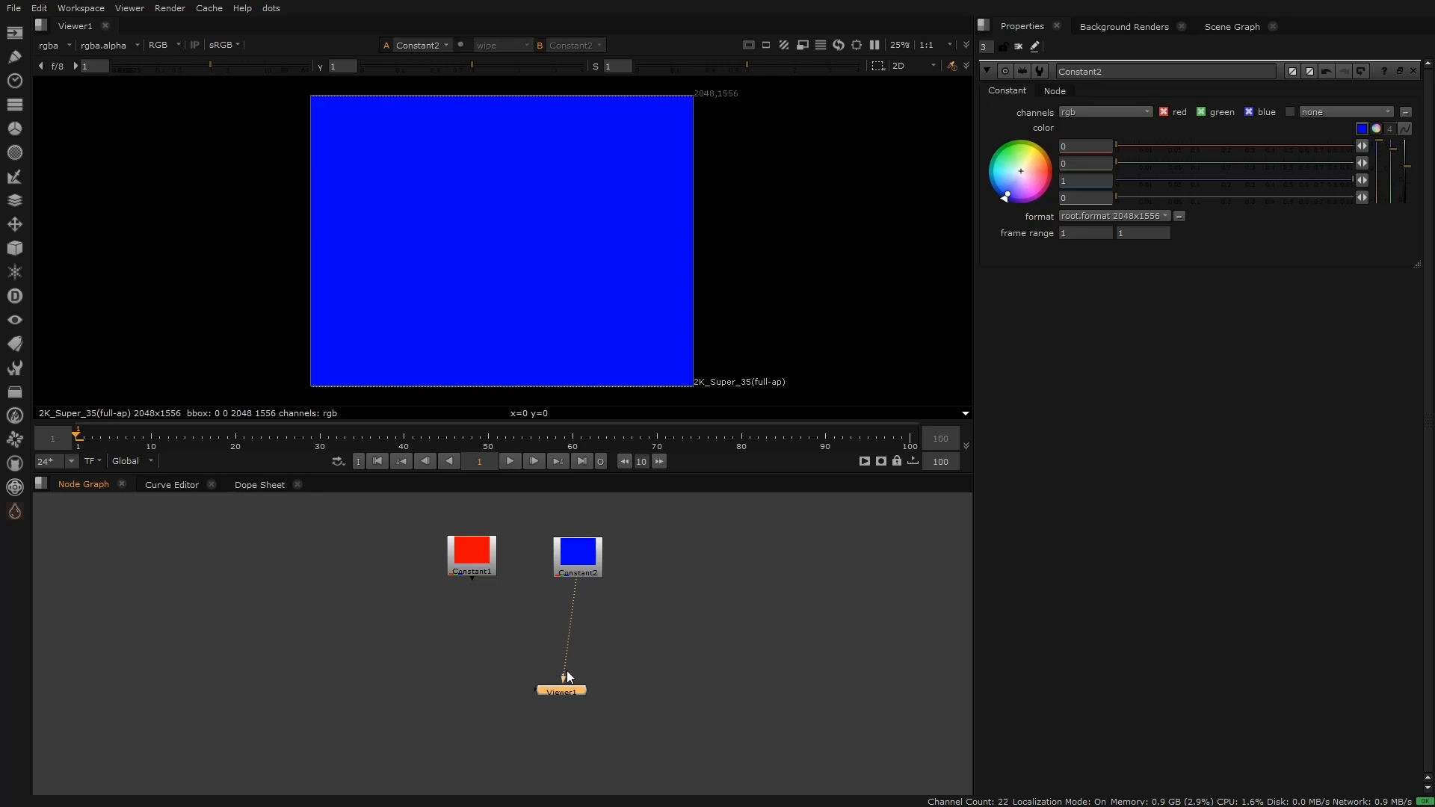
Step: Add an unconnected Merge node between the two Constants and the Viewer node
left_click(544, 641)
key("m")
scroll(544, 638, "up", 3)
left_click(539, 582)
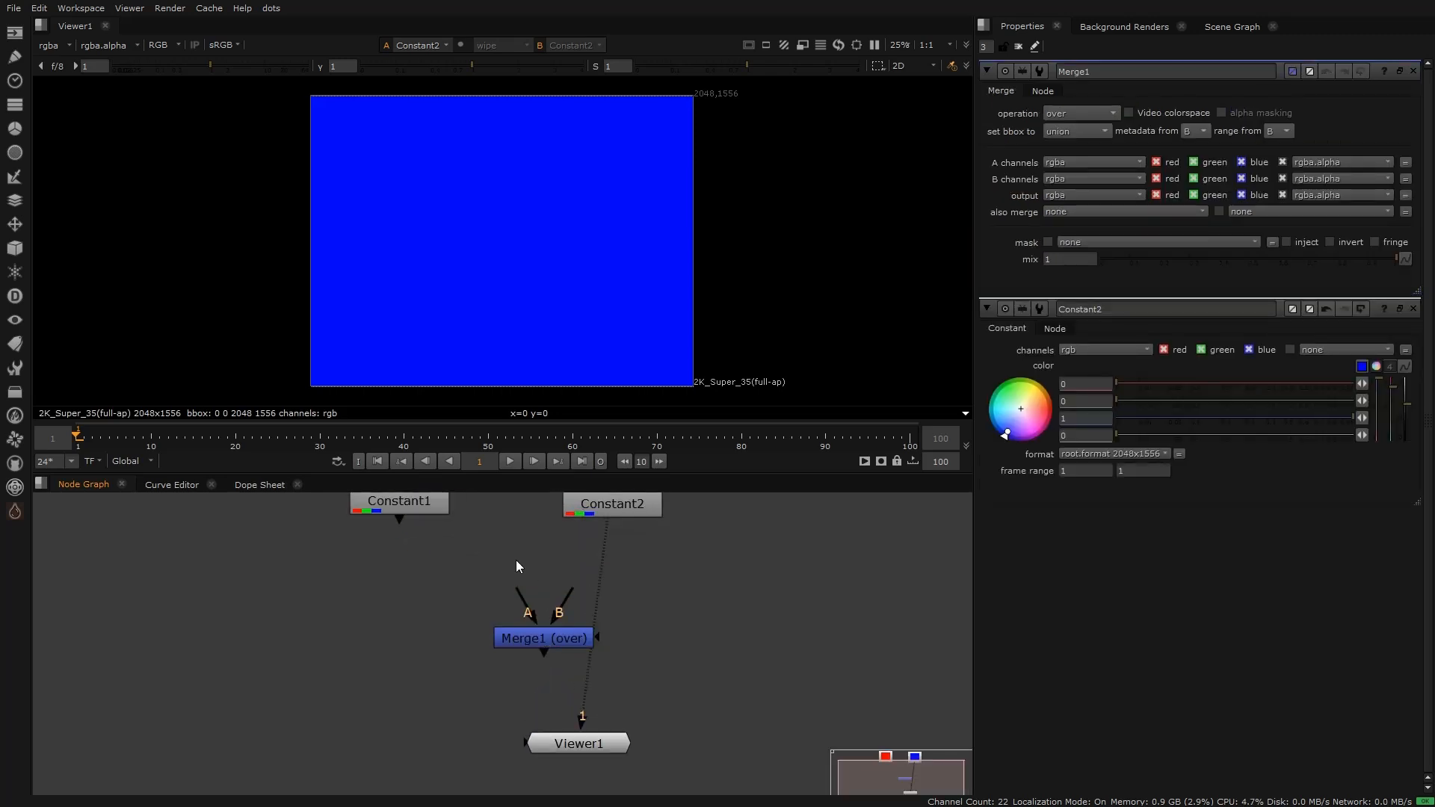
left_click_drag(455, 571, 728, 677)
left_click(676, 631)
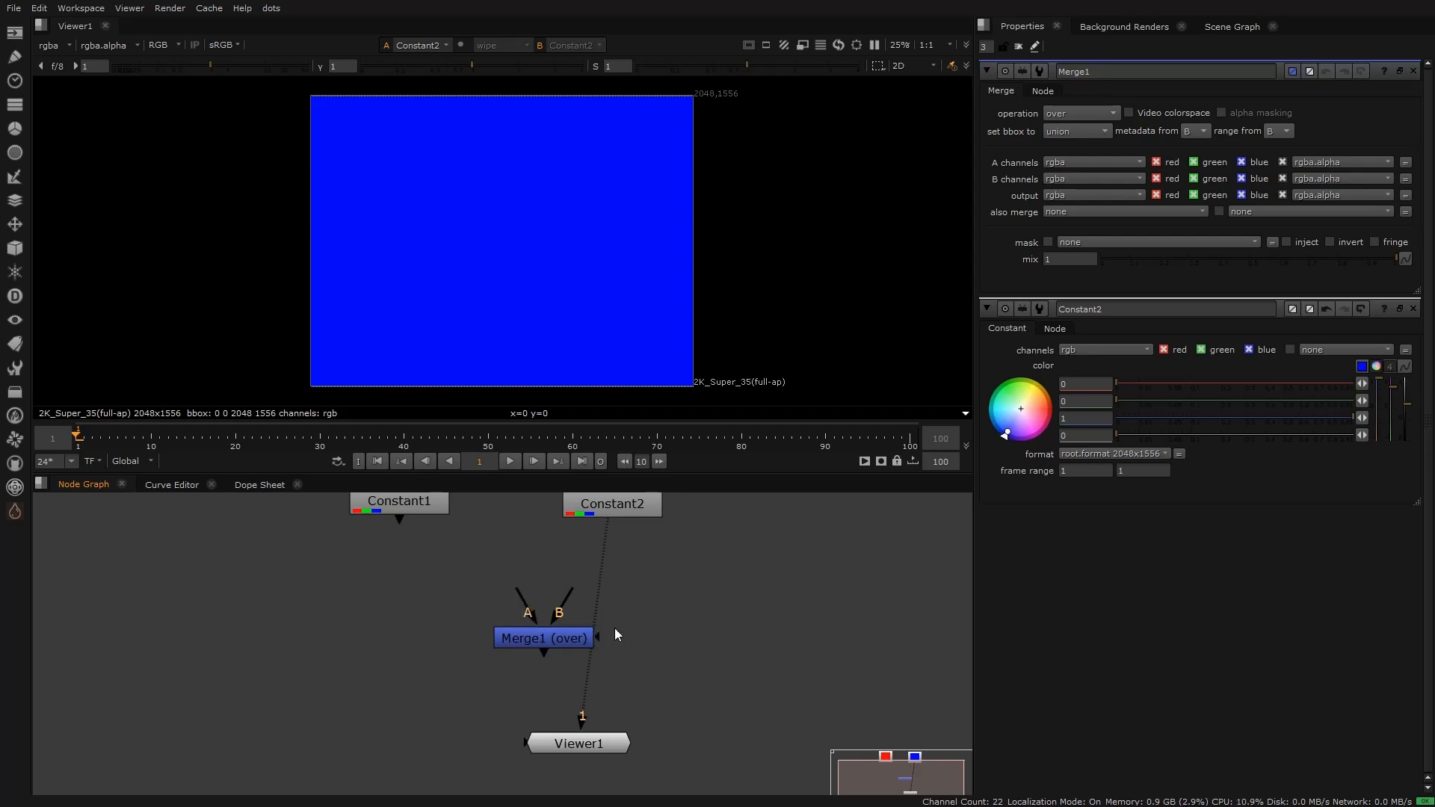
Step: Open the red Constant's properties, set its alpha value to 1 and set its channels to rgba
scroll(540, 568, "up", 2)
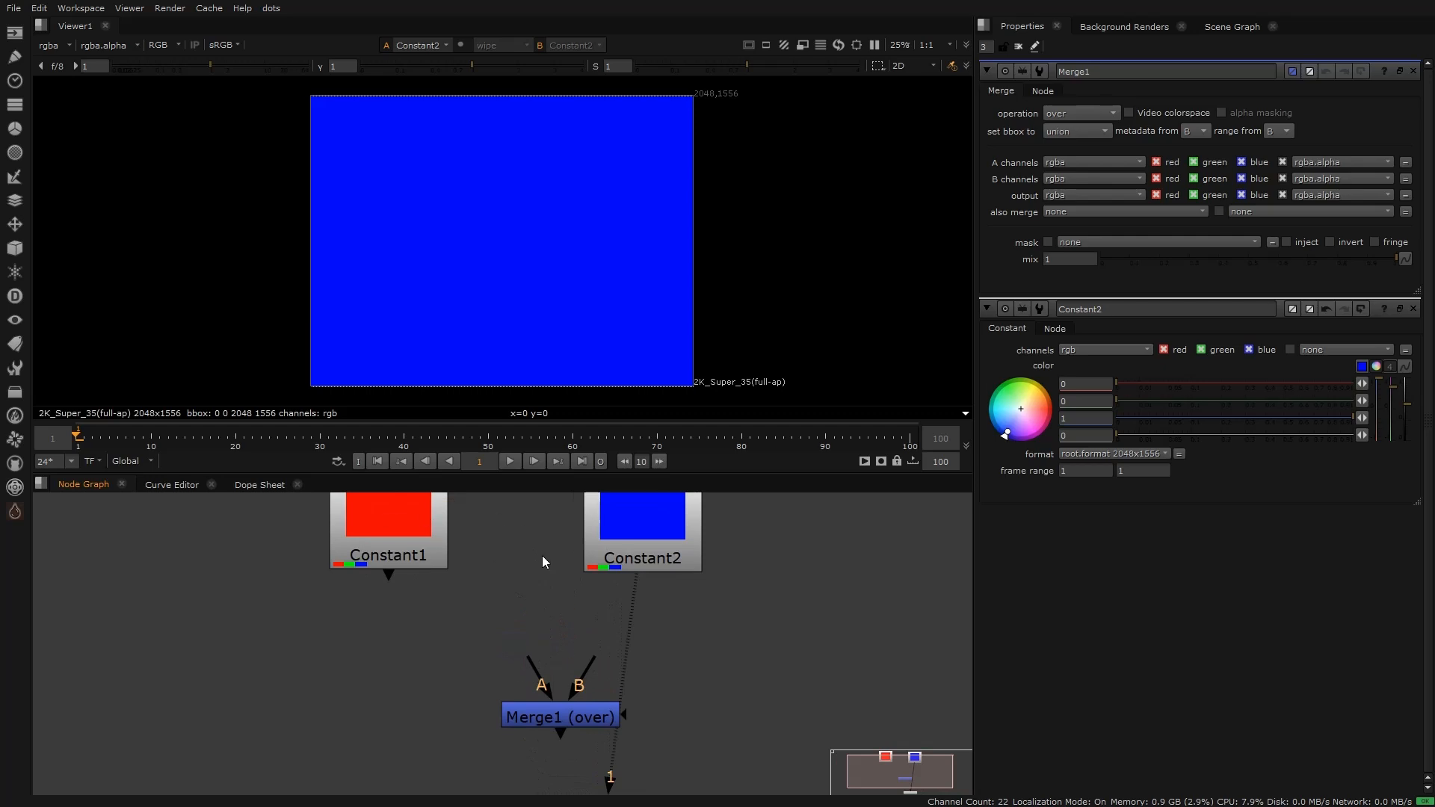
middle_click_drag(541, 555, 562, 606)
left_click(414, 555)
double_click(432, 563)
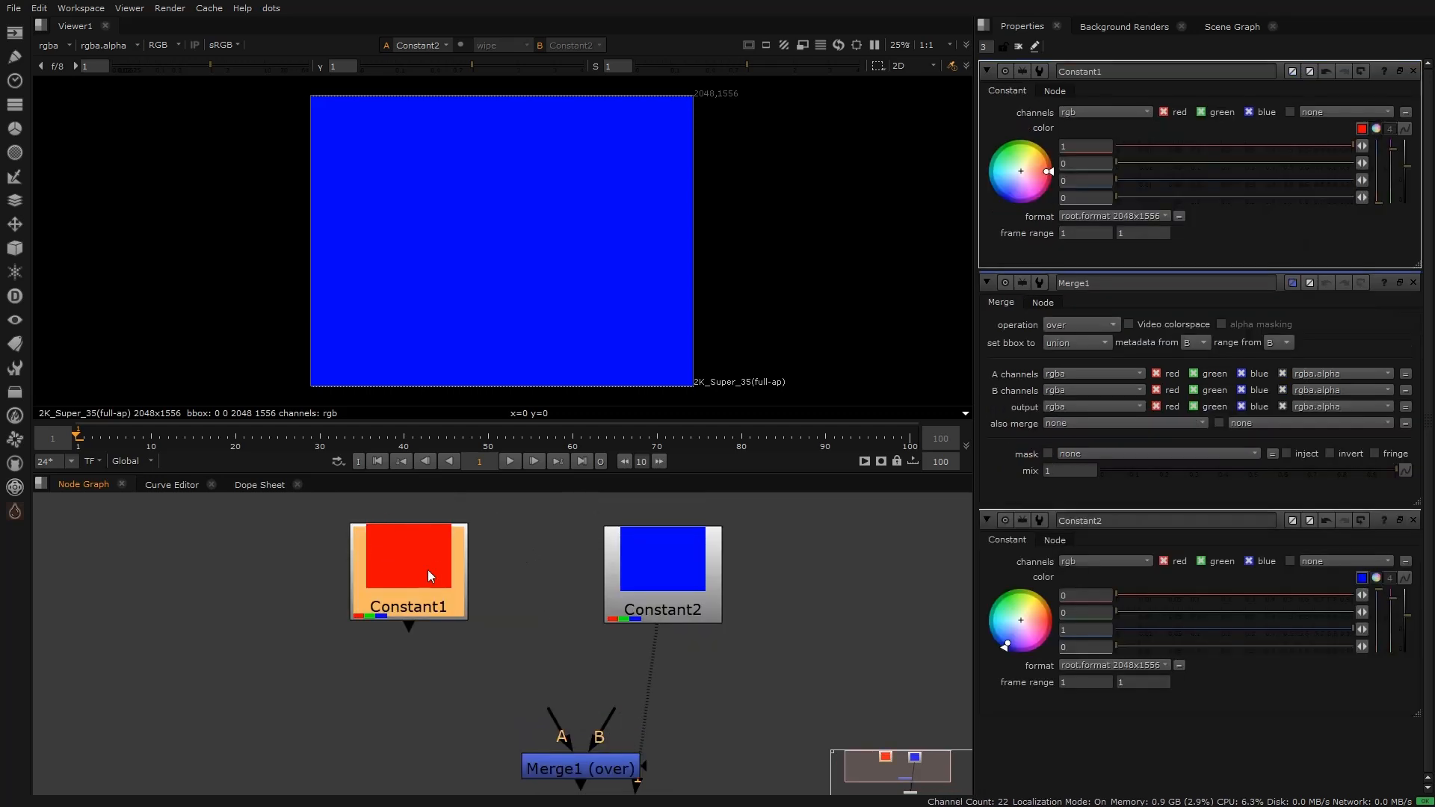
left_click(1084, 196)
left_click(1104, 112)
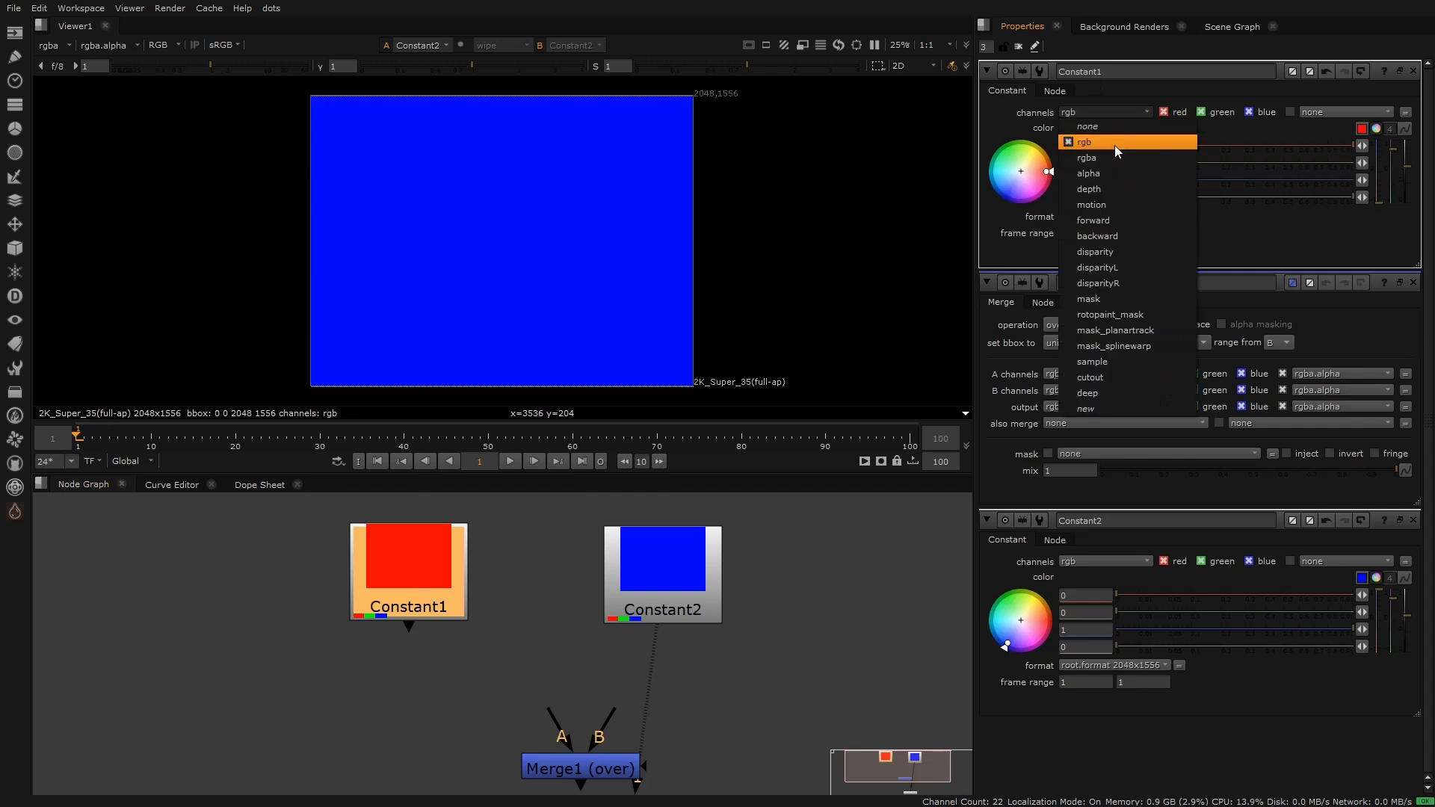
left_click(1108, 172)
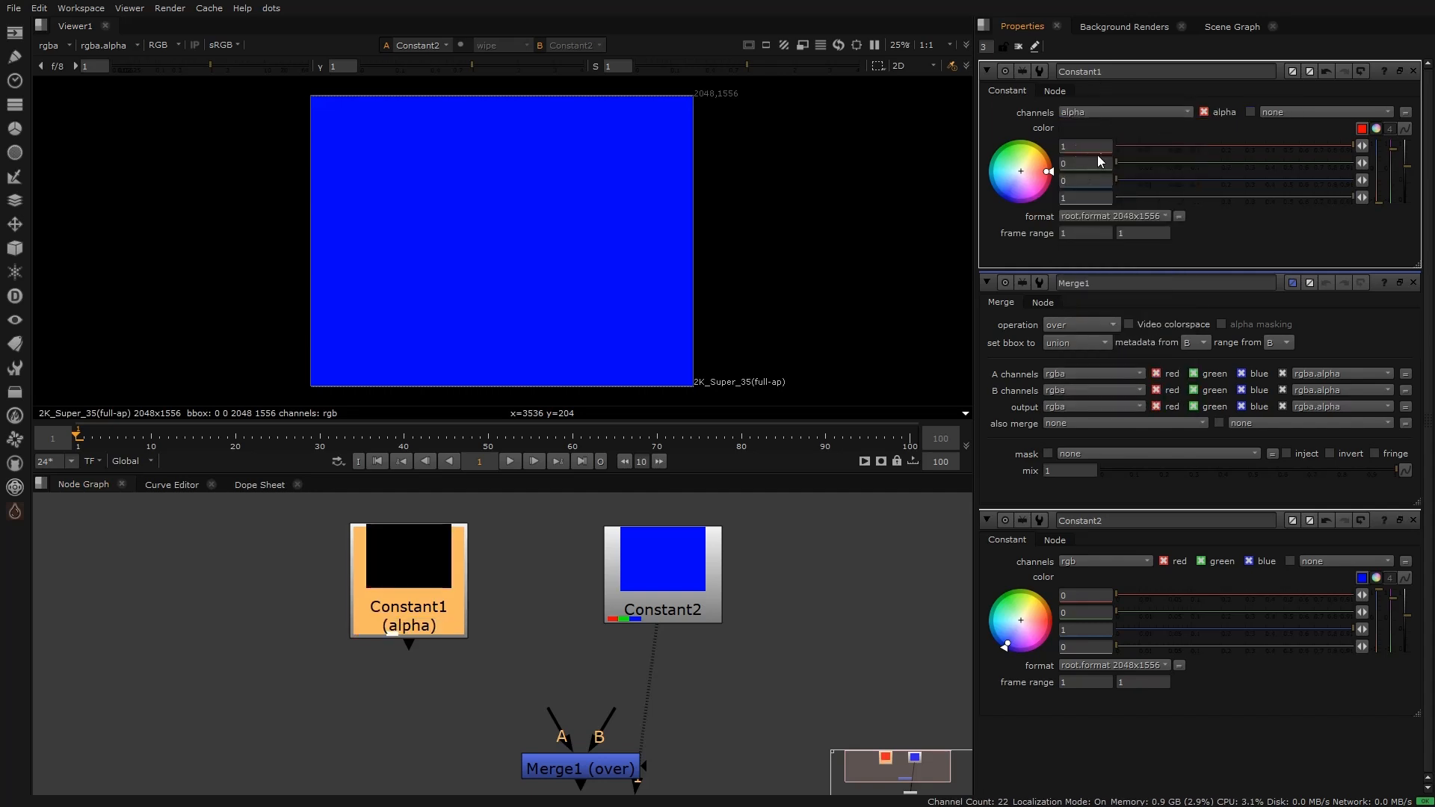
left_click(1086, 113)
left_click(1103, 149)
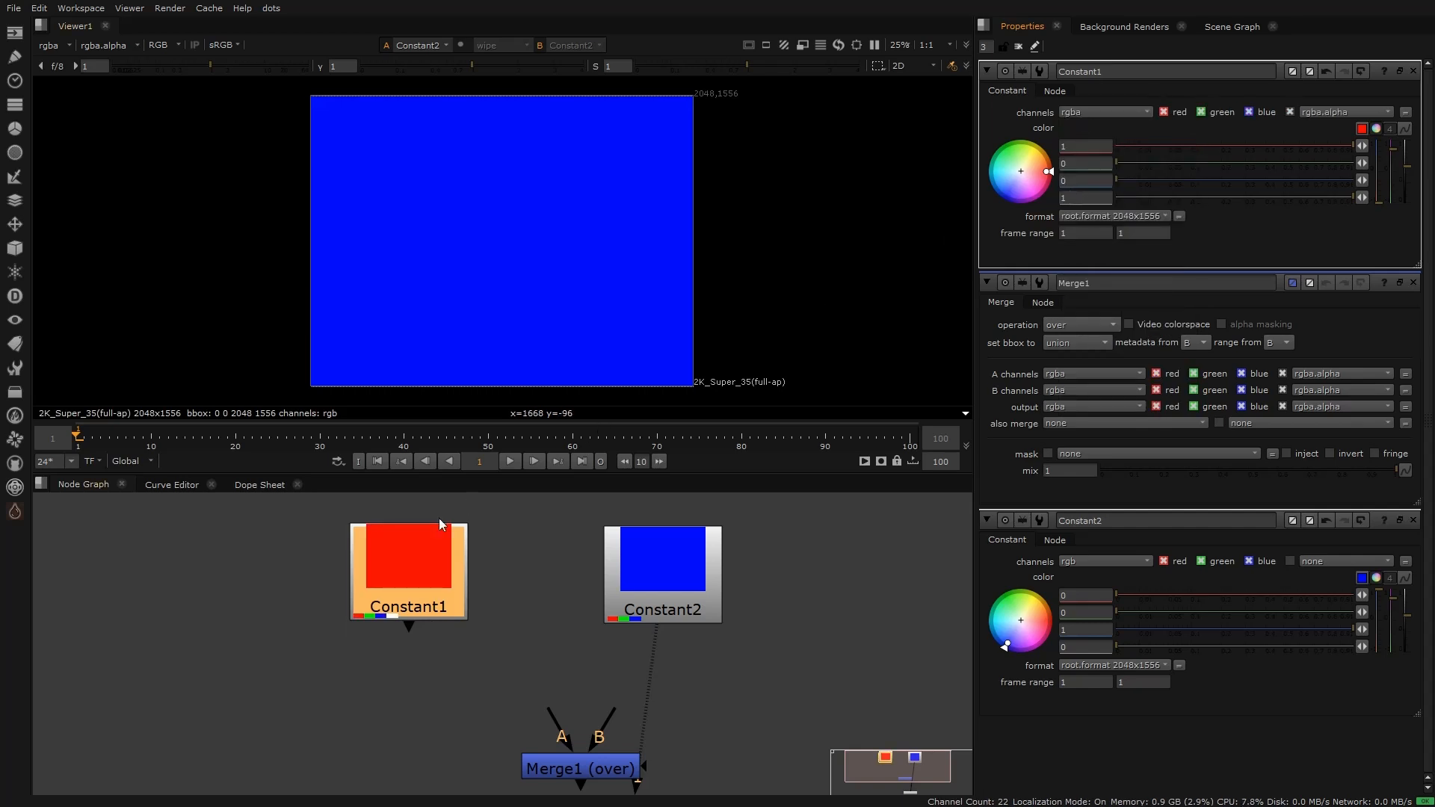
Step: Bring up the blue Constant's properties, set its alpha value to 1 and set its channels to rgba
scroll(384, 616, "up", 3)
middle_click_drag(525, 589, 425, 595)
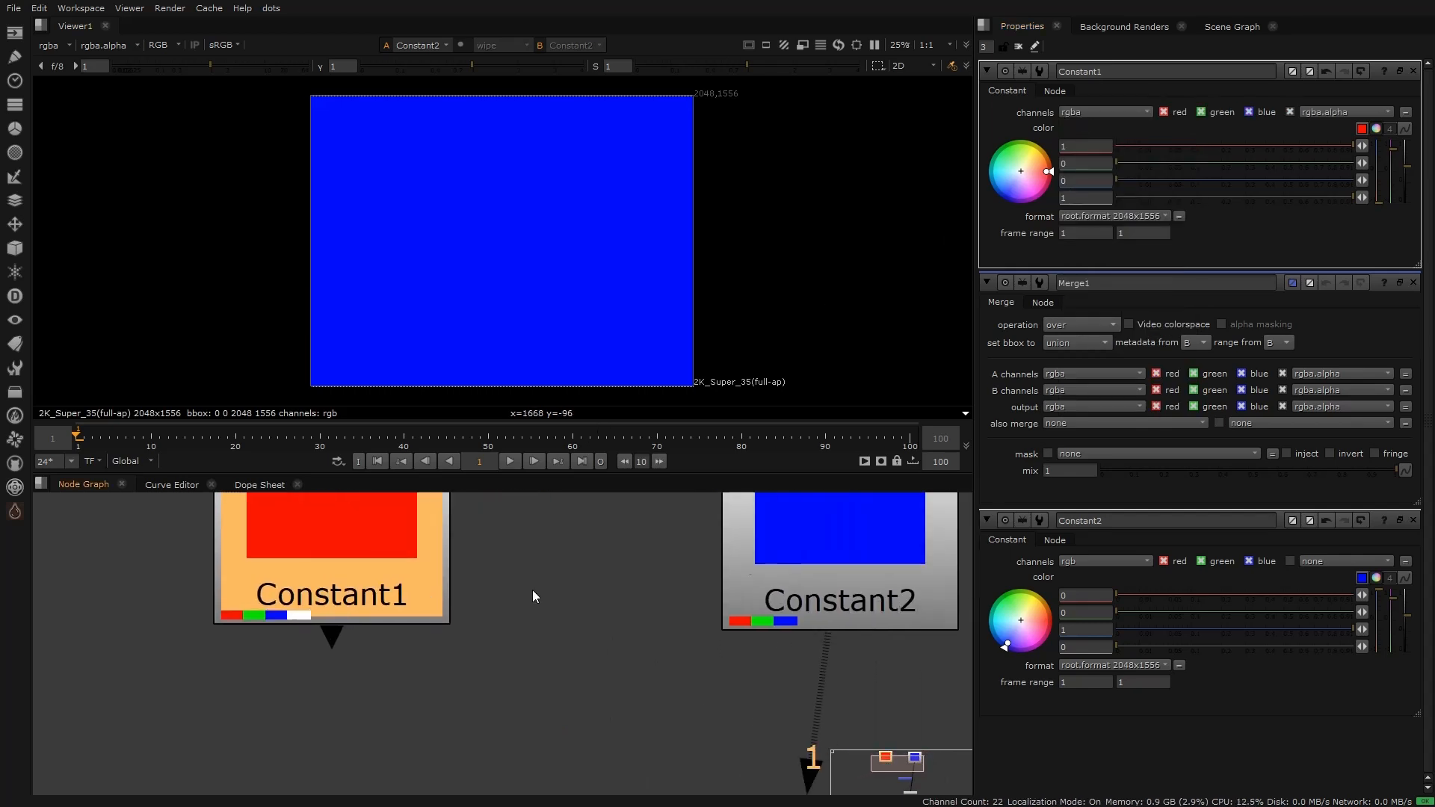
double_click(788, 559)
left_click(829, 683)
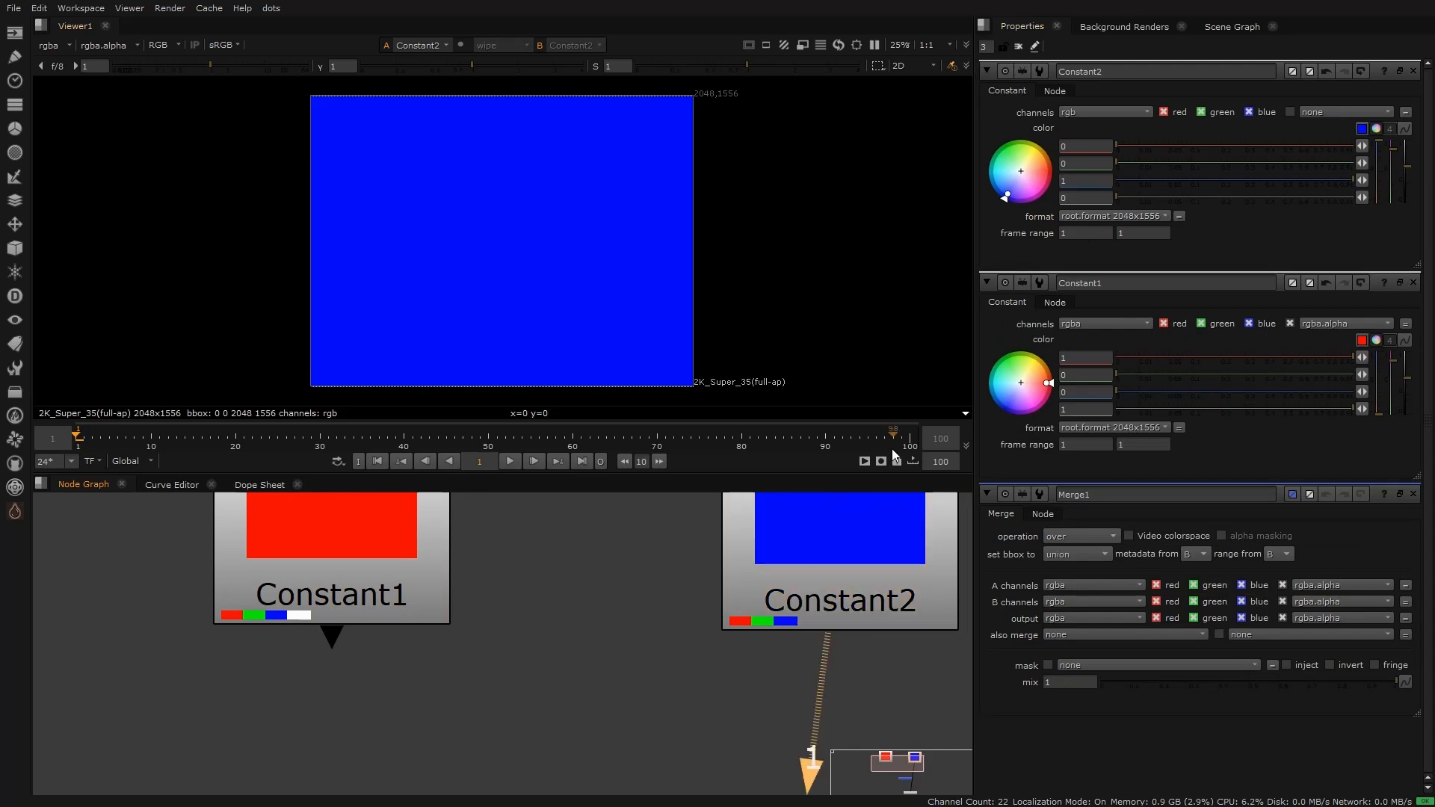
double_click(1077, 199)
type("1")
left_click(1106, 112)
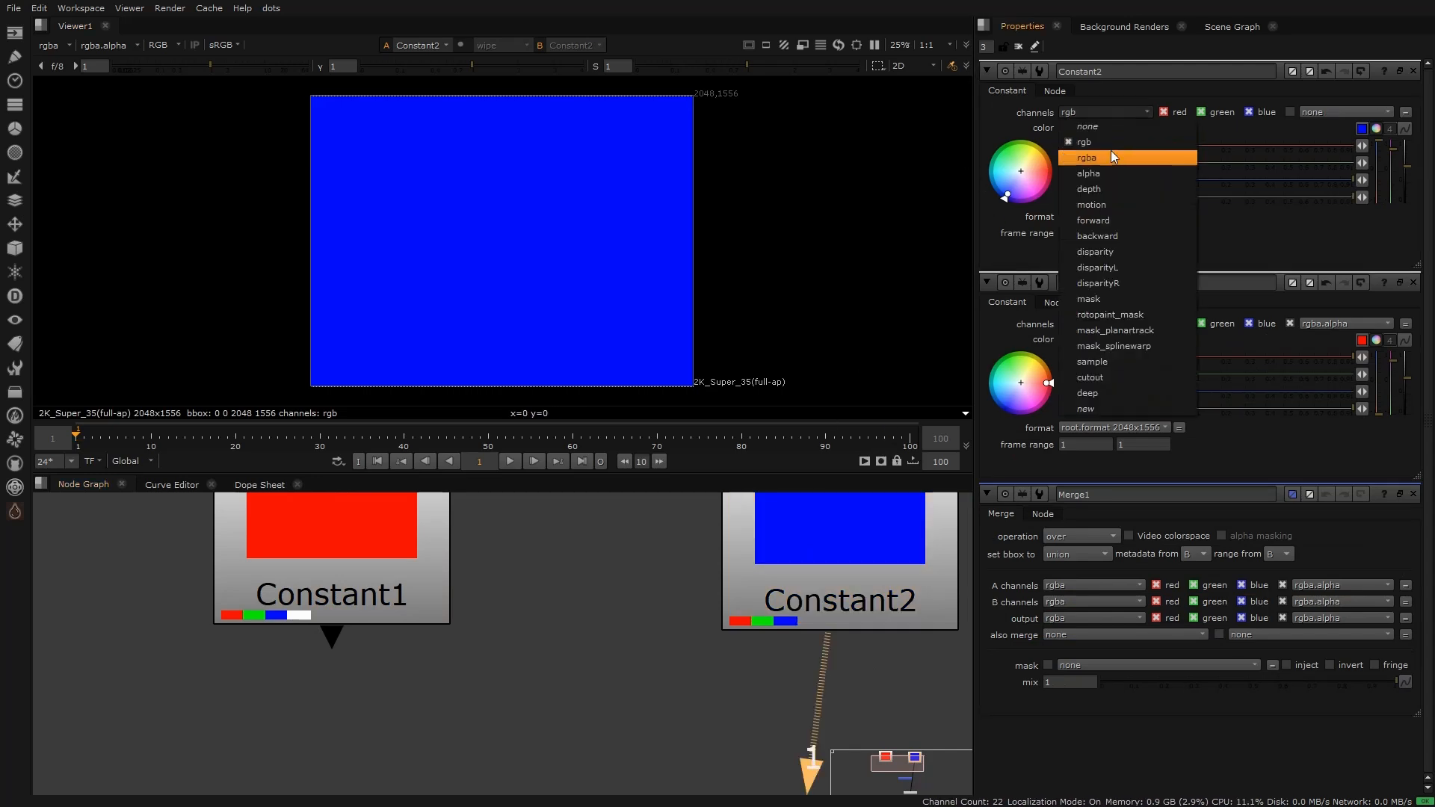
left_click(1113, 158)
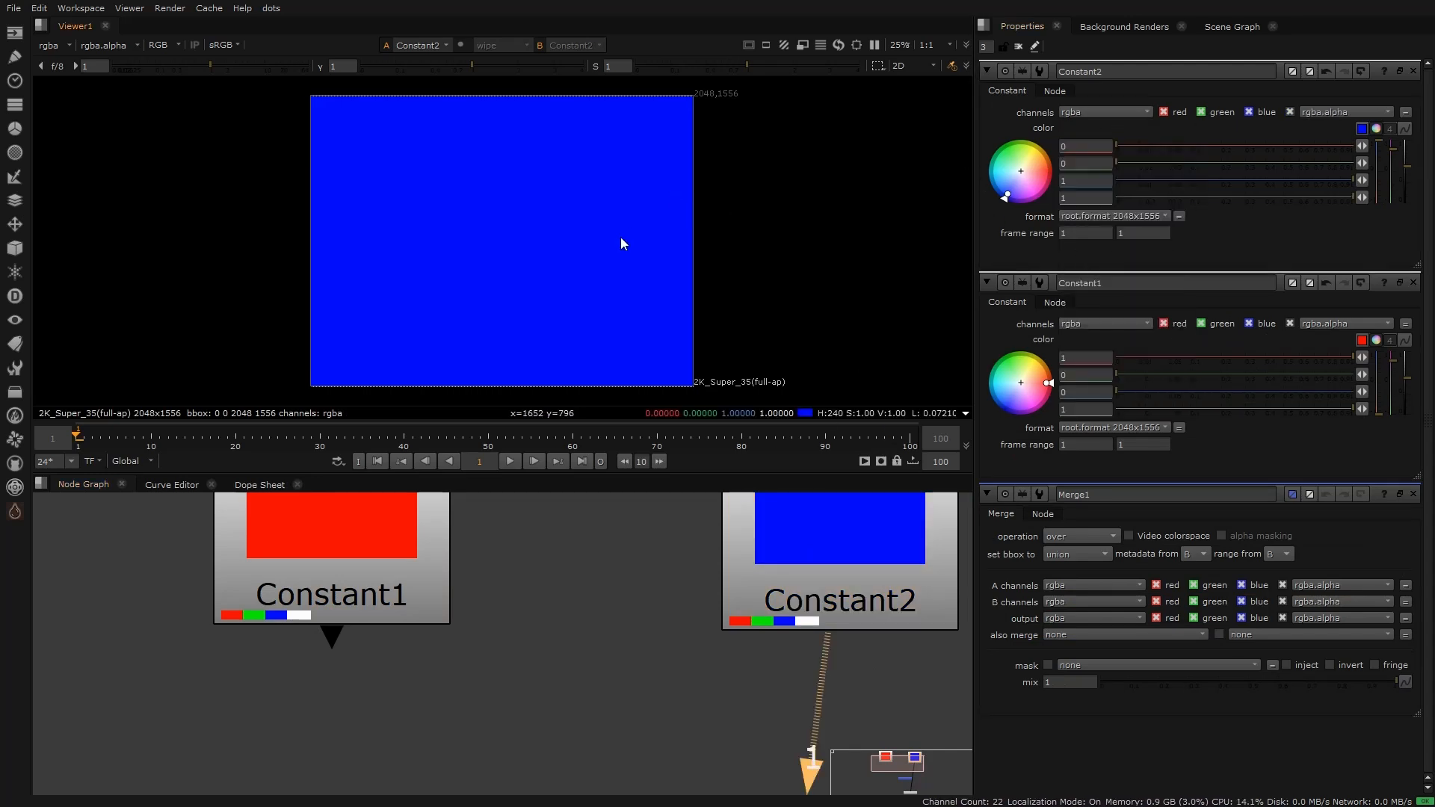
Step: Connect the Merge's A input to the red Constant and its B input to the blue Constant, and view the Merge
scroll(580, 617, "down", 4)
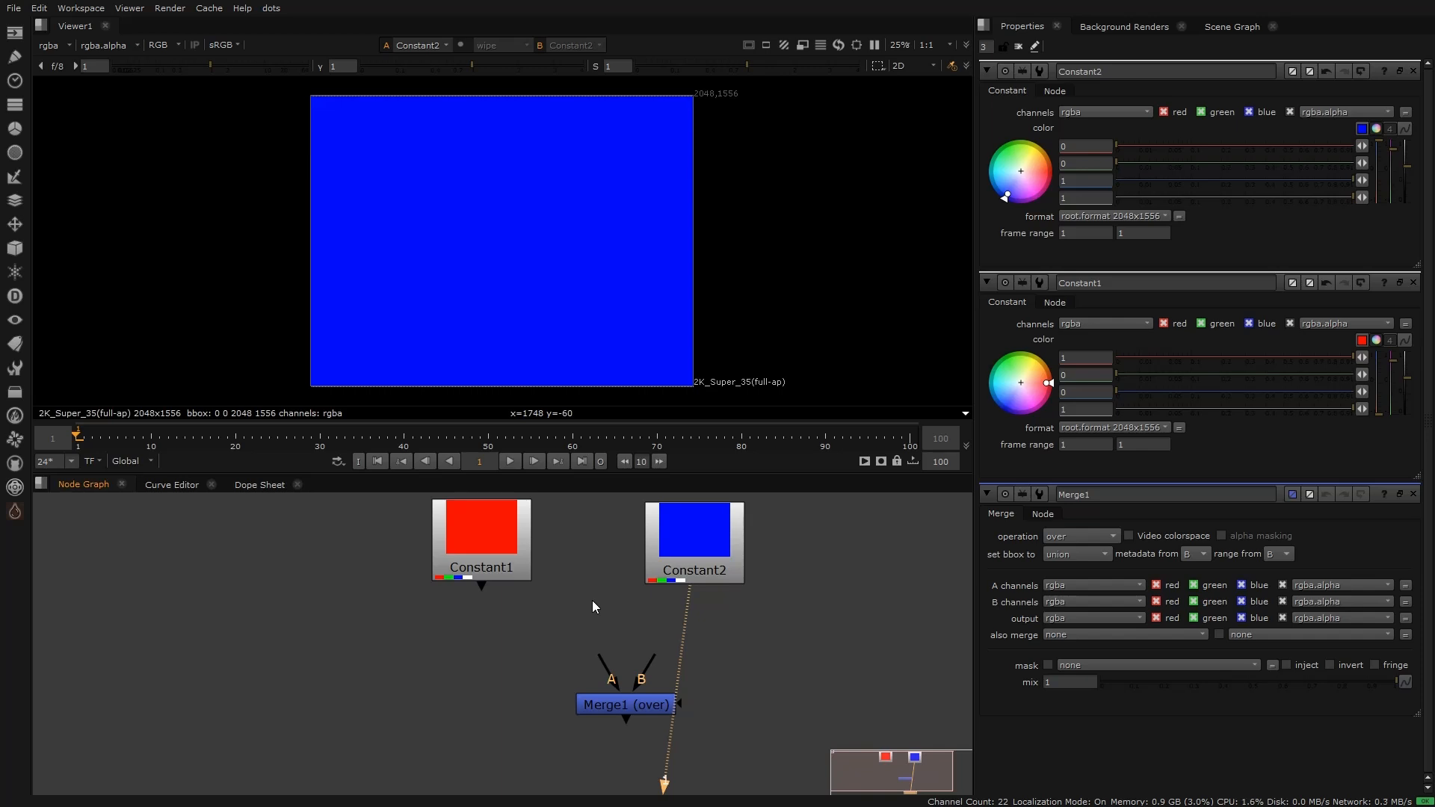
left_click_drag(630, 703, 480, 575)
left_click_drag(629, 648, 691, 566)
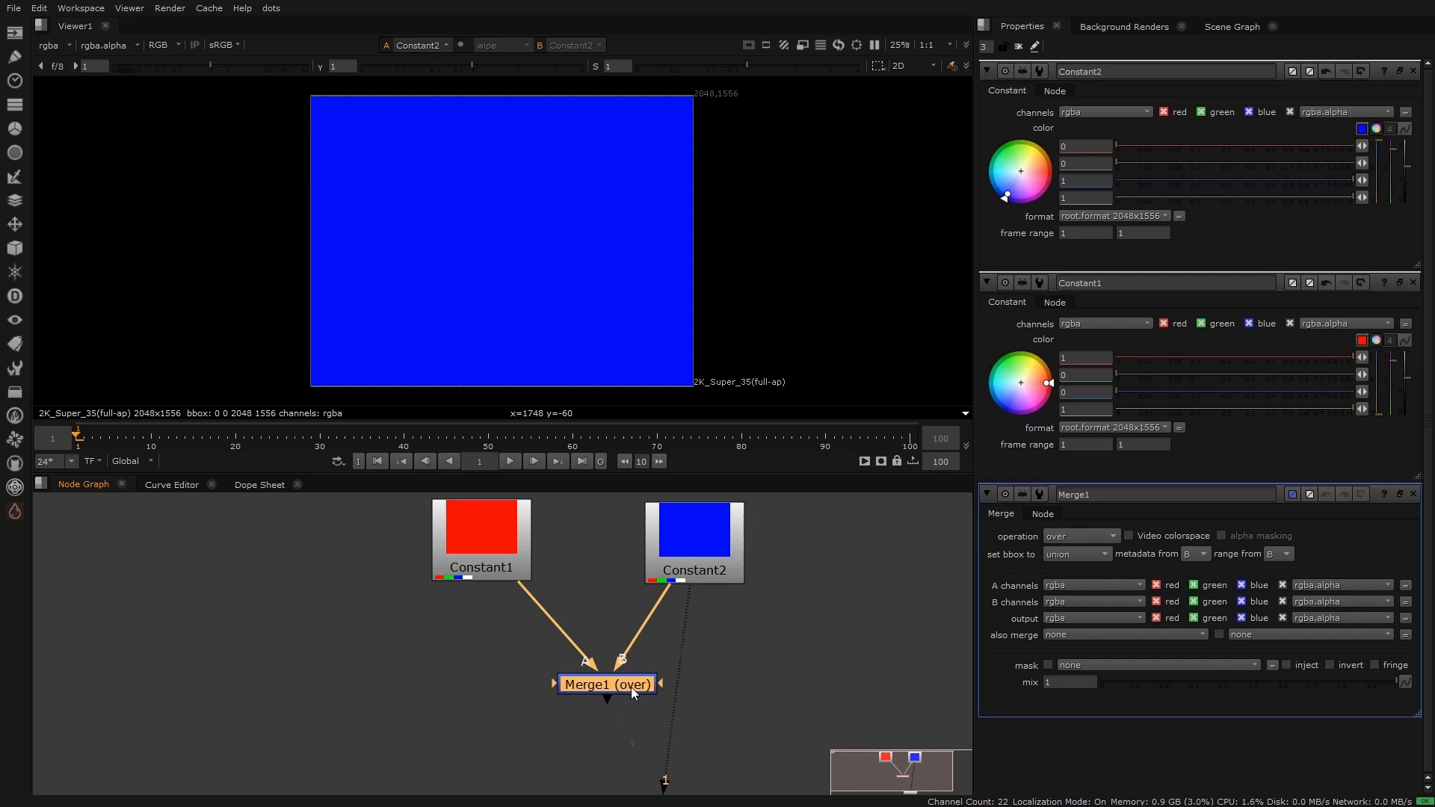
key("1")
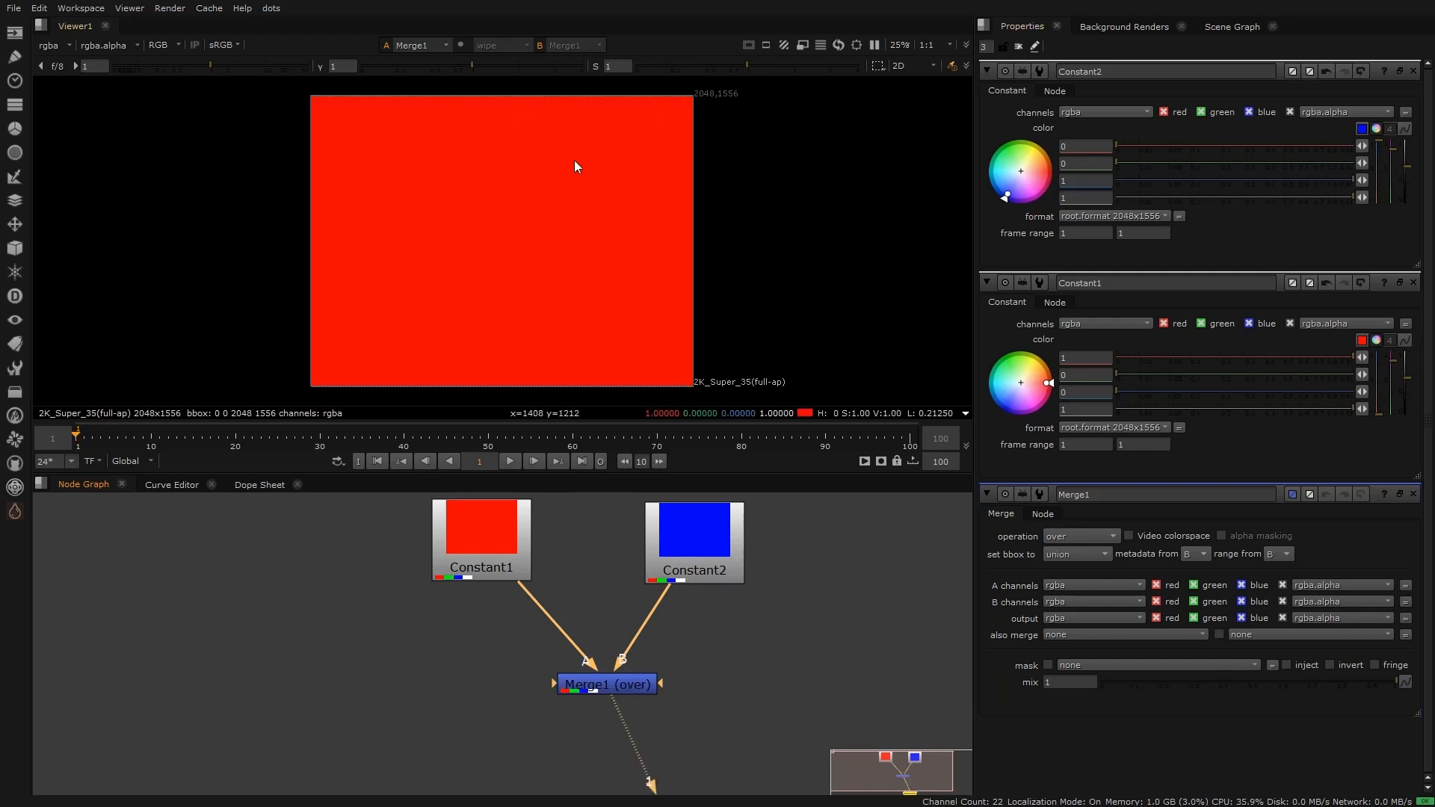
Step: Bring the Merge node's properties to the front and test its mix slider, leaving mix at 1
left_click_drag(460, 619, 613, 668)
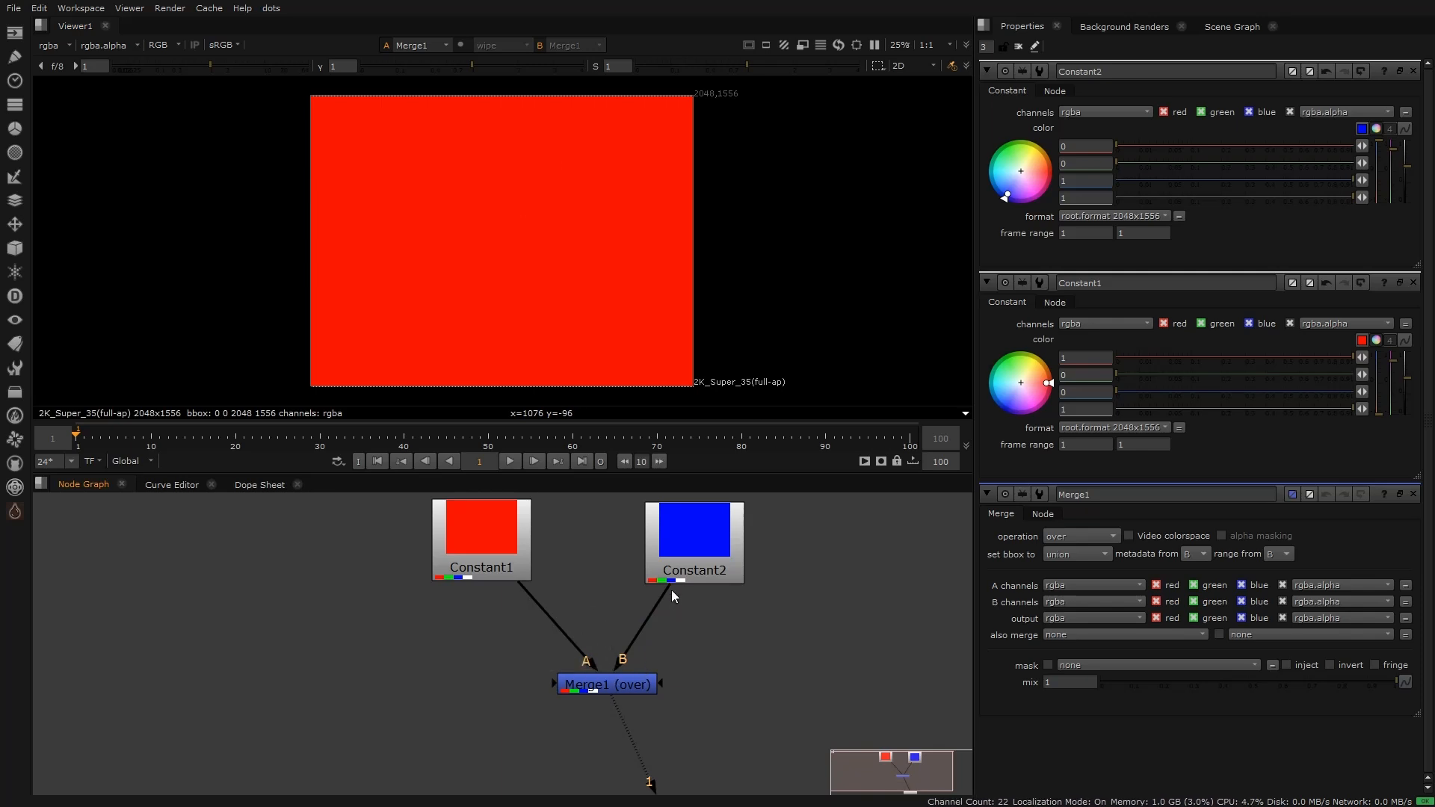
left_click(630, 685)
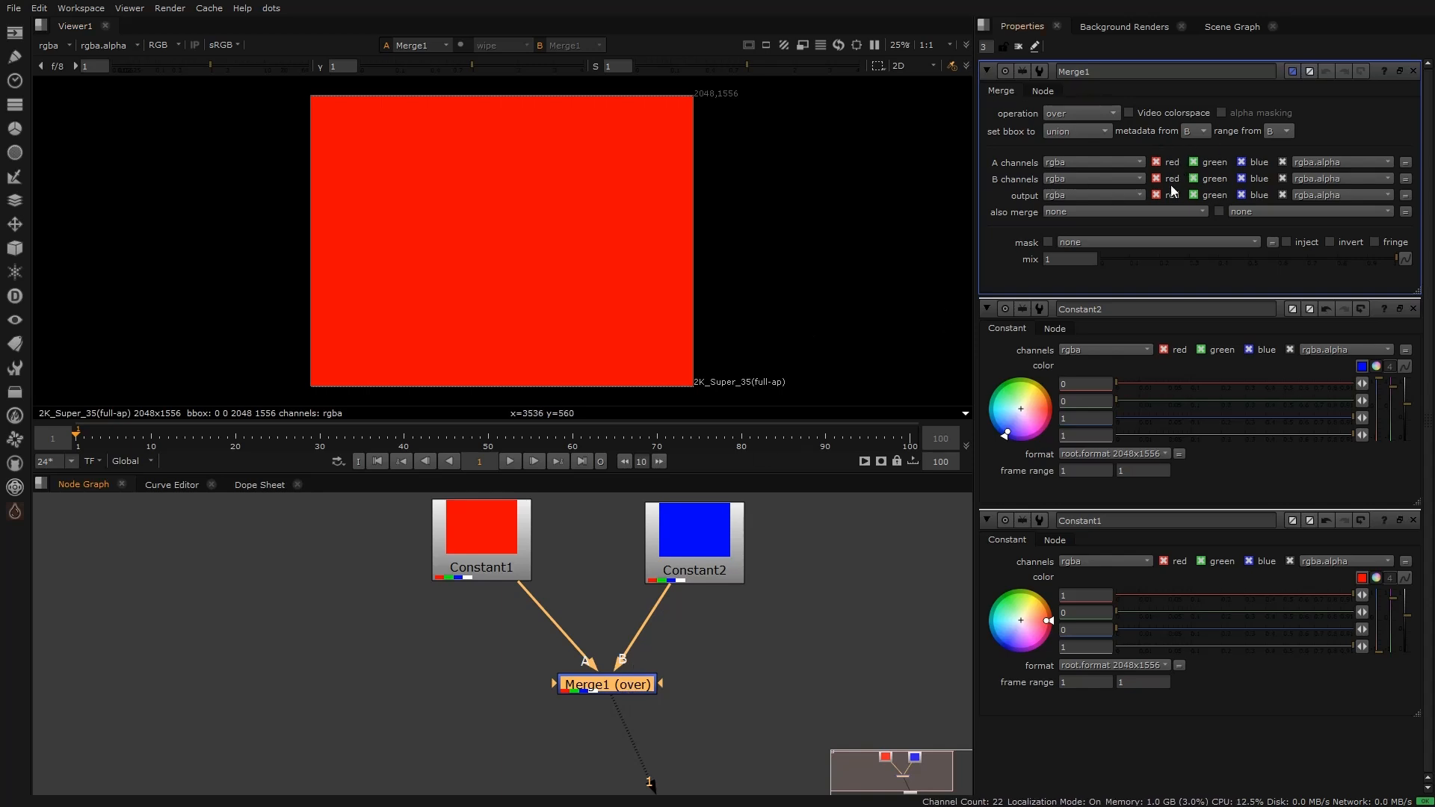
left_click_drag(1384, 259, 1434, 243)
Step: Add a Transform after the red Constant, view it, and move the red image to translate about x -316, y 8
left_click(481, 528)
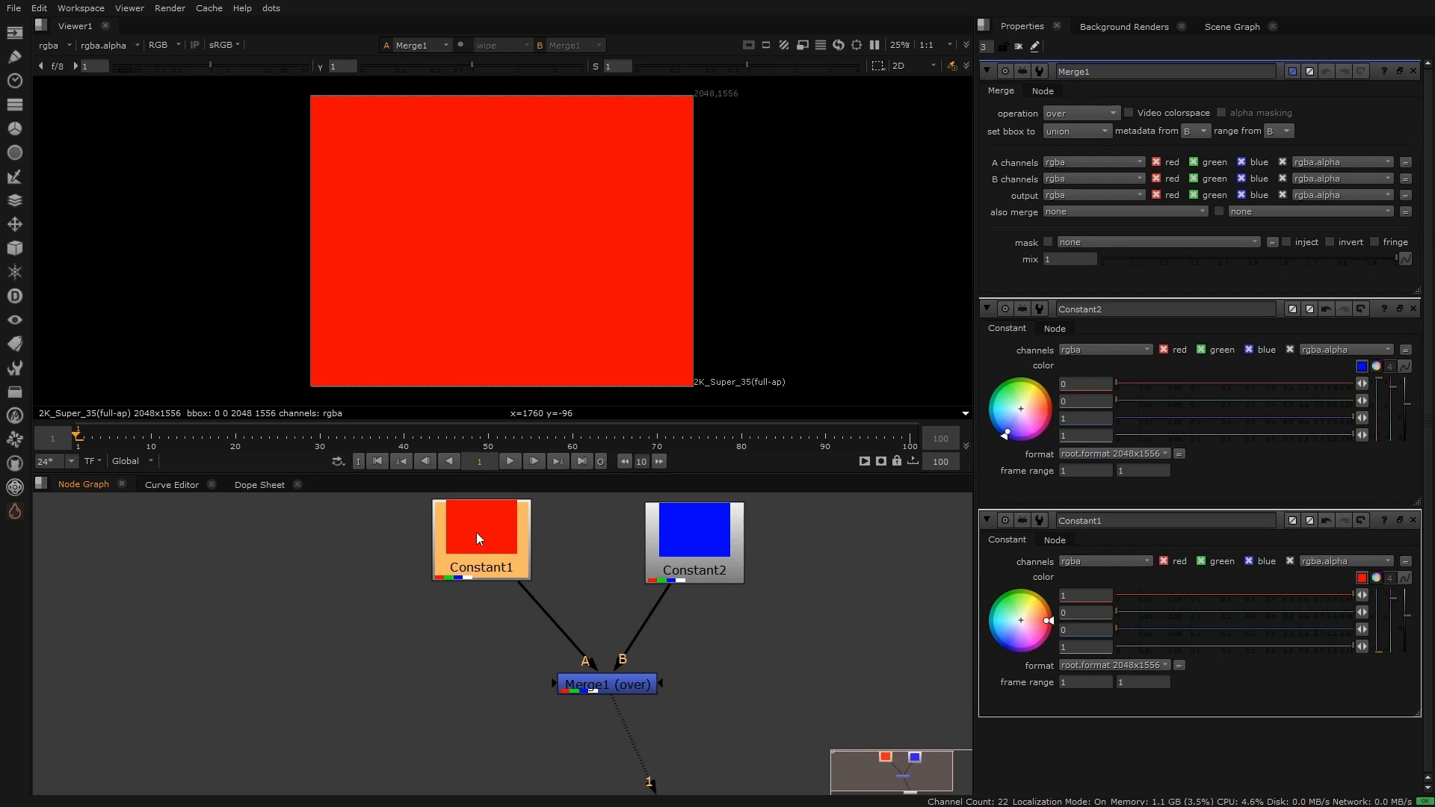
key("t")
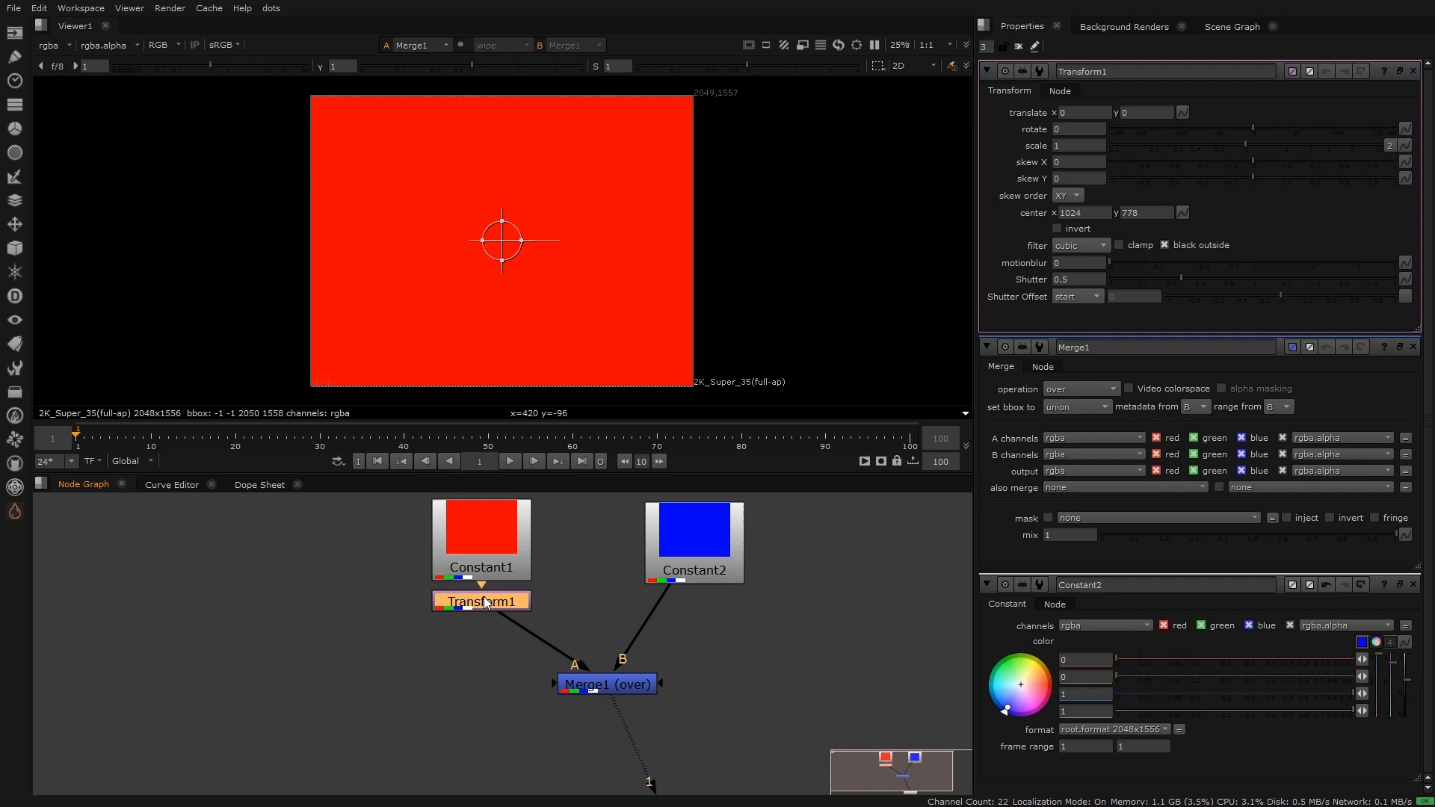
key("1")
left_click_drag(502, 240, 442, 239)
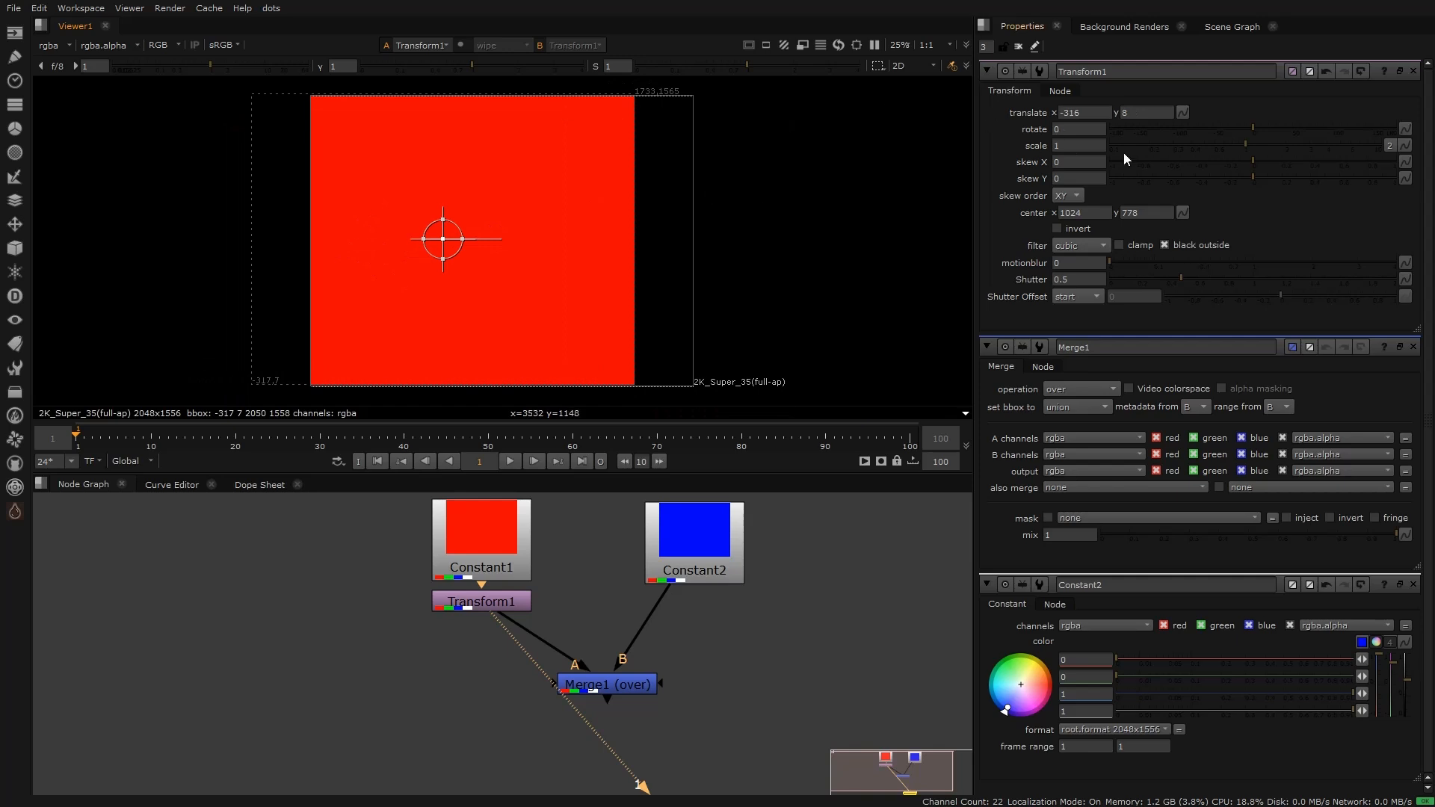
Step: Scale the red image to 0.74 and rotate it 37 in its Transform, and switch the viewer to the Merge
left_click_drag(1245, 144, 1282, 126)
left_click(1266, 124)
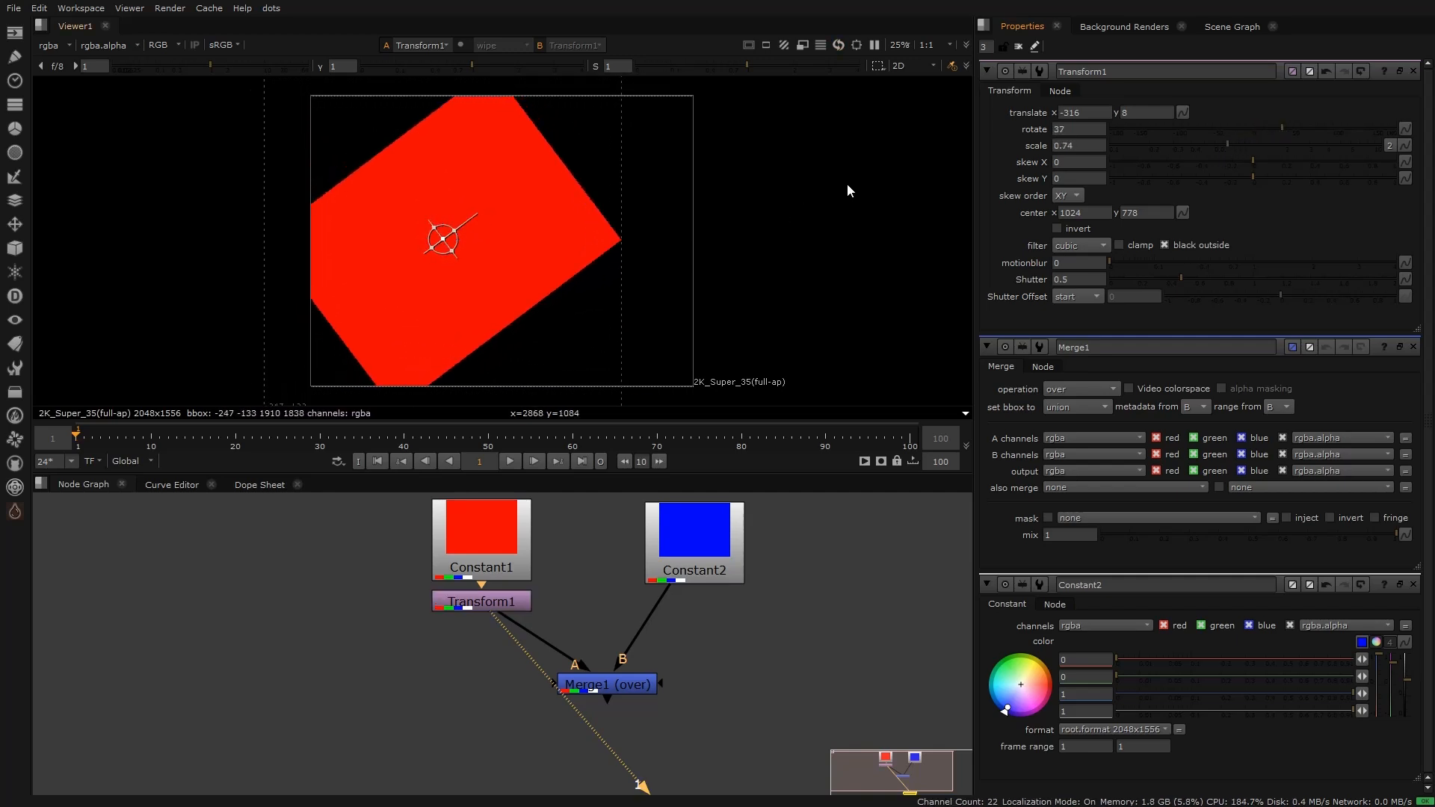
left_click(632, 677)
key("1")
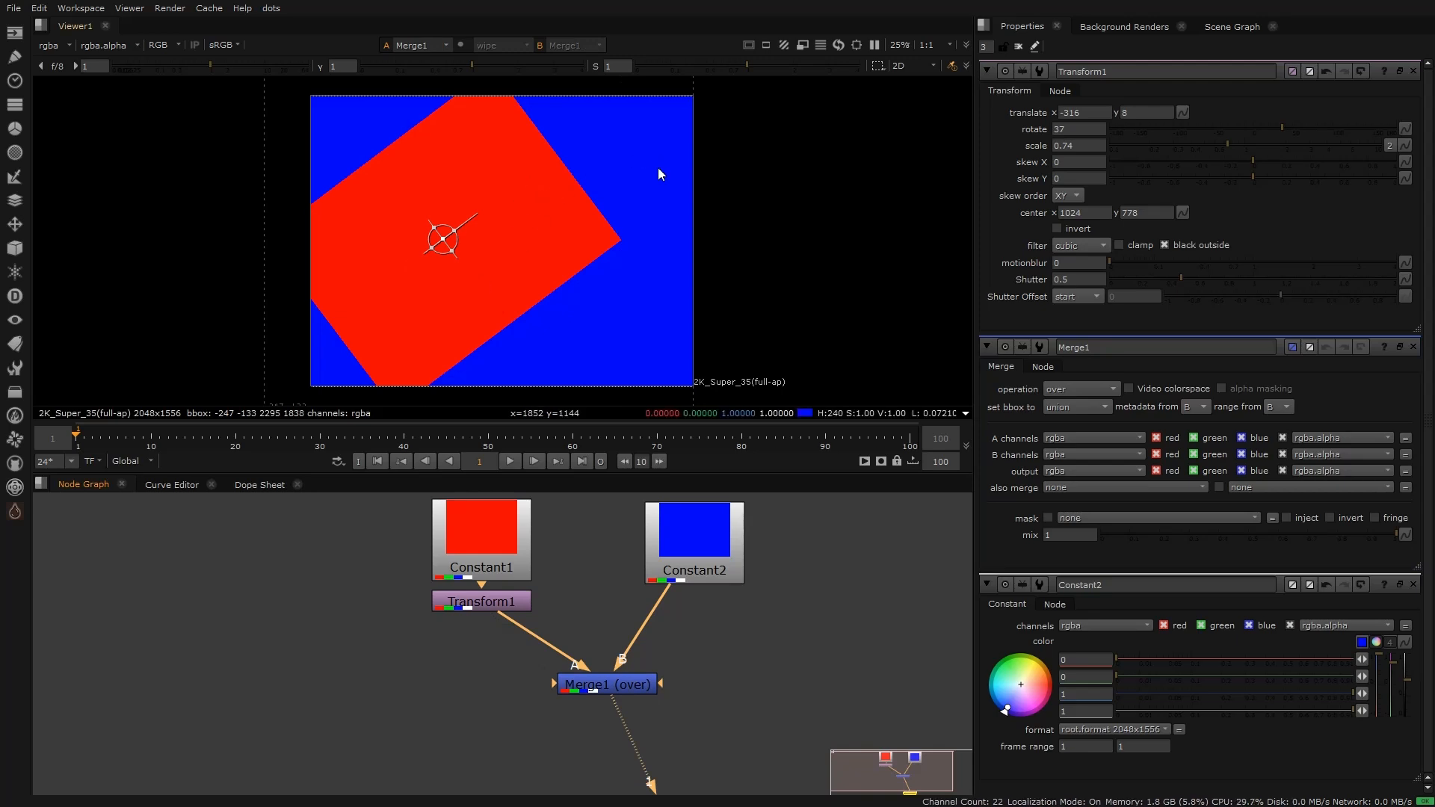
Step: Add a Transform after the blue Constant and close the properties of the red image's Transform and of the Merge
left_click(697, 525)
key("t")
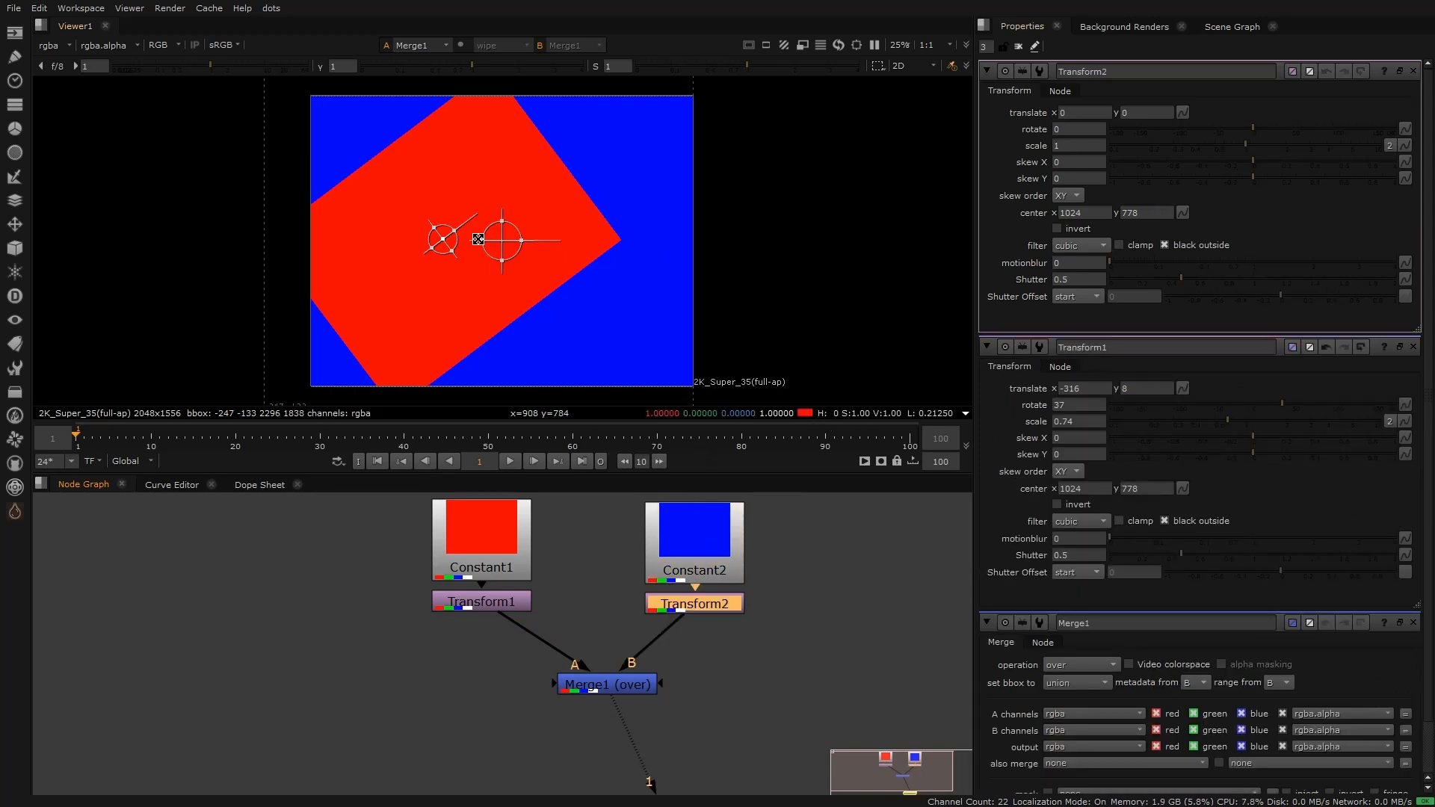
left_click(1413, 348)
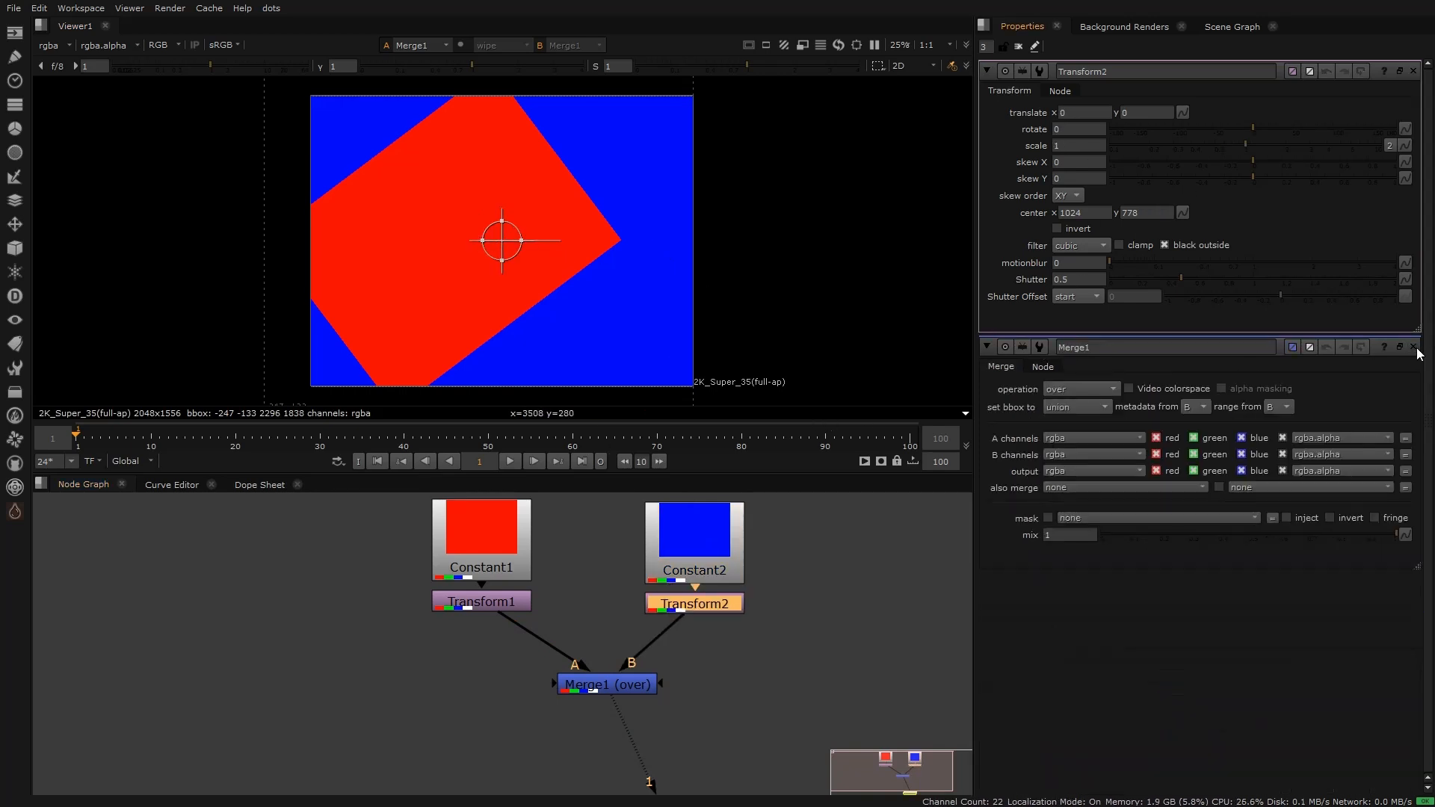
left_click(1413, 347)
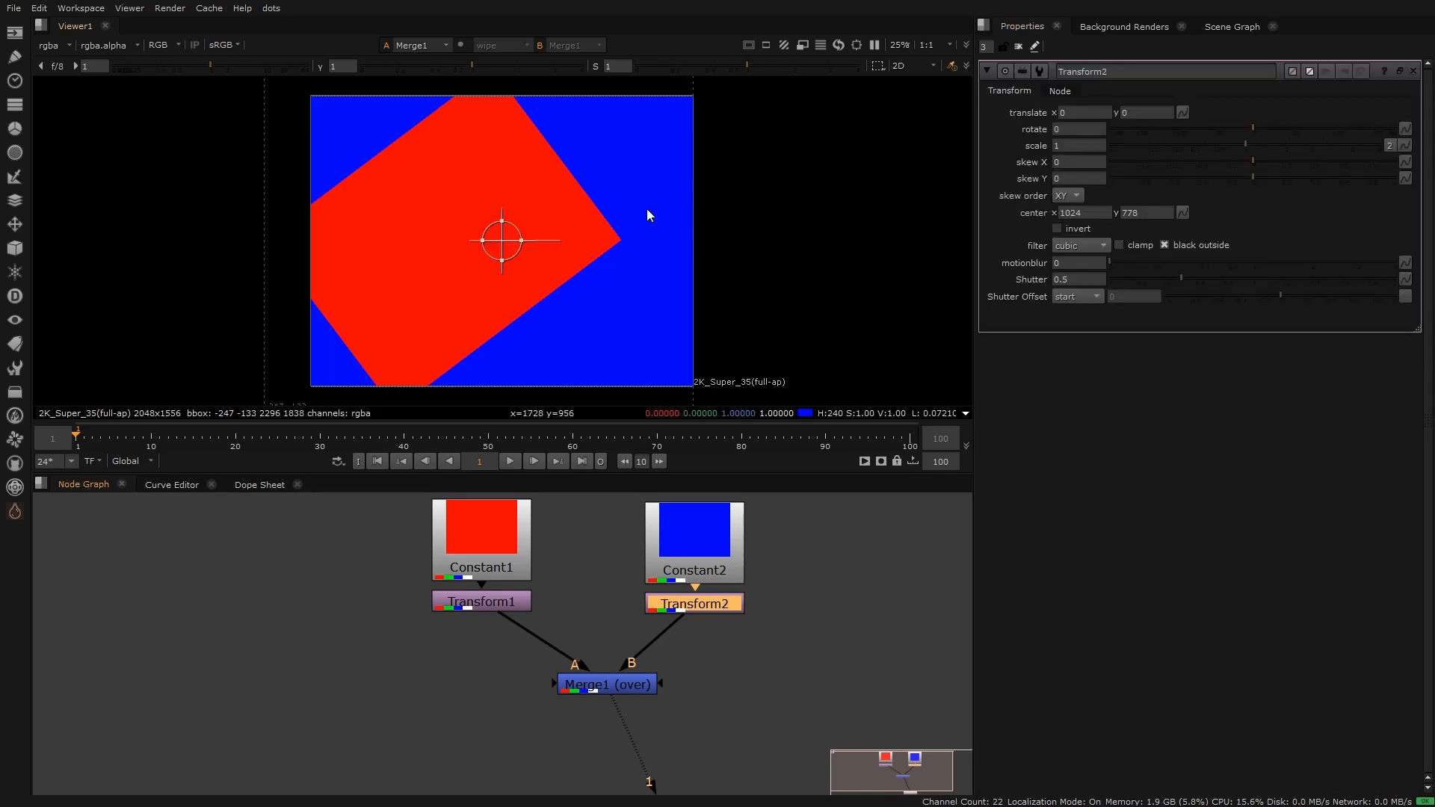
Step: Scale the blue image to 0.54, move it to translate about x 212, y 96, and close its Transform's properties
left_click_drag(499, 240, 648, 237)
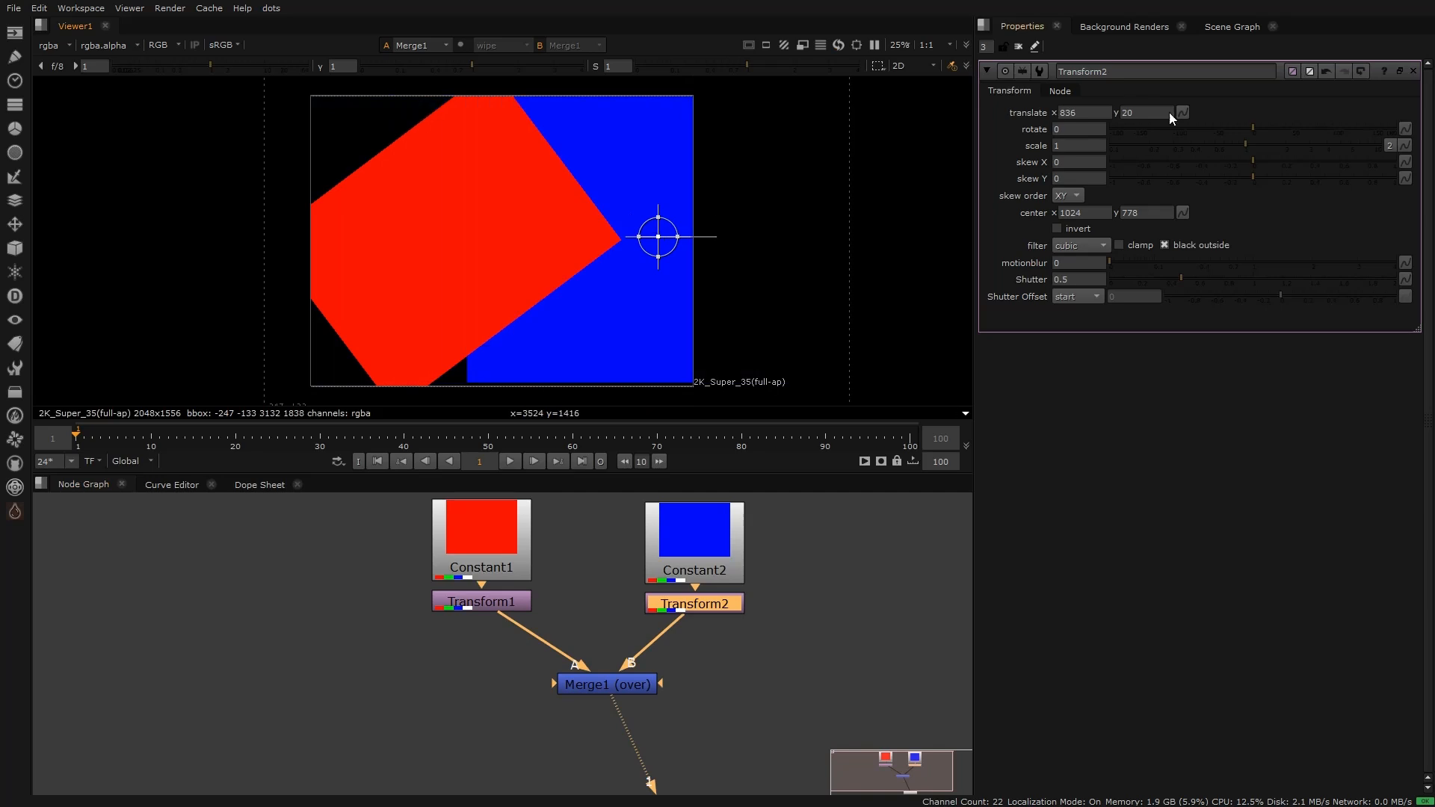
left_click_drag(1252, 139, 1208, 145)
left_click_drag(660, 228, 541, 222)
left_click(804, 580)
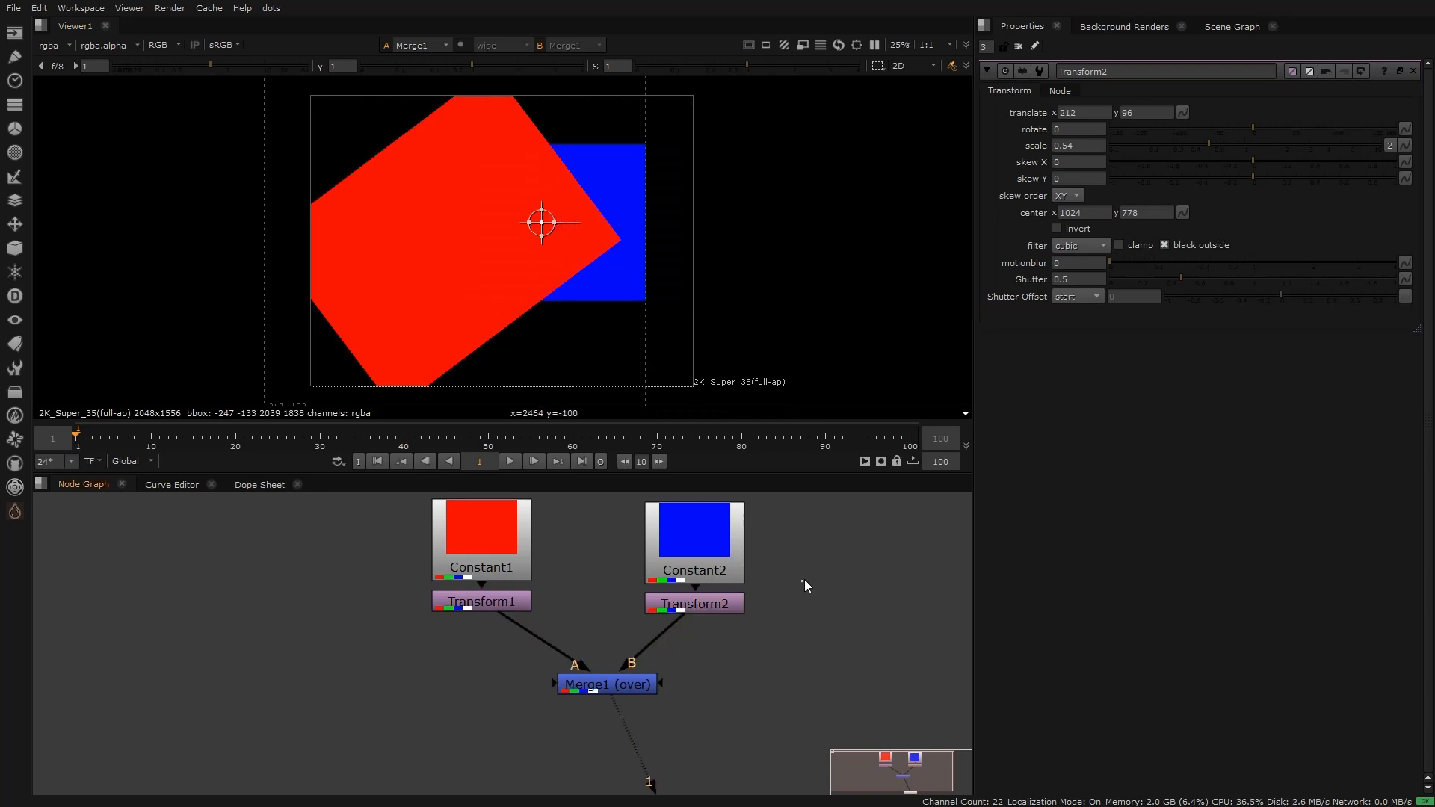
left_click(1414, 71)
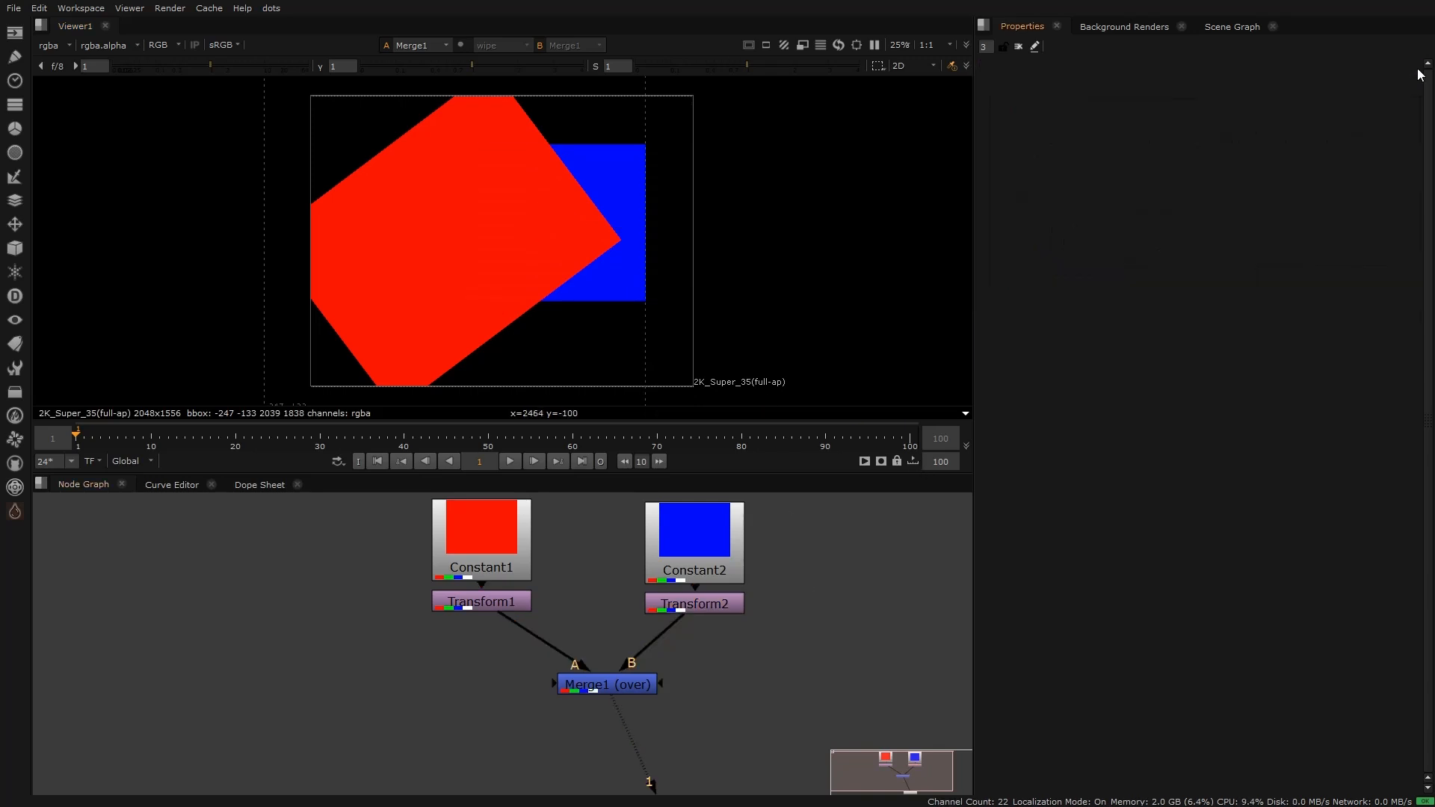
Step: View the red Constant, its Transform, the blue Constant, its Transform and finally the Merge, one after another
left_click(486, 538)
key("1")
left_click(491, 600)
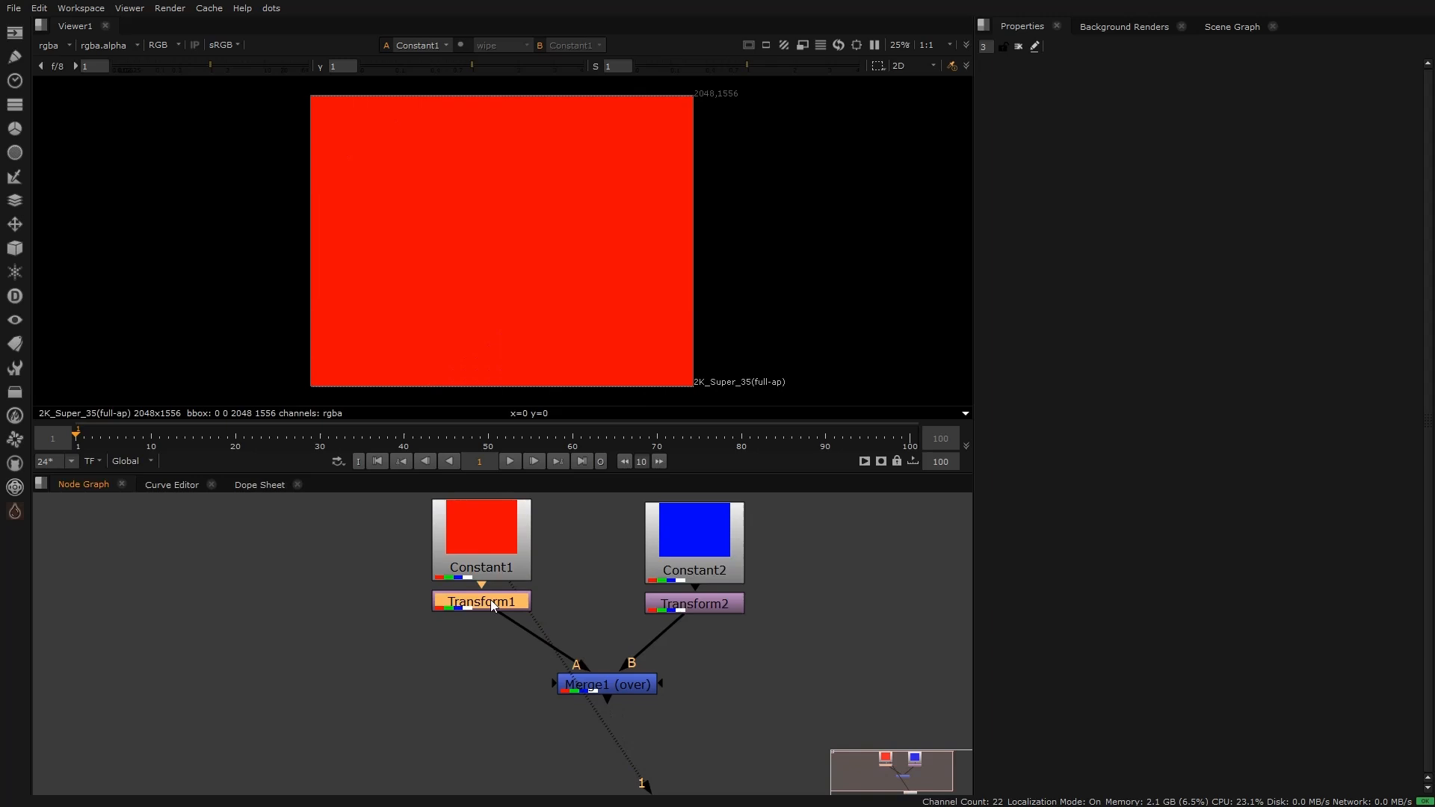
key("1")
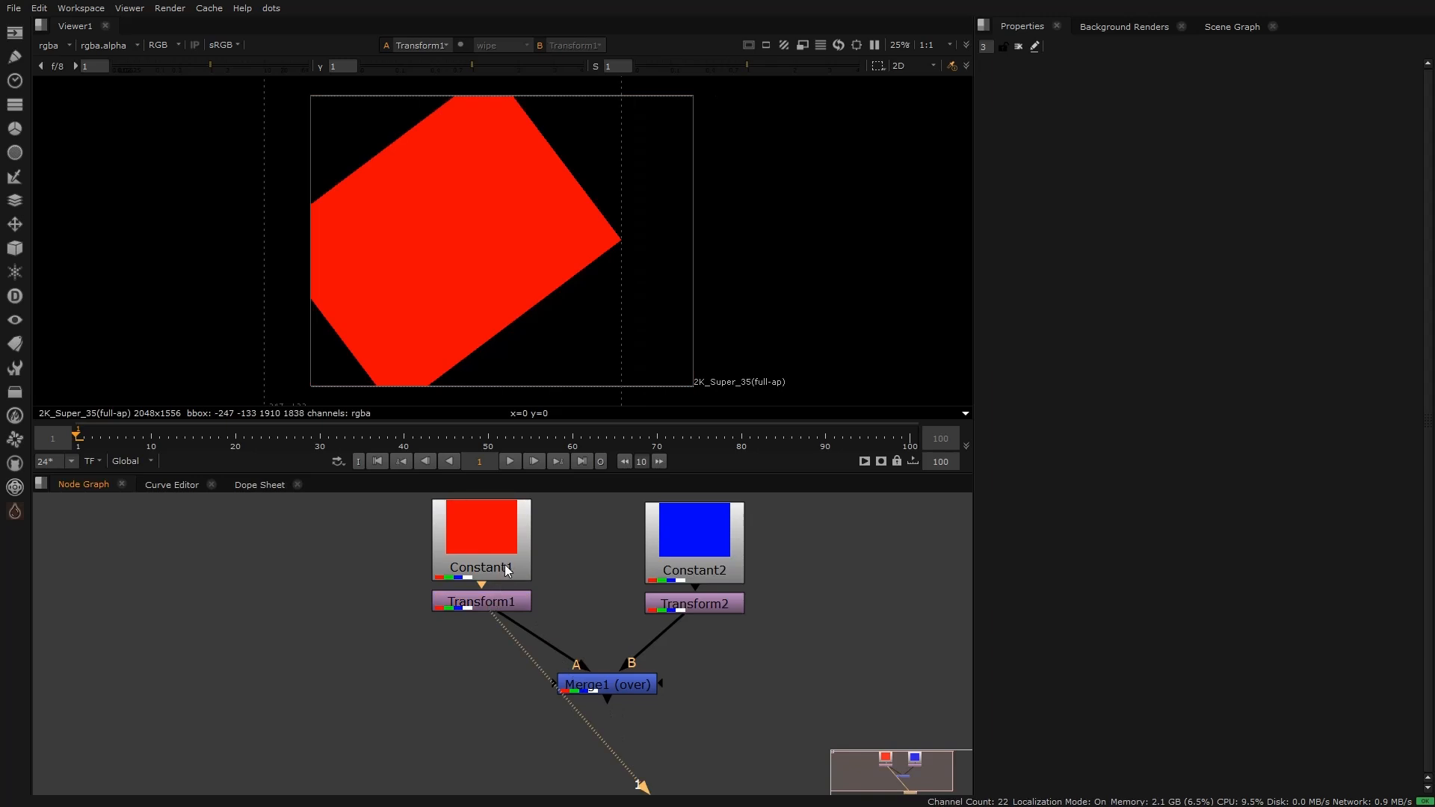
left_click(695, 531)
key("1")
left_click(713, 602)
key("1")
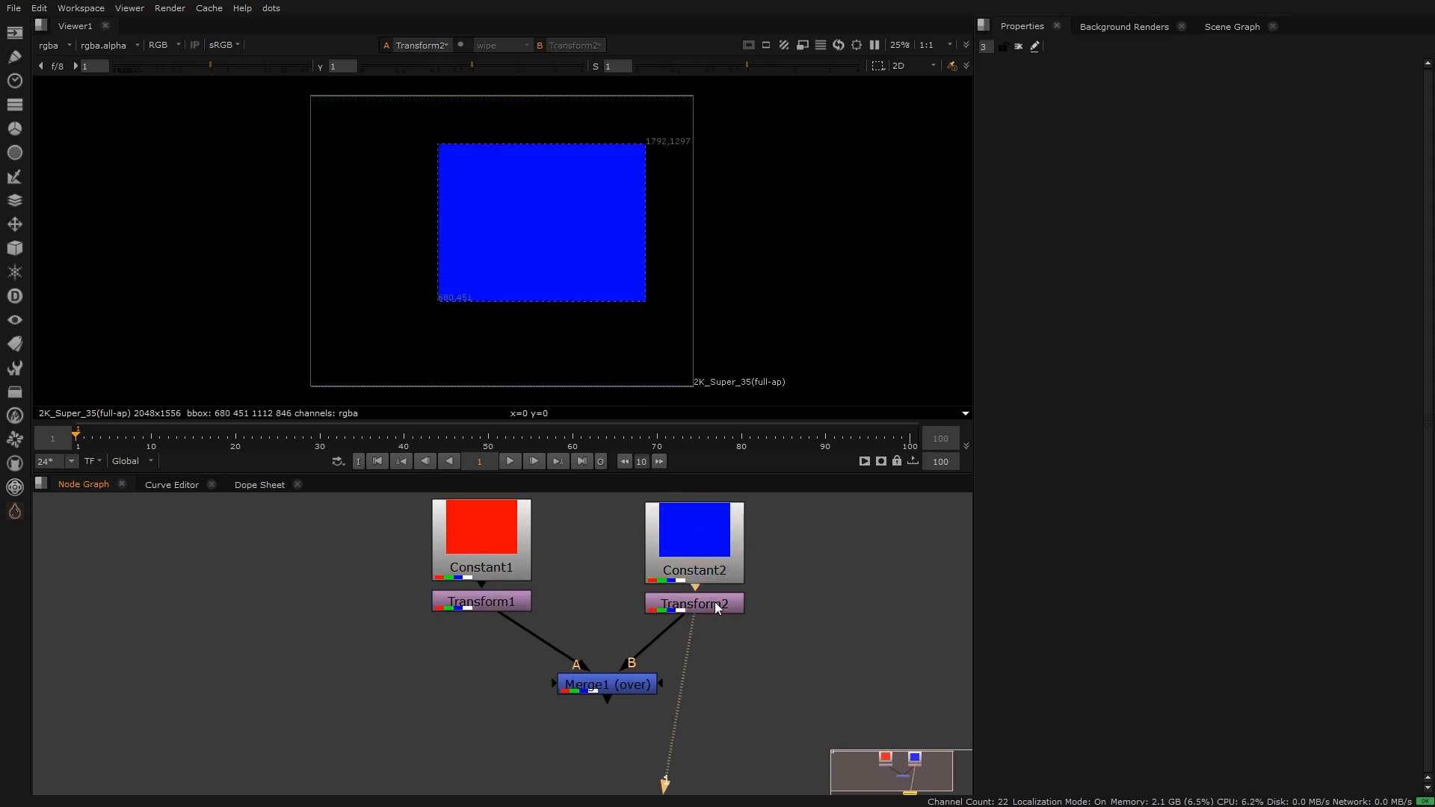
left_click(637, 679)
key("1")
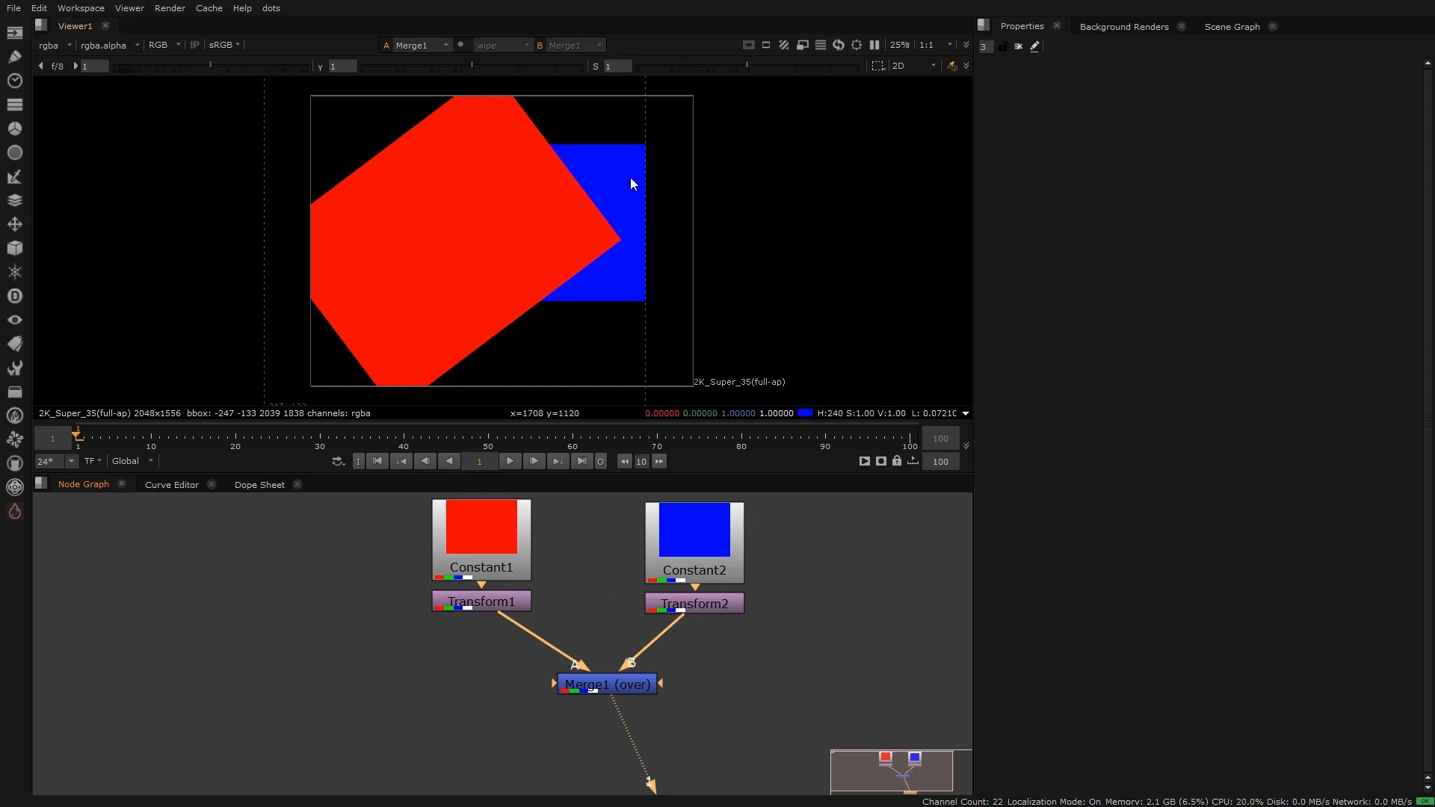
Step: Swap the Merge's connections so the blue image's Transform feeds input A and the red image's Transform feeds input B
left_click(606, 678)
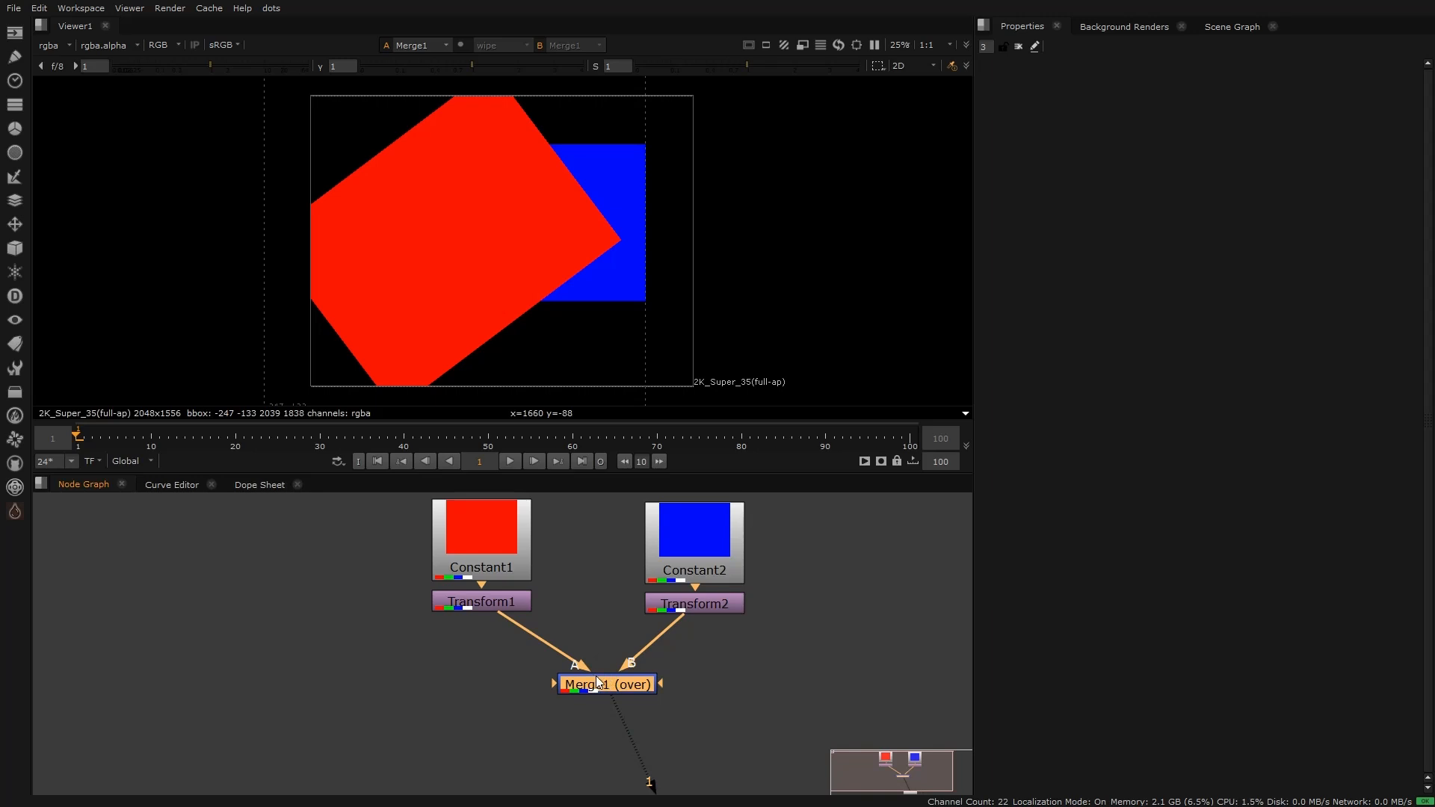
left_click_drag(586, 666, 705, 604)
left_click_drag(625, 635, 503, 602)
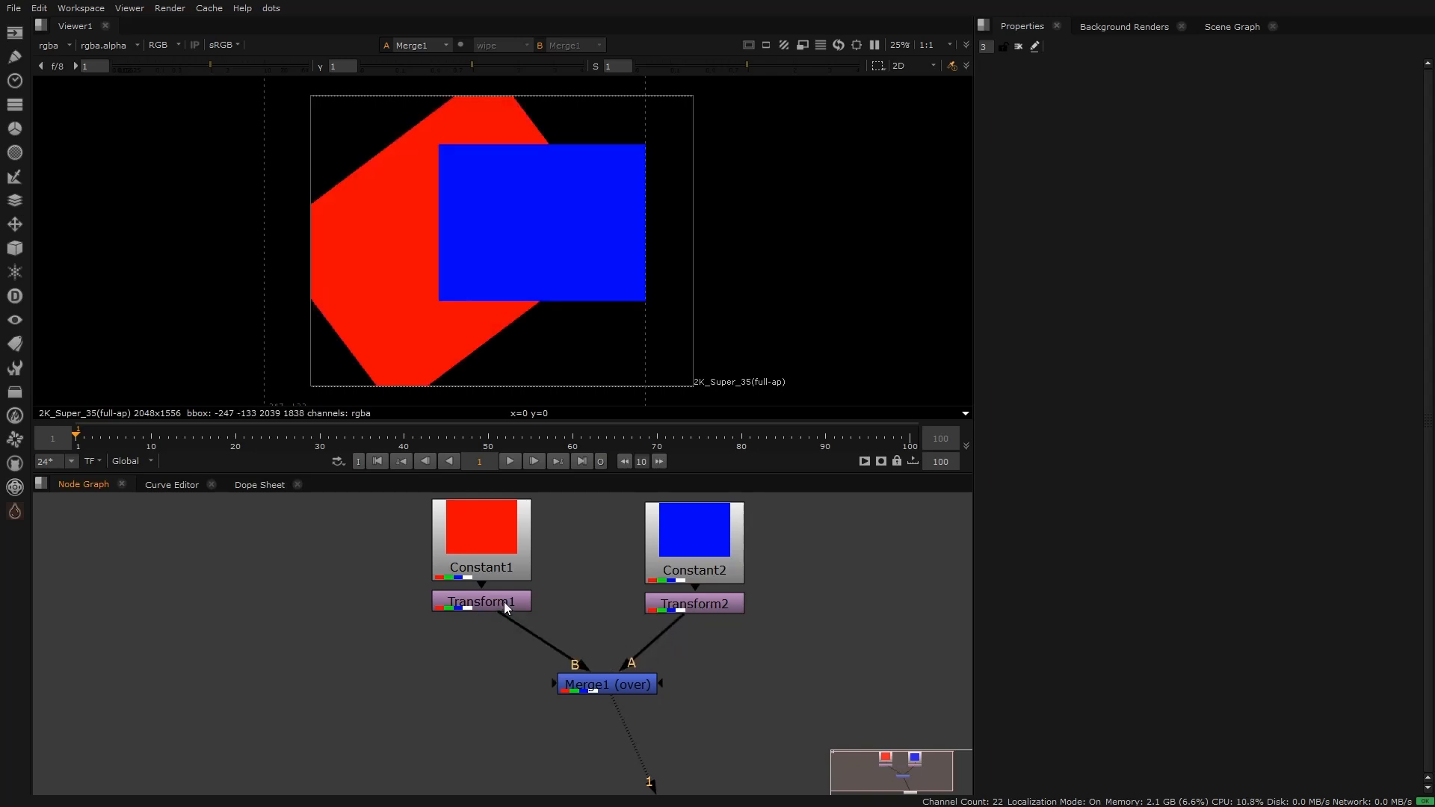
Step: Swap the Merge's A and B inputs back and forth repeatedly, ending with blue on A and red on B
left_click(613, 684)
key("shift+x")
key("shift+x")
key("shift+x")
key("shift+x")
key("shift+x")
key("shift+x")
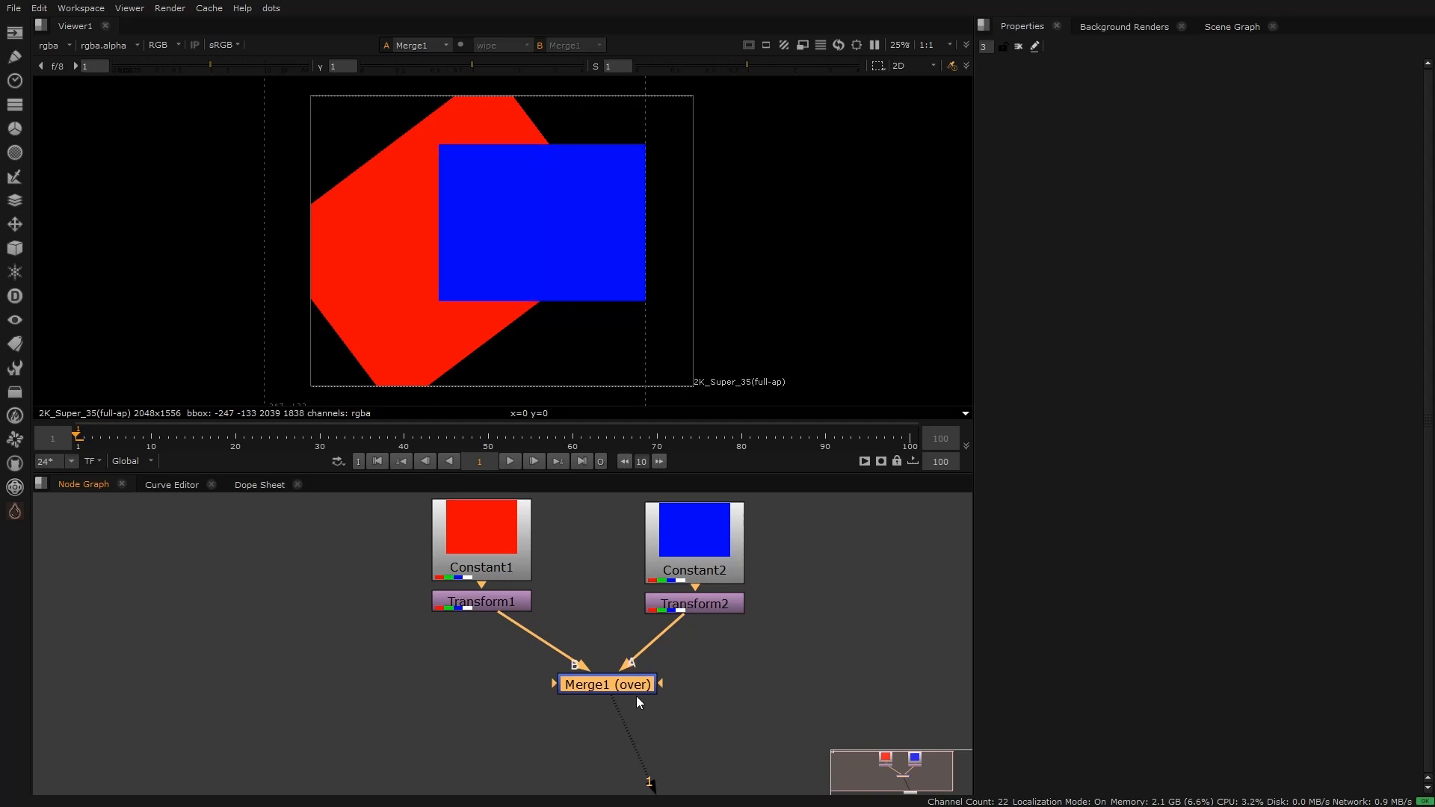
scroll(667, 626, "up", 1)
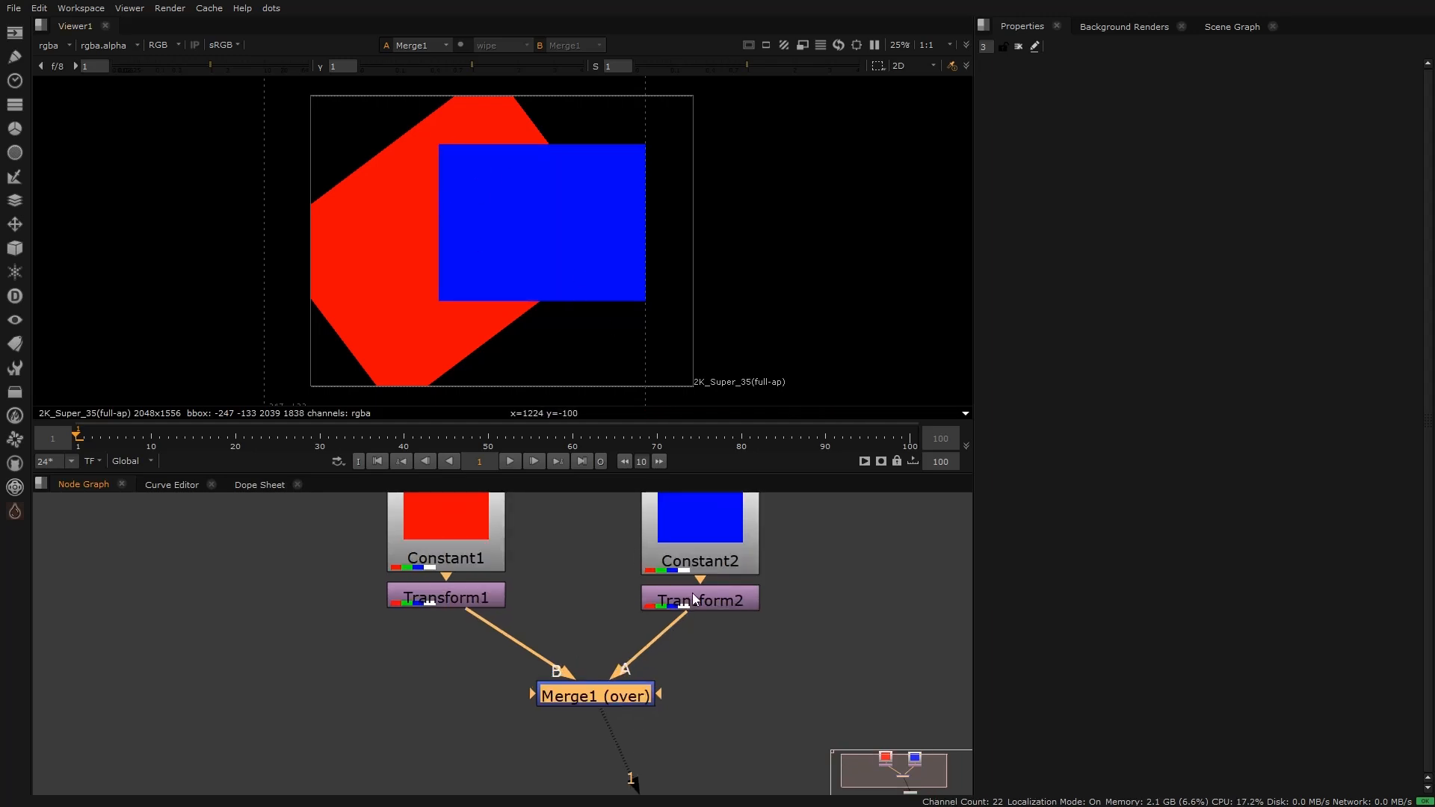
key("shift+x")
key("shift+x")
key("shift+x")
key("shift+x")
key("shift+x")
key("shift+x")
key("shift+x")
key("shift+x")
key("shift+x")
key("shift+x")
key("shift+x")
key("shift+x")
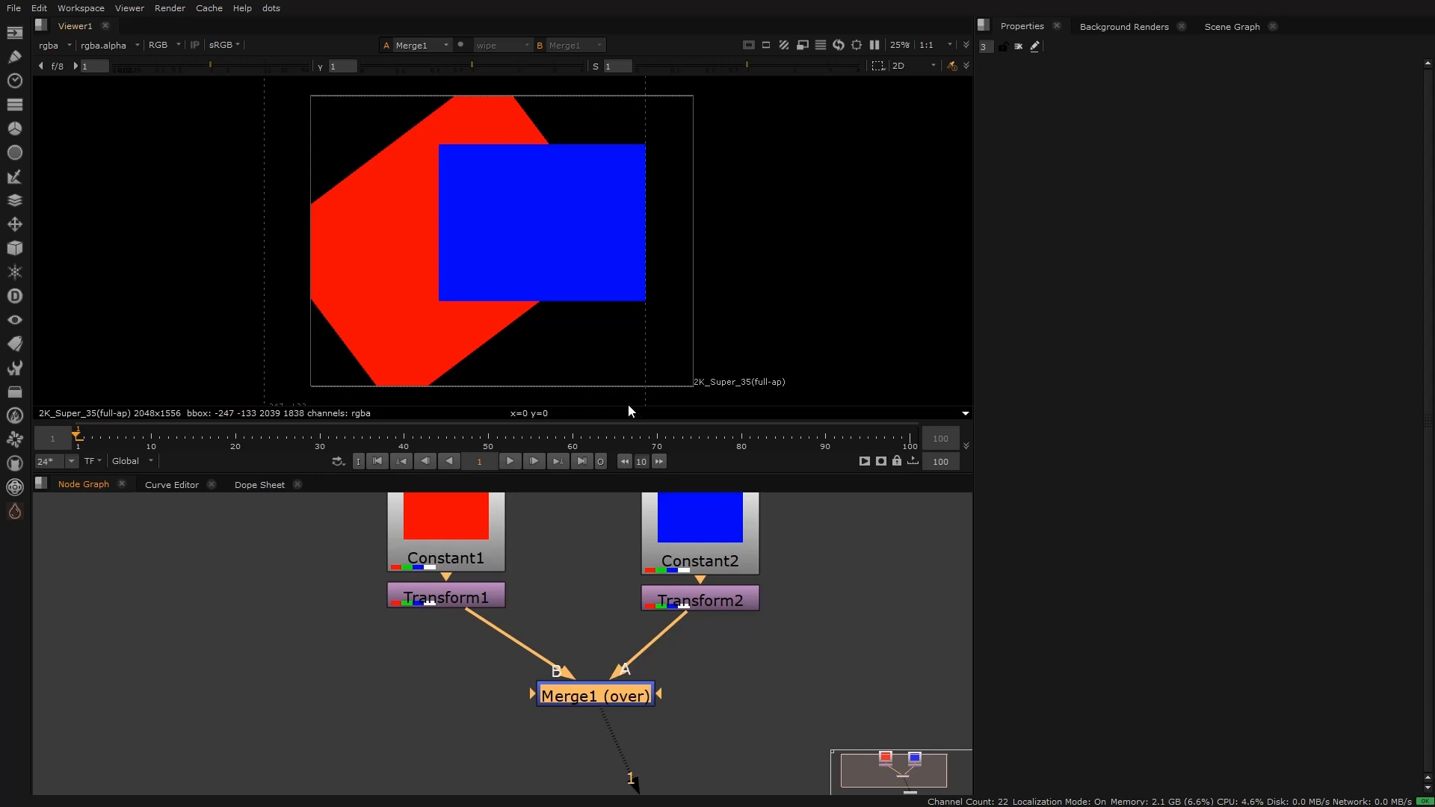
Step: Add a Blur with size 100 after the red image's Transform and move the Merge lower in the node graph
left_click(475, 525)
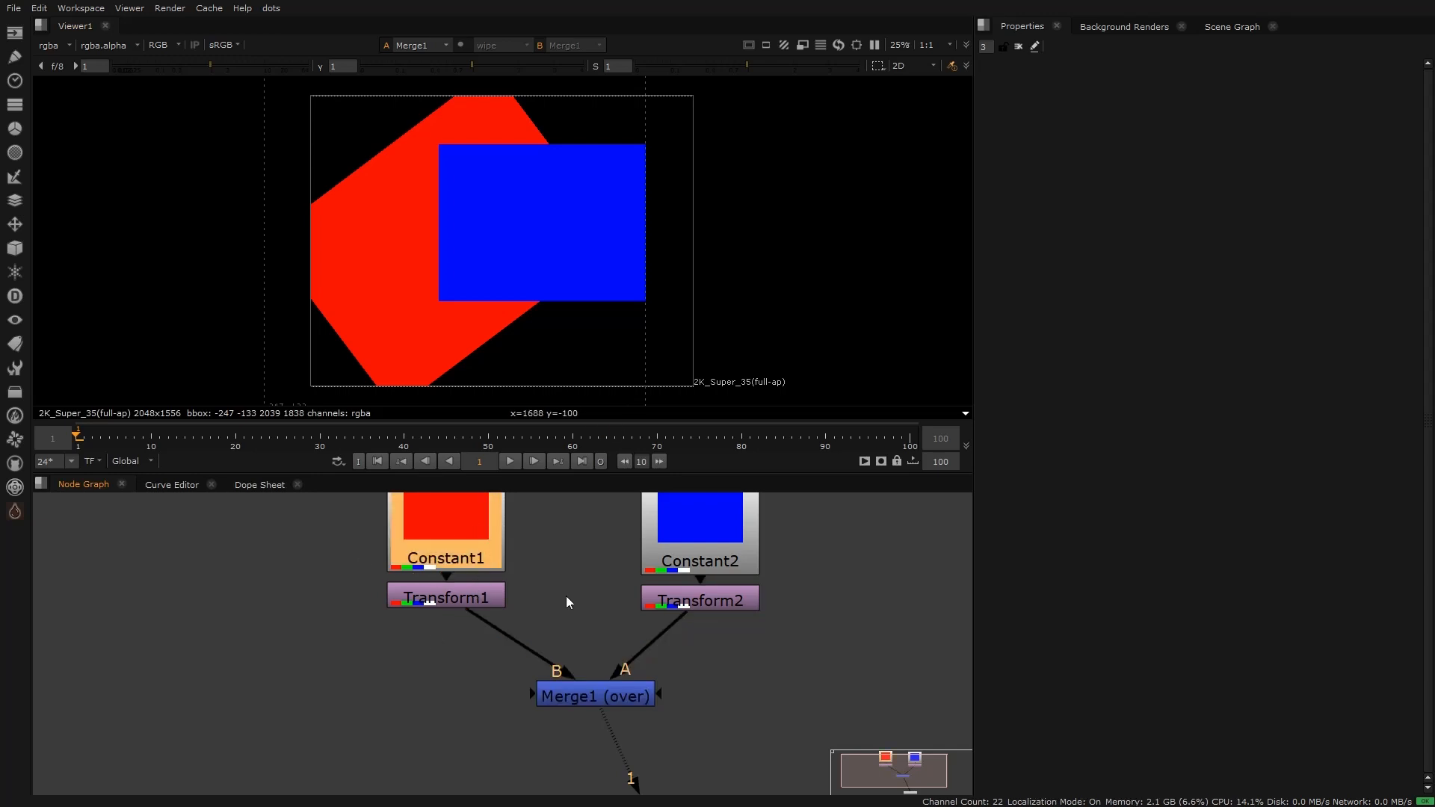
left_click(456, 597)
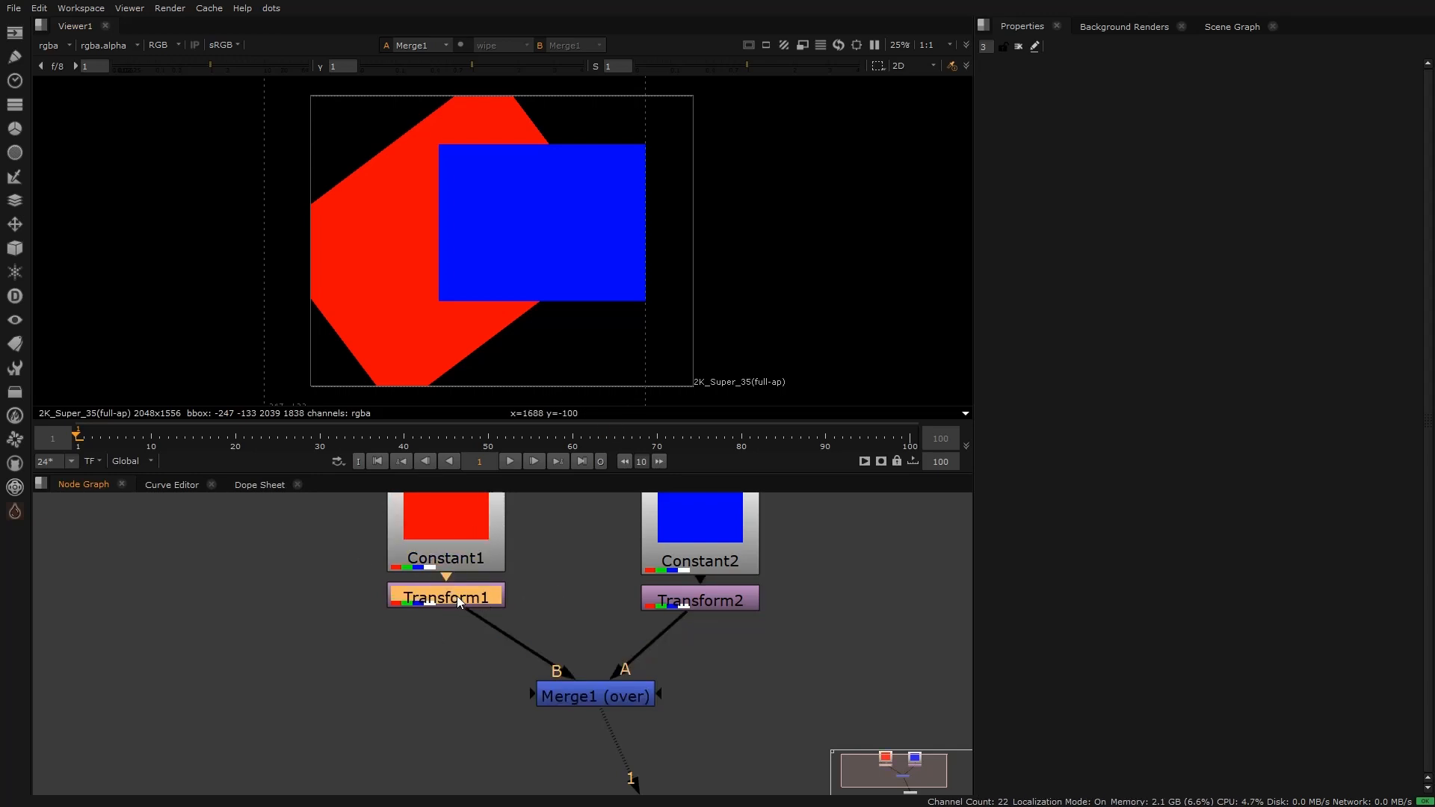
key("b")
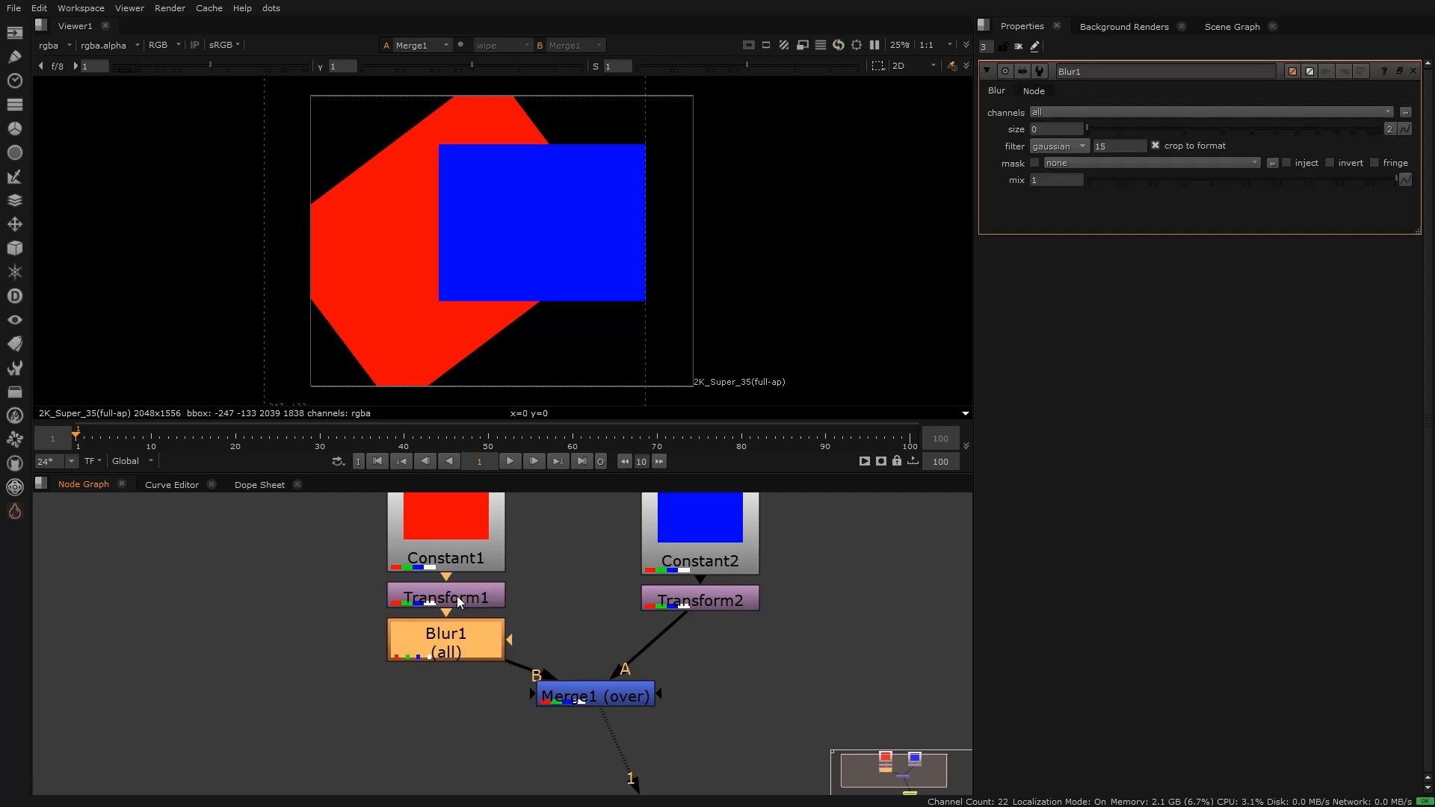
left_click_drag(1088, 129, 1381, 135)
left_click_drag(622, 696, 624, 756)
Step: Add a ColorCorrect after the Blur and remove it again
left_click(502, 655)
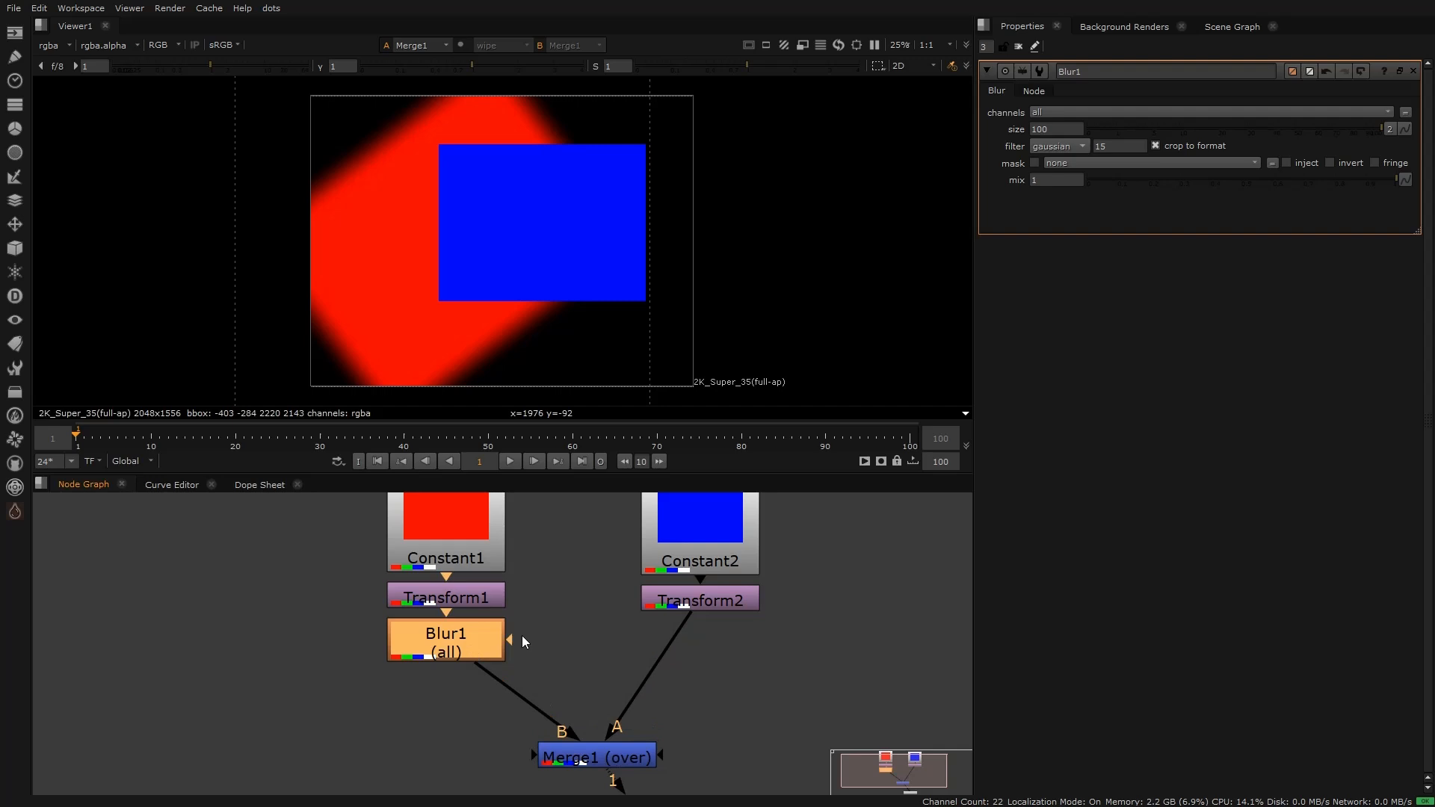
key("c")
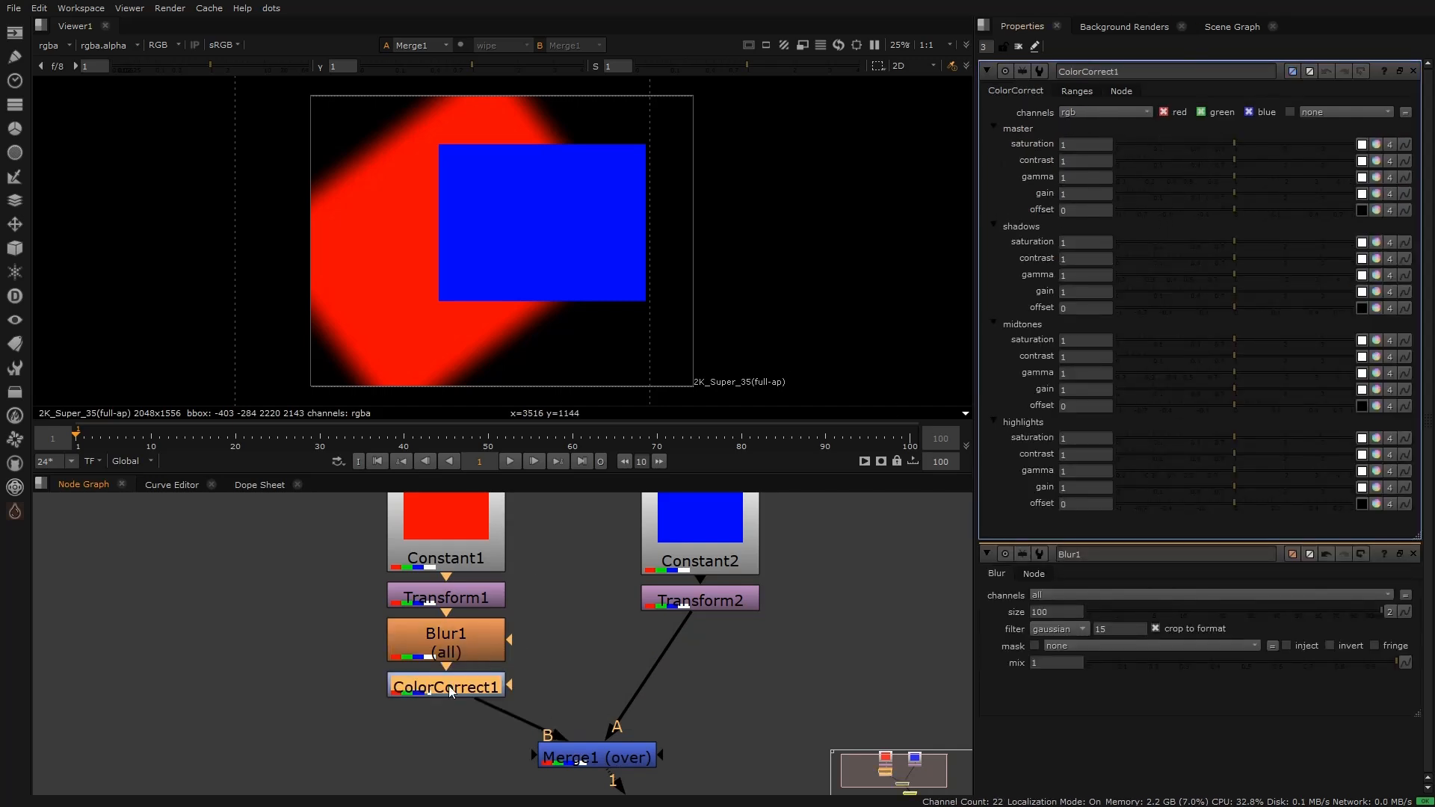
key("Delete")
Step: View the blue Constant, its Transform and the Merge in turn to follow the blue branch down to the composite
left_click(731, 542)
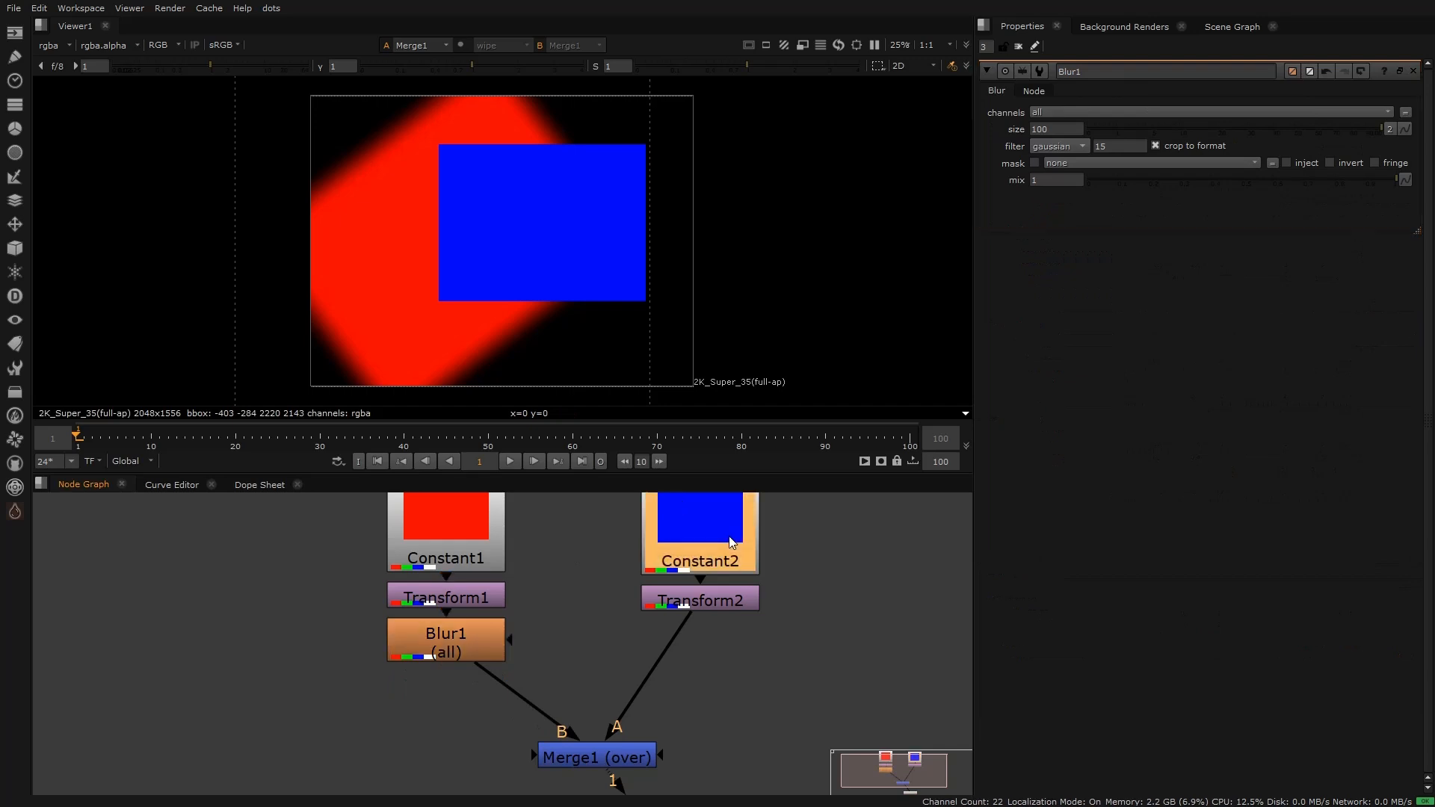
key("1")
left_click(715, 593)
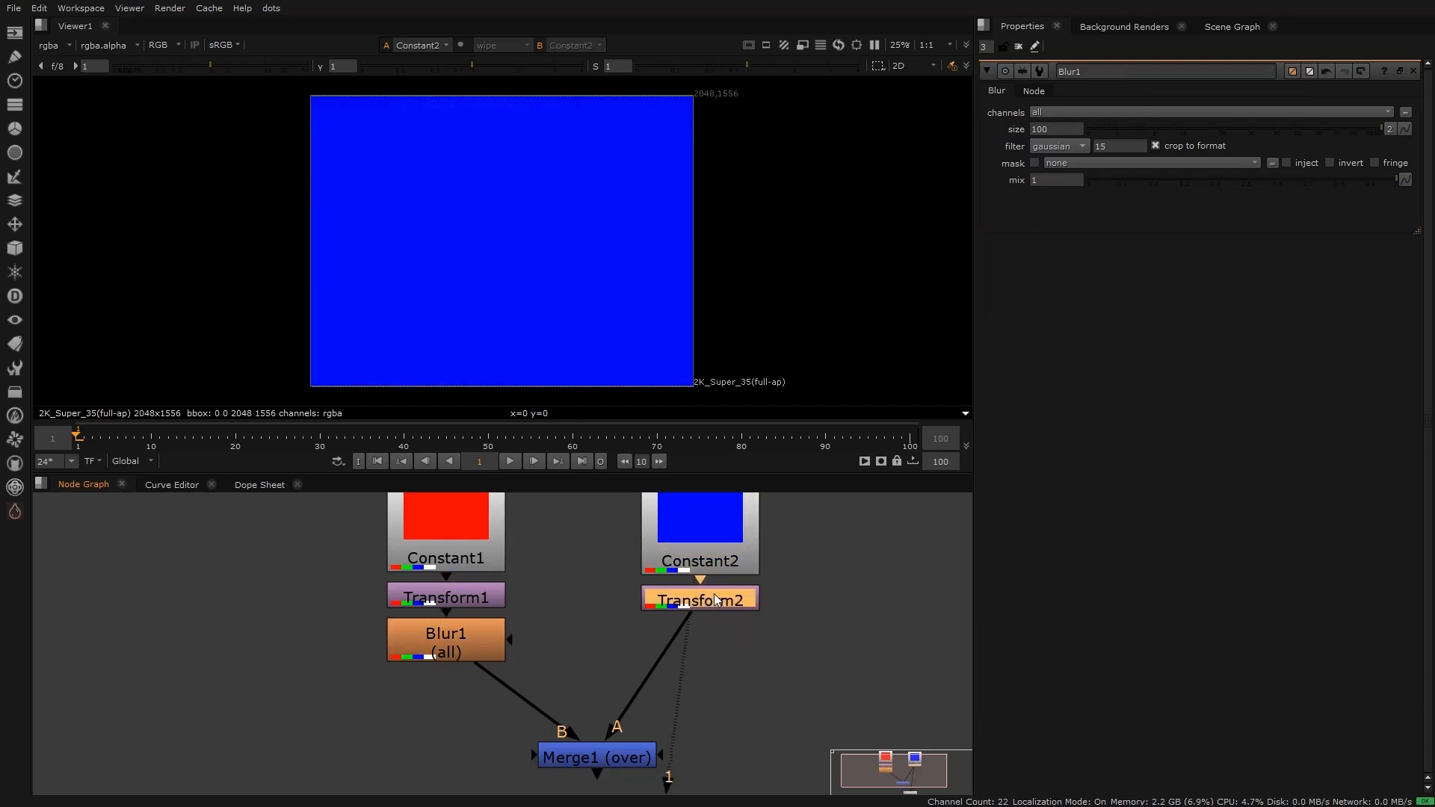
key("1")
left_click(621, 753)
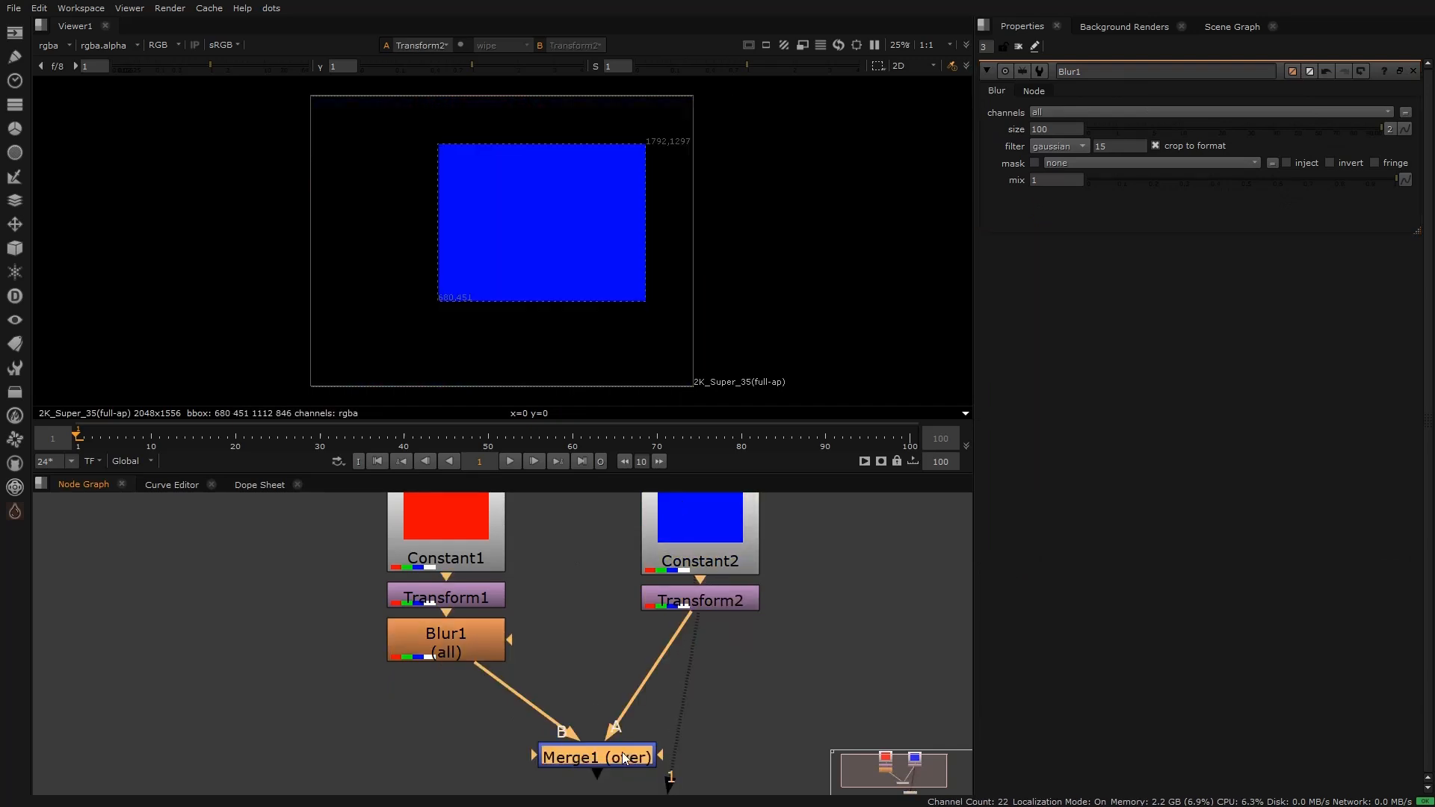
key("1")
Step: Add a Saturation node between the Merge and the Viewer
middle_click_drag(633, 712, 637, 563)
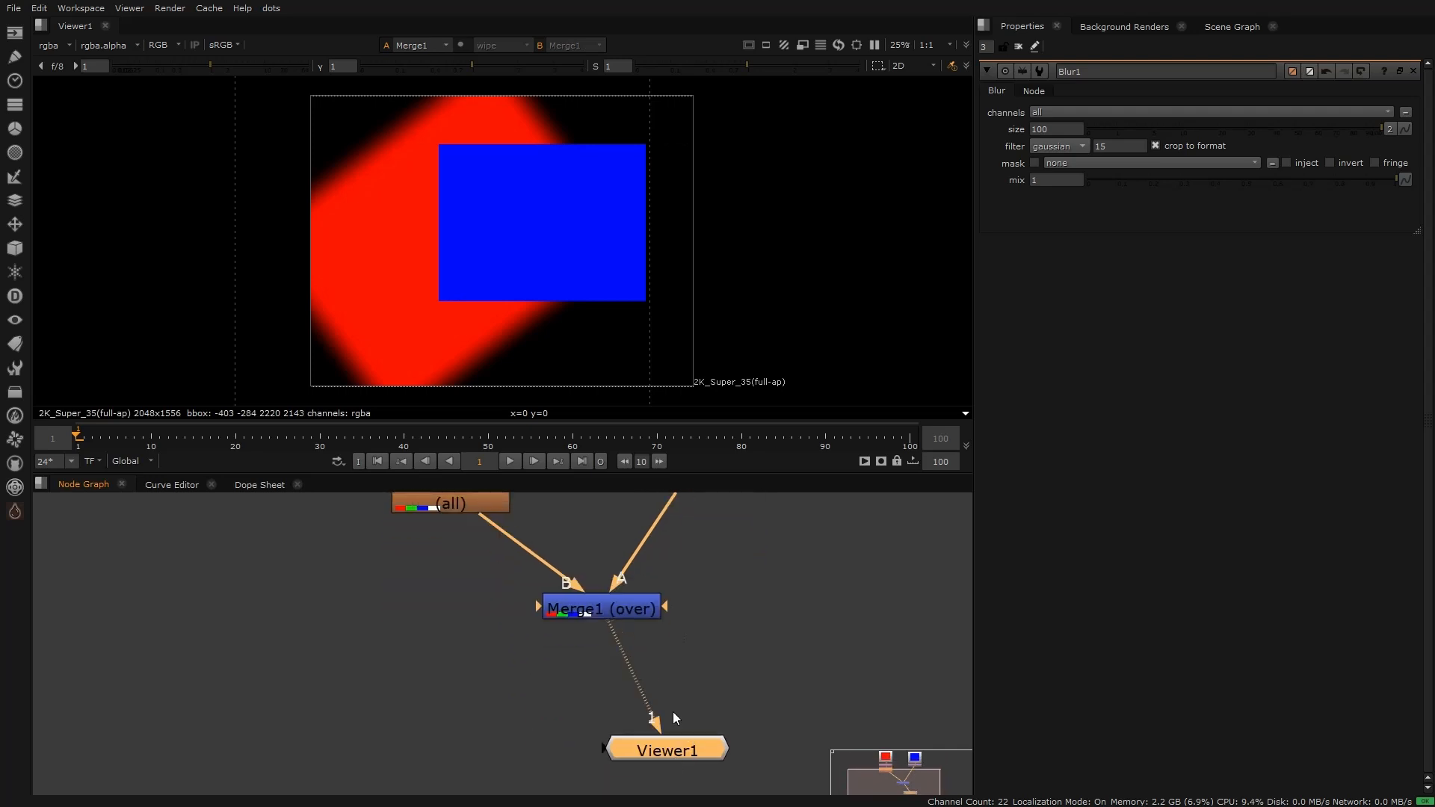
left_click(611, 606)
key("Tab")
type("sat")
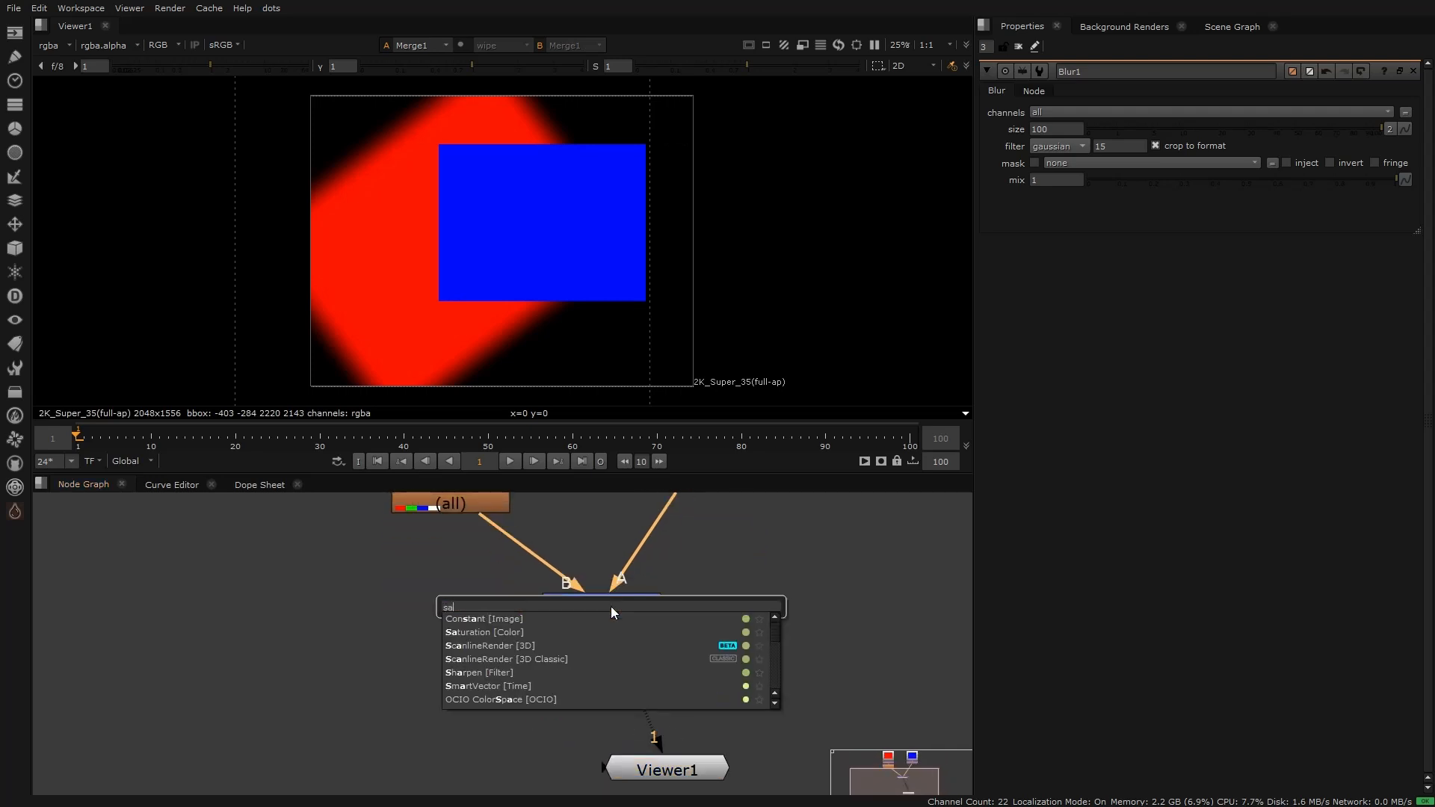
left_click(487, 631)
left_click_drag(657, 661, 649, 687)
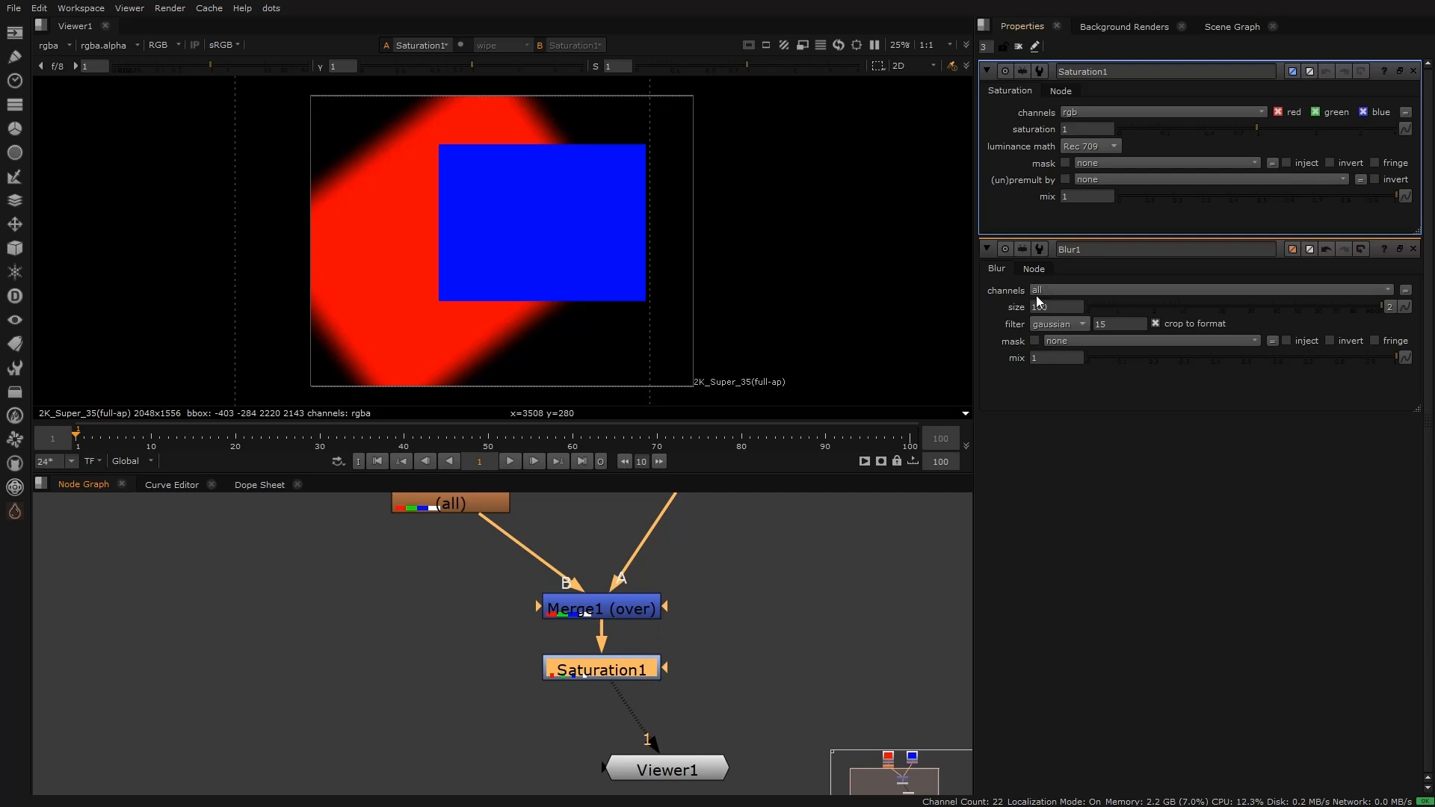
Step: Examine the node graph's structure, highlighting the red branch, the blue branch and the Merge where they join
left_click(690, 616)
middle_click_drag(685, 621, 660, 688)
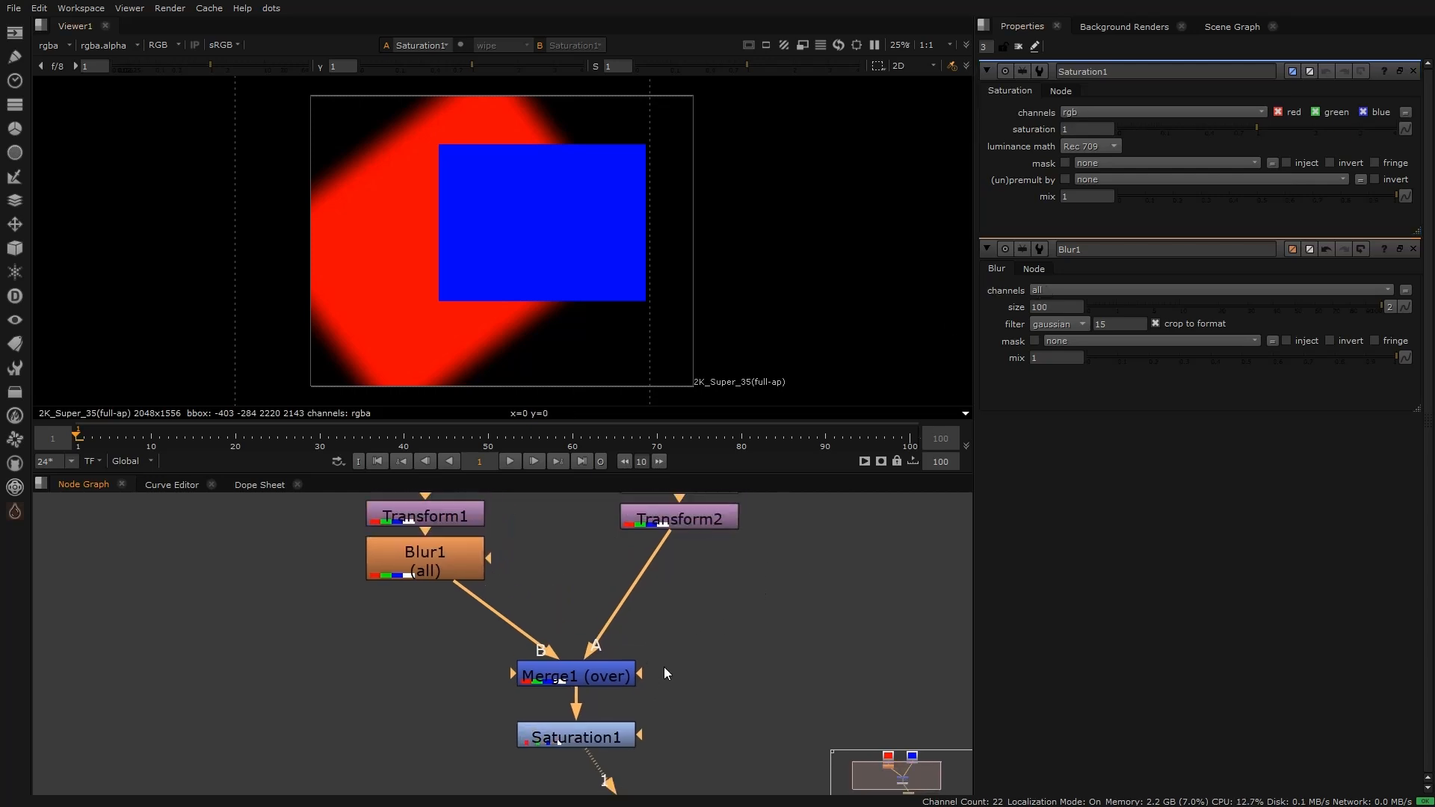
scroll(689, 549, "down", 3)
left_click_drag(346, 502, 545, 679)
left_click_drag(787, 675, 614, 541)
middle_click_drag(626, 681, 635, 610)
left_click(635, 649)
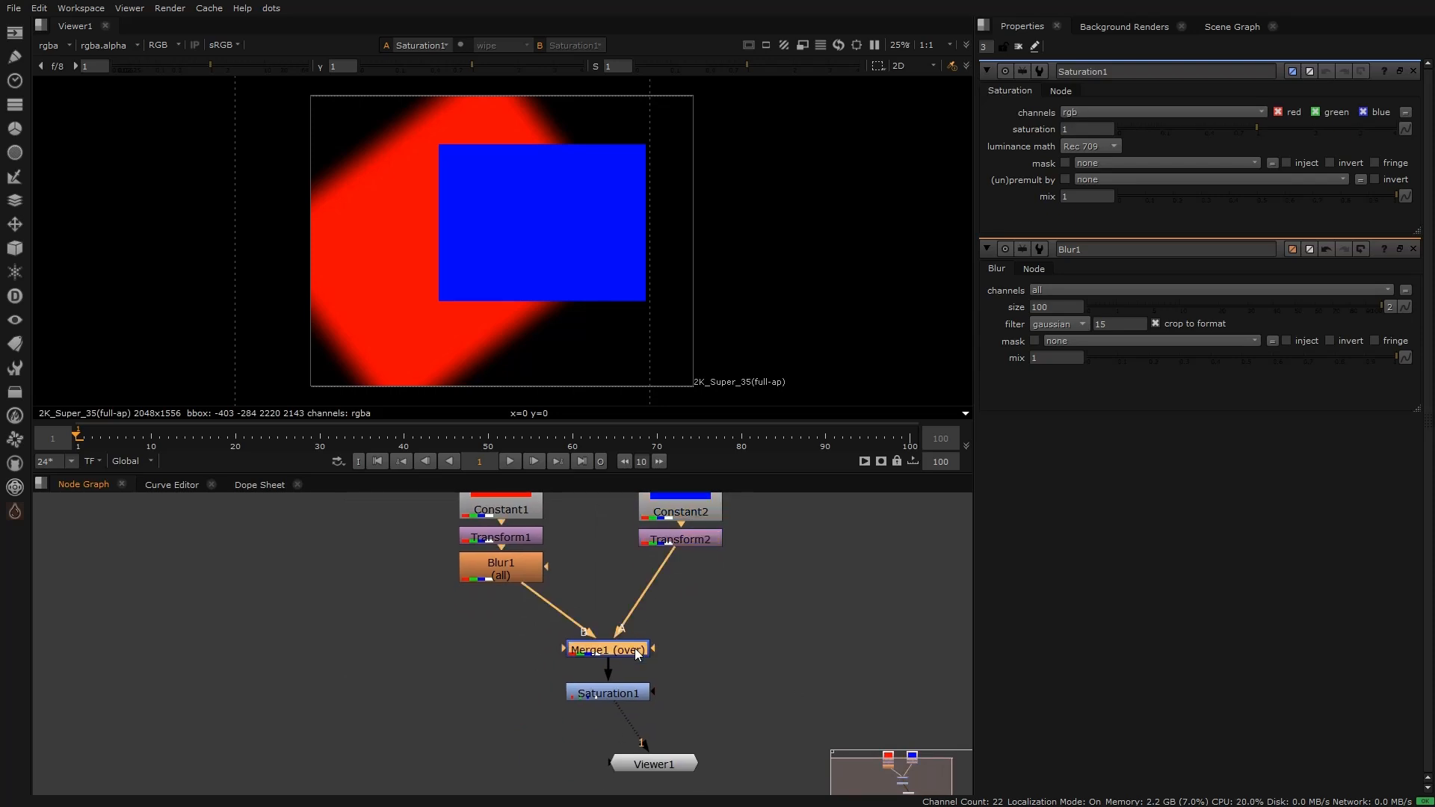
Step: Set the saturation to 0 below the Merge and delete the Saturation node
left_click(623, 701)
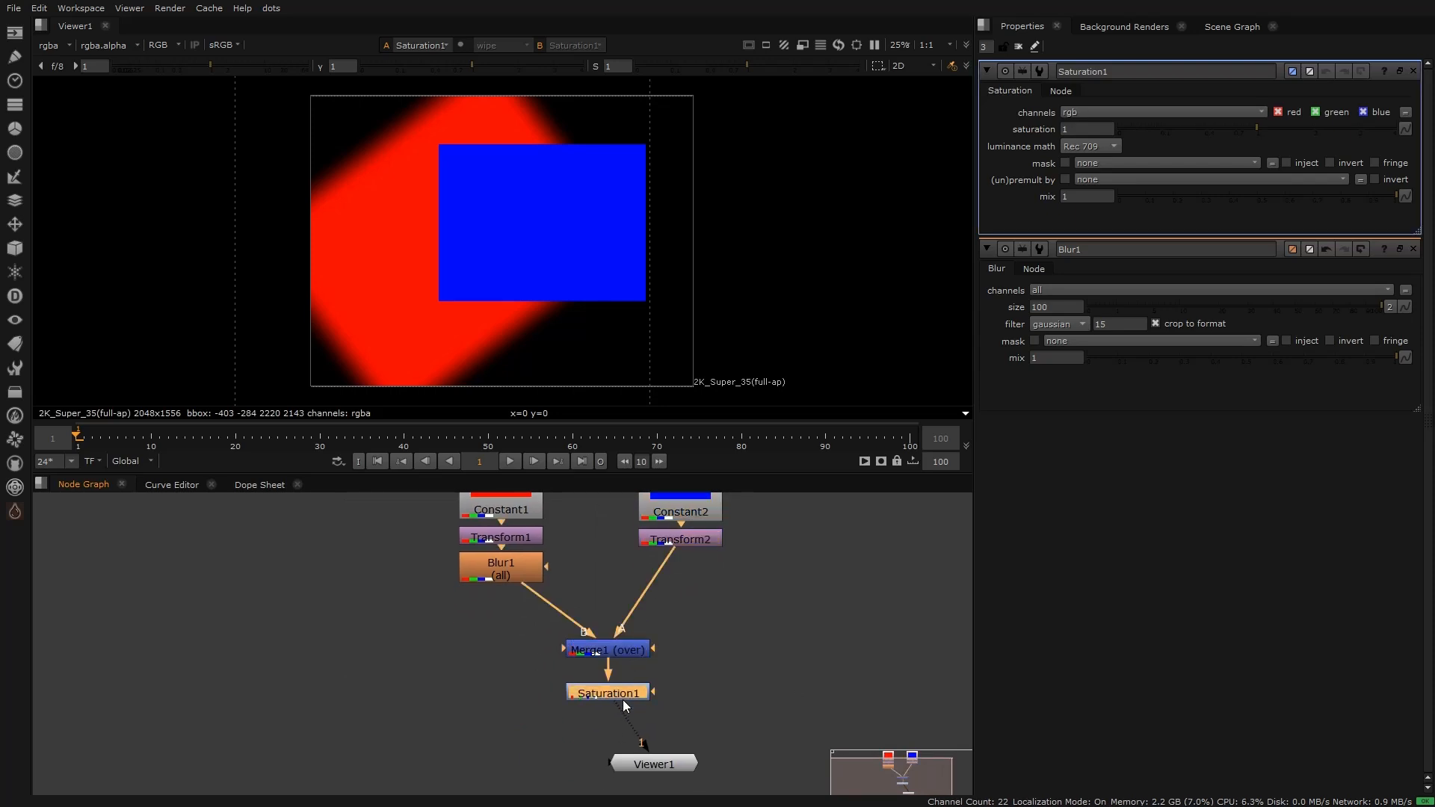
left_click_drag(1257, 130, 751, 132)
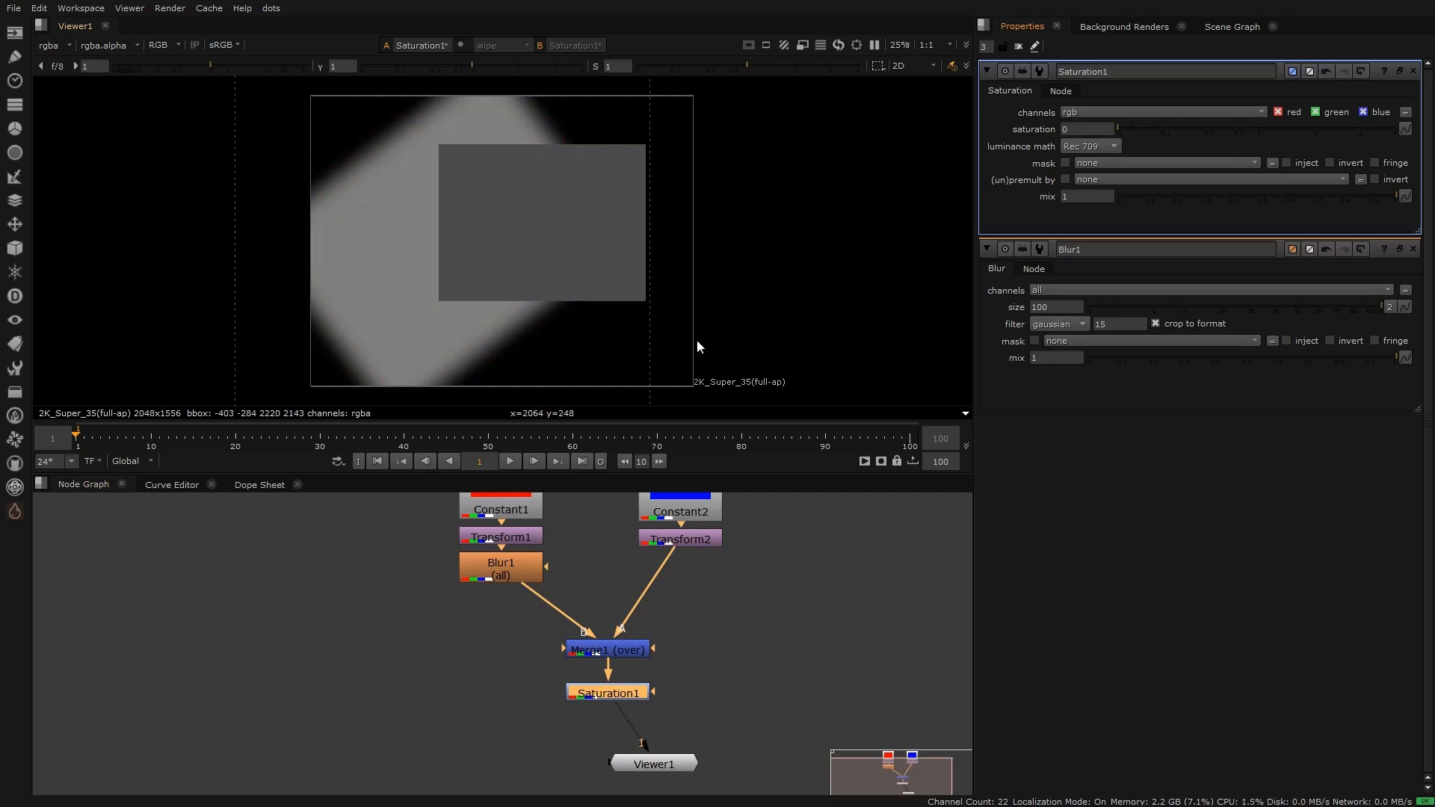
left_click(608, 693)
key("Delete")
Step: Create an unconnected Roto beside the Merge and draw a closed five-point Bezier about 1053 by 1237 pixels across the red and blue images
left_click(738, 640)
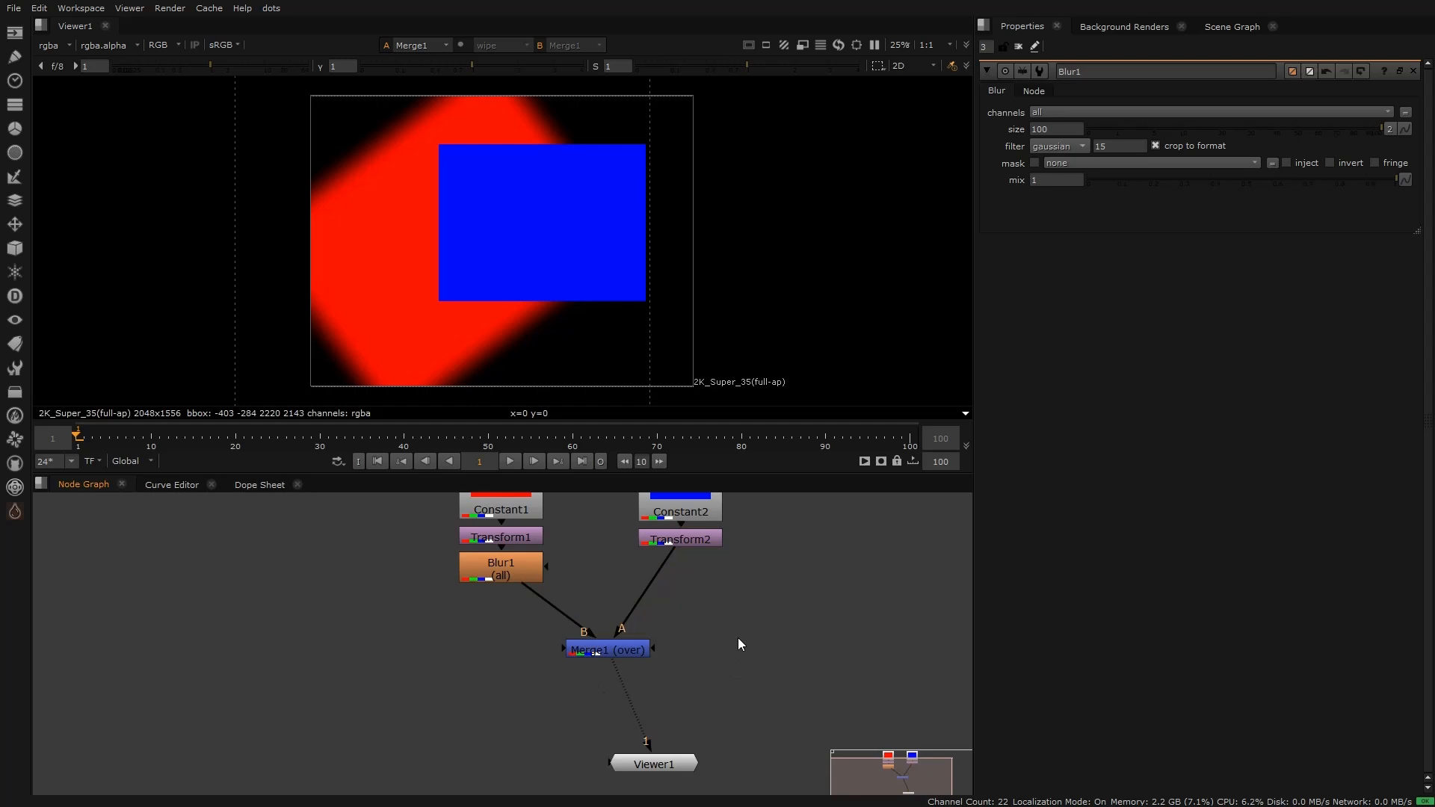
key("o")
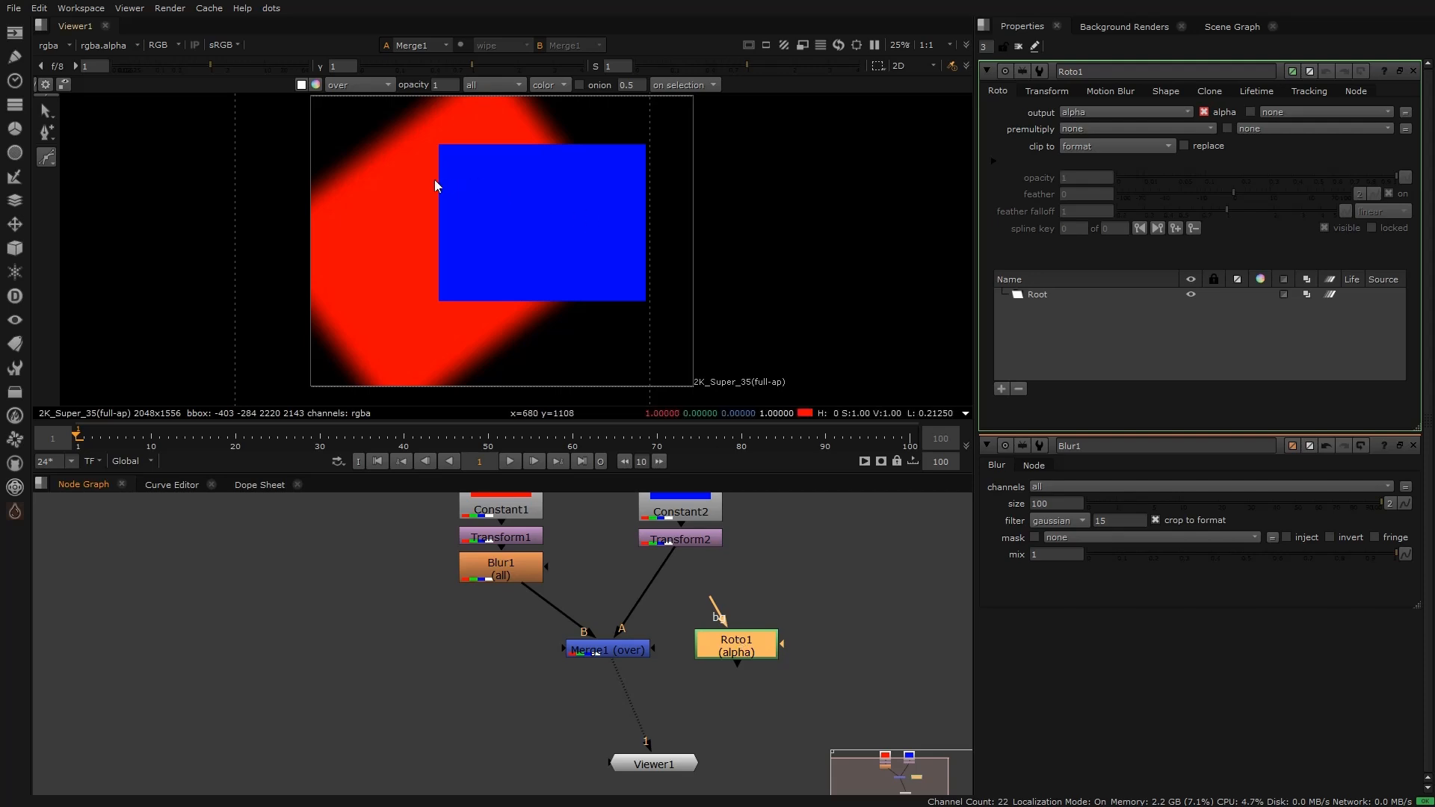
left_click(389, 176)
left_click(386, 290)
left_click_drag(501, 343, 514, 338)
left_click(575, 210)
left_click(472, 119)
left_click(388, 176)
Step: View the Roto's output fitted to the frame and toggle the alpha channel display to inspect the shape's matte
scroll(547, 197, "up", 5)
middle_click_drag(183, 253, 265, 278)
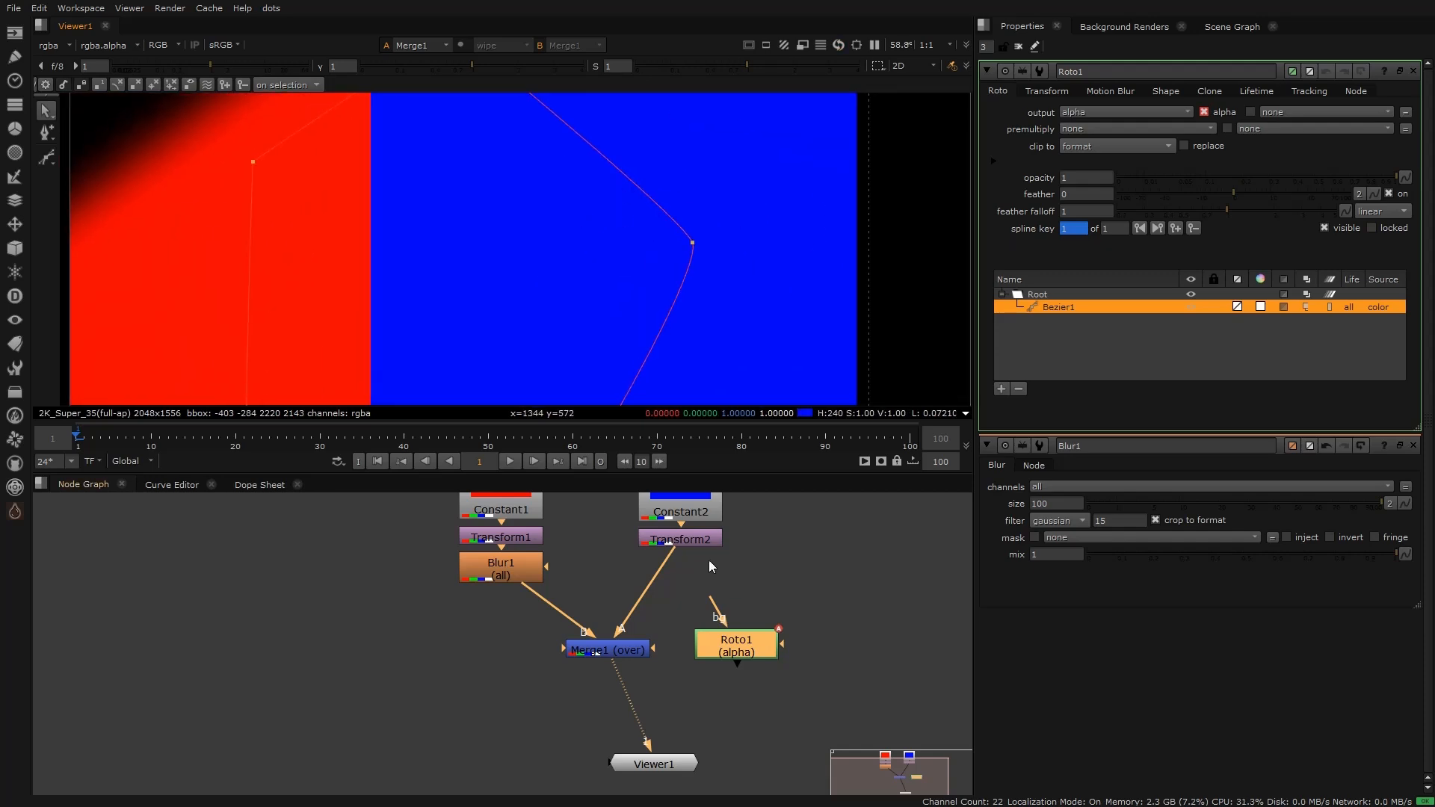
scroll(822, 606, "up", 4)
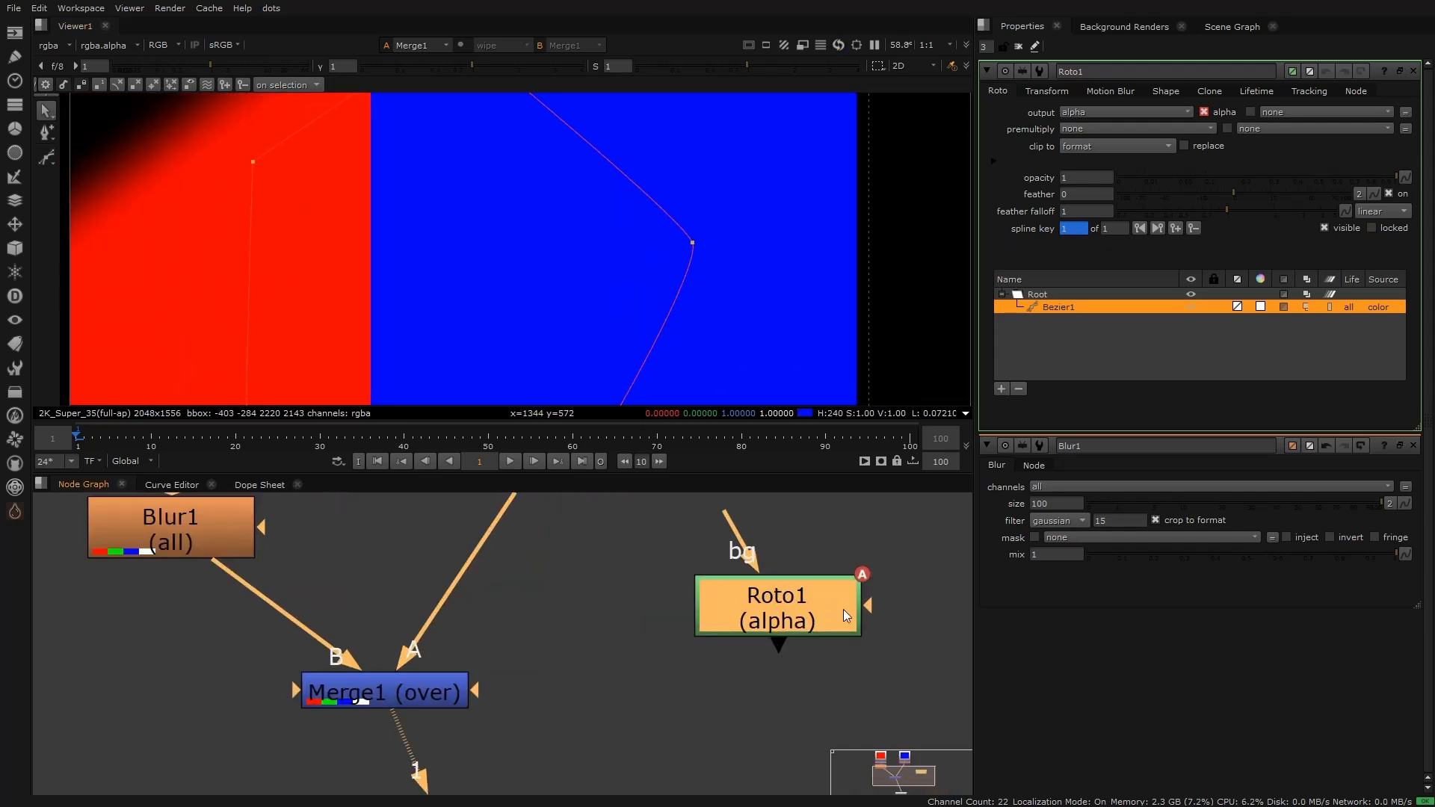
left_click_drag(682, 613, 880, 670)
left_click(822, 618)
key("1")
key("f")
key("a")
key("a")
key("a")
key("a")
key("a")
key("a")
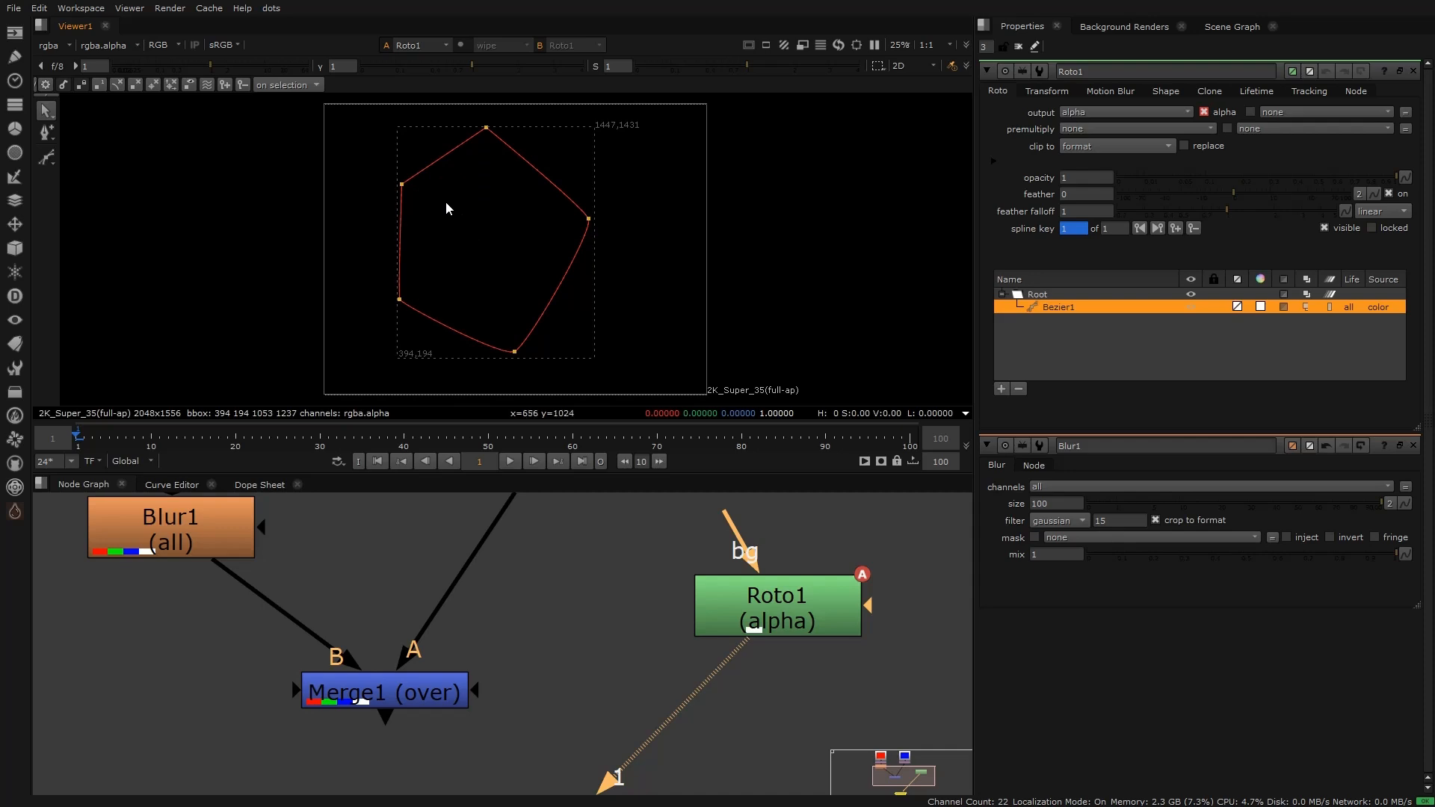
Step: View the Merge, connect its mask input to the Roto, and move the whole shape slightly down and to the right
left_click(438, 695)
key("1")
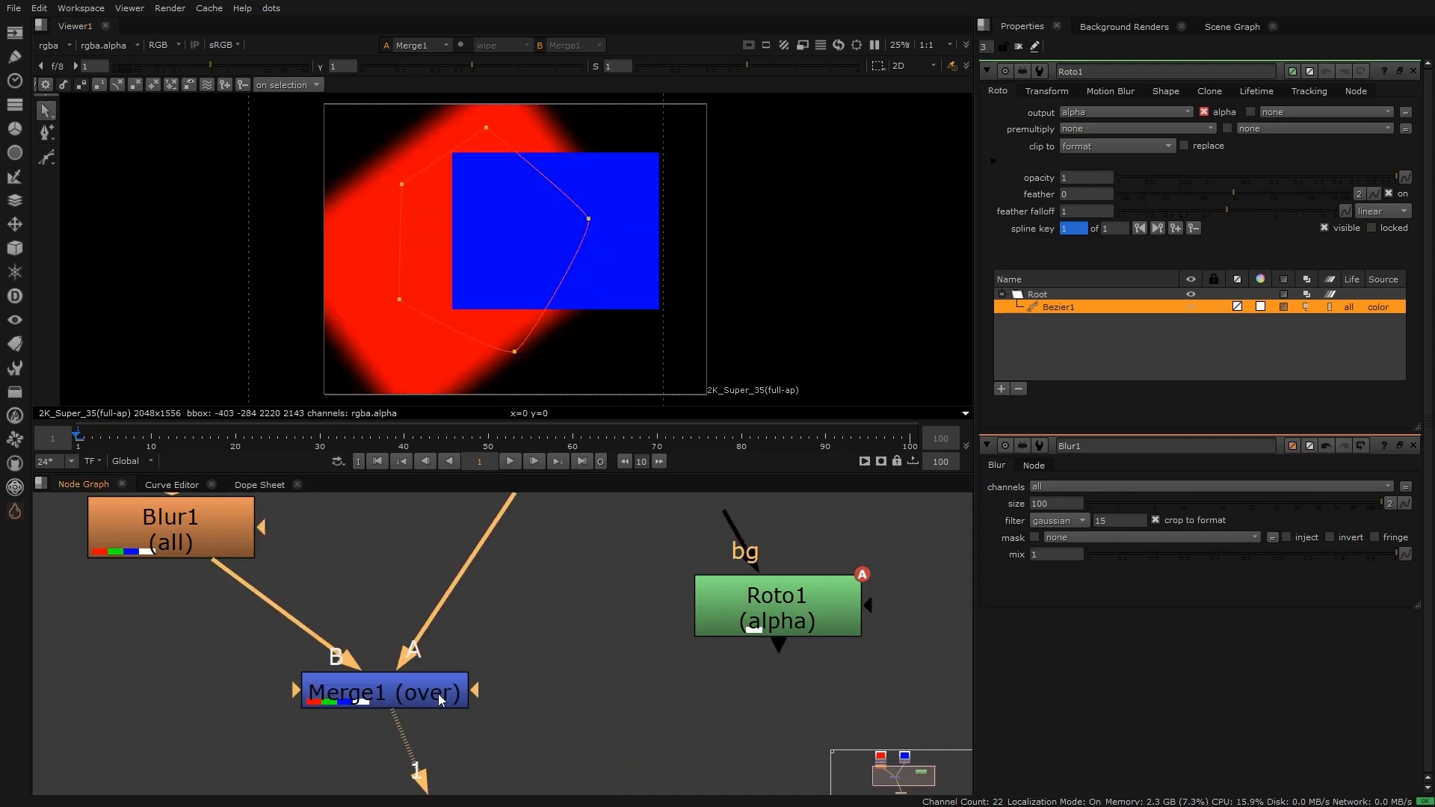
left_click_drag(474, 691, 752, 594)
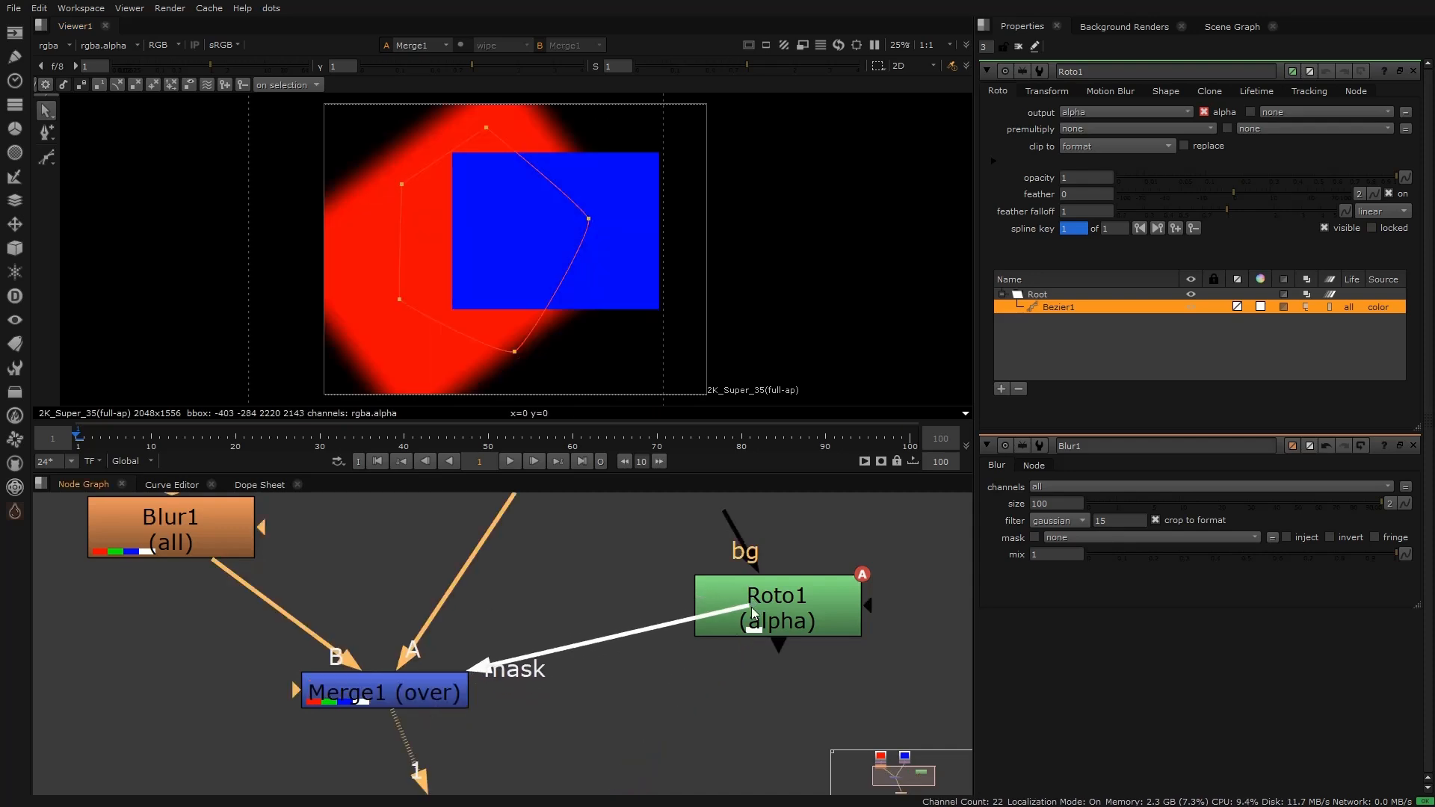
left_click(497, 241)
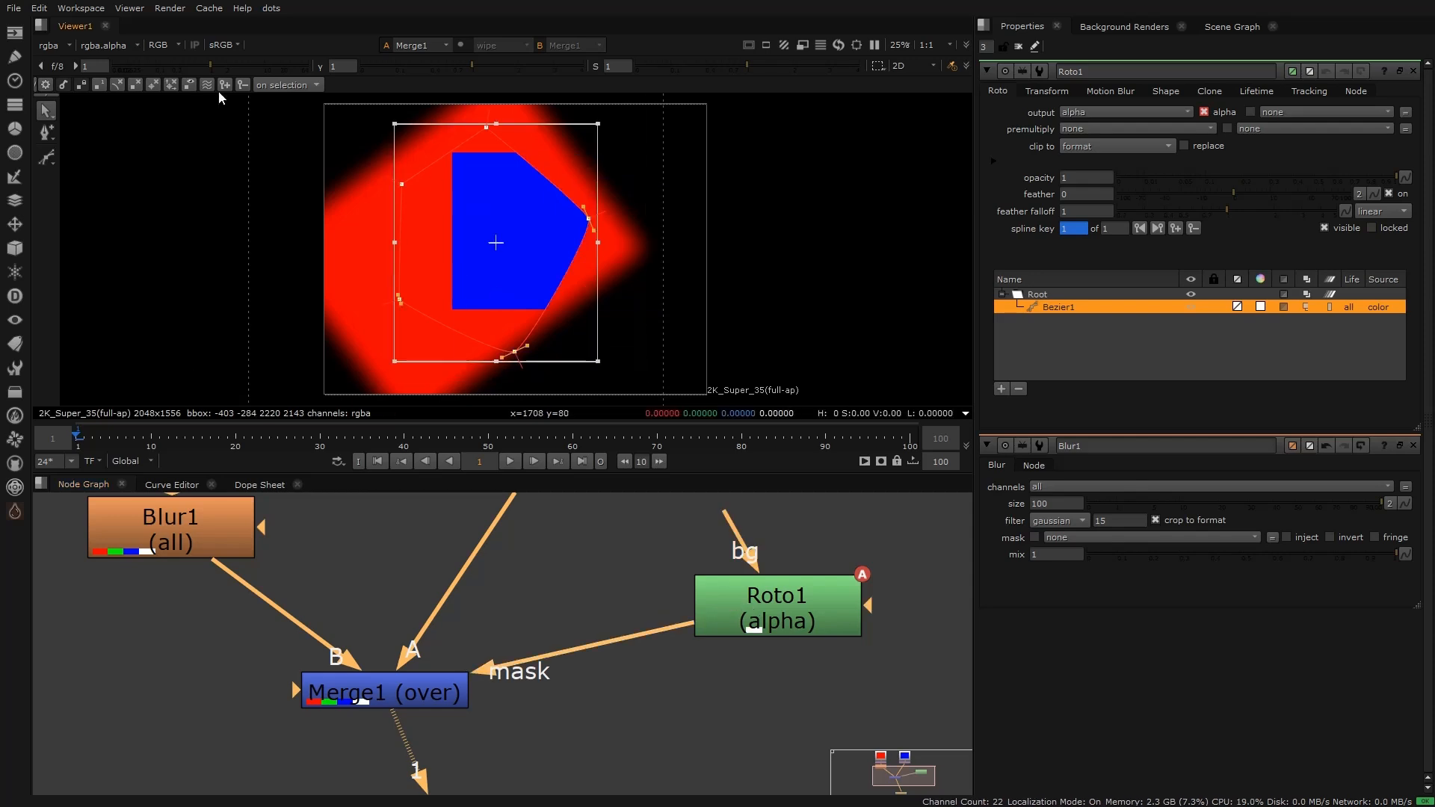
left_click_drag(499, 255, 529, 273)
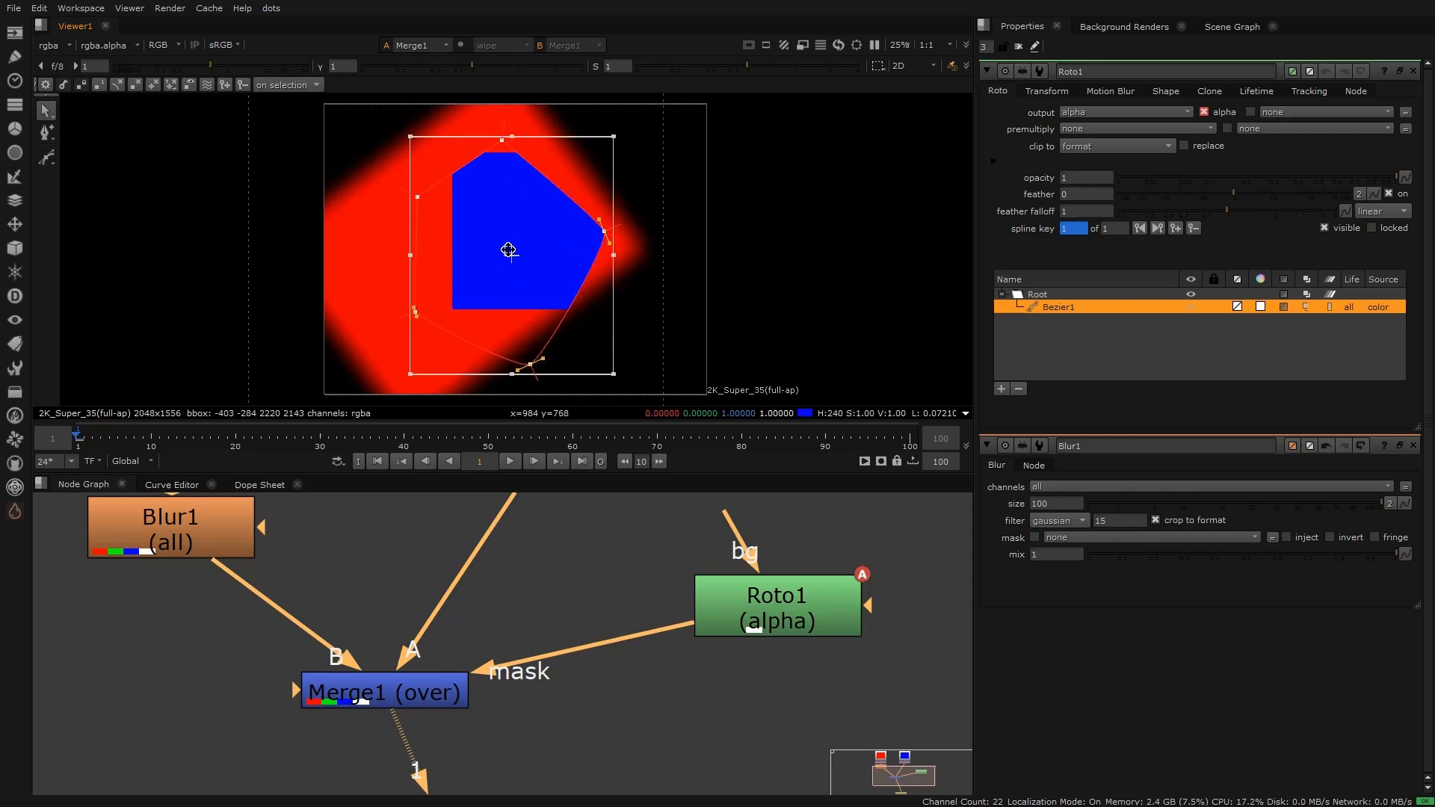
Step: Delete the Blur, both Transforms and the Roto, leaving only the two Constants feeding the Merge
scroll(572, 590, "down", 4)
left_click(396, 612)
key("Delete")
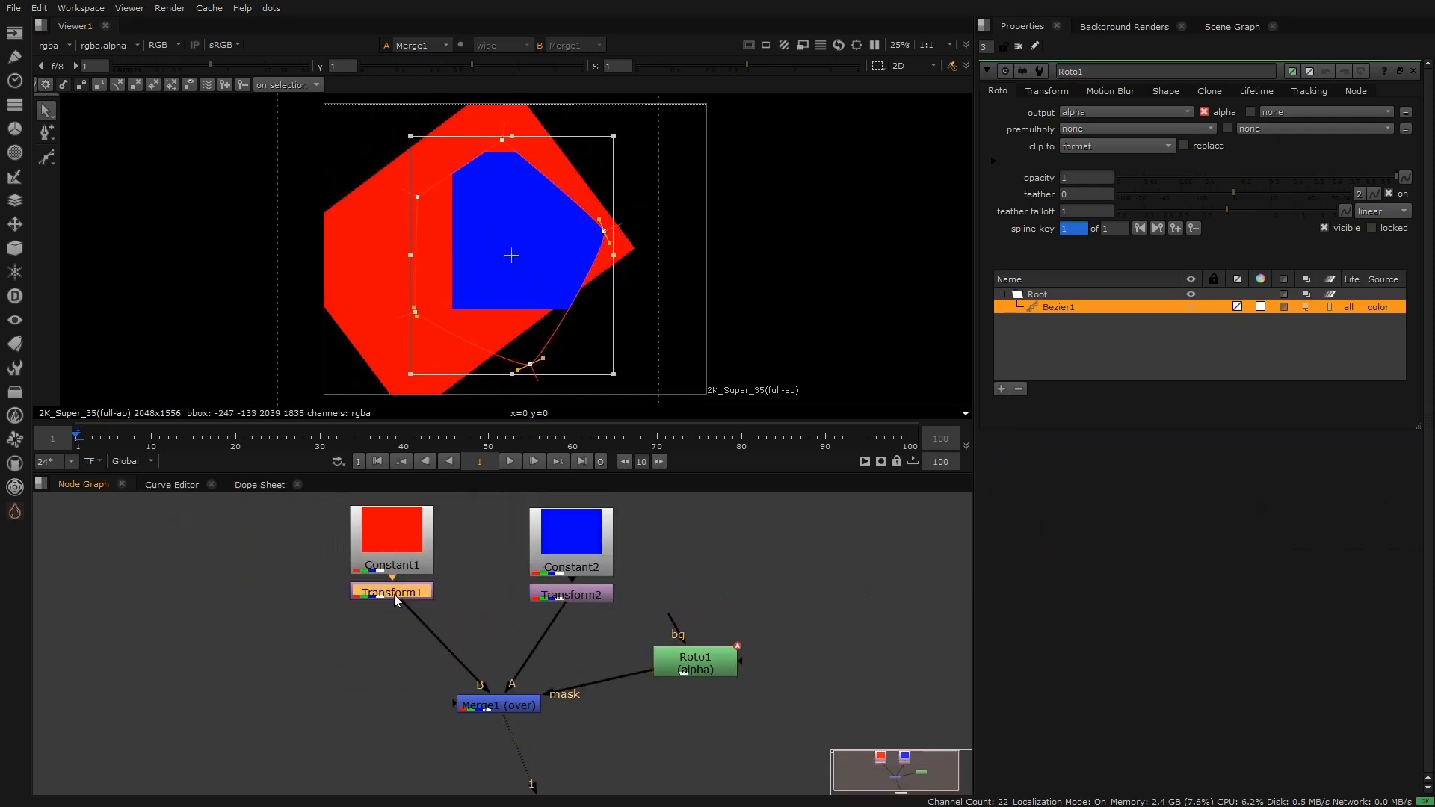
key("Delete")
left_click(584, 594)
key("Delete")
key("Delete")
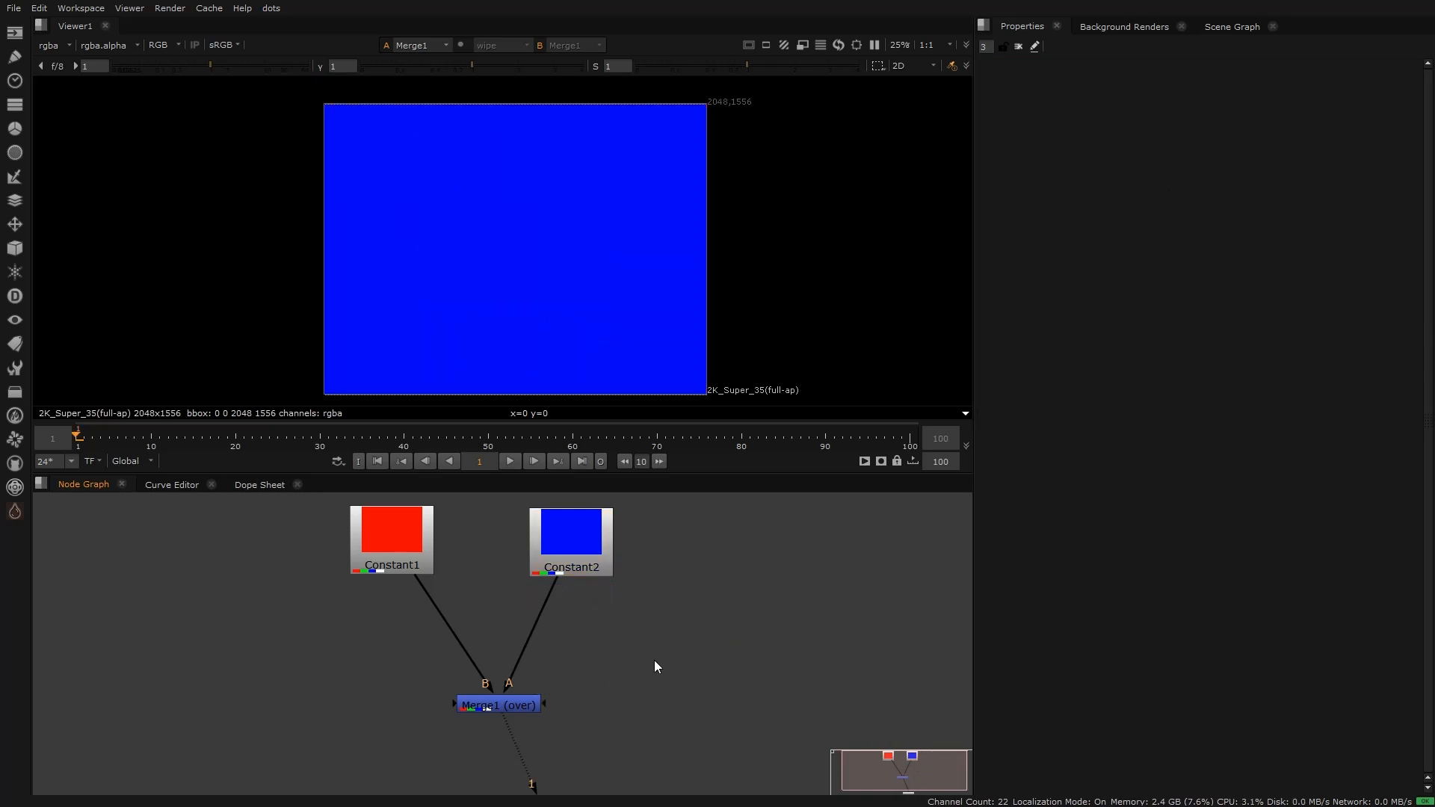
Step: Create an unconnected Roto beside the Merge and draw a closed four-point Bezier about 1285 by 705 pixels inside the blue frame
key("o")
left_click(401, 184)
left_click(401, 278)
left_click(639, 311)
left_click(620, 184)
left_click(402, 183)
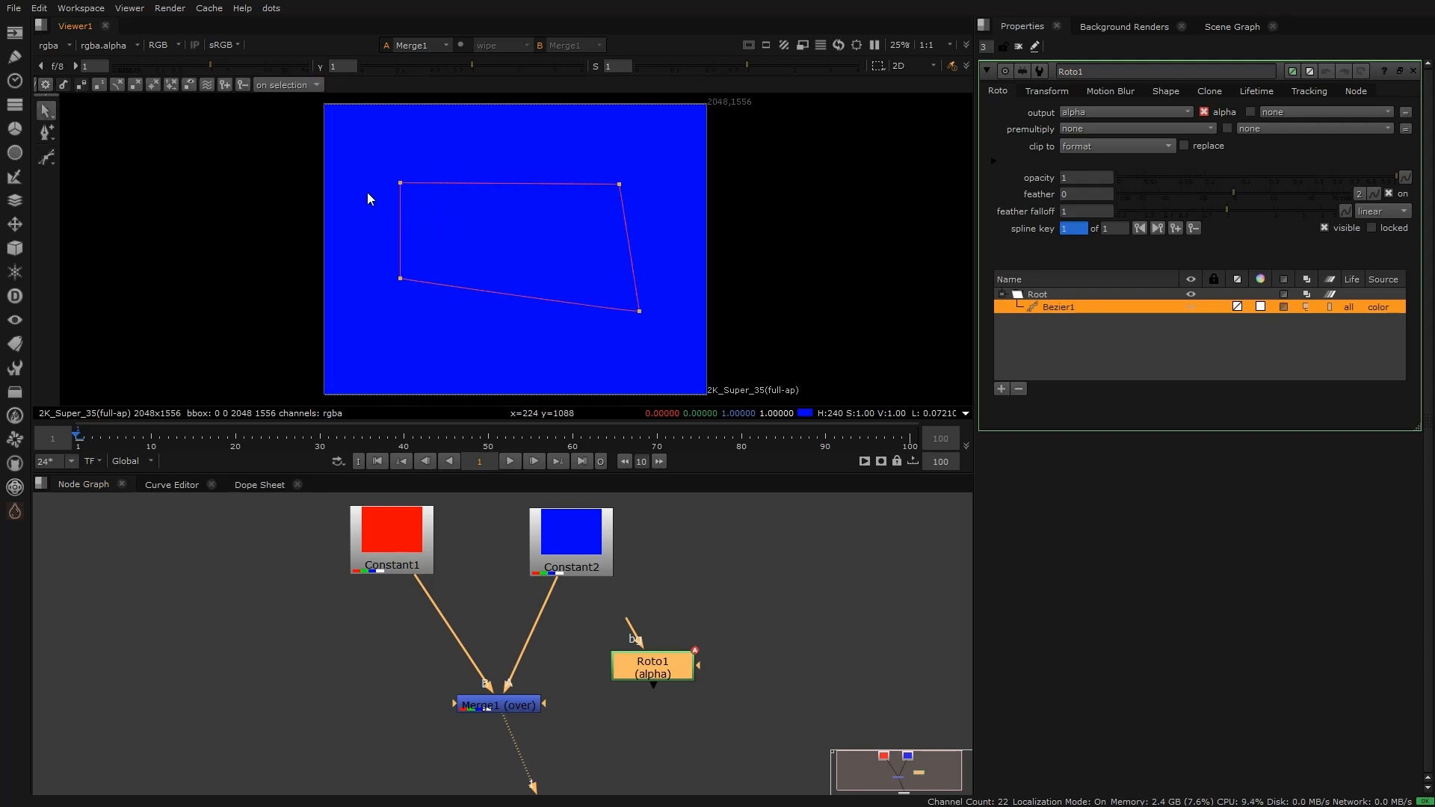
left_click_drag(658, 661, 683, 657)
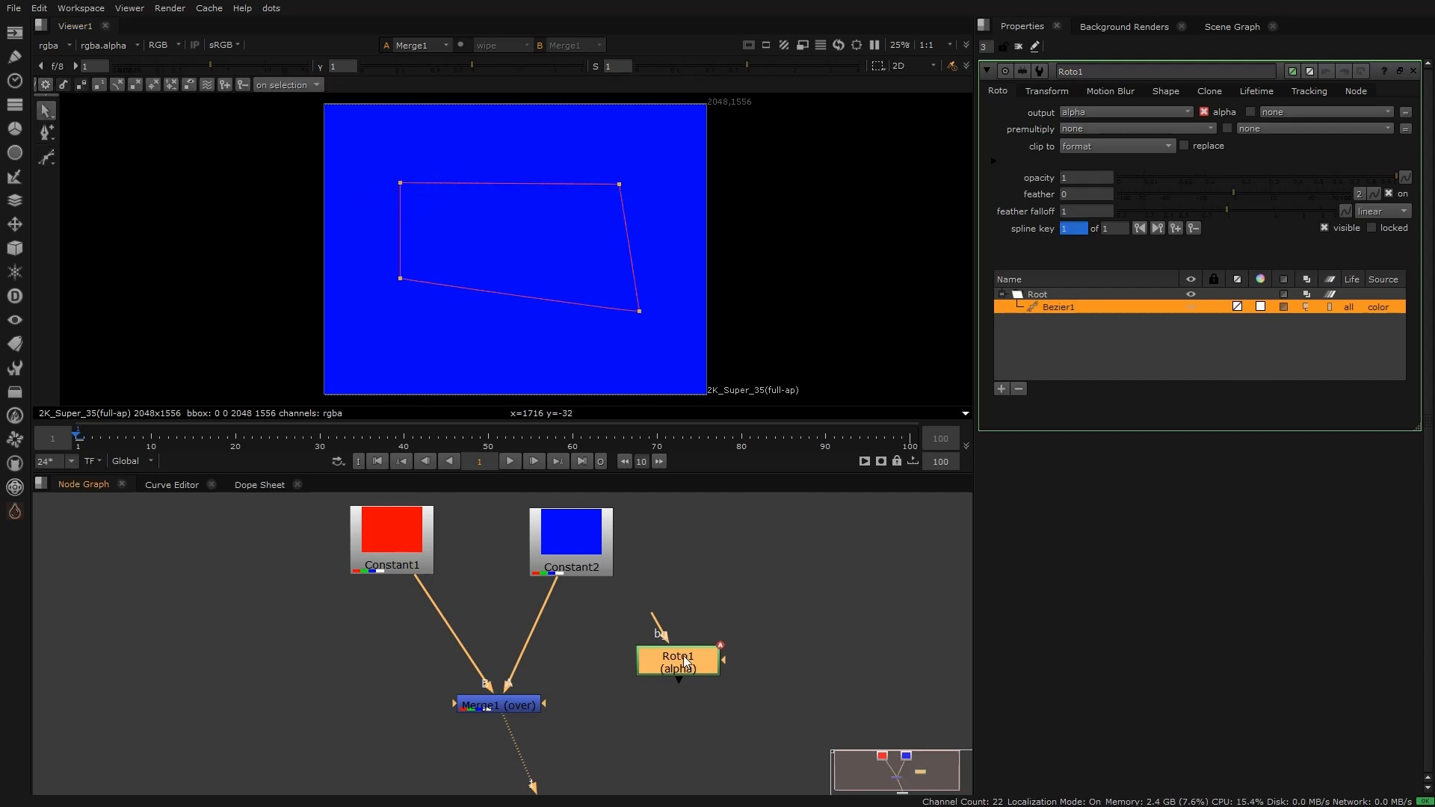
Step: View the Roto's output and repeatedly toggle the alpha channel display to inspect the four-point shape's matte
key("1")
middle_click_drag(573, 253, 570, 249)
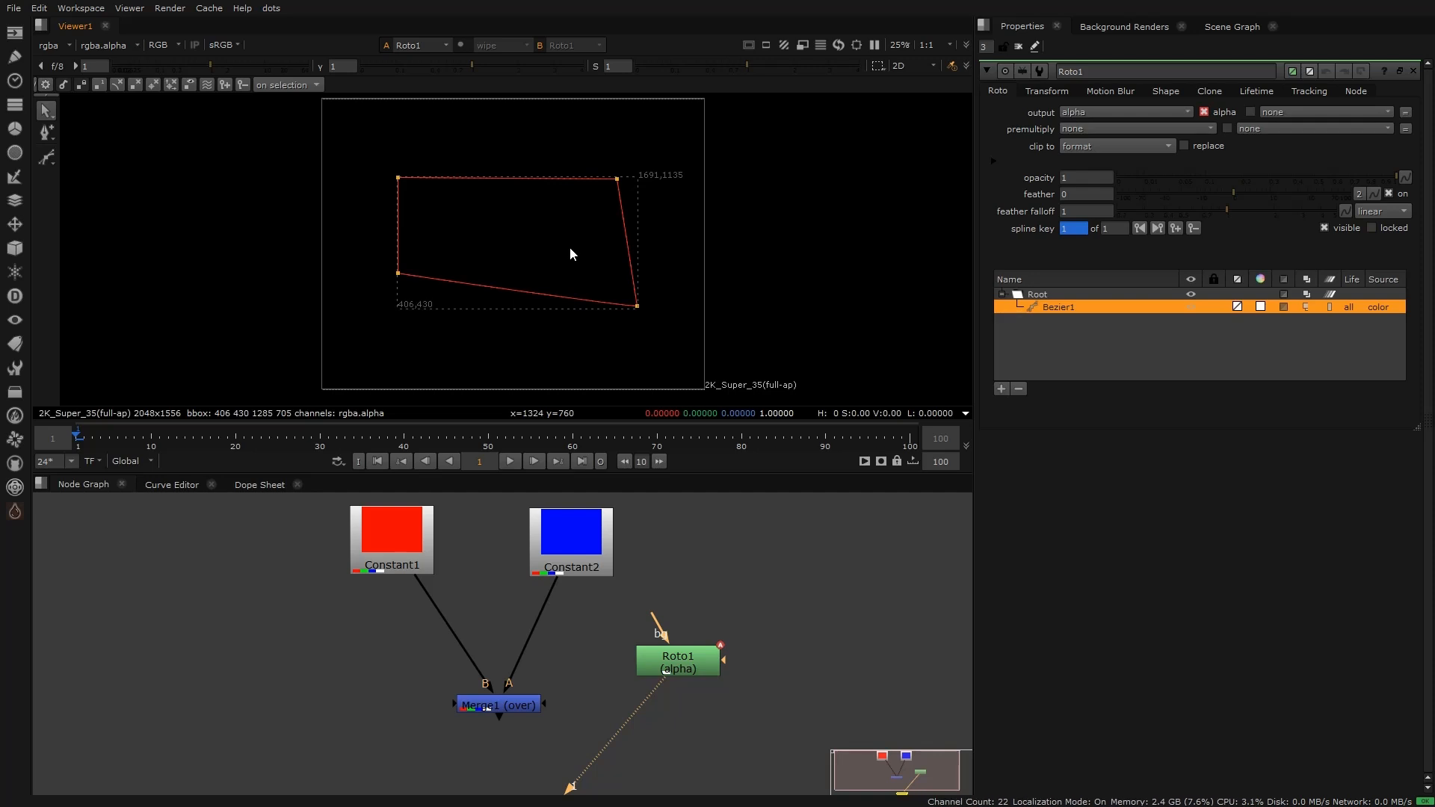
left_click(167, 44)
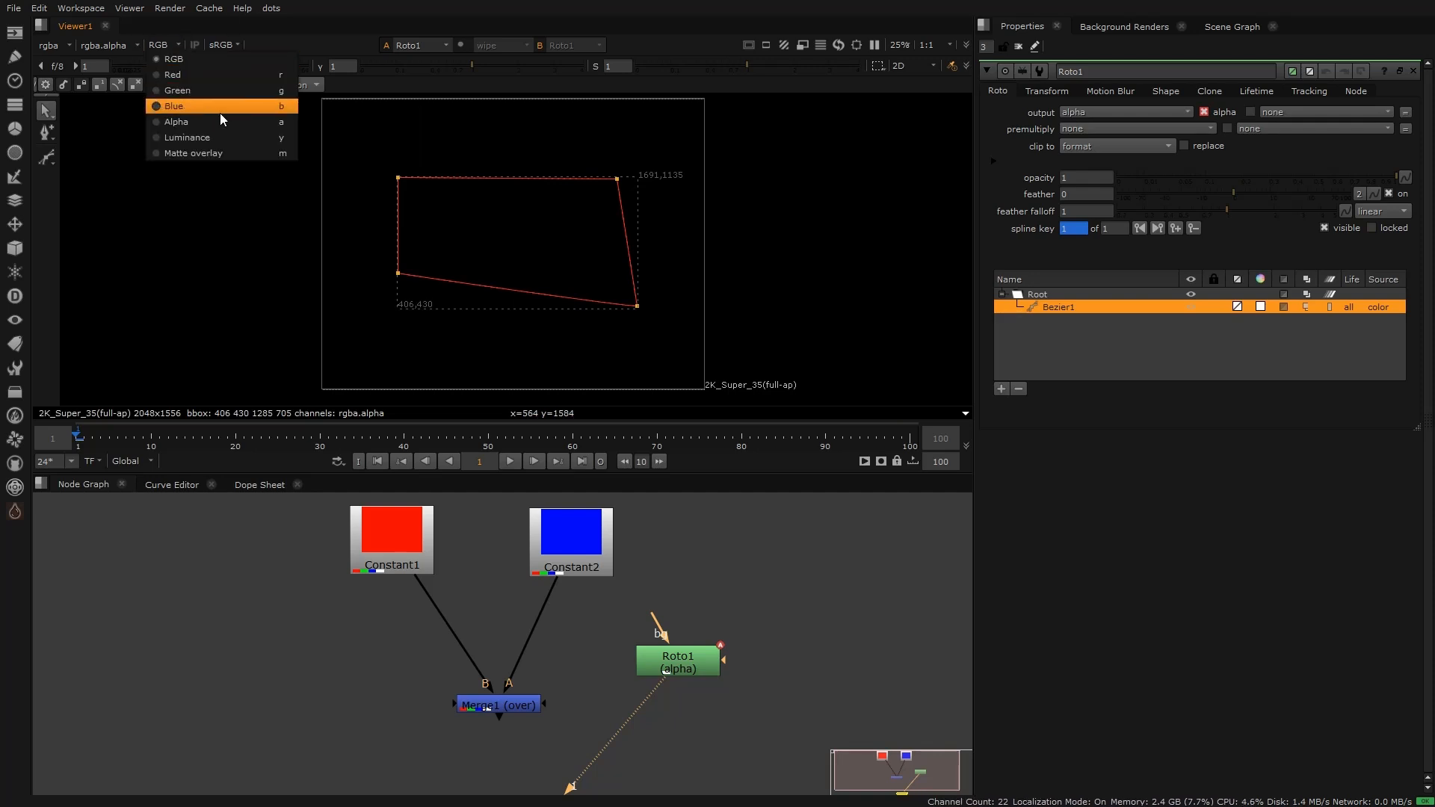
left_click(170, 120)
key("a")
key("a")
key("a")
key("a")
key("a")
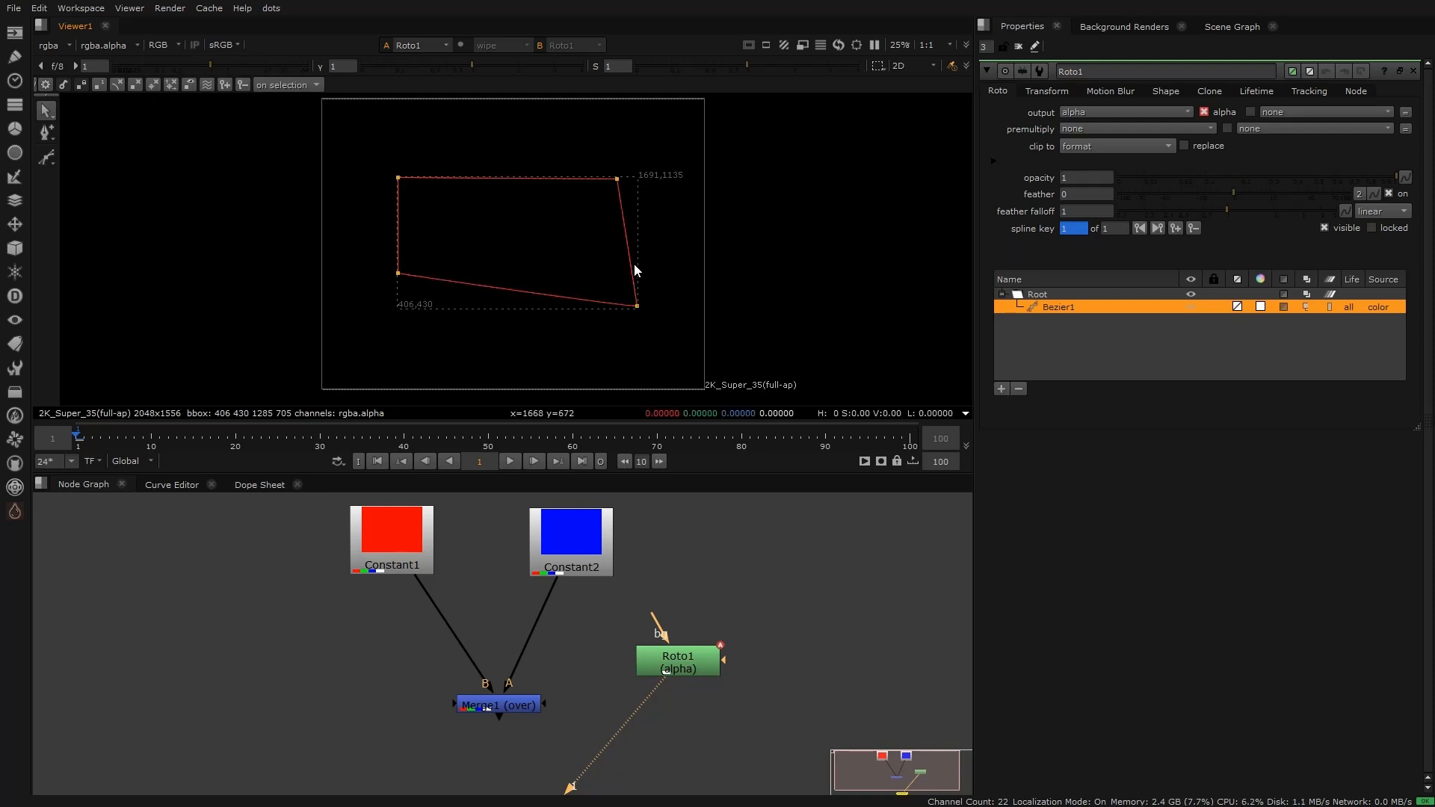
key("a")
key("a")
key("a")
key("a")
key("a")
key("a")
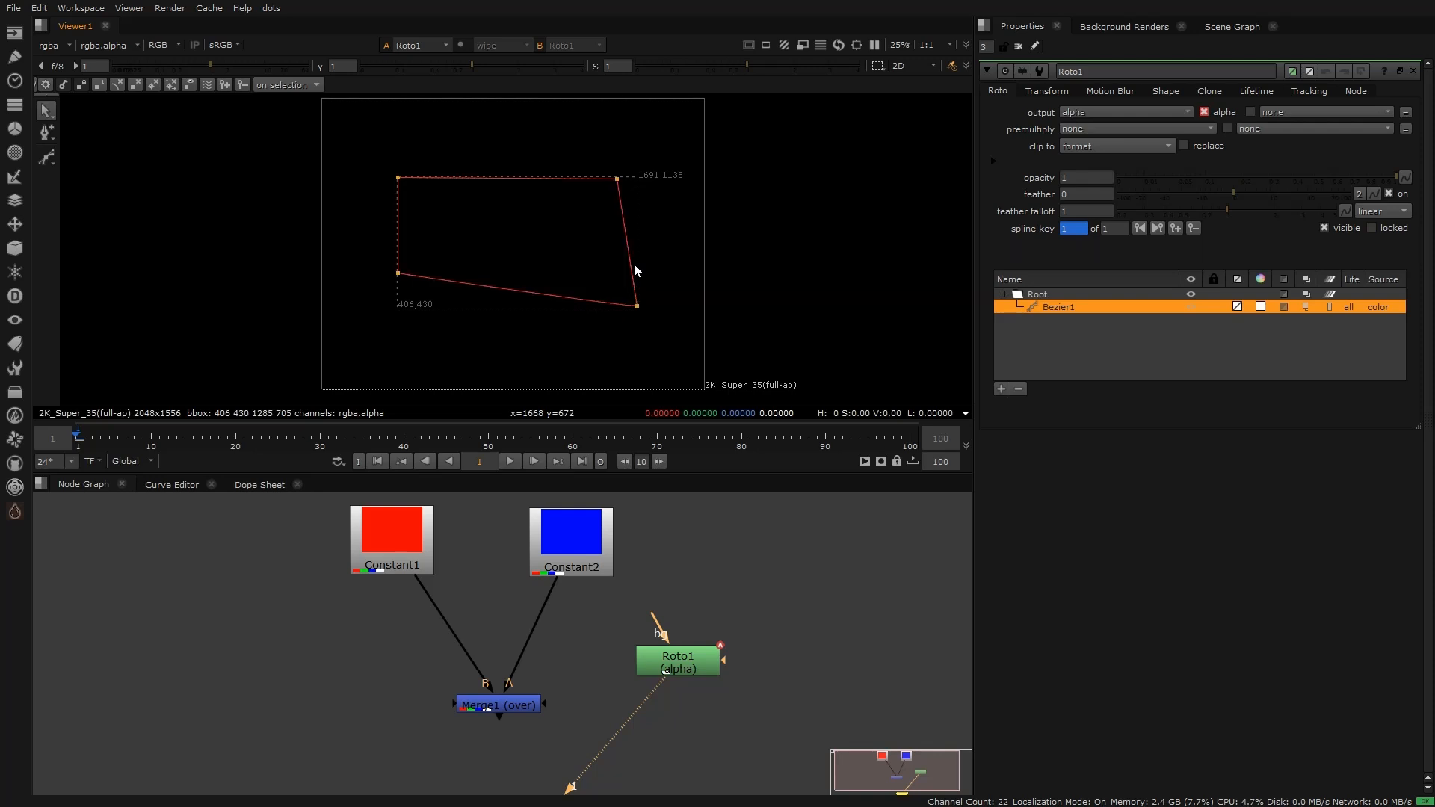
Step: View the Merge, connect its mask input to the Roto, and move the shape's lower-left point downward
left_click(522, 703)
key("1")
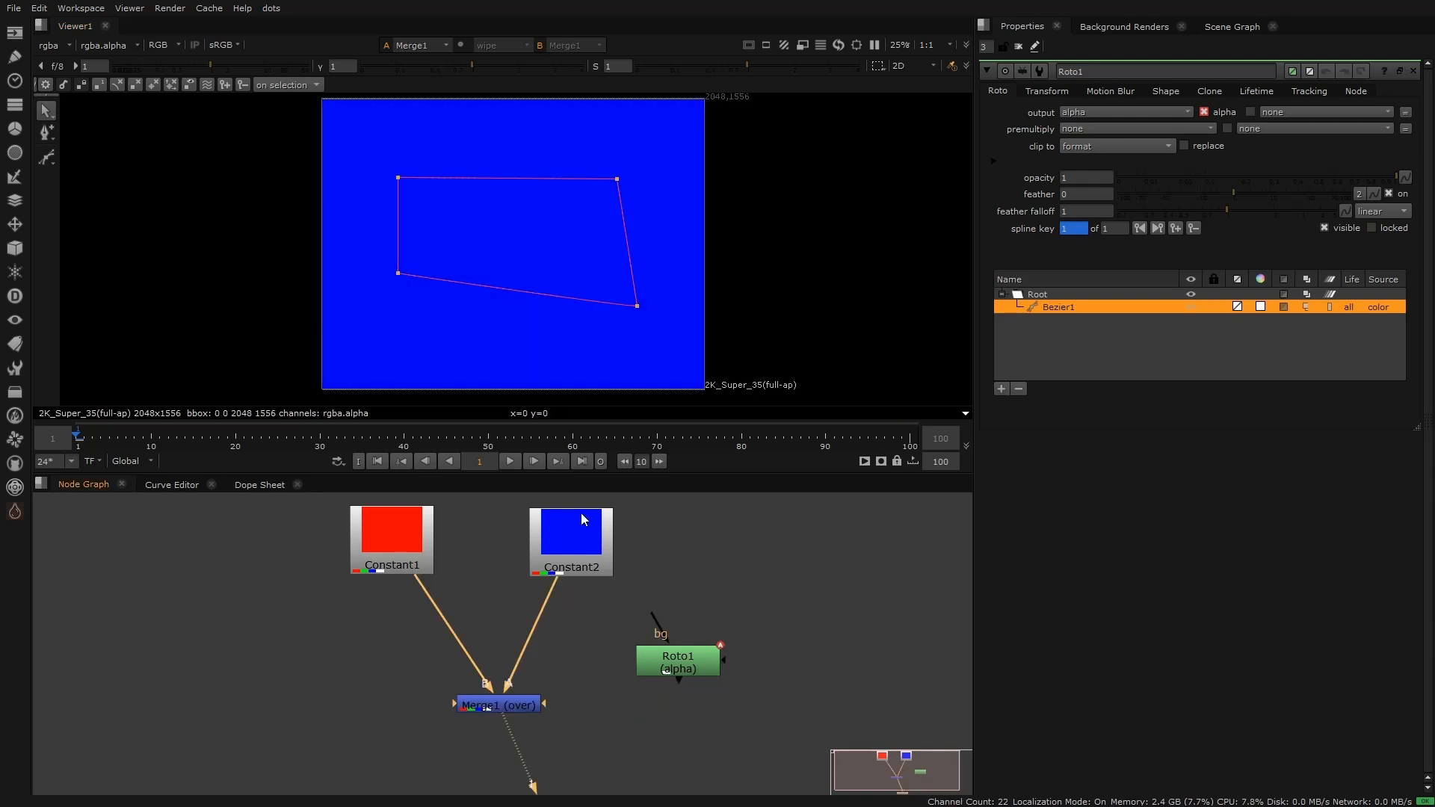
left_click_drag(544, 704, 647, 672)
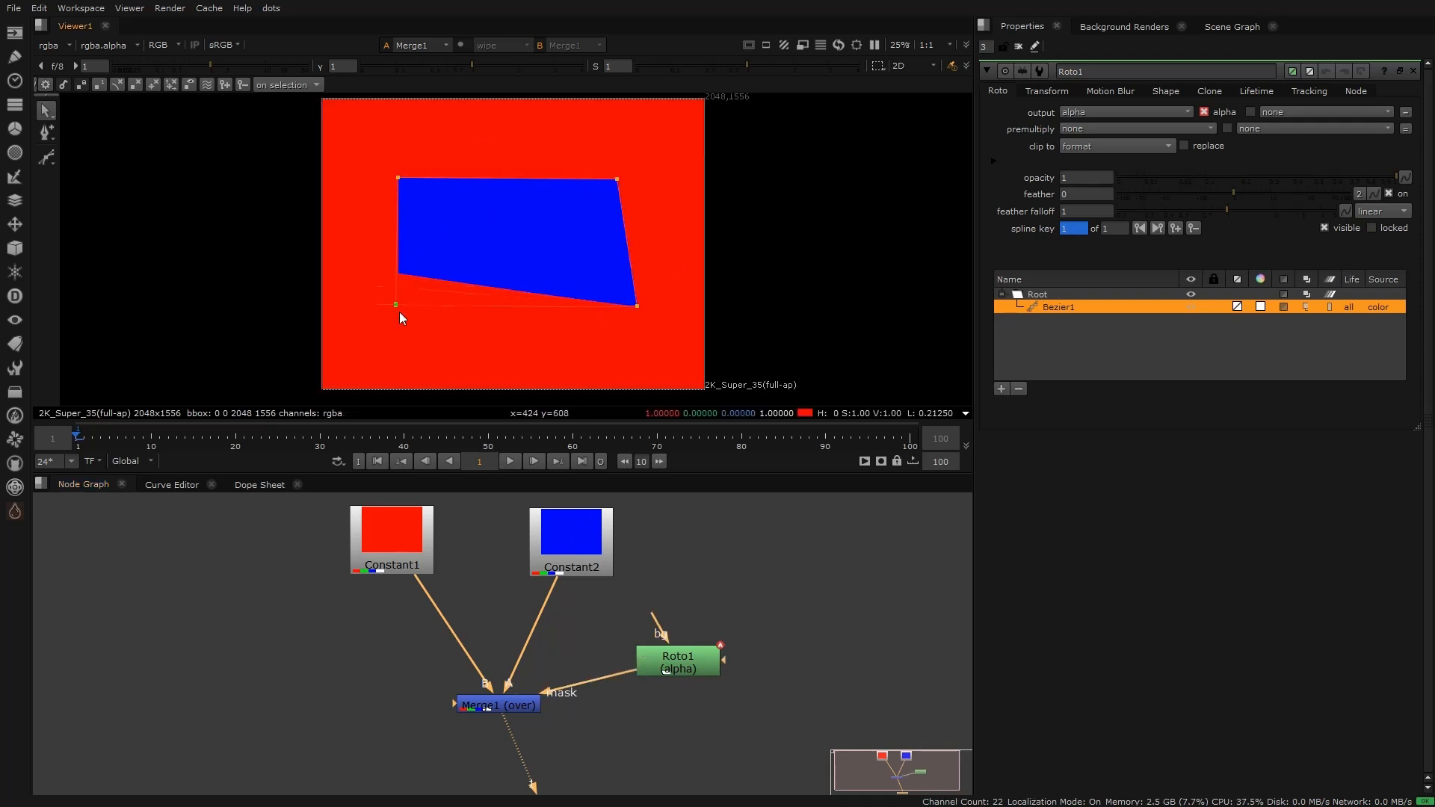
left_click_drag(399, 286, 399, 322)
left_click(677, 669)
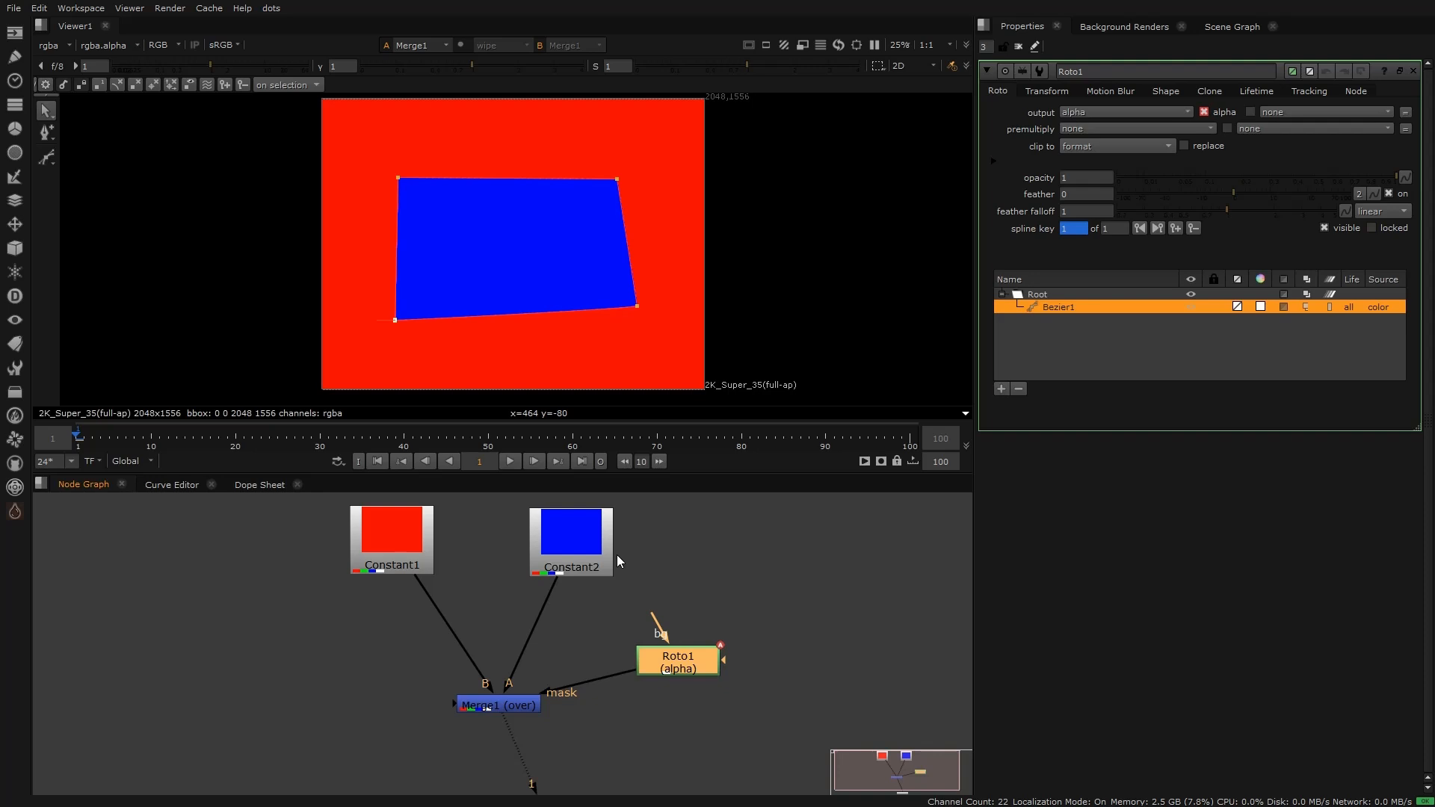
left_click(692, 581)
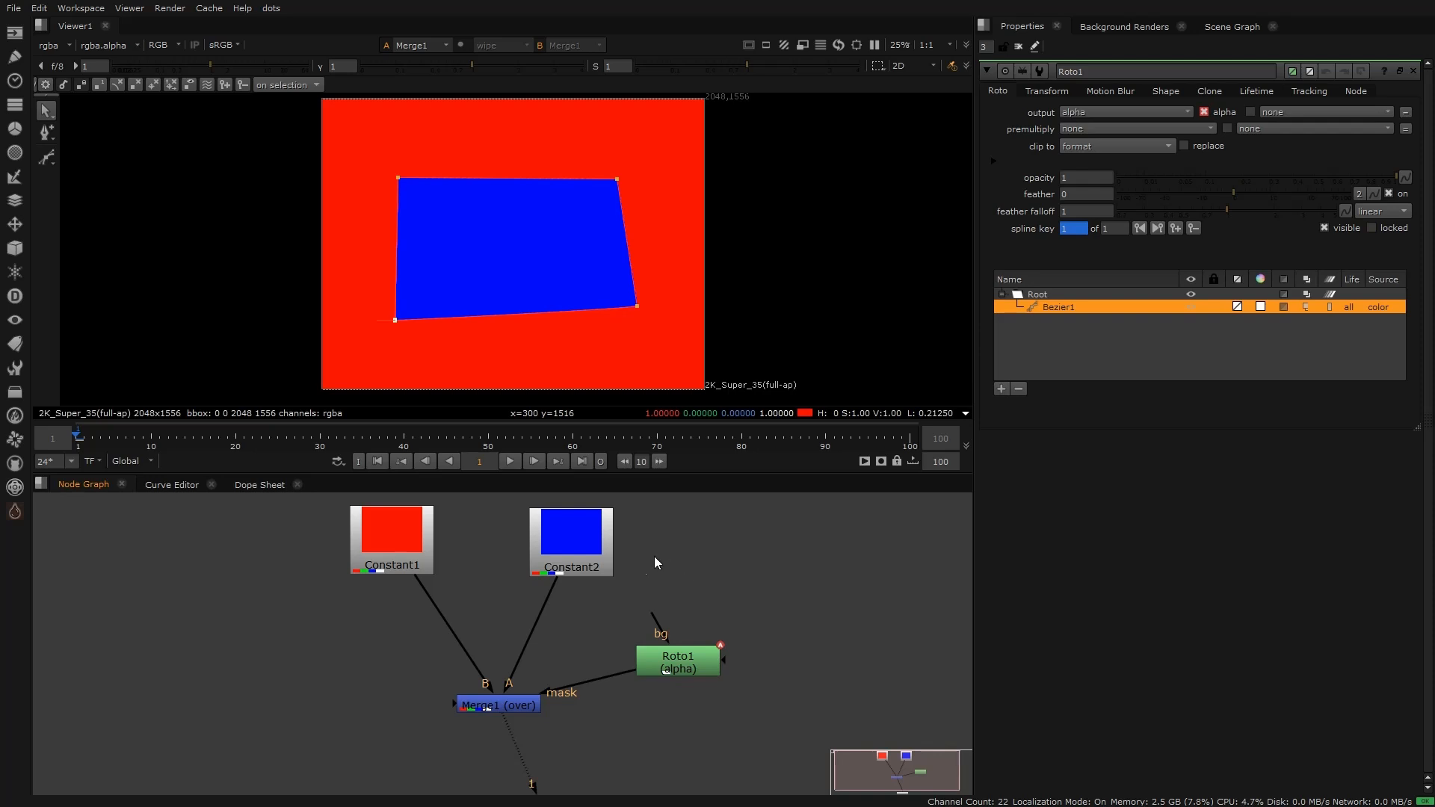
Step: Delete both Constants, the Merge and the Roto, leaving only the Viewer in the node graph
scroll(664, 561, "down", 3)
left_click_drag(766, 678, 427, 506)
key("Delete")
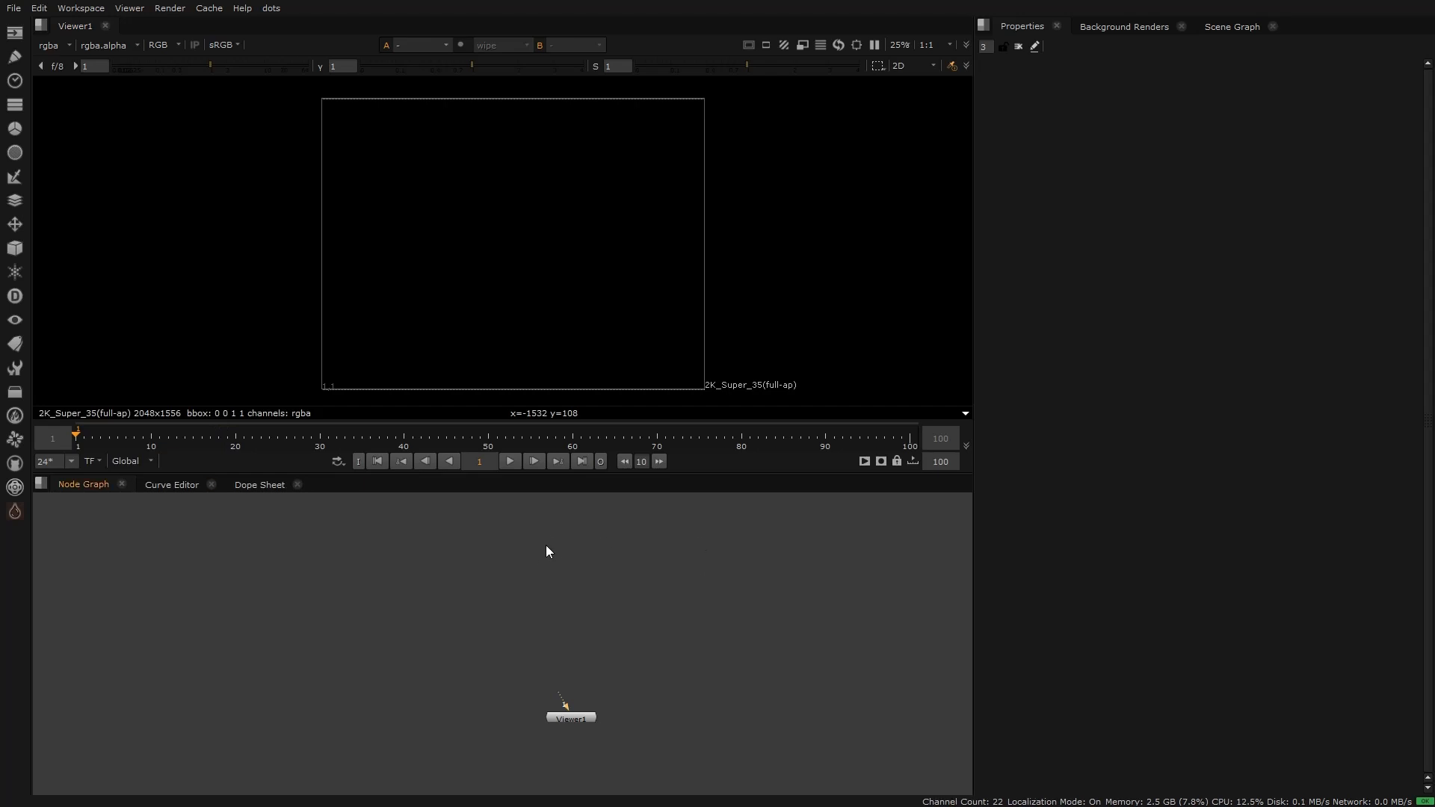
Step: Paste the Read node for the castle environment EXR above the Viewer and view it
key("ctrl+v")
left_click_drag(546, 546, 554, 545)
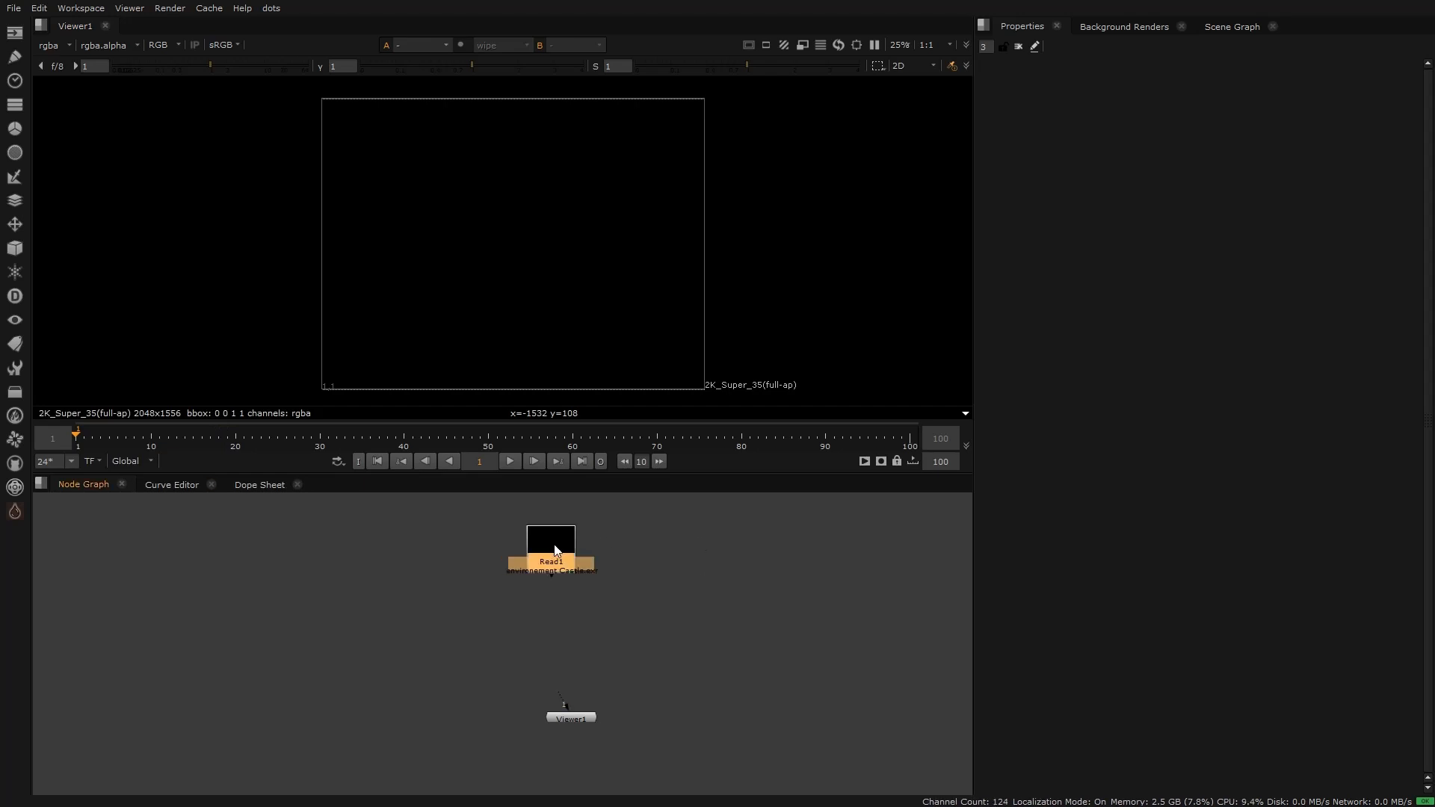
key("1")
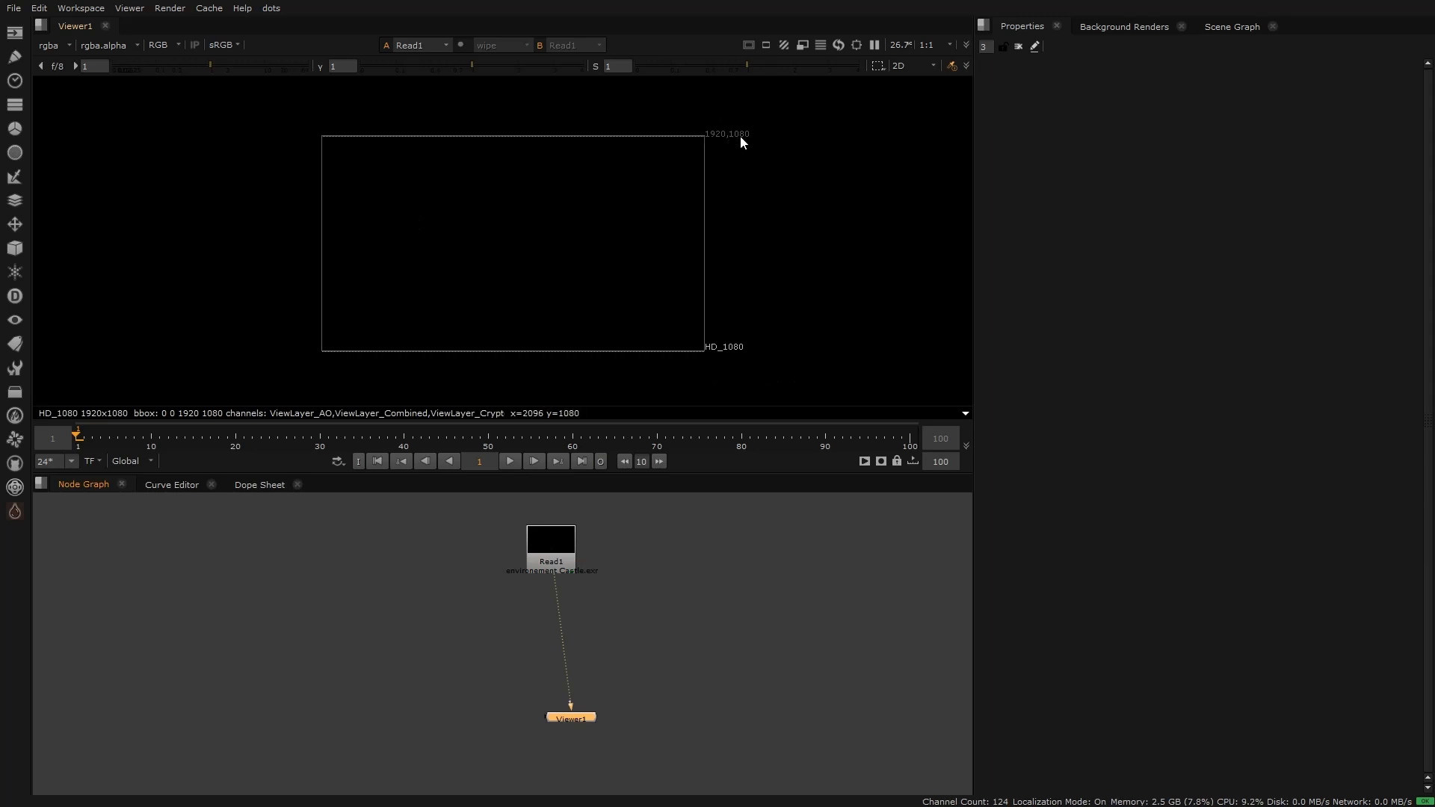
Step: Add a Constant beside the Read and alternate the Viewer between the two nodes to compare their frame formats
key("Tab")
type("cons")
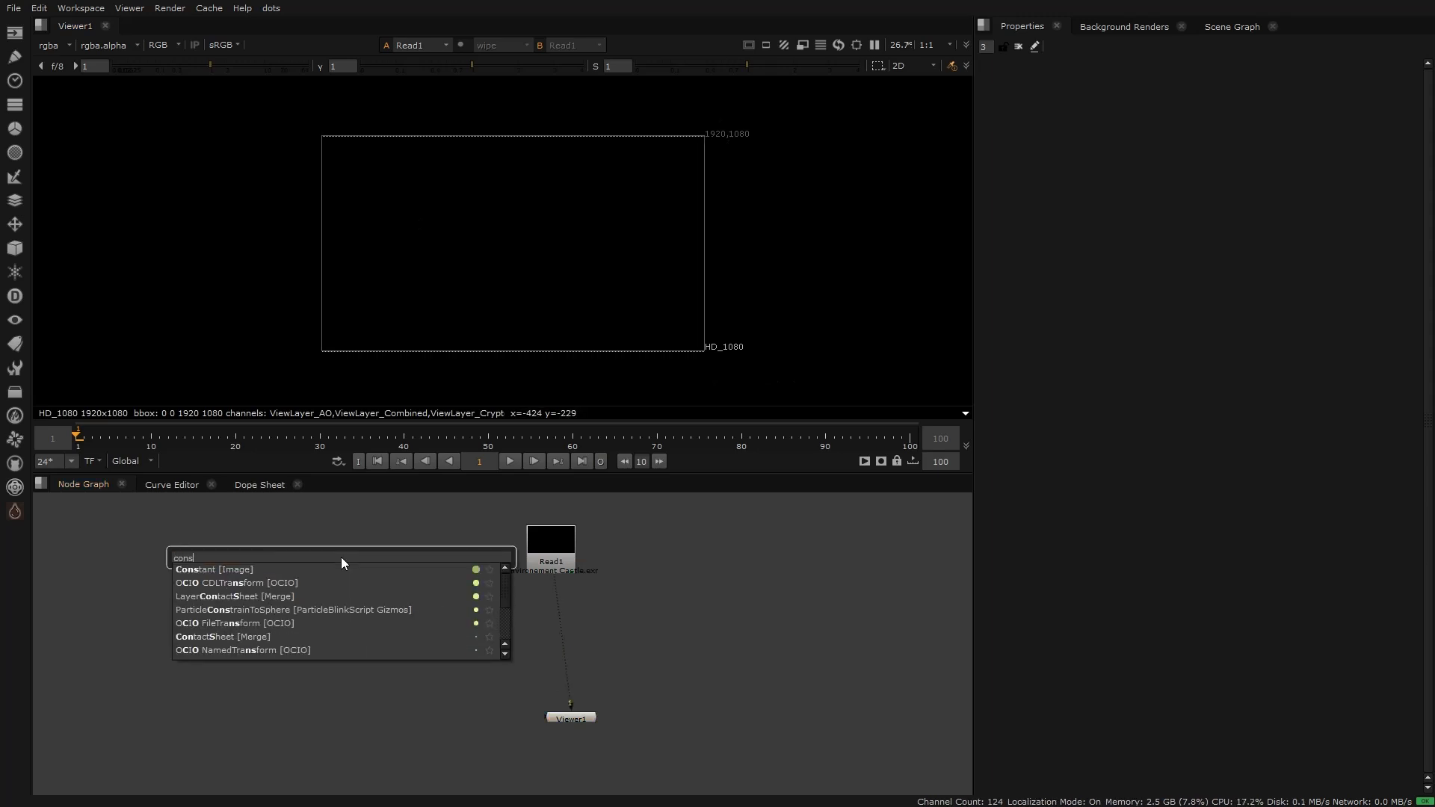
type("t")
key("Return")
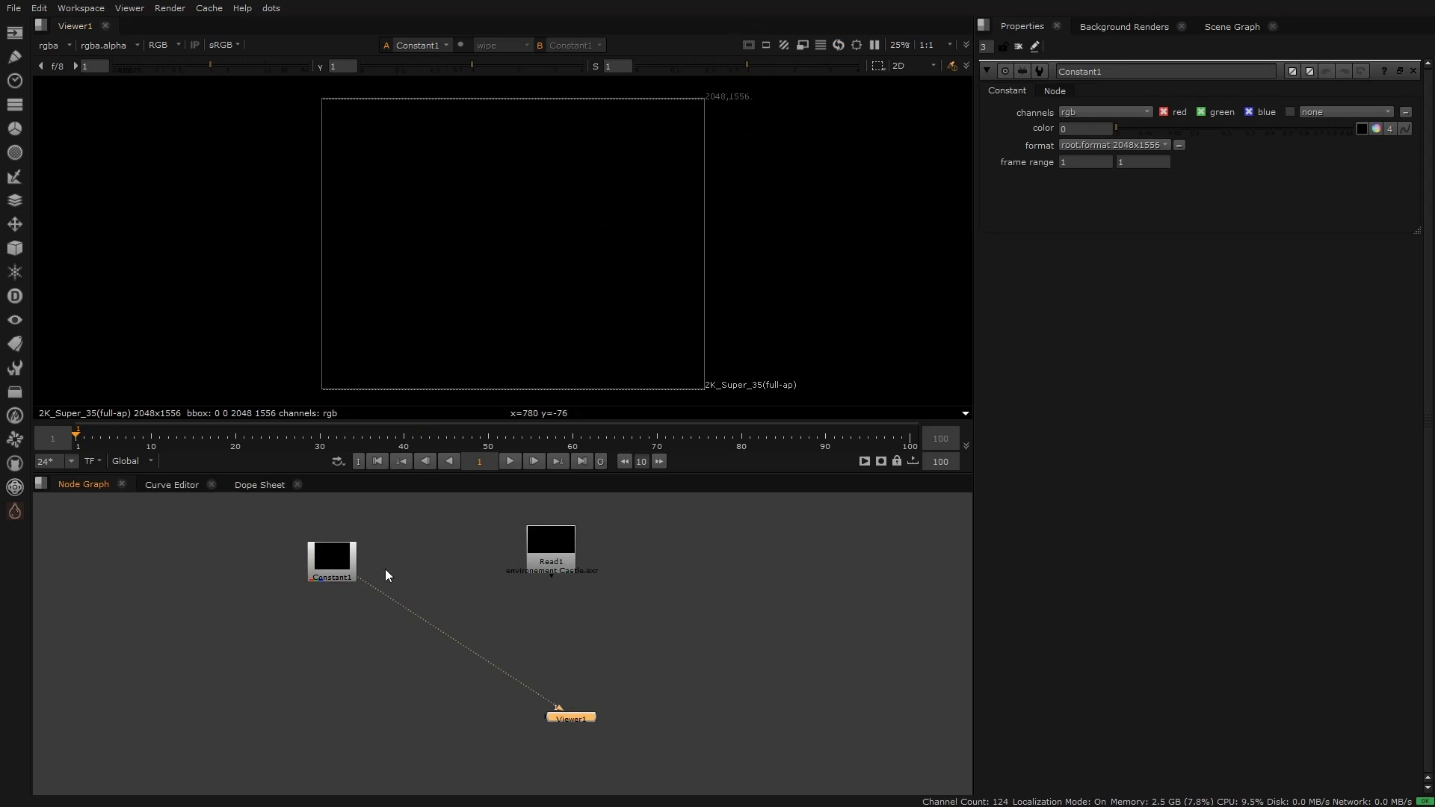
left_click(566, 558)
key("1")
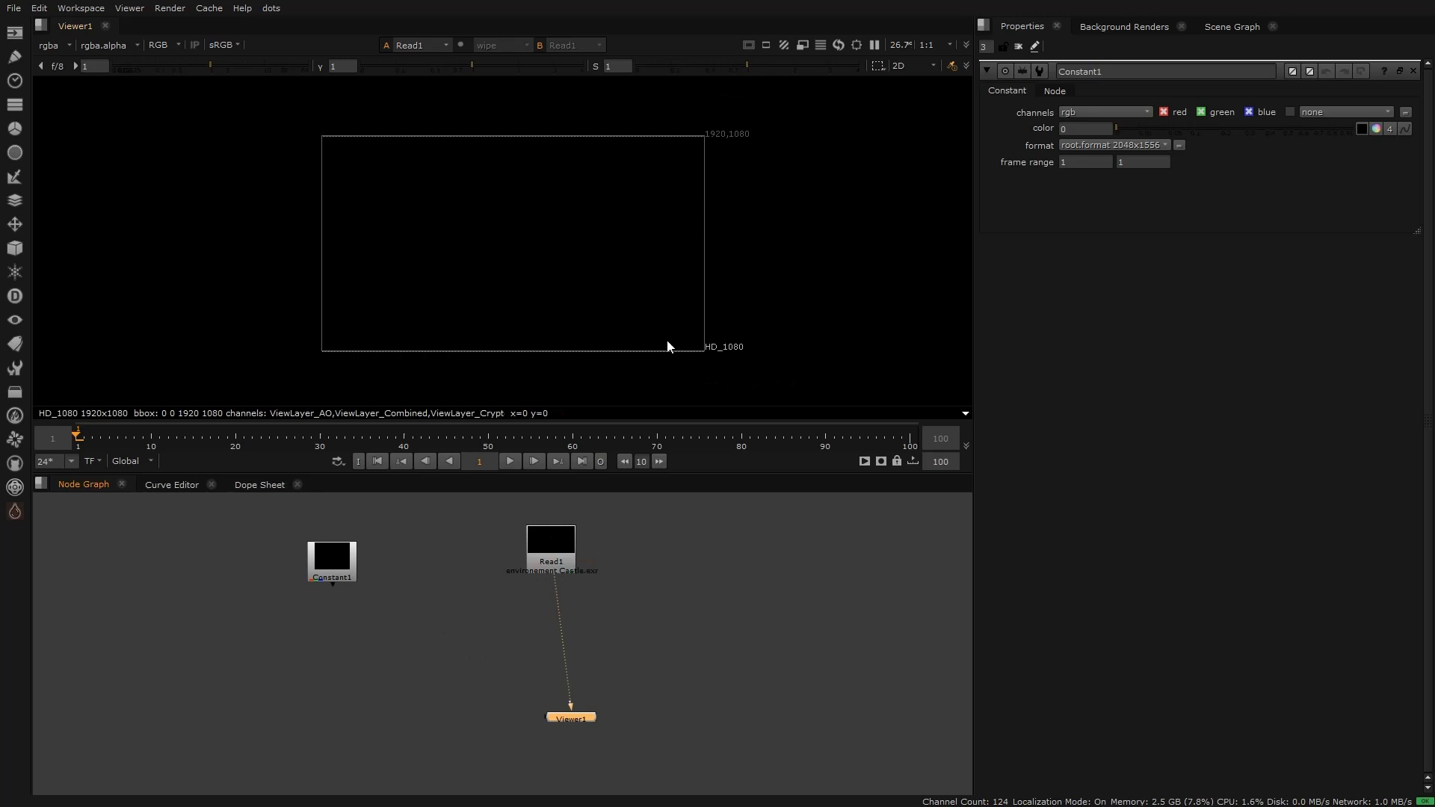
left_click(356, 553)
key("1")
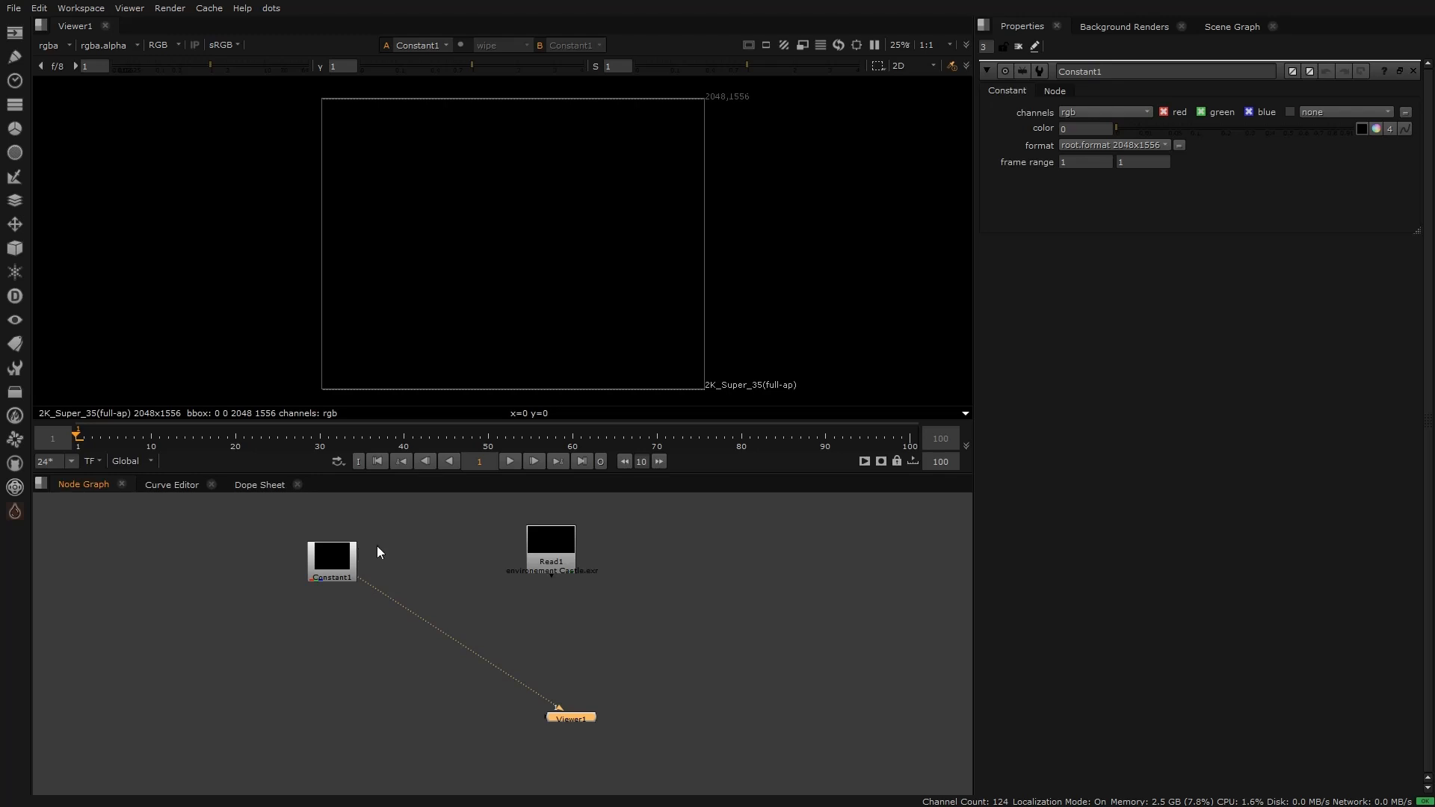
Step: Open the project settings and set the full size format to HD_1080 1920x1080 with the Read viewed
scroll(357, 550, "up", 2)
left_click_drag(247, 519, 447, 641)
left_click_drag(338, 576, 416, 568)
left_click_drag(407, 560, 382, 583)
left_click(453, 611)
key("s")
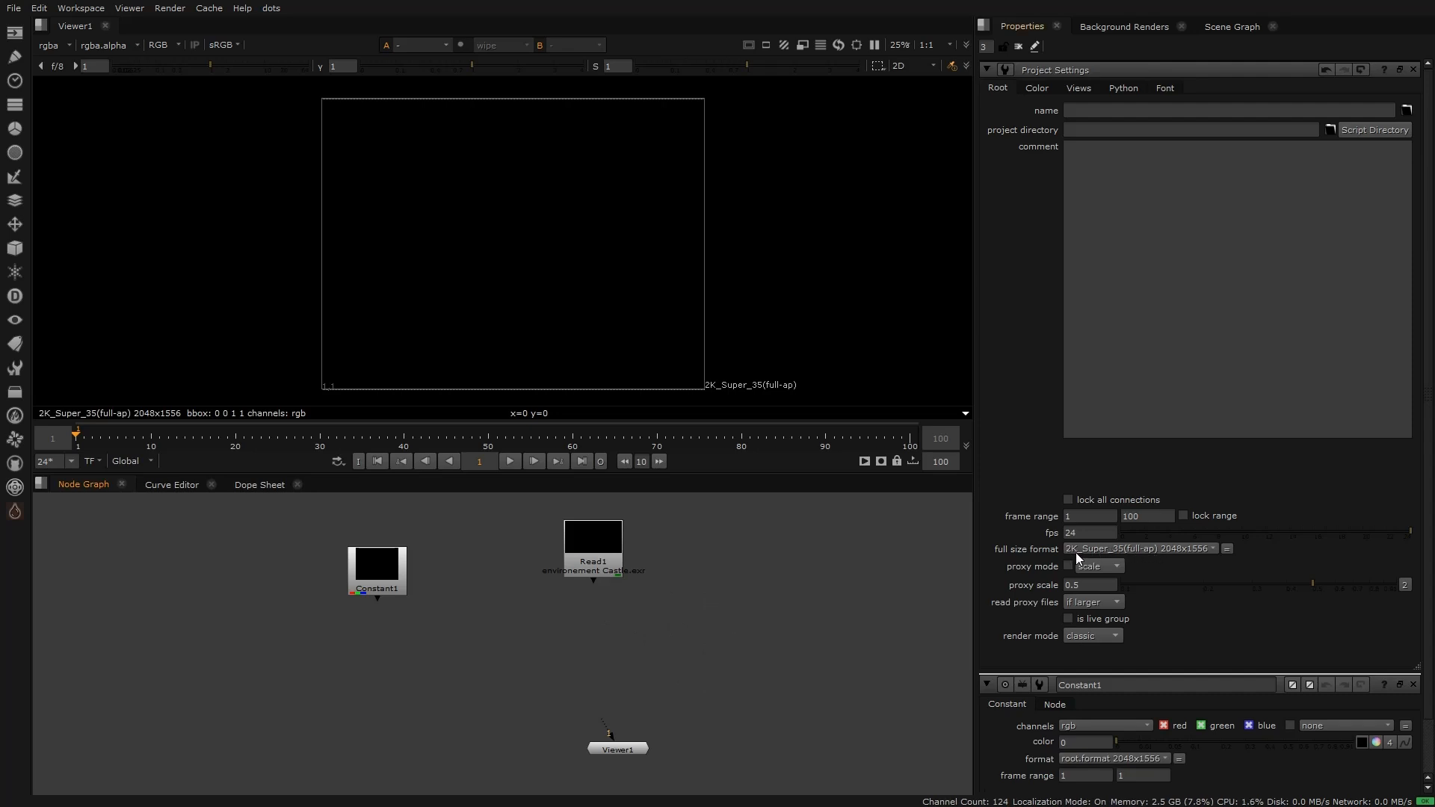
left_click(618, 553)
key("1")
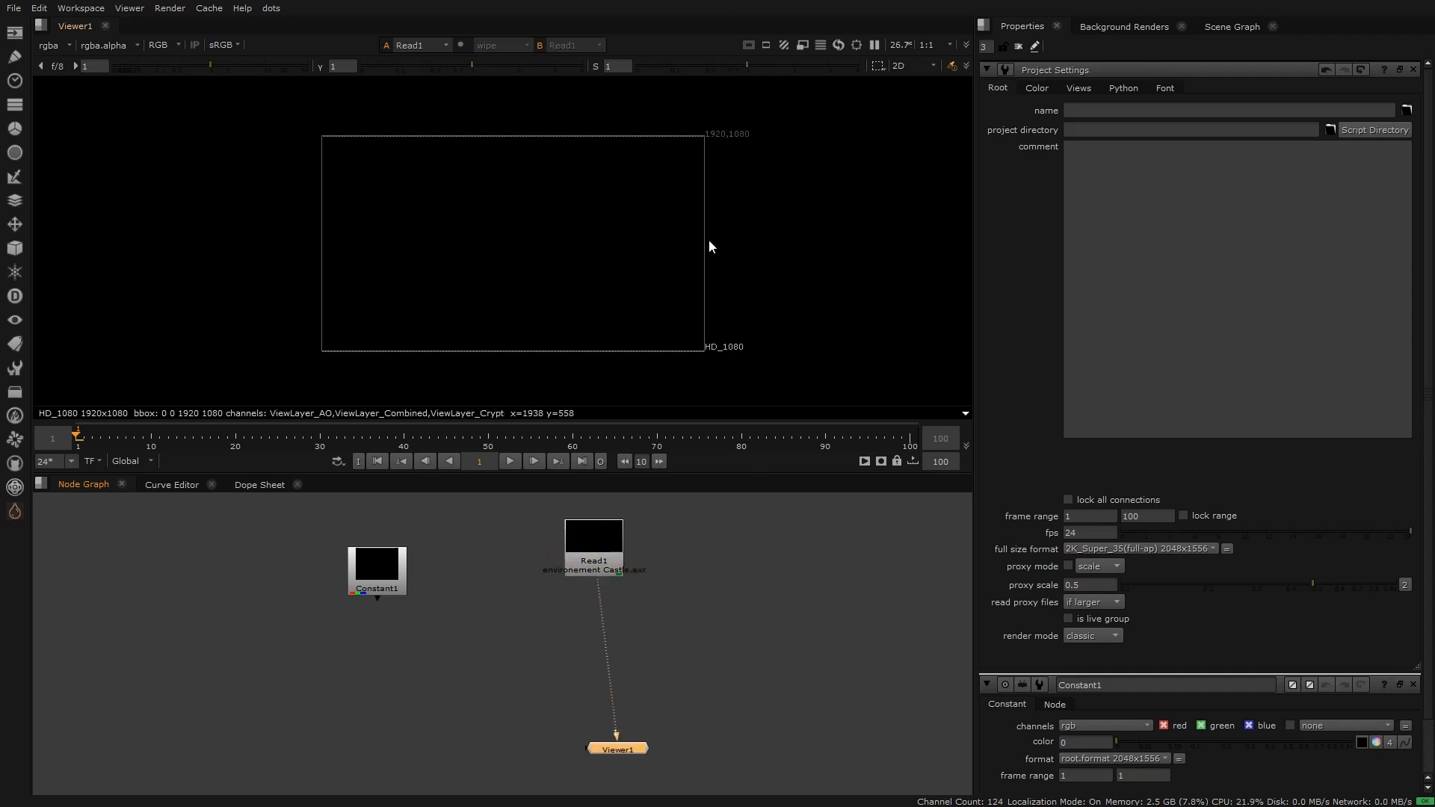
left_click(1209, 549)
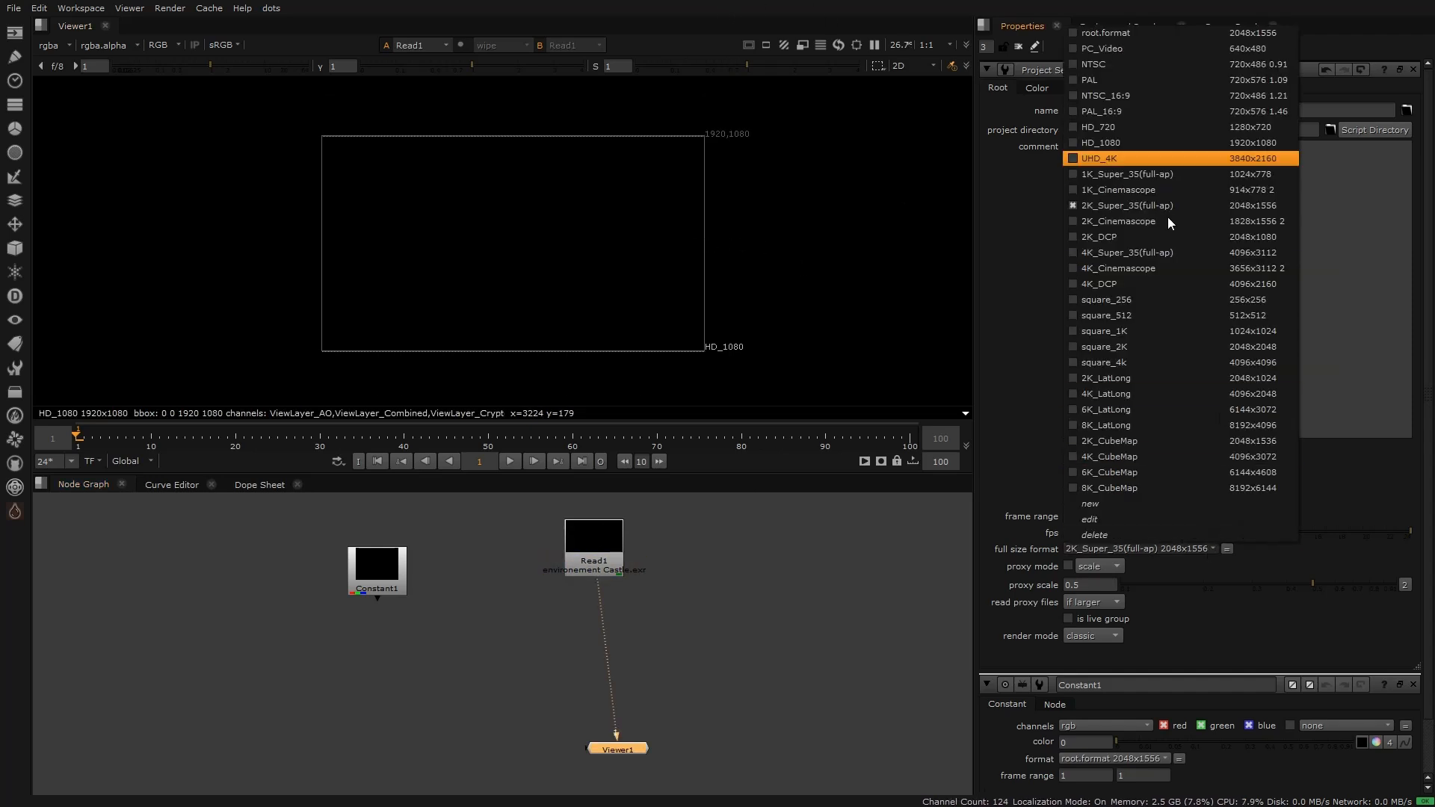
left_click(1127, 142)
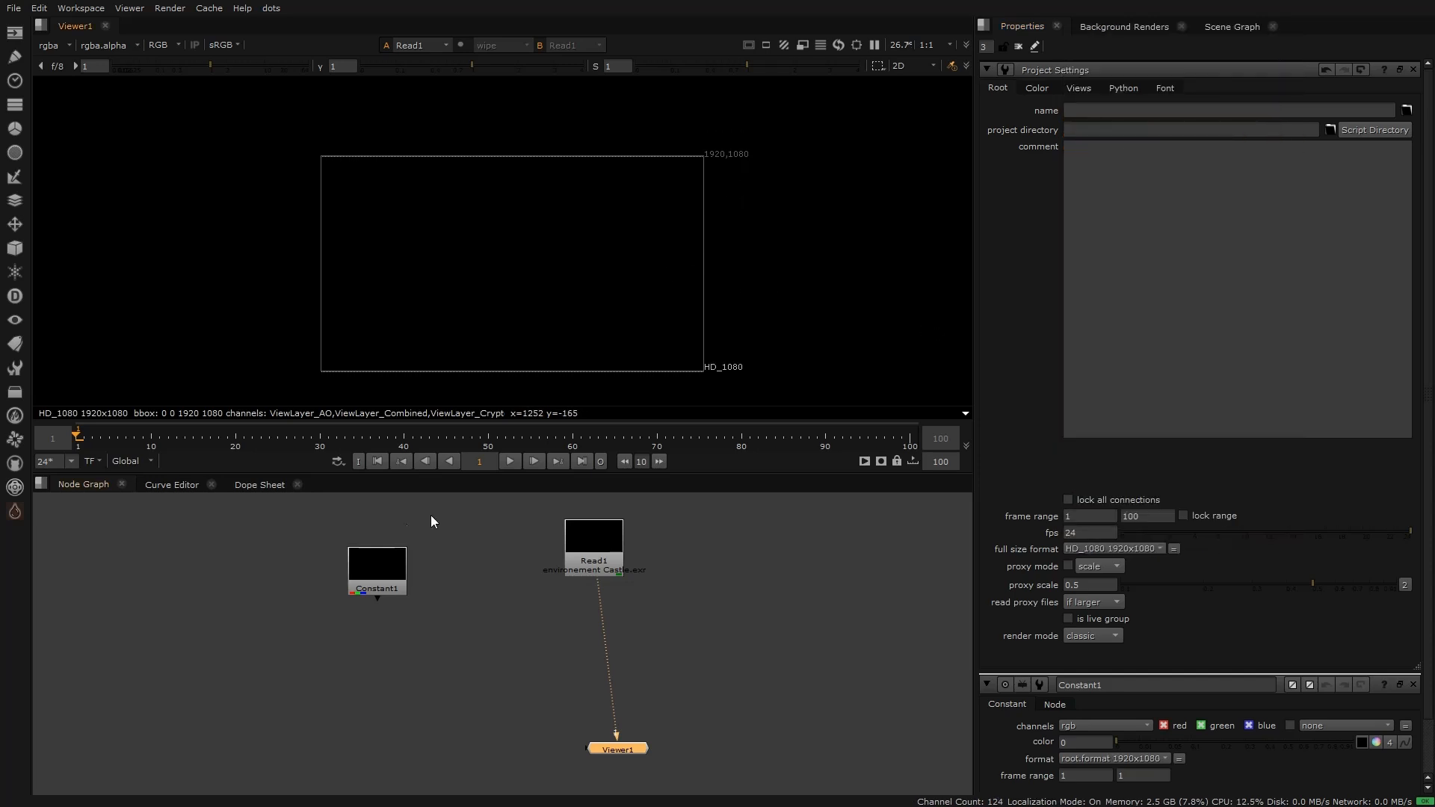
Step: Replace the existing Constant with a newly created one that uses the current project format, and view it
left_click(379, 576)
key("Delete")
key("Tab")
type("co")
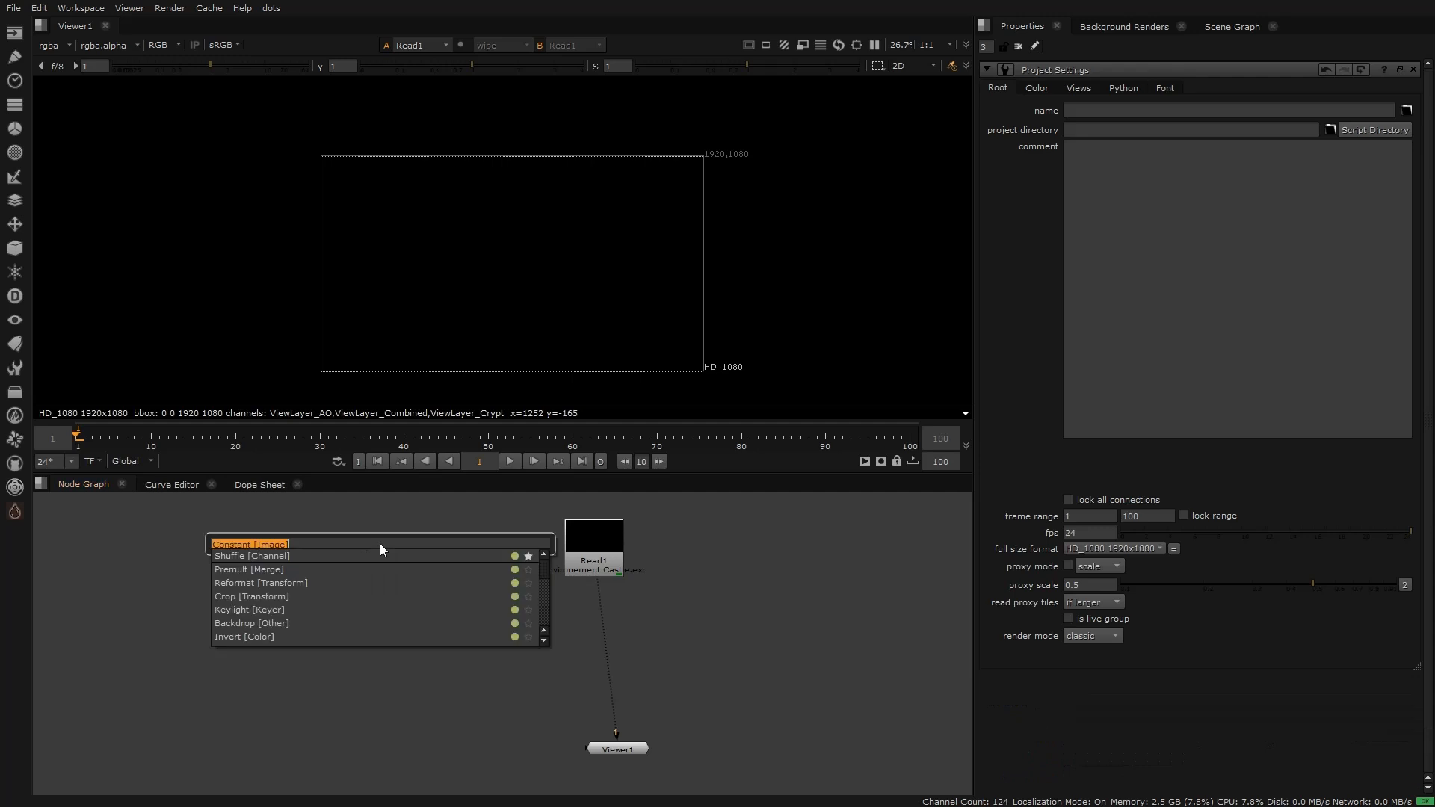
type("nst")
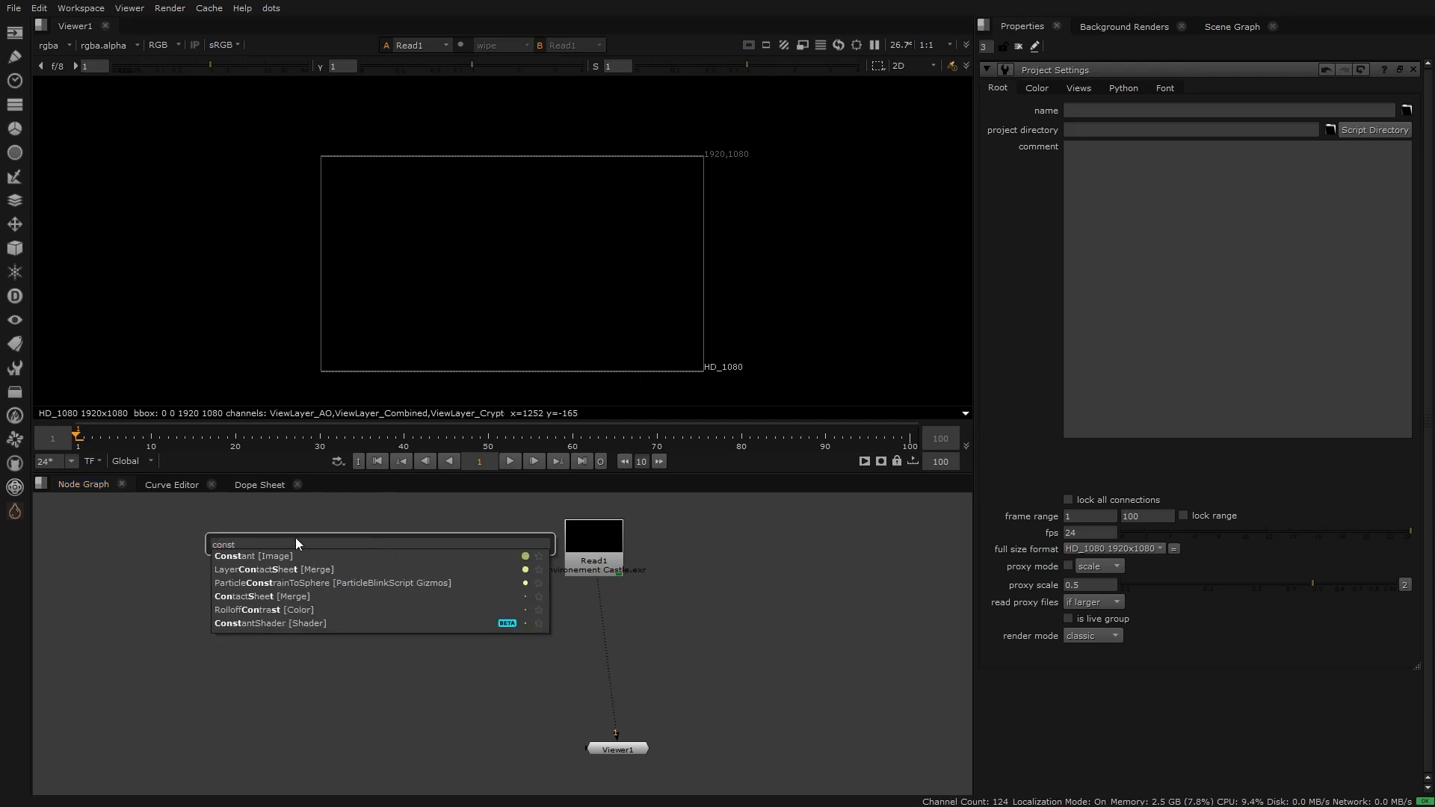
key("Return")
left_click_drag(369, 550, 366, 569)
key("1")
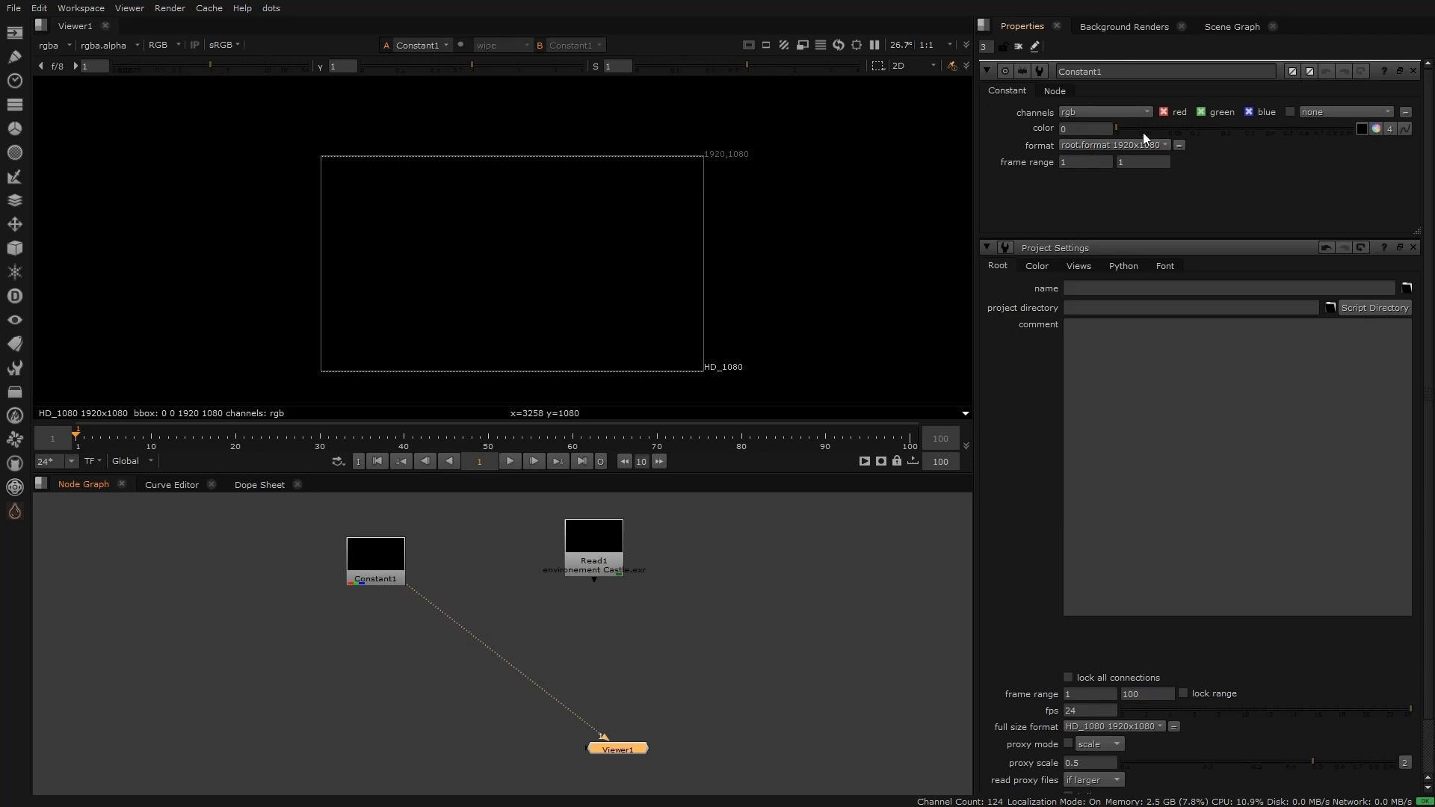
Step: Try adjusting the new Constant's color, and delete the node
scroll(717, 150, "up", 1)
left_click(1376, 128)
left_click_drag(1302, 143, 1285, 144)
left_click(390, 568)
key("Delete")
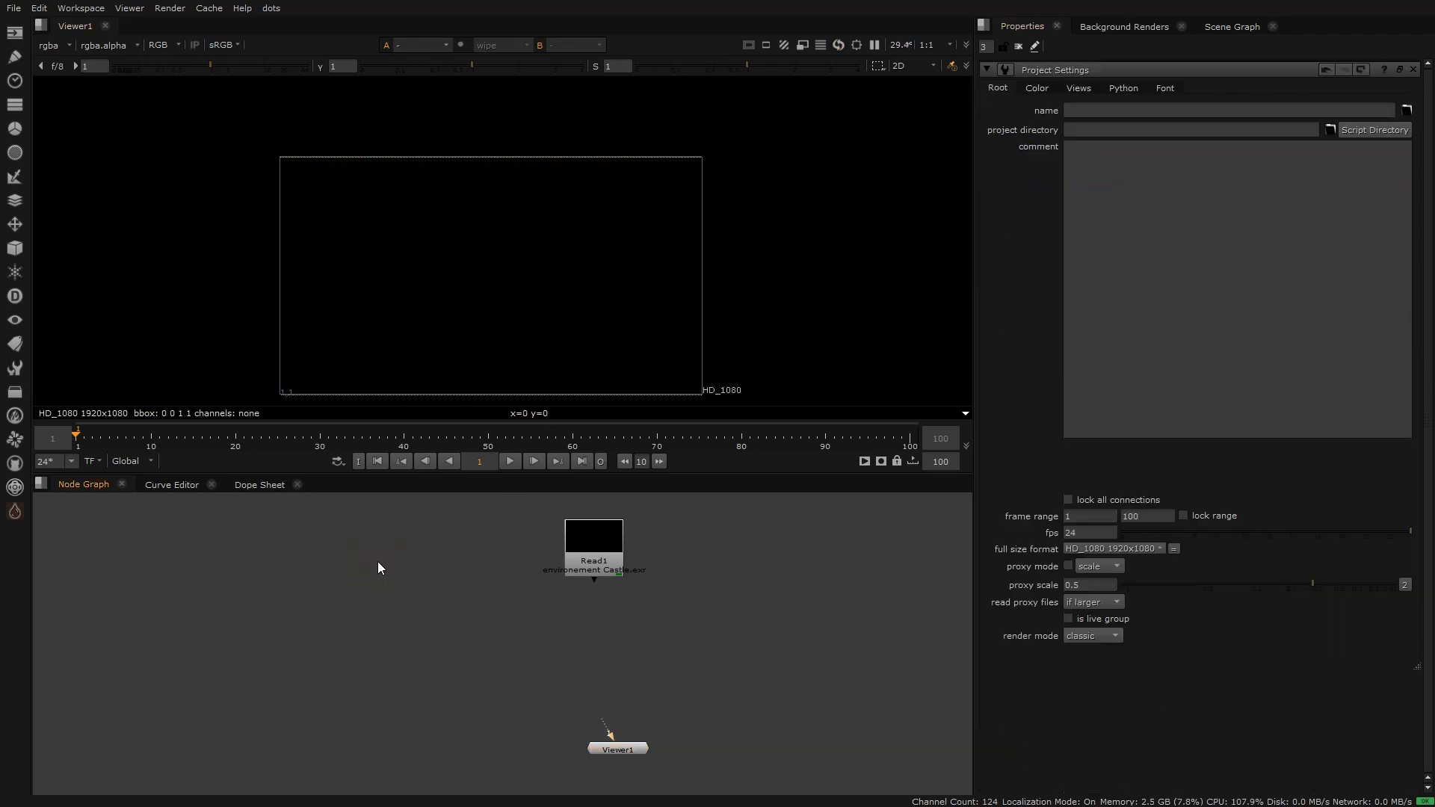
Step: View the Read, align it directly above the Viewer, and display its ViewLayer_Combined layer
left_click(573, 553)
key("1")
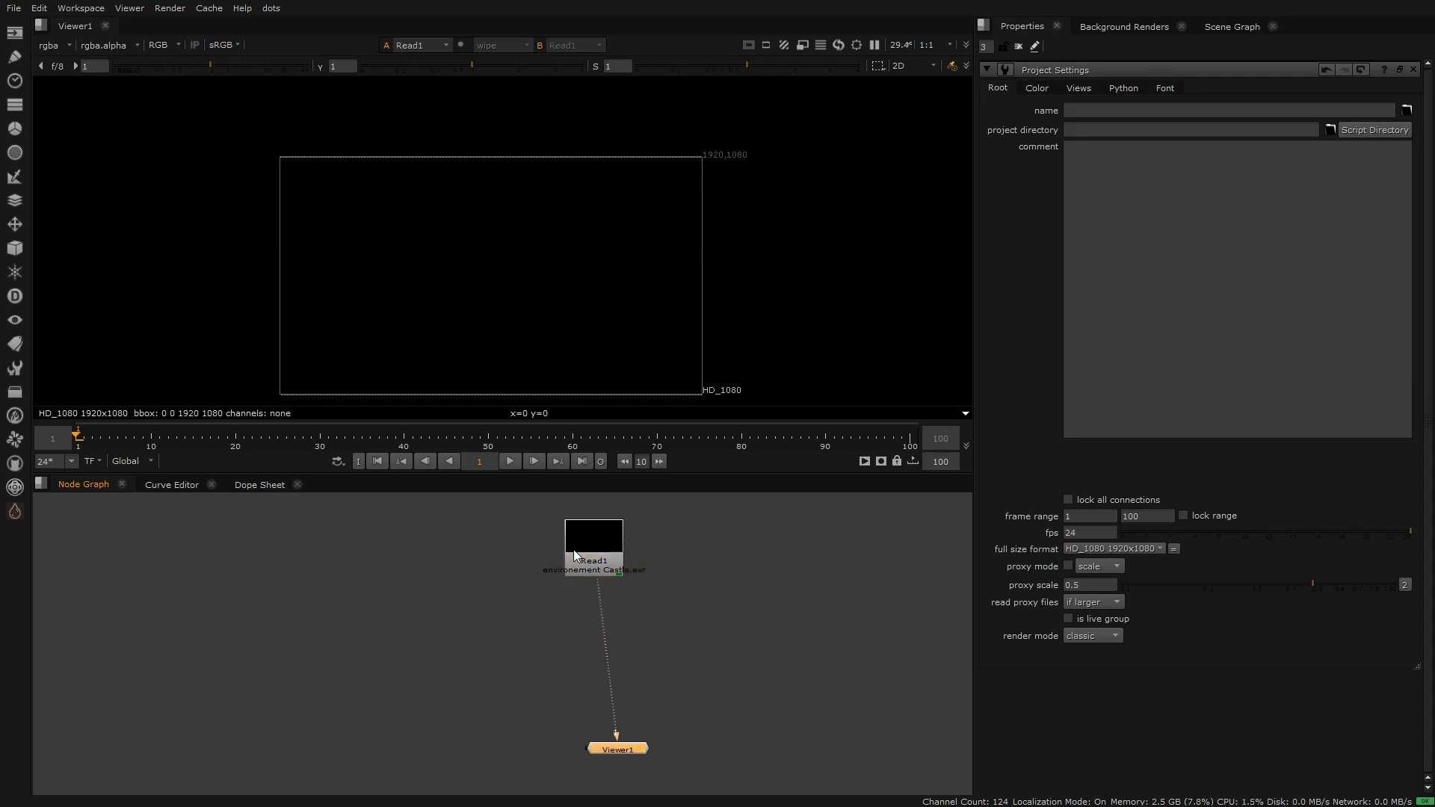
left_click_drag(605, 556, 629, 566)
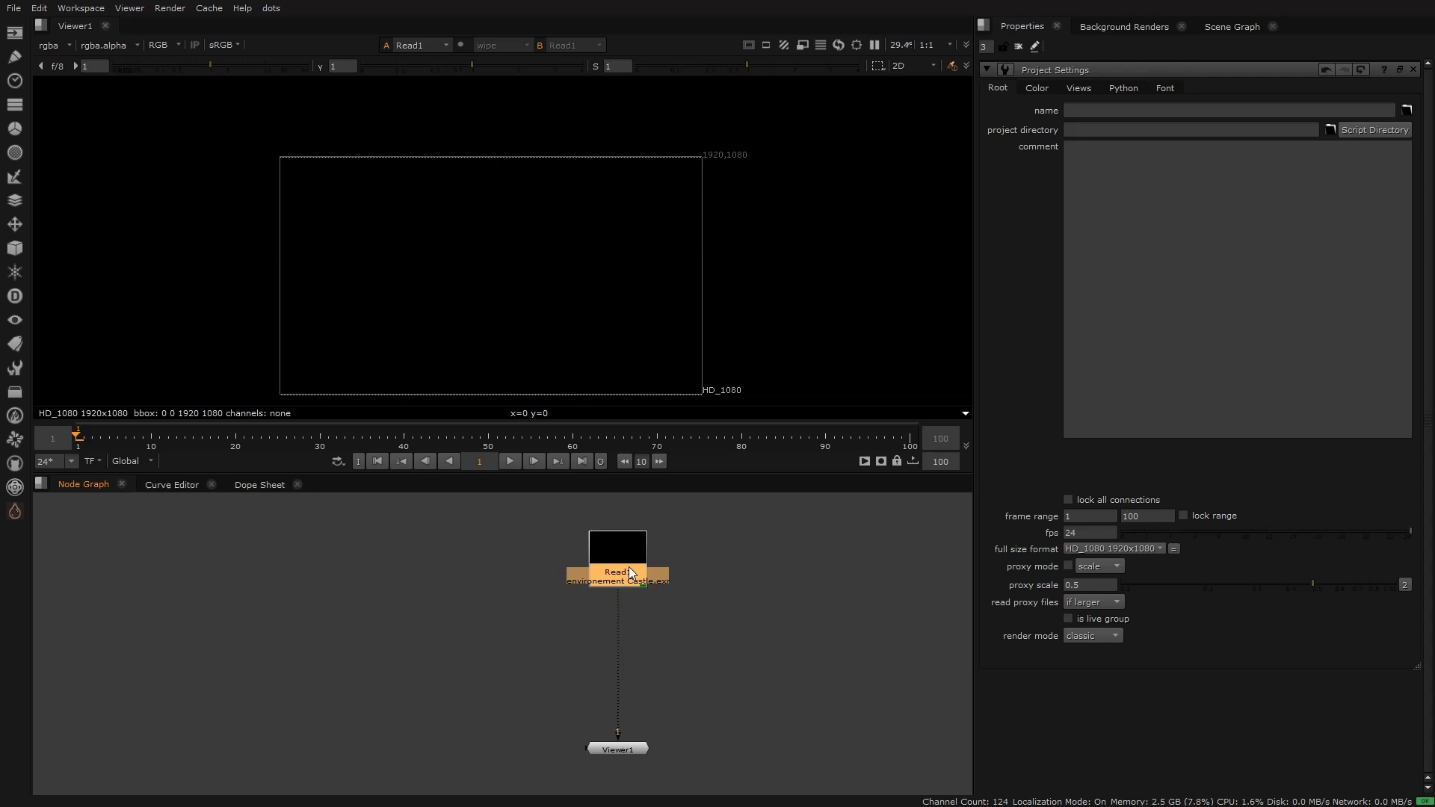
left_click(68, 46)
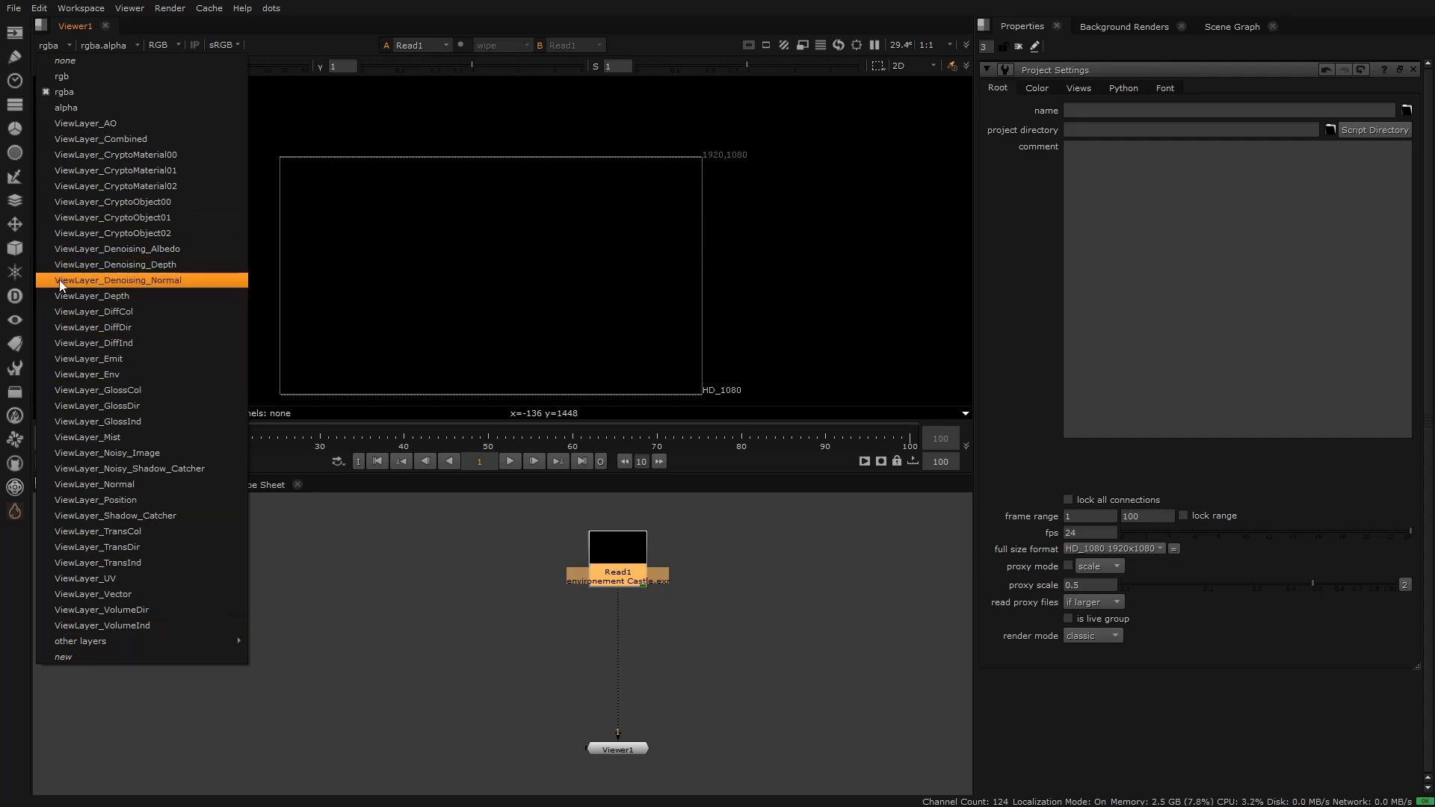
left_click(133, 140)
Step: Examine the combined castle render up close, including the foreground trees, the distant sea horizon and the empty sky
scroll(468, 248, "up", 5)
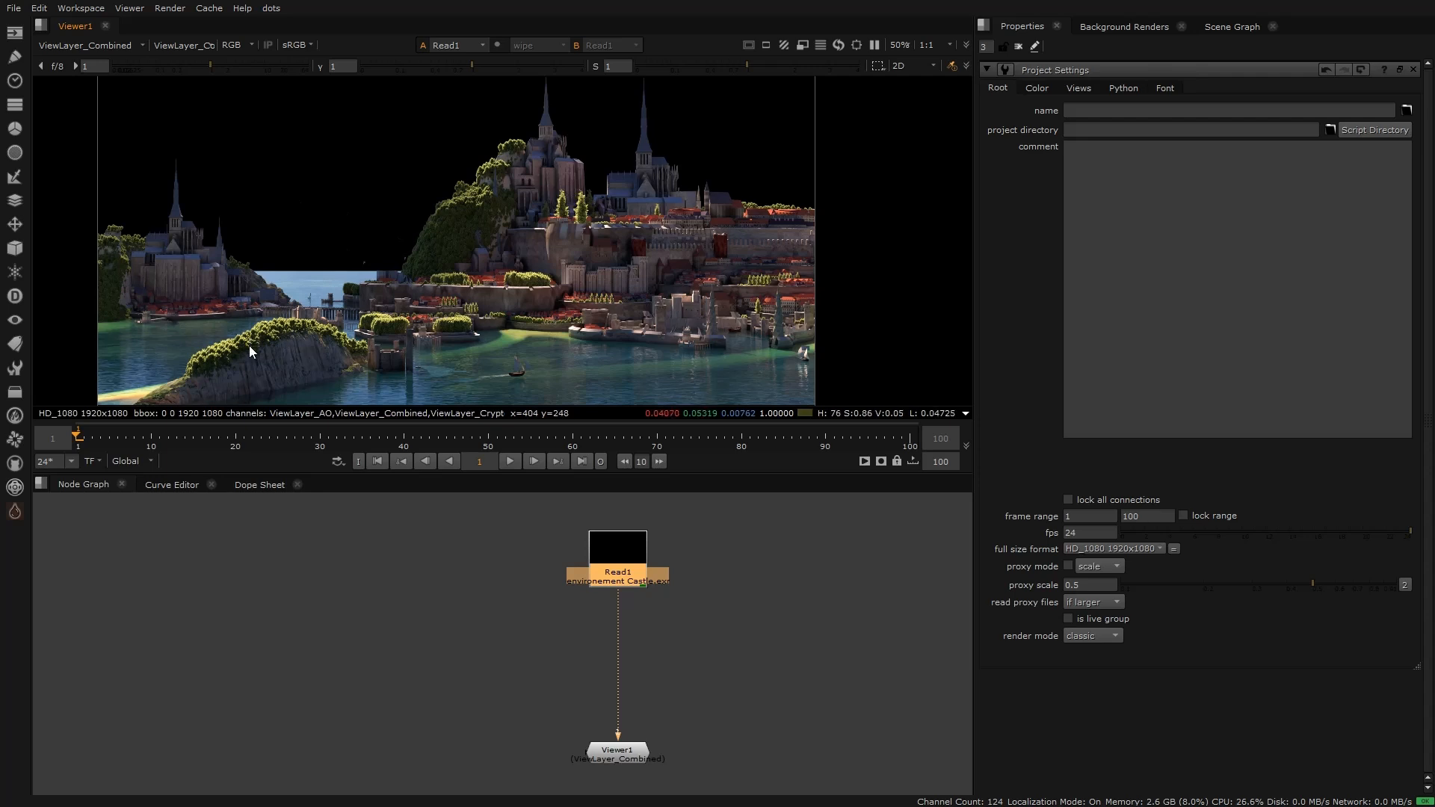
scroll(249, 345, "up", 4)
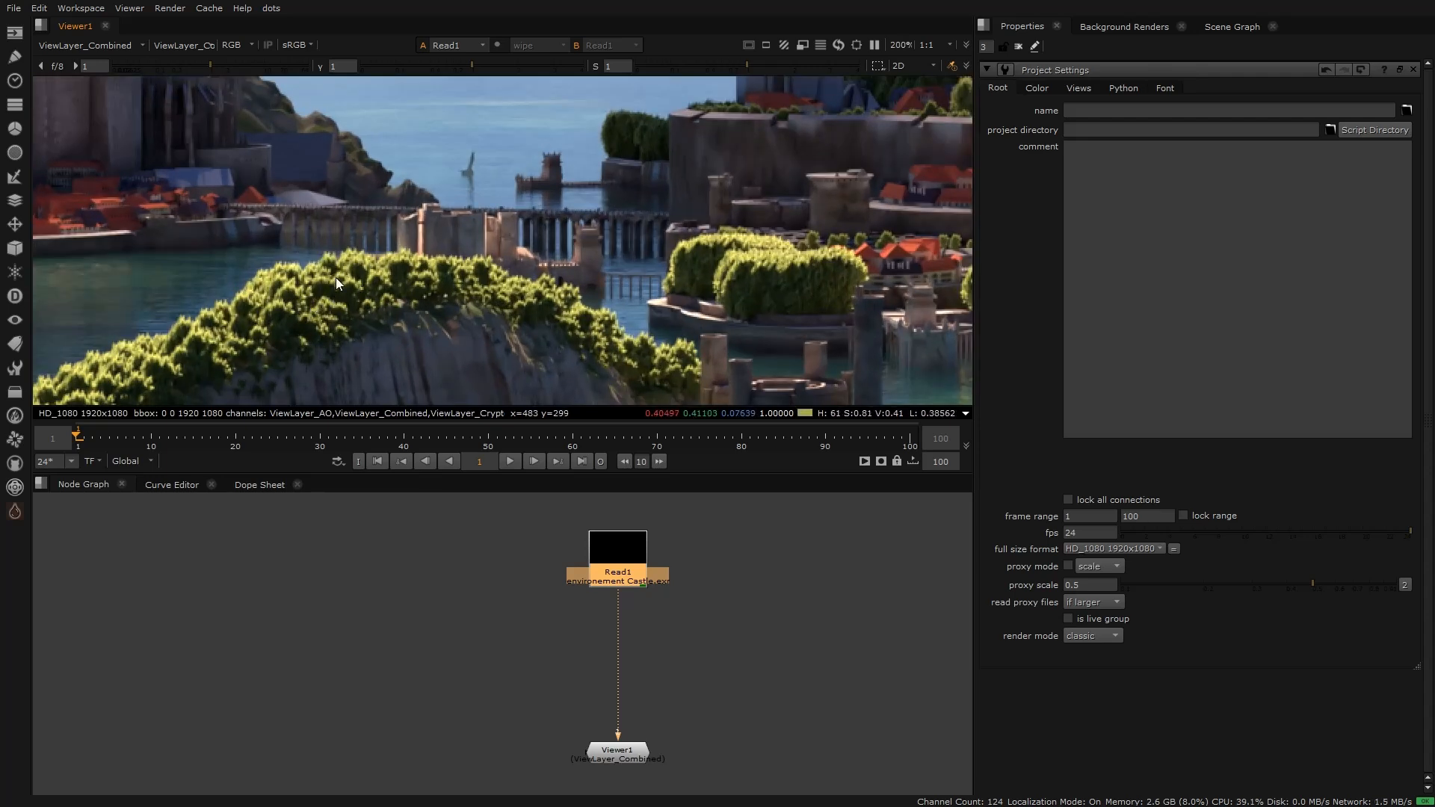
middle_click_drag(365, 293, 380, 409)
scroll(310, 254, "down", 1)
scroll(515, 266, "up", 3)
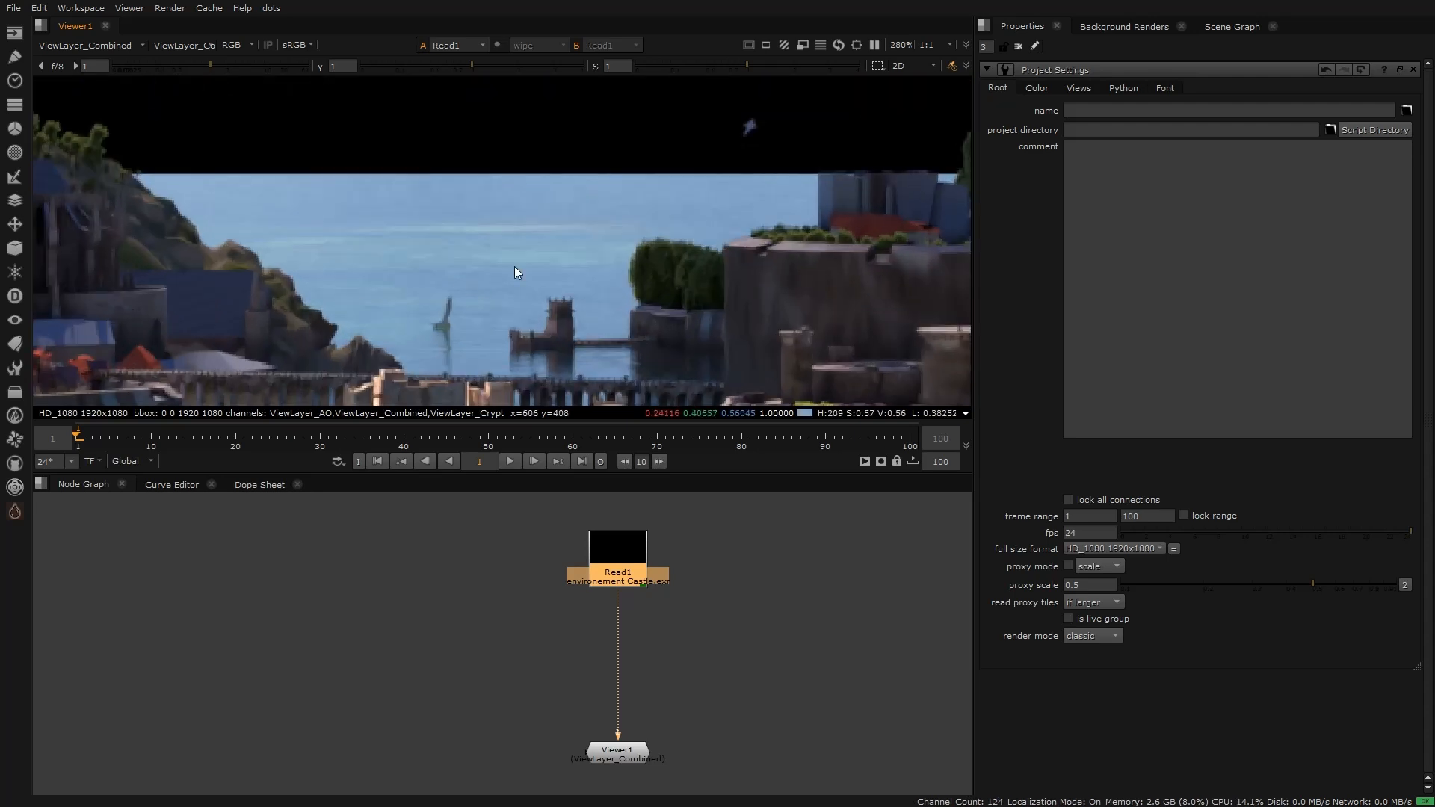
scroll(469, 220, "down", 1)
scroll(435, 246, "down", 1)
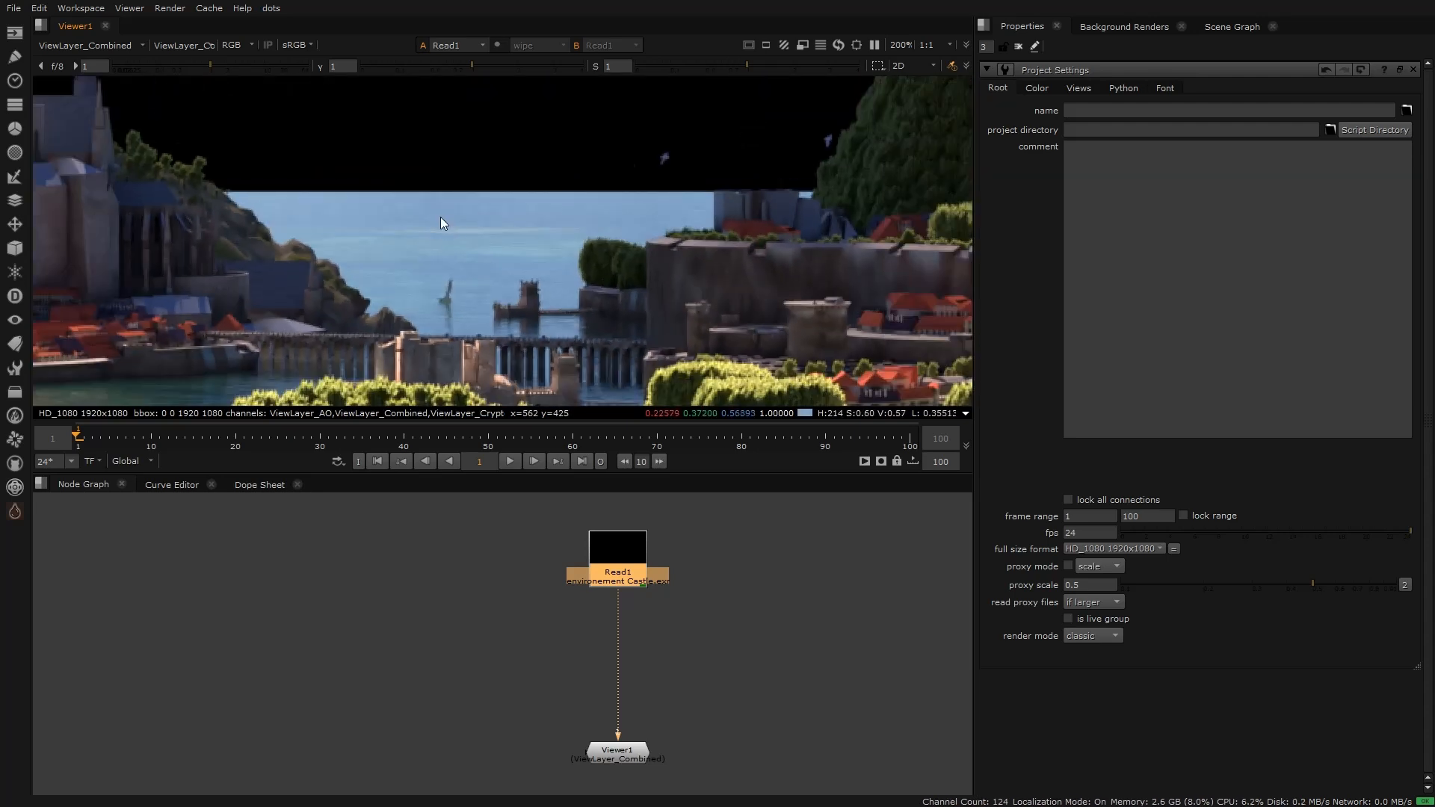
scroll(426, 217, "down", 3)
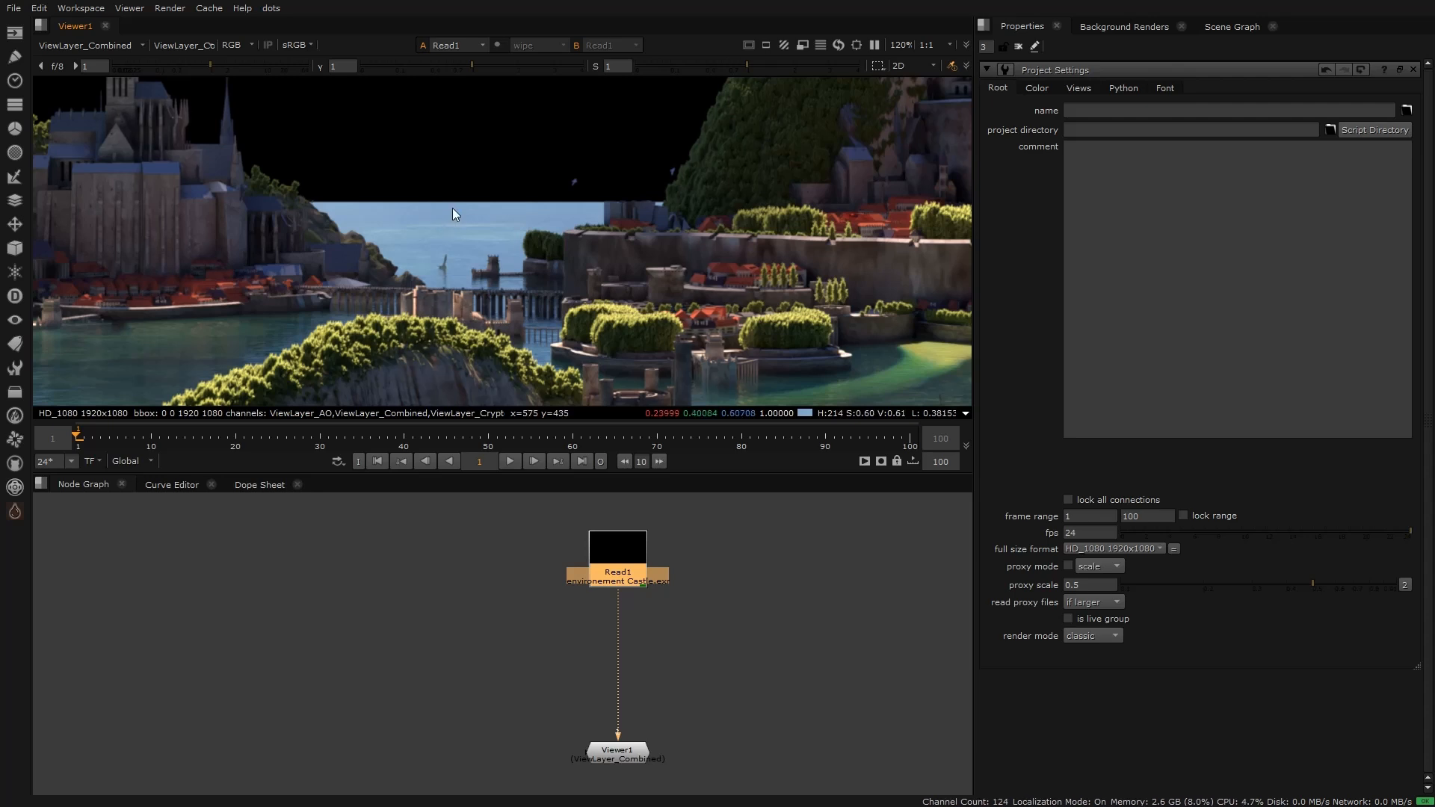
scroll(452, 213, "down", 3)
scroll(504, 236, "up", 1)
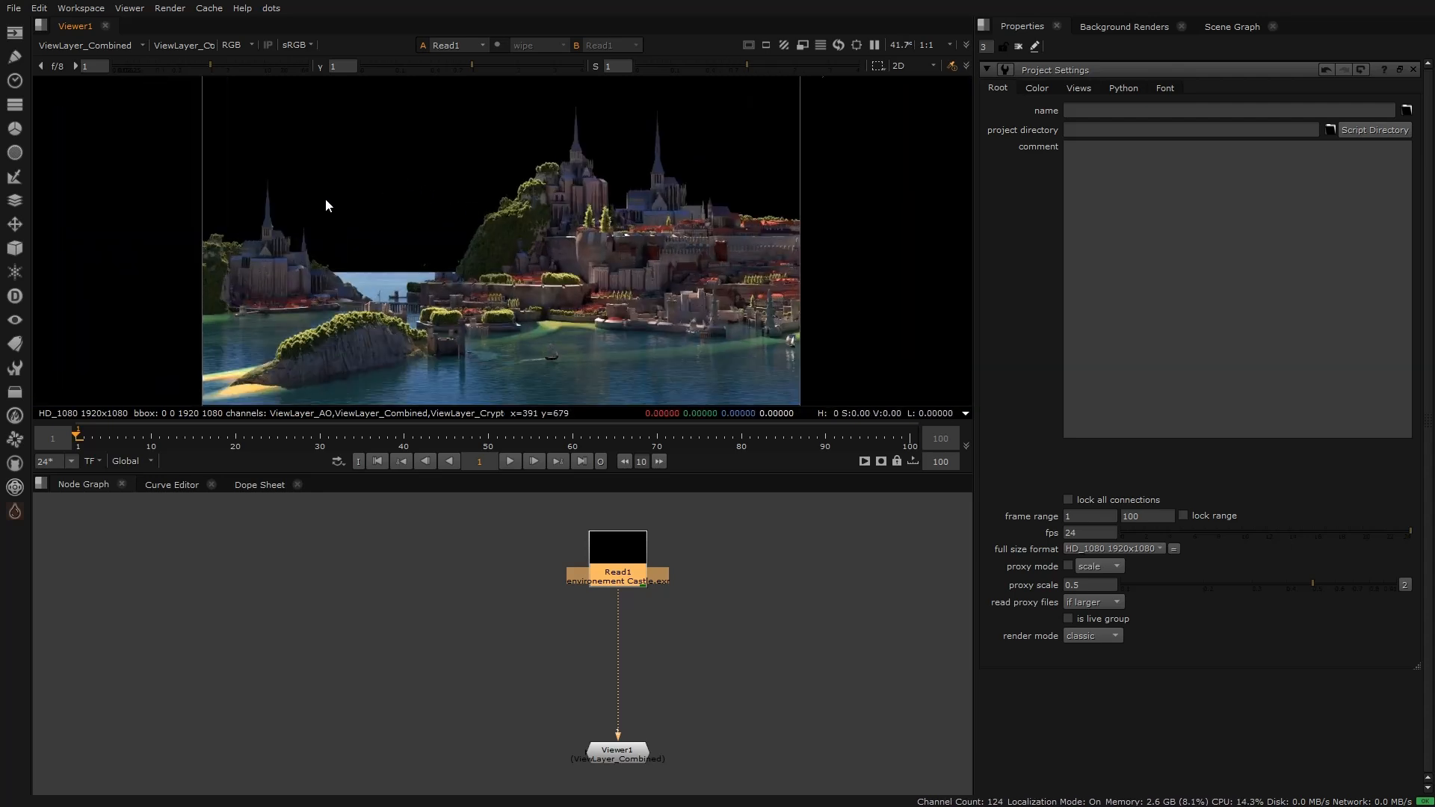
Step: Display the ViewLayer_DiffDir layer in the Viewer and inspect its direct lighting on the castle and wooded hillside
left_click(109, 47)
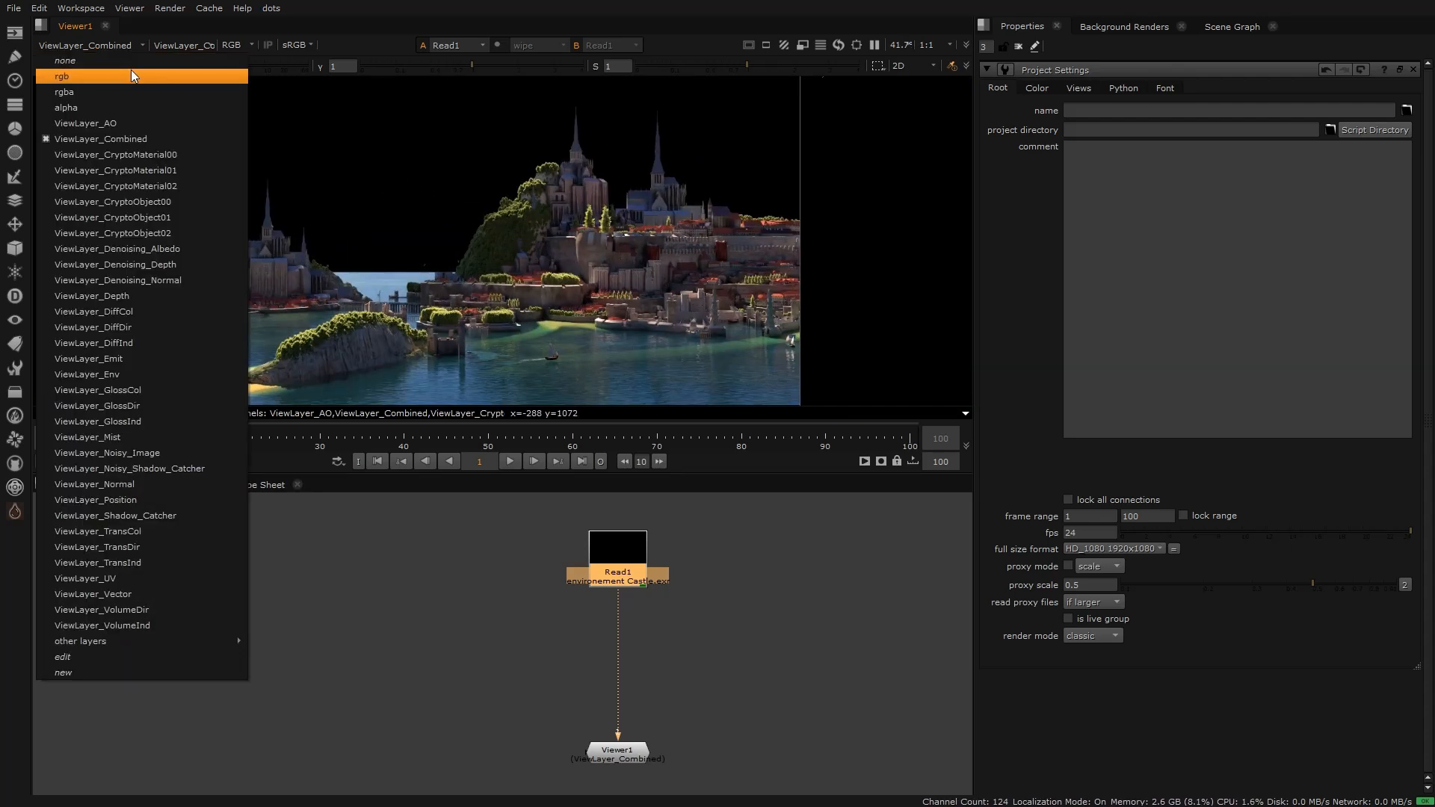
left_click(123, 326)
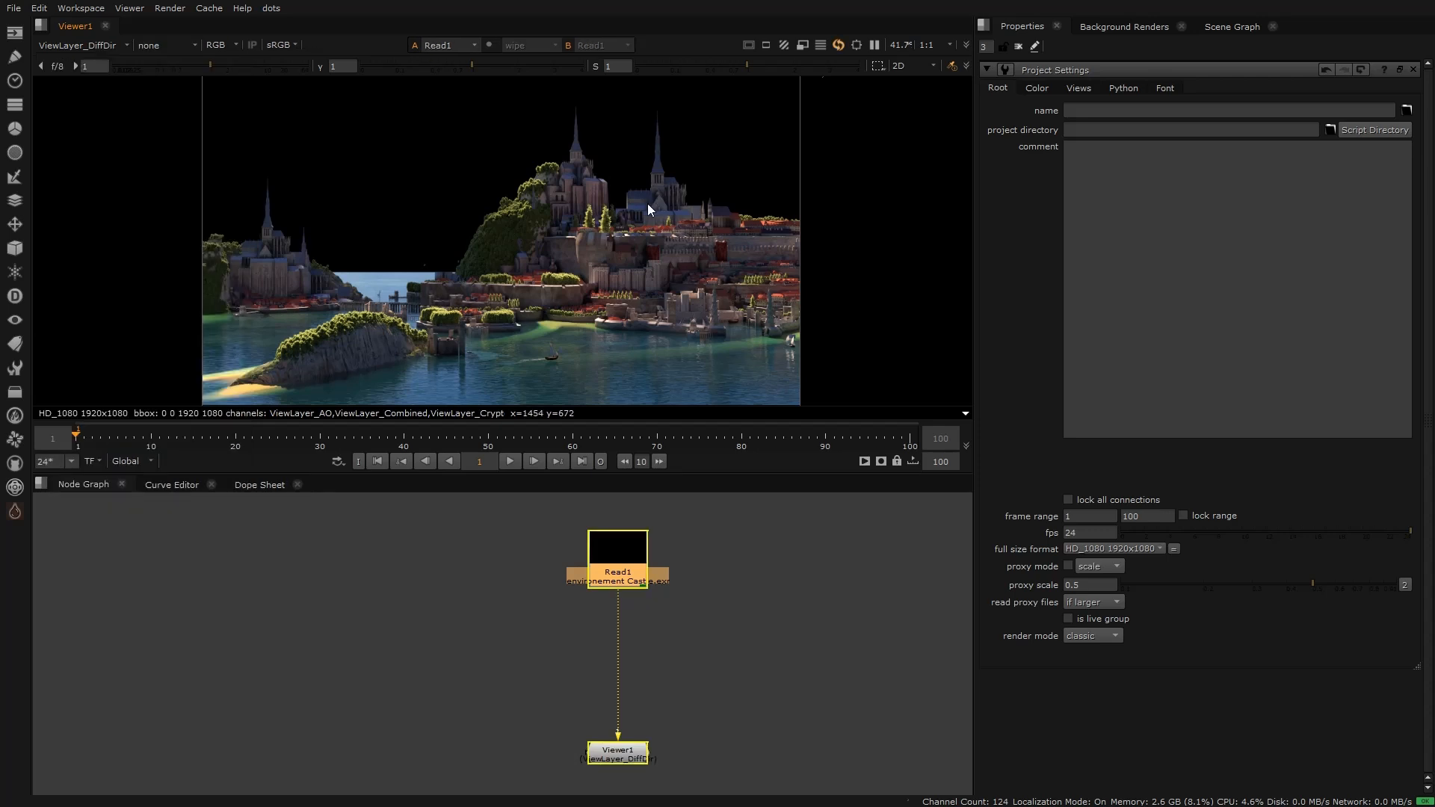
scroll(378, 310, "up", 7)
middle_click_drag(342, 321, 240, 271)
middle_click_drag(635, 232, 513, 366)
scroll(512, 366, "down", 1)
middle_click_drag(500, 231, 544, 280)
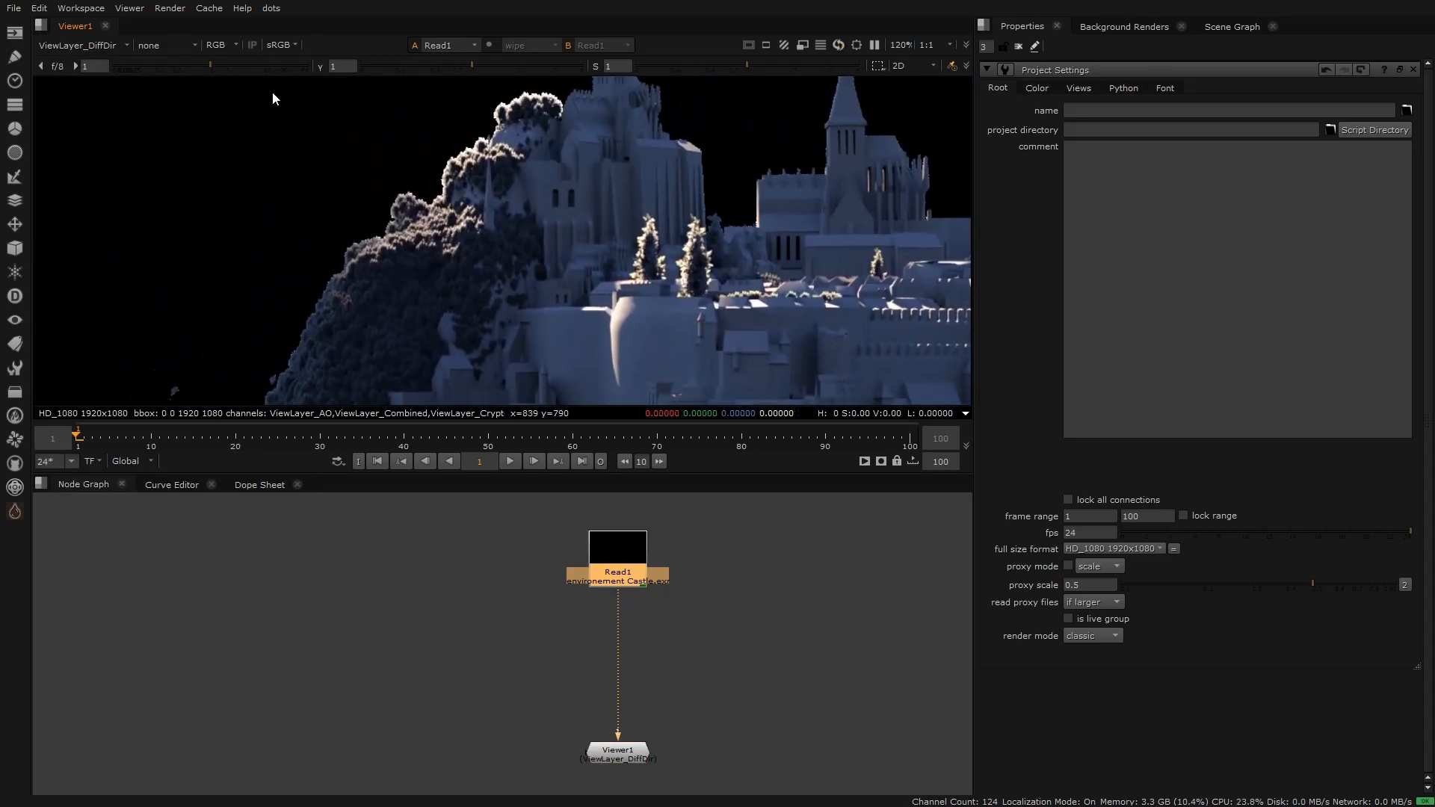
Step: Display the ViewLayer_DiffInd layer and inspect its indirect lighting across the castle scene
left_click(99, 46)
left_click(167, 344)
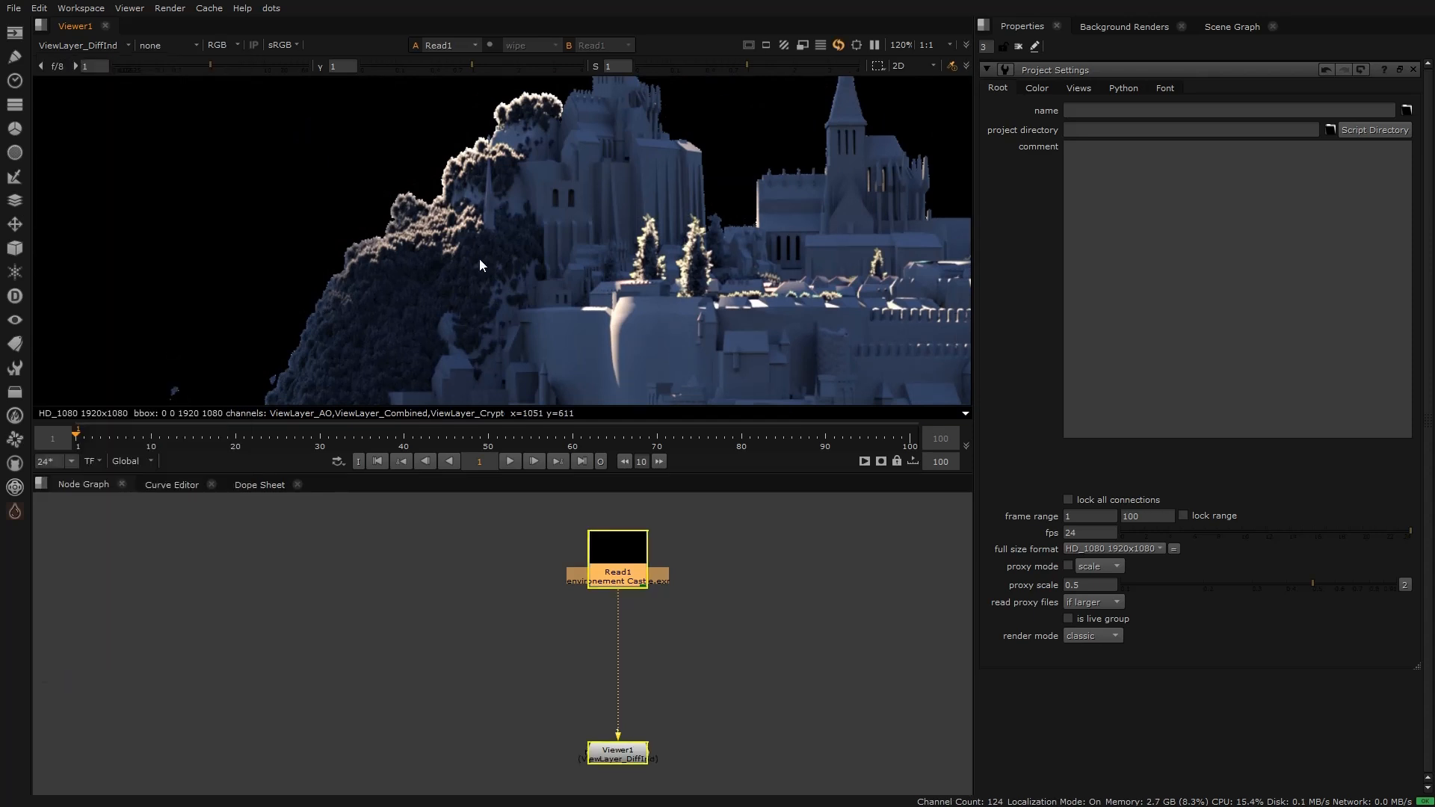
middle_click_drag(506, 239, 519, 209)
scroll(625, 210, "down", 5)
scroll(627, 210, "up", 1)
Step: Display the ViewLayer_GlossDir layer and inspect its reflections on the water around the small sailboat
left_click(83, 46)
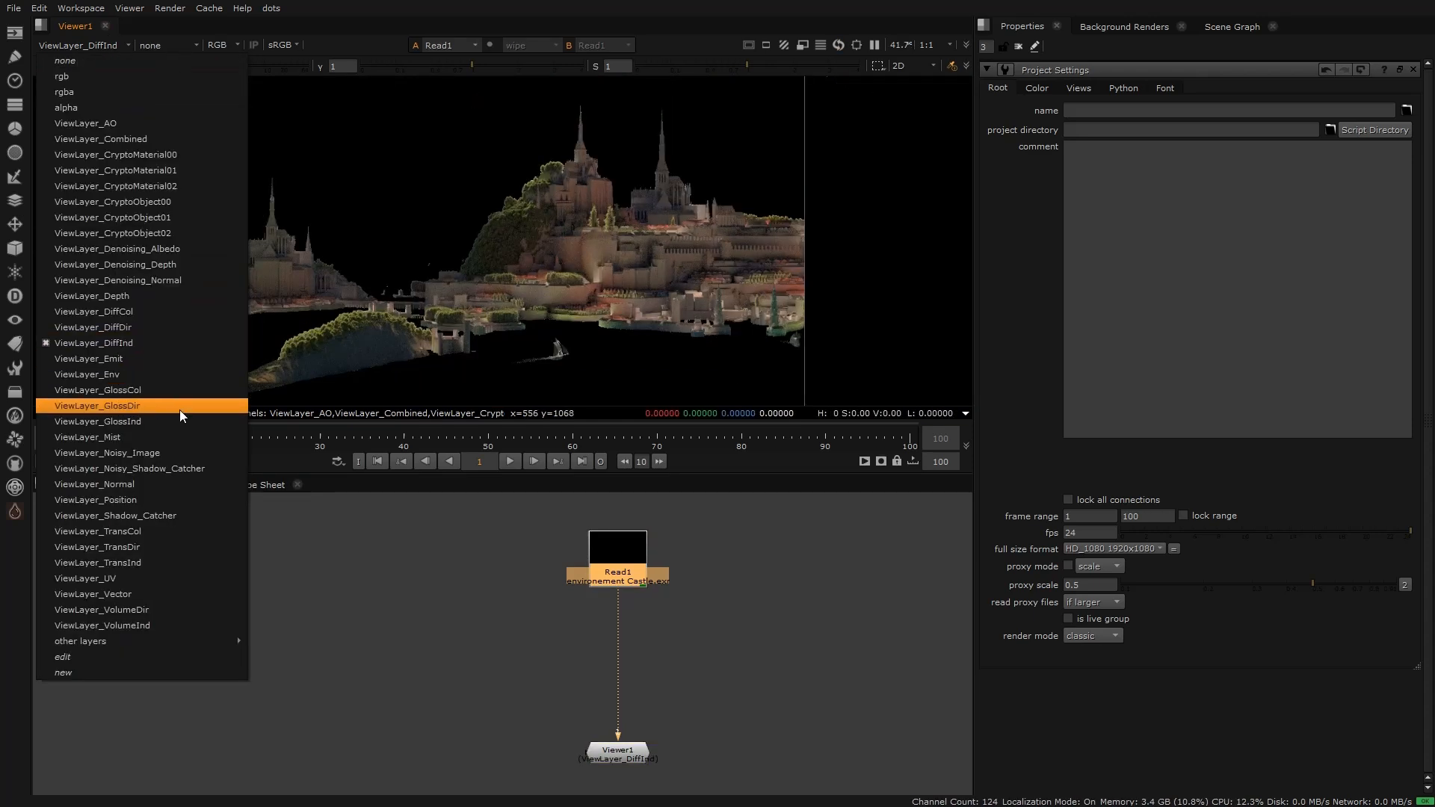
left_click(139, 405)
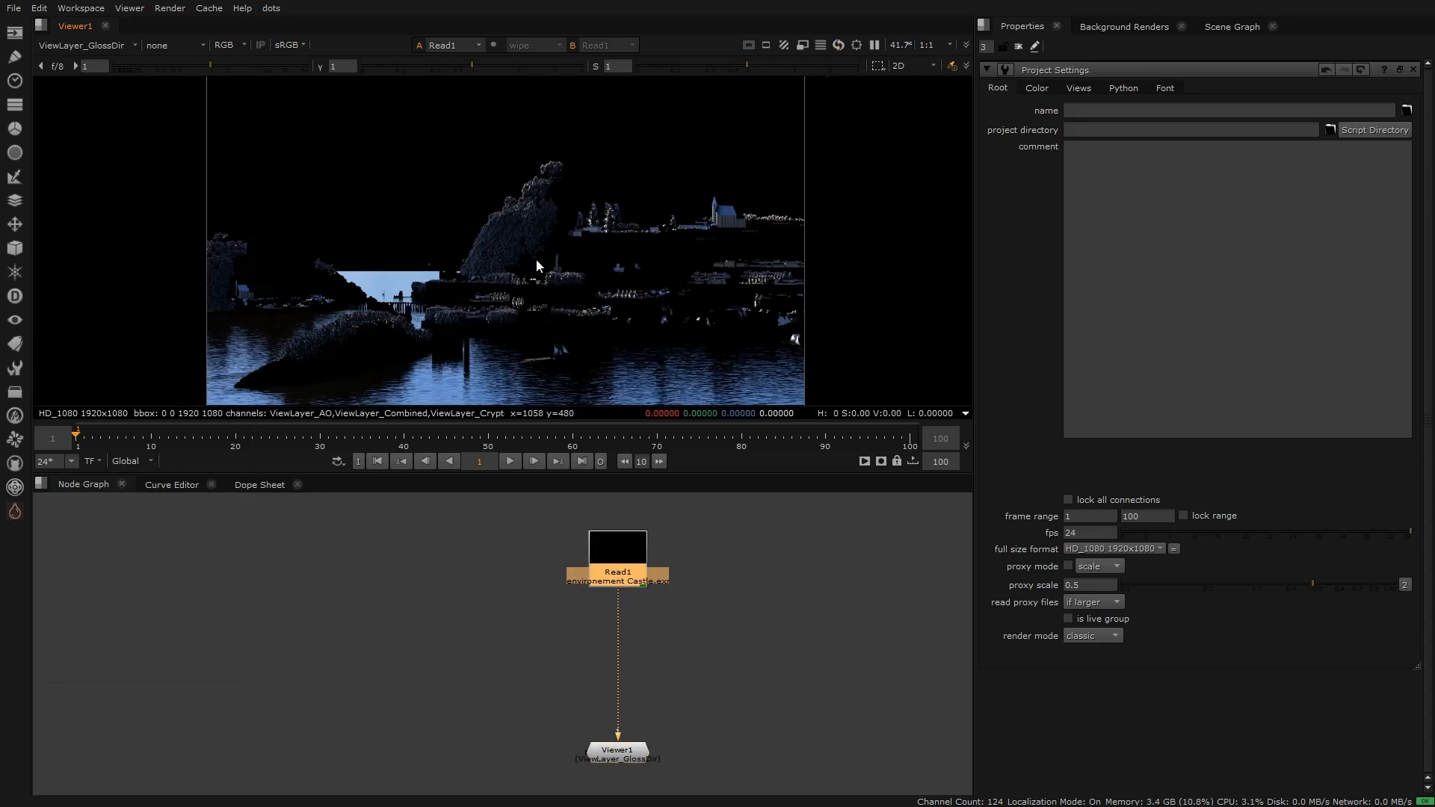
scroll(527, 334, "up", 3)
middle_click_drag(491, 267, 483, 284)
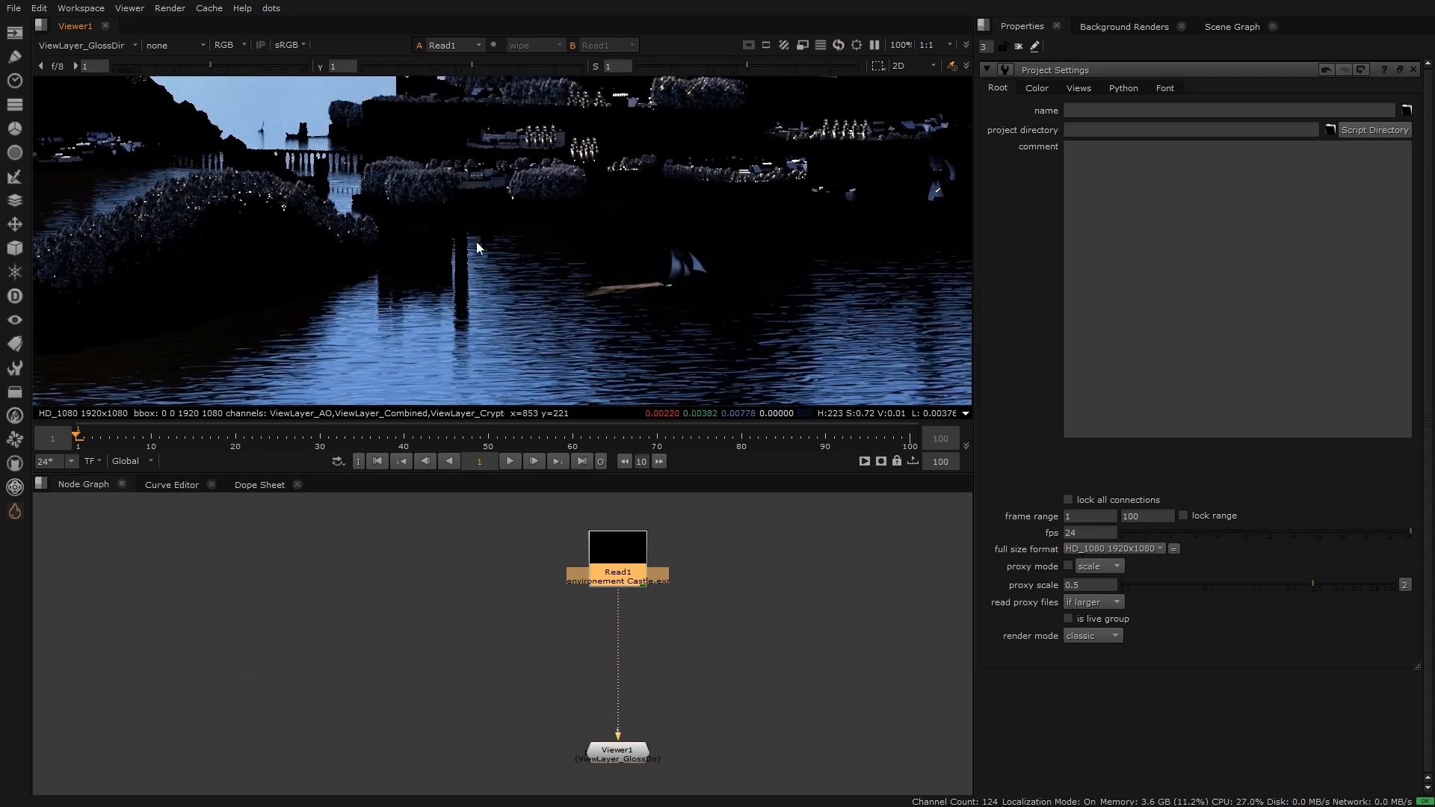
scroll(421, 302, "up", 3)
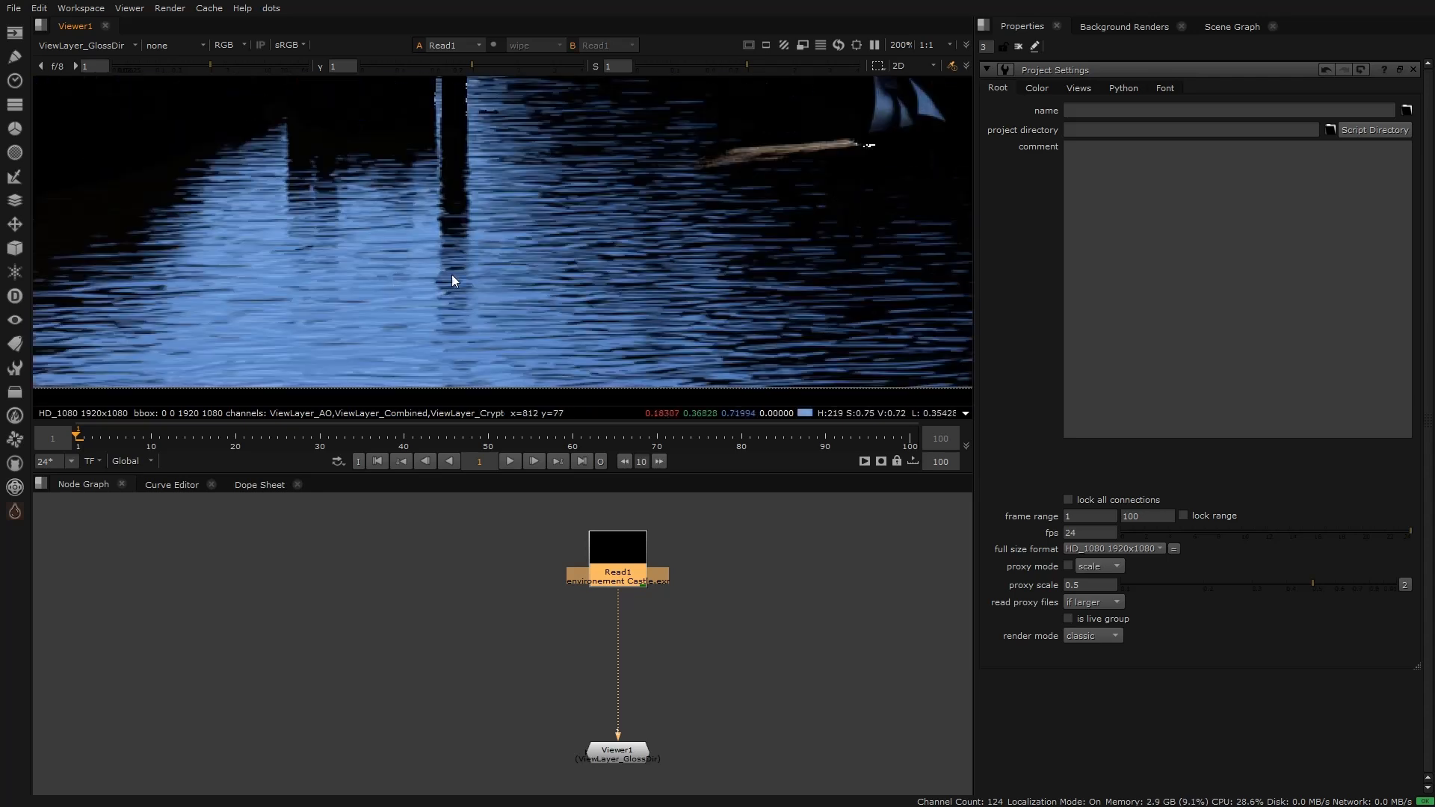
scroll(415, 268, "down", 2)
Step: Examine the direct gloss pass on the hillside trees and compare it with the water reflections up close
left_click(86, 45)
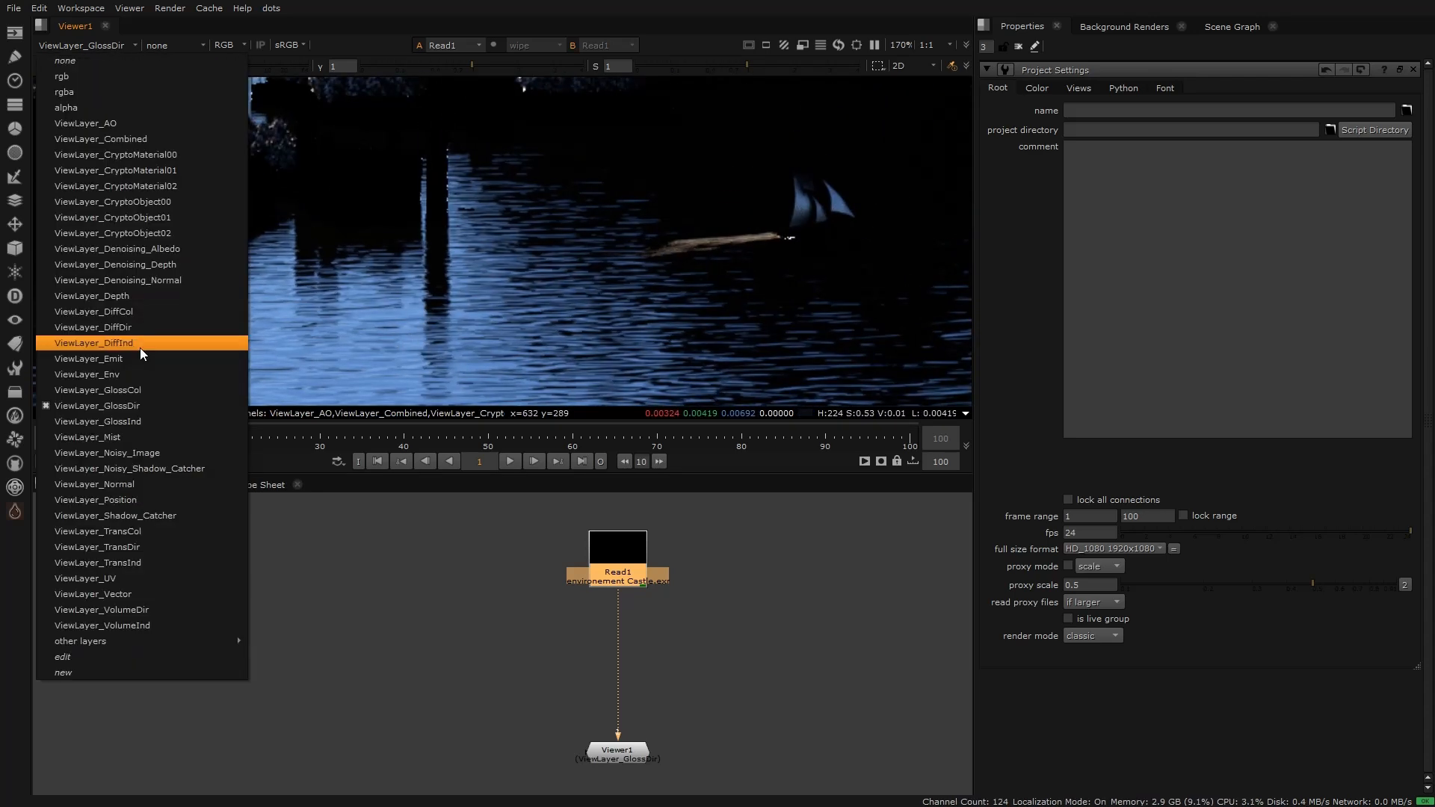
left_click(396, 293)
scroll(398, 294, "down", 6)
middle_click_drag(546, 159, 509, 196)
scroll(523, 184, "up", 5)
scroll(494, 280, "down", 1)
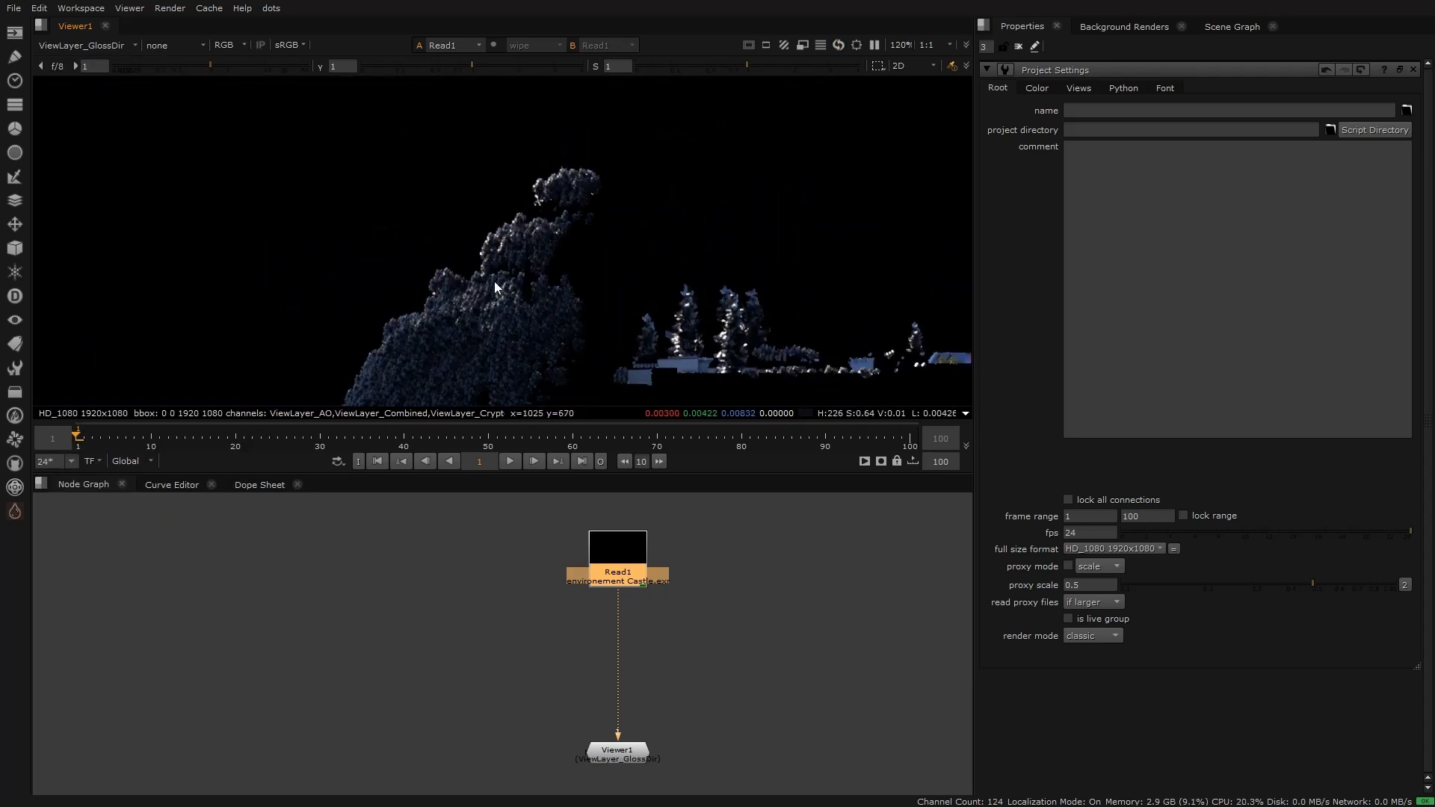
middle_click_drag(494, 280, 514, 136)
middle_click_drag(506, 208, 554, 161)
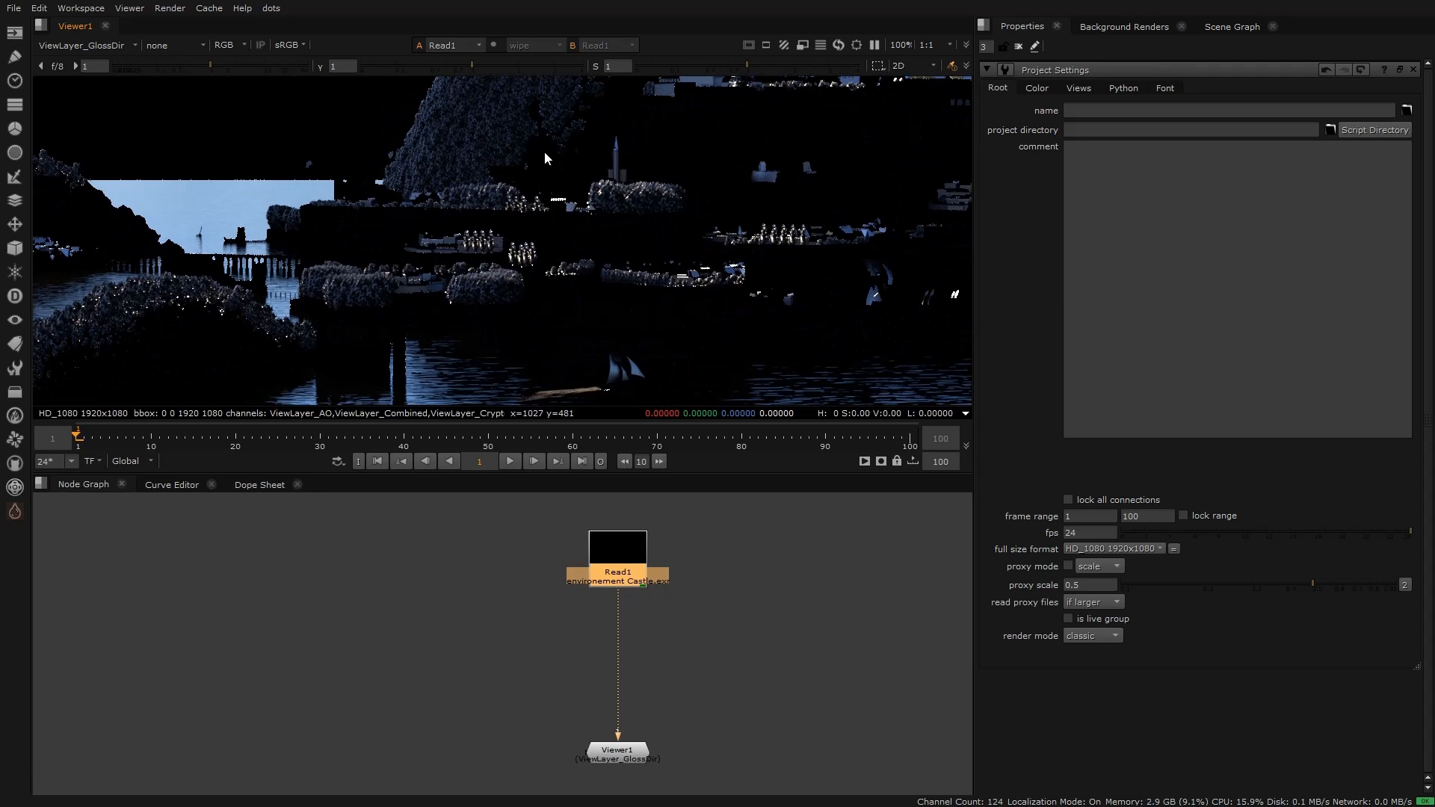
scroll(462, 196, "up", 4)
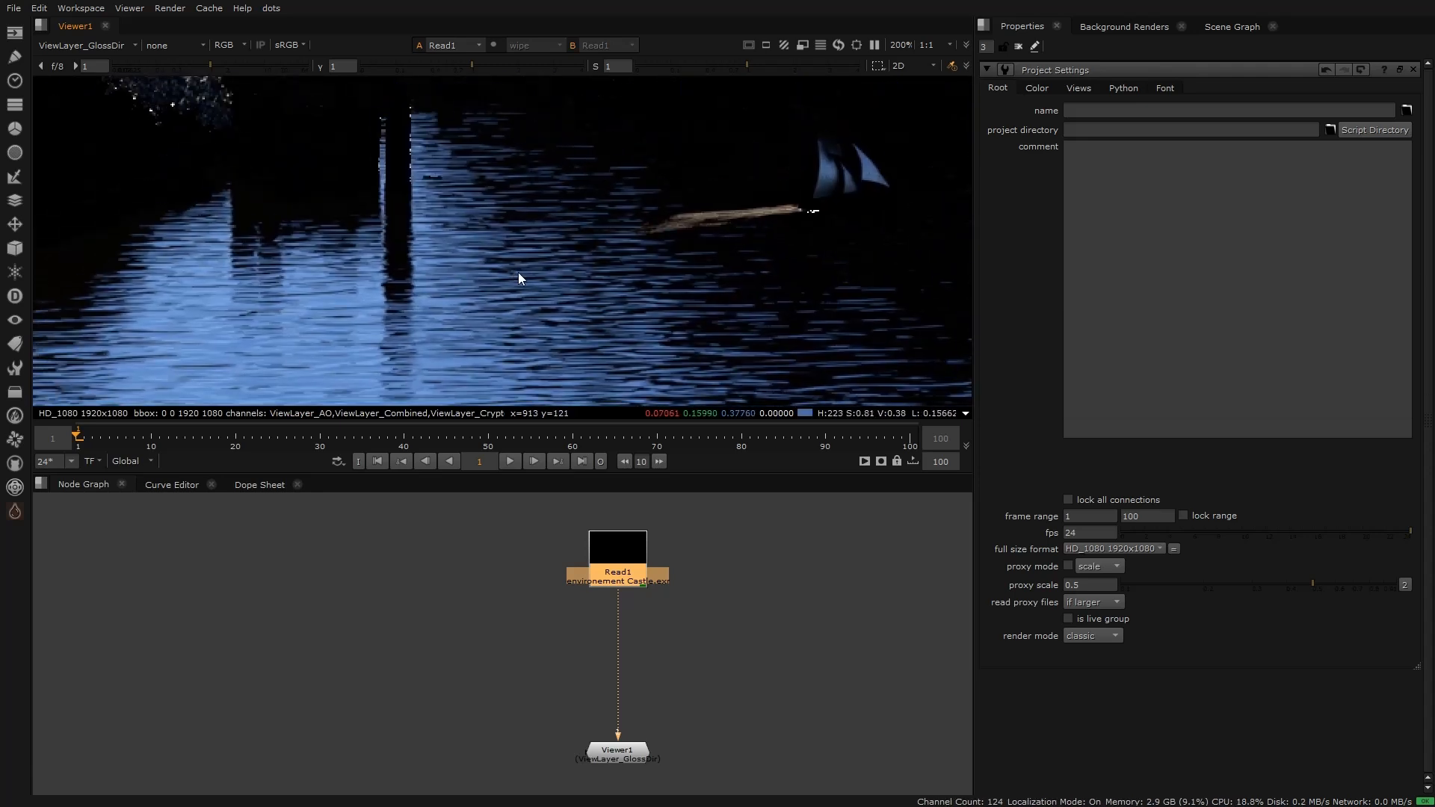
Step: Display the ViewLayer_GlossInd layer in full frame, and inspect its indirect reflections on the trees and shoreline
left_click(96, 44)
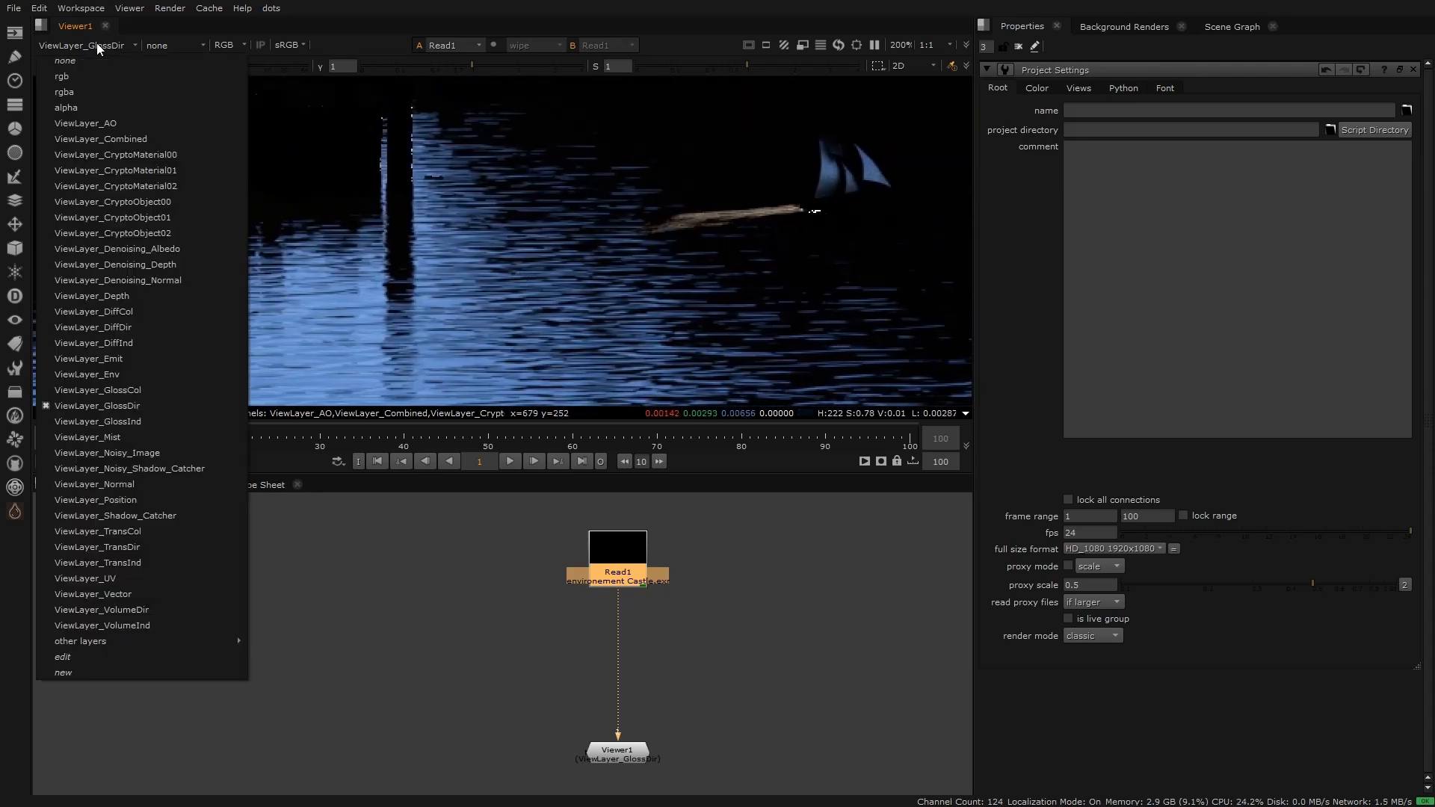
left_click(145, 421)
key("f")
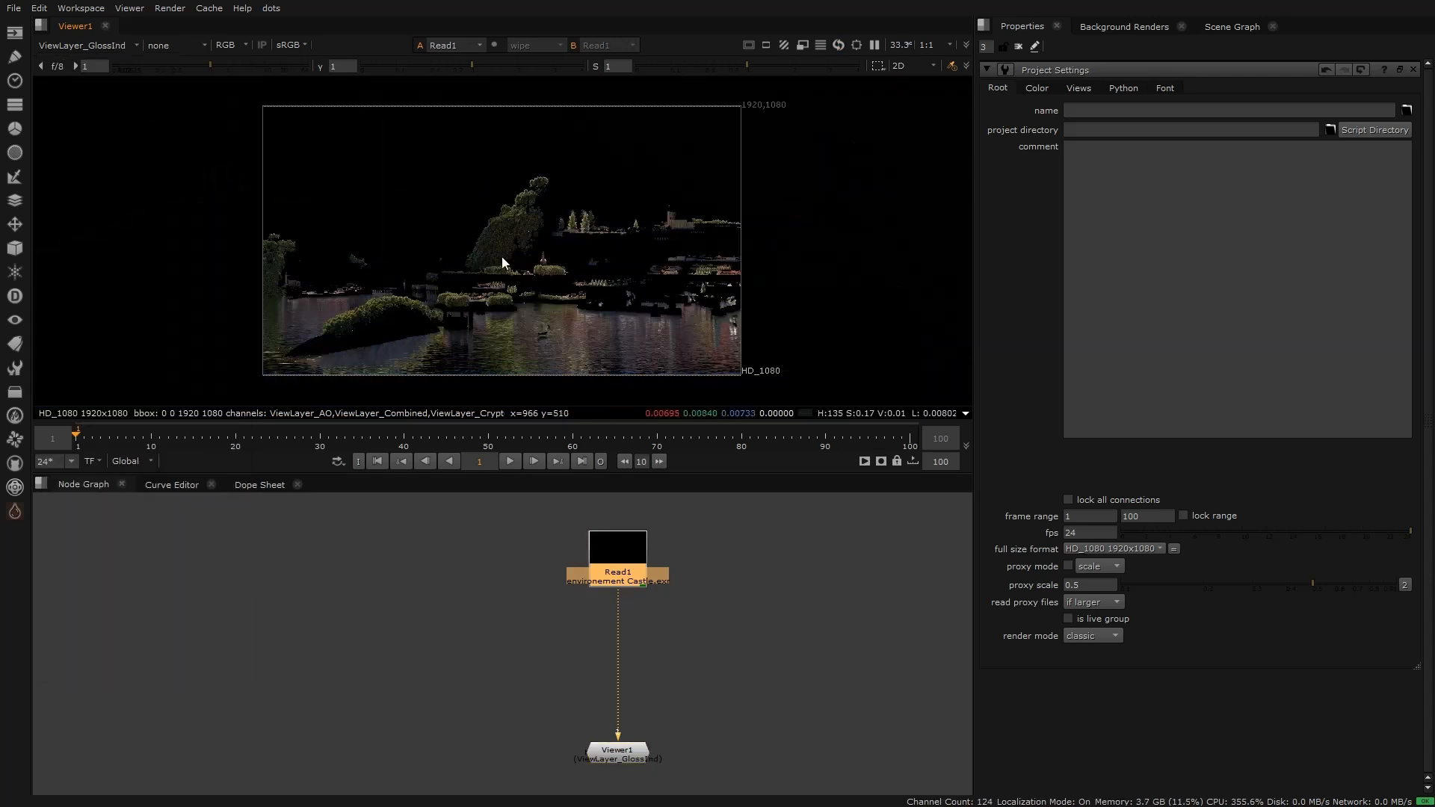
scroll(527, 323, "up", 7)
middle_click_drag(526, 323, 624, 142)
middle_click_drag(614, 198, 473, 259)
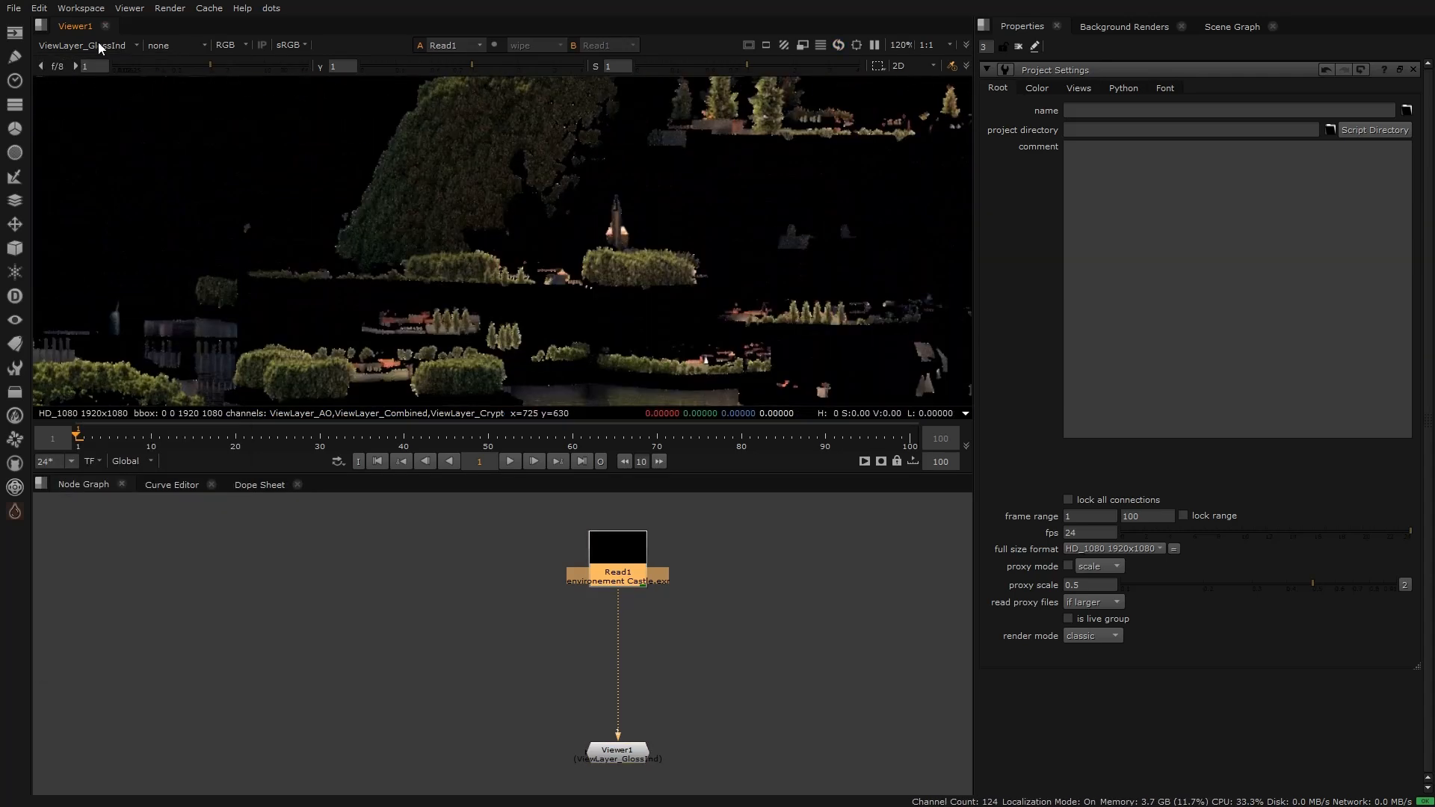
Step: Display the ViewLayer_GlossCol layer with the whole image framed in the Viewer
left_click(96, 44)
left_click(149, 390)
key("f")
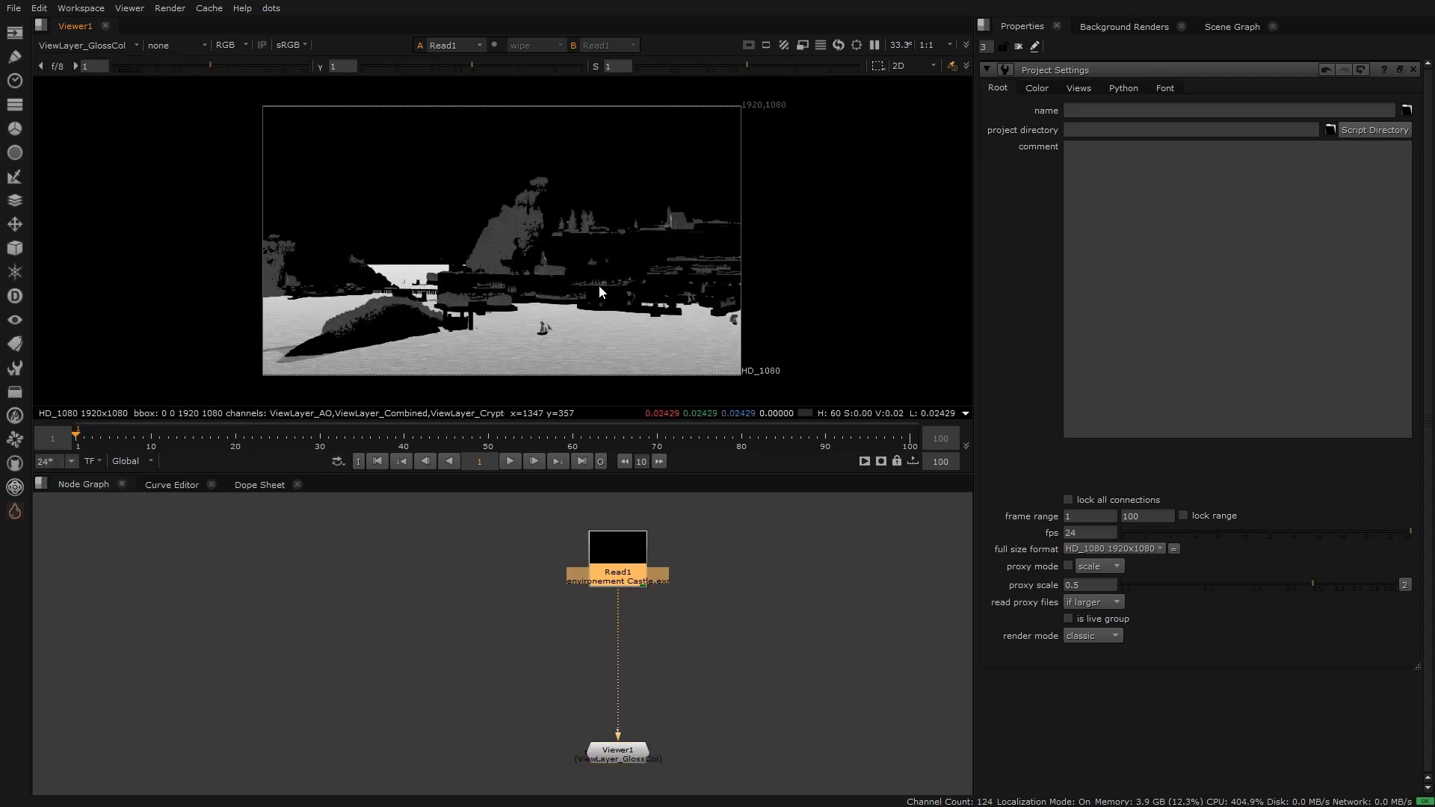
Step: Display the ViewLayer_Normal layer and inspect the colored surface directions on the castle up close
left_click(119, 47)
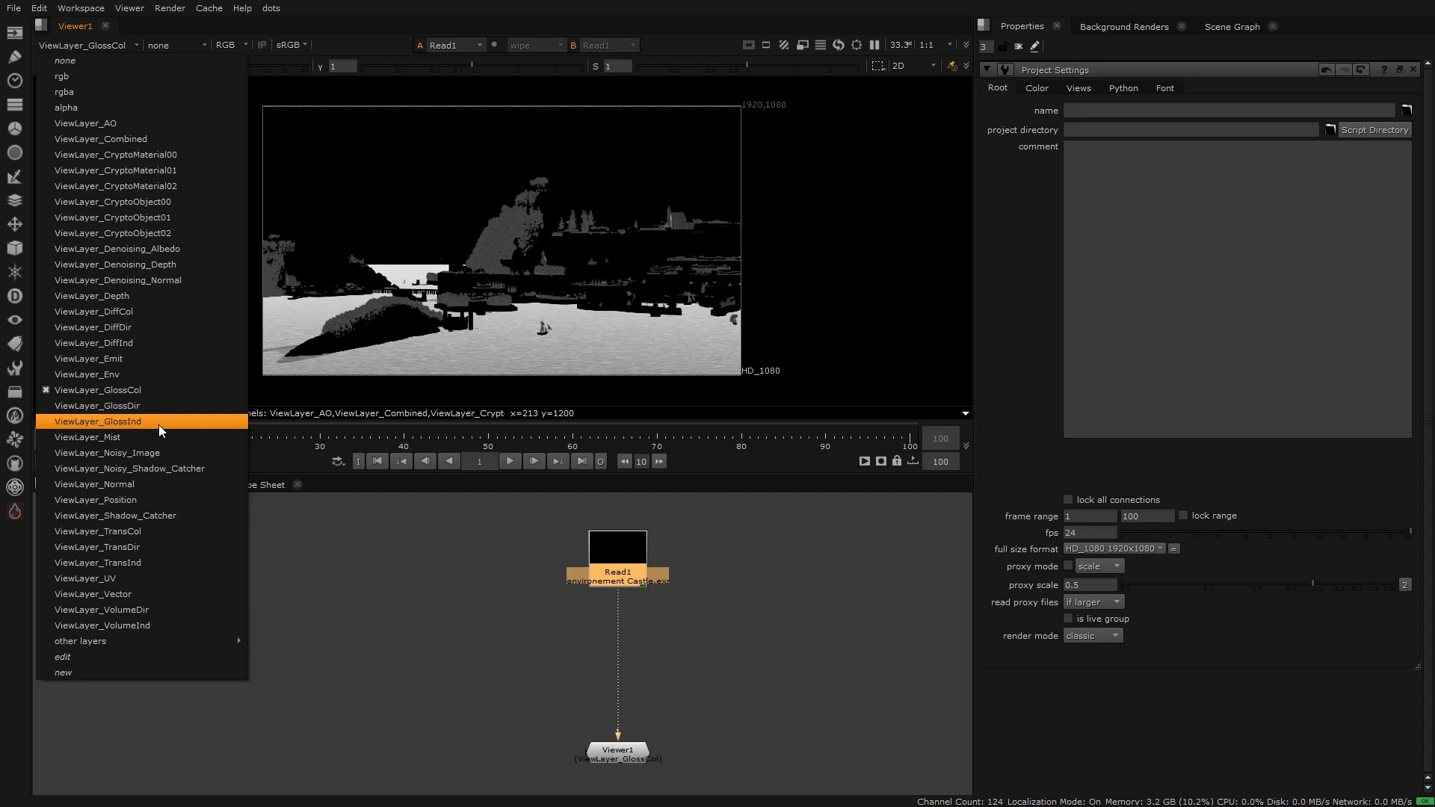
left_click(156, 477)
middle_click_drag(640, 239, 578, 265)
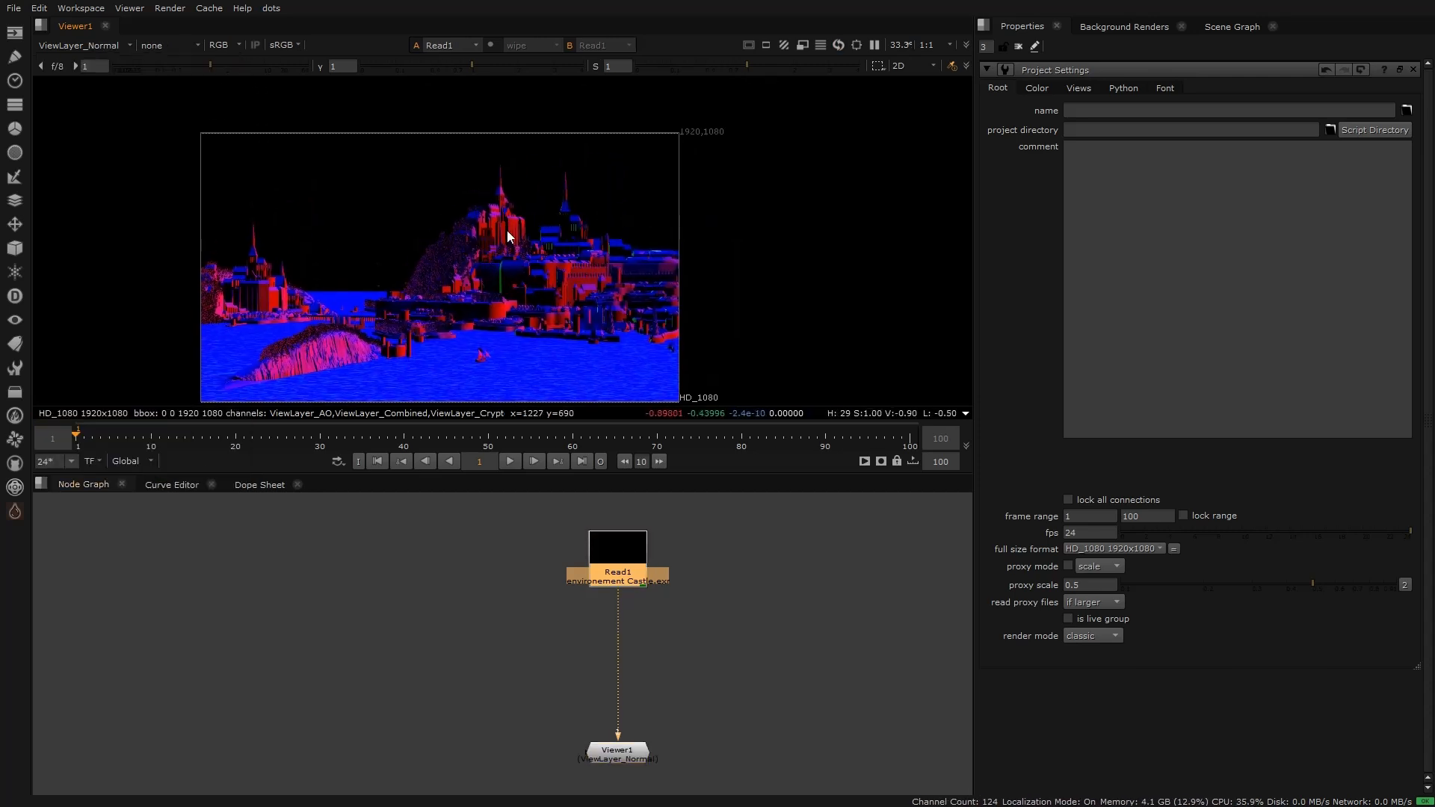
scroll(426, 287, "up", 1)
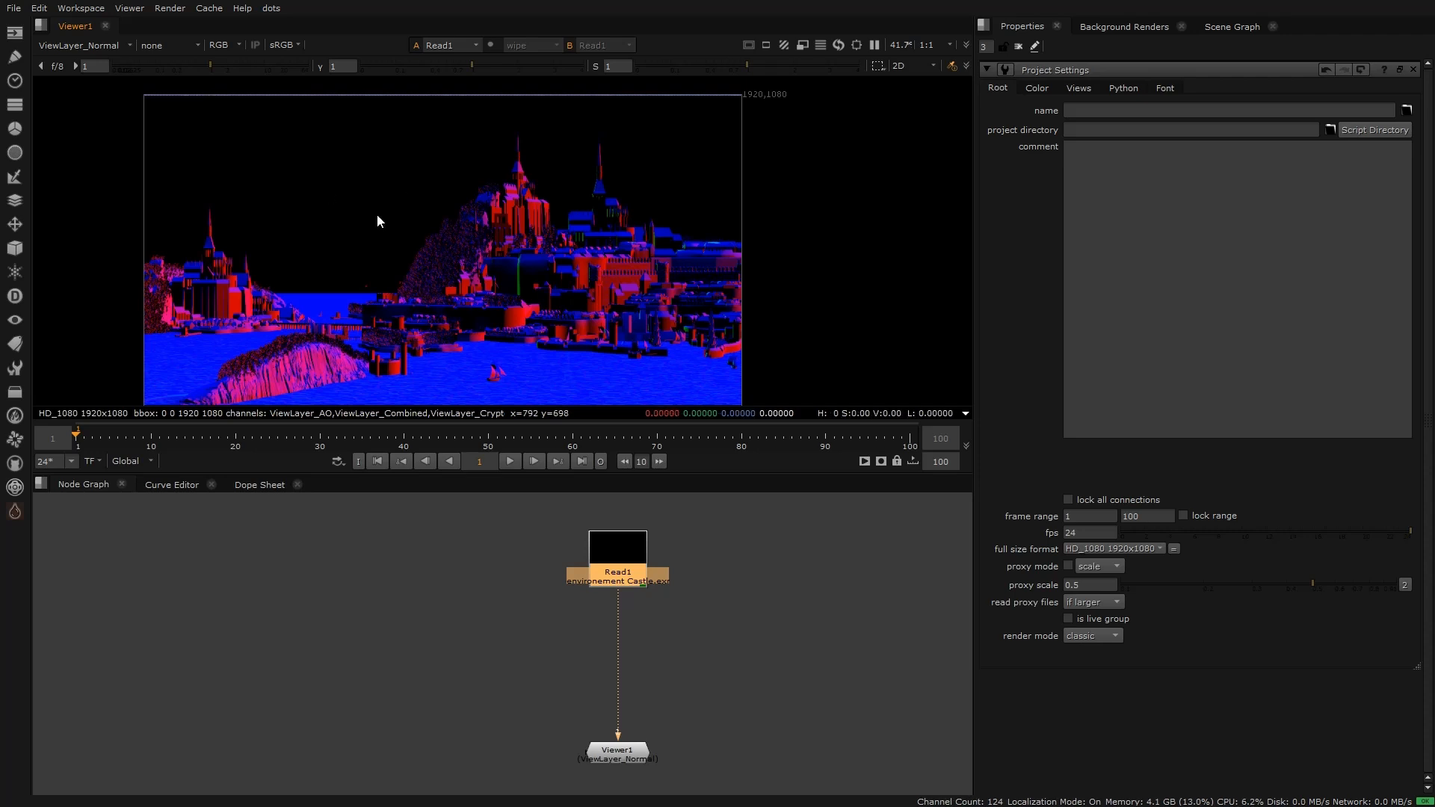
scroll(312, 249, "up", 1)
scroll(508, 235, "up", 3)
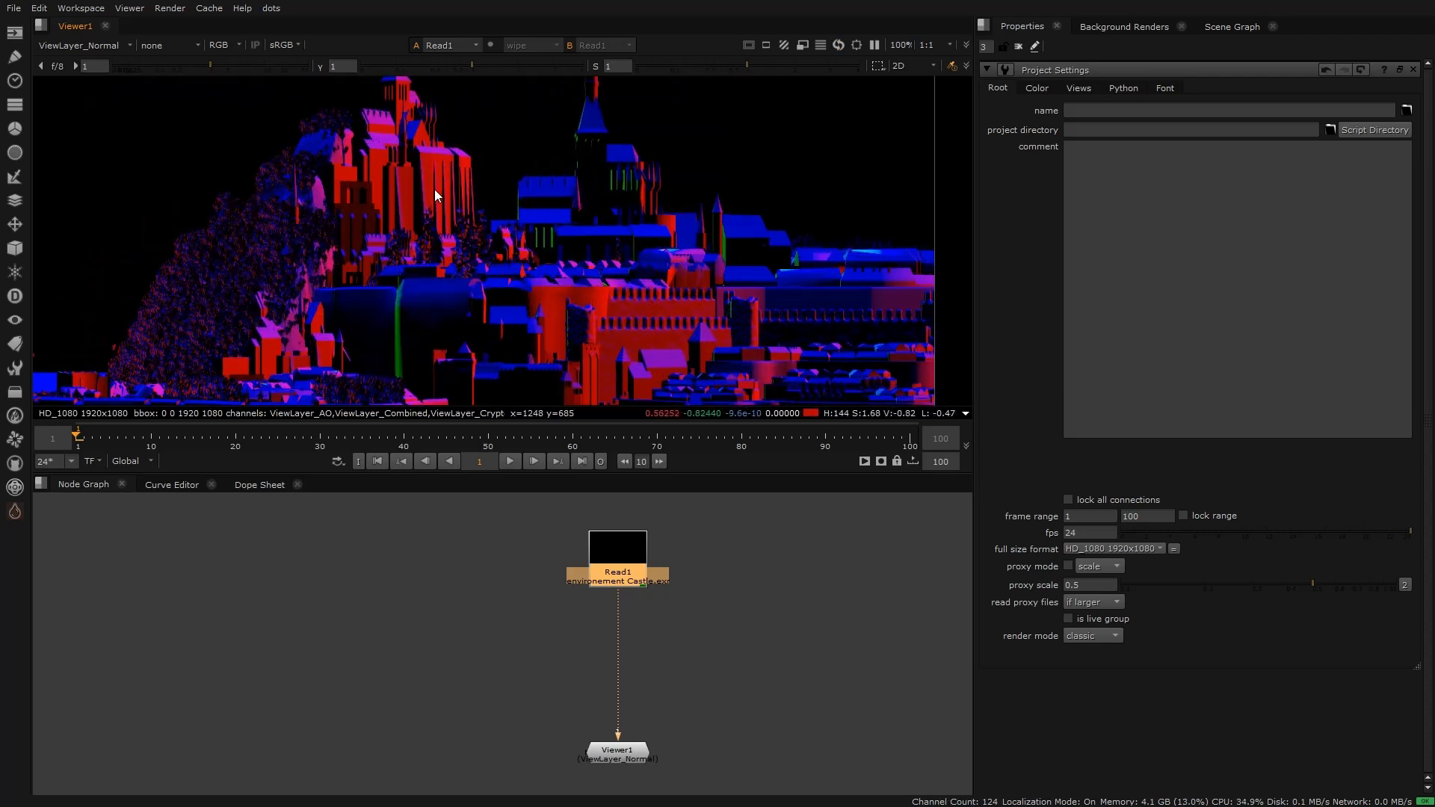
middle_click_drag(431, 201, 507, 207)
Step: Isolate the red channel of the normal pass and examine the castle walls, waterfront buildings and foreground rock
key("r")
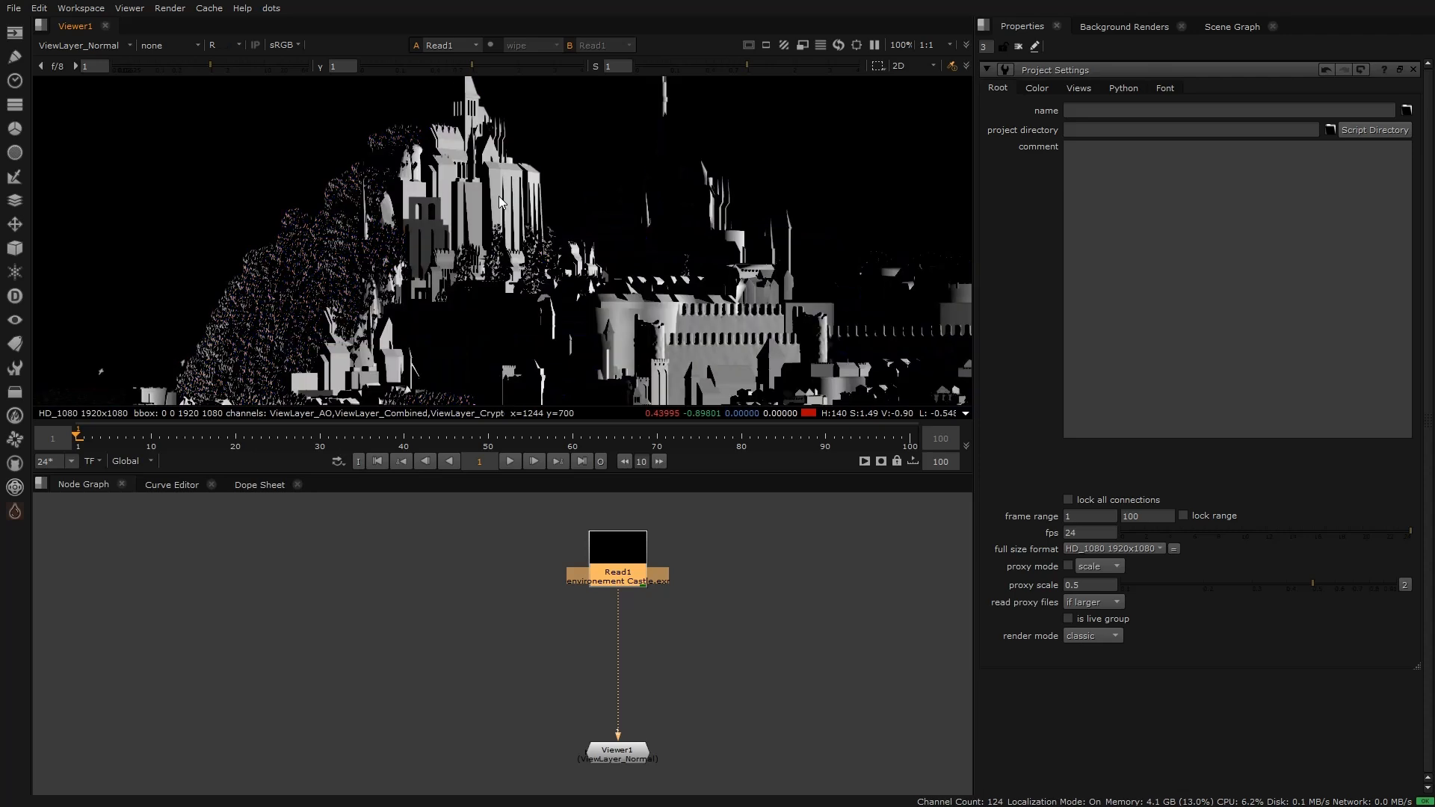
scroll(538, 224, "down", 3)
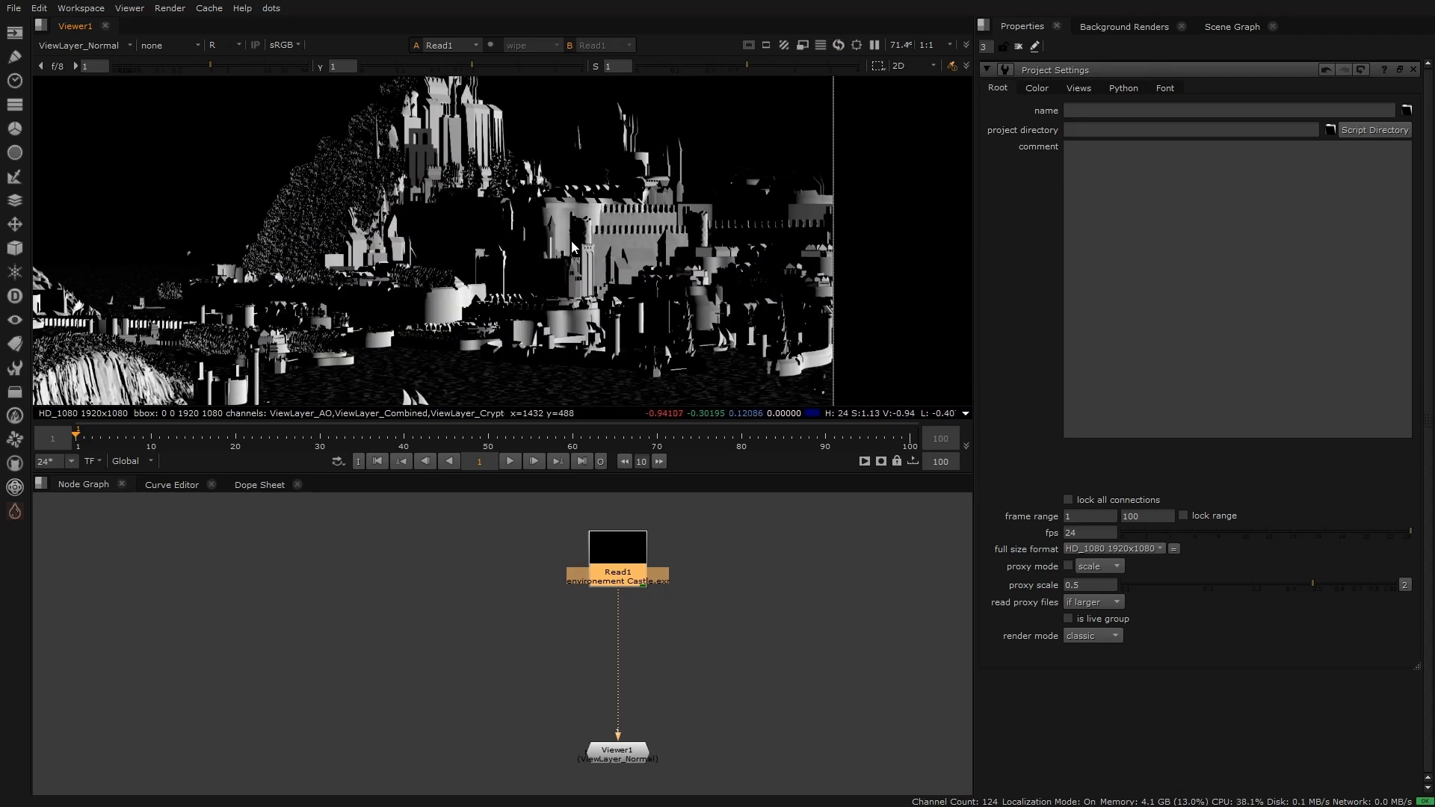
scroll(647, 261, "up", 1)
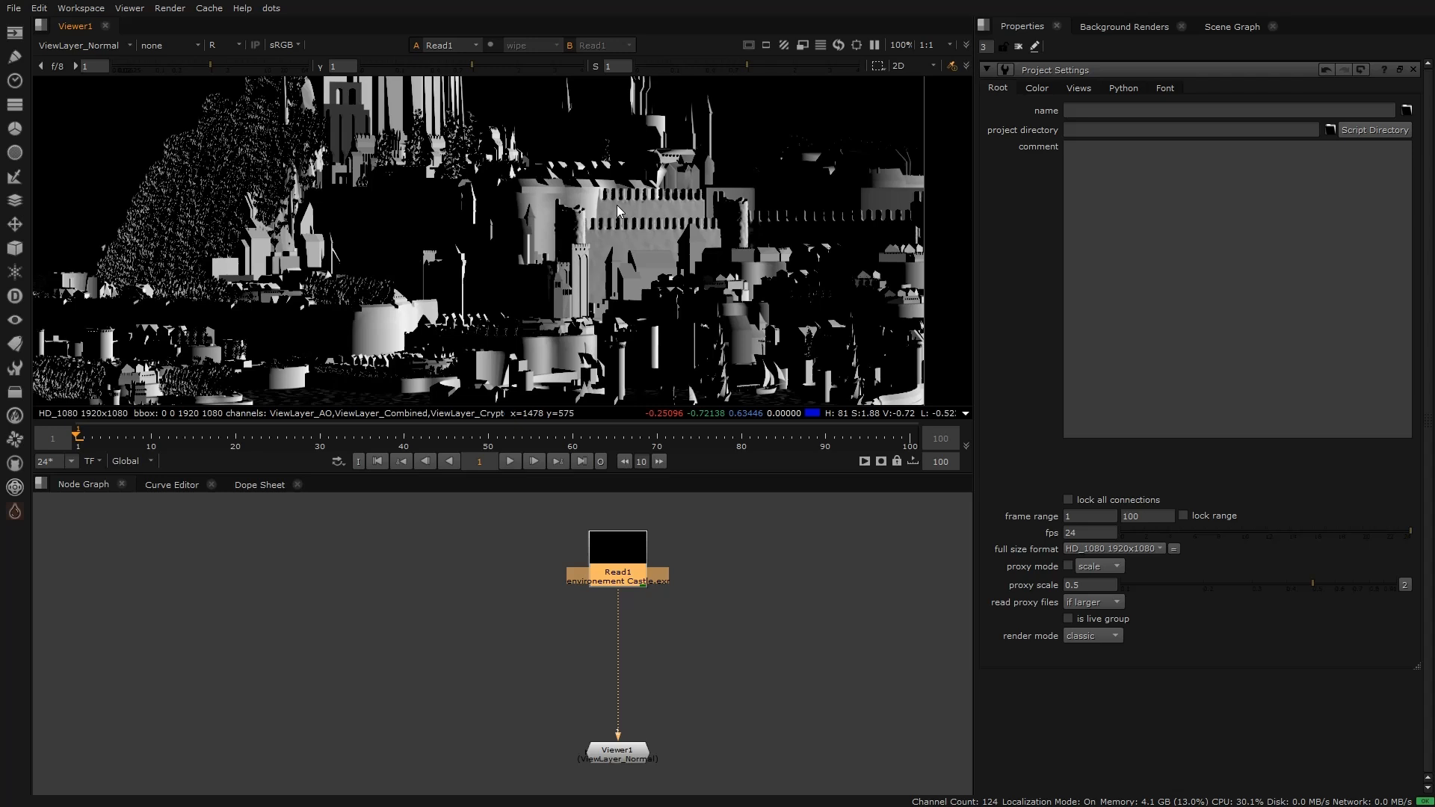
scroll(464, 131, "up", 1)
middle_click_drag(377, 291, 415, 172)
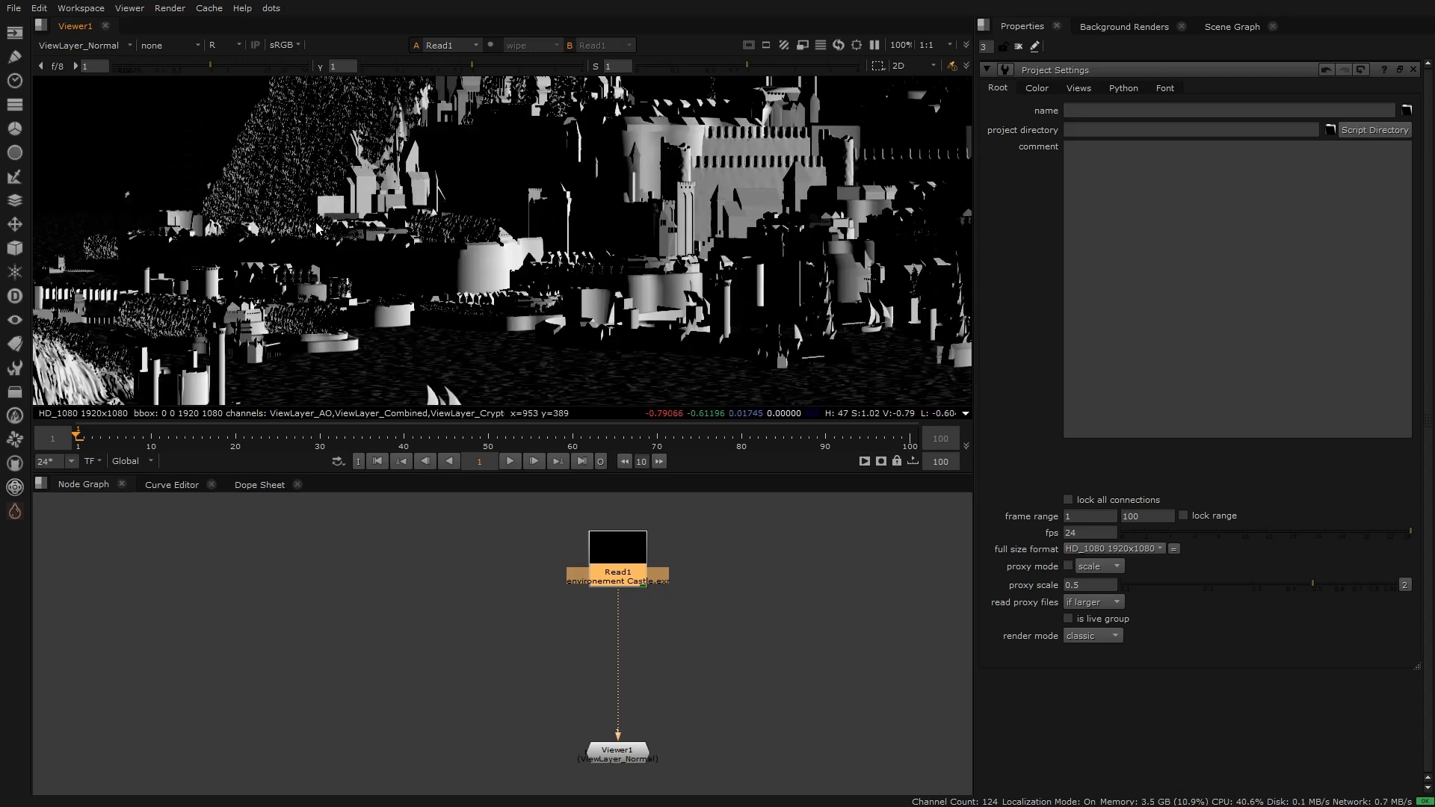
middle_click_drag(239, 328, 362, 192)
scroll(362, 190, "down", 1)
scroll(362, 191, "down", 2)
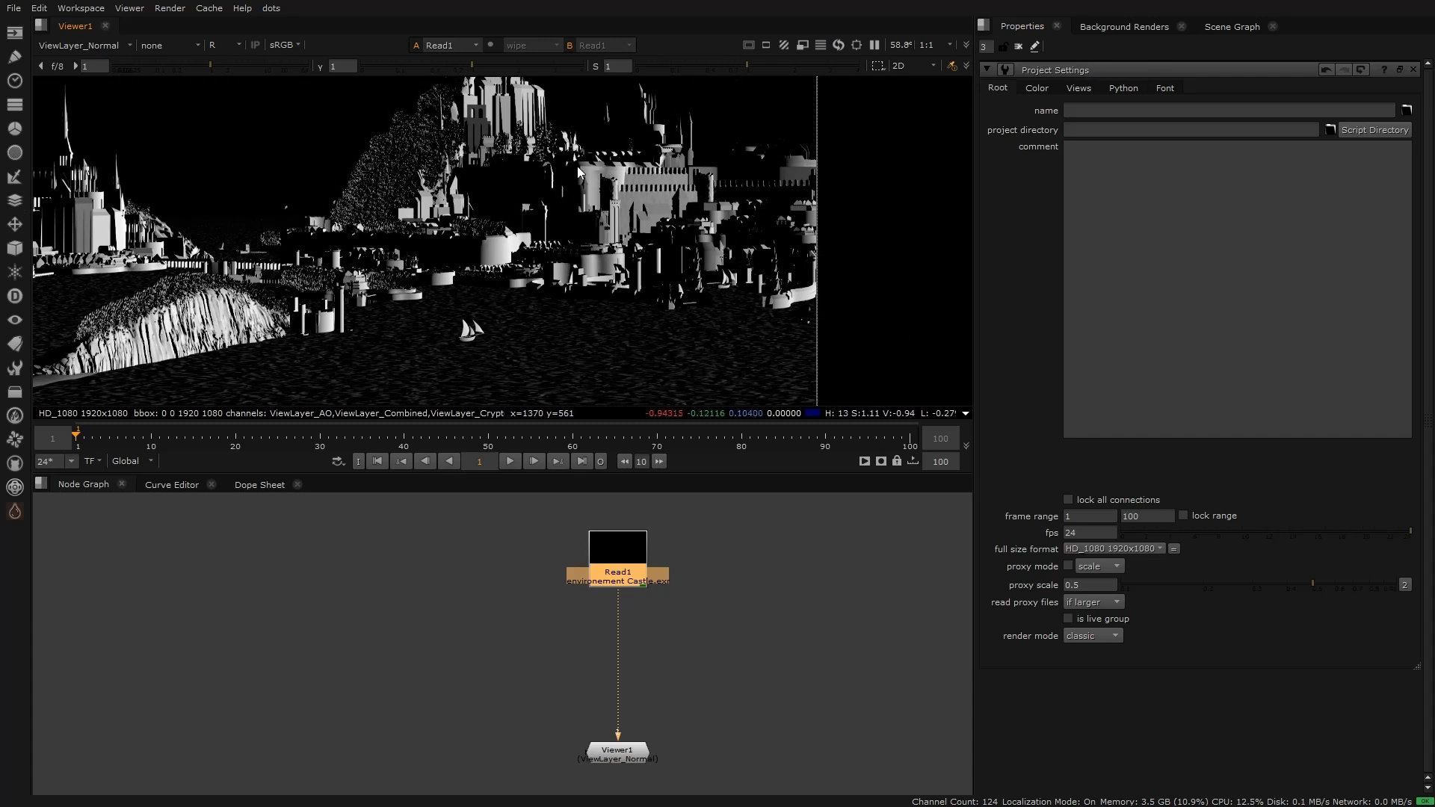
middle_click_drag(574, 168, 641, 215)
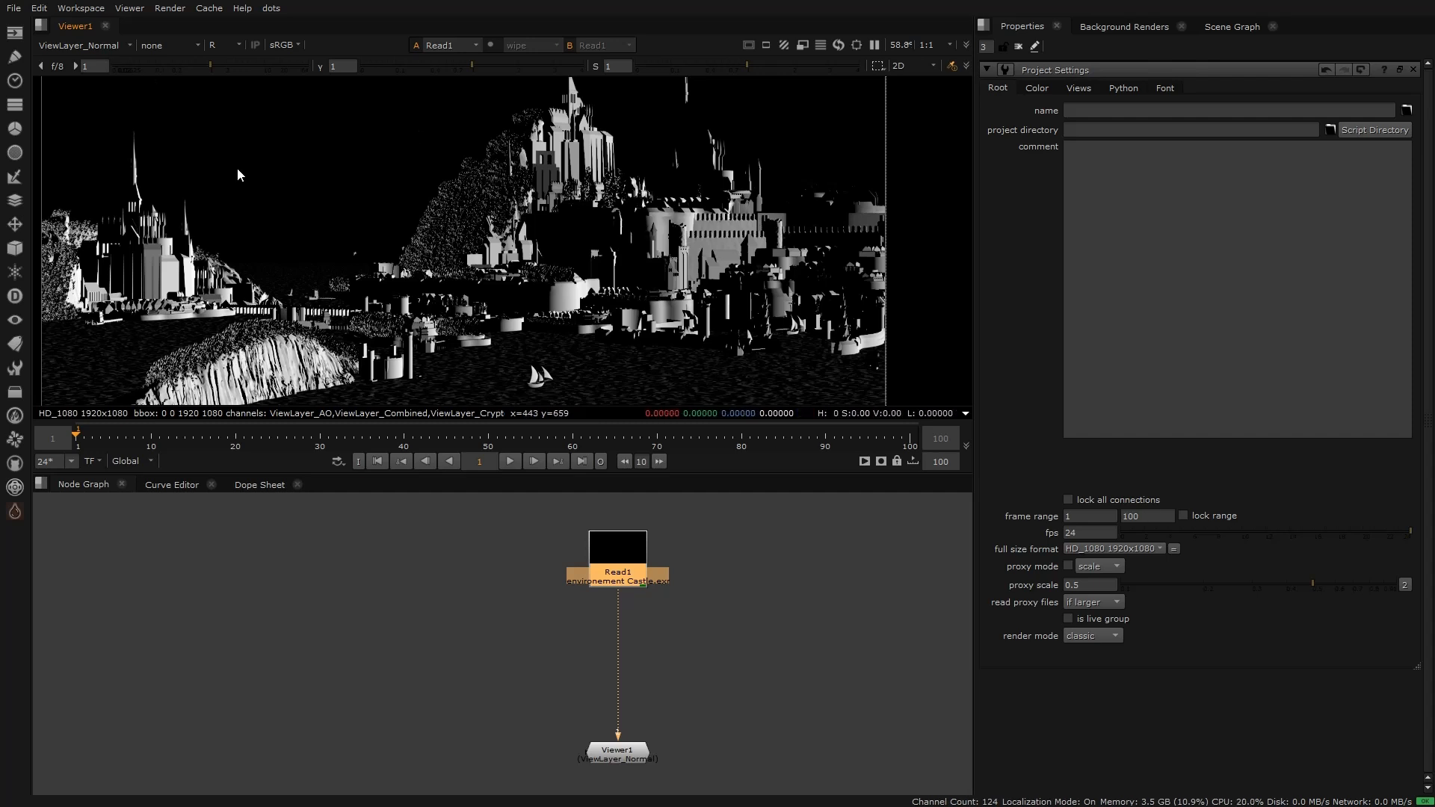
Step: View the green channel of the normal pass, and examine its blue channel on the castle roofs and spires
key("g")
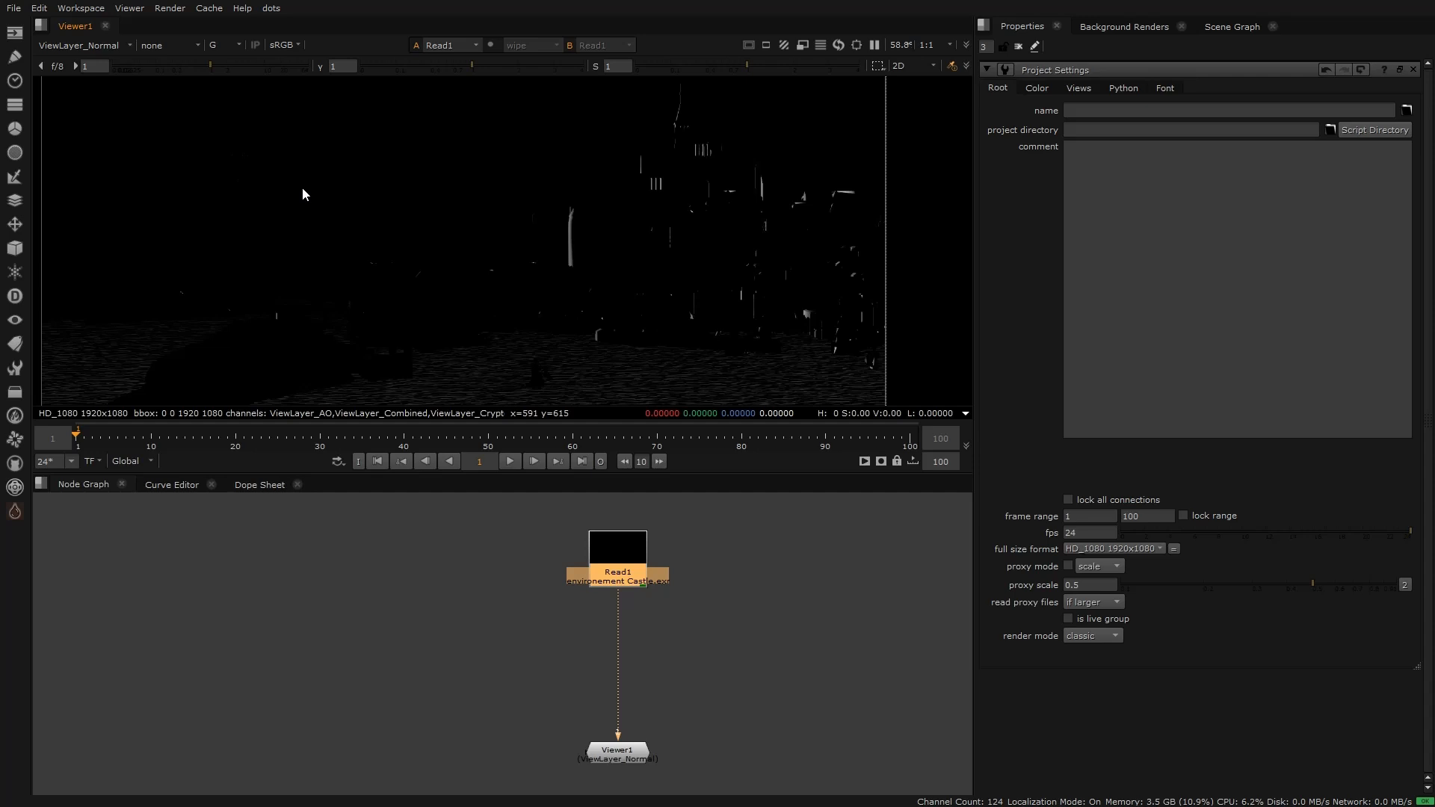
key("b")
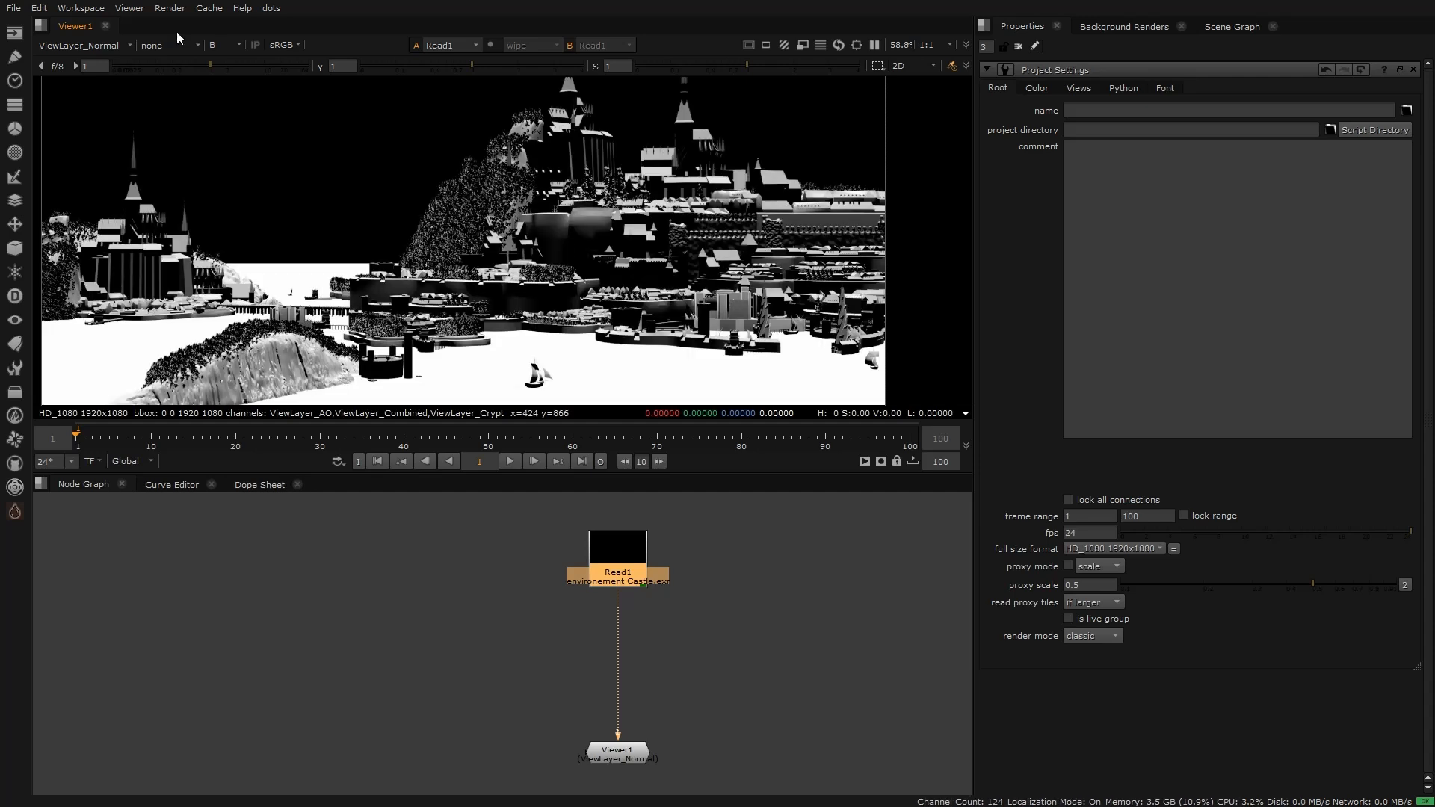
scroll(624, 276, "up", 4)
scroll(624, 277, "up", 3)
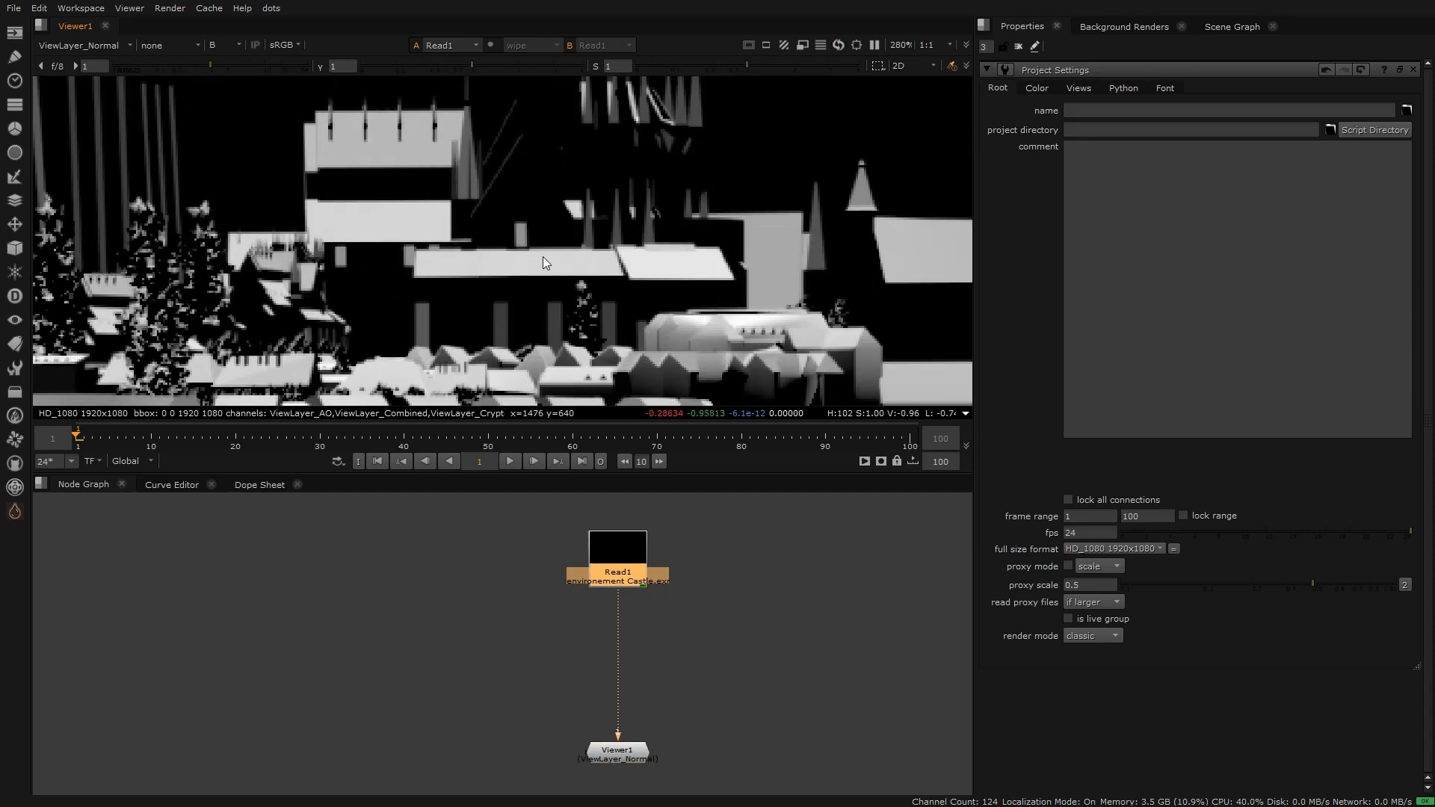
middle_click_drag(324, 124, 710, 313)
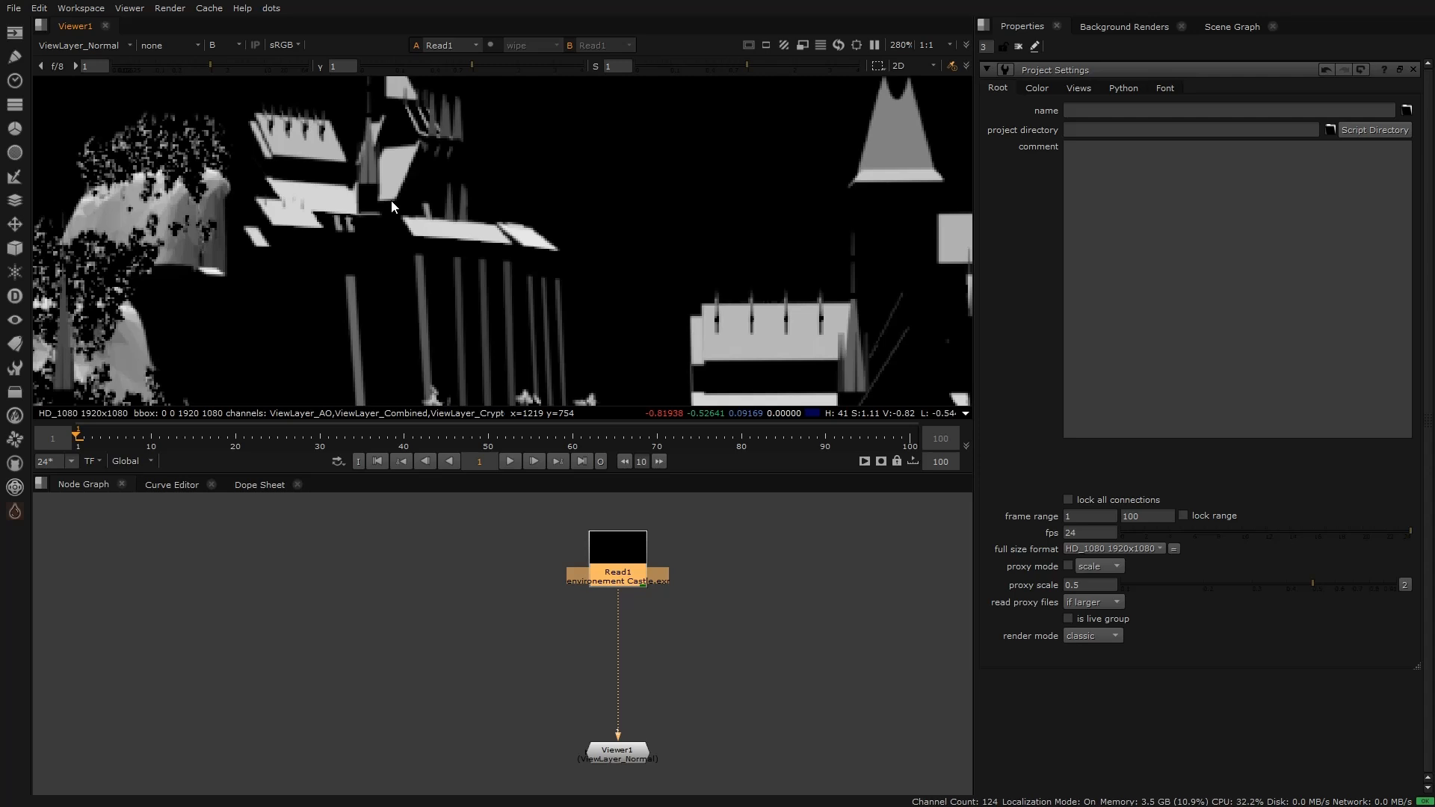
middle_click_drag(452, 201, 494, 238)
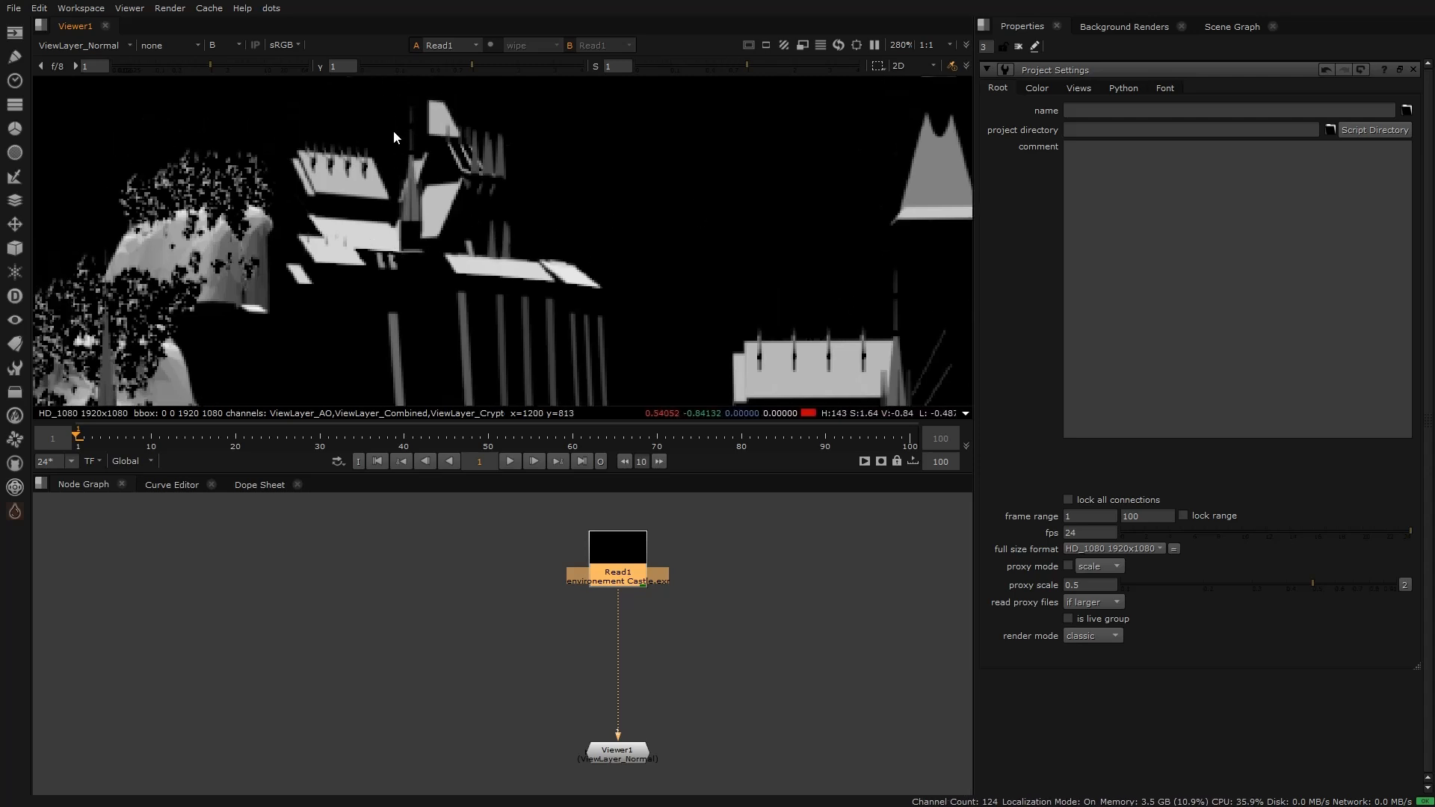
middle_click_drag(447, 89, 395, 154)
middle_click_drag(414, 93, 382, 199)
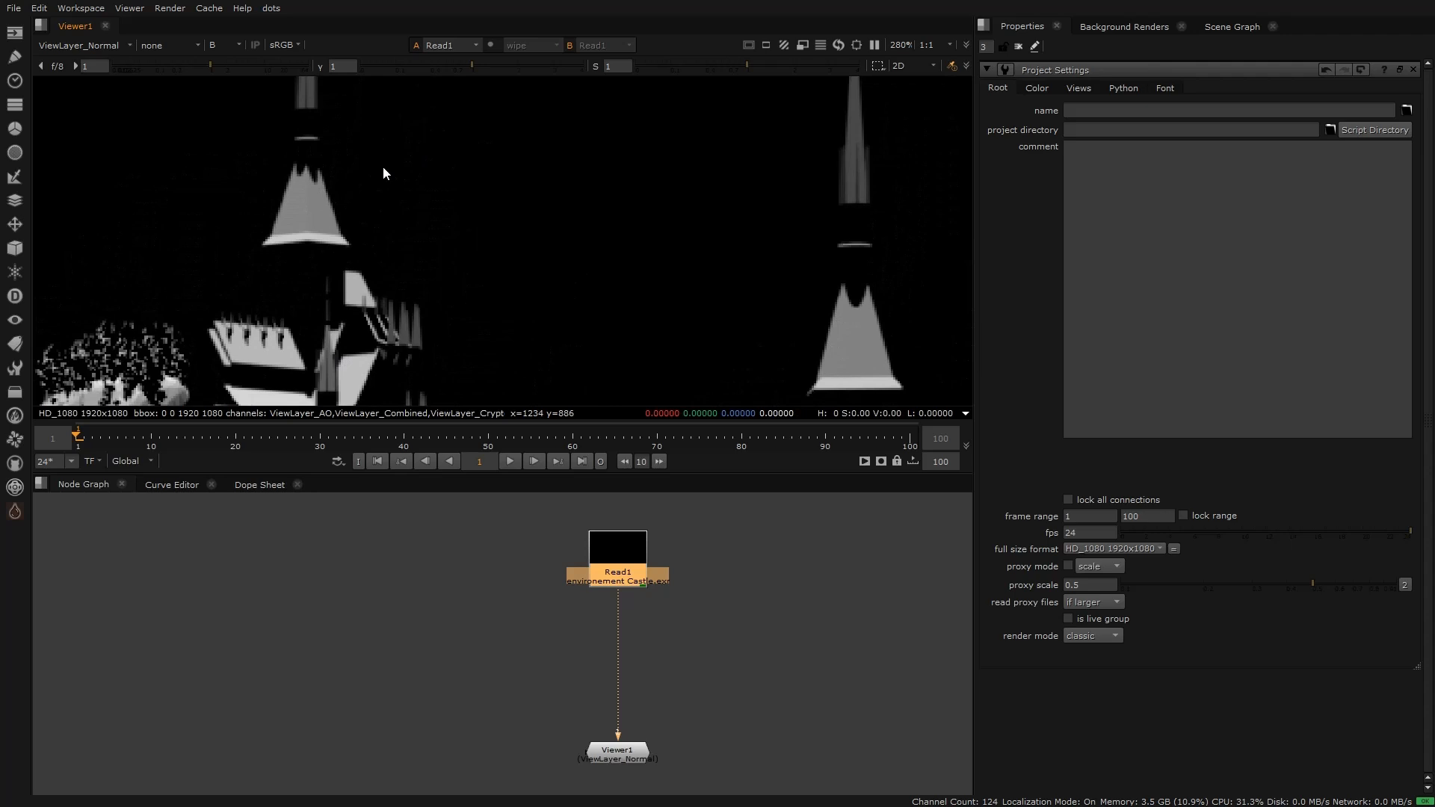
middle_click_drag(326, 345, 273, 173)
middle_click_drag(463, 275, 478, 138)
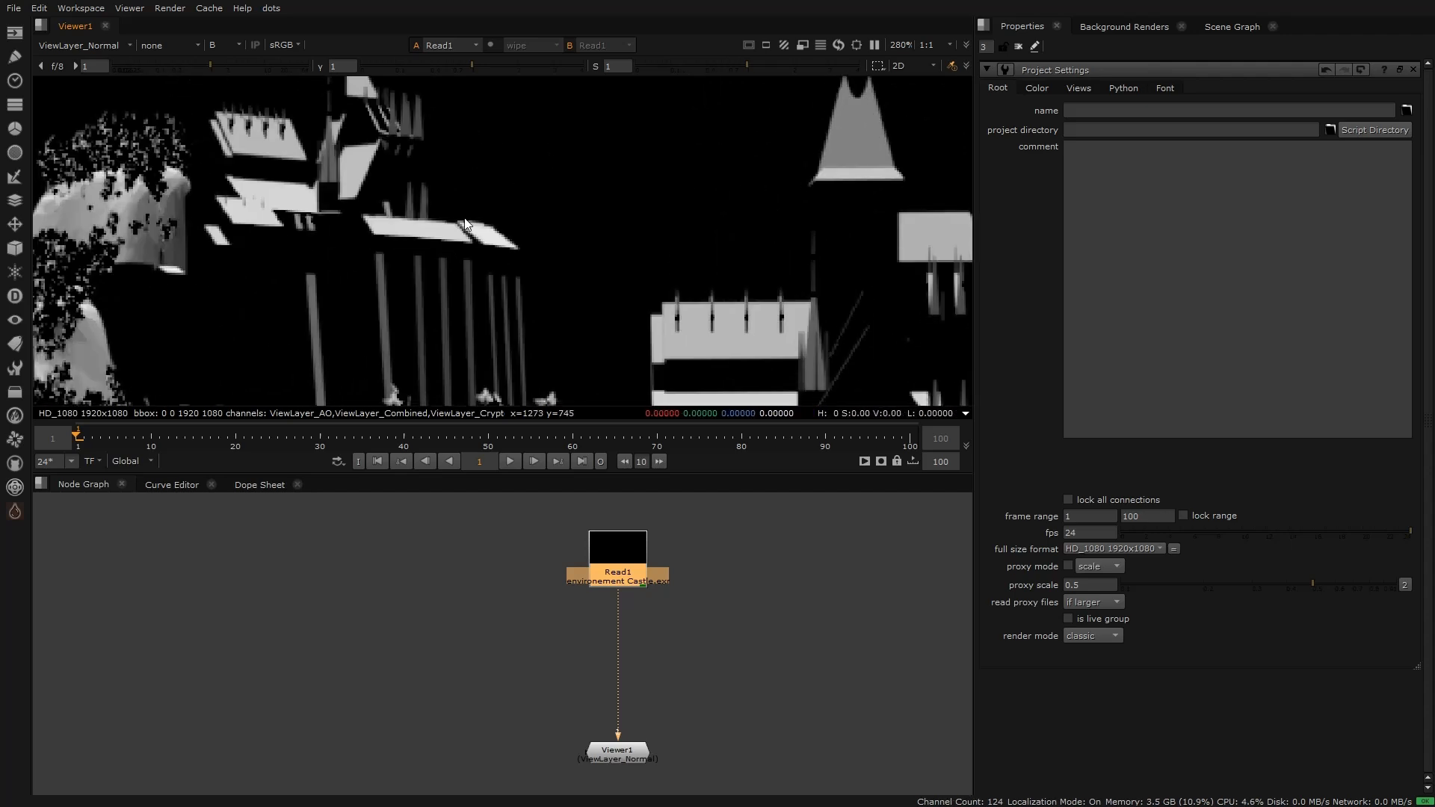
Step: Switch the Viewer back to the normal pass's red channel and view the castle's side-facing walls
scroll(465, 224, "down", 5)
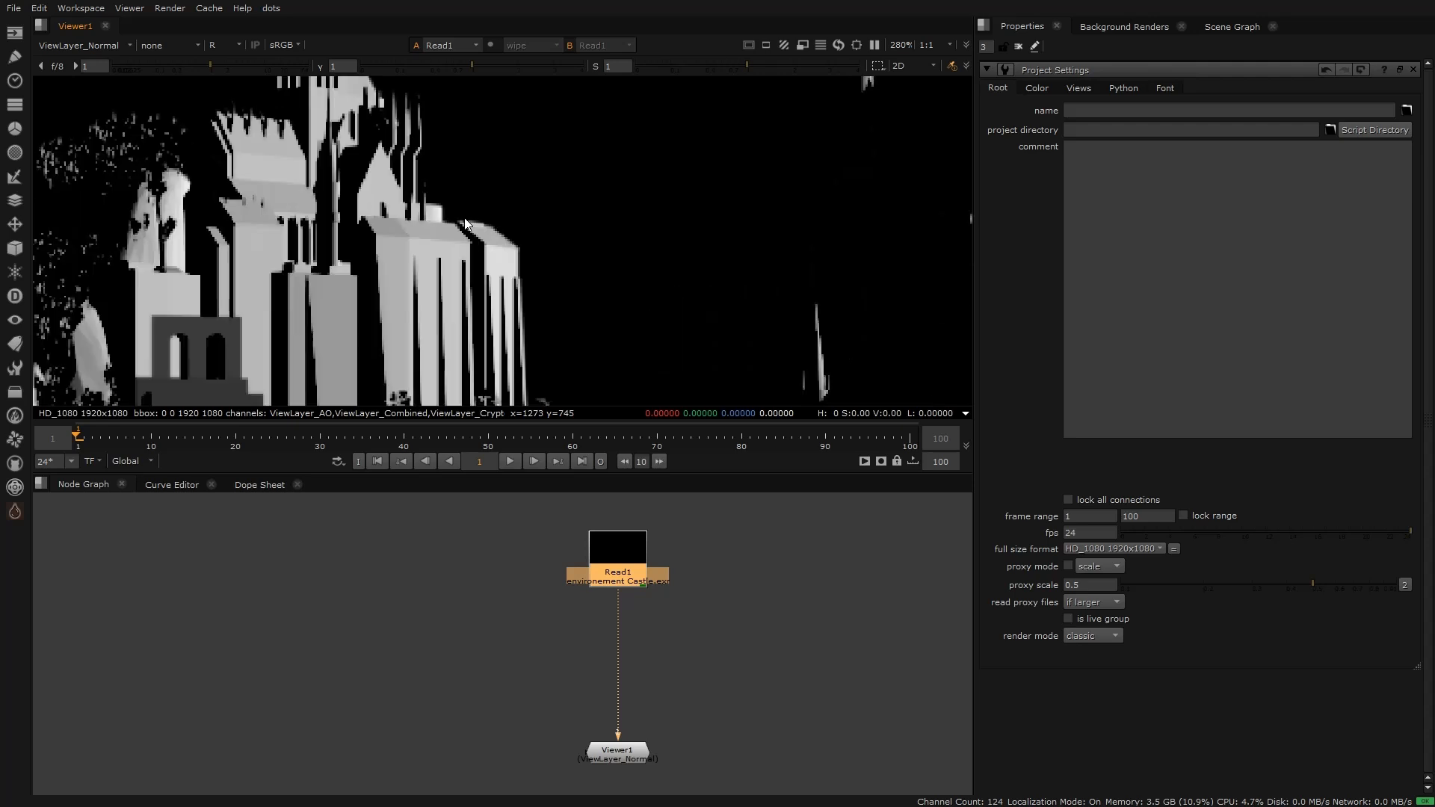
key("r")
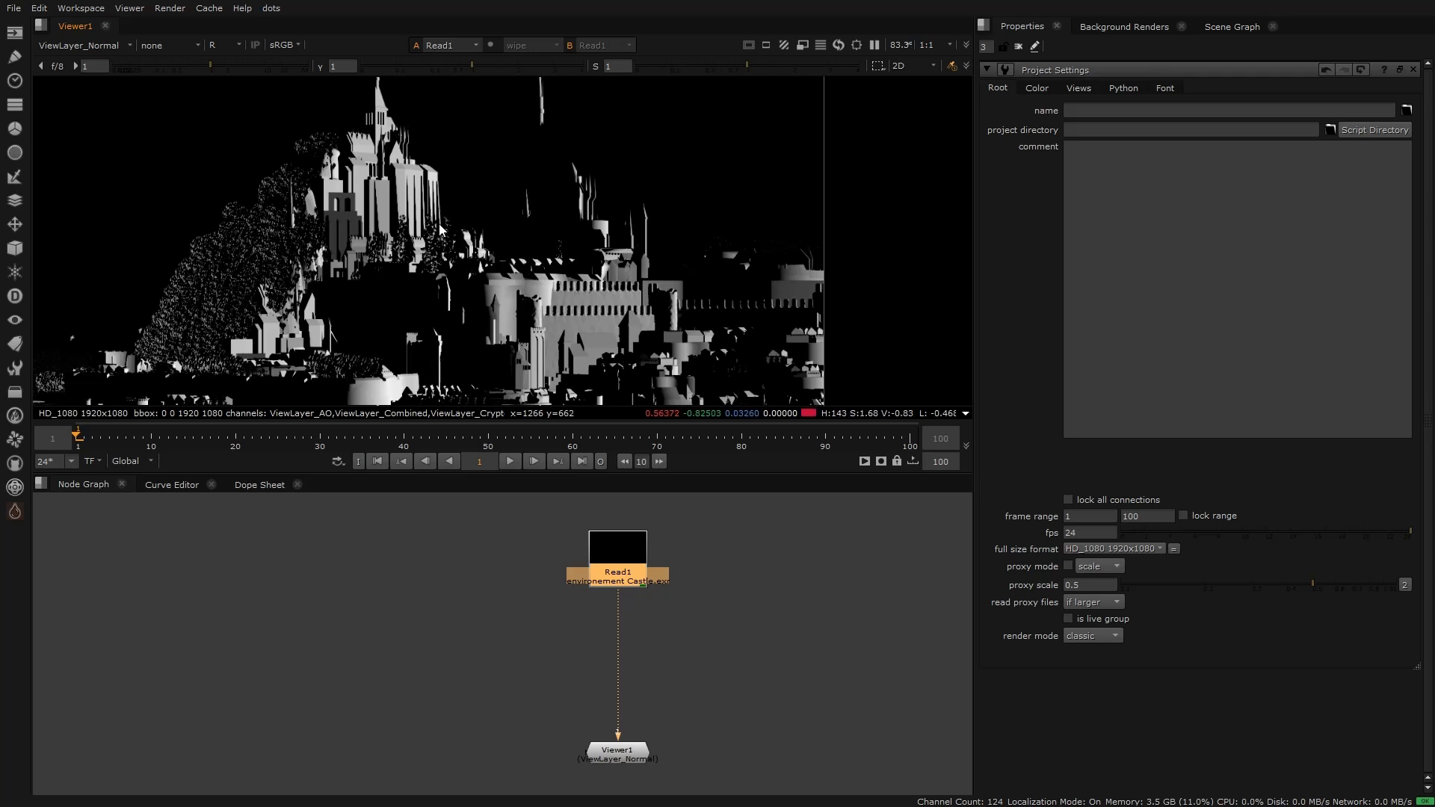
Step: Display the ViewLayer_CryptoMaterial00 layer and fit the whole matte image in the Viewer
left_click(131, 48)
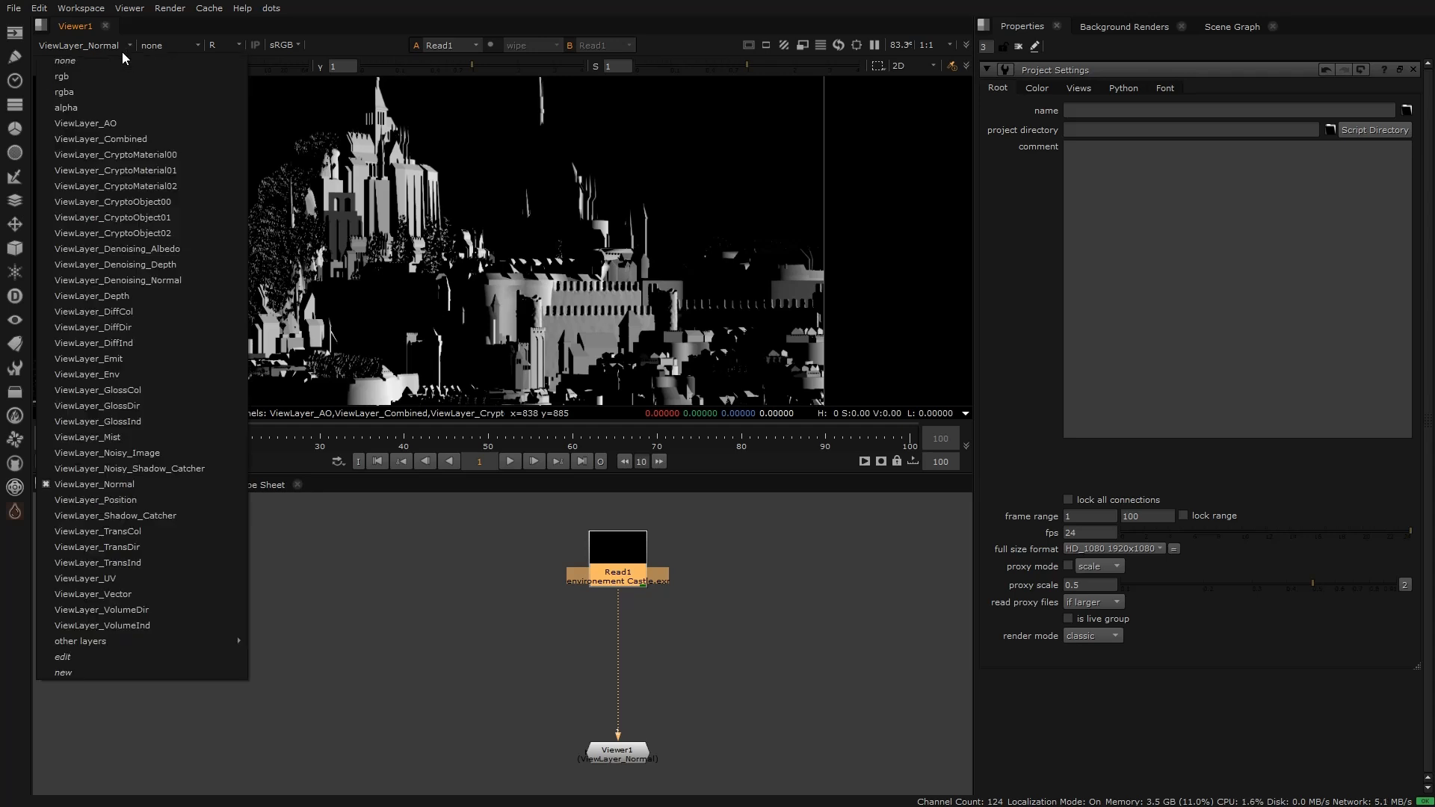
left_click(176, 153)
key("f")
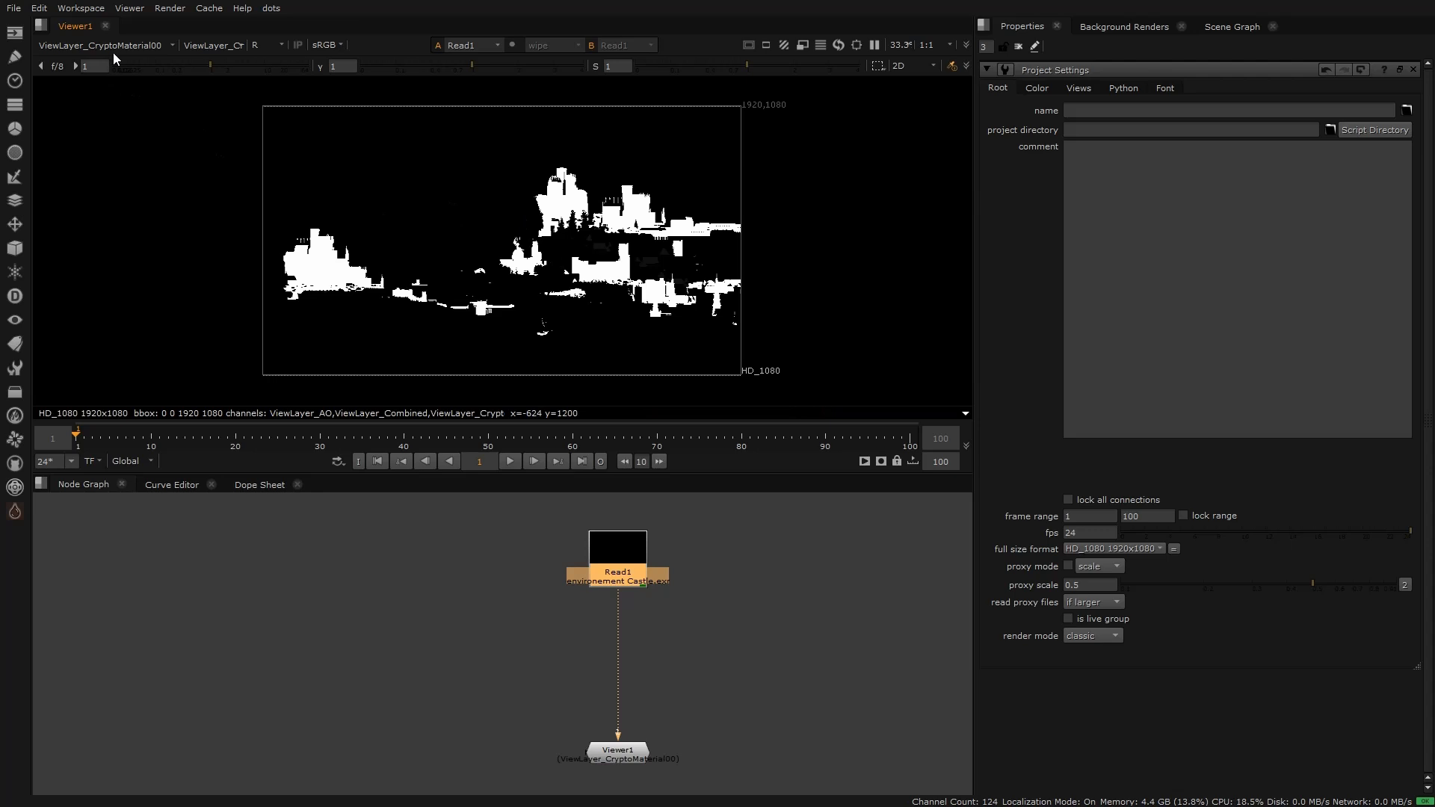
left_click(156, 45)
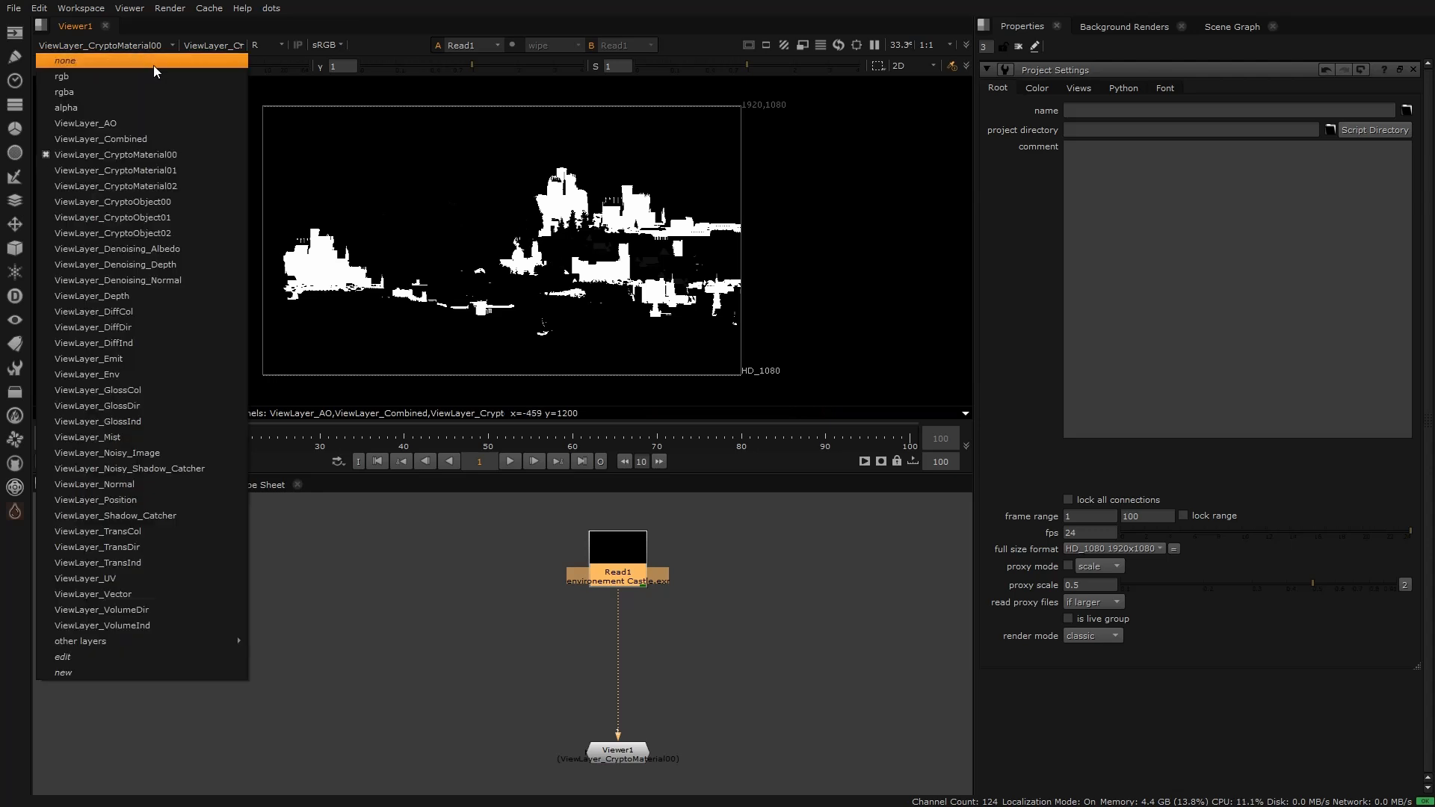
left_click(172, 156)
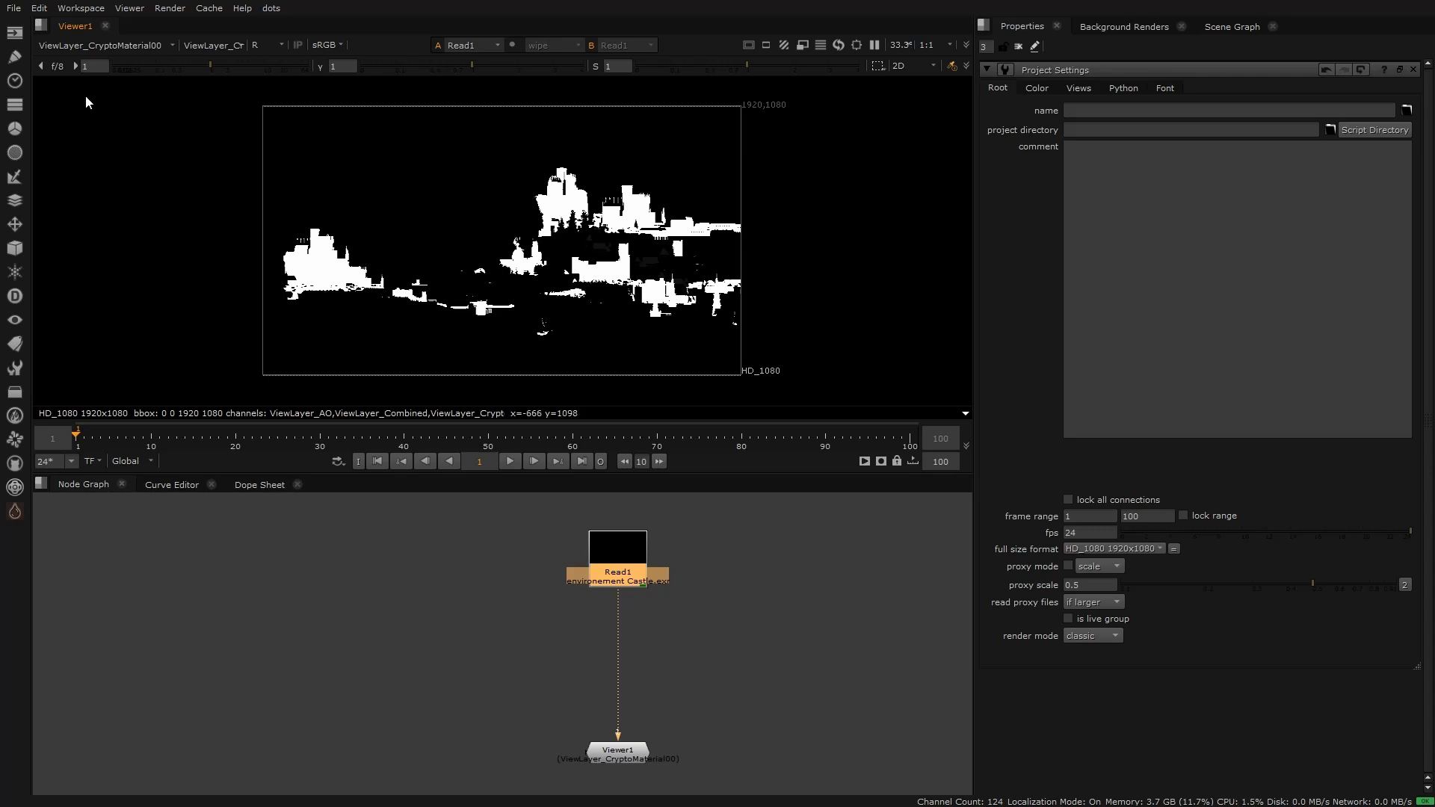
Step: Display all RGB channels of the ViewLayer_Depth layer with the Viewer gain at 0.0005, and examine the depth falloff across the castle landscape
left_click(129, 43)
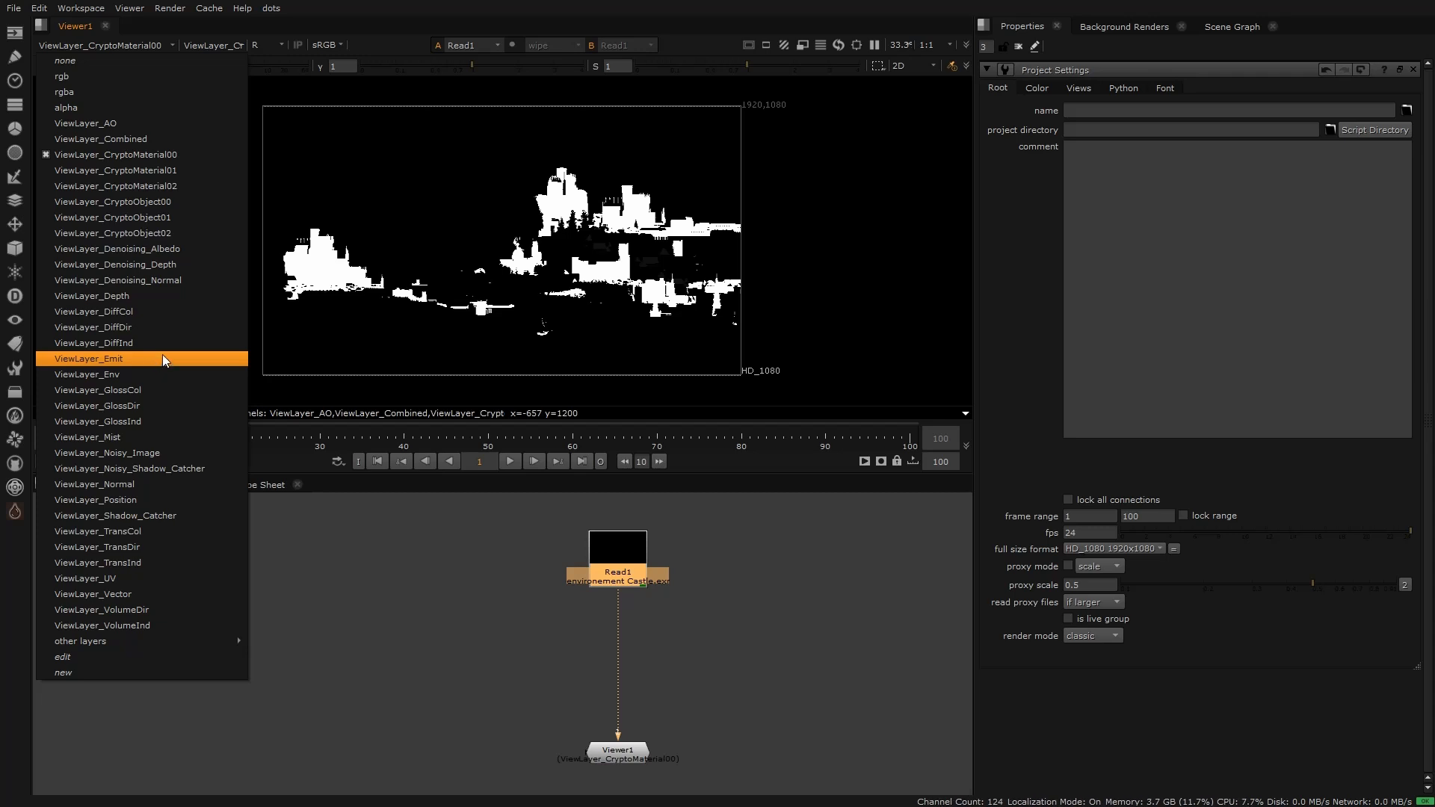
left_click(137, 298)
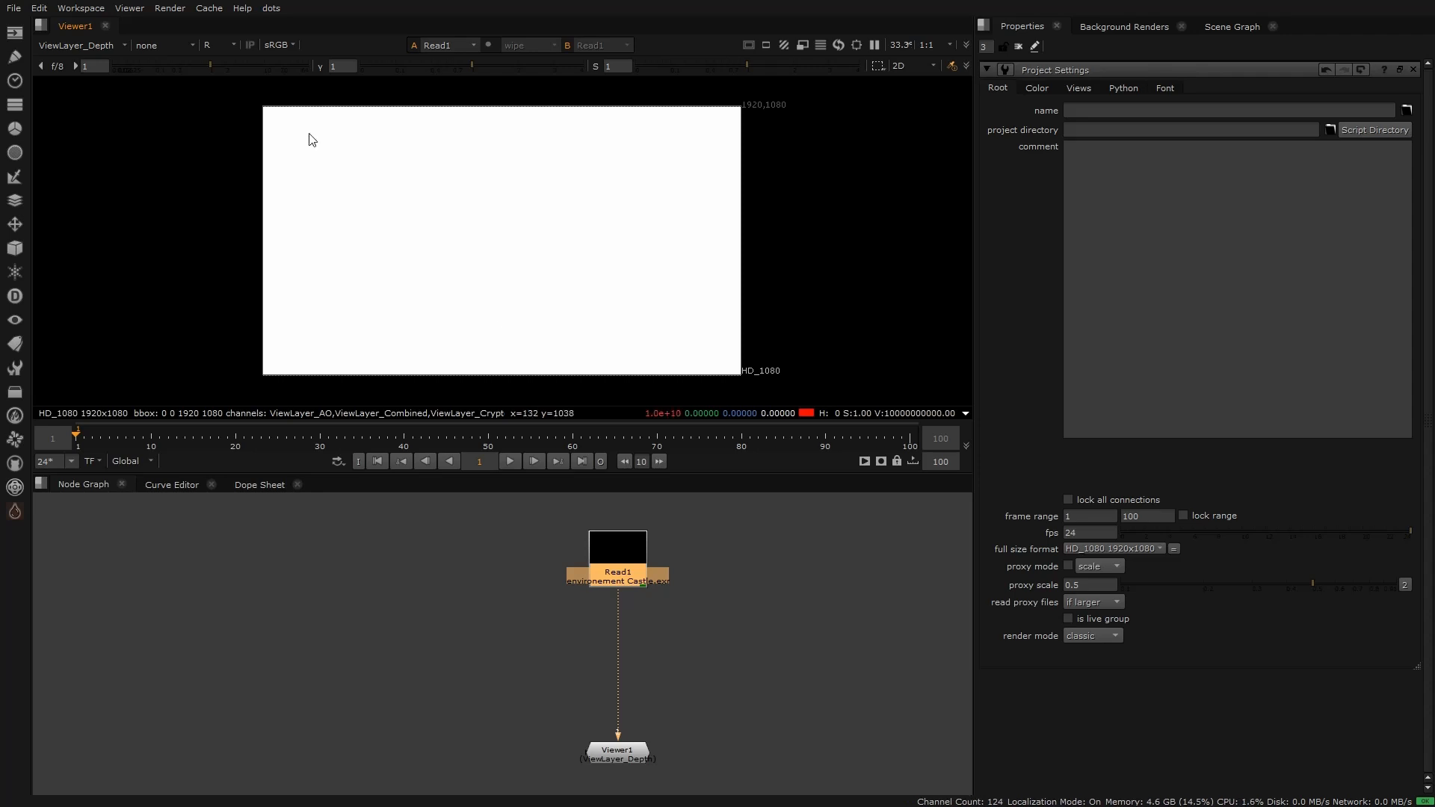
left_click_drag(211, 66, 114, 75)
key("r")
left_click(103, 65)
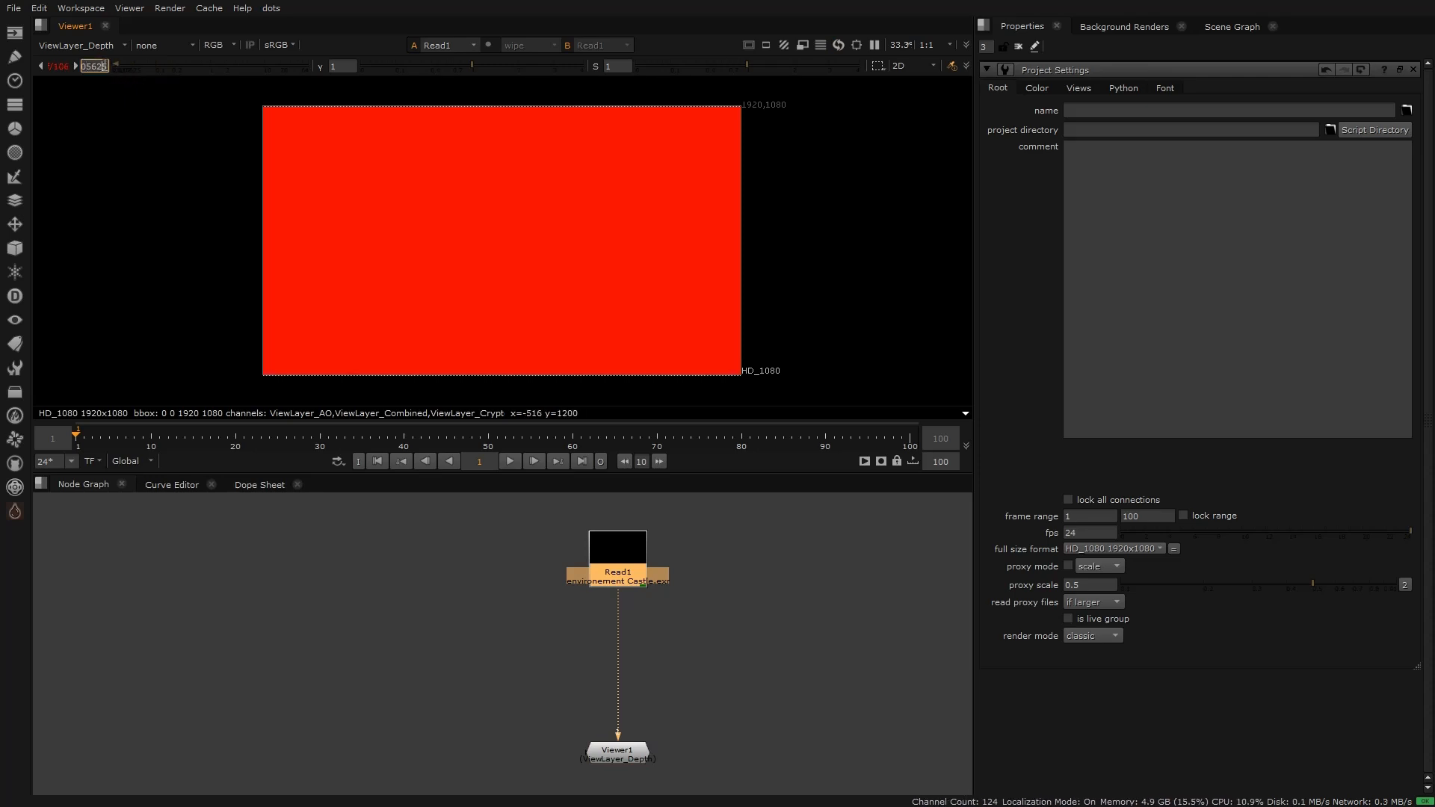
type(".0005")
key("Return")
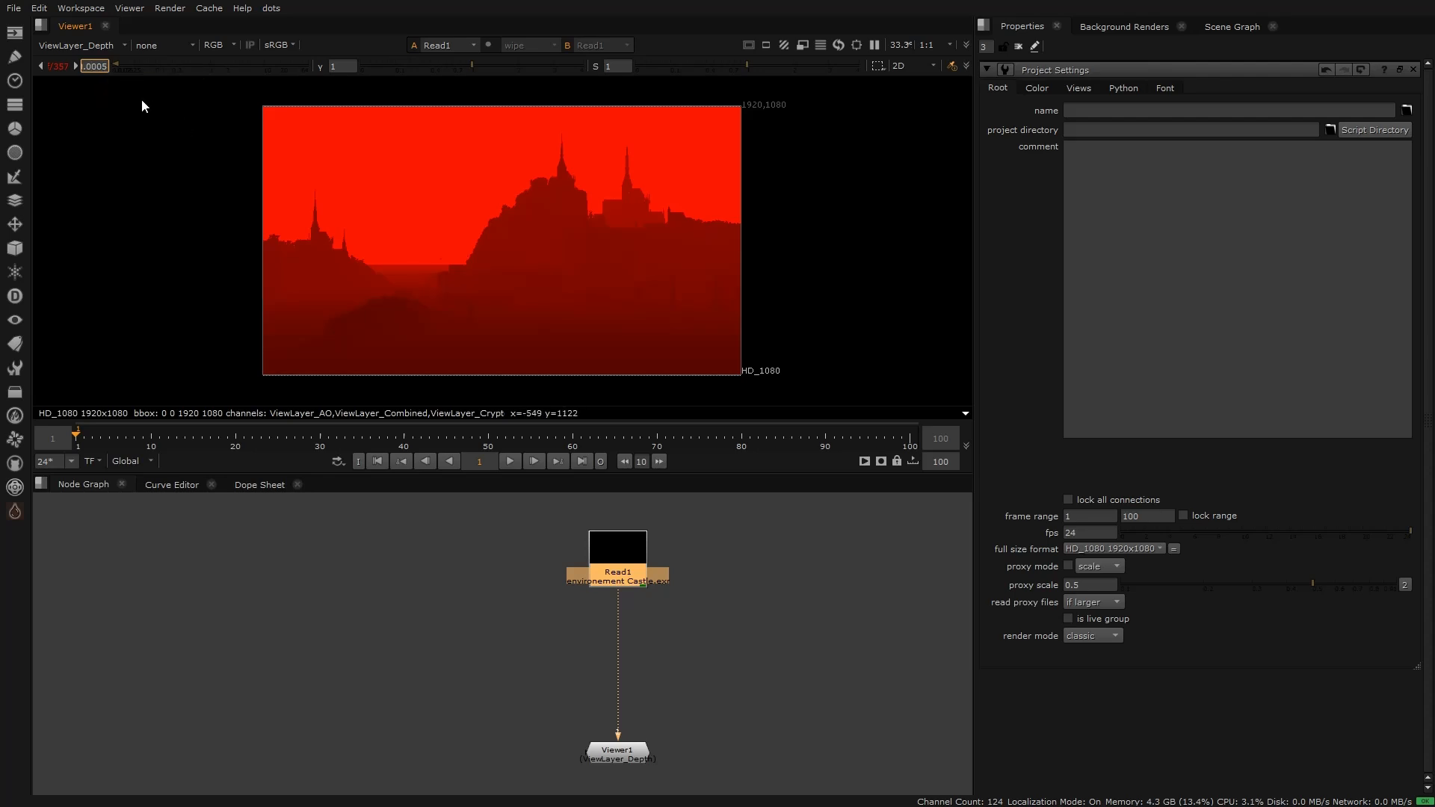
scroll(507, 284, "down", 3)
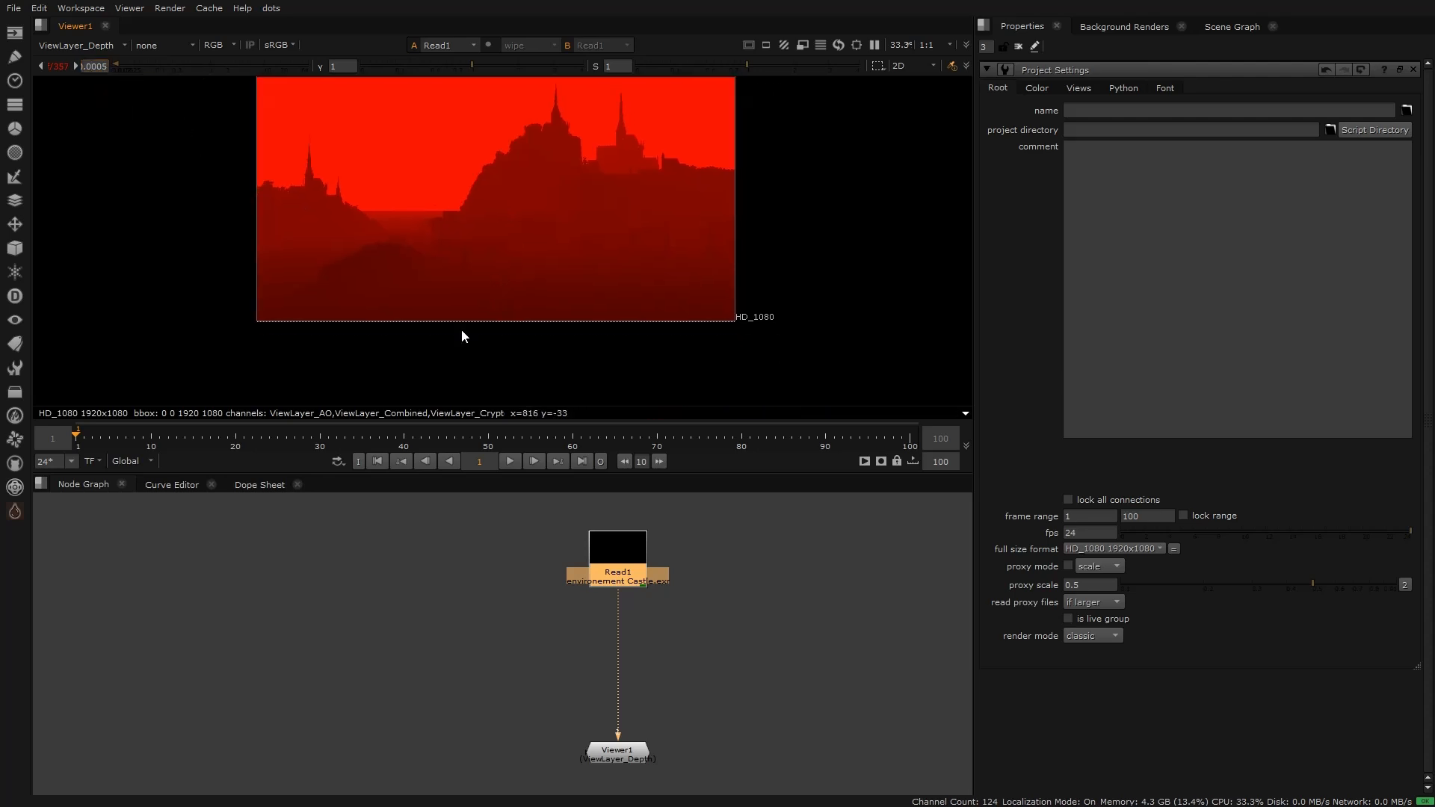
scroll(474, 282, "up", 2)
scroll(506, 213, "up", 3)
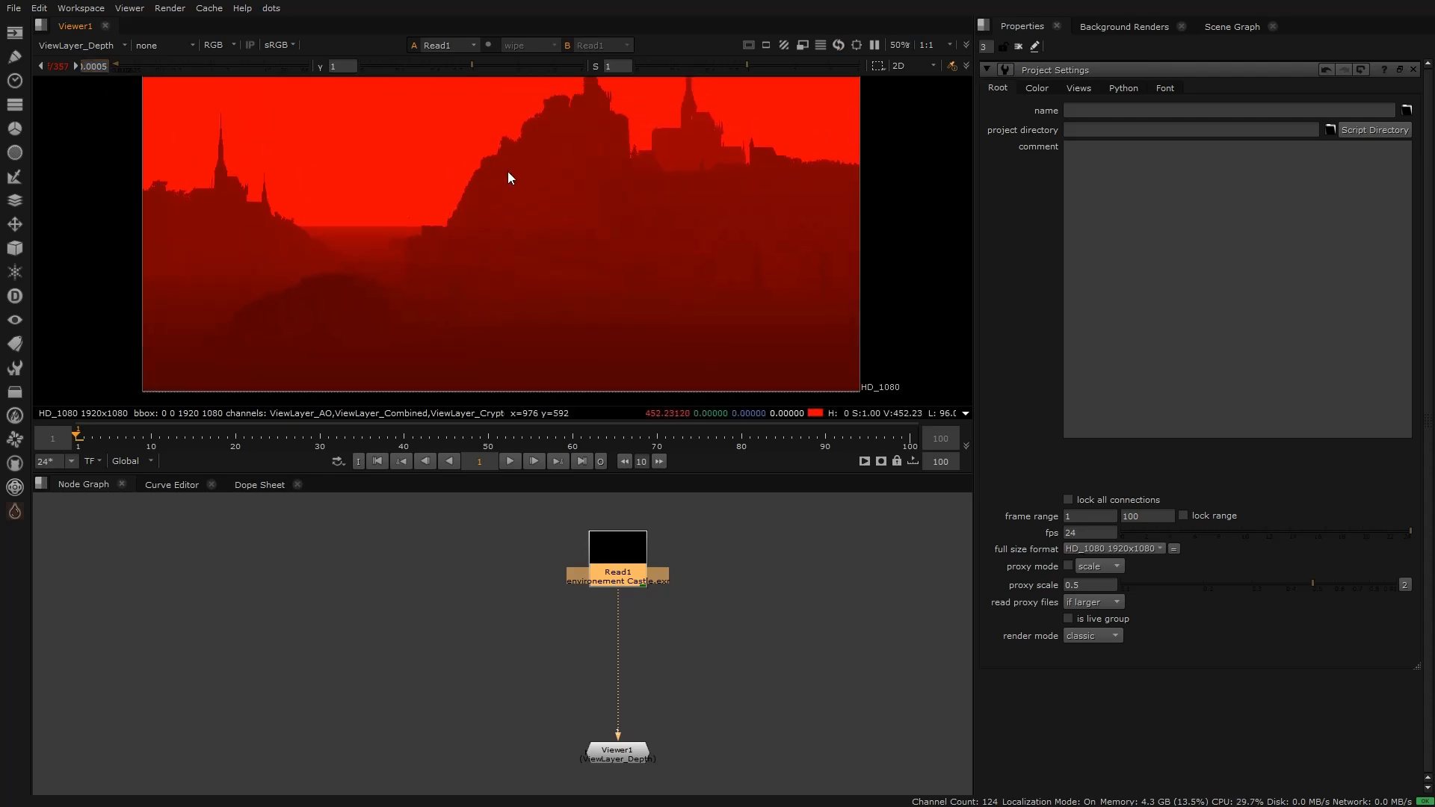
scroll(469, 265, "up", 1)
middle_click_drag(469, 265, 428, 324)
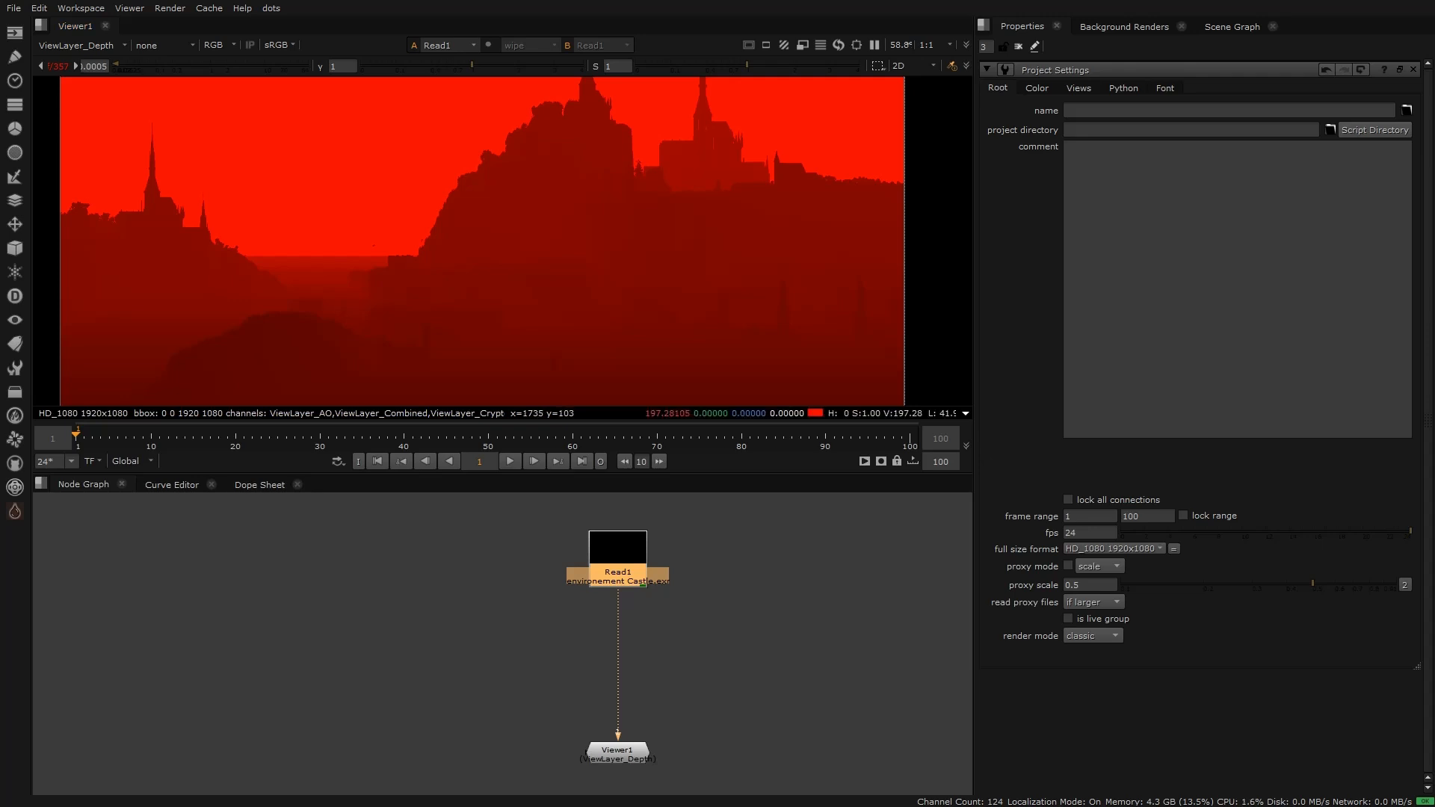
Step: Import cycles.jpg into the Node Graph and place its Read node to the left of the castle EXR's Read node
left_click_drag(3, 571, 423, 635)
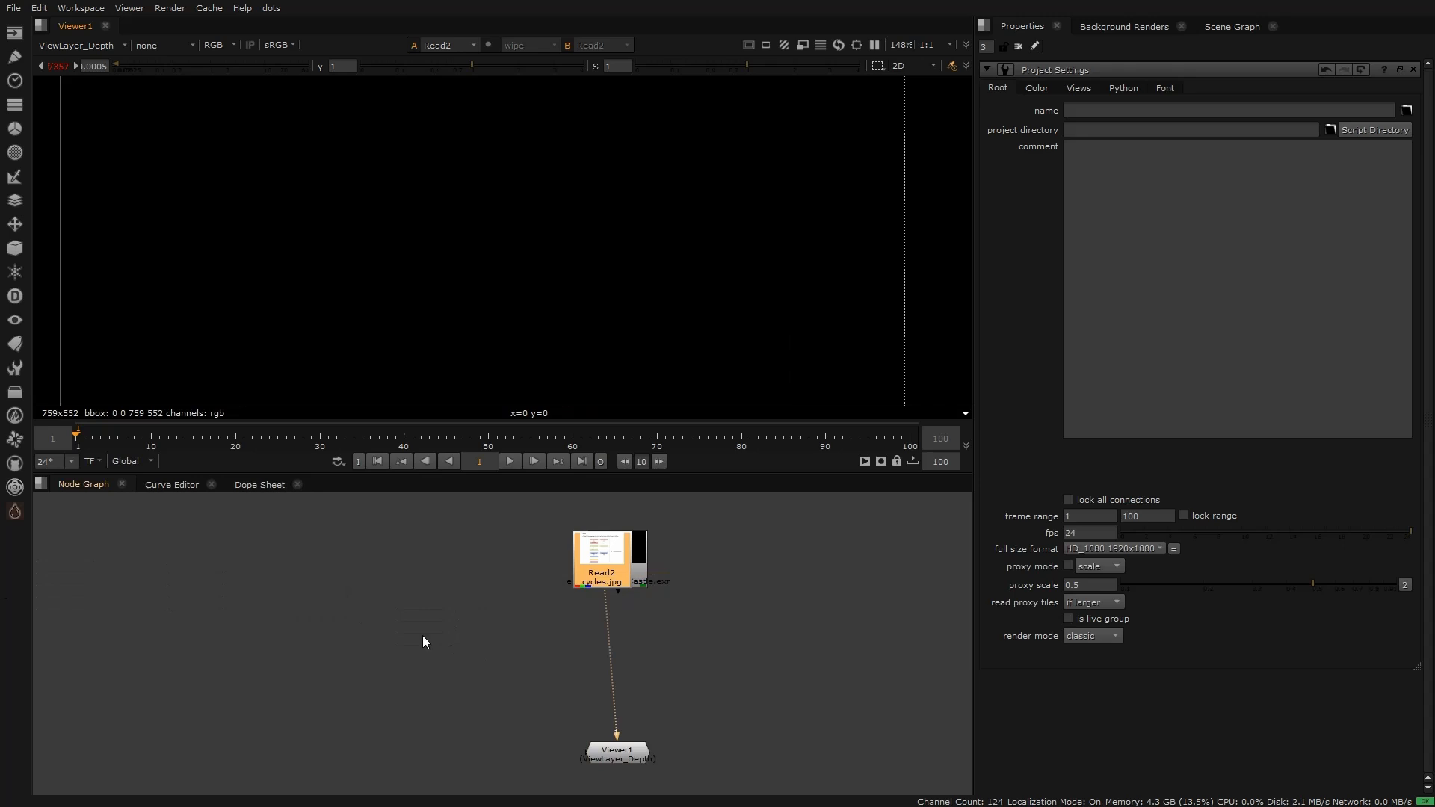
left_click_drag(601, 563, 456, 585)
left_click(617, 752)
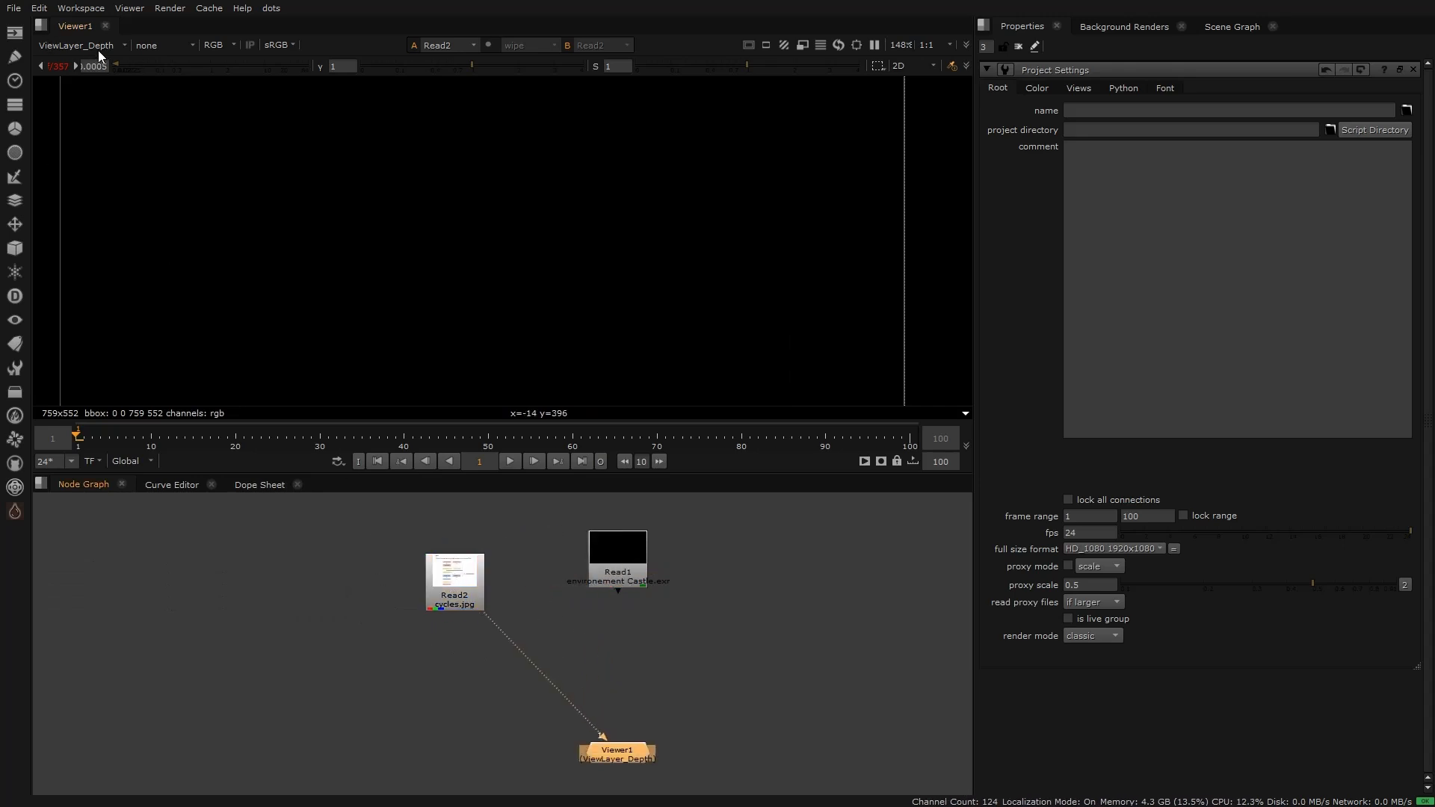
scroll(441, 593, "up", 3)
middle_click_drag(438, 589, 451, 617)
left_click_drag(349, 534, 555, 648)
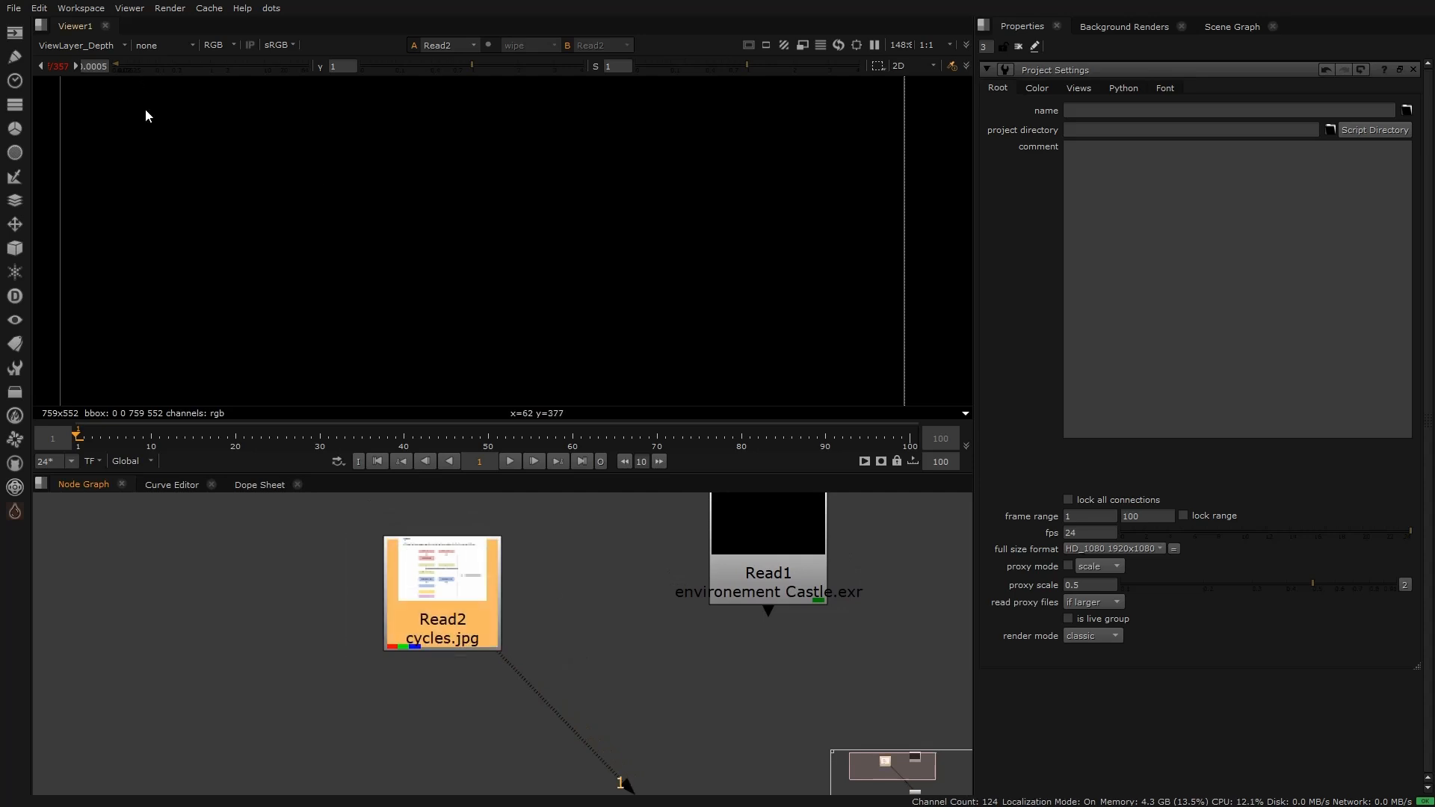
Step: Display the rgba layer of cycles.jpg, reset the Viewer gain to 1, and frame the whole diagram
left_click(74, 48)
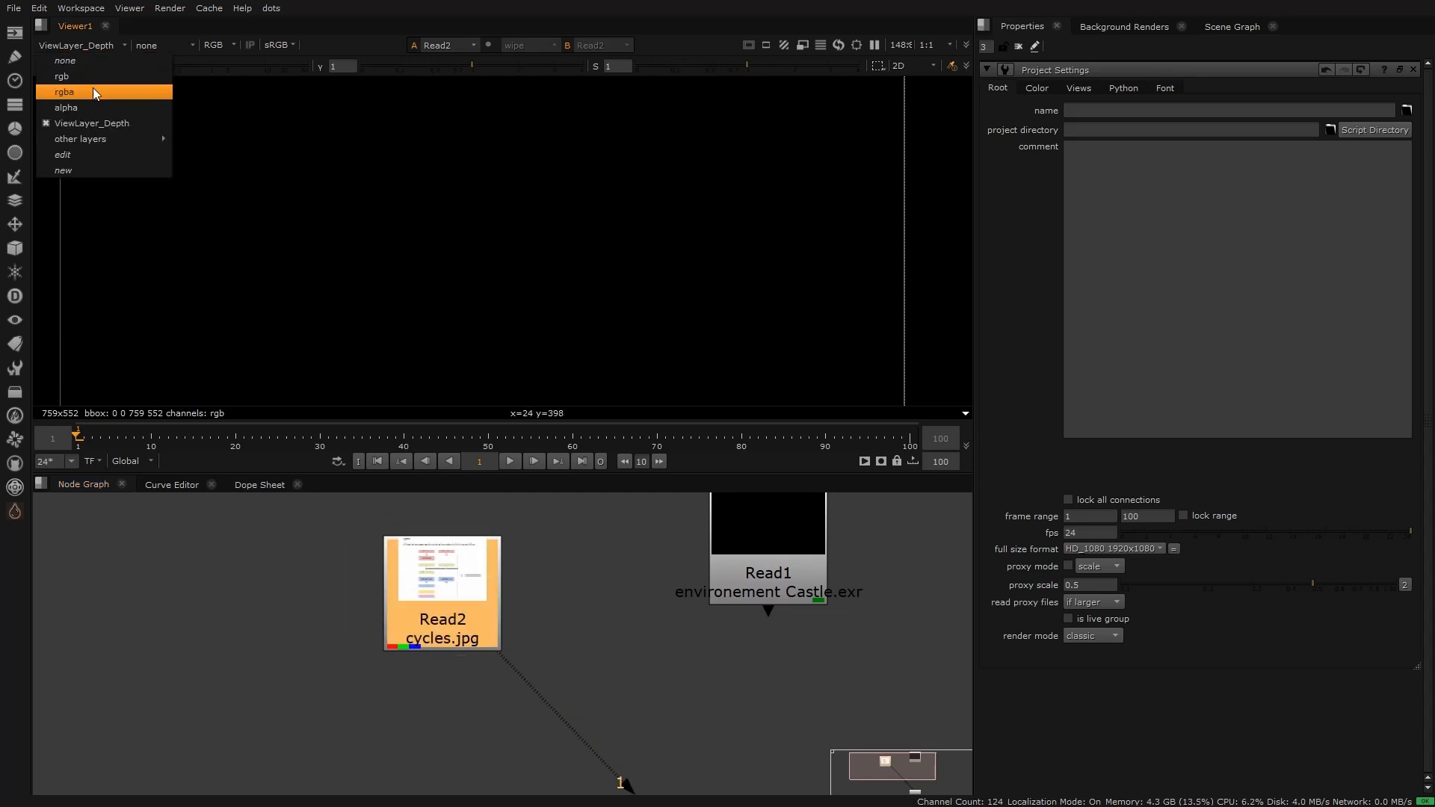
left_click(92, 88)
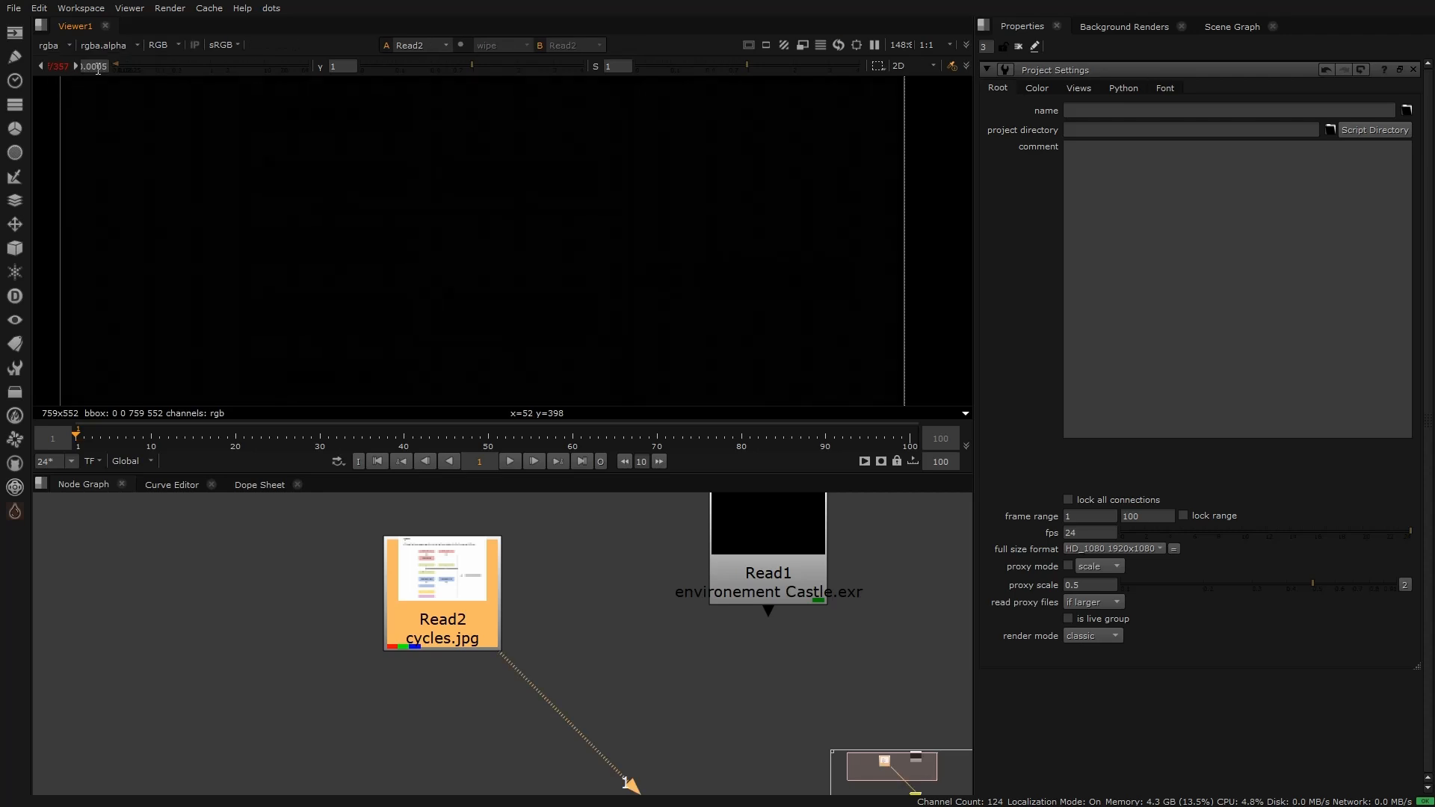
left_click(201, 67)
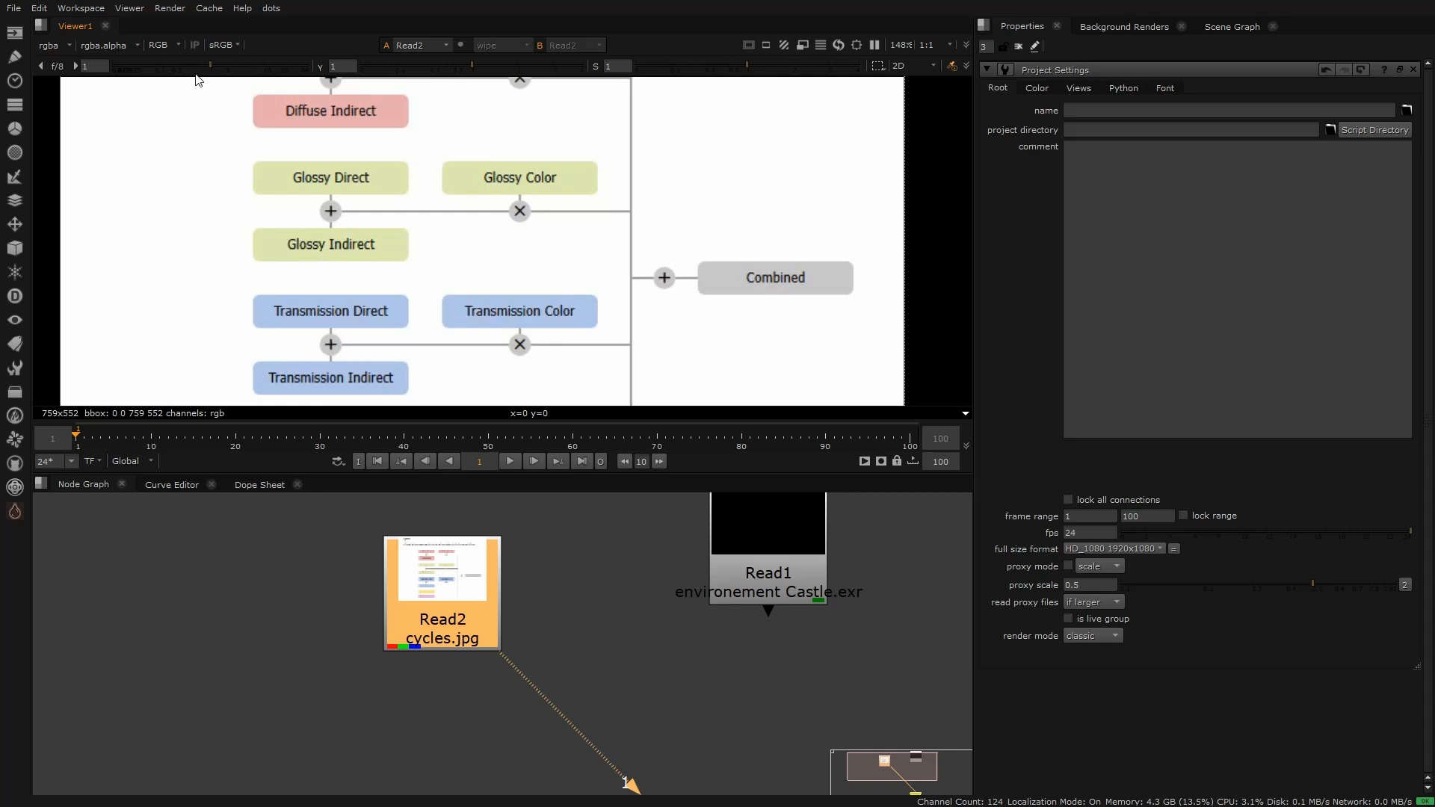
key("minus")
key("minus")
scroll(441, 213, "up", 2)
middle_click_drag(566, 244, 604, 230)
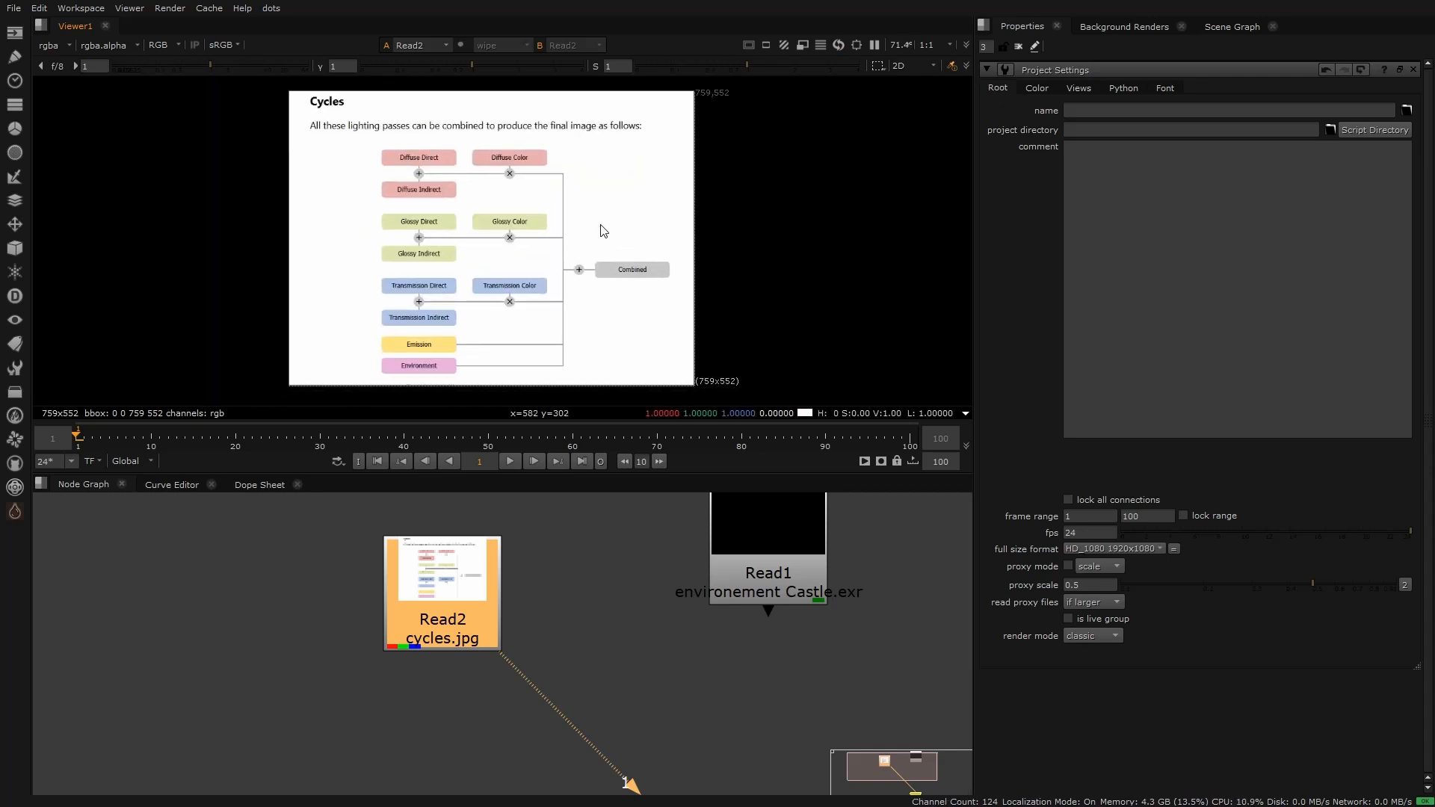
key("space")
scroll(450, 488, "down", 3)
scroll(439, 487, "up", 3)
left_click_drag(441, 495, 603, 676)
scroll(508, 609, "down", 5)
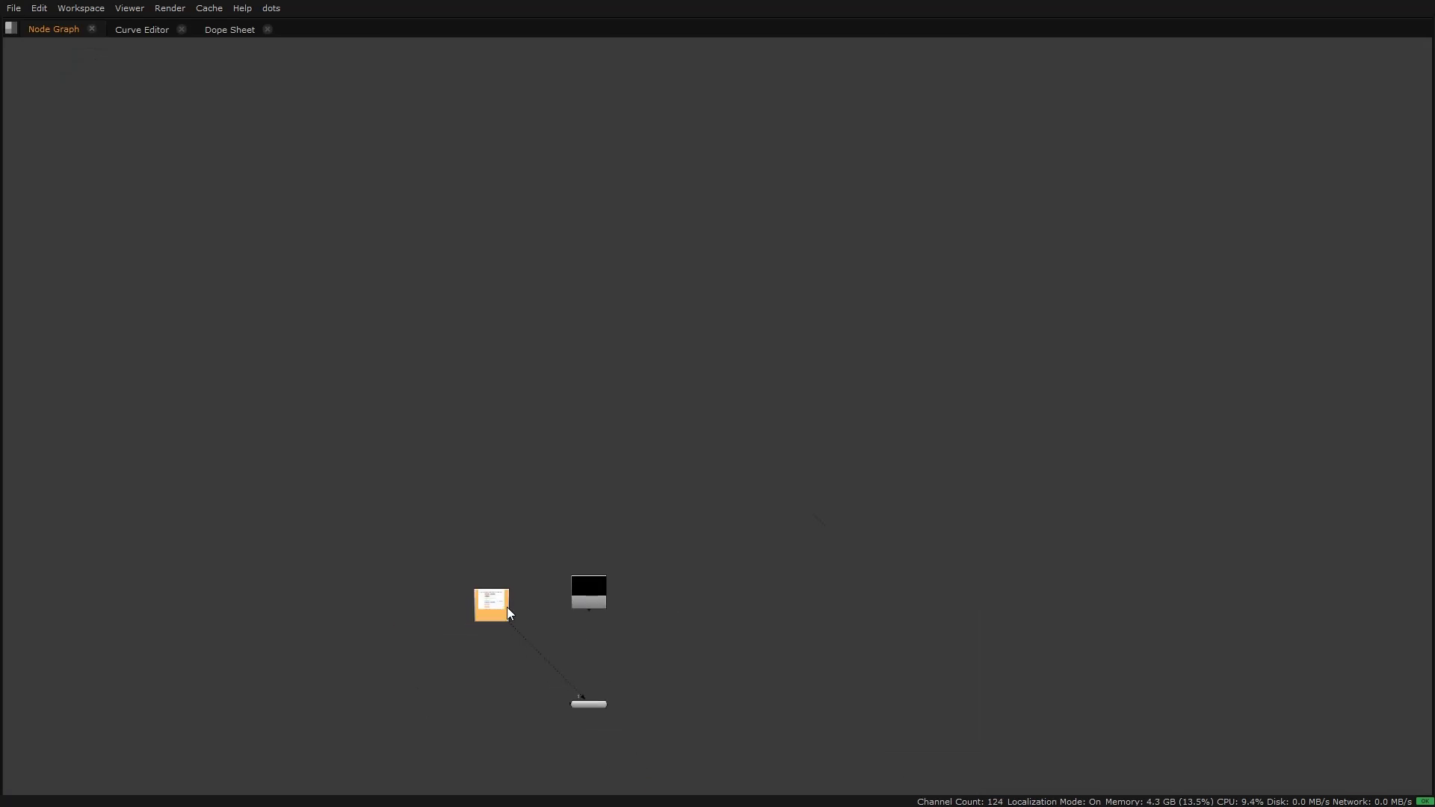
key("f")
key("equal")
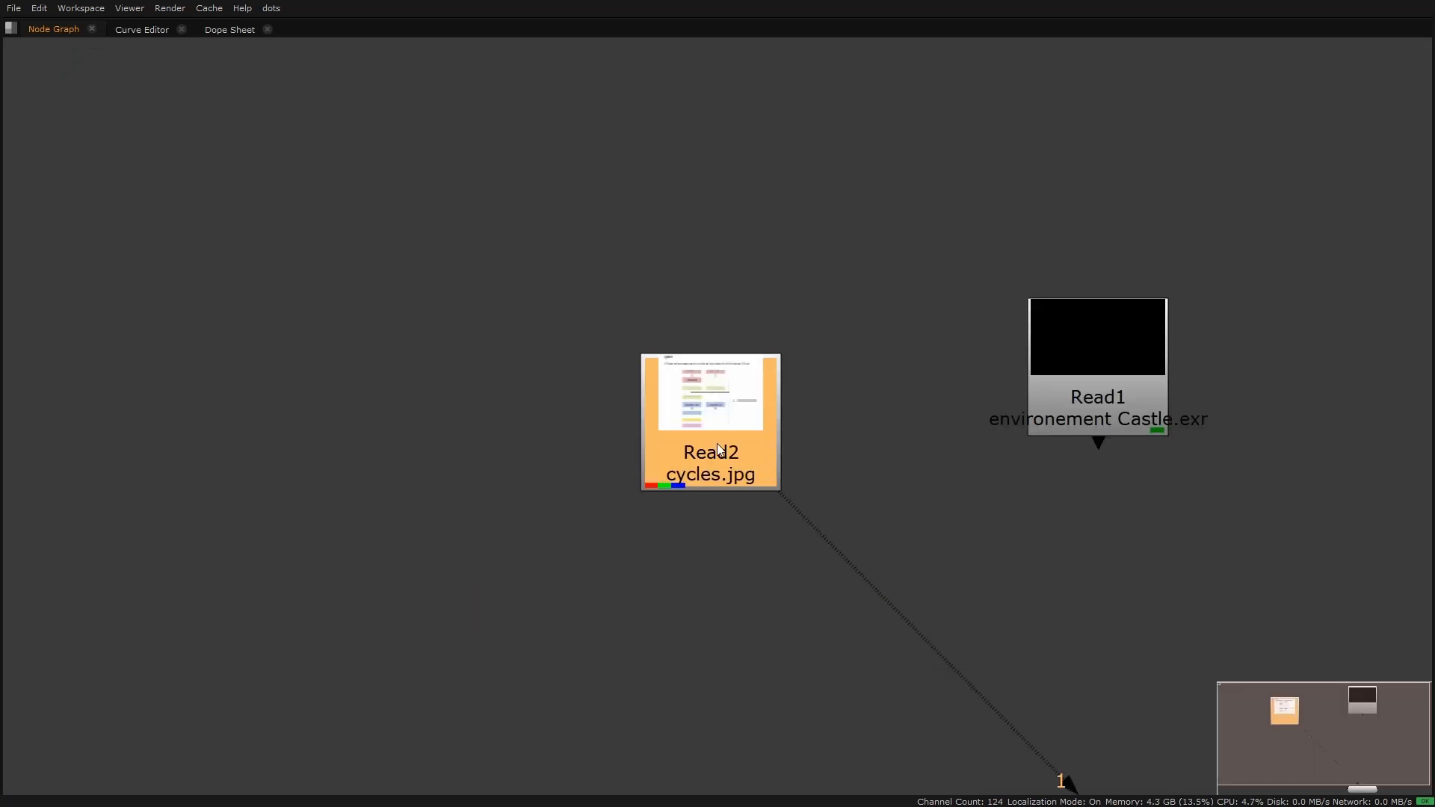
key("space")
scroll(516, 591, "down", 6)
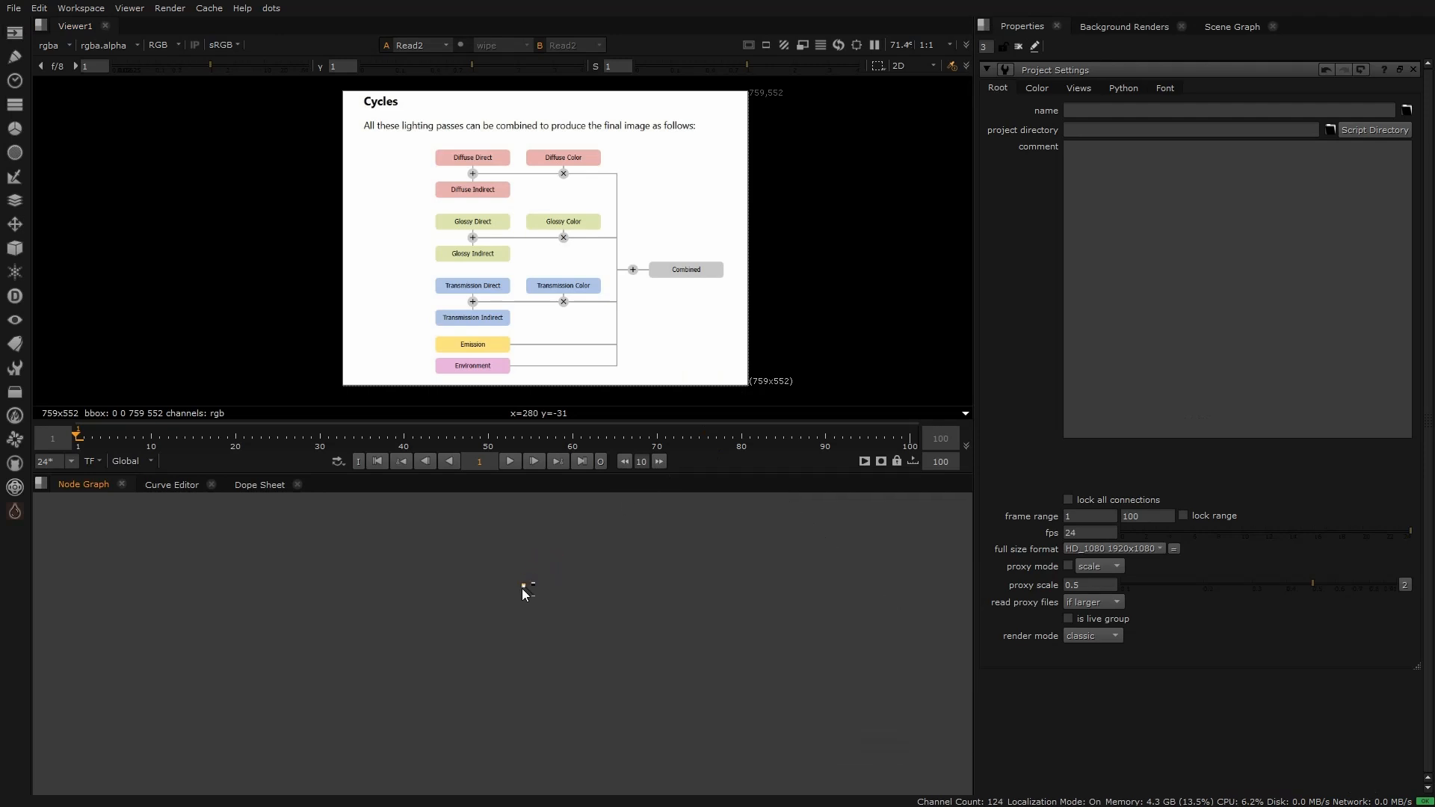
key("f")
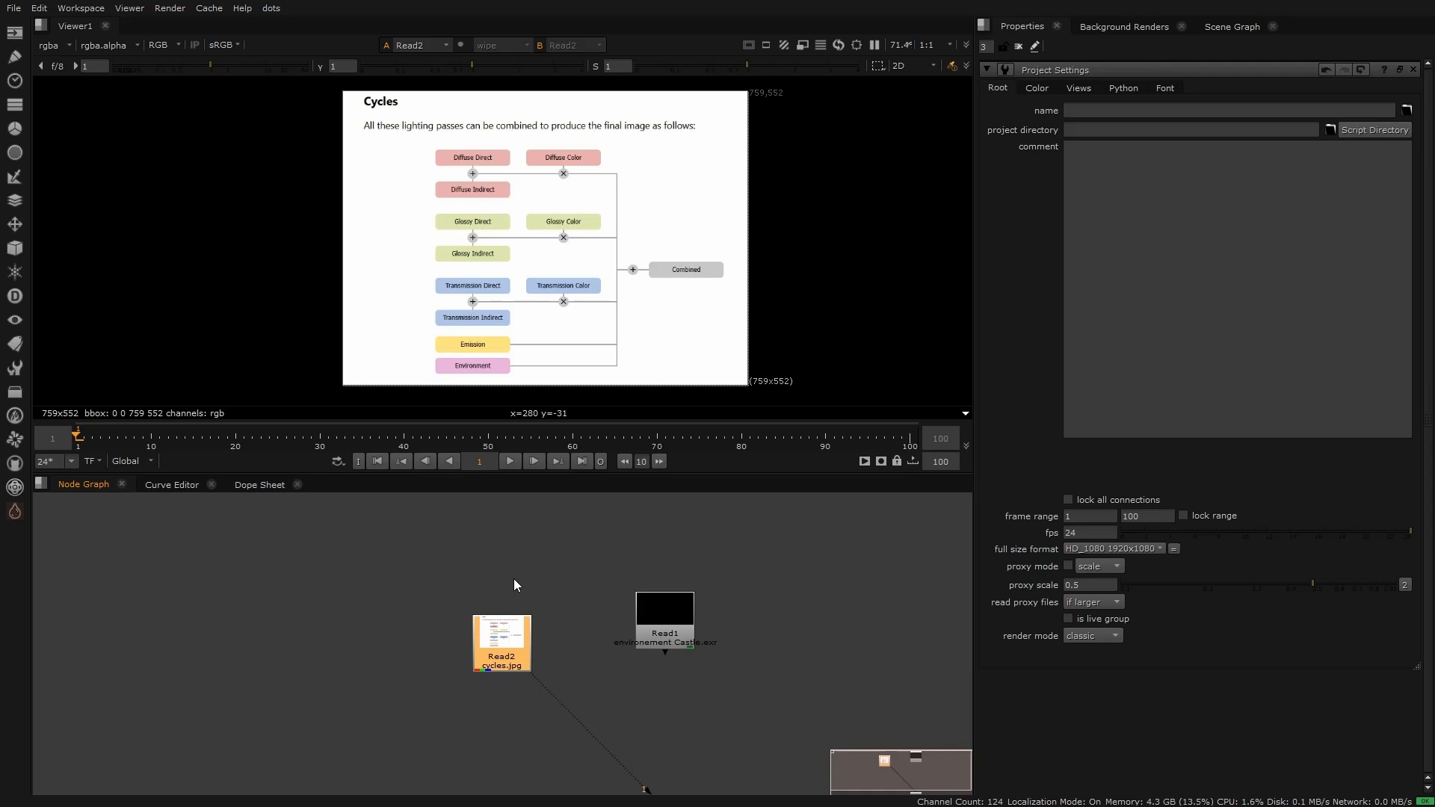
Step: Enlarge the Viewer and study how the Cycles diagram combines the diffuse, glossy, transmission, emission and environment passes
key("space")
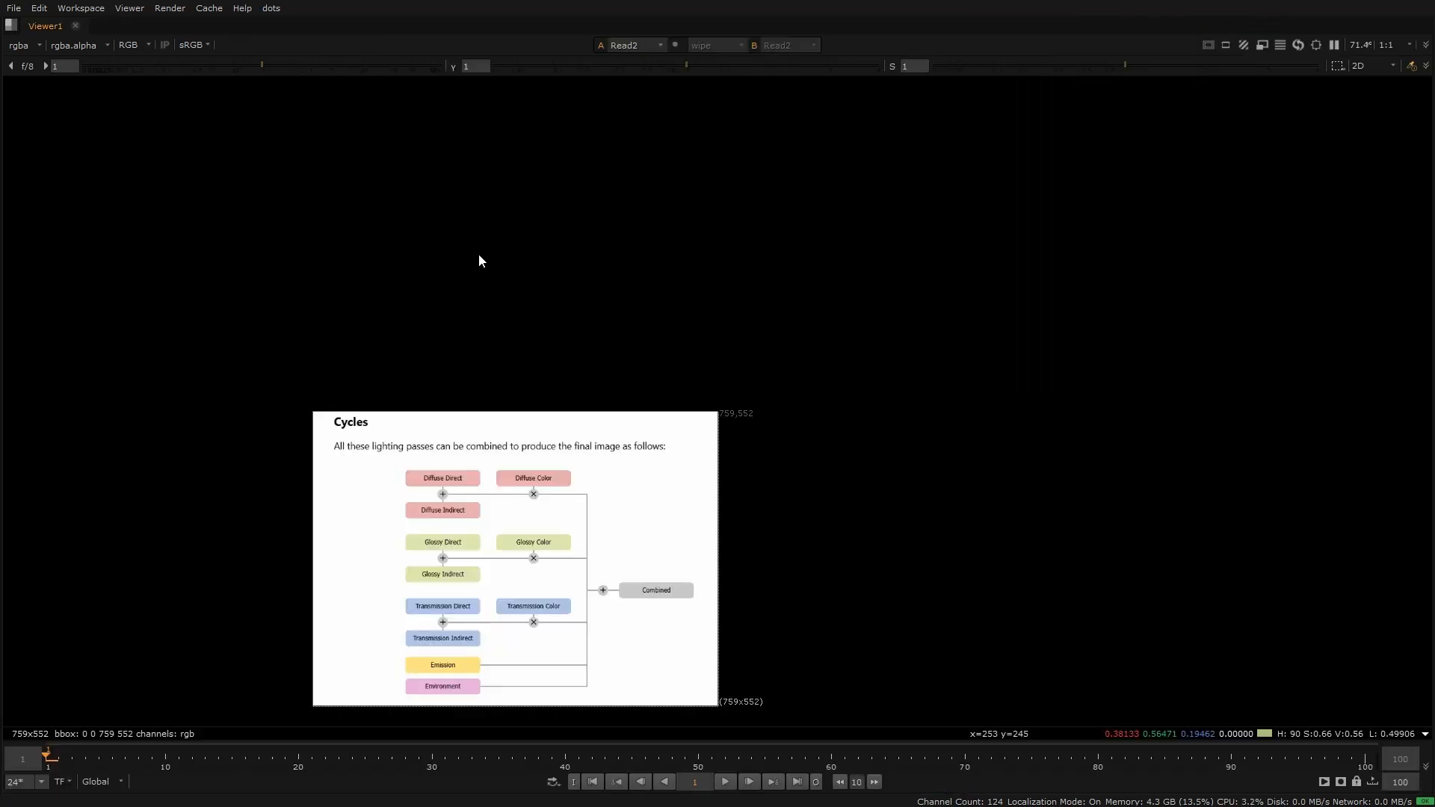
key("ctrl+1")
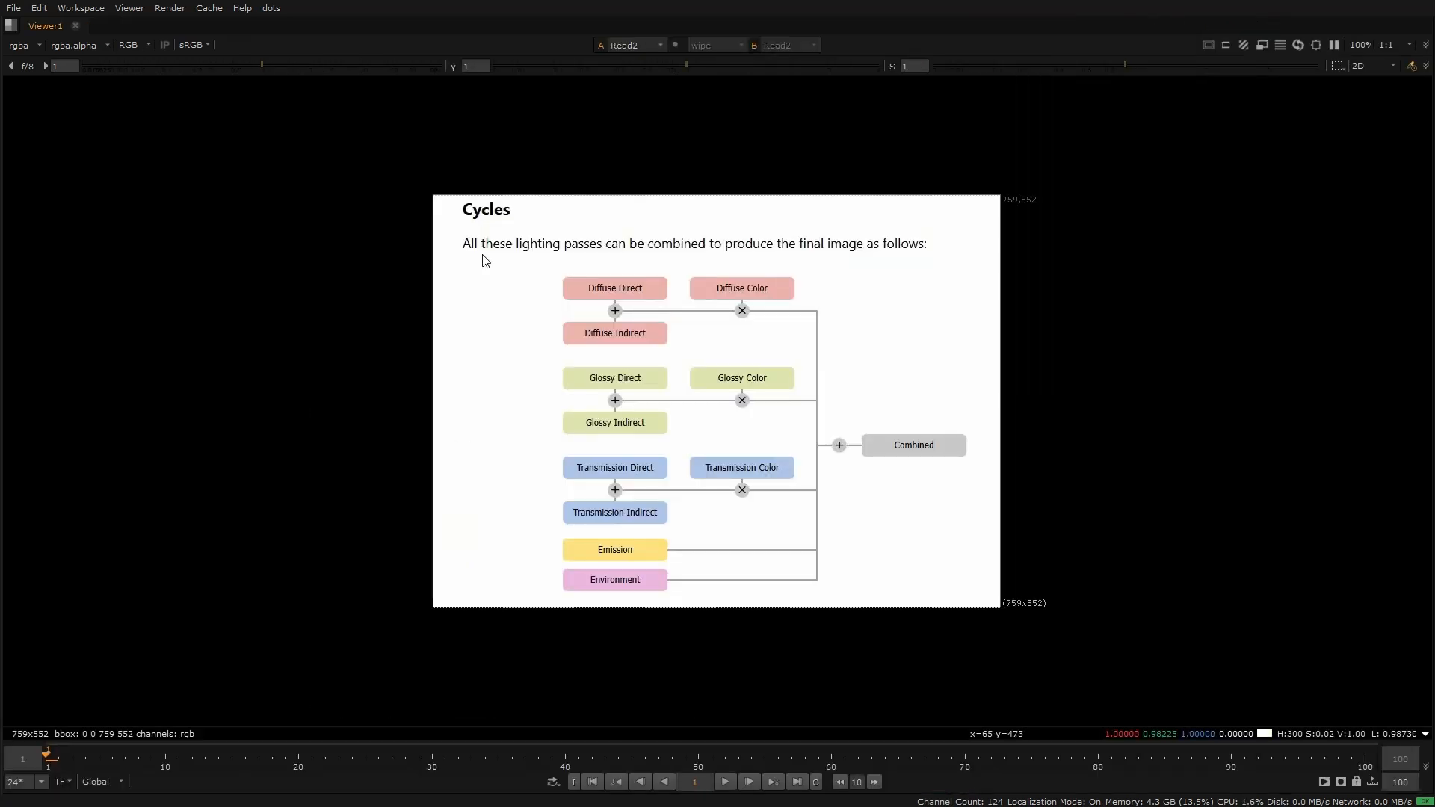
key("f")
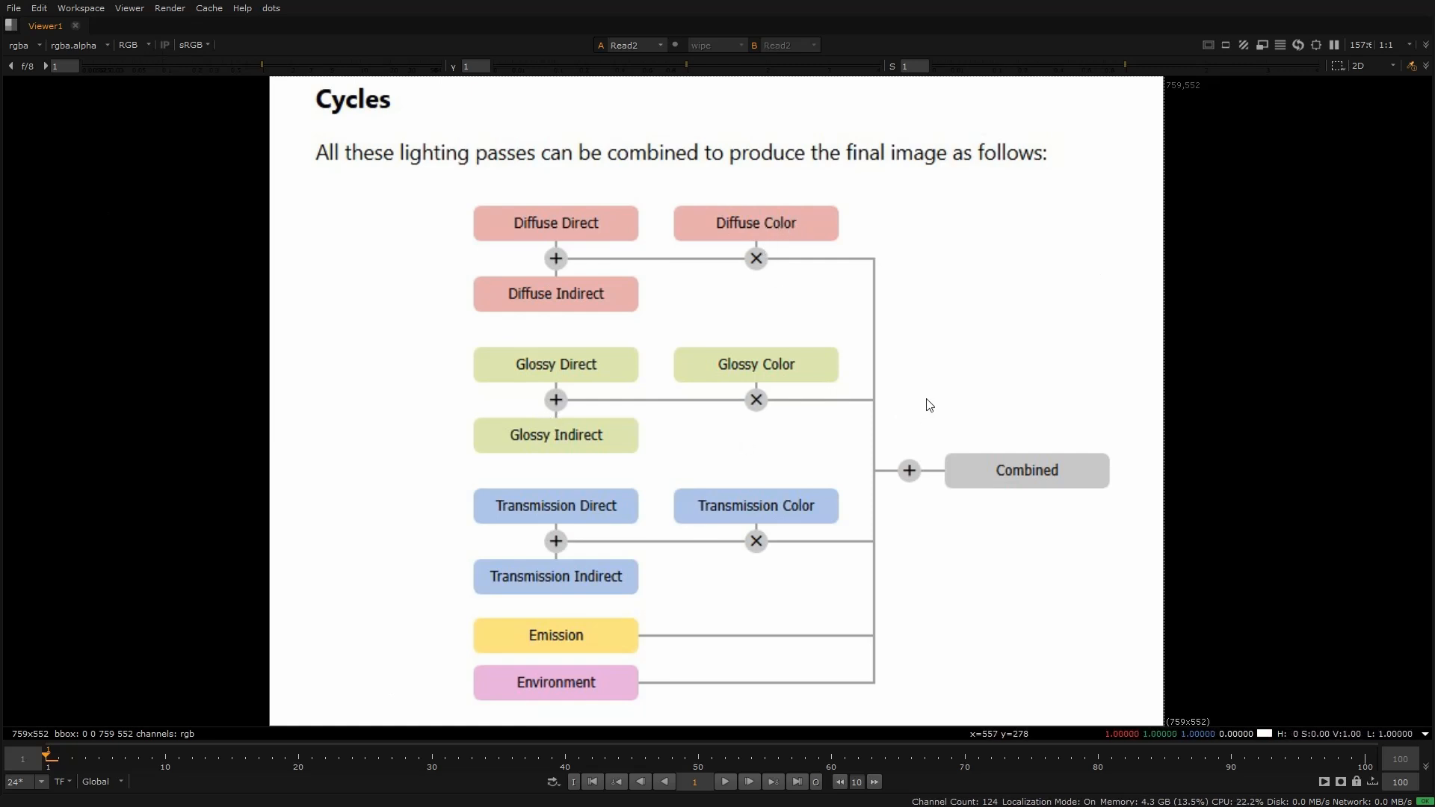
left_click_drag(901, 411, 1203, 569)
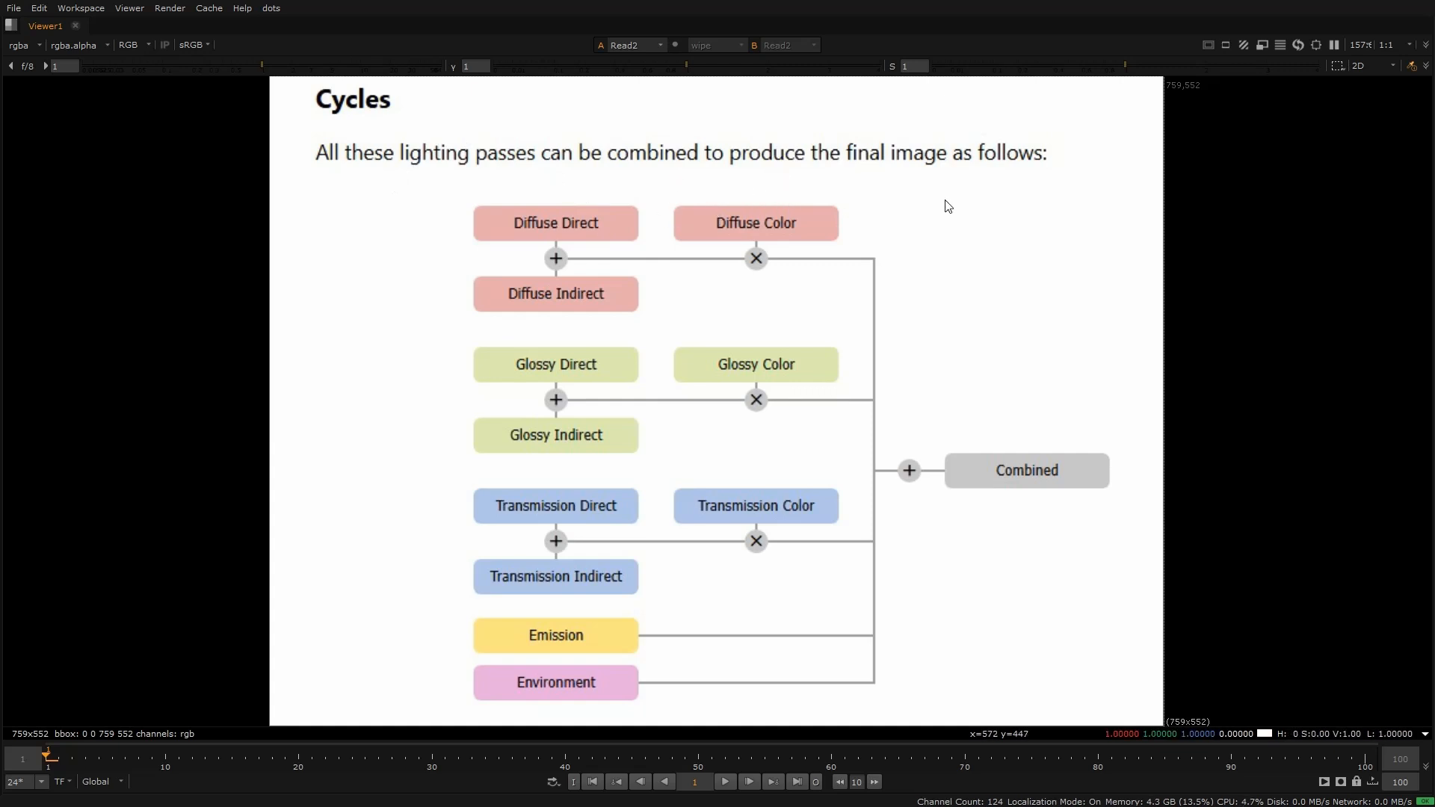
left_click_drag(860, 422, 1227, 557)
key("space")
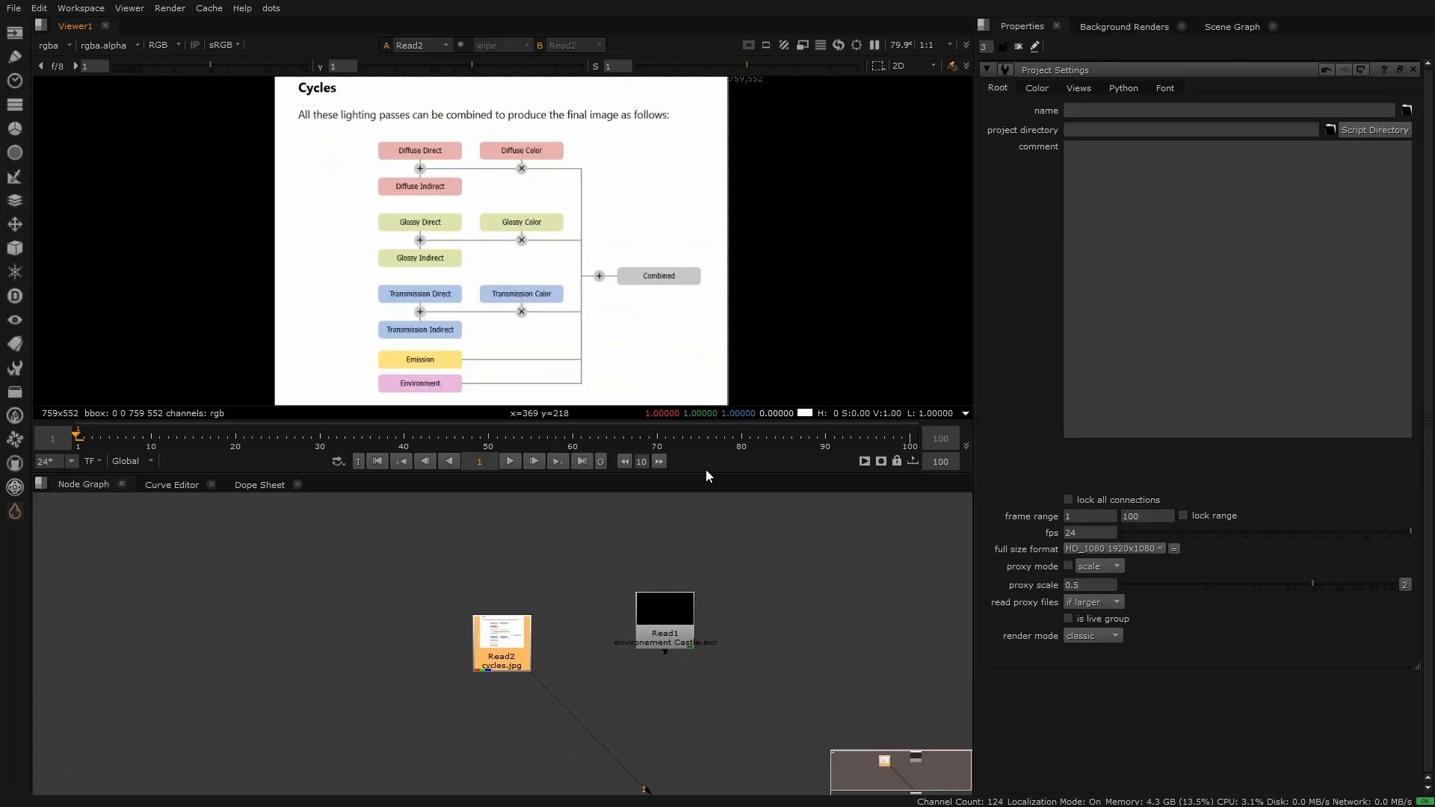
left_click_drag(344, 120, 607, 348)
Step: Add a Shuffle node fed by the castle EXR's Read node and align it to the right of that node
left_click_drag(654, 610, 658, 607)
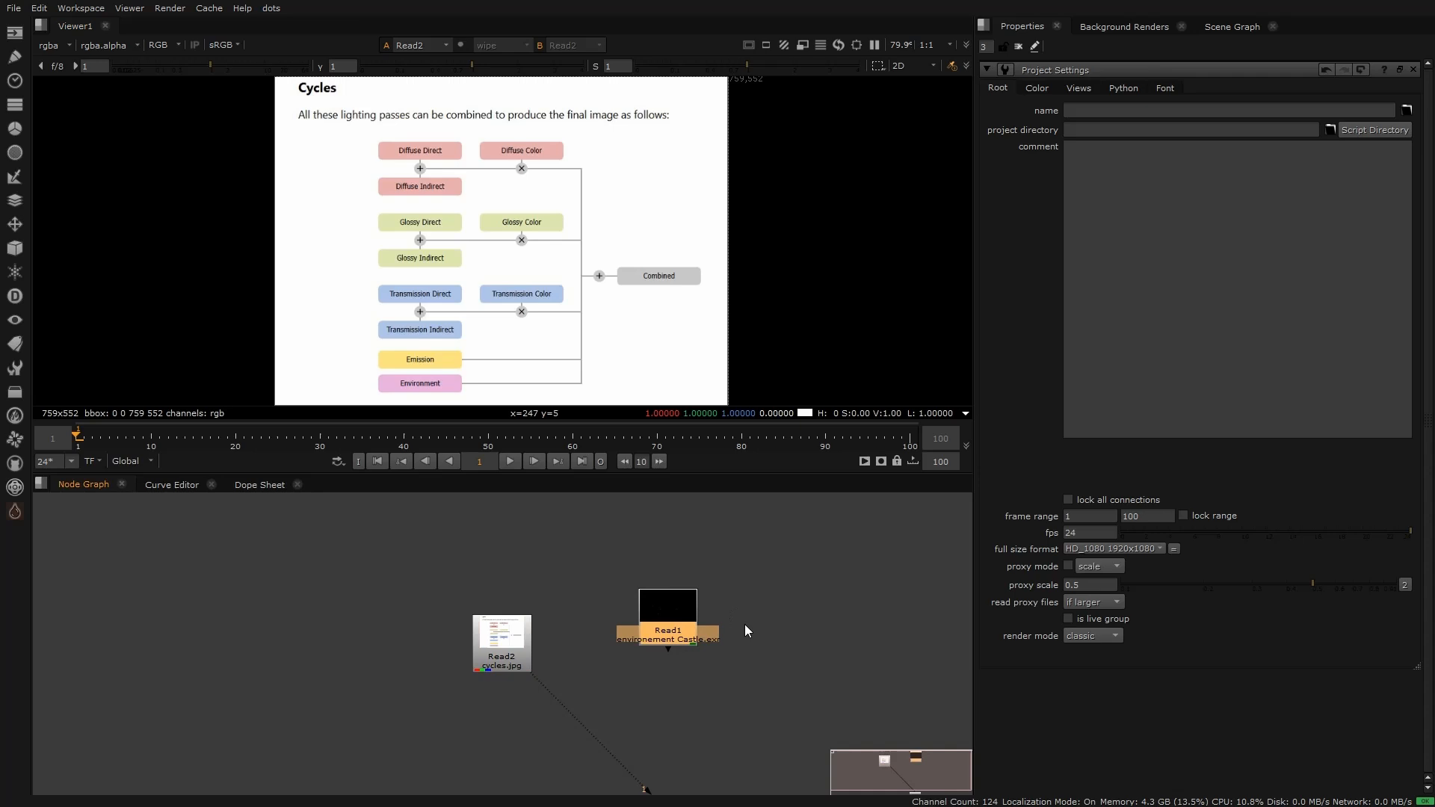
key("Tab")
type("shuf")
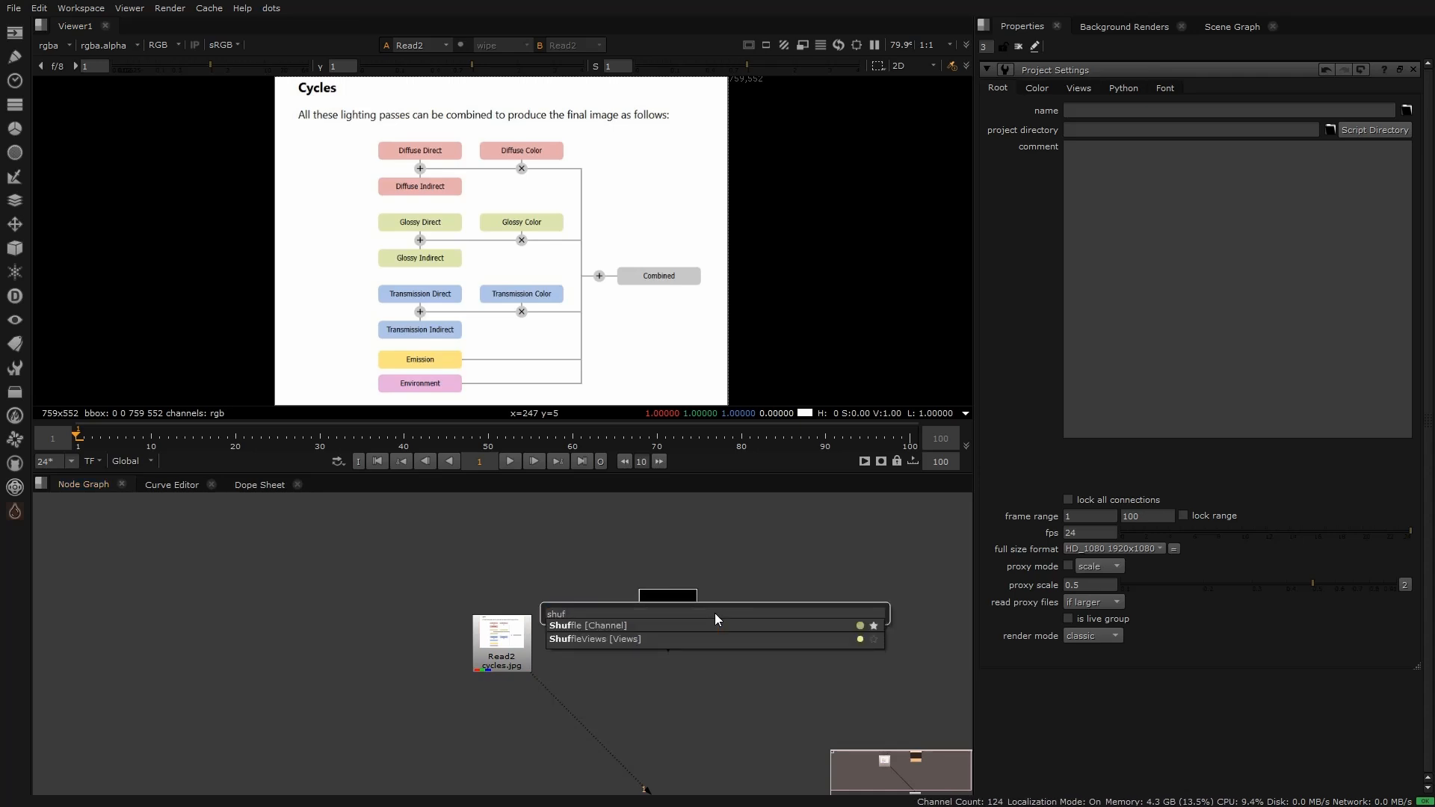
left_click(593, 625)
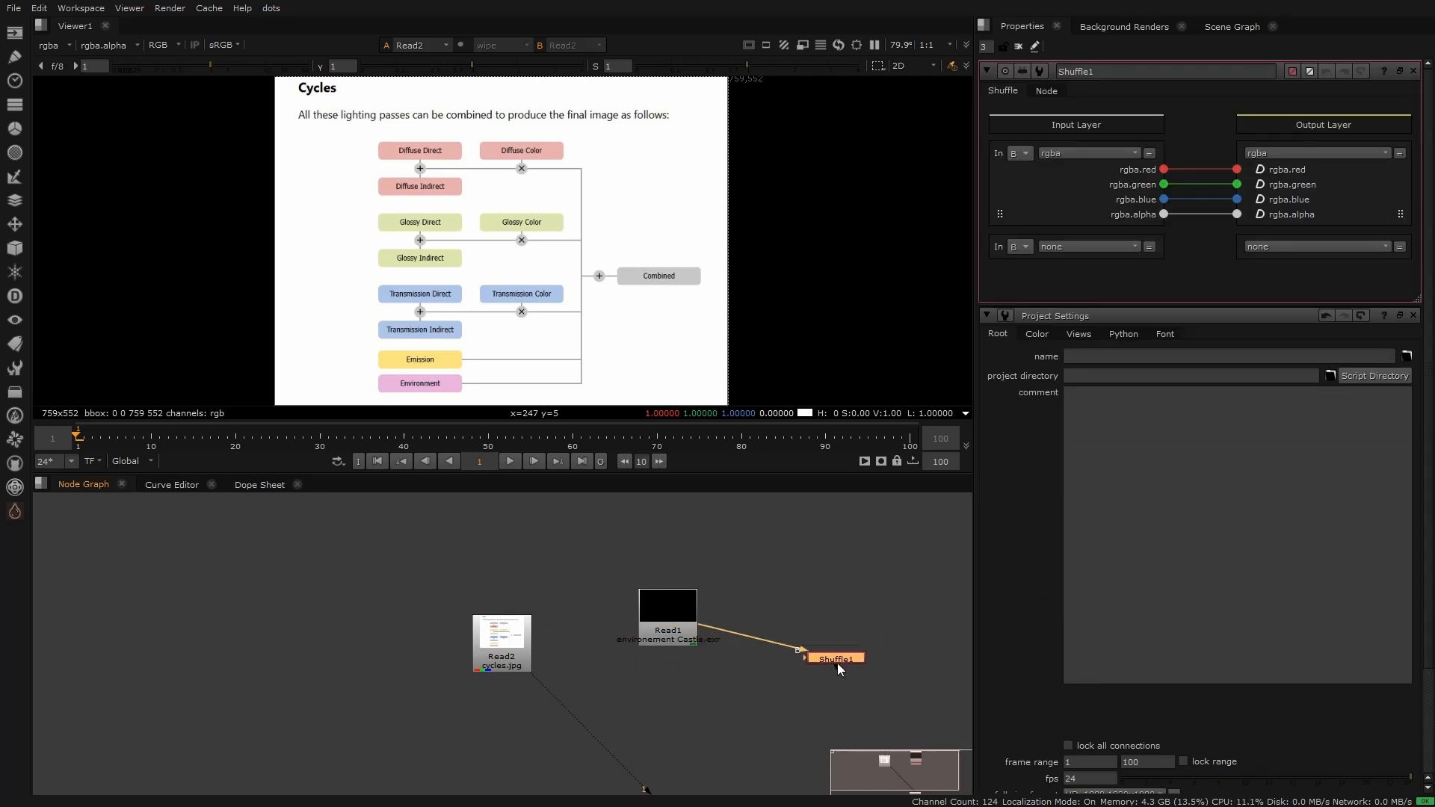
left_click(796, 617)
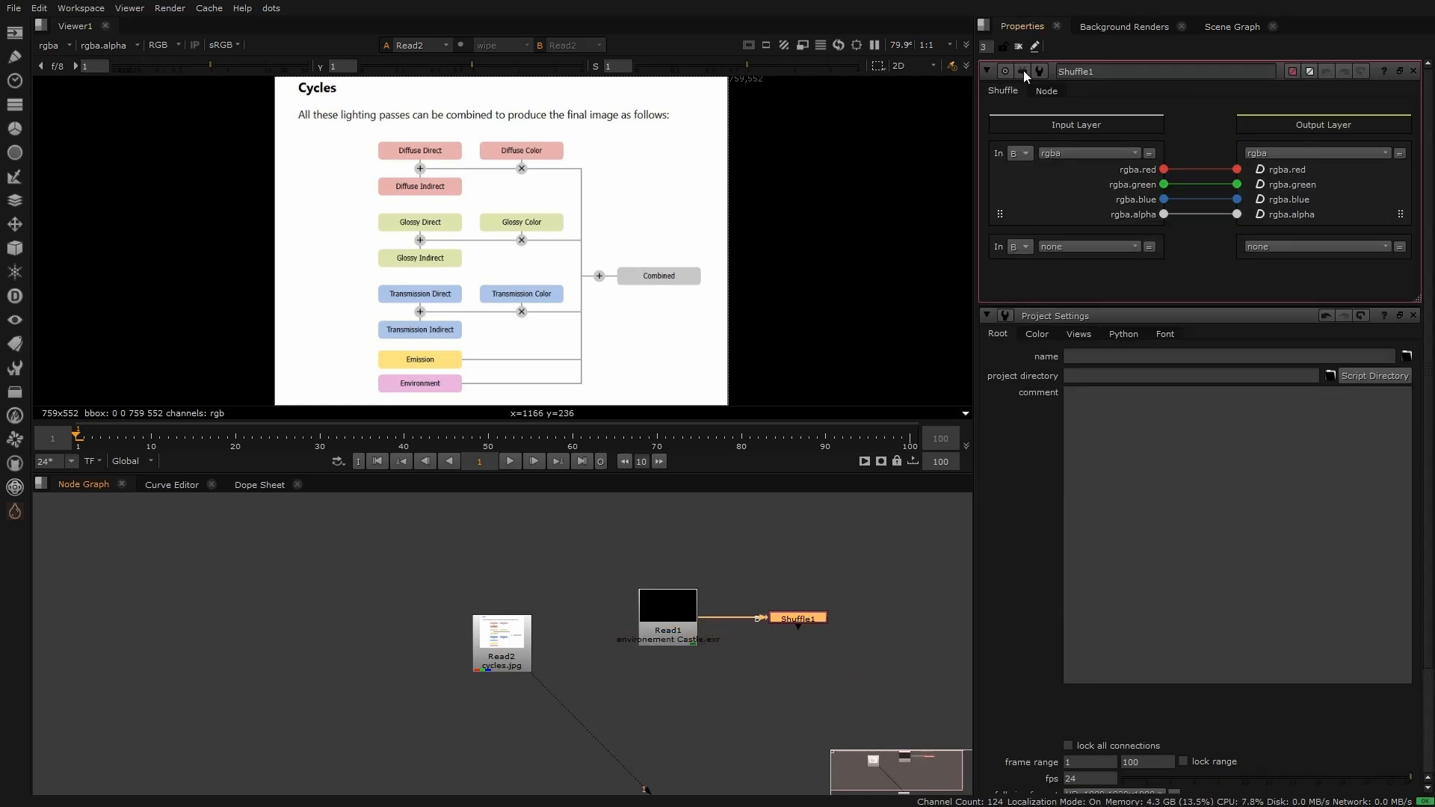
Step: Set the Shuffle node's input layer to ViewLayer_Combined and show its output in the Viewer
left_click(1068, 153)
left_click(1096, 251)
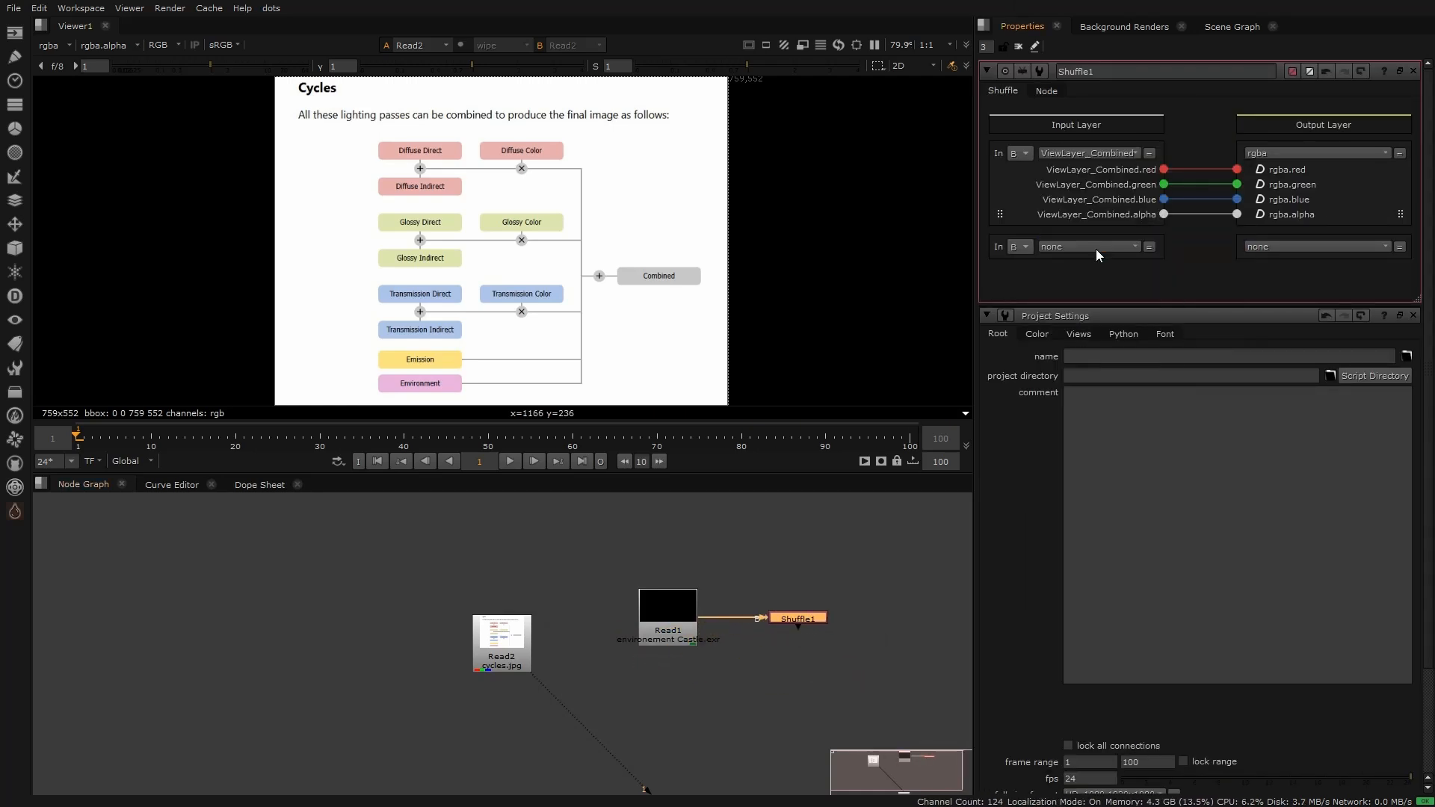
key("1")
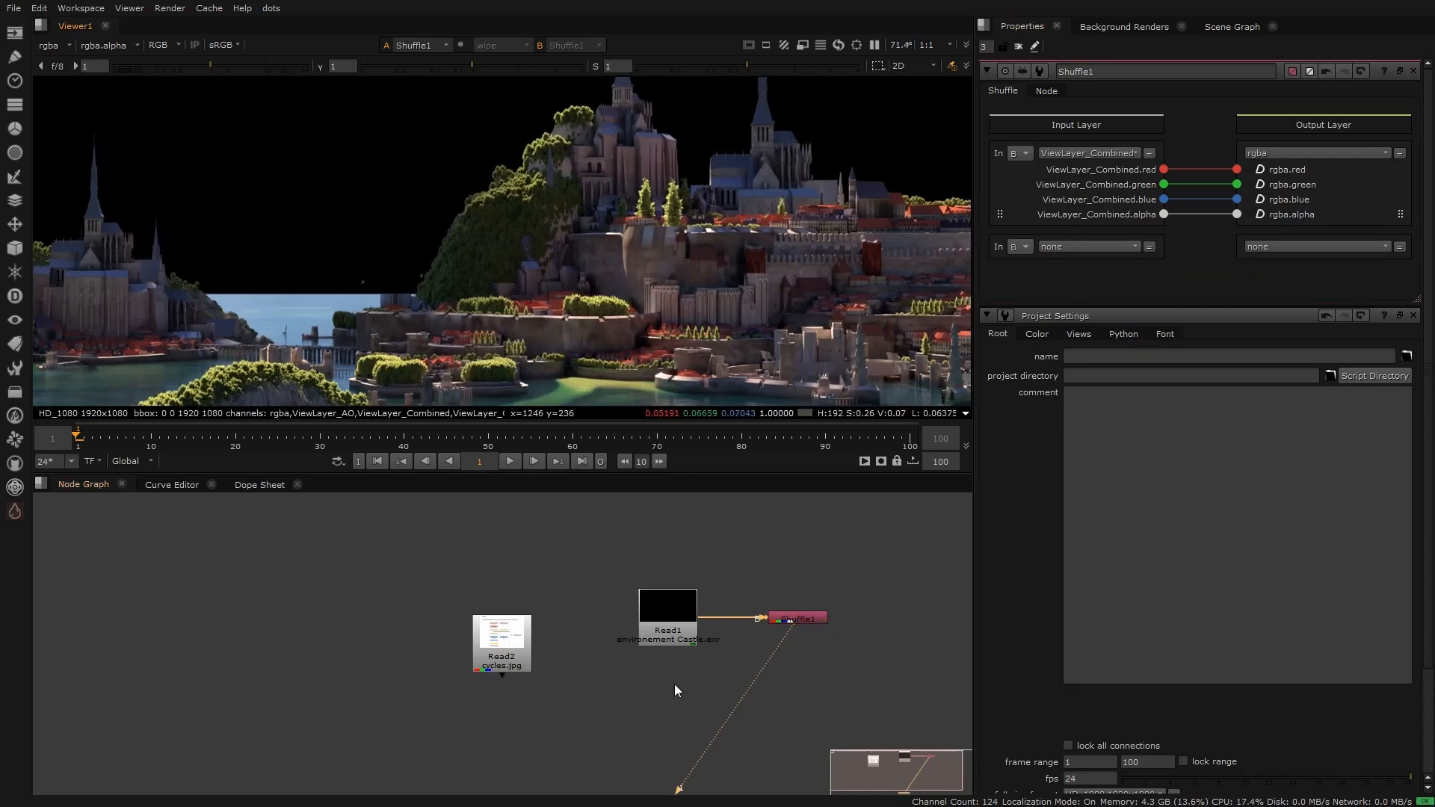
Step: Label the castle's Shuffle node Combined and realign it beside the Read node
middle_click_drag(675, 690, 648, 602)
left_click_drag(838, 555, 728, 505)
scroll(775, 530, "up", 3)
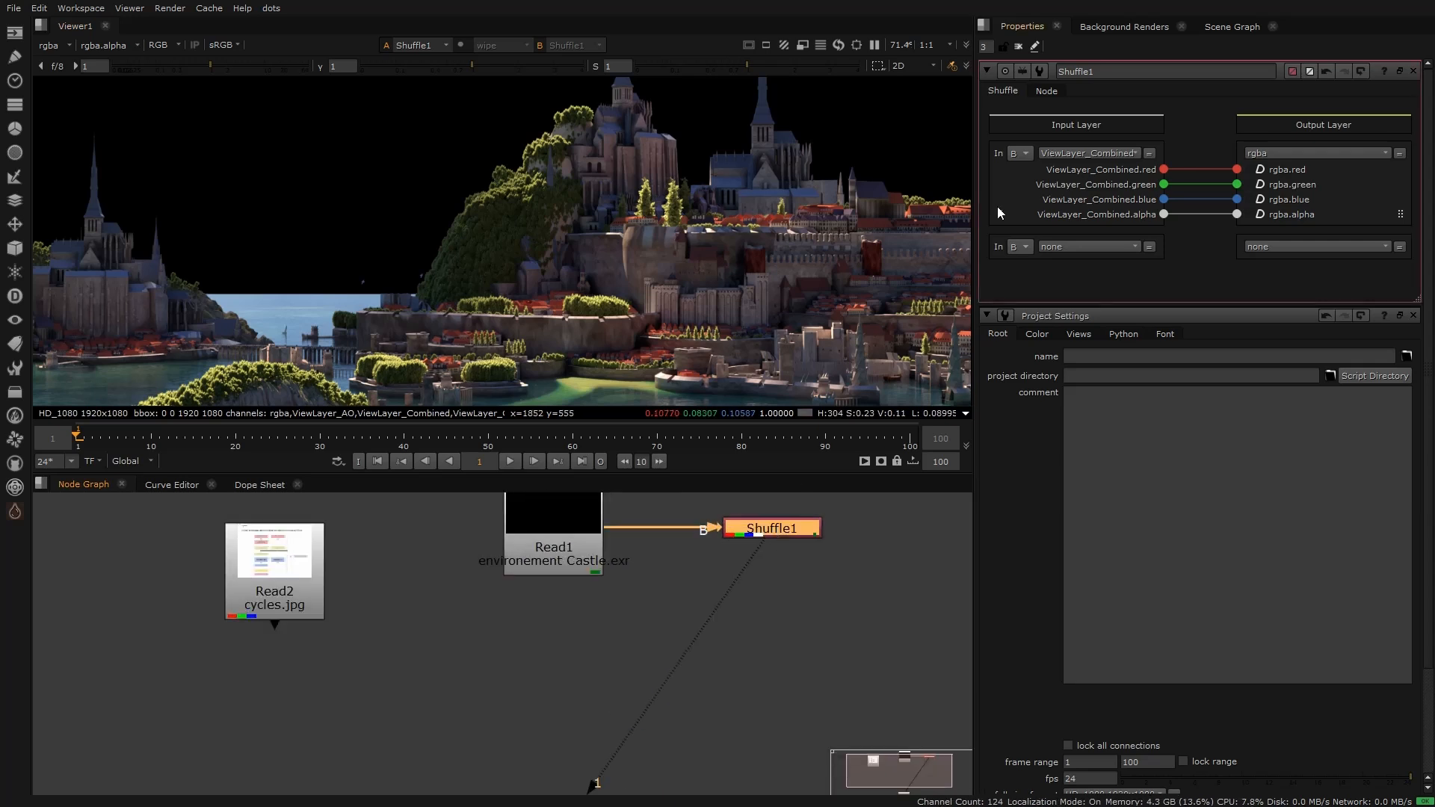
left_click(1046, 91)
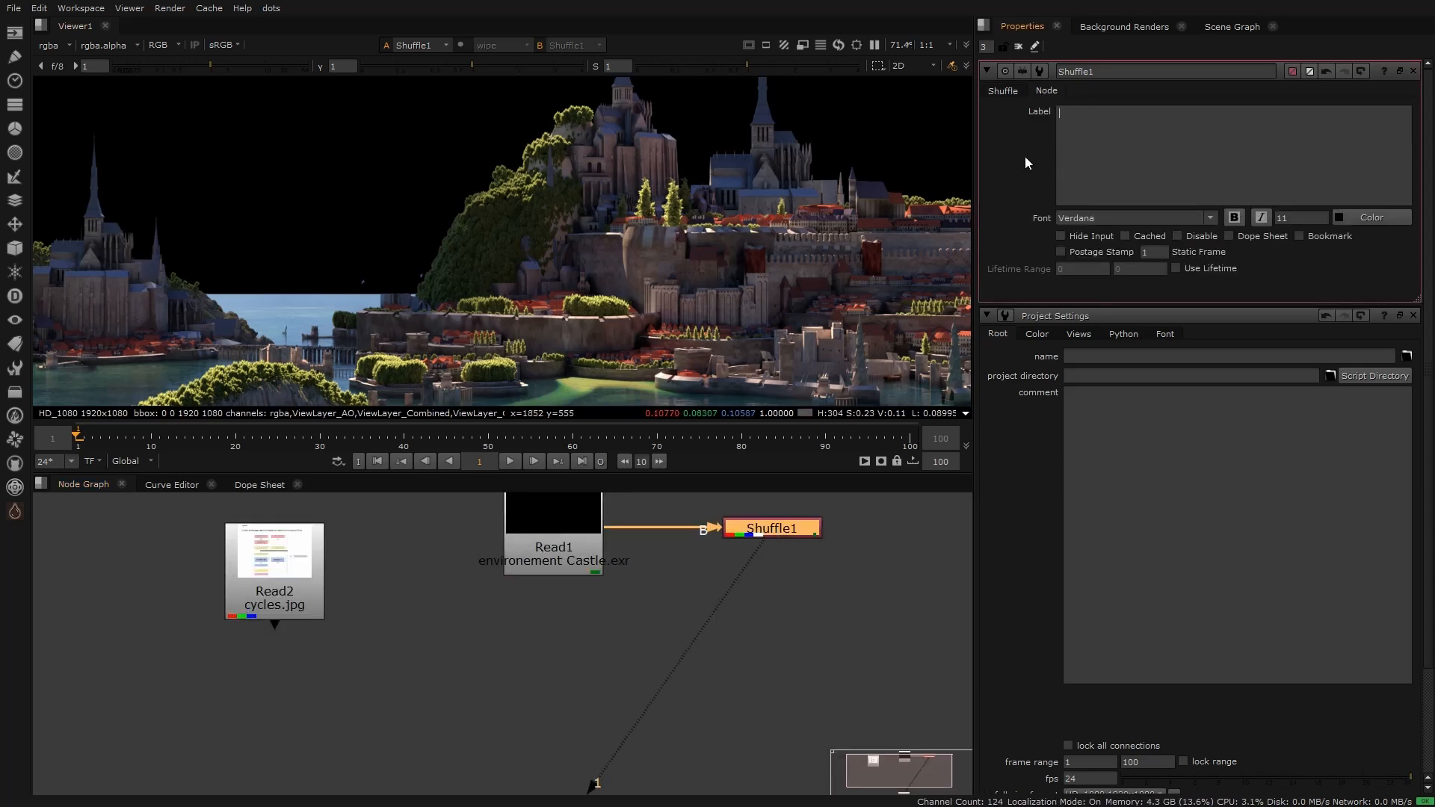
type("Combined")
left_click(815, 573)
left_click_drag(802, 545, 804, 533)
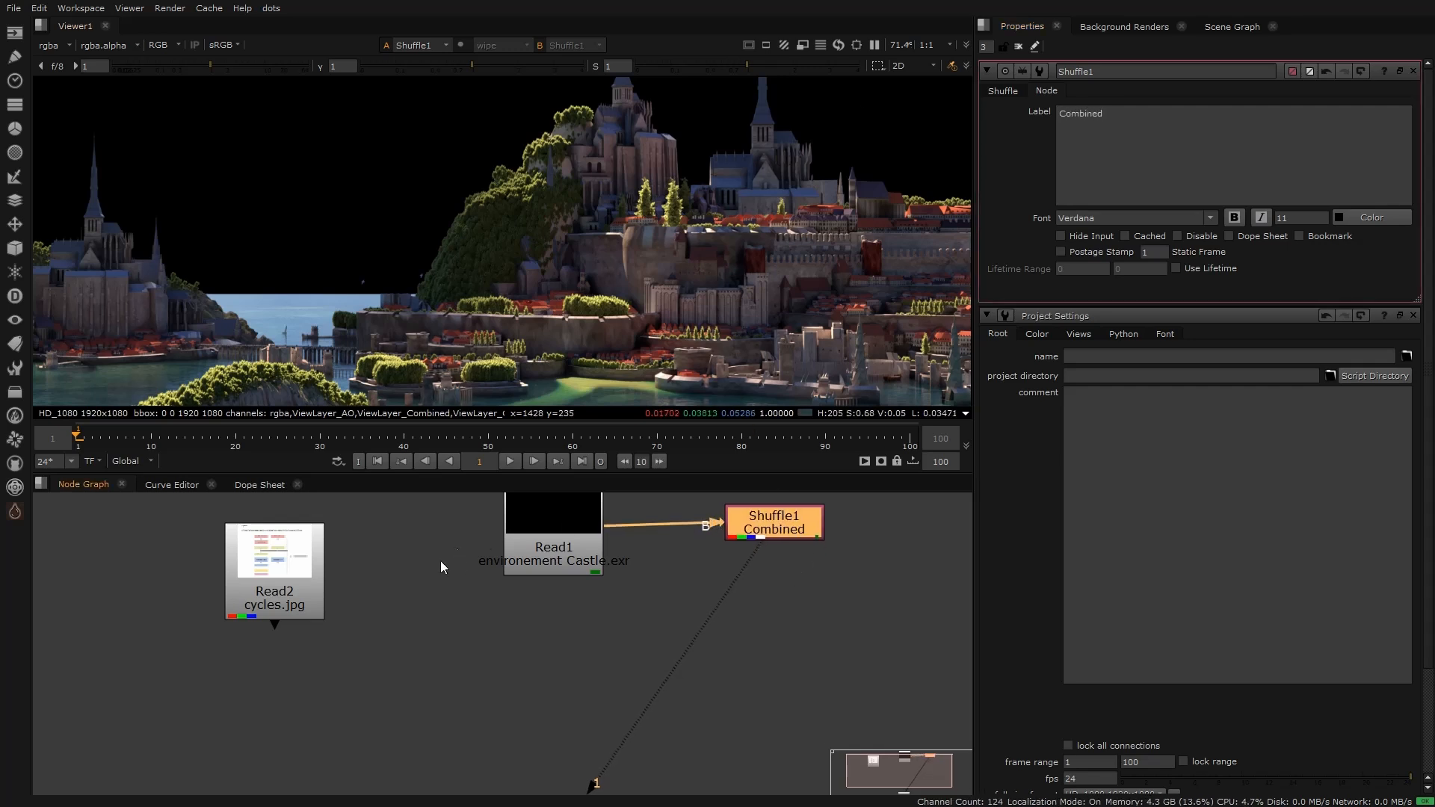
Step: Display the cycles.jpg diagram and examine how Diffuse Direct, Diffuse Indirect and Diffuse Color are combined
left_click(285, 585)
key("1")
left_click(344, 559)
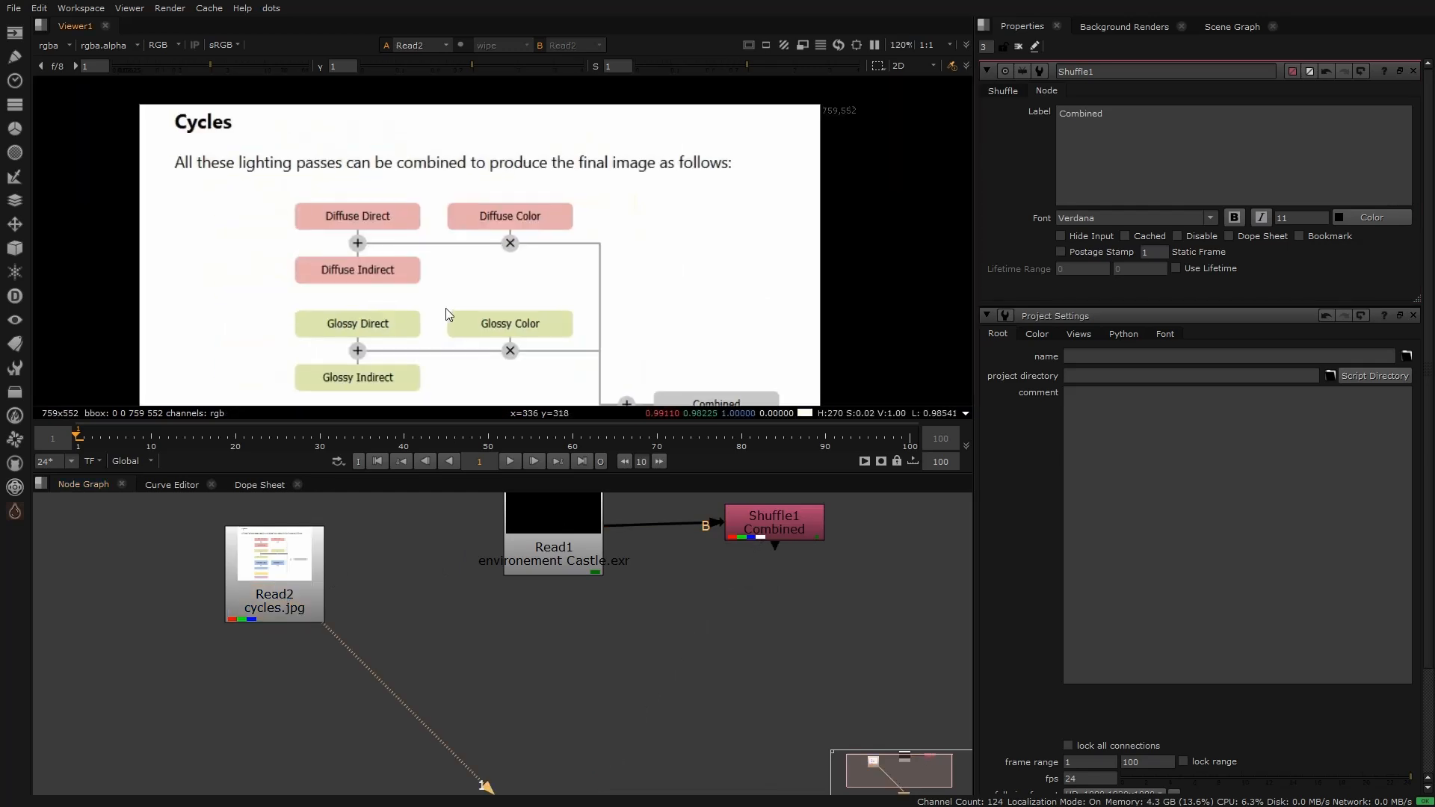
left_click_drag(262, 180, 637, 288)
scroll(443, 268, "up", 2)
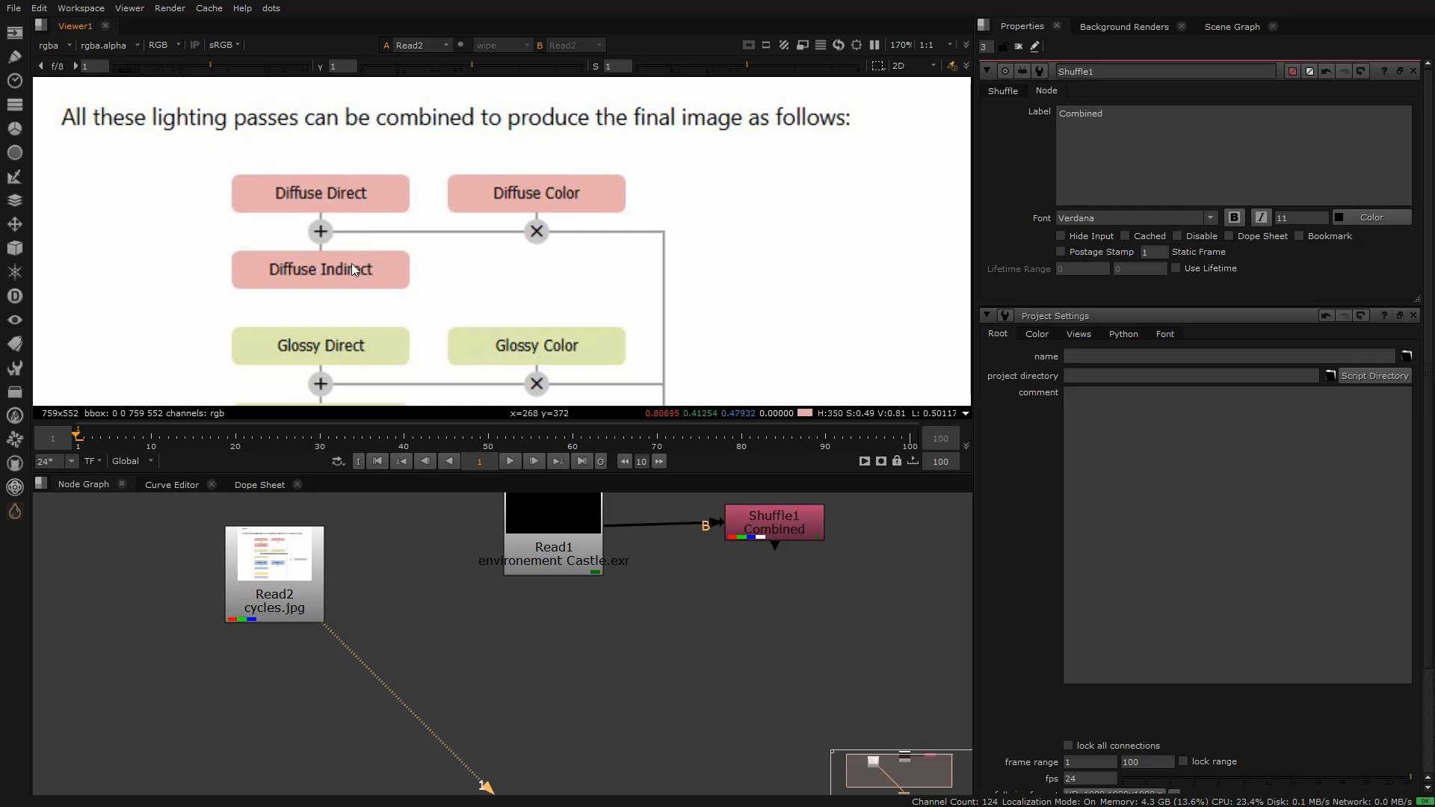
scroll(408, 583, "down", 2)
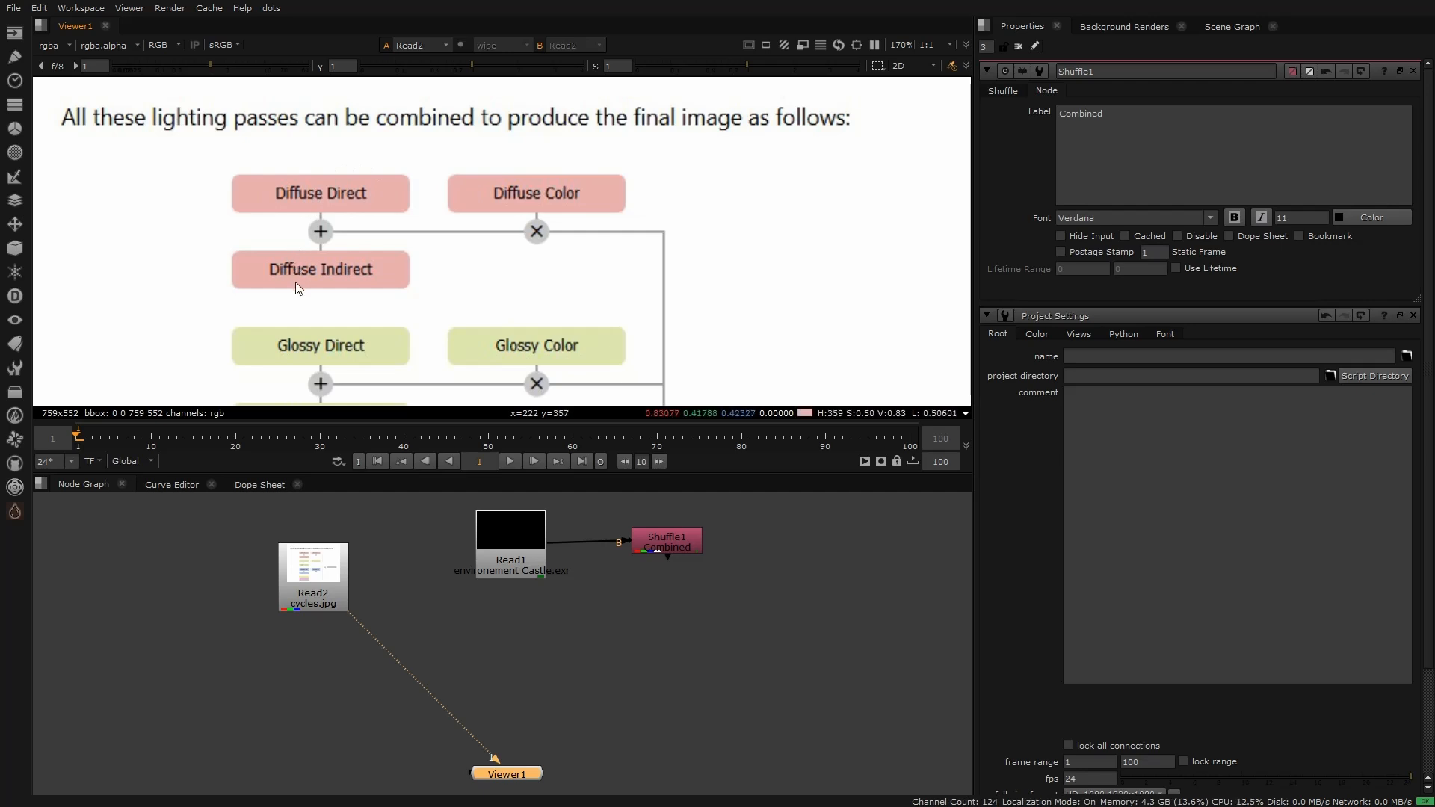
scroll(345, 213, "up", 4)
mouse_move(218, 186)
left_mouse_down()
mouse_move(421, 286)
mouse_move(420, 262)
mouse_move(428, 280)
mouse_move(393, 292)
mouse_move(400, 313)
left_mouse_up()
scroll(283, 227, "down", 2)
scroll(344, 243, "up", 3)
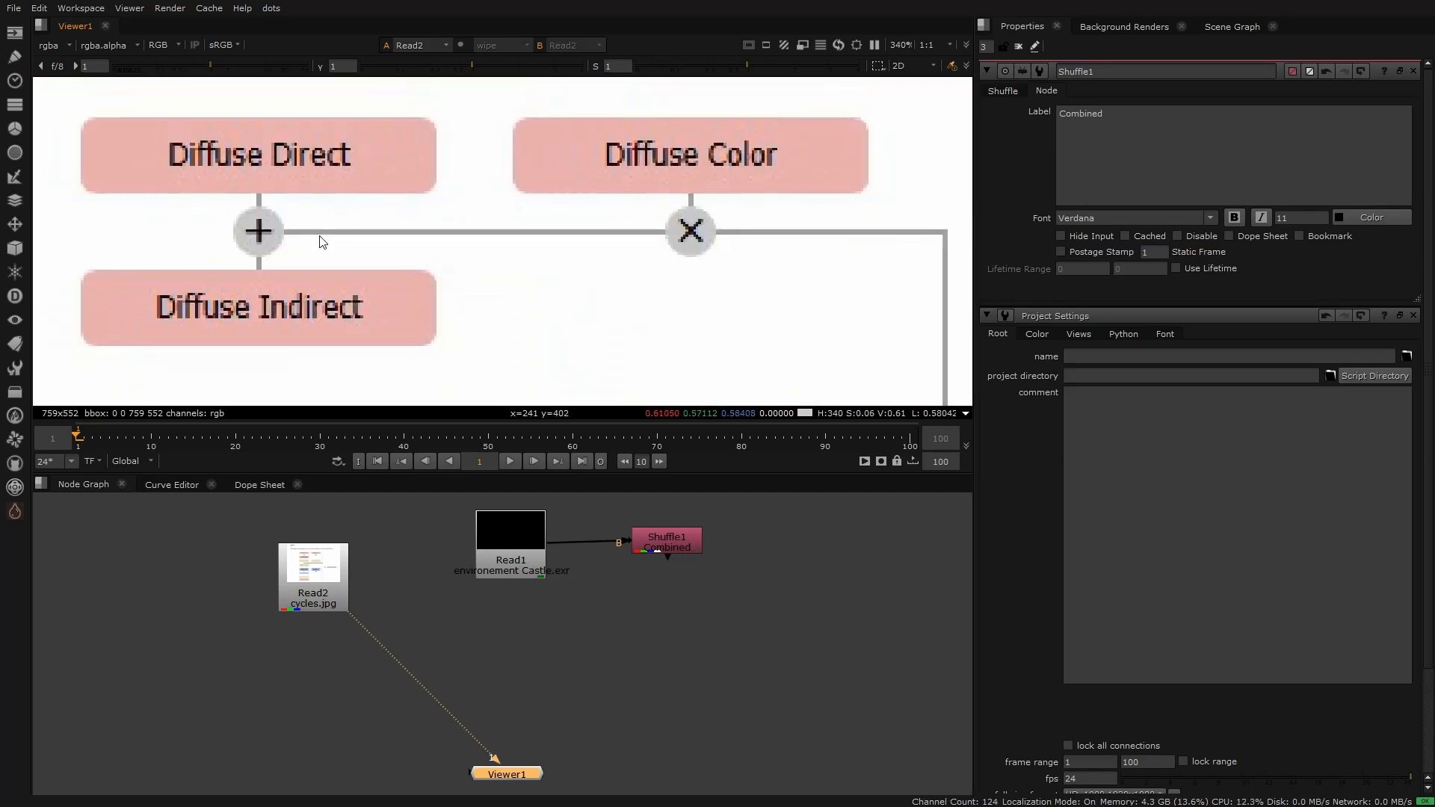
scroll(284, 281, "down", 2)
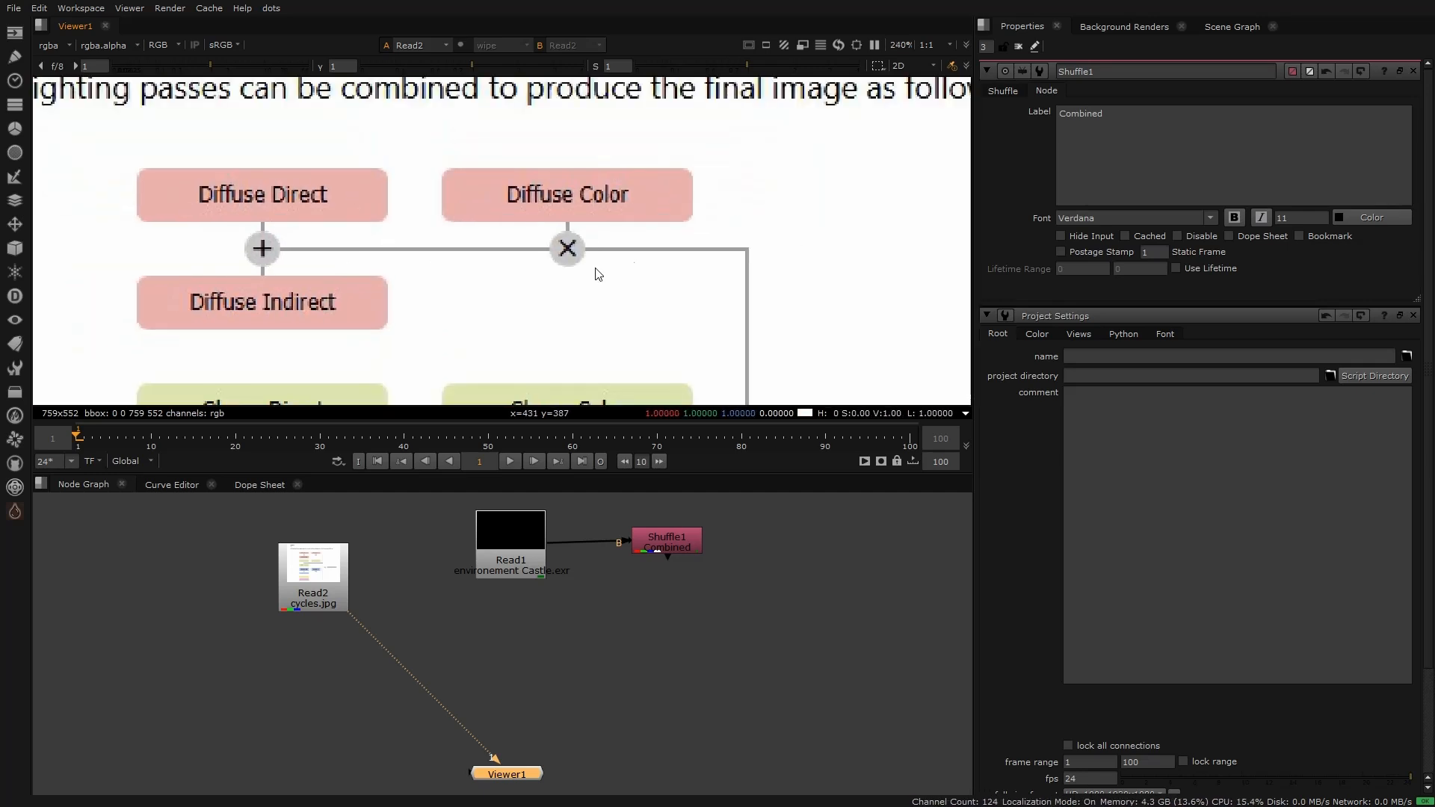
left_click_drag(519, 222, 658, 312)
left_click_drag(469, 157, 747, 267)
Step: Shift the diagram's Read node up and add a Shuffle node to its lower left, fed by the castle EXR through a Dot
left_click_drag(341, 583, 347, 542)
left_click(391, 675)
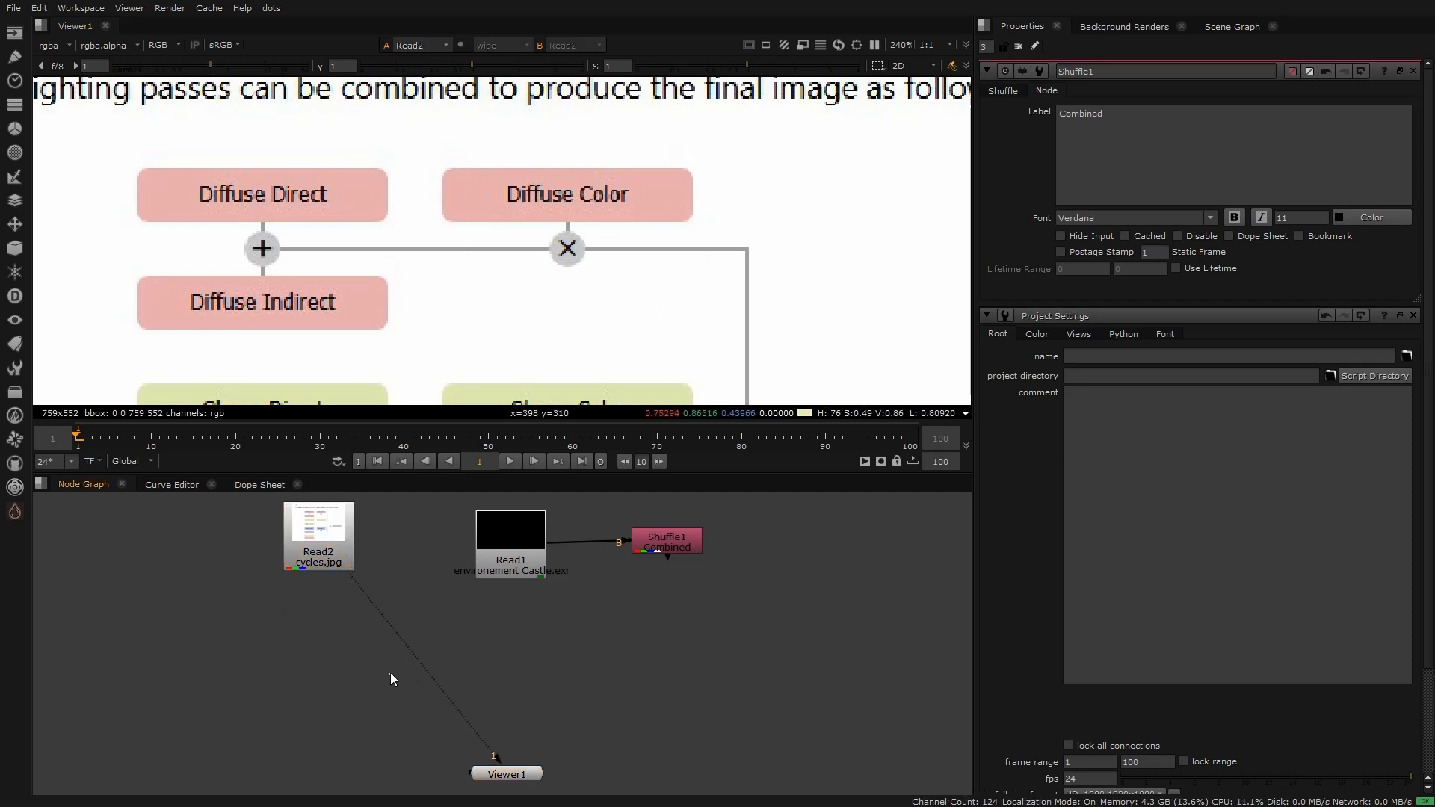
key("Tab")
type("shuffle")
key("Return")
left_click_drag(408, 664, 332, 755)
left_click_drag(409, 660, 502, 704, "ctrl")
left_click_drag(321, 756, 48, 704)
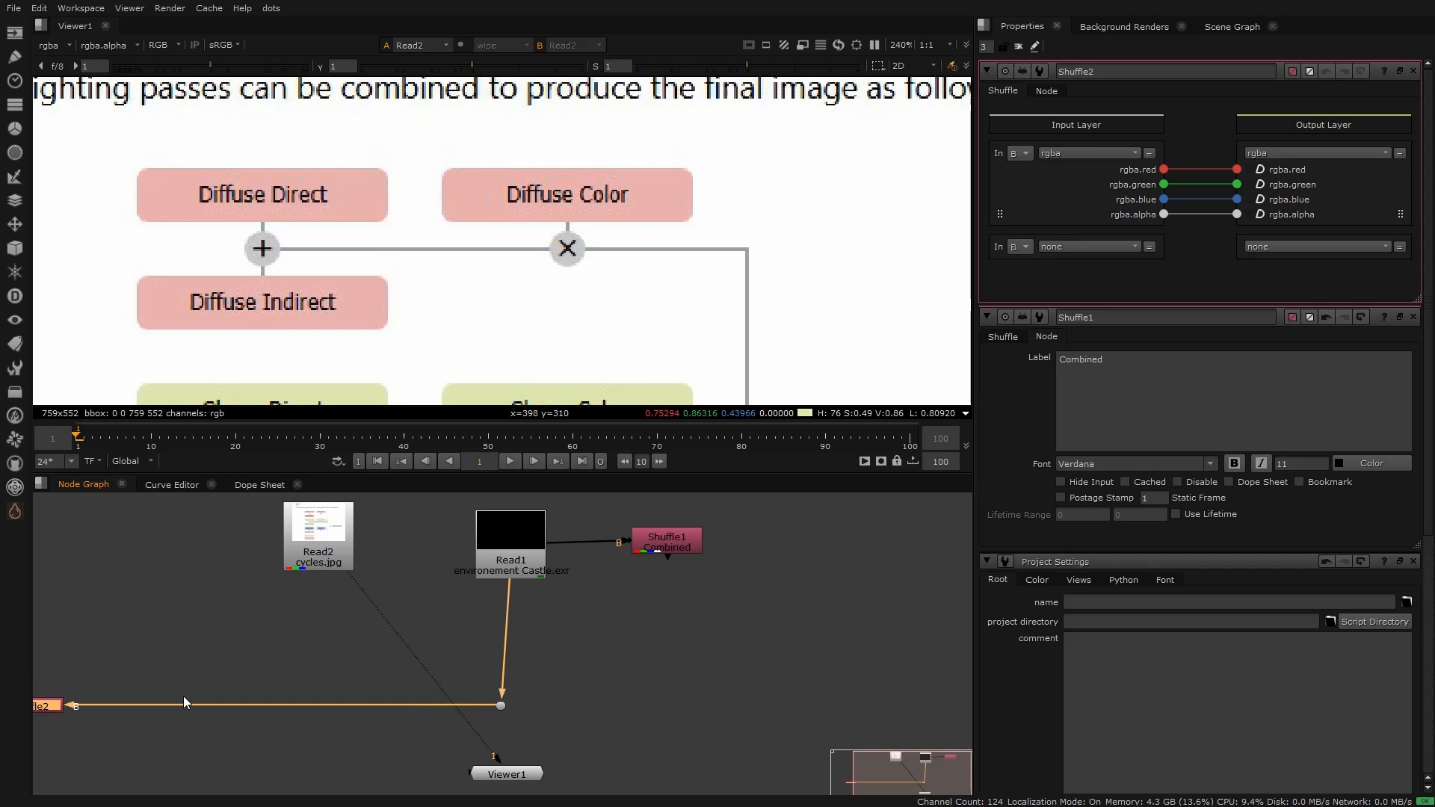
left_click_drag(504, 706, 514, 698)
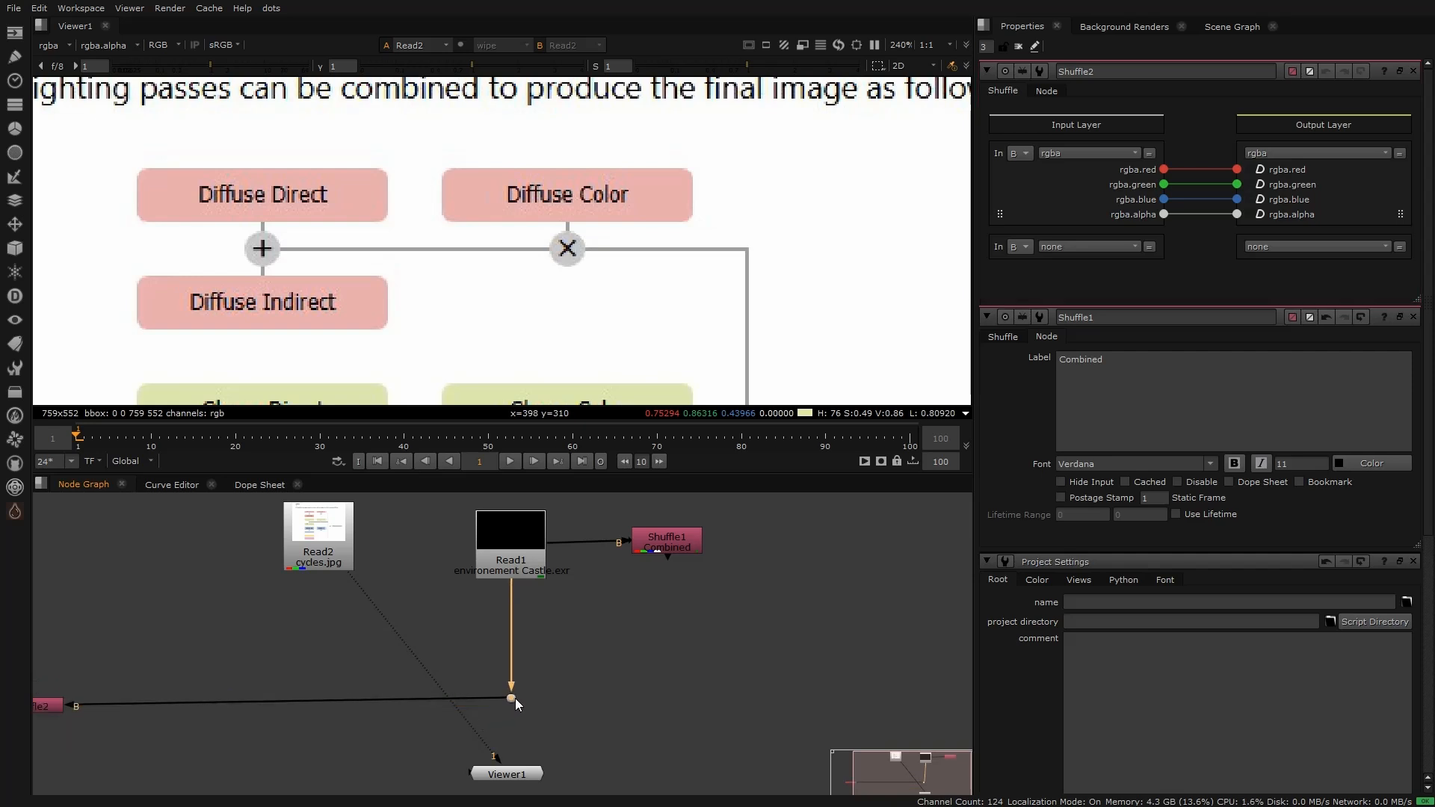
Step: Lower the new Shuffle node and insert a second Dot above it so its input pipe runs at right angles
middle_click_drag(319, 722, 527, 584)
left_click_drag(247, 570, 208, 734)
key("alt+d")
left_click_drag(137, 685, 300, 768)
Step: Set the new Shuffle node's input layer to ViewLayer_DiffDir and frame its output in the Viewer
key("1")
left_click(1062, 154)
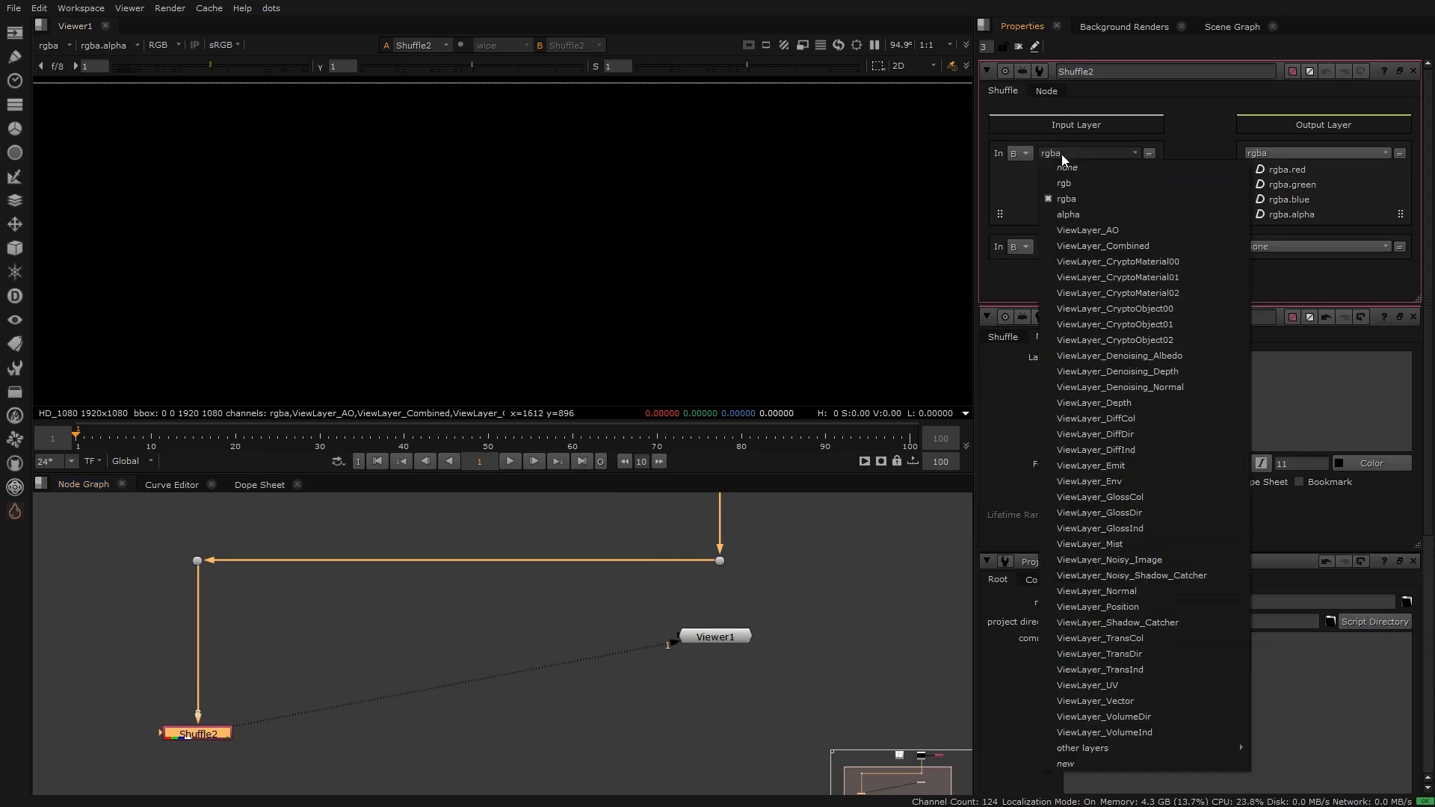
left_click(1099, 432)
left_click(701, 239)
key("f")
scroll(550, 241, "up", 1)
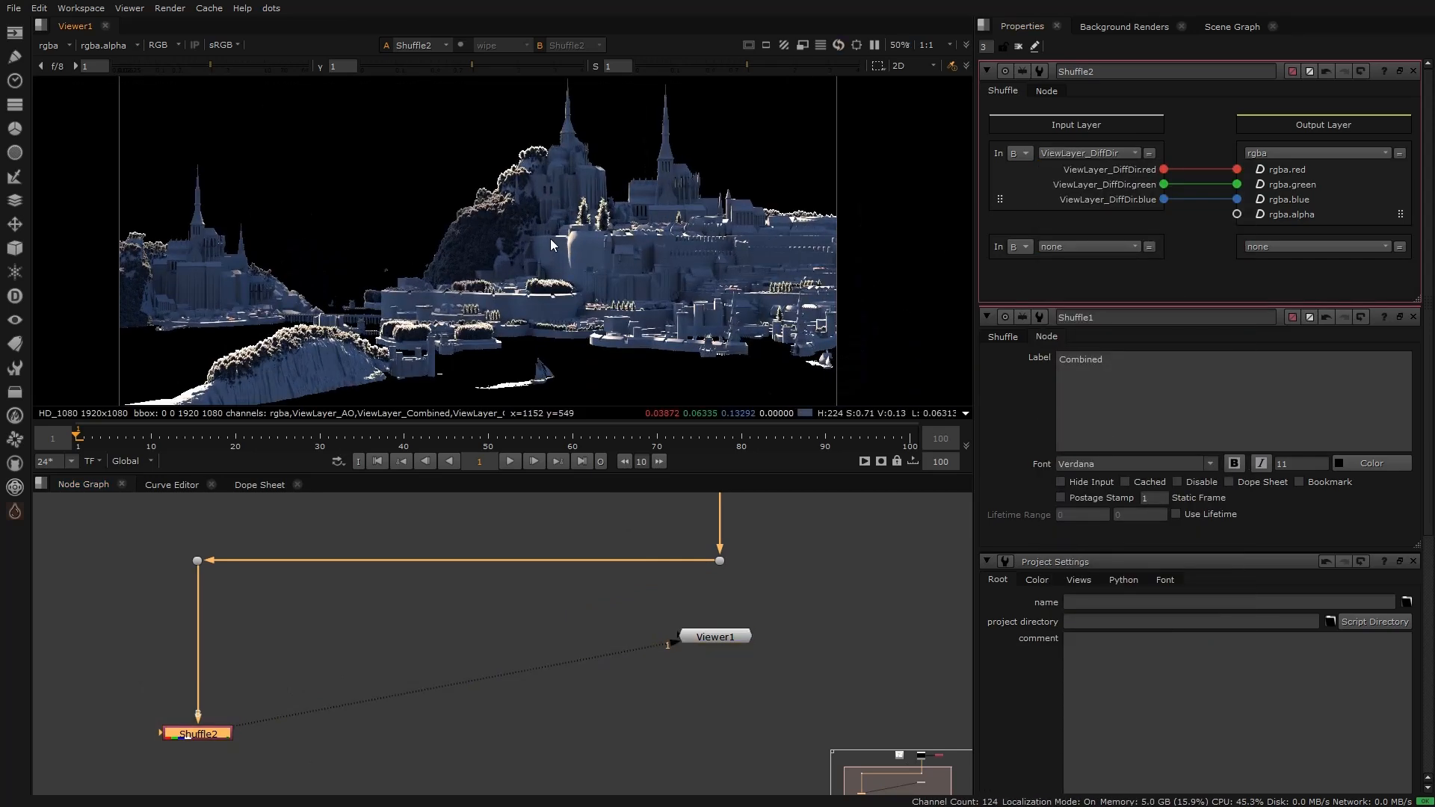
Step: Label the diffuse direct Shuffle node DiffDir
left_click(1046, 92)
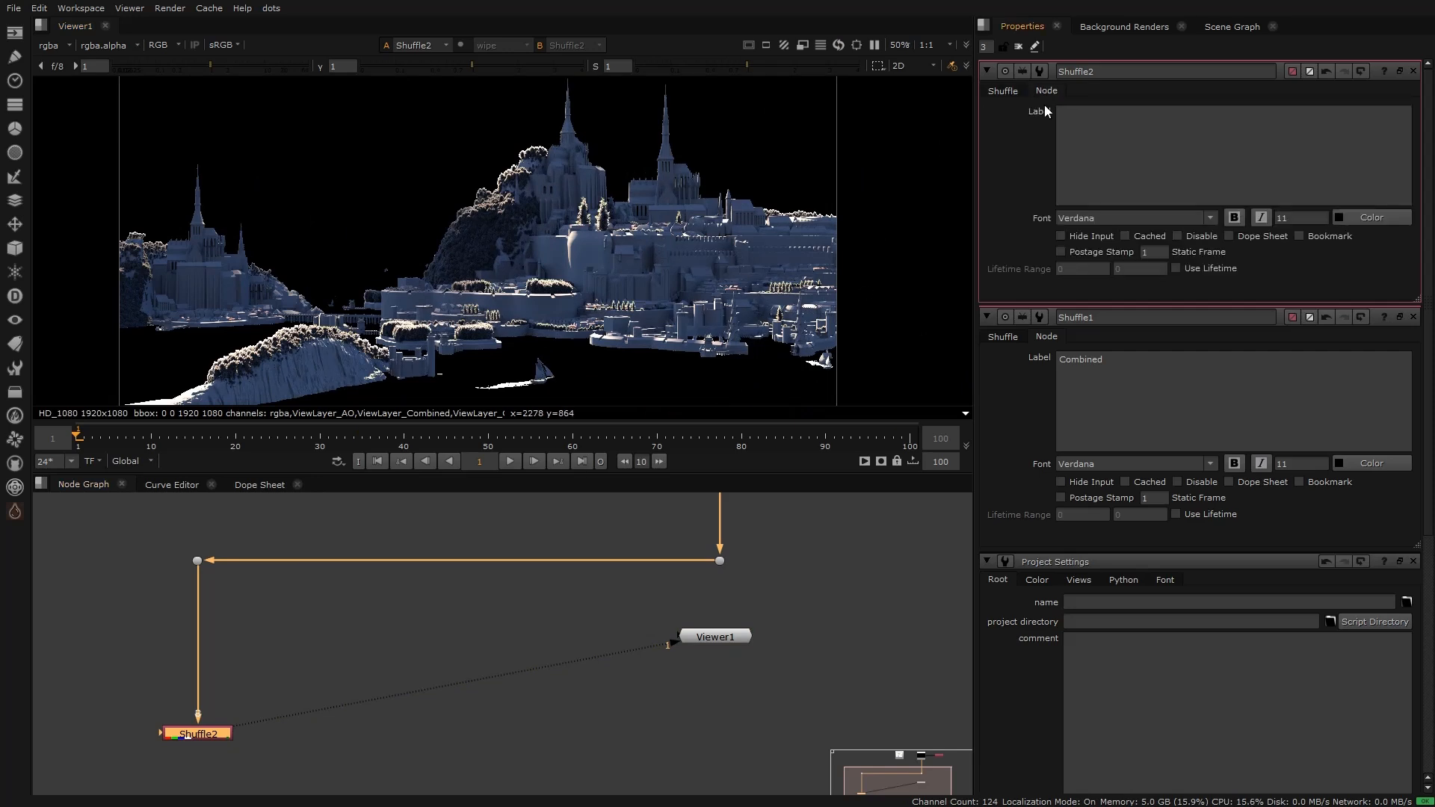
left_click(1062, 137)
type("Di")
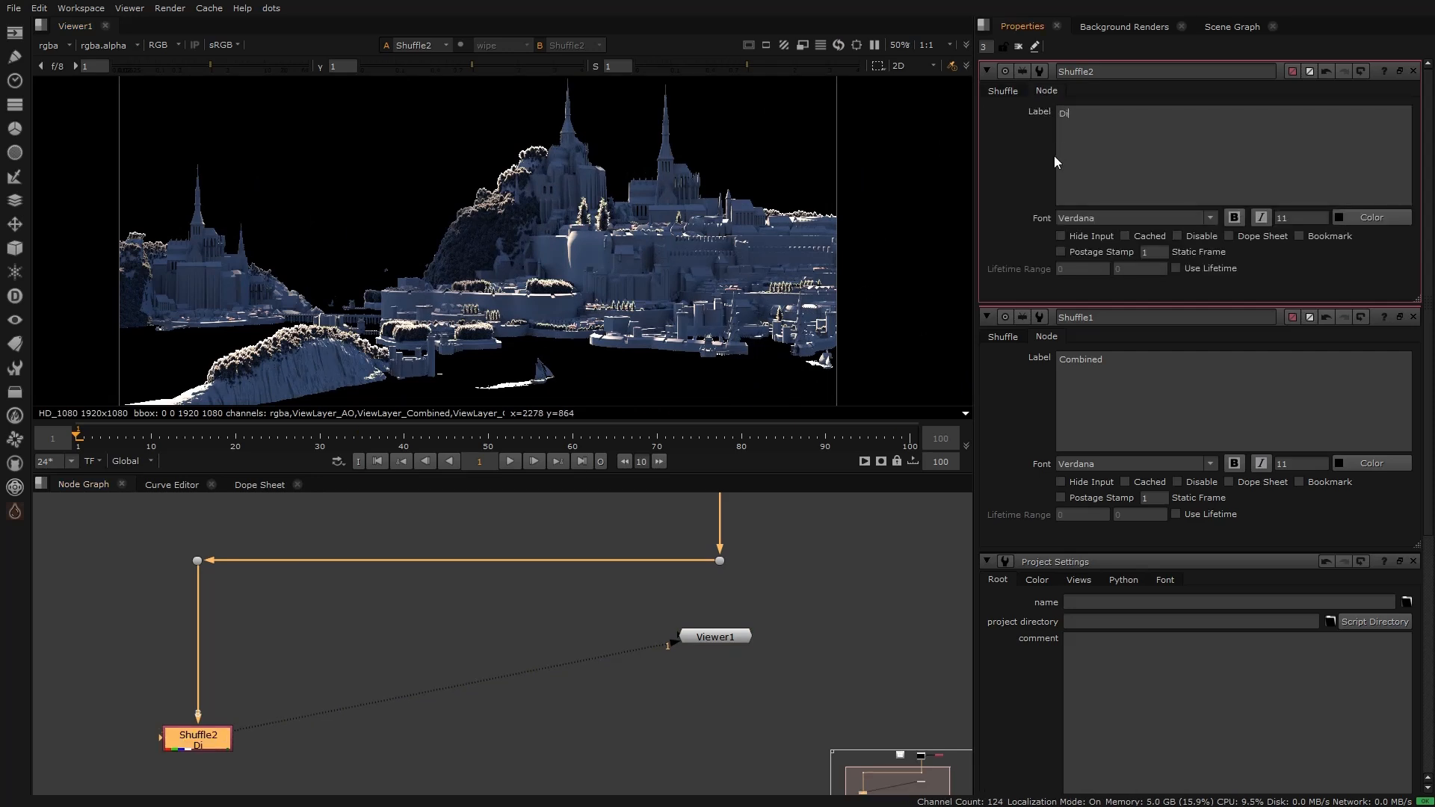
type("ffDir")
Step: Add a Shuffle node fed by the Dot above DiffDir, show it in the Viewer and set its input layer to ViewLayer_DiffInd
left_click(335, 737)
key("Tab")
type("shuffle")
key("Return")
left_click_drag(315, 698, 197, 562)
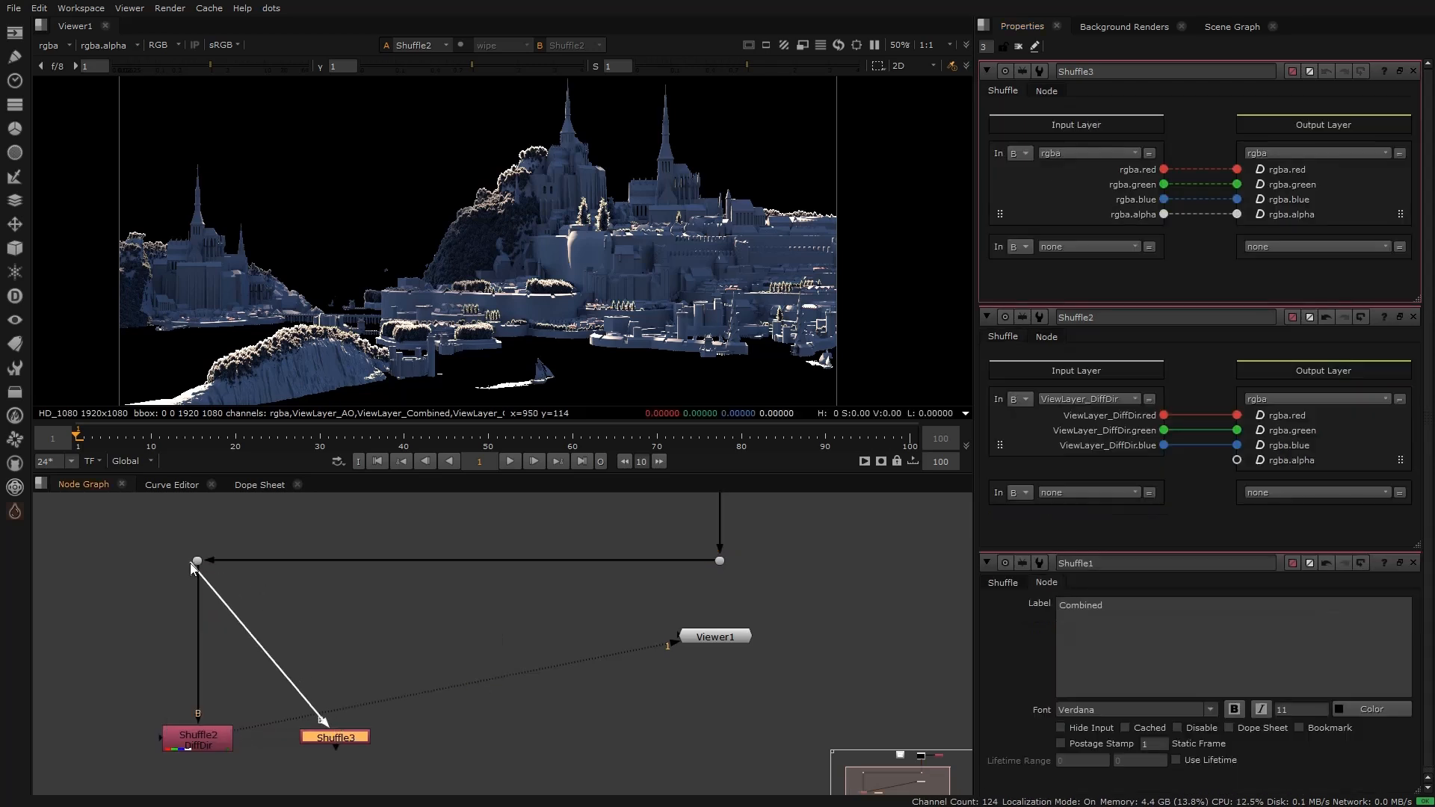
key("1")
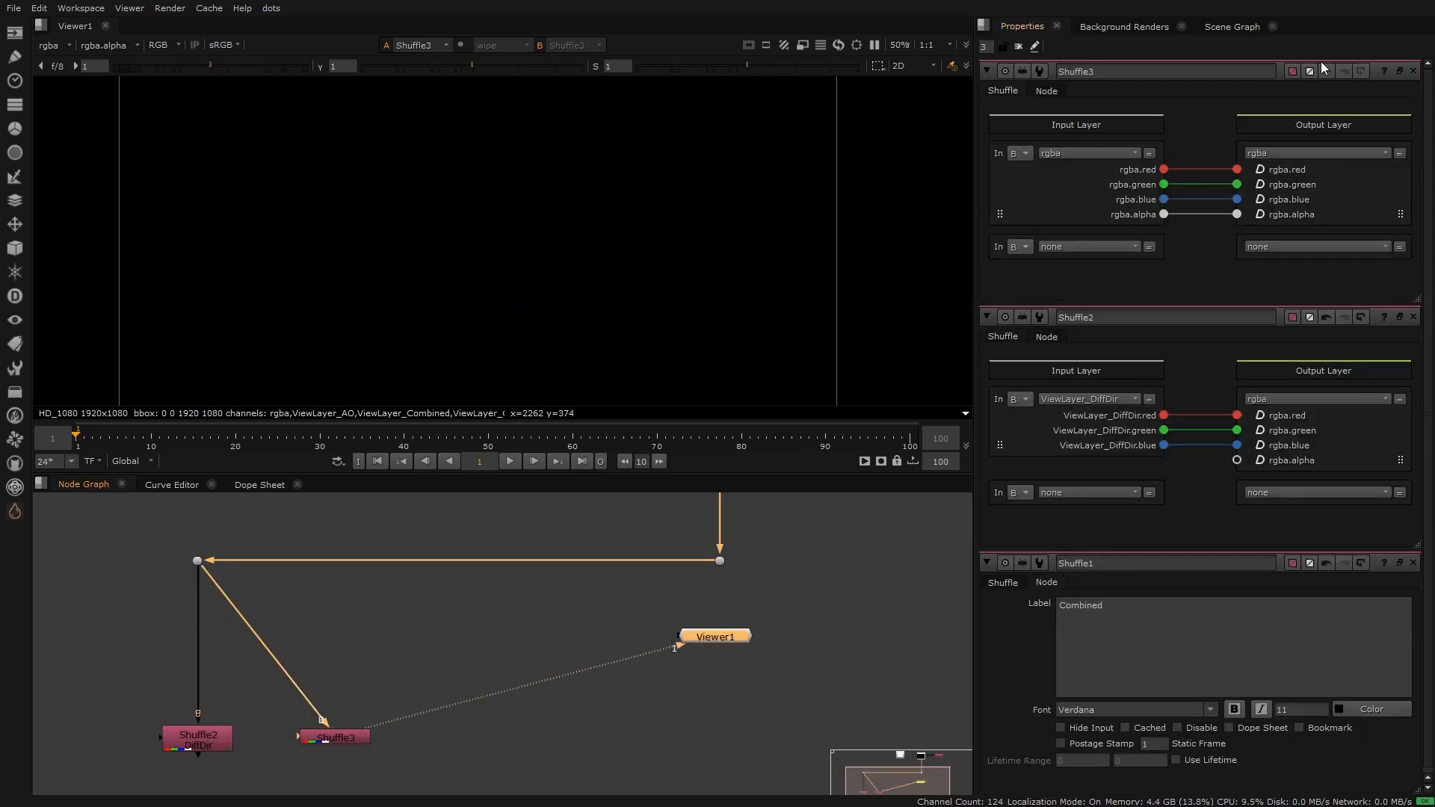
left_click(1079, 152)
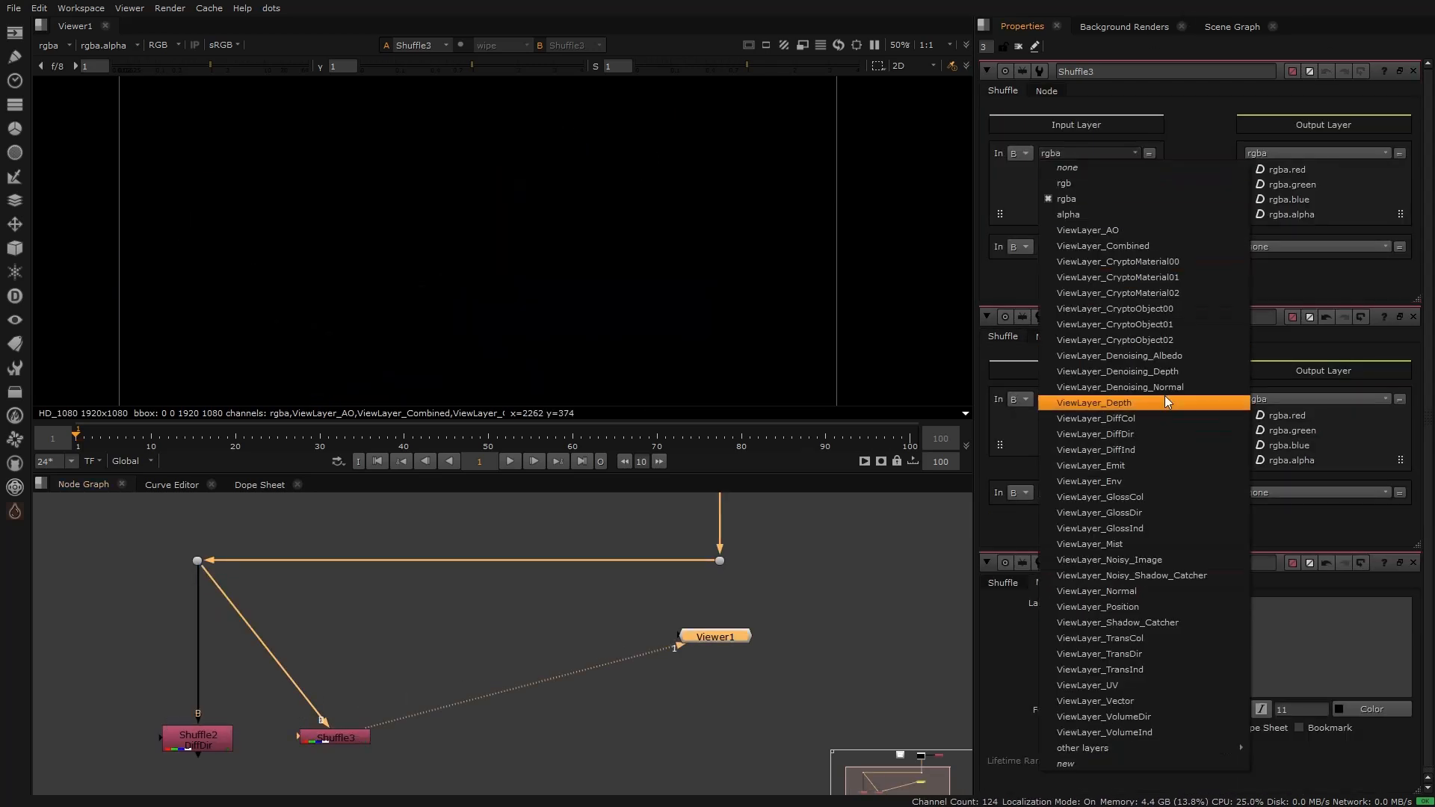
left_click(1137, 449)
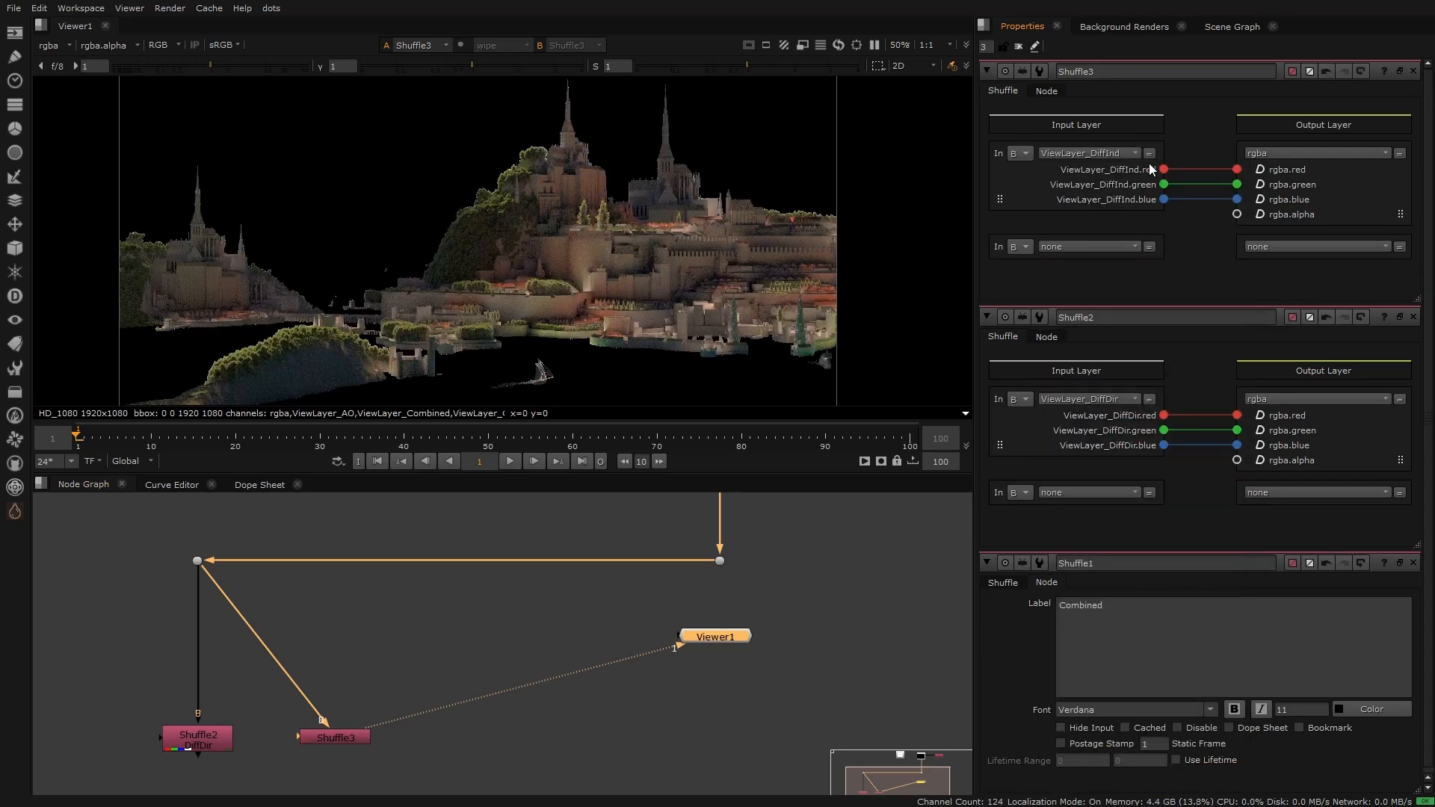
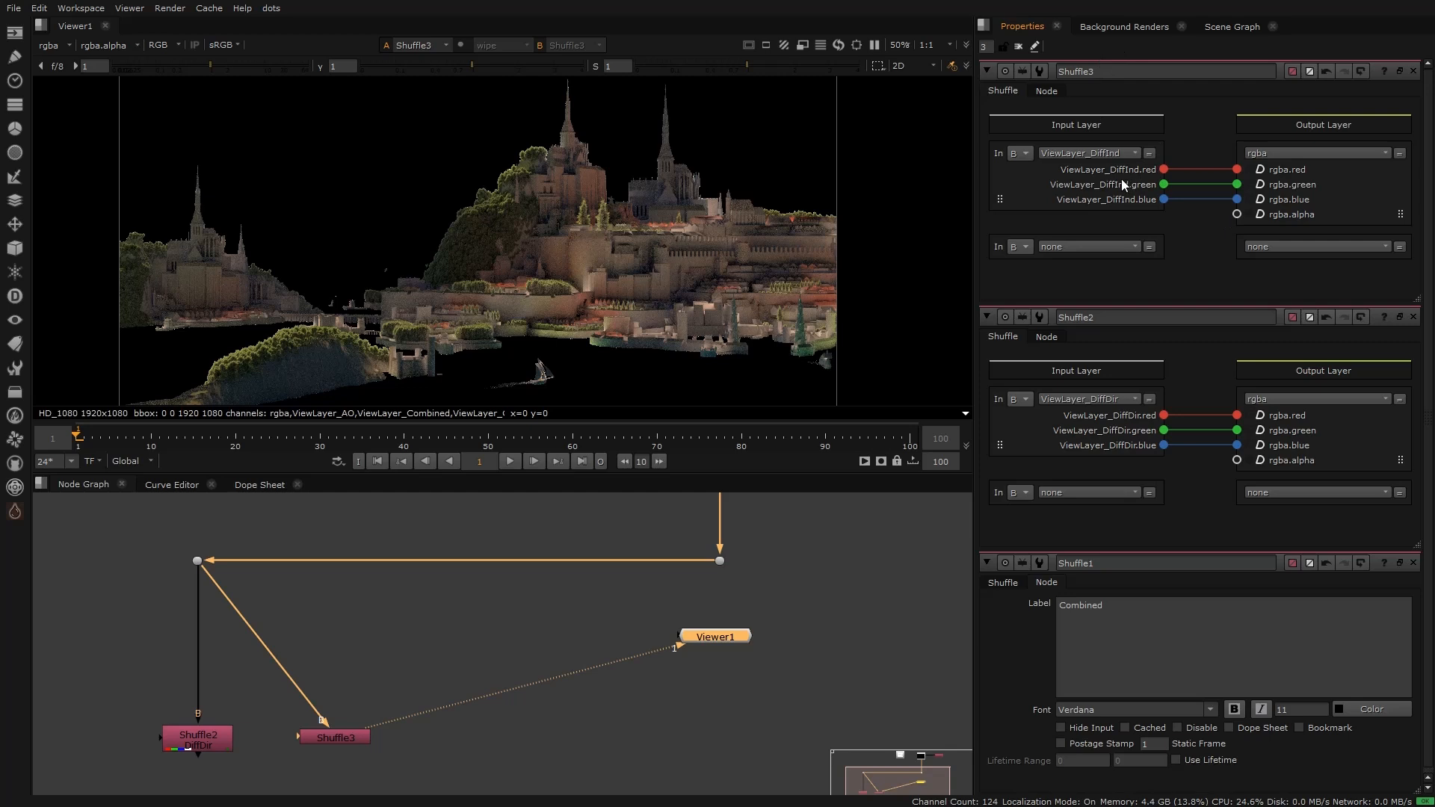
Step: Label the diffuse indirect Shuffle node DiffInd
left_click(349, 739)
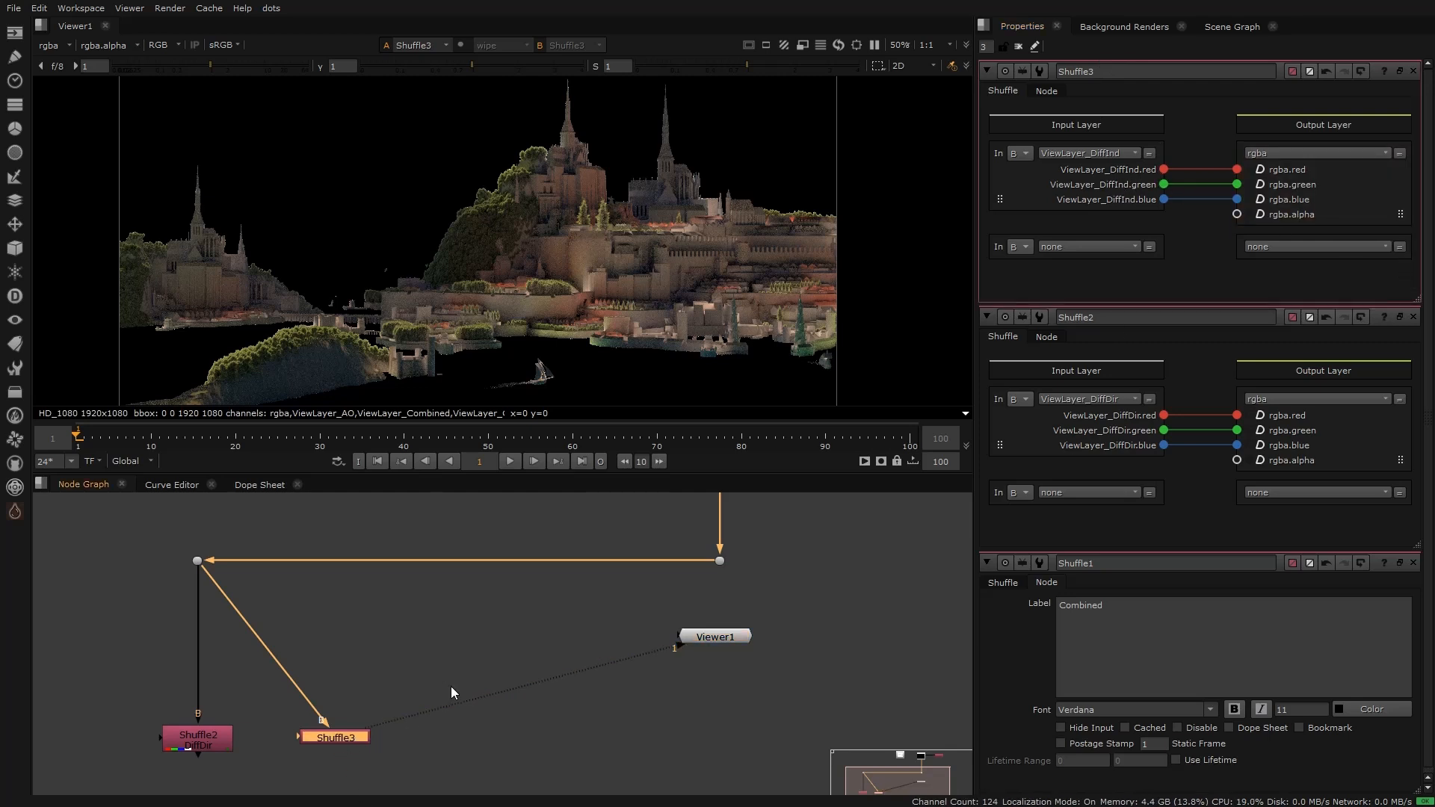
left_click(49, 46)
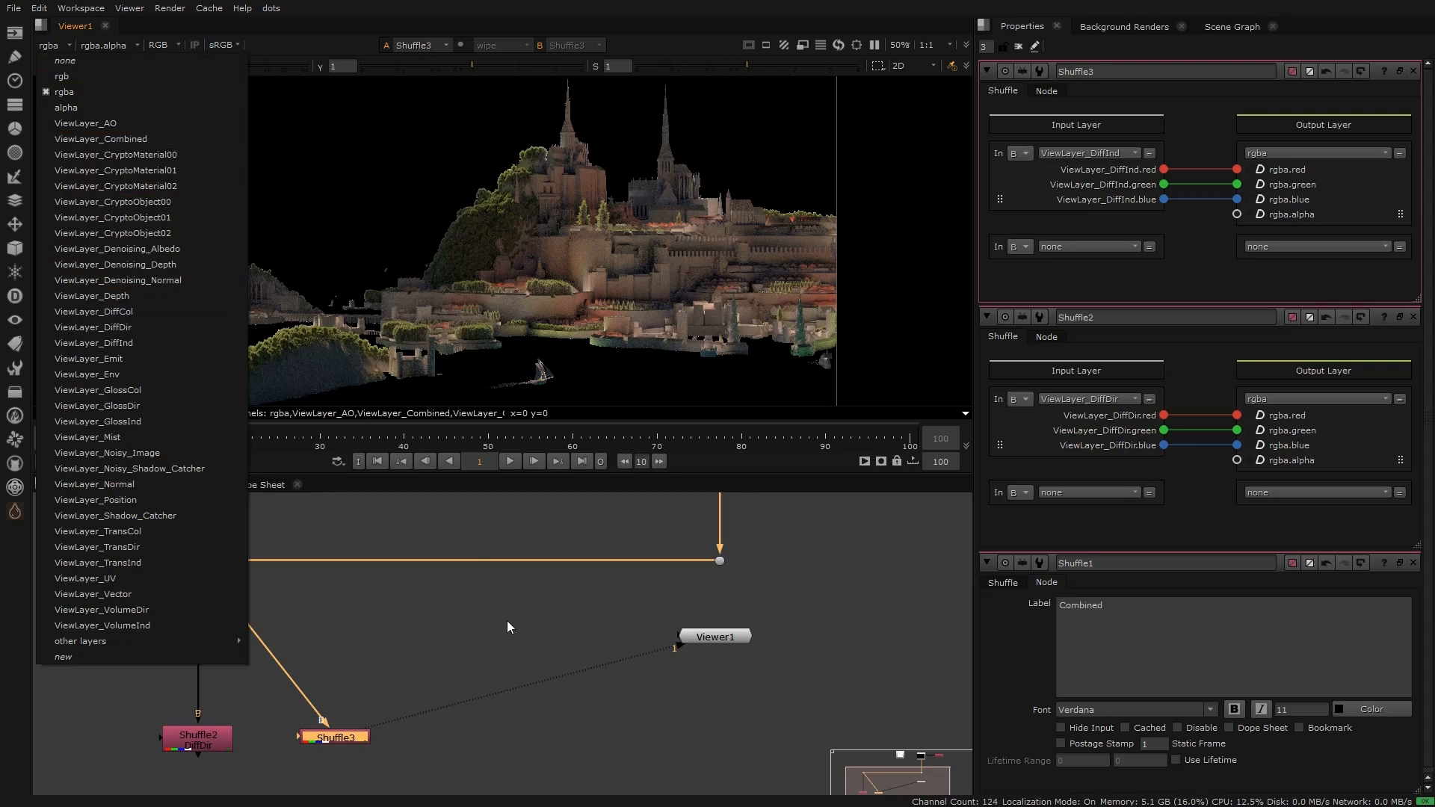
left_click(483, 562)
left_click(1045, 91)
left_click(1105, 152)
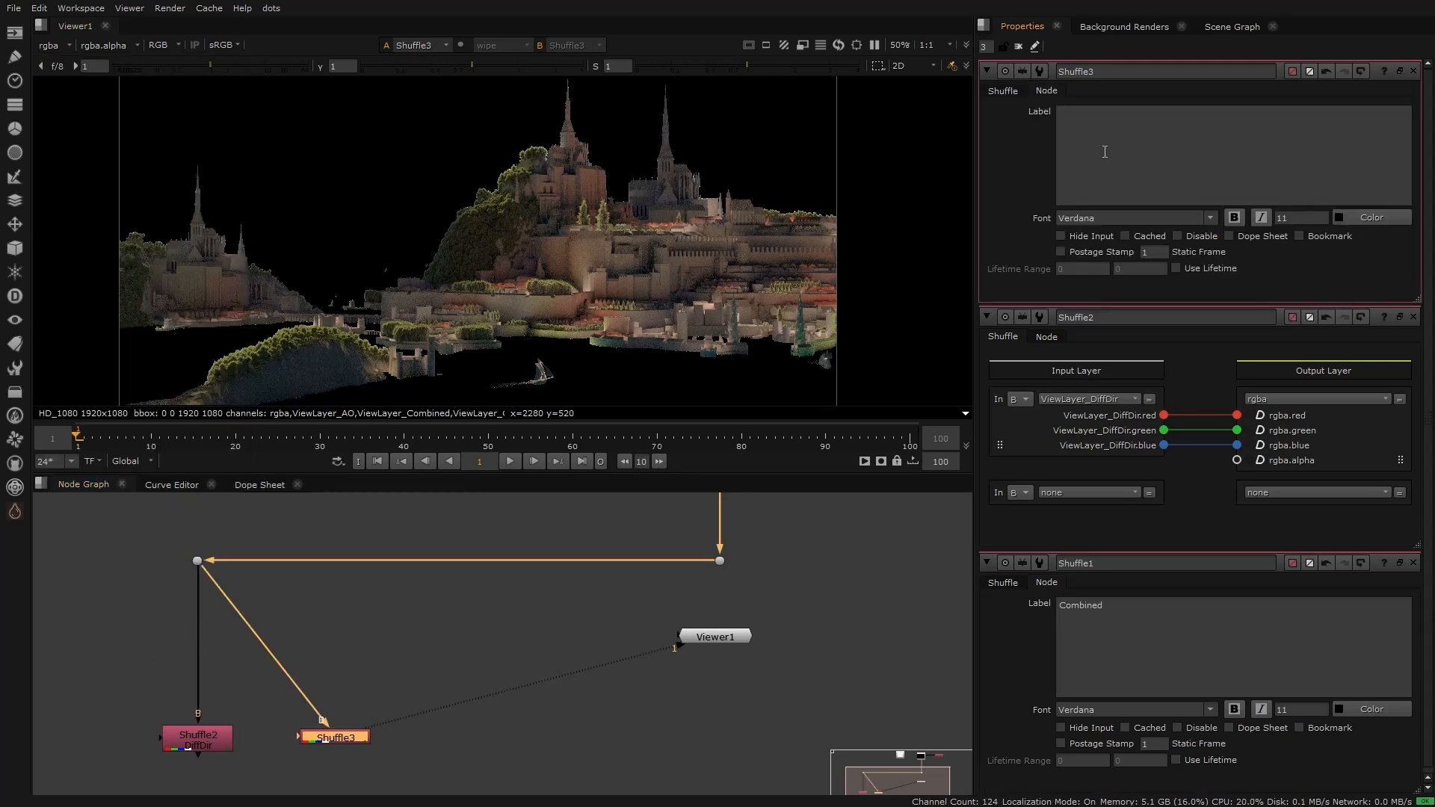
type("DiffInd")
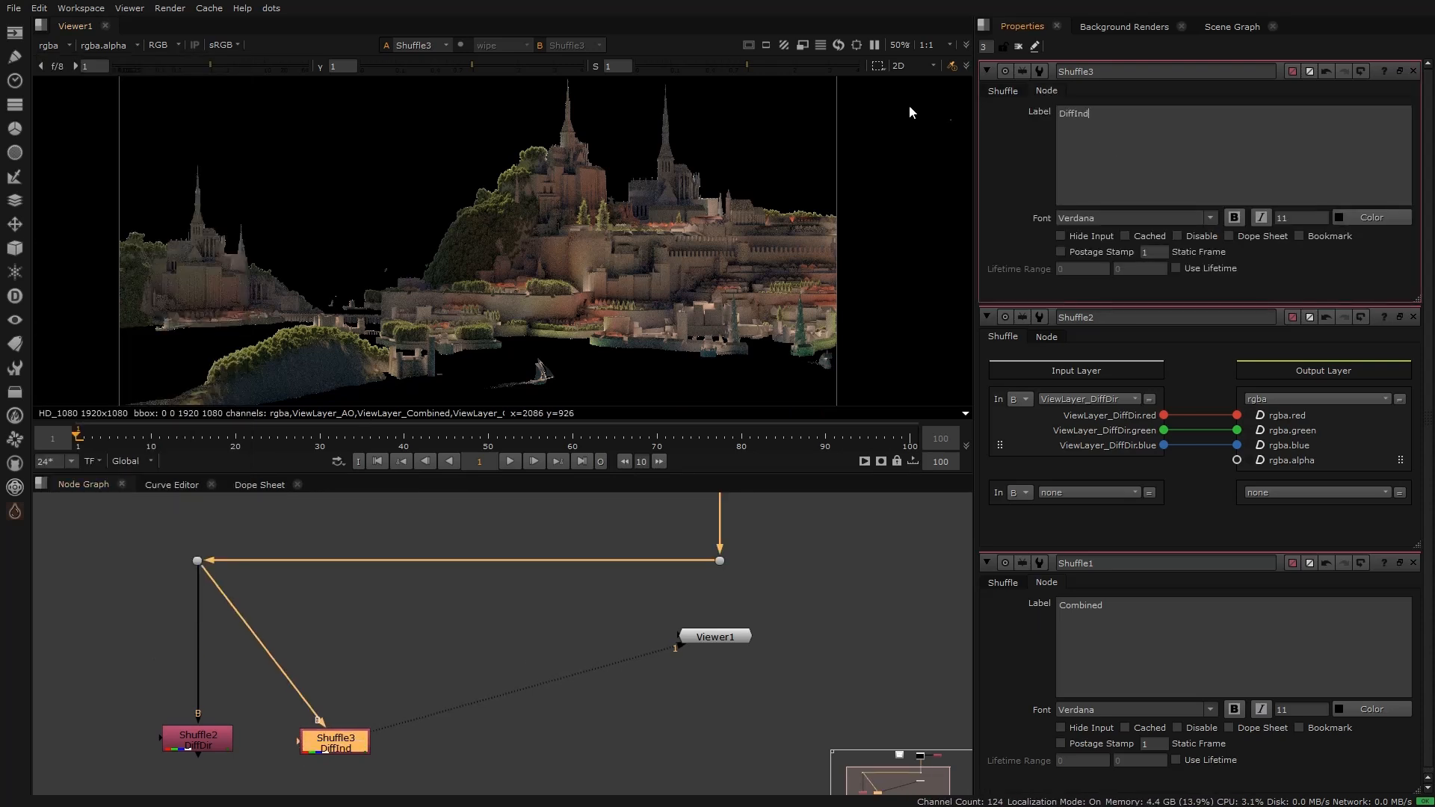
left_click(1002, 90)
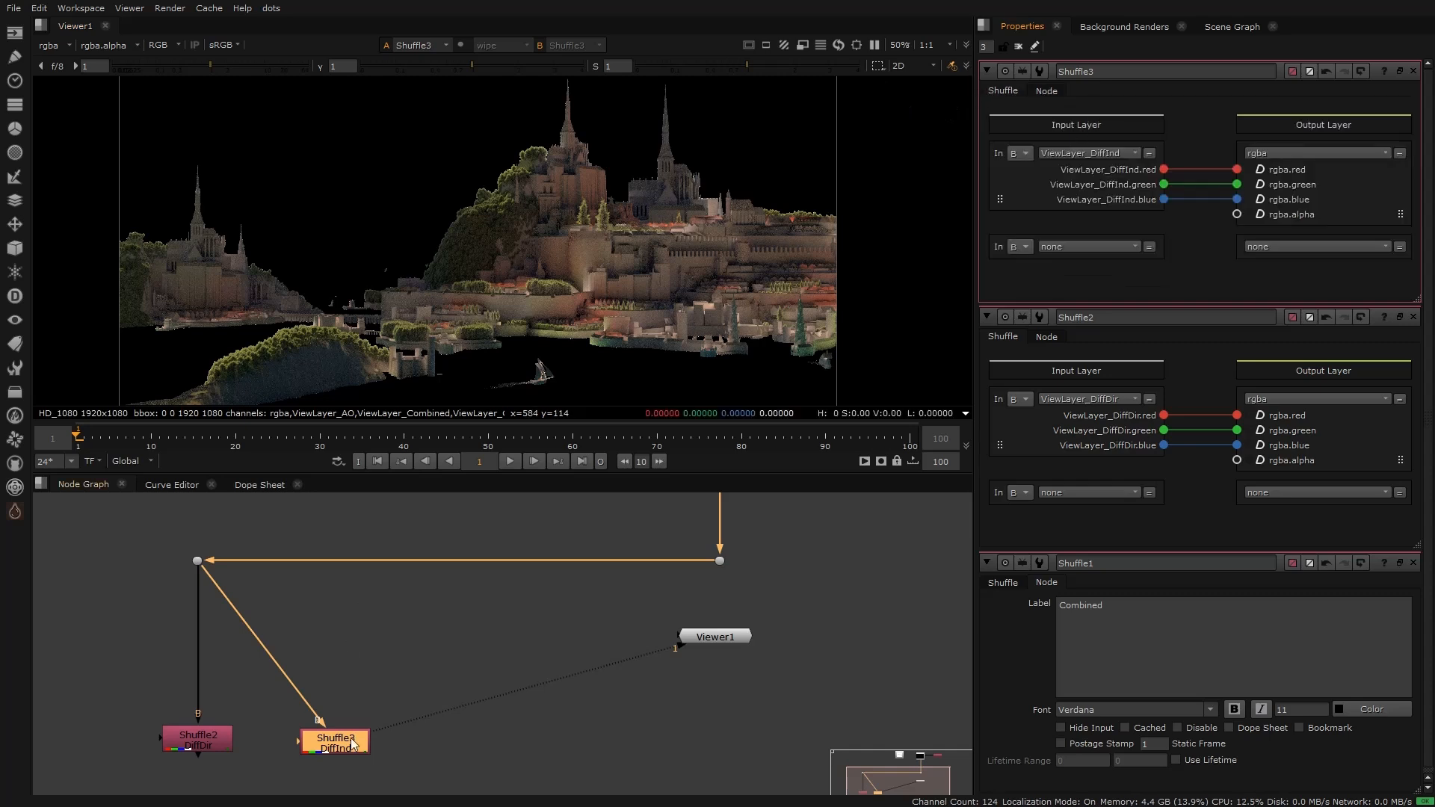
Step: Add a third Shuffle node beside DiffInd, fed by the same Dot, and show its output in the Viewer
left_click(240, 738)
left_click(207, 734)
key("1")
left_click_drag(351, 747, 198, 561)
left_click(411, 743)
key("h")
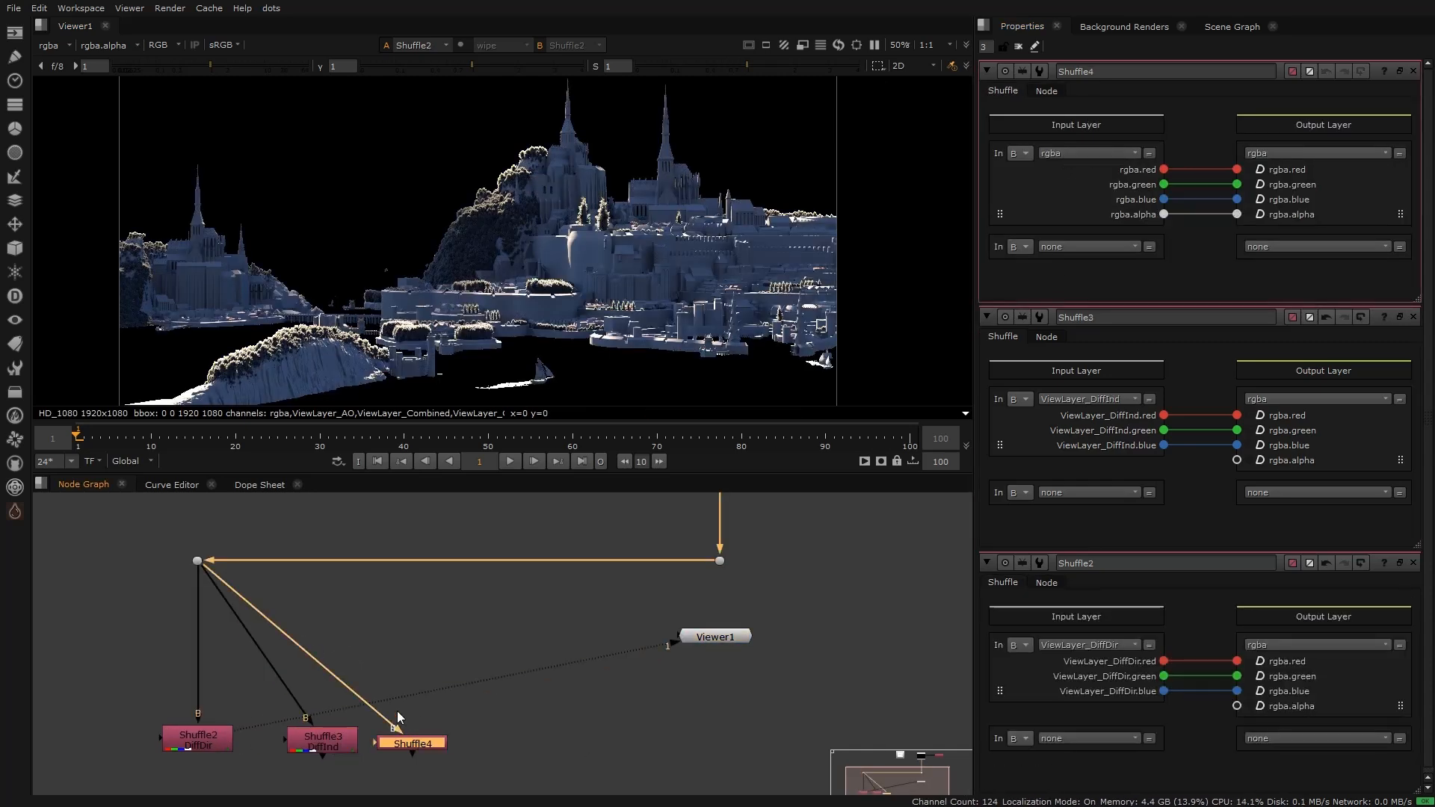
key("1")
Step: Set the third Shuffle node's input layer to ViewLayer_DiffCol and label it DiffCol
left_click(1069, 154)
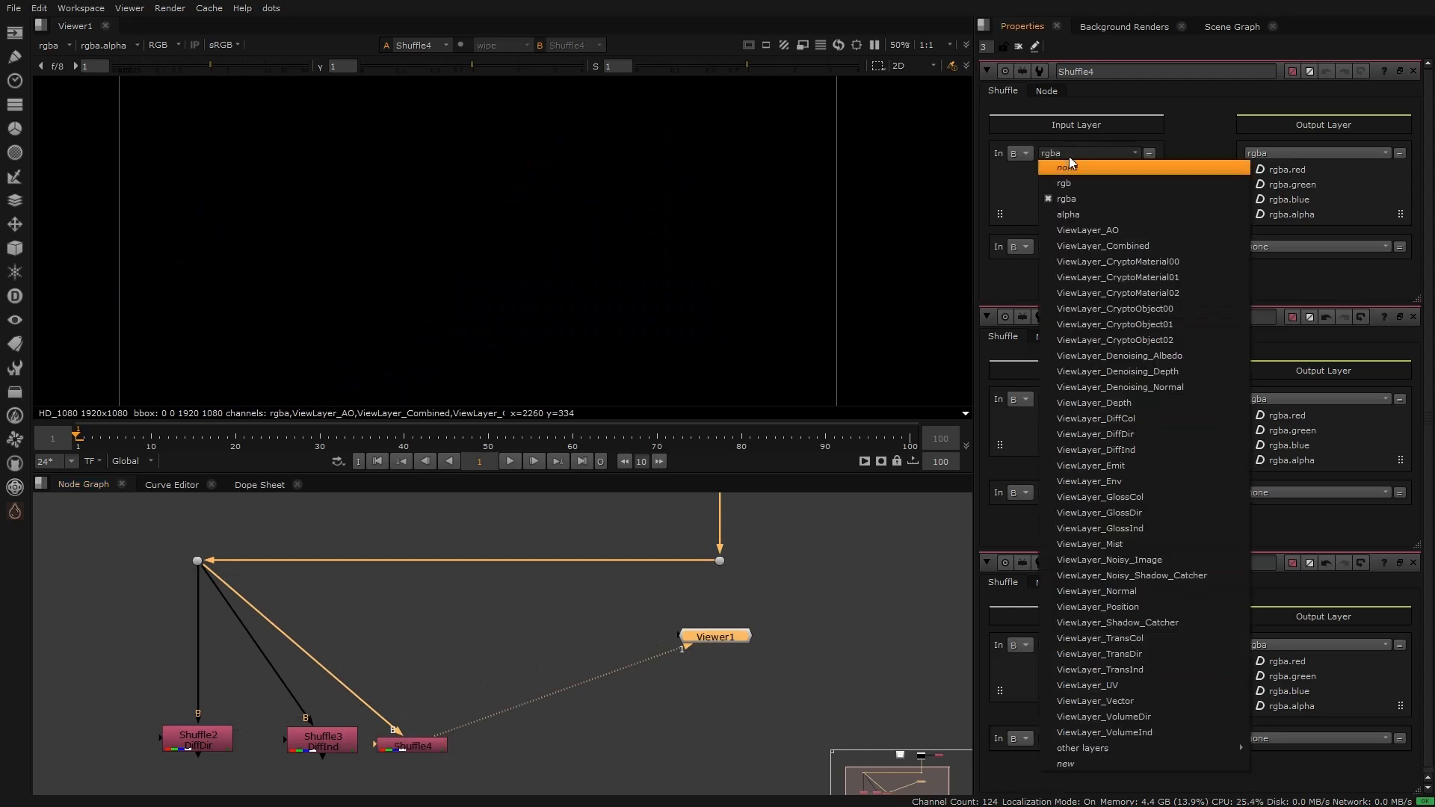
left_click(1124, 430)
left_click(1048, 90)
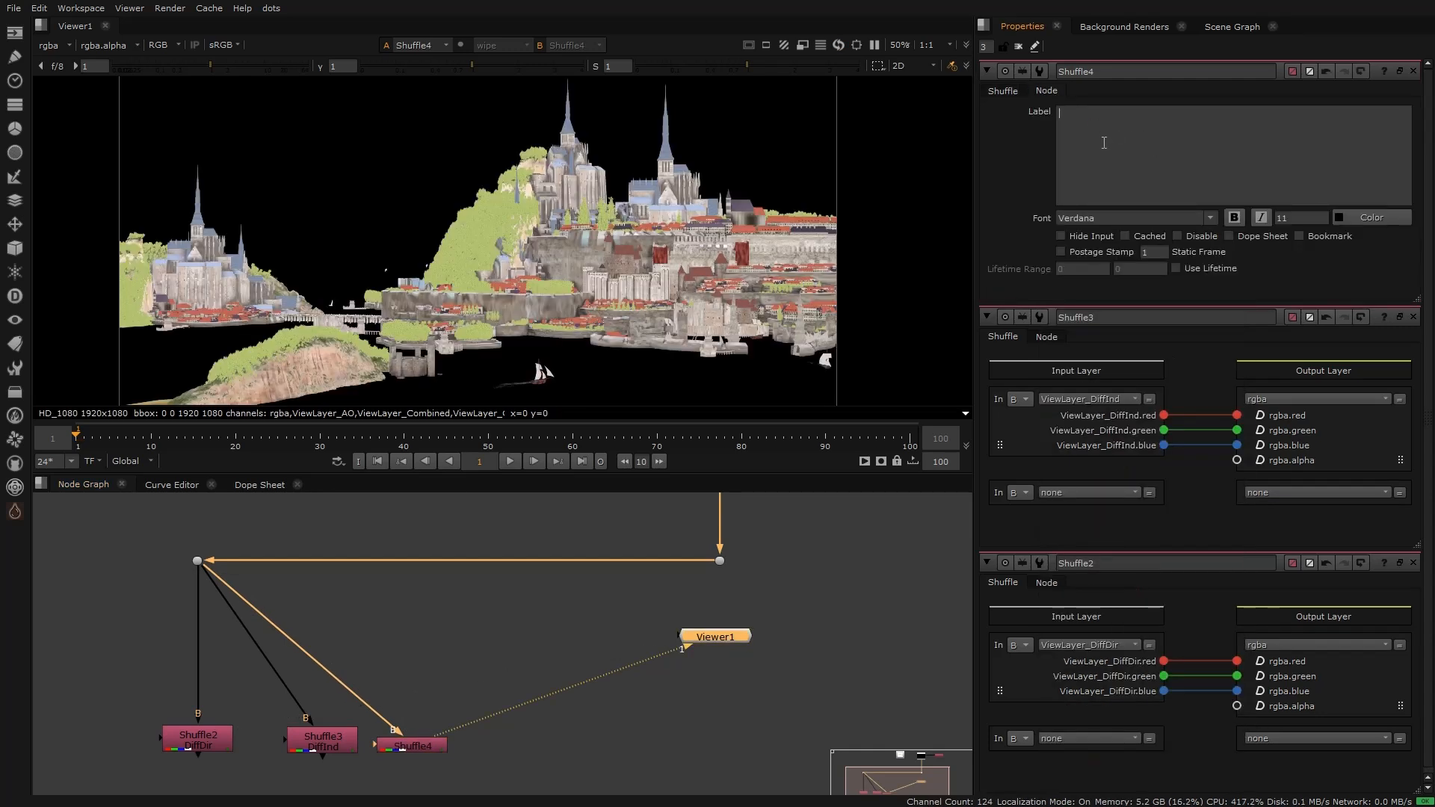
type("Dif")
type("Col")
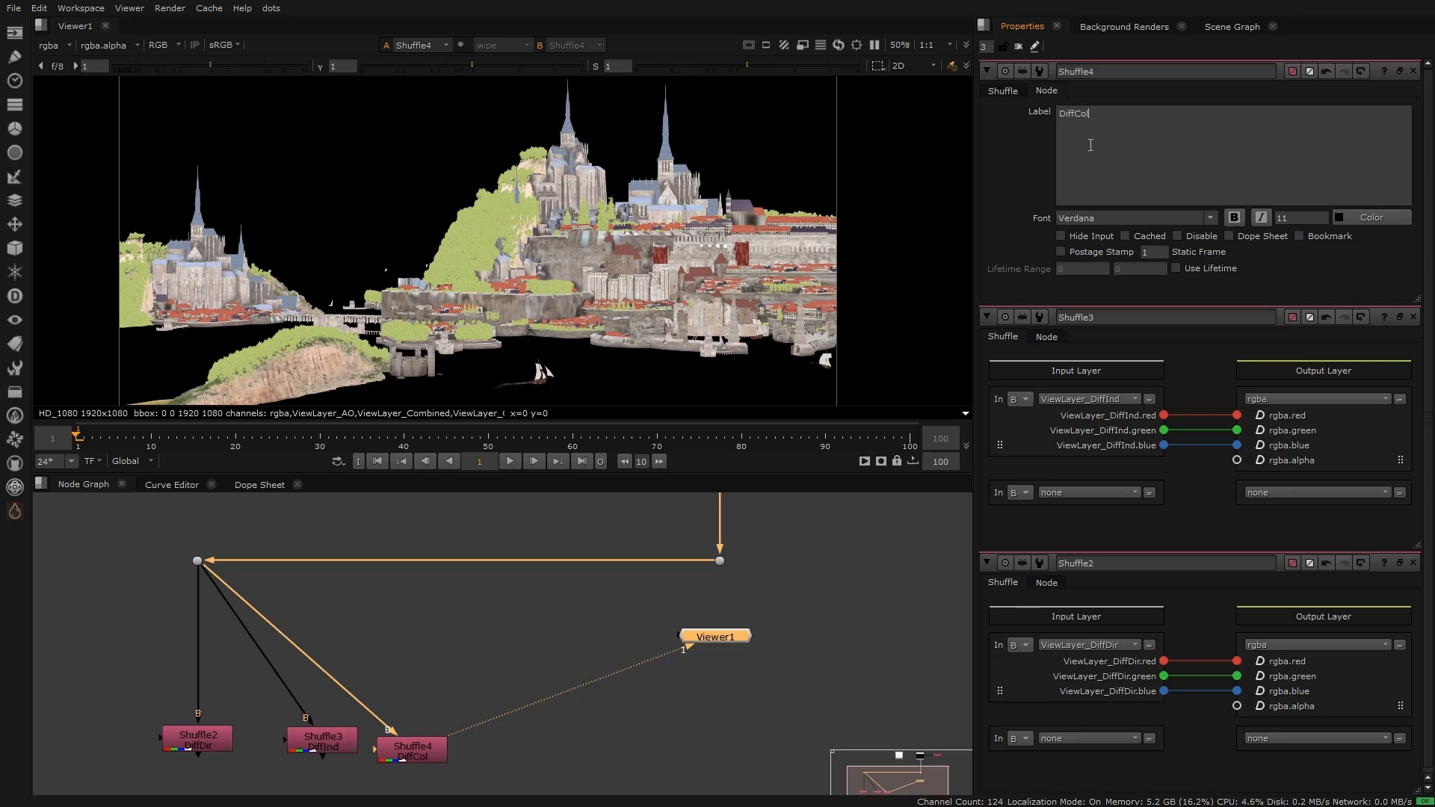
Step: Display the Cycles diagram again and check which operations join the three diffuse passes
left_click(412, 747)
middle_click_drag(412, 747, 326, 738)
scroll(193, 600, "down", 3)
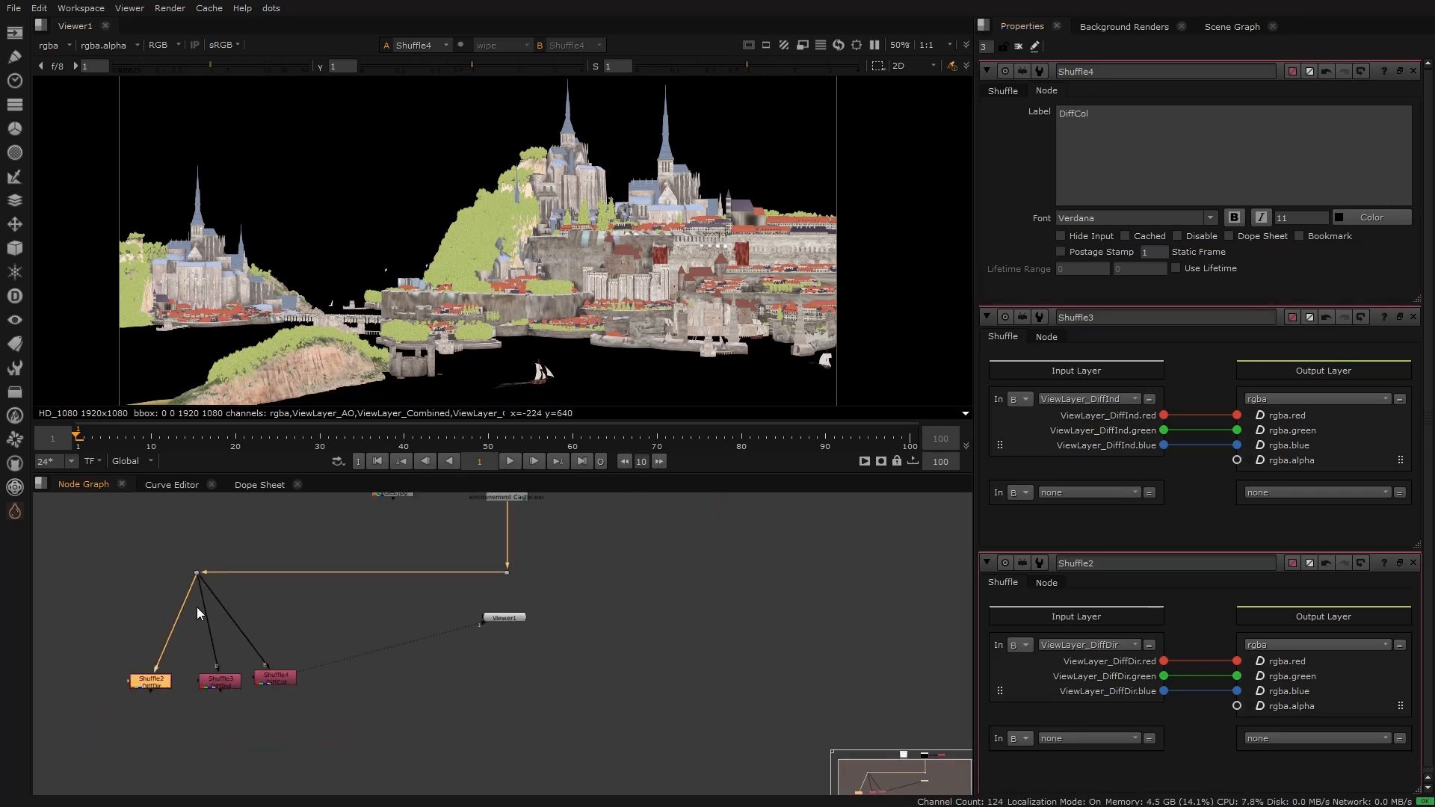
middle_click_drag(193, 599, 195, 663)
left_click(412, 550)
key("1")
middle_click_drag(368, 329, 348, 375)
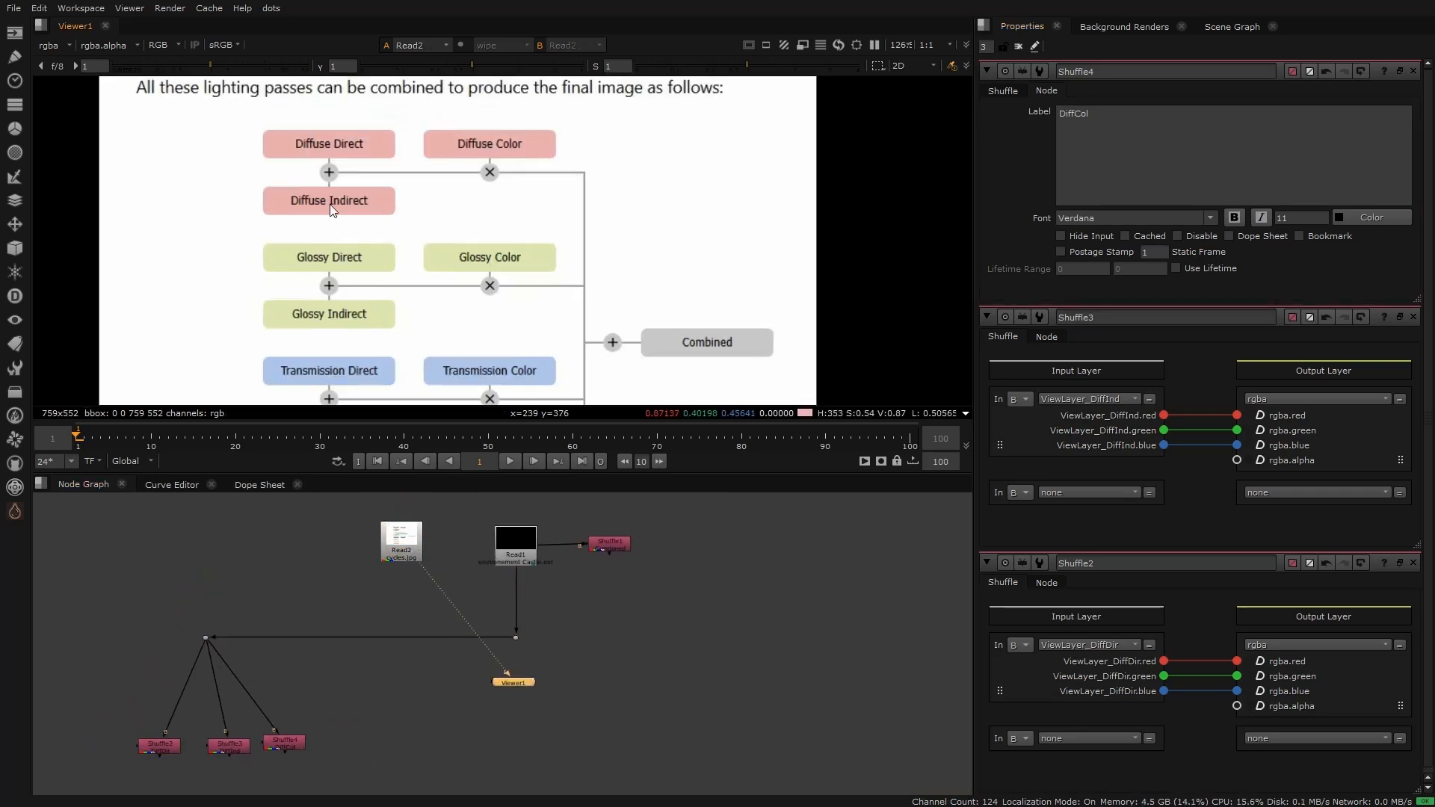
middle_click_drag(299, 705, 332, 644)
scroll(332, 645, "up", 2)
left_click(351, 647)
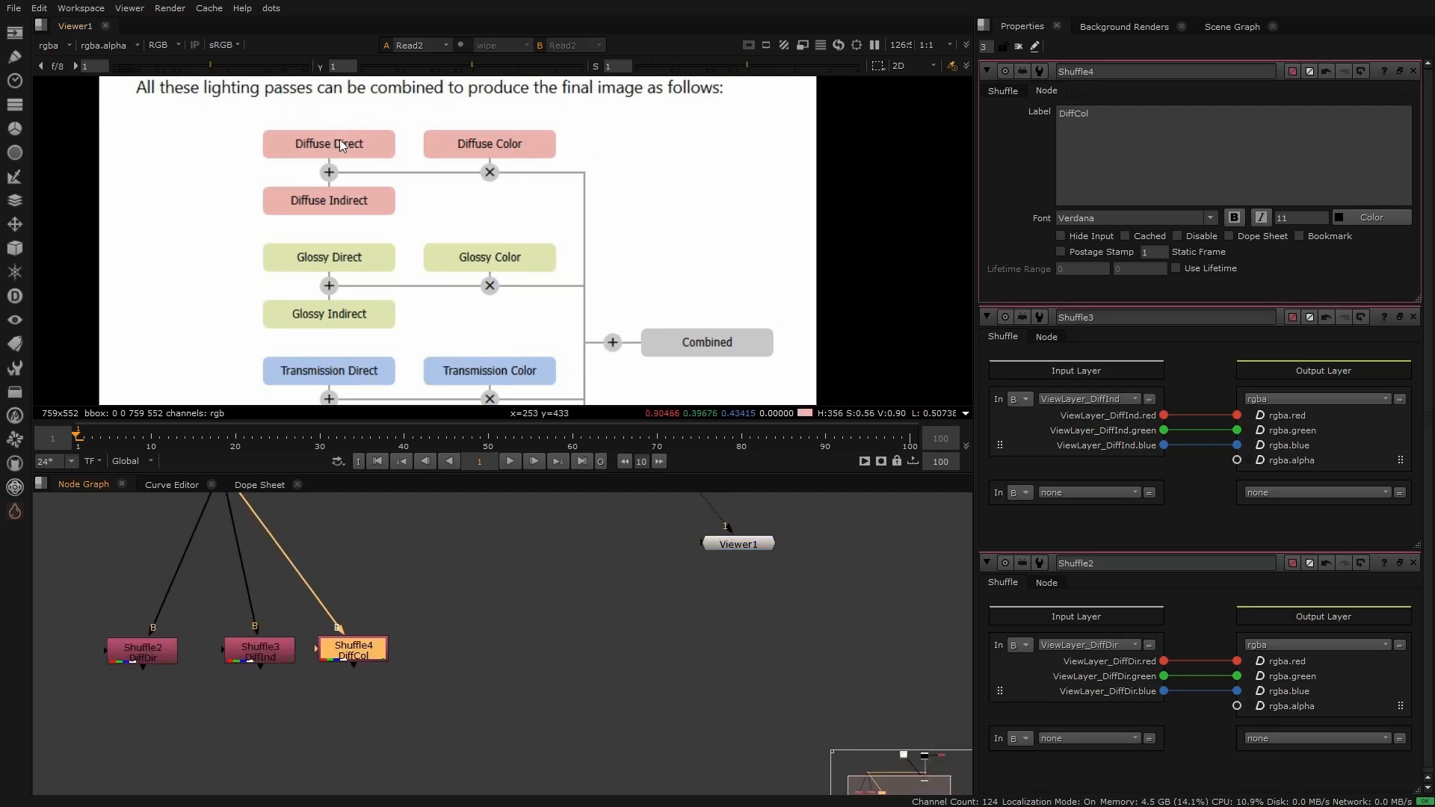
Step: Add a Merge node below the diffuse Shuffles, connecting input A to DiffDir and input B to DiffInd
left_click(141, 647)
key("1")
left_click(208, 735)
key("m")
left_click_drag(192, 711, 154, 647)
left_click_drag(260, 666, 225, 729)
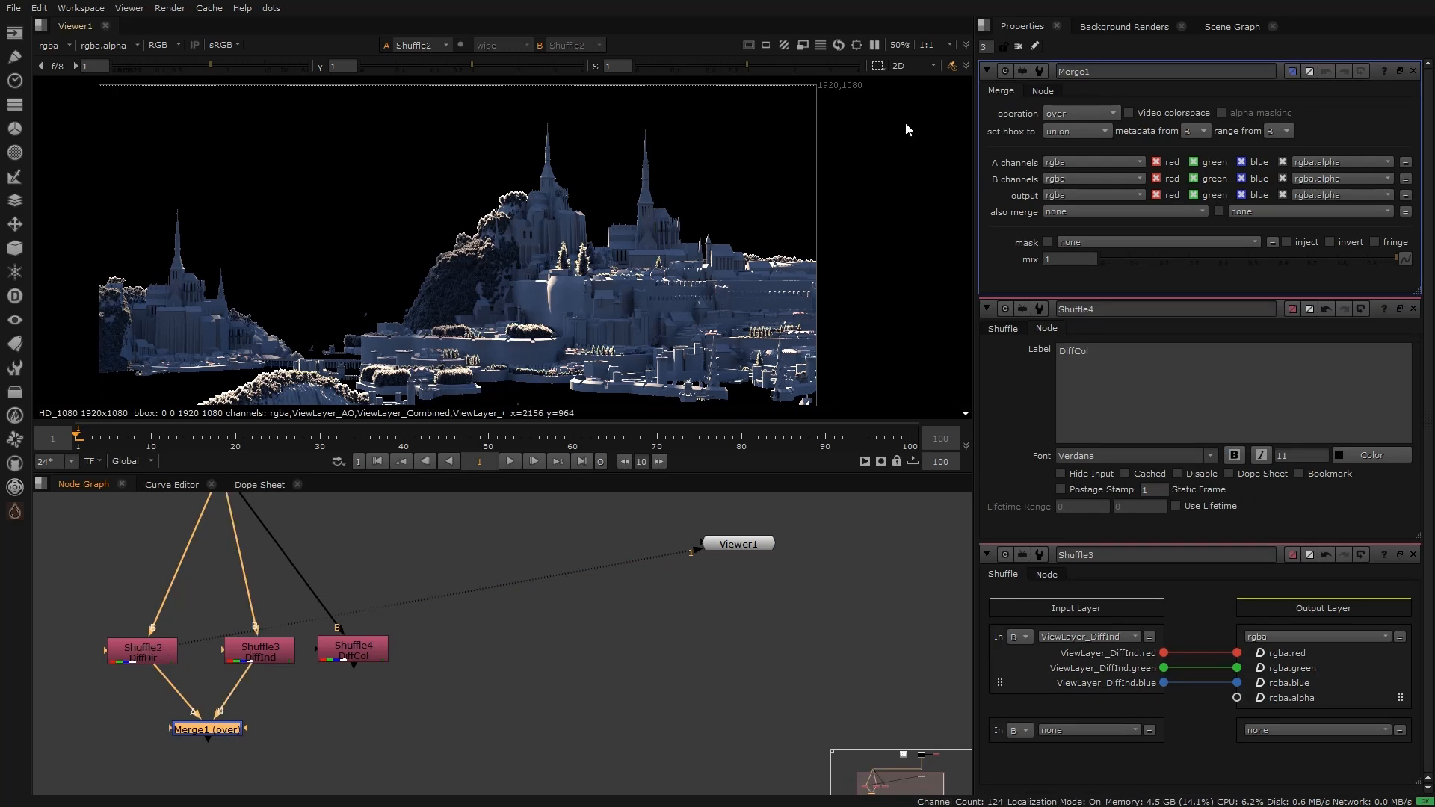
Step: Set the Merge node's operation to plus and show its output in the Viewer
left_click(1080, 113)
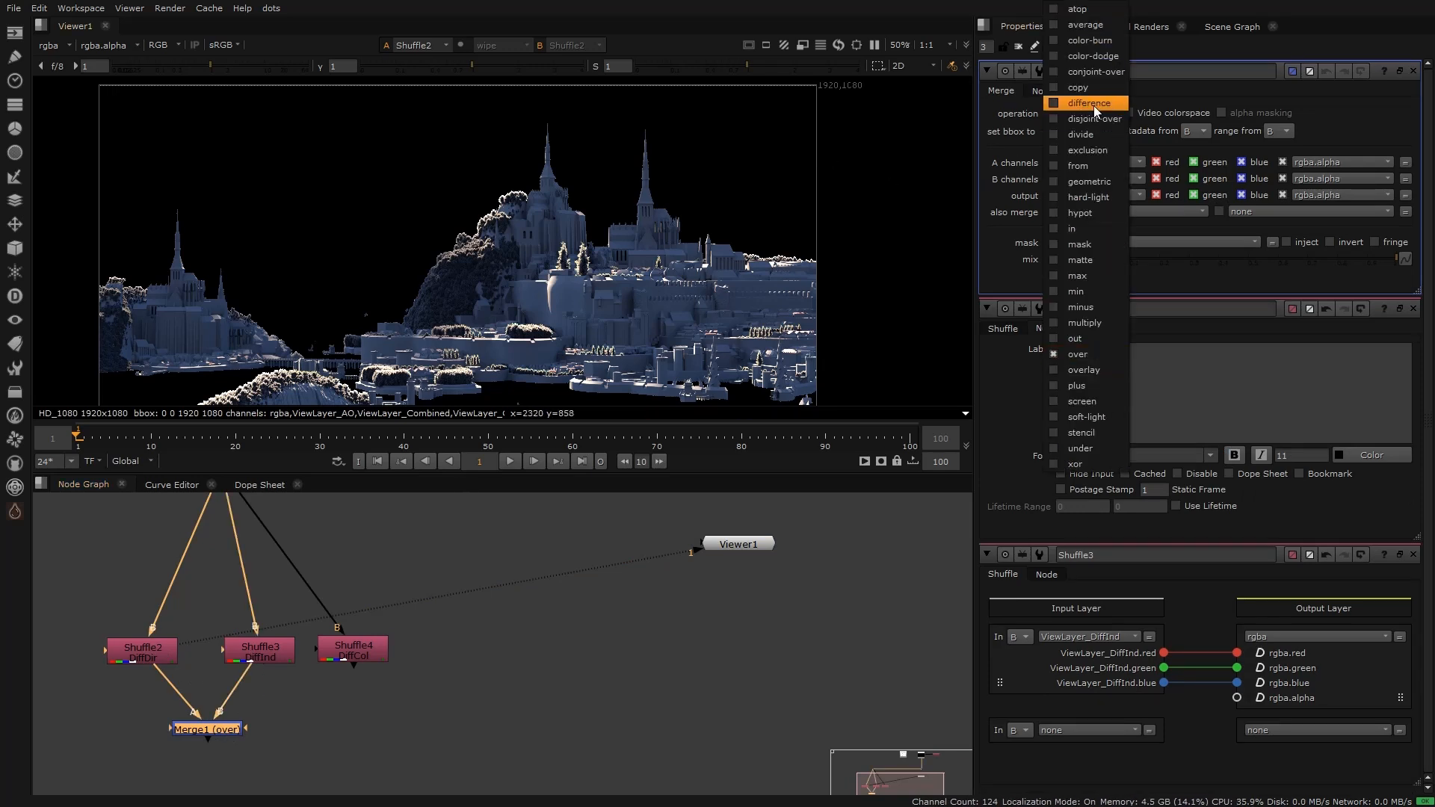
left_click(1077, 386)
key("1")
left_click(140, 657)
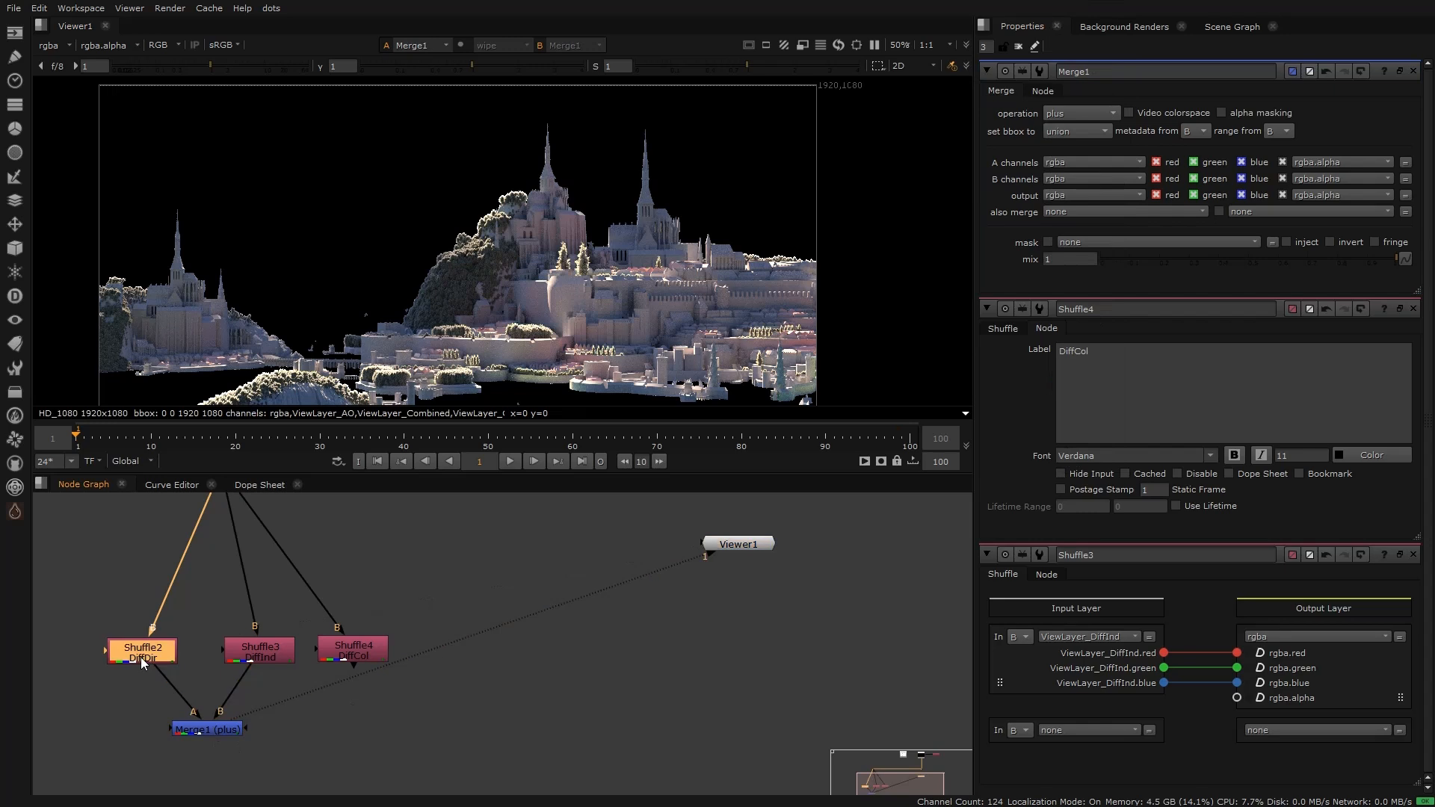
Step: View the DiffDir Shuffle, the DiffInd Shuffle and the plus Merge in turn to compare their images
key("1")
left_click(272, 650)
key("1")
left_click(232, 729)
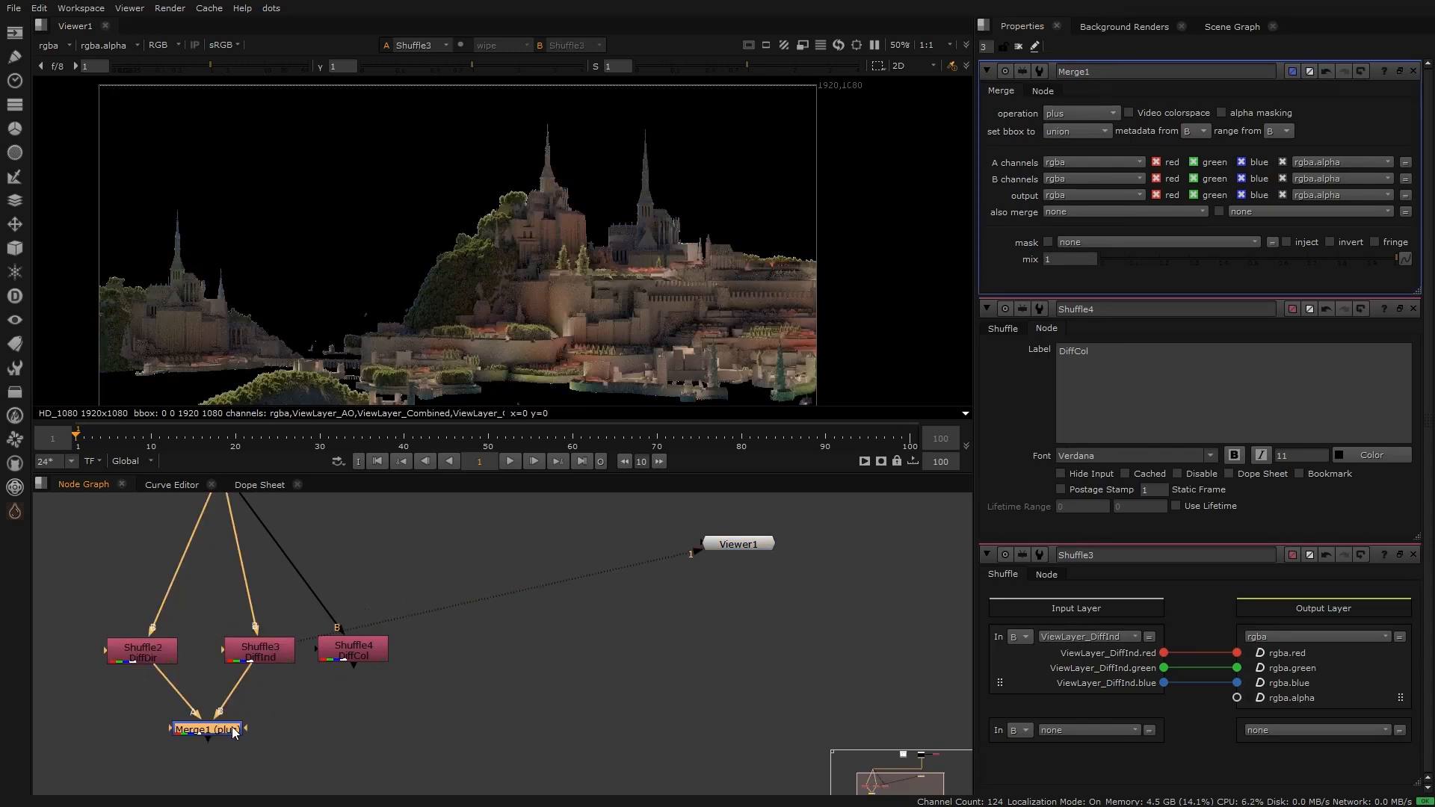
key("1")
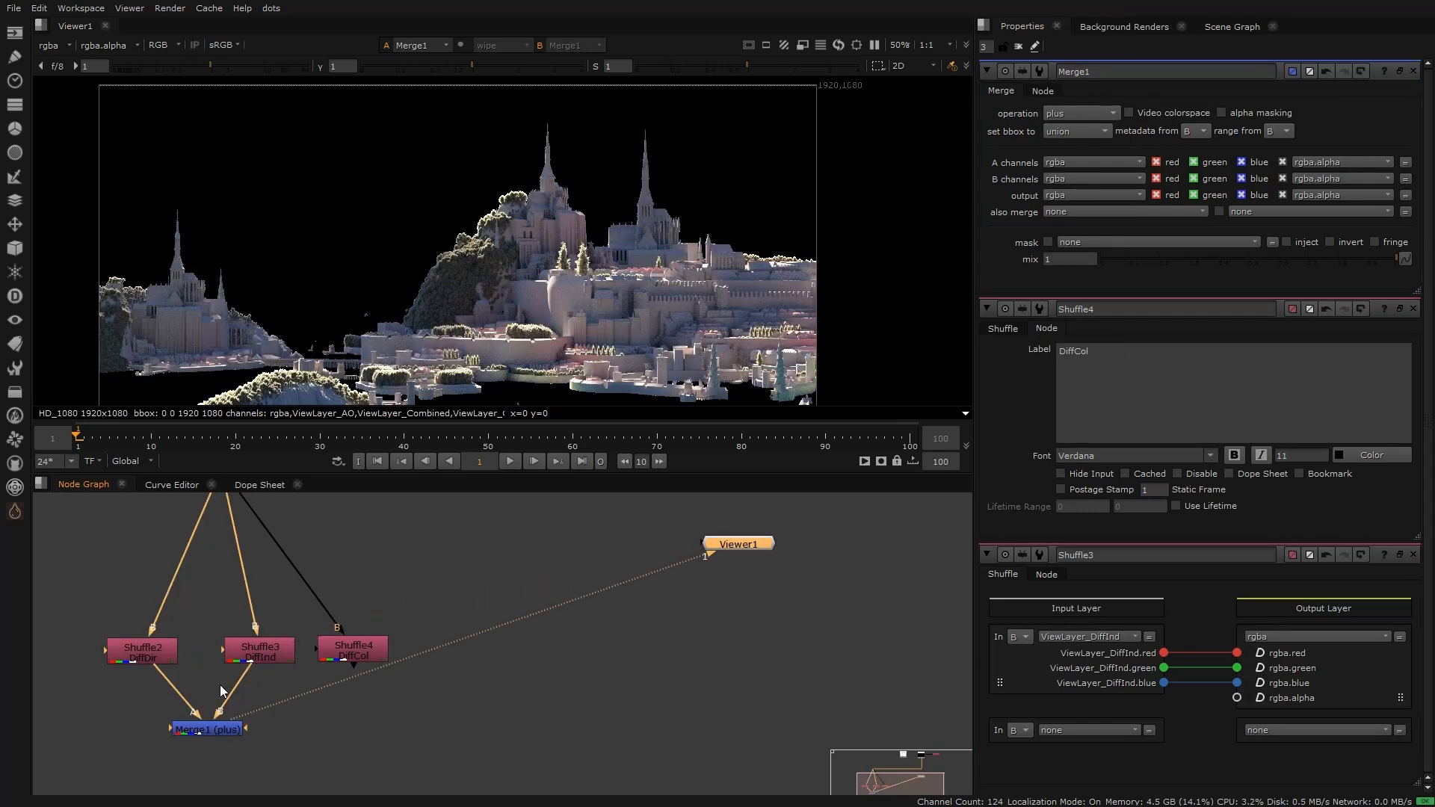
Step: Examine a single pixel's RGB values in DiffDir, DiffInd and the plus Merge to check the addition, and return to the full image
scroll(558, 279, "up", 4)
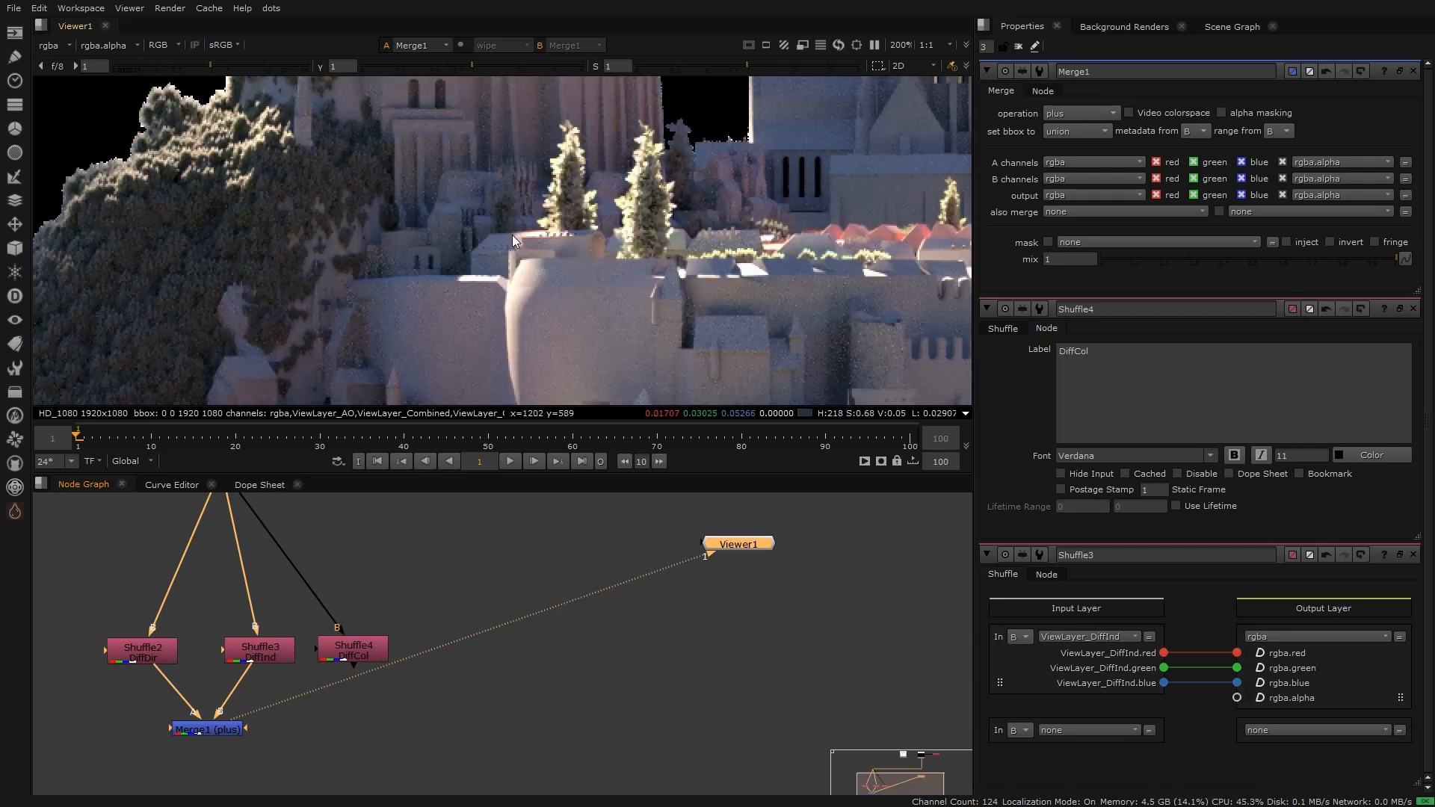
scroll(476, 320, "up", 4)
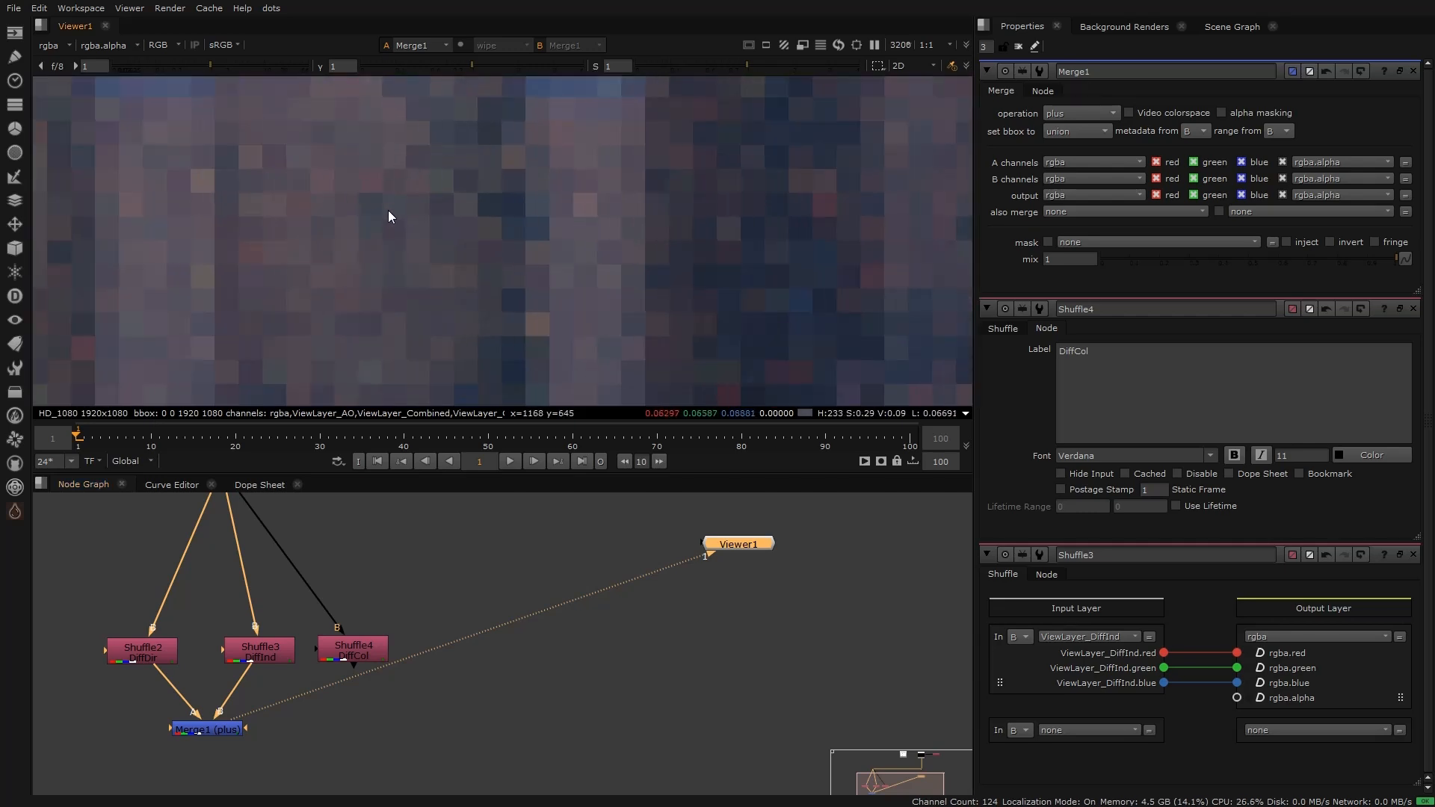
scroll(409, 216, "up", 2)
left_click(154, 651)
key("1")
left_click(263, 650)
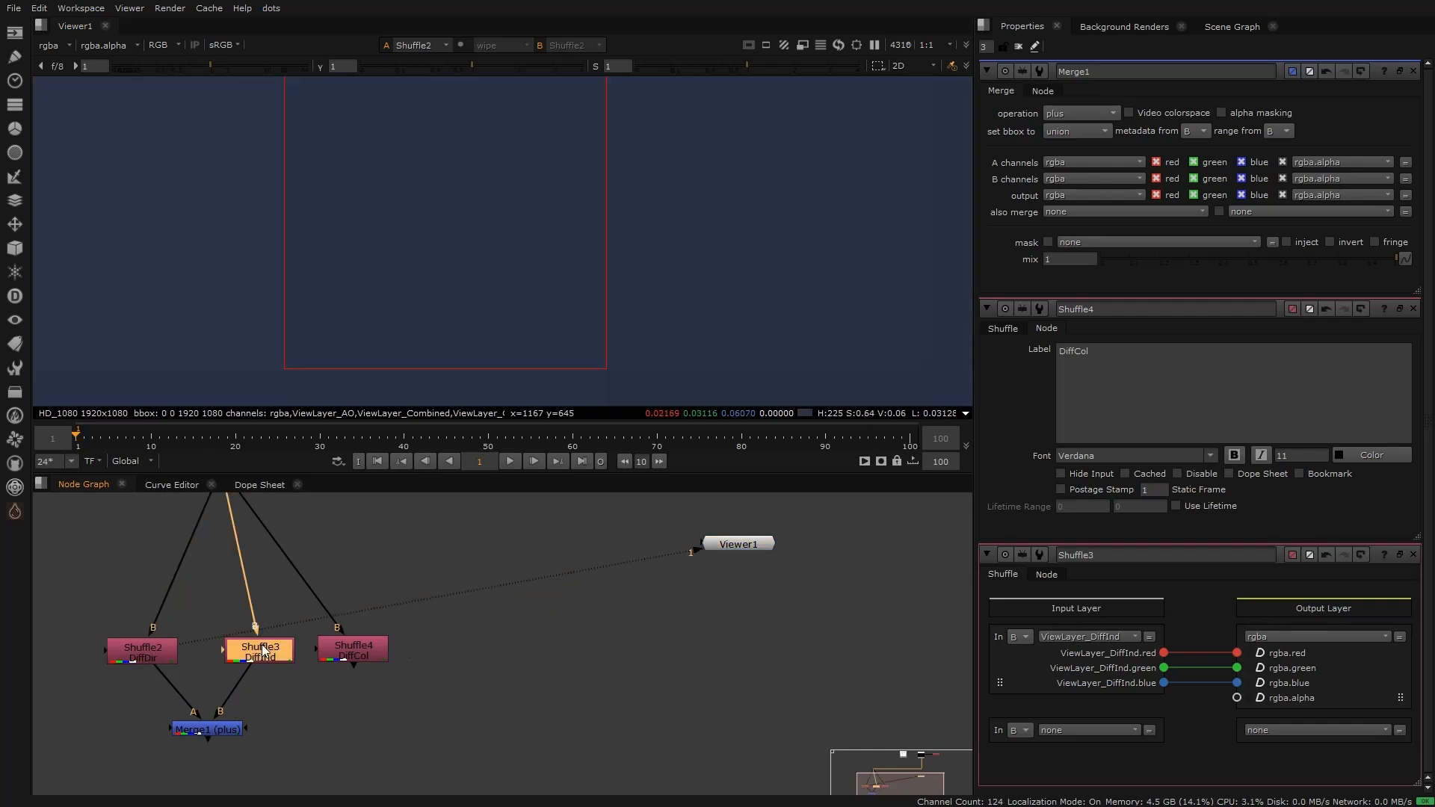
key("1")
left_click(218, 729)
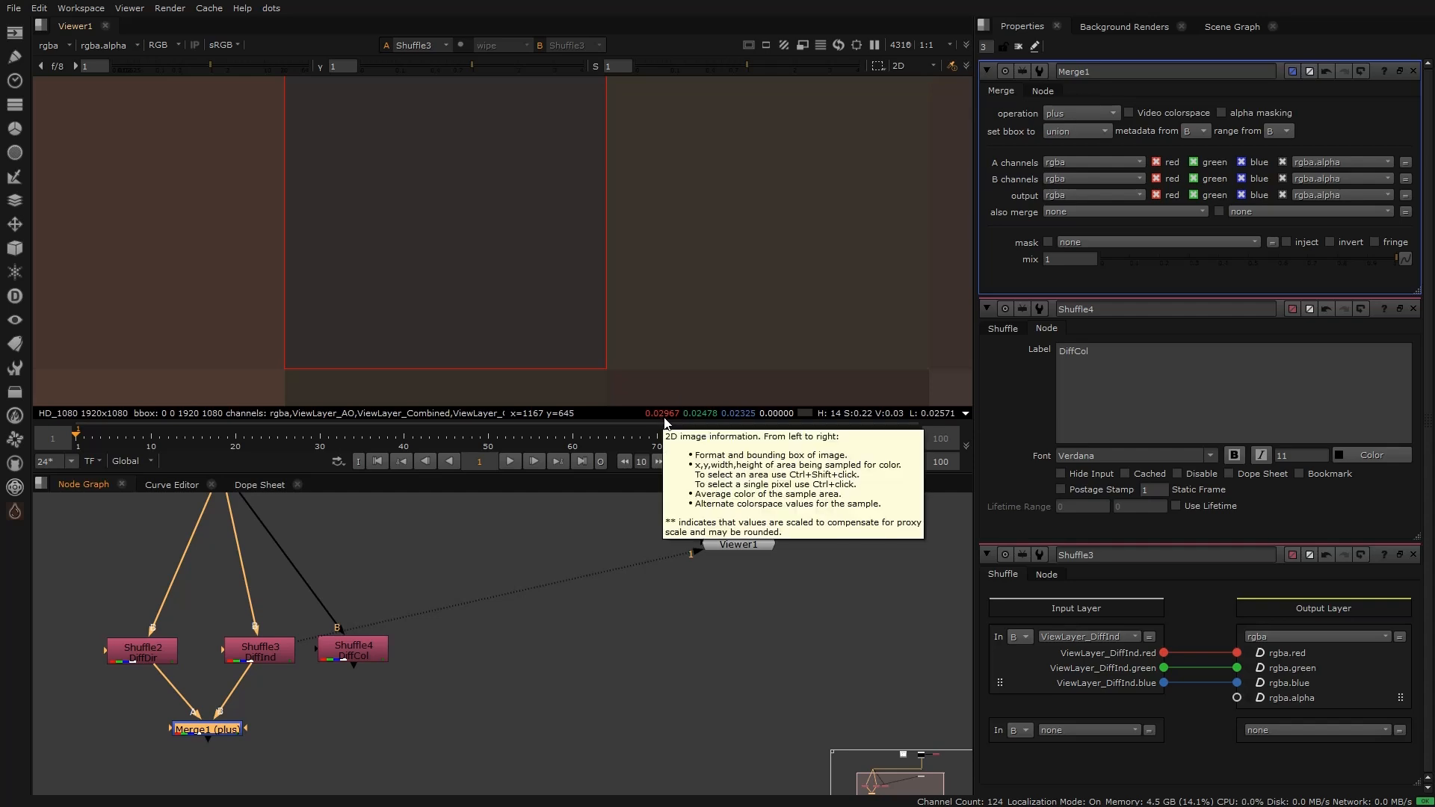
key("ctrl+z")
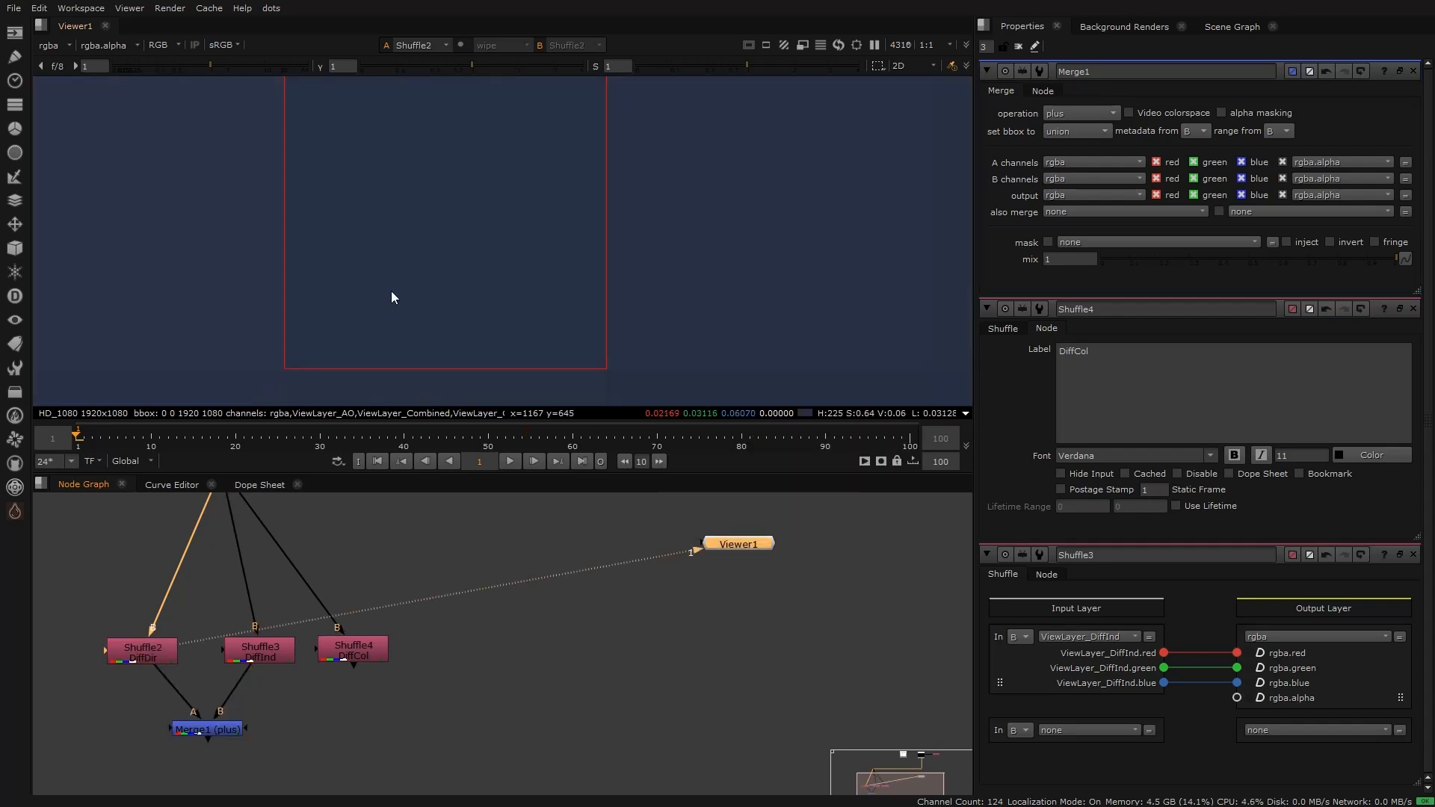
left_click(228, 731)
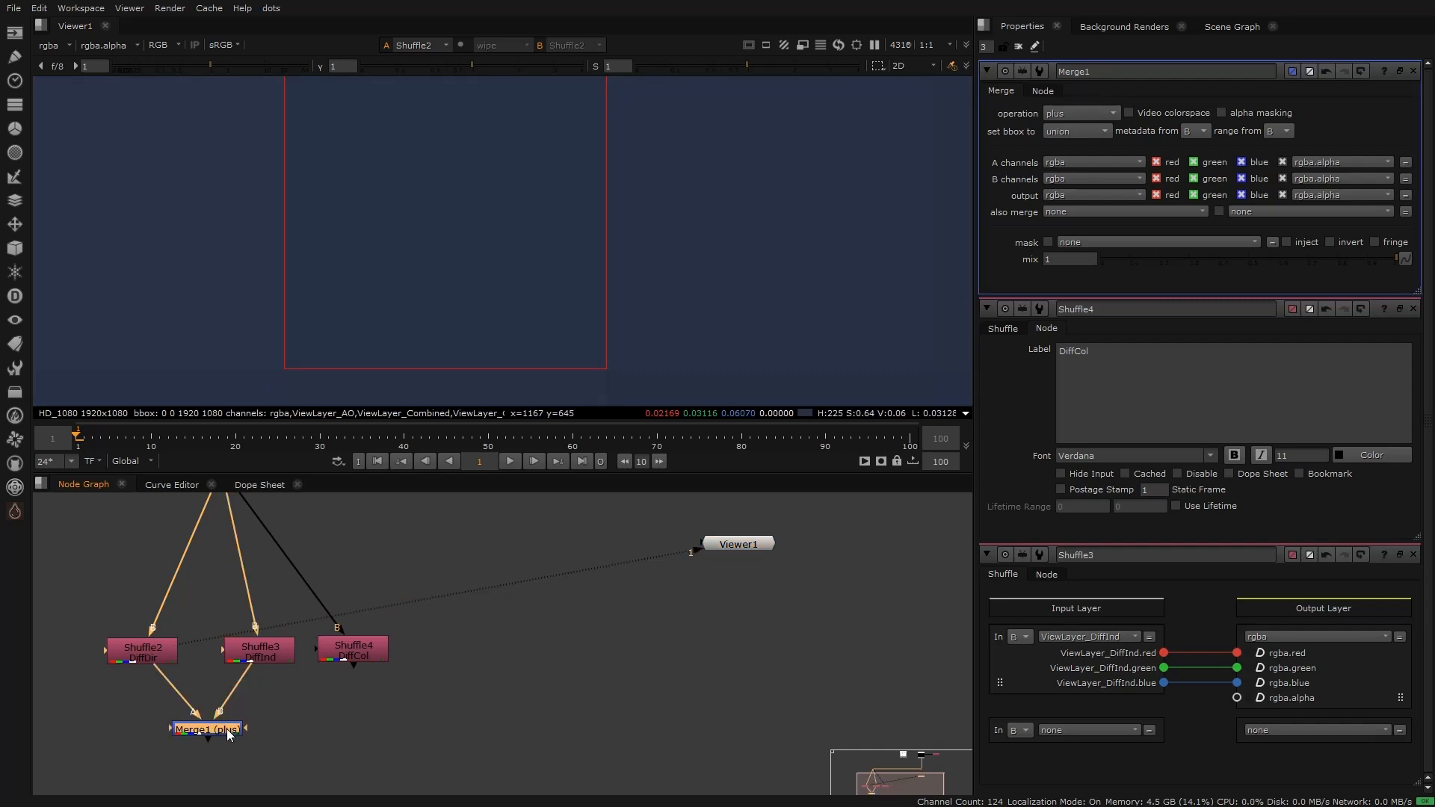
key("1")
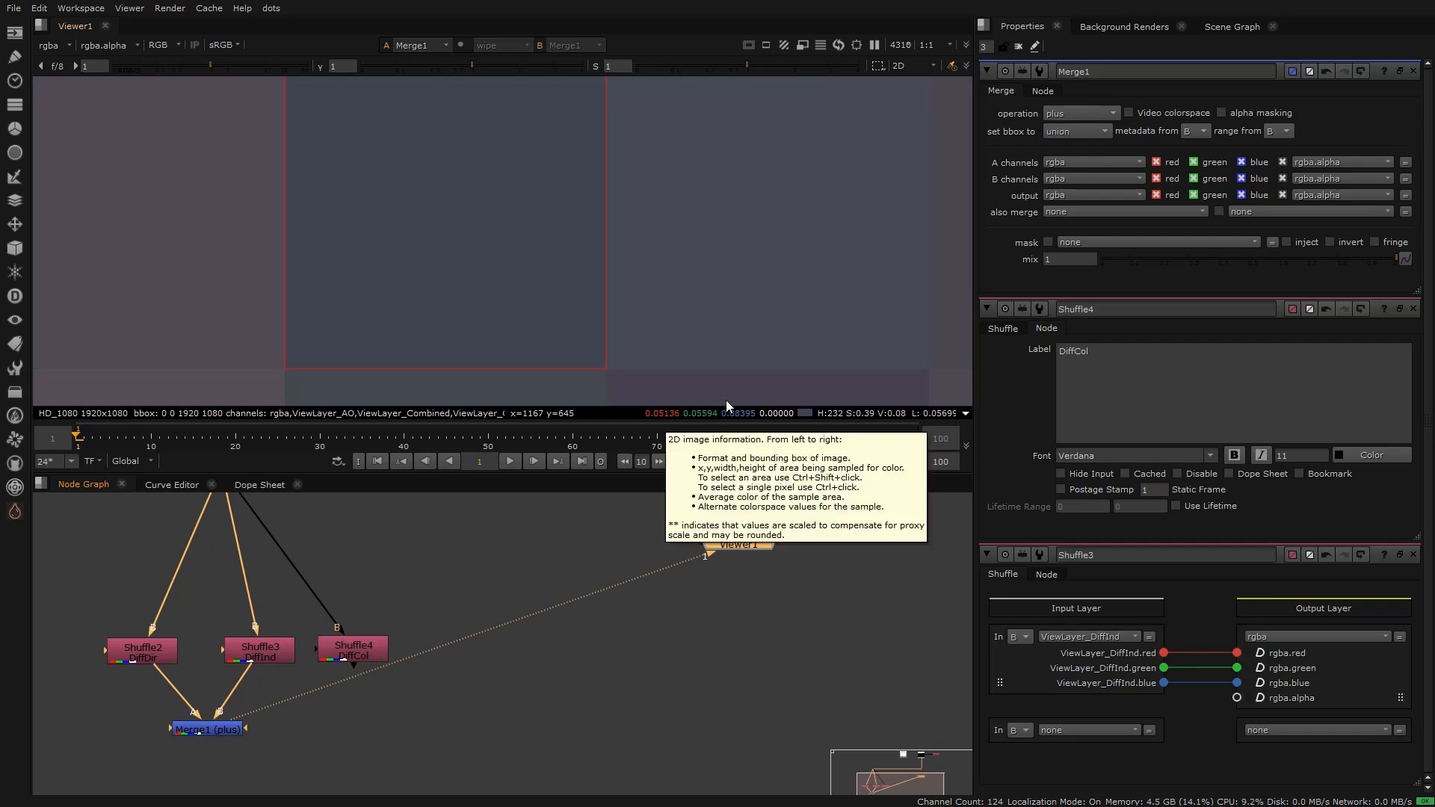
key("f")
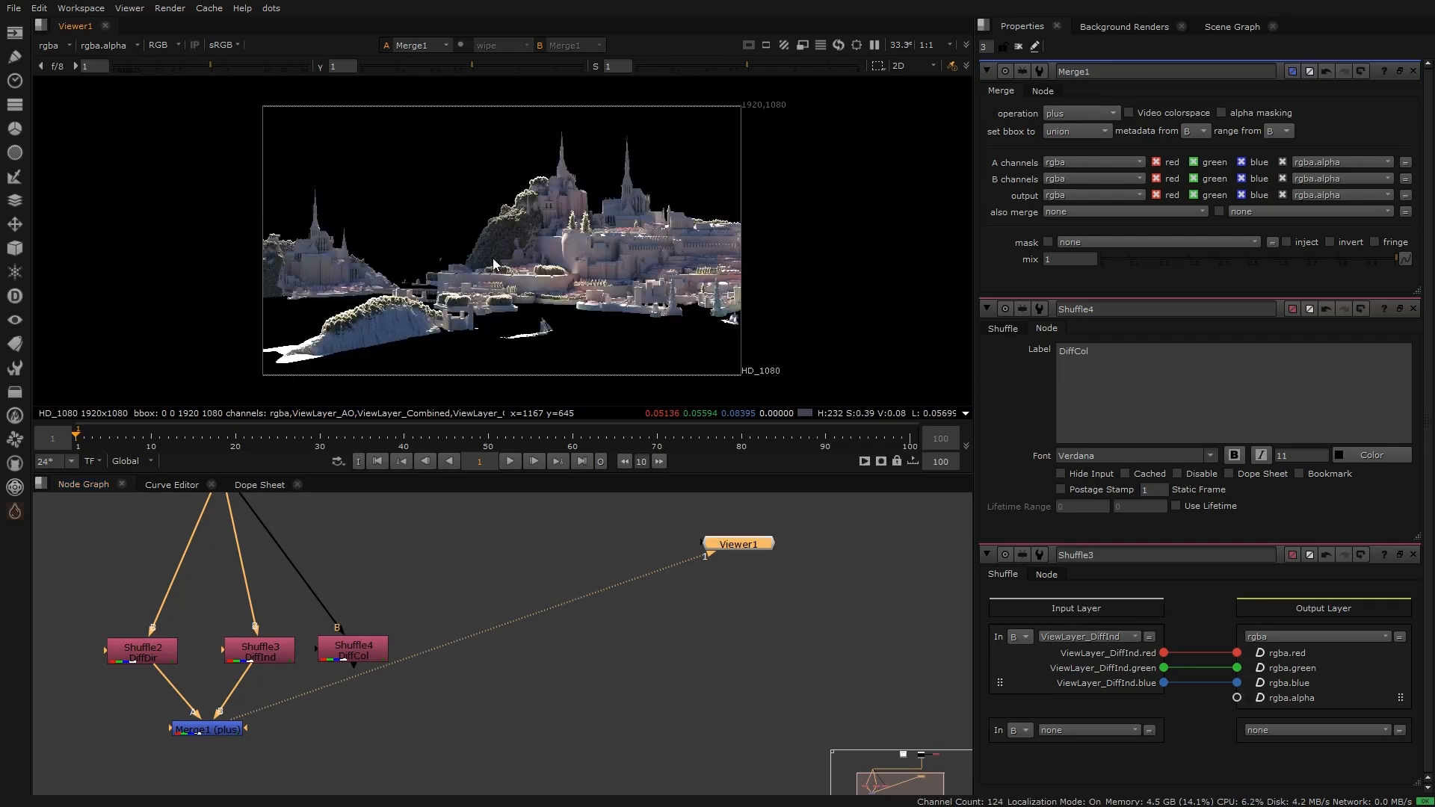
scroll(523, 269, "up", 3)
Step: Add a second Merge node beside the plus Merge, connecting input A to the plus Merge and input B to DiffCol
left_click(367, 651)
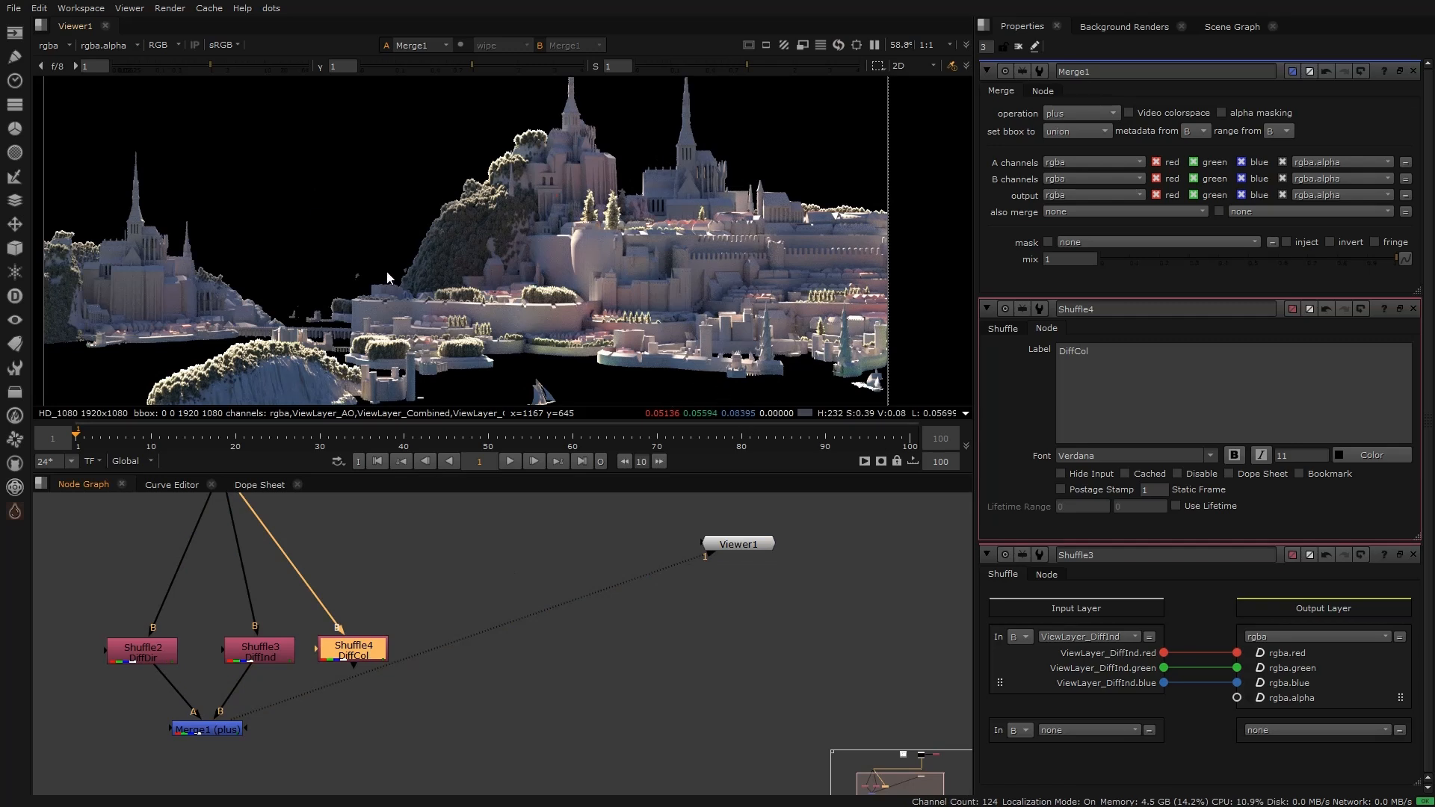
middle_click_drag(243, 597, 268, 641)
middle_click_drag(282, 565, 283, 516)
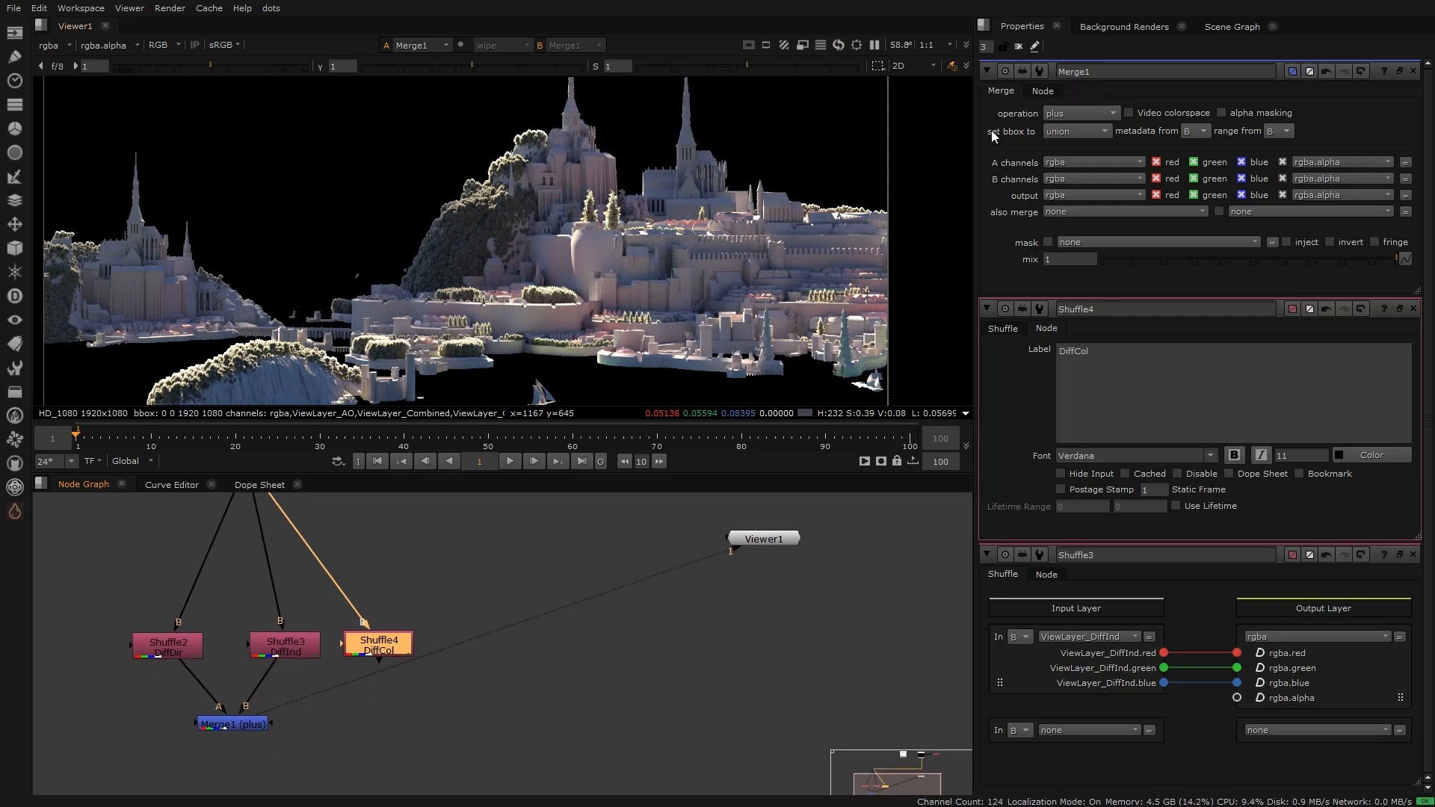
left_click(348, 734)
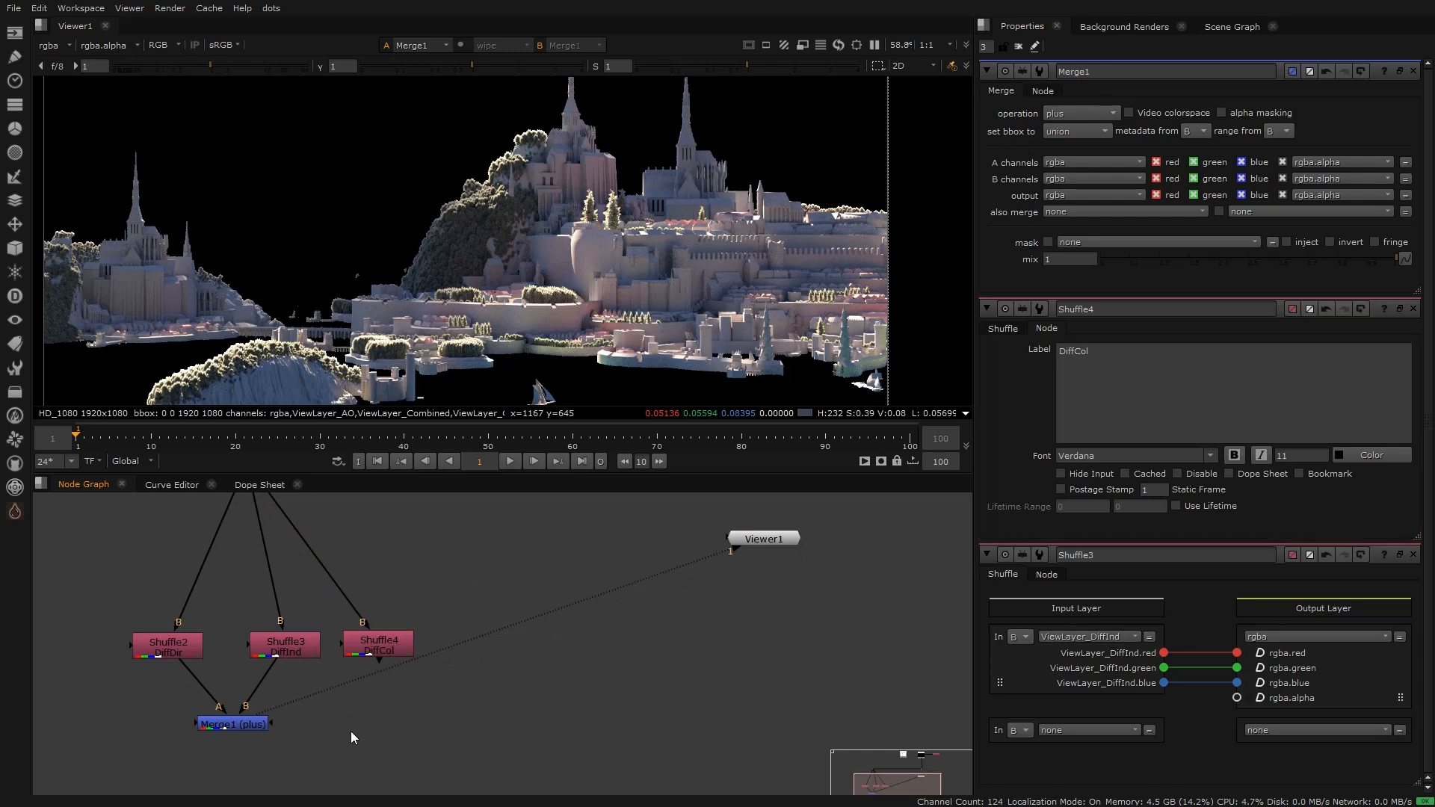
left_click_drag(243, 728, 235, 724)
left_click(353, 729)
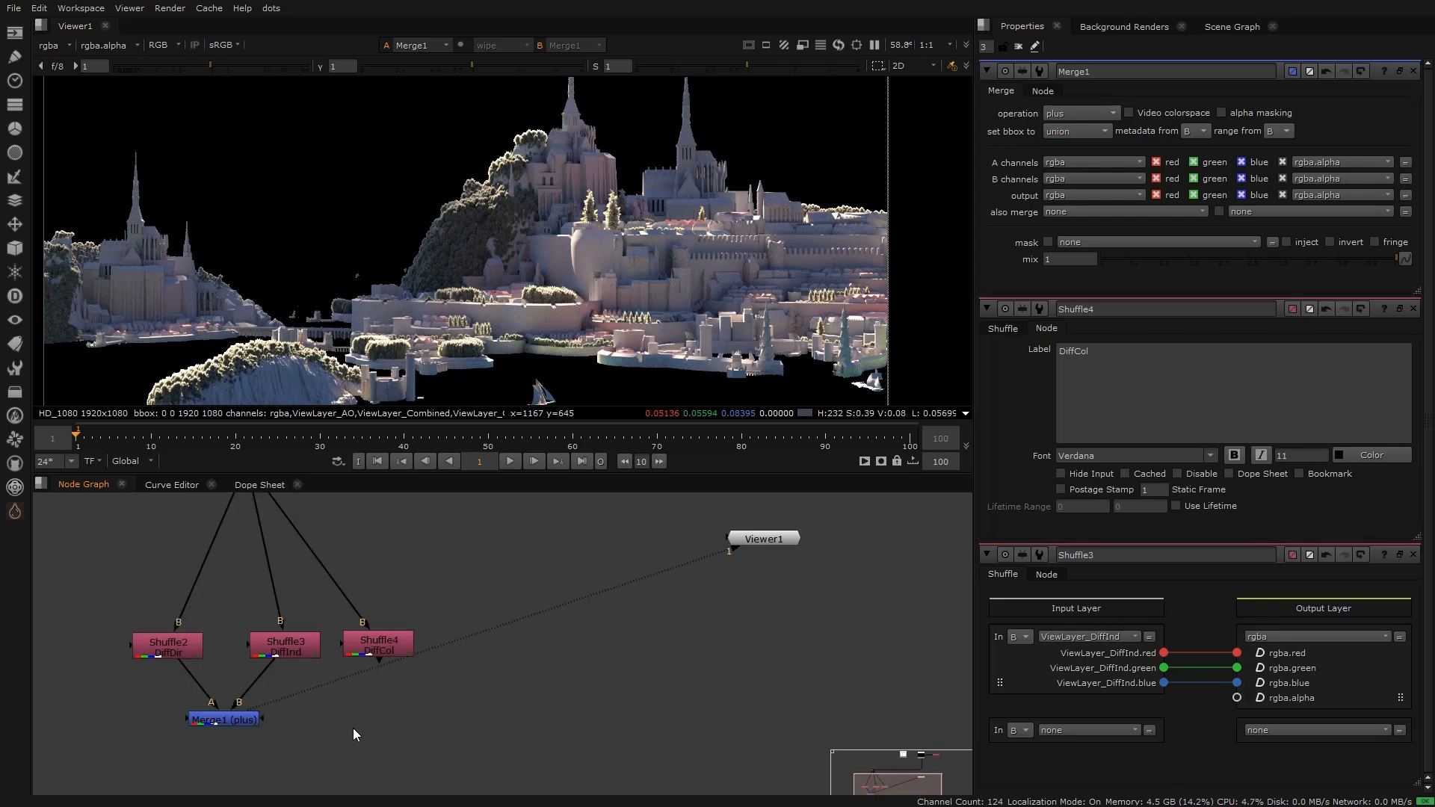
key("m")
left_click_drag(340, 705, 376, 719)
Step: Set the second Merge node's operation to multiply and show its output in the Viewer
left_click(1084, 113)
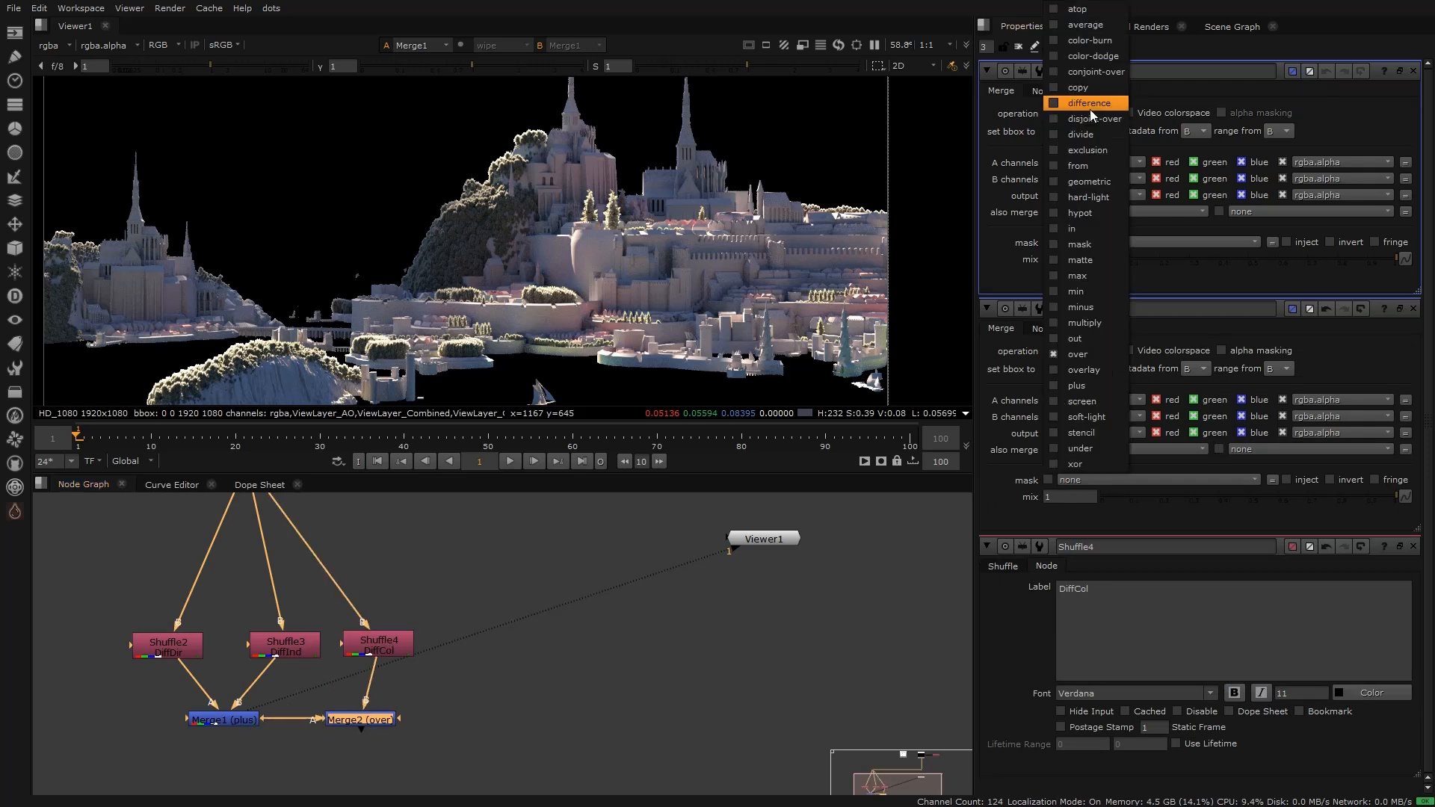
left_click(1102, 324)
key("1")
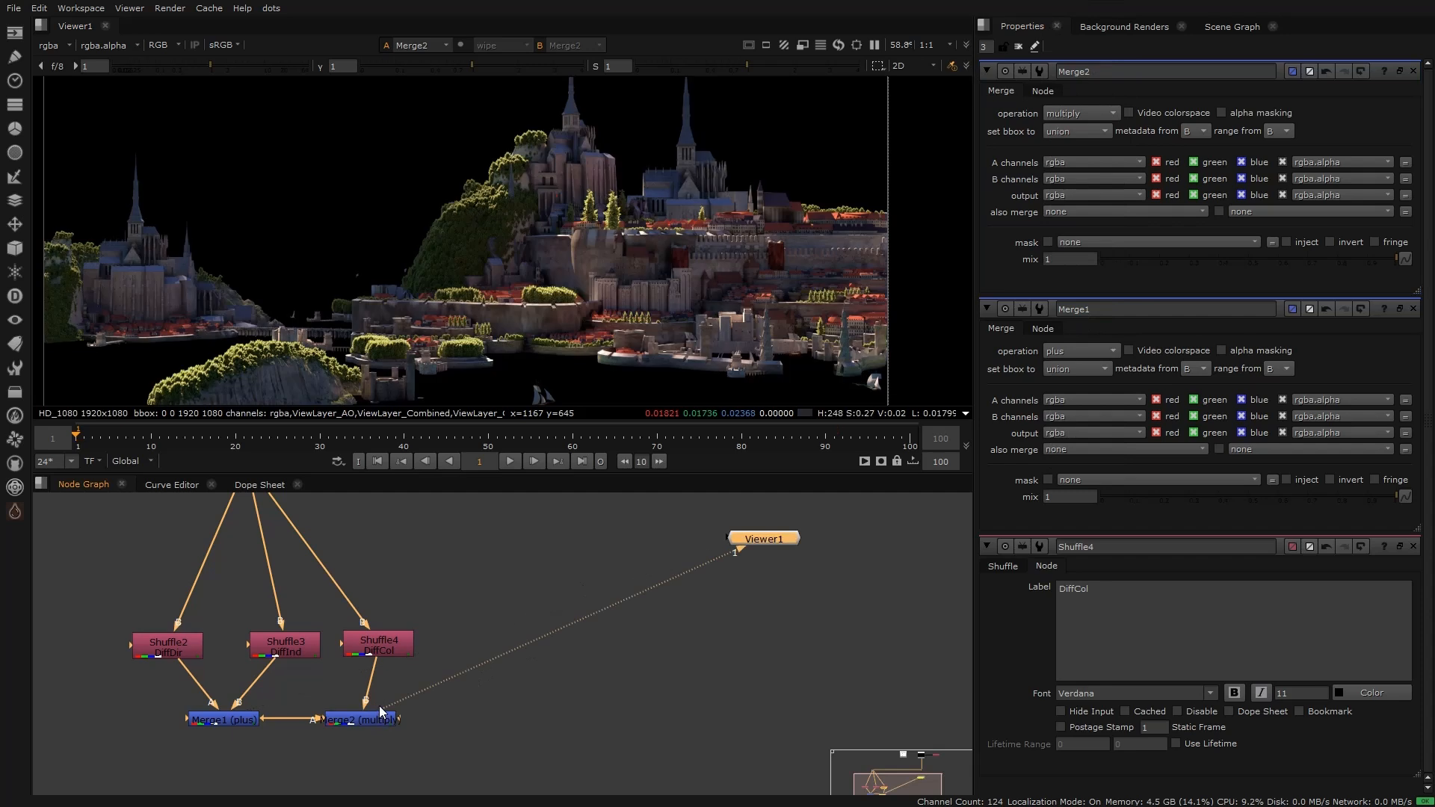
Step: View the plus Merge, the DiffCol Shuffle and the multiply Merge in turn to compare their images
left_click(243, 721)
key("1")
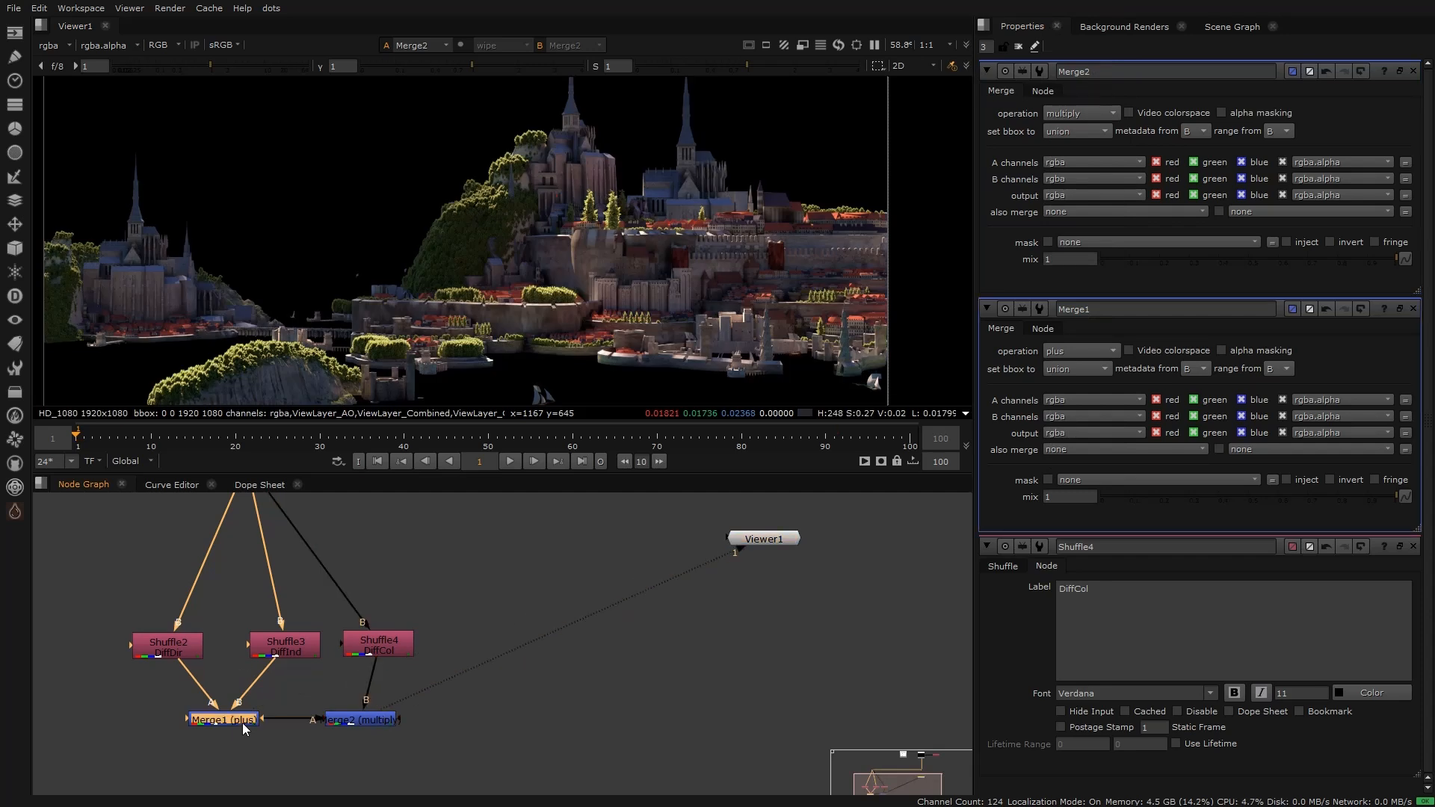
left_click(379, 643)
key("2")
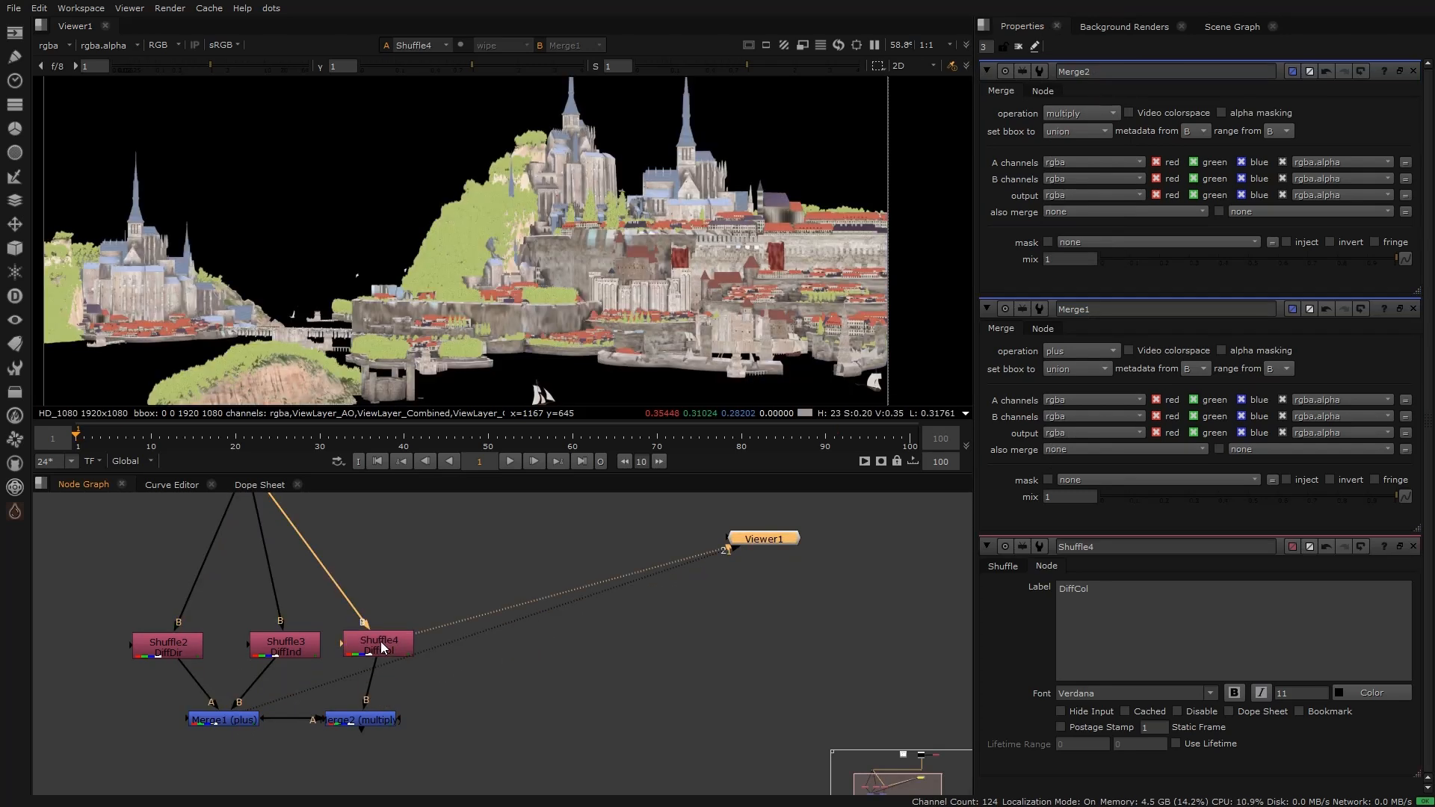
left_click(384, 723)
key("1")
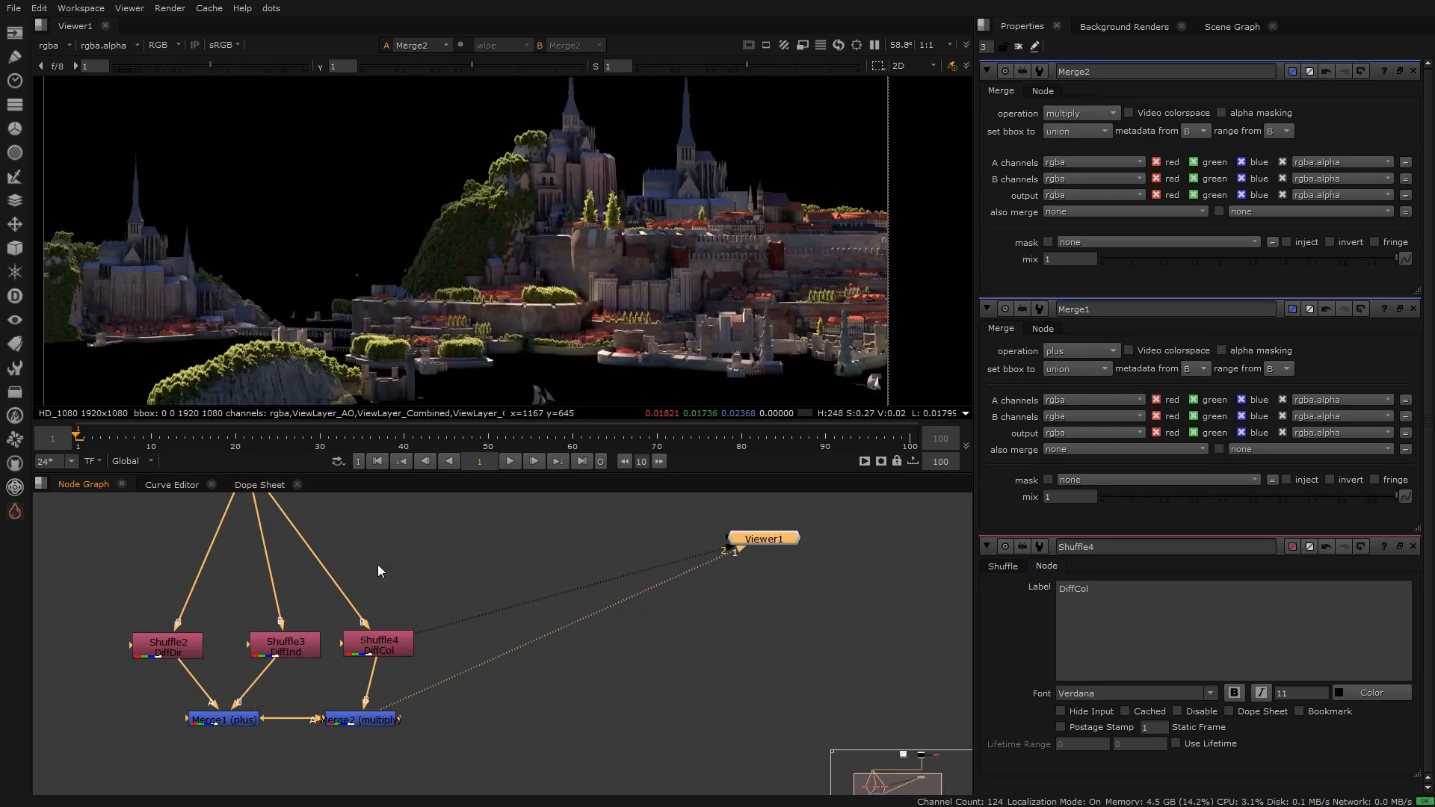
Step: Sample a castle wall pixel and compare its RGB values in the plus Merge, DiffCol and the multiply Merge
scroll(634, 241, "up", 15)
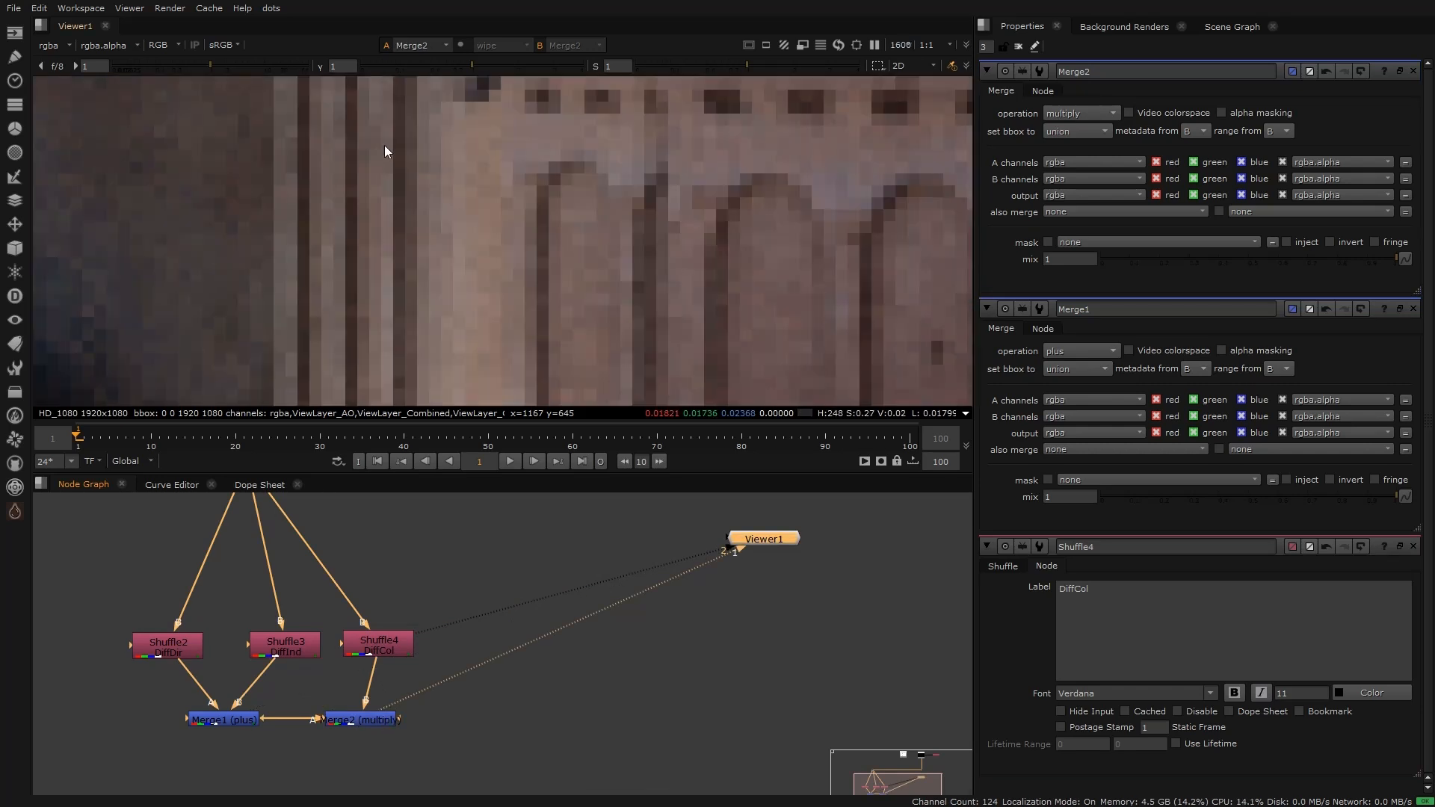
scroll(424, 176, "up", 5)
left_click(438, 250, "ctrl")
left_click(234, 721)
key("1")
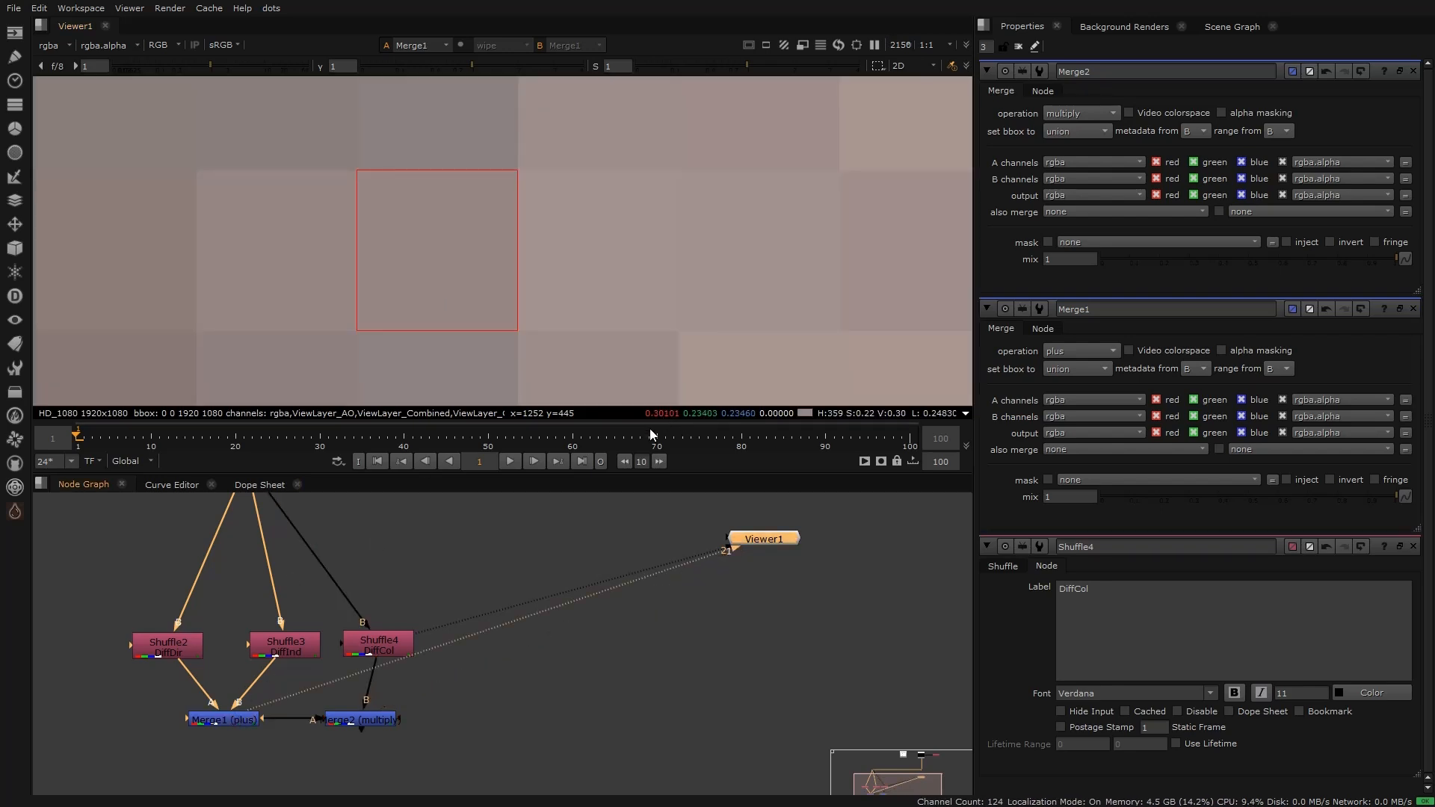
left_click(396, 647)
key("1")
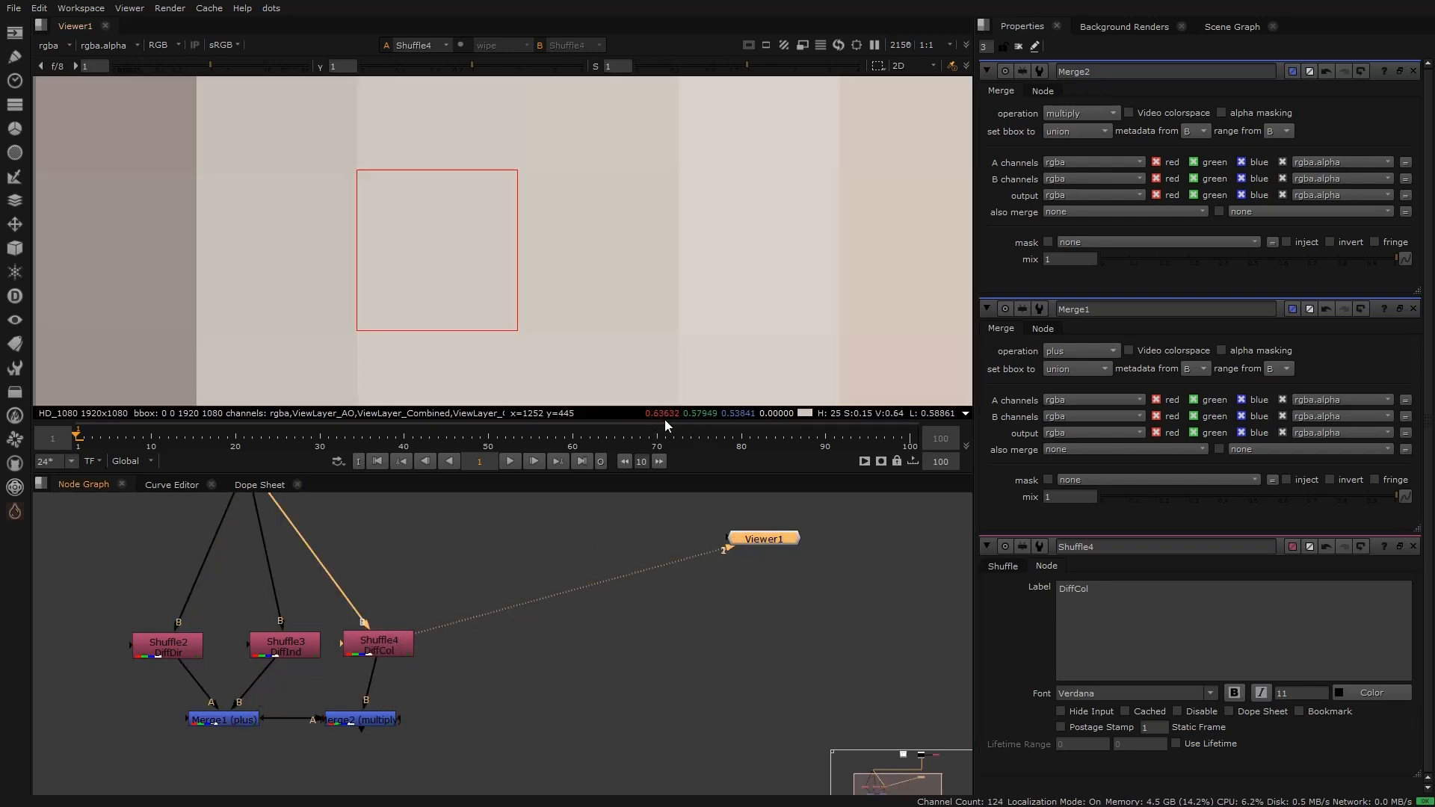
left_click(364, 715)
key("1")
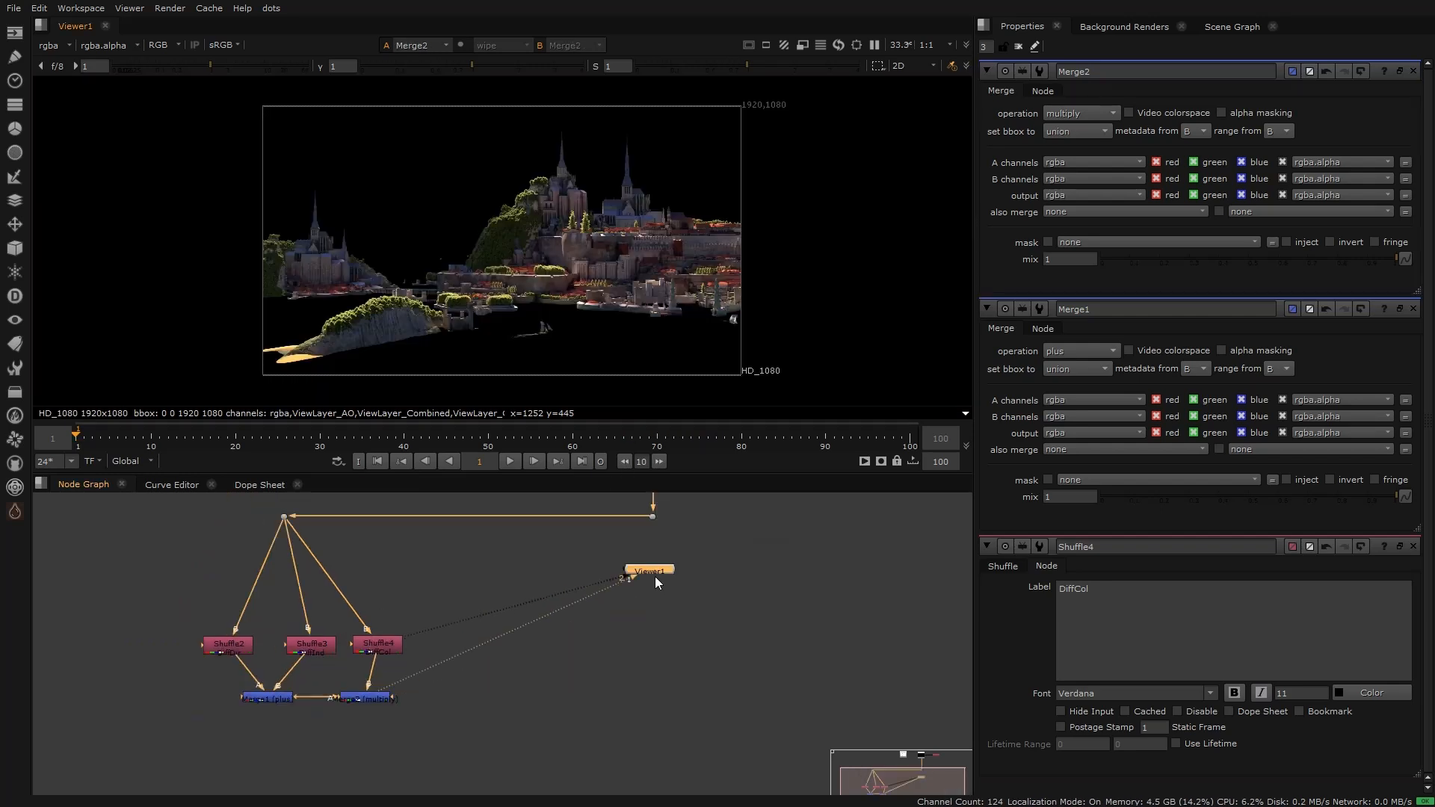
Step: Move the Viewer node lower in the node graph and display the Cycles diagram to check the diffuse branch
left_click_drag(655, 577, 553, 760)
middle_click_drag(461, 586, 411, 728)
left_click(463, 559)
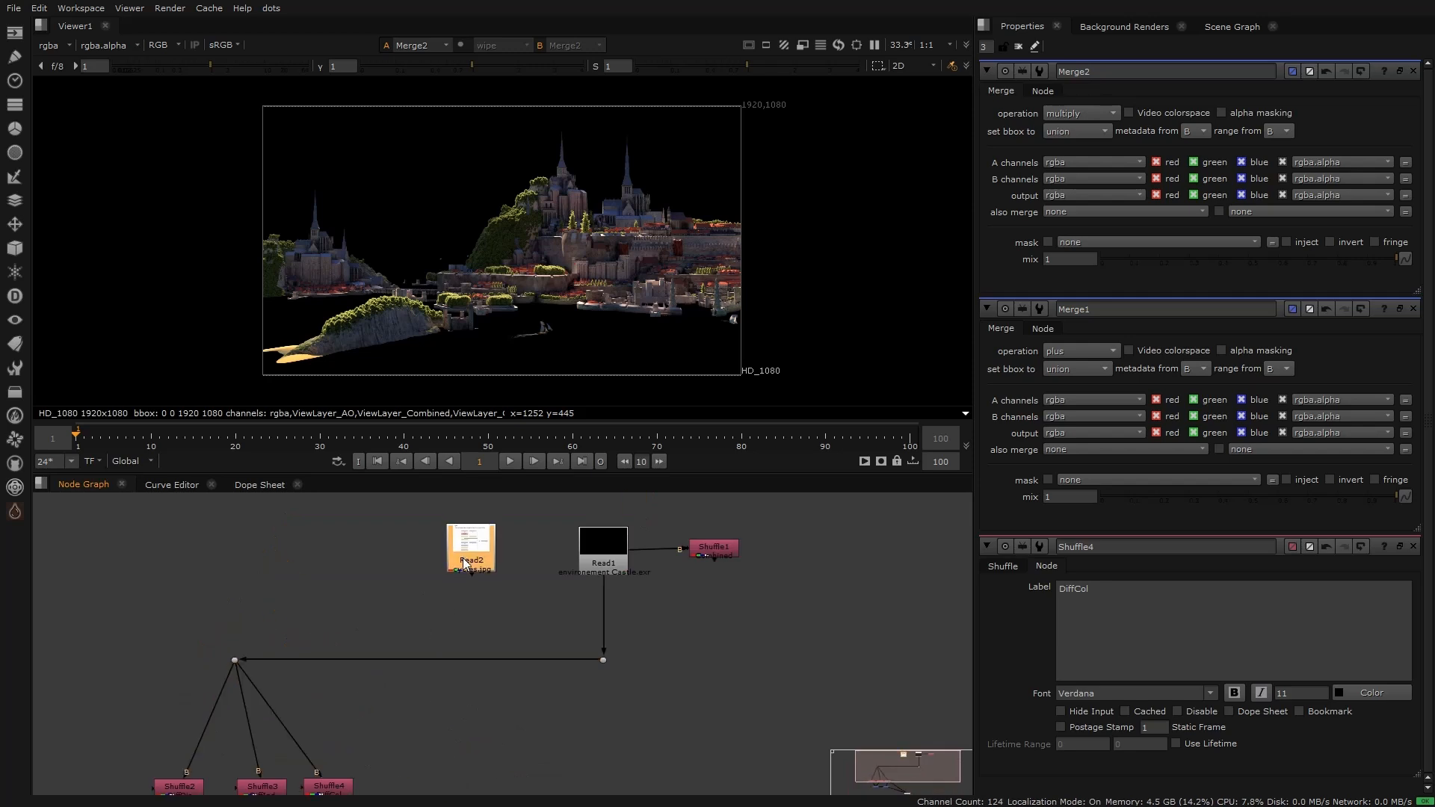
key("1")
scroll(478, 269, "up", 2)
left_click_drag(291, 91, 641, 197)
Step: Enclose the three diffuse Shuffles and both Merge nodes in a Backdrop
scroll(458, 683, "down", 3)
middle_click_drag(459, 683, 545, 566)
scroll(545, 566, "up", 3)
left_click_drag(221, 630, 493, 738)
key("Tab")
type("back")
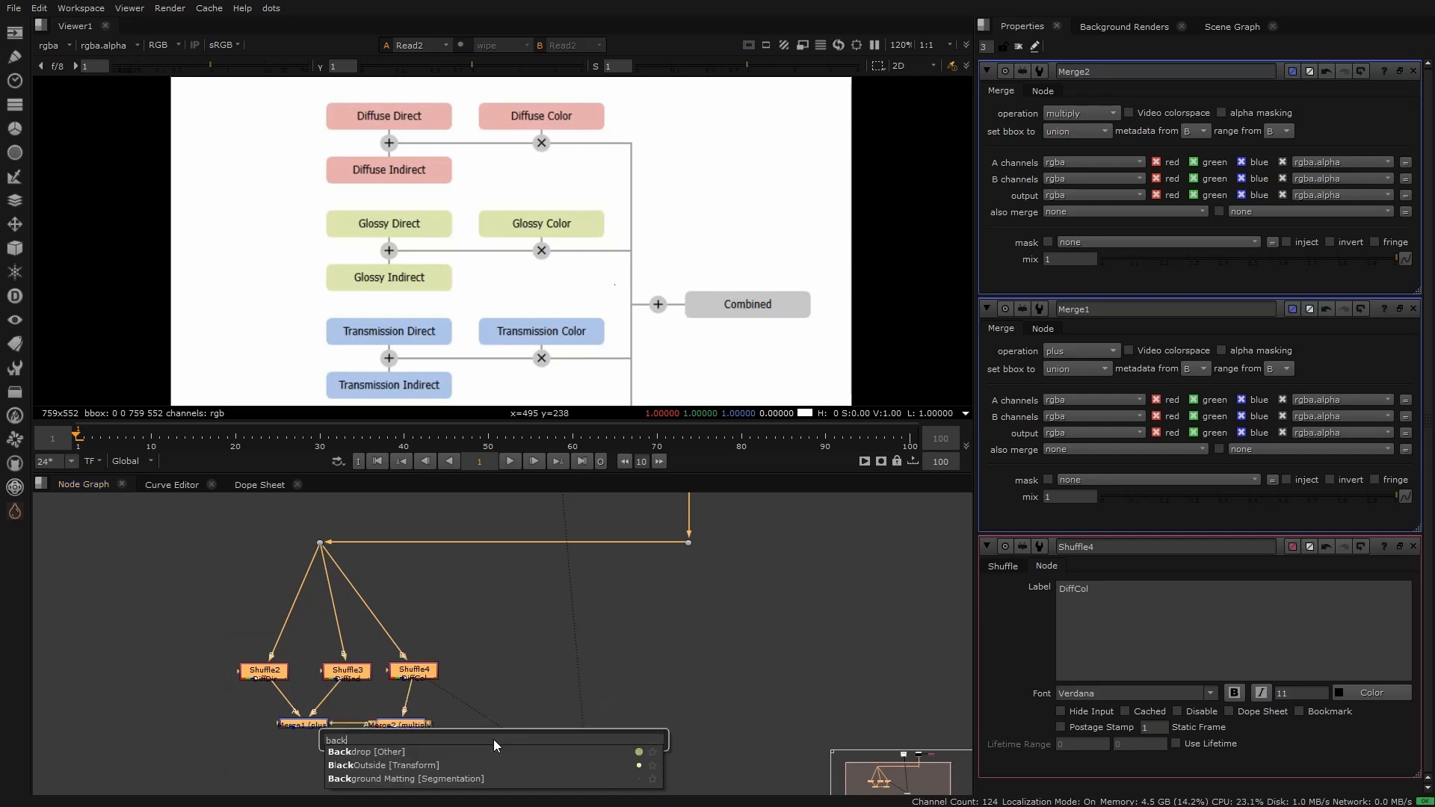
key("Return")
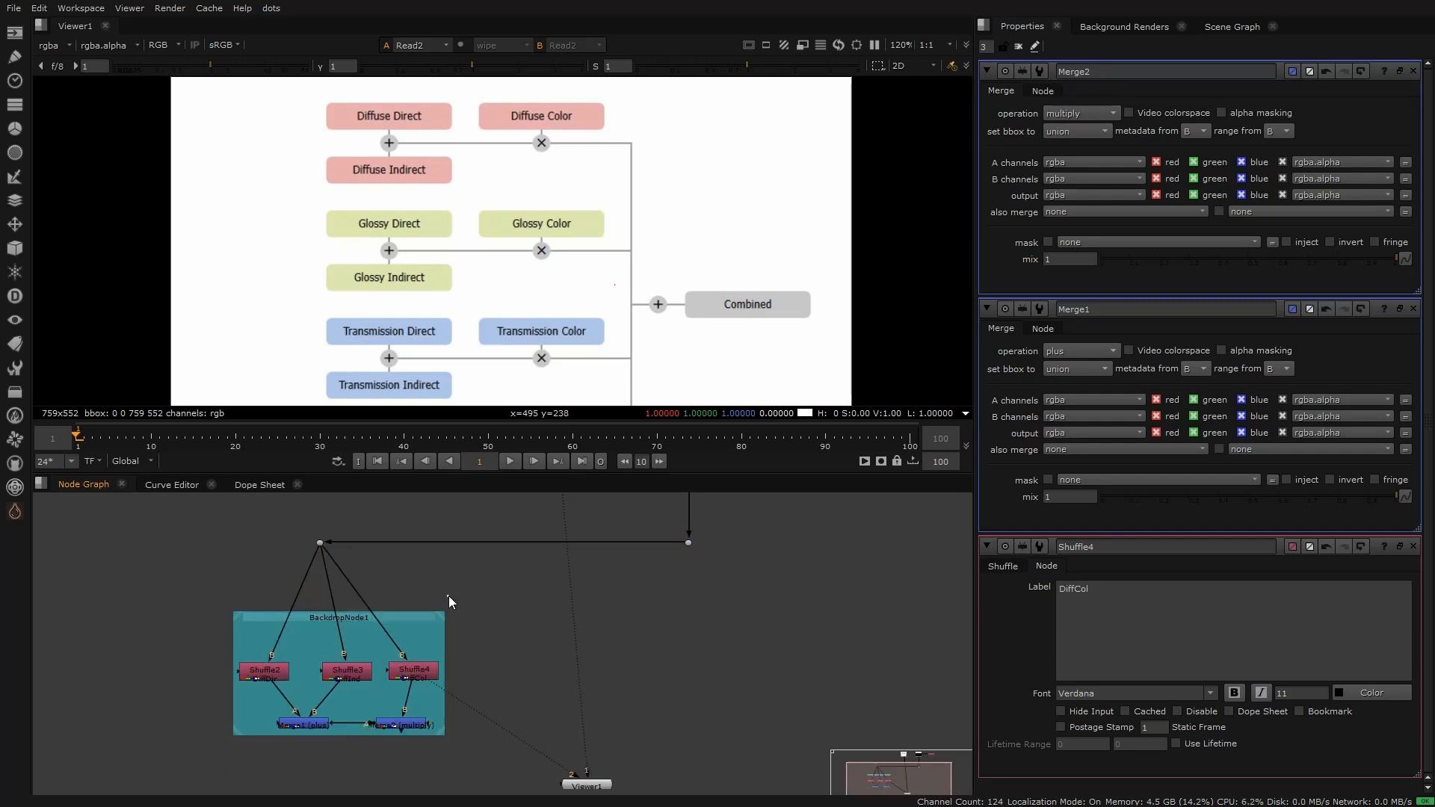
Step: Set the backdrop's appearance to Border, label it Diffuse in bold, and close the open node properties
left_click(388, 617)
left_click(1070, 170)
left_click(1074, 186)
left_click(1068, 128)
type("Diffuse")
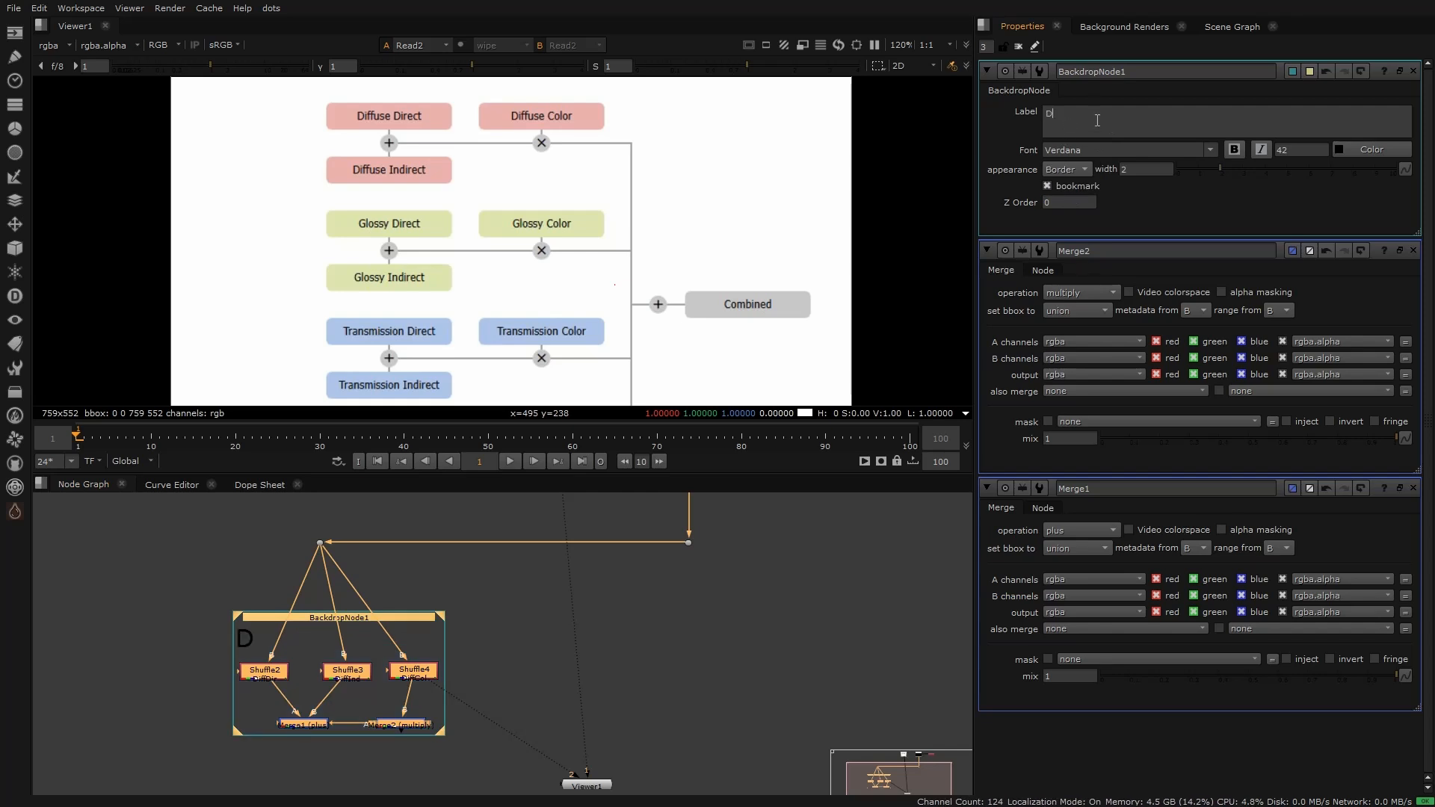
left_click(1235, 151)
left_click(1413, 73)
left_click(1414, 72)
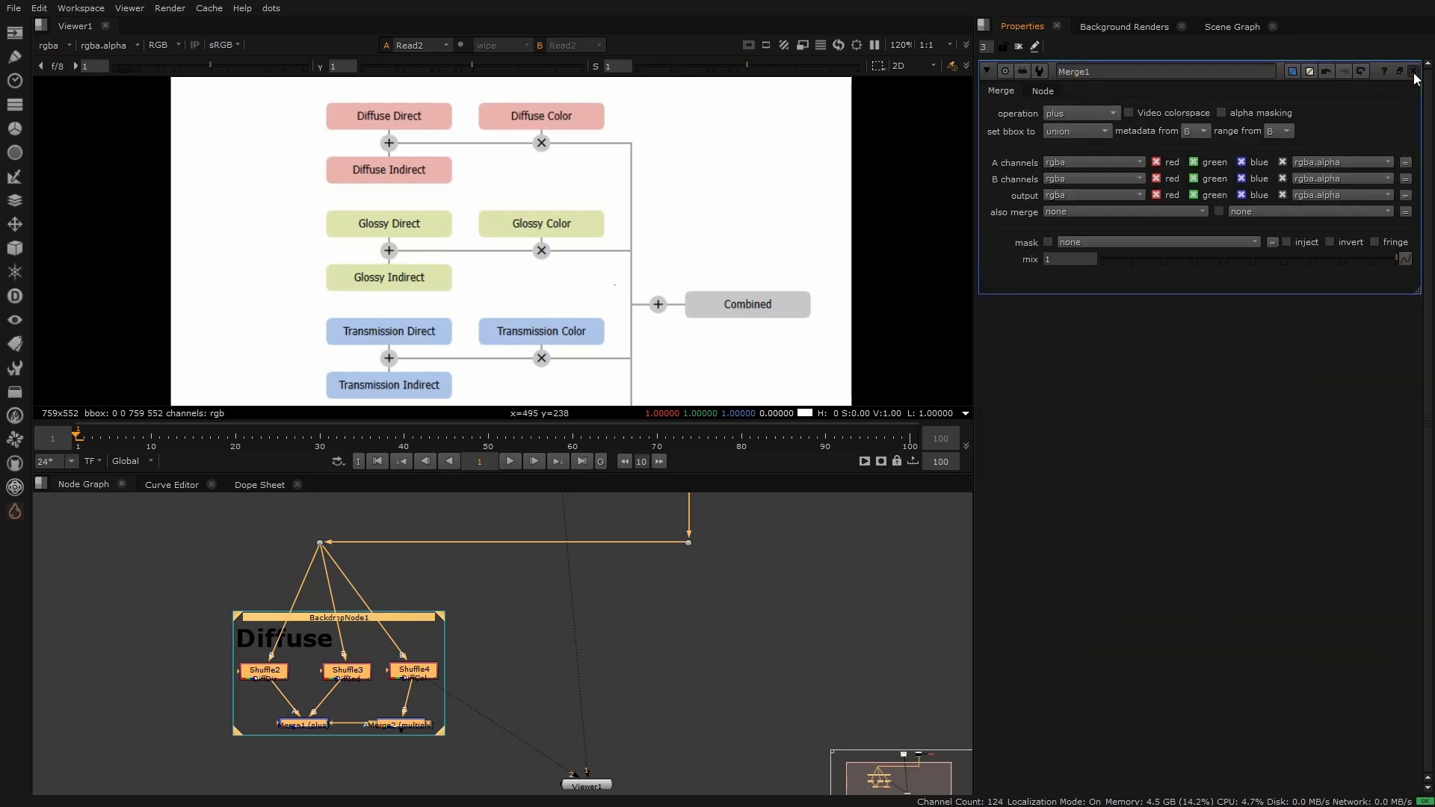
left_click(1413, 72)
Step: Shift the Diffuse backdrop with its nodes and dot further left, and disconnect DiffCol from the Viewer
scroll(591, 665, "down", 3)
left_click_drag(303, 540, 482, 746)
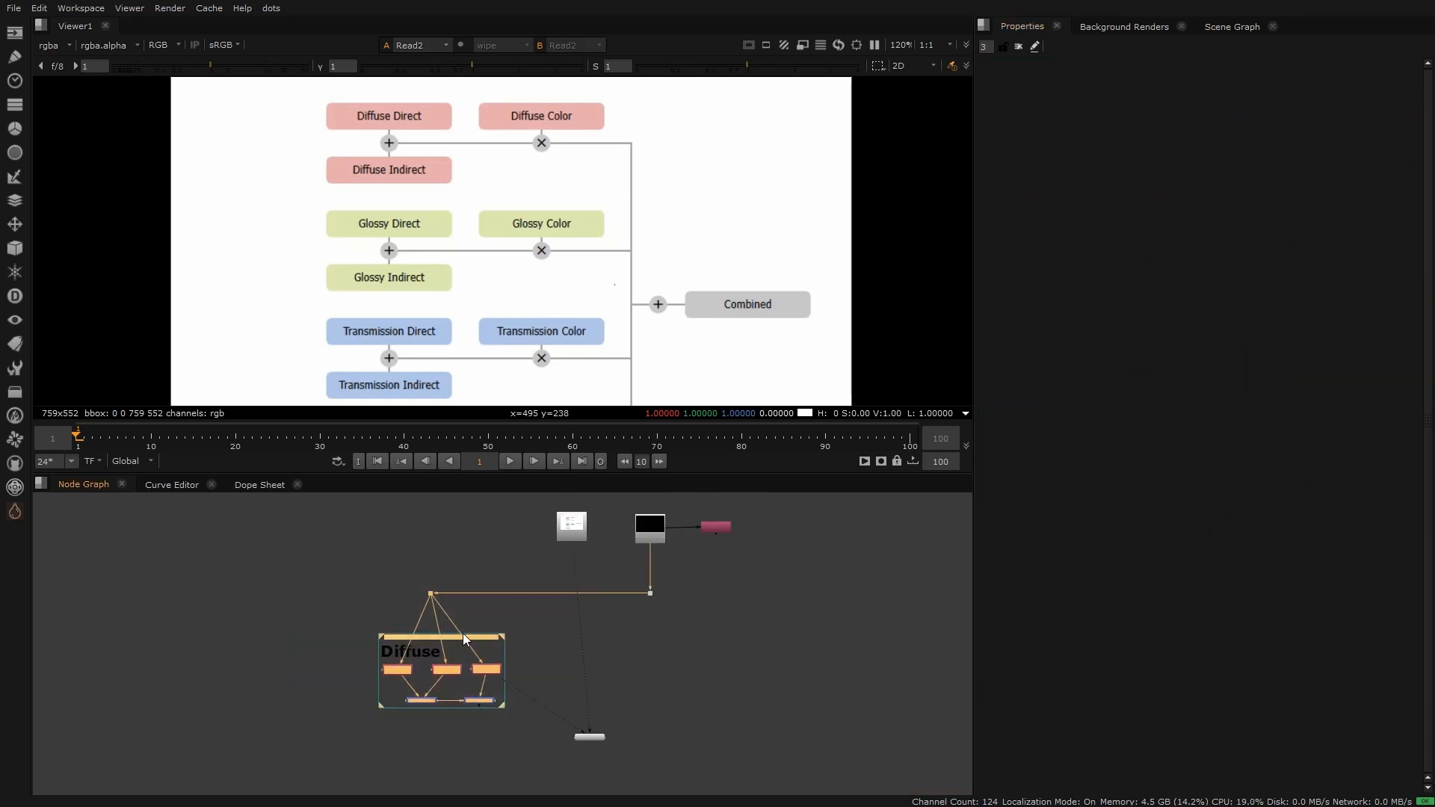
left_click_drag(491, 667, 413, 669)
scroll(628, 588, "up", 3)
middle_click_drag(614, 743, 580, 644)
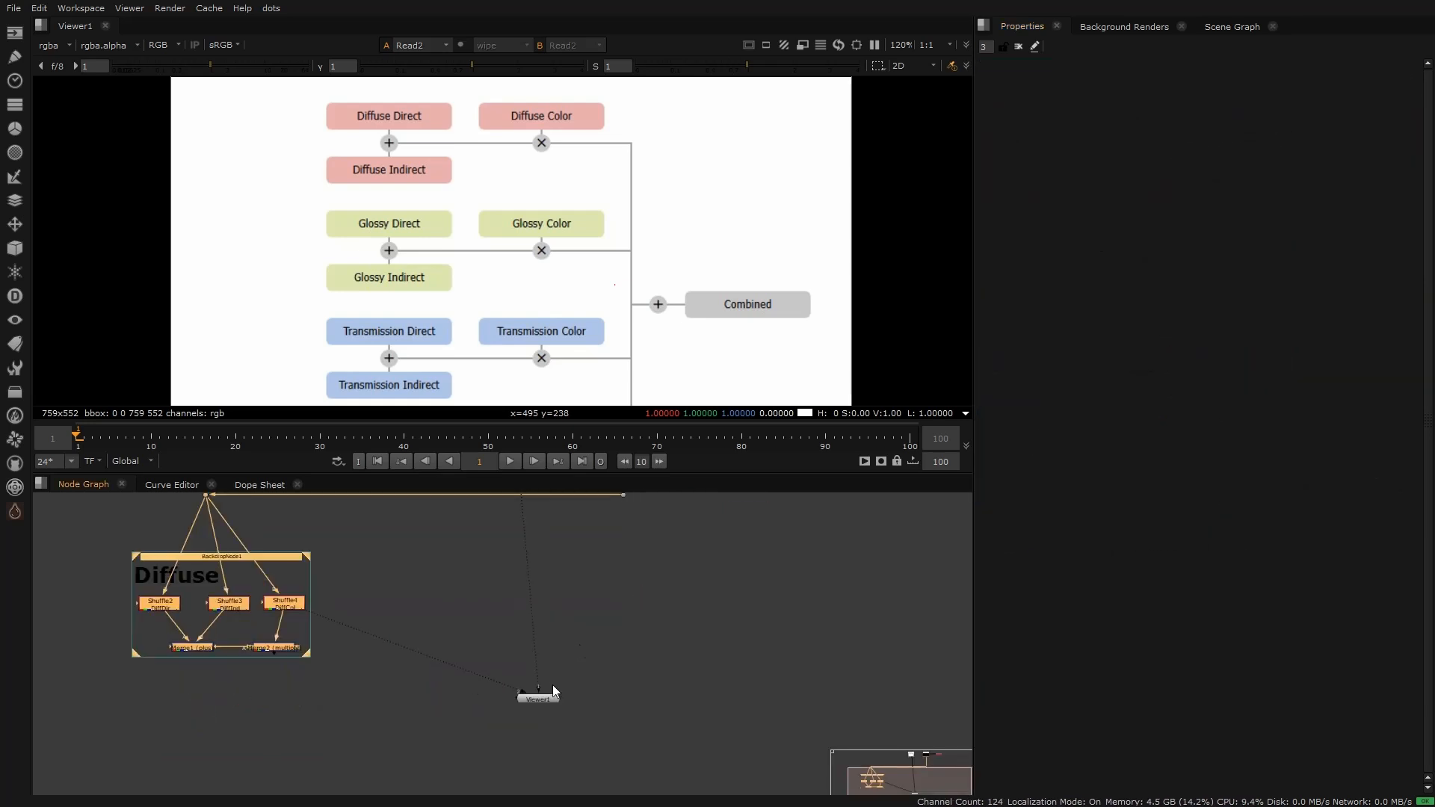
left_click_drag(531, 683, 455, 272)
left_click_drag(515, 686, 534, 628)
Step: Display the Cycles diagram again and examine how the glossy and transmission passes combine
middle_click_drag(539, 588, 546, 710)
left_click(515, 537)
key("1")
left_click_drag(428, 237, 635, 313)
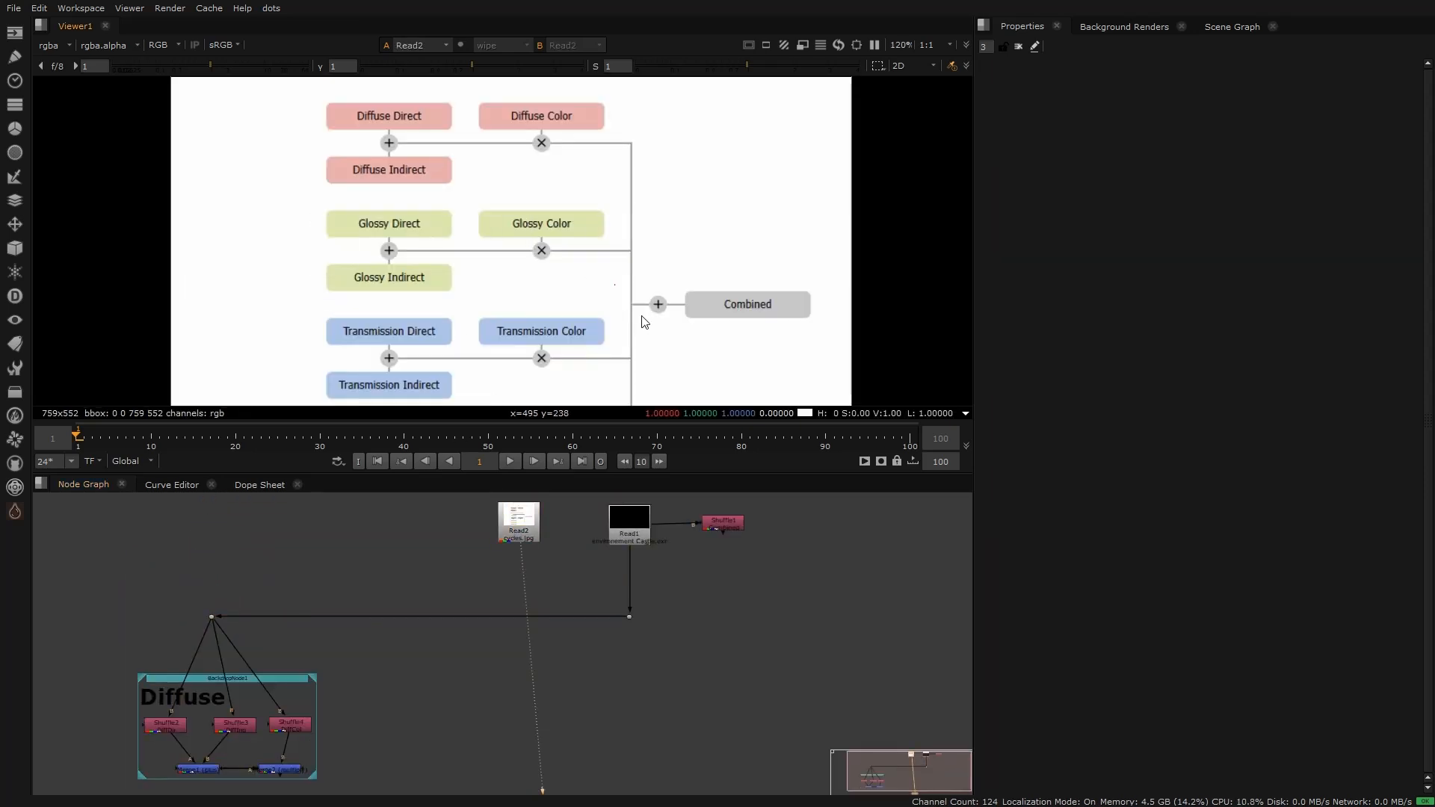
middle_click_drag(437, 345, 443, 283)
left_click_drag(311, 238, 681, 349)
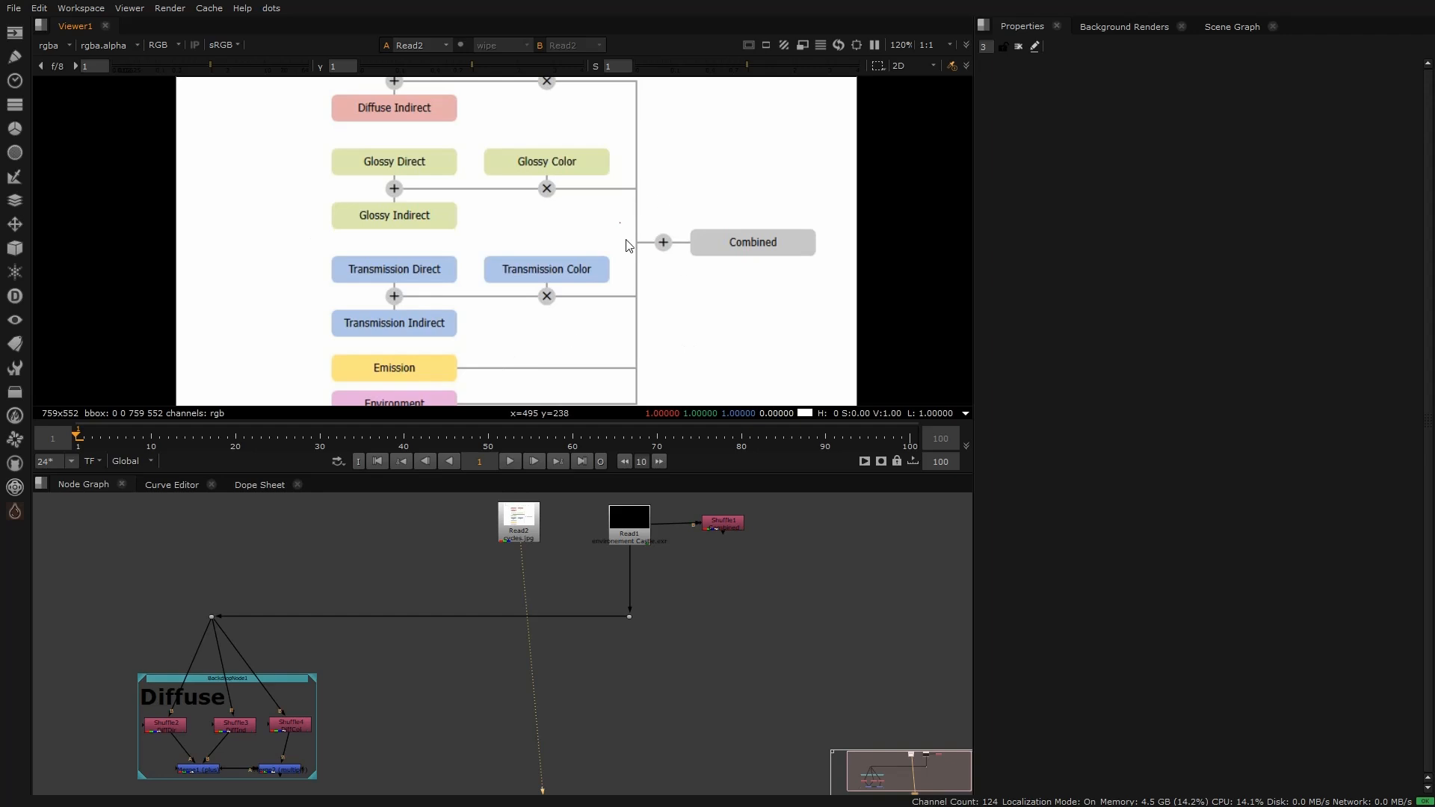
Step: Add a Shuffle node fed from the dot below the castle EXR's Read node and show it in the Viewer
scroll(532, 660, "down", 2)
middle_click_drag(536, 665, 542, 617)
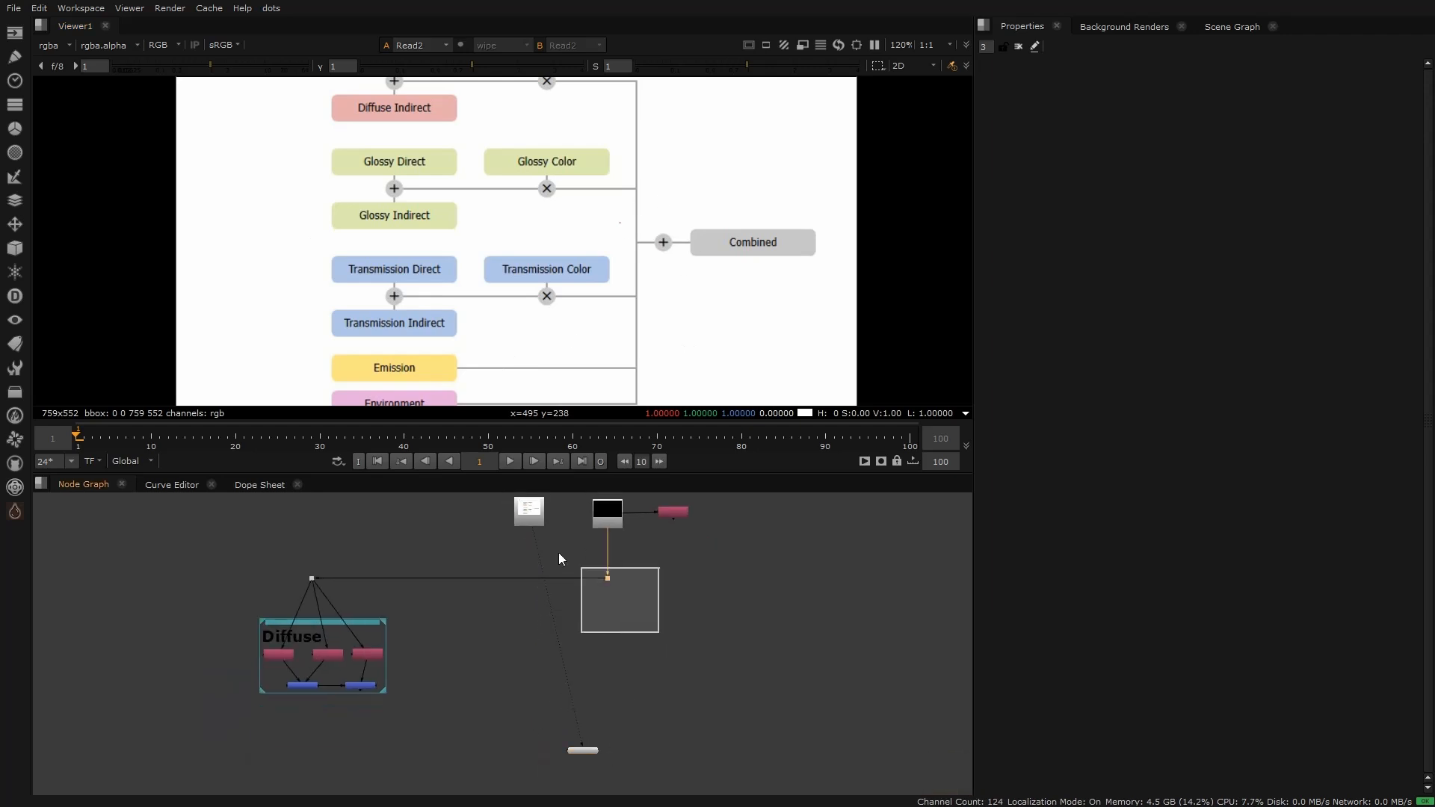
left_click(608, 579)
key("1")
scroll(607, 595, "up", 2)
key("Tab")
type("shu")
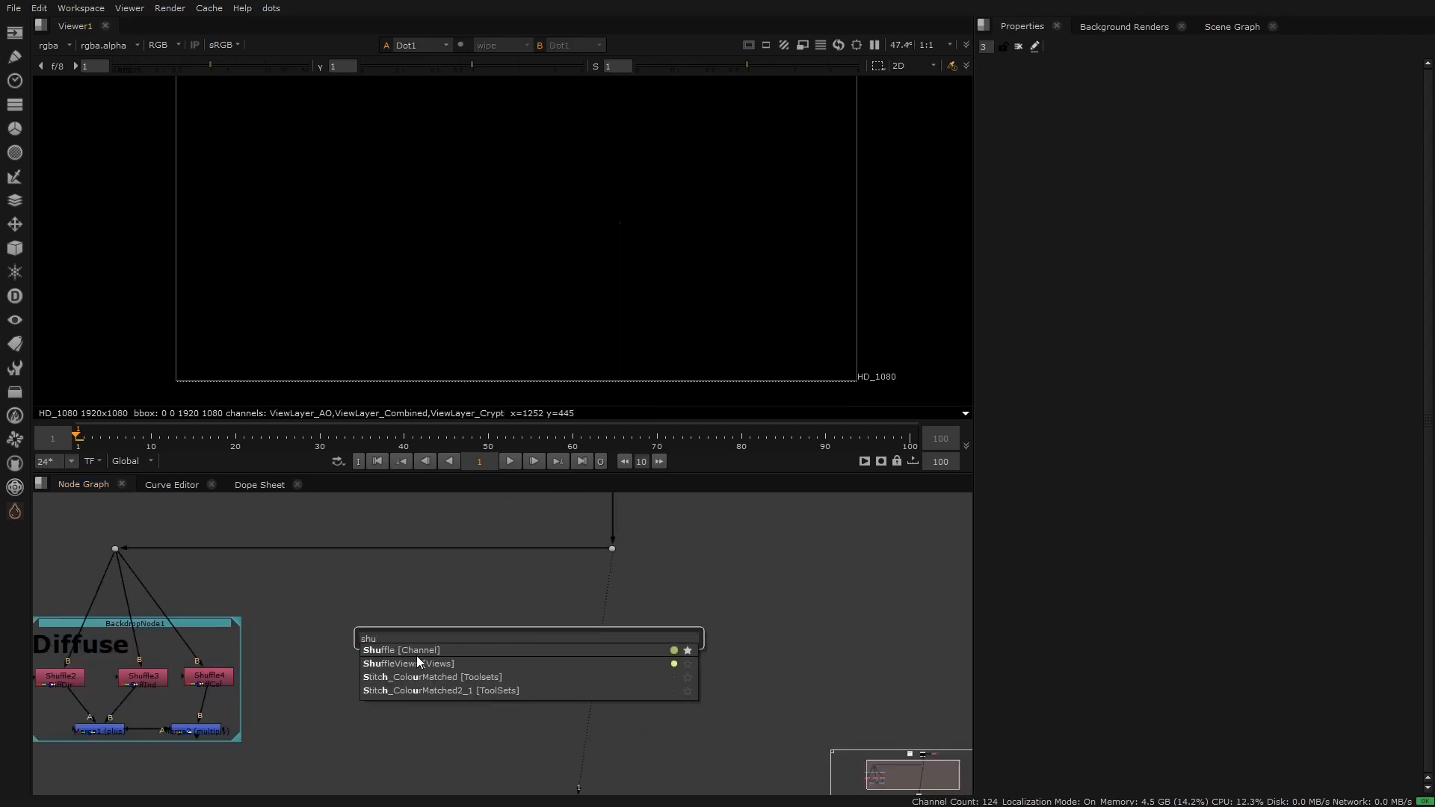
key("Return")
left_click_drag(526, 621, 534, 650)
key("1")
Step: Set the new Shuffle's input layer to ViewLayer_GlossDir and label the node GlossDir
left_click(1070, 151)
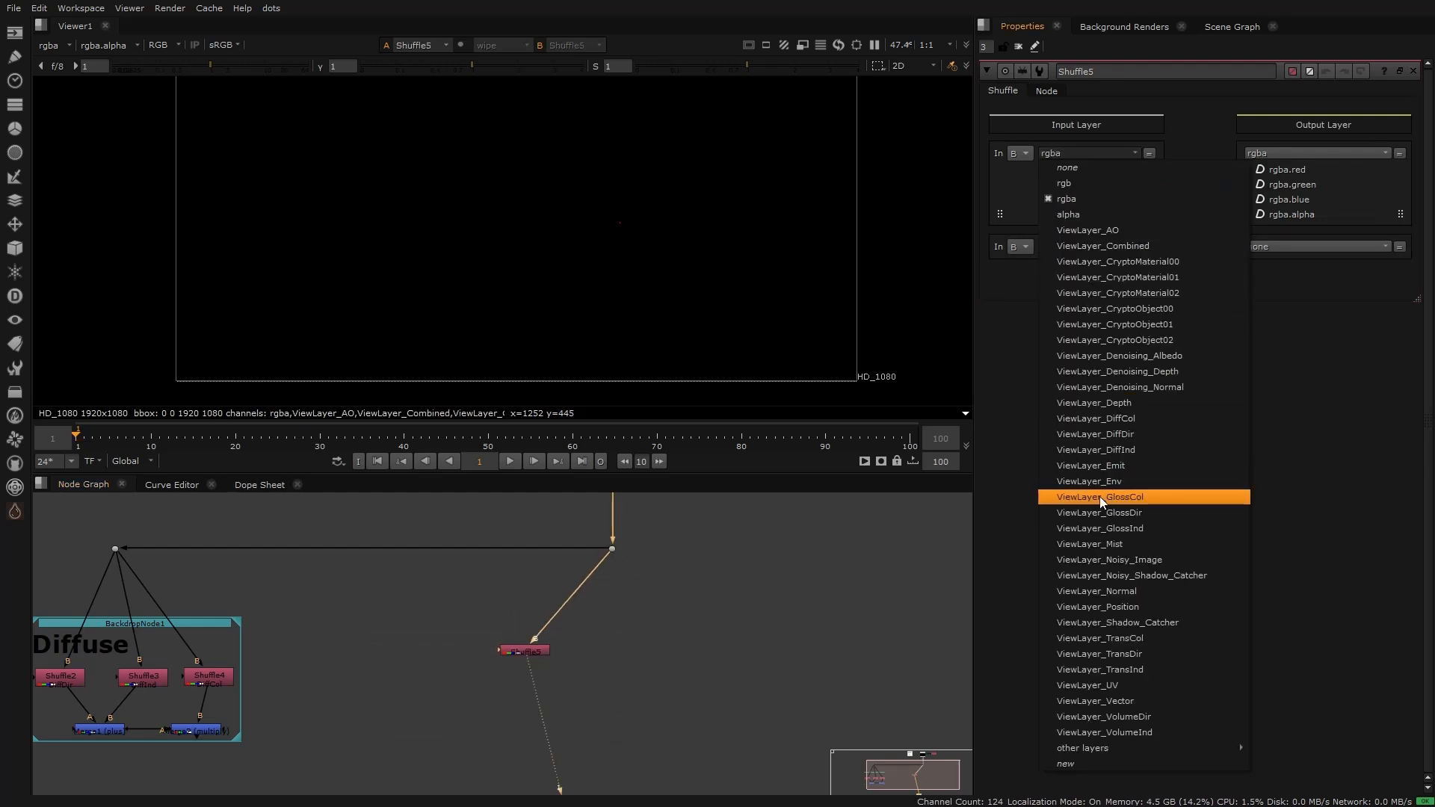
left_click(1107, 511)
left_click(1046, 90)
left_click(1081, 140)
type("F")
type("lossDir")
Step: Add a second Shuffle beside GlossDir, connect it to the same dot, and view it
scroll(593, 656, "up", 4)
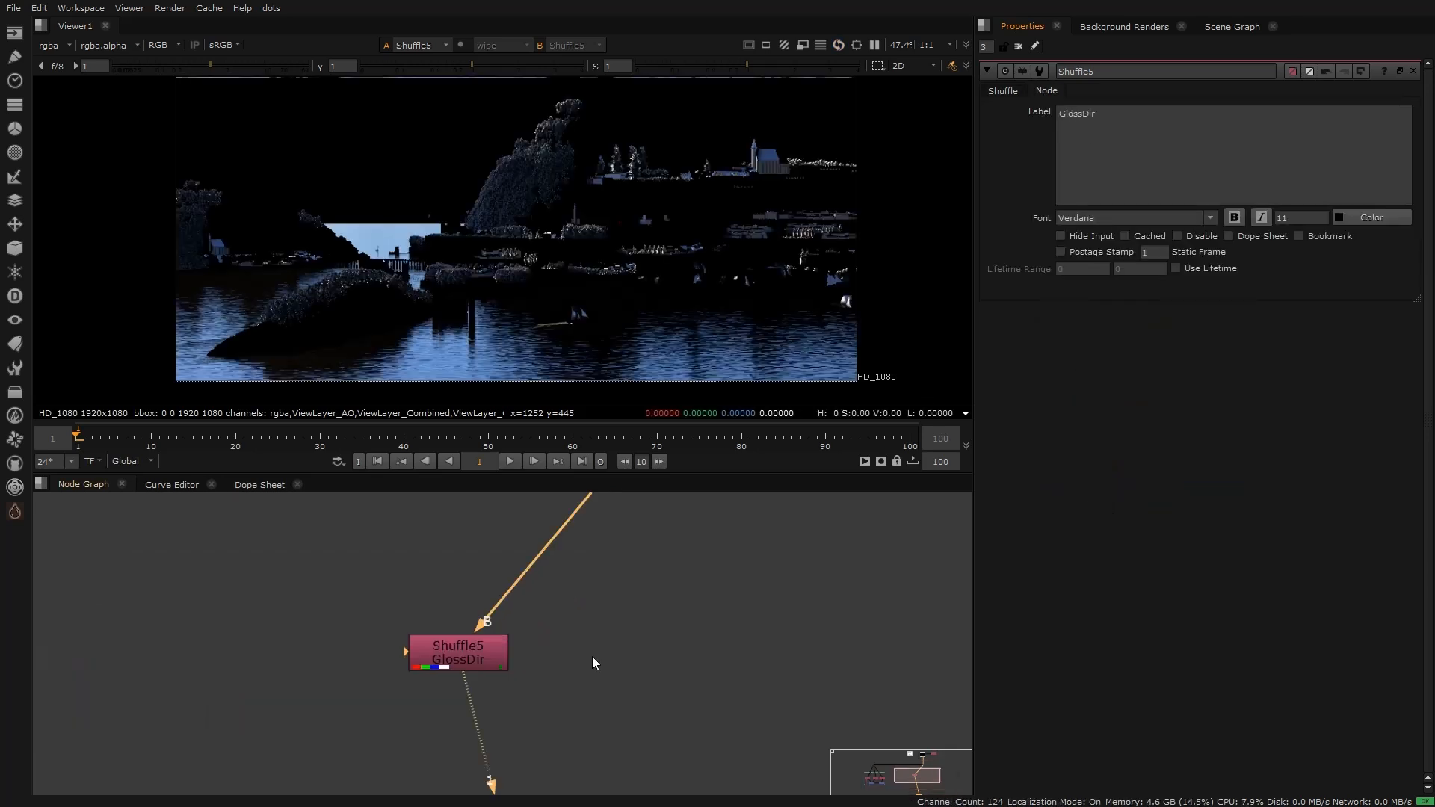
left_click(593, 655)
key("Tab")
key("Return")
middle_click_drag(583, 624, 581, 707)
left_click_drag(580, 705, 633, 577)
left_click_drag(565, 691, 632, 530)
key("1")
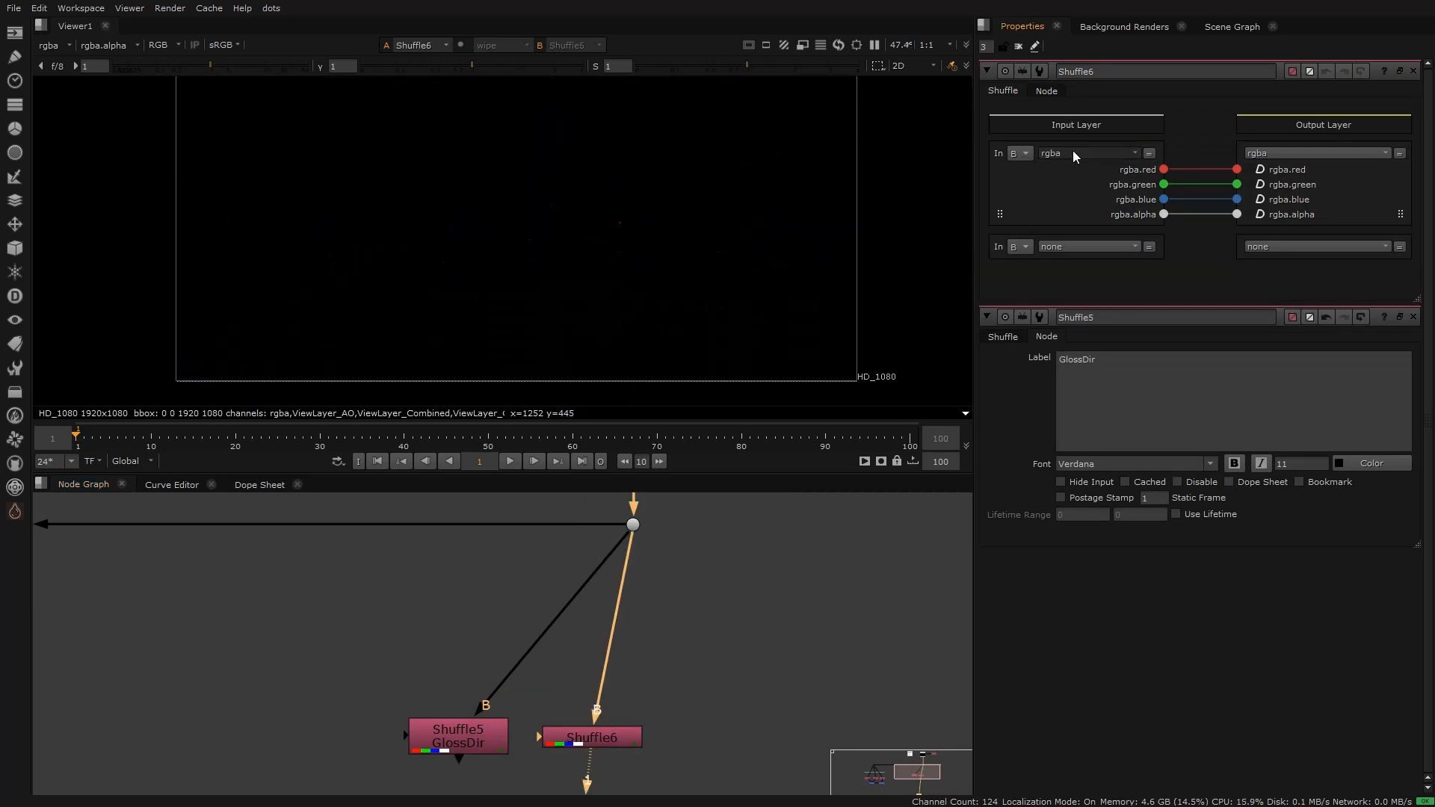
Step: Set the second Shuffle's input layer to ViewLayer_GlossInd and label the node GlossInd
left_click(1074, 153)
left_click(1155, 530)
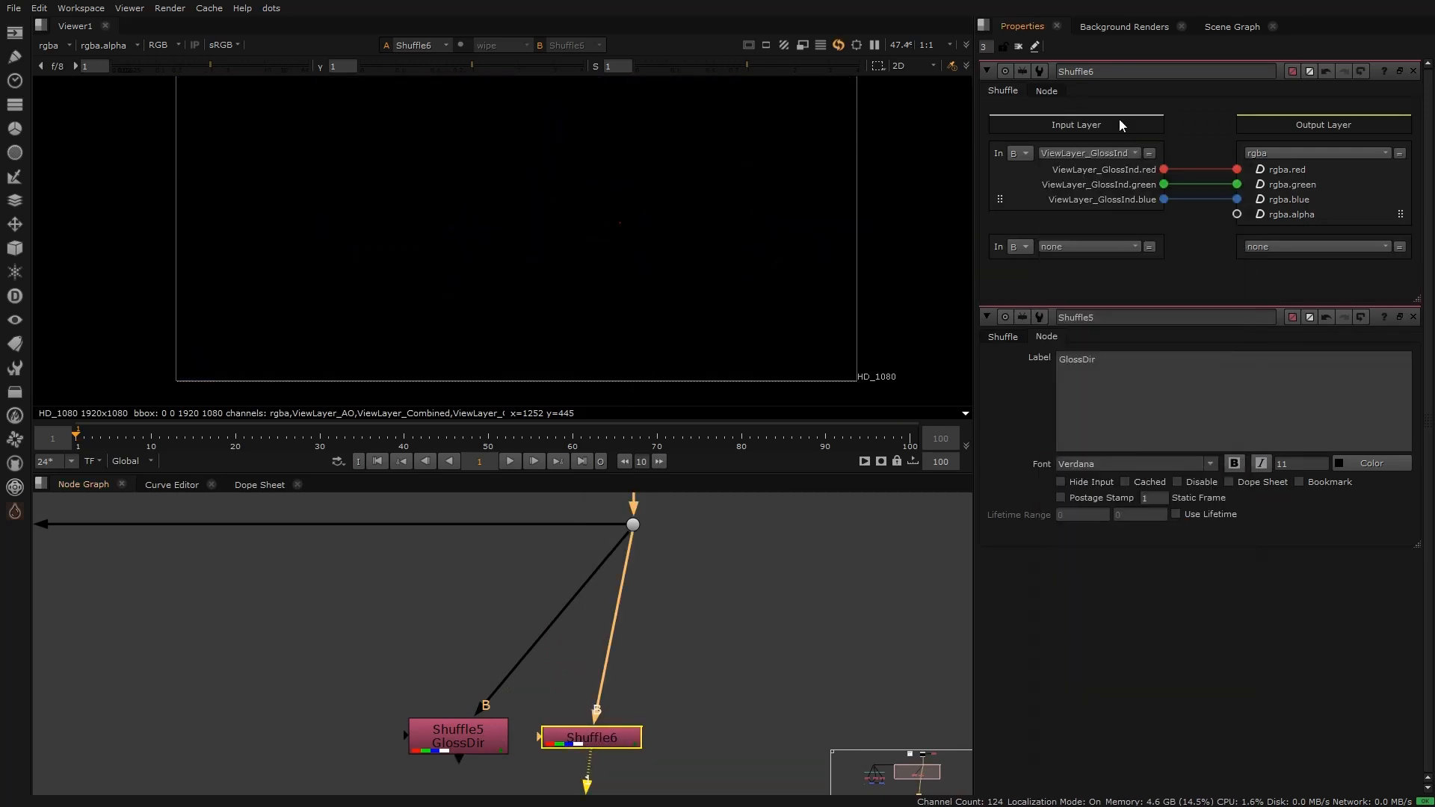
left_click(1046, 90)
left_click(1121, 136)
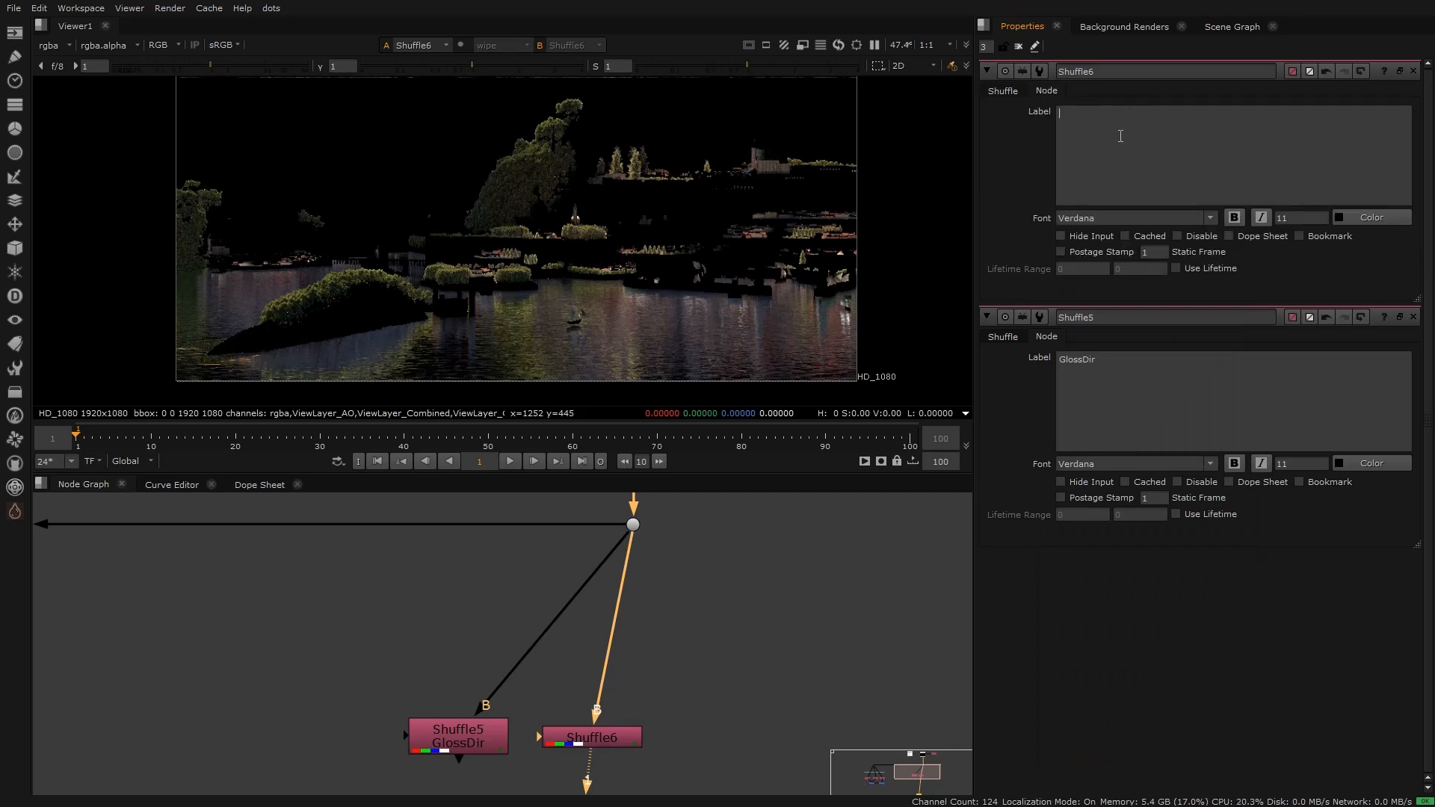
type("GlossInd")
Step: Add a third Shuffle on the same dot, view it, and set its input layer to ViewLayer_GlossCol
key("Tab")
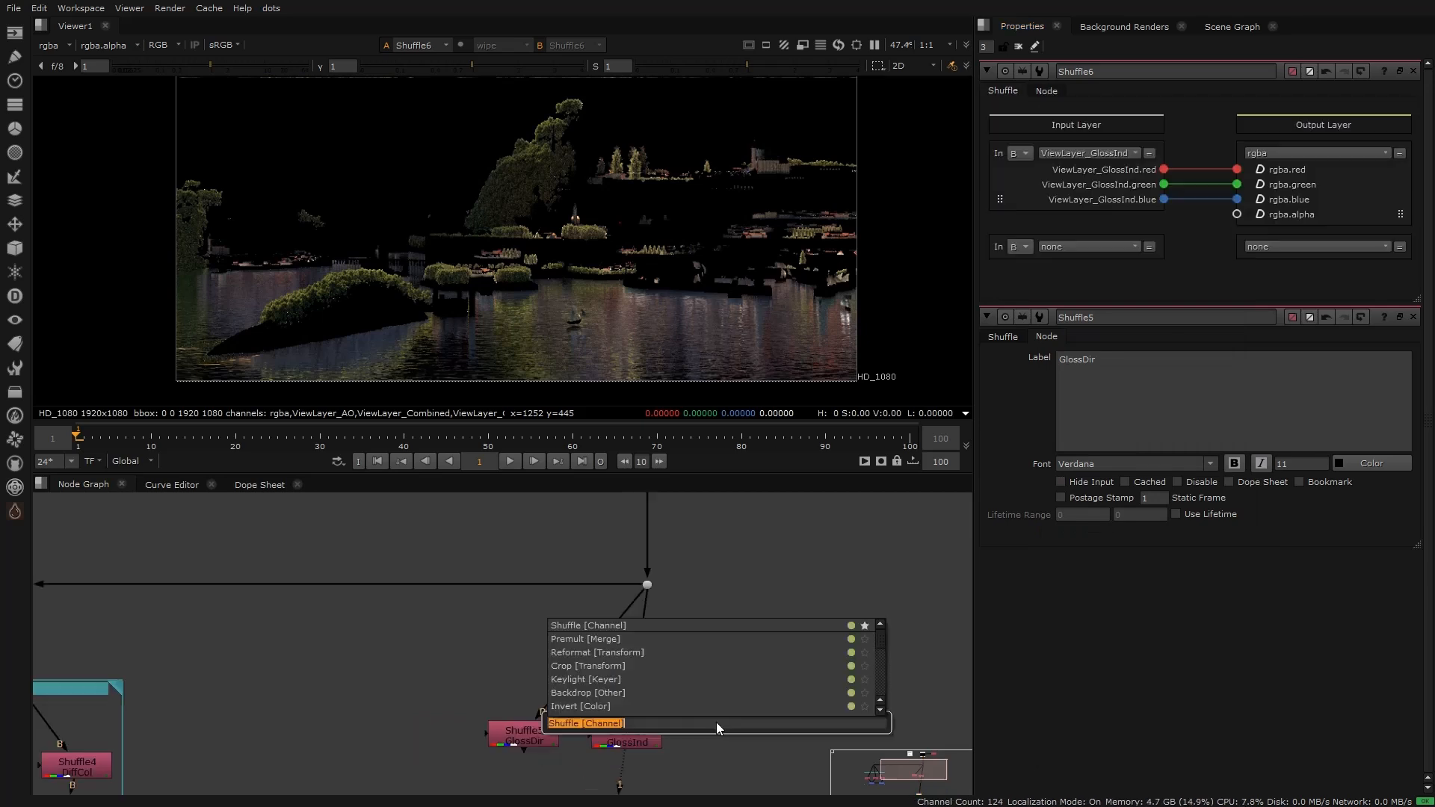
key("Return")
left_click_drag(694, 693, 649, 586)
key("1")
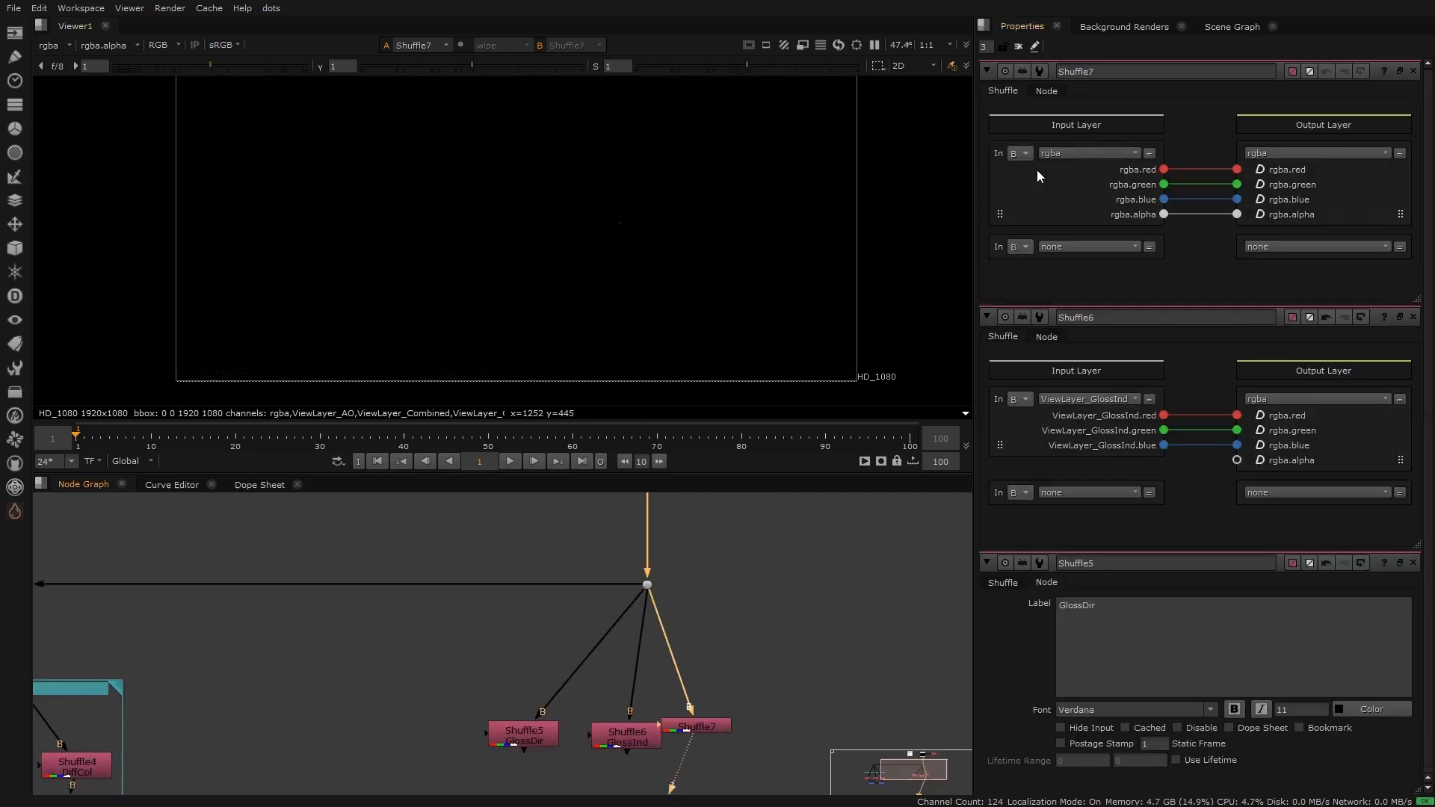
left_click(1074, 153)
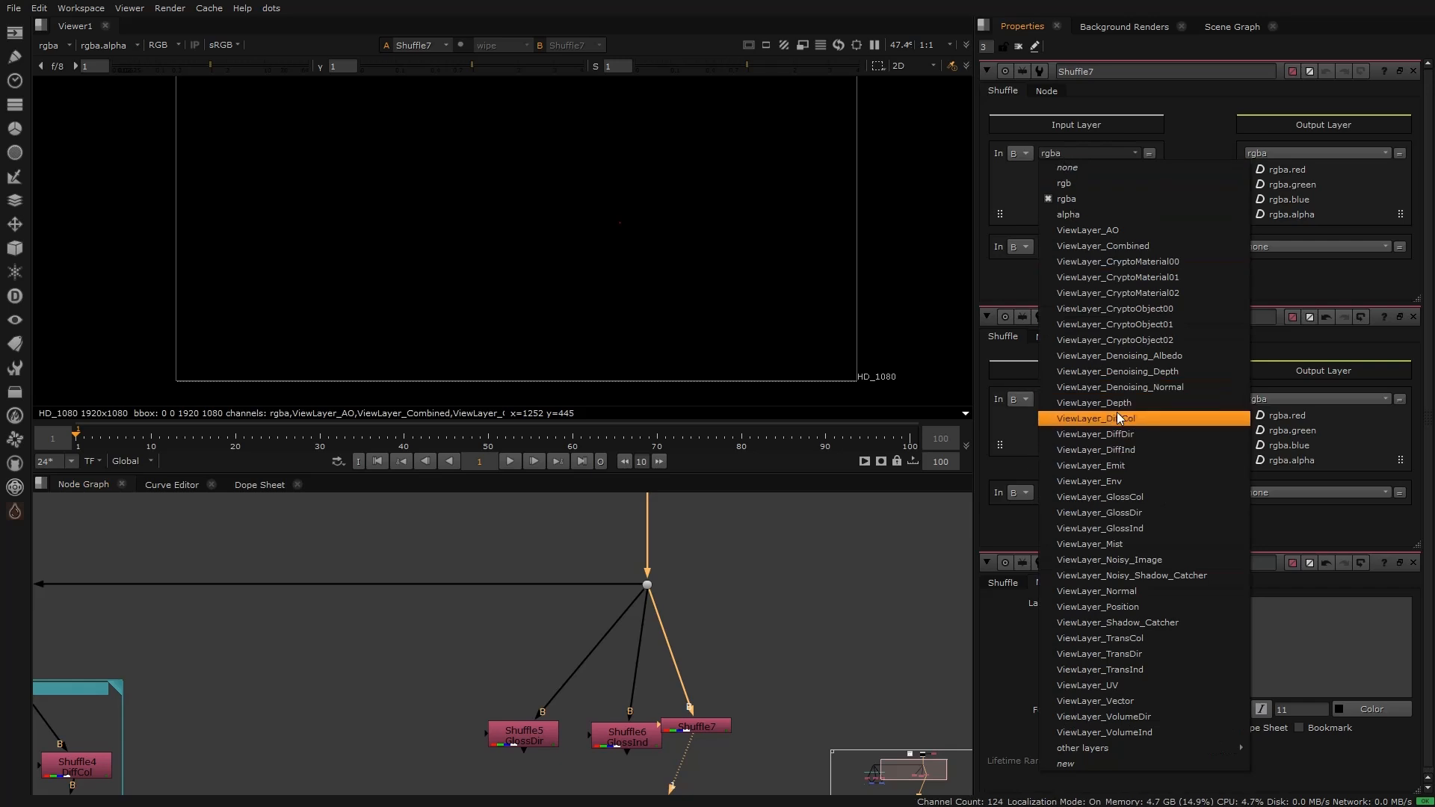
left_click(1141, 496)
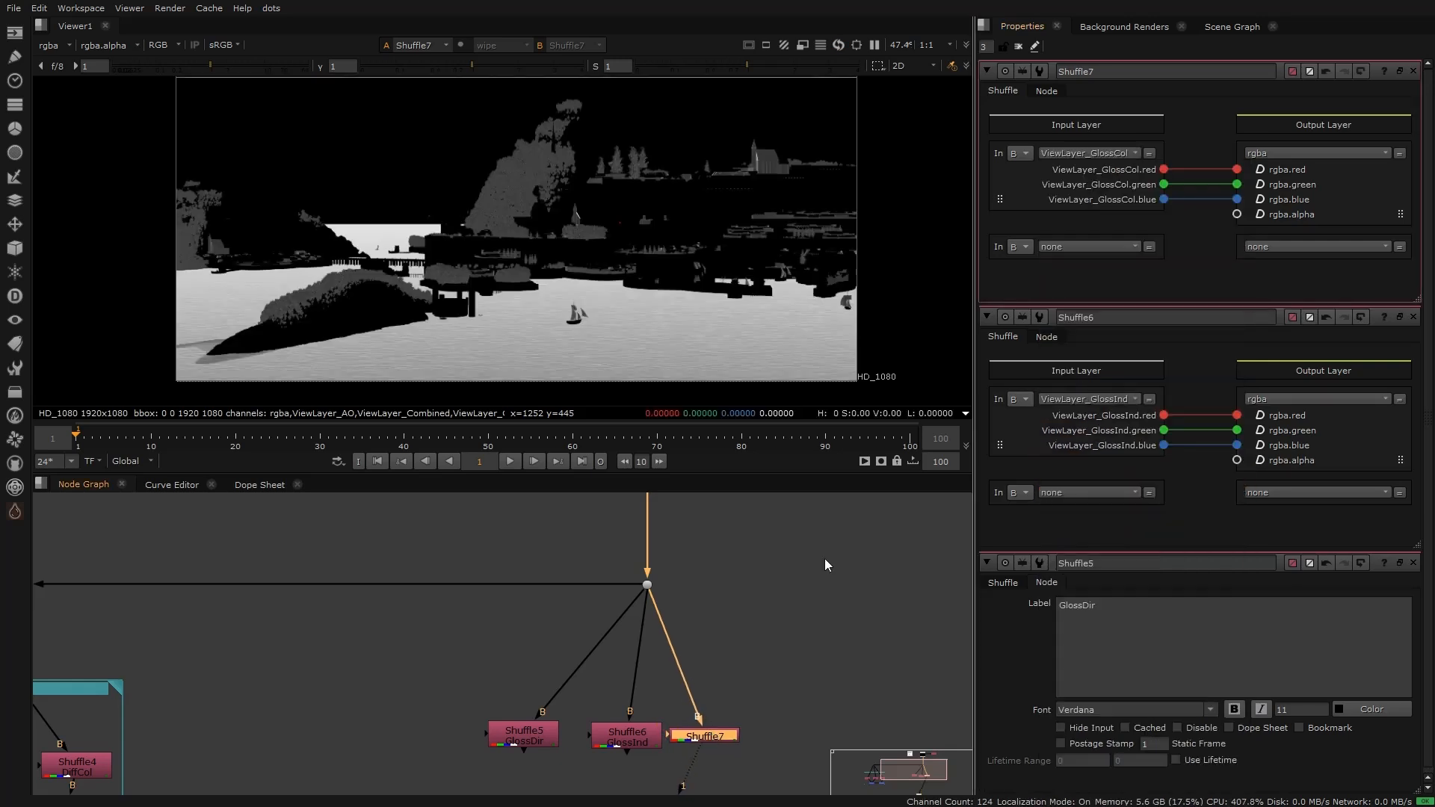
left_click(1047, 91)
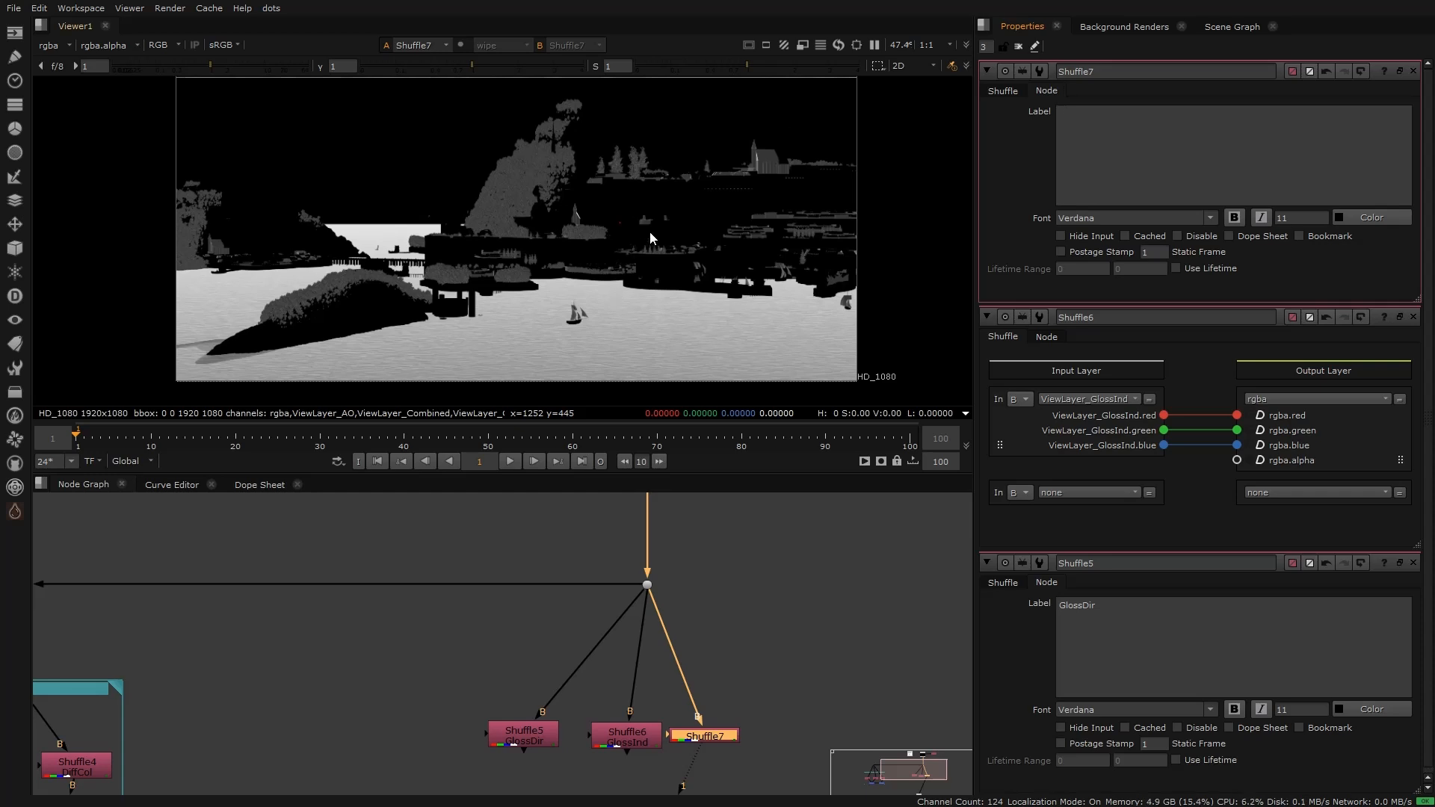
Step: Examine the glossy color pass up close and compare it with the full glossy indirect pass
scroll(613, 198, "up", 6)
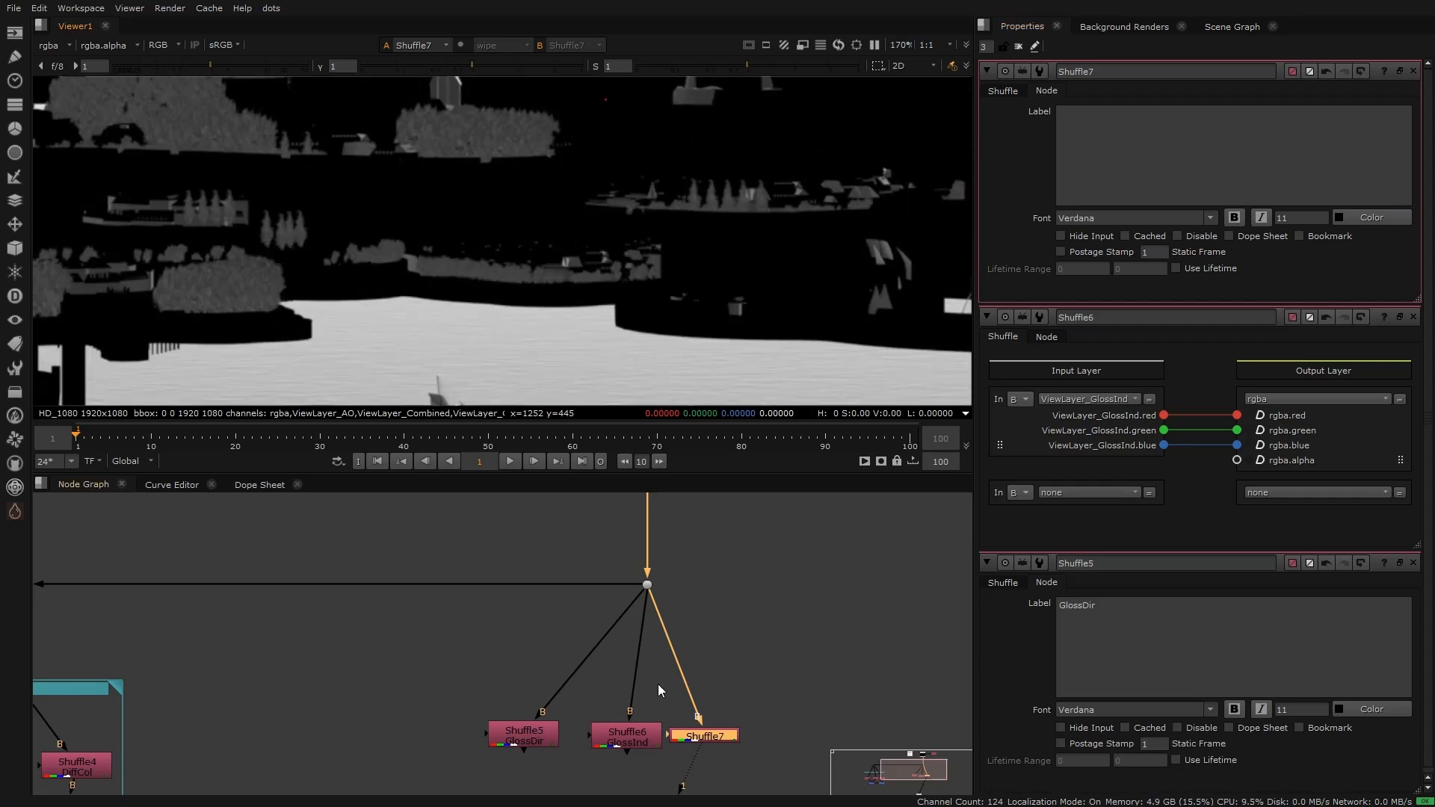
left_click(631, 731)
key("1")
middle_click_drag(583, 157, 527, 245)
key("f")
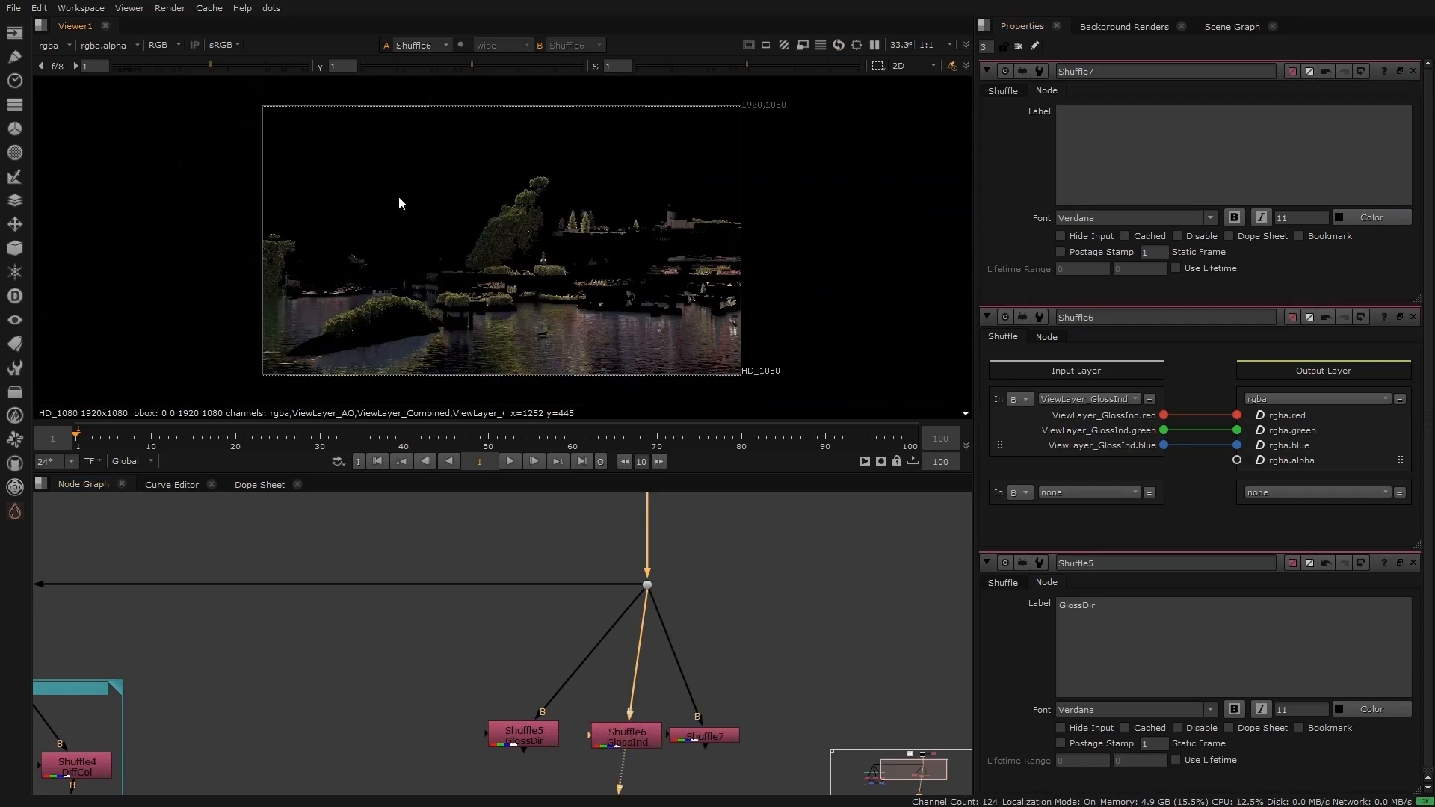
left_click(716, 737)
key("1")
Step: Label the third Shuffle GlossCol and show it in the Viewer
left_click_drag(716, 738, 720, 734)
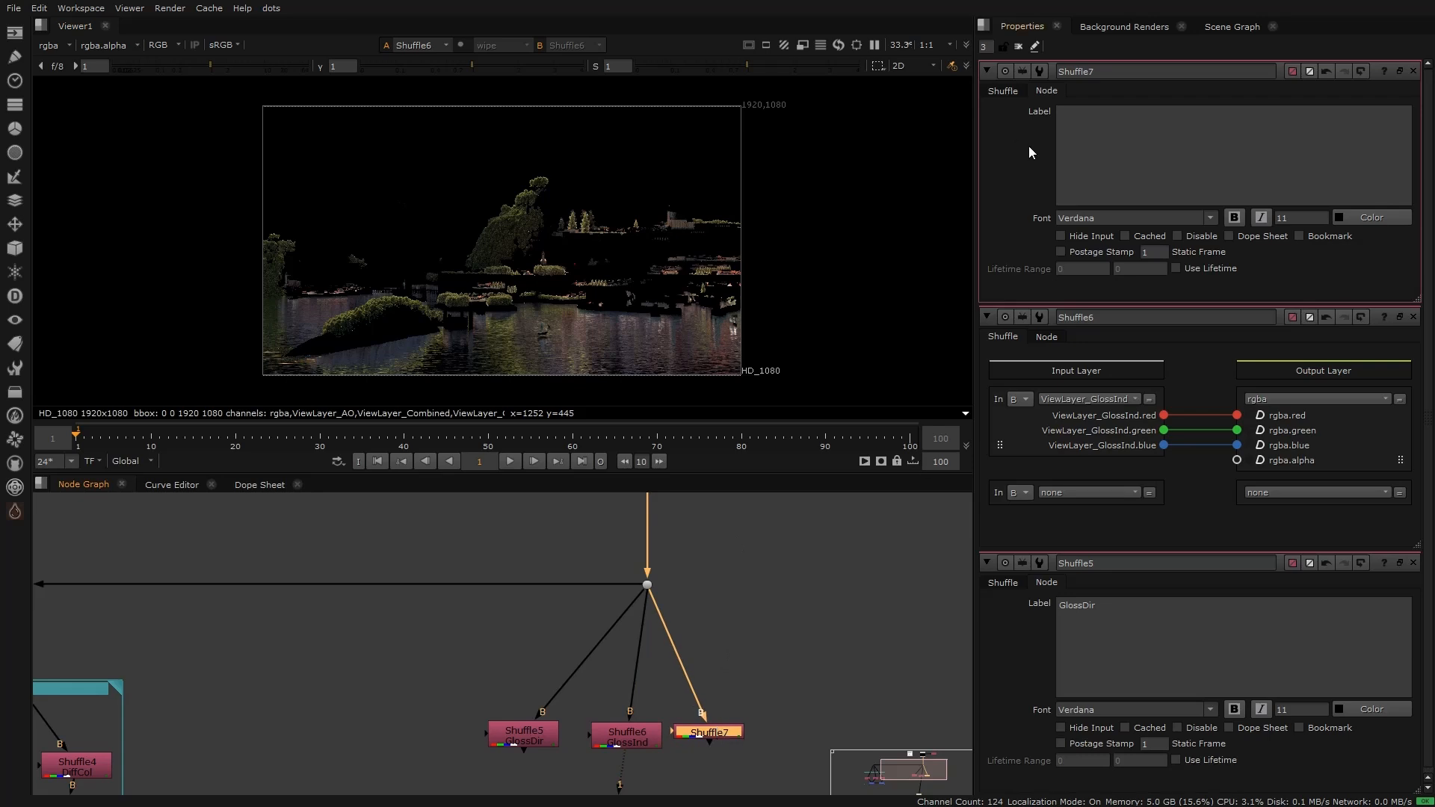
type("GlossCol")
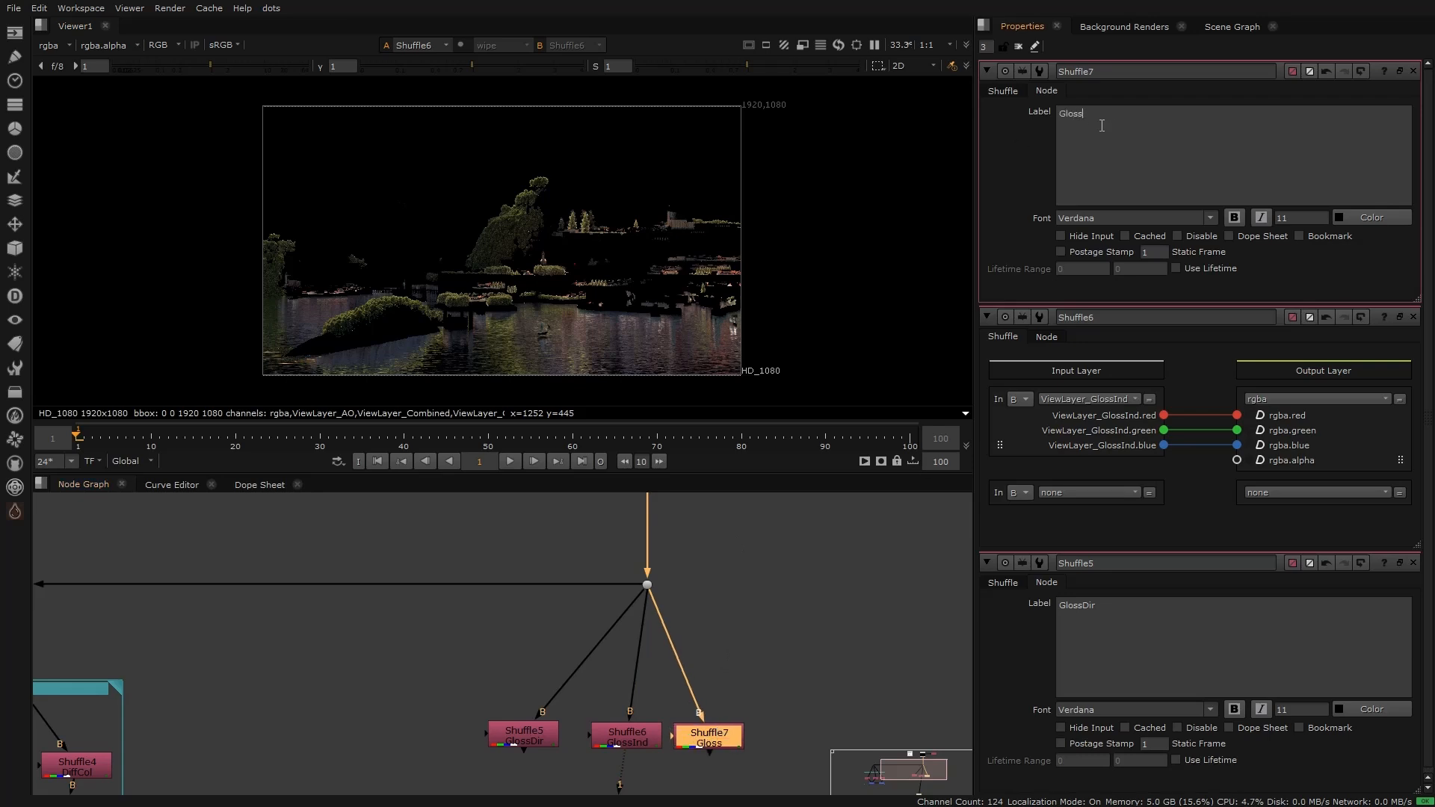
left_click(1003, 91)
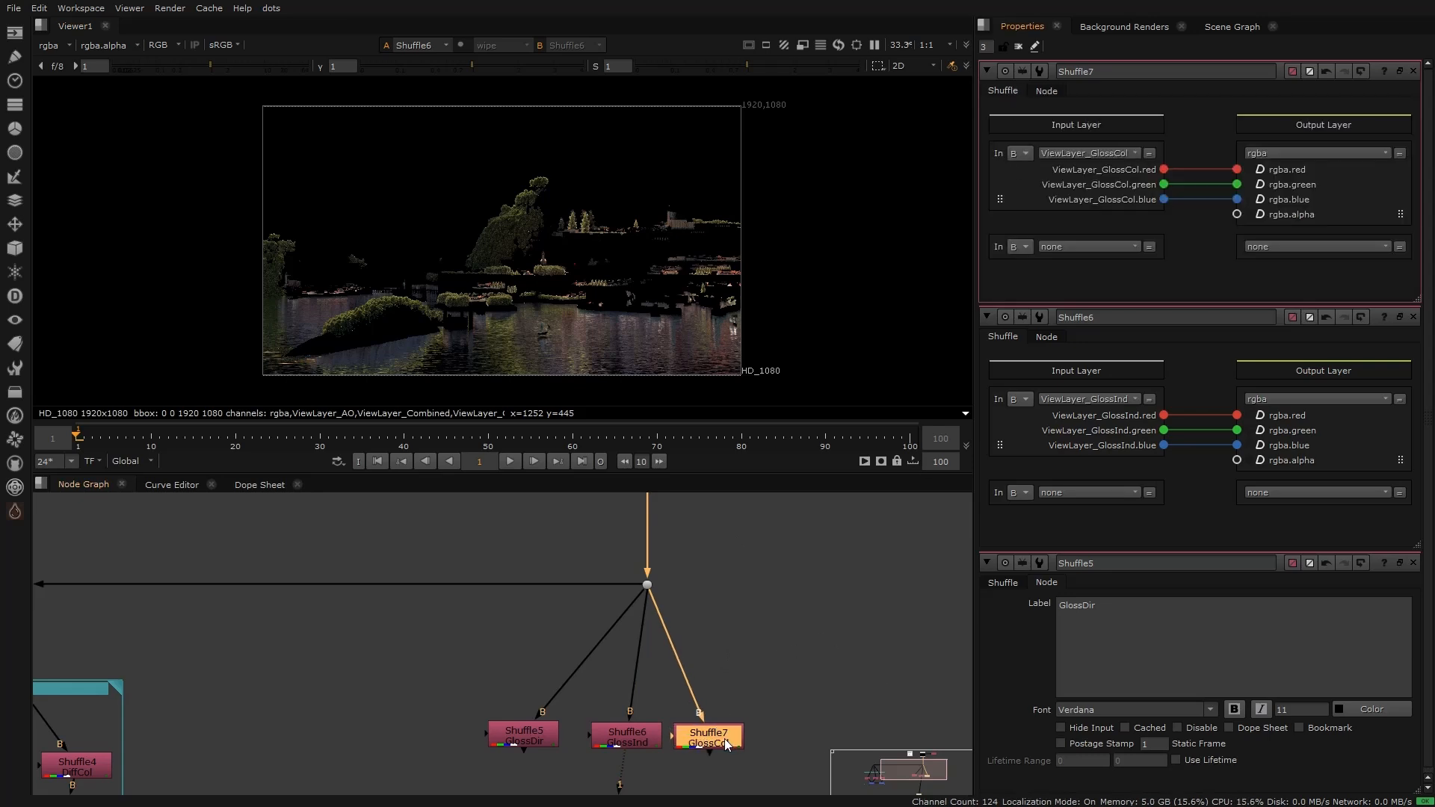
key("1")
Step: Merge the GlossDir and GlossInd Shuffles with the operation set to plus
middle_click_drag(697, 682, 738, 545)
left_click(630, 664)
key("m")
left_click_drag(606, 677, 566, 598)
left_click_drag(624, 677, 672, 599)
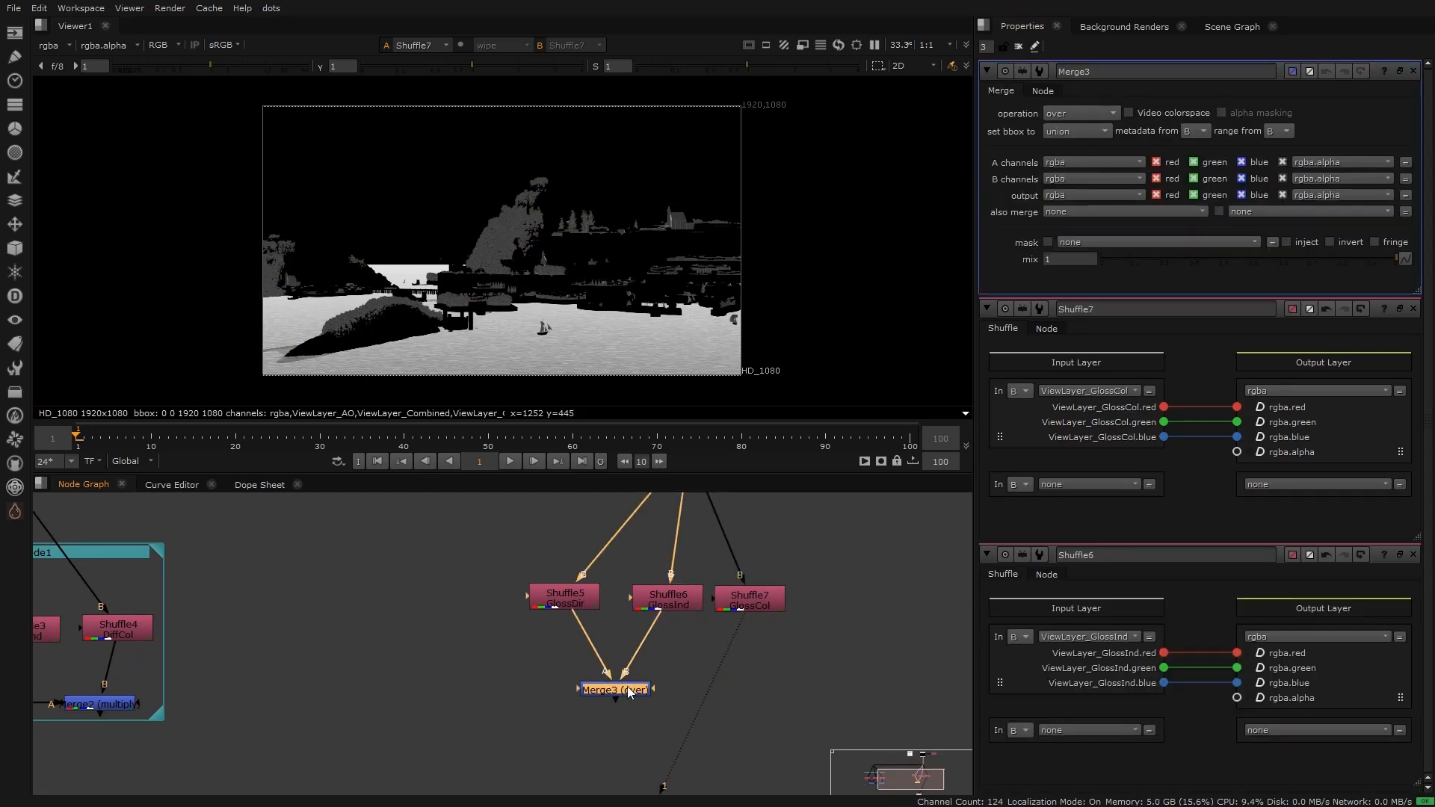
key("1")
left_click(1079, 112)
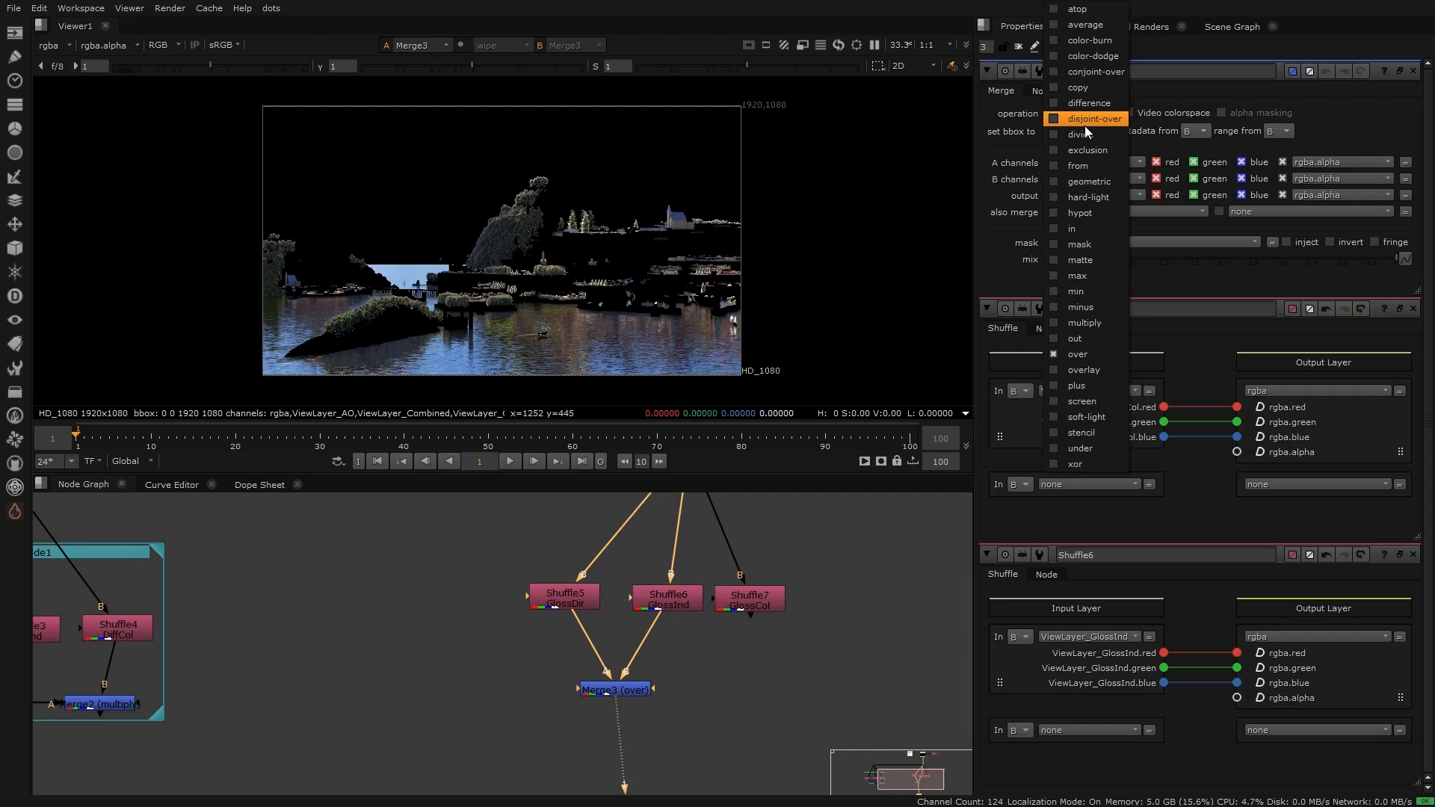
left_click(1077, 384)
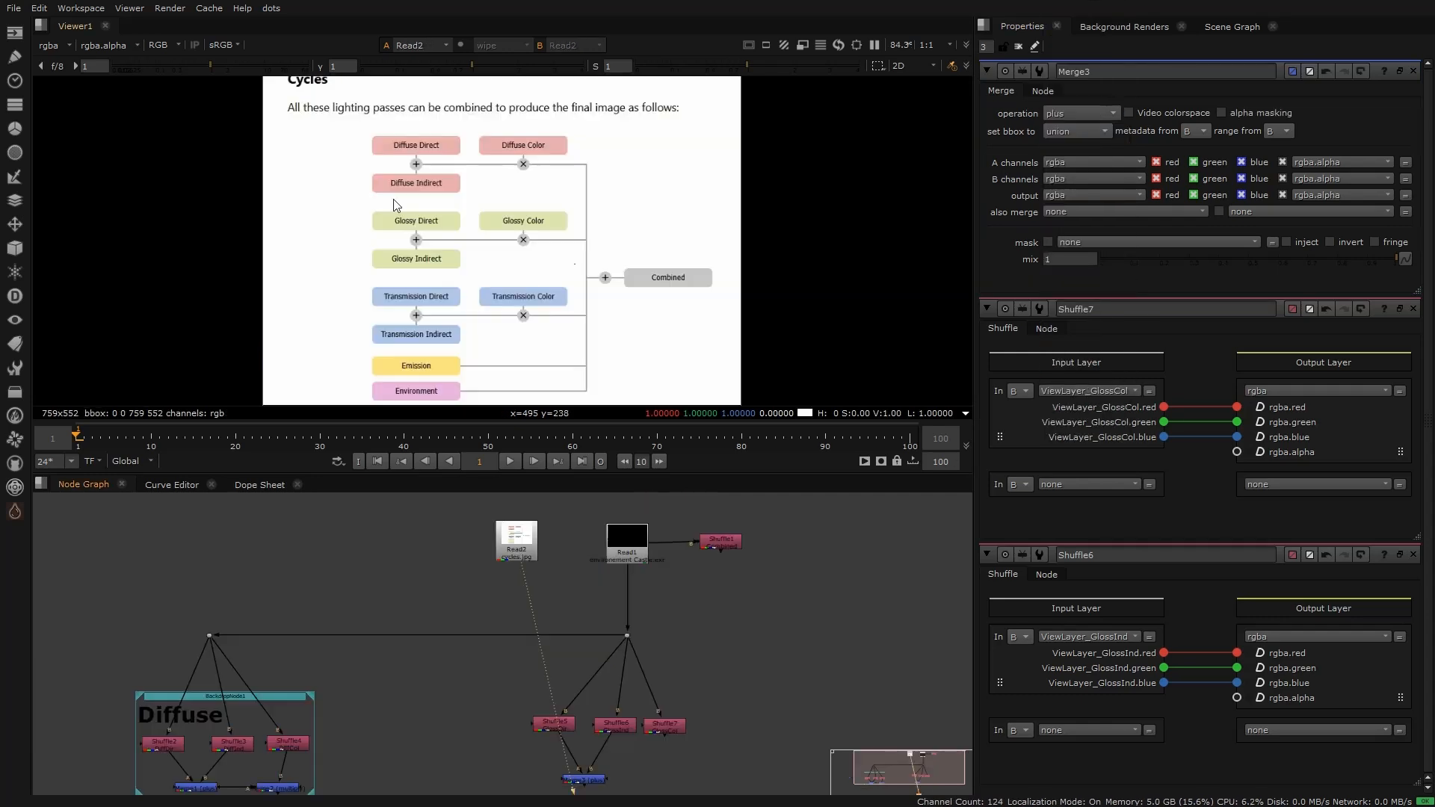
Step: Check the Cycles diagram, and merge the glossy plus result with GlossCol using the multiply operation
scroll(452, 222, "up", 3)
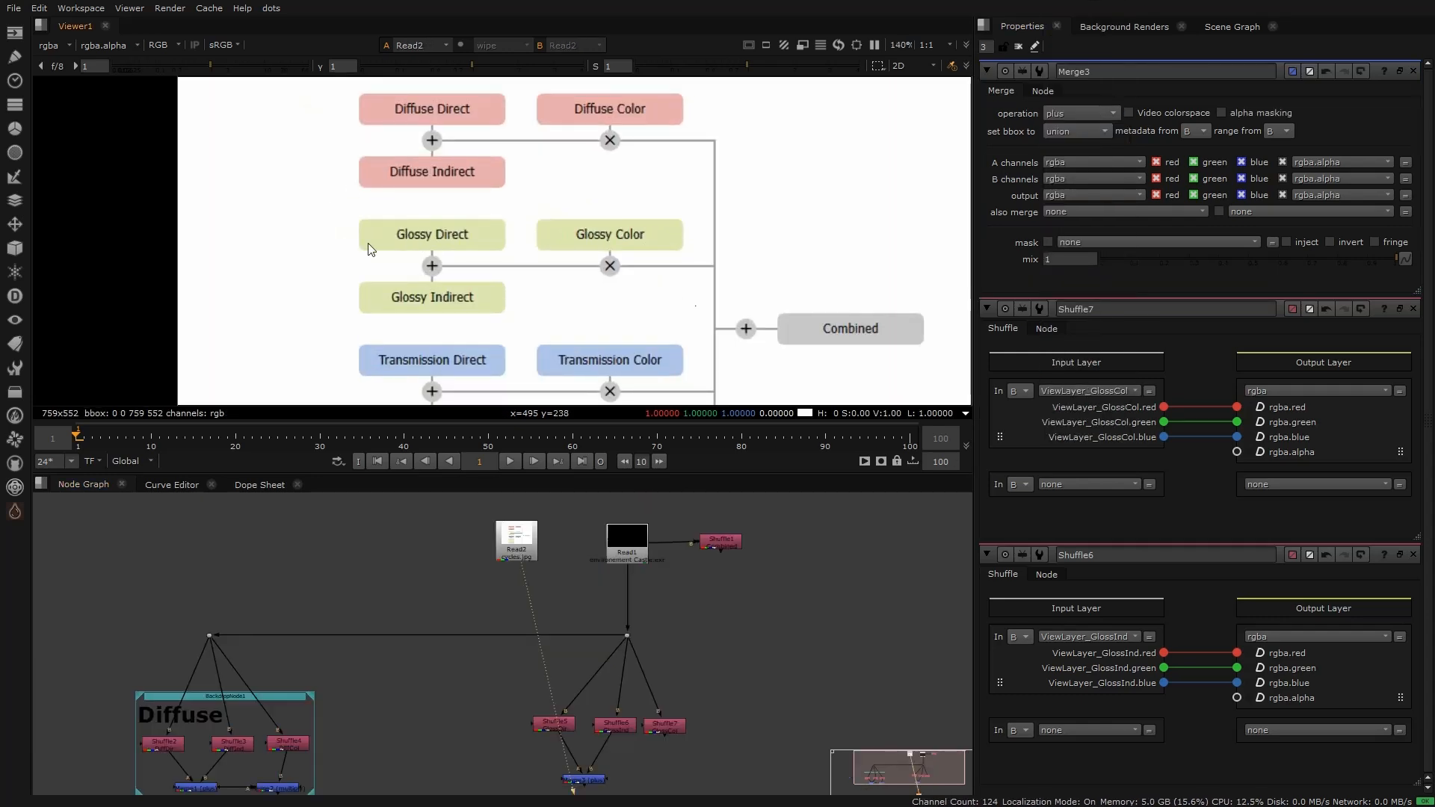
middle_click_drag(651, 729, 643, 676)
scroll(643, 676, "up", 3)
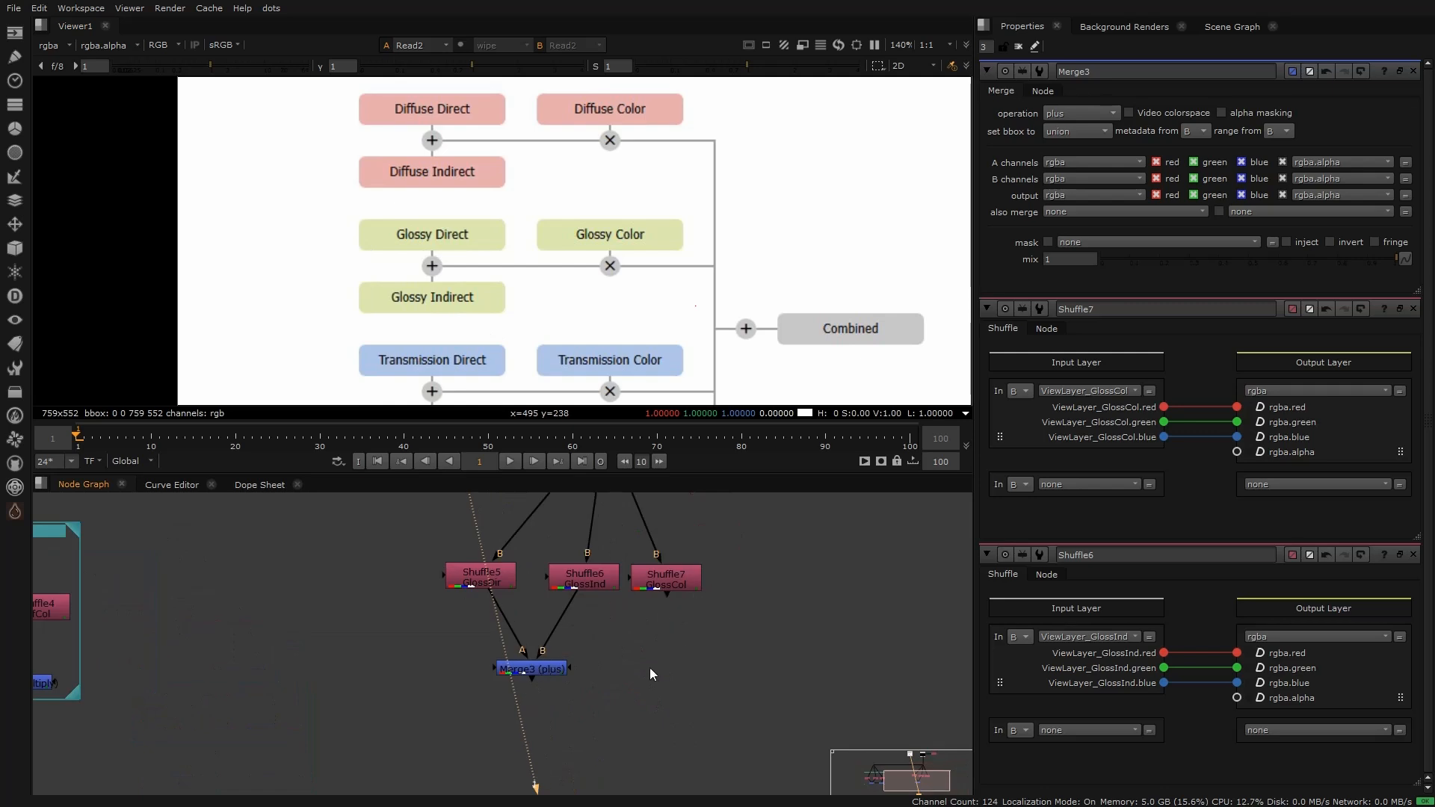
key("m")
left_click_drag(676, 656, 666, 580)
key("1")
left_click(1083, 114)
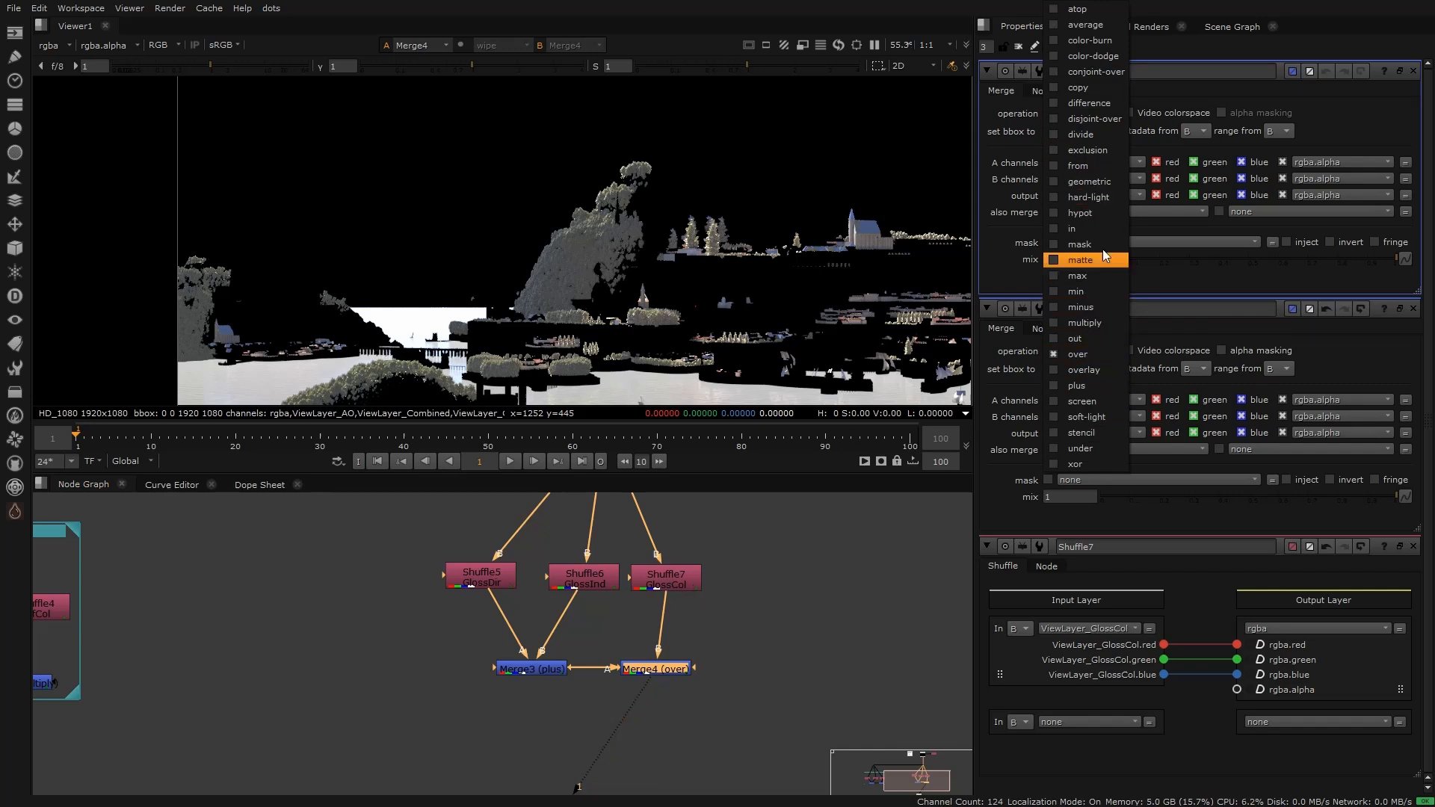
left_click(1097, 321)
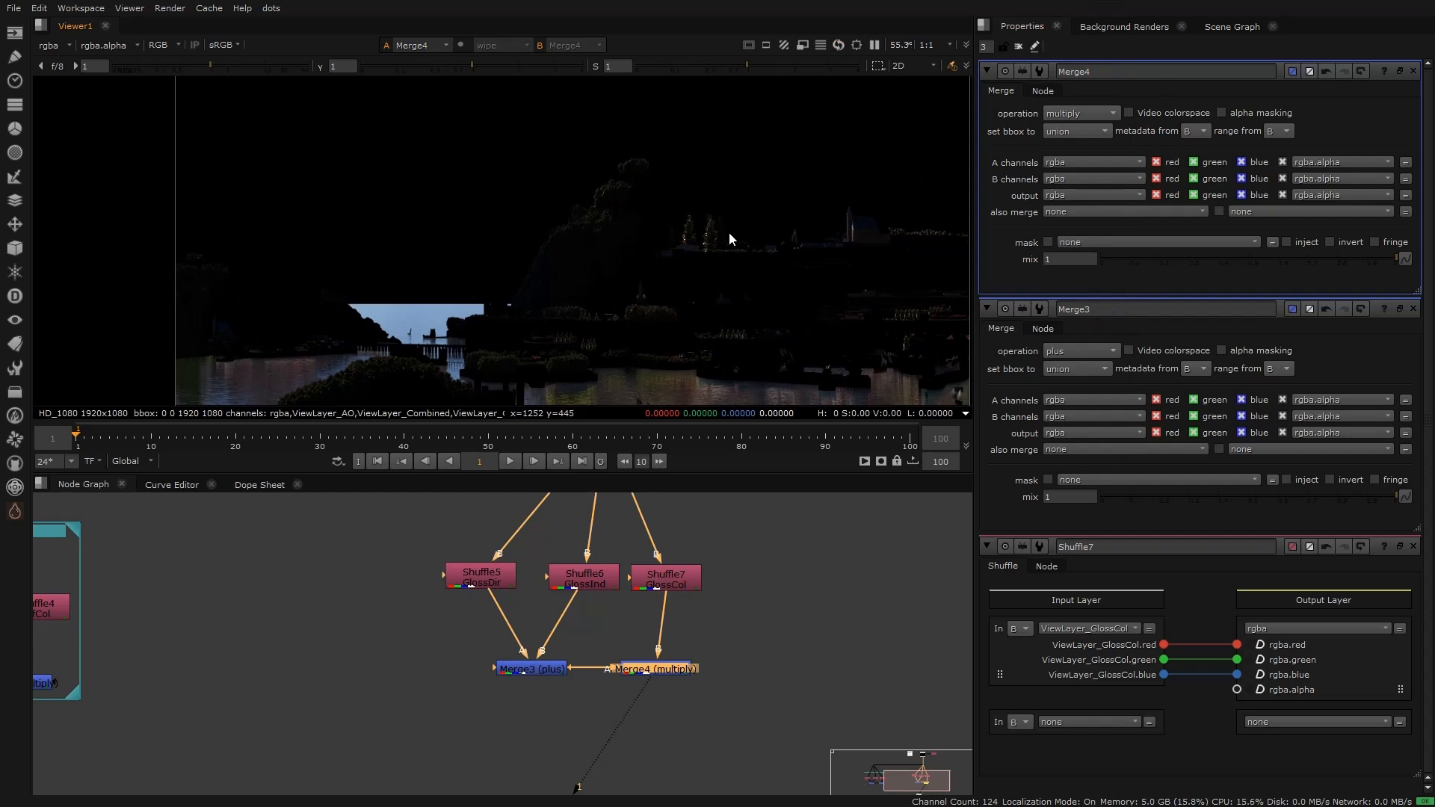
Step: View GlossDir, GlossInd, the plus Merge and the multiply Merge in turn to review the glossy combination
left_click(501, 575)
key("1")
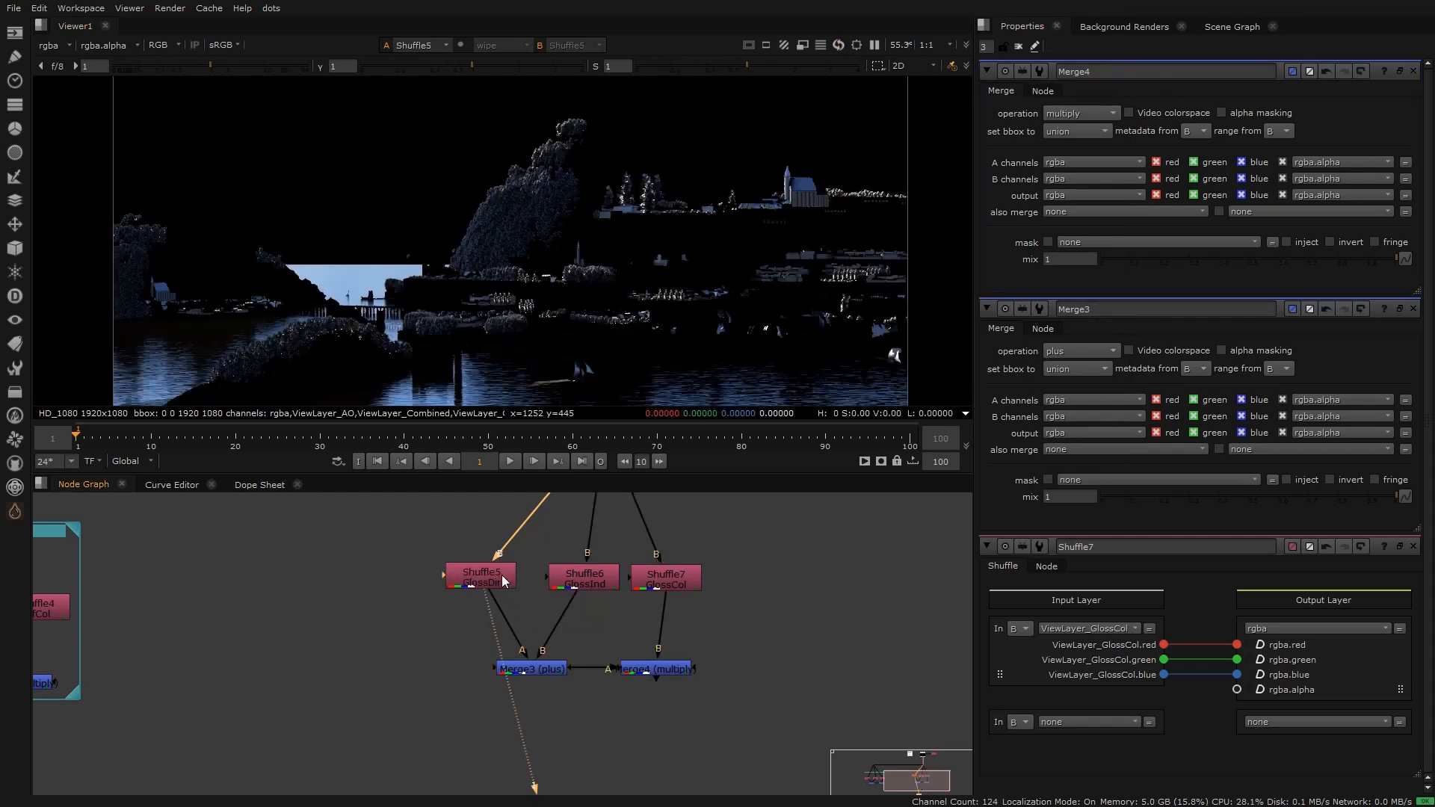
left_click(580, 583)
key("2")
left_click(552, 670)
key("1")
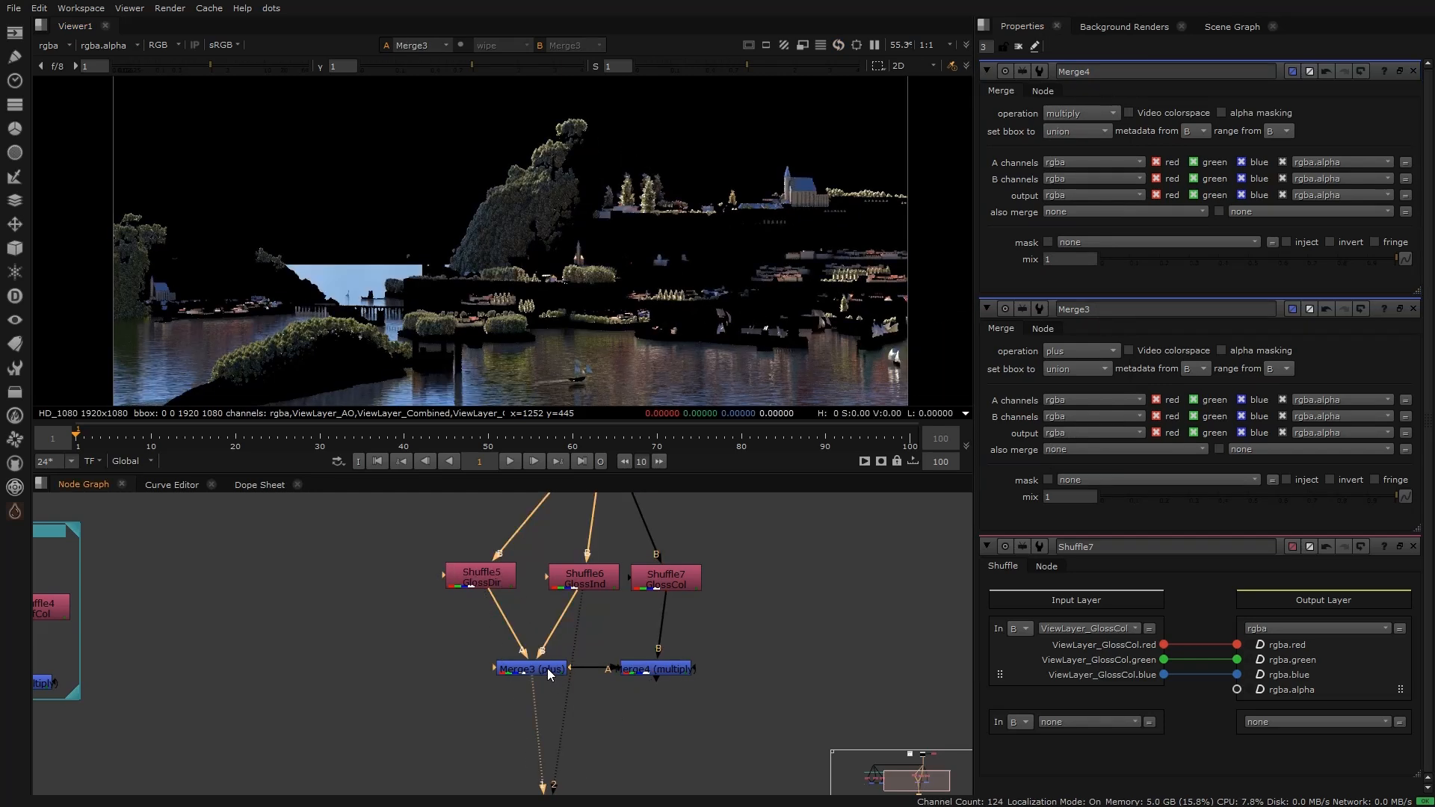
left_click(646, 665)
key("1")
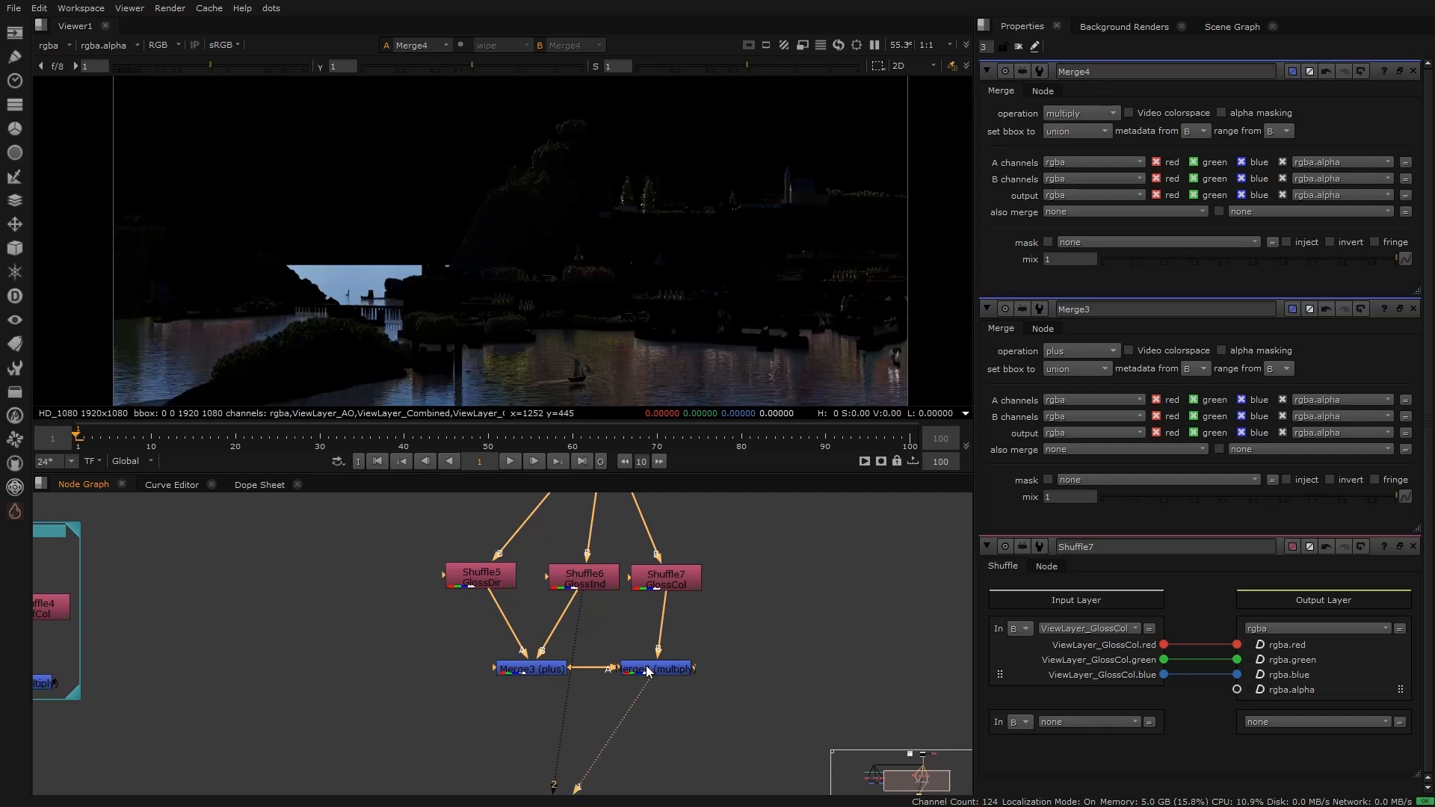
Step: Enclose the three glossy Shuffles and both Merge nodes in a Backdrop
scroll(639, 630, "down", 3)
left_click_drag(744, 684, 463, 535)
key("Tab")
type("back")
key("Return")
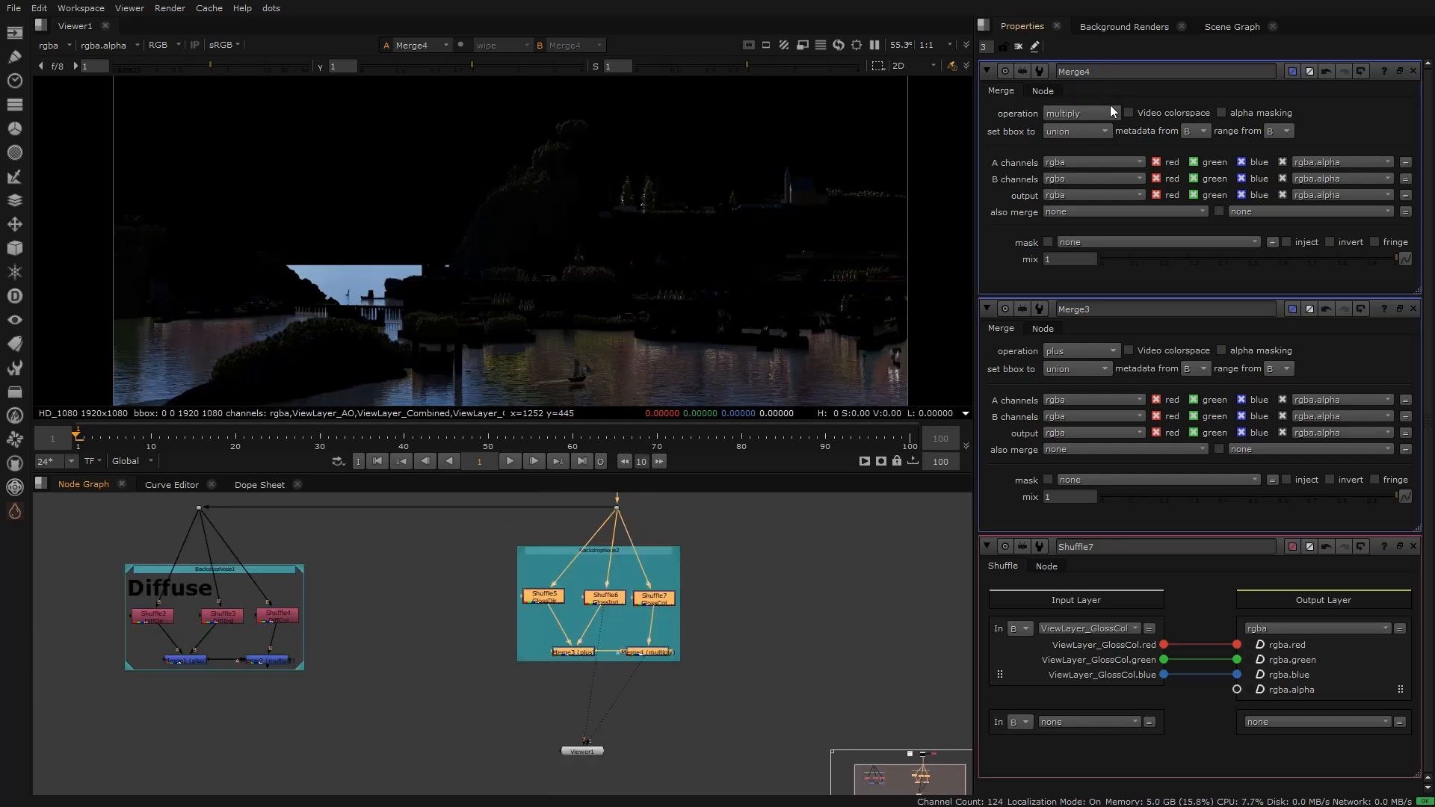
Step: Label the new backdrop Glossy in bold and deselect the nodes
left_click(664, 551)
left_click(1082, 112)
type("Glossy")
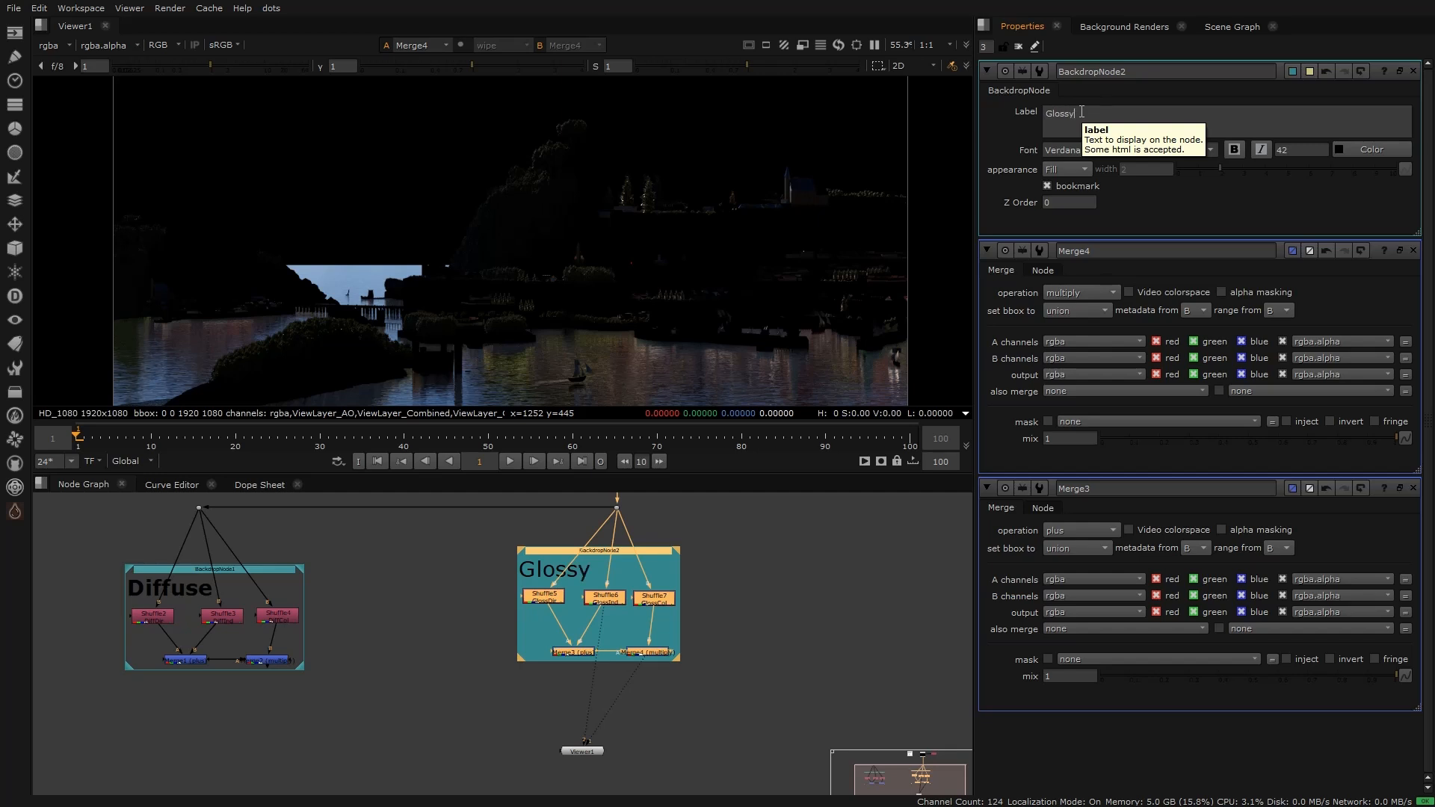
left_click(762, 598)
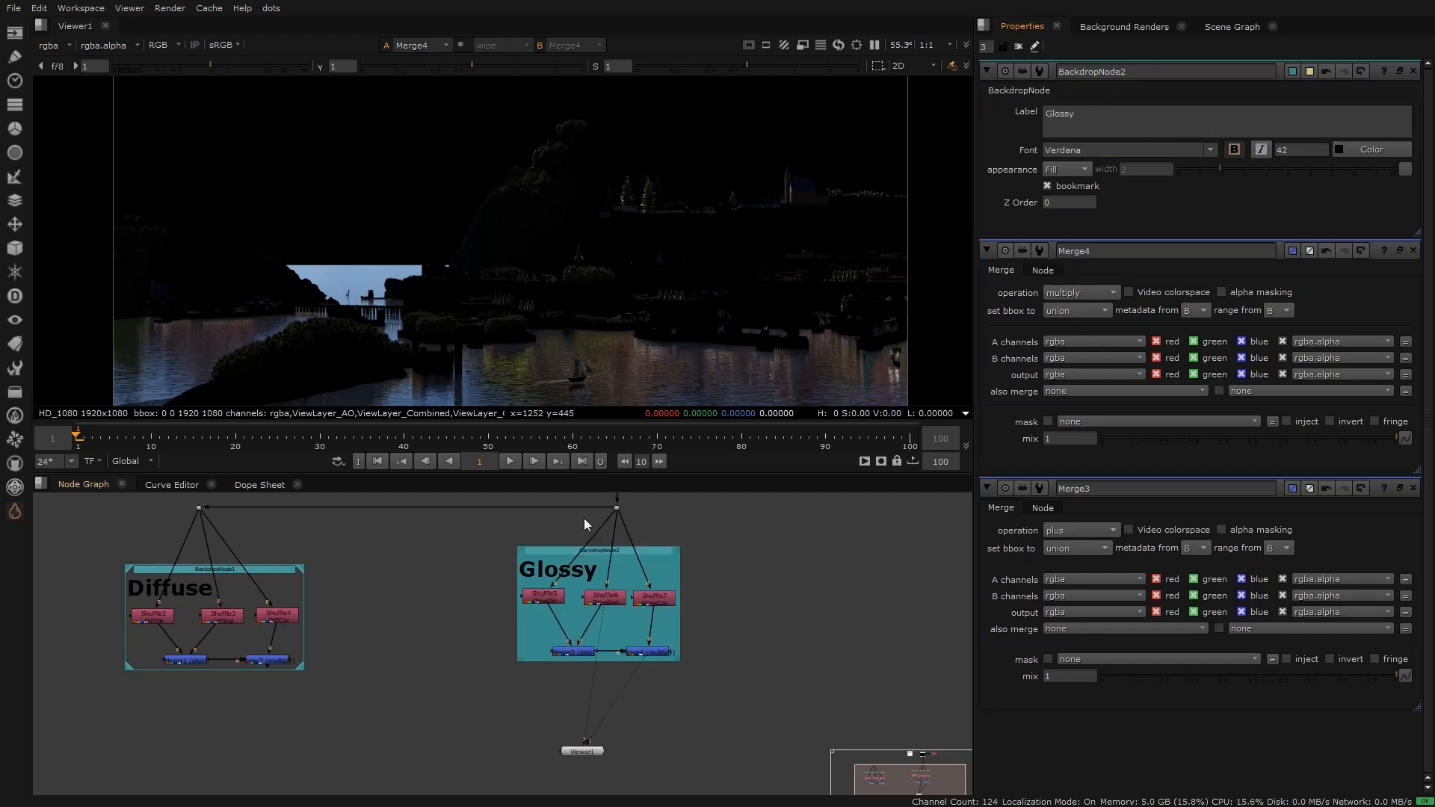
Step: Add another Shuffle to the right of the Glossy backdrop and connect it to the dot above Glossy
middle_click_drag(585, 518, 461, 554)
key("Tab")
type("shuf")
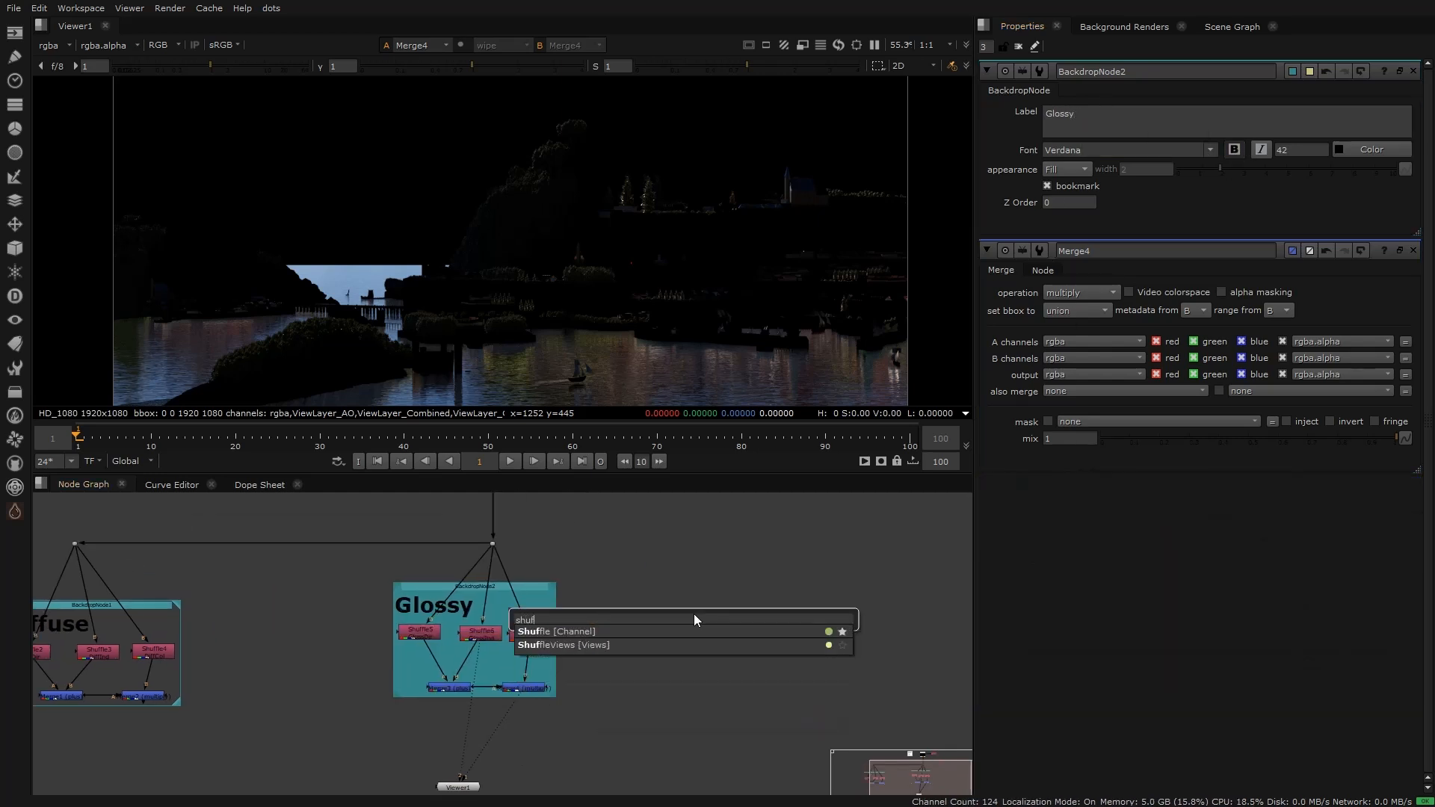
key("Return")
left_click_drag(683, 607, 491, 542)
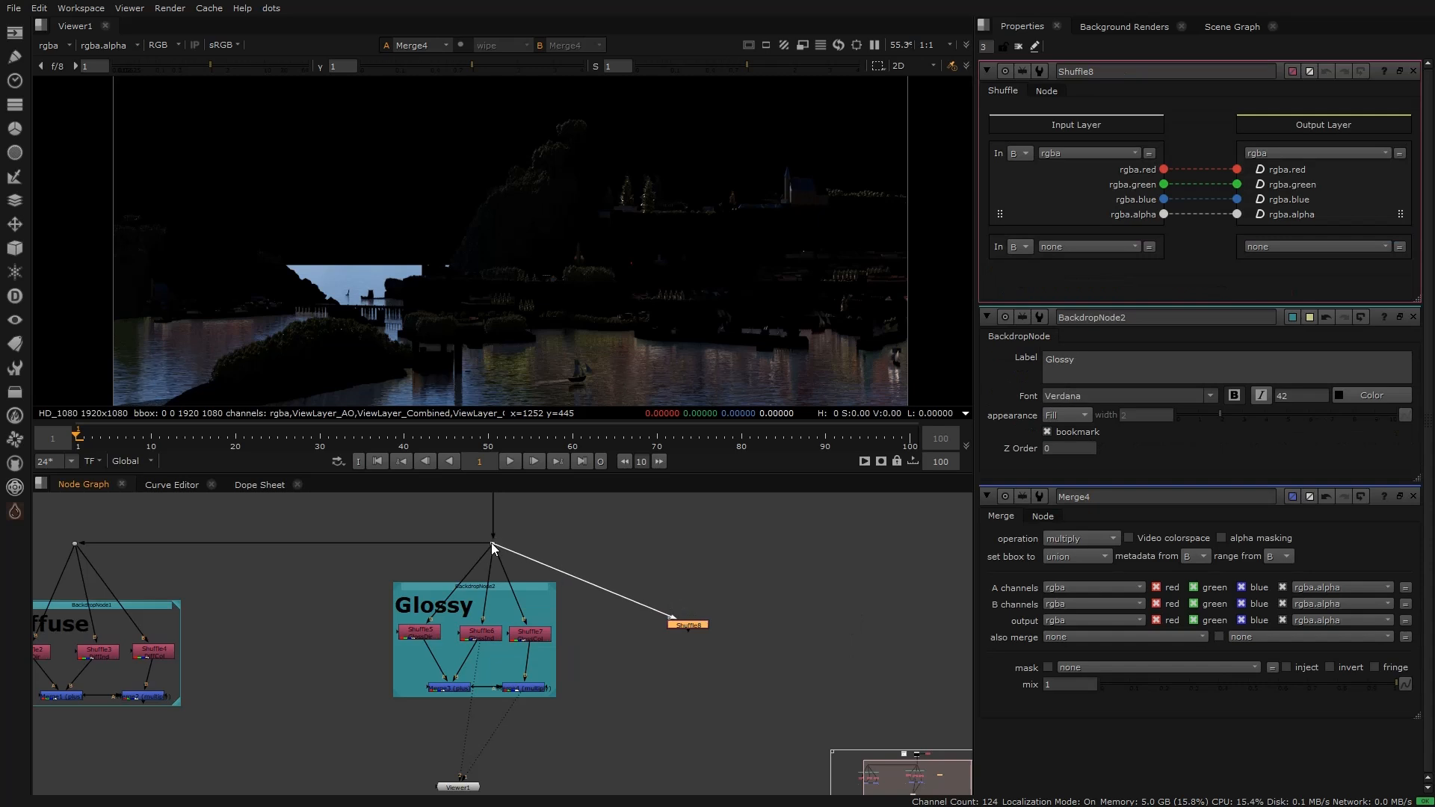
Step: Insert a dot in the new Shuffle's pipe, level with the dot above Glossy, and shift both further right
left_click(594, 580)
left_click_drag(588, 581, 691, 546)
left_click_drag(740, 673, 575, 482)
left_click_drag(692, 628, 854, 635)
middle_click_drag(854, 636, 760, 603)
Step: Show the new Shuffle in the Viewer and set its input layer to ViewLayer_TransDir
key("1")
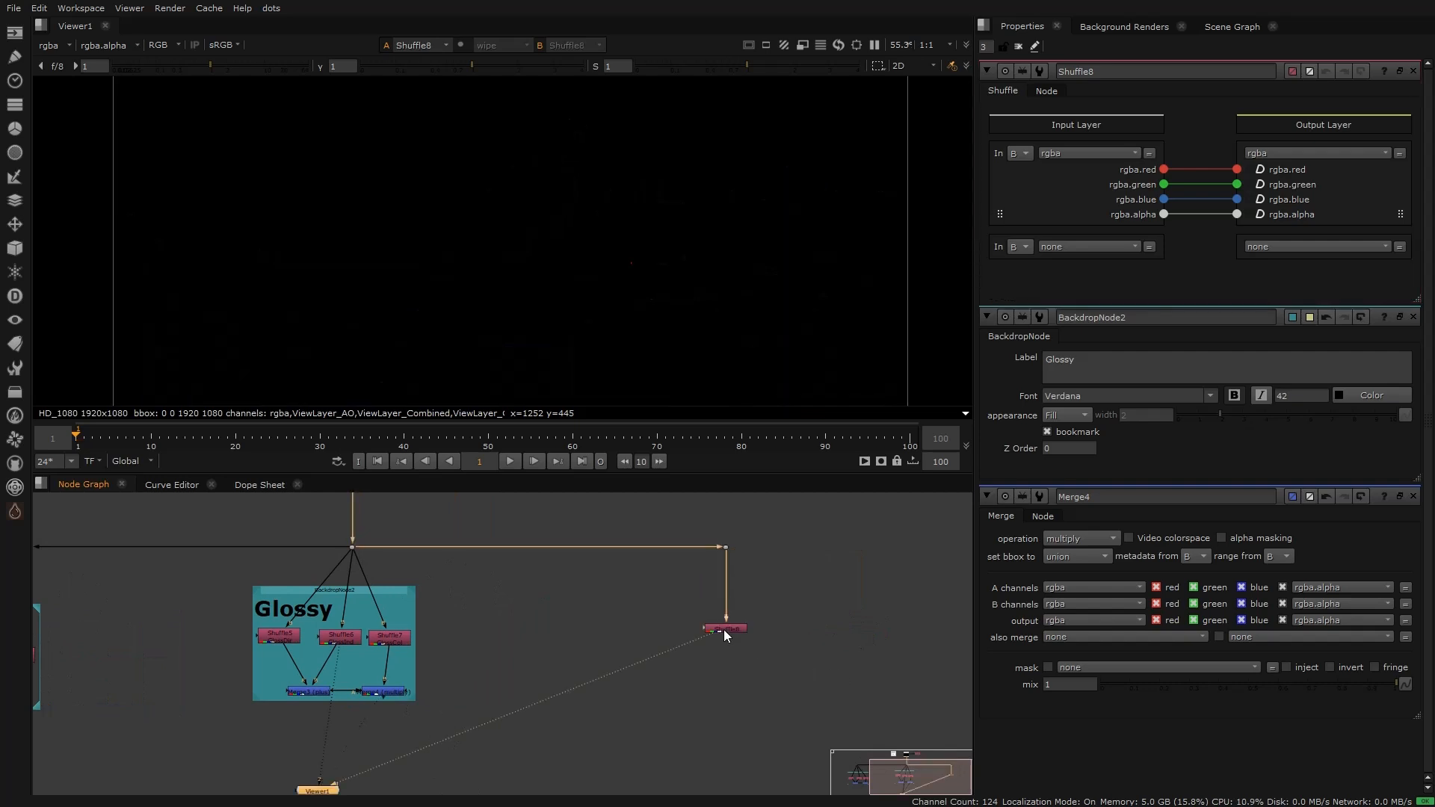
left_click(1063, 154)
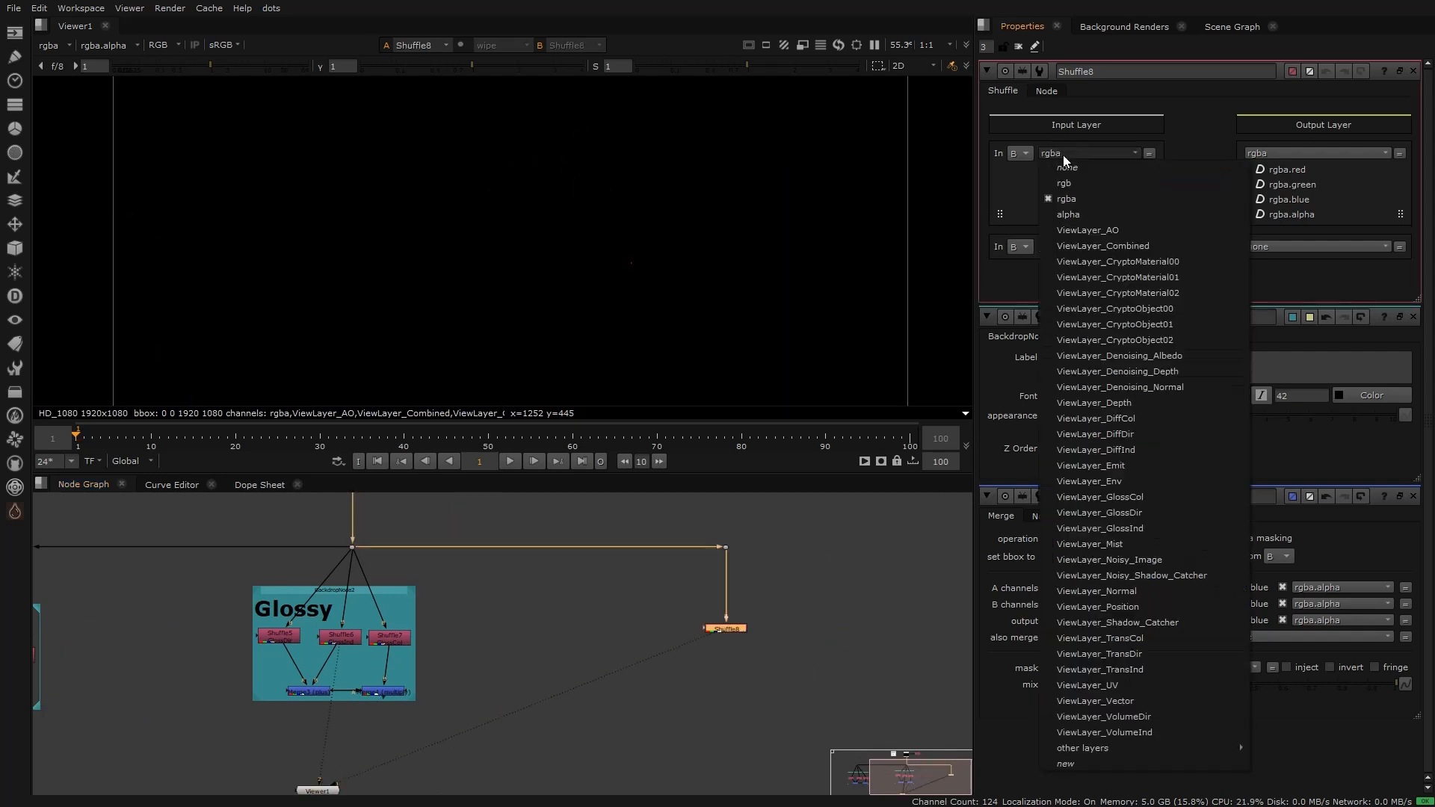
left_click(1105, 656)
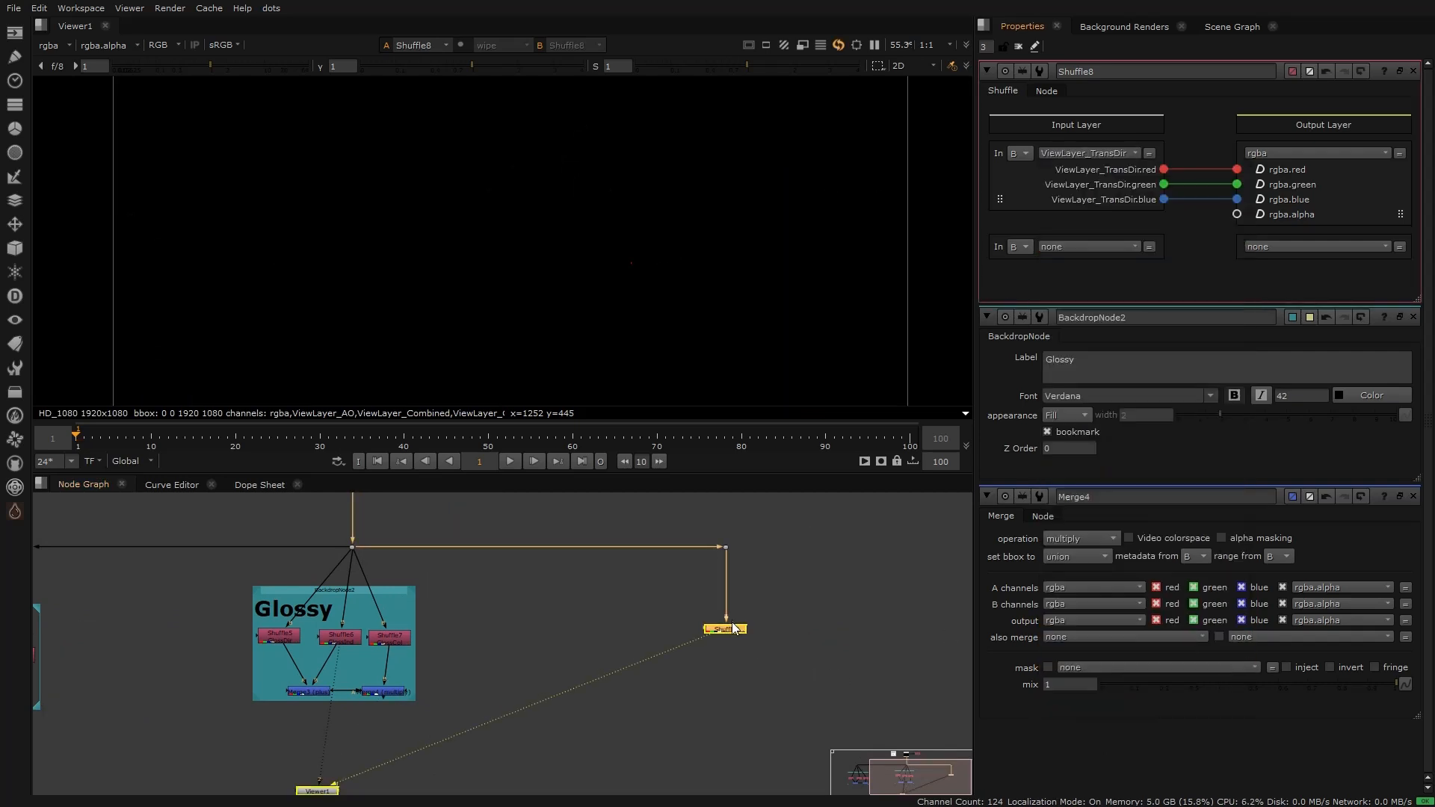
Step: Label the TransDir-layer Shuffle TransDir on its node settings and return to its channel routing
scroll(732, 626, "up", 2)
scroll(316, 192, "up", 5)
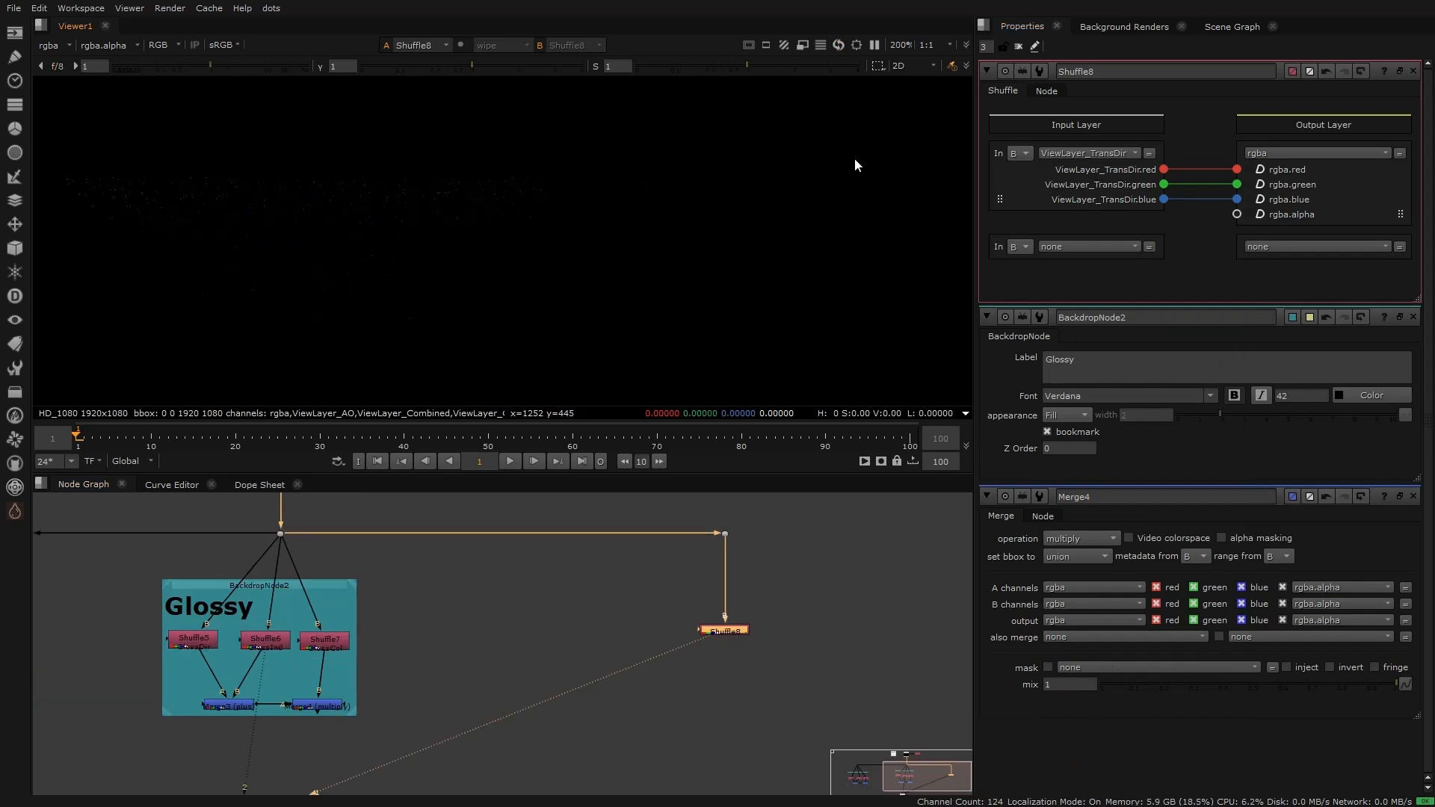
left_click(1063, 91)
left_click(1157, 177)
type("TranDir")
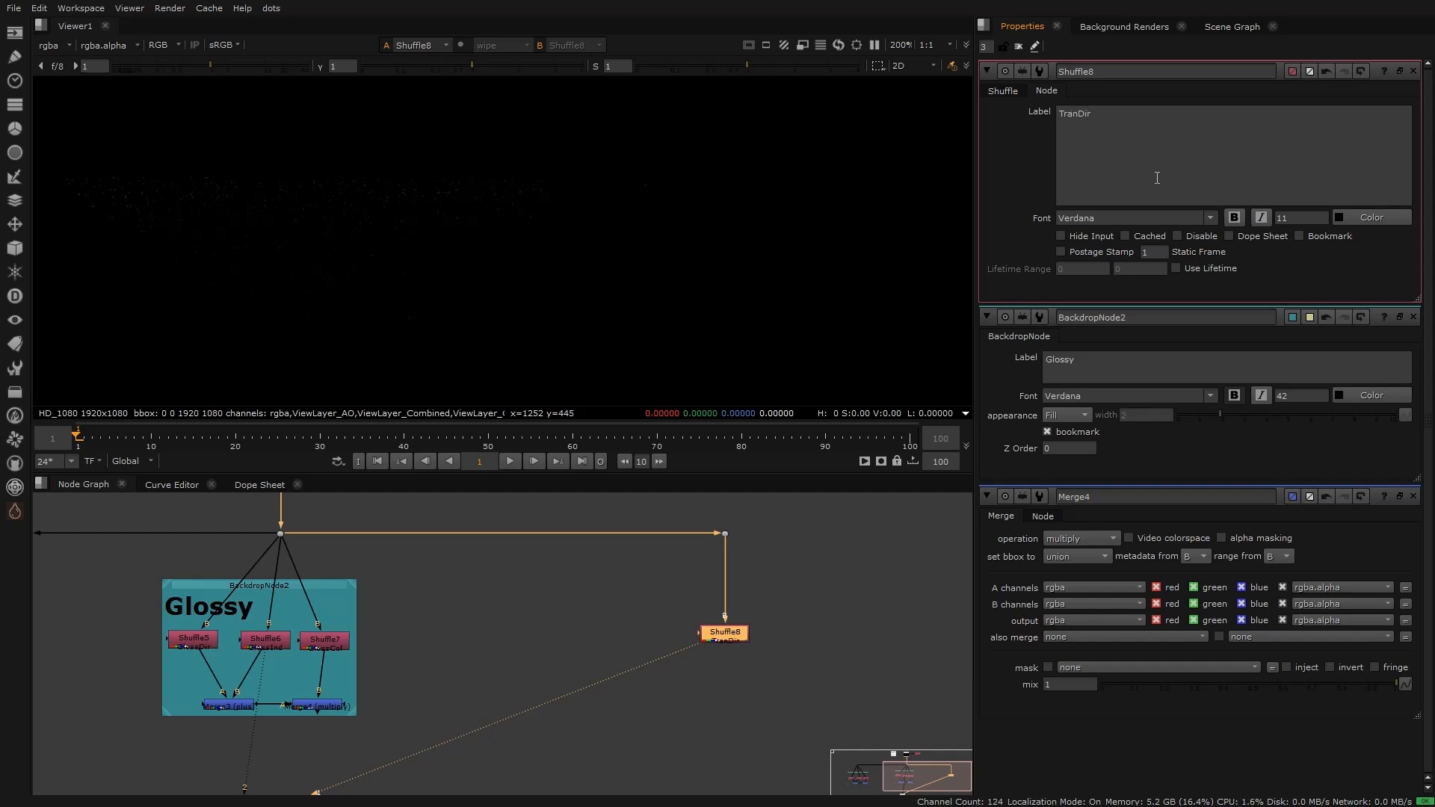
left_click(1081, 114)
type("s")
key("BackSpace")
type("s")
left_click(1009, 90)
Step: Add another Shuffle to the right of TransDir and connect it to the same dot above
left_click(825, 613)
key("Tab")
key("Return")
left_click_drag(813, 599, 725, 534)
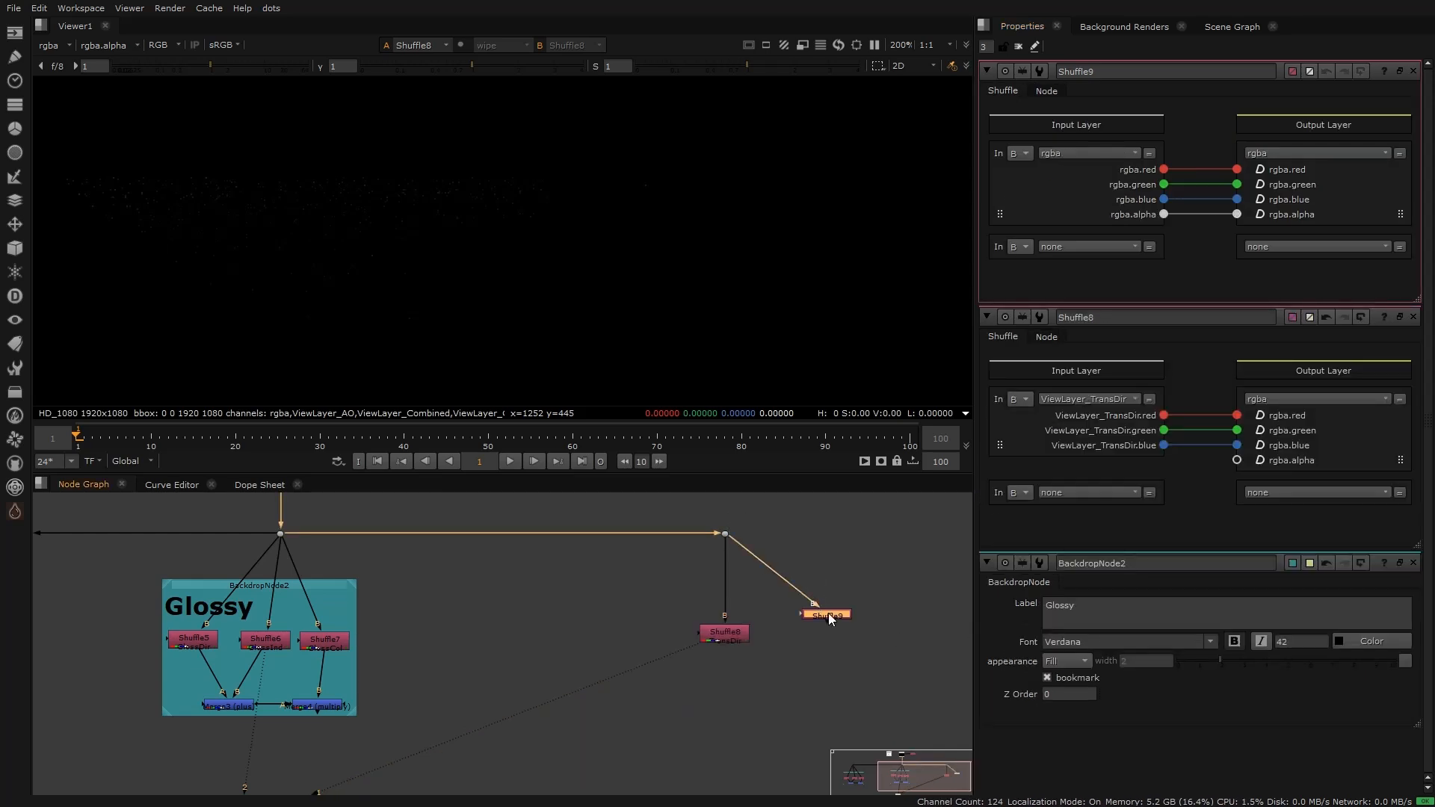
left_click_drag(828, 613, 805, 641)
Step: Label the second Shuffle TransInd, set its input layer to ViewLayer_TransInd and inspect the pass in the Viewer
left_click(1046, 91)
left_click(1091, 130)
type("TransInd")
left_click(1001, 90)
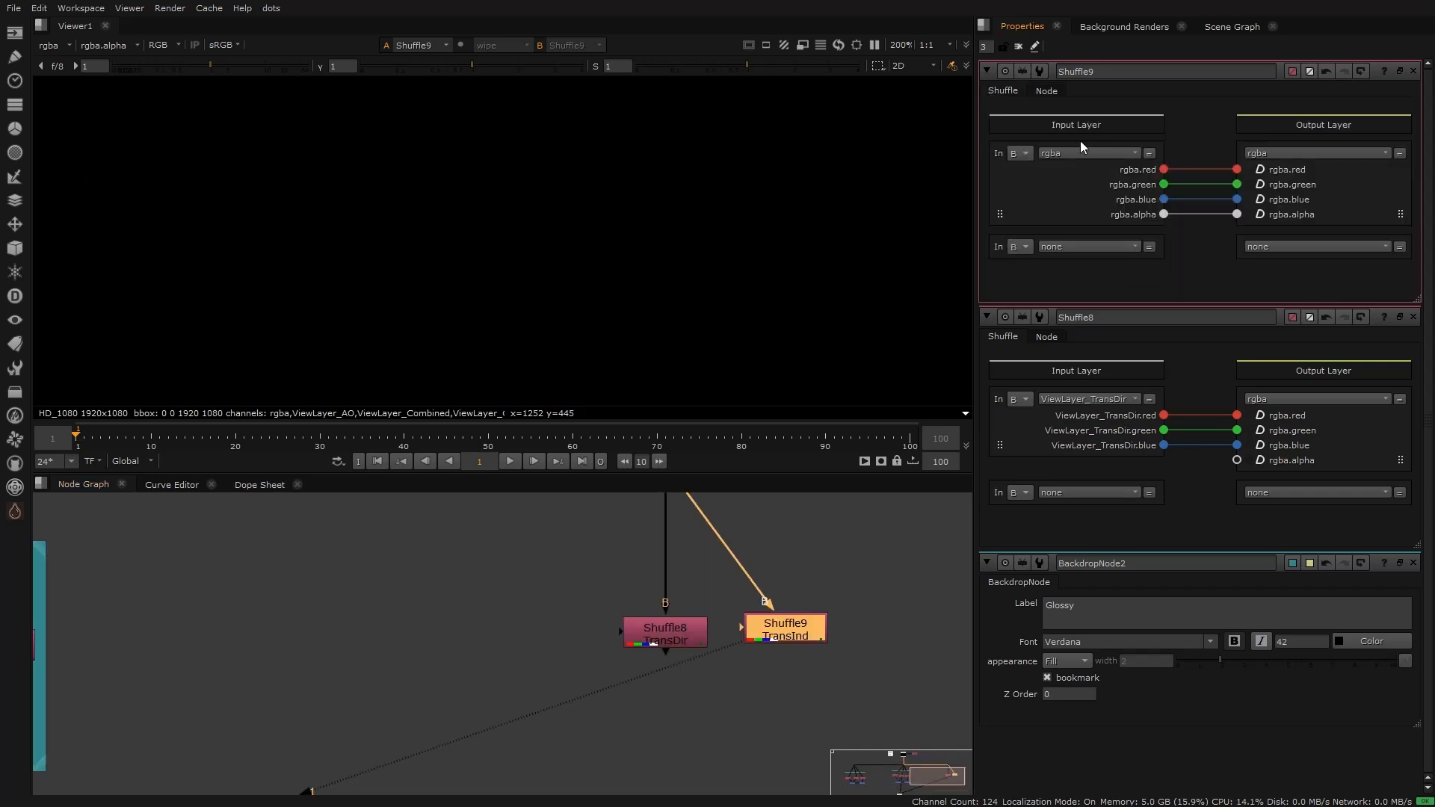
left_click(1086, 152)
left_click(1149, 671)
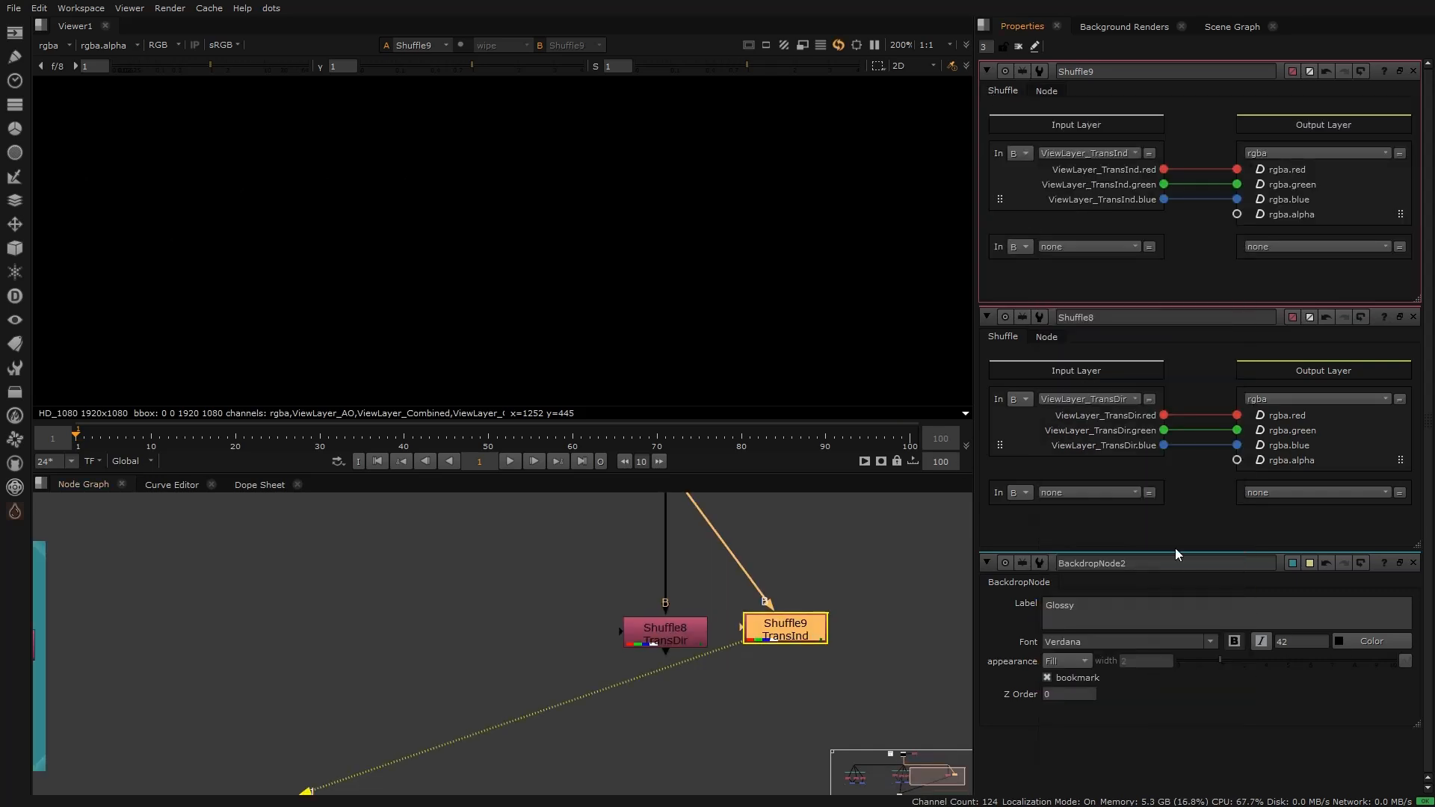
key("f")
scroll(545, 343, "up", 5)
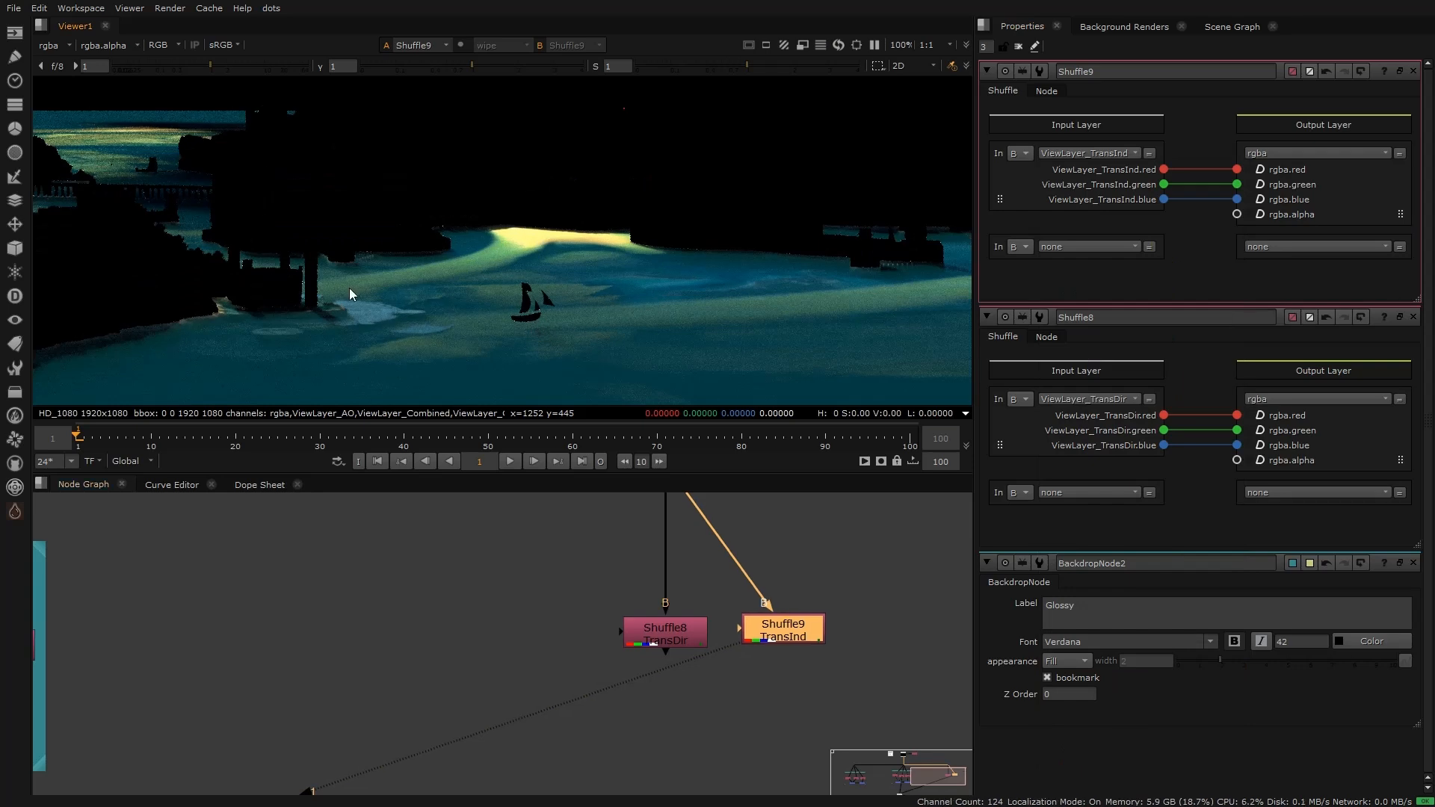
middle_click_drag(351, 287, 572, 355)
key("f")
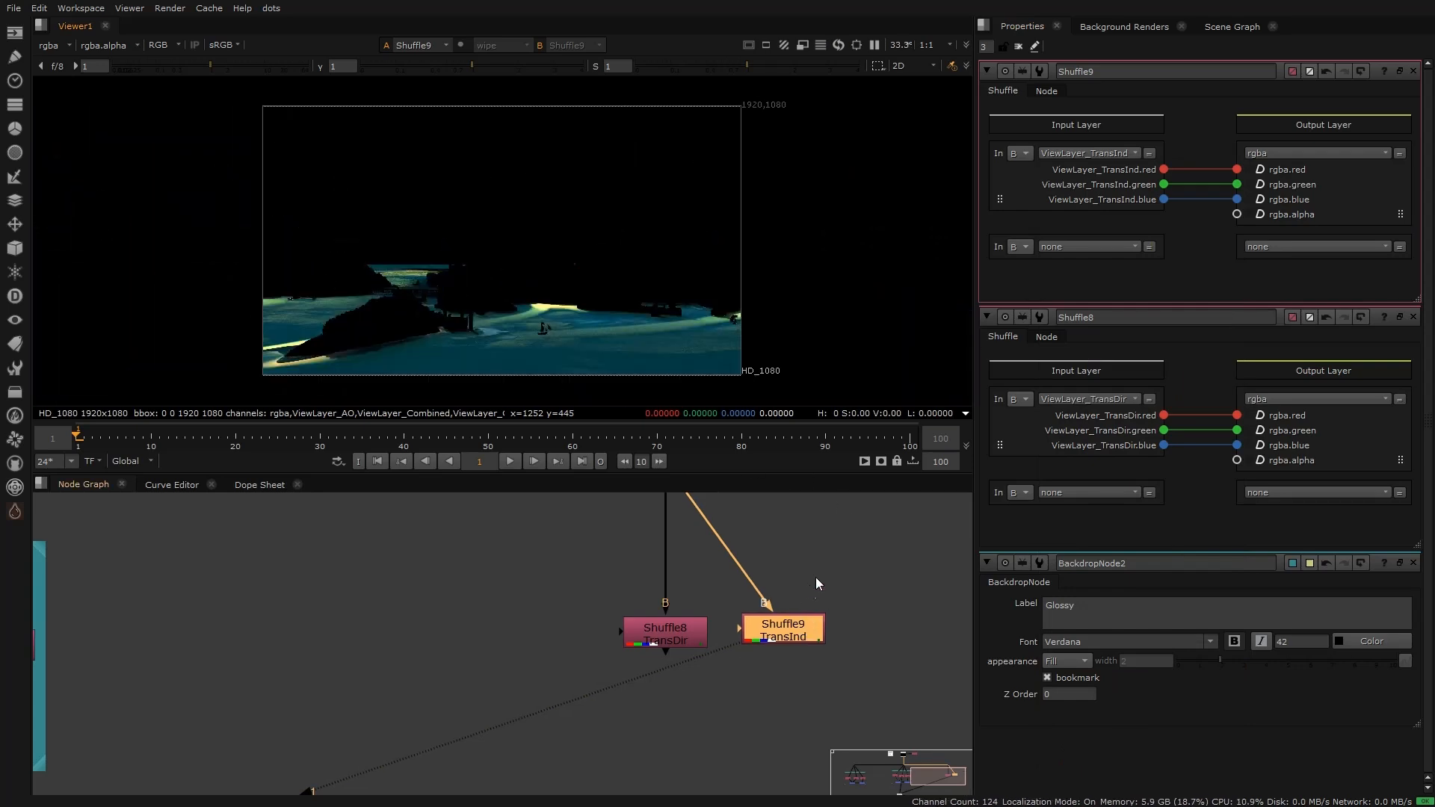
Step: Add a third Shuffle beside TransInd fed by the same dot, label it TransCol and show it in the Viewer
left_click(875, 621)
key("Tab")
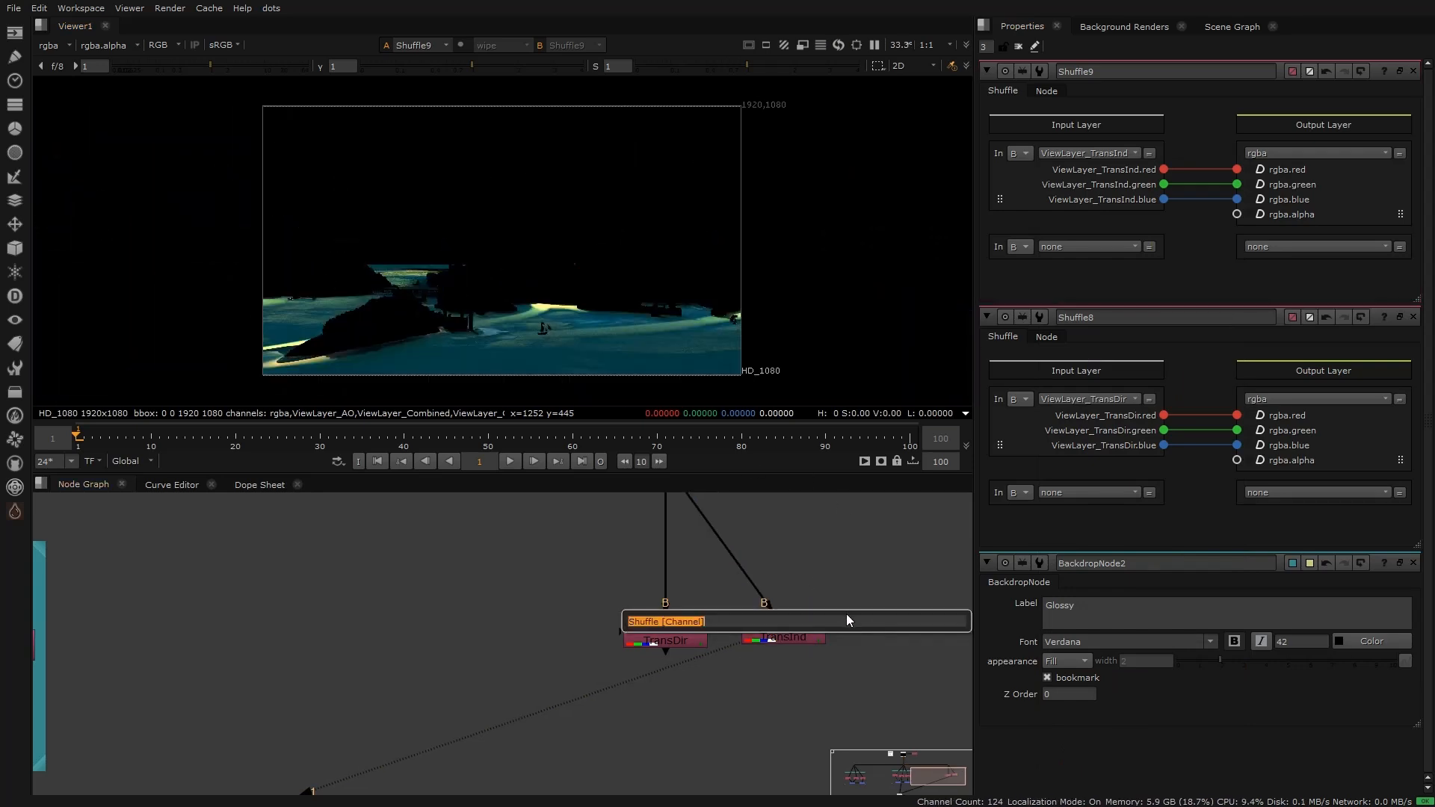
key("Return")
left_click(1060, 93)
left_click(1106, 134)
type("TransCol")
left_click(1004, 91)
key("1")
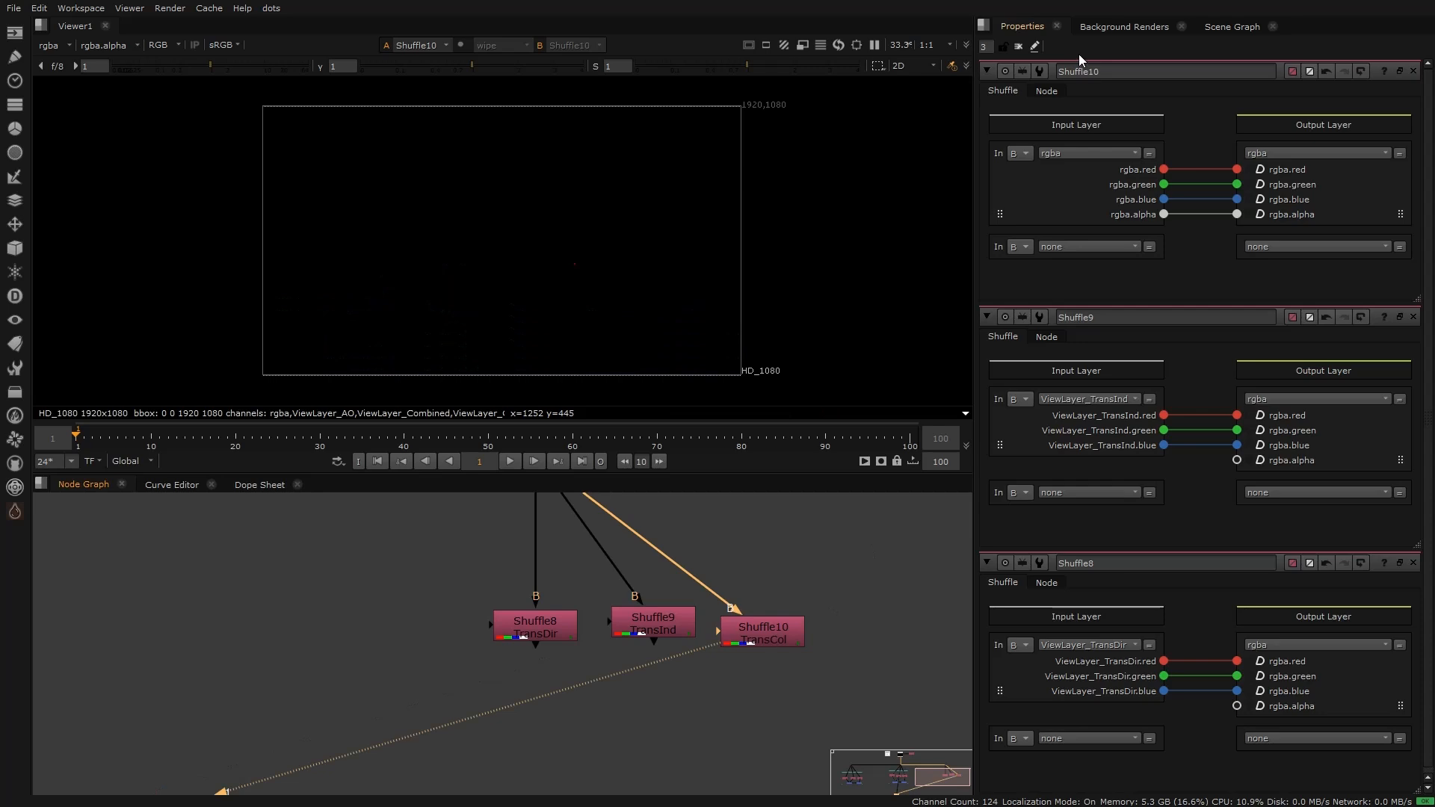
Step: Set the TransCol Shuffle's input layer to ViewLayer_TransCol and align the node with the other two Shuffles
left_click(1058, 153)
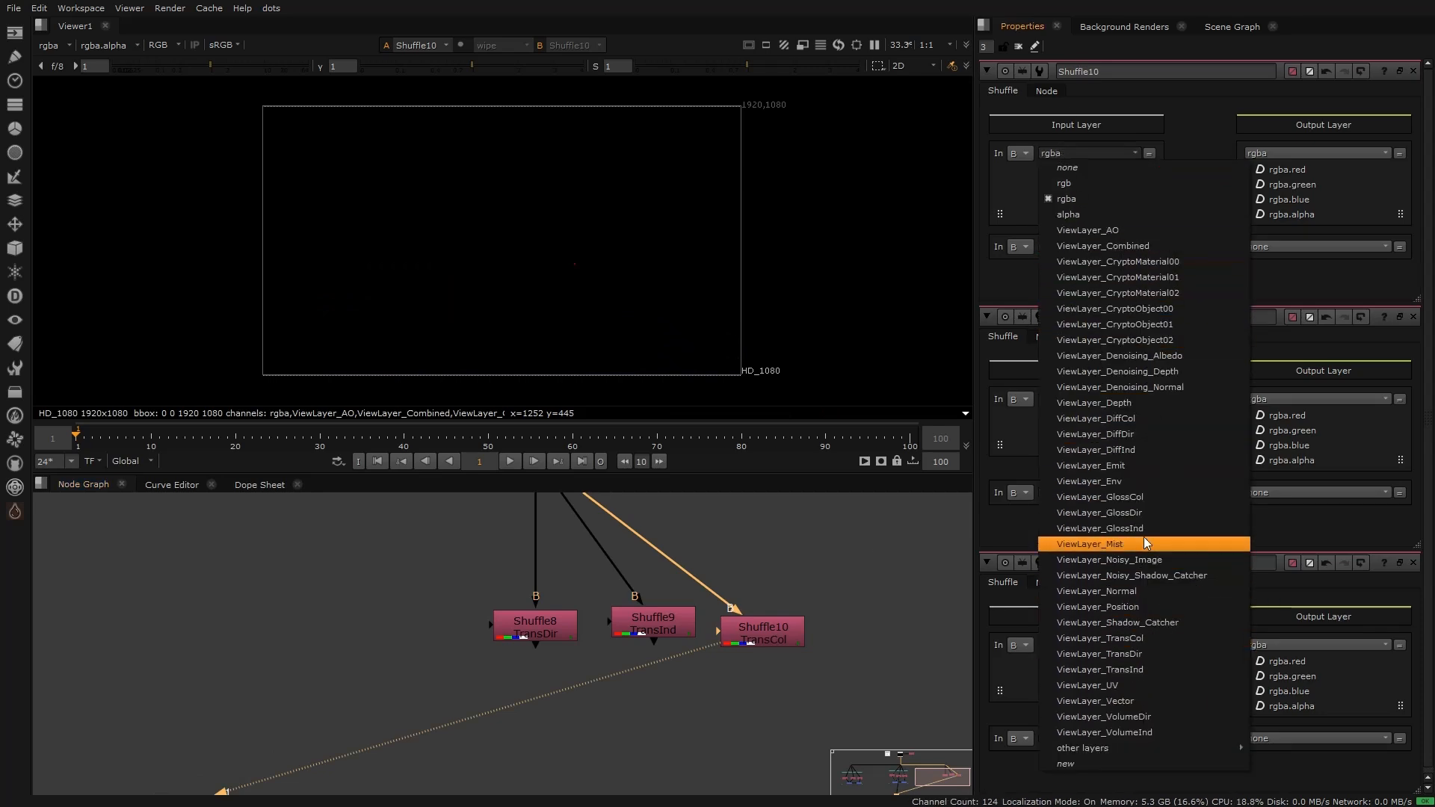
left_click(1138, 640)
left_click_drag(778, 632, 779, 618)
scroll(453, 311, "up", 4)
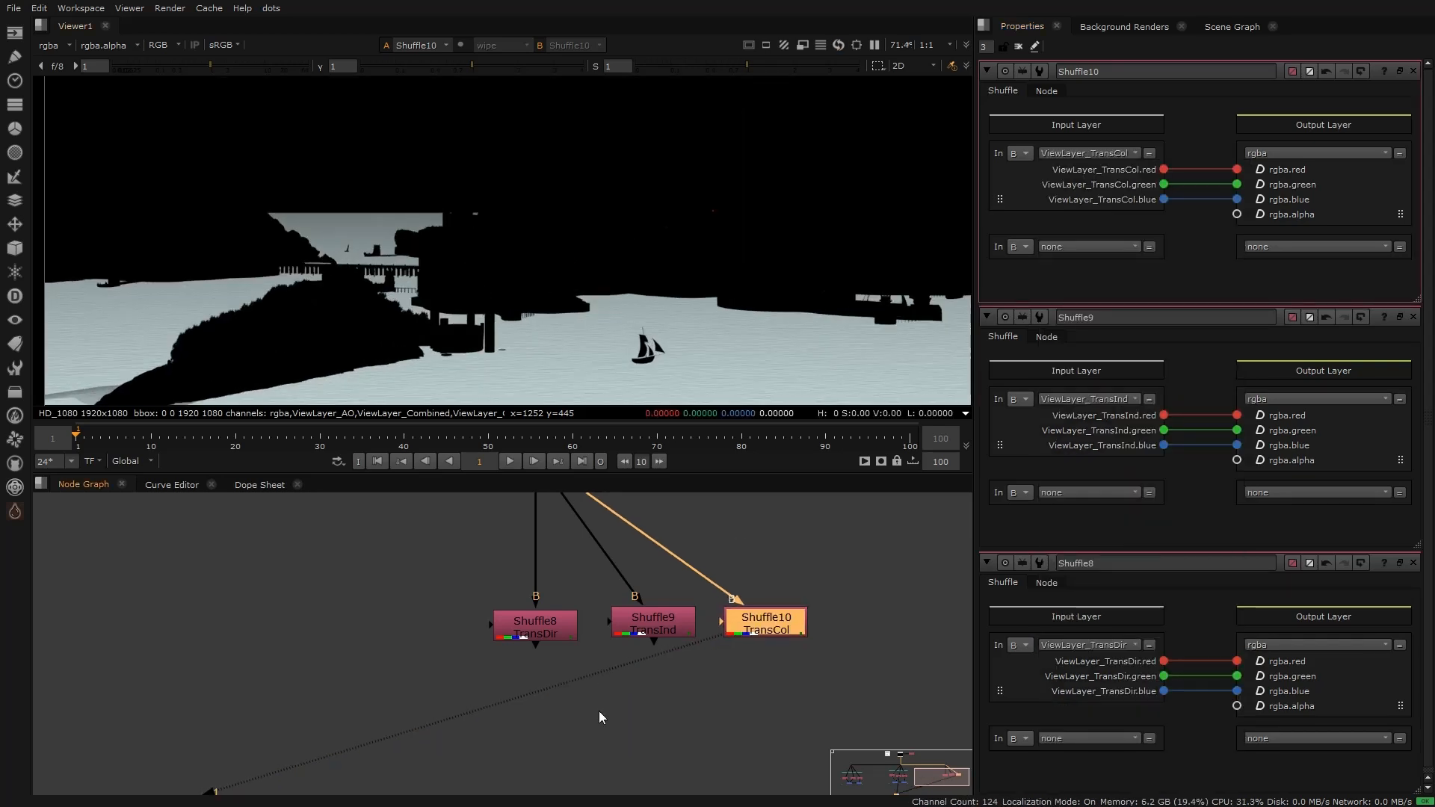
Step: Combine the TransDir and TransInd Shuffles in a new Merge, view it and set its operation to plus
left_click(633, 701)
key("m")
left_click_drag(608, 669, 654, 628)
left_click_drag(661, 700, 607, 704)
key("1")
left_click(1081, 113)
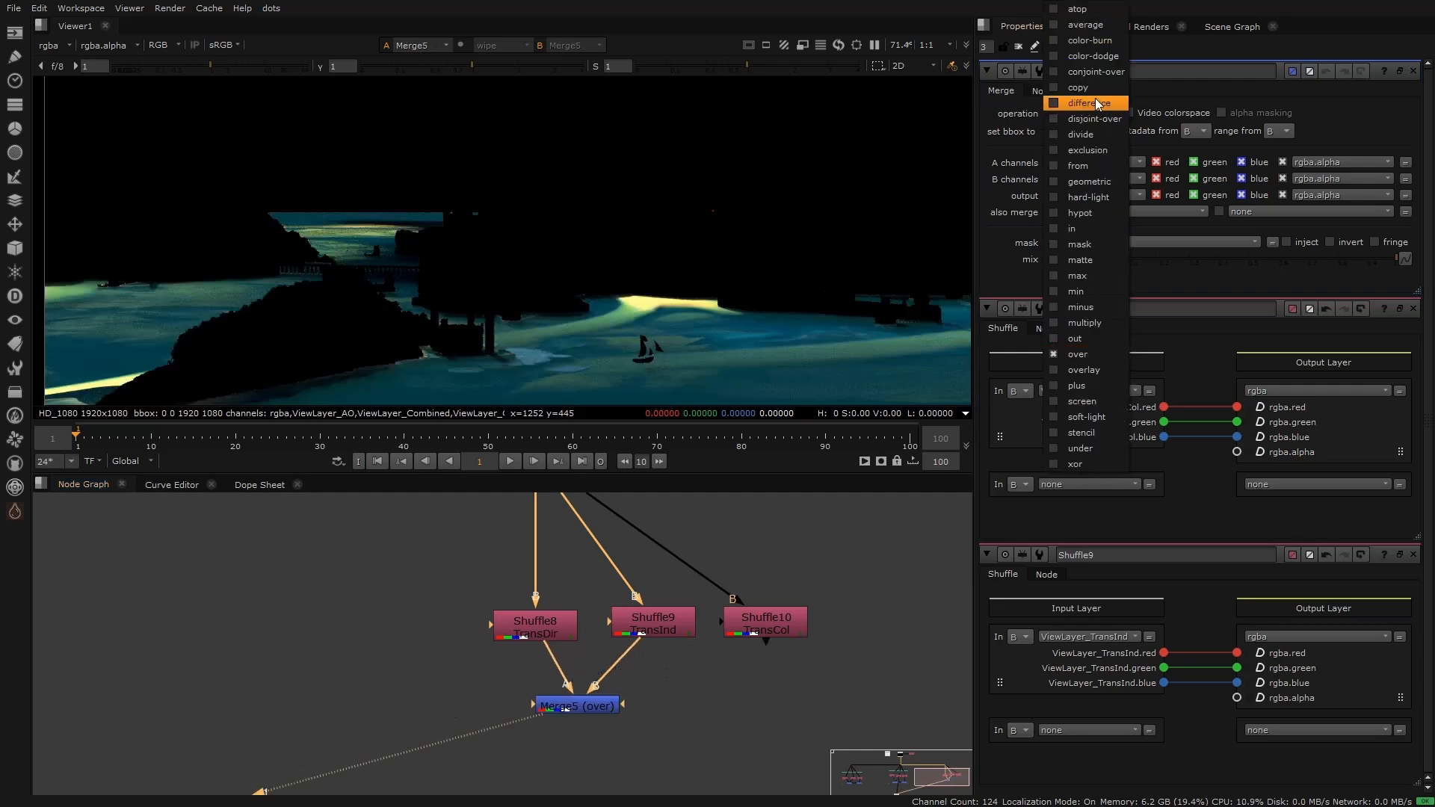
left_click(1076, 385)
Step: Merge the plus result as A with TransCol as B in a new Merge set to multiply, and view it
left_click(743, 707)
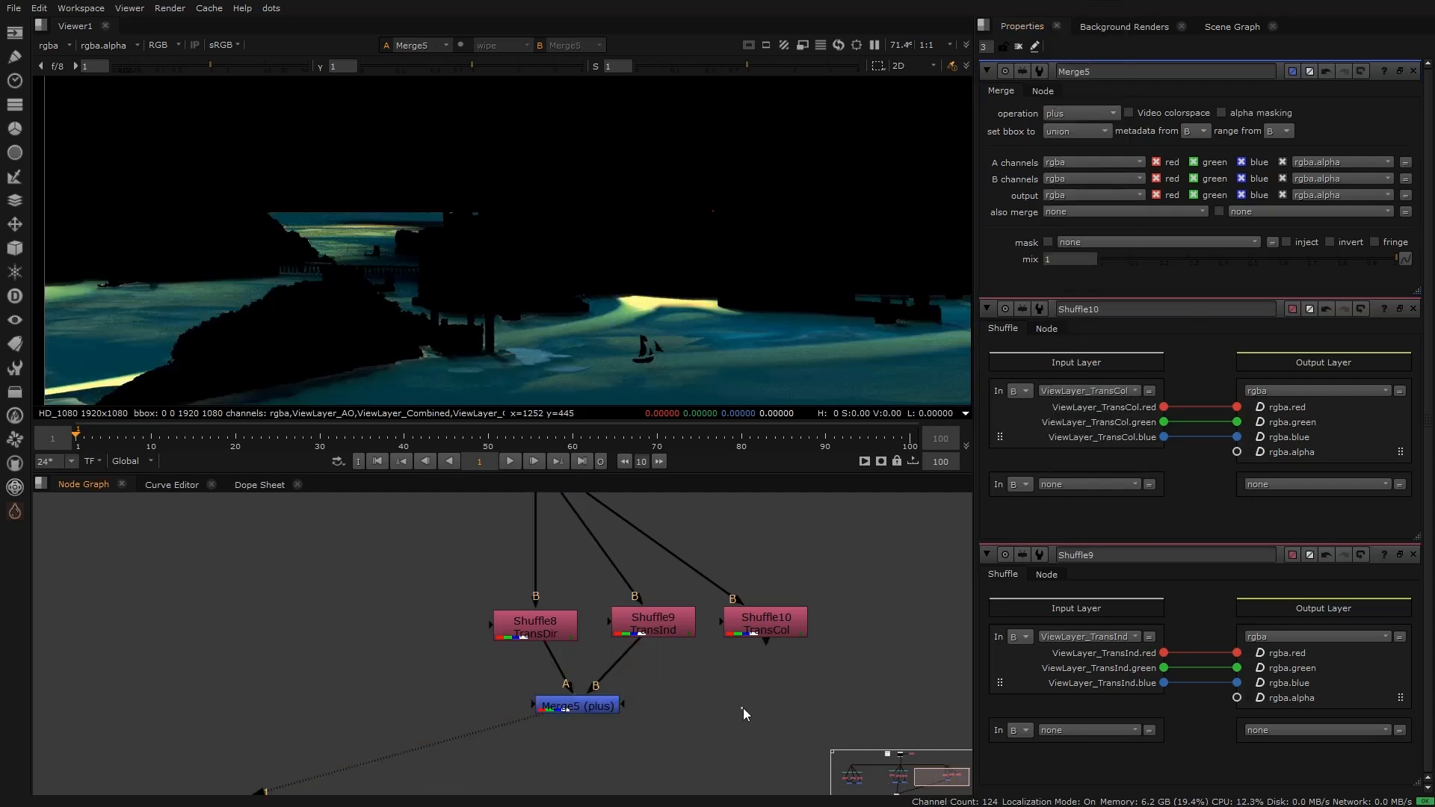
key("m")
left_click_drag(728, 693, 610, 706)
left_click_drag(753, 681, 778, 620)
left_click(764, 707)
key("1")
left_click(1081, 113)
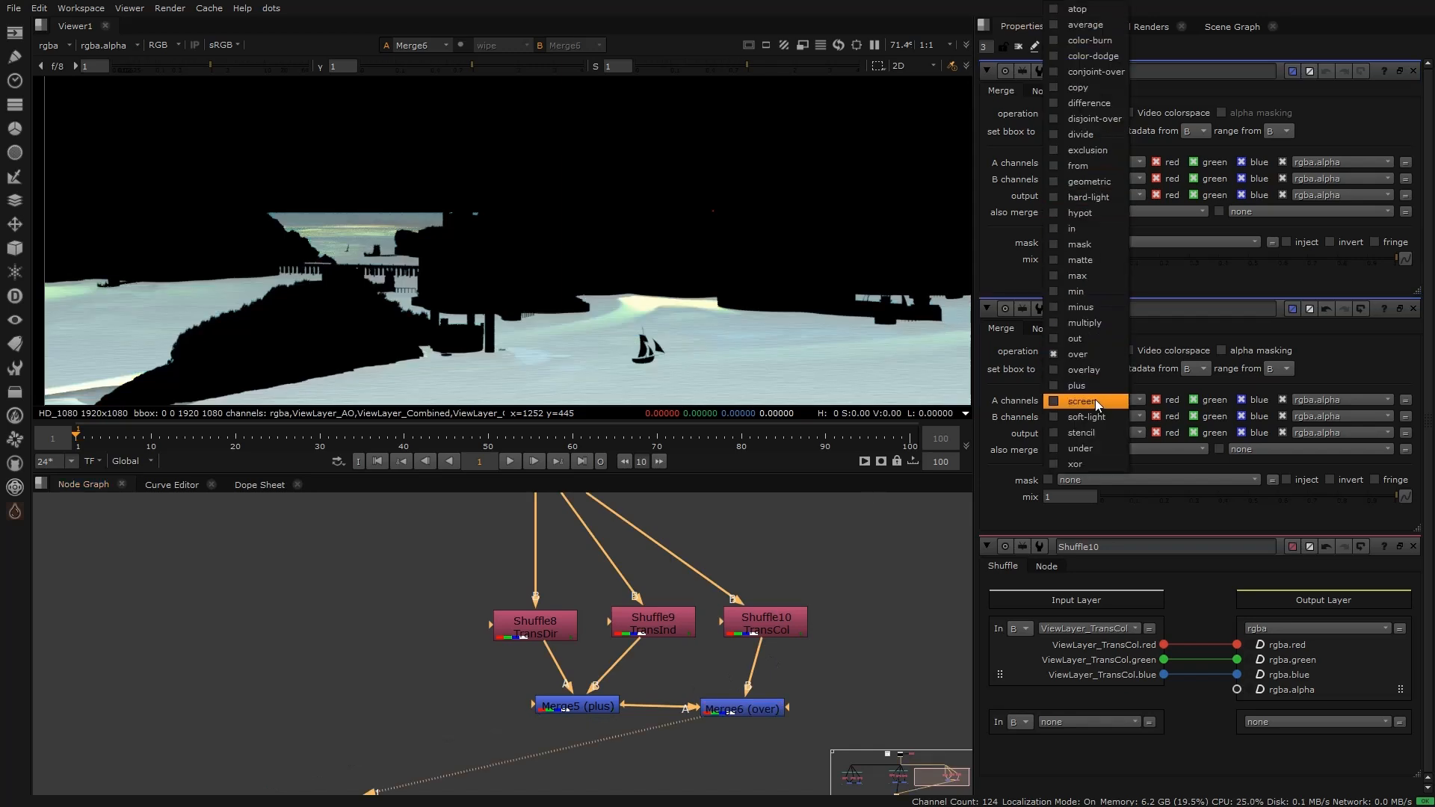
left_click(1091, 323)
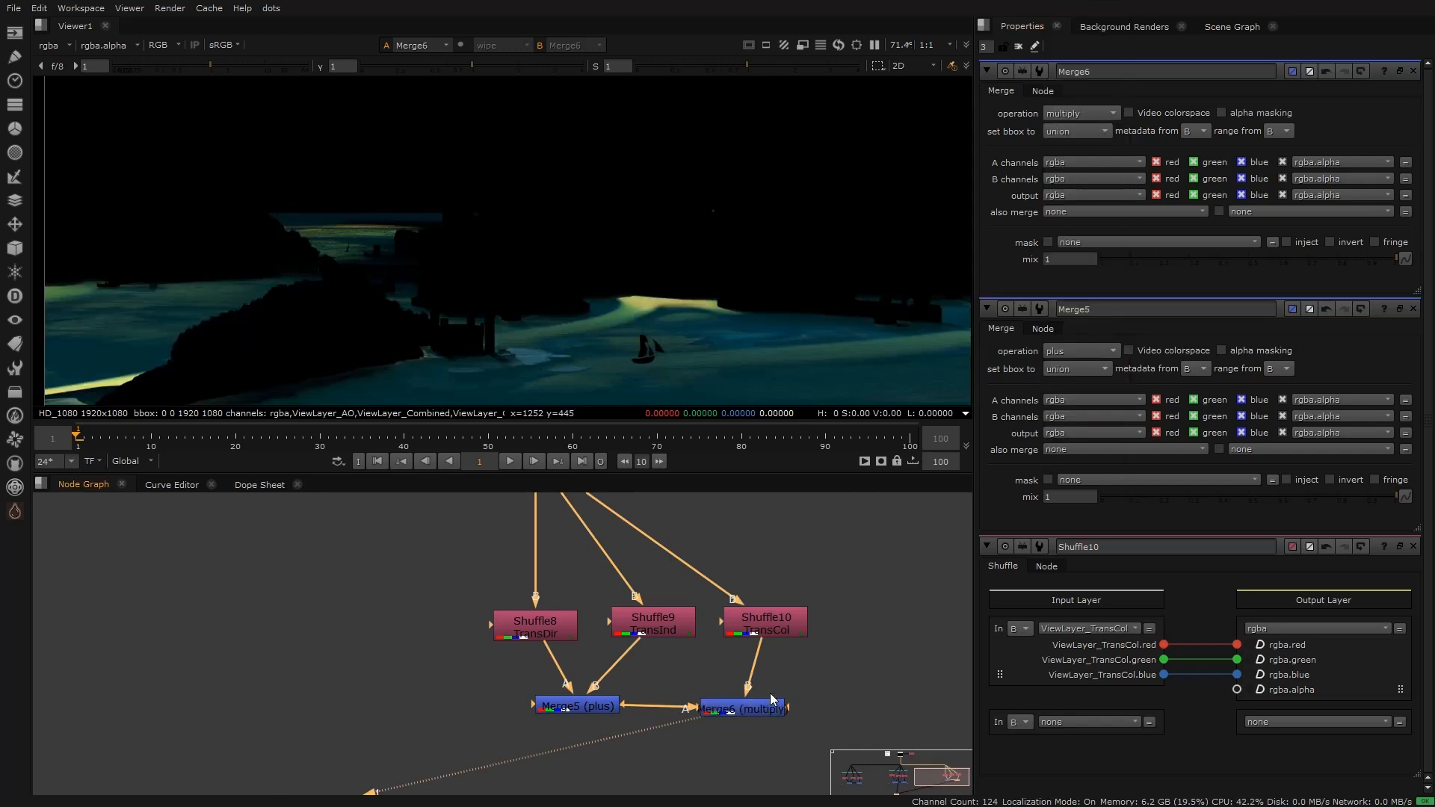
Step: Create a backdrop around the three transmission Shuffles and their two Merges
scroll(602, 640, "down", 5)
left_click_drag(521, 584, 746, 714)
key("Tab")
type("back")
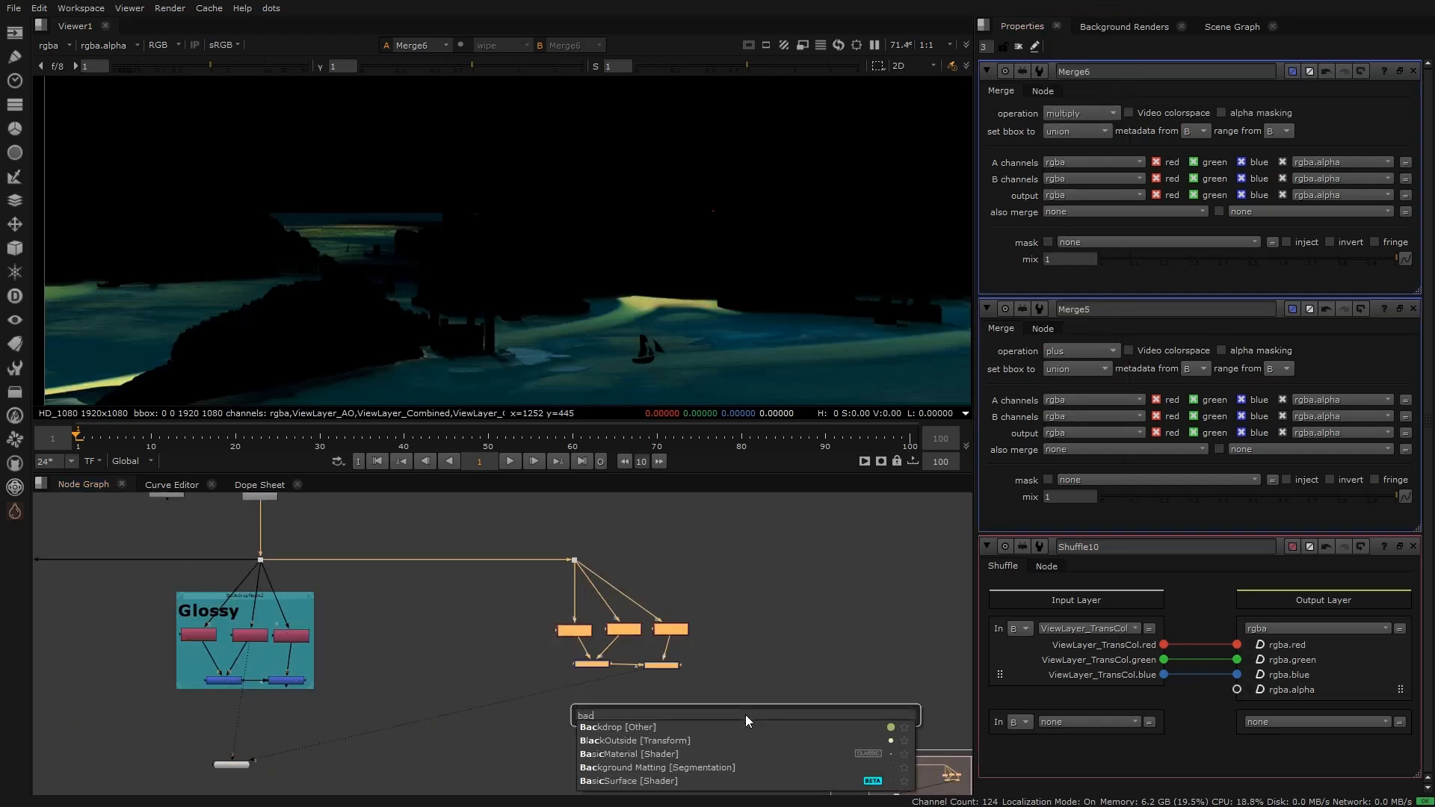
left_click(617, 728)
scroll(600, 567, "up", 2)
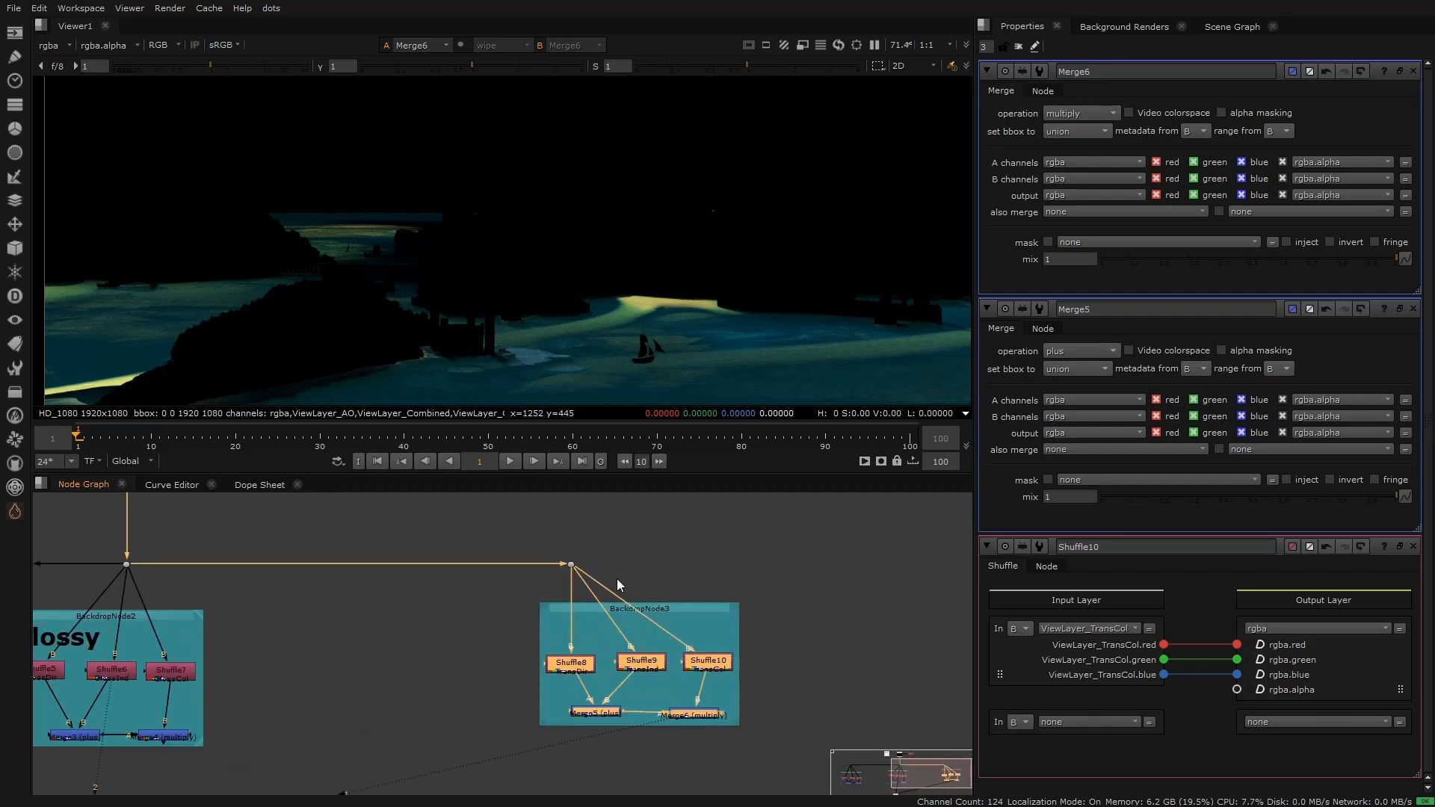
Step: Label the new backdrop Transmission in bold and set its appearance to Border
double_click(687, 608)
type("Transmission")
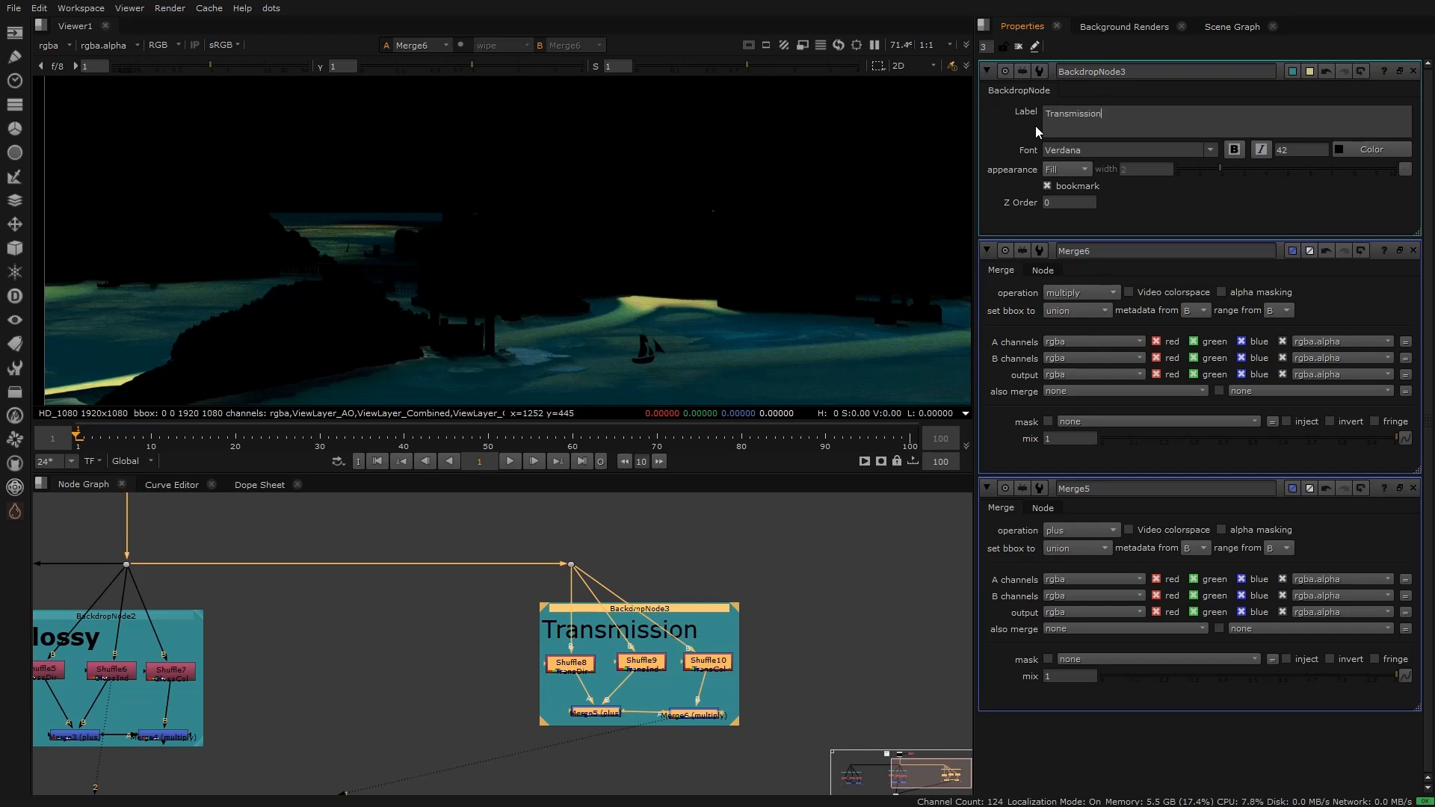
left_click(1077, 170)
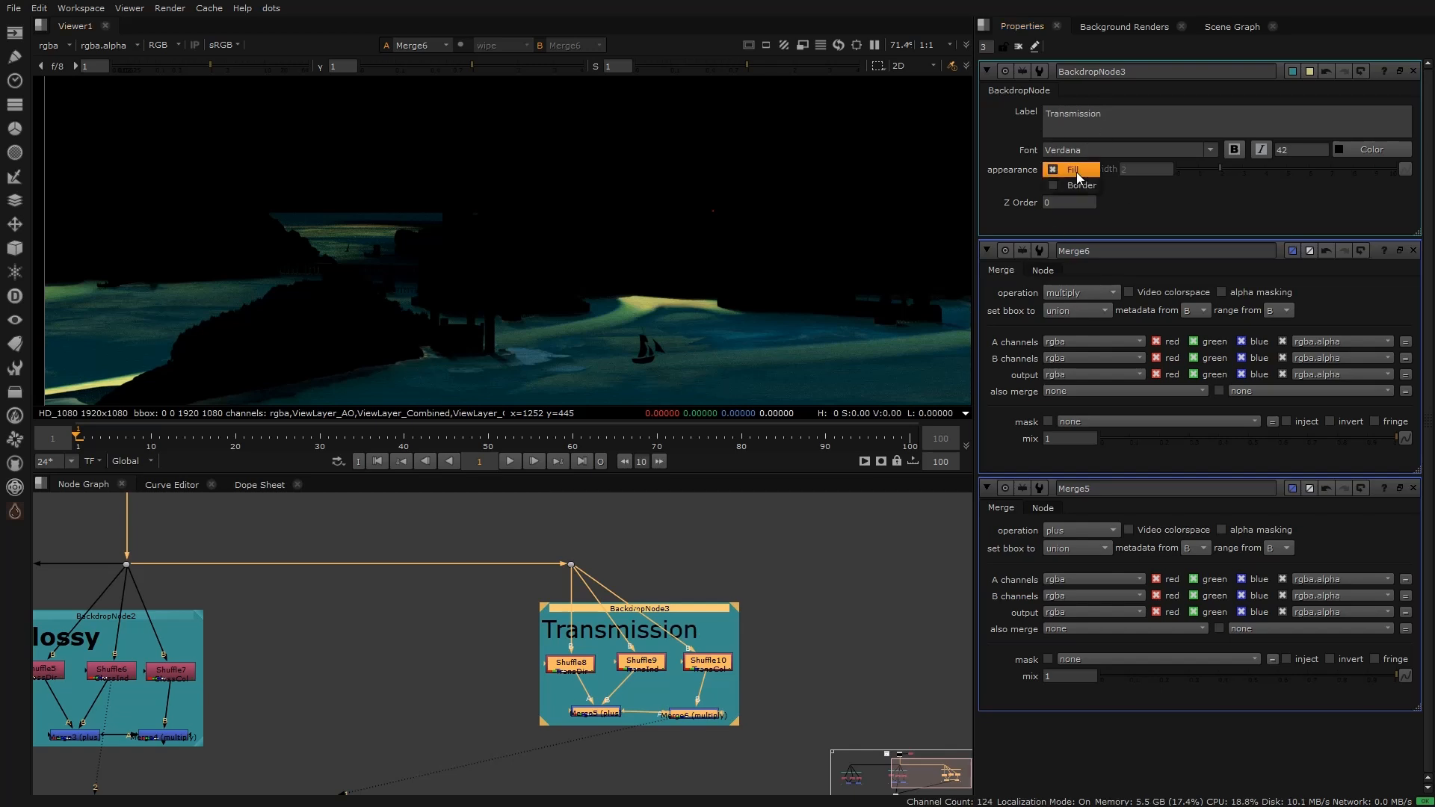
left_click(1088, 186)
left_click(1235, 152)
Step: Change the Glossy backdrop's appearance to Border
scroll(639, 669, "down", 3)
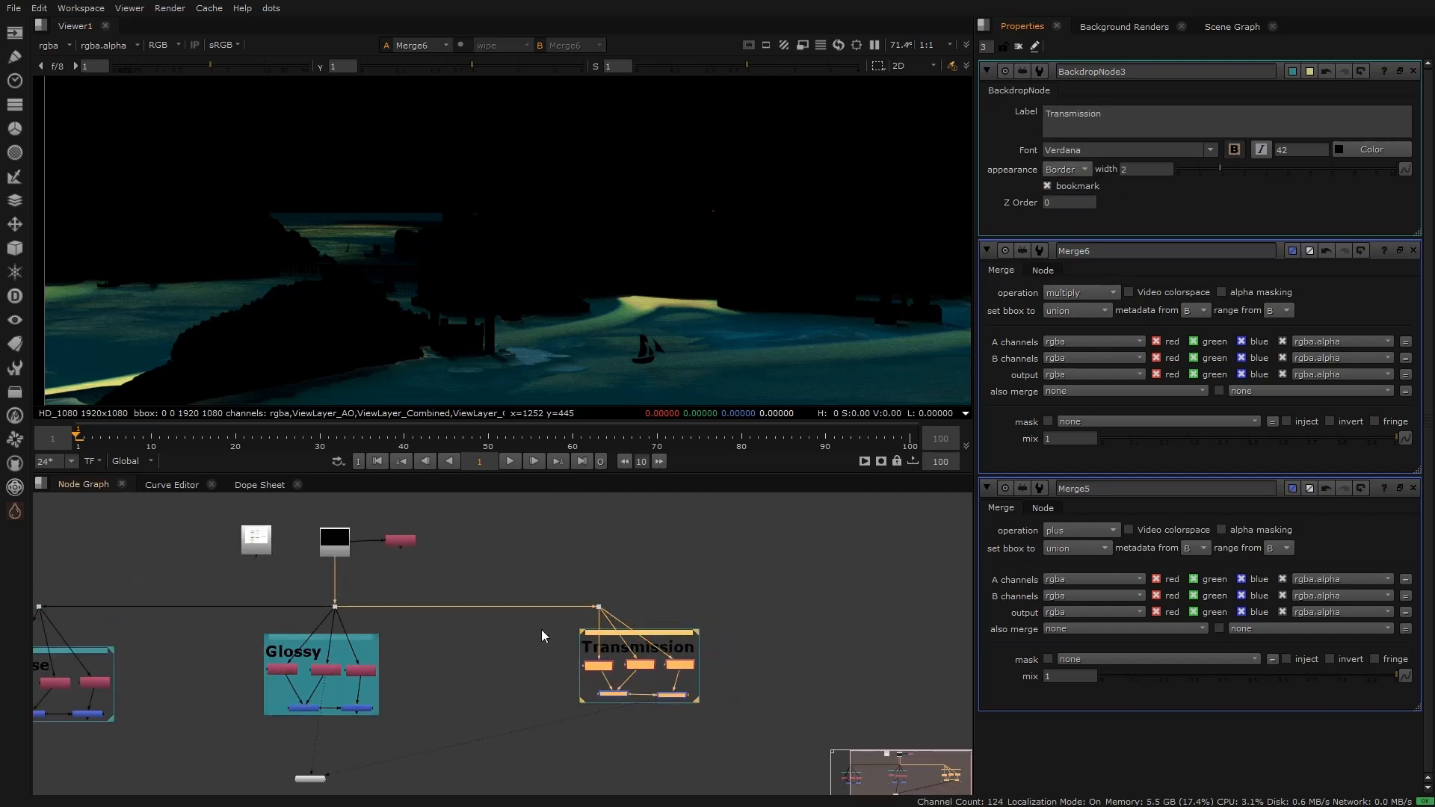
double_click(317, 637)
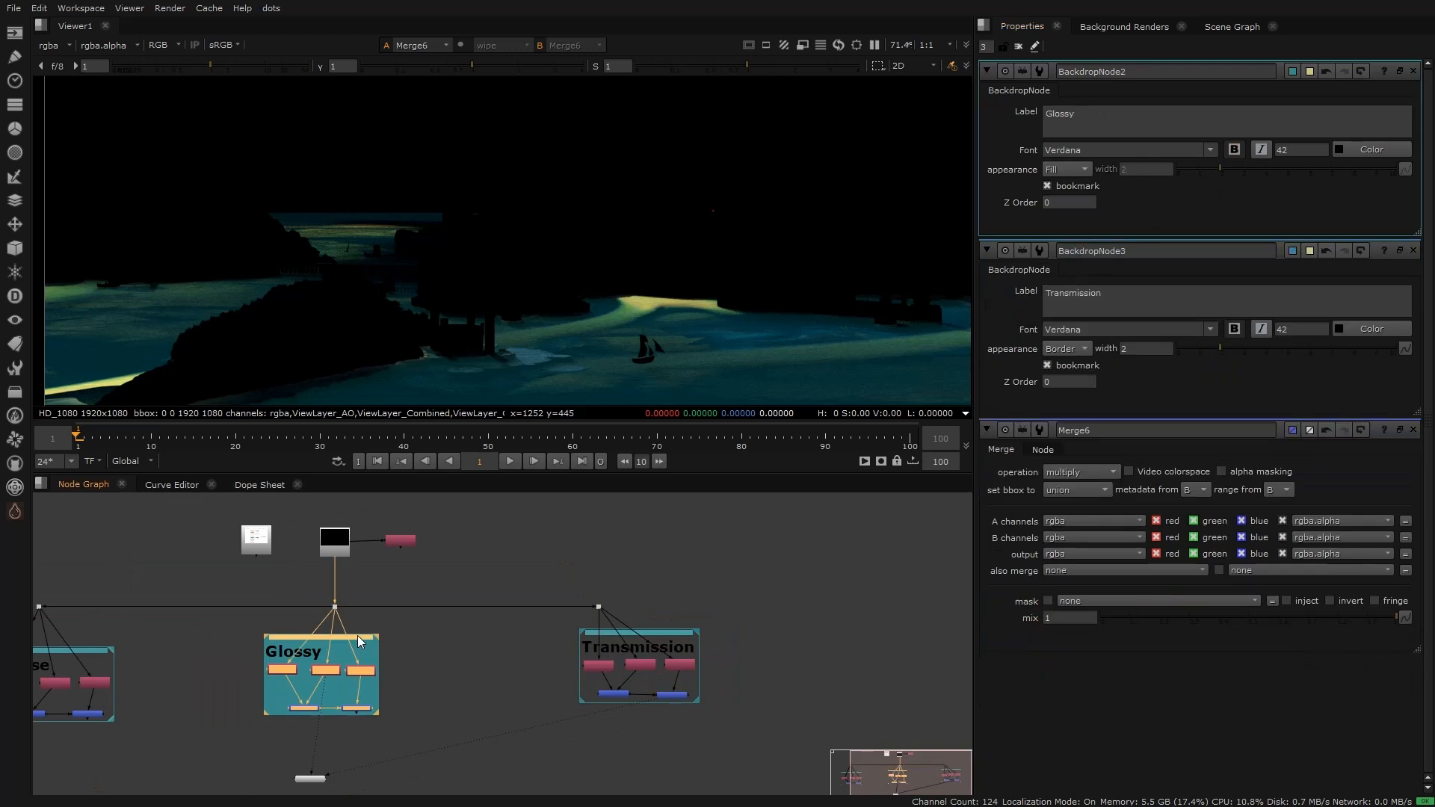
left_click(1088, 186)
Step: Shift the dot above the Transmission backdrop to the right so it sits centred over the group
scroll(412, 663, "down", 2)
scroll(455, 639, "up", 4)
left_click(785, 586)
left_click_drag(745, 594, 792, 594)
scroll(531, 626, "down", 2)
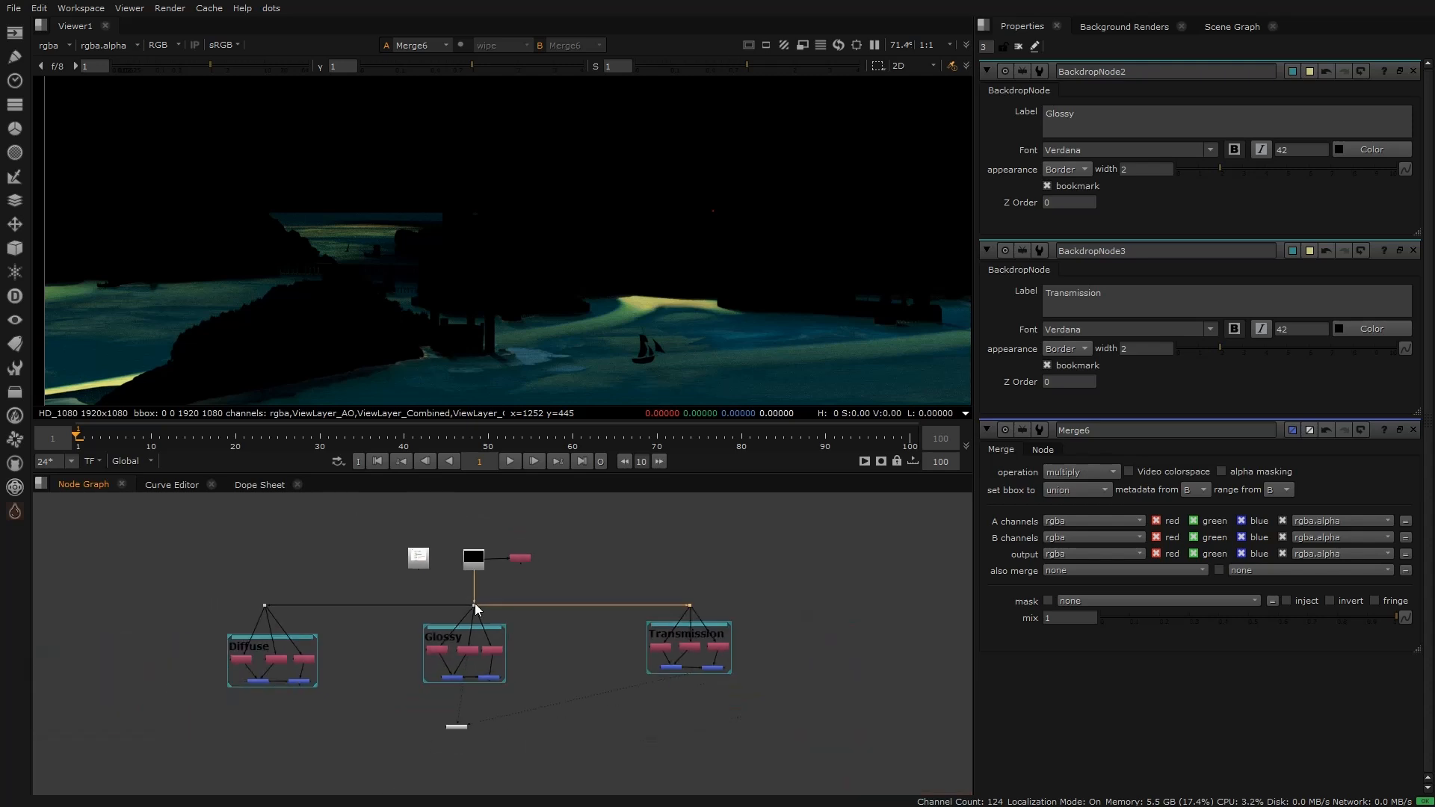
Step: Show the lighting-pass diagram in the Viewer and examine how the pass groups, Emission and Environment combine
scroll(396, 523, "up", 2)
left_click(413, 565)
key("1")
middle_click_drag(543, 170, 516, 187)
key("f")
scroll(426, 203, "up", 5)
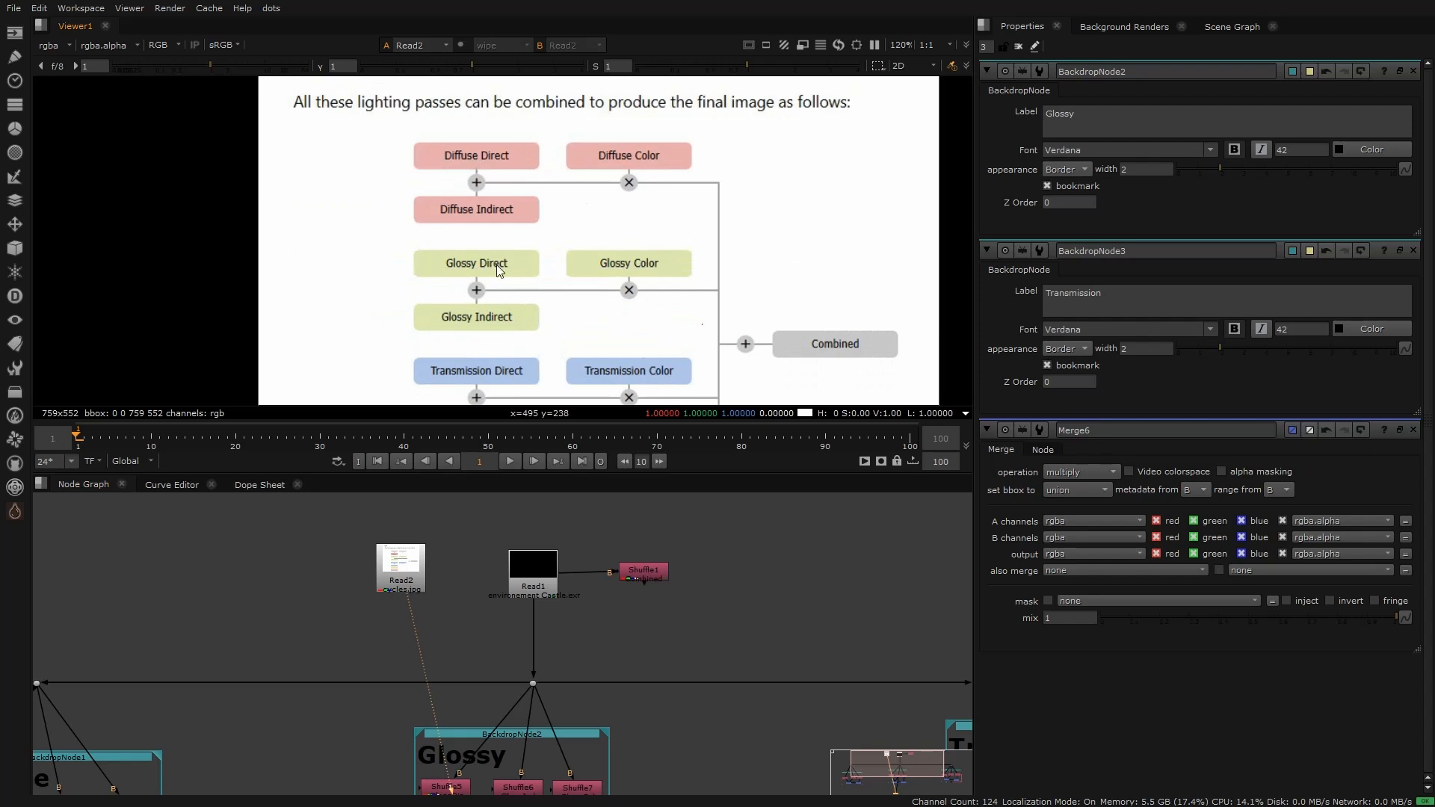
scroll(519, 613, "down", 2)
middle_click_drag(661, 658, 610, 646)
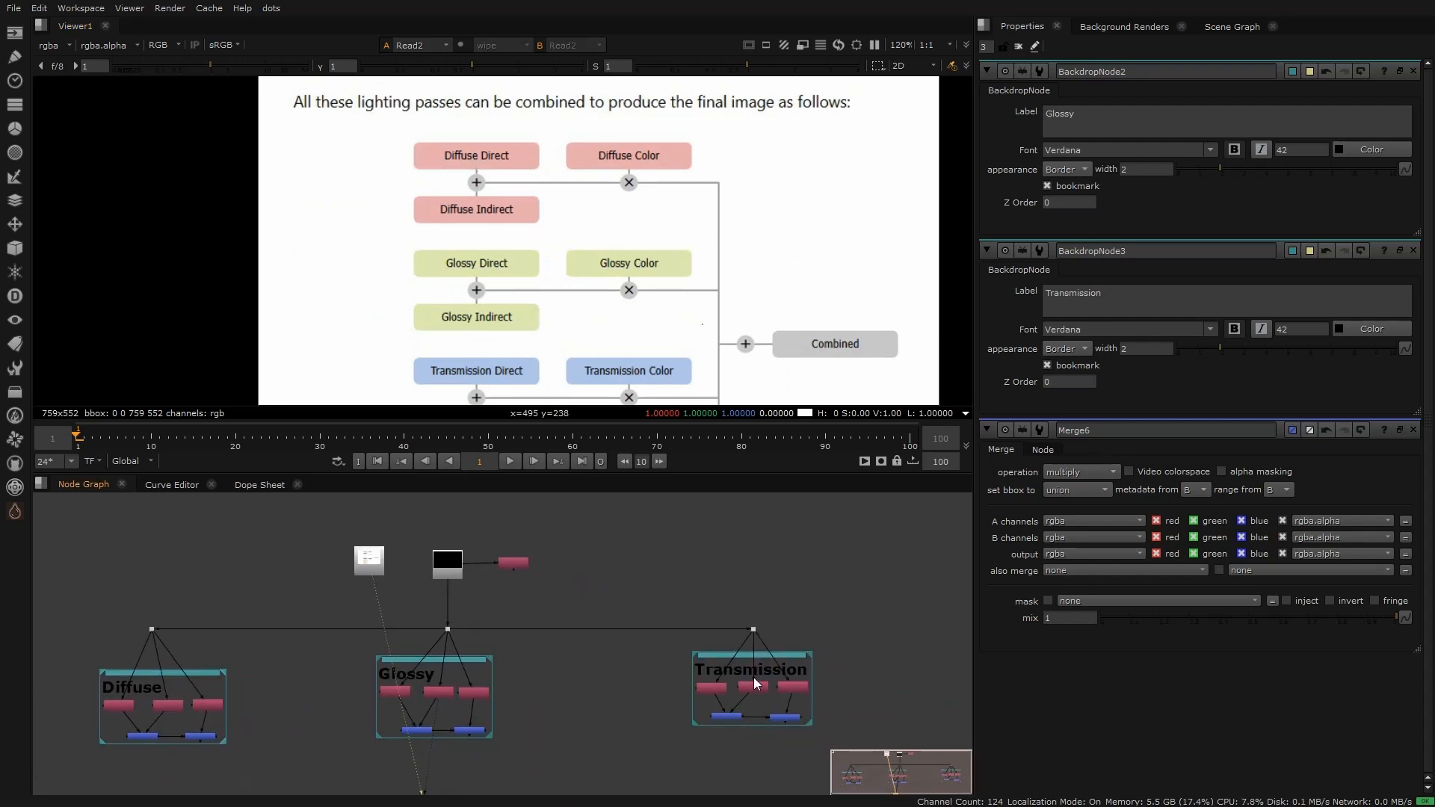
middle_click_drag(550, 247, 523, 214)
scroll(491, 268, "down", 2)
middle_click_drag(491, 268, 507, 204)
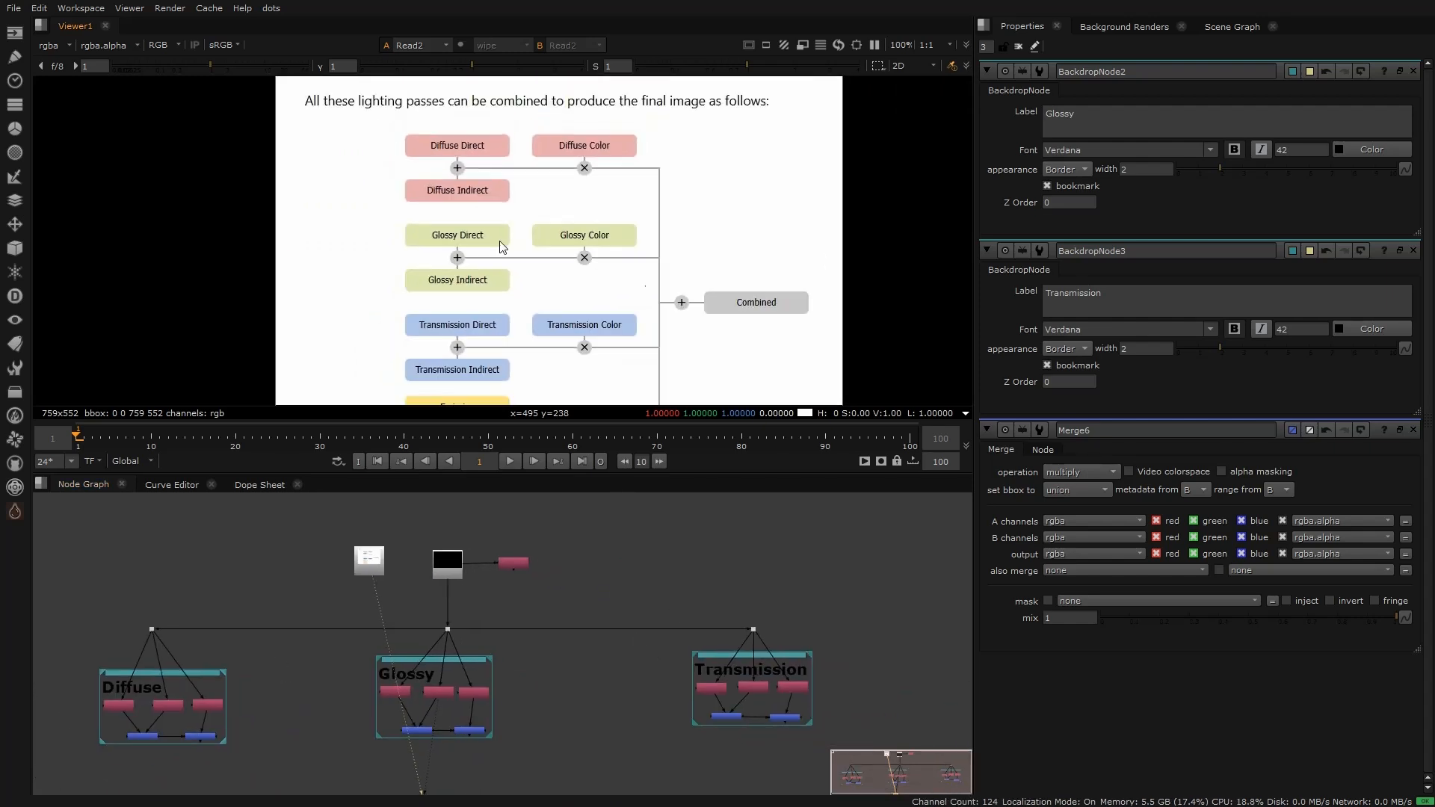
scroll(462, 308, "up", 2)
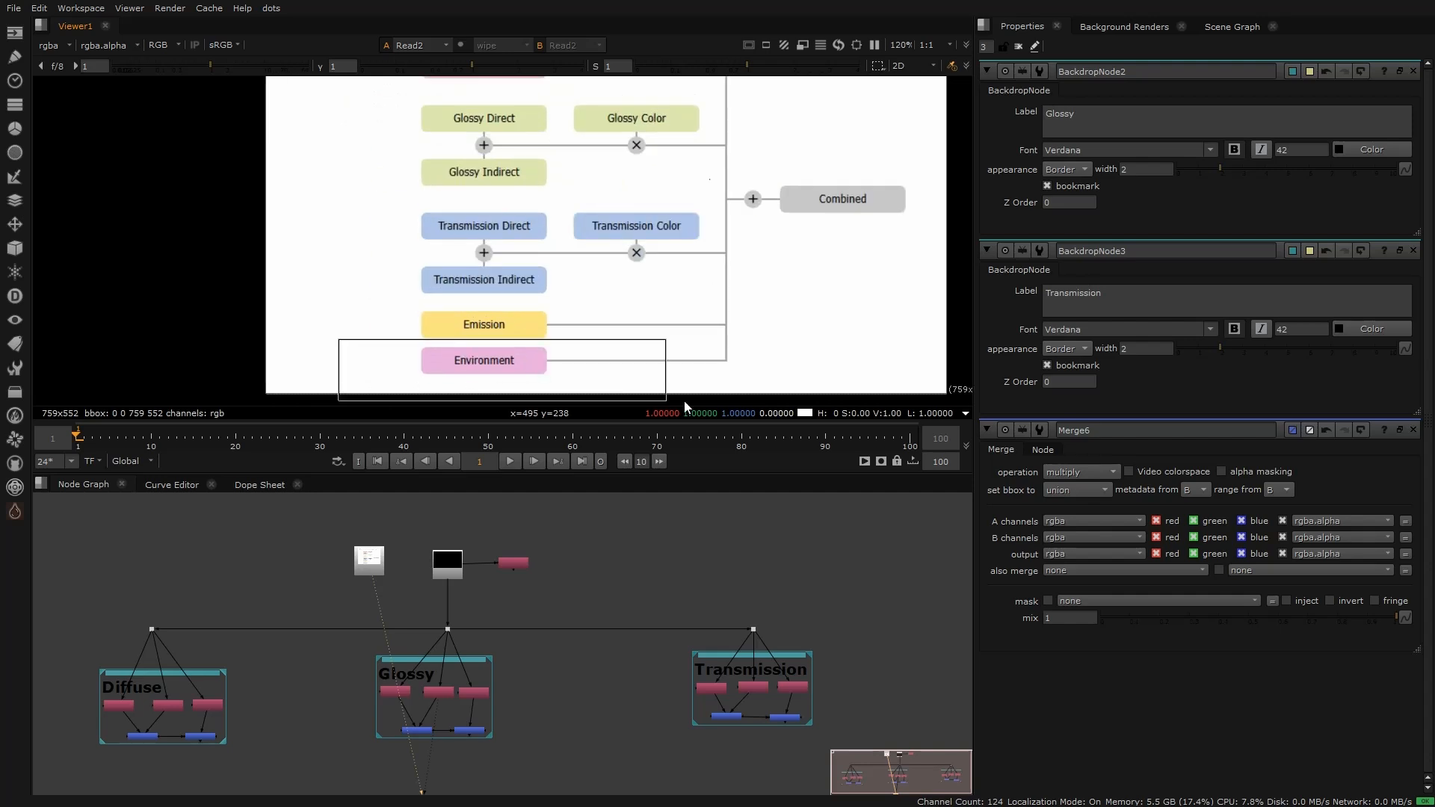
middle_click_drag(663, 296, 606, 334)
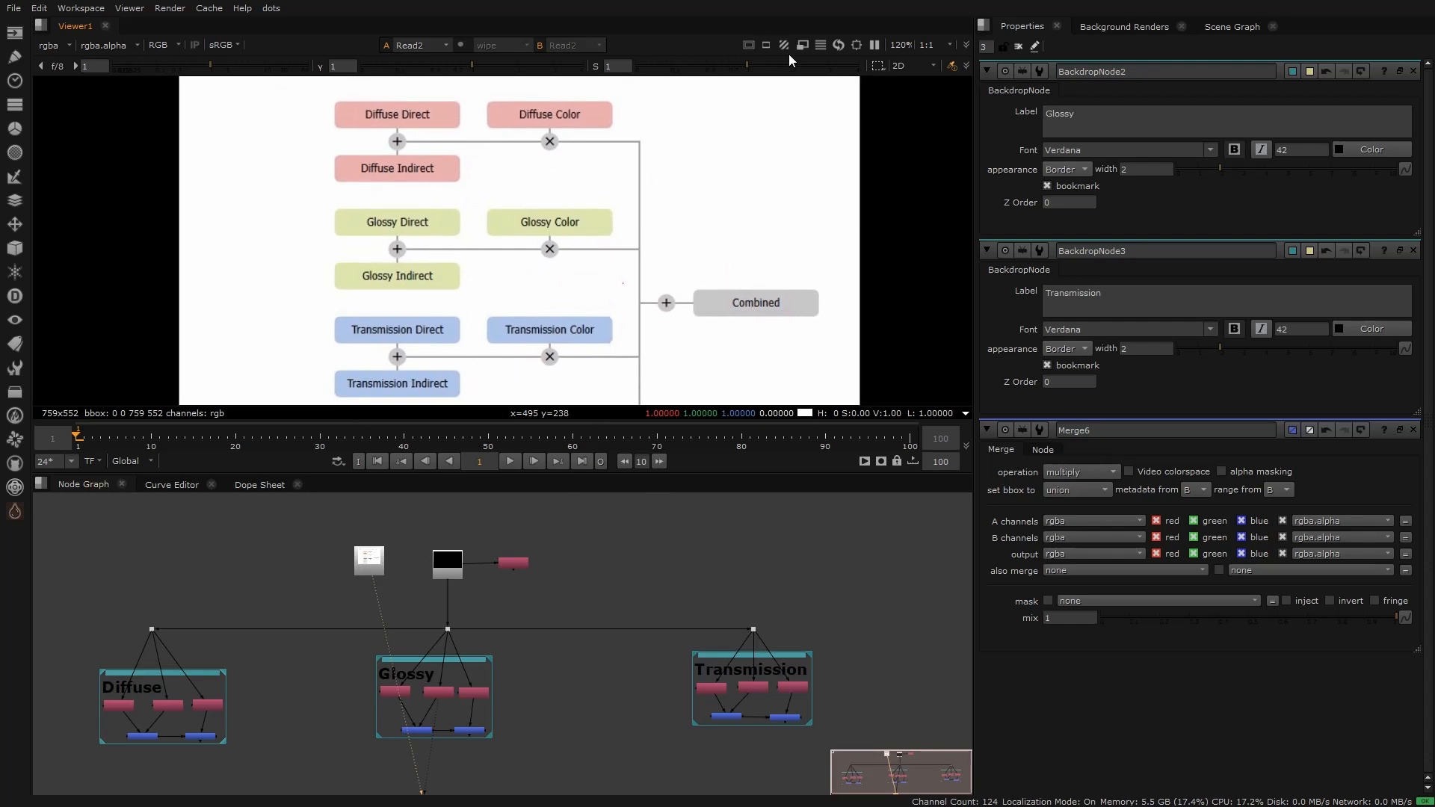
Step: Move the Viewer node lower, disconnect its input and add an unconnected Merge below the backdrops
middle_click_drag(544, 765, 559, 585)
scroll(512, 697, "up", 1)
left_click_drag(449, 656, 447, 752)
key("ctrl+d")
left_click(411, 703)
key("m")
scroll(175, 585, "up", 3)
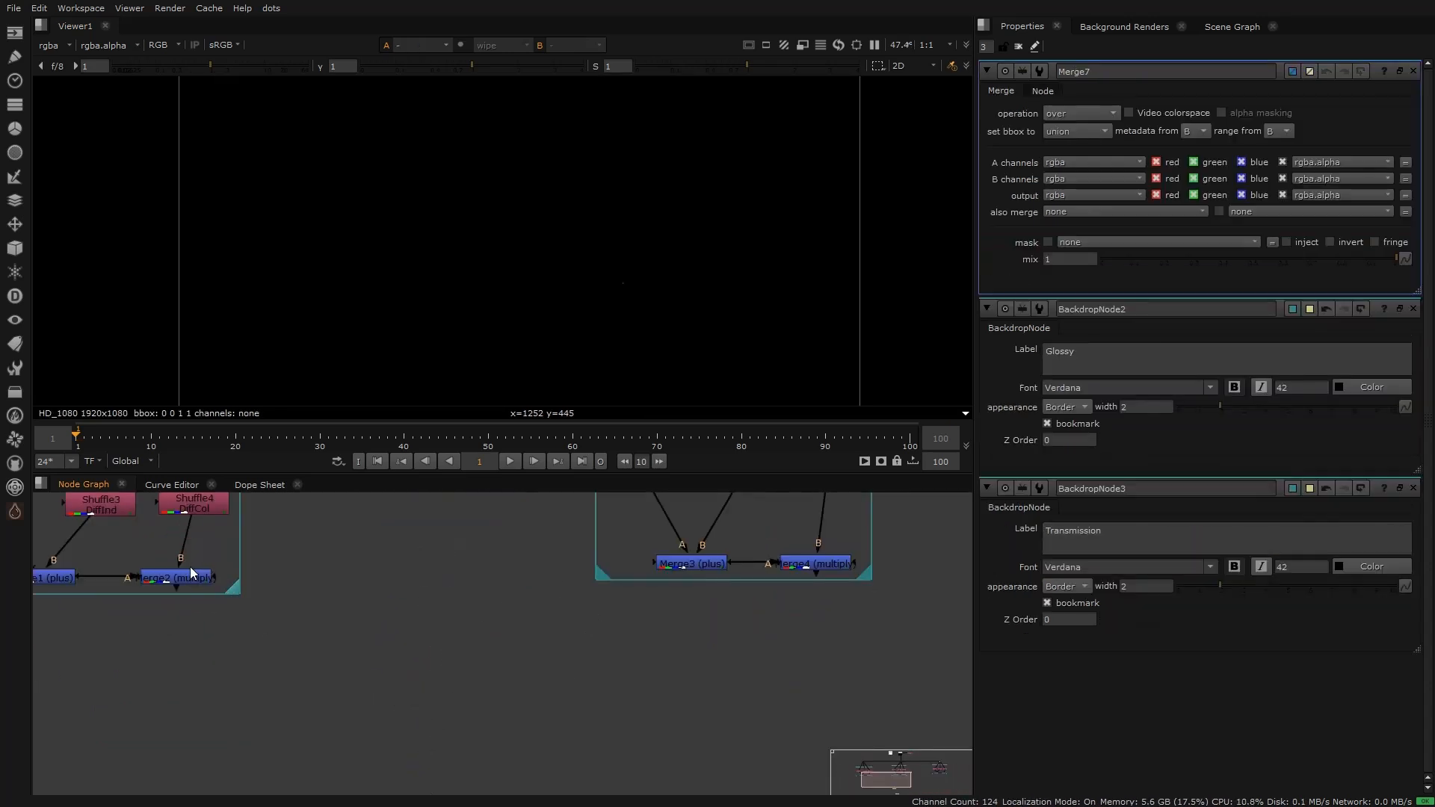
scroll(426, 613, "down", 3)
Step: Show the lighting-pass diagram again to check how the diffuse and glossy results join
middle_click_drag(492, 596, 490, 657)
left_click(451, 572)
key("1")
middle_click_drag(541, 111, 511, 133)
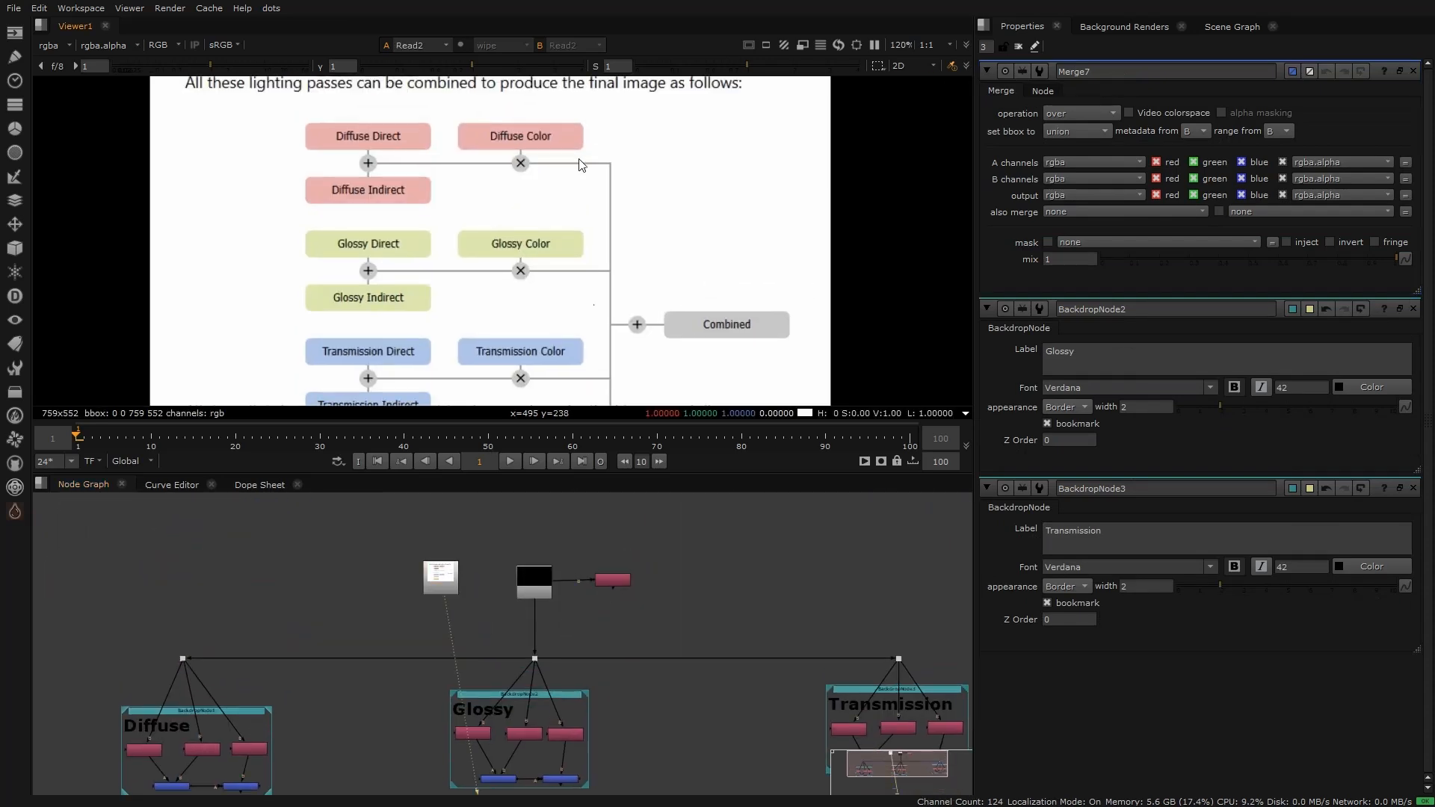
middle_click_drag(635, 568, 630, 372)
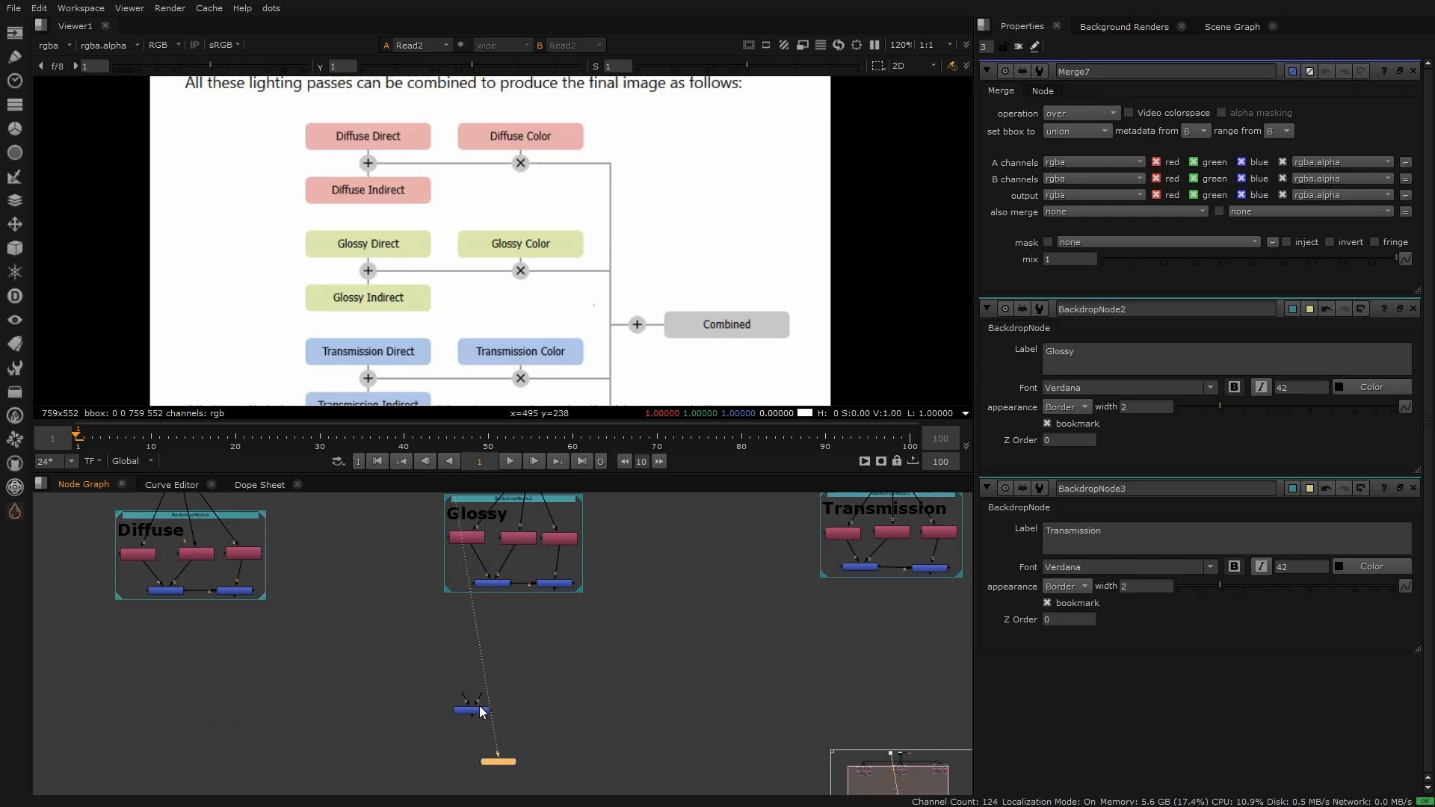
Step: Connect the Diffuse multiply Merge as A and the Glossy one as B to the new Merge, set to plus
scroll(465, 690, "up", 3)
left_click_drag(464, 691, 158, 547)
left_click_drag(482, 699, 590, 537)
left_click(478, 710)
key("1")
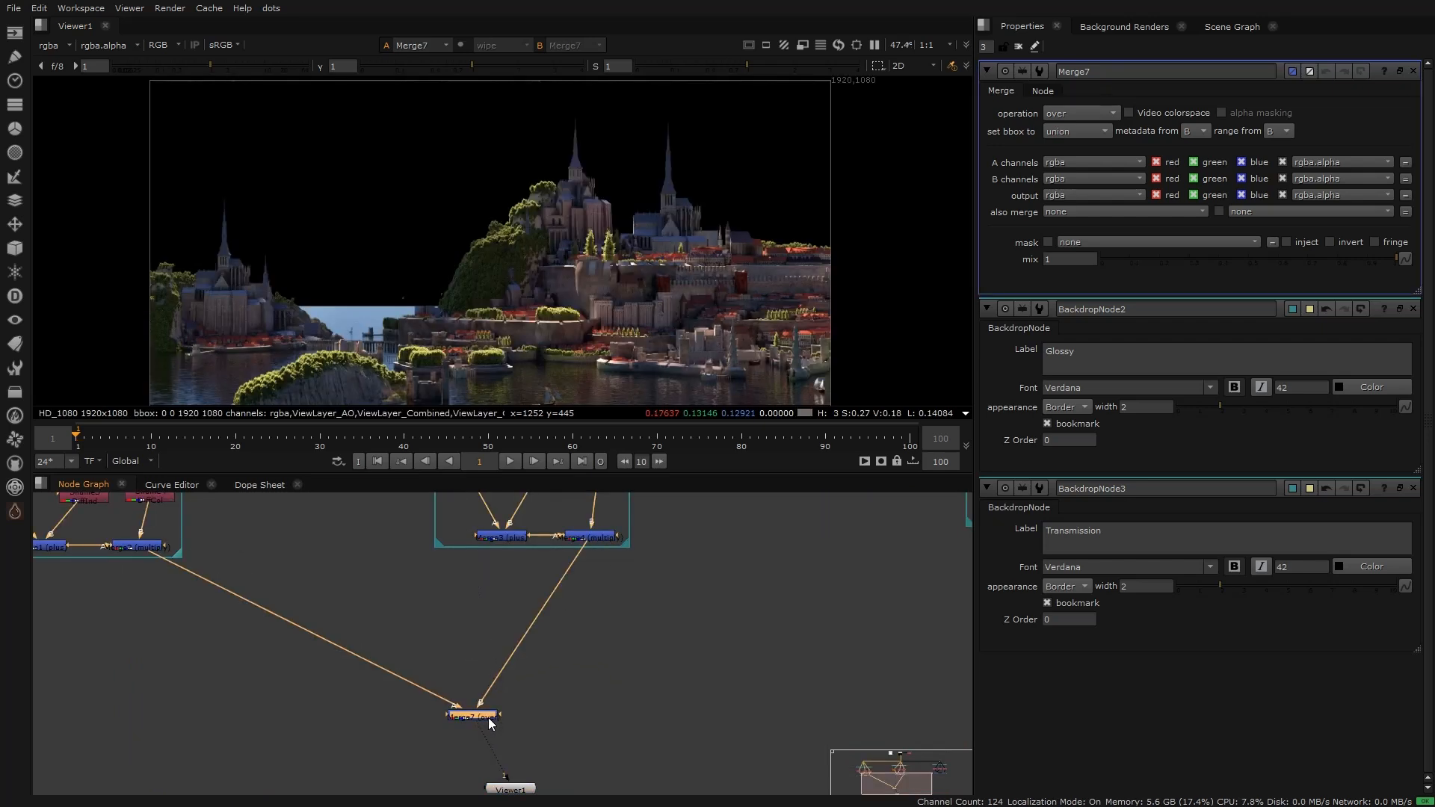
left_click(1075, 113)
left_click(1094, 388)
Step: Compare the Diffuse and Glossy multiply results by switching between them in the Viewer
middle_click_drag(328, 280, 326, 269)
middle_click(326, 269)
left_click(134, 549)
middle_click_drag(211, 577, 257, 665)
left_click(226, 718)
key("1")
left_click(607, 664)
key("2")
key("1")
key("2")
key("1")
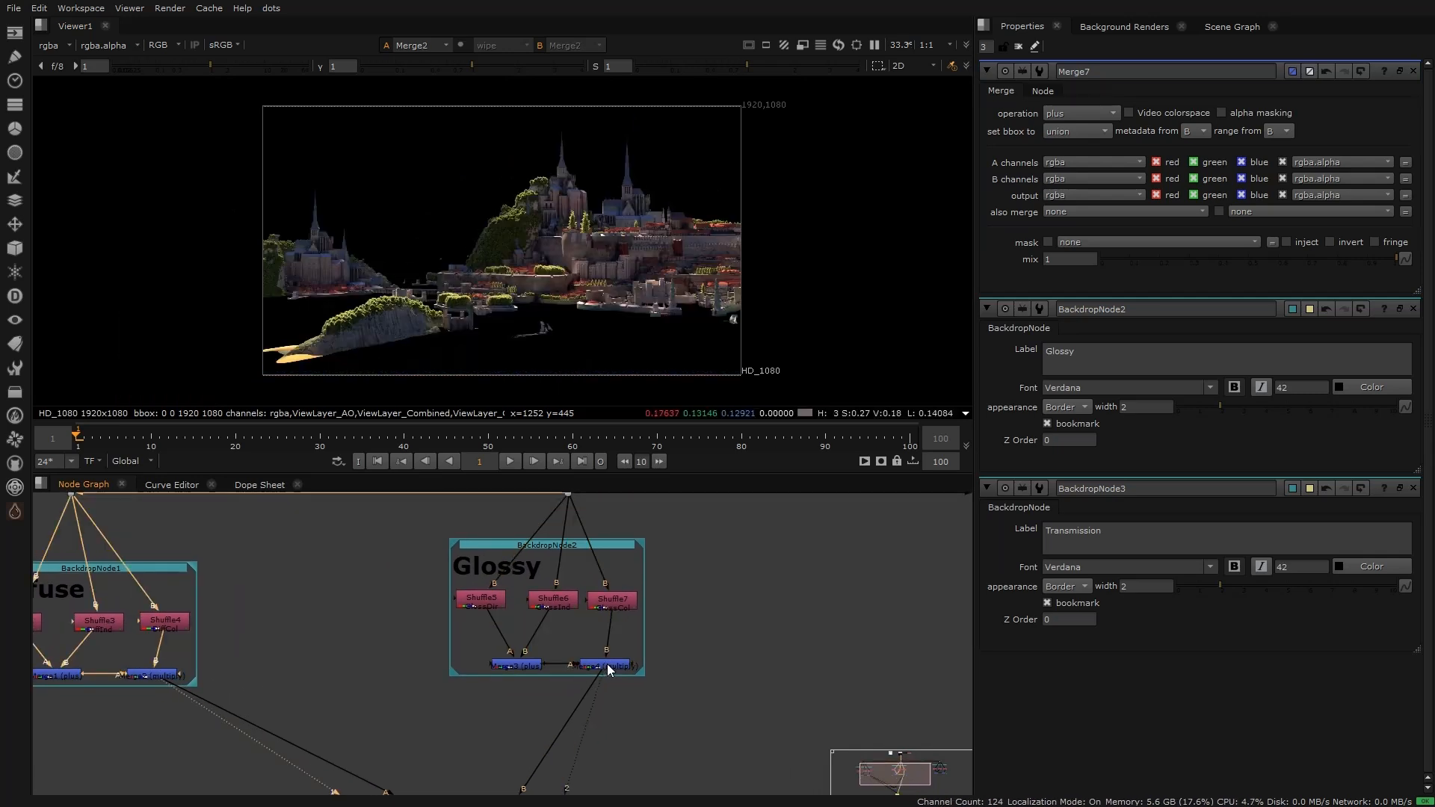
key("2")
Step: Show the plus Merge that combines Diffuse and Glossy in the Viewer
middle_click_drag(535, 711, 516, 564)
left_click(483, 697)
key("1")
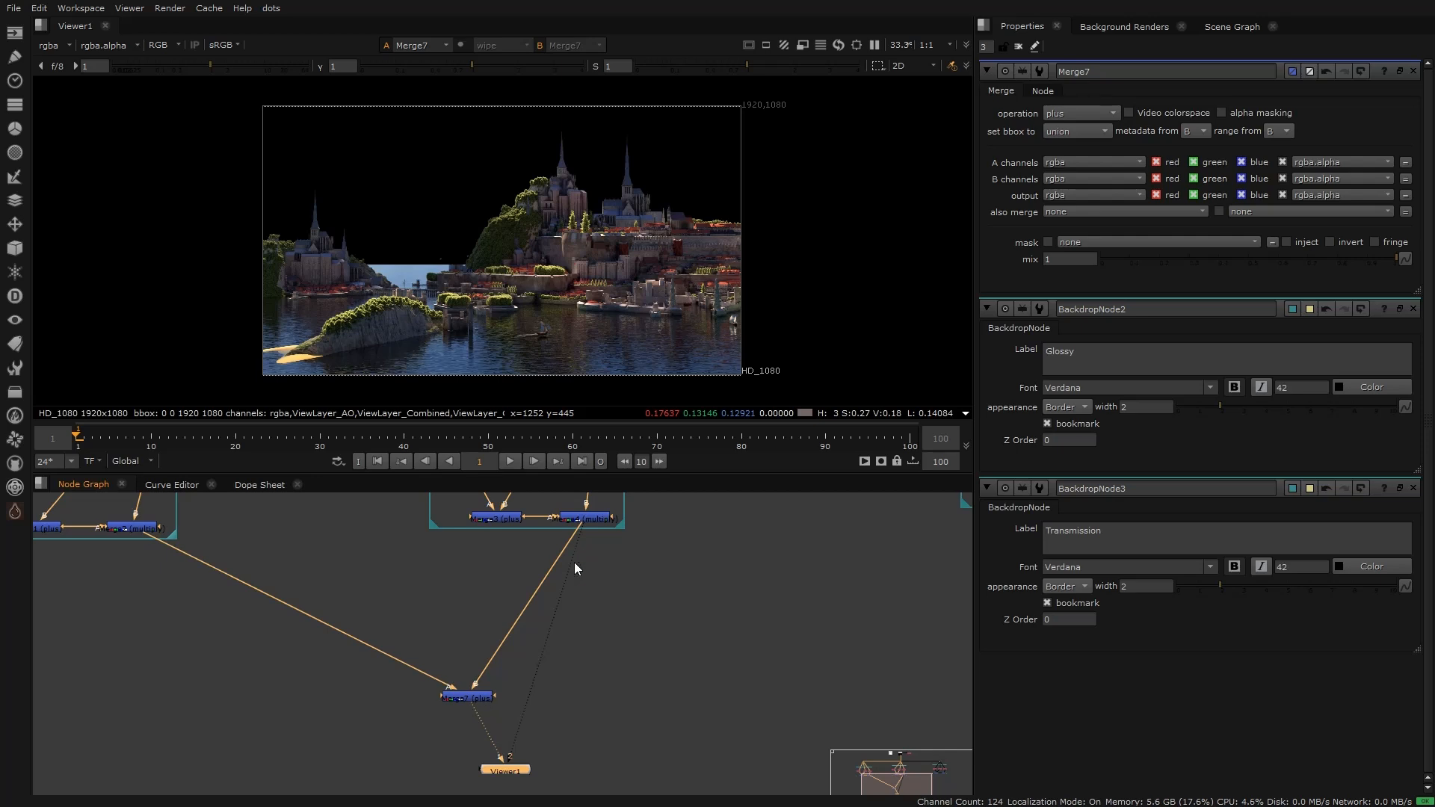
Step: Try to pull another input from the plus Merge towards the Transmission group
middle_click_drag(617, 652, 503, 672)
left_click(538, 723)
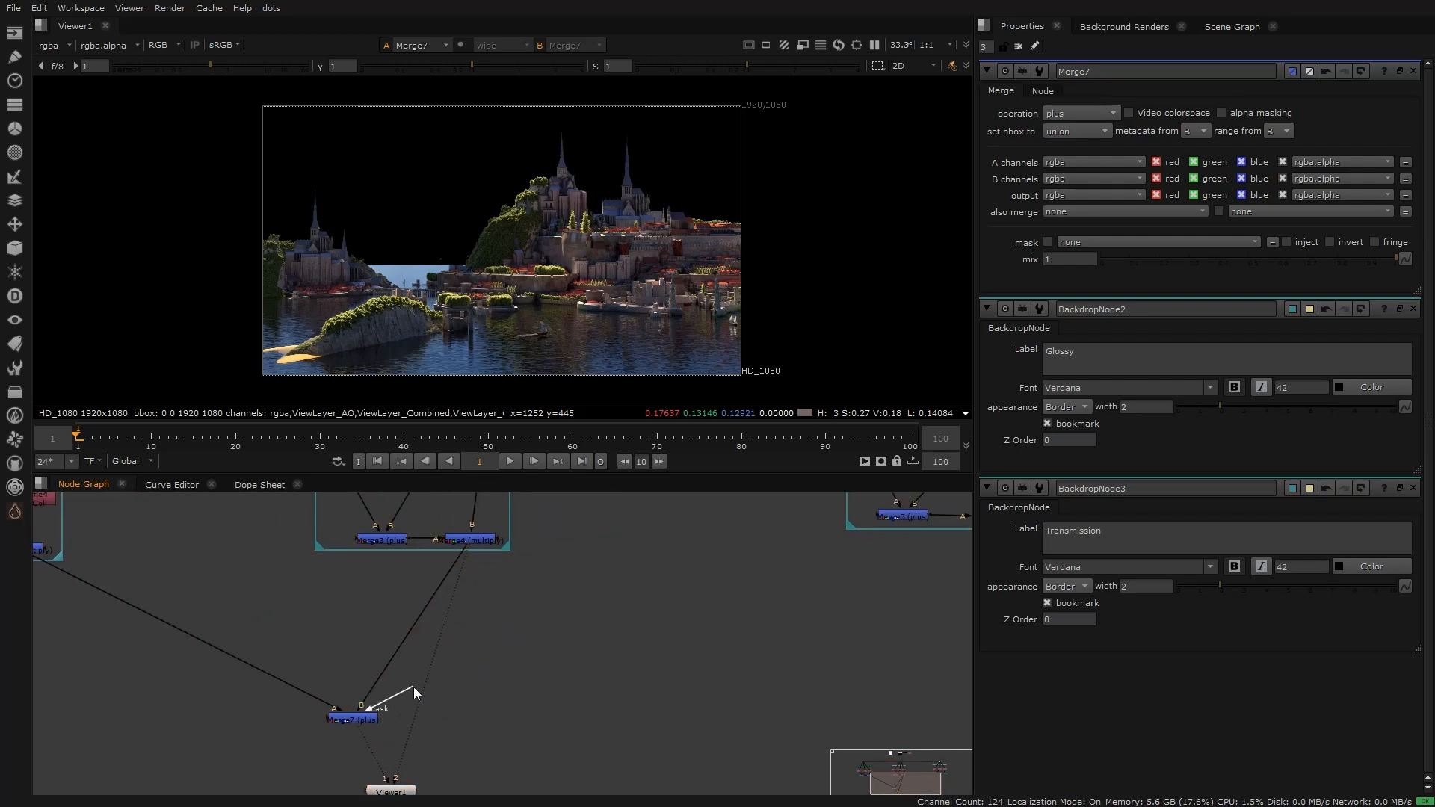
left_click_drag(369, 704, 749, 556)
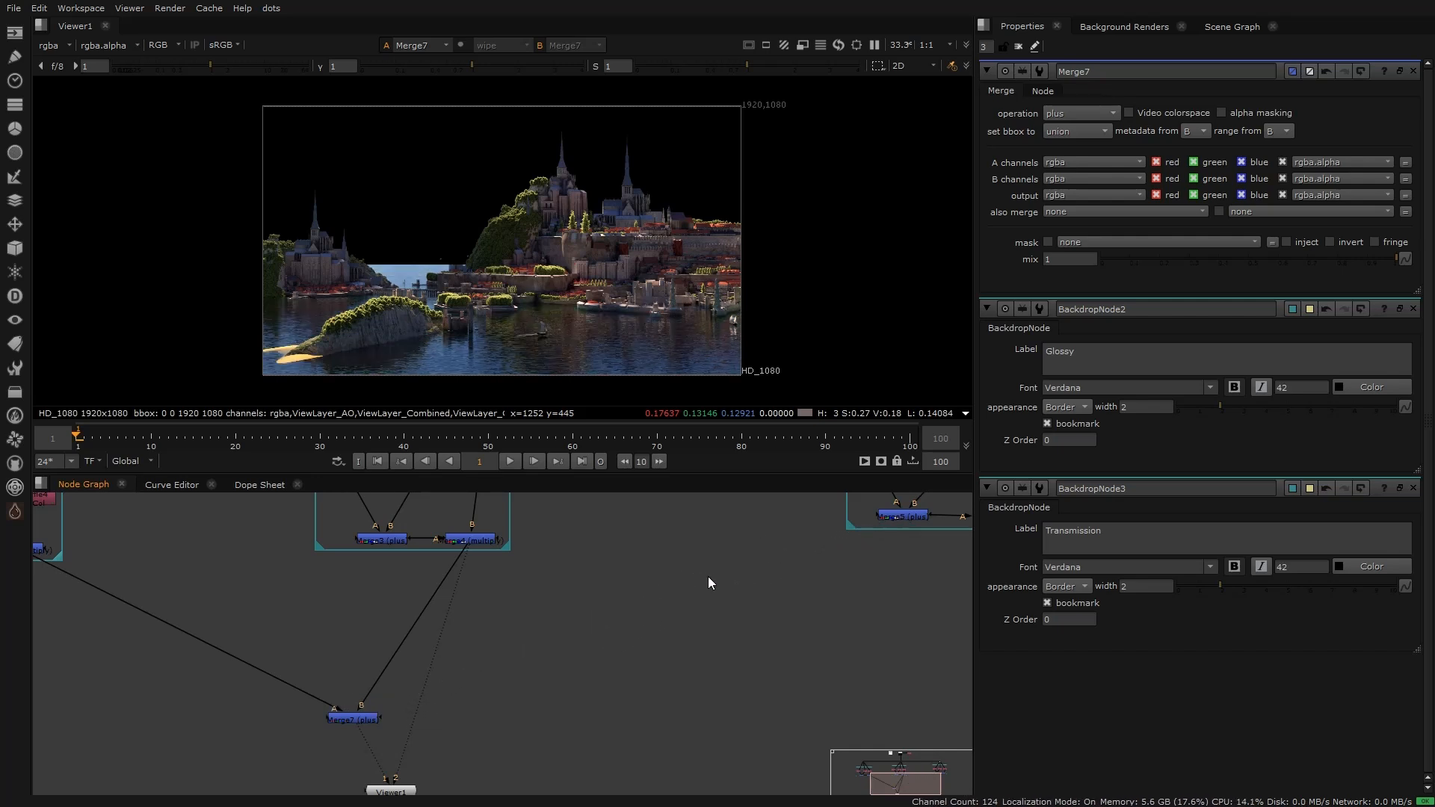
Step: Undo the Transmission disconnection, test the plus Merge without its Glossy B input, and undo that disconnection
key("ctrl+z")
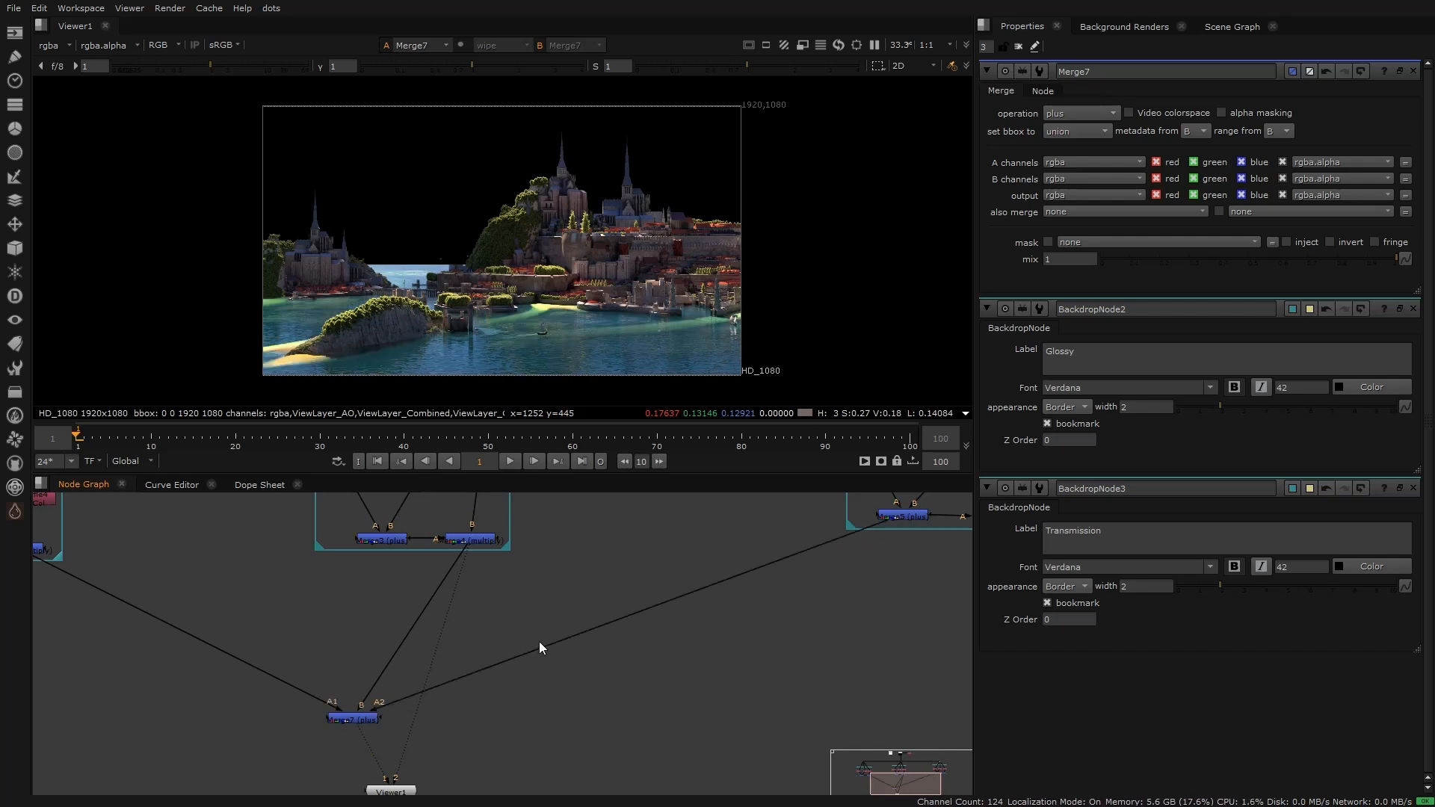
left_click_drag(359, 697, 378, 649)
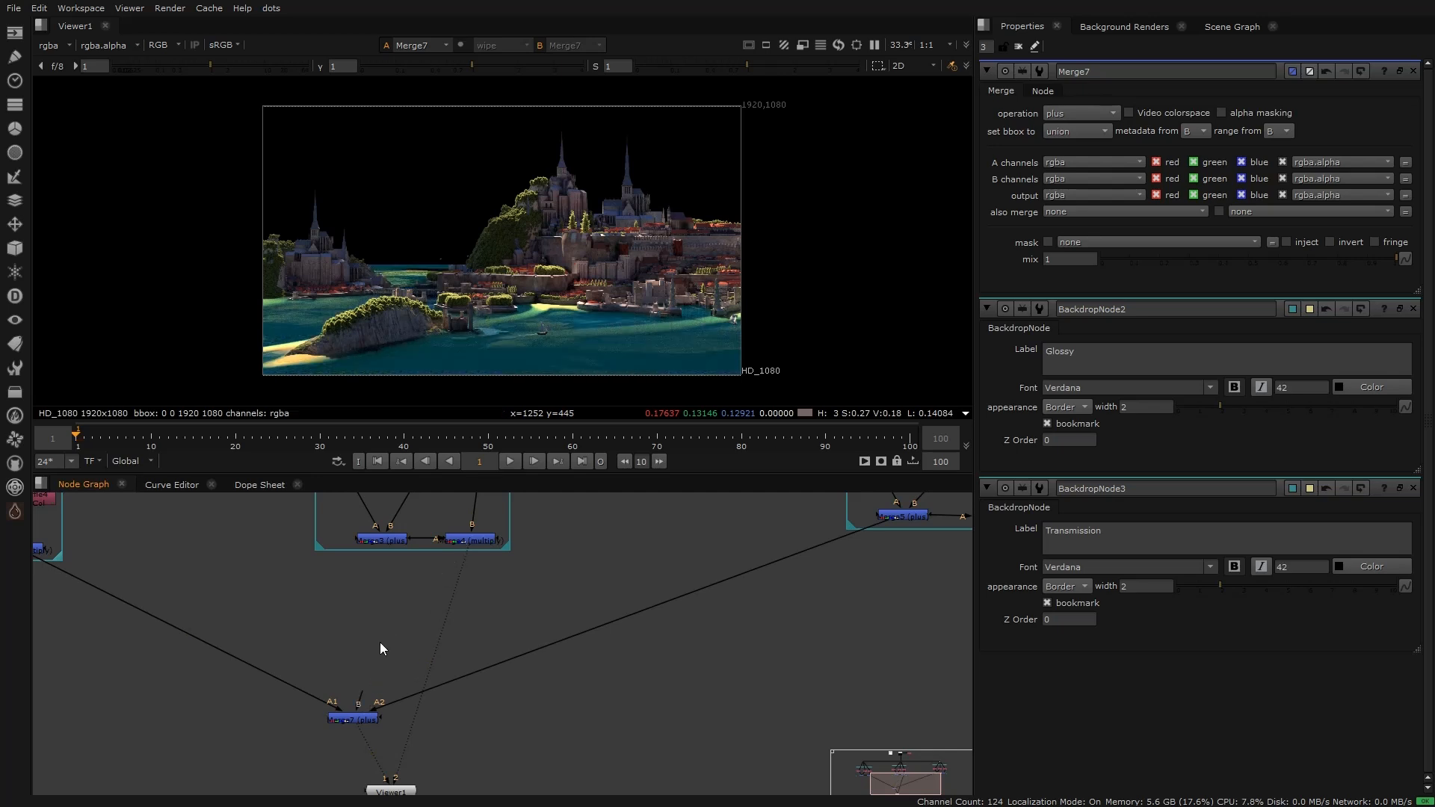
scroll(519, 352, "up", 3)
key("ctrl+z")
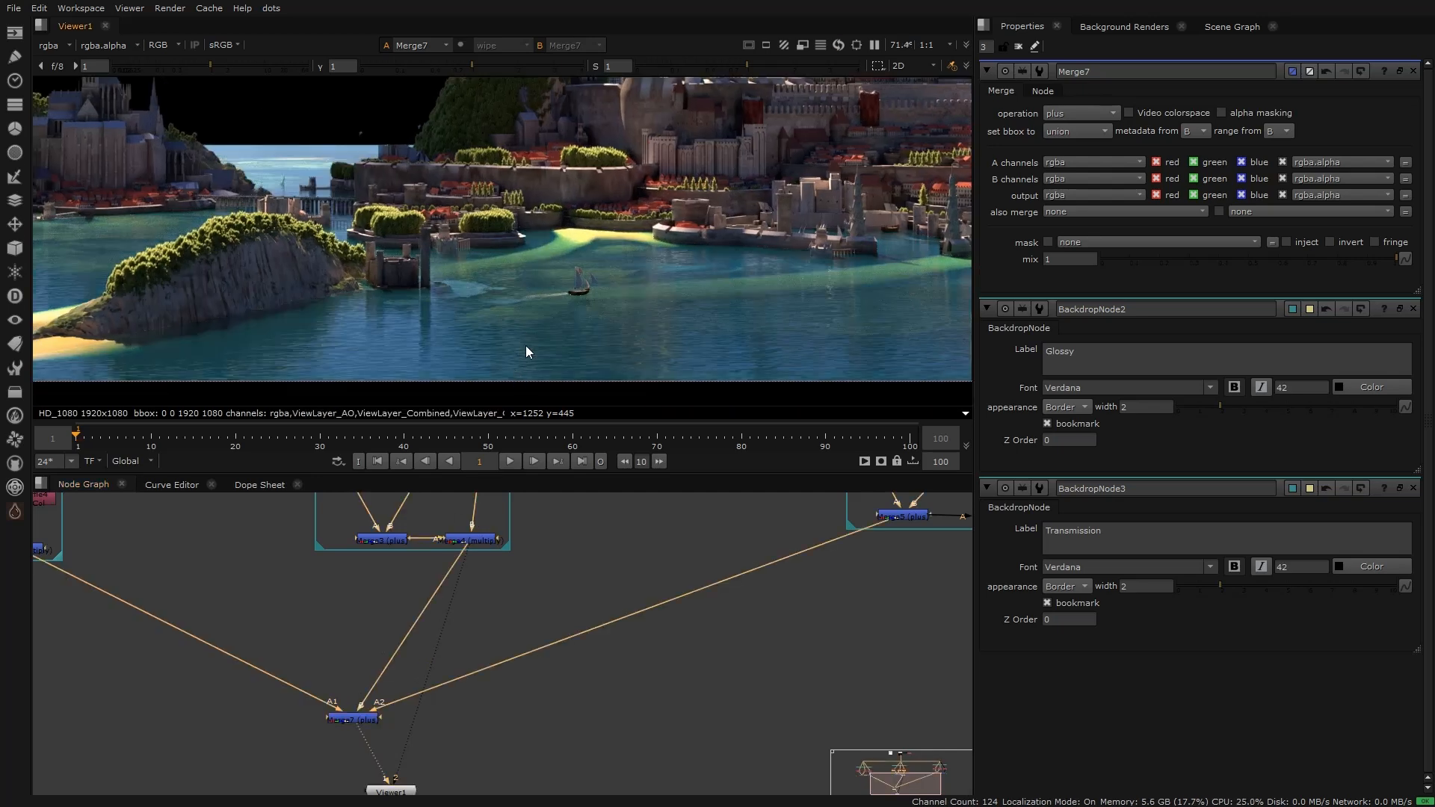
Step: Unplug the Glossy B input from the plus Merge again, examine the water around the boat, and undo the disconnection
scroll(526, 352, "up", 3)
left_click_drag(359, 693, 380, 656)
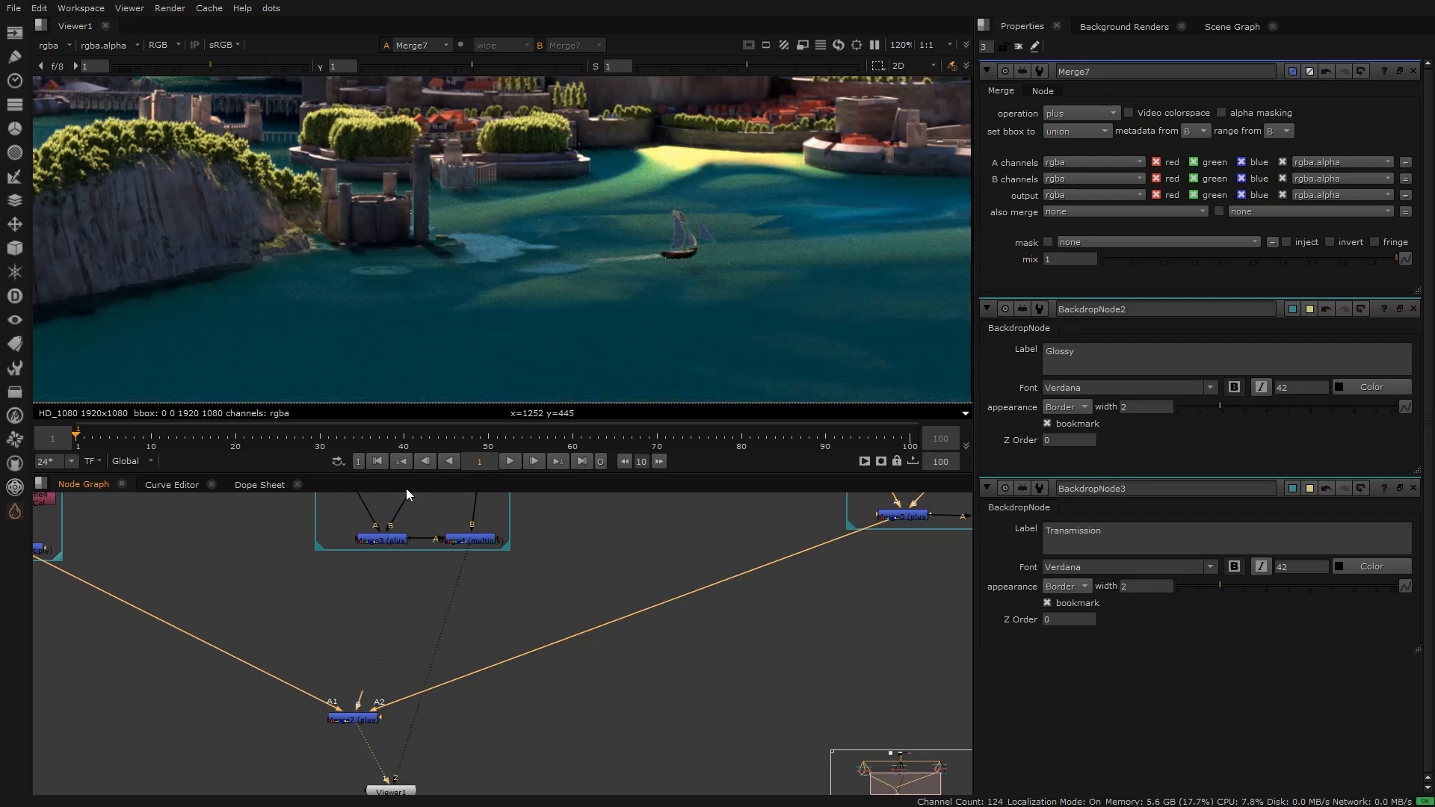
scroll(617, 280, "down", 2)
scroll(316, 296, "down", 1)
scroll(572, 231, "up", 4)
middle_click_drag(573, 230, 596, 296)
key("ctrl+z")
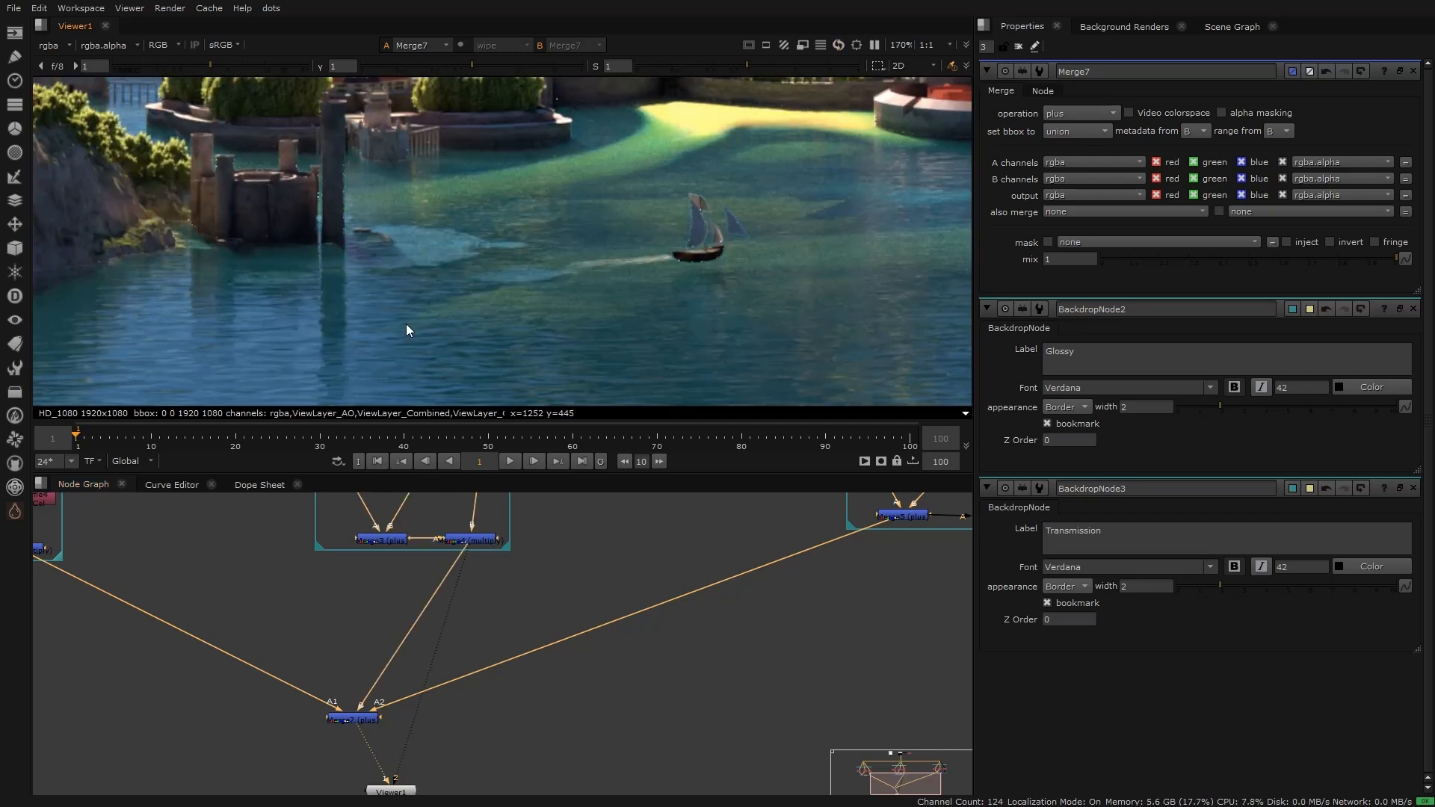
Step: Unplug the Diffuse A1 input from the plus Merge and examine the Glossy and Transmission contribution in the Viewer
scroll(378, 305, "down", 4)
middle_click_drag(366, 276, 394, 343)
left_click_drag(330, 703, 299, 680)
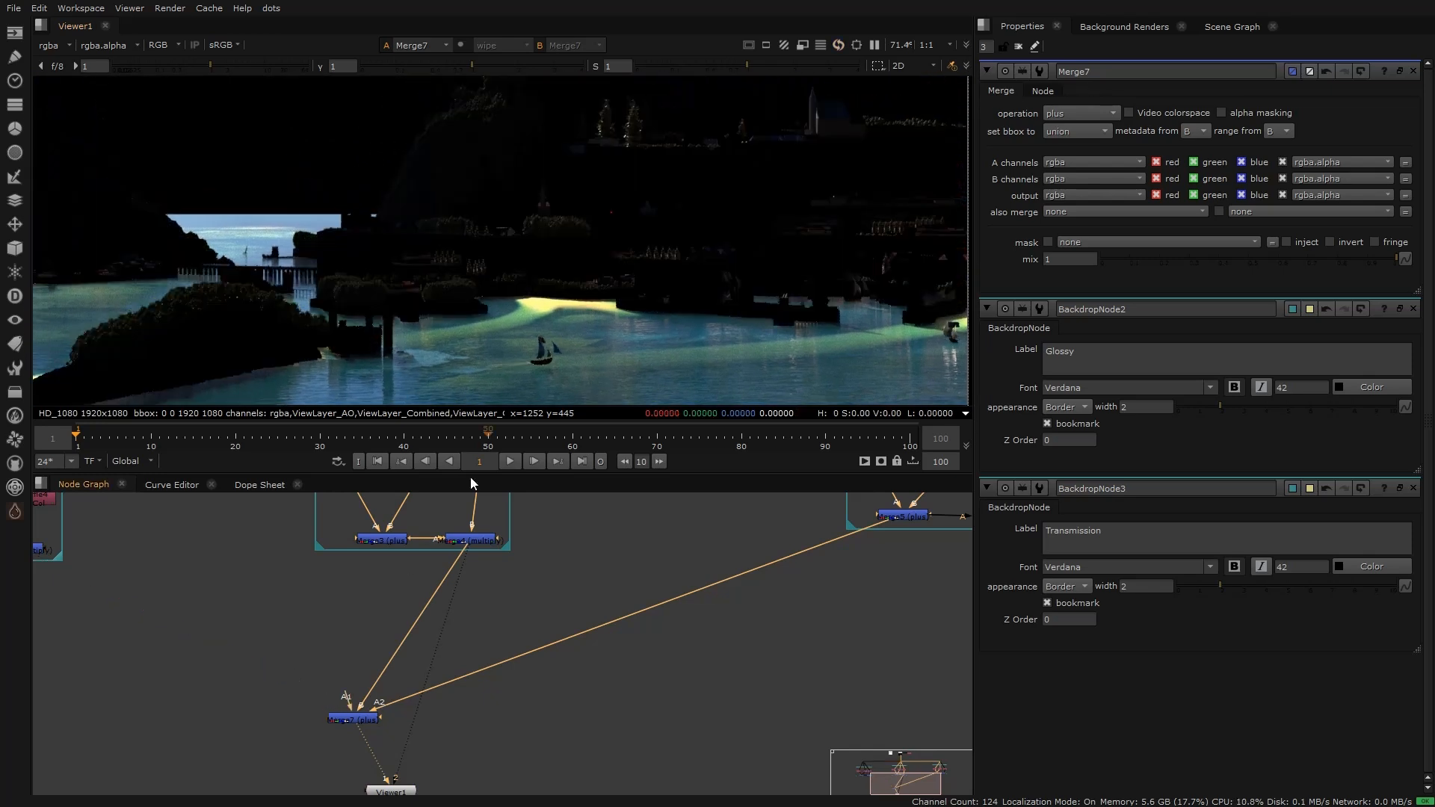
scroll(544, 308, "down", 4)
scroll(604, 210, "up", 9)
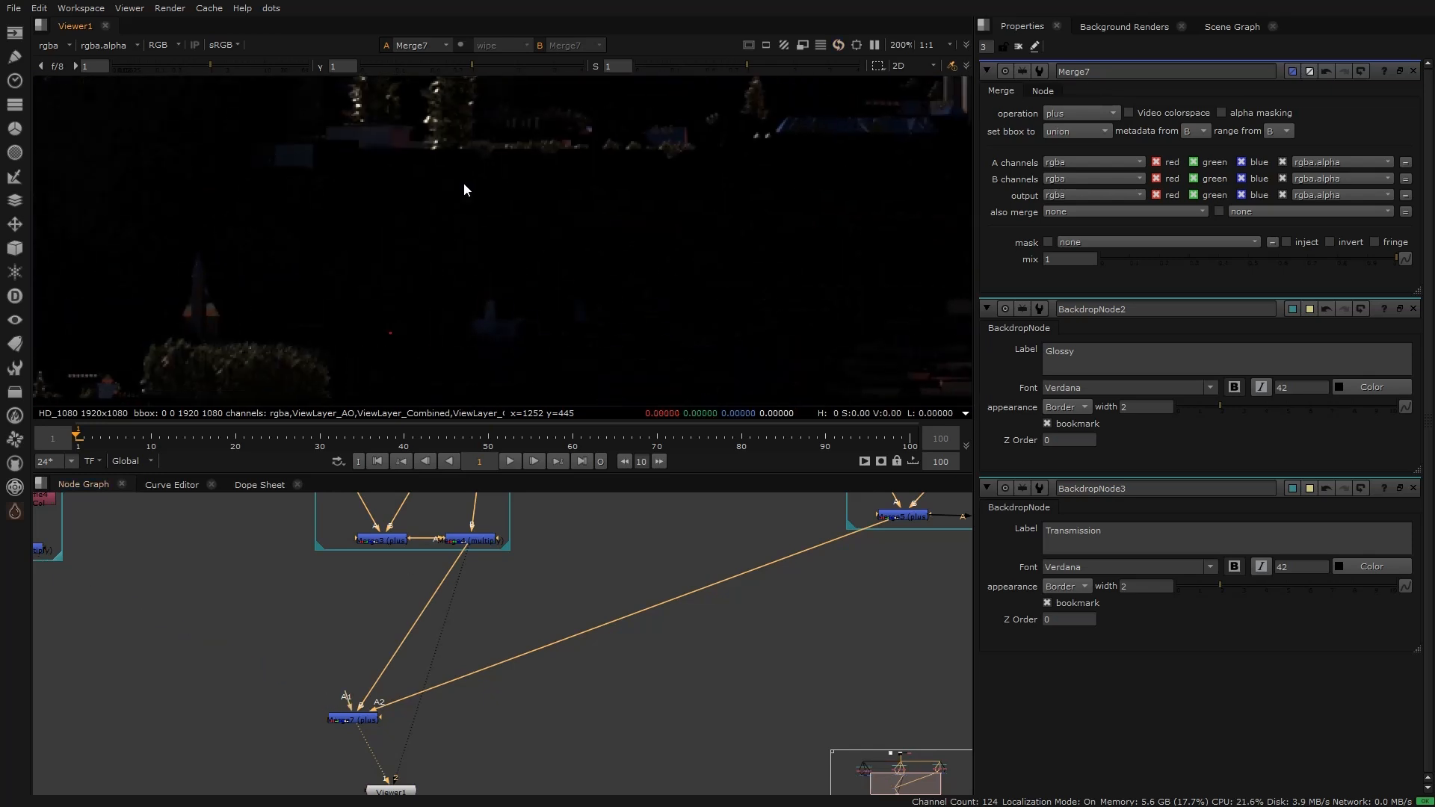
scroll(524, 284, "down", 2)
middle_click_drag(545, 298, 522, 280)
scroll(521, 280, "down", 1)
Step: Unplug the Transmission A2 input as well to view Glossy alone, and undo both disconnections
left_click_drag(837, 536, 586, 311)
scroll(629, 298, "down", 1)
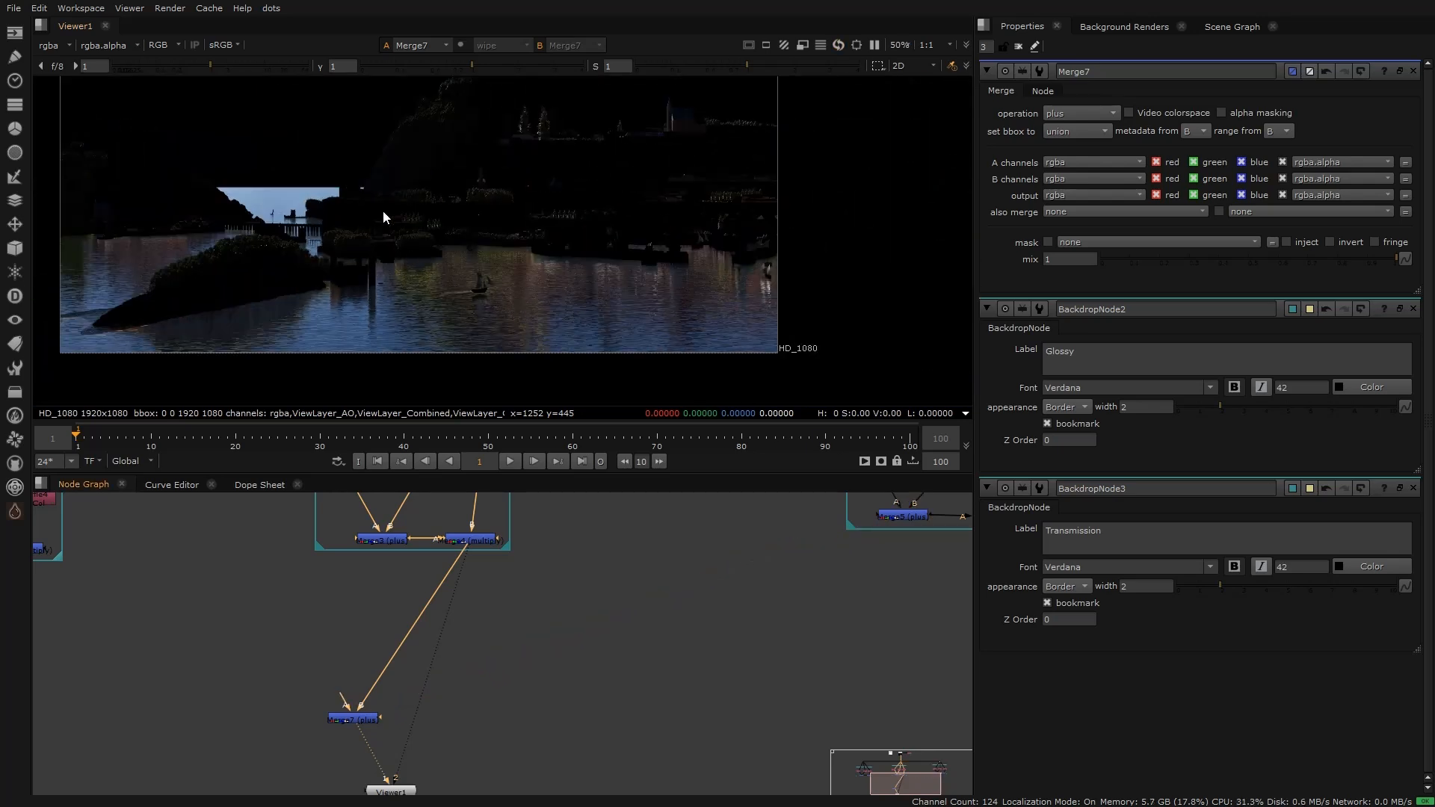
middle_click_drag(556, 221, 549, 288)
key("ctrl+z")
key("ctrl+z")
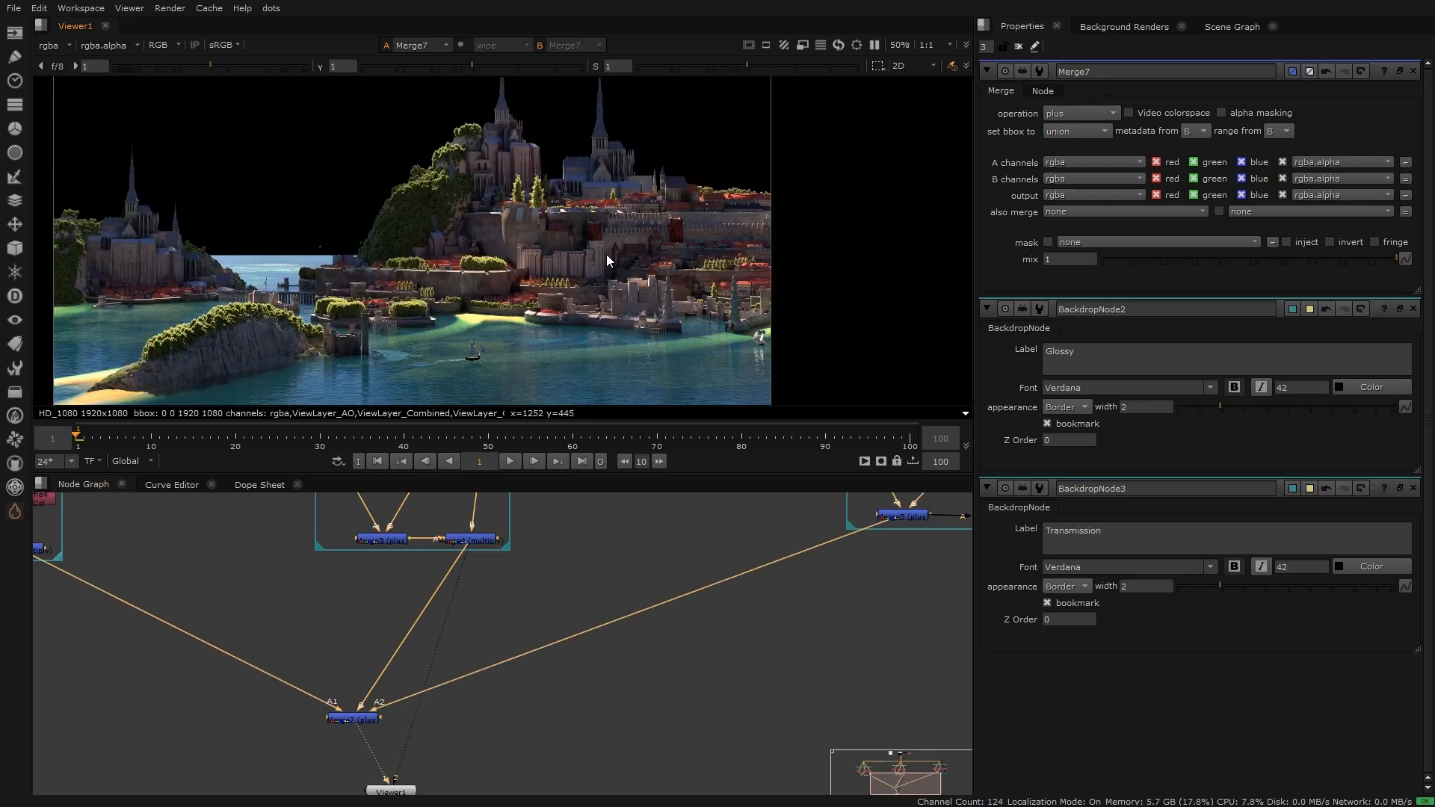
Step: Move the plus Merge under the Glossy group and place the Viewer node directly beneath it
left_click_drag(374, 725, 479, 730)
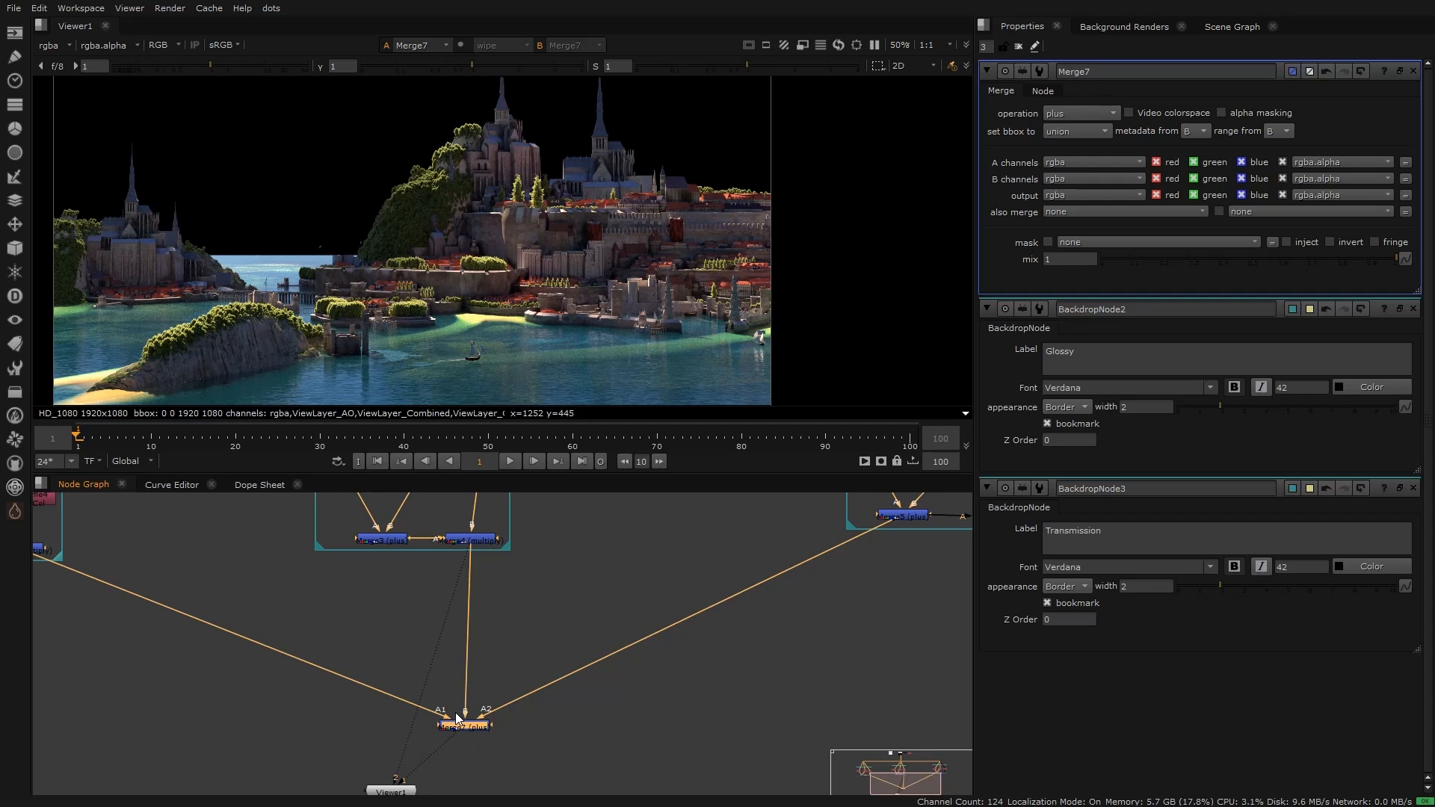
middle_click_drag(398, 746, 398, 701)
left_click(399, 709)
left_click_drag(399, 705, 471, 727)
scroll(468, 635, "up", 1)
middle_click_drag(468, 635, 418, 667)
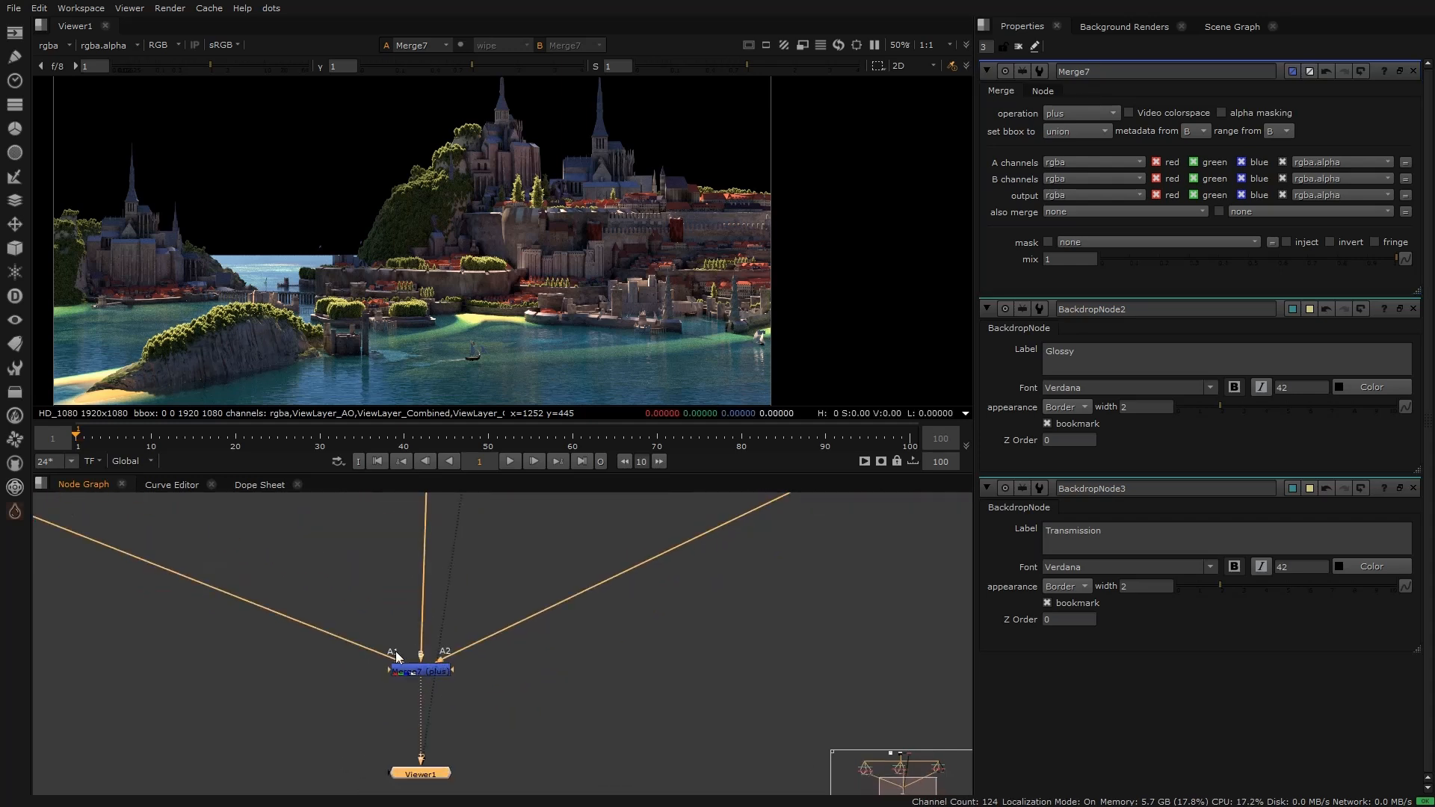
Step: Disconnect the Transmission input from the plus Merge and create a second, separate Merge node
left_click(445, 671)
left_click_drag(443, 662, 460, 684)
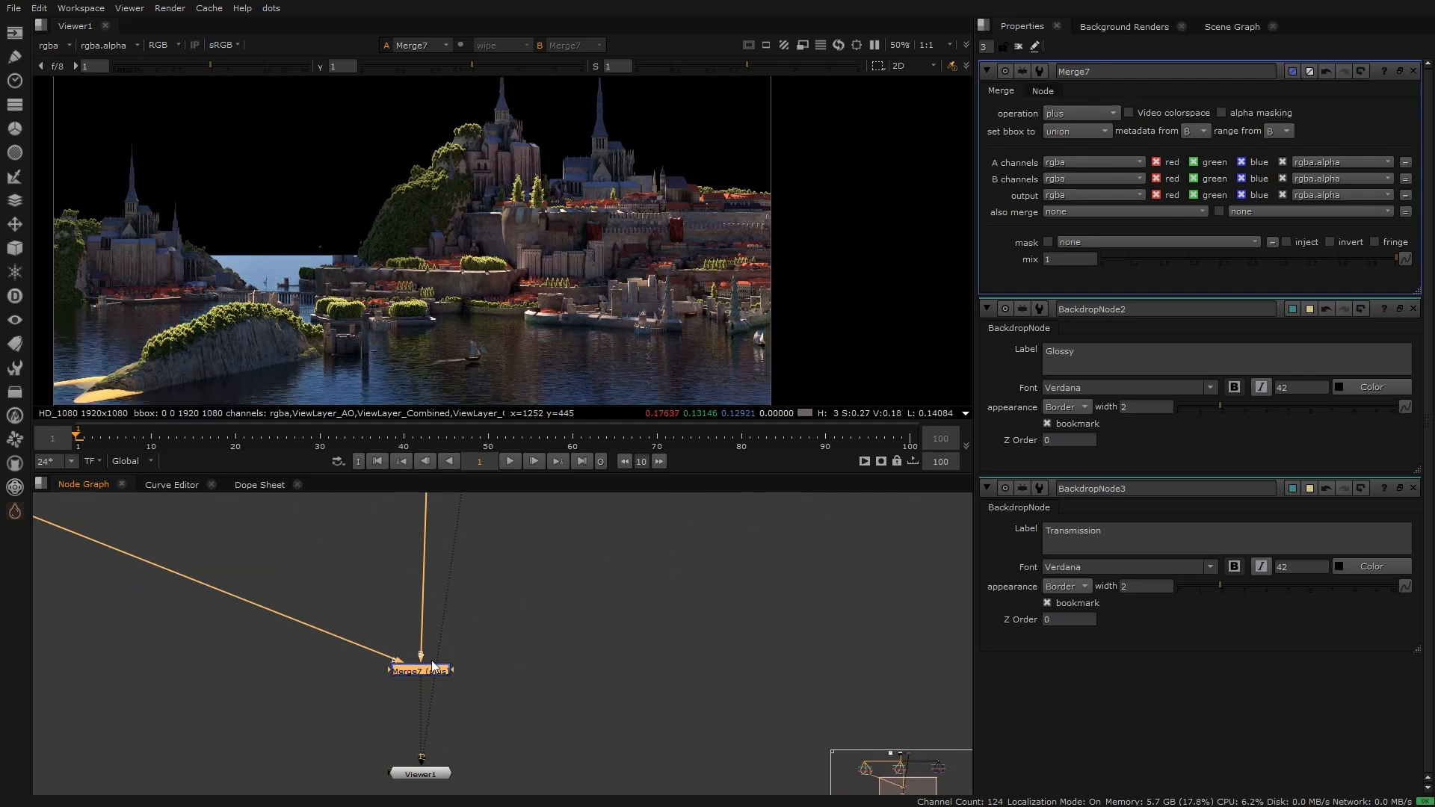
left_click(535, 670)
key("m")
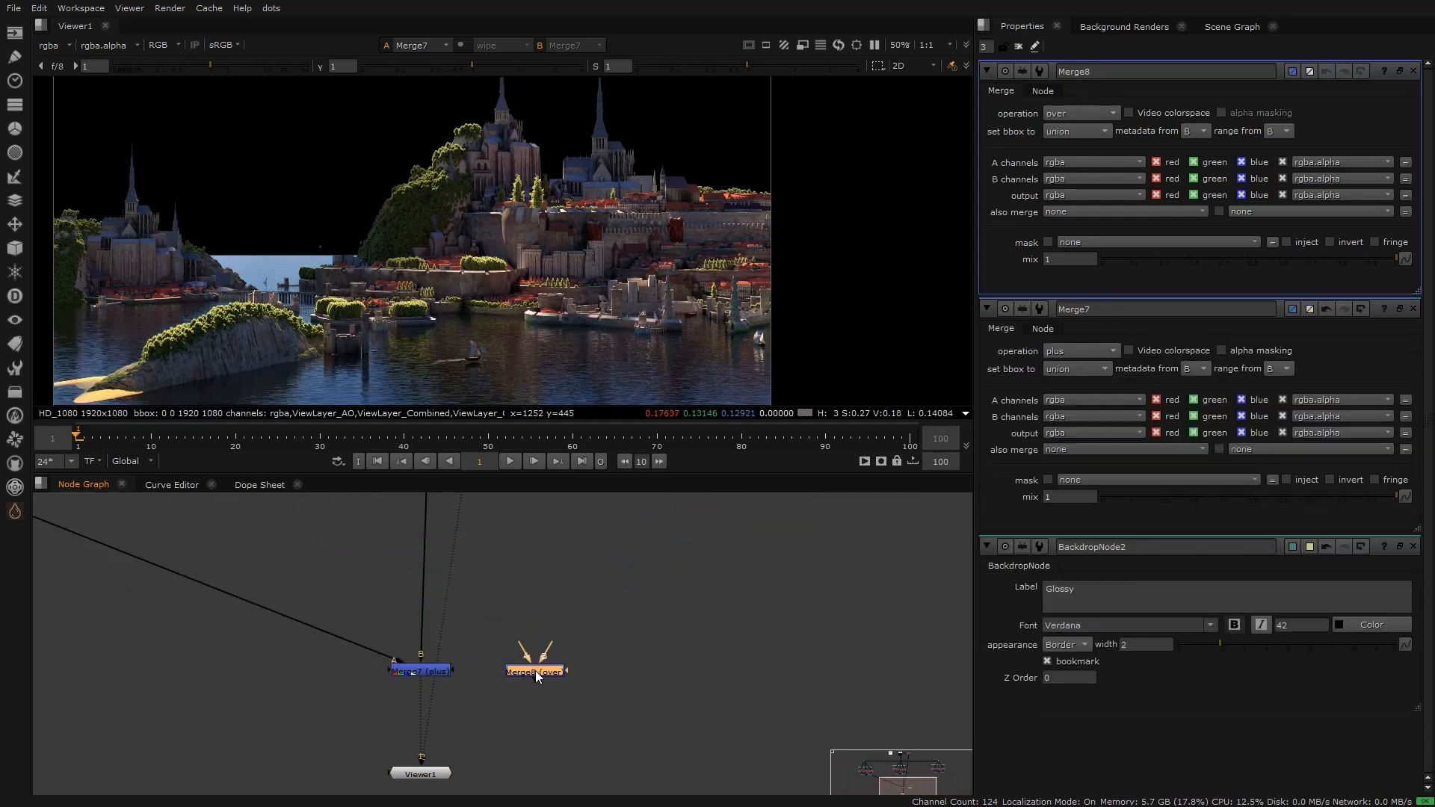
Step: Connect the new Merge's A to the plus Merge and B to the Transmission multiply, placing it above the Viewer
left_click_drag(521, 646, 428, 669)
scroll(513, 656, "down", 3)
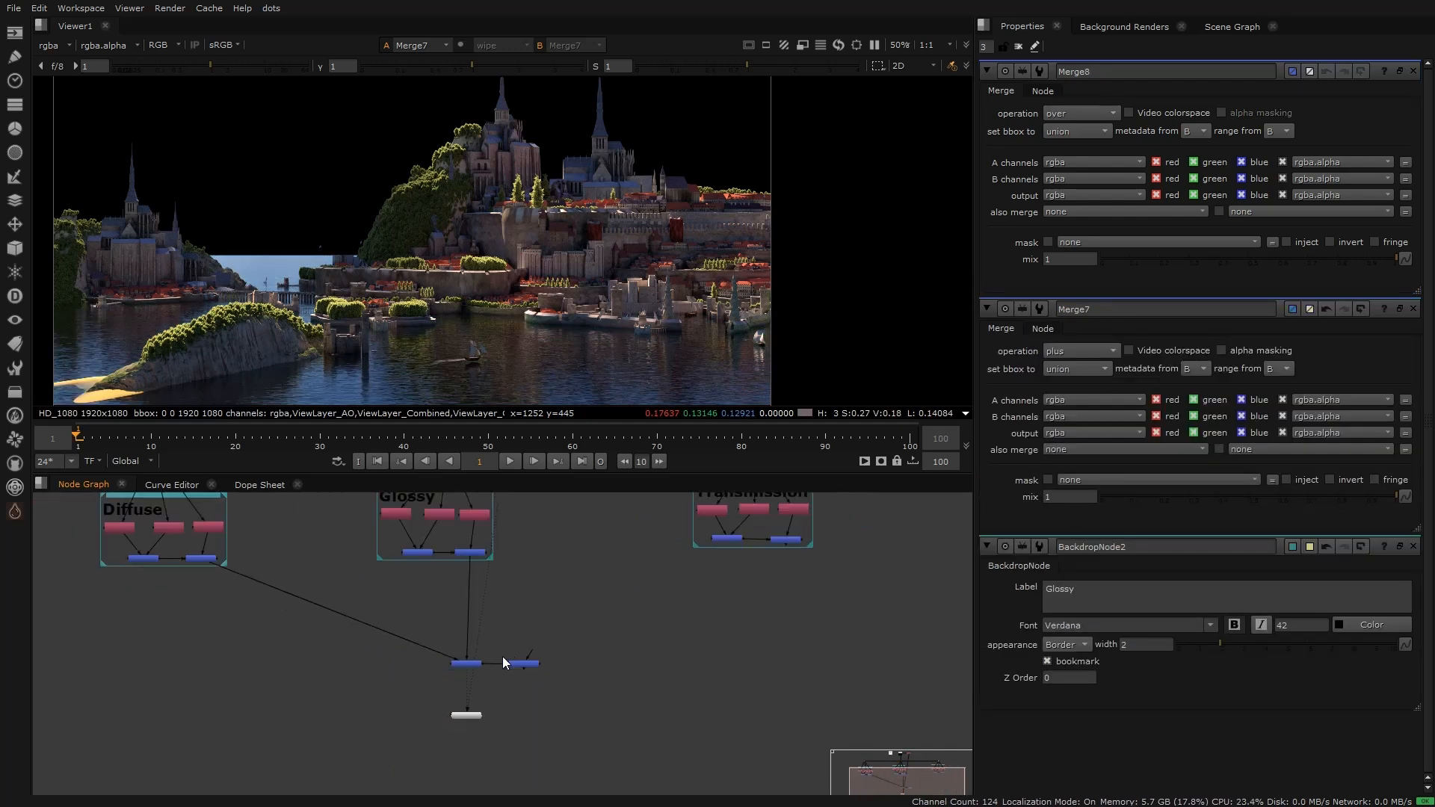
left_click_drag(530, 655, 786, 539)
left_click_drag(532, 665, 476, 703)
scroll(471, 709, "up", 2)
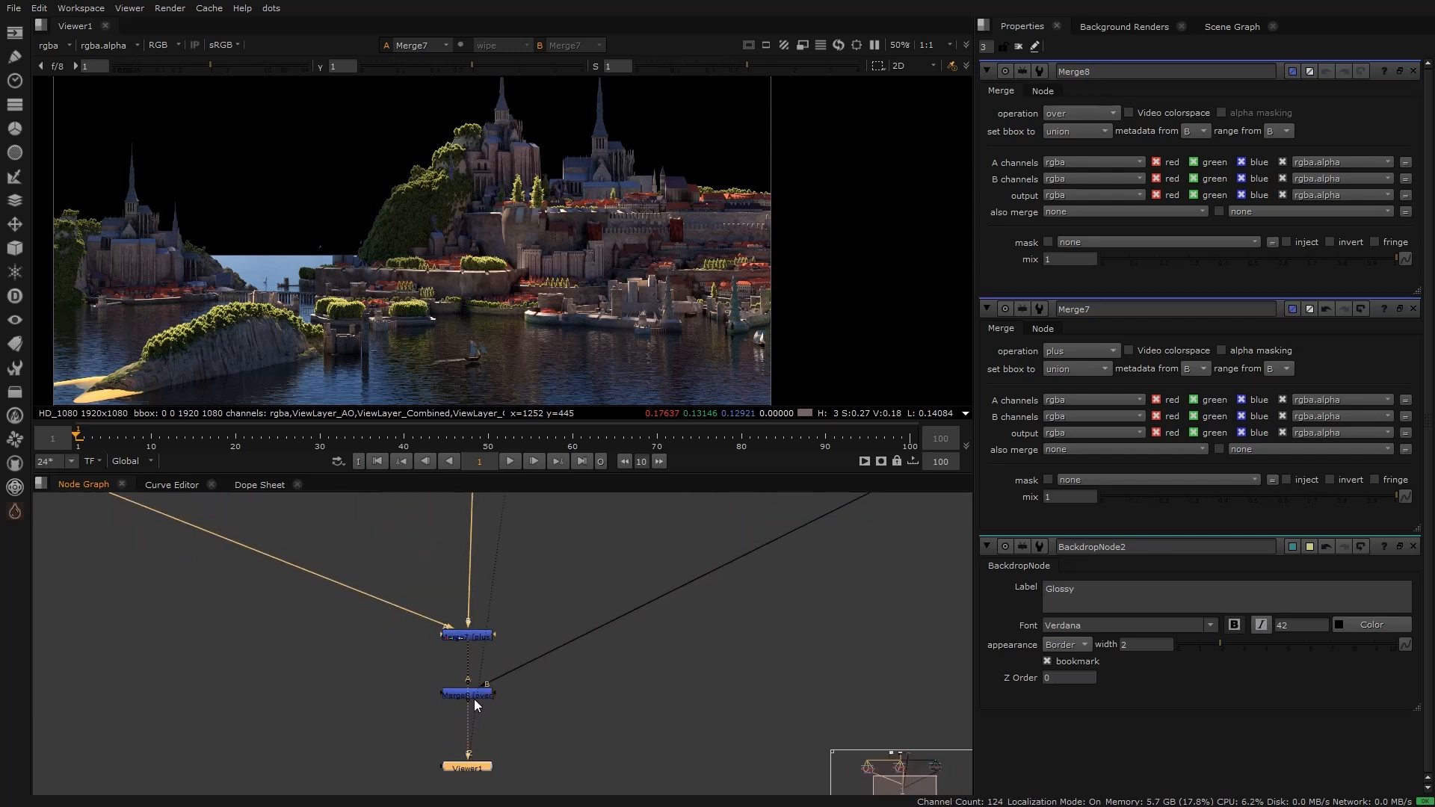
Step: Set the new Merge's operation to plus and show it in the Viewer
left_click(1066, 115)
left_click(1083, 383)
left_click(484, 698)
key("1")
Step: Compare the rebuilt result of the lower plus Merge with the Combined Shuffle, checking fine image details
scroll(618, 653, "down", 5)
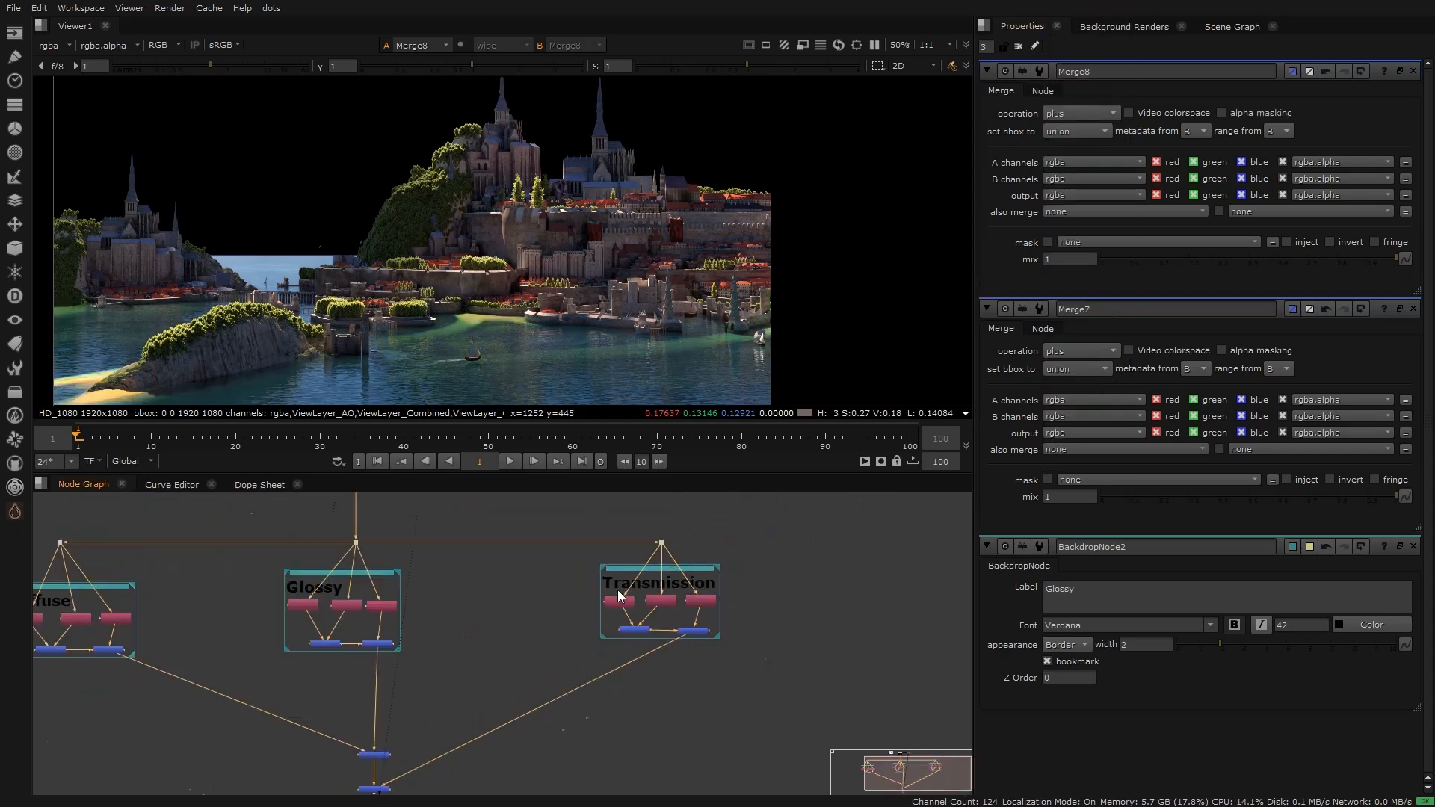
middle_click_drag(427, 590, 505, 490)
left_click(492, 579)
key("1")
scroll(441, 679, "up", 5)
left_click(438, 681)
key("1")
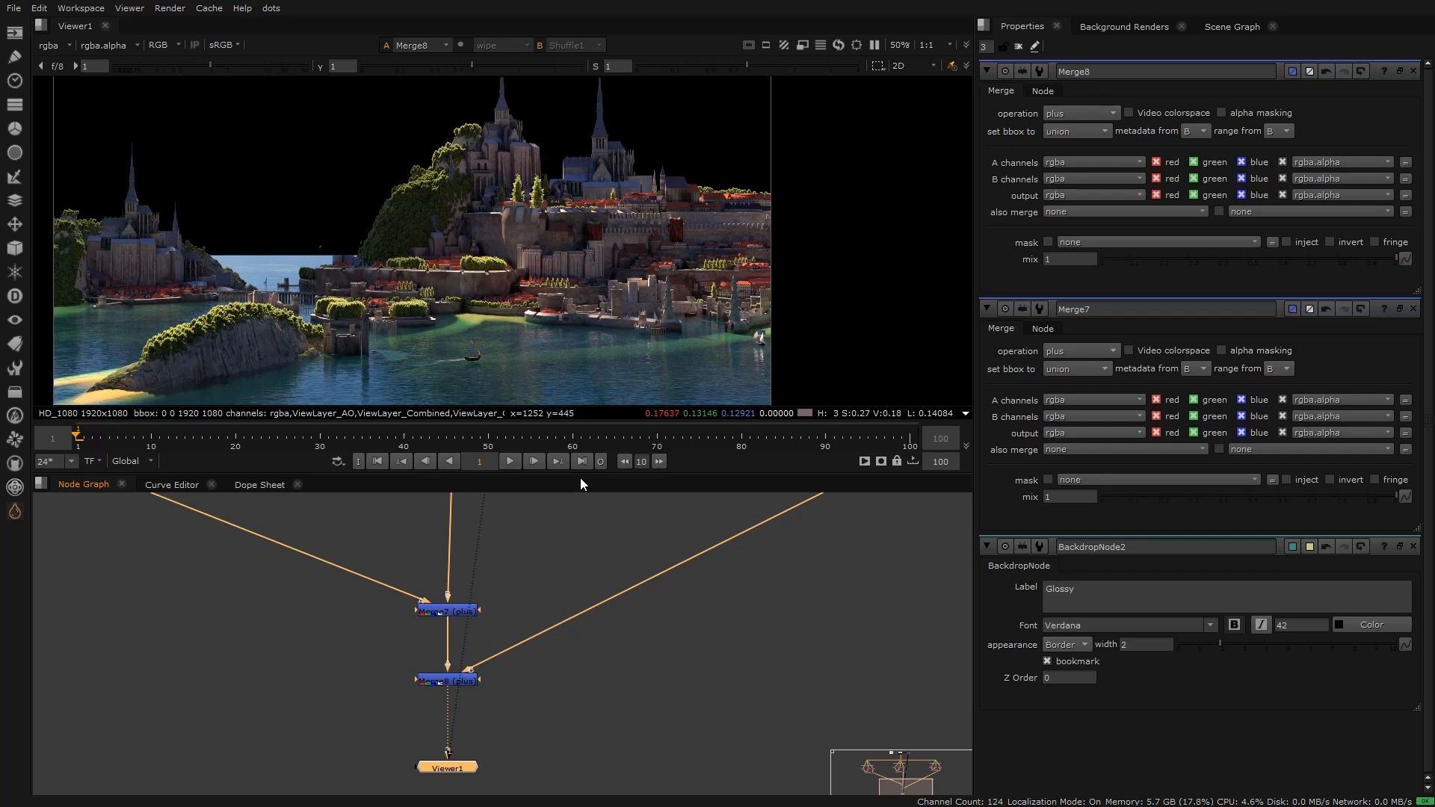
scroll(555, 235, "up", 8)
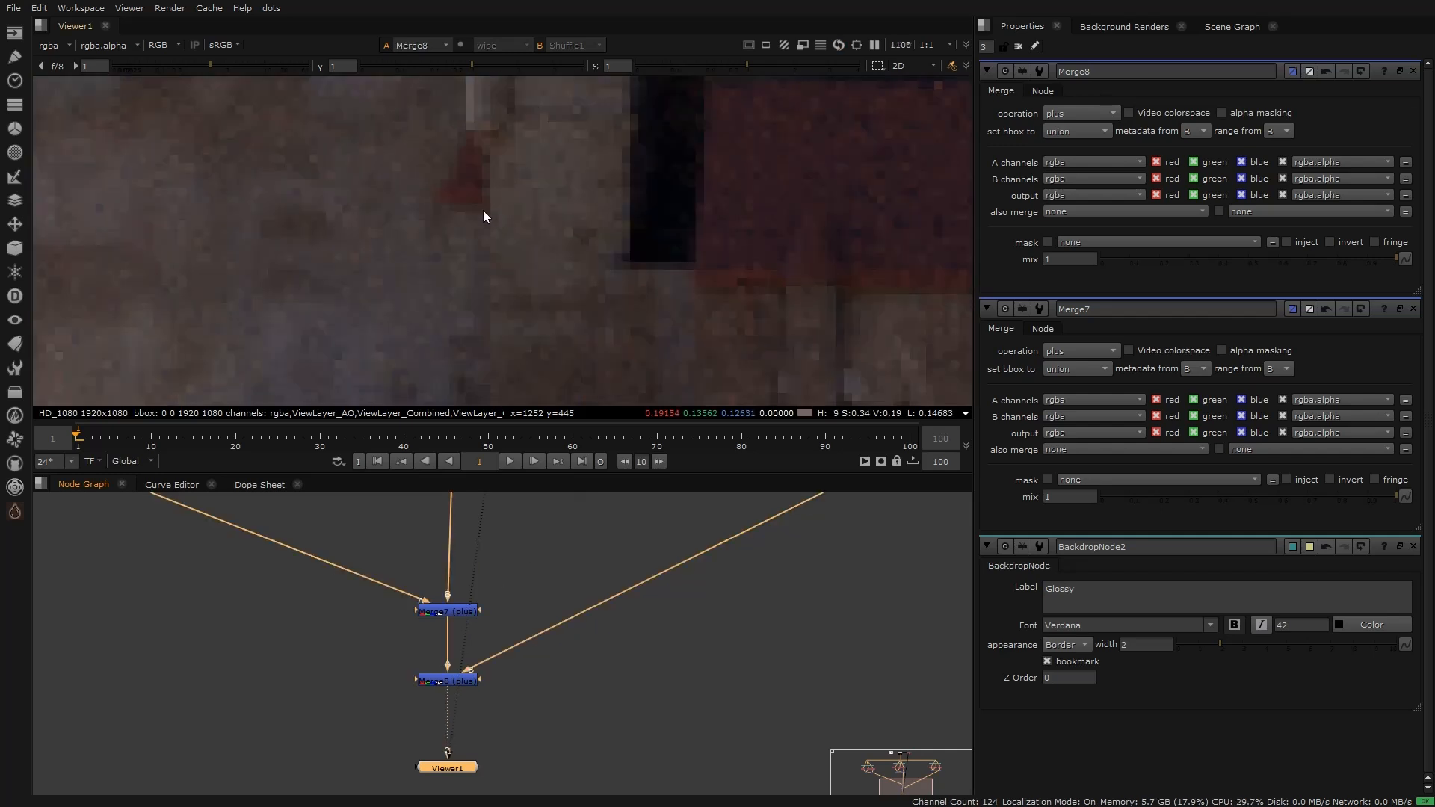
middle_click_drag(468, 222, 501, 290)
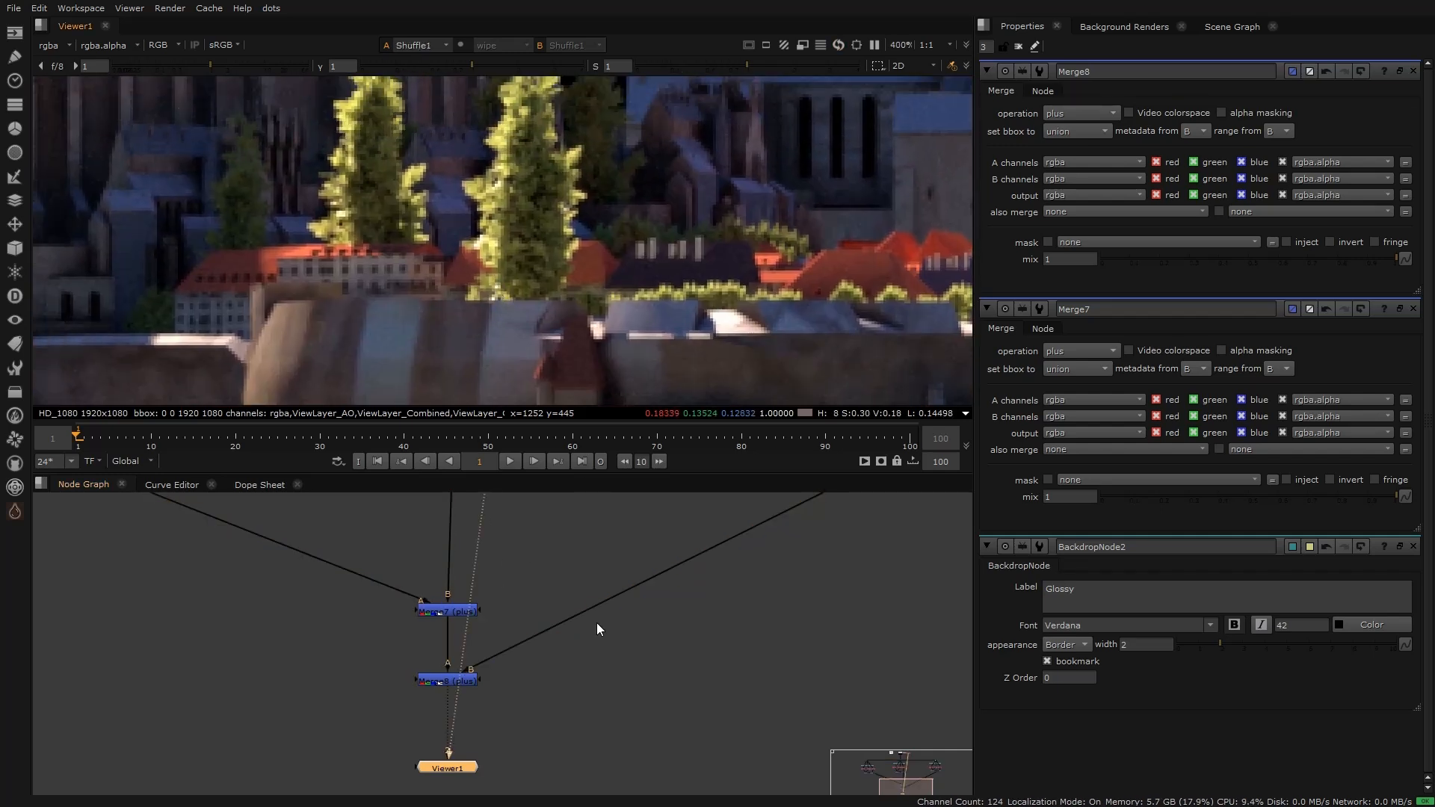
scroll(456, 241, "up", 5)
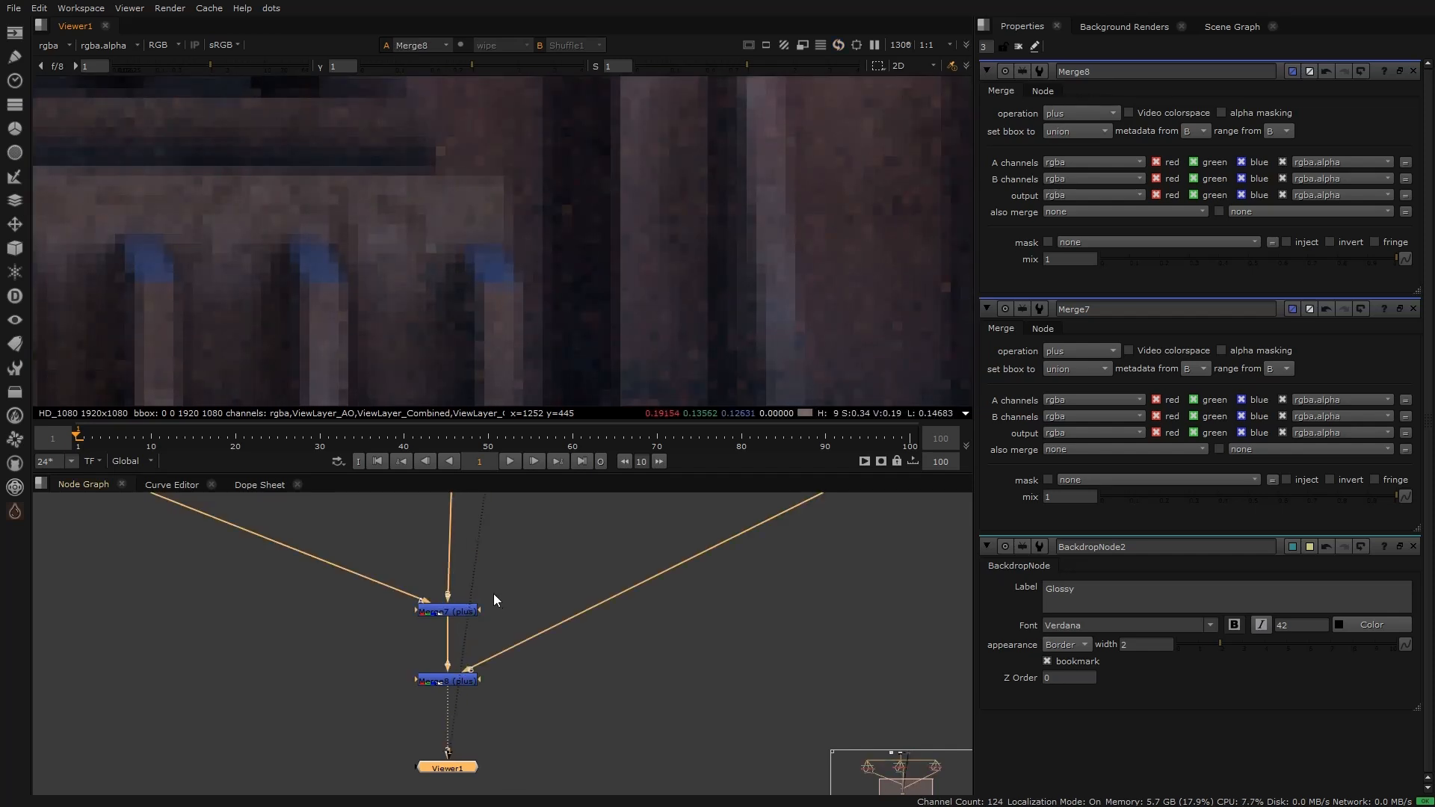
key("f")
left_click(487, 519)
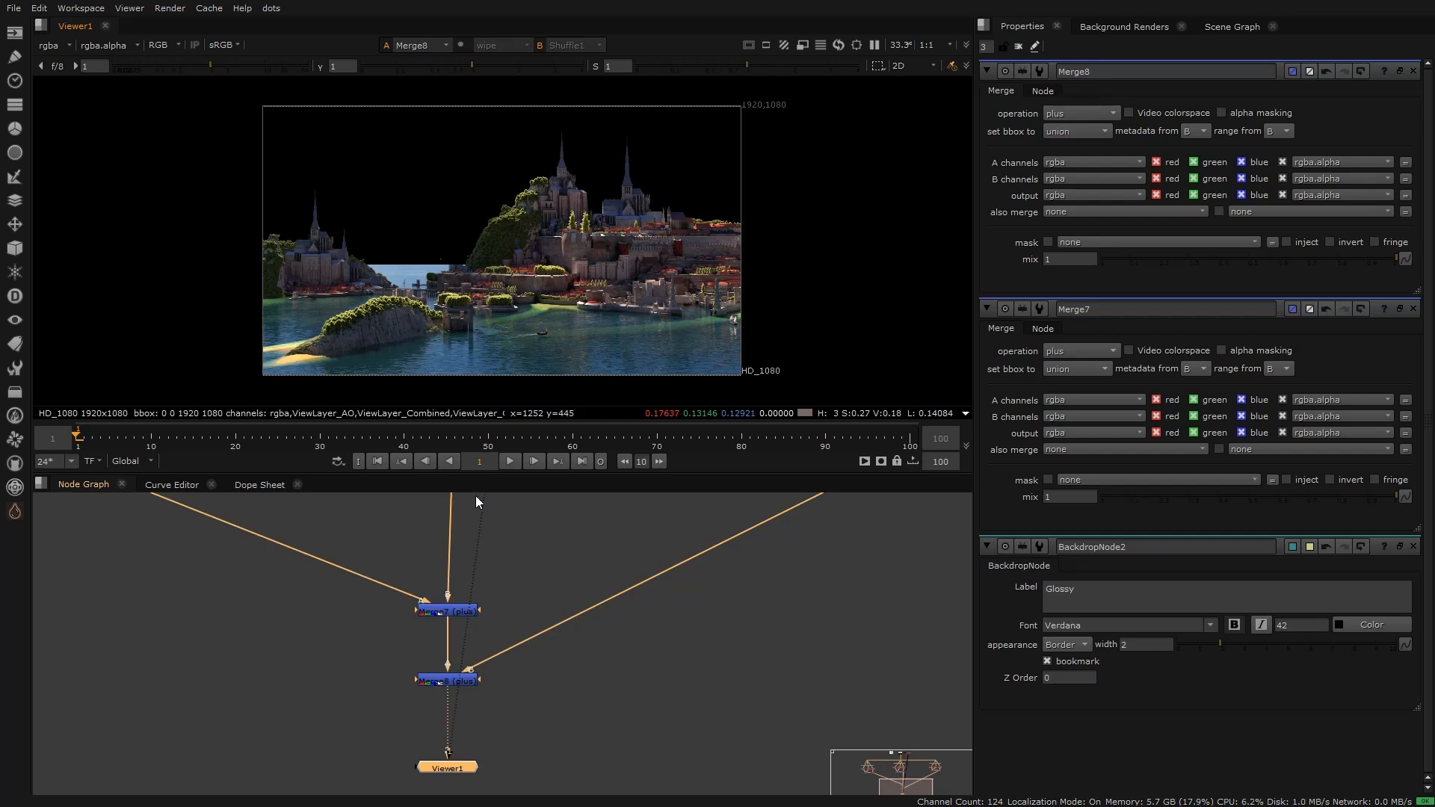
Step: Add Dots to route the Diffuse and Transmission pipes at right angles into the plus Merges, and lower the Viewer
scroll(433, 552, "down", 3)
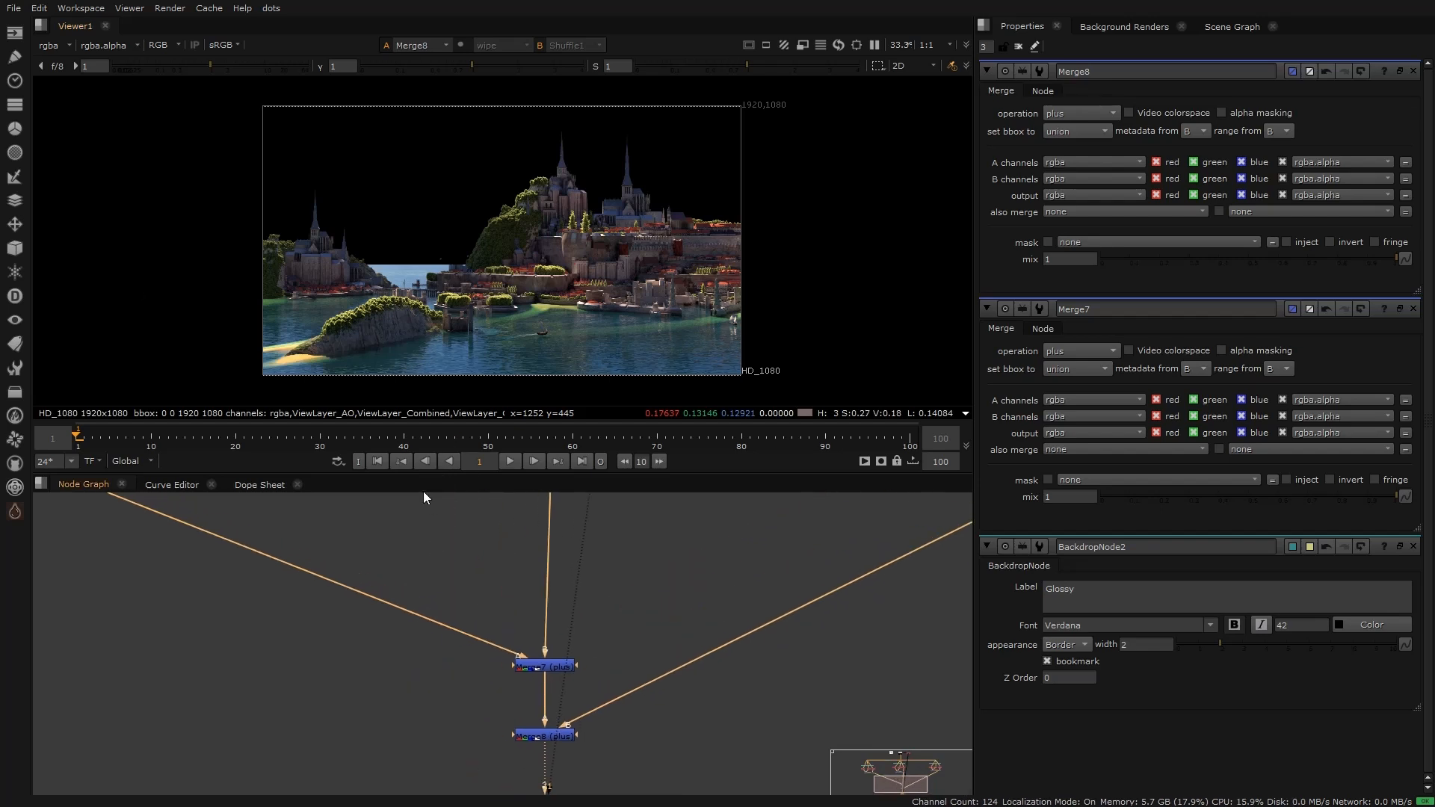
middle_click_drag(337, 631, 385, 642)
left_click_drag(353, 619, 198, 684, "ctrl")
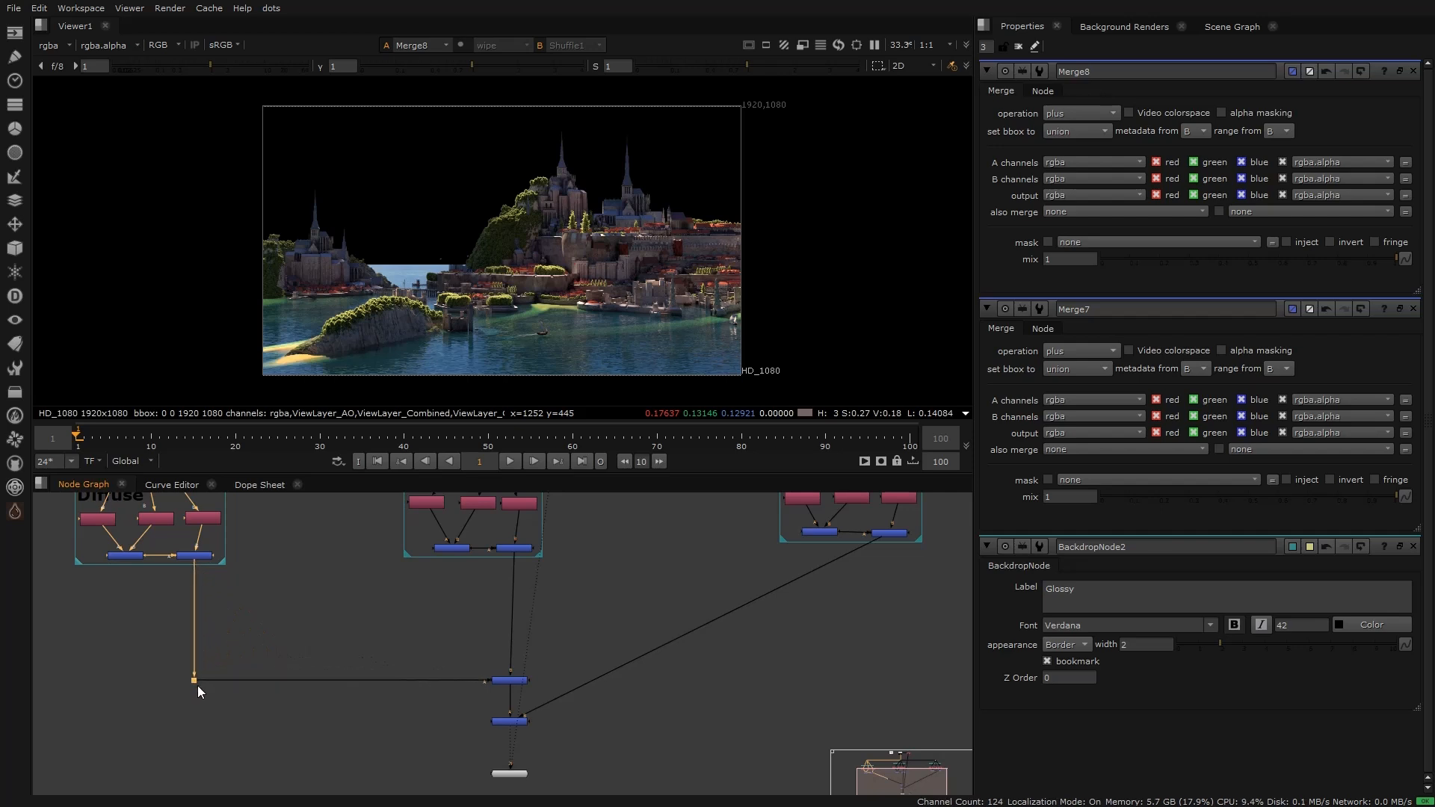
left_click(513, 680)
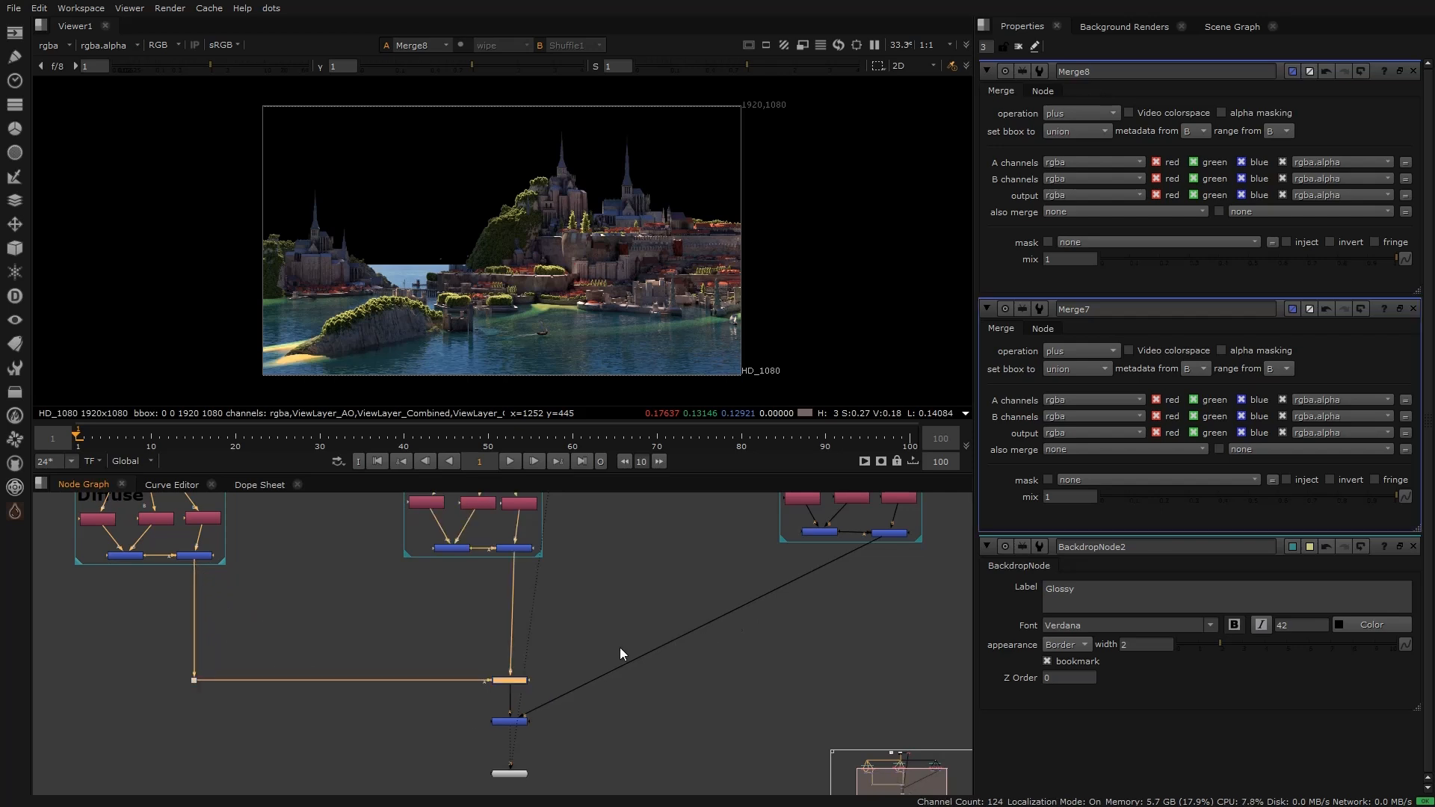
left_click_drag(703, 628, 888, 722, "ctrl")
left_click(520, 721)
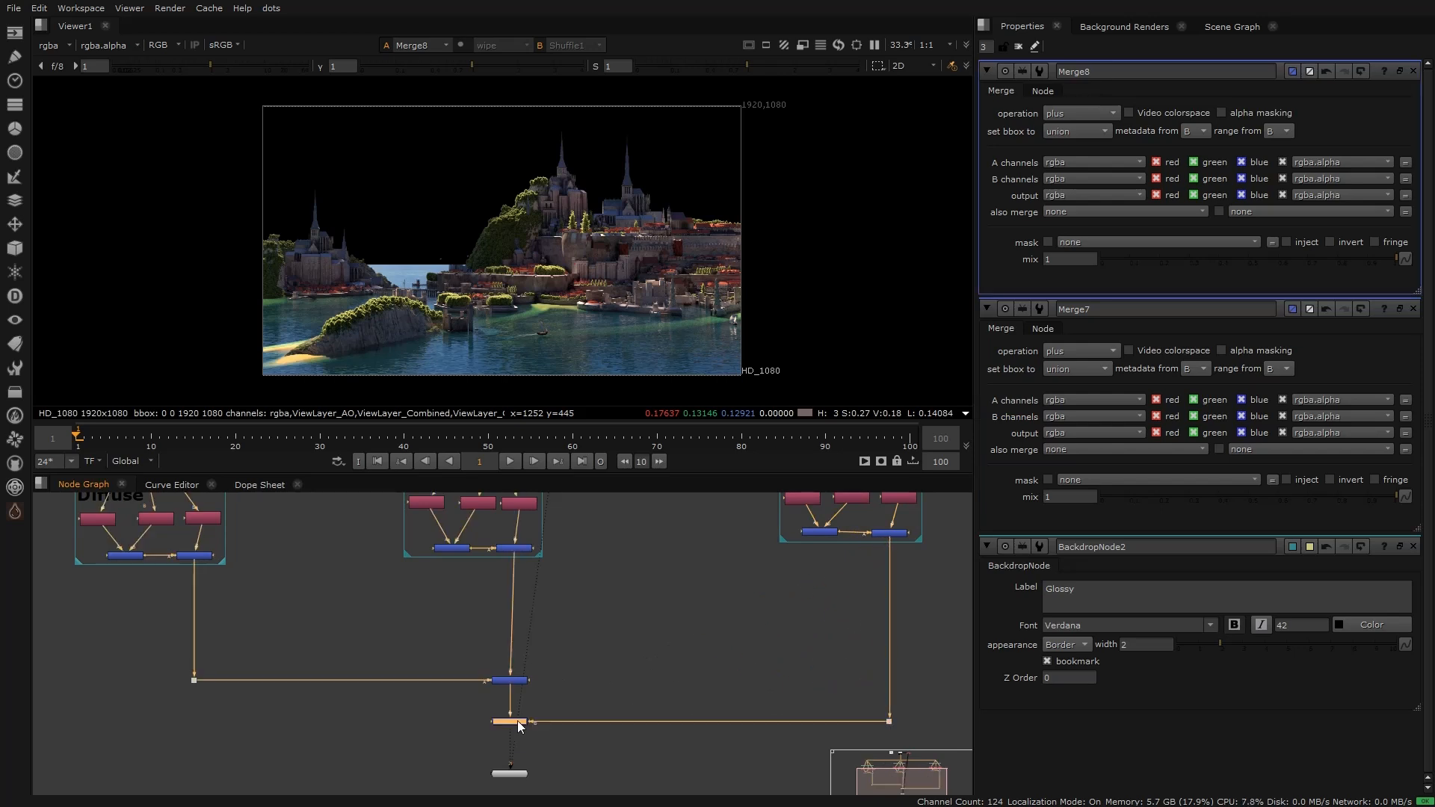
left_click(583, 662)
scroll(583, 661, "down", 3)
scroll(526, 738, "up", 2)
left_click_drag(547, 726, 549, 760)
Step: View the lower plus Merge and the original Combined Shuffle in turn, and examine the castle and water closely
left_click(542, 679)
key("1")
left_click(625, 719)
middle_click_drag(579, 619, 567, 801)
scroll(572, 542, "up", 3)
scroll(575, 546, "up", 2)
left_click(603, 575)
key("1")
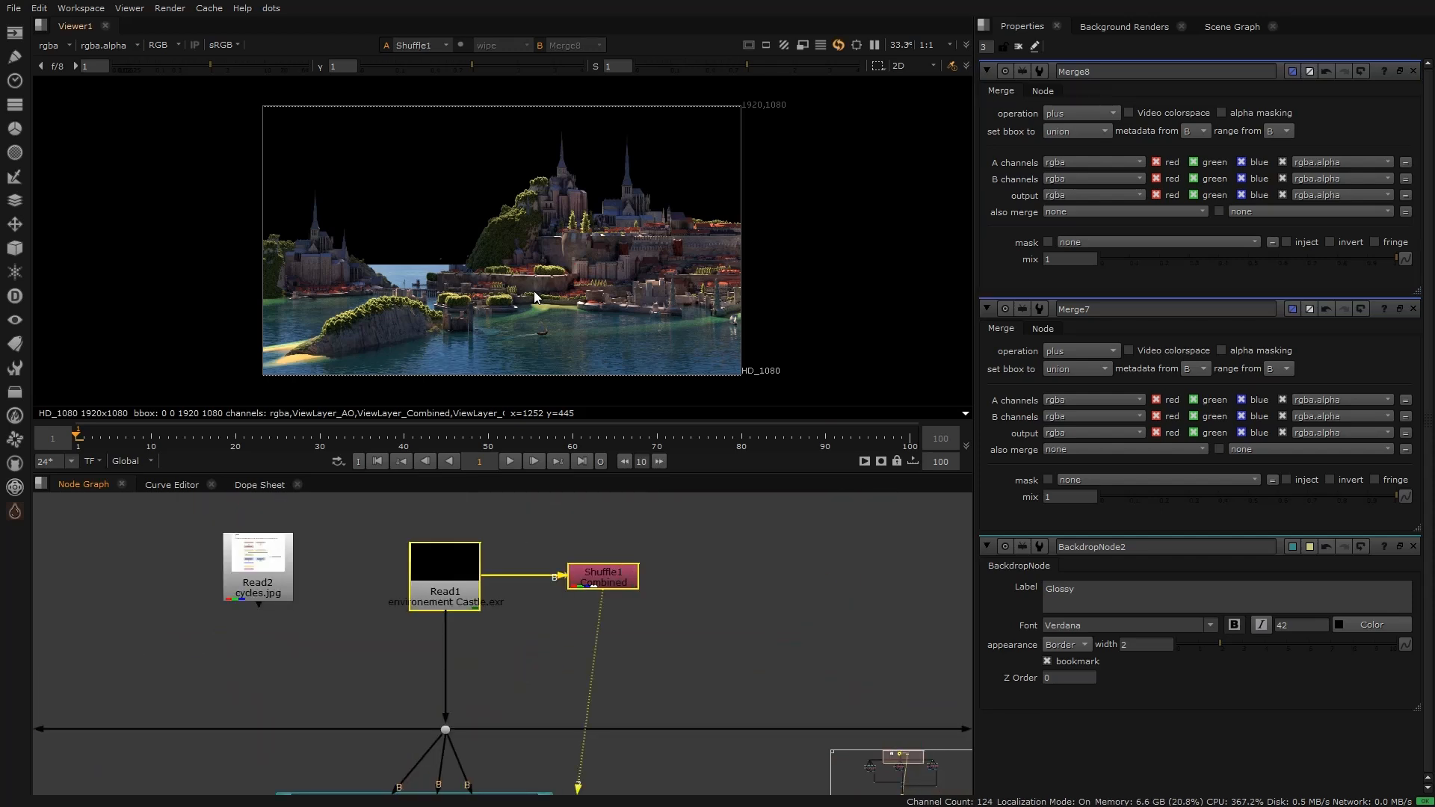
scroll(525, 299, "up", 5)
scroll(525, 294, "up", 1)
middle_click_drag(464, 238, 494, 204)
scroll(353, 616, "down", 4)
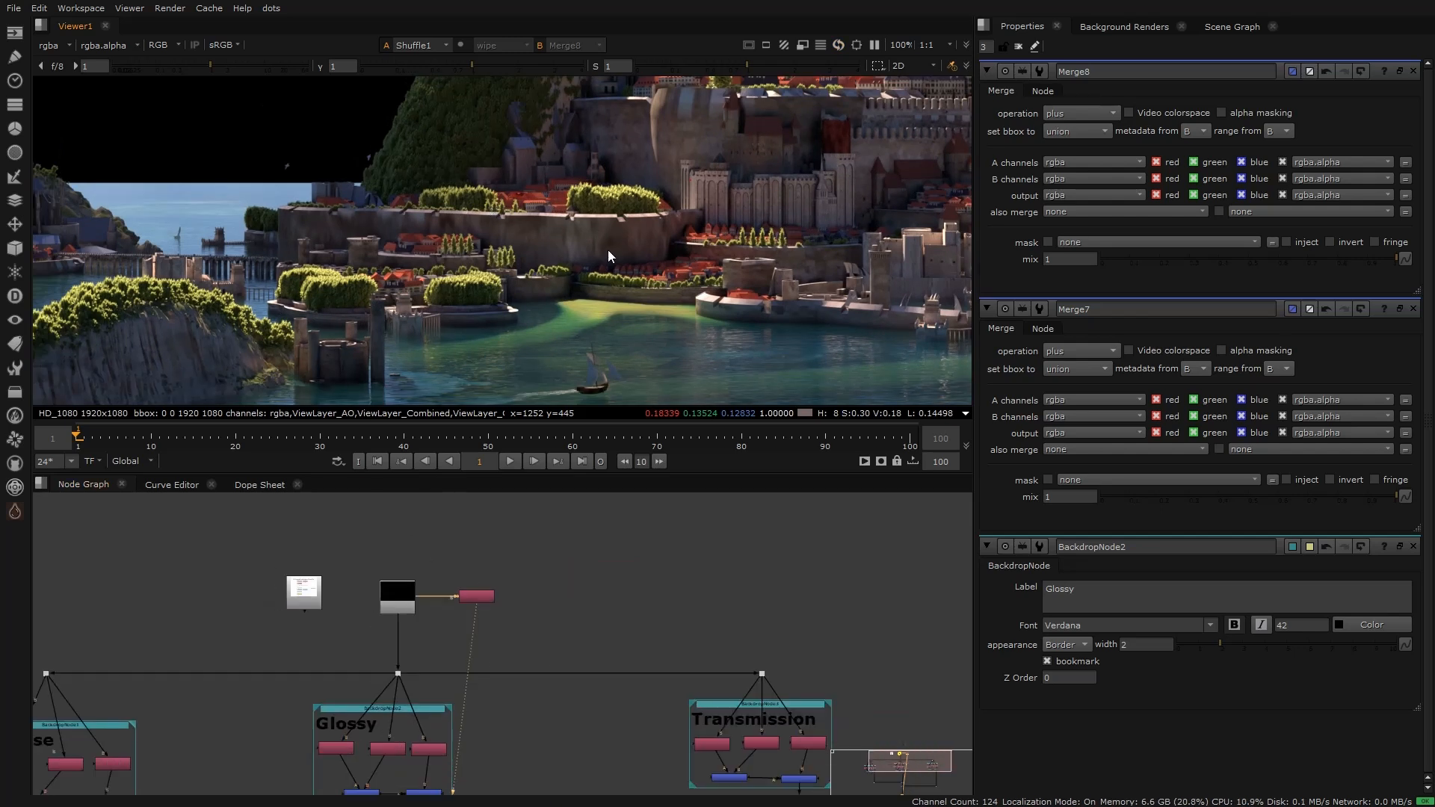
key("f")
Step: Add a Grade node after the GlossDir Shuffle in the Glossy group
scroll(543, 330, "up", 1)
scroll(486, 644, "down", 3)
middle_click_drag(517, 684, 513, 595)
scroll(449, 624, "up", 4)
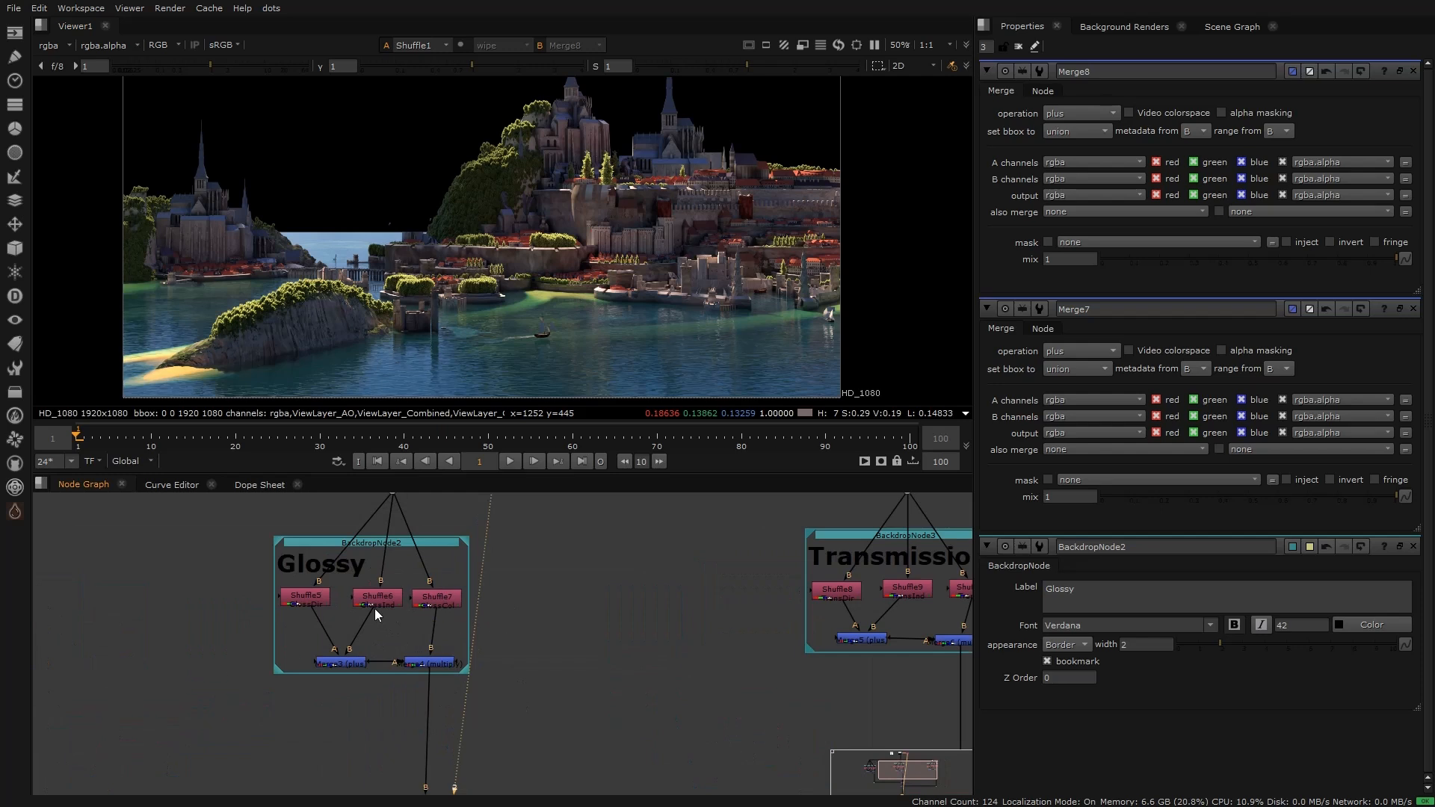
scroll(316, 600, "up", 2)
left_click(317, 599)
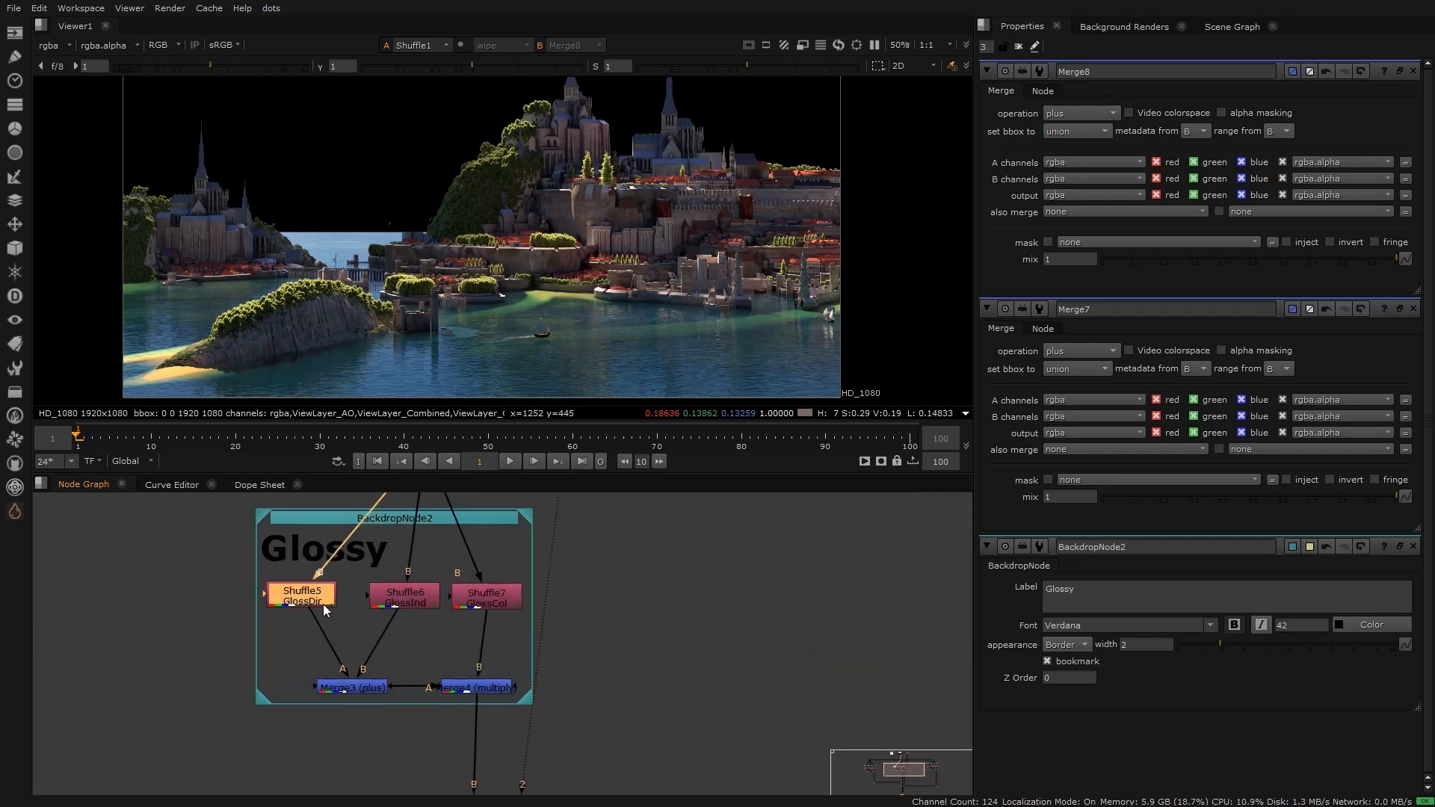
key("g")
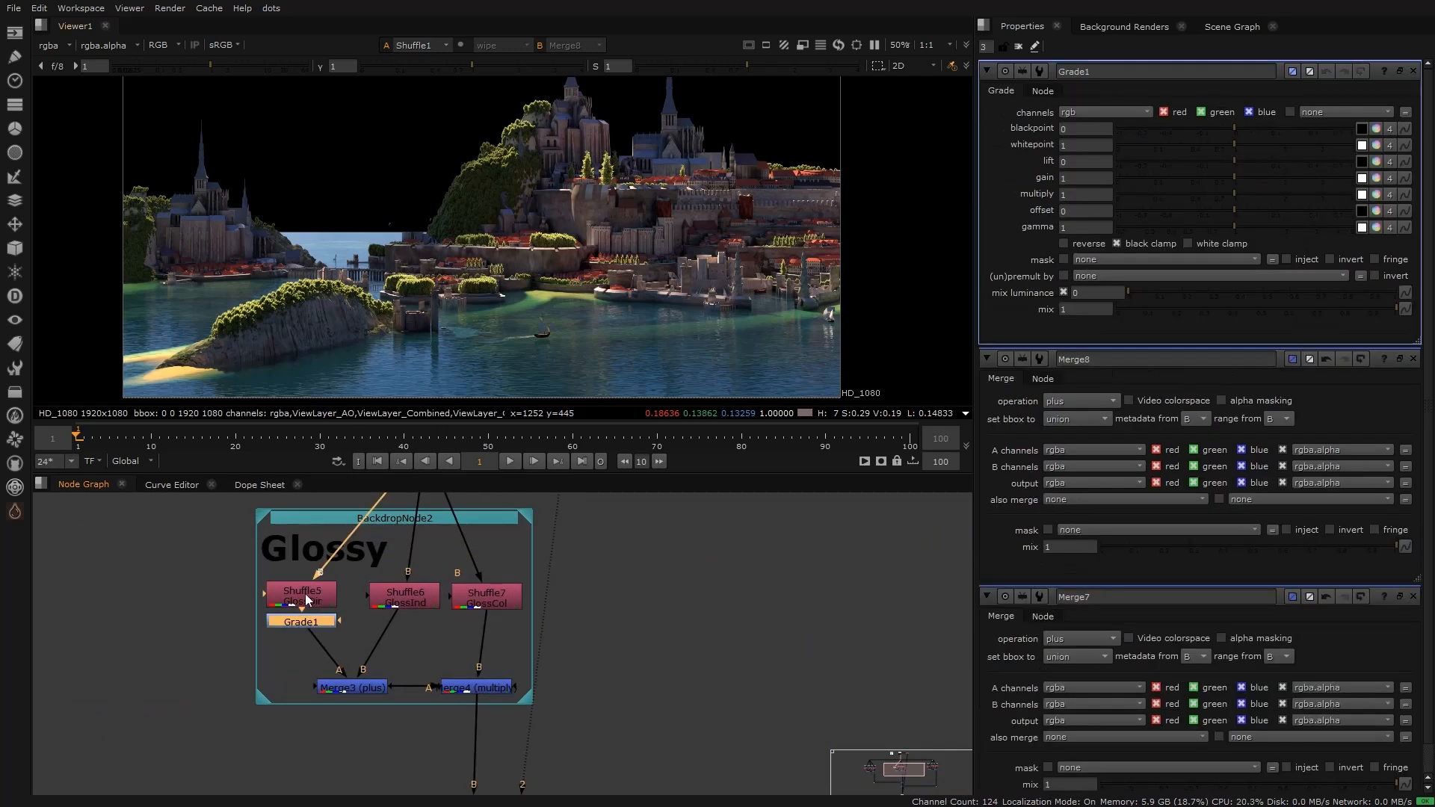
Step: Set the gain of the GlossDir Grade to 0.025
scroll(308, 622, "up", 2)
scroll(558, 230, "up", 4)
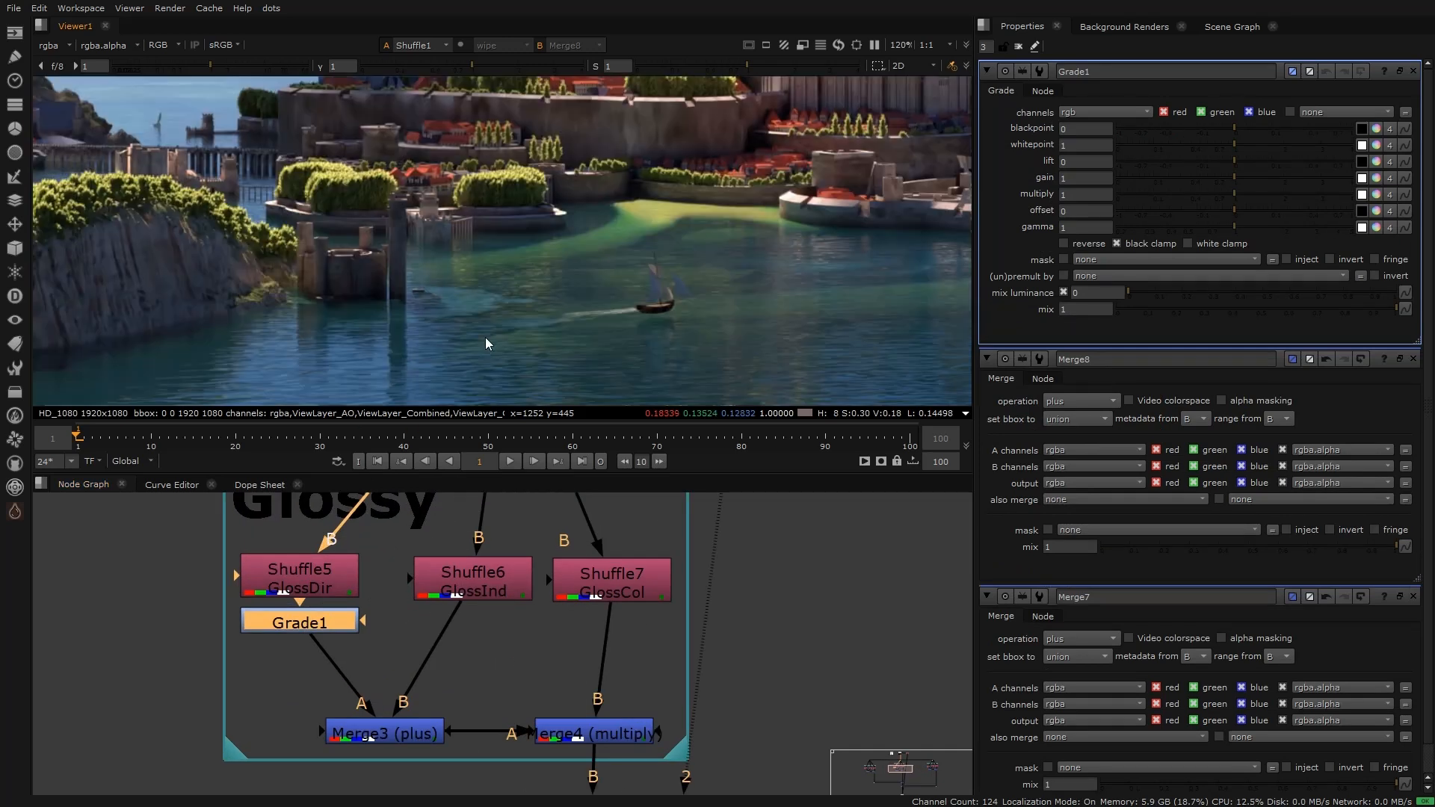
left_click(1136, 177)
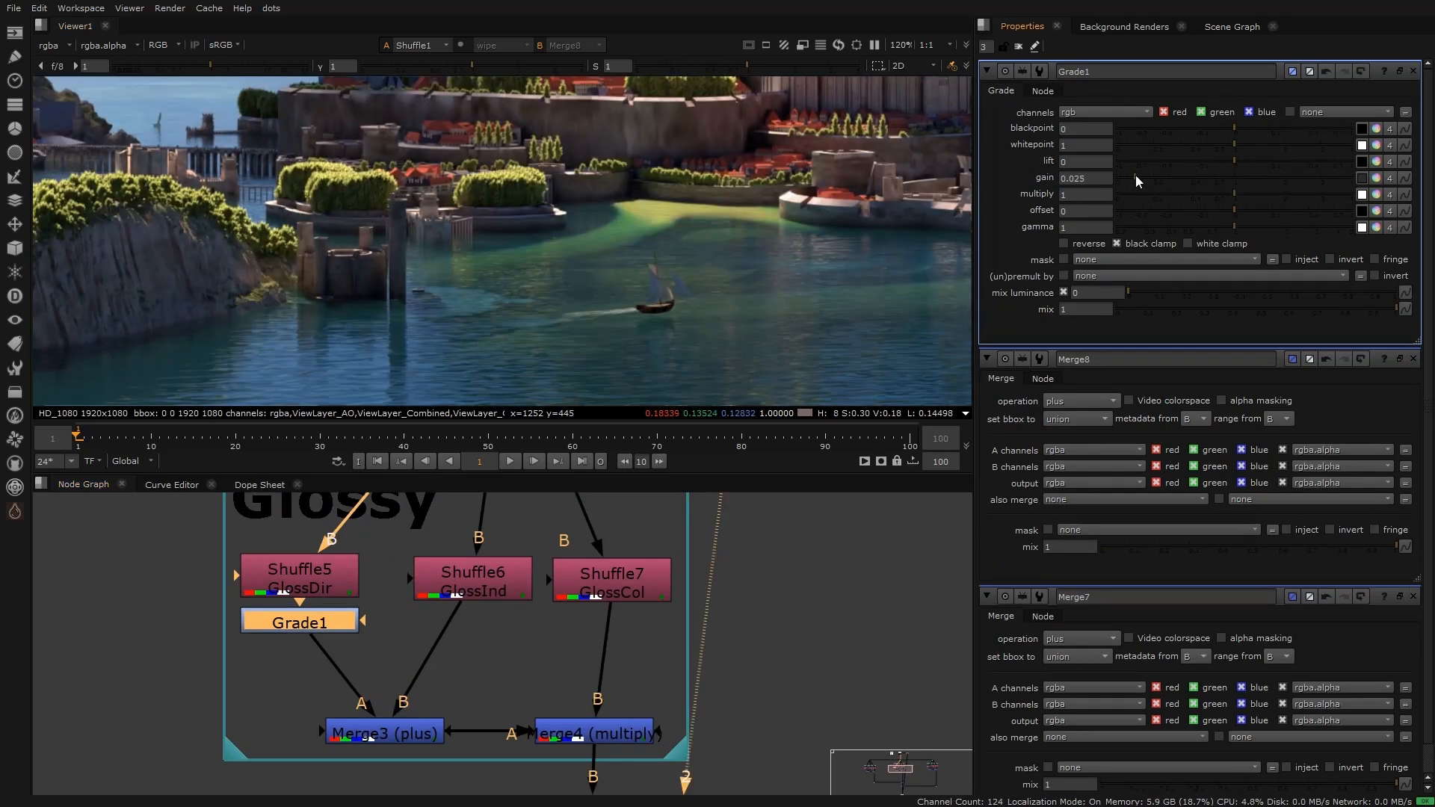
Step: Set the gain of Grade1 to 0.03 and toggle the node off and on to compare the result
left_click(1136, 177)
scroll(635, 226, "down", 1)
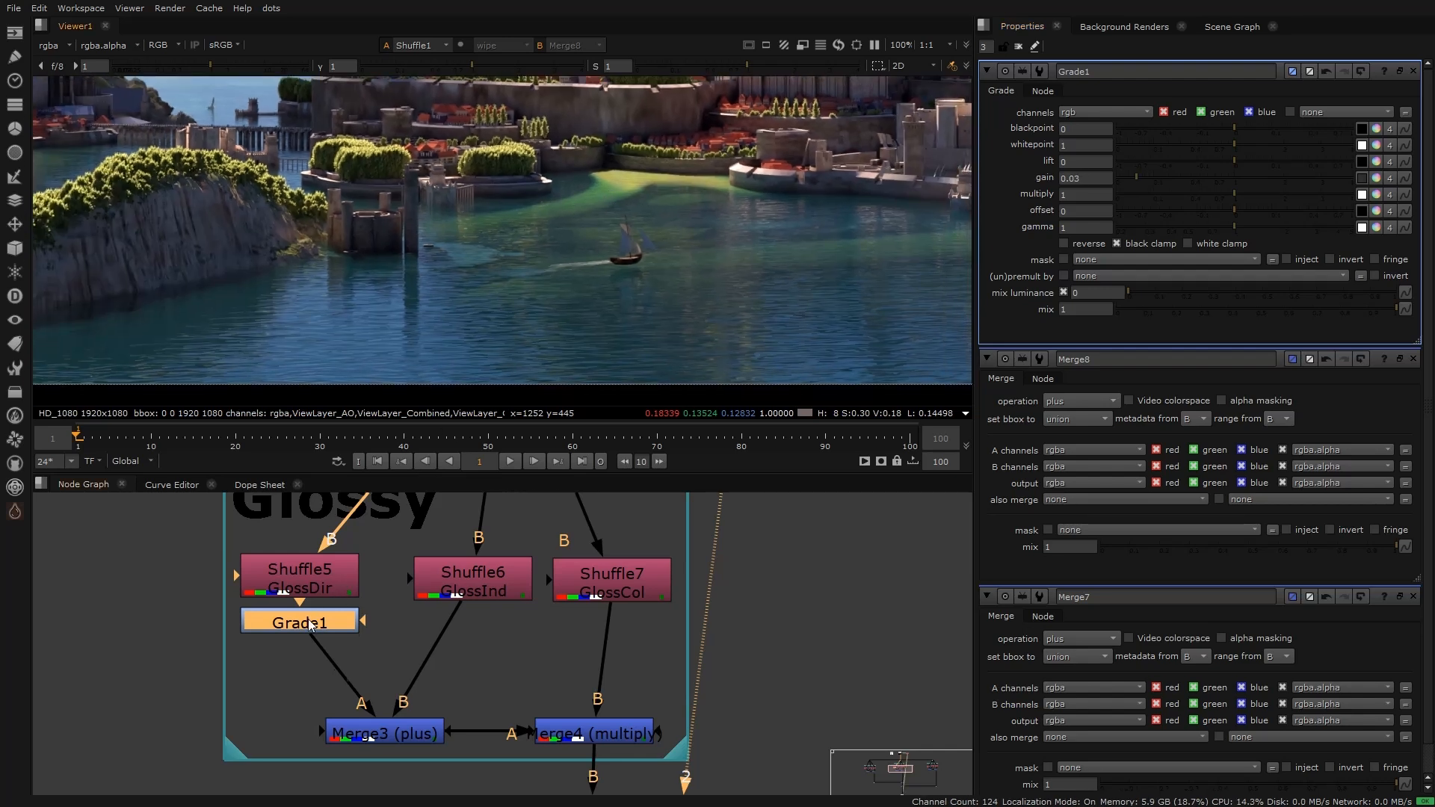
left_click_drag(311, 625, 307, 643)
key("d")
key("d")
key("d")
key("d")
key("d")
scroll(439, 673, "down", 5)
Step: Display a downstream merge and the Shuffle5 GlossDir pass in the viewer
middle_click_drag(496, 683, 518, 645)
left_click(521, 695)
key("1")
middle_click_drag(491, 523, 501, 683)
scroll(432, 600, "up", 4)
left_click(441, 586)
key("1")
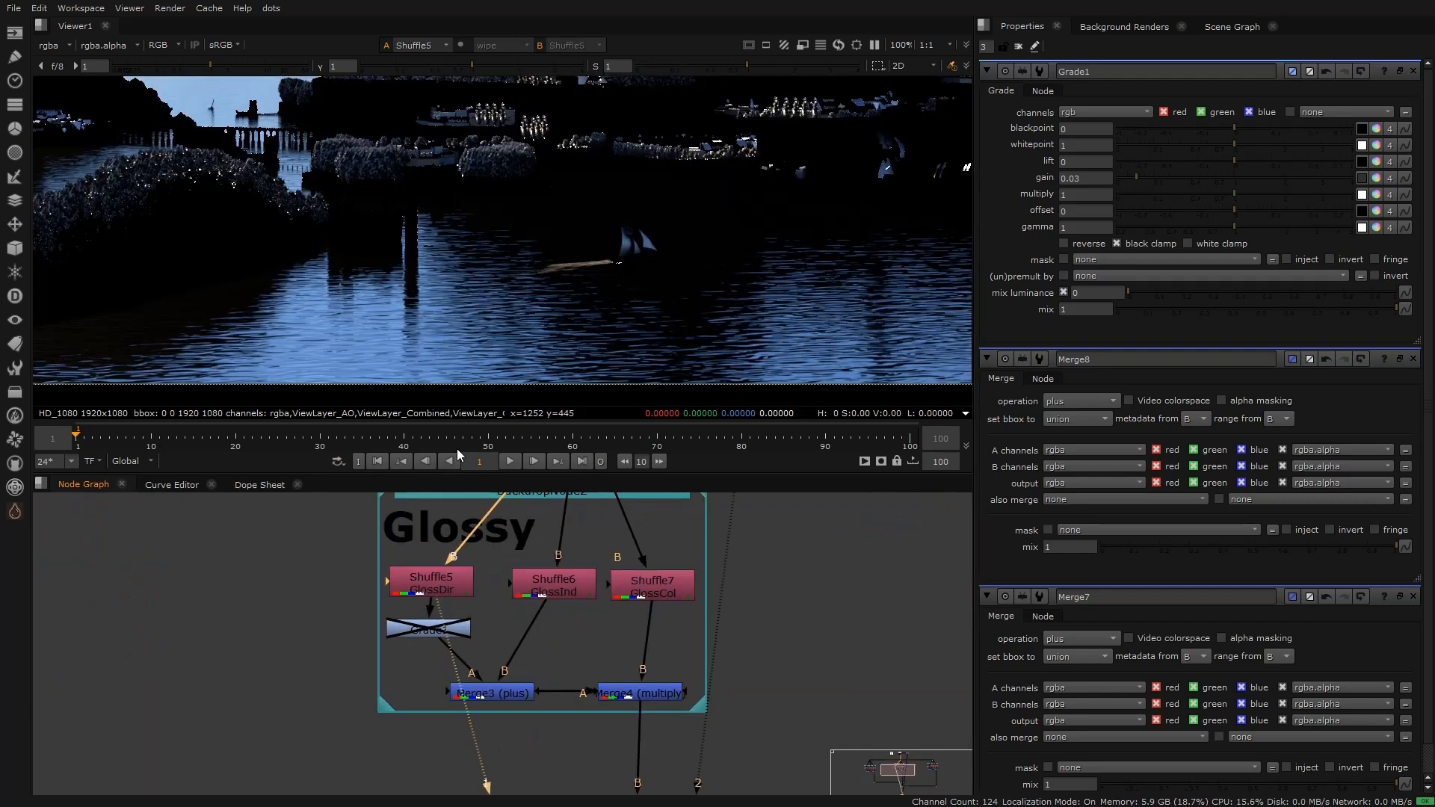
Step: Enable Grade1 and display its output, followed by the output of Merge4 (multiply), in the viewer
left_click(444, 630)
key("d")
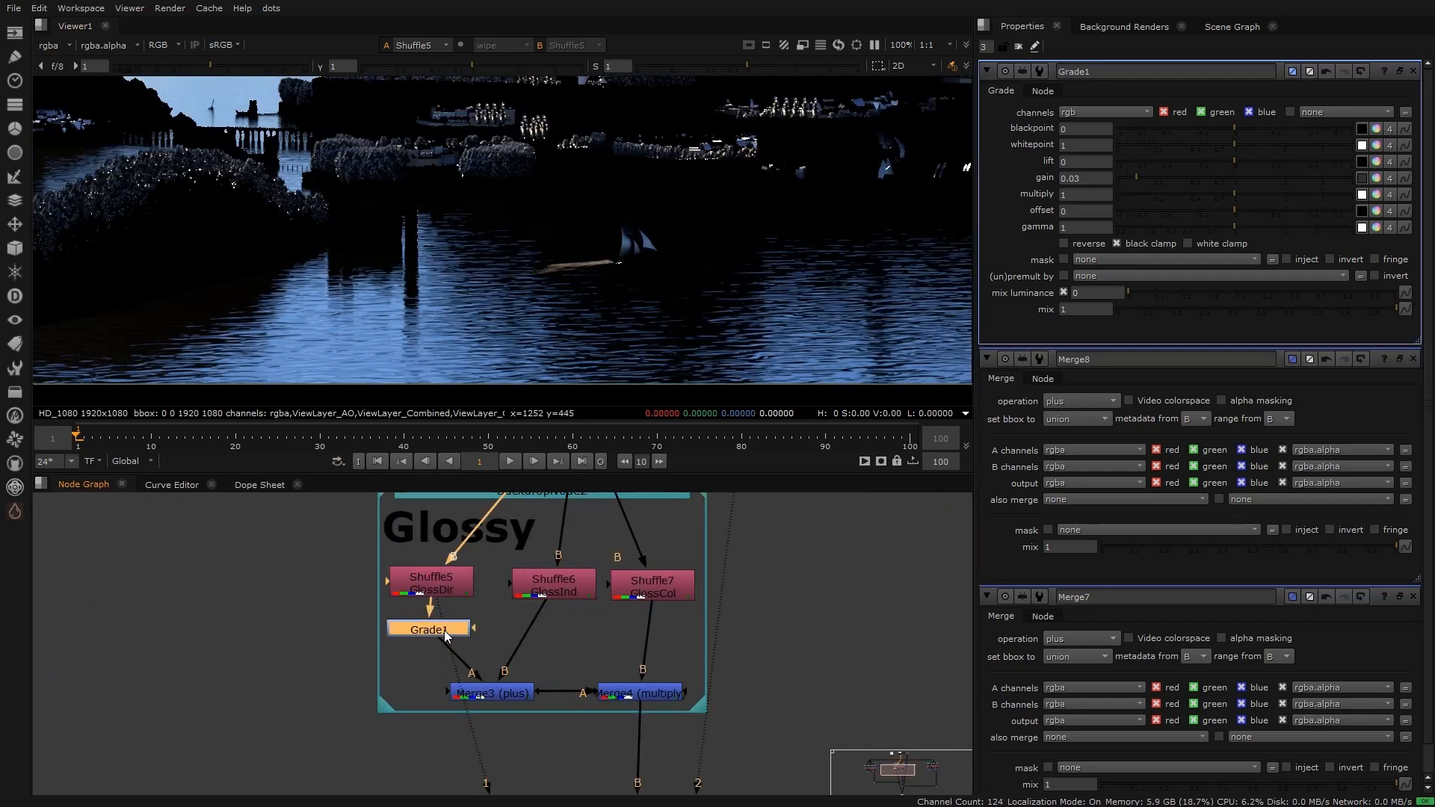
key("1")
left_click(639, 694)
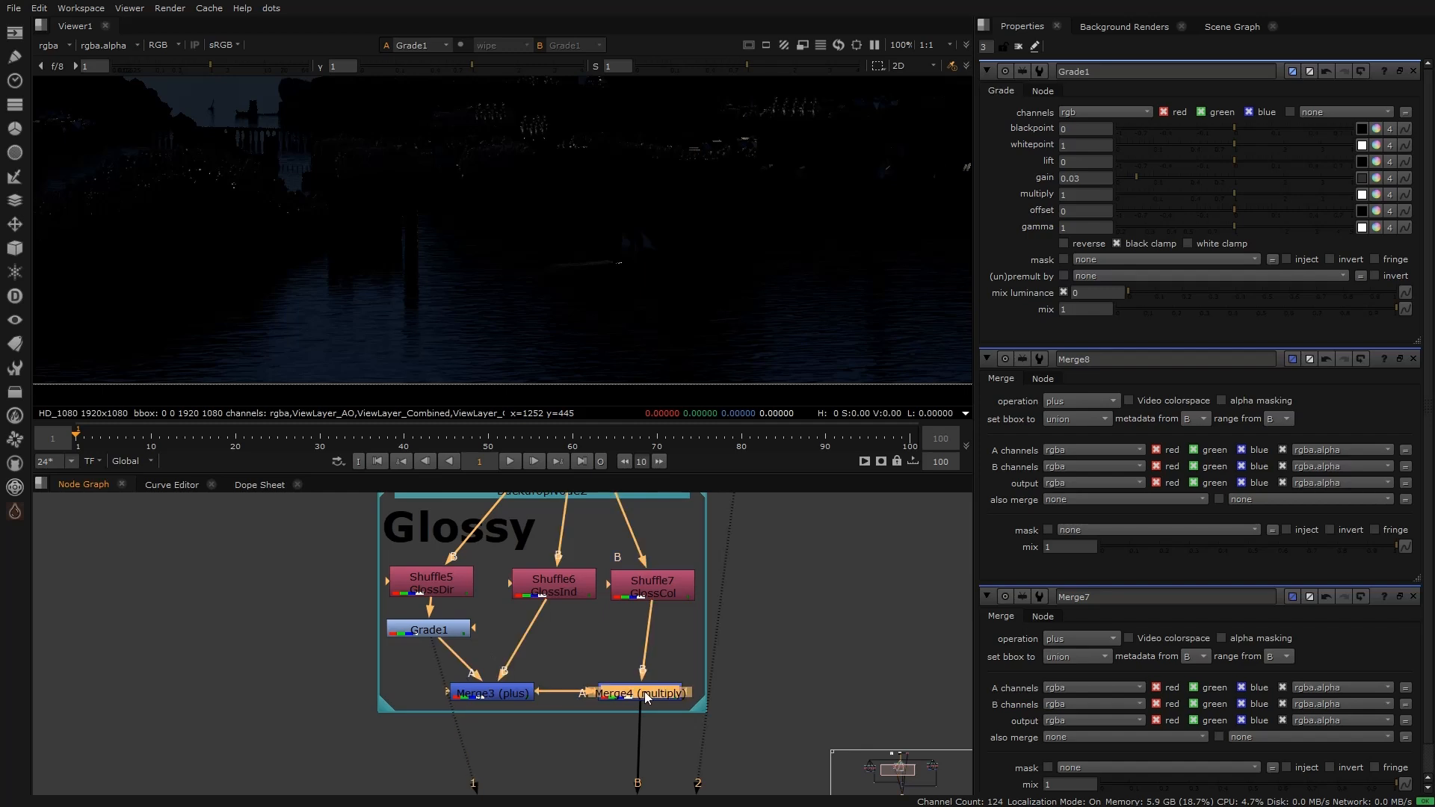
key("1")
Step: Toggle Grade1 off and on repeatedly to compare its effect on the Merge4 glossy output
left_click(454, 632)
key("d")
key("d")
key("d")
key("d")
key("d")
key("d")
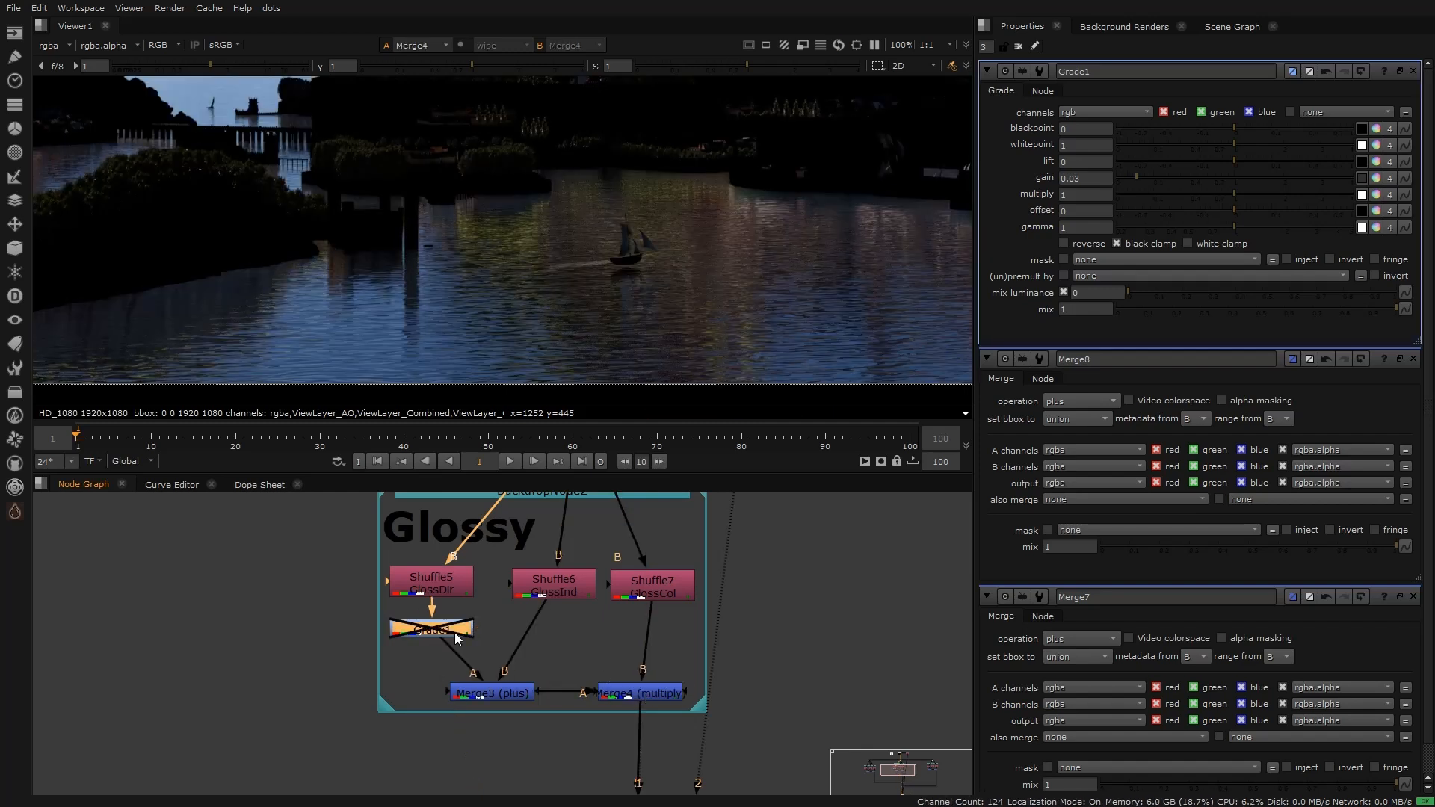
key("d")
Step: Display the outputs of the final plus merges in the viewer, ending on Merge8
middle_click_drag(591, 729, 566, 493)
middle_click_drag(582, 781, 566, 645)
left_click(600, 593)
key("1")
left_click(607, 691)
key("1")
Step: Toggle Grade1 off and on to compare its effect on the full Merge8 image
middle_click_drag(517, 499, 596, 792)
left_click(488, 564)
key("d")
key("d")
key("d")
key("d")
key("d")
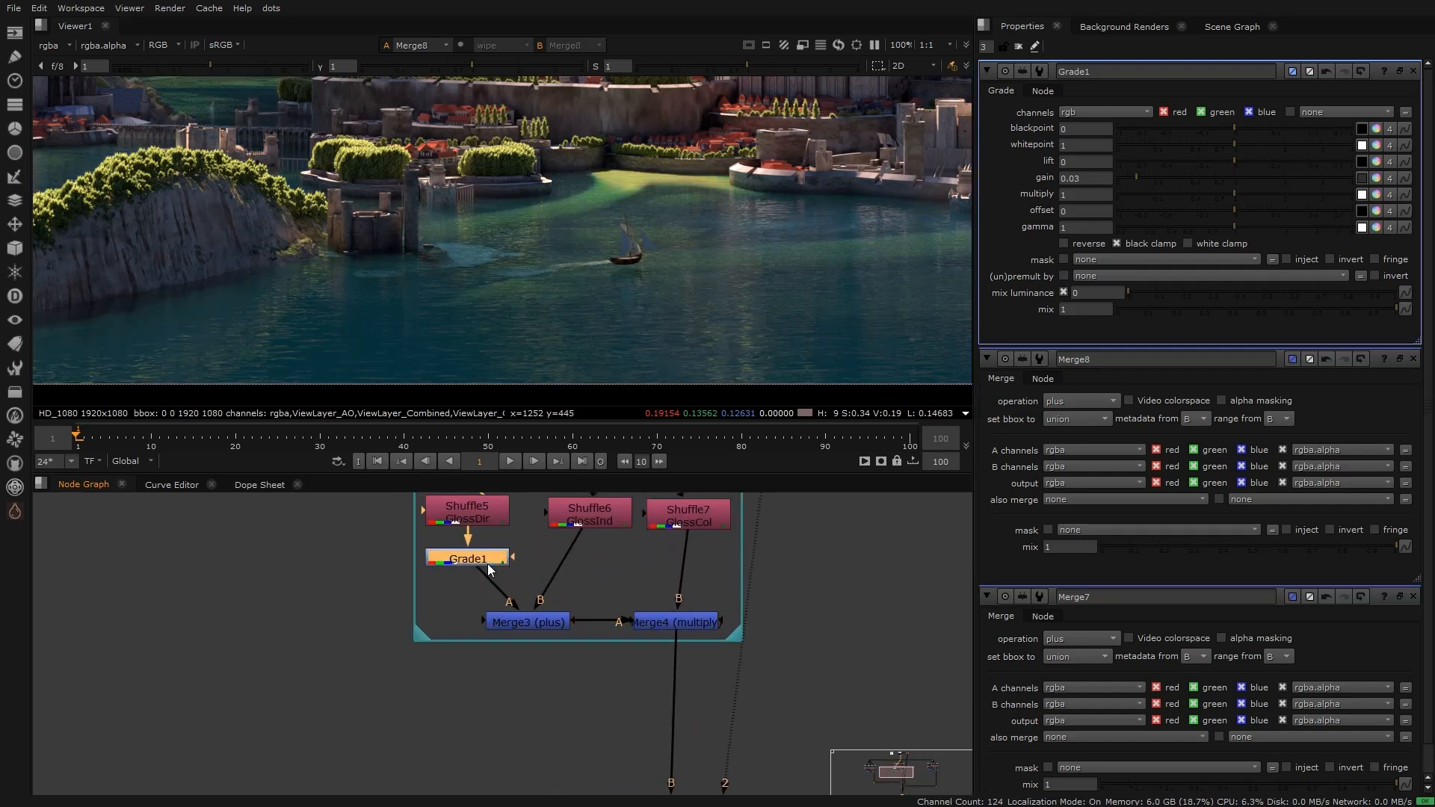
key("f")
key("d")
key("d")
key("d")
key("d")
key("d")
key("d")
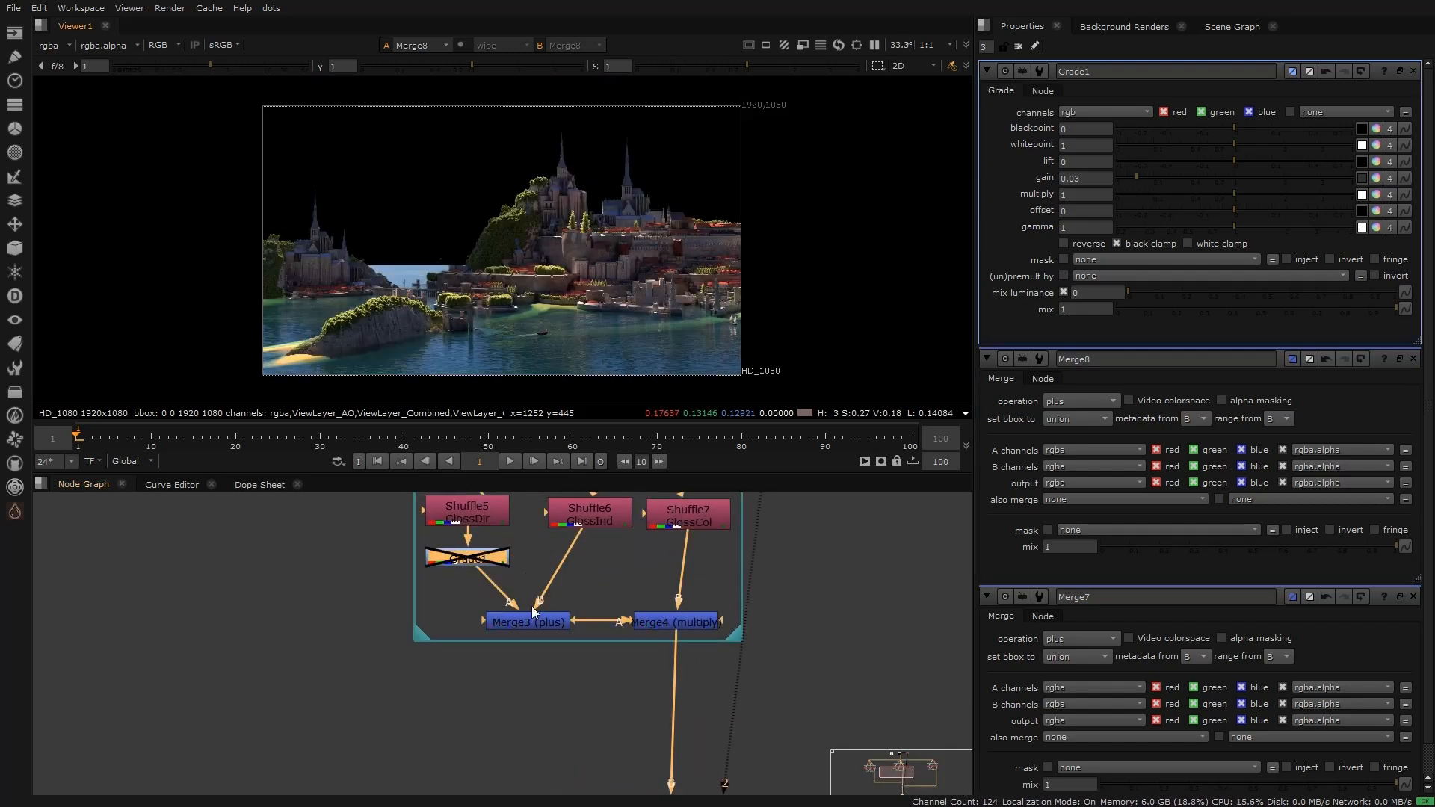
Step: Delete the Grade node below the GlossDir shuffle
key("Delete")
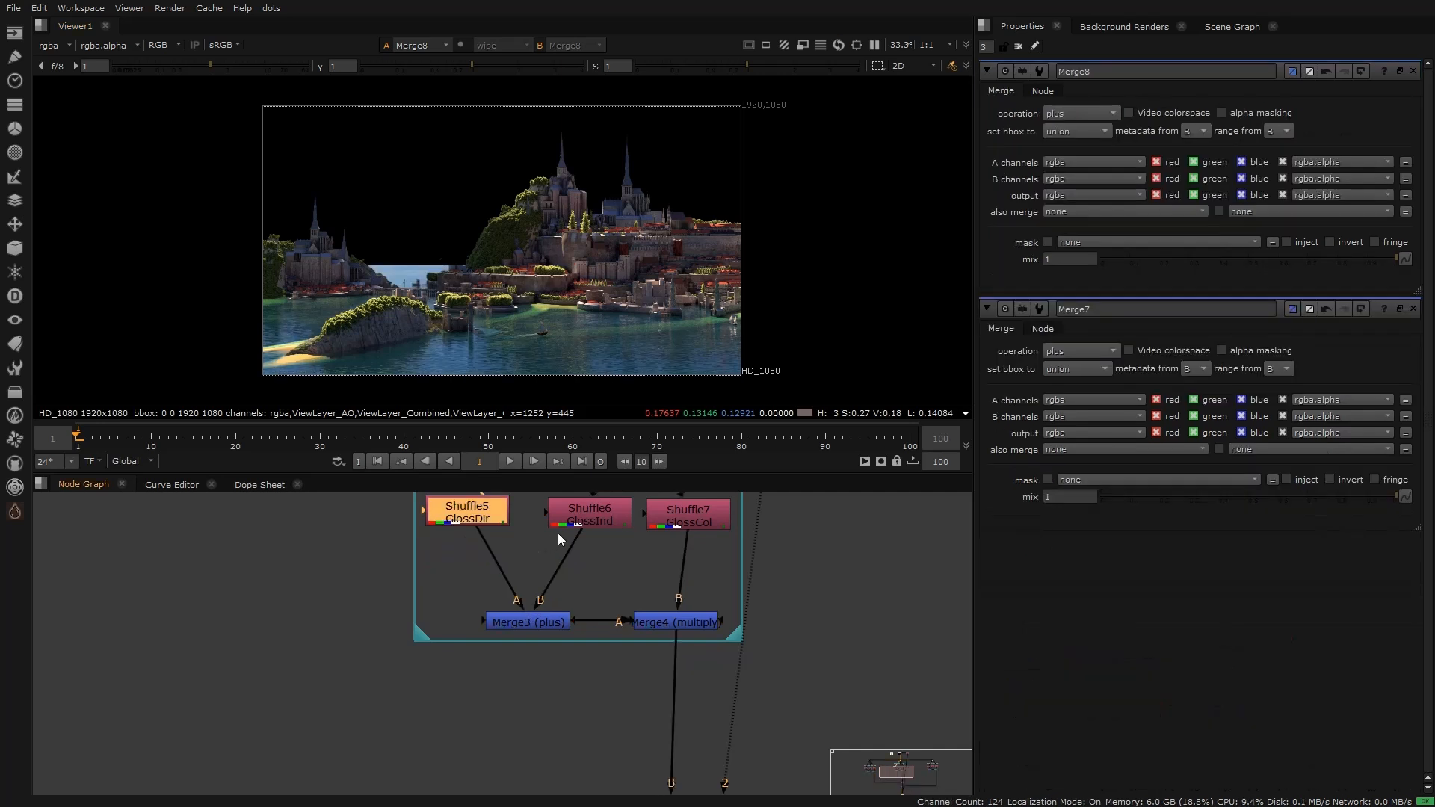
scroll(519, 230, "up", 3)
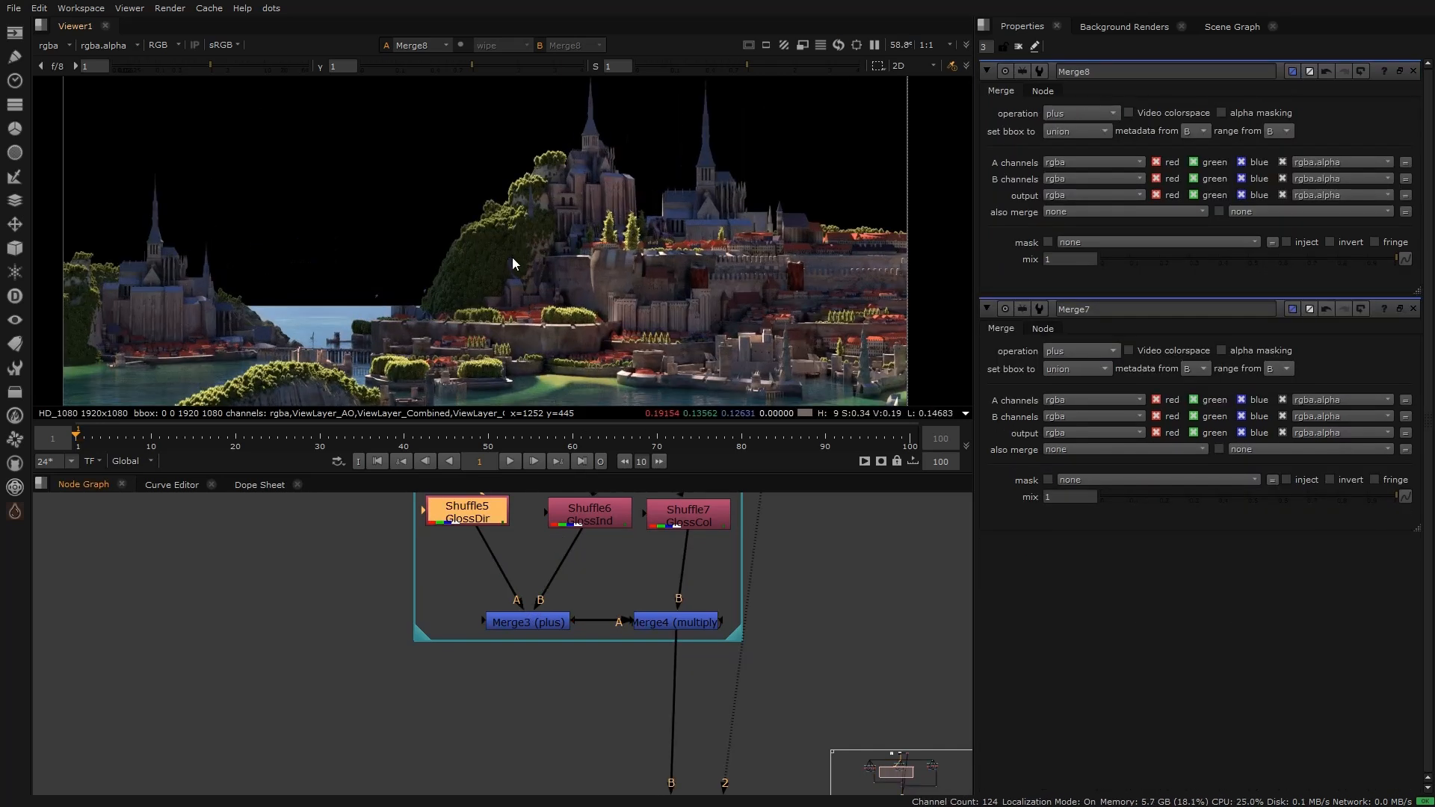
scroll(544, 243, "down", 1)
Step: Display the Shuffle4 DiffCol pass, examine the castle walls up close, and switch the viewer back to Merge8
middle_click_drag(430, 635, 583, 662)
scroll(508, 650, "down", 3)
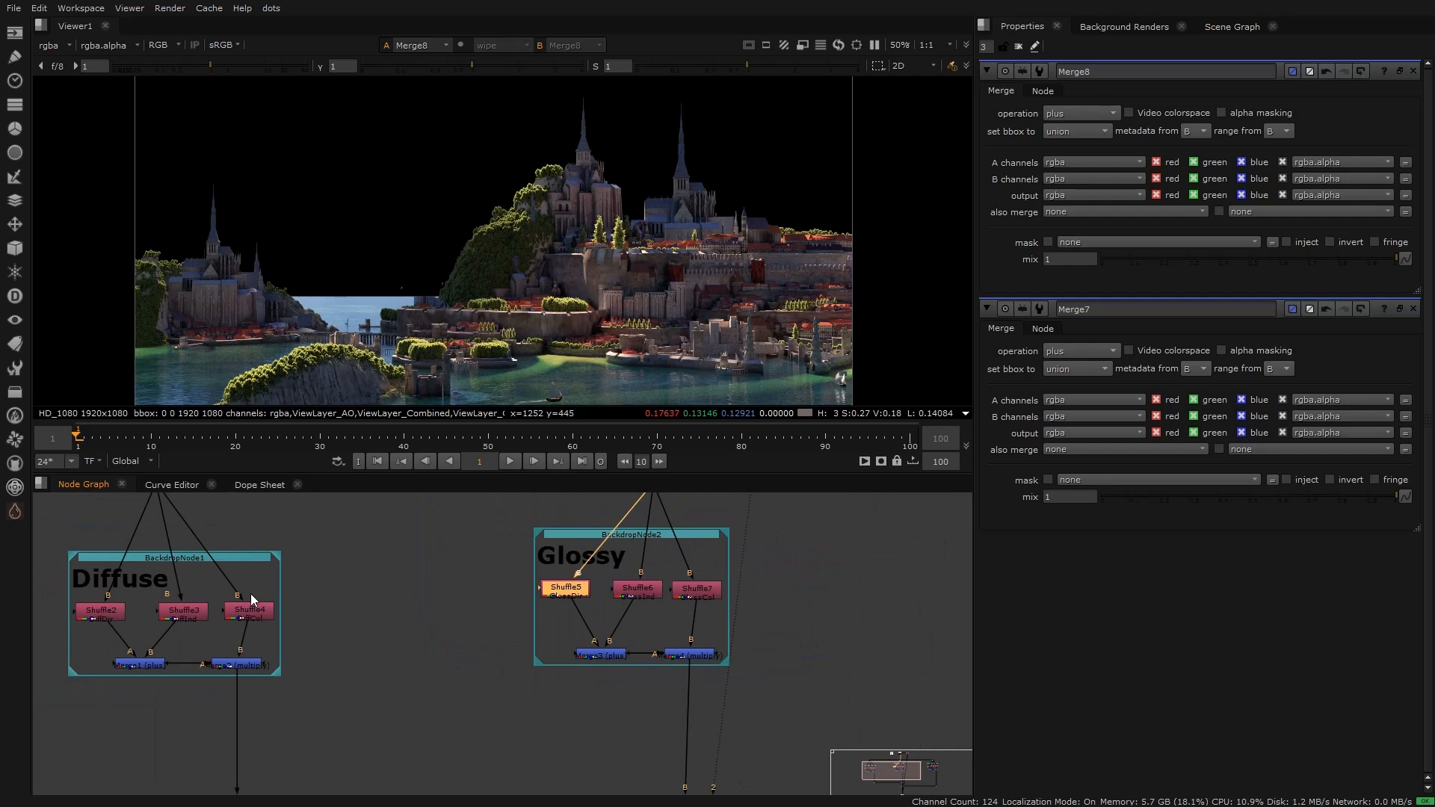
scroll(260, 613, "up", 2)
left_click(260, 612)
key("1")
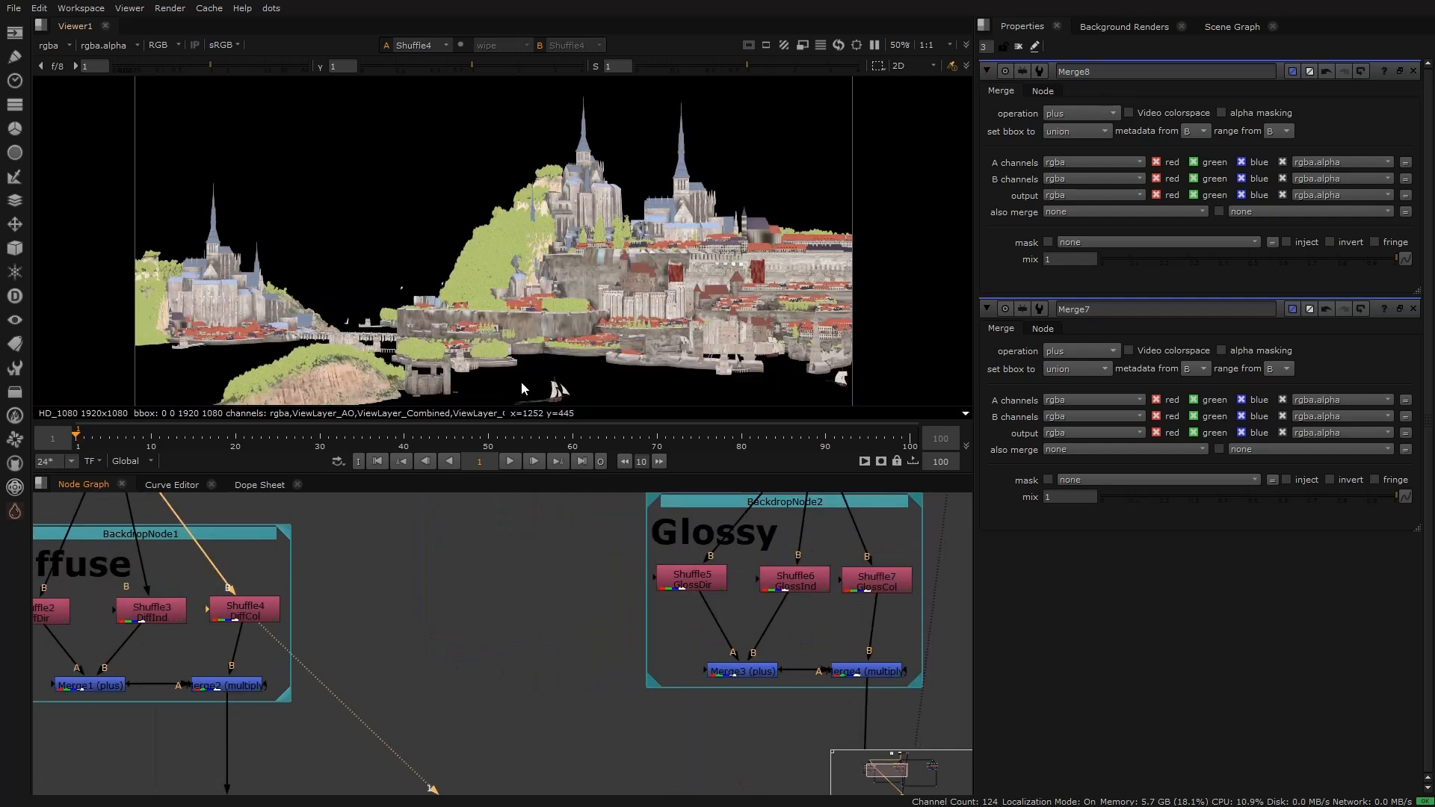
scroll(535, 246, "up", 6)
middle_click_drag(612, 252, 491, 293)
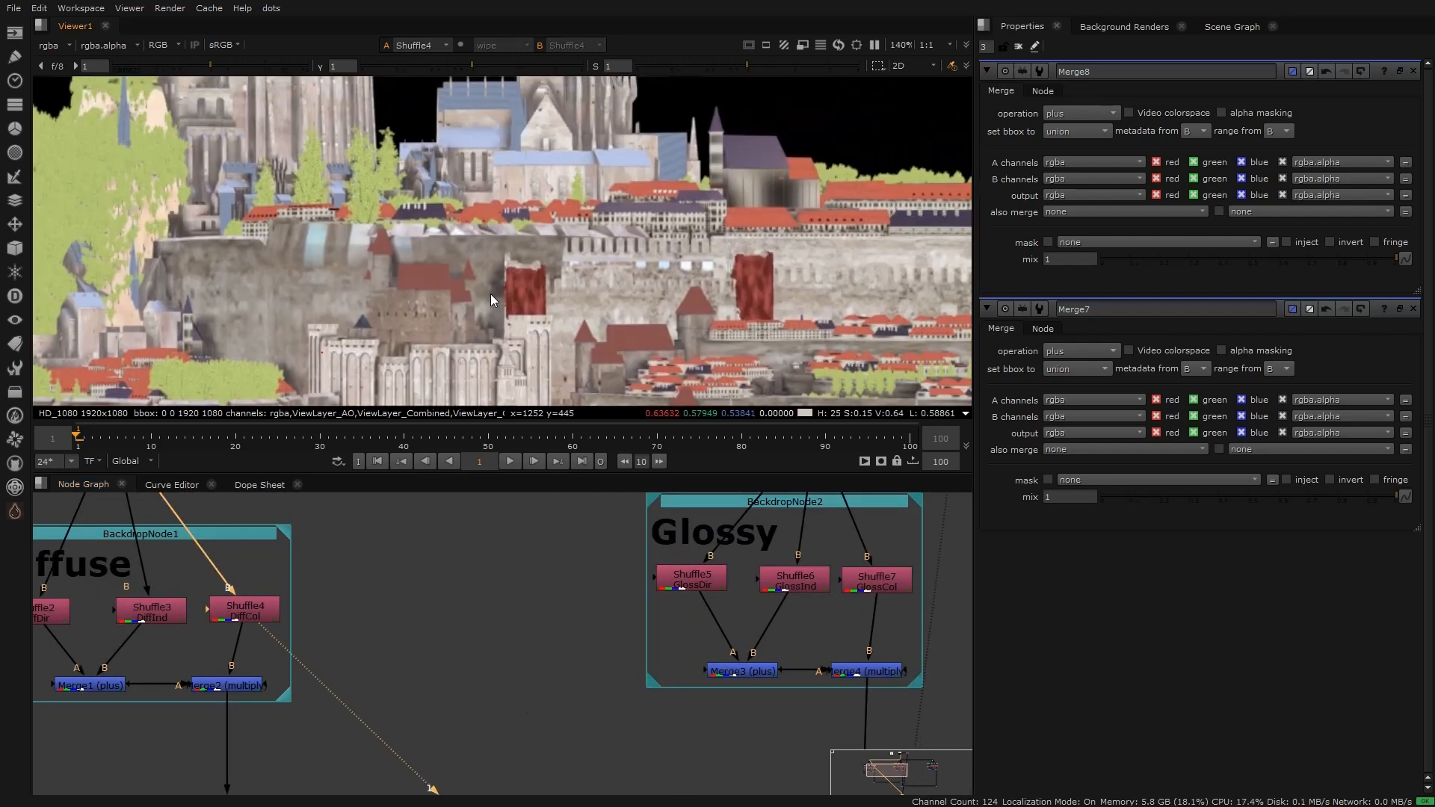
scroll(496, 644, "down", 5)
left_click_drag(560, 686, 648, 724)
key("1")
Step: Add a Grade node after the DiffCol shuffle and set its multiply to red 2.32, green 0.41 and blue 0.18
scroll(485, 715, "up", 5)
left_click(416, 629)
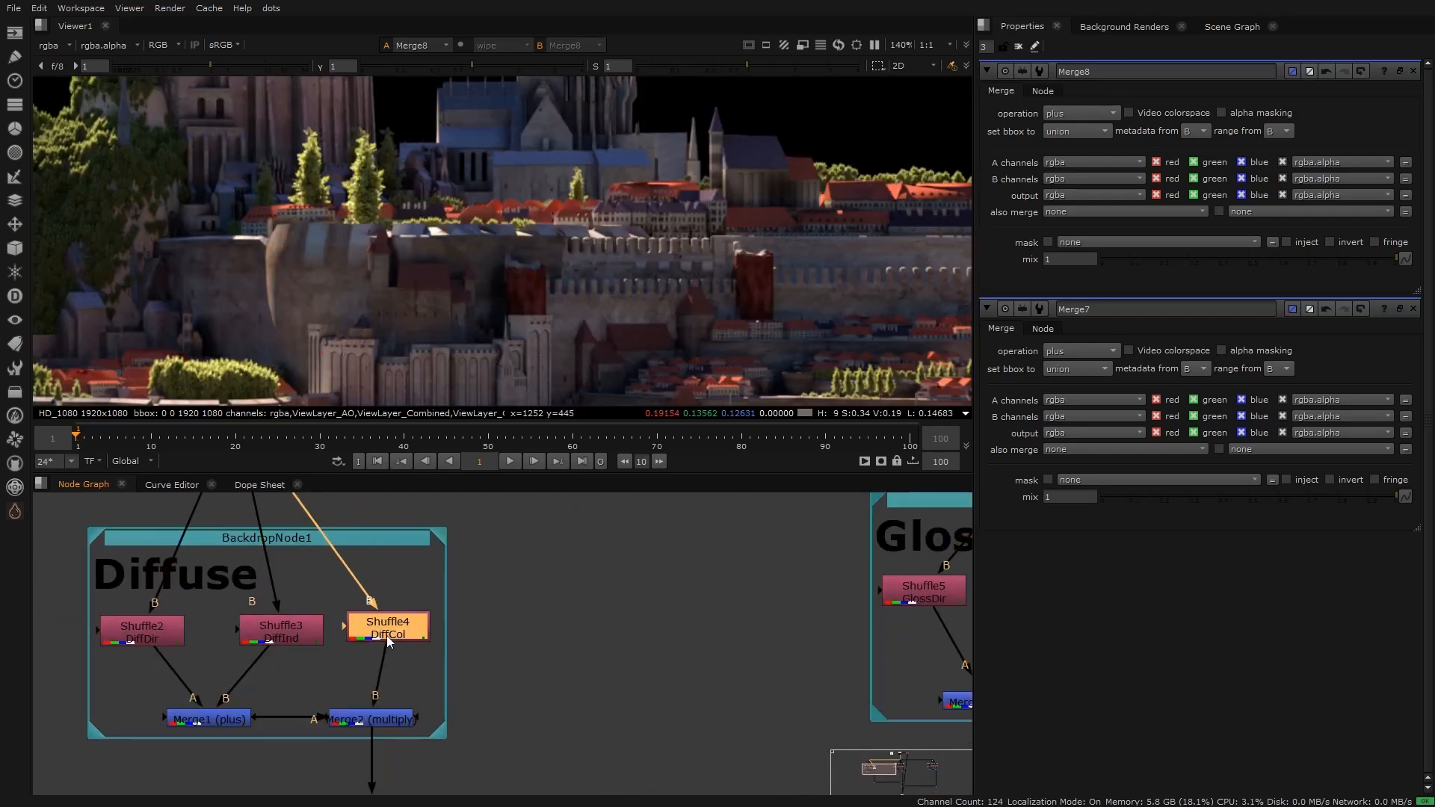
key("g")
left_click(1372, 194)
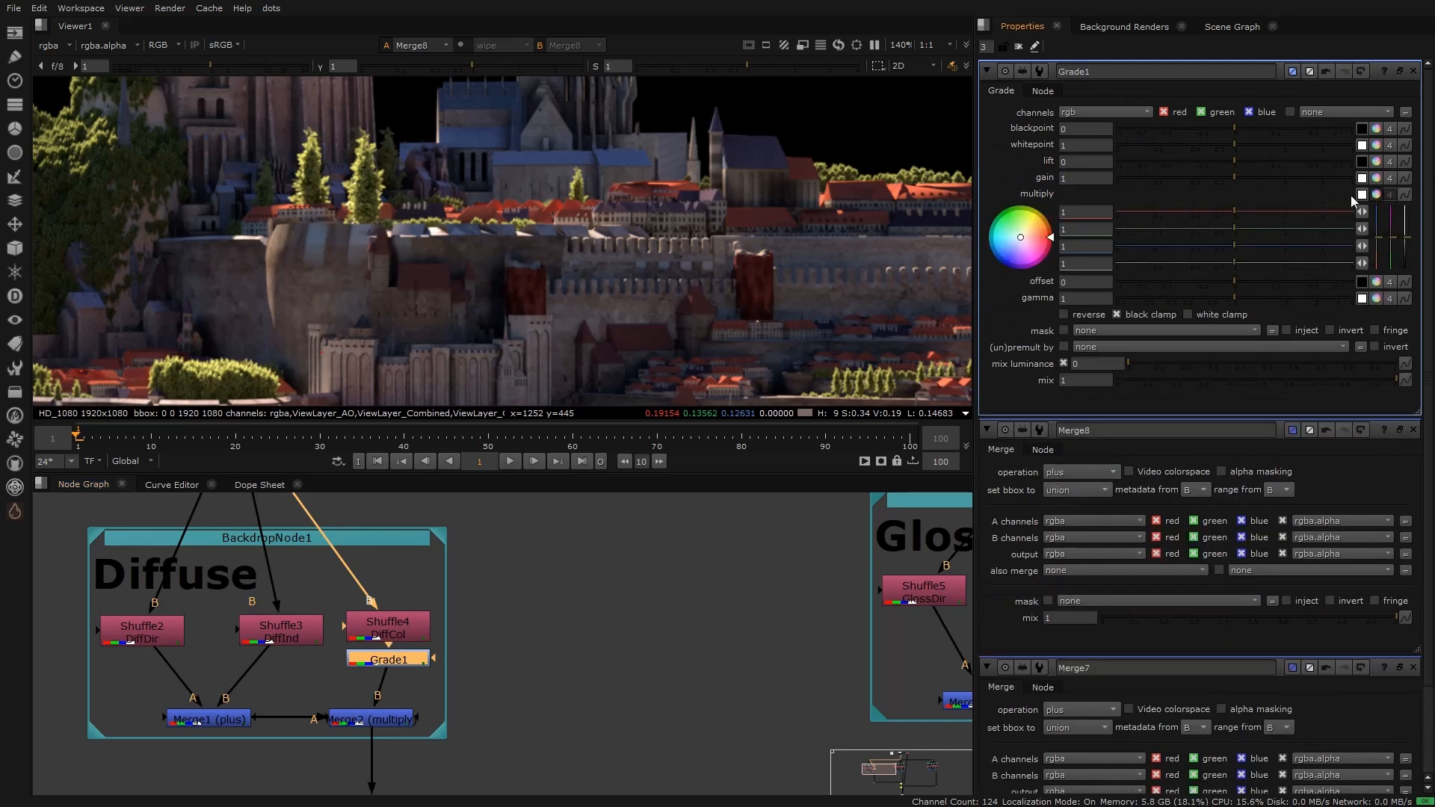
left_click_drag(1229, 211, 1167, 247)
scroll(583, 262, "down", 5)
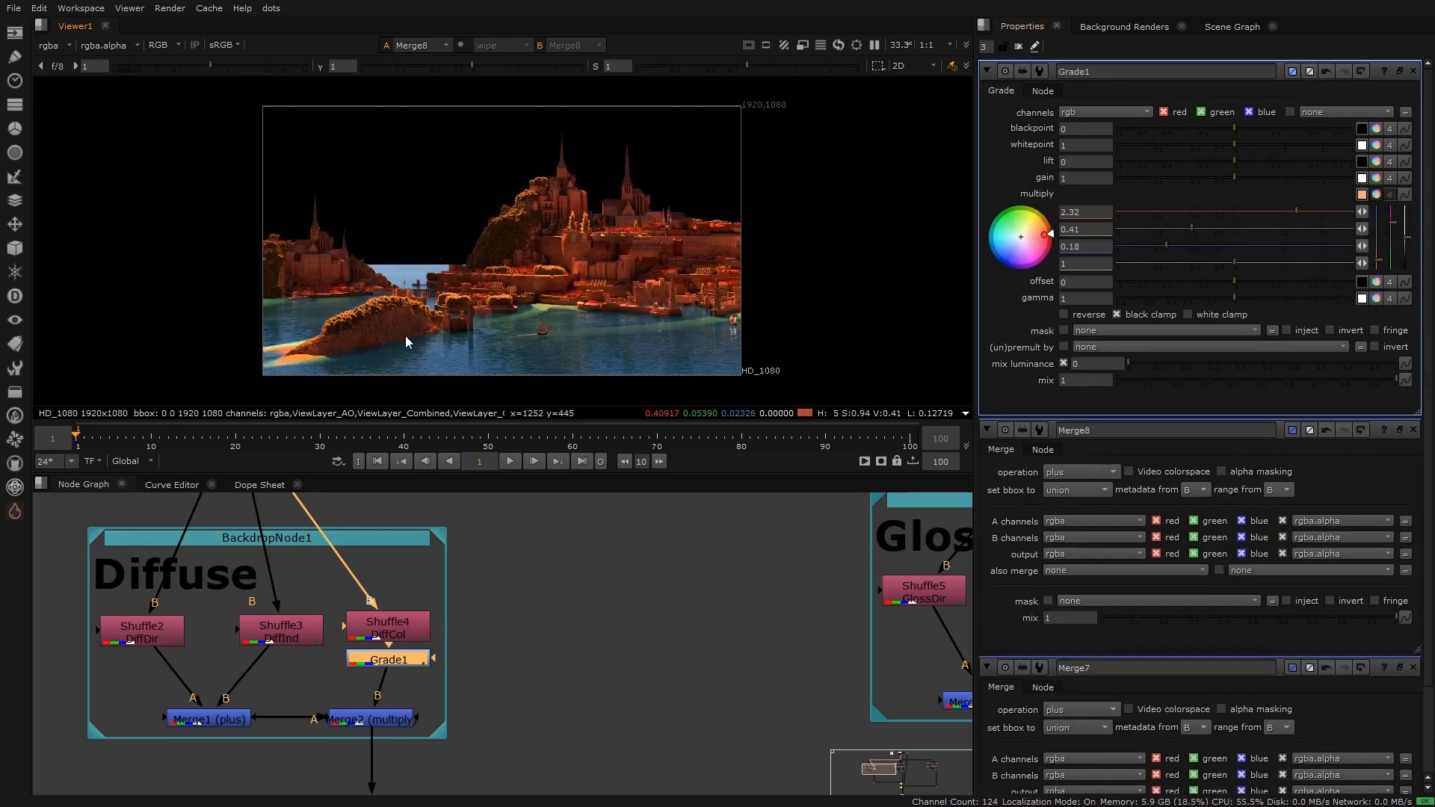
scroll(478, 269, "up", 2)
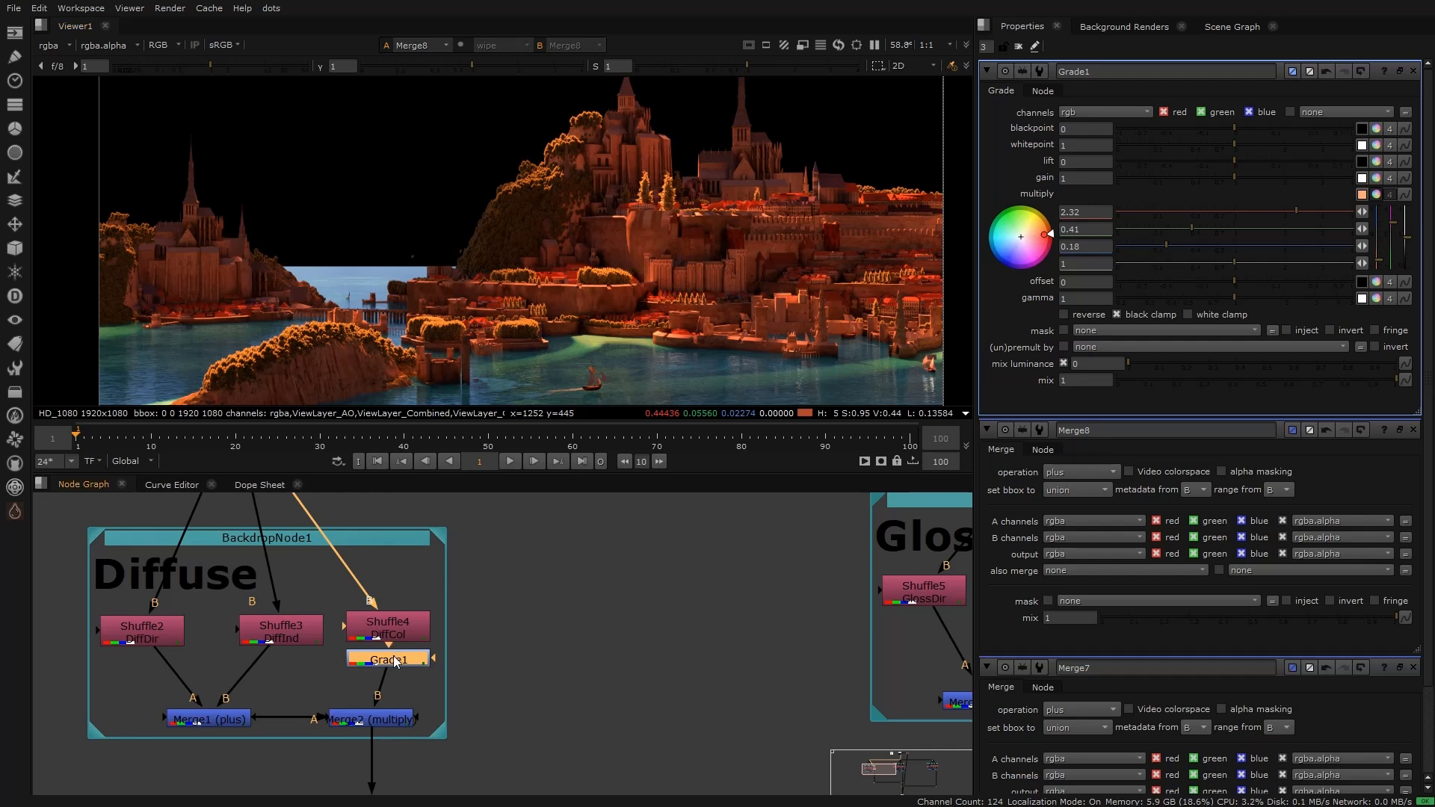
Step: Delete the Grade node below the DiffCol shuffle
key("Delete")
scroll(383, 177, "down", 2)
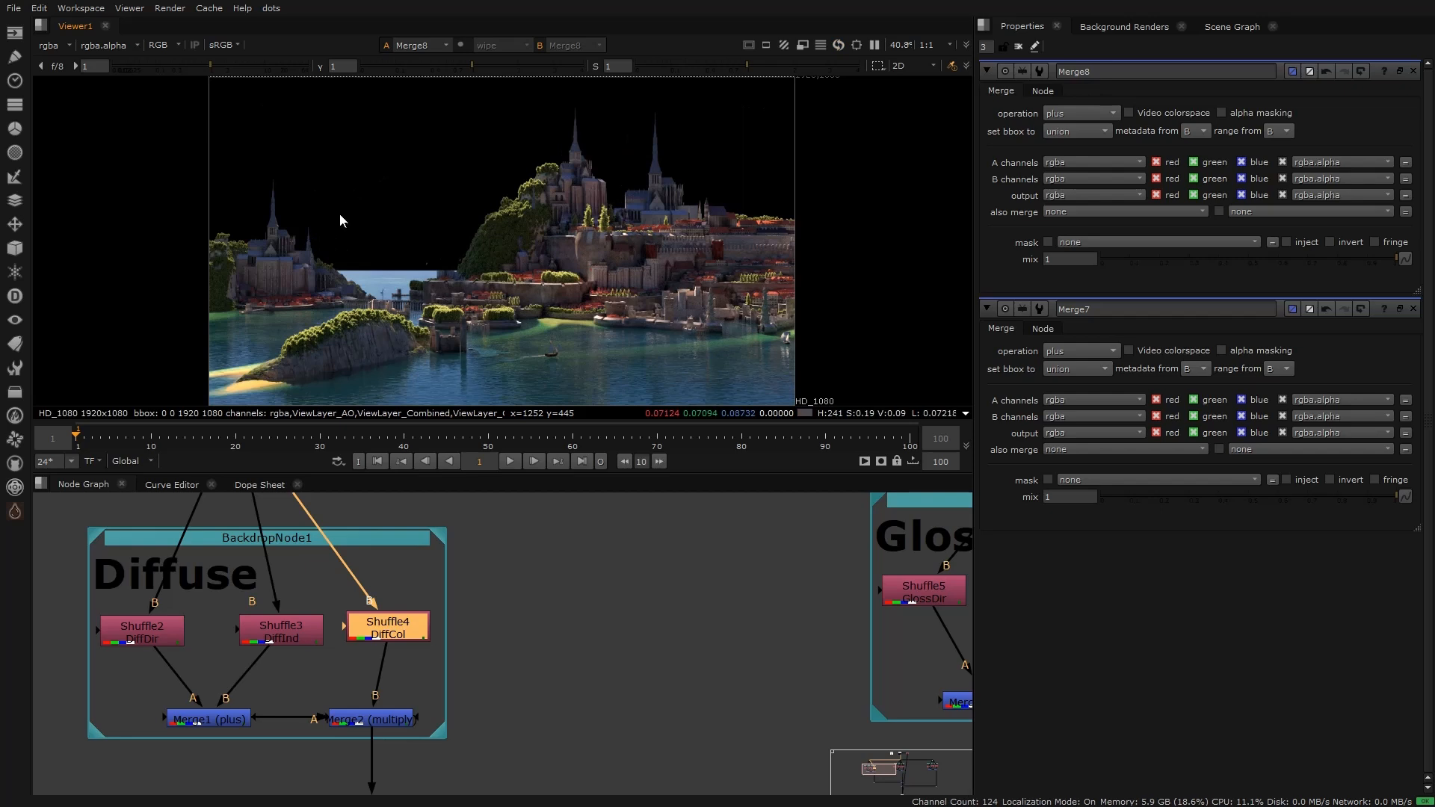
scroll(432, 197, "up", 1)
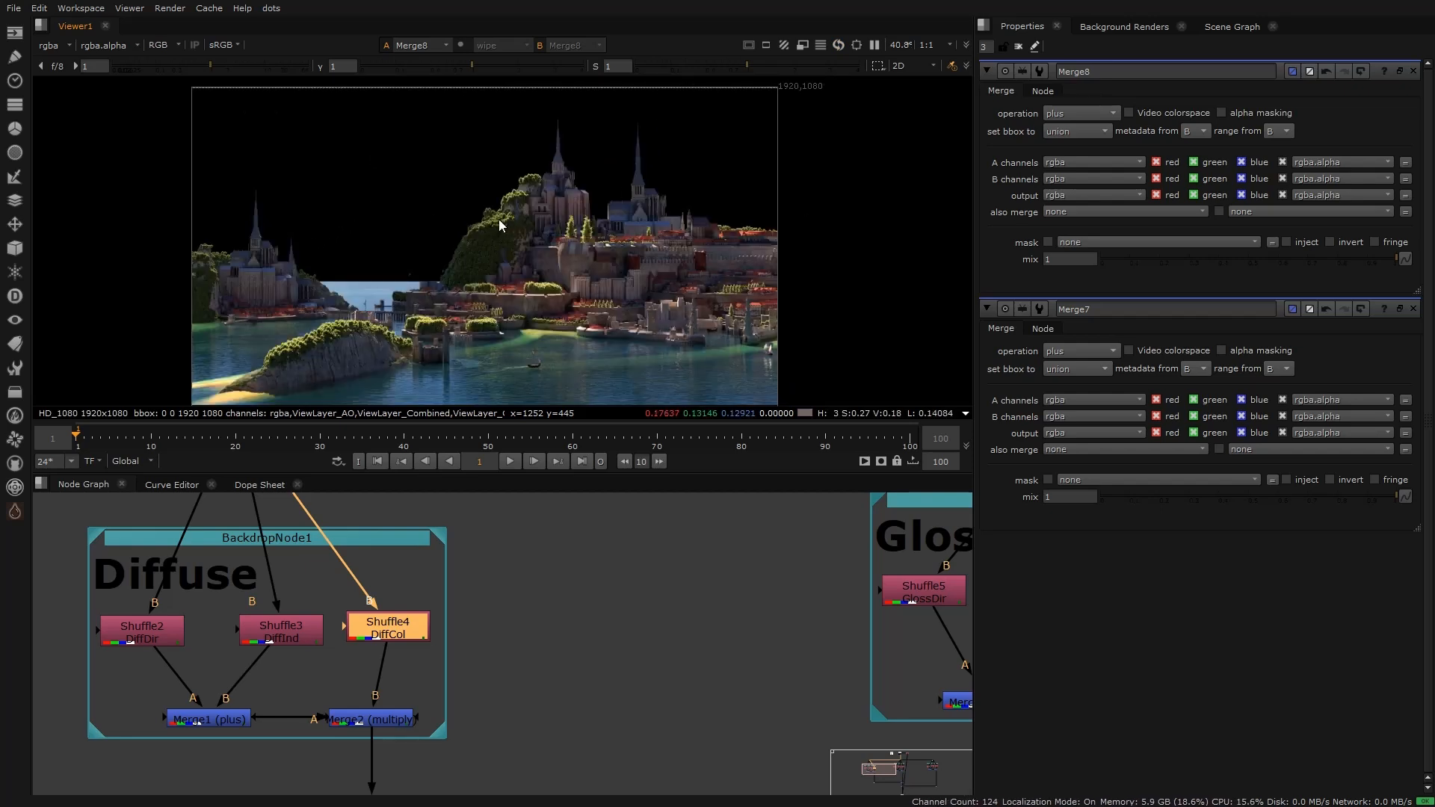
Step: Toggle the alpha channel display to check the alpha of the Merge8 output
scroll(379, 235, "up", 4)
key("a")
key("a")
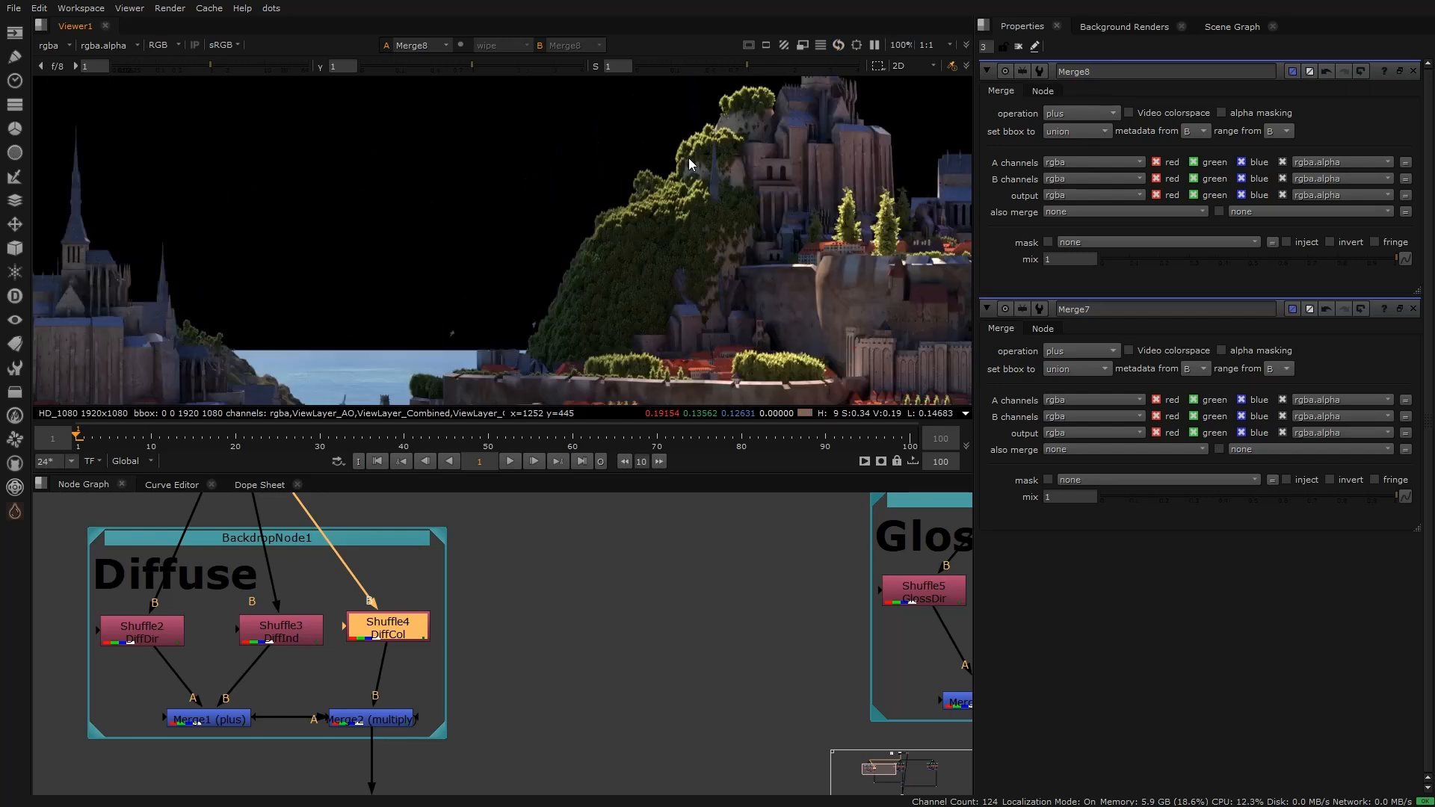
key("f")
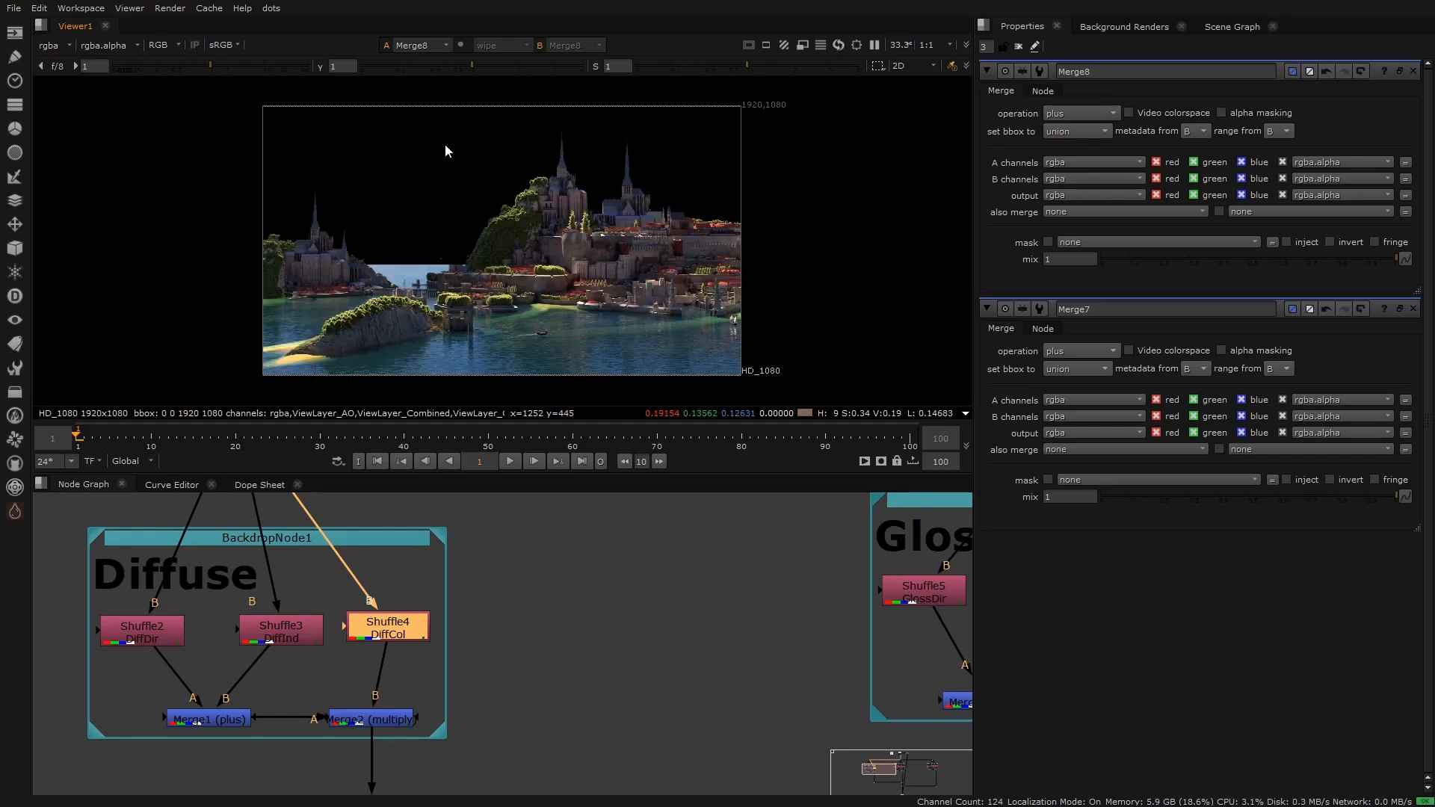
key("a")
key("a")
Step: Display the Shuffle1 Combined pass beside the Read1 node in the viewer
scroll(624, 591, "down", 3)
middle_click_drag(791, 532, 426, 658)
middle_click_drag(619, 573, 615, 635)
scroll(624, 579, "up", 3)
key("2")
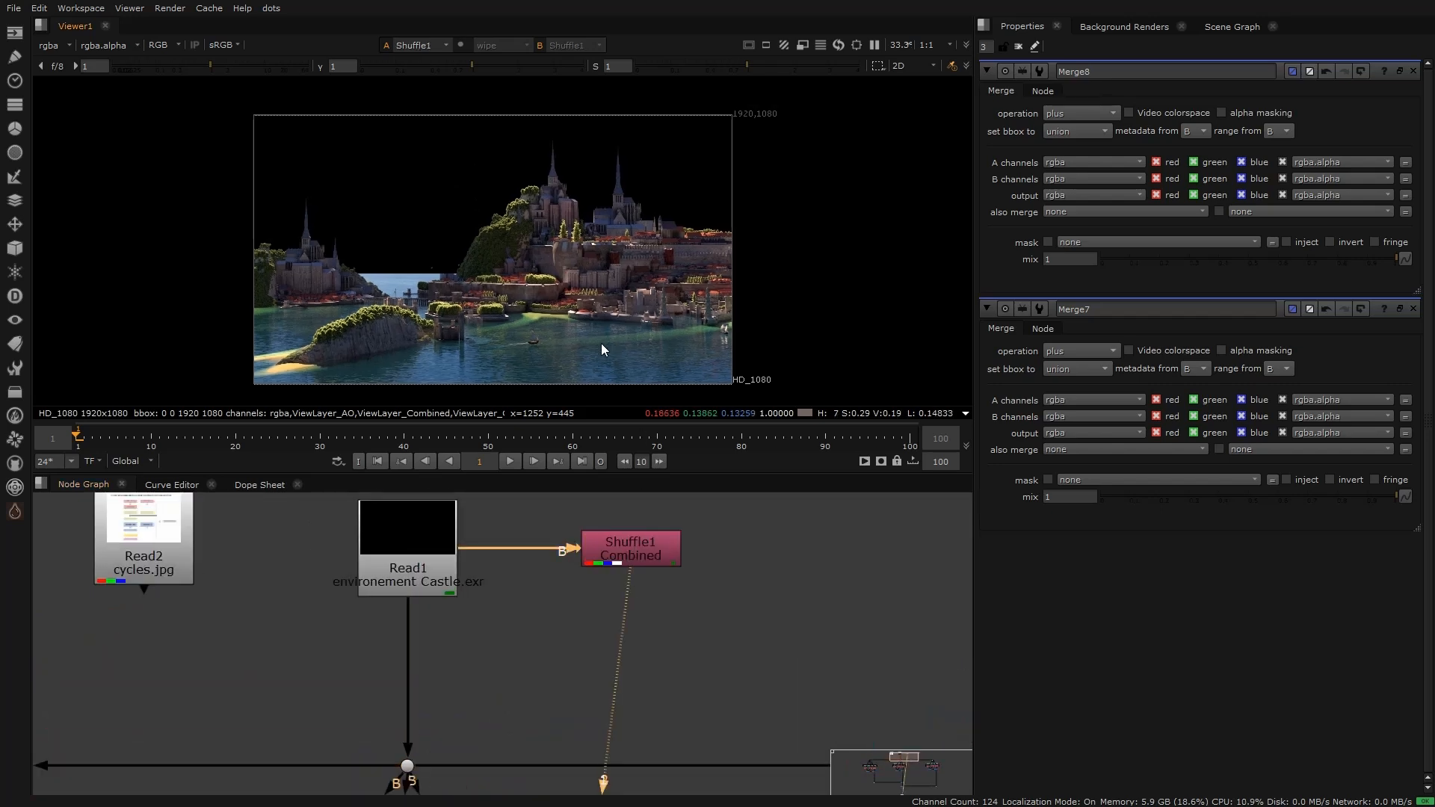
Step: Compare the alpha and color of the Combined pass, and open the properties of Shuffle1
key("a")
scroll(553, 295, "up", 5)
key("a")
key("a")
key("a")
key("a")
key("a")
key("a")
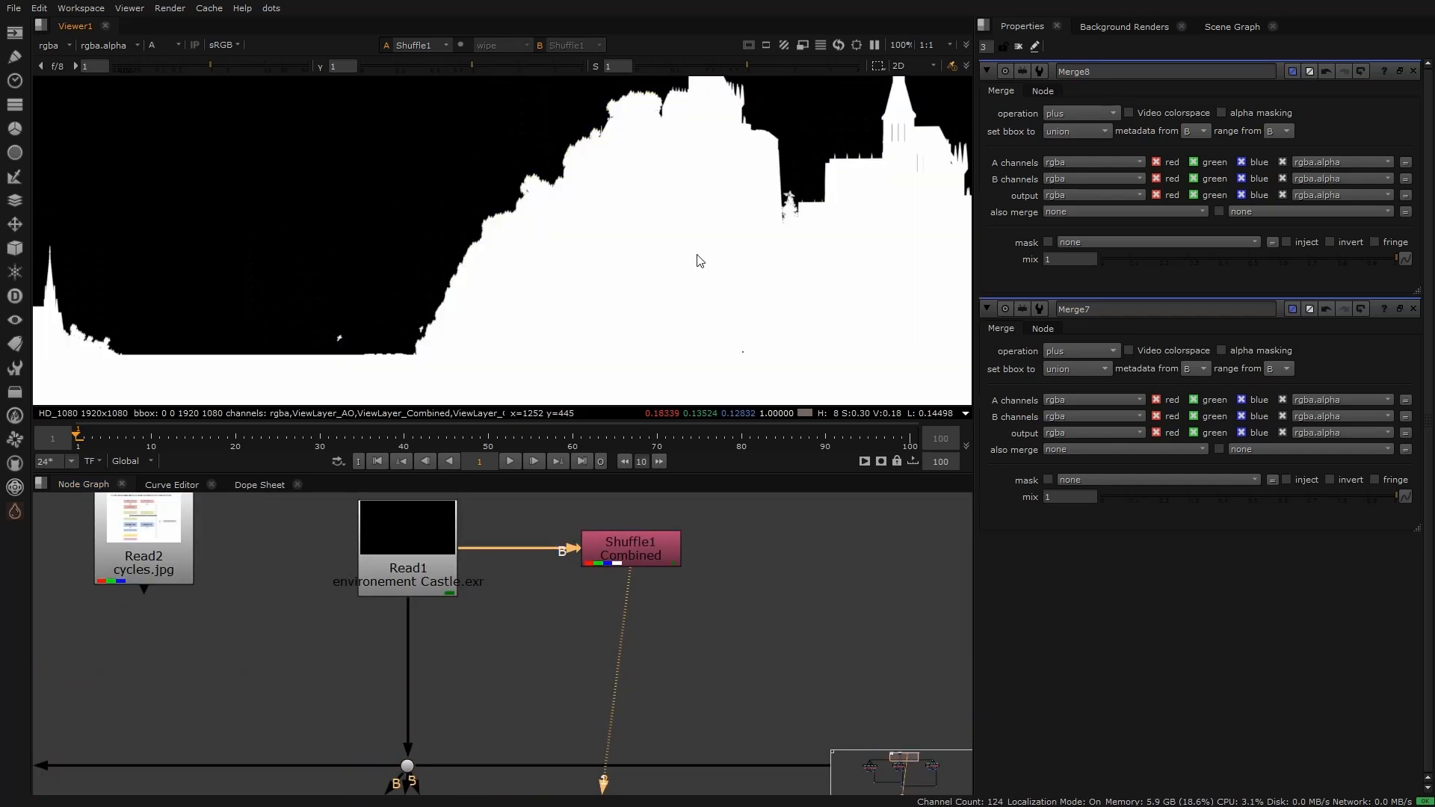
key("a")
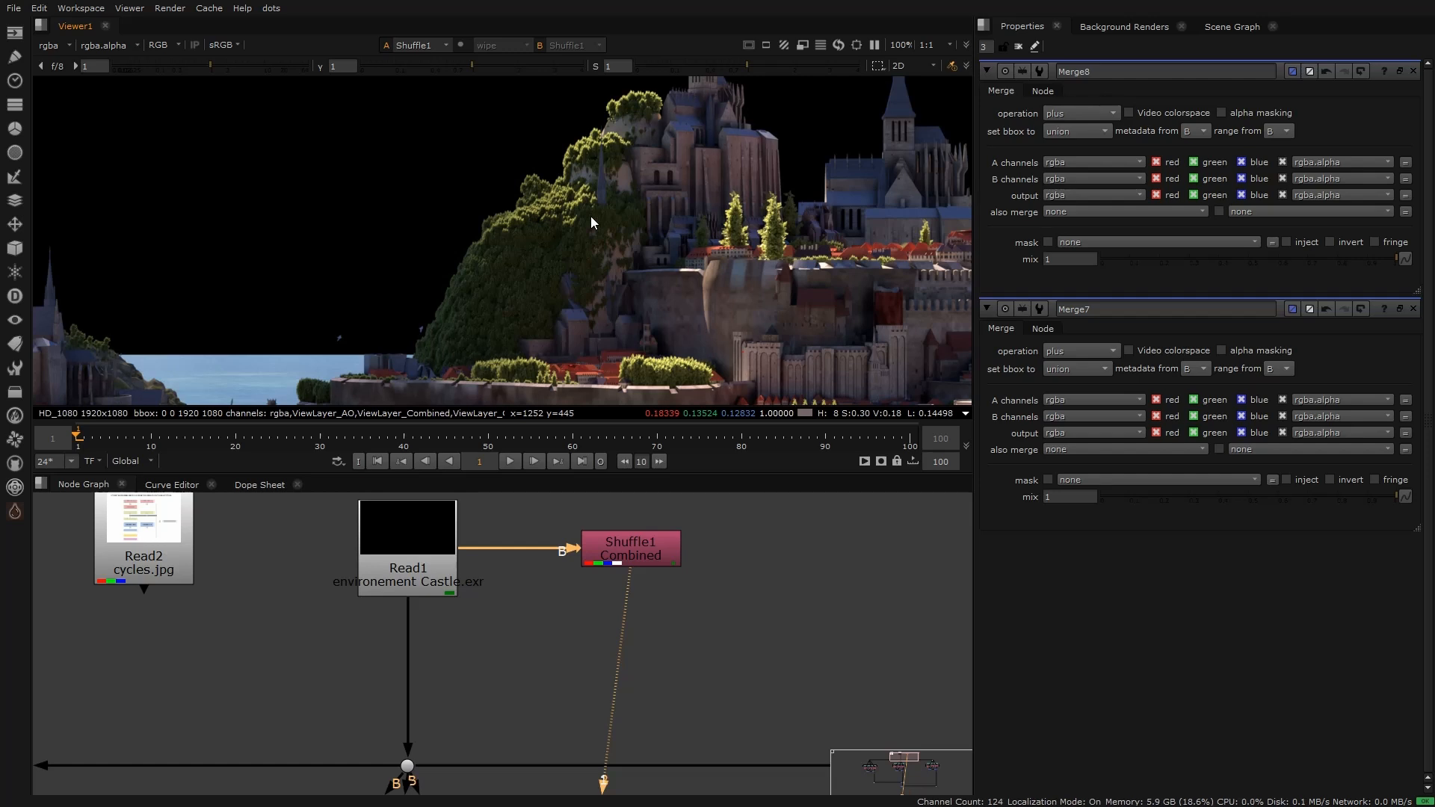
key("a")
key("a")
key("a")
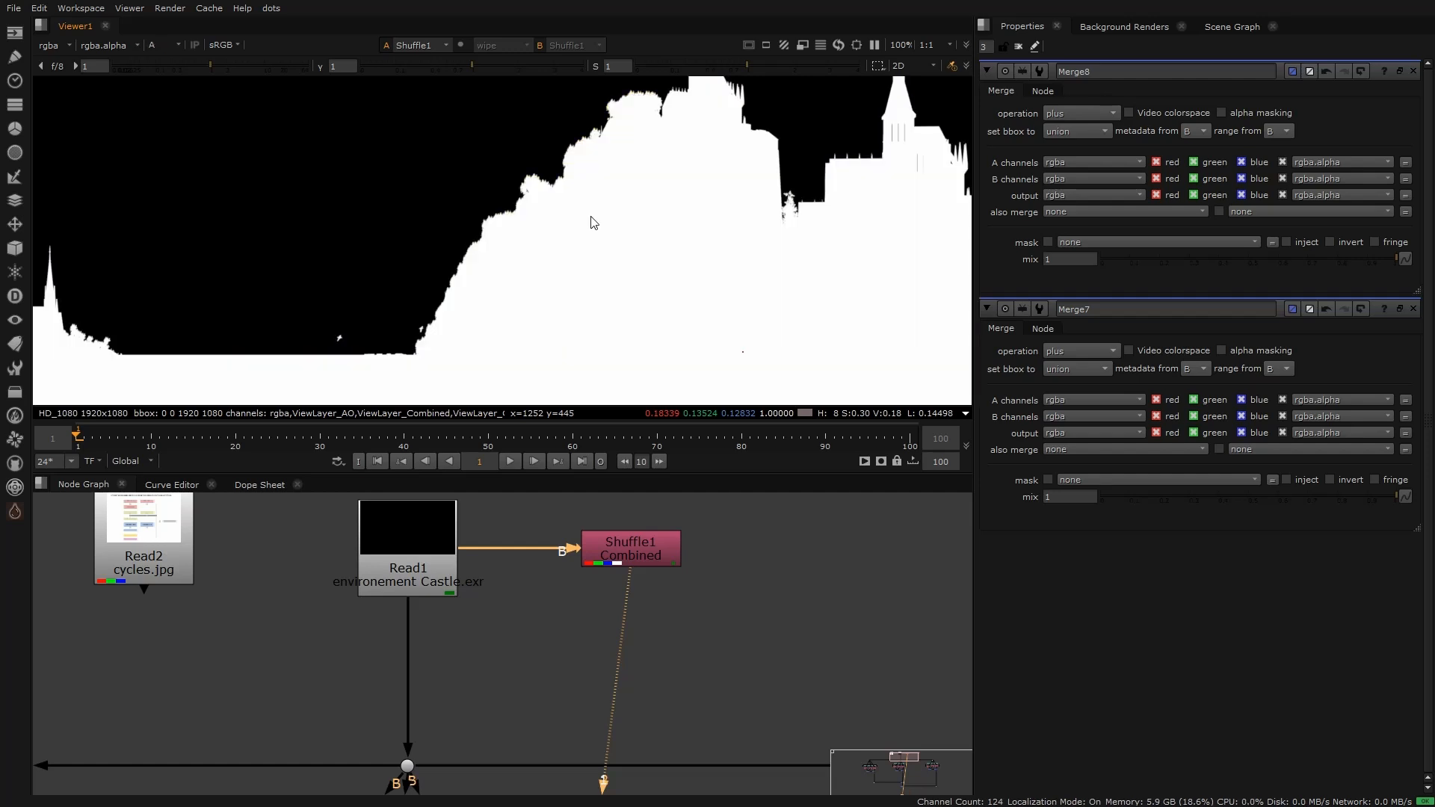
key("a")
double_click(657, 549)
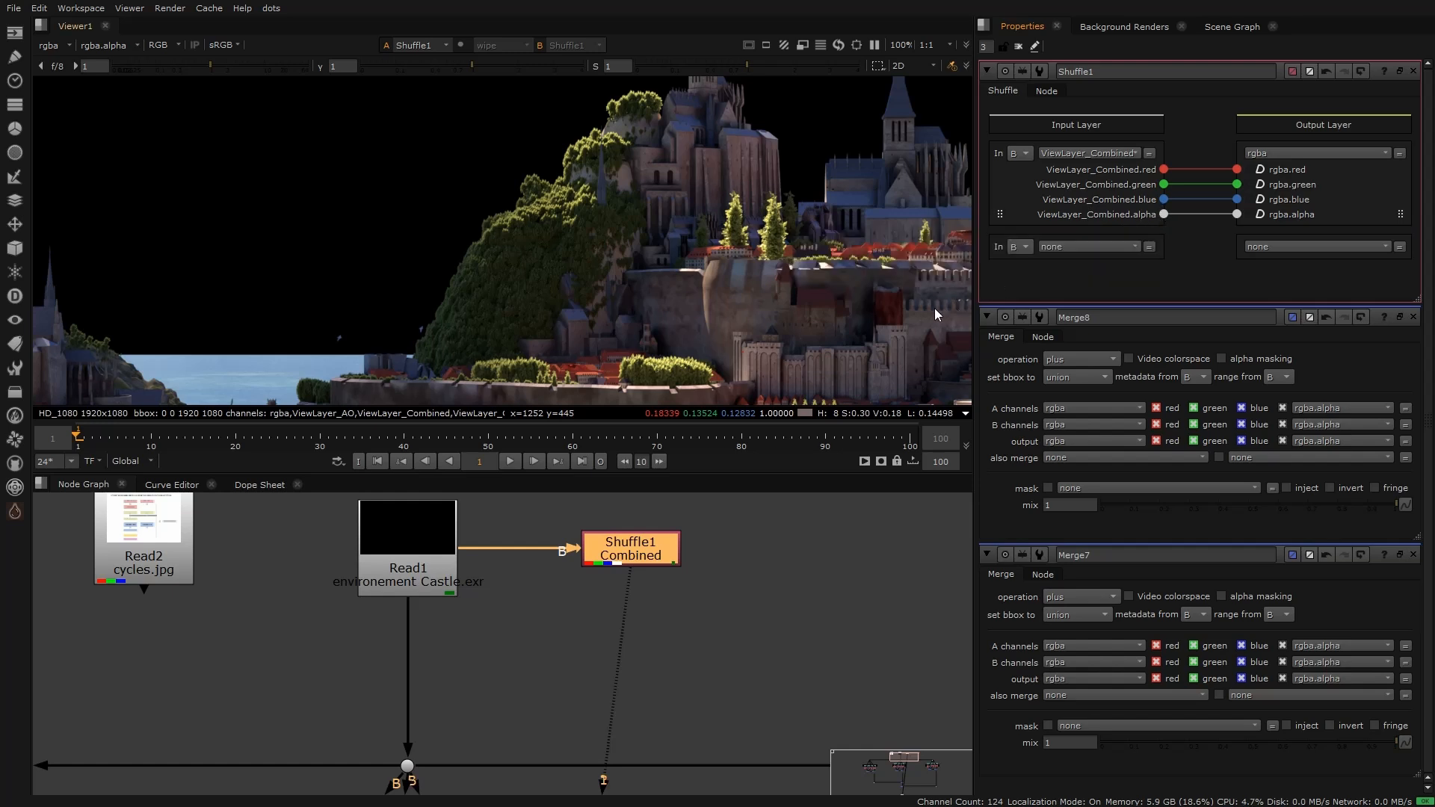
Step: Create an anchor stamp titled "CG Render" from the Read1 node
scroll(564, 598, "down", 6)
middle_click_drag(542, 601, 555, 460)
middle_click_drag(540, 714, 549, 759)
middle_click_drag(570, 540, 574, 613)
scroll(559, 544, "up", 5)
double_click(559, 544)
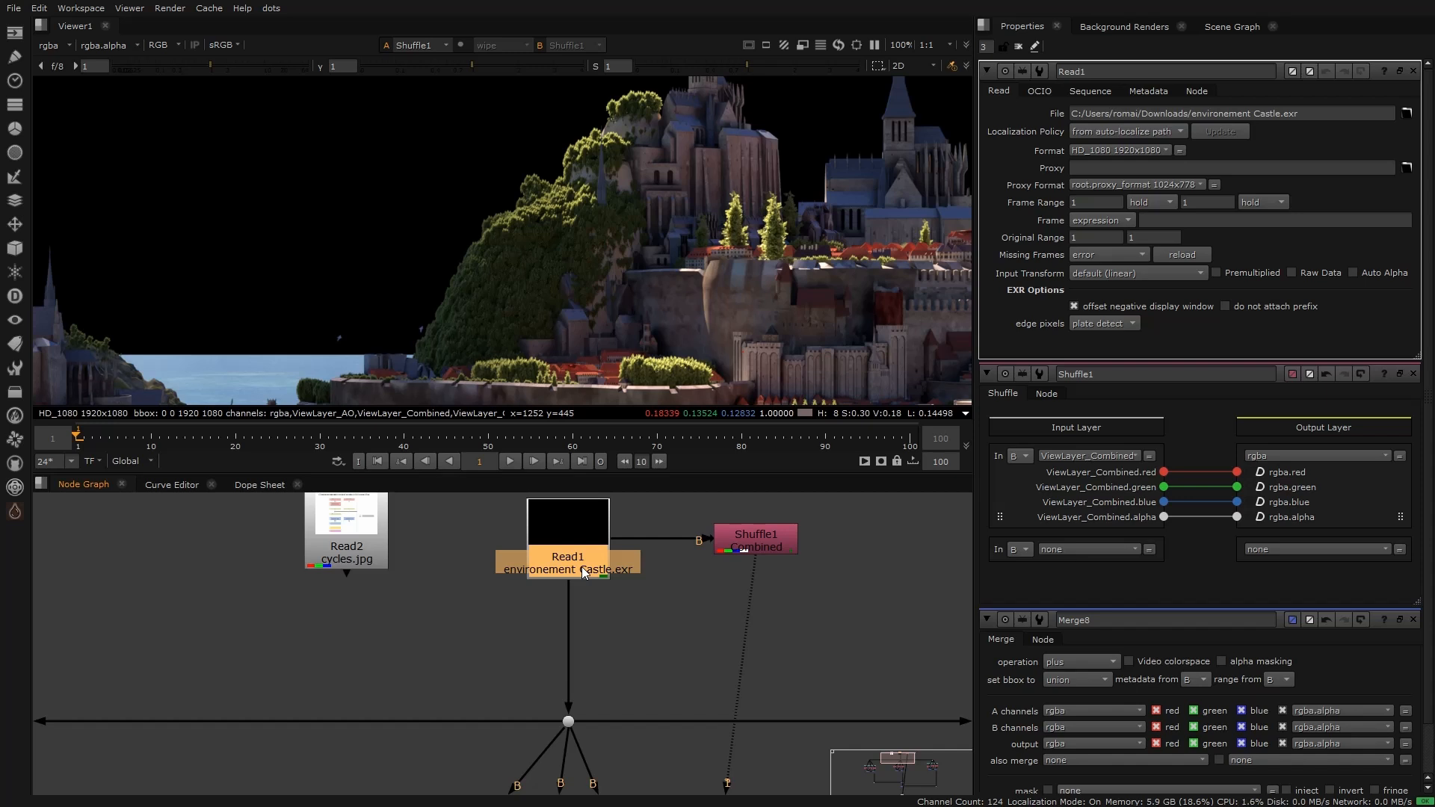
key("F8")
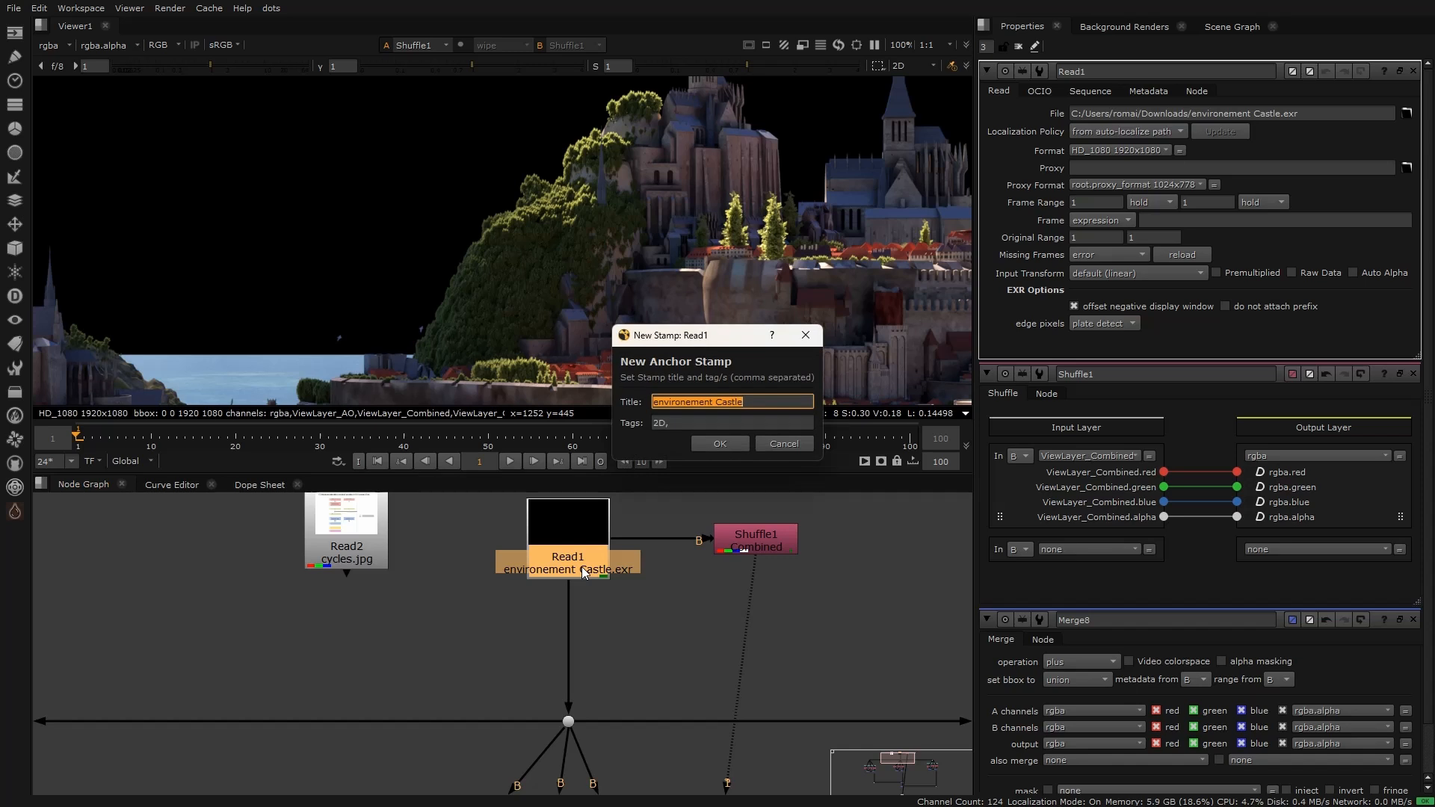
type("CG Render")
key("Return")
Step: Move the CG Render stamp down the node graph to below the glossy branch, beside the final merge
left_click_drag(568, 684, 416, 658)
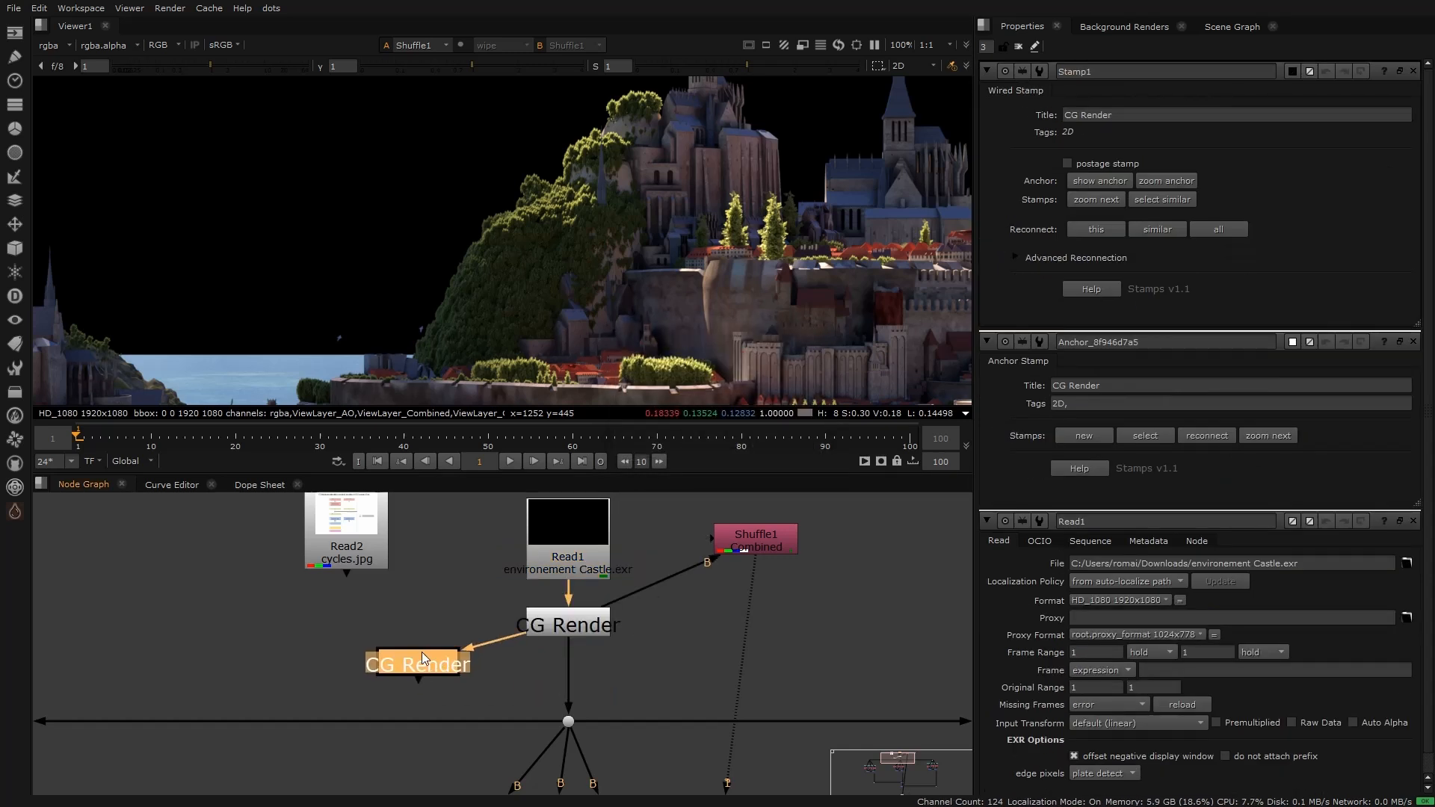
scroll(419, 663, "down", 3)
scroll(435, 526, "down", 5)
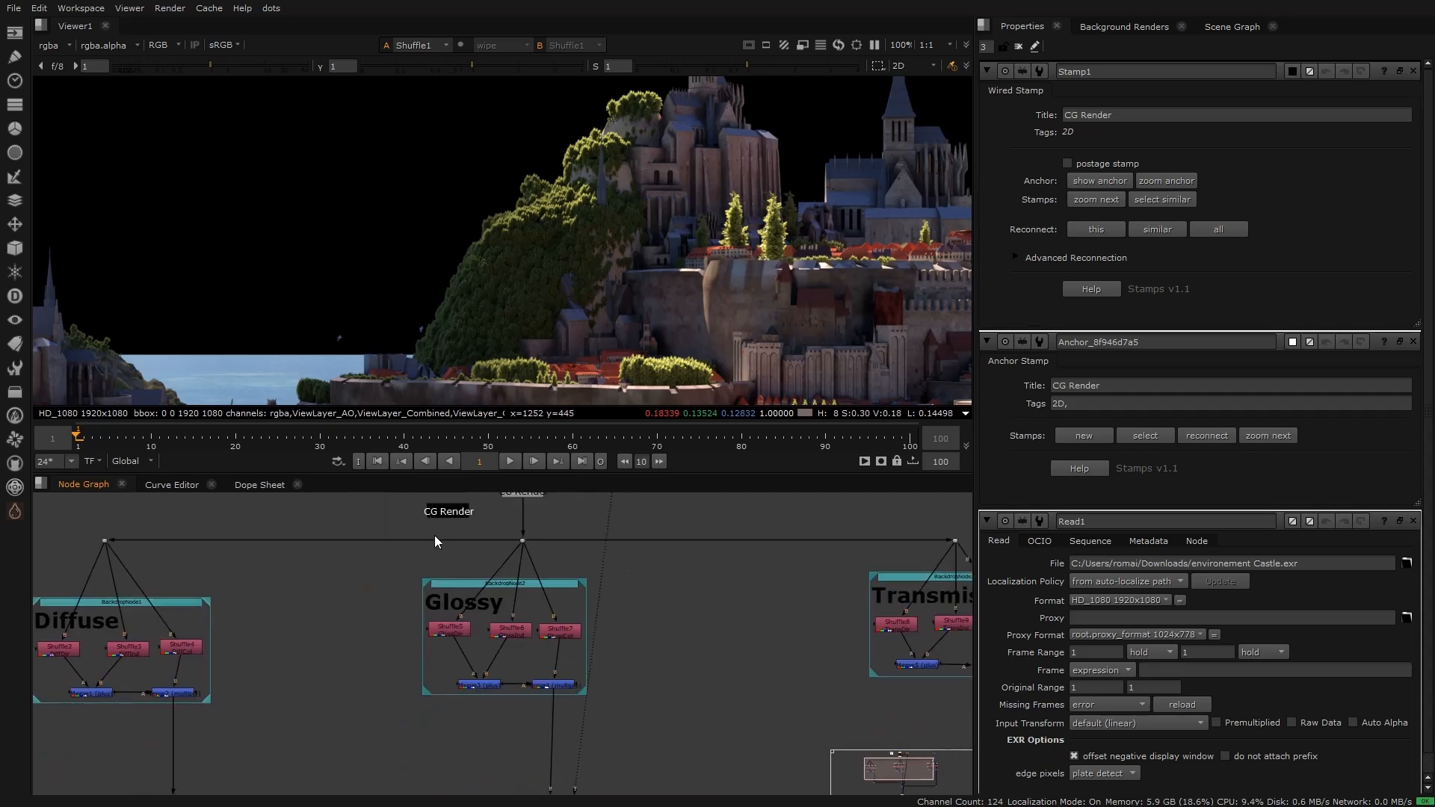
left_click_drag(436, 534, 442, 704)
left_click(480, 710)
Step: Duplicate the Read1 node and place the copy beside the CG Render stamp near Merge8
scroll(461, 596, "up", 3)
middle_click_drag(461, 597, 447, 677)
middle_click_drag(386, 729, 420, 713)
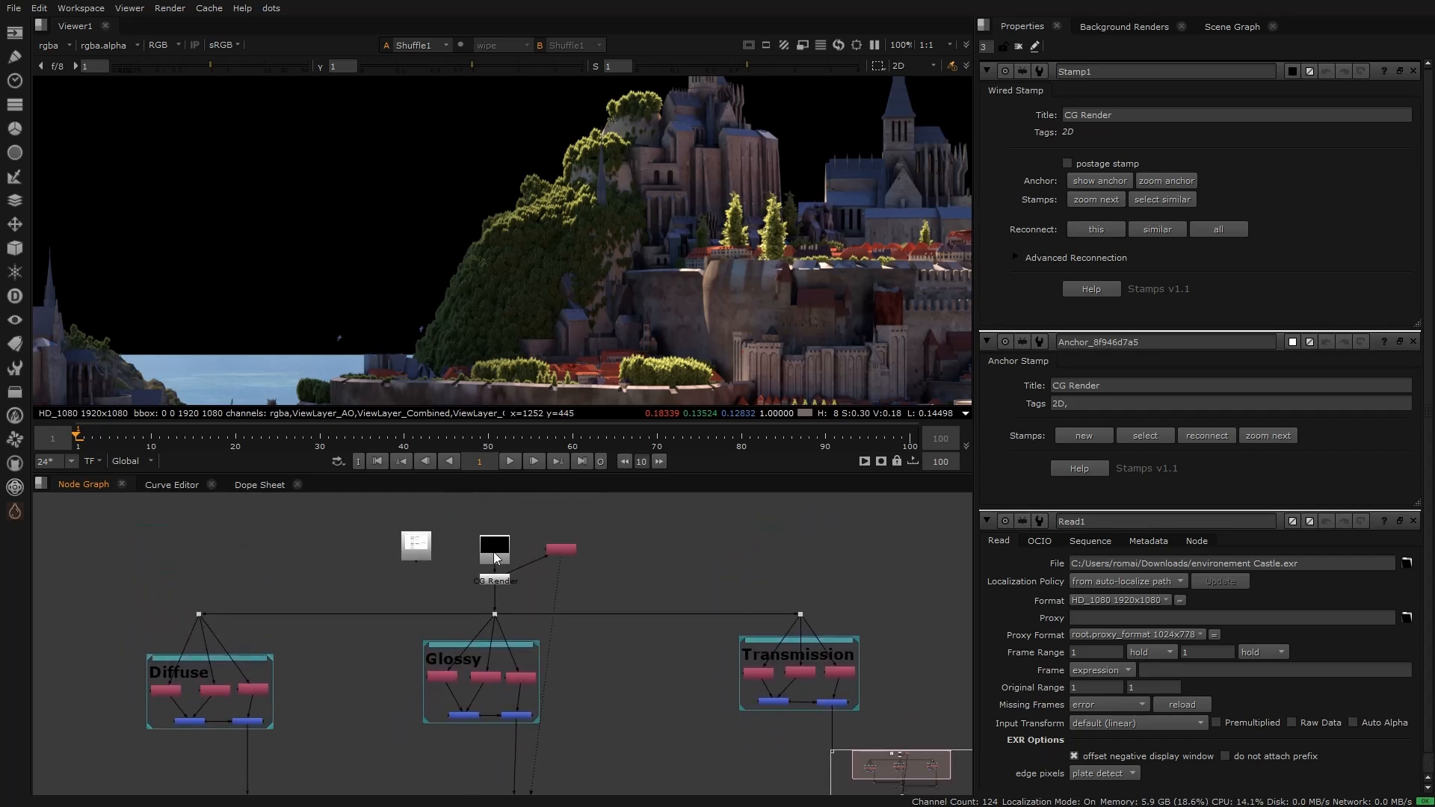
scroll(484, 541, "up", 4)
left_click(483, 540)
key("ctrl+c")
scroll(473, 535, "down", 4)
scroll(464, 546, "up", 3)
key("ctrl+v")
left_click(474, 682)
left_click_drag(421, 697, 417, 736)
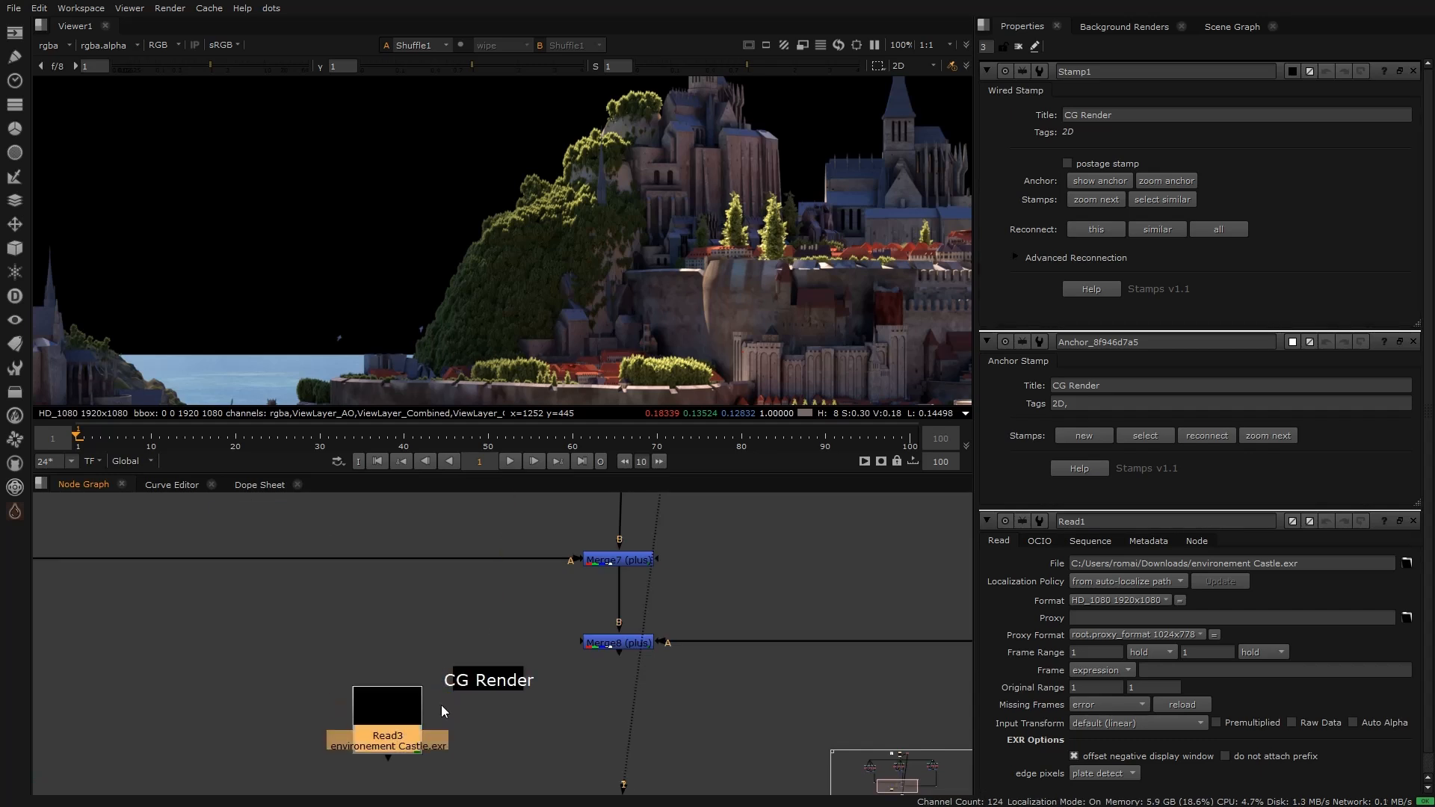
left_click(417, 736)
middle_click_drag(417, 736, 393, 662)
key("Tab")
type("shu")
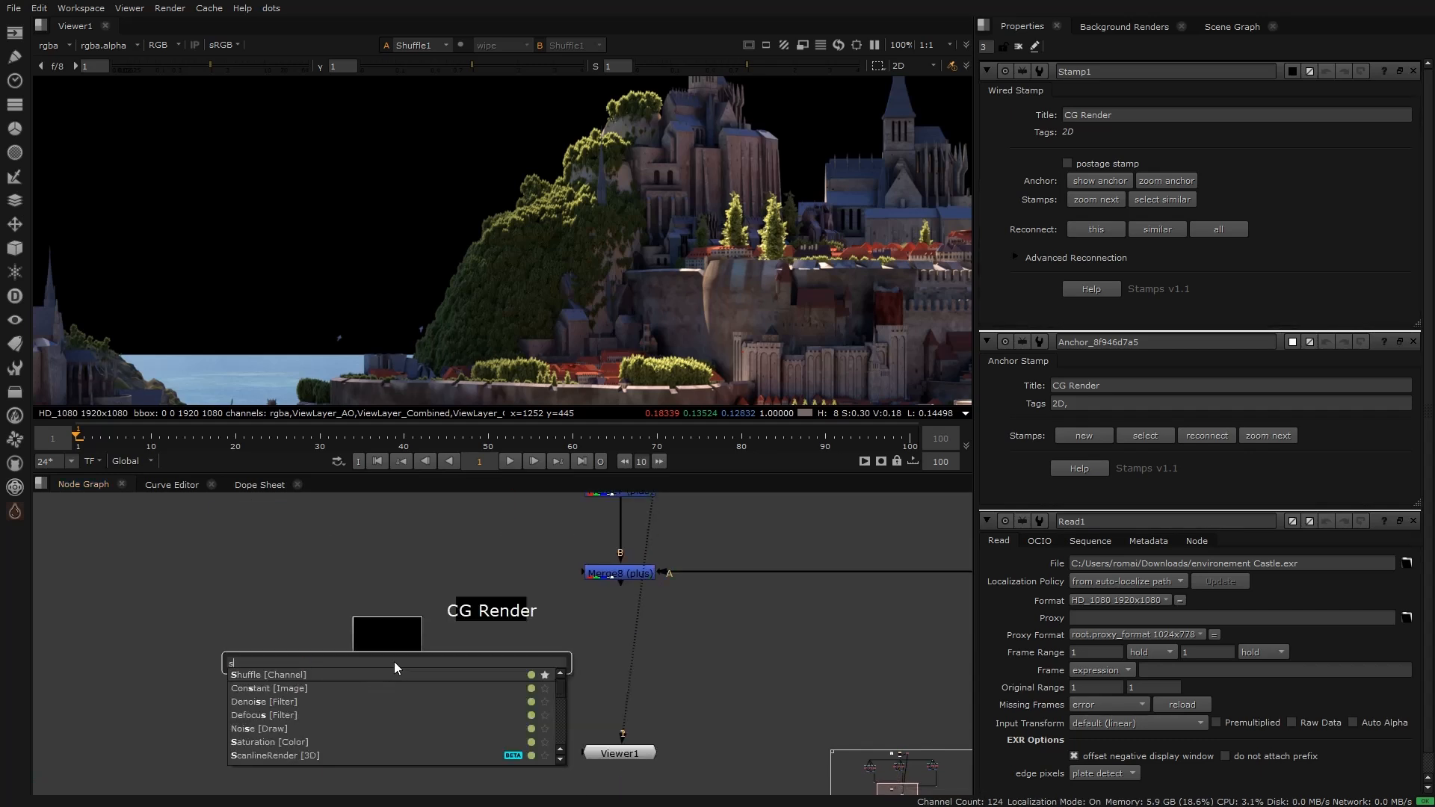
key("Return")
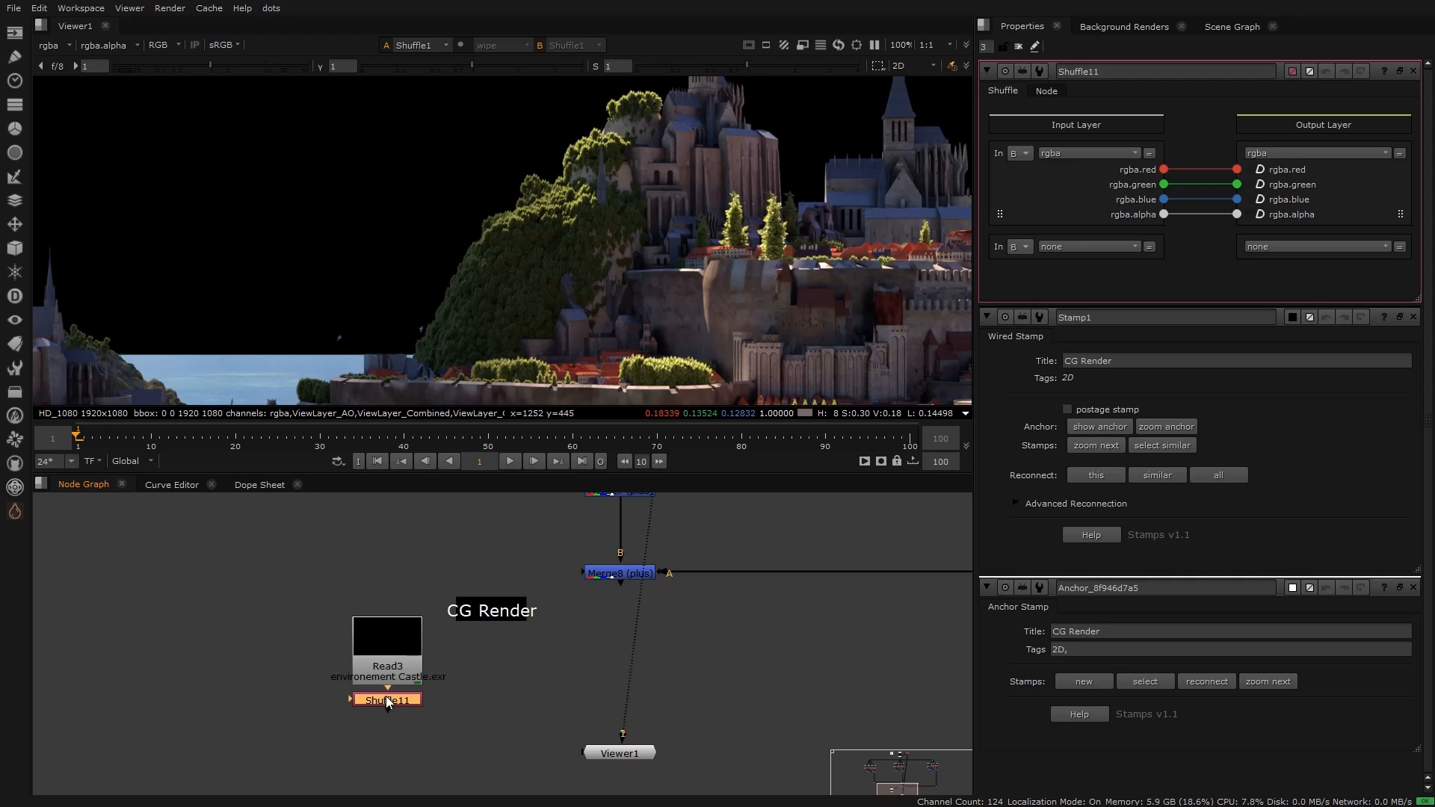
key("1")
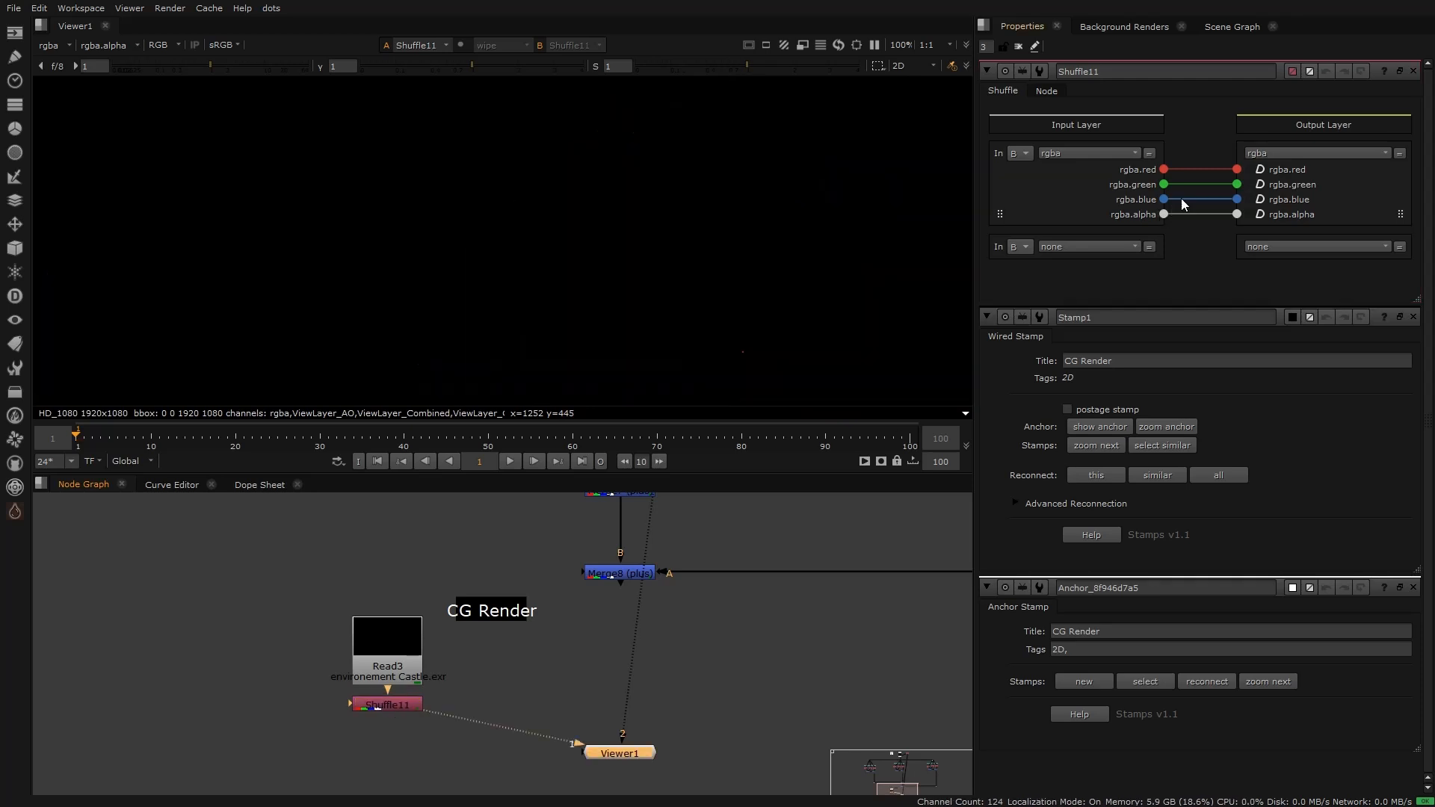
key("Delete")
Step: Display the Merge8 result and add a Copy node below it
left_click(641, 574)
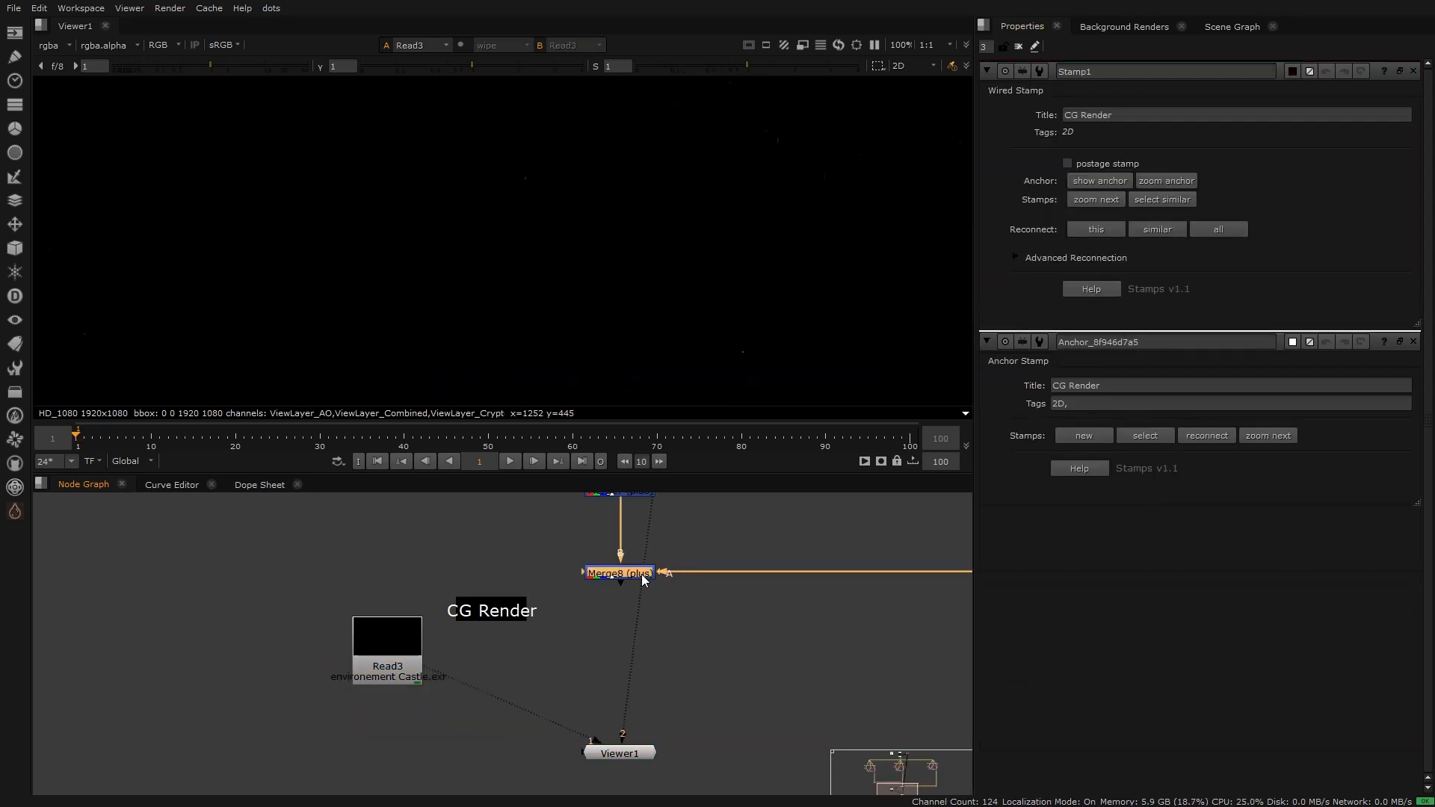
key("1")
left_click(692, 666)
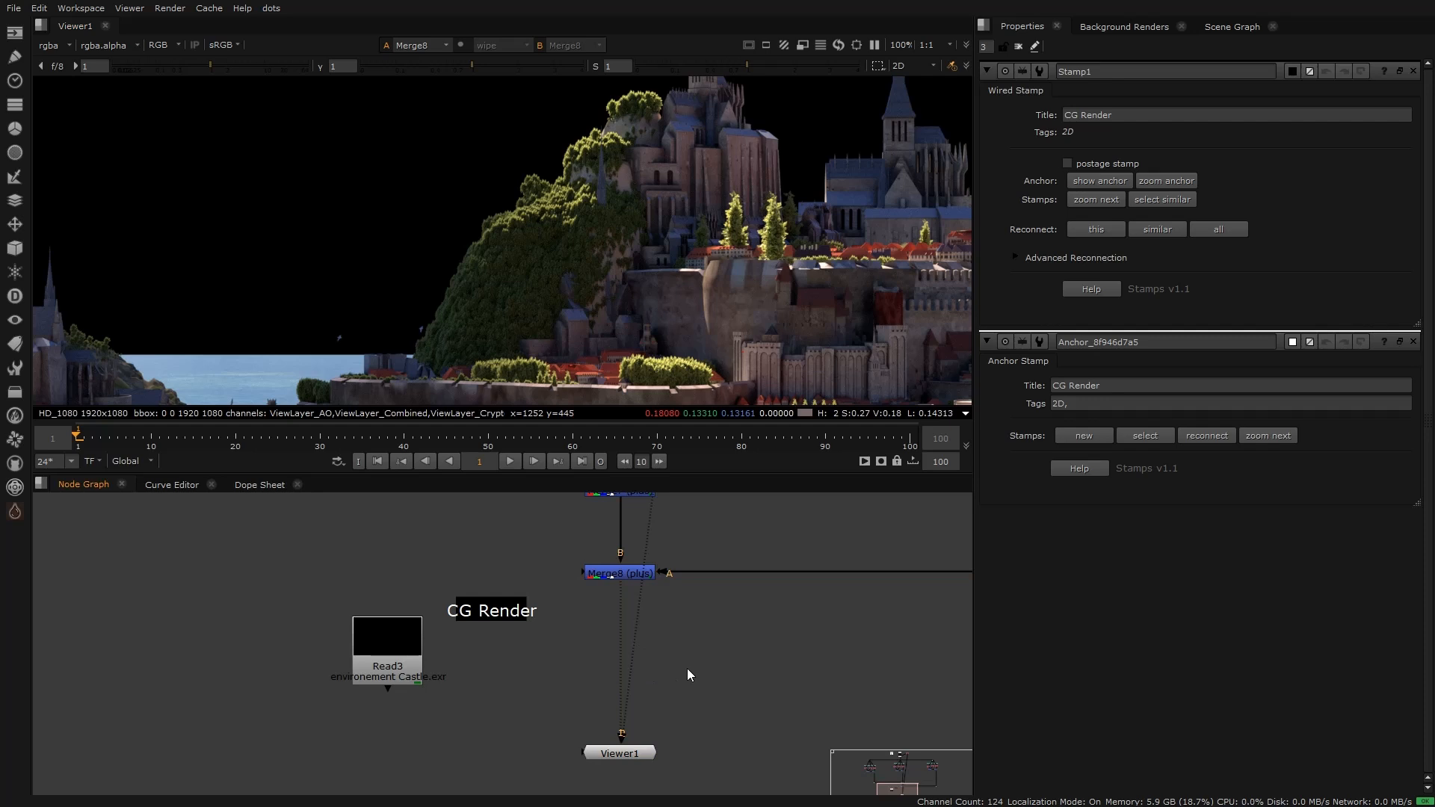
key("k")
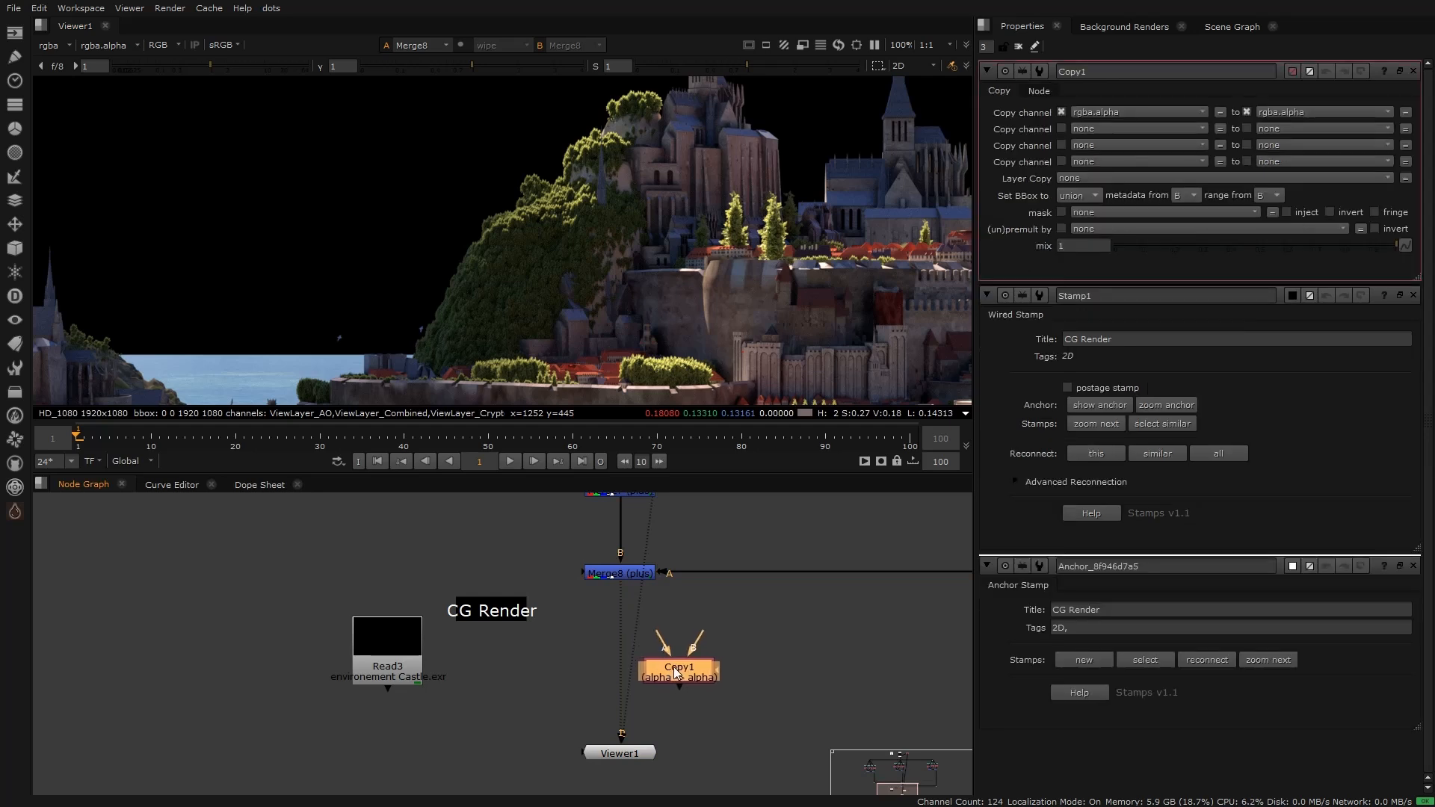
Step: Add a Shuffle node connected below the CG Render stamp
left_click(514, 617)
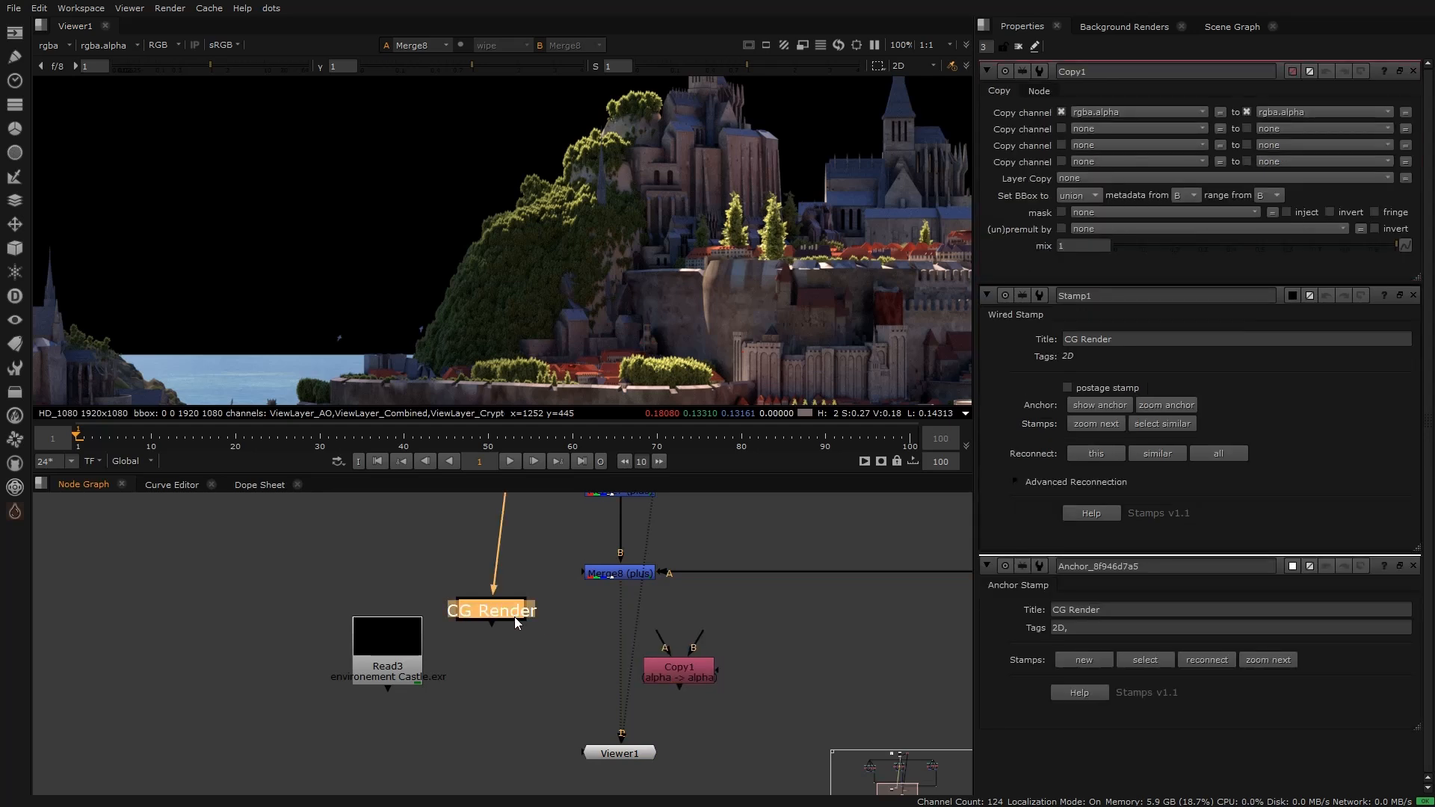
key("Tab")
type("shu")
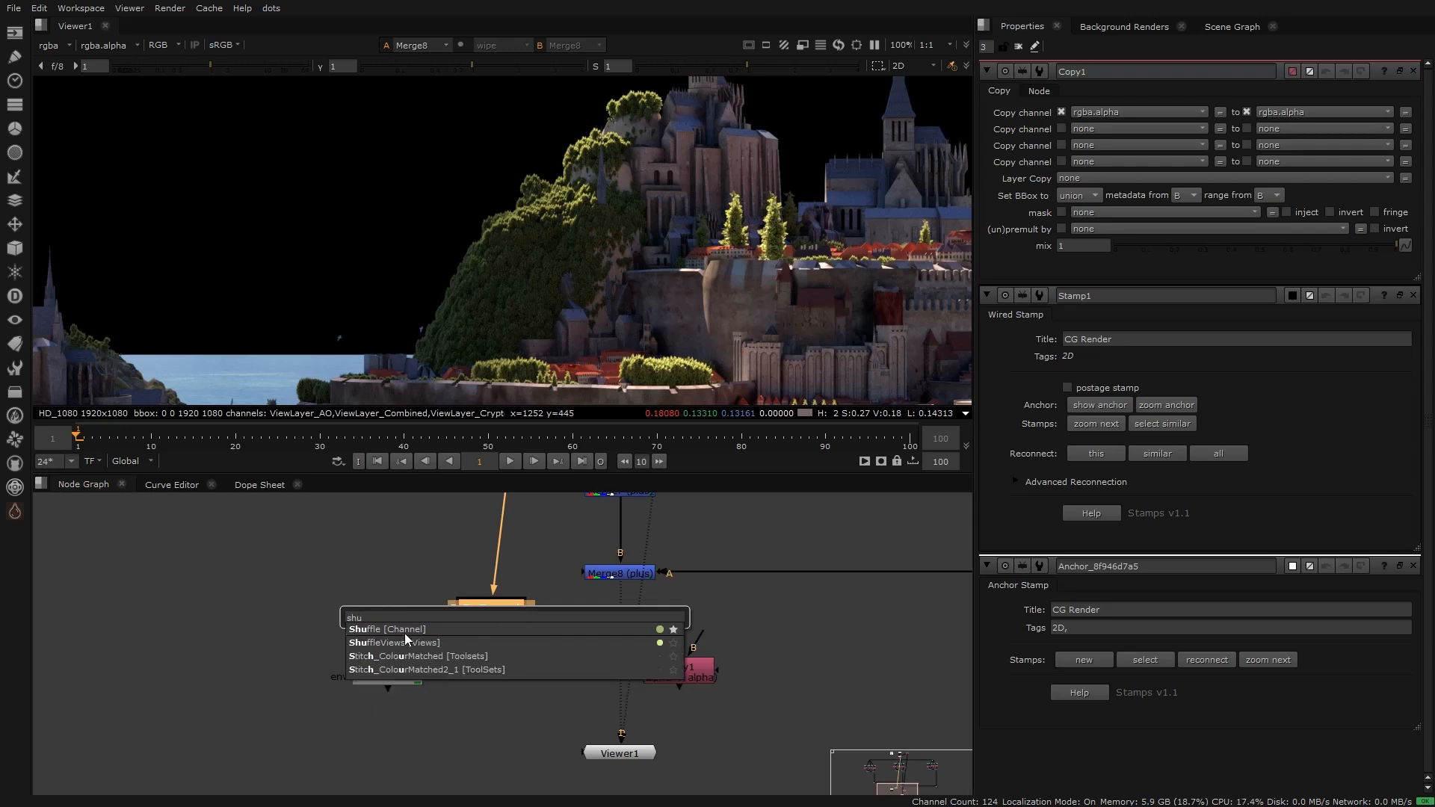
left_click(405, 633)
left_click_drag(486, 644, 491, 613)
left_click(491, 612)
Step: Trace the CG Render stamp back to its anchor under Read1, and display the stamp's output
scroll(483, 572, "down", 5)
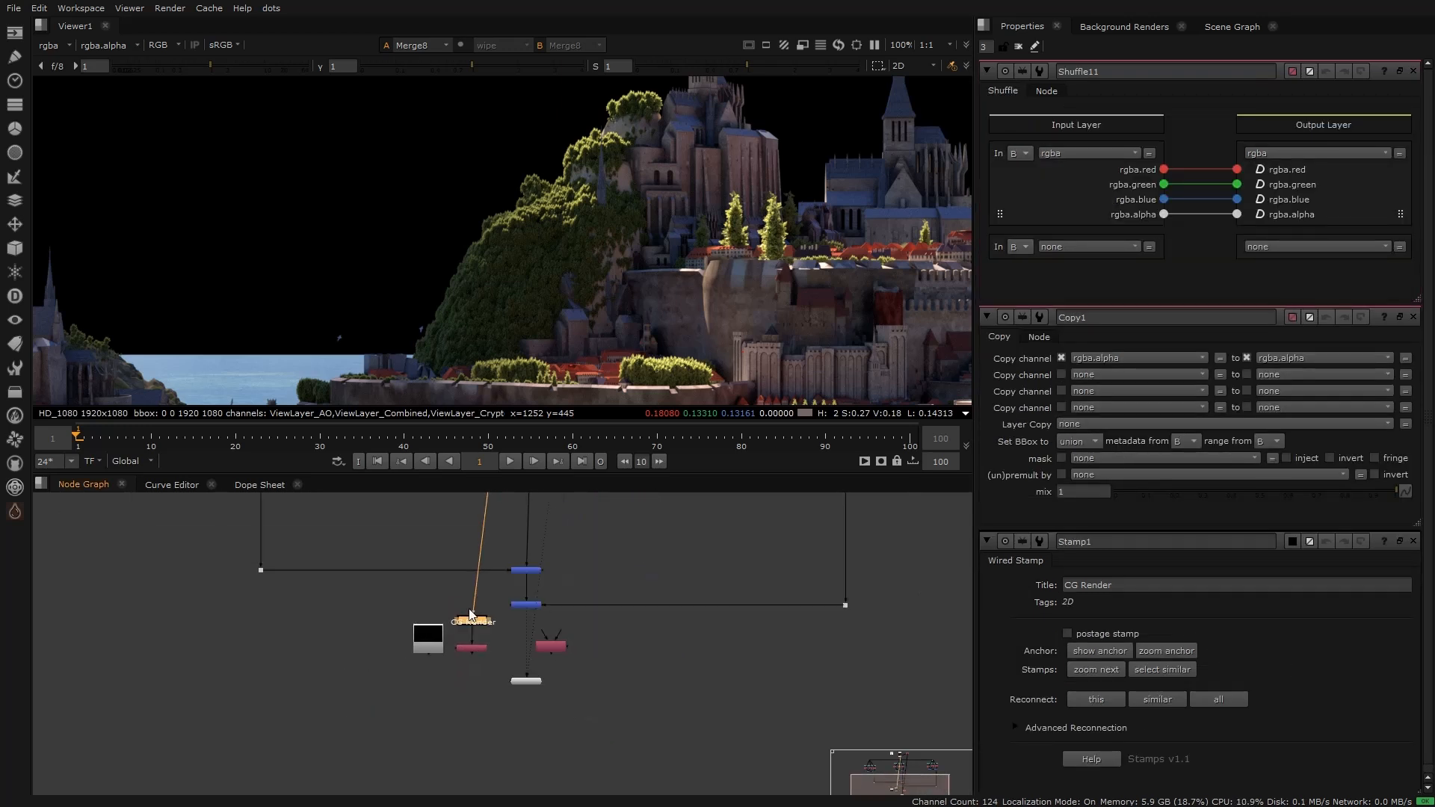
middle_click_drag(508, 502, 452, 622)
scroll(449, 612, "up", 5)
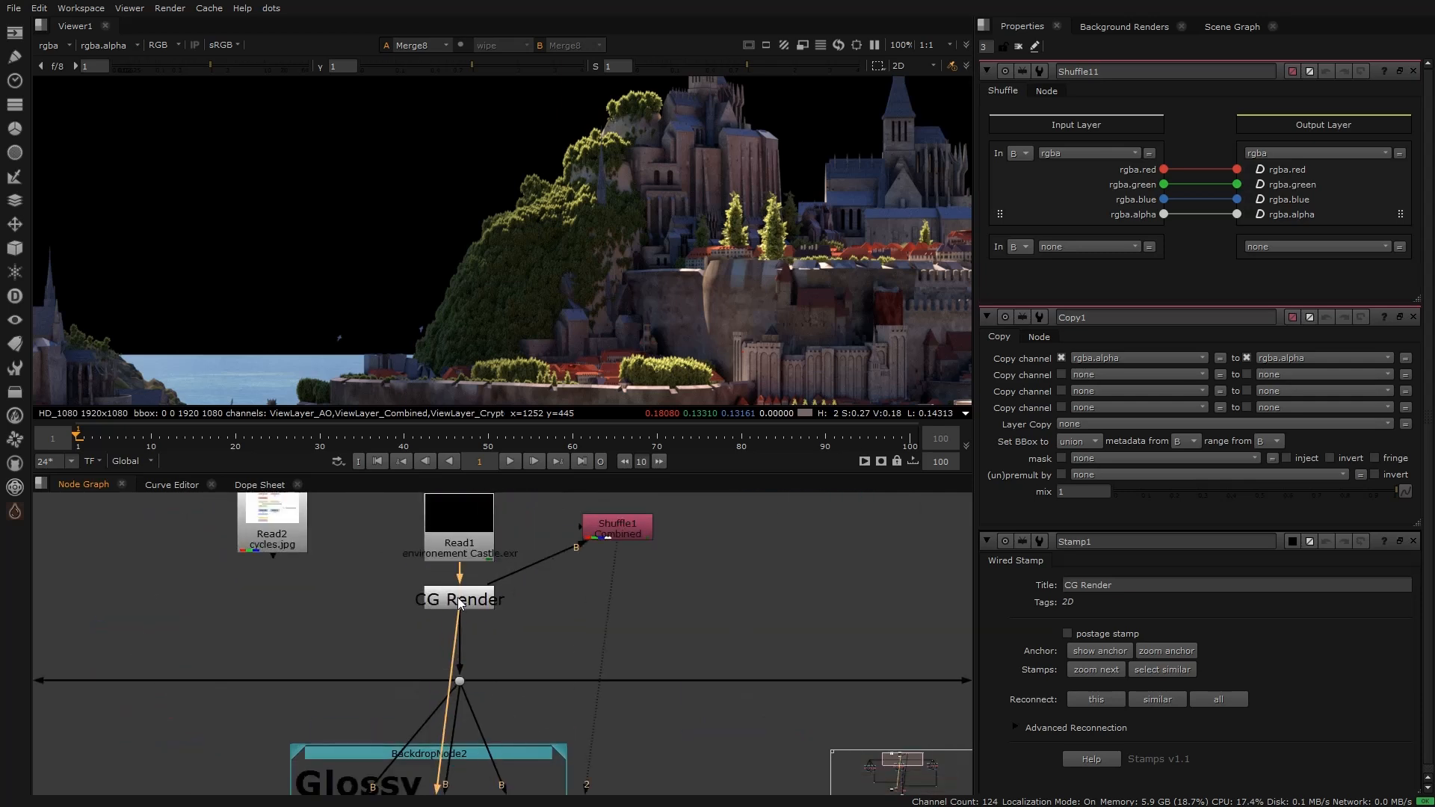
scroll(464, 603, "down", 5)
middle_click_drag(446, 631, 455, 422)
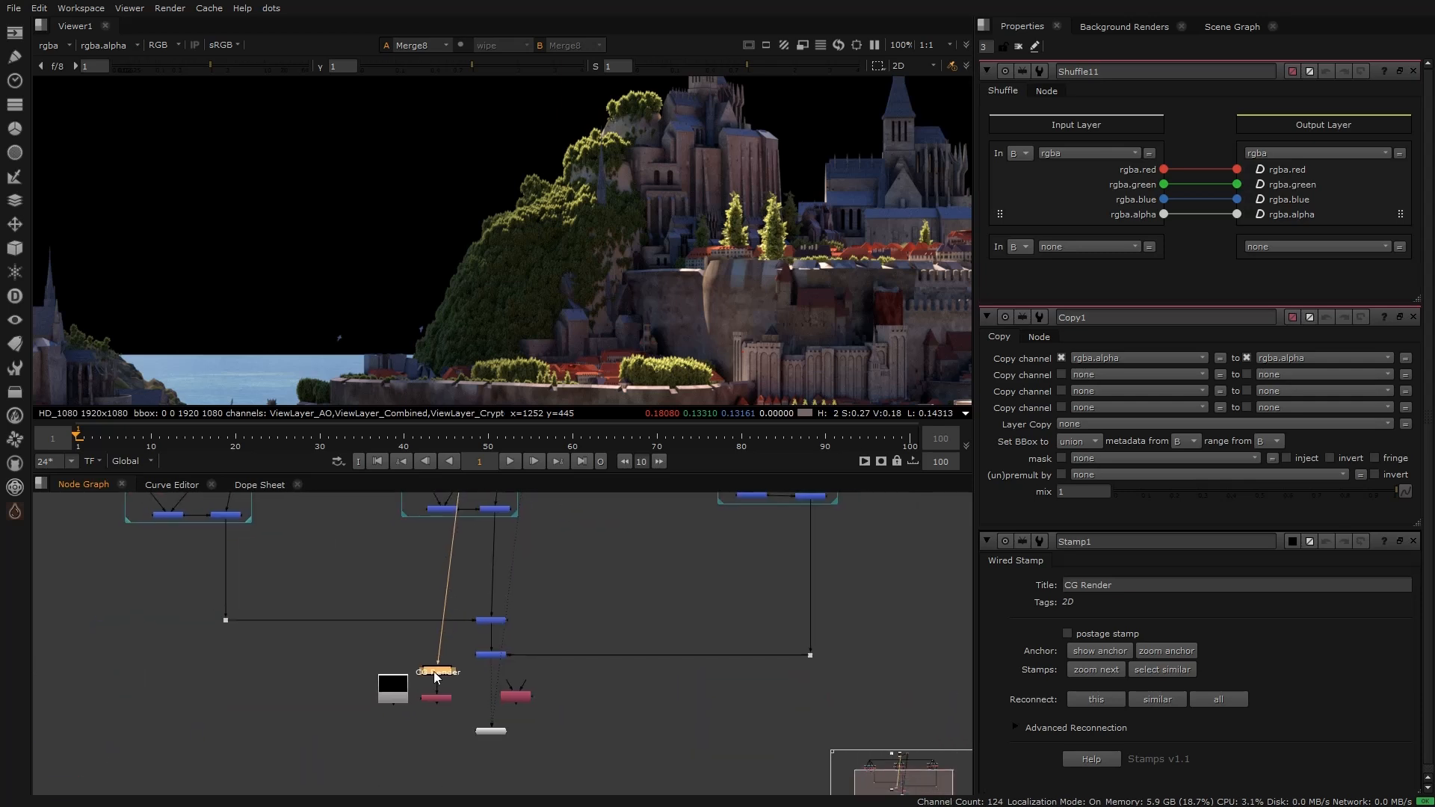
scroll(438, 660, "up", 4)
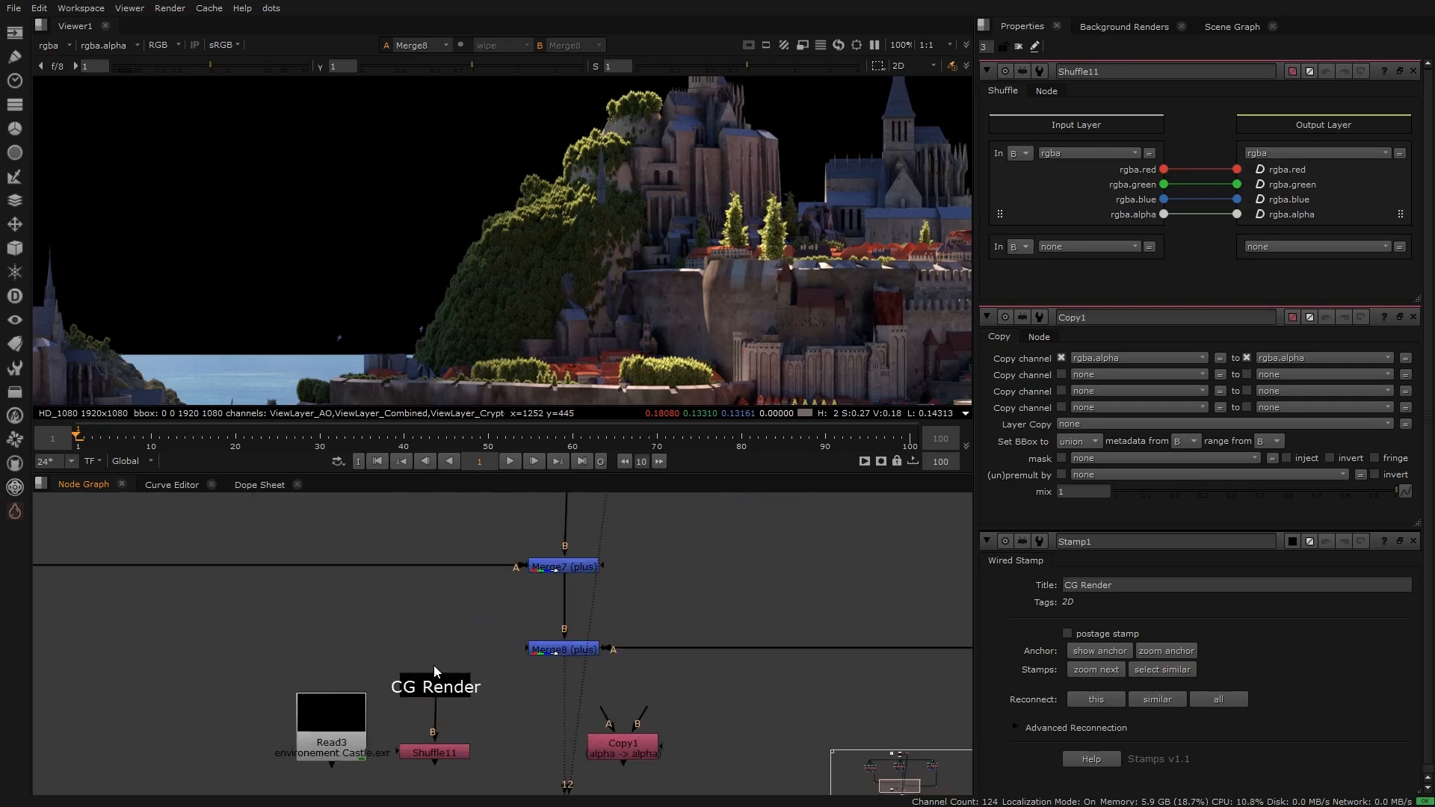
key("1")
Step: Set Shuffle11's input layer to ViewLayer_Combined, keep only the alpha routed to rgba.alpha, and display its output
left_click(437, 752)
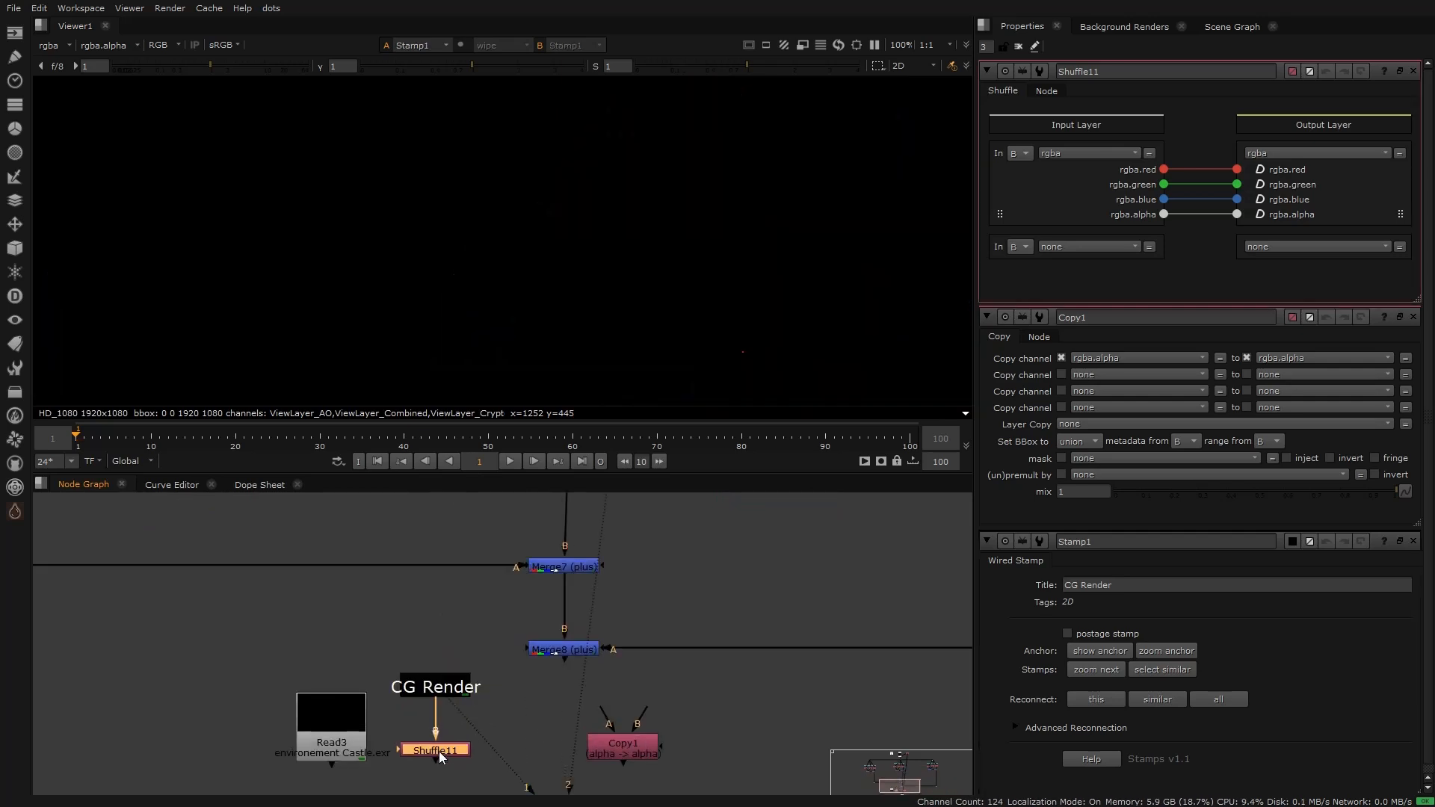
left_click(1060, 154)
left_click(1105, 245)
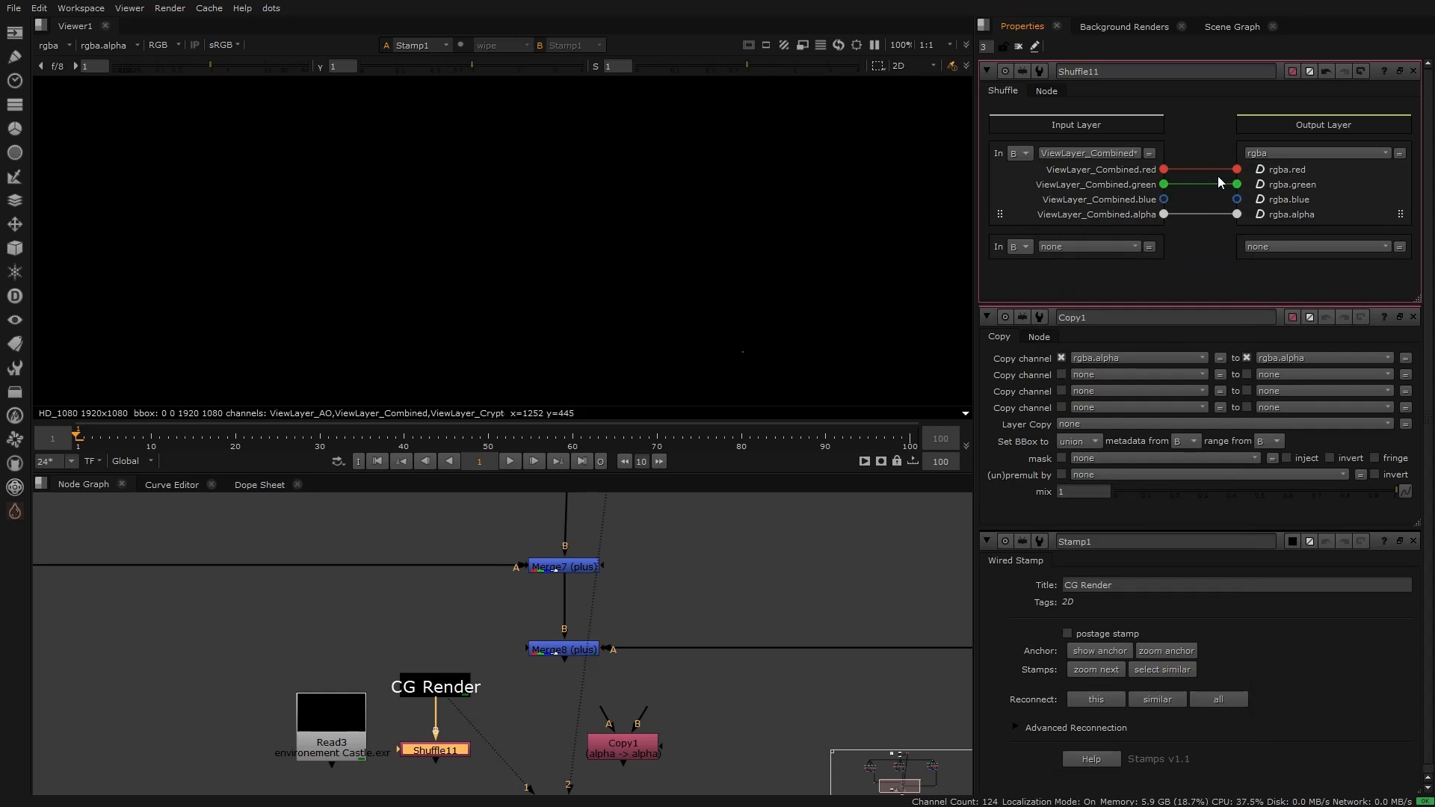
left_click(444, 746)
key("1")
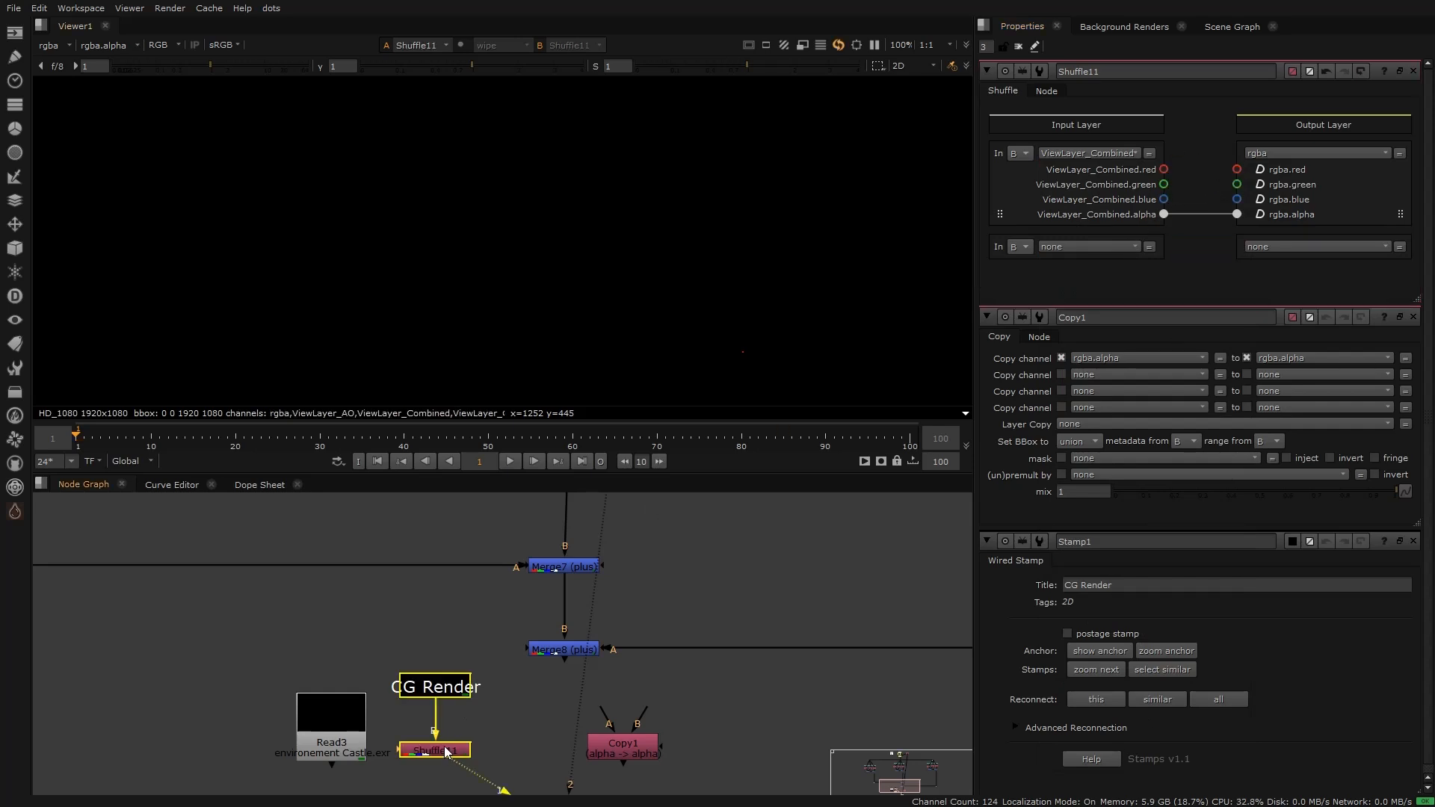
key("a")
key("a")
key("a")
key("a")
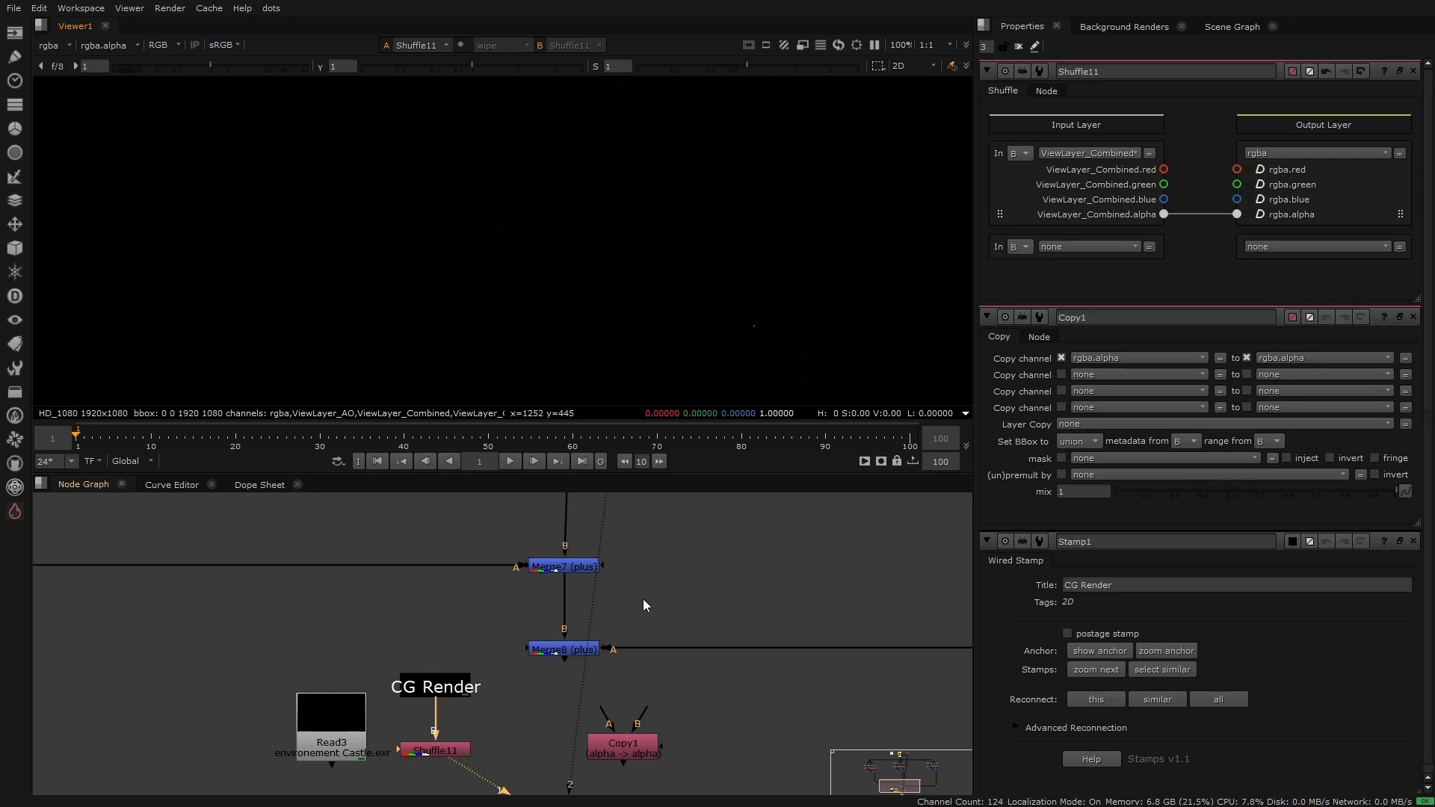
Step: Connect Copy1's A input to Shuffle11 and its B input to Merge8, and display the whole result
left_click_drag(605, 722, 450, 749)
left_click_drag(641, 712, 571, 656)
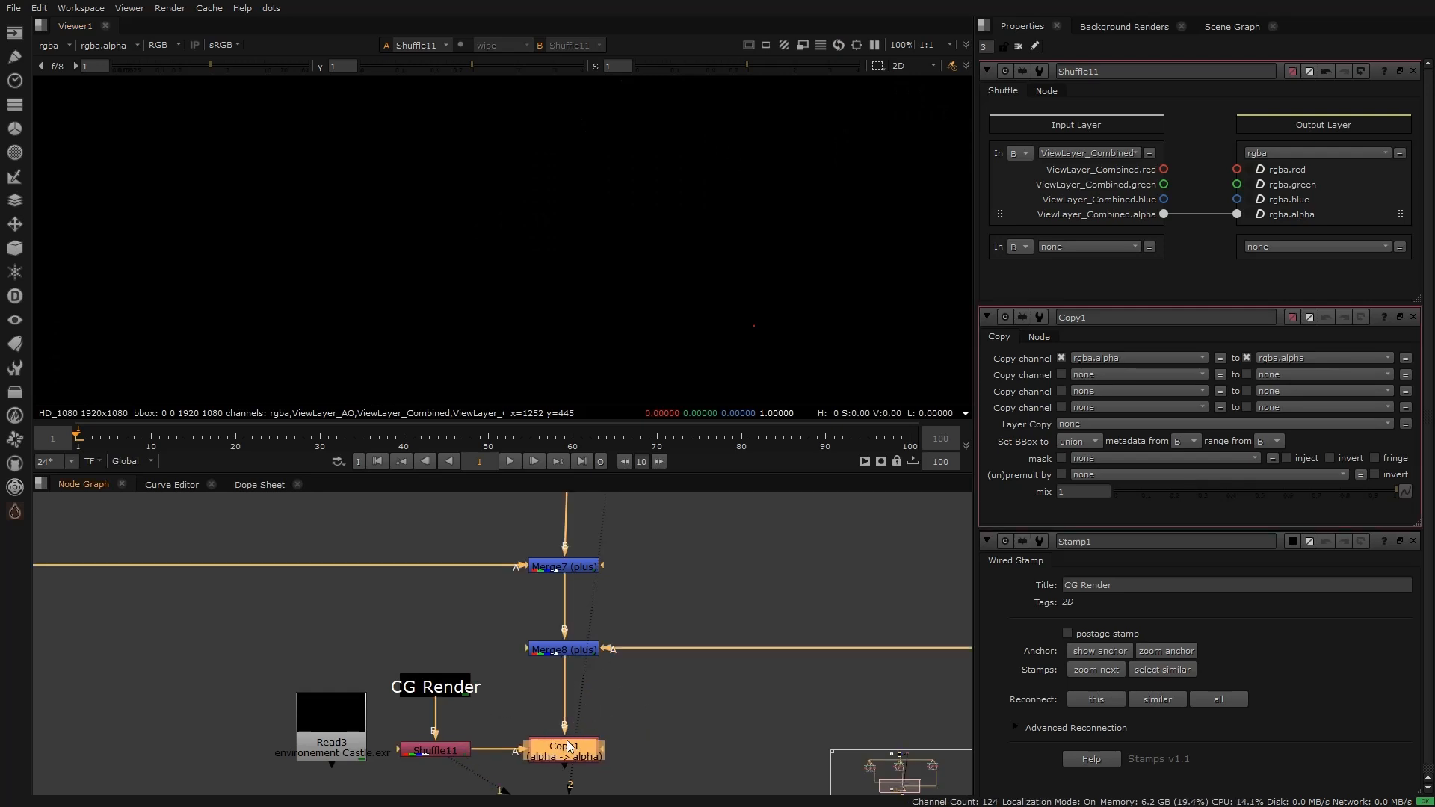
left_click_drag(504, 717, 648, 765)
key("1")
left_click(647, 765)
key("f")
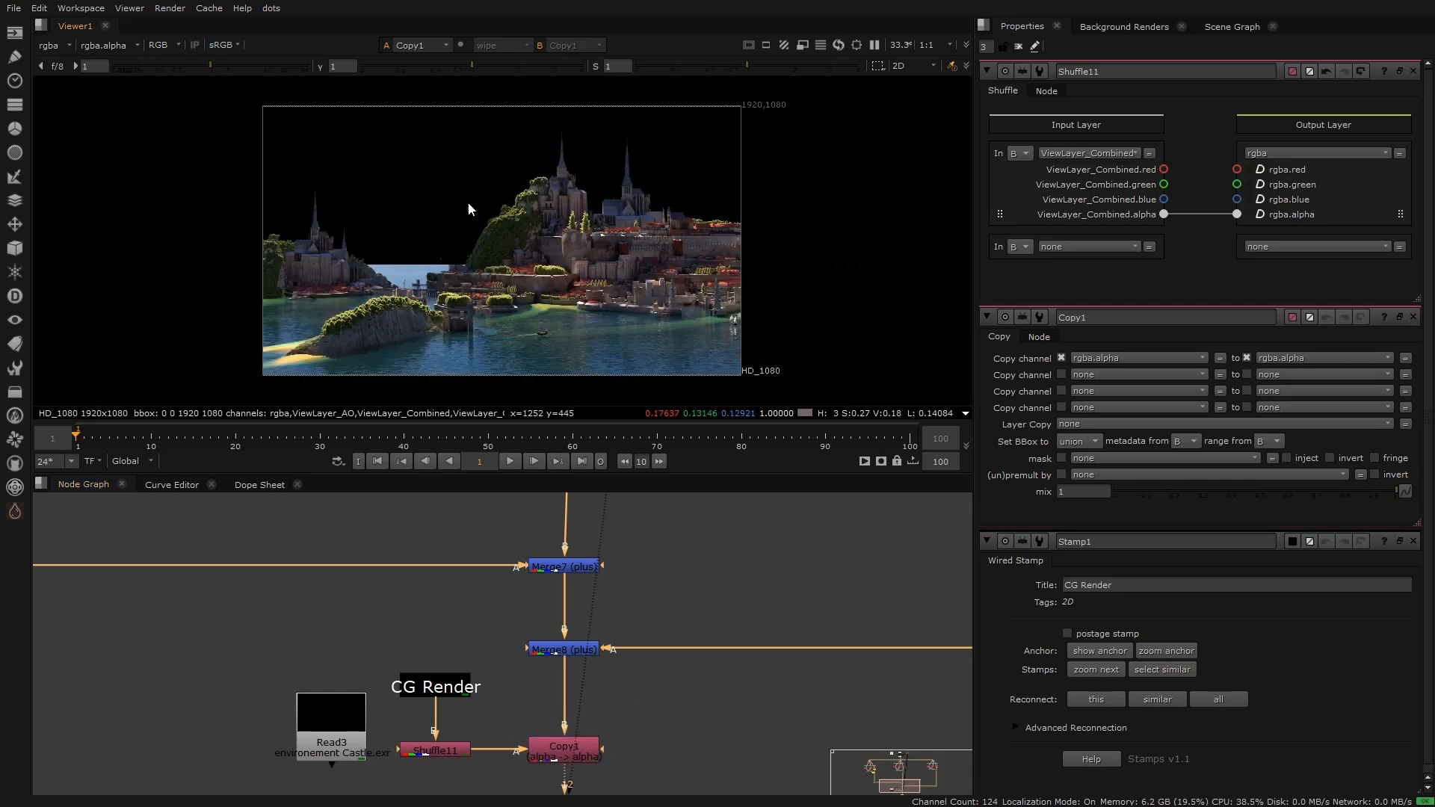
Step: Compare the alpha and color of Copy1's output
key("a")
key("a")
key("a")
key("a")
key("a")
key("a")
Step: Label the Shuffle11 node "Alpha"
left_click(455, 747)
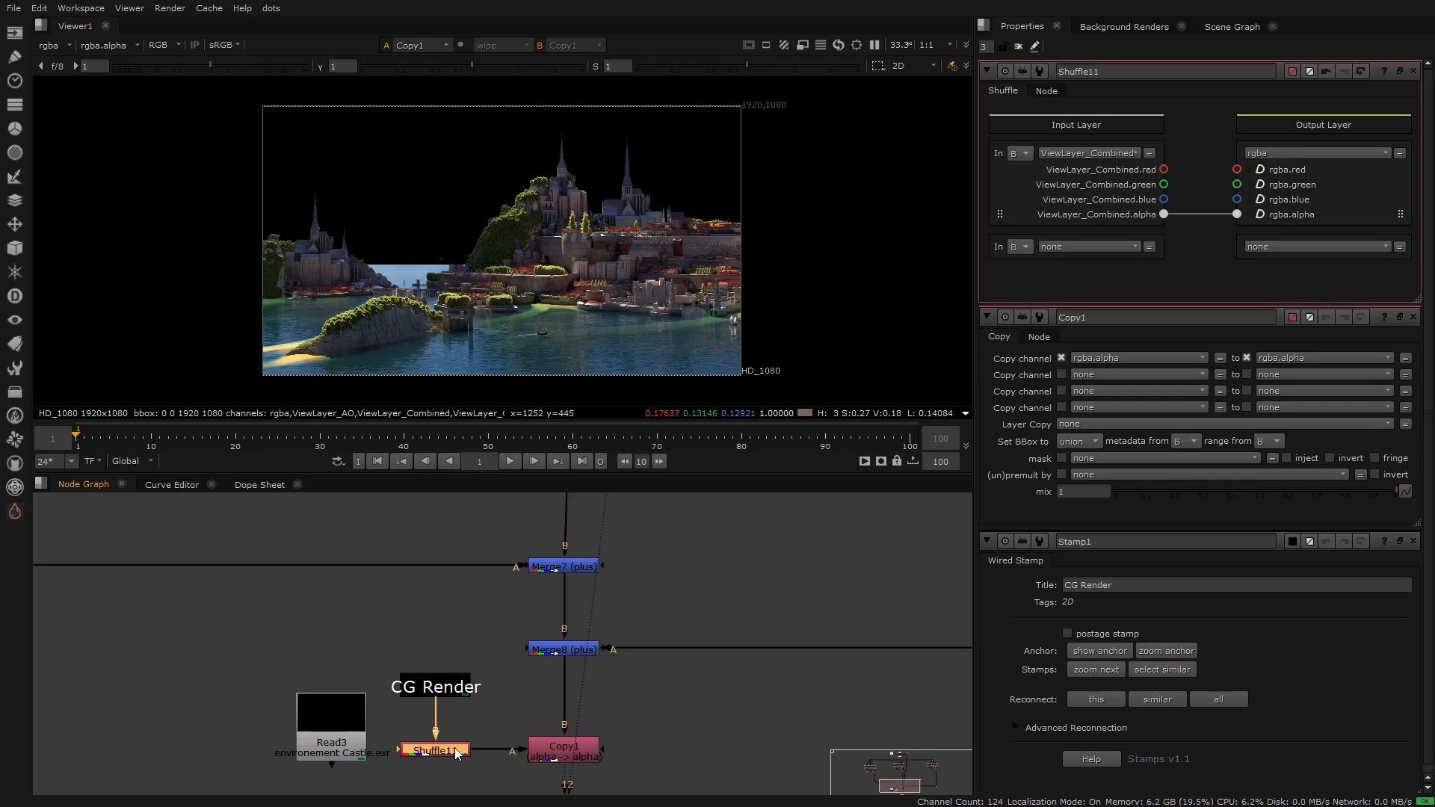
left_click(1048, 91)
left_click(1077, 116)
type("Alpha")
Step: Tidy the nodes around the CG Render stamp and delete the duplicate Read3 node
left_click_drag(331, 717, 274, 711)
middle_click_drag(448, 673, 441, 639)
left_click(428, 714)
mouse_move(430, 682)
left_mouse_down()
mouse_move(303, 692)
mouse_move(408, 672)
left_mouse_up()
left_click(340, 693)
left_click(281, 688)
left_click_drag(203, 637, 330, 752)
scroll(292, 683, "up", 2)
key("Delete")
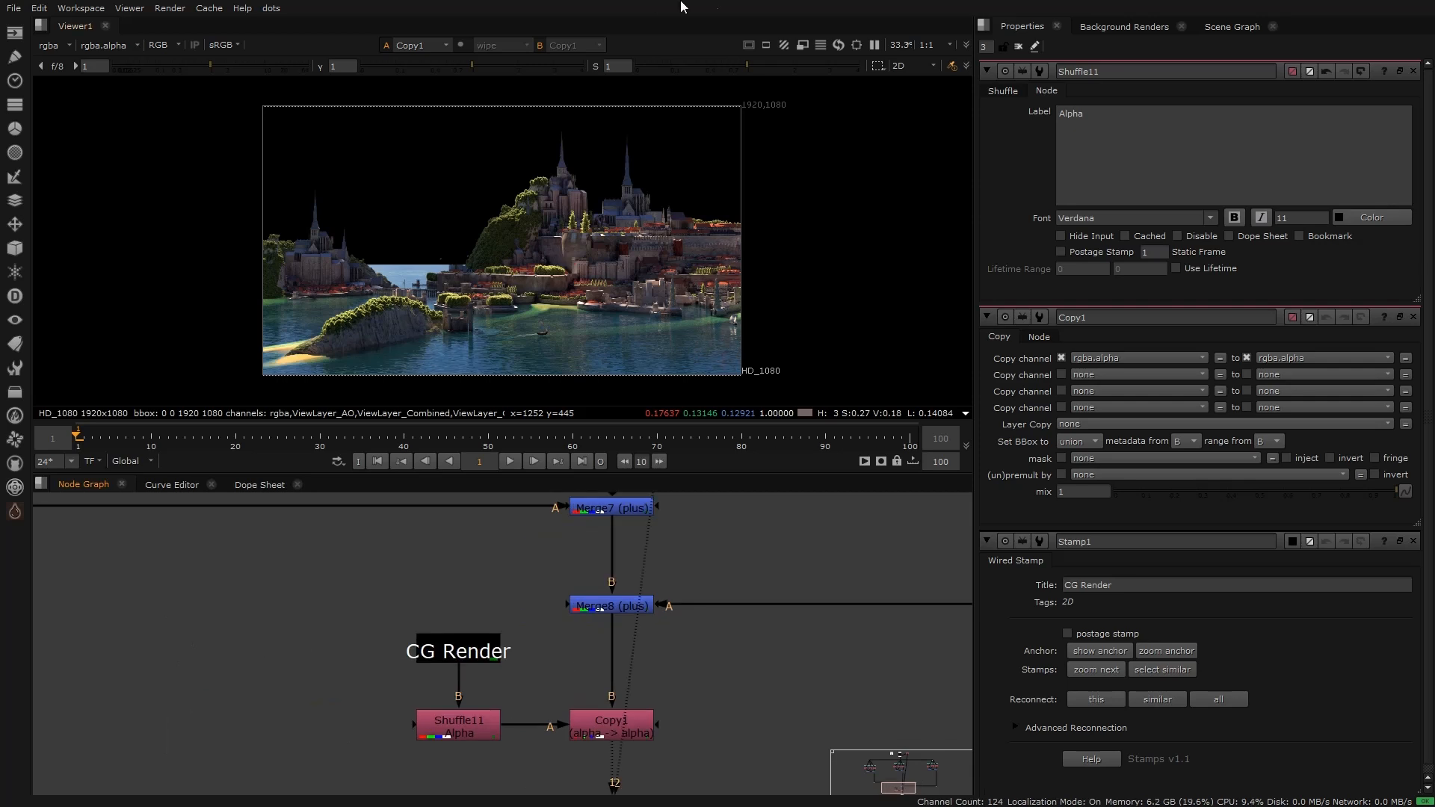
Step: Display Merge8, the CG Render stamp and Shuffle11 one after another to compare their outputs
middle_click_drag(693, 583, 647, 591)
left_click(601, 612)
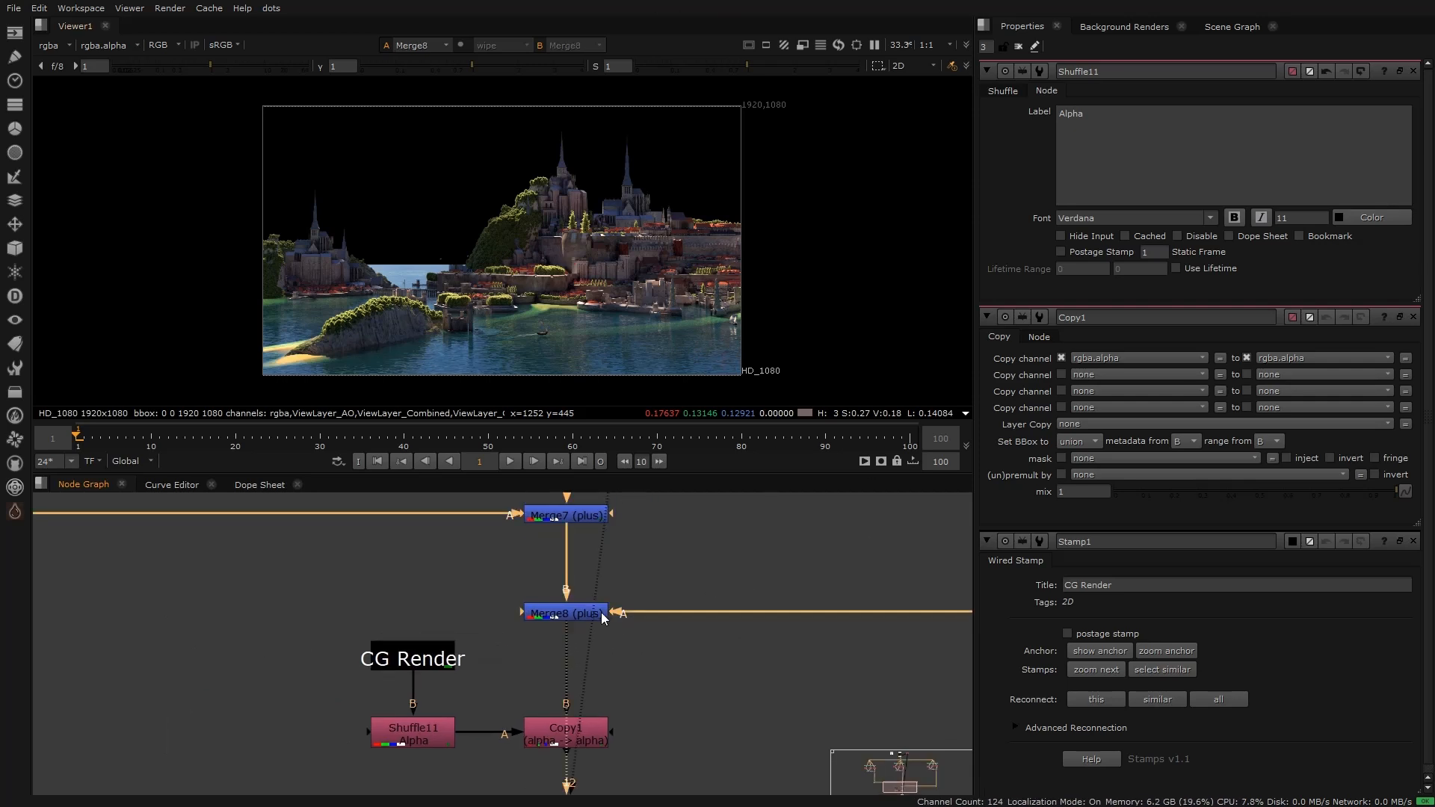
key("1")
left_click(413, 657)
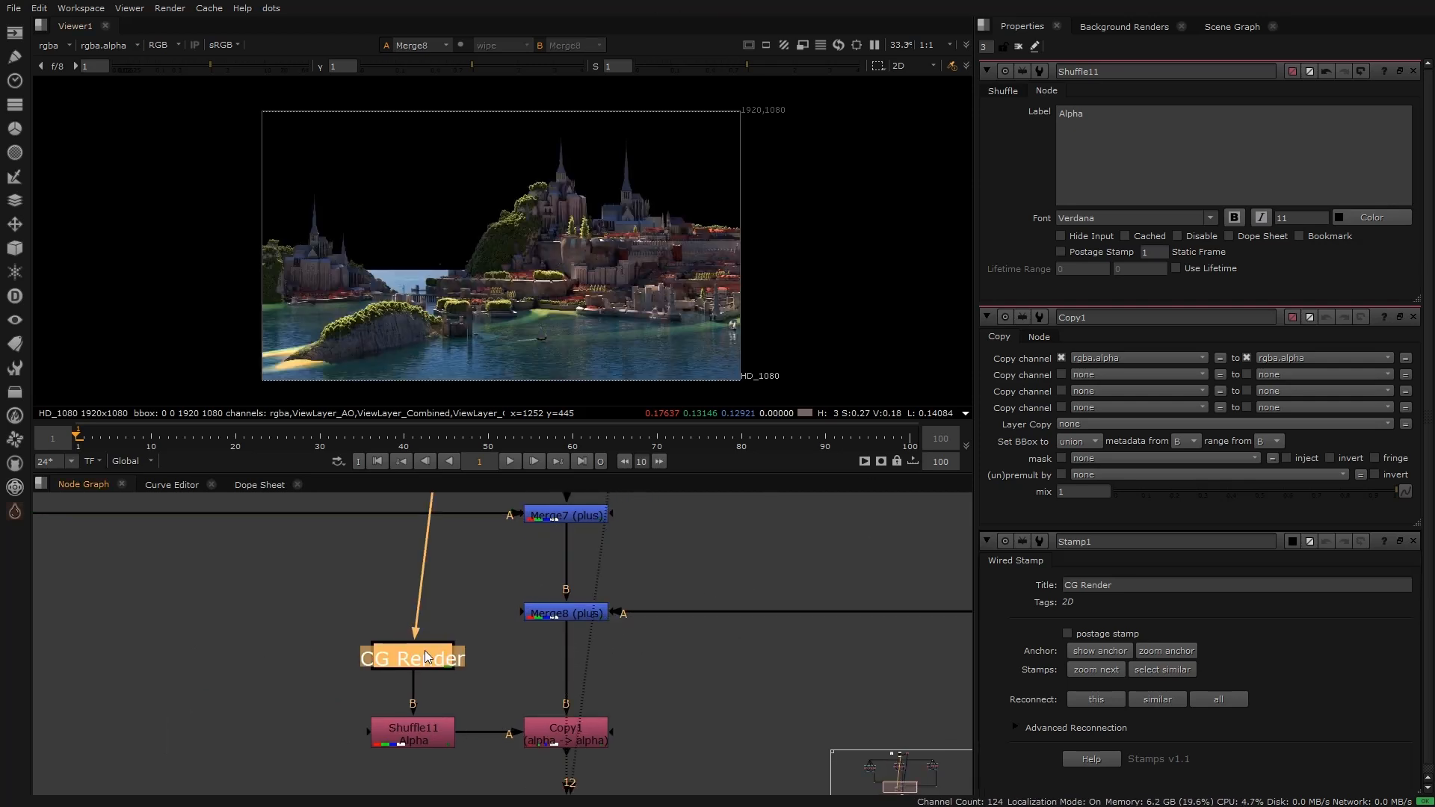
key("1")
left_click(430, 741)
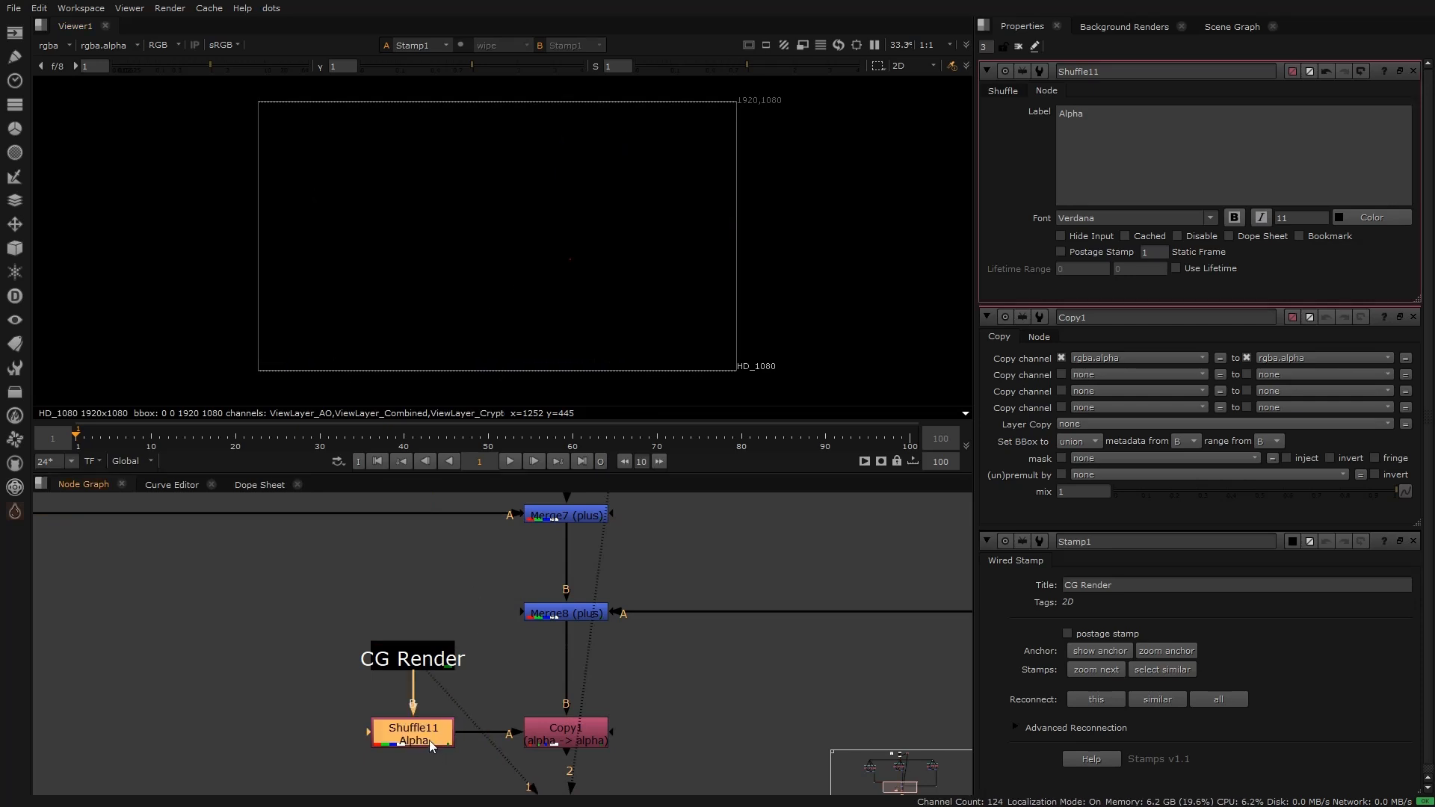
key("1")
Step: Review Shuffle11's channel routing and inspect the alpha it outputs
left_click(1003, 90)
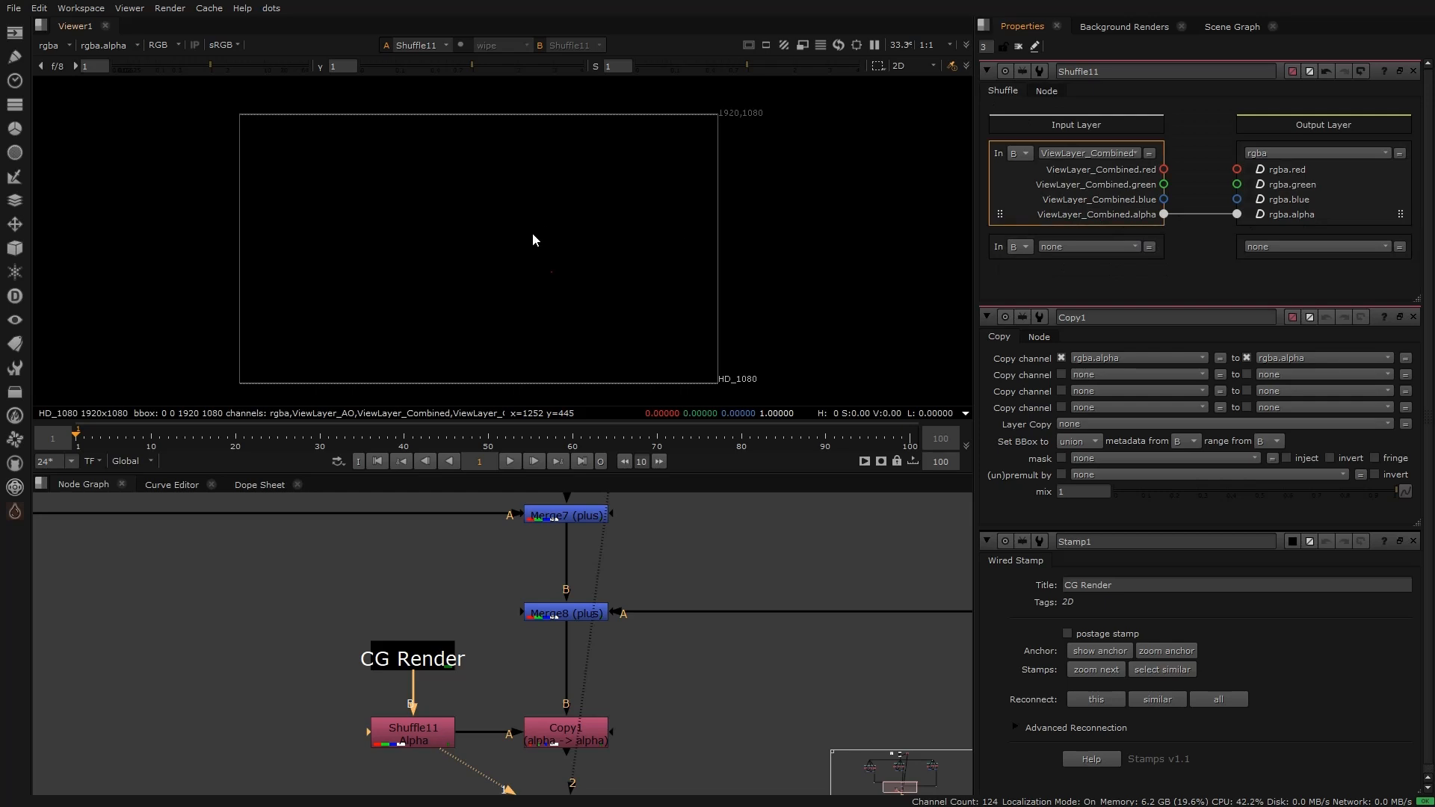
middle_click_drag(531, 234, 553, 240)
key("a")
key("a")
key("a")
key("a")
key("a")
key("a")
key("a")
key("a")
key("a")
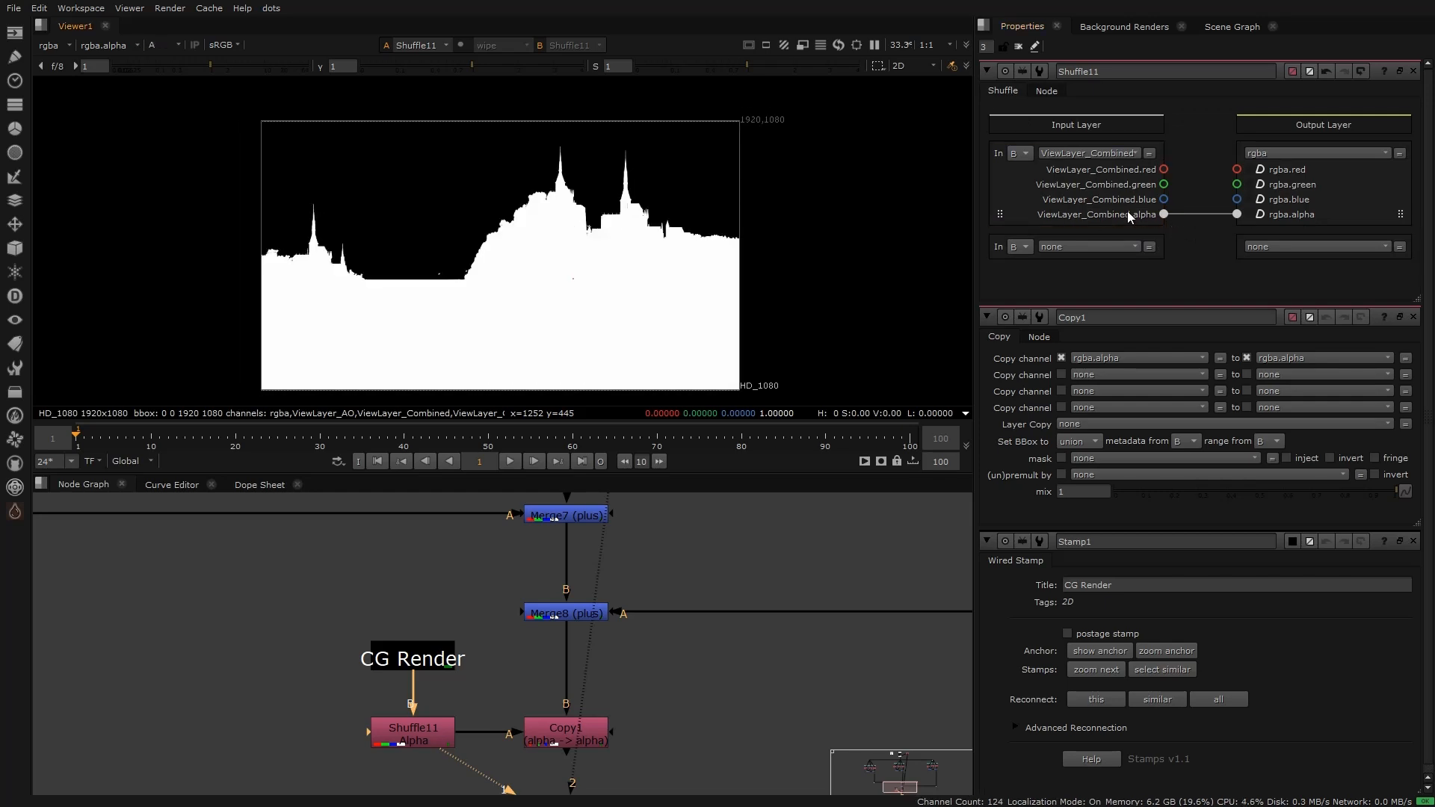
key("a")
Step: Display Merge8 and Copy1 in turn, and examine Copy1's alpha against its color
left_click(558, 612)
key("1")
left_click_drag(497, 675, 649, 764)
key("1")
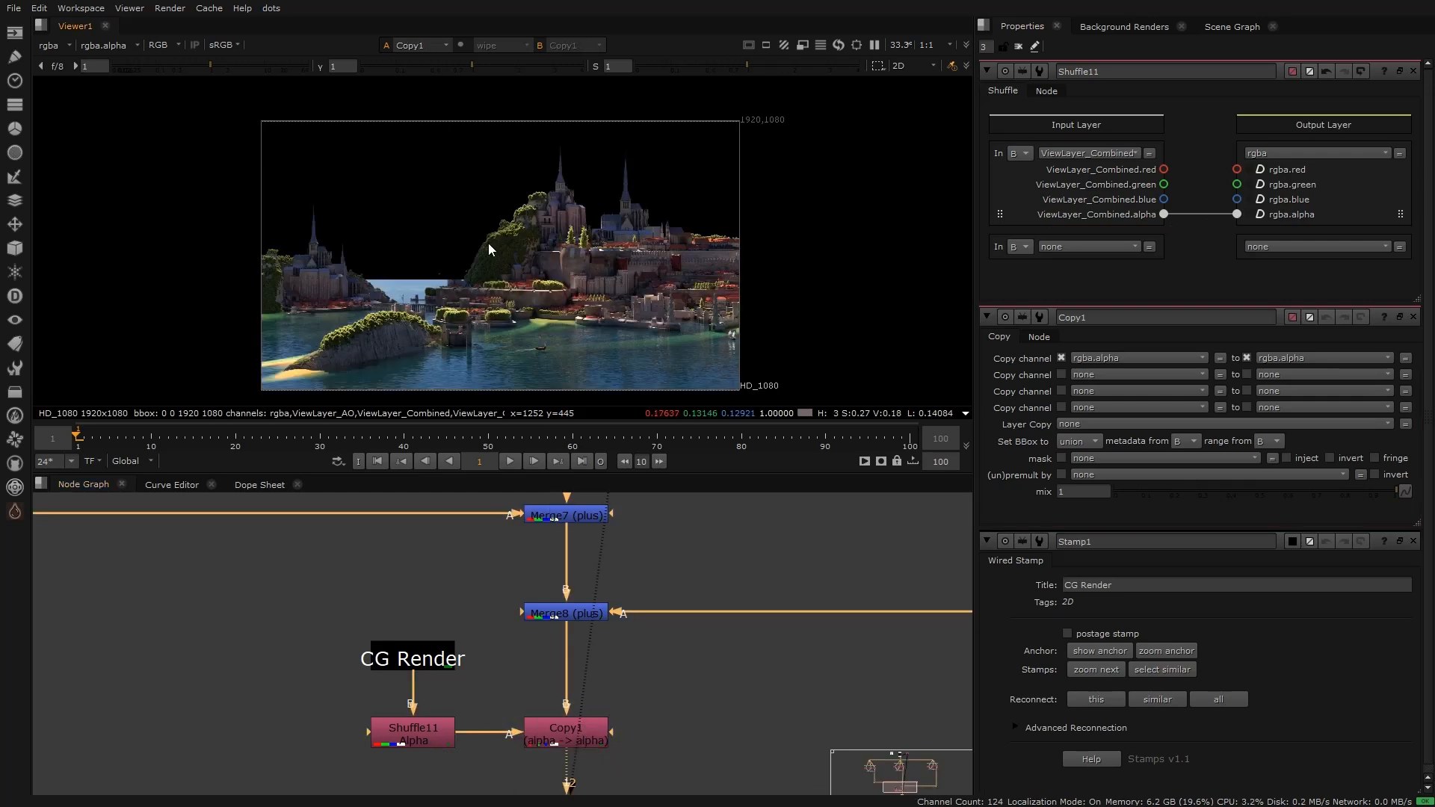
key("a")
key("a")
key("a")
key("a")
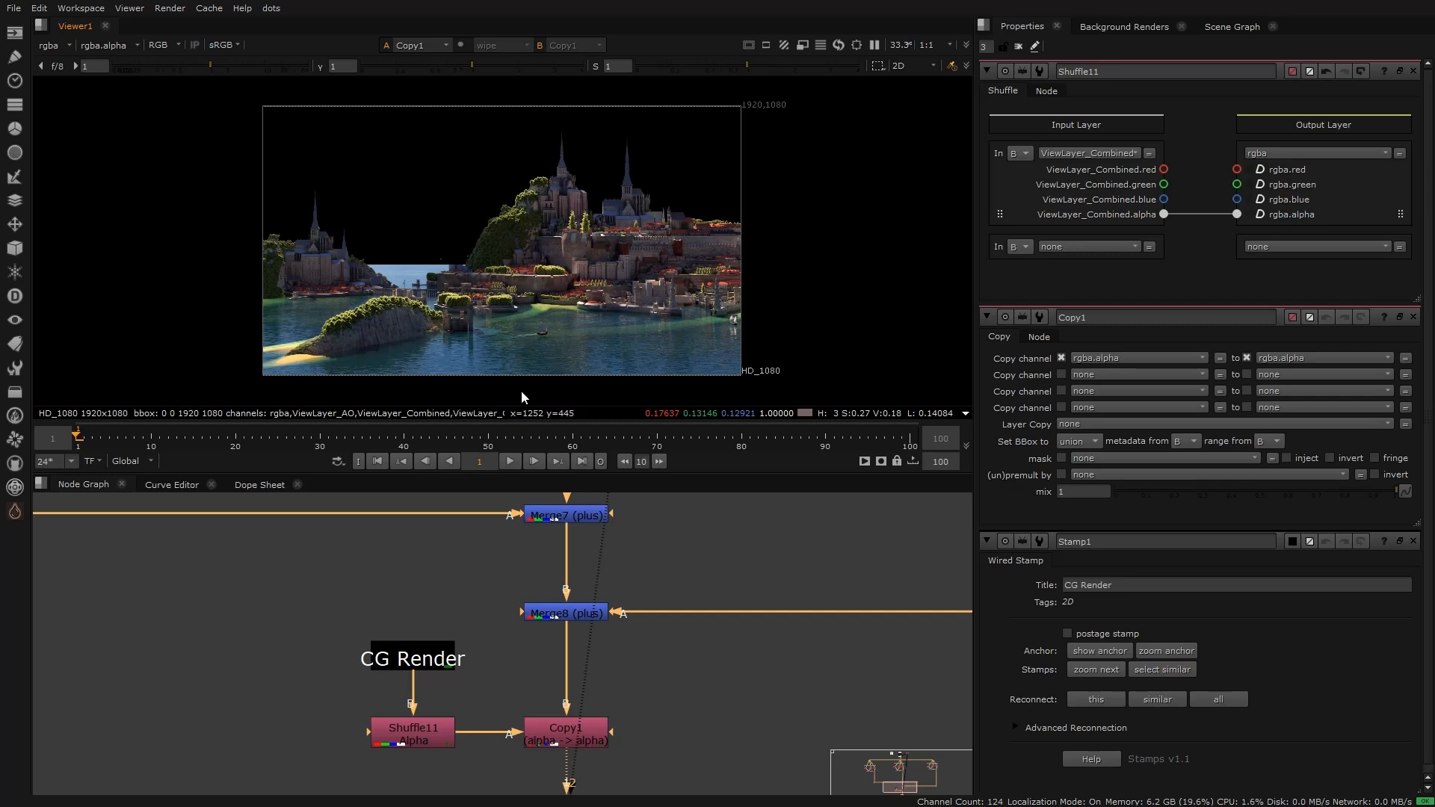
Step: Move the Viewer node below Copy1, add a CheckerBoard node beside it and display the checkerboard
scroll(576, 599, "down", 3)
mouse_move(589, 729)
left_mouse_down()
mouse_move(578, 759)
mouse_move(584, 748)
left_mouse_up()
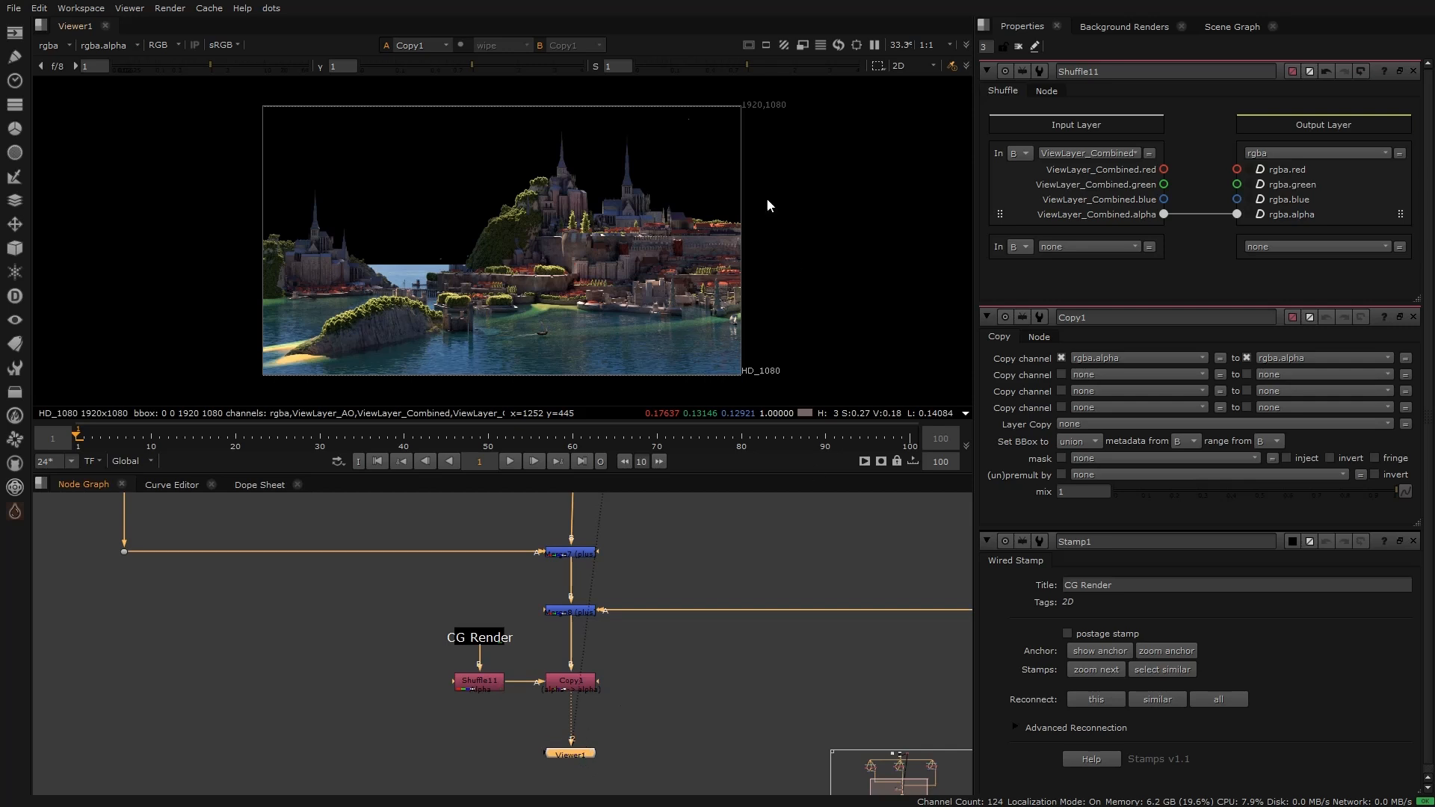
left_click(450, 745)
key("Tab")
type("chec")
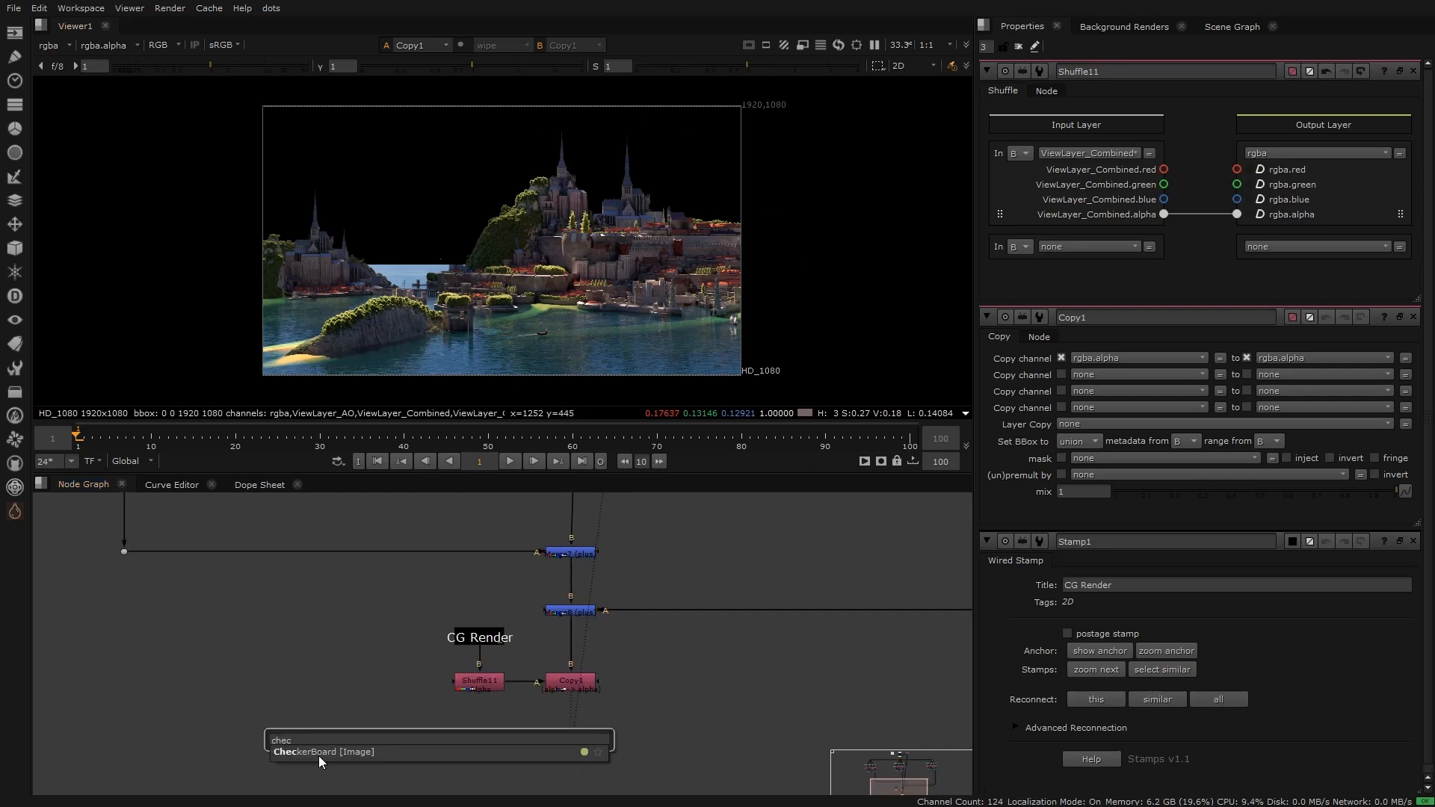
left_click(318, 752)
key("1")
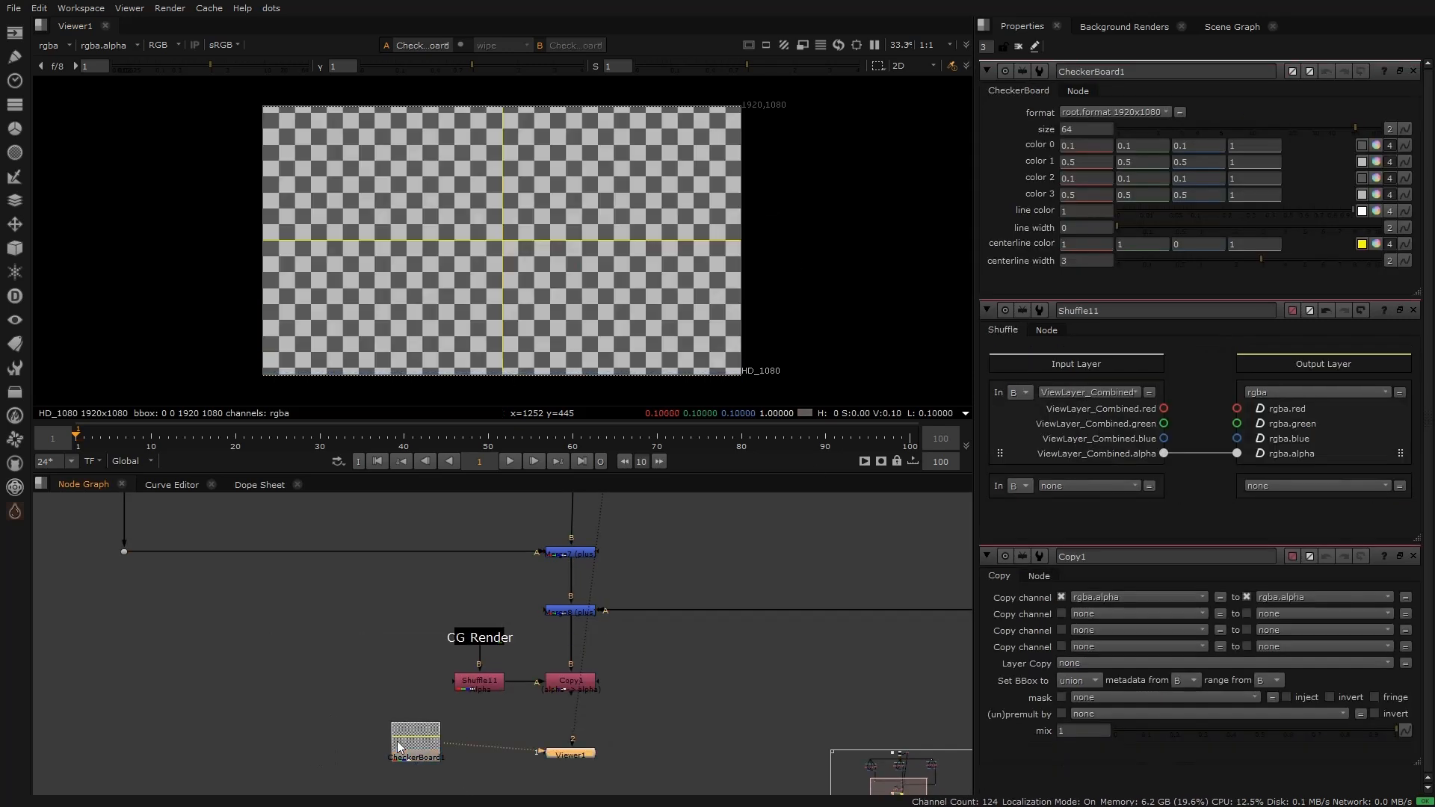
Step: Merge Copy1 over the CheckerBoard with a new Merge node and display the composite
left_click(621, 737)
key("m")
left_click_drag(612, 723, 423, 742)
key("1")
left_click(630, 736)
key("2")
scroll(476, 166, "up", 3)
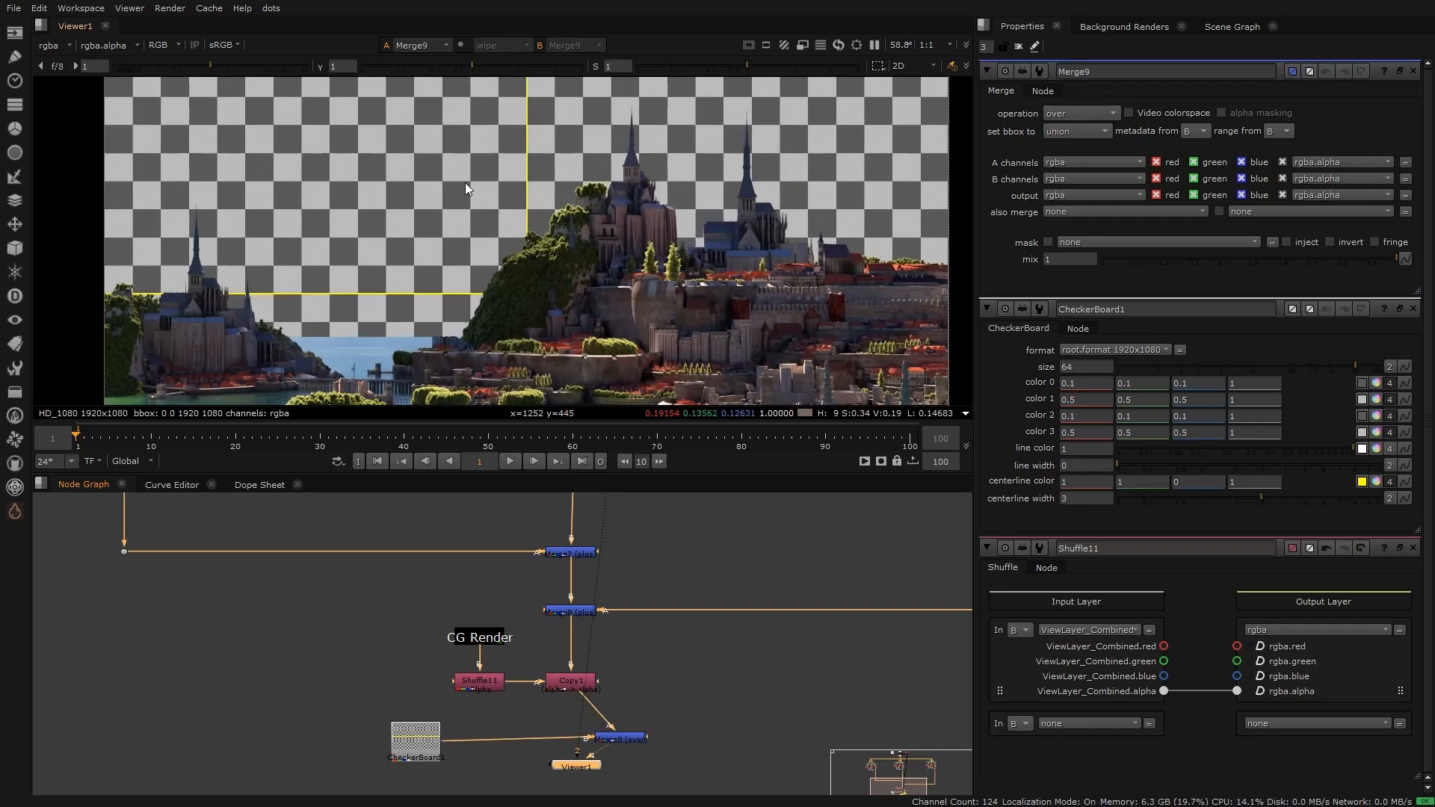
Step: Reconnect Merge9's A input directly to Merge8, bypassing Copy1, and inspect the composite
left_click_drag(639, 745, 592, 622)
key("f")
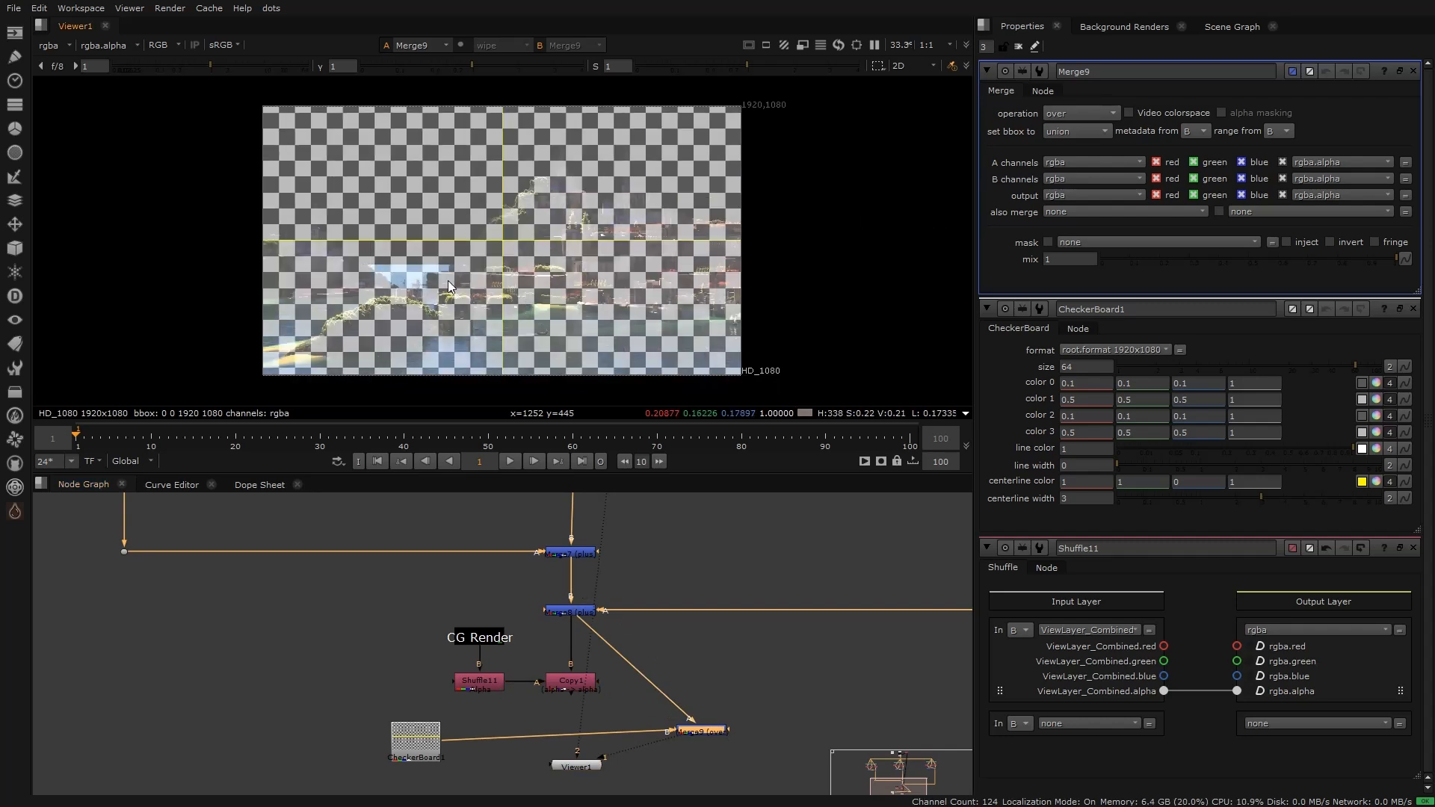
middle_click_drag(515, 247, 432, 274)
key("a")
key("a")
Step: Compare the alpha channels of Merge8 and Copy1 in the viewer
left_click(588, 614)
key("1")
key("a")
key("a")
left_click(583, 679)
key("1")
key("a")
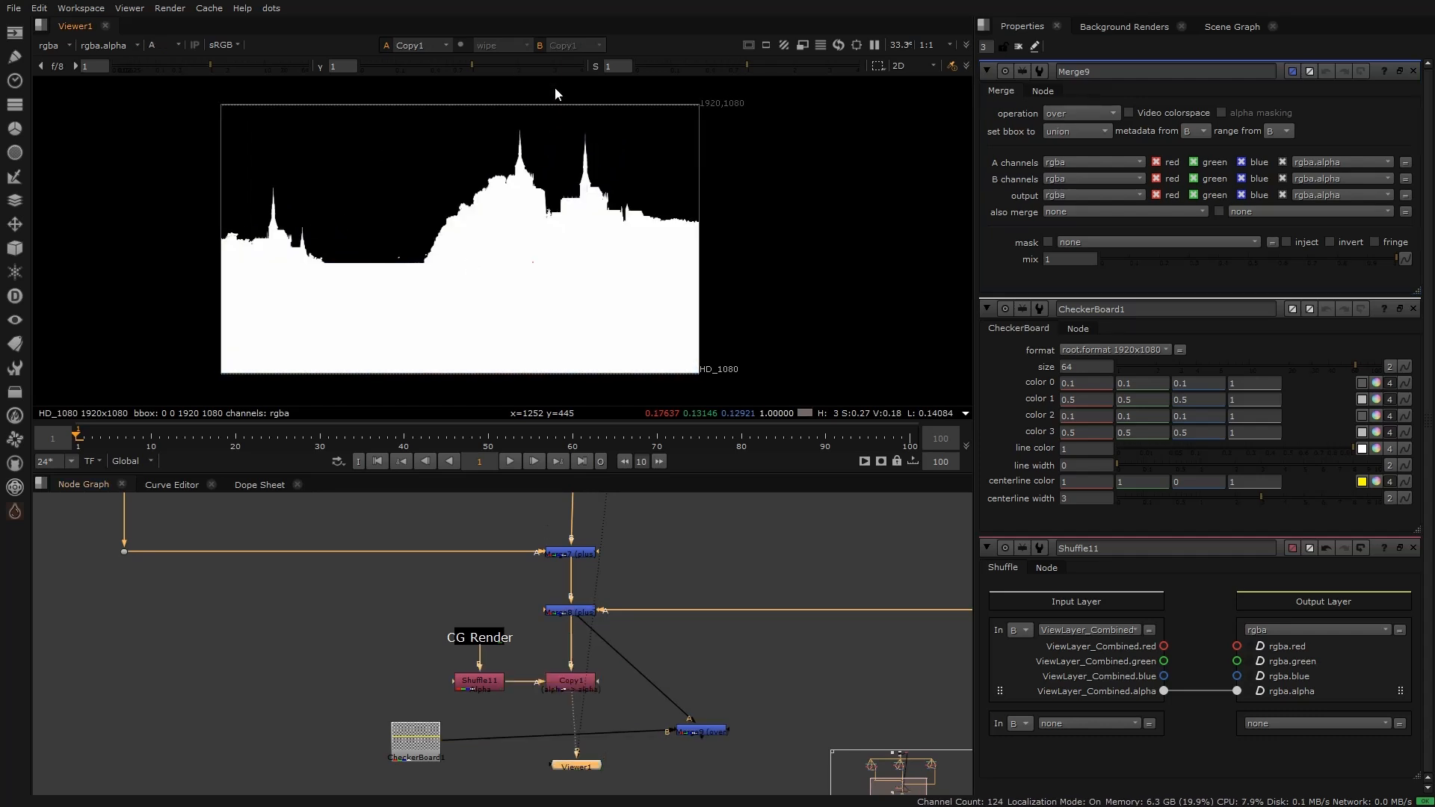
scroll(440, 250, "up", 4)
middle_click_drag(386, 207, 379, 250)
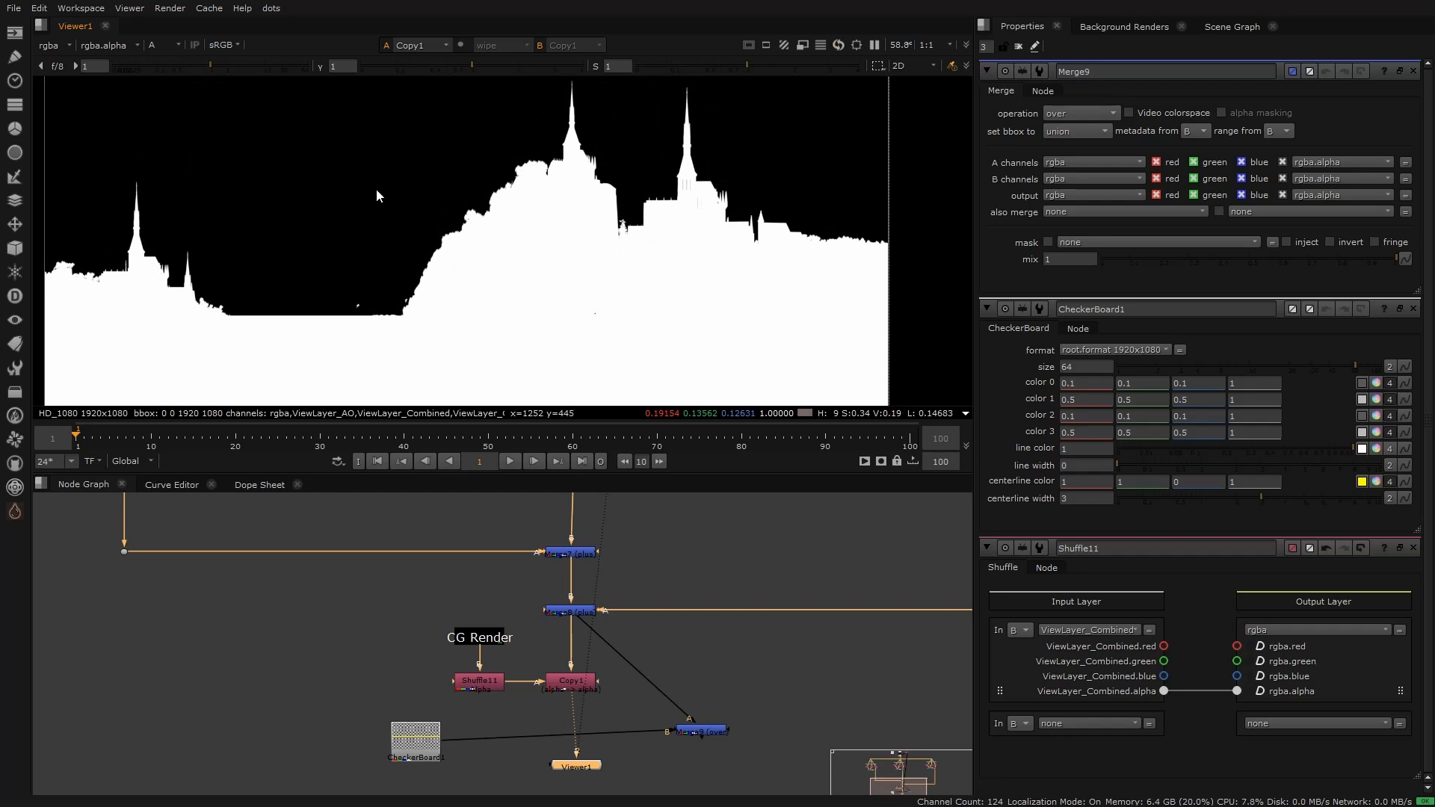
middle_click_drag(307, 187, 295, 184)
key("a")
Step: Reconnect Merge9's A input to Copy1 and display the full composite over the checkerboard
left_click_drag(595, 641, 591, 684)
left_click(701, 730)
key("2")
middle_click_drag(427, 200, 594, 227)
key("f")
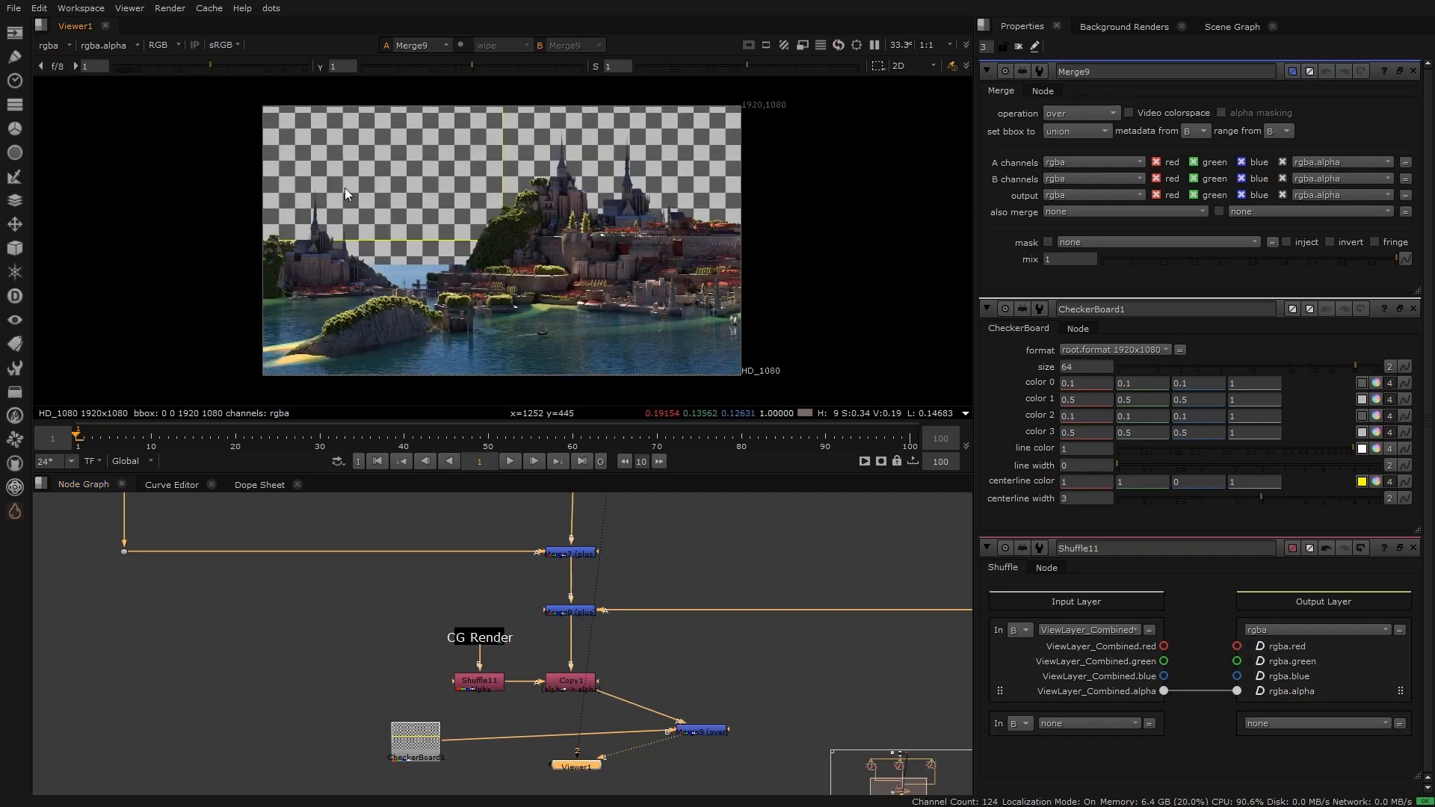
Step: Delete the Merge9 and CheckerBoard1 test nodes
key("Delete")
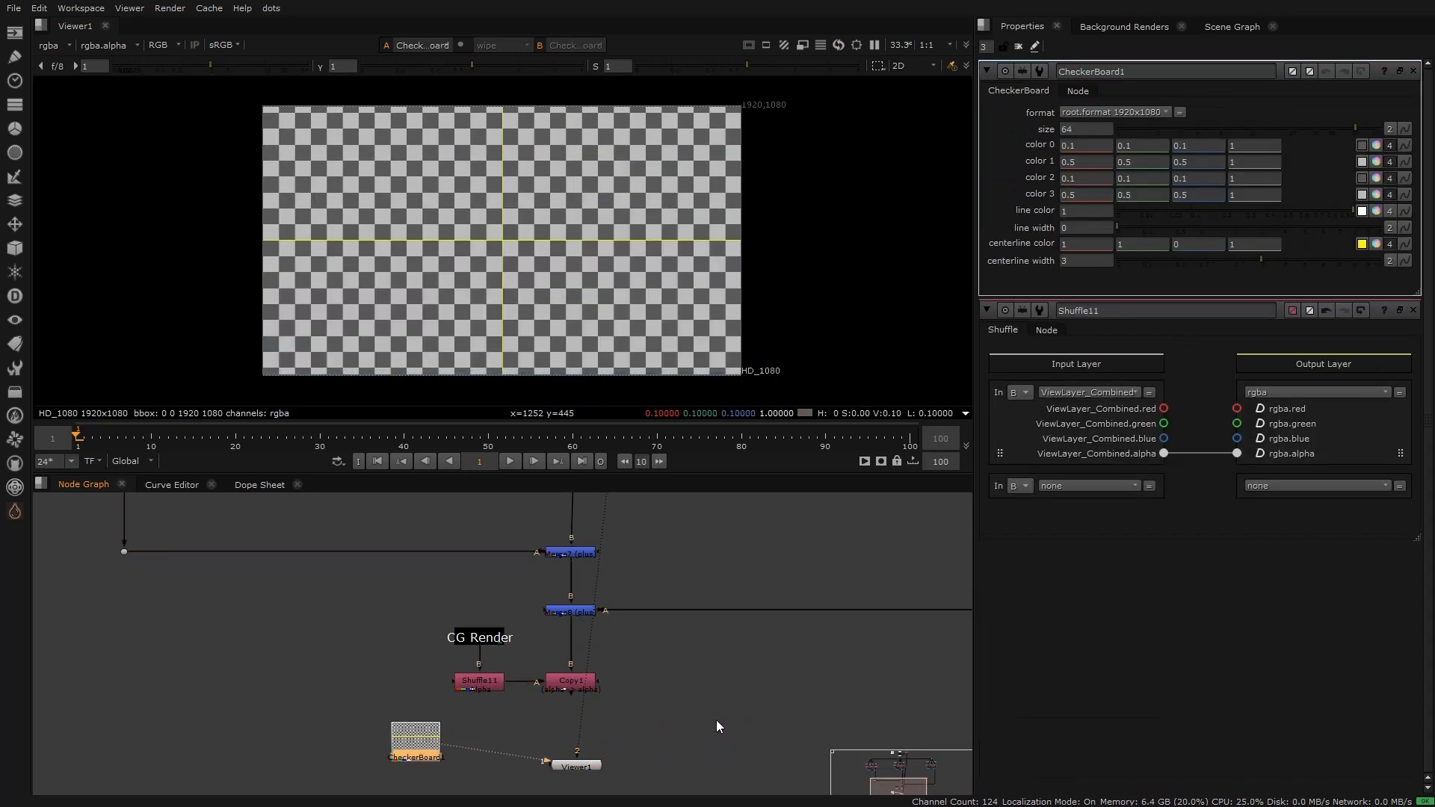
key("Delete")
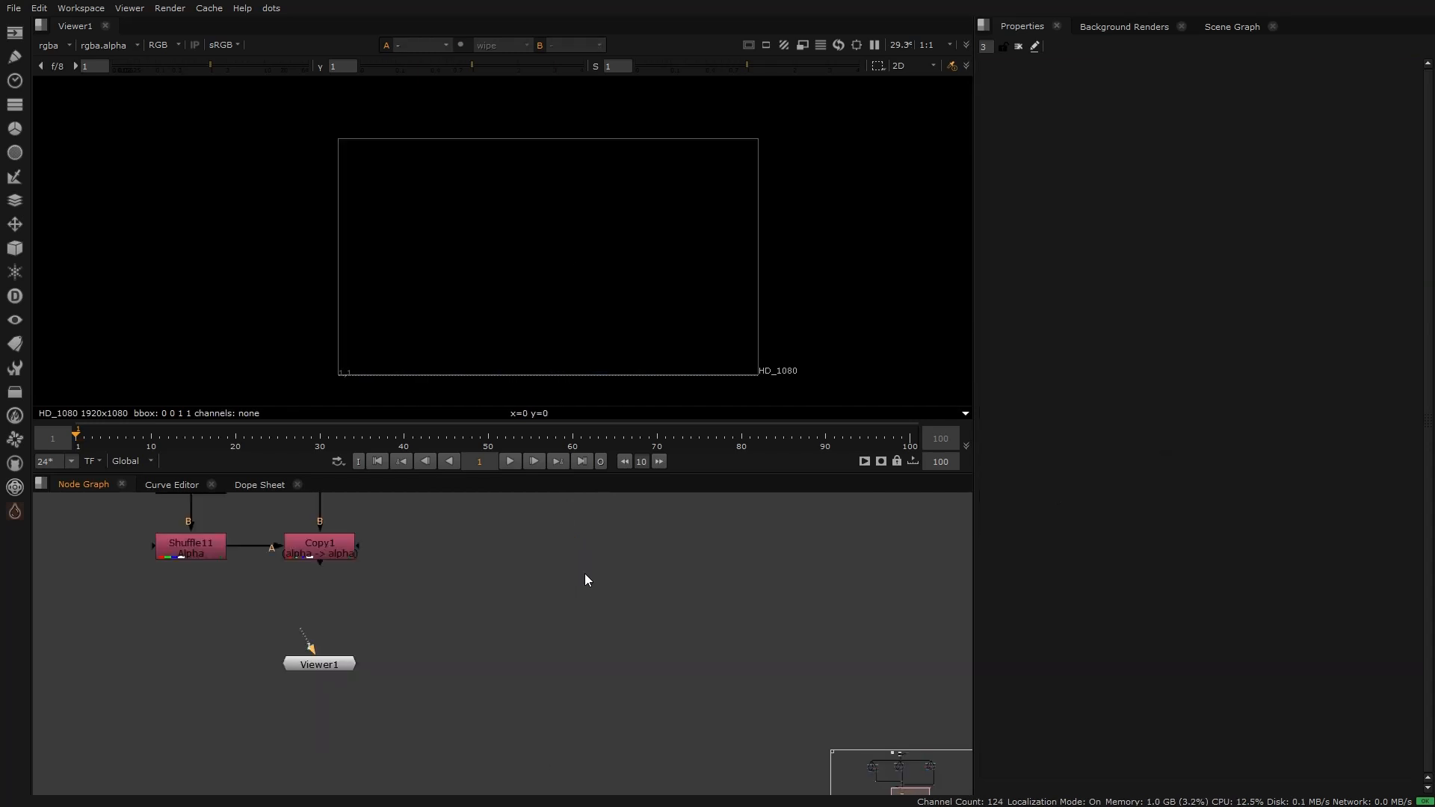
Step: Paste a Read node for pexels-photo-2132049.jpeg into the empty area beside Copy1
key("ctrl+v")
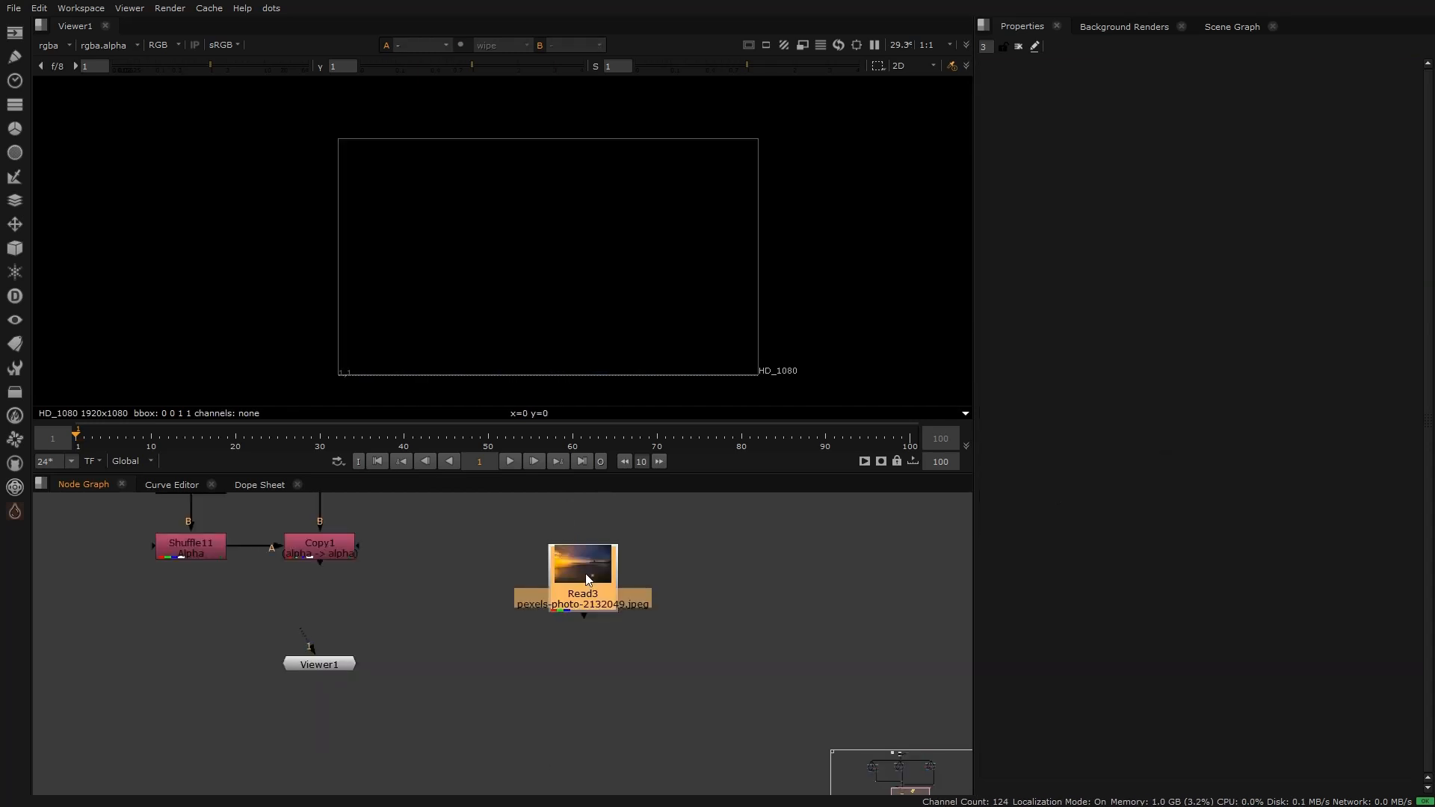
Step: Compare the sunset photo with Copy1 in the viewer and check the project's full size format in the project settings
key("1")
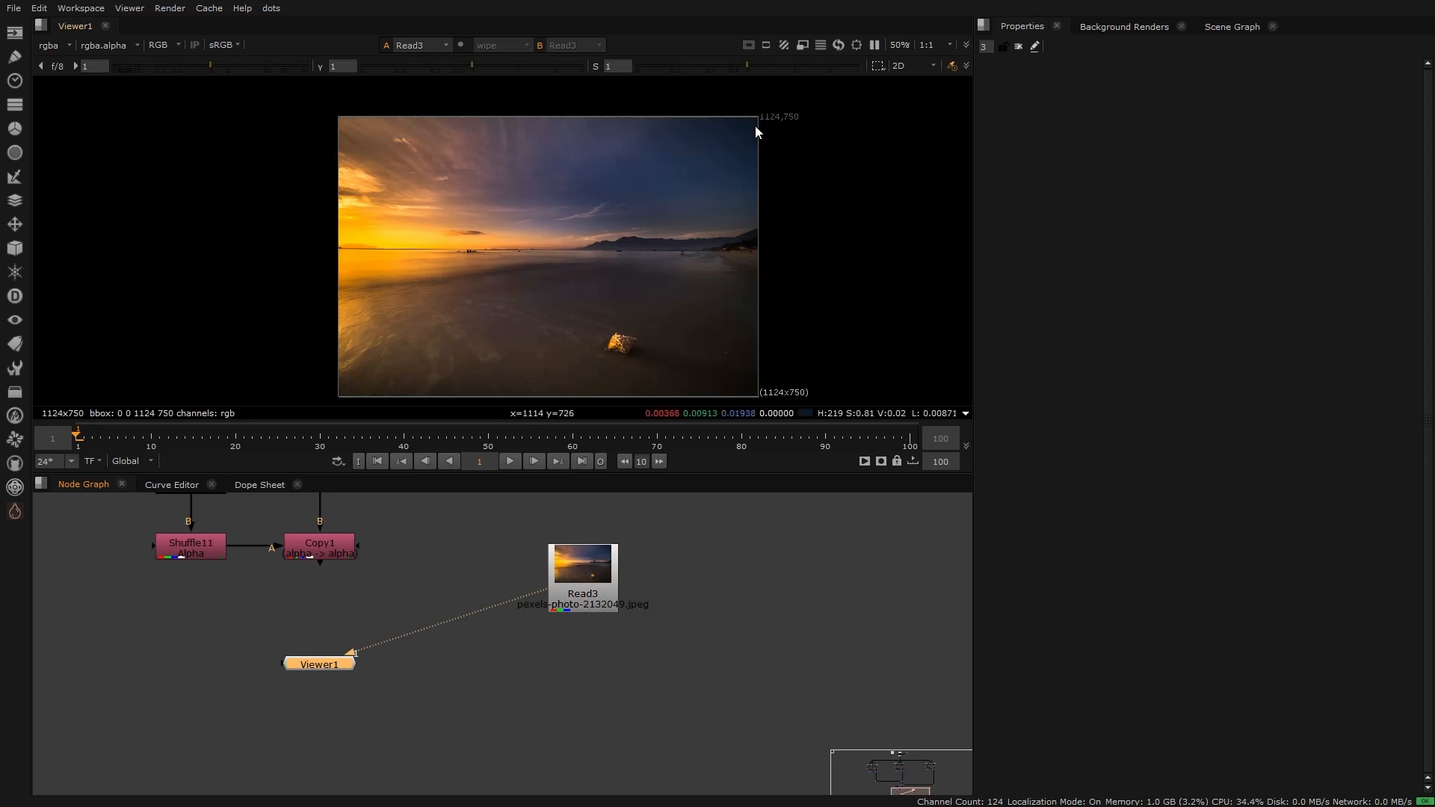
left_click(338, 544)
key("1")
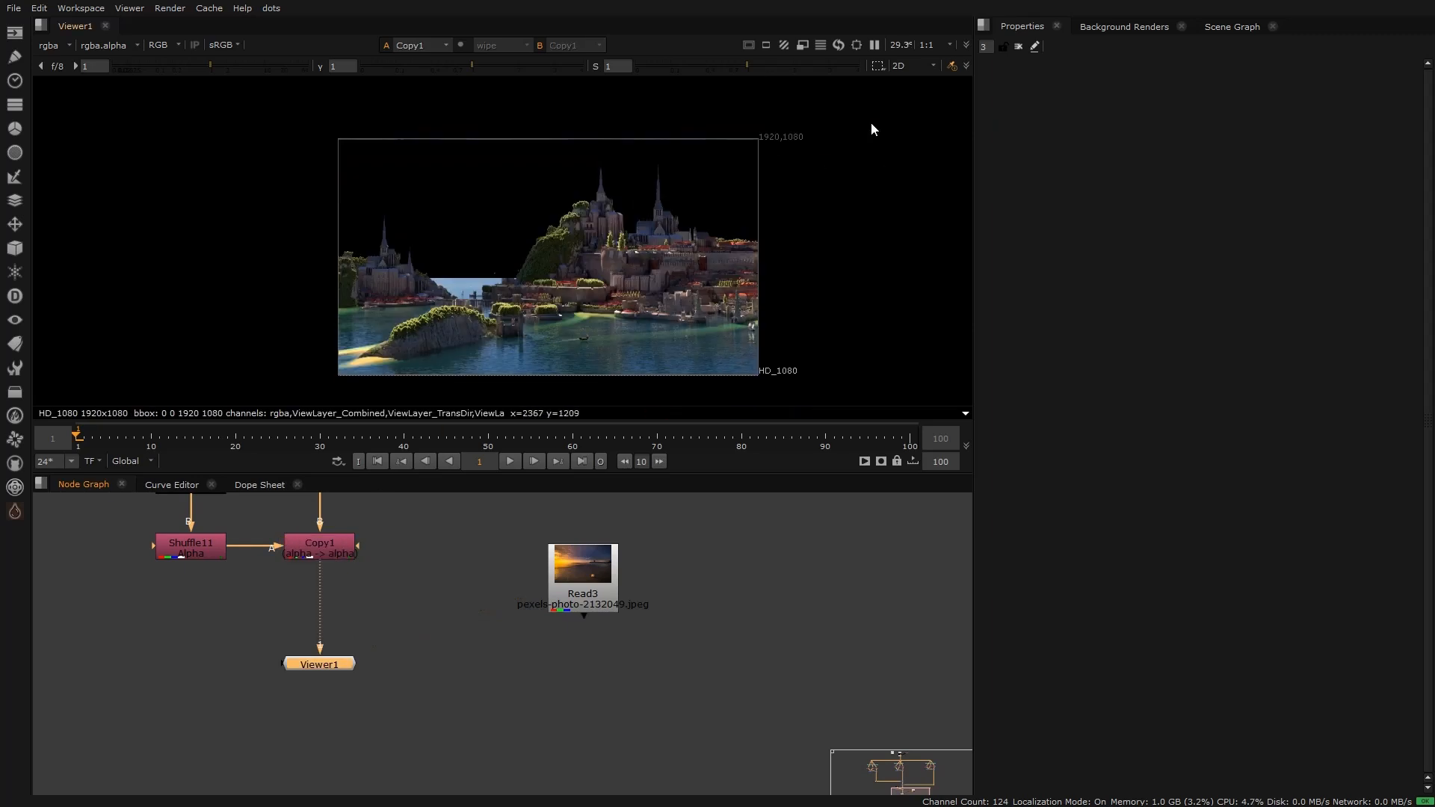
left_click(762, 615)
key("s")
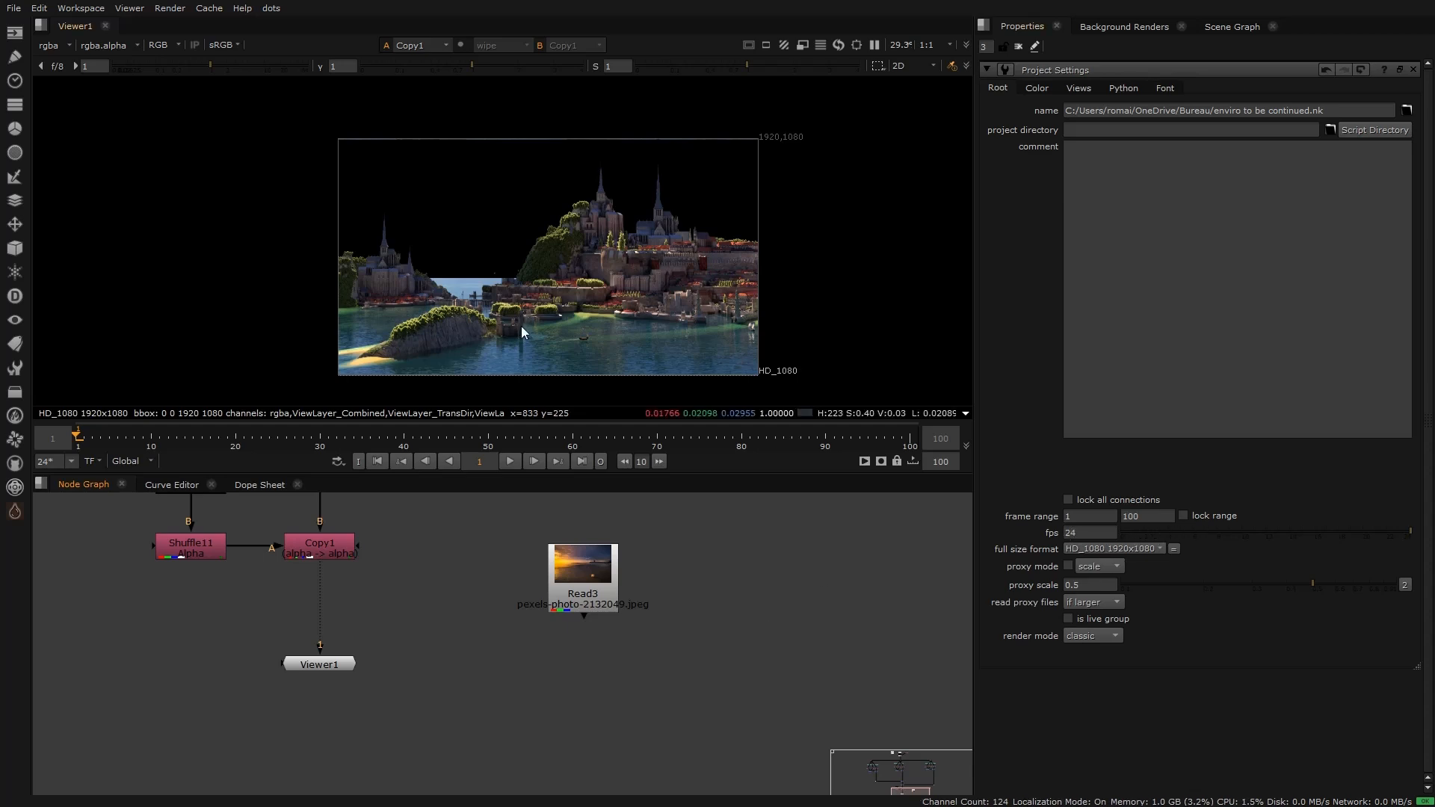
left_click_drag(481, 532, 713, 643)
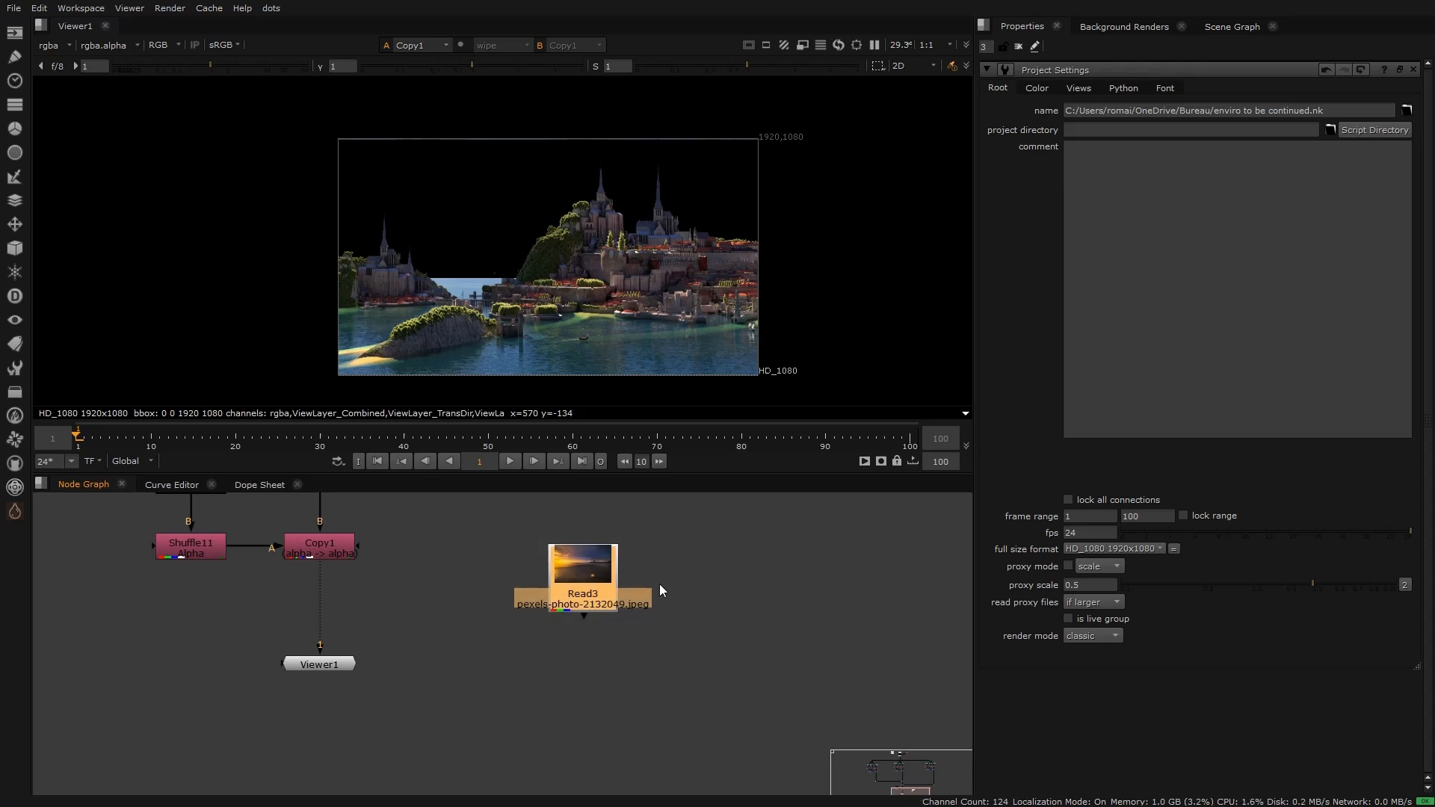
left_click(1413, 70)
Step: Display the sunset photo from Read3 and add a Reformat node after it with the root.format 1920x1080 output format
left_click(587, 576)
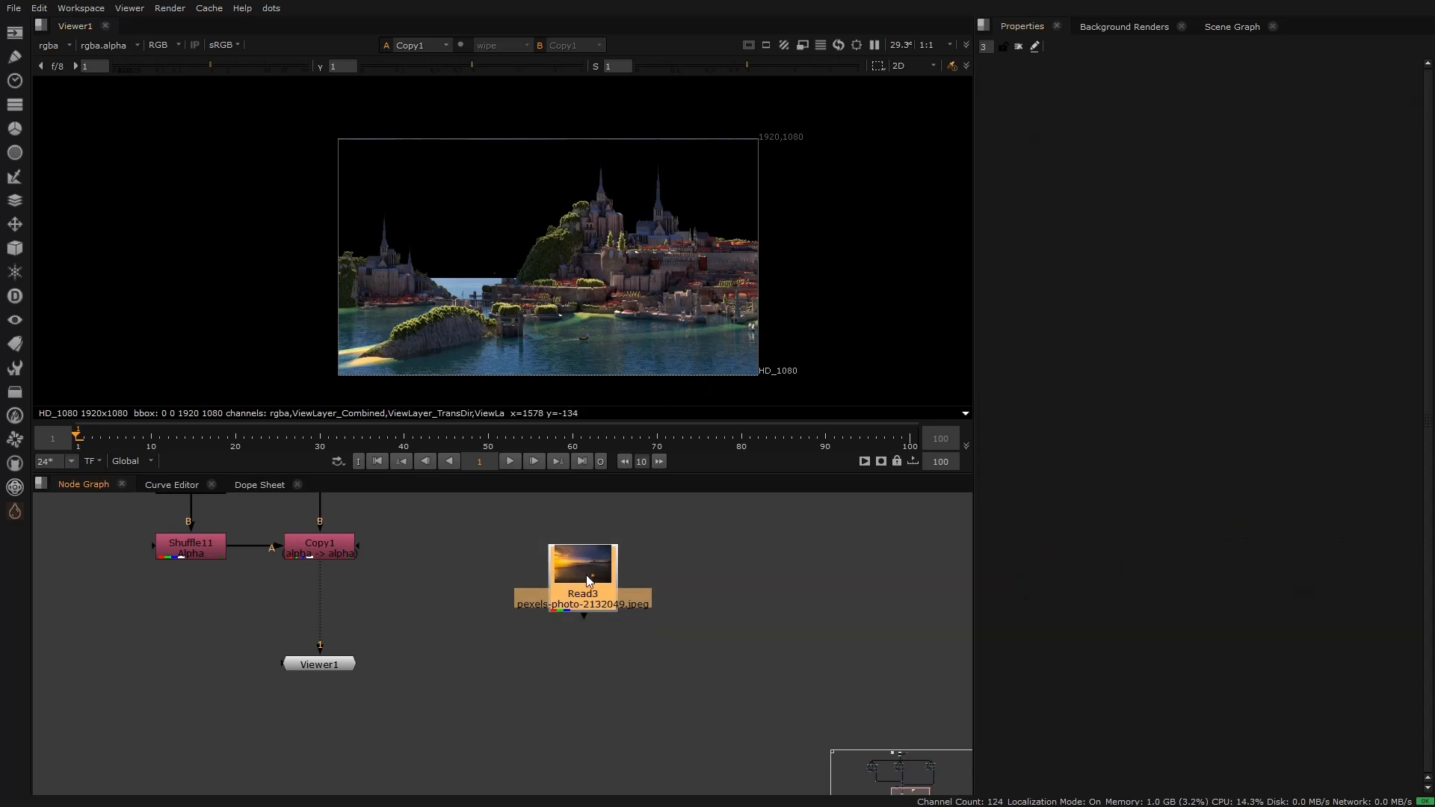
key("1")
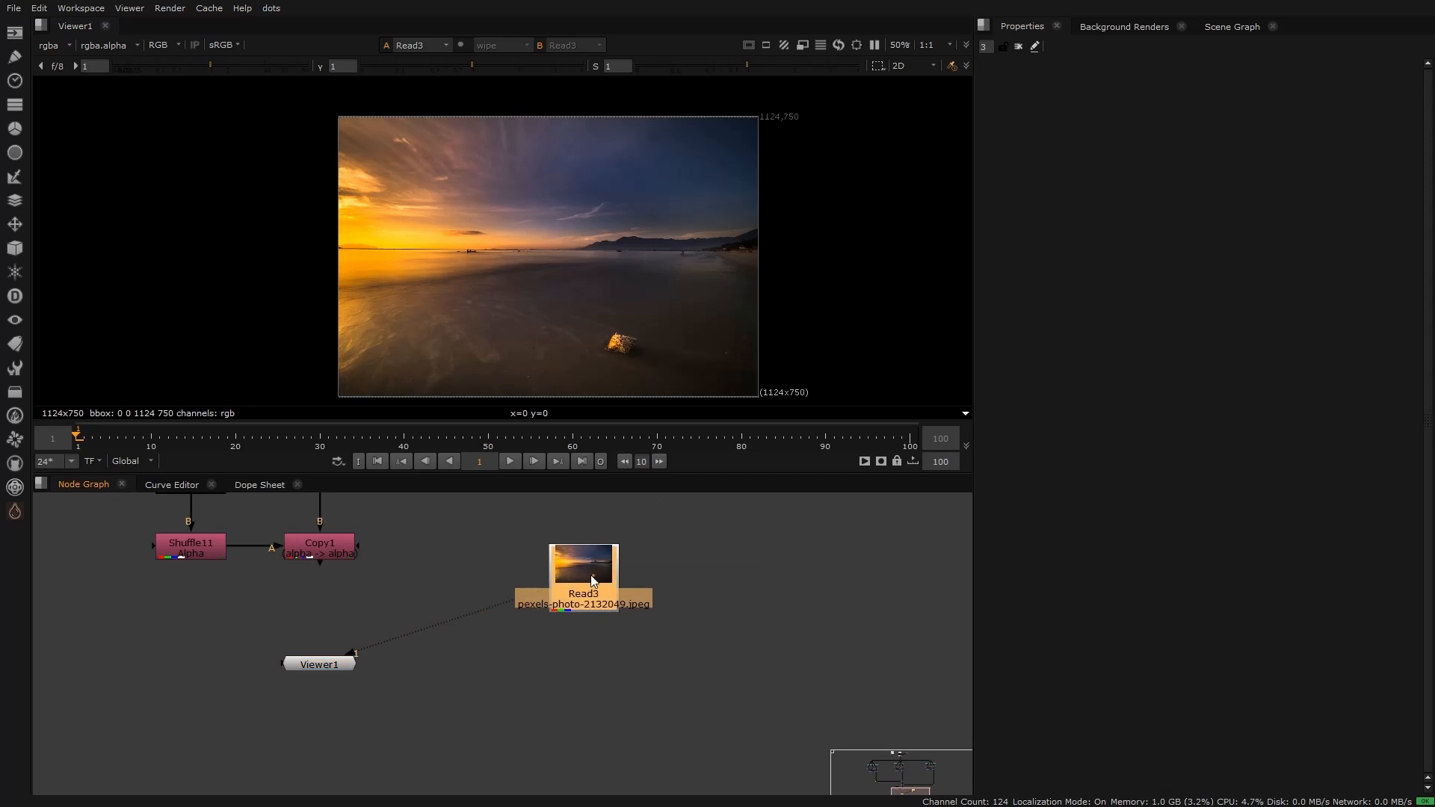
key("Tab")
type("refo")
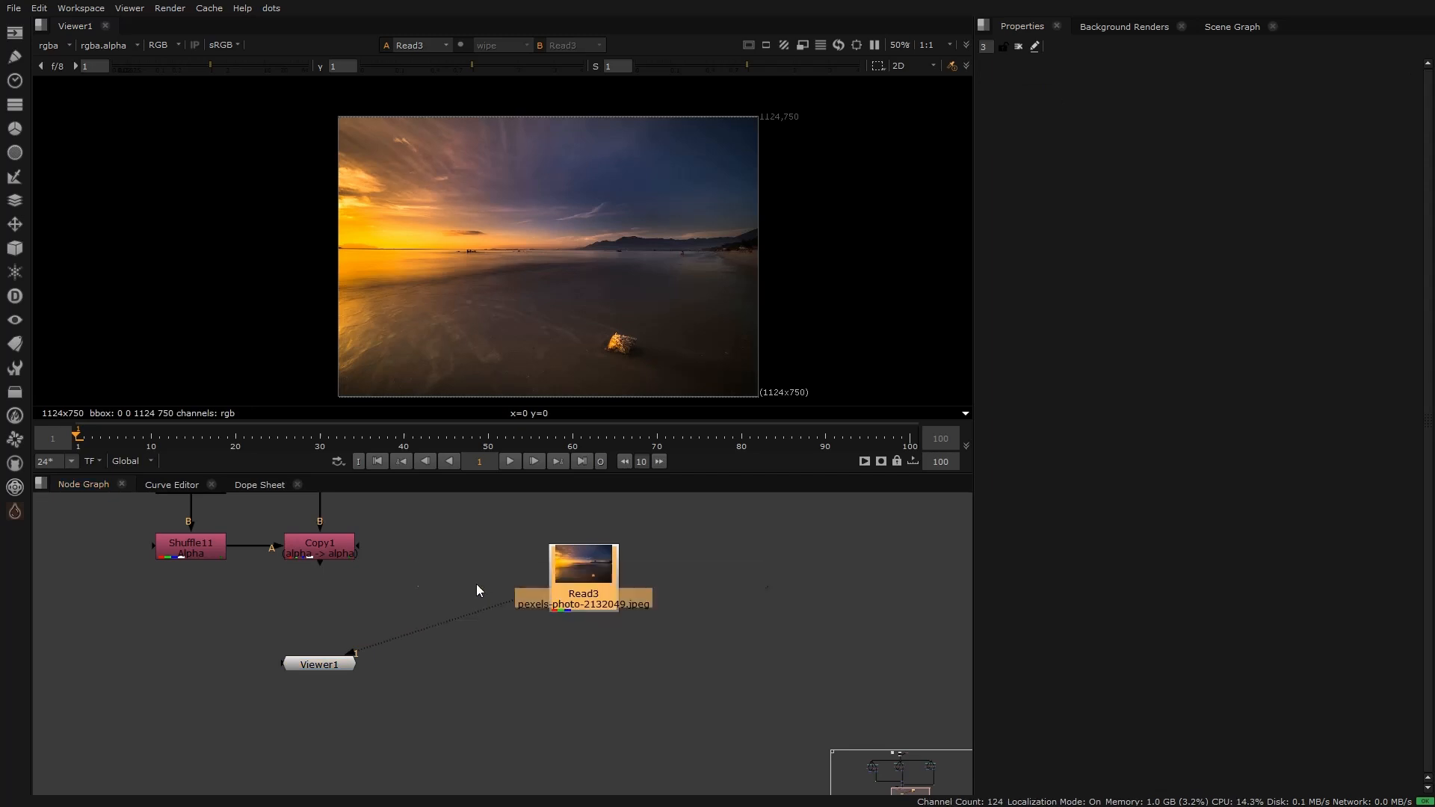
left_click(478, 589)
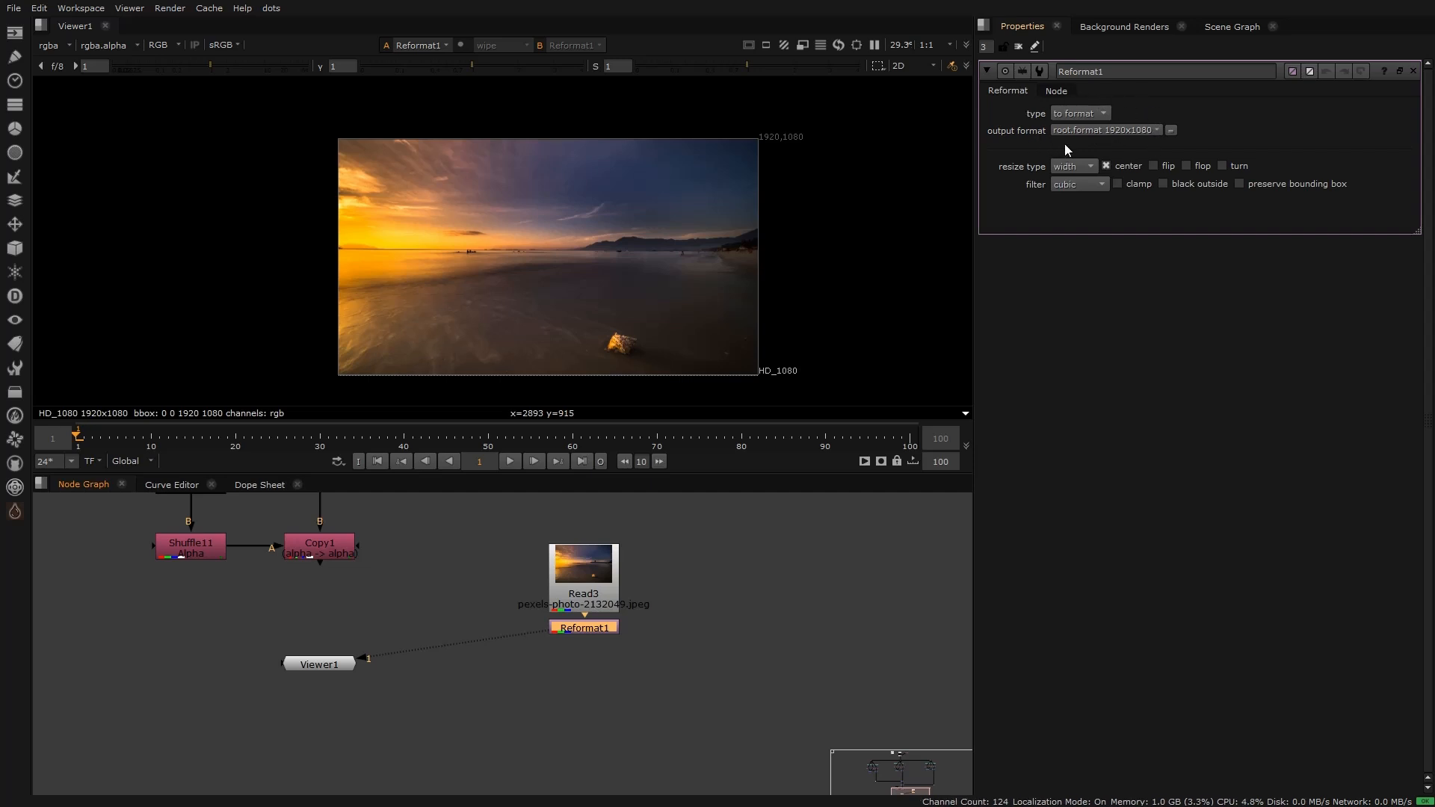
Step: Review the full size format choices in the project settings and close the open properties
left_click(710, 575)
key("s")
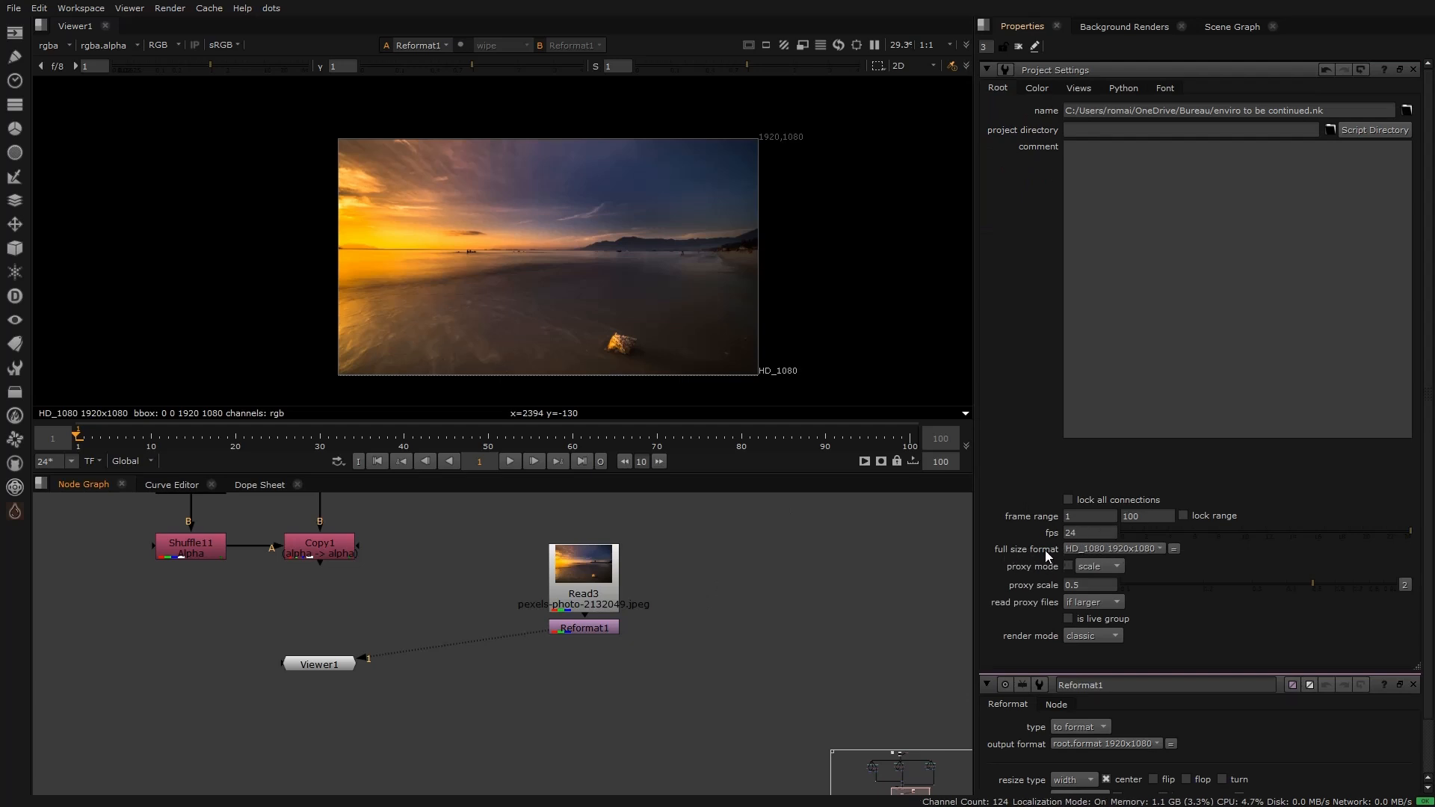
left_click(1125, 548)
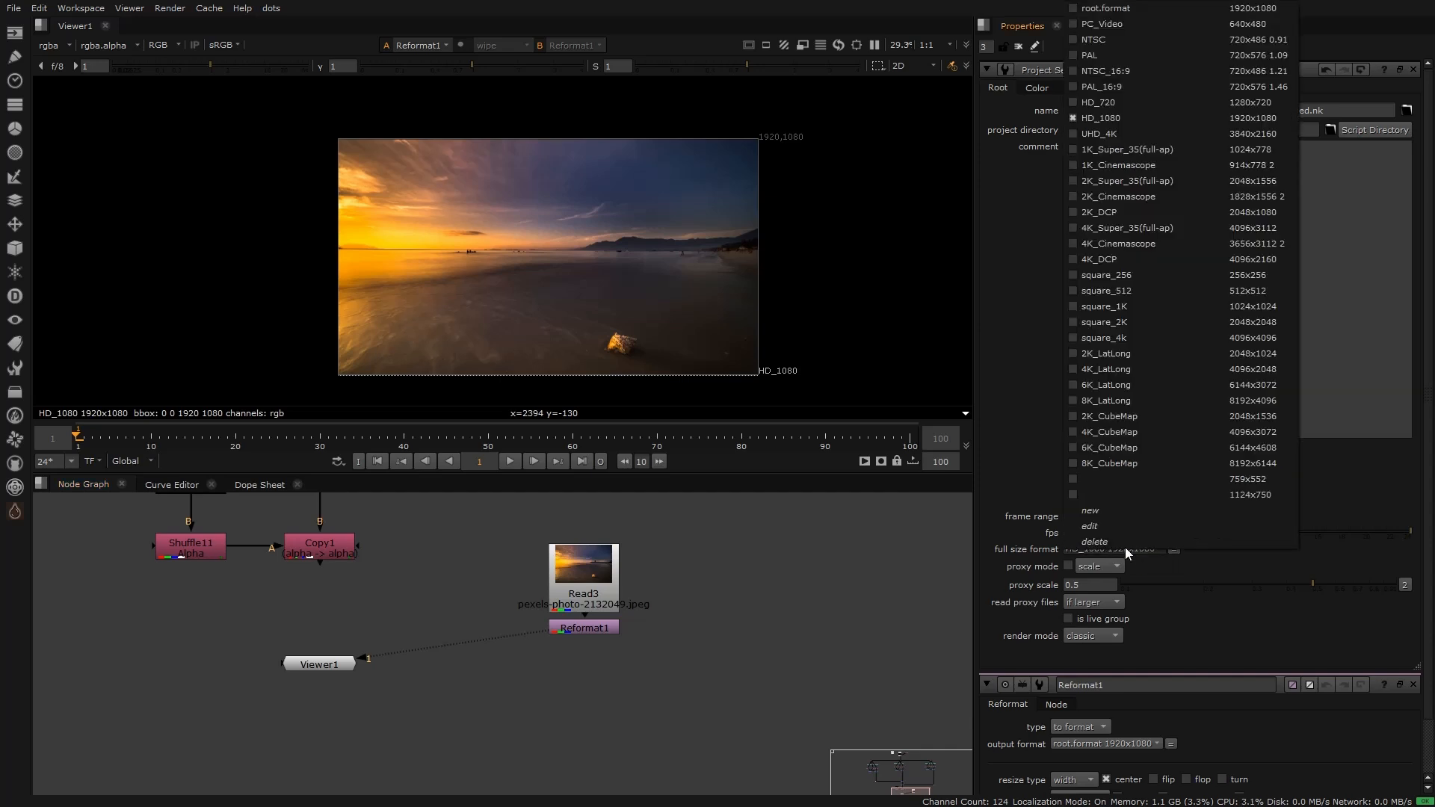
left_click(865, 561)
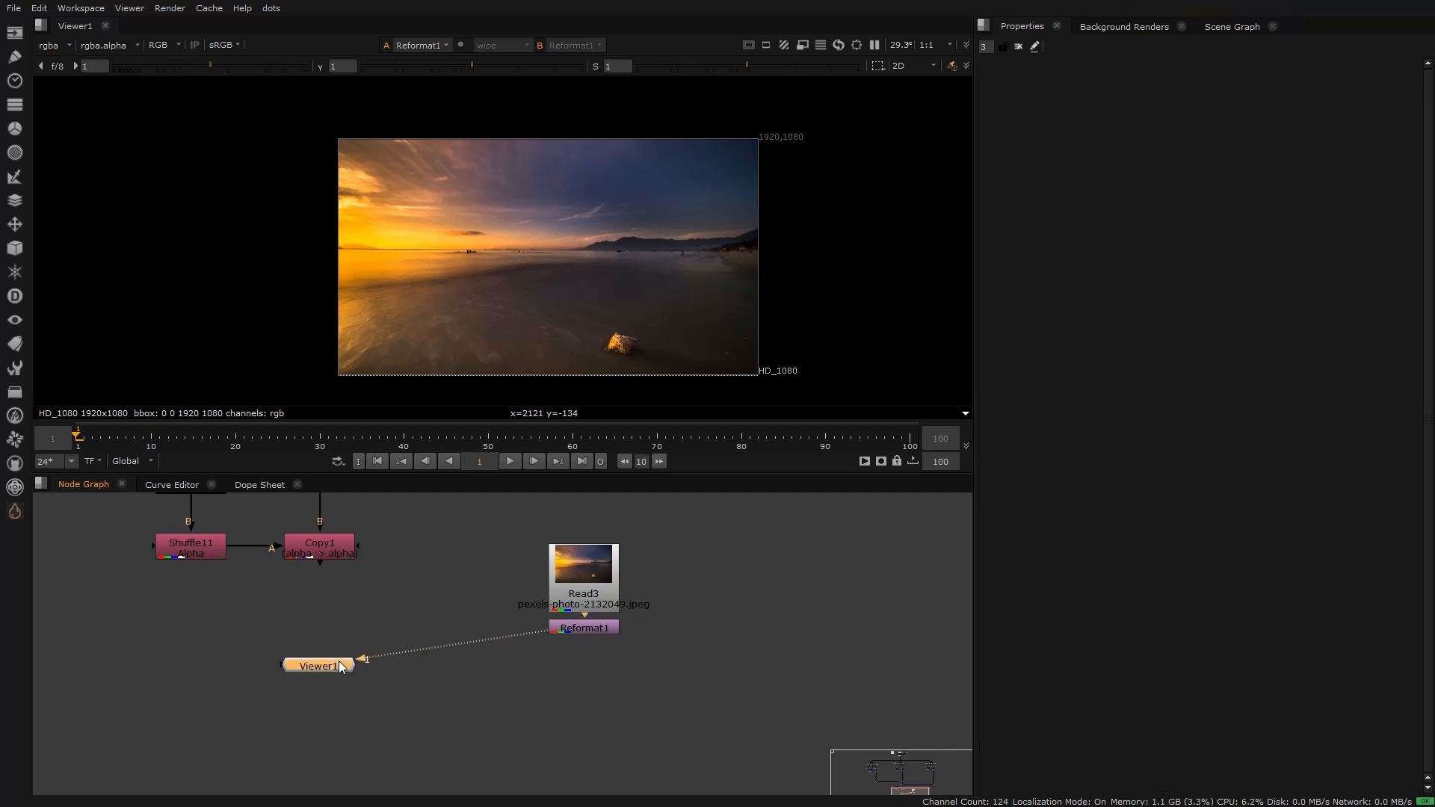
Step: Add a Merge (over) node below Copy1, connect its A input to Copy1, and display Copy1 in the viewer
left_click_drag(339, 663, 328, 748)
scroll(344, 668, "down", 2)
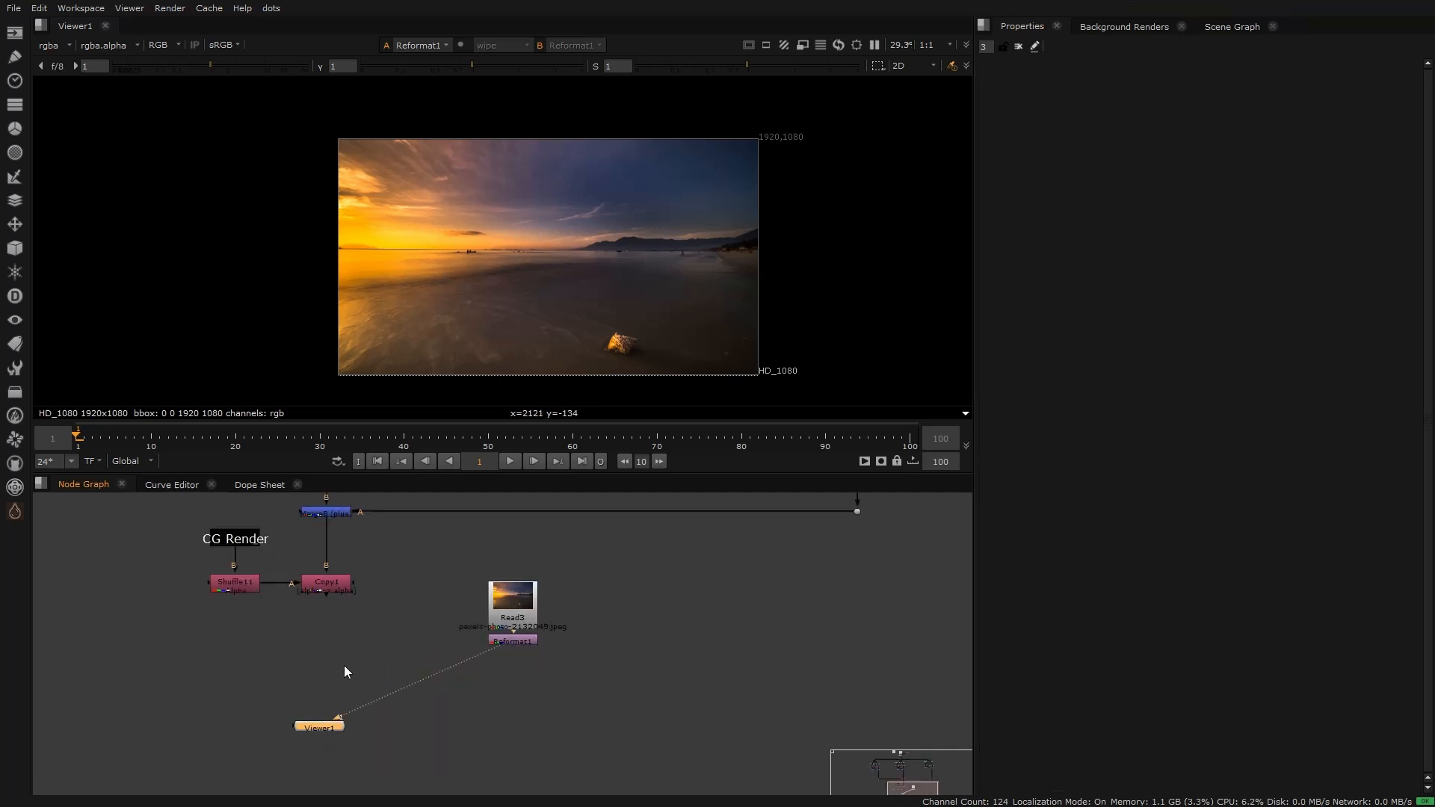
left_click(358, 663)
key("m")
scroll(344, 650, "up", 1)
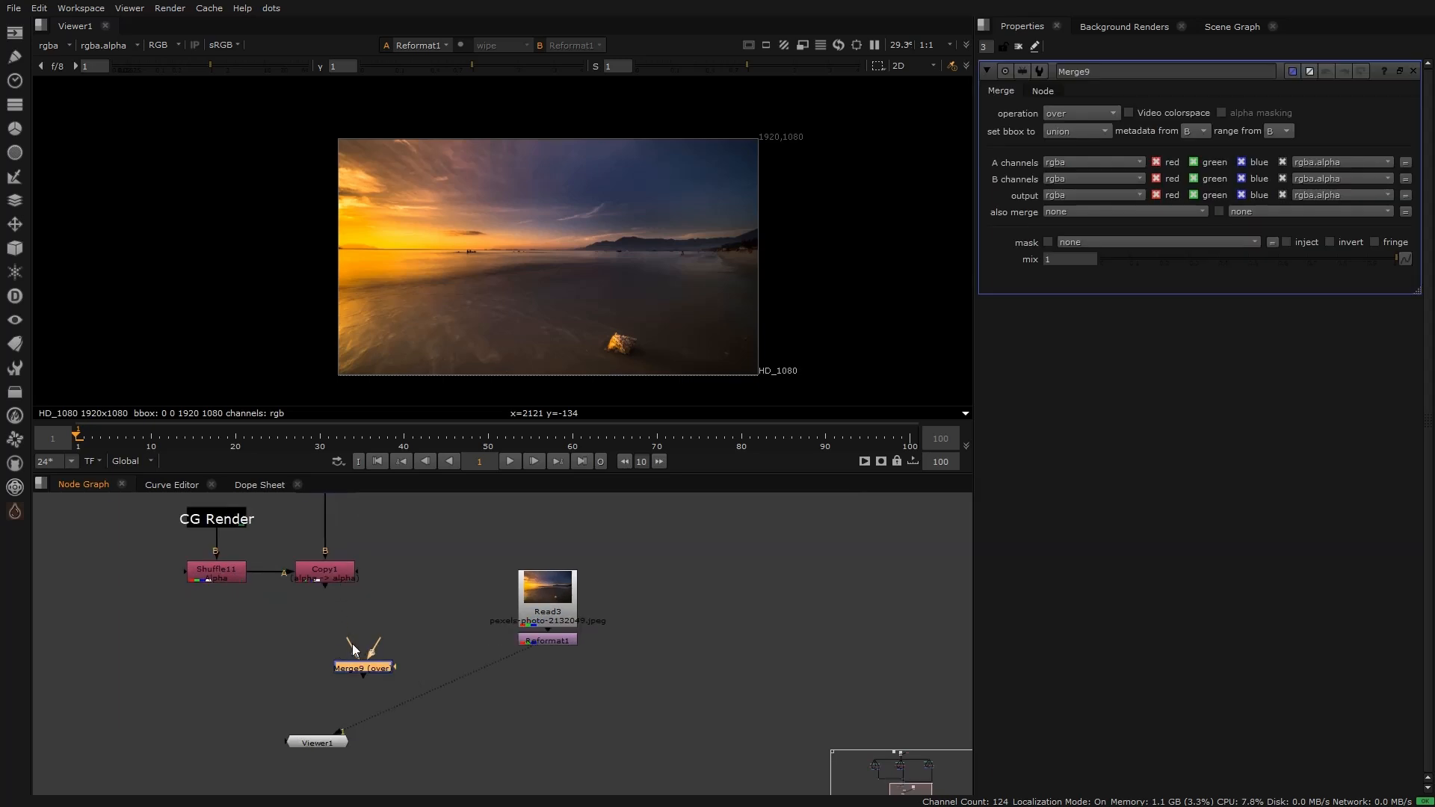
left_click_drag(340, 572, 338, 572)
key("1")
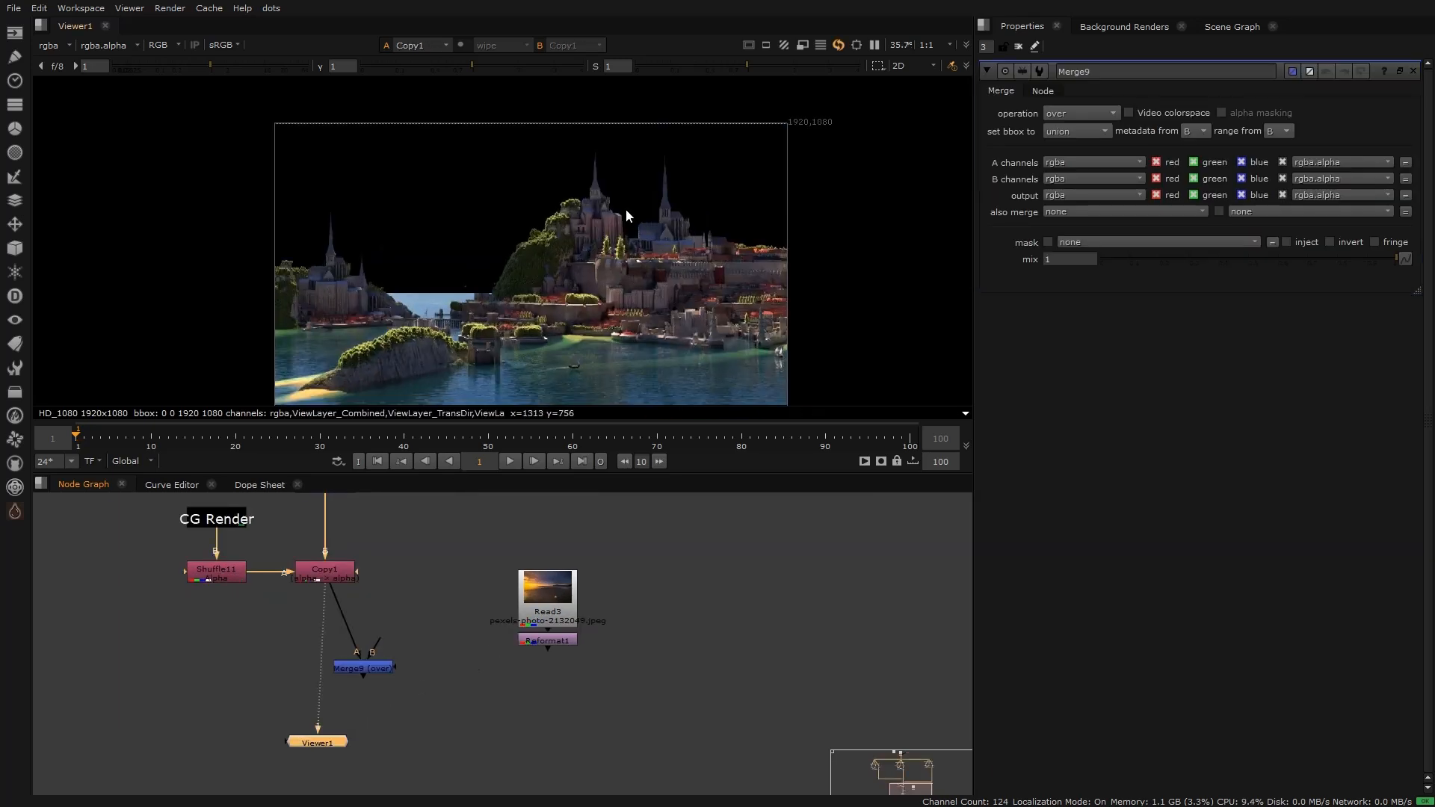
Step: Connect Merge9's B input to Reformat1, display the merge, and arrange the merge and sky nodes neatly
left_click_drag(379, 641, 549, 639)
left_click(381, 668)
key("1")
left_click_drag(357, 667, 322, 682)
left_click_drag(512, 583, 596, 705)
left_click_drag(461, 541, 605, 594)
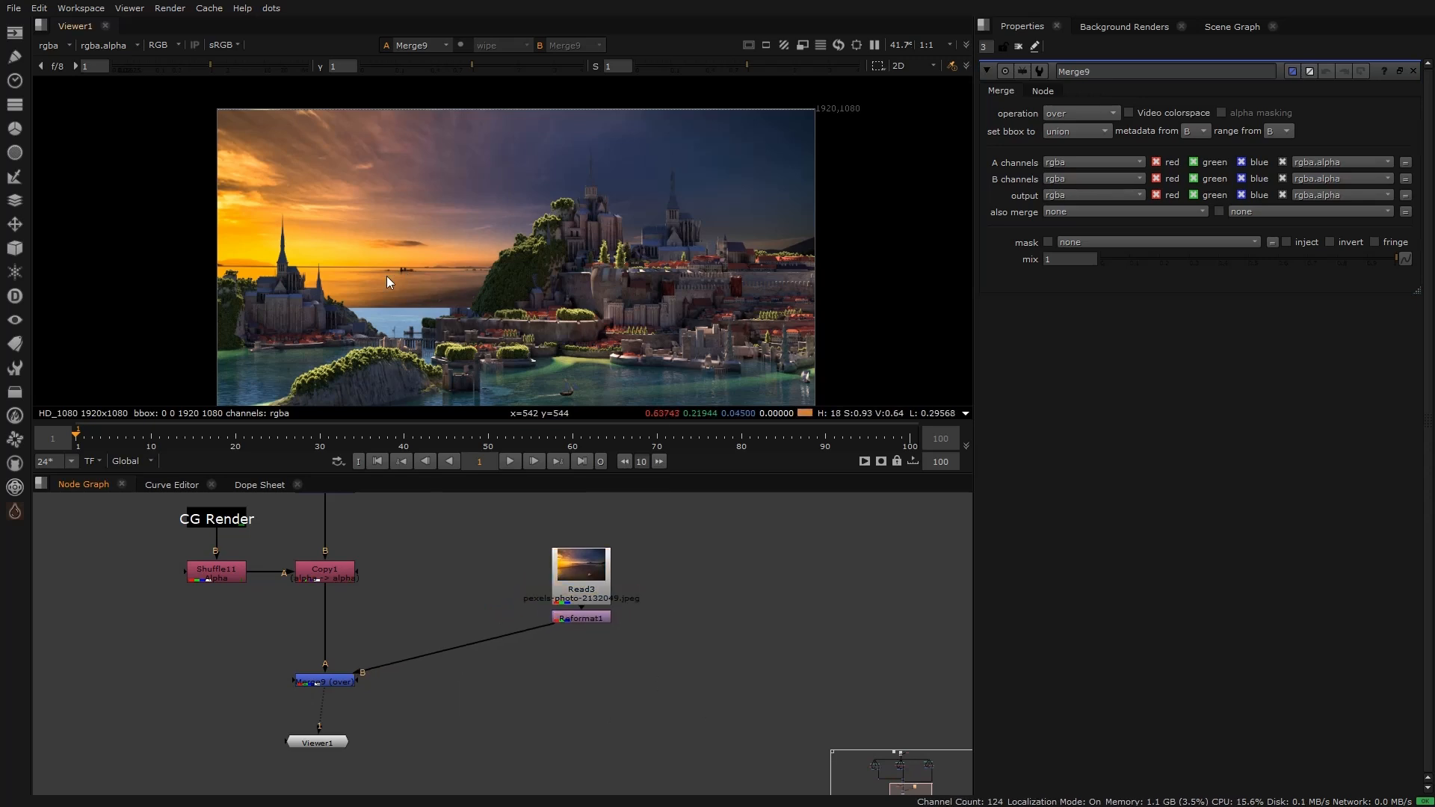
Step: Add a Transform node after Reformat1 and move the sky to about translate x -30, y -144
scroll(389, 275, "up", 3)
scroll(468, 301, "up", 3)
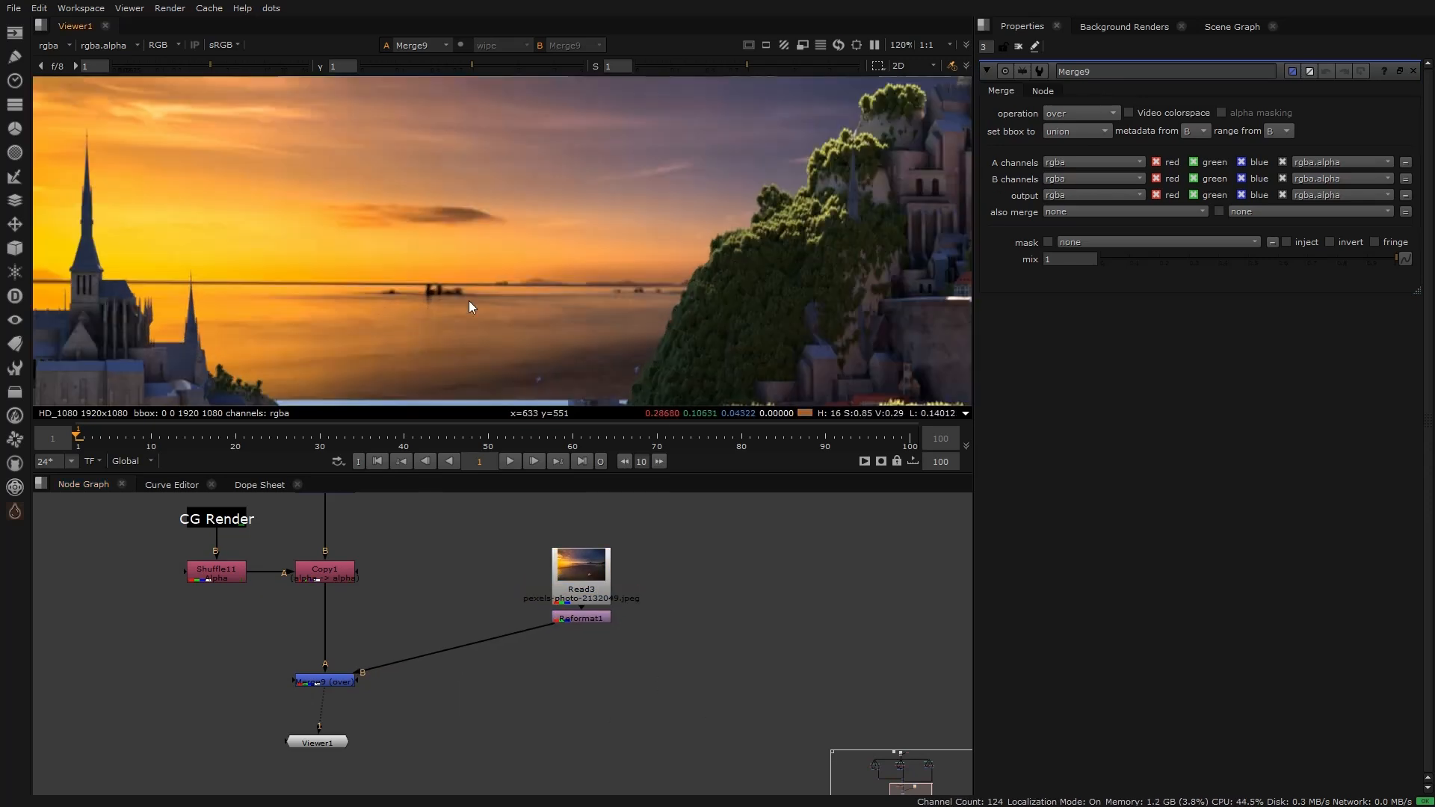
scroll(441, 333, "down", 3)
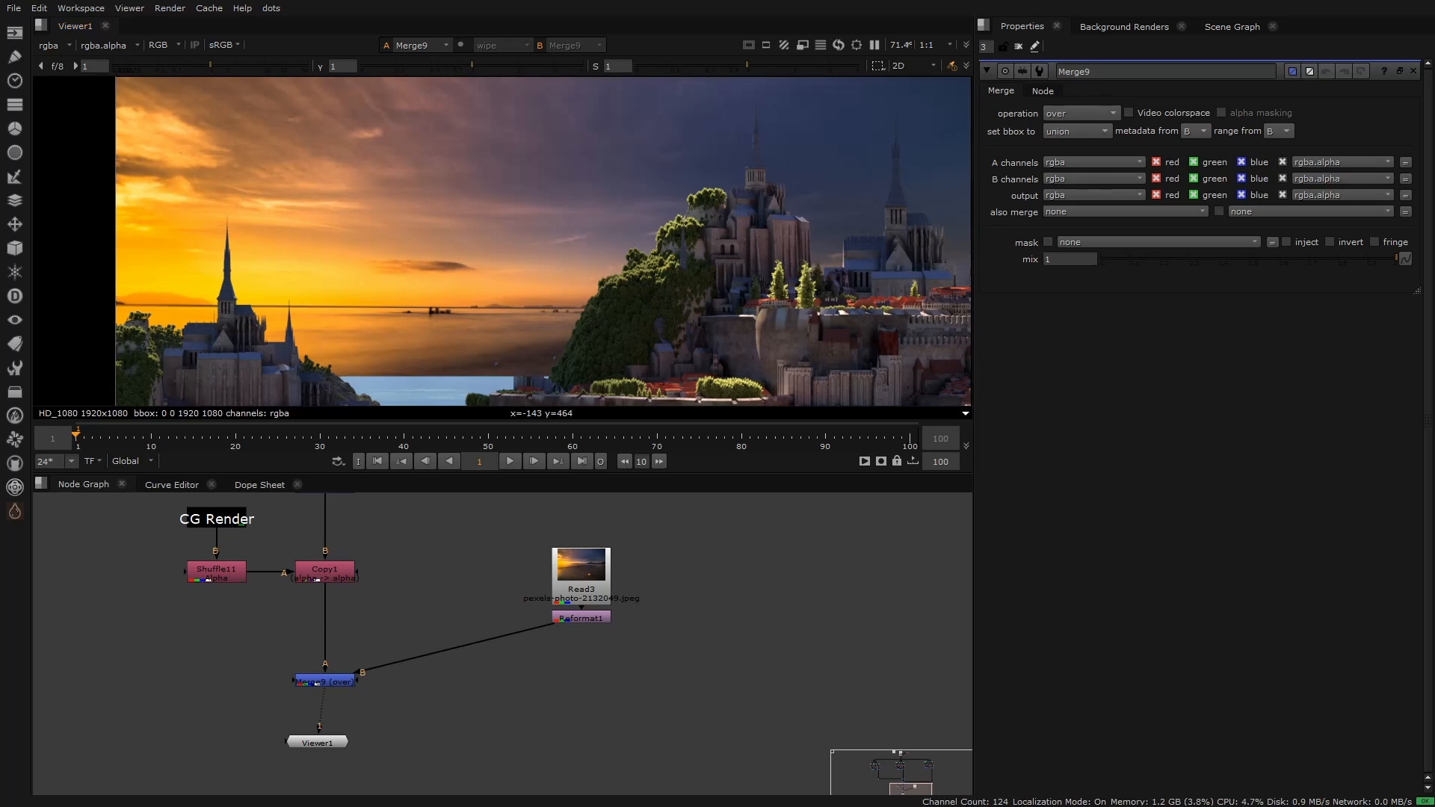
left_click(584, 621)
key("t")
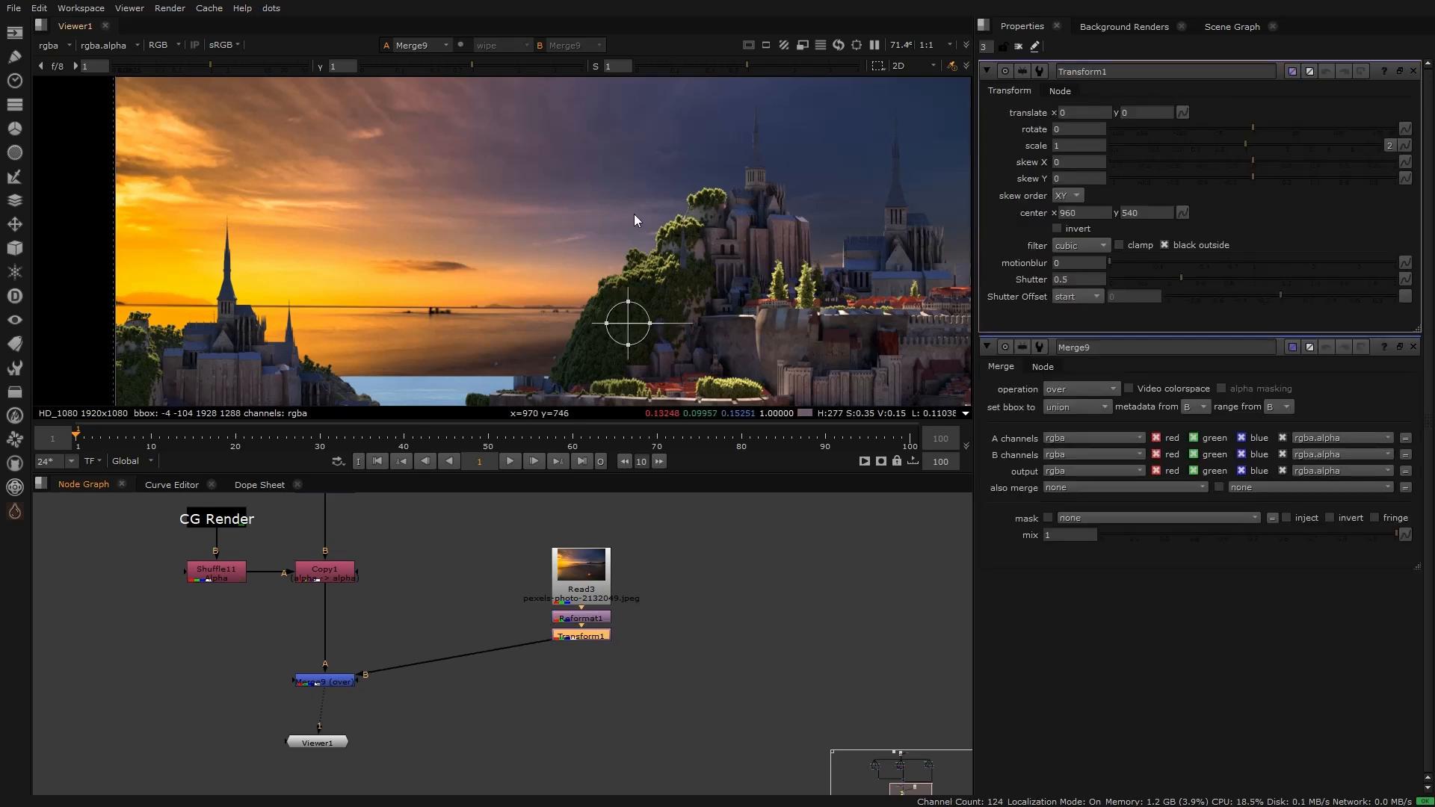
scroll(612, 213, "down", 5)
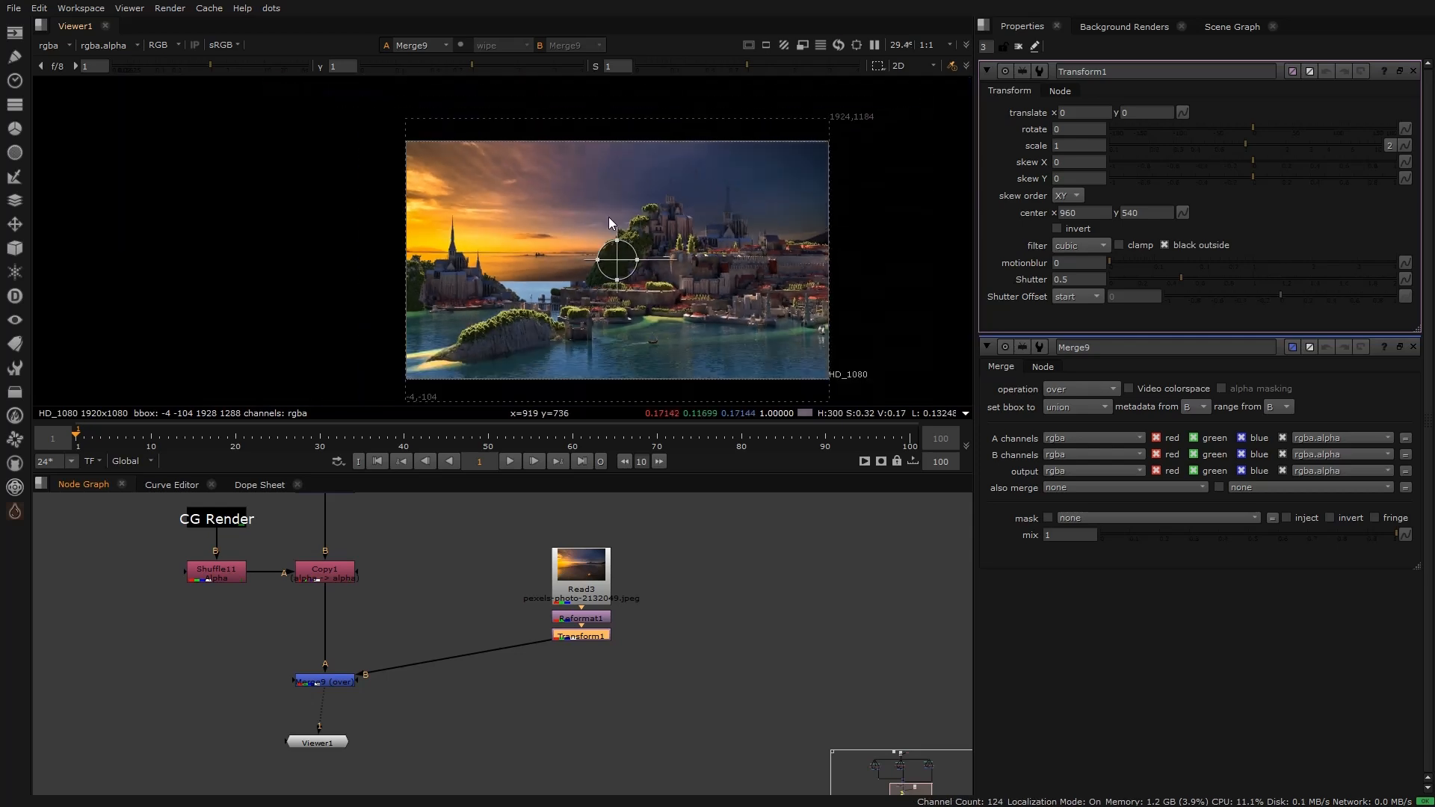
scroll(608, 217, "up", 2)
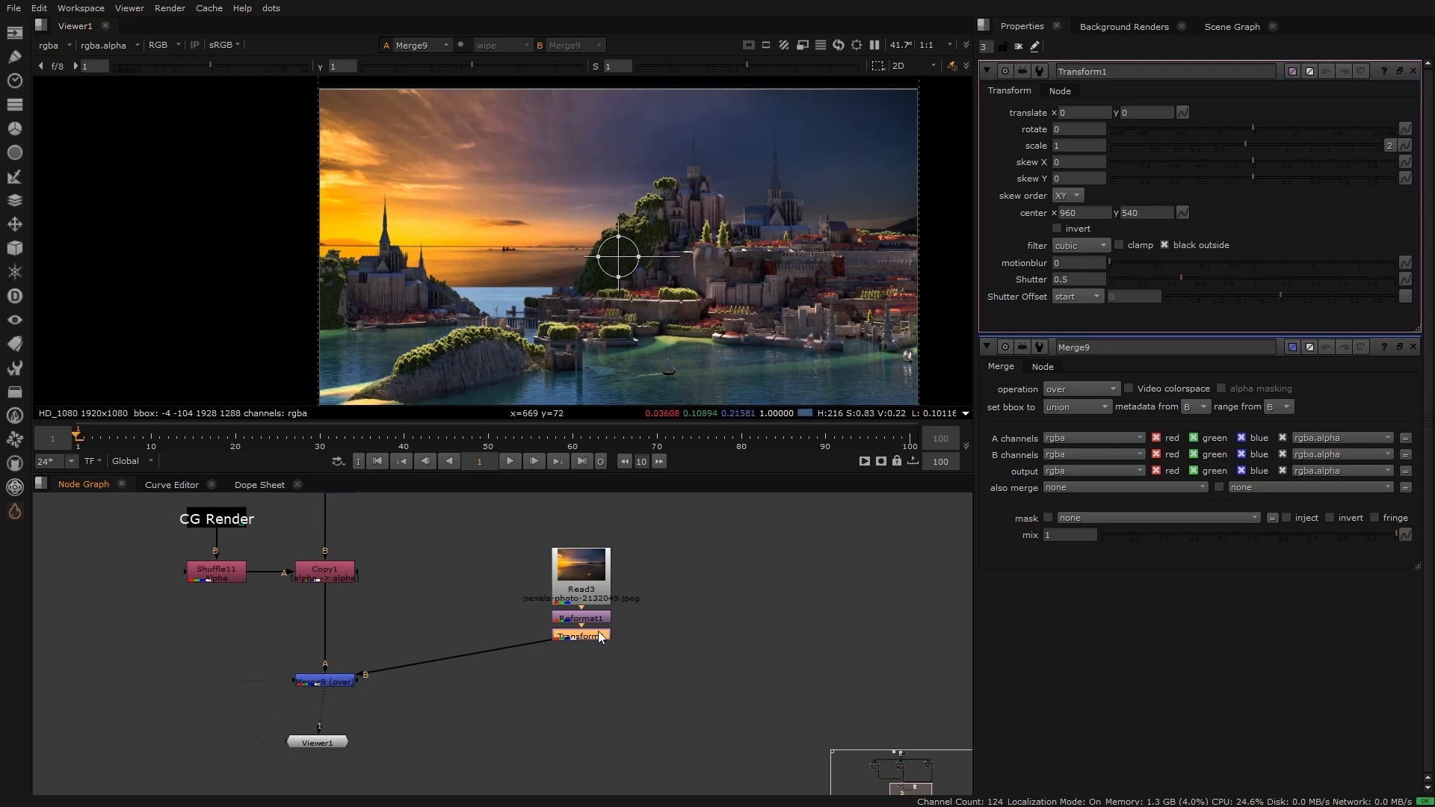
scroll(577, 627, "up", 2)
left_click_drag(618, 249, 609, 307)
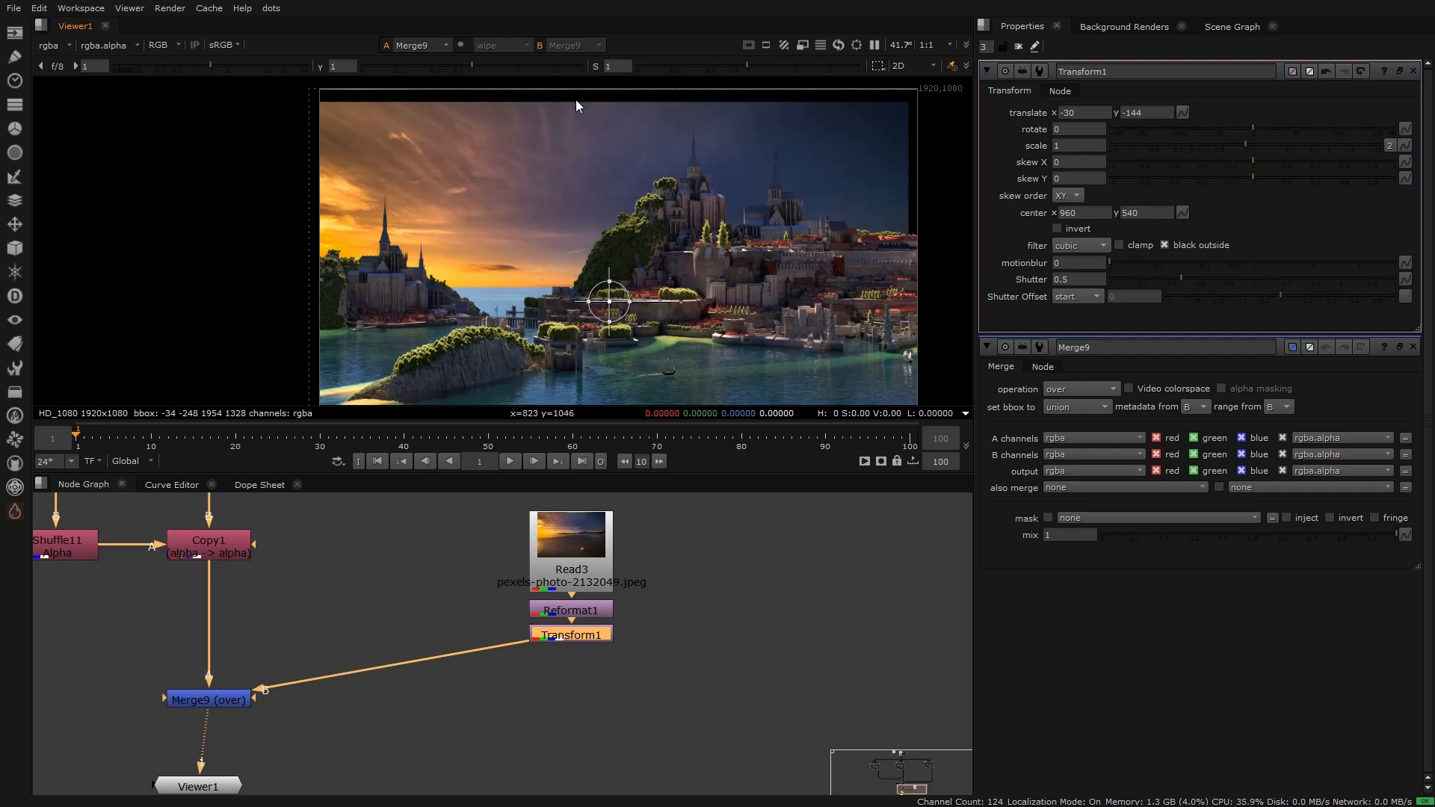
Step: Scale the sky to 1.44 in Transform1 and reposition it to translate x 192, y -168 to fill the frame
scroll(572, 108, "up", 4)
scroll(540, 159, "down", 5)
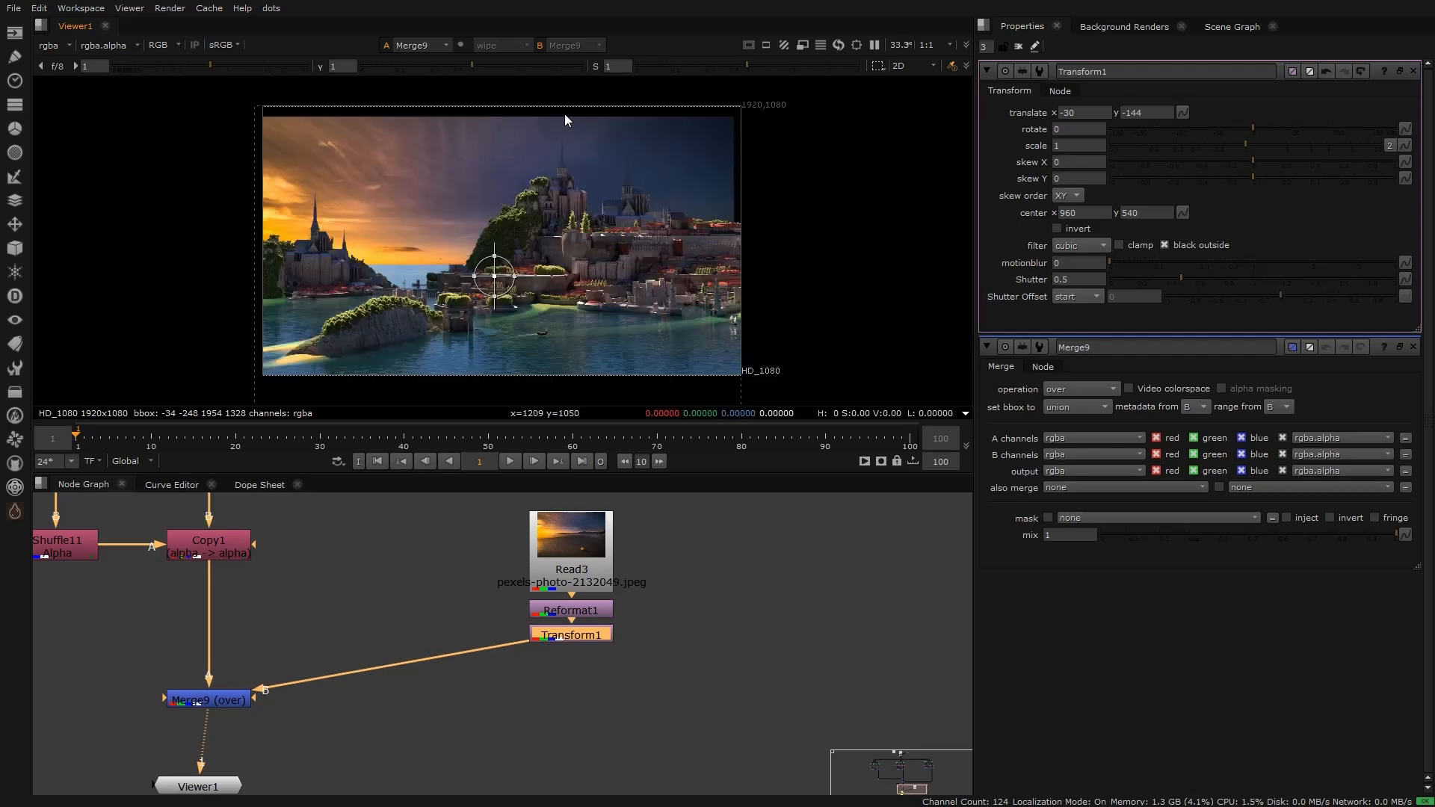
left_click_drag(1241, 142, 1267, 146)
left_click_drag(494, 275, 581, 287)
scroll(486, 274, "up", 1)
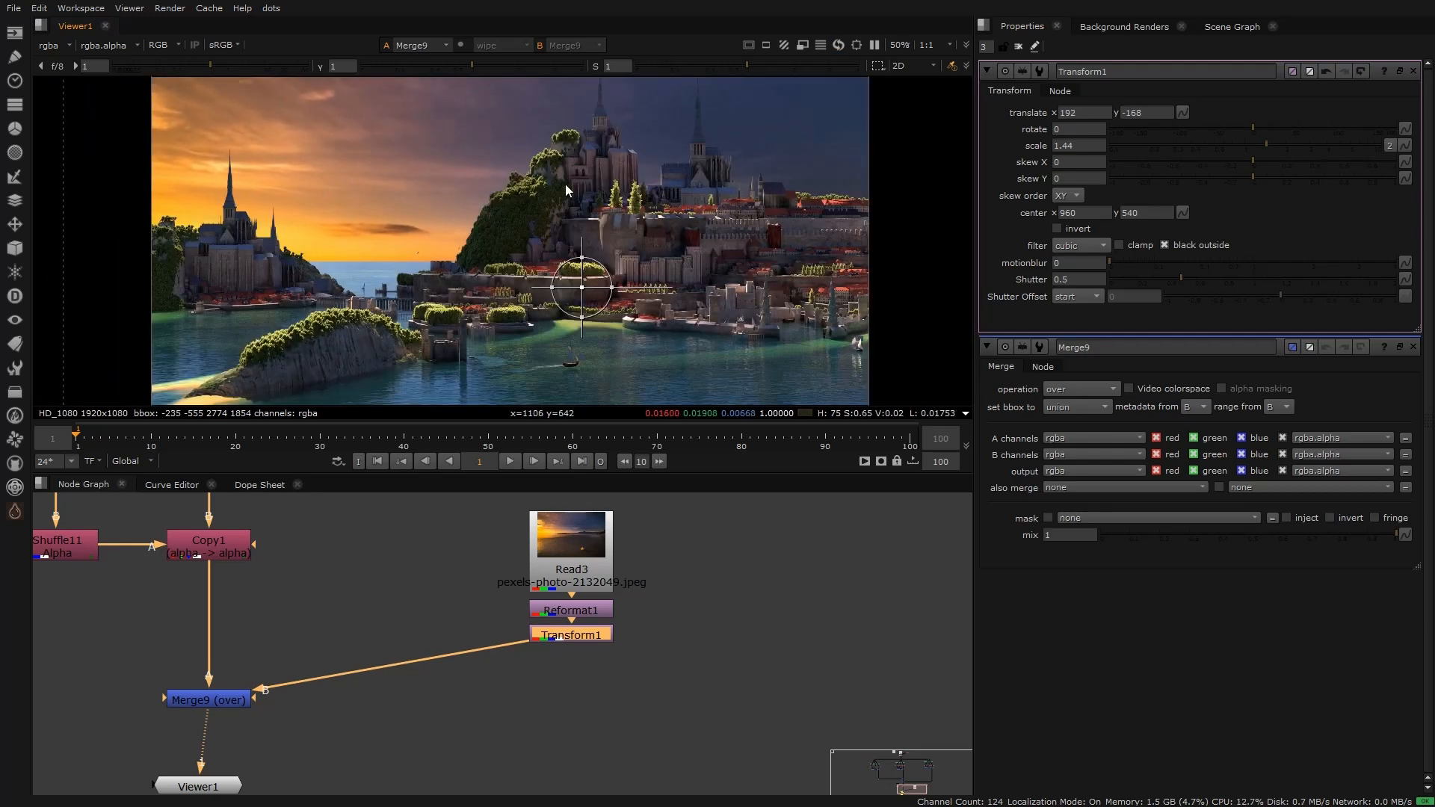
key("f")
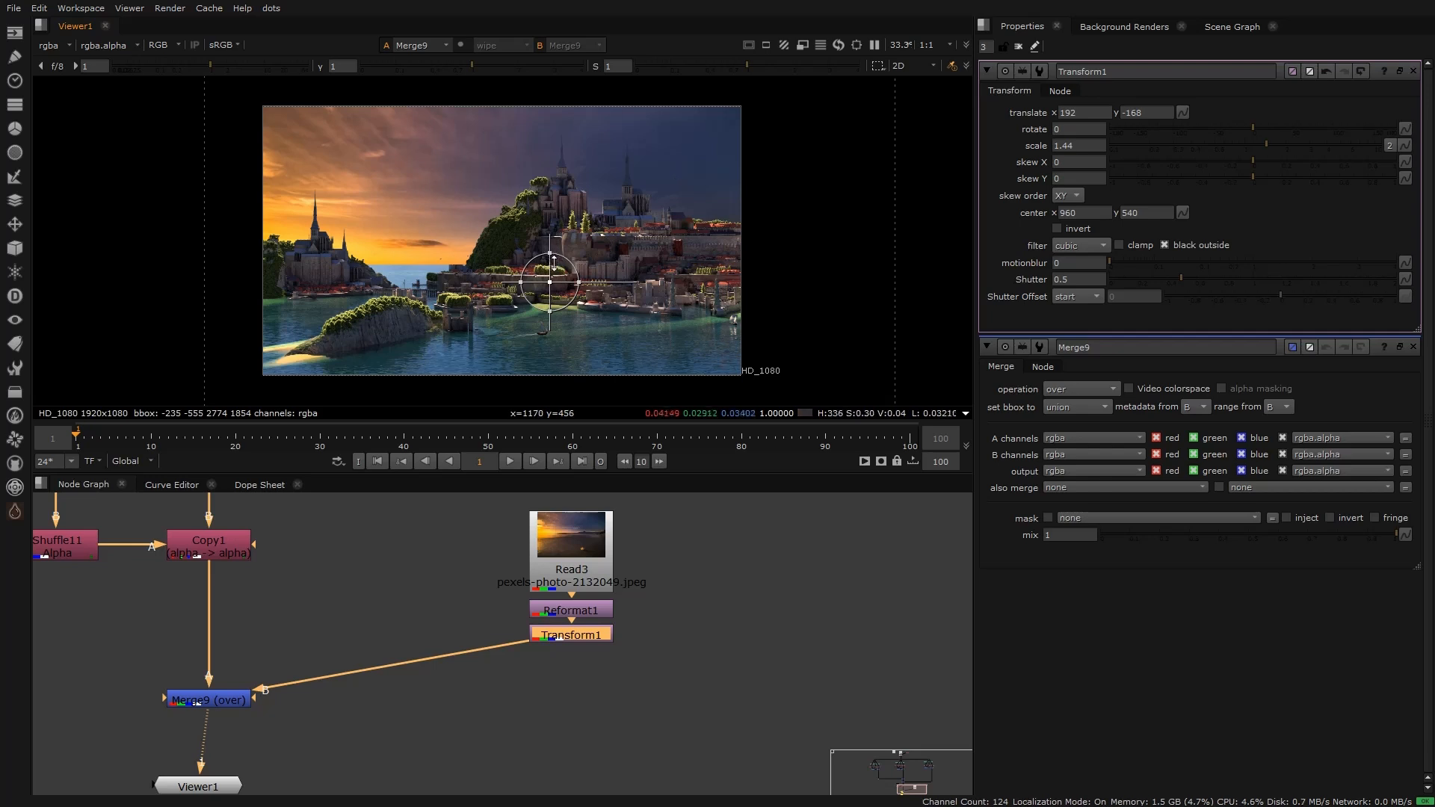
scroll(588, 211, "down", 1)
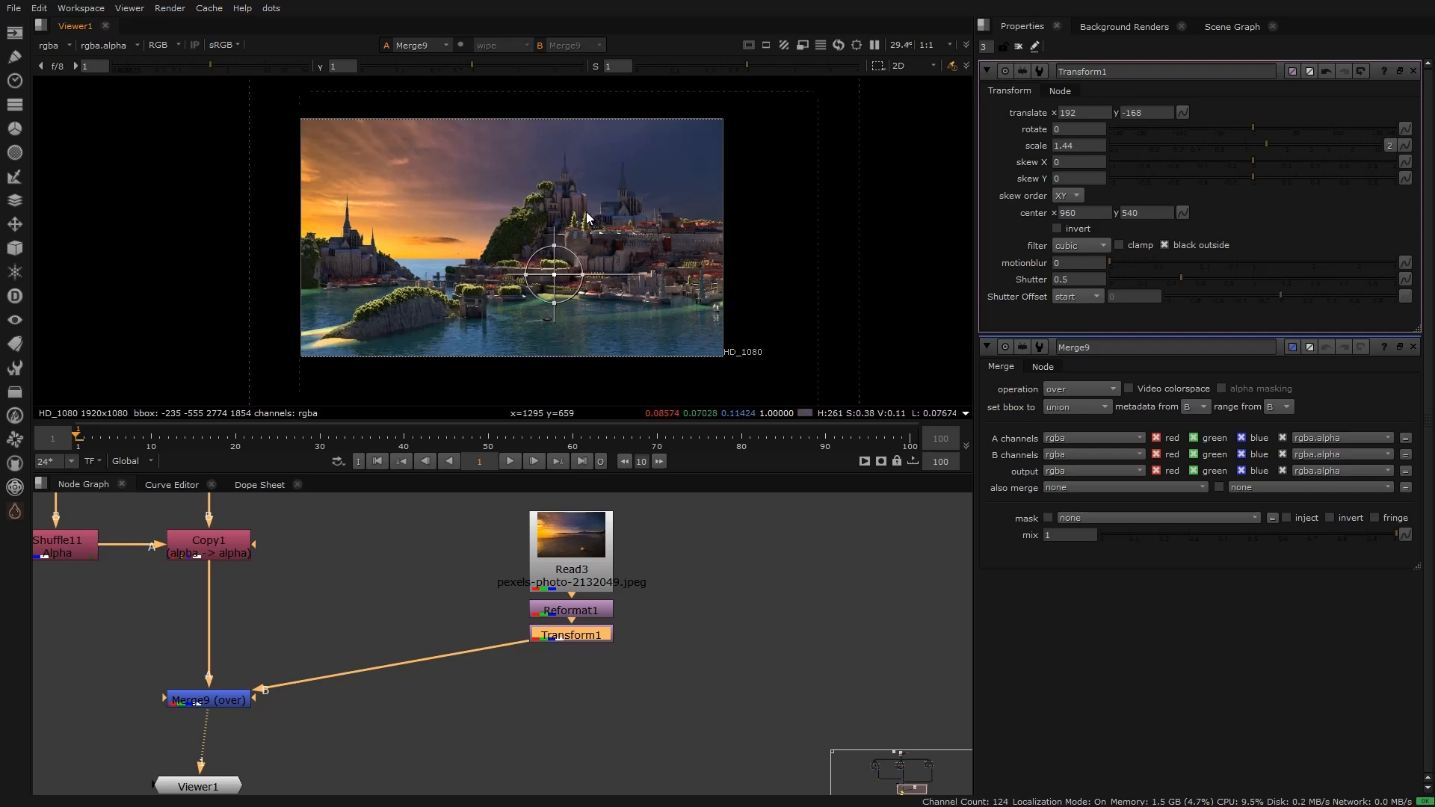
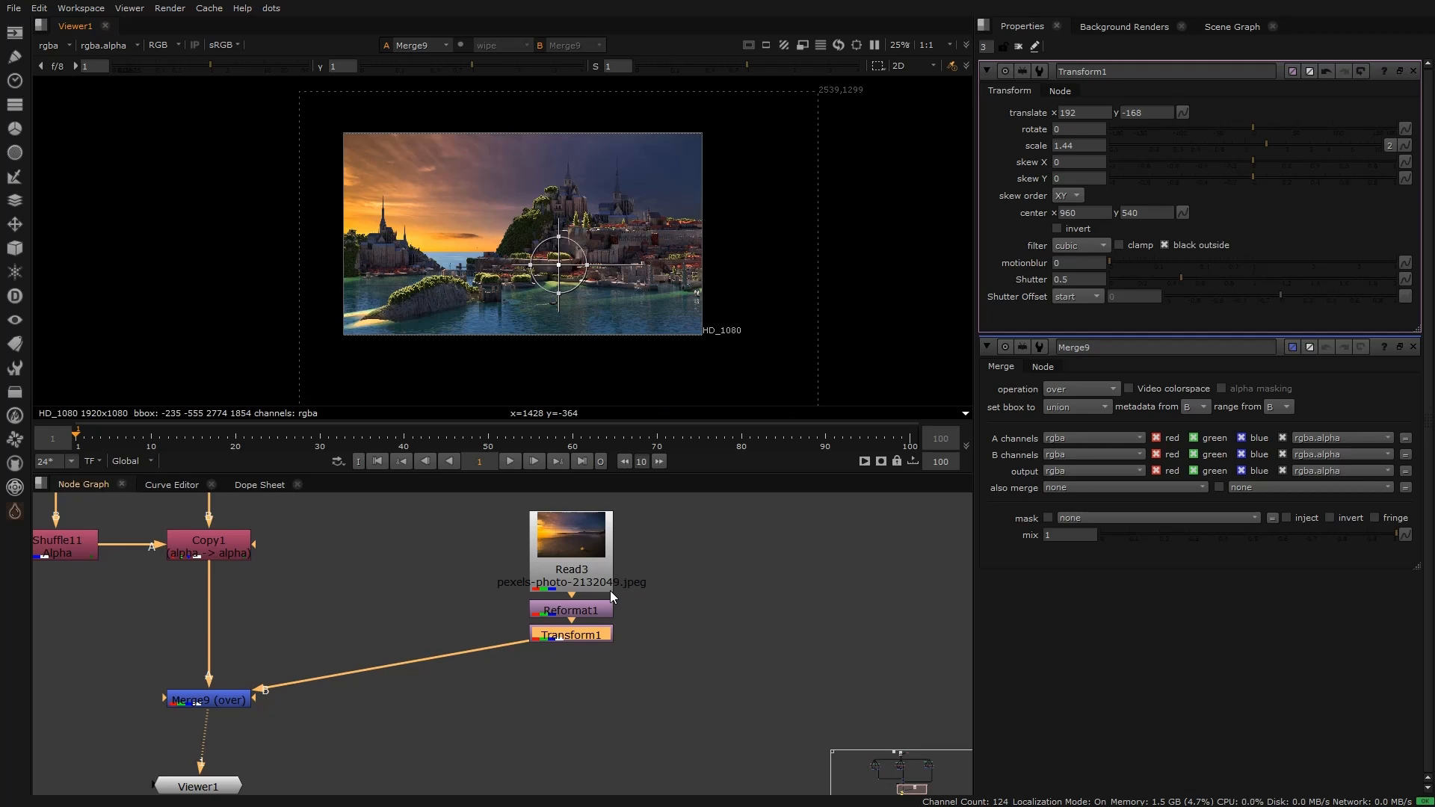
Step: Add a Crop node after Transform1 to limit the sky's bounding box to the 1920x1080 format
key("Tab")
type("crop")
key("Return")
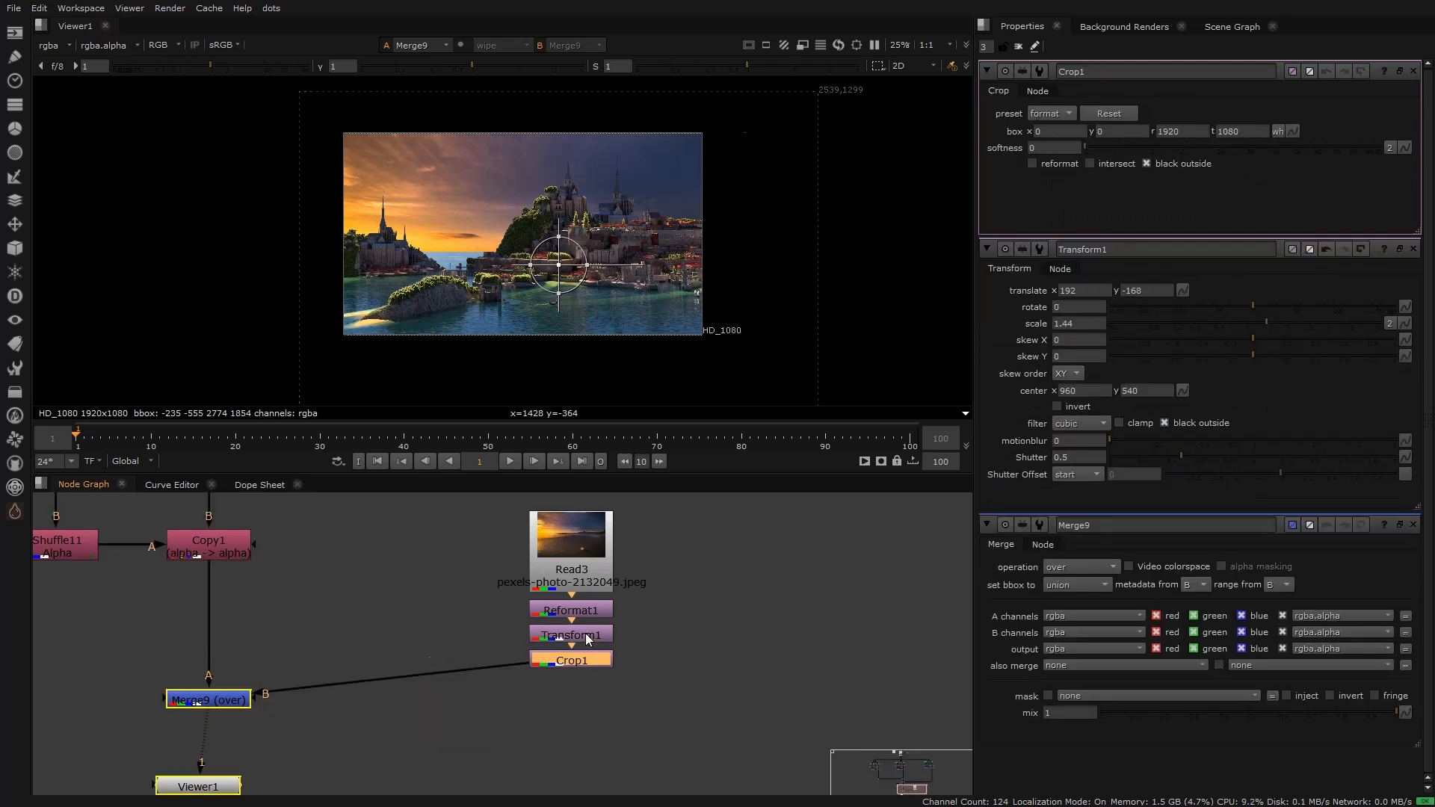
scroll(628, 243, "up", 3)
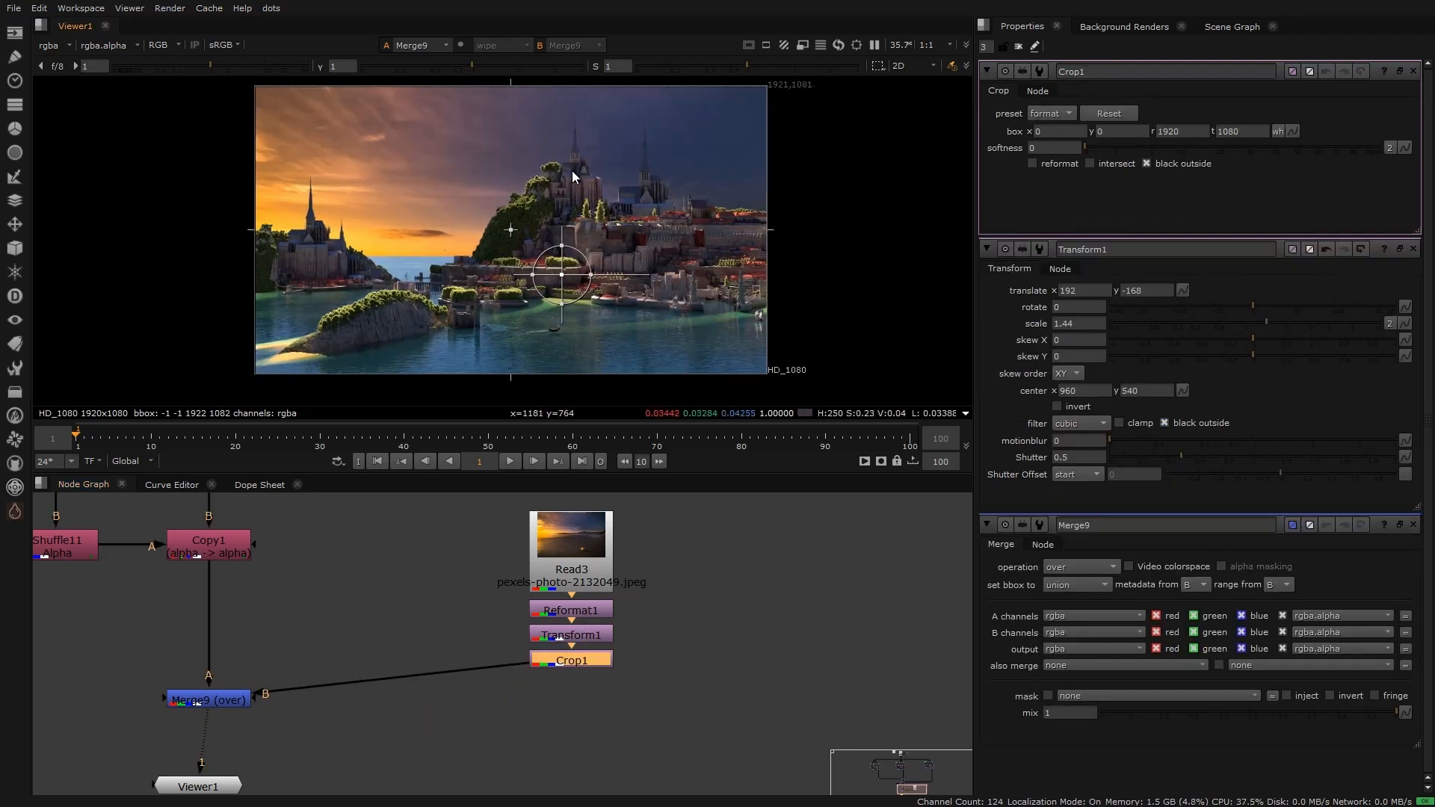
Step: Toggle Crop1 off and on to compare the composite's bounding box with and without the crop
key("d")
key("d")
key("d")
key("d")
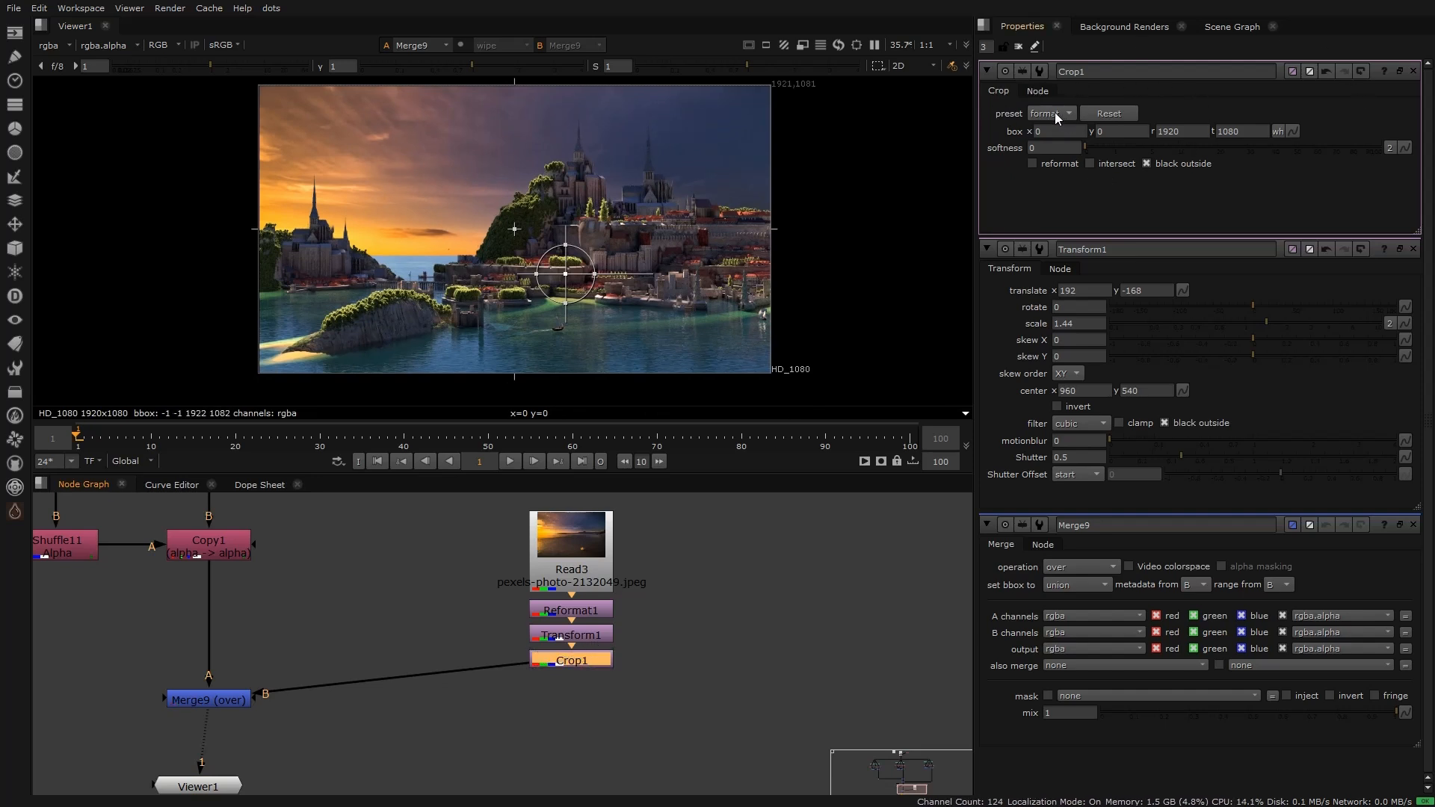
middle_click_drag(793, 180, 792, 200)
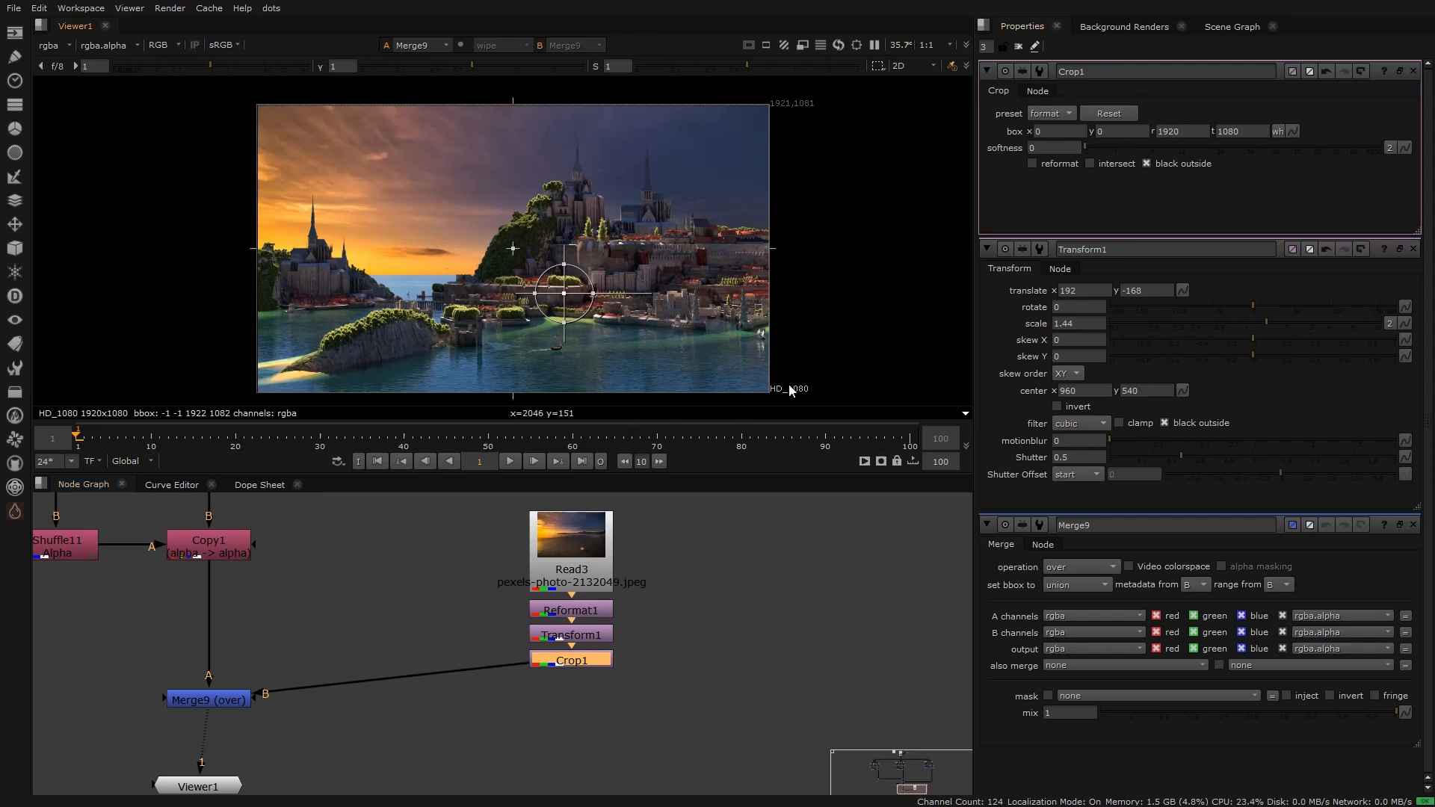
key("d")
key("d")
key("d")
key("d")
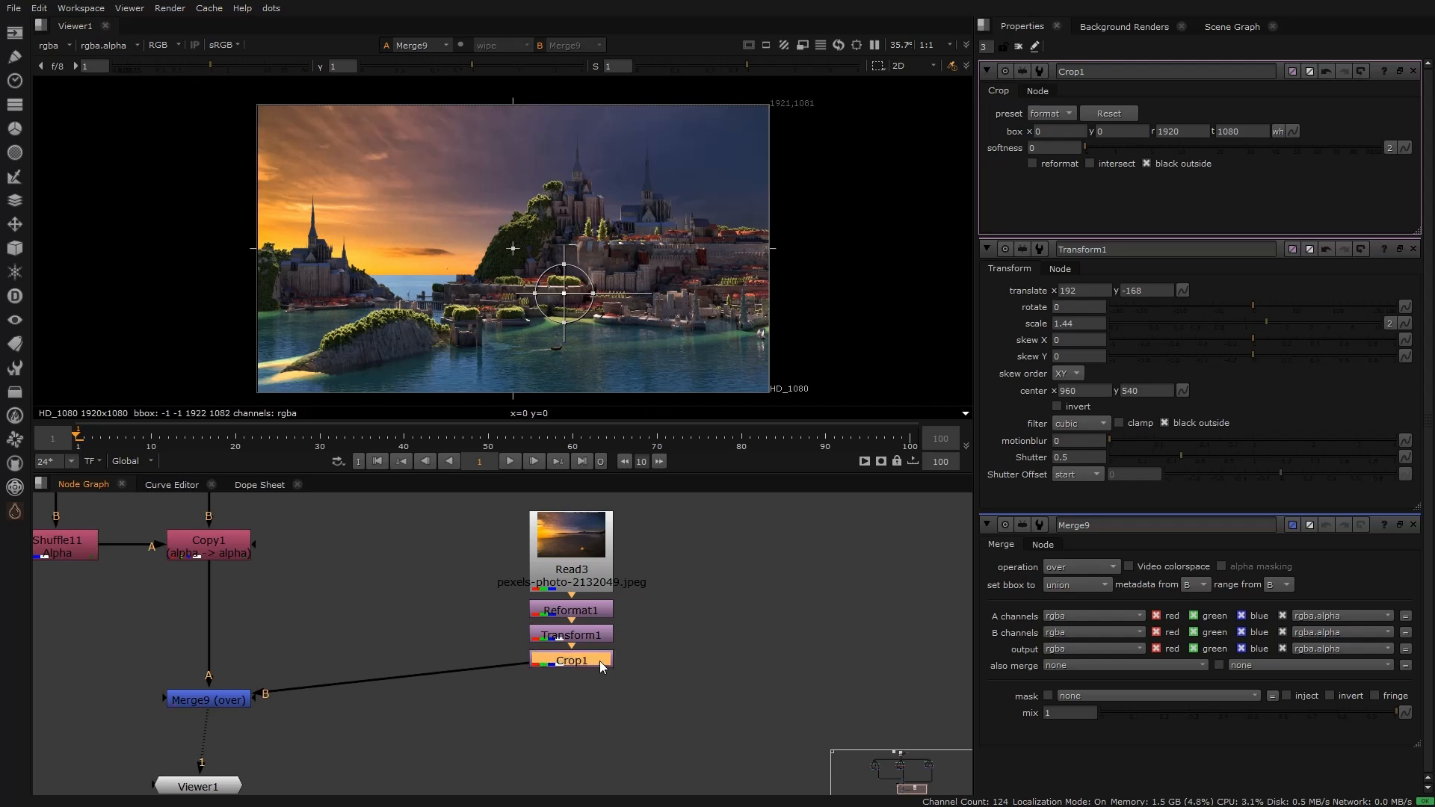
Step: Close all node properties, then move the sky branch aside and Merge9 with the viewer farther below Copy1
left_click(1412, 72, "ctrl")
scroll(461, 581, "down", 7)
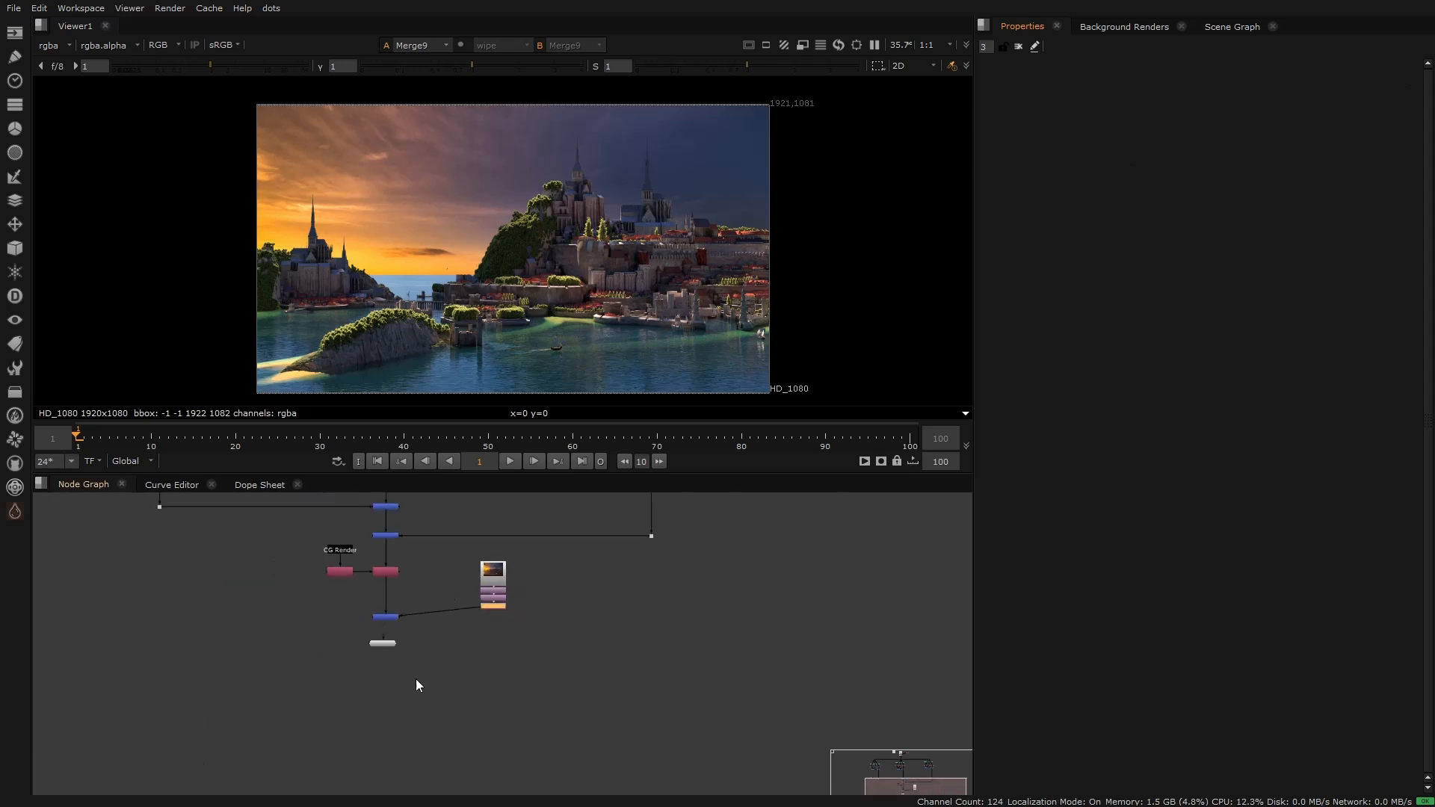
left_click_drag(558, 637, 742, 536)
middle_click_drag(377, 618, 436, 583)
left_click_drag(418, 571, 452, 703)
scroll(462, 567, "up", 5)
middle_click_drag(462, 567, 473, 613)
left_click(475, 610)
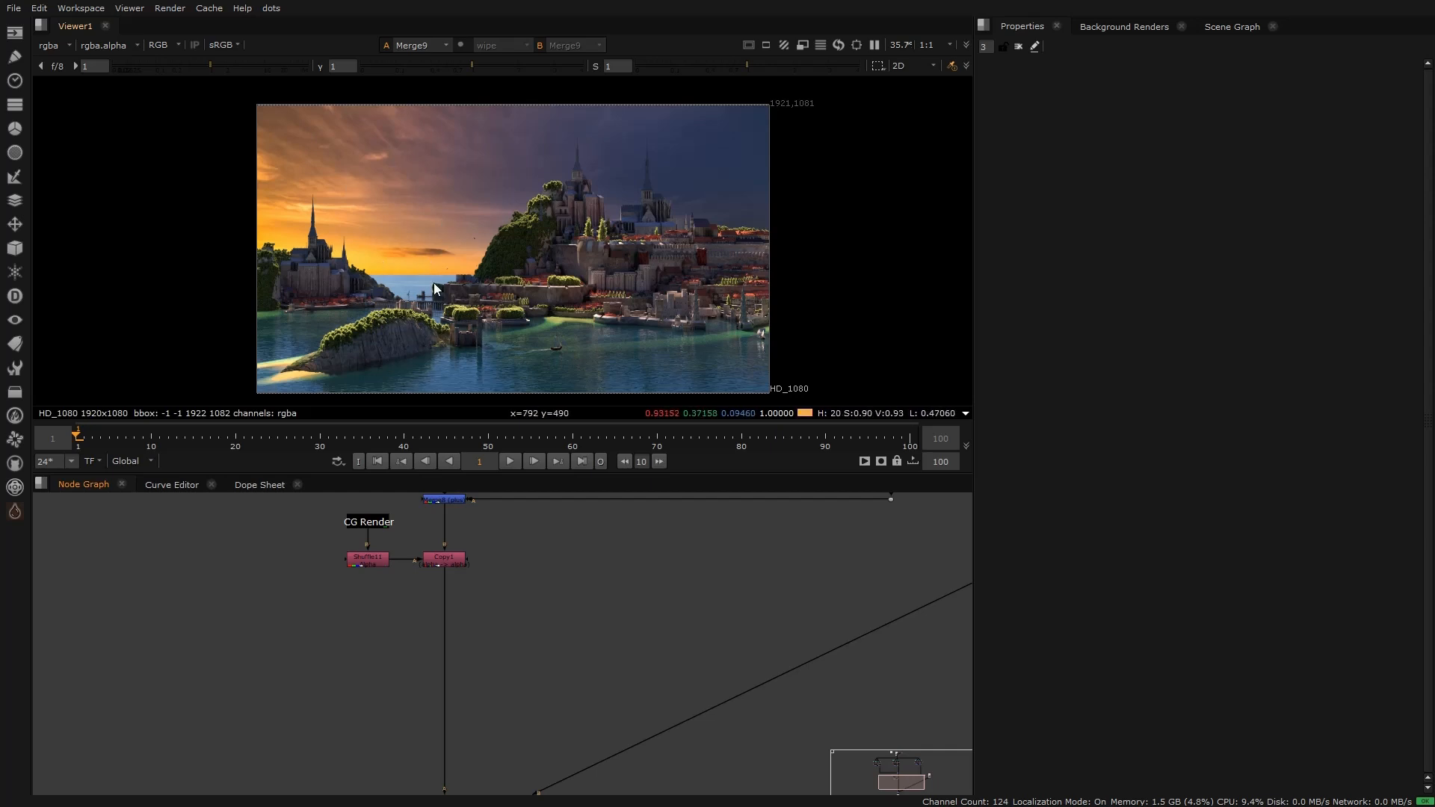
Step: View Copy1 and add an Unpremult node directly below it
scroll(431, 249, "up", 1)
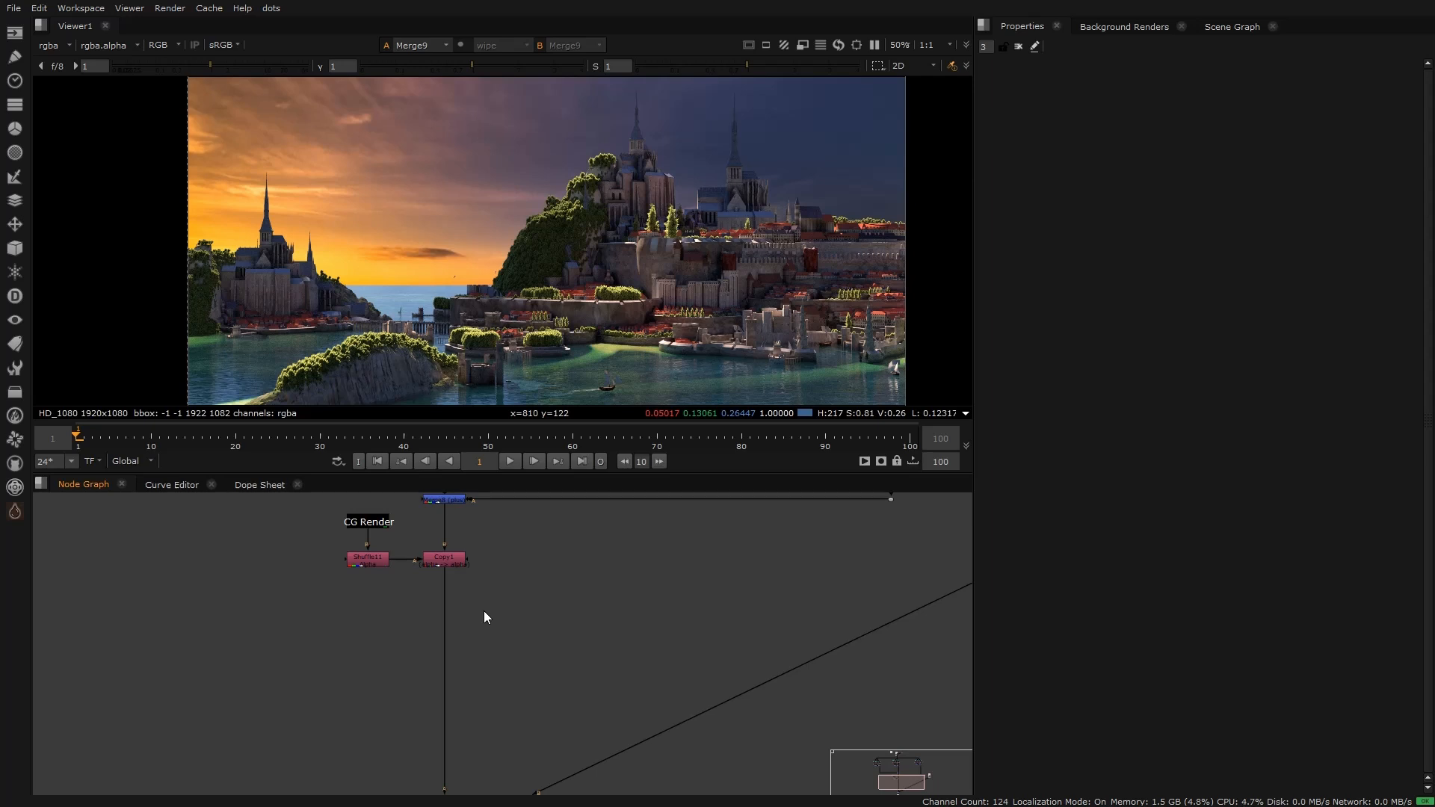
left_click(457, 562)
key("1")
key("Tab")
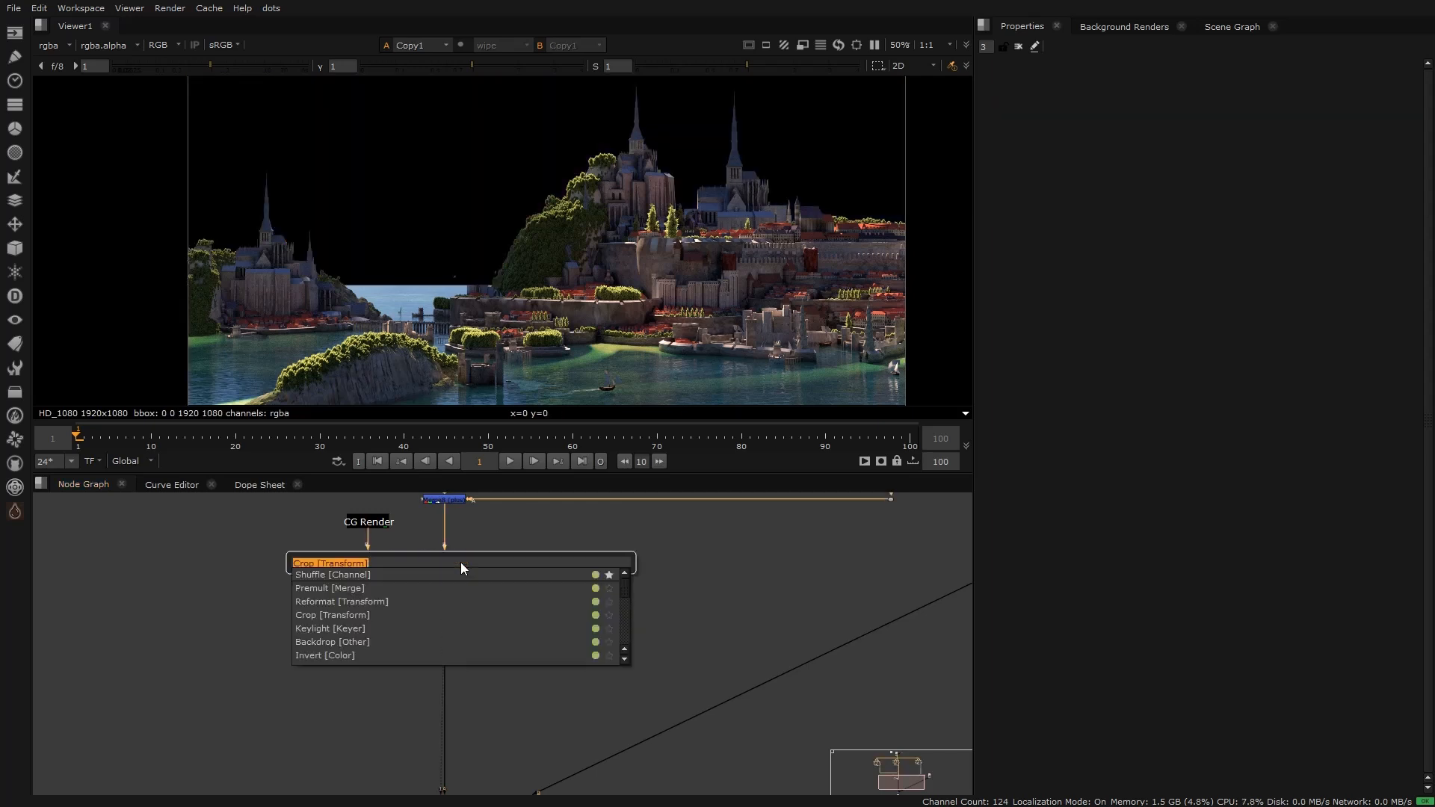
type("unpre")
key("Return")
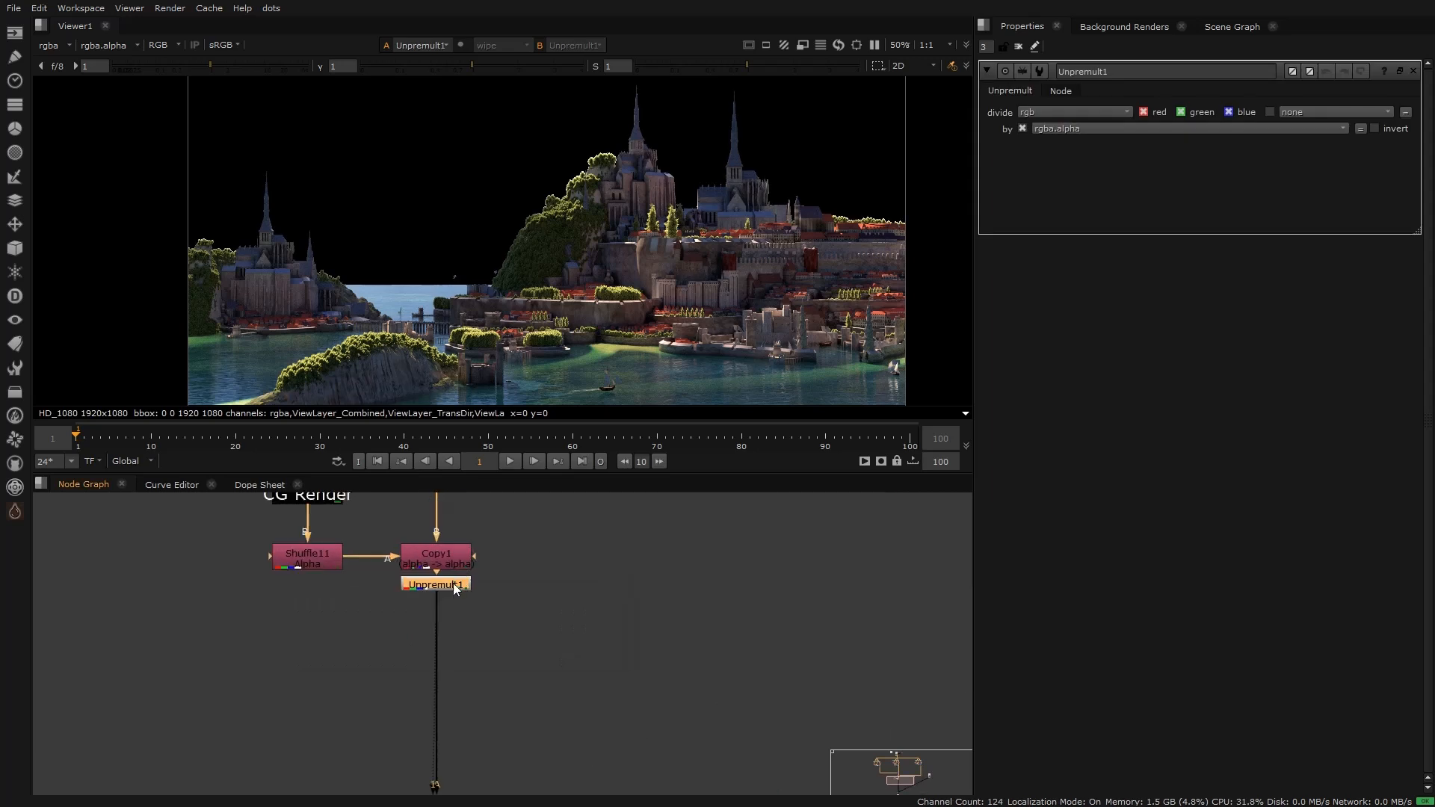
Step: Add a Premult node after Unpremult1 and space the two nodes apart below Copy1
key("Tab")
type("pre")
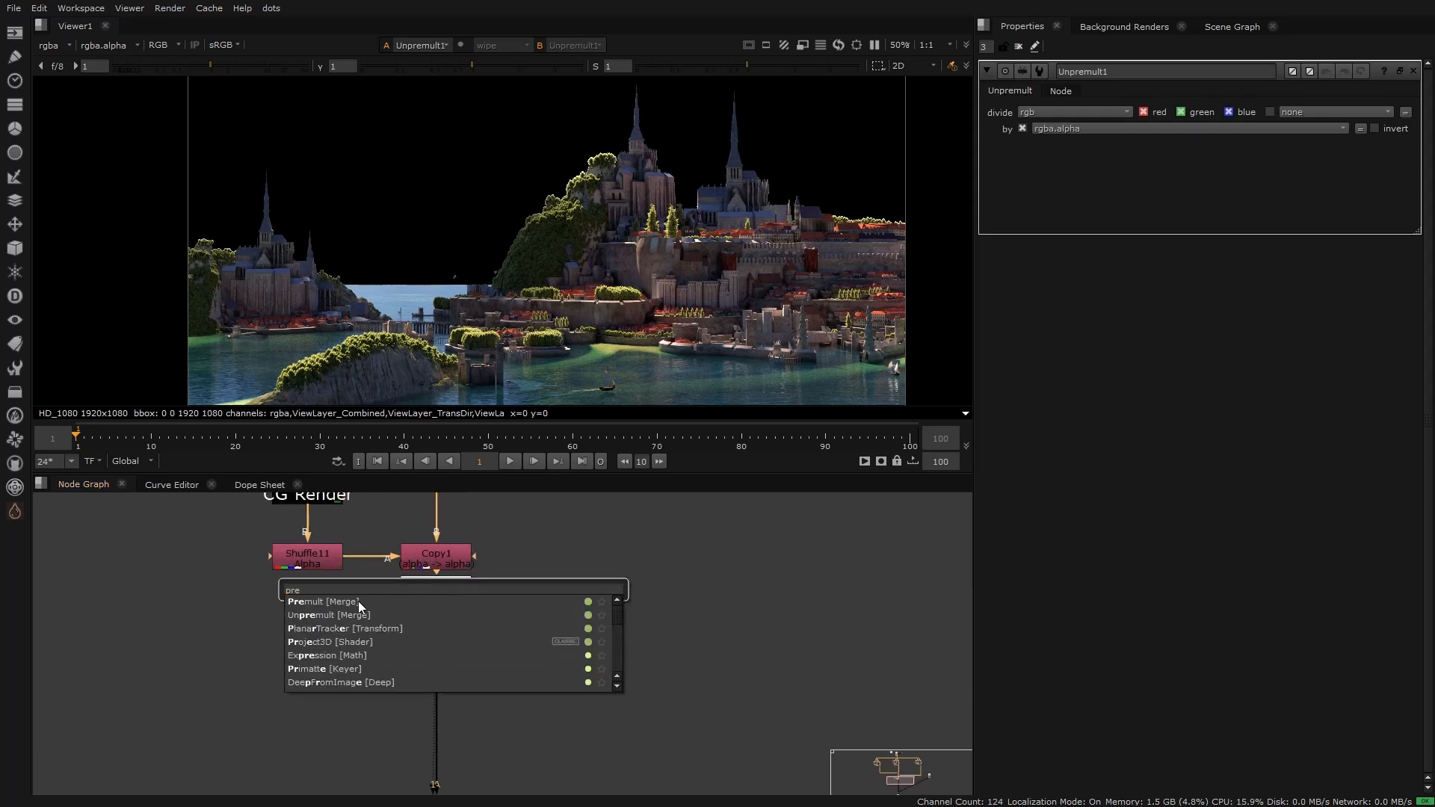
left_click(359, 601)
left_click_drag(429, 604, 424, 716)
left_click_drag(437, 585, 446, 646)
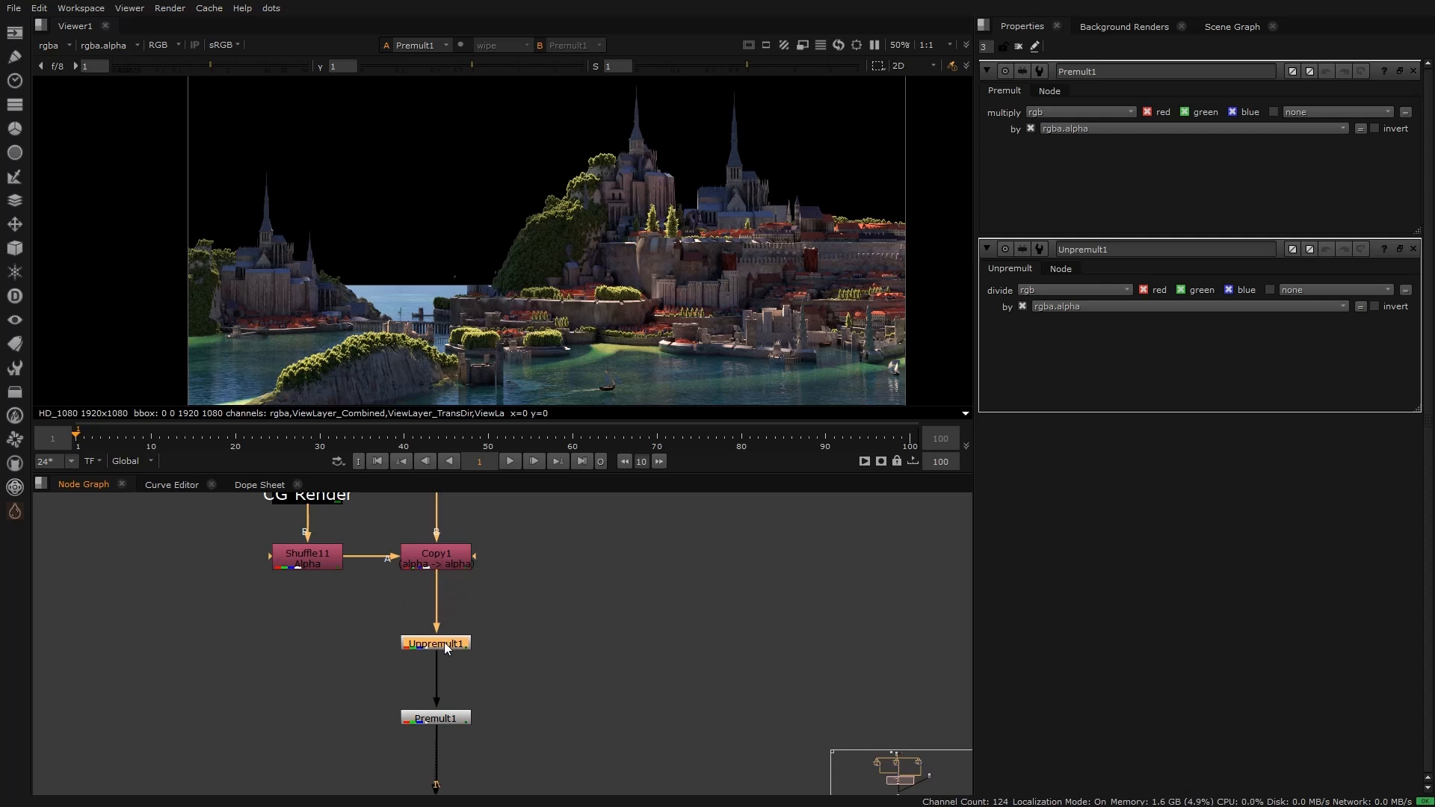
scroll(524, 678, "down", 3)
middle_click_drag(524, 679, 488, 583)
scroll(496, 528, "up", 1)
scroll(487, 583, "up", 2)
left_click(525, 658)
left_click_drag(521, 662, 514, 675)
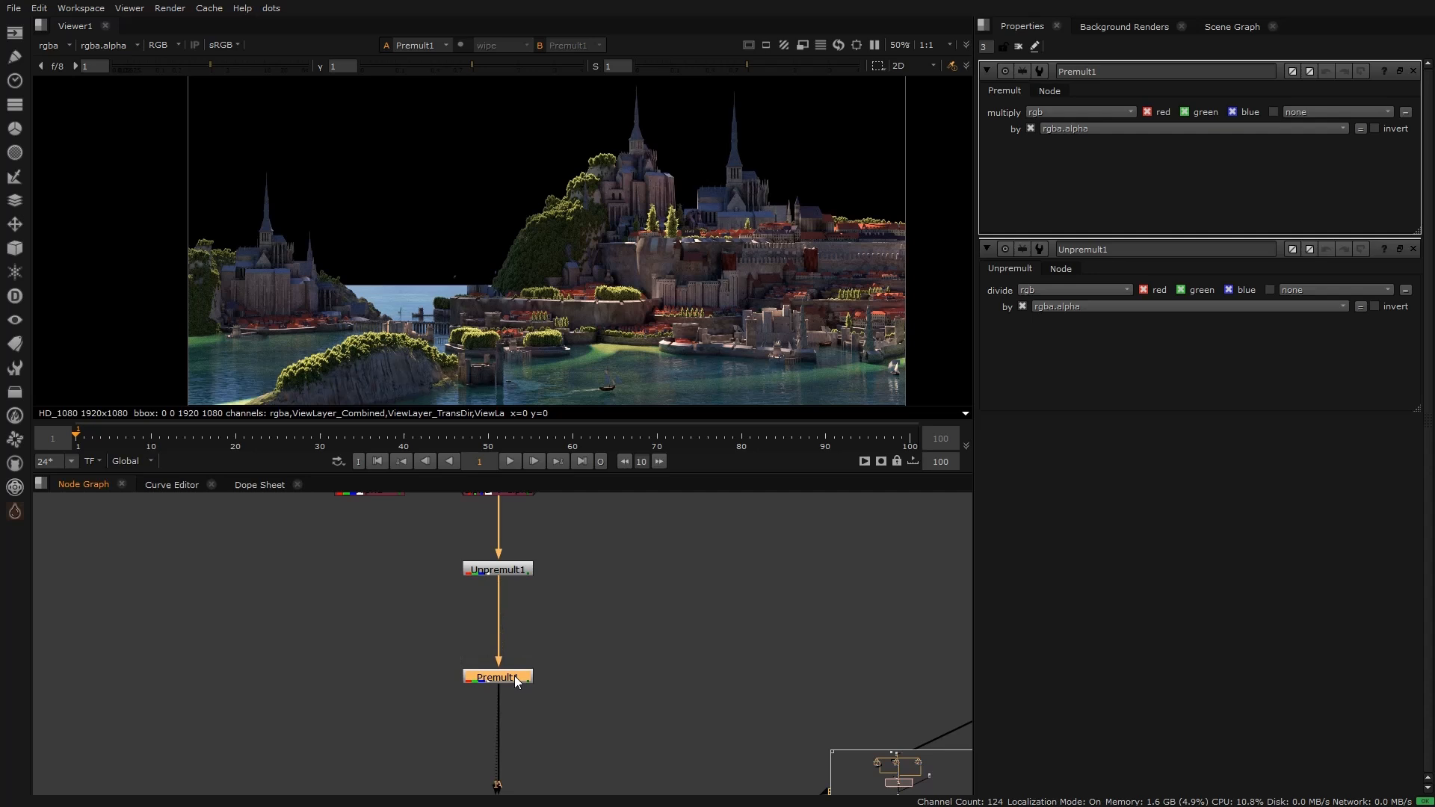
Step: Insert a Grade node between Unpremult1 and Premult1 and inspect the trees and dark castle areas up close
left_click(511, 574)
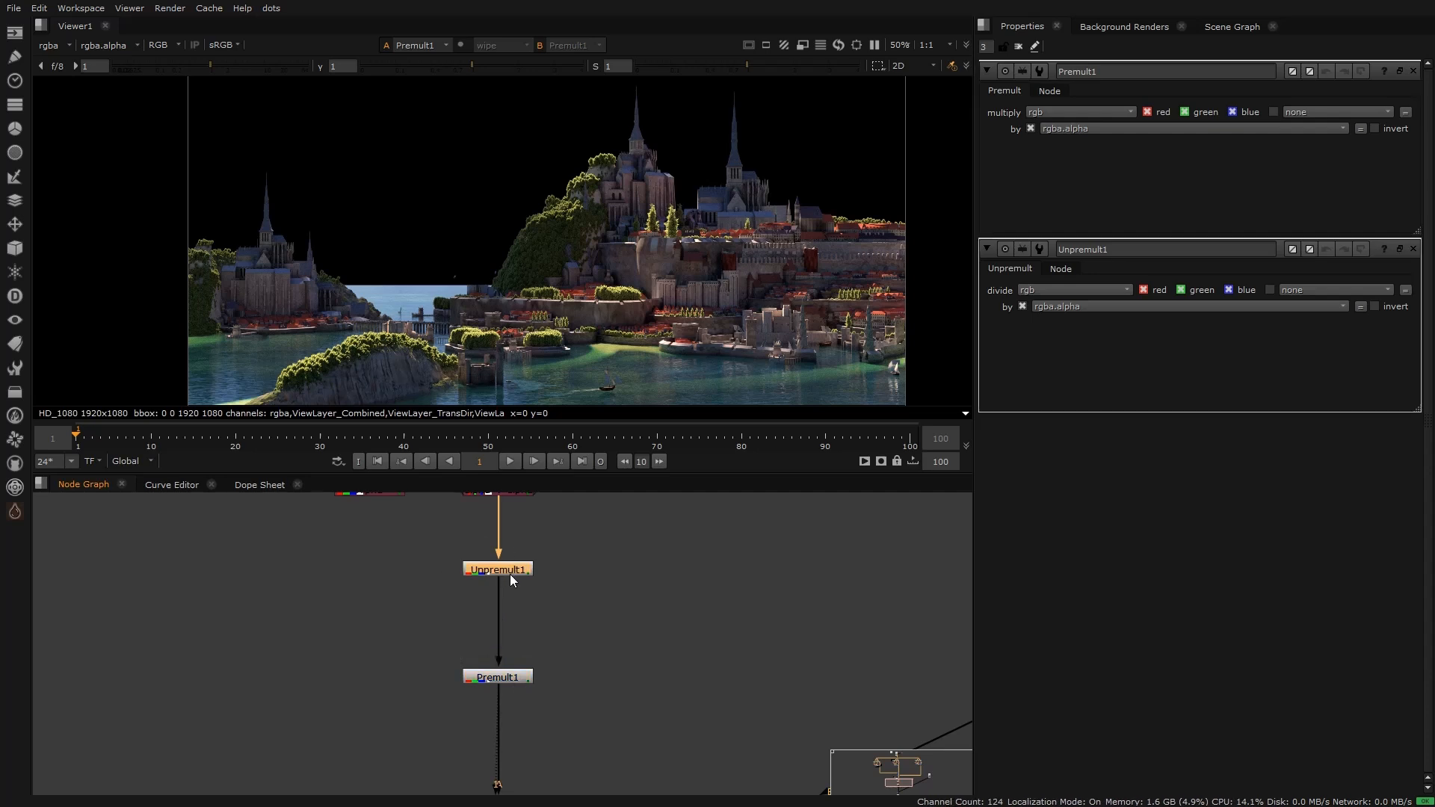
key("g")
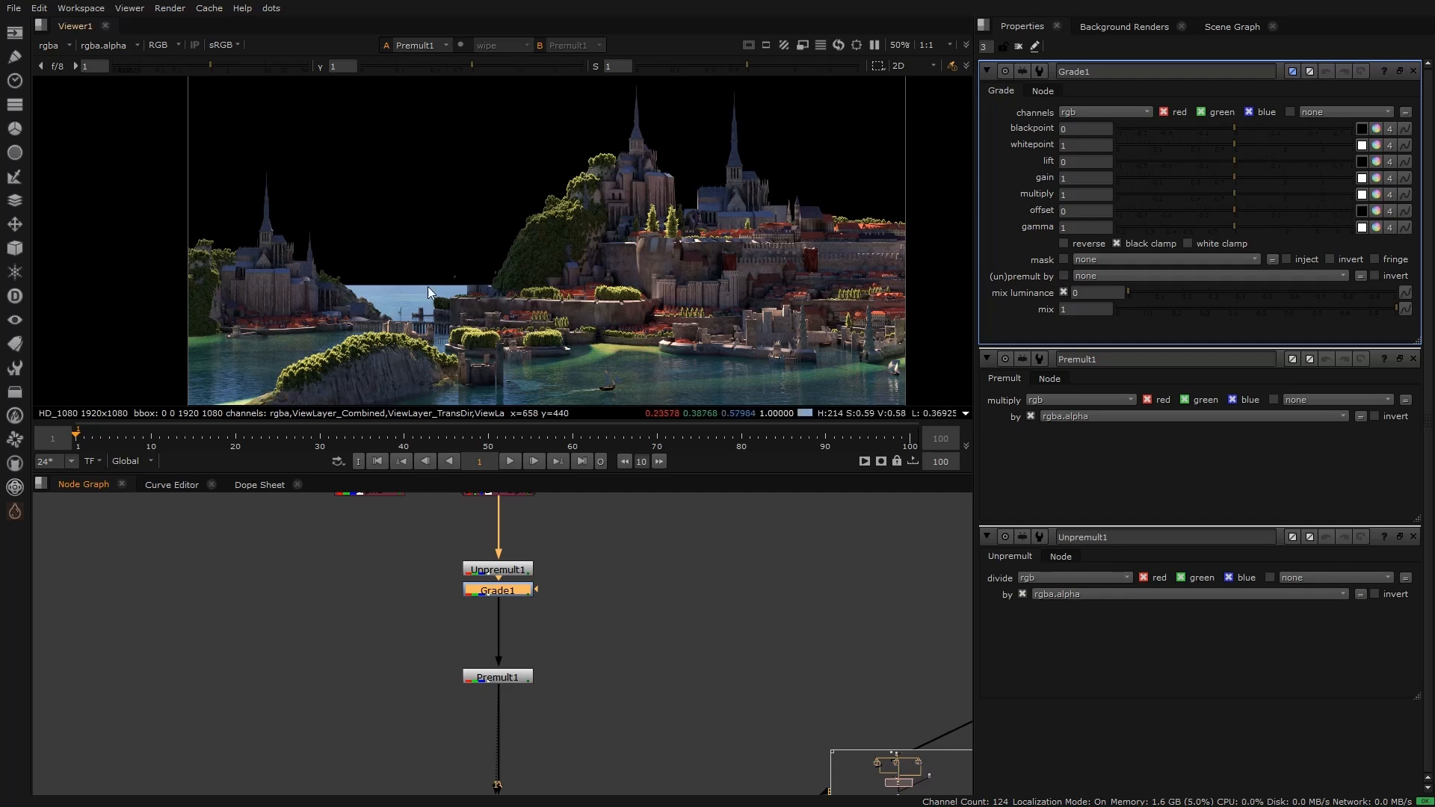
middle_click_drag(465, 384, 439, 317)
scroll(437, 317, "up", 6)
scroll(432, 317, "down", 5)
scroll(578, 259, "up", 1)
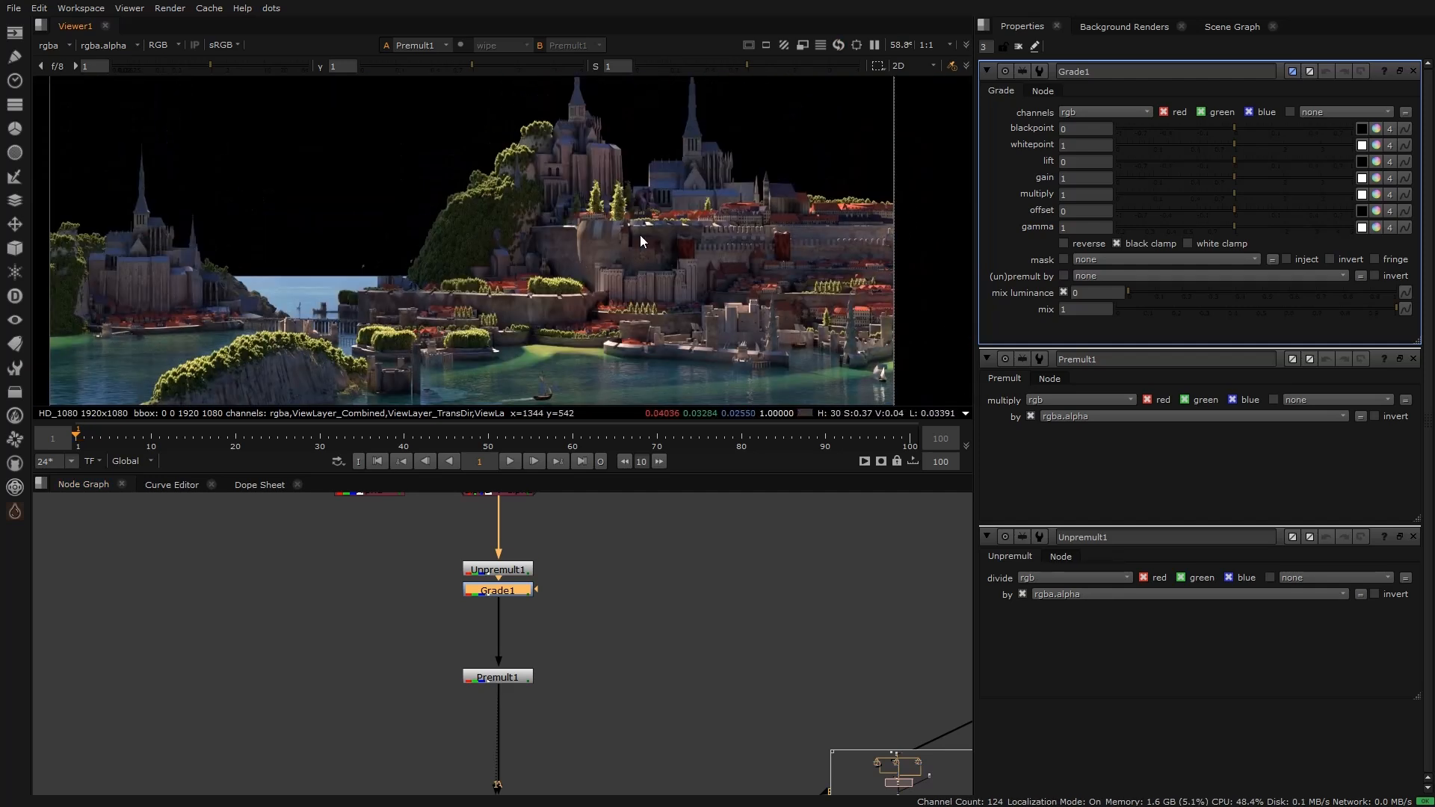
scroll(659, 210, "up", 4)
scroll(650, 150, "up", 3)
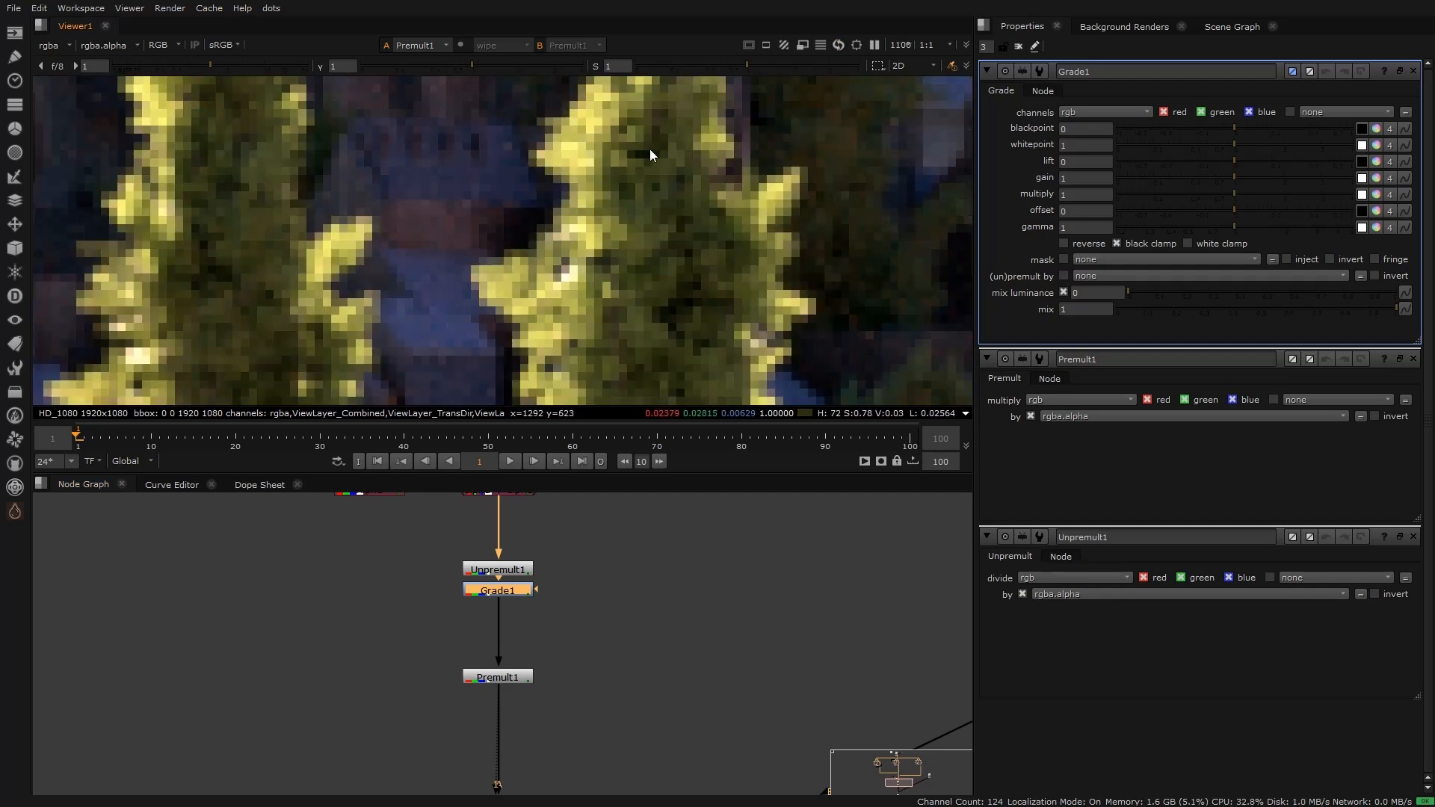
scroll(581, 227, "down", 9)
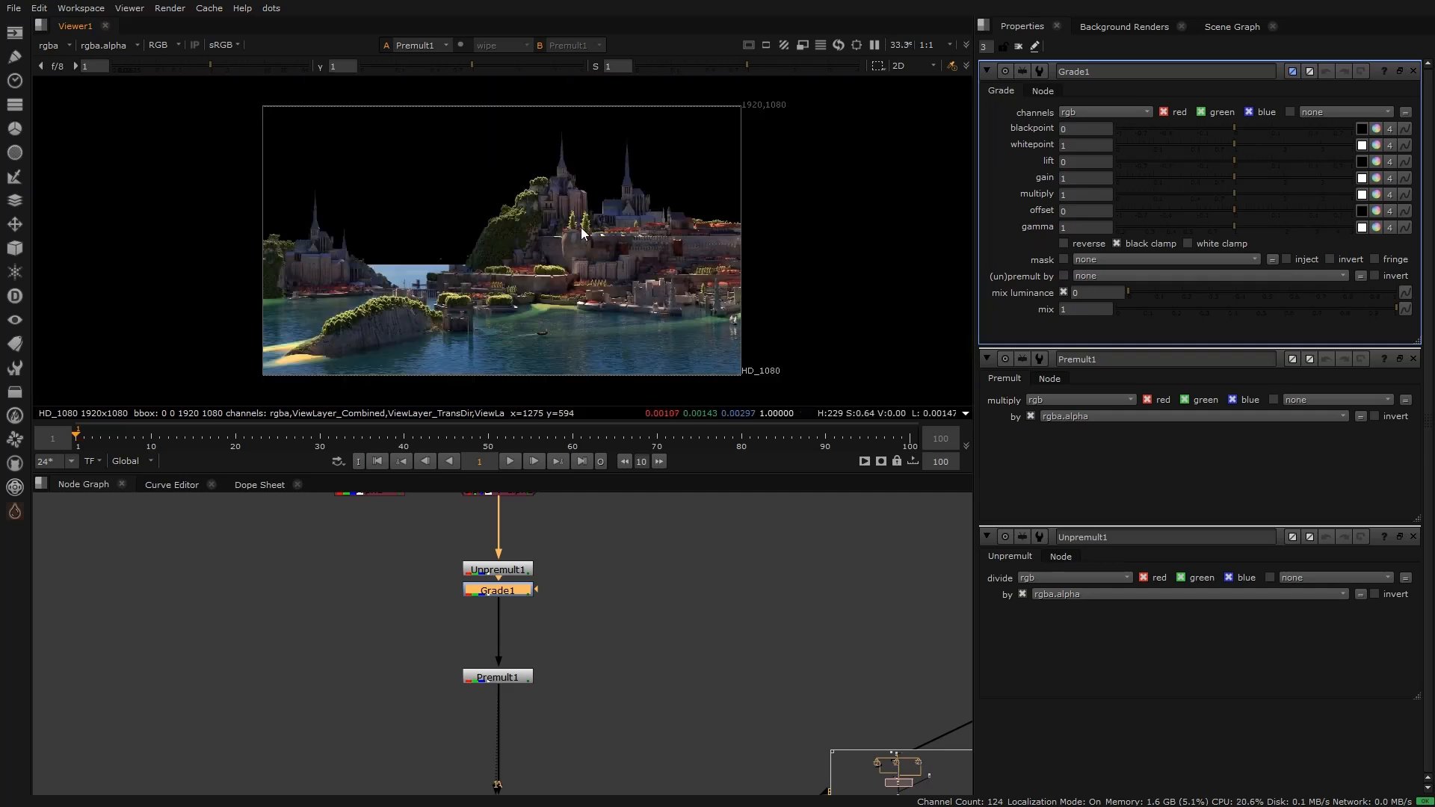
Step: Try lowering Grade1's lift to -0.04 and -0.0015 while inspecting the castle's shadows, and reset it to 0
left_click_drag(1236, 159, 1210, 166)
scroll(657, 199, "up", 10)
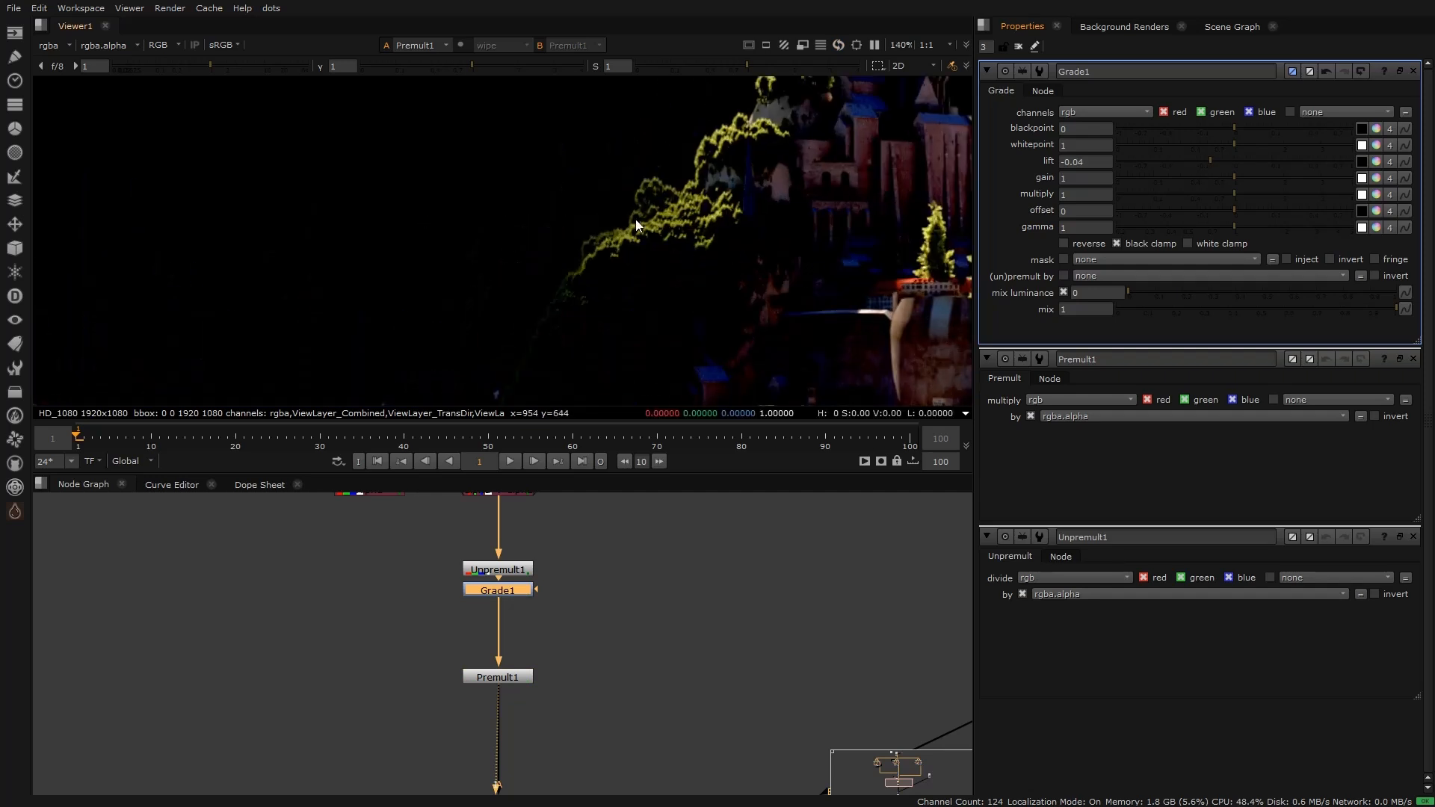
left_click_drag(1208, 159, 1231, 169)
middle_click_drag(710, 180, 639, 281)
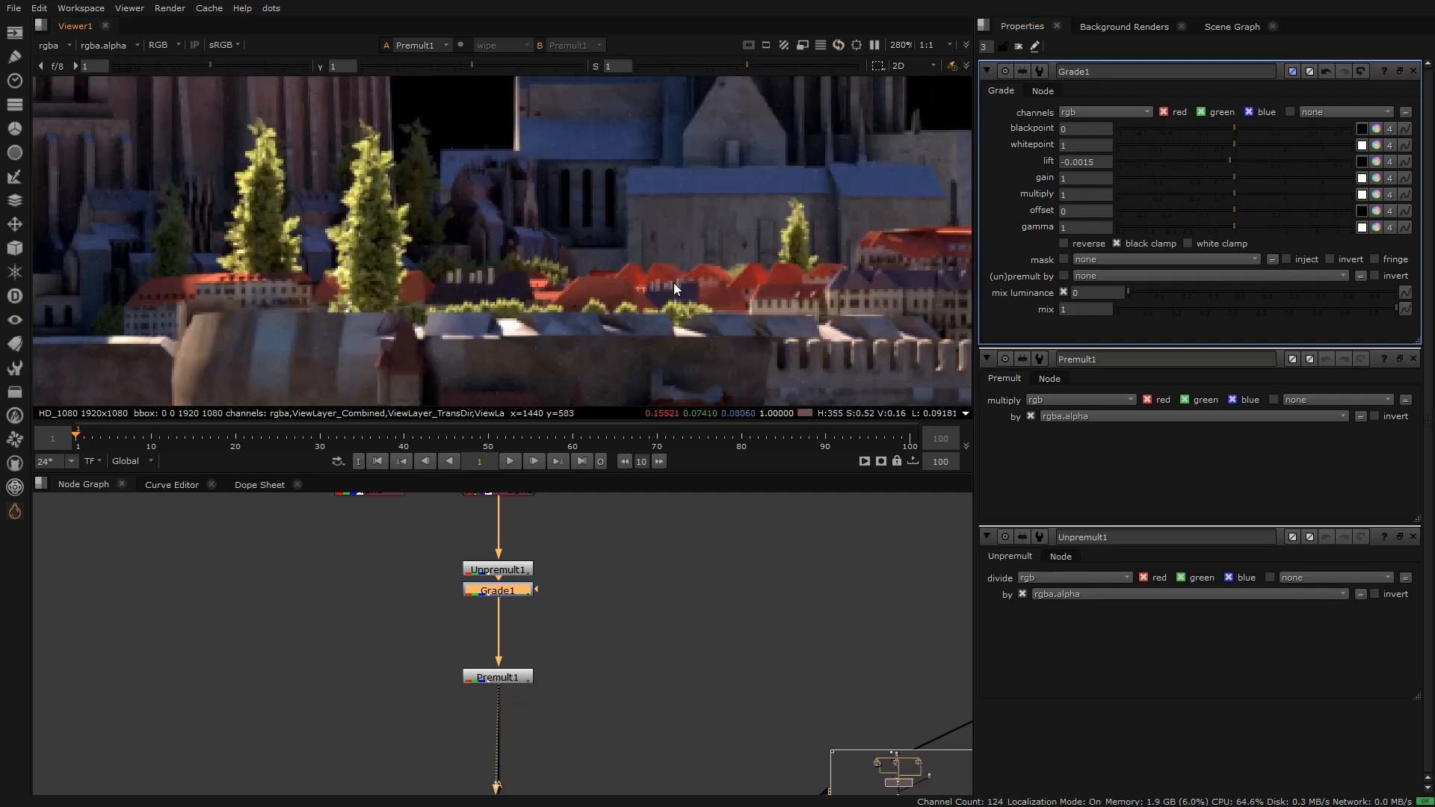
scroll(670, 201, "up", 10)
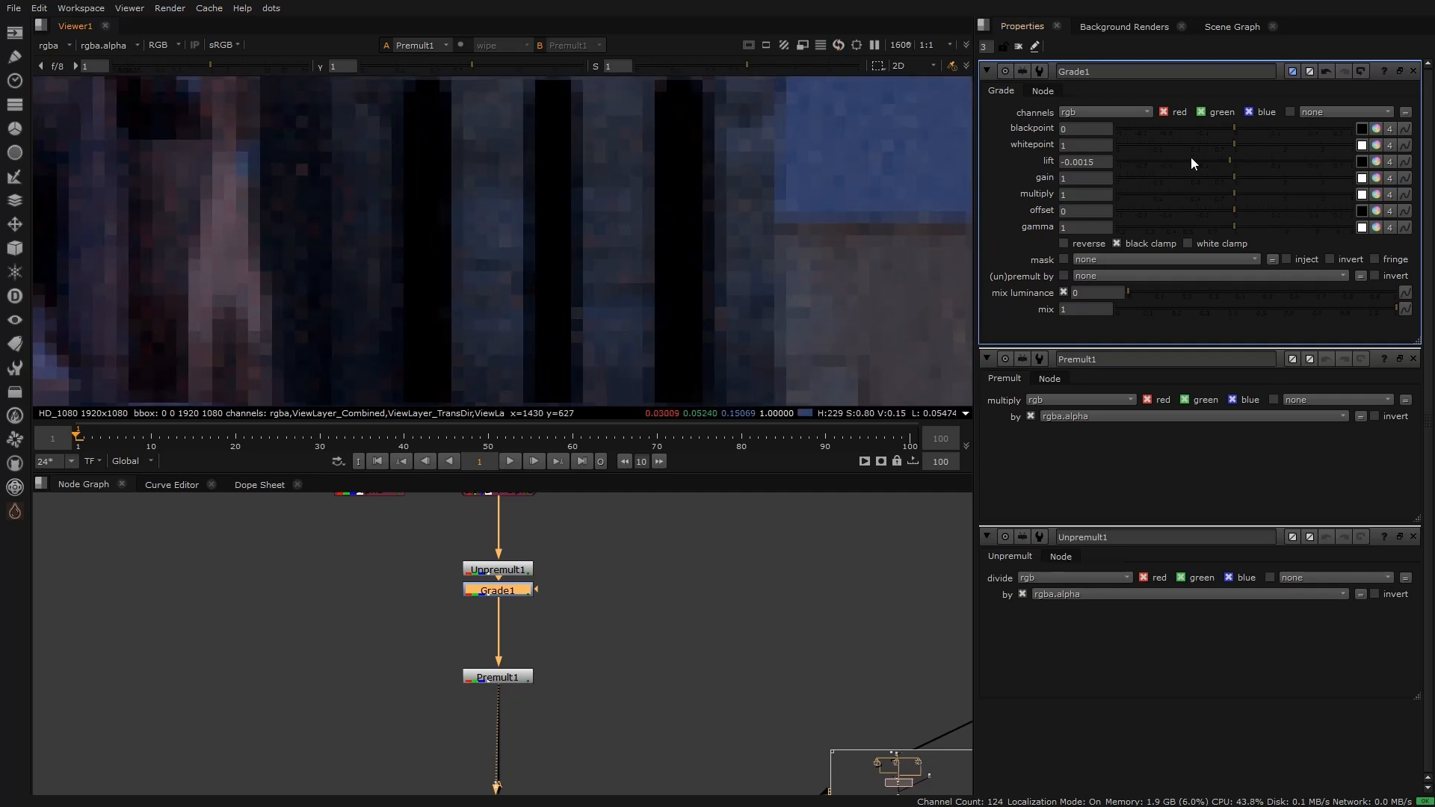
left_click_drag(1222, 163, 1210, 163)
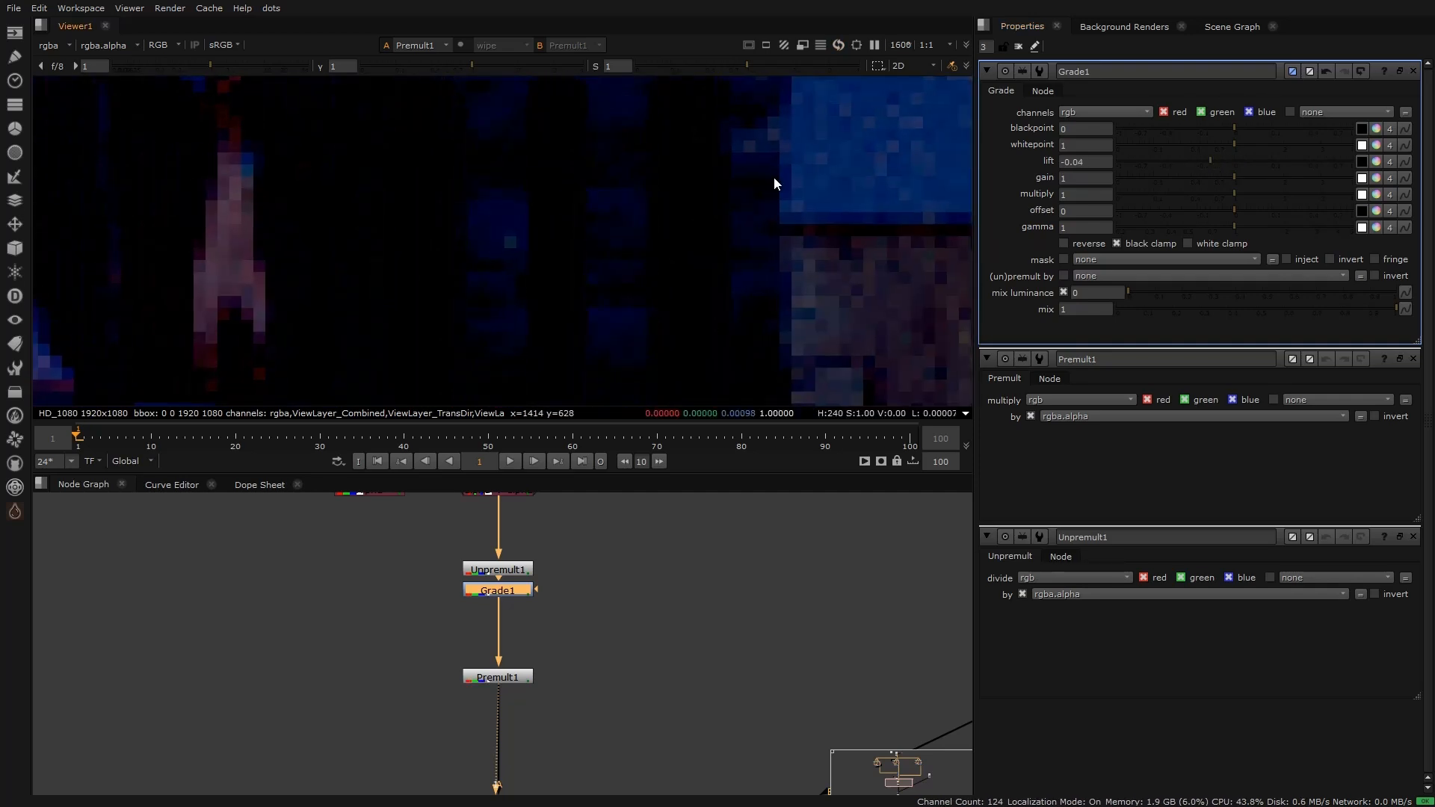
key("f")
left_click(1234, 160)
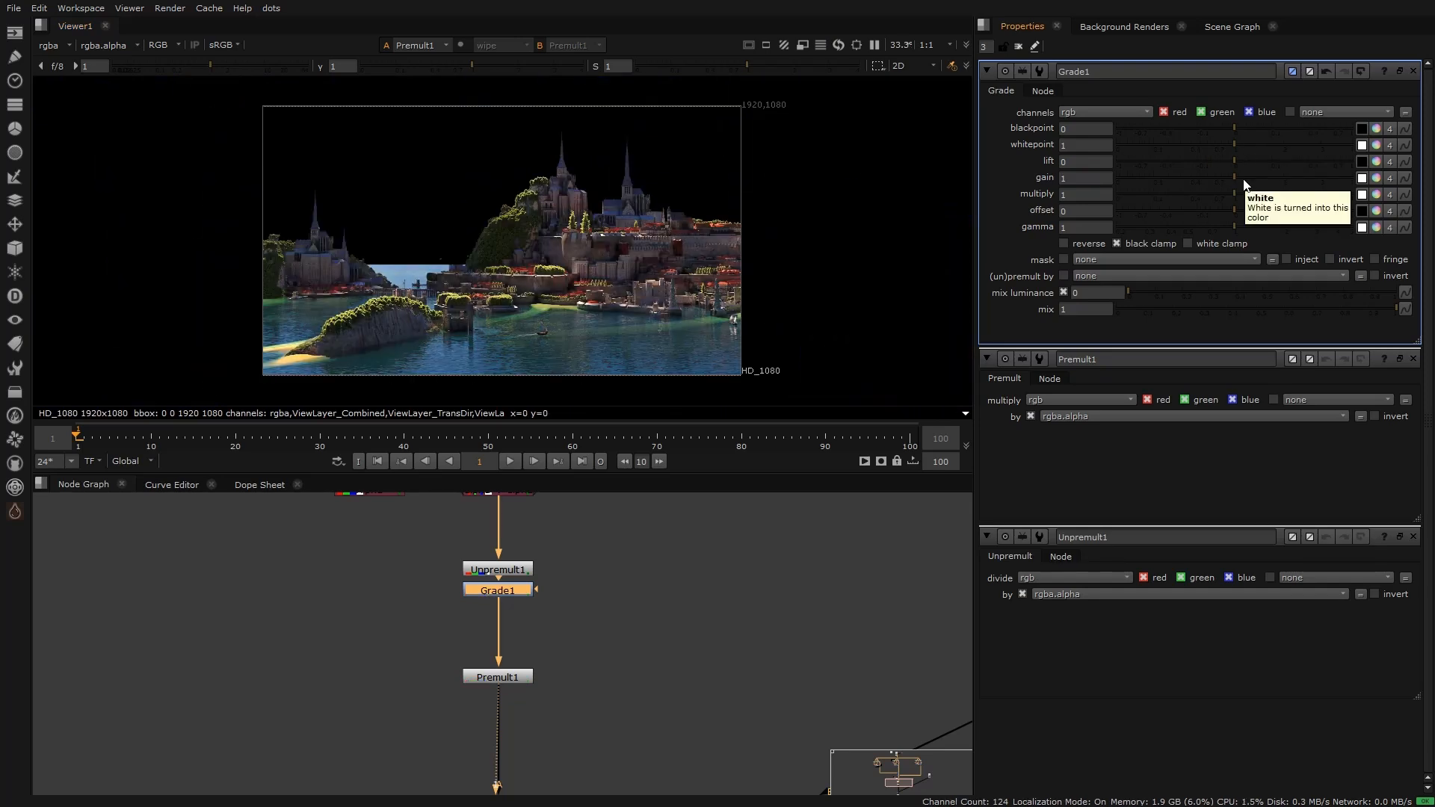
Step: Try shifting Grade1's gain and offset, returning gain to 1 and offset to 0
mouse_move(1235, 177)
left_mouse_down()
mouse_move(1222, 181)
mouse_move(1289, 191)
mouse_move(1236, 178)
left_mouse_up()
left_click(1238, 179, "ctrl")
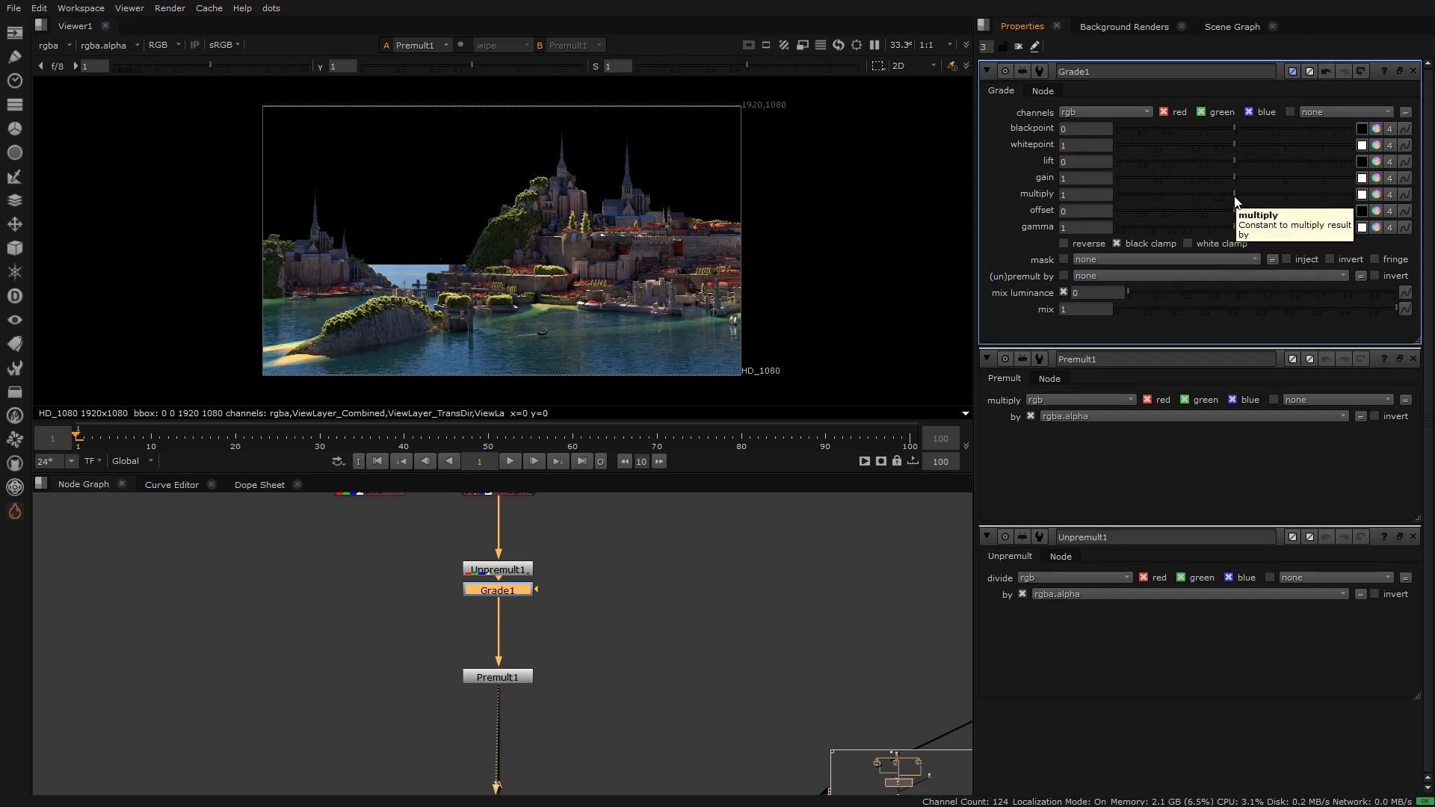
left_click_drag(1245, 210, 1196, 222)
left_click(1236, 211)
key("ctrl+z")
Step: Add a ColorLookup node fed by Unpremult1, view it and set its channels to rgb
left_click(285, 643)
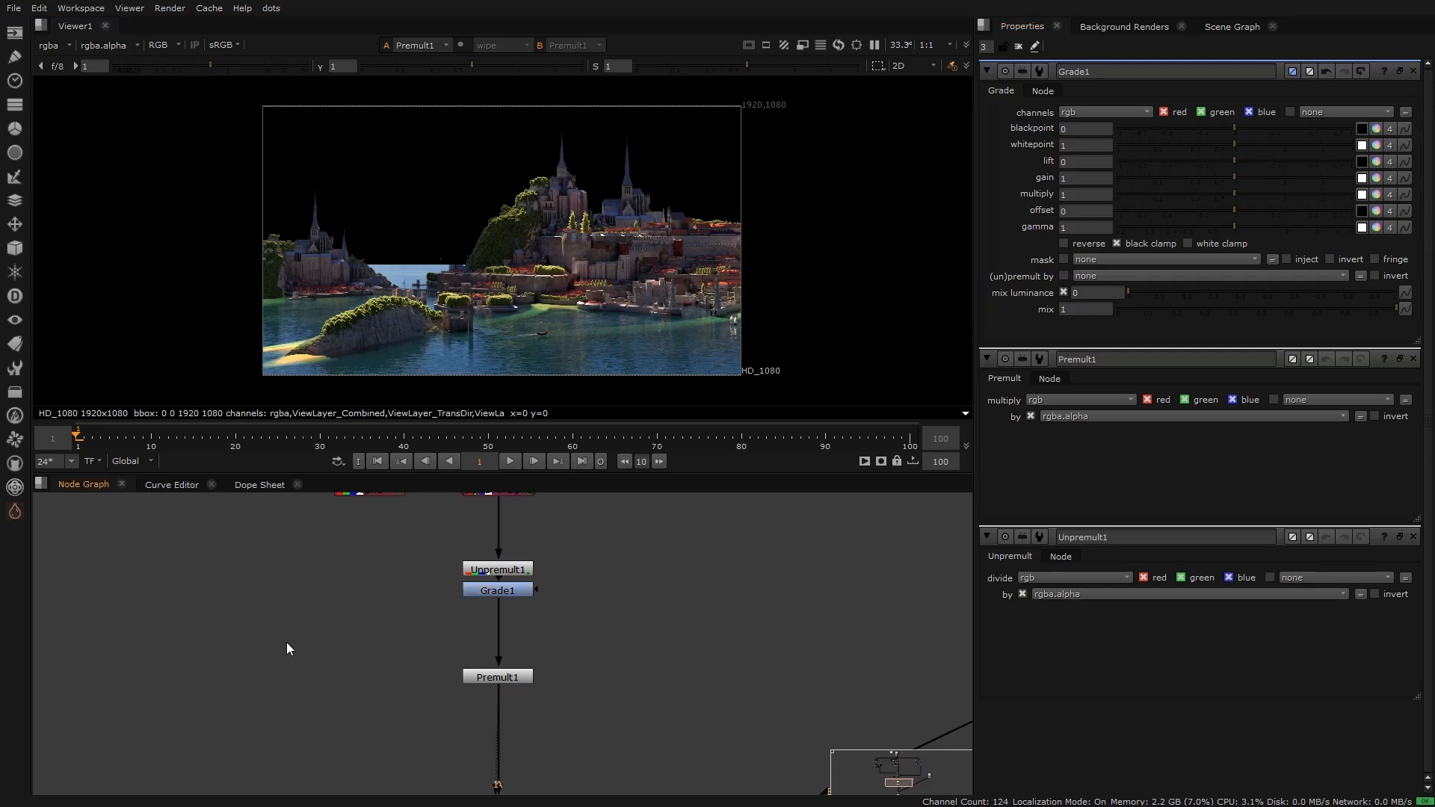
key("Tab")
type("color")
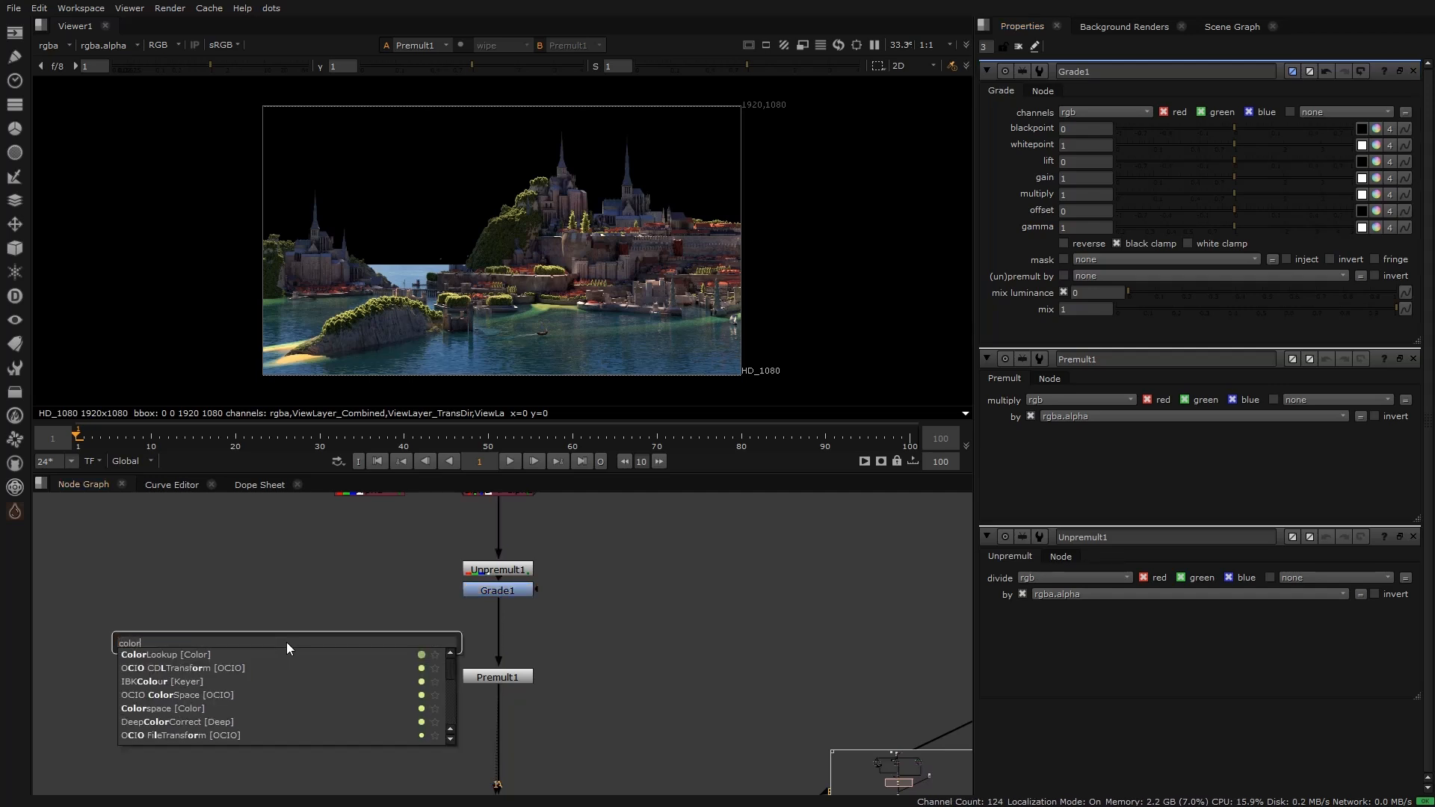
left_click(201, 655)
left_click_drag(275, 615, 478, 570)
key("1")
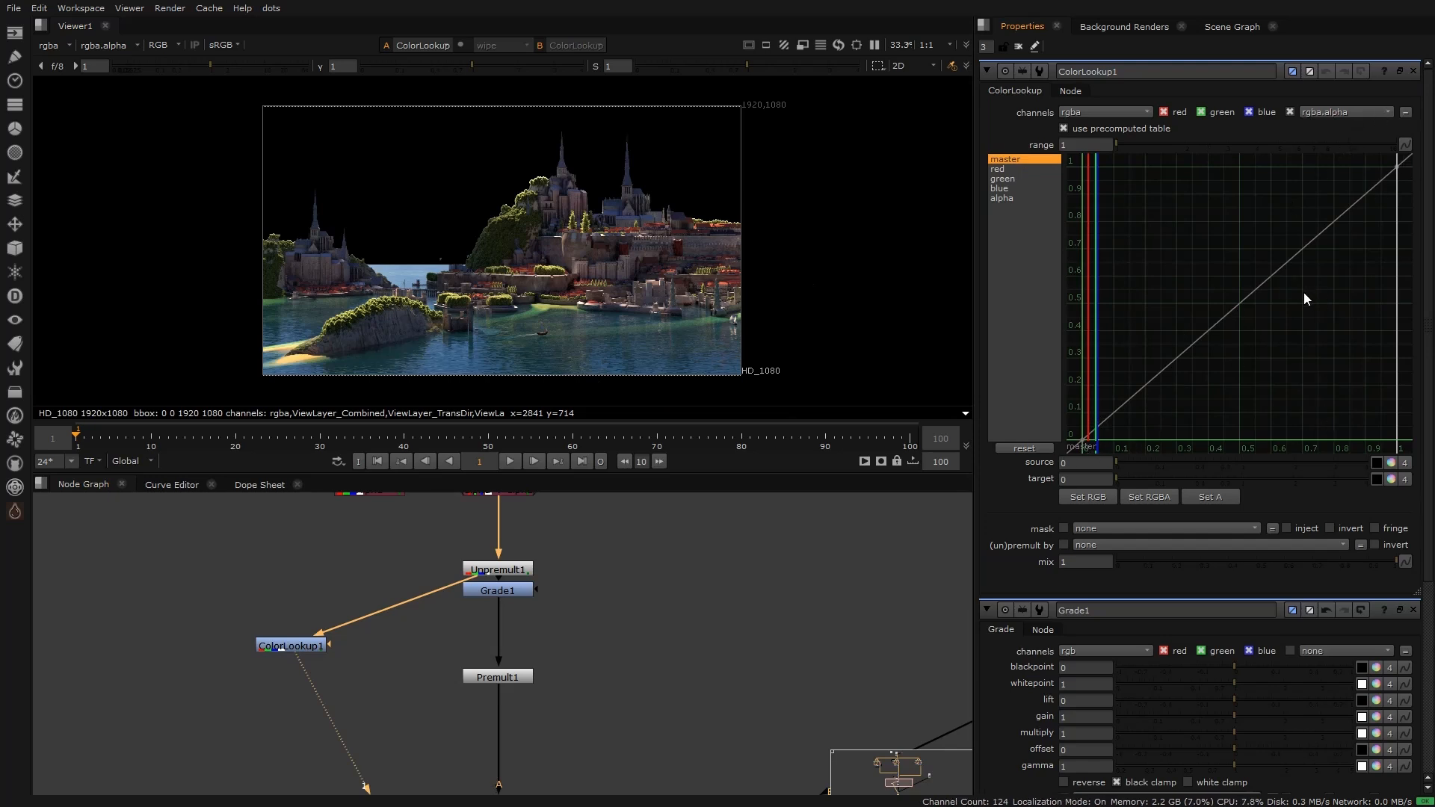
left_click(1091, 111)
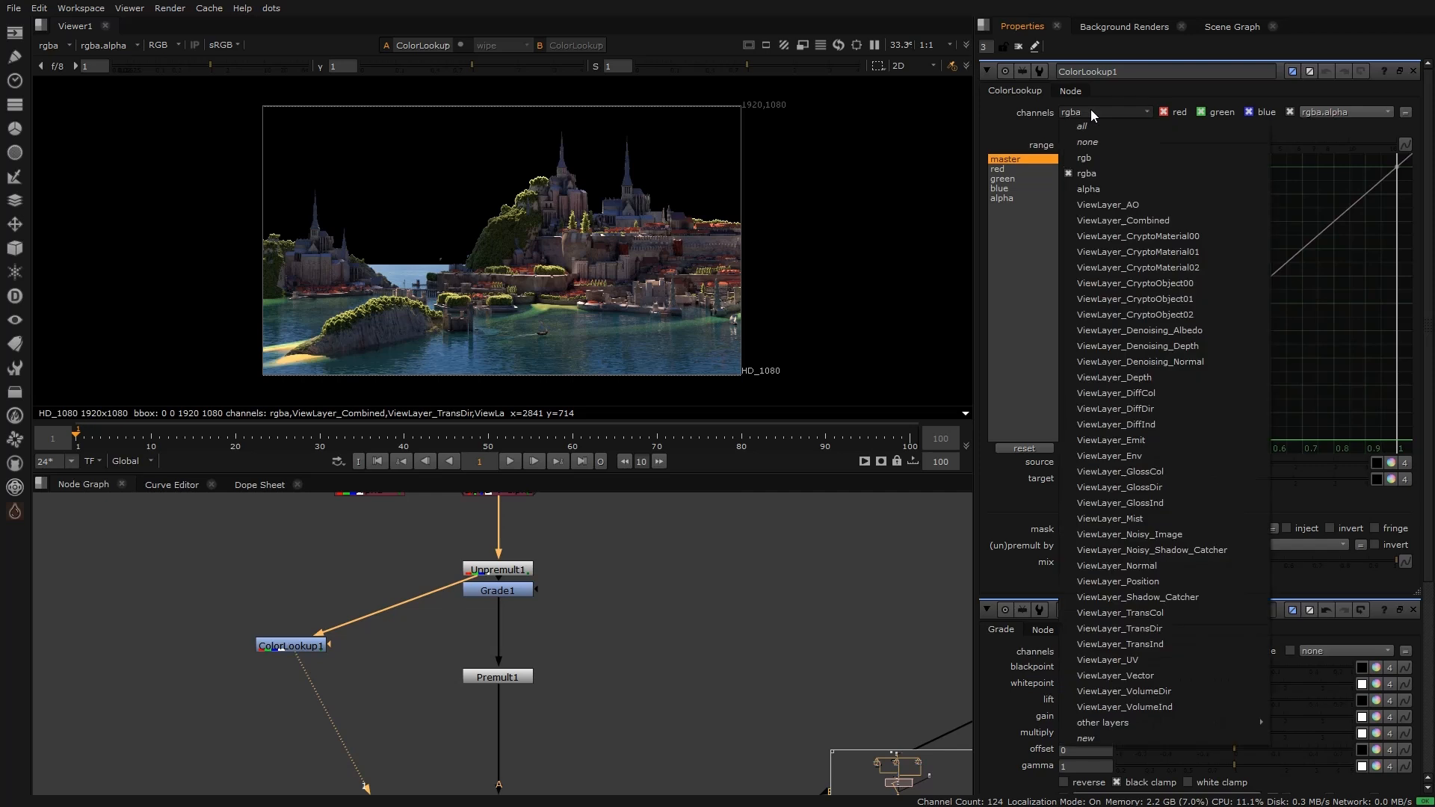
left_click(1100, 157)
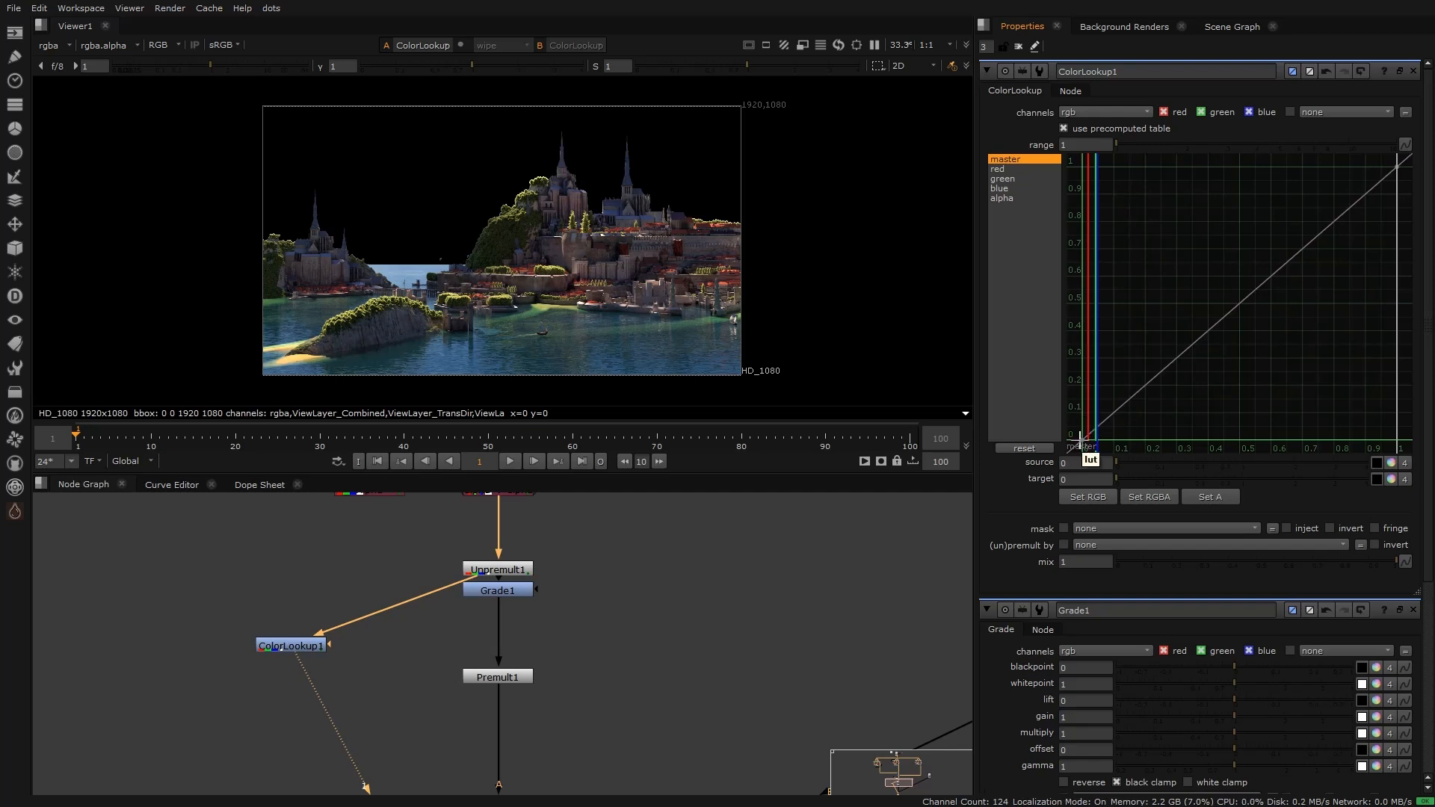
Step: Raise the black point of ColorLookup1's master curve to y 0.5
left_click_drag(1080, 438, 1082, 378)
left_click(1130, 379)
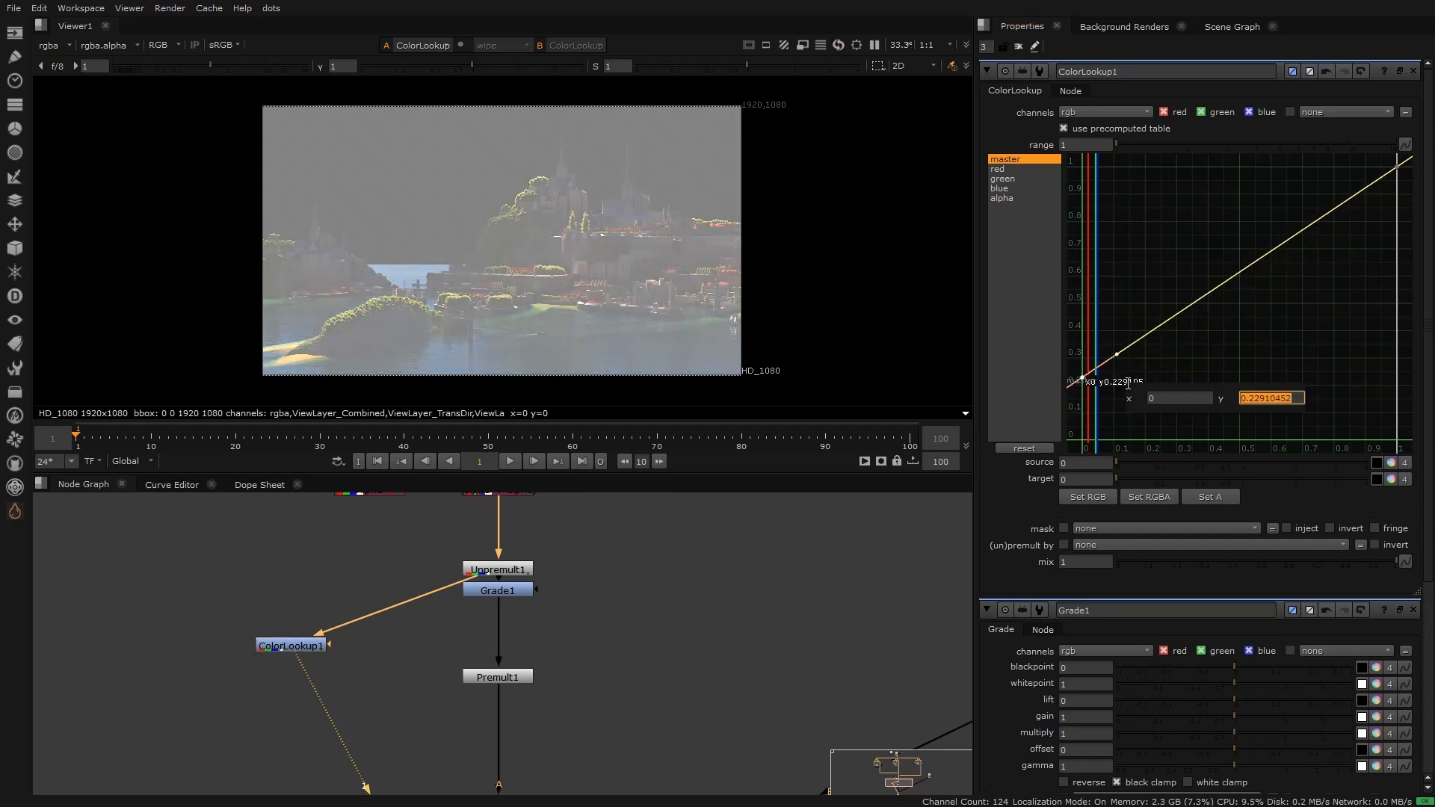
type("0.5")
key("Return")
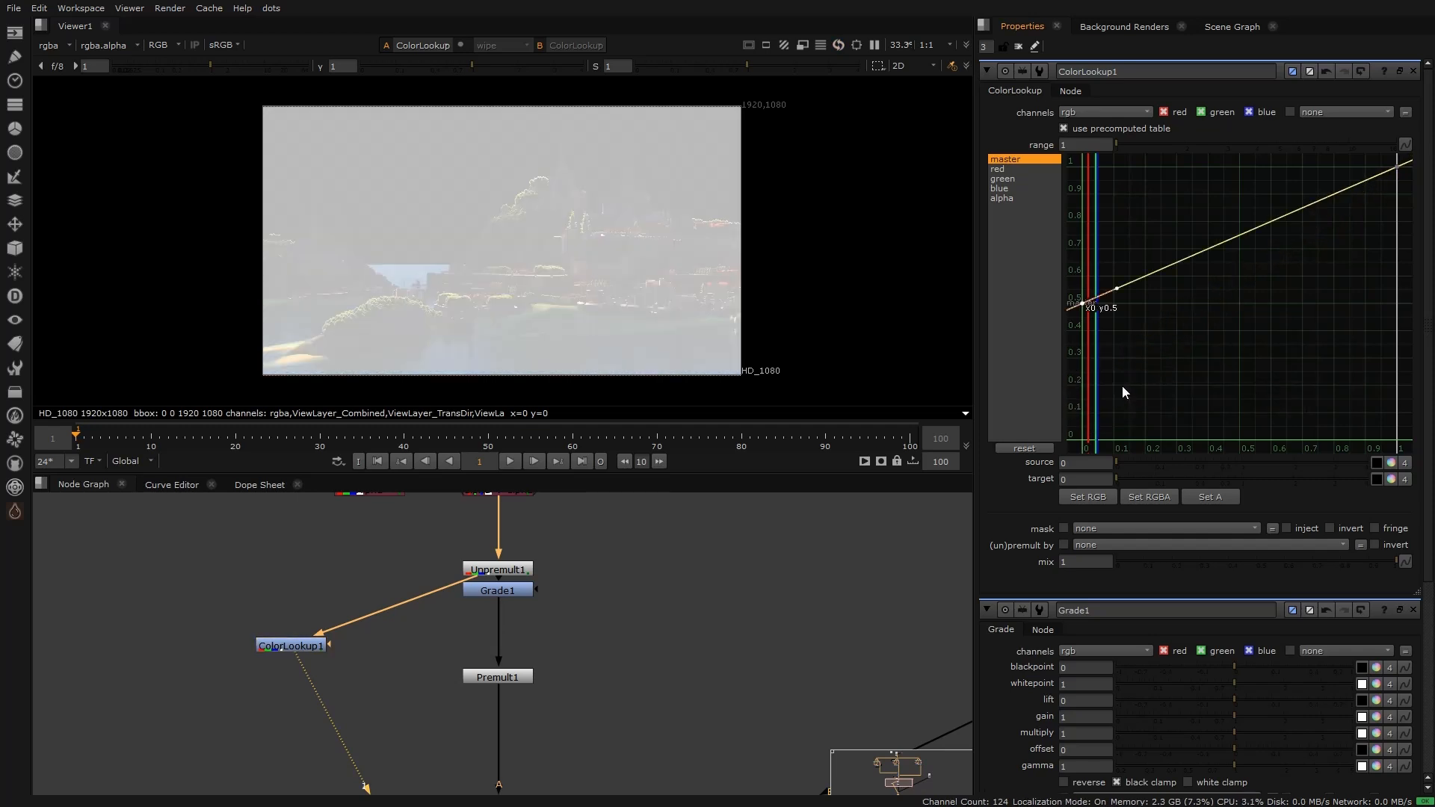
Step: View Grade1 and set its lift to 0.5
left_click(504, 592)
key("1")
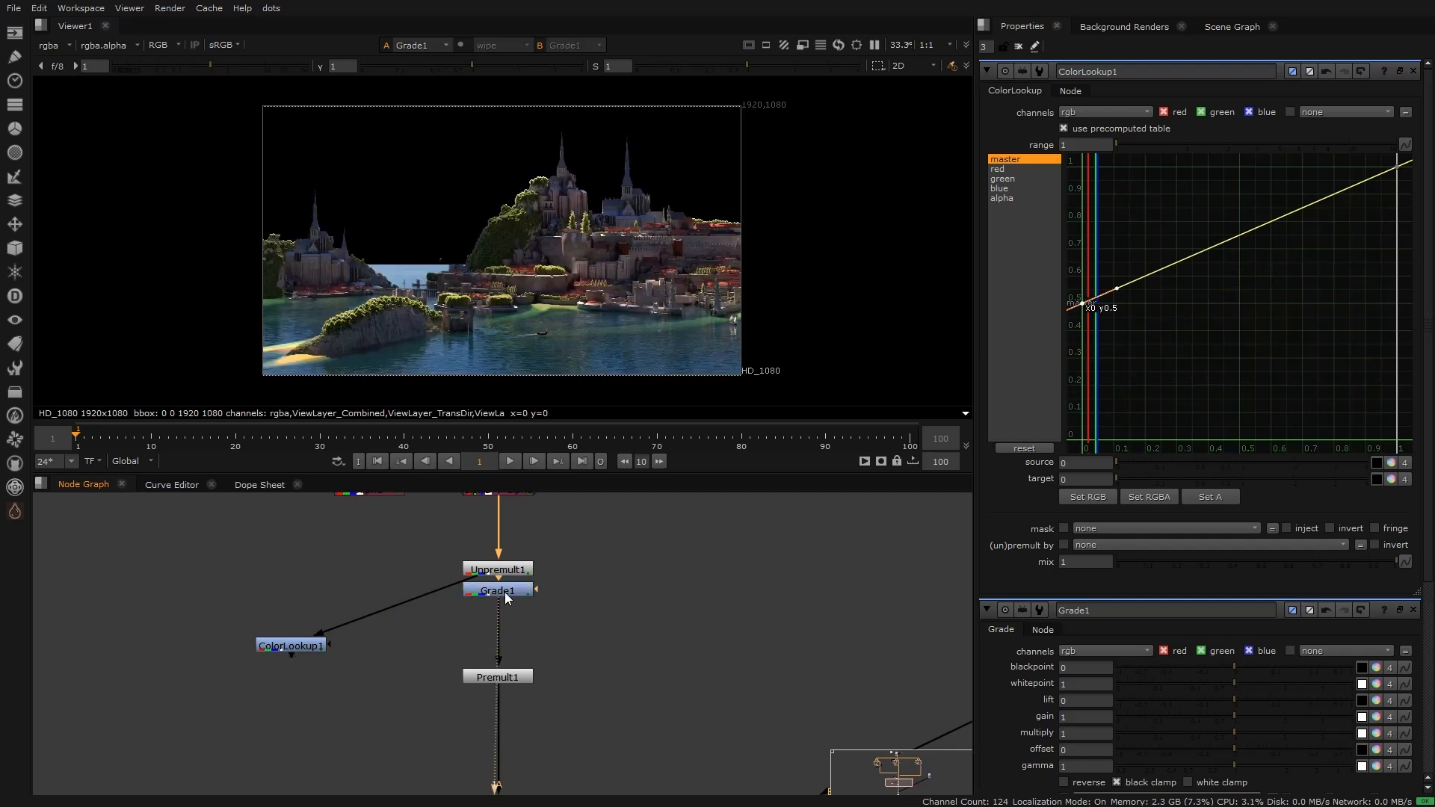
double_click(505, 592)
left_click(1075, 161)
type(".5")
key("Return")
Step: Compare the ColorLookup1 and Grade1 results in the viewer
left_click(285, 643)
key("1")
left_click(480, 592)
key("2")
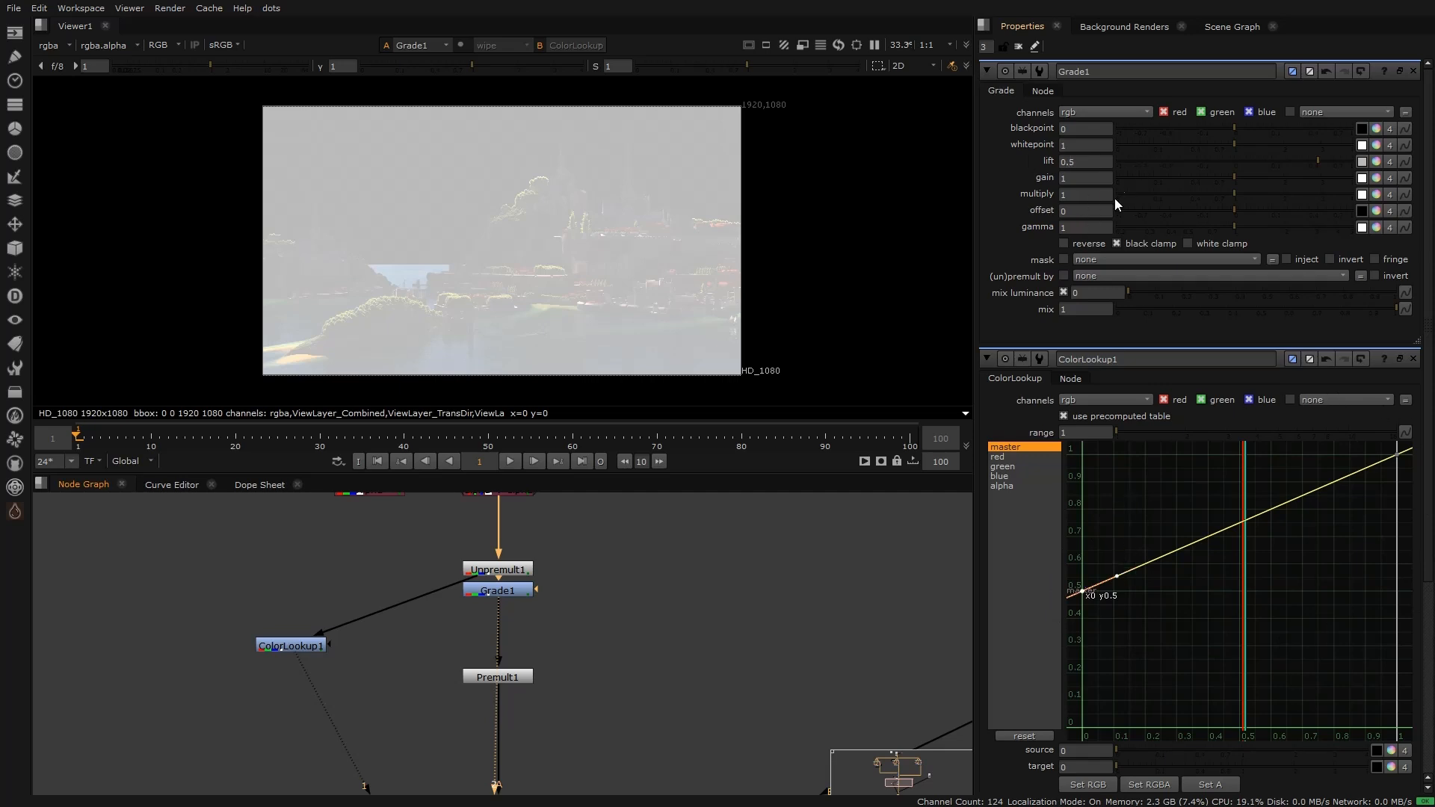
Step: Reset Grade1's lift to 0 and set its gain to 0.5
double_click(1084, 162)
type("0")
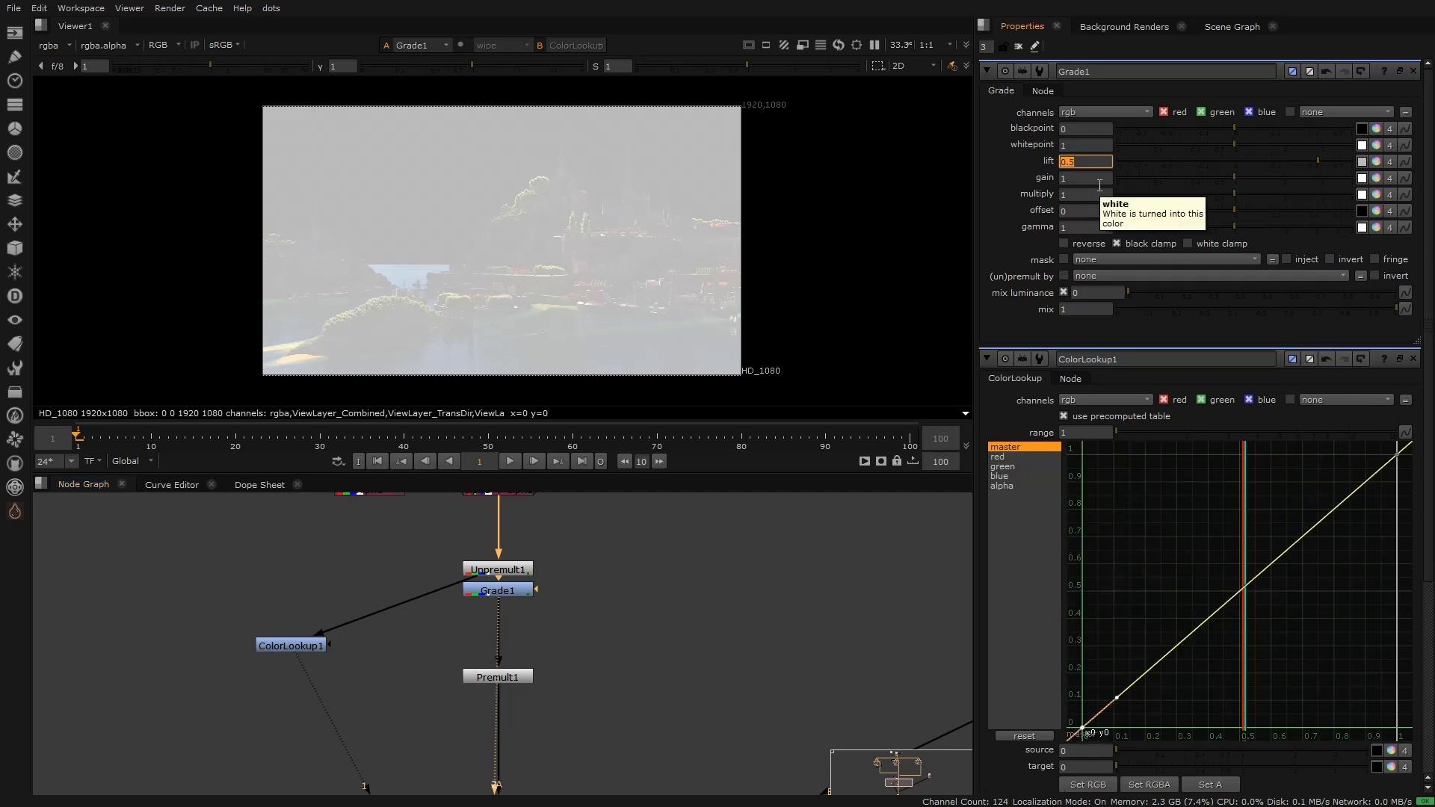
key("Return")
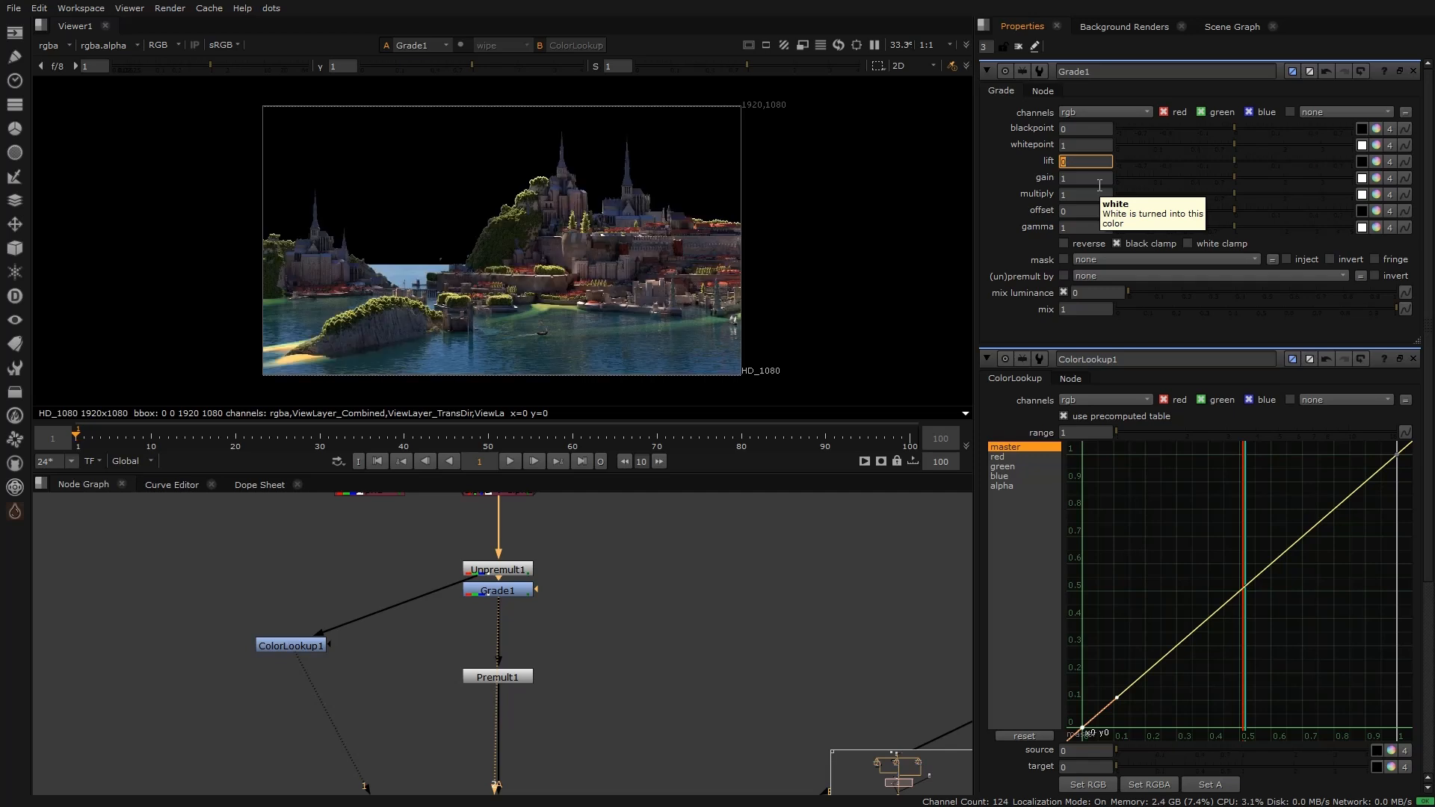
double_click(1083, 178)
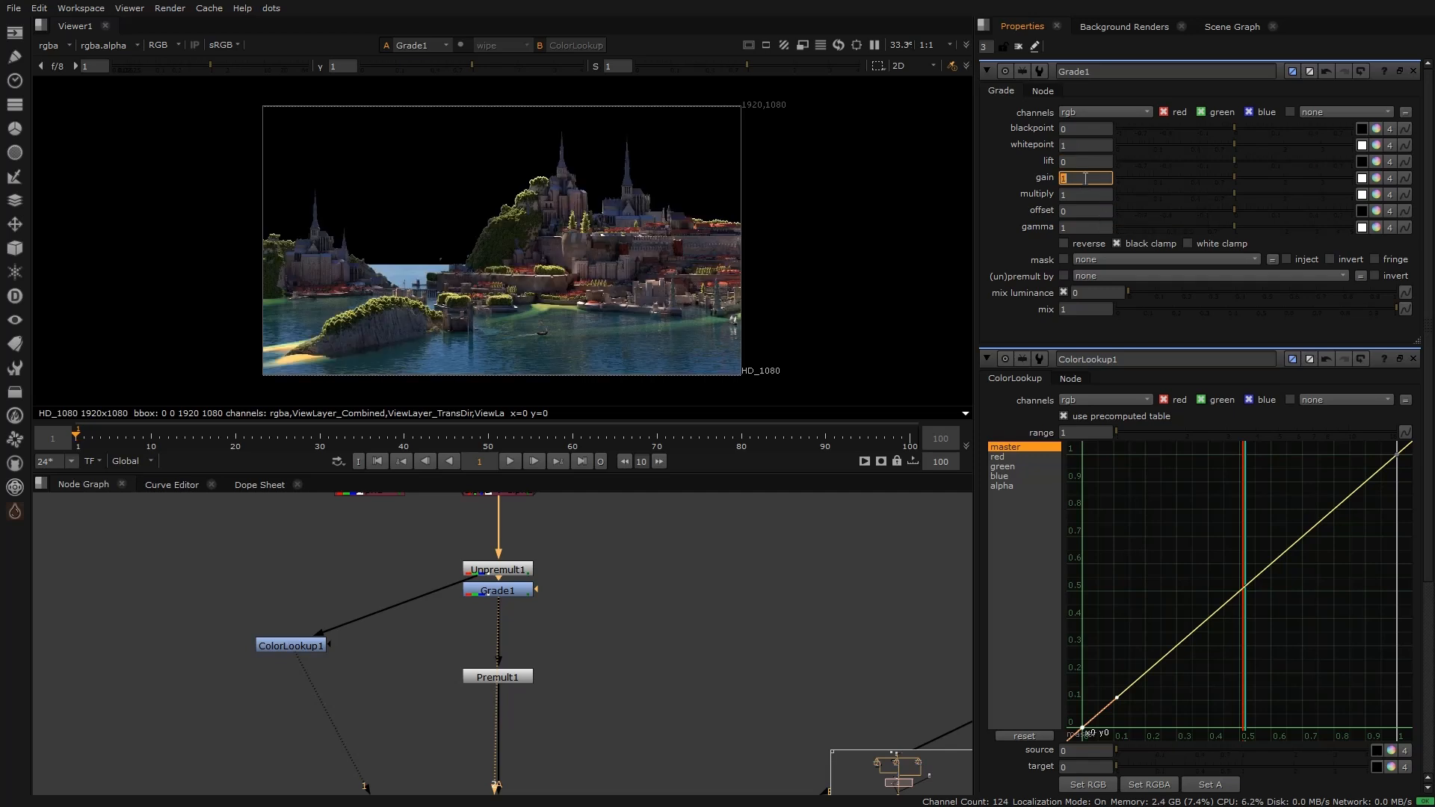
type("0.5")
key("Return")
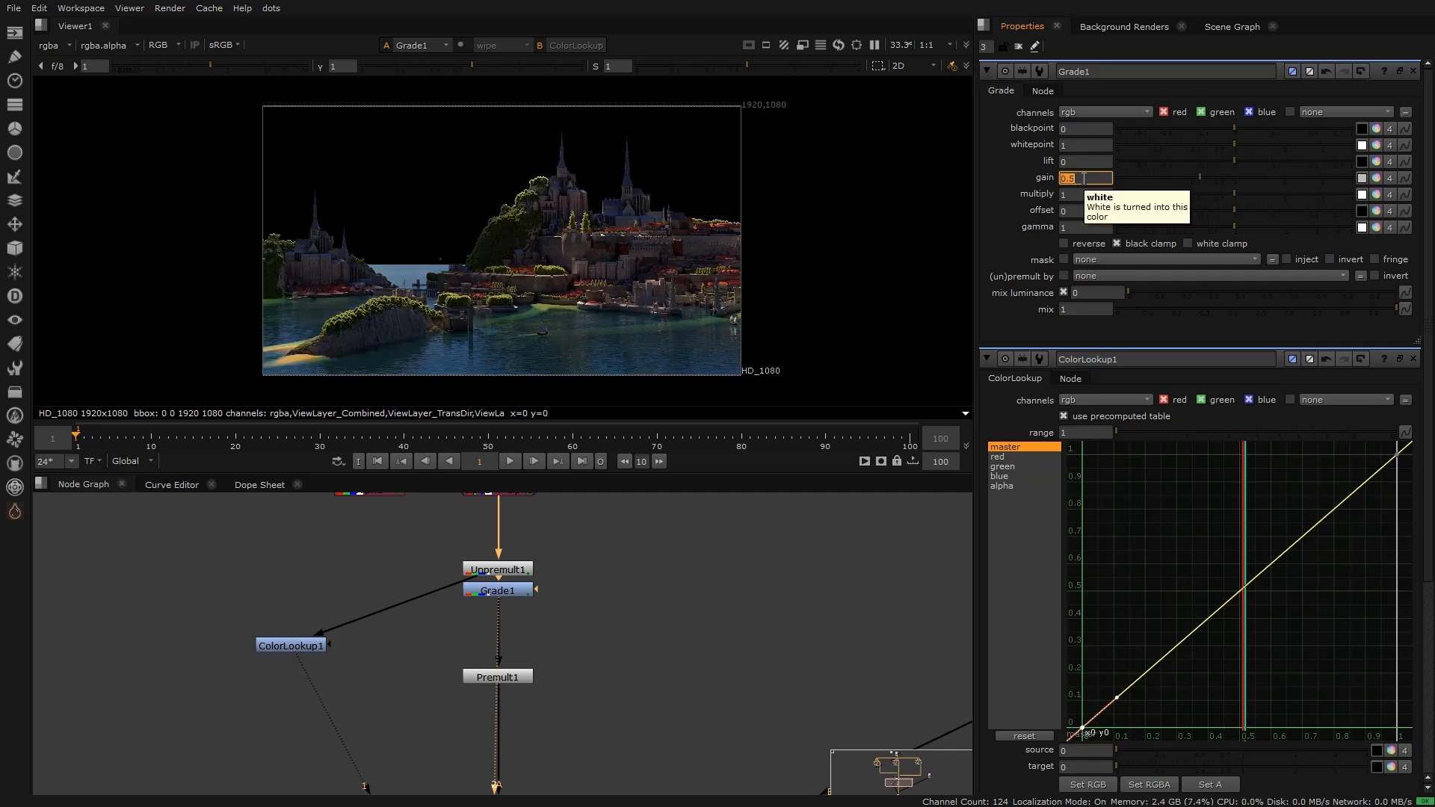
Step: View ColorLookup1, set its master curve's white point to x 1, y 0.5, and reopen Grade1's properties
double_click(305, 644)
key("1")
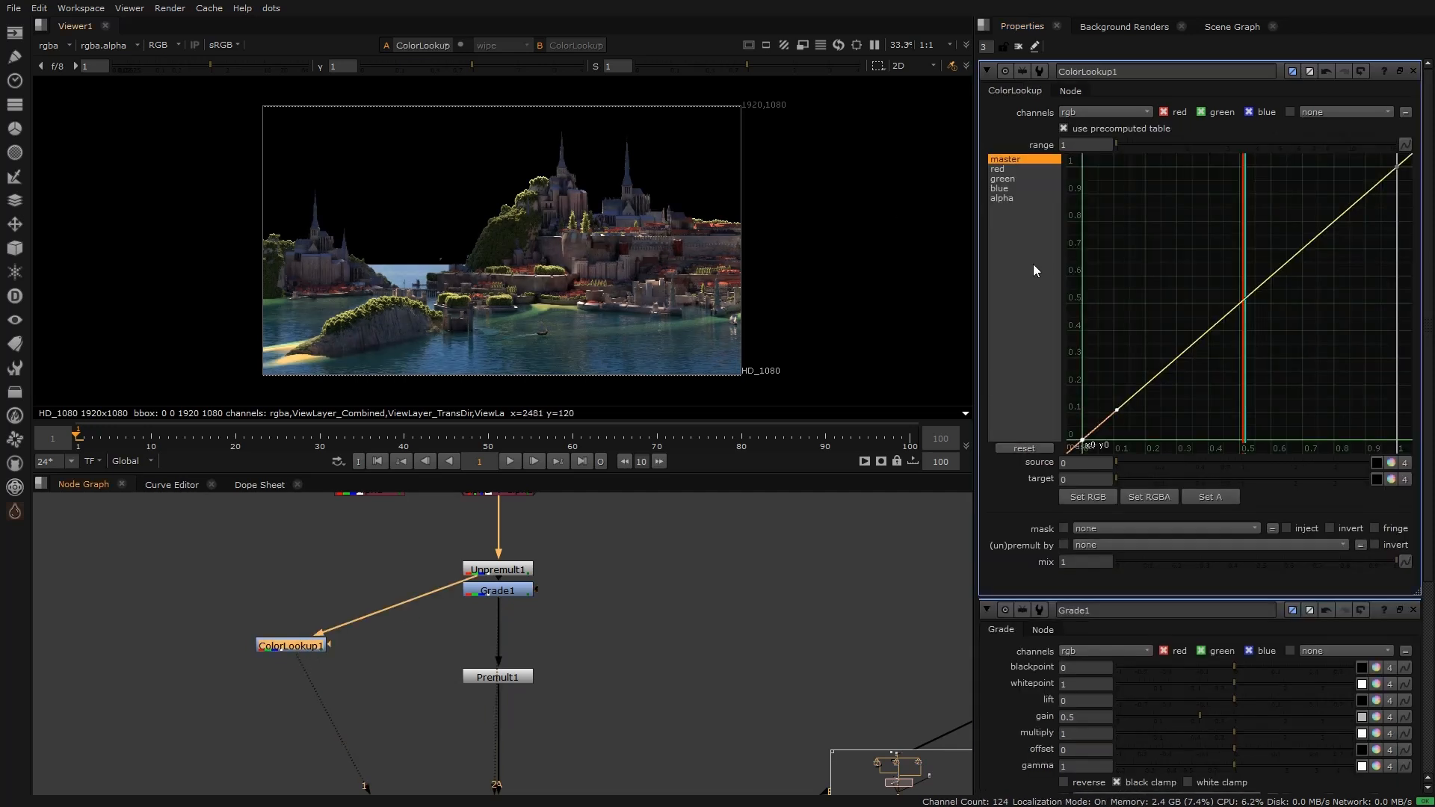
left_click(1397, 166)
left_click_drag(1397, 154, 1161, 151)
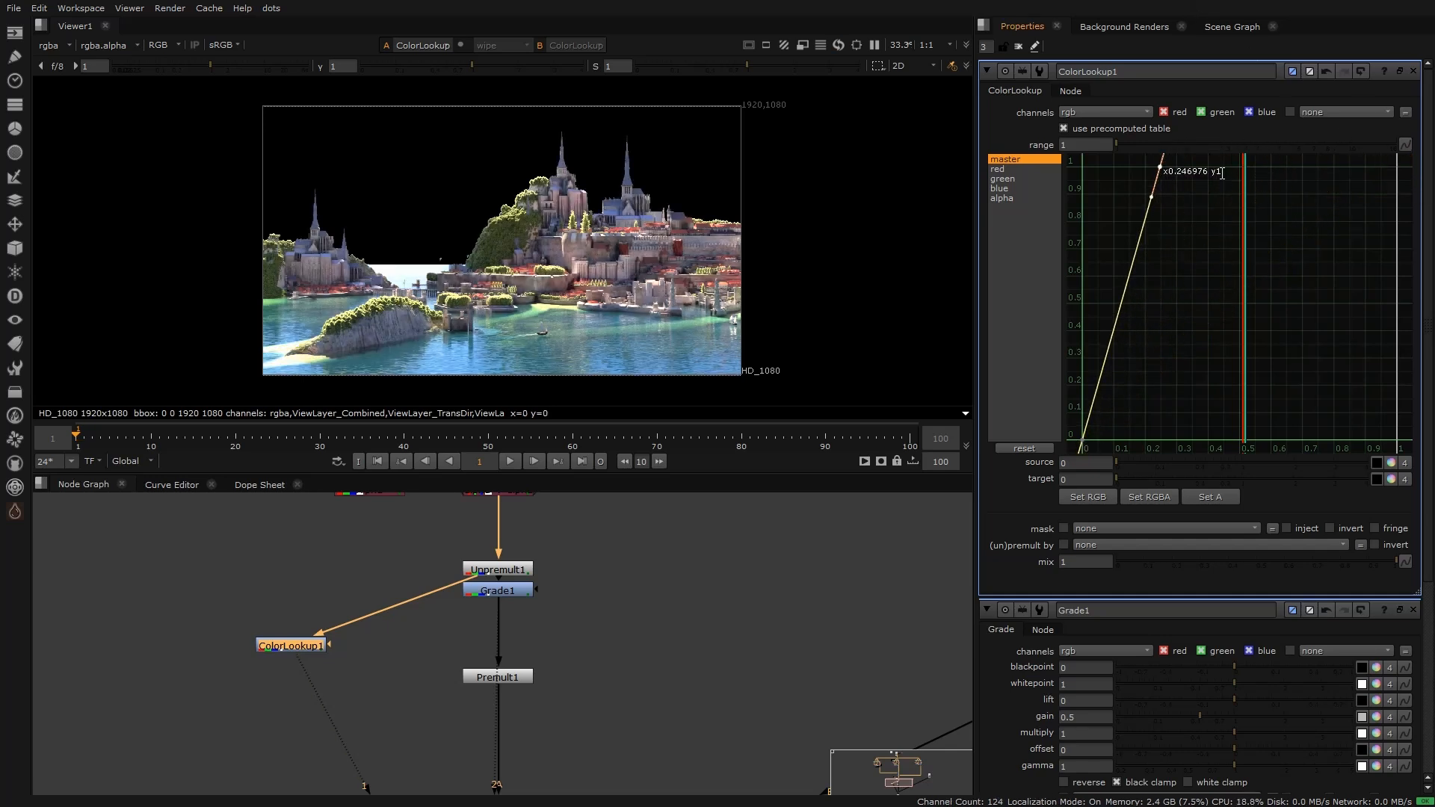
double_click(1222, 173)
type("0.5")
key("Return")
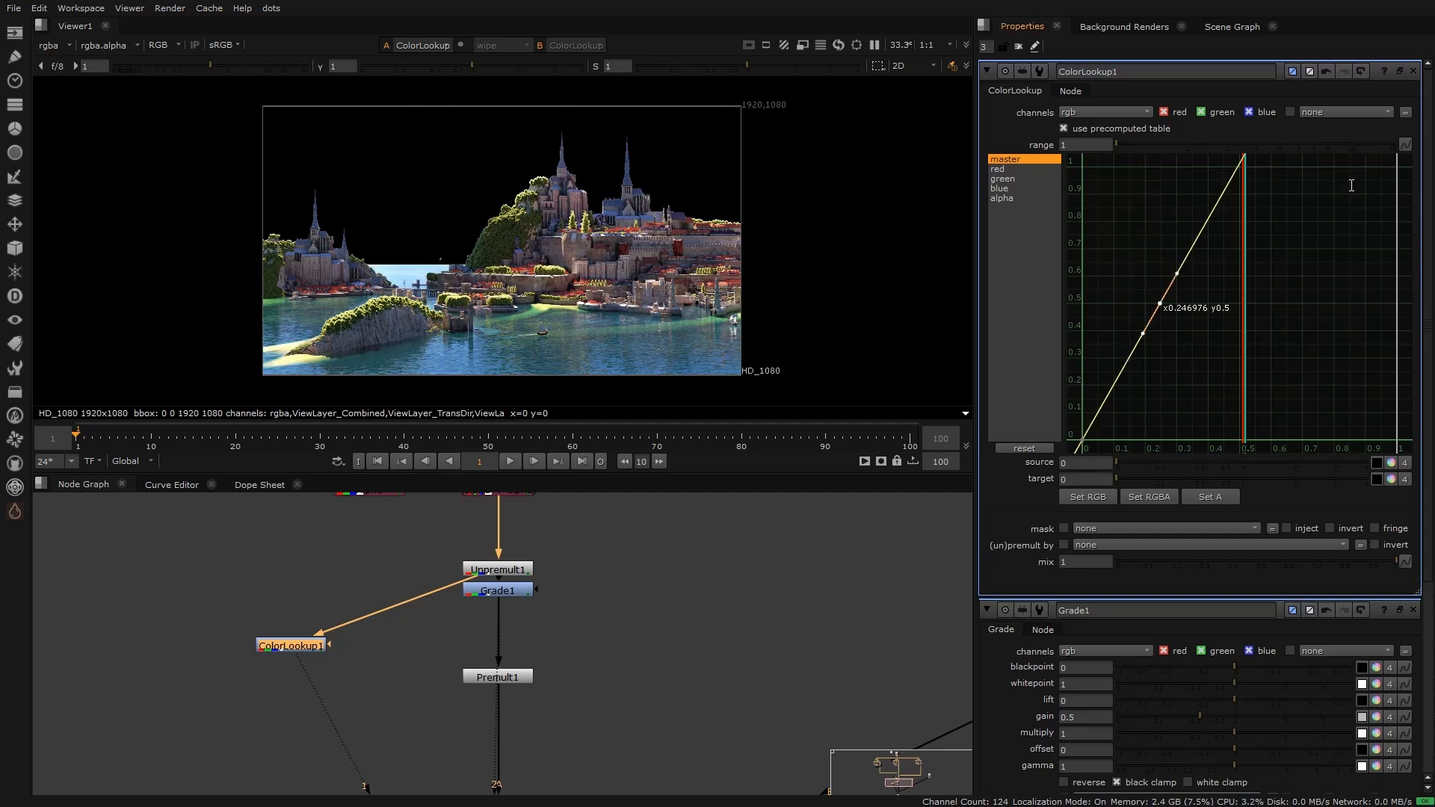
double_click(1186, 307)
type("1")
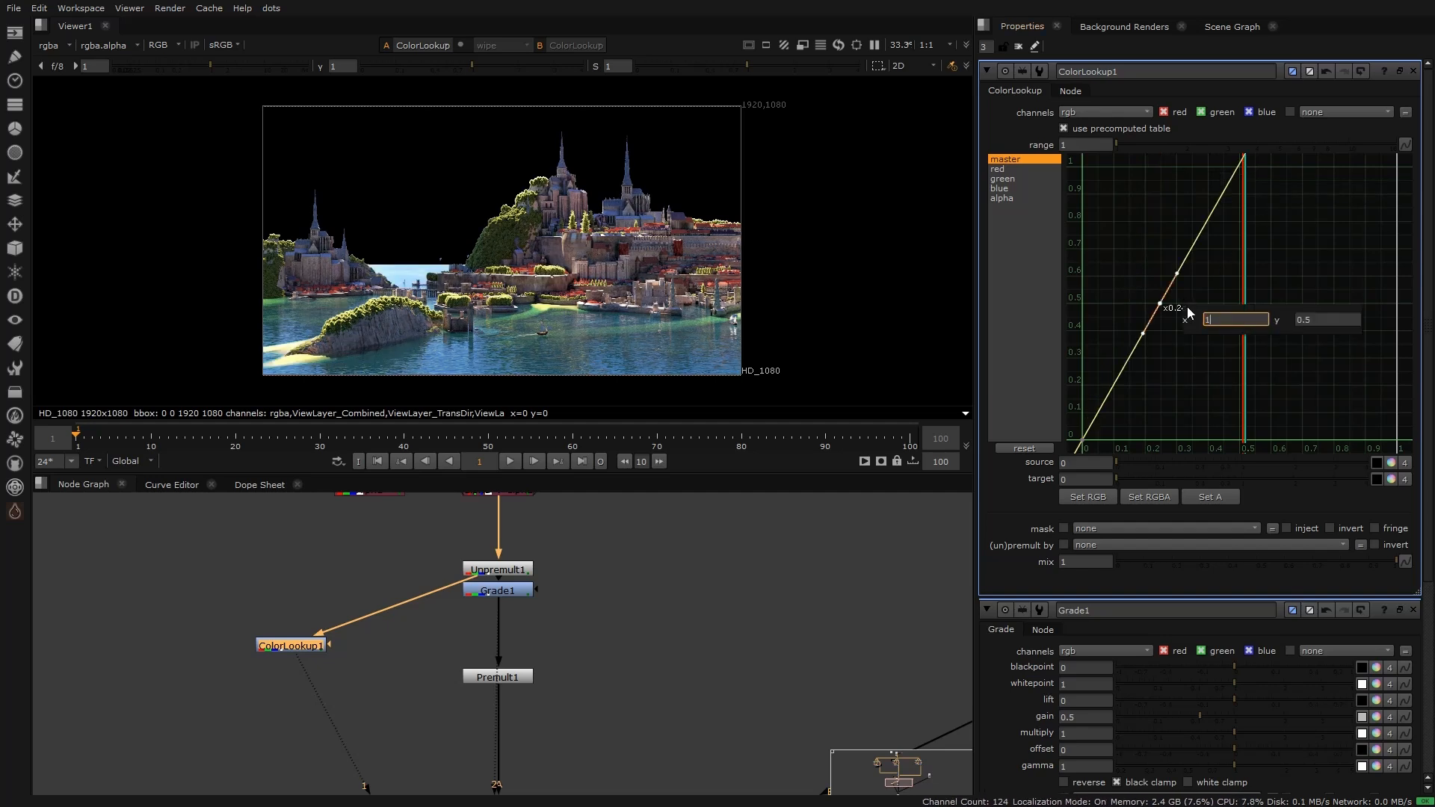
key("Return")
double_click(486, 592)
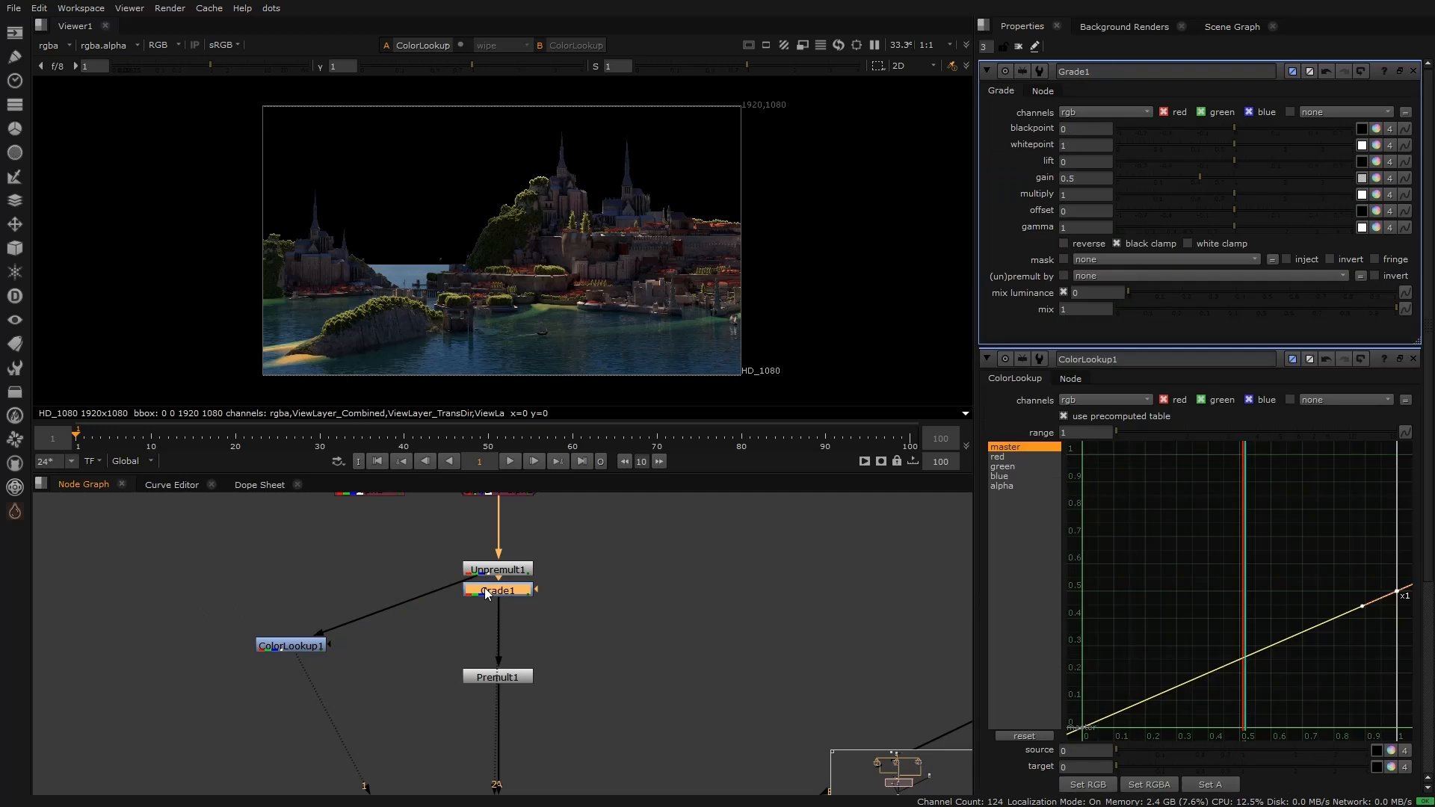
Step: Compare Grade1 with ColorLookup1 in the viewer, and raise ColorLookup1's master white point back to about 1
key("1")
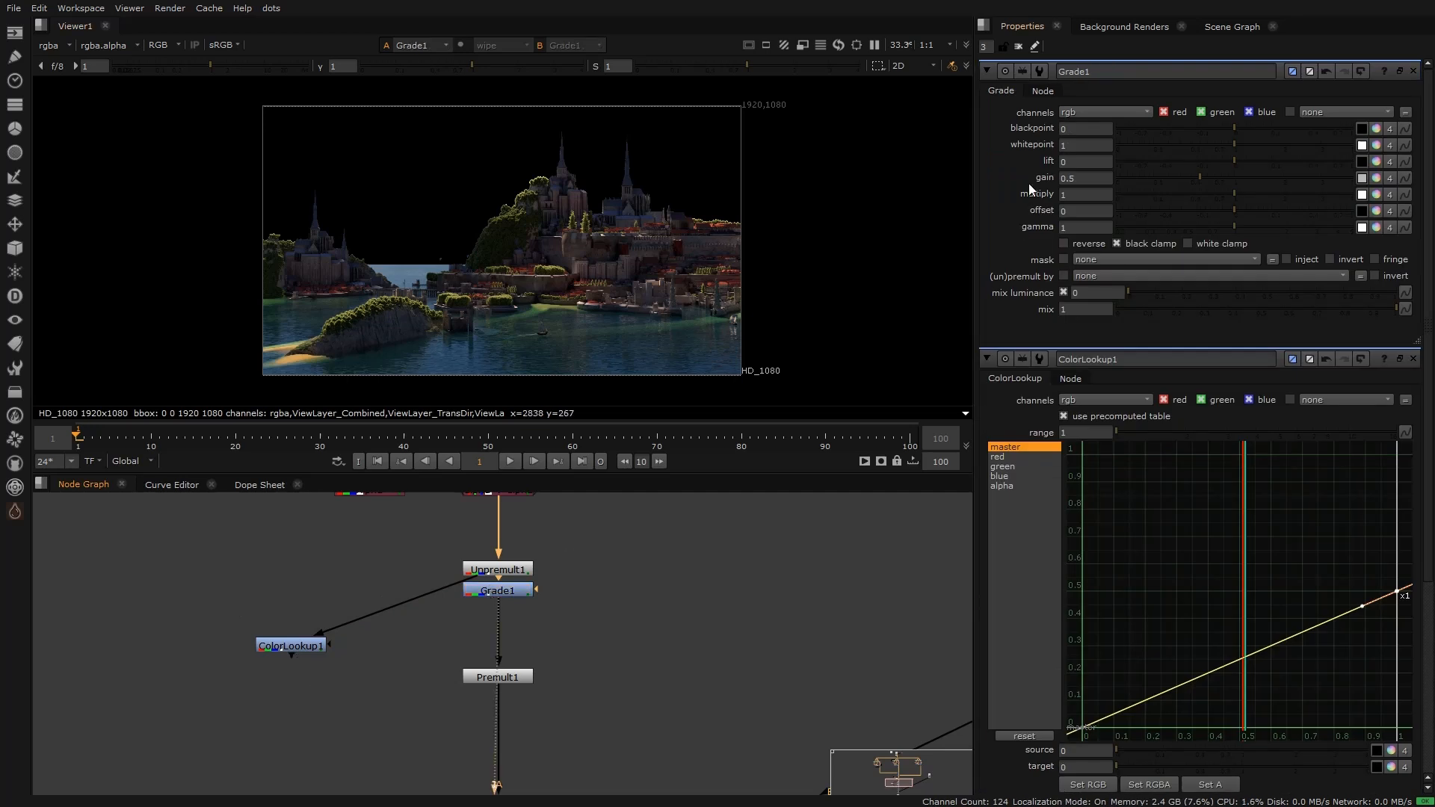
double_click(290, 646)
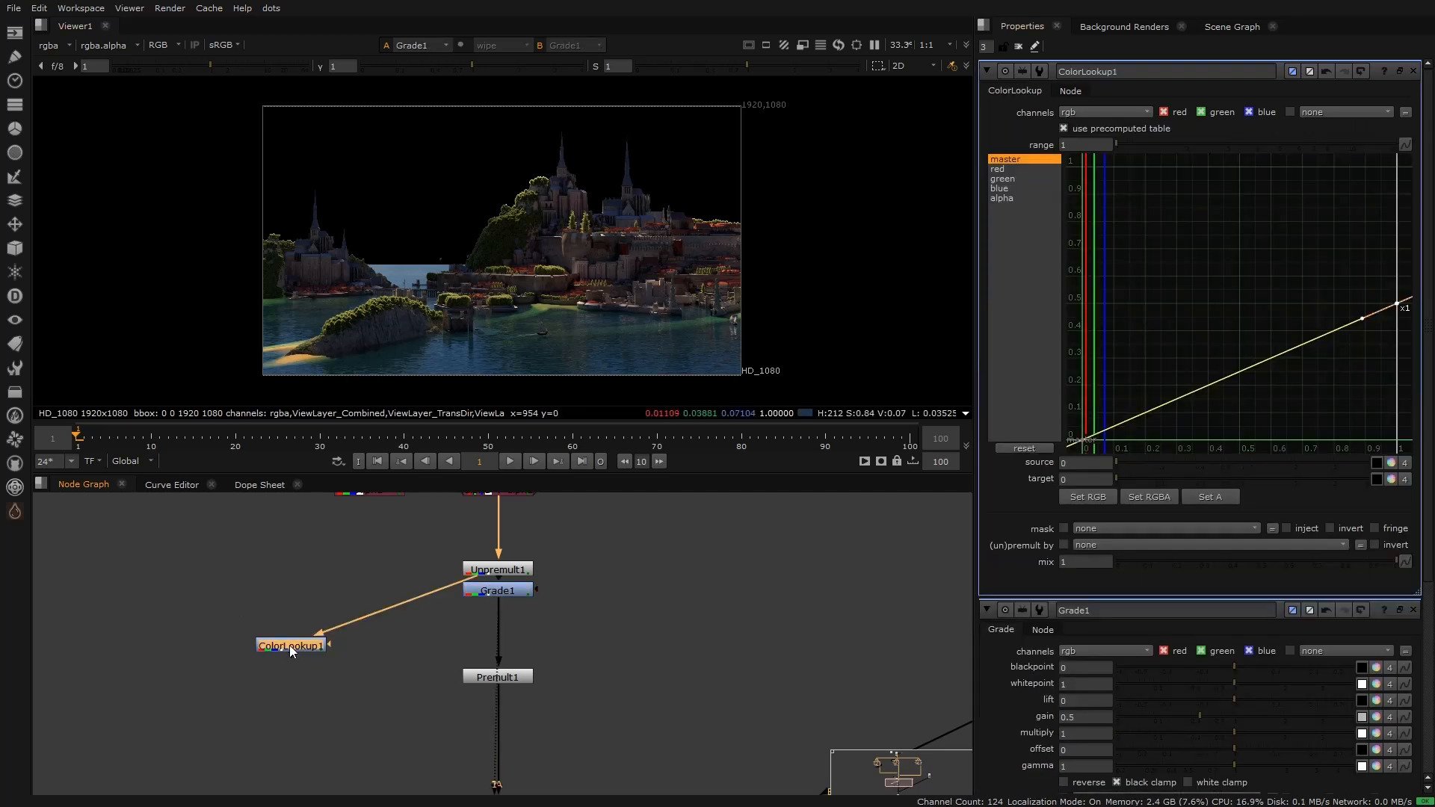
key("1")
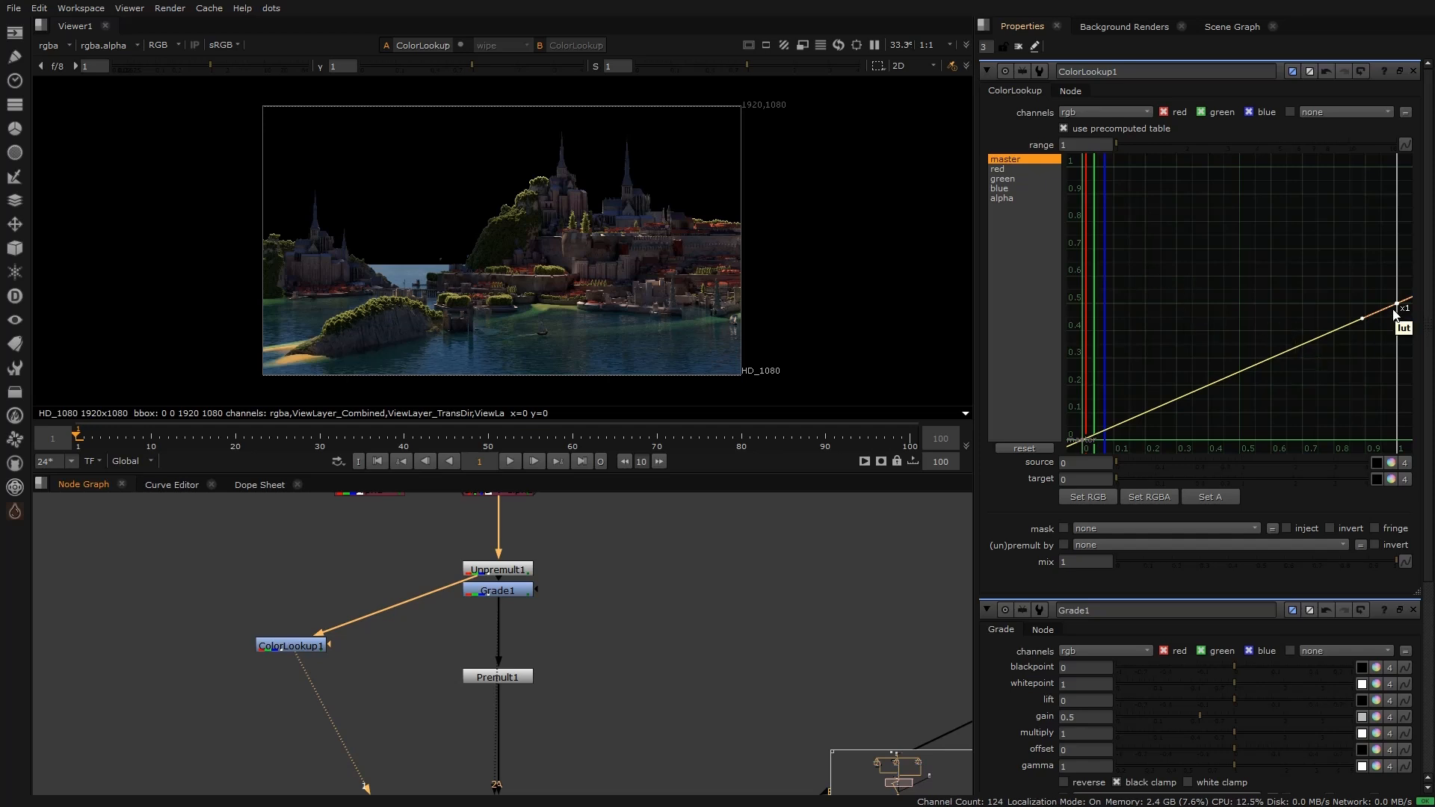
left_click_drag(1397, 305, 1404, 171)
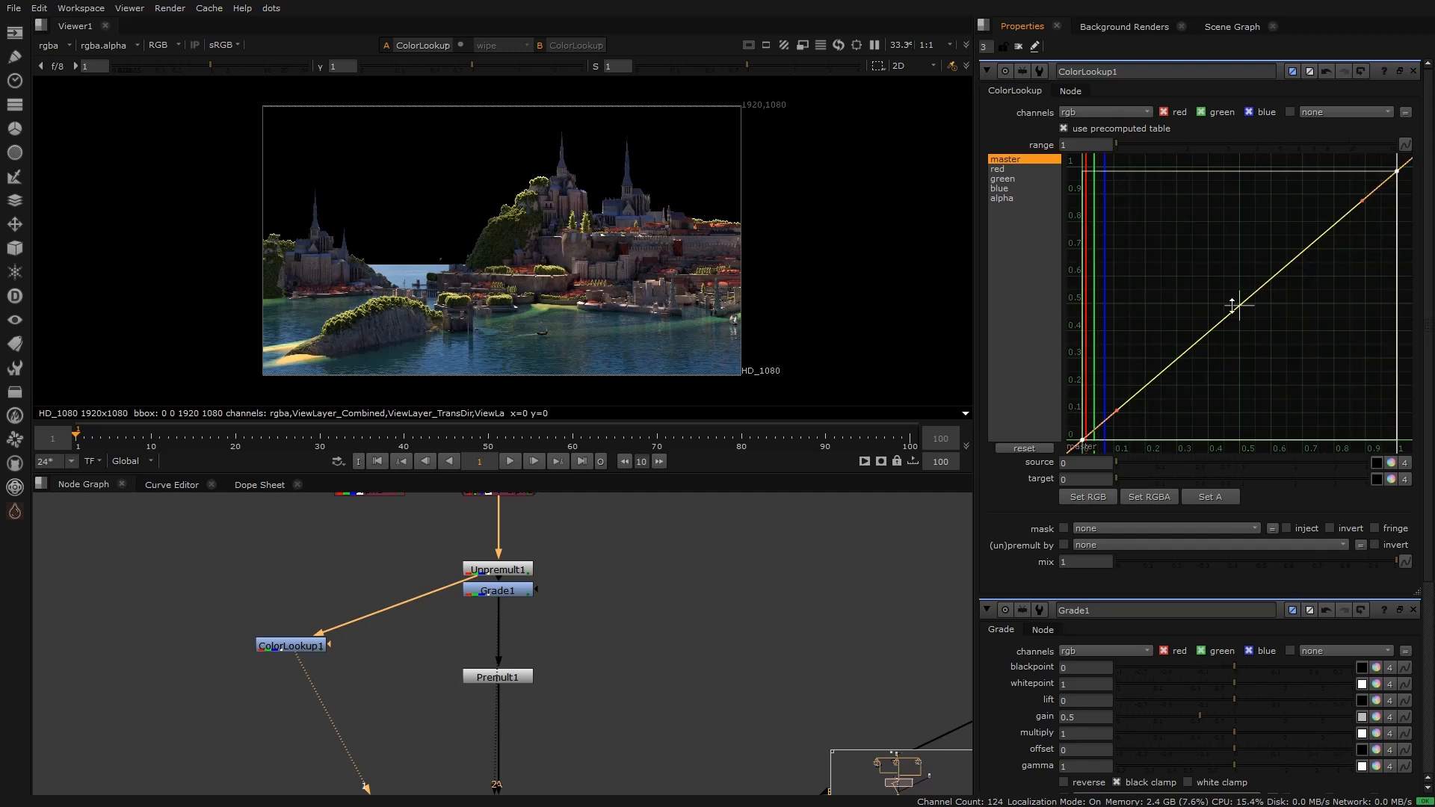
Step: Try adding a point midway along ColorLookup1's master curve and moving it to reshape the midtones
left_click_drag(1235, 306, 1304, 224)
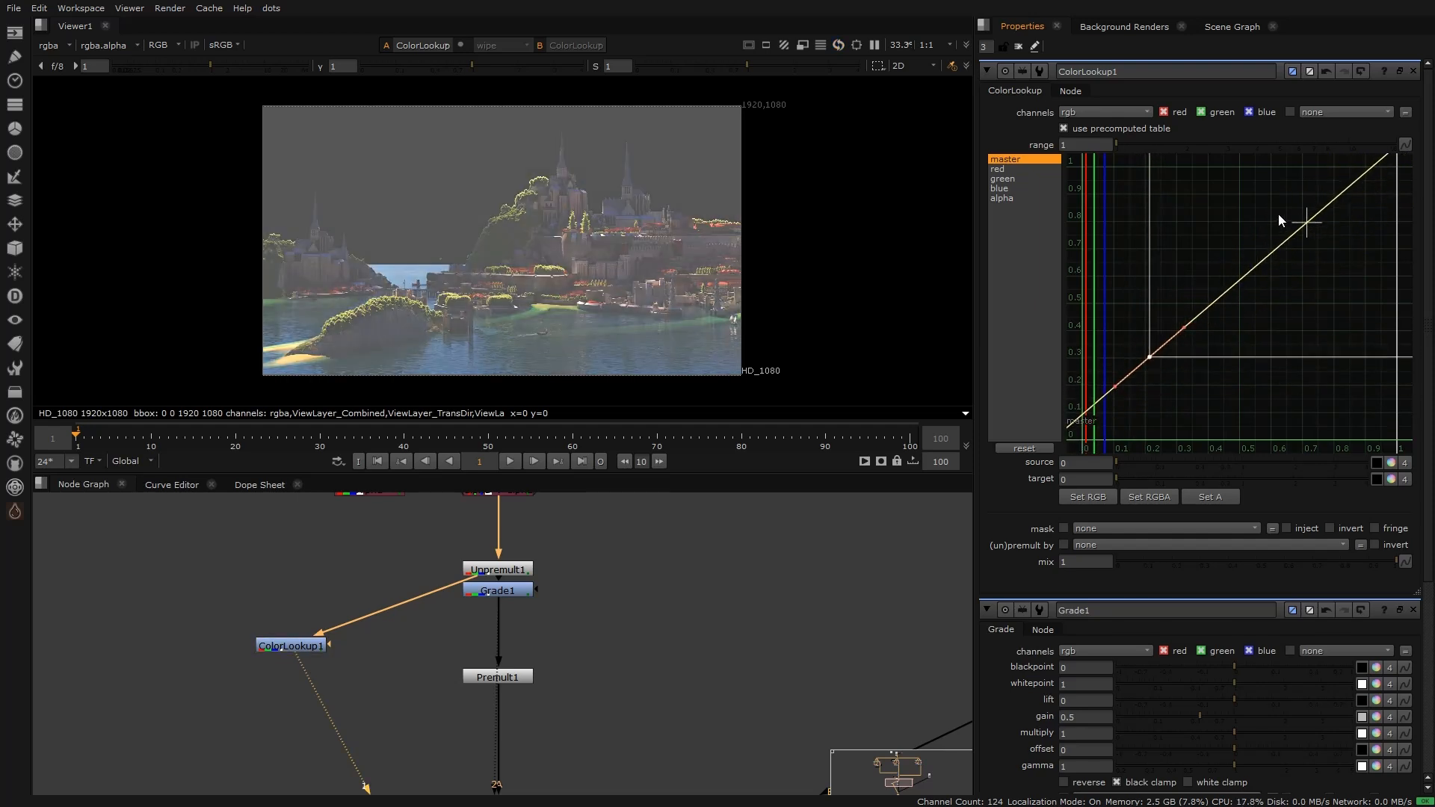
key("ctrl+z")
left_click(1211, 230)
left_click(1245, 302, "ctrl+alt")
left_click_drag(1244, 303, 1288, 278)
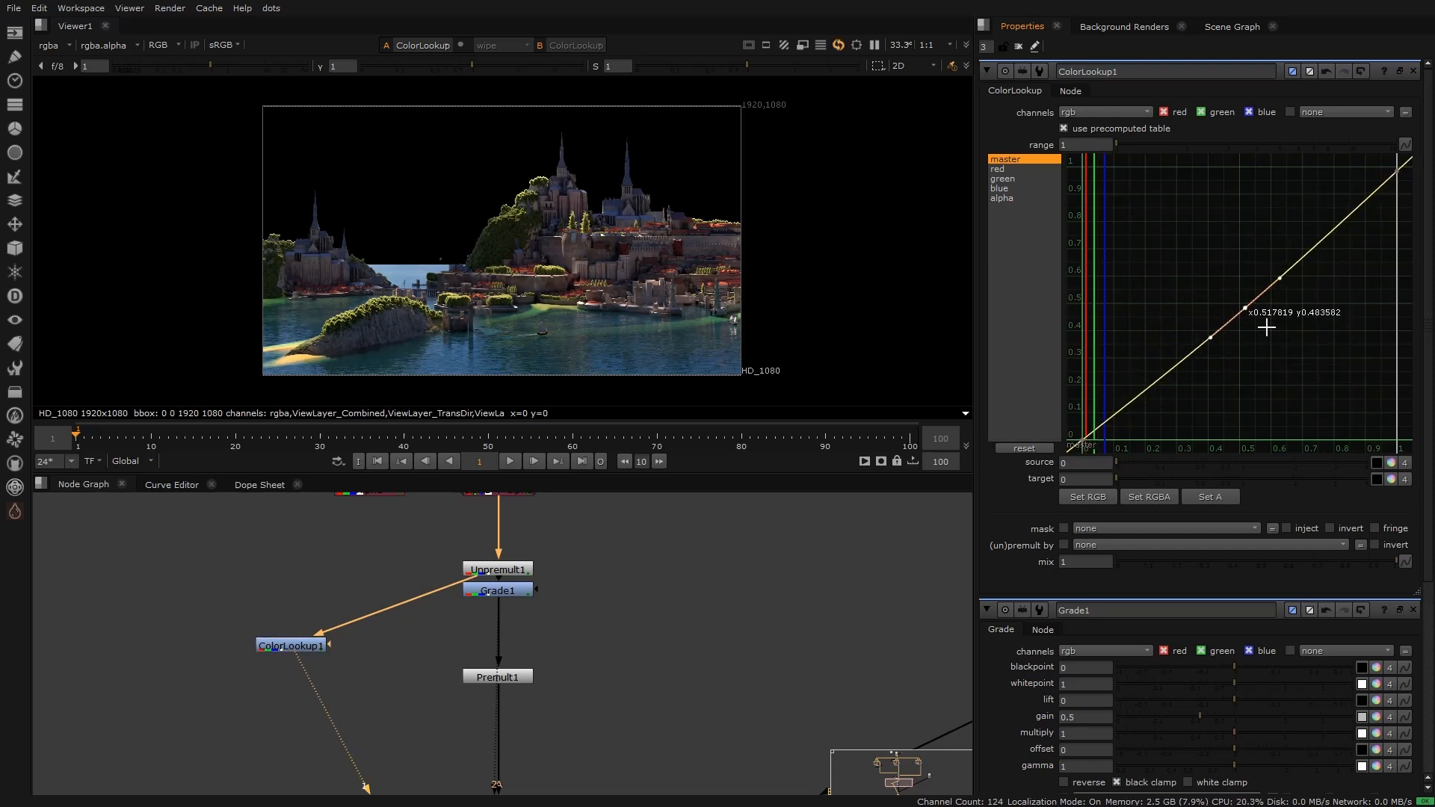
Step: Delete the ColorLookup1 node and reset Grade1's gain to 1
key("Delete")
left_click(509, 592)
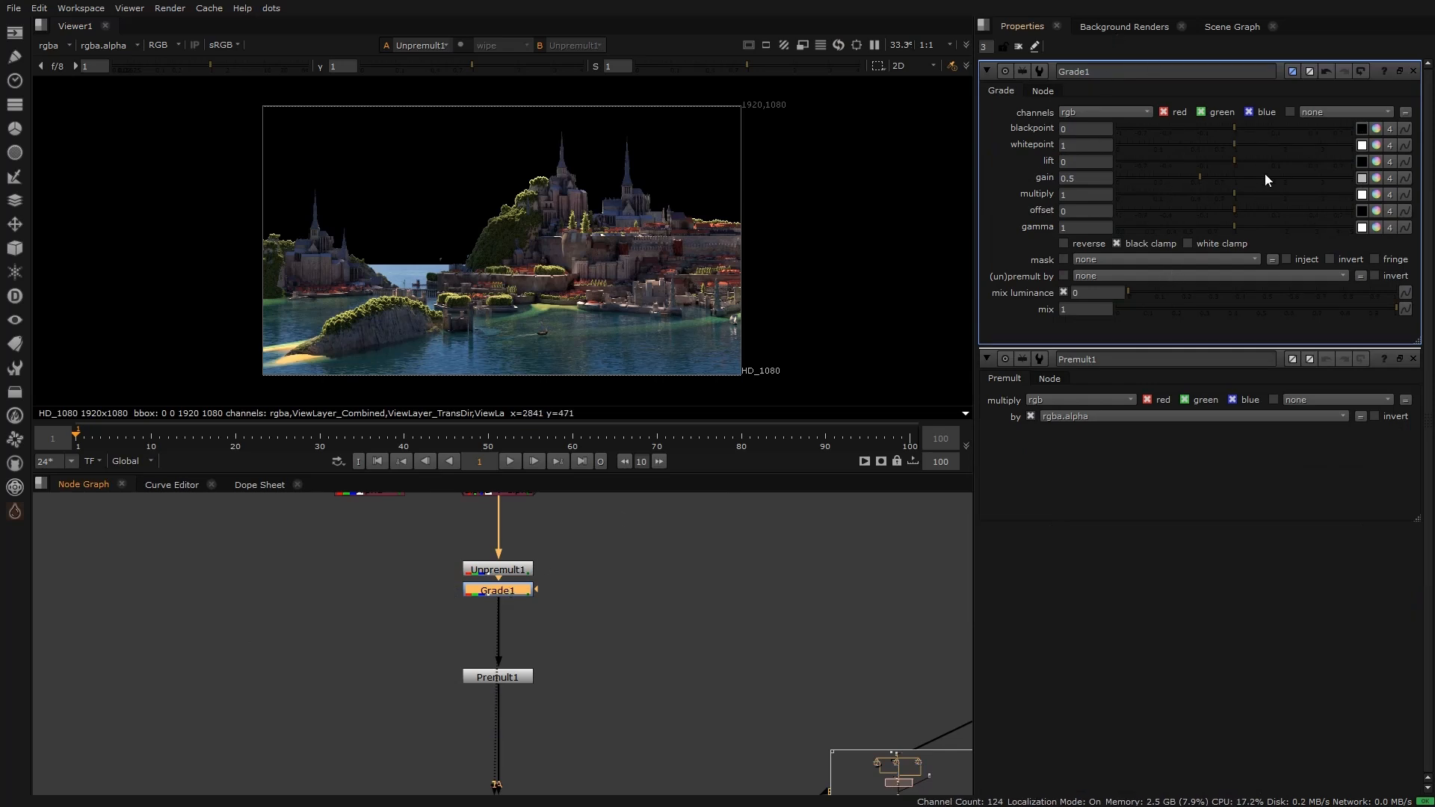
left_click(1245, 174, "ctrl")
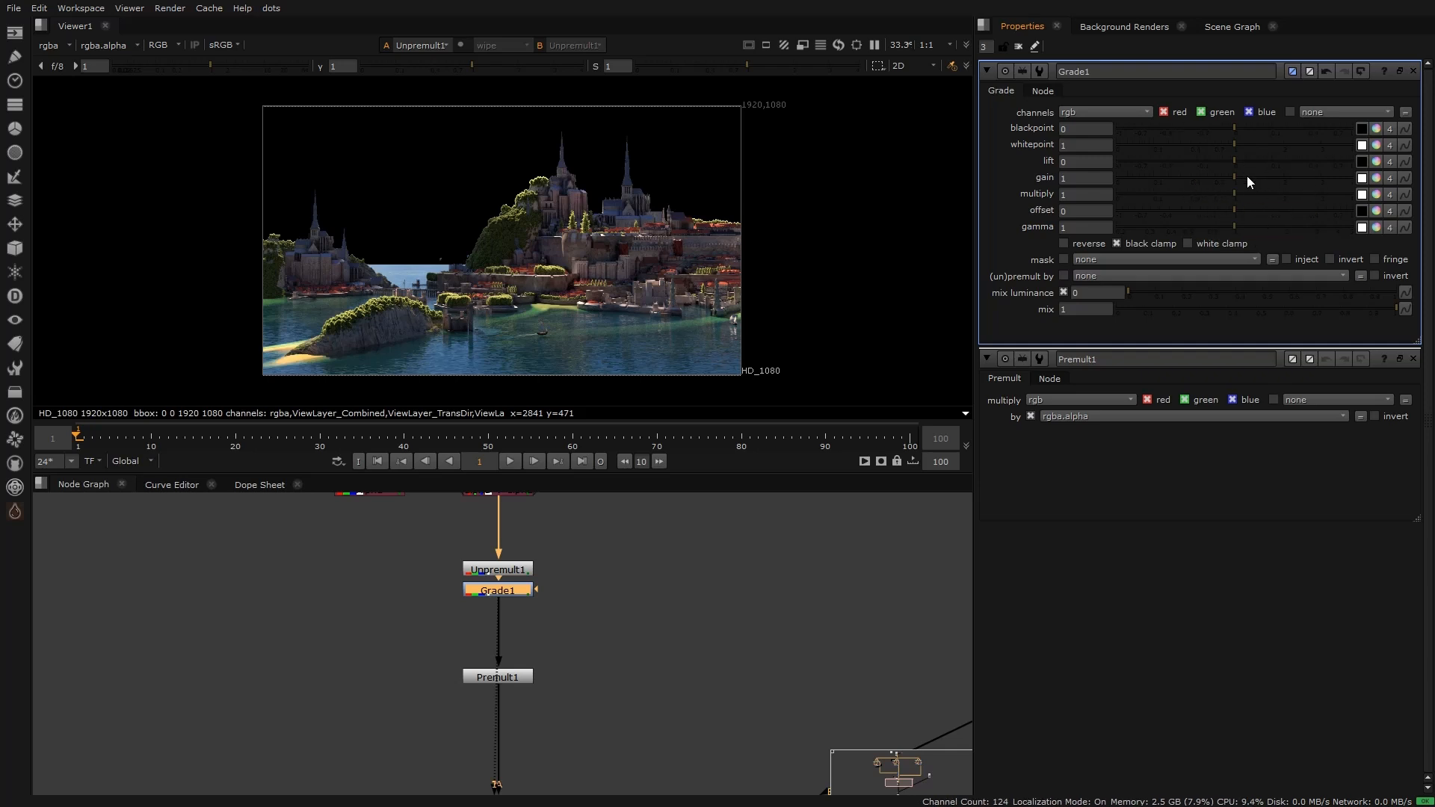
Step: View Premult1 and set Grade1's lift to -0.003
left_click(523, 677)
key("1")
left_click(574, 634)
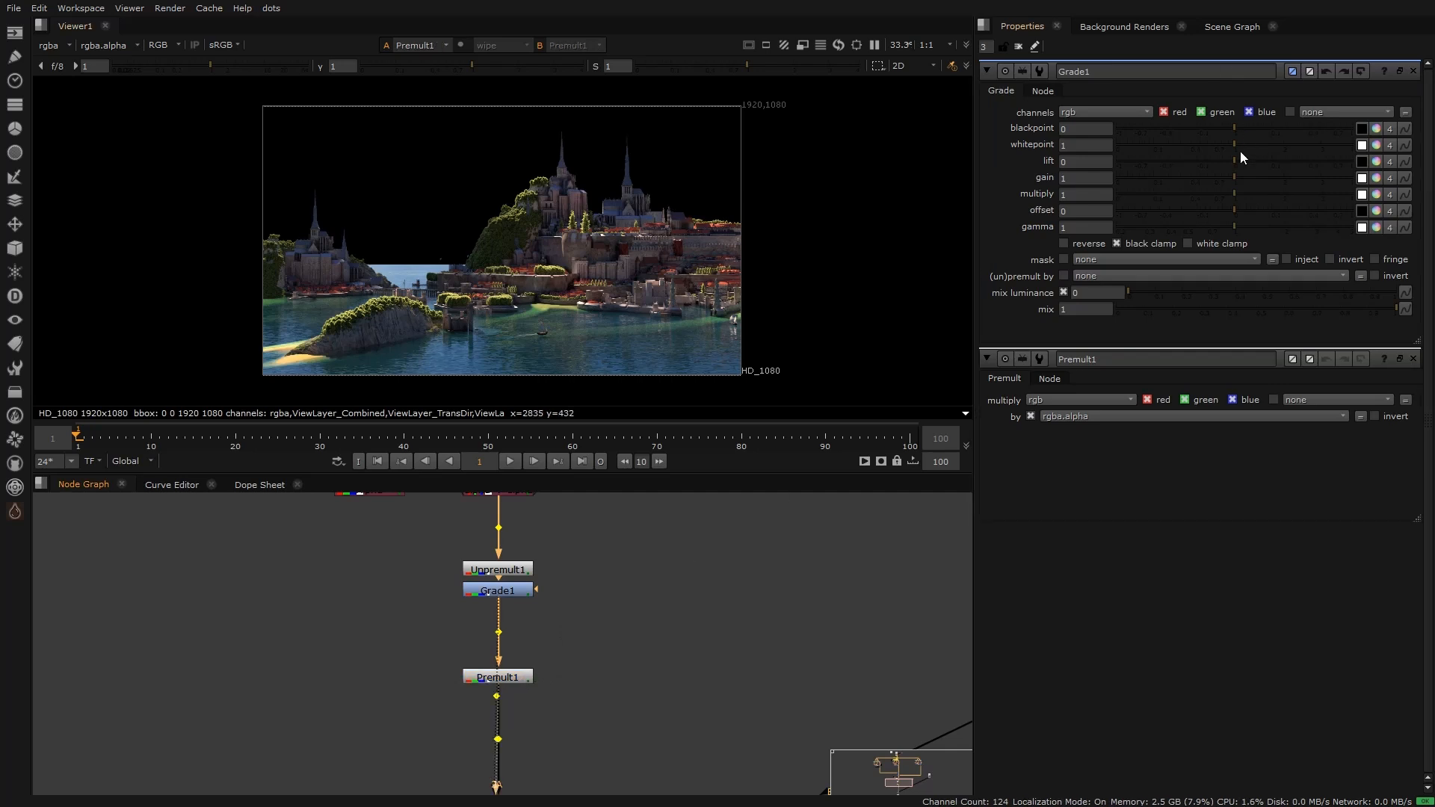
left_click_drag(1234, 159, 1228, 158)
Step: Toggle Grade1 off and on to compare the castle's shadows with and without the lowered lift
left_click(509, 591)
key("d")
key("d")
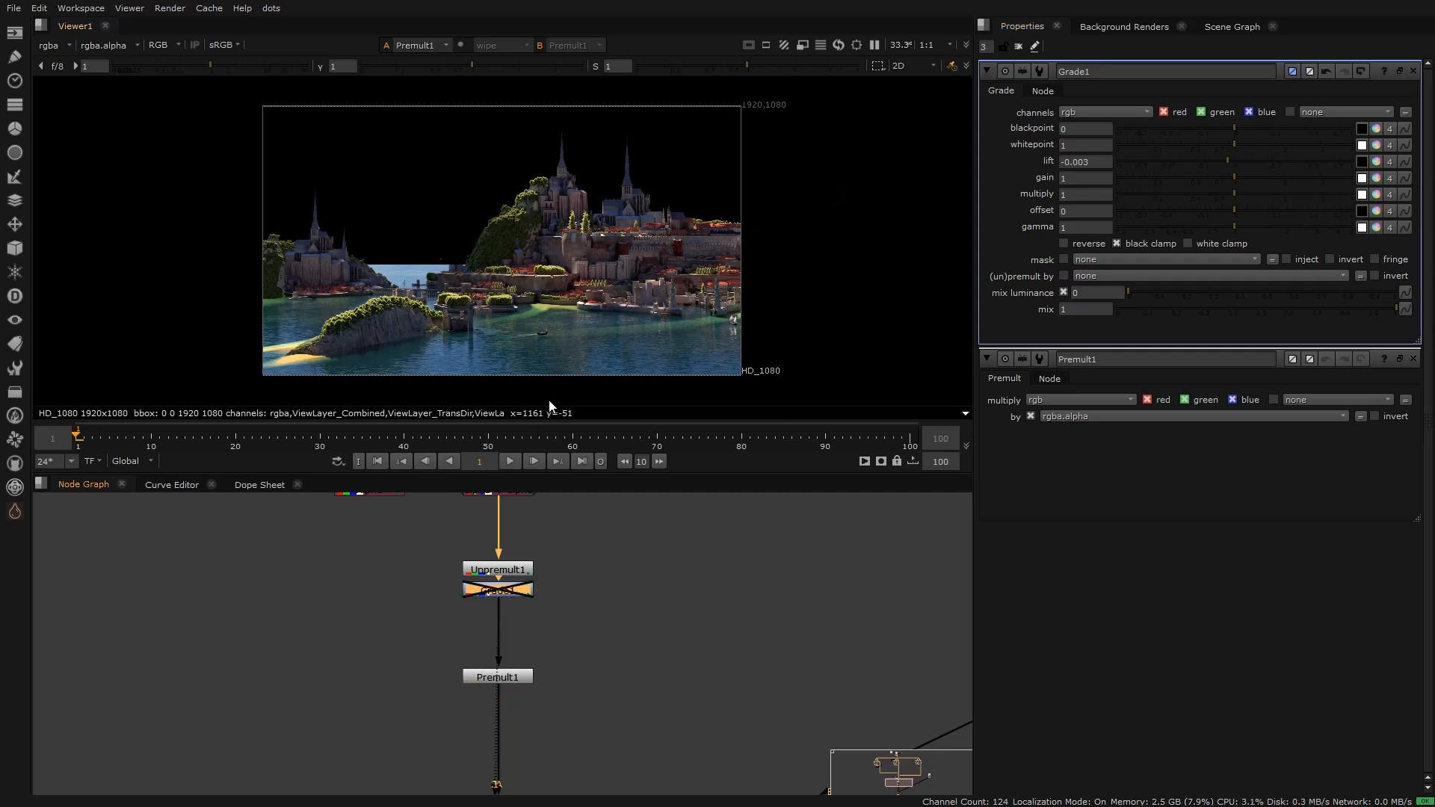
scroll(581, 218, "up", 8)
key("d")
key("d")
key("d")
key("d")
key("d")
key("d")
key("d")
scroll(544, 231, "down", 8)
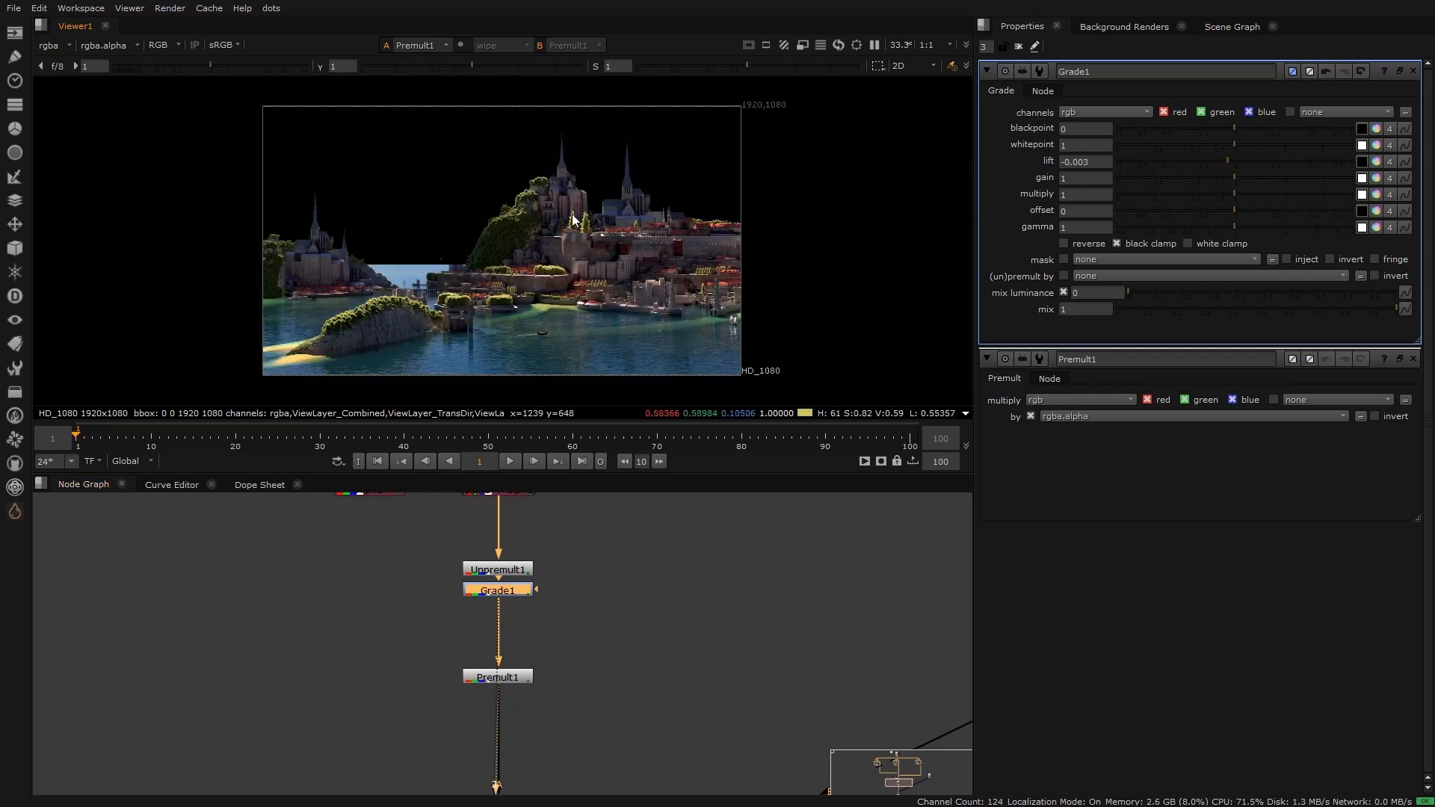
Step: Darken the castle by setting Grade1's gain to 0.59
scroll(574, 214, "up", 2)
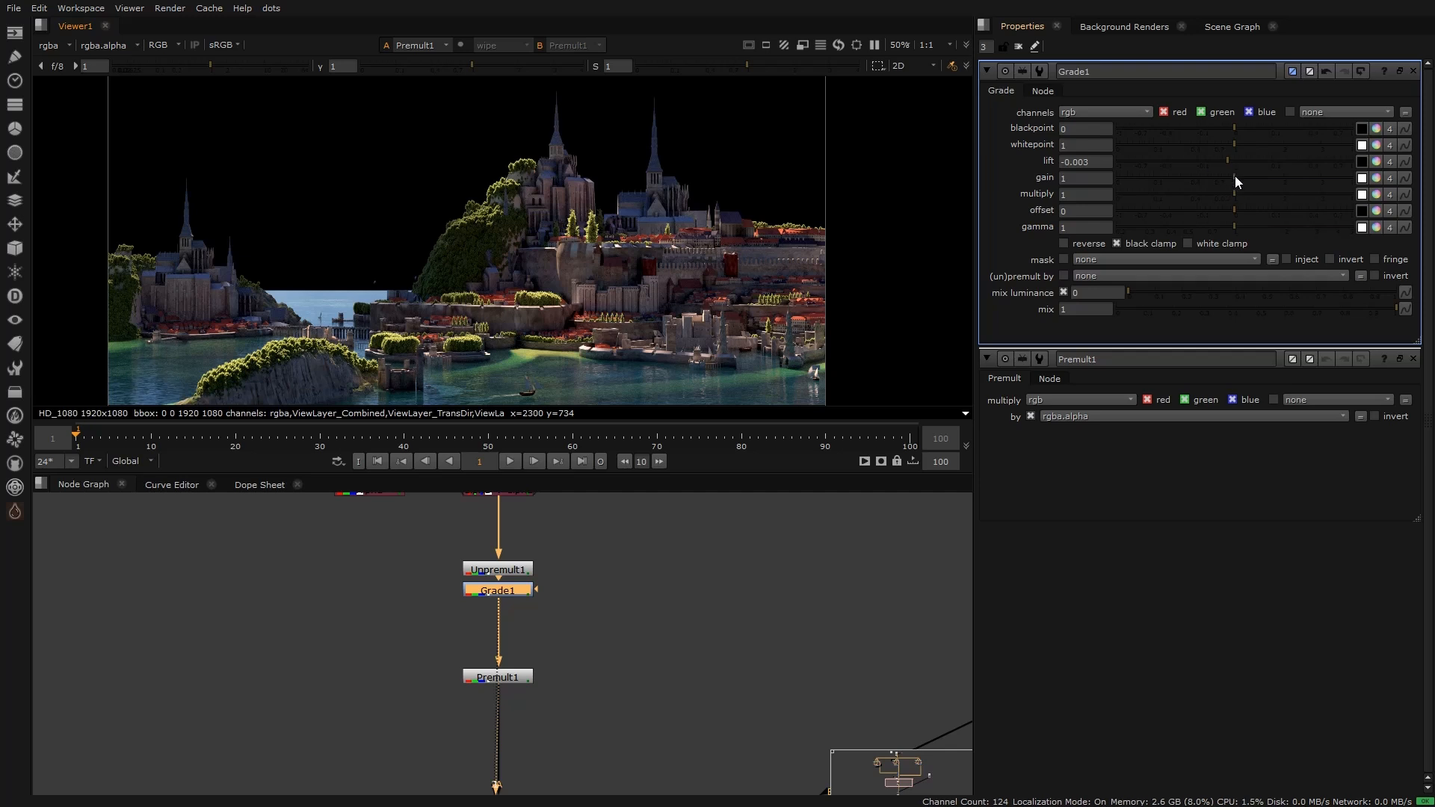
left_click_drag(1235, 177, 1208, 189)
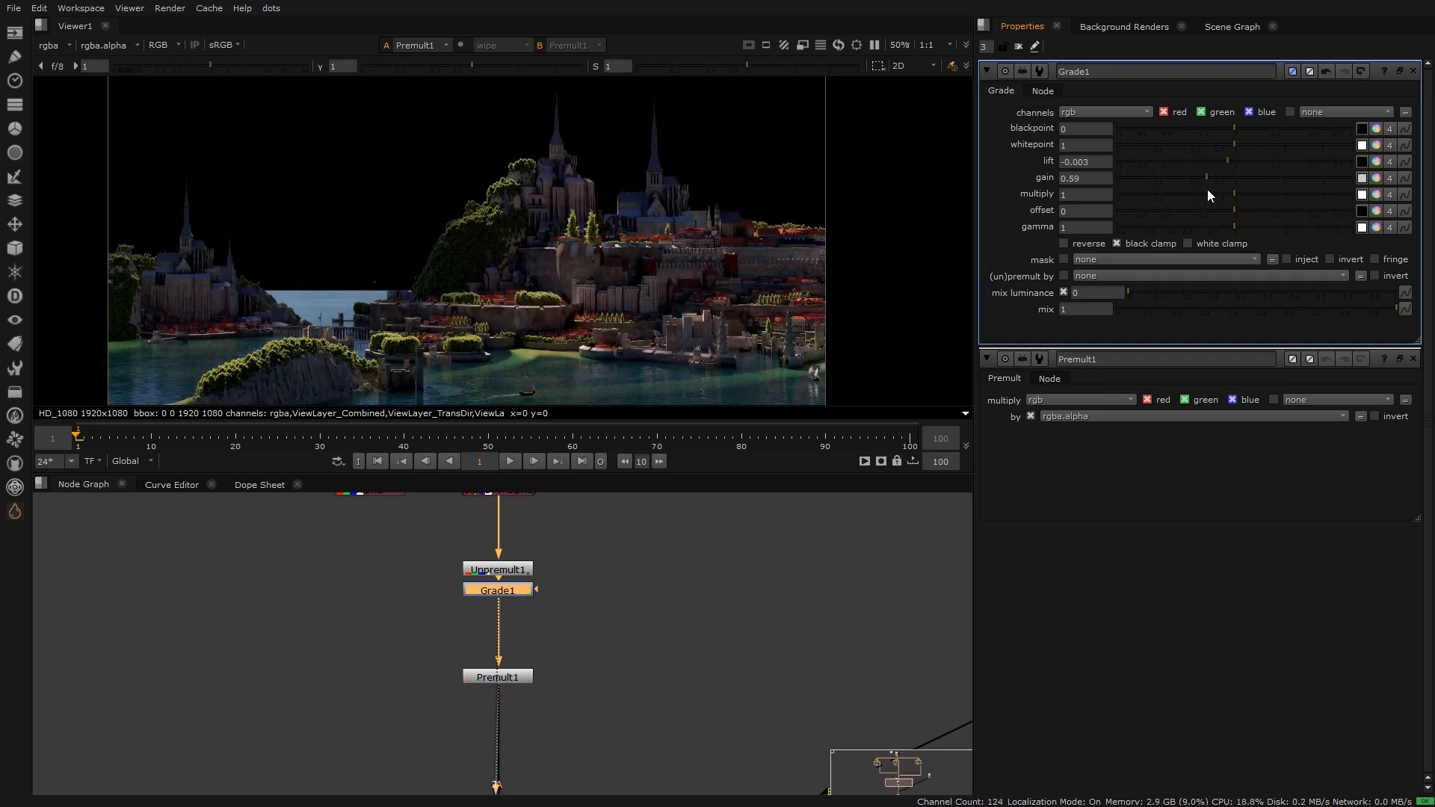
key("minus")
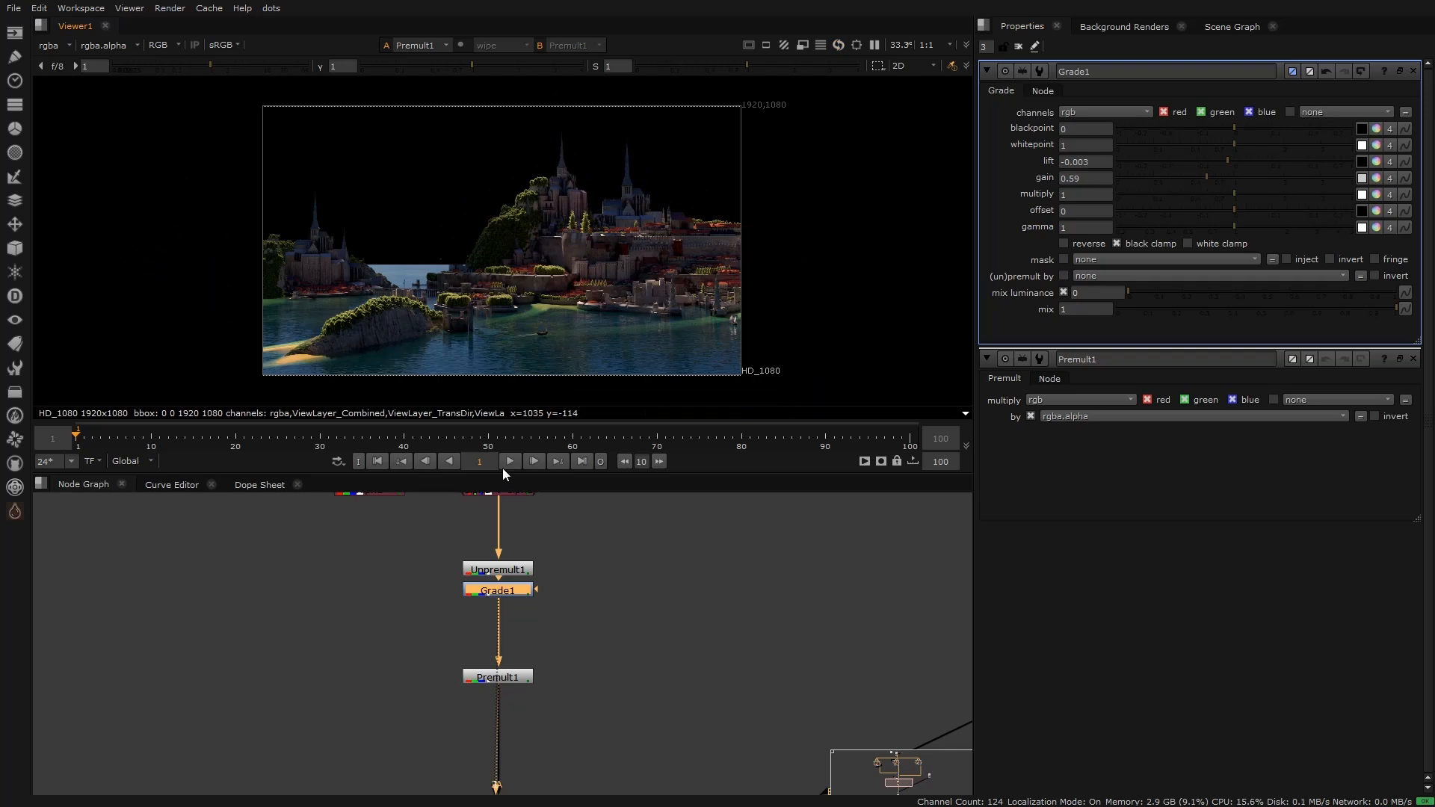
Step: View Merge9 and toggle Grade1 off and on to compare the grade against the sunset sky
scroll(498, 598, "down", 4)
middle_click_drag(487, 771, 481, 630)
left_click_drag(404, 629, 575, 711)
key("1")
scroll(489, 605, "up", 5)
left_click(496, 663)
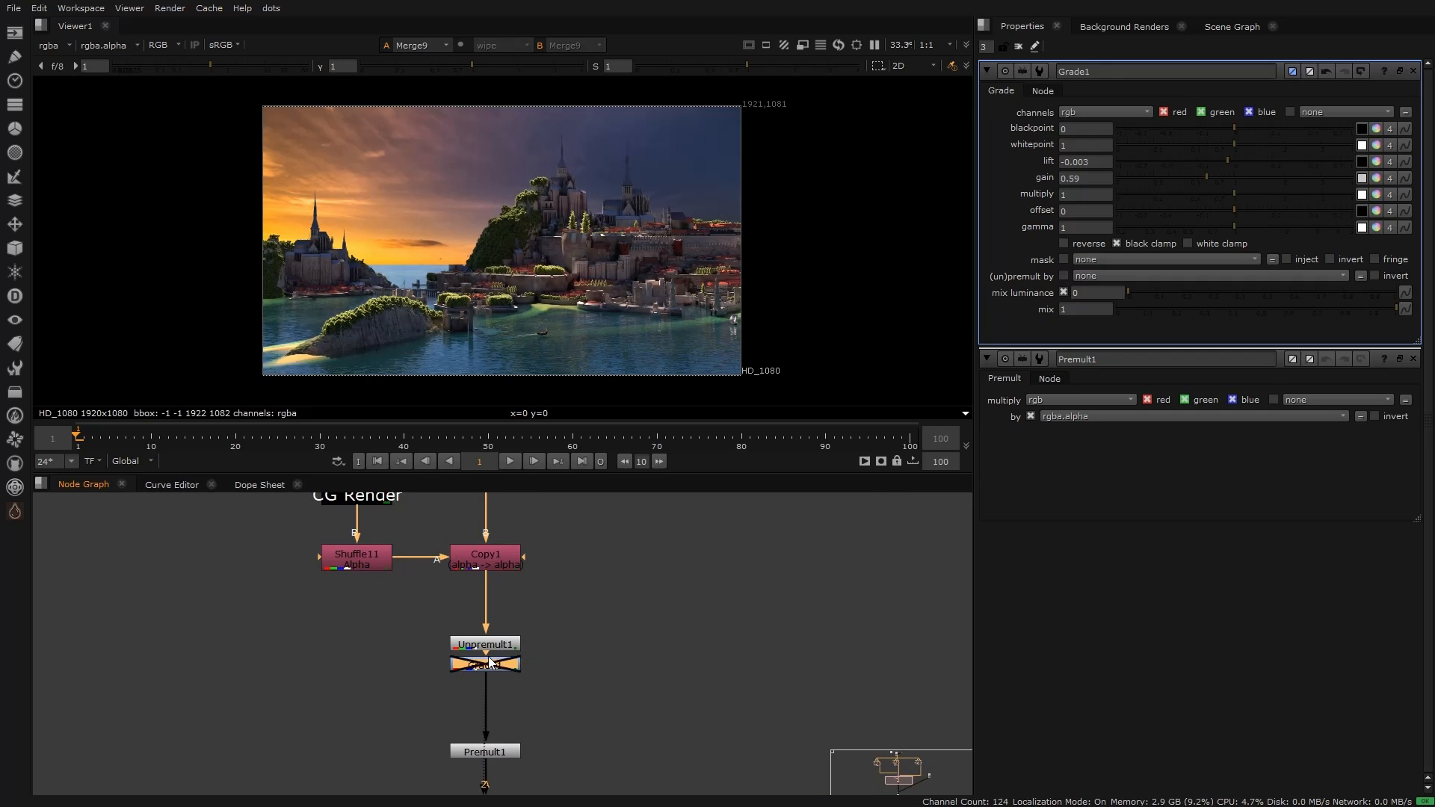
key("d")
key("d")
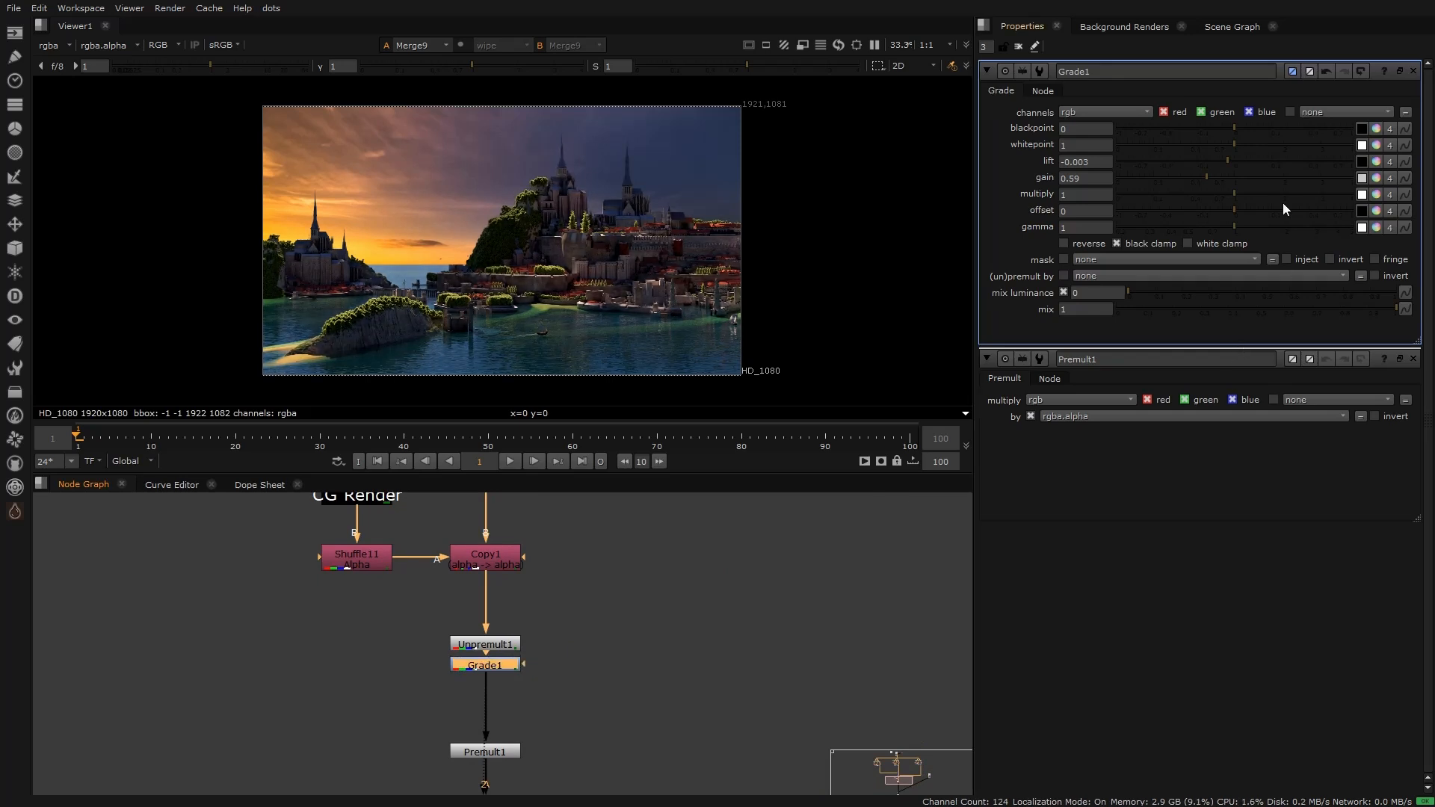
Step: Split Grade1's multiply into separate channels and warm the castle with red 1, green 0.92, blue 0.74 and alpha 0.74
left_click(1377, 195)
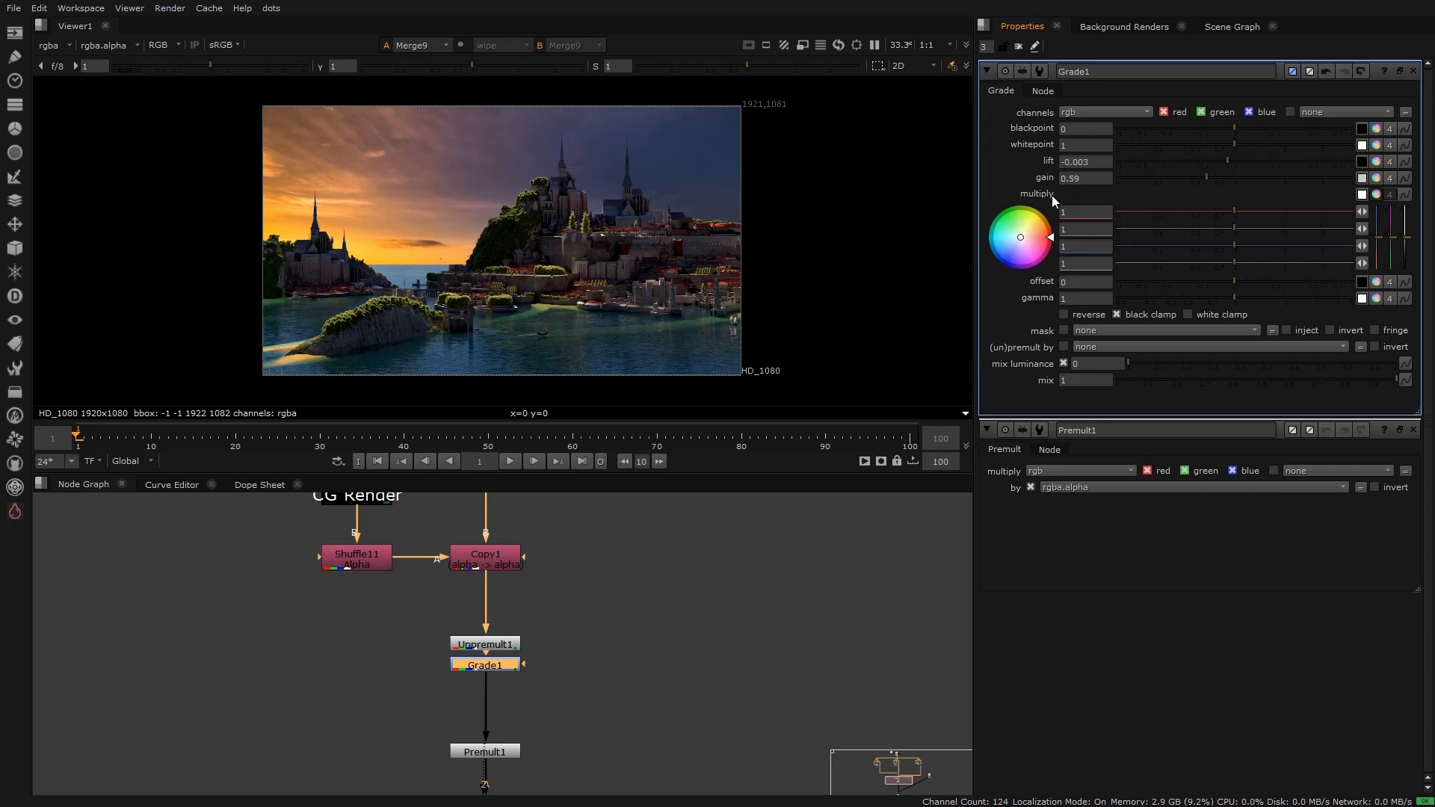
left_click(775, 492)
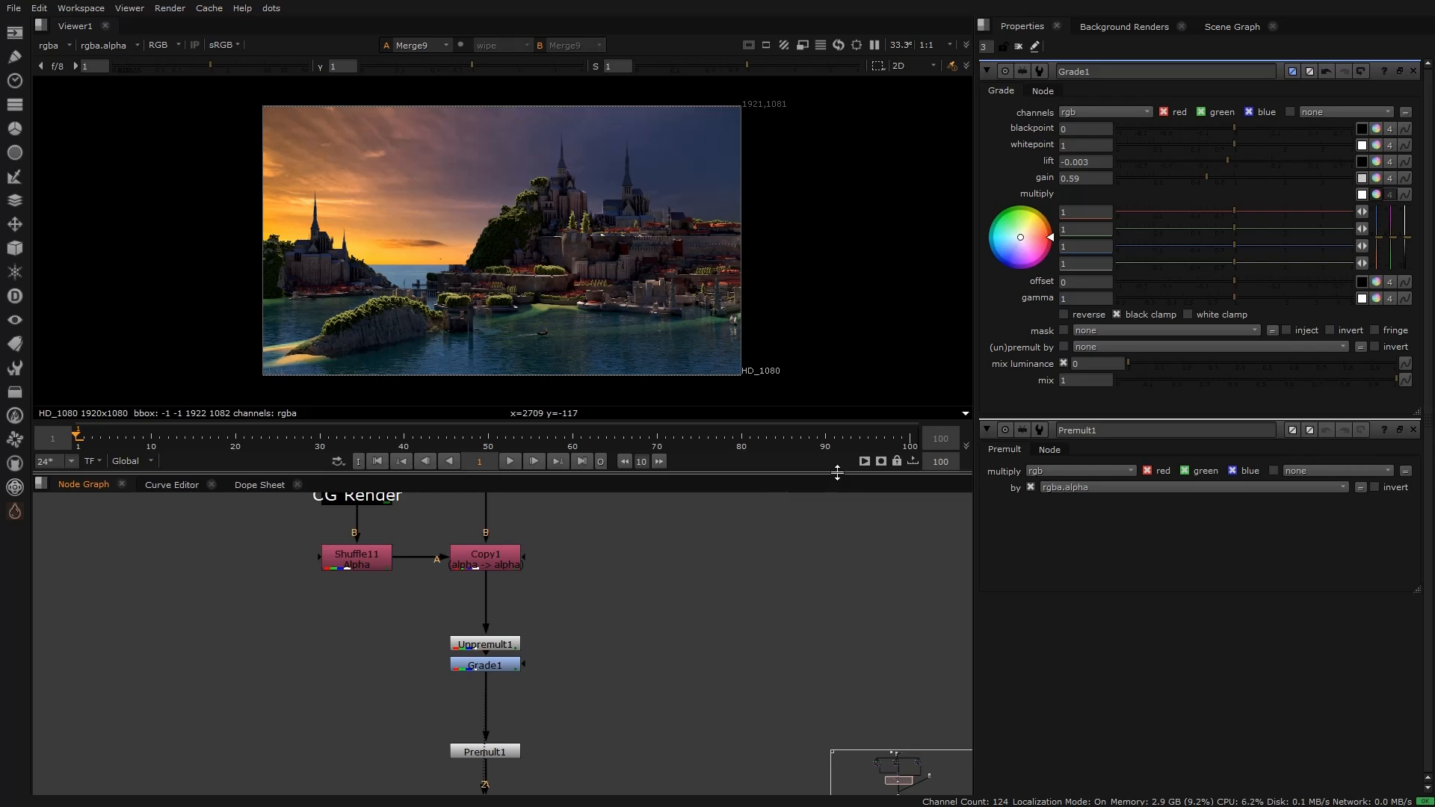
scroll(534, 240, "up", 3)
scroll(531, 232, "down", 3)
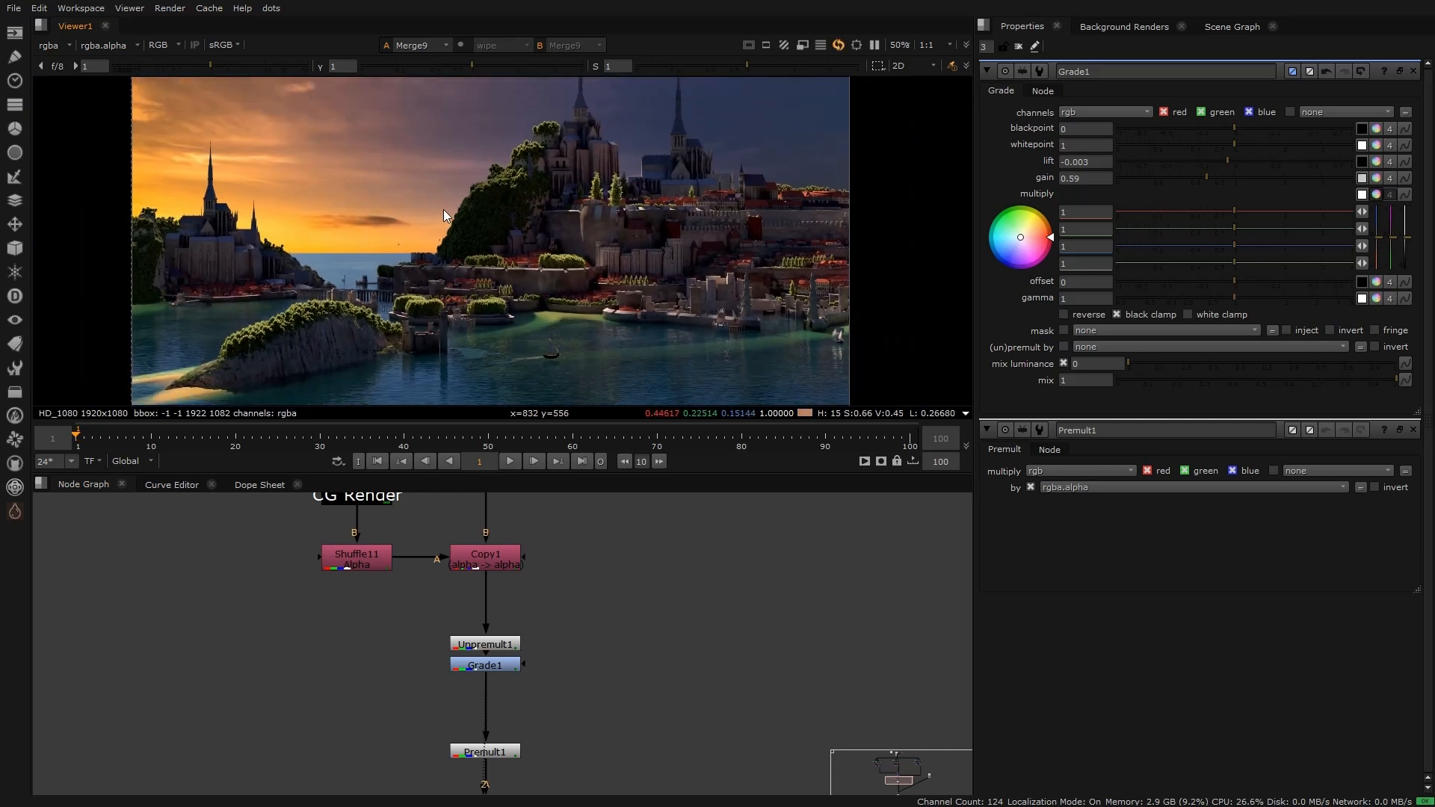
mouse_move(1230, 226)
left_mouse_down()
mouse_move(1200, 246)
mouse_move(1216, 256)
left_mouse_up()
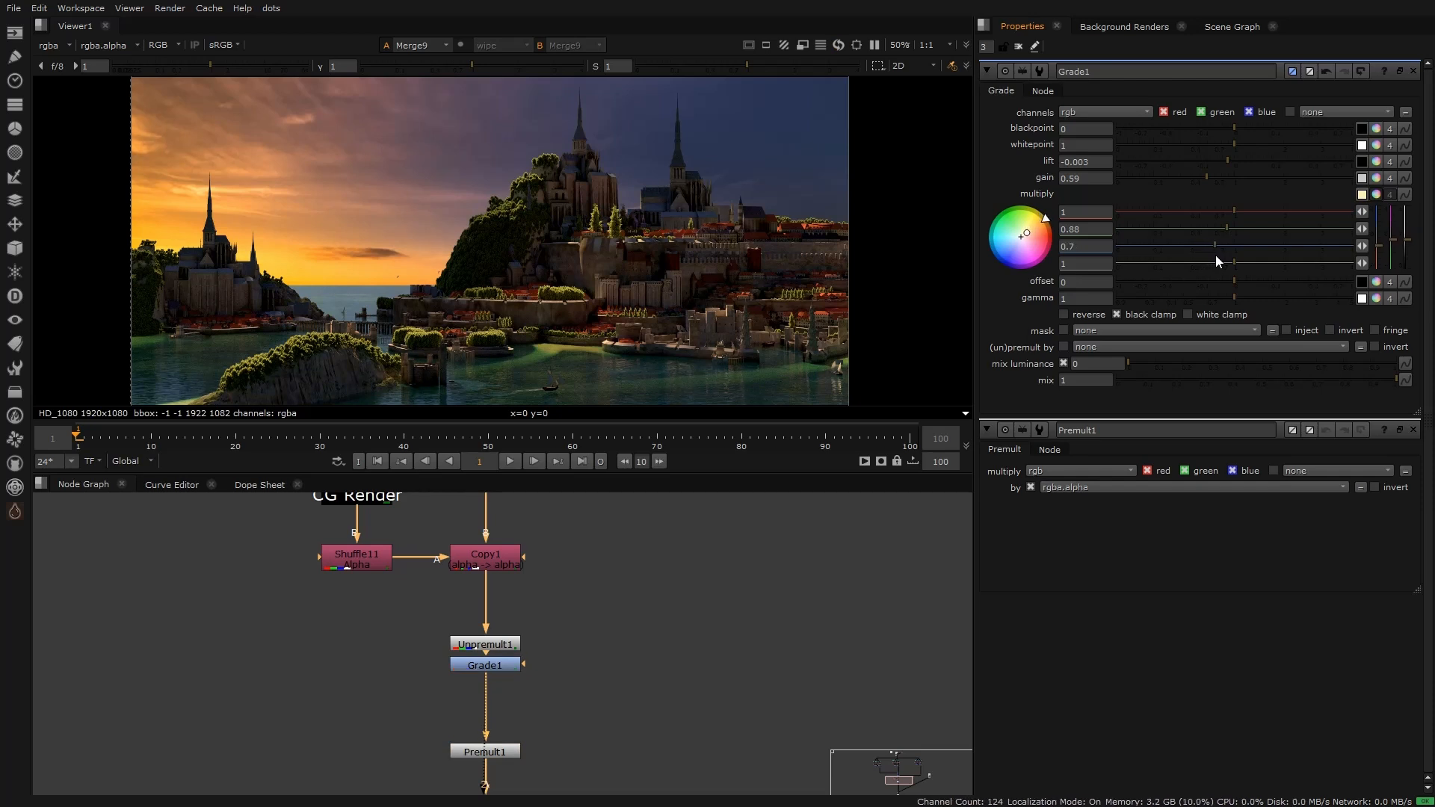
scroll(630, 167, "down", 1)
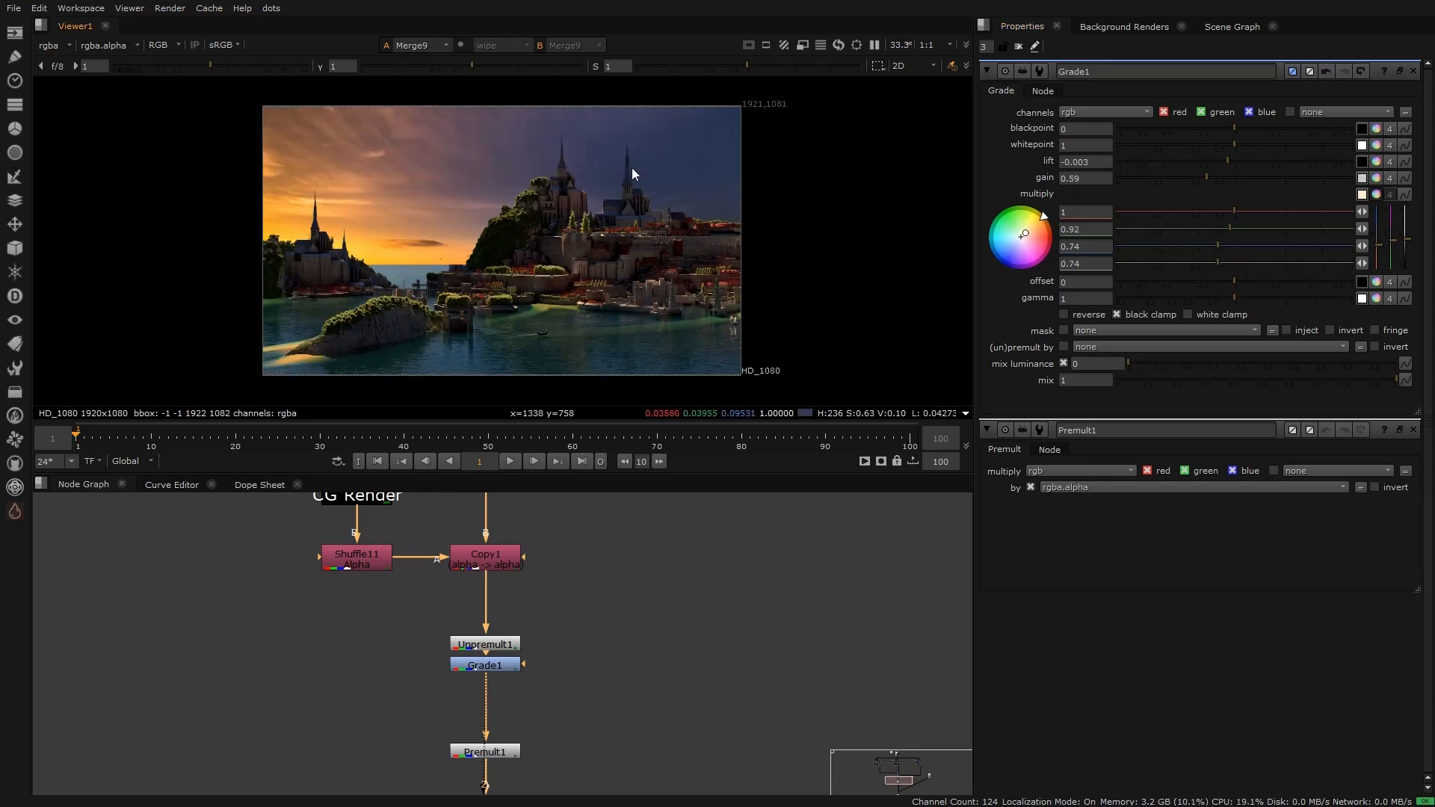
Step: Toggle Grade1 off and on to compare the warm grade in the composite, and examine the water and horizon
key("d")
key("d")
key("d")
key("d")
key("d")
key("d")
key("d")
key("d")
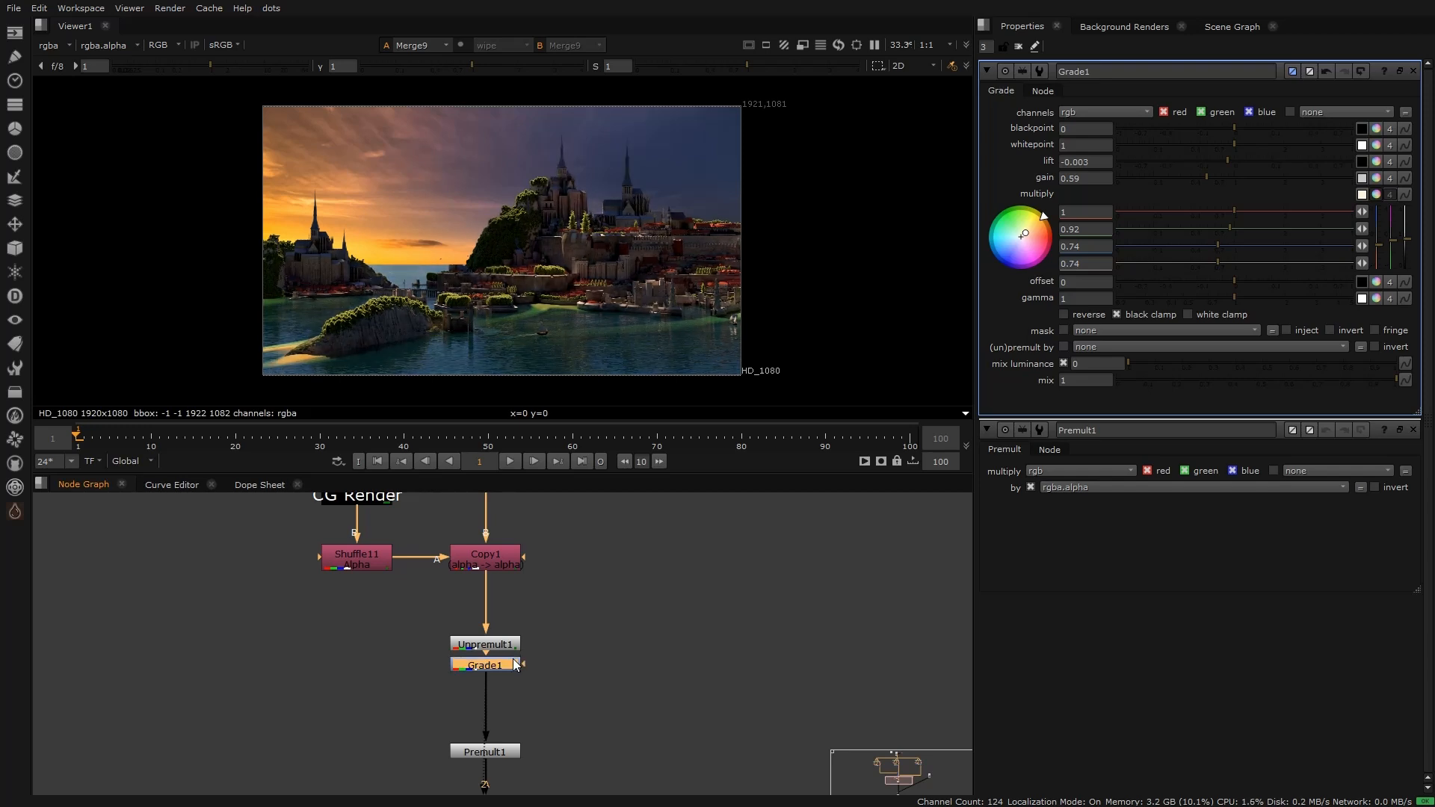
scroll(550, 336, "up", 2)
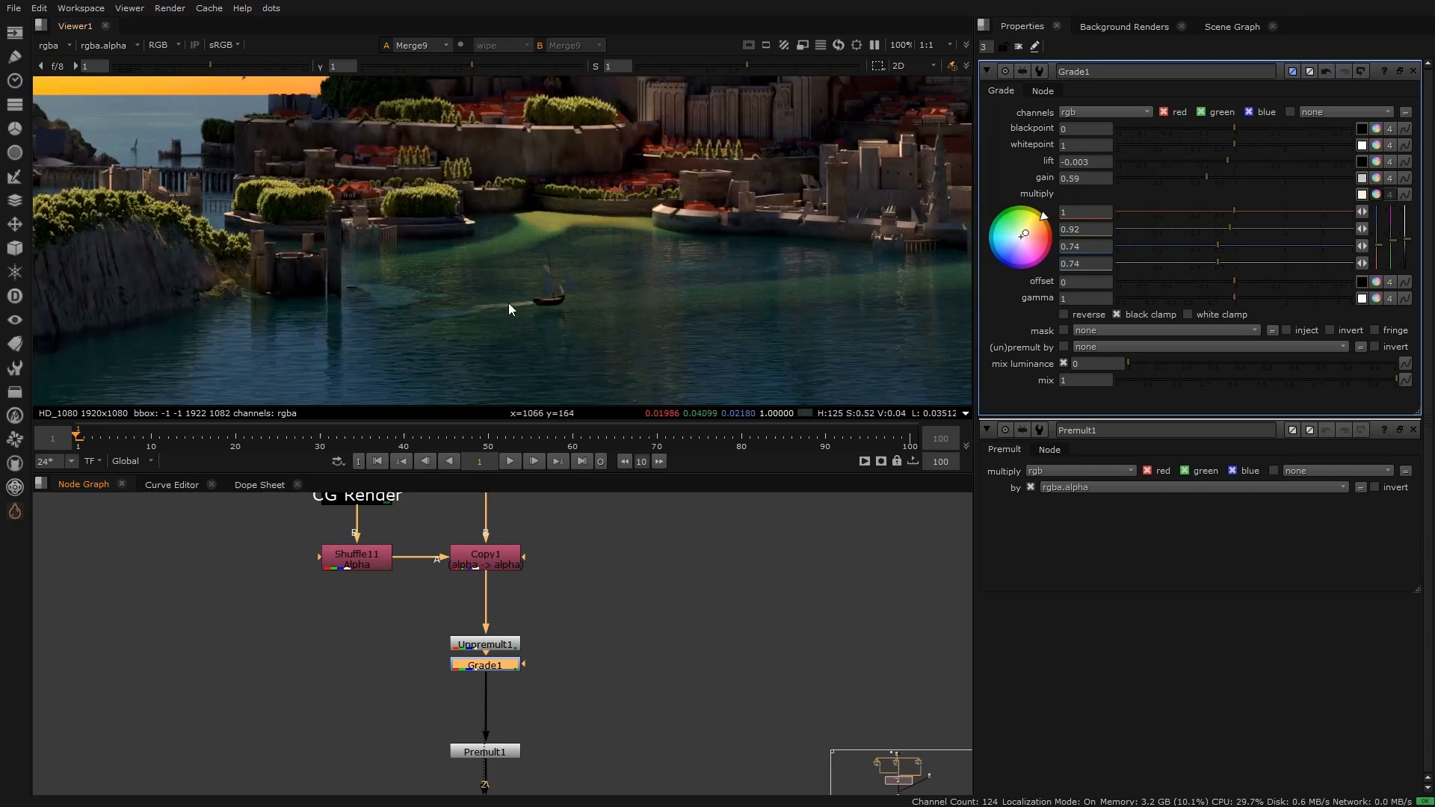
scroll(441, 277, "up", 1)
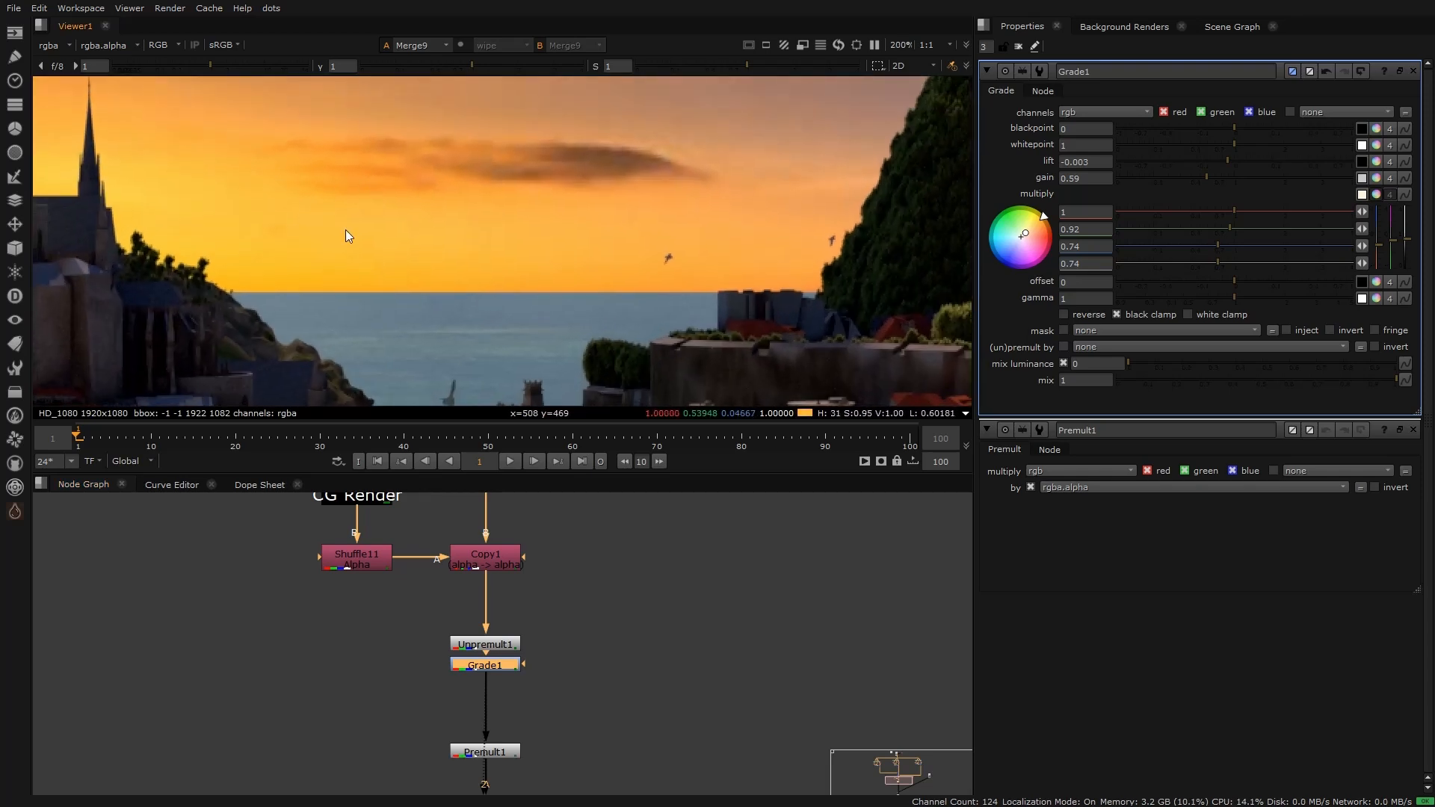
key("f")
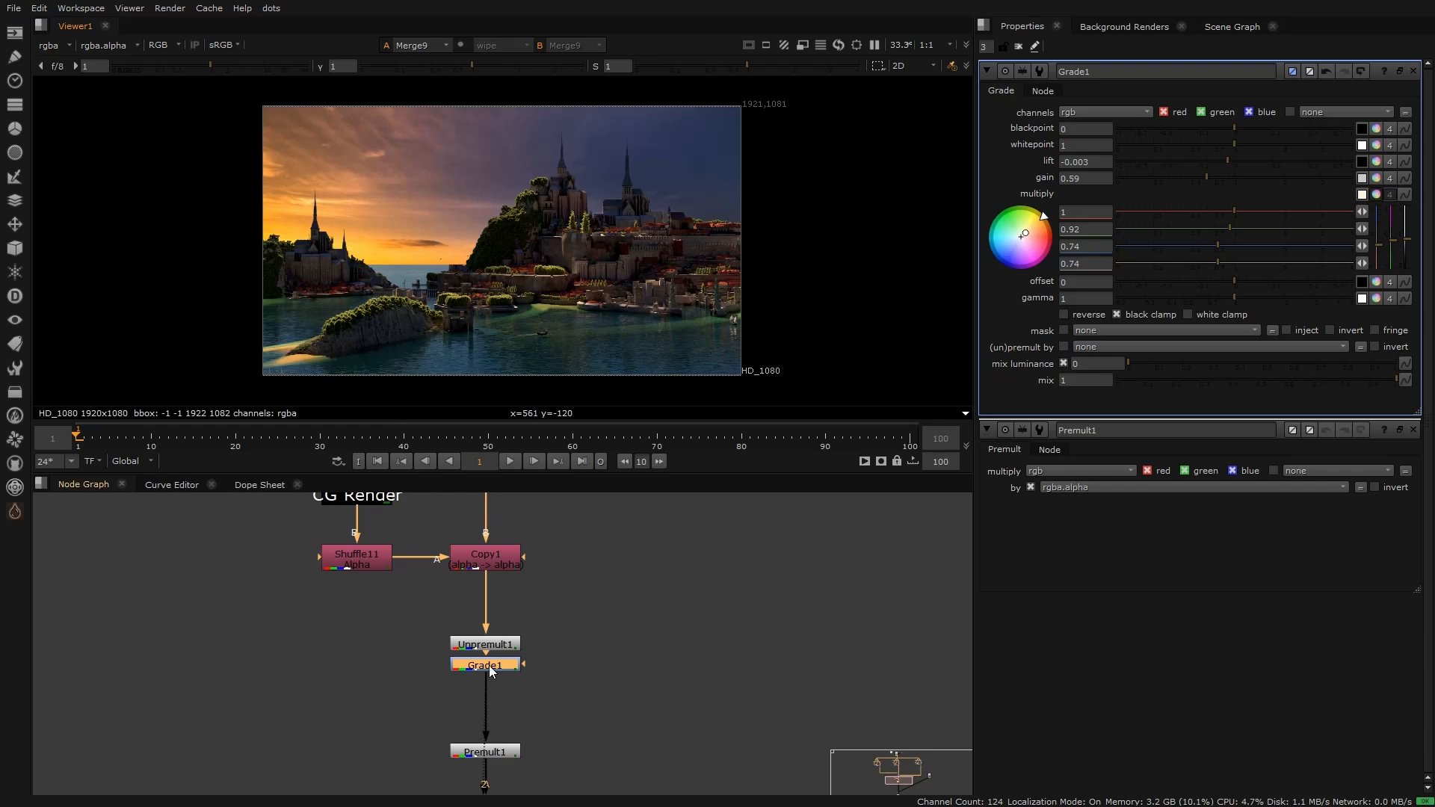
key("d")
key("d")
key("d")
key("d")
Step: Examine the castle walls, the shoreline and the edges of the small castle against the bright sky
scroll(539, 642, "down", 4)
scroll(371, 294, "up", 3)
scroll(410, 218, "down", 2)
middle_click_drag(564, 184, 644, 183)
scroll(597, 249, "up", 5)
middle_click_drag(603, 263, 616, 226)
scroll(580, 219, "down", 3)
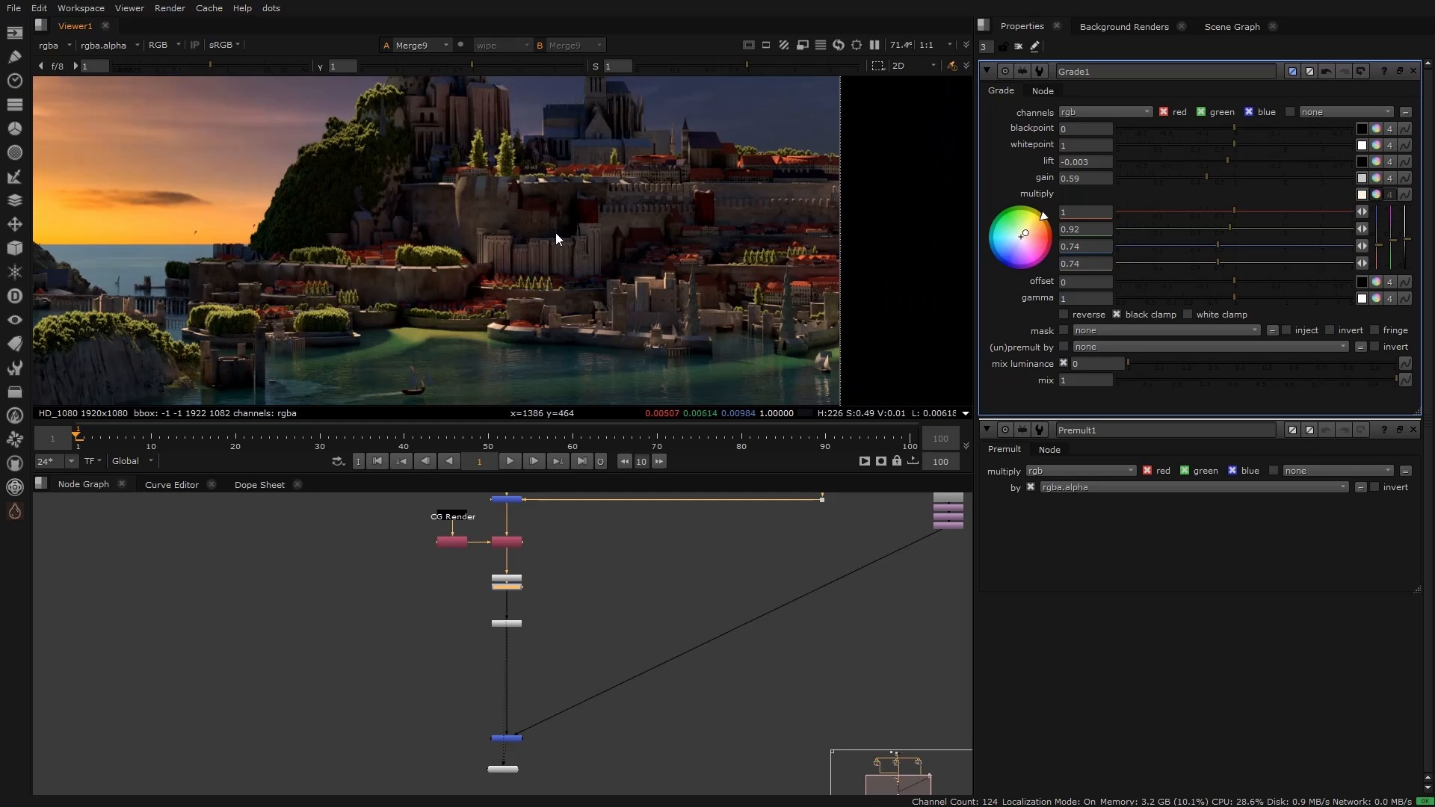
middle_click_drag(467, 233, 611, 264)
middle_click_drag(482, 291, 651, 211)
scroll(441, 265, "up", 6)
scroll(473, 273, "down", 4)
middle_click_drag(518, 226, 180, 194)
middle_click_drag(399, 193, 508, 311)
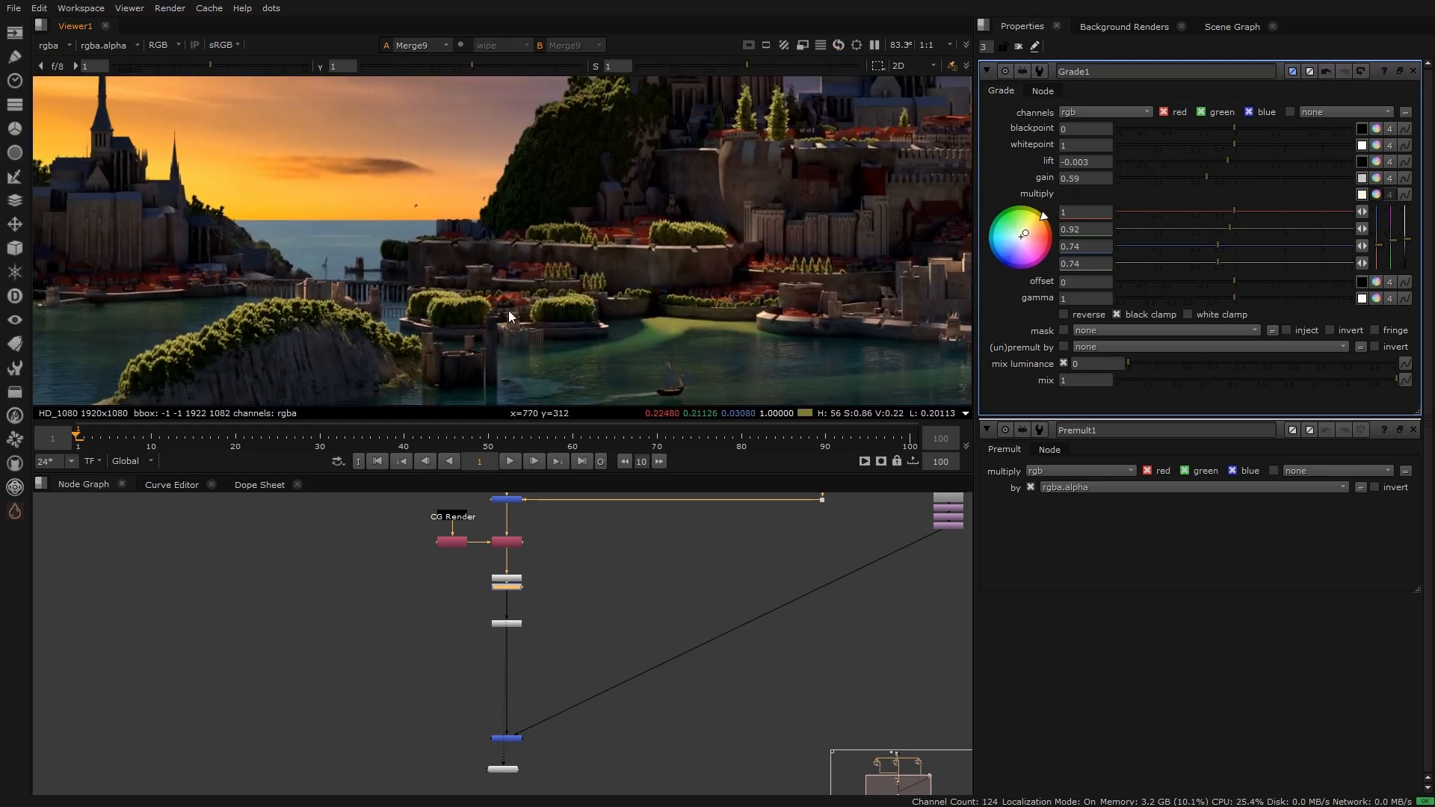
key("f")
scroll(308, 250, "up", 7)
middle_click_drag(283, 257, 296, 339)
scroll(296, 340, "up", 4)
scroll(347, 205, "down", 3)
middle_click_drag(347, 228, 316, 277)
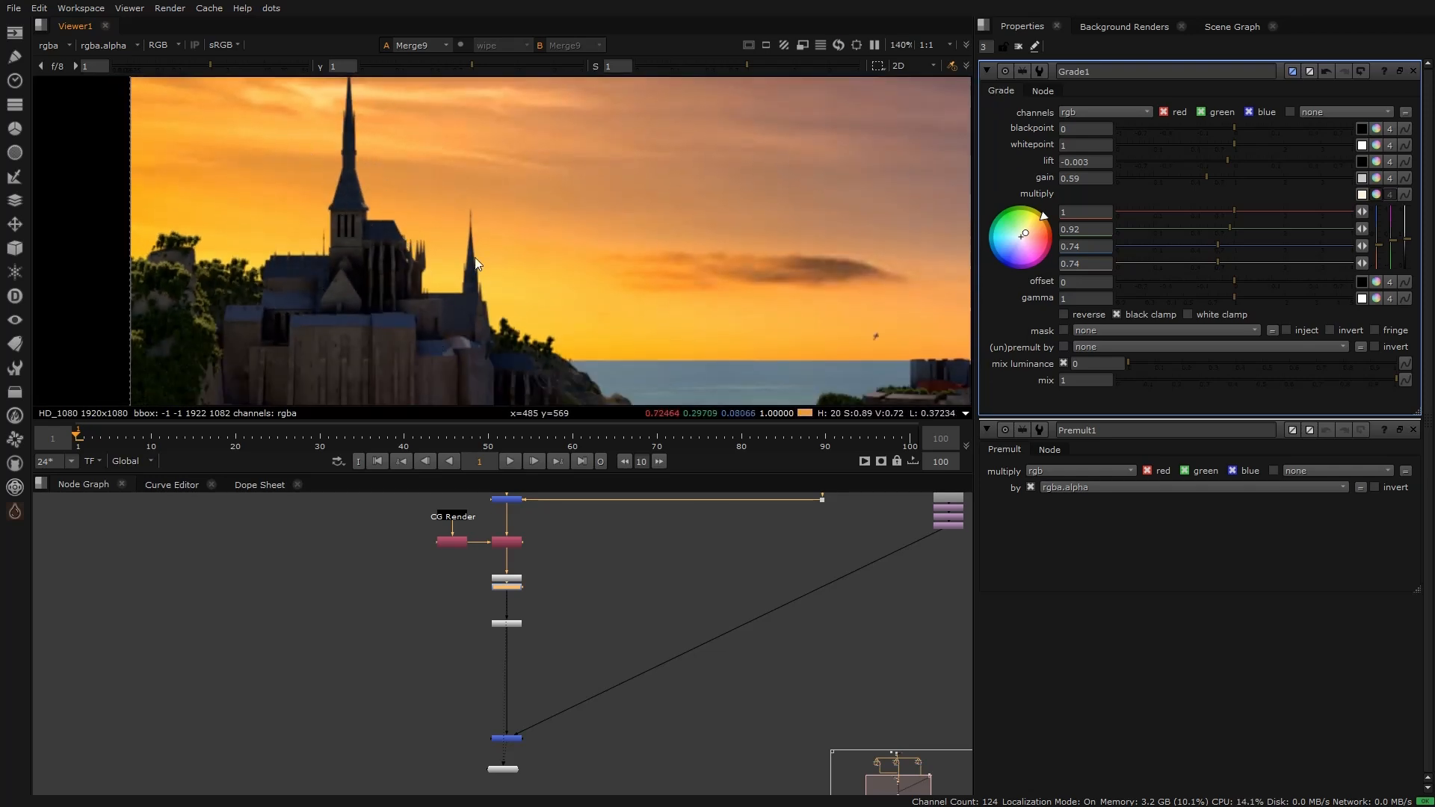
middle_click_drag(542, 274, 547, 233)
scroll(535, 233, "up", 5)
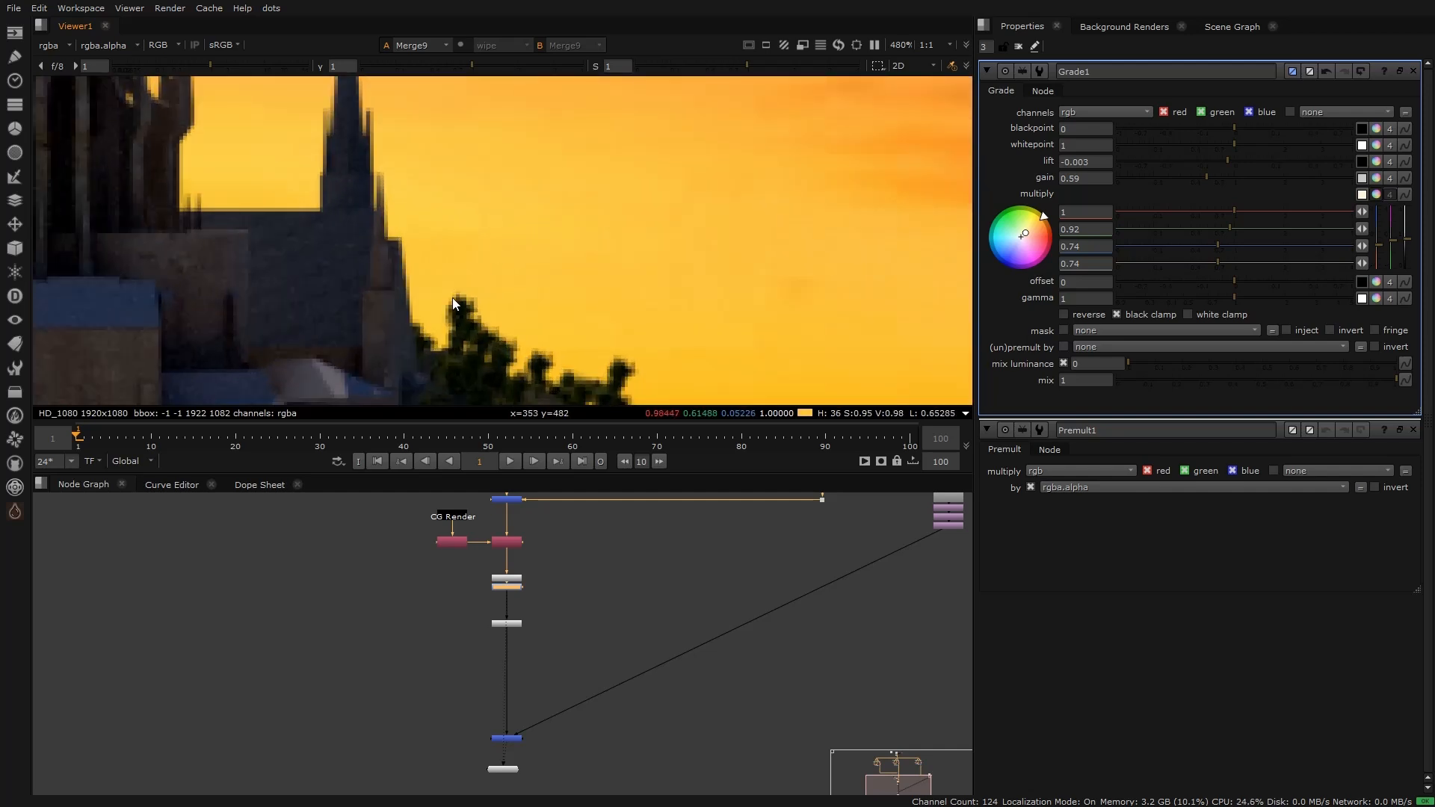
scroll(493, 257, "down", 4)
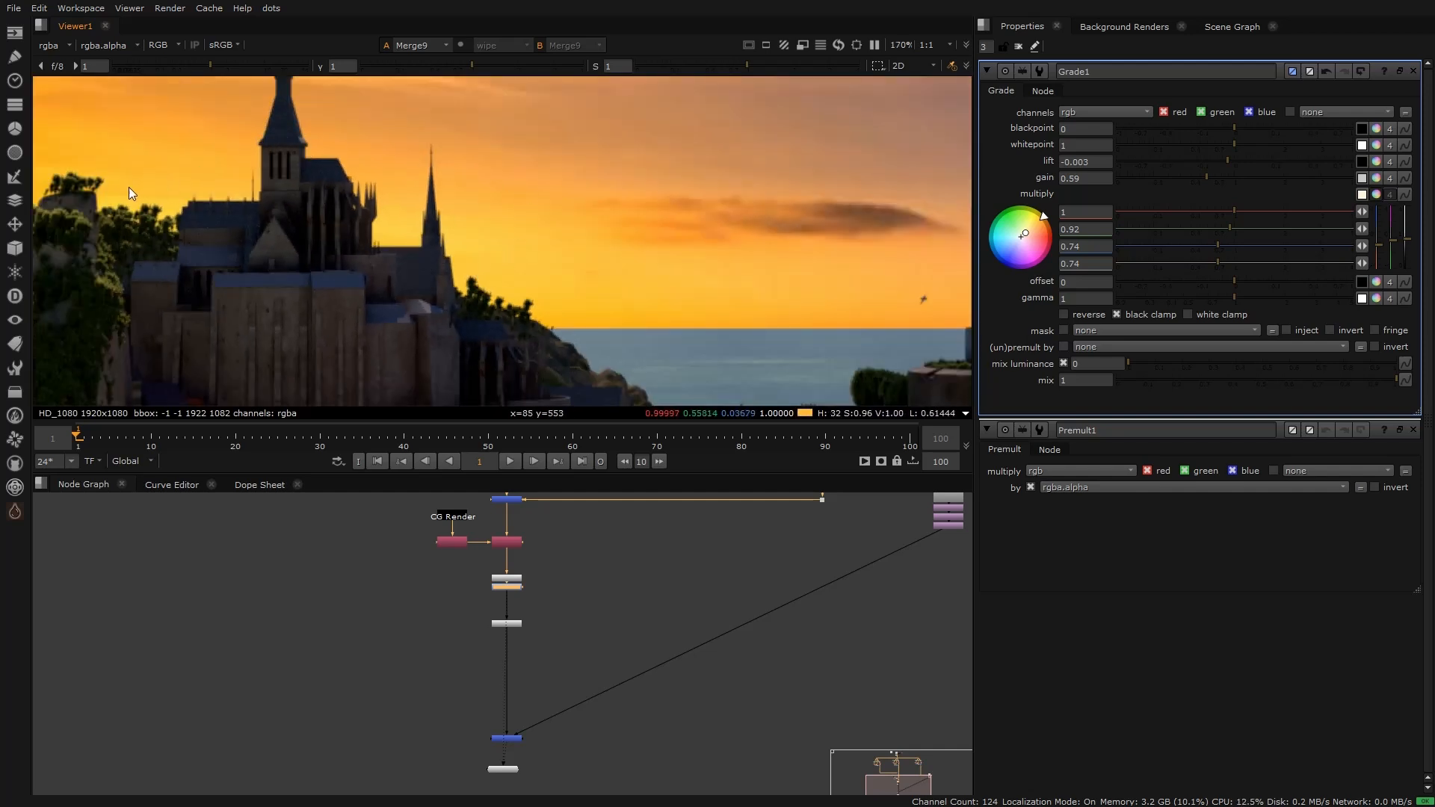
middle_click_drag(133, 187, 313, 241)
scroll(238, 206, "up", 3)
scroll(379, 248, "up", 2)
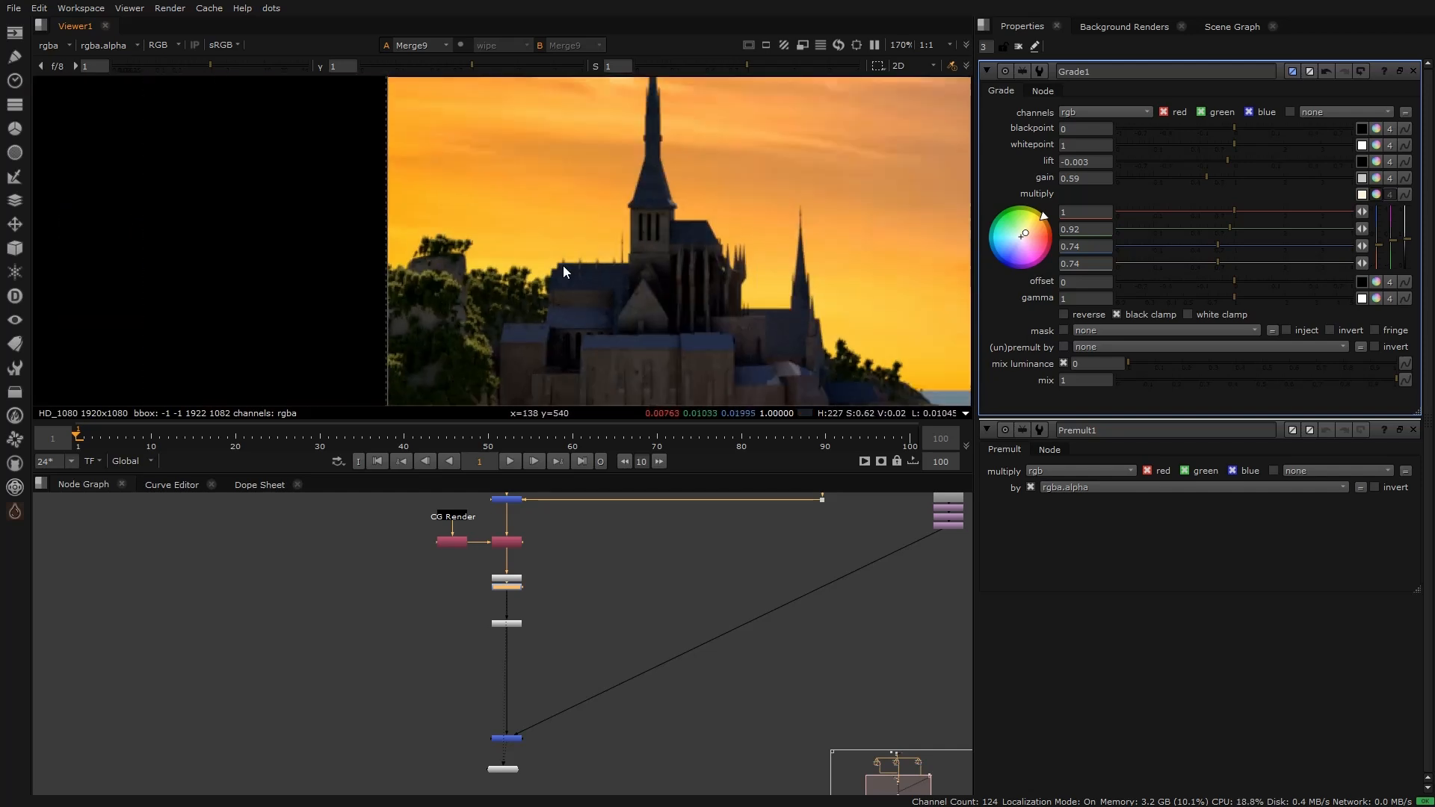
scroll(563, 266, "down", 4)
middle_click_drag(553, 263, 435, 251)
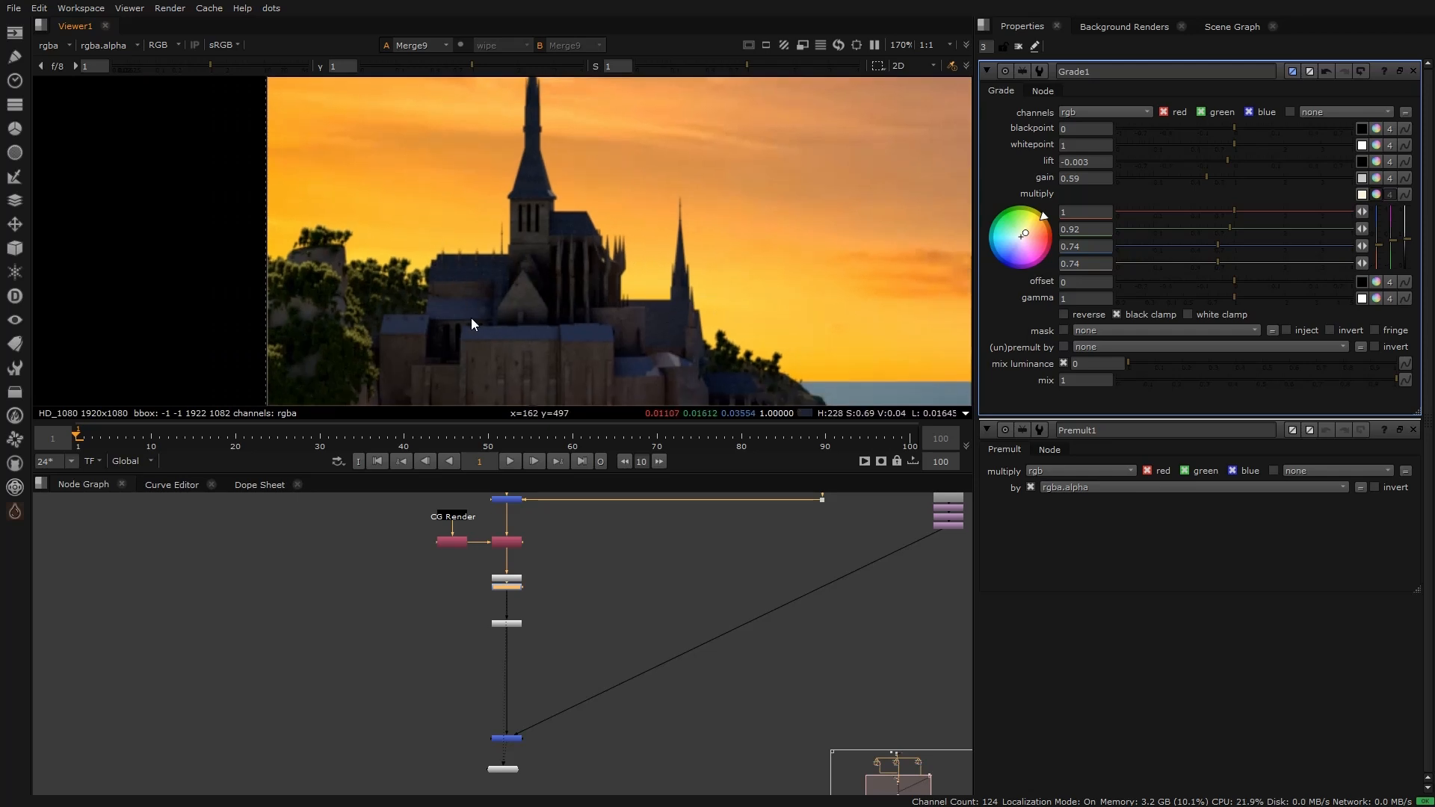
middle_click_drag(478, 325, 488, 251)
middle_click_drag(483, 144, 477, 200)
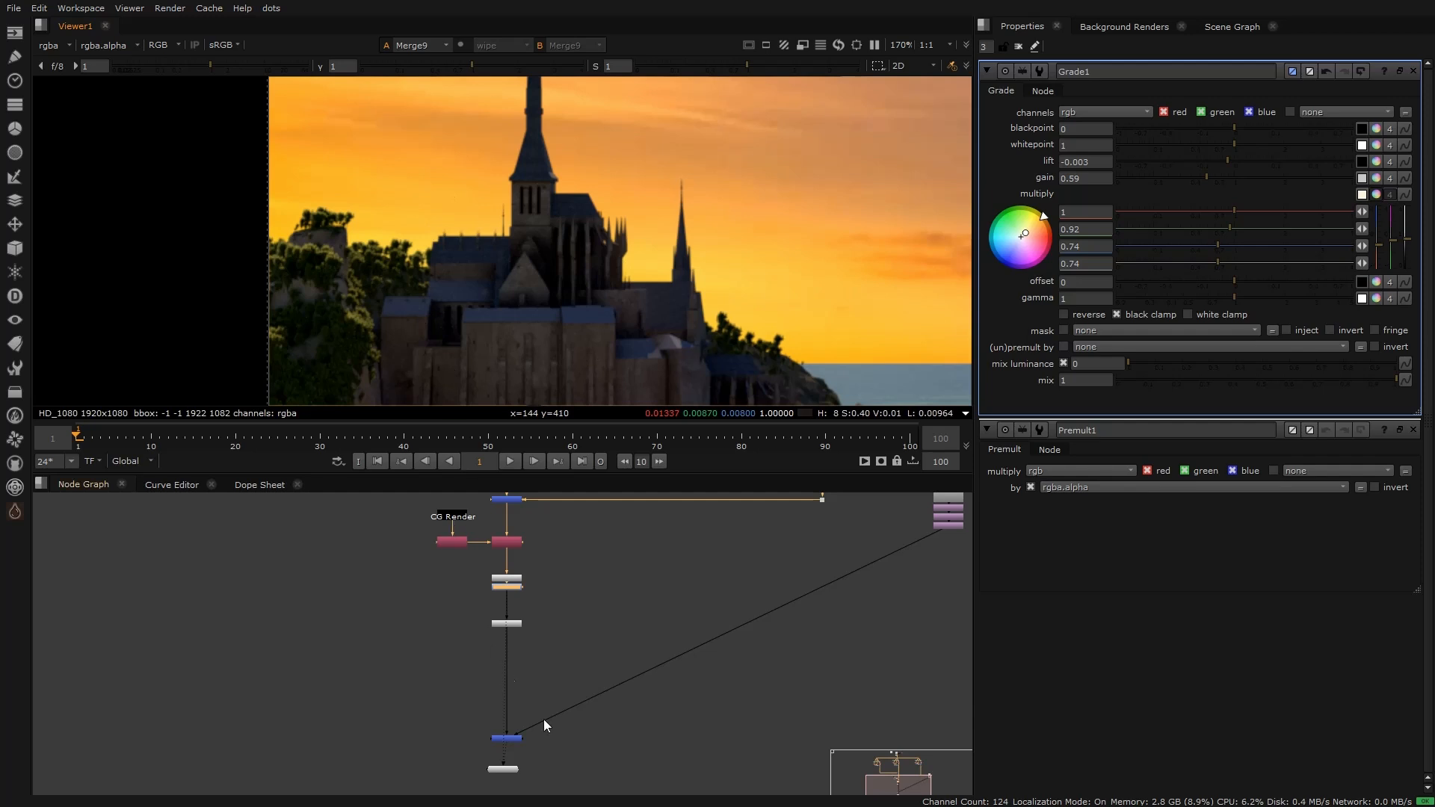
Step: Add a LightWrap node and insert it between Premult1 and the merge
scroll(553, 656, "up", 2)
key("Tab")
type("light")
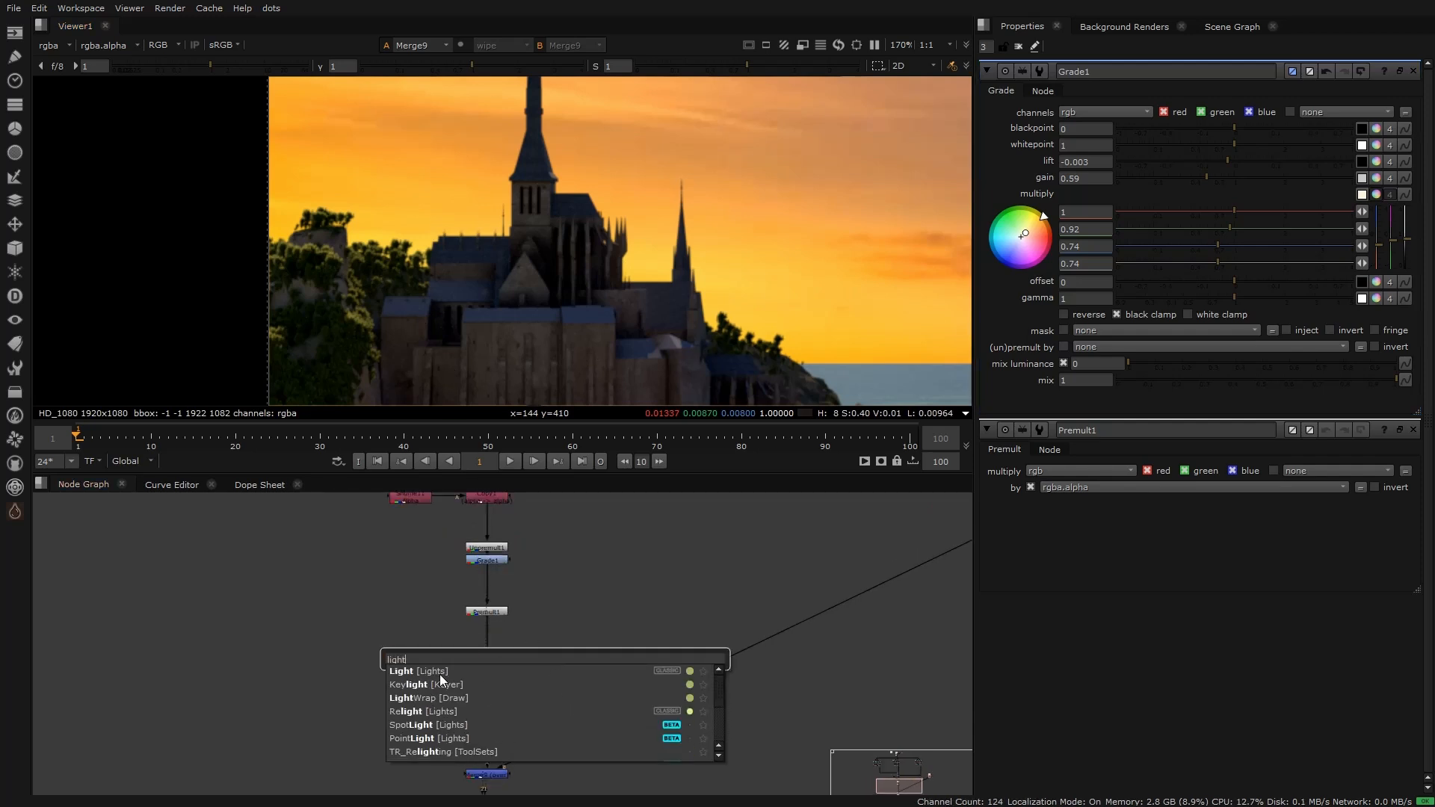
left_click(440, 698)
scroll(560, 649, "up", 1)
left_click_drag(569, 641, 483, 666)
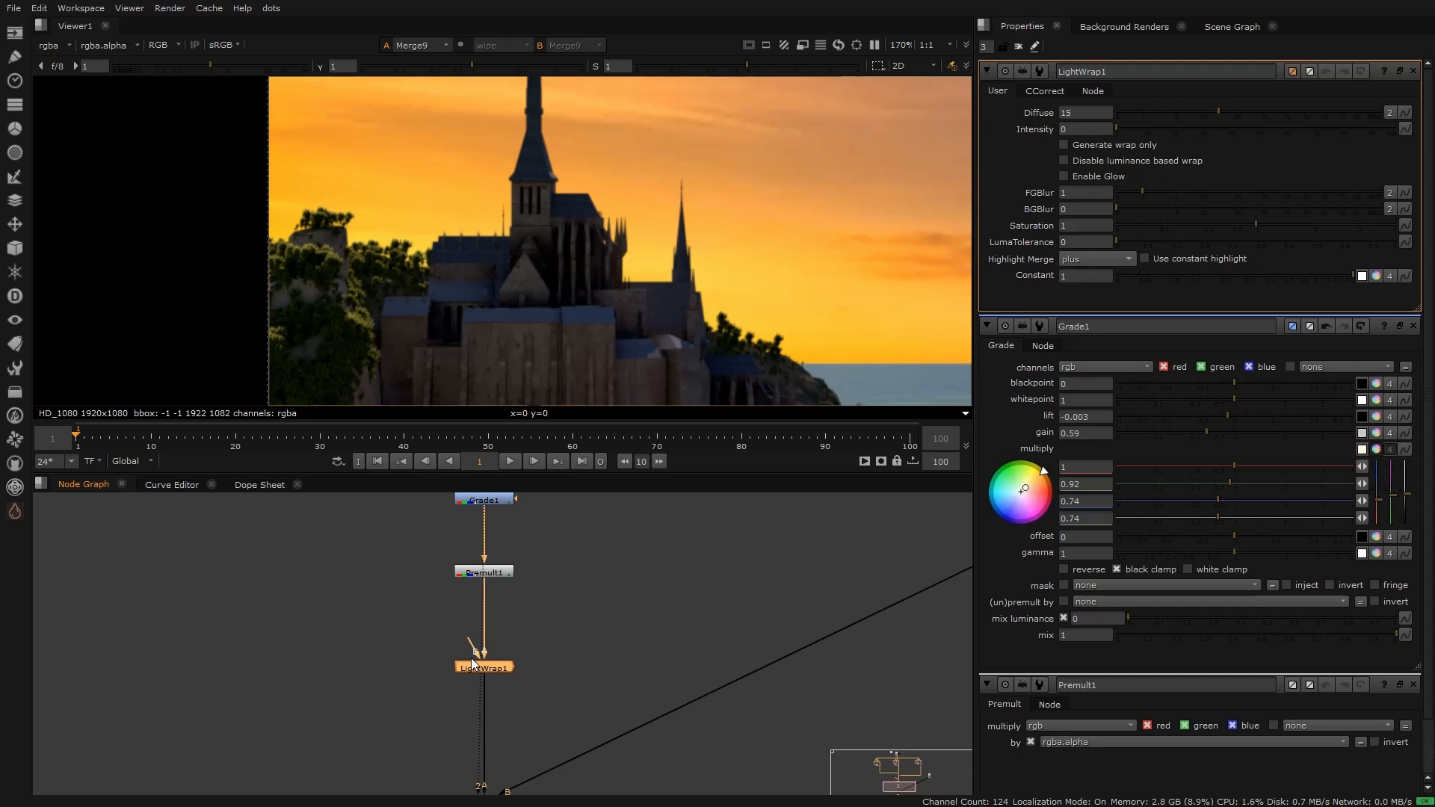
Step: Connect LightWrap1's background input to the graded sky, show its output in the viewer, and set Intensity to 10
scroll(406, 683, "down", 5)
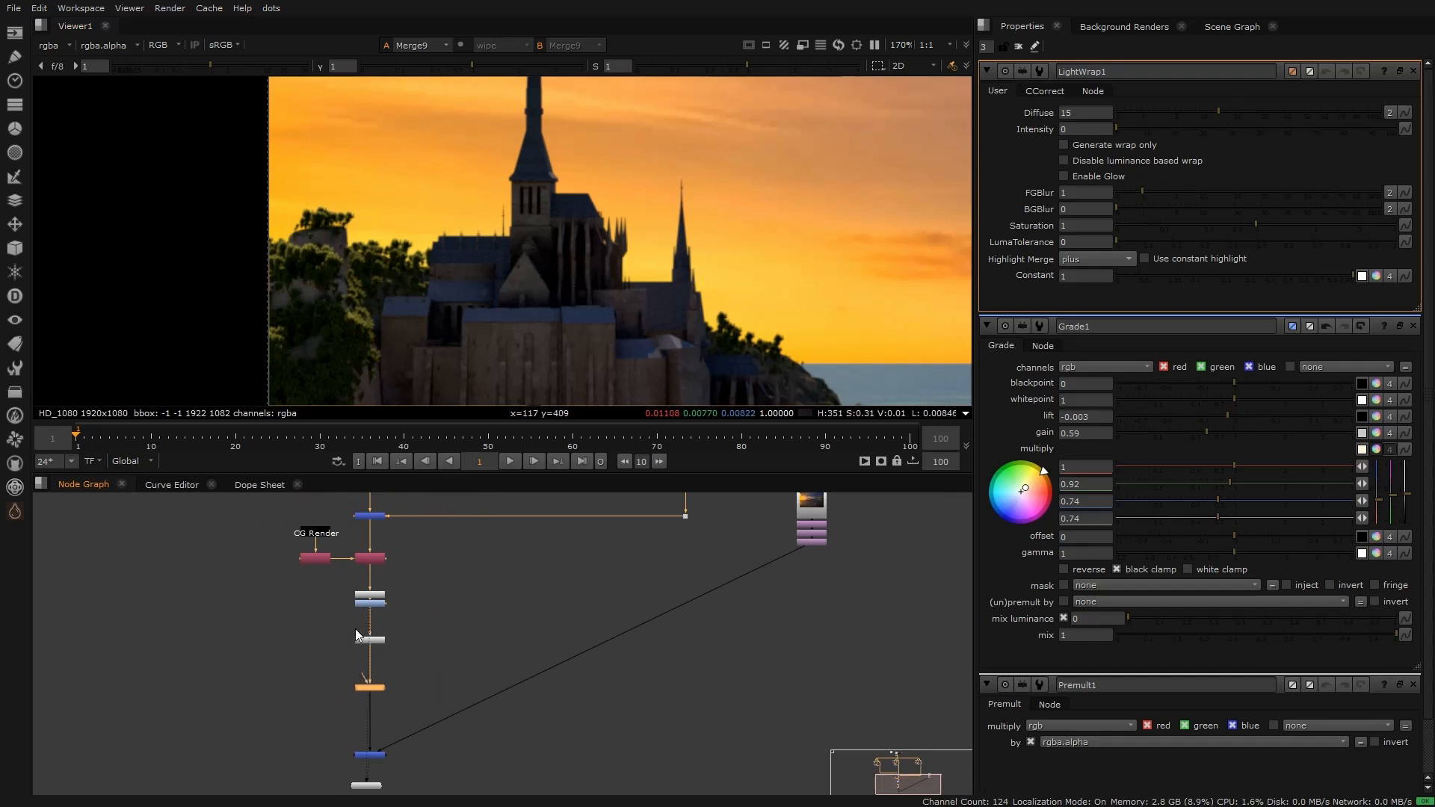
left_click_drag(369, 677, 809, 541)
key("1")
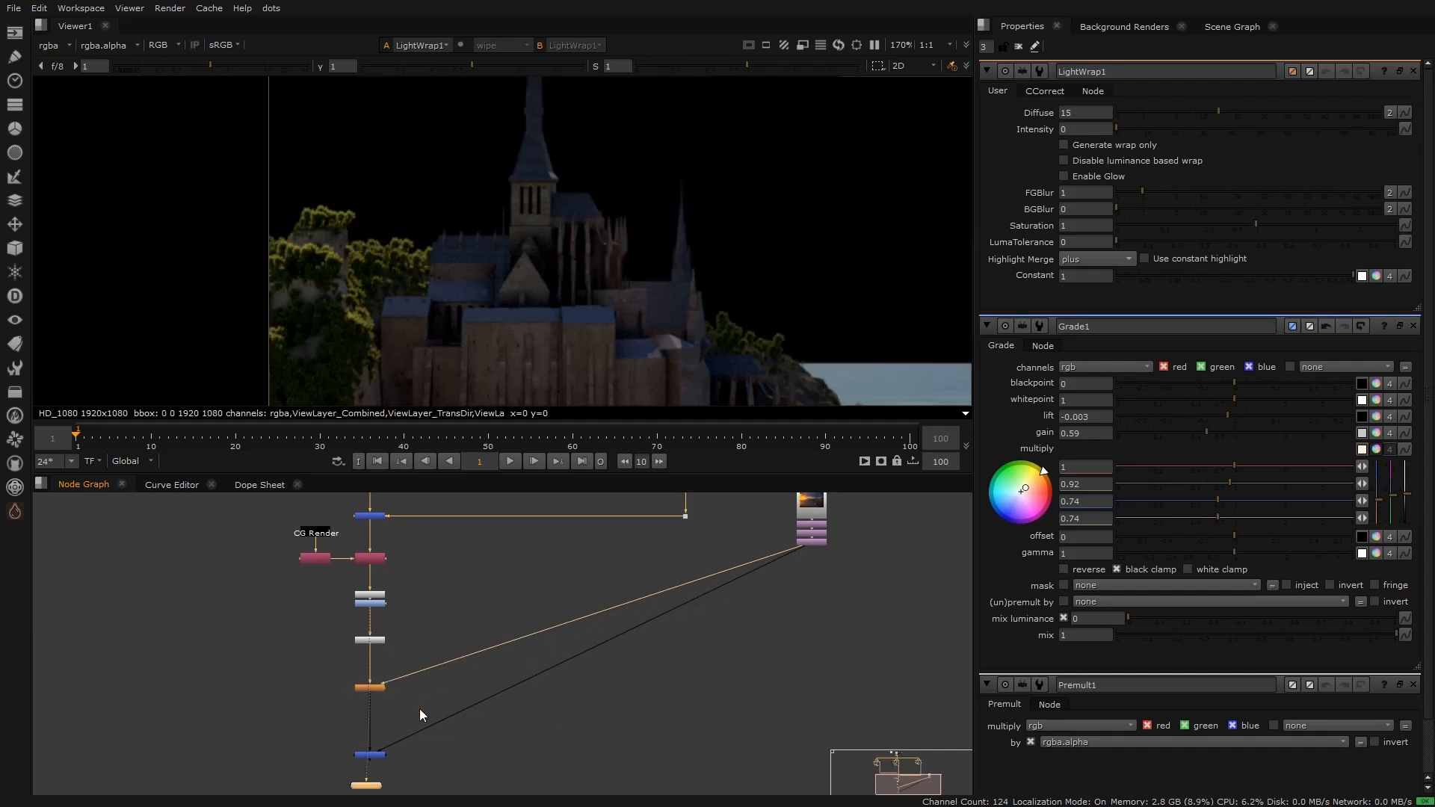
double_click(1071, 133)
type("10")
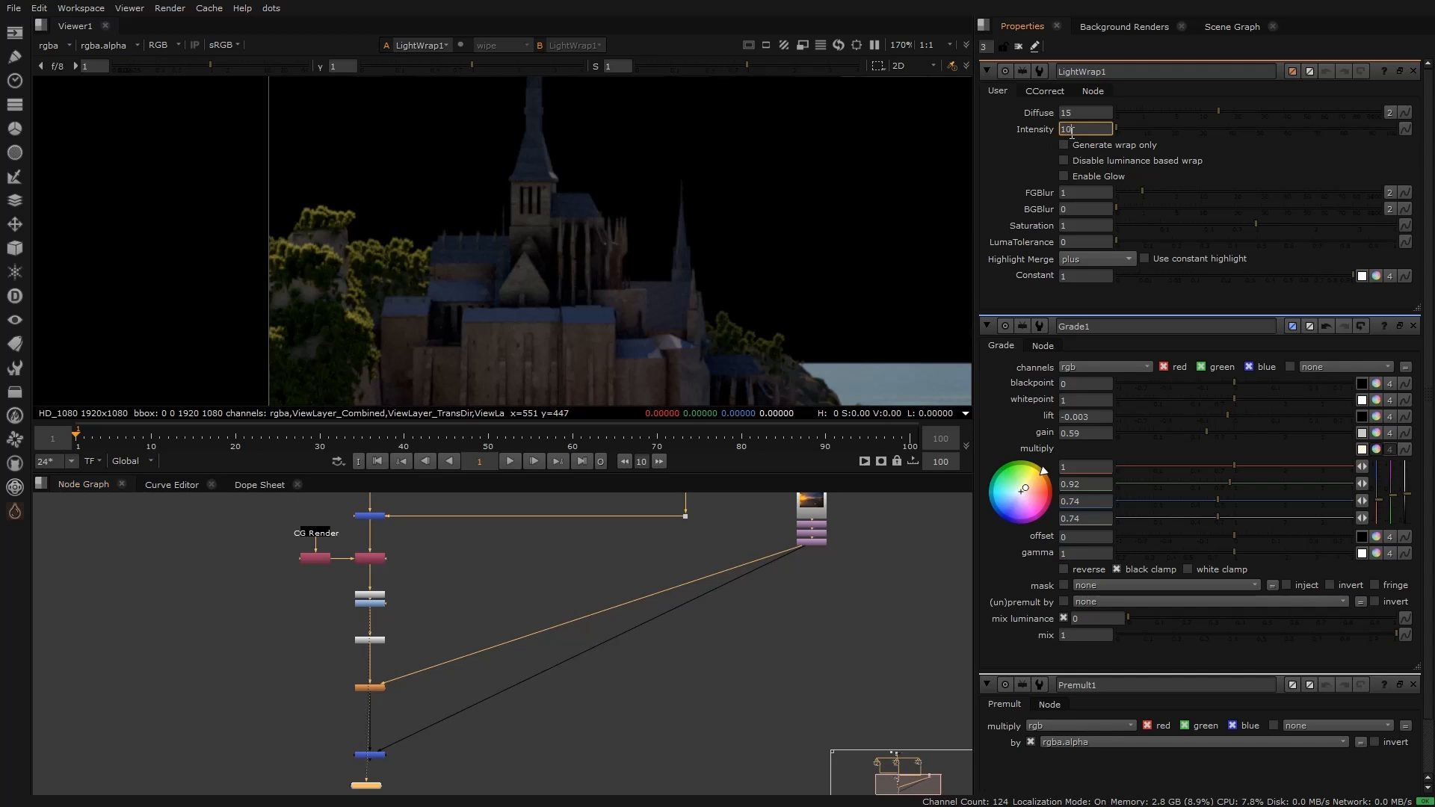
key("Return")
Step: Examine the light wrap glow on the edges of the castle, the trees and the cliff in LightWrap1's output
scroll(310, 249, "down", 3)
scroll(236, 178, "up", 2)
scroll(236, 213, "up", 4)
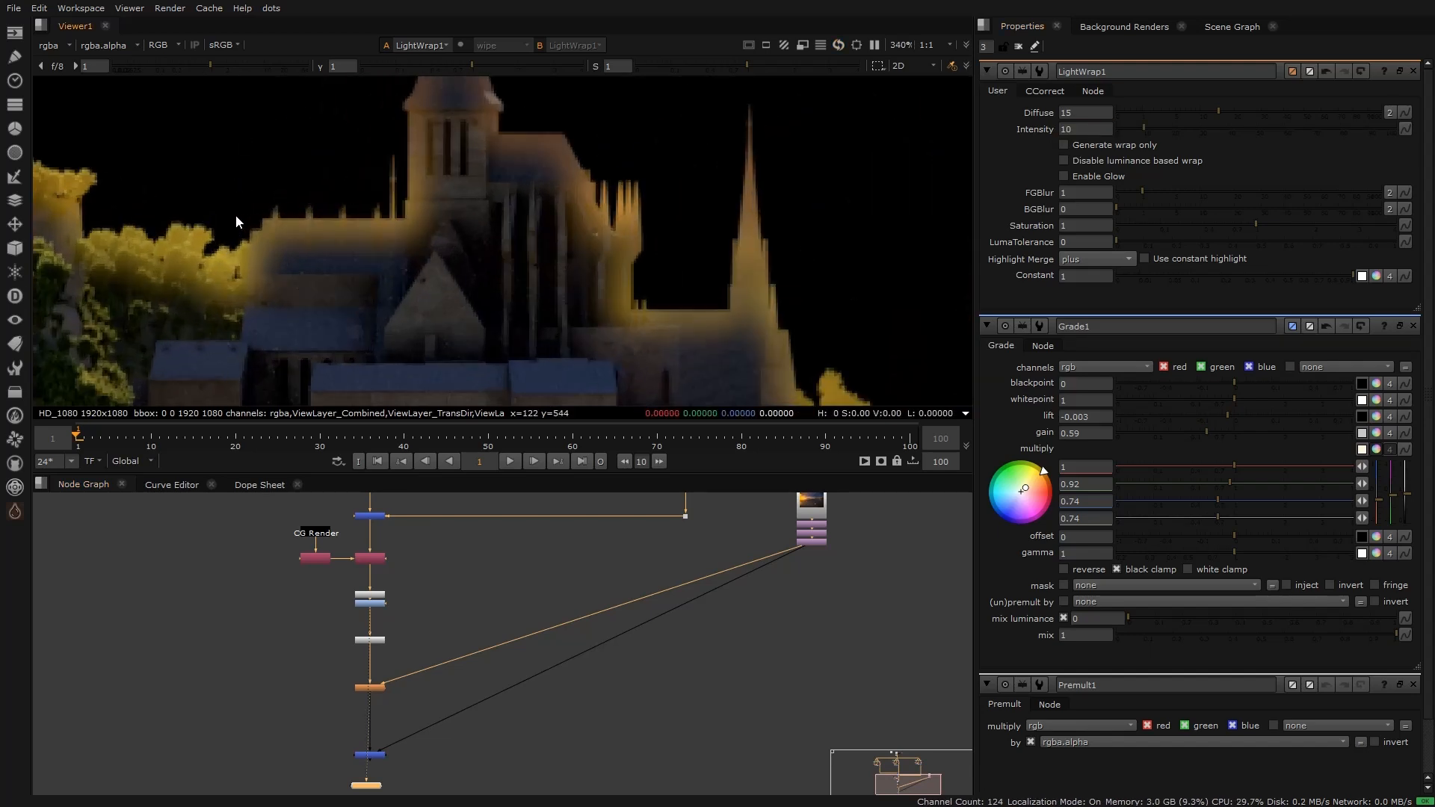
scroll(215, 160, "down", 3)
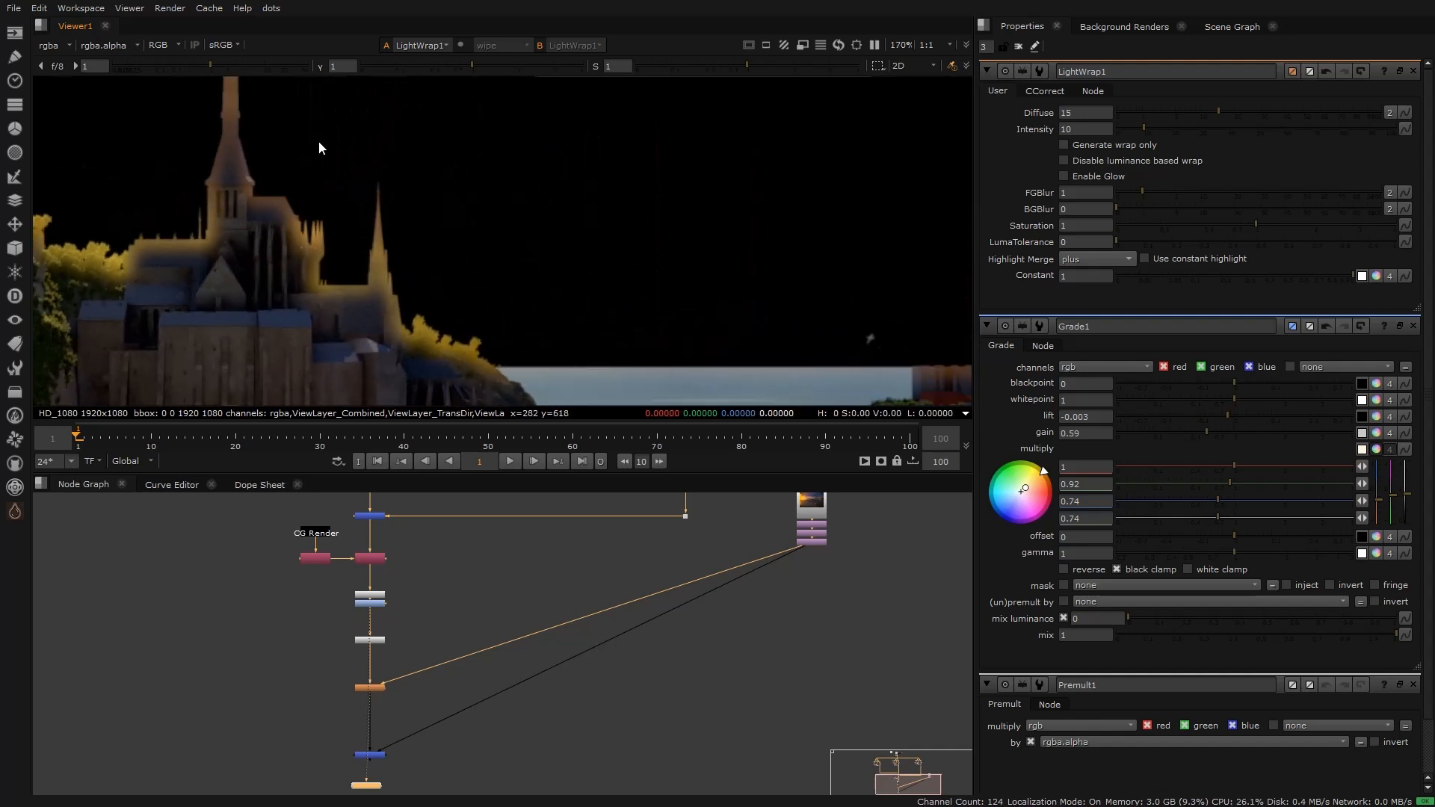
scroll(332, 238, "down", 3)
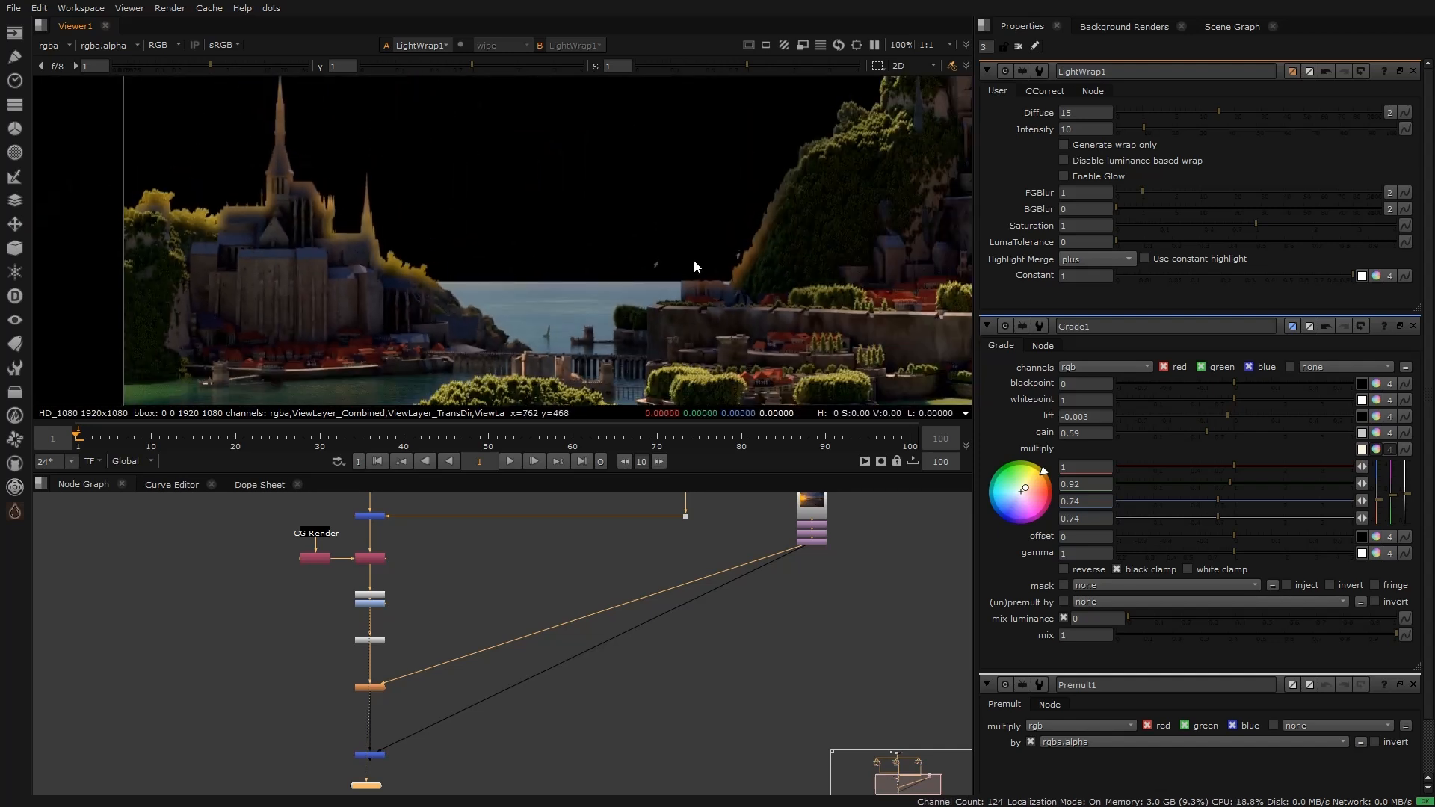
scroll(693, 258, "up", 6)
Step: View the final merge and compare the castle's edges against the sky with LightWrap1 disabled and enabled
key("1")
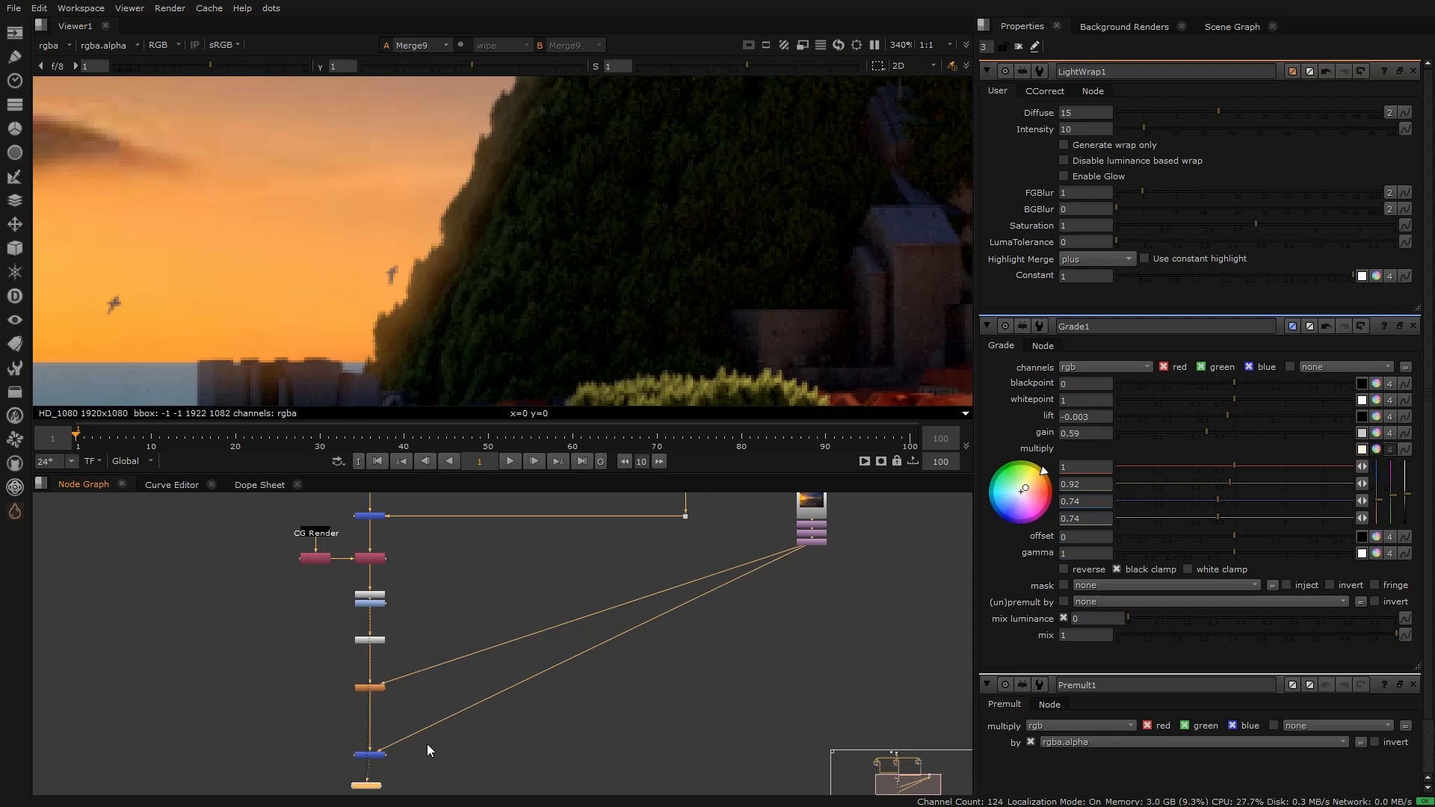
key("f")
scroll(315, 236, "up", 8)
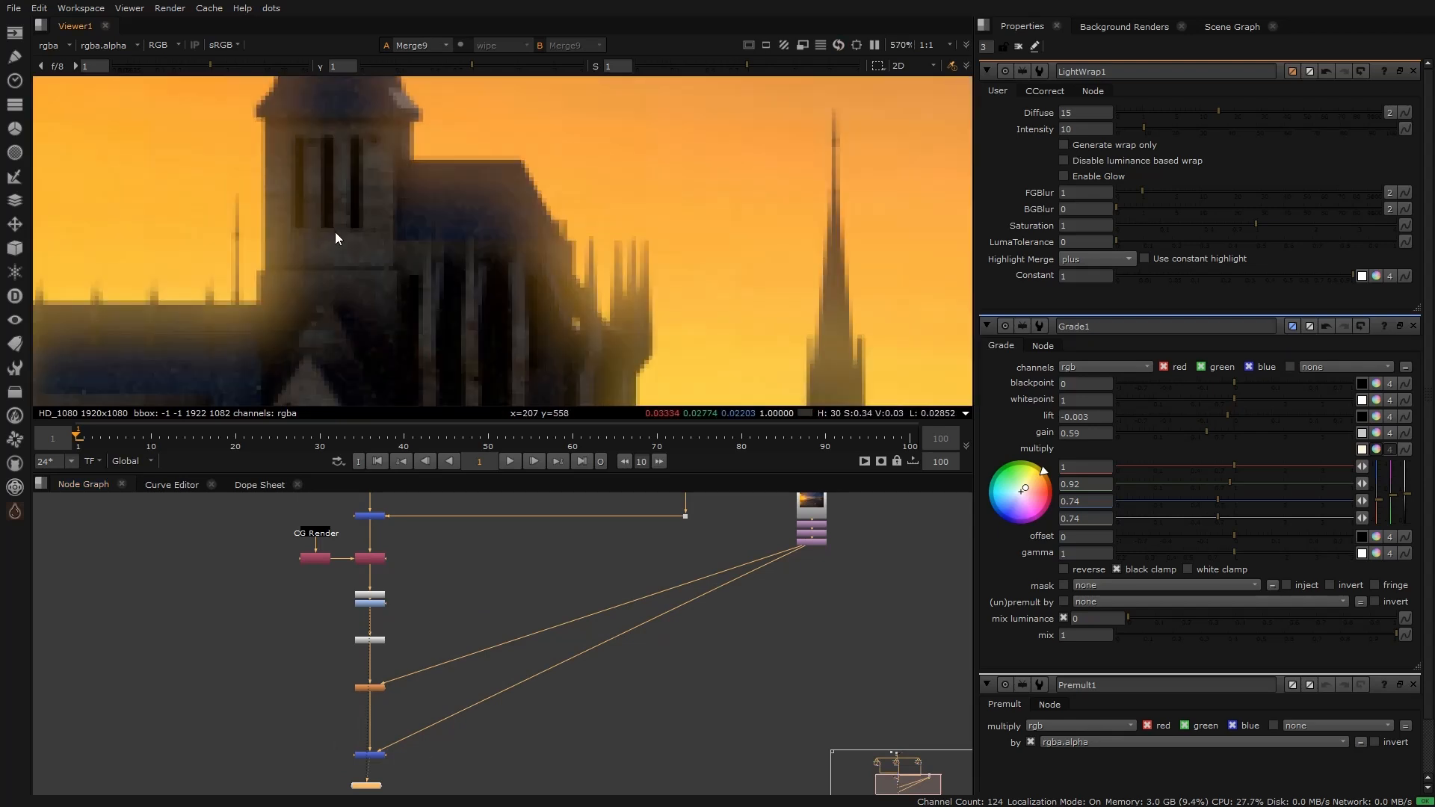
scroll(340, 231, "down", 1)
scroll(382, 689, "up", 3)
left_click_drag(286, 645, 377, 694)
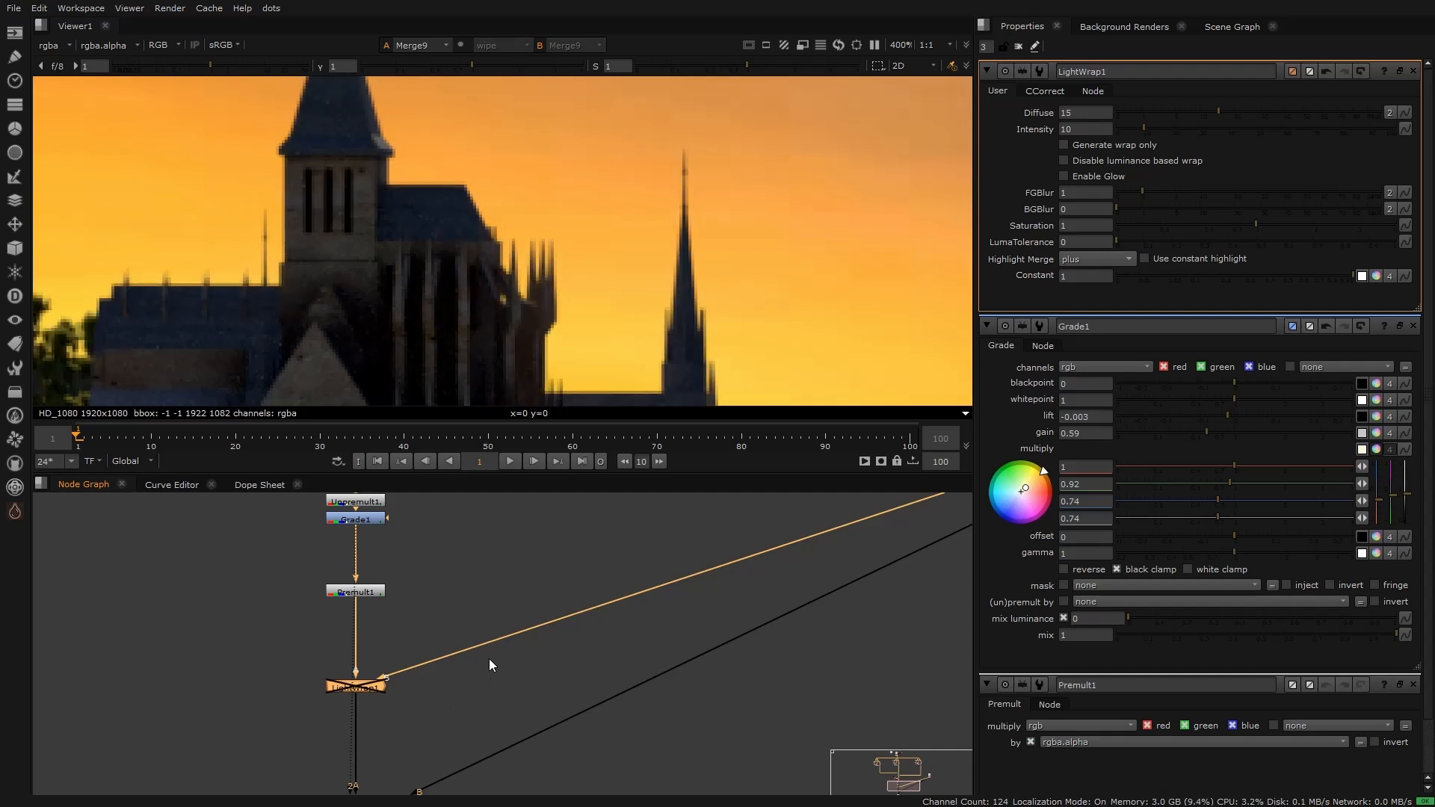
scroll(421, 302, "down", 2)
scroll(389, 308, "down", 5)
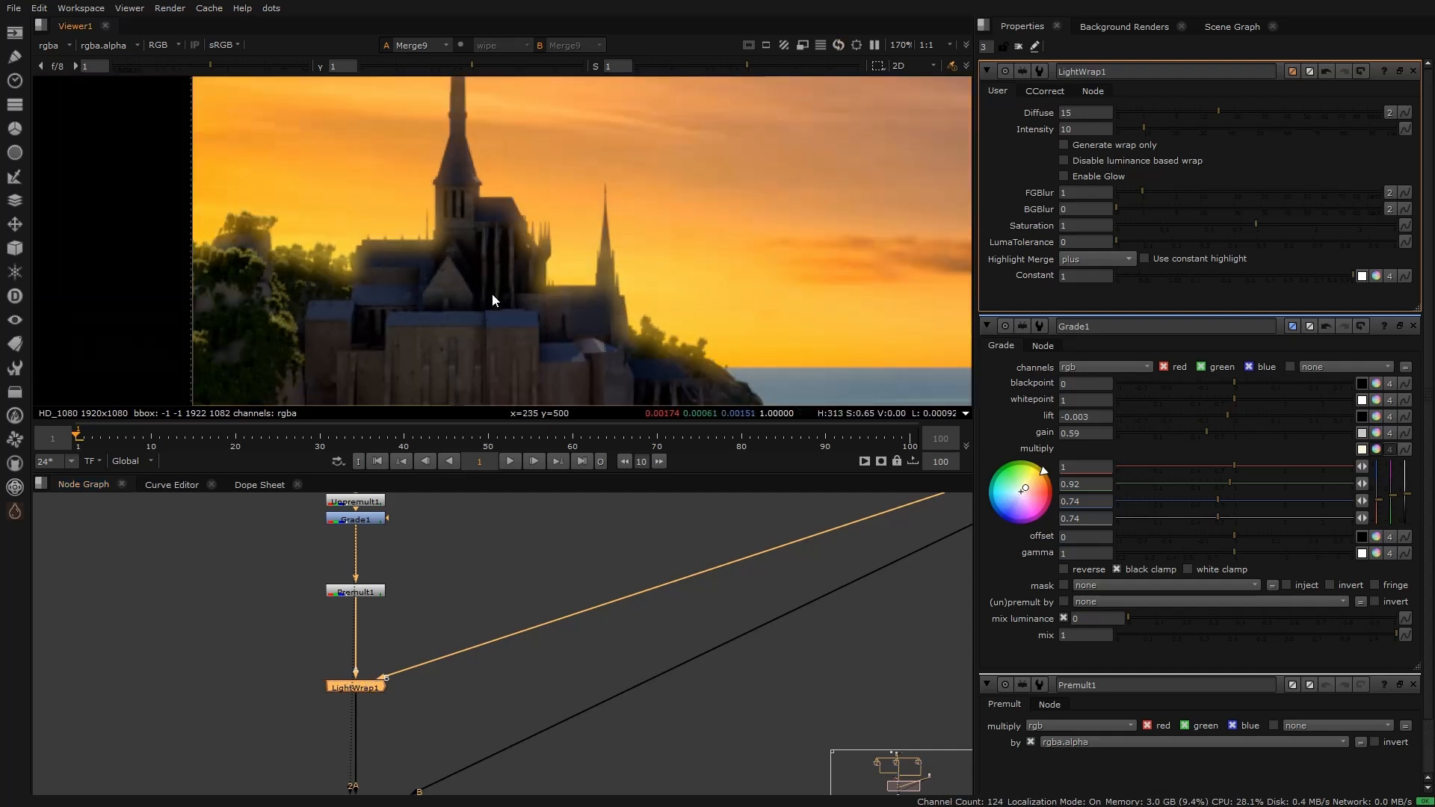
scroll(463, 302, "up", 4)
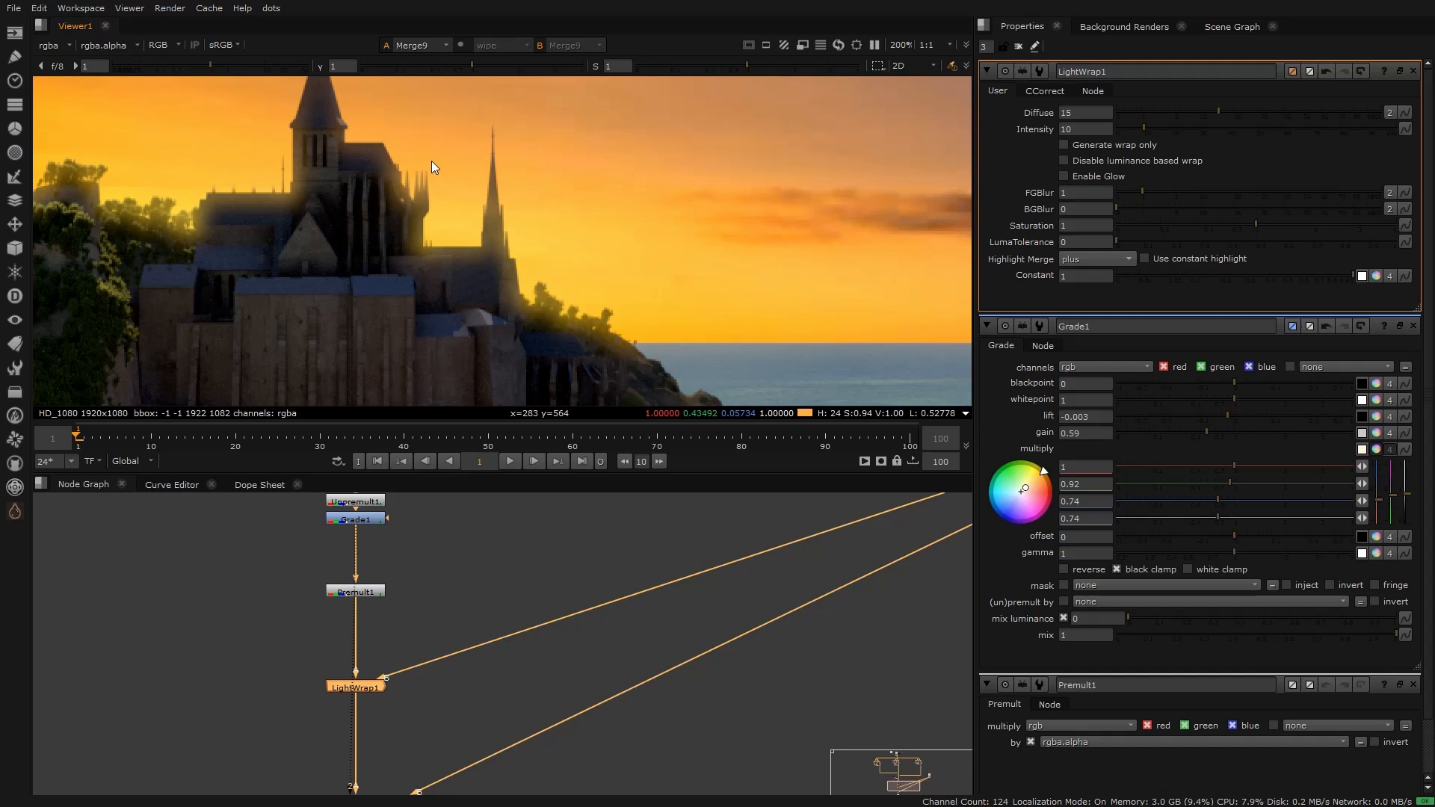
Step: Delete the LightWrap1 node from the castle branch
left_click_drag(270, 652, 448, 721)
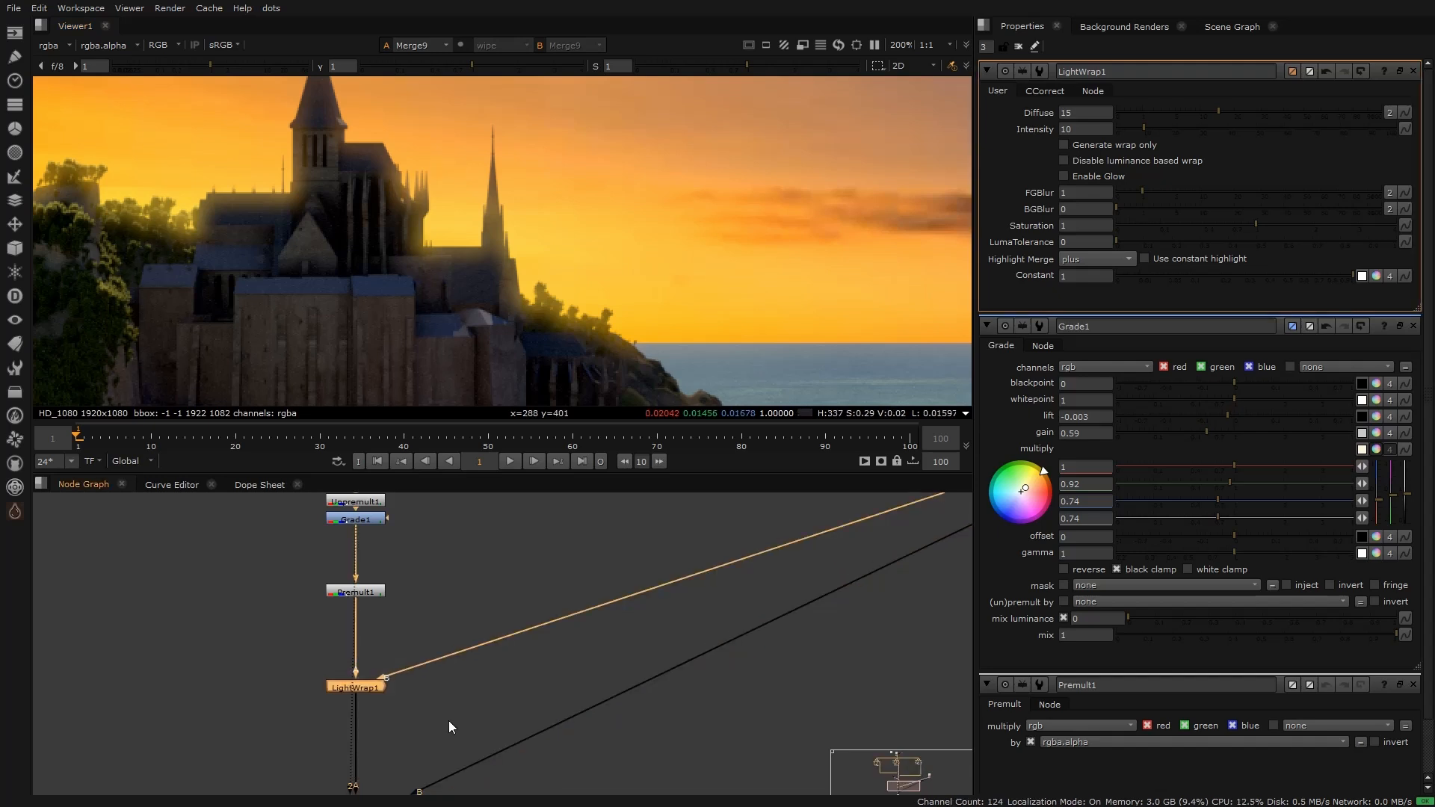
key("Delete")
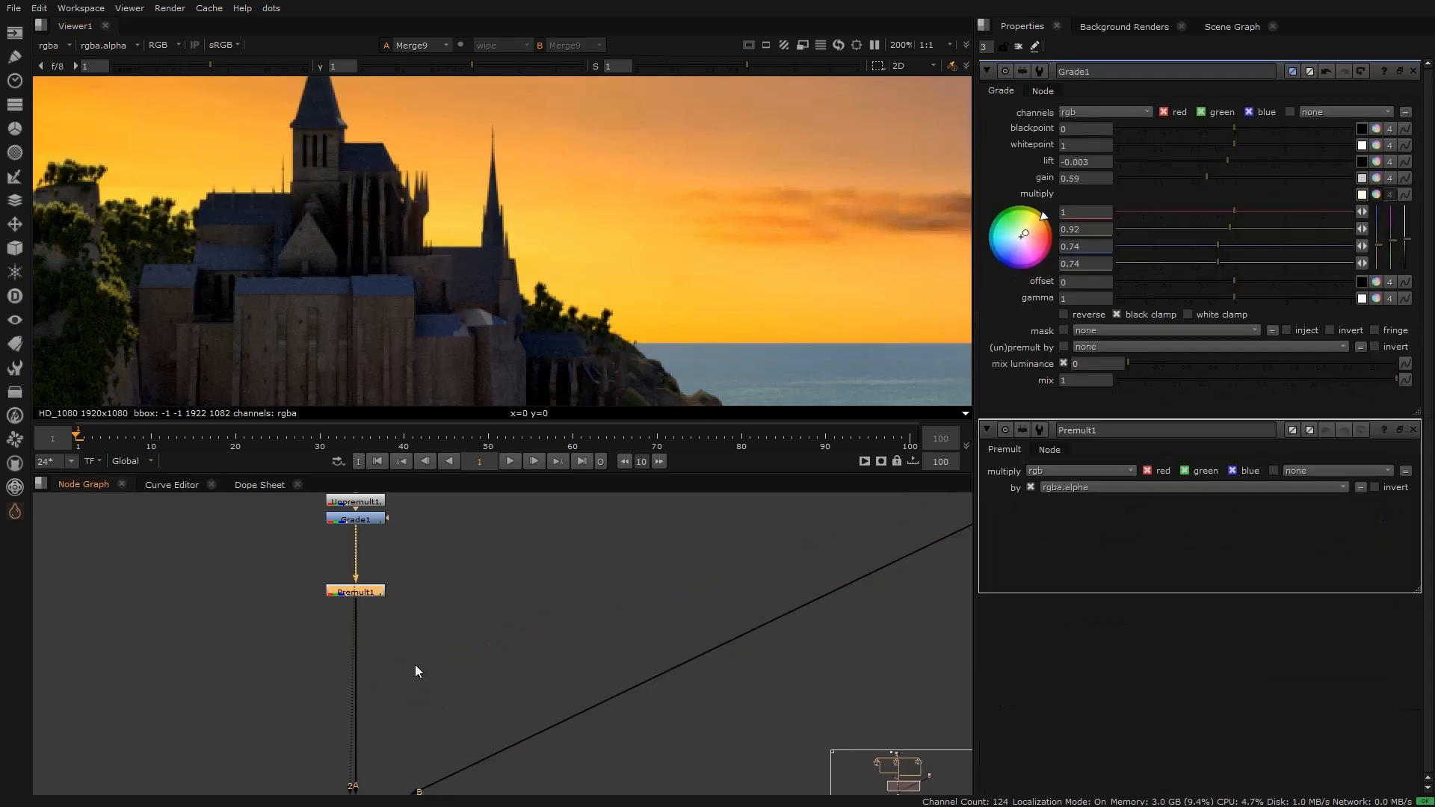
left_click(462, 647)
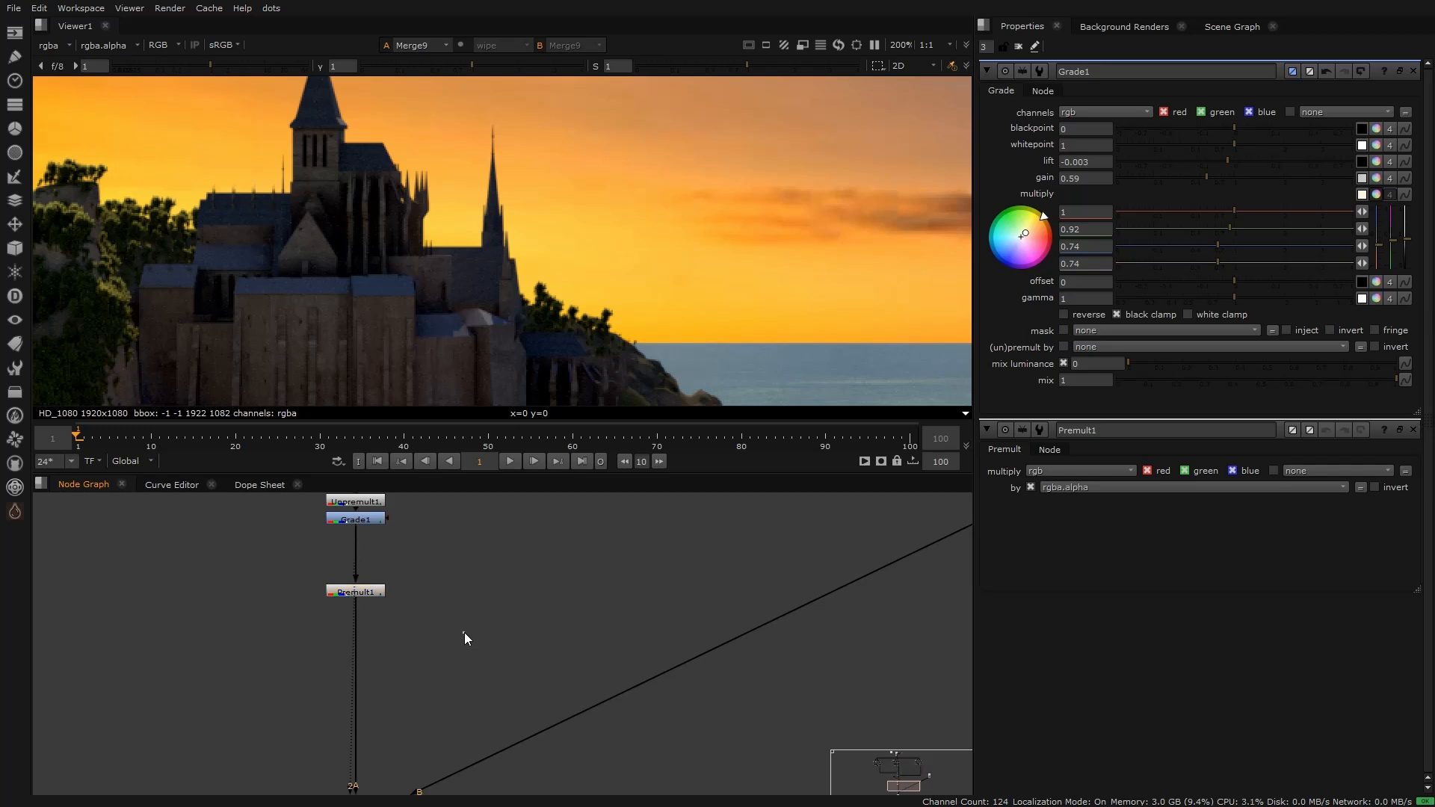
Step: Add a Merge node beside Premult1 and set its operation to minus
key("m")
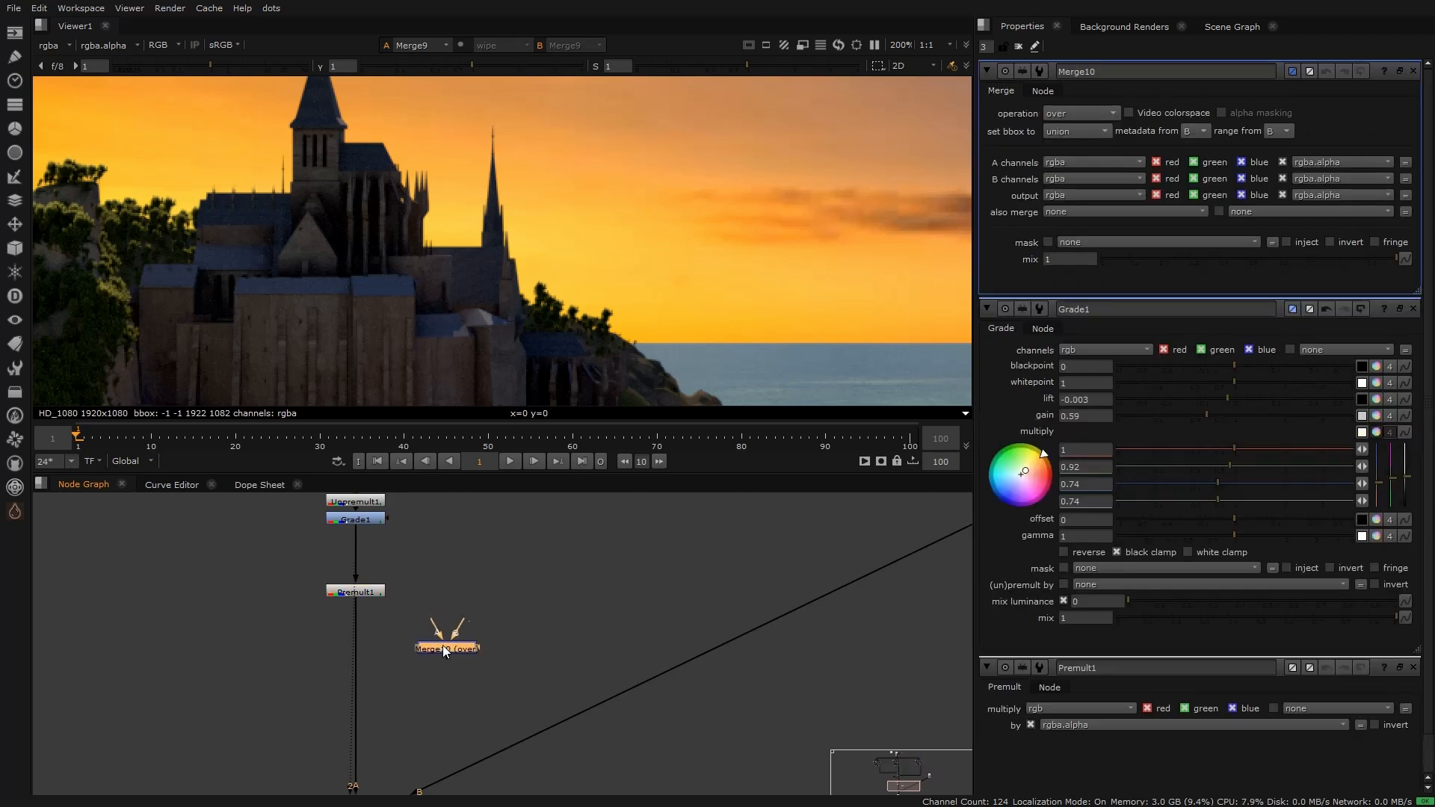
left_click_drag(473, 651, 459, 643)
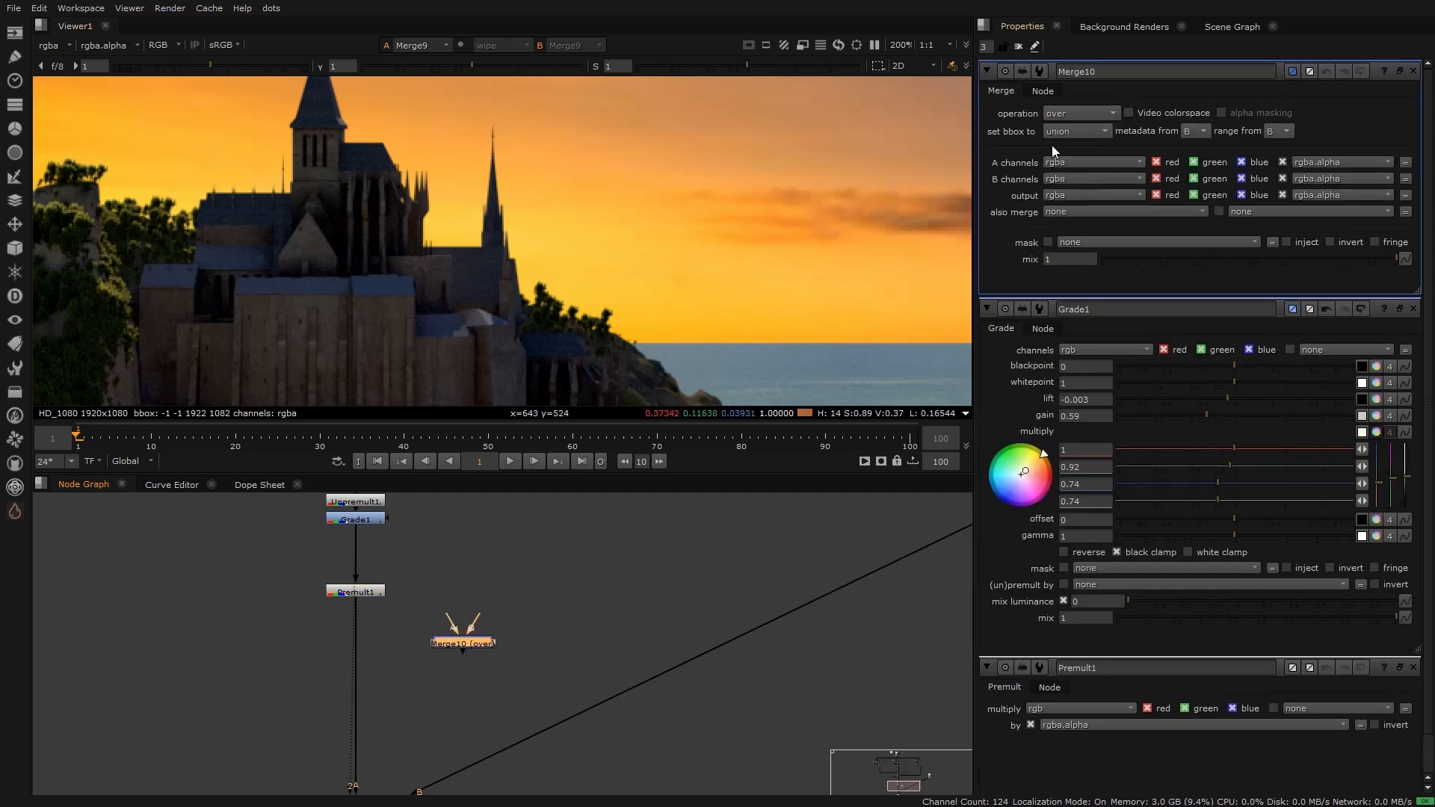
left_click(1072, 118)
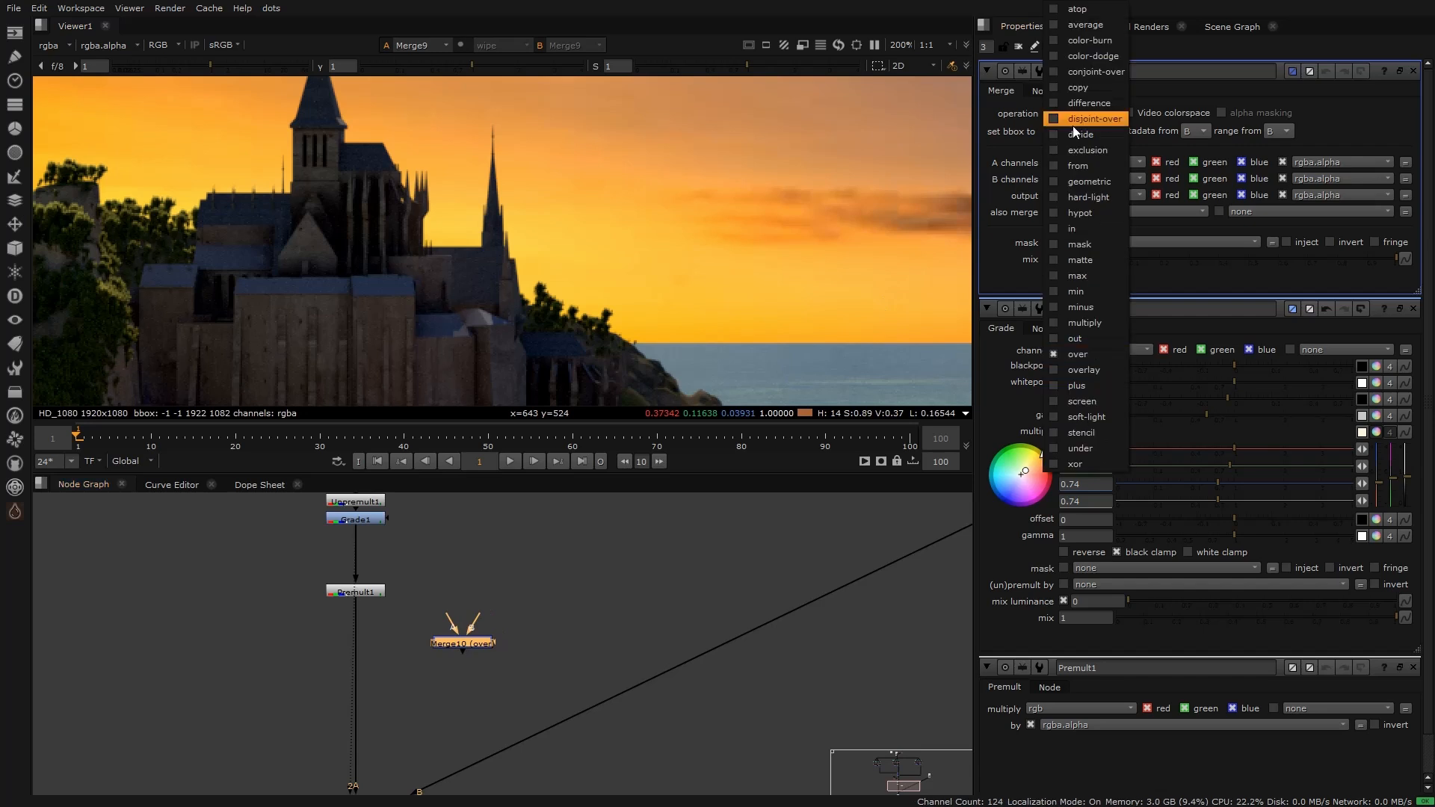
left_click(1070, 312)
Step: Add a Blur node fed by Premult1, and connect Premult1 to the minus merge's A input and the blur to B
left_click(468, 573)
key("b")
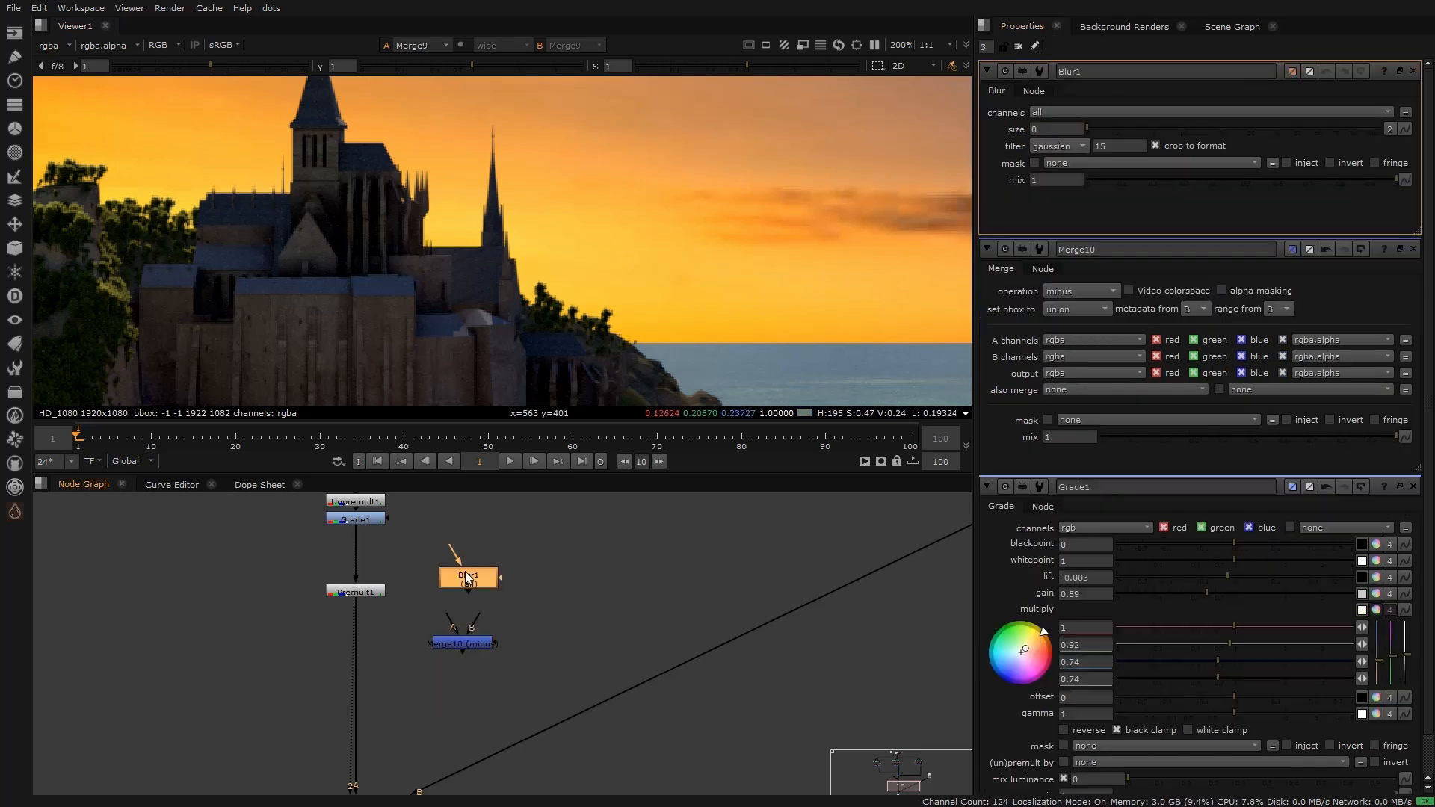
left_click_drag(455, 553, 363, 590)
left_click_drag(454, 582, 362, 594)
left_click_drag(457, 644, 437, 661)
left_click_drag(455, 636, 470, 597)
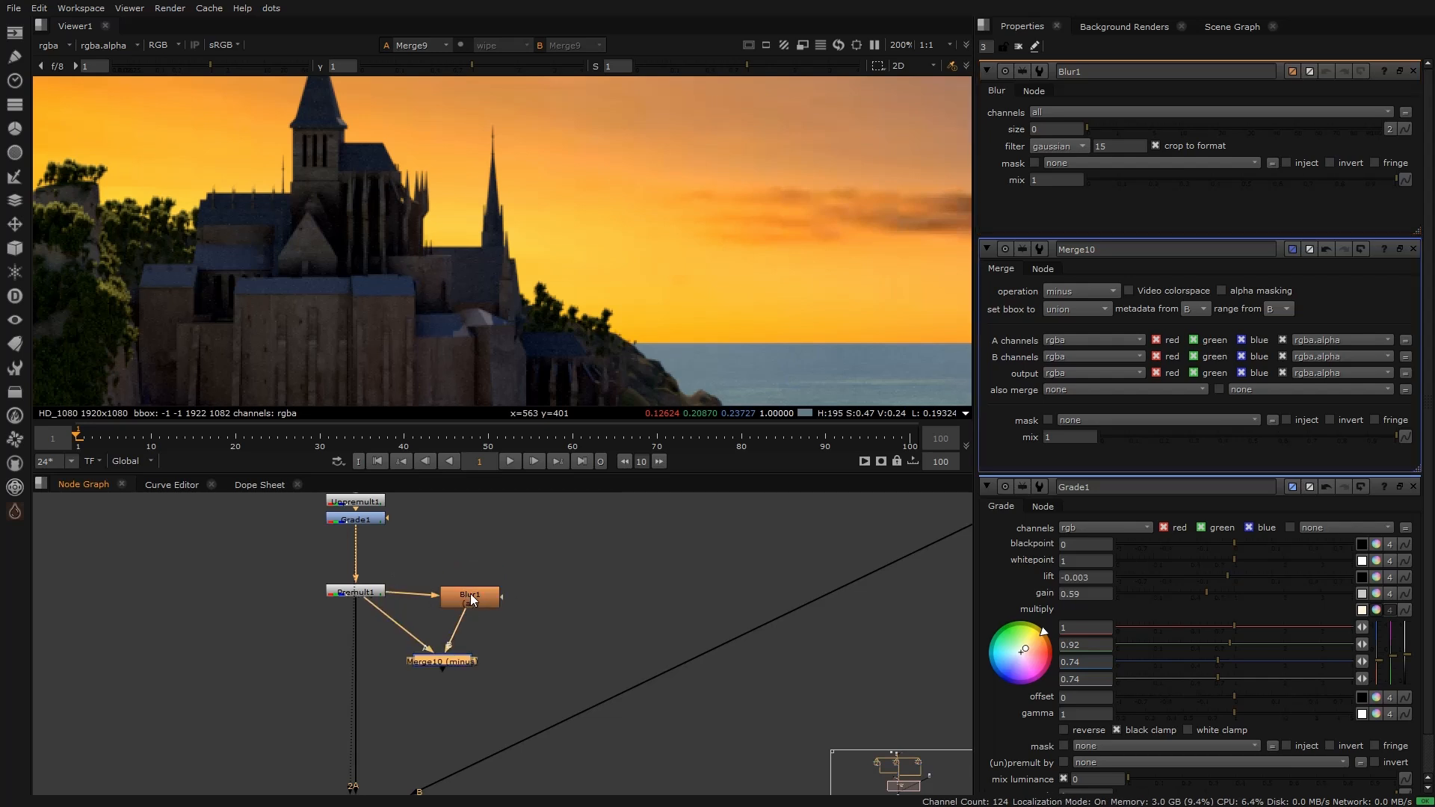
Step: Compare the outputs of Premult1, Blur1 and the minus merge in the viewer, switching to the alpha channel
left_click(368, 595)
key("1")
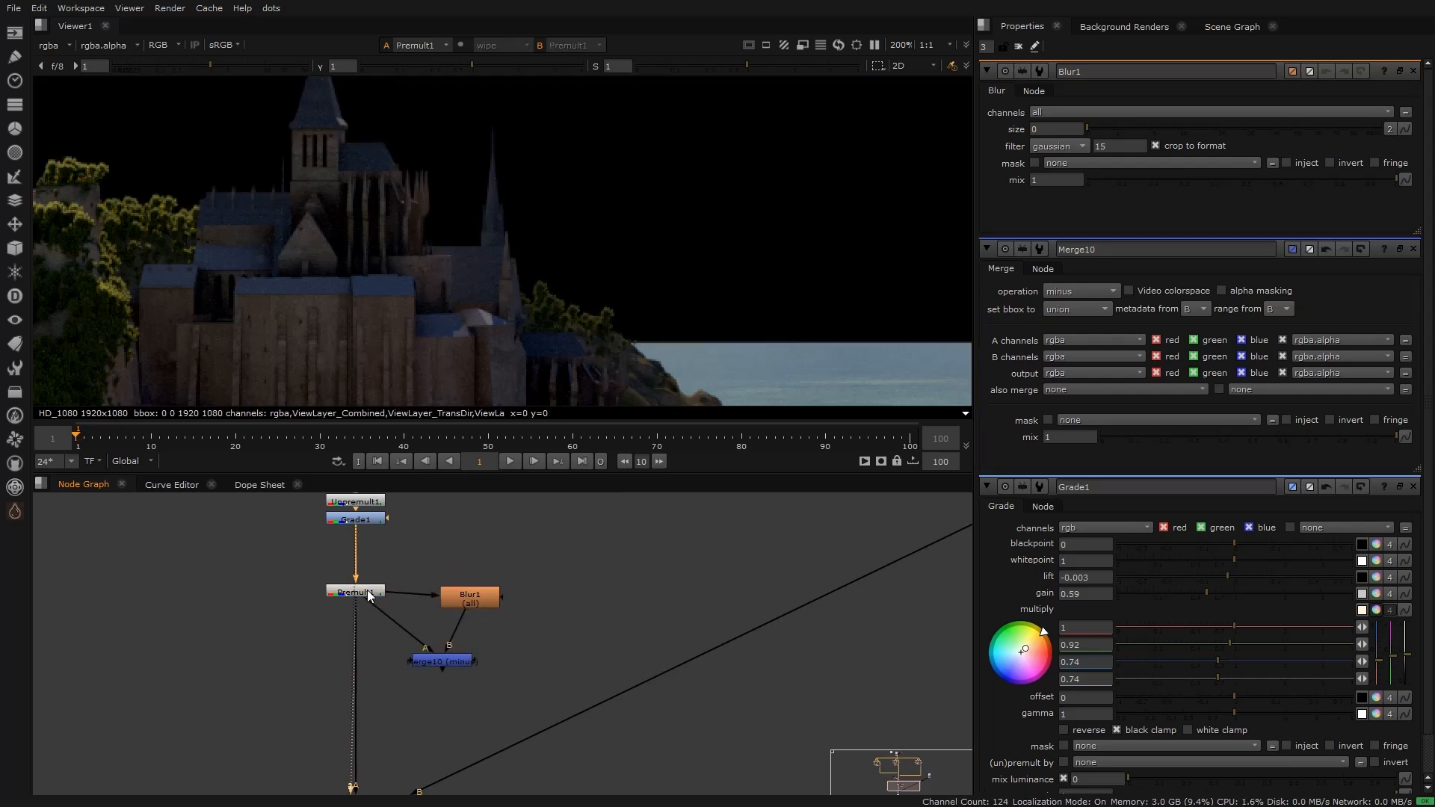
left_click(471, 598)
key("1")
middle_click_drag(478, 252, 478, 283)
key("a")
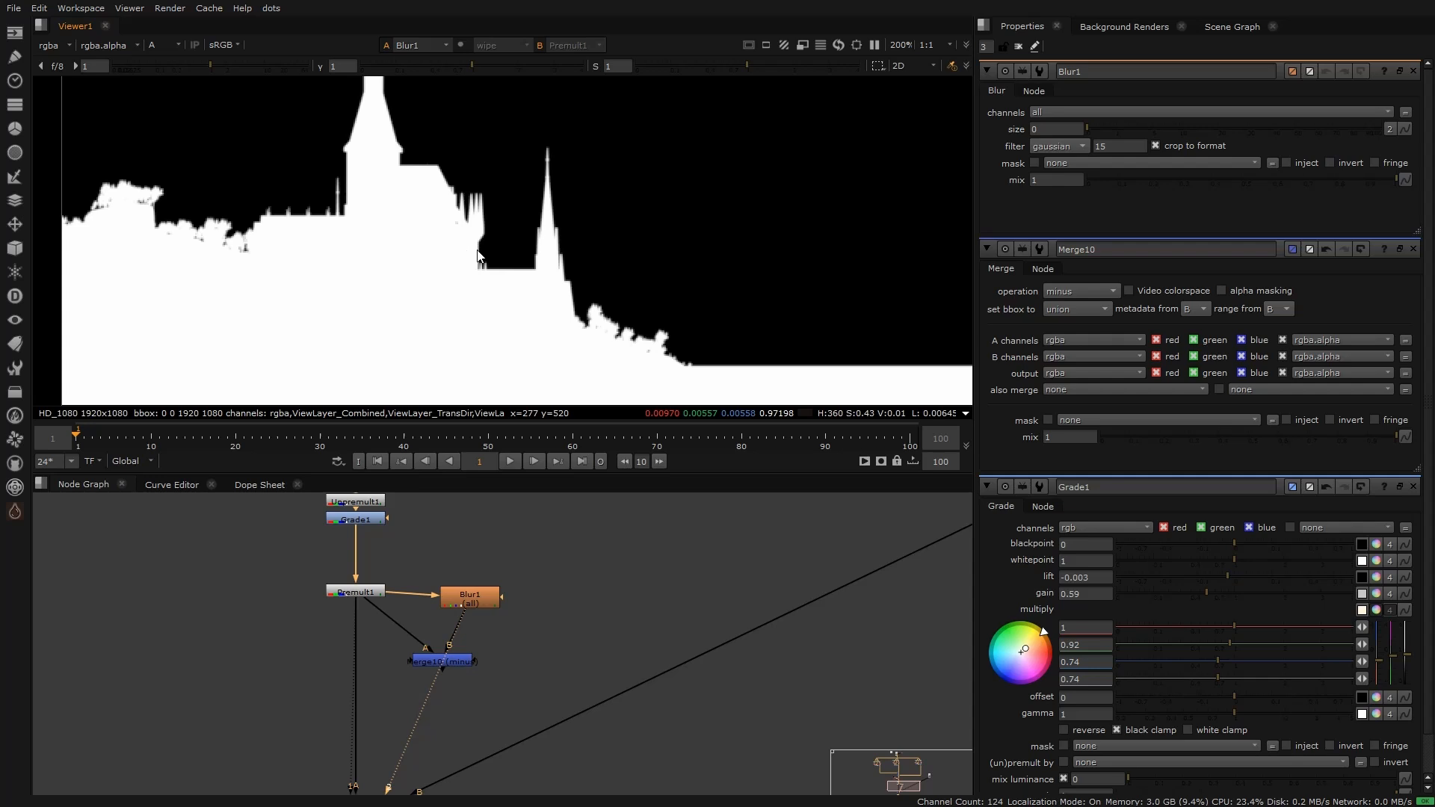
left_click(465, 664)
key("1")
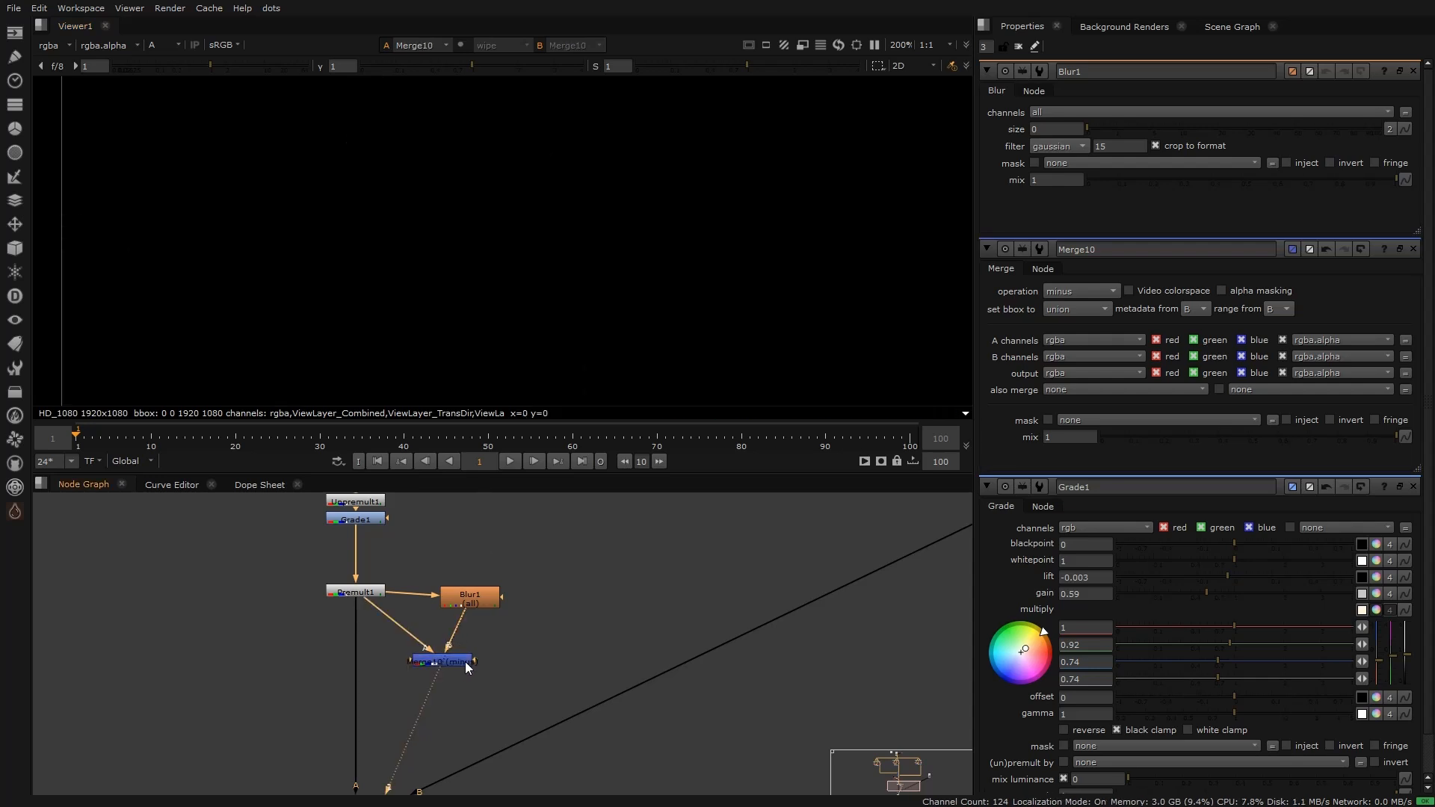
left_click(355, 591)
key("1")
Step: View Blur1's alpha and set its blur size to 5.6
left_click(478, 595)
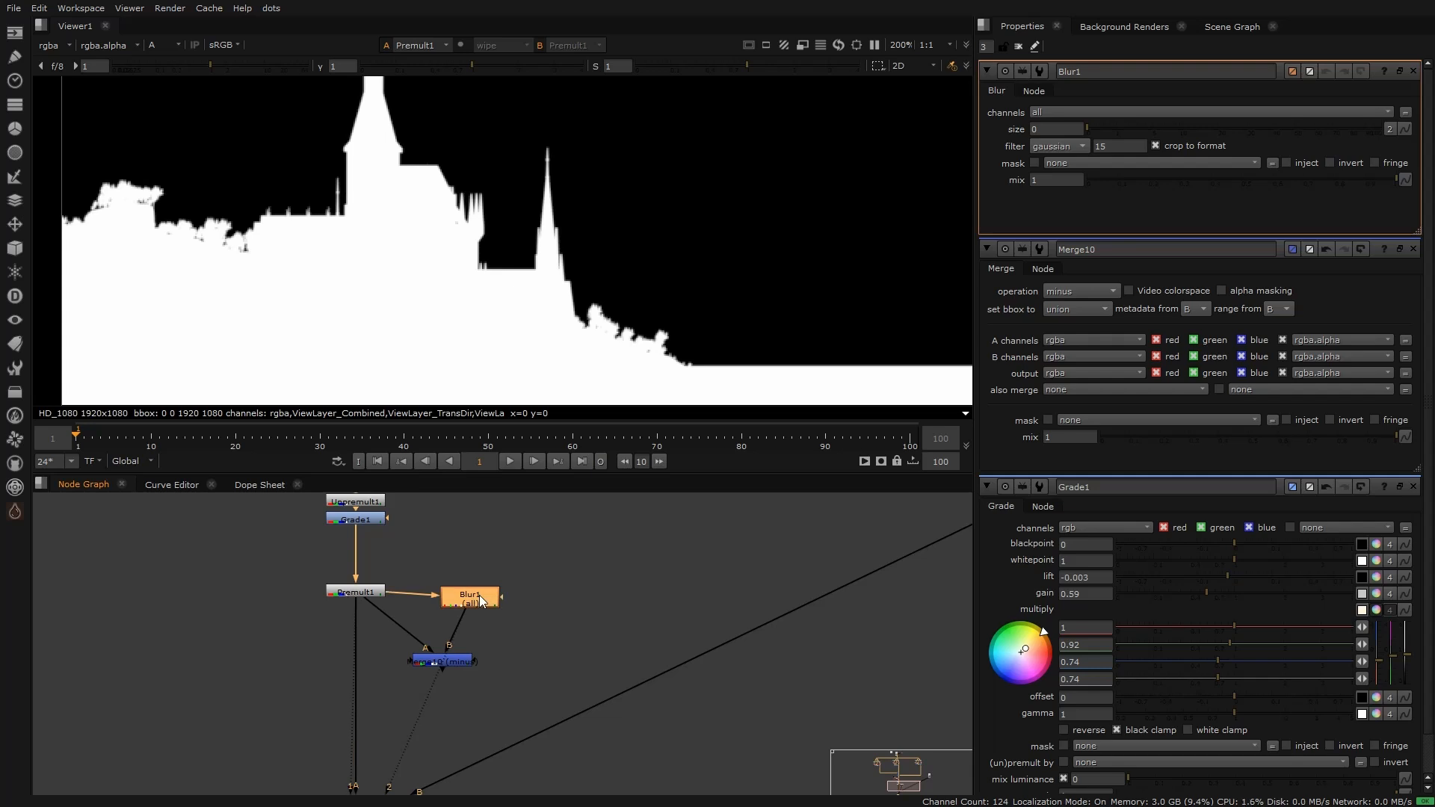
key("1")
left_click_drag(1092, 125, 1157, 122)
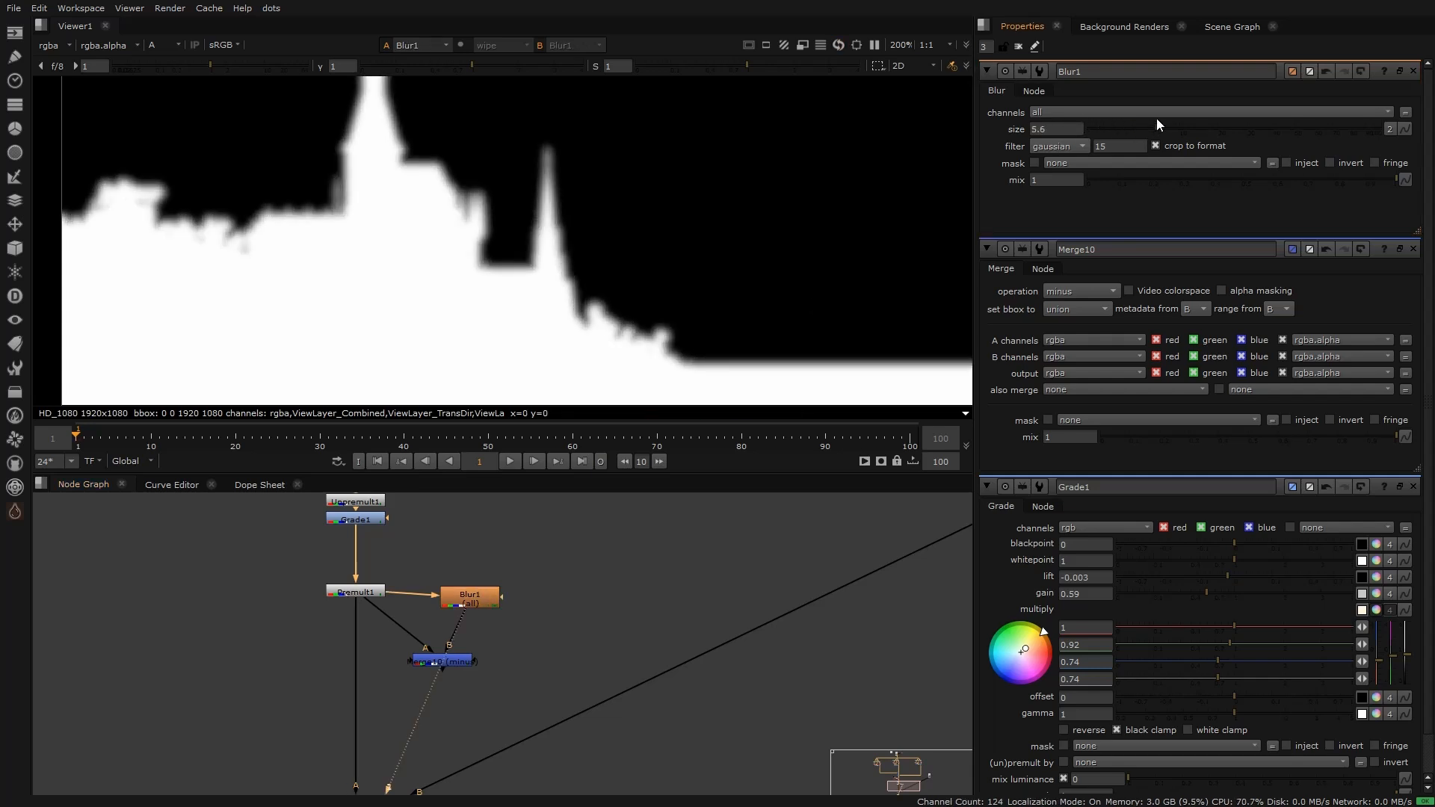
Step: Compare the sharp alpha of Premult1 with the blurred alpha, and examine the edge matte from the minus merge
left_click(355, 591)
key("1")
scroll(483, 177, "up", 4)
left_click(480, 585)
key("1")
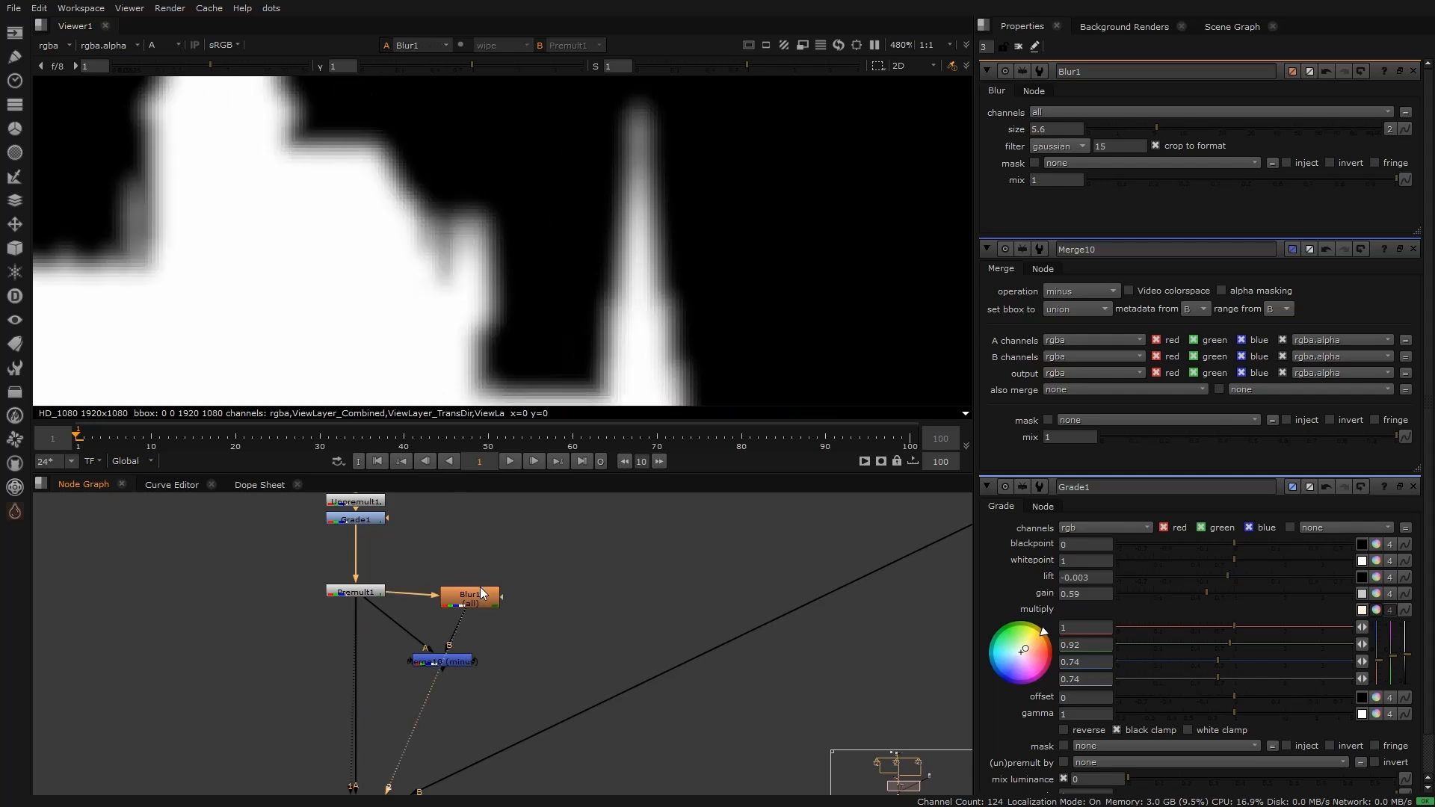
left_click(469, 659)
key("1")
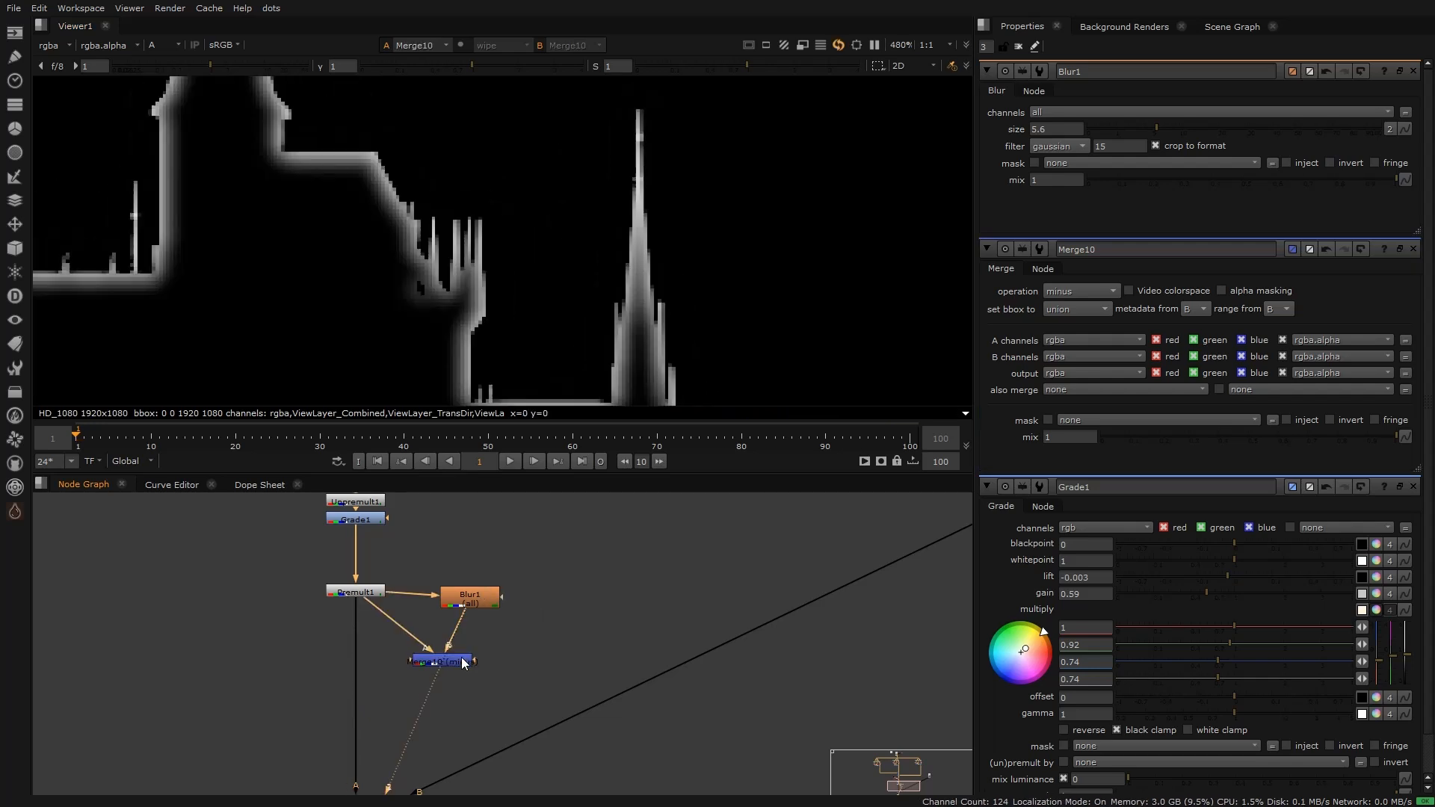
Step: Set Blur1's size to 6.8 and swap the minus merge's A and B inputs
left_click(469, 598)
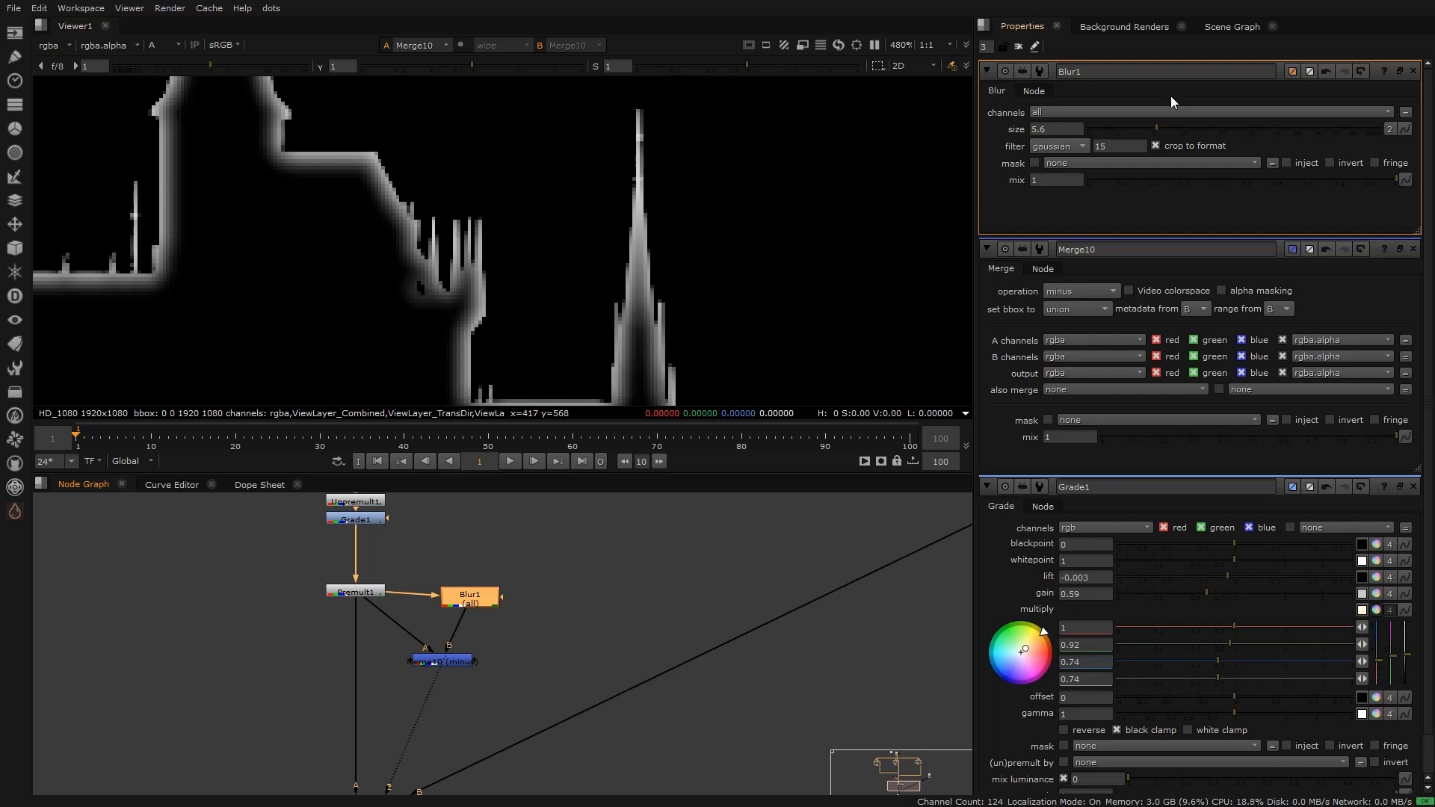
mouse_move(1160, 124)
left_mouse_down()
mouse_move(1249, 115)
mouse_move(1095, 130)
mouse_move(1217, 136)
mouse_move(1163, 149)
left_mouse_up()
left_click(470, 662)
key("shift+x")
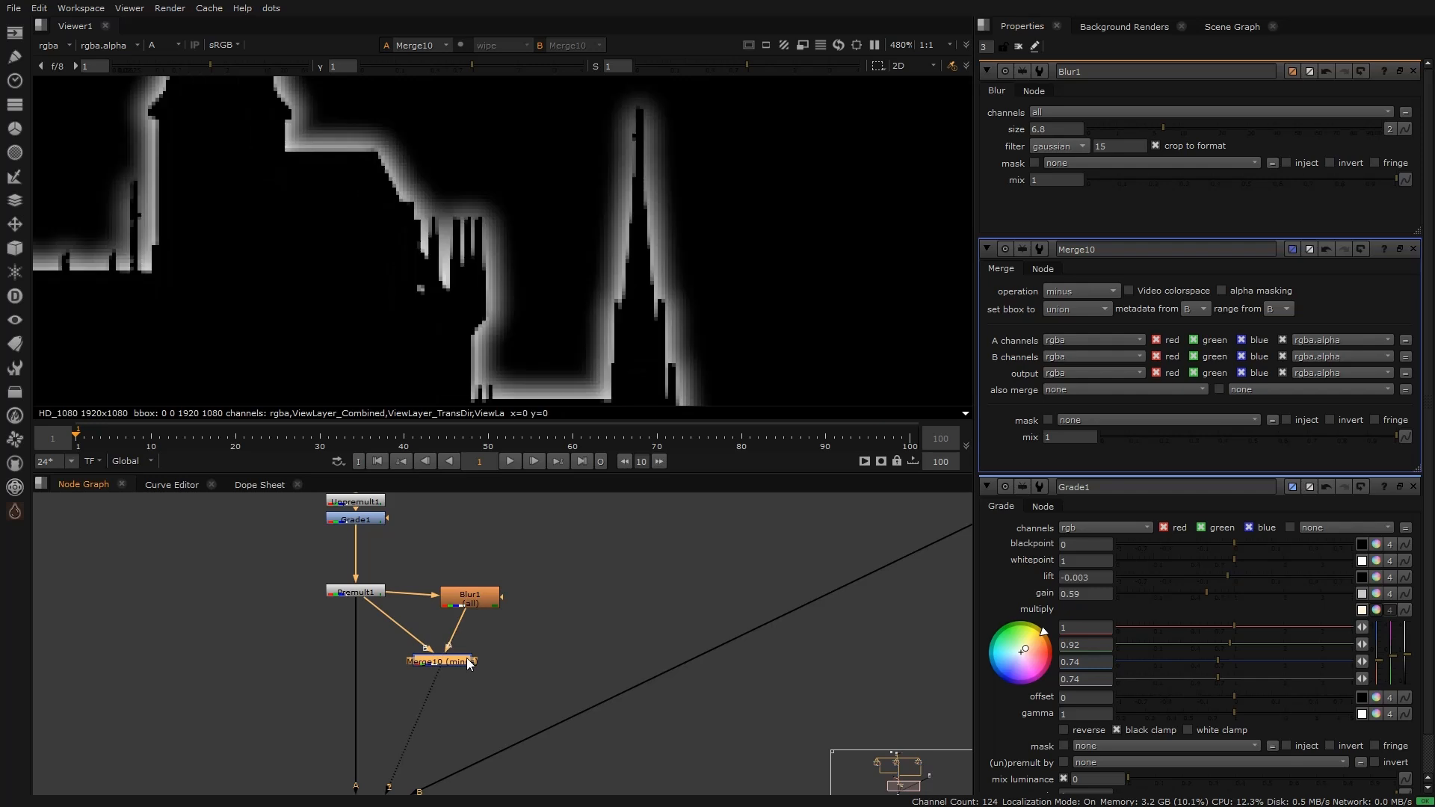
Step: Set Blur1's size to 10 and swap the minus merge's A and B inputs back
left_click(474, 600)
mouse_move(1163, 128)
left_mouse_down()
mouse_move(1216, 127)
mouse_move(1078, 137)
mouse_move(1179, 136)
left_mouse_up()
left_click(465, 658)
key("shift+x")
scroll(462, 227, "down", 3)
scroll(459, 218, "up", 1)
scroll(459, 219, "up", 2)
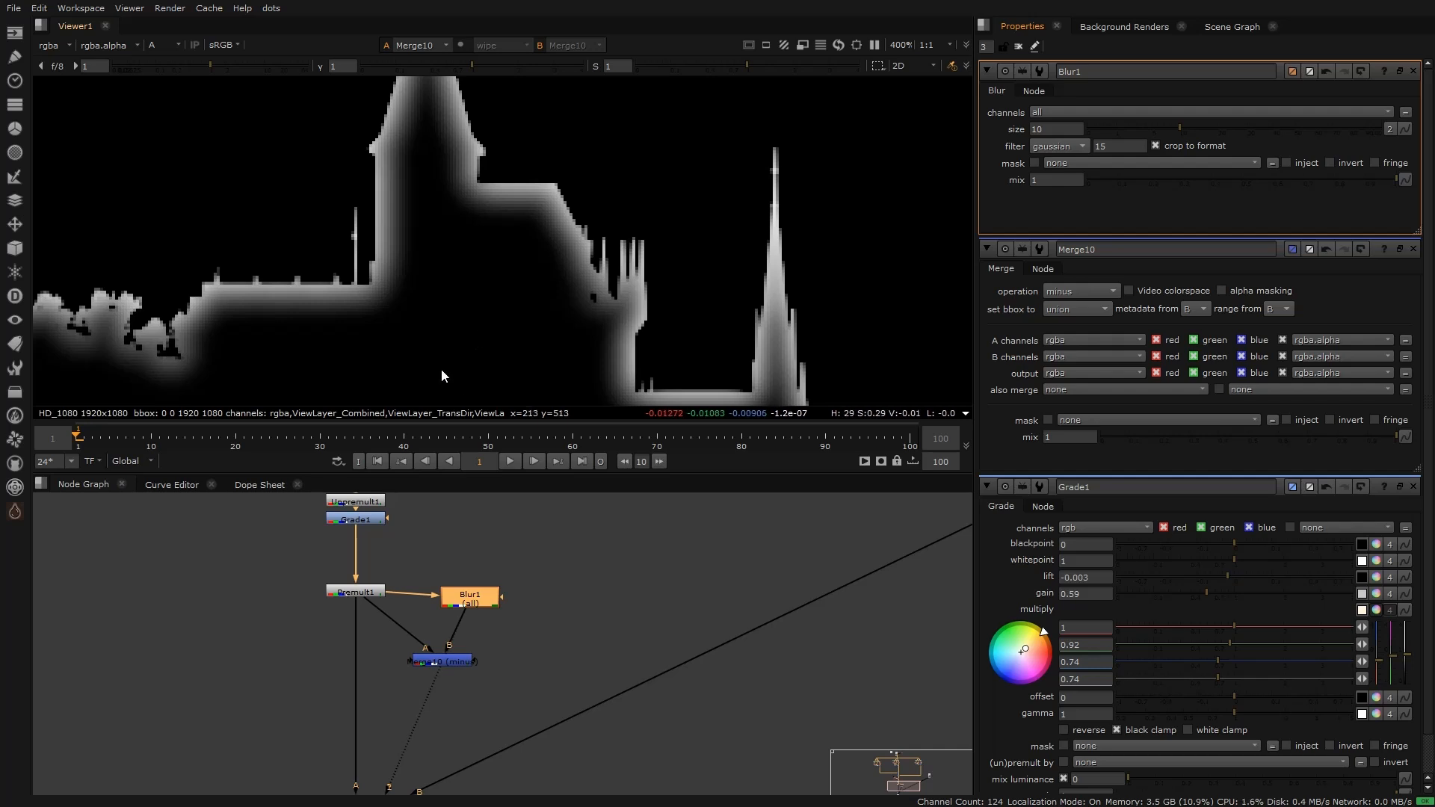
Step: Add another Merge node beside the minus merge and insert a Dot in the sky's connection to the final merge
left_click(553, 693)
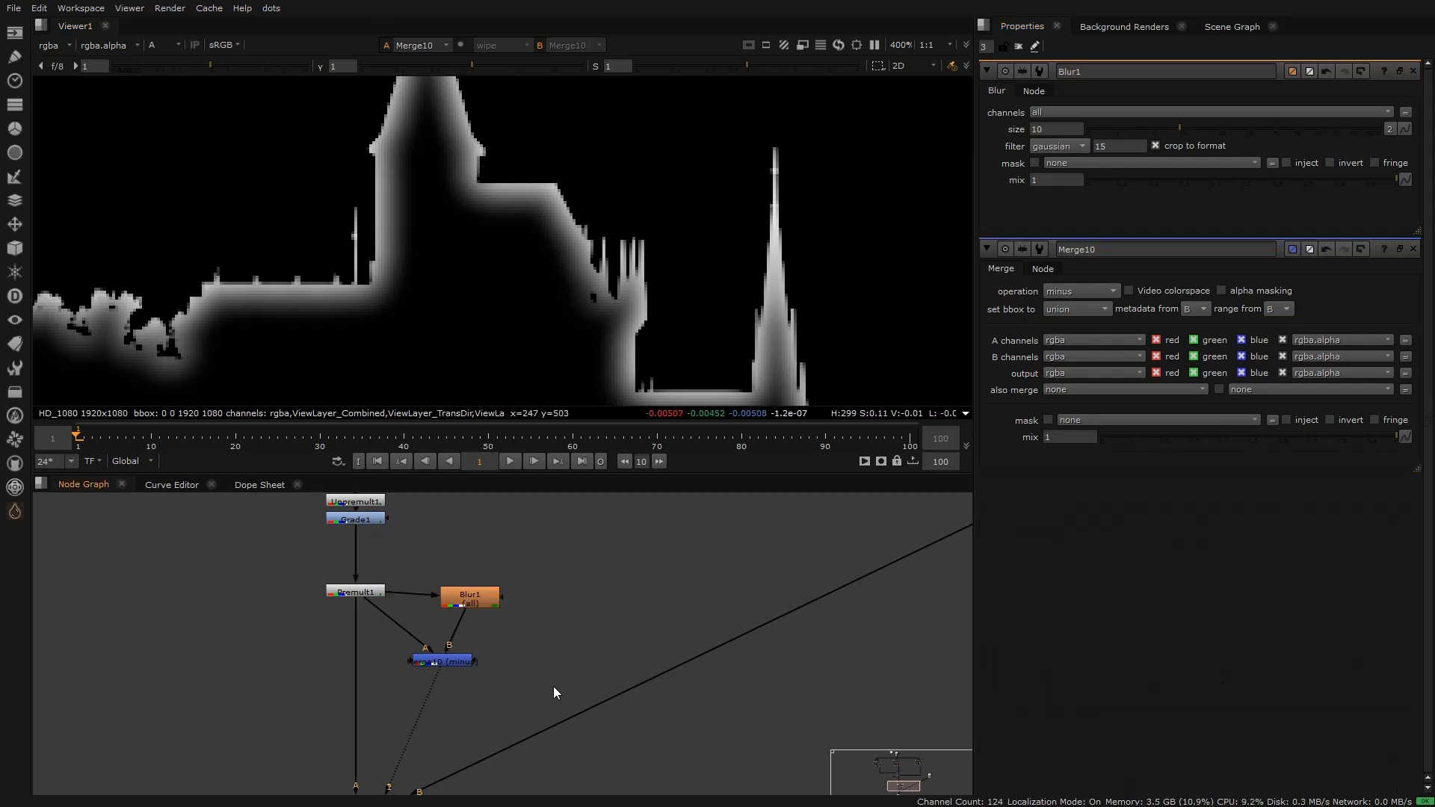
key("m")
key("a")
scroll(556, 628, "down", 2)
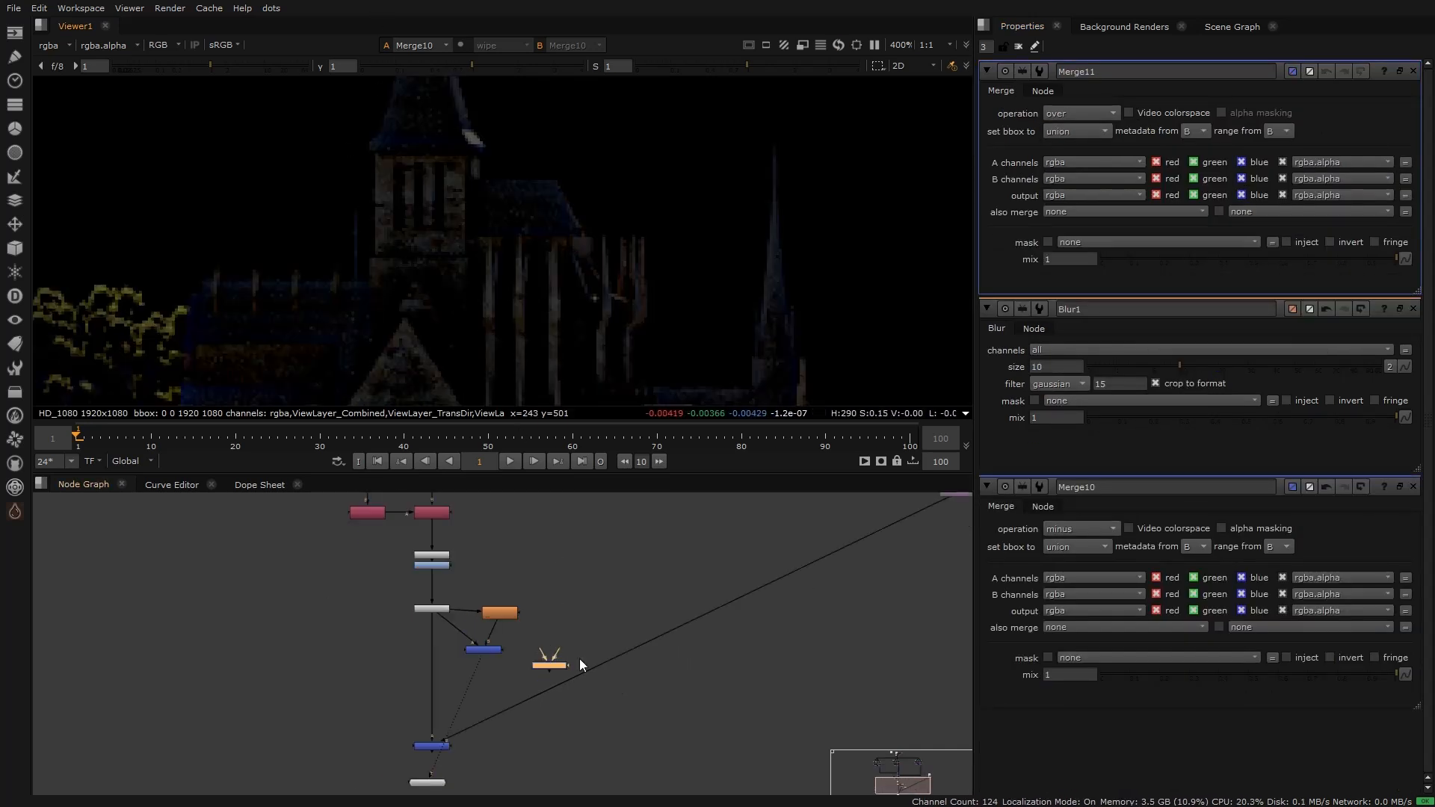
left_click_drag(693, 620, 681, 660, "ctrl")
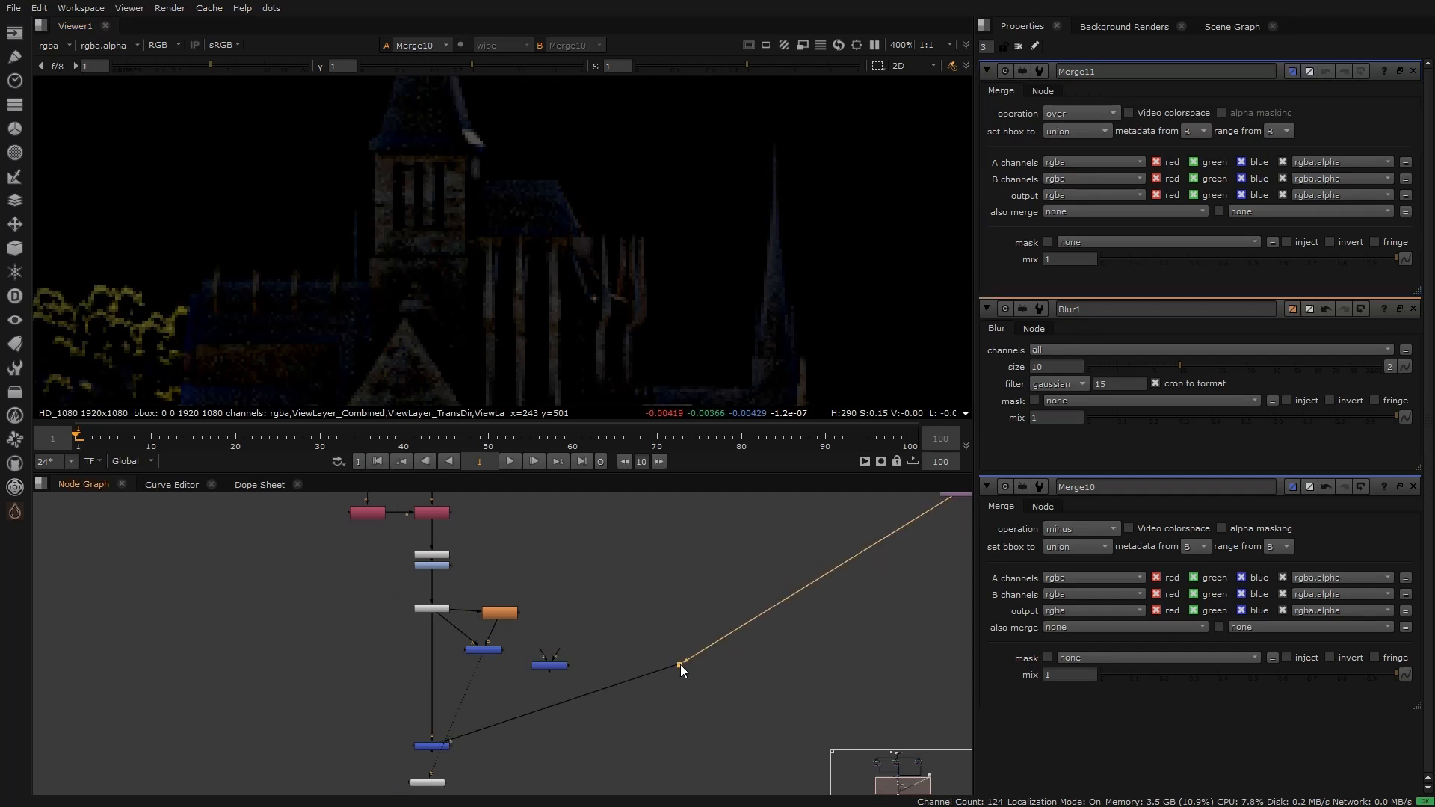
Step: View the sky at the new Dot, and connect the new merge's A input to the Dot and B to Premult1
scroll(667, 647, "up", 2)
key("1")
scroll(590, 276, "down", 3)
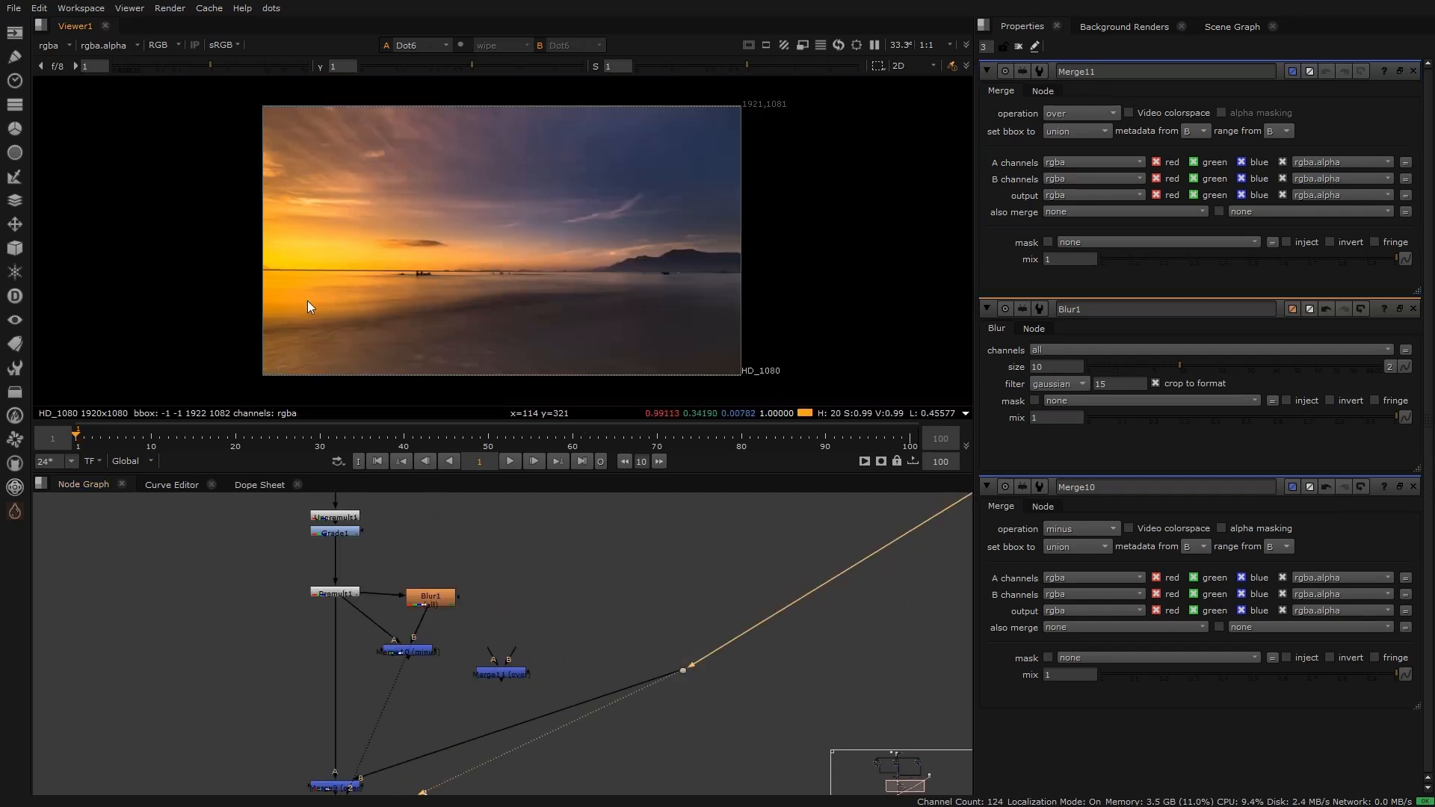
scroll(276, 282, "up", 2)
left_click_drag(489, 650, 683, 671)
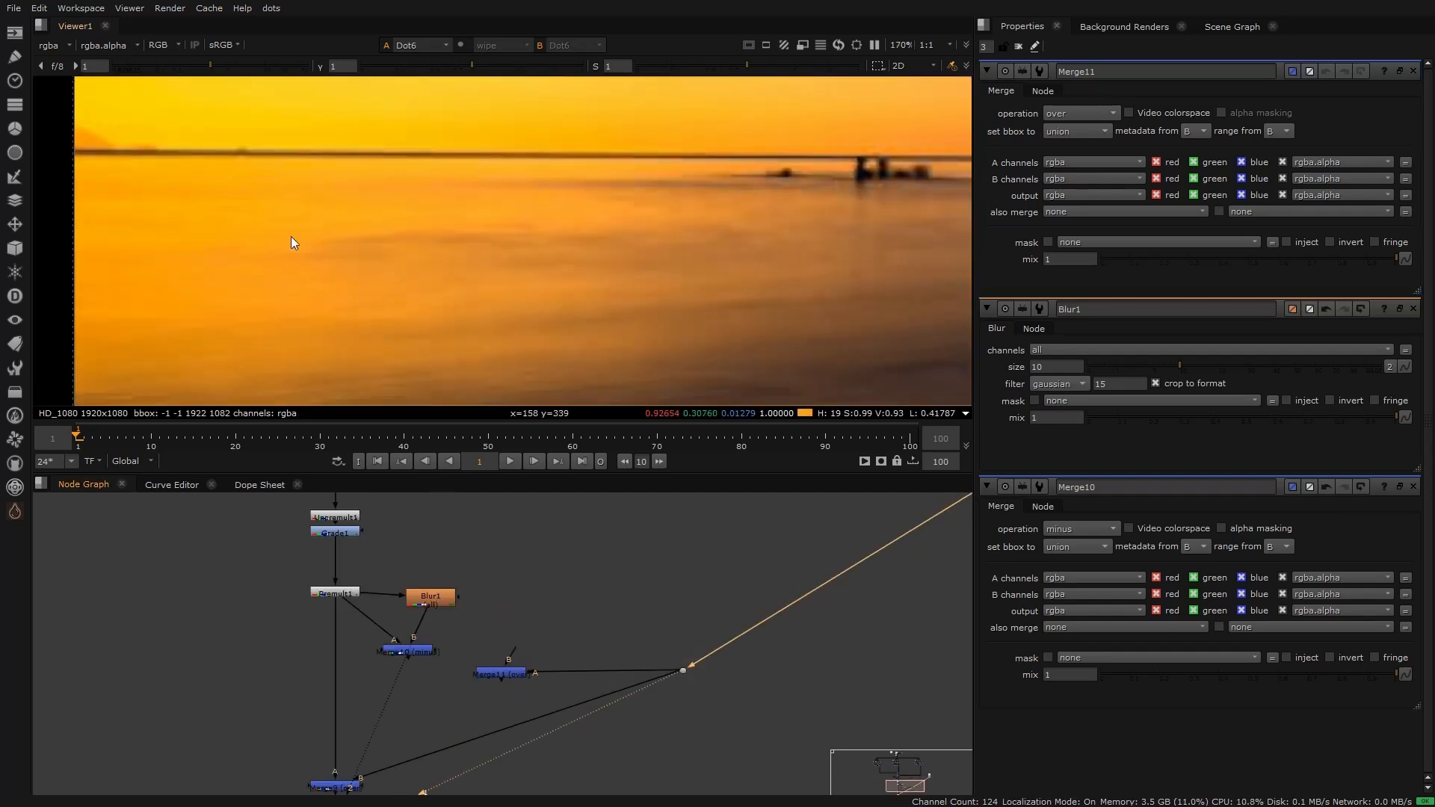
left_click_drag(514, 649, 337, 594)
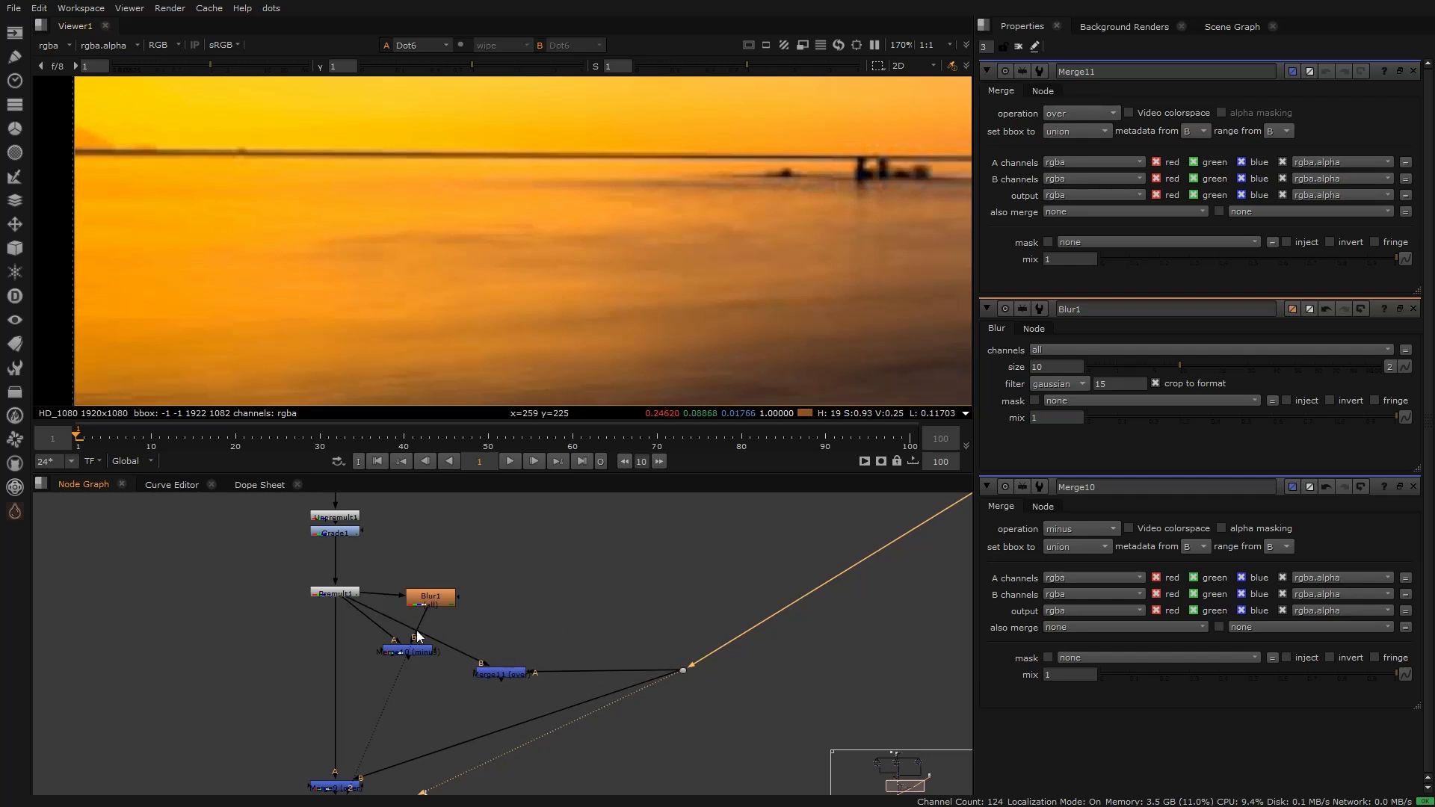
Step: Reposition the minus merge and the new over merge below Blur1, and view the over merge's output
left_click_drag(423, 655, 450, 687)
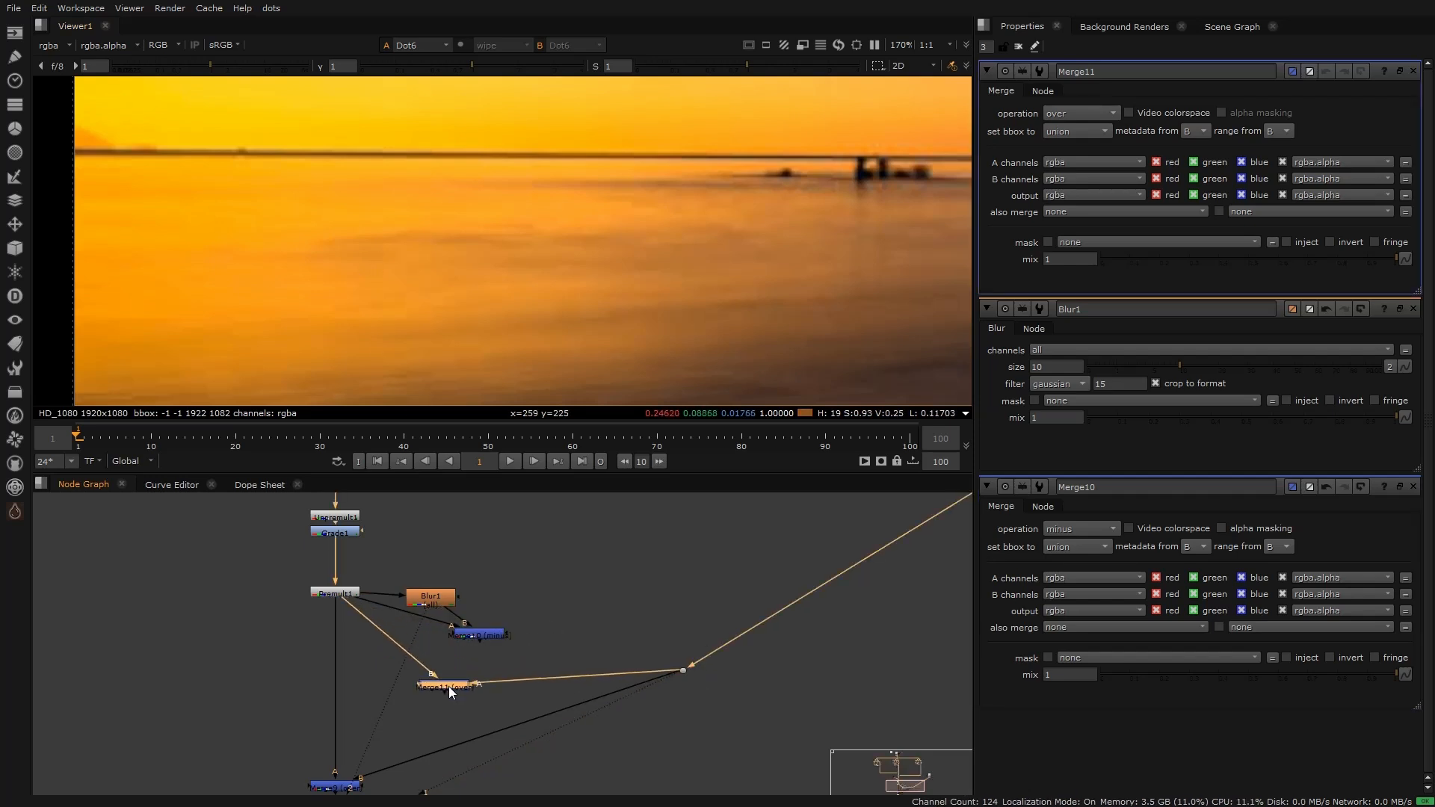
key("1")
scroll(372, 236, "down", 4)
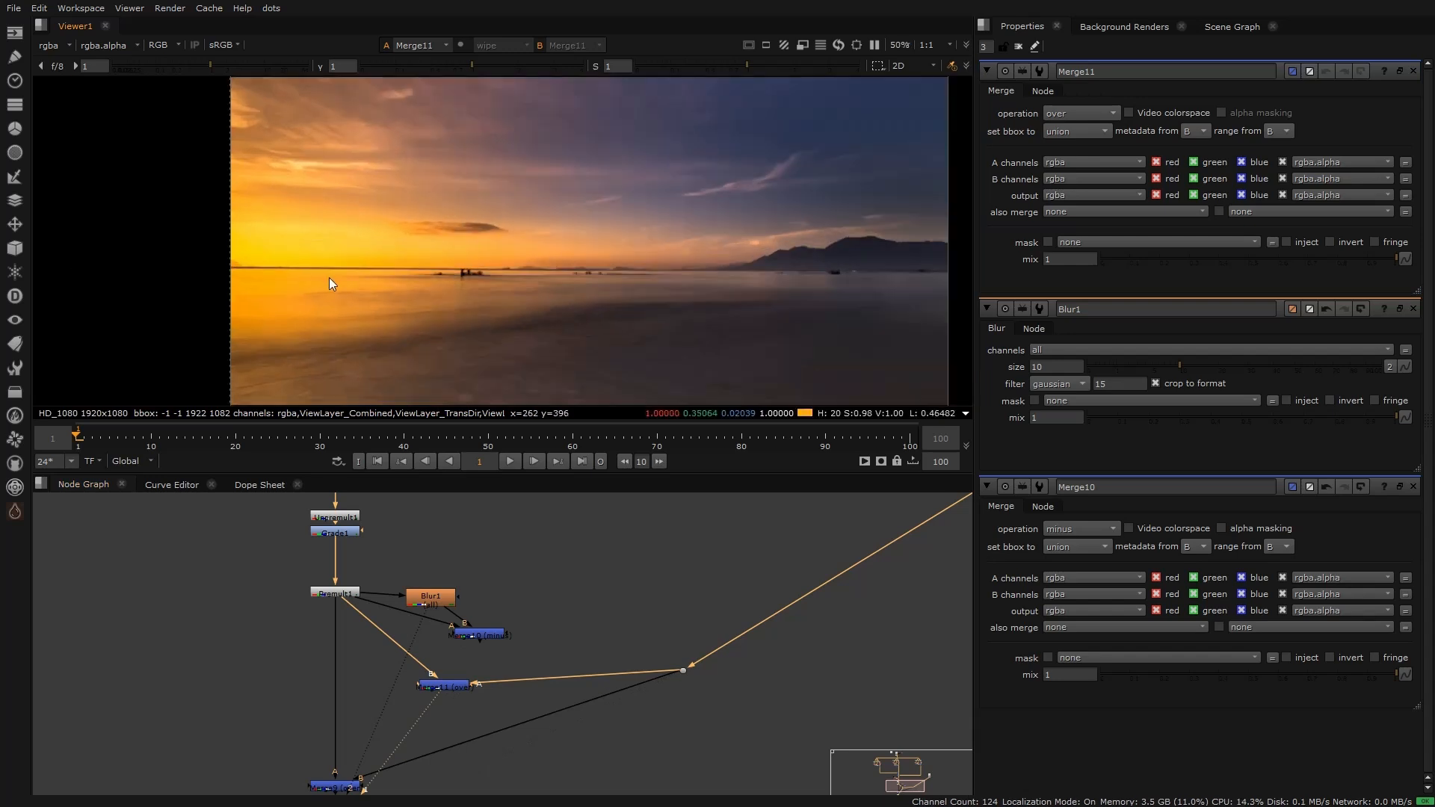
left_click_drag(1395, 258, 1433, 260)
scroll(281, 230, "up", 4)
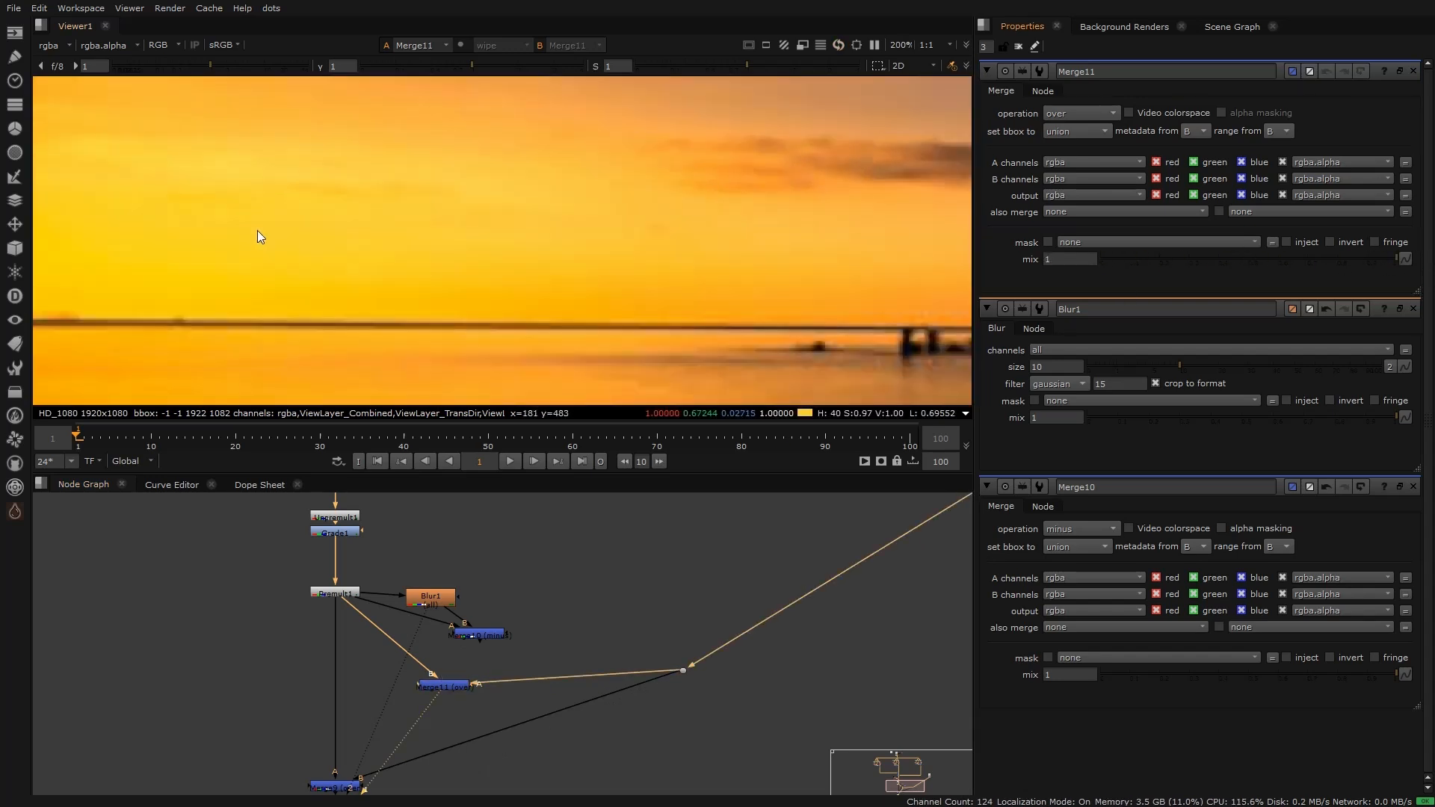
Step: View the minus merge and examine the edge matte in its alpha channel along the castle outline
left_click(478, 633)
key("1")
scroll(420, 304, "up", 3)
key("a")
scroll(258, 172, "up", 1)
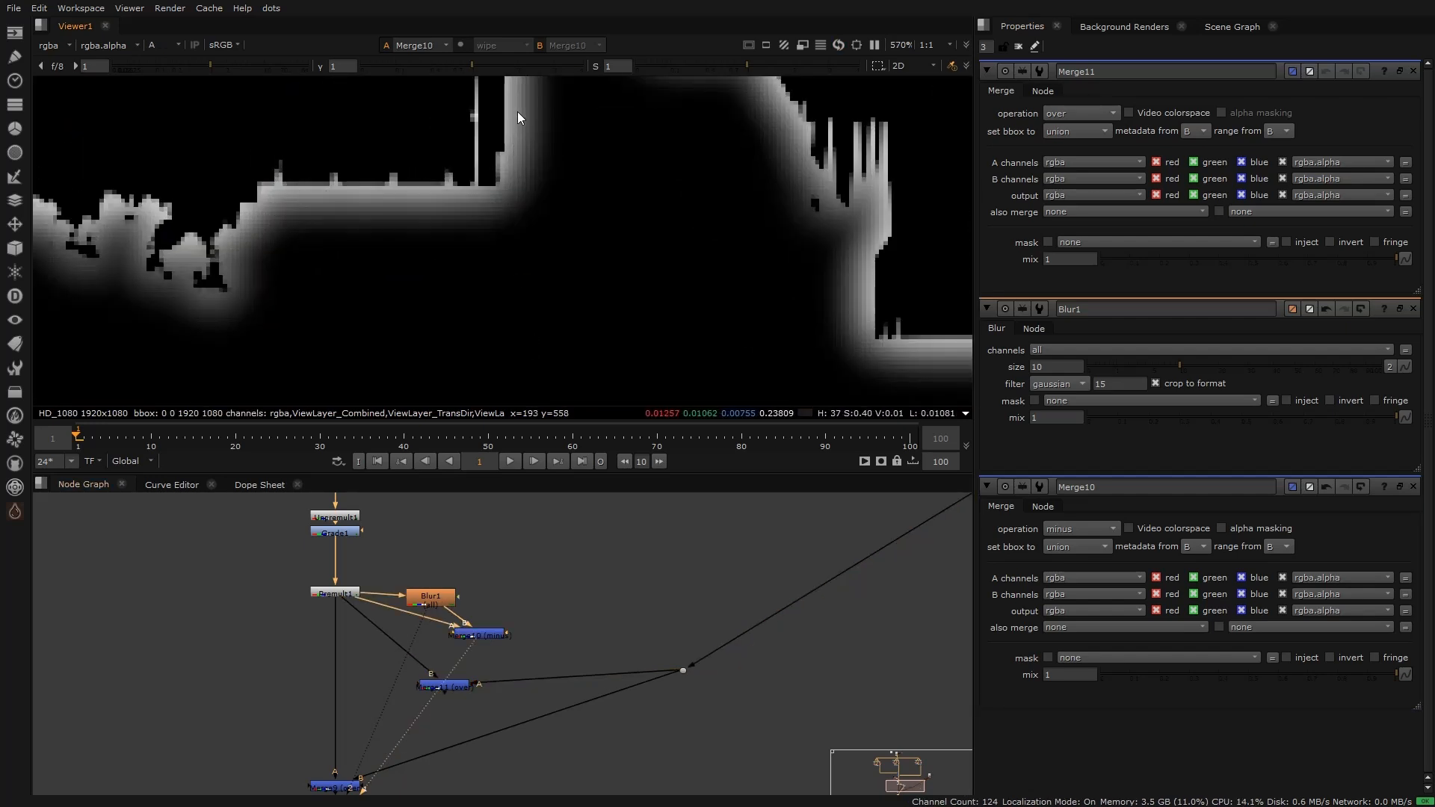
middle_click_drag(514, 117, 508, 191)
key("a")
Step: View Merge11, connect its mask input to the minus merge, and zoom in on the castle's edges
left_click_drag(470, 688, 471, 703)
key("1")
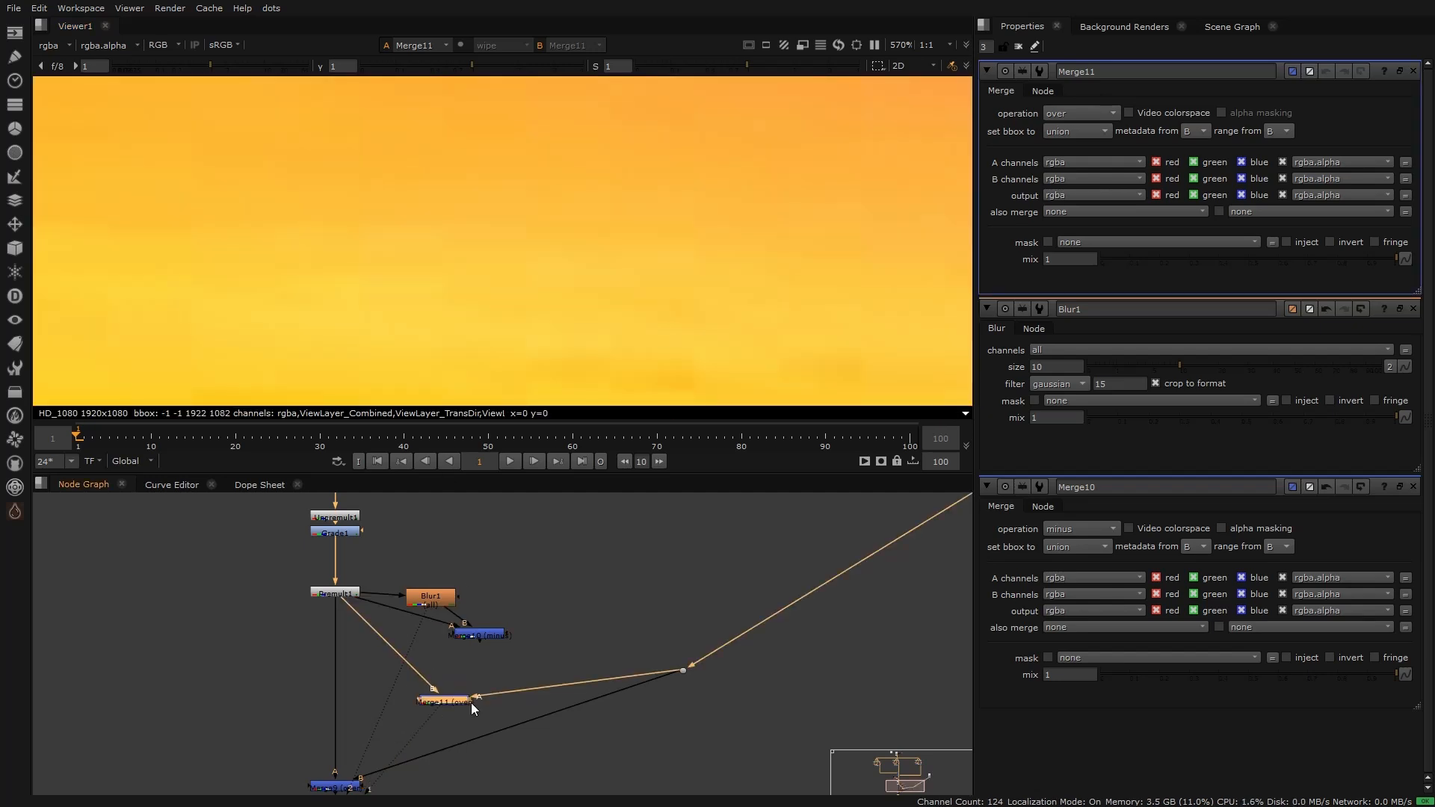
left_click_drag(476, 640, 482, 634)
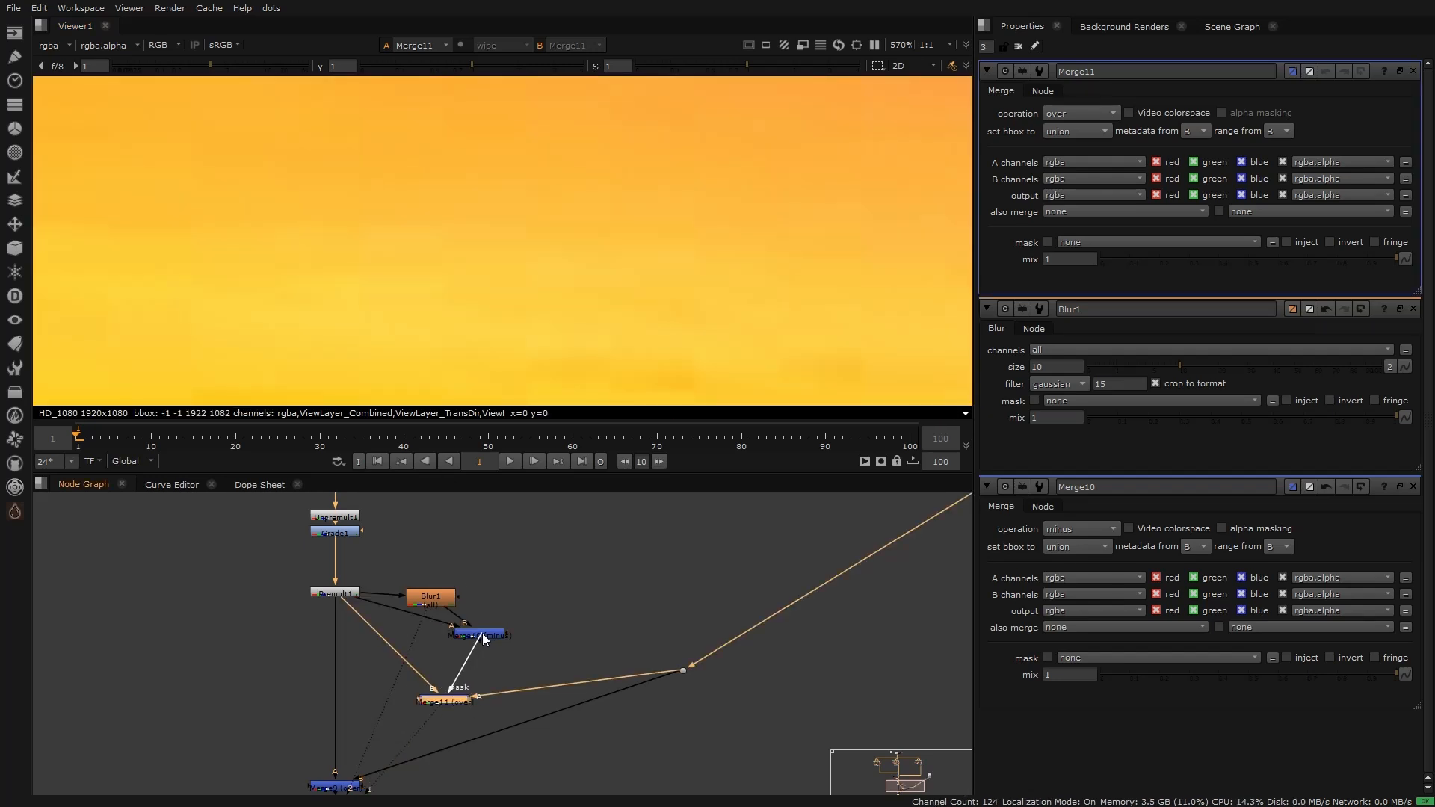
key("f")
scroll(341, 258, "up", 10)
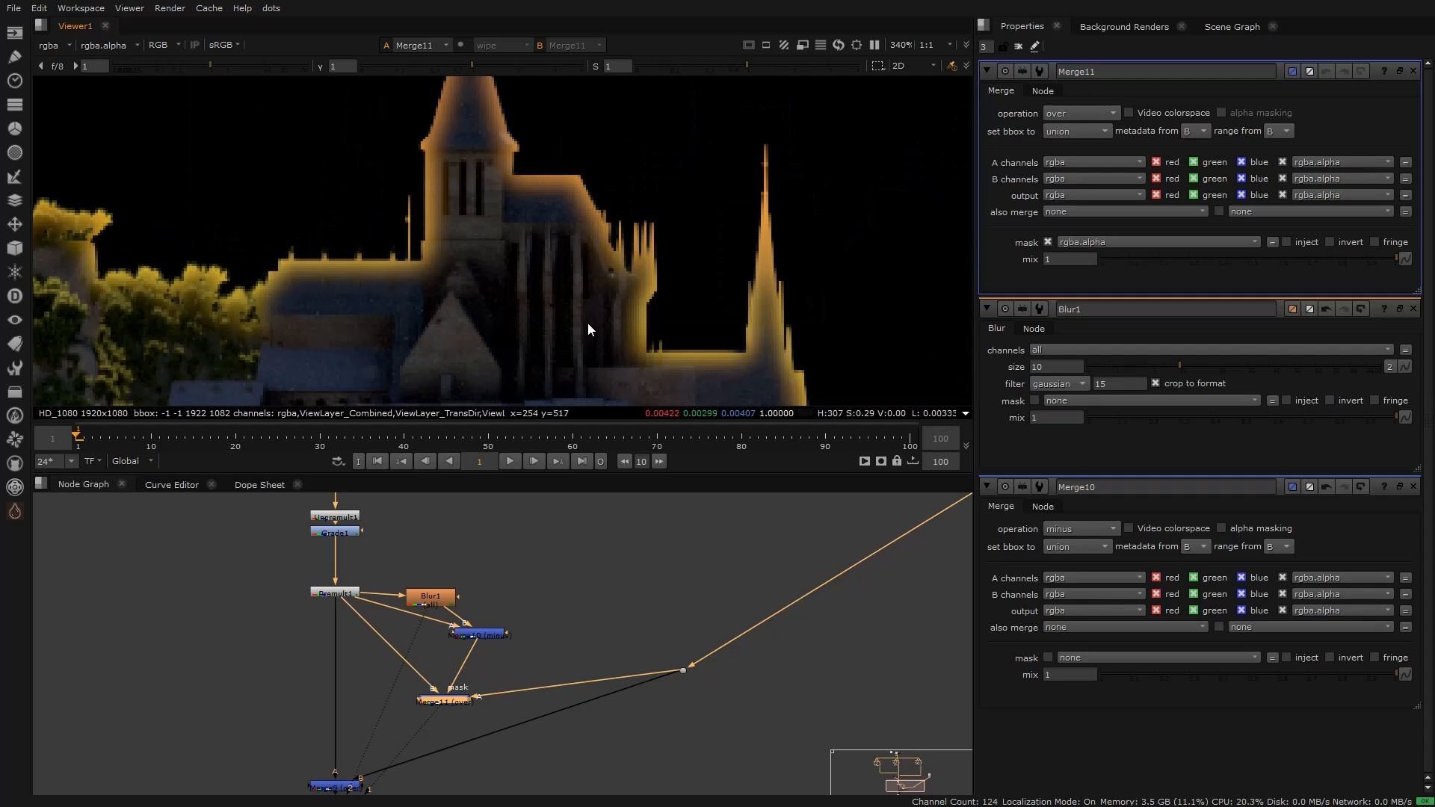
Step: Insert a Blur node between the sky's Dot and Merge11's A input, view it, and set its size to 100
left_click(567, 620)
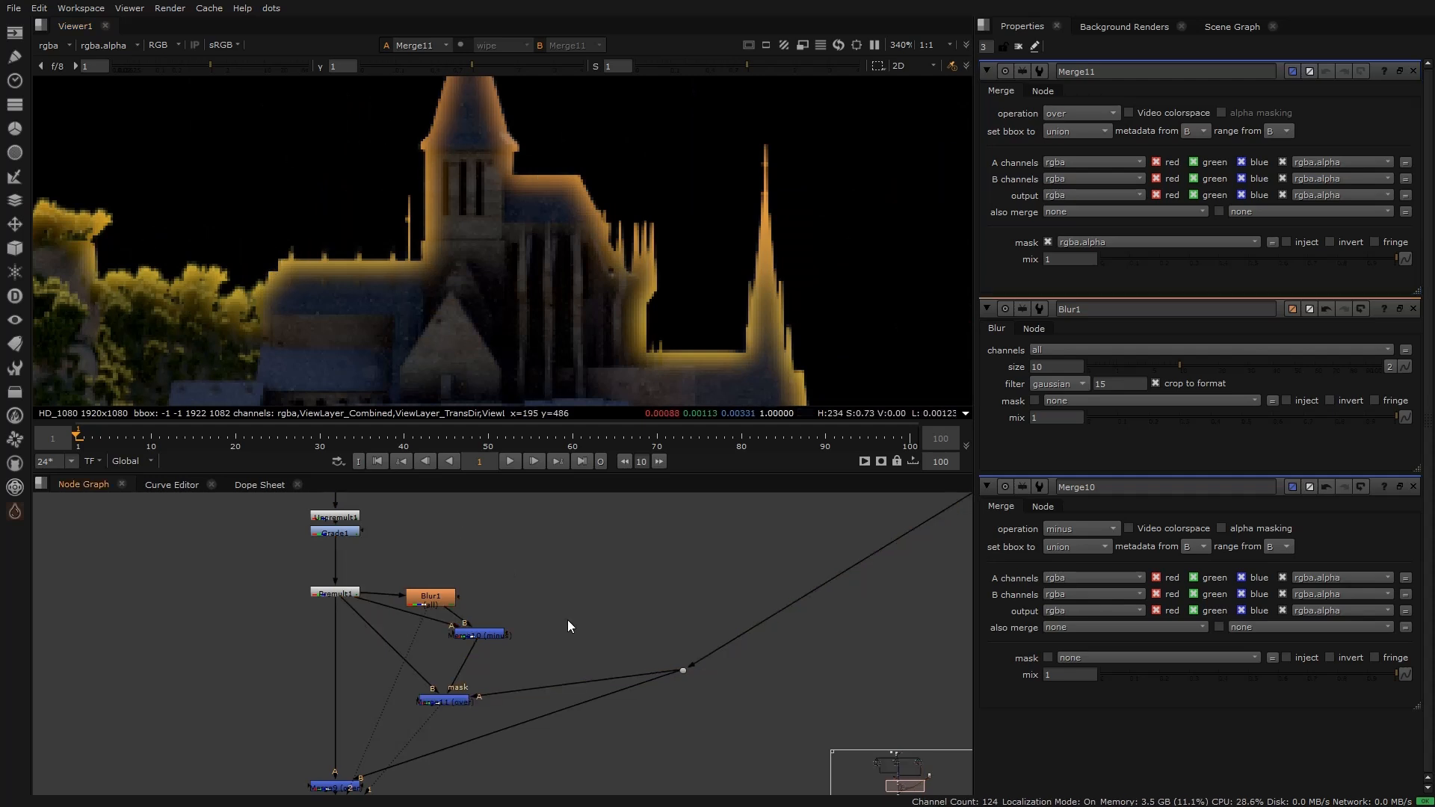
key("b")
left_click(546, 681)
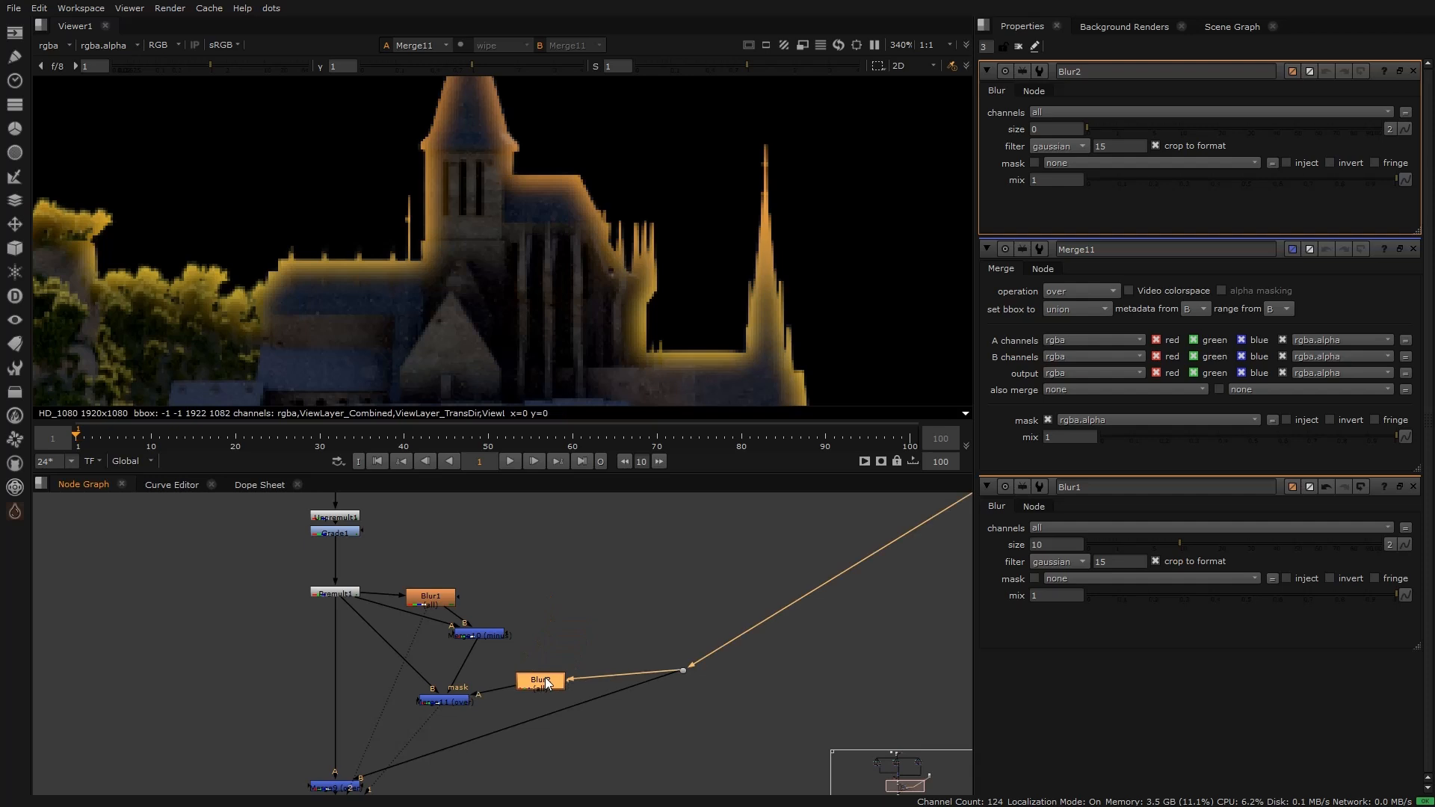
key("1")
left_click_drag(1088, 128, 1304, 147)
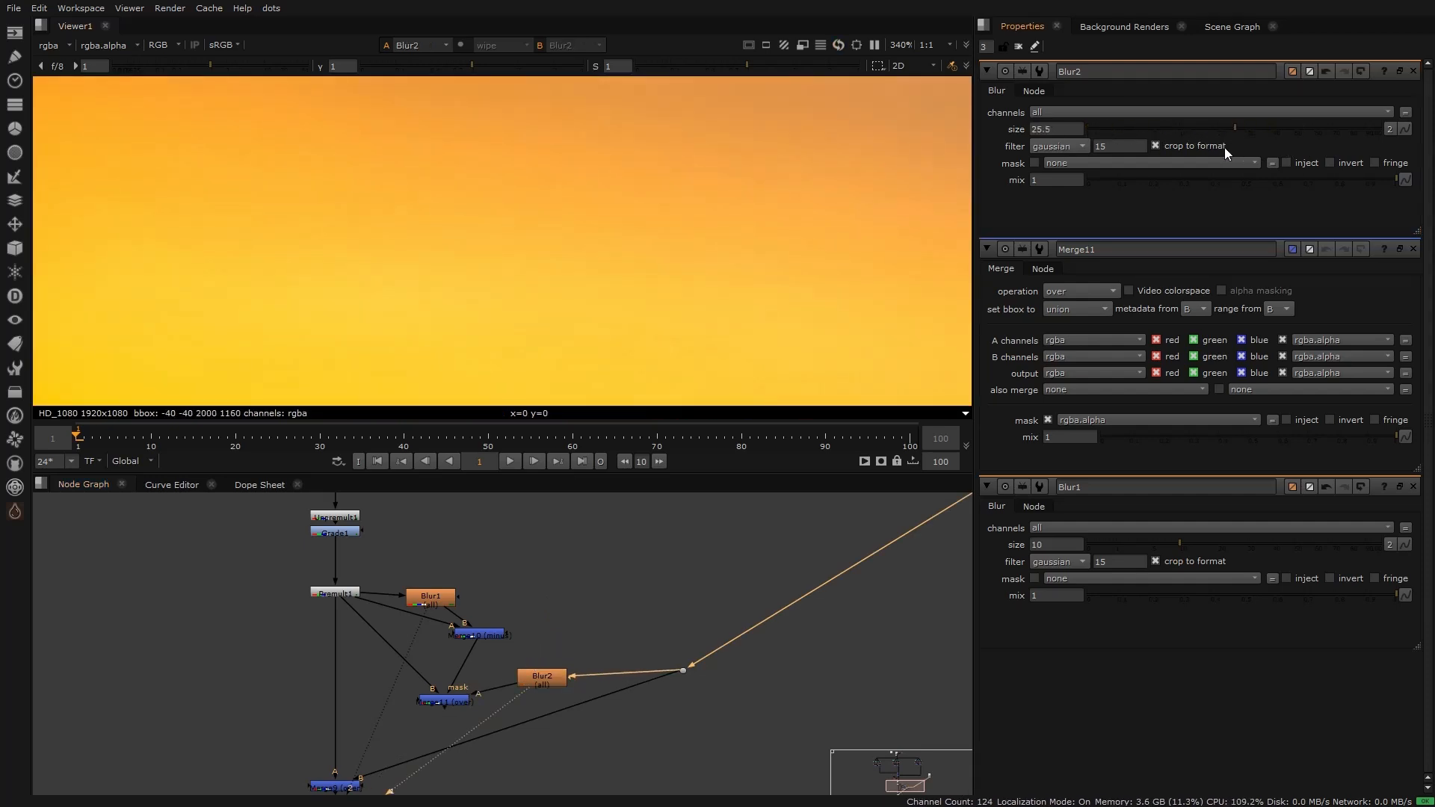
key("f")
double_click(1059, 130)
type("100")
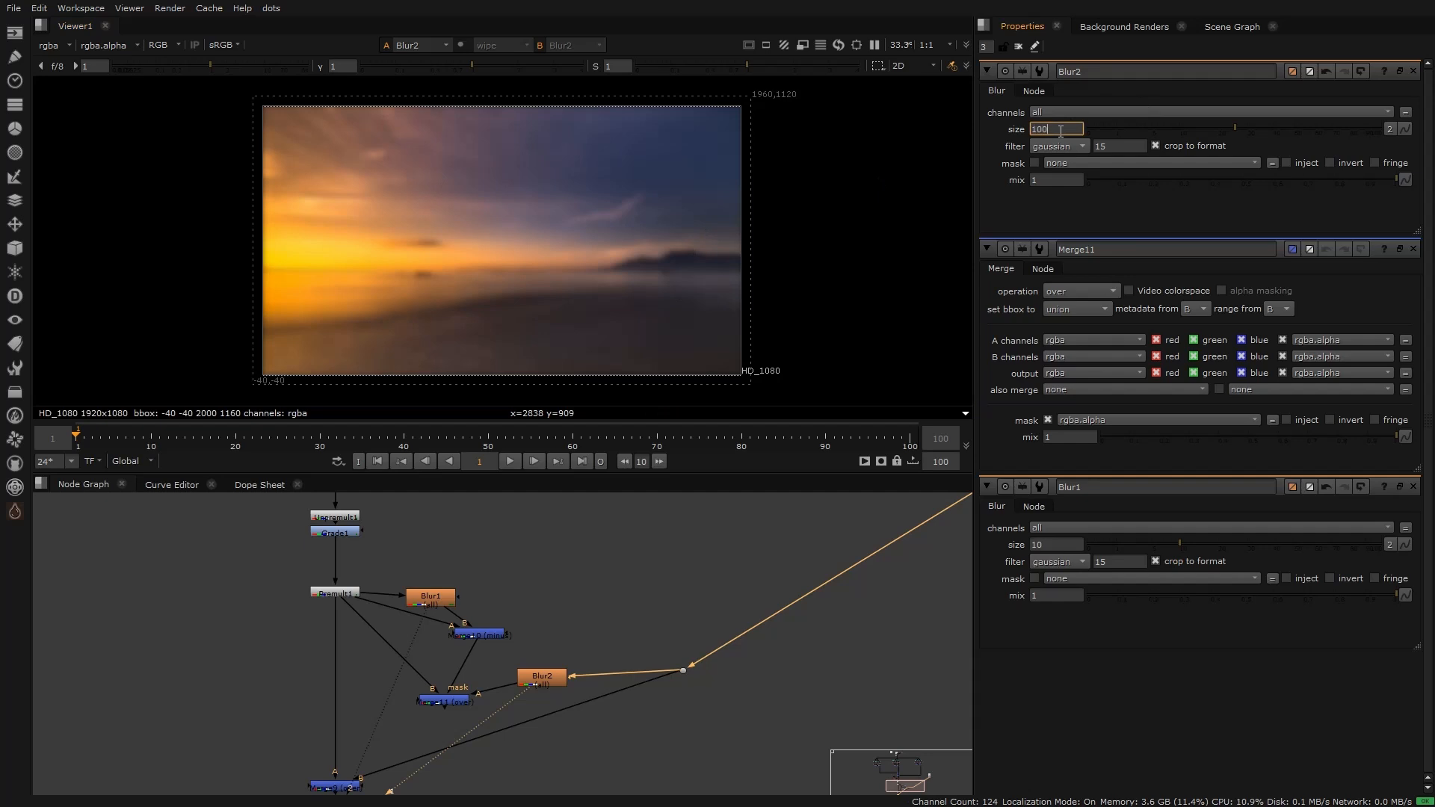
key("Return")
Step: Align Blur2 with the sky's Dot and add a Crop node directly after it
left_click_drag(536, 677, 551, 670)
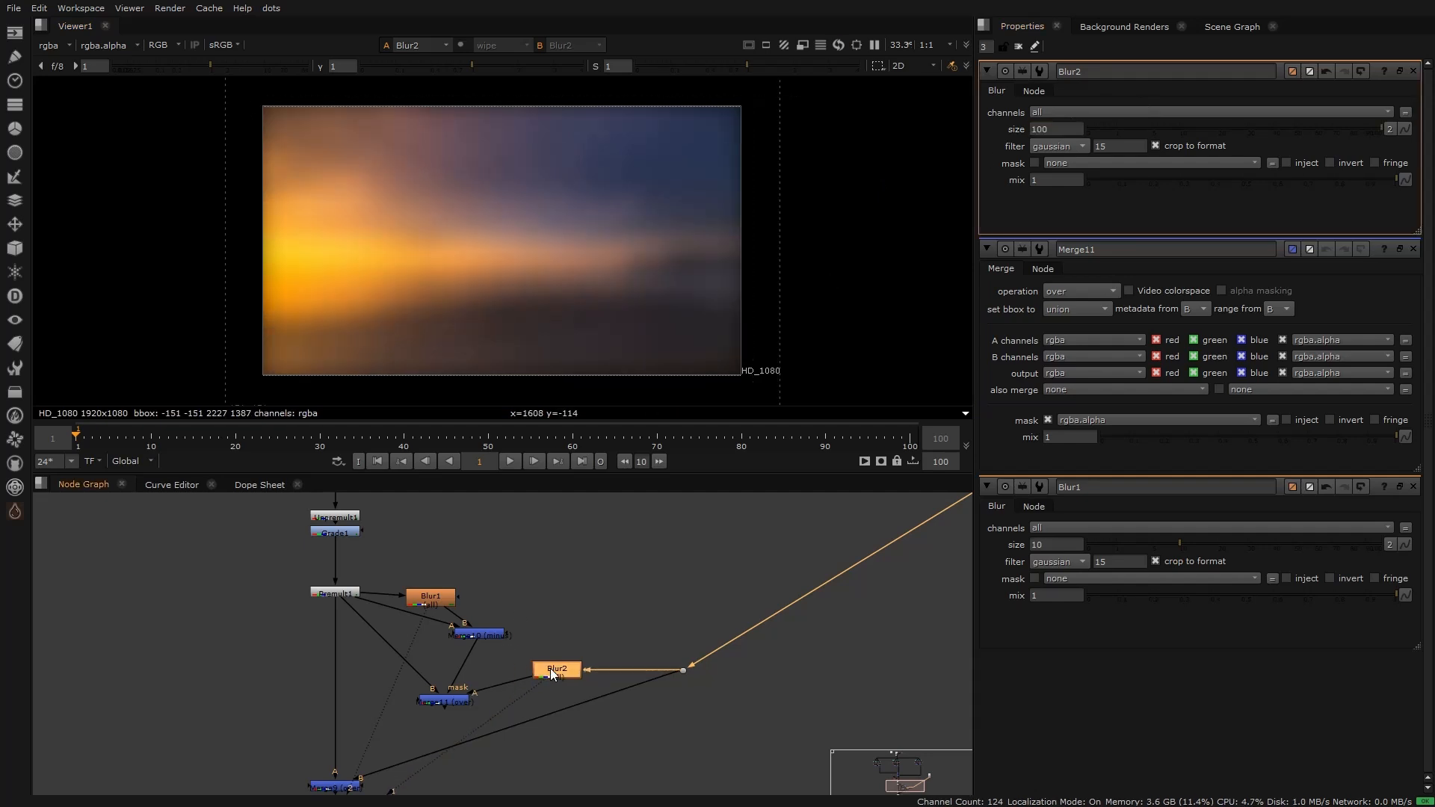
key("Tab")
type("crop")
key("Return")
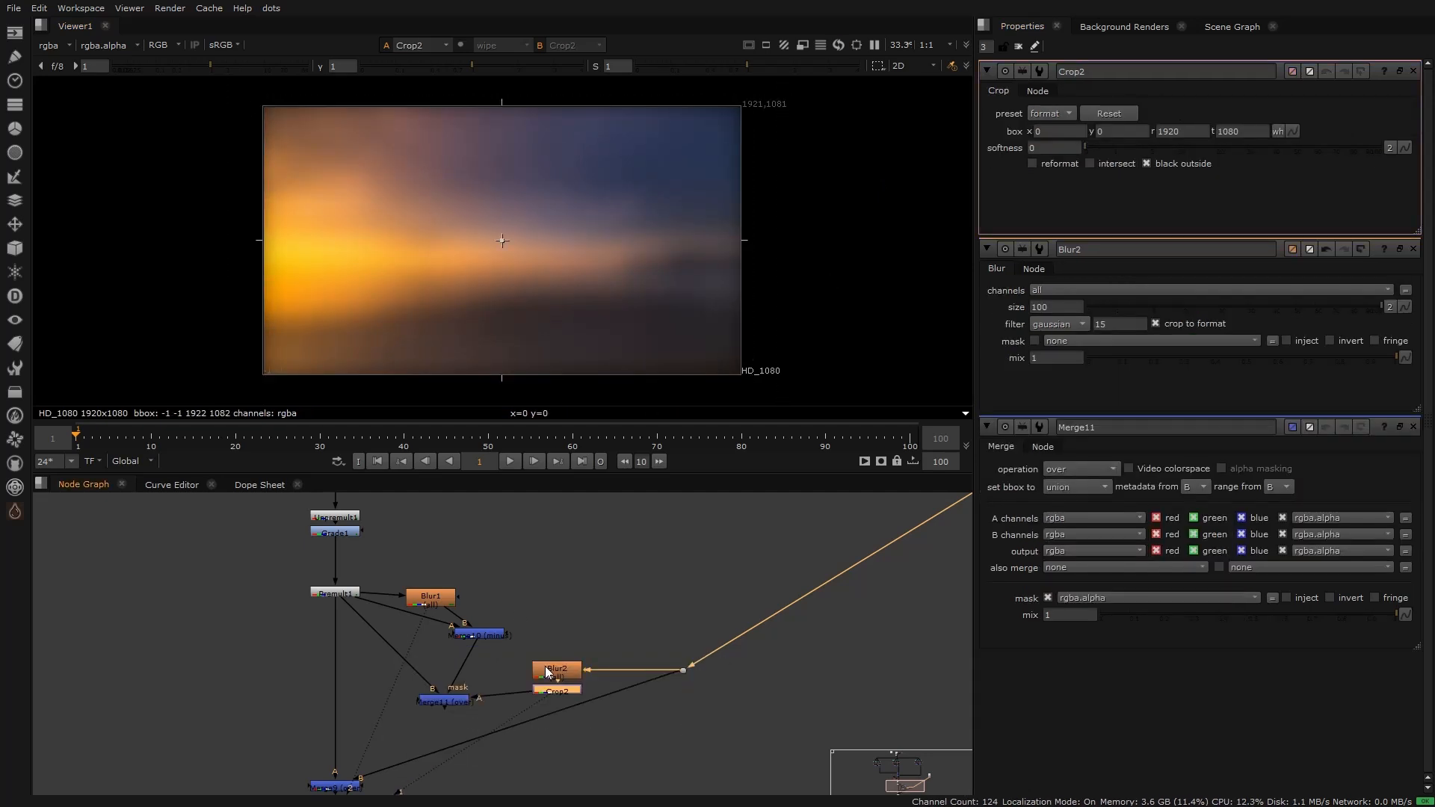
Step: View Merge11 and examine the light wrap up close along the castle and hillside edges
left_click(445, 700)
key("1")
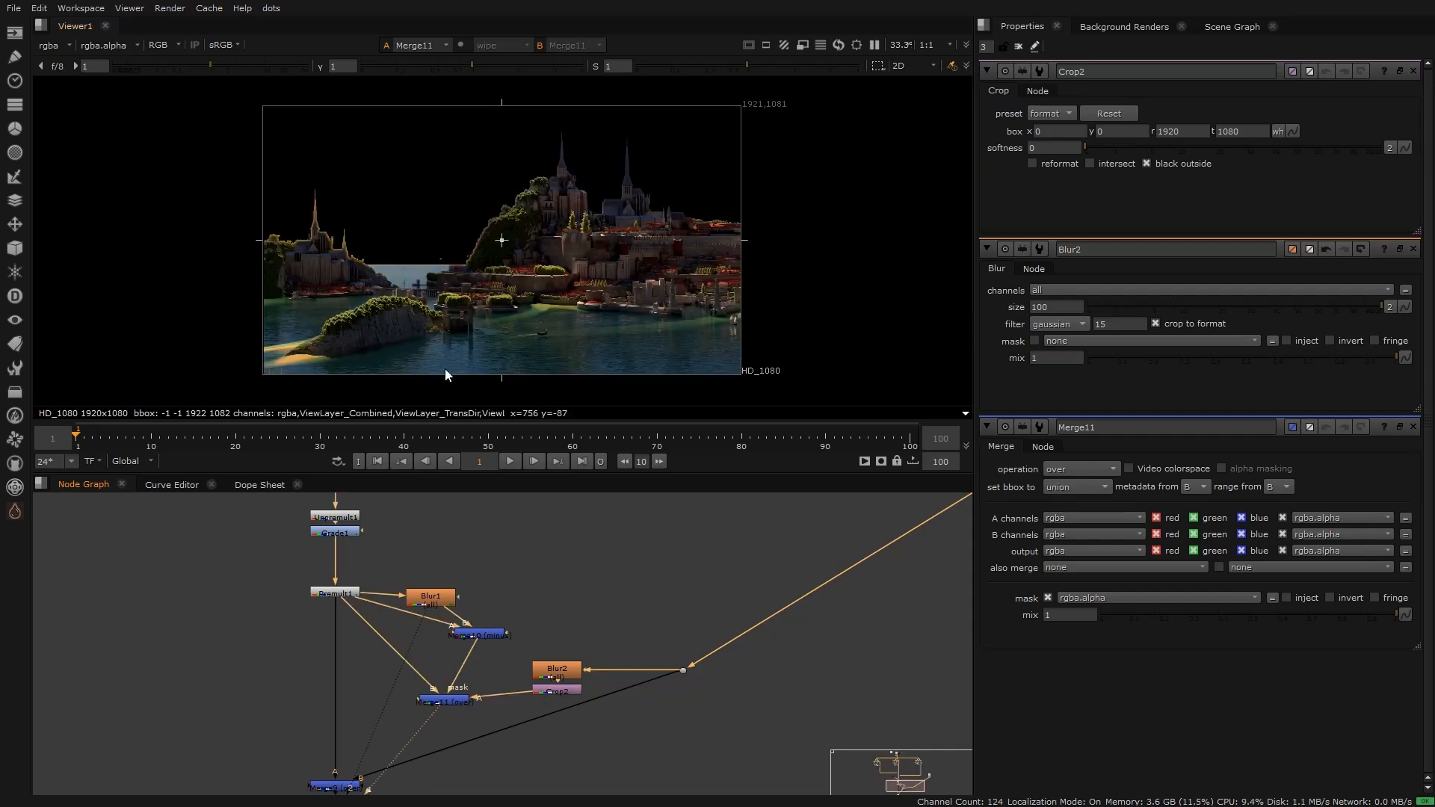
scroll(317, 189, "up", 10)
left_click(553, 667)
scroll(658, 286, "down", 6)
middle_click_drag(659, 282, 248, 207)
middle_click_drag(705, 248, 470, 289)
scroll(469, 288, "up", 7)
scroll(450, 276, "up", 7)
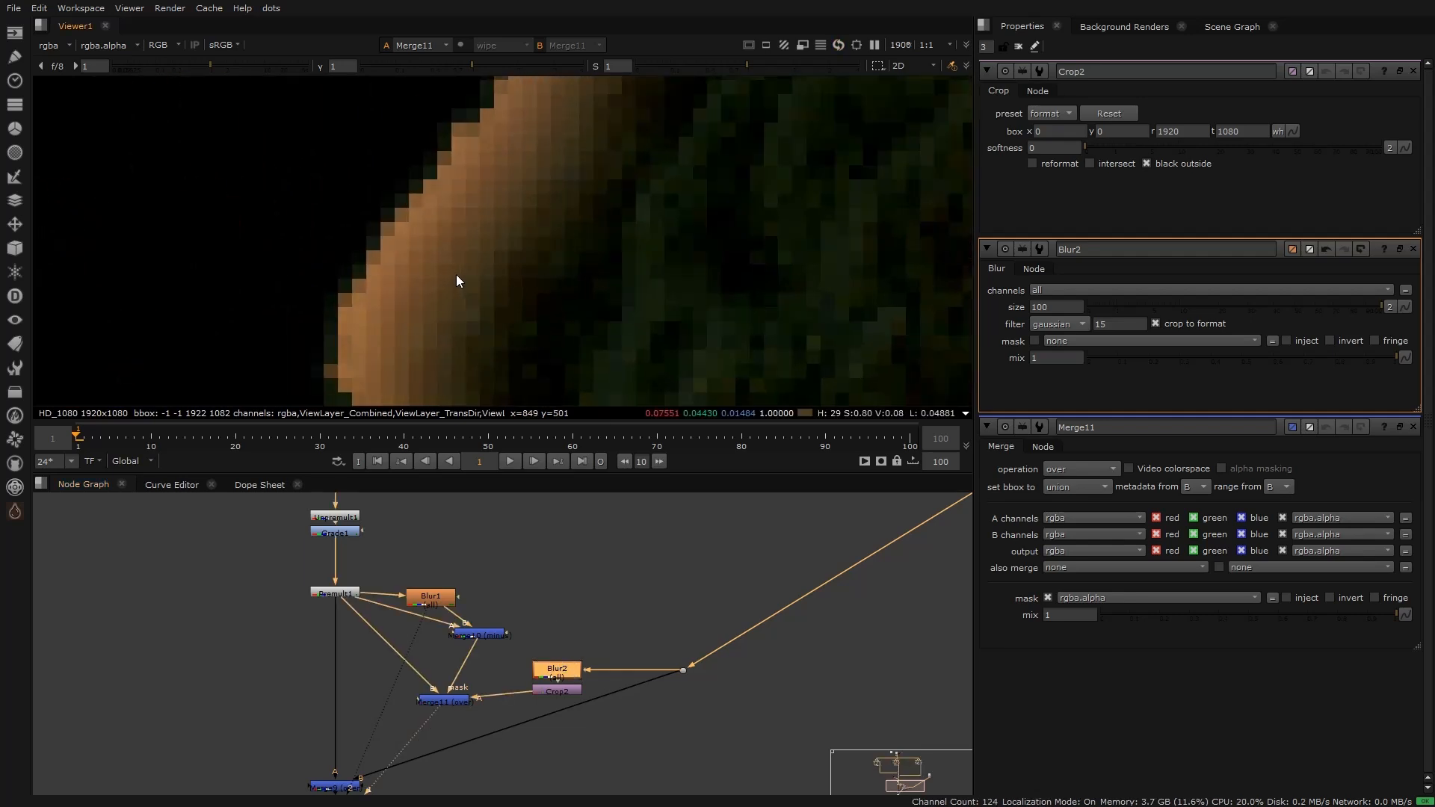
Step: Disable and re-enable Blur2 to compare the light wrap with and without the blurred sky
key("d")
key("f")
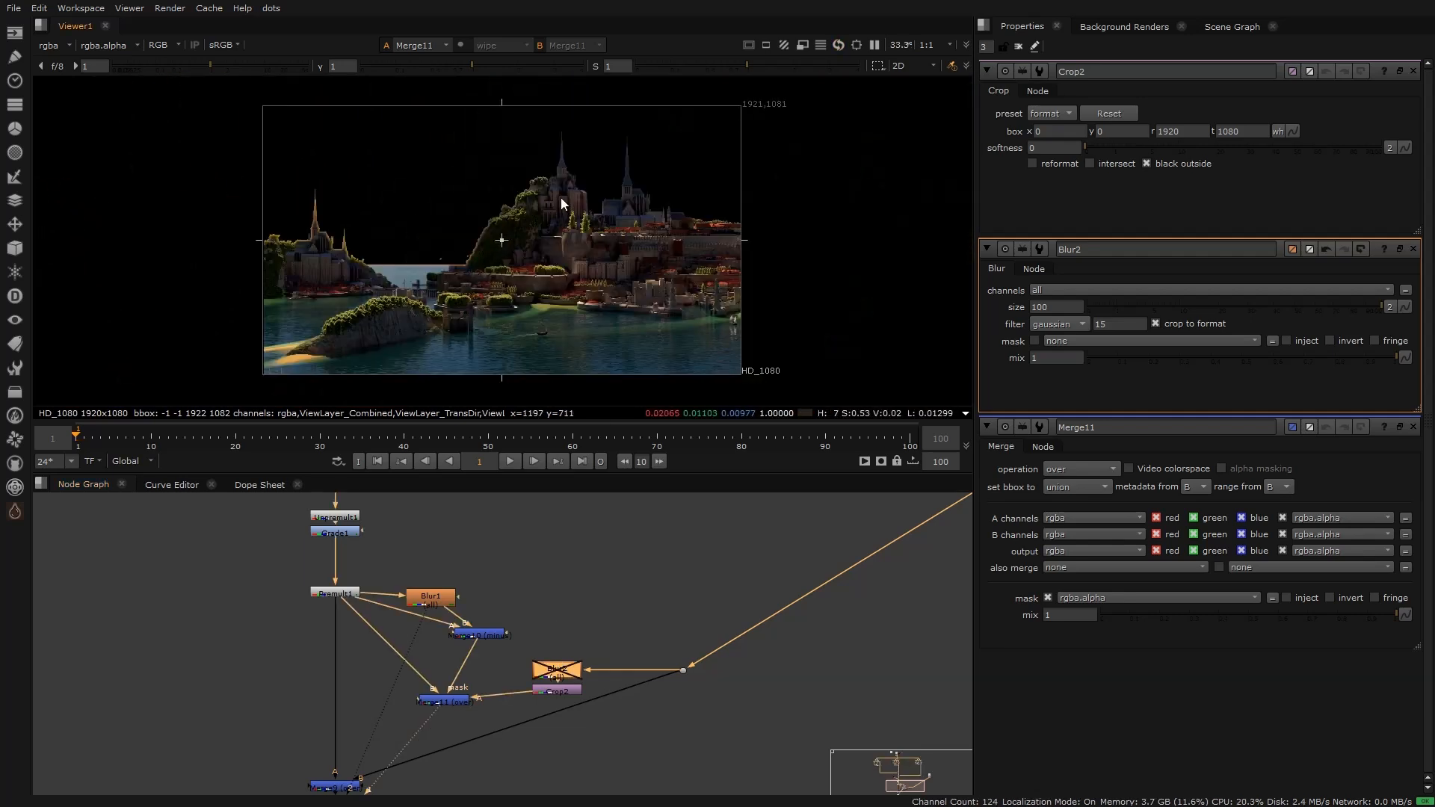
scroll(538, 203, "up", 6)
key("d")
middle_click_drag(428, 315, 450, 286)
Step: Place Merge11 in the main castle stream between Premult1 and the final merge's A input
left_click(445, 702)
left_click(445, 707)
left_click_drag(335, 602, 335, 691)
left_click(361, 607)
middle_click_drag(408, 337, 431, 273)
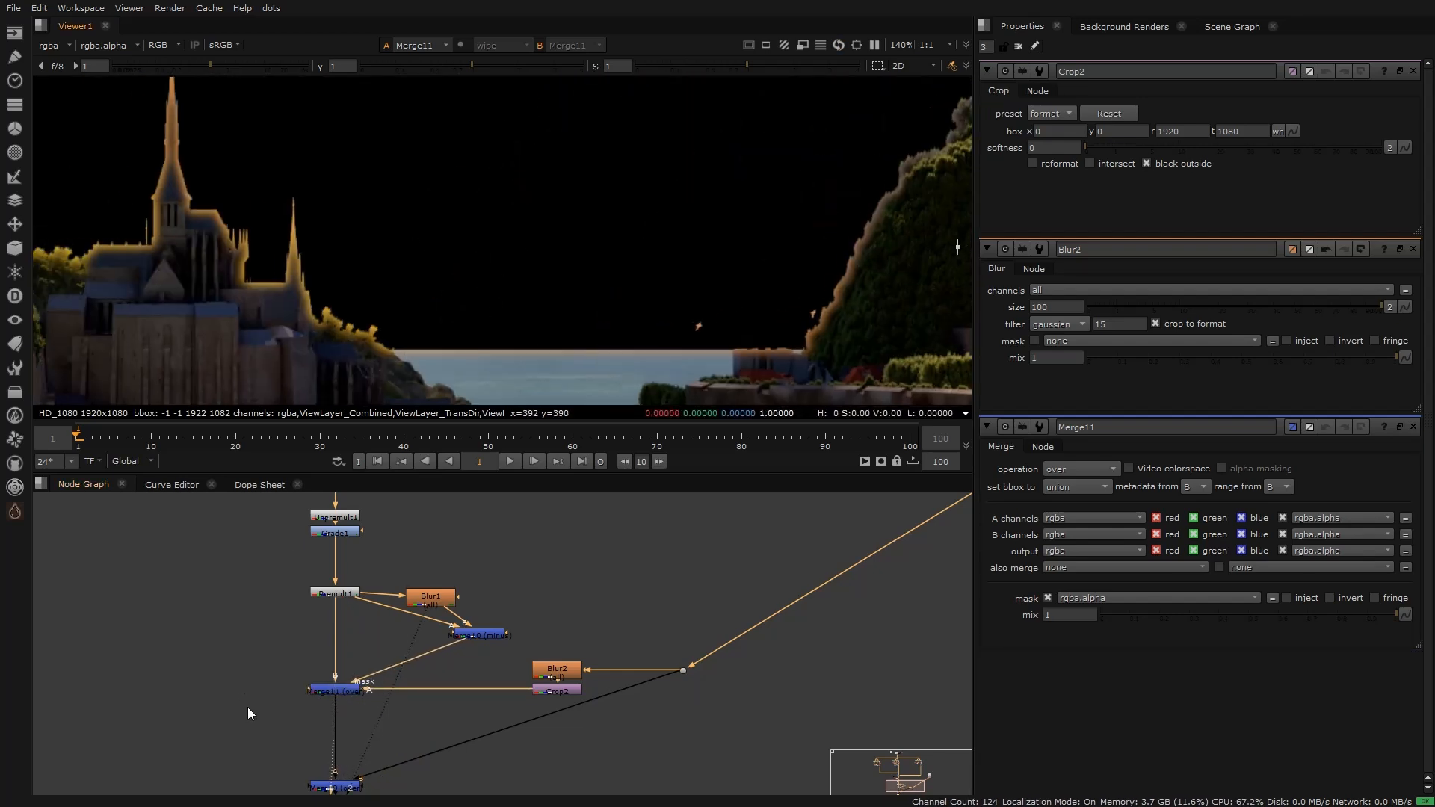
Step: View the final merge and examine how the light-wrapped castle sits against the sunset sky
middle_click_drag(257, 714, 298, 612)
left_click_drag(262, 657, 437, 730)
key("1")
scroll(320, 192, "down", 5)
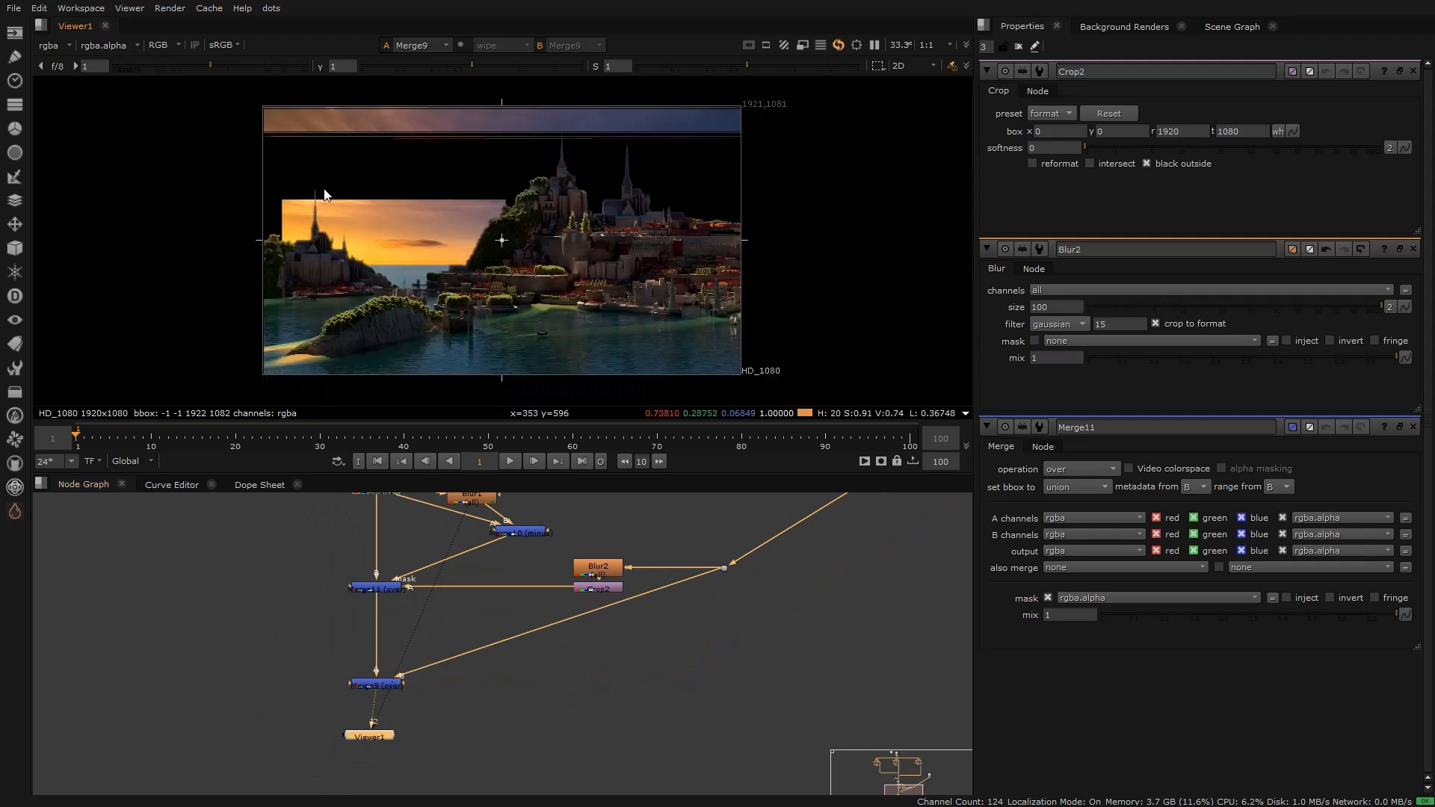
scroll(336, 264, "up", 6)
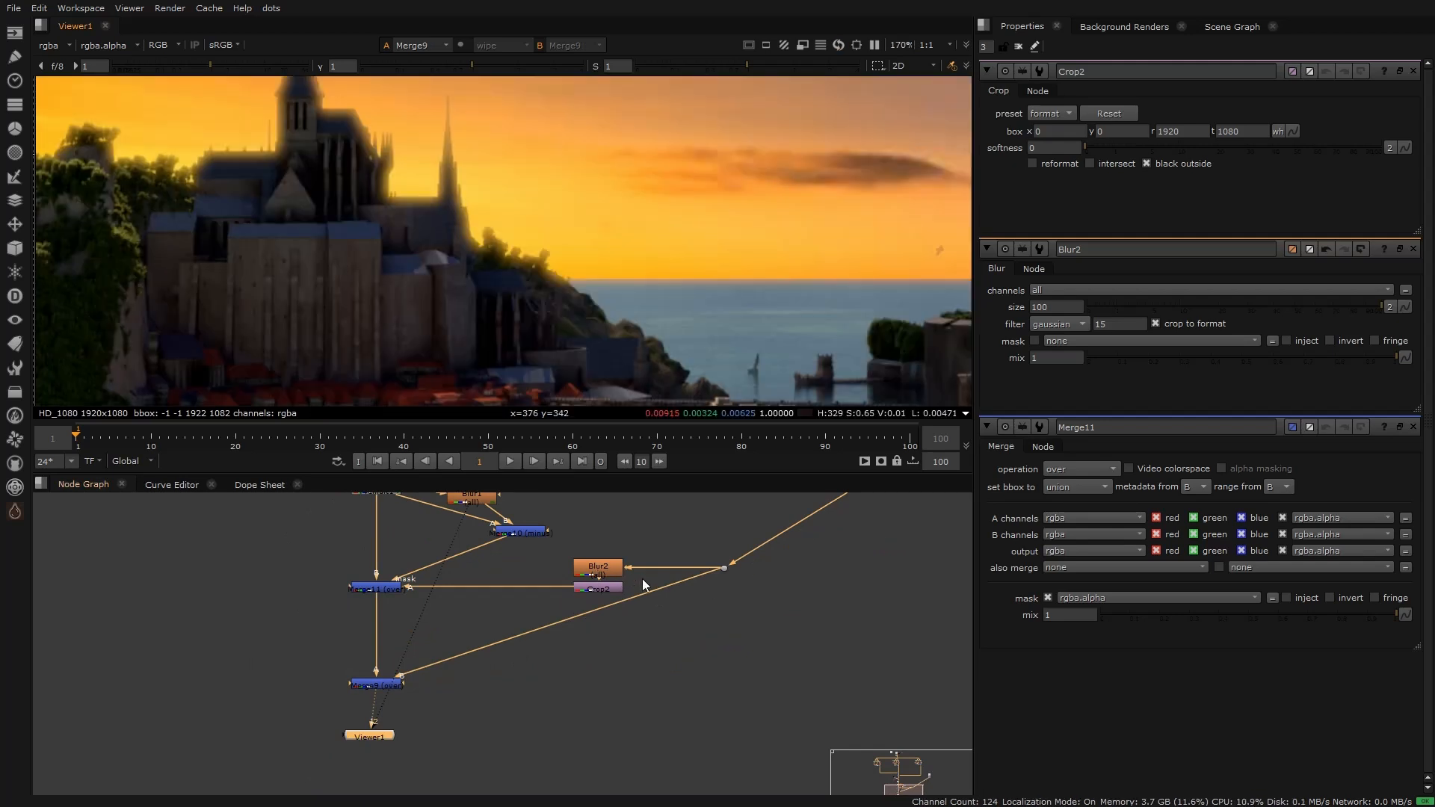
Step: Offset Blur2 slightly toward the sky's Dot and highlight the connections feeding Merge11
left_click_drag(612, 572, 630, 572)
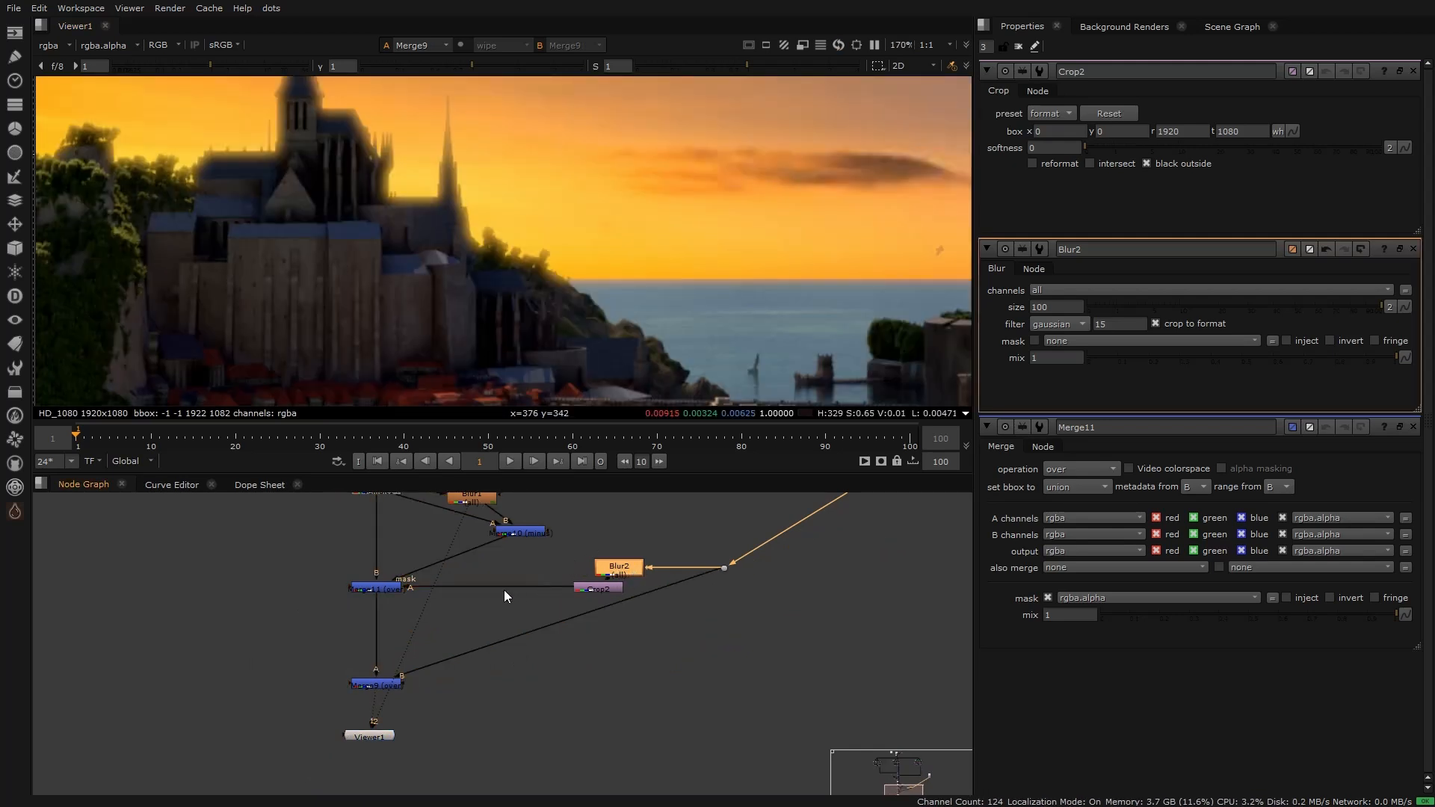
left_click_drag(308, 550, 470, 621)
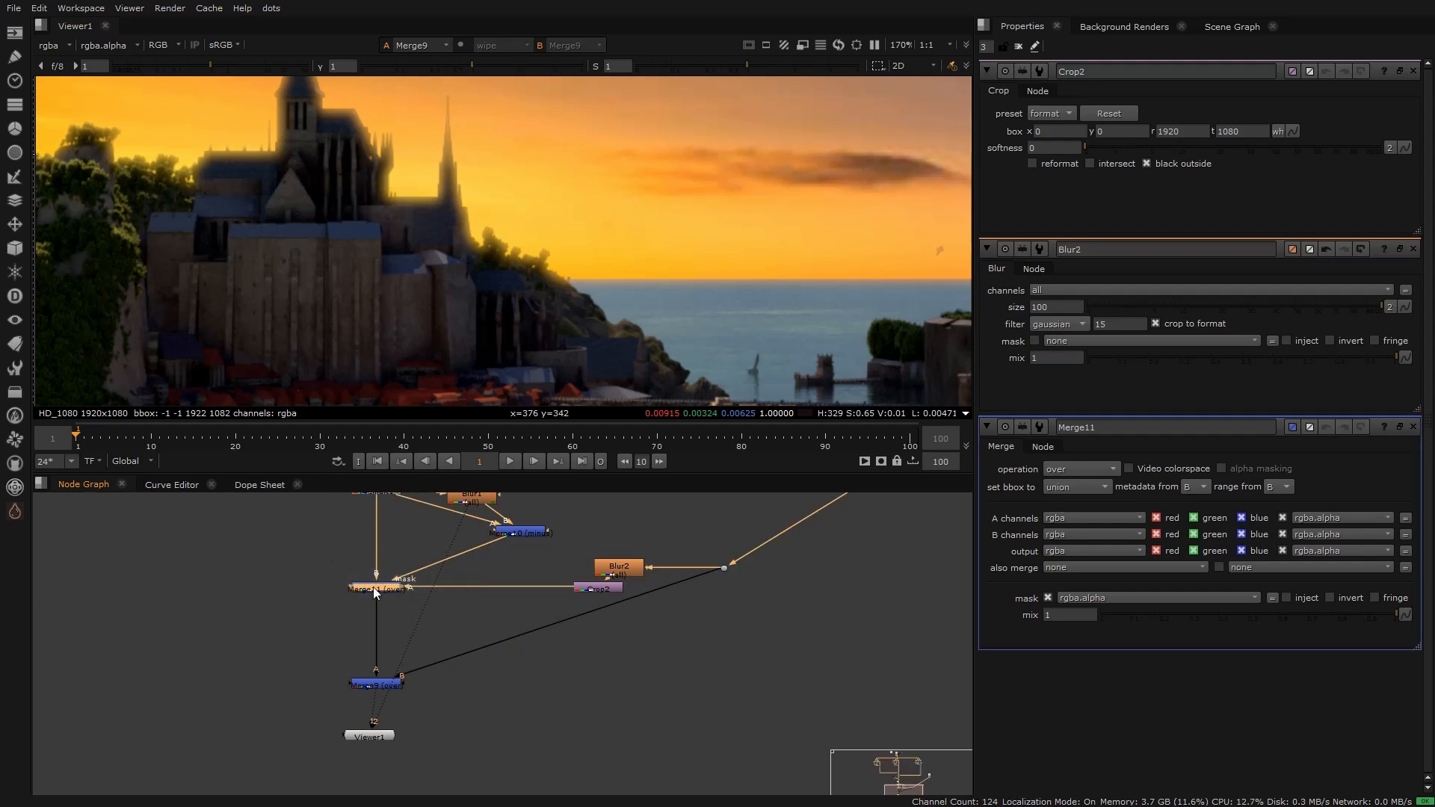
left_click(403, 556)
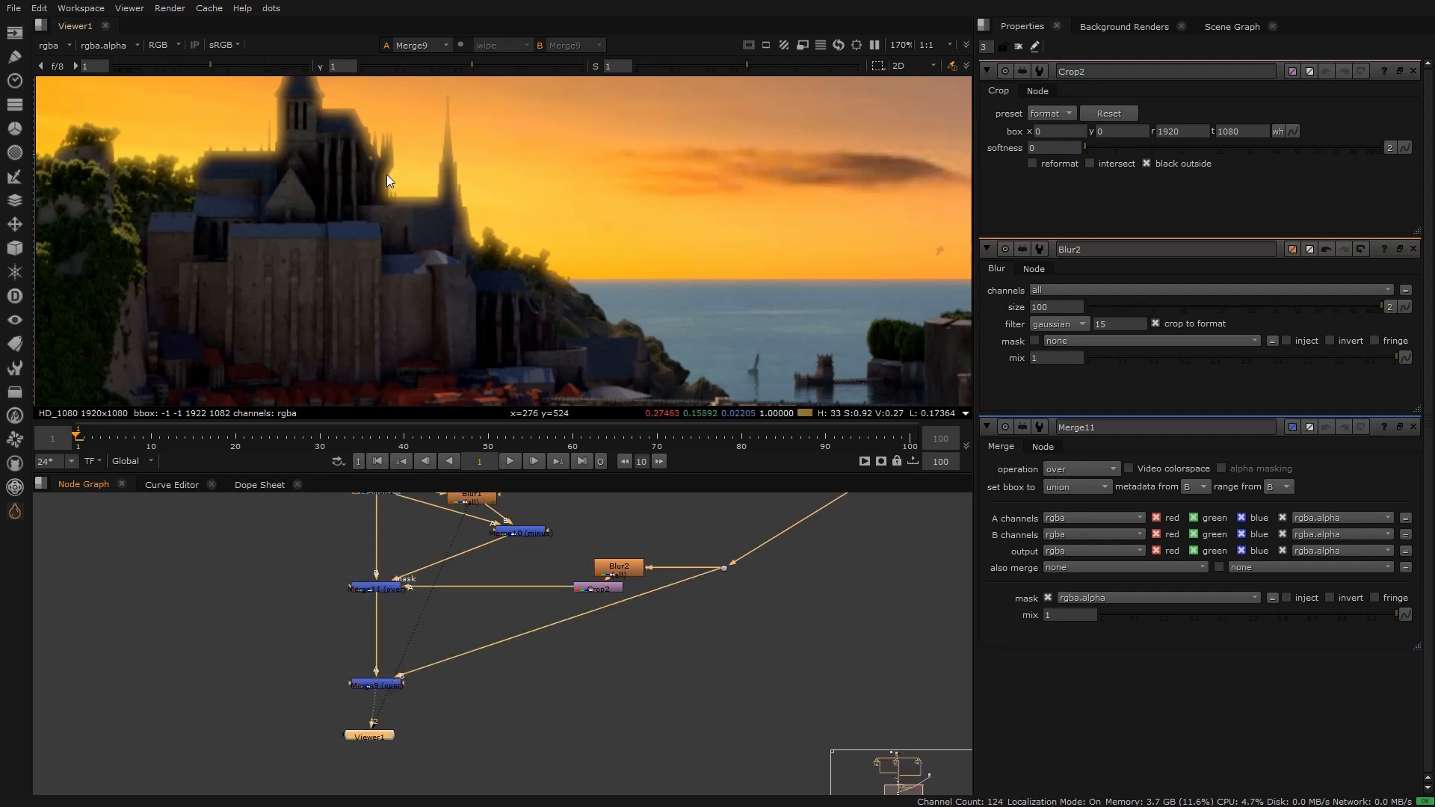
Step: Try the blurred, cropped sky as the final merge's B input, and reconnect that input to the sky's Dot
left_click_drag(697, 583, 595, 589)
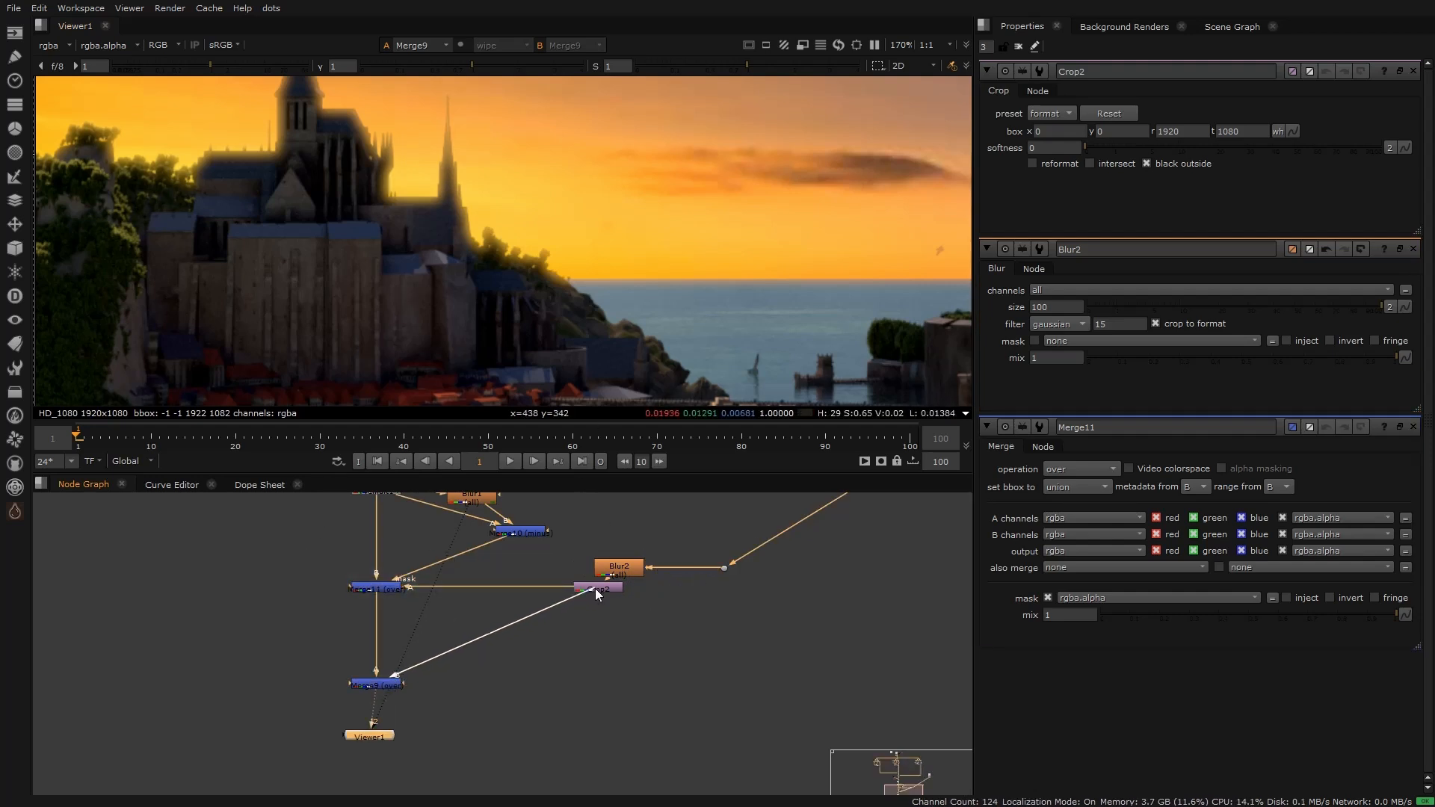
key("f")
scroll(332, 183, "up", 3)
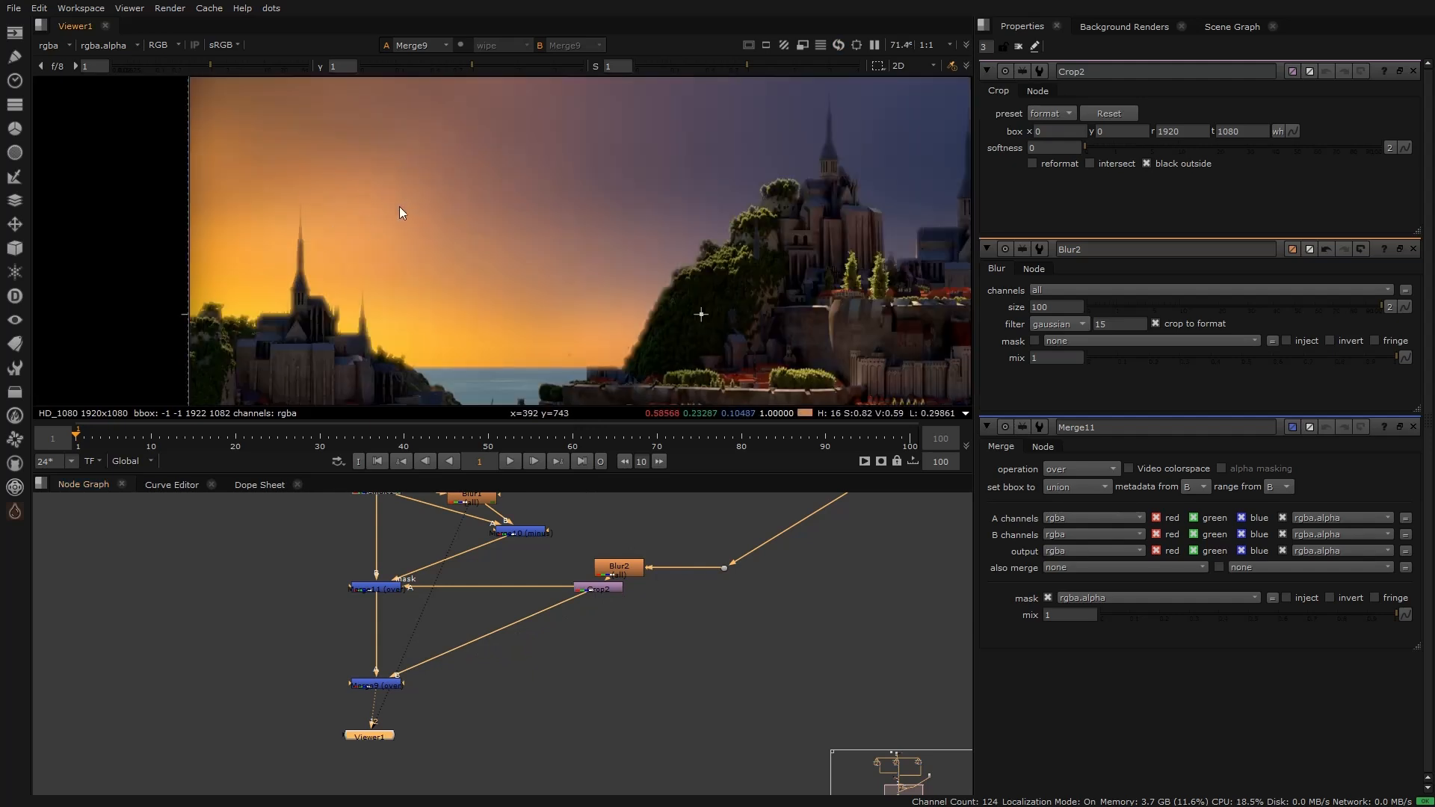
left_click_drag(577, 595, 724, 571)
scroll(374, 240, "up", 7)
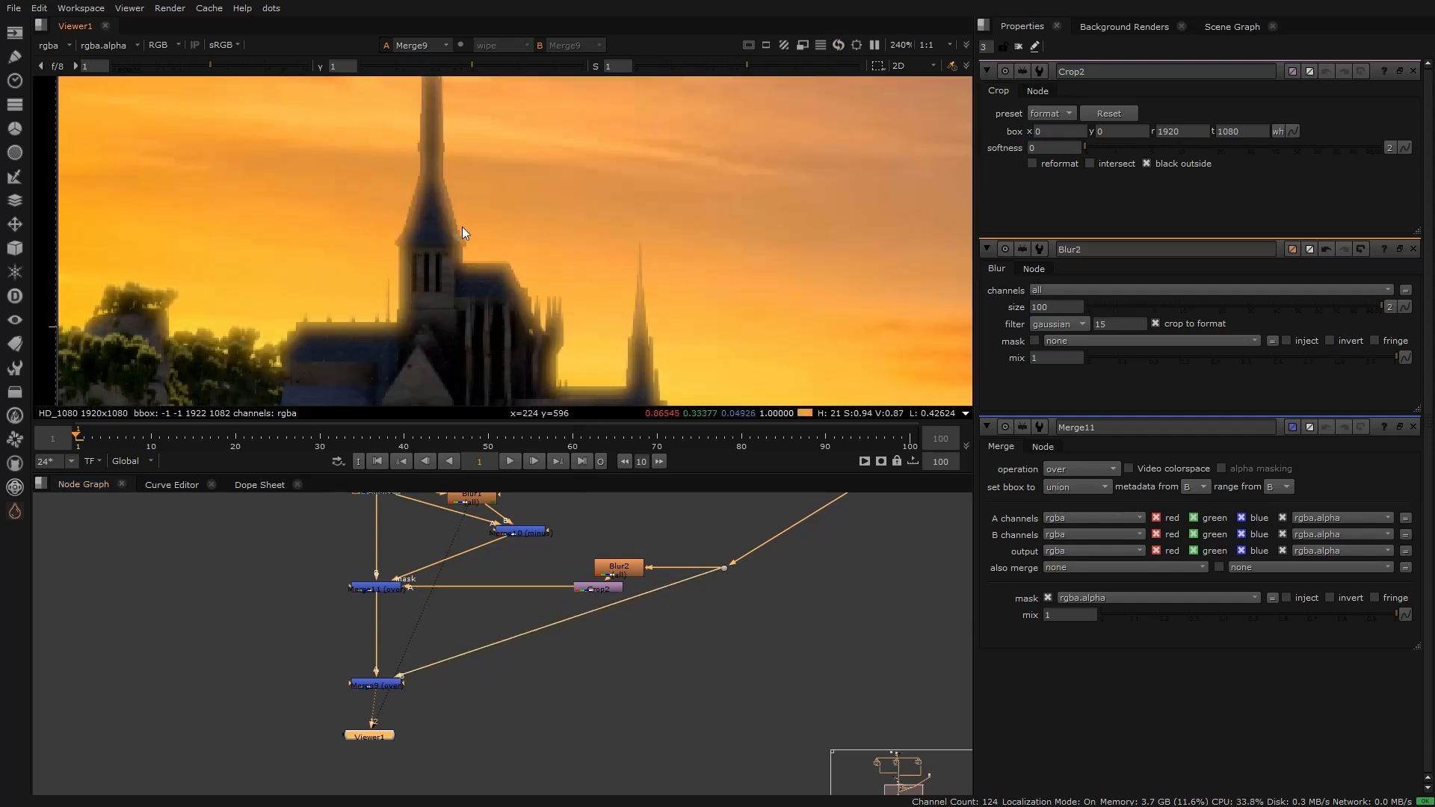
Step: Reduce Blur1's size to 6 to narrow the light wrap
scroll(471, 620, "up", 2)
double_click(481, 561)
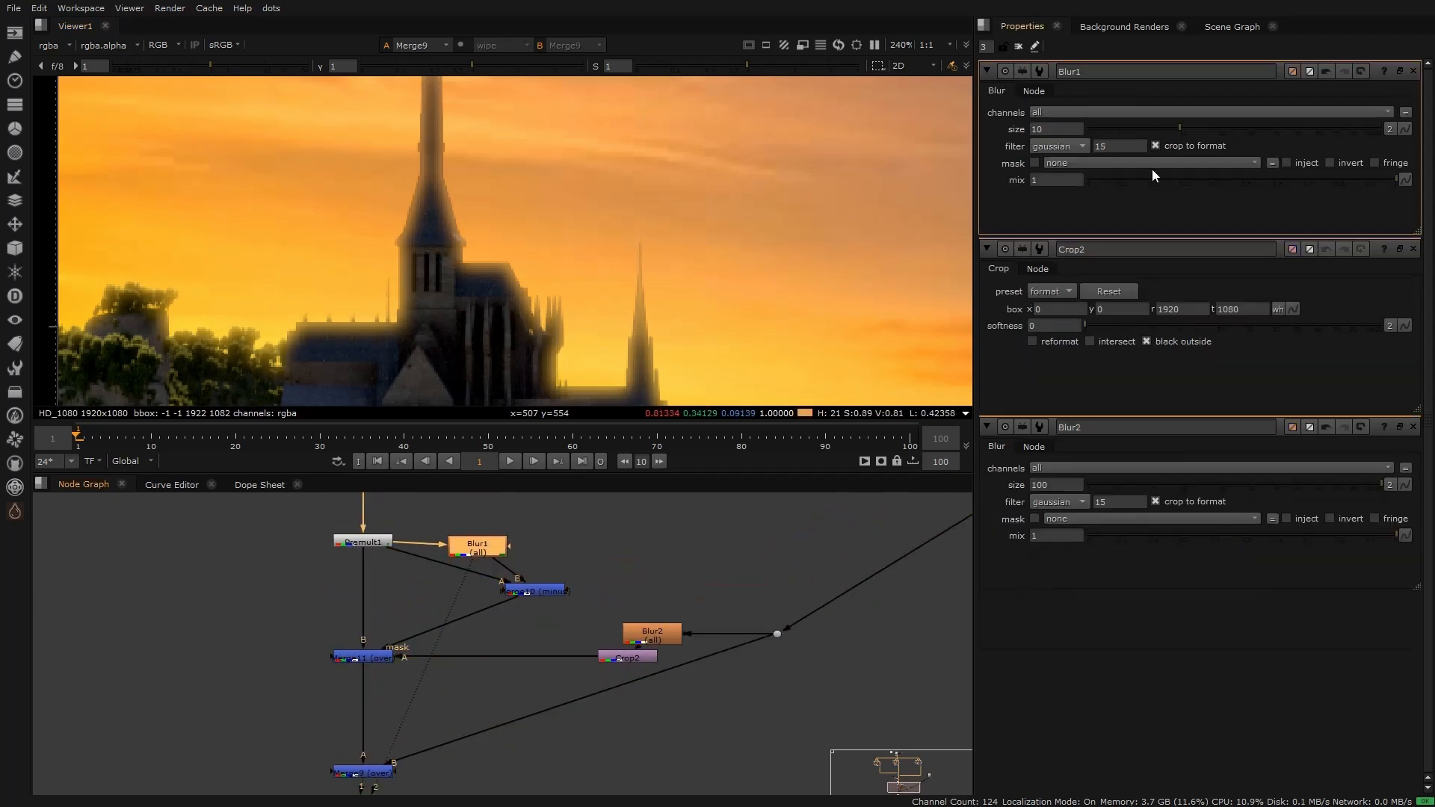
mouse_move(1178, 128)
left_mouse_down()
mouse_move(1128, 132)
mouse_move(1157, 129)
left_mouse_up()
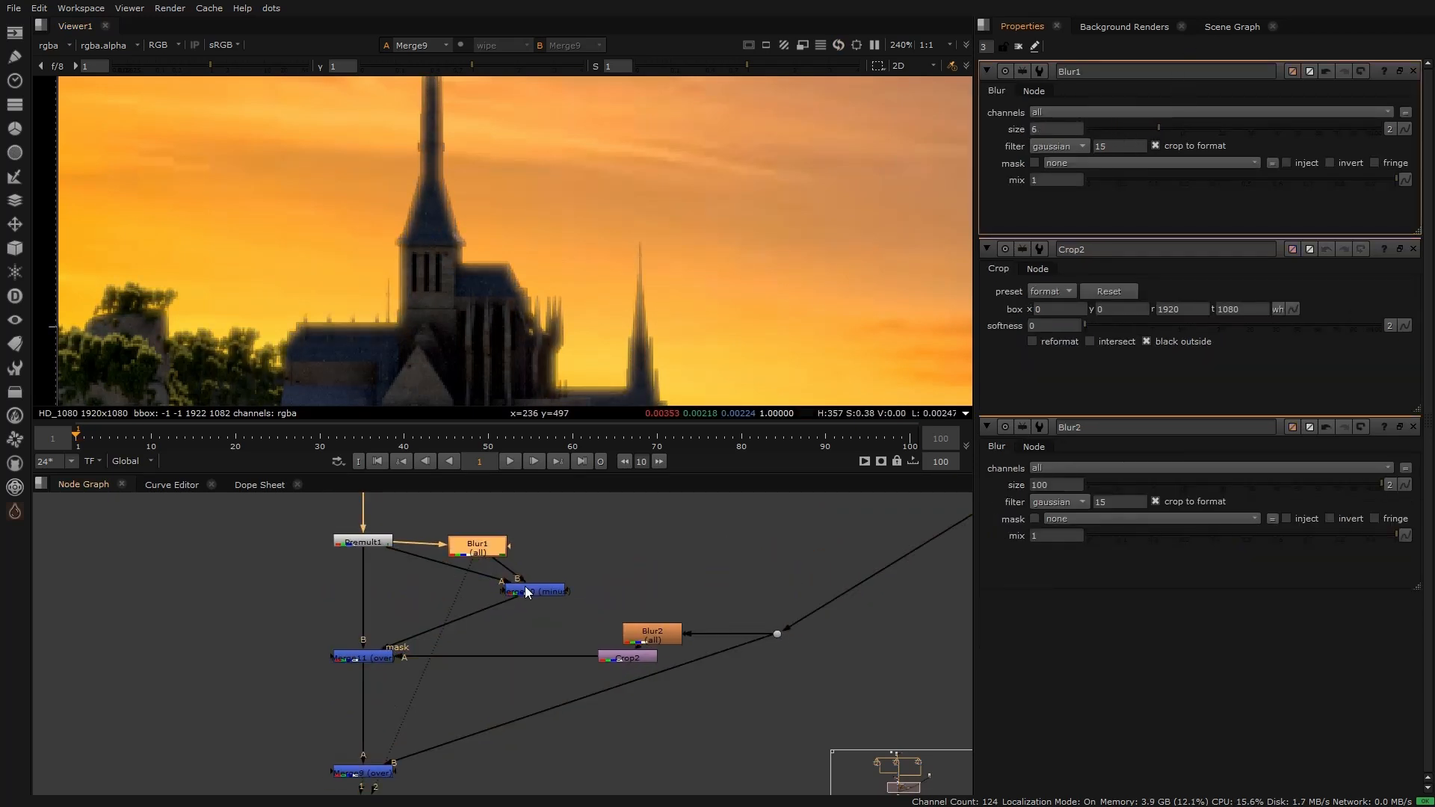
Step: Set Merge11's mix to 0.25 to soften the light wrap's intensity
double_click(386, 658)
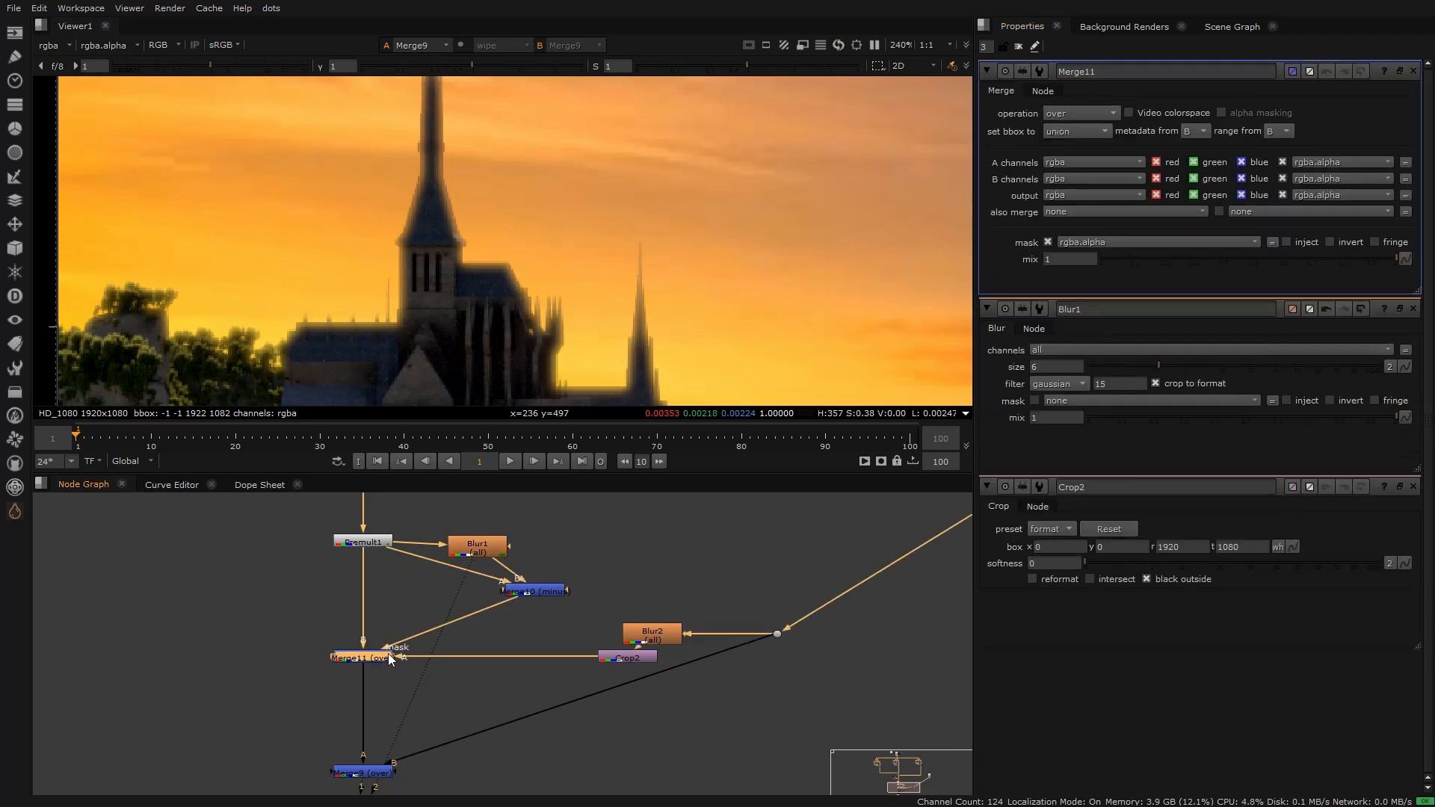
left_click_drag(1381, 254, 1170, 245)
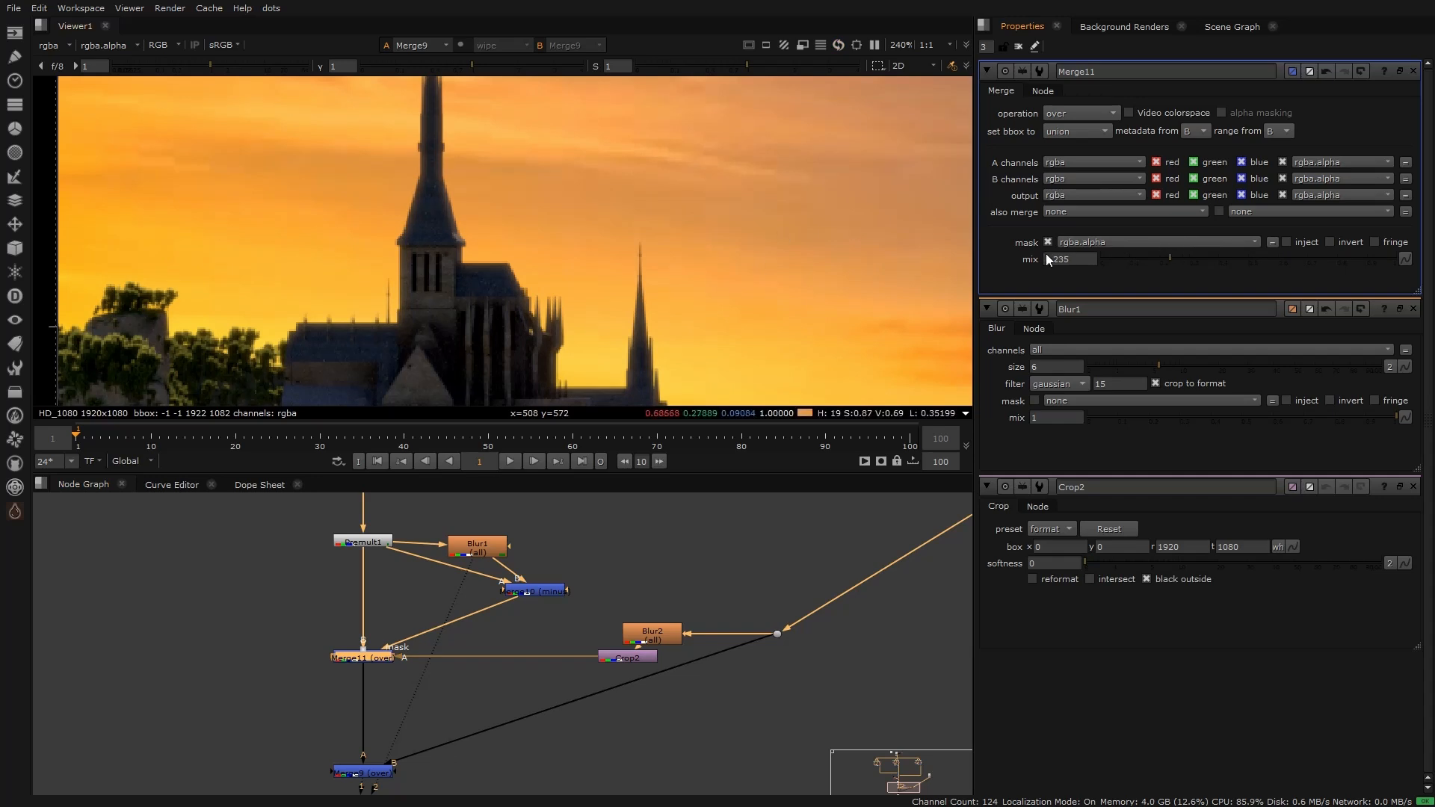
double_click(1069, 259)
type("0.25")
key("Return")
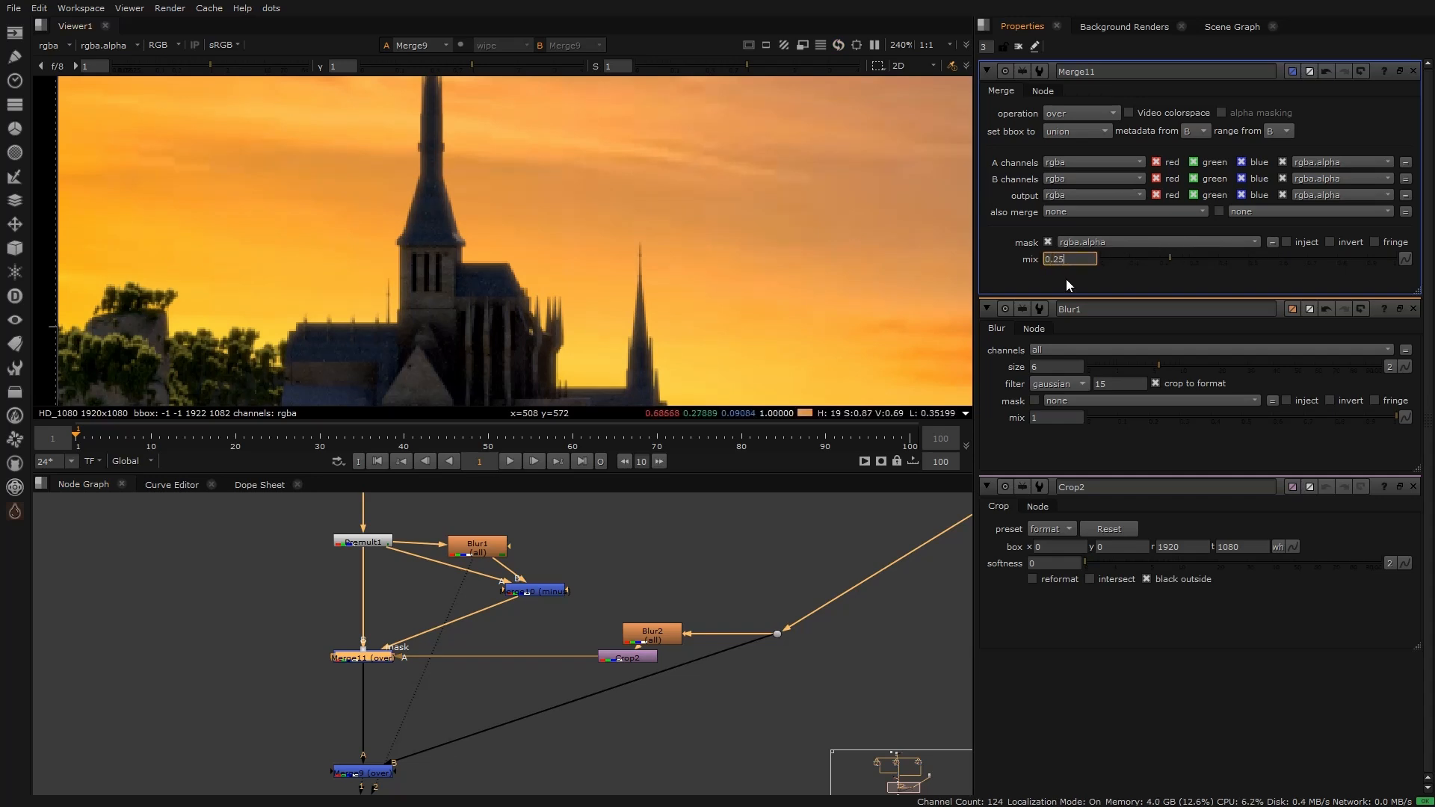
Step: Disable and re-enable Merge11 repeatedly to compare the castle and hillside edges with and without the light wrap
scroll(542, 182, "down", 5)
scroll(352, 234, "up", 7)
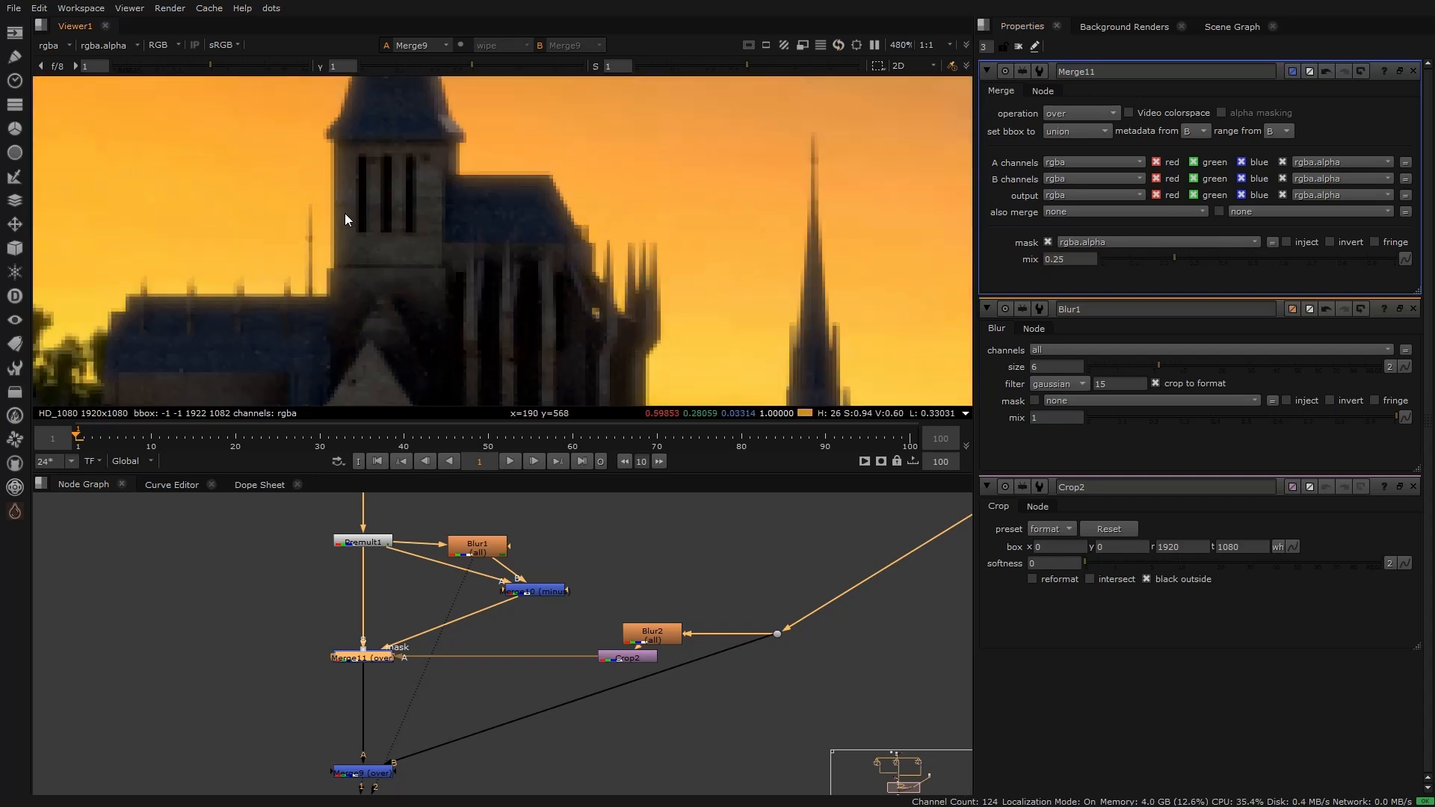
key("d")
key("d")
key("d")
key("d")
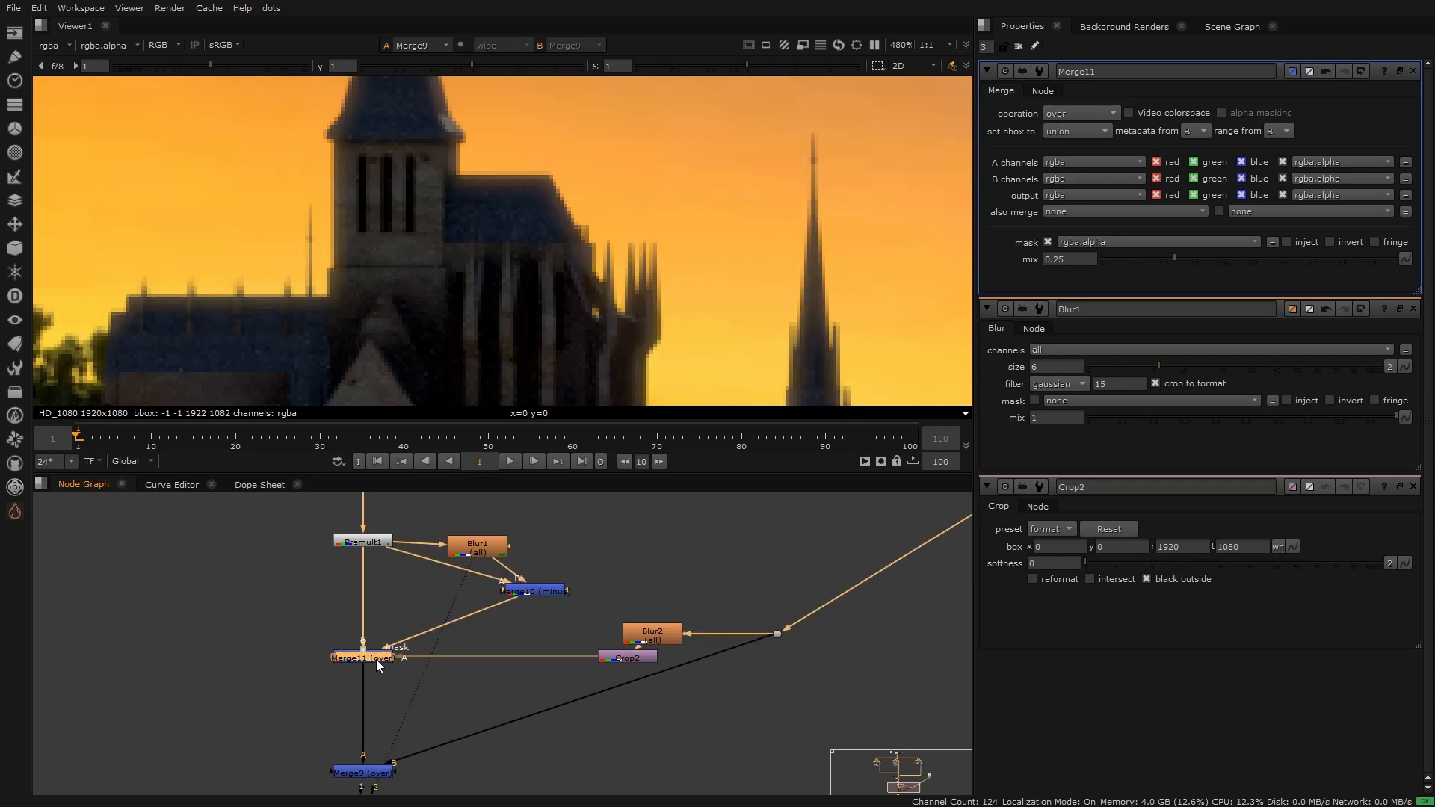
key("d")
key("d")
key("f")
key("d")
key("d")
key("d")
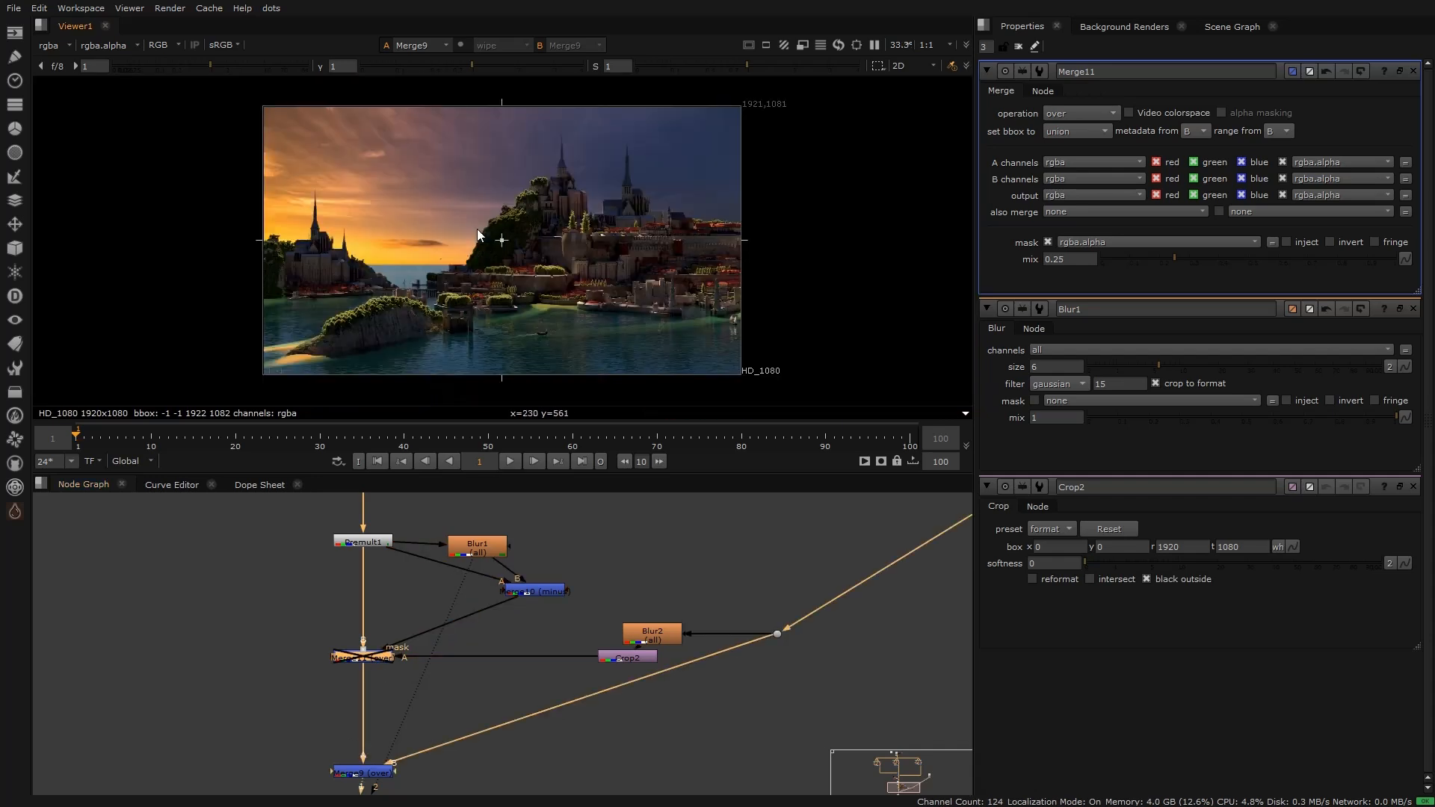
scroll(469, 229, "up", 10)
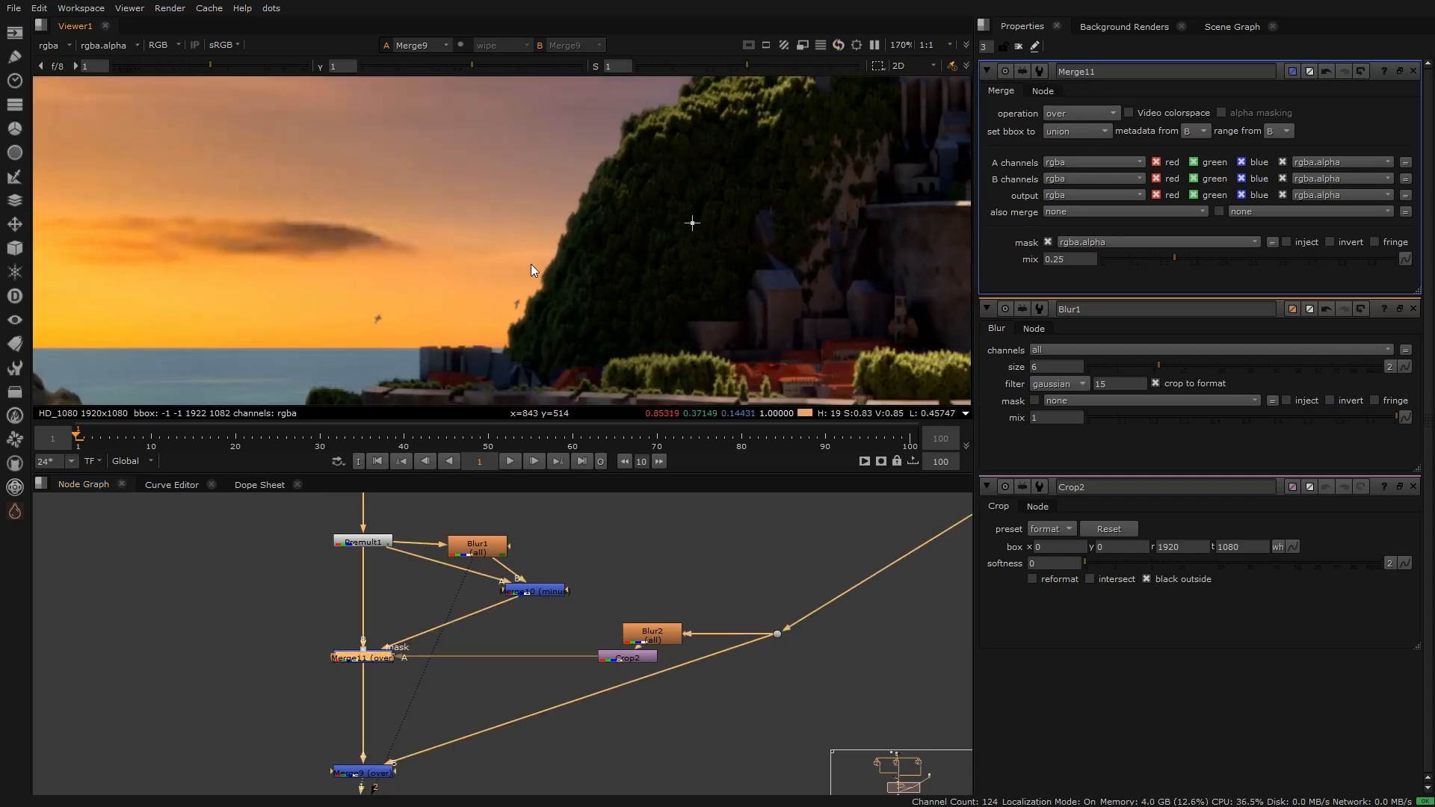
scroll(576, 232, "down", 4)
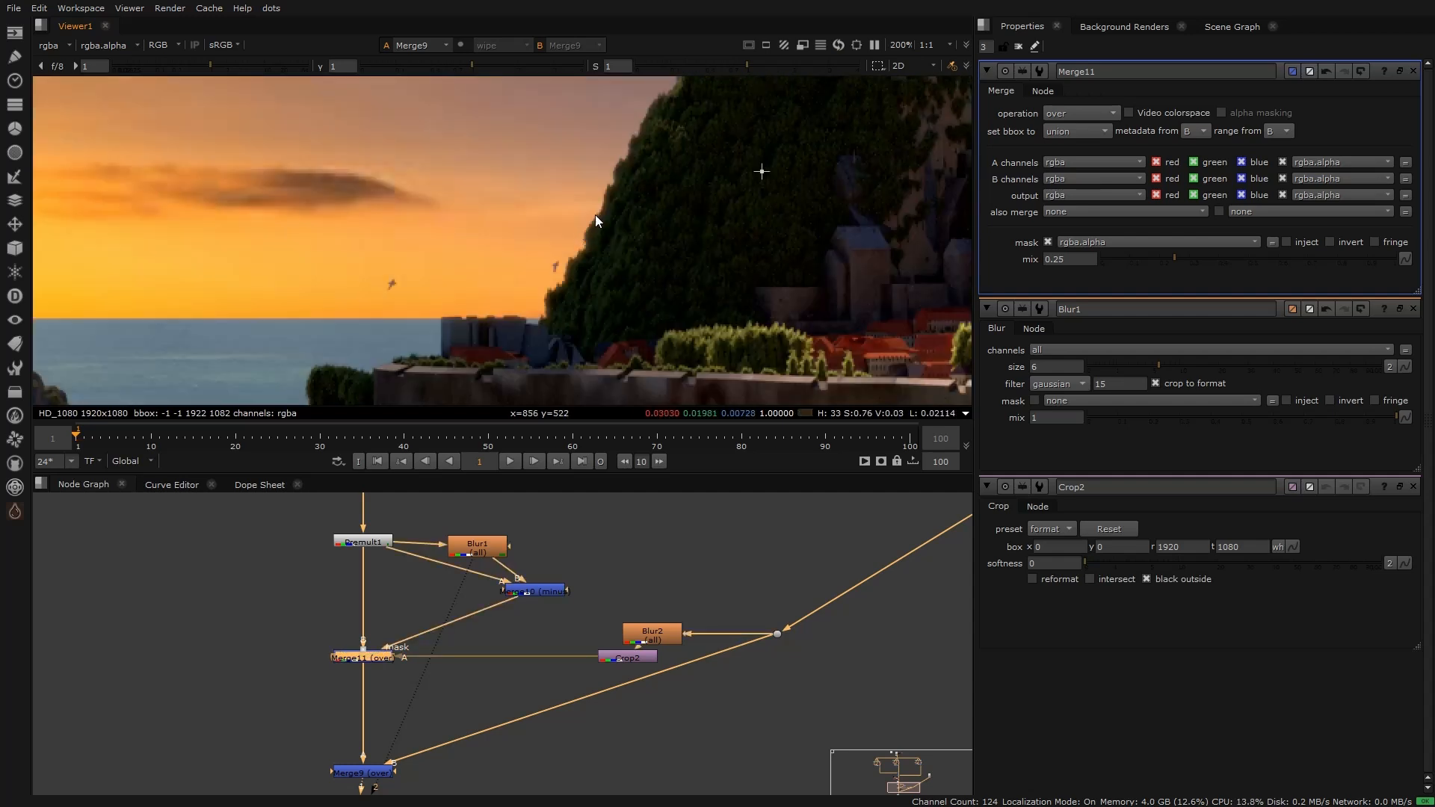
Step: Toggle Merge11 off and on while examining the hillside's tree edge up close
scroll(594, 219, "up", 4)
key("d")
key("d")
key("d")
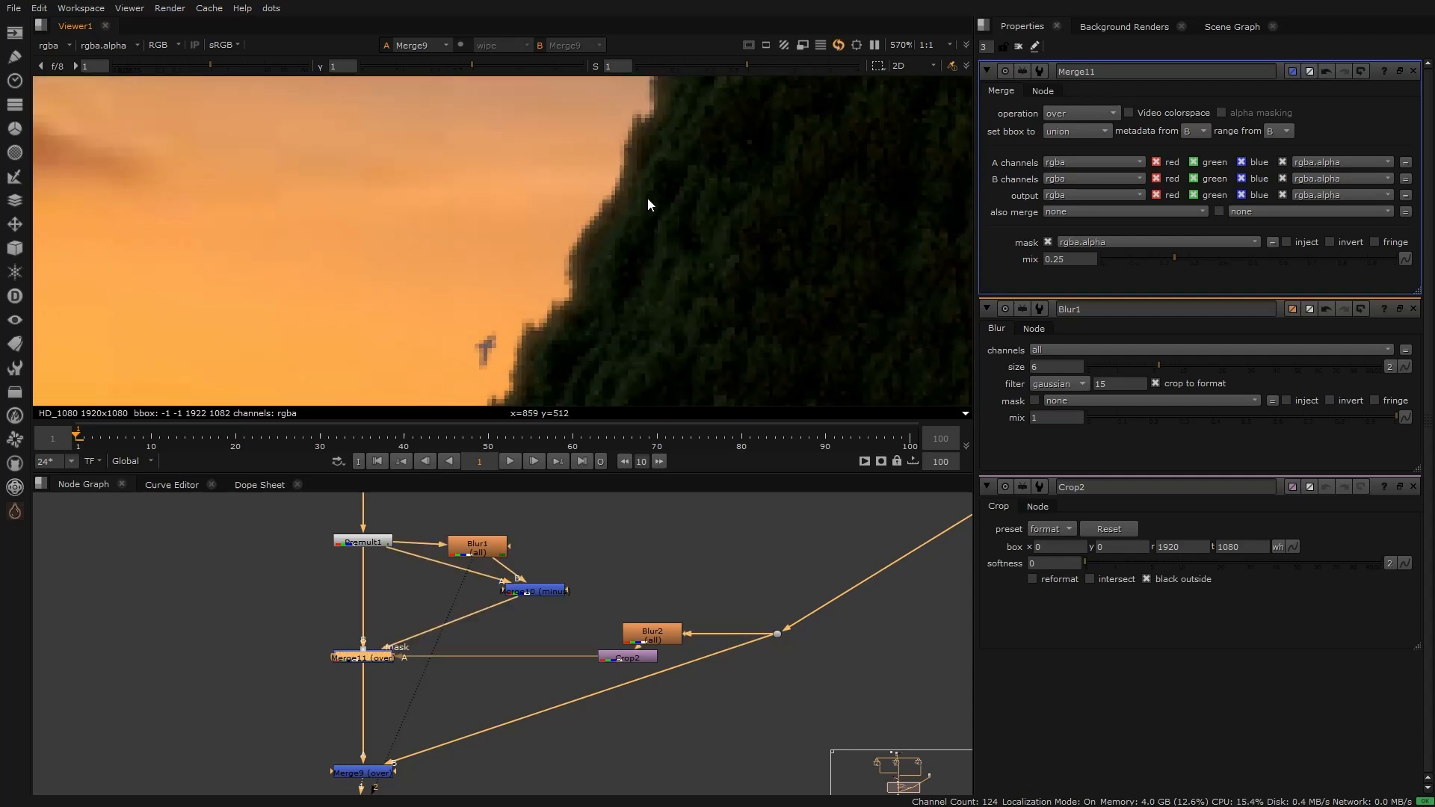
Step: Set Blur1's size to 12 to widen the light wrap along the hillside edge
left_click(479, 553)
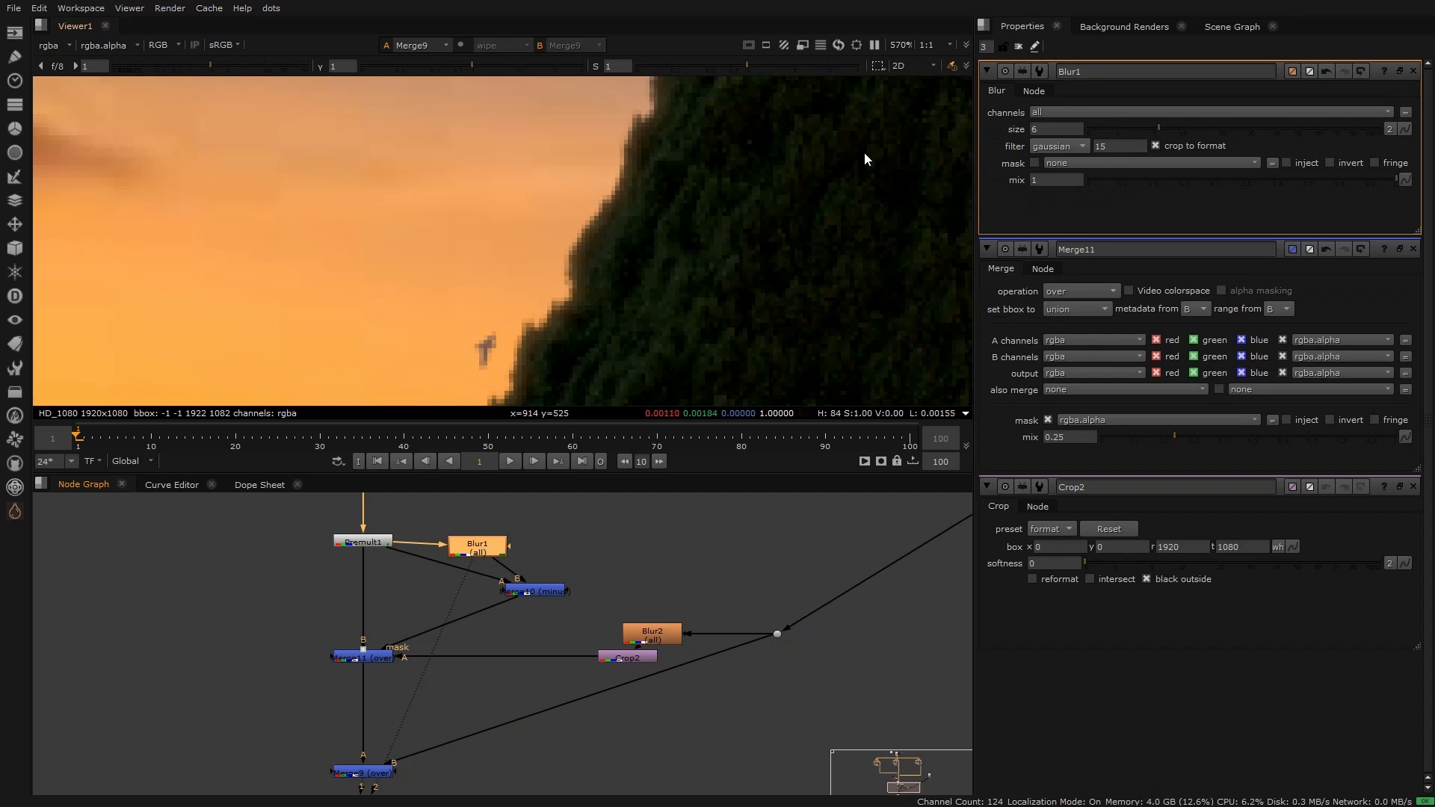
left_click(1057, 130)
key("Return")
scroll(748, 194, "down", 5)
key("f")
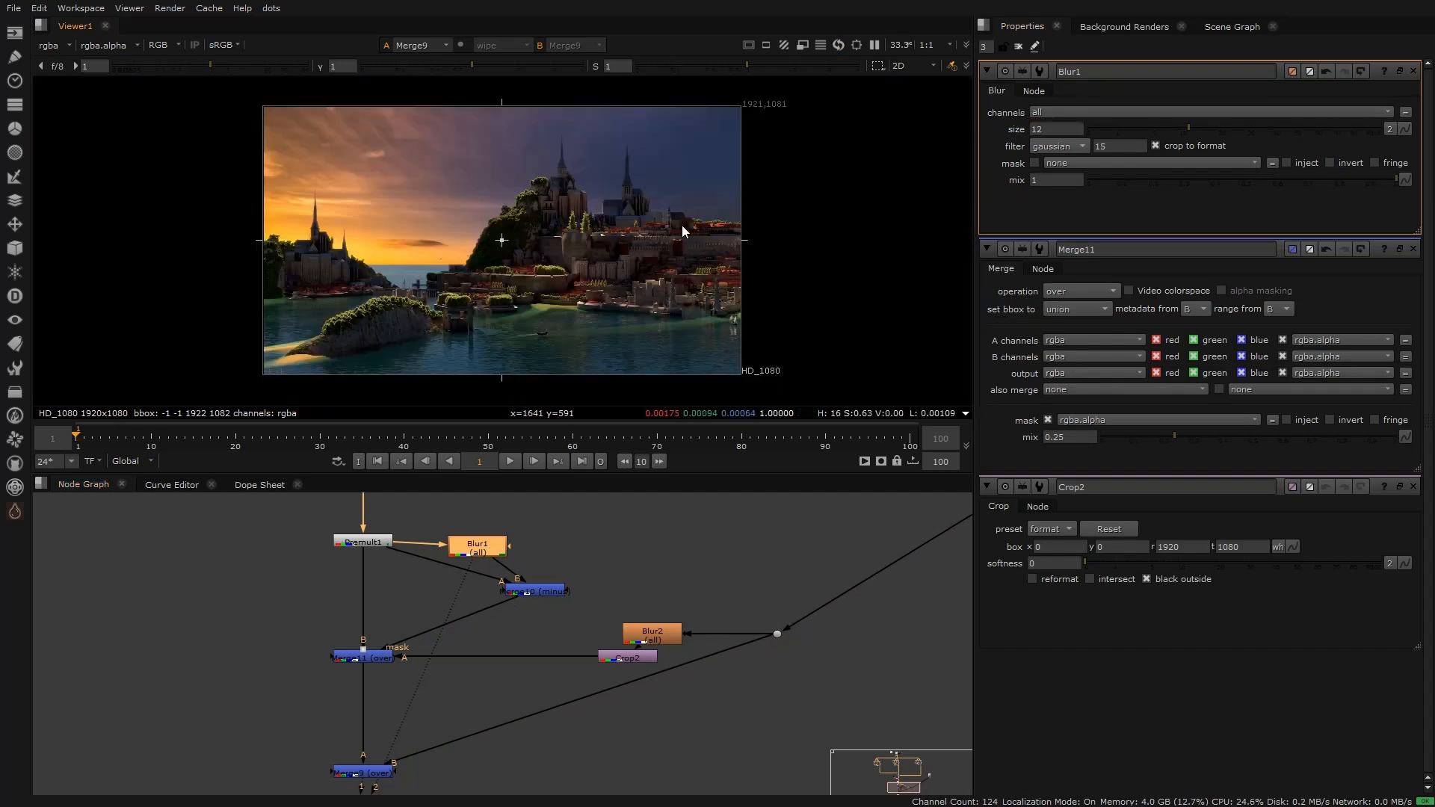
scroll(608, 273, "up", 5)
scroll(227, 217, "up", 5)
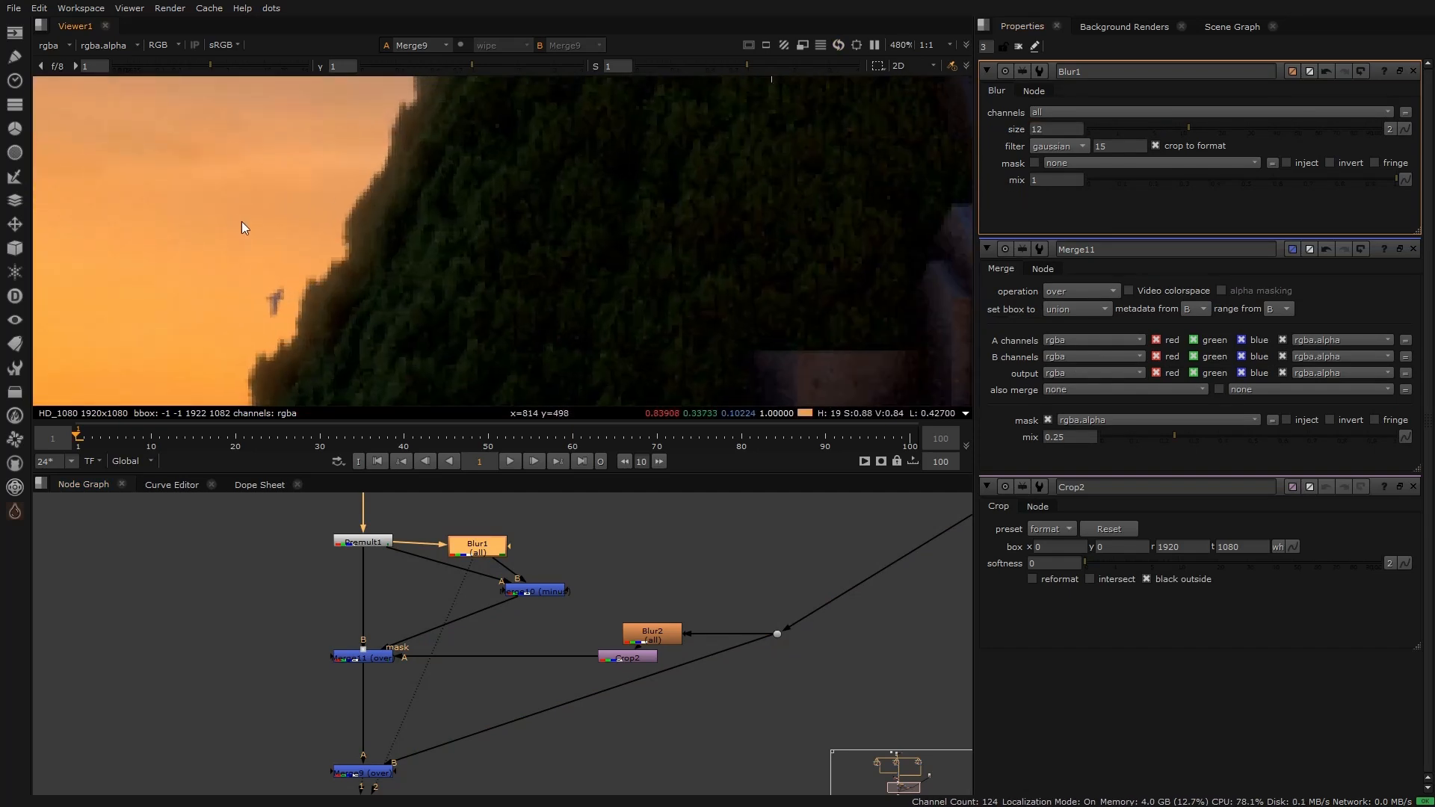
Step: Lower Merge11's mix to 0.1 to make the light wrap subtler
double_click(377, 657)
left_click(1074, 260)
key("BackSpace")
type("1")
key("Return")
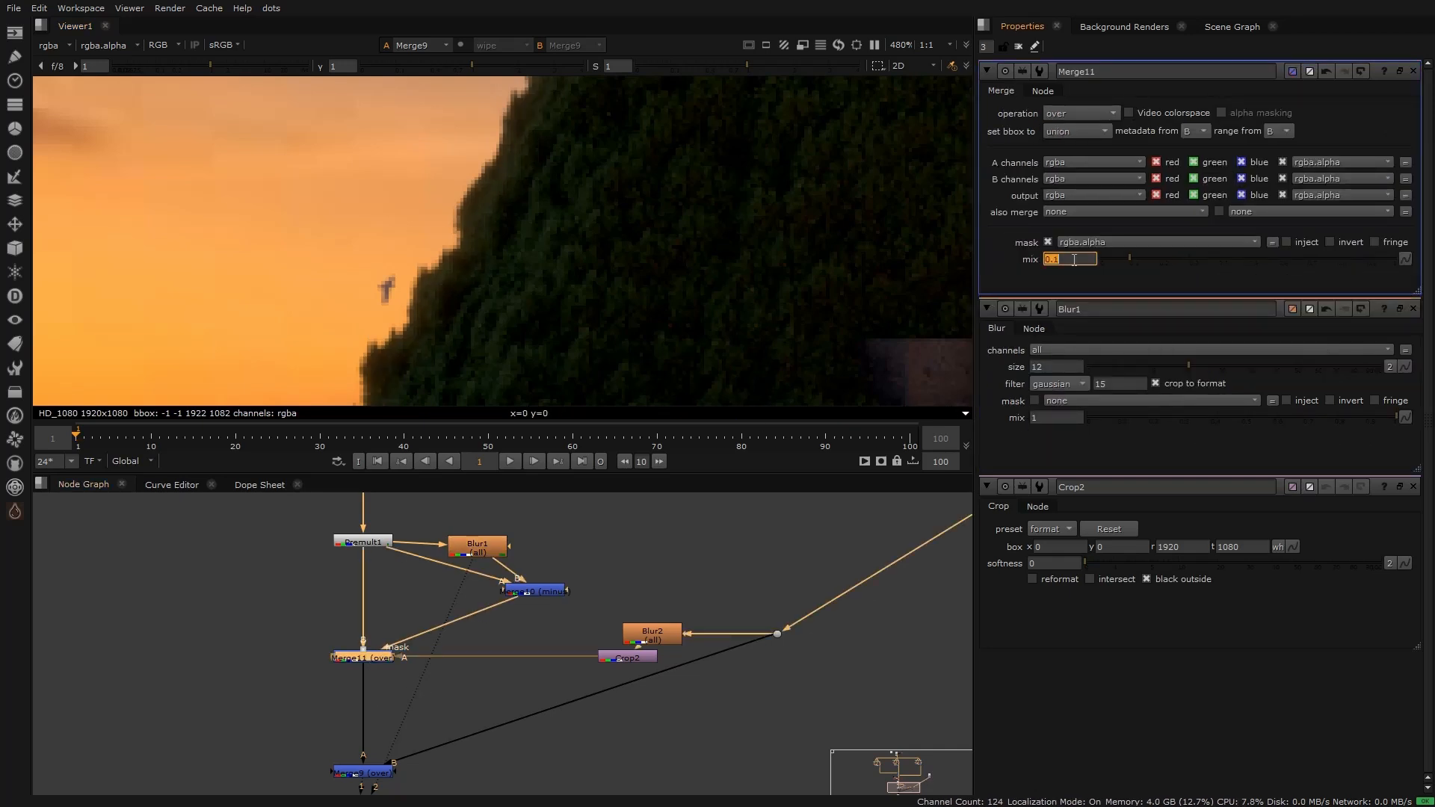
Step: Toggle Merge11 repeatedly to compare the hillside and distant castle edges with and without the subtler light wrap
key("d")
key("d")
key("d")
key("d")
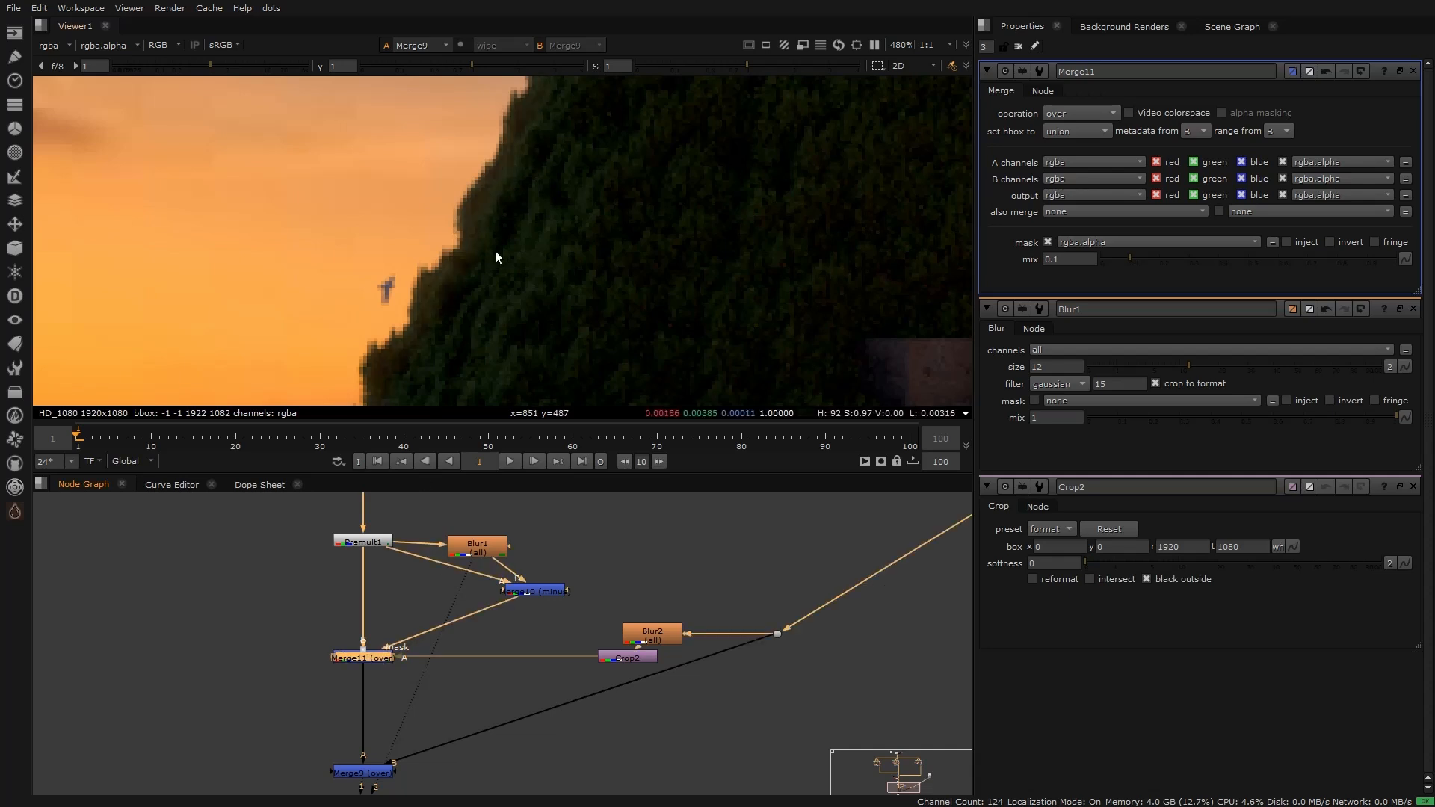
scroll(495, 253, "down", 4)
key("d")
key("d")
key("d")
key("d")
middle_click_drag(293, 322, 896, 335)
scroll(233, 203, "up", 6)
middle_click_drag(233, 203, 531, 361)
key("d")
key("d")
scroll(413, 276, "down", 5)
key("d")
key("d")
scroll(402, 268, "down", 2)
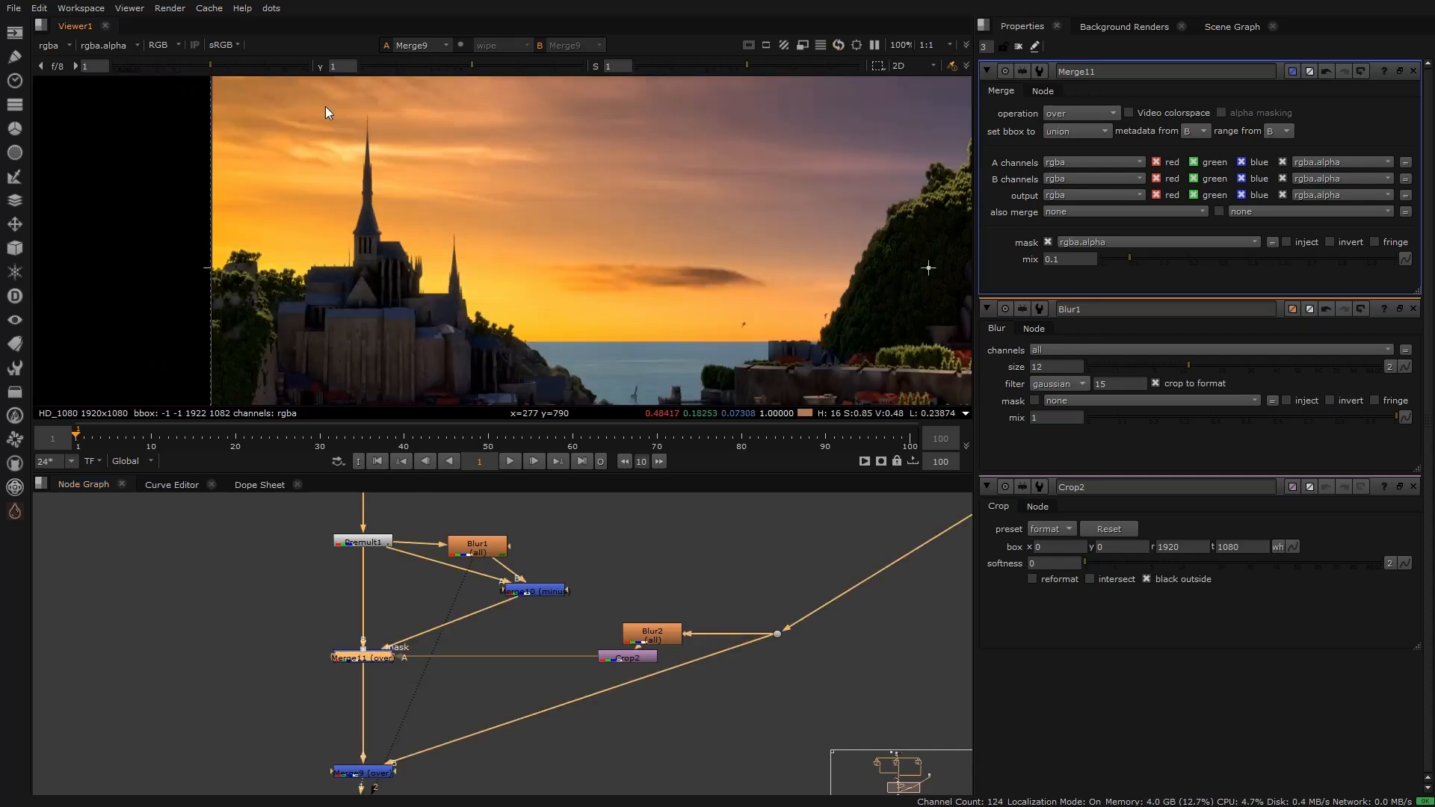
Step: Add a VolumeRays node, connect its img input to the sky's Dot, and view its output
middle_click_drag(480, 707, 454, 582)
left_click(742, 616)
key("Tab")
type("volume")
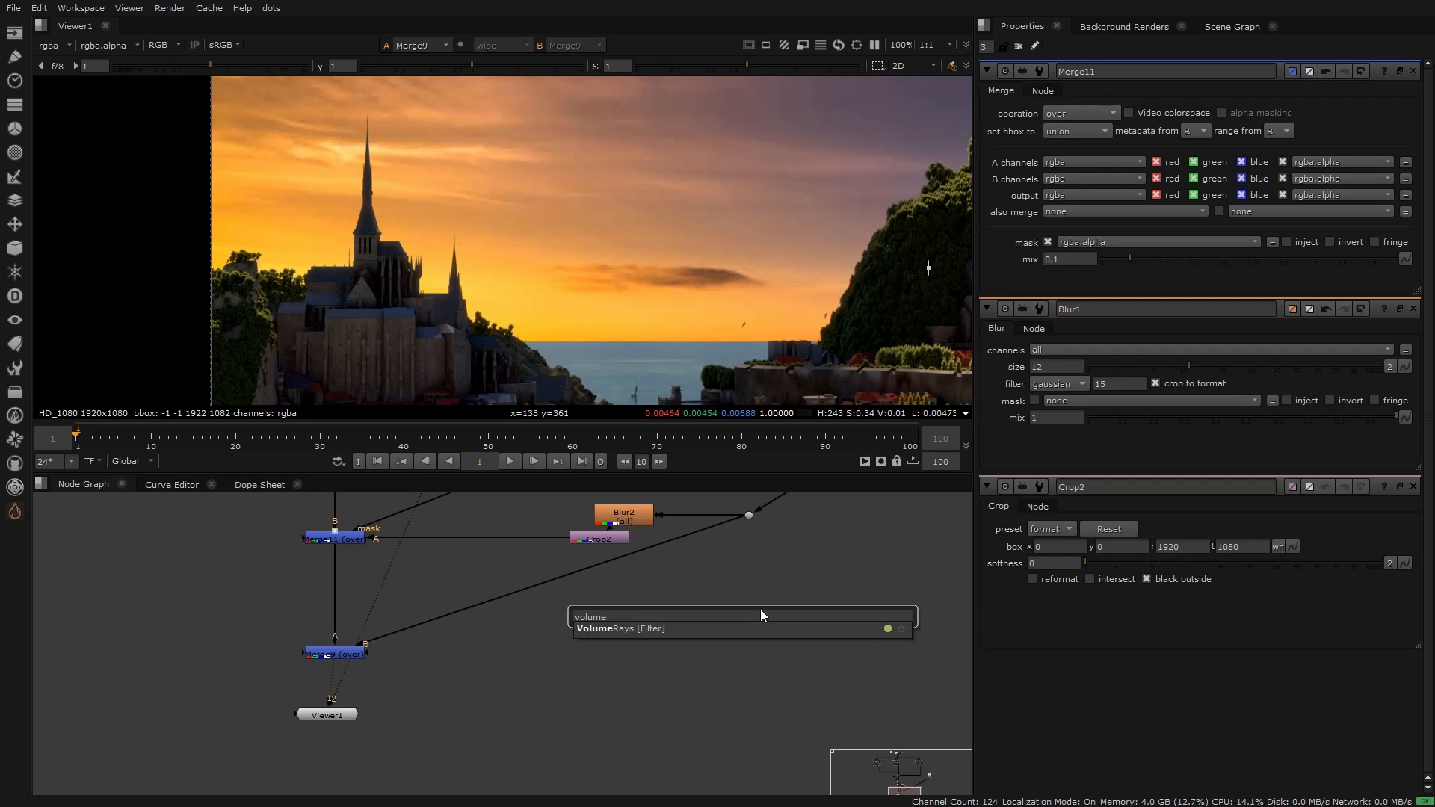
key("Return")
left_click_drag(722, 650, 748, 516)
key("f")
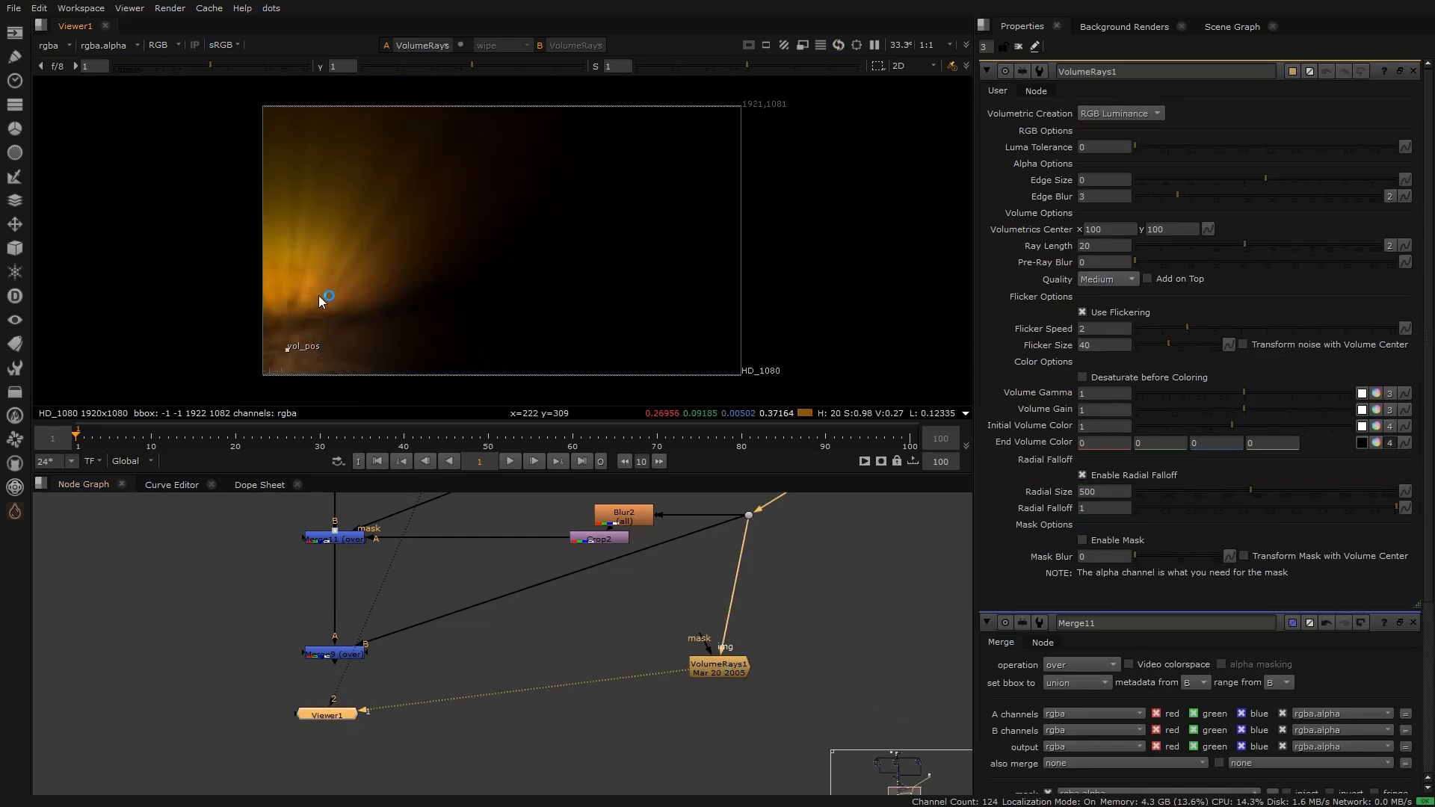
Step: Move the VolumeRays1 volumetrics center to about x 153, y 575 beside the distant castle, using the sky and composite as reference
left_click_drag(295, 351, 211, 256)
scroll(441, 188, "up", 3)
left_click(749, 515)
key("1")
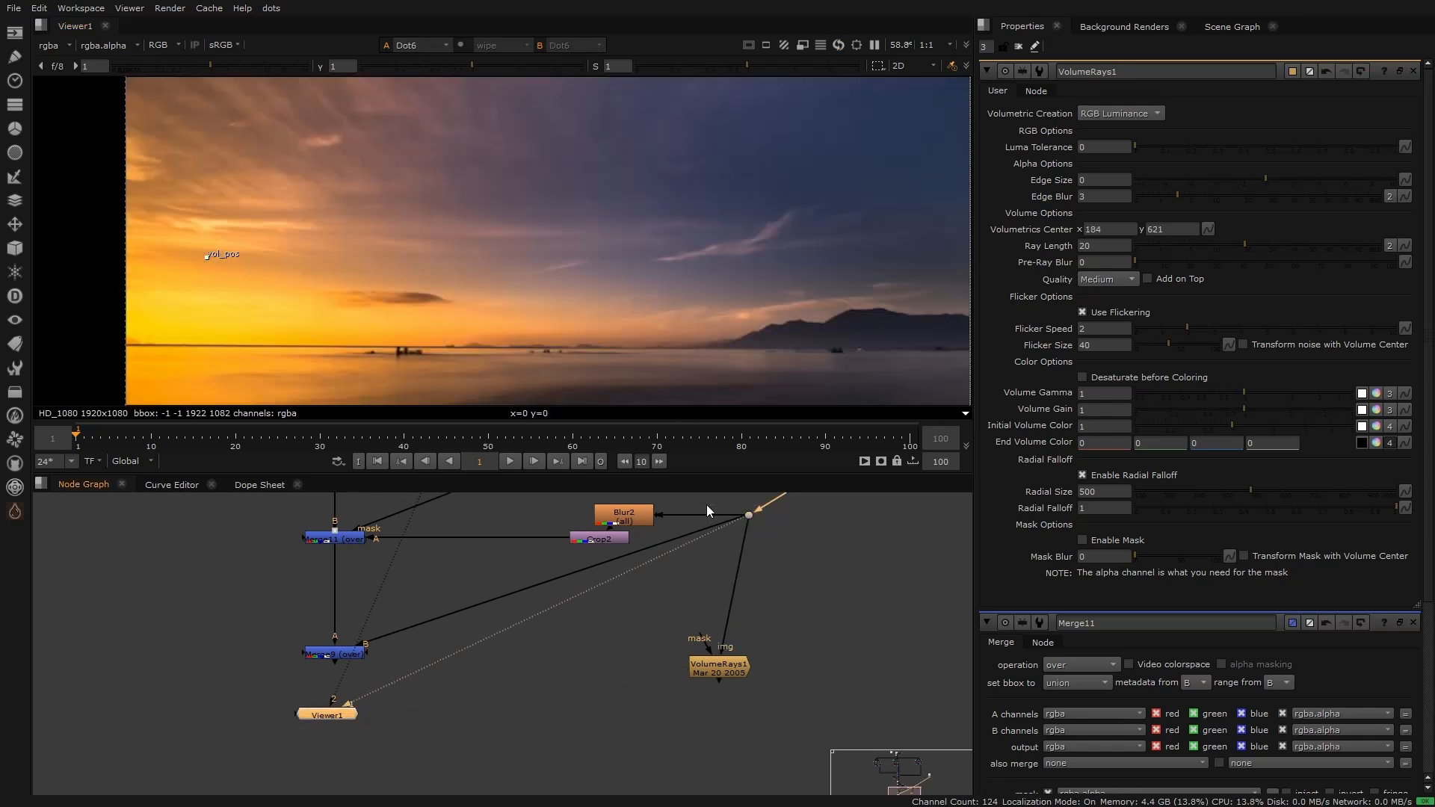
scroll(269, 298, "up", 1)
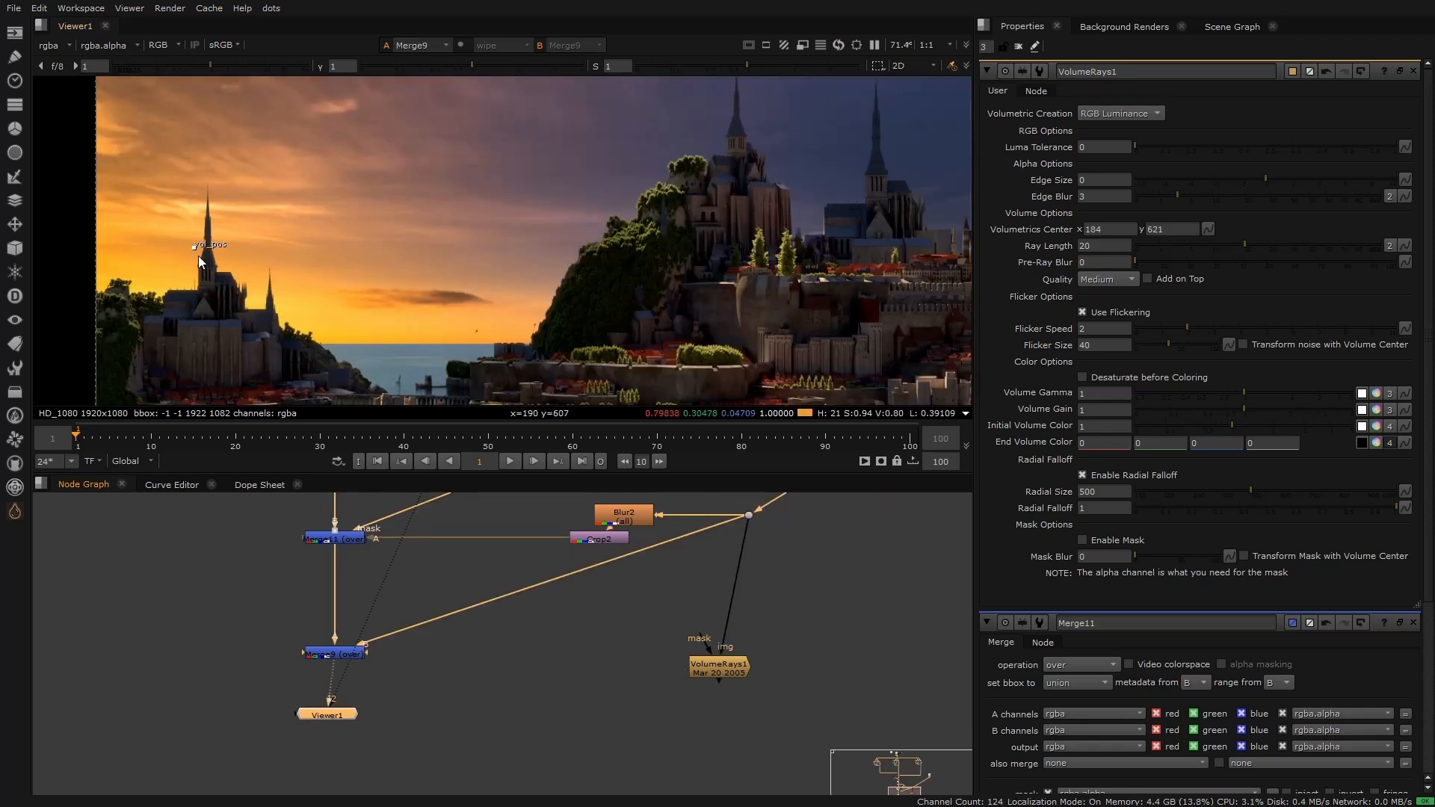
left_click_drag(192, 252, 175, 275)
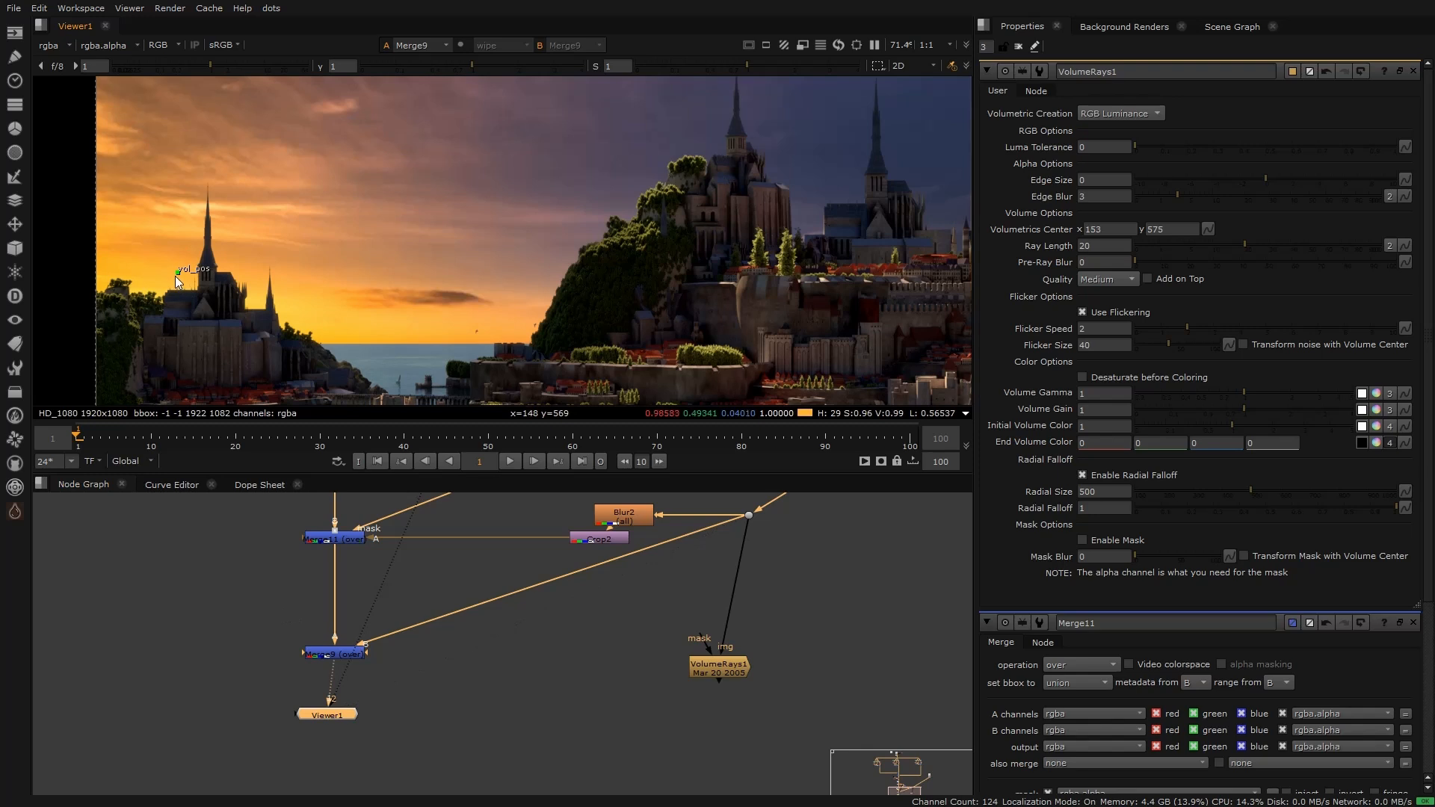
scroll(177, 277, "up", 4)
key("1")
key("f")
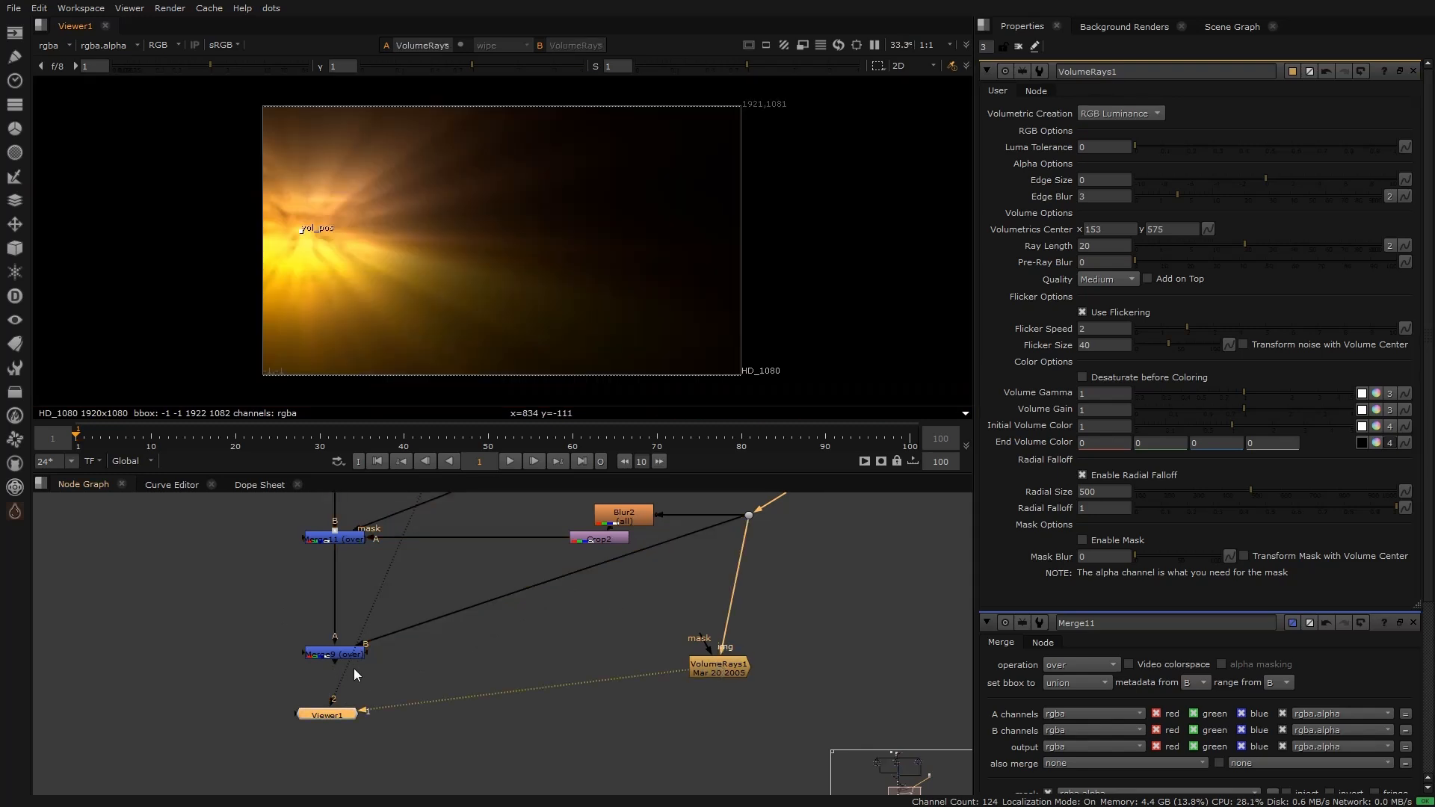
Step: Add a Merge node below Merge9 with Merge9 as B and VolumeRays1 as A, view it, and set its operation to plus
left_click_drag(337, 714, 336, 785)
left_click(325, 725)
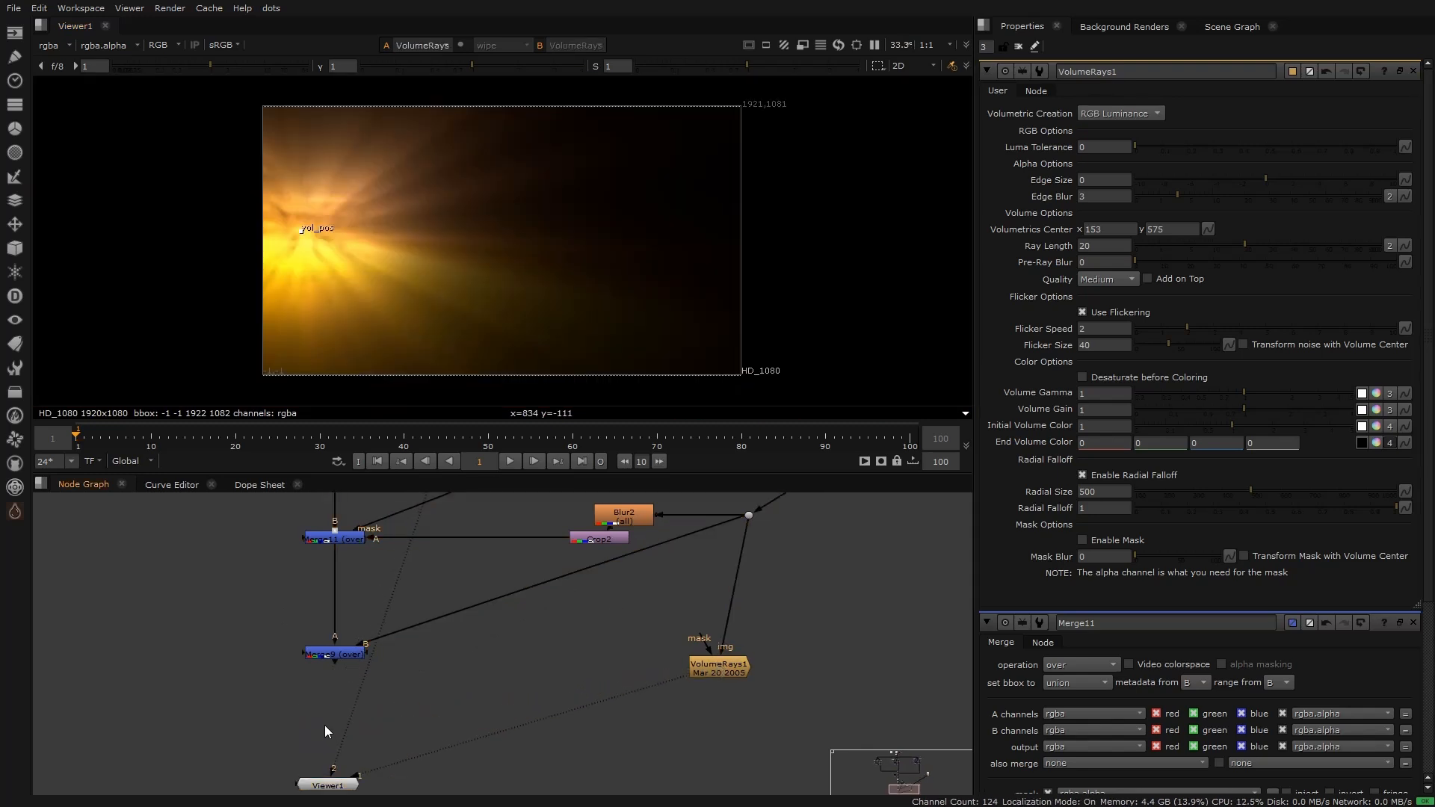
key("m")
left_click_drag(363, 721, 681, 671)
left_click_drag(348, 700, 333, 659)
left_click(336, 729)
key("1")
left_click(1058, 114)
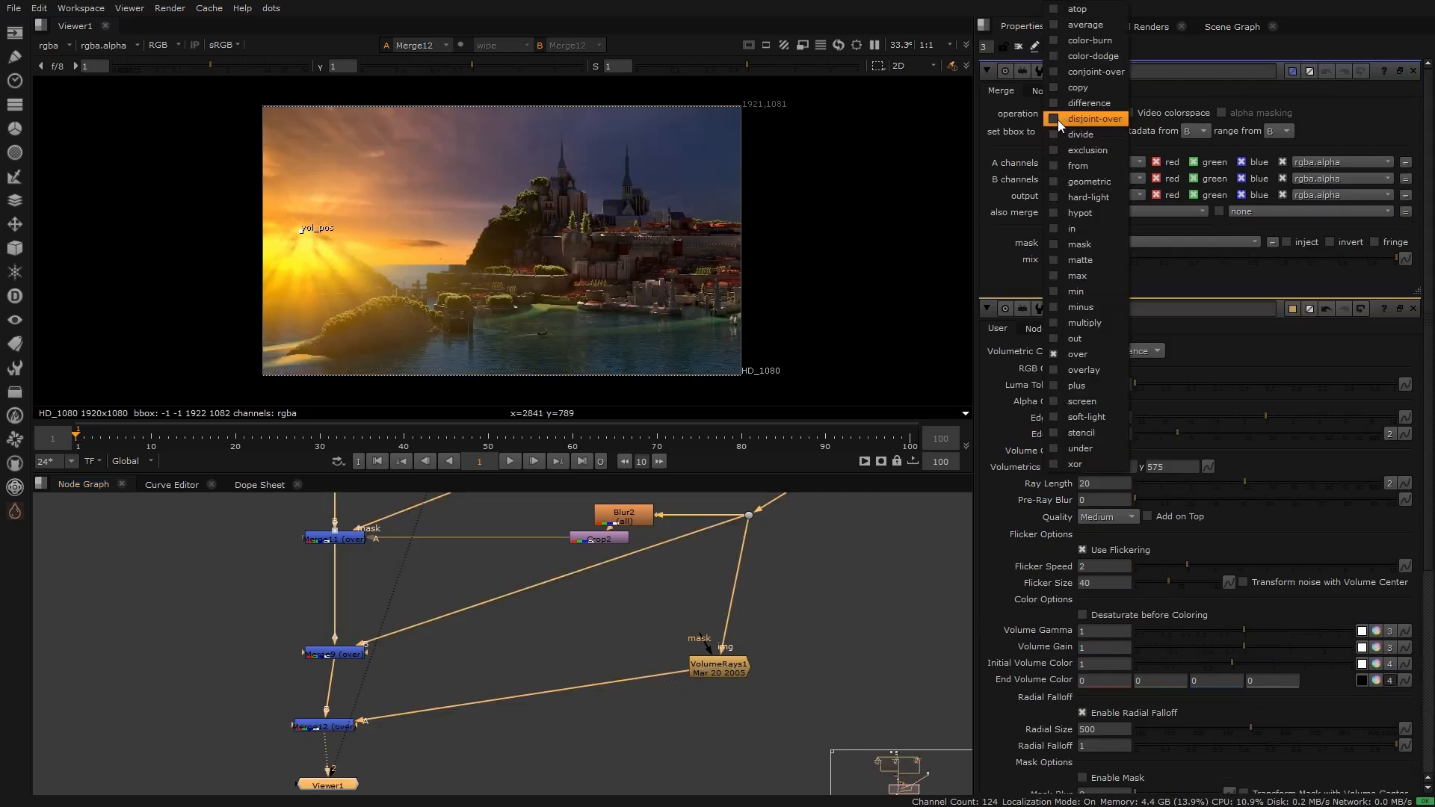
left_click(1075, 384)
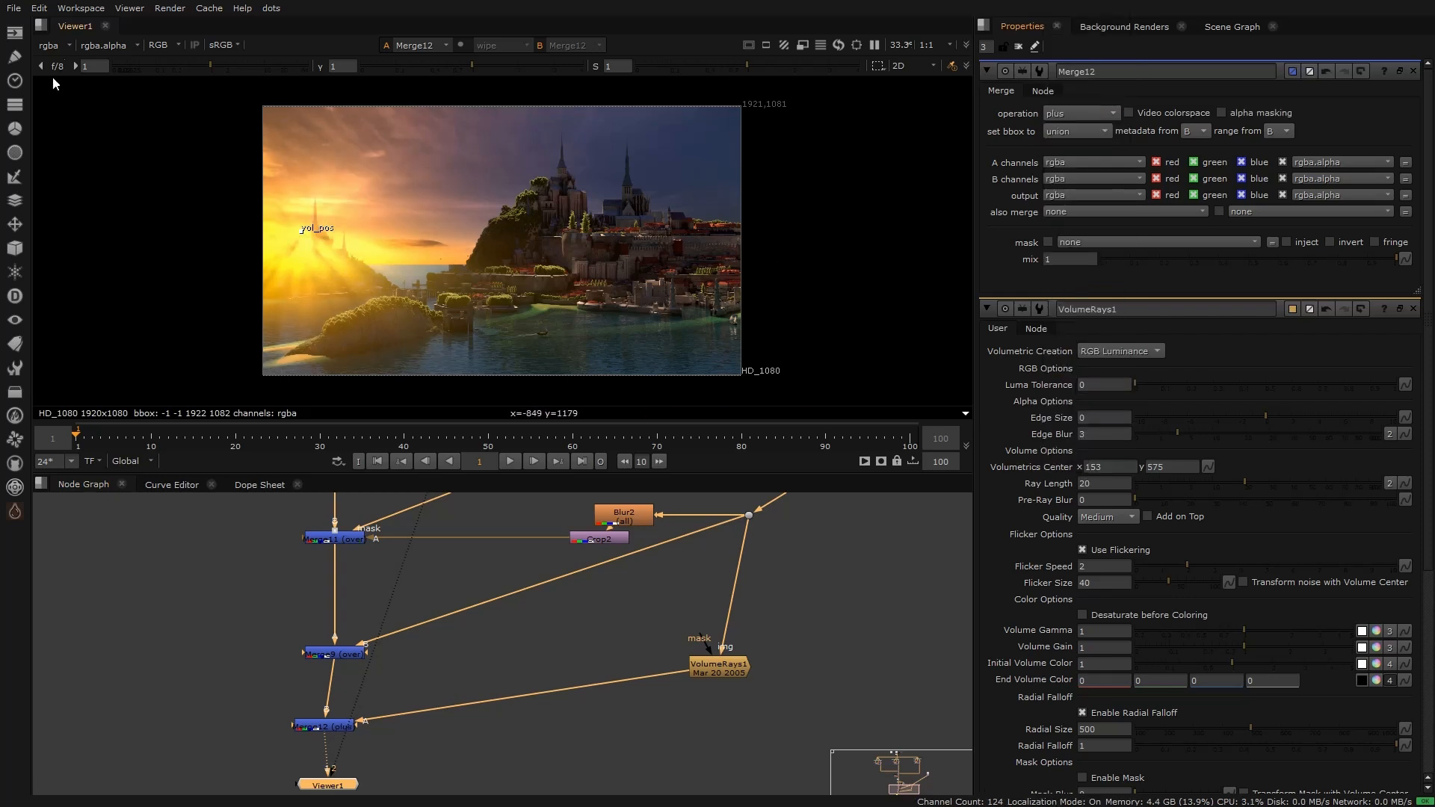
Step: View Merge9 and Merge12 in turn to compare their alpha values around the distant castle
scroll(305, 239, "up", 3)
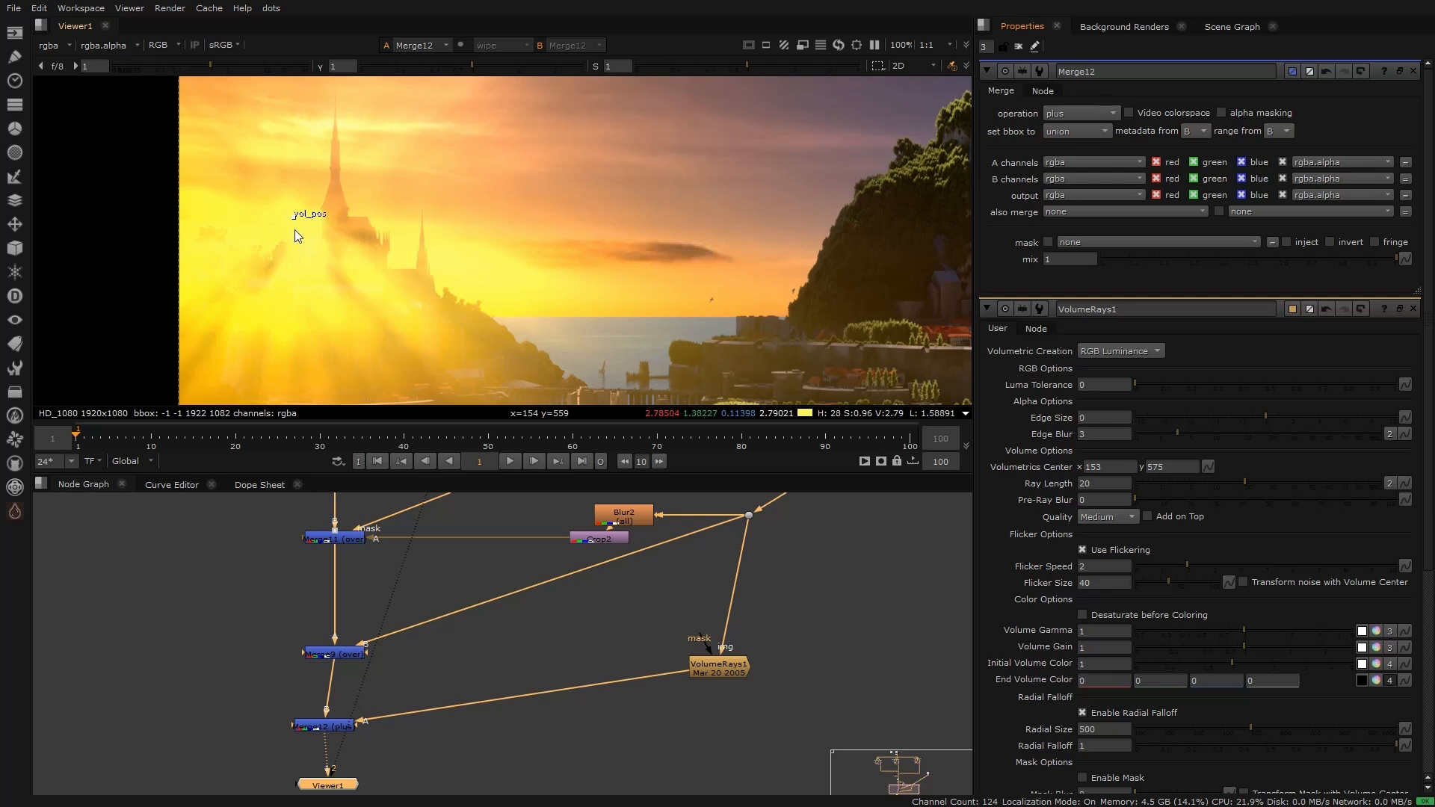
left_click(350, 654)
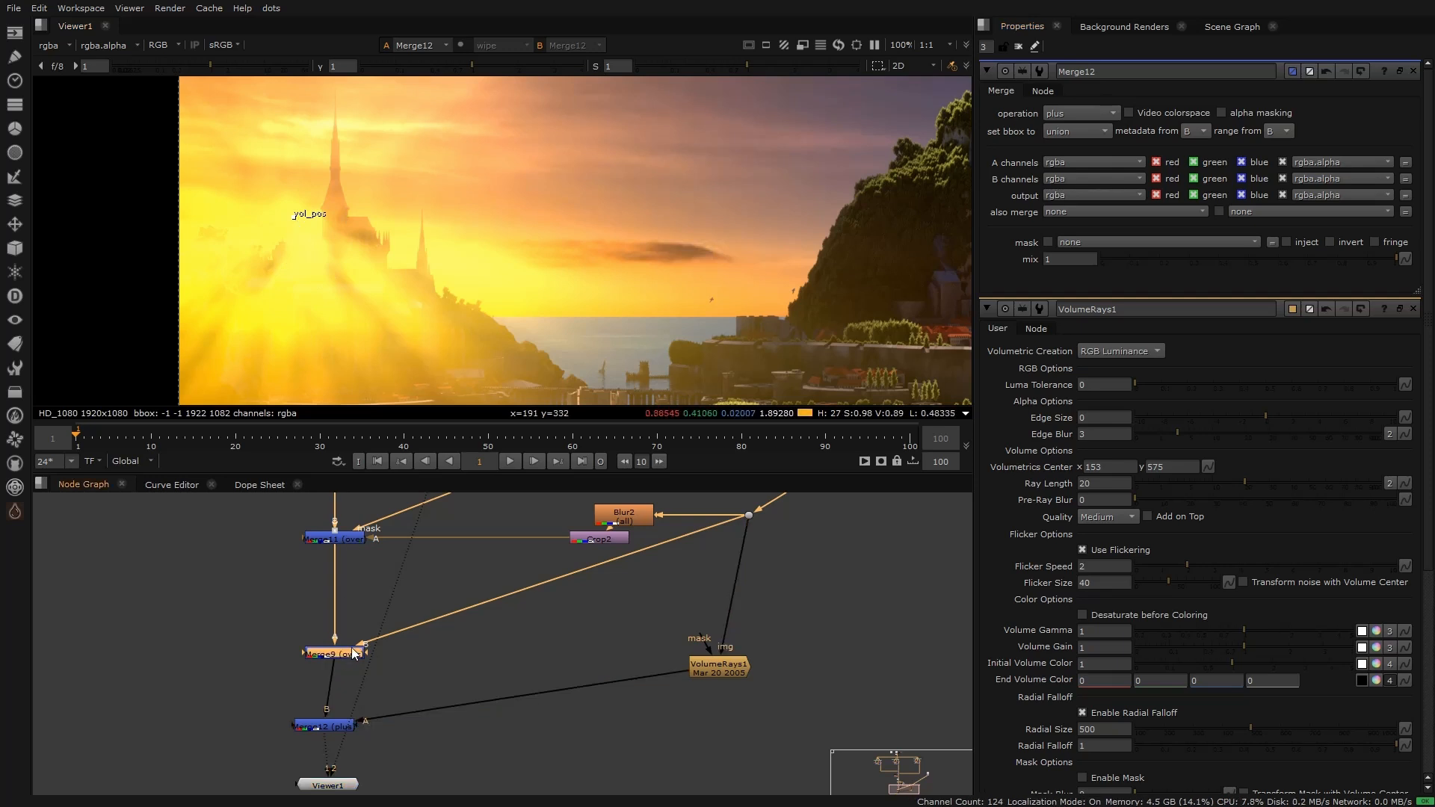
key("1")
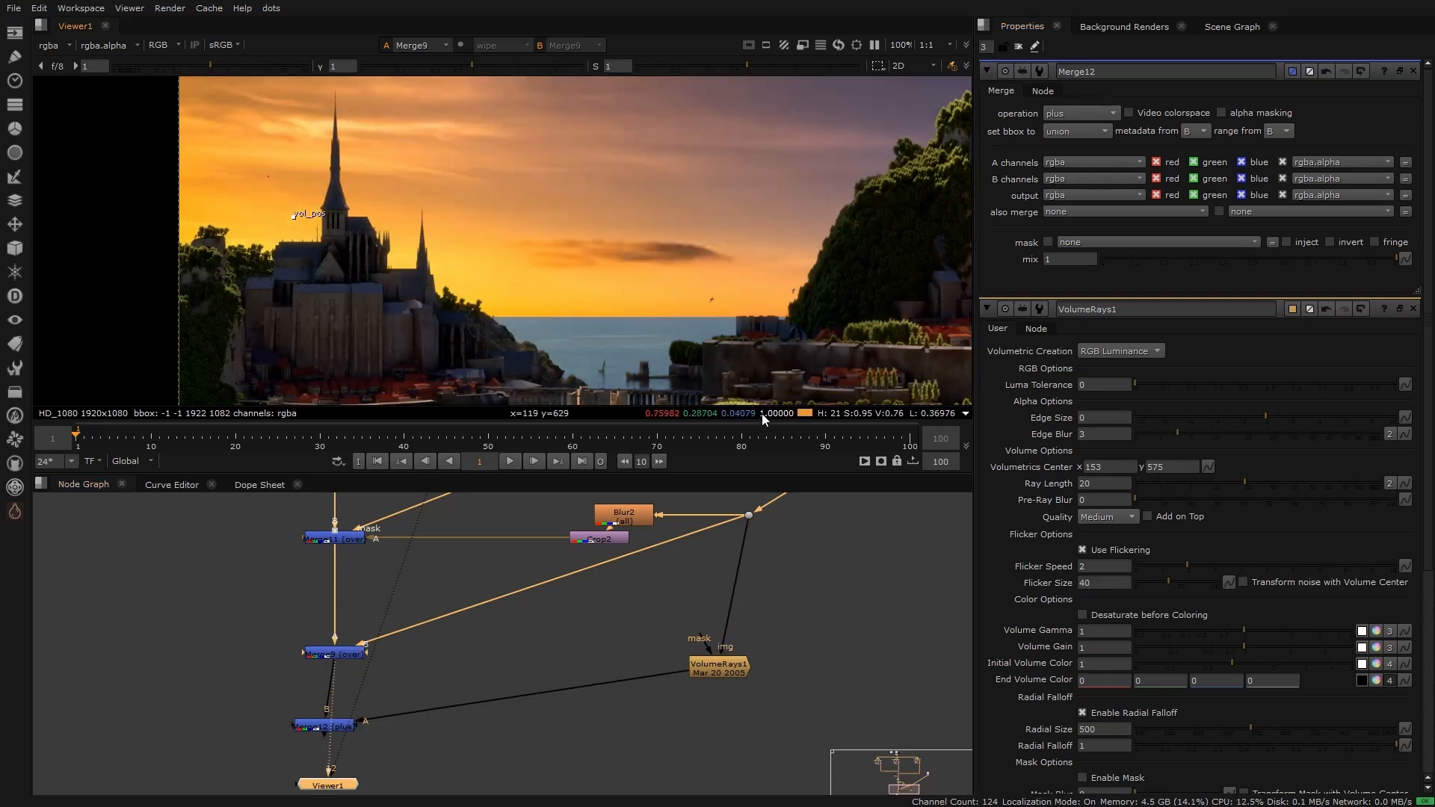
left_click(343, 727)
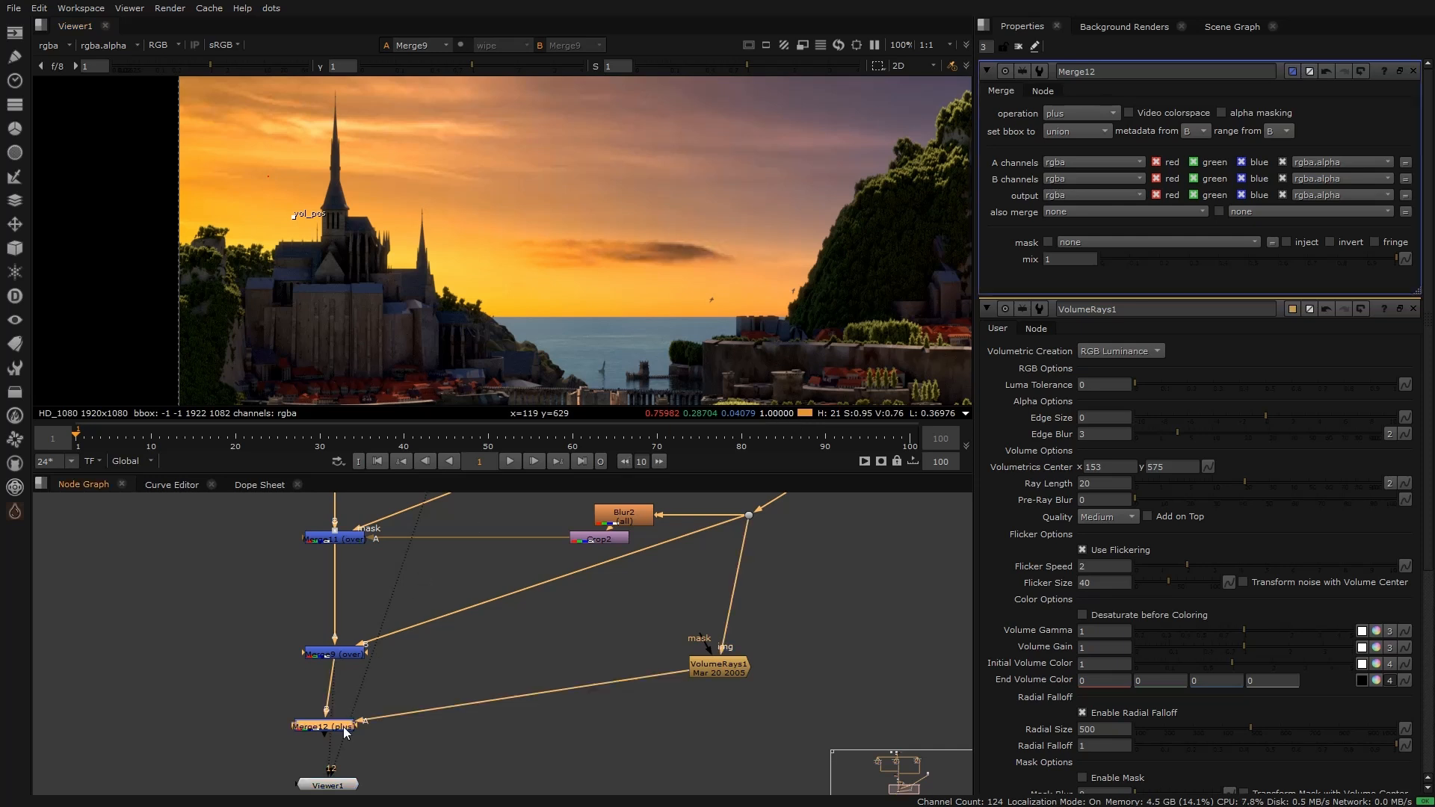
key("1")
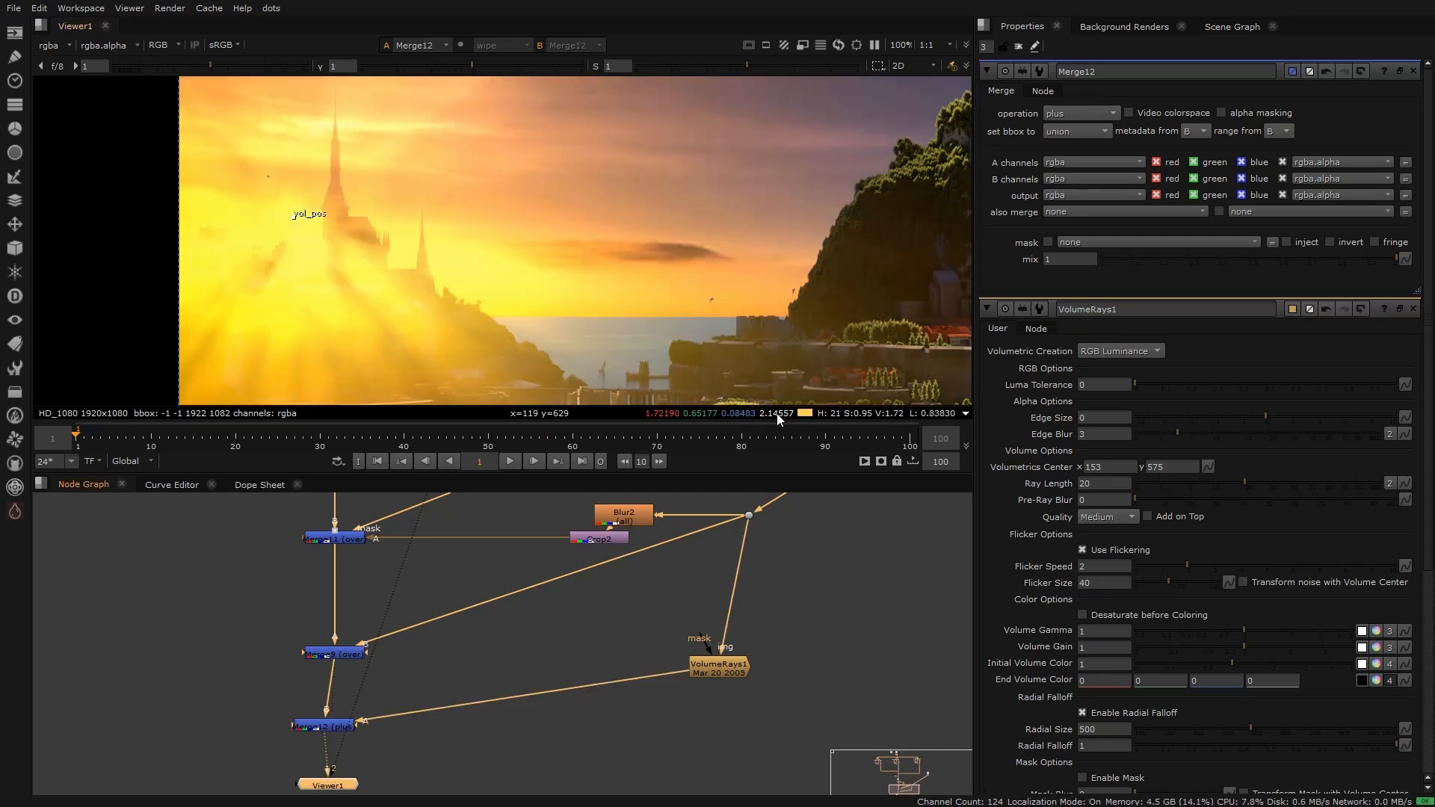
Step: Exclude alpha from Merge12's A channels and reduce its mix to 0.045, and close all node properties
left_click_drag(337, 730, 340, 730)
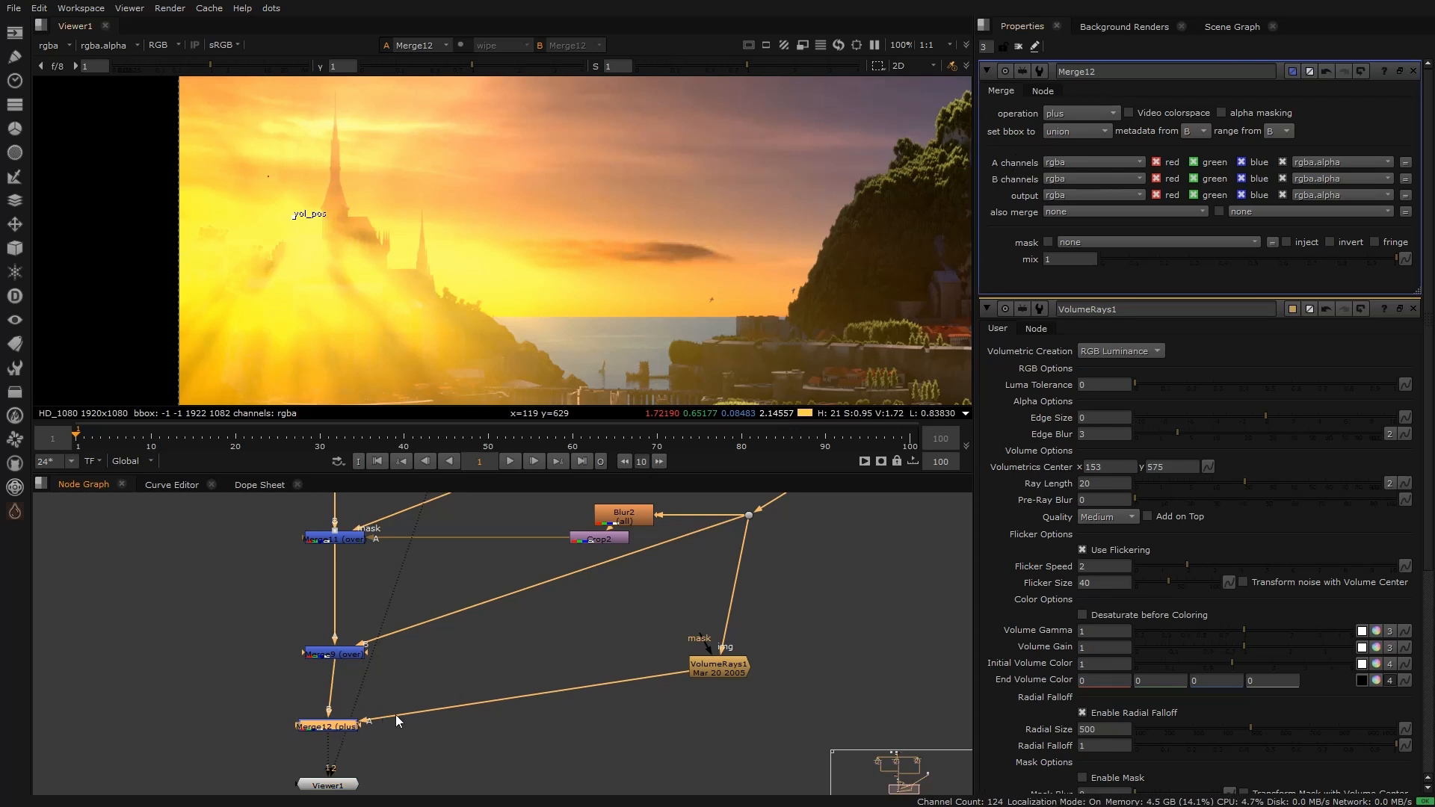
left_click(1282, 160)
scroll(321, 232, "down", 3)
scroll(305, 252, "up", 1)
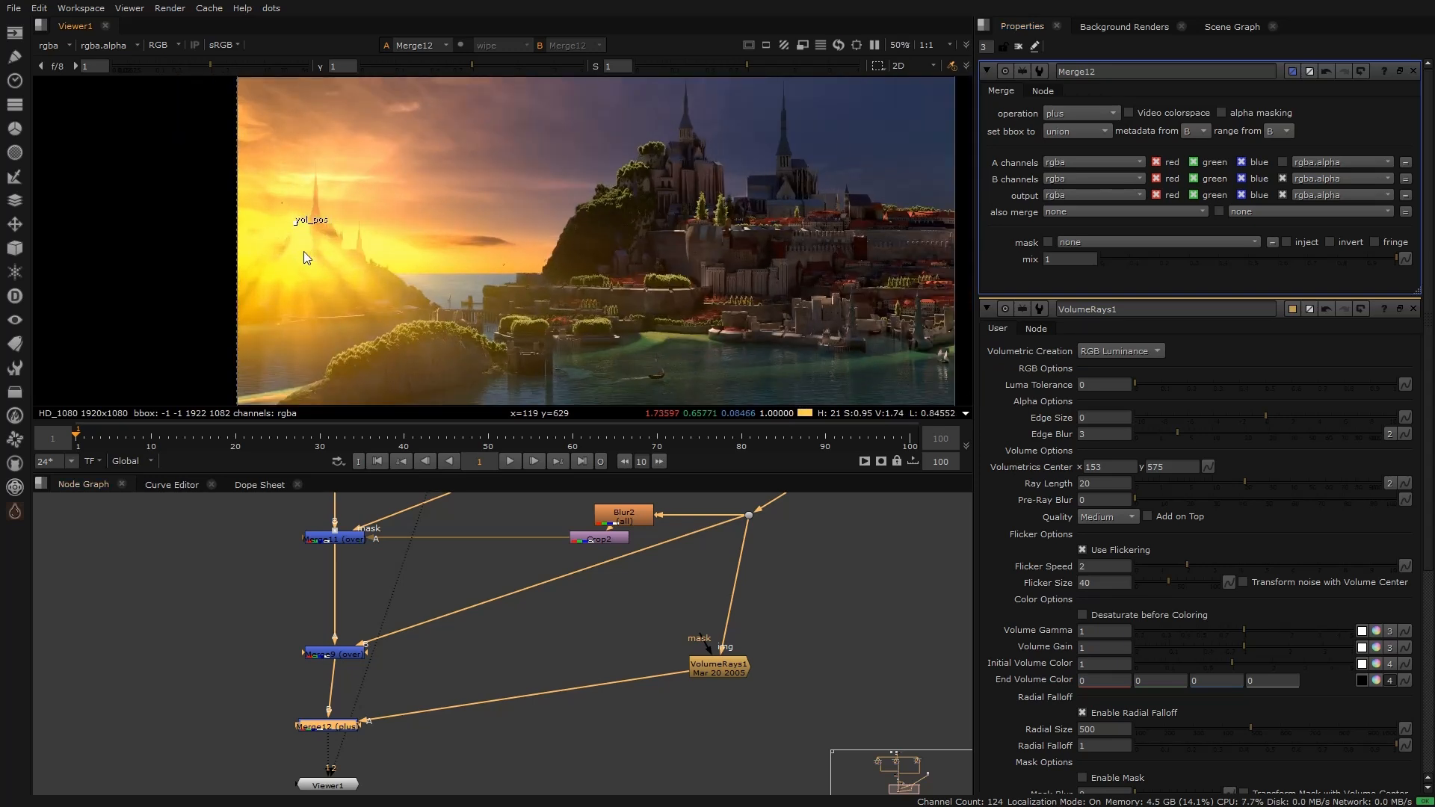
left_click_drag(1194, 262, 1110, 258)
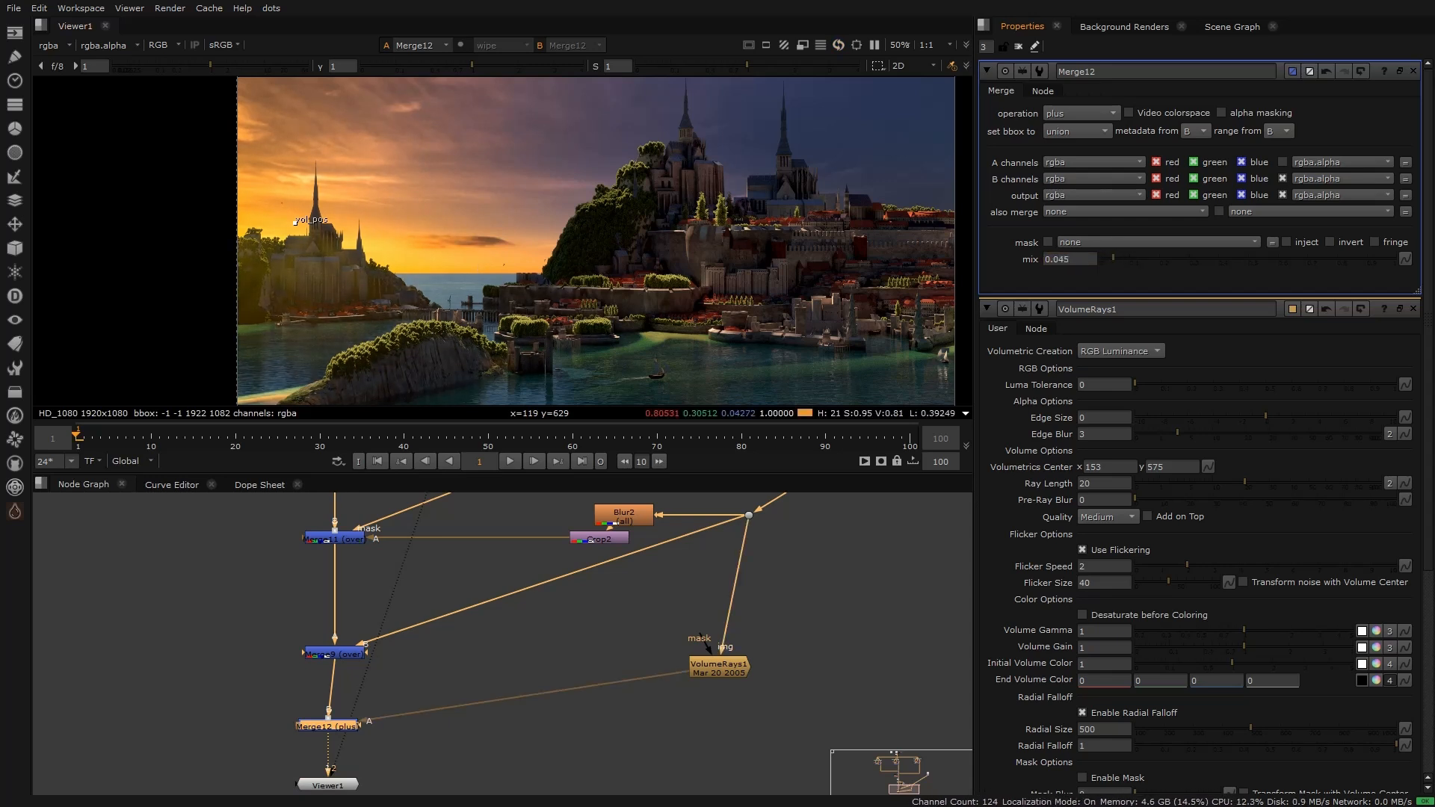
left_click(1412, 72, "ctrl")
scroll(396, 249, "up", 2)
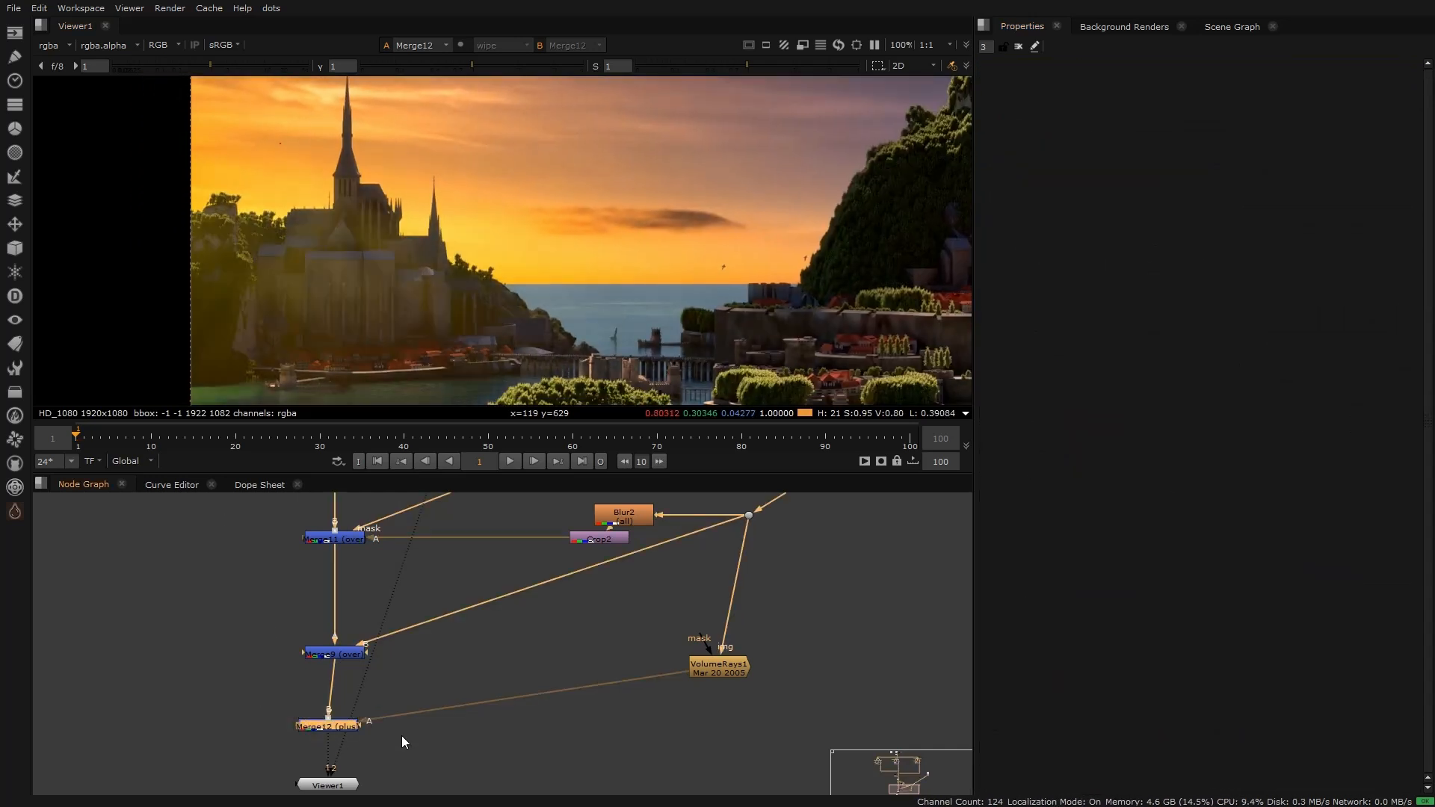
scroll(412, 248, "down", 3)
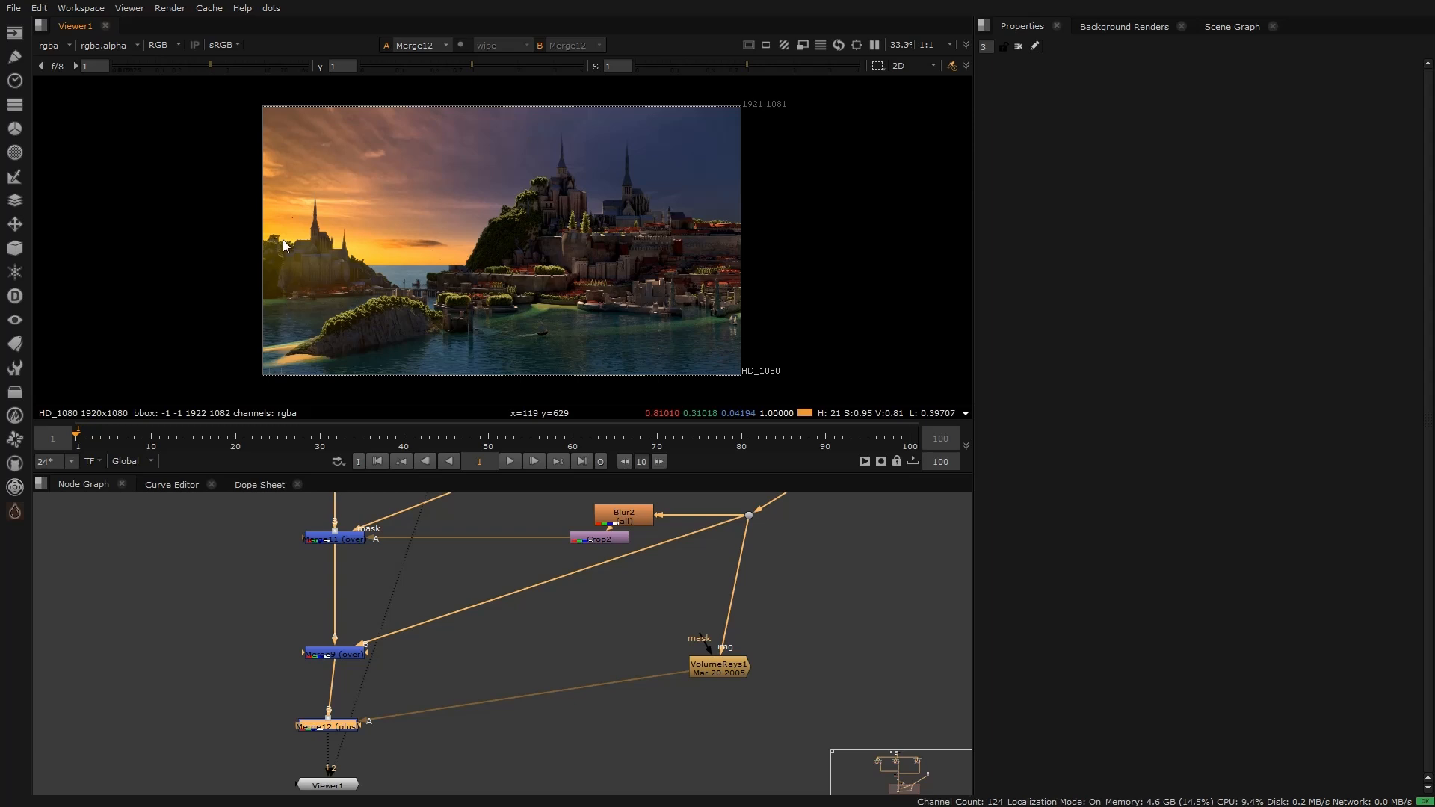
Step: Disable and re-enable Merge11 and Merge12 together to compare the composite with and without the light wrap and volume rays
middle_click_drag(325, 584, 329, 620)
left_click(344, 576)
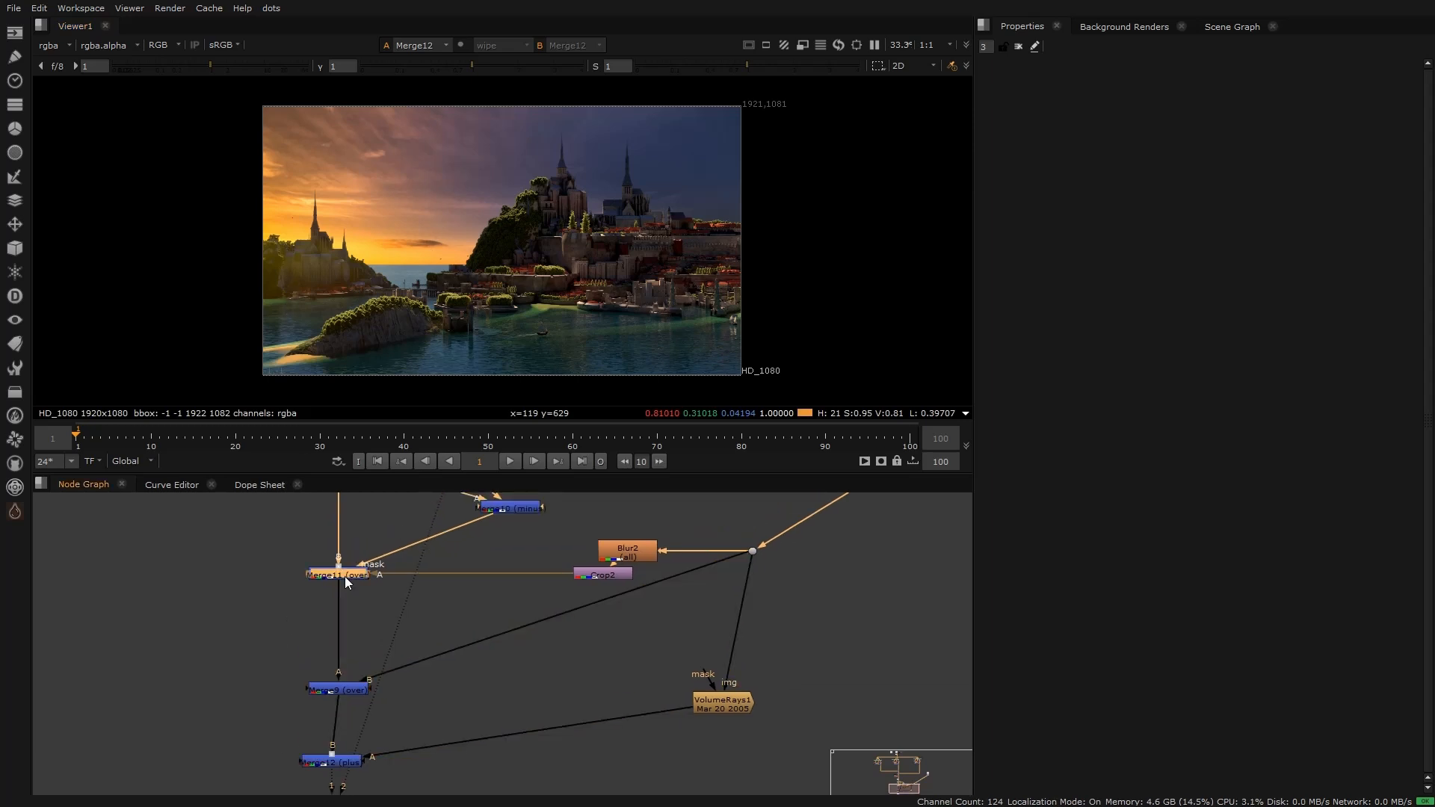
left_click(349, 762, "shift")
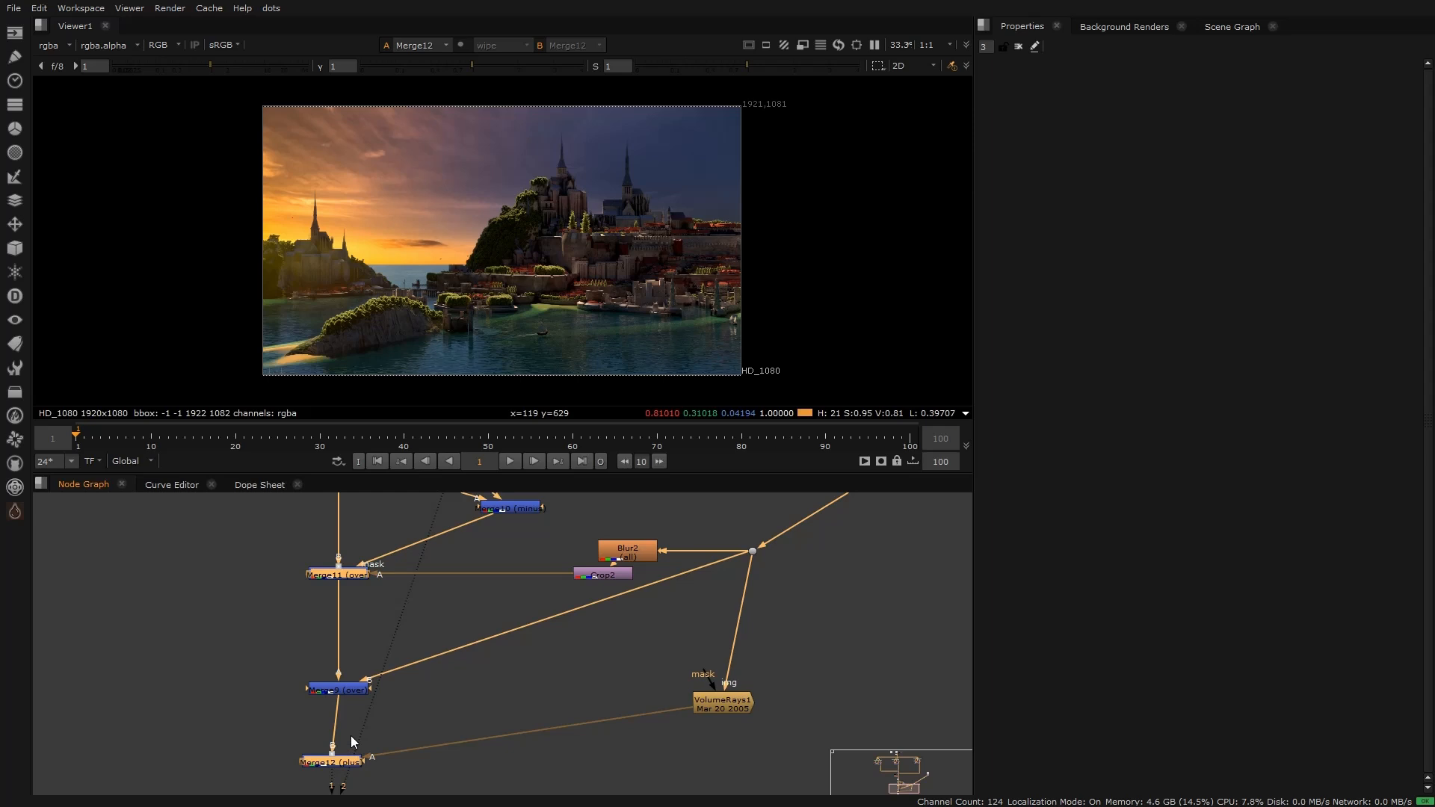
scroll(353, 236, "up", 2)
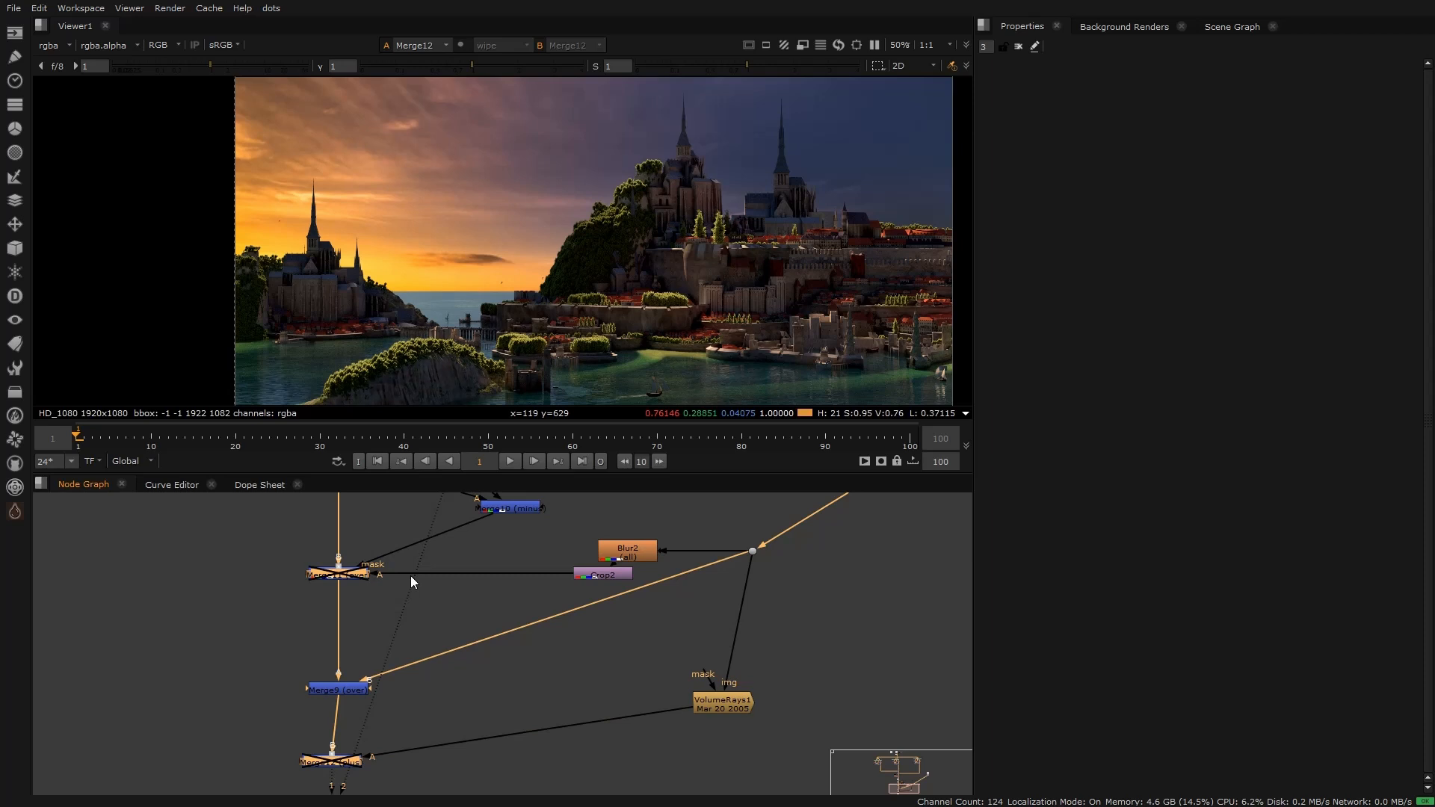
scroll(261, 266, "up", 5)
key("d")
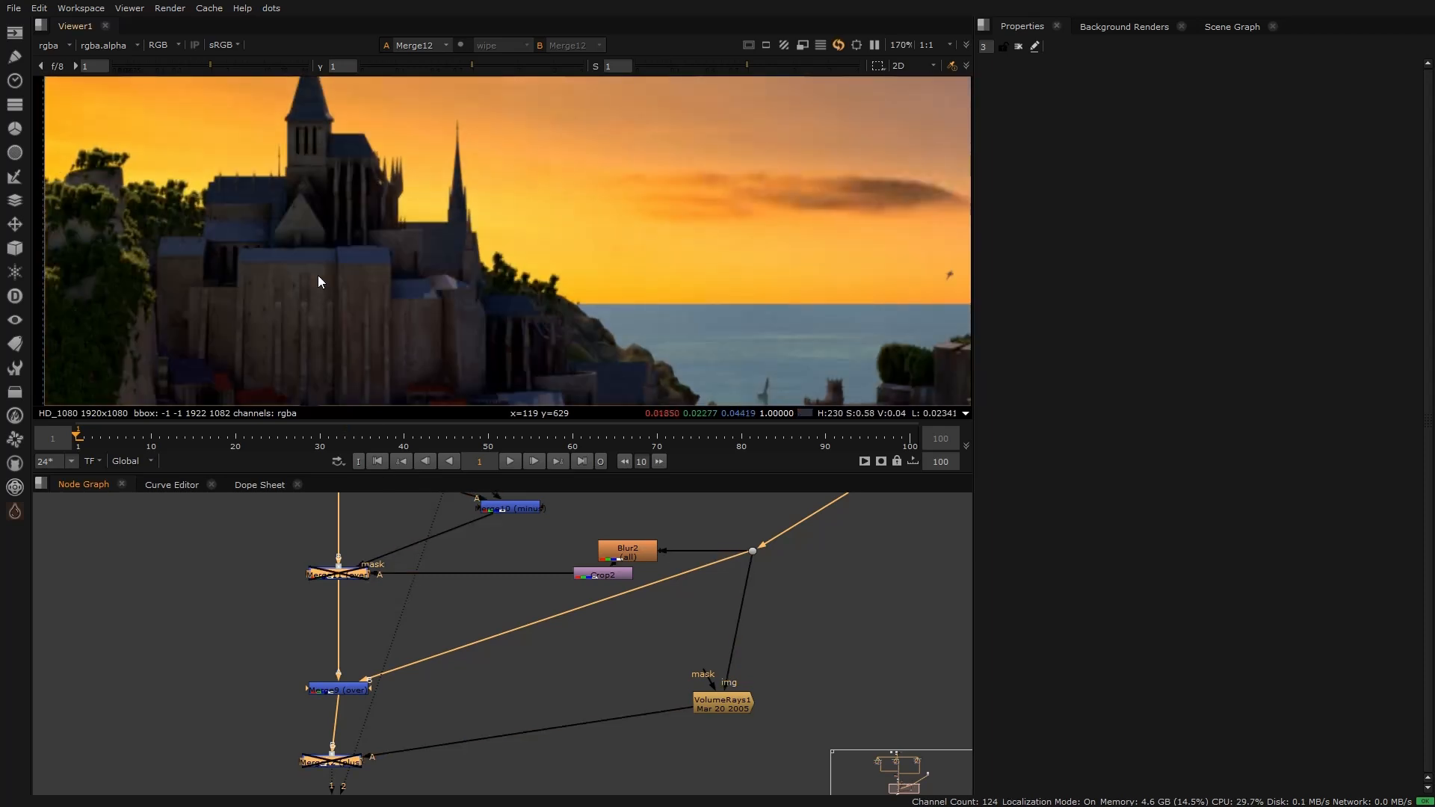
key("d")
key("d")
key("d")
scroll(254, 241, "down", 7)
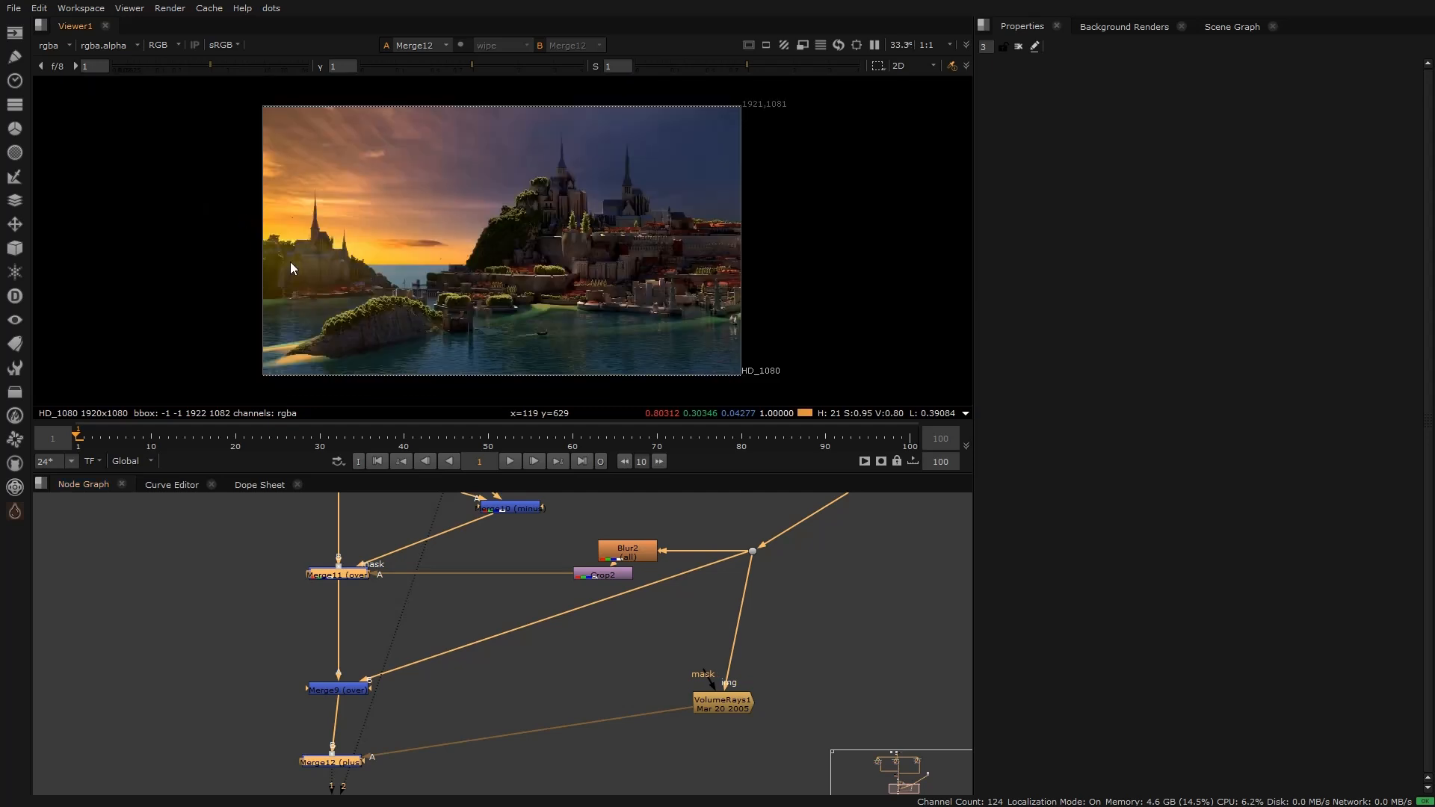
scroll(295, 246, "up", 4)
scroll(333, 258, "up", 2)
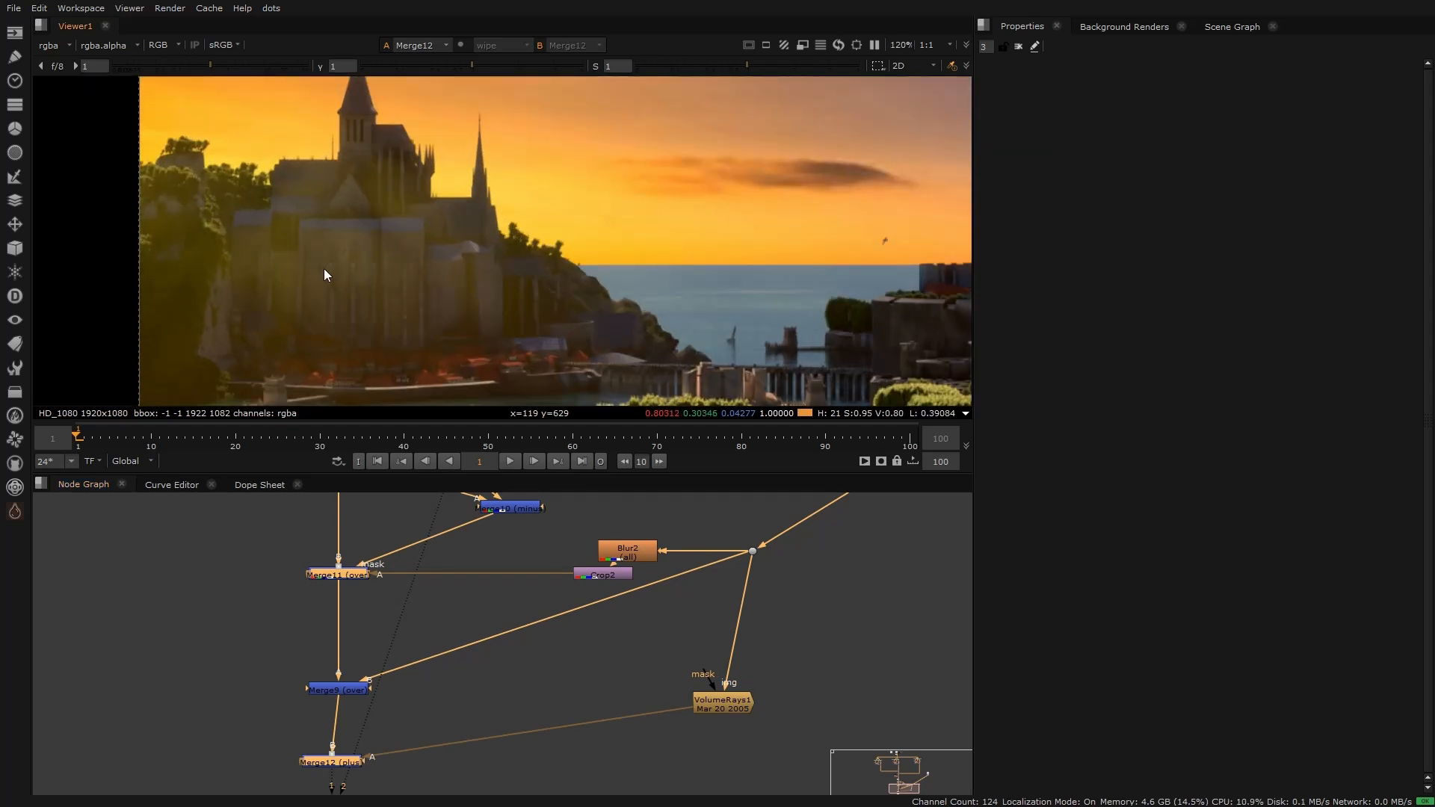
scroll(332, 227, "down", 2)
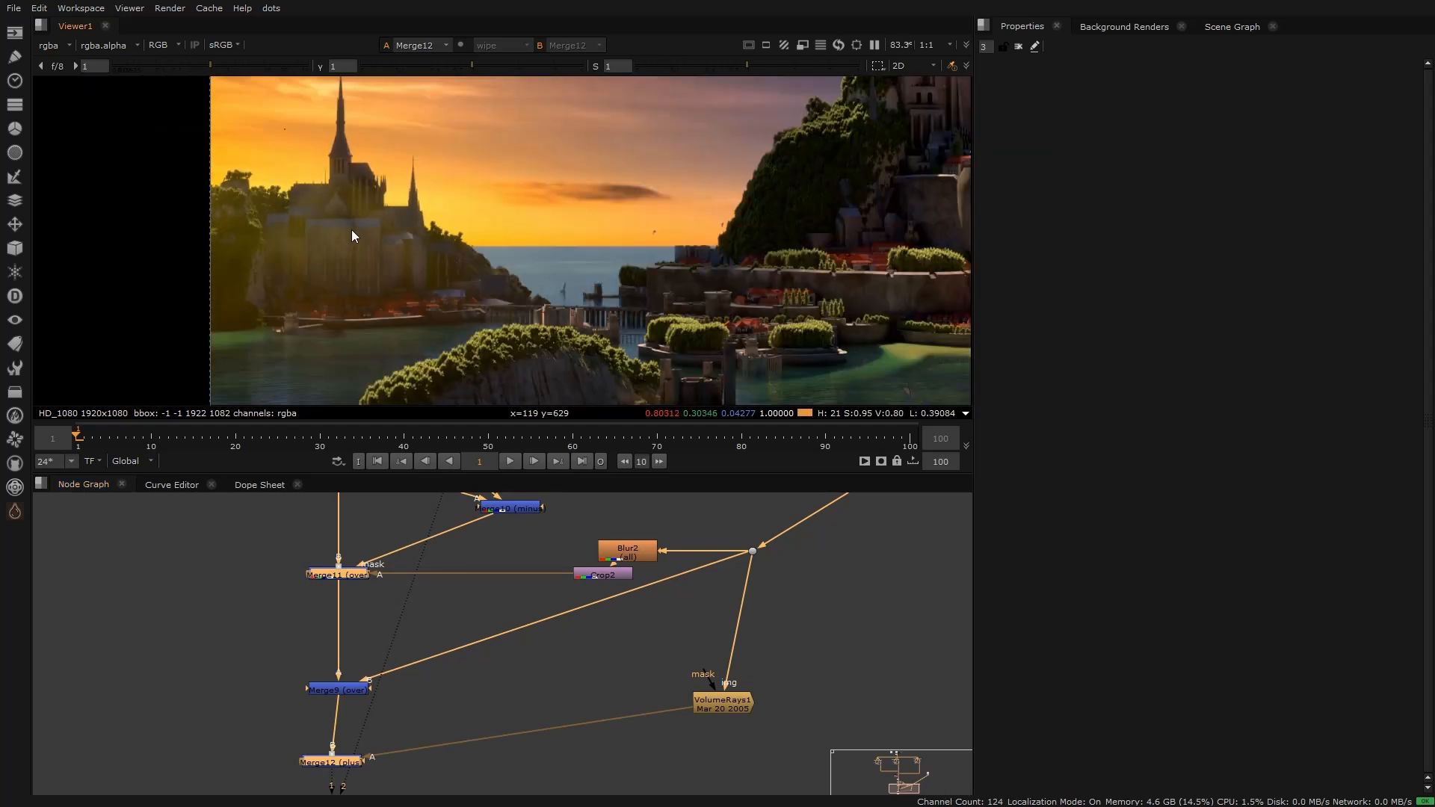
scroll(323, 231, "down", 4)
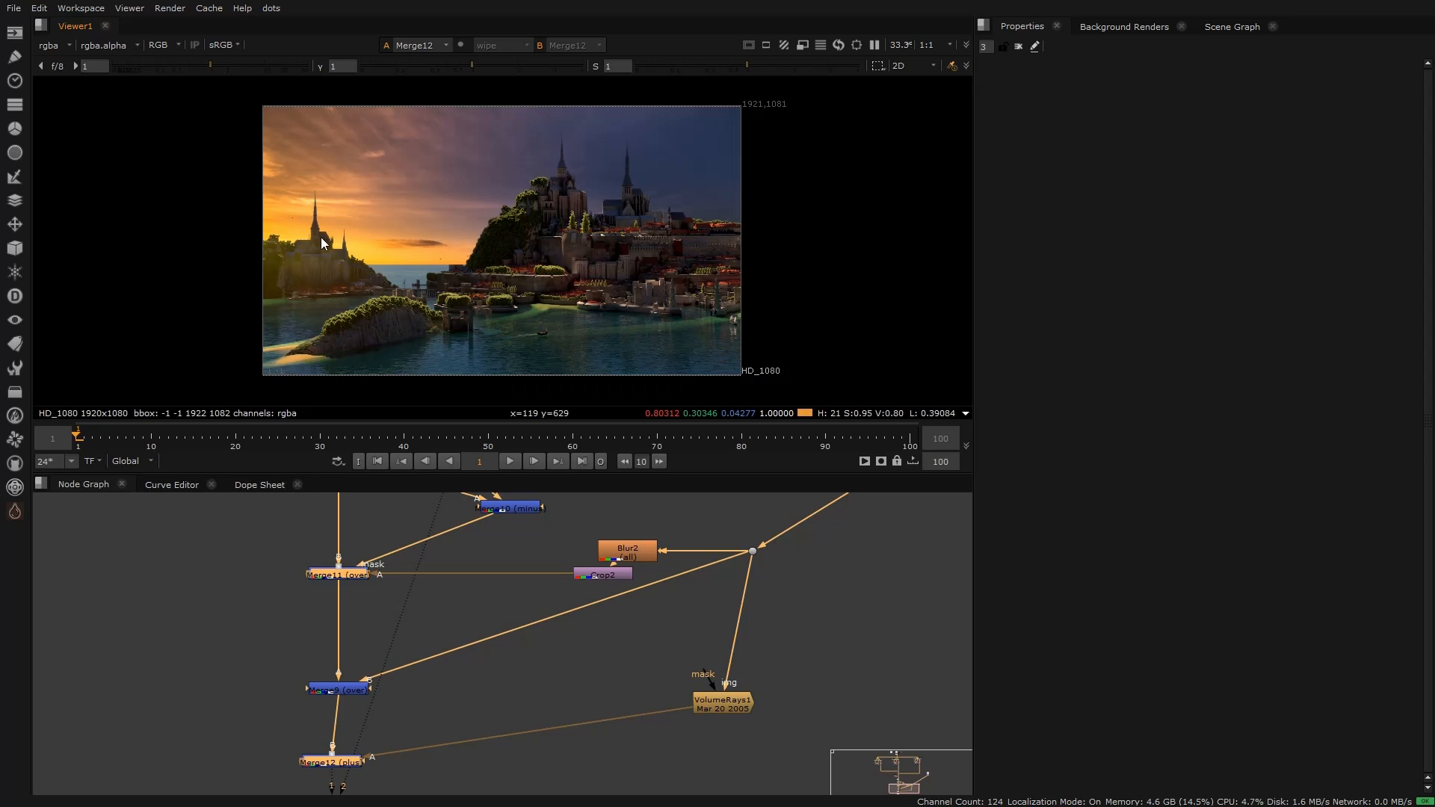
scroll(503, 577, "down", 5)
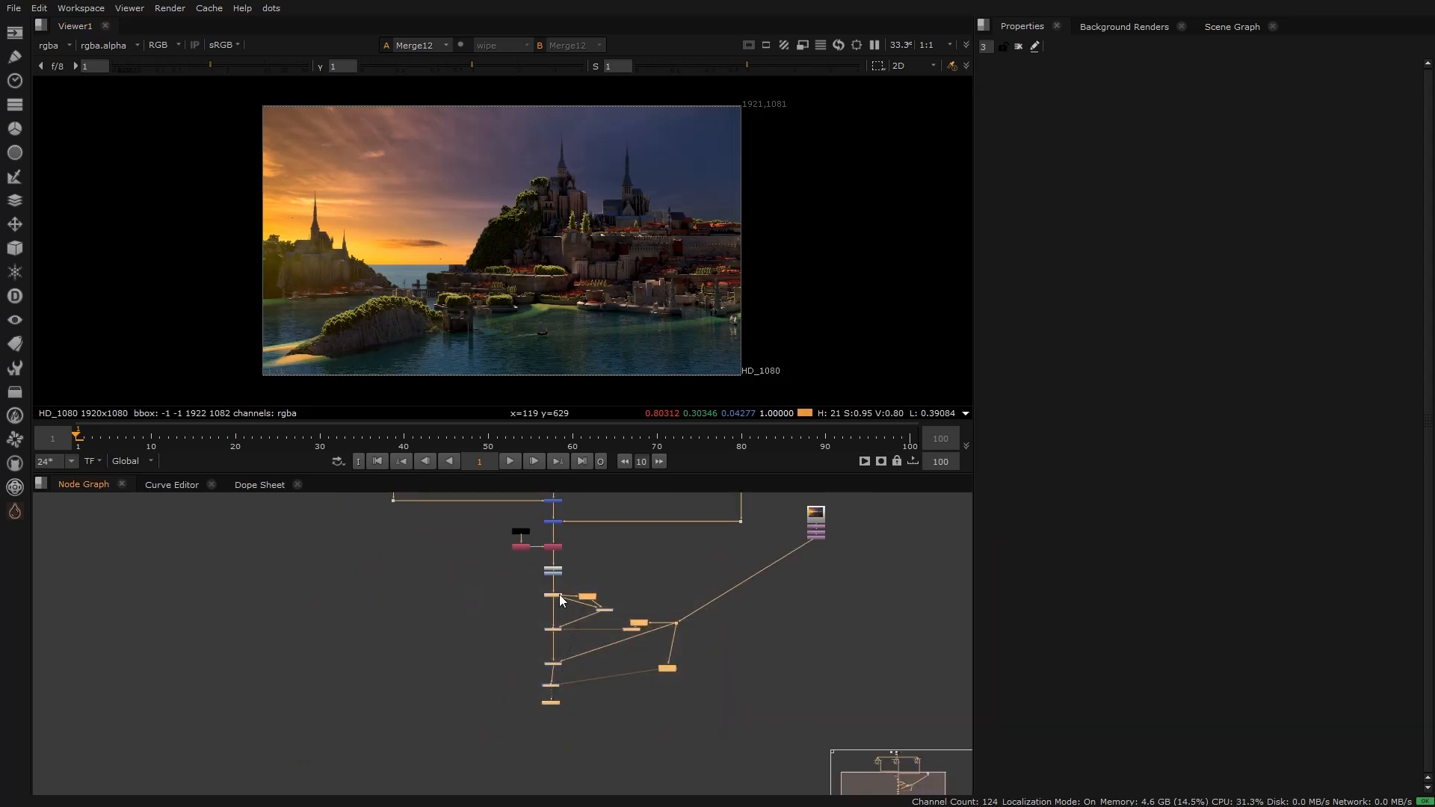
Step: Tidy the bottom of the node graph by spacing the merge nodes, straightening the sky branch above its dot, and moving the whole group down
left_click_drag(561, 646, 559, 676)
mouse_move(864, 595)
left_mouse_down()
mouse_move(815, 519)
mouse_move(681, 604)
mouse_move(674, 628)
left_mouse_up()
middle_click_drag(675, 629, 691, 519)
left_click_drag(797, 702, 531, 530)
left_click_drag(698, 524, 697, 671)
scroll(612, 557, "up", 5)
scroll(628, 707, "down", 3)
middle_click_drag(628, 707, 677, 689)
scroll(618, 608, "down", 3)
scroll(599, 558, "up", 3)
scroll(550, 652, "down", 2)
scroll(553, 628, "down", 3)
scroll(566, 635, "up", 3)
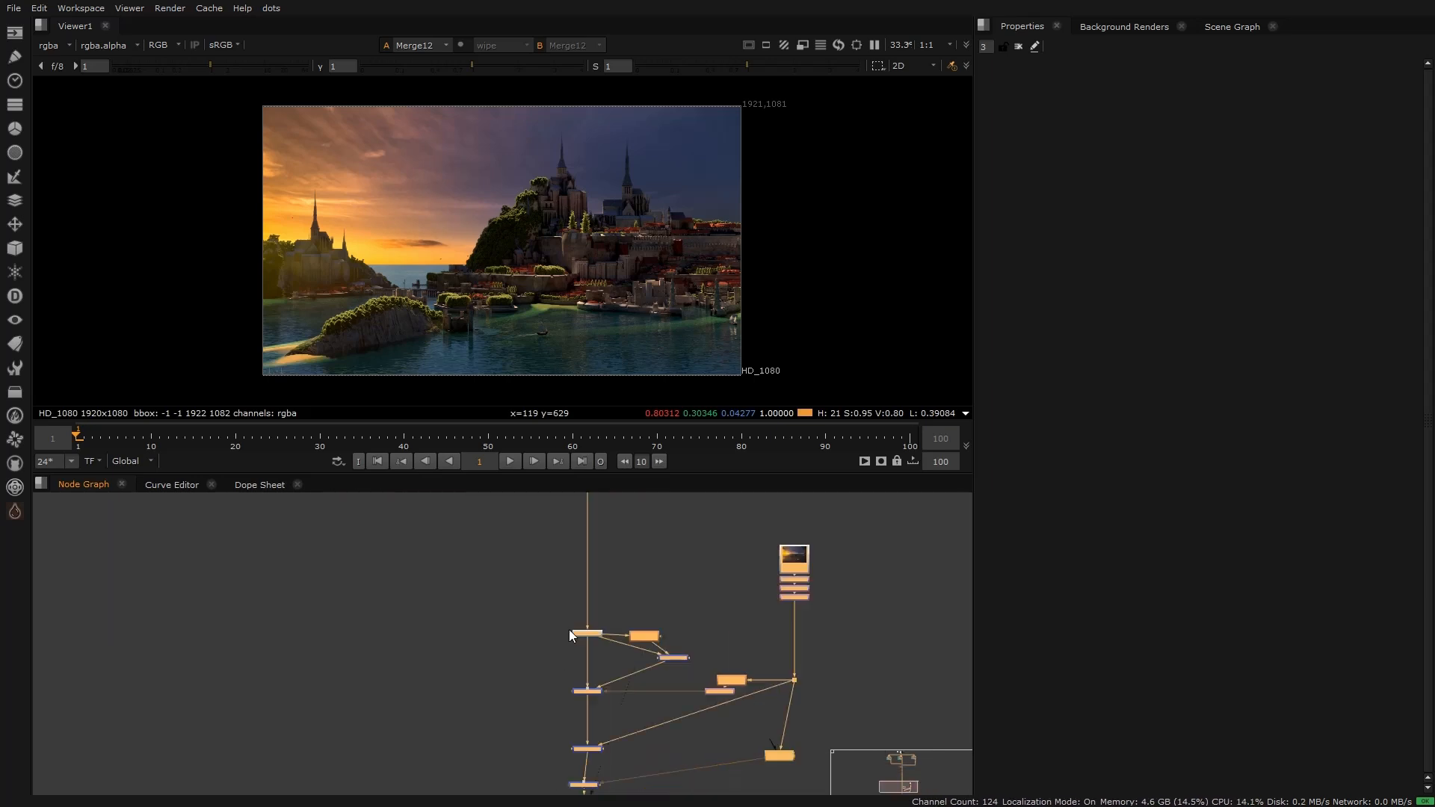
left_click(613, 598)
left_click(589, 634, "ctrl")
Step: View the DiffDir Shuffle2 pass in the Diffuse group and examine the lit edges of the castle and foliage
middle_click_drag(613, 519, 568, 635)
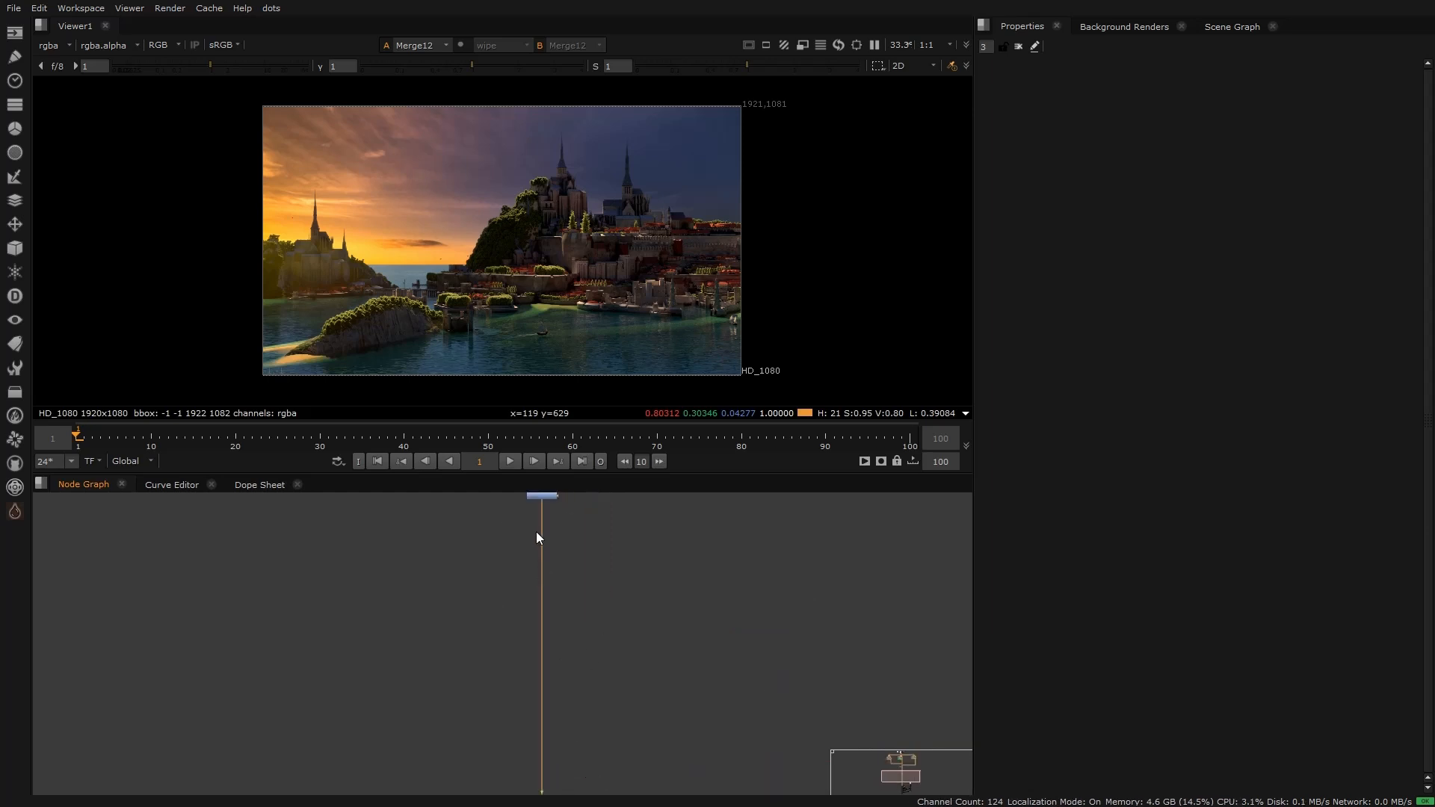
scroll(462, 249, "up", 4)
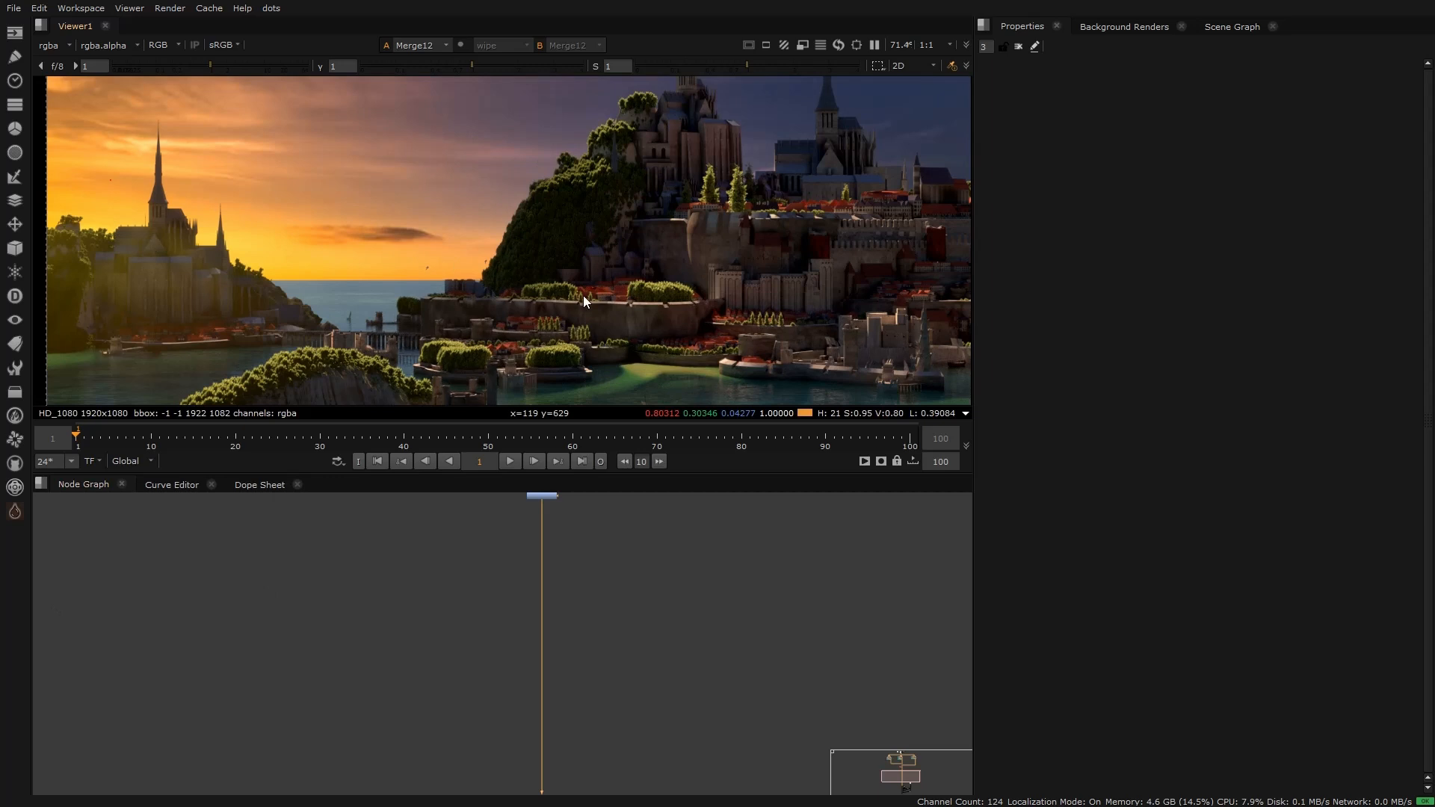
scroll(384, 599, "down", 4)
middle_click_drag(366, 532, 447, 607)
scroll(447, 607, "up", 7)
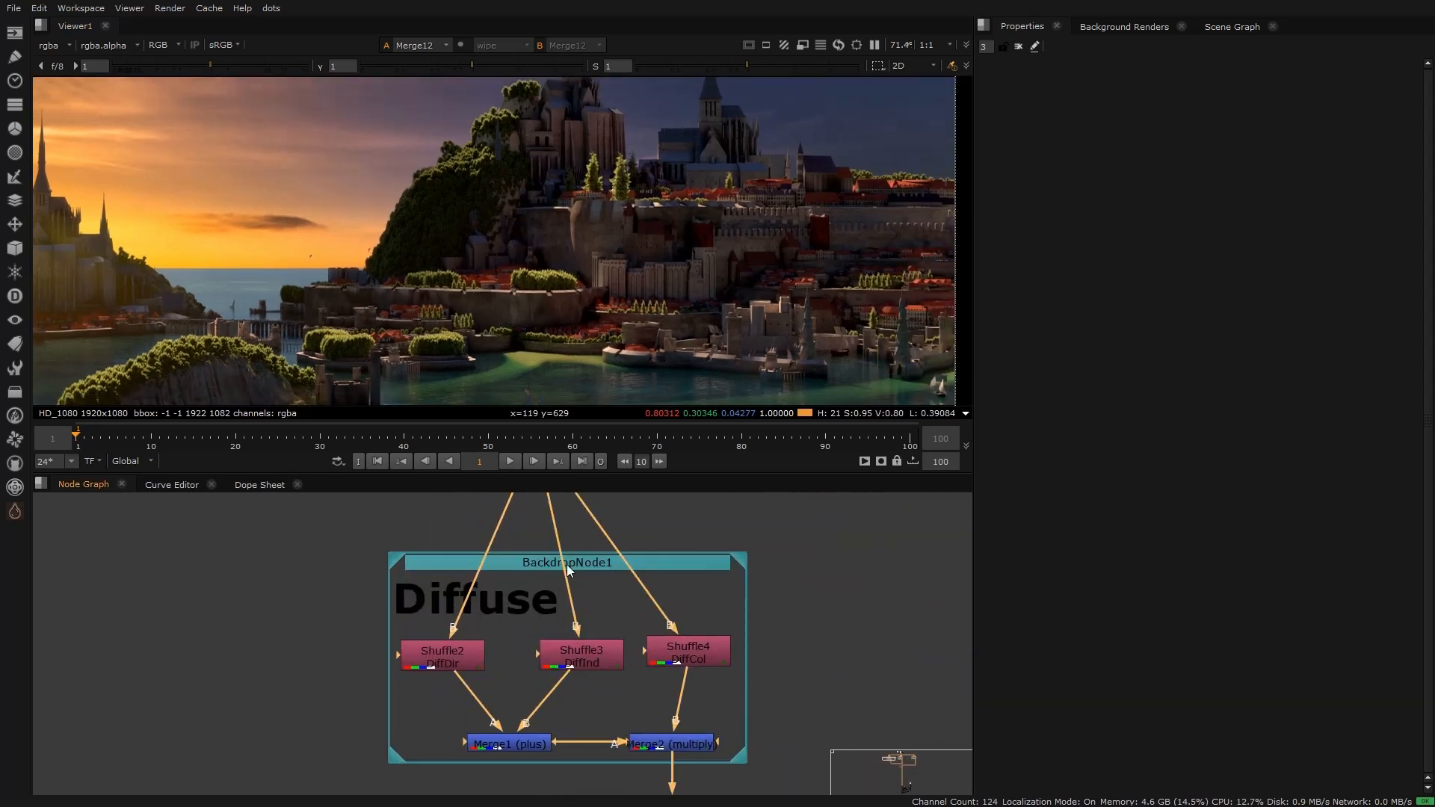
left_click(458, 657)
key("1")
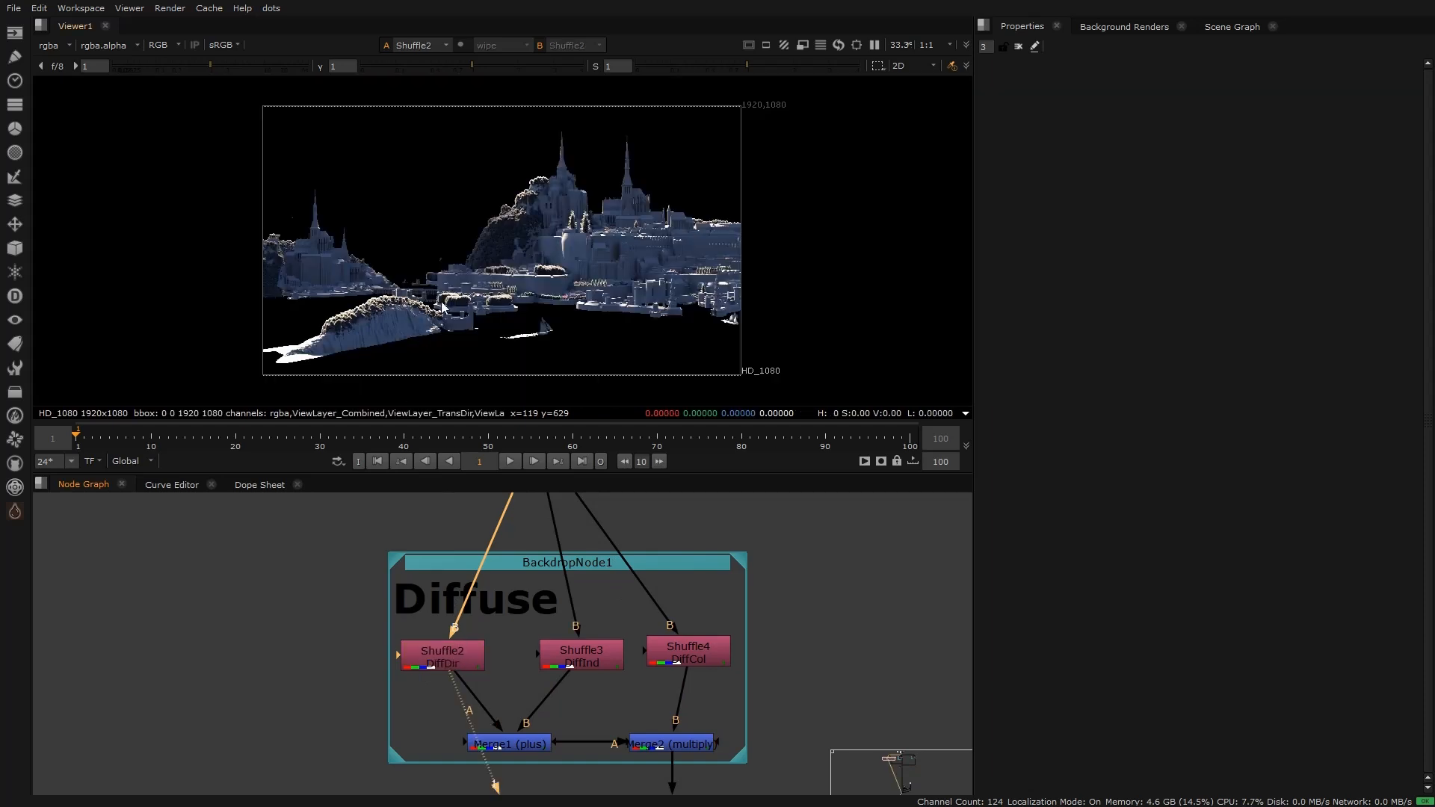
scroll(425, 268, "up", 1)
scroll(516, 202, "up", 5)
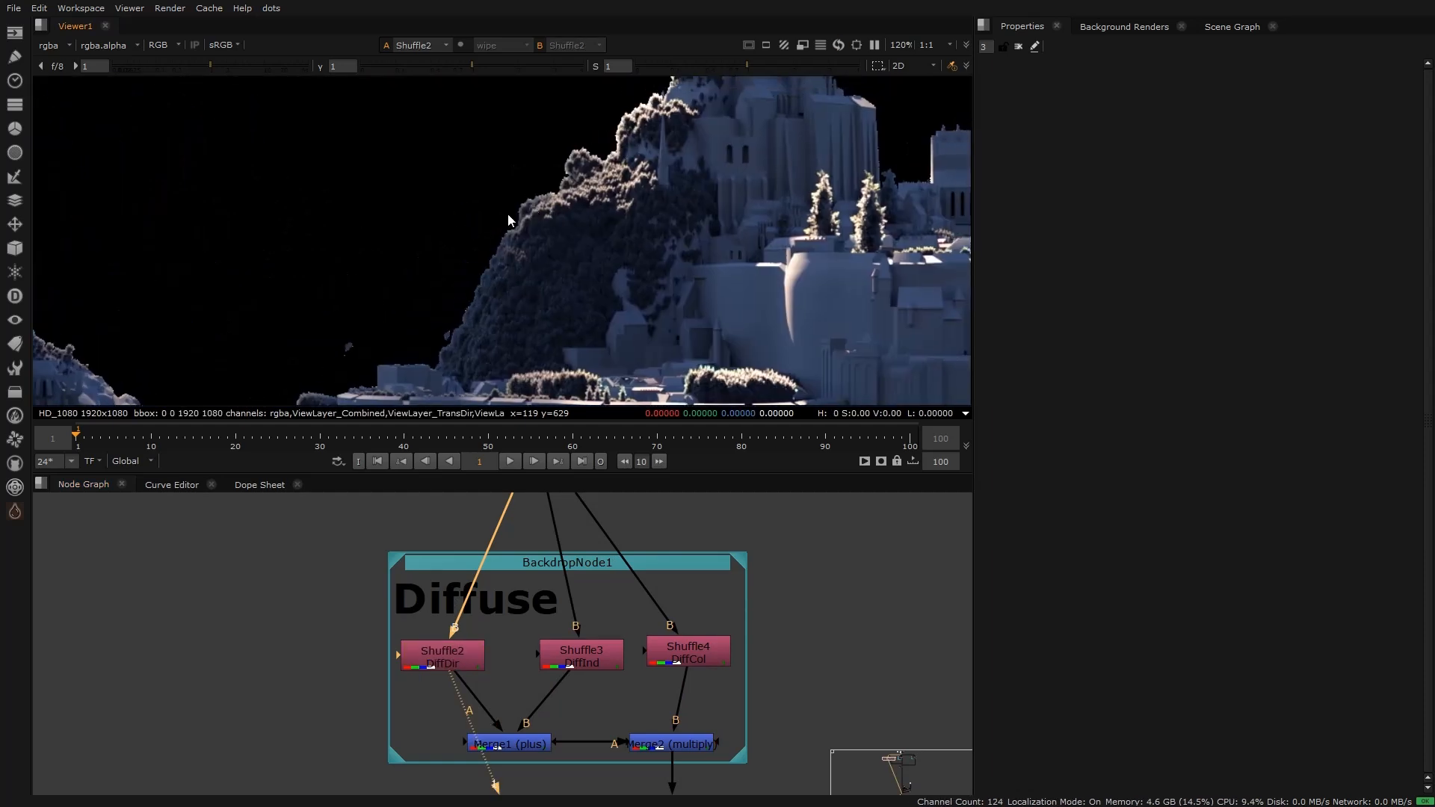
scroll(505, 614, "down", 6)
Step: View Grade1 and examine the bright foliage edges along the foreground rock and castle hill
middle_click_drag(528, 678, 453, 510)
middle_click_drag(507, 731, 435, 595)
scroll(602, 527, "up", 4)
left_click(662, 565)
key("1")
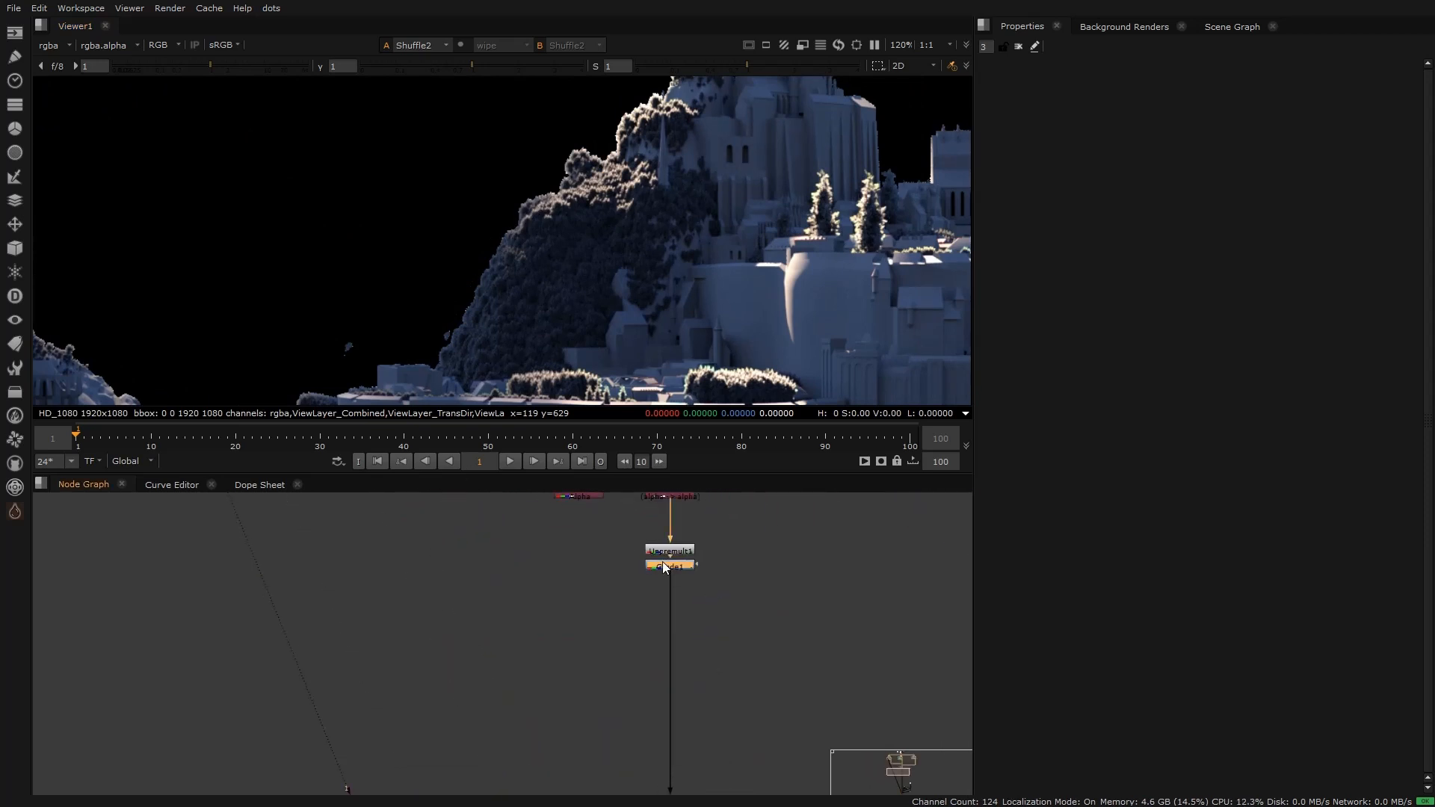
left_click(636, 523)
key("f")
scroll(371, 293, "up", 2)
scroll(371, 293, "up", 3)
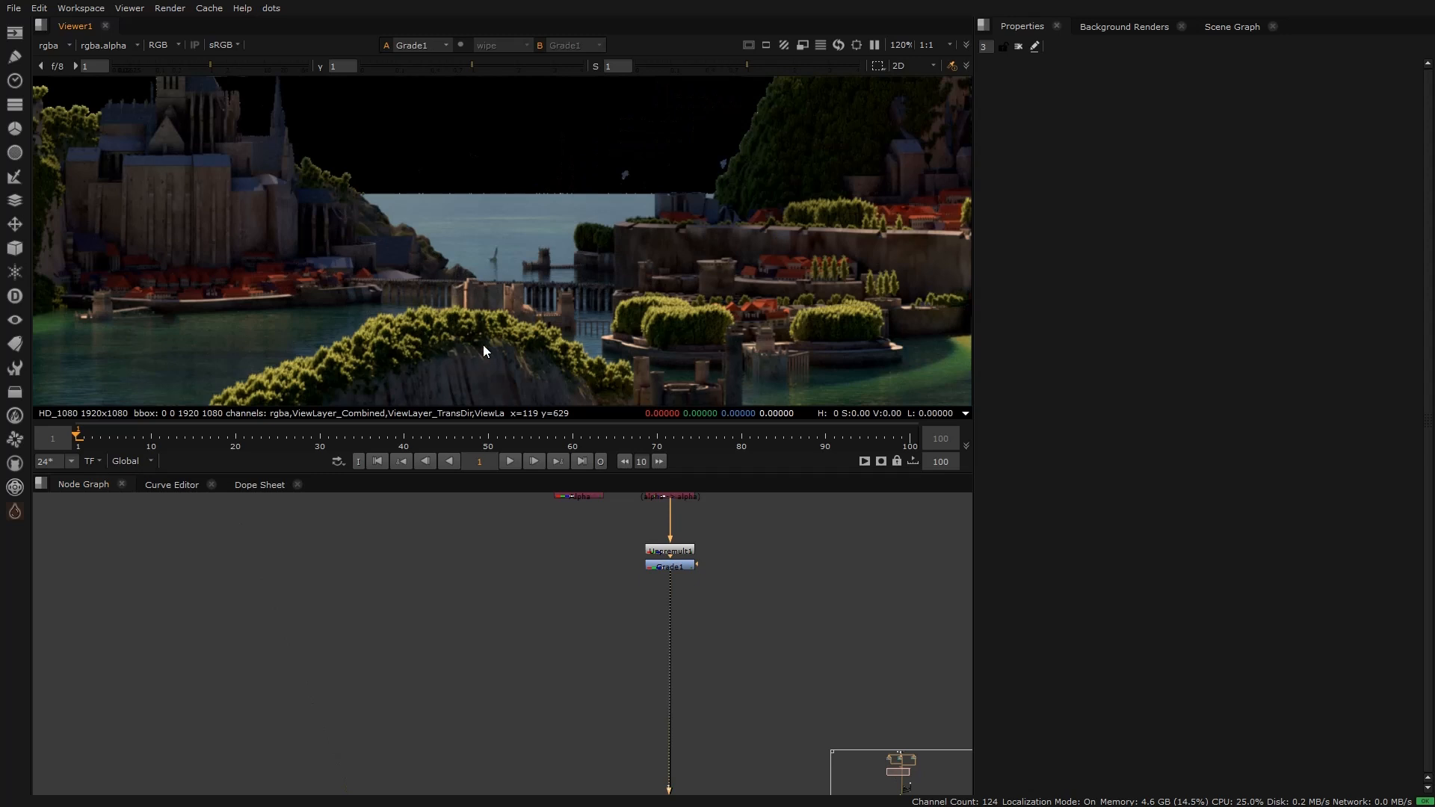
middle_click_drag(531, 307, 309, 312)
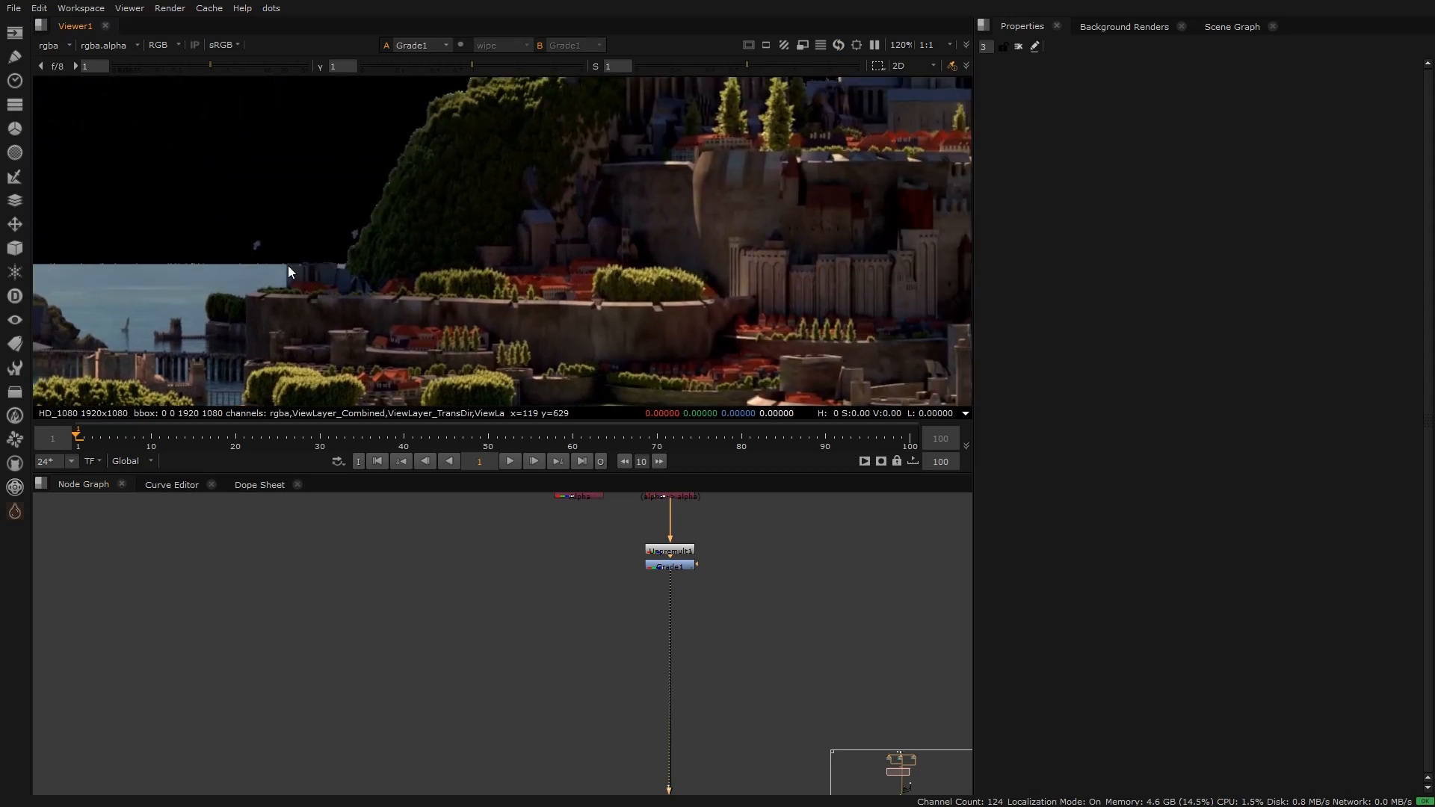
scroll(403, 226, "up", 8)
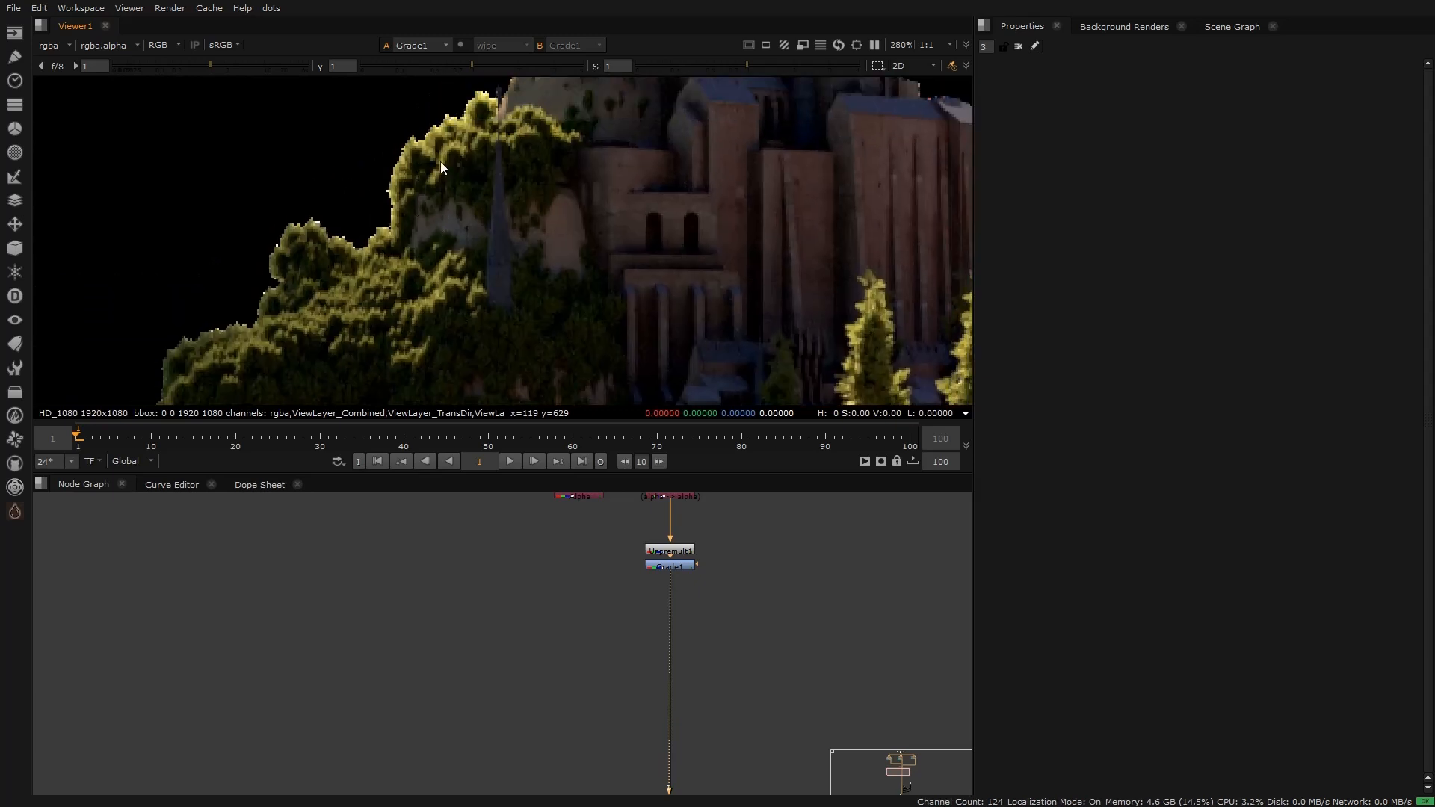
scroll(441, 177, "down", 4)
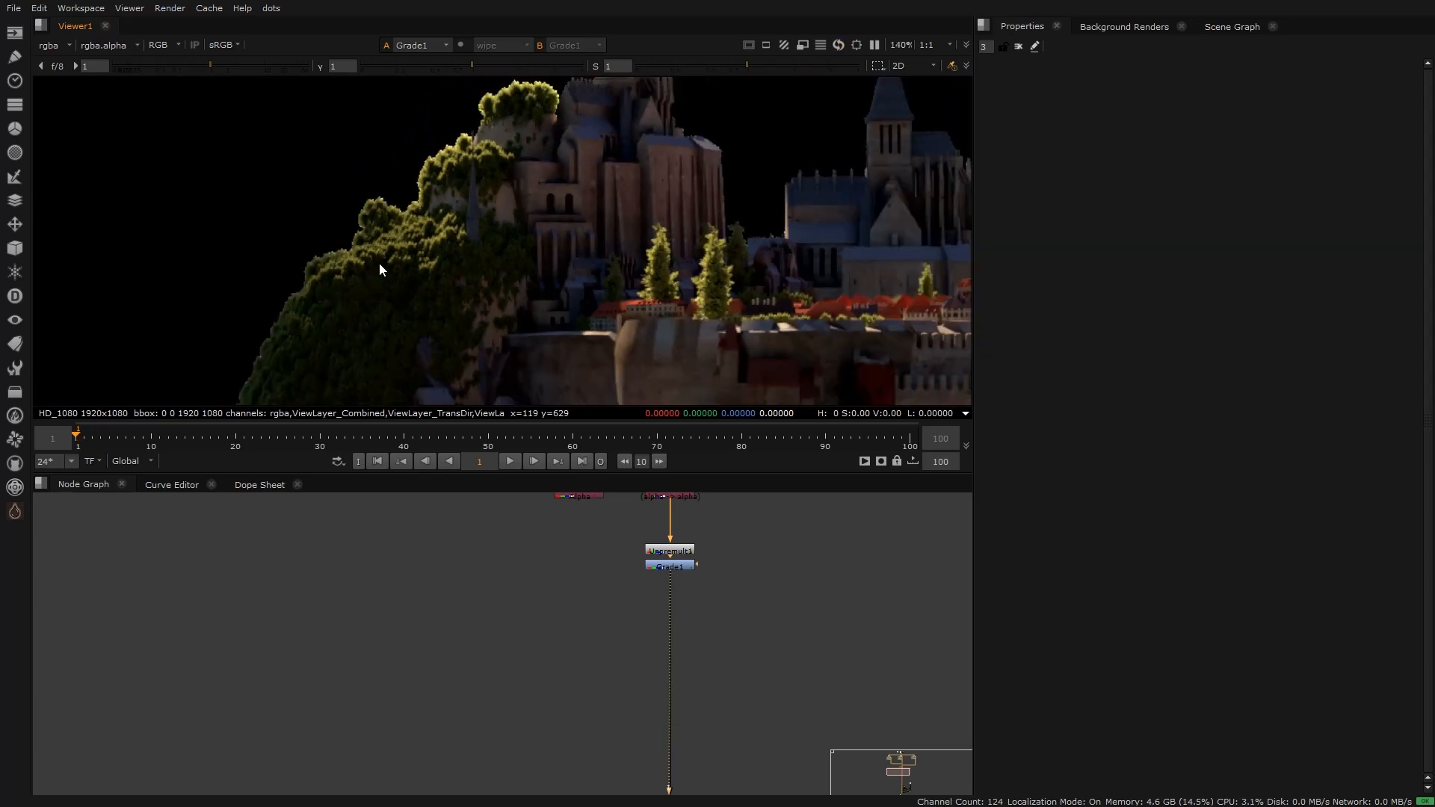
Step: View the DiffDir Shuffle2 pass and add a ColorCorrect node directly after it
scroll(517, 577, "down", 5)
scroll(506, 574, "up", 3)
left_click(441, 590)
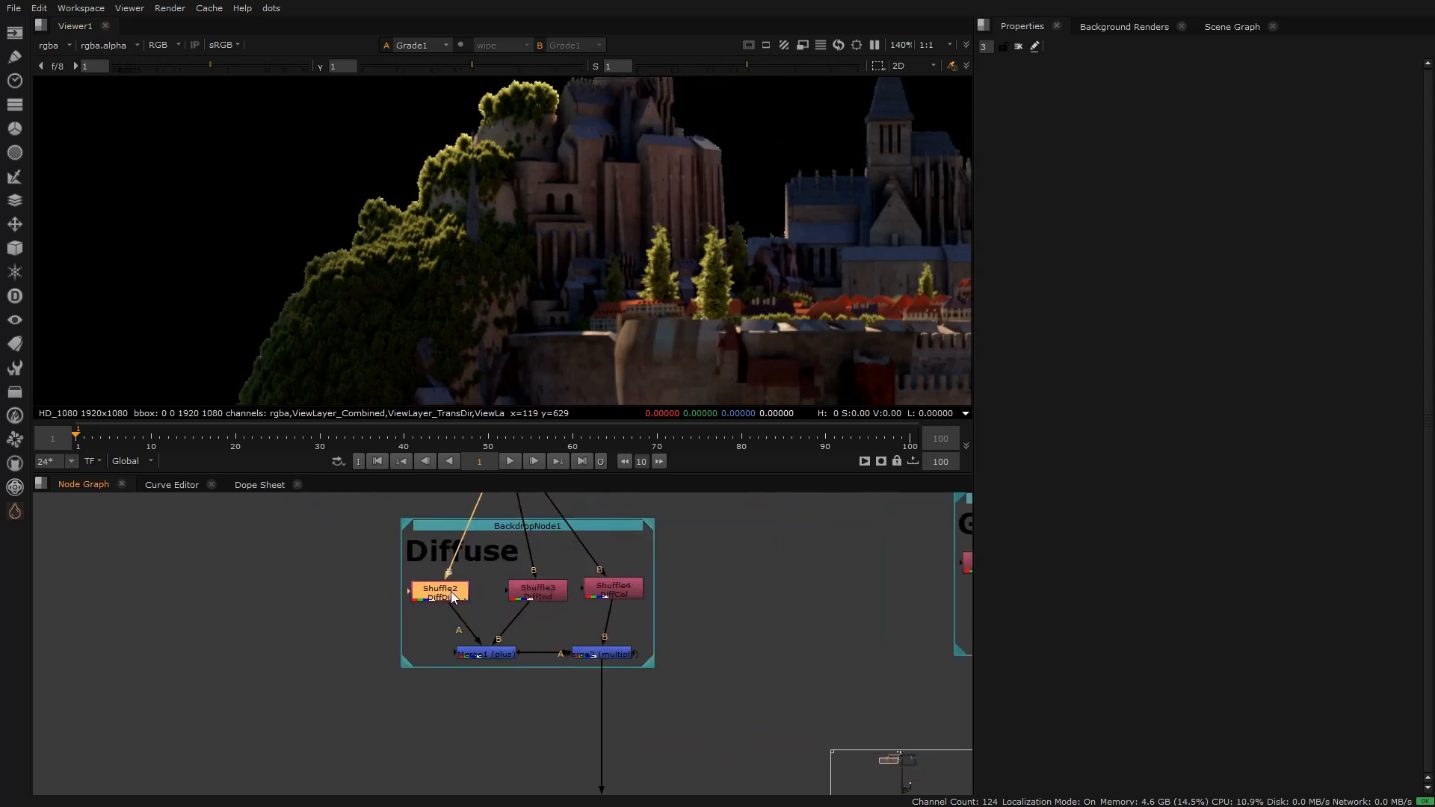
key("1")
left_click(453, 597)
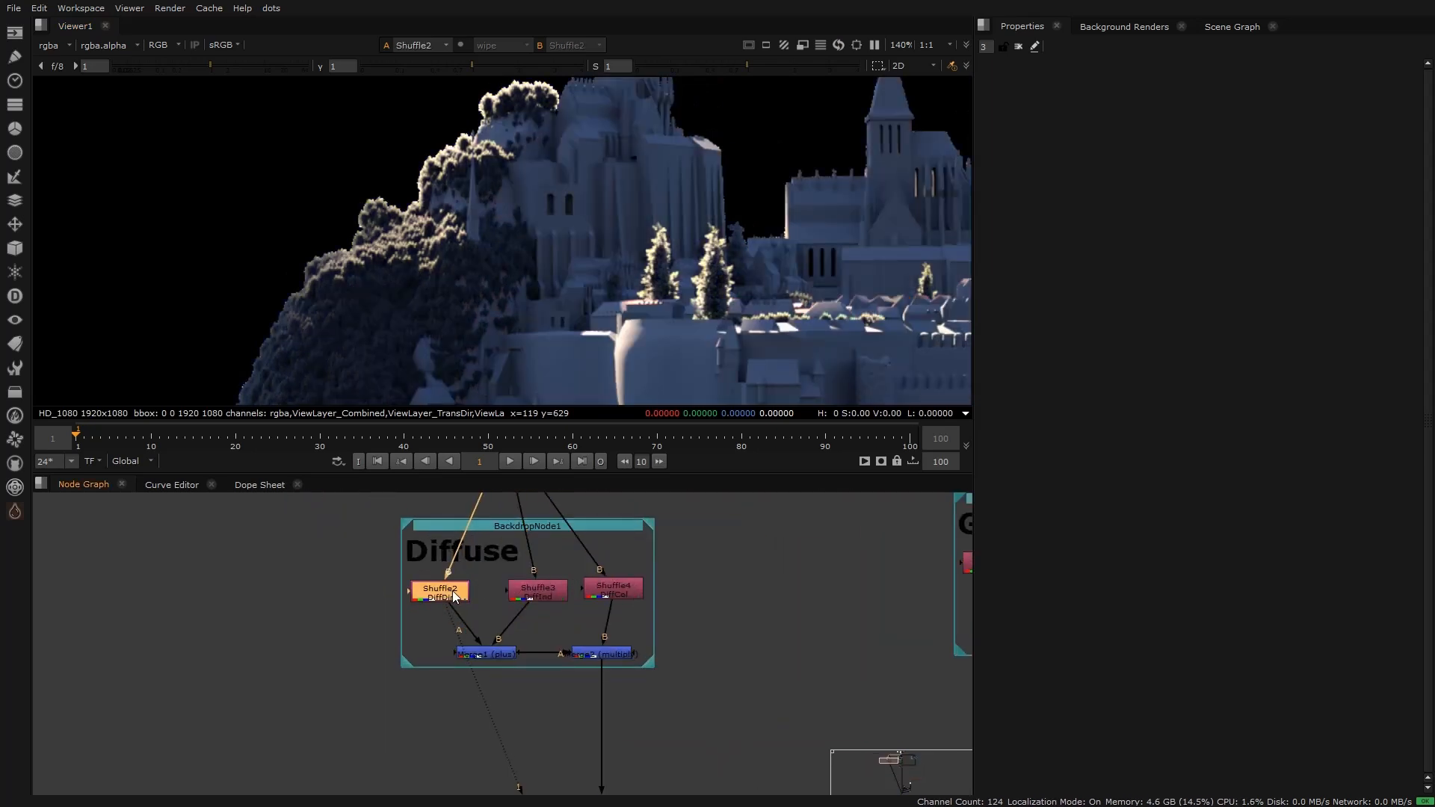
key("c")
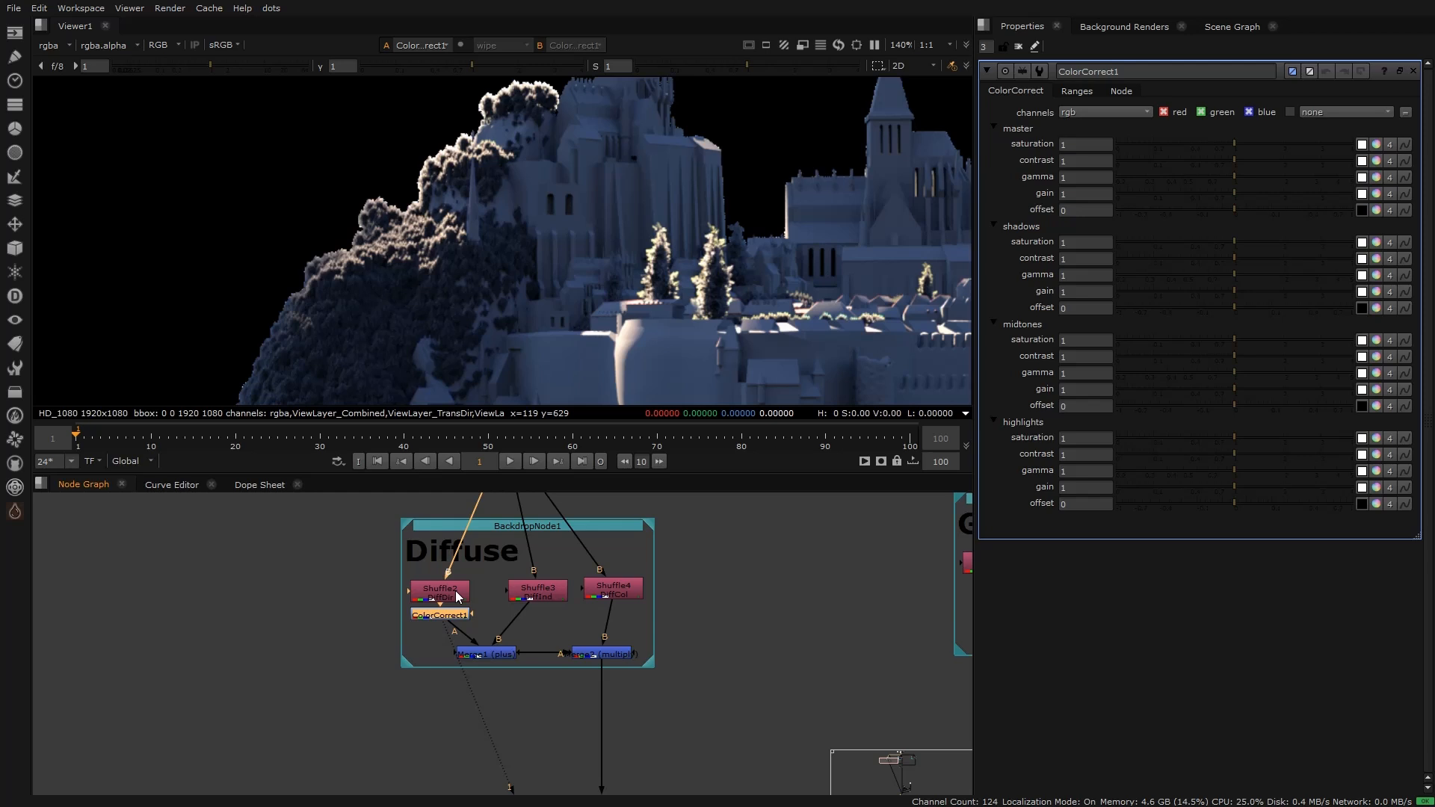
scroll(489, 269, "down", 3)
scroll(395, 296, "up", 3)
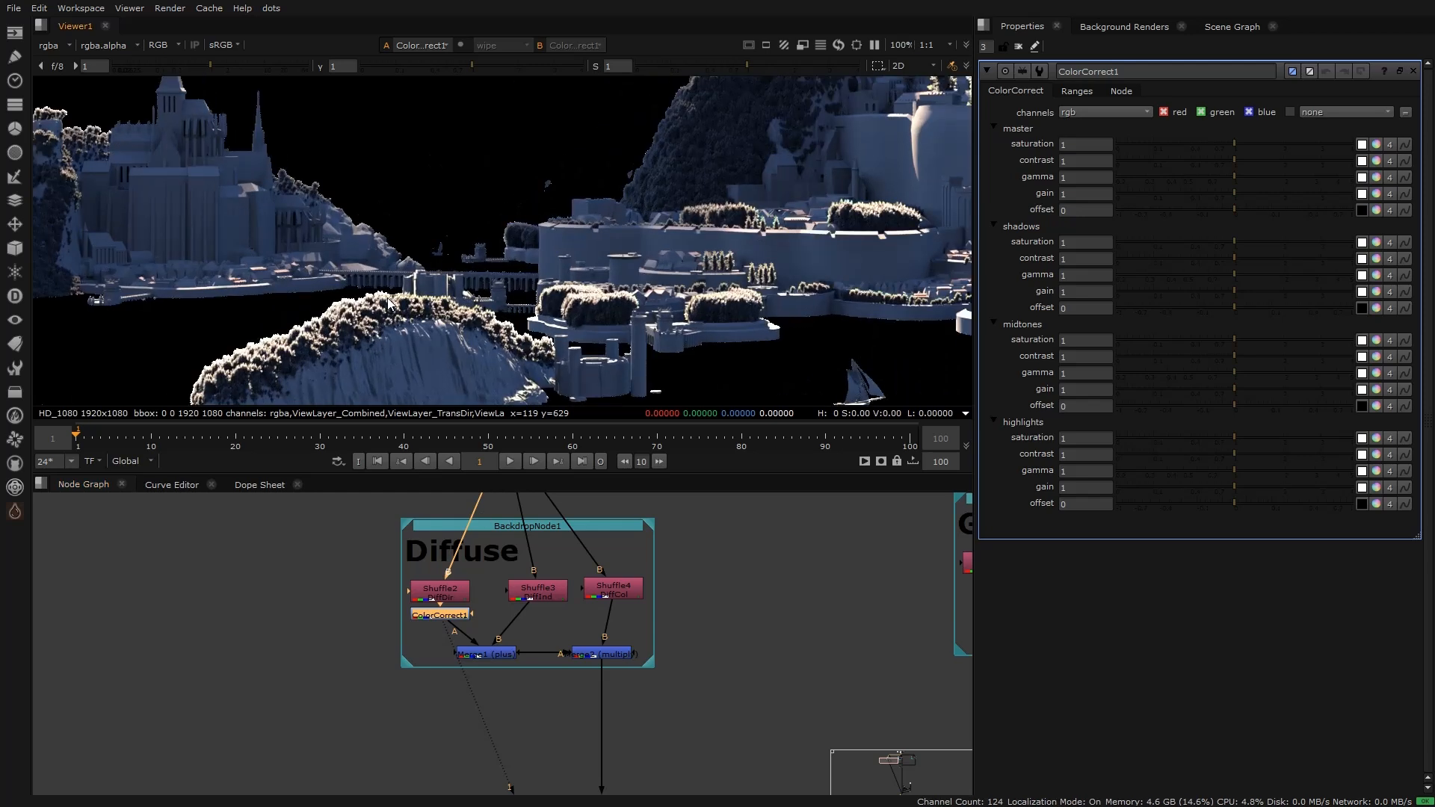
scroll(351, 308, "up", 3)
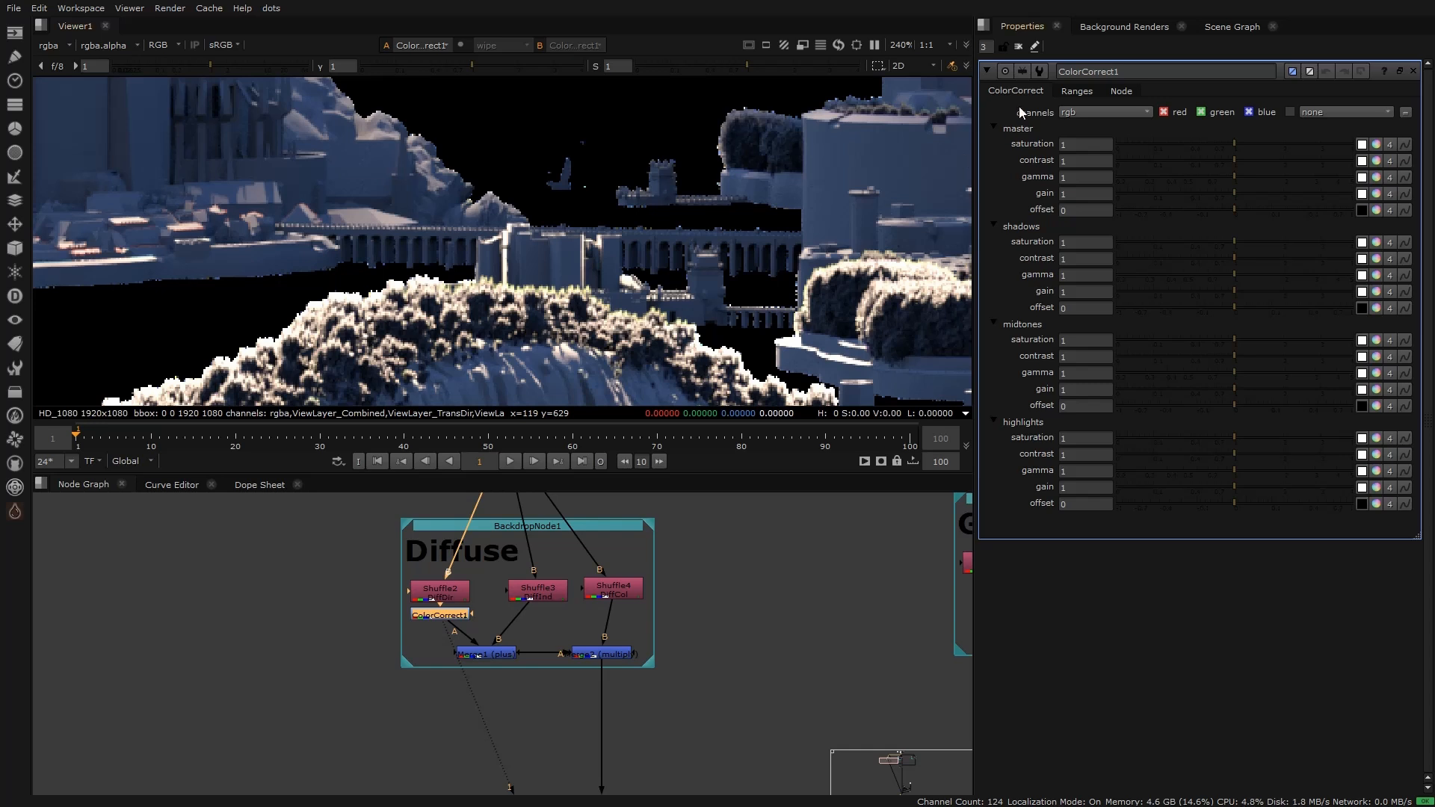
Step: Isolate the highlight curve in ColorCorrect1's ranges and inspect the brightest edges of the direct diffuse pass
left_click(1077, 92)
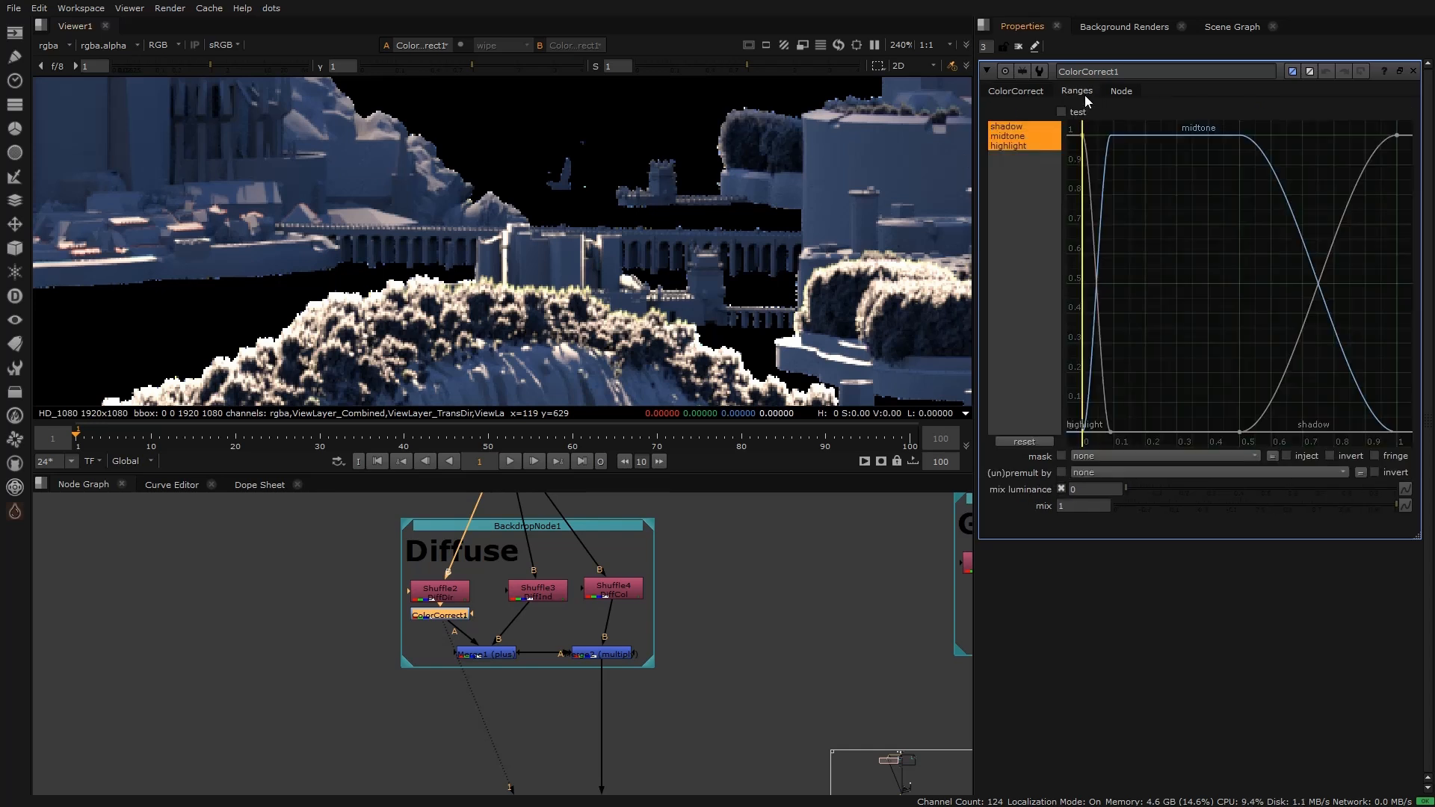
left_click(1016, 146)
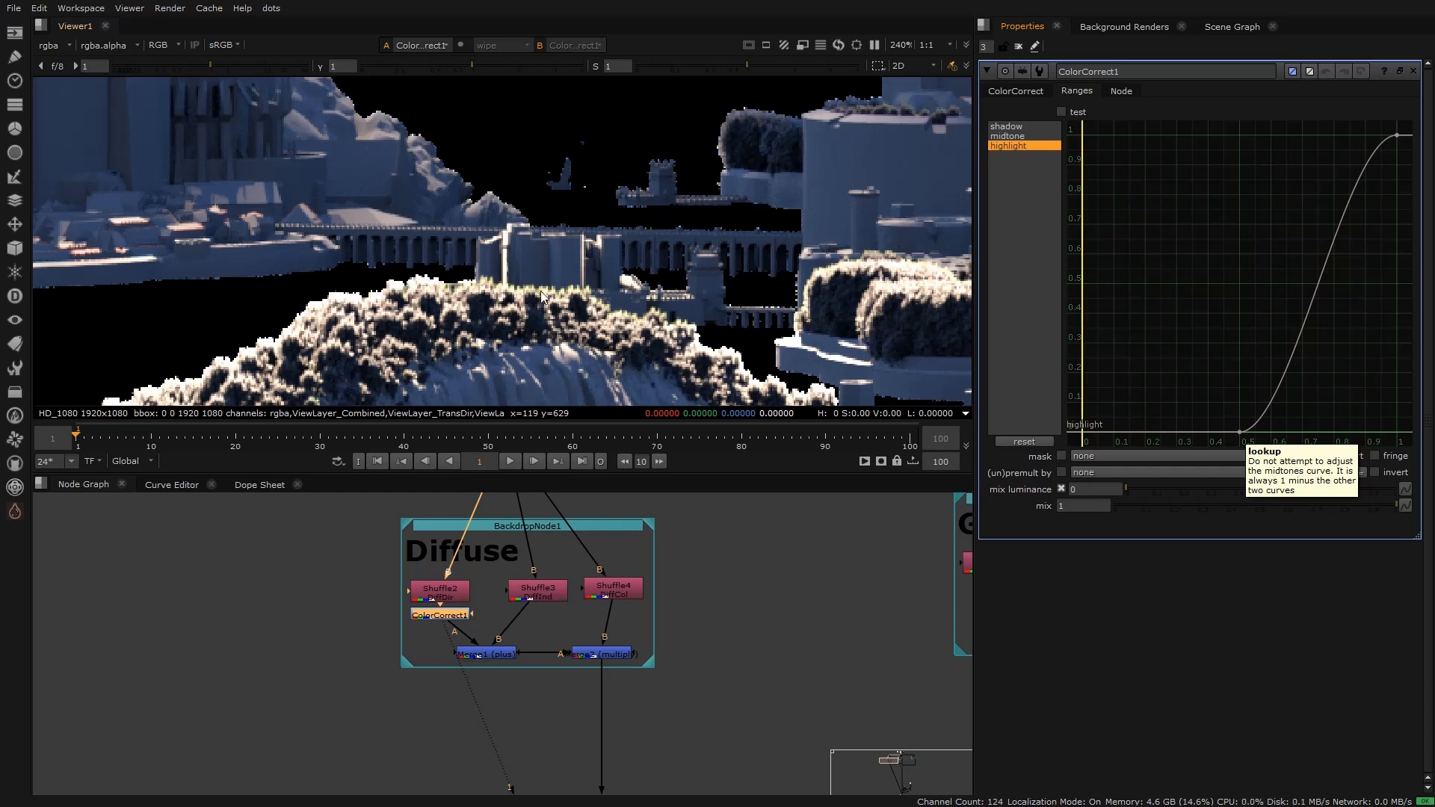
key("f")
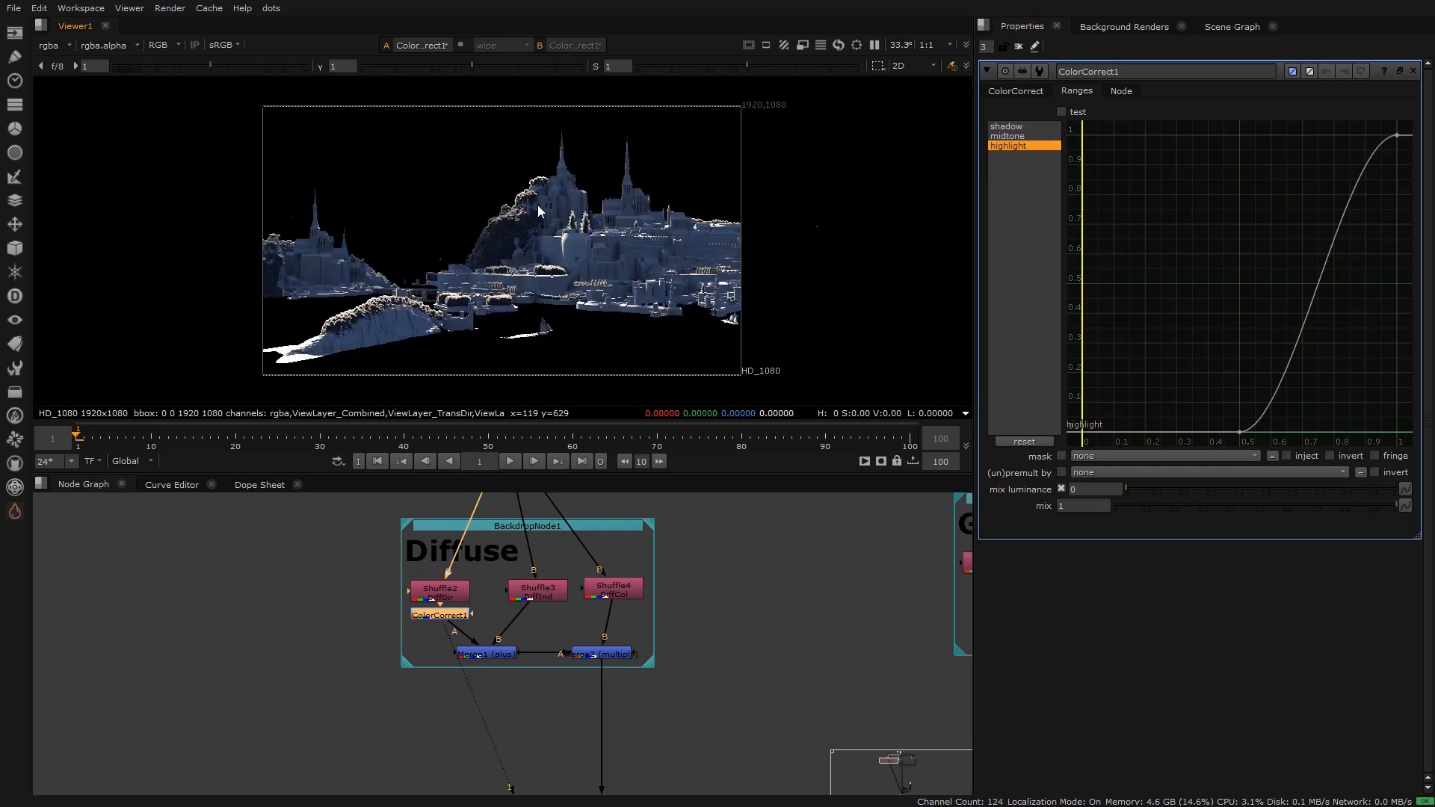
scroll(537, 205, "up", 6)
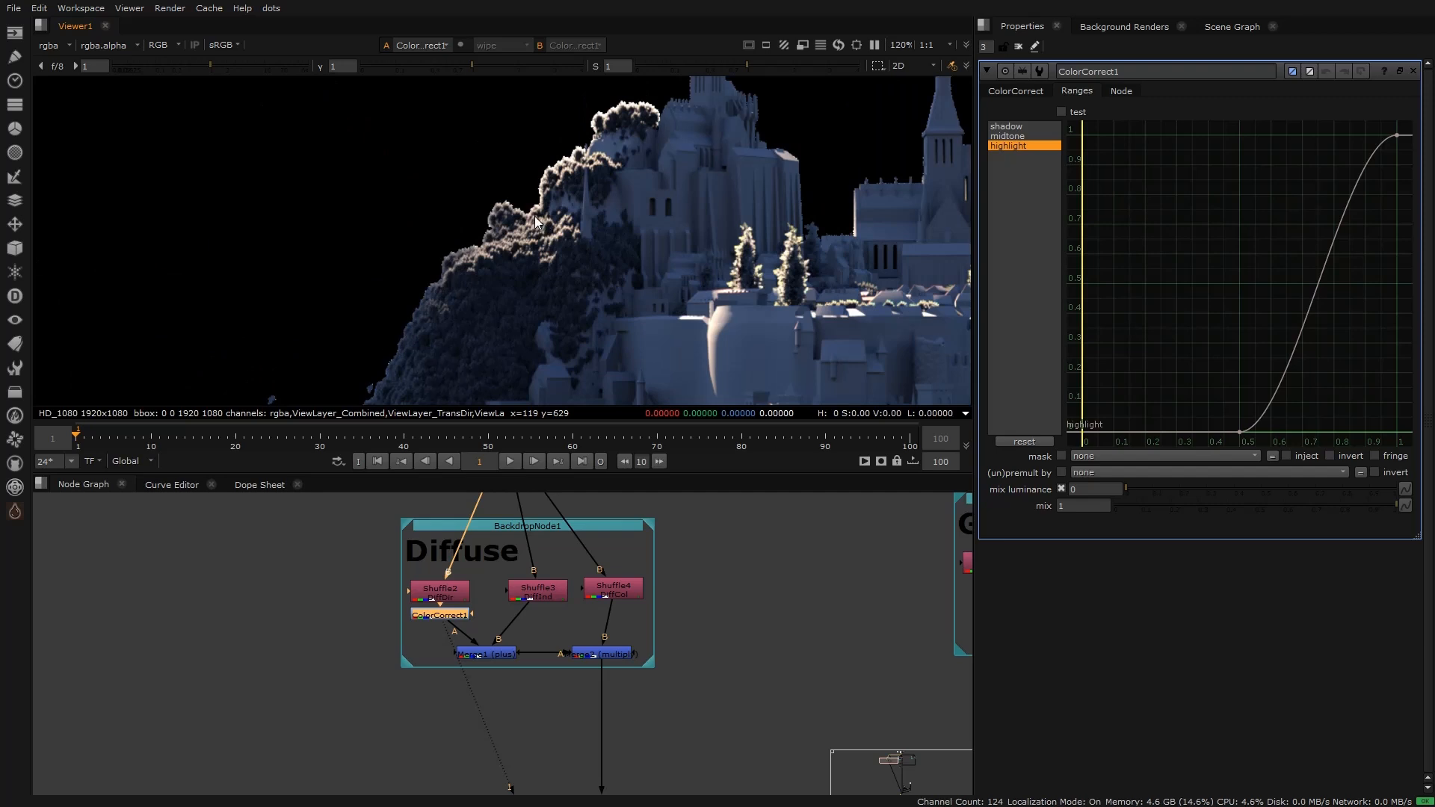
key("f")
scroll(407, 291, "up", 12)
scroll(558, 195, "down", 4)
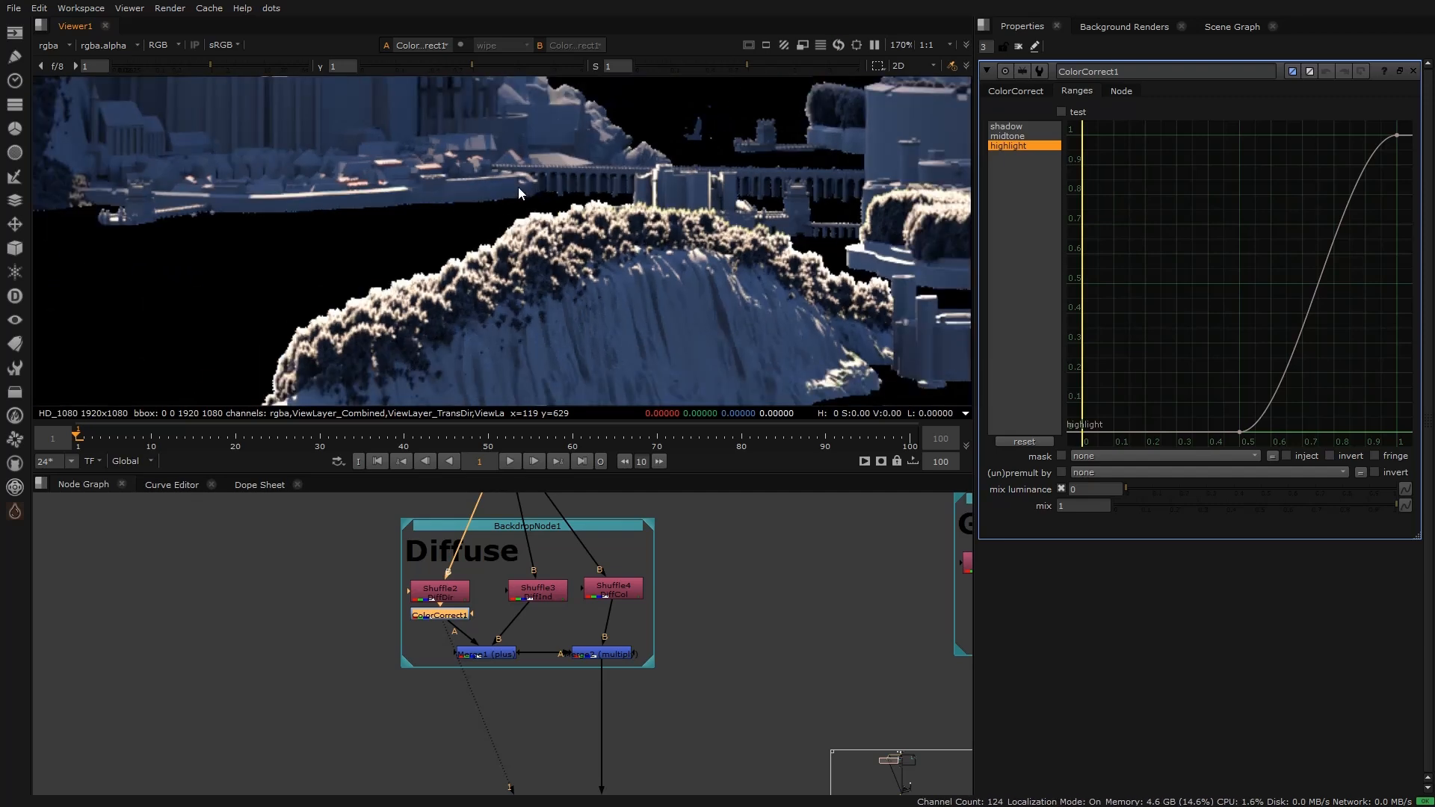
Step: Lower ColorCorrect1's highlights gain to 0.24, checking the effect on the foreground foliage
left_click(1015, 90)
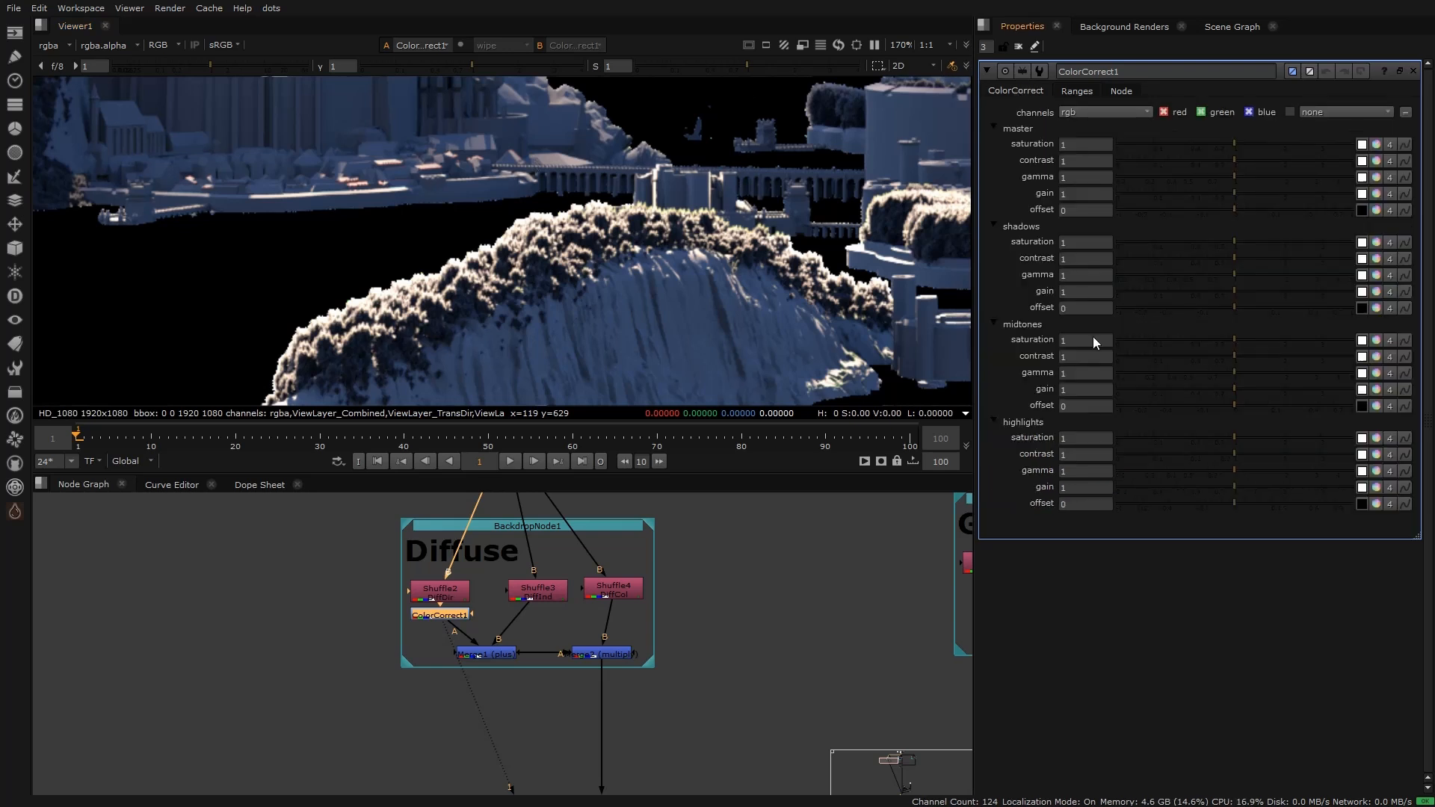
left_click_drag(1233, 486, 1173, 486)
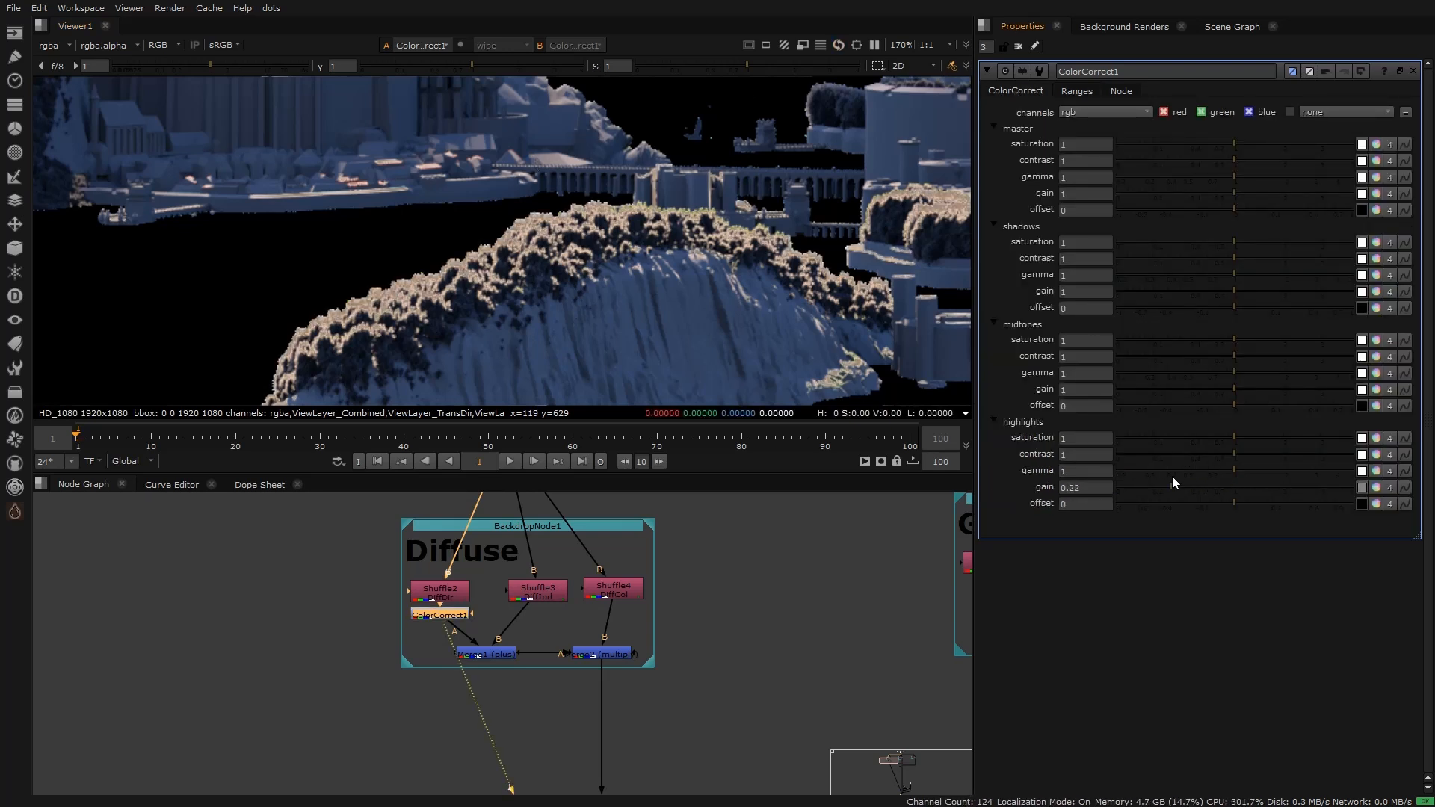
scroll(526, 230, "up", 5)
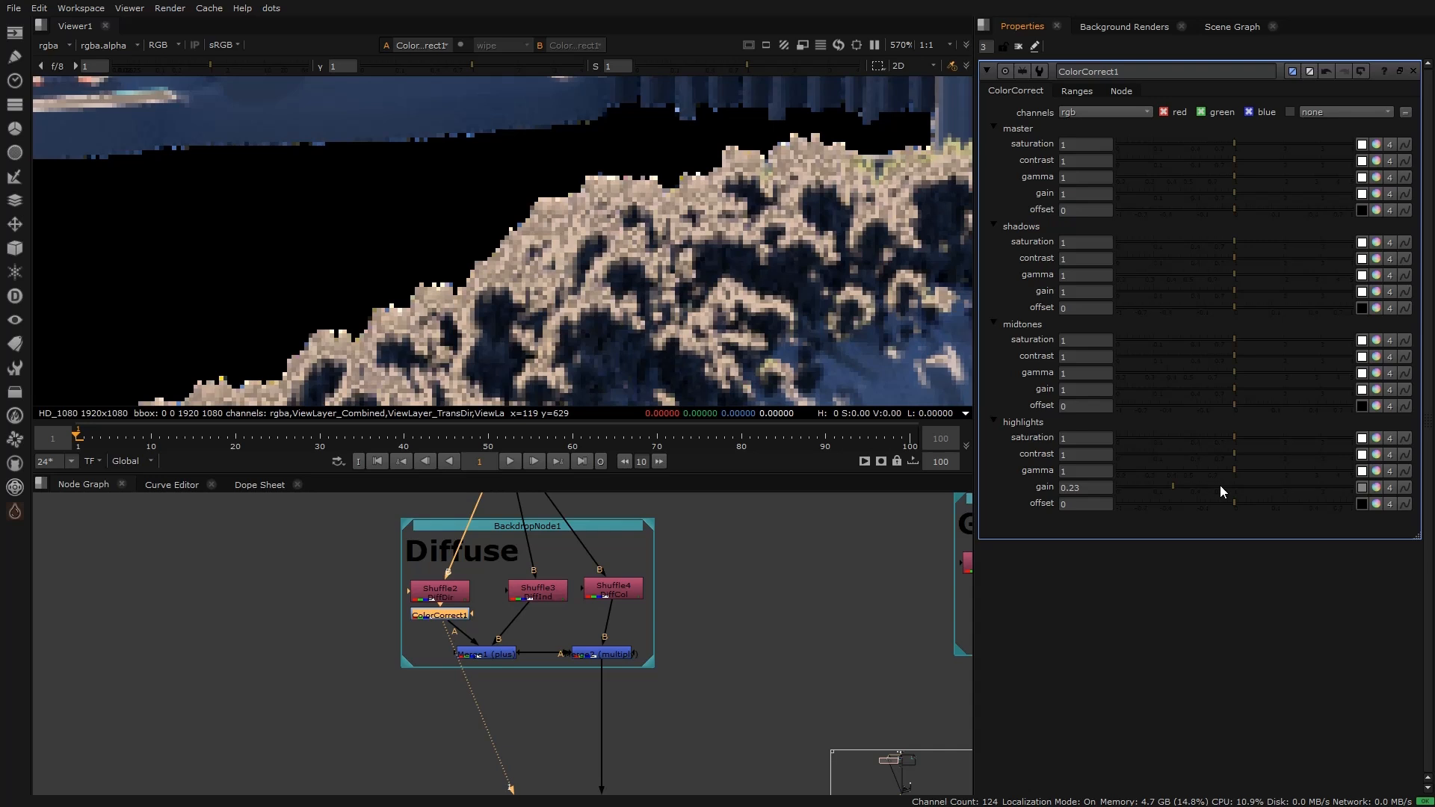
left_click_drag(1222, 484, 1174, 487)
scroll(597, 165, "down", 5)
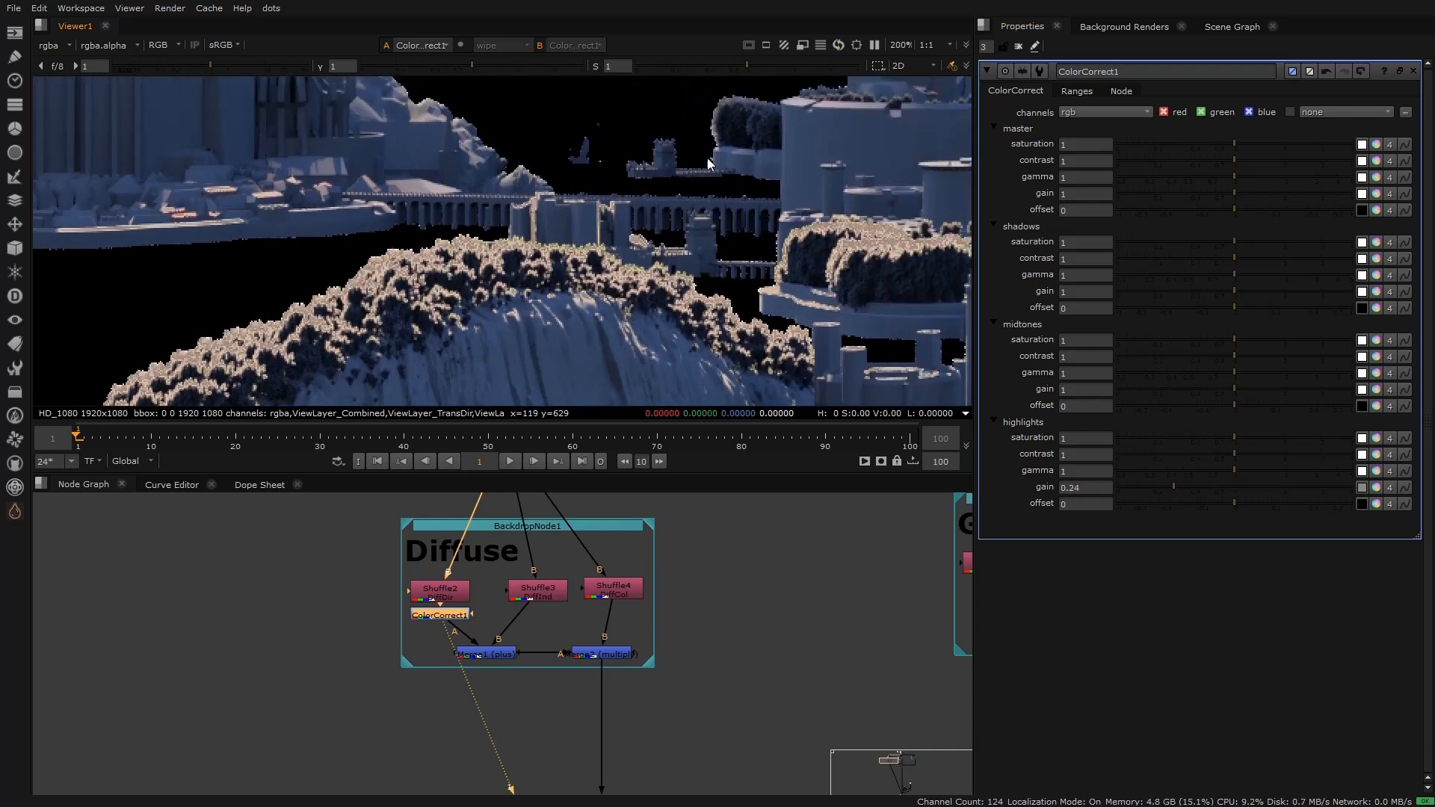
Step: Shift the lower point of ColorCorrect1's highlight range curve to about x 0.109 at y 0
left_click(1076, 91)
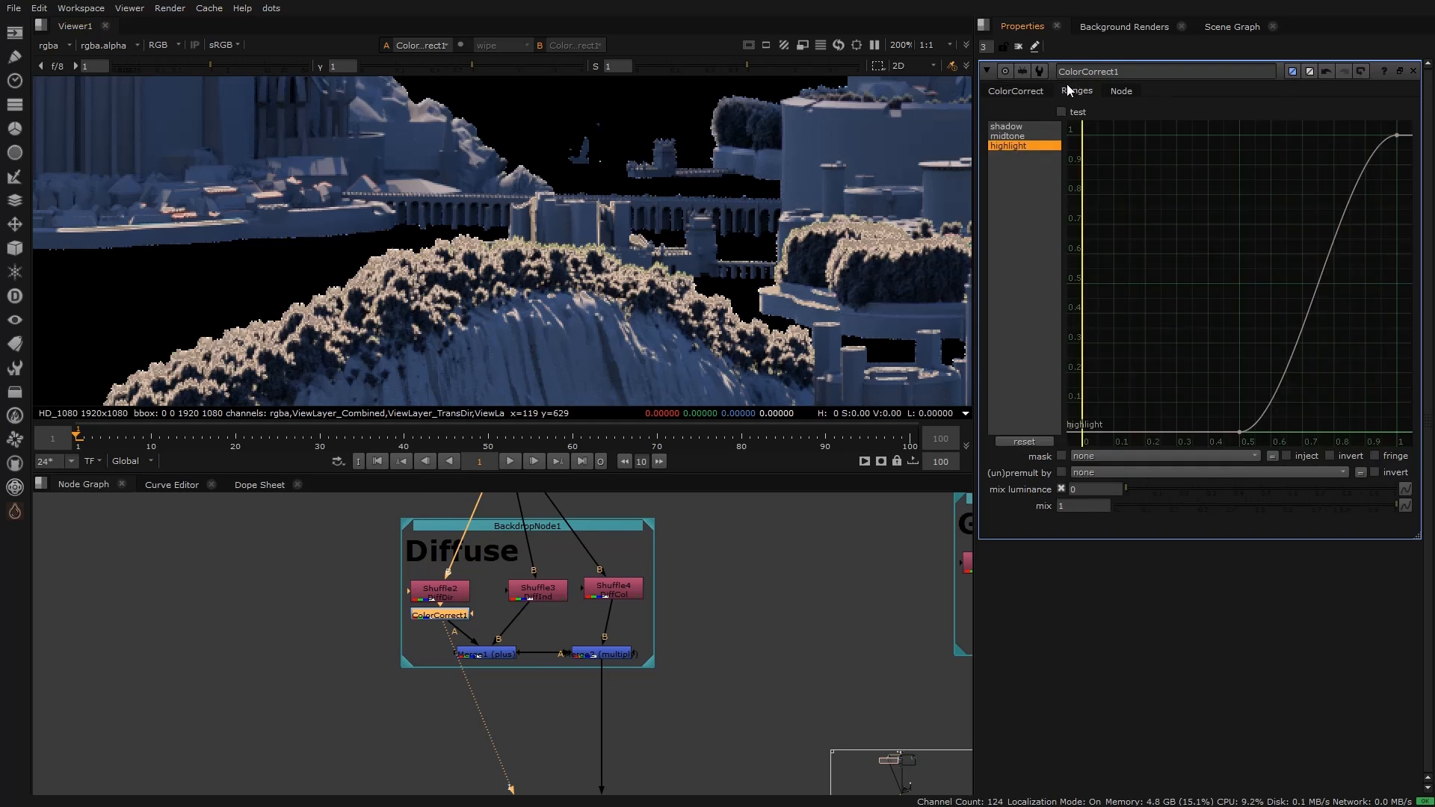
left_click_drag(1239, 432, 1173, 413)
middle_click_drag(768, 118, 214, 273)
scroll(214, 273, "down", 3)
middle_click_drag(494, 142, 518, 227)
scroll(465, 223, "up", 5)
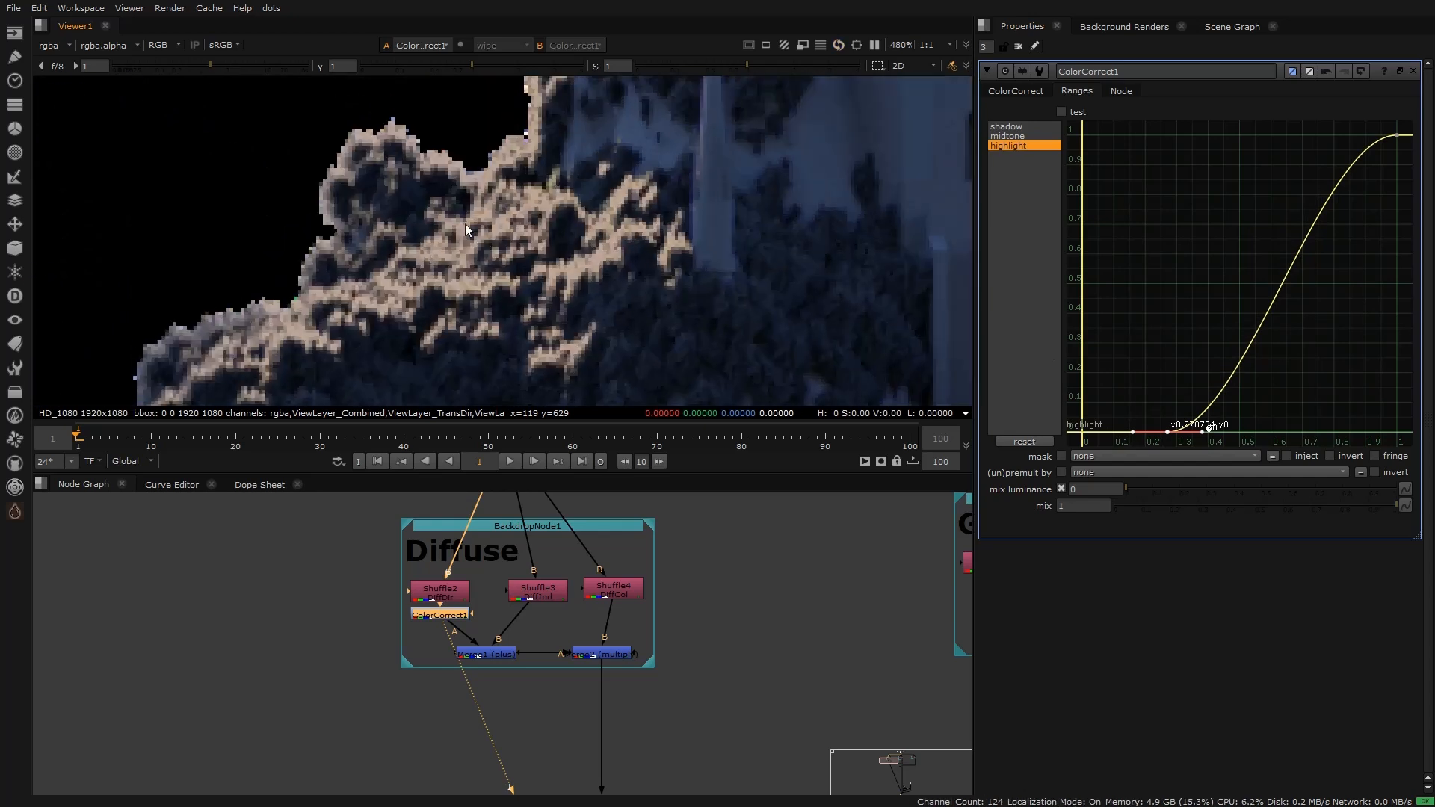
left_click_drag(1170, 432, 1116, 434)
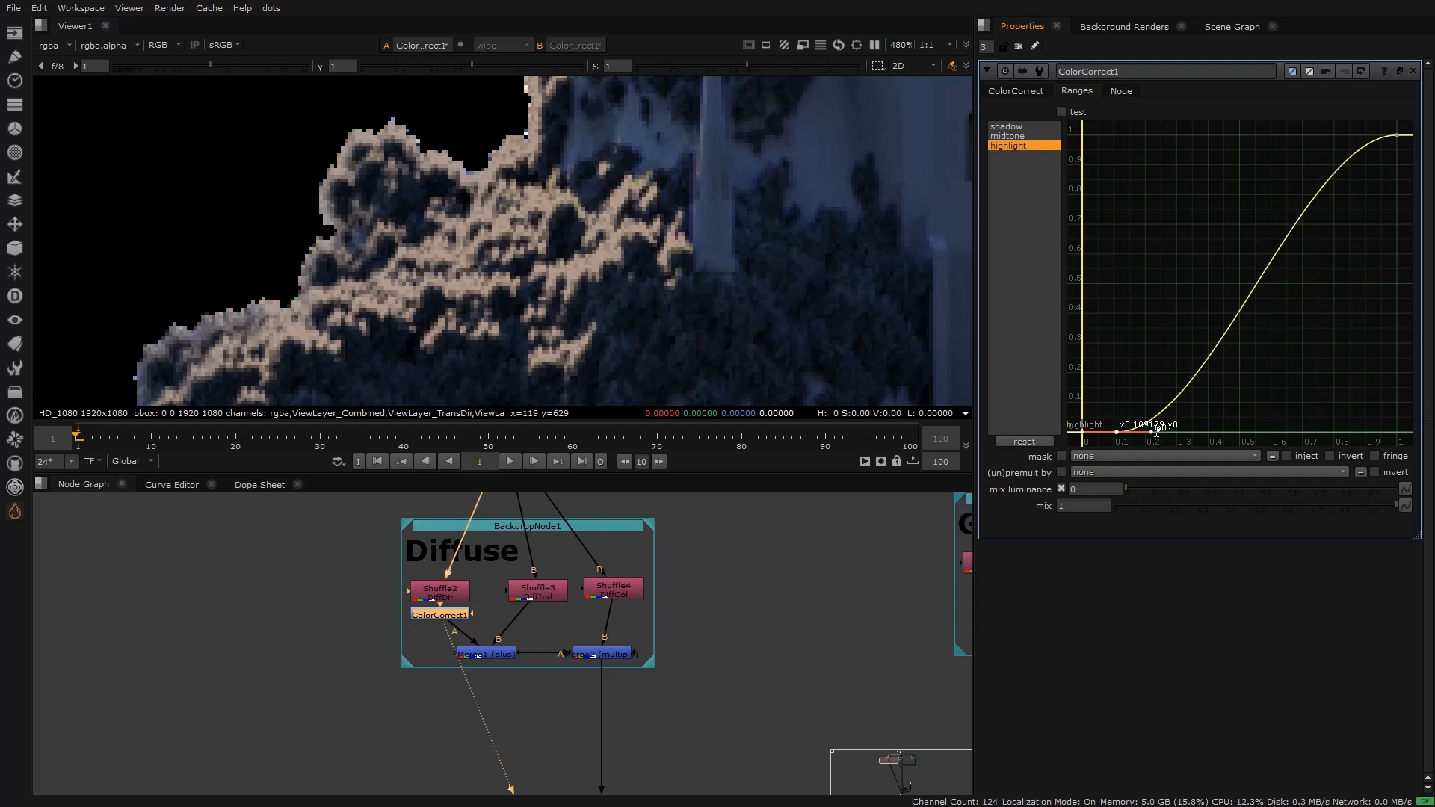
Step: Tilt the tangent of the highlight curve's upper point slightly upward and steepen the lower point's tangent to a slope of 1.25
left_click(1395, 135)
left_click_drag(1358, 136, 1329, 160)
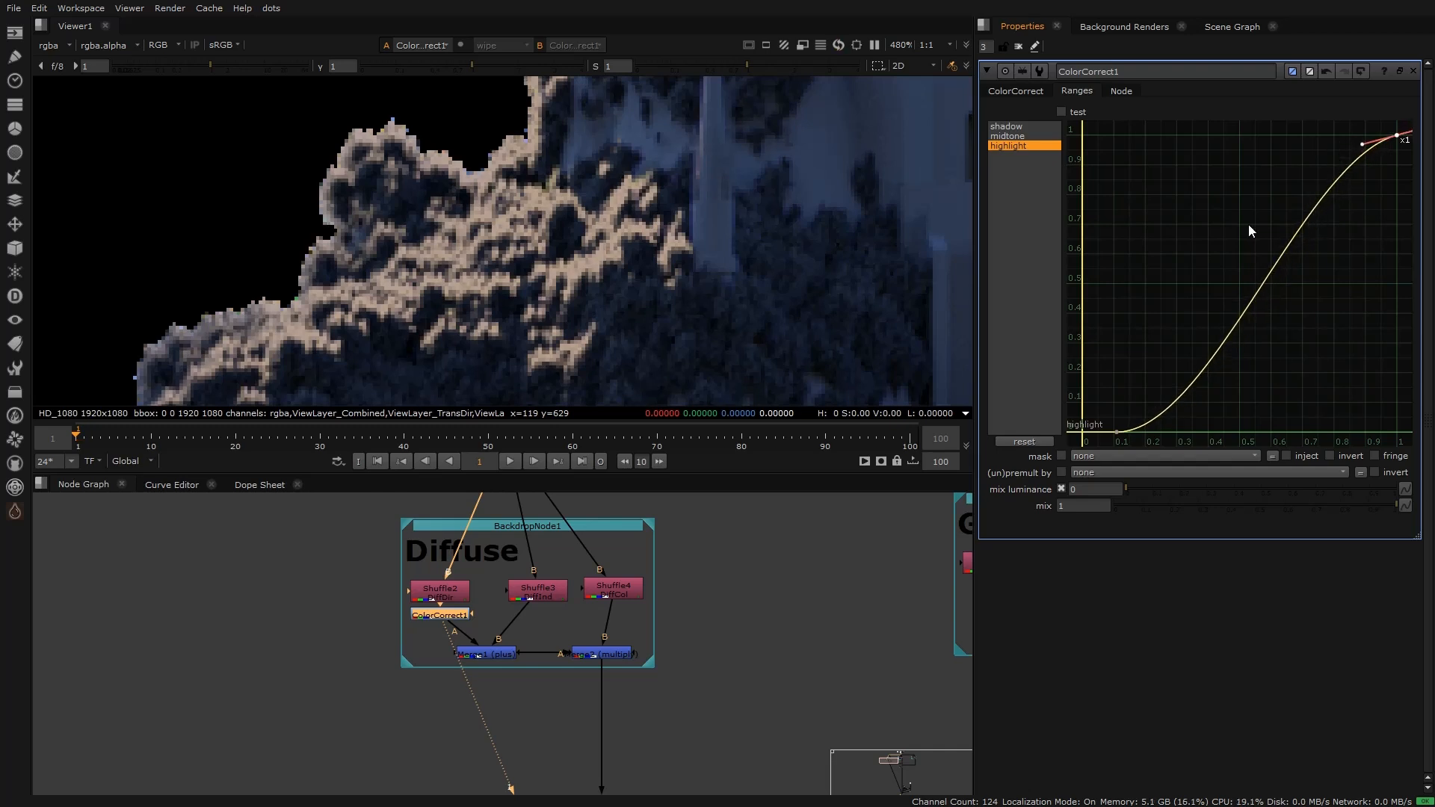
left_click(1116, 432)
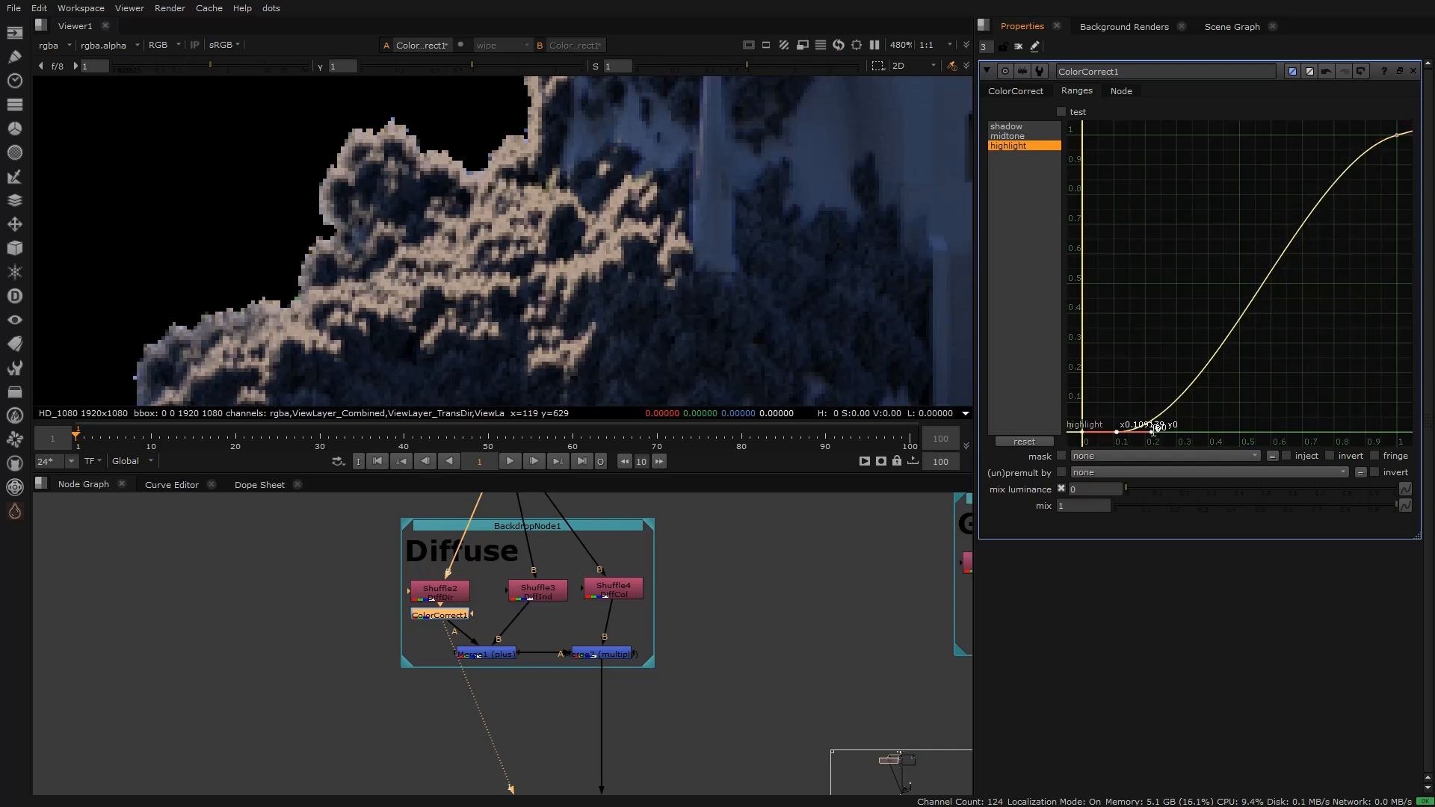
left_click_drag(1087, 432, 1083, 471)
Step: Toggle ColorCorrect1 off and on to compare the highlights on the castle hill and foreground foliage, leaving it enabled
key("d")
key("d")
key("d")
key("d")
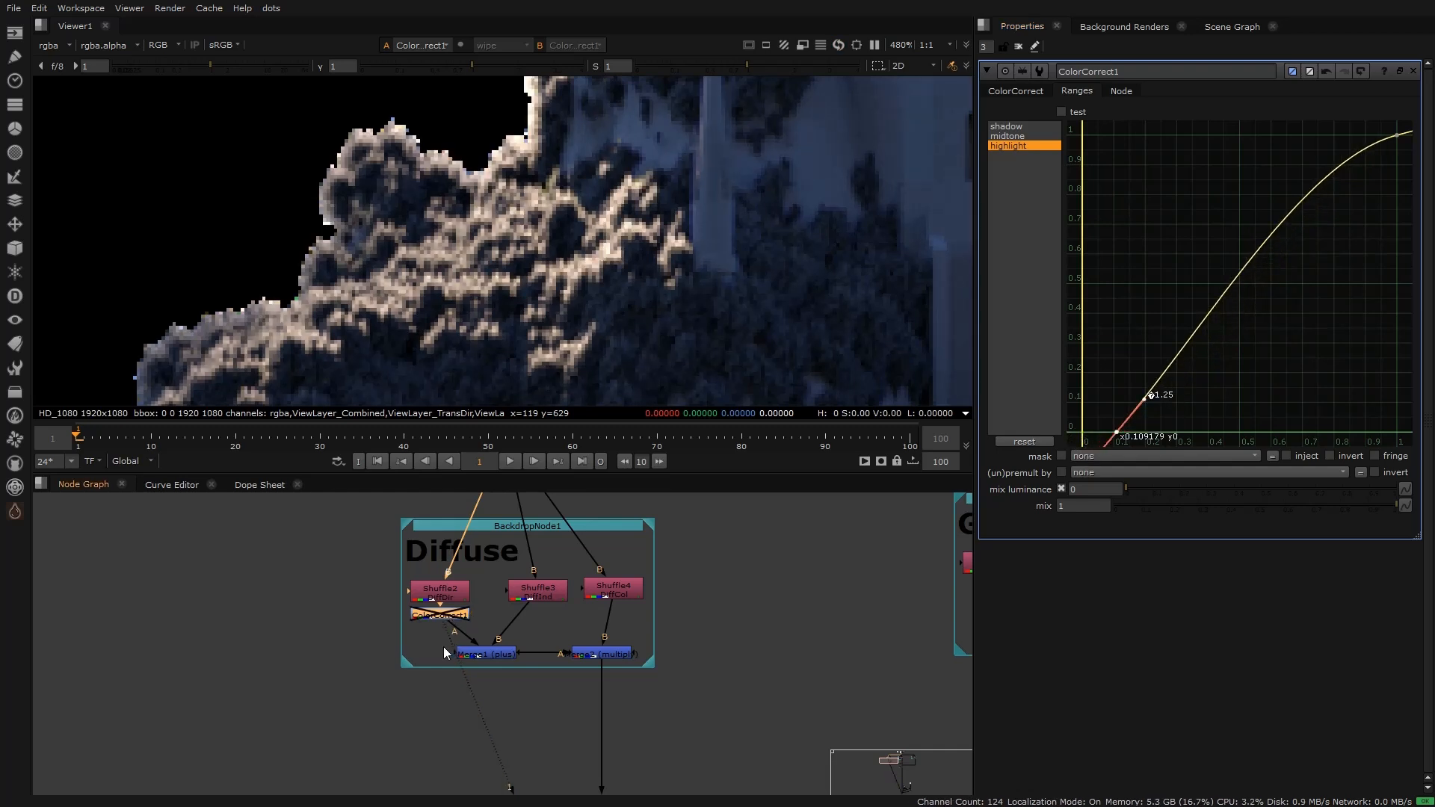
key("f")
key("d")
key("d")
key("d")
key("d")
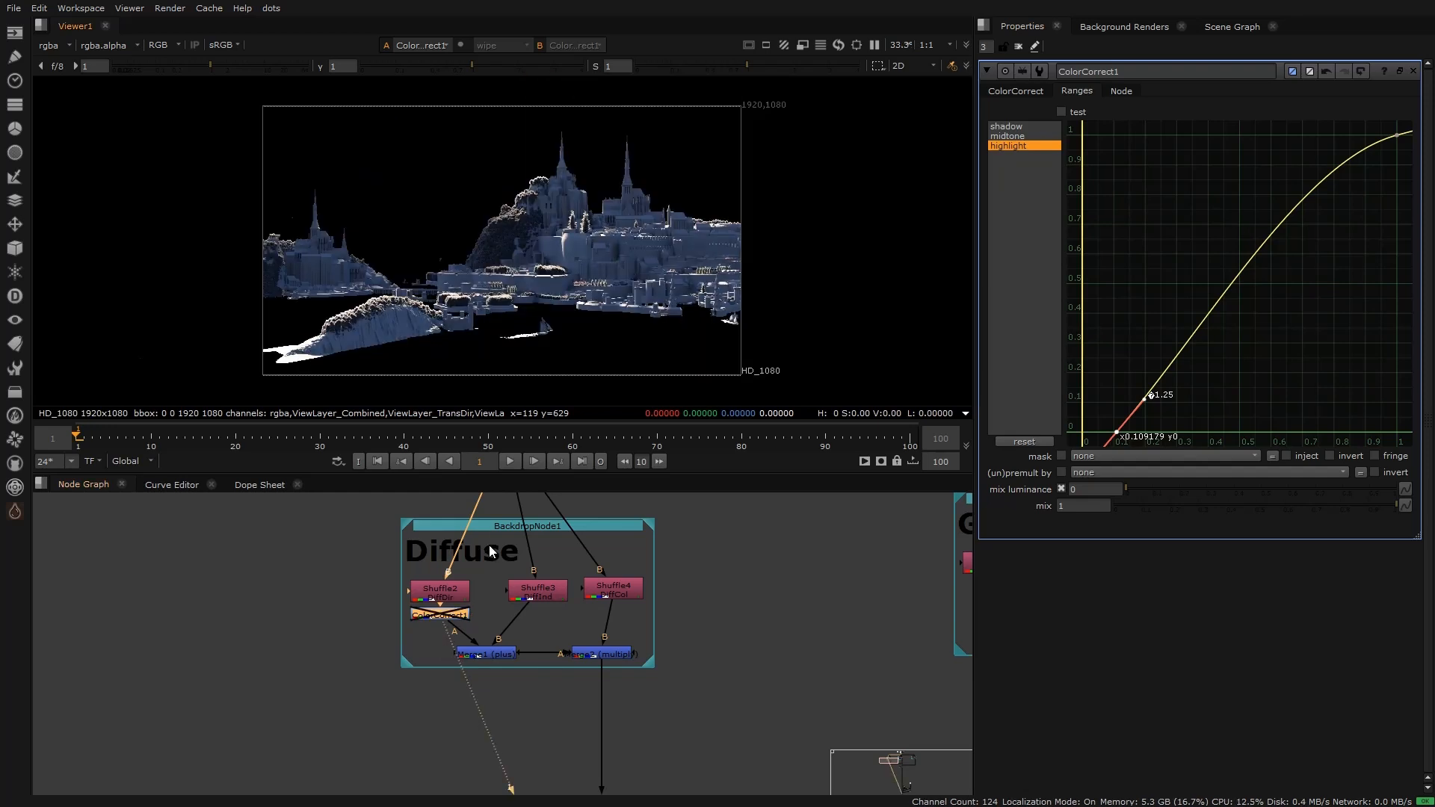
scroll(348, 337, "up", 6)
key("d")
key("d")
scroll(350, 258, "up", 4)
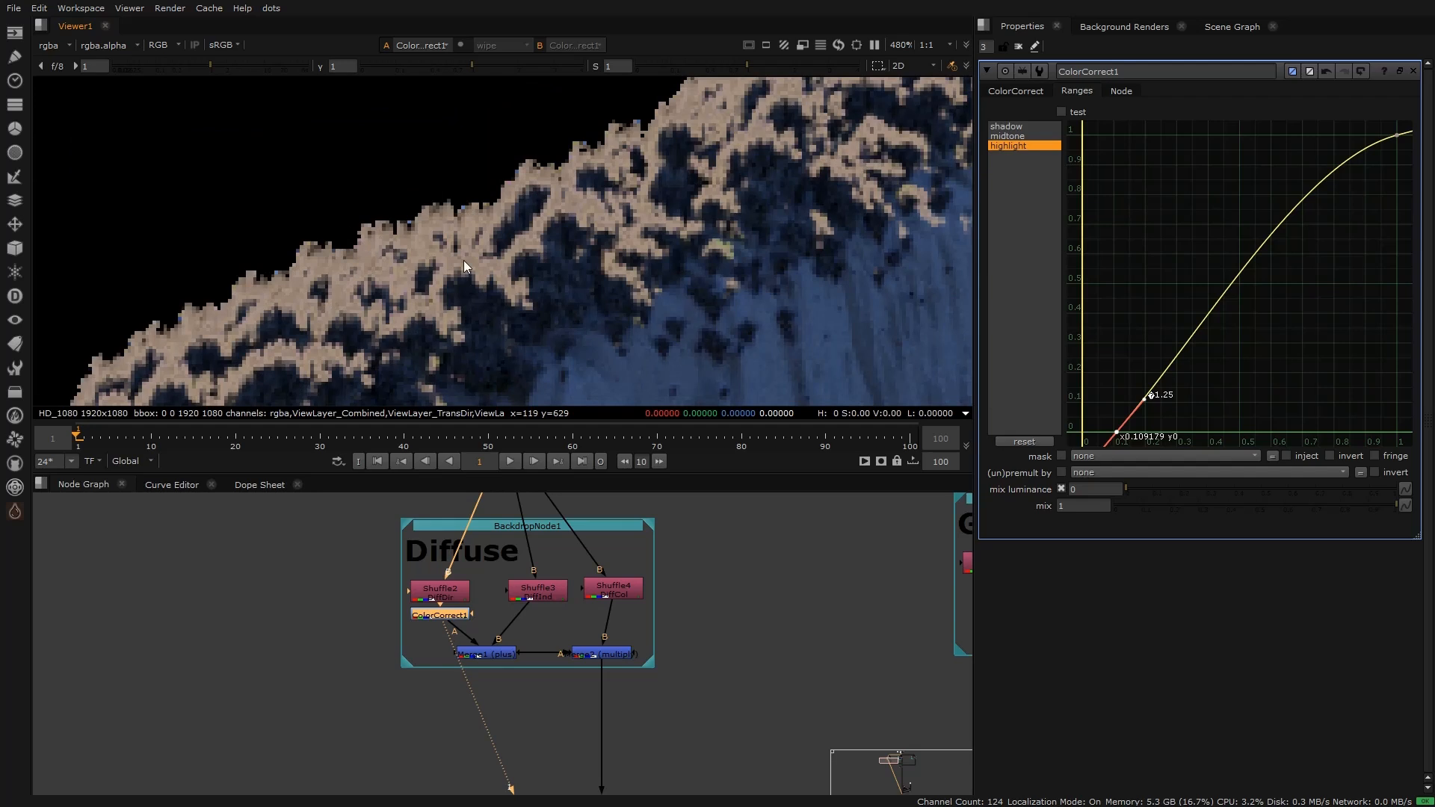
scroll(523, 202, "down", 3)
key("d")
scroll(499, 253, "up", 2)
key("d")
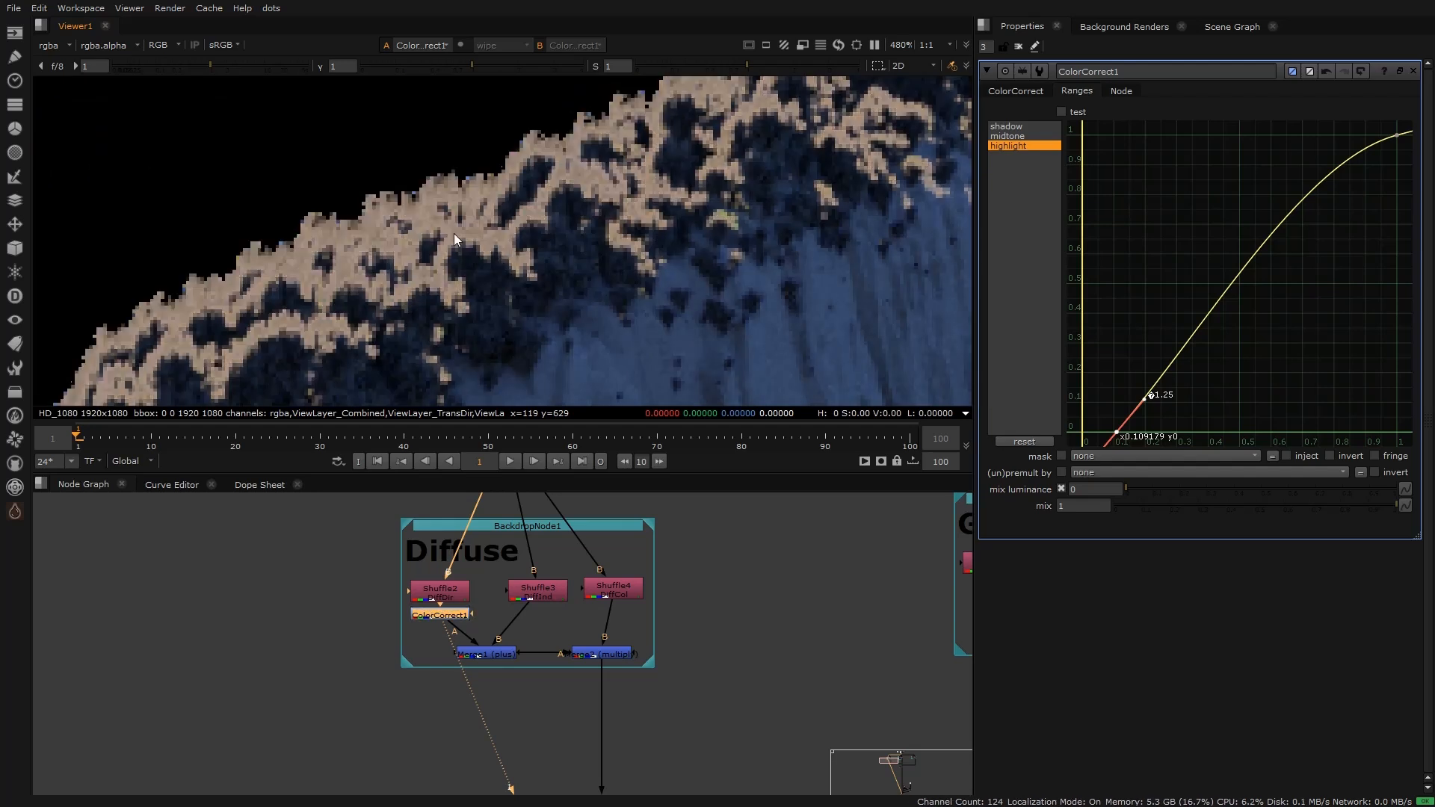
scroll(456, 219, "down", 3)
scroll(404, 257, "up", 1)
scroll(500, 196, "up", 1)
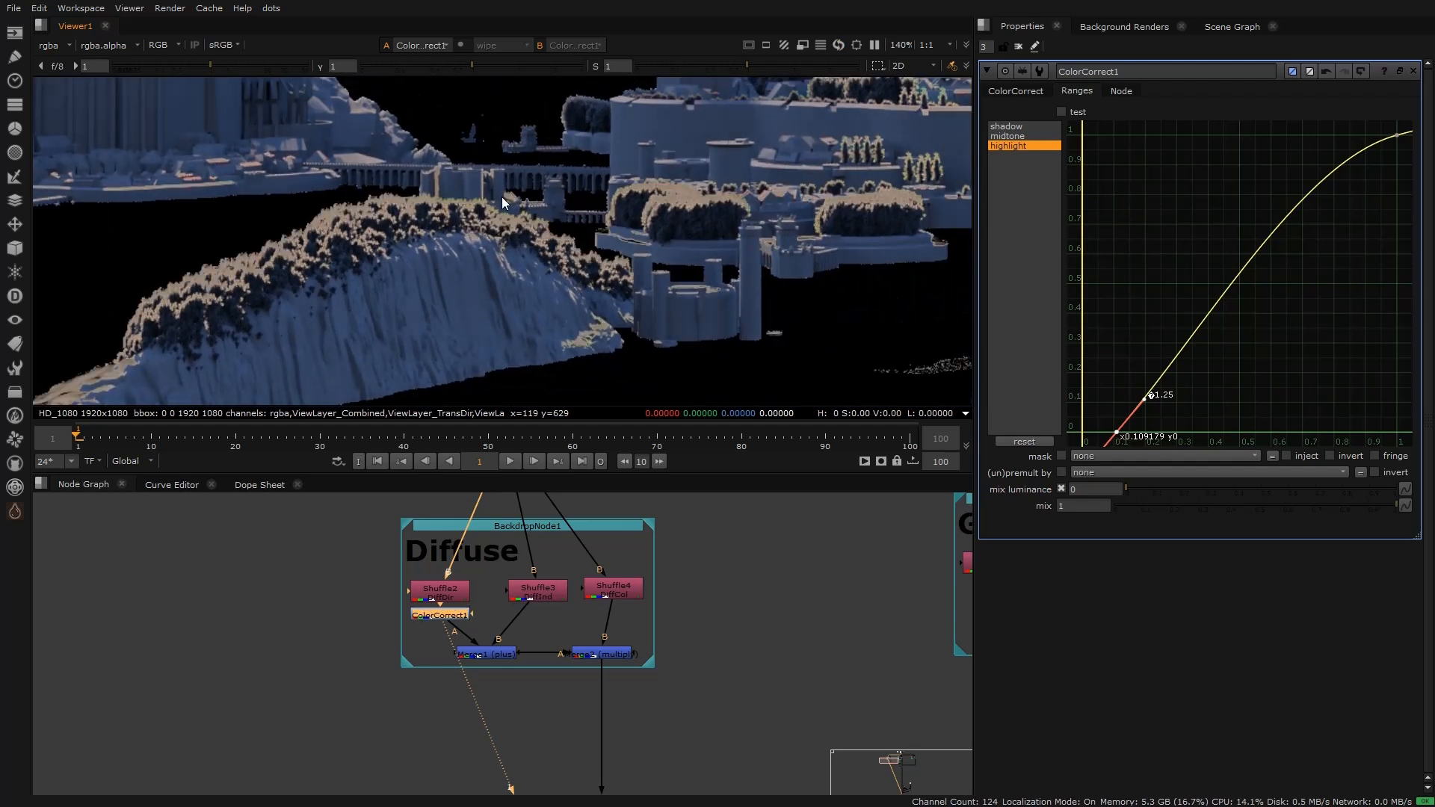
Step: Shift the lower point of ColorCorrect1's highlight range curve to about x 0.204 at y 0
scroll(673, 190, "up", 2)
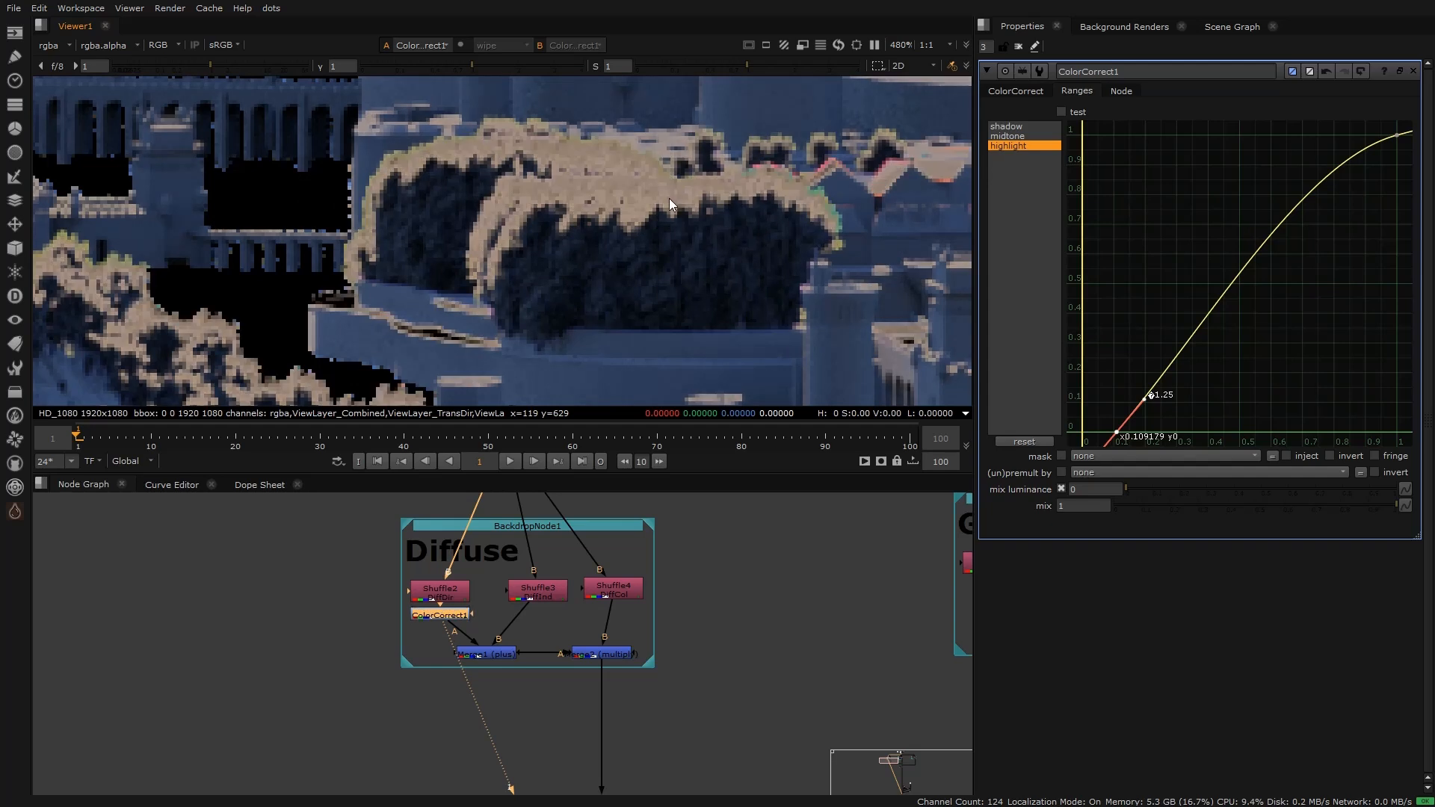
scroll(669, 199, "down", 5)
scroll(493, 240, "up", 3)
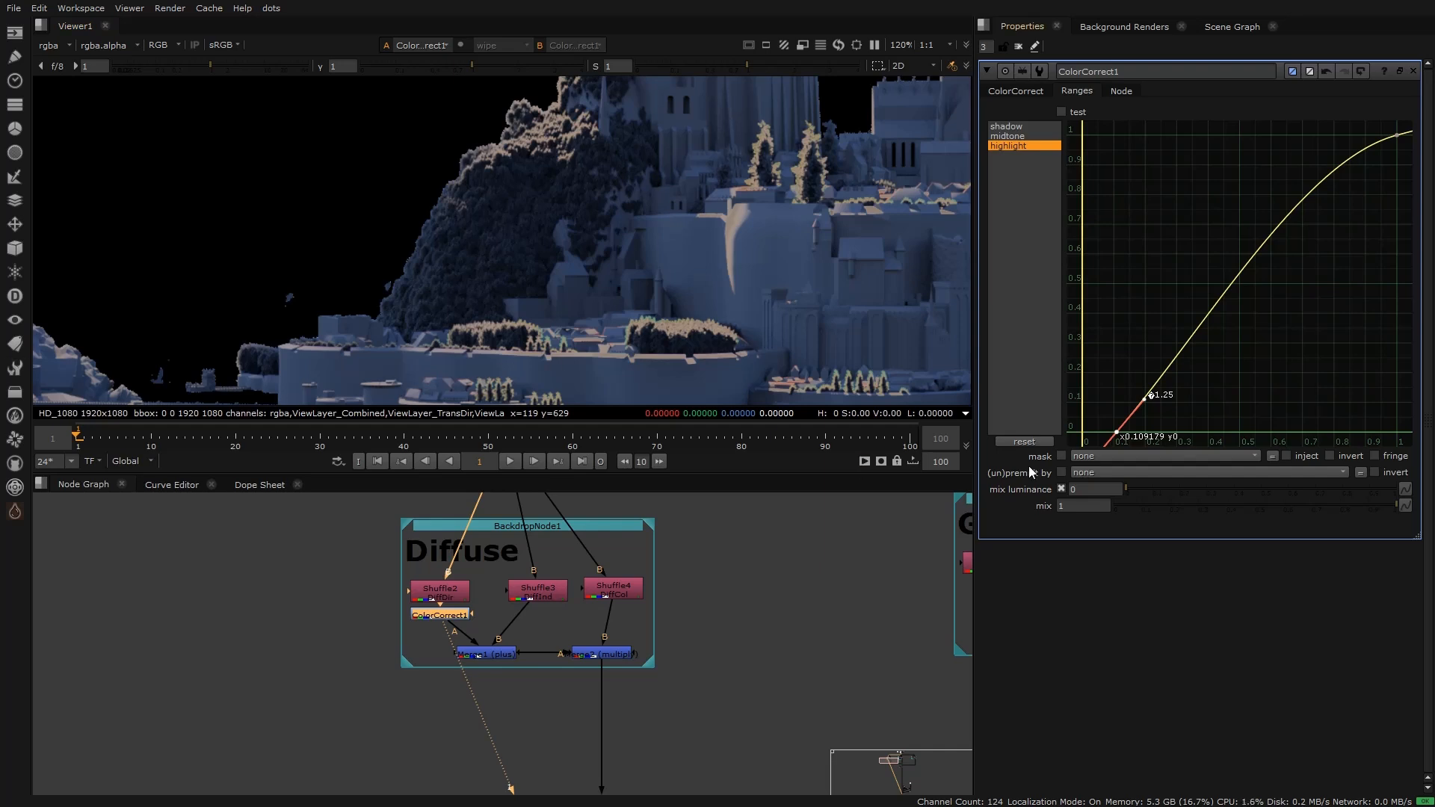
left_click_drag(1114, 432, 1147, 441)
Step: Toggle ColorCorrect1 off and on to compare the narrowed highlight range, ending on the full frame with the node enabled
key("d")
key("d")
key("d")
key("d")
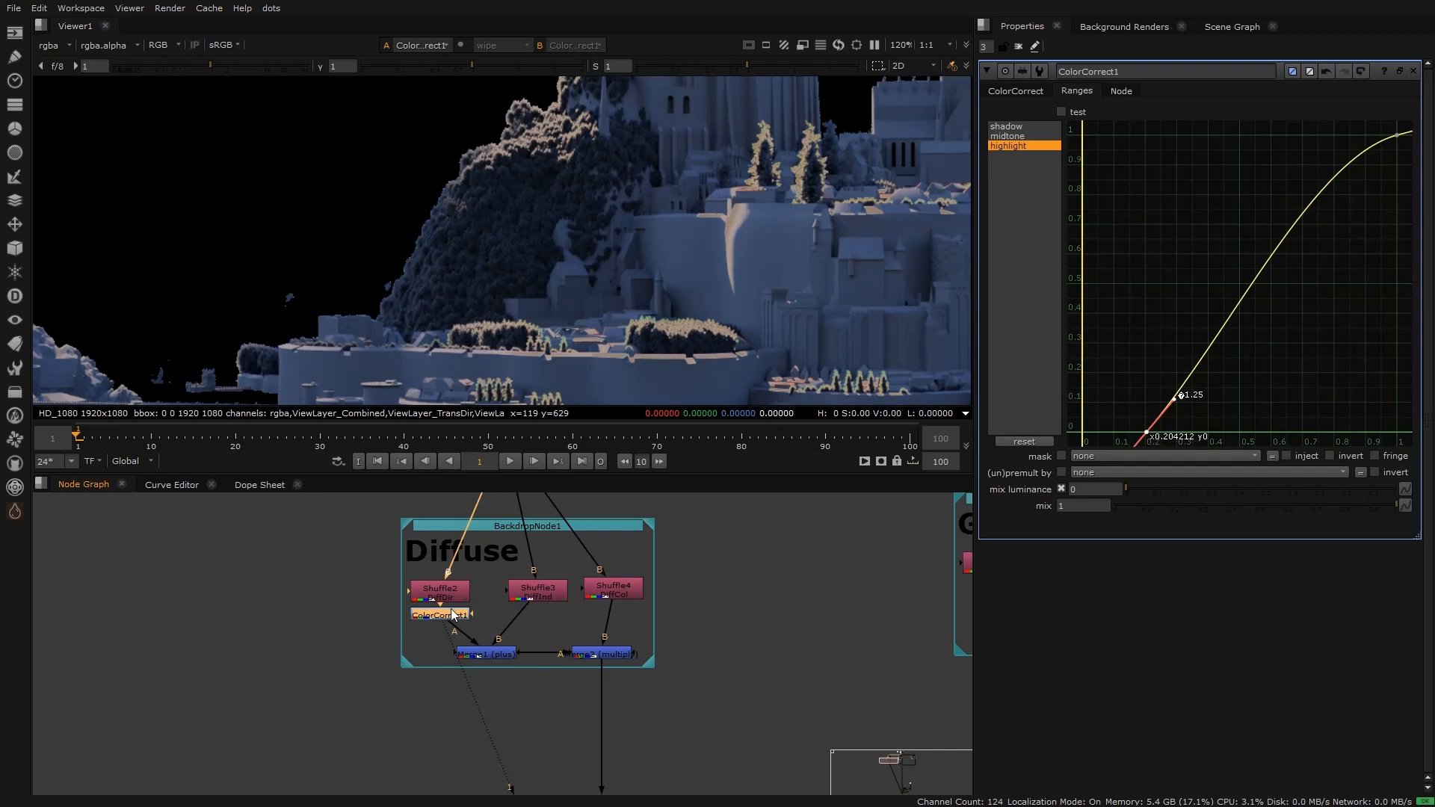
key("f")
key("d")
key("d")
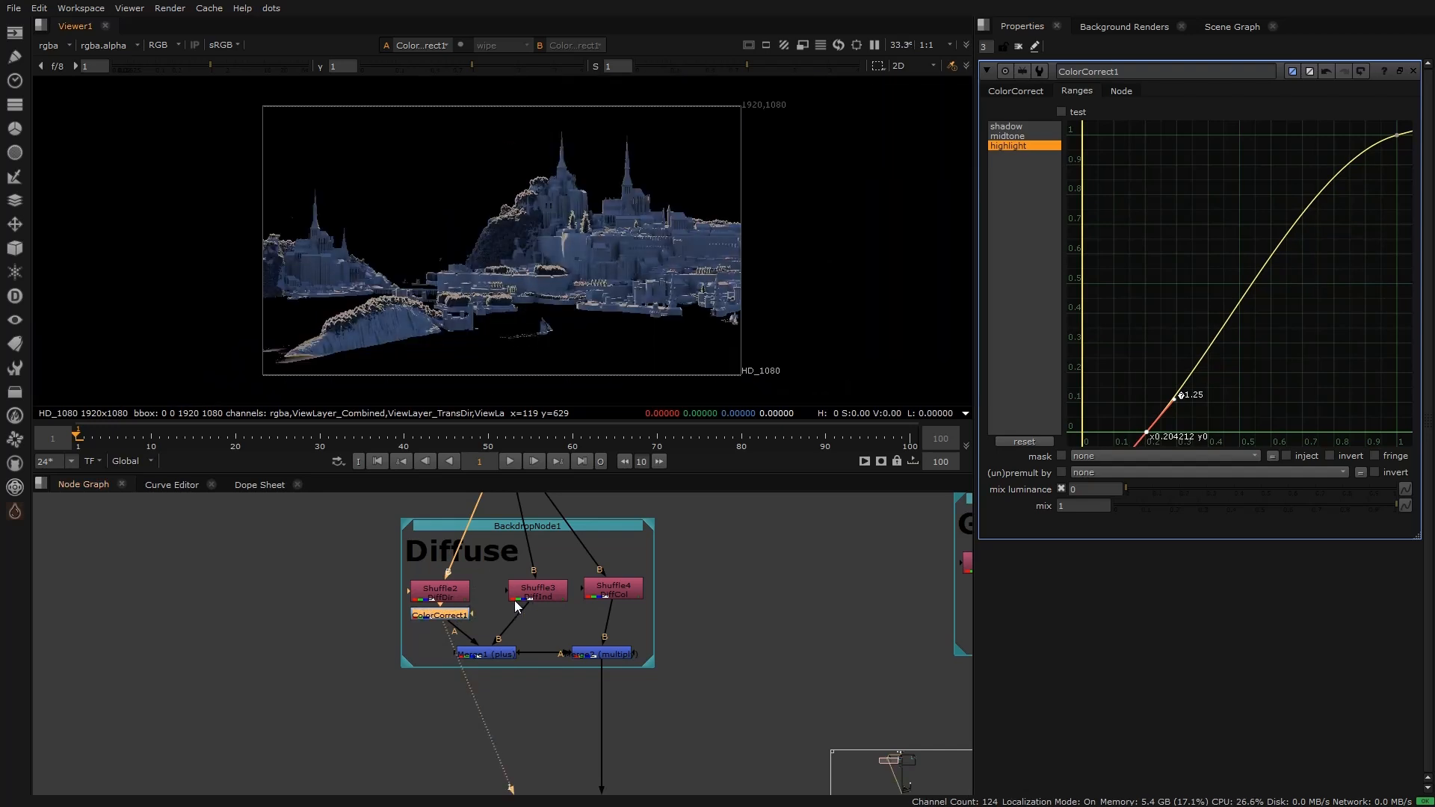
Step: Raise ColorCorrect1's highlights gain to 0.7, checking the castle and foreground foliage
left_click(1028, 92)
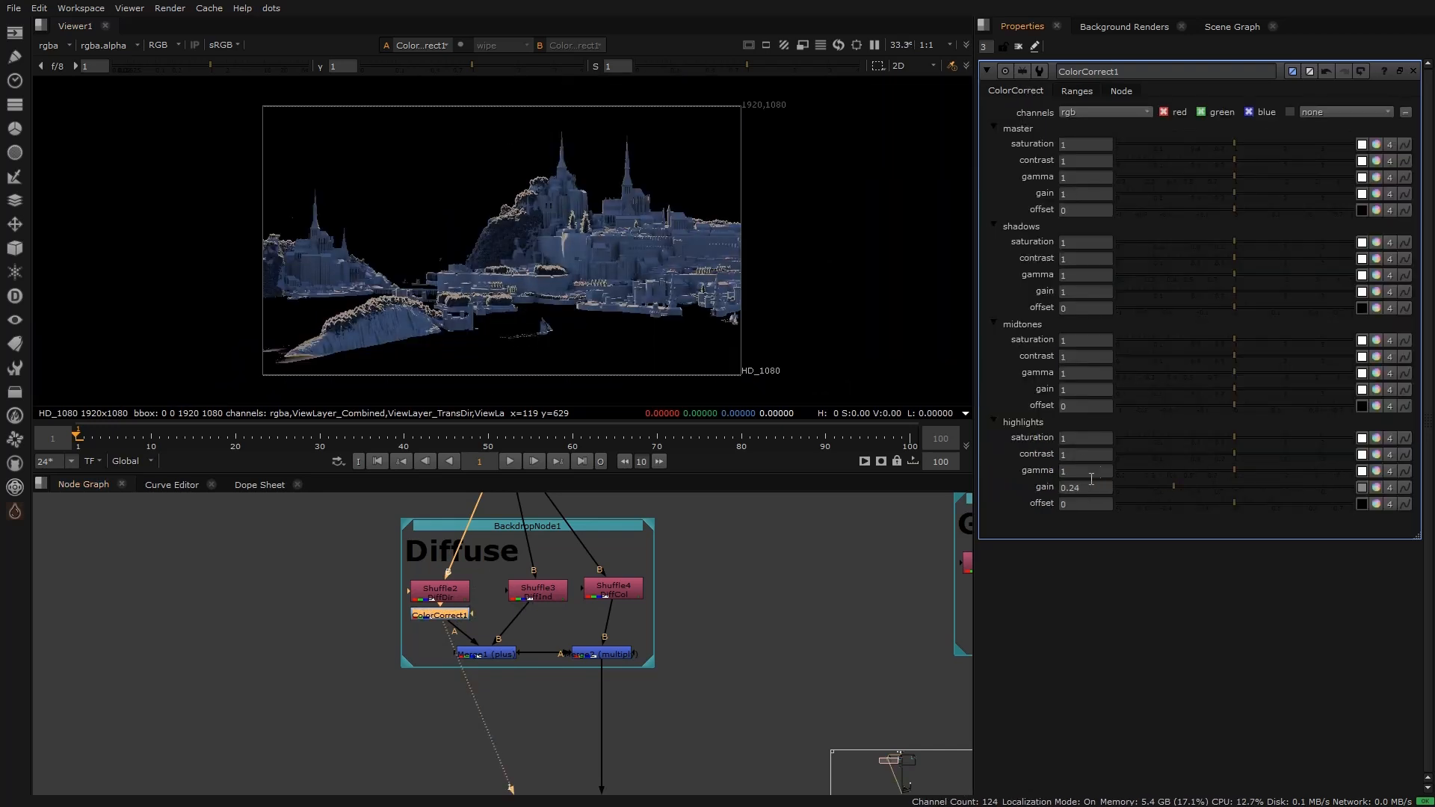
scroll(366, 261, "up", 5)
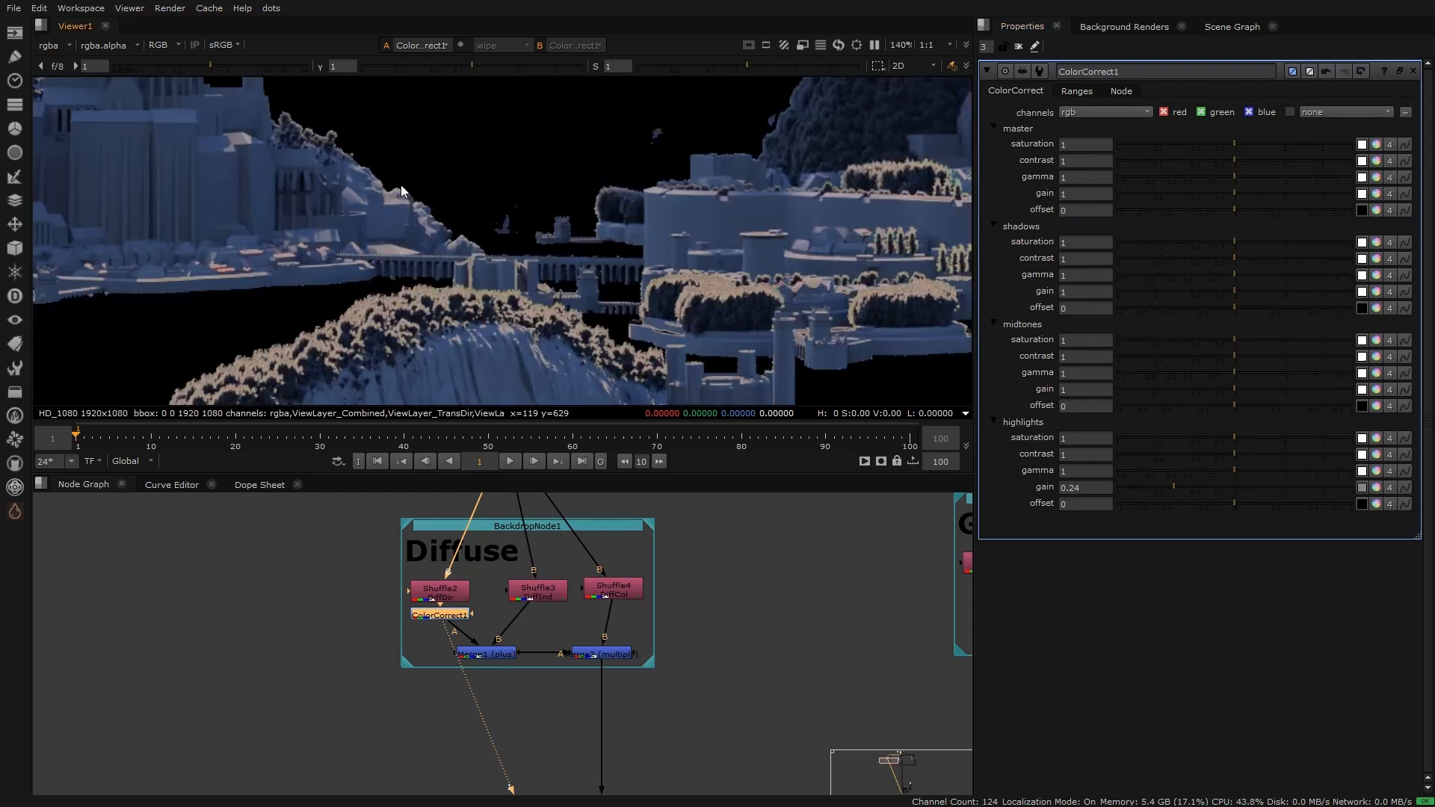
mouse_move(1231, 490)
left_mouse_down()
mouse_move(1196, 492)
mouse_move(1216, 496)
left_mouse_up()
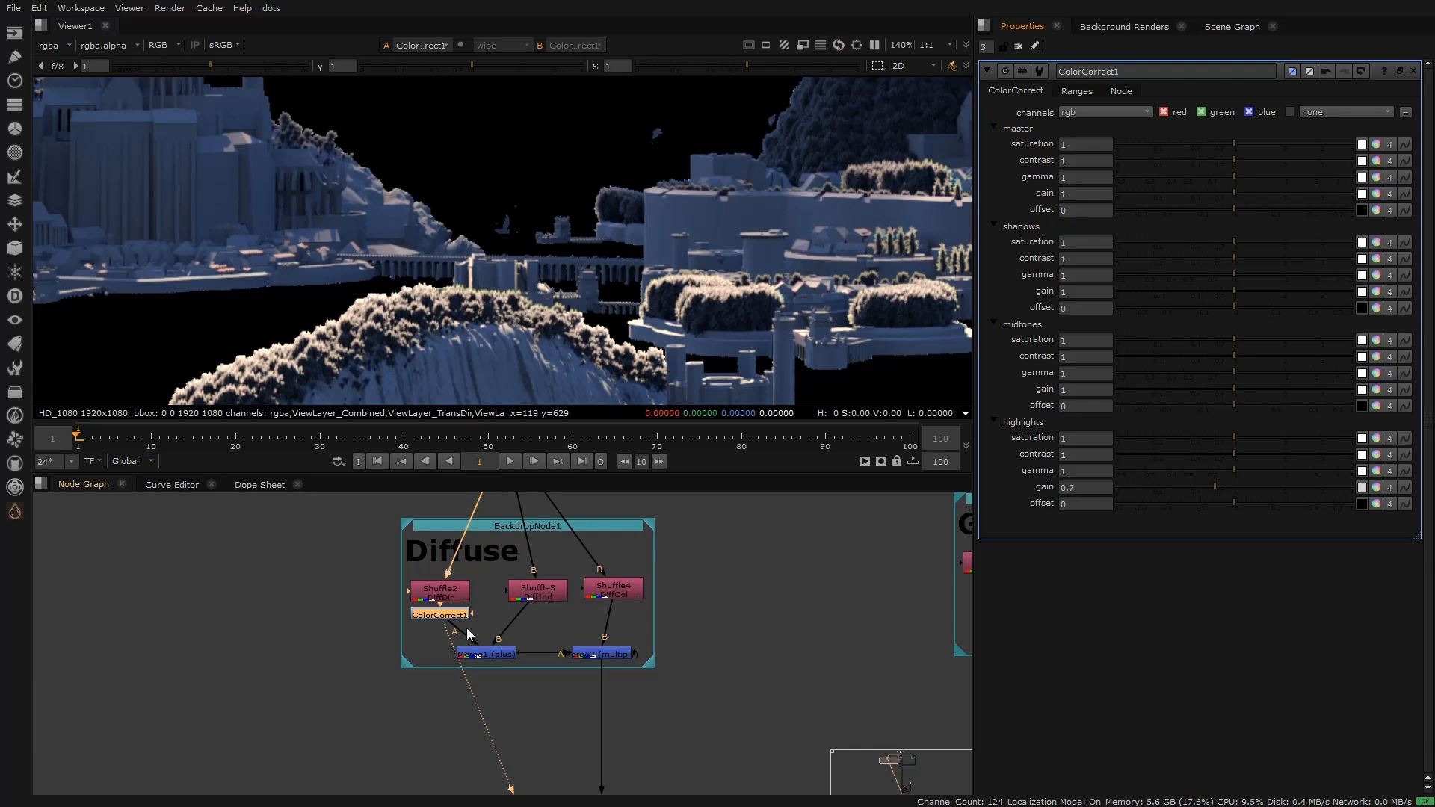
Step: Compare the direct diffuse highlights on foliage and terraces with ColorCorrect1 off and on, leaving it enabled
scroll(362, 302, "up", 7)
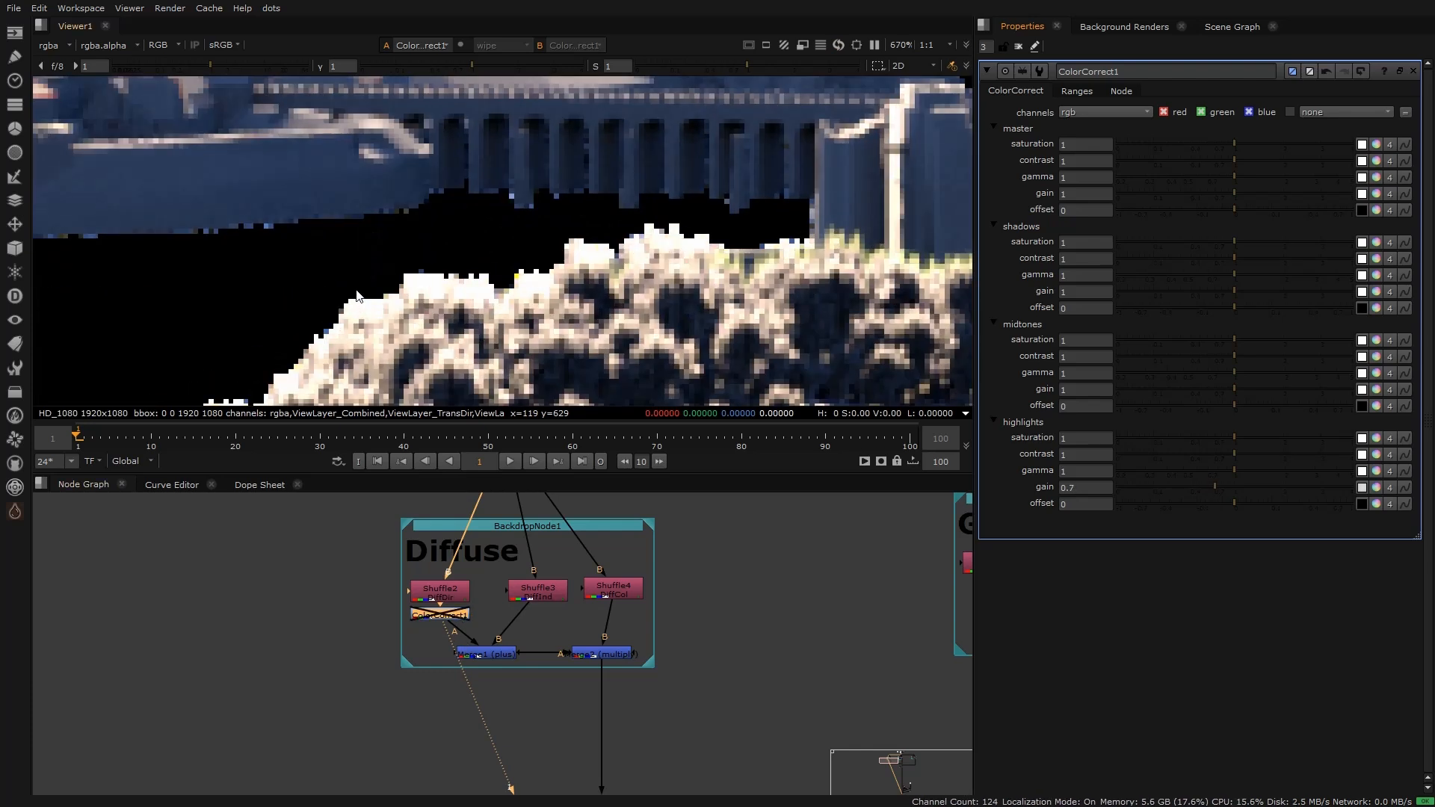
scroll(381, 308, "down", 6)
scroll(468, 245, "up", 3)
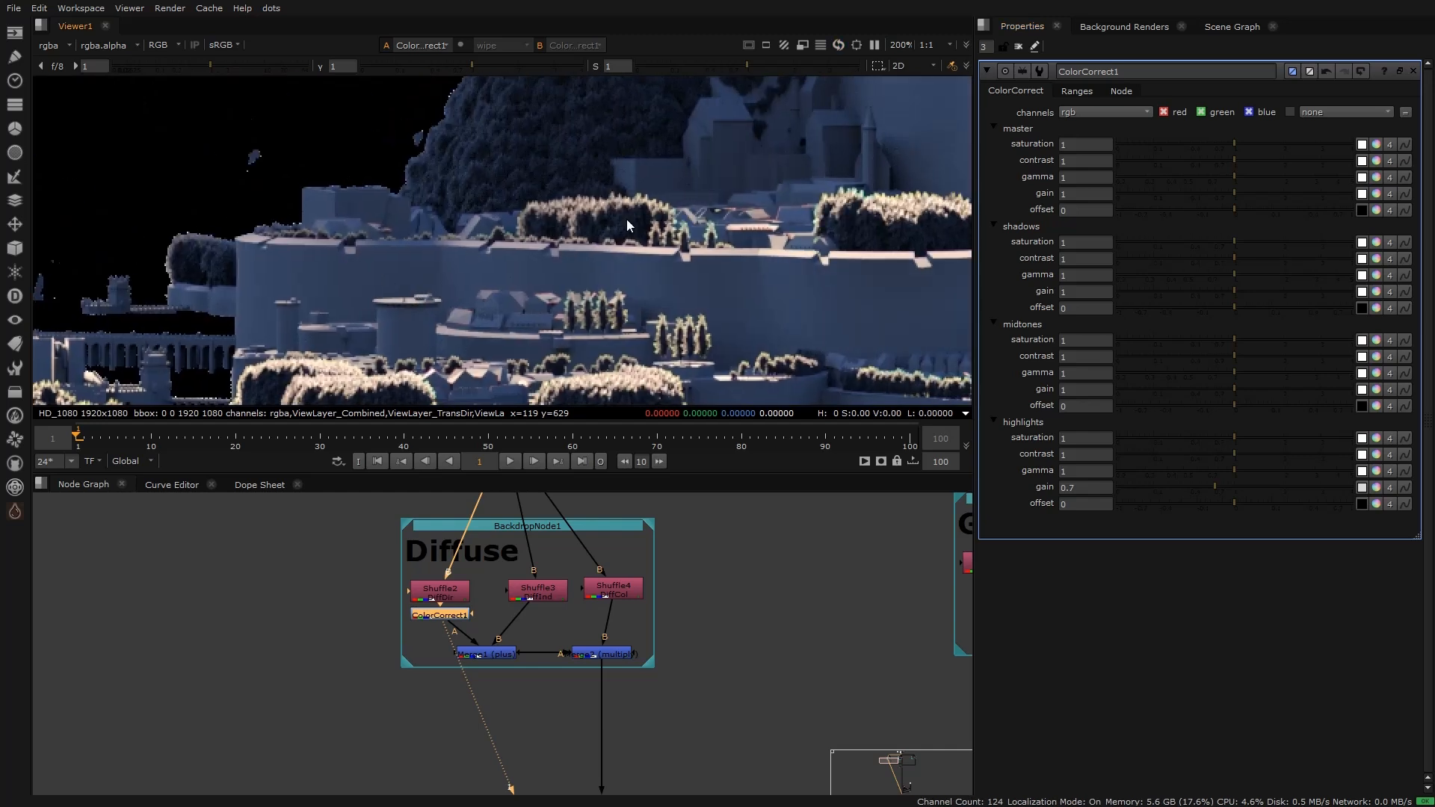
scroll(610, 202, "down", 3)
middle_click_drag(523, 97, 447, 233)
key("d")
key("d")
key("d")
key("d")
scroll(503, 152, "up", 4)
key("d")
key("d")
key("d")
key("f")
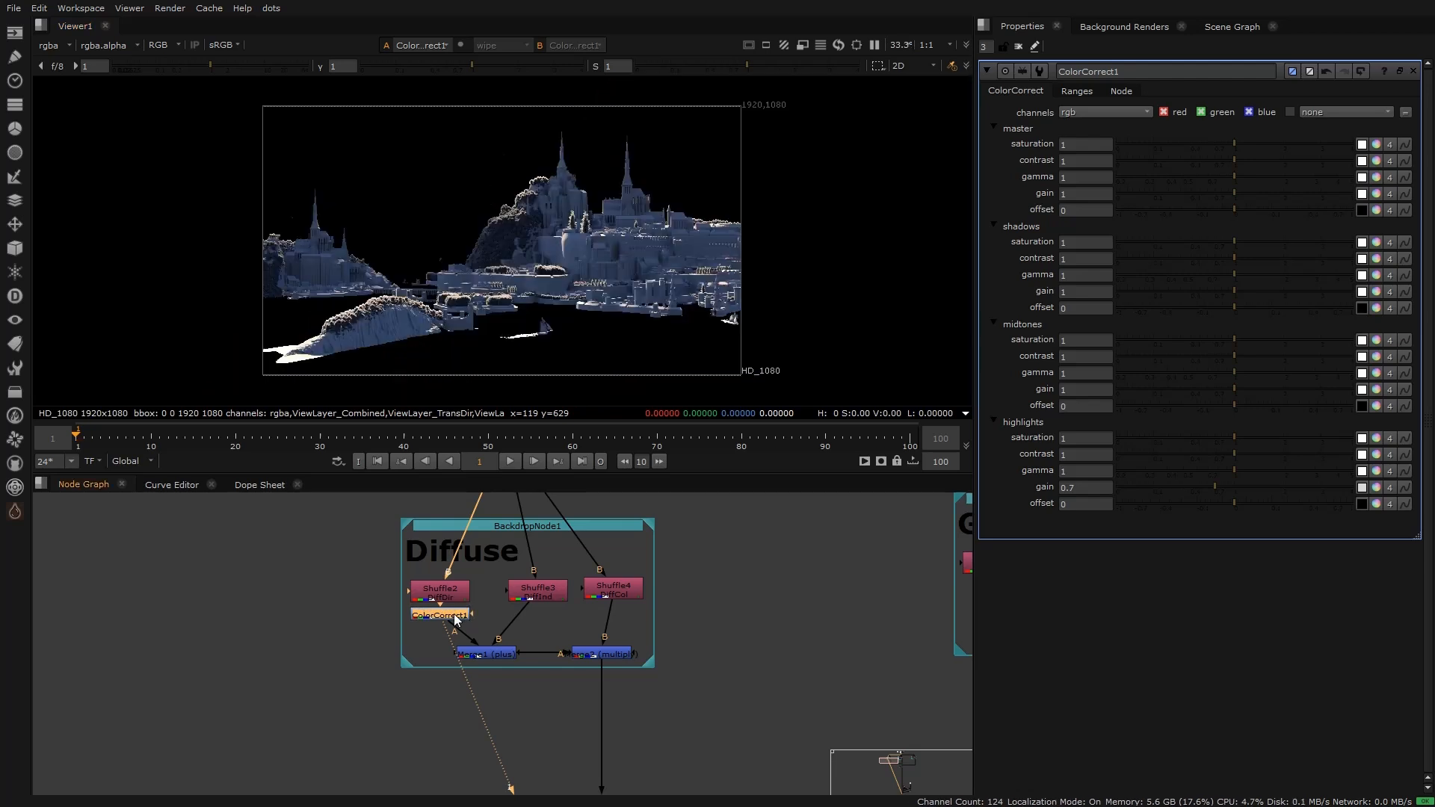
Step: Add a Grade node after ColorCorrect1 in the Diffuse group and set its gain to 0.6
key("g")
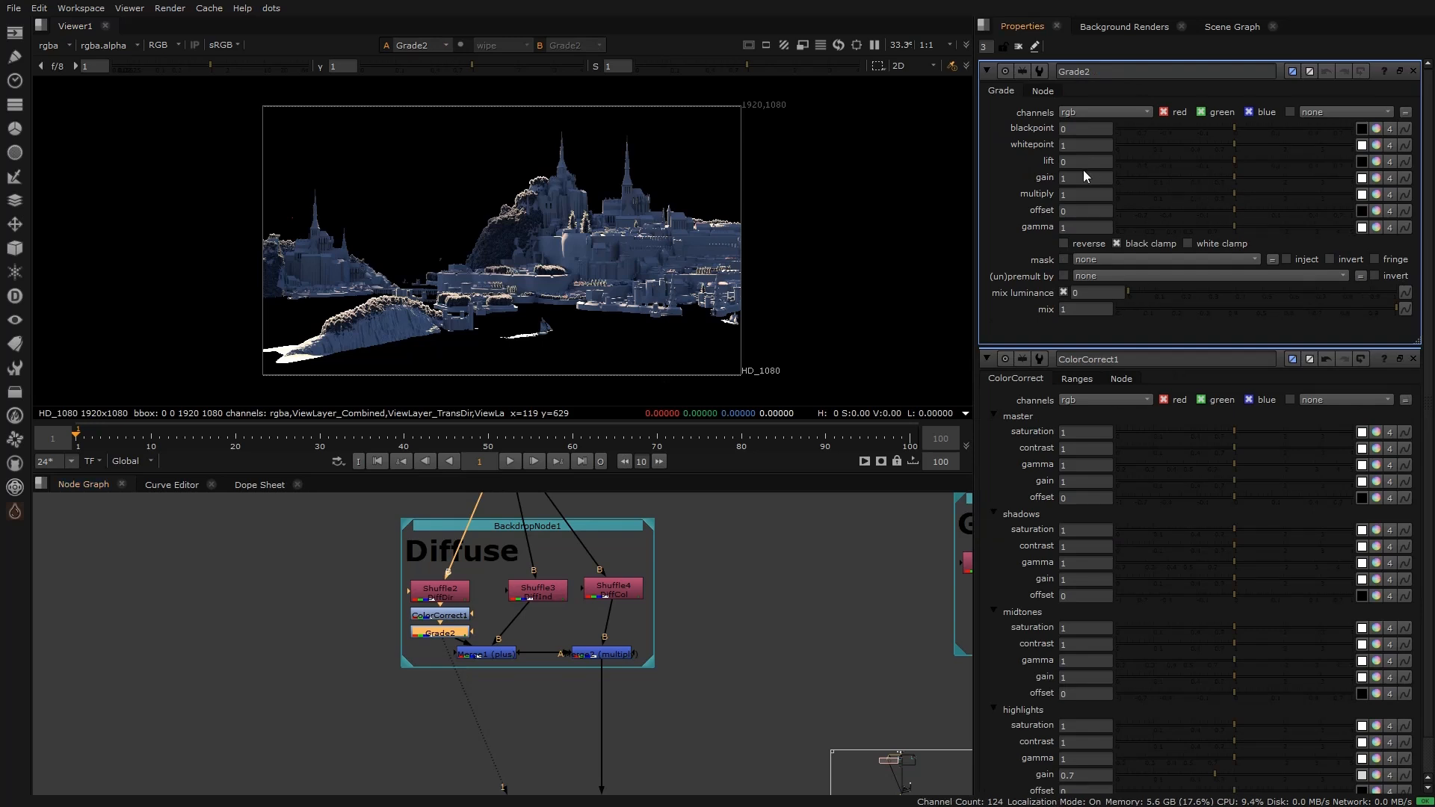
type("0.6")
key("Return")
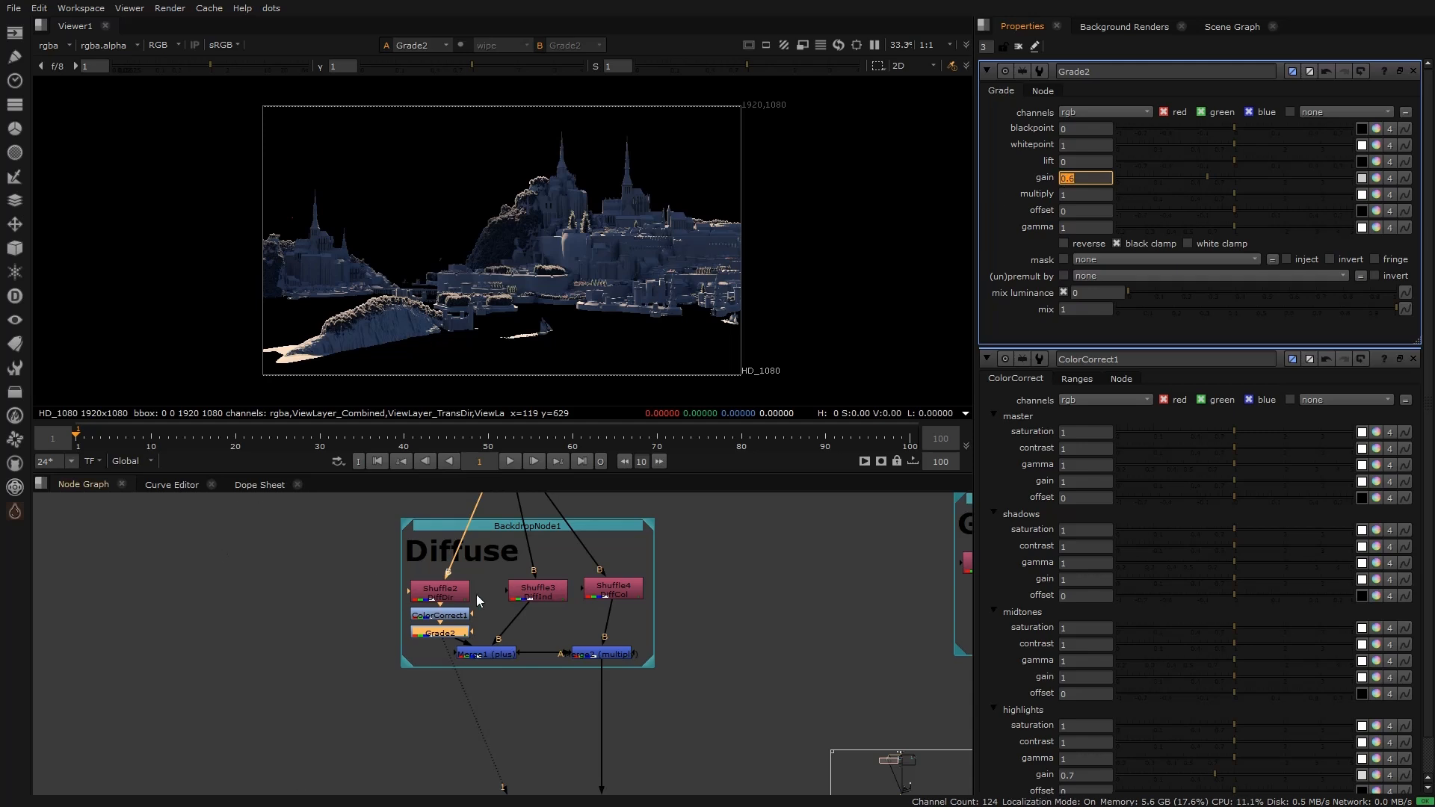
left_click(379, 605)
Step: Display the final composite from Merge12 in the viewer and return to the Diffuse group
scroll(580, 656, "down", 3)
middle_click_drag(579, 656, 580, 440)
middle_click_drag(569, 740, 547, 496)
left_click(538, 612)
key("1")
middle_click_drag(489, 551, 481, 681)
middle_click_drag(505, 556, 536, 665)
middle_click_drag(532, 507, 579, 778)
middle_click_drag(538, 516, 572, 696)
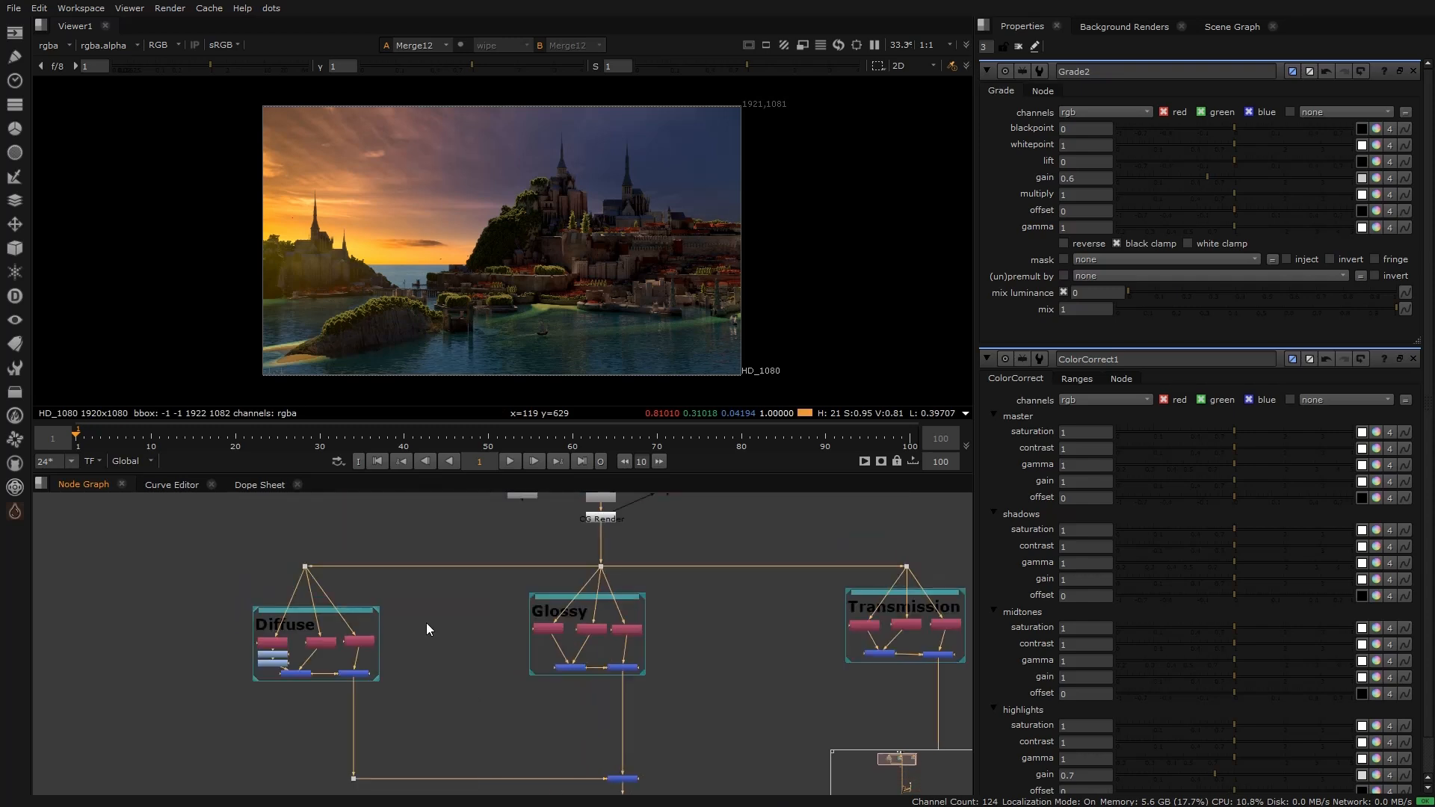
Step: Select ColorCorrect1 and Grade2 and toggle both repeatedly to compare their effect on the final composite, leaving them enabled
scroll(291, 658, "up", 5)
left_click_drag(161, 630, 303, 690)
key("d")
key("d")
key("d")
key("d")
key("d")
key("d")
key("d")
key("d")
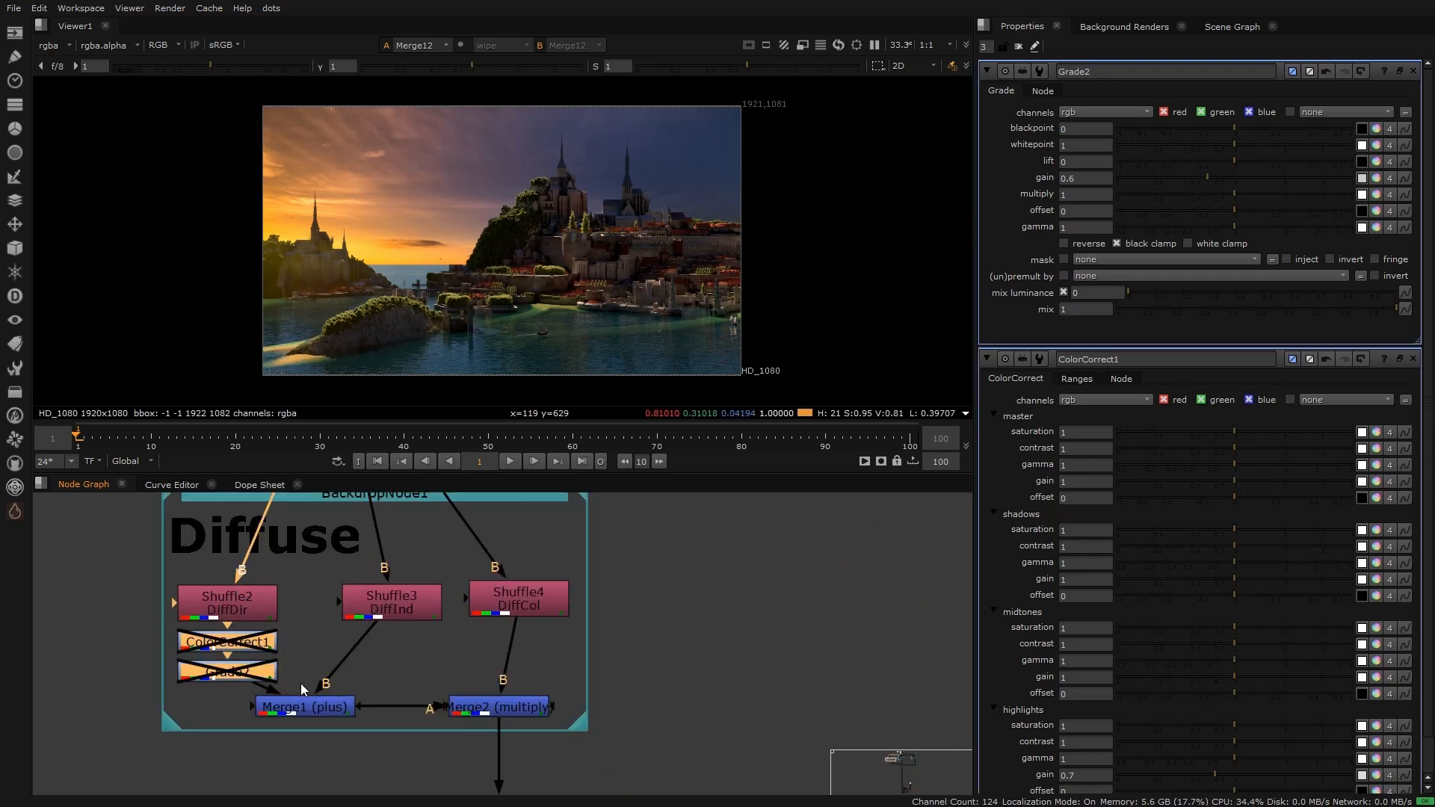
key("d")
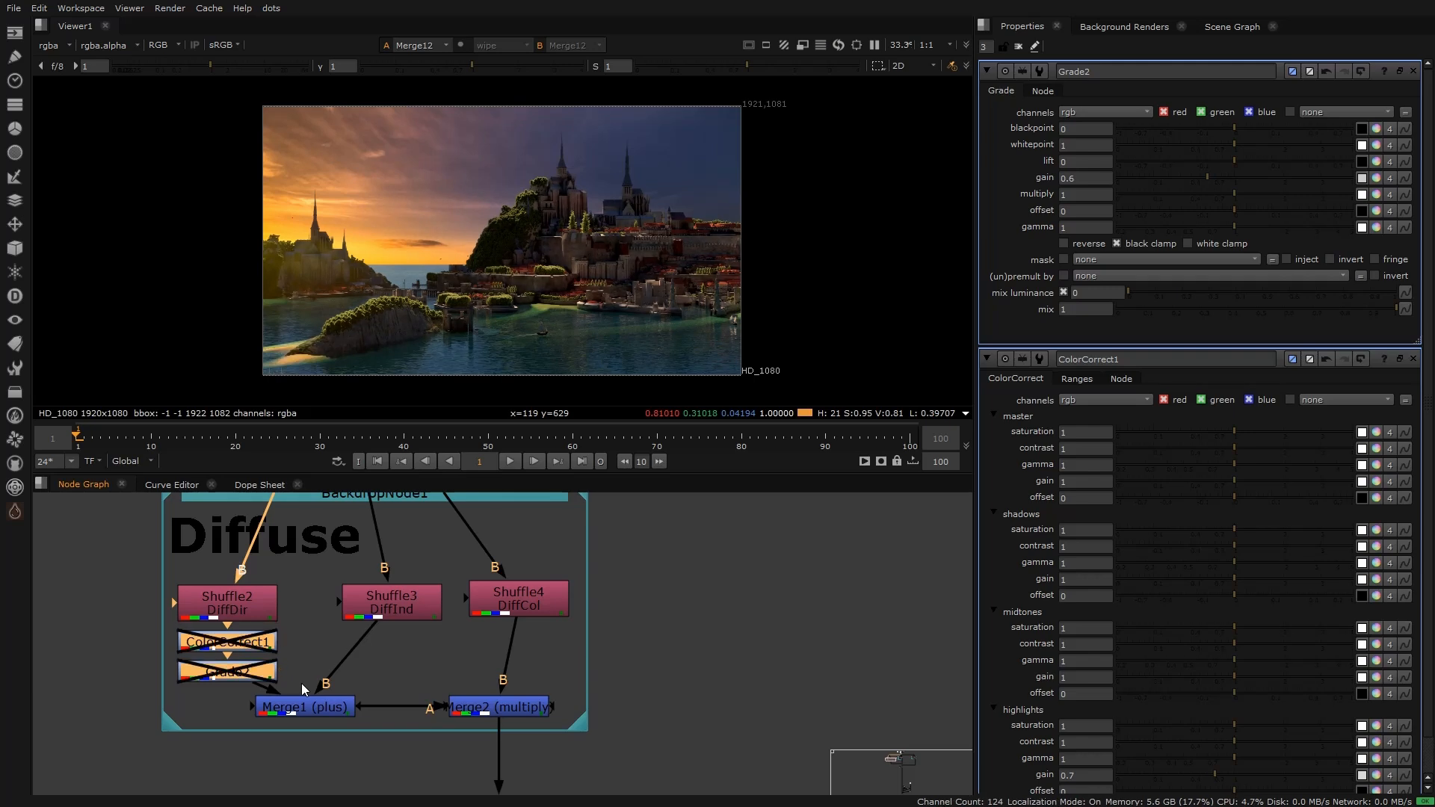
key("d")
scroll(177, 270, "up", 8)
key("f")
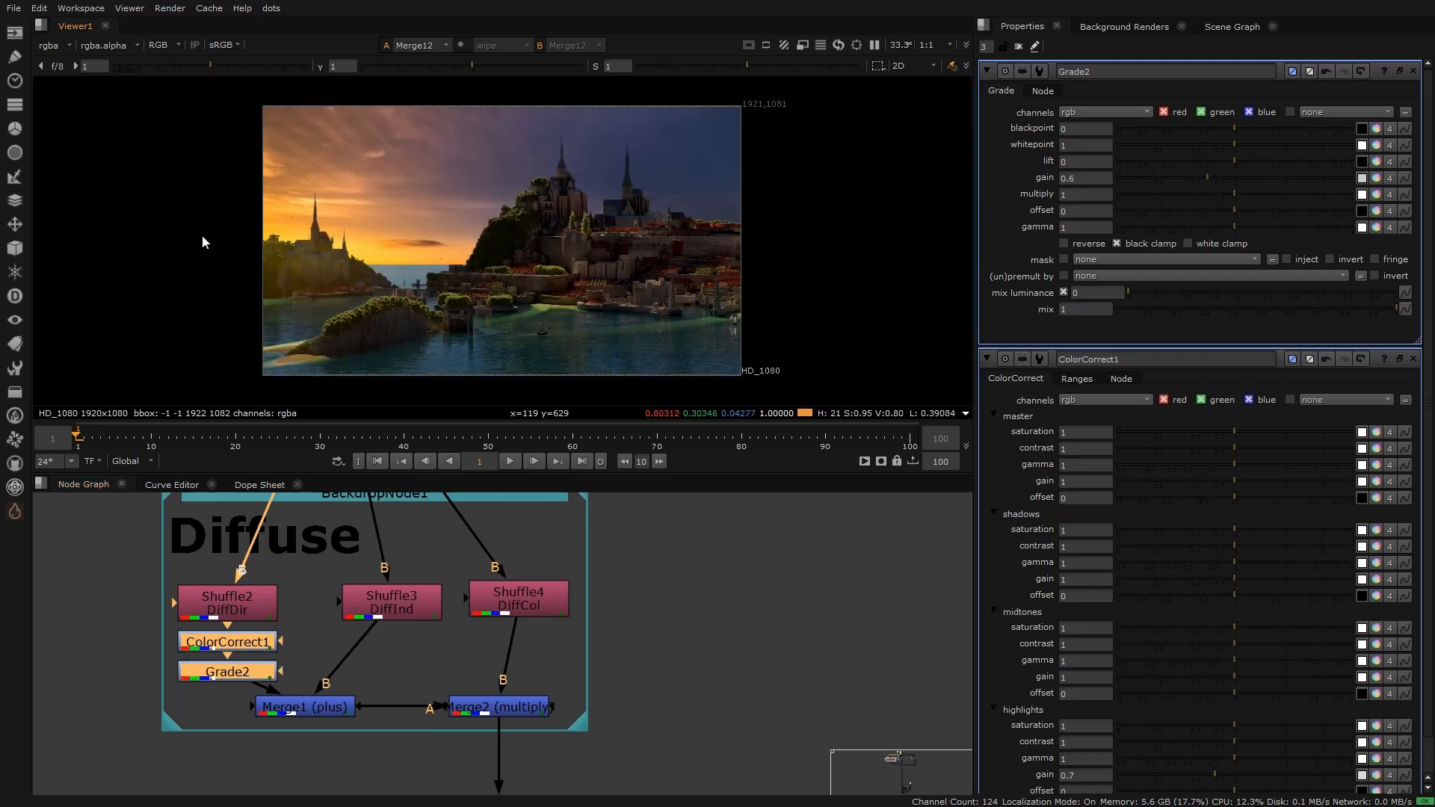
key("d")
key("d")
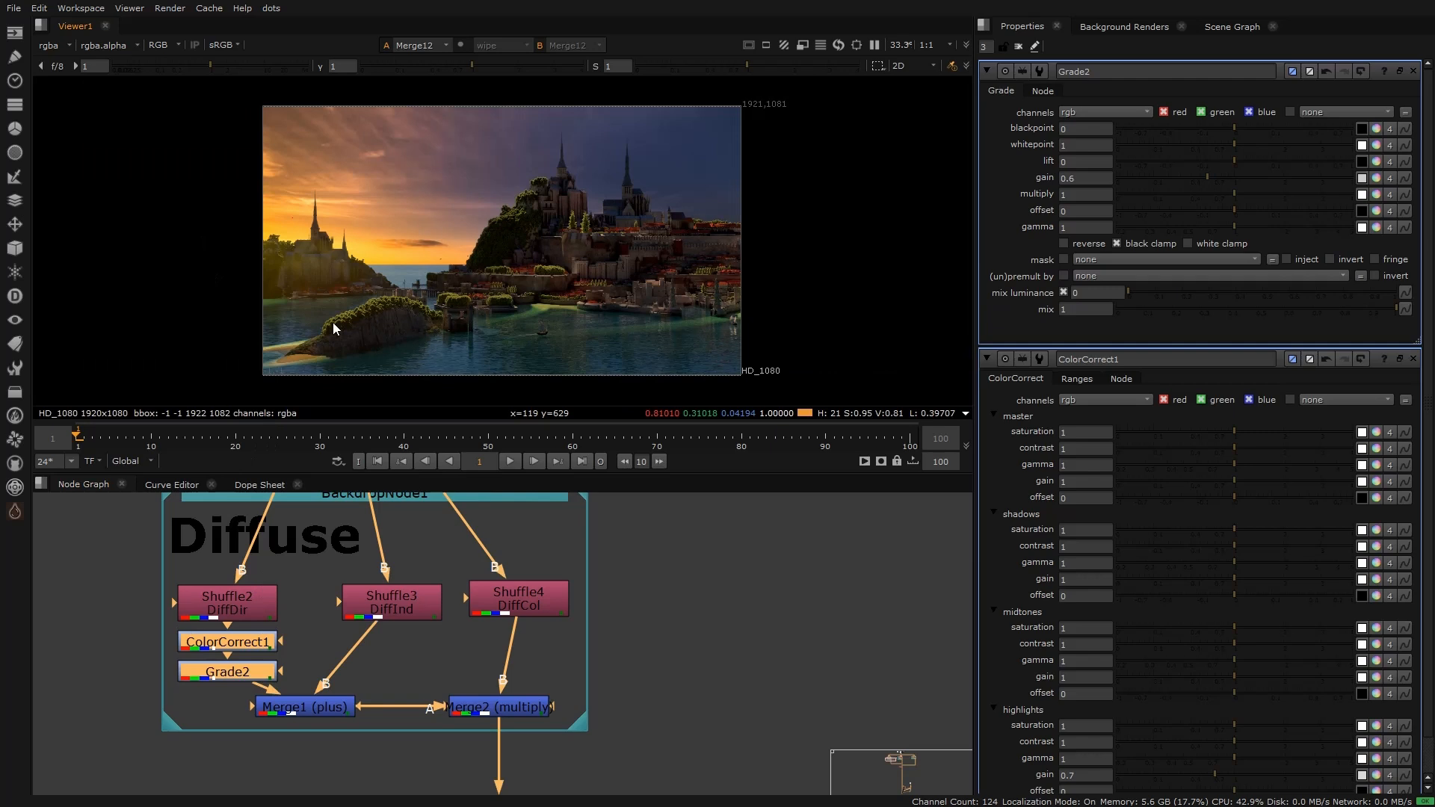
key("d")
key("d")
key("d")
key("d")
key("d")
key("d")
key("d")
key("d")
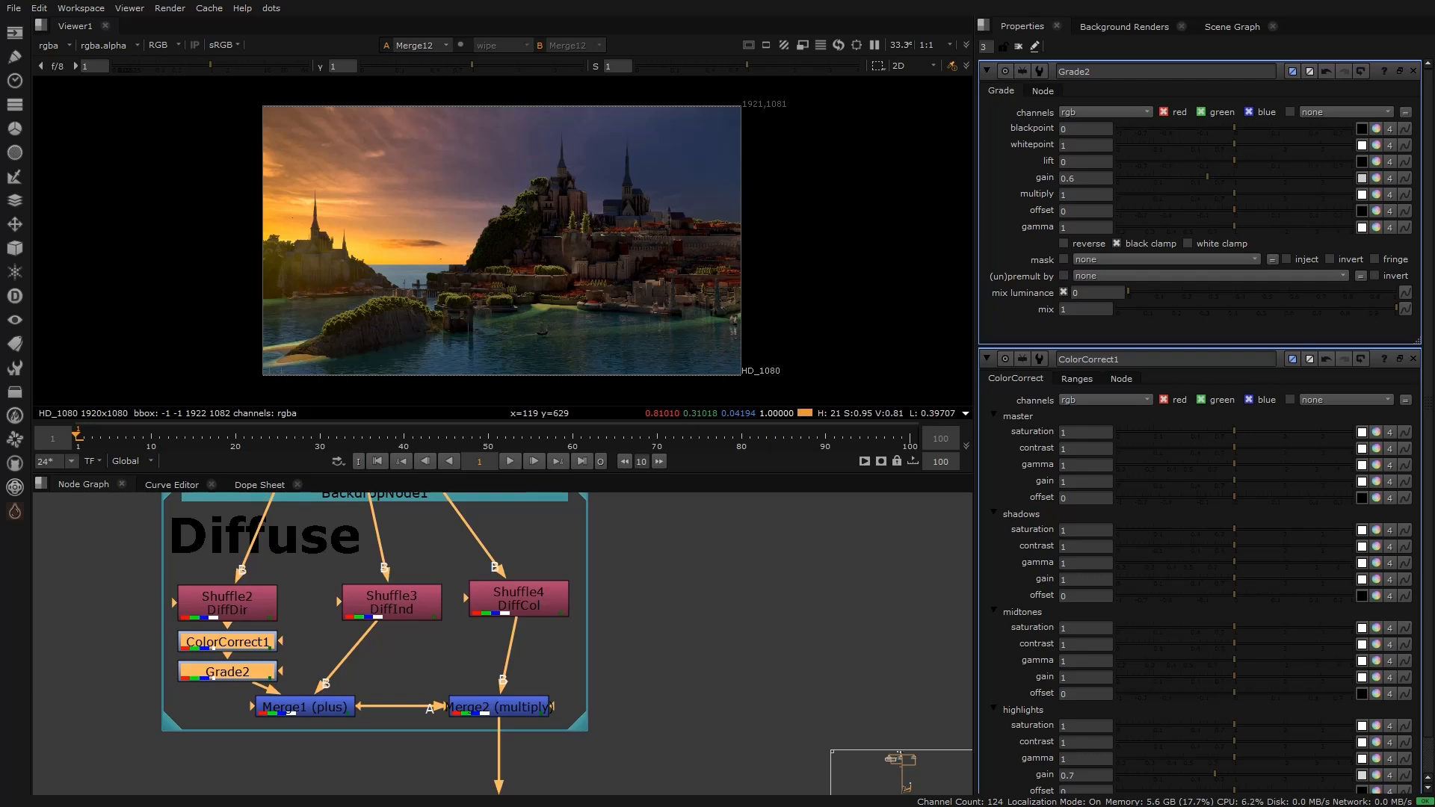
Step: Display the diffuse colour pass from Shuffle4 and examine the foliage and building colours
left_click(516, 602)
key("1")
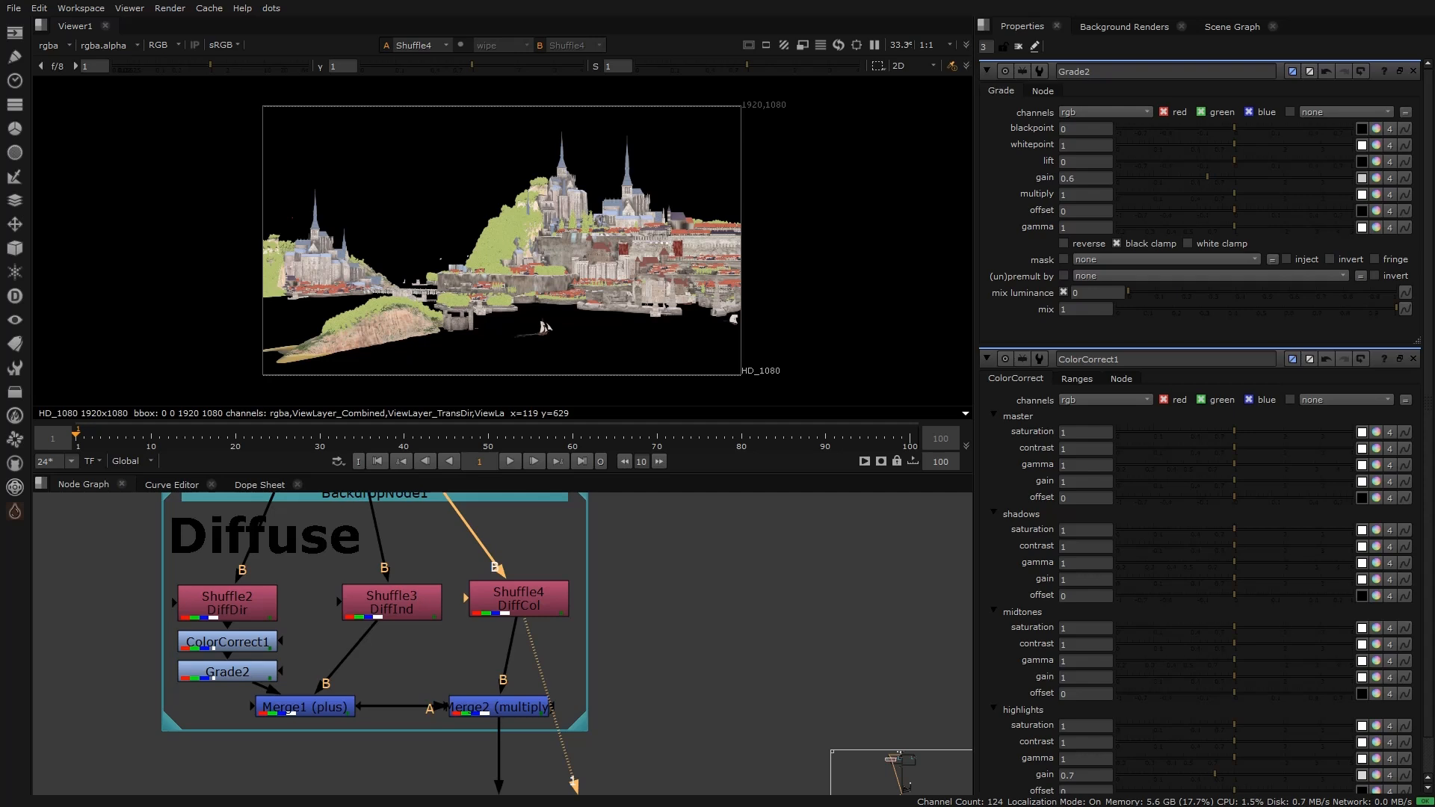
scroll(577, 617, "down", 5)
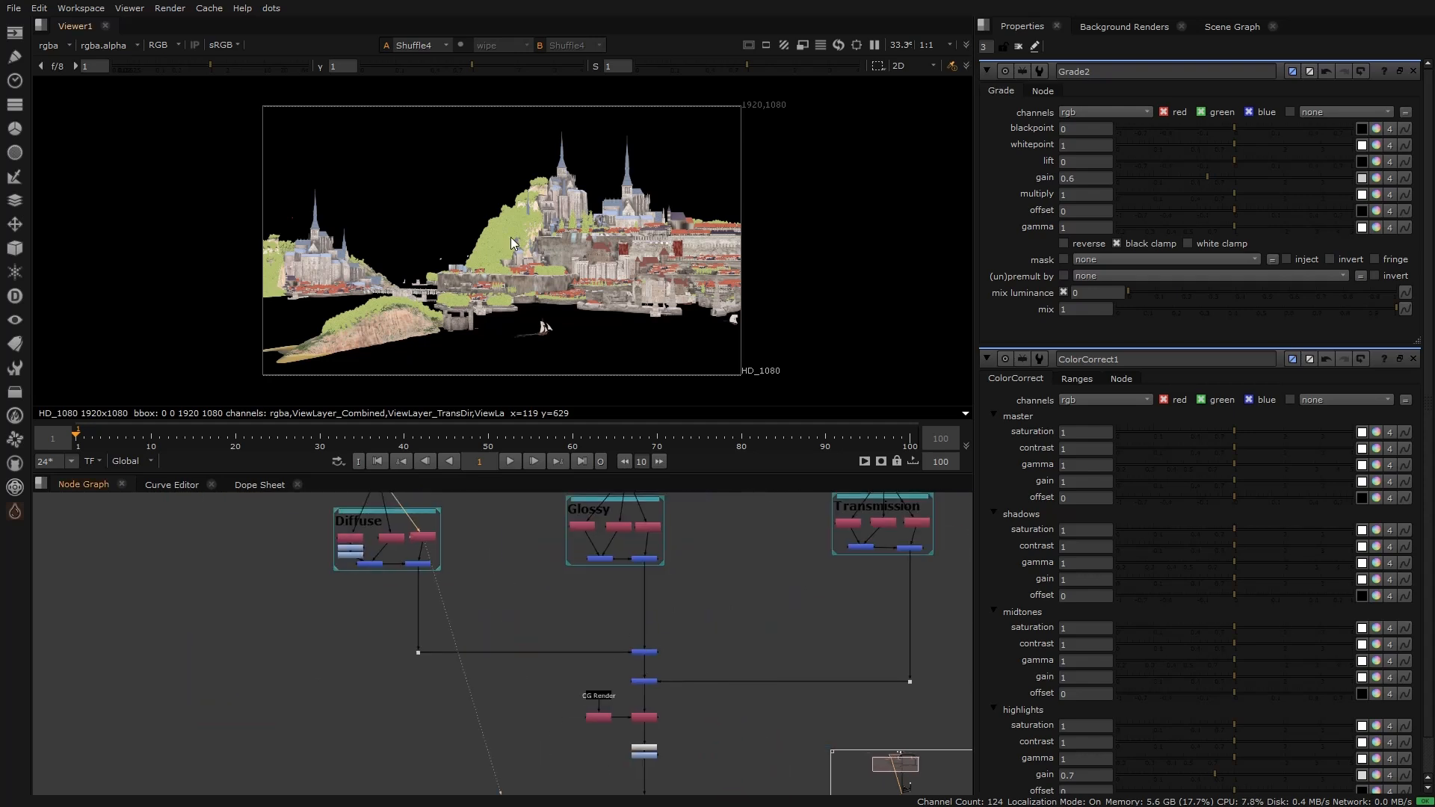
scroll(510, 236, "up", 3)
scroll(466, 308, "down", 2)
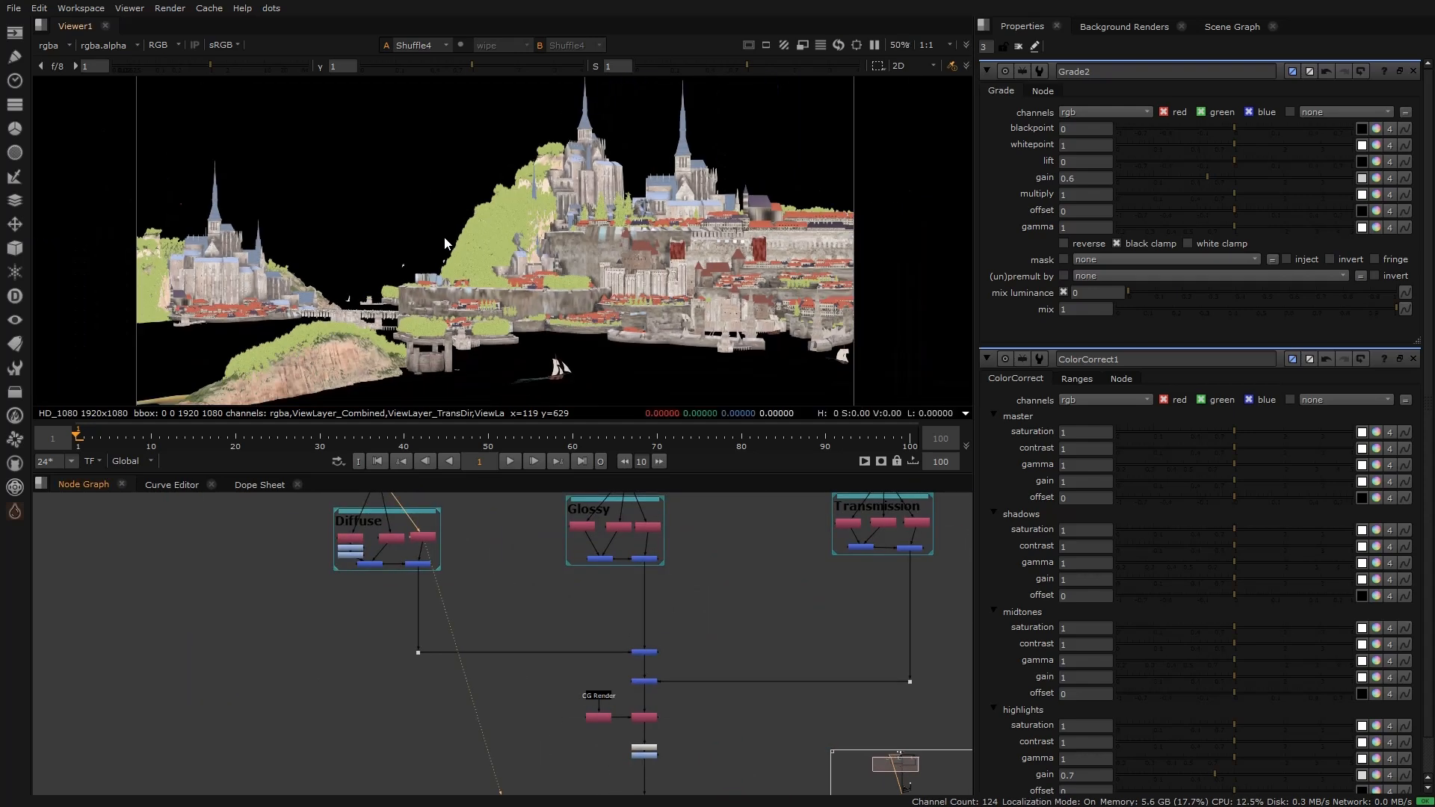
scroll(550, 631, "up", 3)
scroll(577, 689, "down", 3)
Step: Display the Premult1 output and examine the foliage on the castle hill and foreground island
left_click(586, 688)
key("1")
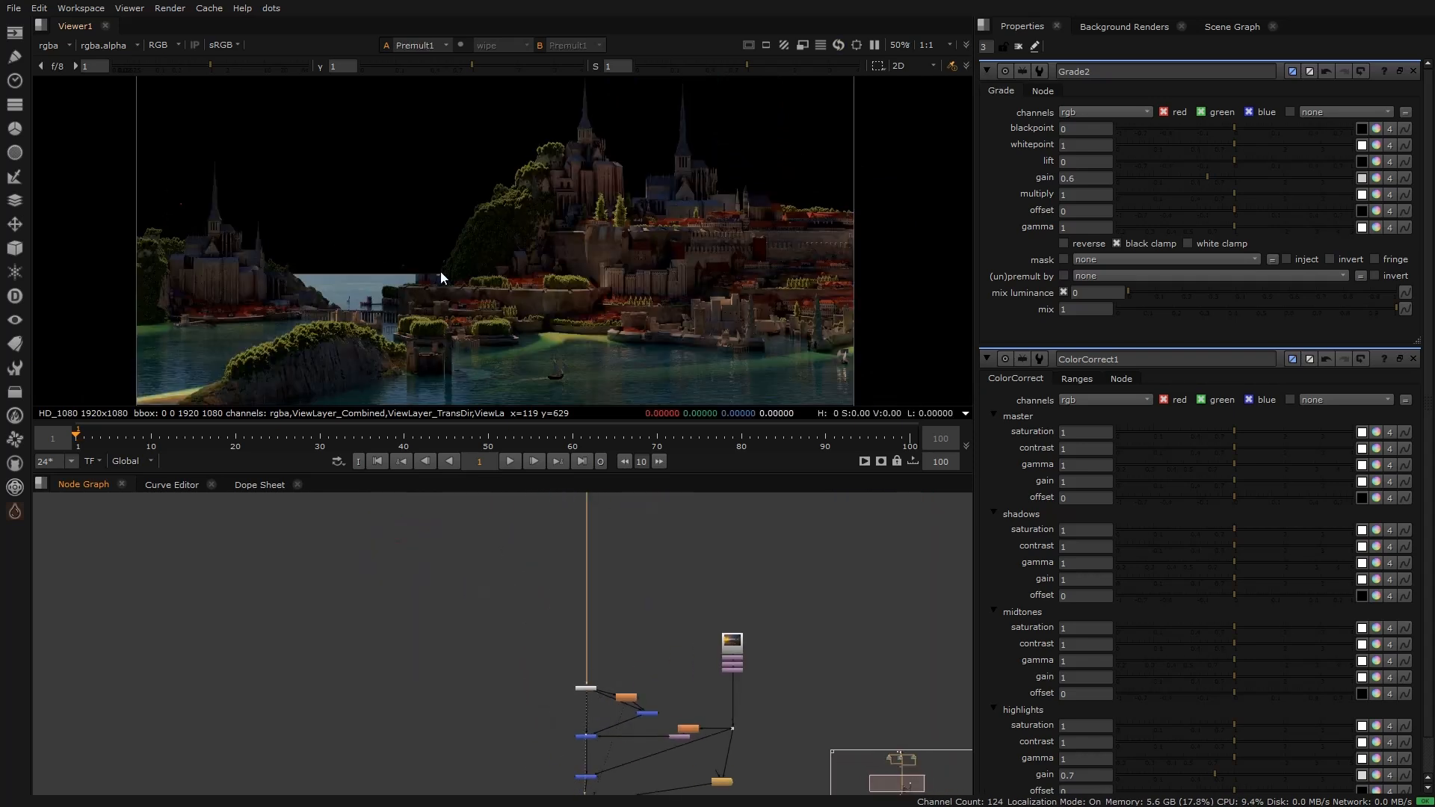
scroll(457, 339, "up", 6)
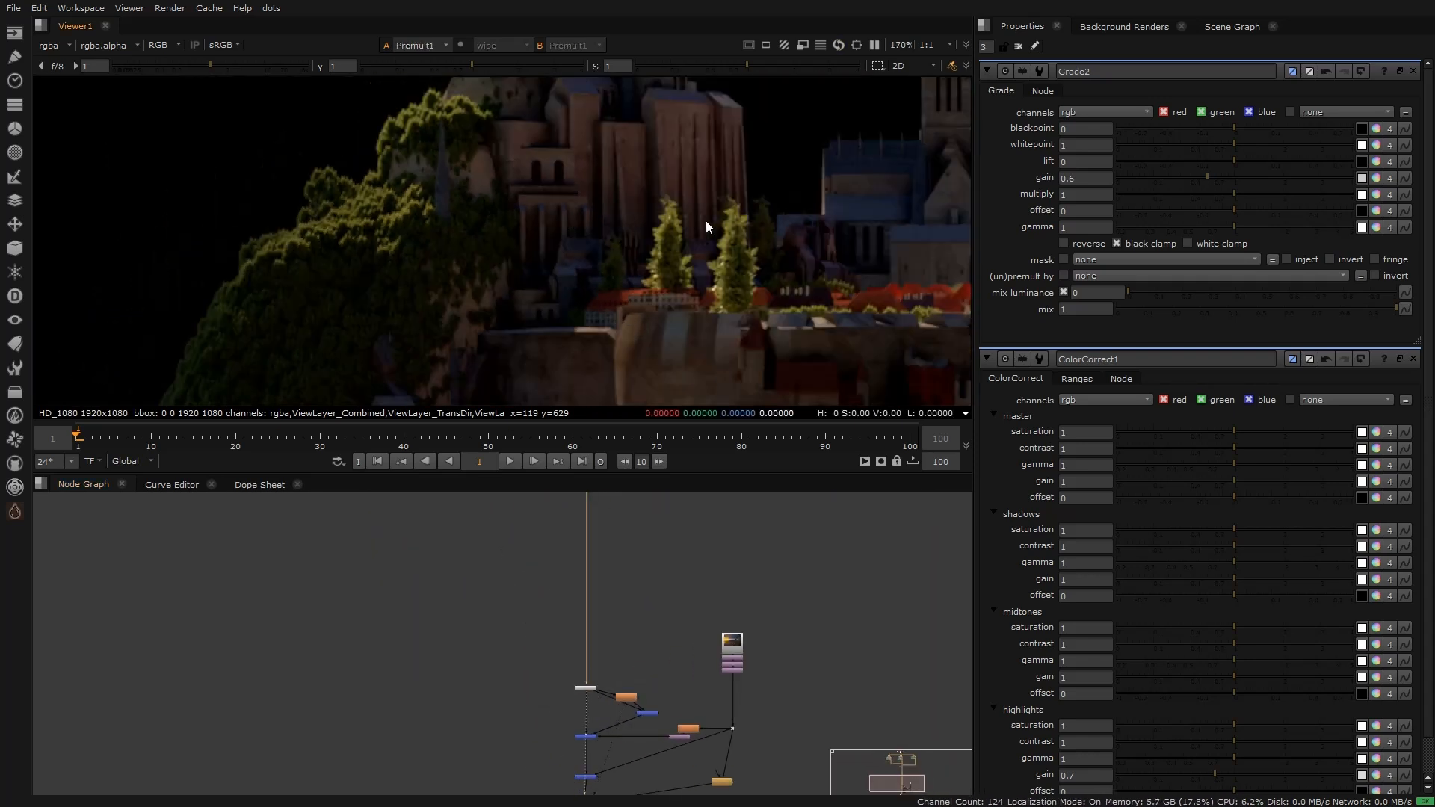
scroll(460, 266, "down", 3)
scroll(496, 258, "up", 3)
scroll(482, 293, "down", 6)
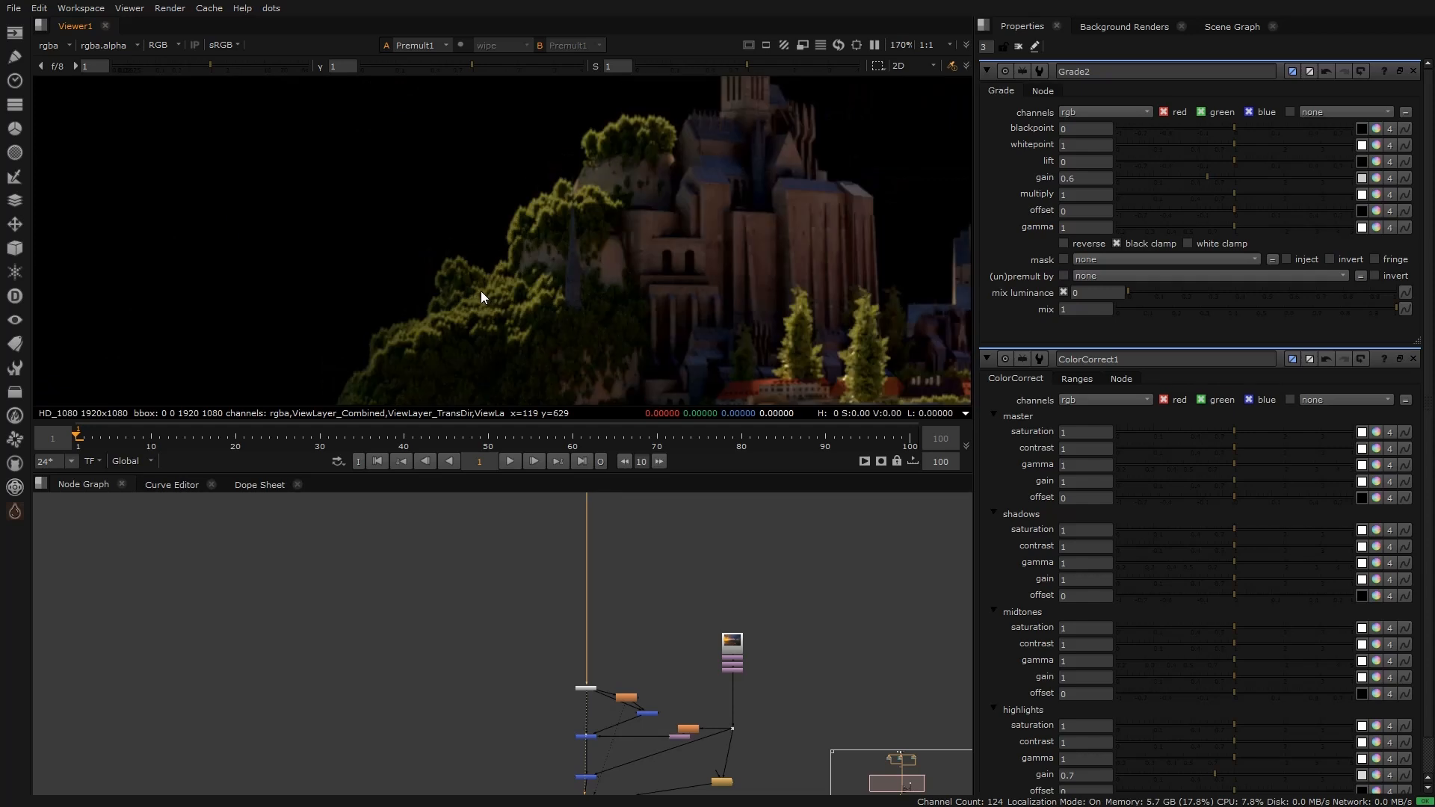
scroll(371, 335, "up", 4)
Step: Return to the Diffuse group and display Shuffle4's diffuse colour pass for the foreground foliage
scroll(492, 585, "up", 10)
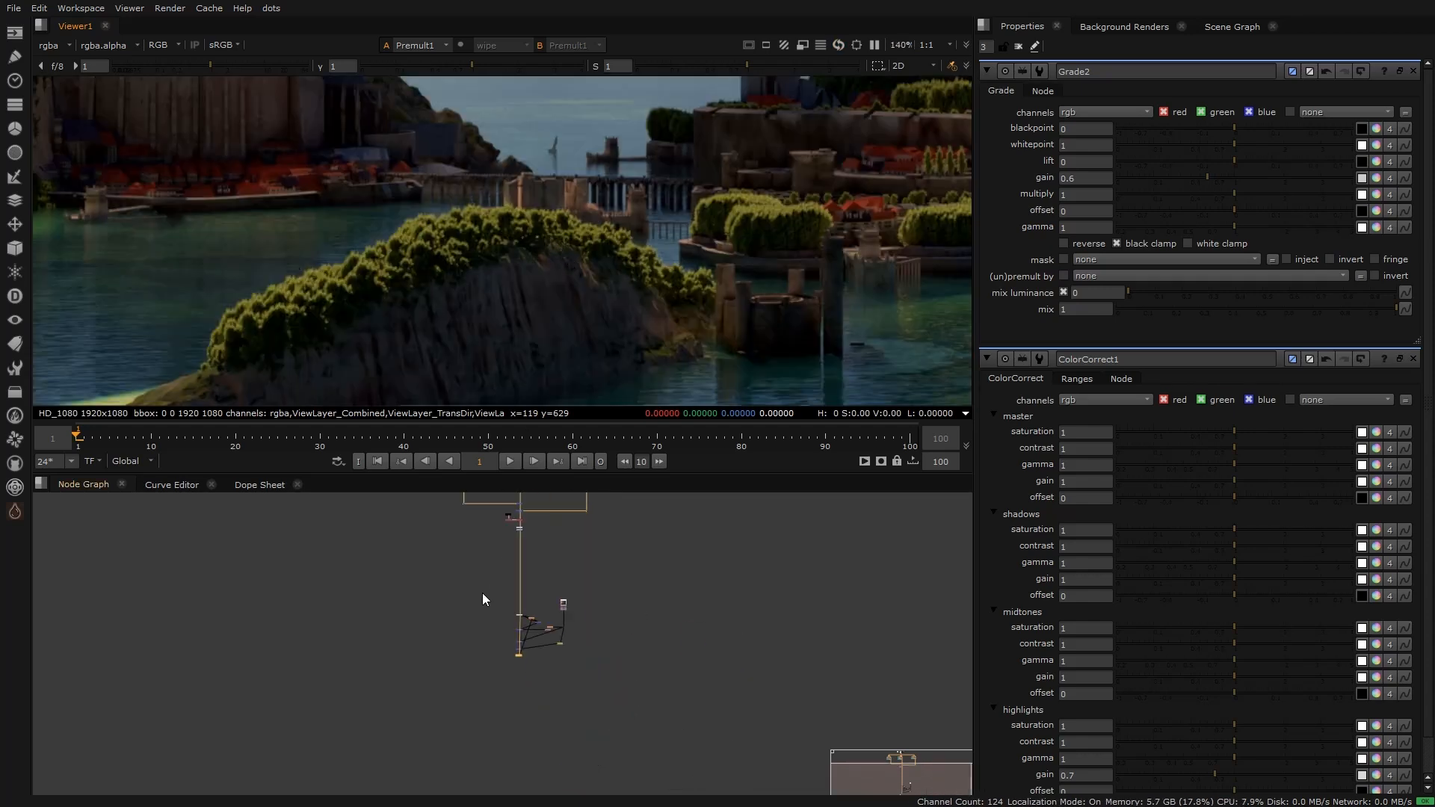
left_click(437, 677)
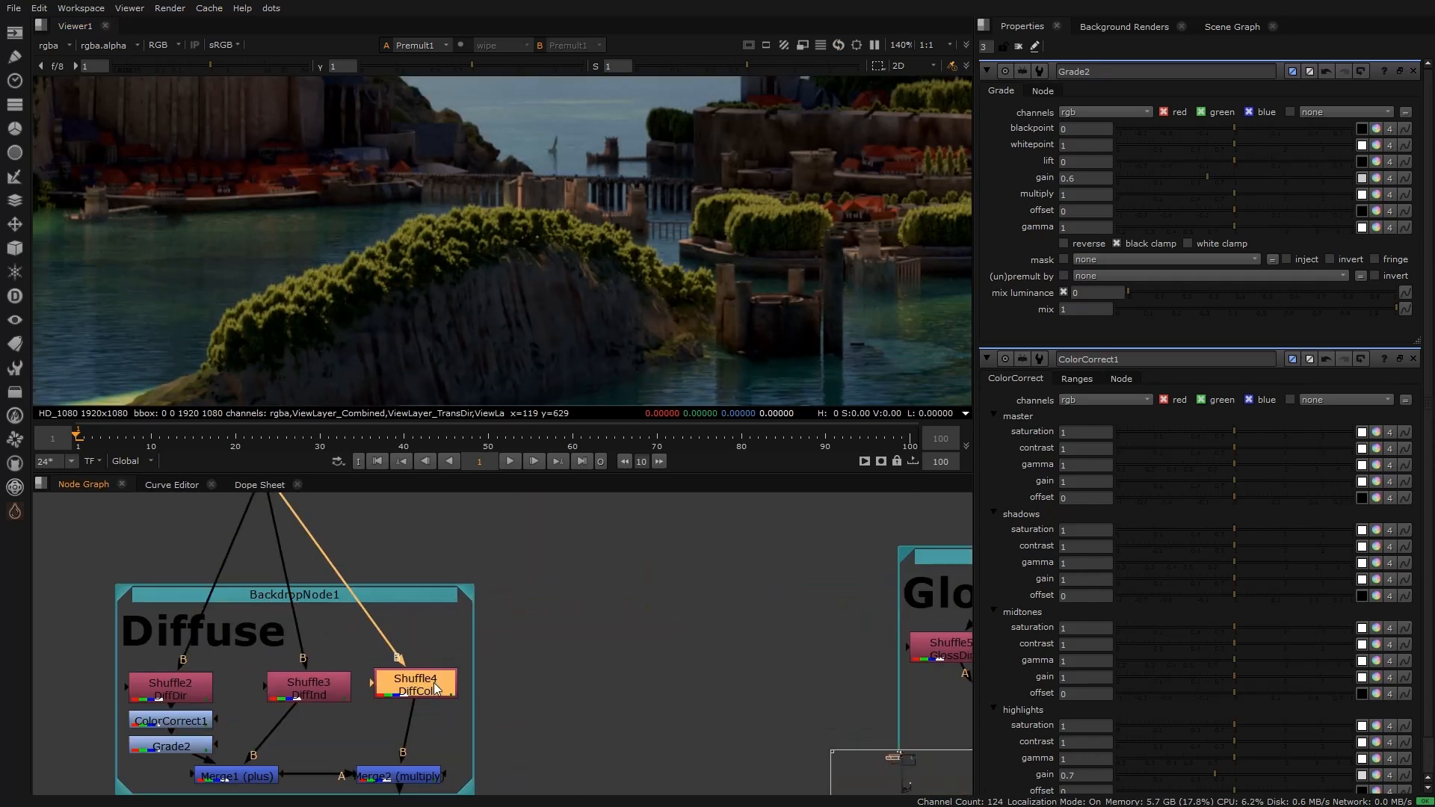
key("1")
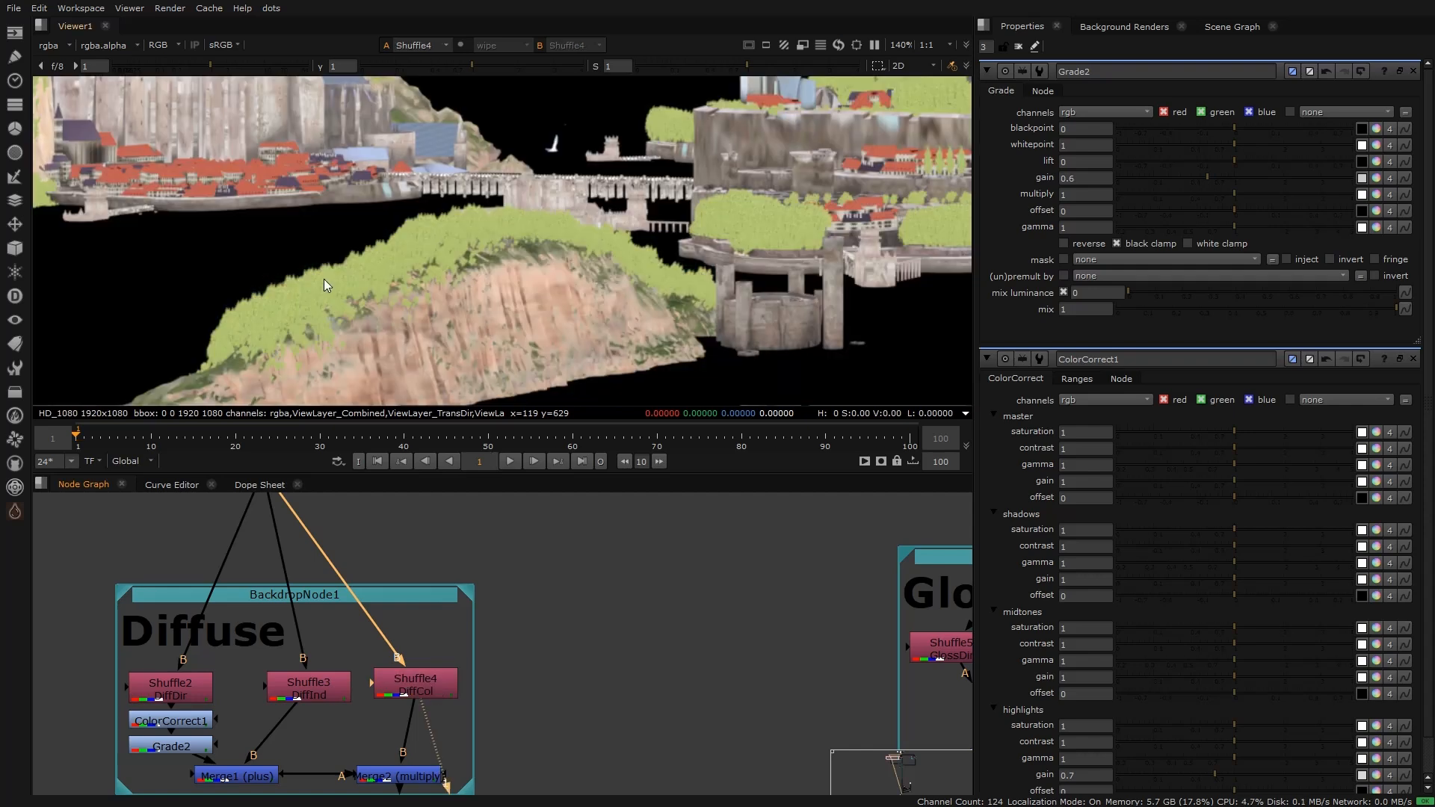
Step: Create a Keylight node, connect its Source to Shuffle4 and display it in the viewer
left_click(563, 686)
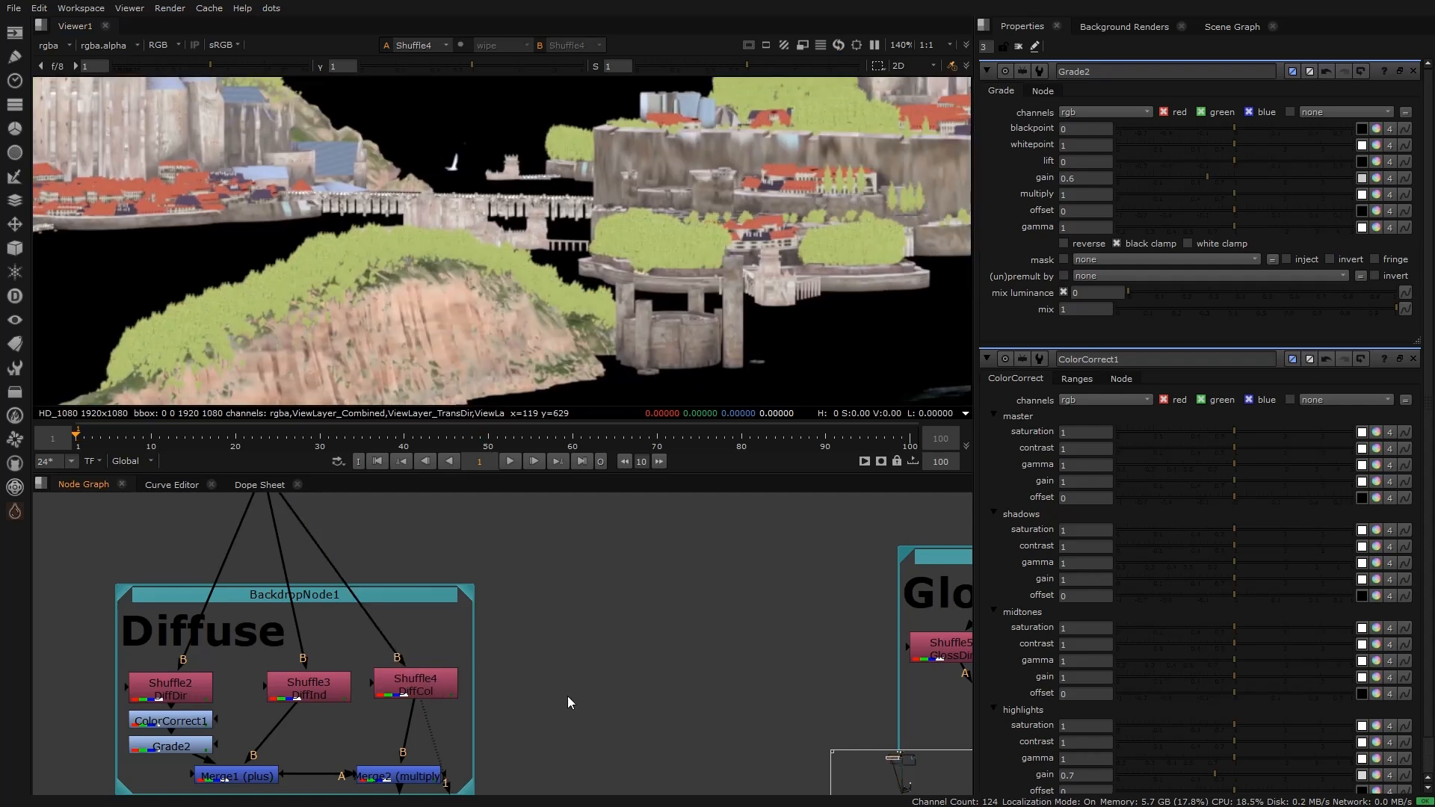
key("Tab")
type("ke")
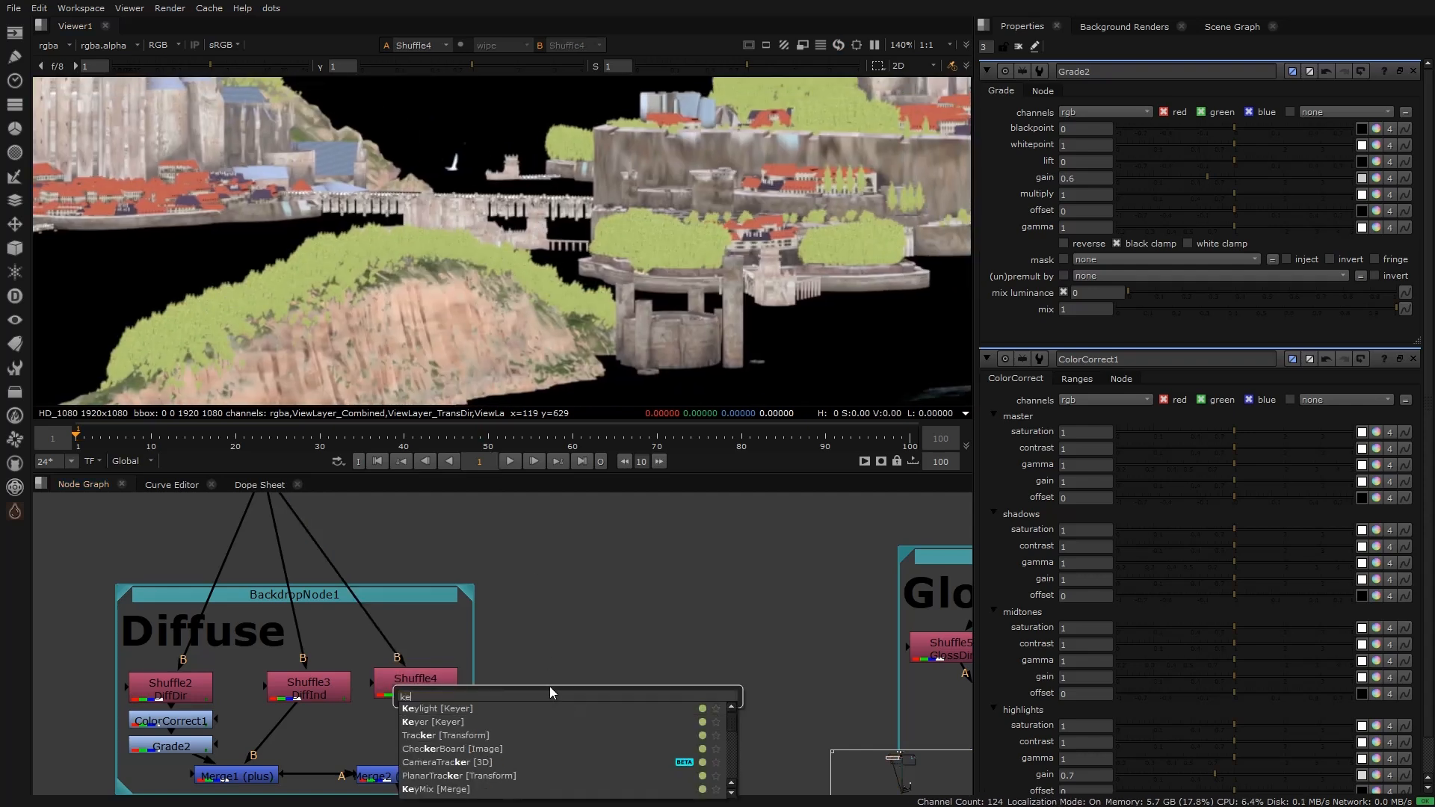
left_click(466, 709)
left_click_drag(506, 691, 417, 684)
key("1")
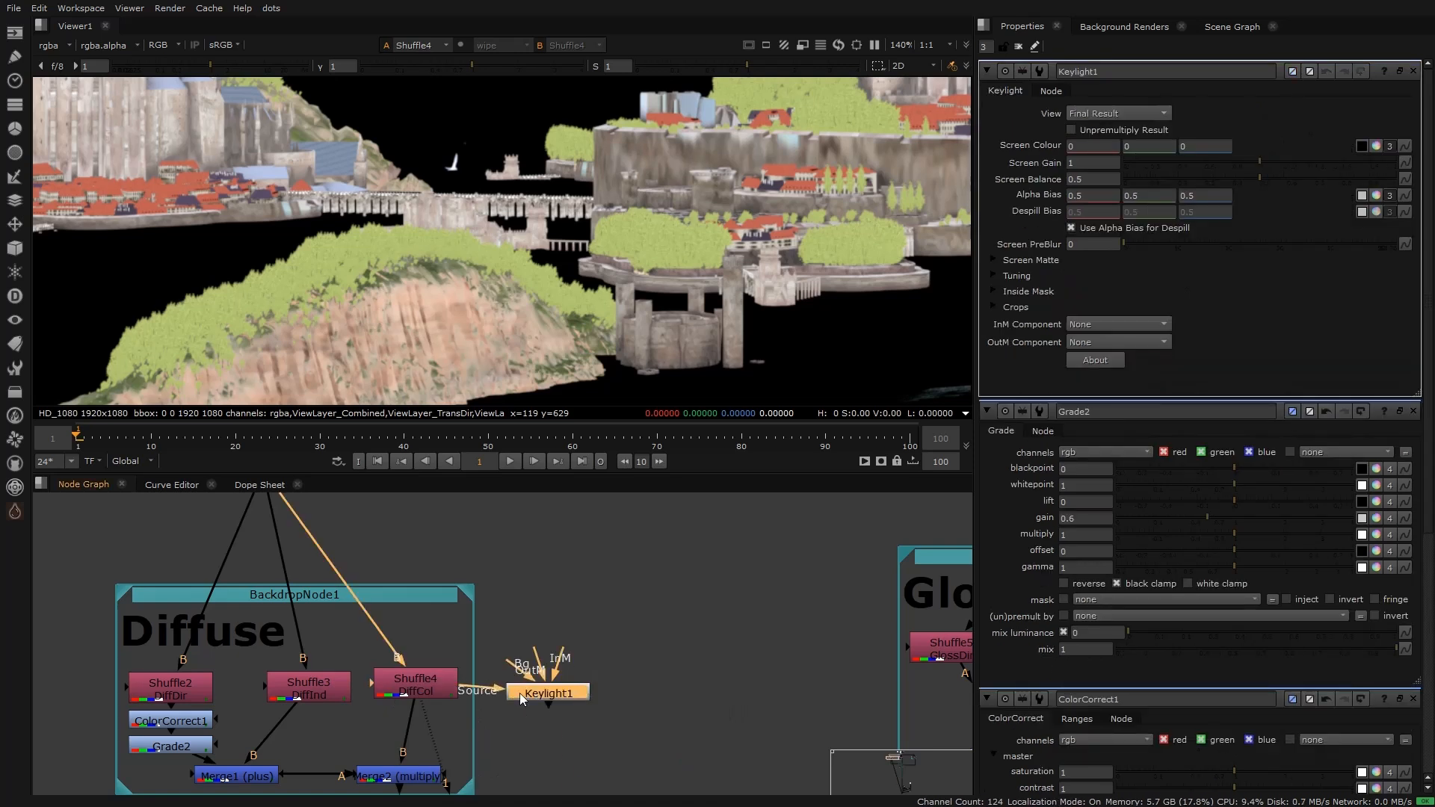
Step: Sample the foliage green as Keylight1's screen colour and inspect the resulting matte in the alpha channel
left_click(1360, 147)
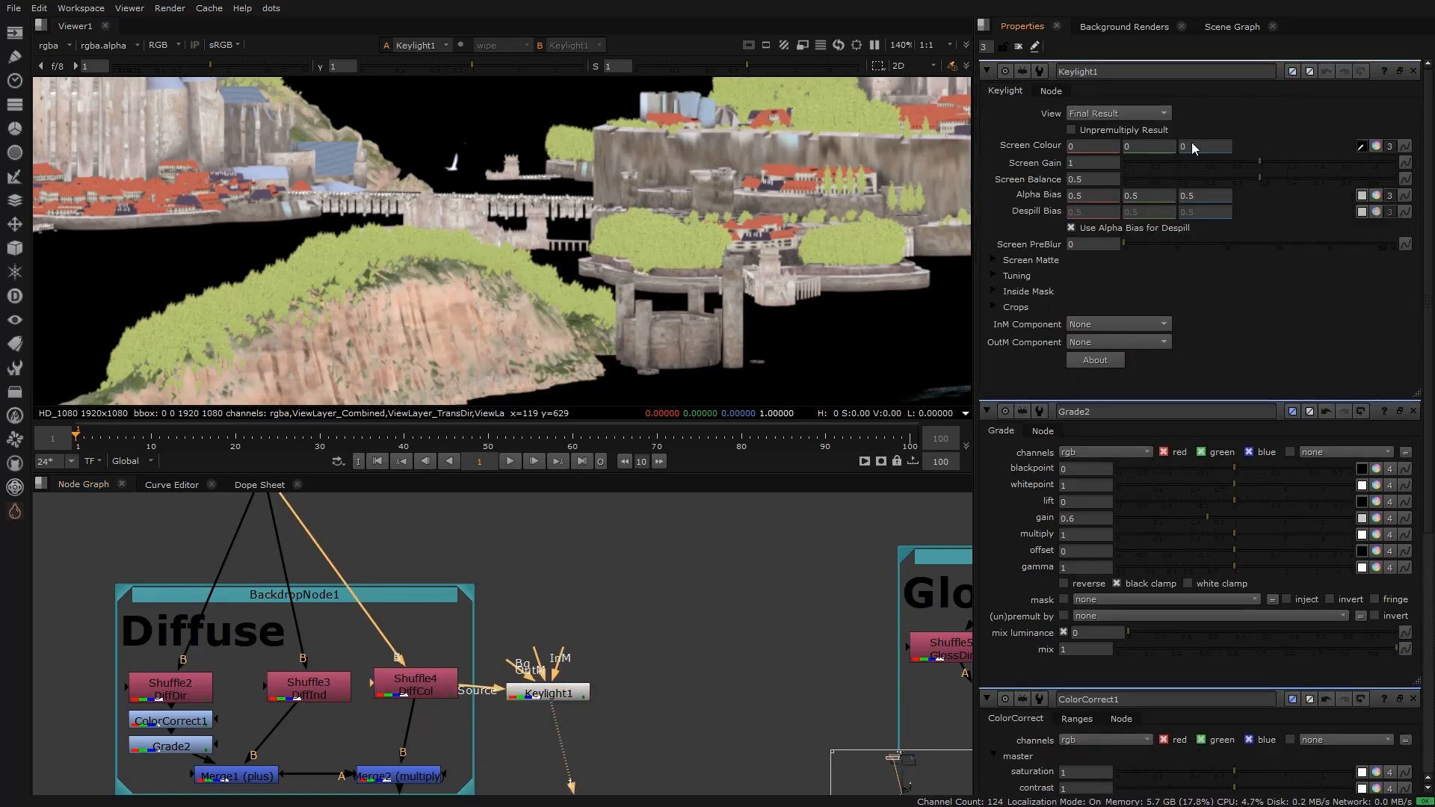
left_click(459, 248, "ctrl")
key("a")
key("f")
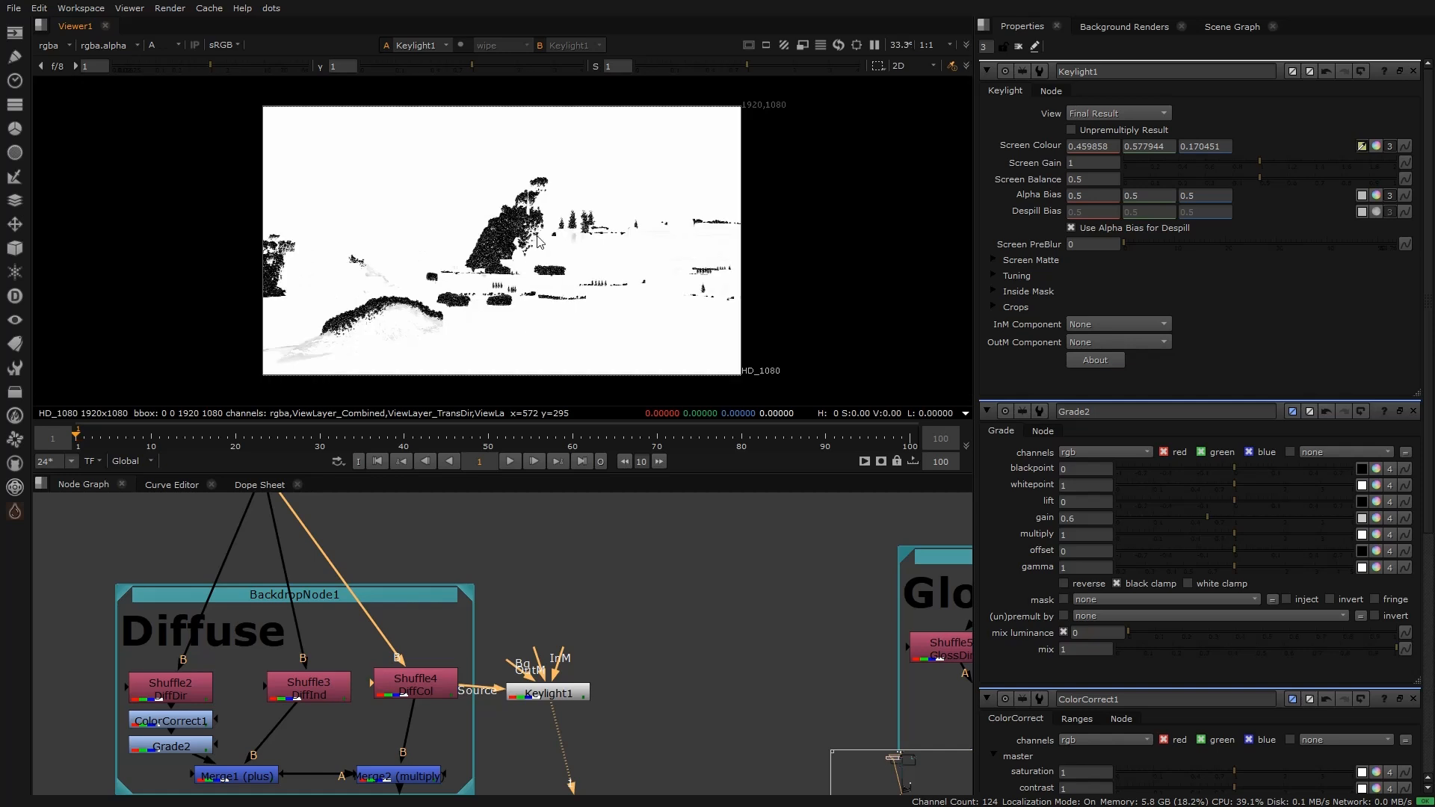
scroll(472, 235, "up", 4)
Step: Delete the Keylight1 node and switch the viewer back to the full colour display of Shuffle4
left_click(564, 696)
key("Delete")
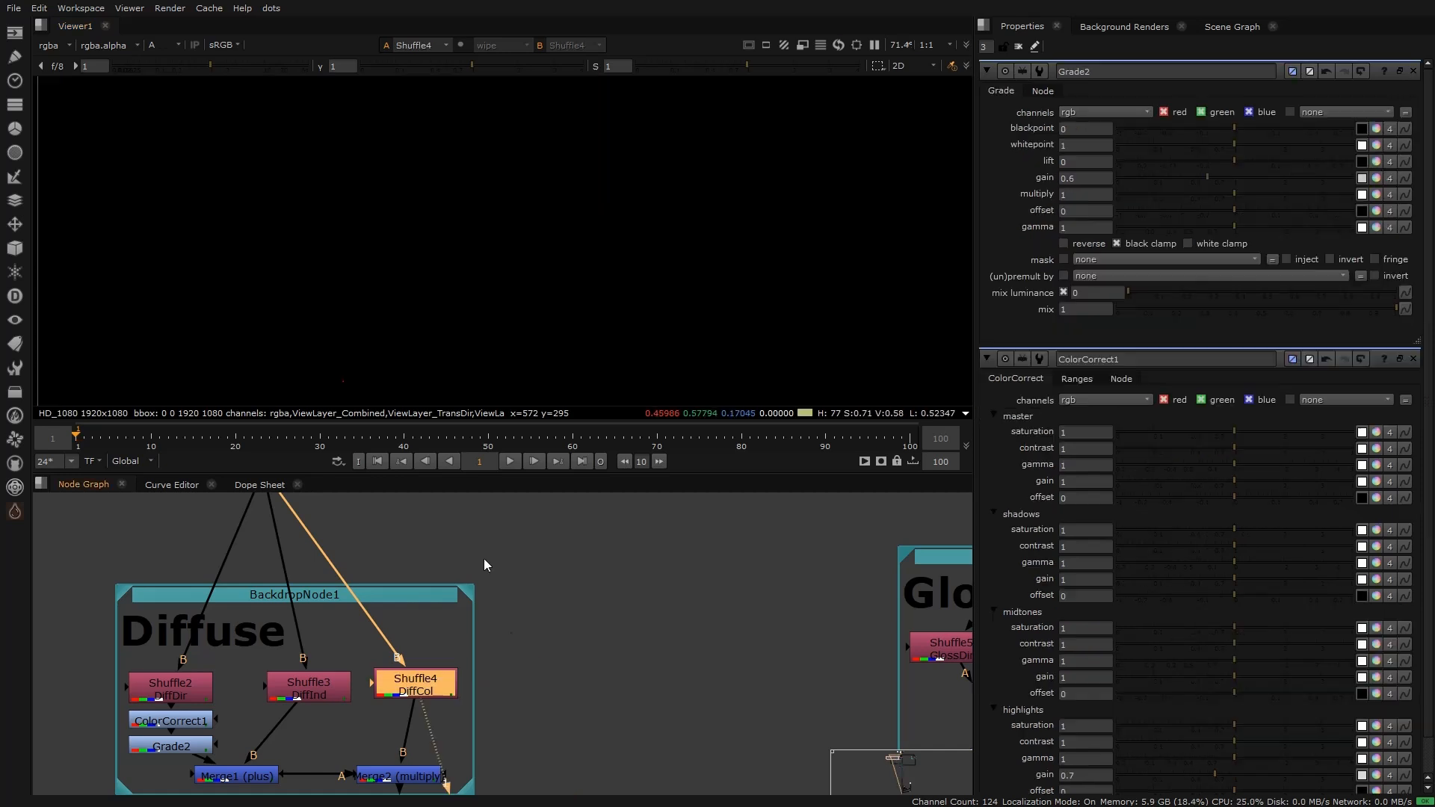
key("a")
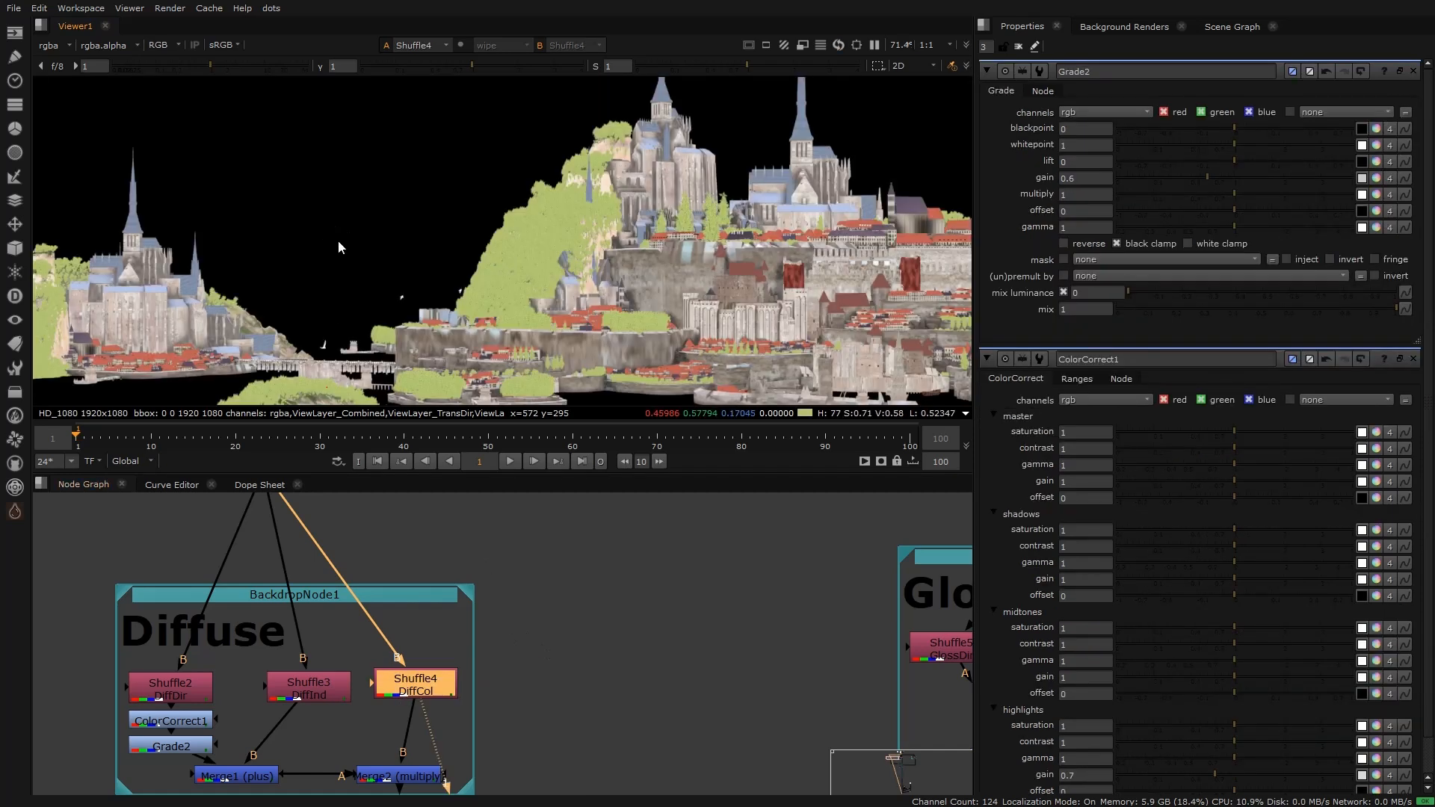
scroll(482, 231, "down", 4)
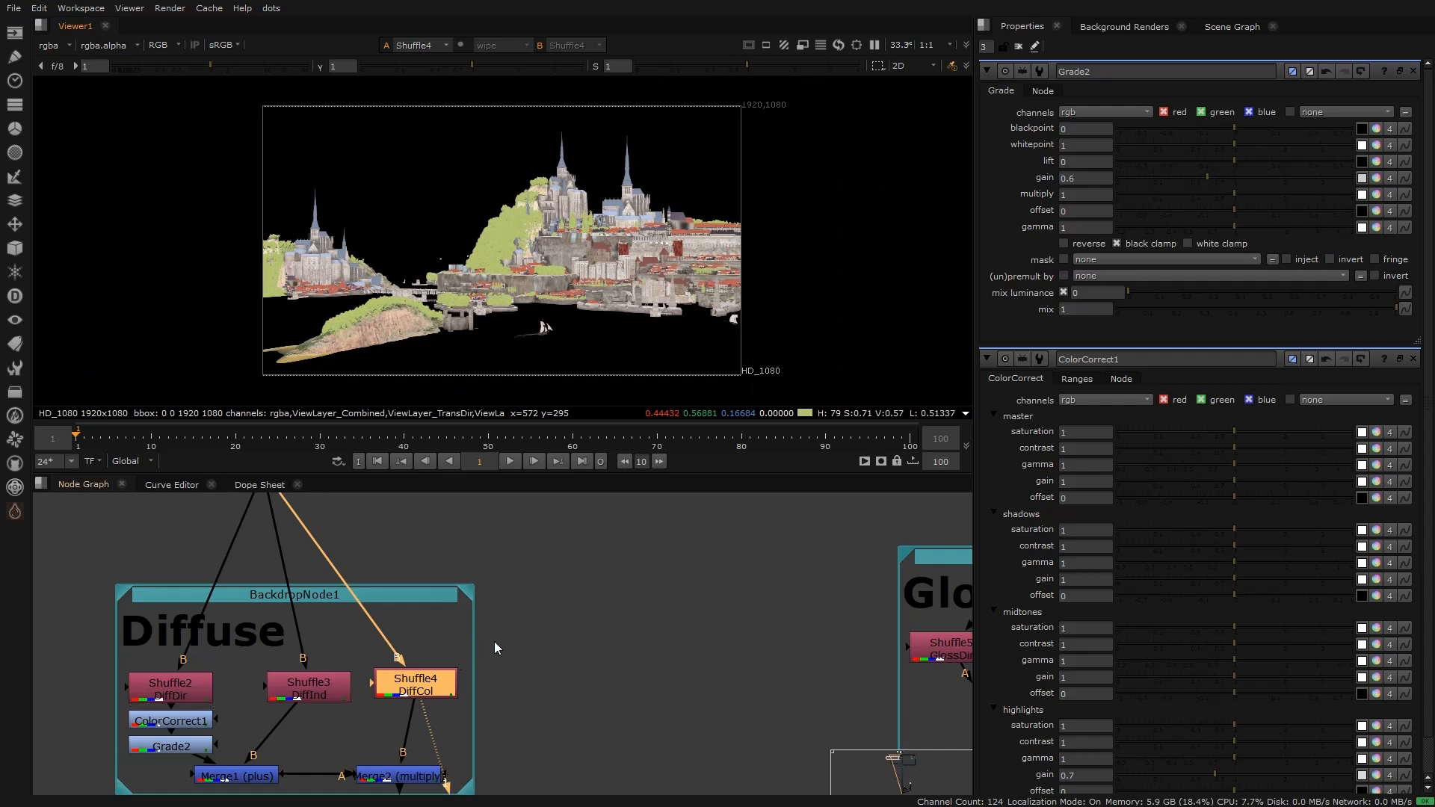
Step: Create a new stamp from the CG Render anchor, place it beside the Diffuse group and display it
scroll(518, 610, "down", 3)
middle_click_drag(513, 598, 329, 719)
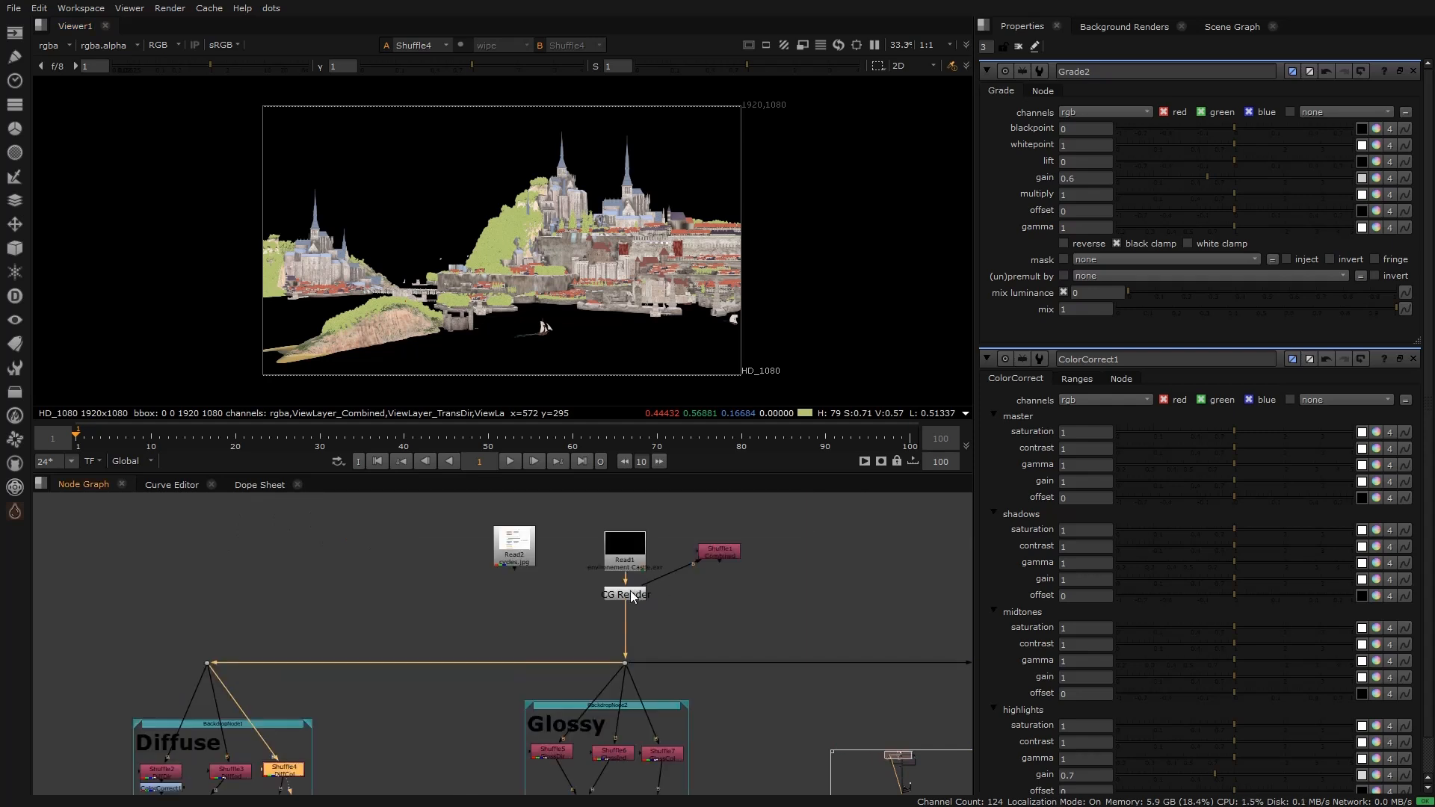
double_click(631, 594)
left_click(1092, 168)
left_click_drag(613, 624, 330, 744)
middle_click_drag(342, 762, 414, 640)
scroll(400, 634, "up", 4)
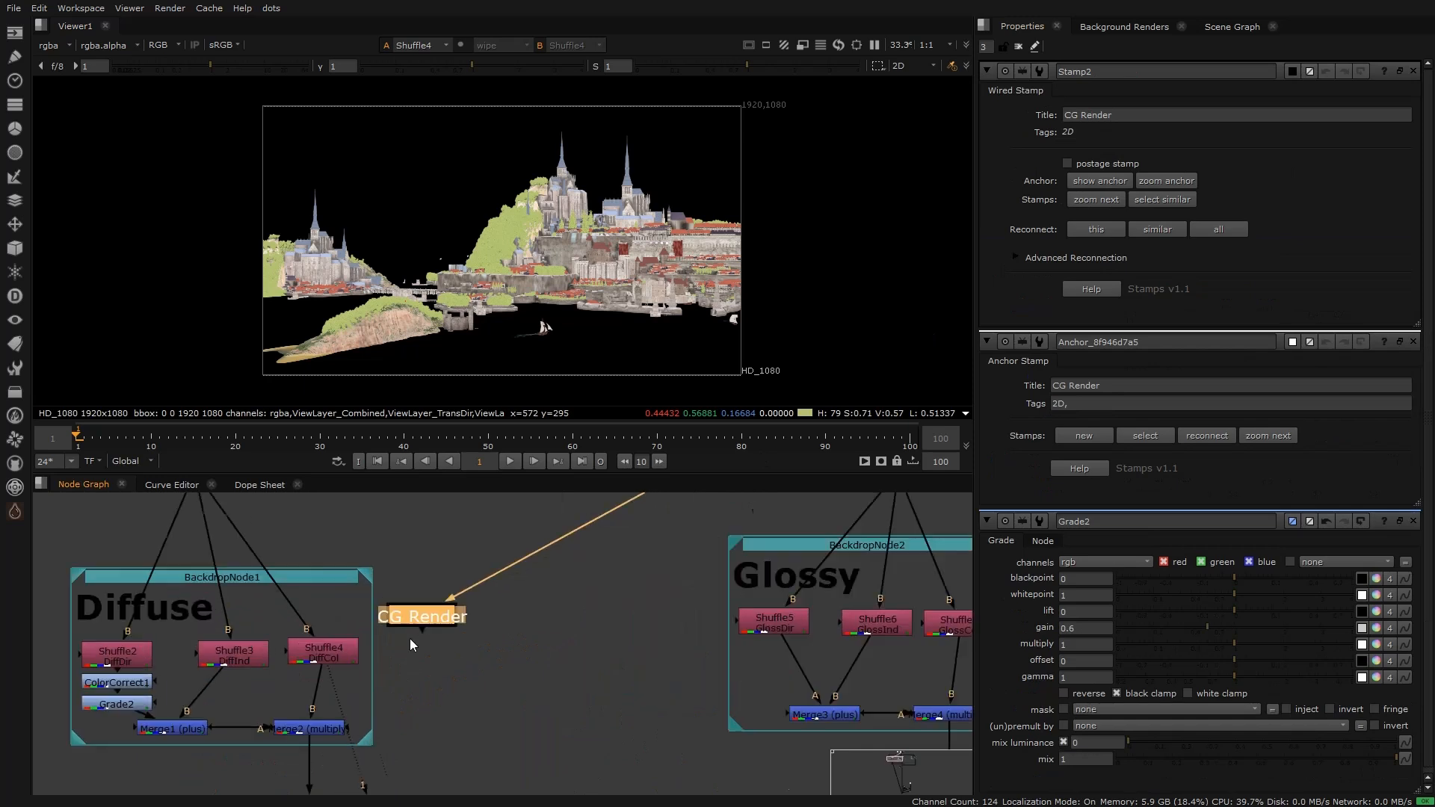
key("1")
Step: Add a Cryptomatte node to the new CG Render stamp and check its available layers, keeping ViewLayer_CryptoObject
key("Tab")
type("cryp")
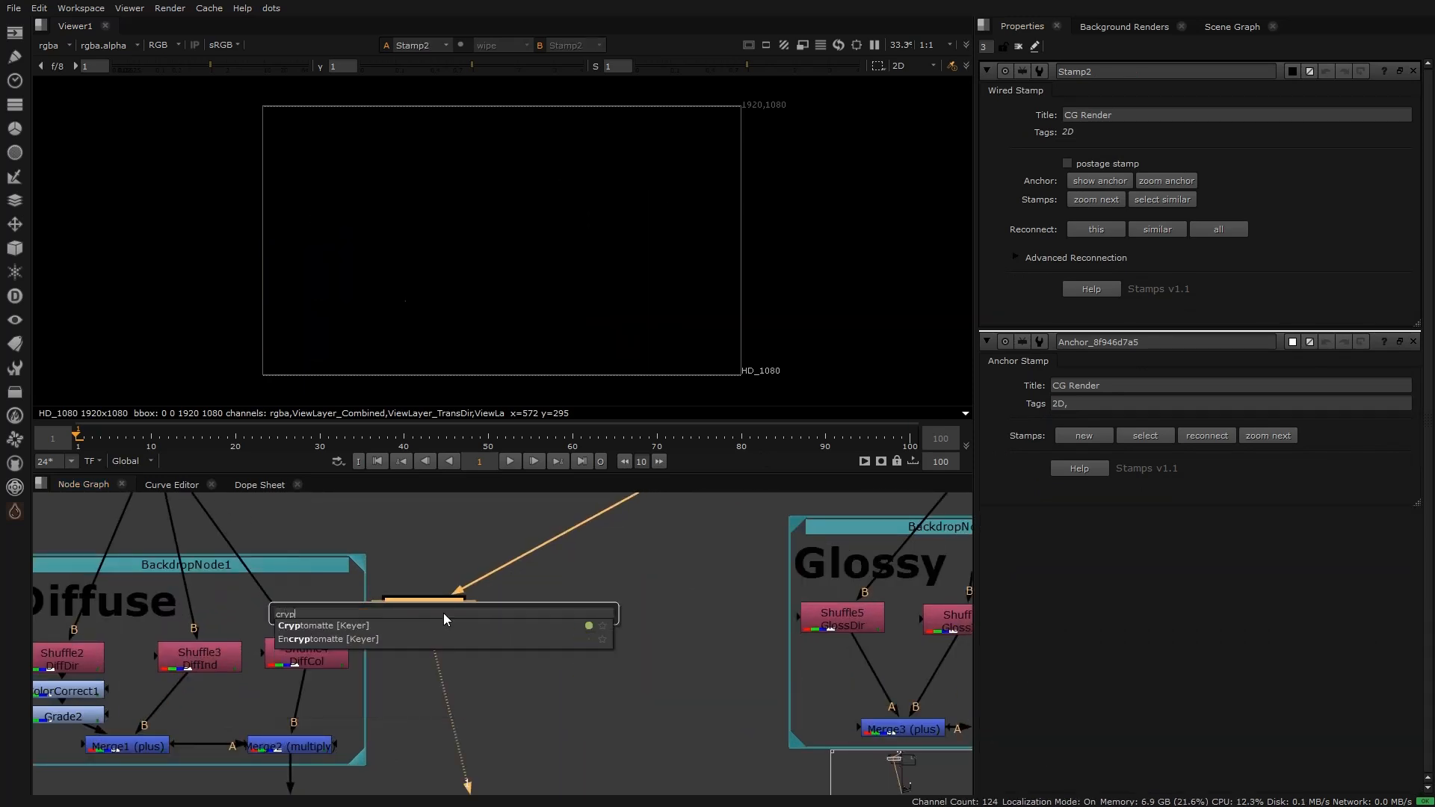
key("Return")
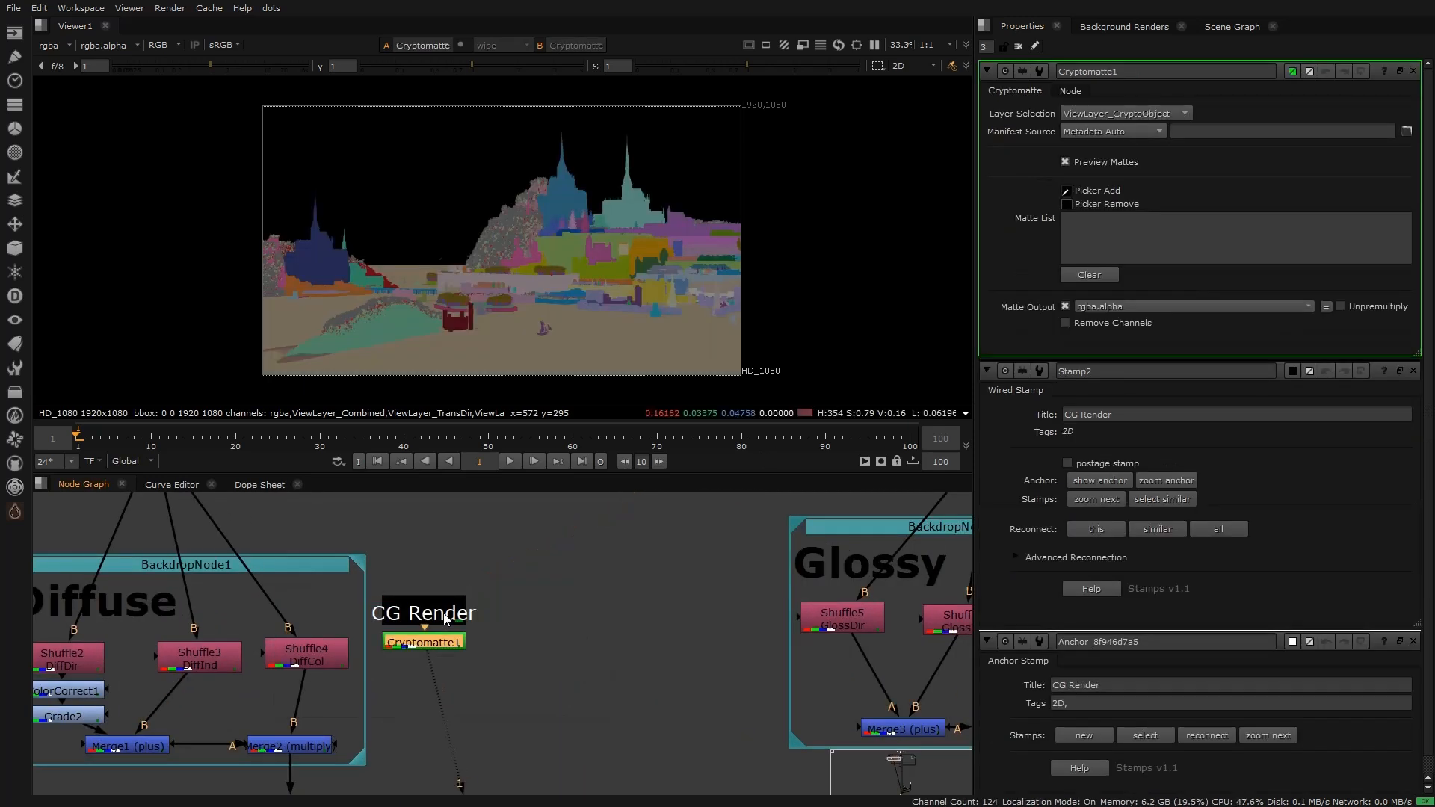
scroll(491, 269, "up", 3)
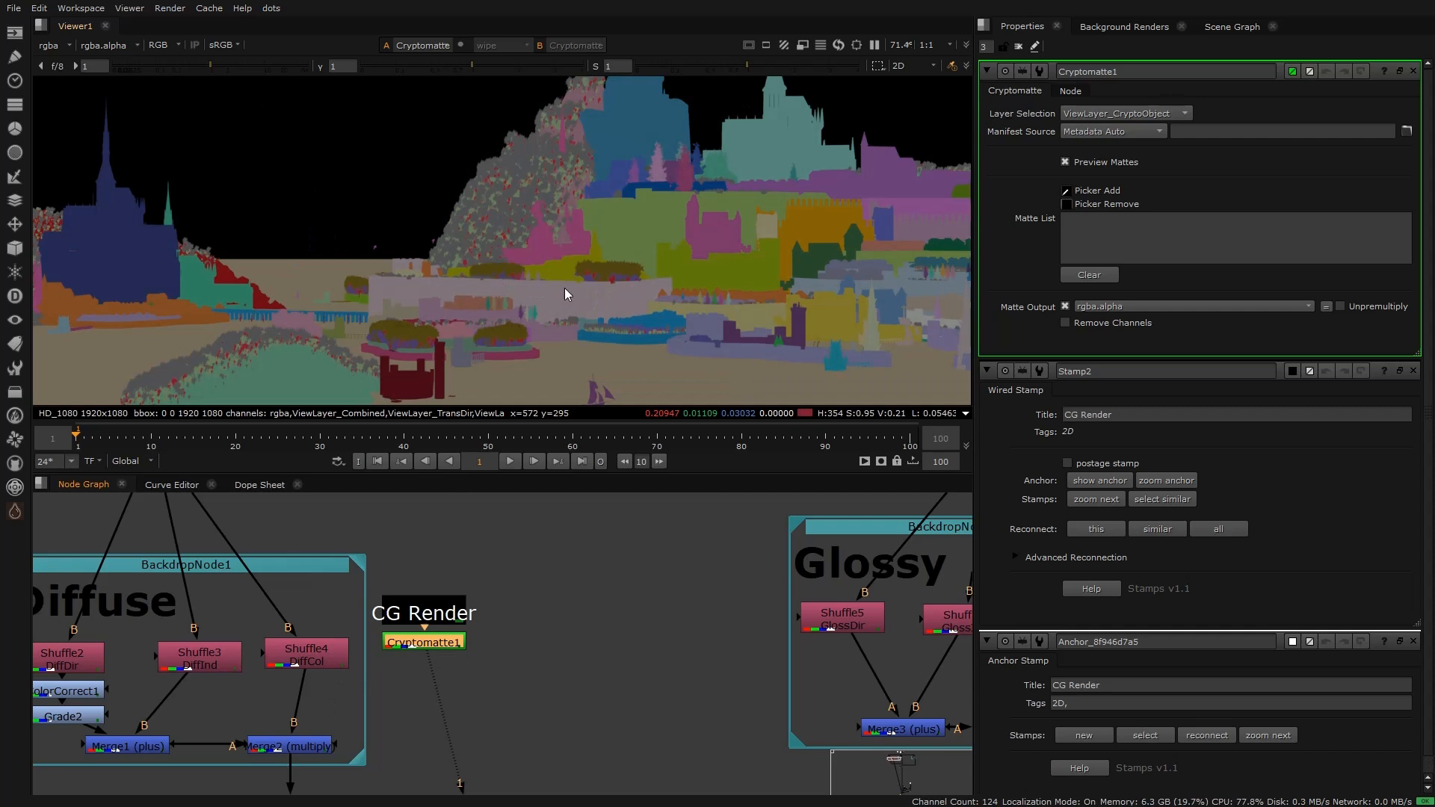
left_click(1123, 115)
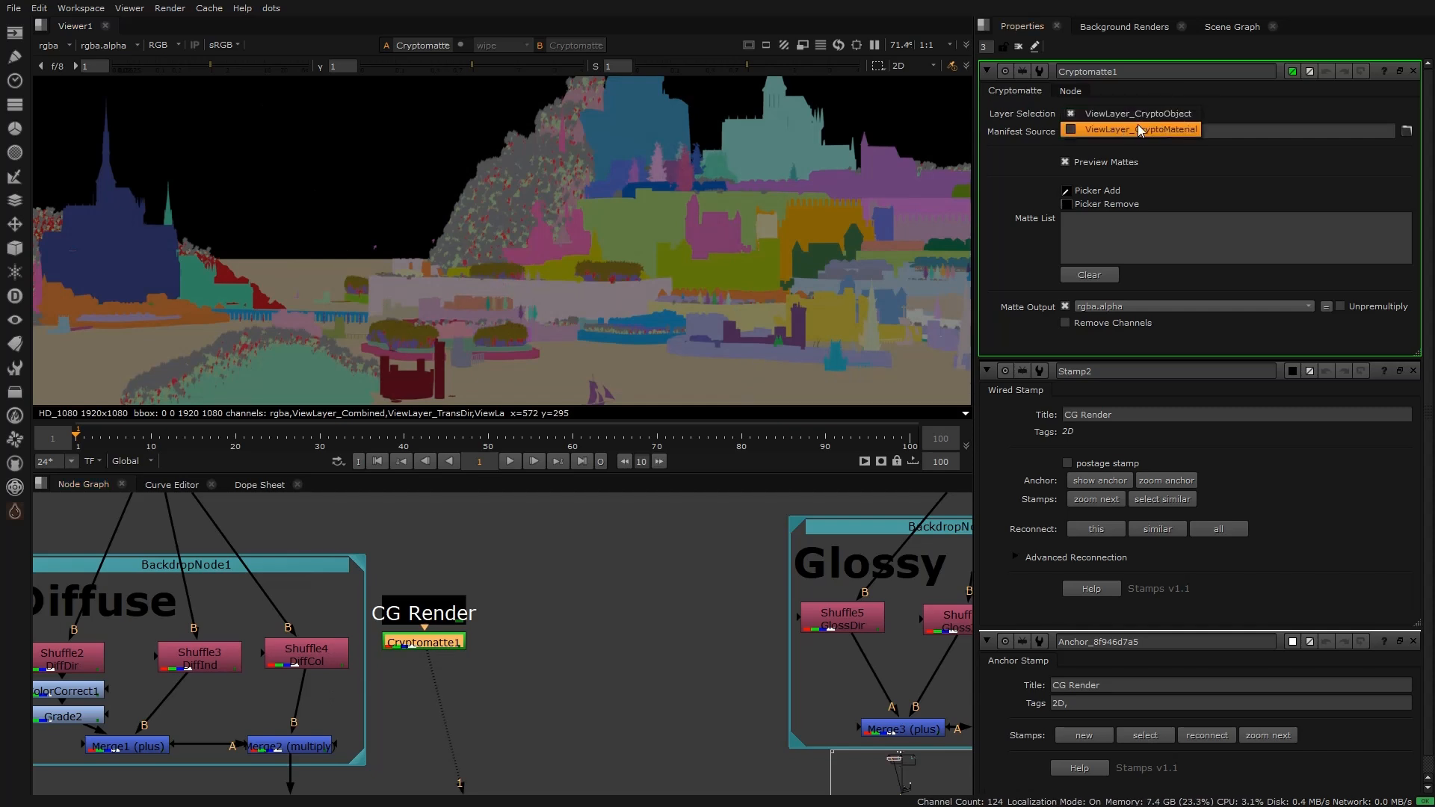
left_click(1254, 102)
Step: Pick the town buildings and walls in the Cryptomatte, adding Cube.034, town, Cube.051_Piece.001, Cube.050 and Cube.051 to the matte list
middle_click_drag(720, 226, 543, 218)
scroll(537, 214, "up", 3)
left_click(538, 214, "ctrl")
left_click(813, 135, "ctrl")
left_click(831, 204, "ctrl")
left_click(902, 217, "ctrl")
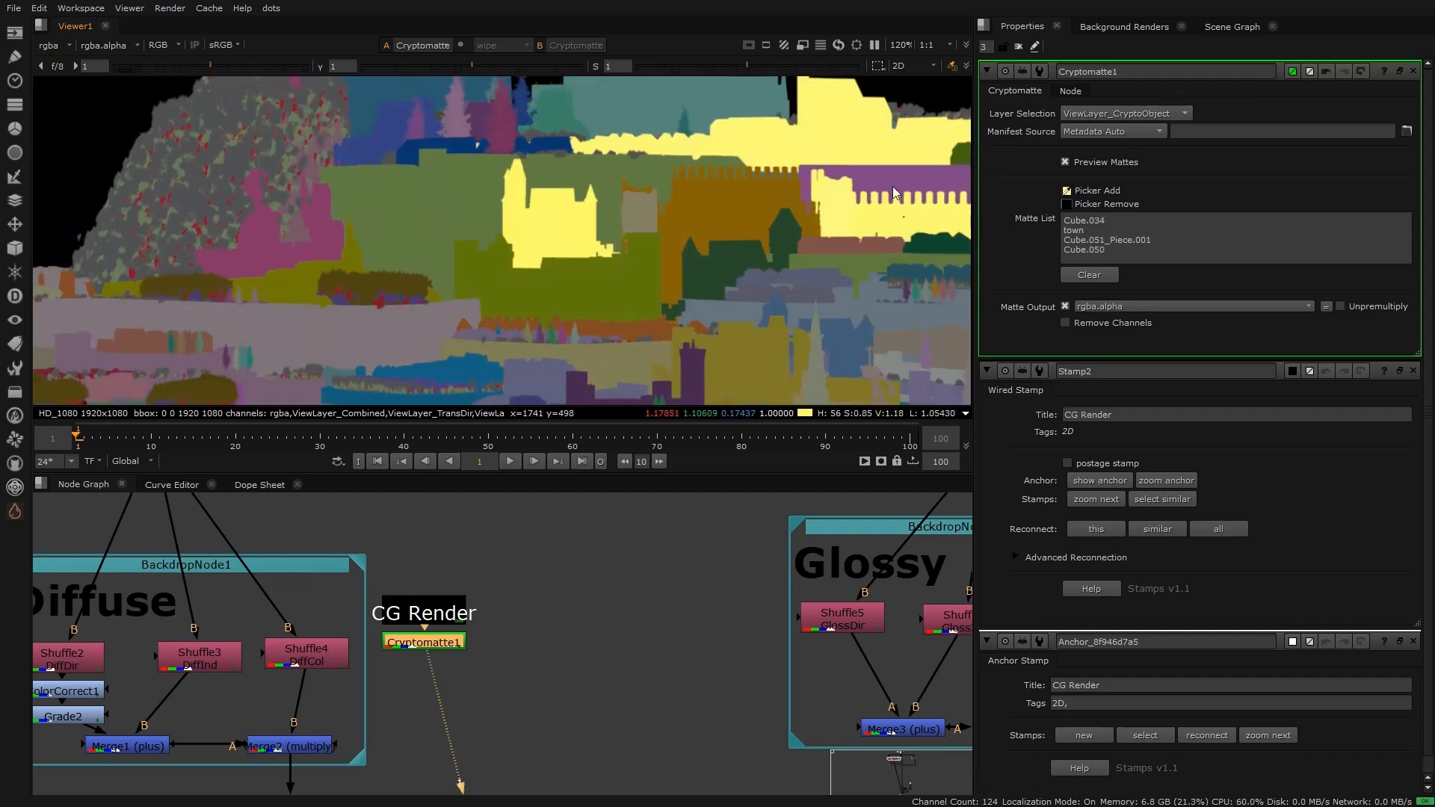
left_click(701, 222, "ctrl")
Step: Inspect the matte of the picked buildings in the alpha channel and return to the colour display
middle_click_drag(689, 287, 487, 231)
key("a")
scroll(487, 225, "down", 3)
key("a")
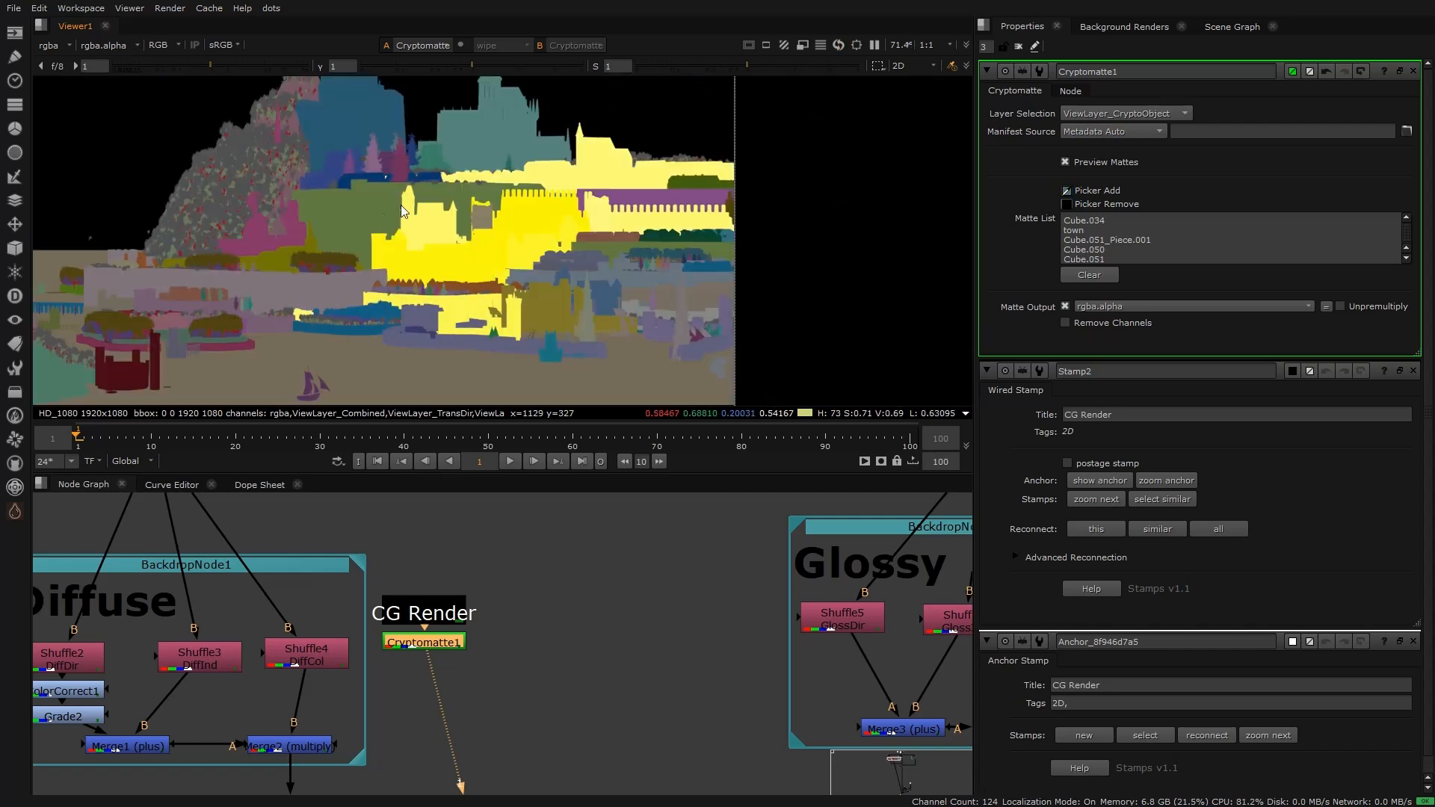
key("a")
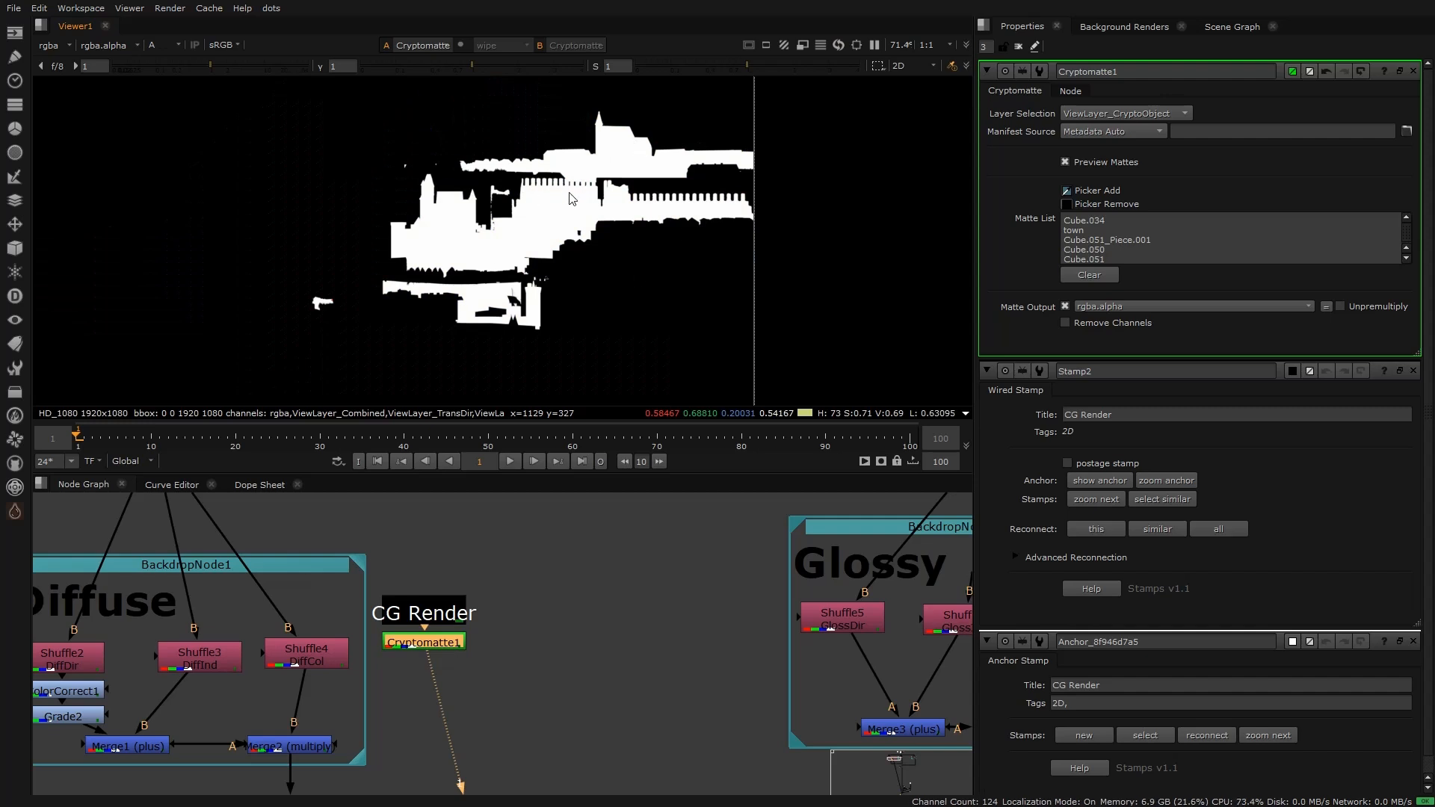
key("a")
Step: Insert a Grade node below Shuffle4, mask it with Cryptomatte1, display it and set its gain to 10
left_click(321, 702)
key("g")
left_click_drag(323, 702, 424, 643)
key("1")
left_click(326, 700)
double_click(1084, 178)
type("10")
key("Return")
scroll(473, 230, "up", 1)
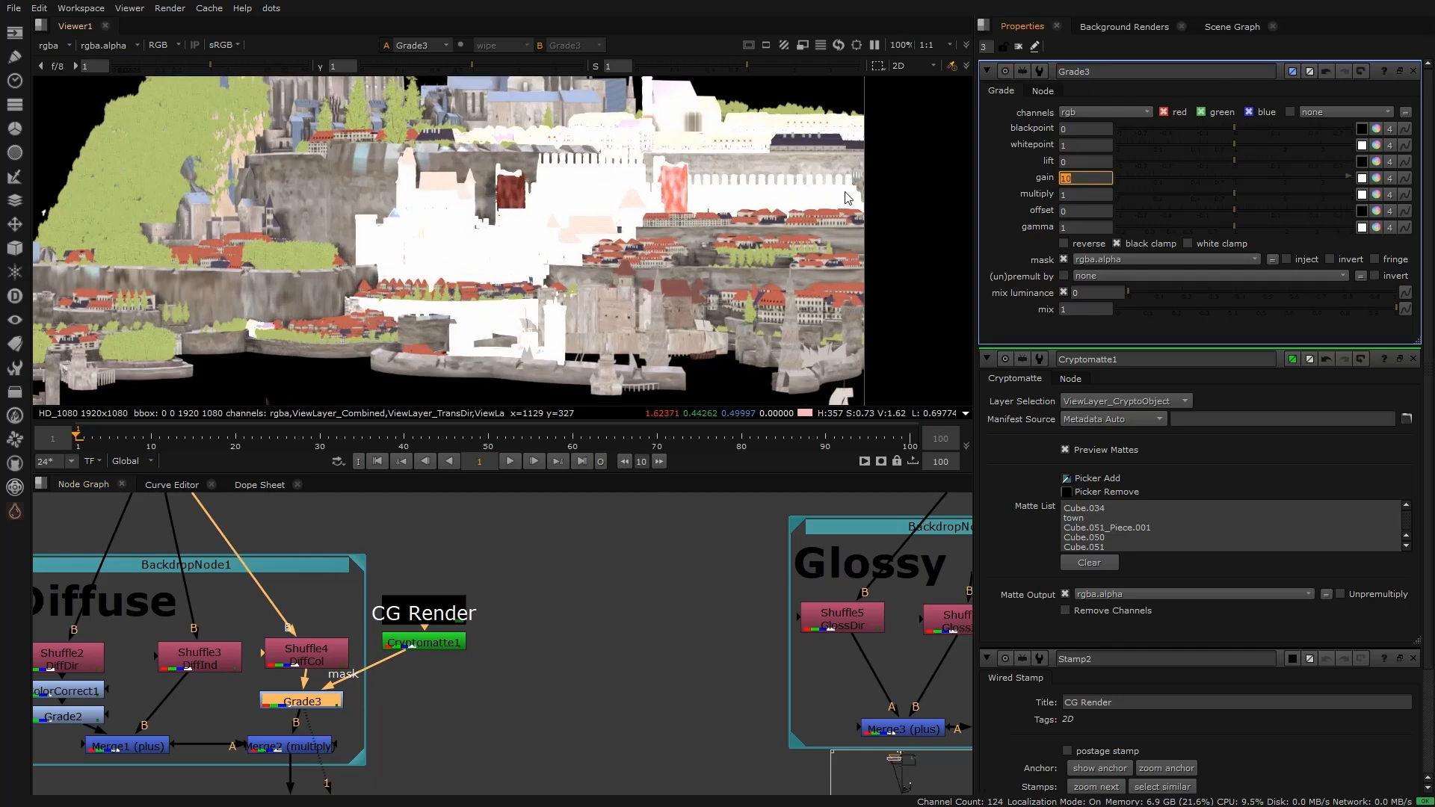
Step: Lower Grade3's gain to 0.115 and raise its green multiply to 3.1 to tint the masked buildings
left_click_drag(1277, 177, 1156, 176)
left_click(1376, 194)
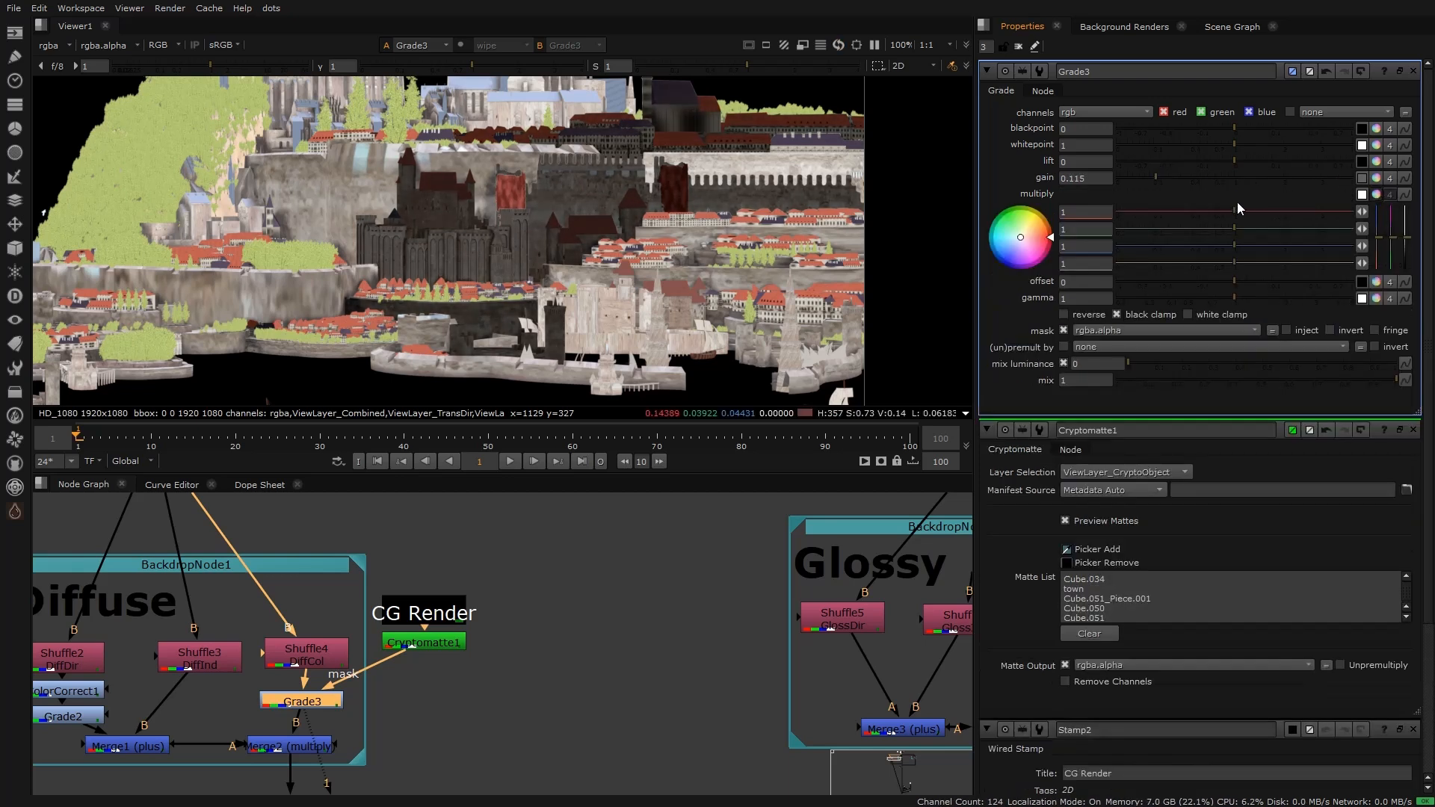
left_click_drag(1222, 230, 1324, 226)
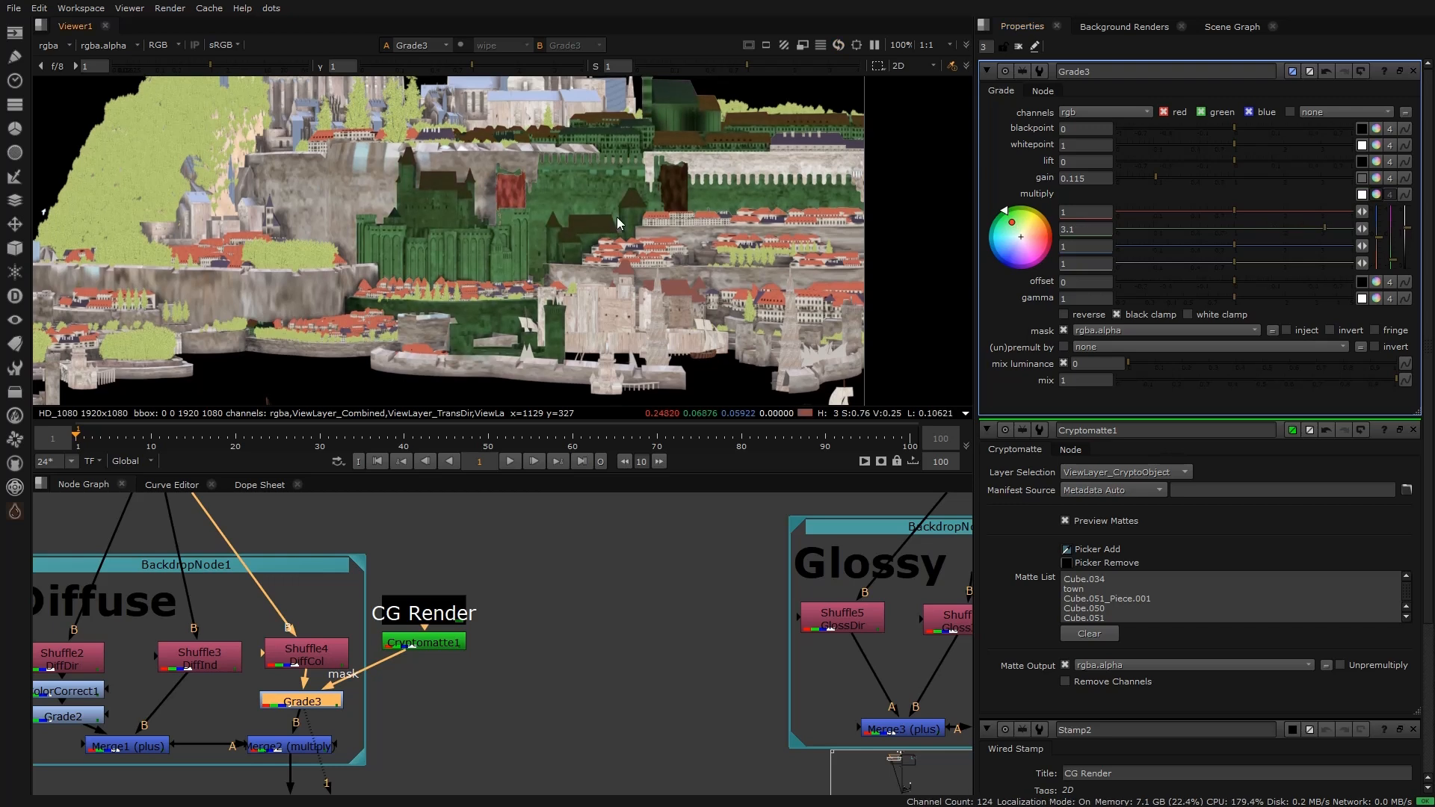
key("f")
scroll(662, 251, "up", 7)
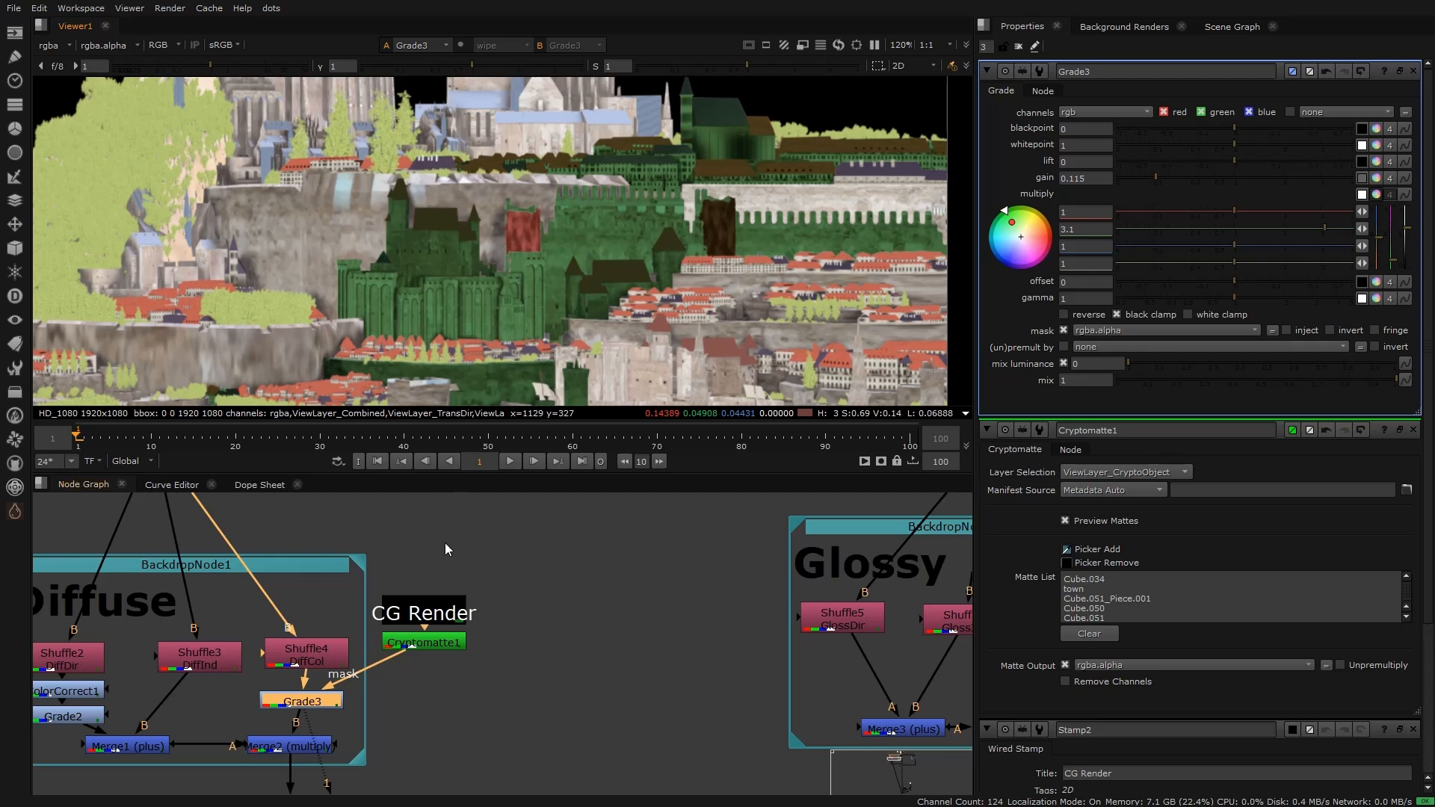
Step: Delete the Grade3 node and replace the Cryptomatte's picked buildings with the hillside trees, tree_Lp.008
key("Delete")
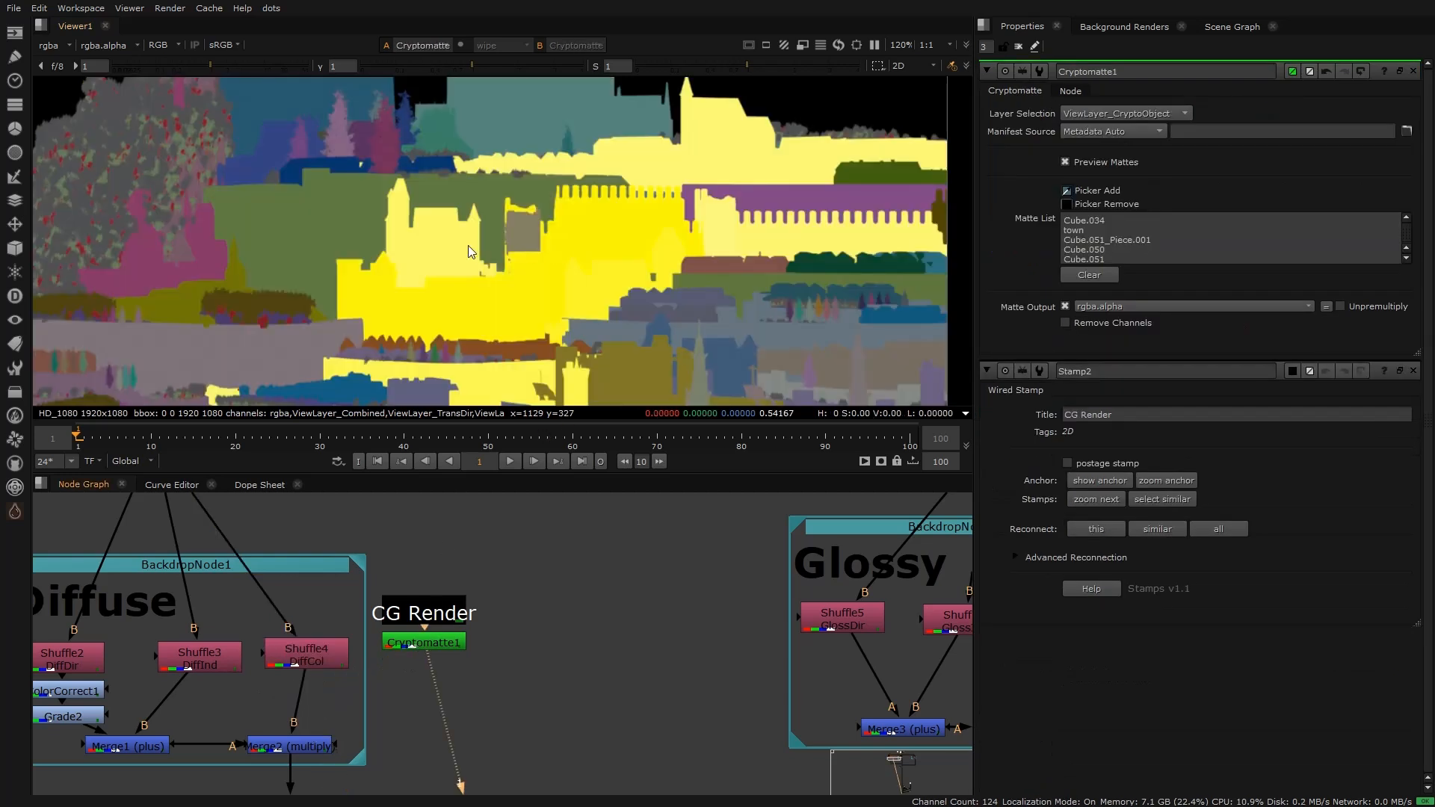
left_click(1096, 274)
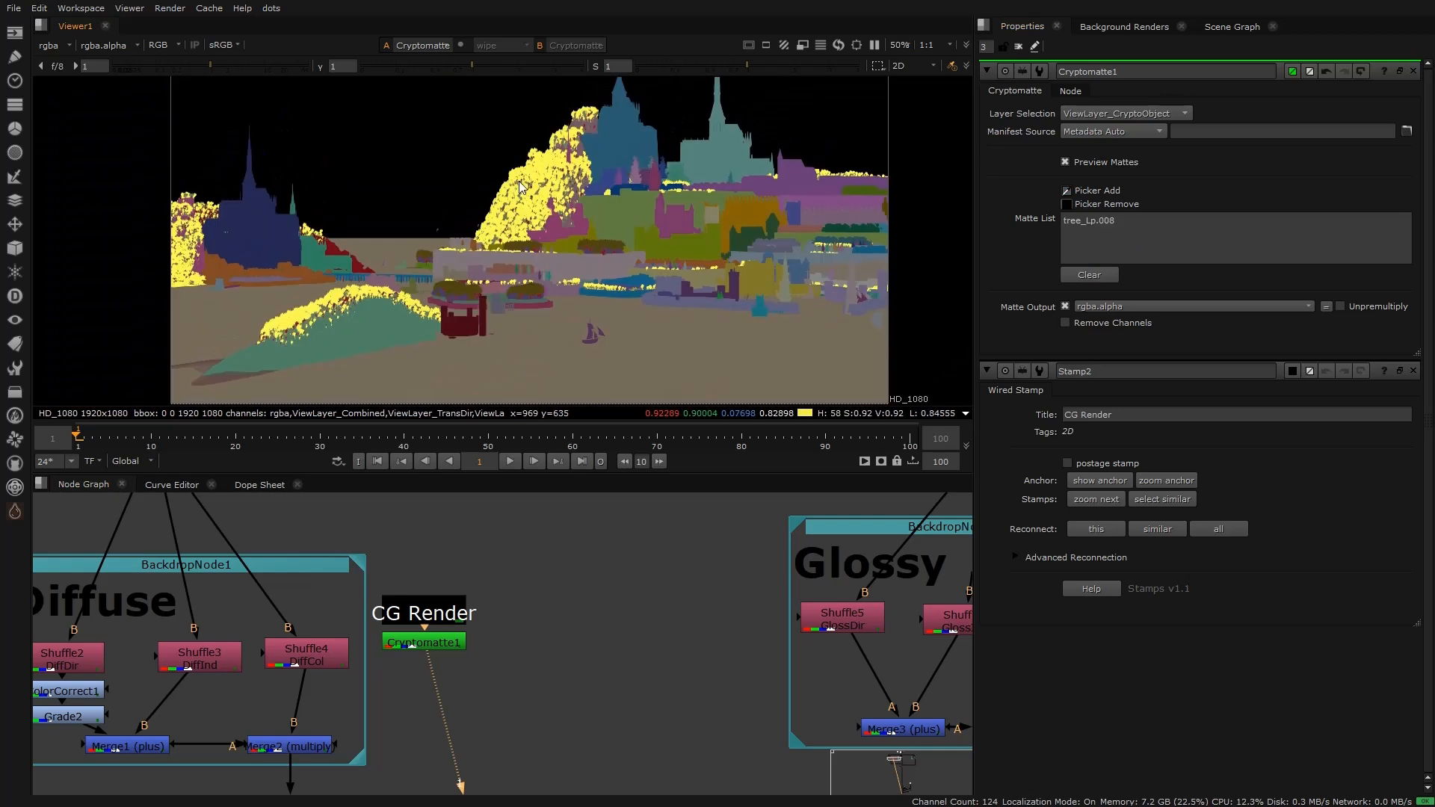
scroll(493, 224, "up", 3)
middle_click_drag(531, 204, 345, 205)
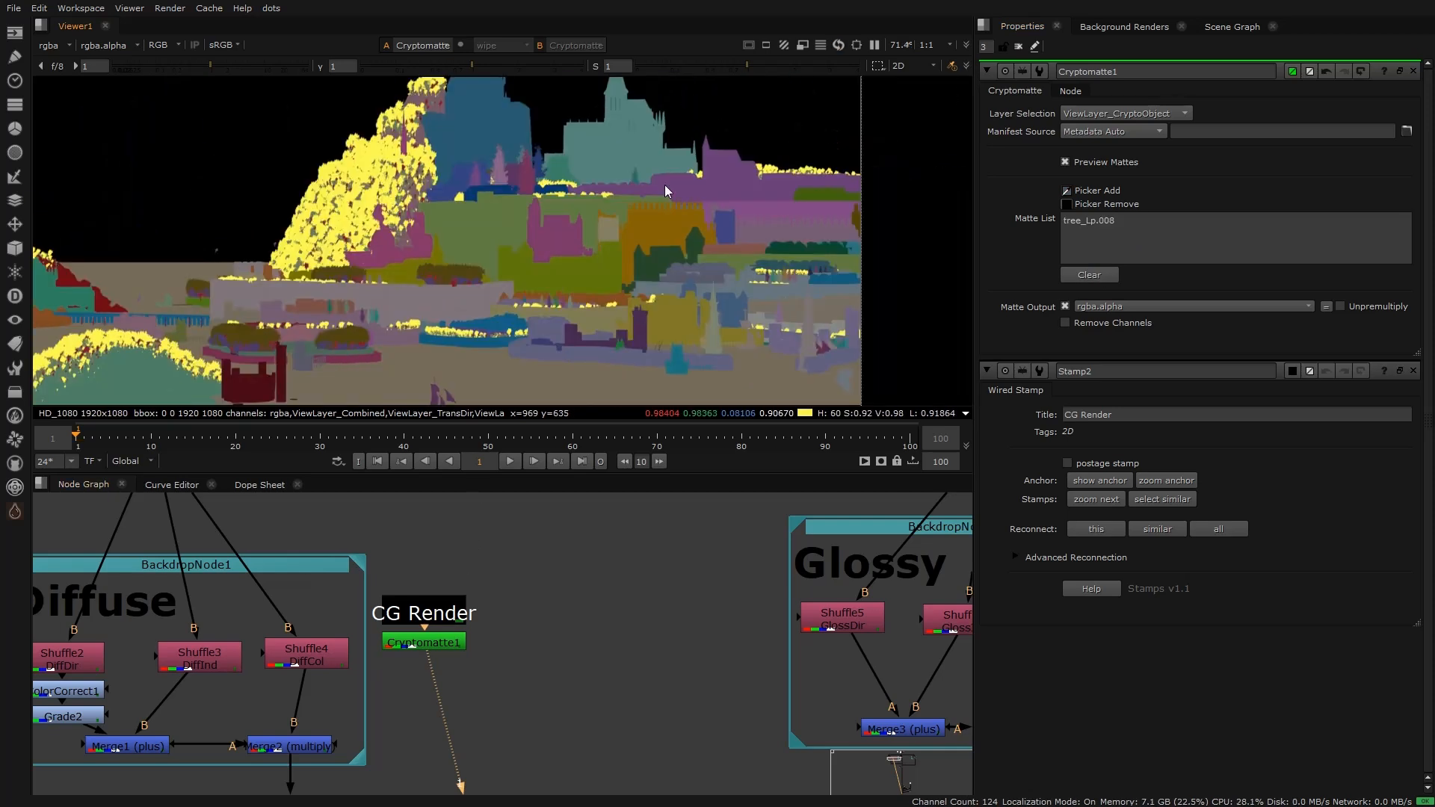
Step: Delete the existing Cryptomatte node and add a fresh one just below the CG Render stamp beside the Diffuse group
key("Delete")
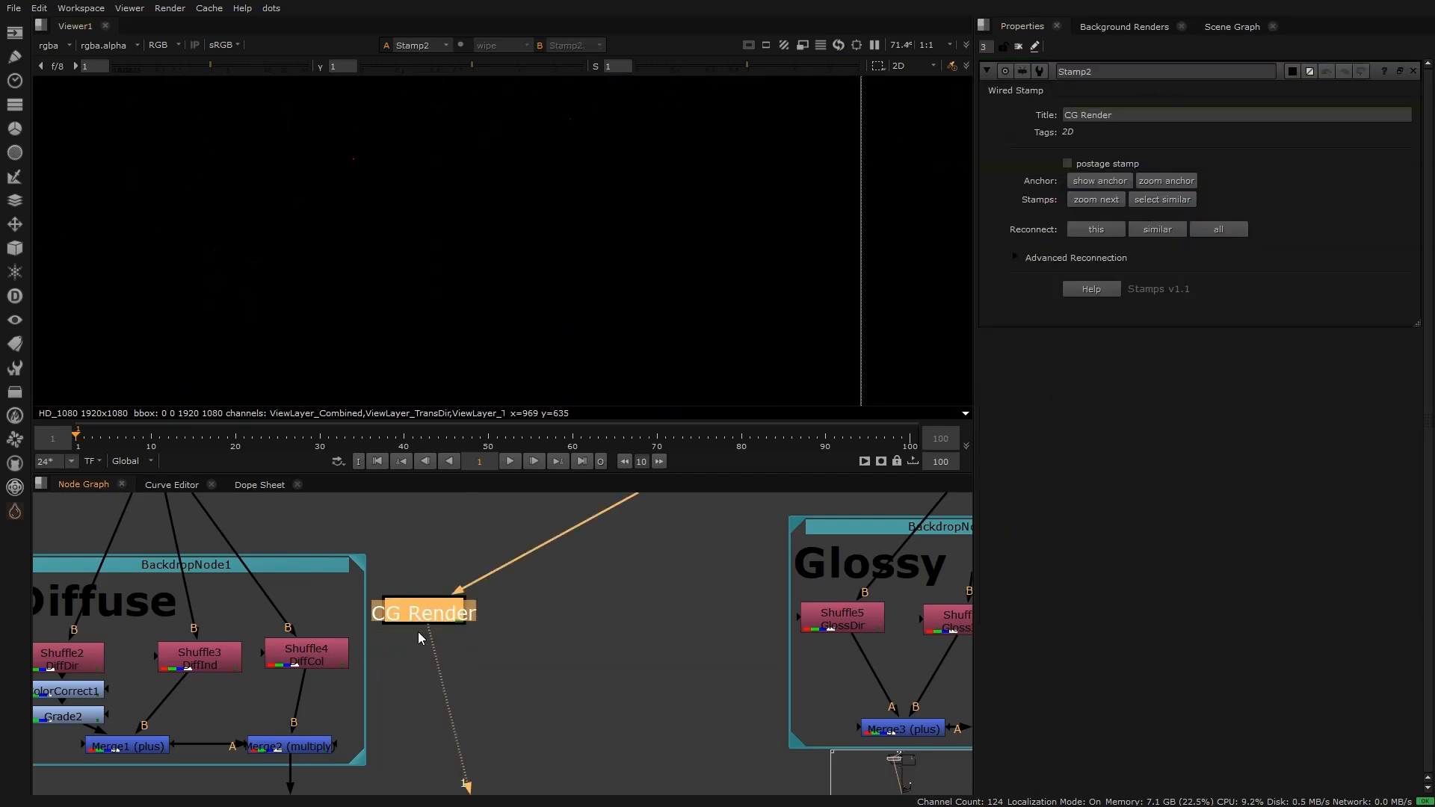
key("Tab")
type("c")
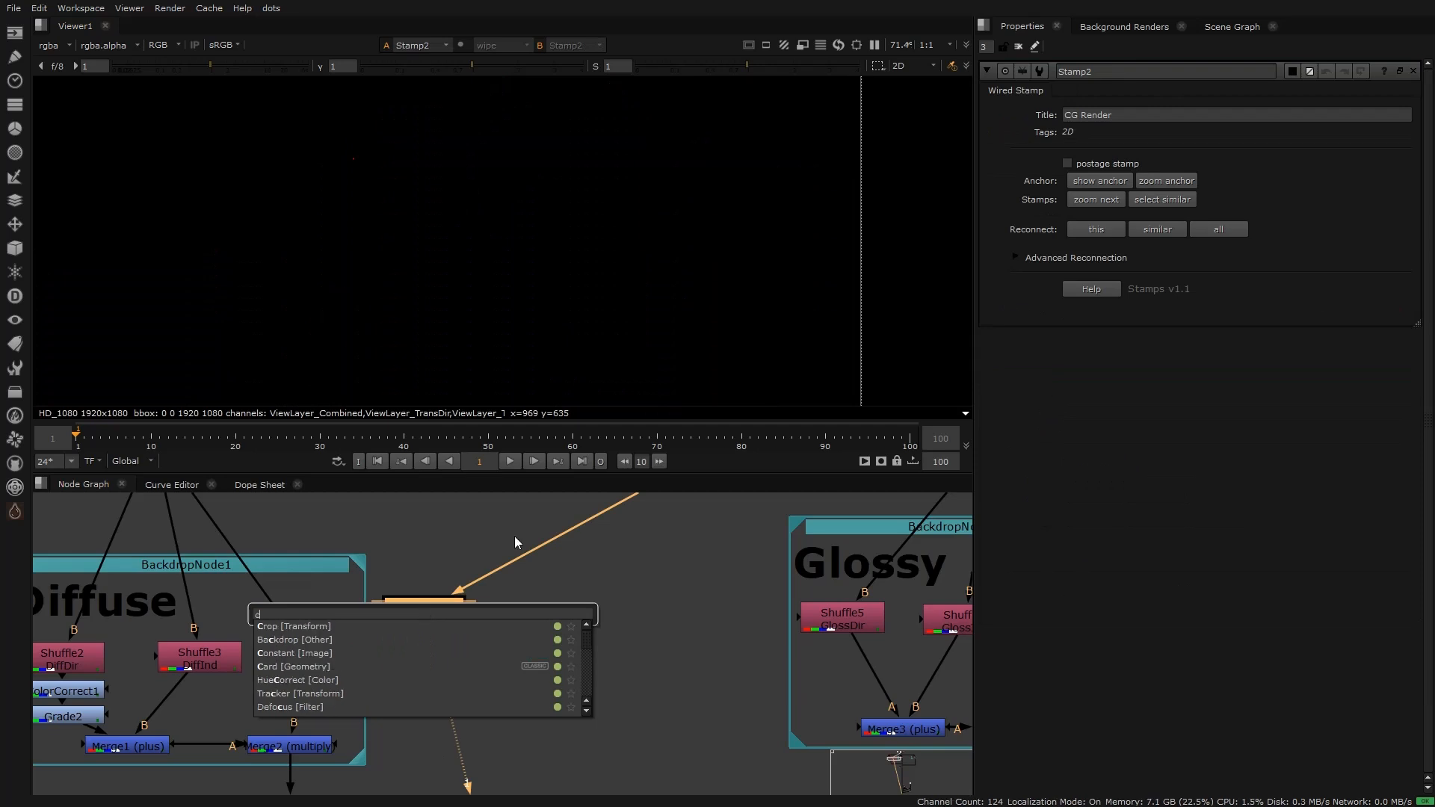
type("rypto")
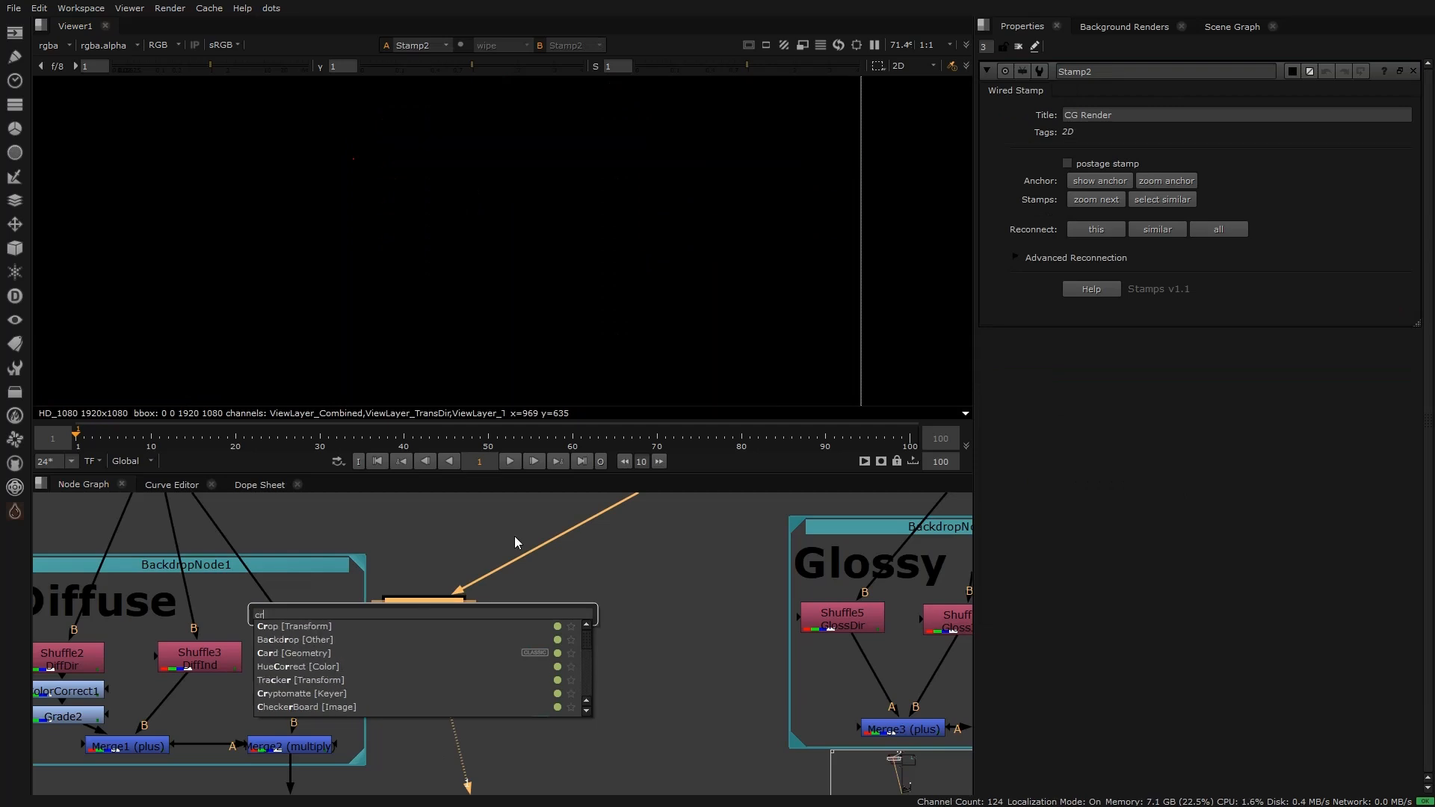
key("Return")
left_click_drag(438, 650, 442, 667)
Step: Set the Cryptomatte layer to ViewLayer_CryptoMaterial and pick the hillside foliage material branch_1.001
left_click(1151, 112)
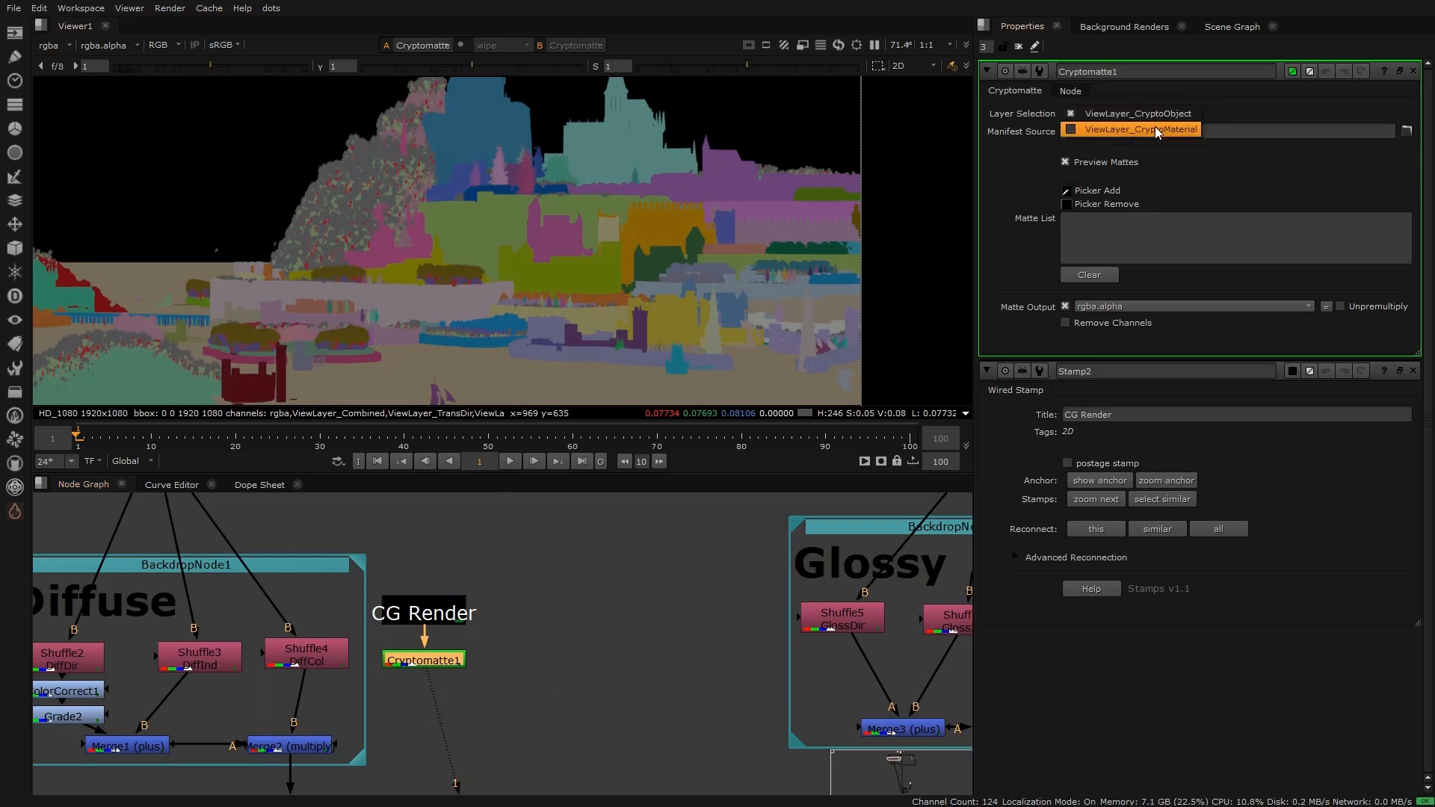
left_click(1154, 127)
scroll(447, 183, "up", 3)
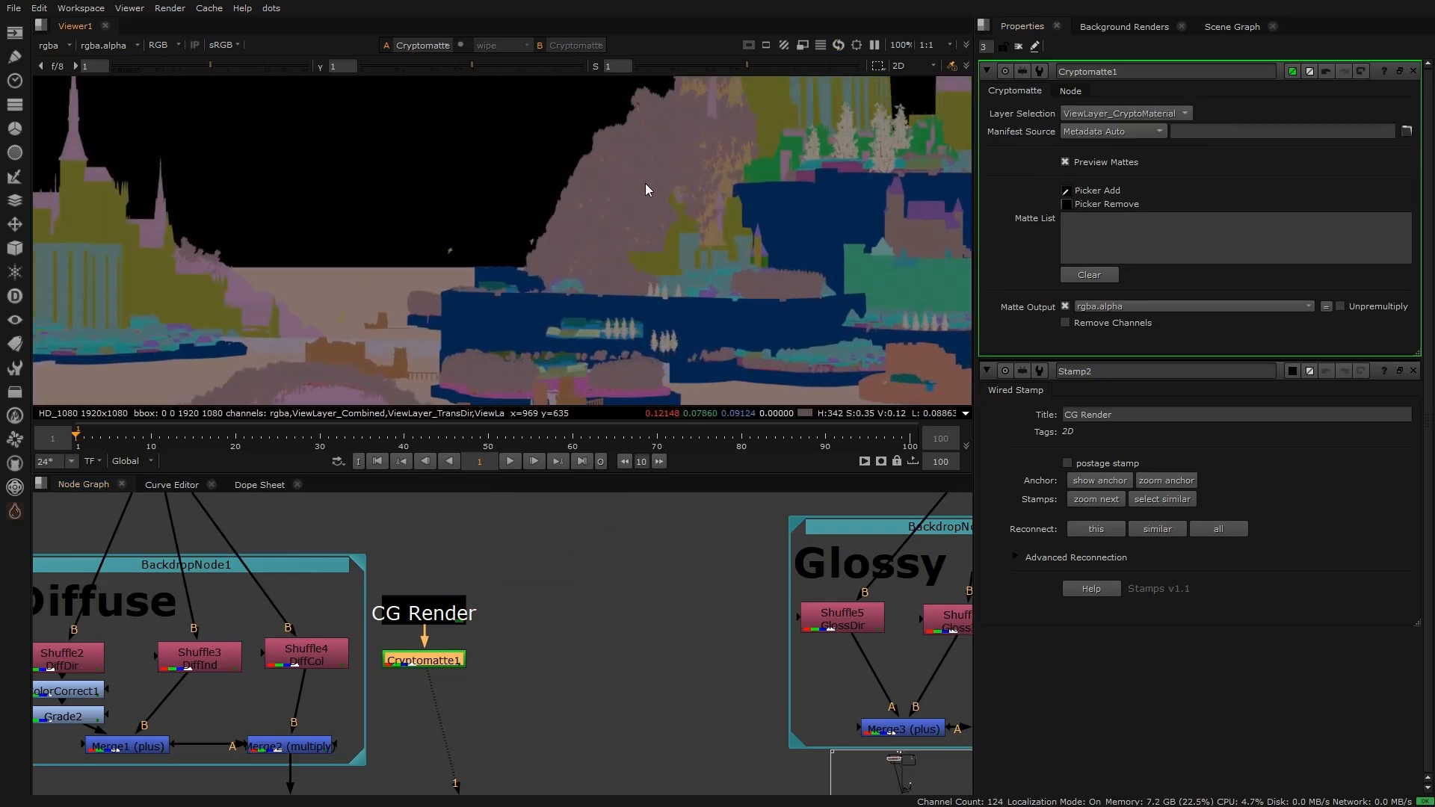
left_click(643, 184, "ctrl")
scroll(536, 193, "down", 5)
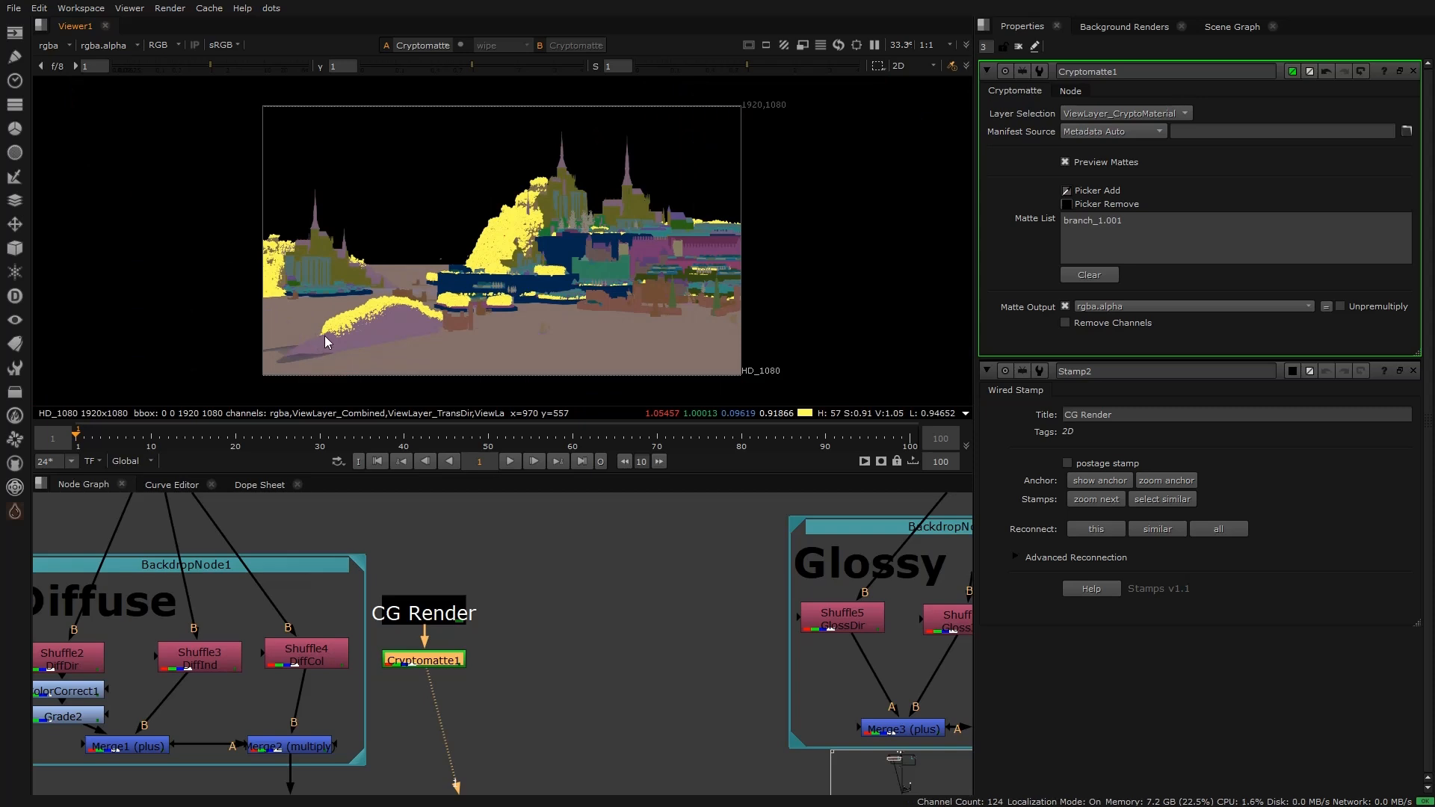
Step: Inspect the foliage material's matte in the alpha channel and return to the colour display
scroll(384, 247, "up", 2)
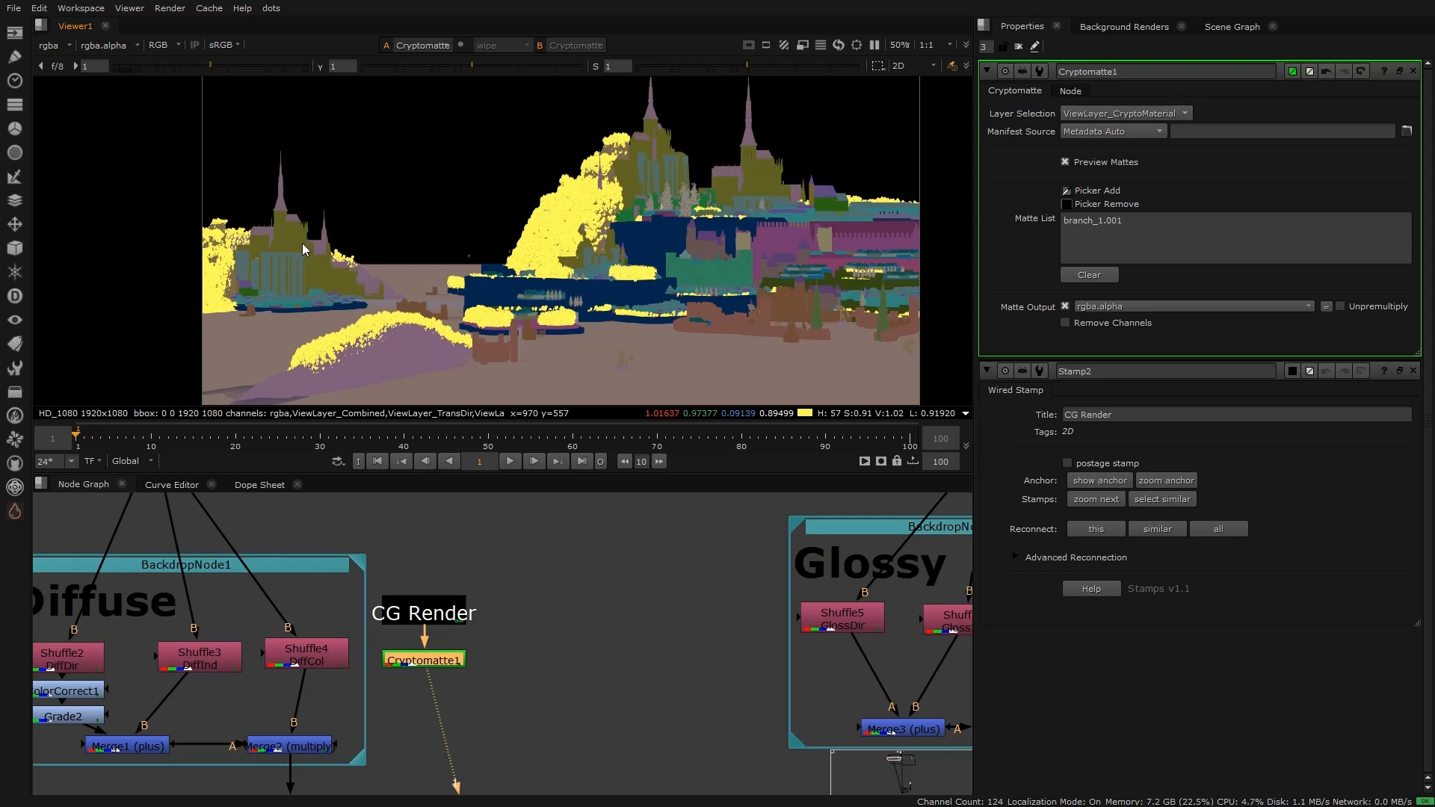
scroll(446, 210, "up", 2)
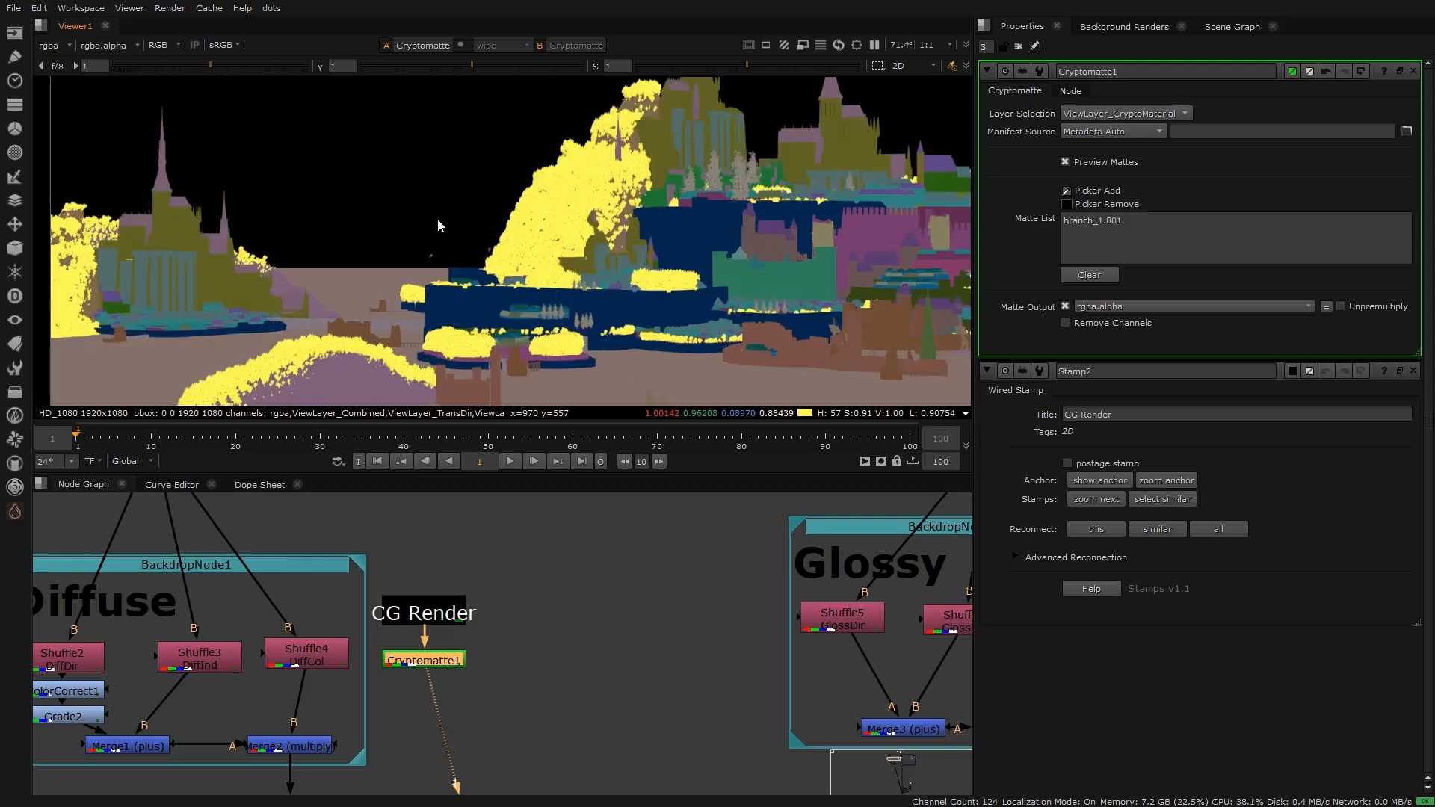
key("a")
key("a")
key("a")
key("a")
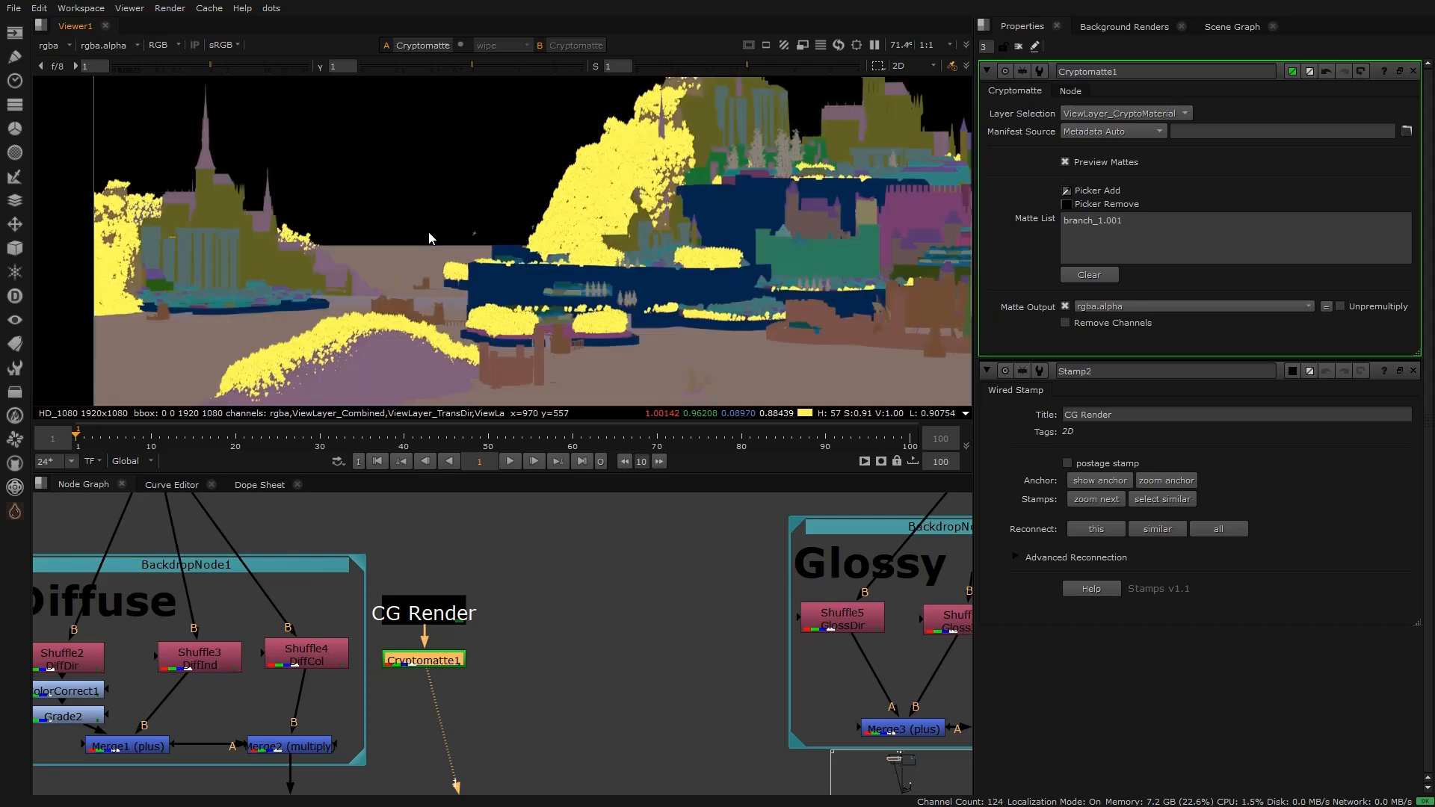
Step: Insert a Multiply math node between Shuffle4 and the multiply merge in the Diffuse group
left_click(342, 686)
key("Tab")
type("mult")
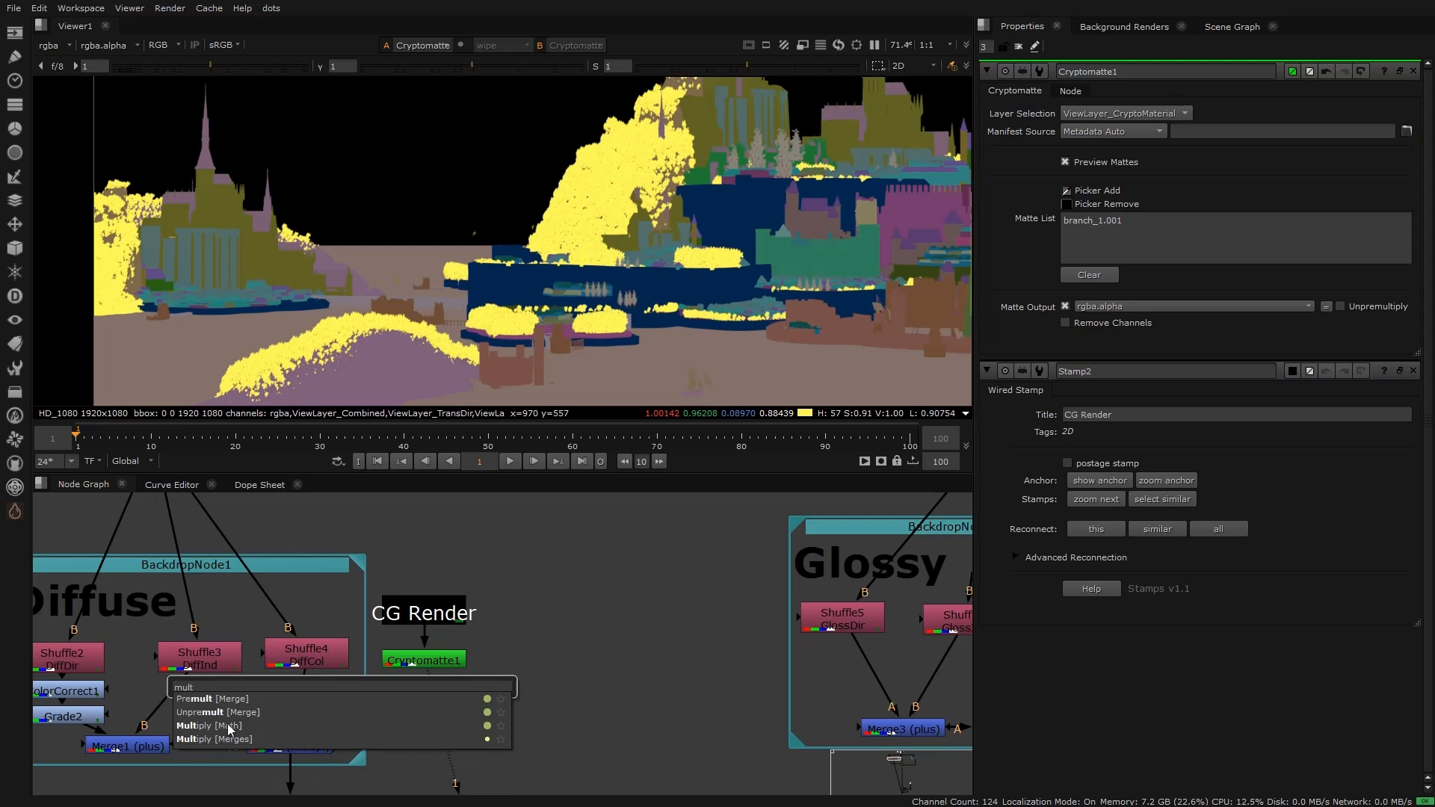
left_click(201, 725)
left_click_drag(334, 701, 304, 708)
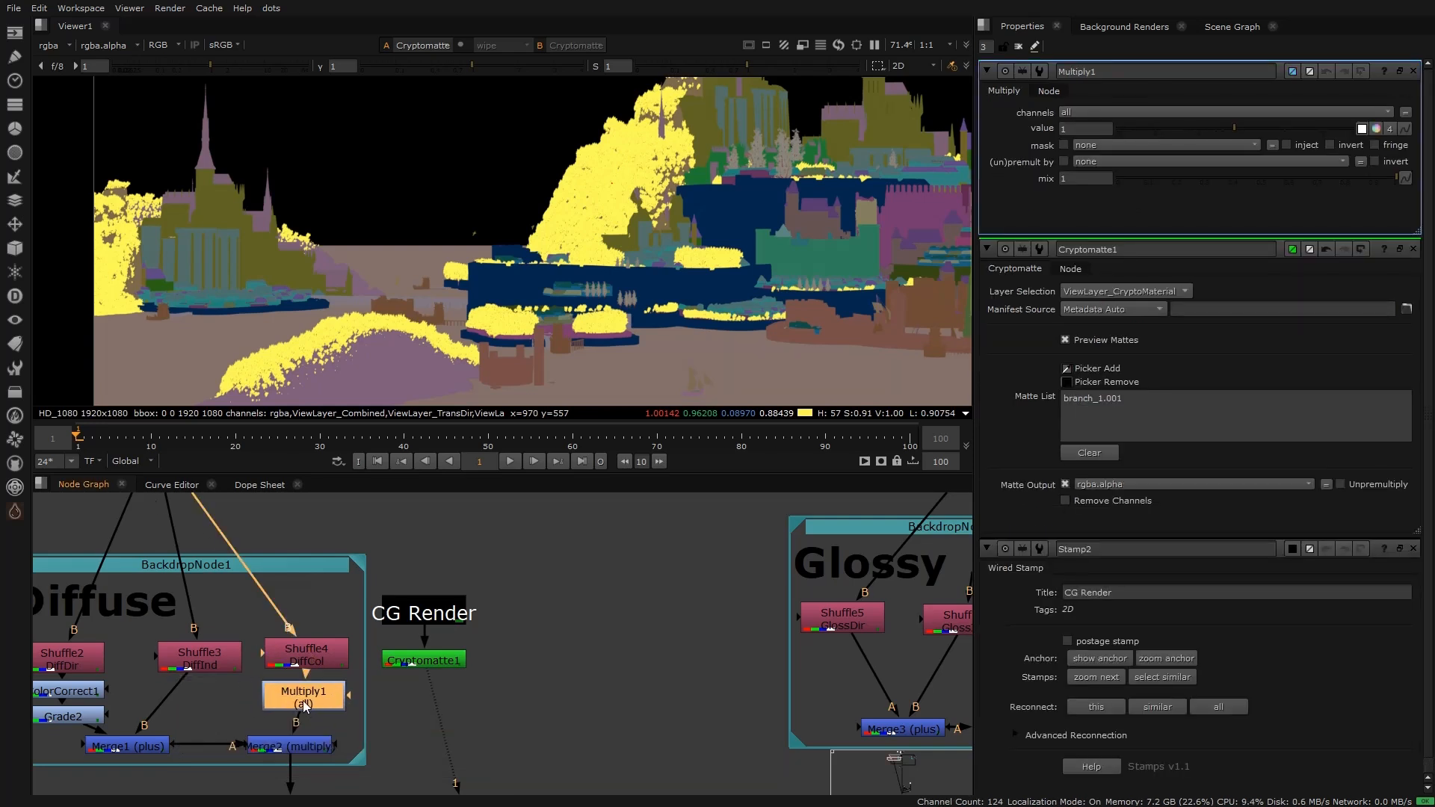
Step: Limit Multiply1 to the rgb channels and connect its mask input to Cryptomatte1
left_click(1112, 109)
left_click(1103, 158)
left_click_drag(350, 682, 423, 664)
left_click_drag(317, 693, 320, 700)
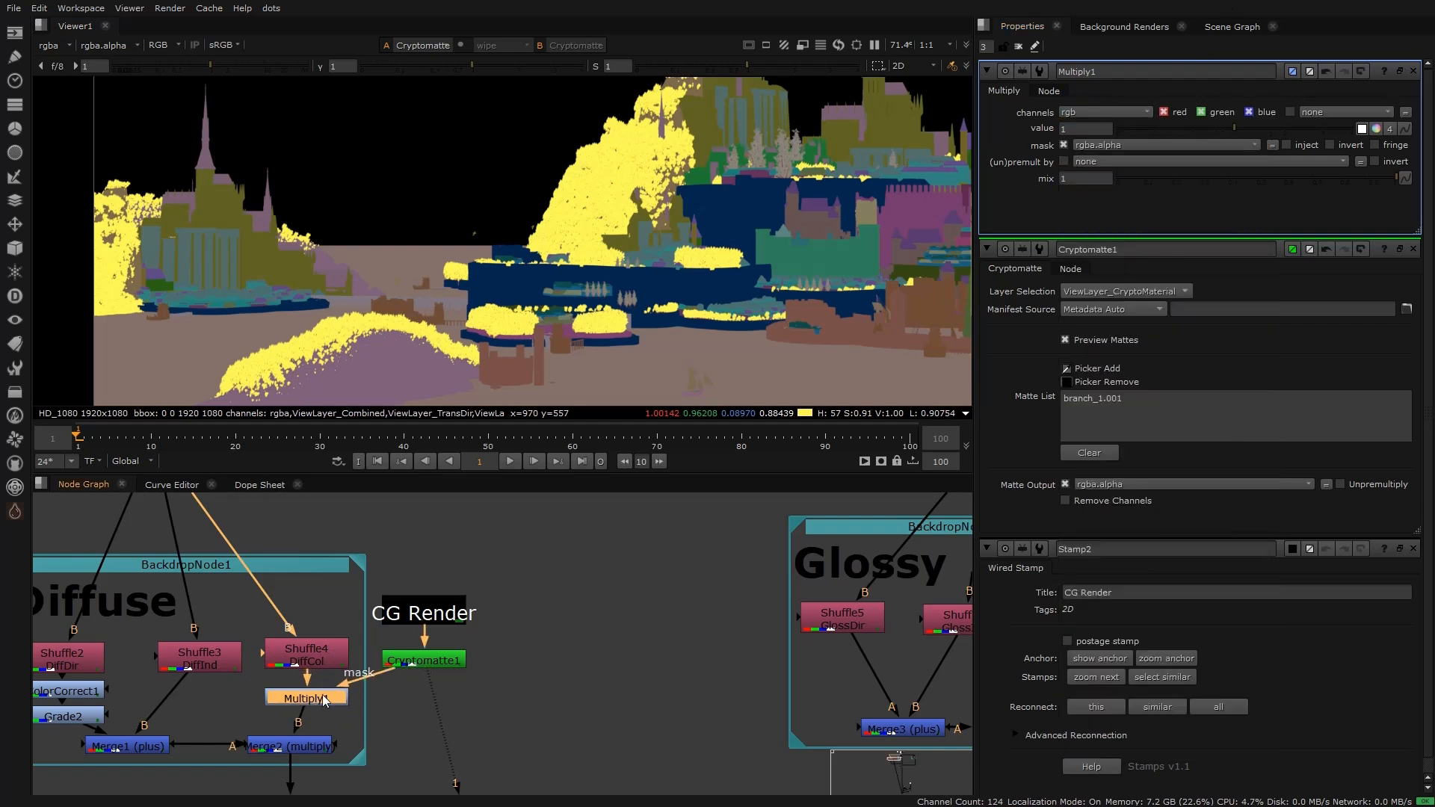
Step: Test the foliage mask by lowering Multiply1's value to 0.075 while viewing its output, and reset the value
key("1")
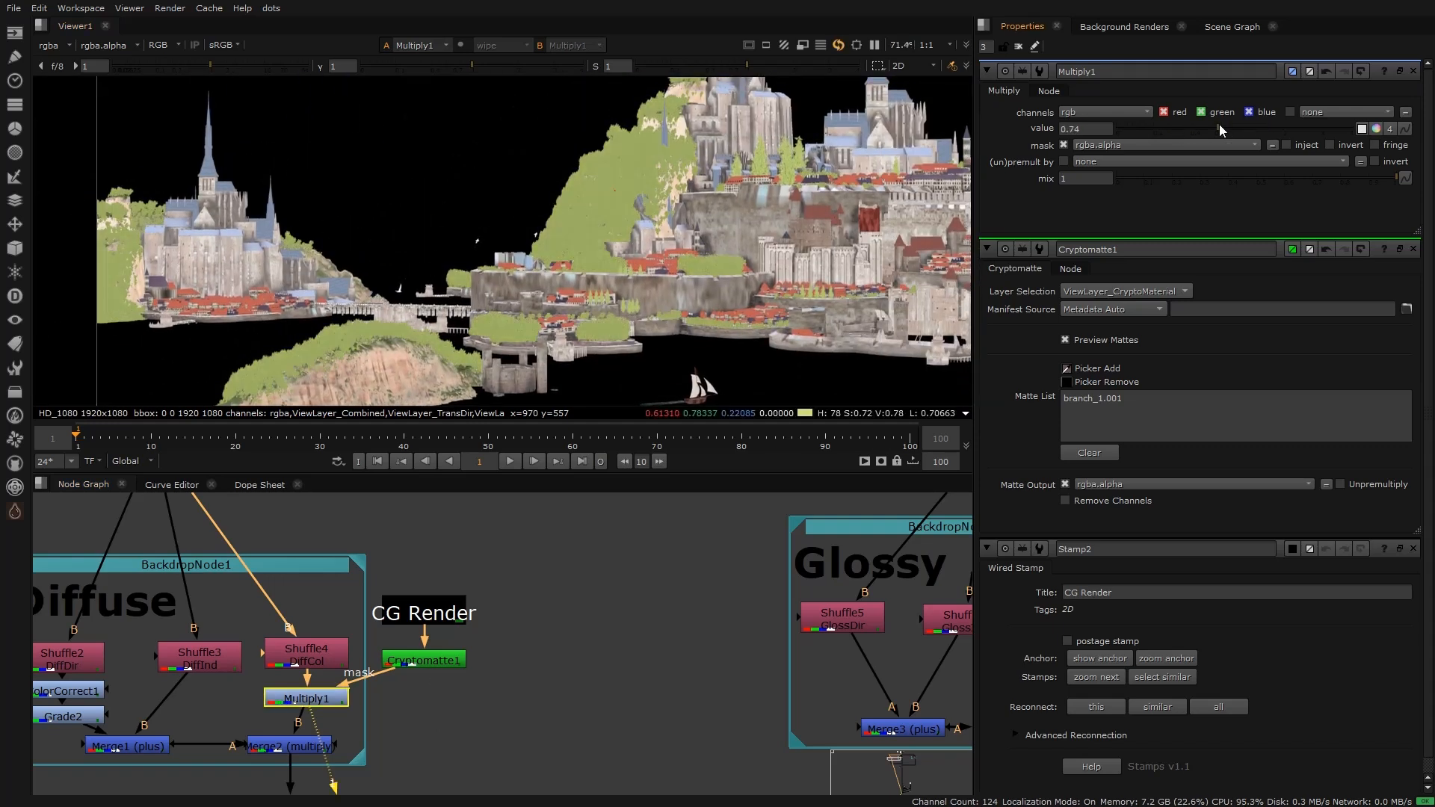
left_click(1196, 132)
left_click_drag(1190, 133, 1146, 130)
scroll(558, 230, "up", 5)
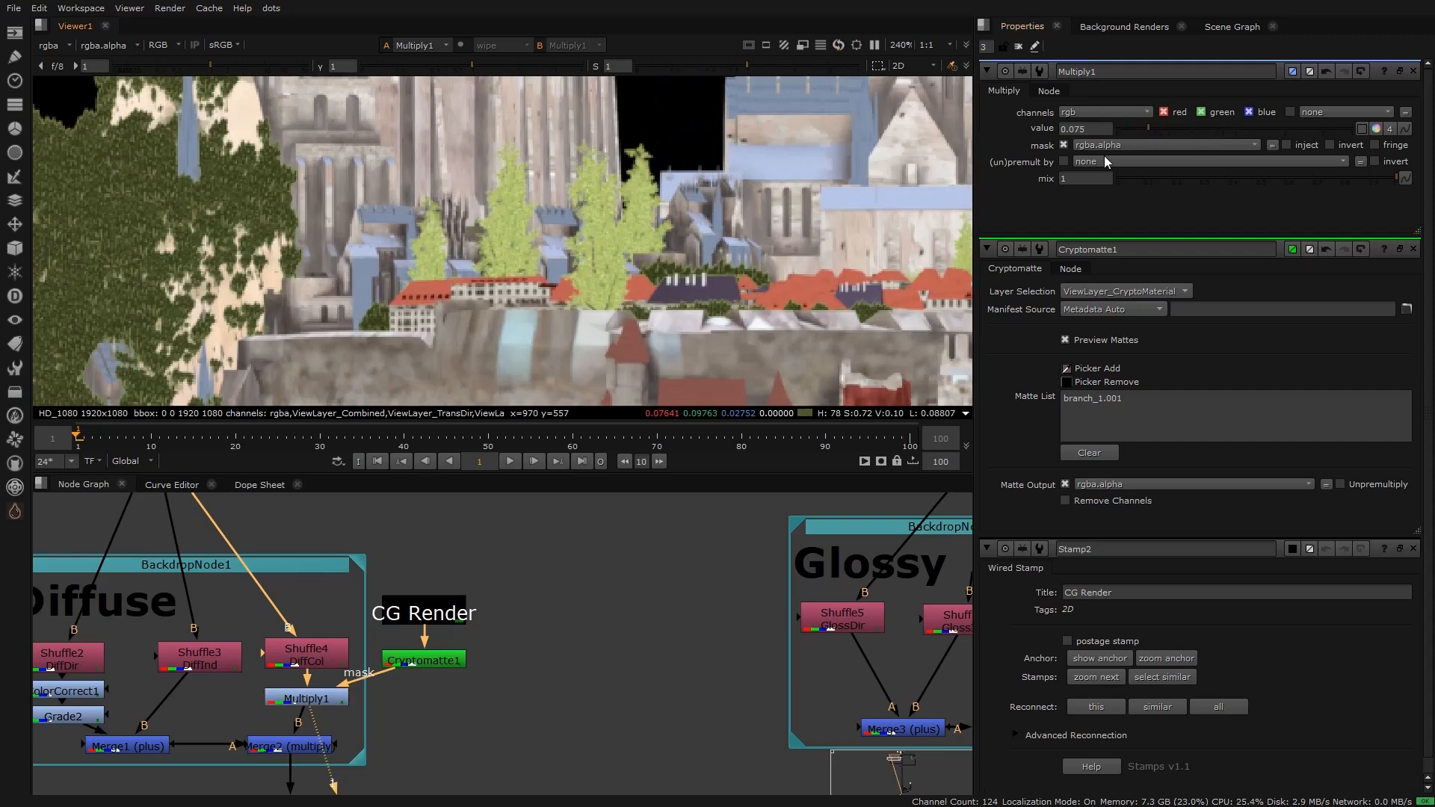
left_click(1162, 132, "ctrl")
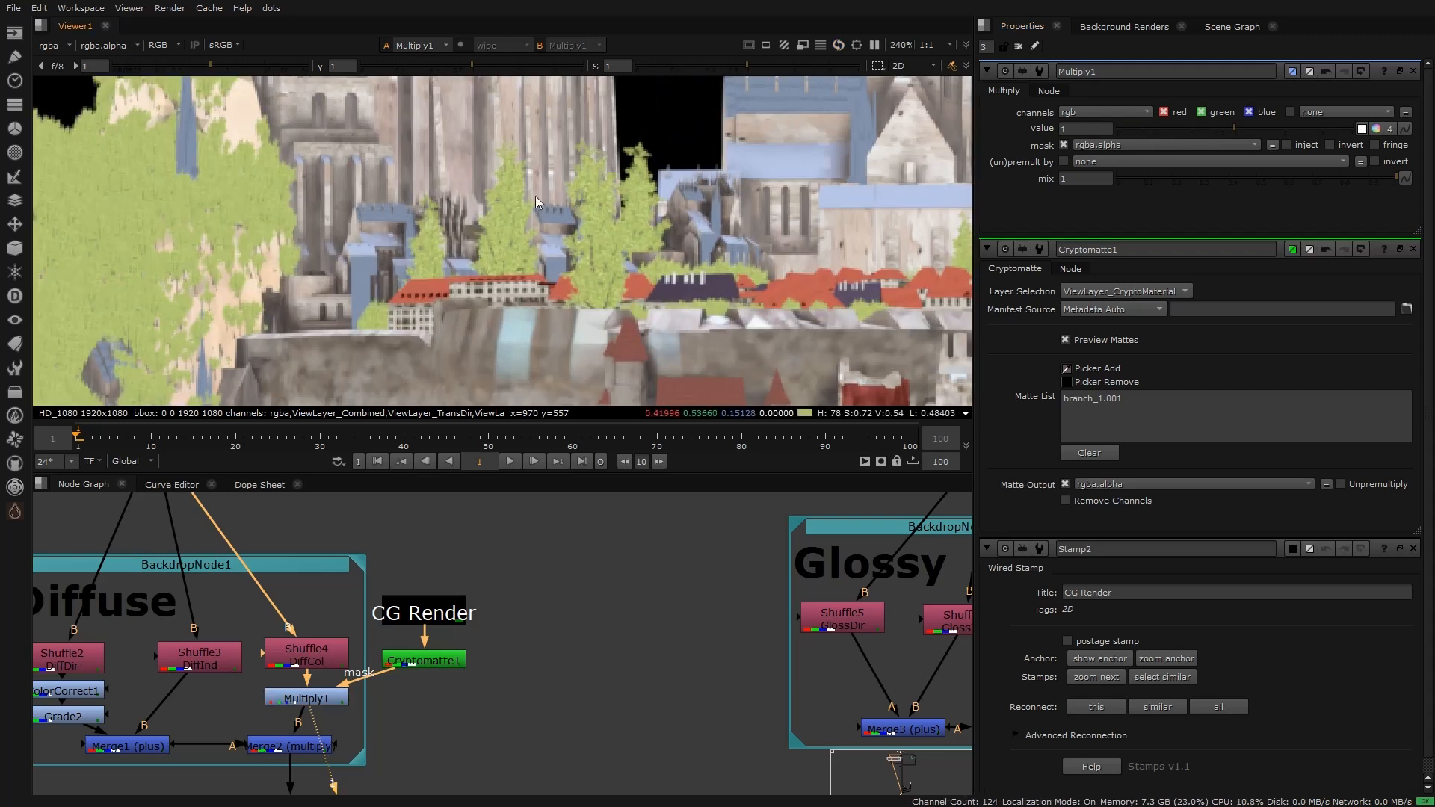
Step: Add the unselected conifer trees' material, branch_1.002, to the Cryptomatte1 matte list
key("f")
key("f")
left_click(412, 661)
key("1")
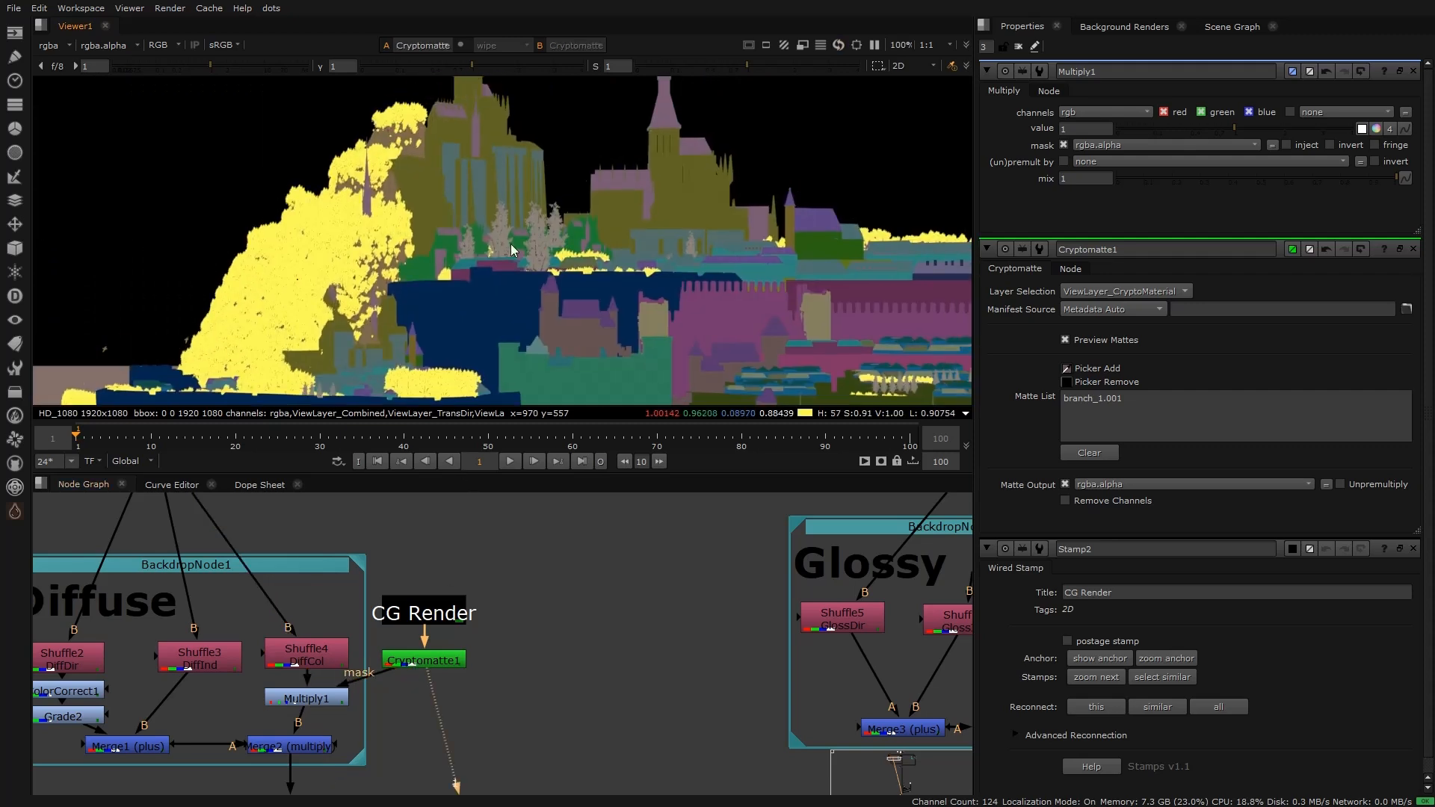
left_click(574, 245, "ctrl")
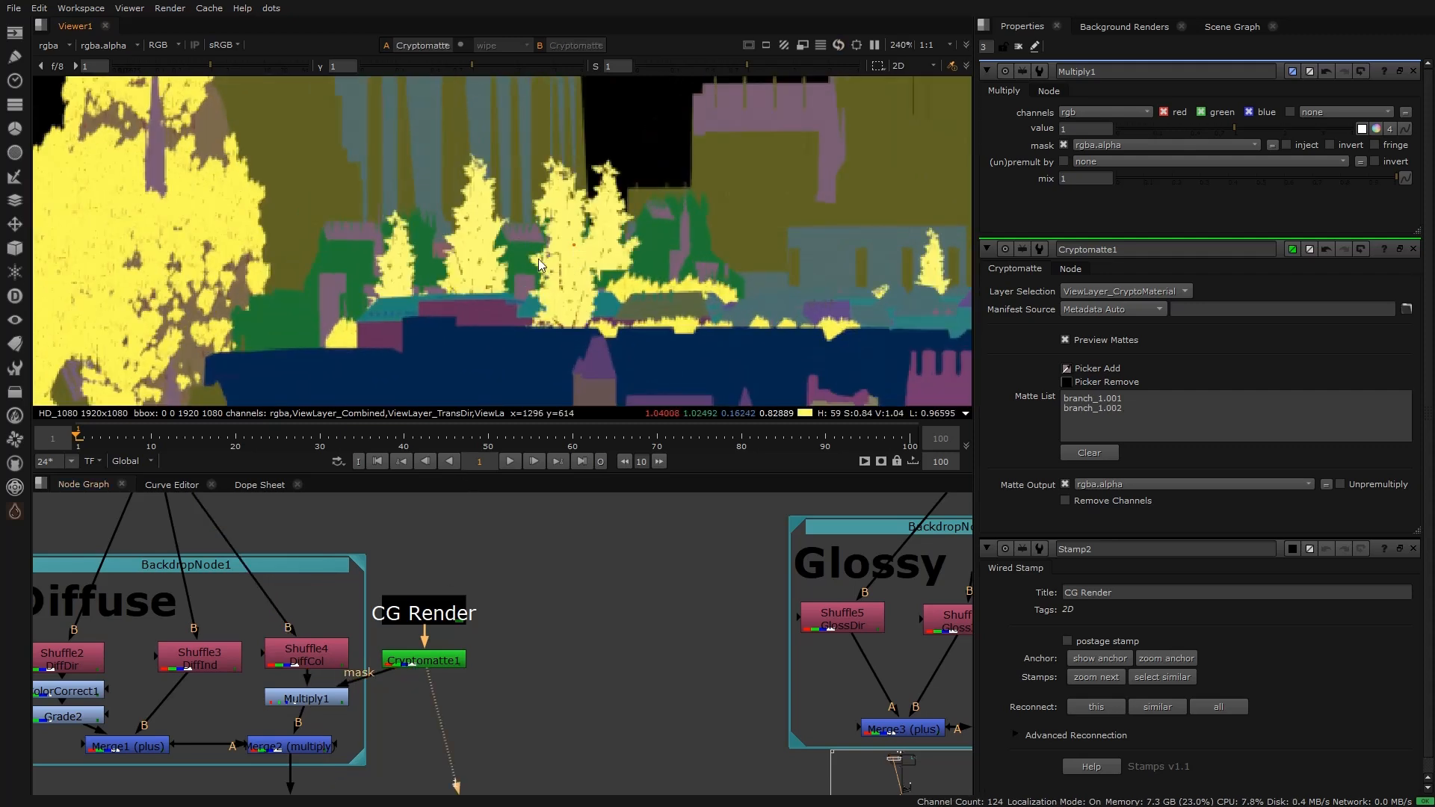
key("f")
key("a")
key("a")
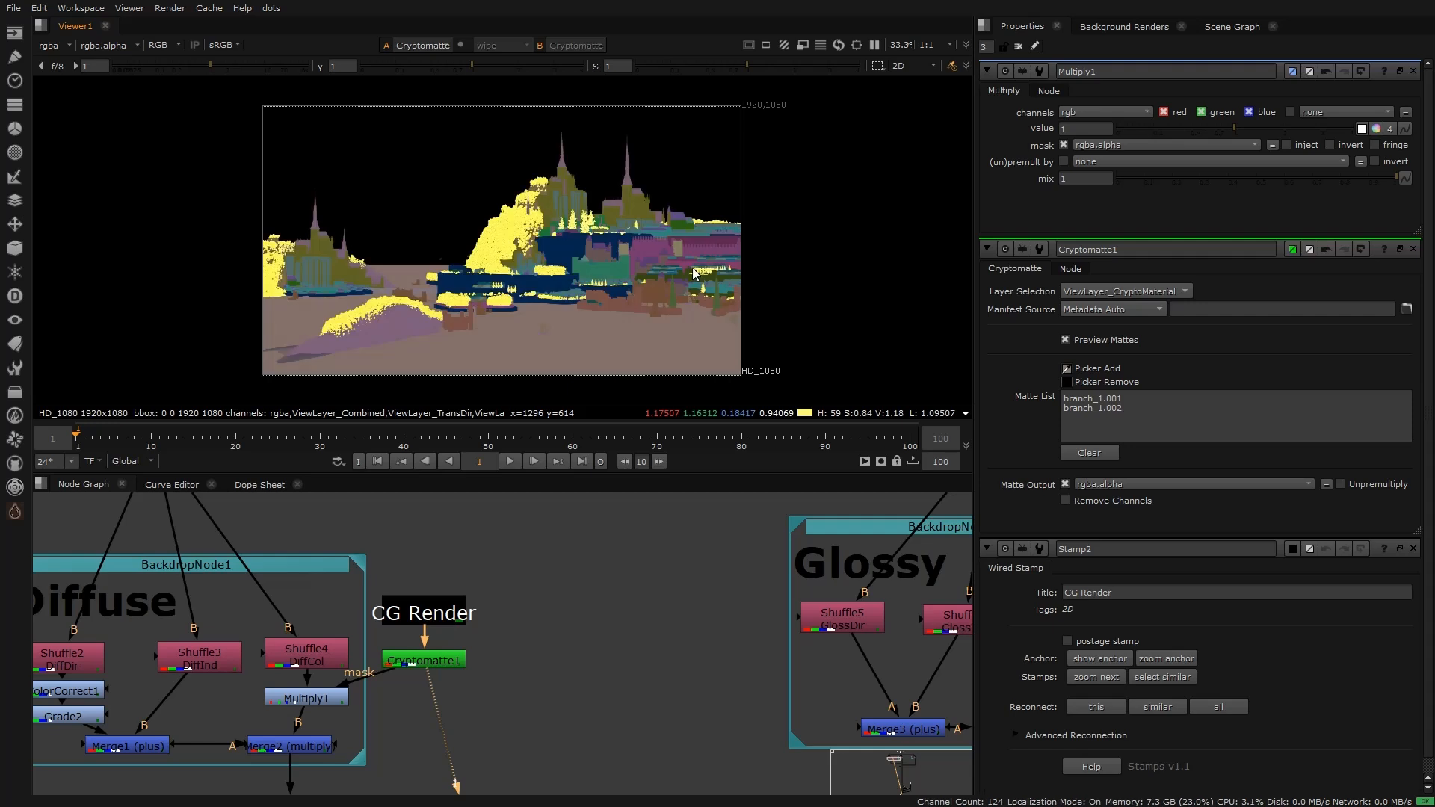
scroll(674, 273, "up", 6)
key("a")
key("a")
scroll(584, 249, "down", 3)
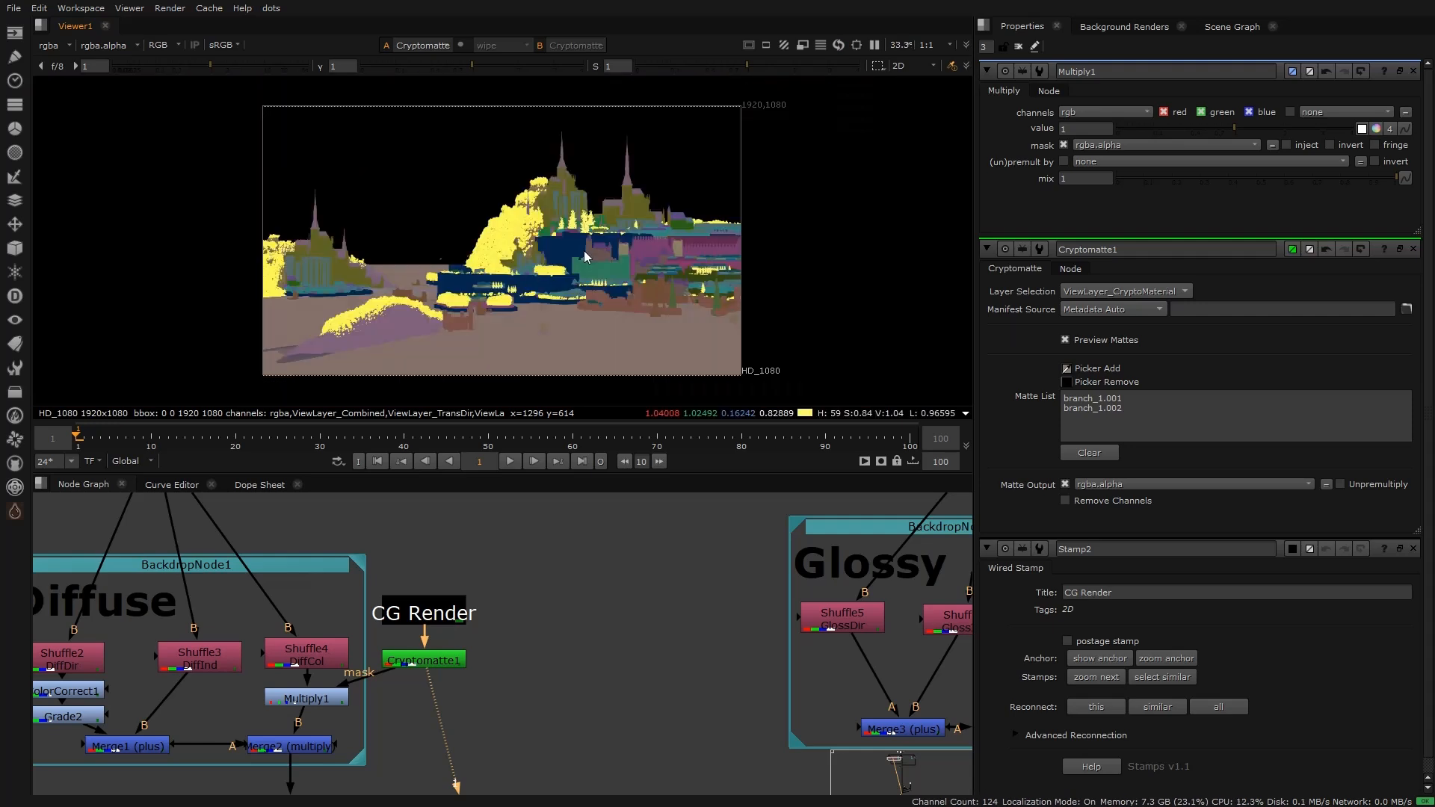
Step: Display Multiply1's output and split its value into separate colour channels
left_click(302, 698)
key("1")
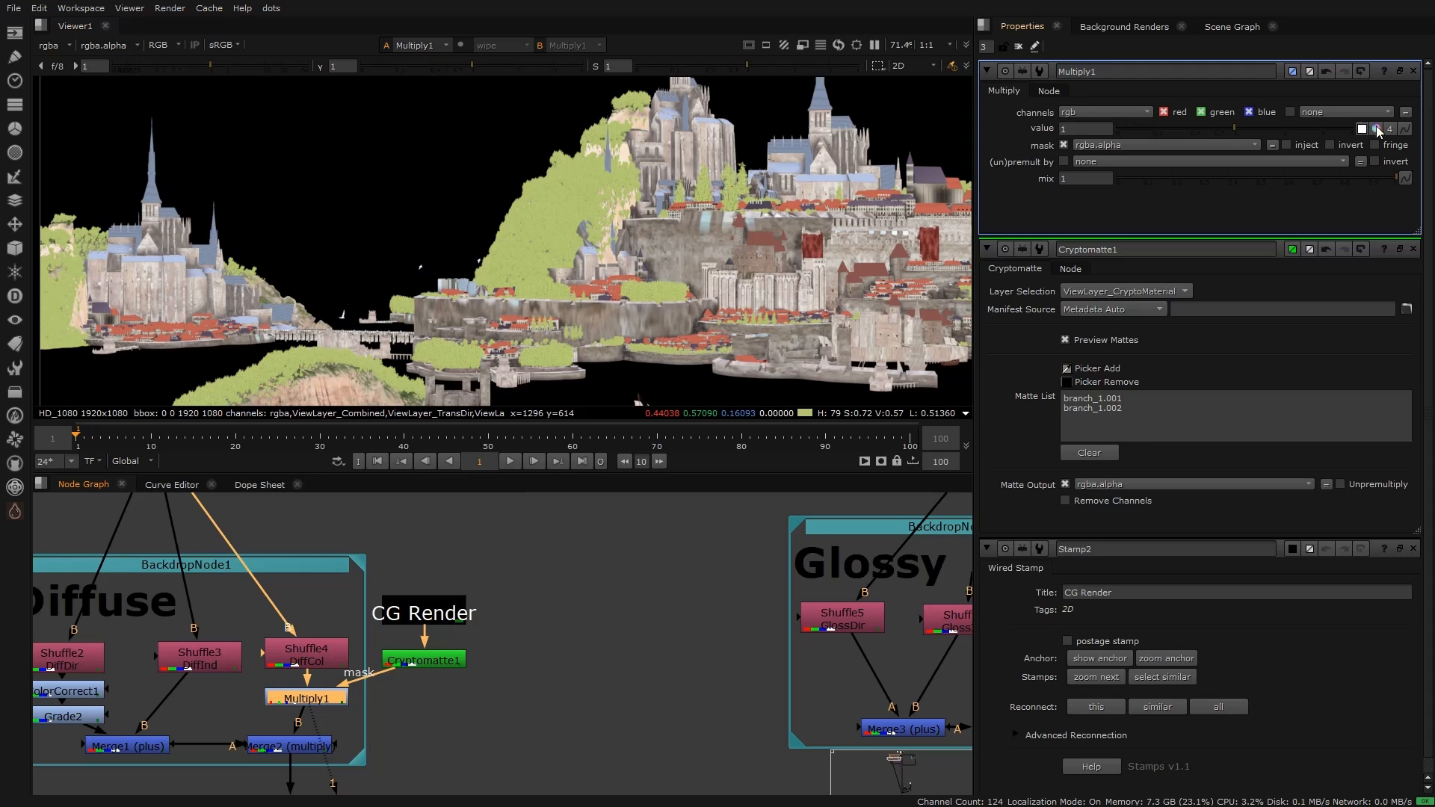
left_click(1377, 129)
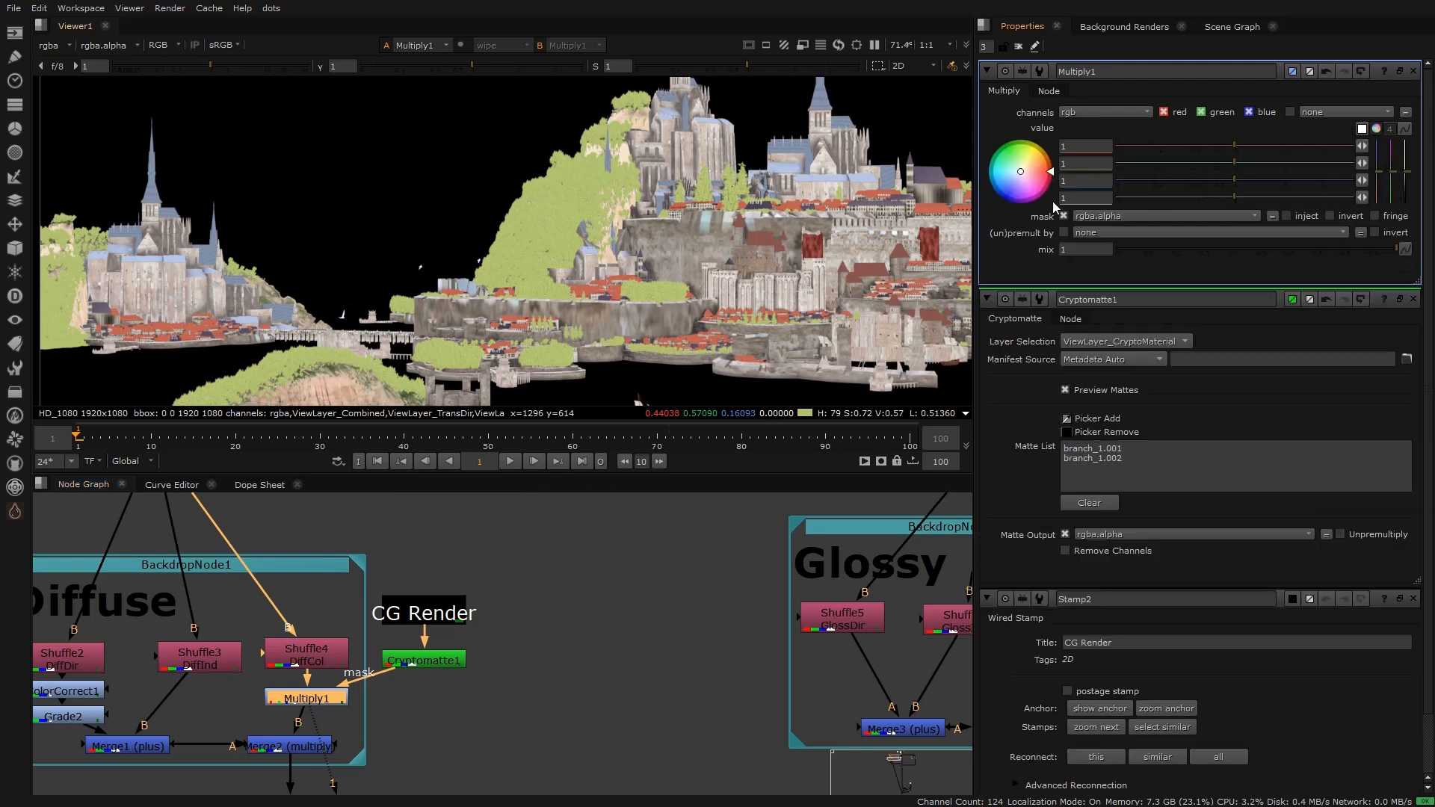
Step: Display the output of the last merge and set Multiply1's red to 1.16, green to 0.78 and blue to 0.52
scroll(535, 615, "down", 5)
scroll(486, 629, "up", 5)
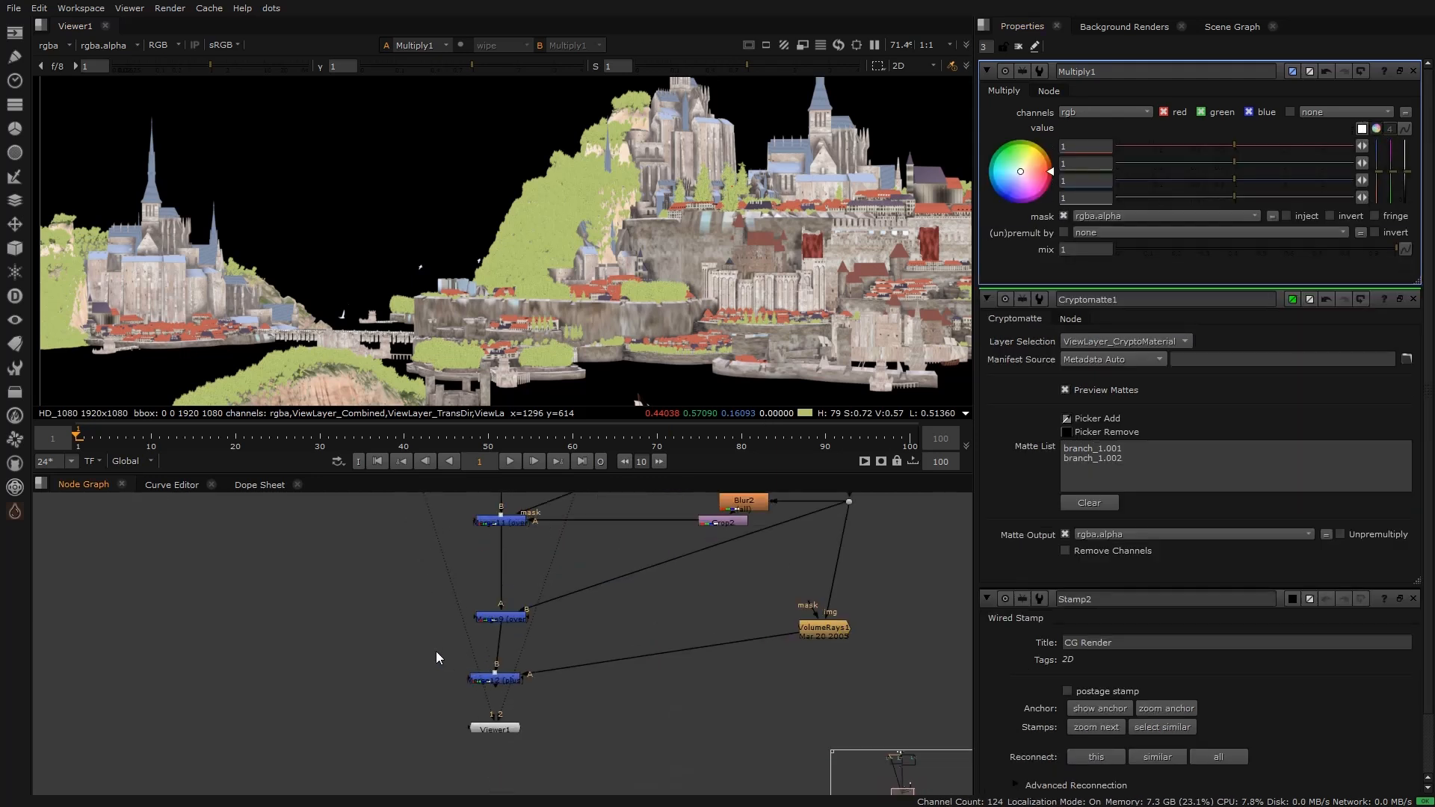
left_click(502, 681)
key("1")
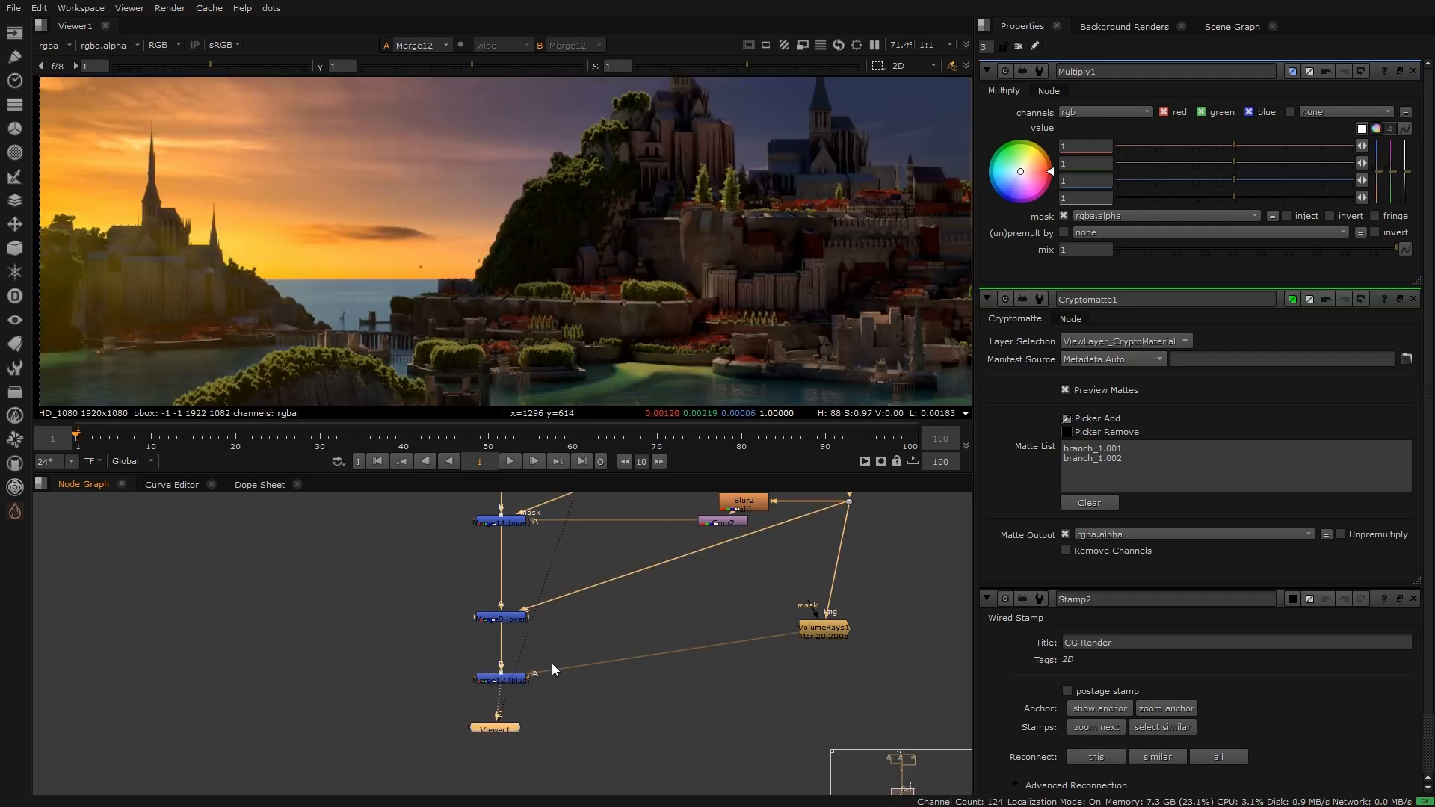
left_click_drag(1228, 142, 1202, 179)
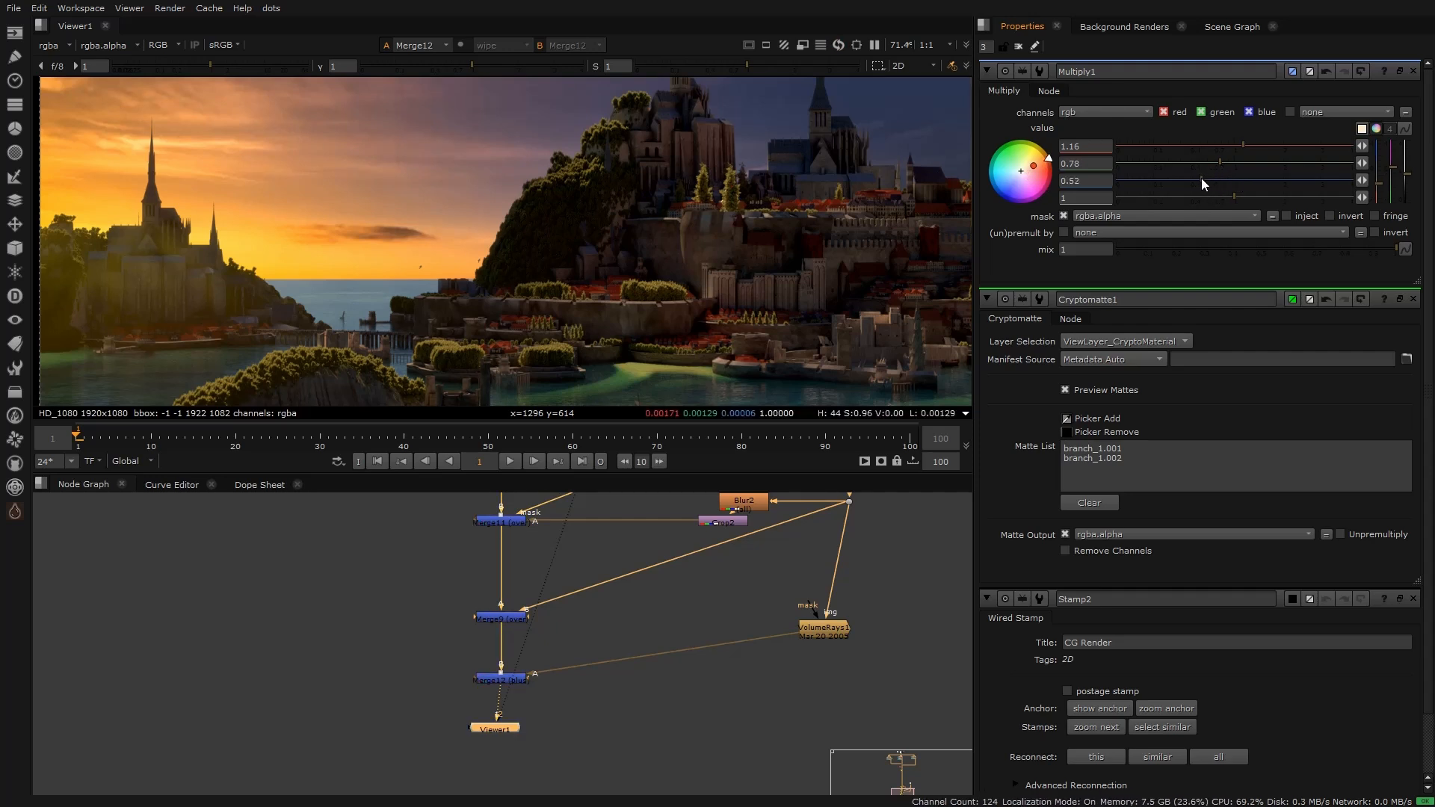
Step: Compare the foliage in the final composite with Multiply1 disabled and enabled
scroll(644, 363, "down", 2)
scroll(616, 603, "down", 5)
scroll(609, 691, "up", 6)
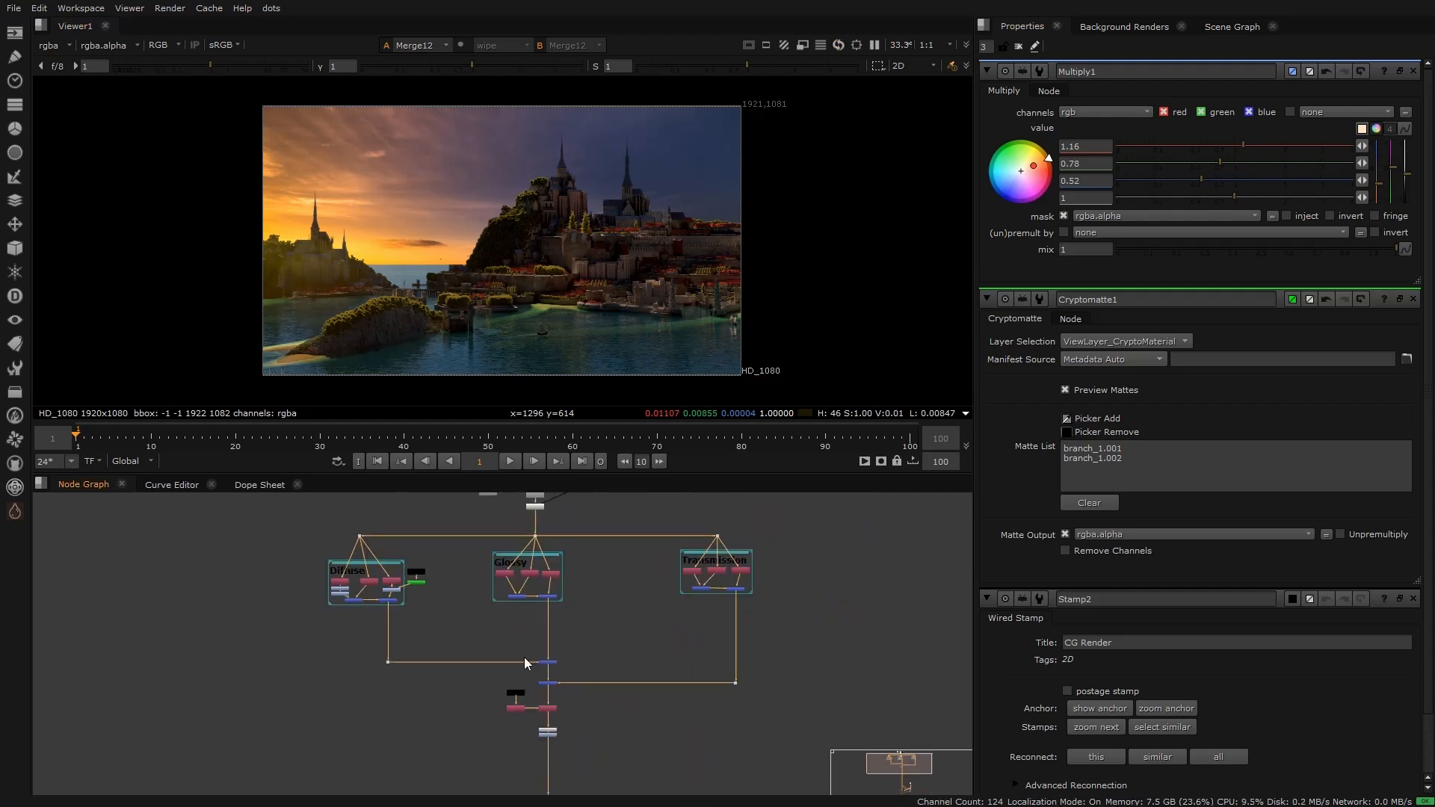
left_click(368, 639)
key("d")
key("d")
key("d")
key("d")
scroll(361, 299, "up", 4)
key("d")
key("d")
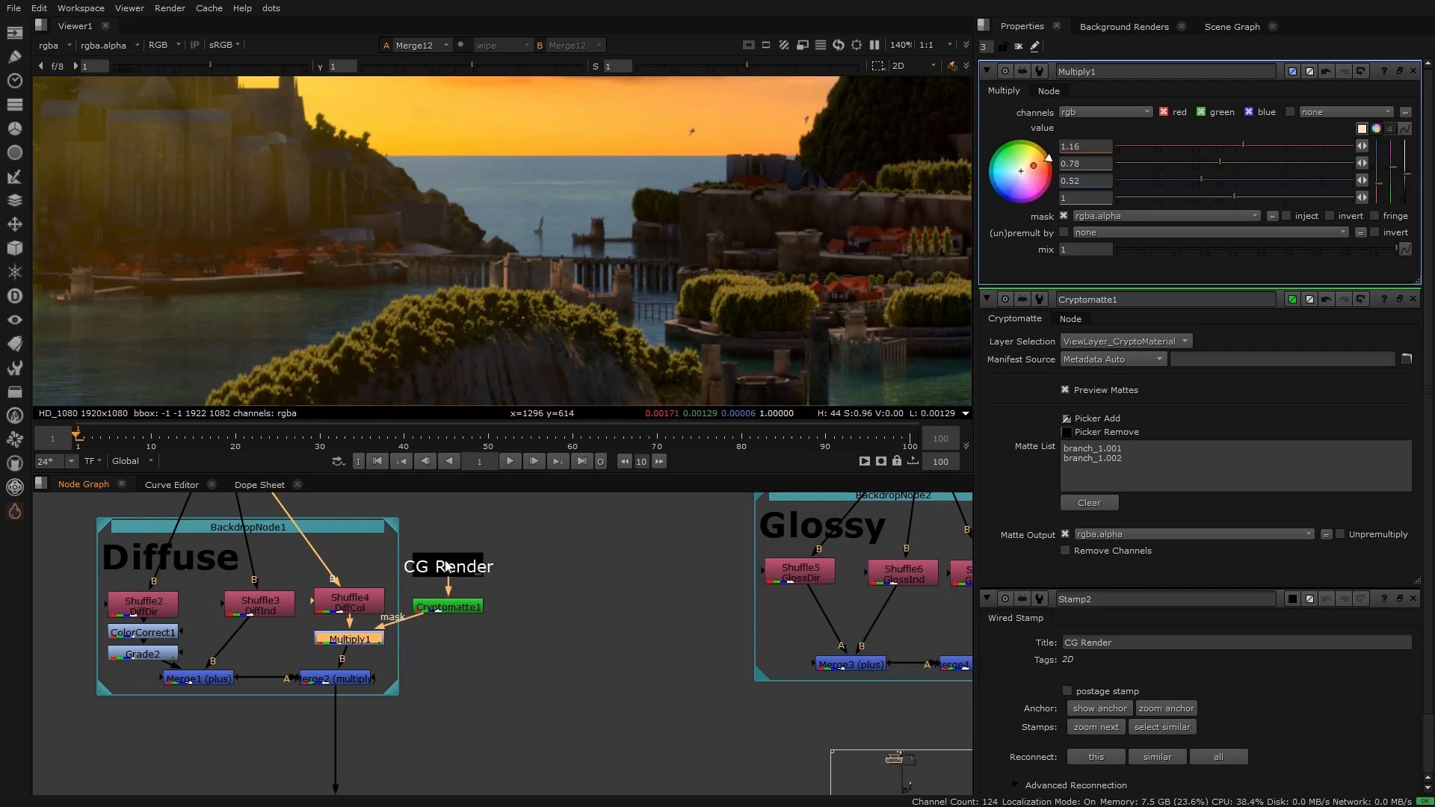
key("d")
key("d")
key("d")
key("d")
key("f")
key("d")
key("d")
Step: Set Multiply1's red value to 1.24, checking the trees beside the castle up close
scroll(424, 239, "up", 5)
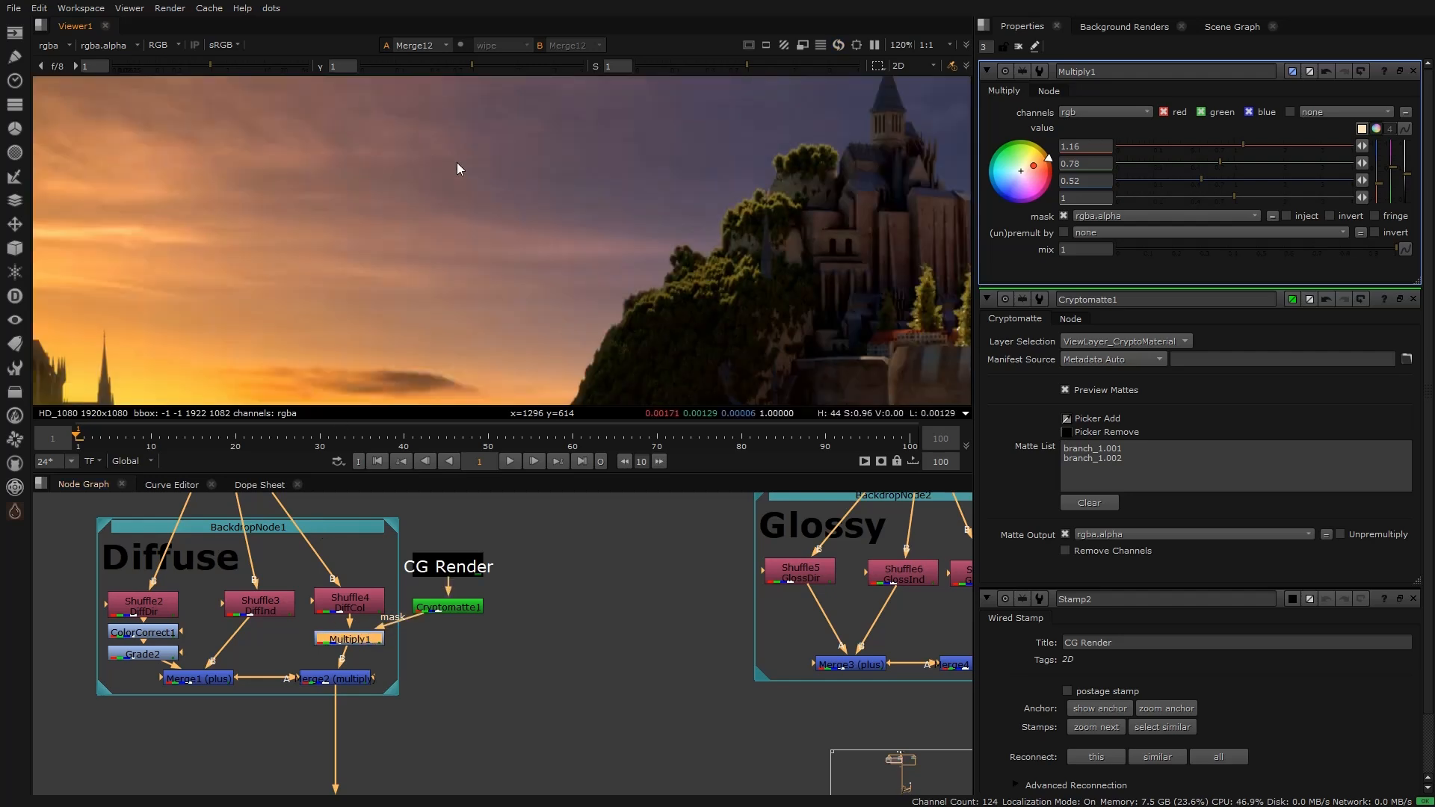
scroll(451, 182, "up", 3)
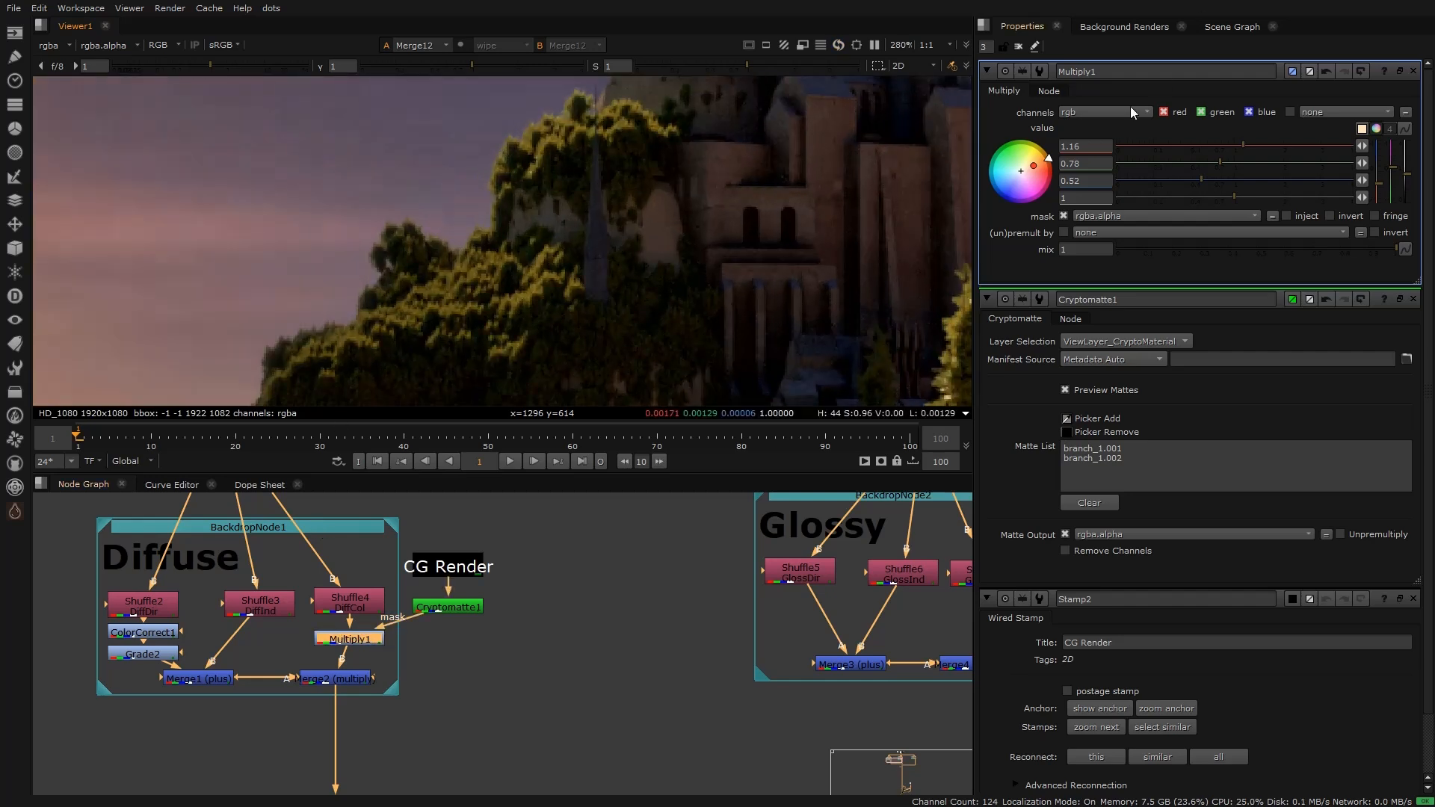
left_click(1088, 145)
key("BackSpace")
key("BackSpace")
type("2")
key("Return")
left_click(1094, 143)
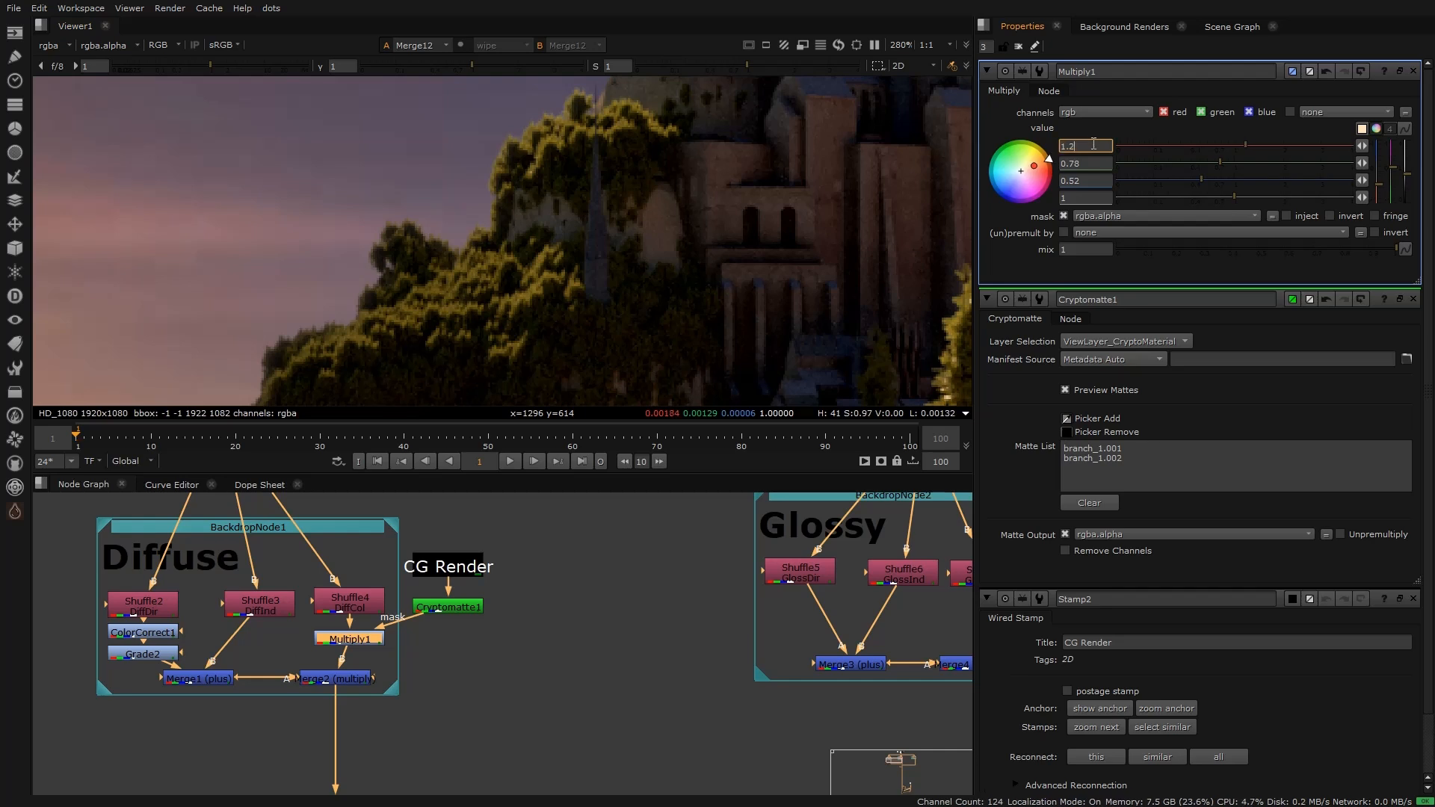
type("4")
Step: Check the stronger red tint across the whole image by disabling and re-enabling Multiply1
scroll(437, 278, "down", 6)
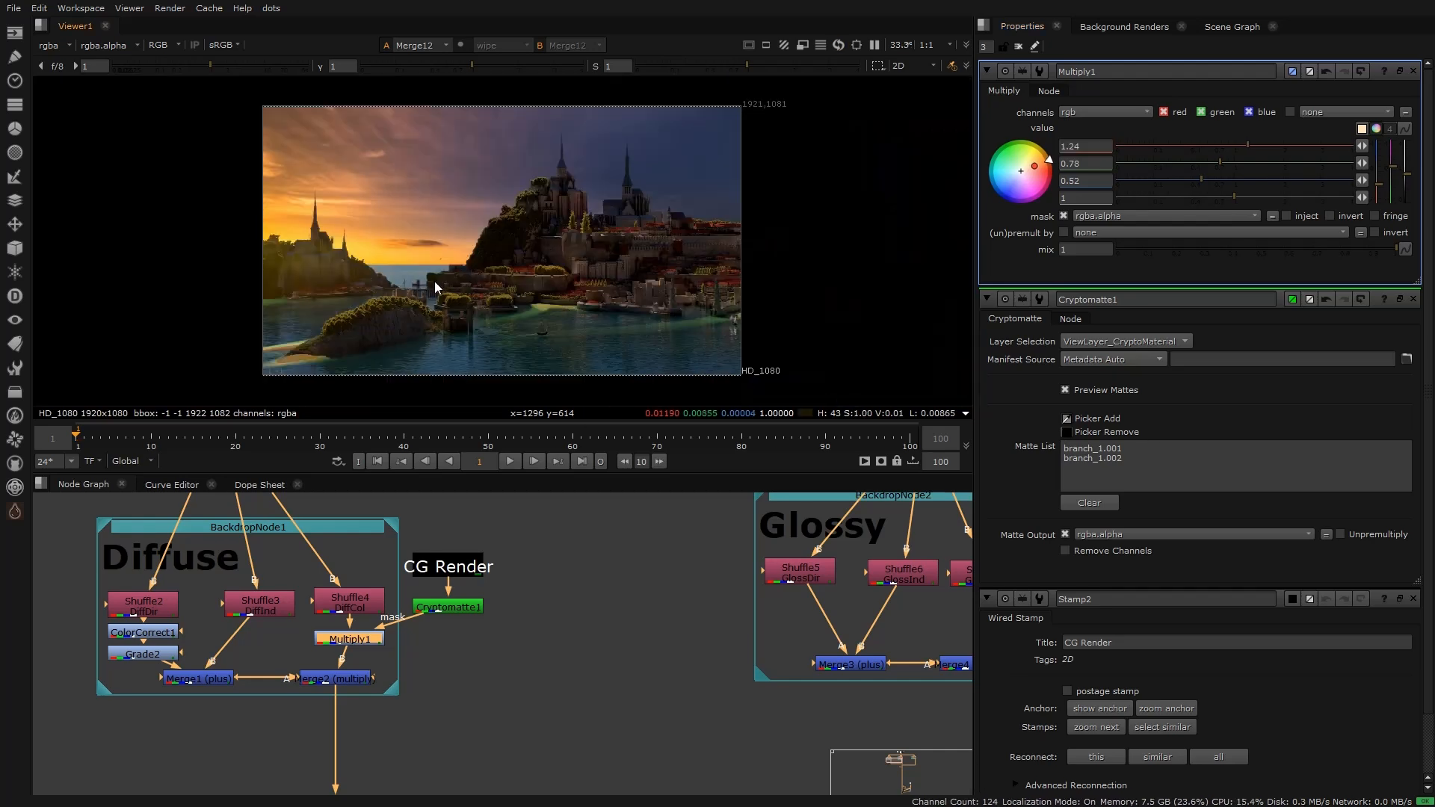
key("d")
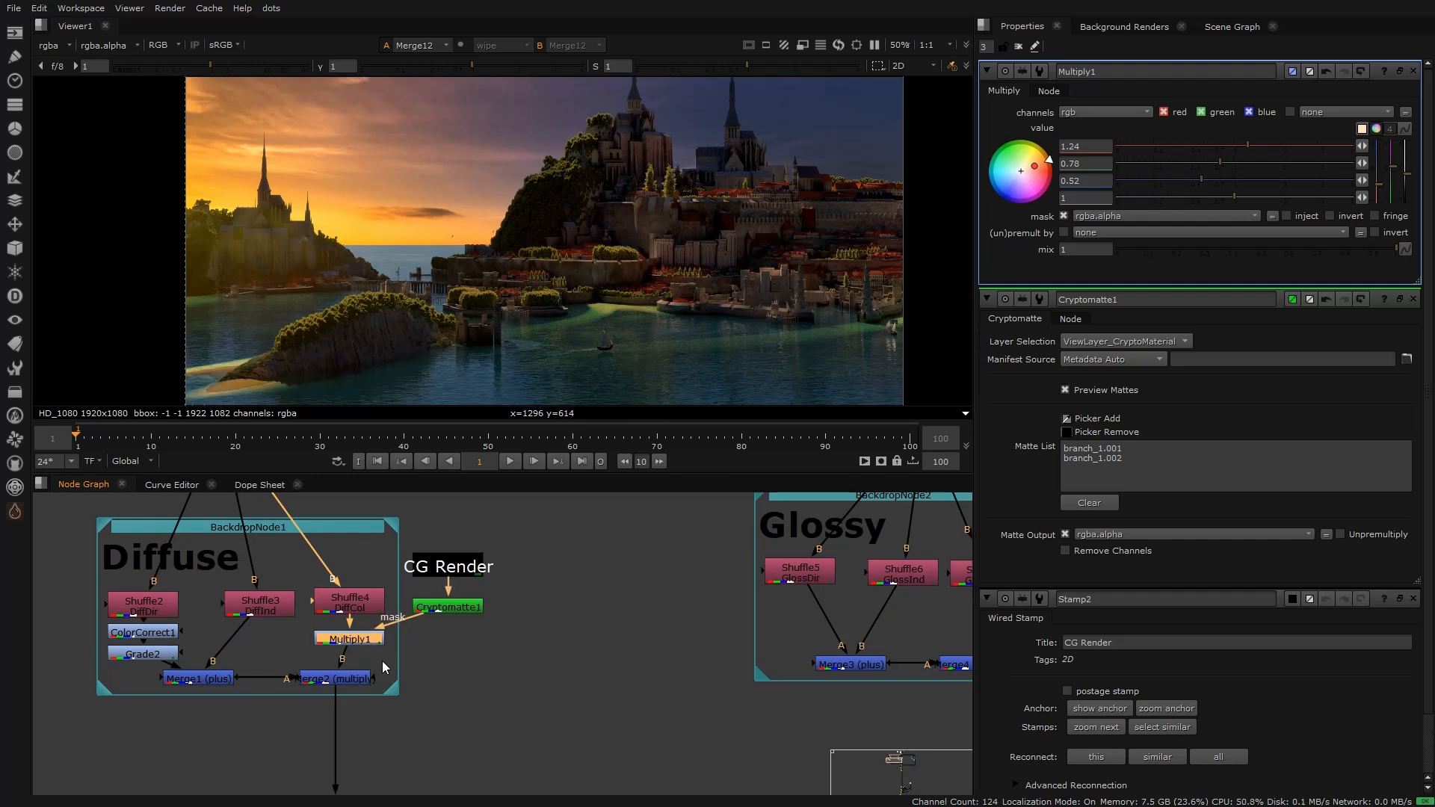
key("d")
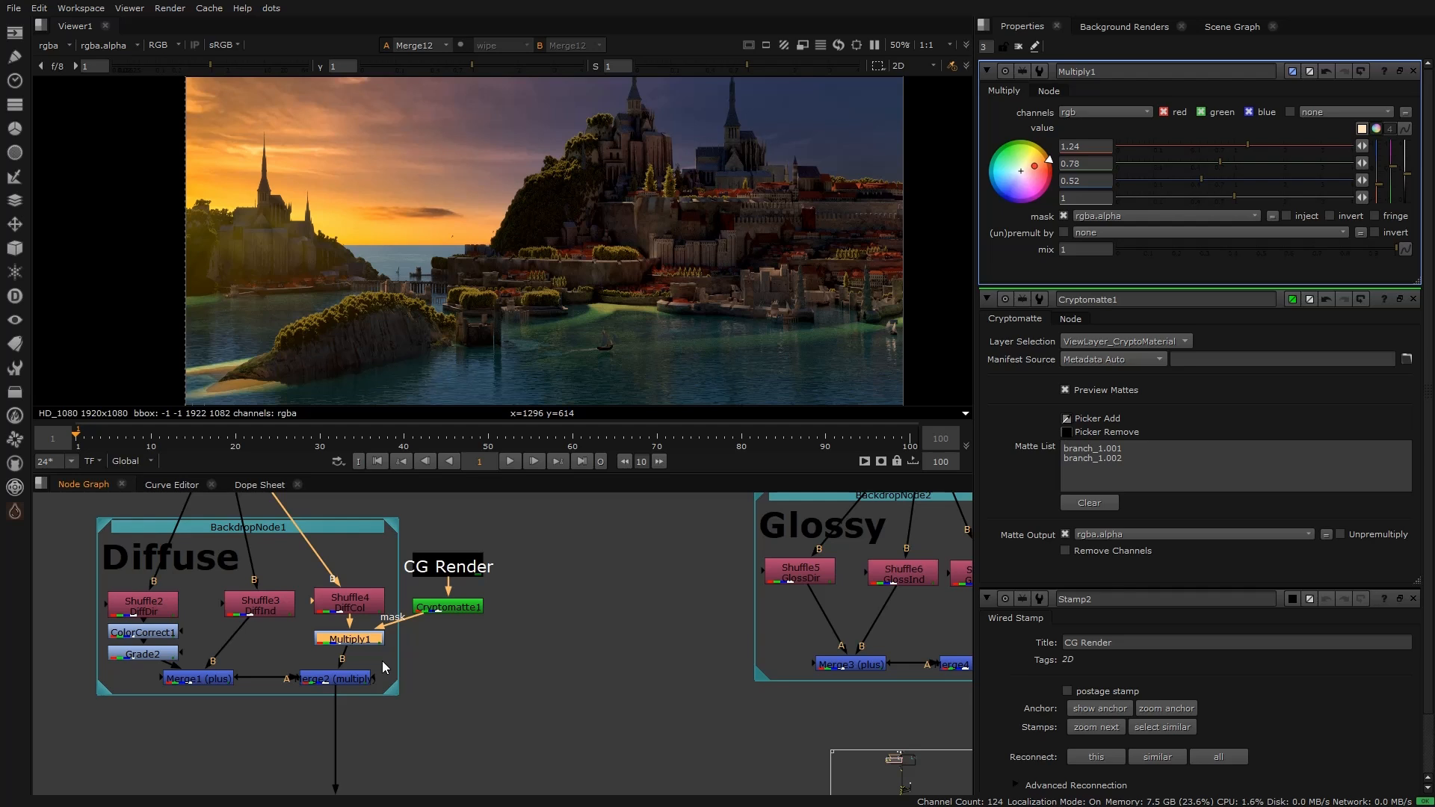
scroll(815, 247, "up", 2)
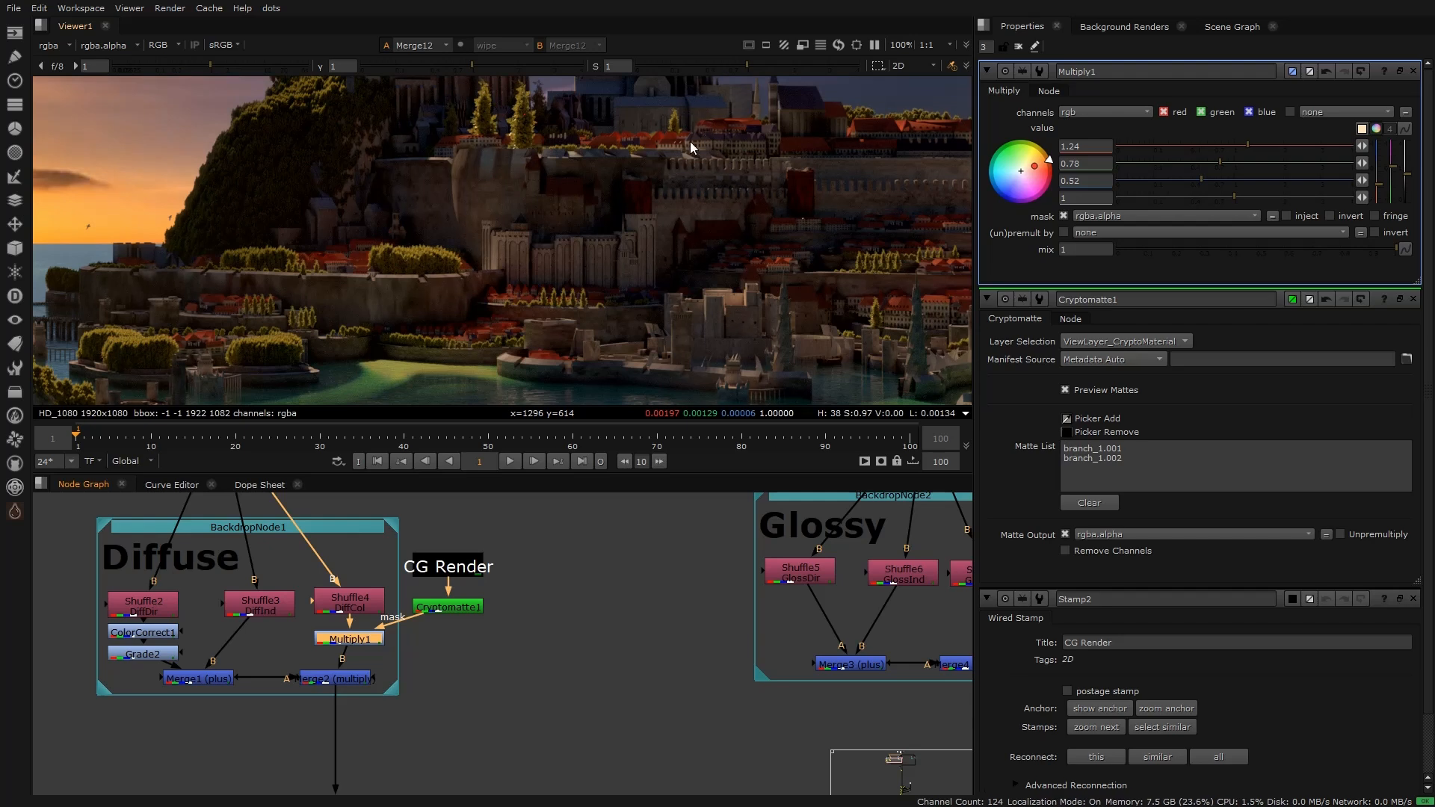
key("f")
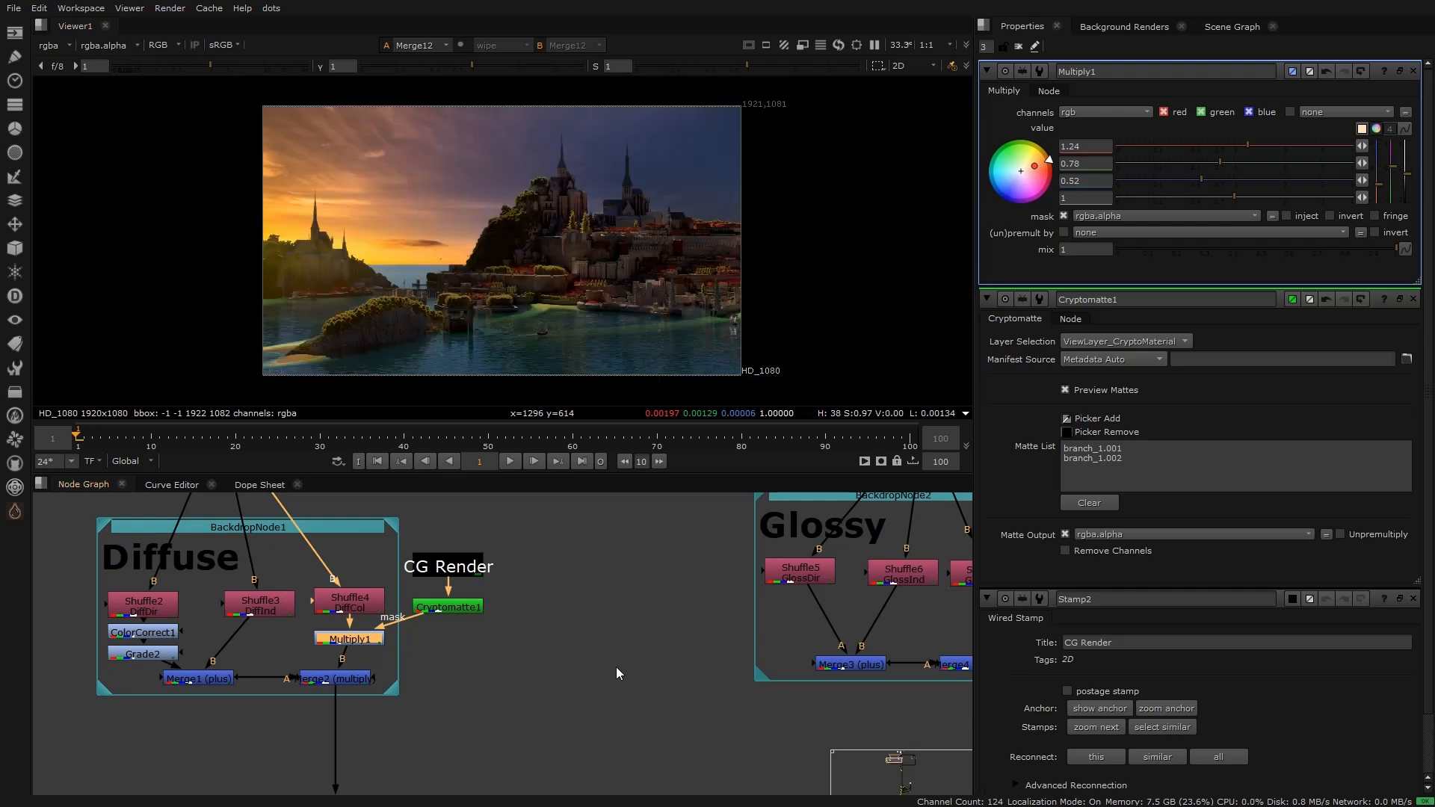
Step: Duplicate the CG Render stamp and place the copy between the Diffuse and Glossy groups
scroll(572, 648, "down", 3)
middle_click_drag(673, 603, 554, 661)
left_click(389, 651)
scroll(389, 652, "up", 4)
key("ctrl+c")
left_click(624, 658)
key("ctrl+v")
Step: Examine the GlossDir, GlossInd and GlossCol passes of the Glossy group one after another
left_click(821, 671)
key("1")
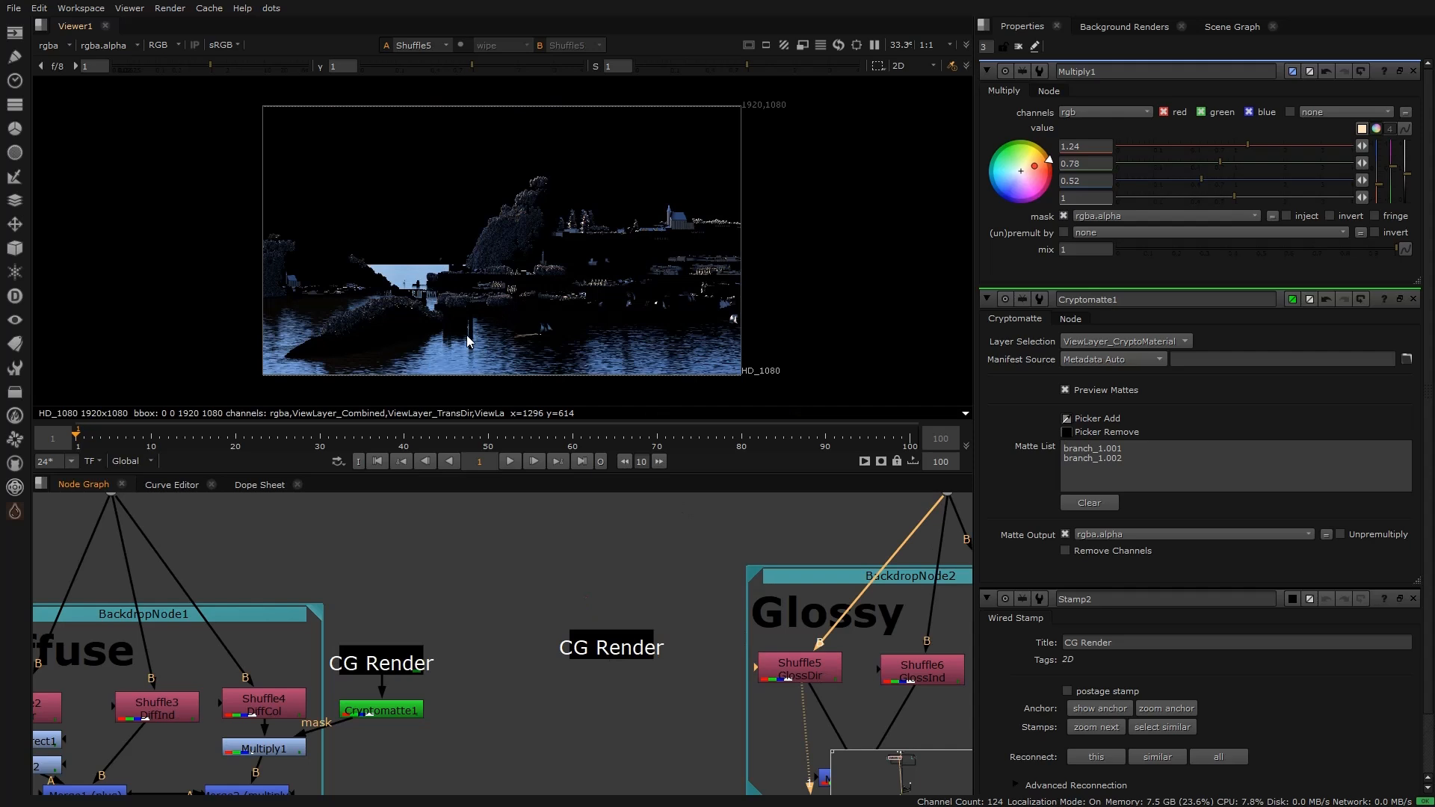
scroll(544, 327, "up", 4)
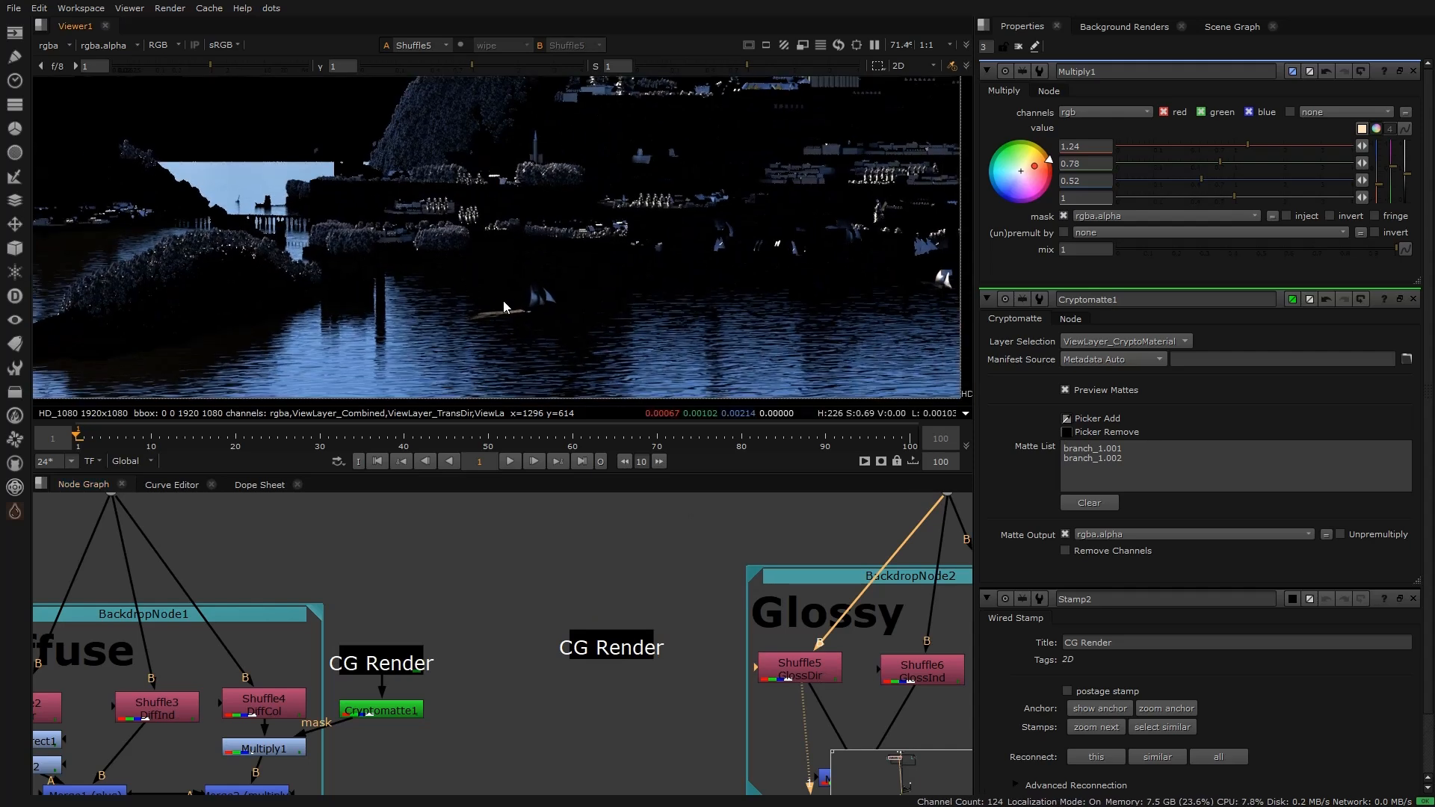
scroll(777, 613, "down", 2)
scroll(736, 627, "up", 1)
left_click(736, 632)
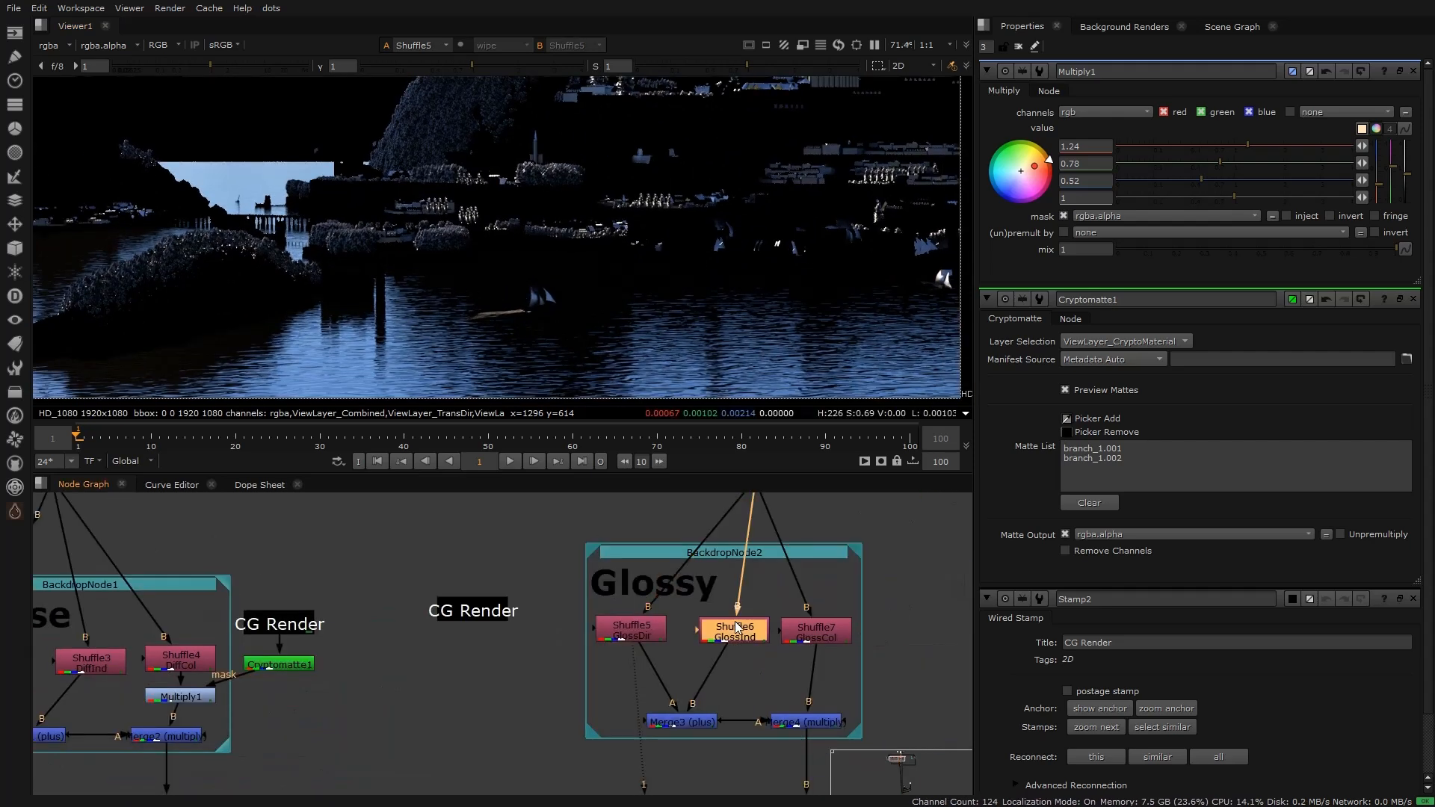
key("1")
left_click(816, 632)
key("1")
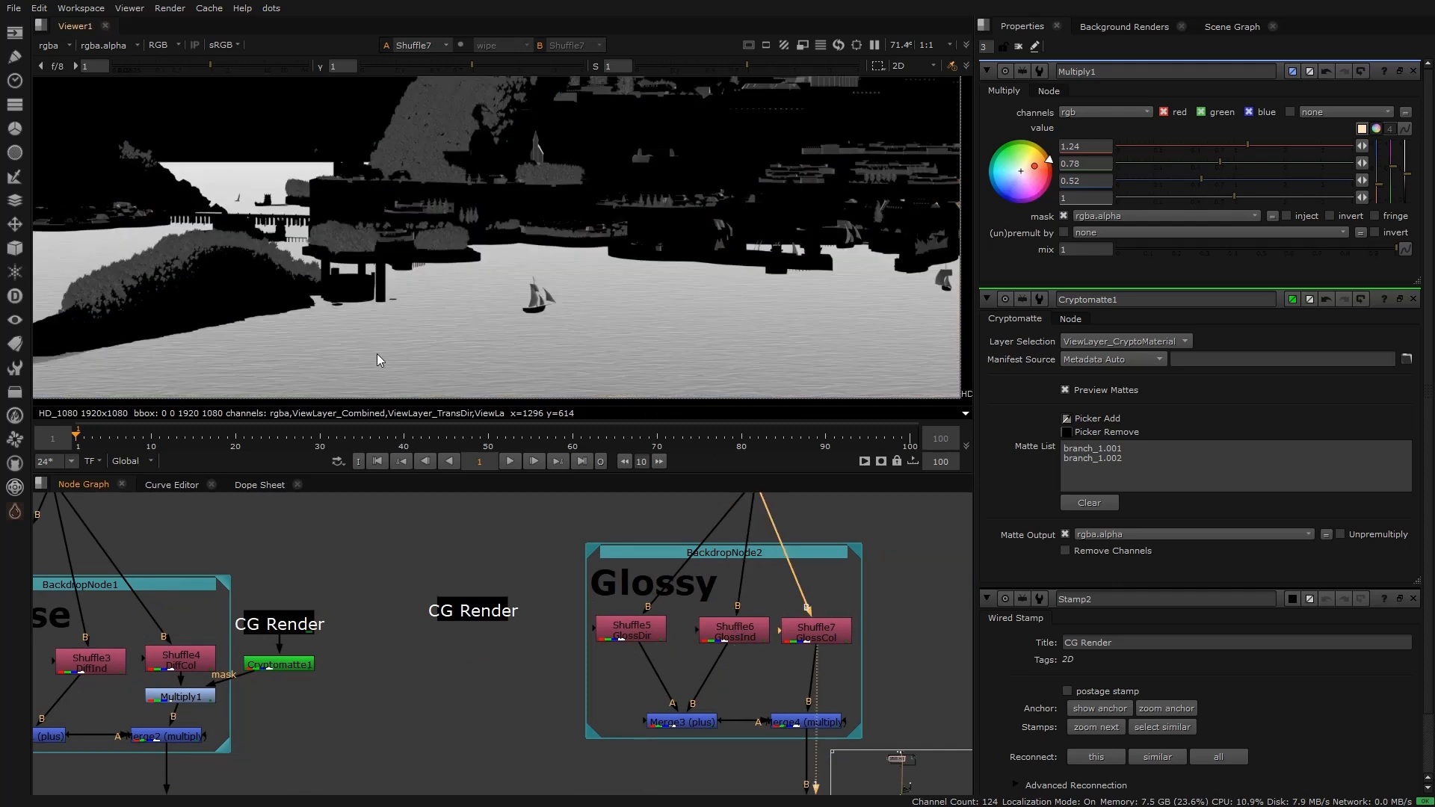
scroll(444, 345, "up", 1)
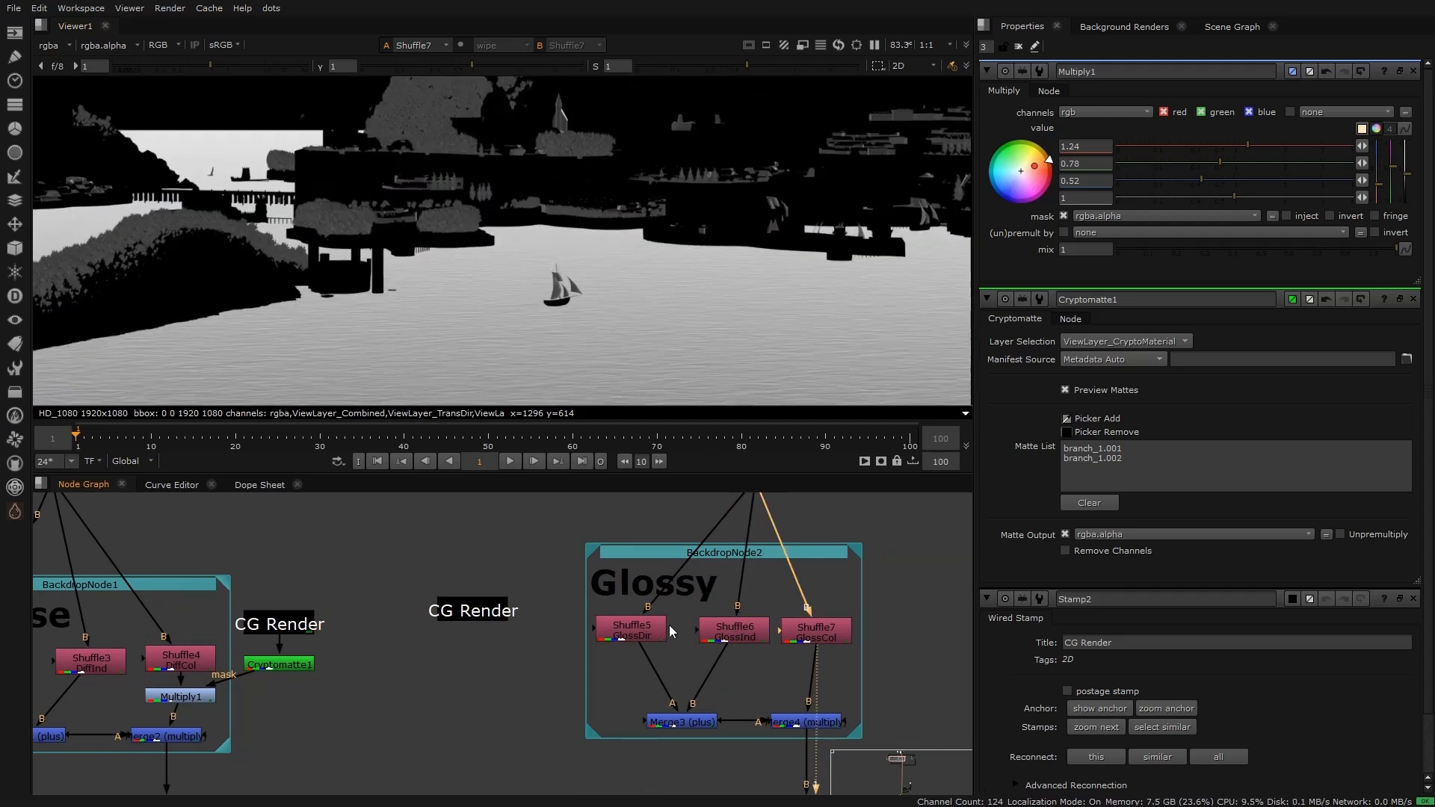
Step: Examine the TransDir and TransInd passes in the Transmission group, looking closely at the water
scroll(679, 634, "down", 3)
middle_click_drag(683, 604, 233, 583)
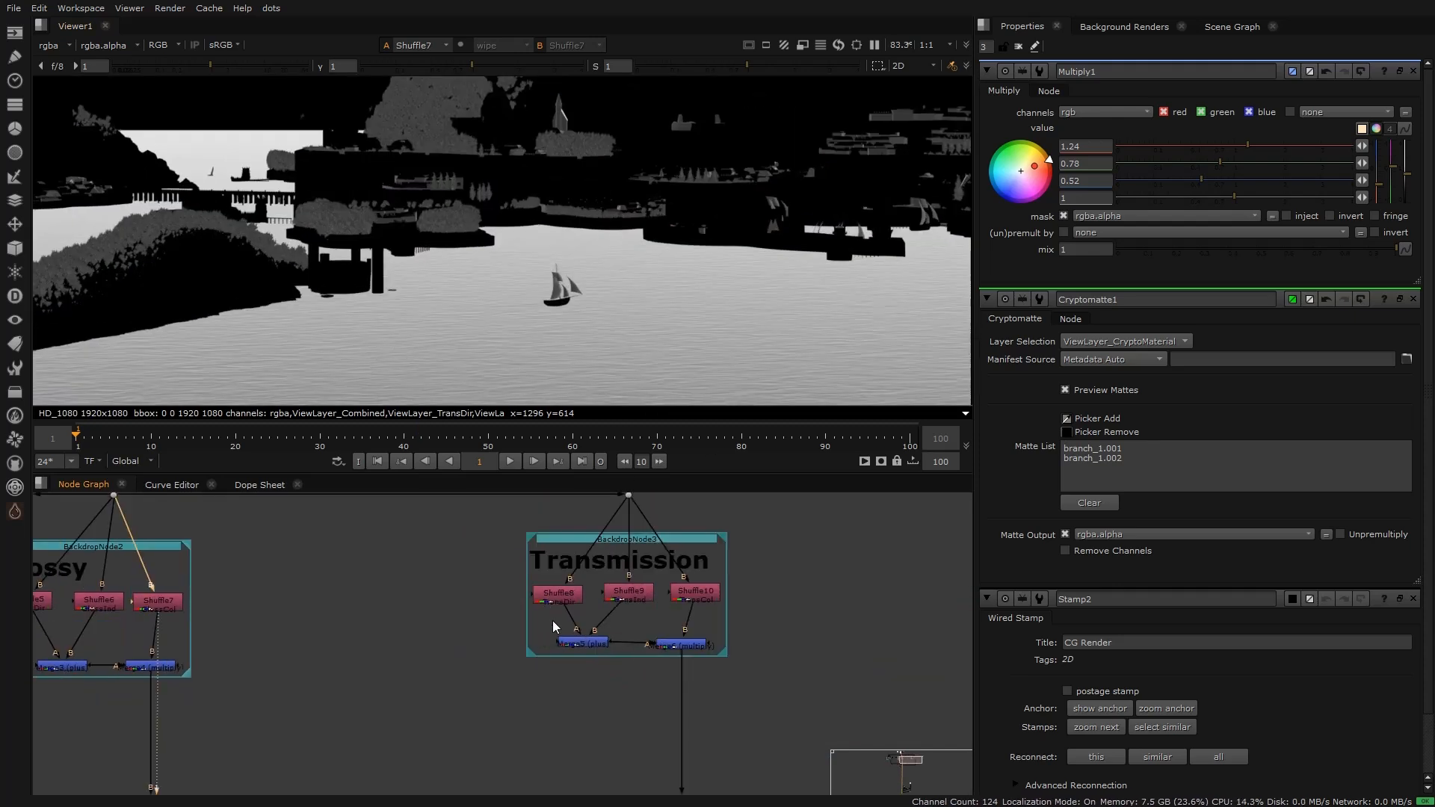
scroll(564, 601, "up", 3)
left_click(557, 599)
key("1")
left_click(673, 595)
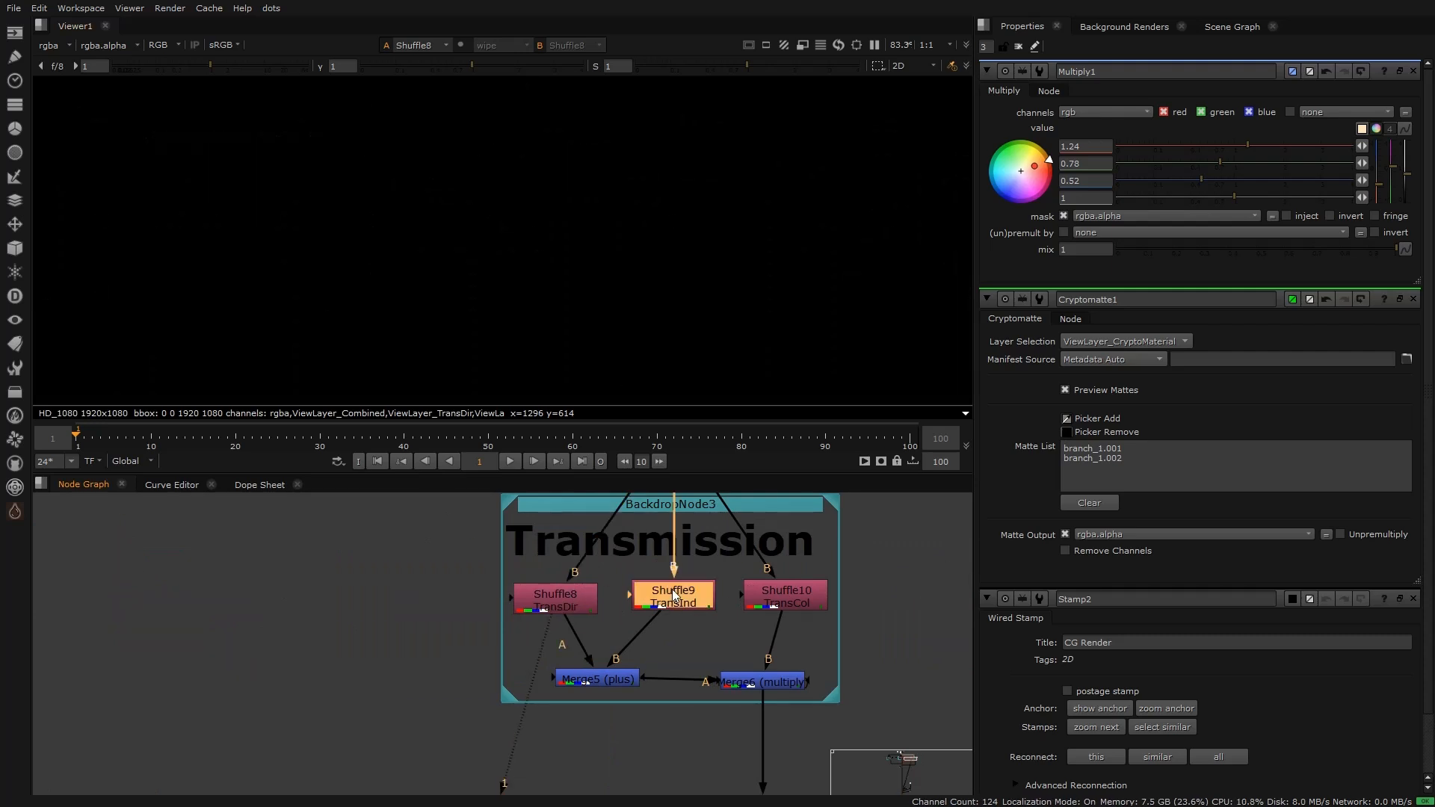
key("1")
key("f")
scroll(453, 366, "up", 7)
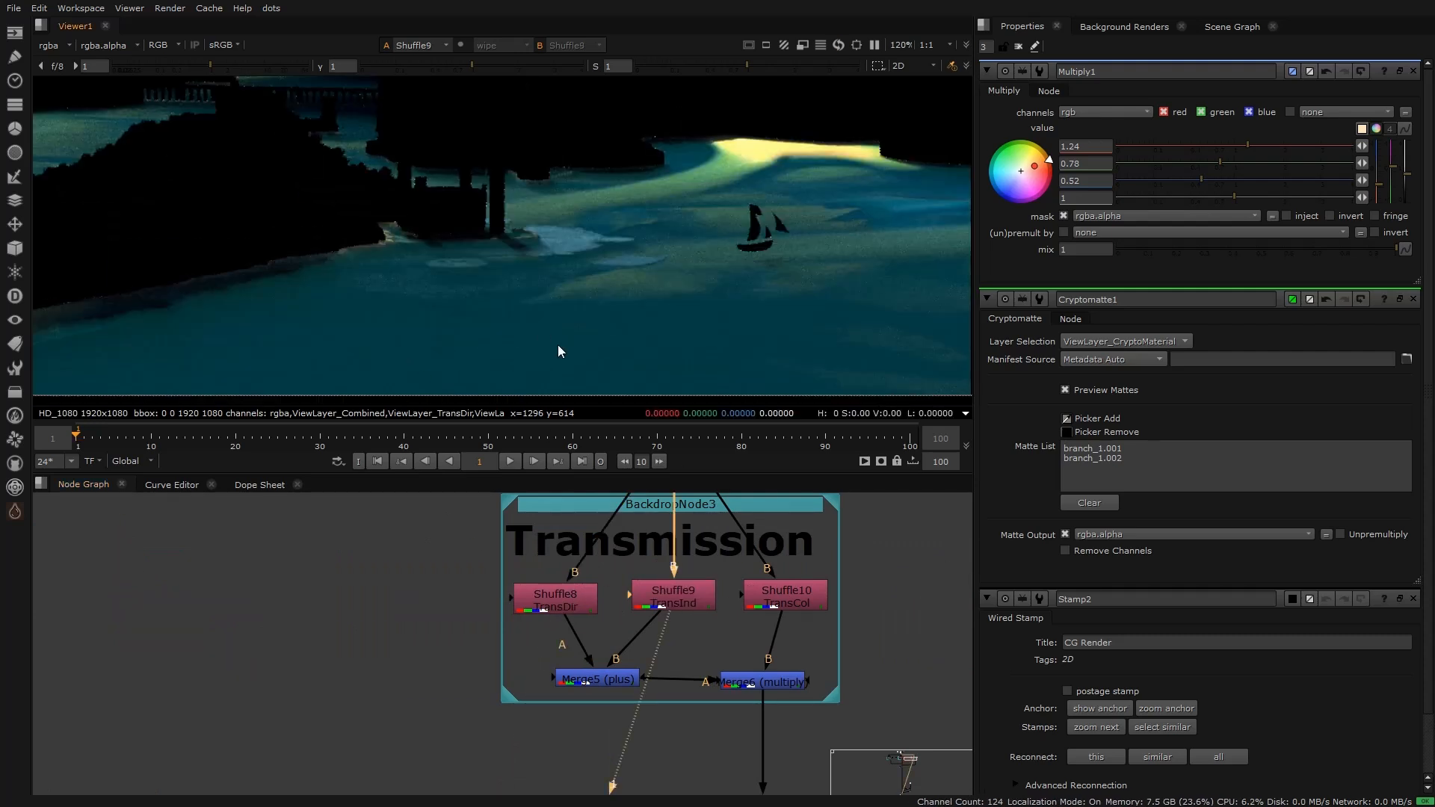
Step: Return to the Glossy group and examine the water and foliage reflections in the GlossDir pass
scroll(619, 635, "down", 4)
middle_click_drag(379, 610, 568, 656)
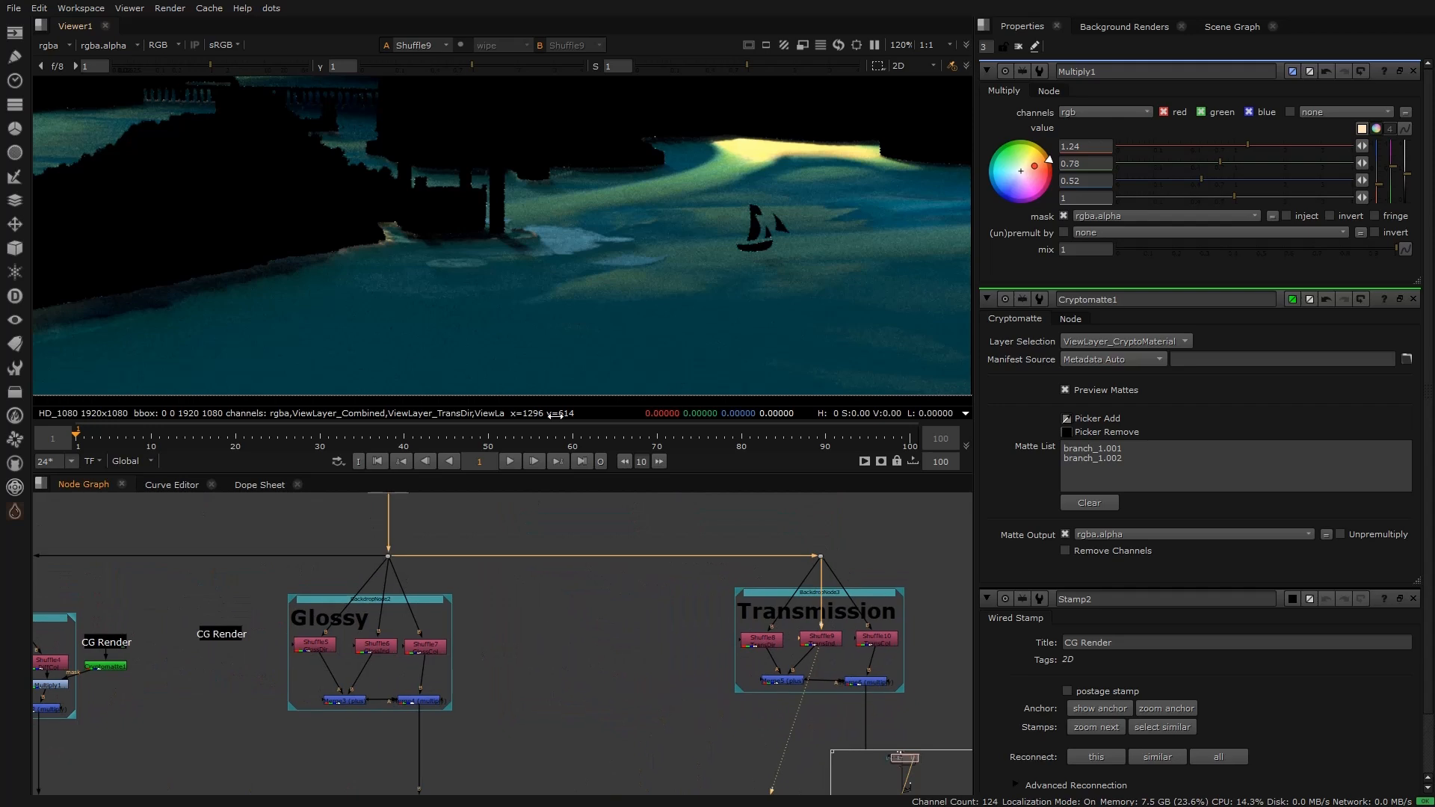
scroll(415, 657, "up", 3)
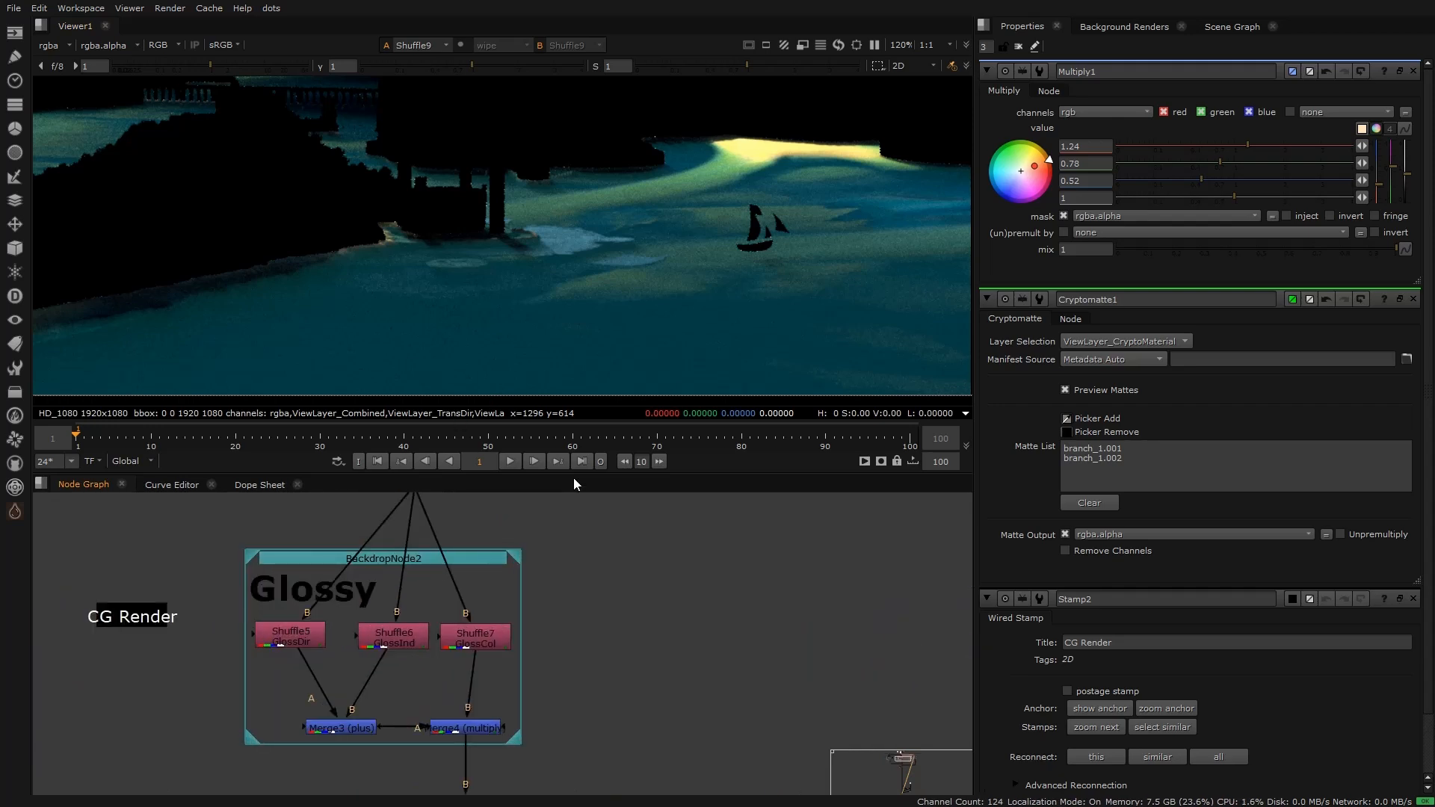
scroll(631, 266, "down", 5)
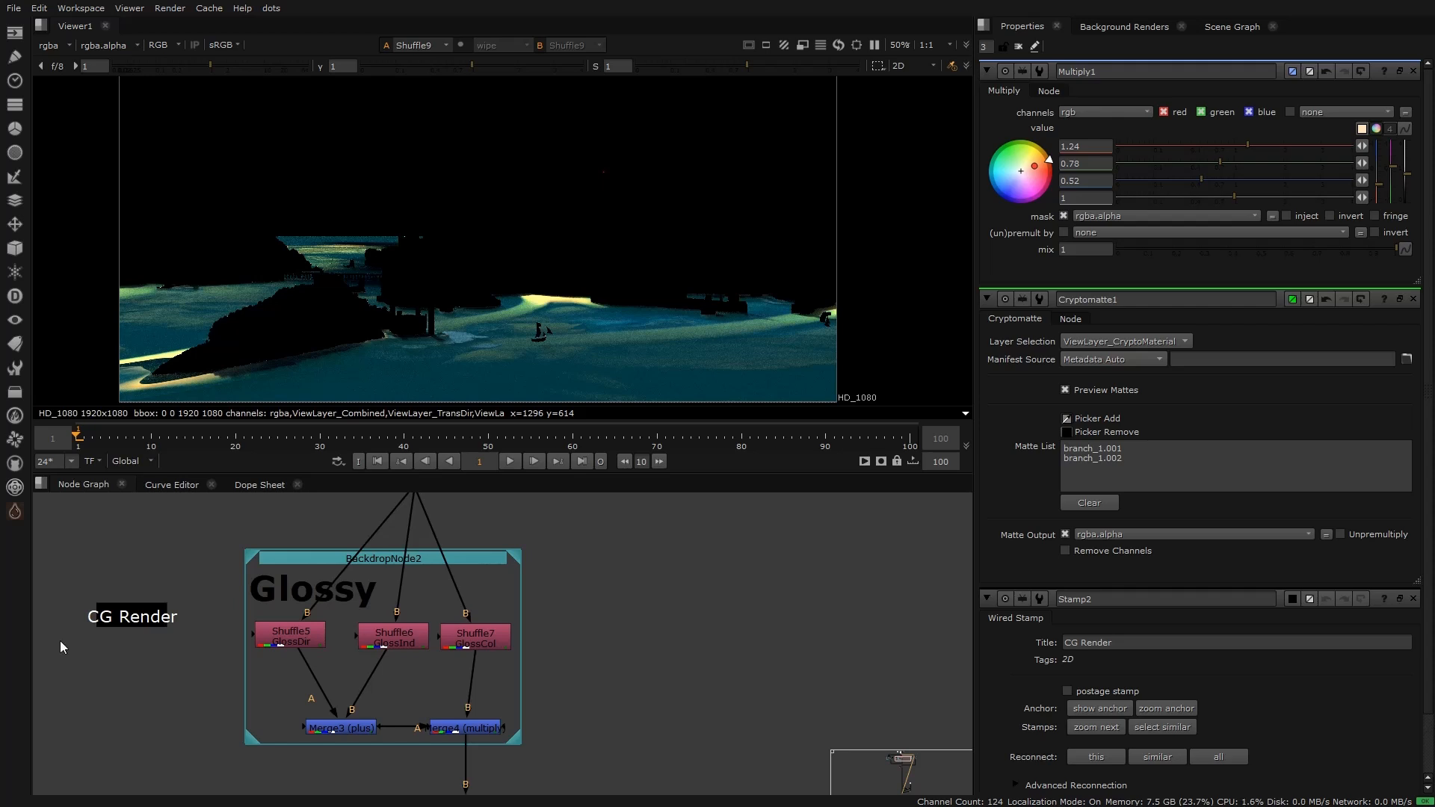
left_click(285, 632)
key("1")
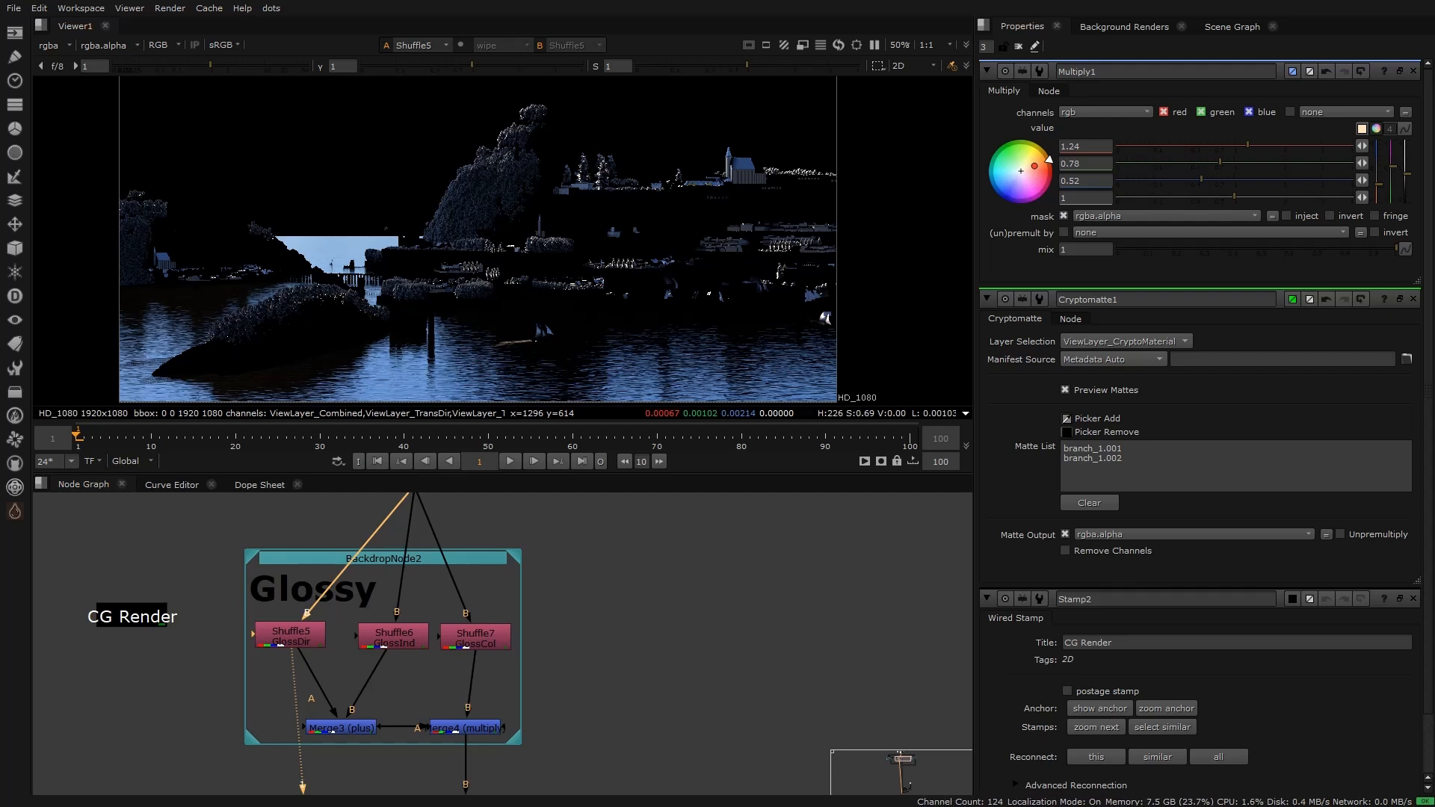
scroll(365, 196, "up", 1)
middle_click_drag(368, 290, 409, 281)
scroll(396, 284, "up", 2)
middle_click_drag(374, 299, 255, 179)
scroll(415, 352, "down", 3)
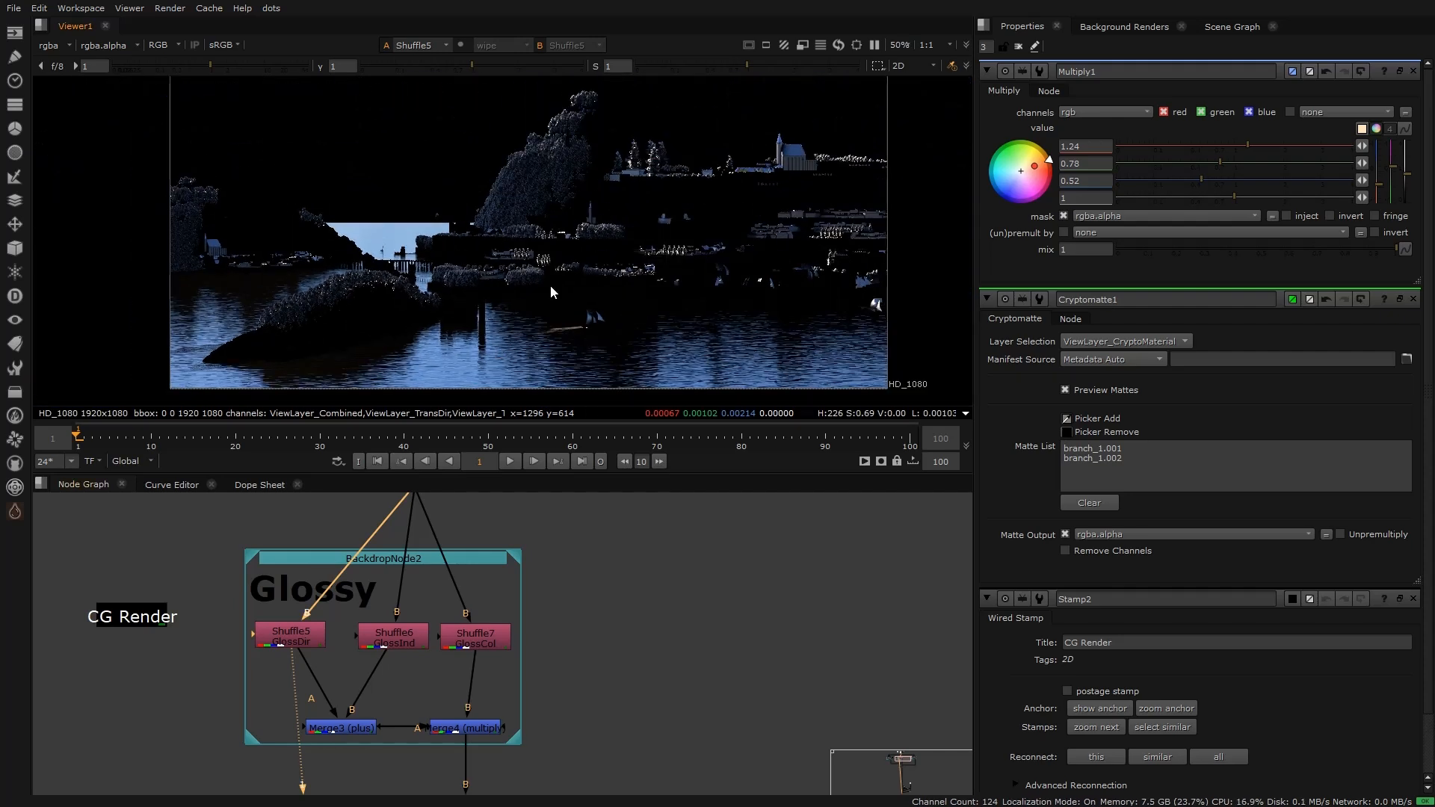
Step: Examine the distant water's sky reflection in the GlossDir pass
scroll(334, 248, "up", 3)
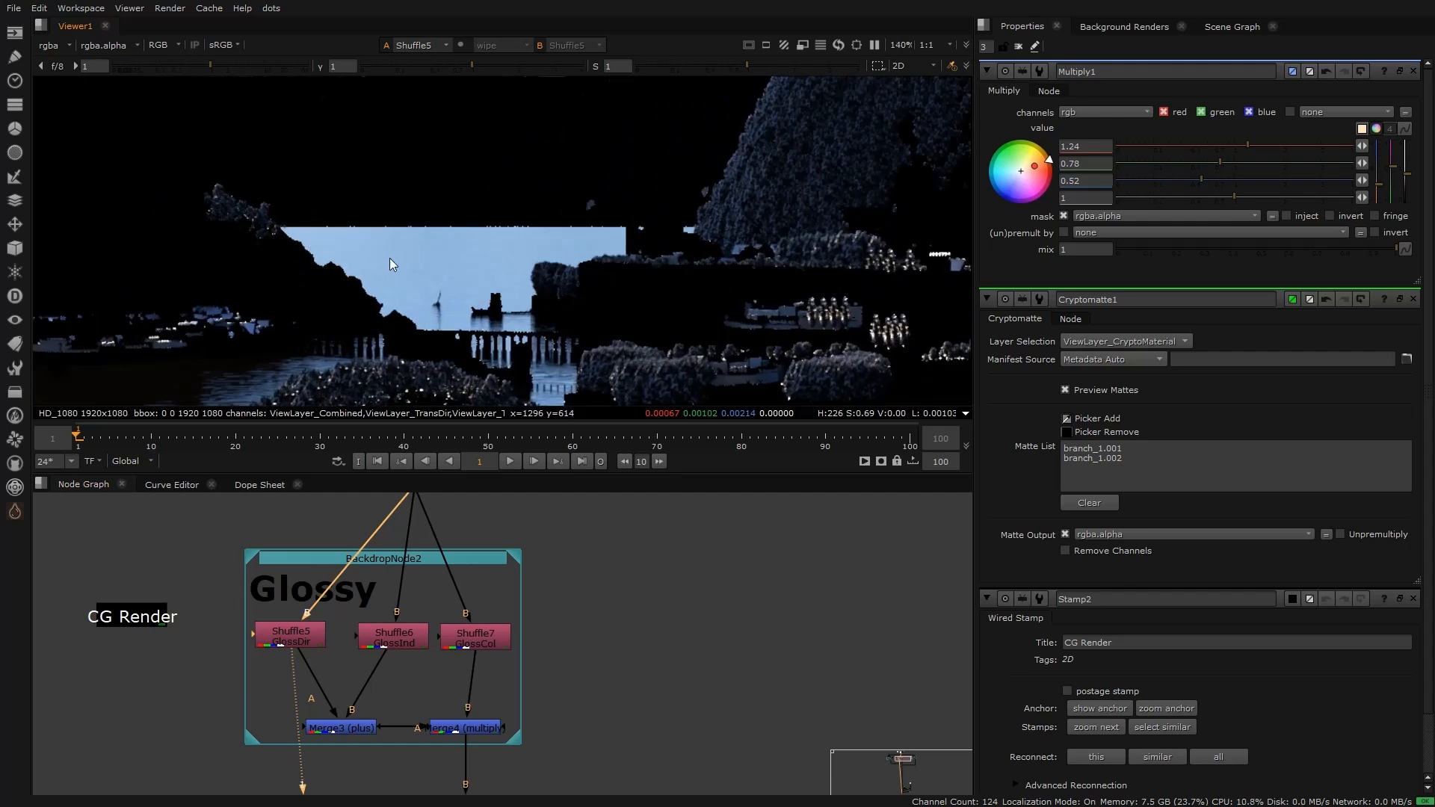
scroll(388, 257, "down", 3)
middle_click_drag(437, 265, 378, 200)
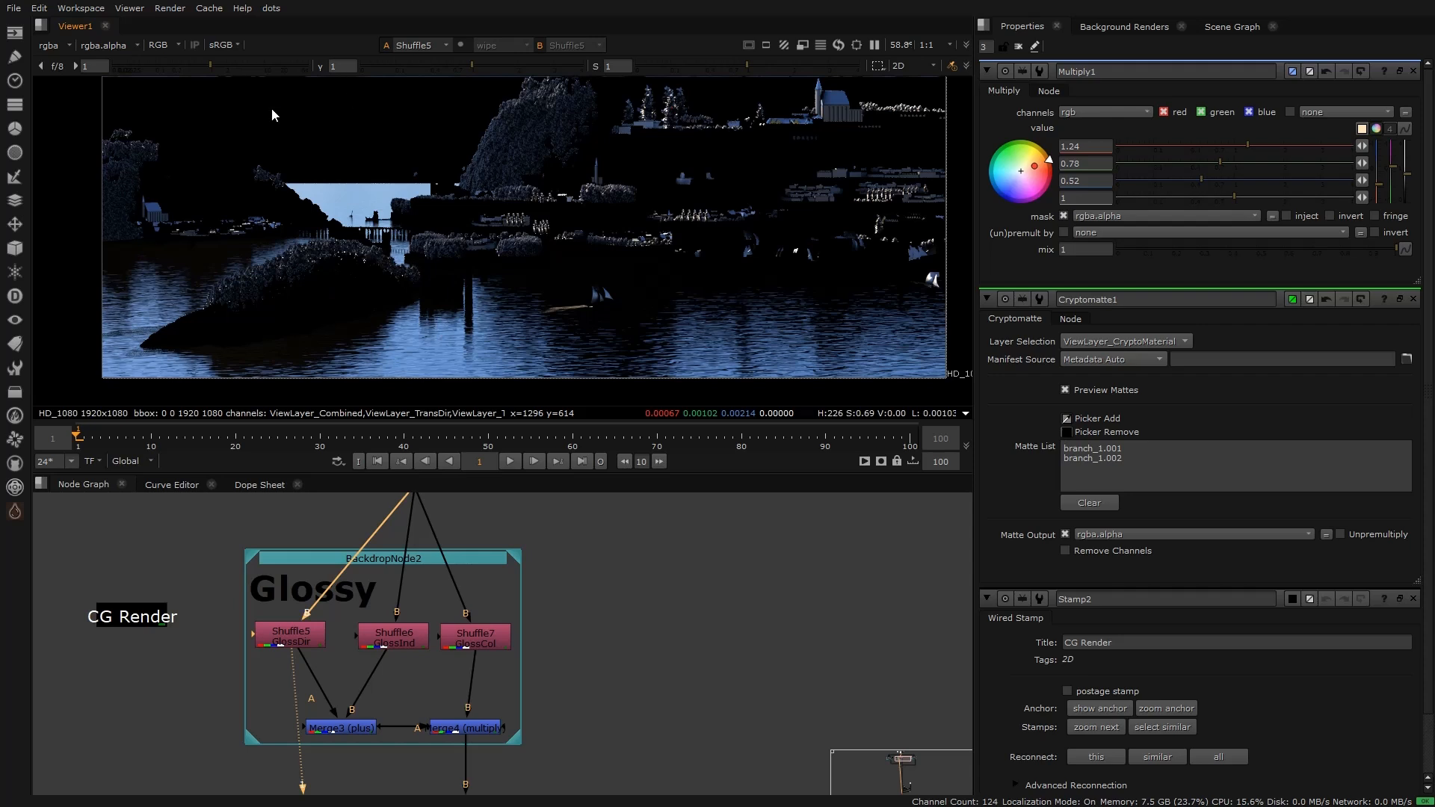
scroll(363, 168, "up", 2)
scroll(354, 162, "down", 3)
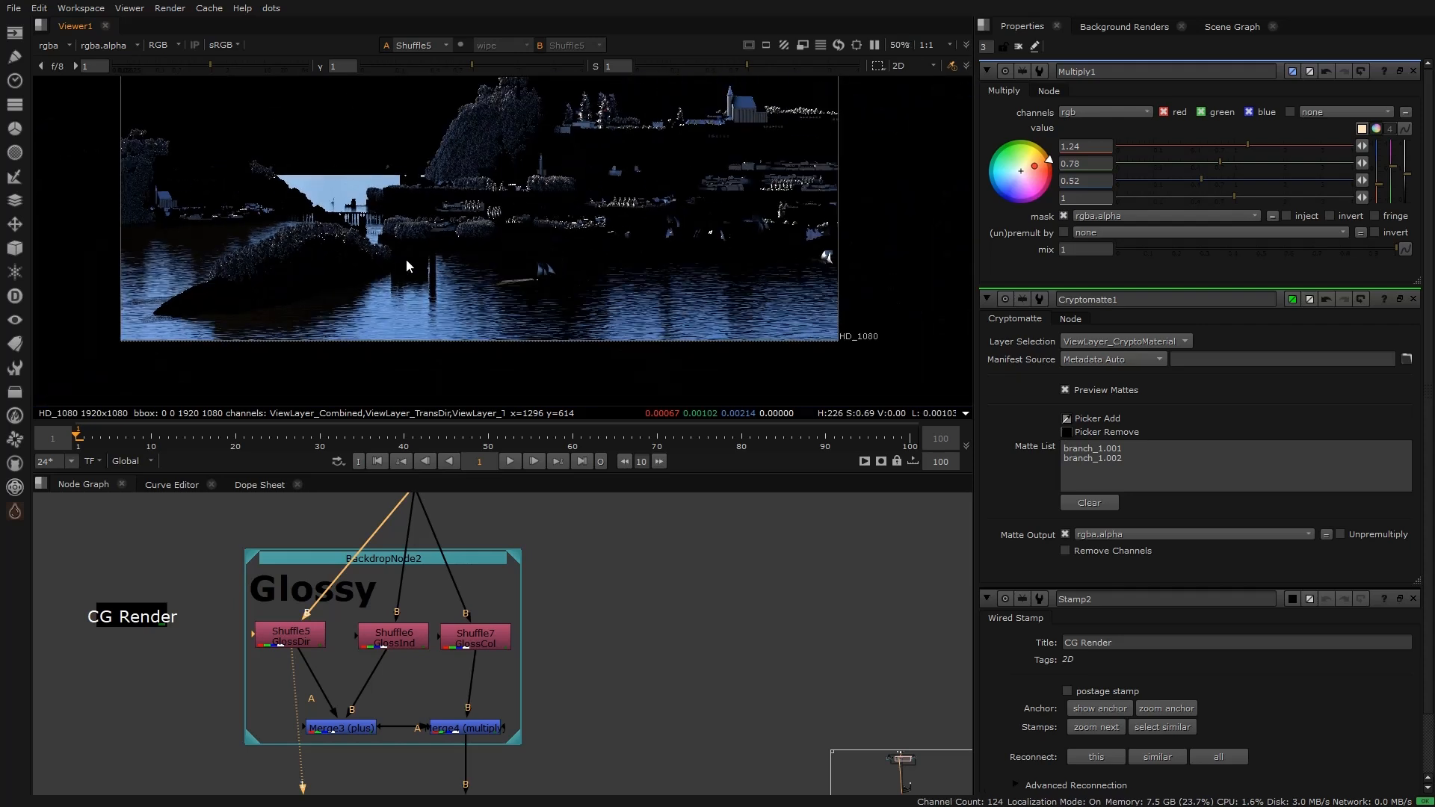
Step: Show the final composite from Merge12 and examine the distant sea and the foreground water, comparing their colour with the sunset sky
scroll(461, 609, "down", 5)
scroll(461, 611, "down", 4)
scroll(421, 575, "up", 8)
middle_click_drag(482, 770, 402, 597)
key("1")
scroll(341, 206, "up", 2)
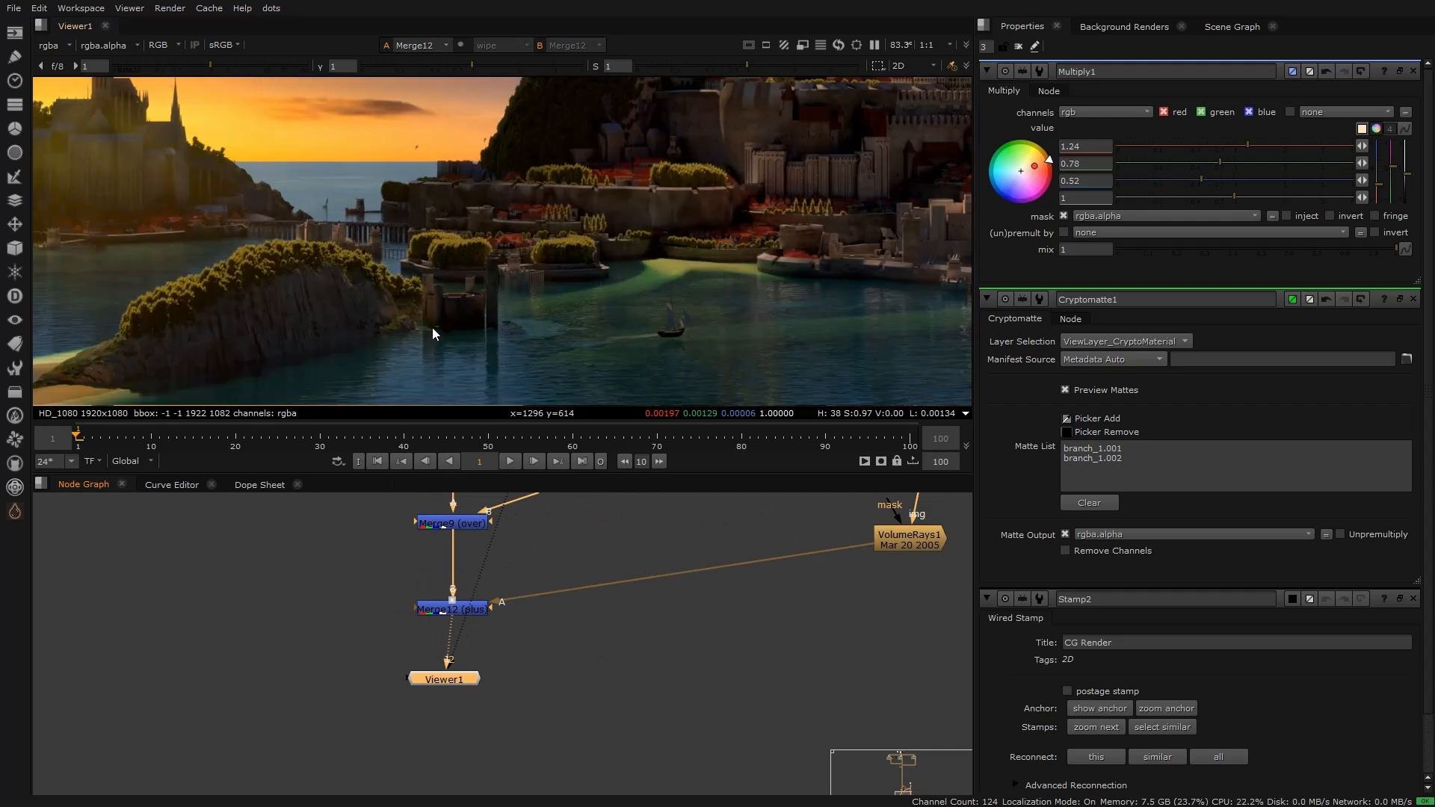
middle_click_drag(553, 336, 371, 298)
scroll(583, 251, "up", 3)
scroll(590, 245, "down", 3)
scroll(366, 297, "up", 2)
scroll(467, 639, "down", 3)
middle_click_drag(459, 550, 363, 725)
middle_click_drag(340, 515, 428, 719)
mouse_move(392, 534)
middle_mouse_down()
mouse_move(419, 711)
mouse_move(414, 601)
mouse_move(401, 716)
middle_mouse_up()
middle_click_drag(471, 500, 520, 621)
scroll(376, 576, "up", 4)
scroll(473, 272, "down", 5)
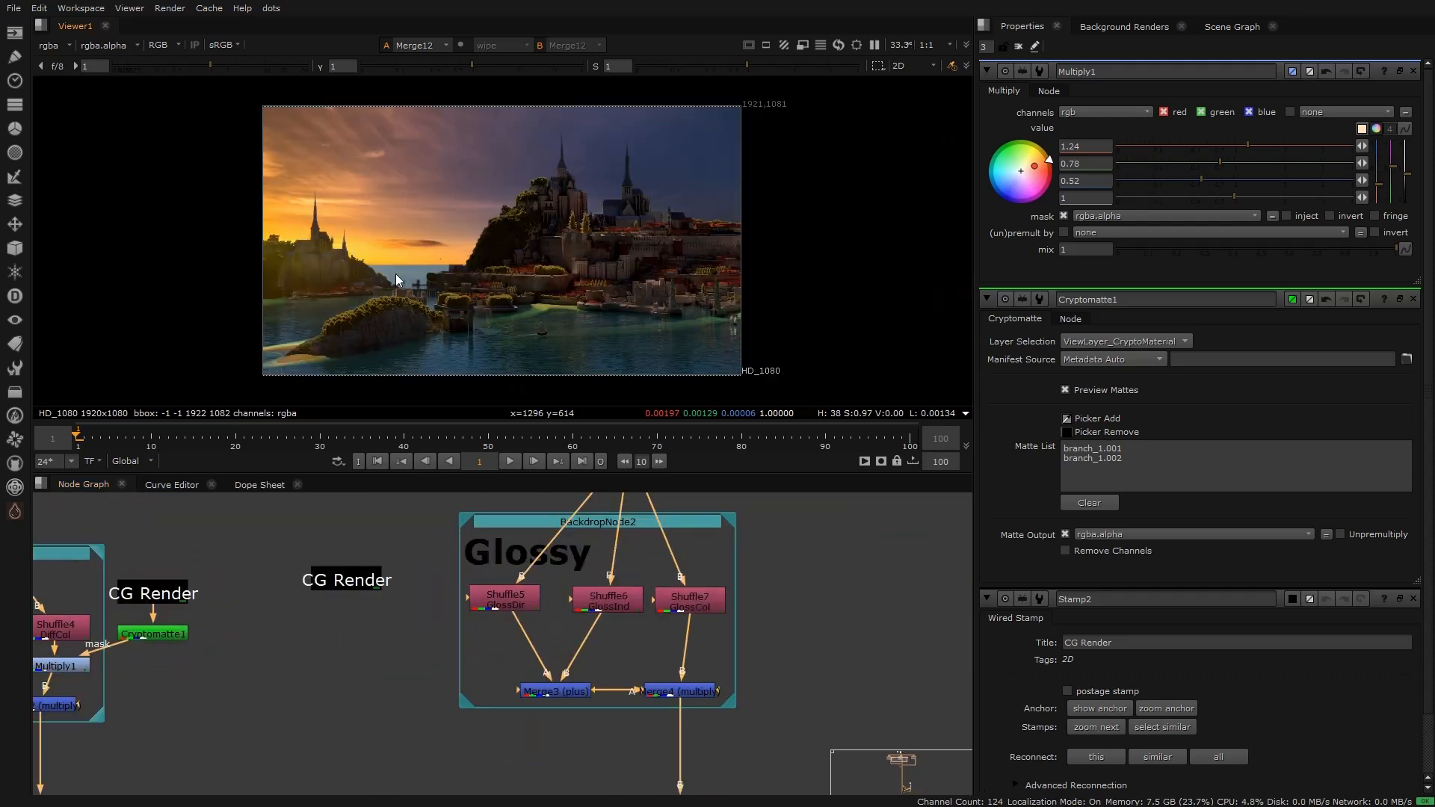
scroll(397, 274, "up", 3)
Step: Add a Cryptomatte under the CG Render stamp beside the Glossy group and pick the water2 matte
left_click(527, 600)
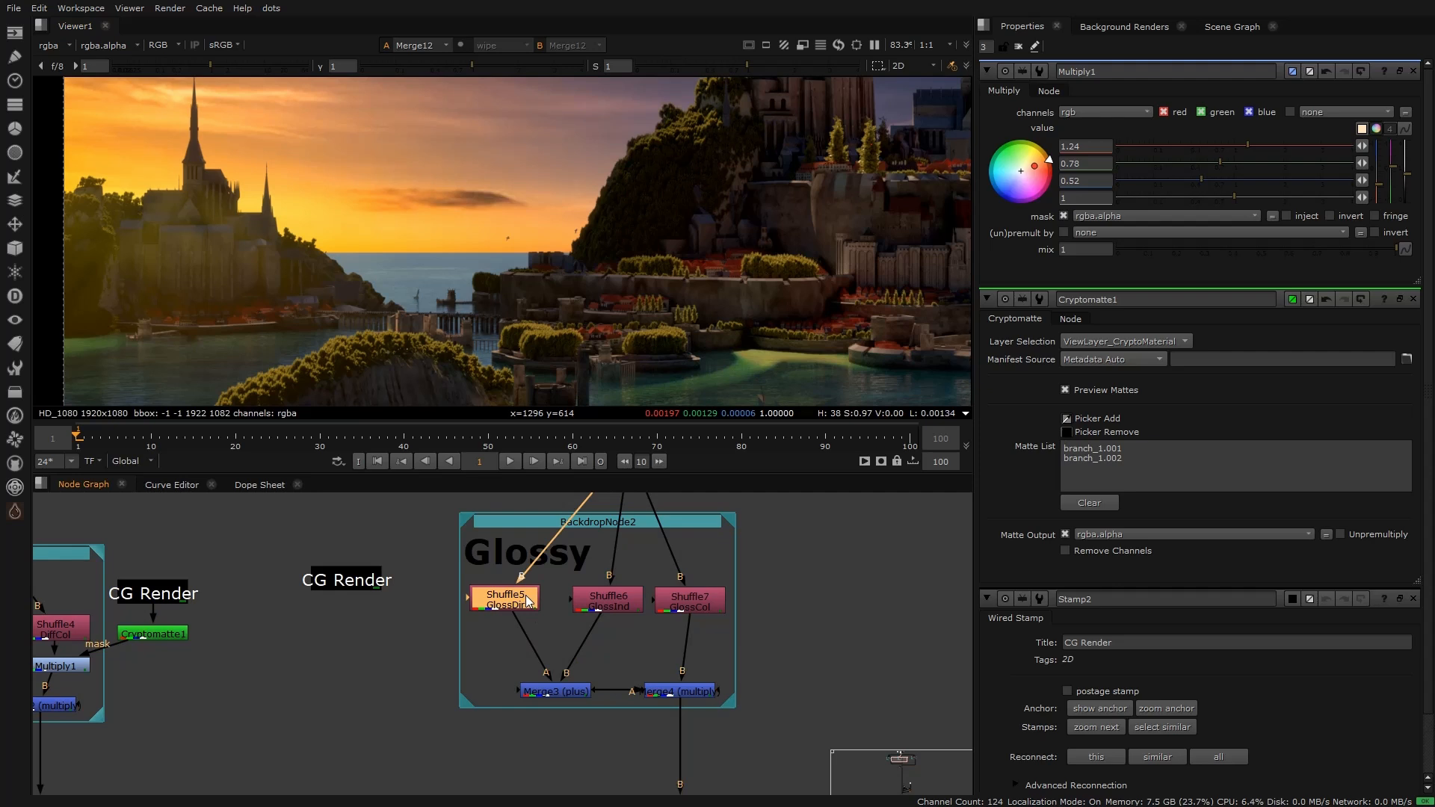
key("1")
left_click(349, 582)
key("Tab")
type("crypto")
key("Return")
key("1")
left_click(609, 324, "ctrl")
middle_click_drag(518, 248, 532, 299)
left_click_drag(284, 536, 382, 581)
Step: Add a Roto node and, viewing the water's alpha, draw a closed five-point Bezier around the distant water at the horizon
left_click(337, 634)
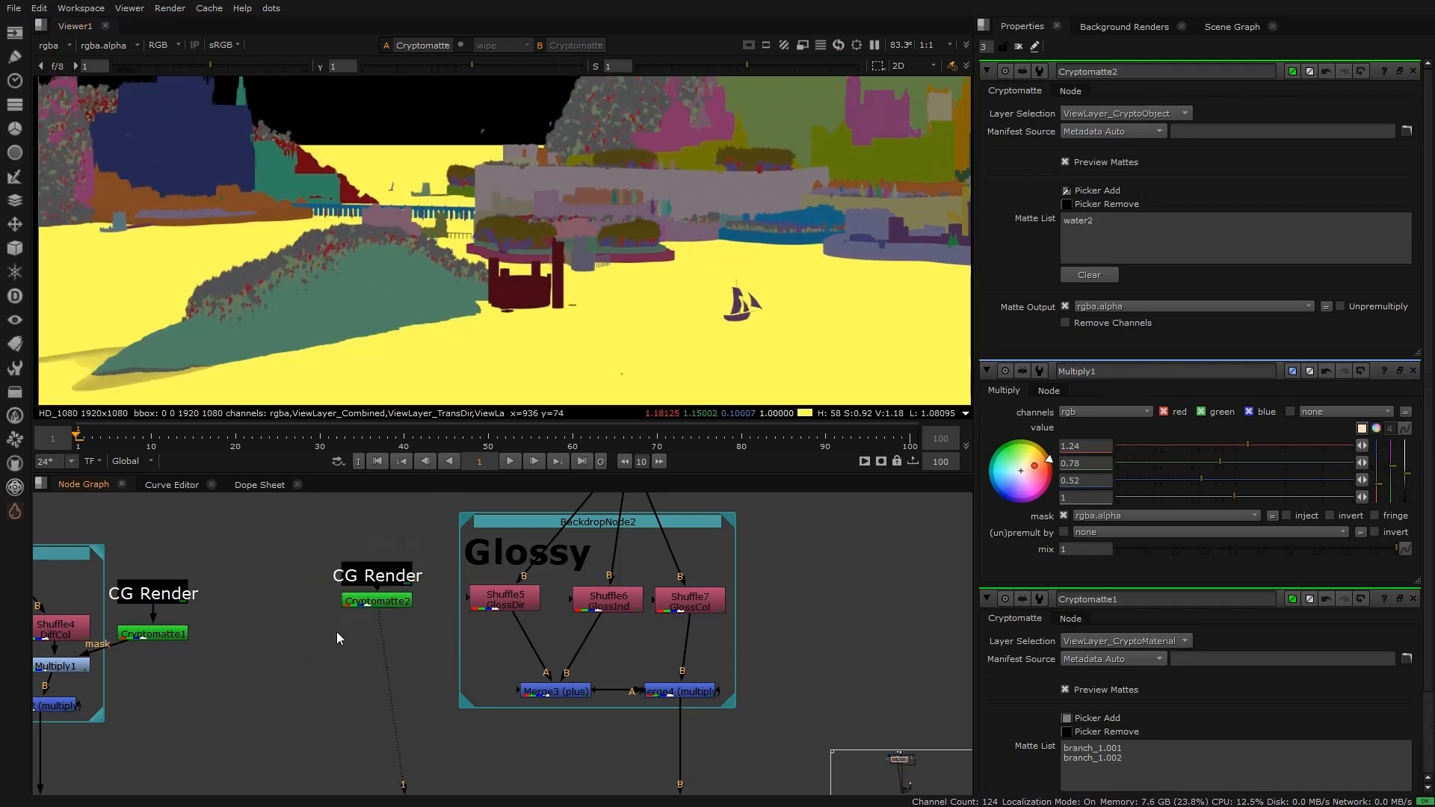
key("o")
key("a")
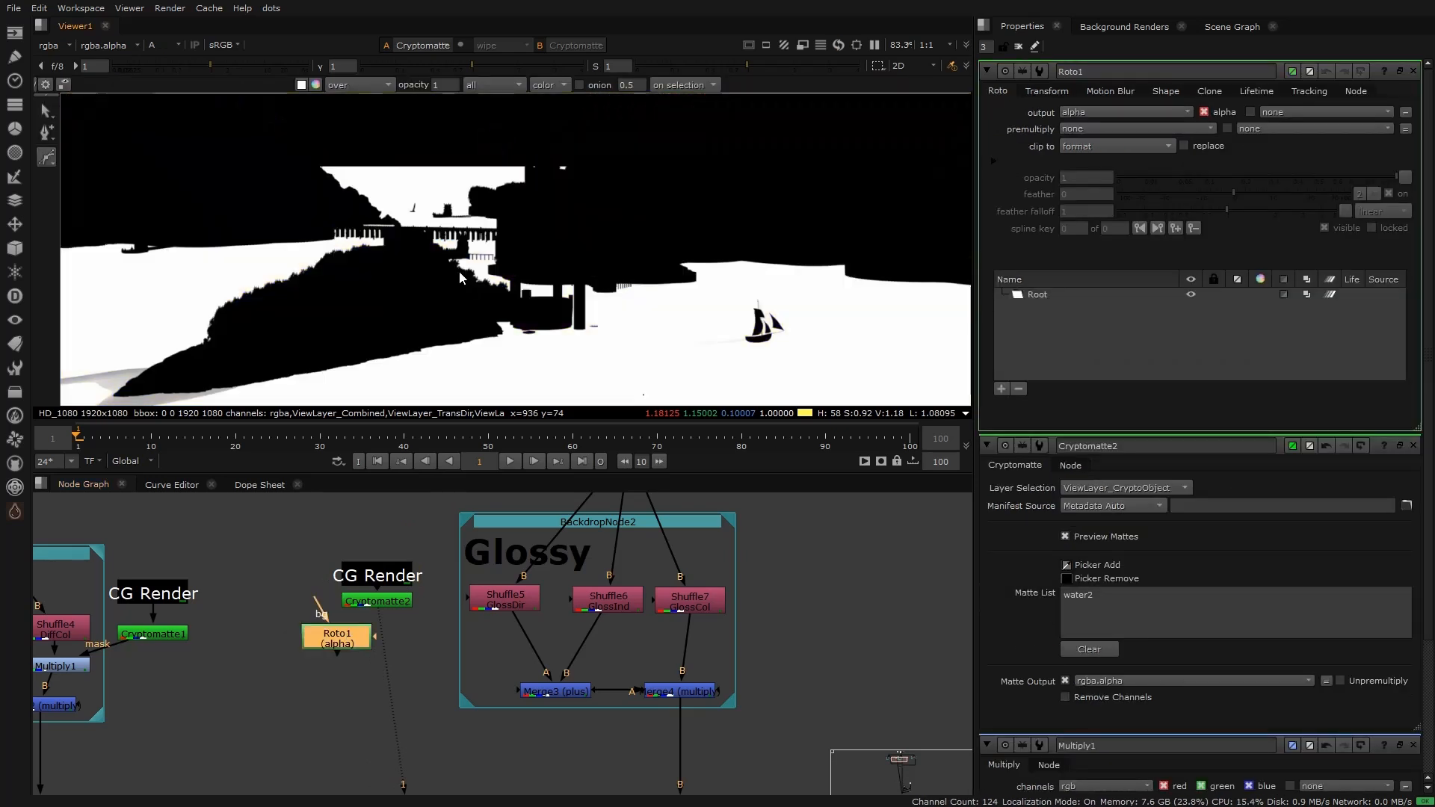
left_click(268, 119)
left_click(260, 212)
left_click(403, 238)
left_click(589, 222)
middle_click_drag(641, 150, 635, 213)
left_click(591, 162)
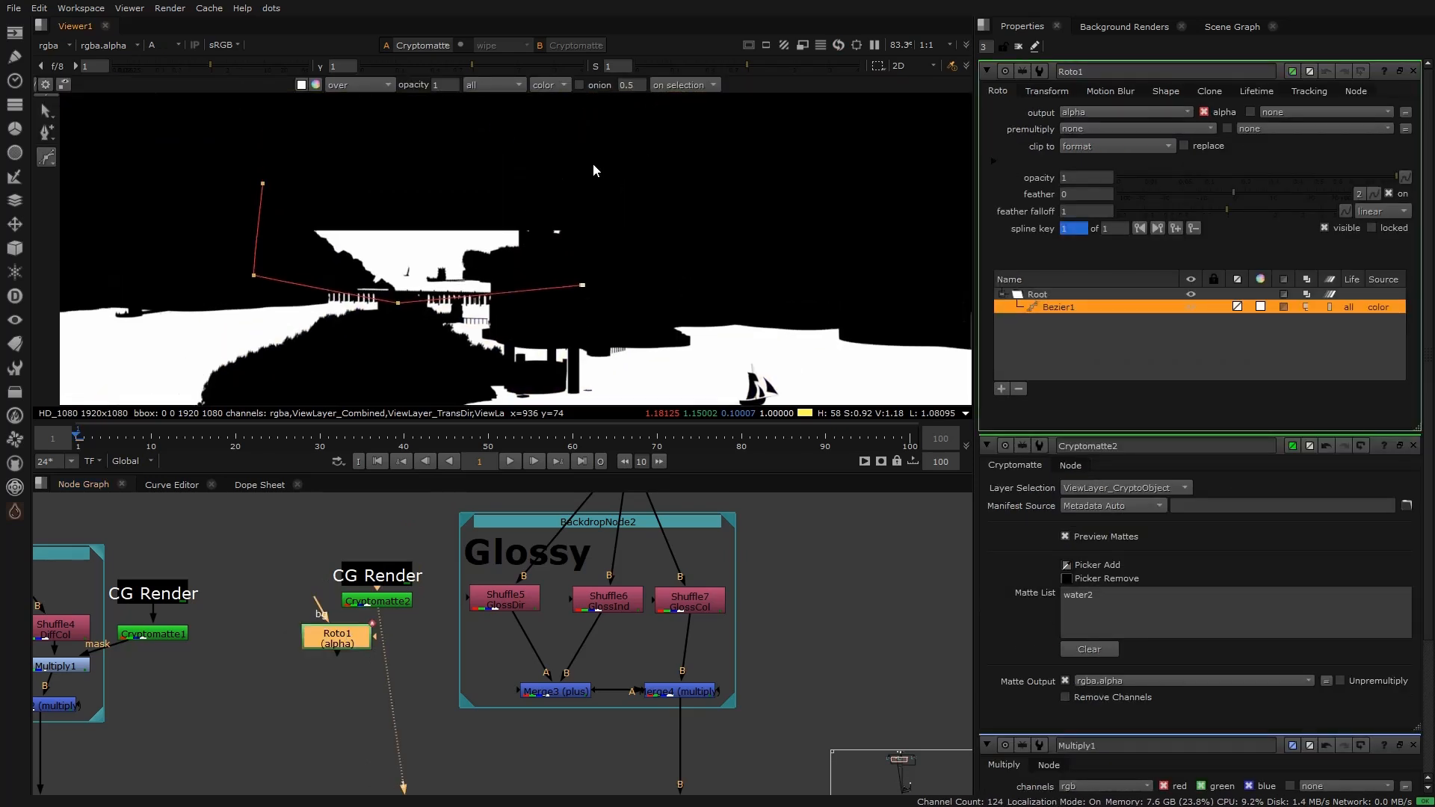
left_click(263, 184)
Step: Merge the Roto as input A with the water Cryptomatte as input B, using the mask operation
left_click_drag(338, 635, 286, 656)
left_click(347, 661)
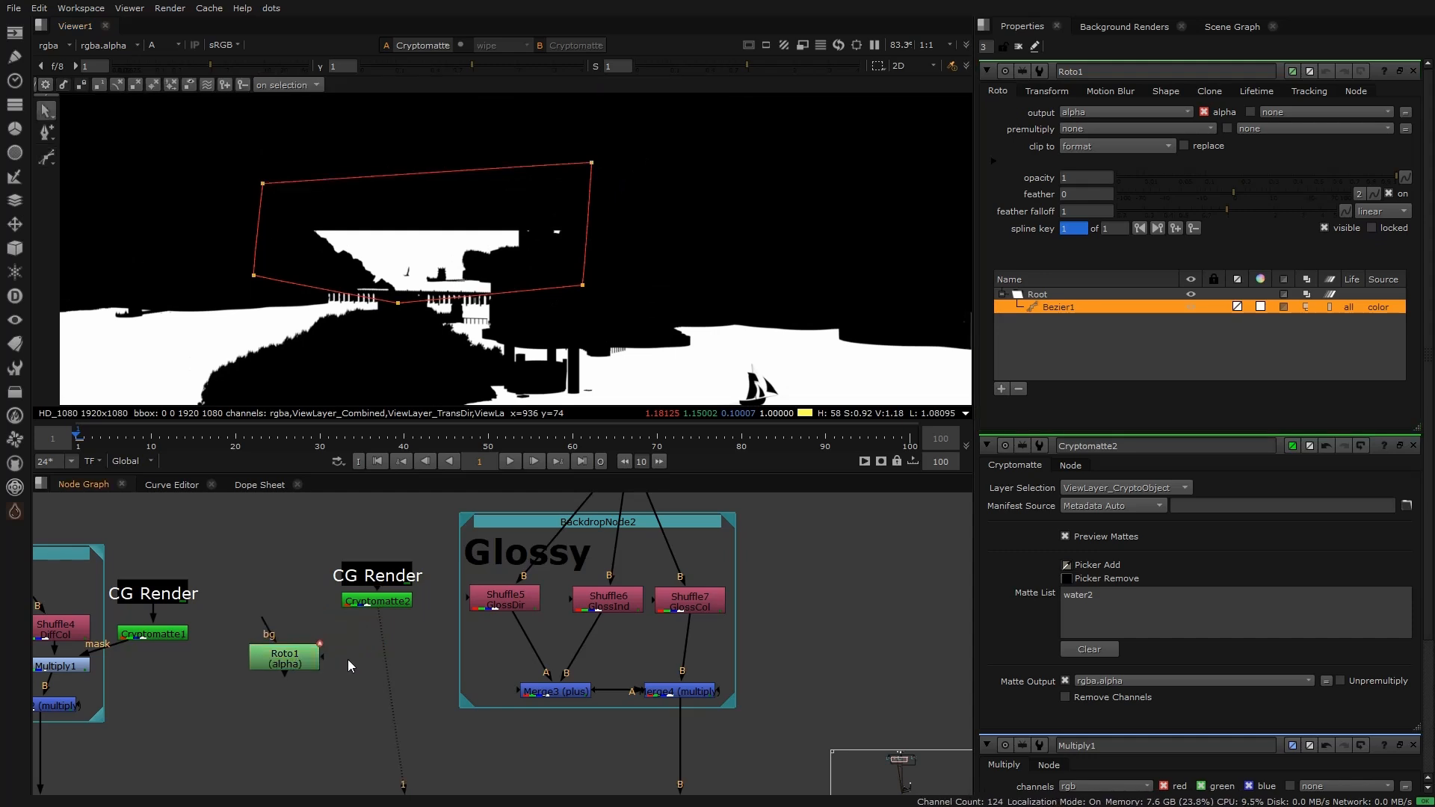
key("m")
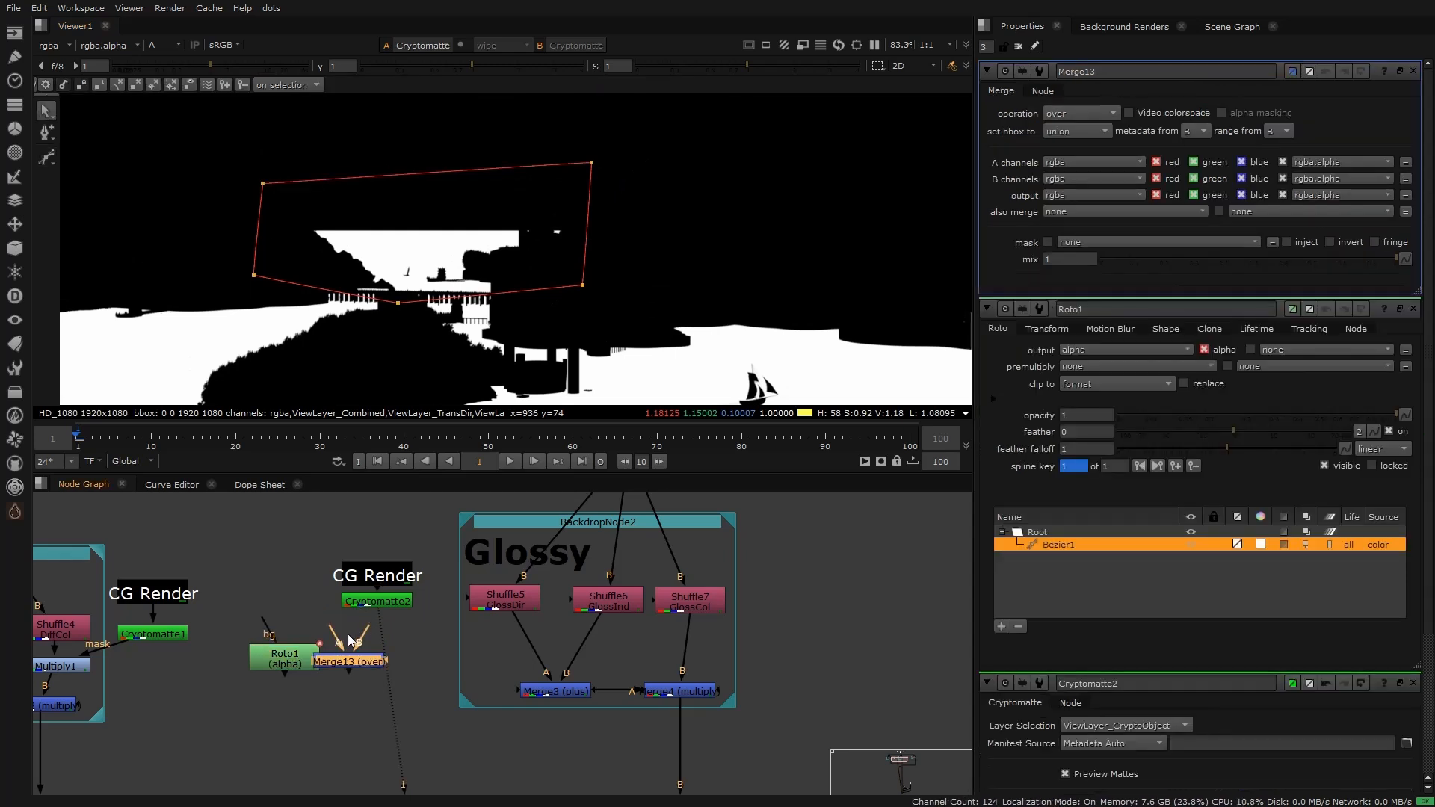
left_click_drag(366, 631, 389, 599)
left_click_drag(379, 660, 397, 657)
key("1")
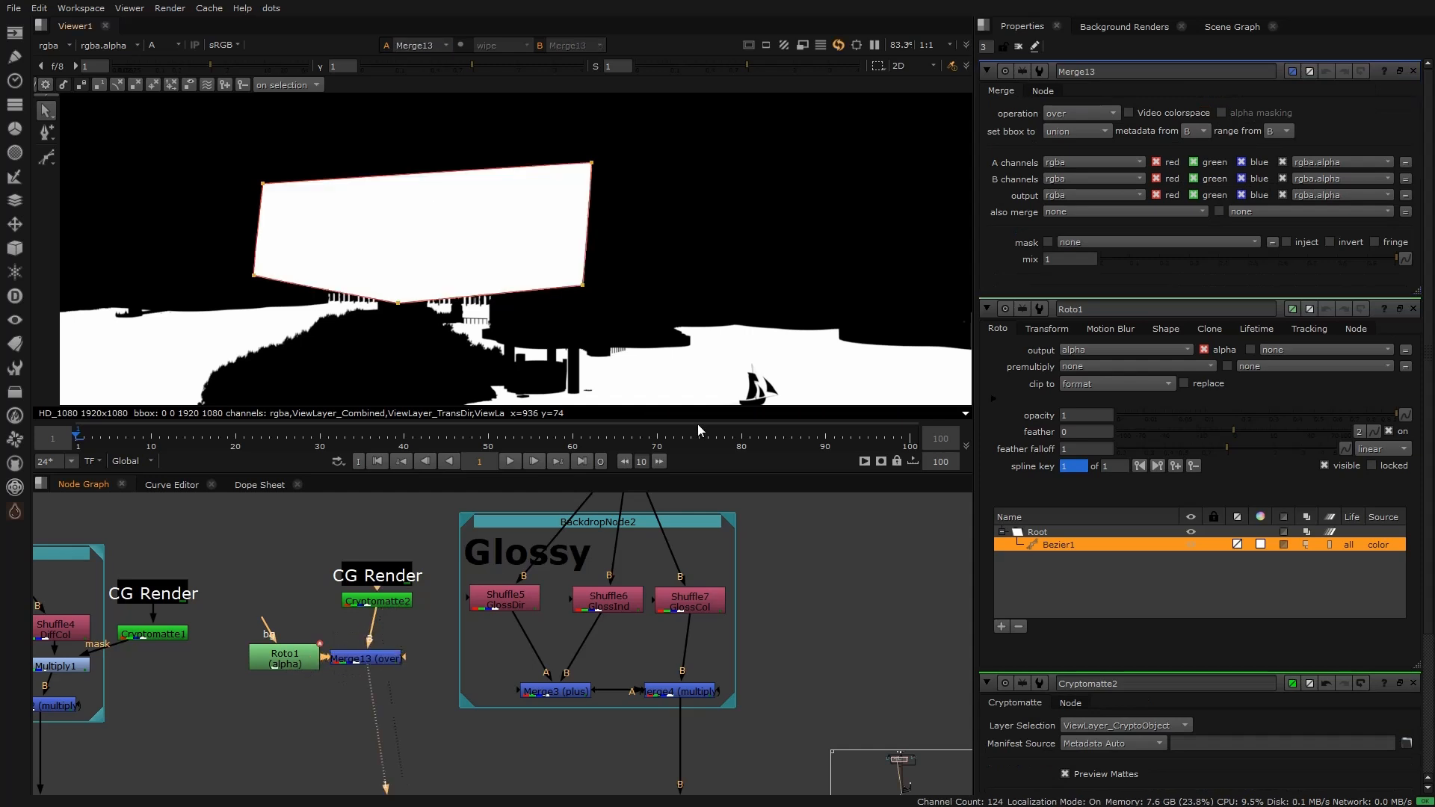
left_click(1061, 112)
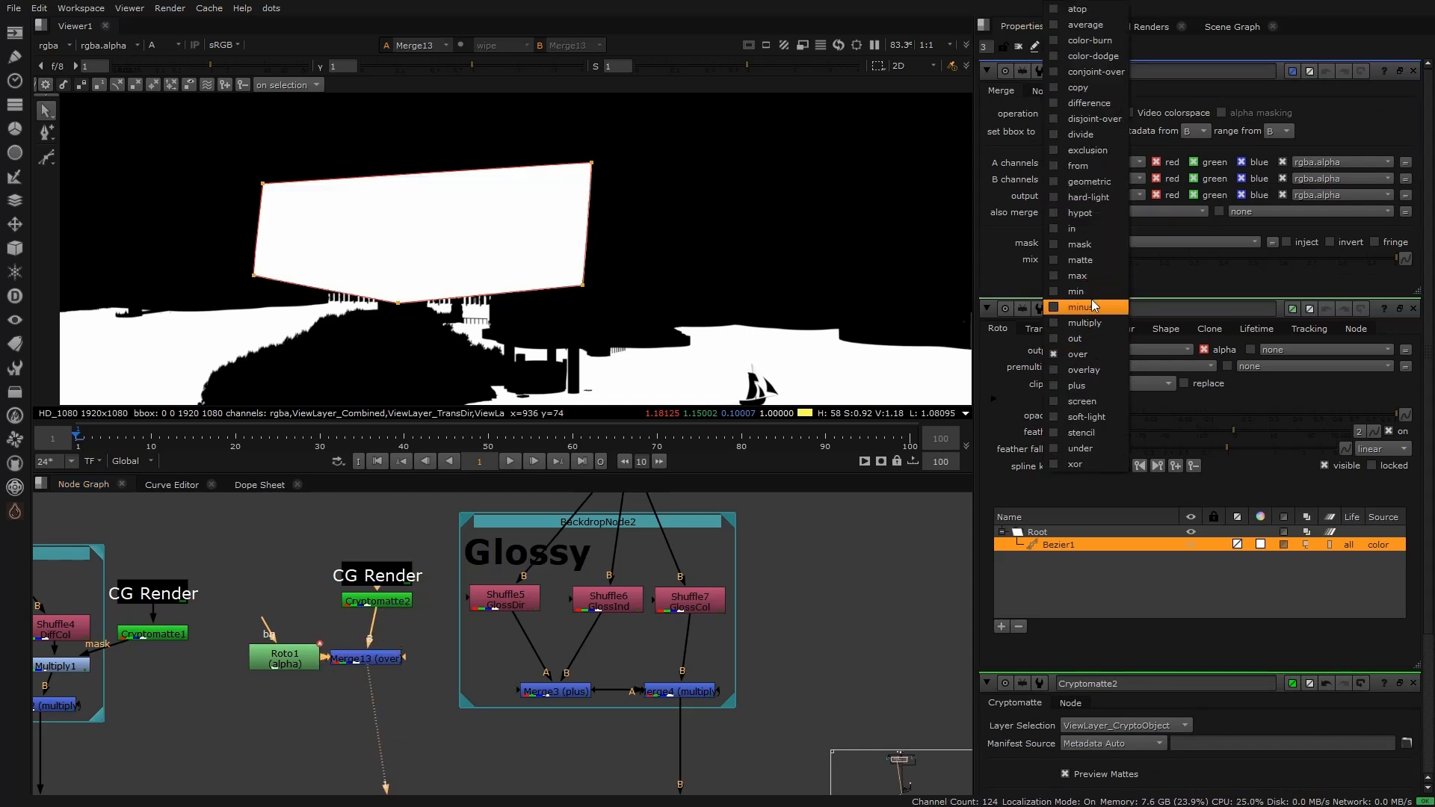
left_click(1085, 245)
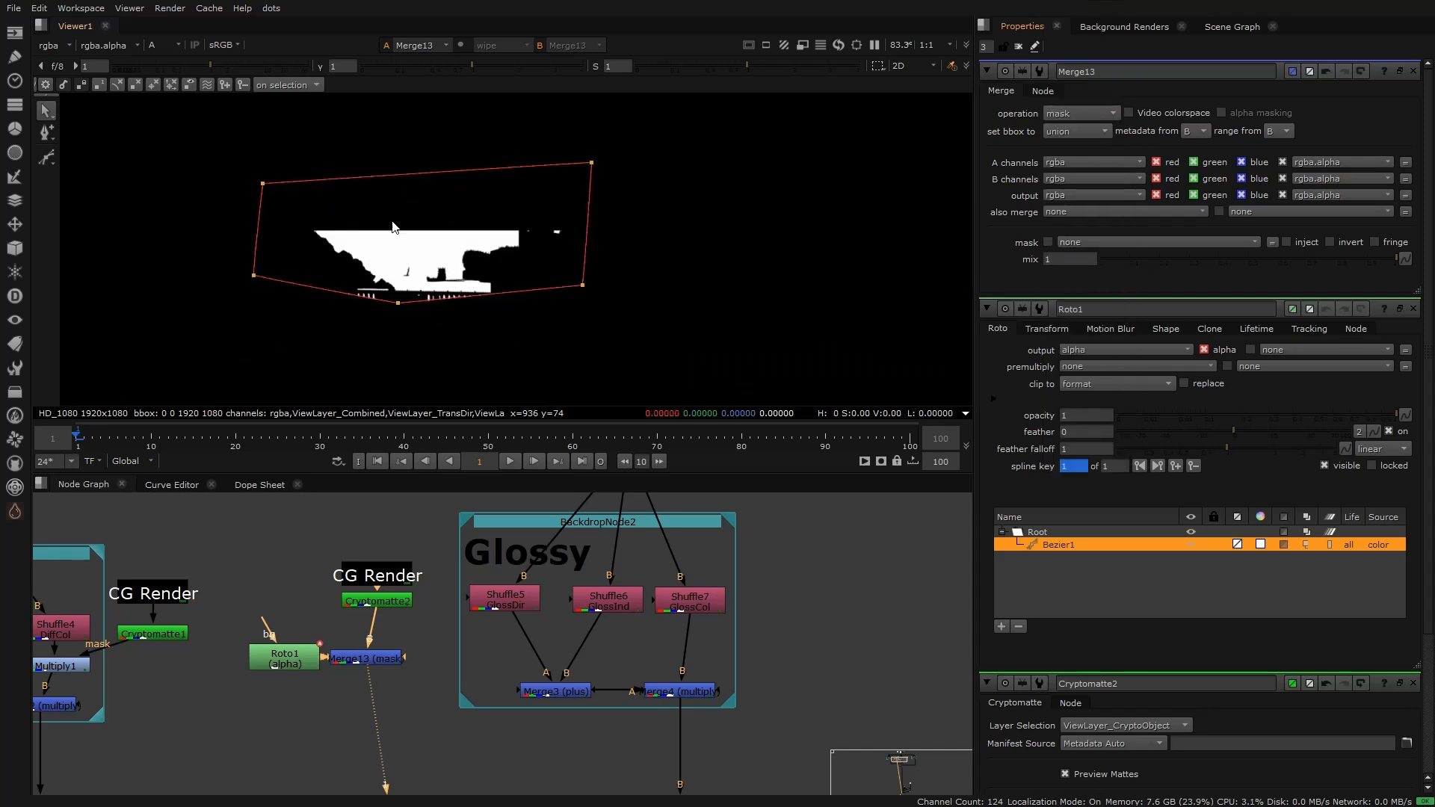
Step: Compare the Cryptomatte alpha with the masked Merge result and space out the Roto and Merge nodes
scroll(329, 247, "up", 1)
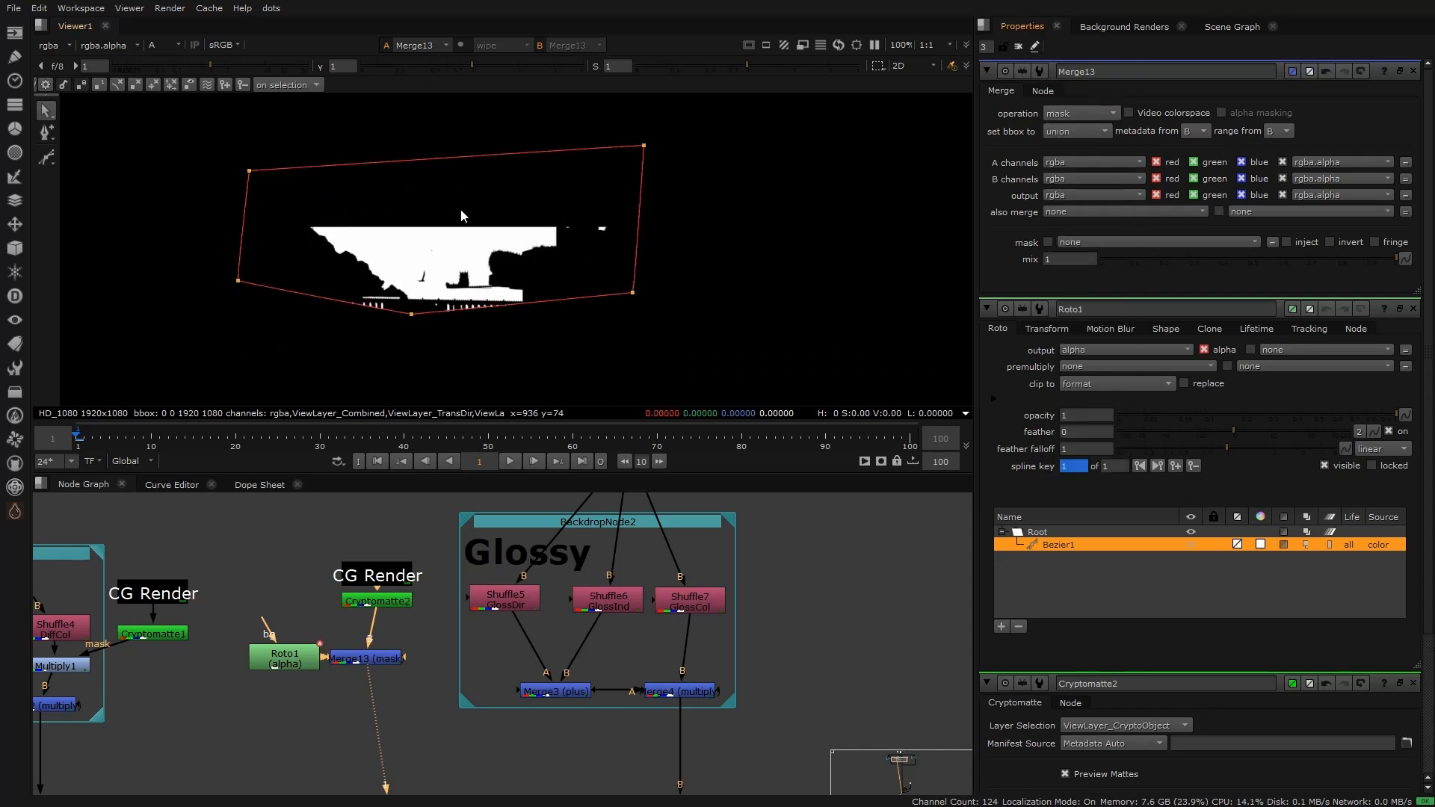
left_click(392, 598)
key("1")
left_click(387, 664)
key("1")
left_click_drag(299, 656, 291, 656)
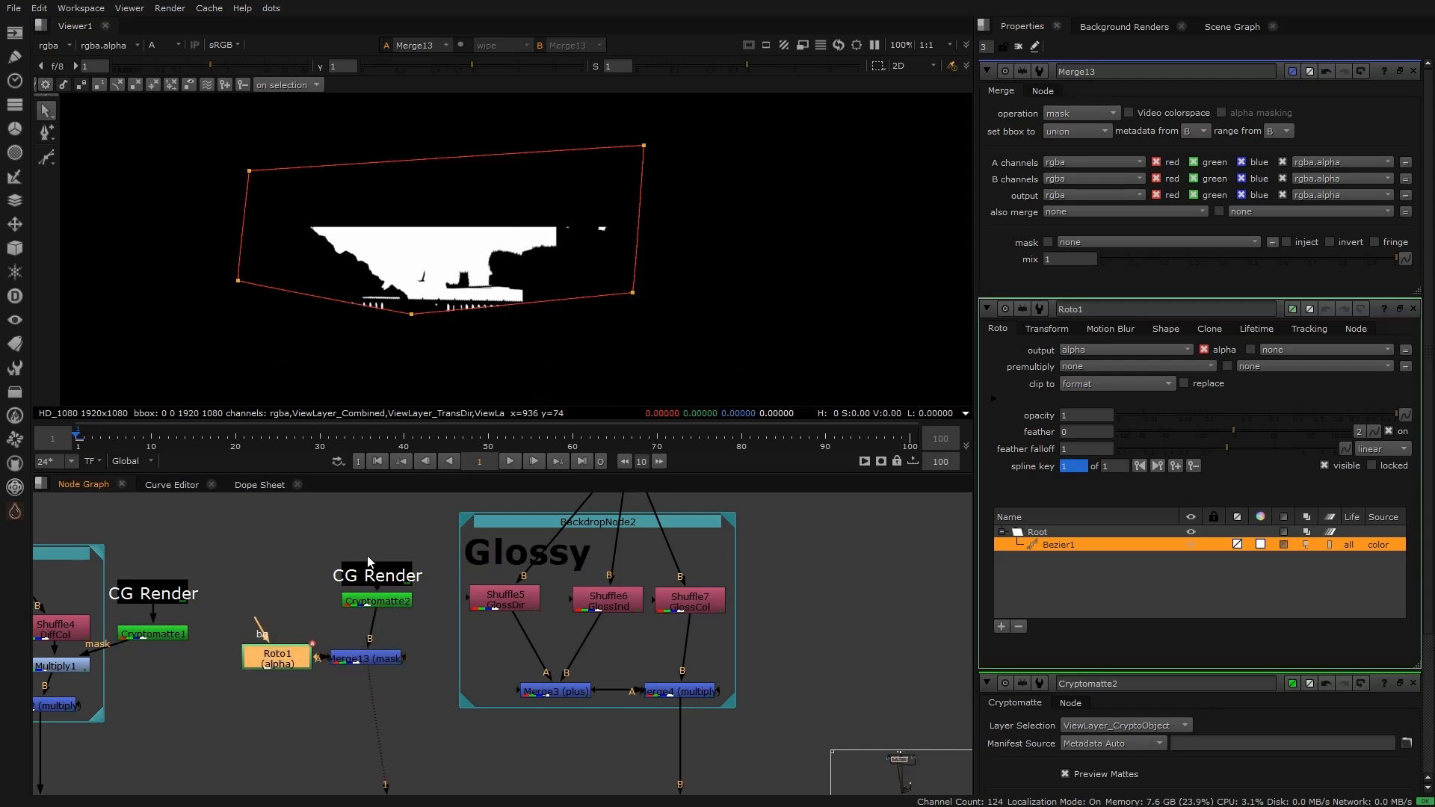
left_click_drag(380, 656, 391, 656)
Step: Insert a ColorCorrect after the GlossDir shuffle, masked by the distant-water Merge, and view its colour output
left_click(489, 640)
key("c")
left_click_drag(490, 644, 403, 653)
key("1")
middle_click_drag(404, 248, 381, 262)
key("a")
scroll(428, 292, "up", 3)
left_click(533, 636)
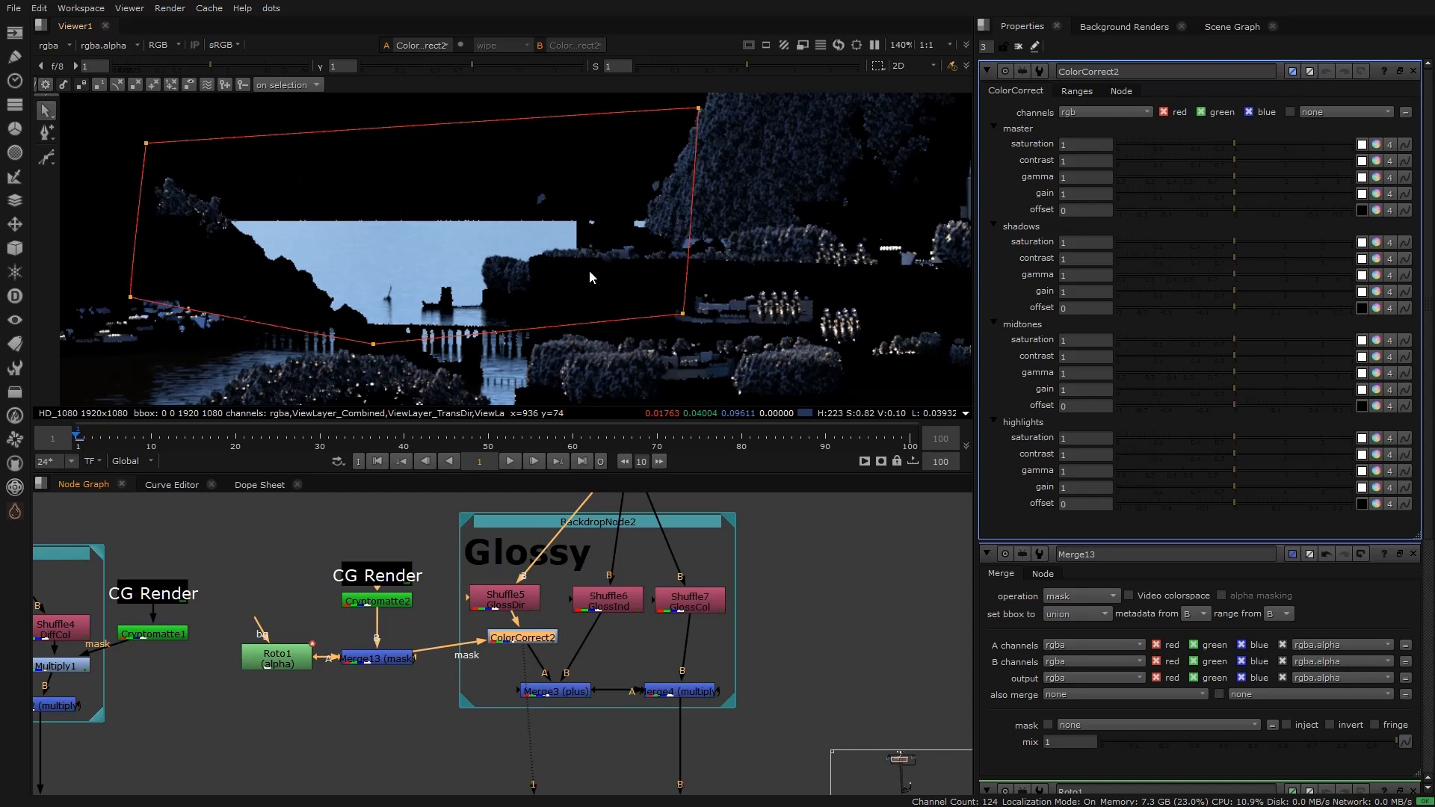
Step: Set the ColorCorrect's master gain to red 1.4, green 0.74 and blue 0.32 to warm the distant water reflection
left_click_drag(1238, 192, 1183, 204)
left_click(1173, 194, "ctrl")
left_click(1376, 194)
left_click_drag(1234, 205, 1247, 209)
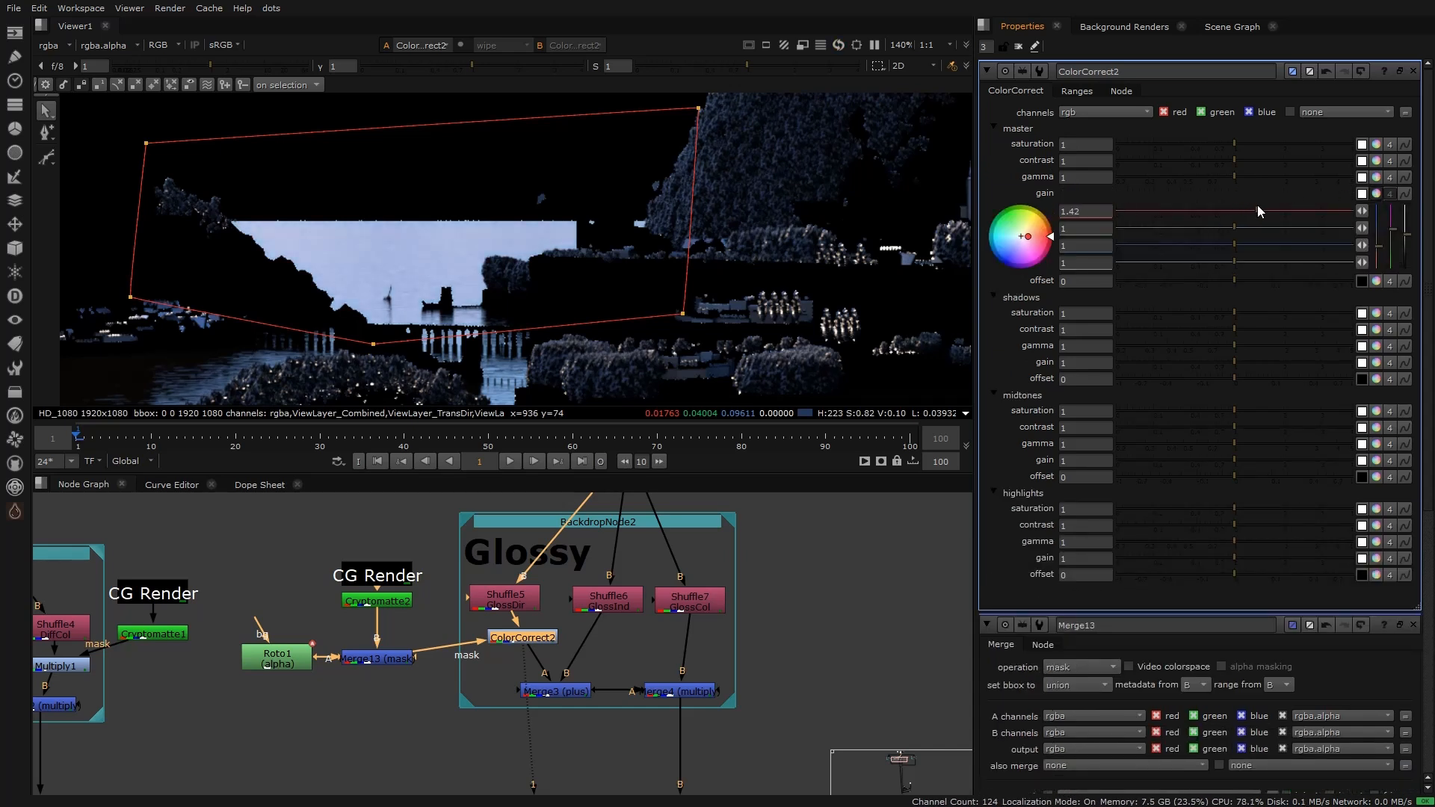
mouse_move(1235, 227)
left_mouse_down()
mouse_move(1211, 227)
mouse_move(1233, 245)
mouse_move(1182, 244)
mouse_move(1218, 231)
left_mouse_up()
key("d")
key("d")
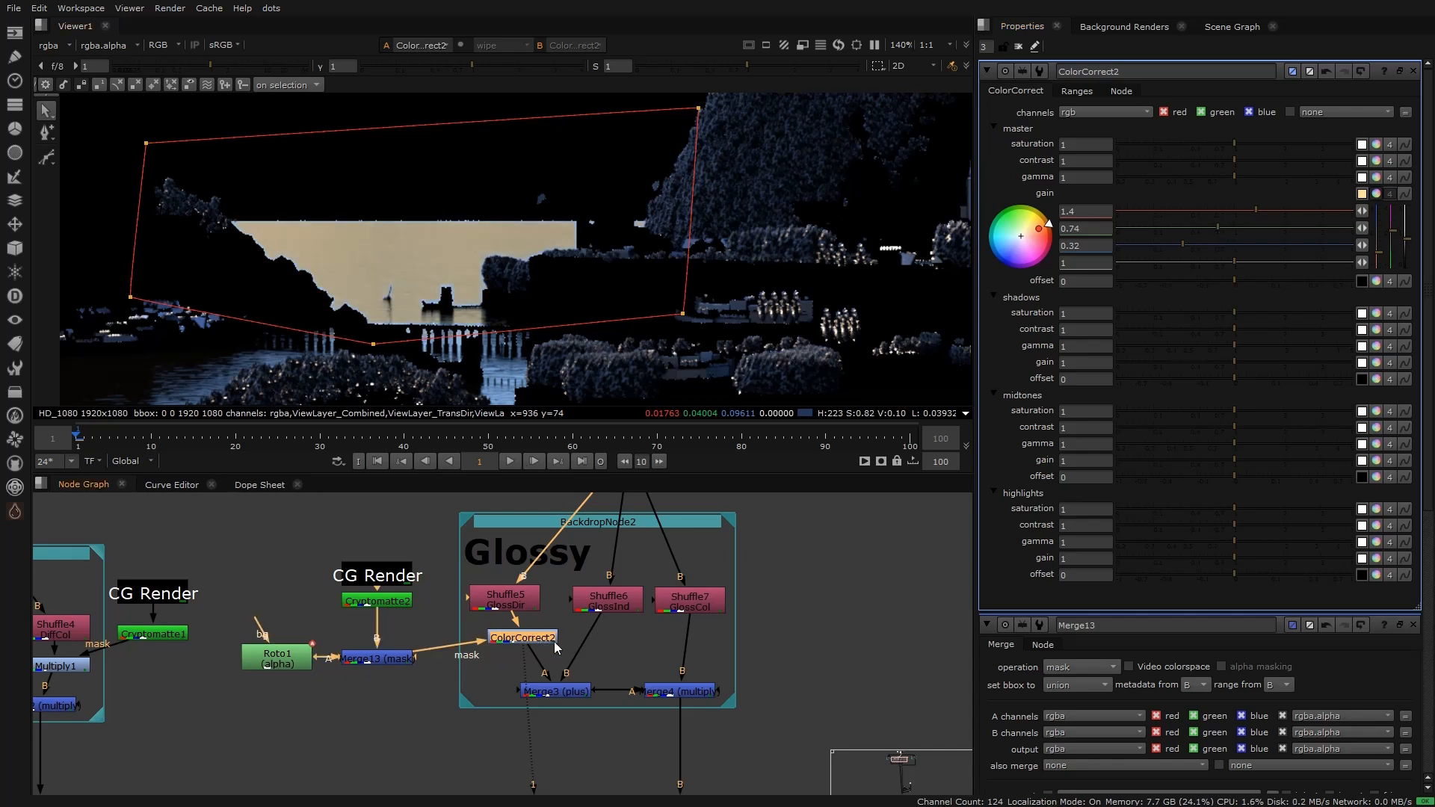
Step: Check the distant water's colour correction in the final composite, both close up and in the full frame
scroll(553, 642, "down", 3)
middle_click_drag(513, 634, 525, 685)
scroll(525, 685, "up", 1)
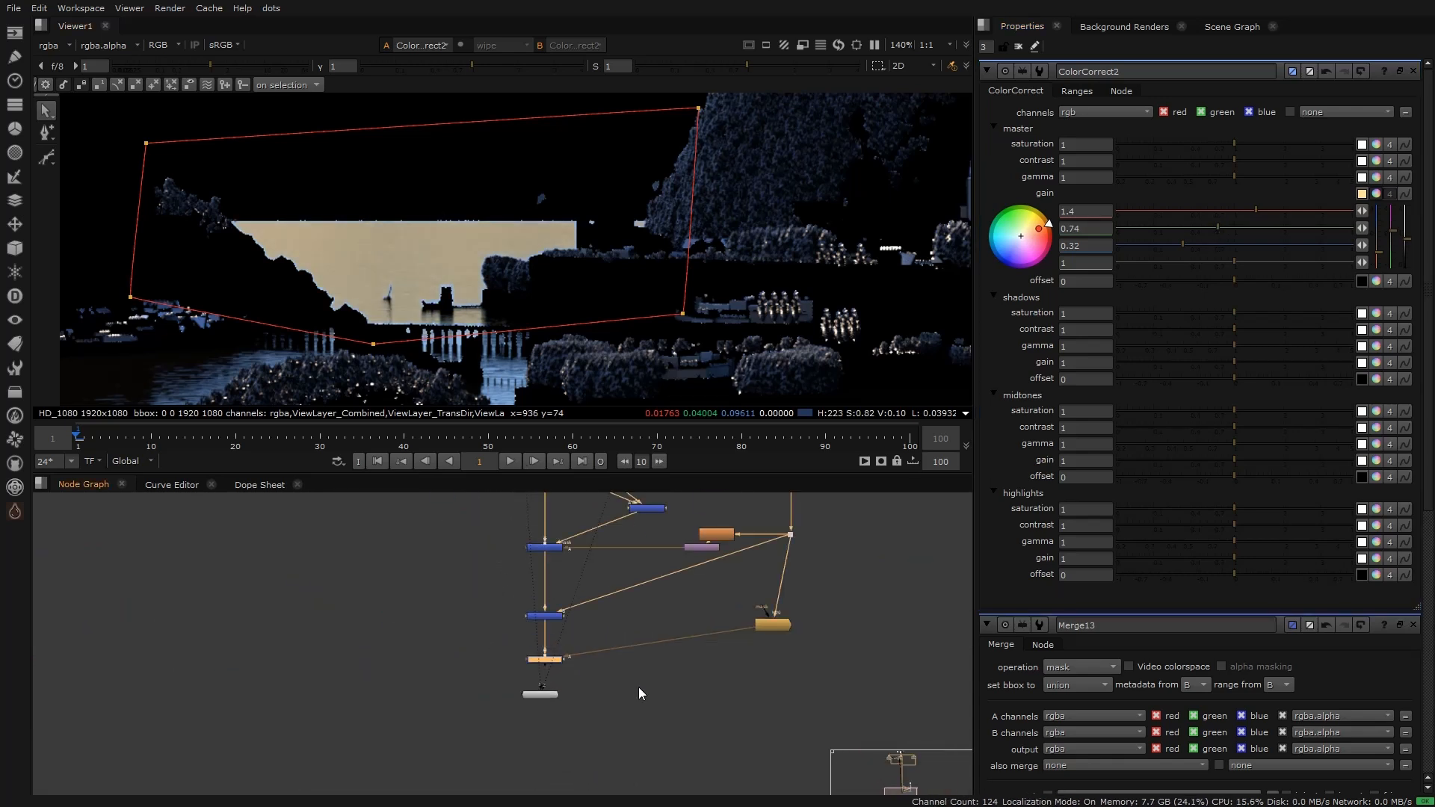
key("2")
scroll(459, 257, "up", 3)
scroll(518, 641, "down", 2)
scroll(517, 641, "up", 5)
left_click(525, 673)
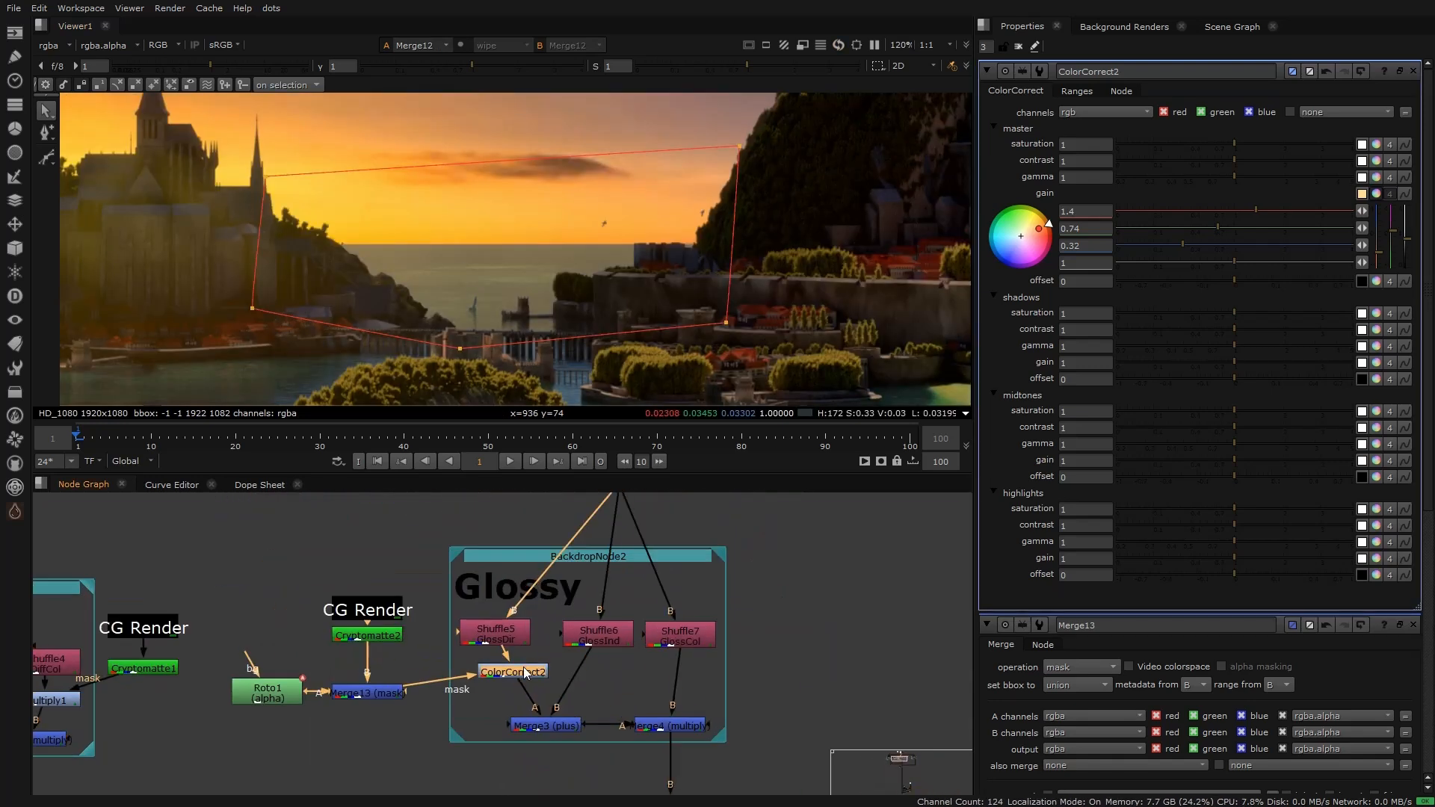
scroll(520, 270, "down", 5)
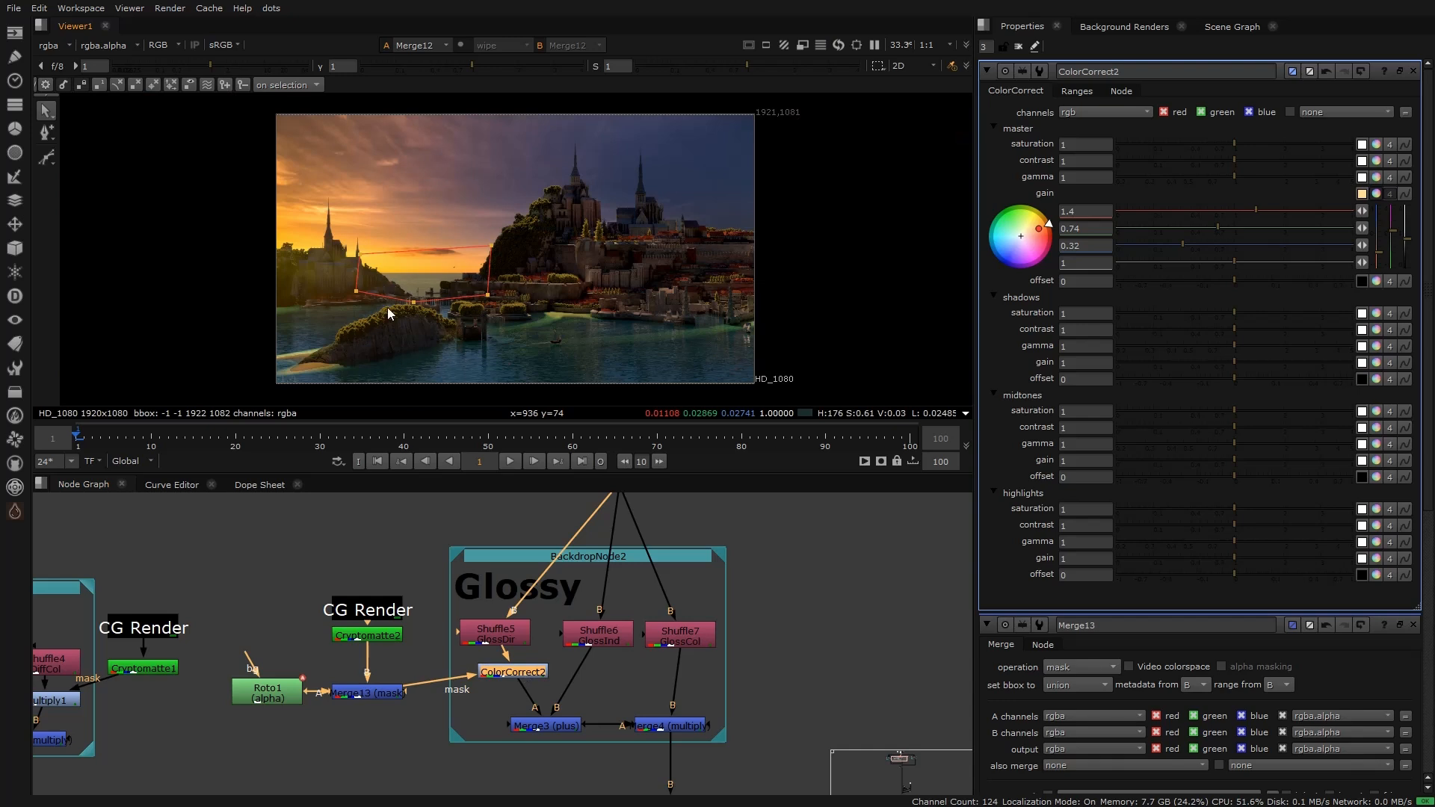
scroll(387, 307, "up", 6)
scroll(490, 249, "down", 1)
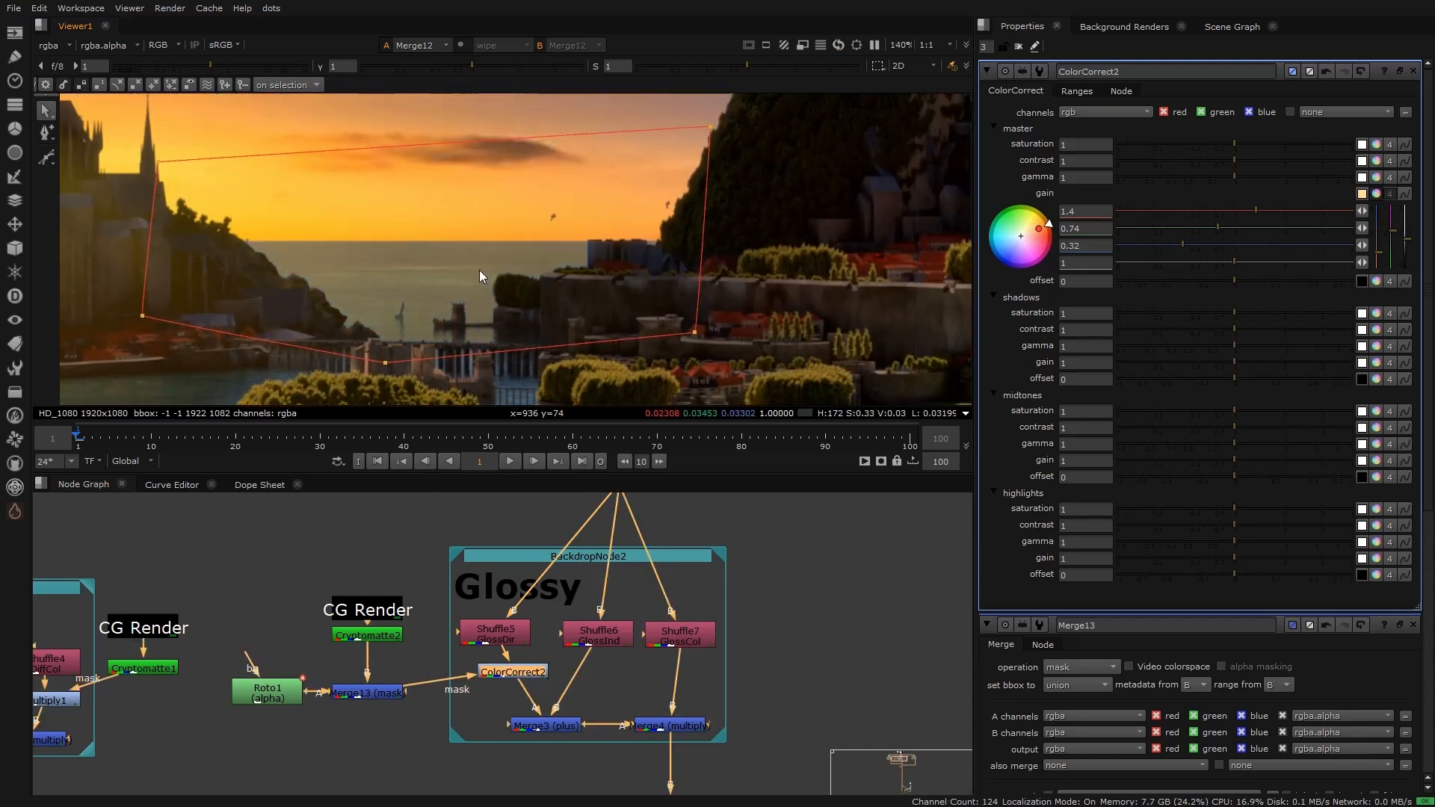
Step: Spread out the Glossy group's nodes and place a copy of the CG Render stamp between GlossInd and GlossCol
scroll(461, 507, "down", 3)
left_click_drag(616, 644, 657, 677)
left_click_drag(601, 586, 645, 583)
scroll(576, 572, "up", 2)
left_click(344, 560)
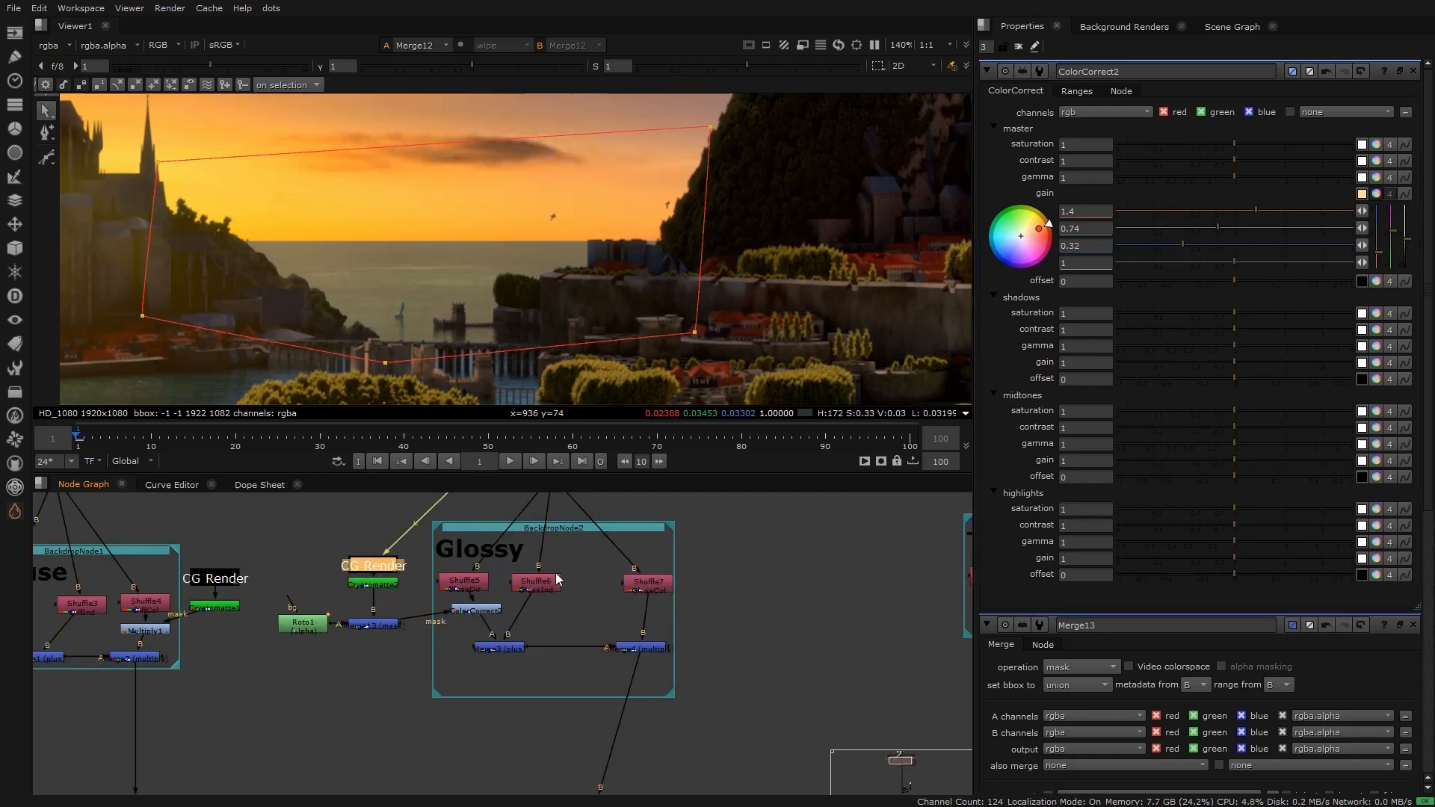
key("ctrl+v")
scroll(583, 586, "up", 3)
key("1")
left_click_drag(599, 598, 606, 600)
Step: Add a Cryptomatte under the new CG Render stamp, pick the water2 matte and view its alpha
key("Tab")
type("cry")
key("Return")
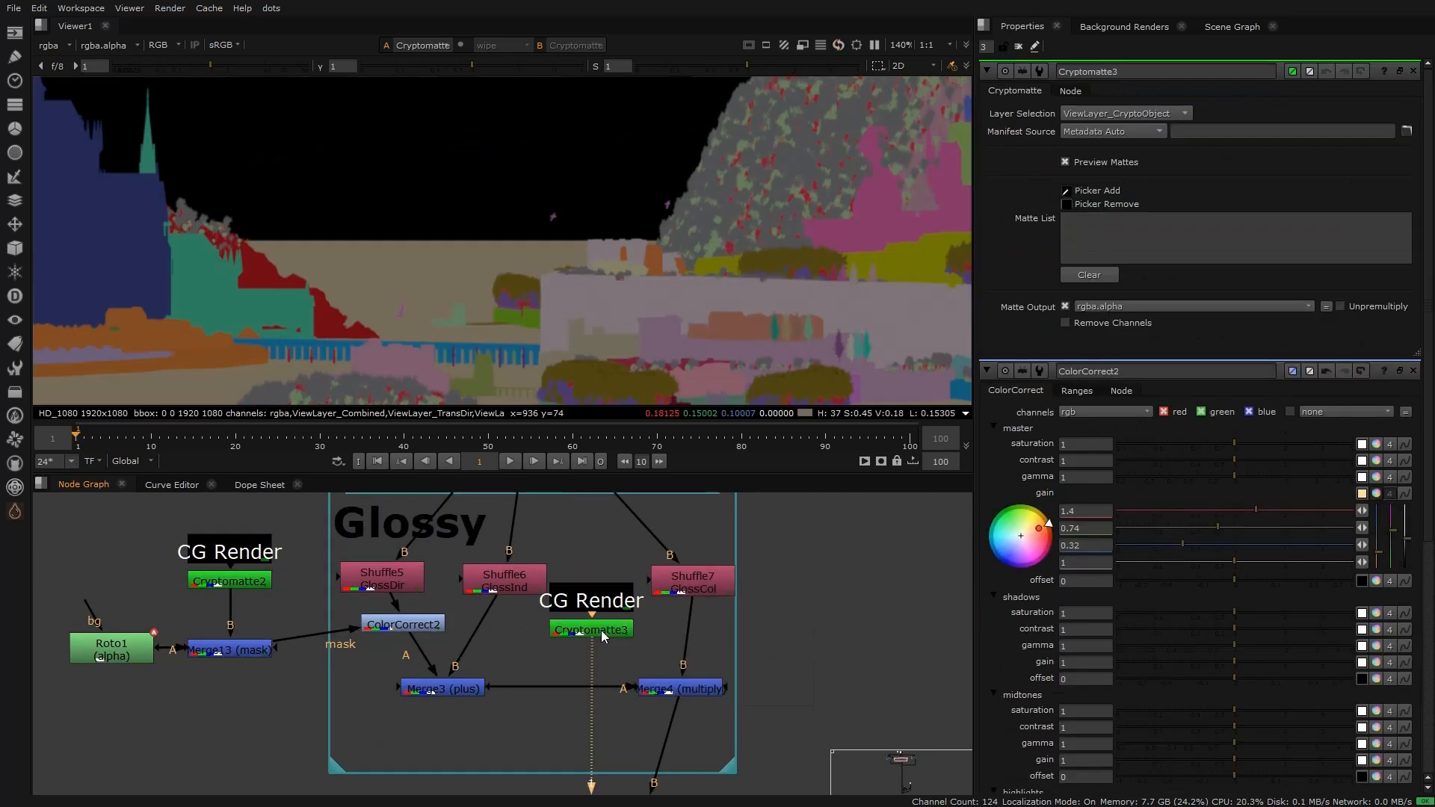
scroll(457, 280, "down", 4)
left_click(496, 338, "ctrl")
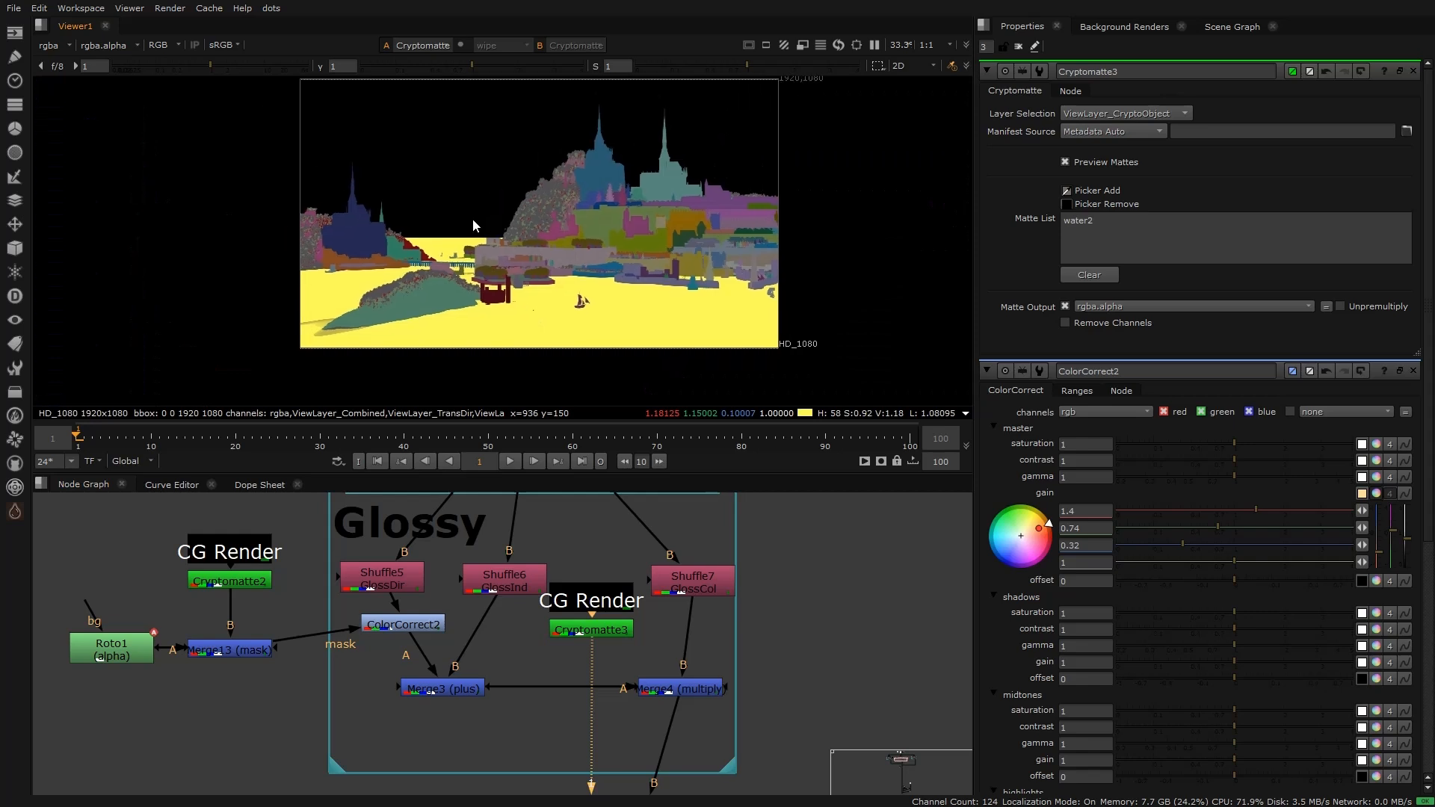
key("a")
scroll(523, 640, "up", 2)
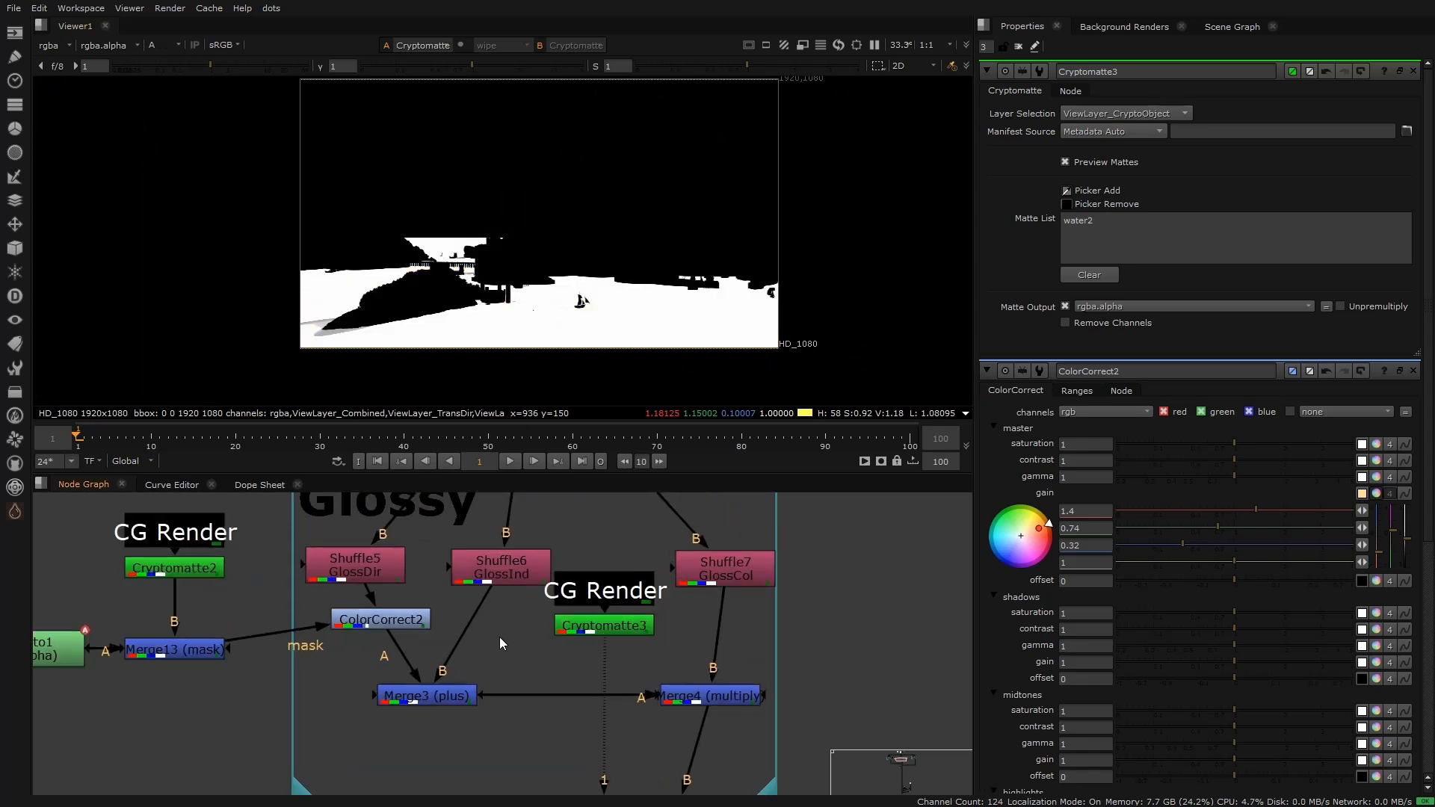
Step: Insert a Grade after the GlossInd shuffle, masked by the new water Cryptomatte
key("g")
left_click_drag(500, 639, 478, 636)
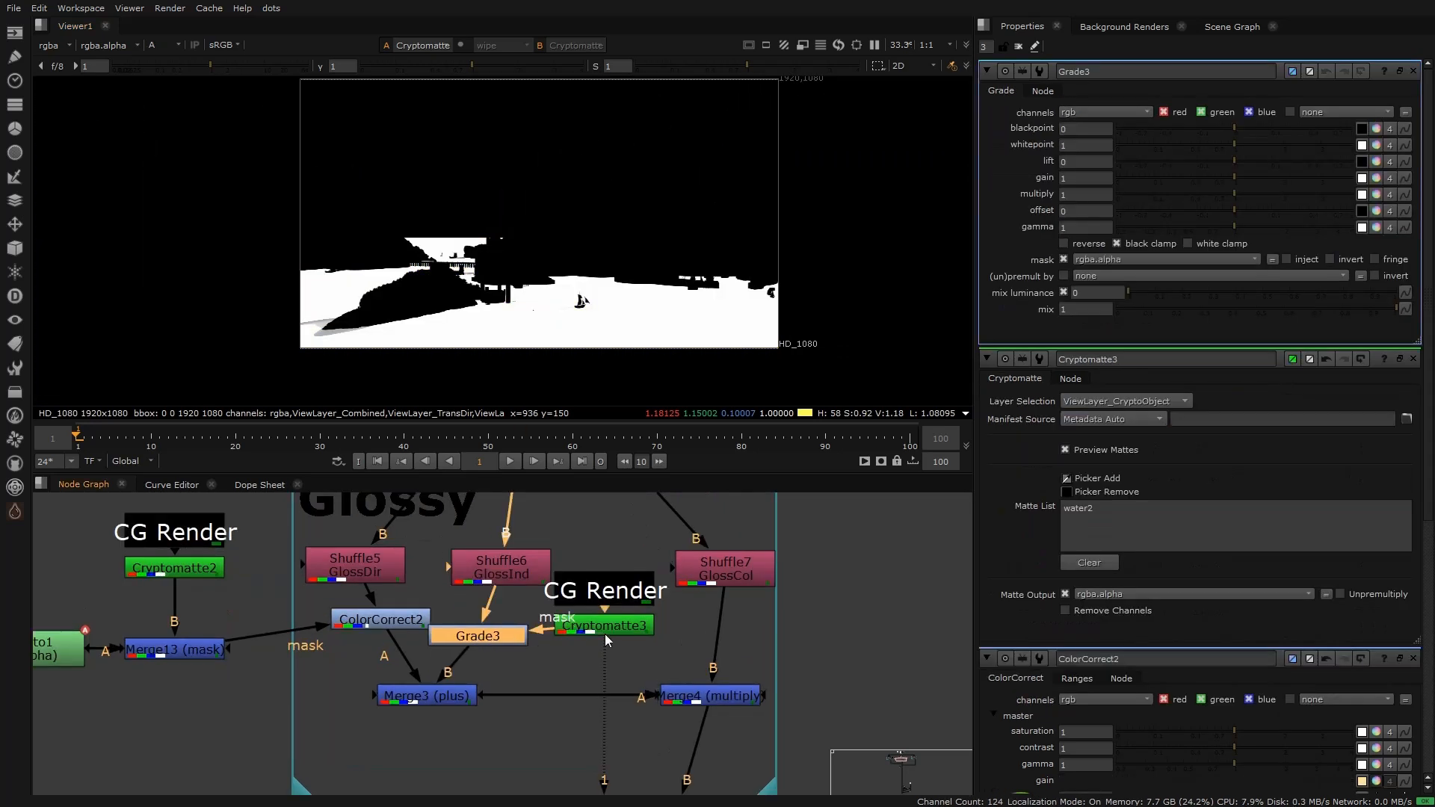
left_click_drag(604, 634, 605, 632)
Step: Examine the GlossInd pass in colour, followed by the water in the final composite
left_click(518, 571)
key("1")
middle_click_drag(545, 291, 472, 272)
key("a")
scroll(551, 643, "down", 5)
middle_click_drag(587, 740, 565, 562)
middle_click_drag(595, 673, 580, 473)
middle_click_drag(546, 632, 567, 747)
left_click(519, 660)
key("1")
Step: Set the GlossInd Grade's multiply blue channel to 0.62
middle_click_drag(540, 613, 532, 781)
middle_click_drag(544, 501, 546, 591)
scroll(545, 595, "up", 6)
left_click(413, 627)
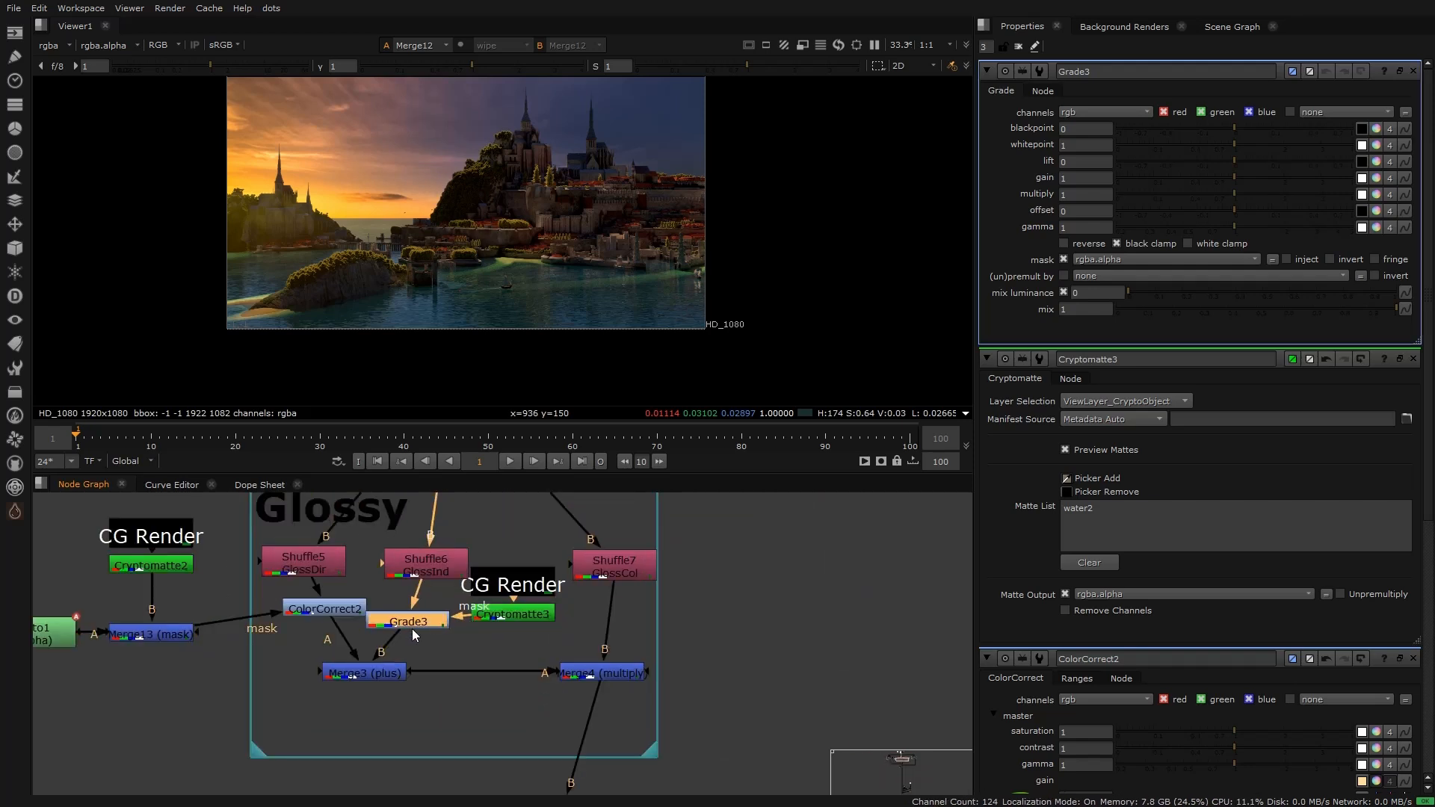
left_click(1377, 194)
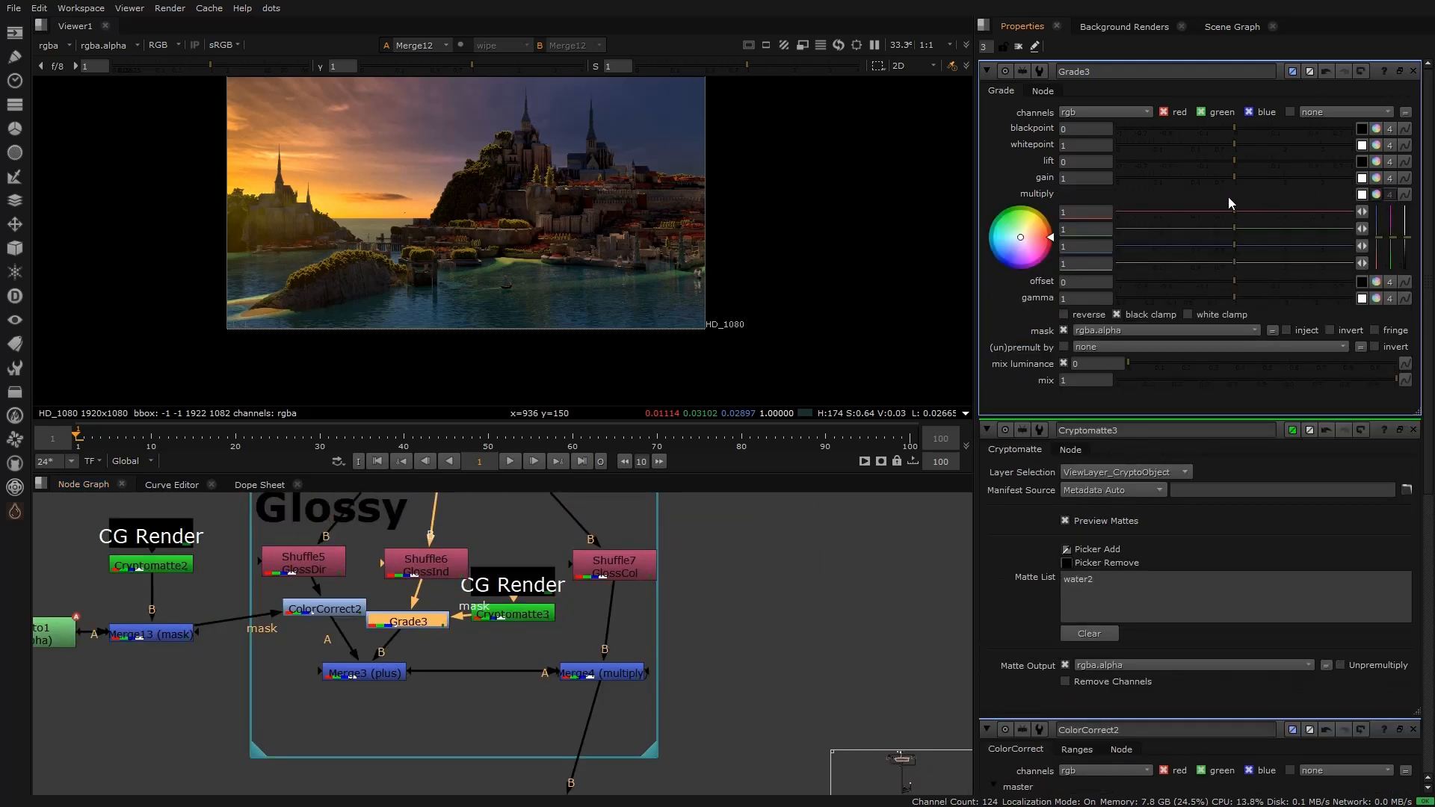
mouse_move(1232, 246)
left_mouse_down()
mouse_move(1184, 248)
mouse_move(1205, 252)
left_mouse_up()
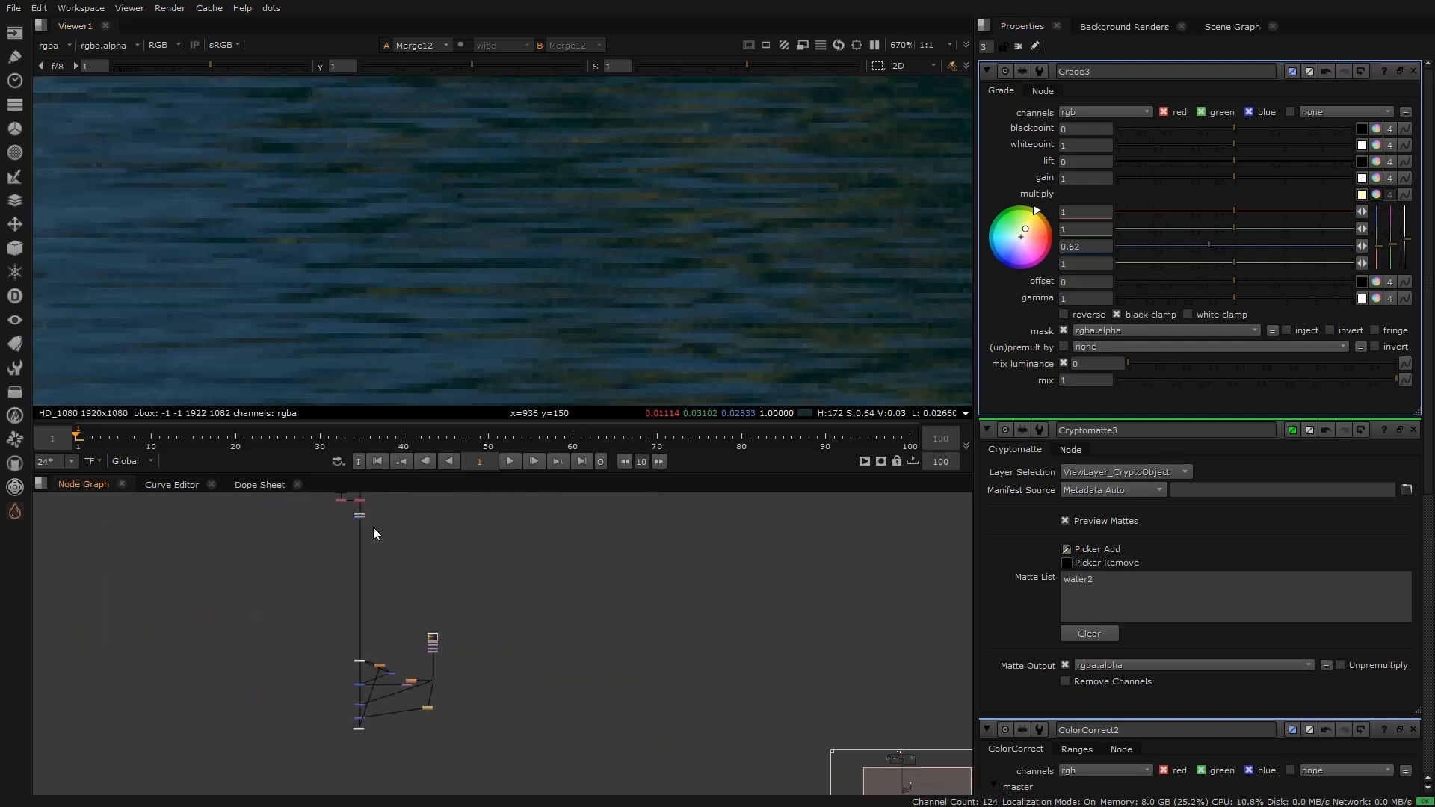
Step: Zoom in on the water and compare the final composite with the GlossInd Grade disabled and enabled
left_click_drag(310, 638, 407, 587)
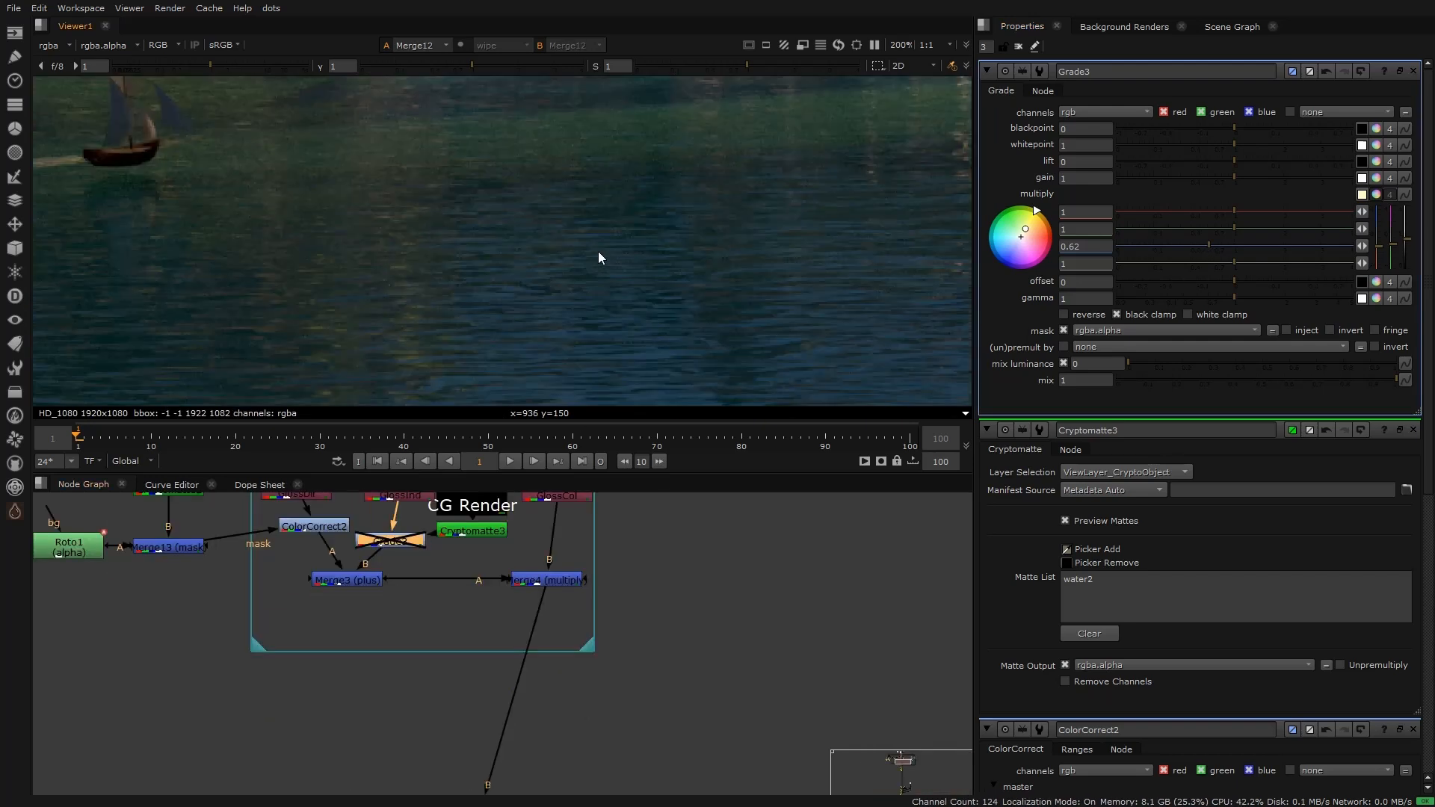
scroll(598, 251, "up", 3)
scroll(597, 251, "up", 3)
key("d")
key("d")
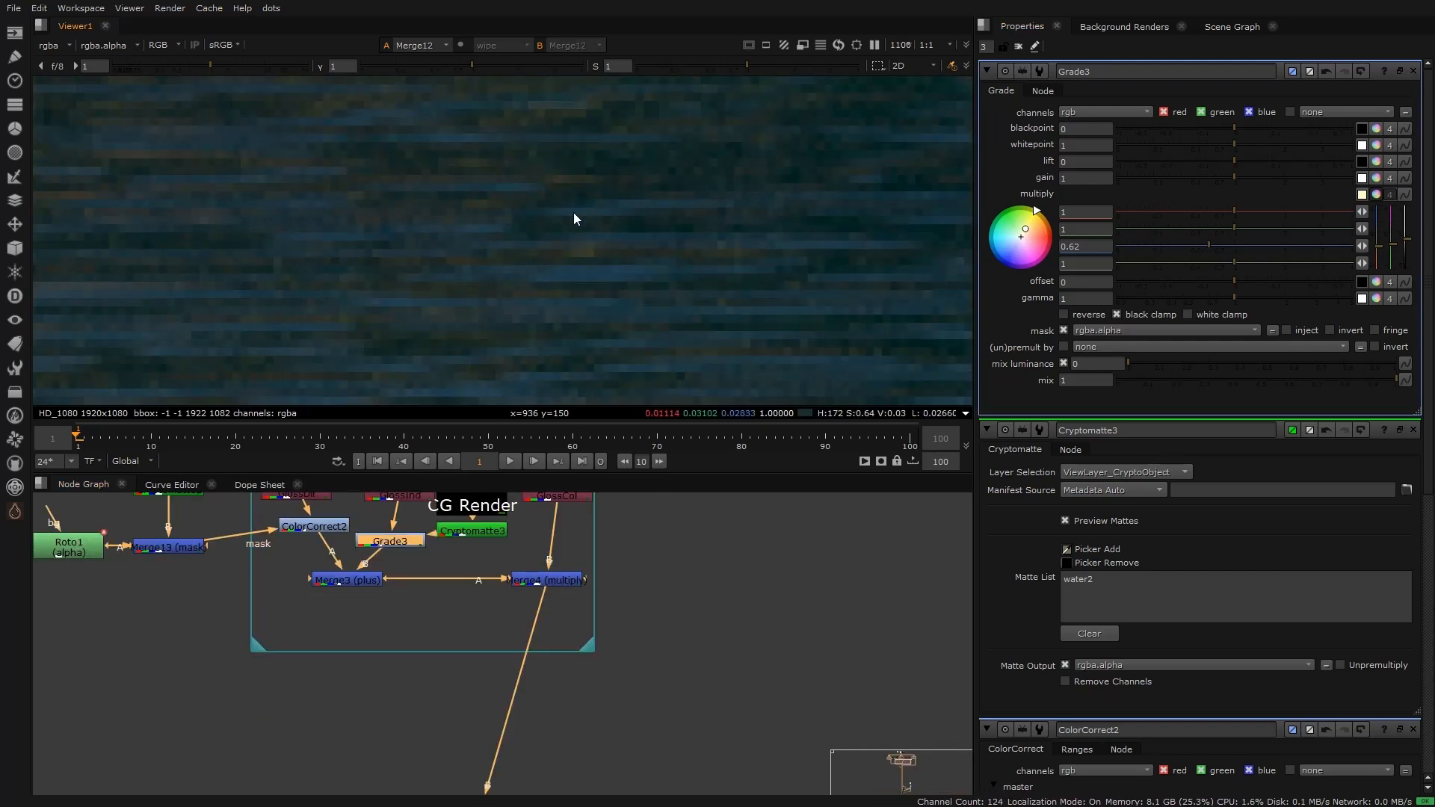
key("d")
Step: Set the GlossInd Grade's multiply green channel to 1.2 and compare the full composite with the Grade off and on
left_click_drag(1235, 229, 1244, 225)
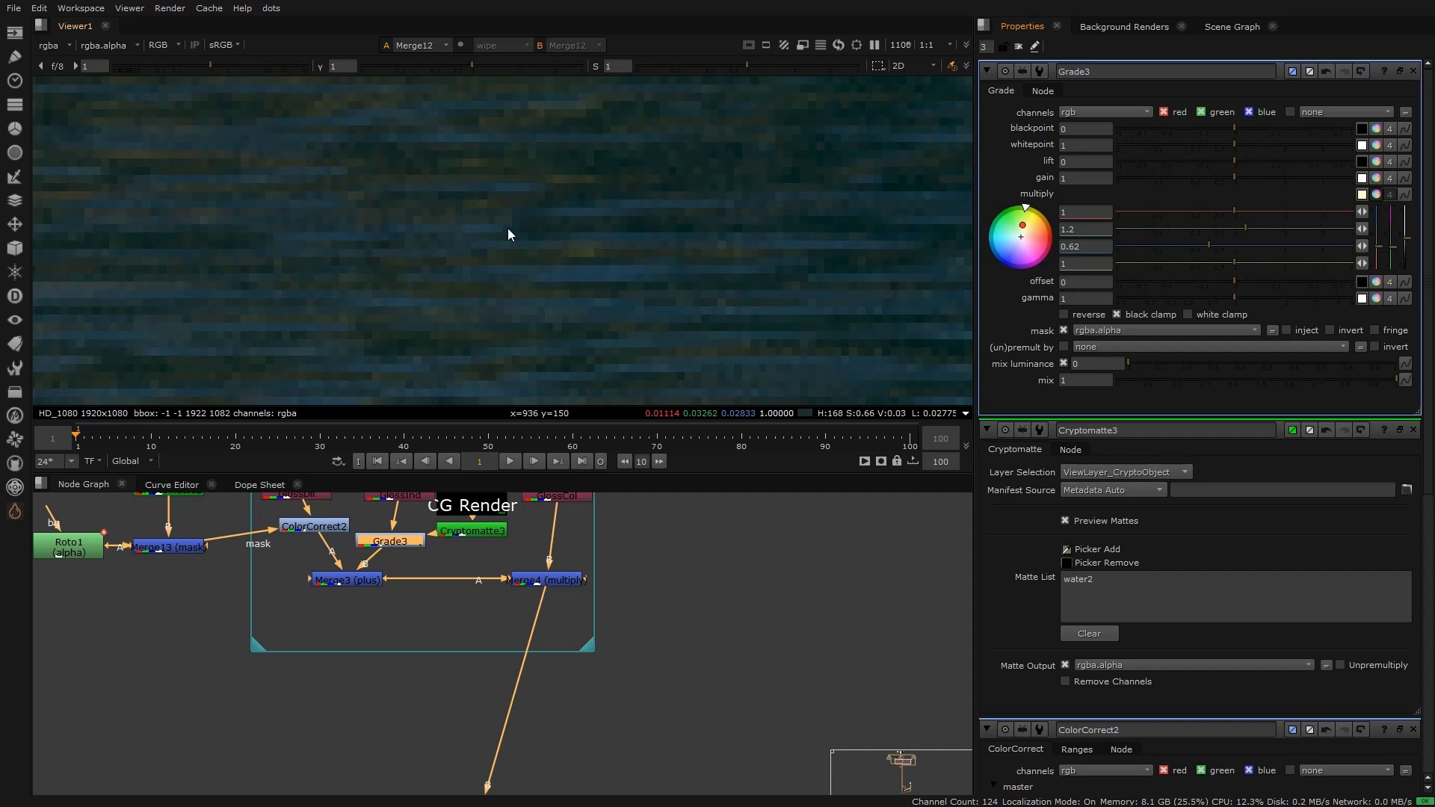
key("f")
key("d")
key("d")
key("d")
key("d")
key("d")
key("d")
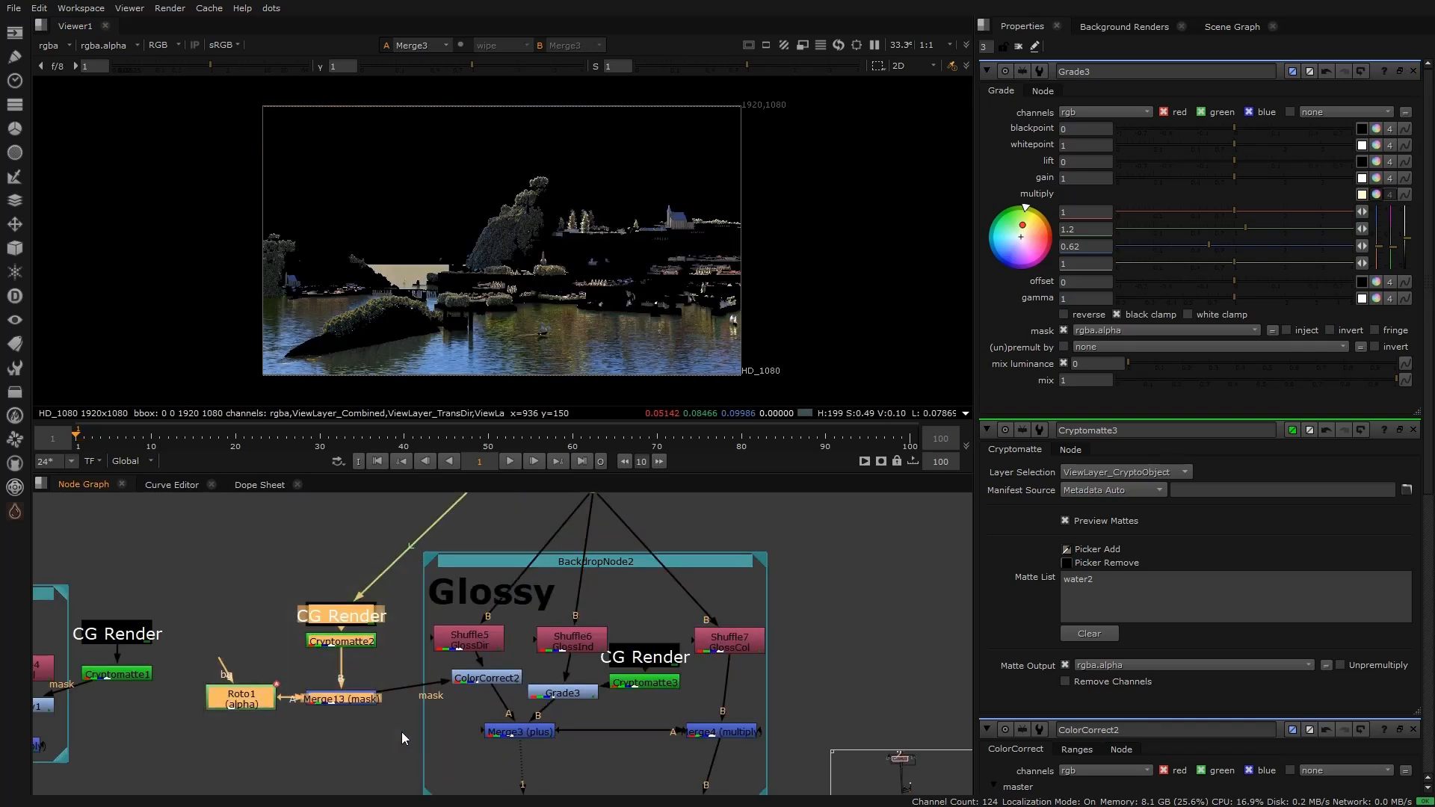
Step: Move the Cryptomatte and Roto mask nodes up beside the Glossy group and view the mask Merge's alpha
left_click_drag(345, 693, 342, 644)
left_click(374, 623)
left_click(353, 648)
key("1")
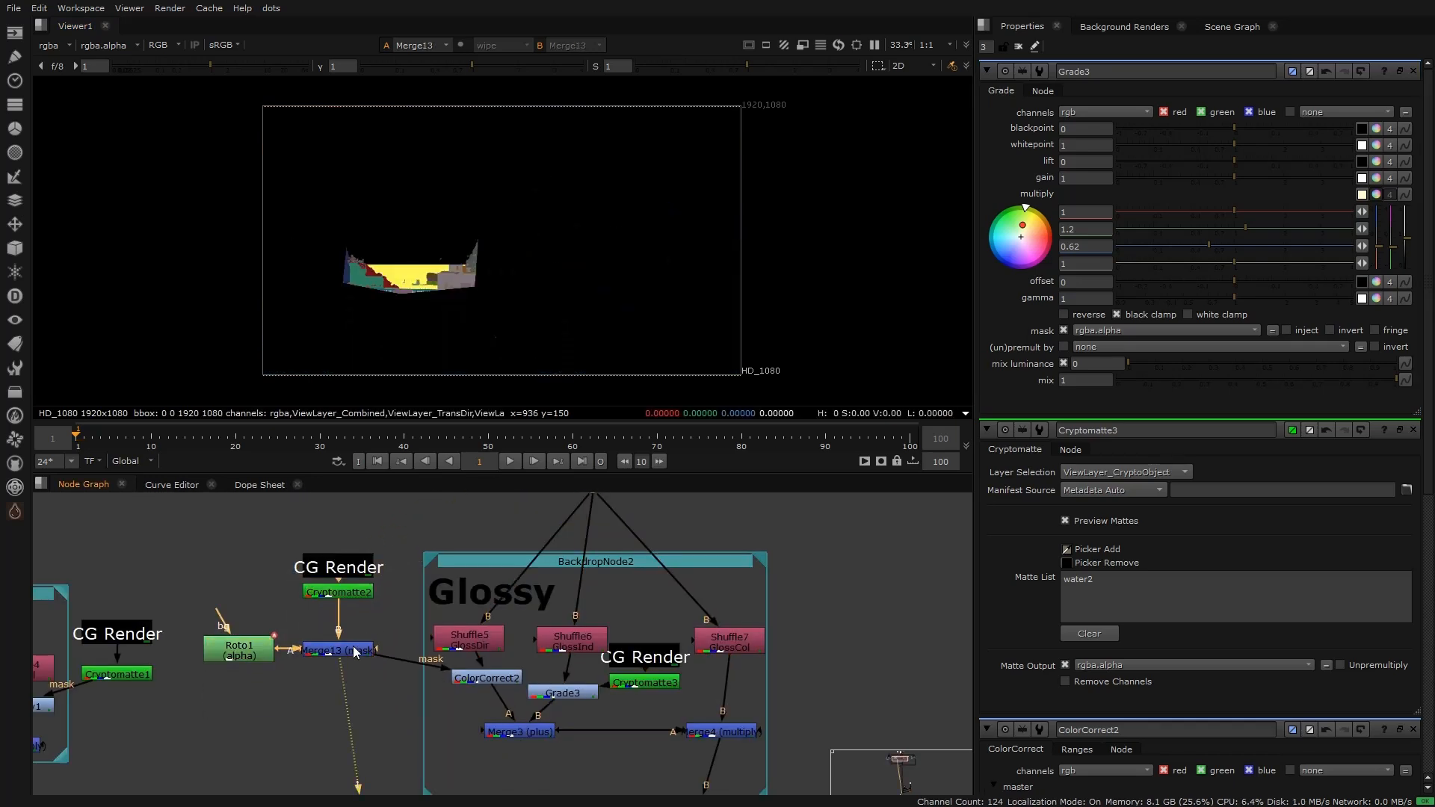
scroll(419, 288, "up", 3)
key("a")
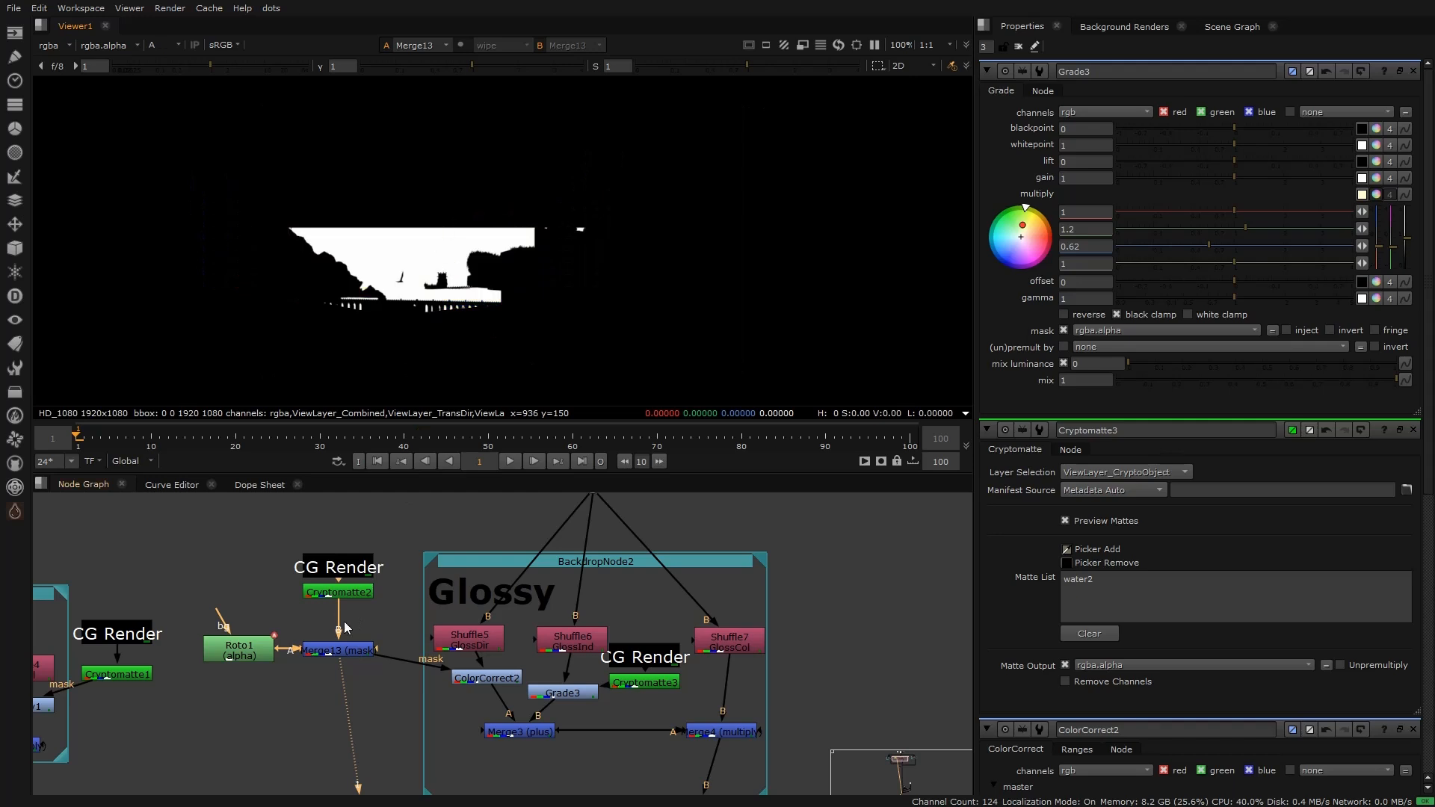
Step: Create an anchor stamp titled "Ocean back mask" from the mask Merge, with its wired stamp placed near the Transmission group
left_click(349, 648)
key("F8")
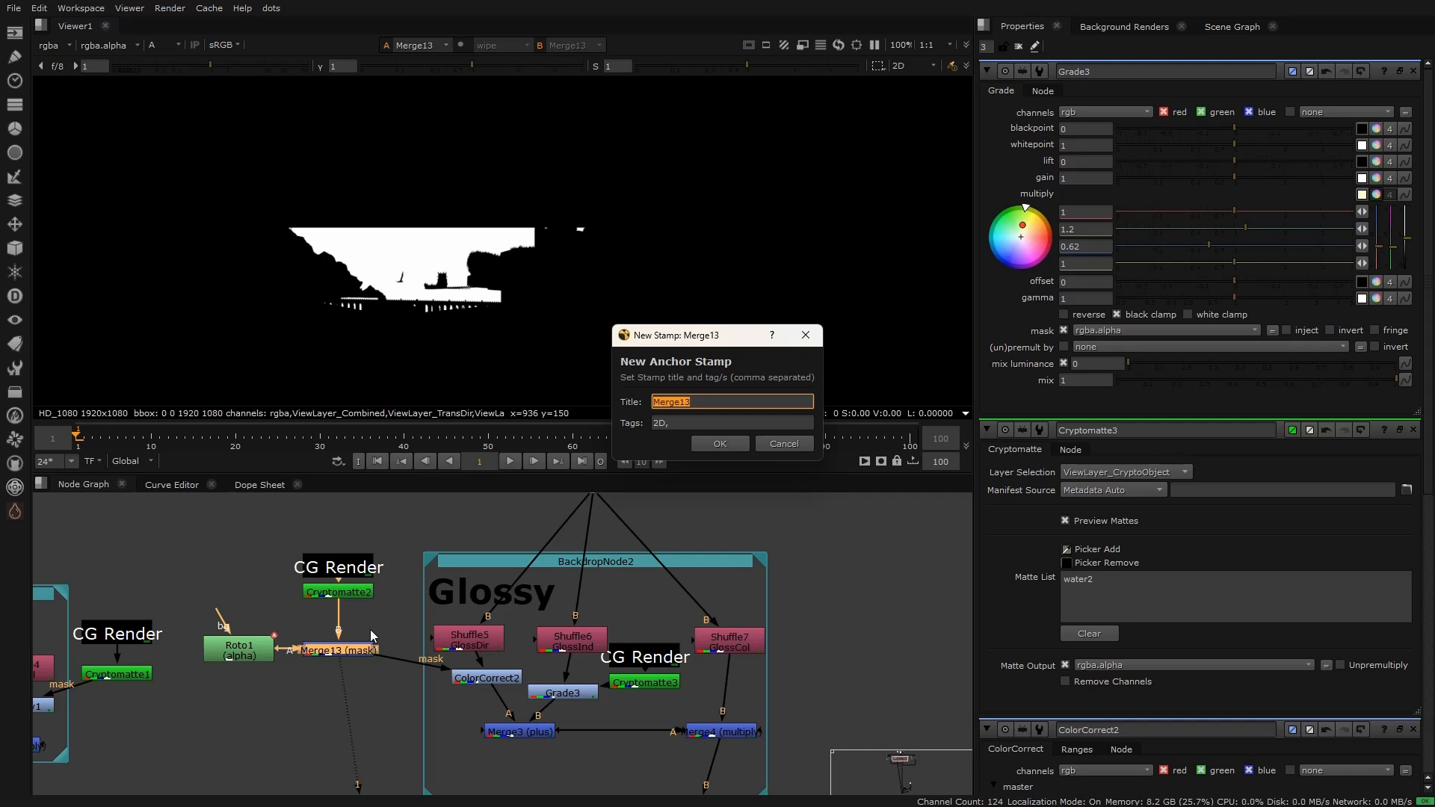
type("C")
type("cean back")
type(" mask")
key("Return")
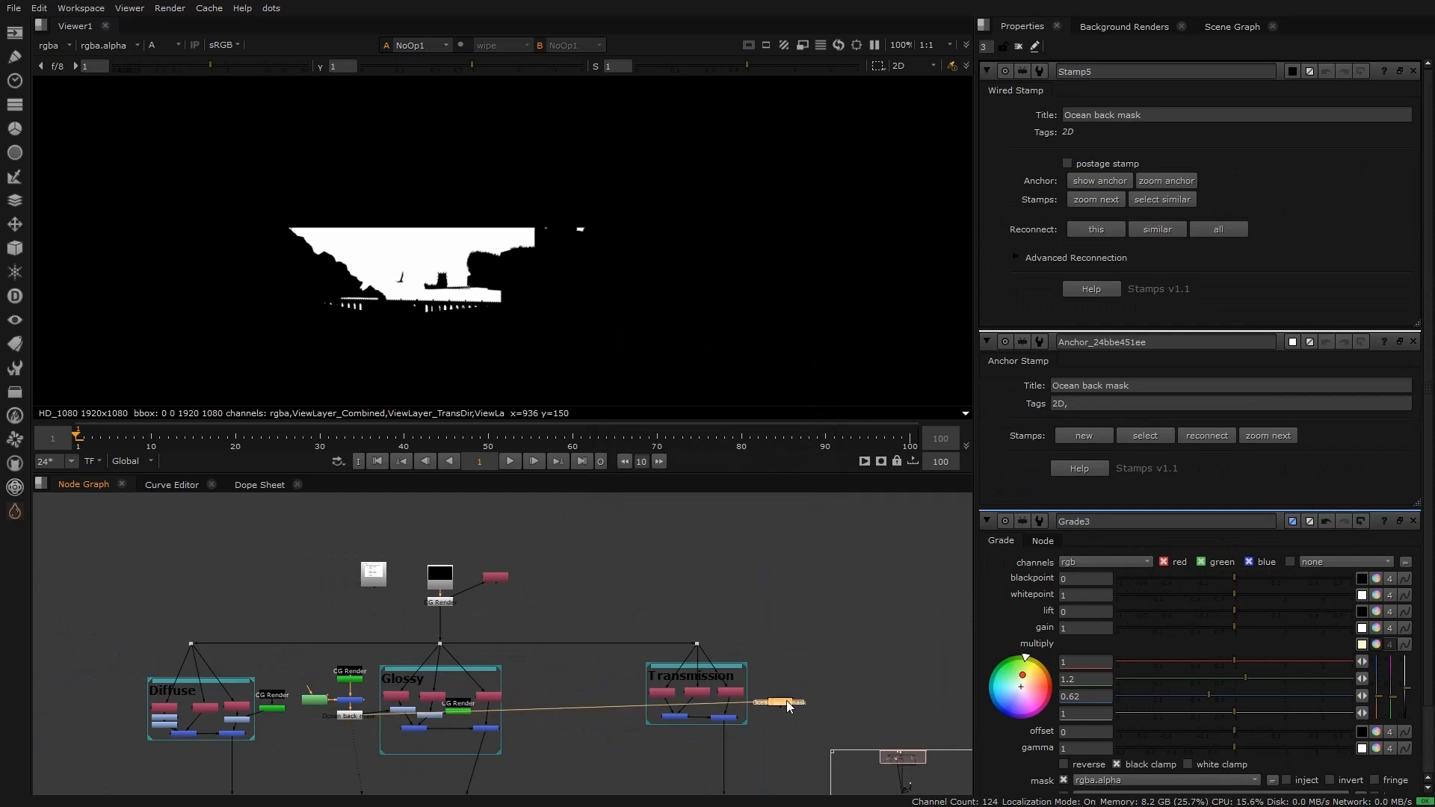
left_click(1083, 166)
Step: Add a Multiply node below the TransInd shuffle in the Transmission group and view the TransInd pass in colour
scroll(401, 701, "down", 3)
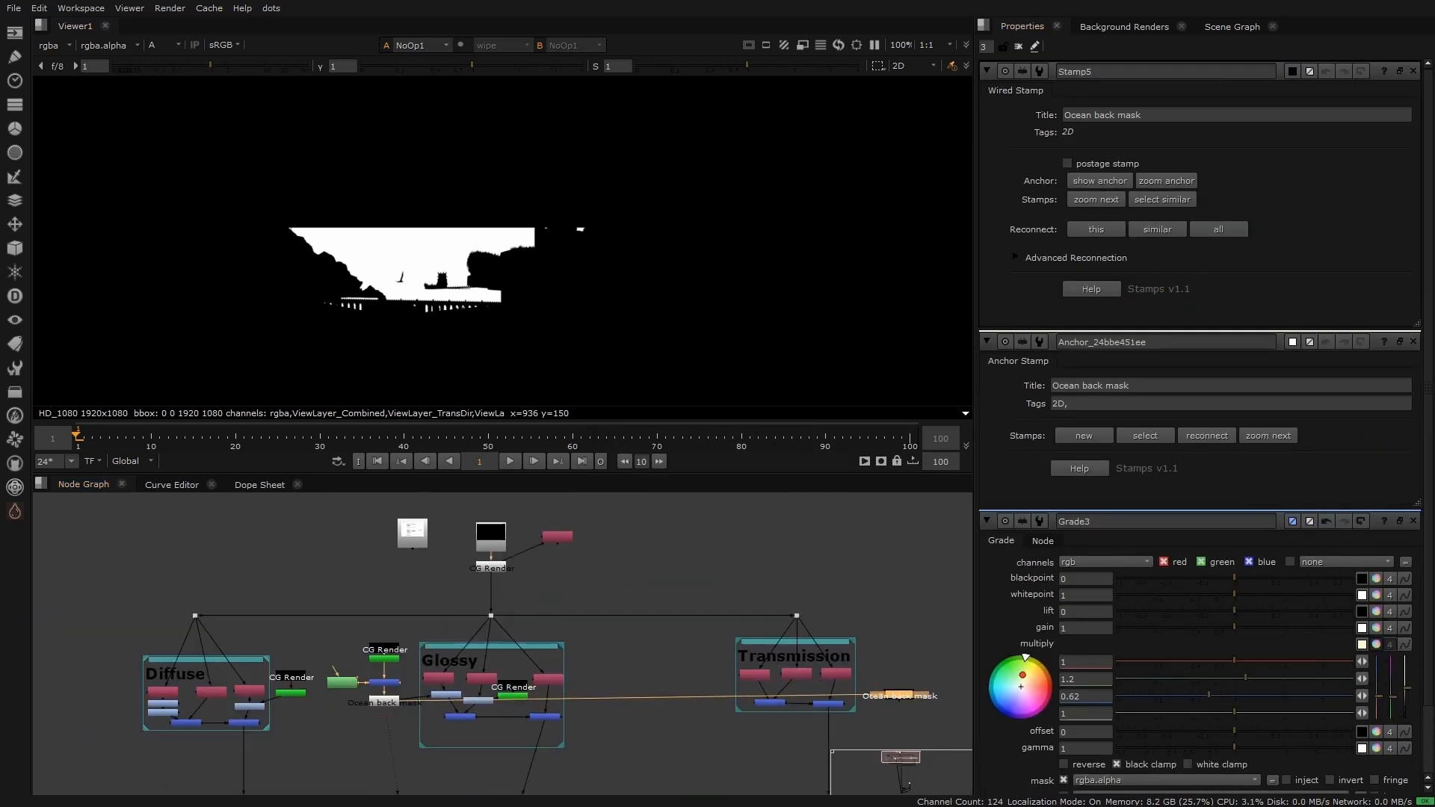
scroll(800, 689, "up", 5)
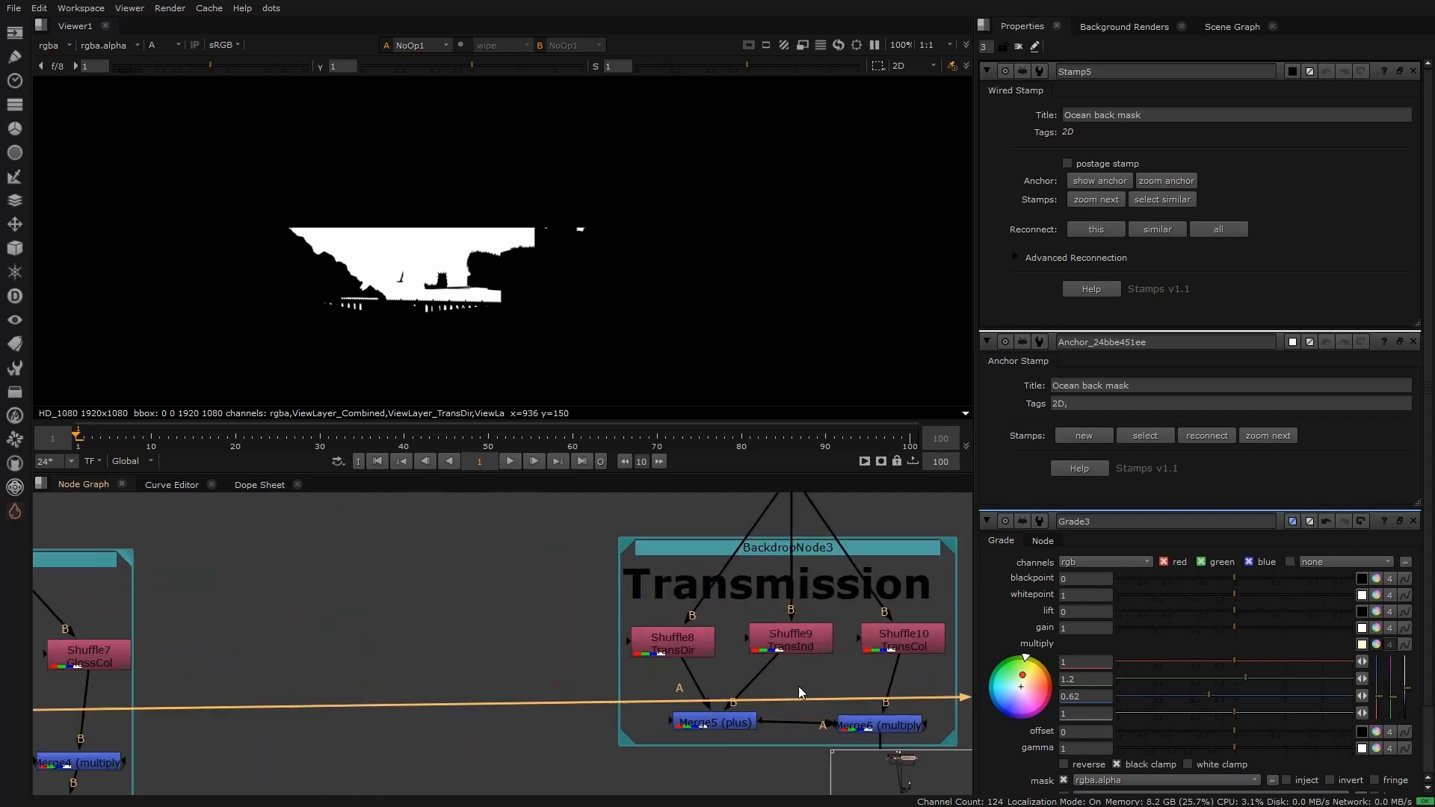
key("Tab")
type("mult")
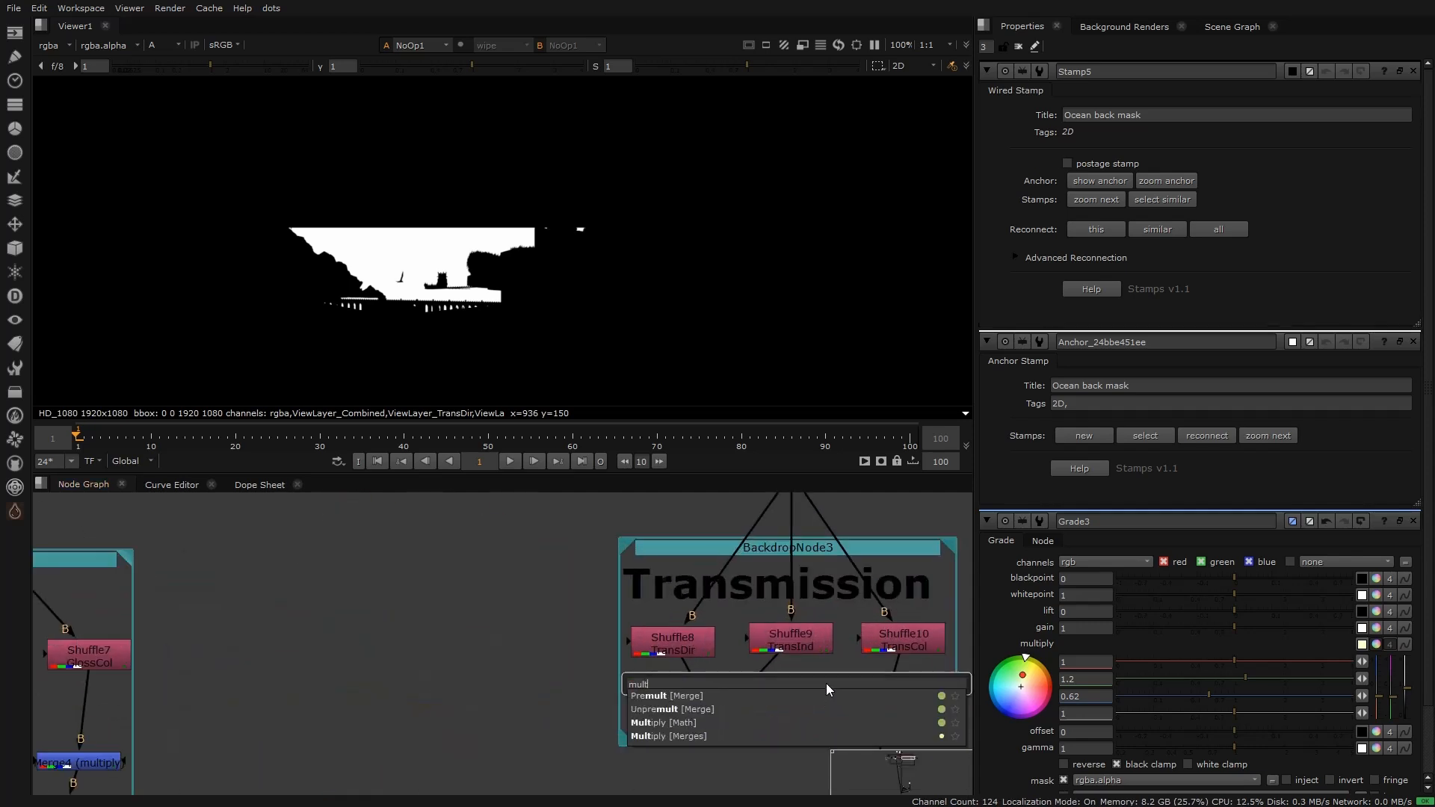
left_click(683, 725)
left_click(1089, 114)
left_click(1083, 158)
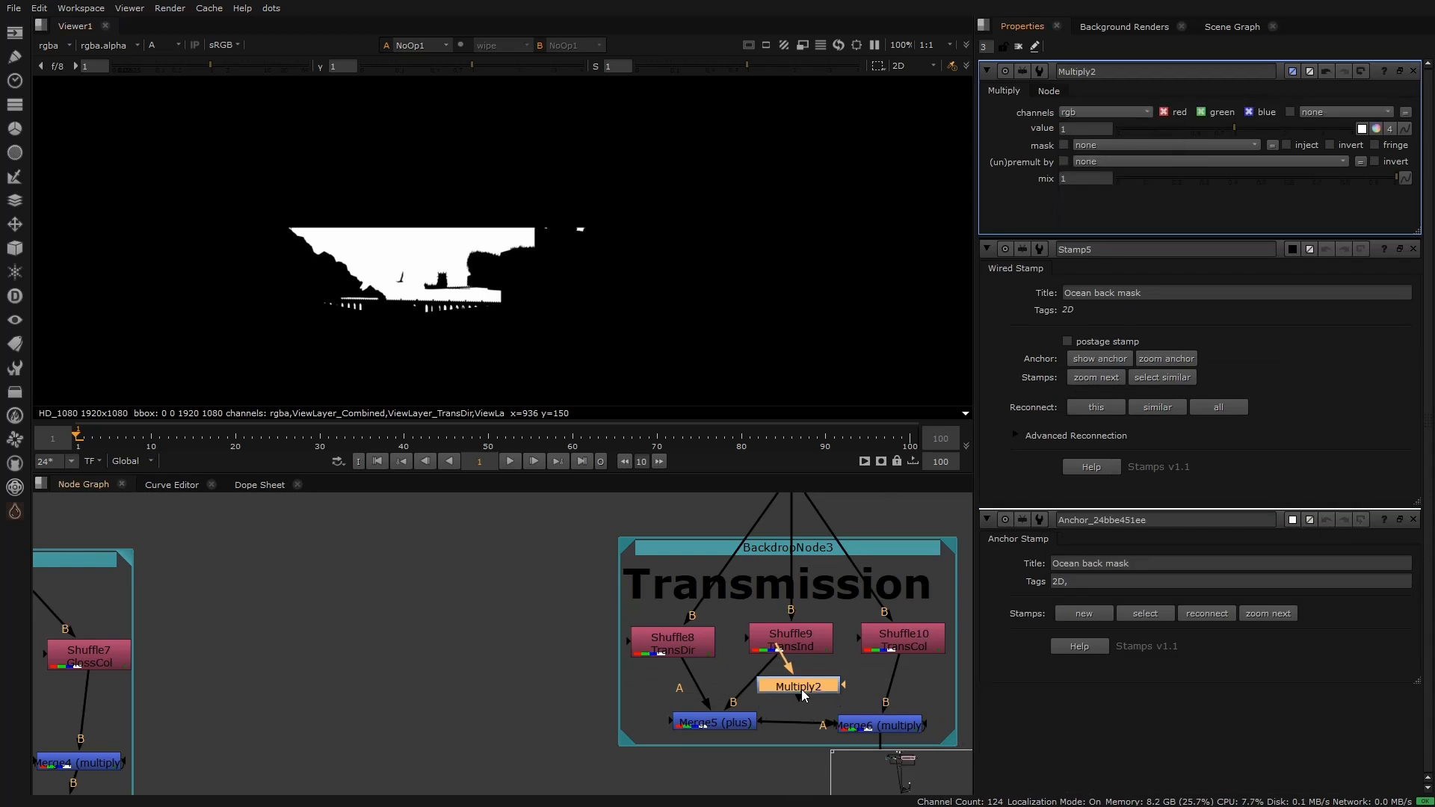
left_click(810, 647)
key("1")
key("a")
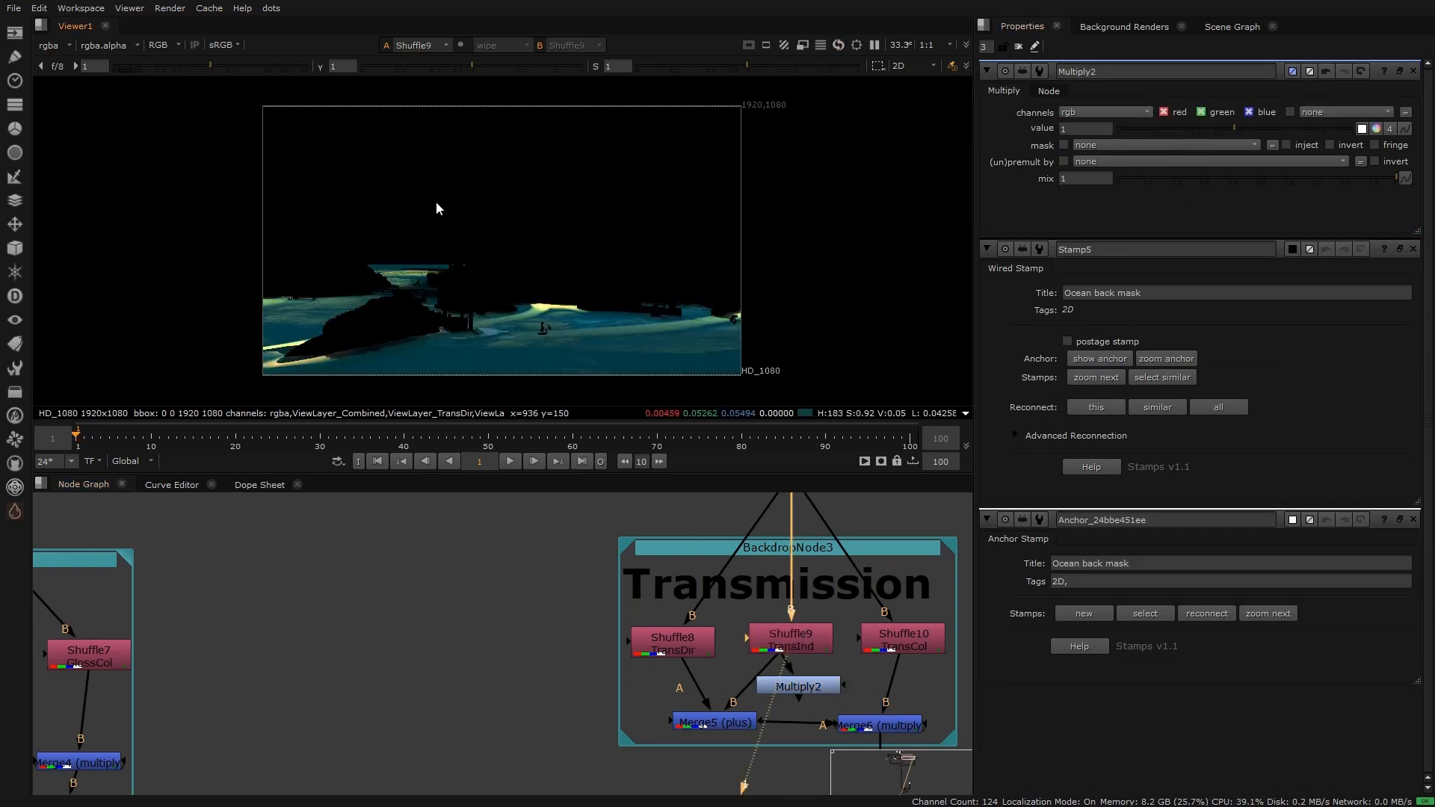
Step: Insert the Multiply between TransInd and the plus Merge, and connect the Ocean back mask stamp to its mask input
left_click_drag(789, 680, 751, 671)
scroll(775, 696, "down", 3)
middle_click_drag(775, 697, 700, 607)
left_click_drag(833, 701, 674, 664)
left_click_drag(804, 635, 829, 704)
left_click(869, 658)
left_click_drag(884, 610, 751, 636)
scroll(713, 591, "up", 3)
Step: Examine the masked Multiply's output and alpha, focusing on the distant ocean in the TransInd pass
key("1")
scroll(533, 201, "up", 1)
middle_click_drag(533, 202, 728, 277)
key("a")
key("a")
left_click(677, 601)
key("1")
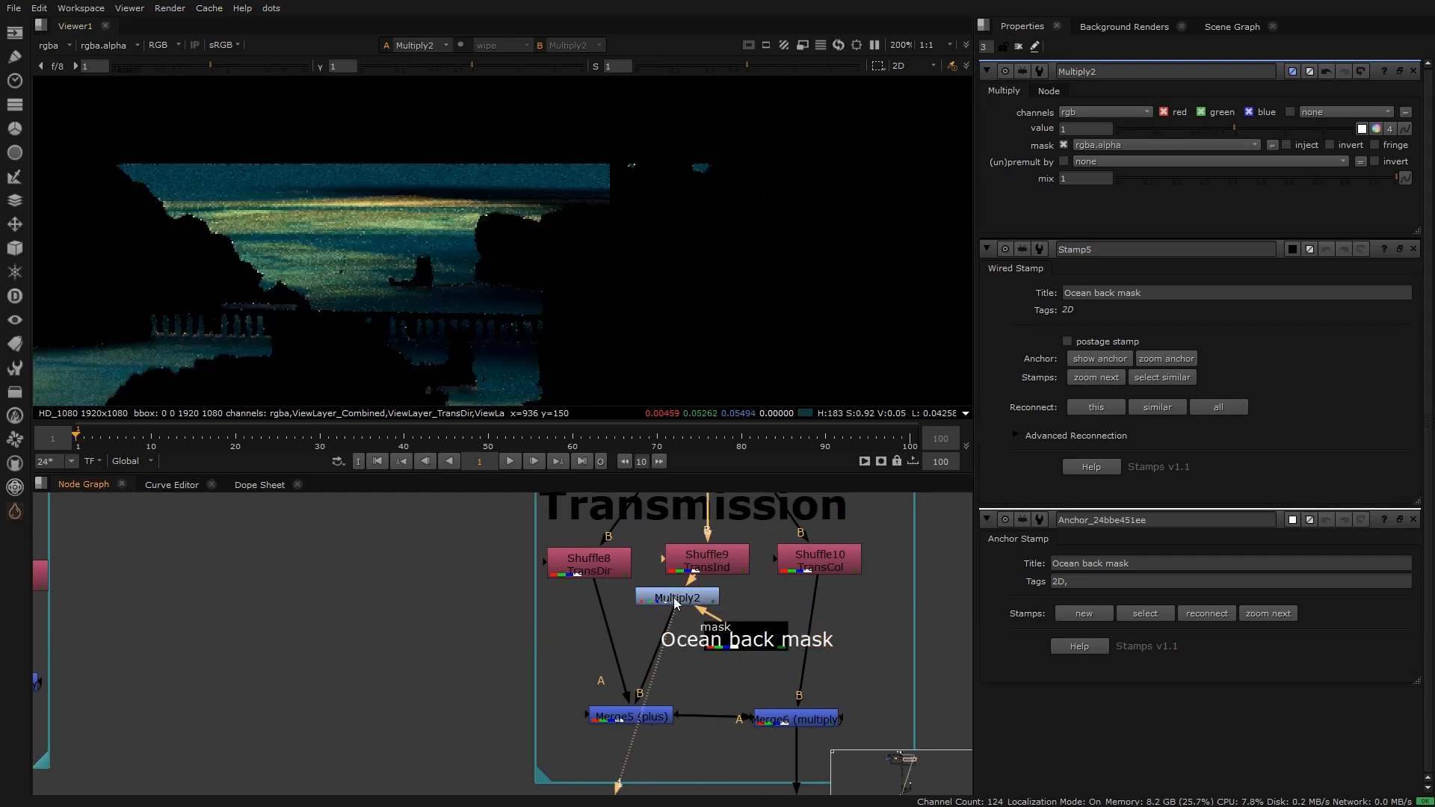
key("f")
scroll(384, 277, "up", 5)
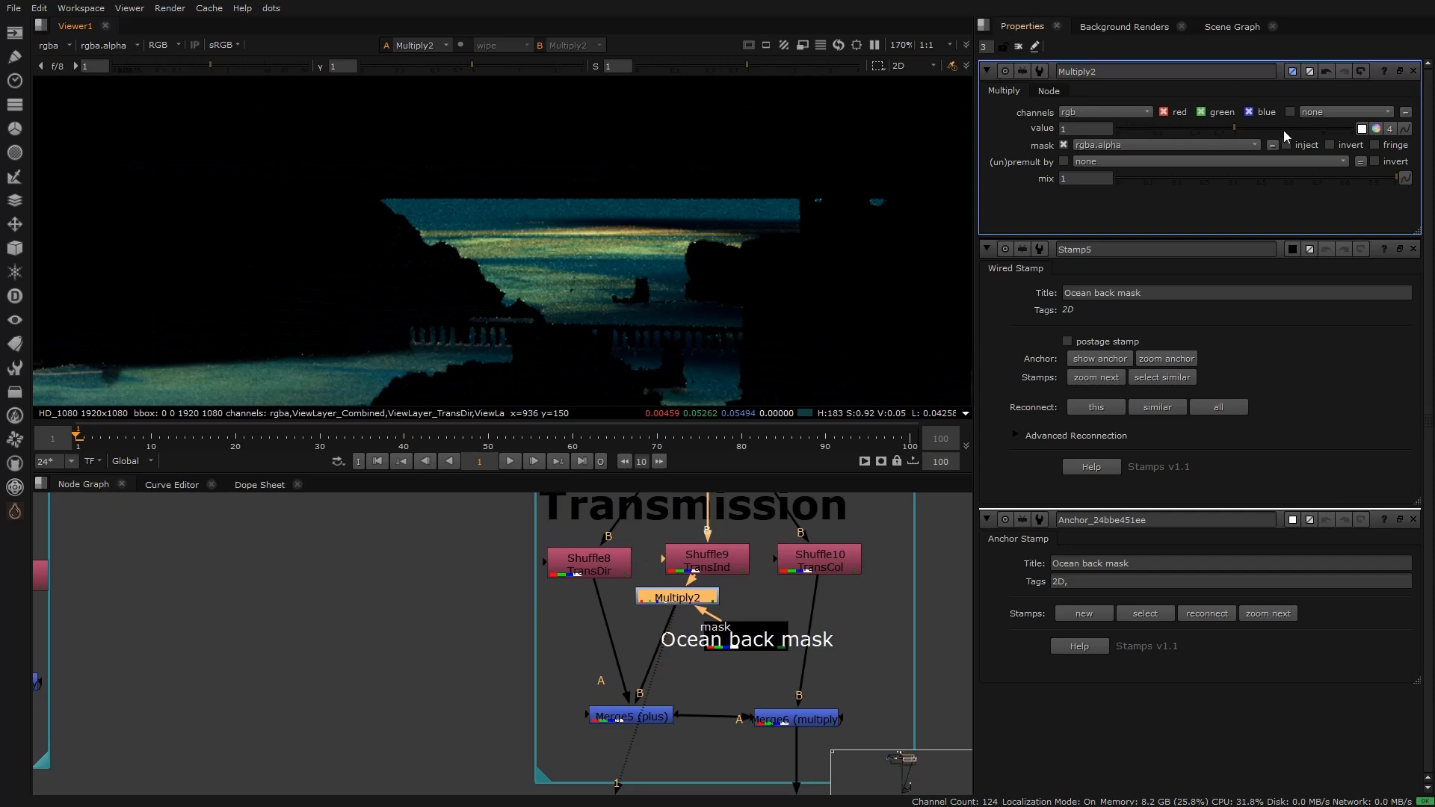
Step: Split the Multiply's value into channels and set red to 1.72, green to 0.44 and blue to 0.62
left_click_drag(1236, 128, 1352, 123)
left_click(1229, 128, "ctrl")
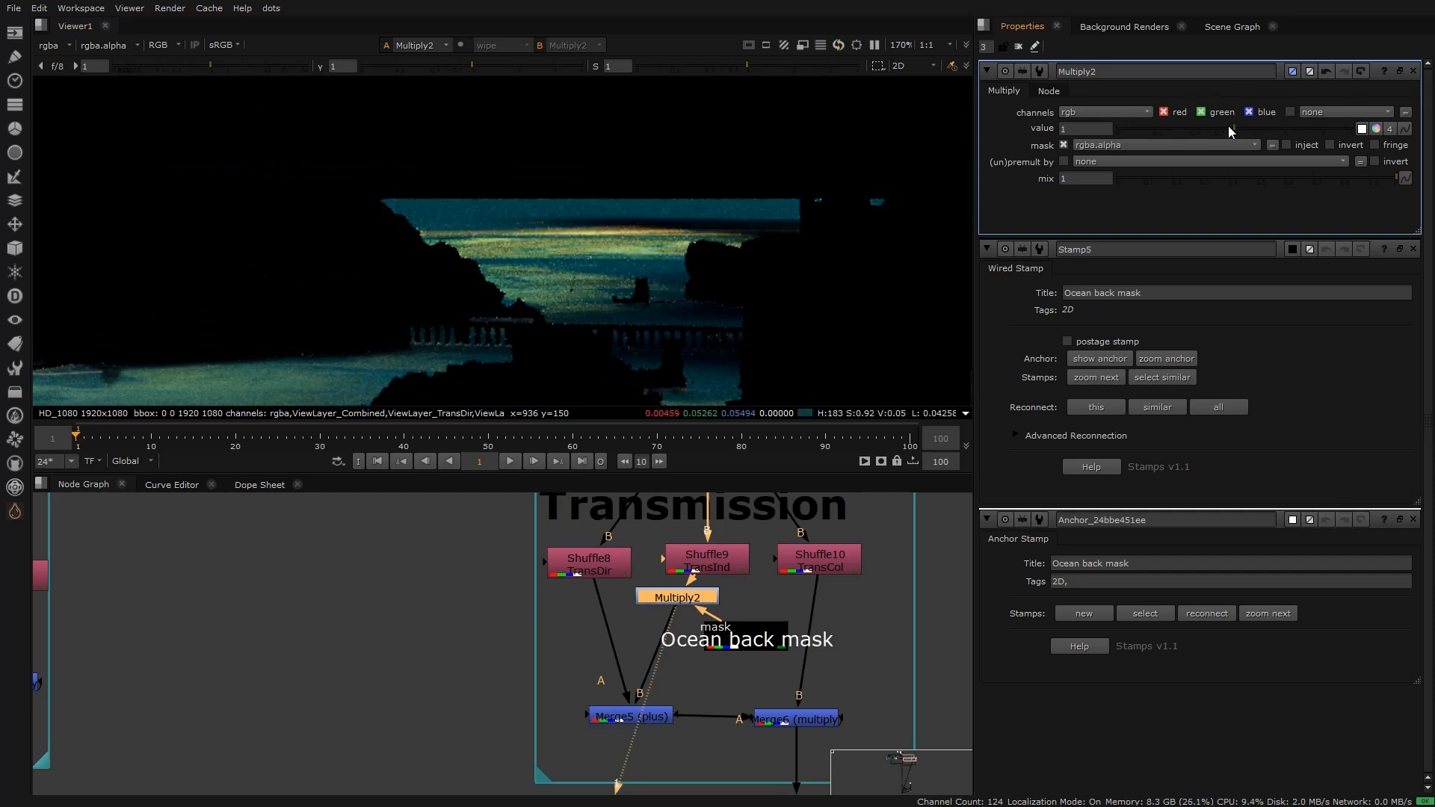
left_click(1377, 130)
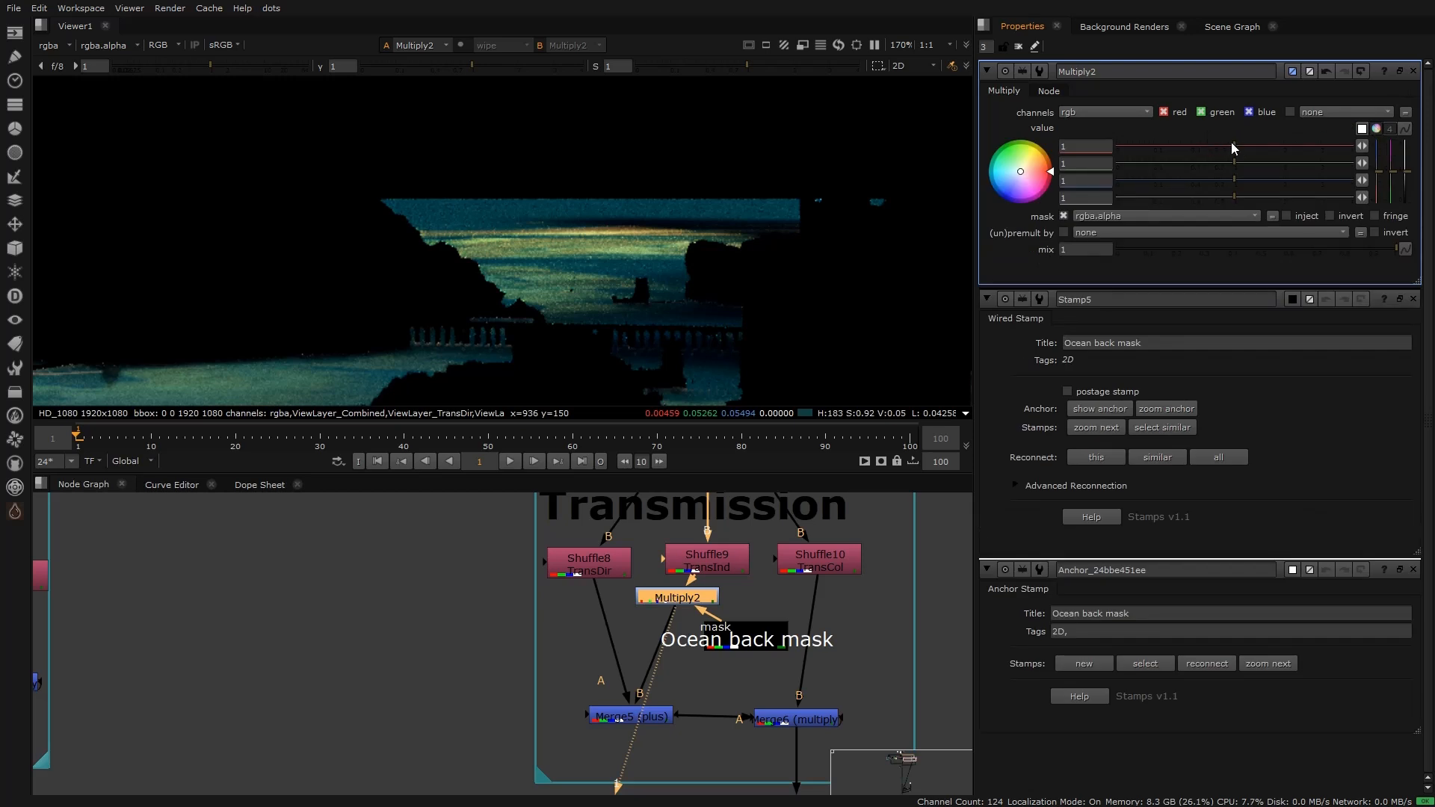
mouse_move(1235, 145)
left_mouse_down()
mouse_move(1271, 149)
mouse_move(1191, 163)
mouse_move(1231, 179)
mouse_move(1209, 182)
left_mouse_up()
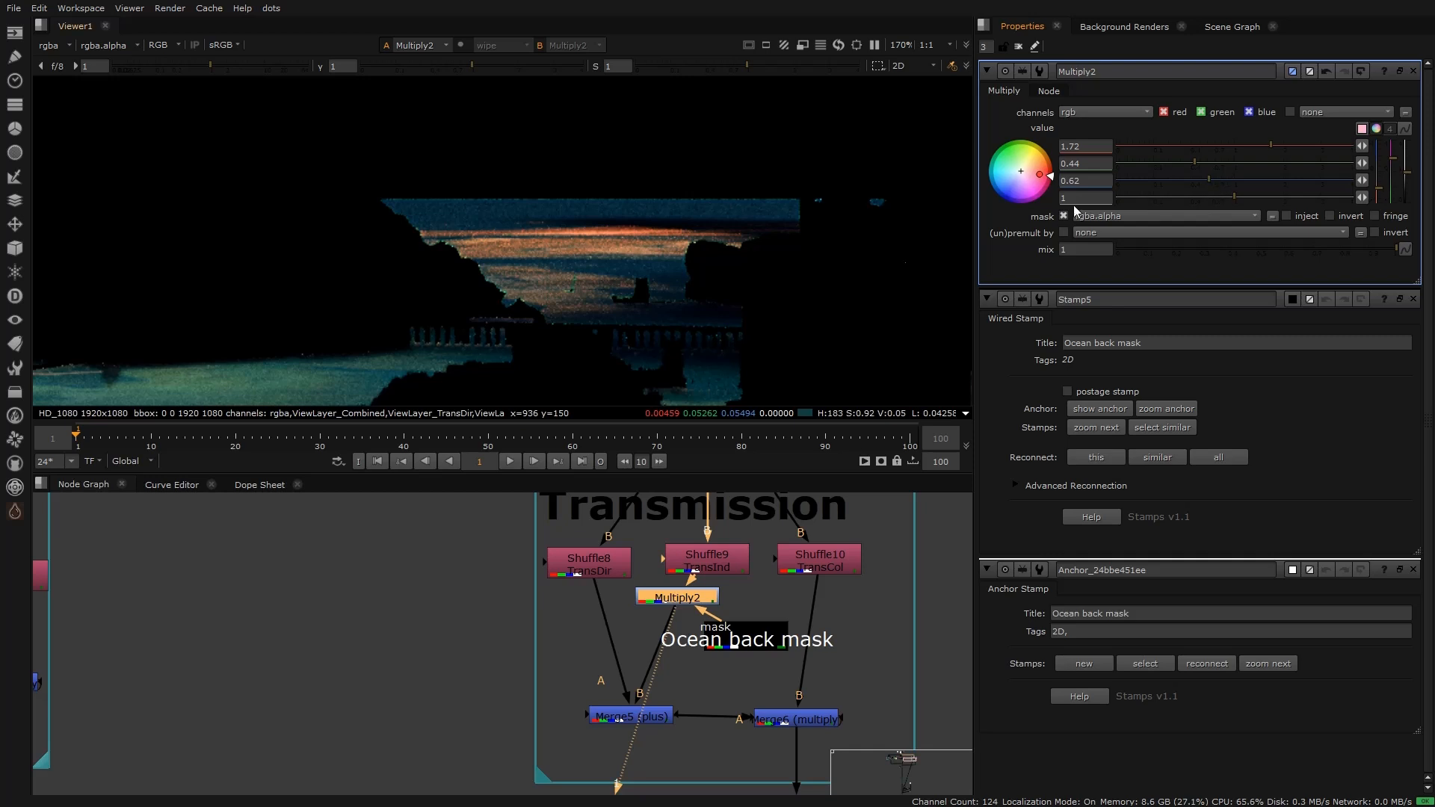
Step: View the final composite Merge and disable the TransInd Multiply
scroll(470, 643, "down", 5)
scroll(421, 661, "up", 2)
scroll(419, 687, "down", 6)
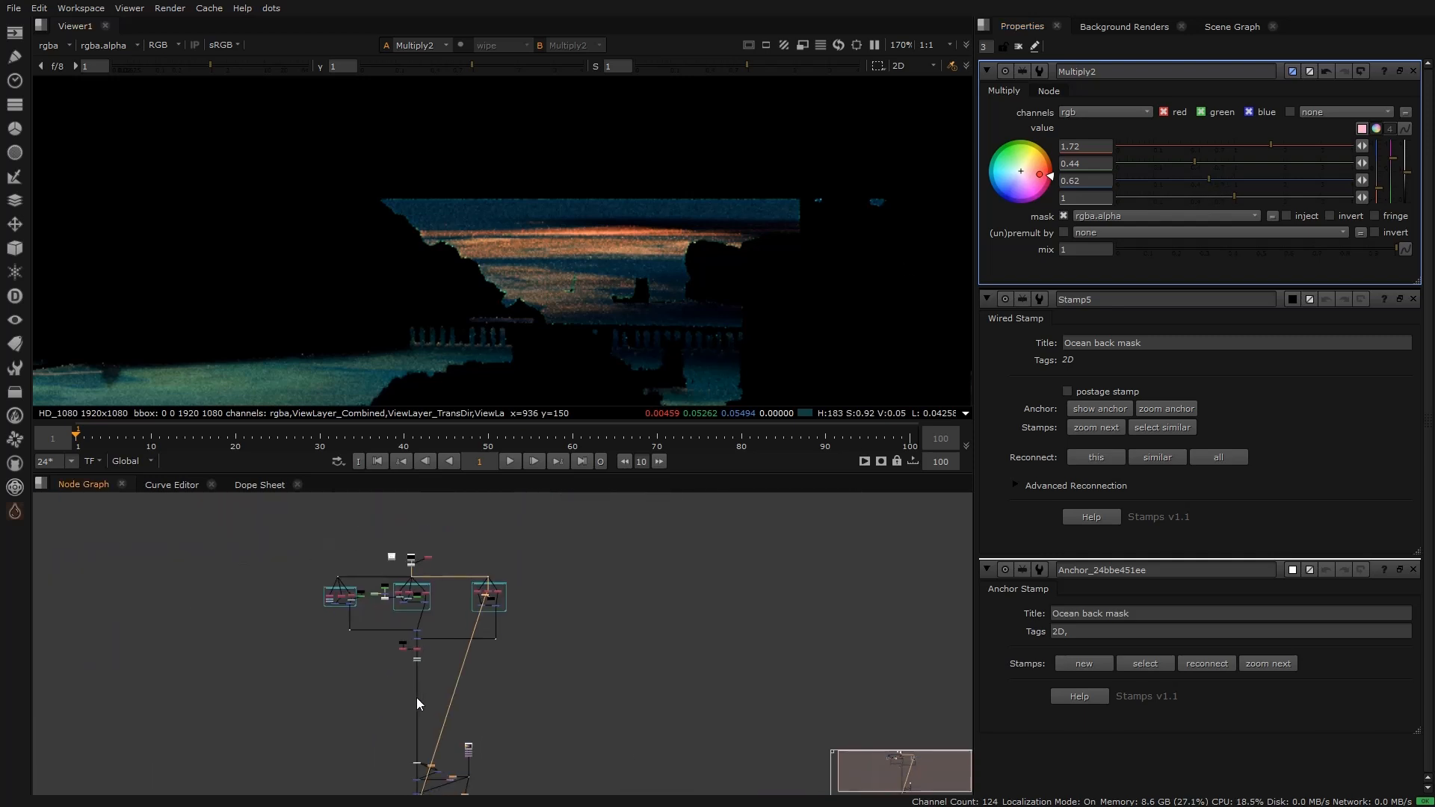
middle_click_drag(412, 729, 407, 693)
scroll(406, 693, "up", 6)
left_click_drag(331, 695, 382, 714)
key("1")
scroll(474, 634, "down", 5)
middle_click_drag(474, 509, 439, 620)
scroll(486, 589, "up", 10)
left_click(471, 561)
key("d")
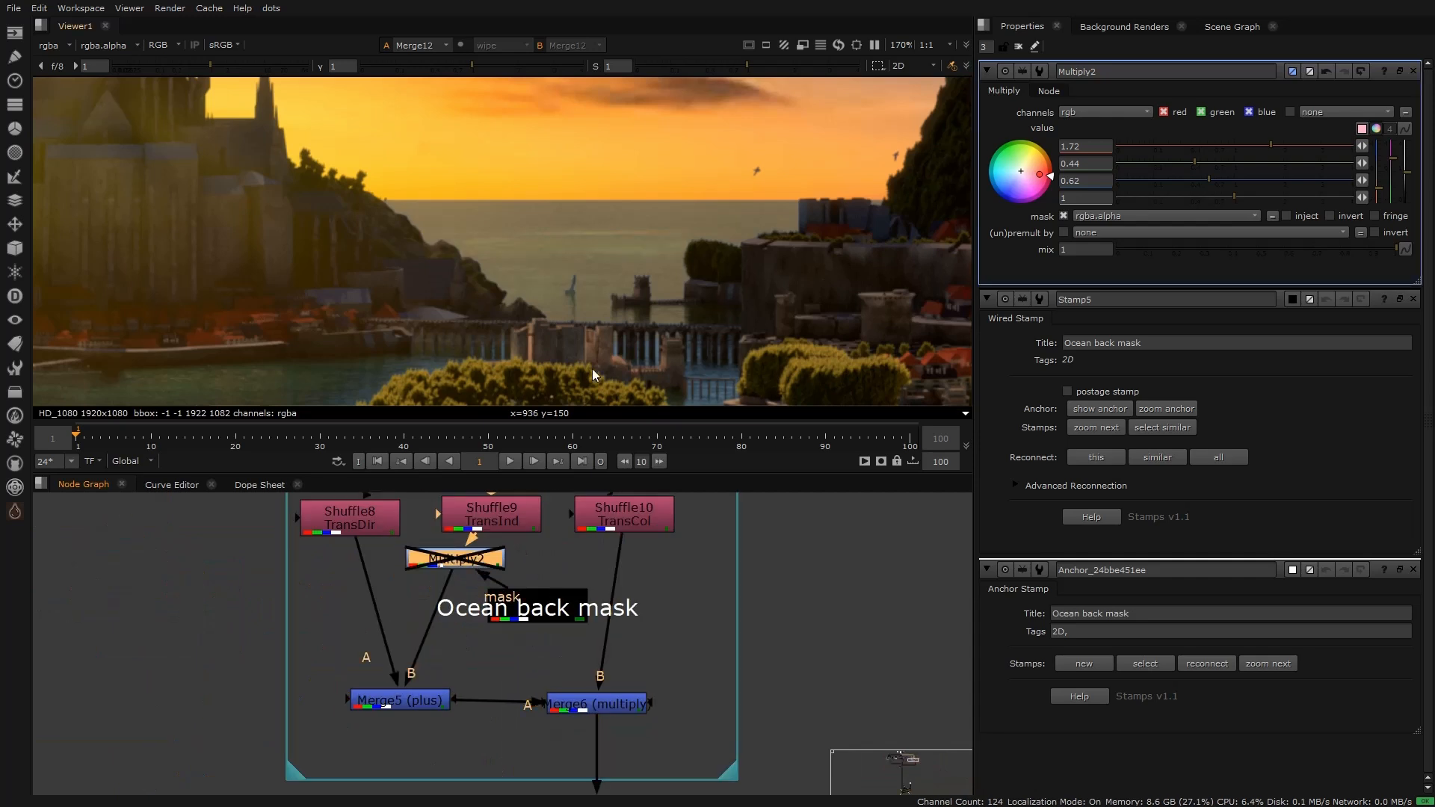
Step: Zoom in on the distant ocean and compare the final composite with the TransInd Multiply disabled and enabled
scroll(568, 239, "up", 5)
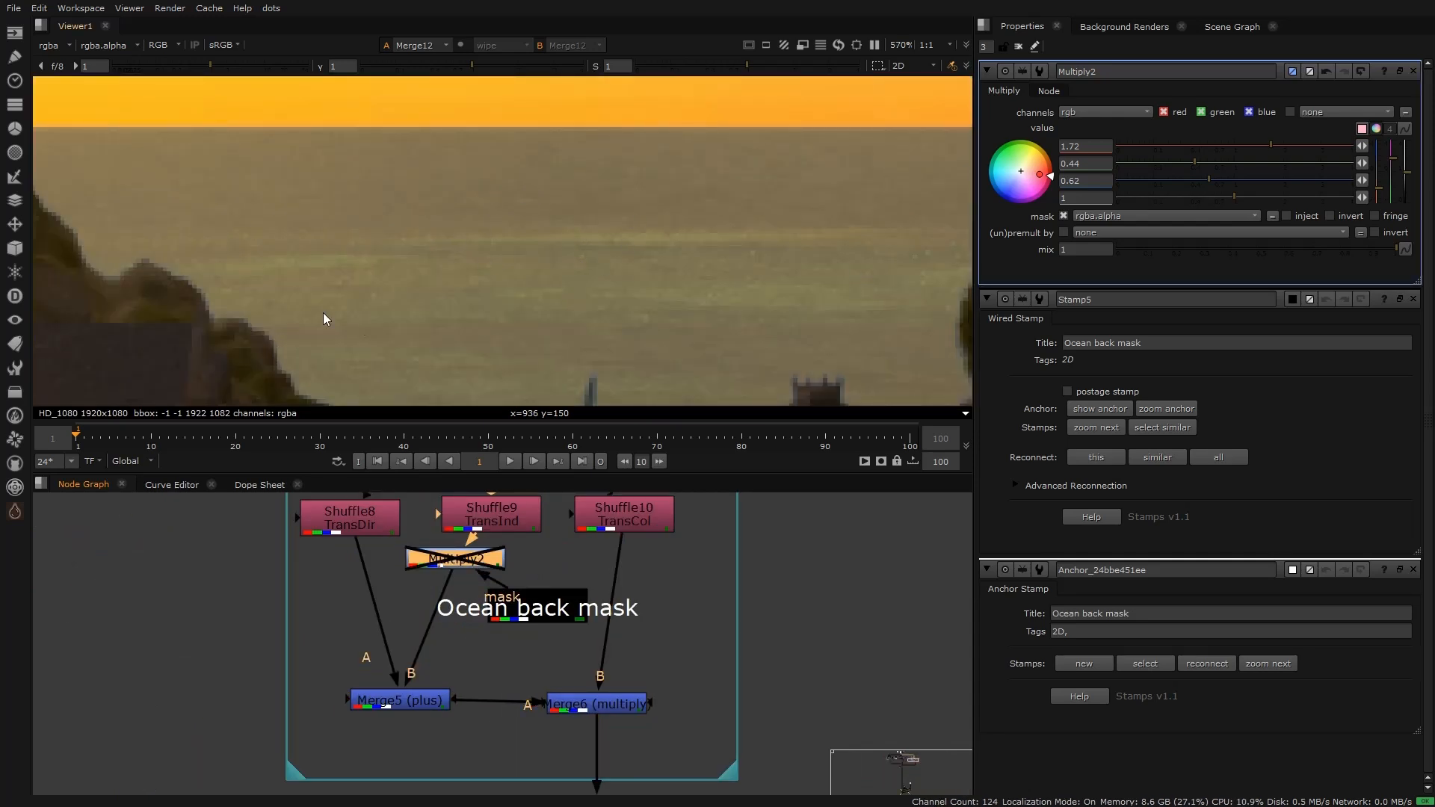
scroll(594, 263, "down", 5)
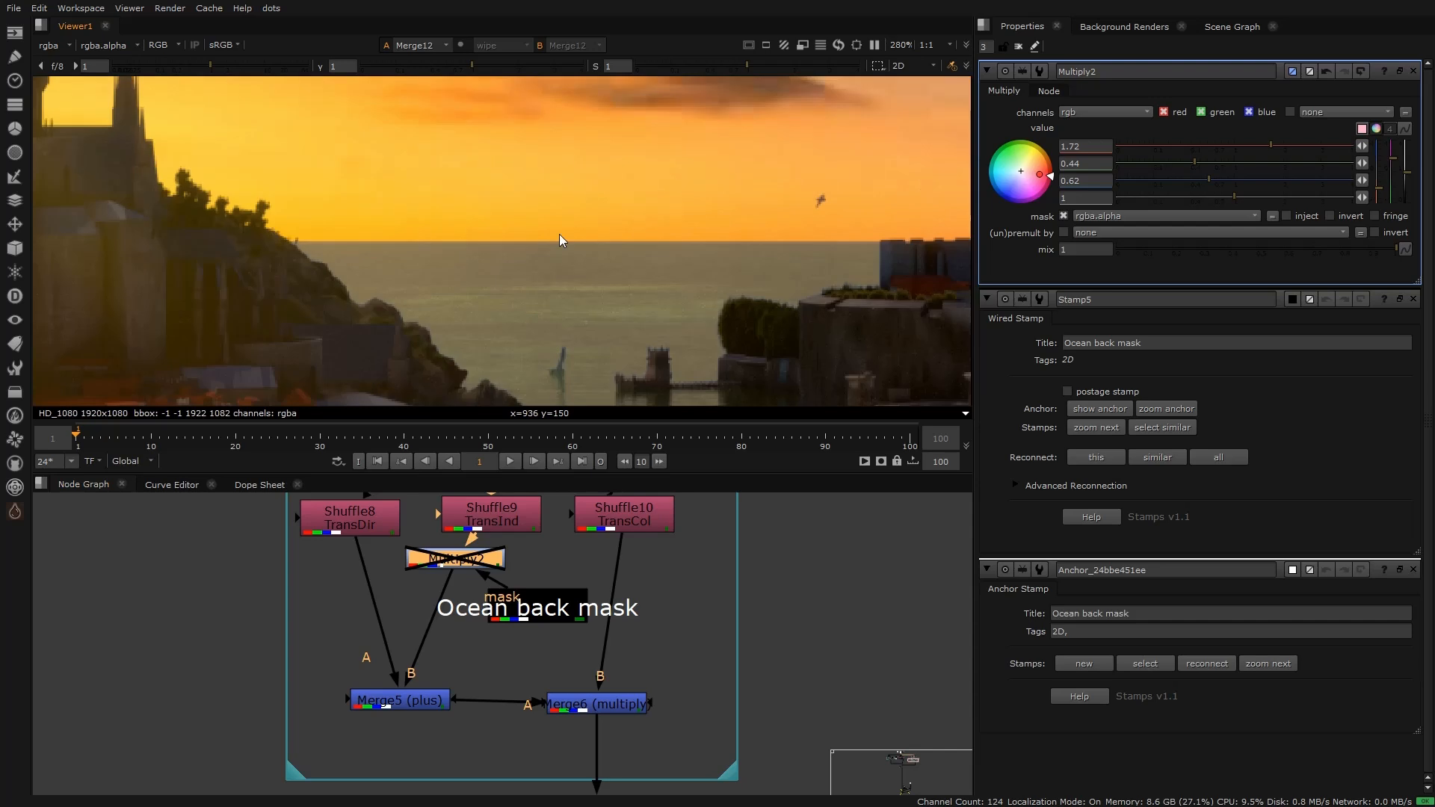
scroll(528, 344, "up", 1)
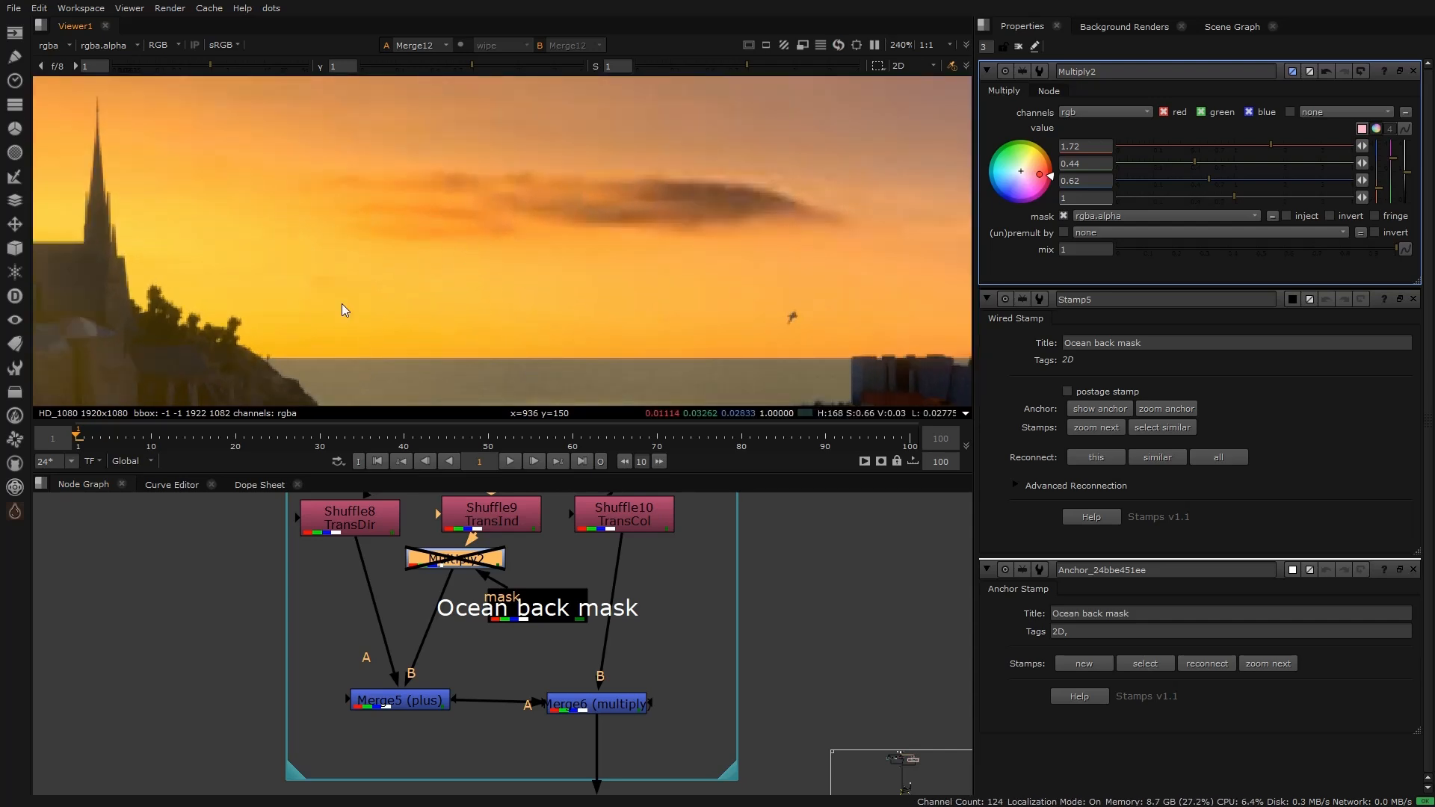
scroll(343, 184, "down", 2)
middle_click_drag(463, 341, 488, 195)
scroll(489, 195, "up", 6)
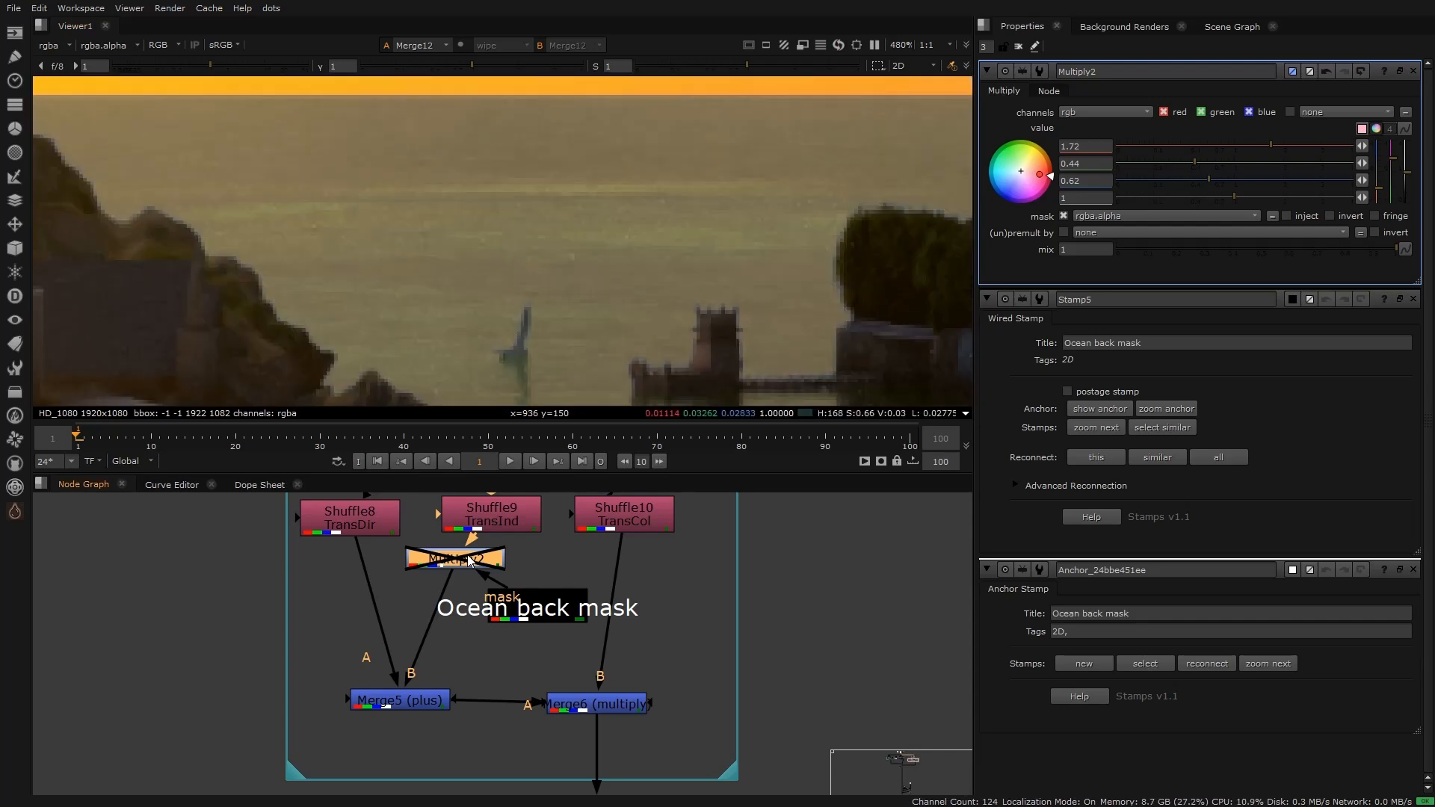
key("d")
key("d")
key("d")
key("d")
key("d")
scroll(526, 202, "up", 3)
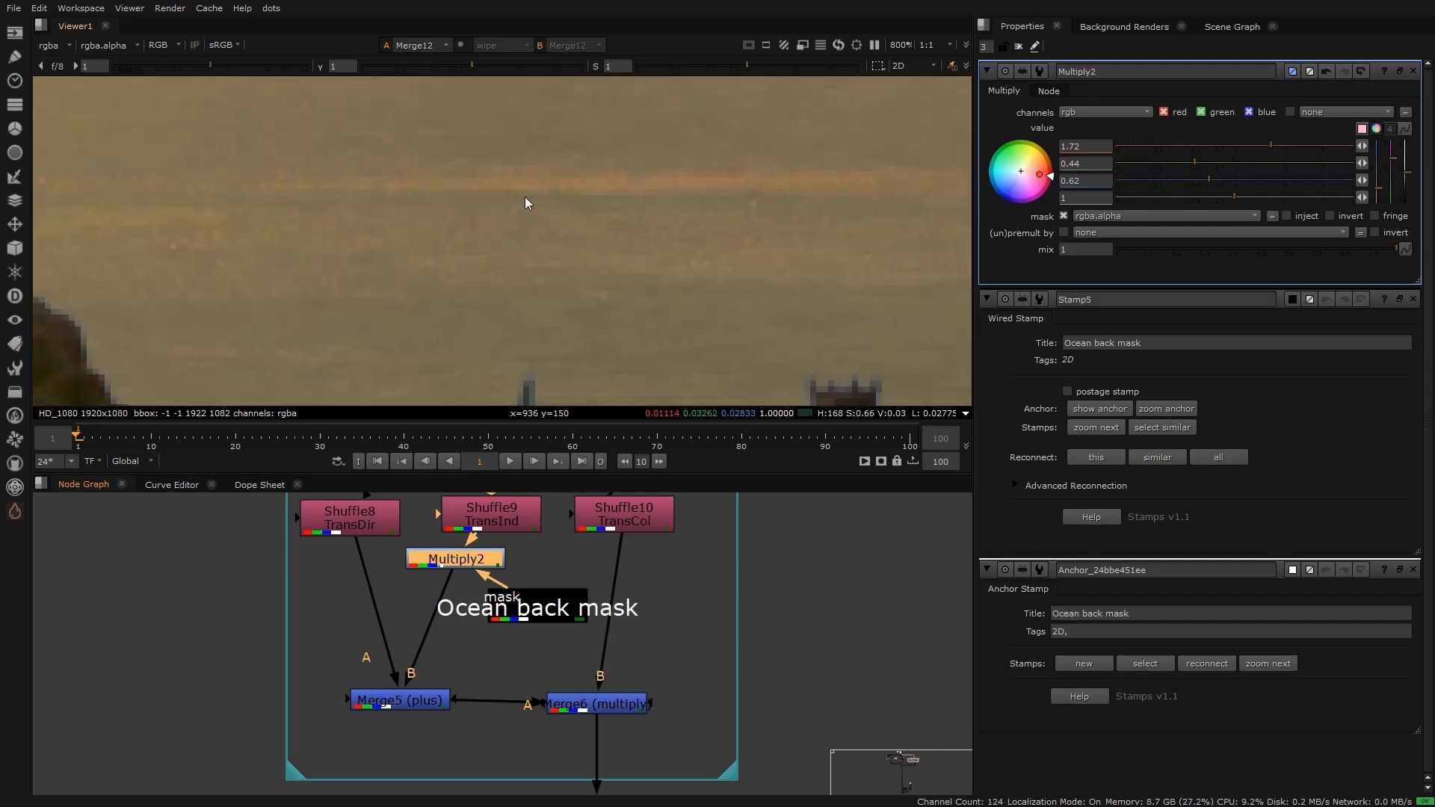
Step: Set the Multiply's red channel to 1.52 and green to 0.51, and compare the full composite with it off and on
left_click_drag(1267, 139, 1202, 157)
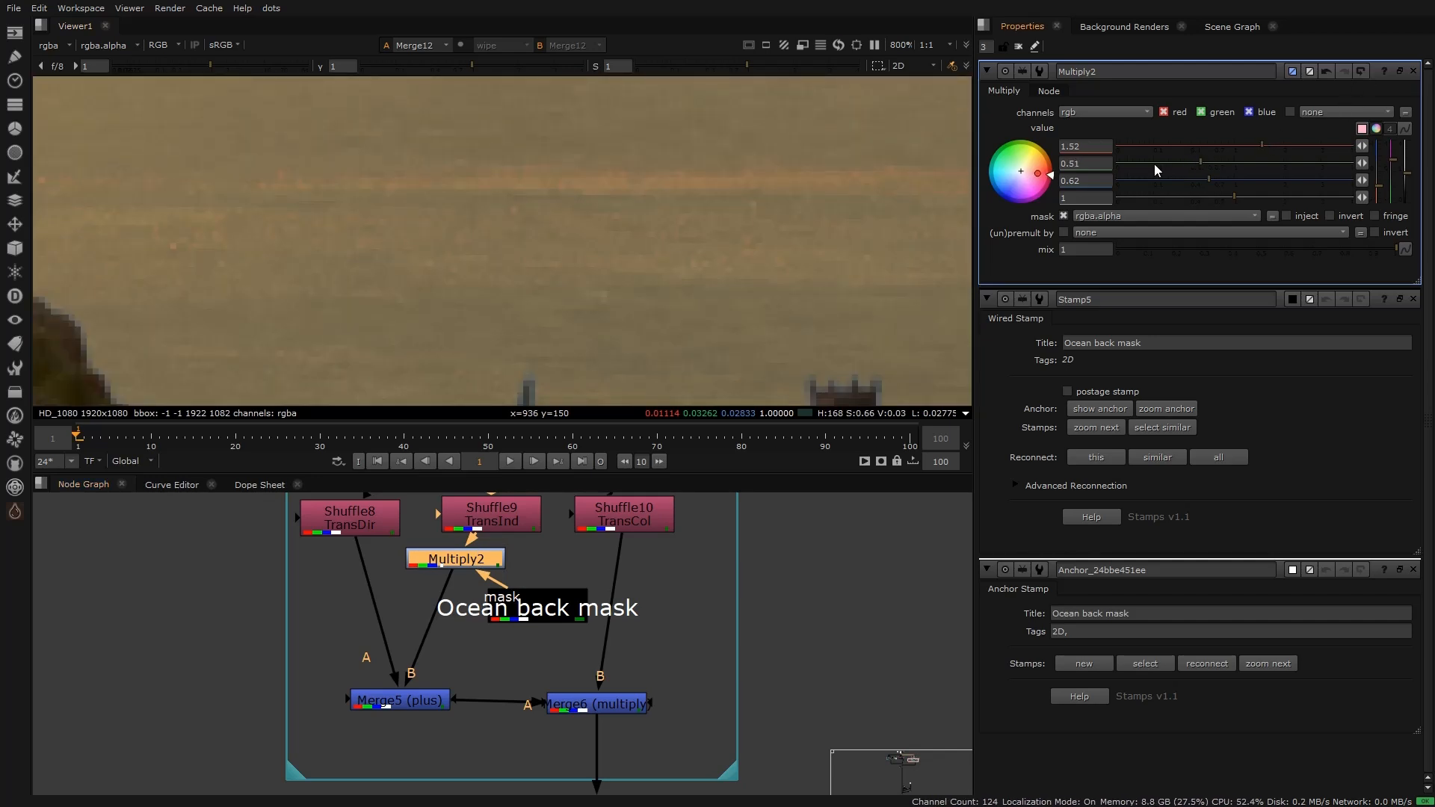
scroll(572, 283, "down", 3)
scroll(573, 283, "down", 10)
scroll(387, 270, "up", 5)
key("d")
key("d")
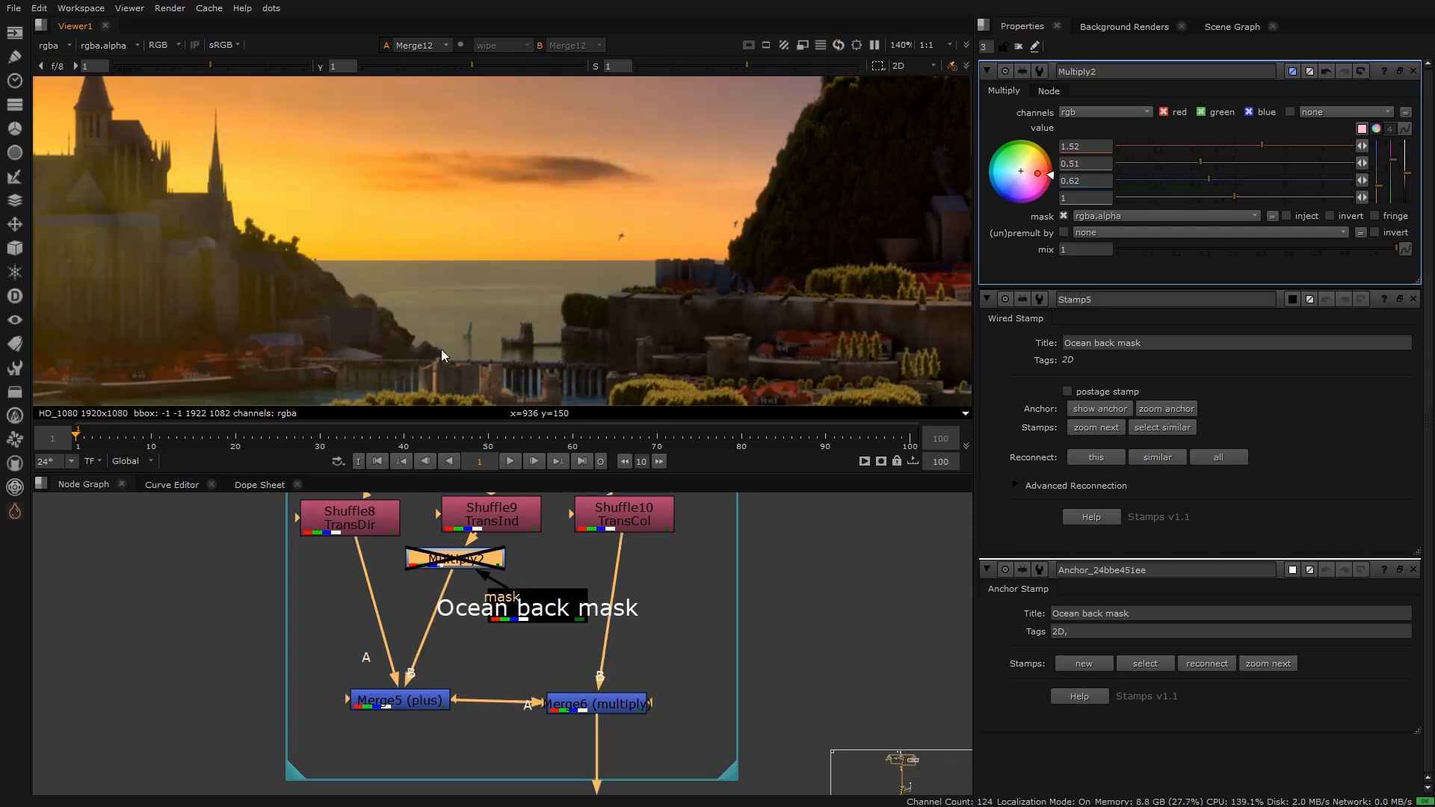
key("f")
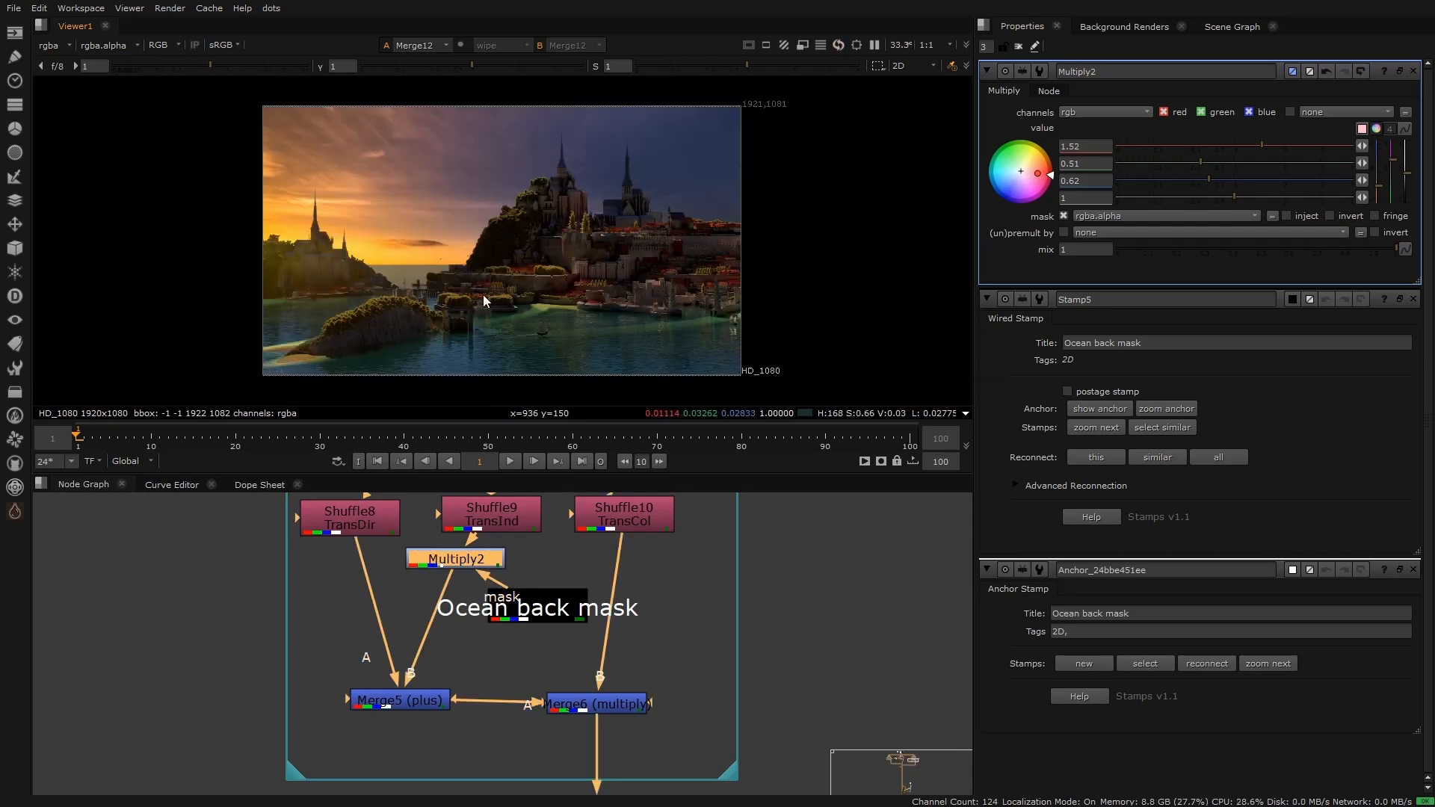
Step: Place a CG Render stamp beside the Grade node below the merged passes and view the stamp
scroll(297, 672, "down", 6)
middle_click_drag(297, 672, 338, 653)
scroll(337, 619, "up", 8)
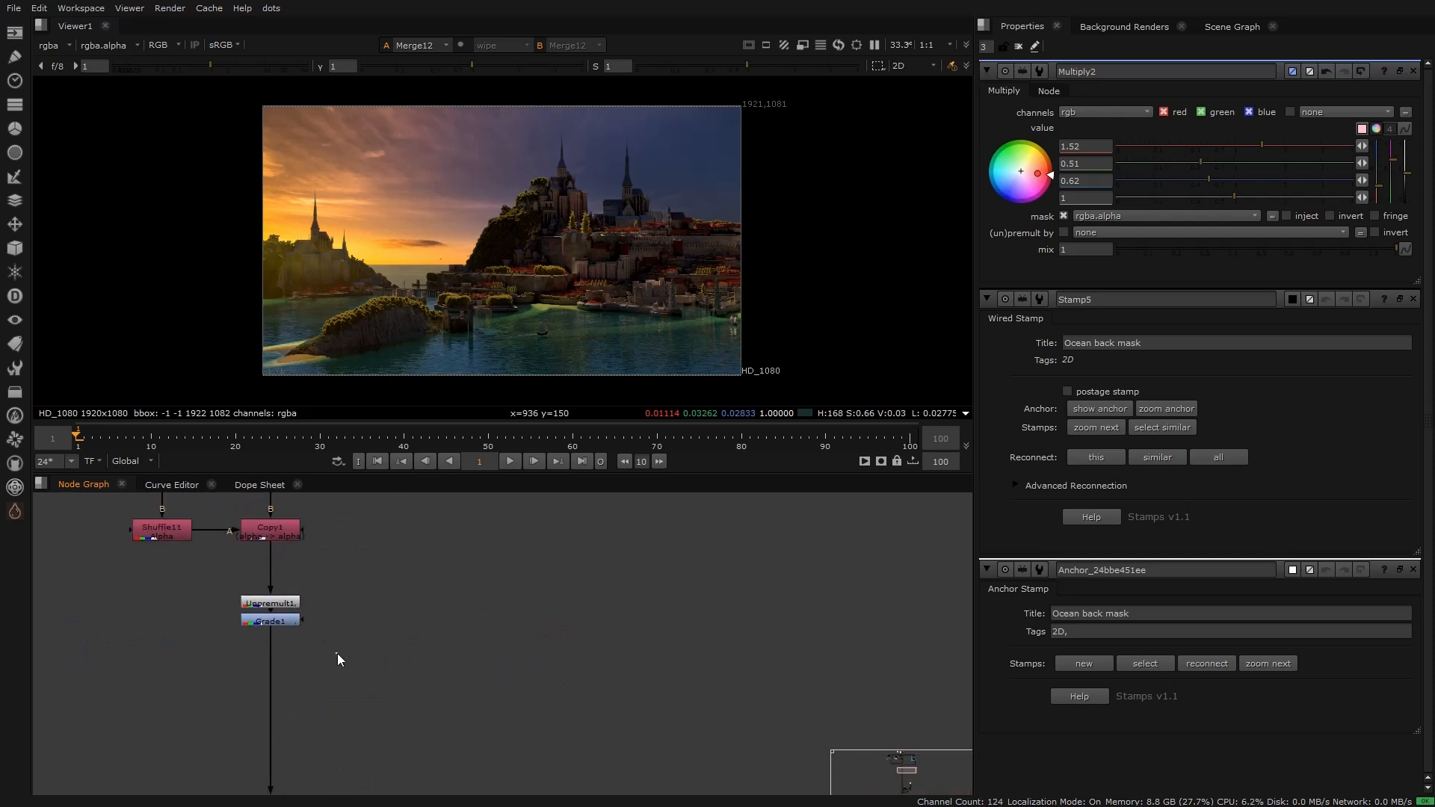
scroll(340, 649, "down", 3)
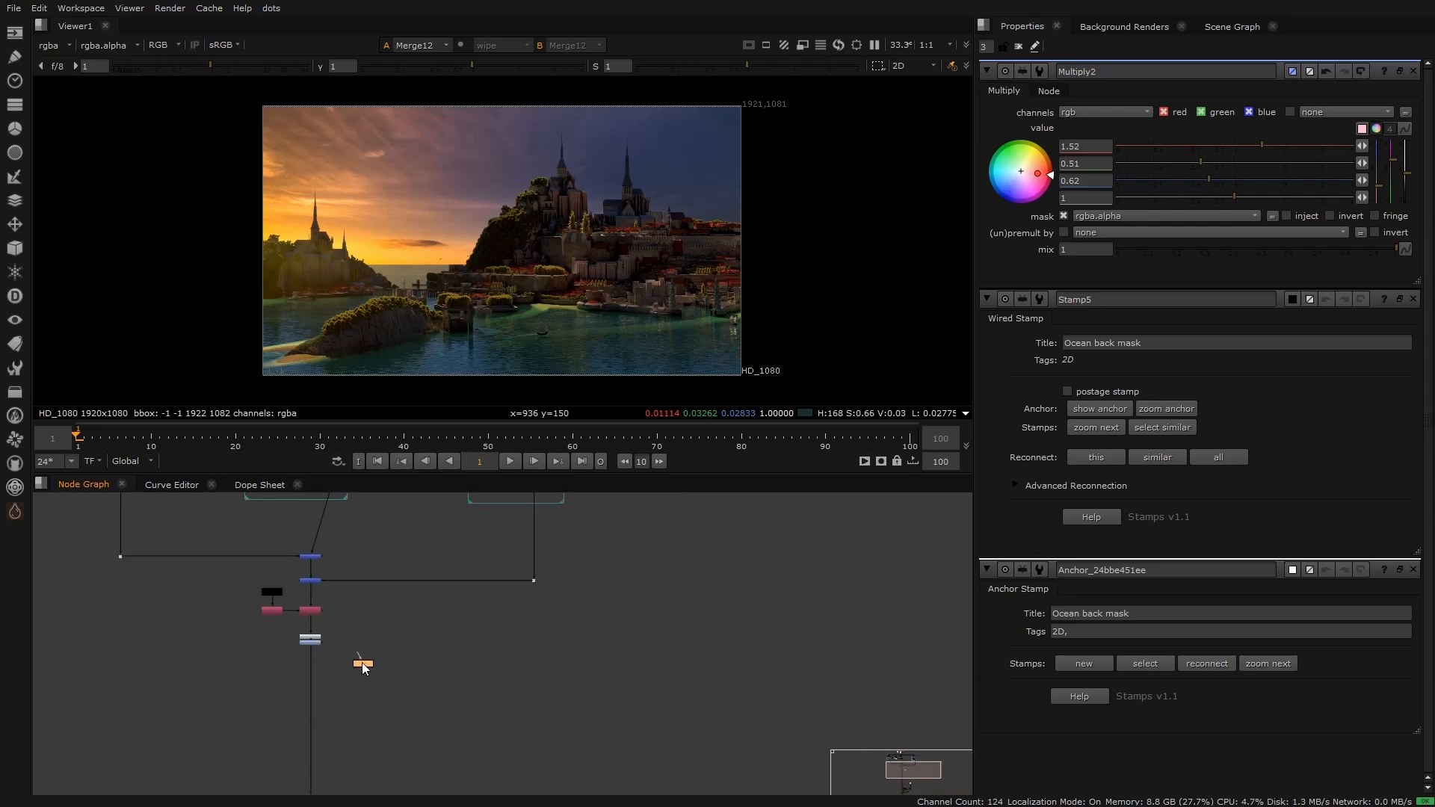
scroll(363, 666, "up", 4)
left_click(371, 671)
key("1")
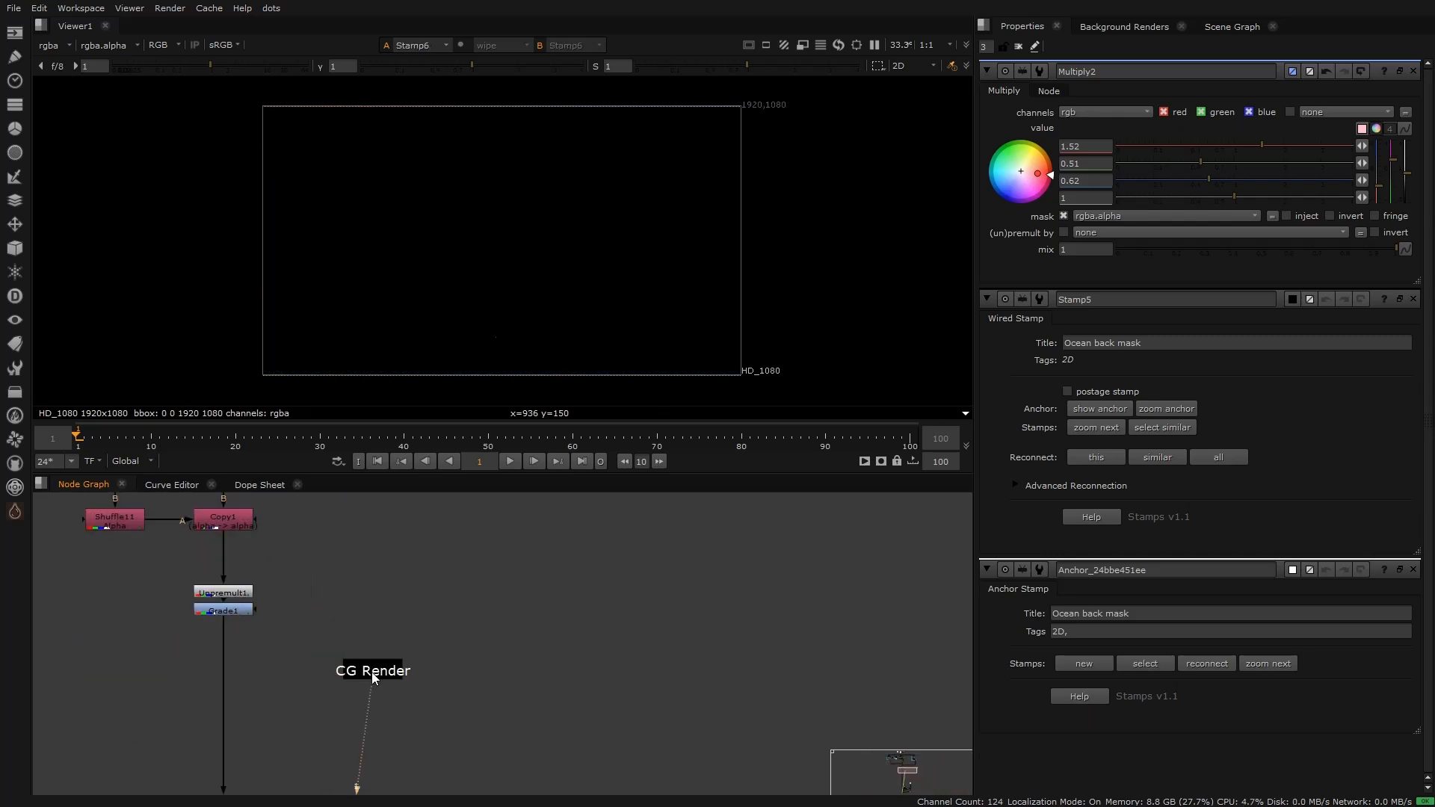
Step: View the output of the Grade below the merged passes and examine the water in the recombined render
left_click(224, 610)
key("1")
scroll(212, 591, "up", 2)
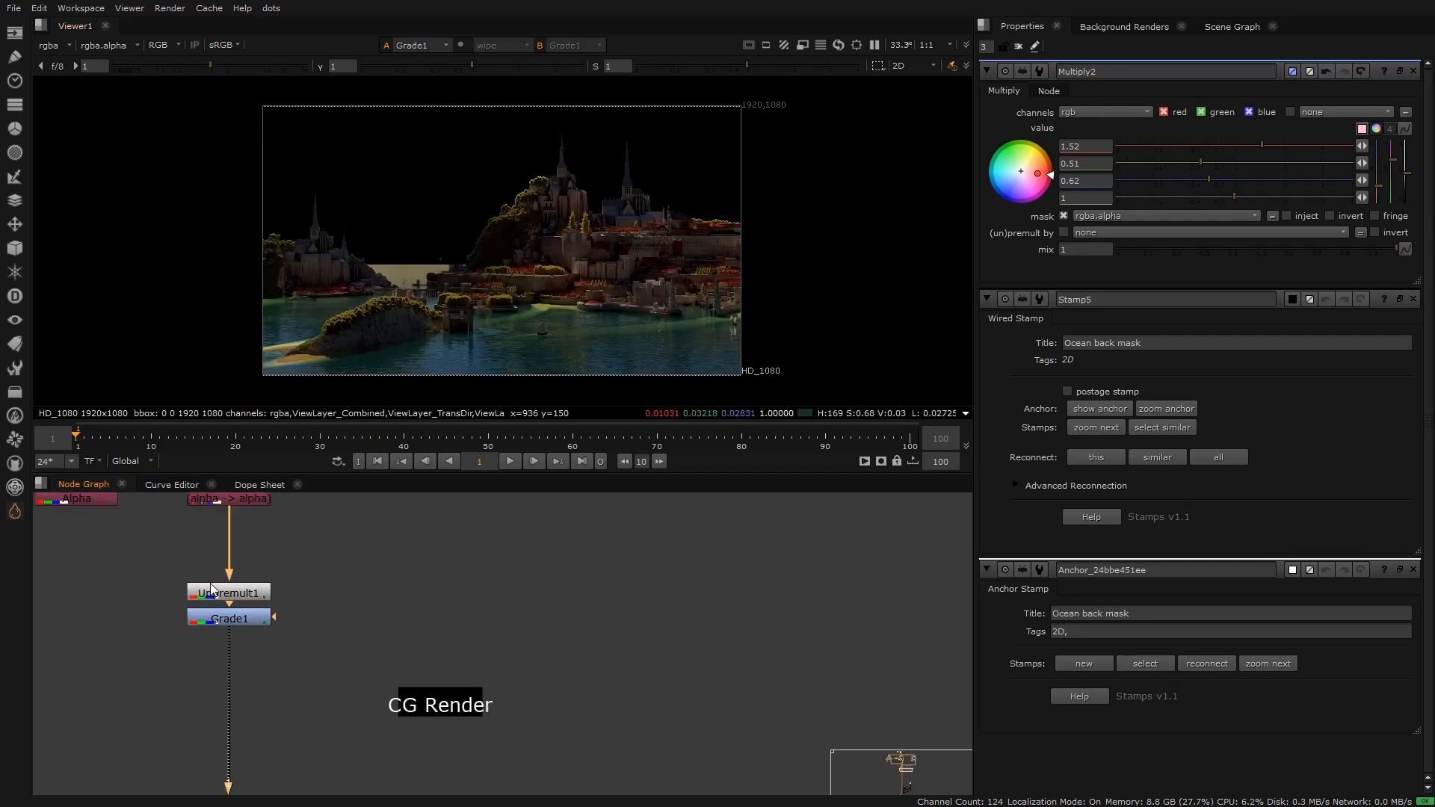
scroll(429, 361, "up", 3)
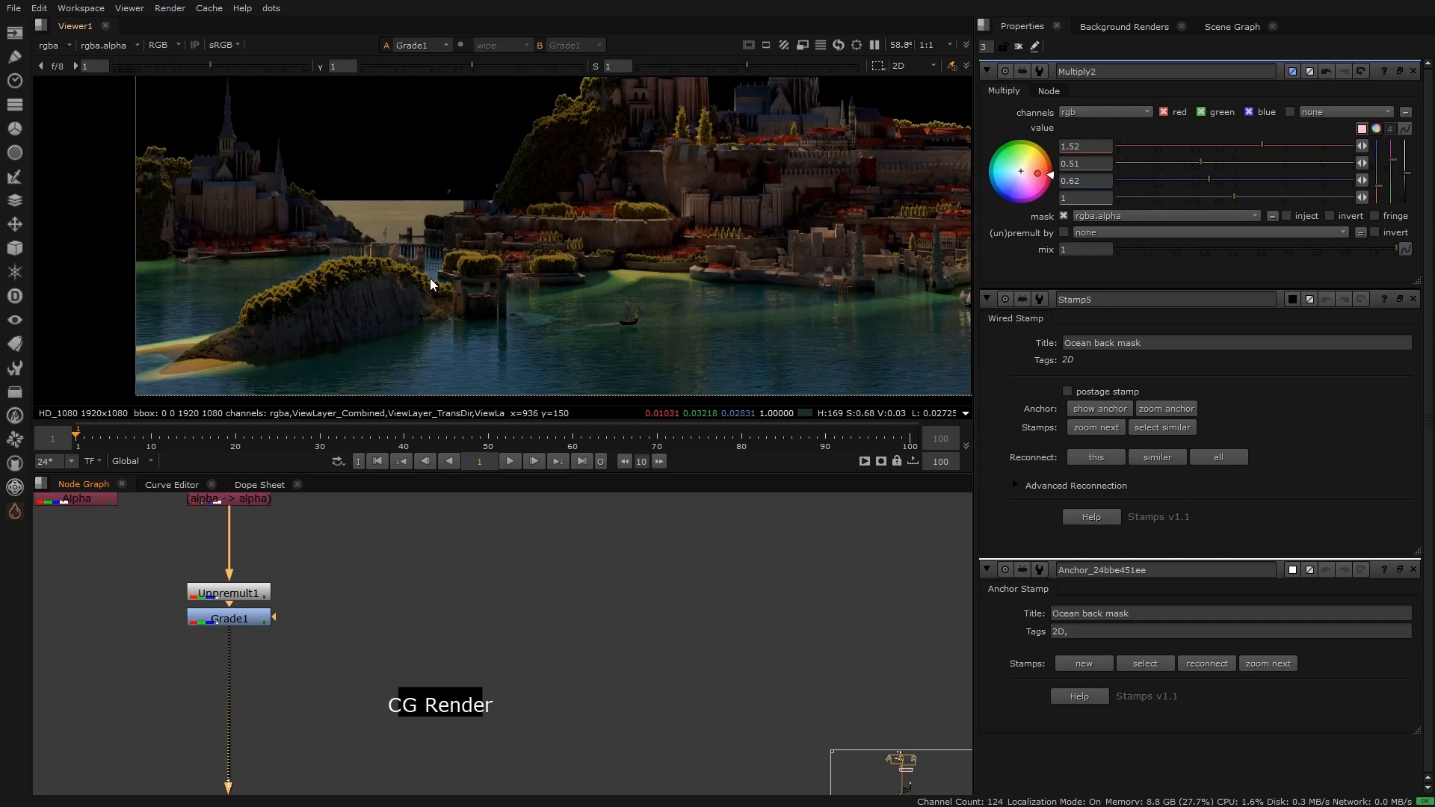
Step: Add a Cryptomatte node to the new CG Render stamp and pick water2 as its matte
left_click(438, 703)
key("Tab")
type("cry")
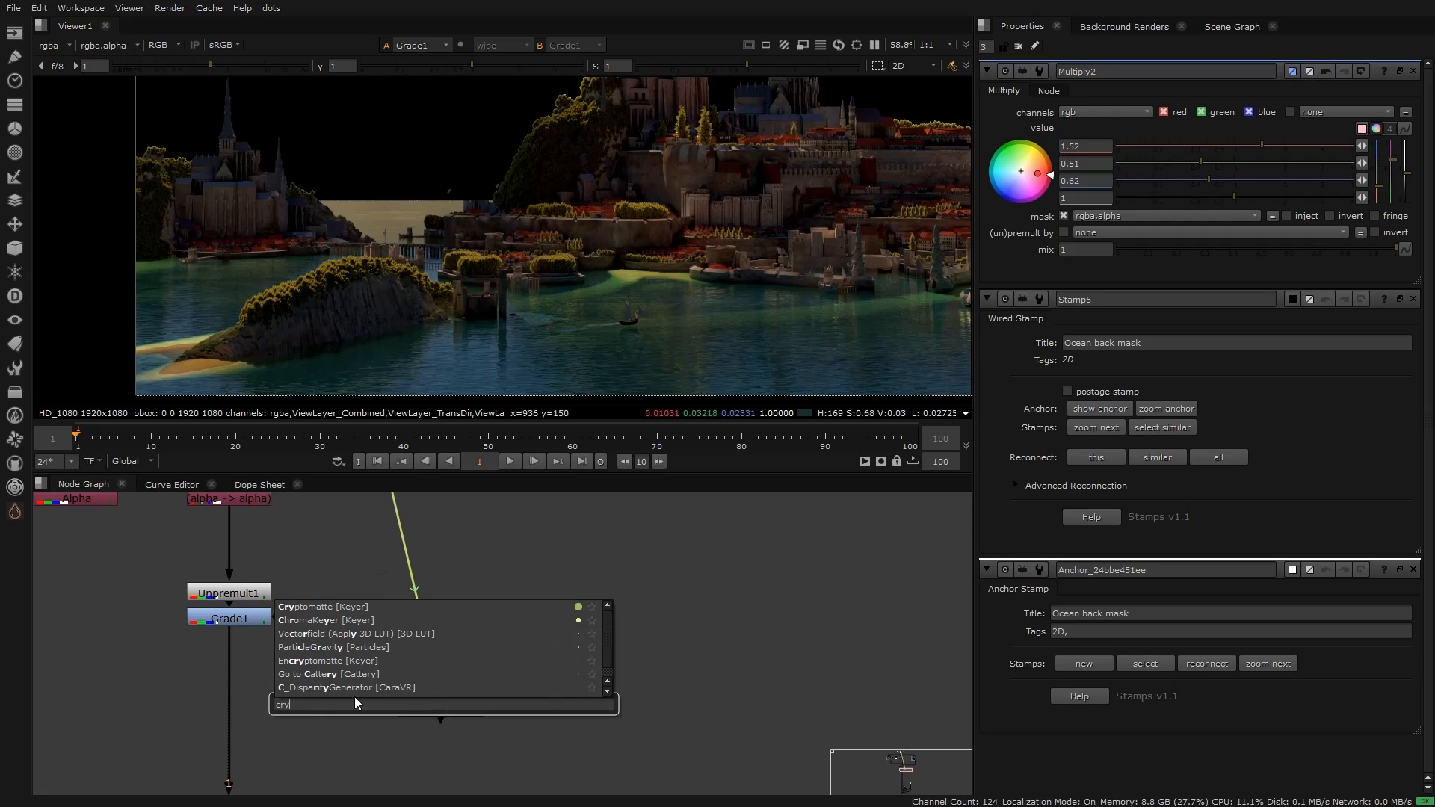
key("Return")
key("1")
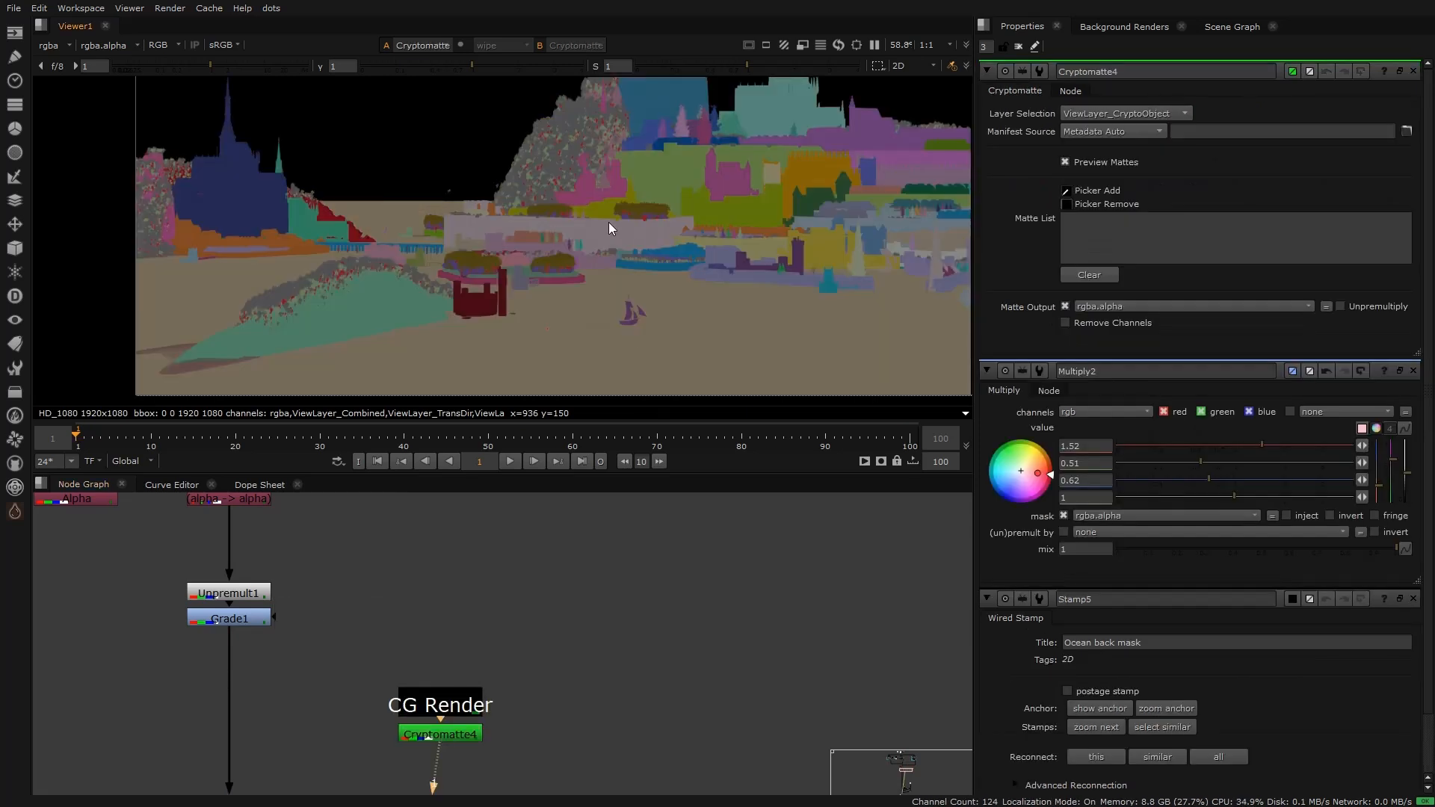
scroll(625, 330, "down", 2)
key("a")
key("a")
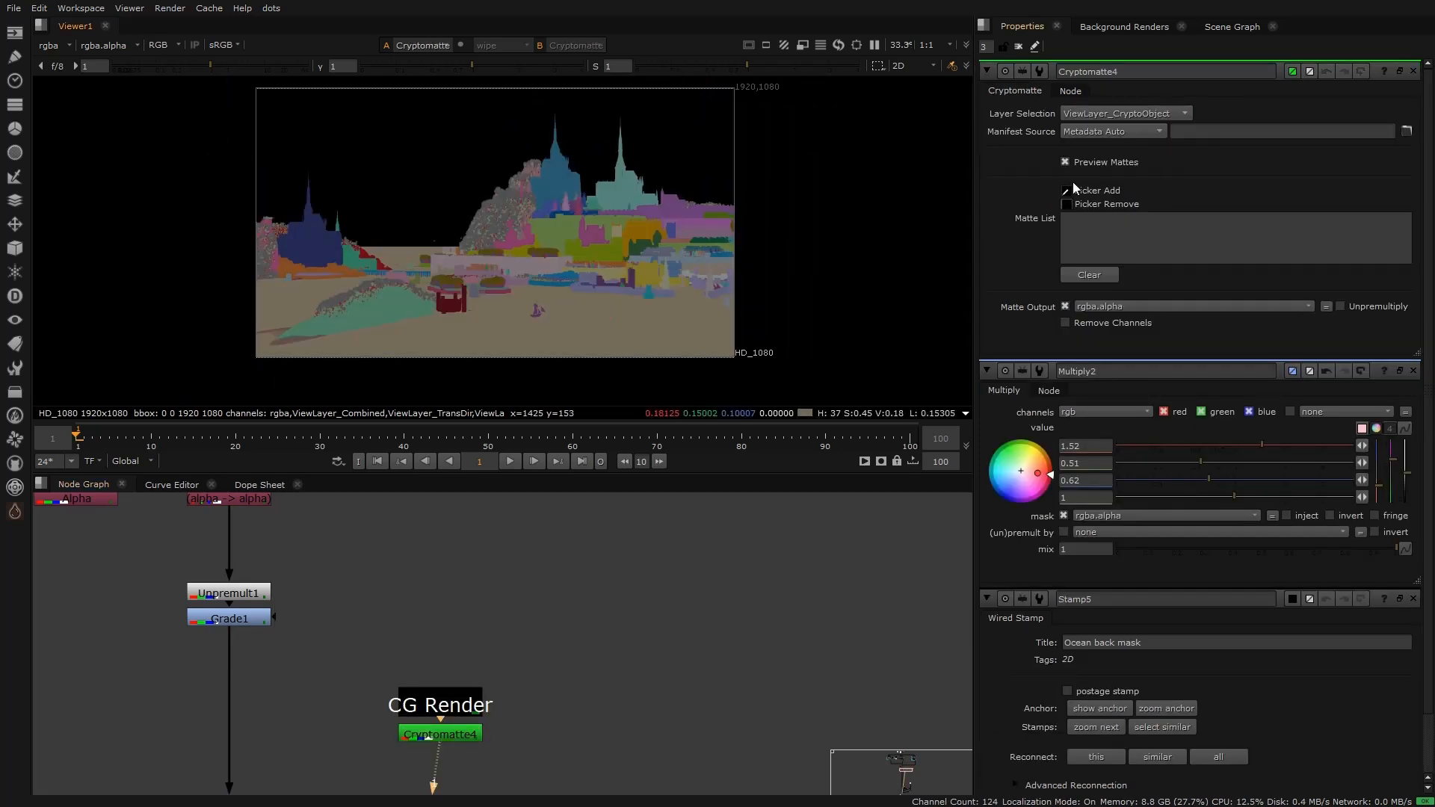
left_click(643, 333, "ctrl")
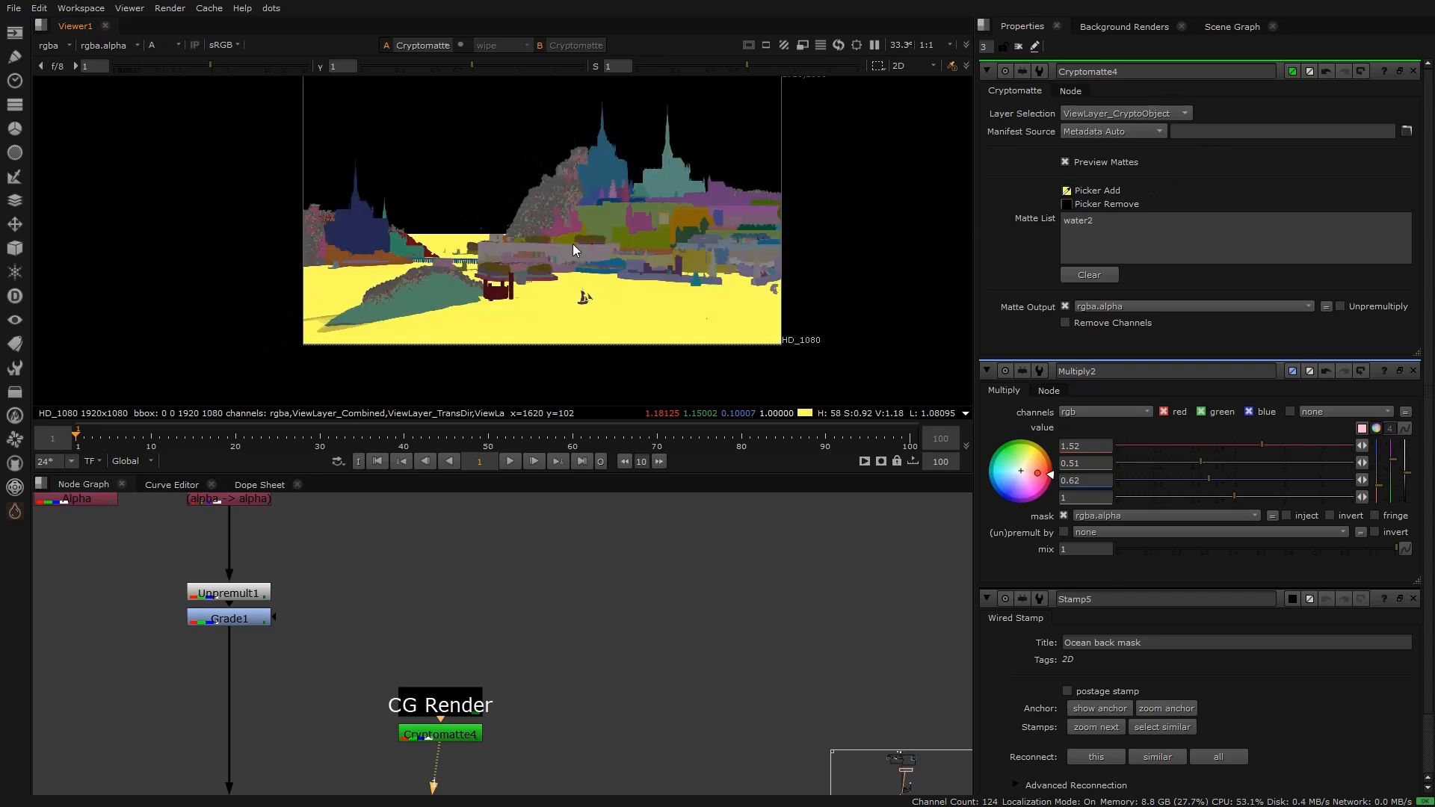
Step: Add a new Grade node after the existing Grade in the main pipe and mask it with the water Cryptomatte
scroll(460, 286, "up", 3)
middle_click_drag(773, 327, 732, 336)
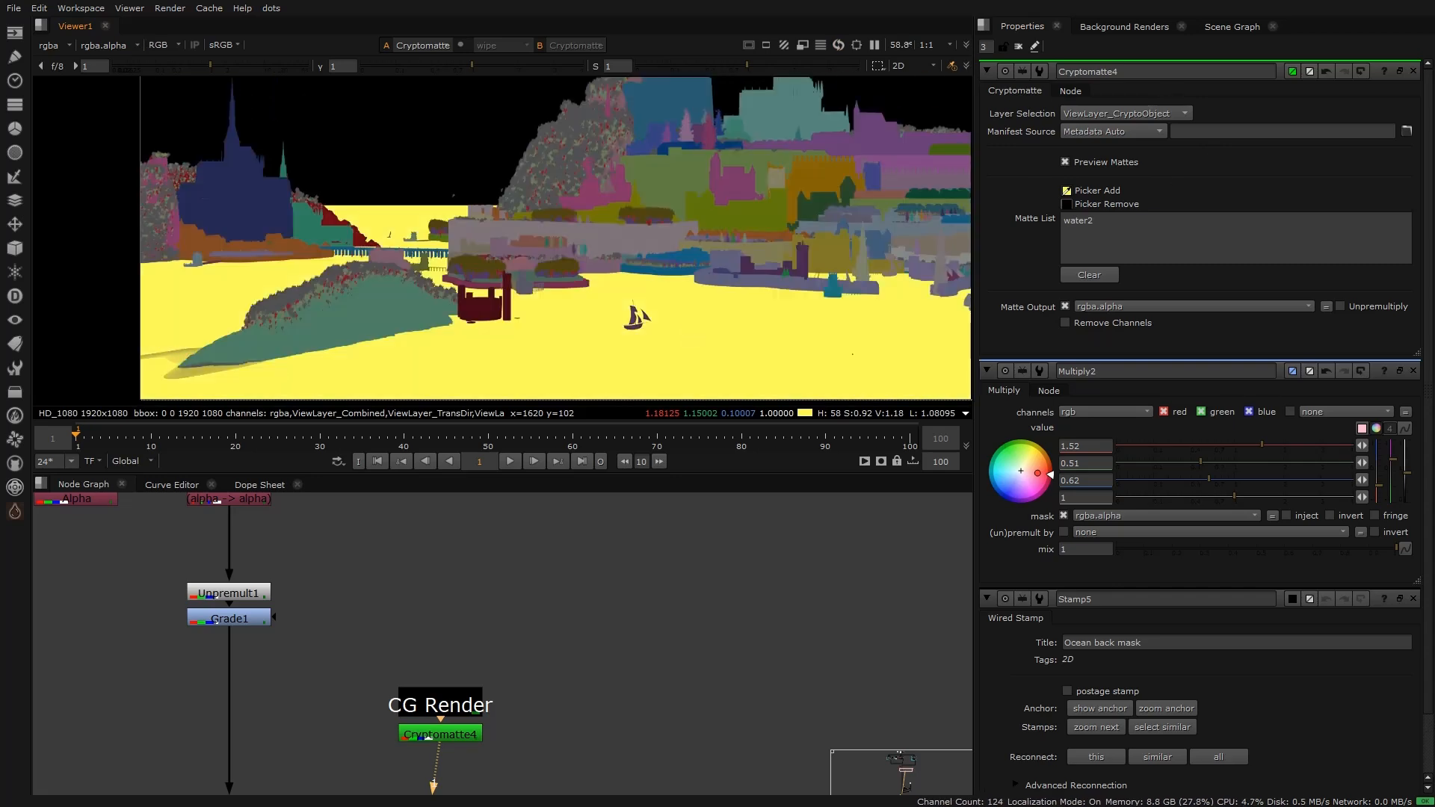
key("g")
left_click_drag(246, 716, 440, 734)
scroll(240, 739, "down", 5)
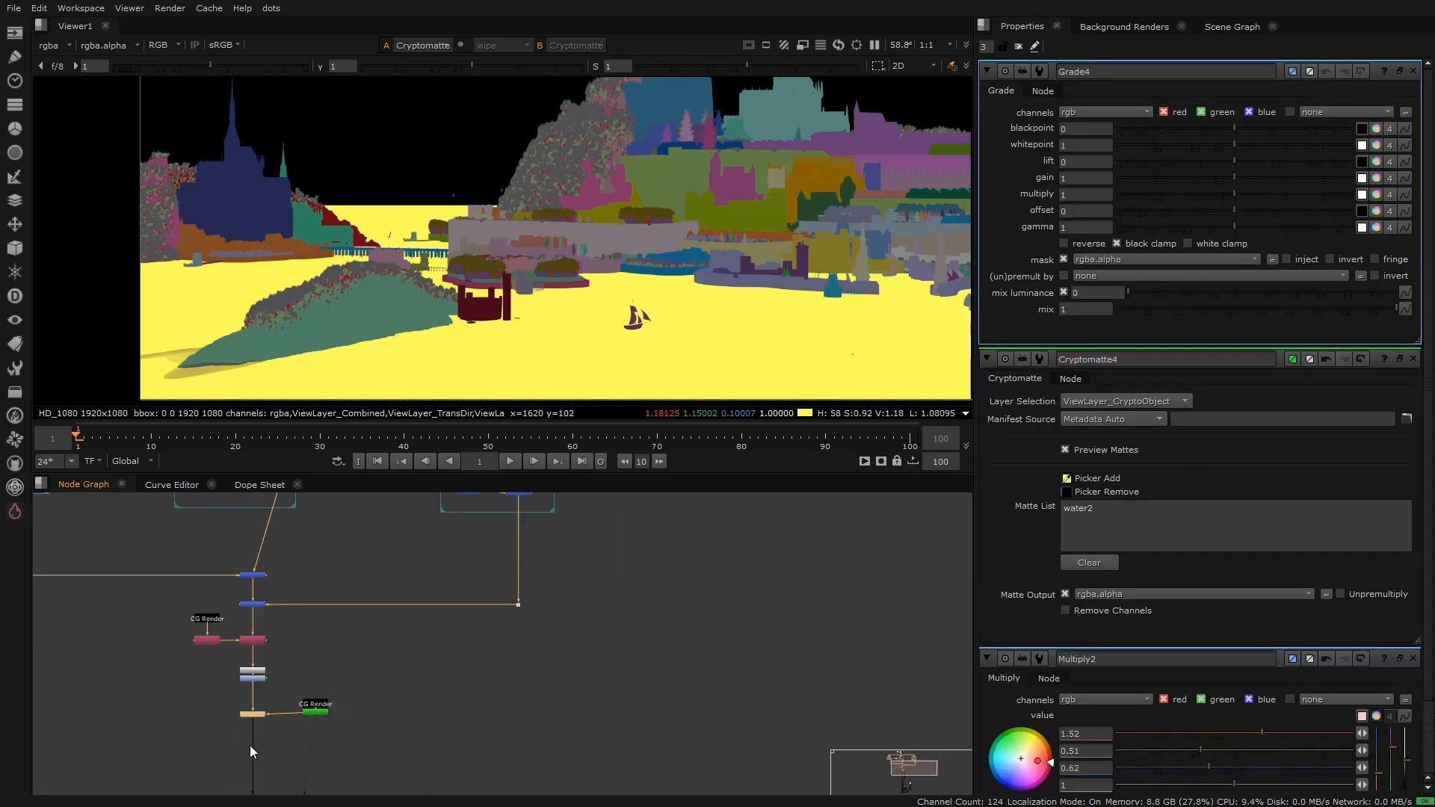
Step: View the final composite and set the gain of the water-masked Grade to 0.68
middle_click_drag(249, 741, 259, 337)
left_click_drag(227, 724, 275, 758)
key("1")
middle_click_drag(270, 577, 319, 805)
scroll(314, 581, "up", 5)
left_click(302, 657)
left_click_drag(1234, 178, 1197, 180)
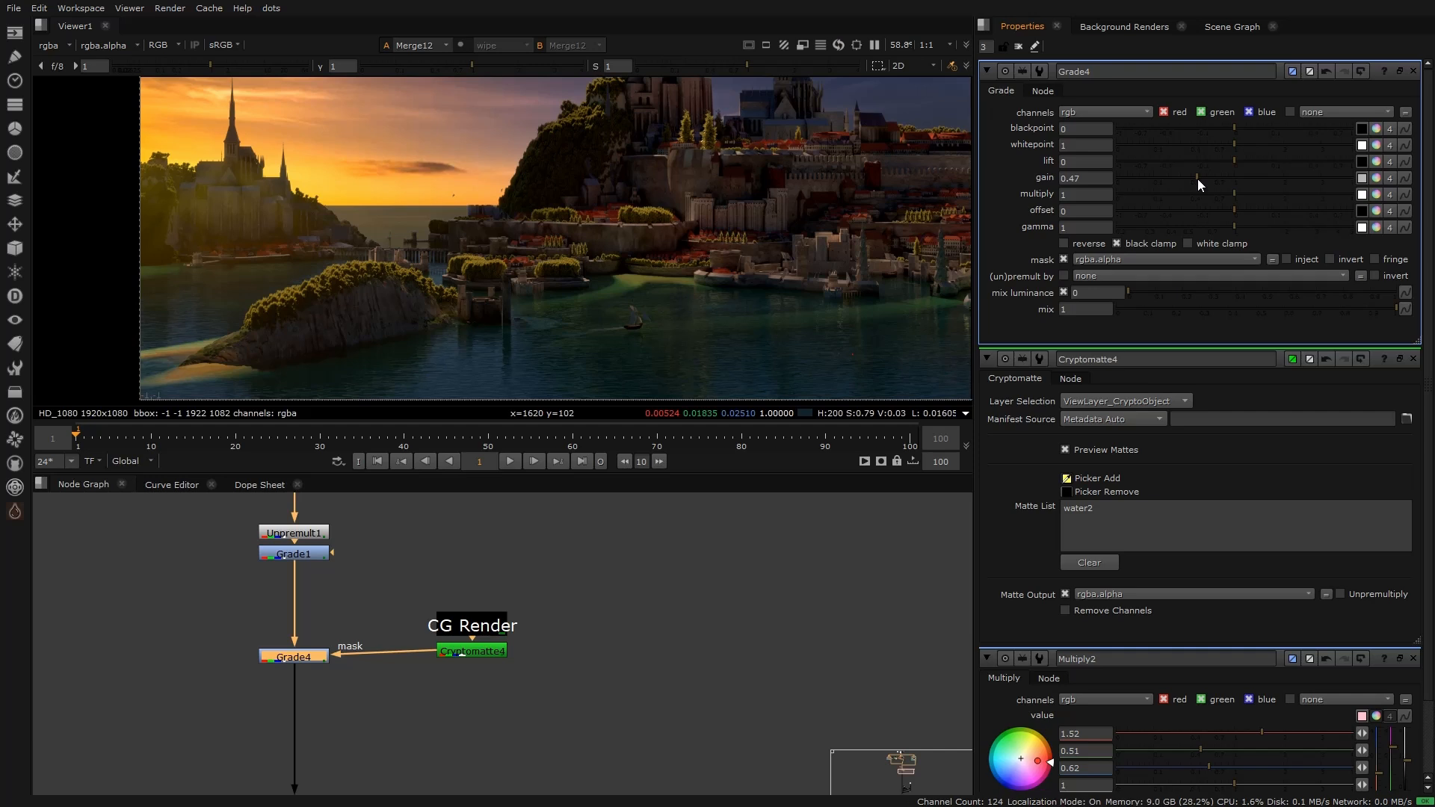
left_click_drag(1203, 177, 1214, 178)
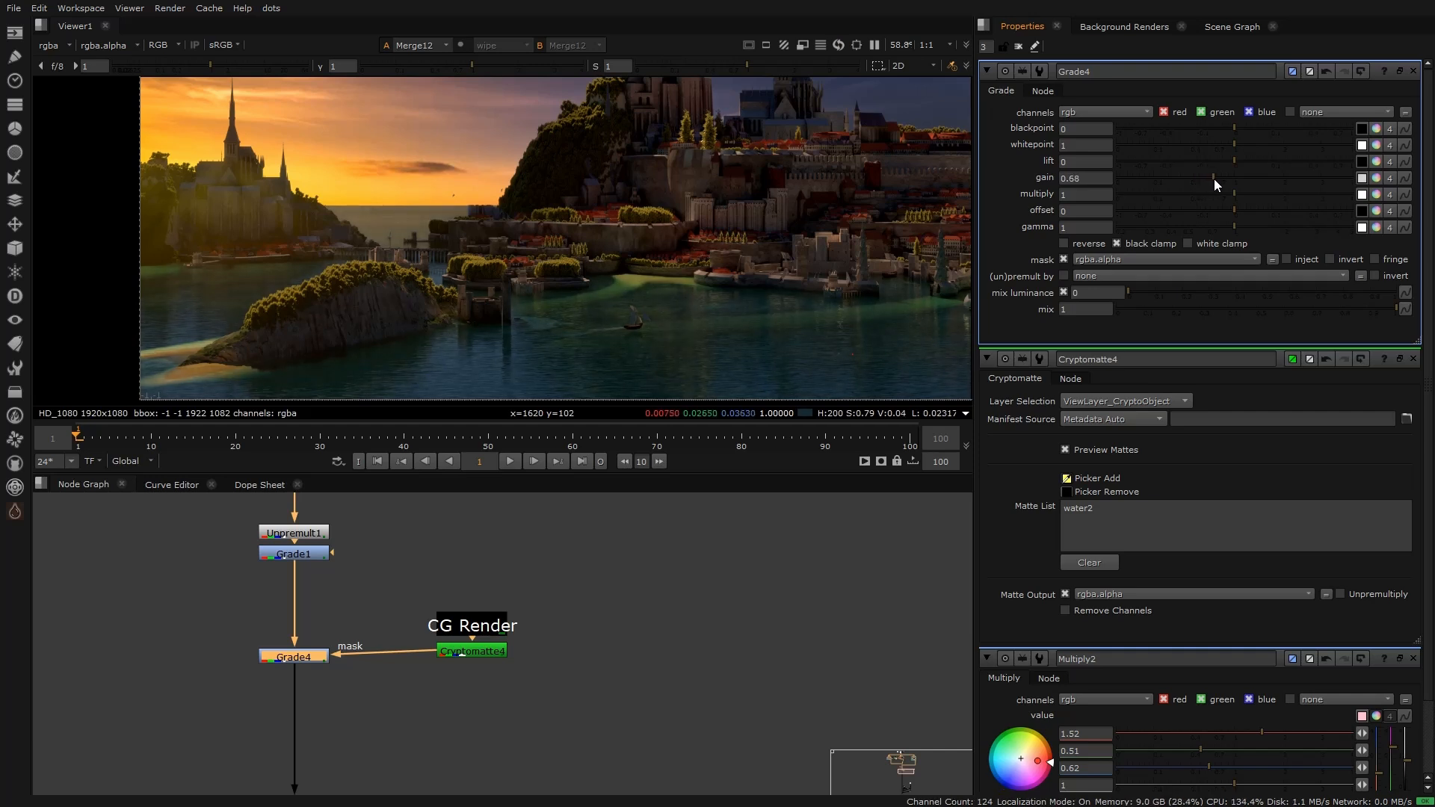
Step: Warm the water Grade's multiply with green 0.74 and blue 0.61, and check the water across the whole frame
left_click(1376, 195)
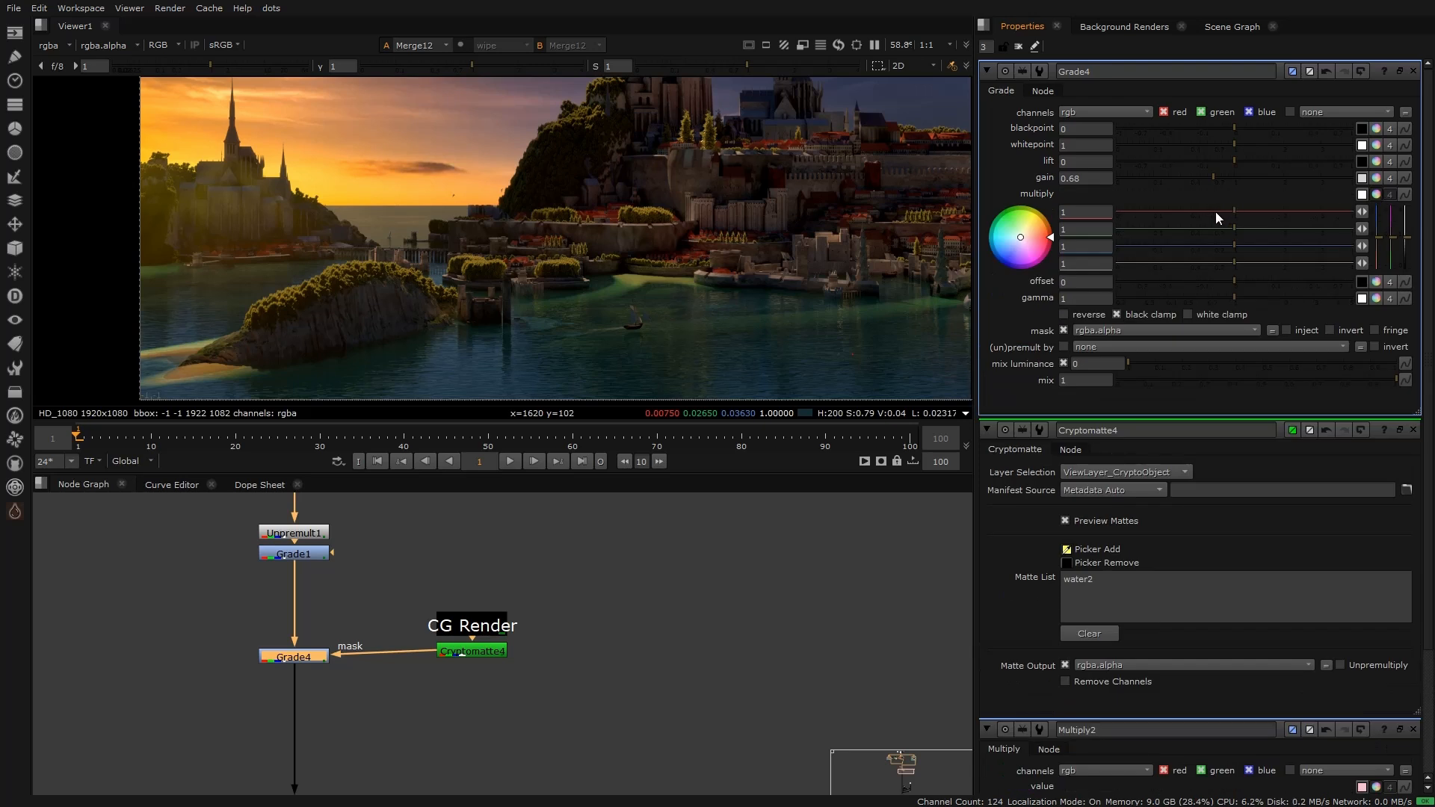
left_click_drag(1234, 226, 1209, 253)
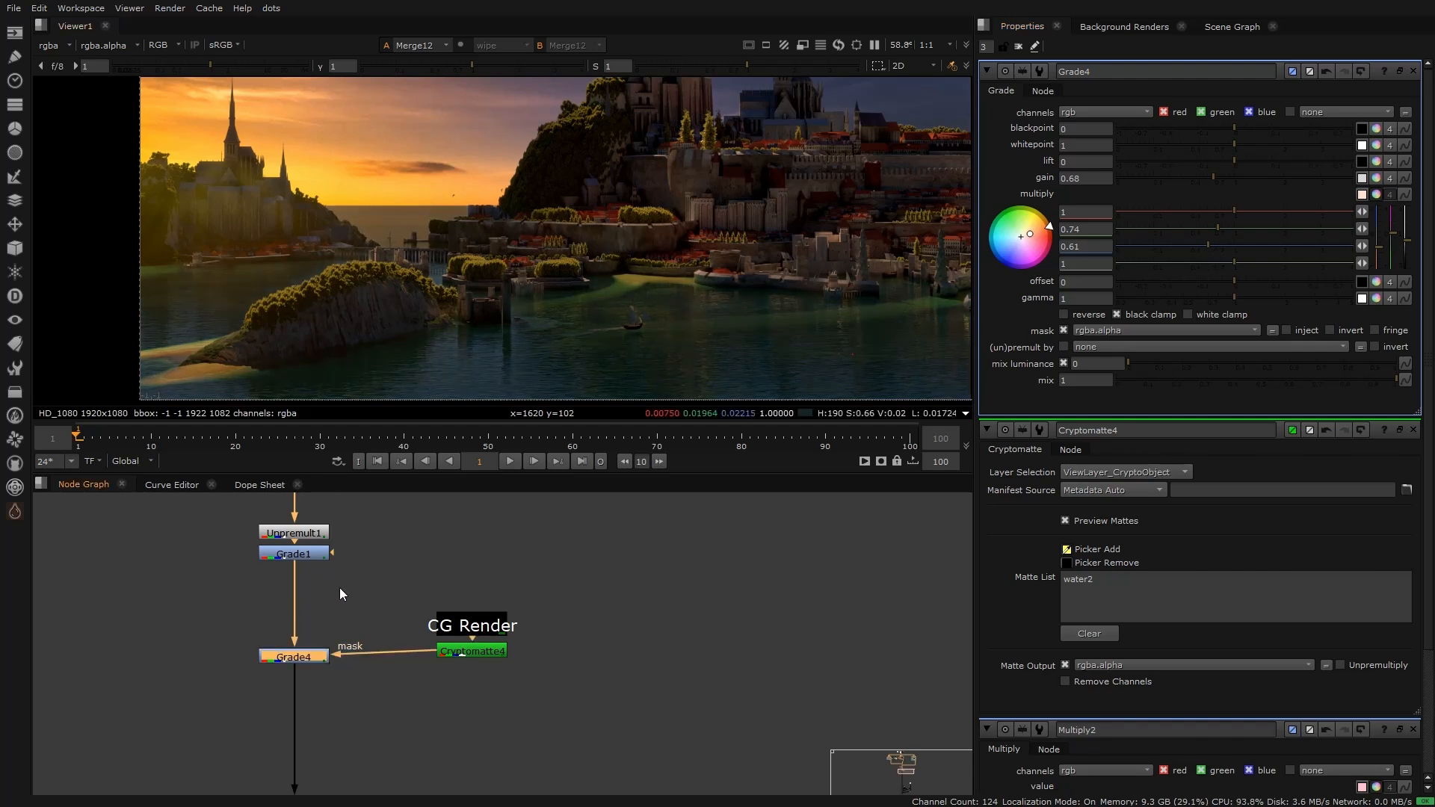
scroll(314, 225, "up", 5)
middle_click_drag(632, 250, 478, 337)
scroll(329, 303, "up", 4)
scroll(322, 293, "down", 4)
key("f")
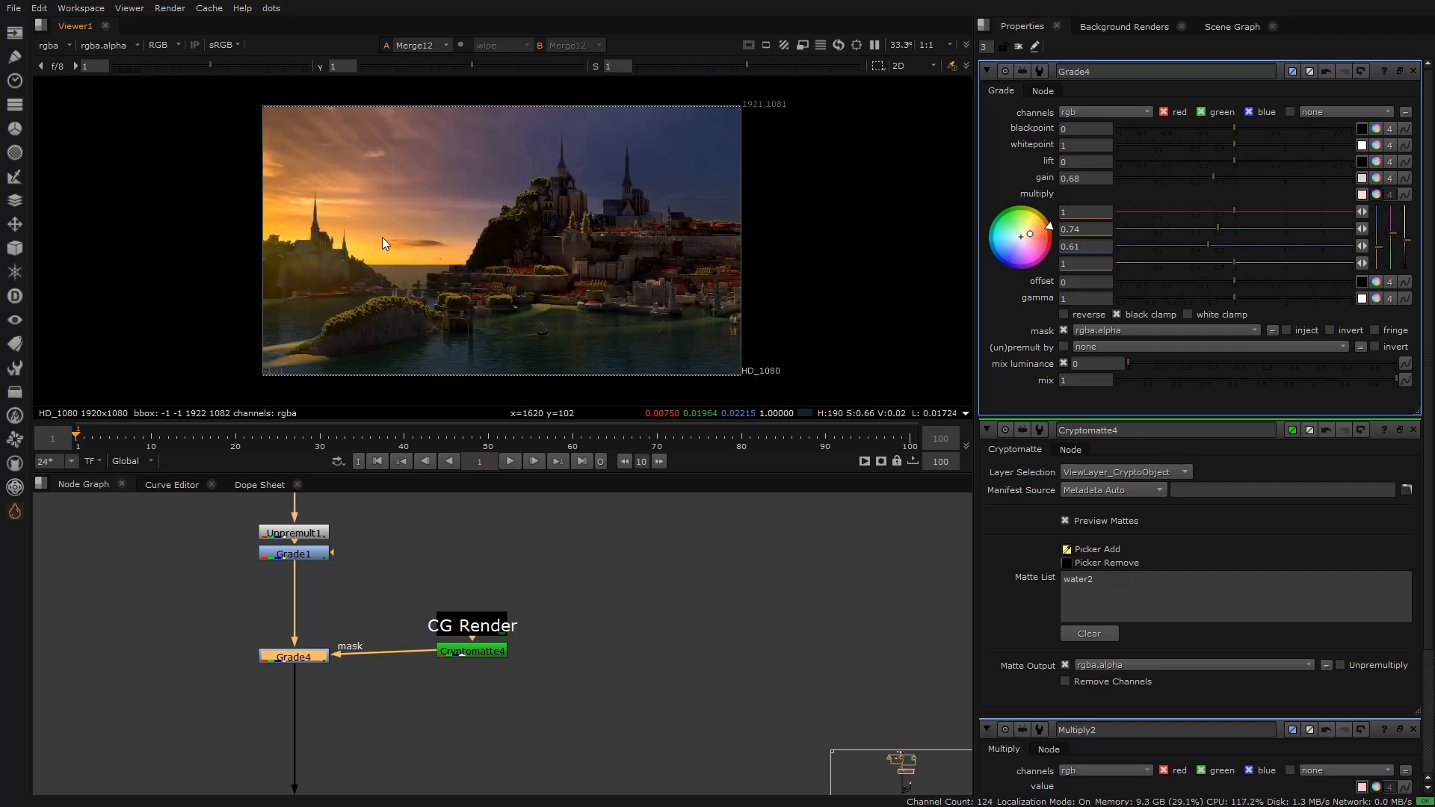
Step: Create a new stamp from the Ocean back mask anchor beside the Glossy group
scroll(437, 560, "down", 5)
middle_click_drag(423, 570, 408, 621)
scroll(429, 631, "up", 3)
scroll(396, 576, "down", 5)
middle_click_drag(400, 546, 391, 686)
scroll(309, 627, "up", 5)
double_click(254, 636)
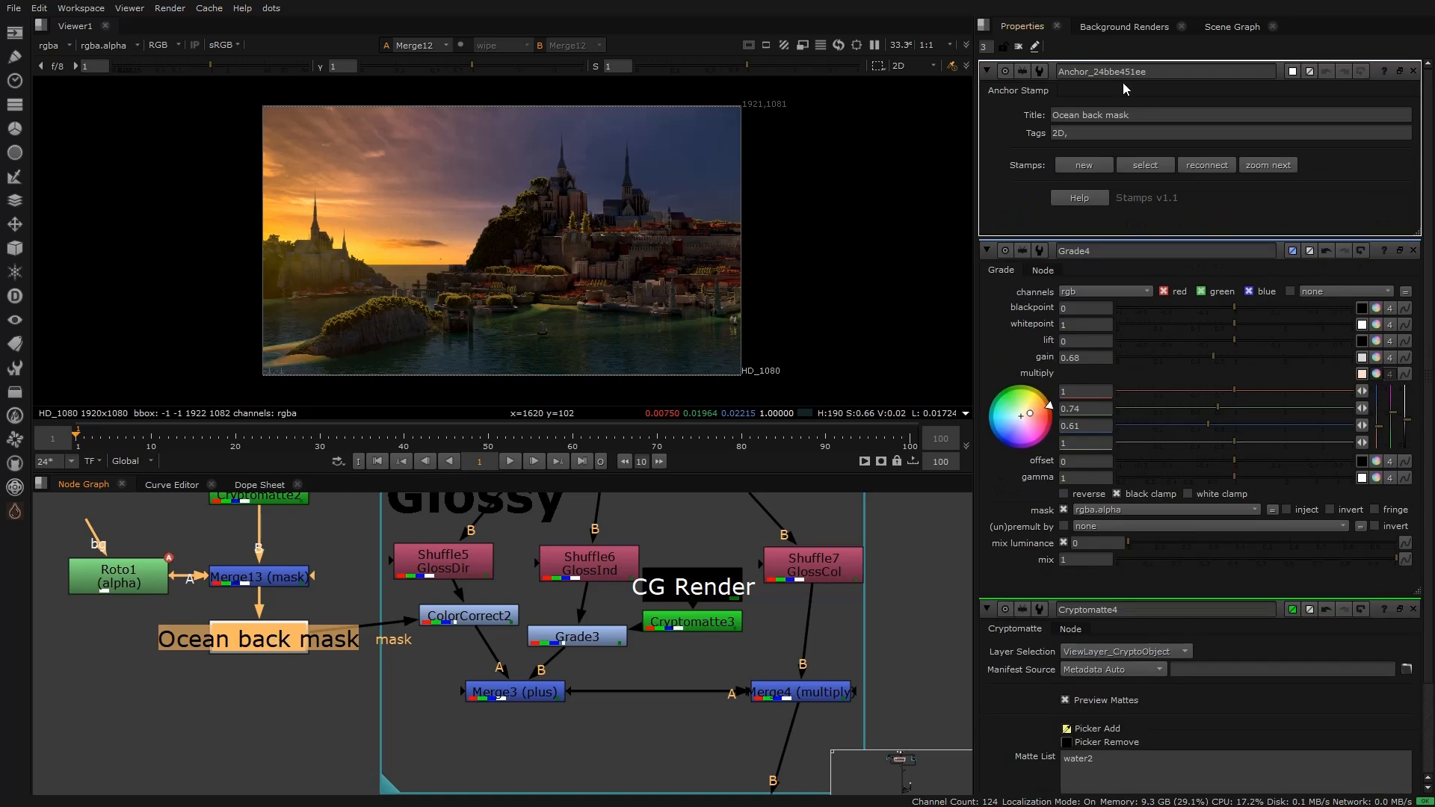
left_click(1084, 165)
Step: View the new Ocean back mask stamp and place it beside the main pipe, below the water Cryptomatte
key("1")
key("a")
key("a")
scroll(463, 272, "up", 5)
scroll(209, 613, "down", 6)
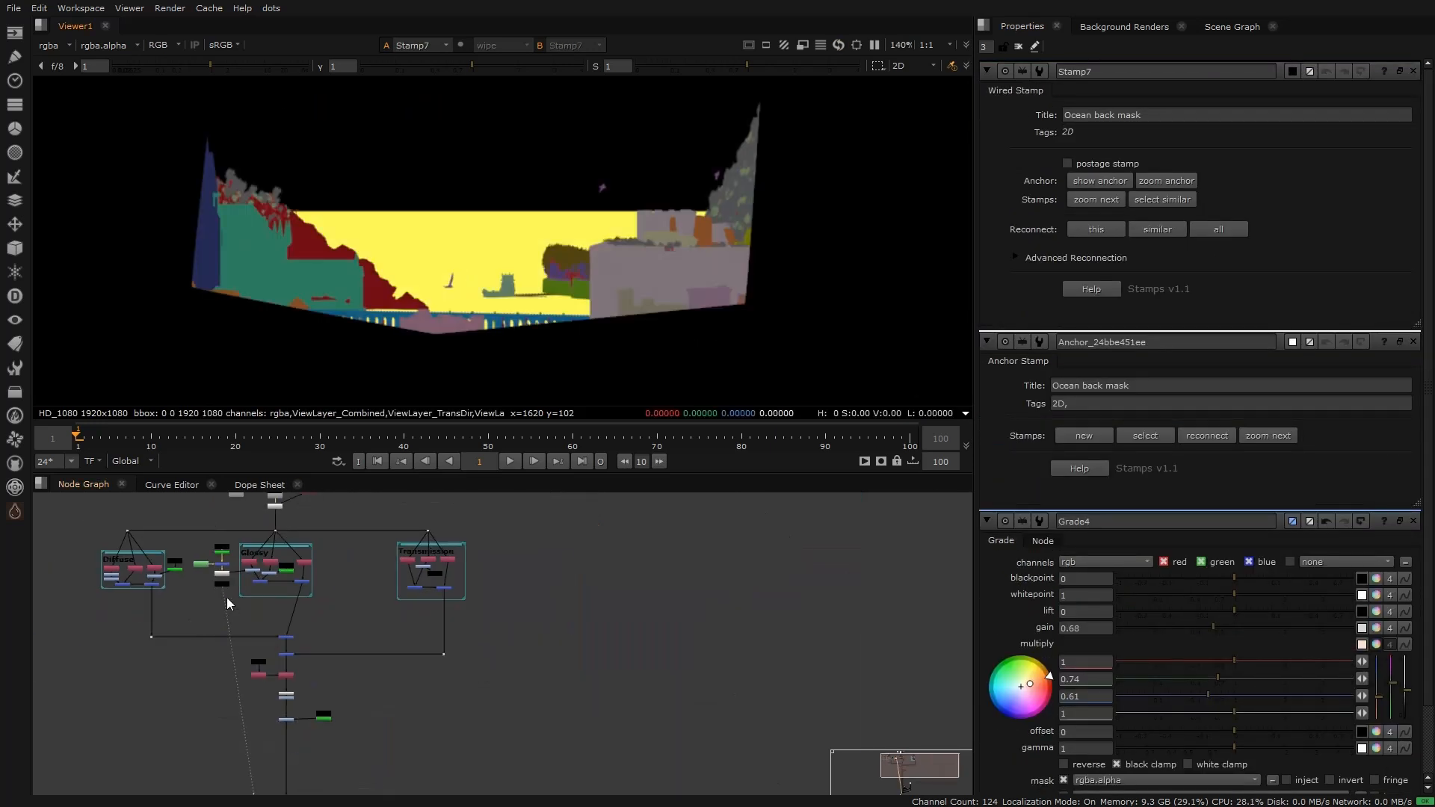
left_click_drag(222, 586, 355, 750)
middle_click_drag(355, 753, 364, 623)
scroll(368, 625, "up", 5)
left_click_drag(369, 599, 250, 567)
middle_click_drag(273, 582, 412, 646)
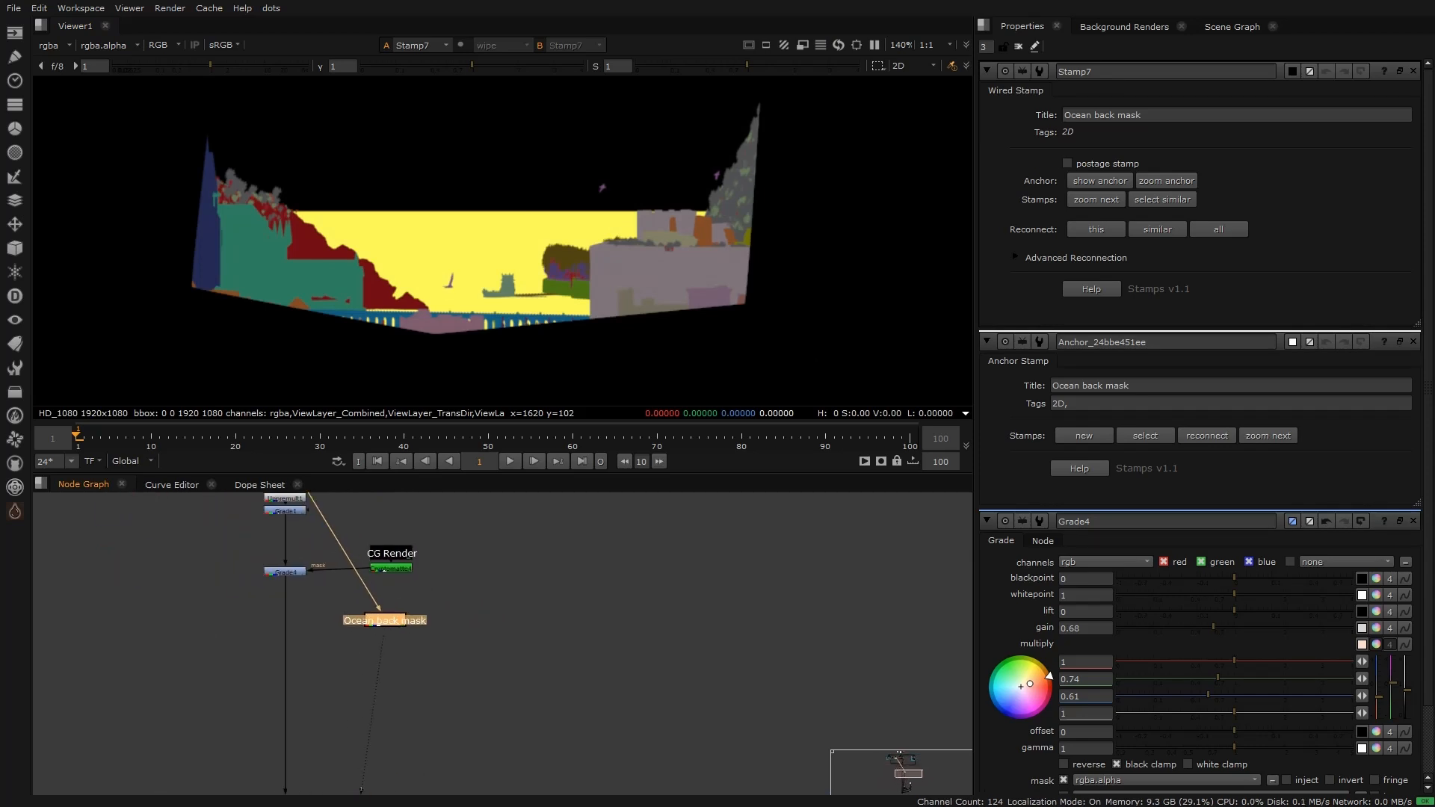
mouse_move(393, 620)
left_mouse_down()
mouse_move(410, 619)
mouse_move(301, 647)
mouse_move(321, 635)
mouse_move(284, 632)
mouse_move(389, 620)
left_mouse_up()
Step: Add a Grade node below the water Grade in the main pipe and mask it with the Ocean back mask stamp
left_click(359, 650)
key("g")
key("1")
scroll(293, 673, "down", 5)
middle_click_drag(296, 689, 269, 585)
scroll(271, 598, "up", 6)
left_click(287, 641)
left_click_drag(312, 595, 373, 612)
Step: View the final composite and set the distant ocean Grade to lift -0.08, gamma 0.62 and gain 4
key("1")
middle_click_drag(378, 532, 378, 740)
middle_click_drag(351, 500, 340, 725)
middle_click_drag(333, 519, 289, 634)
scroll(289, 634, "up", 2)
left_click(307, 617)
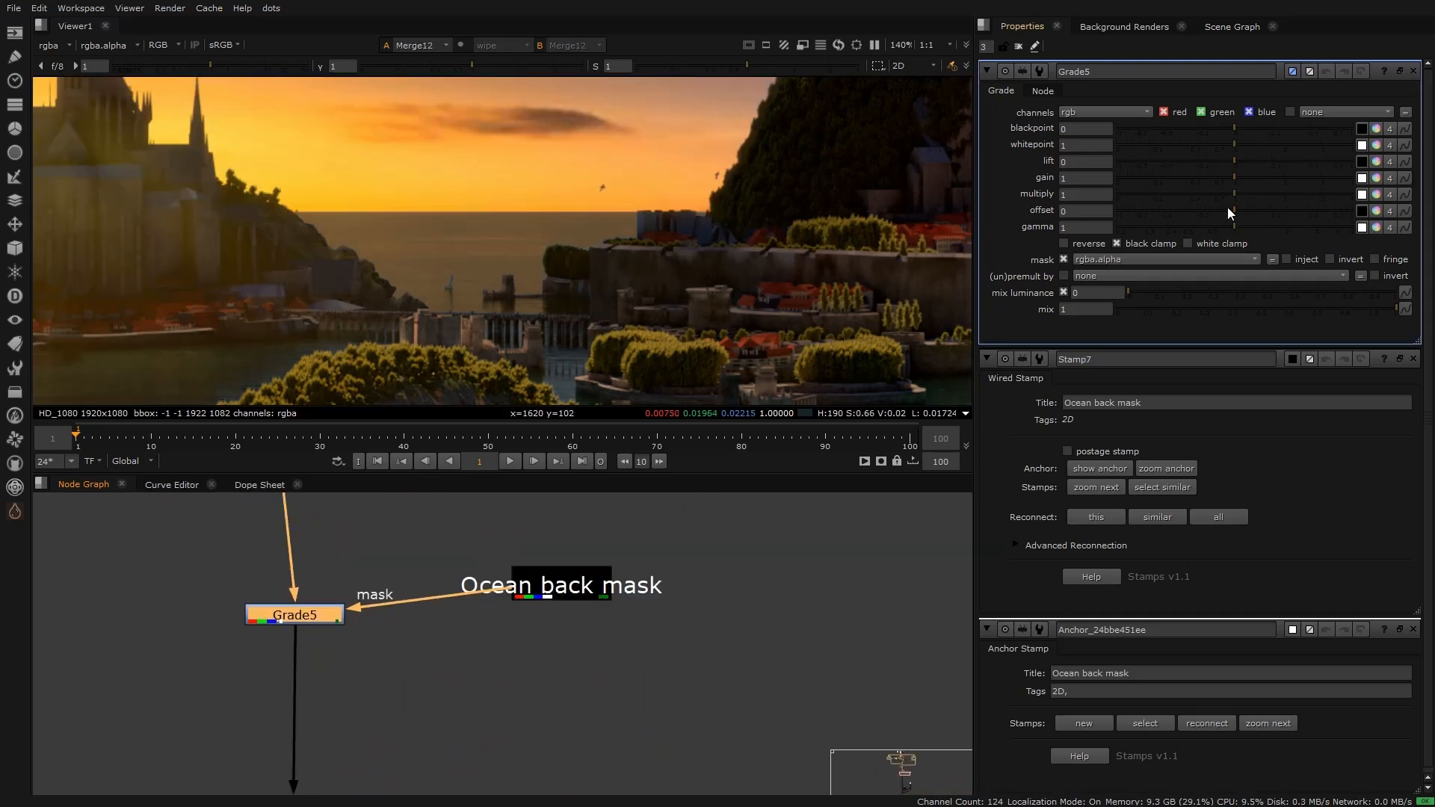
left_click_drag(1232, 162, 1198, 163)
left_click_drag(1234, 225, 1199, 225)
left_click_drag(1236, 175, 1353, 178)
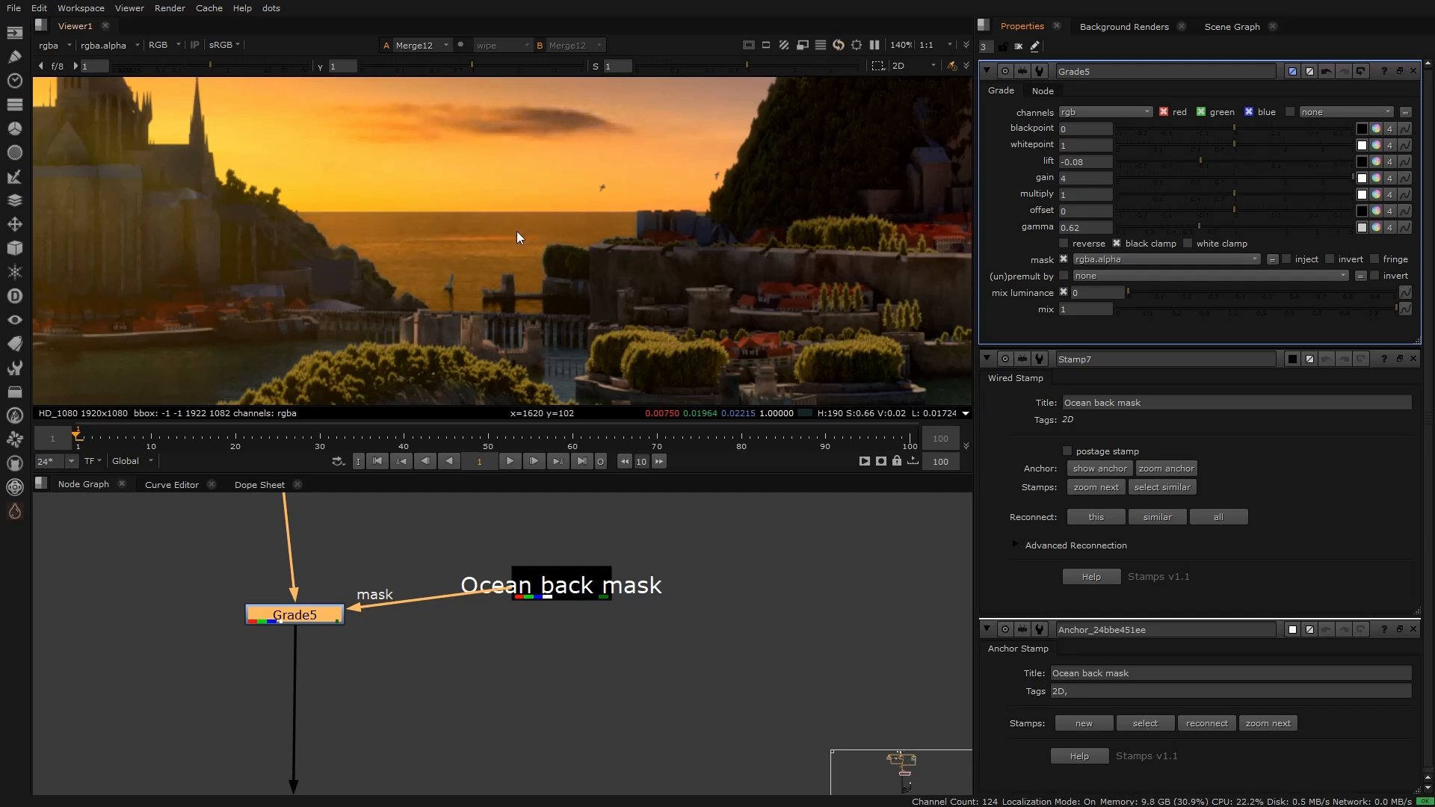
Step: Compare the distant ocean with its Grade disabled and enabled
scroll(515, 231, "down", 5)
scroll(402, 293, "up", 4)
key("d")
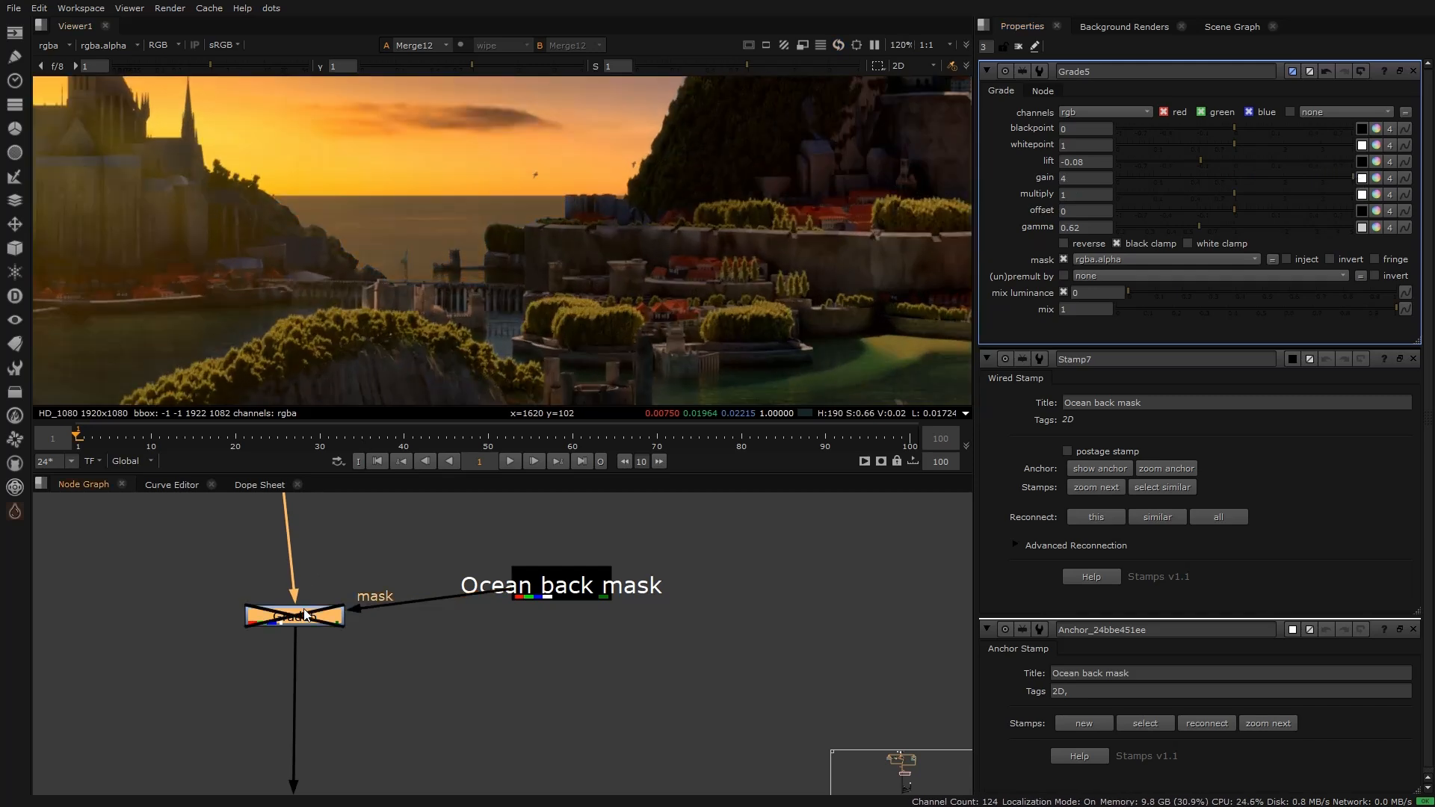
key("d")
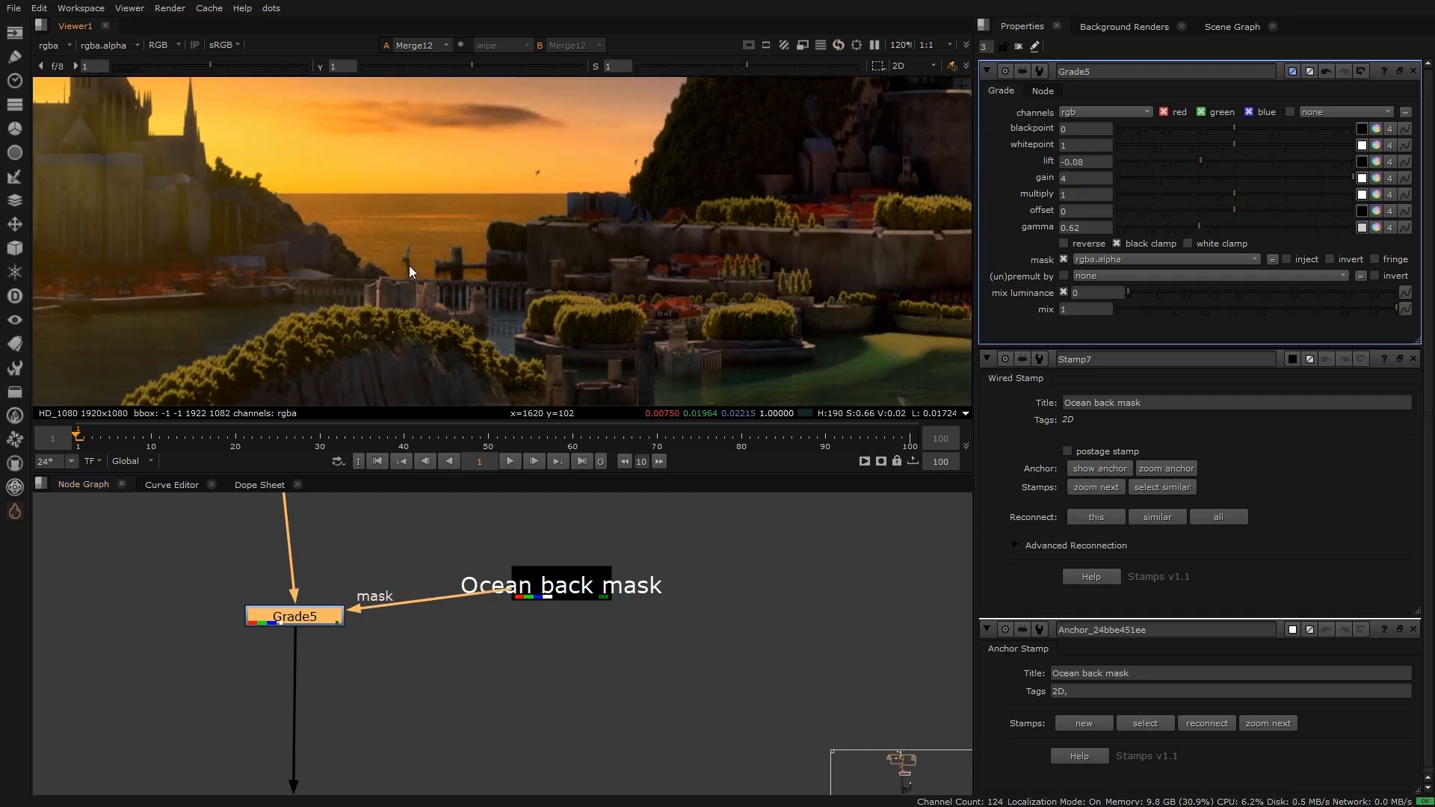
scroll(408, 241, "down", 4)
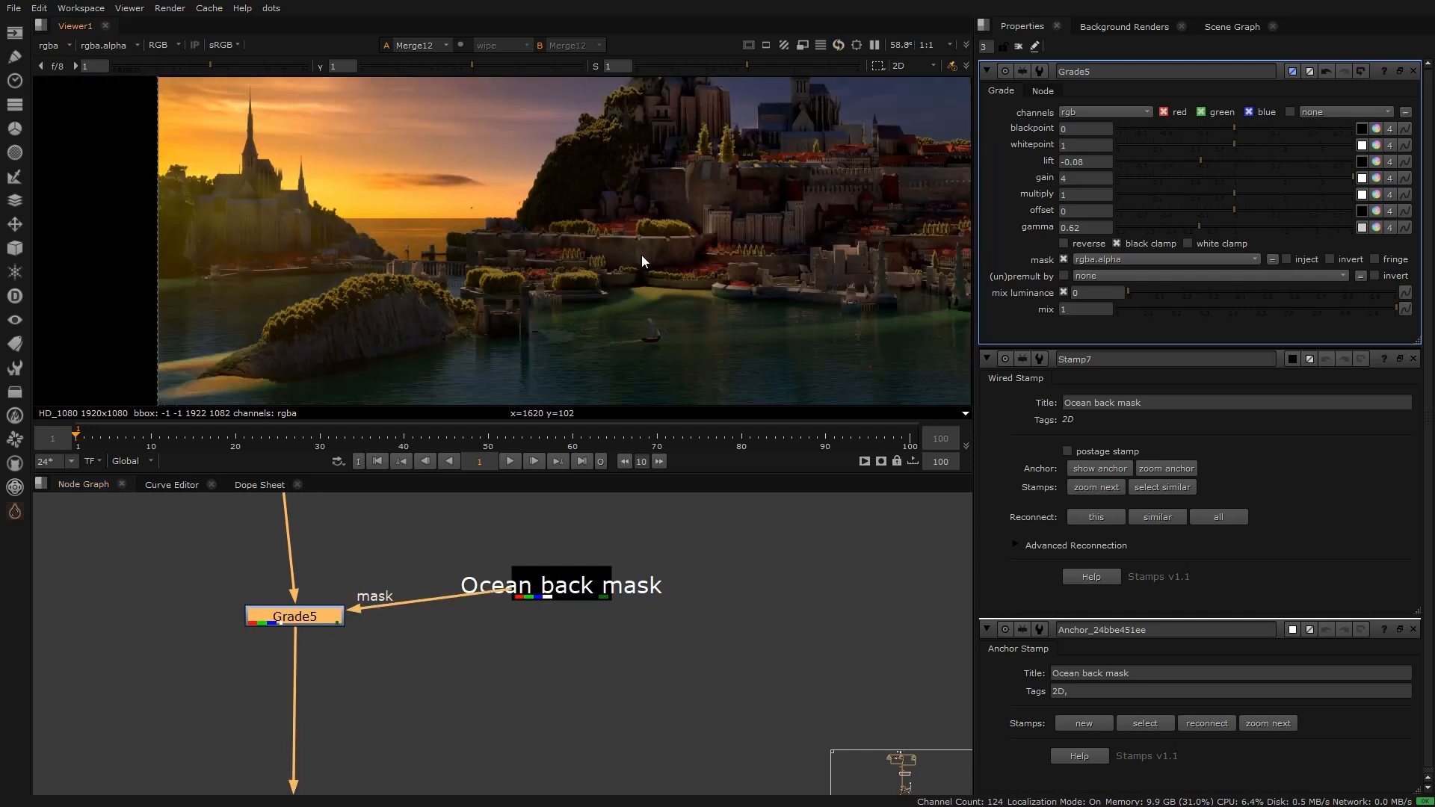
Step: Set the distant ocean Grade's multiply to red 0.98 and green 0.96, and compare it disabled and enabled
left_click(1376, 194)
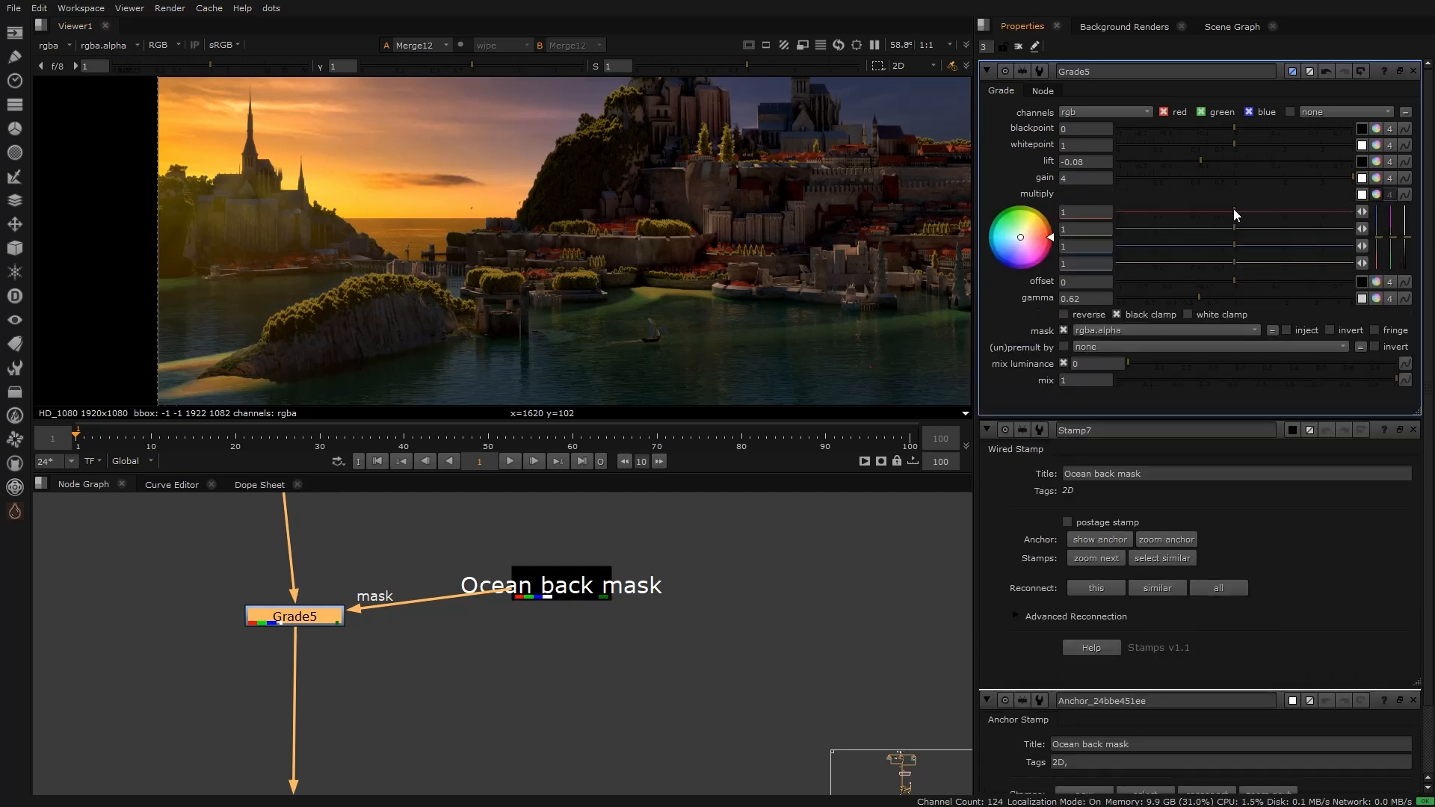
left_click(1231, 211)
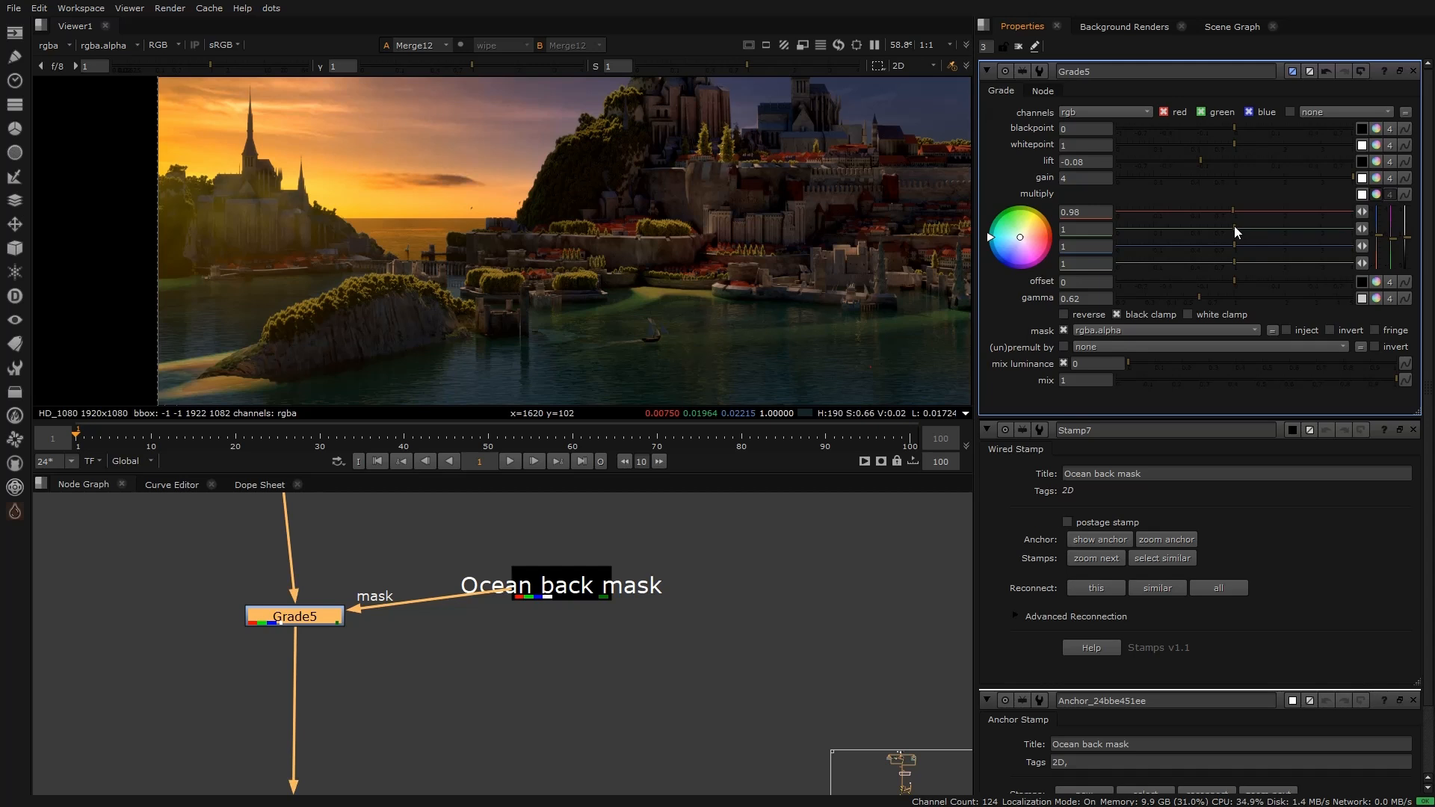
left_click(1231, 227)
left_click(291, 620)
key("d")
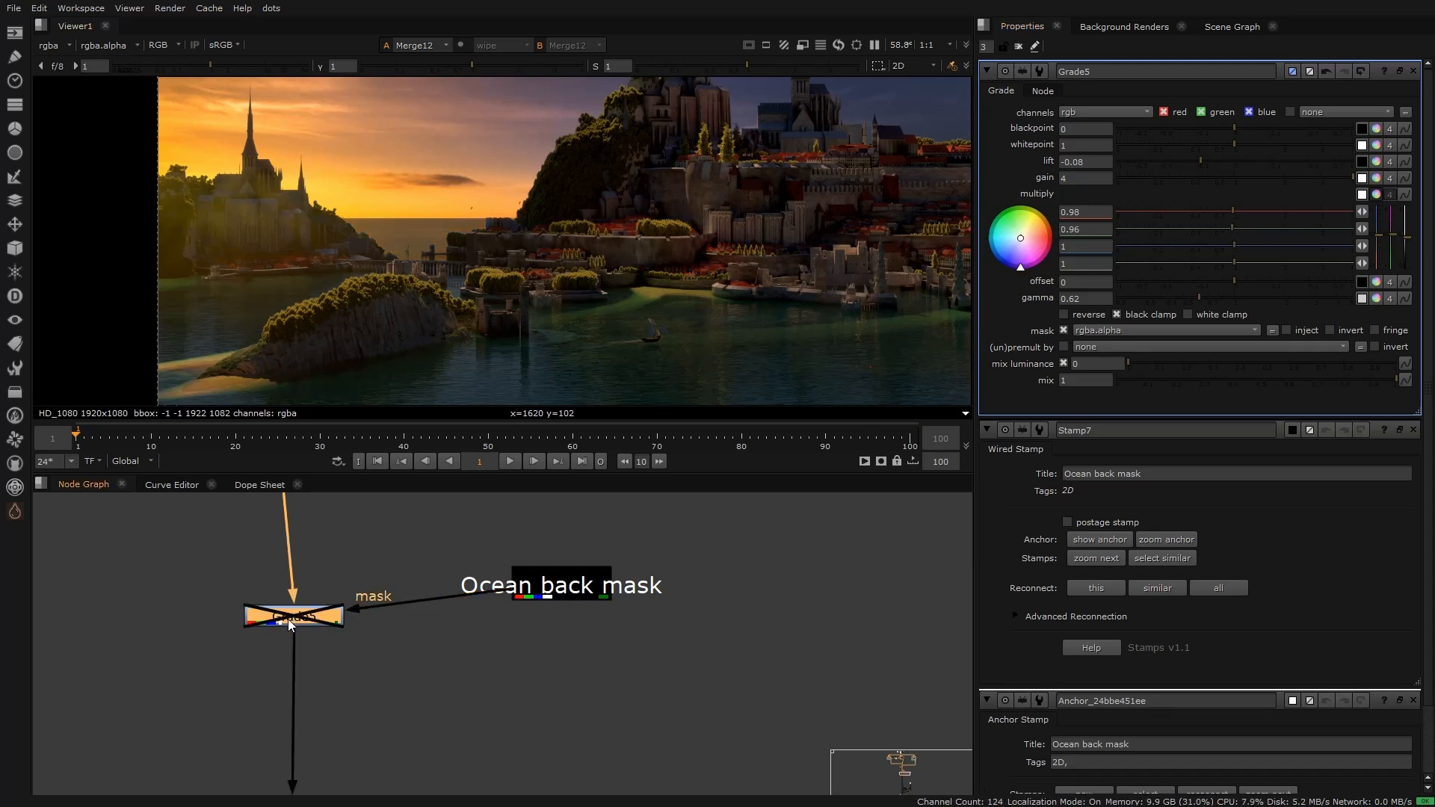
scroll(442, 217, "down", 3)
key("d")
scroll(400, 276, "up", 3)
Step: Straighten the distant ocean Grade in the pipe and insert a Saturation node beneath it, masked by the Ocean back mask stamp
left_click(362, 661)
left_click_drag(313, 617, 303, 617)
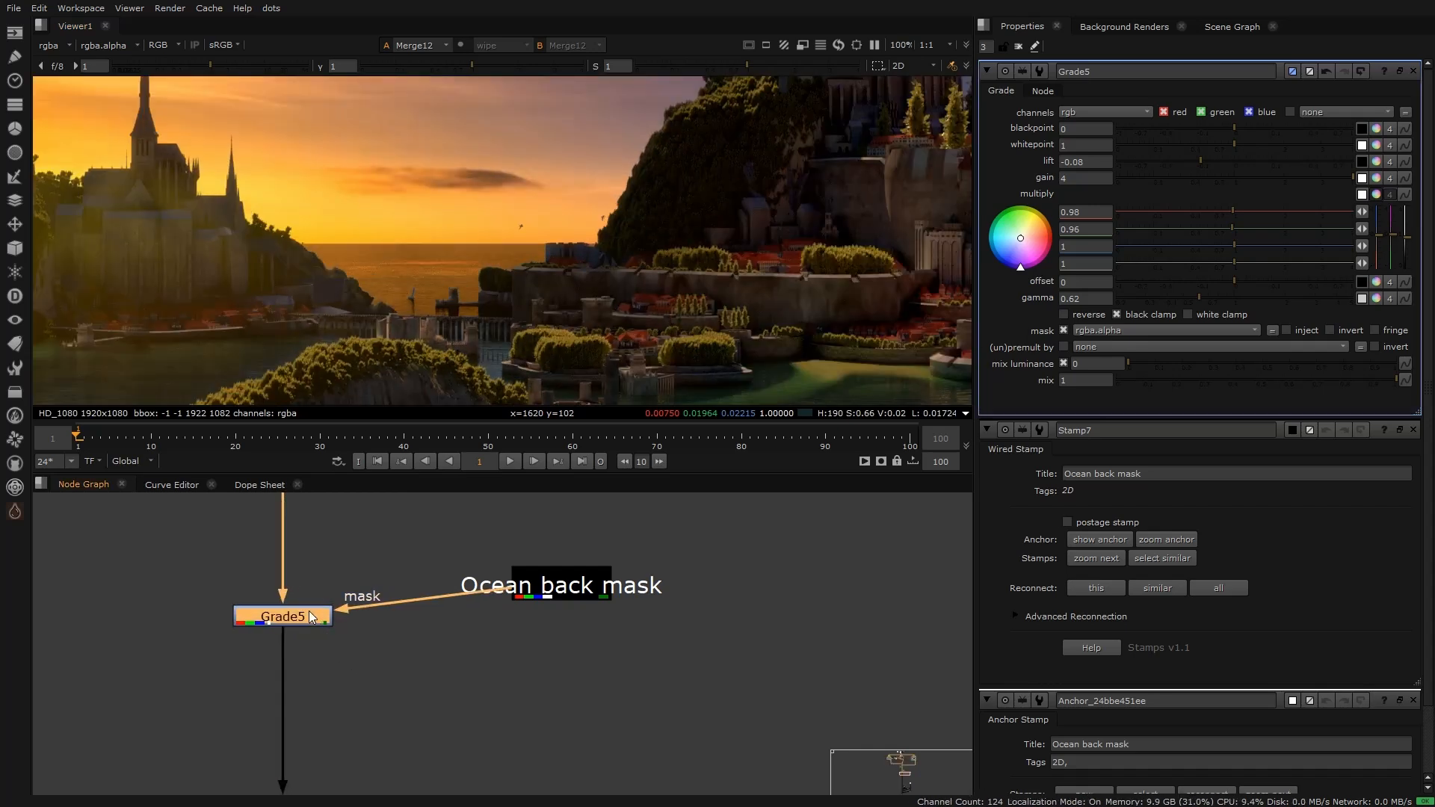
left_click(358, 668)
key("Tab")
type("sat")
left_click(214, 695)
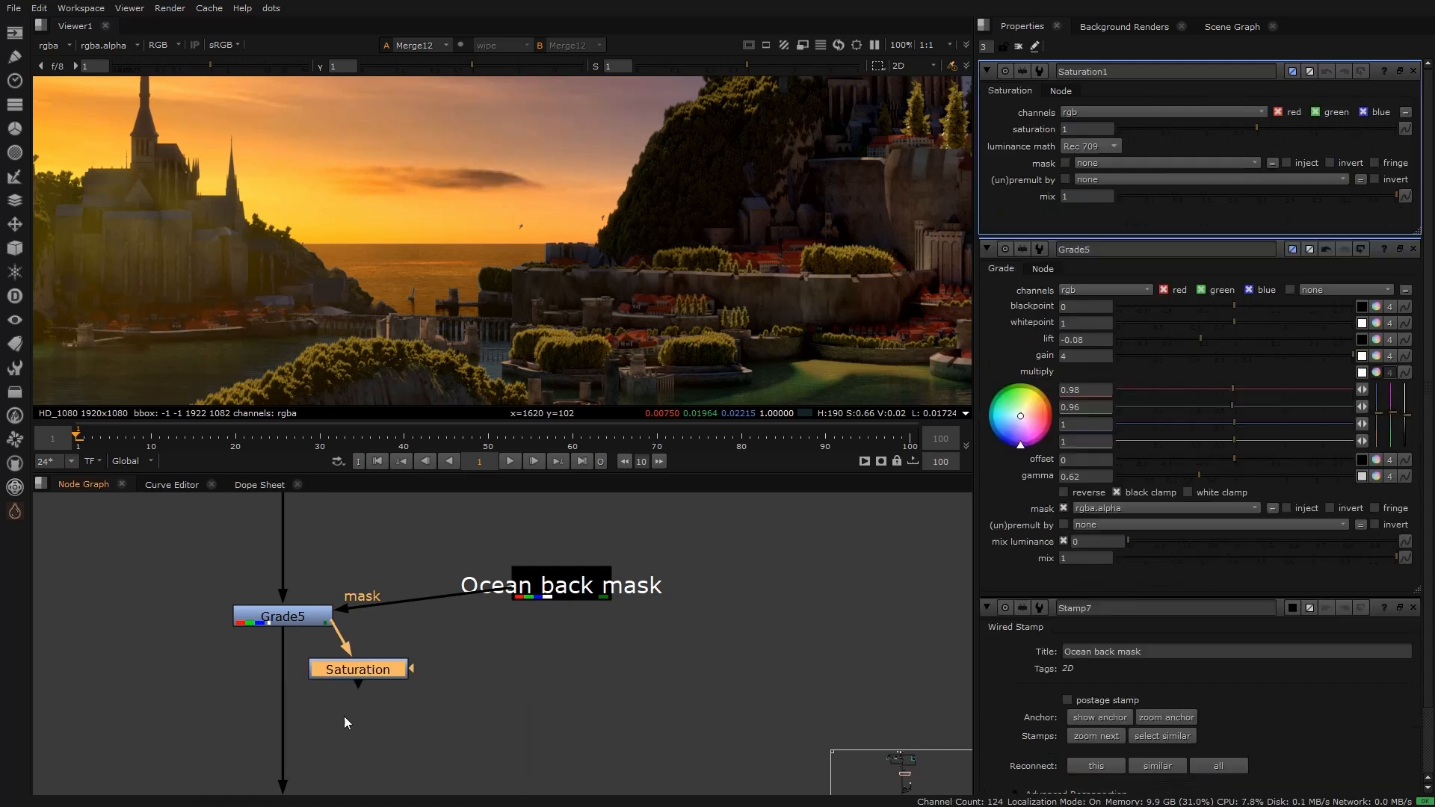
left_click(341, 688)
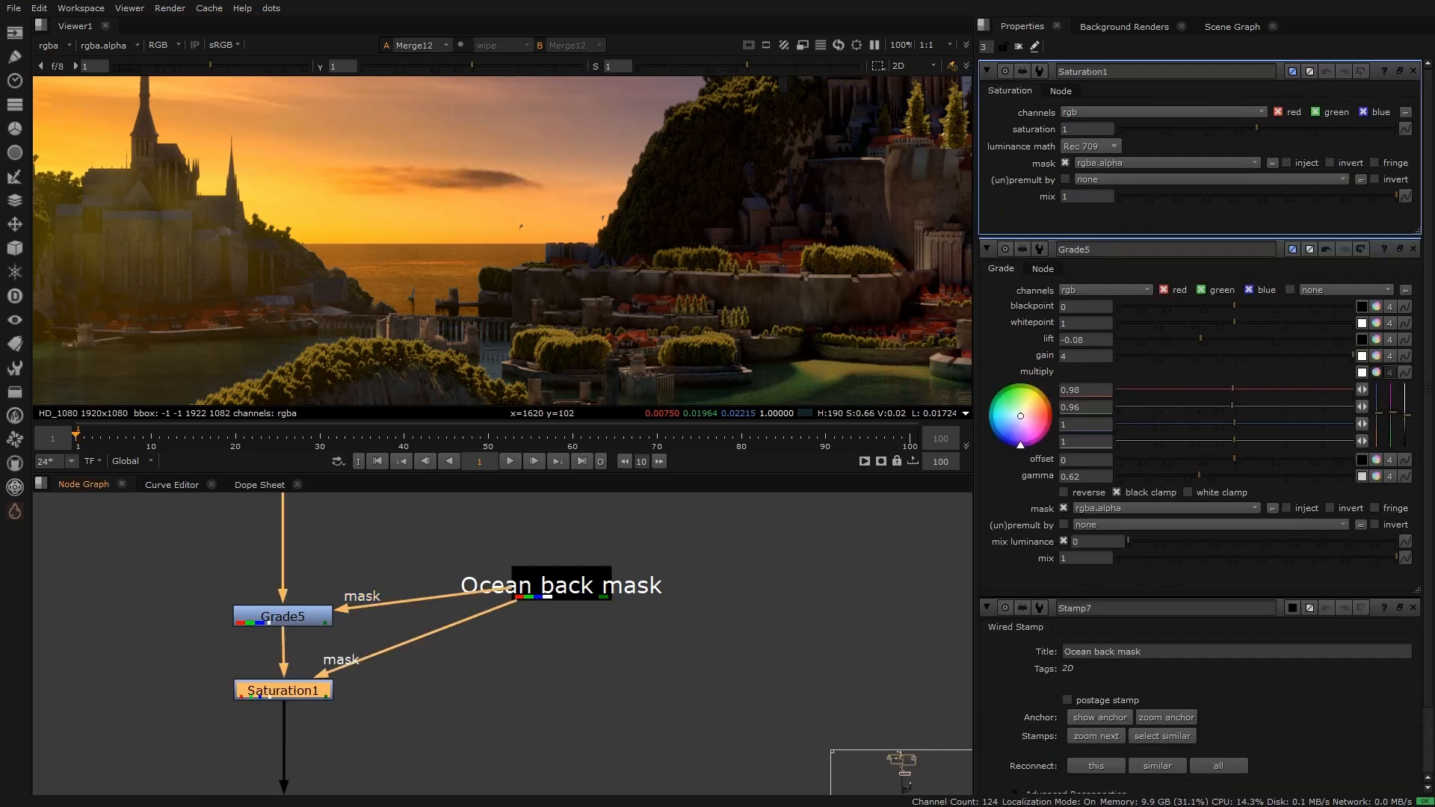
Step: Set the saturation to 0.83 and compare the ocean with the Grade and Saturation nodes disabled and enabled
left_click(1244, 127)
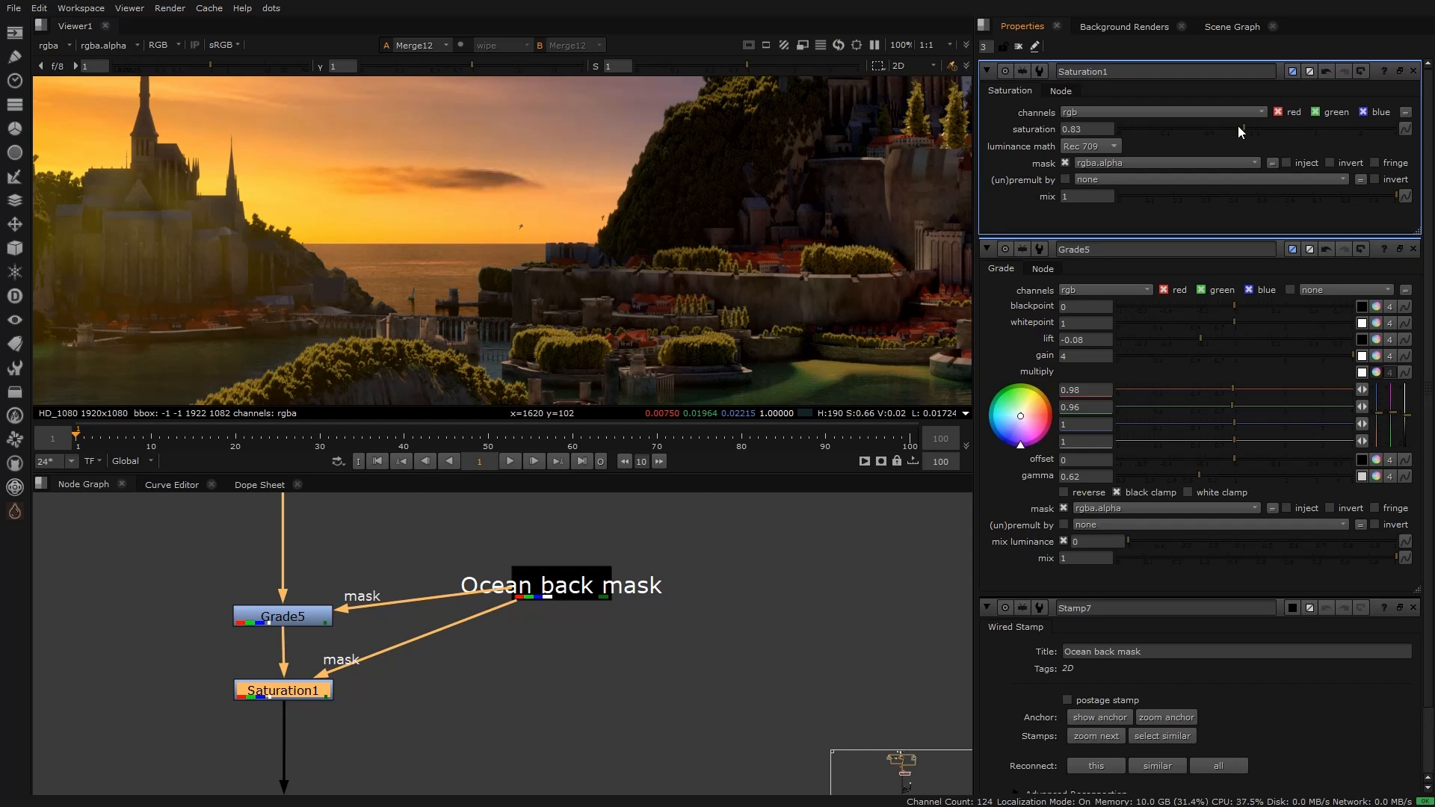
key("f")
left_click_drag(159, 583, 373, 751)
key("d")
key("d")
scroll(419, 297, "up", 5)
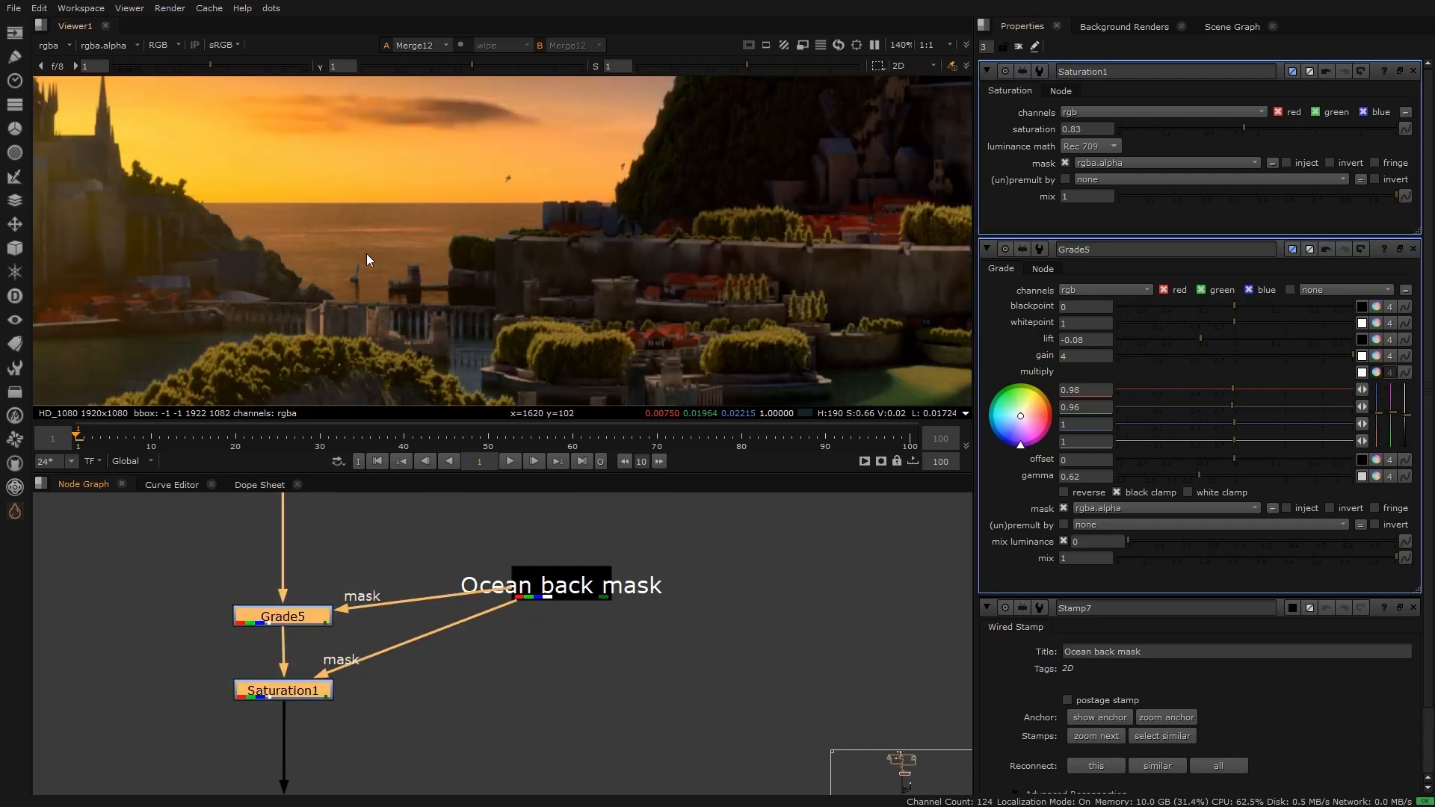
scroll(380, 206, "up", 5)
scroll(323, 279, "down", 2)
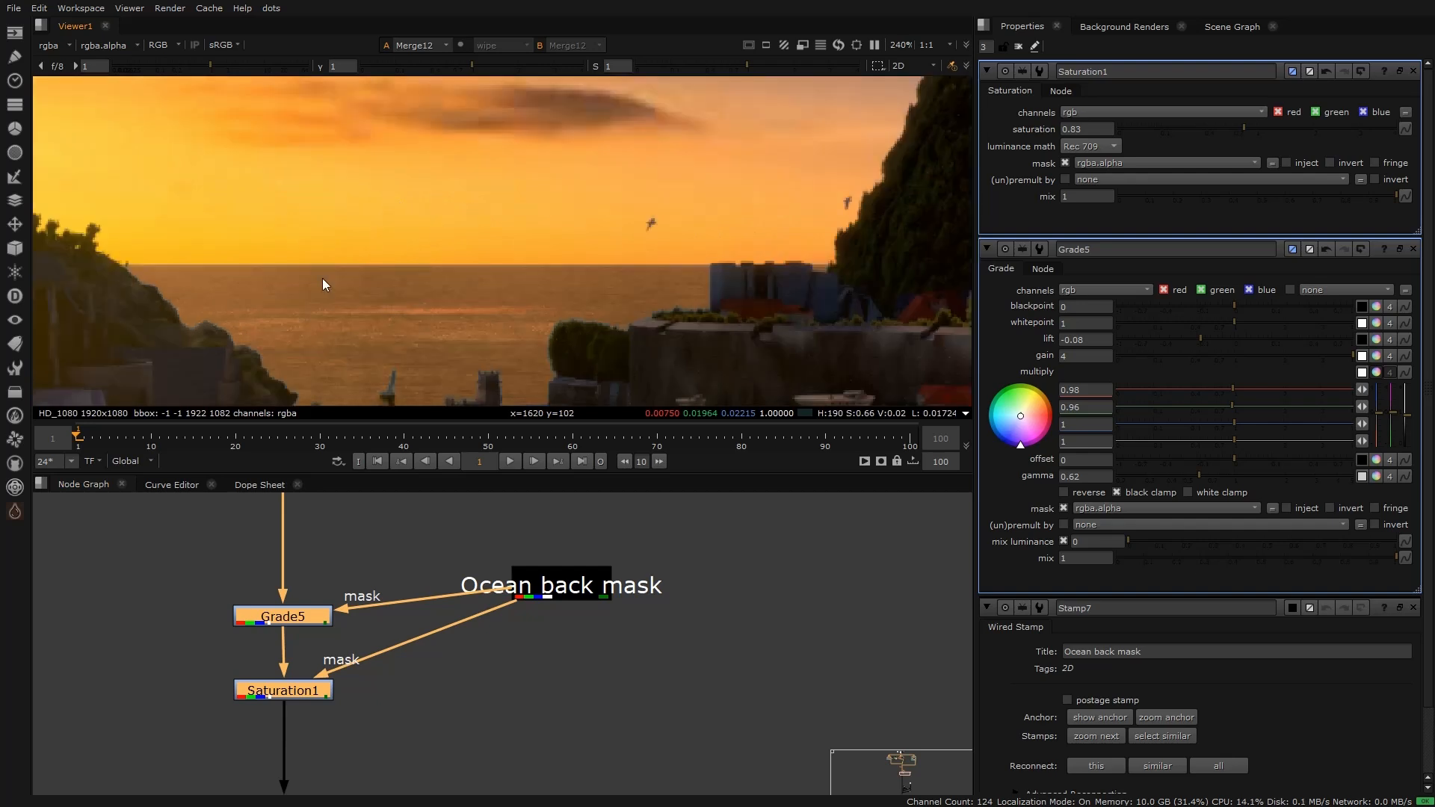
Step: Try different red and green multiply values on the distant ocean Grade and undo them
left_click(311, 517)
double_click(305, 615)
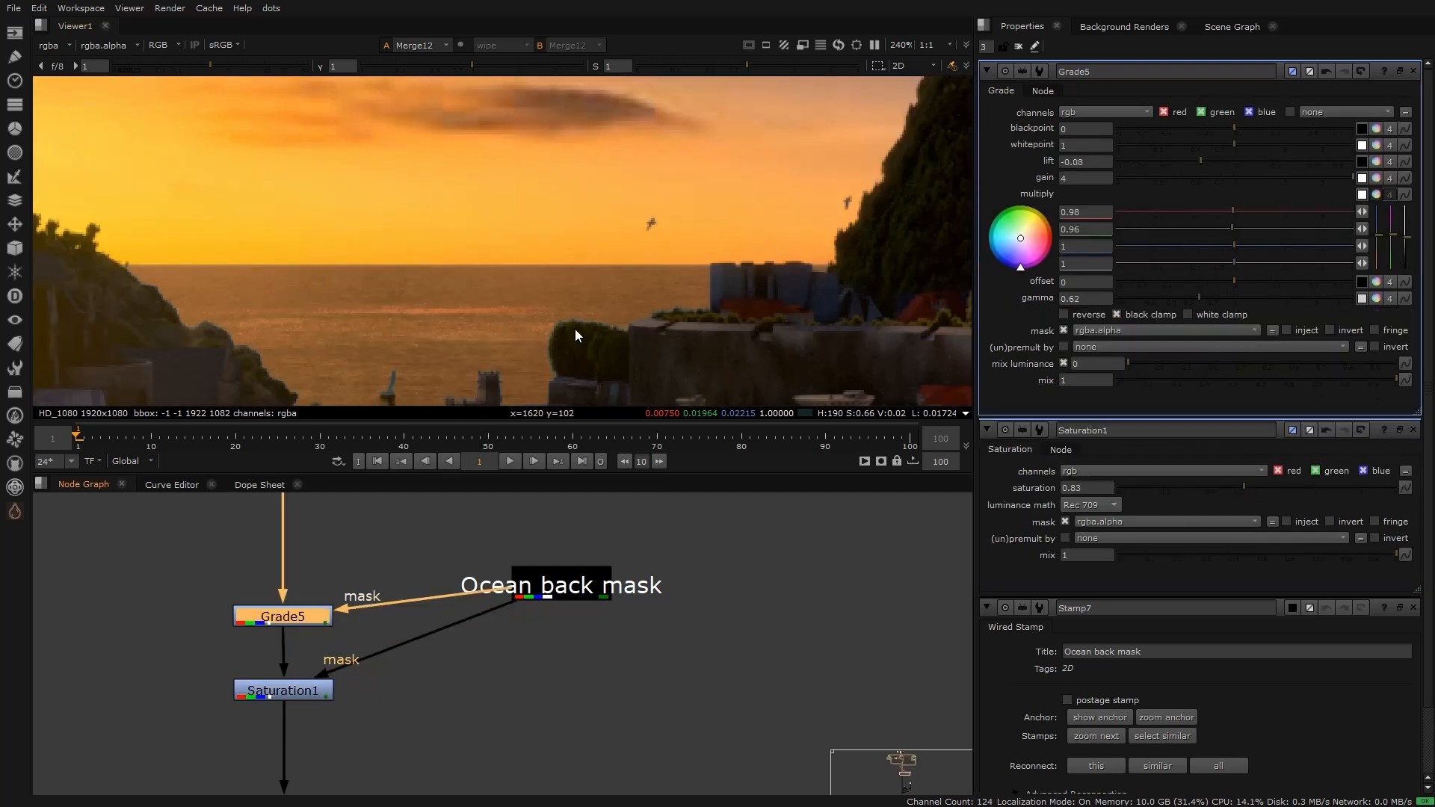
left_click_drag(1231, 211, 1235, 227)
key("ctrl+z")
key("ctrl+z")
scroll(429, 266, "down", 2)
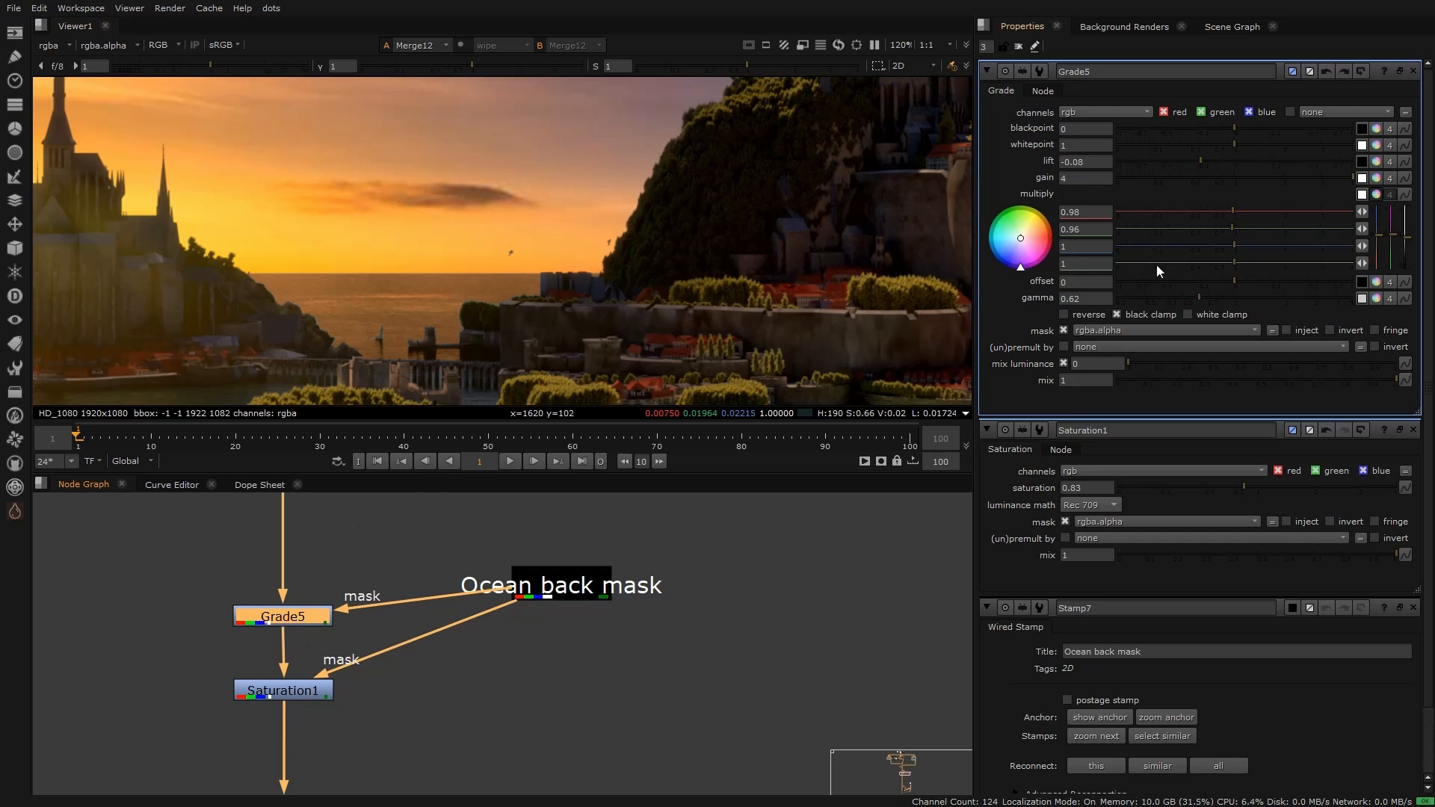
Step: Set the distant ocean Grade's multiply to red 0.92 and blue 0.59, and compare both ocean corrections disabled and enabled
mouse_move(1230, 246)
left_mouse_down()
mouse_move(1207, 245)
mouse_move(1232, 212)
mouse_move(1188, 242)
mouse_move(1137, 240)
mouse_move(1271, 240)
mouse_move(1146, 231)
mouse_move(1204, 235)
mouse_move(1187, 235)
mouse_move(1207, 251)
left_mouse_up()
key("f")
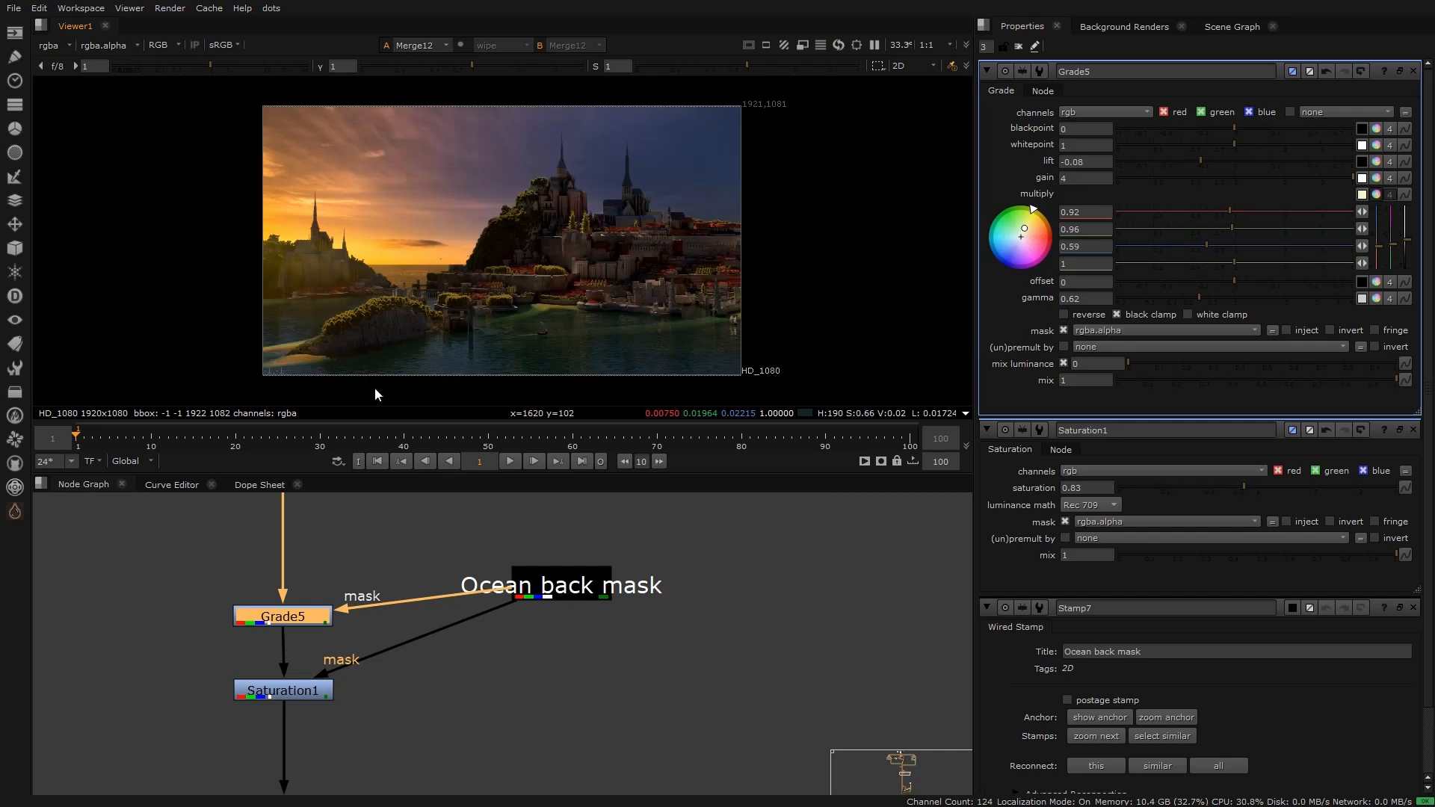
left_click_drag(96, 596, 421, 777)
key("d")
key("d")
key("d")
key("d")
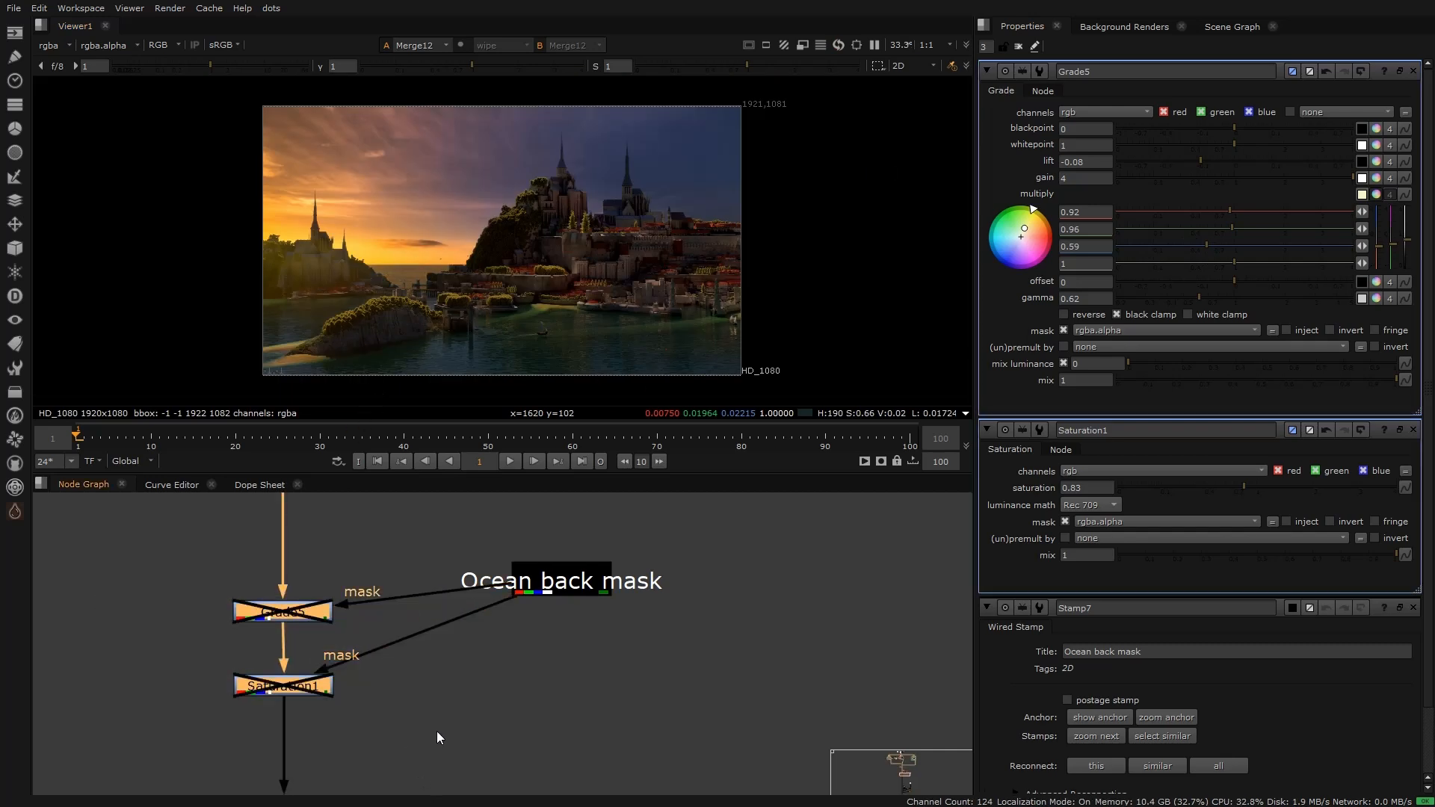
left_click(436, 730)
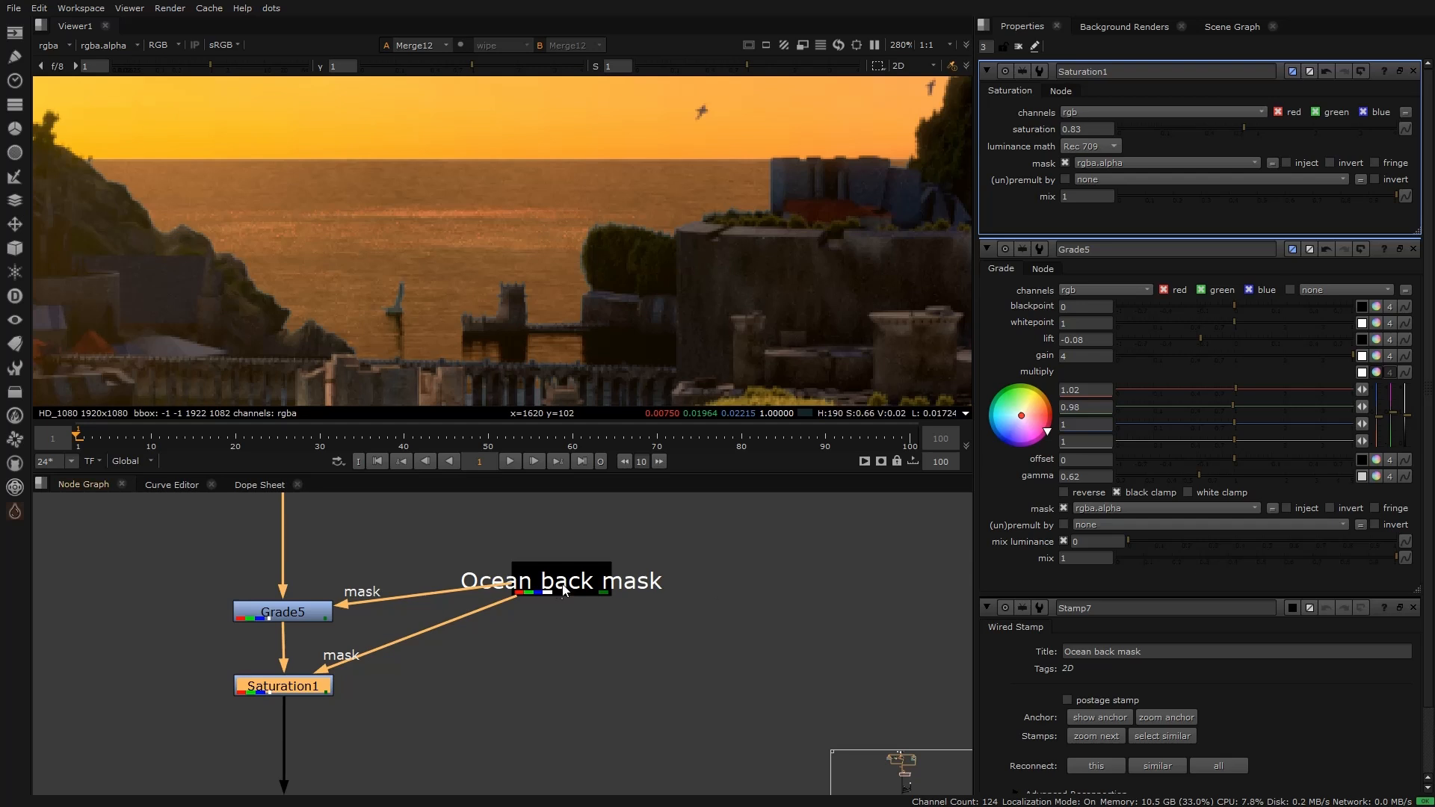
Step: Check the graded ocean in the composite and move the Ocean back mask stamp closer to the main pipe
scroll(535, 552, "down", 3)
scroll(564, 325, "down", 6)
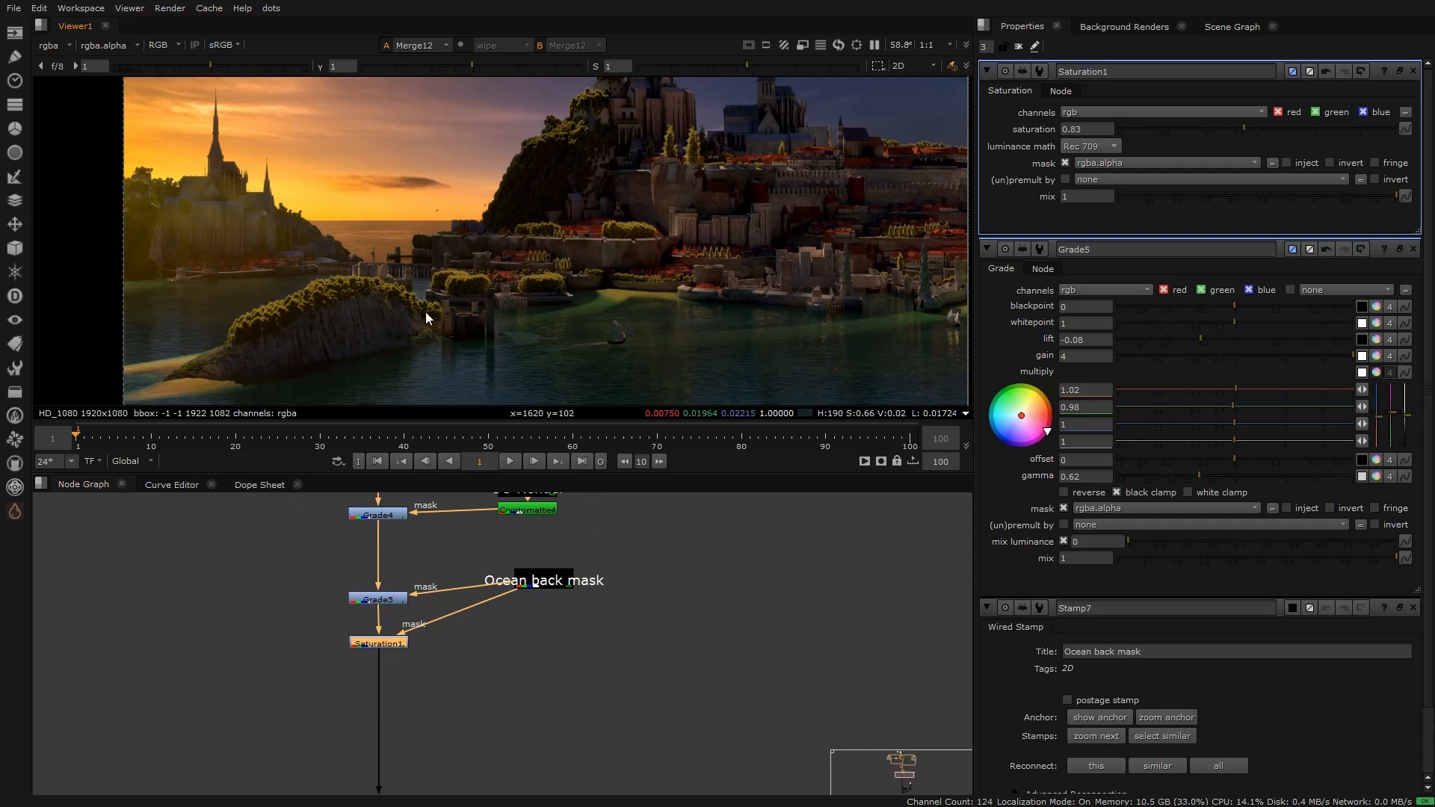
scroll(348, 330, "down", 1)
left_click(657, 609)
scroll(649, 611, "down", 1)
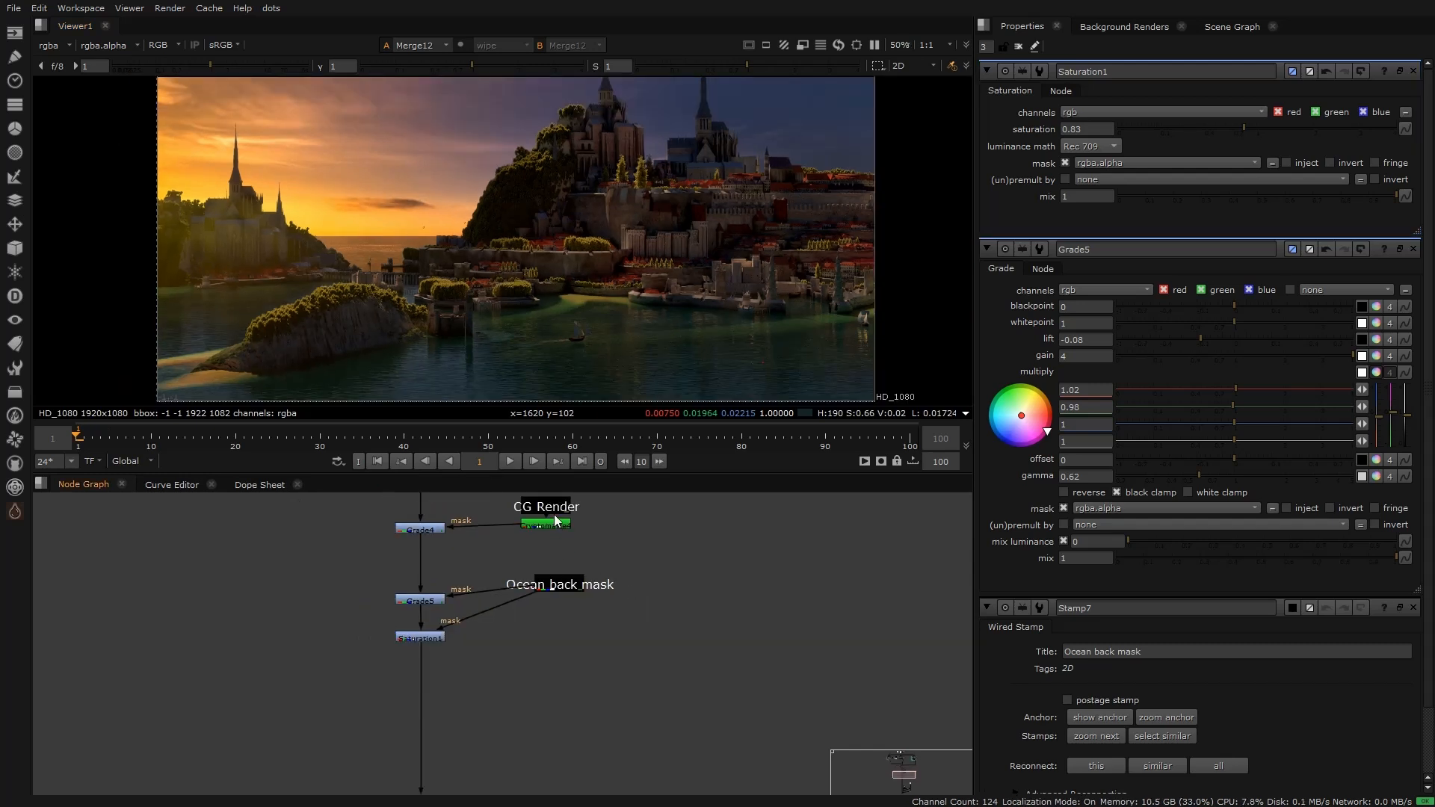
left_click(572, 542)
left_click_drag(558, 587, 527, 589)
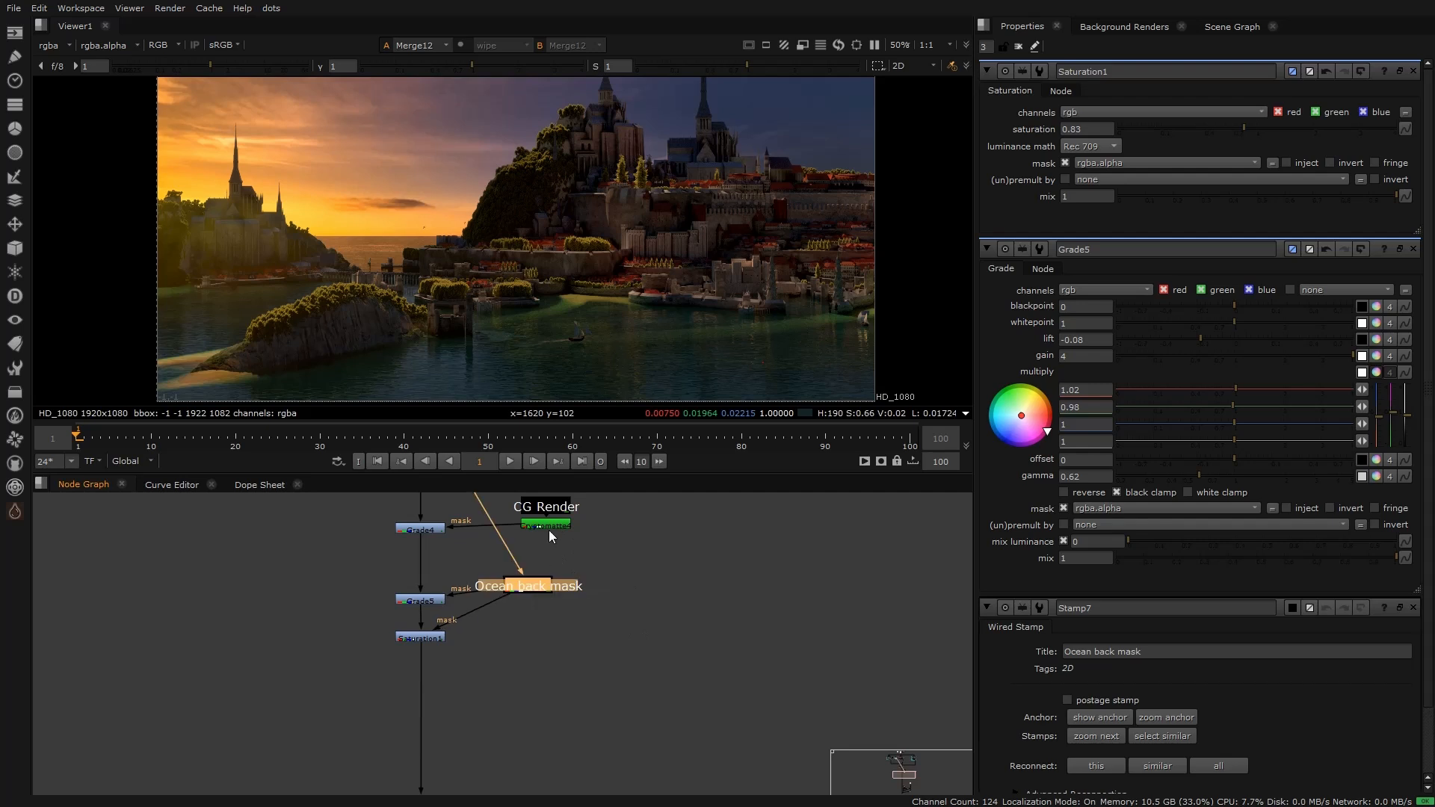
Step: Compare the alpha of the water Cryptomatte with the alpha of the Ocean back mask stamp
left_click(548, 525)
key("1")
key("a")
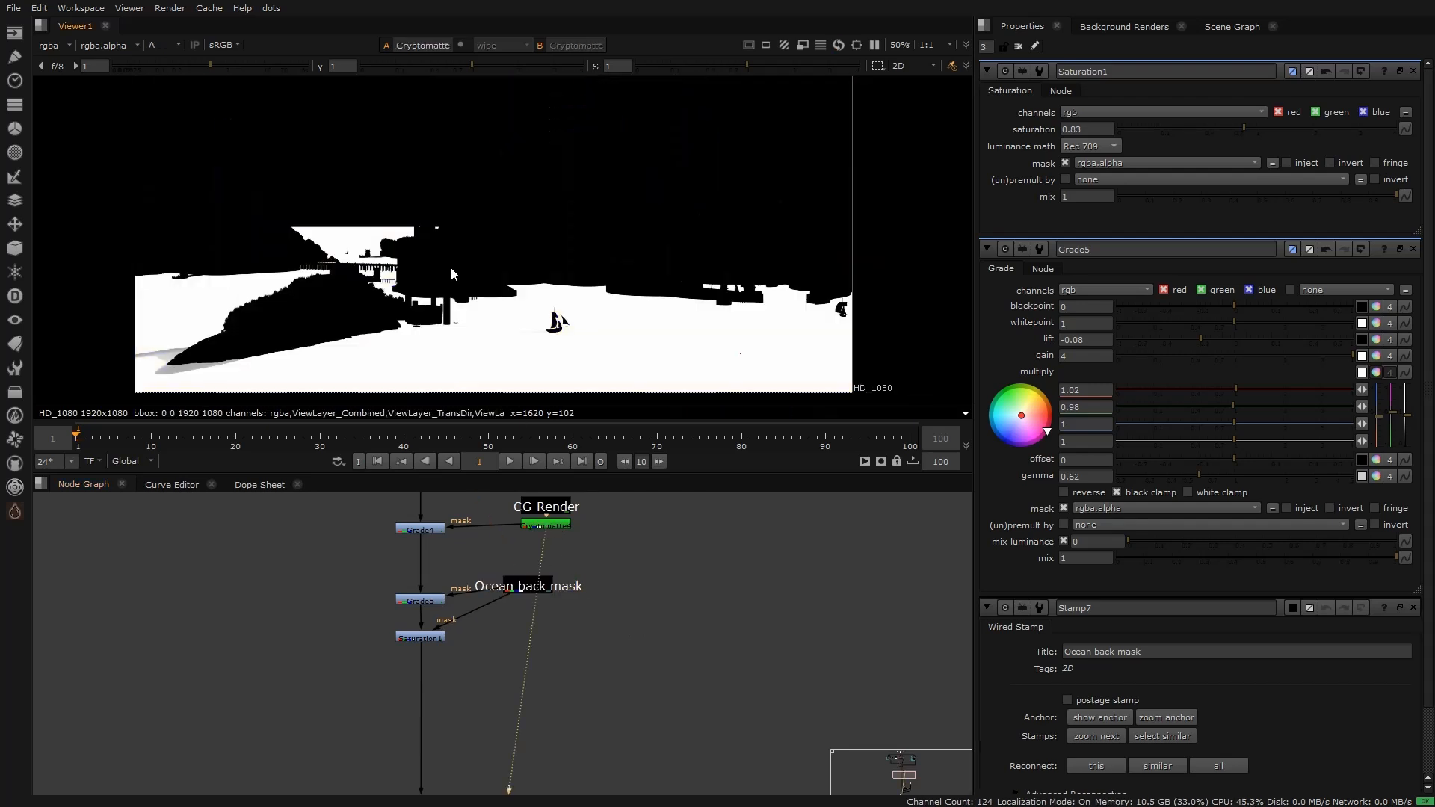
left_click(531, 586)
key("1")
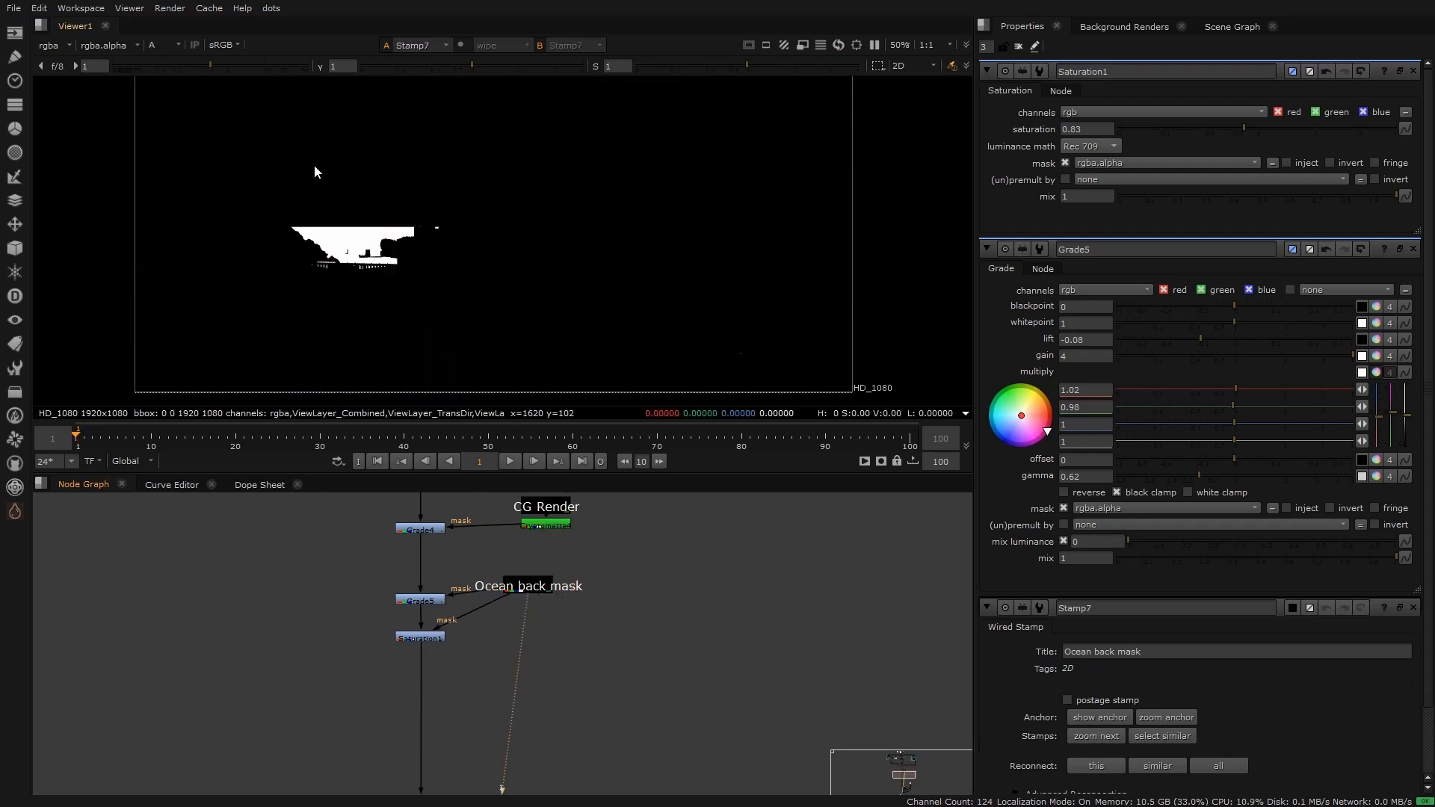
scroll(290, 227, "up", 2)
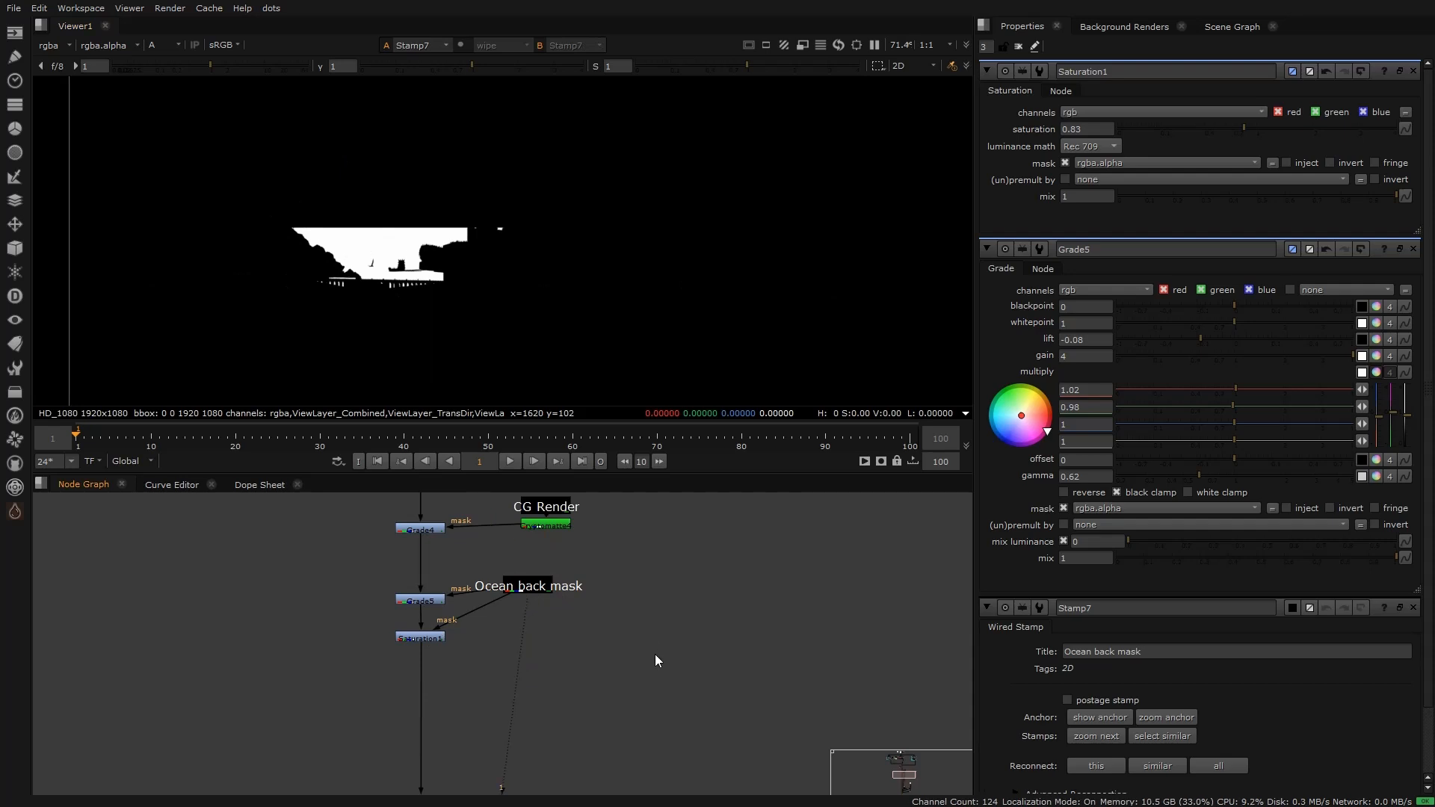
Step: Add a Merge node connecting the water Cryptomatte and the Ocean back mask stamp, and inspect the ocean mask's alpha
key("m")
left_click_drag(662, 636, 546, 524)
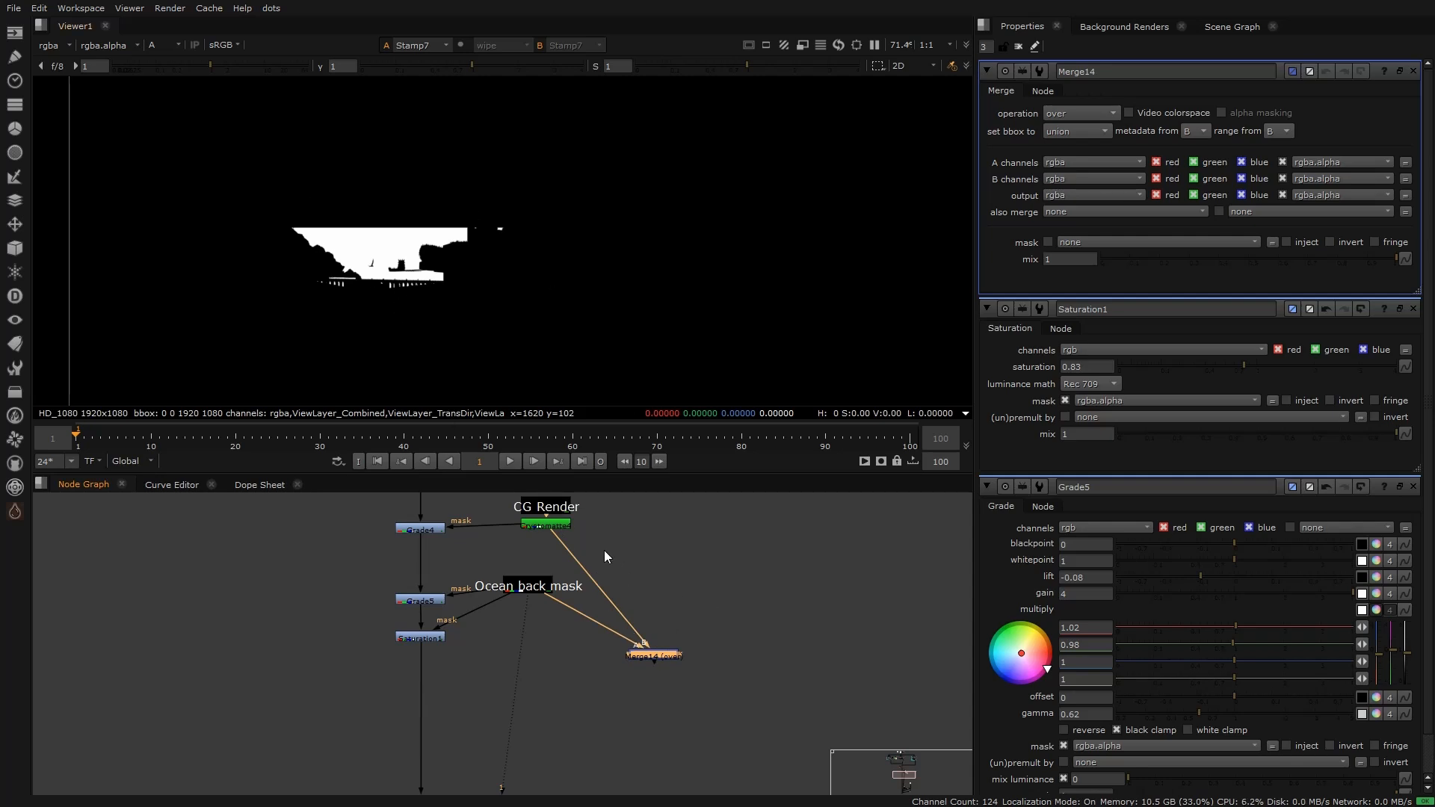
left_click(540, 590)
scroll(352, 254, "up", 4)
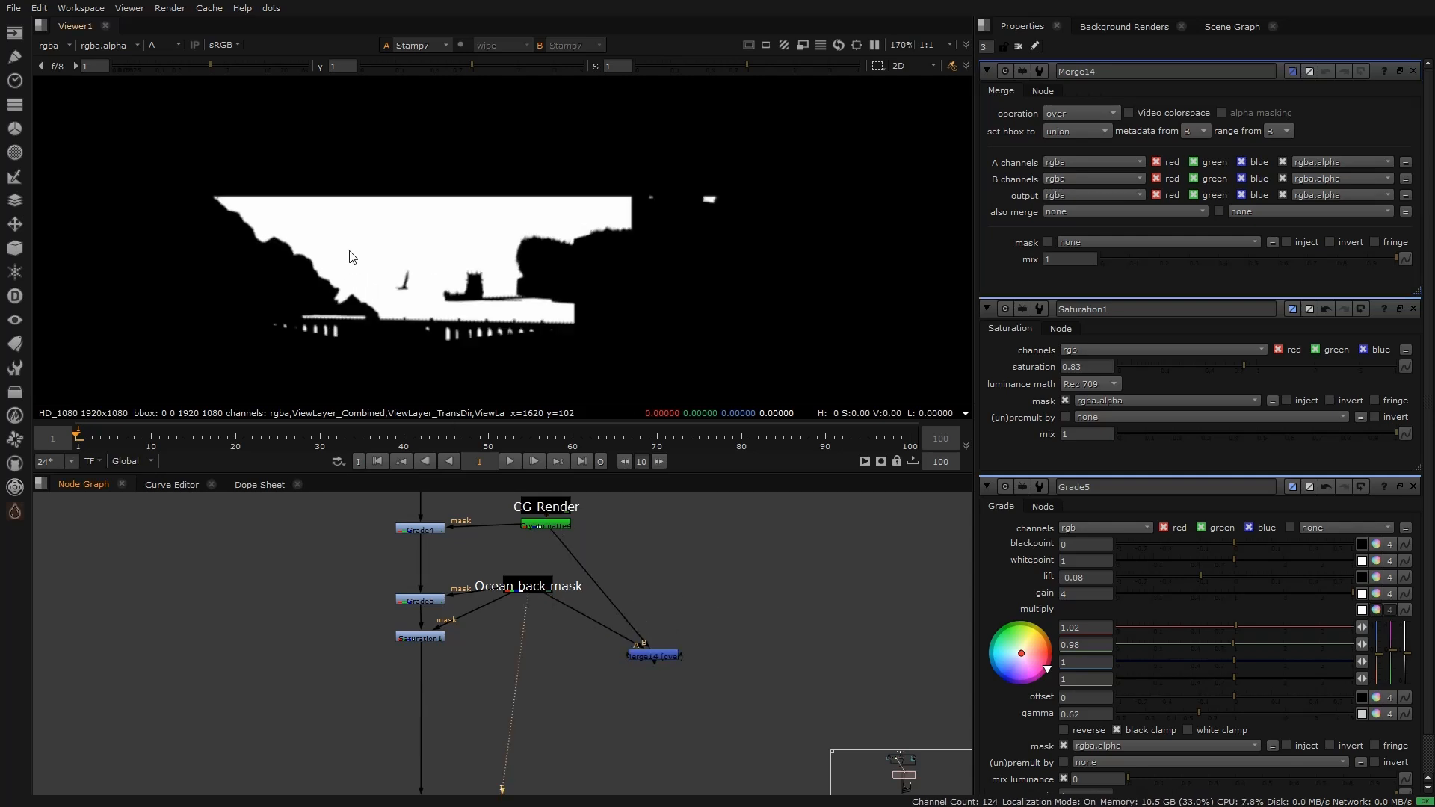
Step: Set the ocean mask Merge operation to stencil and inspect its alpha against the water Cryptomatte
left_click(554, 522)
key("1")
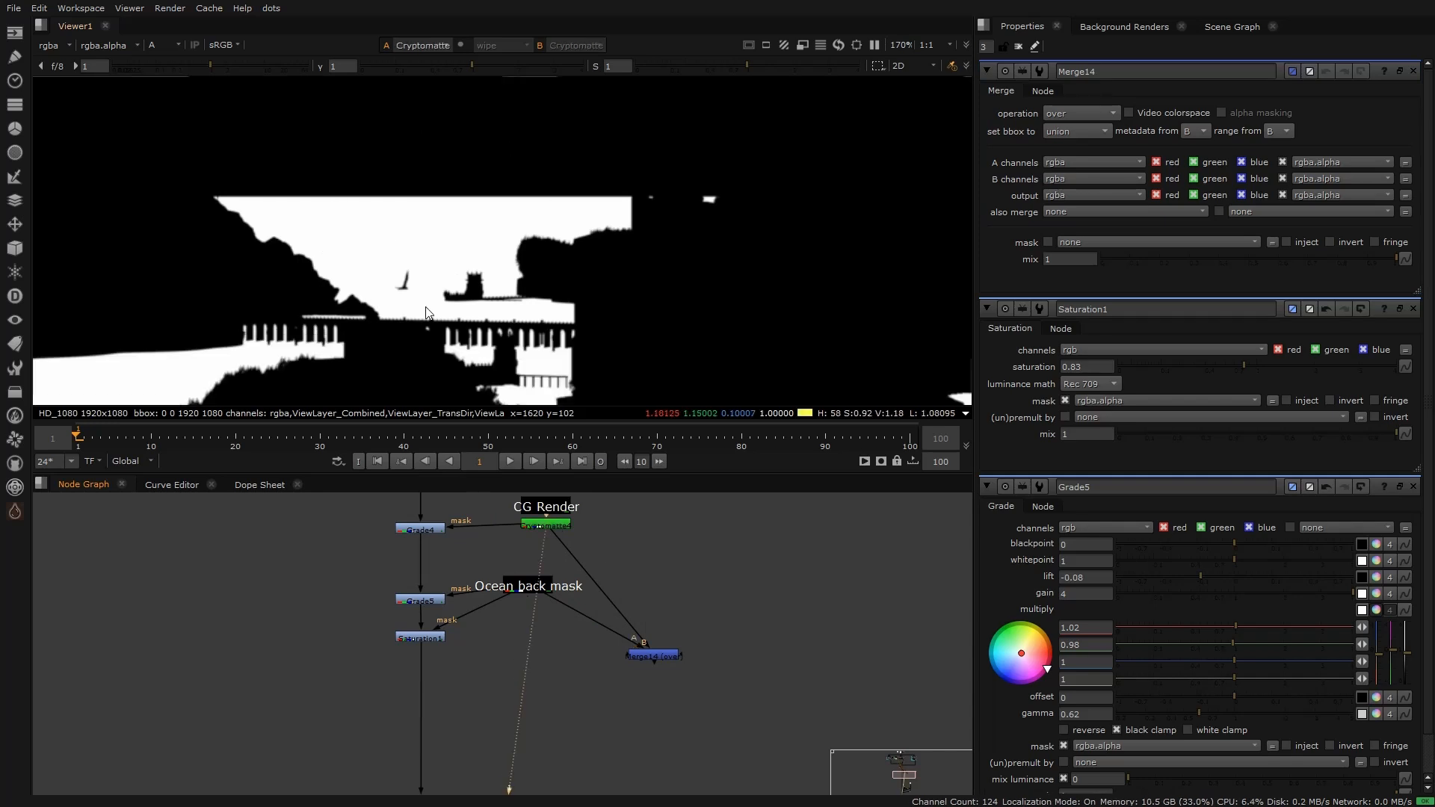
left_click(665, 657)
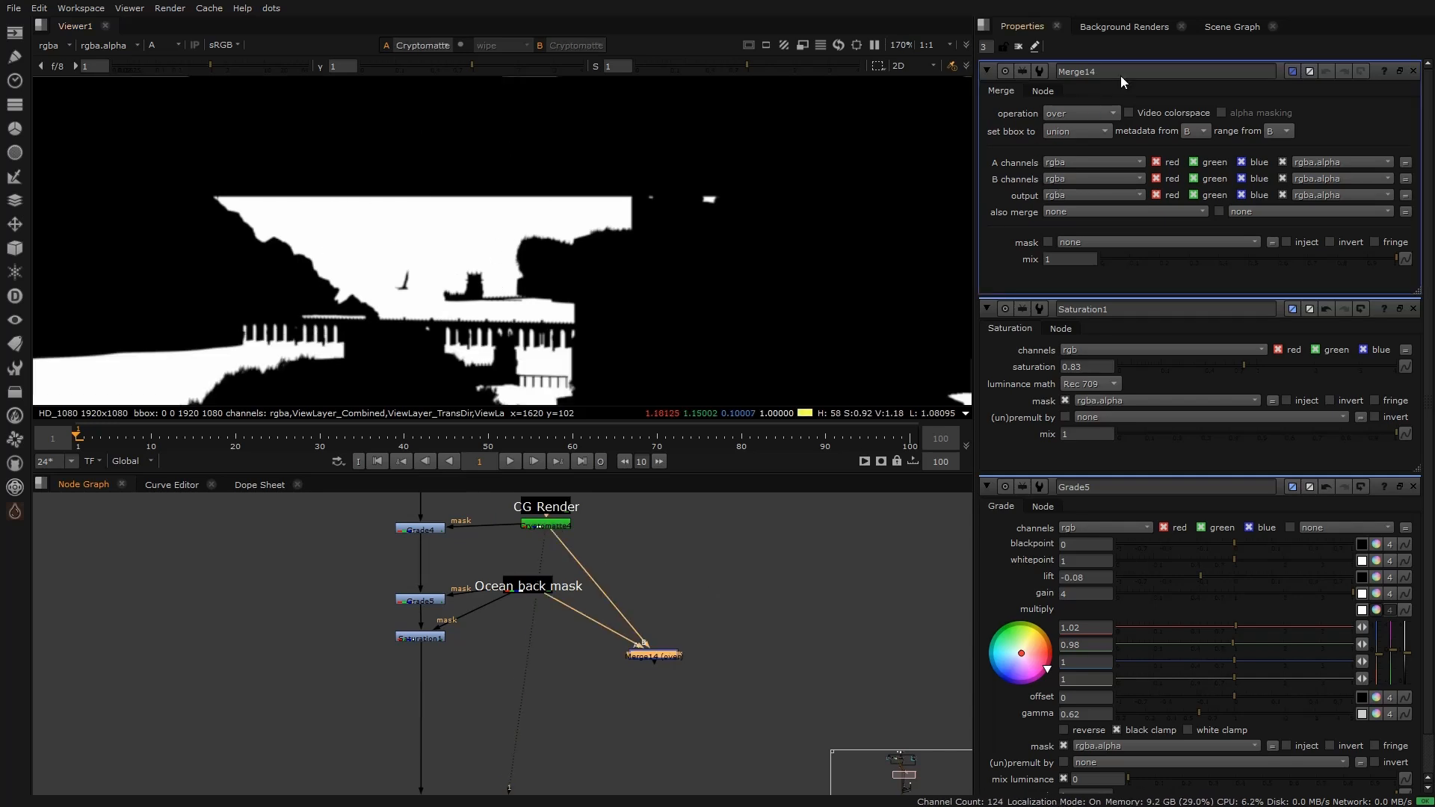
left_click(1070, 114)
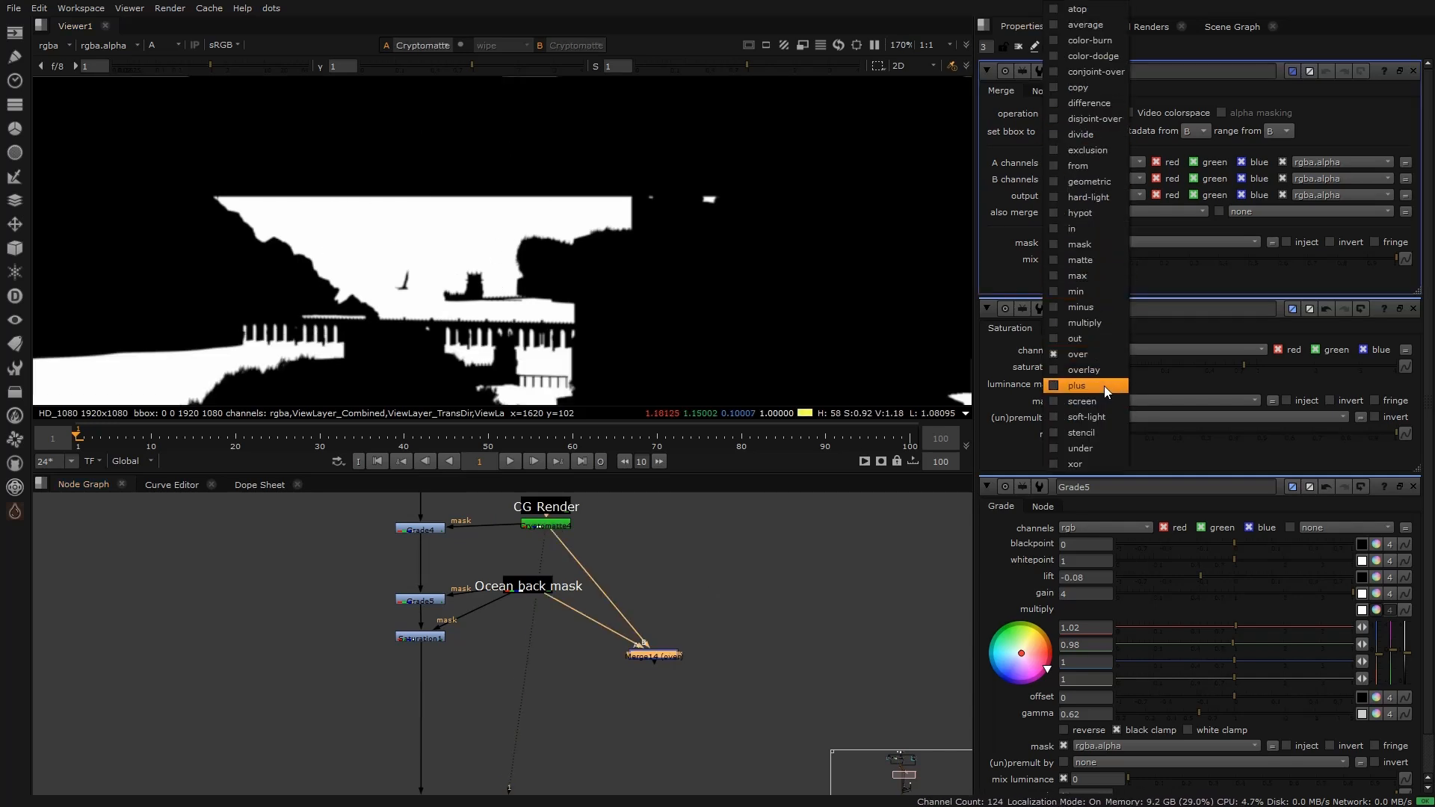
left_click(1084, 433)
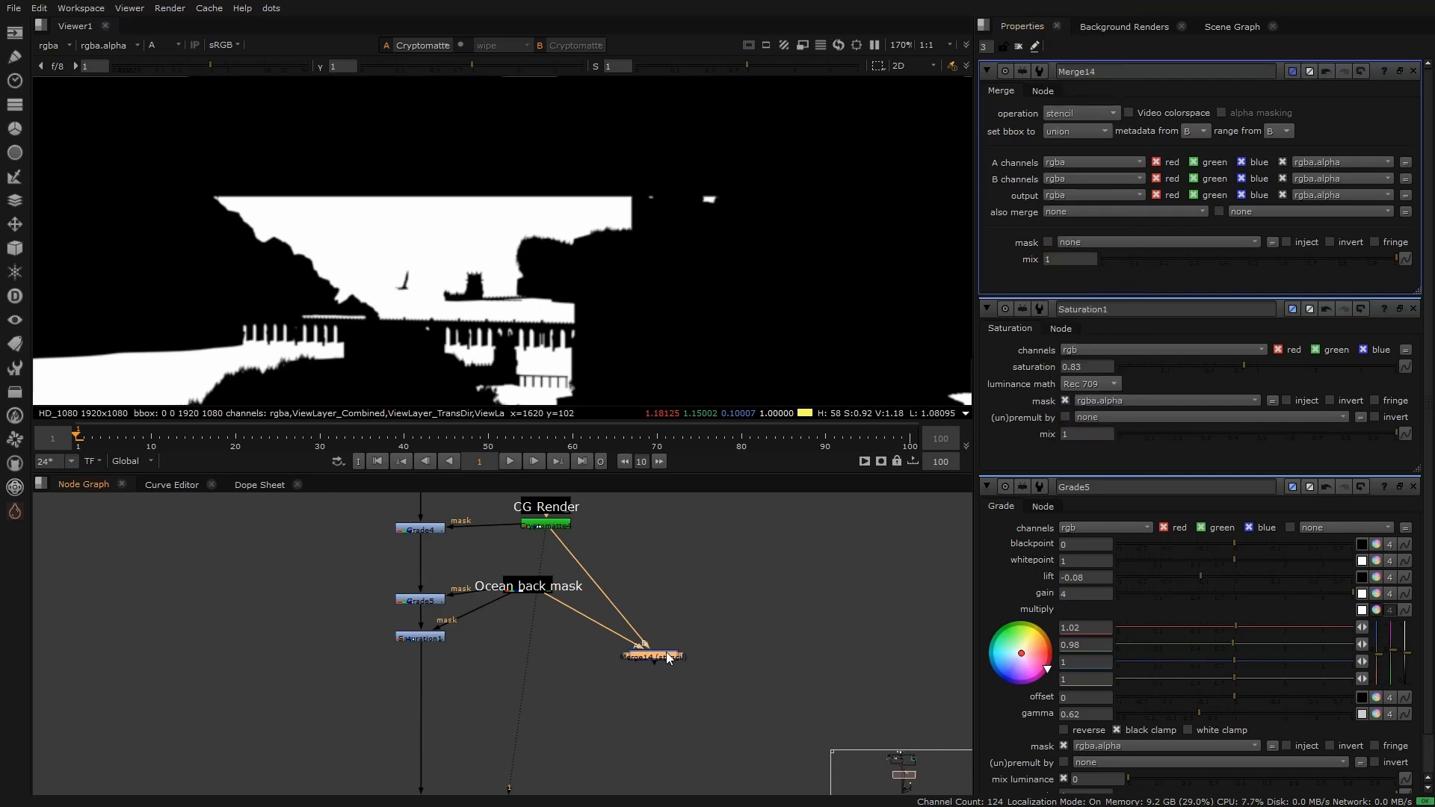
key("1")
left_click(626, 663)
scroll(518, 249, "up", 2)
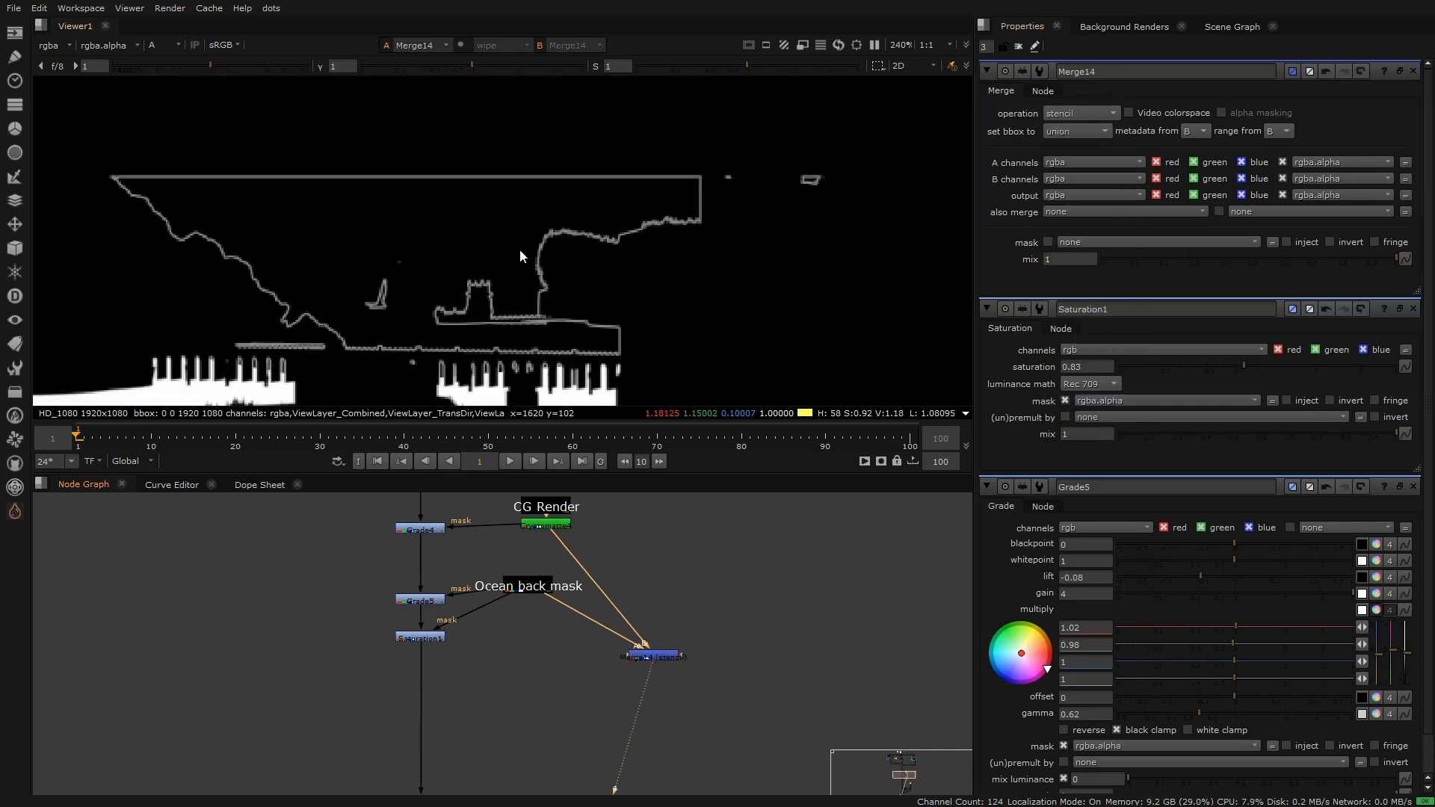
Step: Compare the alphas of the Ocean back mask stamp, the water Cryptomatte and the stencil Merge
scroll(485, 250, "down", 1)
left_click(535, 583)
key("1")
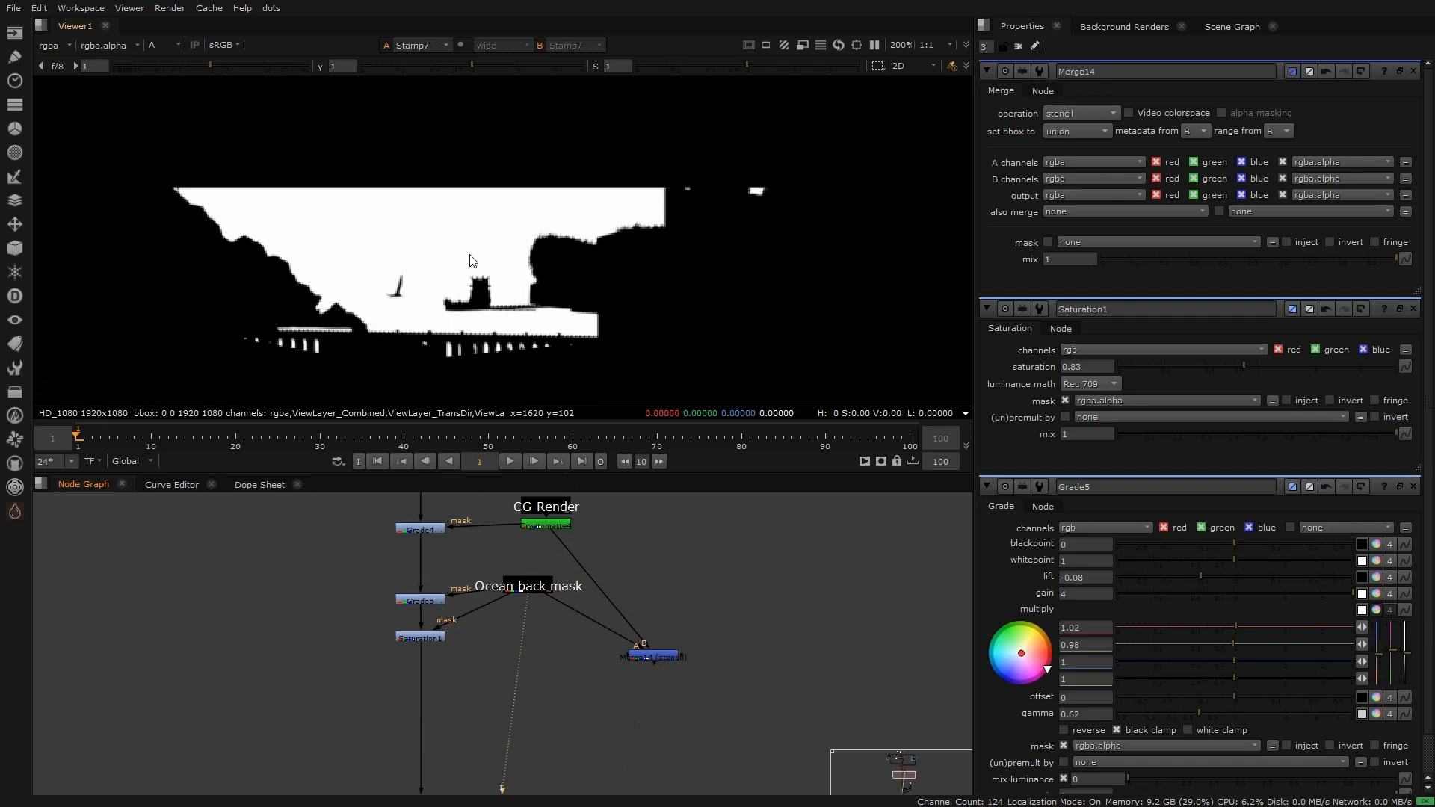
left_click(545, 524)
key("1")
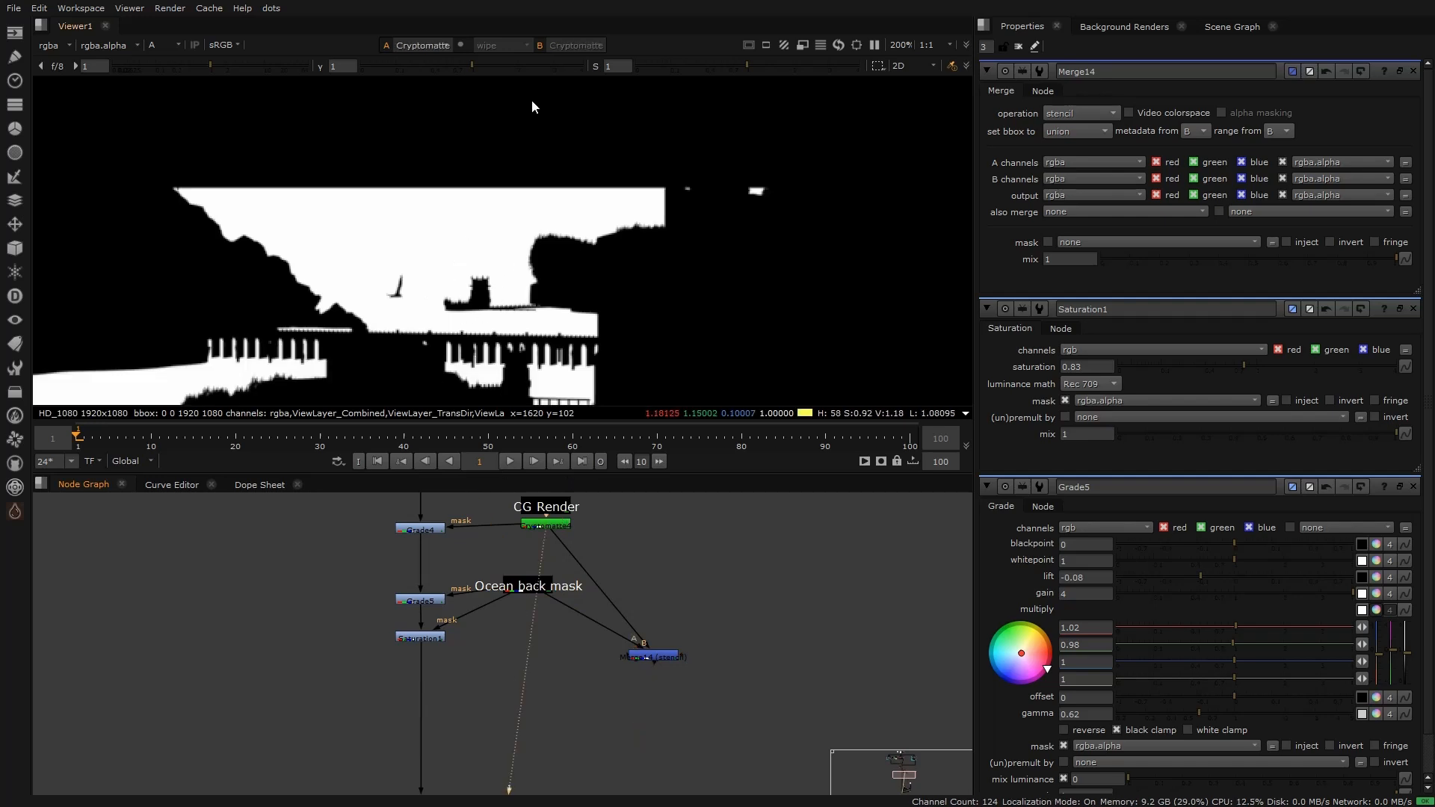
left_click(661, 651)
key("1")
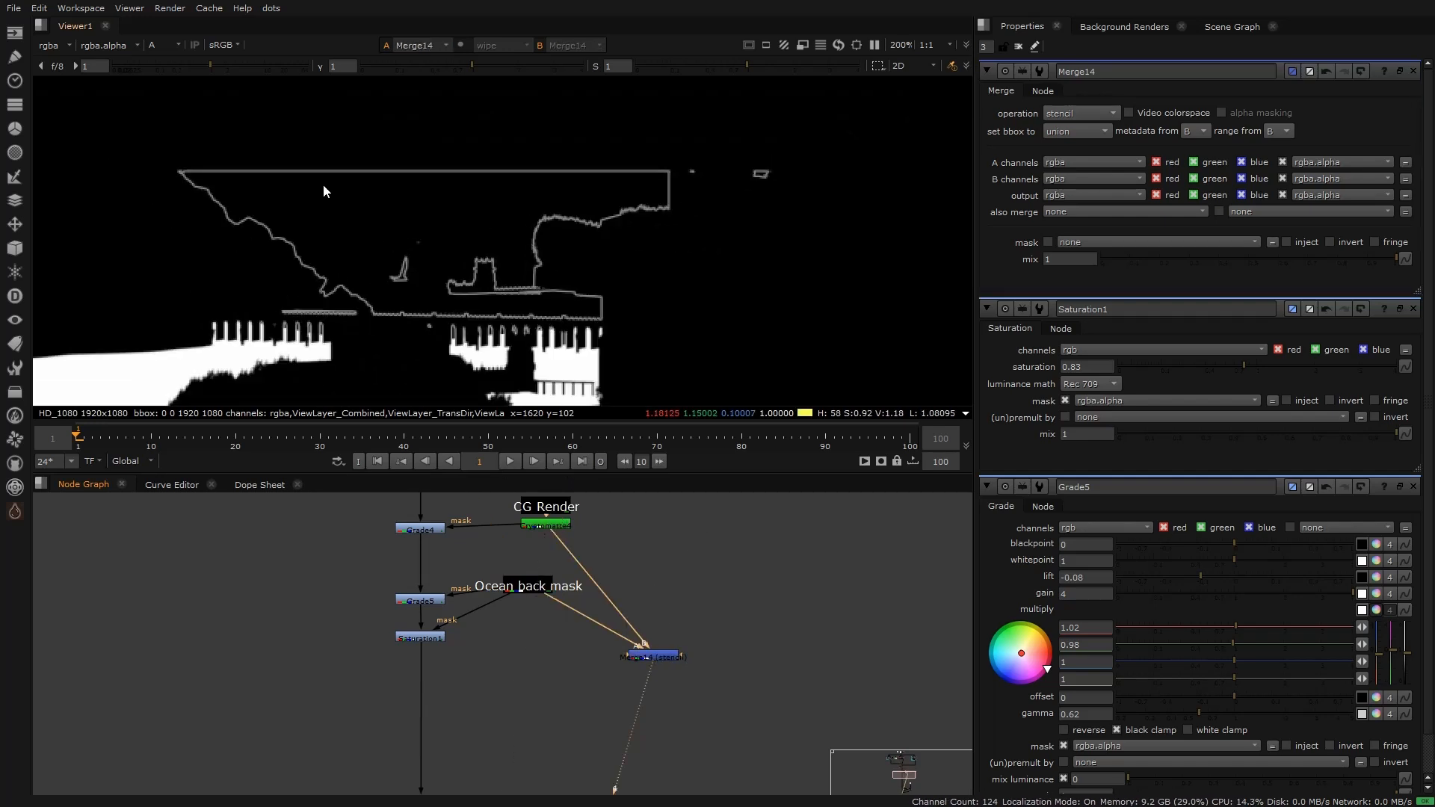
Step: Insert an Erode (fast) node between the Ocean back mask stamp and the stencil Merge
left_click(489, 711)
key("Tab")
type("e")
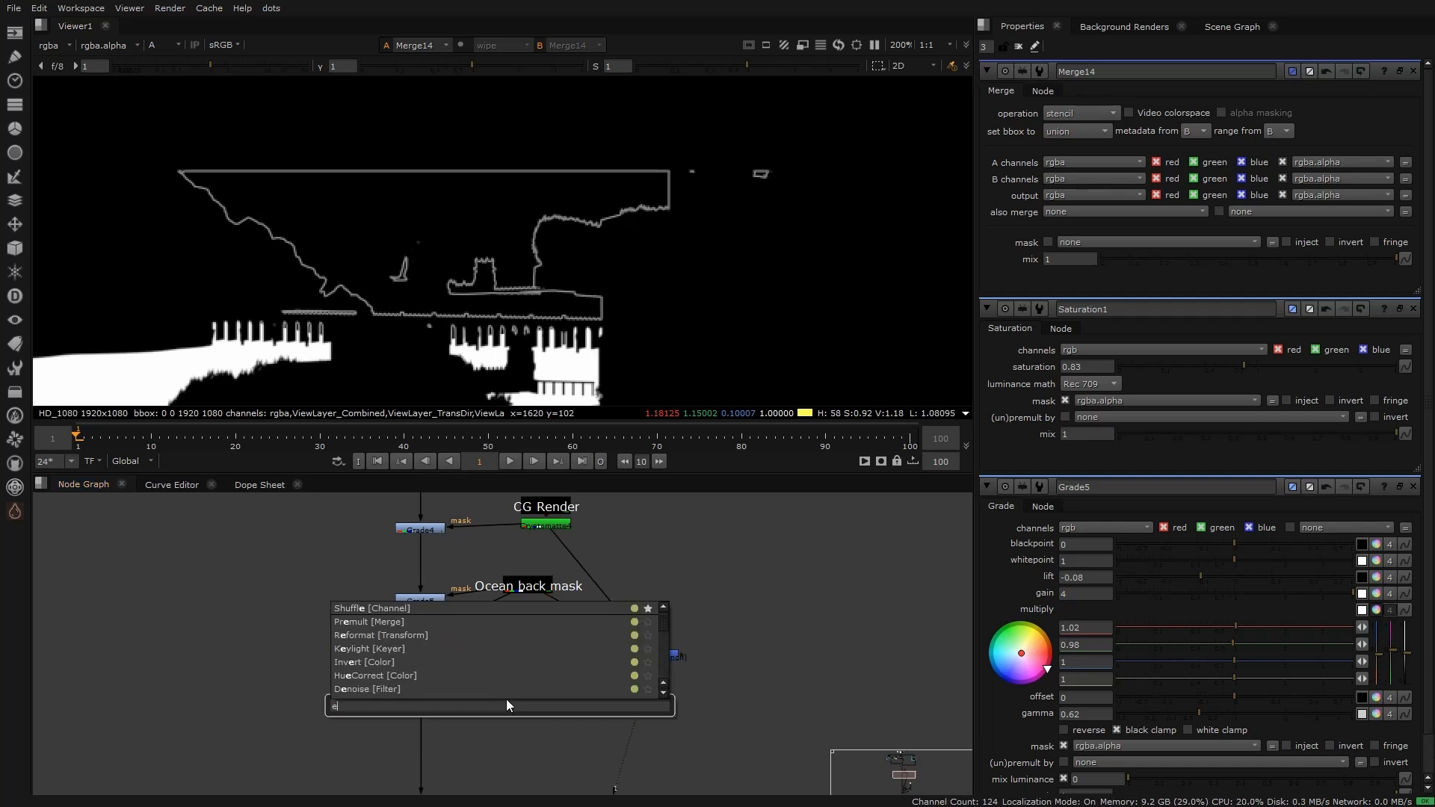
type("rode")
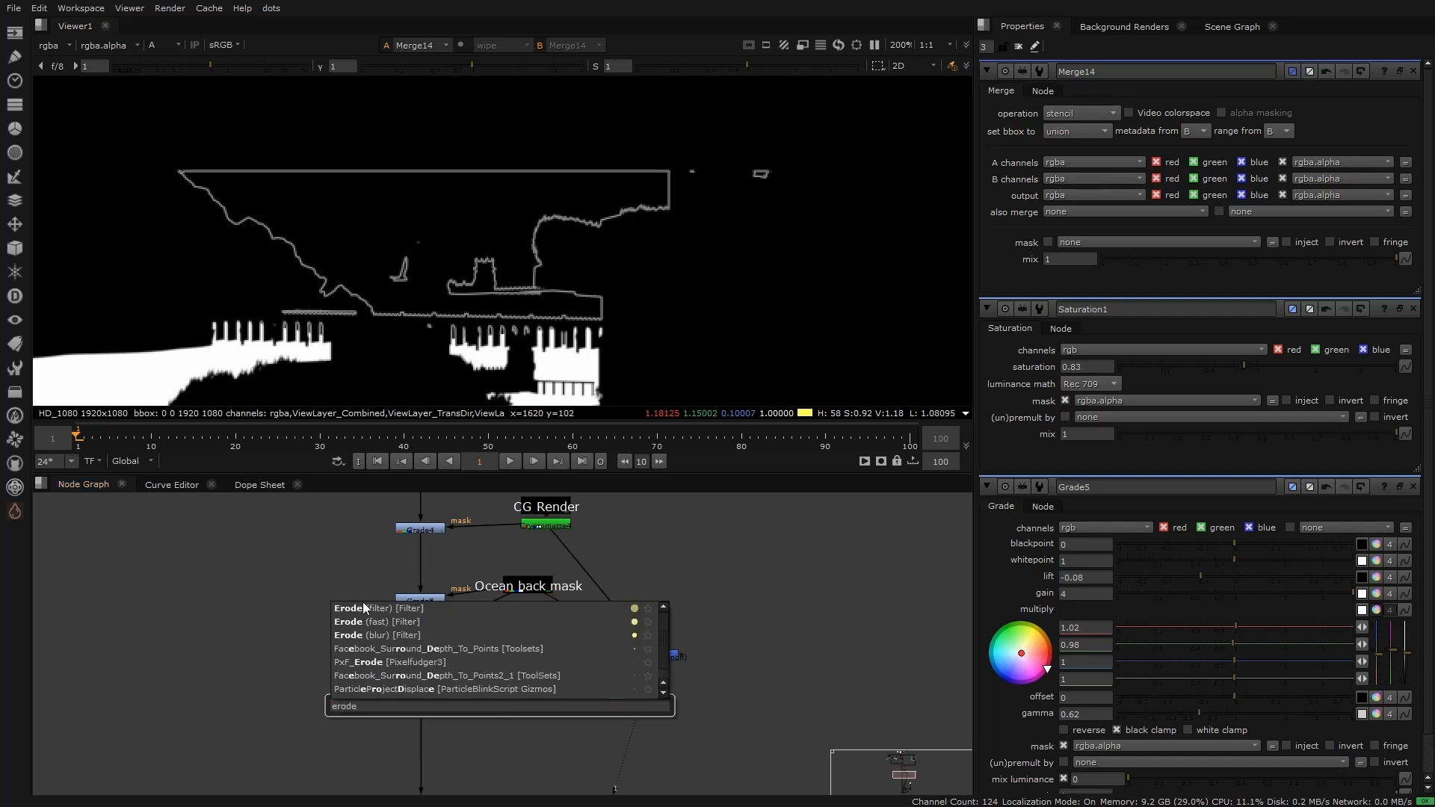
left_click(383, 621)
scroll(485, 676, "up", 1)
left_click_drag(480, 715, 517, 649)
left_click_drag(587, 615, 582, 599)
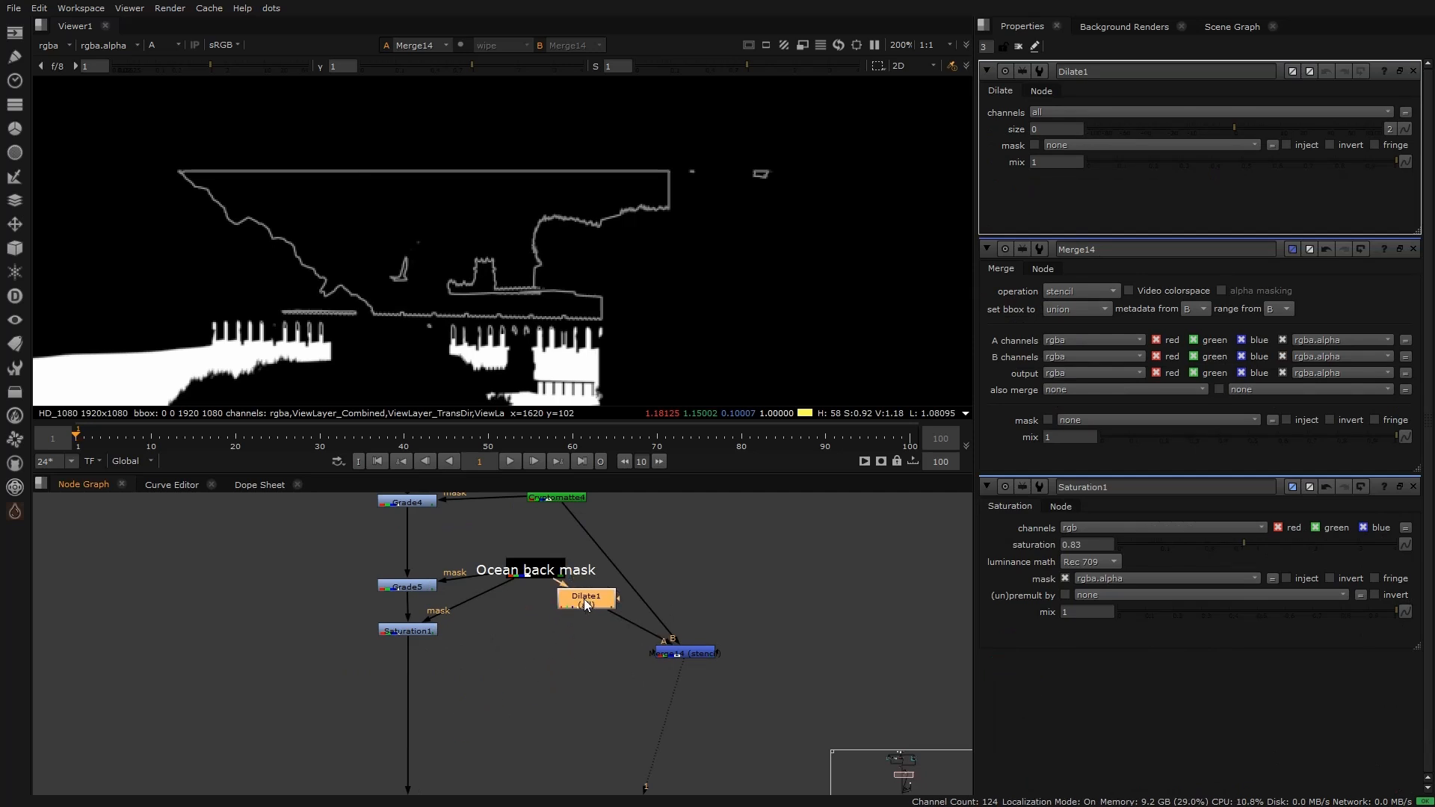
Step: Set the Dilate size to 1.6 to remove the leftover mask edges, checking the stencil Merge's alpha
key("1")
left_click_drag(1223, 119, 1169, 125)
left_click(1168, 125, "ctrl")
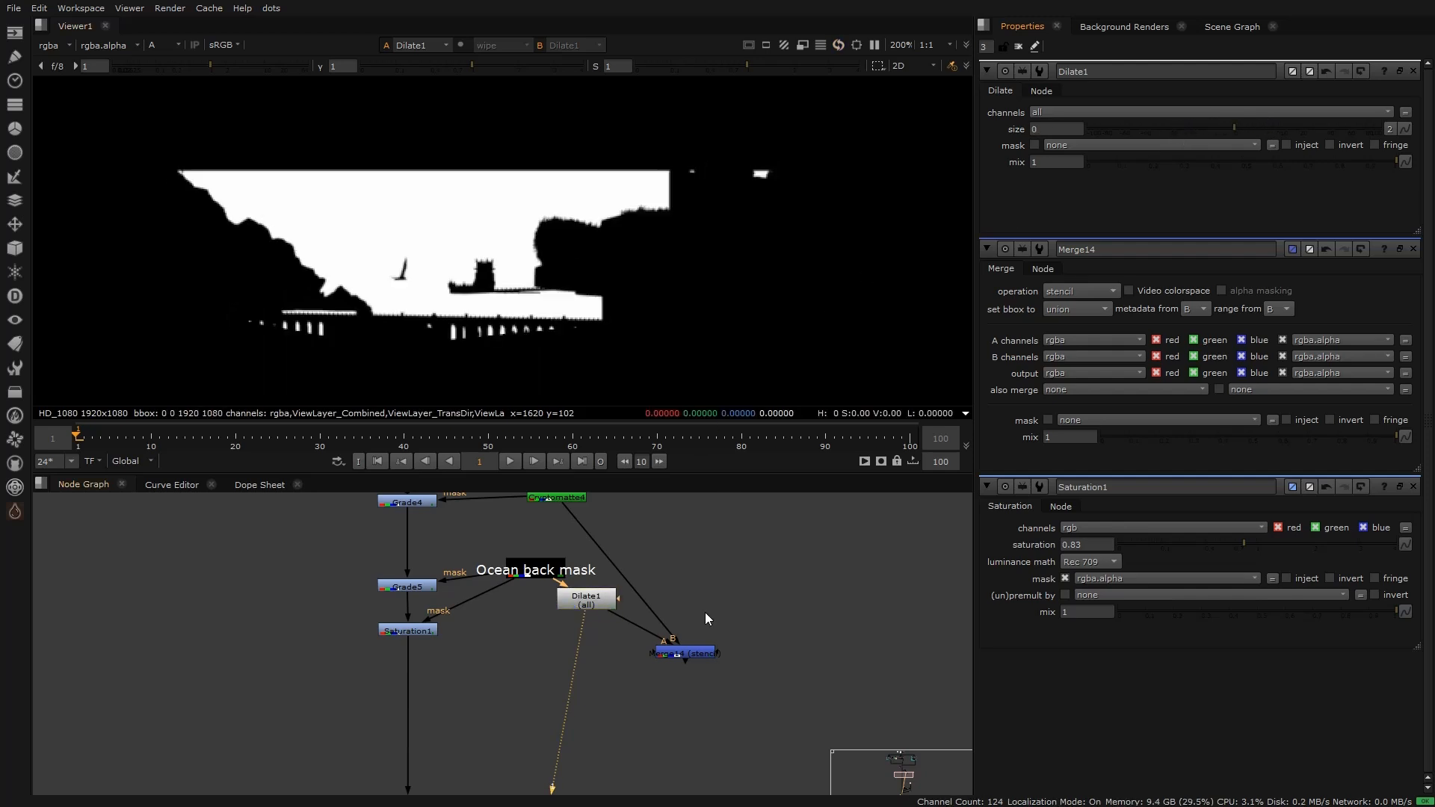
left_click(688, 655)
key("1")
left_click(1163, 75)
left_click(1233, 124)
left_click(1253, 119)
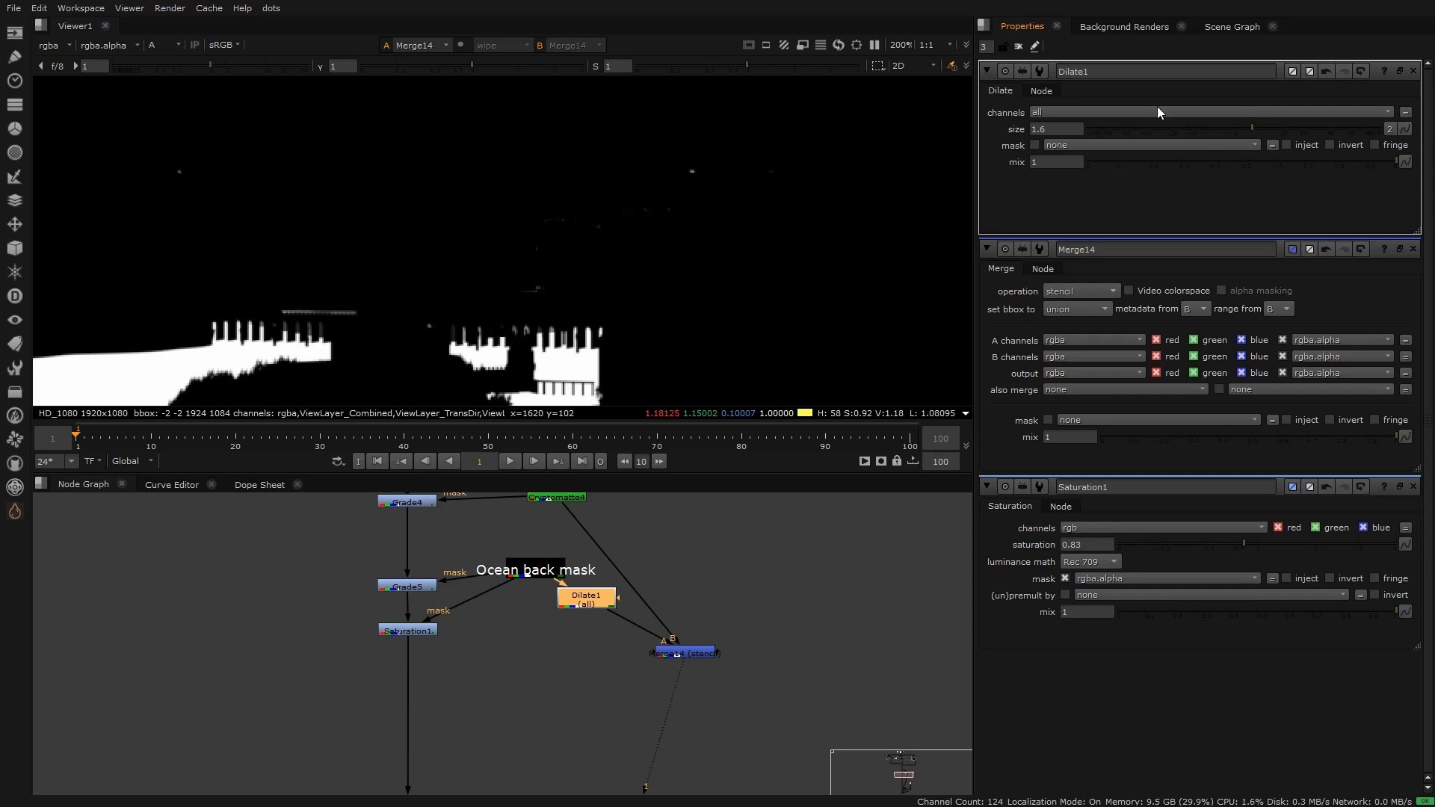
key("f")
scroll(450, 250, "up", 4)
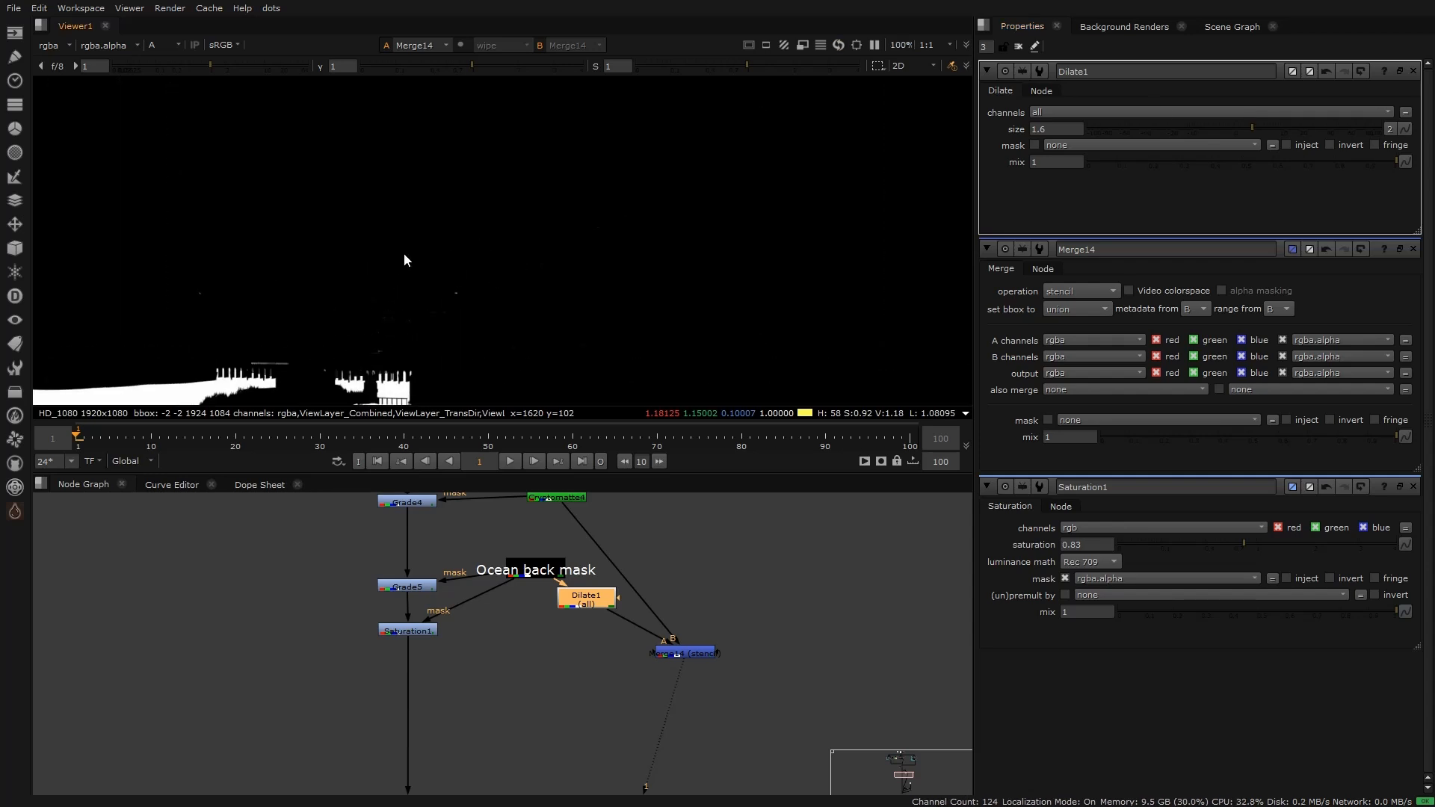
Step: Move the stencil Merge closer to the Dilate and route the water Cryptomatte's connection around it with a Dot
left_click_drag(689, 654, 660, 665)
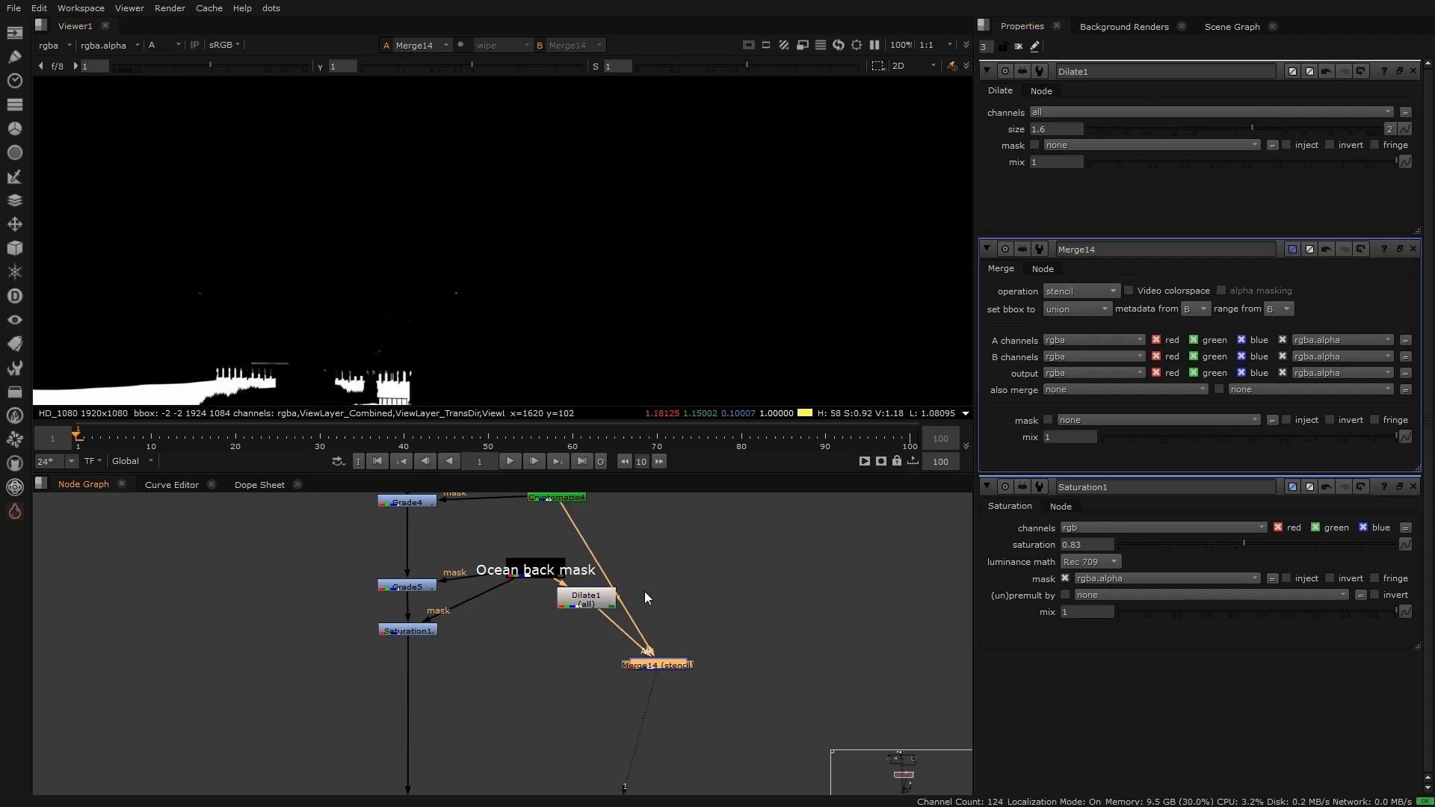
left_click(626, 581)
left_click_drag(603, 578, 680, 543, "ctrl")
Step: Add a Grade after the distant ocean's Saturation, mask it with the stencil Merge, and view its RGB result
left_click(423, 631)
key("f")
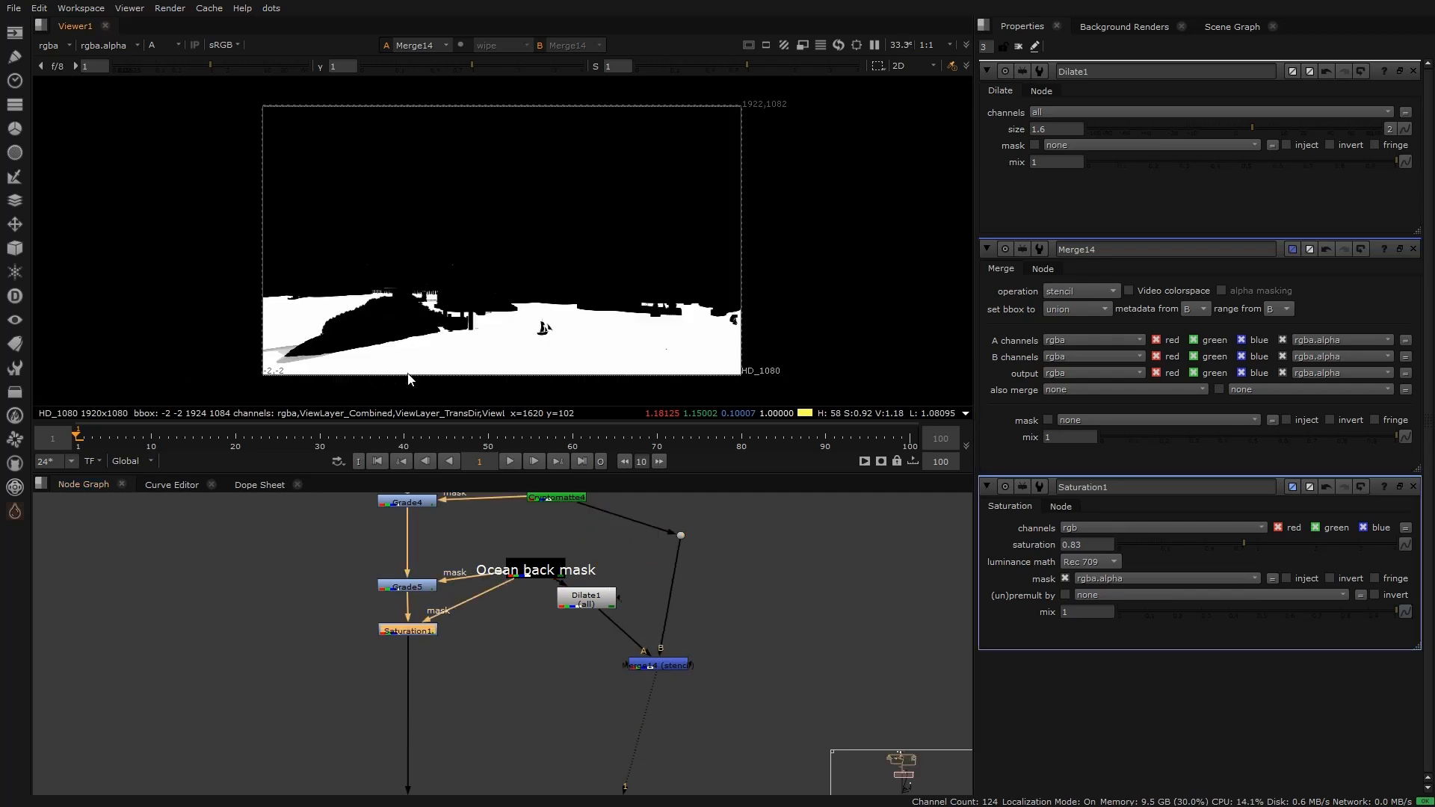
key("g")
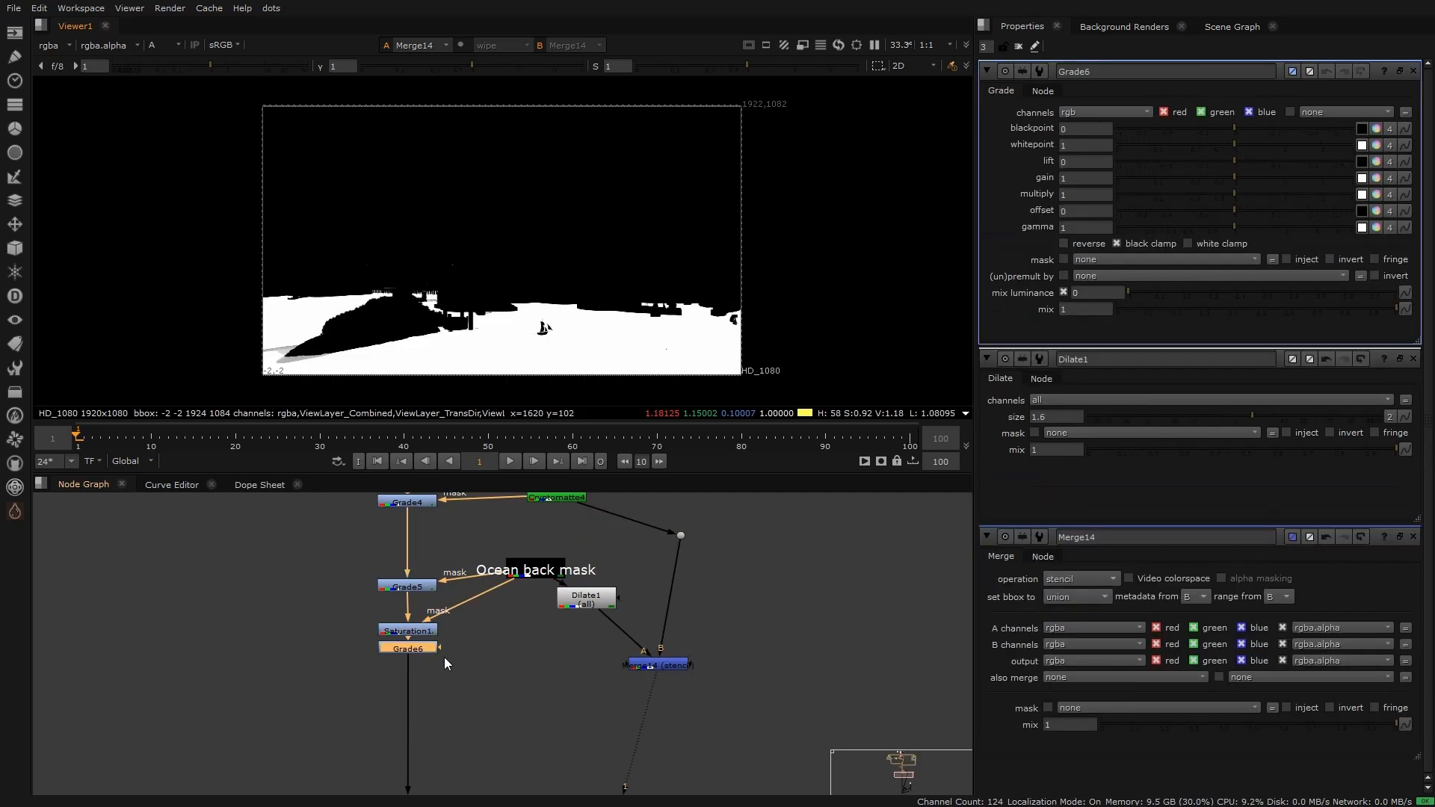
left_click_drag(440, 686, 652, 665)
key("1")
key("a")
key("h")
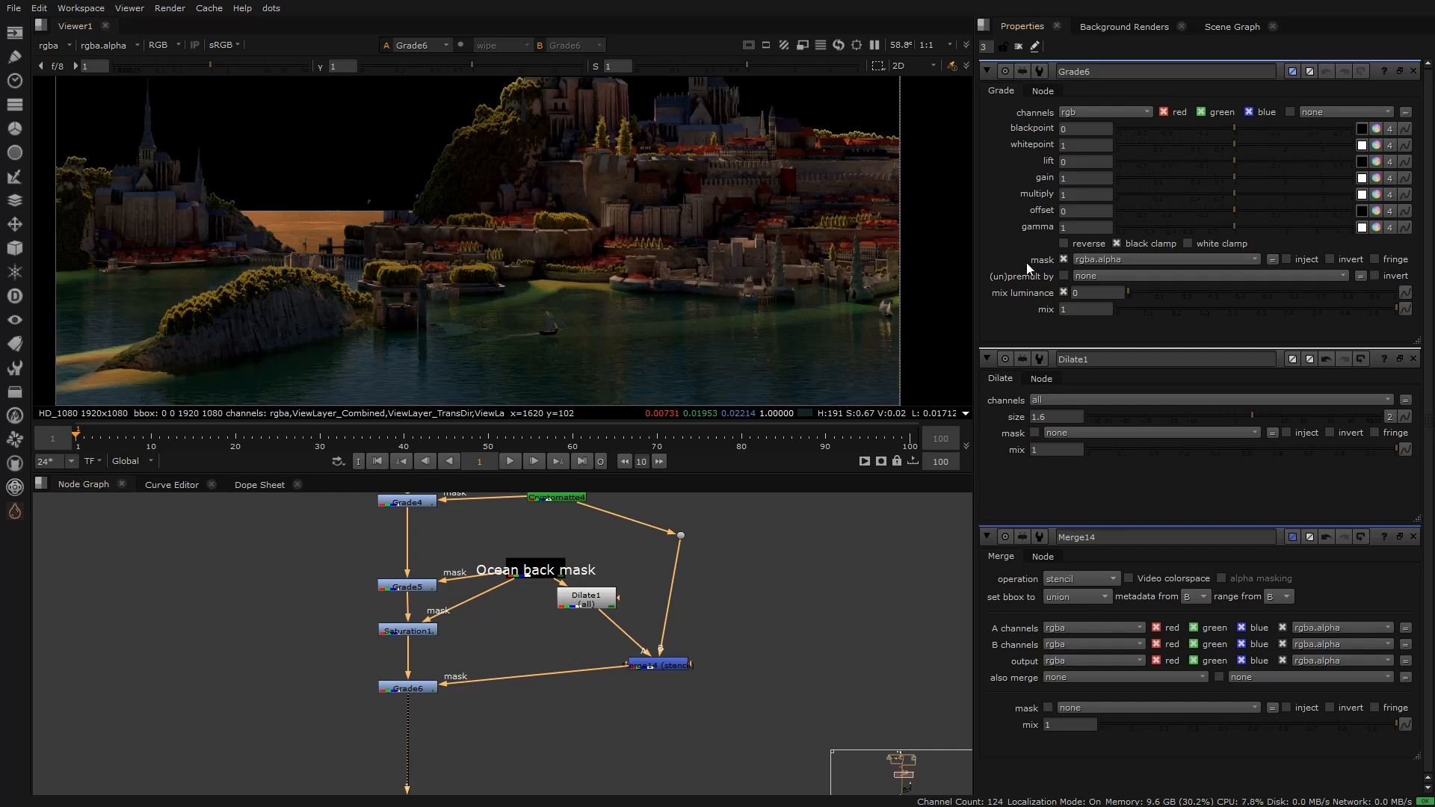
Step: Set the foreground water Grade's multiply to green 0.41 and blue 0.31, and compare the water corrections disabled and enabled
left_click(1378, 193)
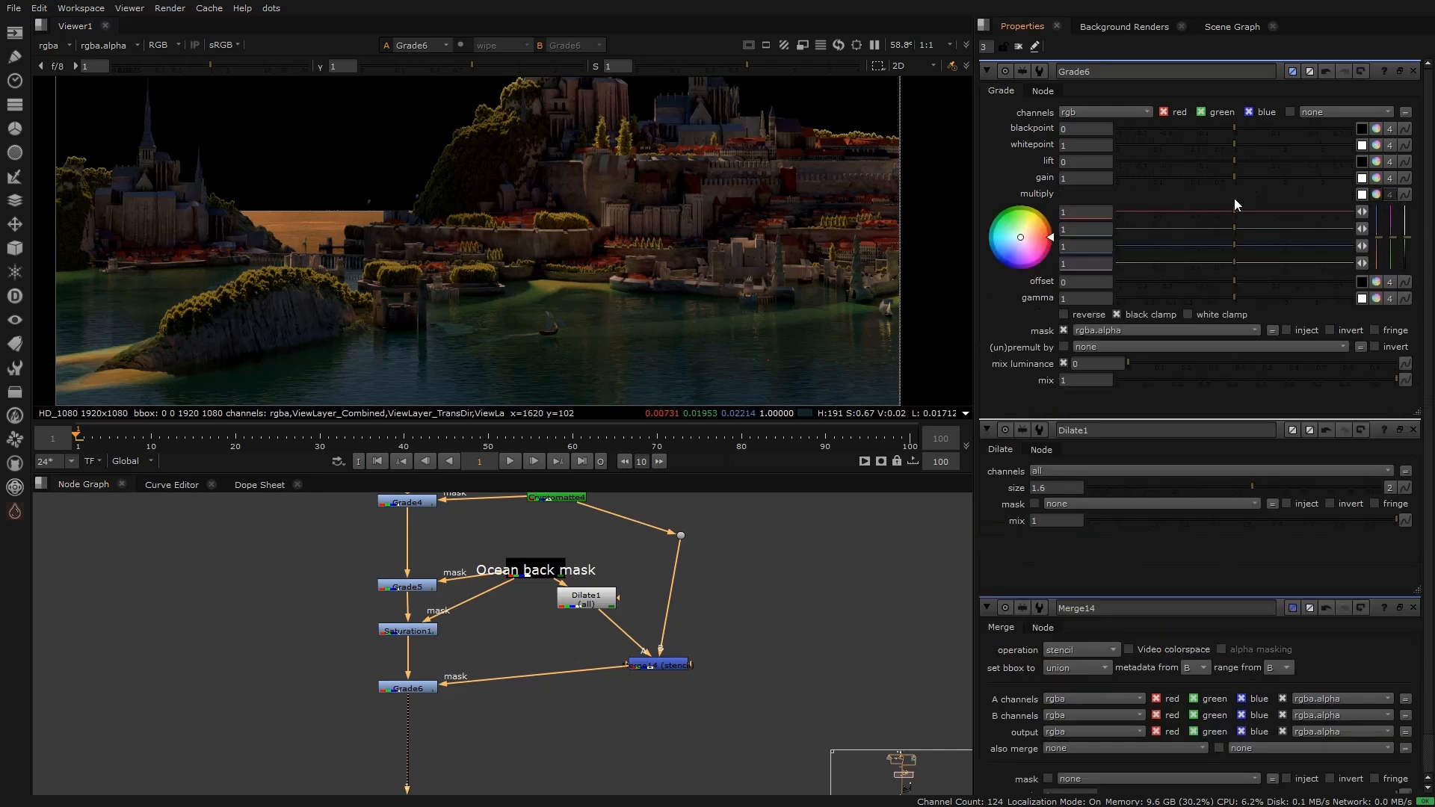
mouse_move(1231, 227)
left_mouse_down()
mouse_move(1191, 227)
mouse_move(1232, 245)
mouse_move(1181, 245)
left_mouse_up()
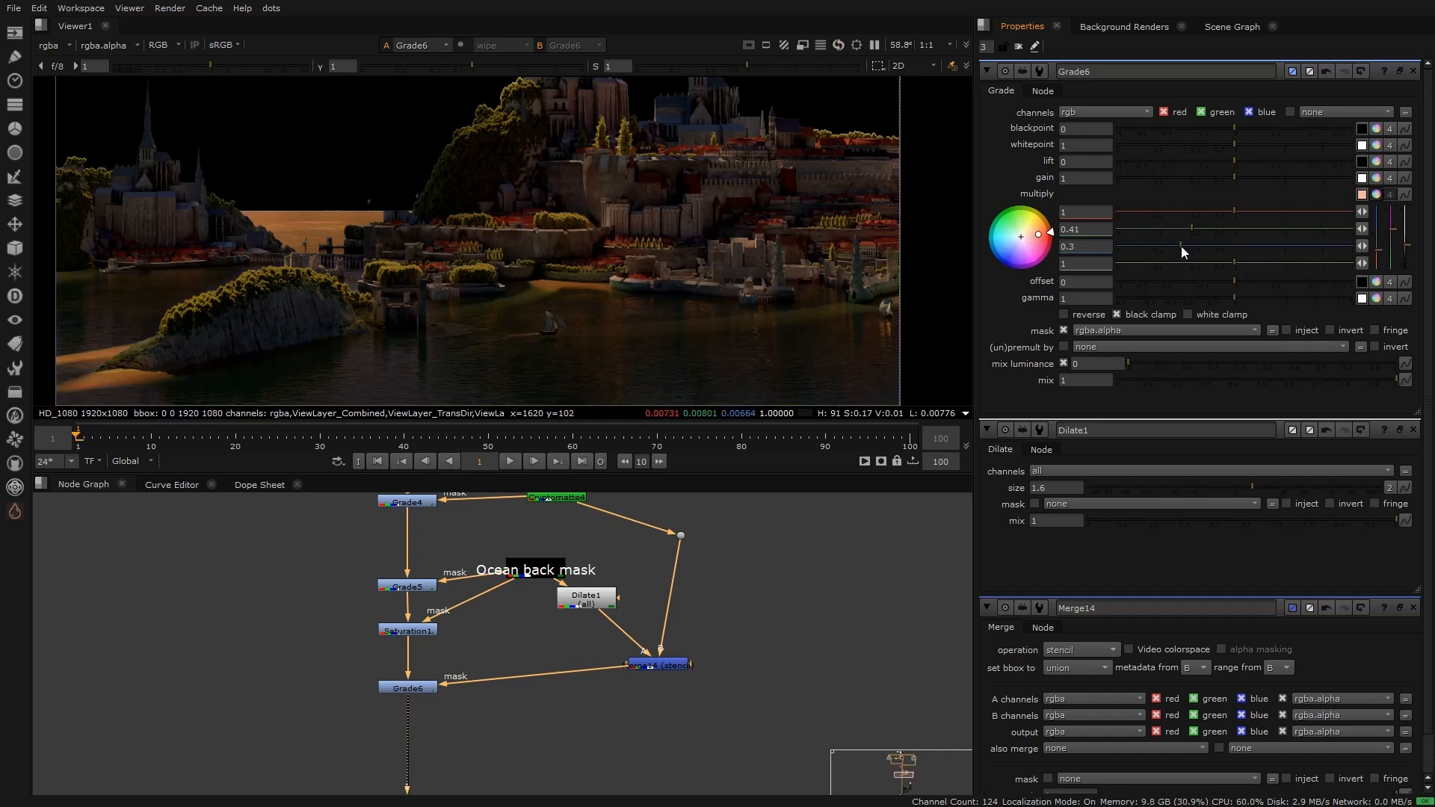
scroll(614, 234, "down", 3)
left_click_drag(352, 663, 473, 698)
key("d")
key("d")
key("d")
key("d")
Step: View the final composite and compare it with the four water and ocean corrections disabled and enabled
scroll(434, 660, "down", 5)
middle_click_drag(420, 731, 416, 543)
left_click(420, 736)
key("1")
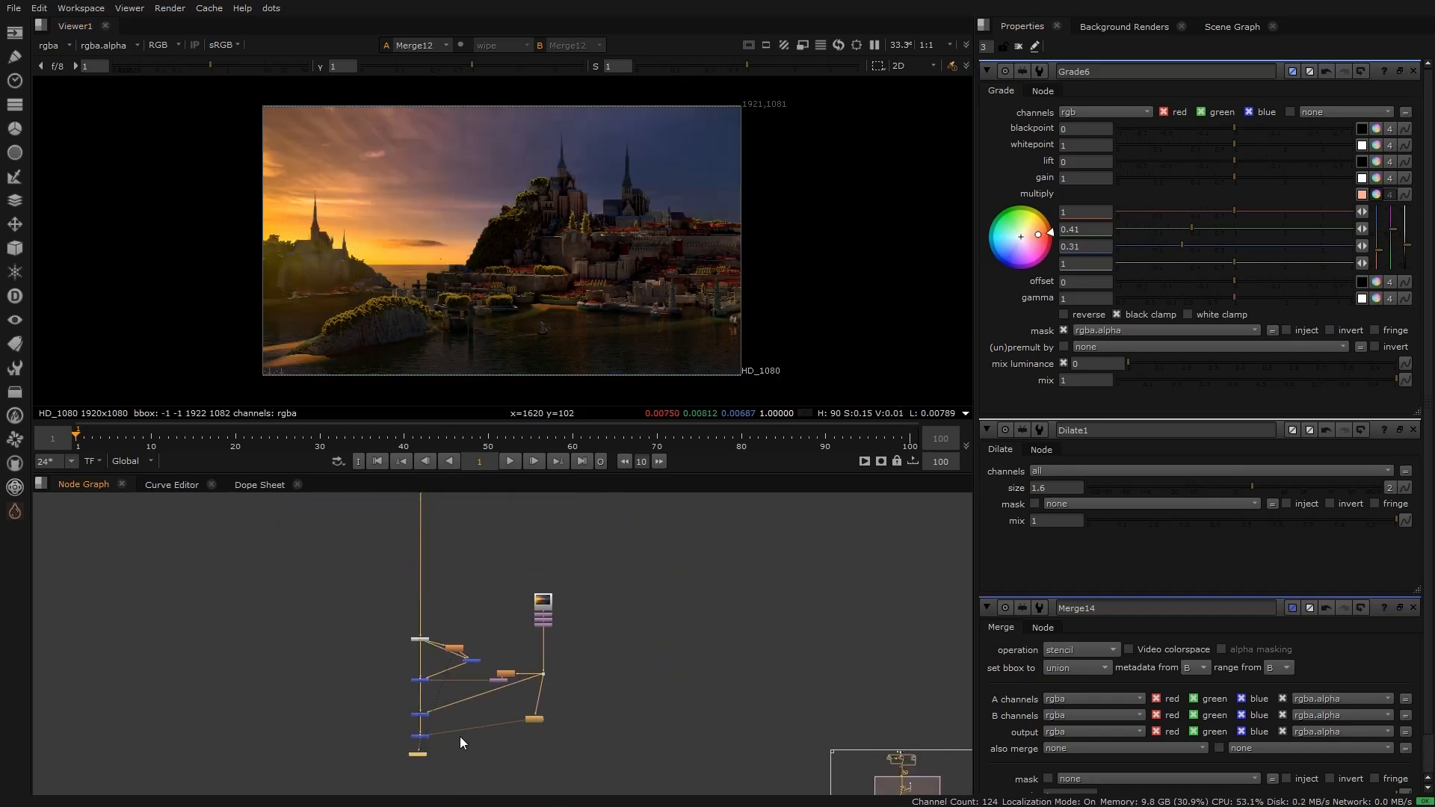
middle_click_drag(486, 582, 502, 746)
scroll(430, 607, "up", 5)
left_click_drag(387, 529, 514, 738)
key("d")
key("d")
key("d")
key("d")
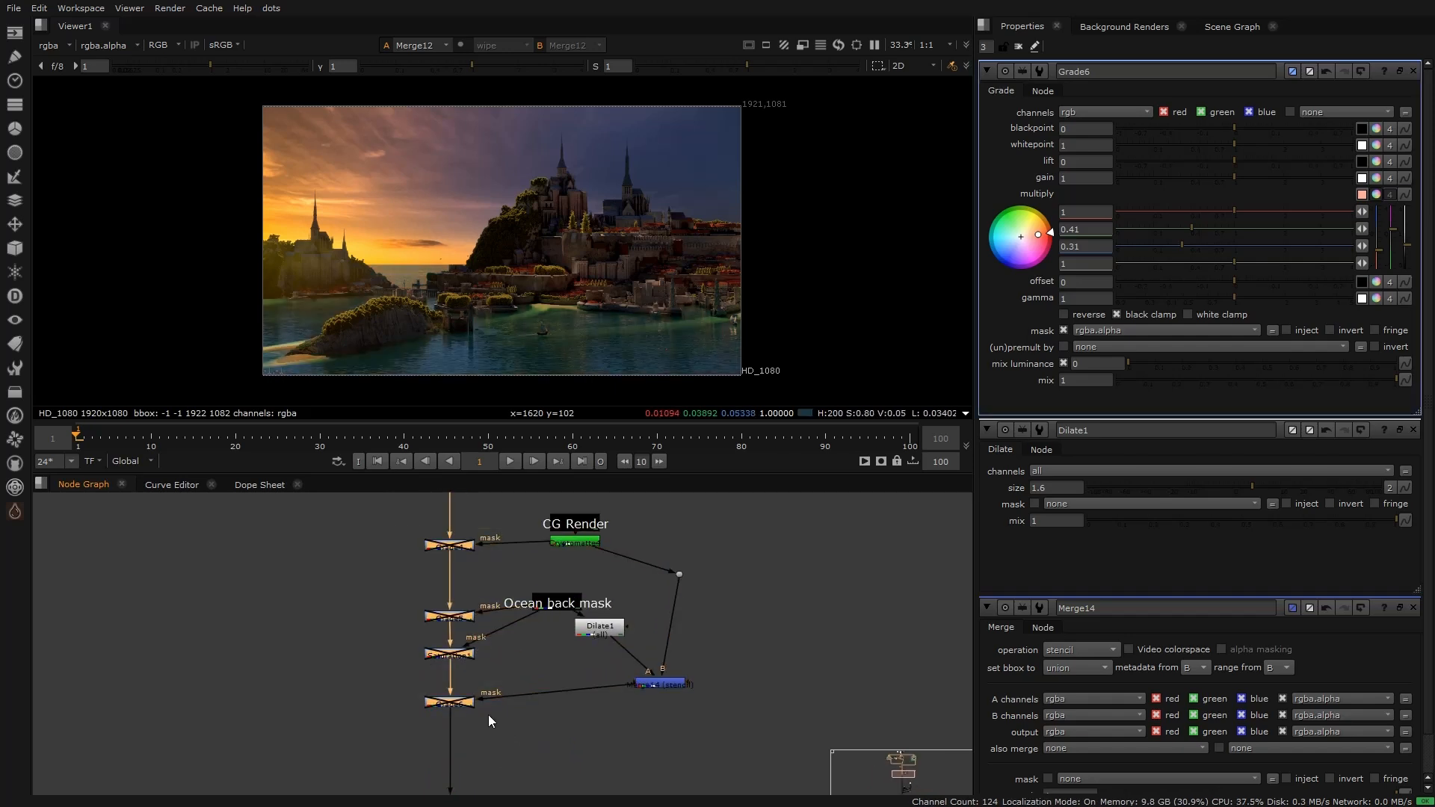
Step: Add the Glossy and Transmission corrections to the selection and compare the composite with all of them disabled and enabled
scroll(478, 673, "down", 7)
middle_click_drag(467, 560, 458, 679)
scroll(340, 658, "up", 9)
scroll(415, 699, "down", 6)
scroll(554, 706, "up", 4)
left_click(528, 613)
left_click(601, 627, "shift")
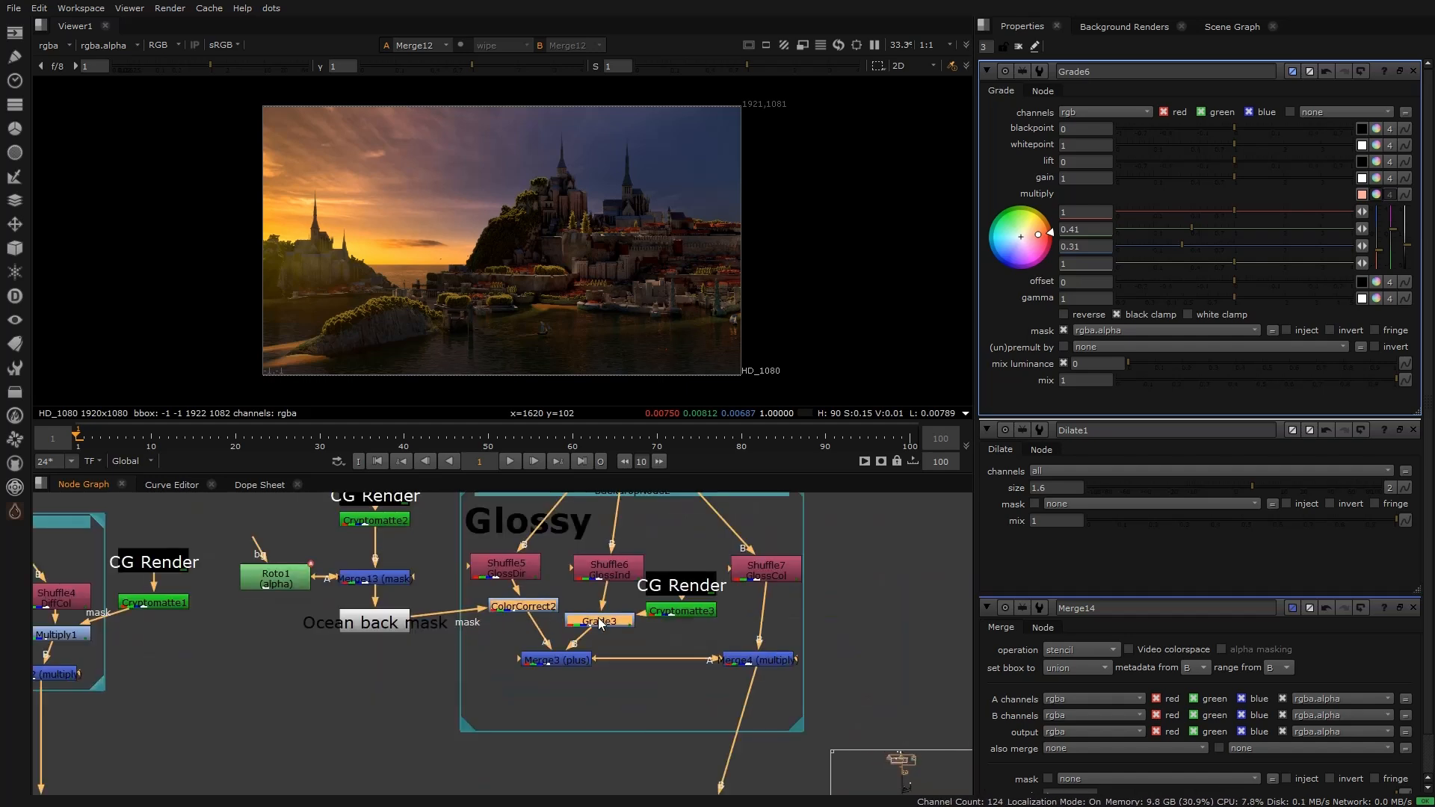
scroll(604, 630, "down", 3)
middle_click_drag(639, 631, 294, 626)
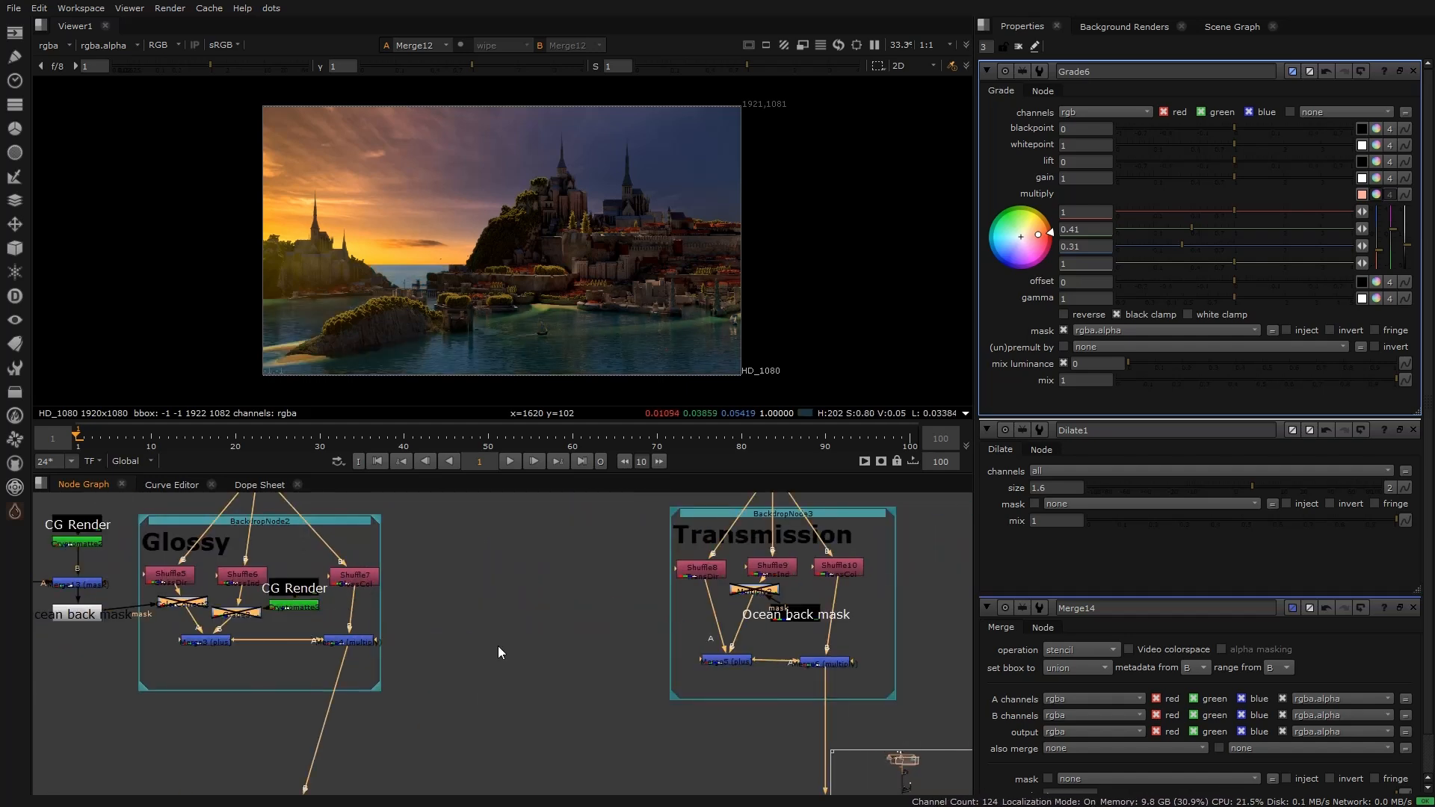
key("d")
scroll(497, 652, "down", 8)
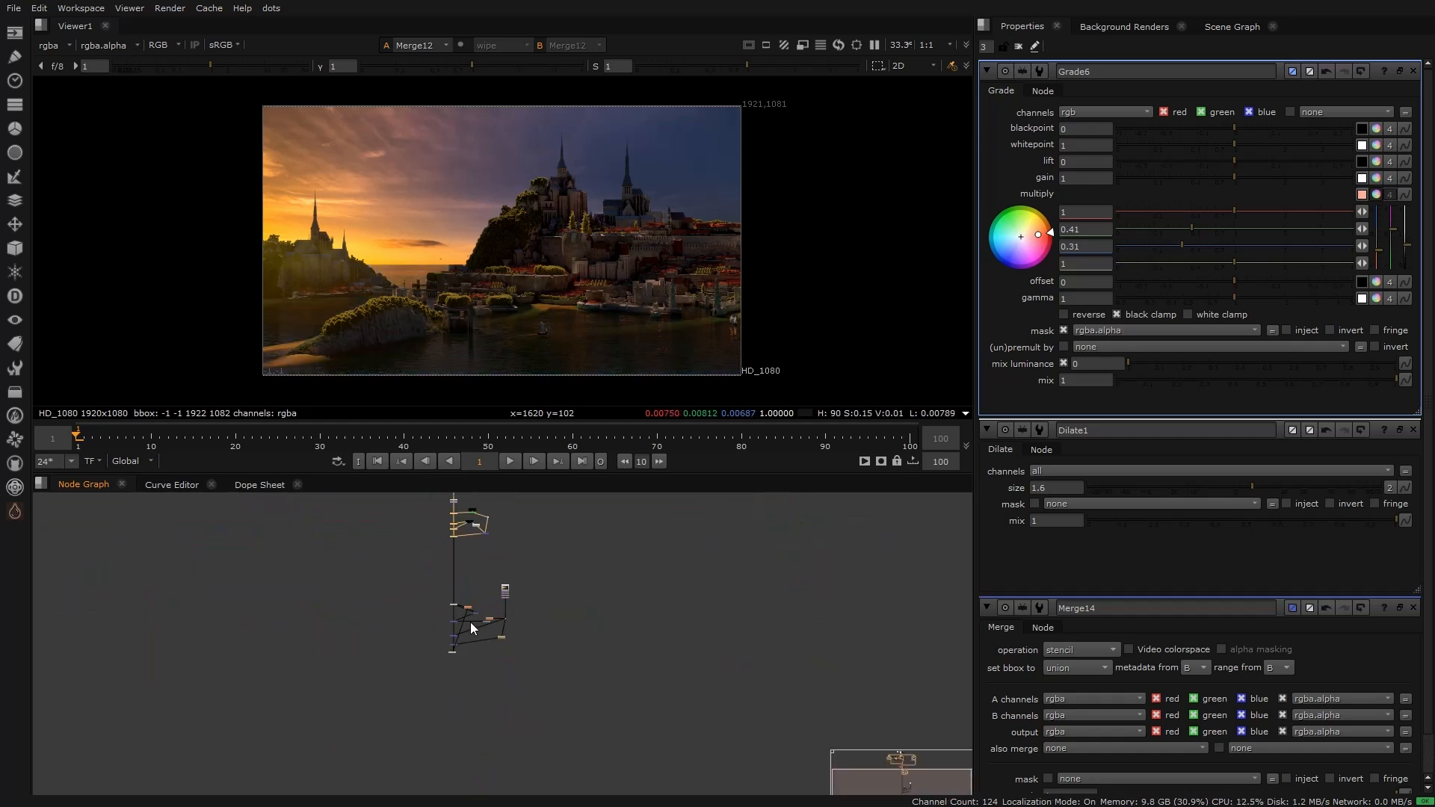
Step: Inspect the mask branch and the castle and town in the graded composite
scroll(472, 617, "up", 8)
left_click(647, 669)
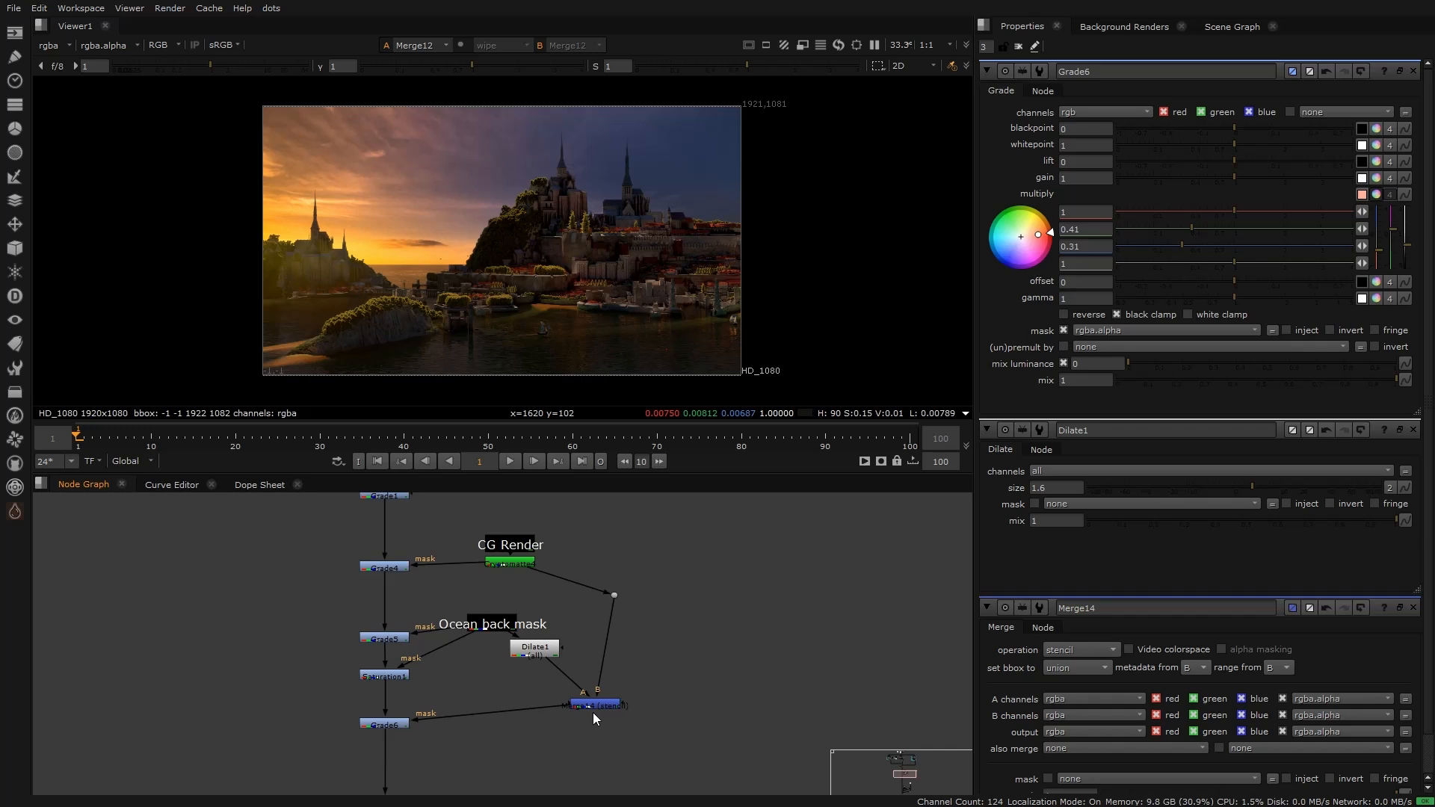
scroll(447, 285, "up", 4)
scroll(468, 236, "down", 2)
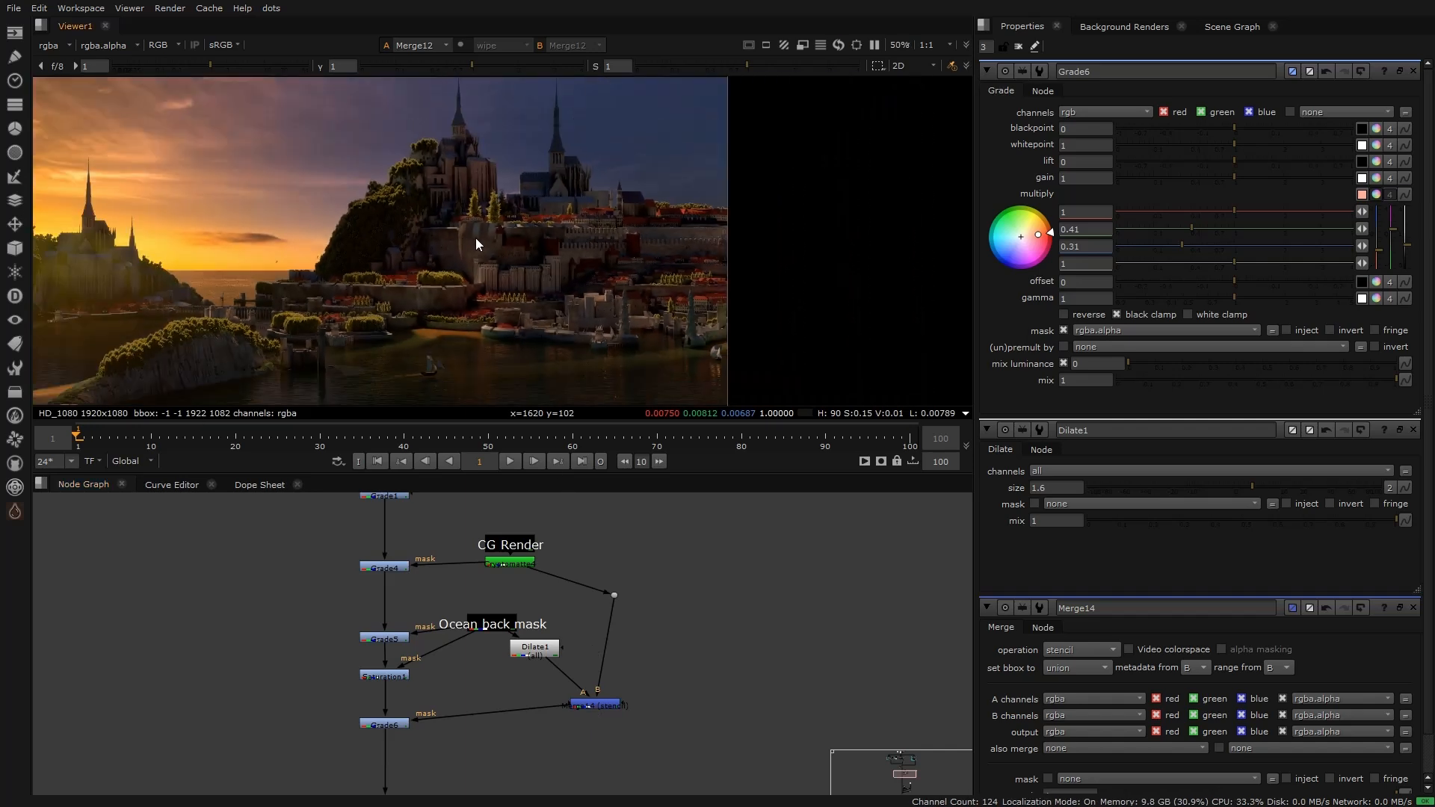
scroll(682, 670, "down", 3)
Step: Place a copy of the CG Render stamp beside the main pipe, below the foreground water Grade
scroll(566, 625, "up", 5)
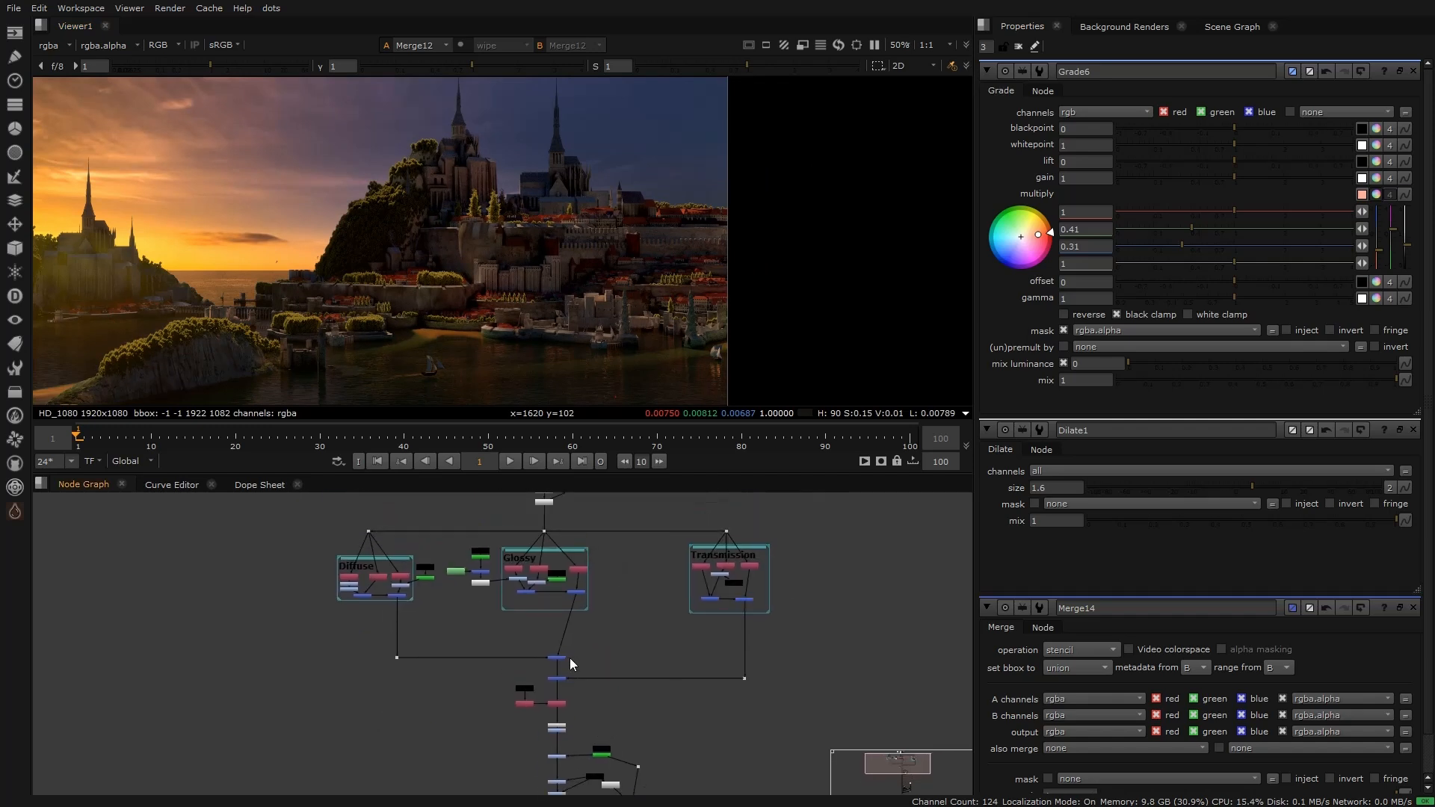
scroll(541, 559, "up", 2)
scroll(615, 574, "down", 6)
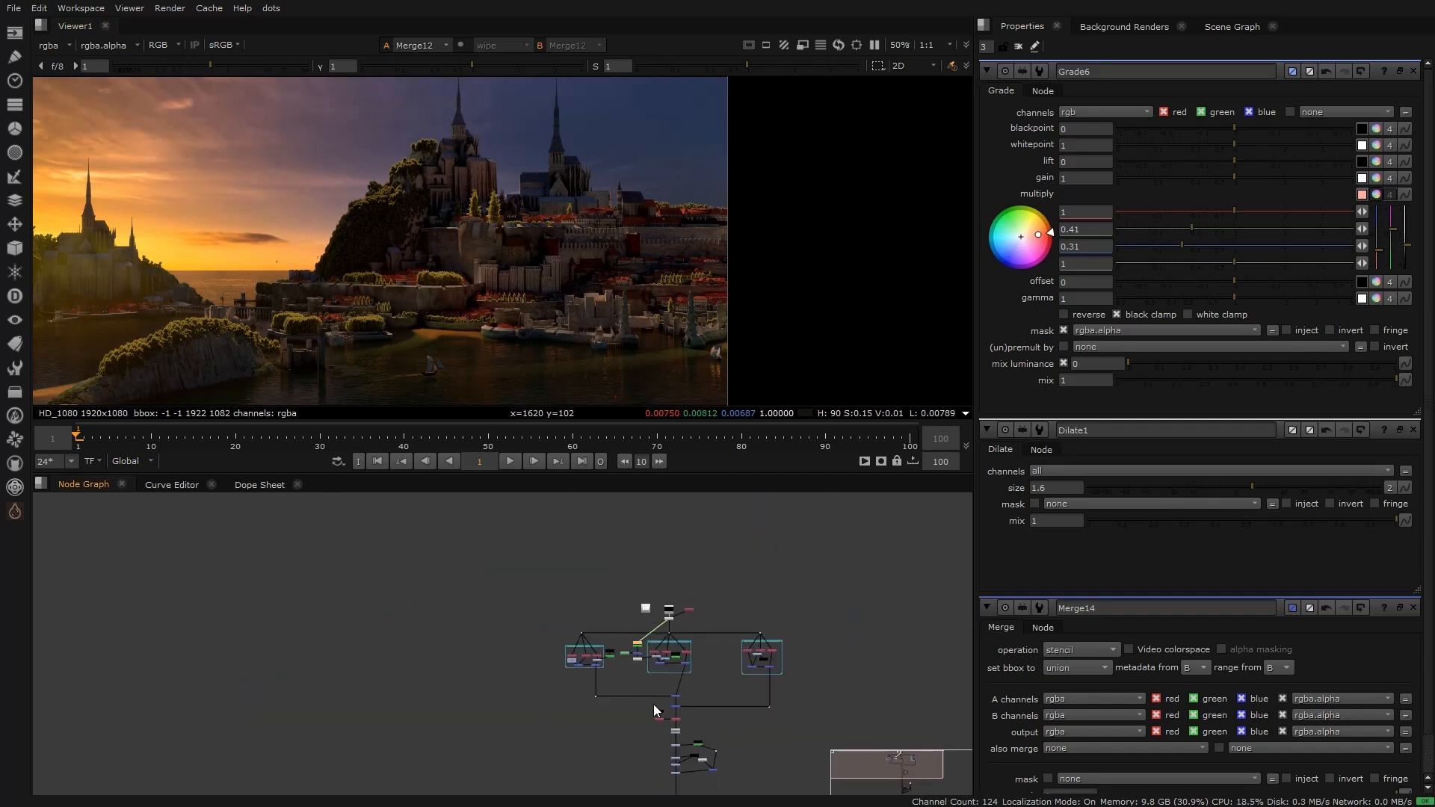
scroll(613, 594, "up", 4)
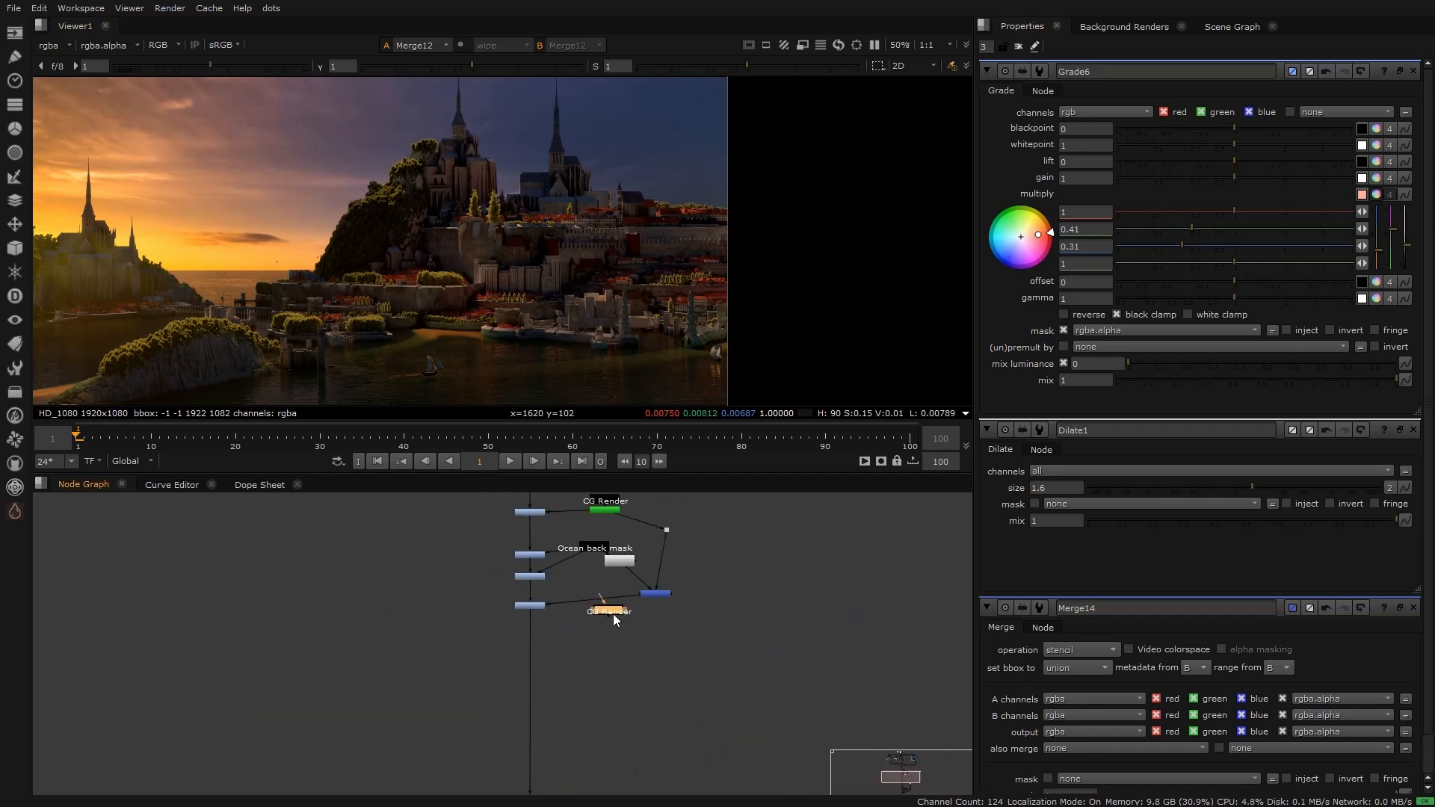
key("1")
scroll(535, 611, "up", 3)
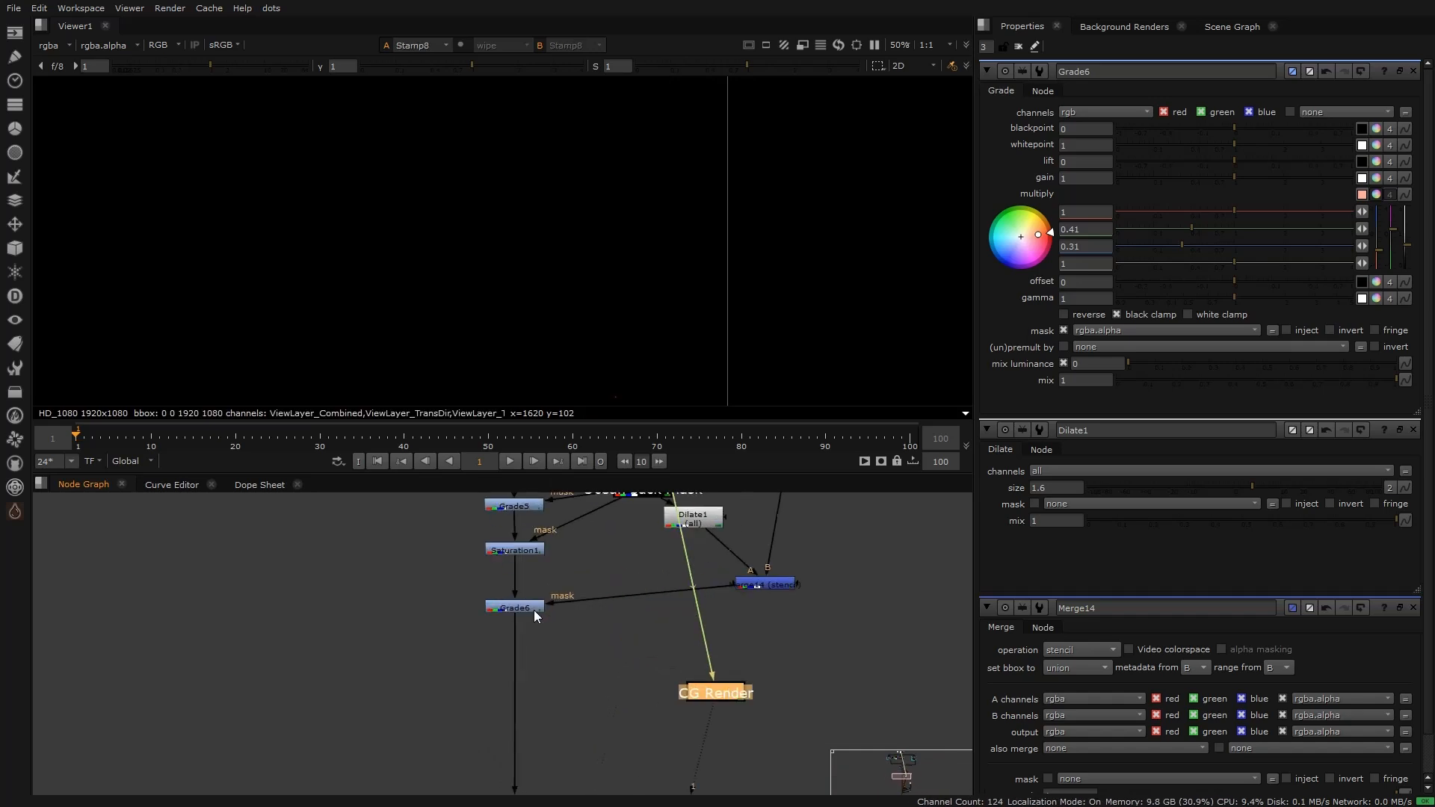
Step: Add a Cryptomatte node to the new CG Render stamp and pick the town matte
scroll(578, 280, "up", 4)
left_click(680, 703)
key("Tab")
type("cry")
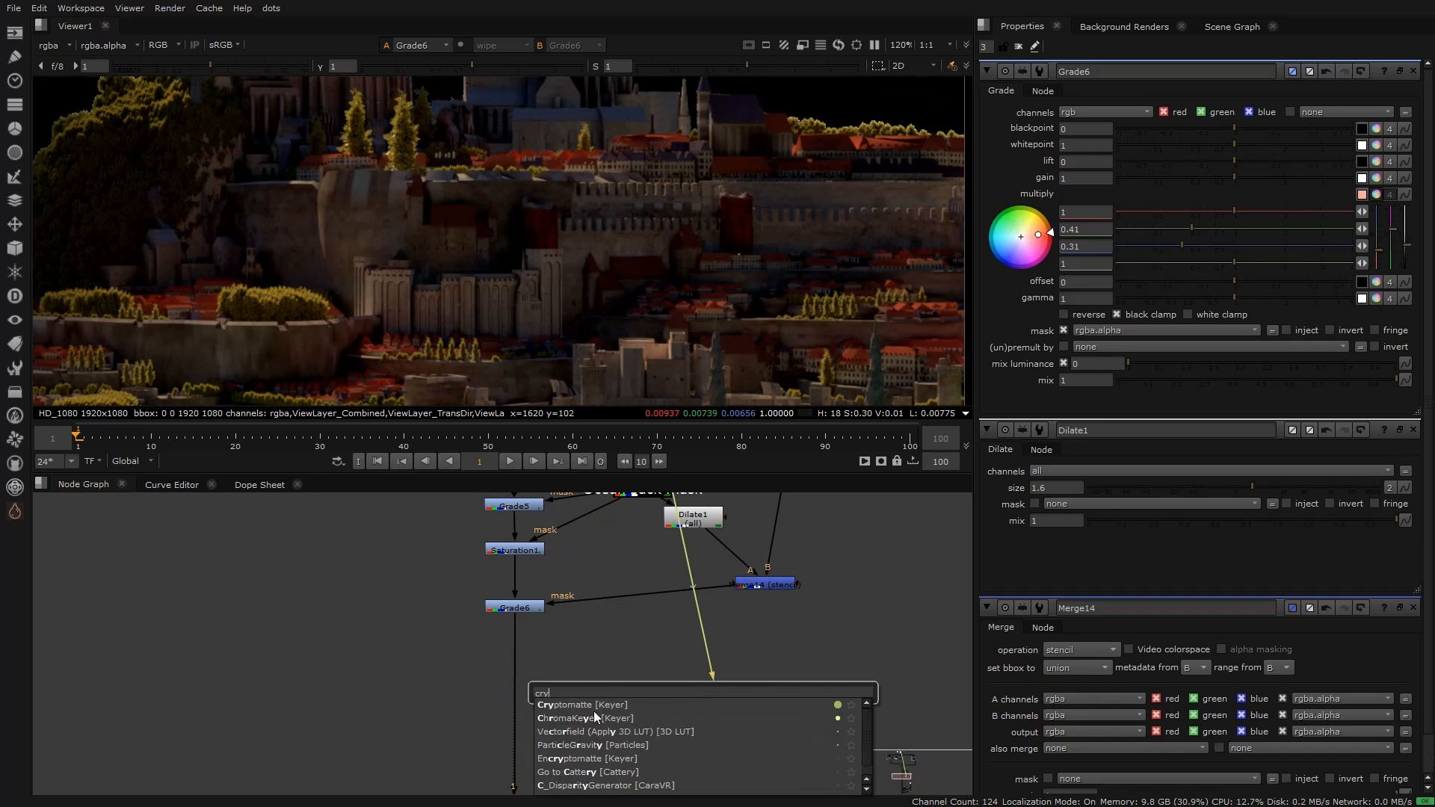
key("Return")
key("1")
left_click(572, 160, "ctrl")
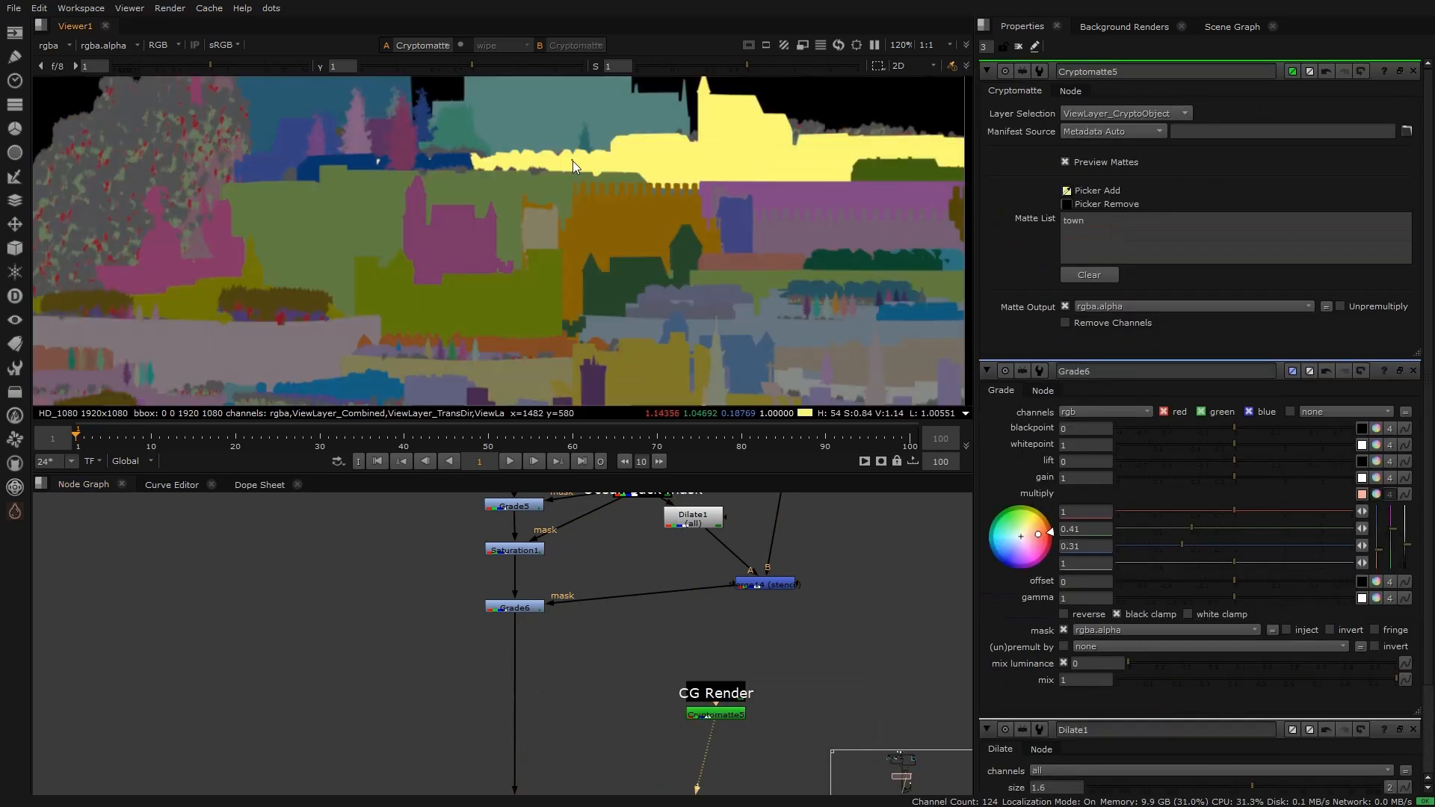
Step: Compare the new Cryptomatte's town selection with the walls and roofs in the foreground water Grade's output
left_click(515, 607)
key("1")
scroll(751, 159, "up", 5)
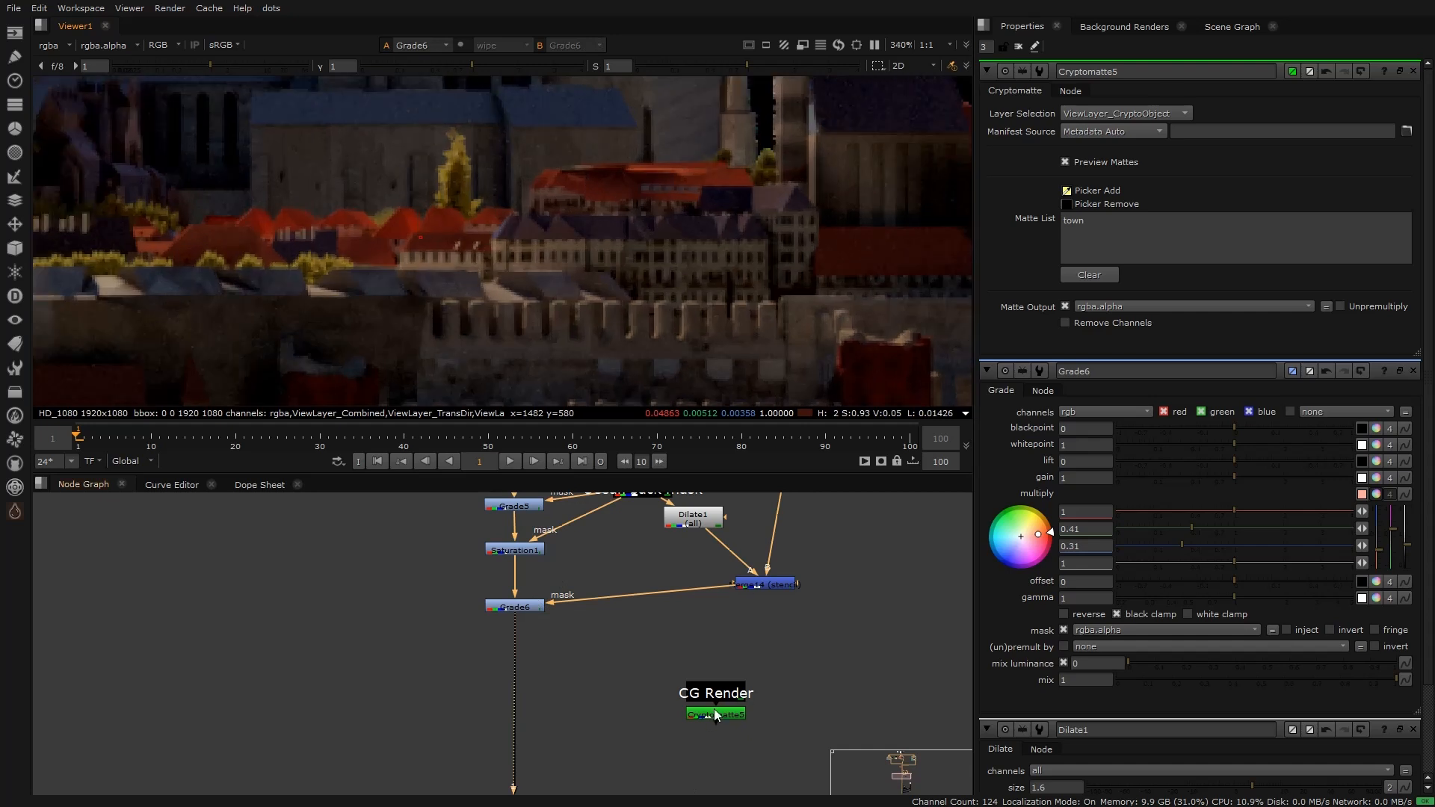
left_click(714, 714)
key("1")
left_click(537, 607)
key("1")
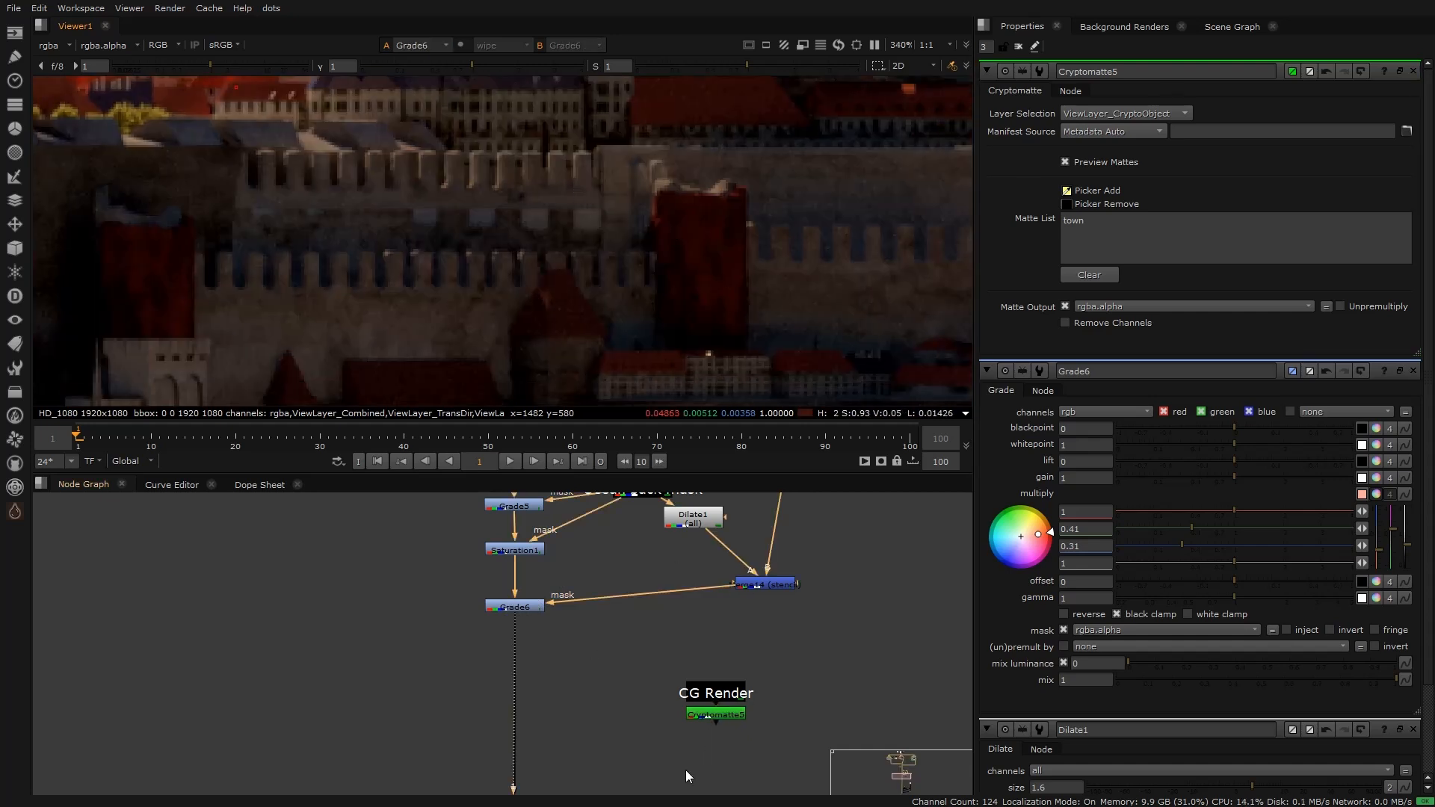
Step: Add the red-lit wall tower Cube.051_Piece.001 to the town Cryptomatte's matte list and check the wider area in the graded image
left_click(725, 714)
key("1")
left_click(686, 269, "ctrl")
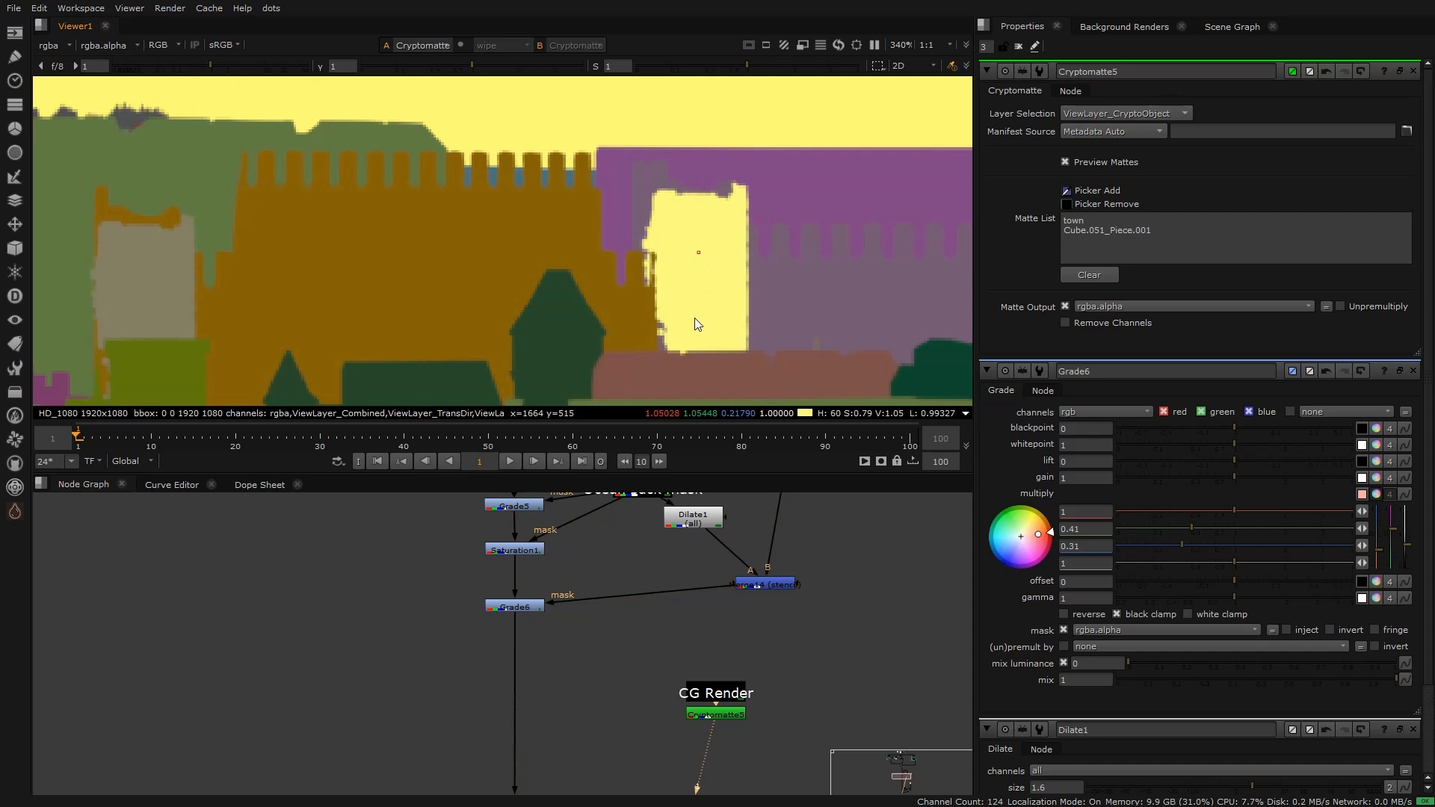
scroll(672, 311, "down", 4)
left_click(526, 607)
key("1")
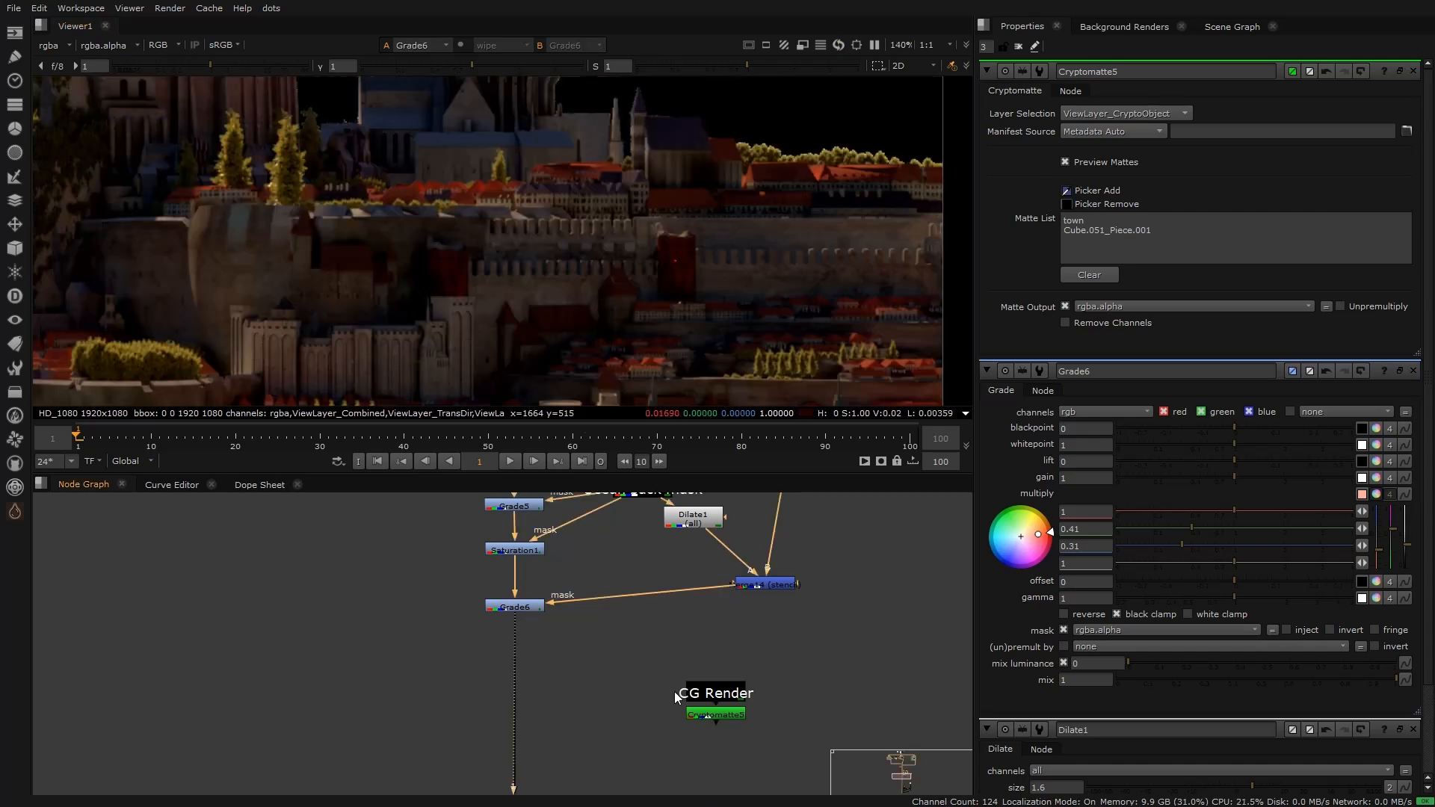
Step: Add the building mattes Cube.036 and Cube.011 to the town Cryptomatte's matte list
left_click(709, 713)
key("1")
left_click(622, 299, "ctrl")
left_click(786, 311, "ctrl")
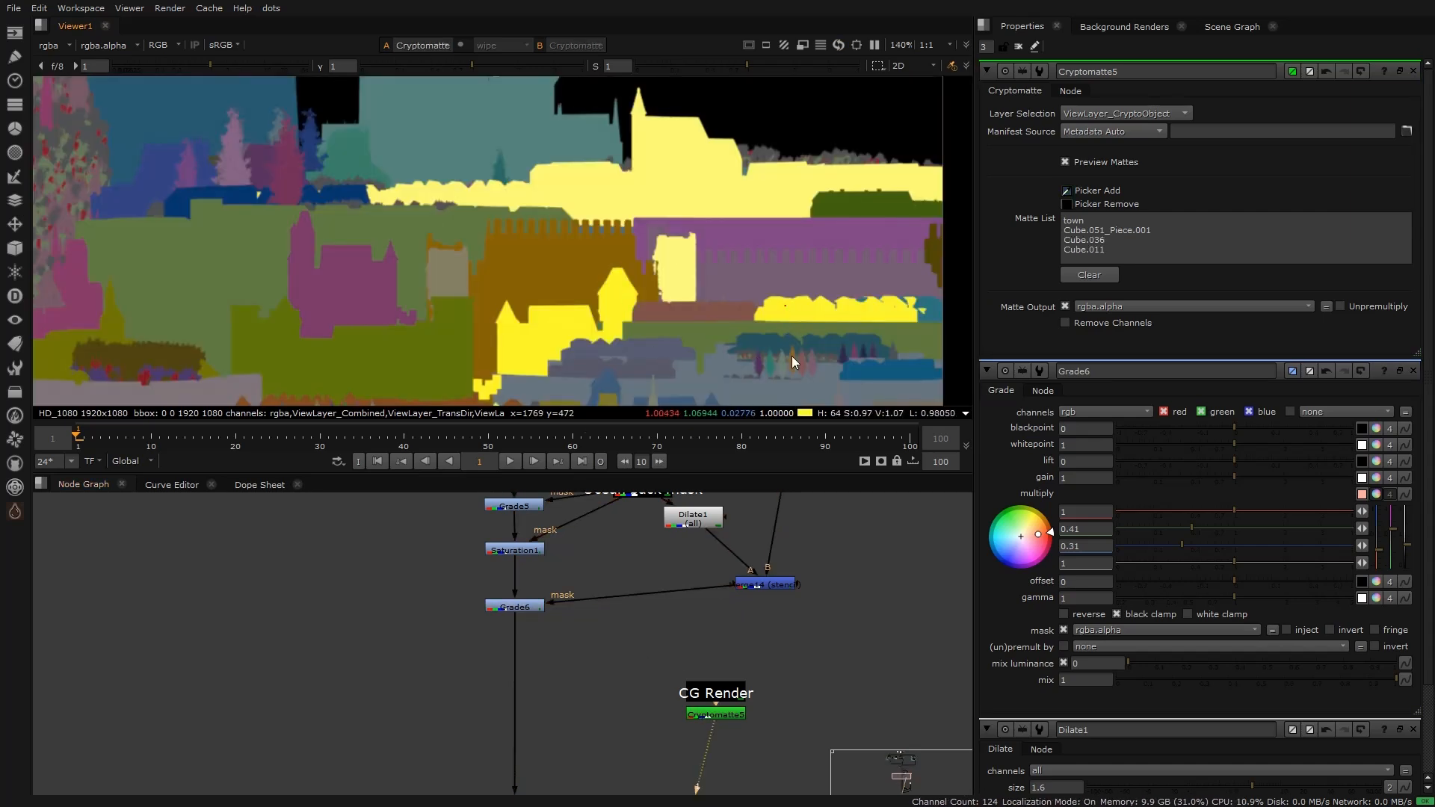
Step: Check the lower town's roofs in the last Grade's output and add town.006 to the matte list
left_click(503, 607)
key("1")
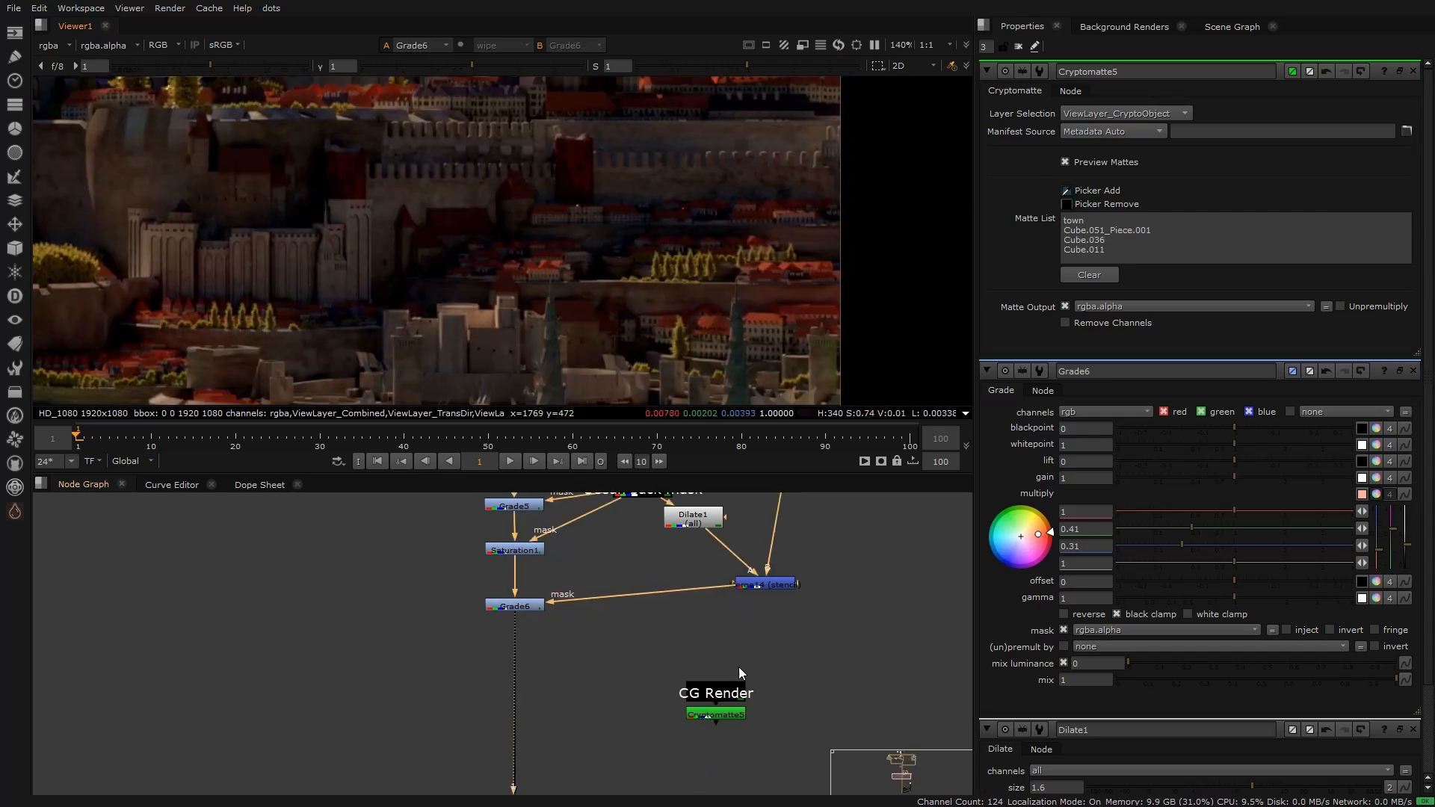
left_click(728, 716)
key("1")
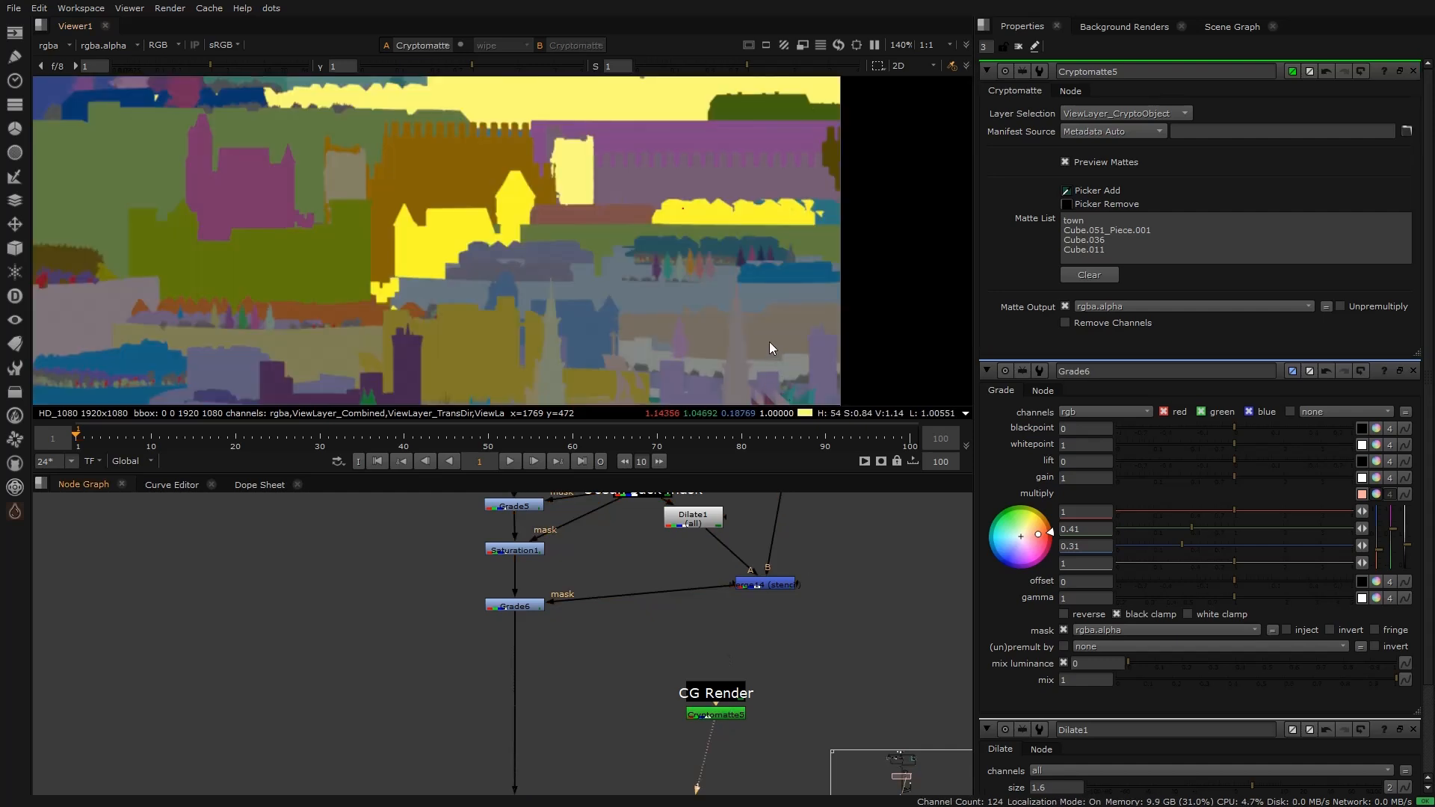
left_click(780, 366, "ctrl")
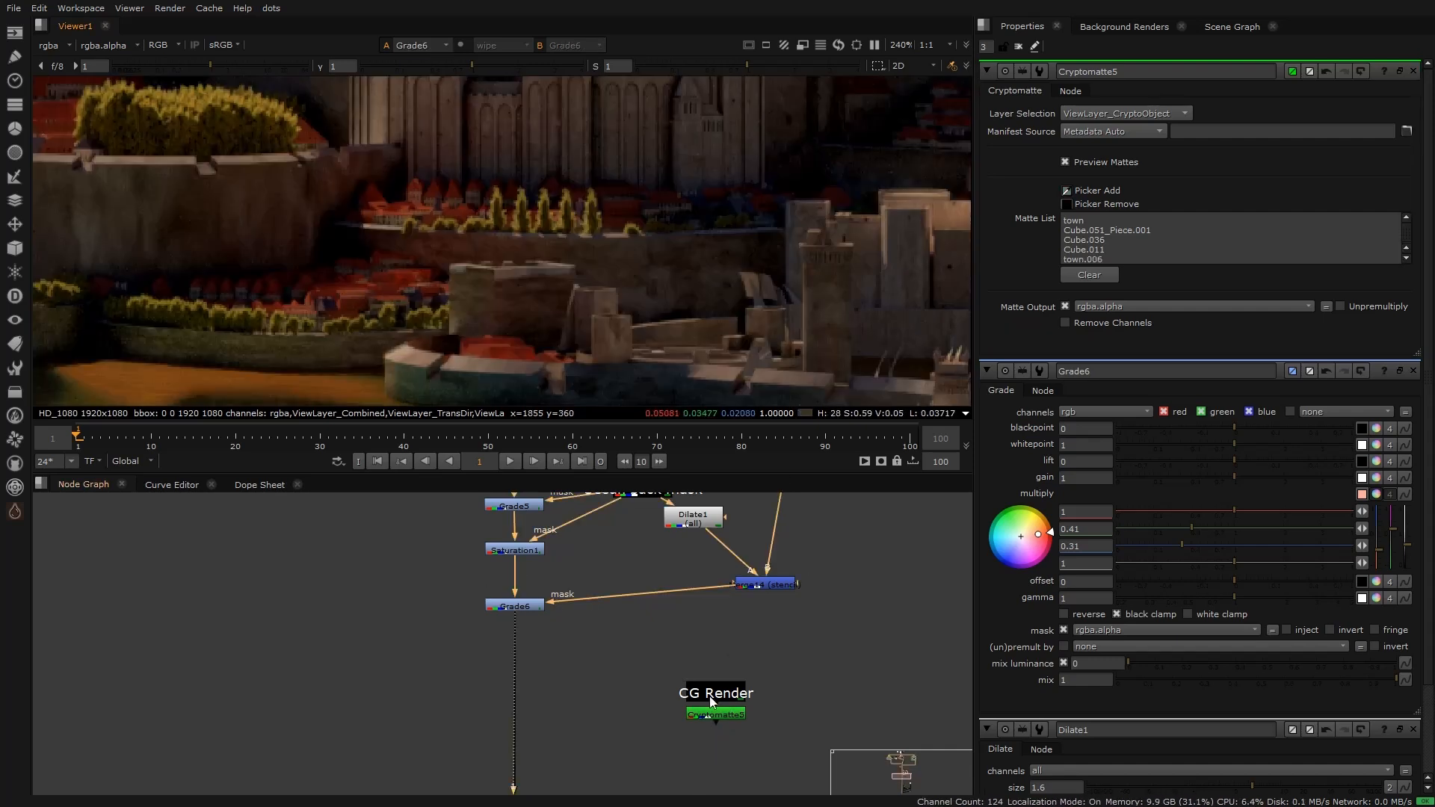
Step: Add the waterfront houses and the row of houses below the great keep to the town Cryptomatte's selection
left_click(714, 715)
key("1")
left_click(388, 298, "ctrl")
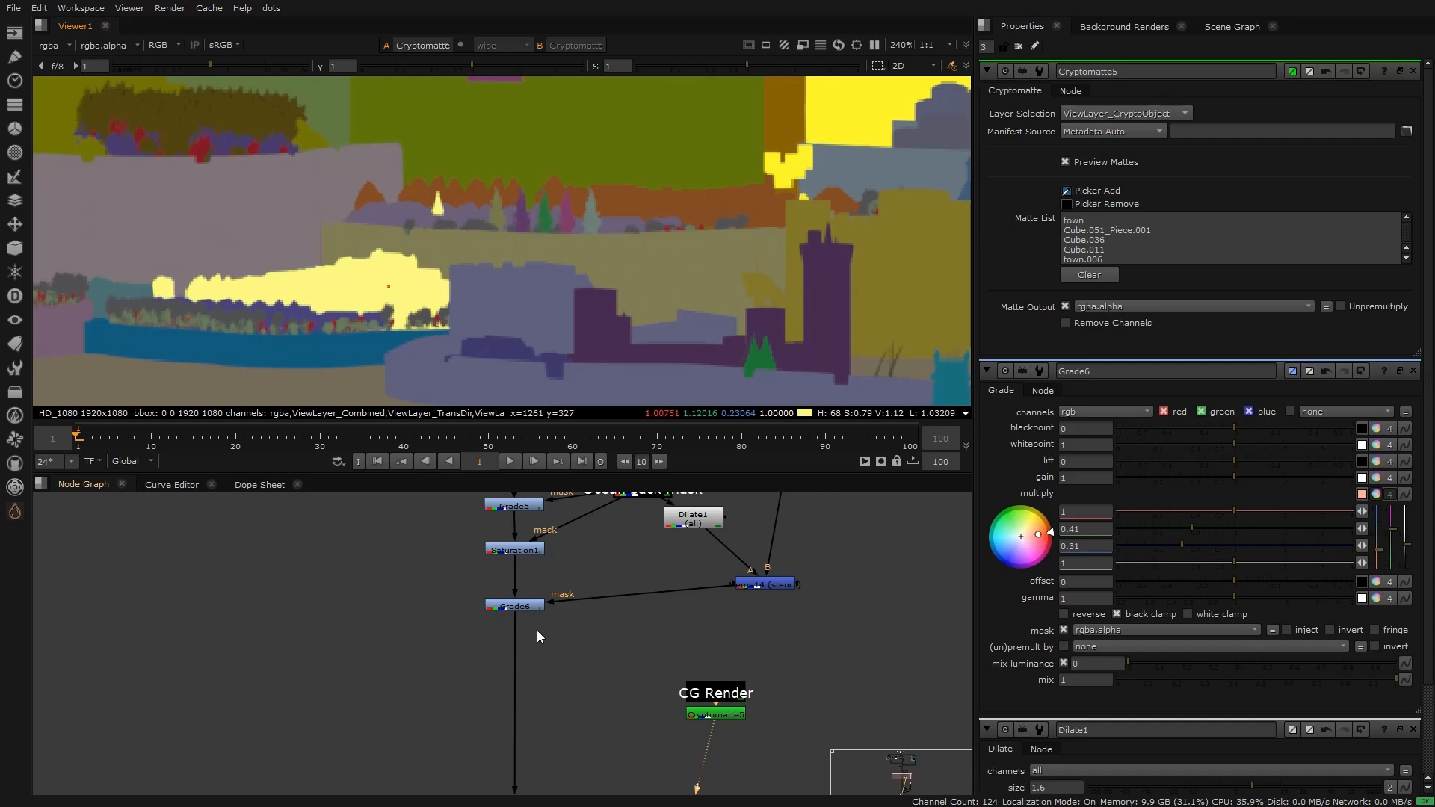
left_click(516, 607)
key("1")
left_click(728, 715)
key("1")
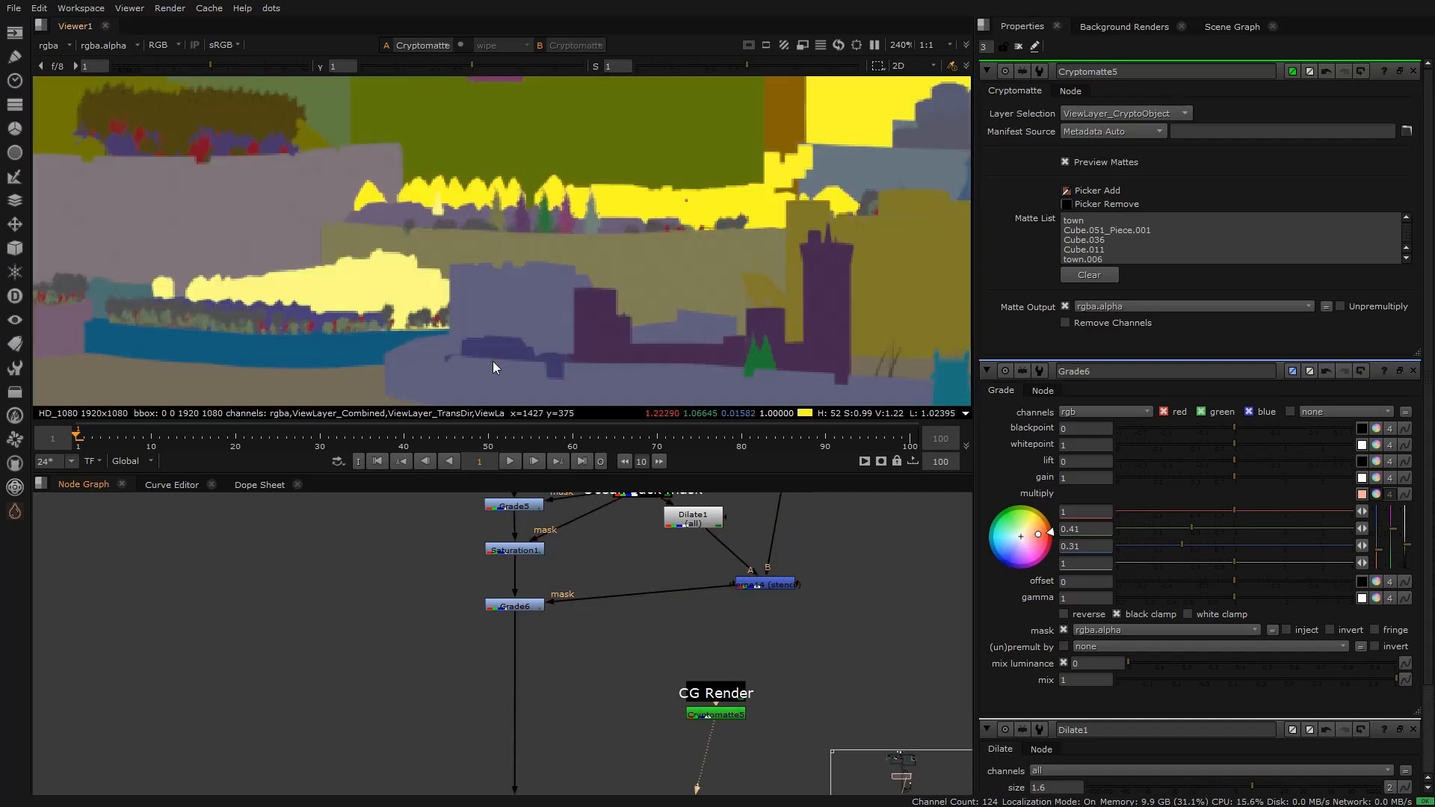
Step: Compare the mattes with the graded town and add the missed houses near the harbour's far side to the selection
scroll(648, 218, "down", 5)
scroll(624, 272, "up", 2)
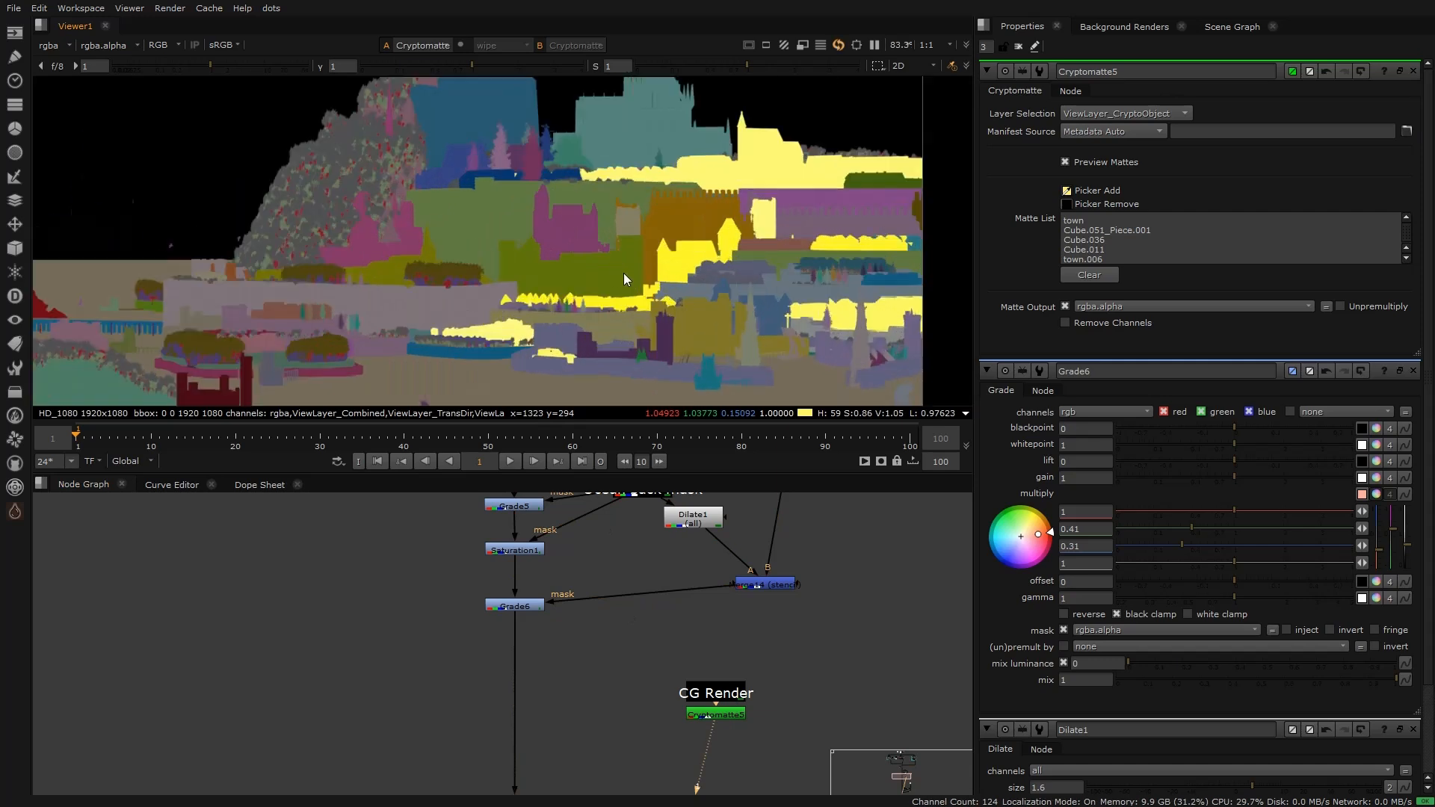
left_click(527, 601)
key("1")
left_click(729, 714)
key("1")
left_click(762, 312, "ctrl")
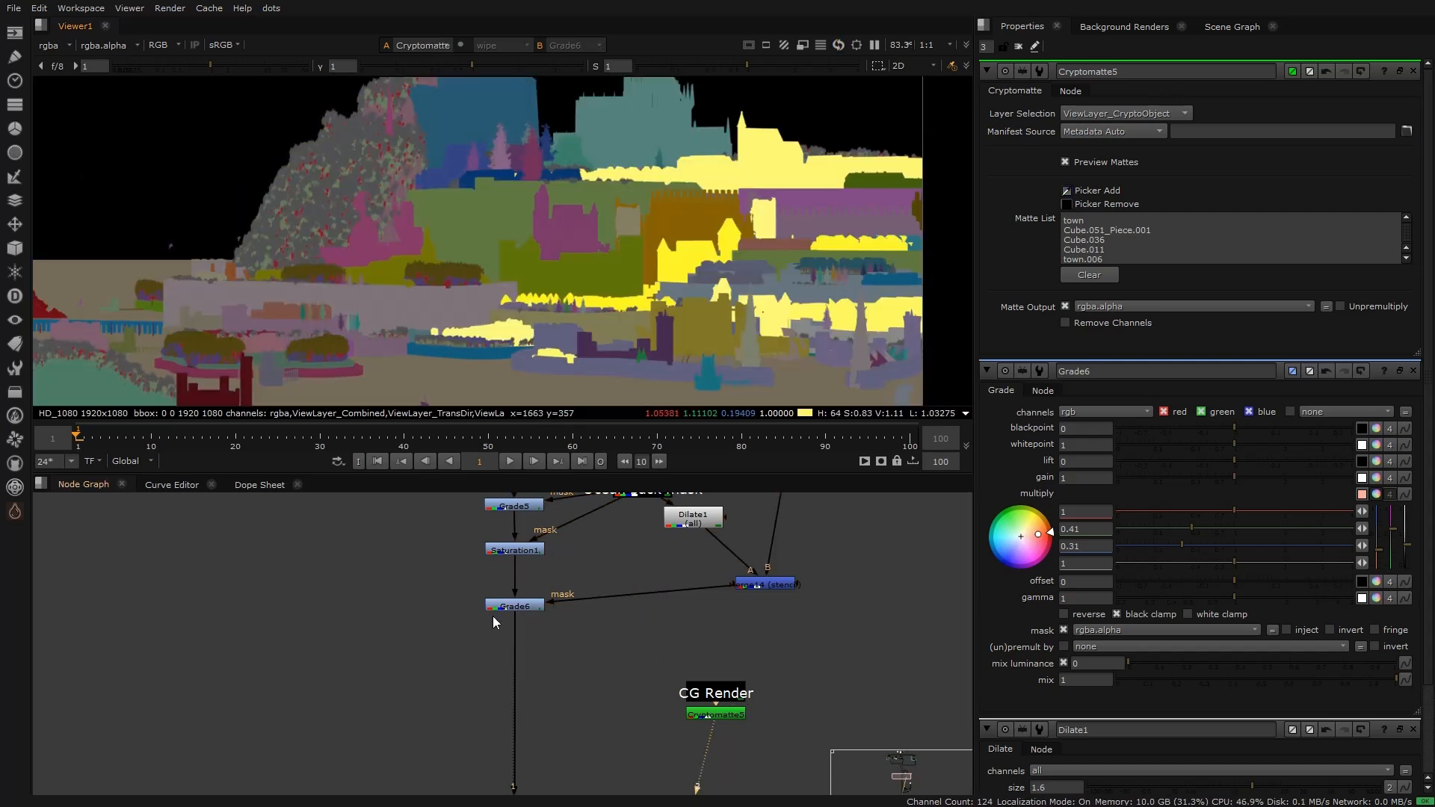
Step: Add the two remaining clusters of houses below the battlemented wall to the town Cryptomatte's selection
left_click(751, 273, "ctrl")
scroll(831, 288, "up", 3)
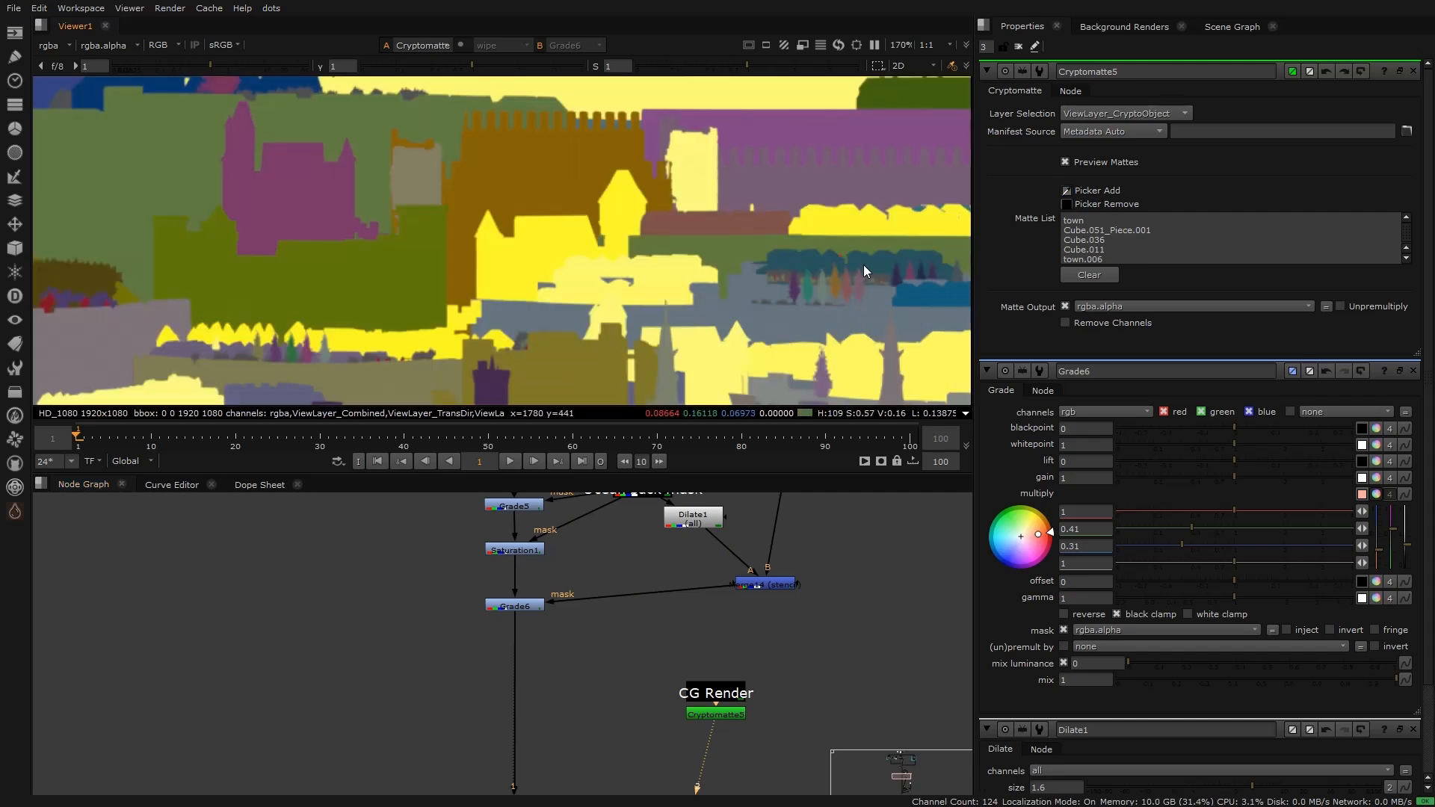
middle_click_drag(886, 335, 729, 290)
left_click(804, 254, "ctrl")
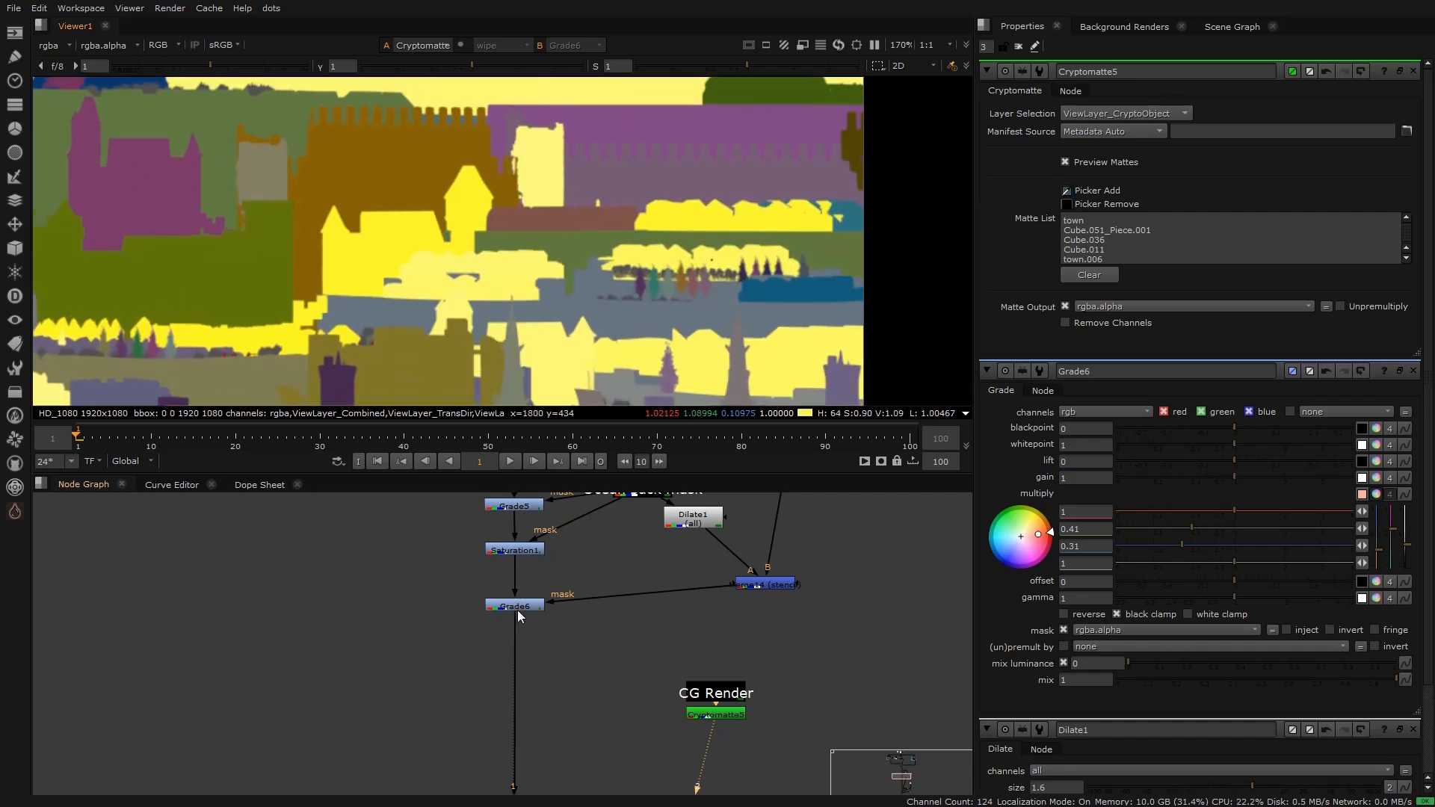
Step: Compare the Cryptomatte's town selection with the red roofs in the last Grade's output
key("1")
left_click(514, 606)
key("1")
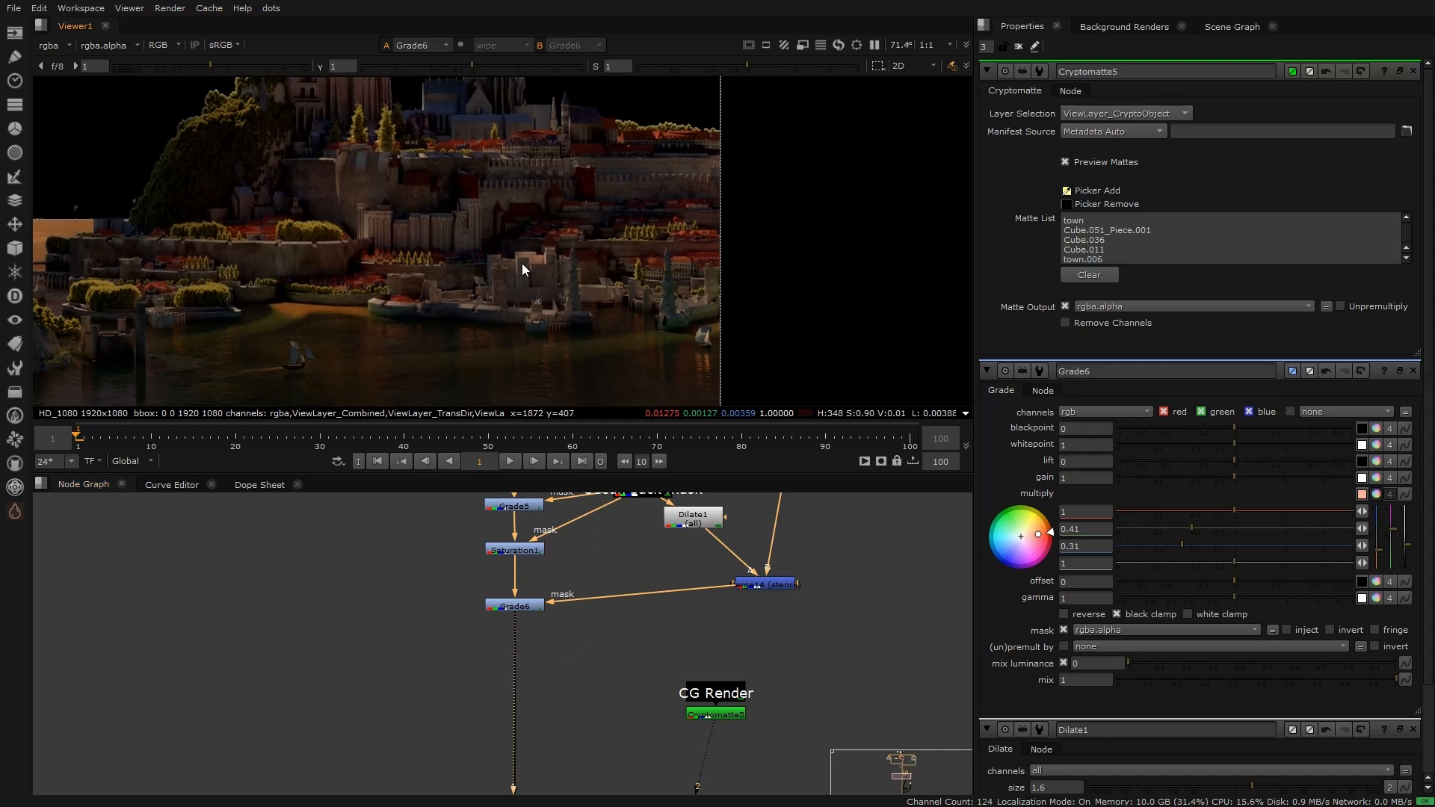
left_click(706, 714)
key("1")
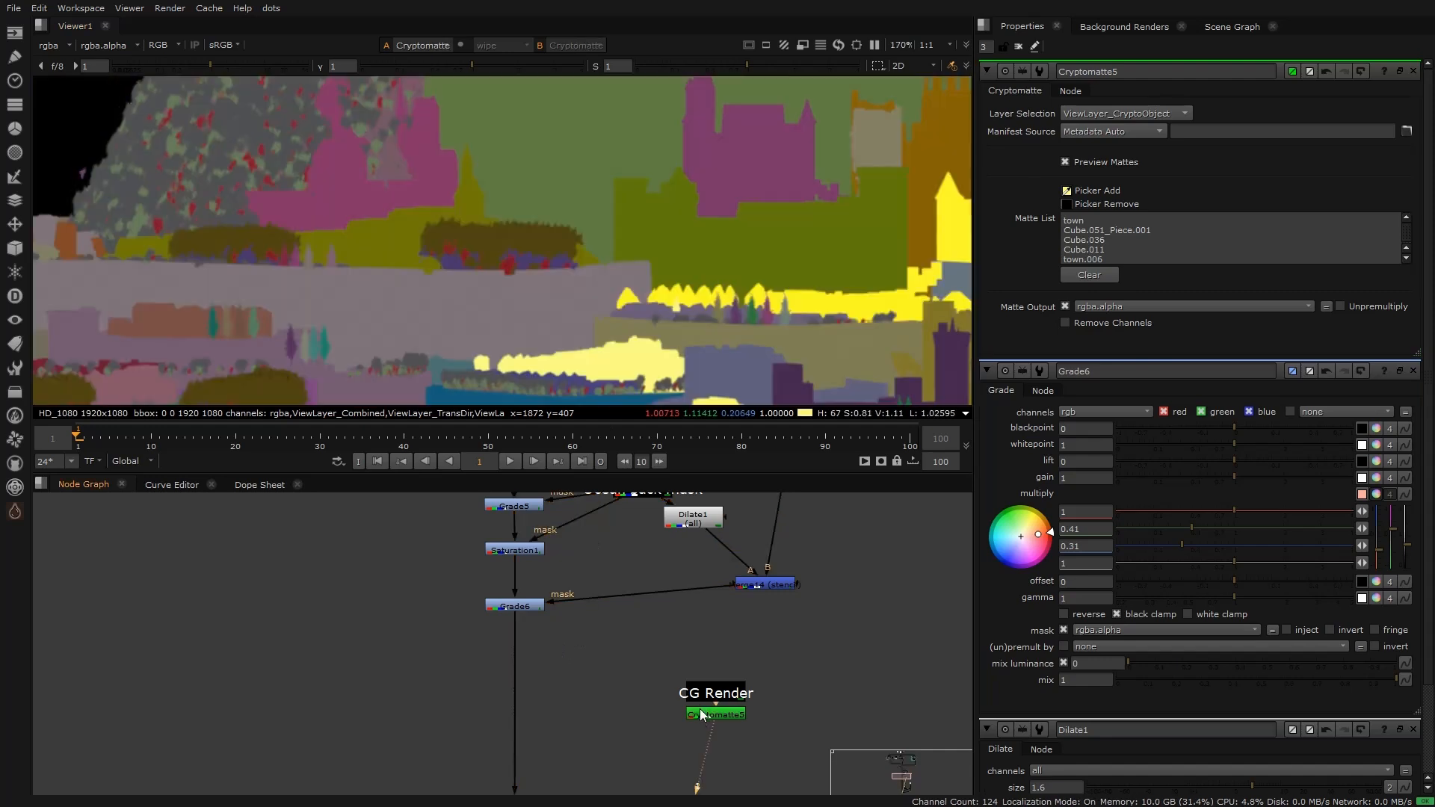
left_click(509, 608)
key("1")
Step: Add a HueCorrect node and insert it in the main pipe below the last Grade
left_click(625, 707)
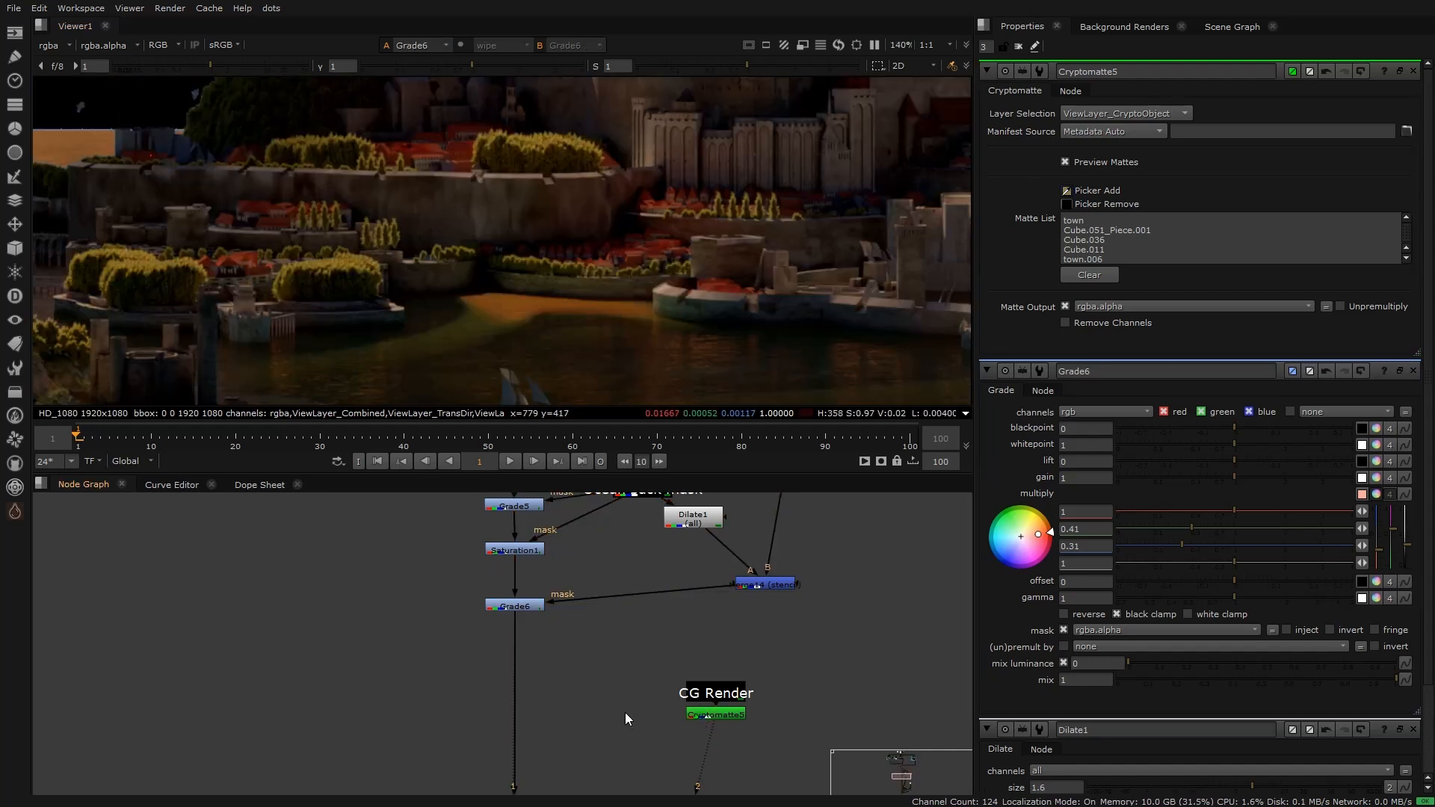
key("Tab")
type("hue")
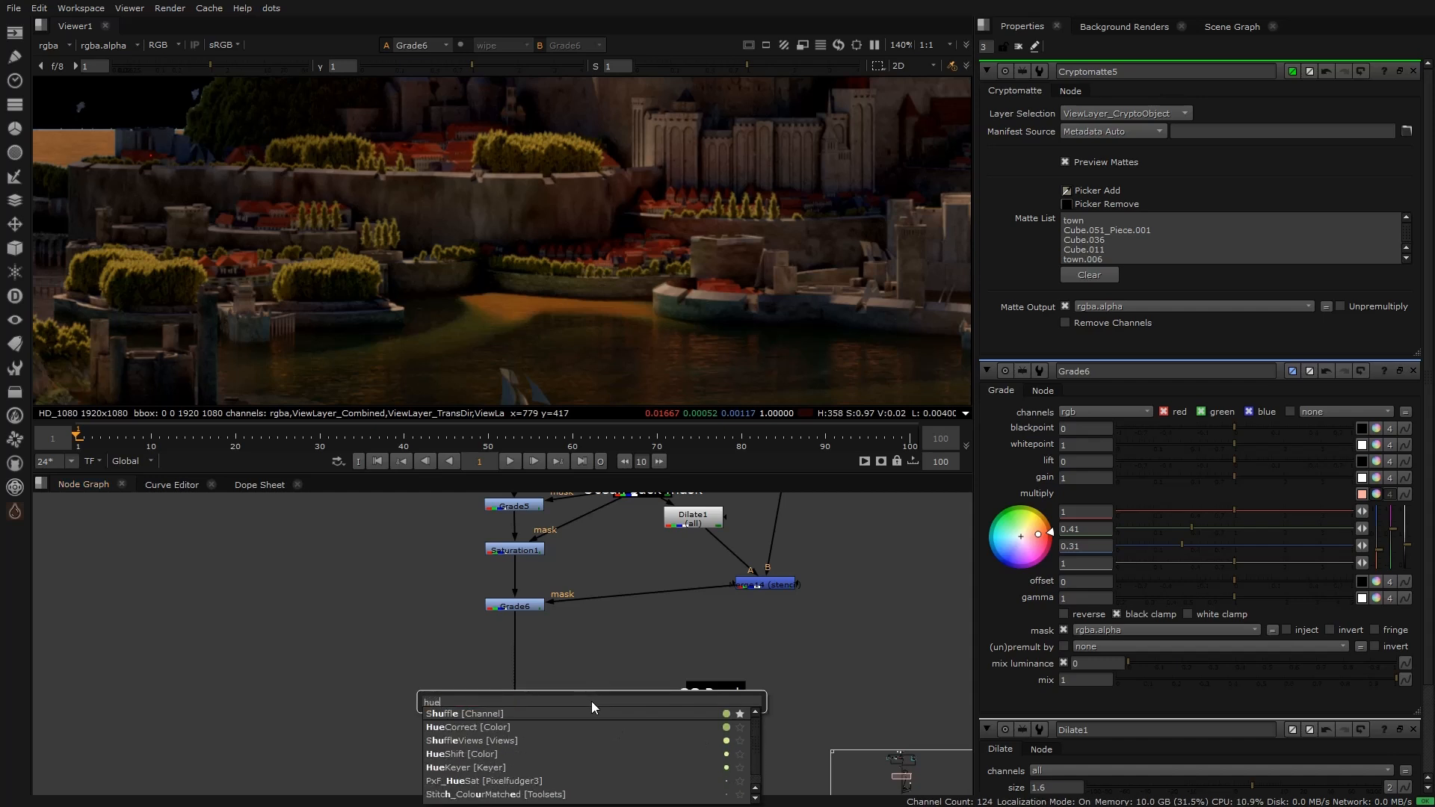
left_click(473, 726)
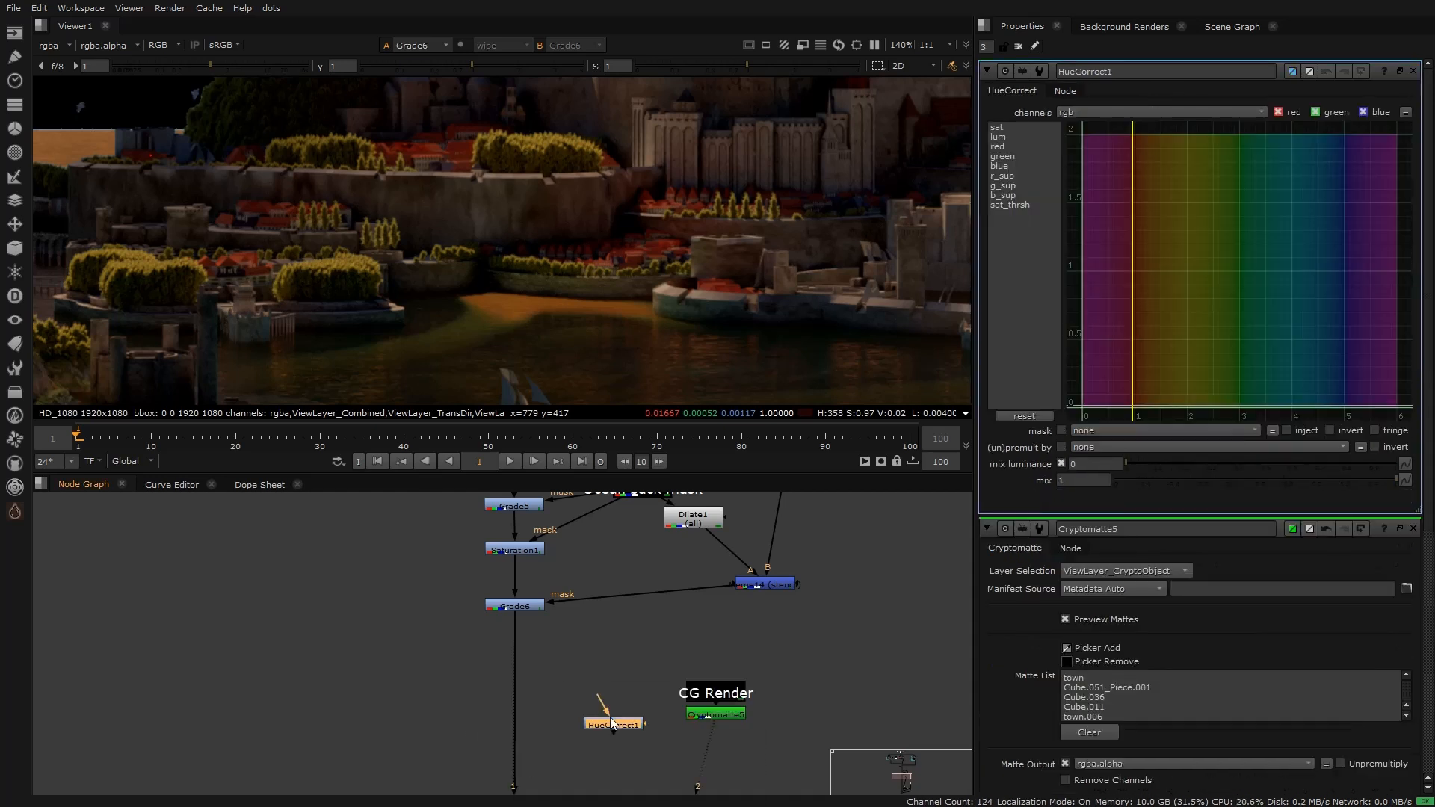
left_click_drag(543, 716, 522, 715)
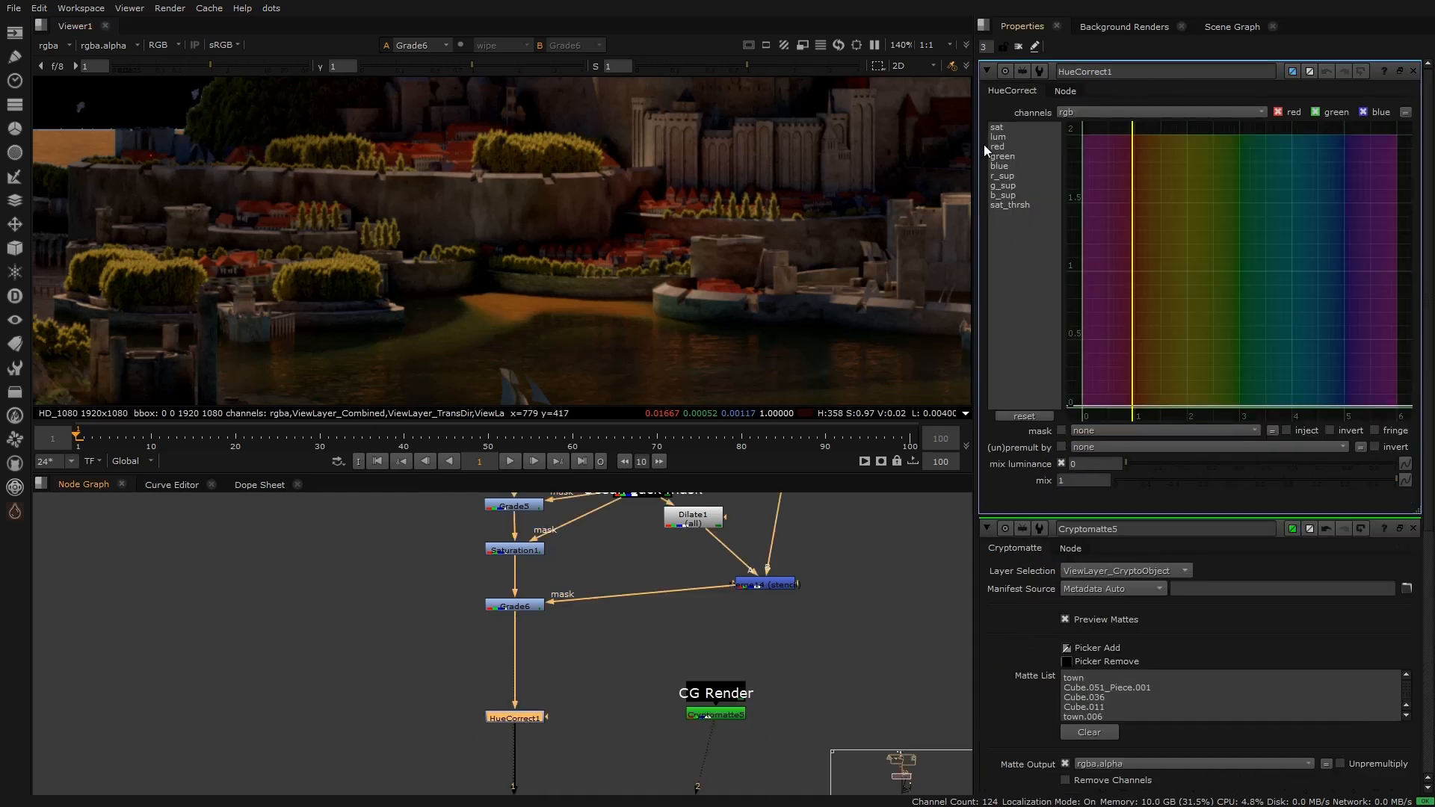
Step: Select the HueCorrect's r_sup curve and sample a red roof in the render to locate its hue
left_click(1007, 177)
scroll(641, 251, "up", 10)
scroll(622, 204, "down", 2)
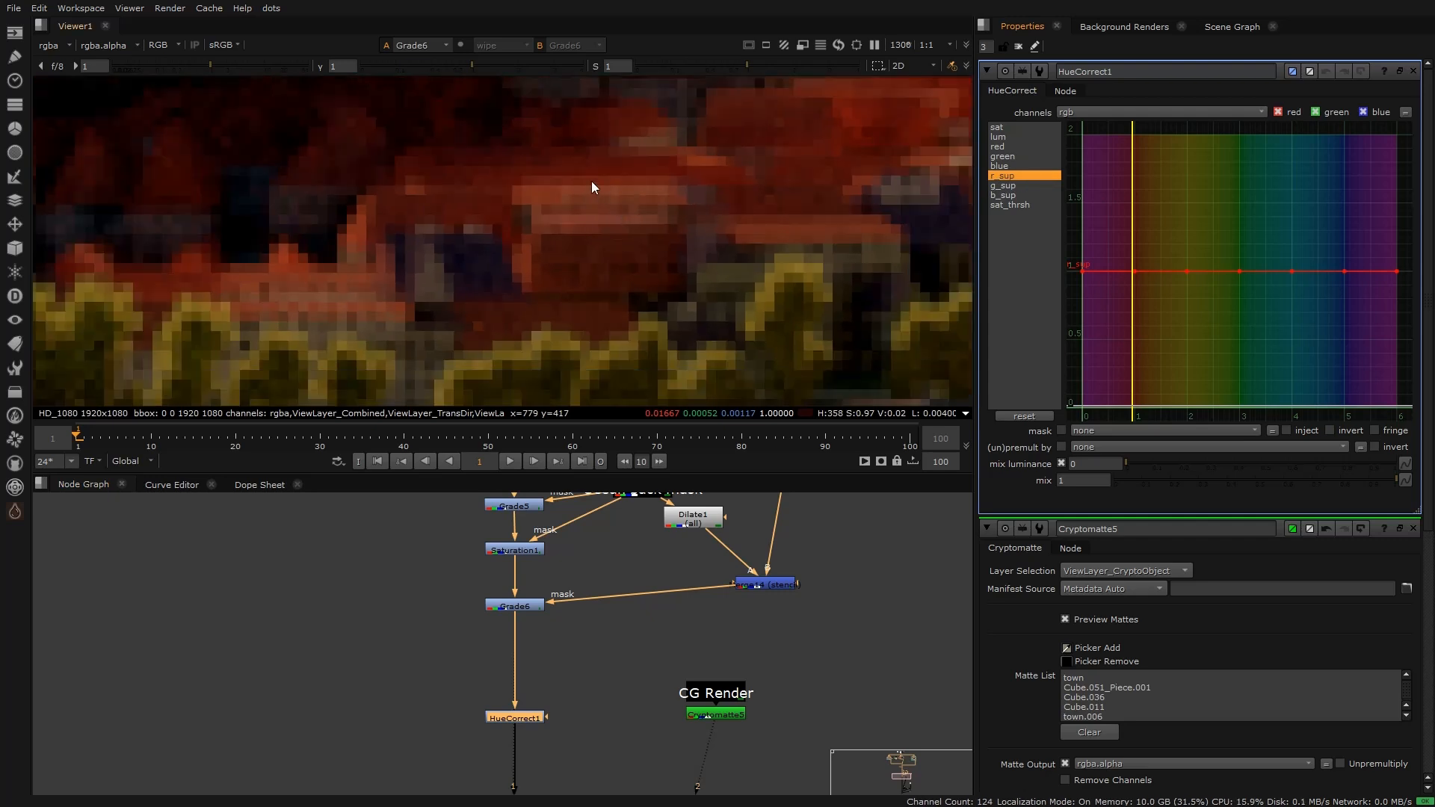
left_click(586, 172, "ctrl")
mouse_move(586, 169)
left_mouse_down("ctrl")
mouse_move(612, 169)
mouse_move(596, 176)
left_mouse_up("ctrl")
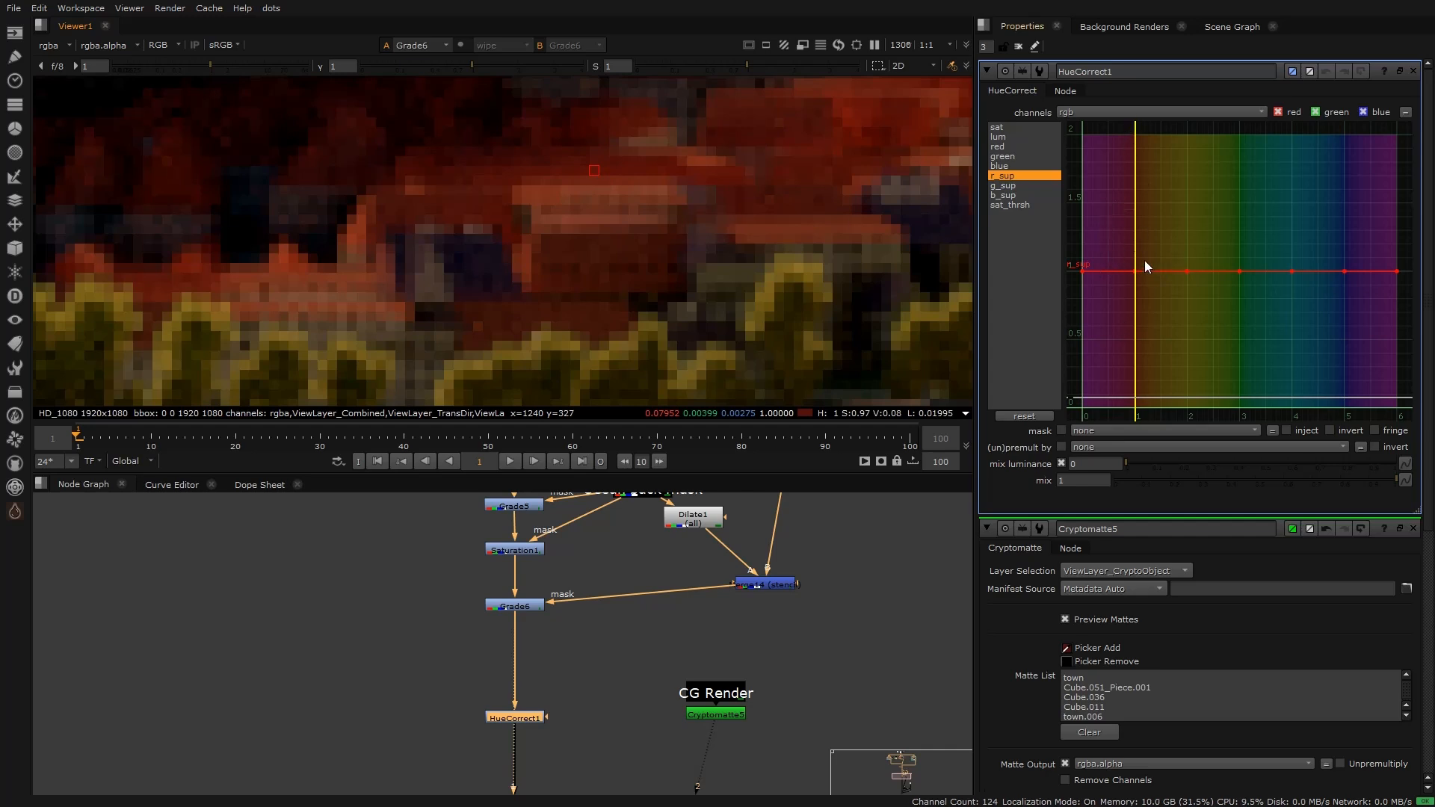
Step: Lower the r_sup curve's point at hue 1 to about 0.108 and view the HueCorrect's output
left_click_drag(1238, 271, 1240, 347)
key("ctrl+z")
left_click_drag(1135, 271, 1139, 393)
key("1")
key("f")
scroll(604, 203, "up", 6)
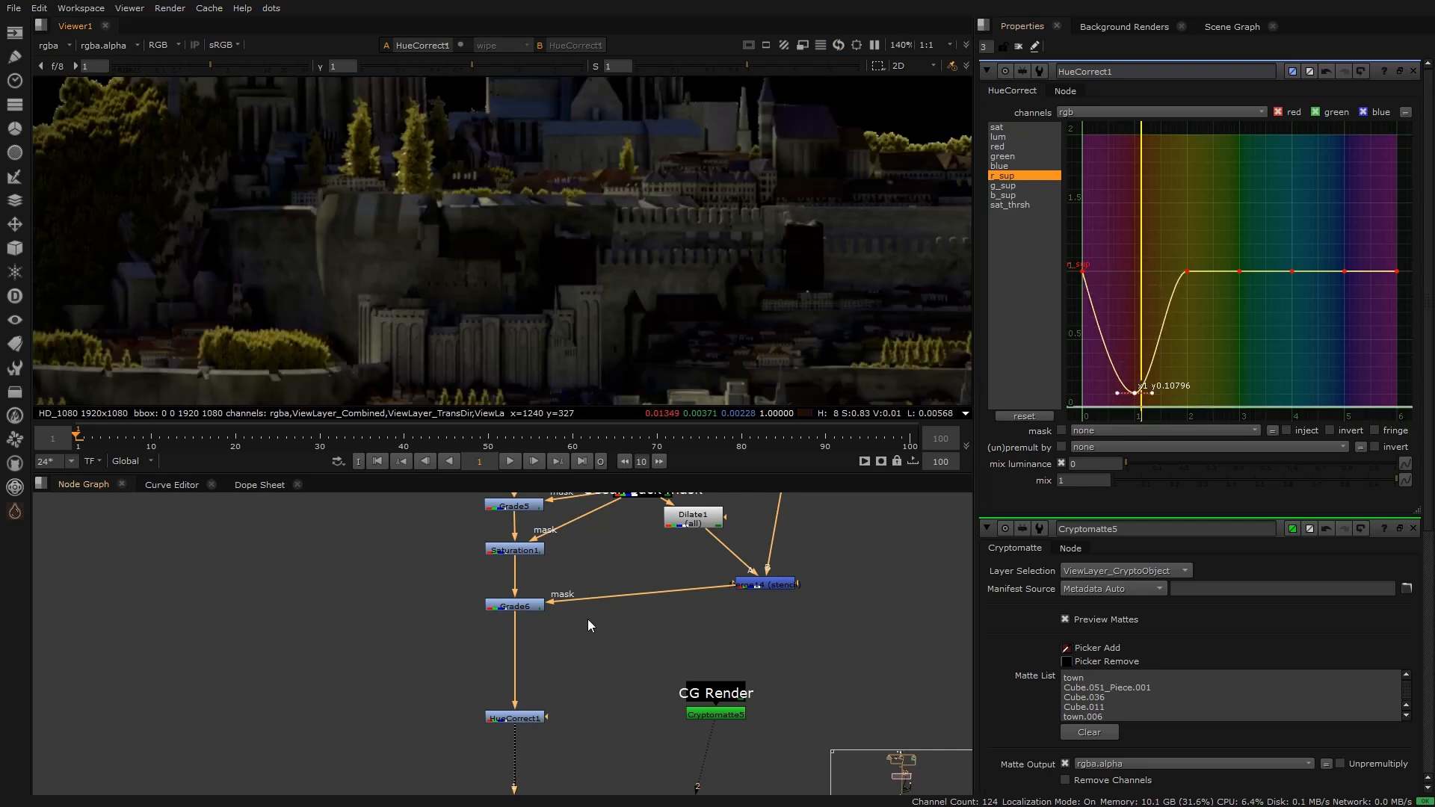
Step: Inspect the castle and town with the HueCorrect disabled and enabled
left_click(529, 718)
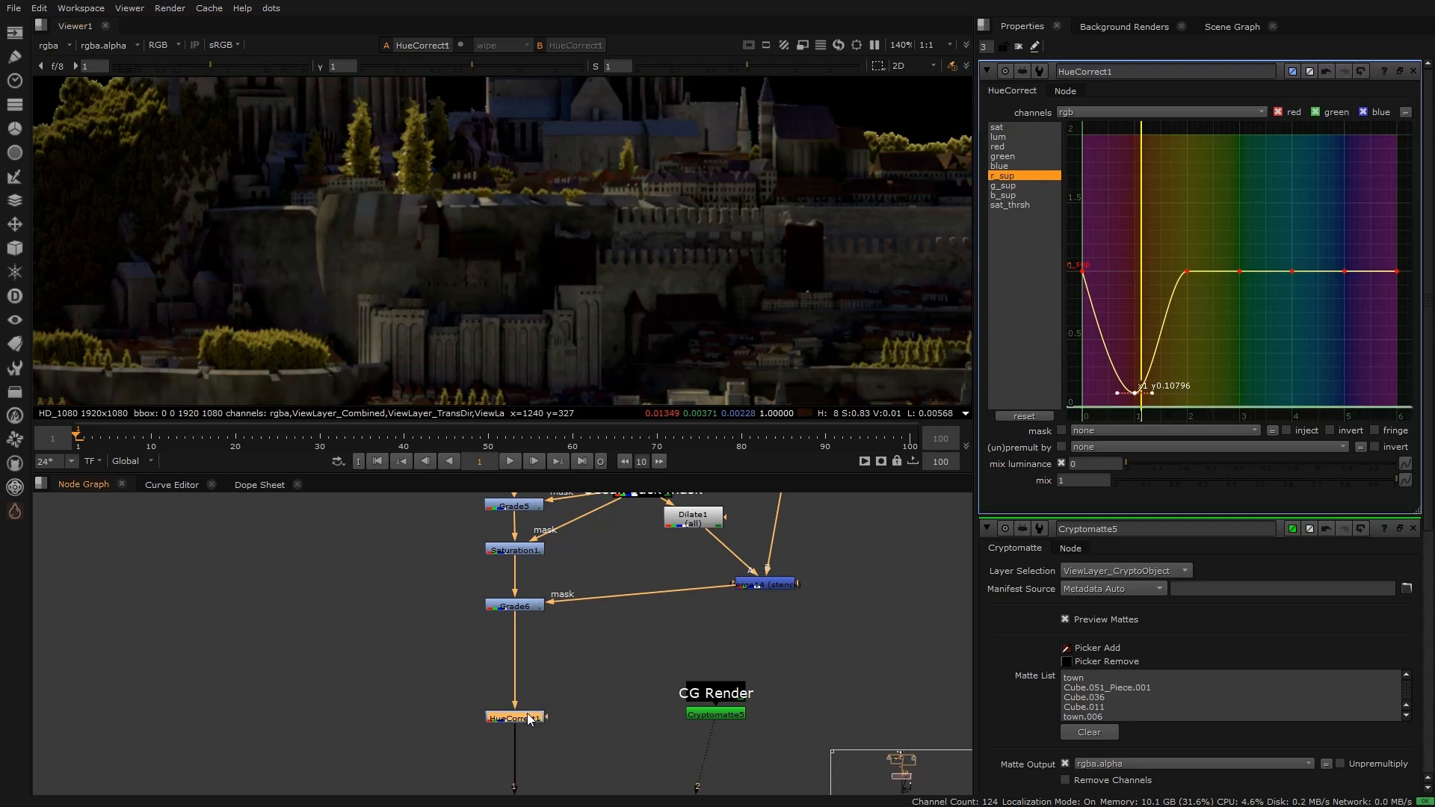
scroll(461, 315, "up", 6)
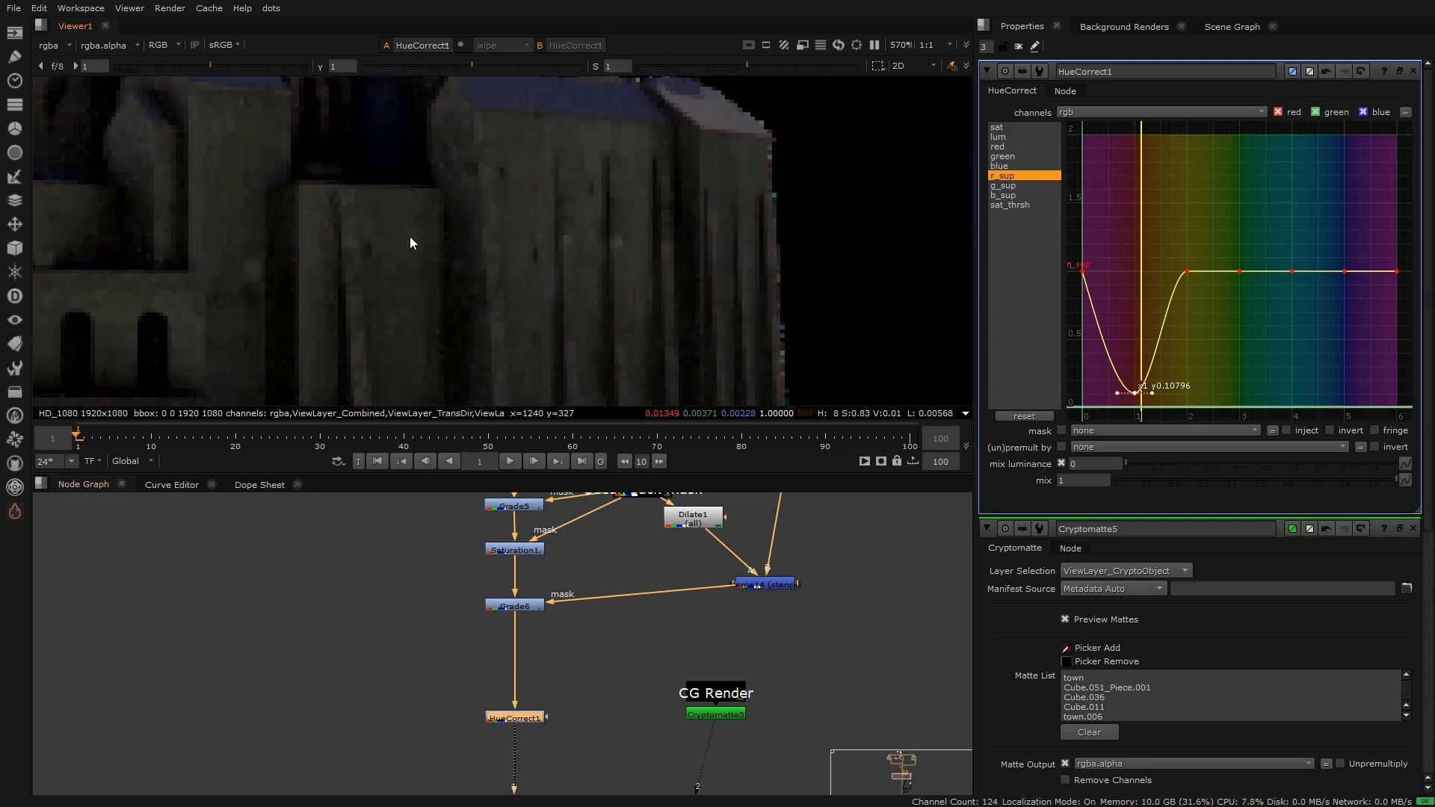
scroll(412, 245, "down", 9)
key("d")
key("d")
scroll(634, 250, "up", 3)
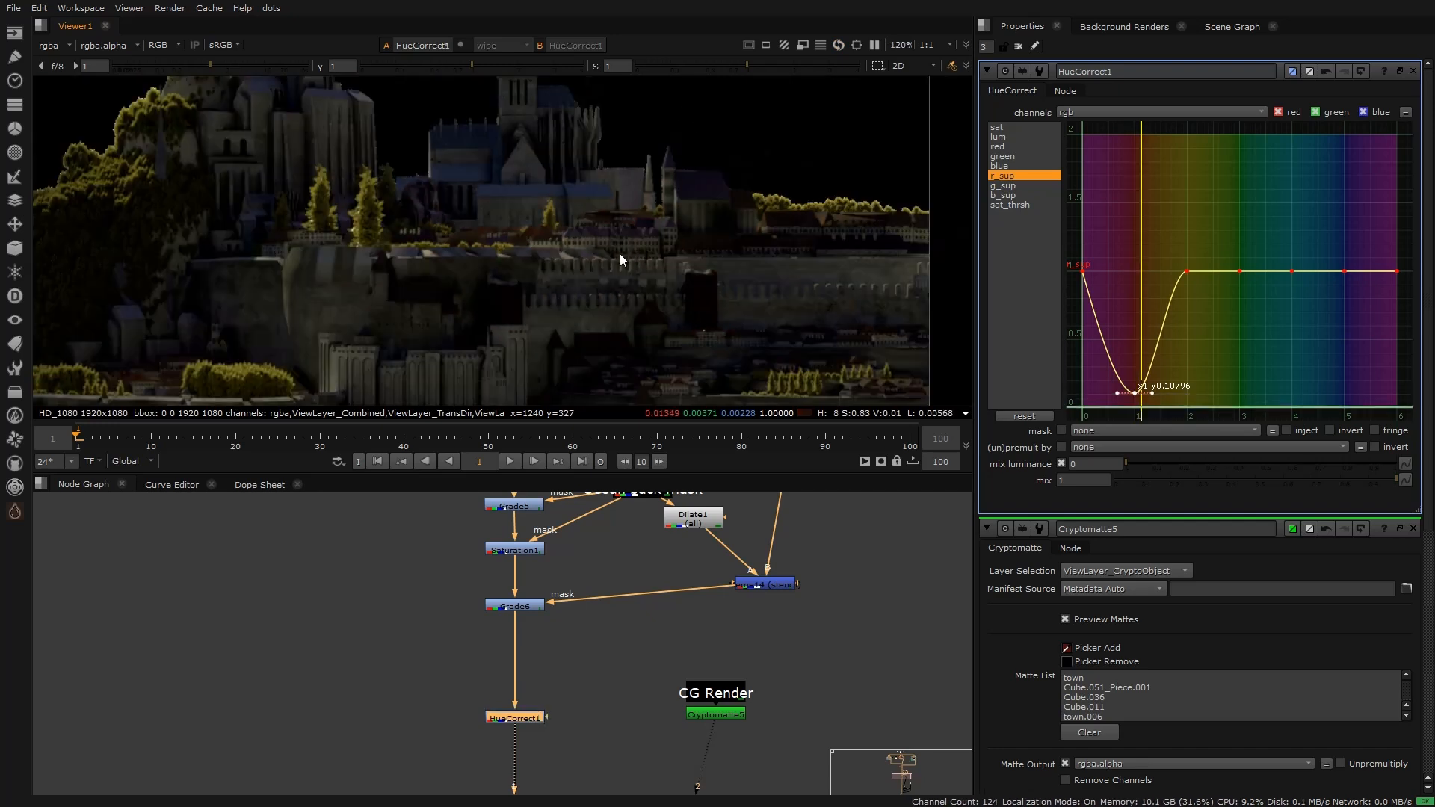
scroll(624, 284, "down", 1)
Step: Connect the HueCorrect's mask to the town Cryptomatte and compare the town with the node disabled and enabled
left_click_drag(549, 716, 716, 716)
scroll(652, 275, "up", 1)
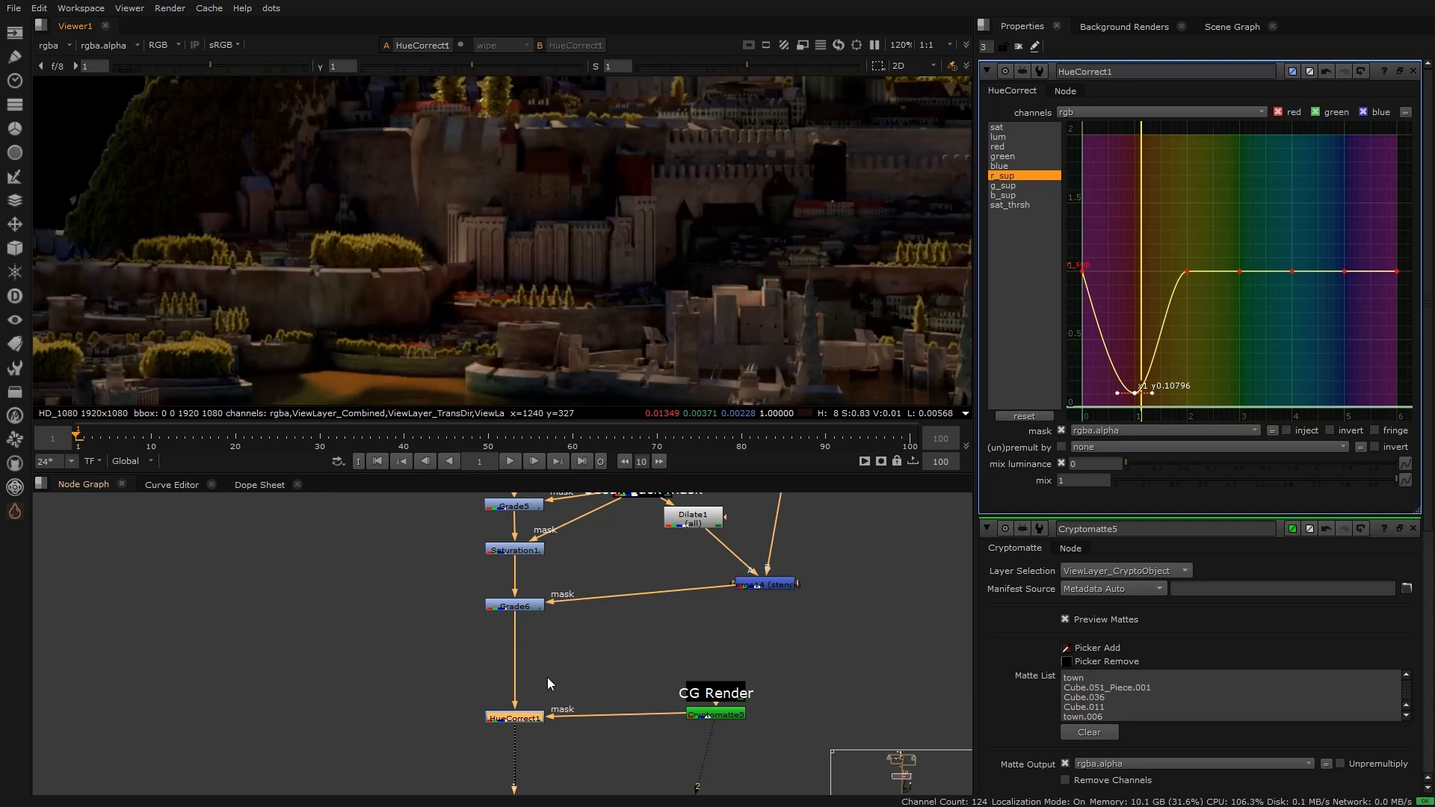
key("d")
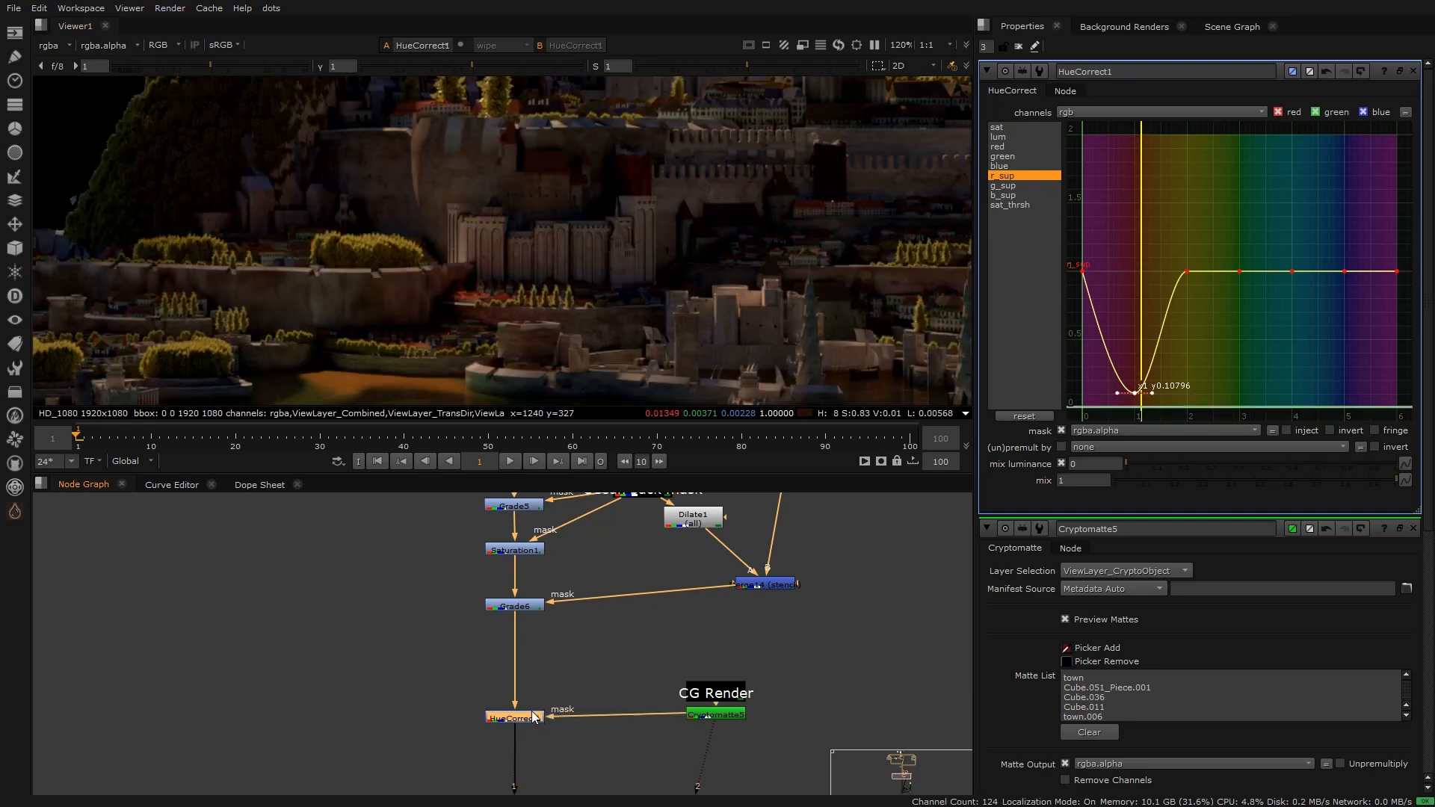
key("d")
scroll(474, 294, "up", 5)
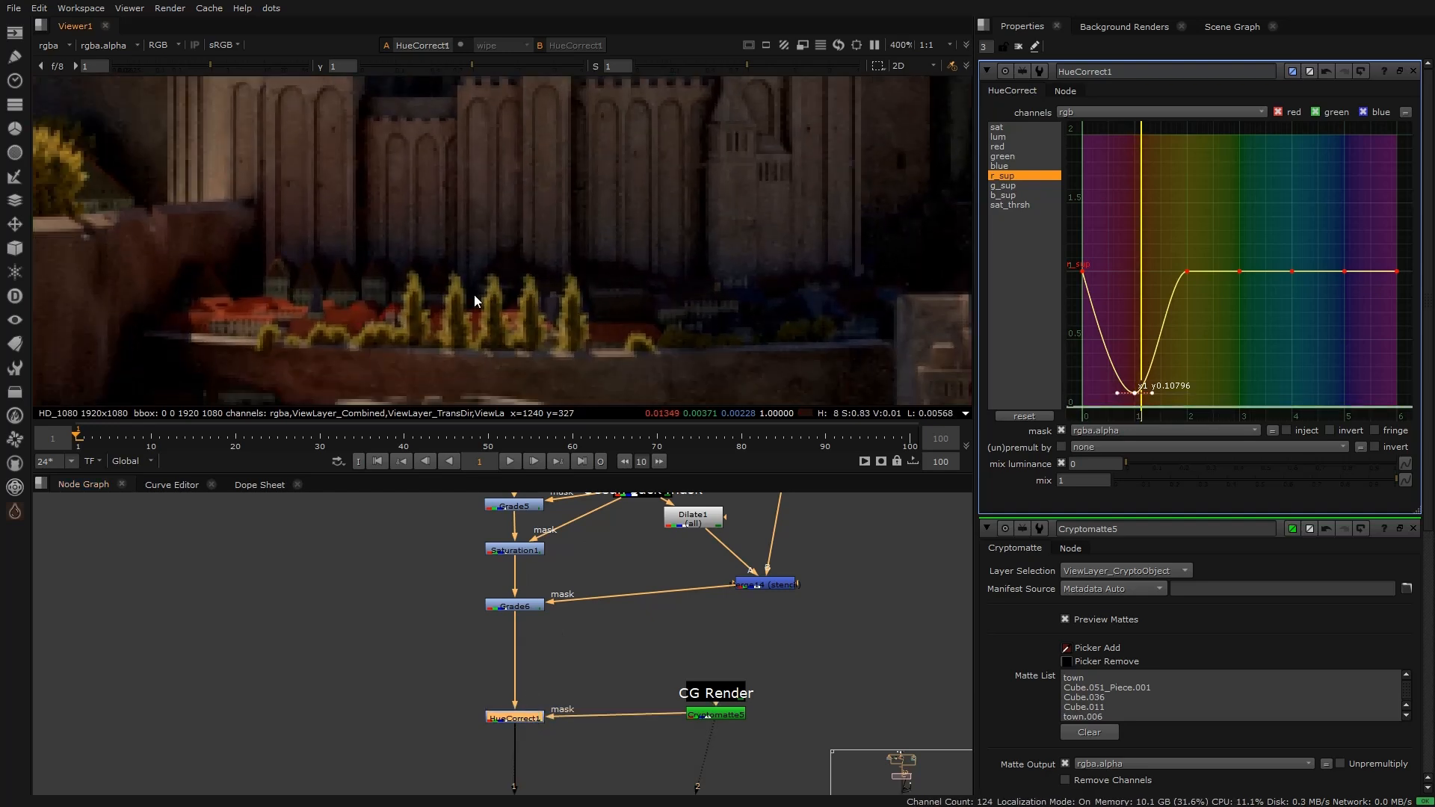
Step: Add the red roofs behind the trees below the great keep to the town Cryptomatte's selection
left_click(725, 731)
key("2")
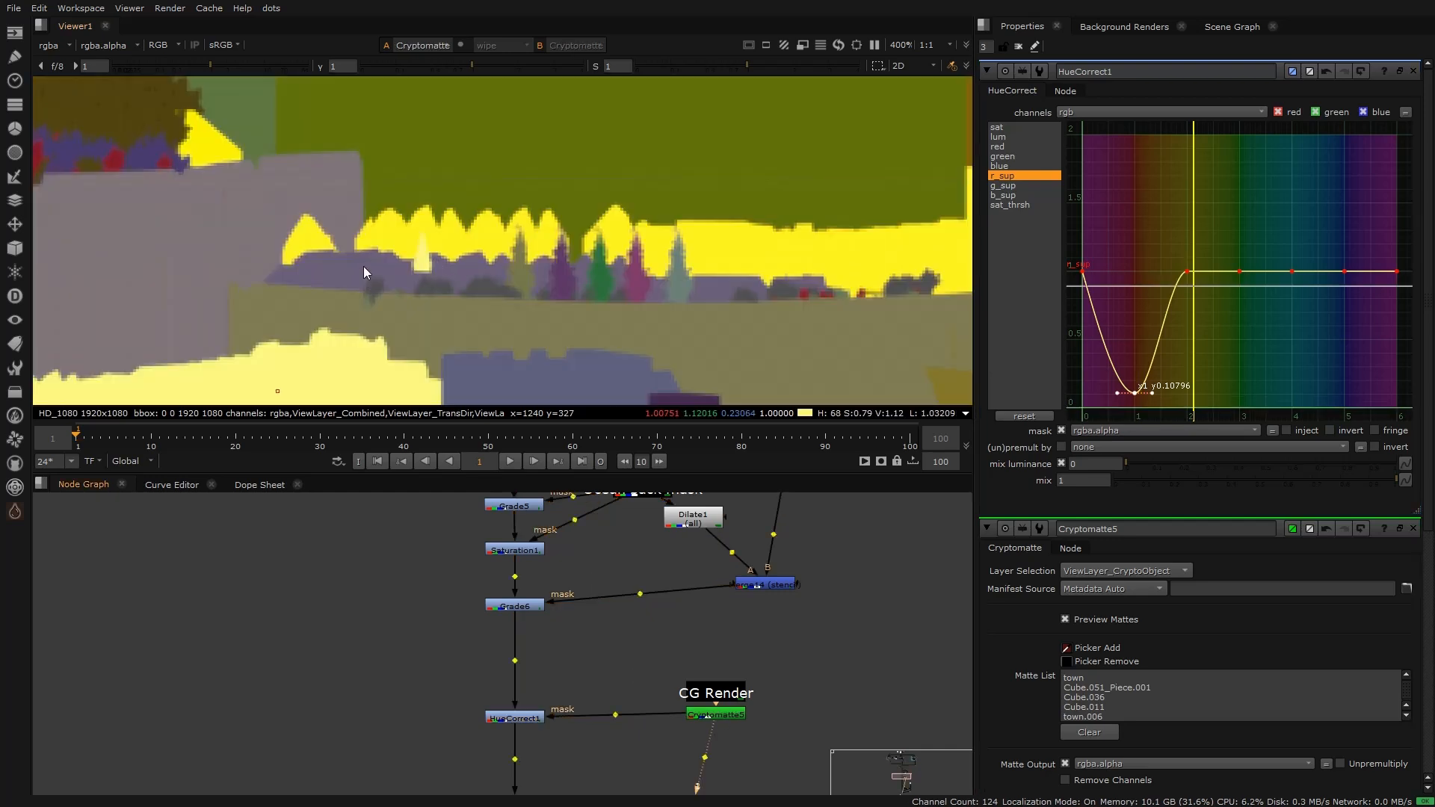
left_click(514, 717)
key("1")
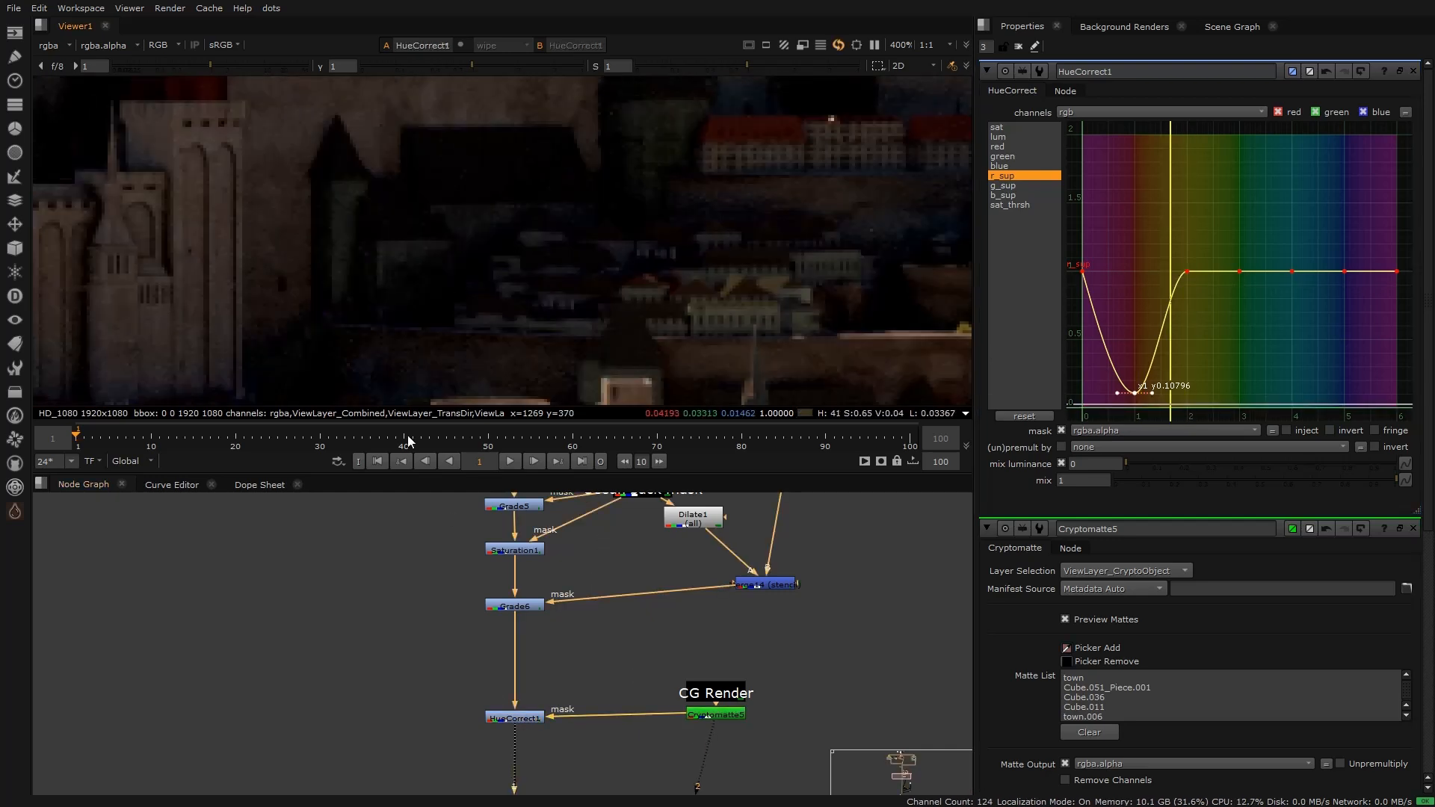
Step: Add the missed row of roofs at the foot of the battlemented wall to the town selection
middle_click_drag(694, 208, 366, 338)
left_click(706, 665)
key("2")
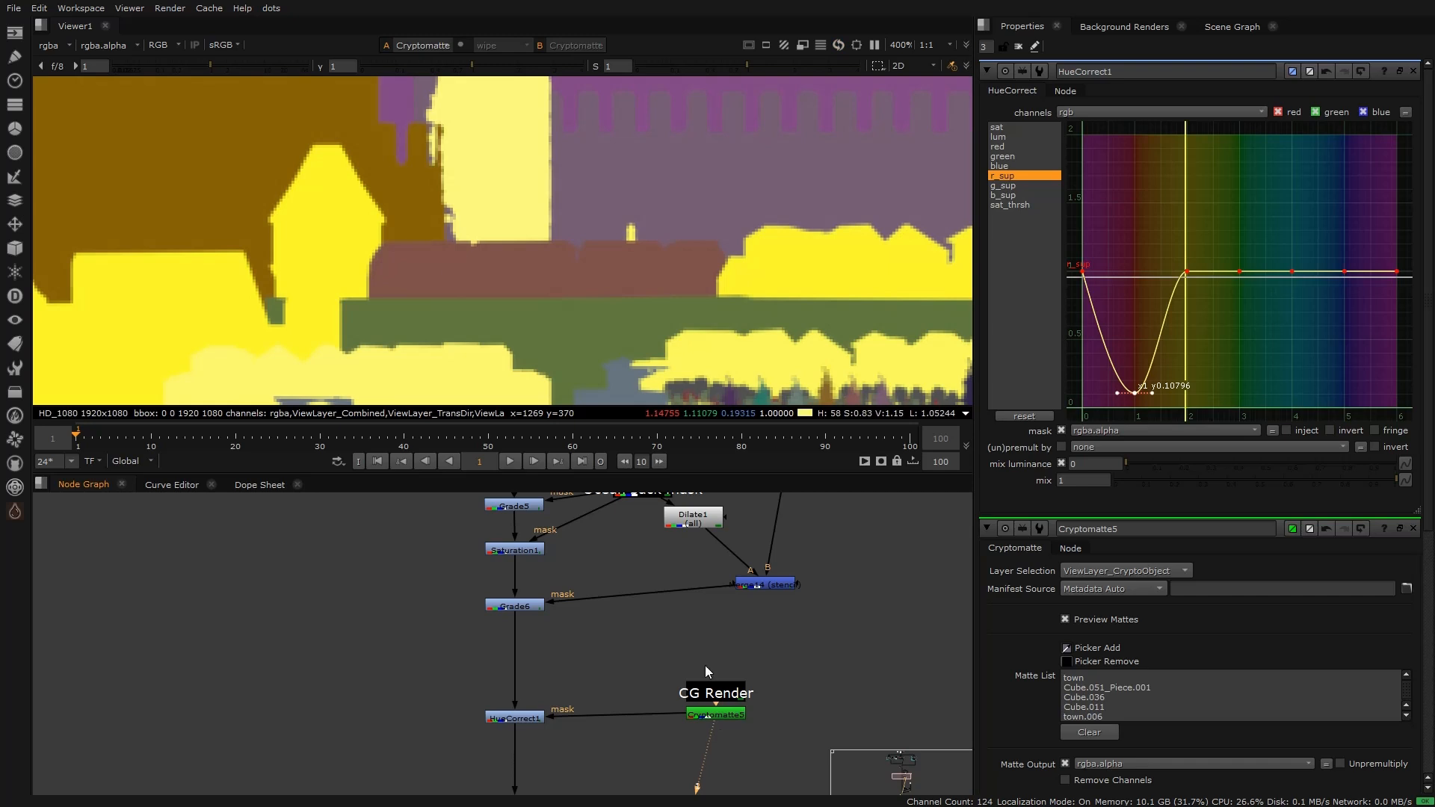
left_click_drag(523, 715, 523, 712)
key("1")
scroll(724, 235, "up", 1)
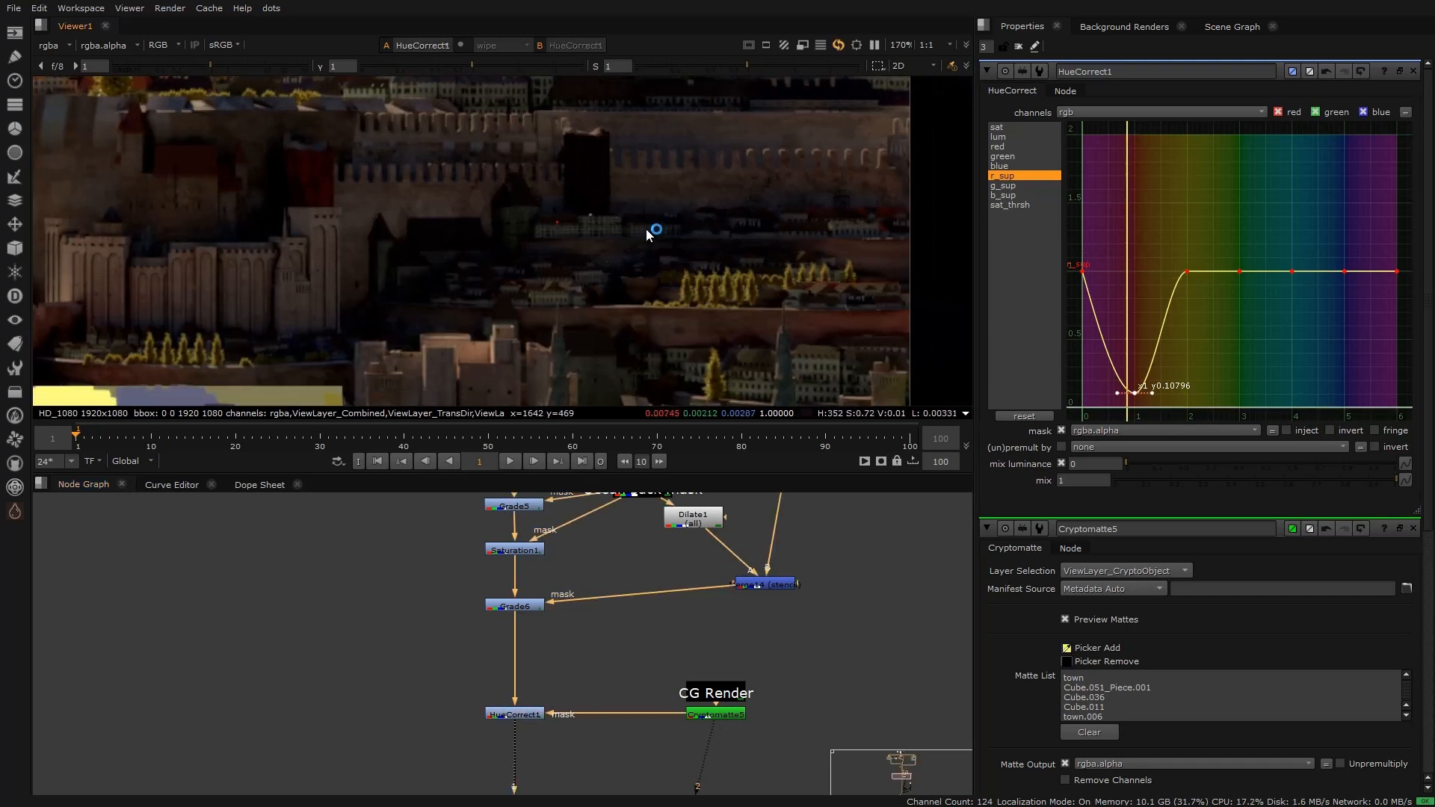
Step: Add the houses below the wall near the render's outer edge to the town selection and view the HueCorrect's output
left_click(719, 711)
key("2")
key("1")
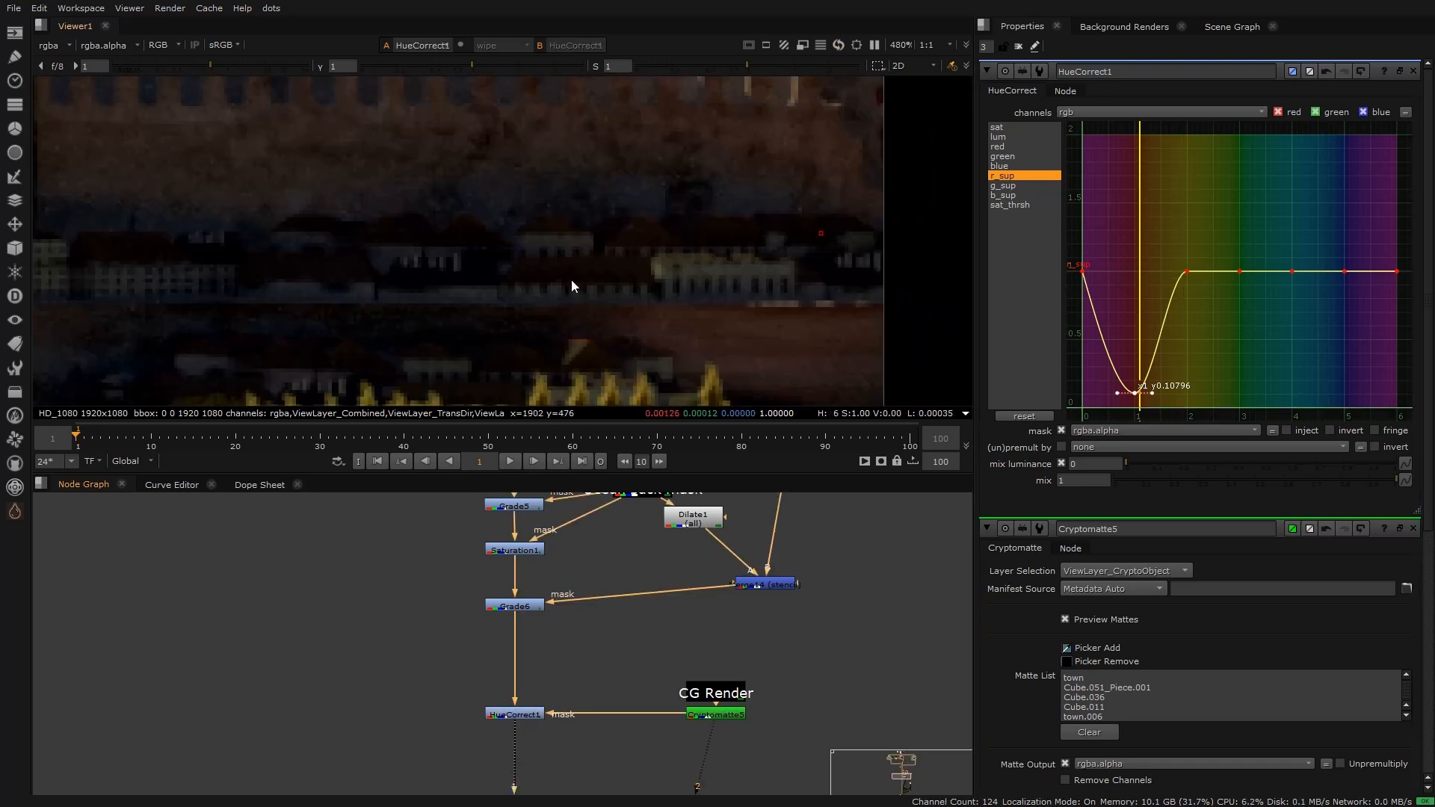
Step: Add the still-red waterfront houses behind the trees to the town selection and check the corrected town
key("f")
scroll(616, 284, "up", 6)
scroll(465, 353, "up", 10)
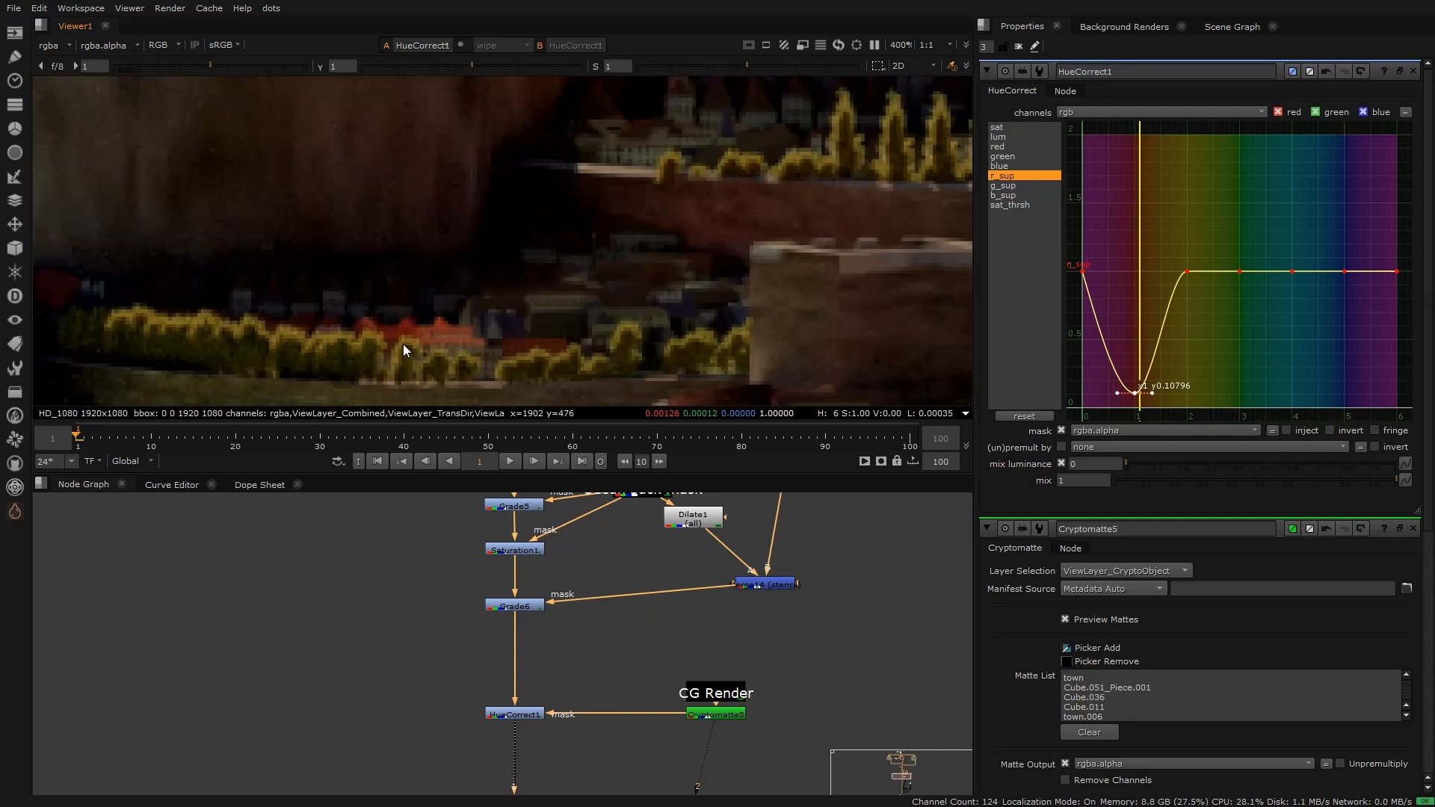
left_click(657, 638)
key("2")
left_click(434, 323, "ctrl")
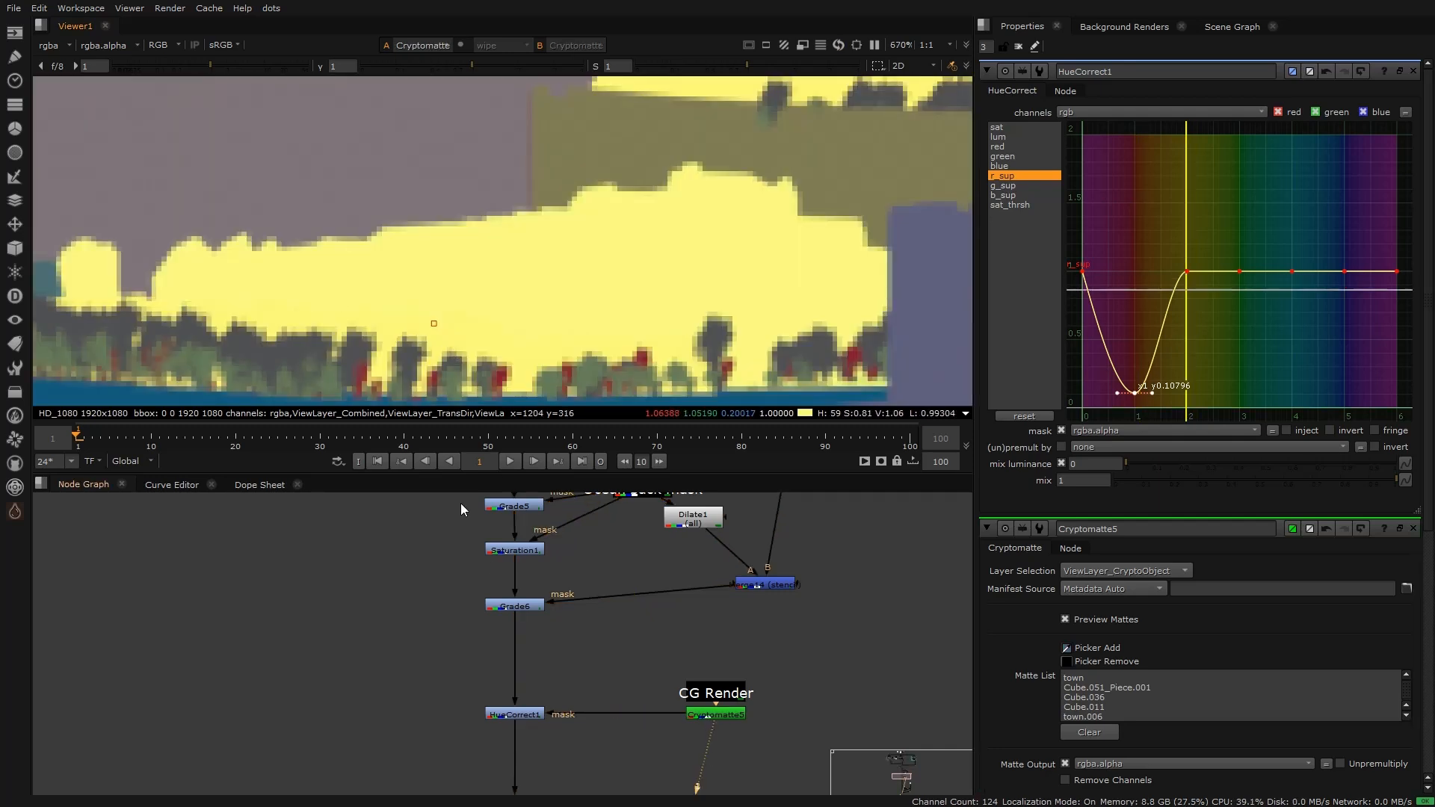
left_click(535, 715)
key("1")
scroll(448, 276, "down", 9)
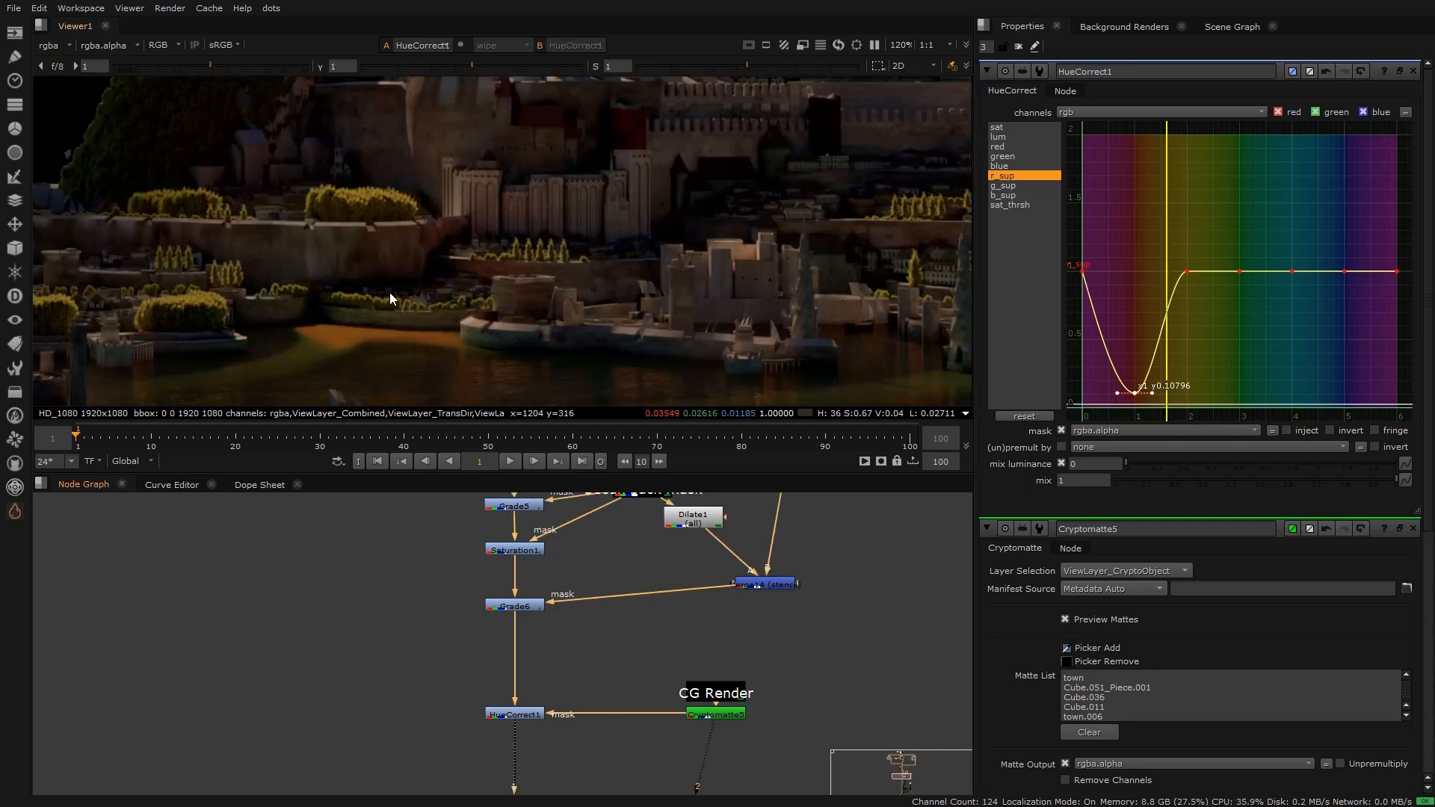
Step: Ease the HueCorrect's red suppression by raising the r_sup curve's low point to about 0.33 at hue 0.97
scroll(529, 320, "up", 6)
scroll(478, 299, "down", 6)
left_click_drag(1134, 393, 1134, 364)
Step: Compare the main town's red roofs with the HueCorrect disabled and enabled
left_click_drag(462, 677, 586, 744)
key("d")
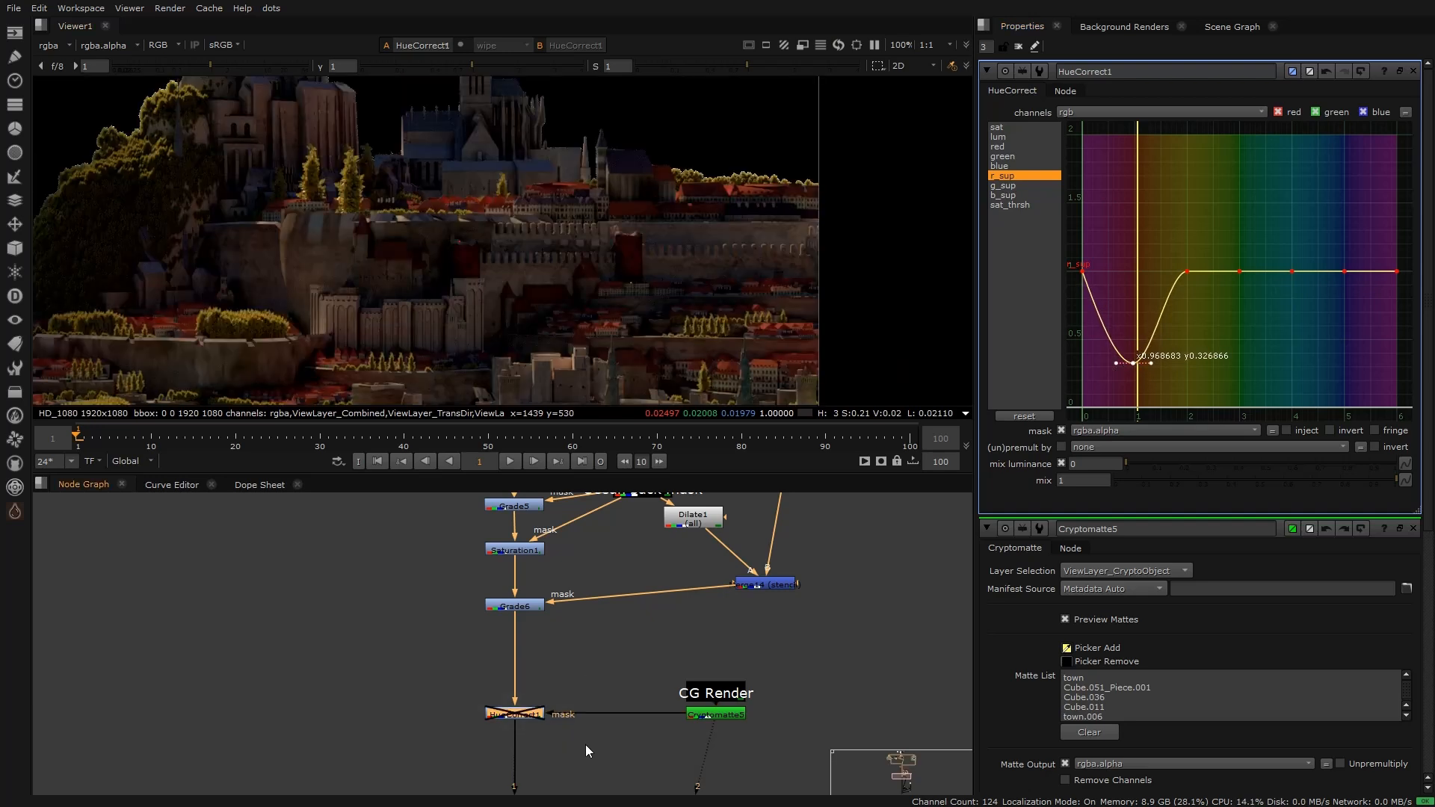
key("d")
key("d")
key("d")
key("d")
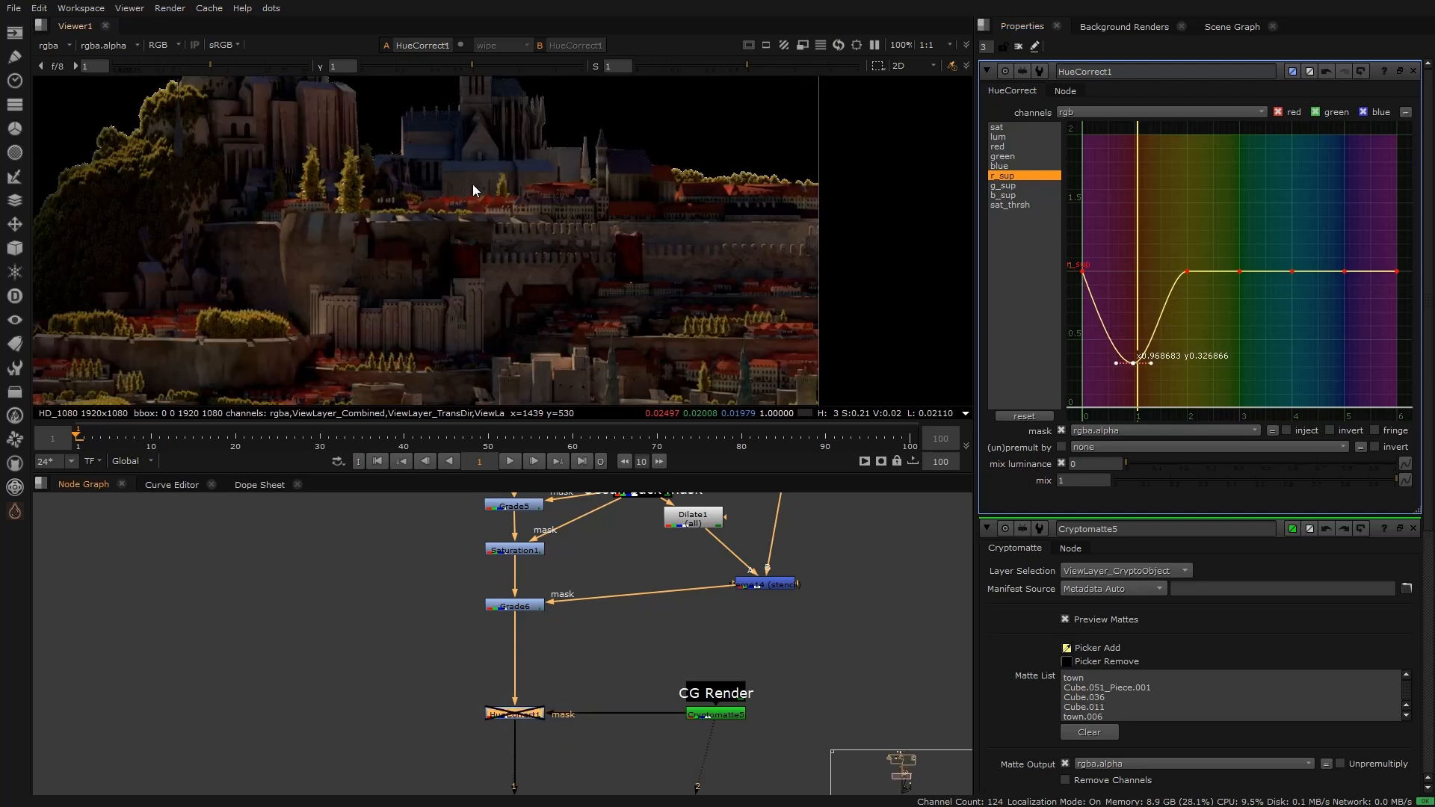
key("d")
key("f")
key("d")
key("d")
key("d")
key("d")
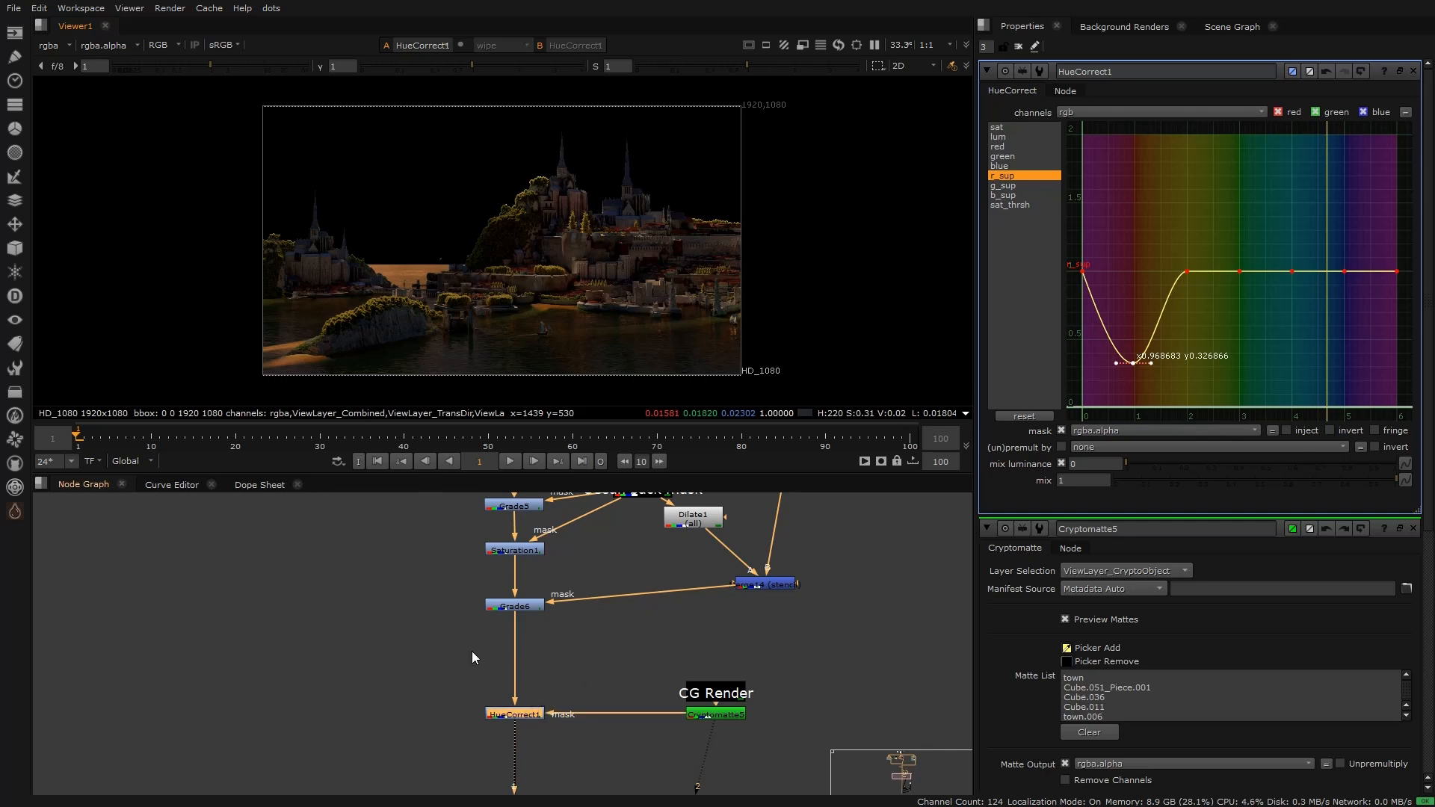
Step: Compare the far shore's houses with the HueCorrect off and on, and examine the foliage on the castle cliff
scroll(314, 300, "up", 5)
key("d")
key("d")
key("d")
key("d")
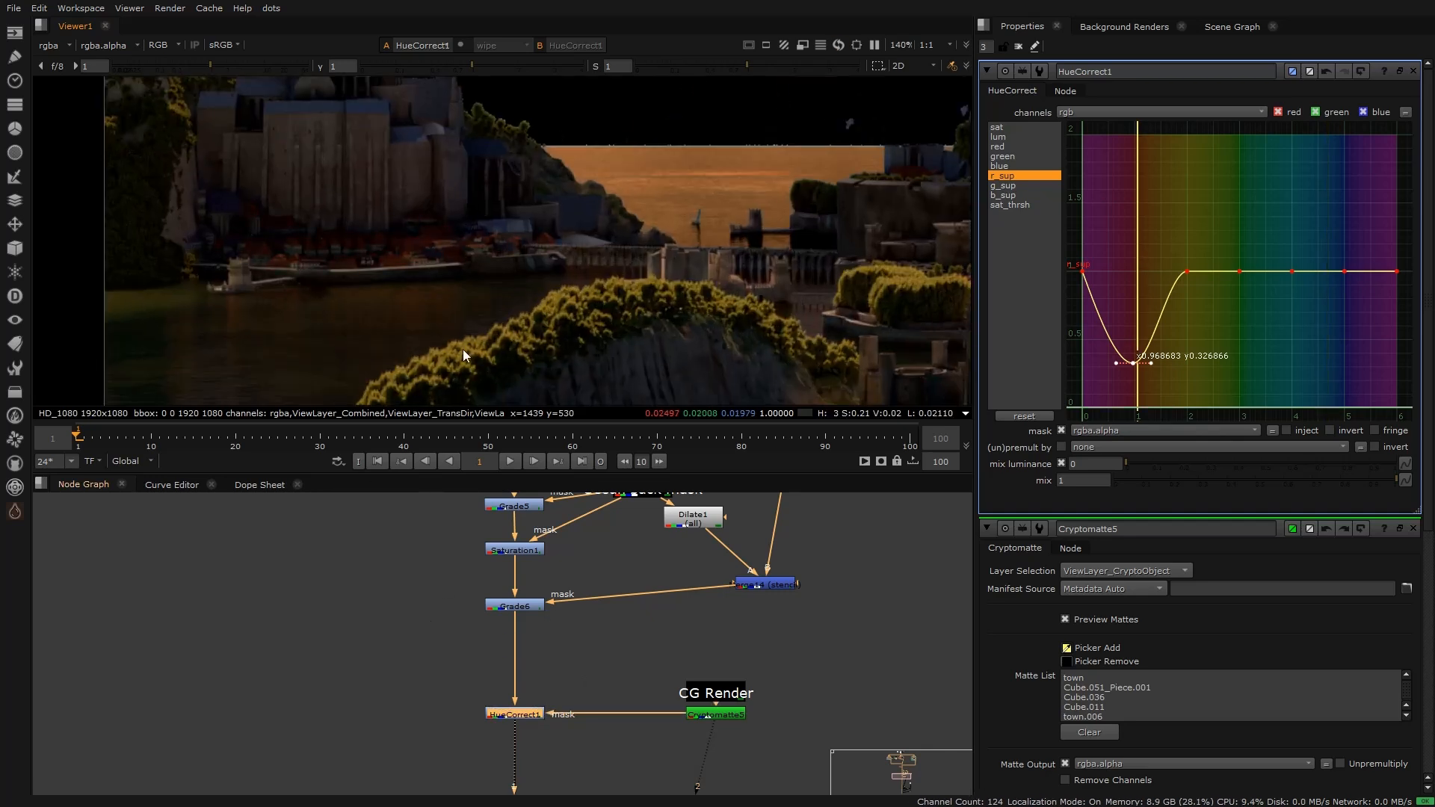
key("f")
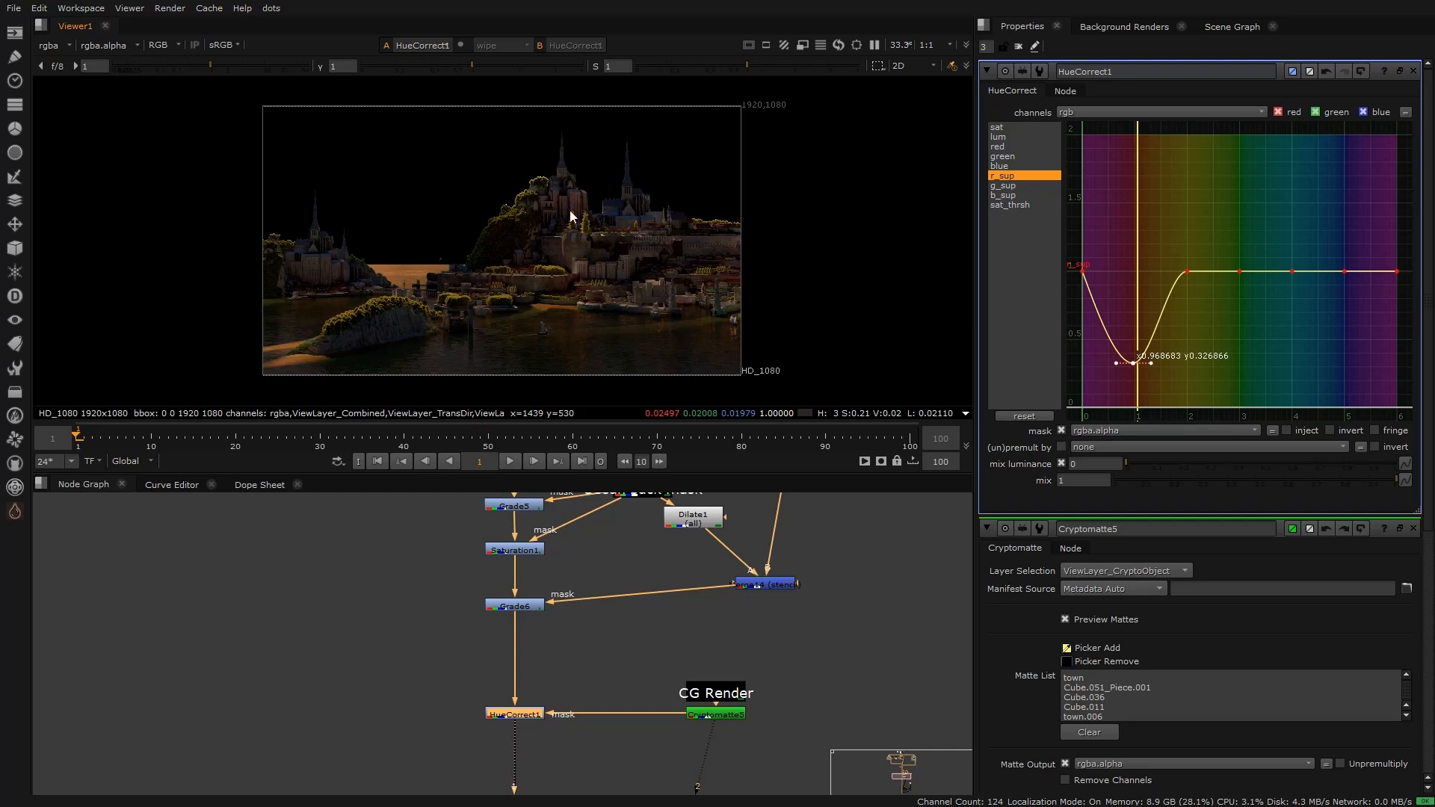
scroll(601, 235, "up", 3)
scroll(637, 263, "up", 4)
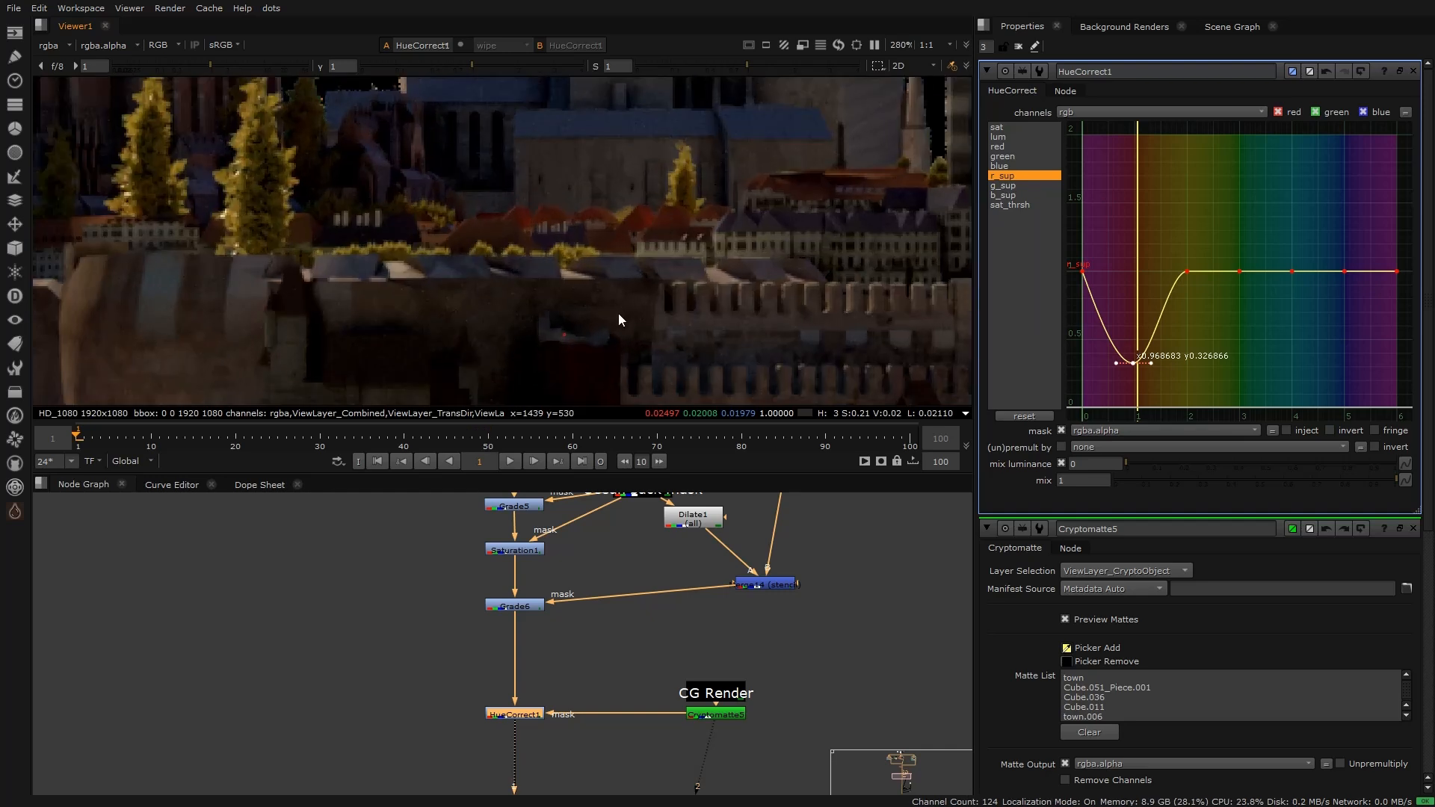
scroll(534, 262, "down", 4)
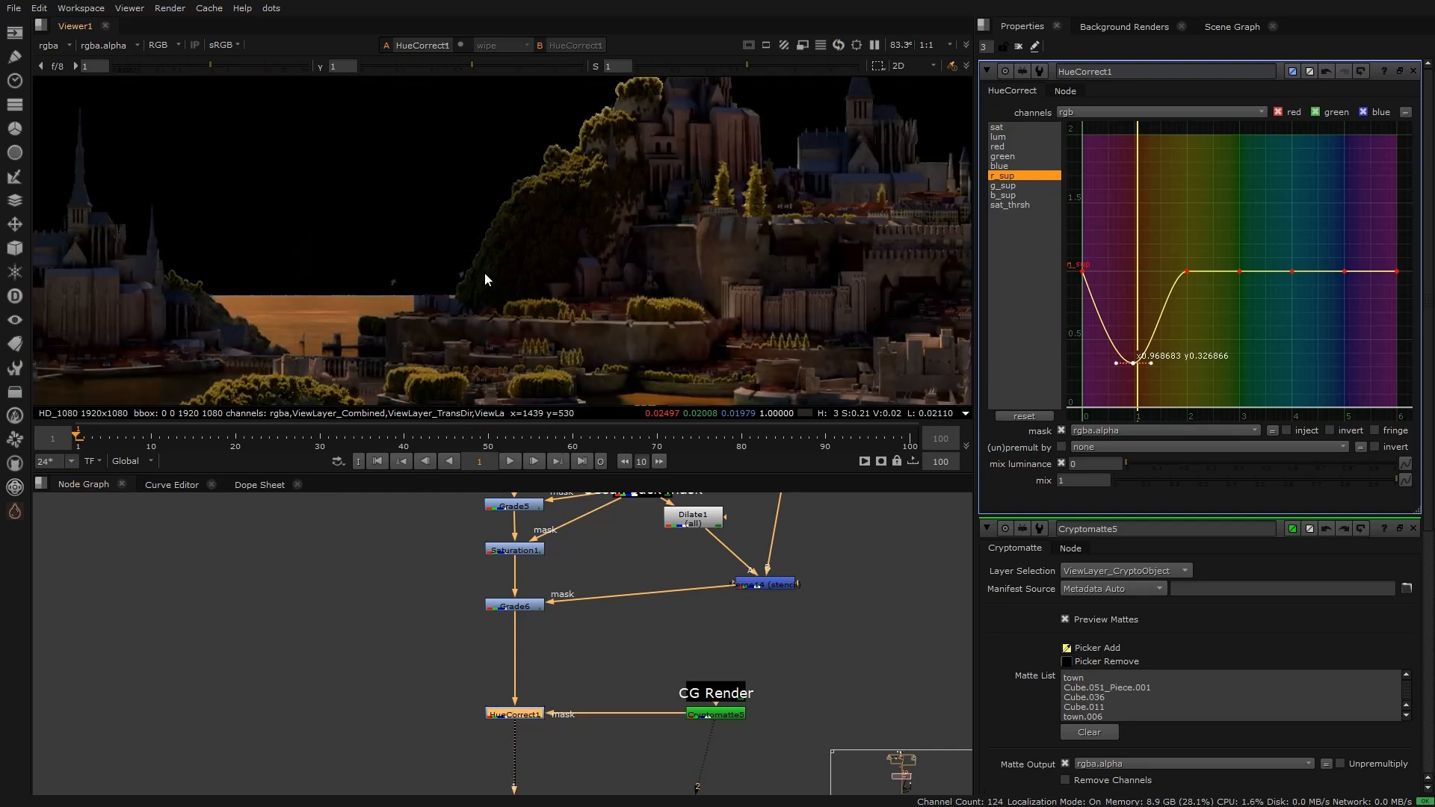
scroll(659, 689, "down", 5)
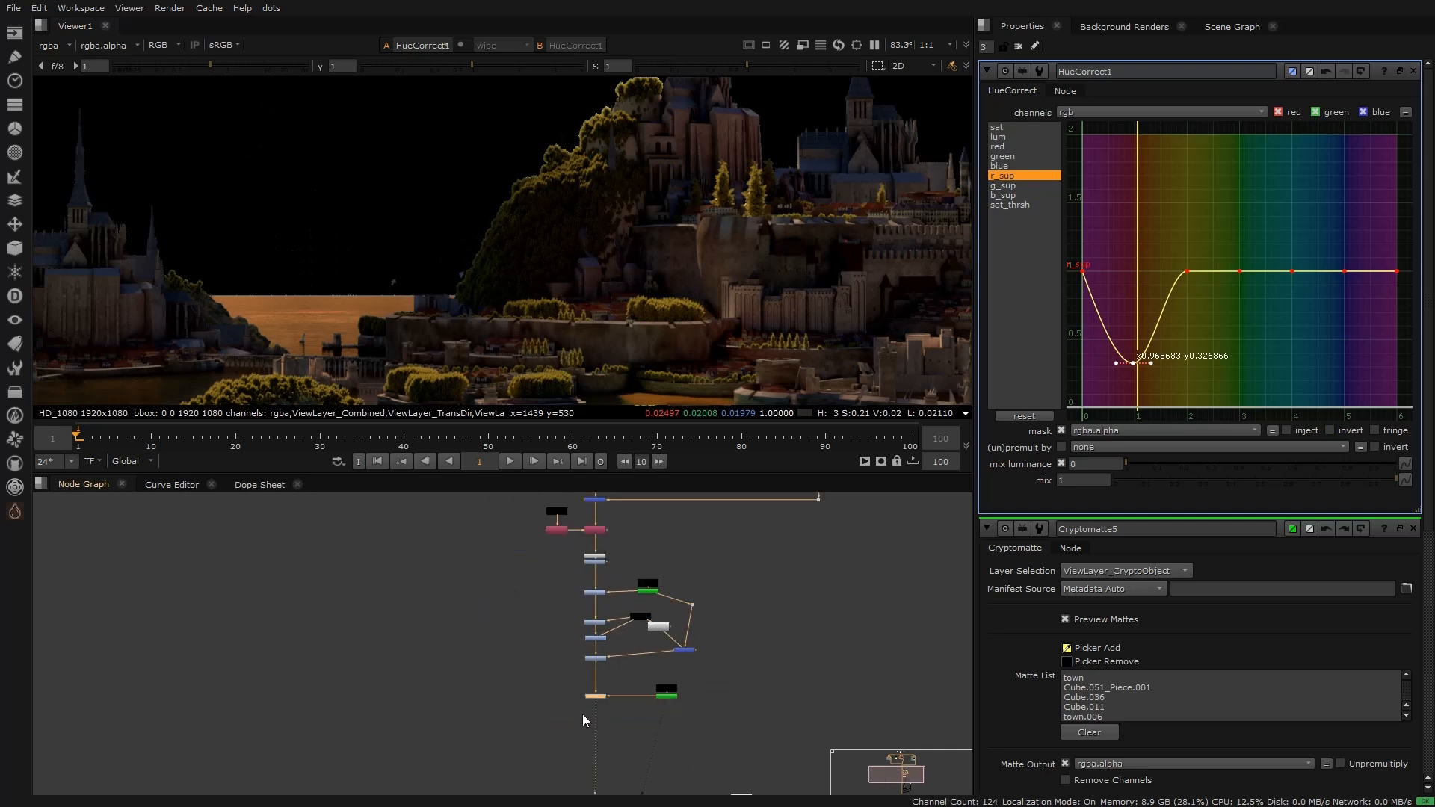
scroll(500, 248, "up", 2)
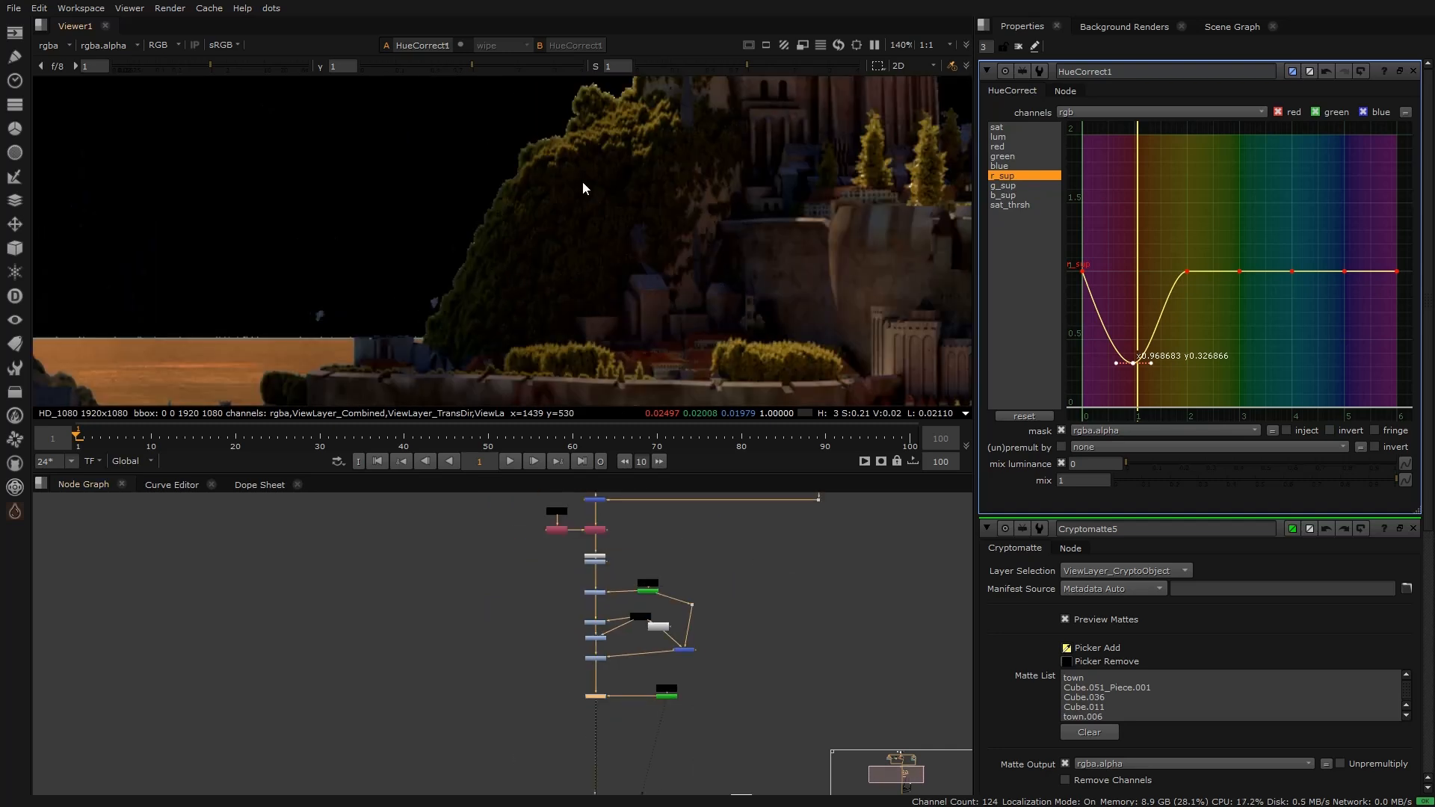
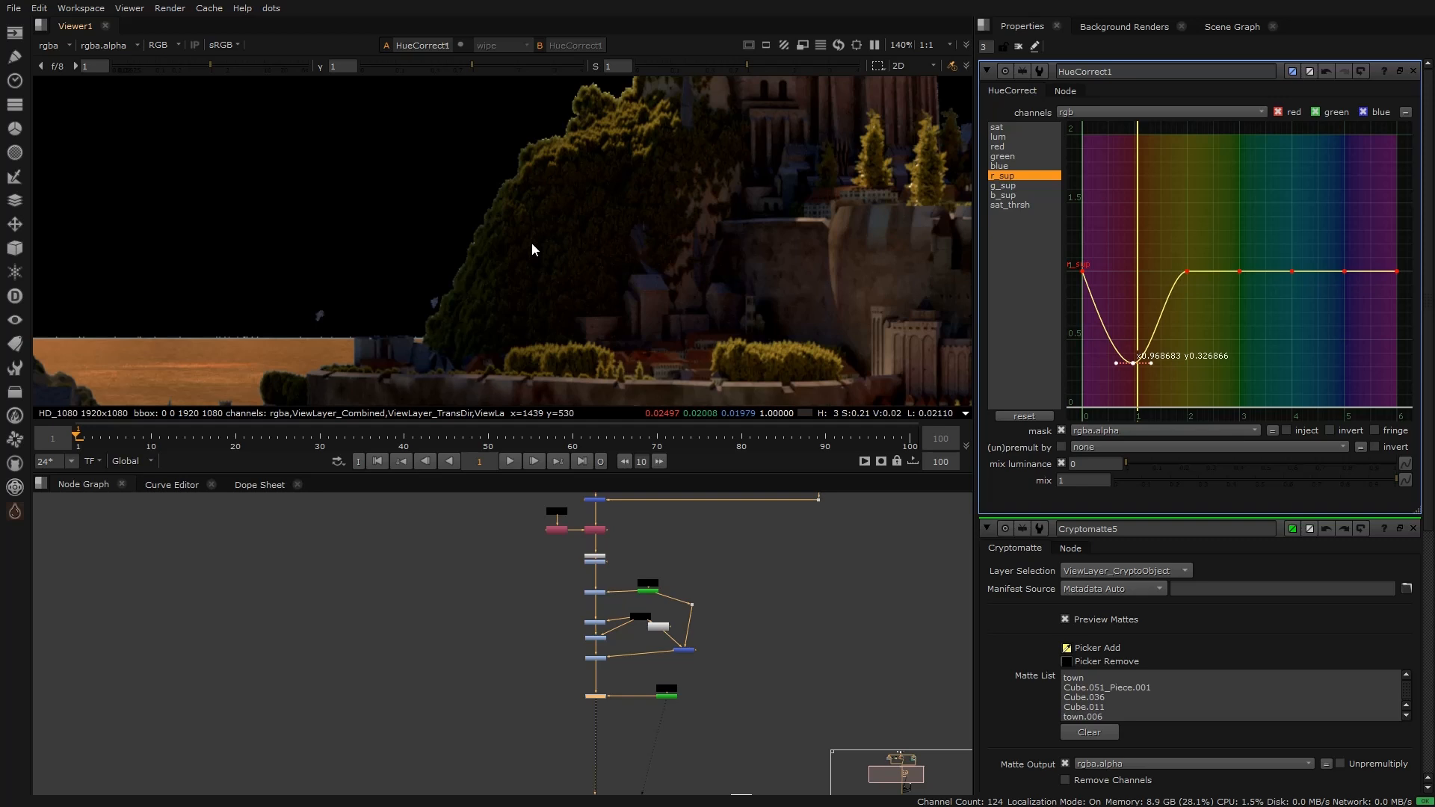
scroll(478, 314, "up", 3)
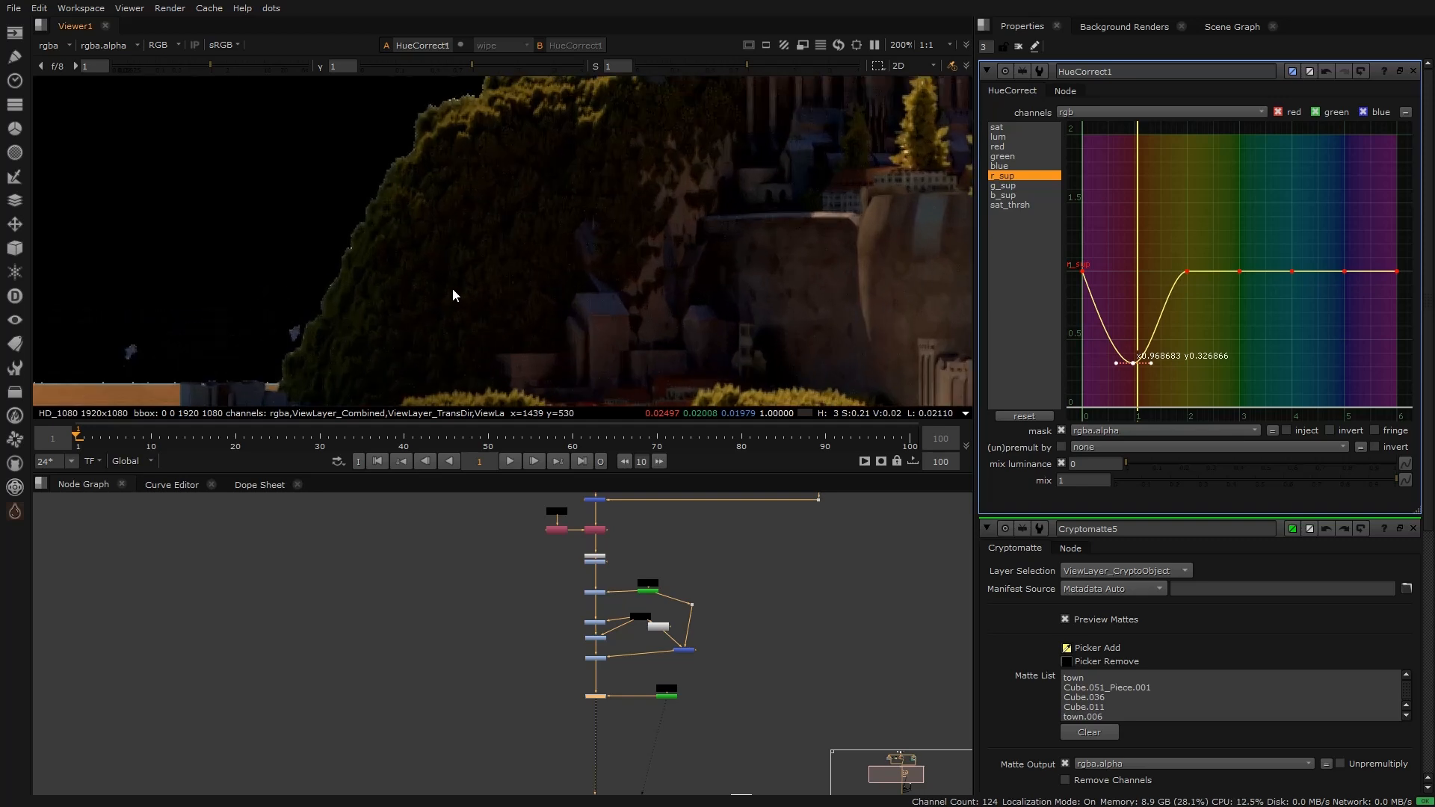
Step: Add a new Cryptomatte node fed by the CG Render, below the town Cryptomatte, and view it
scroll(678, 692, "up", 6)
left_click(696, 681)
key("1")
key("Tab")
type("crypt")
left_click(575, 697)
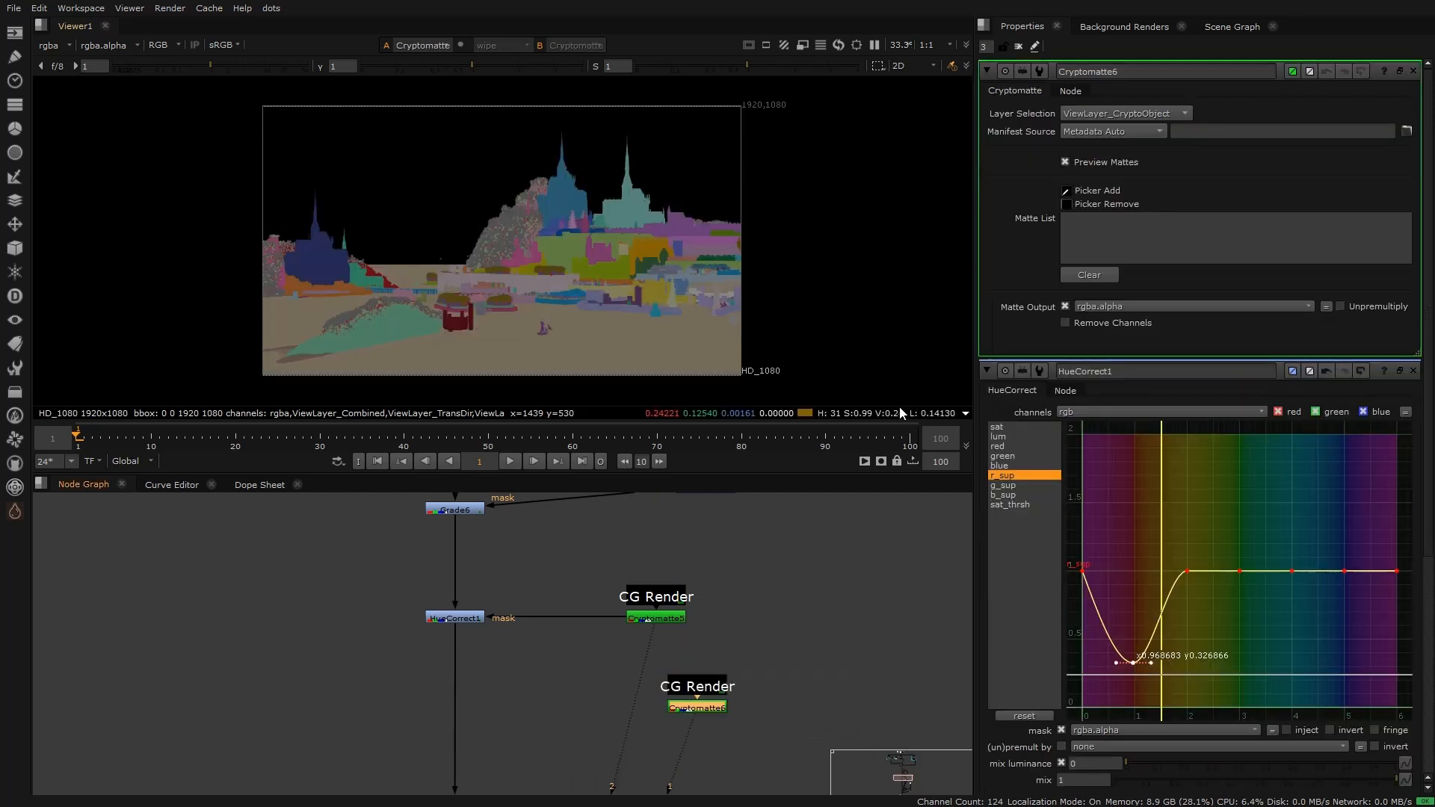
Step: Set the new Cryptomatte's layer to ViewLayer_CryptoMaterial and add the cliff foliage material branch_1.001 to its mattes
left_click(1136, 114)
left_click(1166, 130)
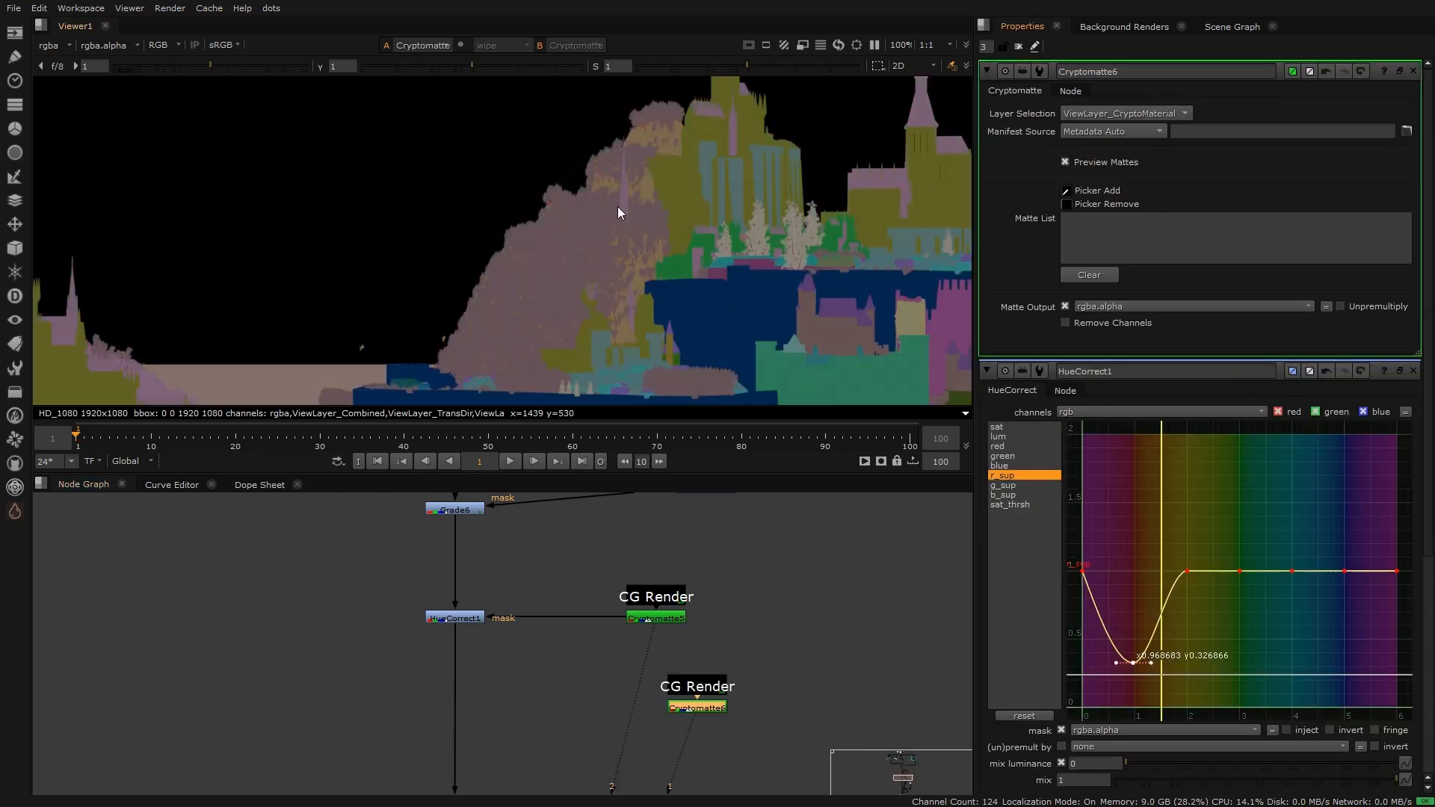
left_click(534, 273, "ctrl")
scroll(504, 221, "up", 3)
Step: Add a Grade after the HueCorrect, mask it with the foliage Cryptomatte, and view its output
left_click(471, 619)
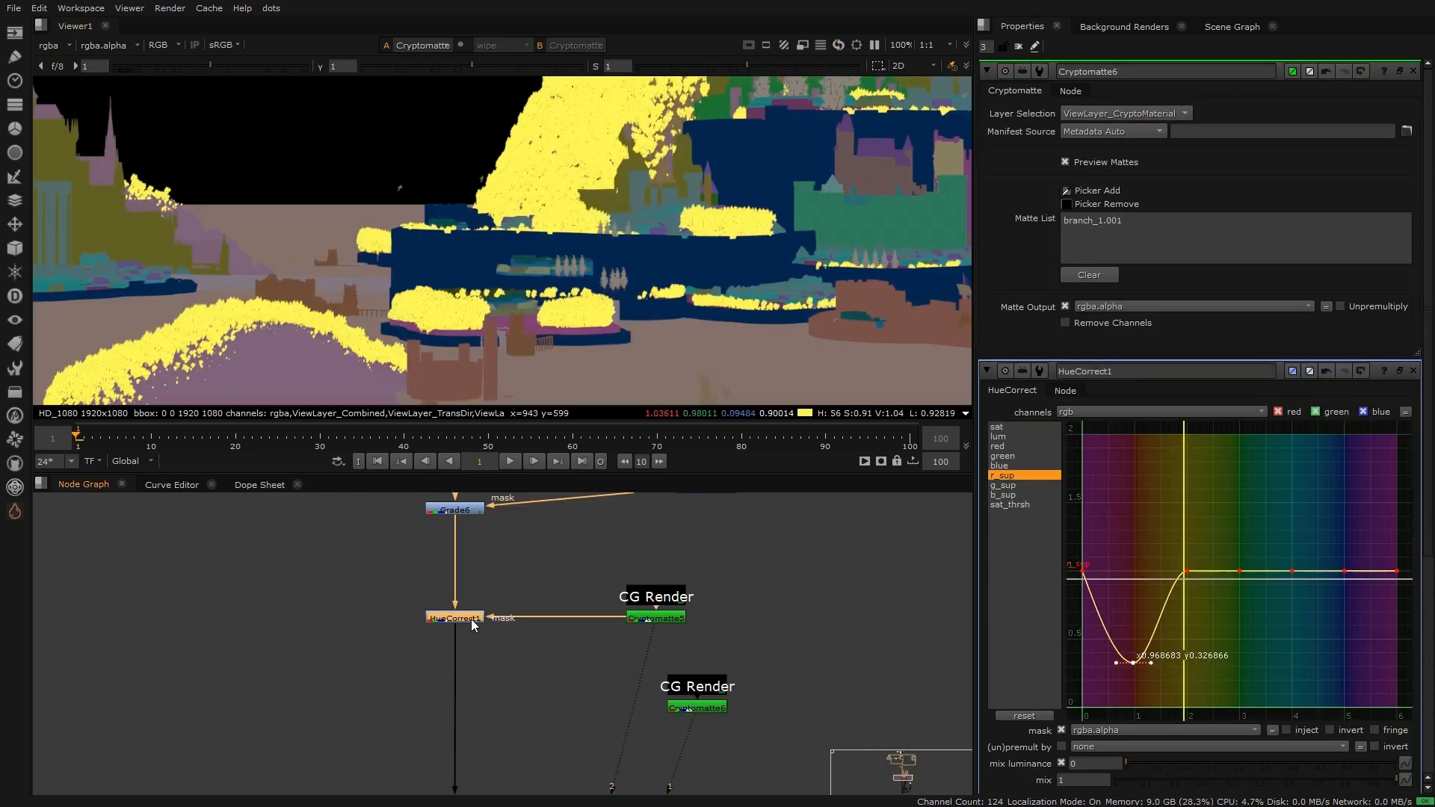
key("g")
left_click_drag(487, 685, 696, 707)
key("1")
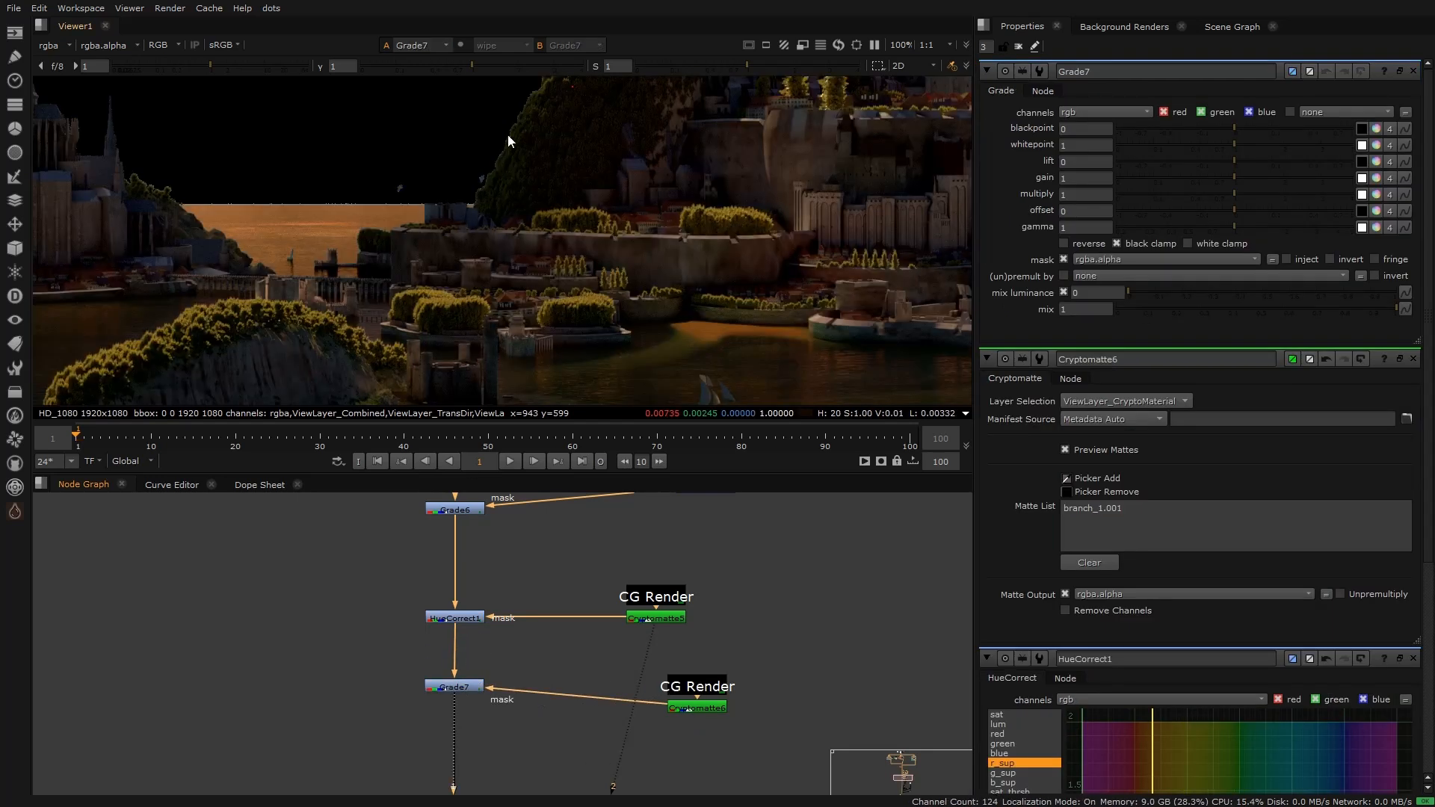
middle_click_drag(536, 153, 644, 205)
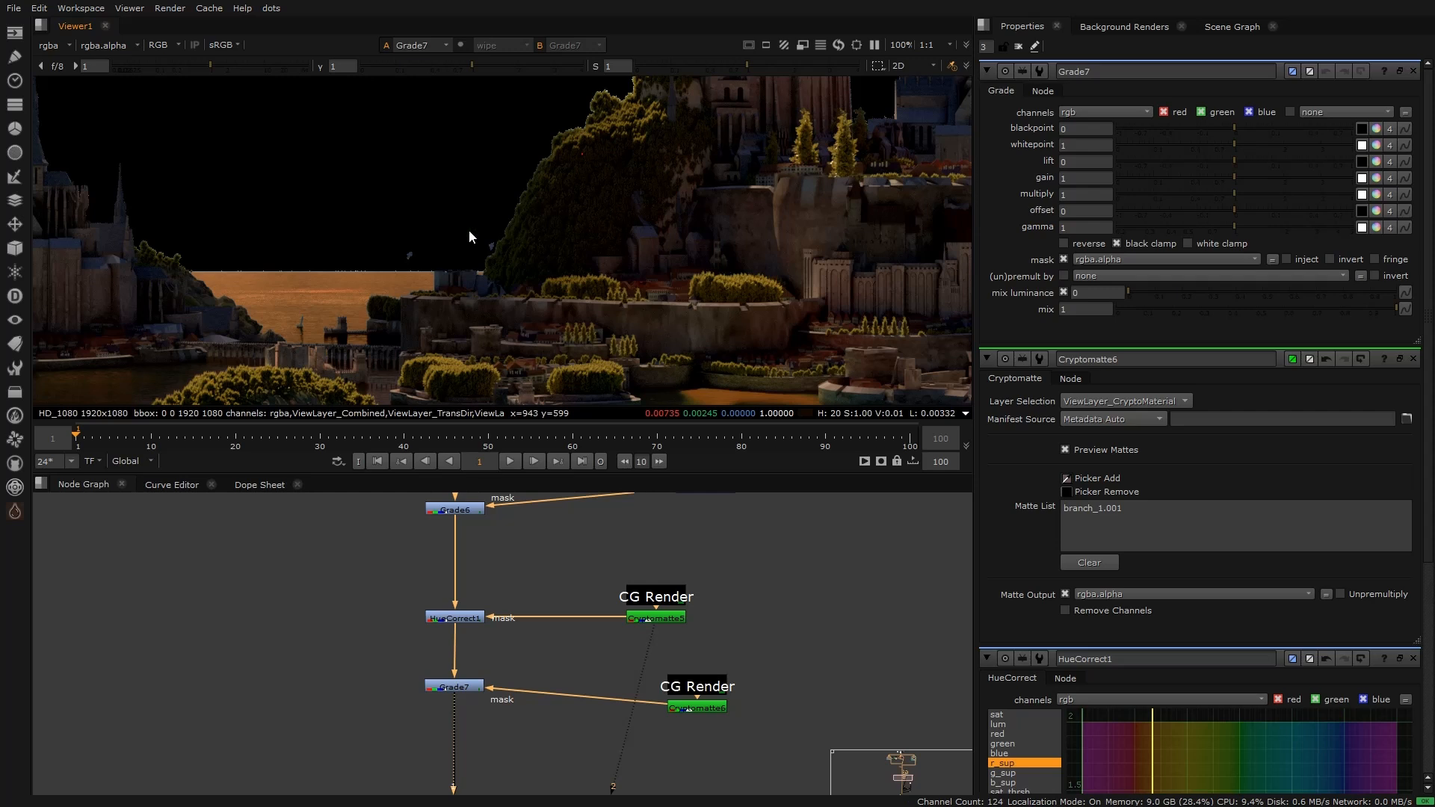
scroll(534, 198, "up", 3)
left_click_drag(469, 684, 469, 719)
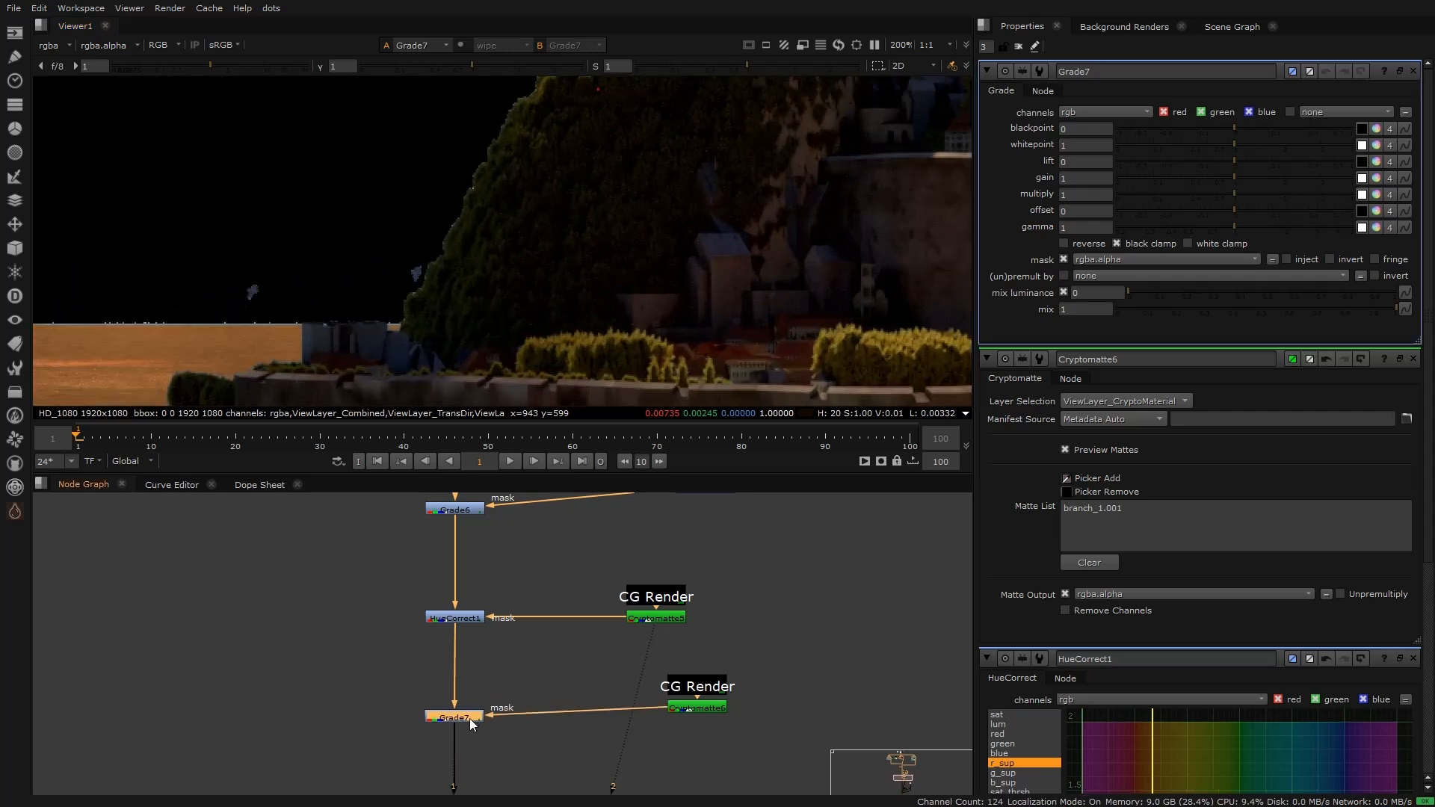
Step: Split the foliage Grade's lift into separate channels and set the blue lift to 0.005
left_click(1377, 162)
left_click_drag(1239, 212, 1266, 217)
scroll(481, 236, "down", 5)
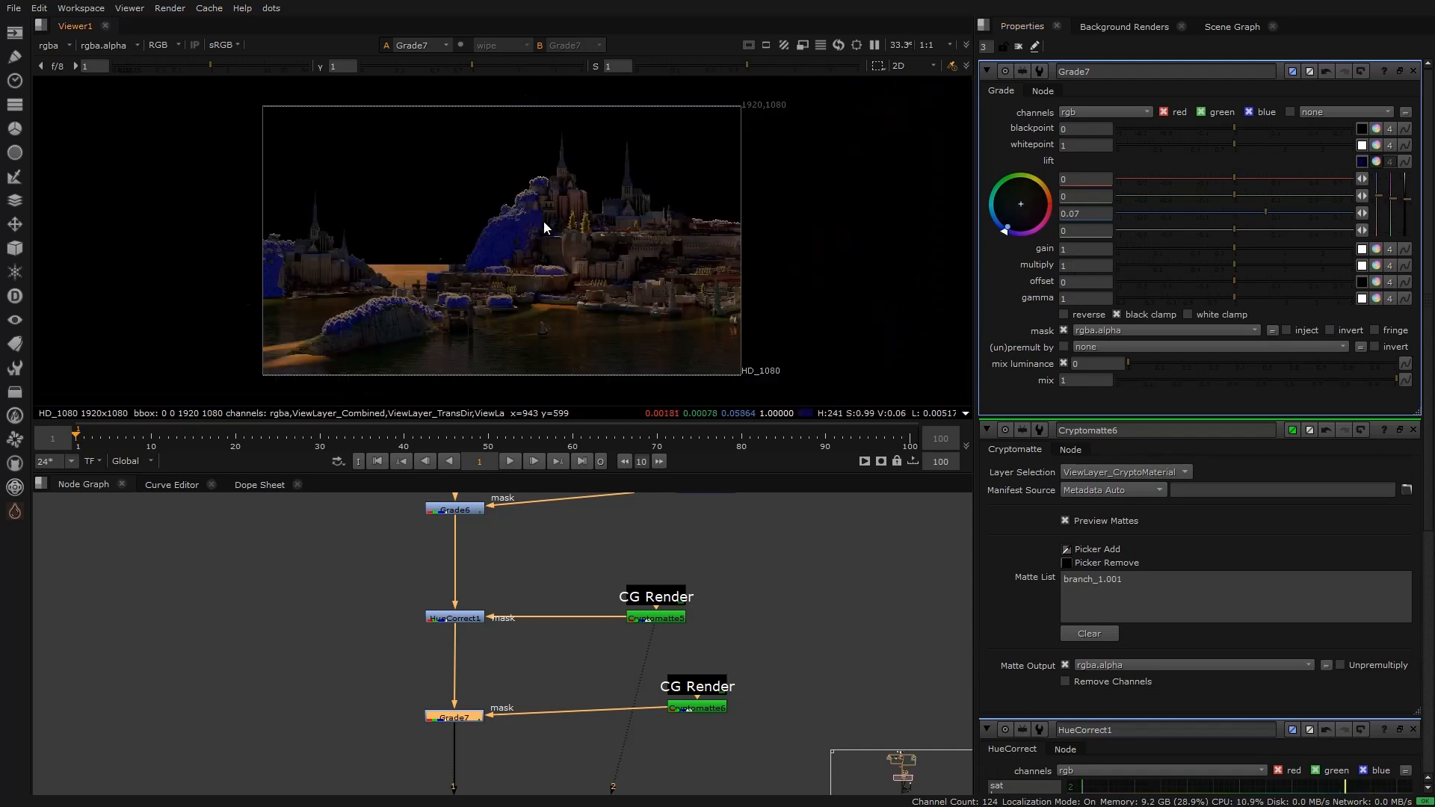
scroll(478, 209, "up", 5)
left_click_drag(1250, 212, 1235, 216)
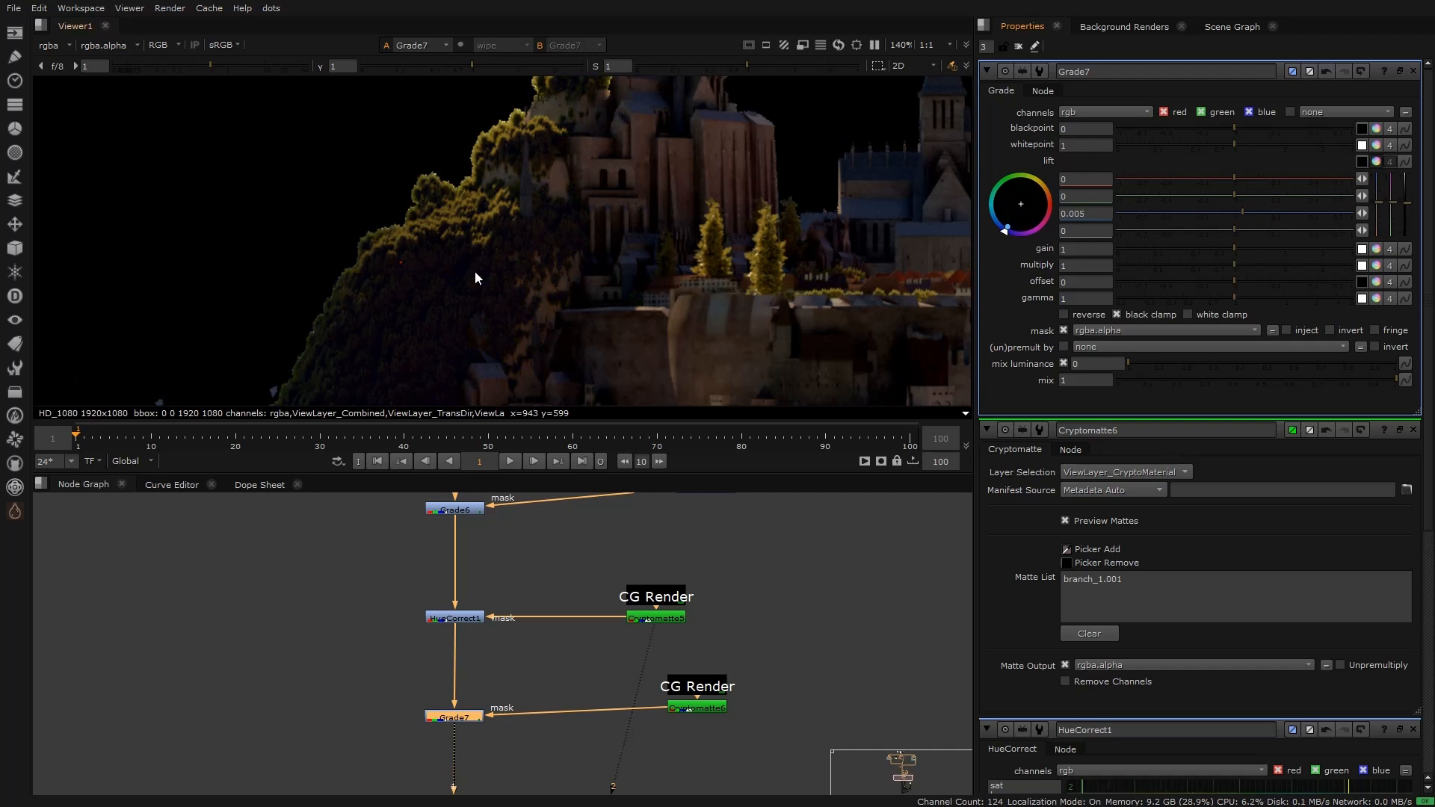
Step: Set the foliage Grade's blue lift to 0.002 and compare the cliff with the Grade off and on
middle_click_drag(475, 273, 473, 208)
scroll(473, 209, "up", 3)
left_click(1085, 210)
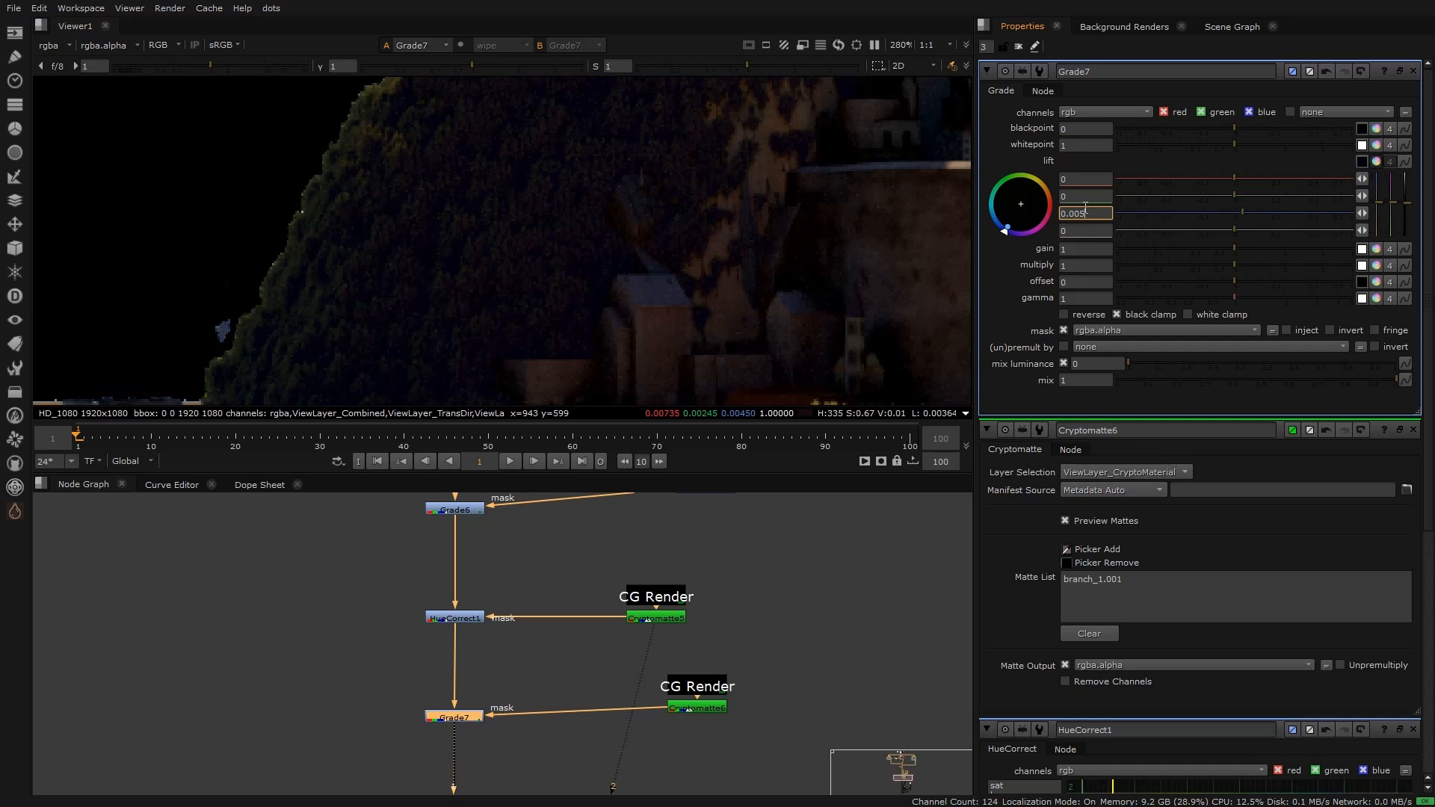
key("Return")
left_click_drag(539, 689, 382, 756)
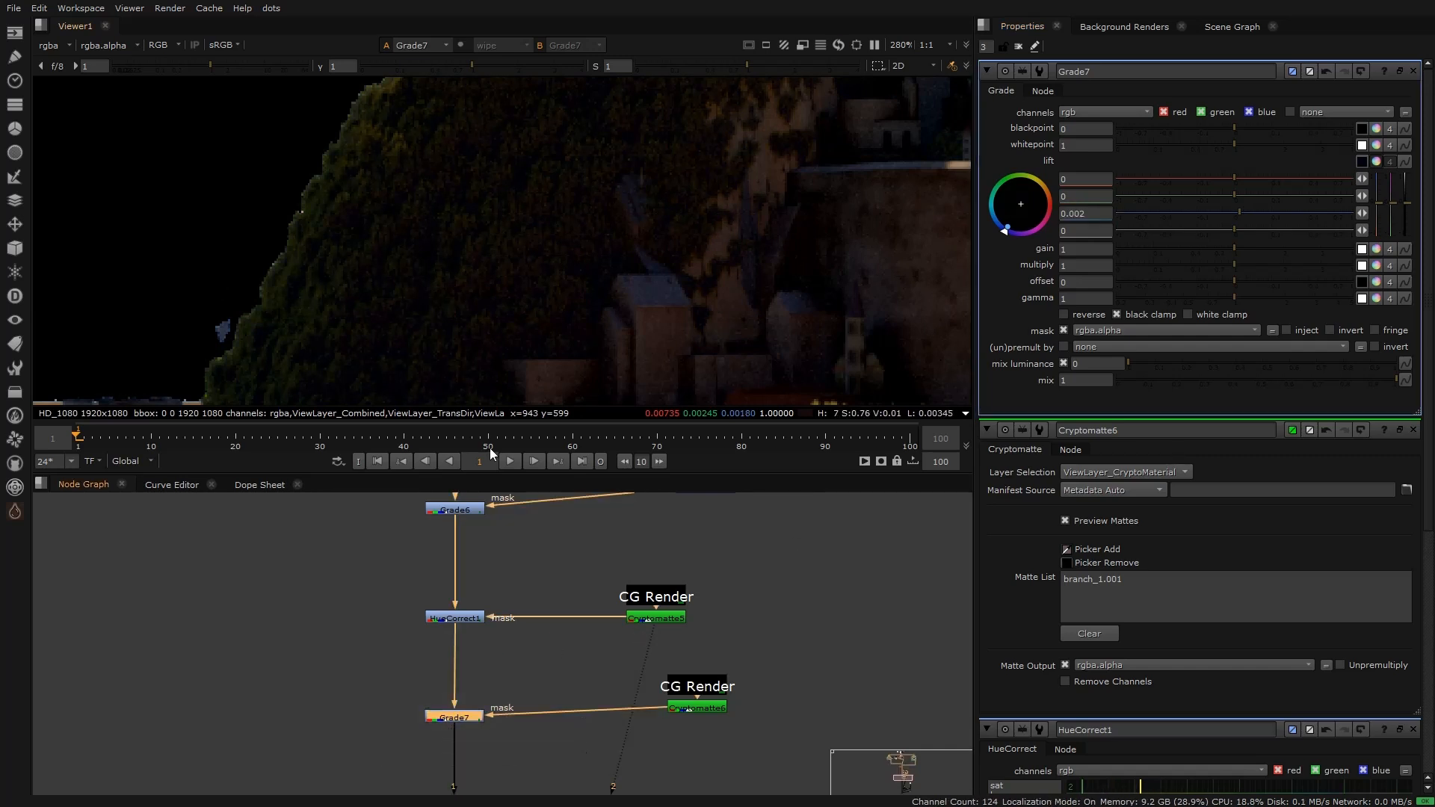
scroll(496, 204, "up", 5)
key("d")
key("d")
Step: Set the foliage Grade's blue lift to 0.004 and check the foliage across the whole render
left_click(1089, 210)
key("BackSpace")
type("4")
key("Return")
scroll(626, 231, "down", 8)
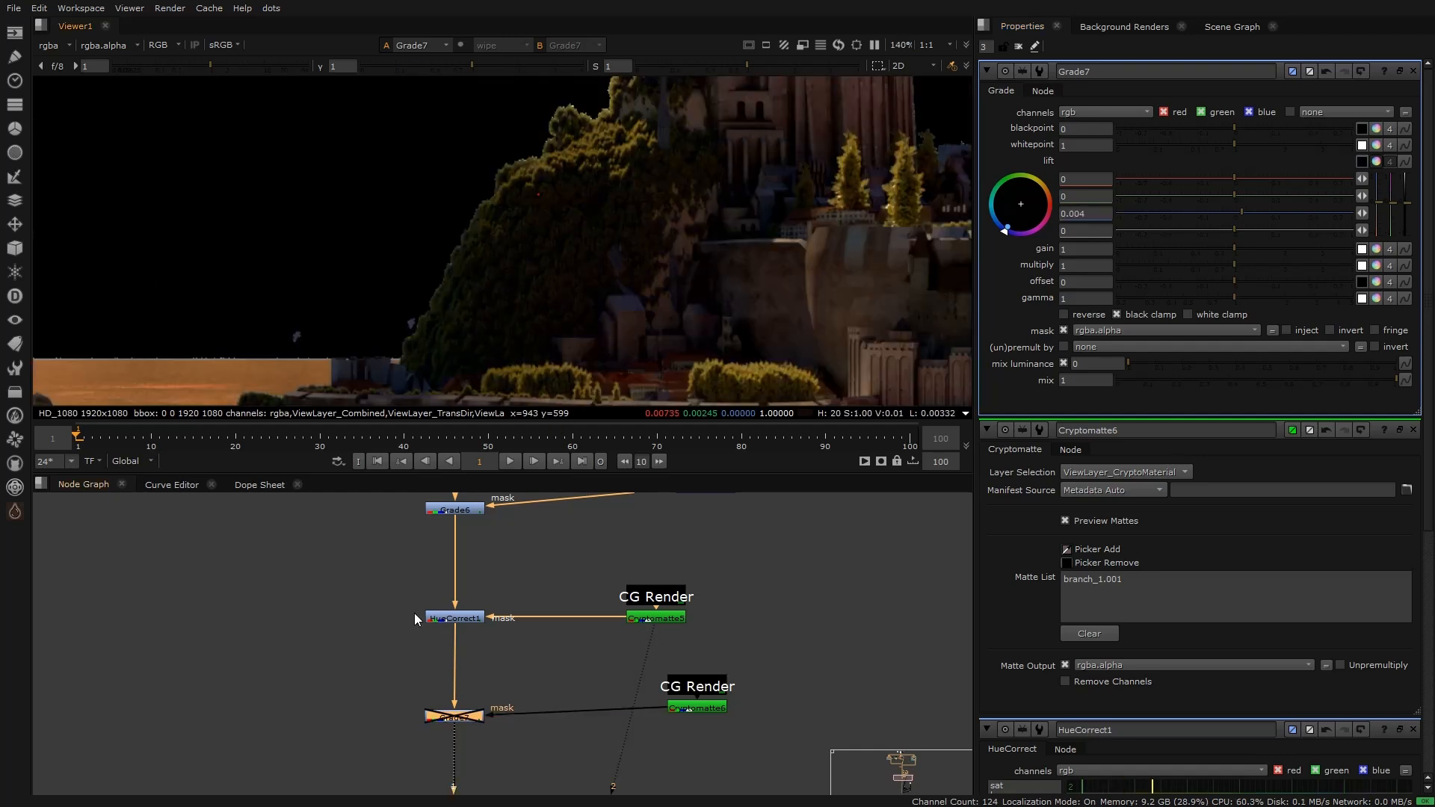
scroll(554, 268, "down", 5)
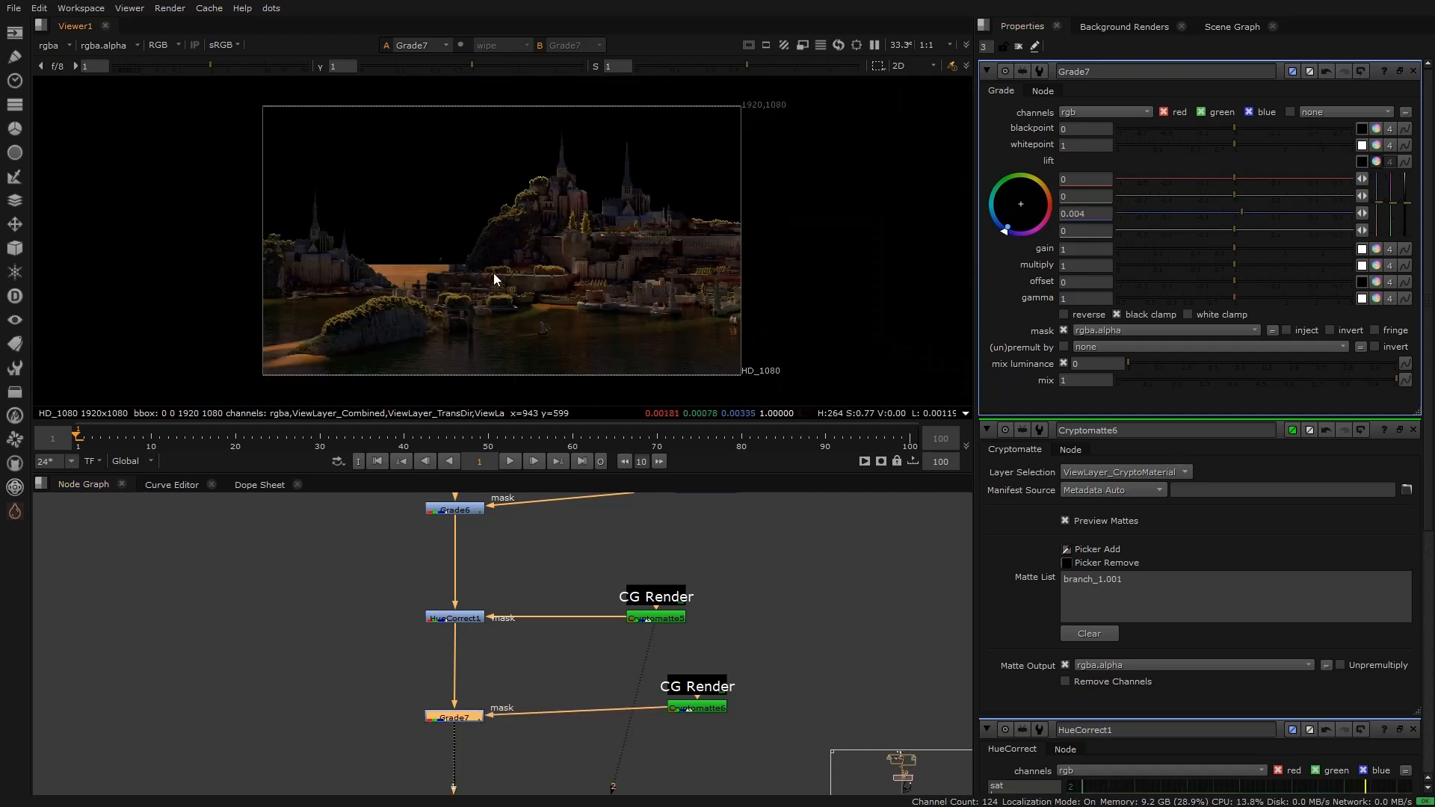
scroll(486, 255, "up", 4)
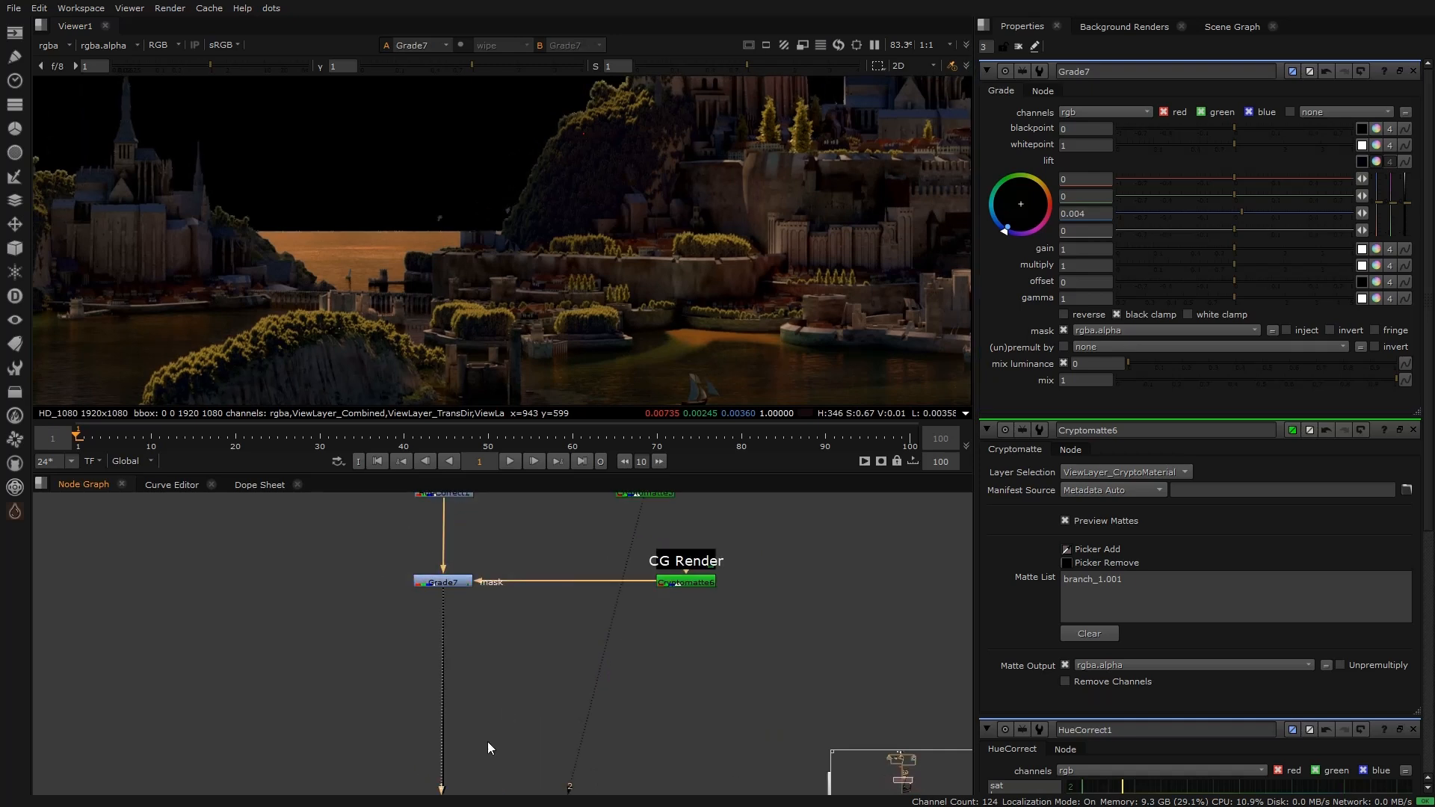
Step: View the Premult1 output and examine the foliage on the castle cliff
middle_click_drag(488, 741, 499, 545)
left_click_drag(404, 541, 554, 622)
scroll(547, 124, "up", 6)
key("1")
scroll(502, 246, "down", 5)
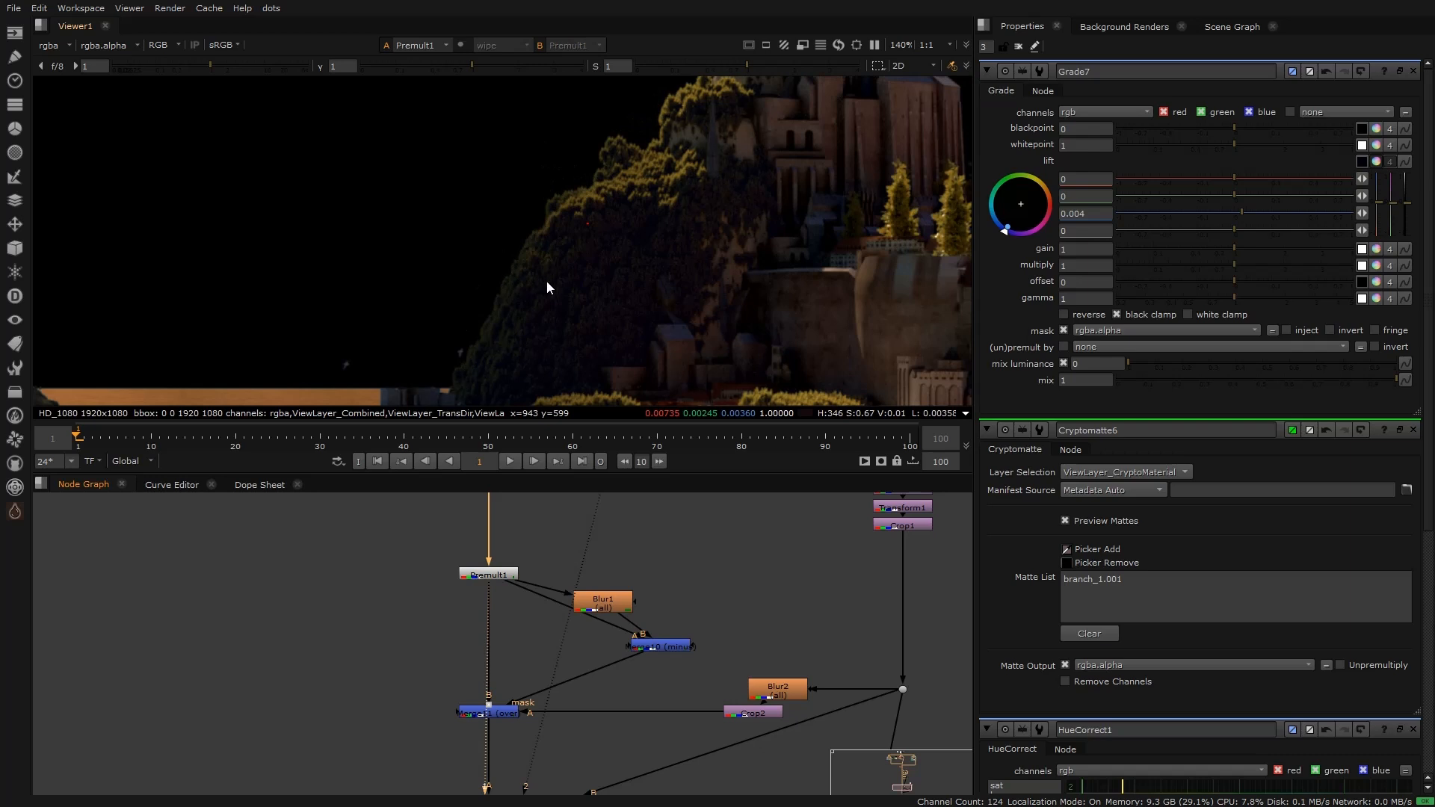
middle_click_drag(519, 304, 452, 290)
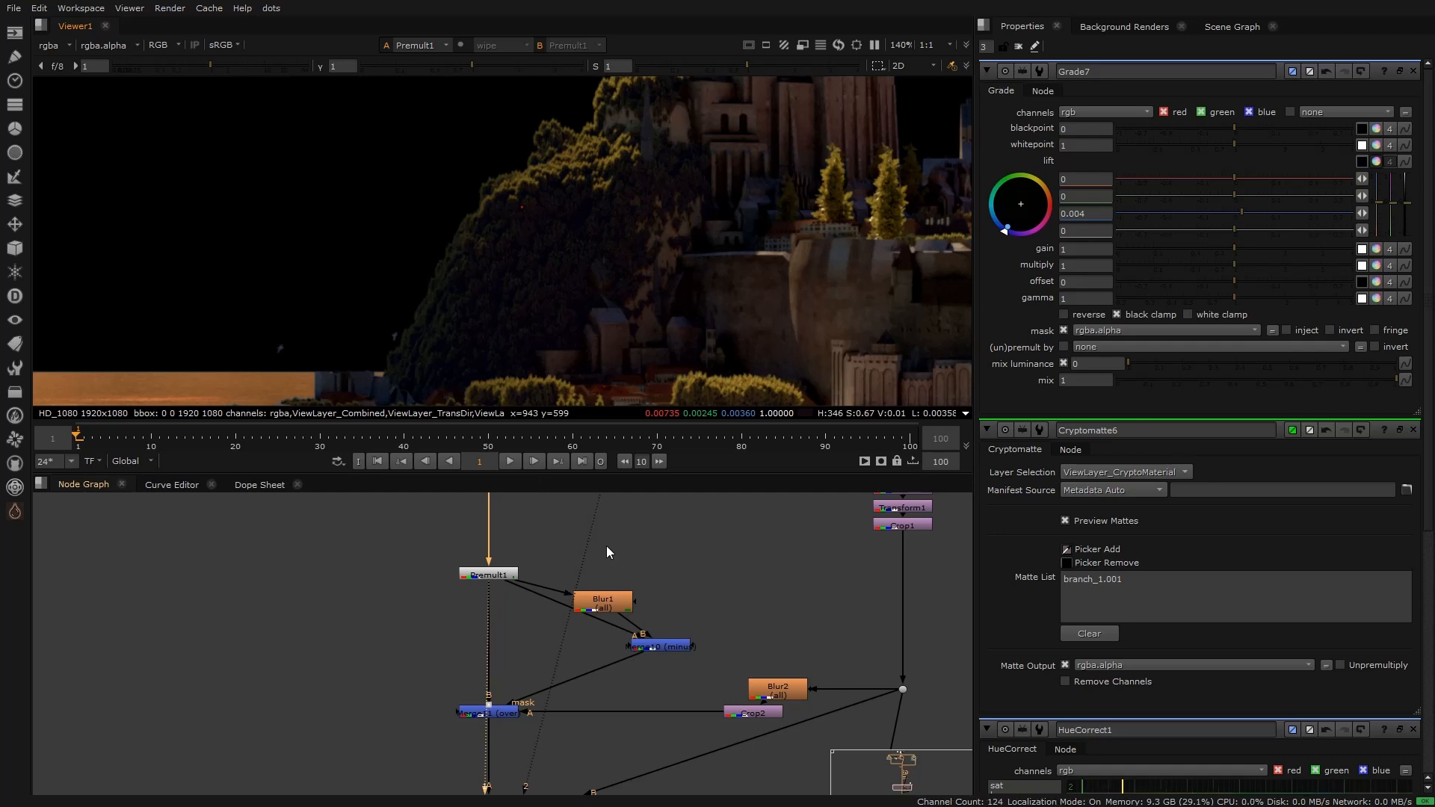
Step: View the Merge11 output and examine the edges of the cliff and the far castle
left_click(626, 596)
middle_click_drag(543, 719, 550, 633)
left_click_drag(418, 594, 620, 679)
key("1")
left_click(620, 679)
scroll(416, 302, "up", 4)
middle_click_drag(370, 296, 744, 292)
scroll(405, 276, "down", 5)
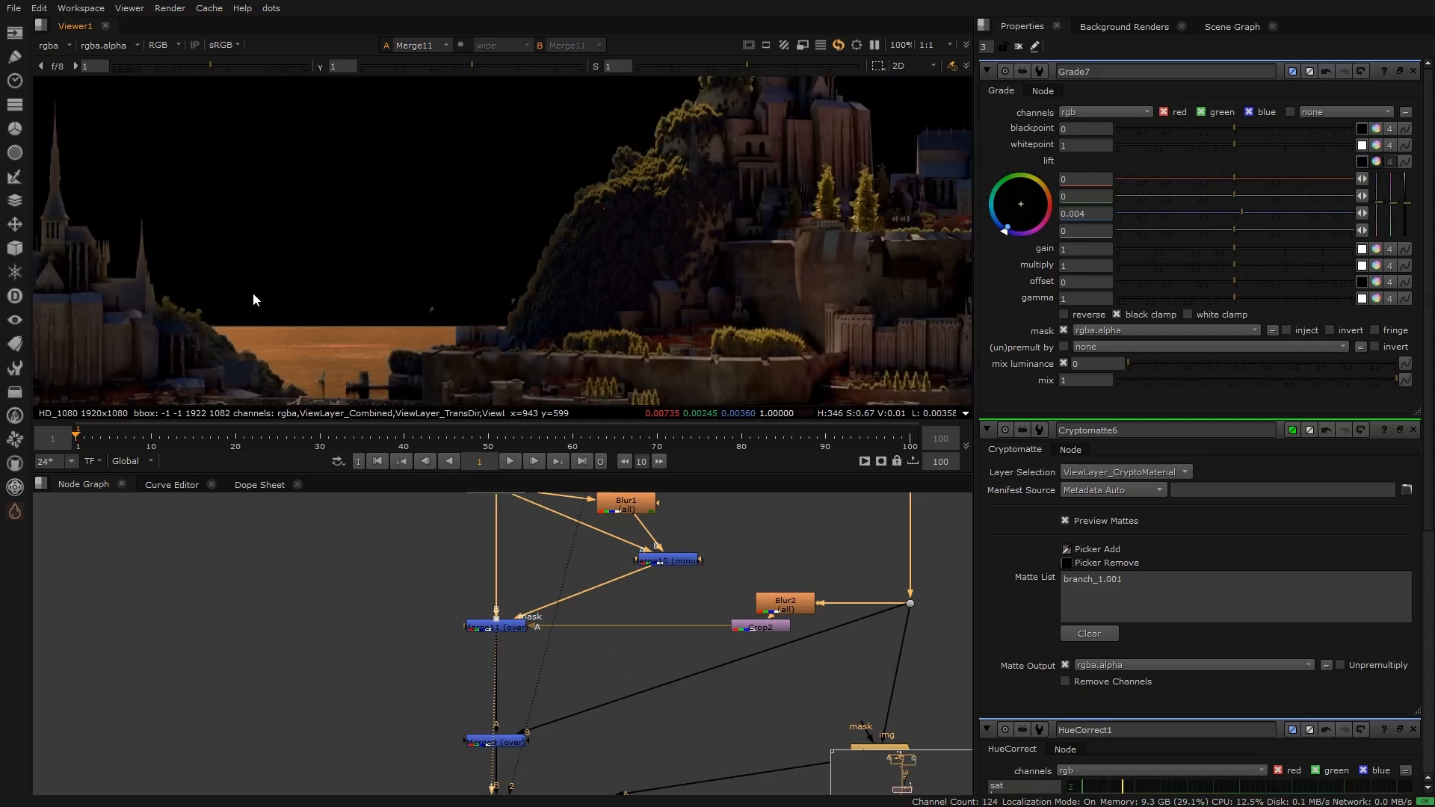
middle_click_drag(301, 291, 753, 310)
scroll(454, 235, "up", 4)
Step: Compare the Premult1 and Merge11 outputs in the viewer around the far castle and the cliff edges
middle_click_drag(508, 526, 497, 640)
left_click_drag(407, 549, 539, 657)
key("1")
left_click(539, 658)
left_click(489, 741)
key("1")
scroll(611, 338, "down", 2)
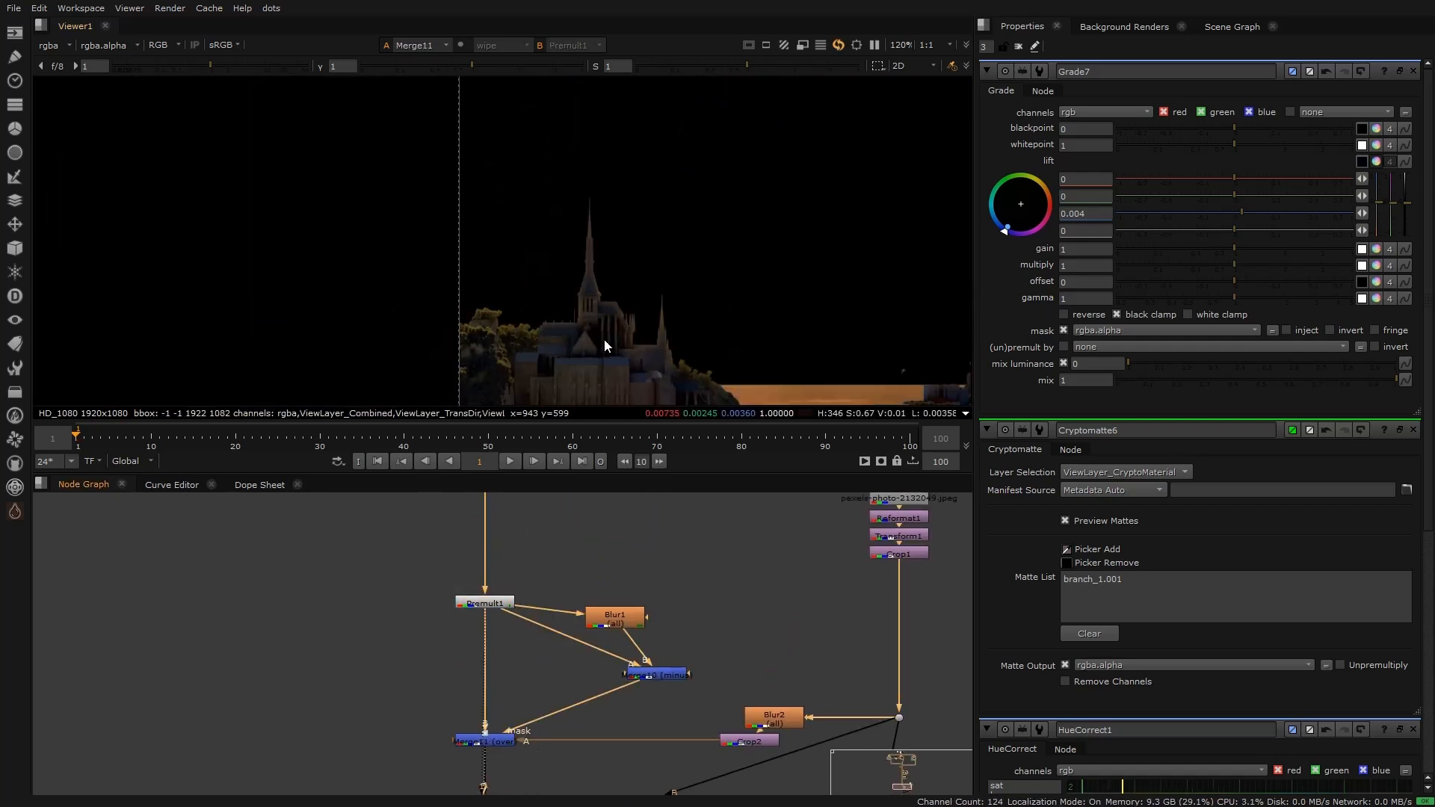
scroll(611, 340, "down", 4)
middle_click_drag(598, 329, 470, 214)
key("1")
key("2")
scroll(913, 263, "up", 3)
middle_click_drag(912, 263, 655, 250)
key("1")
key("2")
Step: View the Merge9 output to check the render composited over the sunset sky
middle_click_drag(527, 759, 532, 635)
left_click_drag(431, 687, 544, 748)
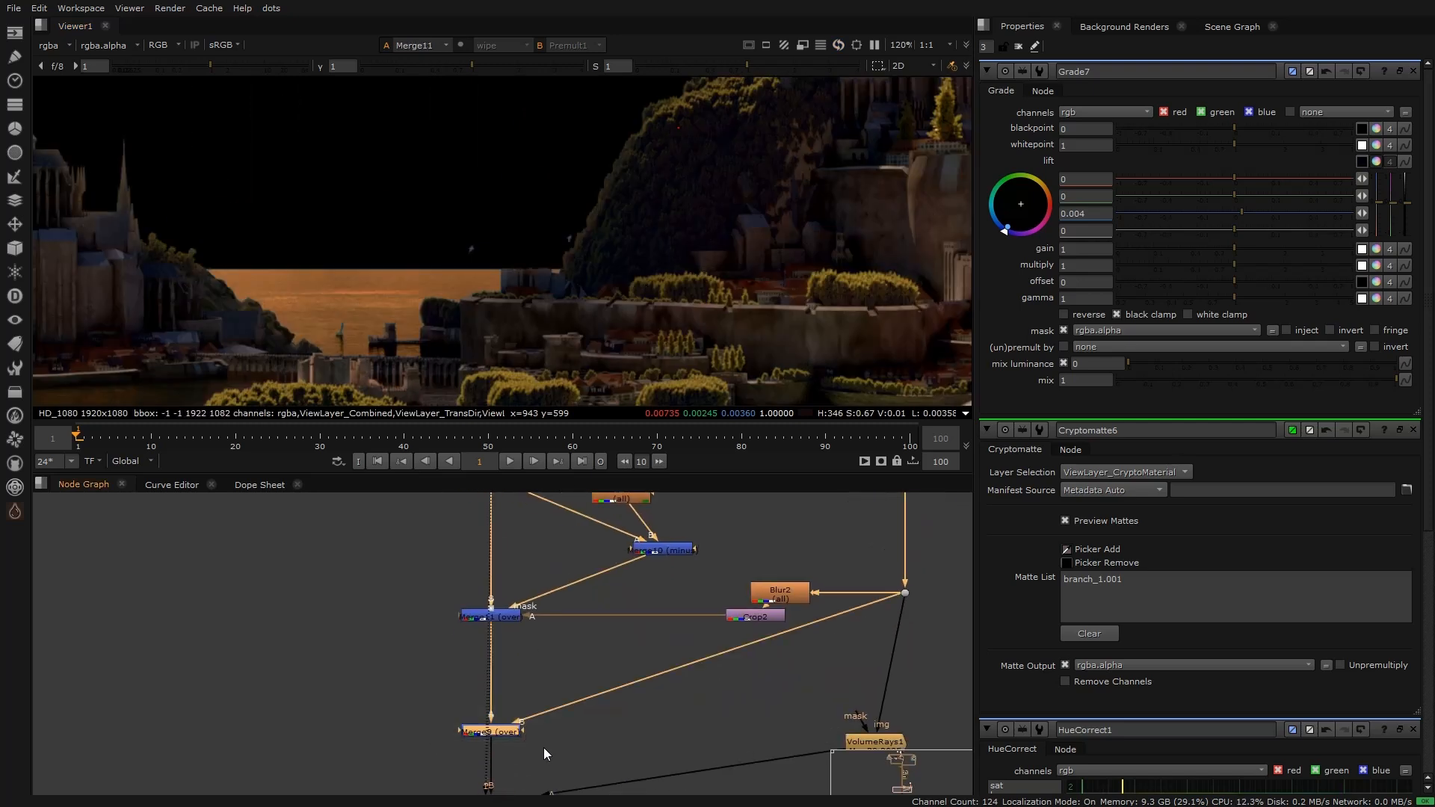
key("1")
left_click(544, 747)
scroll(463, 246, "down", 3)
scroll(527, 613, "down", 3)
Step: Disable the sky photo's Reformat1 to see the composite without it, and enable it again
middle_click_drag(709, 499, 582, 572)
scroll(581, 569, "up", 4)
left_click(665, 576)
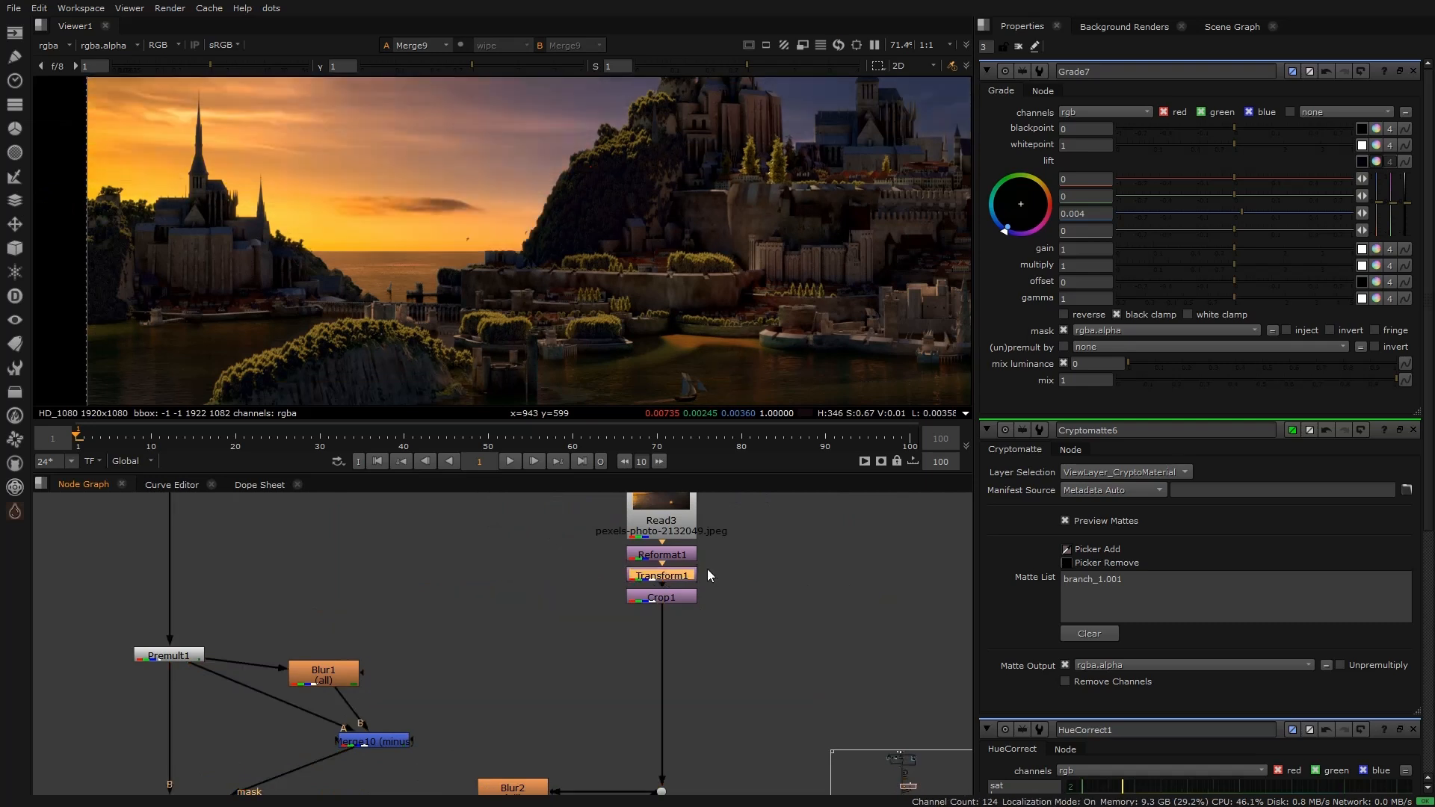
left_click(680, 550)
key("d")
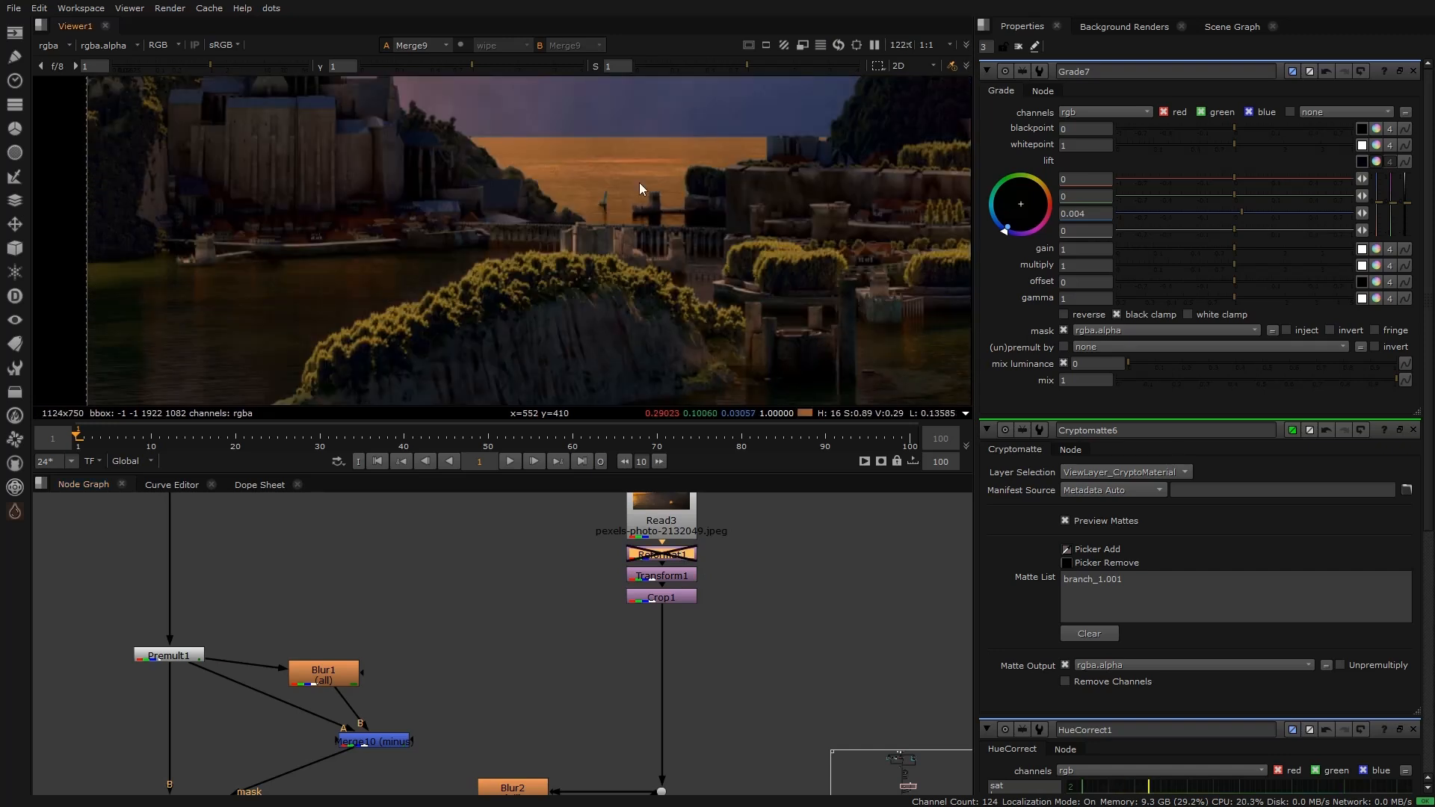
key("minus")
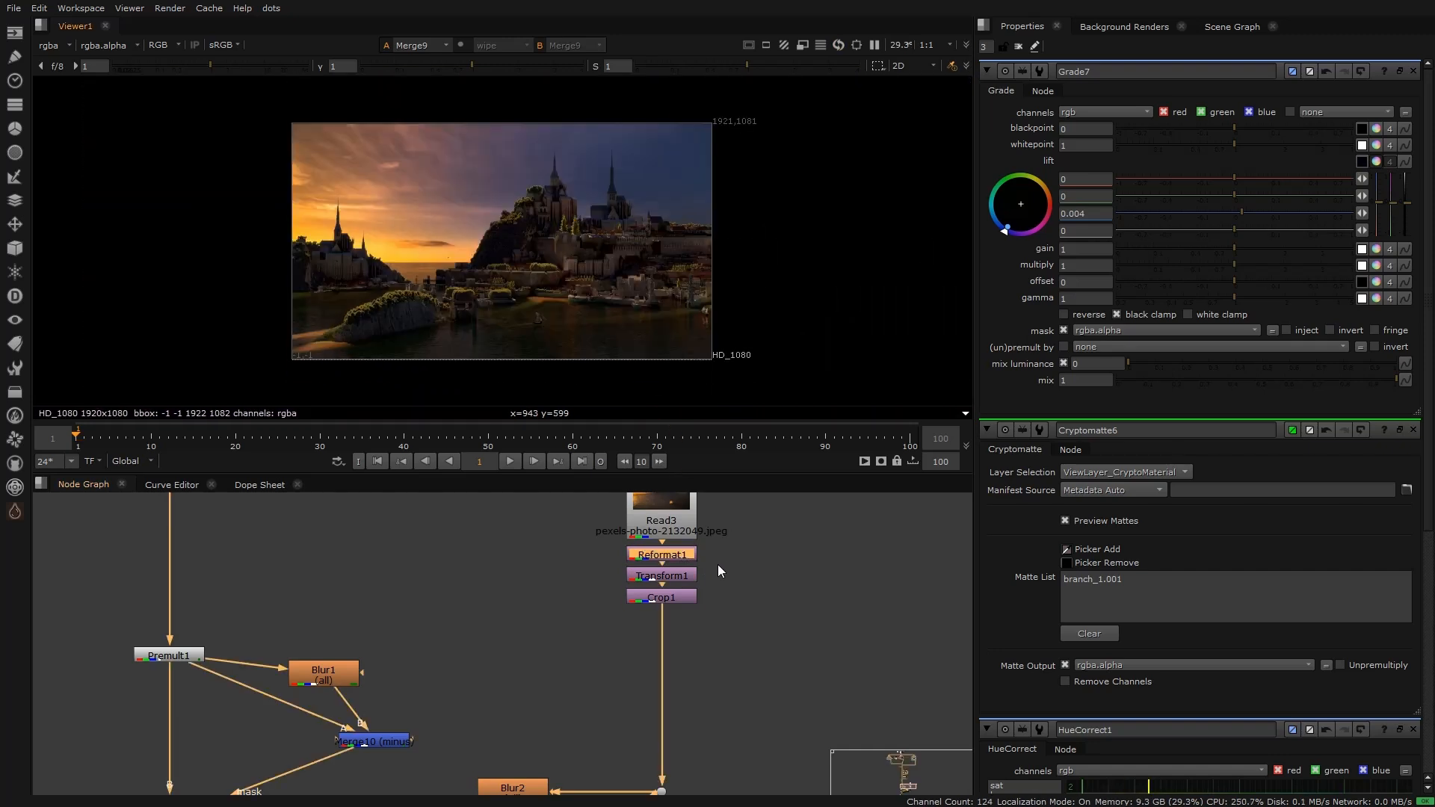
key("d")
Step: View the VolumeRays1 node's light rays on their own
scroll(369, 227, "up", 4)
middle_click_drag(678, 630, 688, 519)
middle_click_drag(563, 665, 577, 581)
mouse_move(522, 623)
left_mouse_down()
mouse_move(494, 623)
mouse_move(556, 620)
left_mouse_up()
left_click_drag(411, 594, 595, 651)
left_click_drag(551, 620, 514, 615)
middle_click_drag(404, 567, 338, 447)
left_click(607, 678)
key("1")
Step: View the final Merge12 output and examine the complete composite with the light rays added
middle_click_drag(217, 724, 347, 667)
left_click(277, 691)
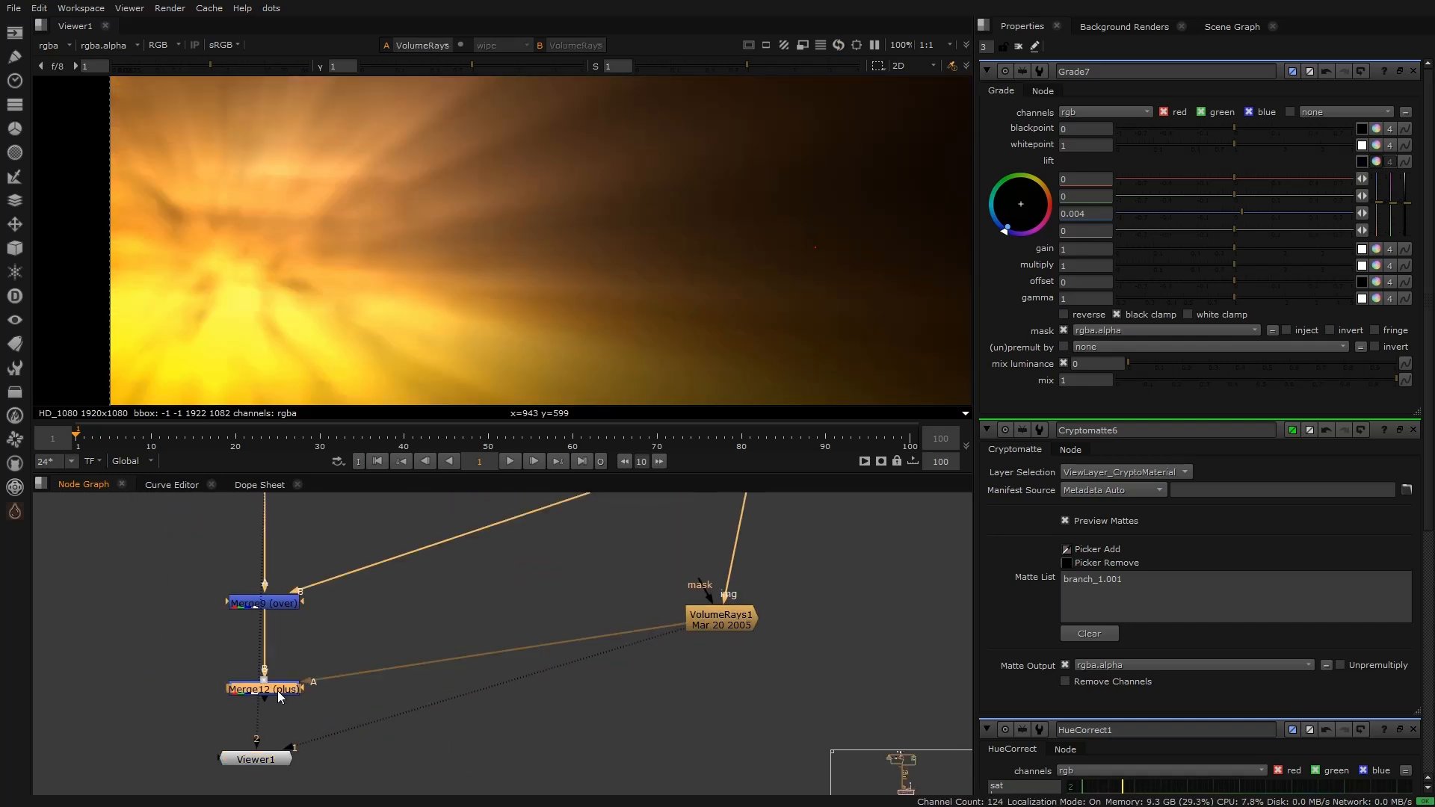
key("1")
key("f")
scroll(300, 259, "up", 5)
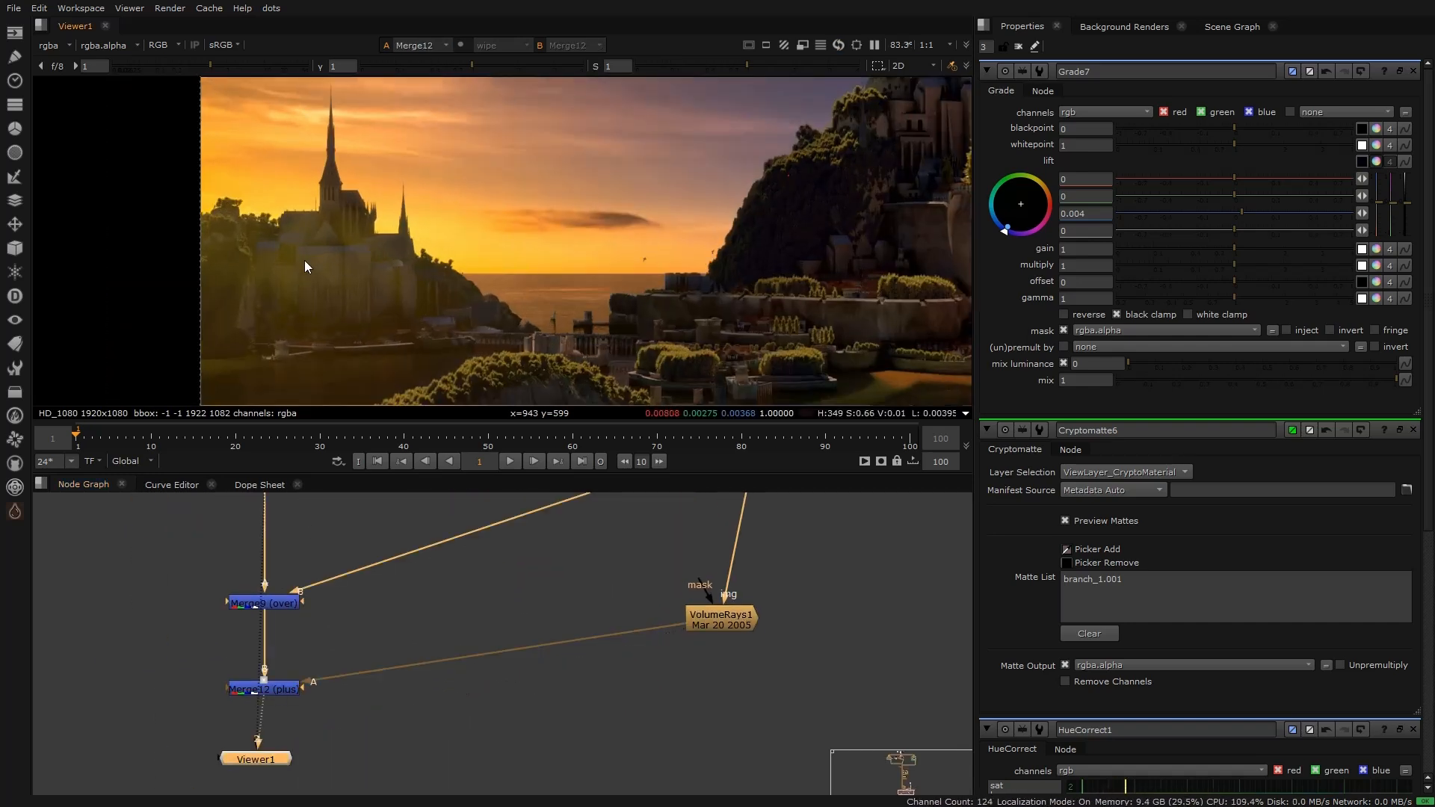
key("f")
scroll(450, 276, "up", 2)
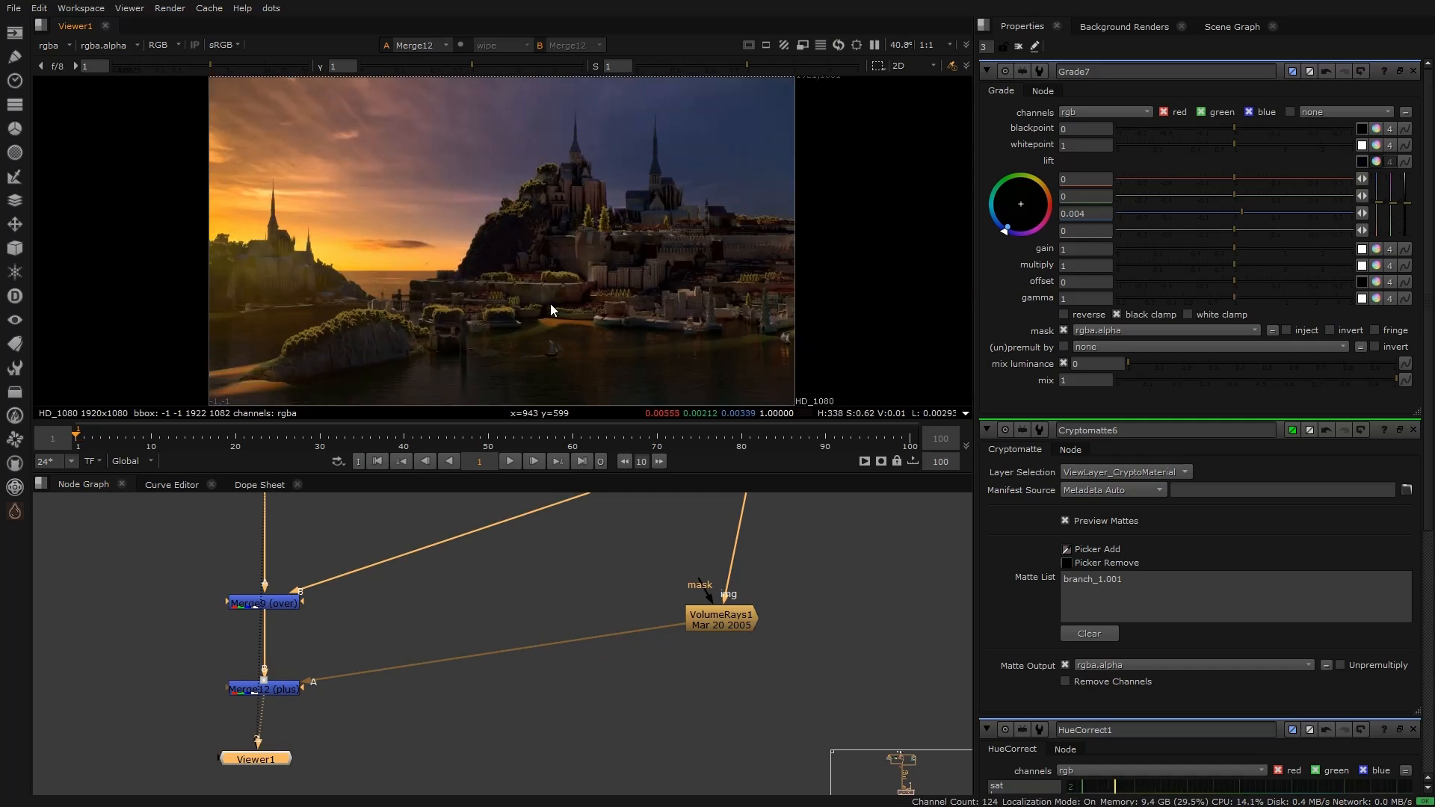
Step: Examine the harbour foliage and water of the final composite up close
scroll(572, 172, "up", 10)
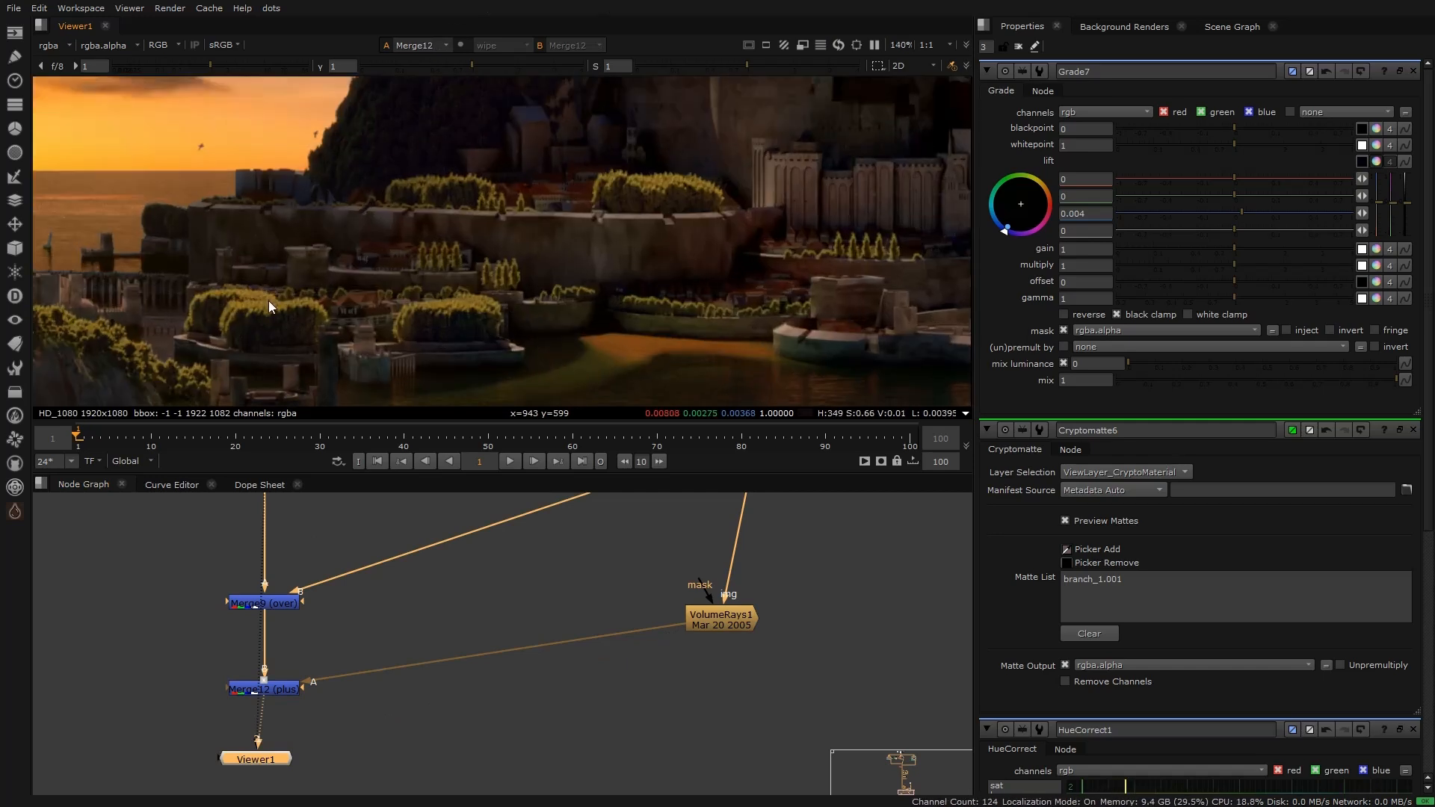
scroll(314, 305, "down", 8)
key("f")
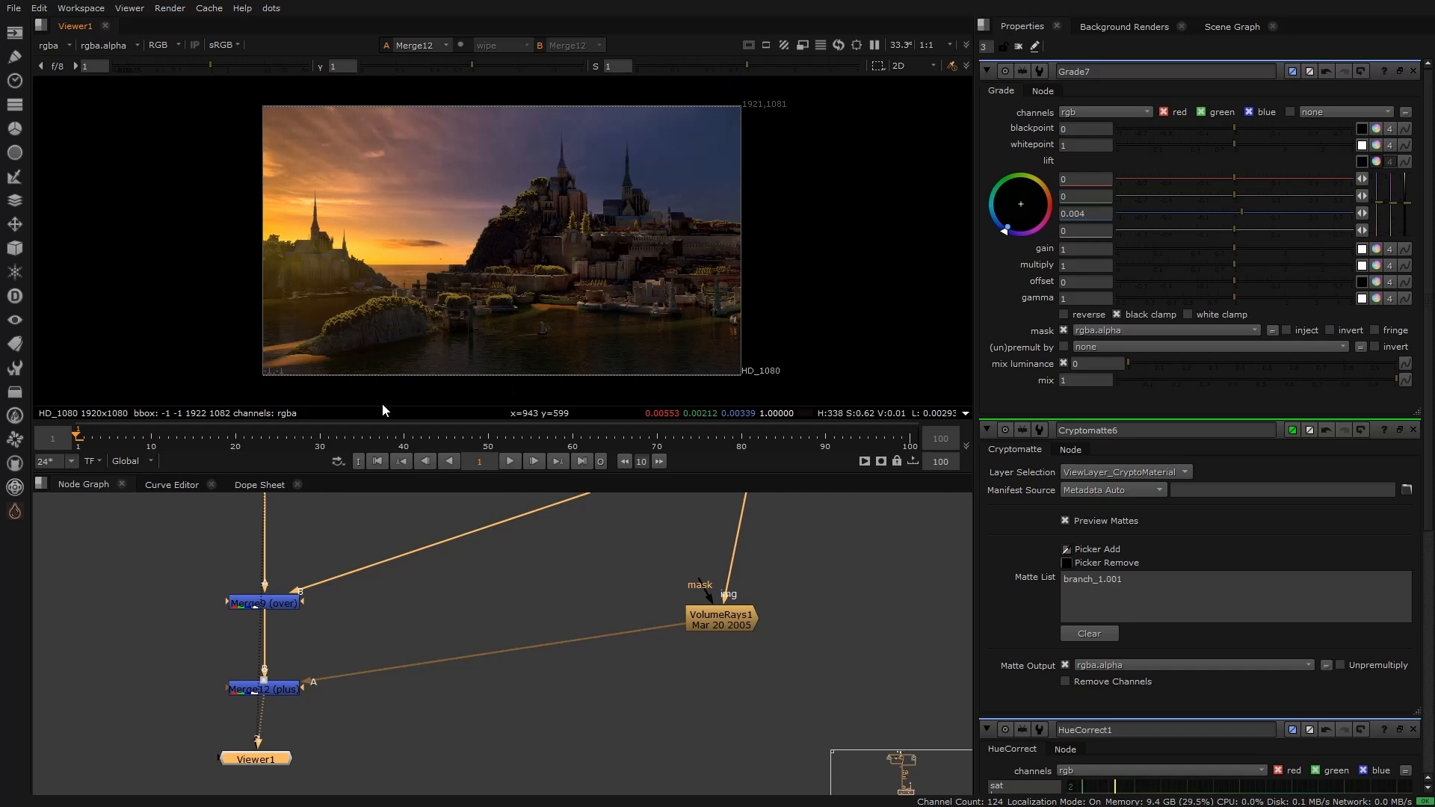
Step: View the Shuffle1 output at the head of the node graph to see the original CG render
scroll(300, 716, "down", 10)
middle_click_drag(308, 532, 317, 625)
scroll(317, 625, "up", 6)
scroll(317, 625, "up", 5)
left_click(321, 709)
key("1")
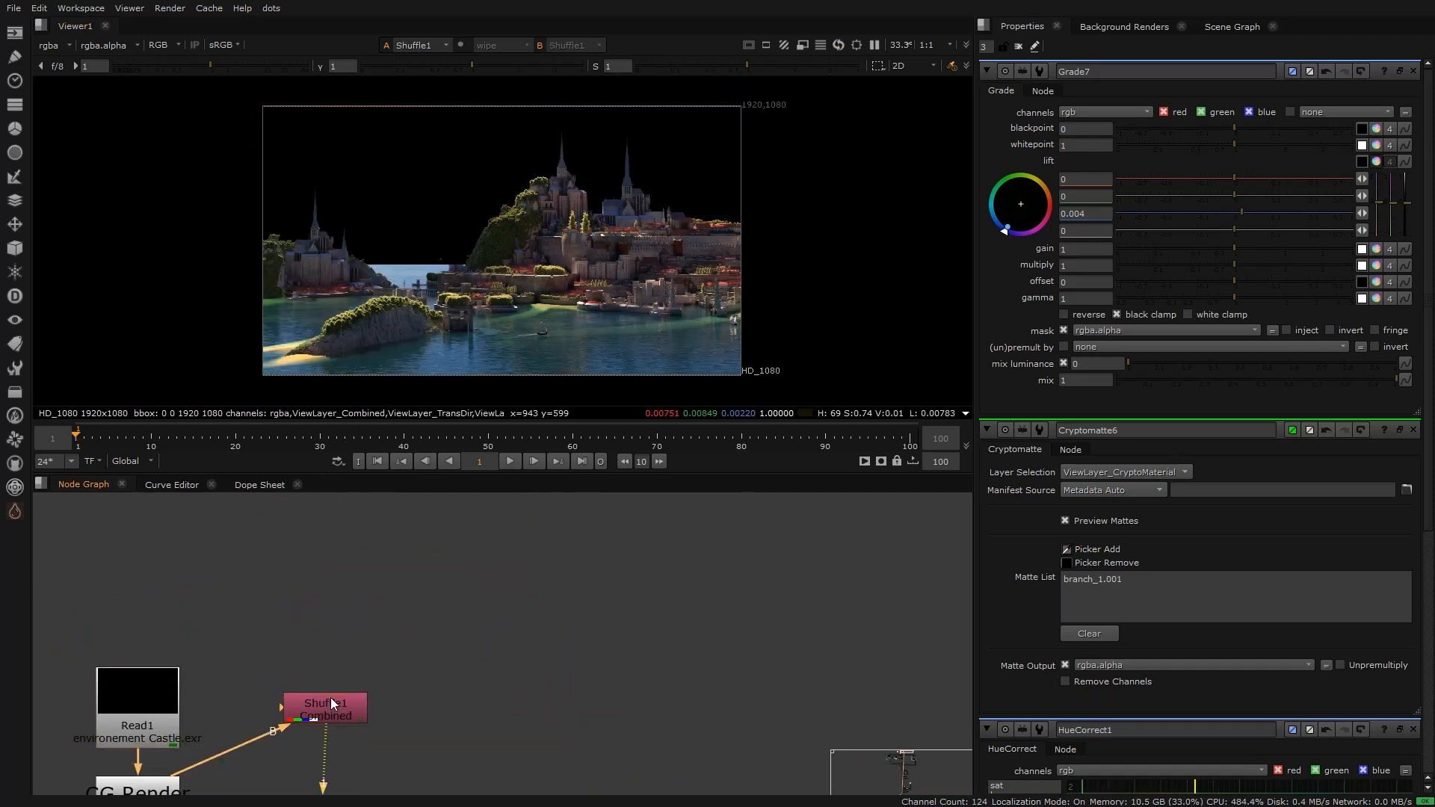
Step: Compare the final Merge12 composite with the original Shuffle1 render in the viewer
scroll(334, 704, "down", 9)
middle_click_drag(325, 739, 327, 589)
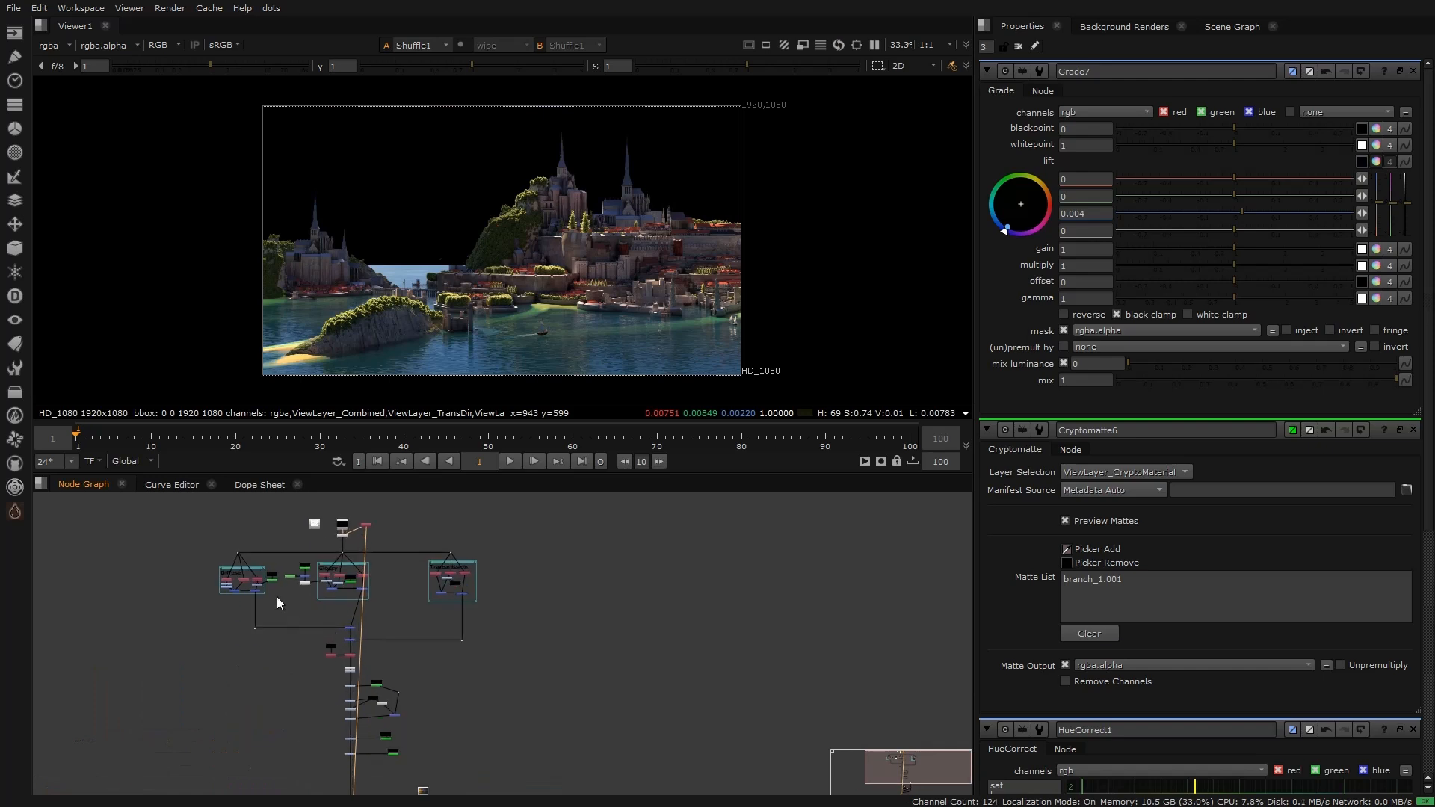
middle_click_drag(332, 774, 321, 614)
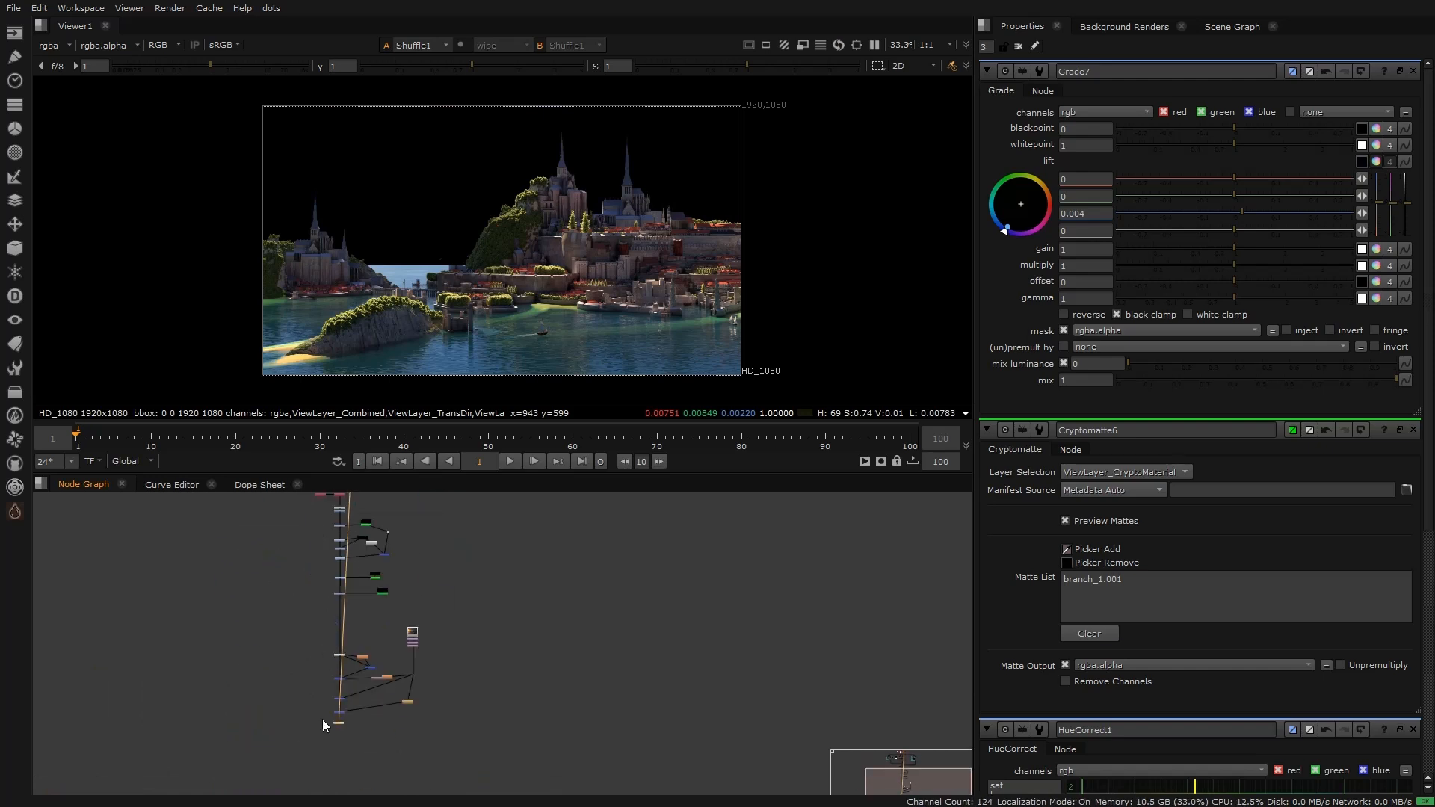
scroll(316, 714, "up", 10)
key("1")
key("2")
key("1")
Step: Move the Viewer1 node further below Merge12 to free space in the node graph
left_click_drag(387, 761, 395, 781)
middle_click_drag(365, 794, 378, 659)
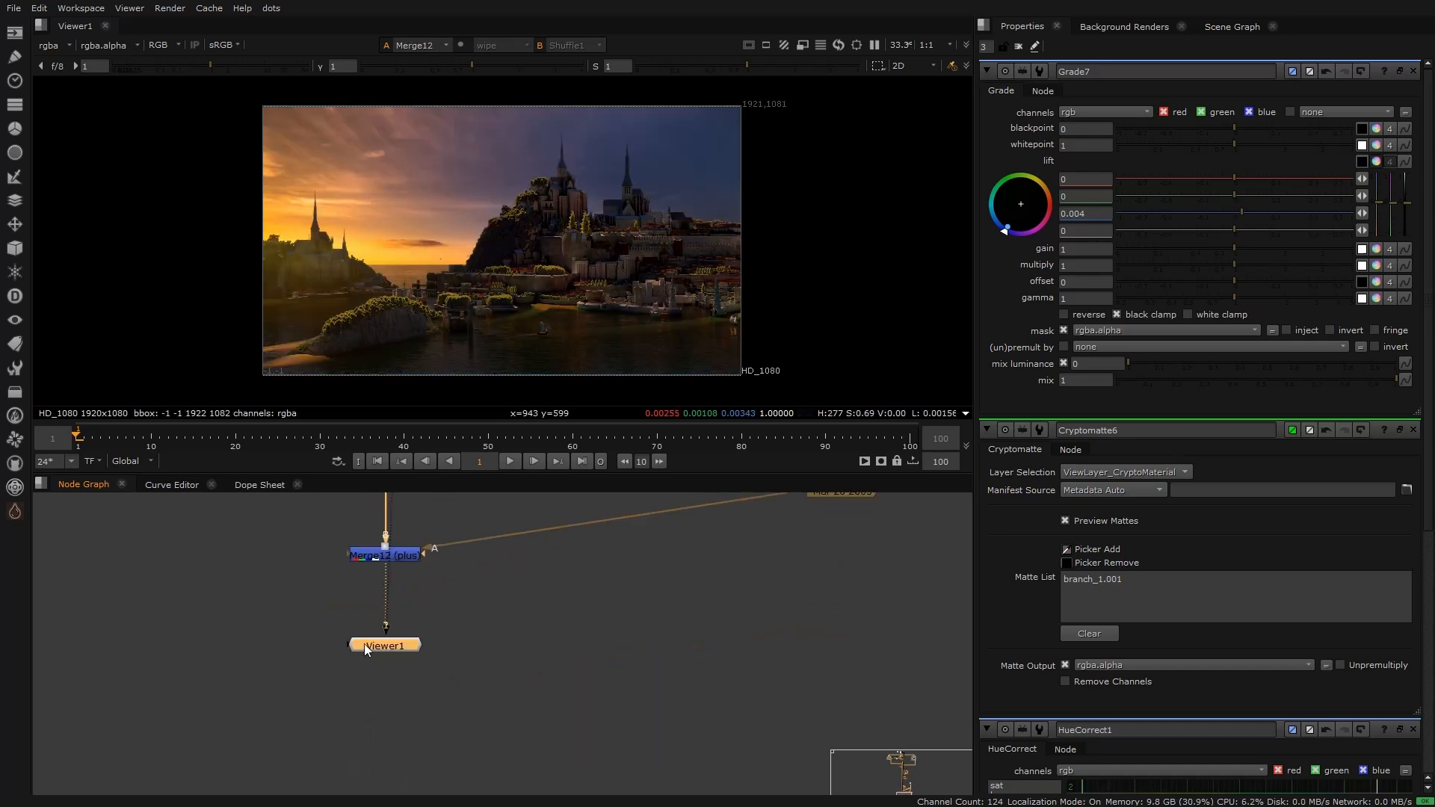
left_click_drag(386, 629, 374, 742)
Step: Examine the composite's water, cliffs and castle, and the pixel edges of the distant tower against the sky
scroll(493, 334, "up", 4)
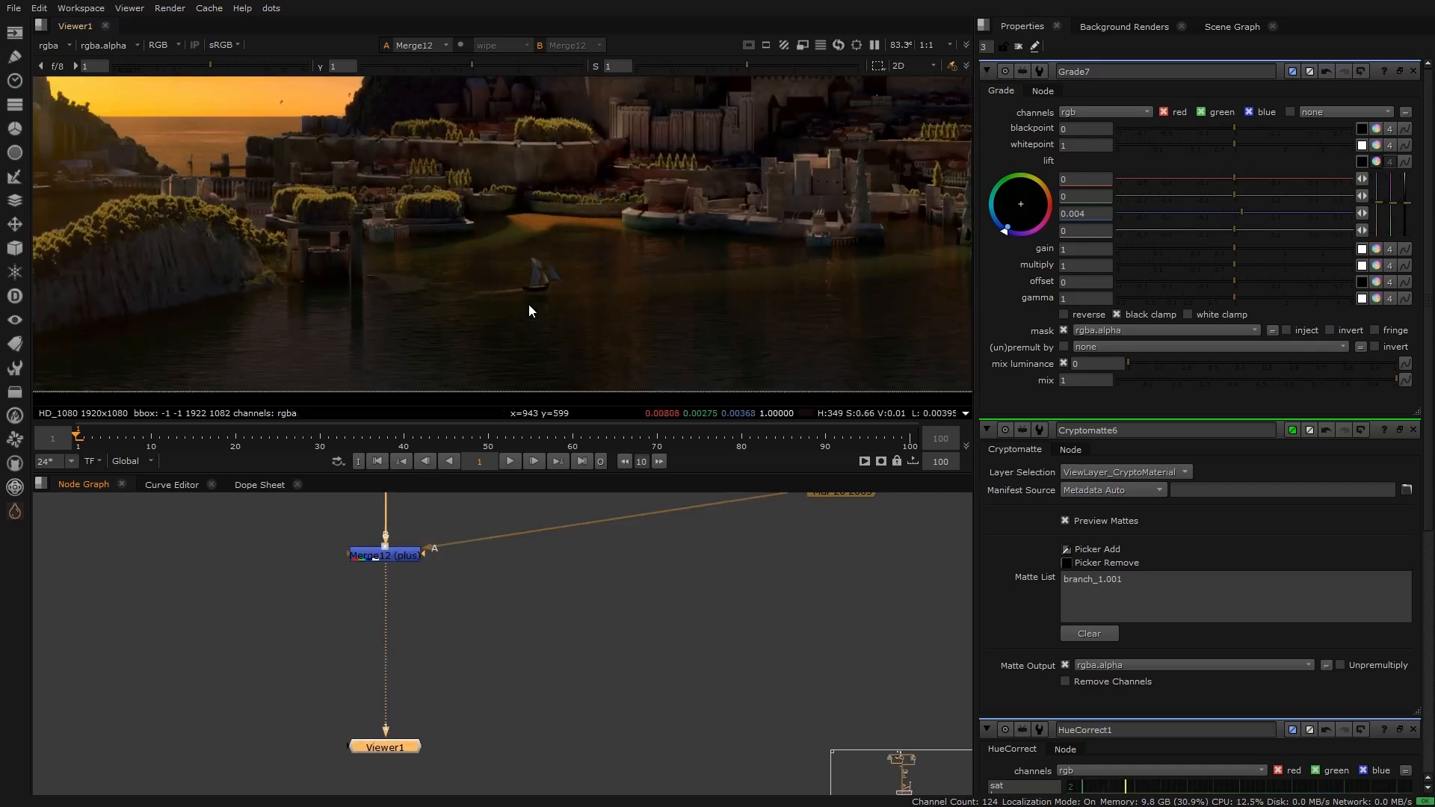
middle_click_drag(702, 187, 815, 280)
middle_click_drag(602, 317, 698, 416)
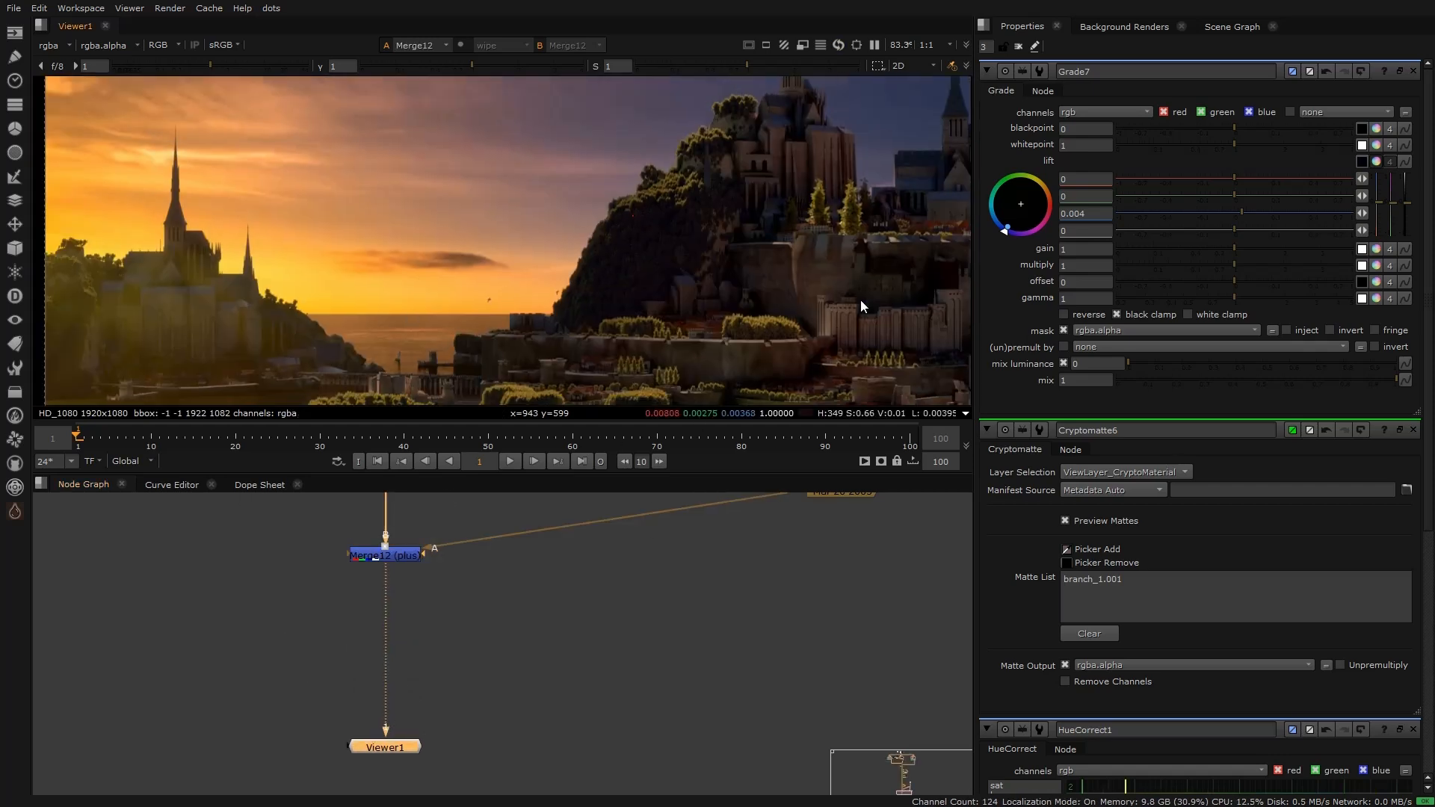
scroll(481, 255, "down", 4)
middle_click_drag(459, 745, 461, 659)
middle_click_drag(487, 508, 412, 626)
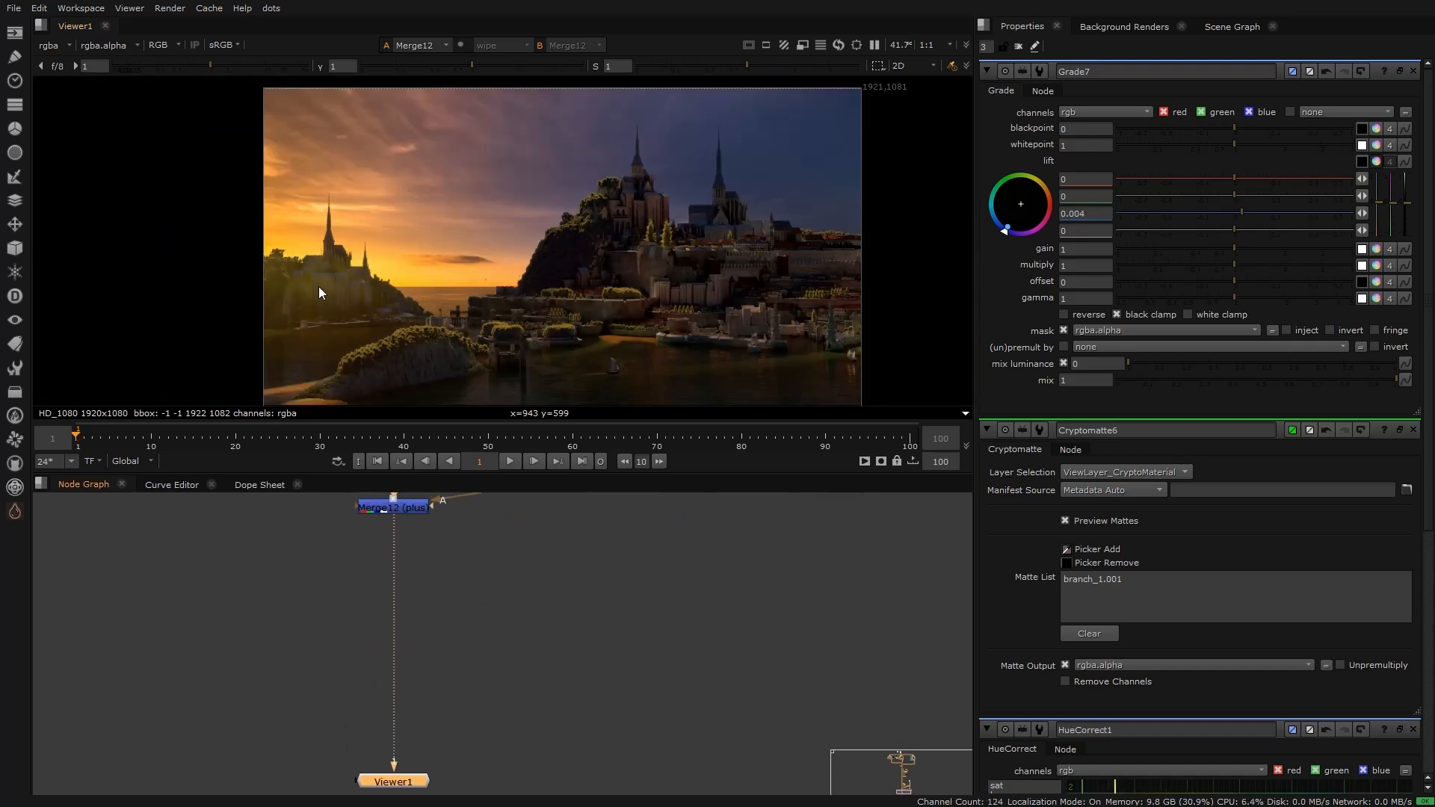
scroll(318, 286, "up", 9)
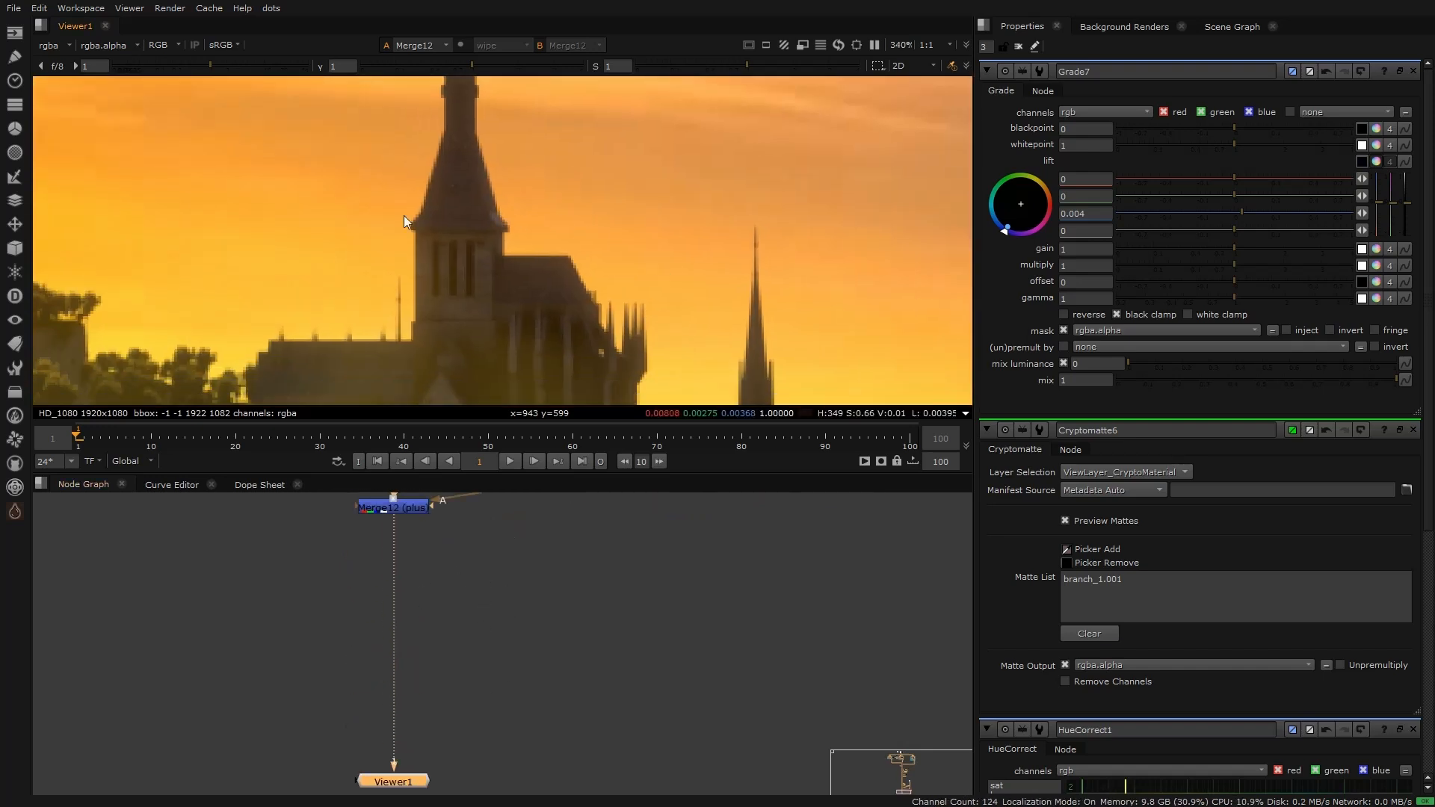
scroll(429, 175, "up", 2)
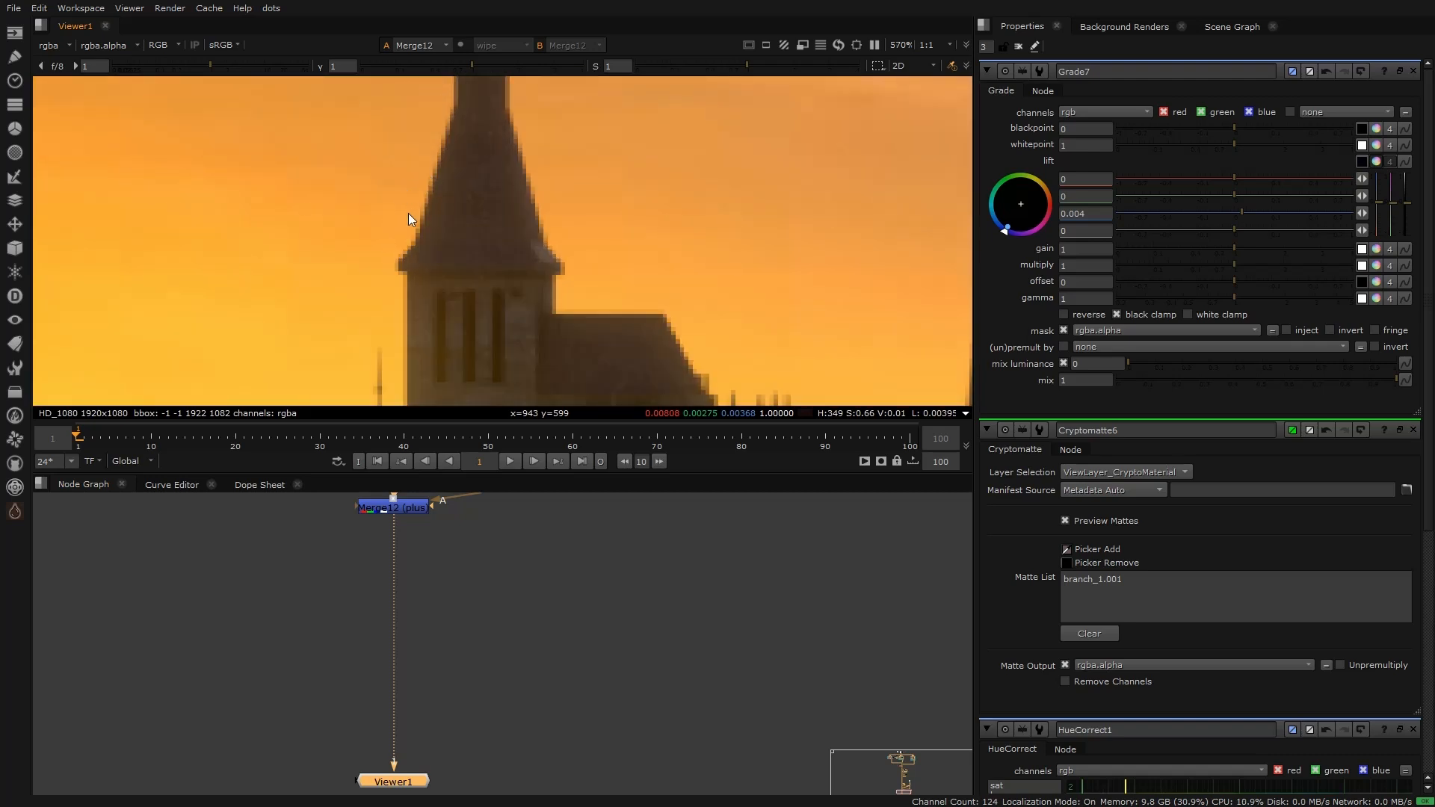
scroll(423, 262, "up", 5)
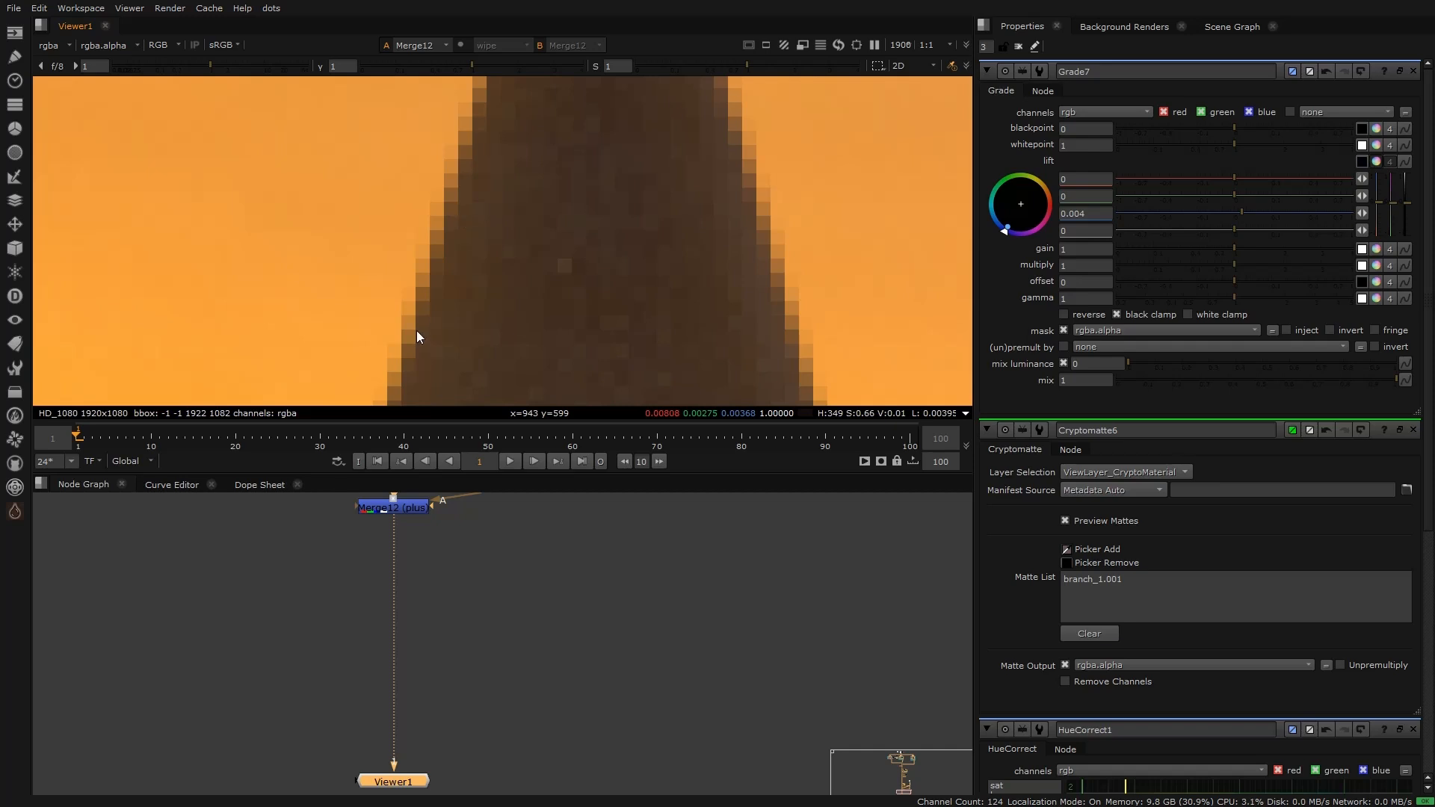
scroll(406, 321, "up", 2)
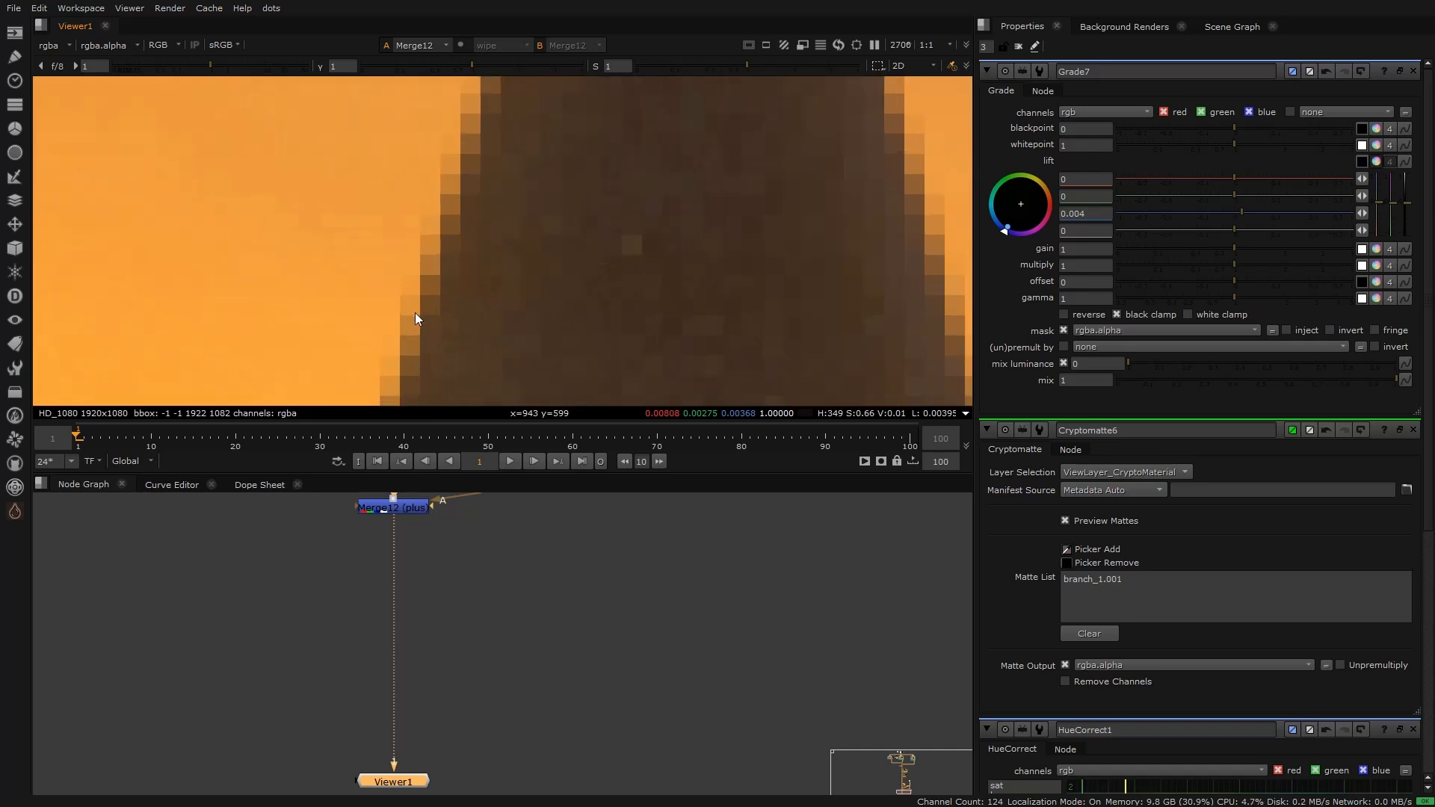
Step: Add a Shuffle node fed by Merge12 that outputs only the red channel, and view the whole image
key("Tab")
type("shuf")
left_click(261, 641)
left_click_drag(336, 606, 393, 511)
left_click_drag(383, 629, 334, 625)
key("1")
left_click(1217, 184)
left_click(1220, 199)
left_click(1221, 214)
key("f")
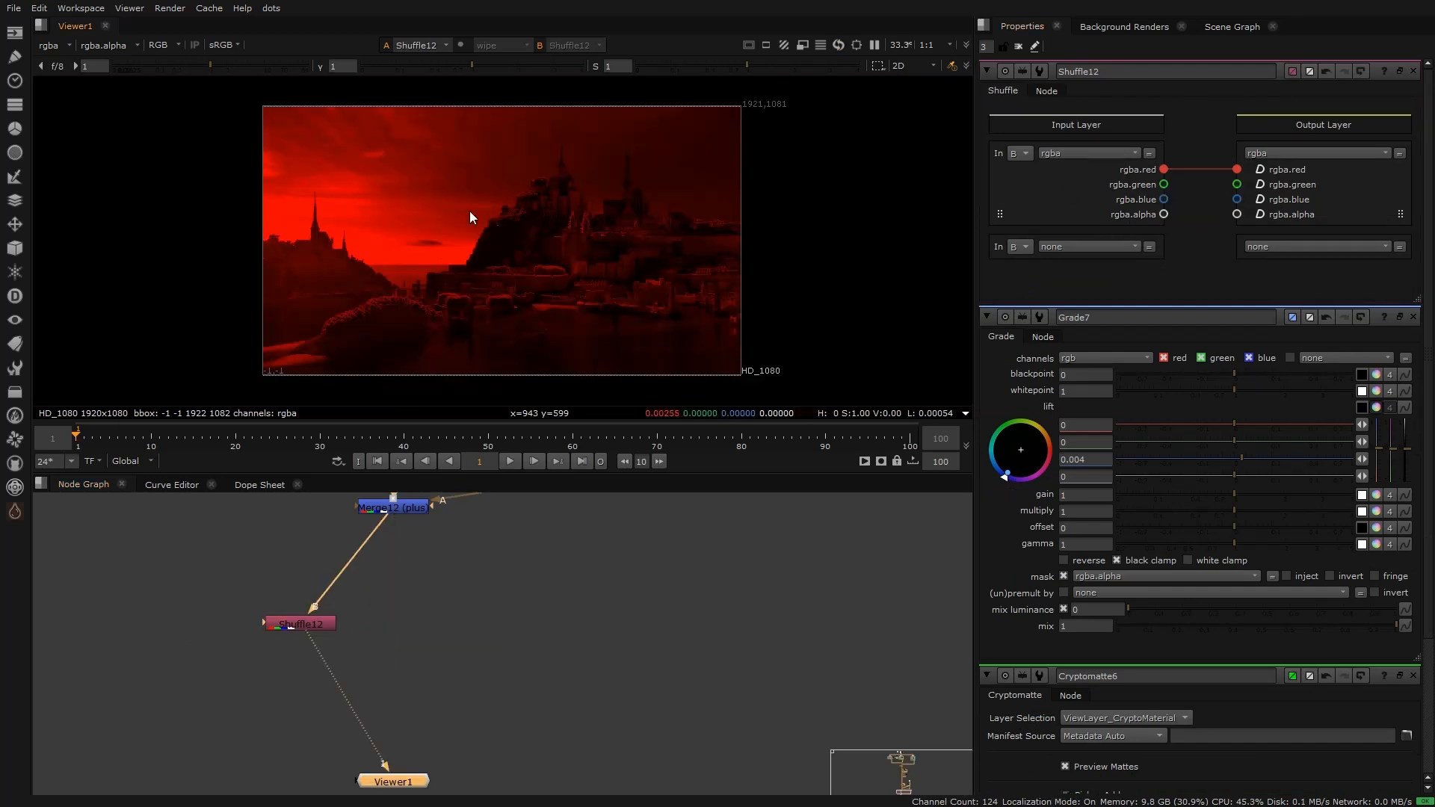
Step: Add a second Shuffle node fed by Merge12 that outputs only the green channel
left_click(418, 634)
key("Tab")
key("Return")
left_click_drag(414, 623, 407, 515)
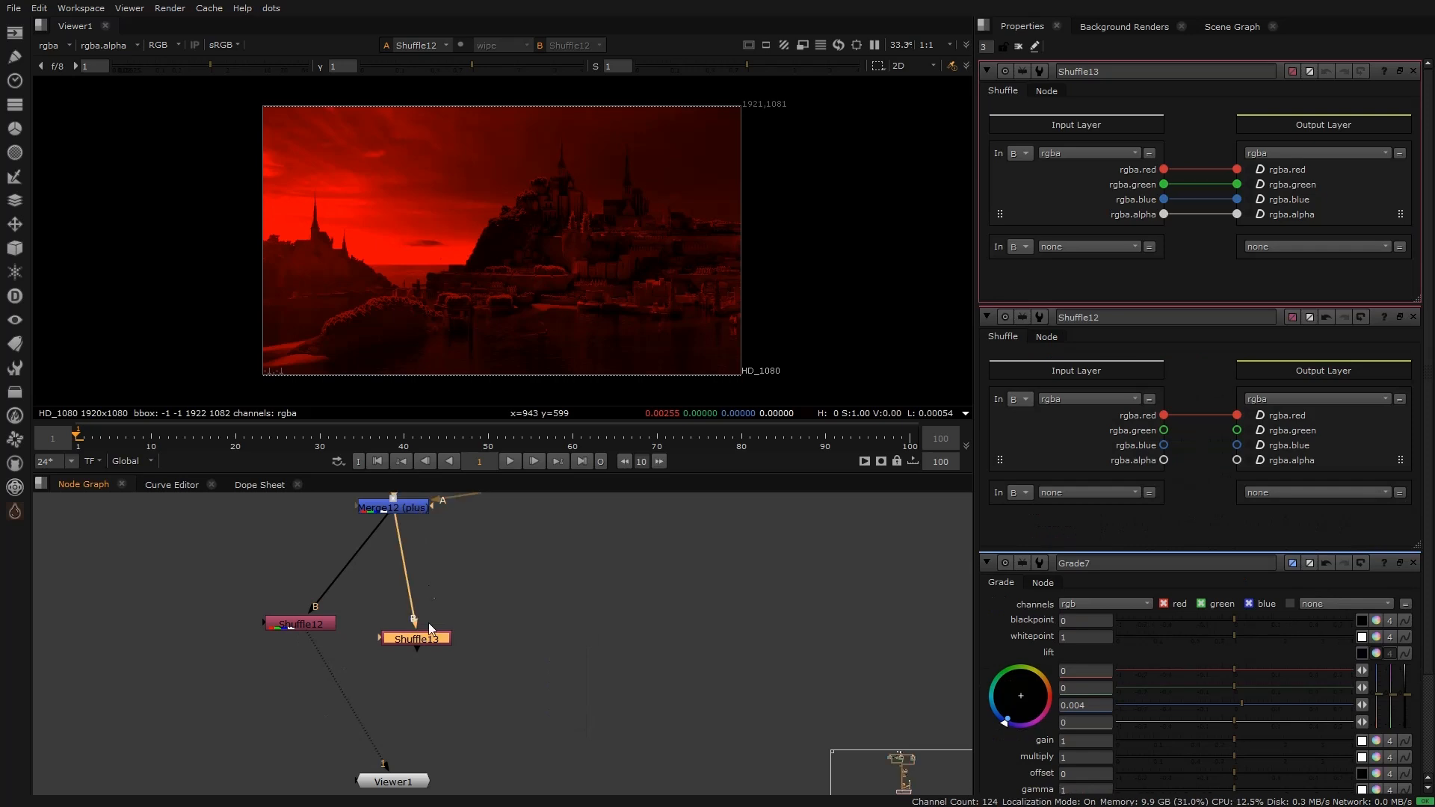
key("1")
left_click_drag(1185, 133, 1183, 136)
left_click(1196, 200)
left_click(1213, 214)
Step: Add a third Shuffle node fed by Merge12 that outputs only the blue channel
left_click(532, 621)
key("Tab")
key("Return")
left_click_drag(528, 557, 411, 511)
key("1")
left_click(1198, 169)
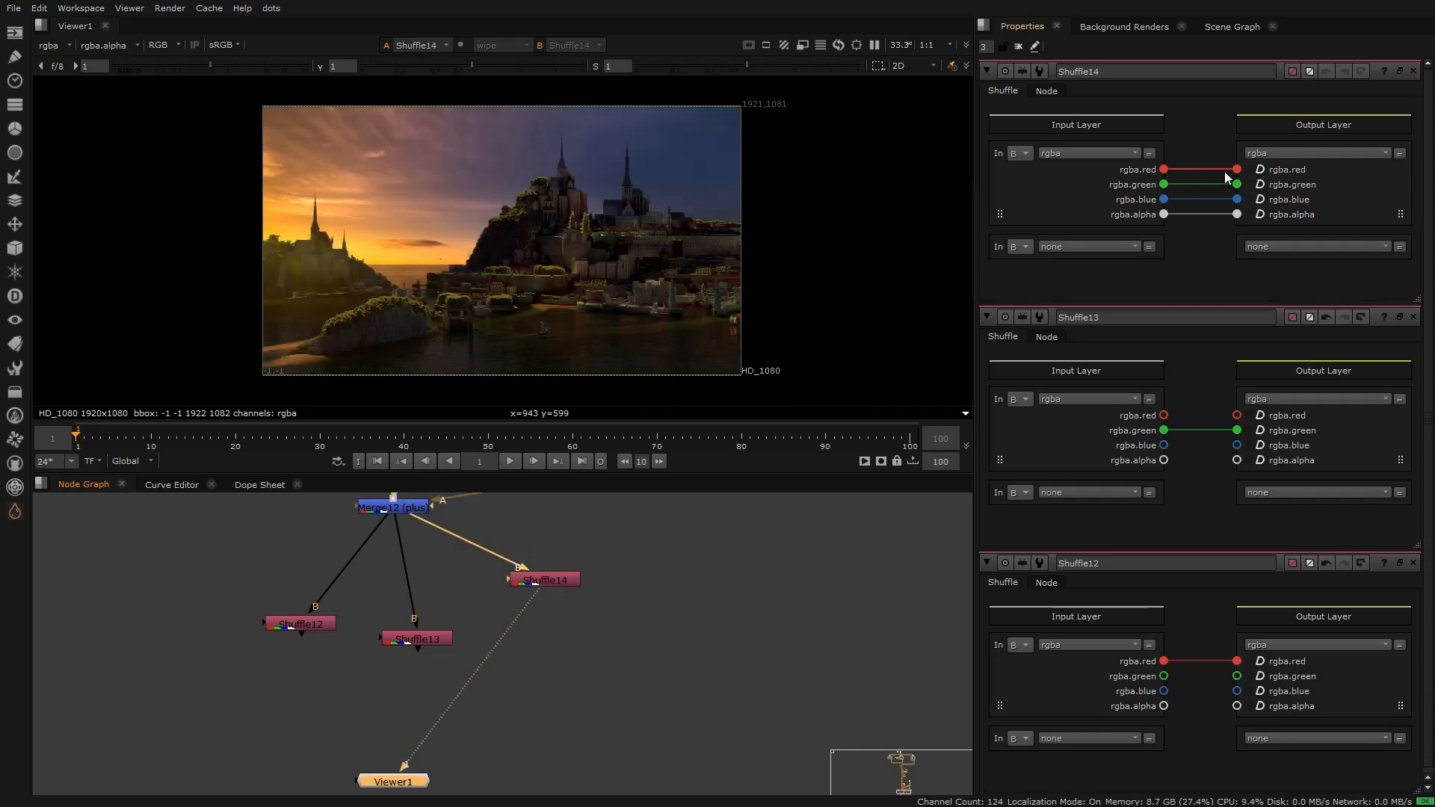
left_click(1226, 185)
left_click(1230, 215)
Step: Assign the red, green and blue Shuffle nodes to viewer inputs 1, 2 and 3 to check each channel
left_click(302, 625)
key("1")
left_click(414, 643)
key("2")
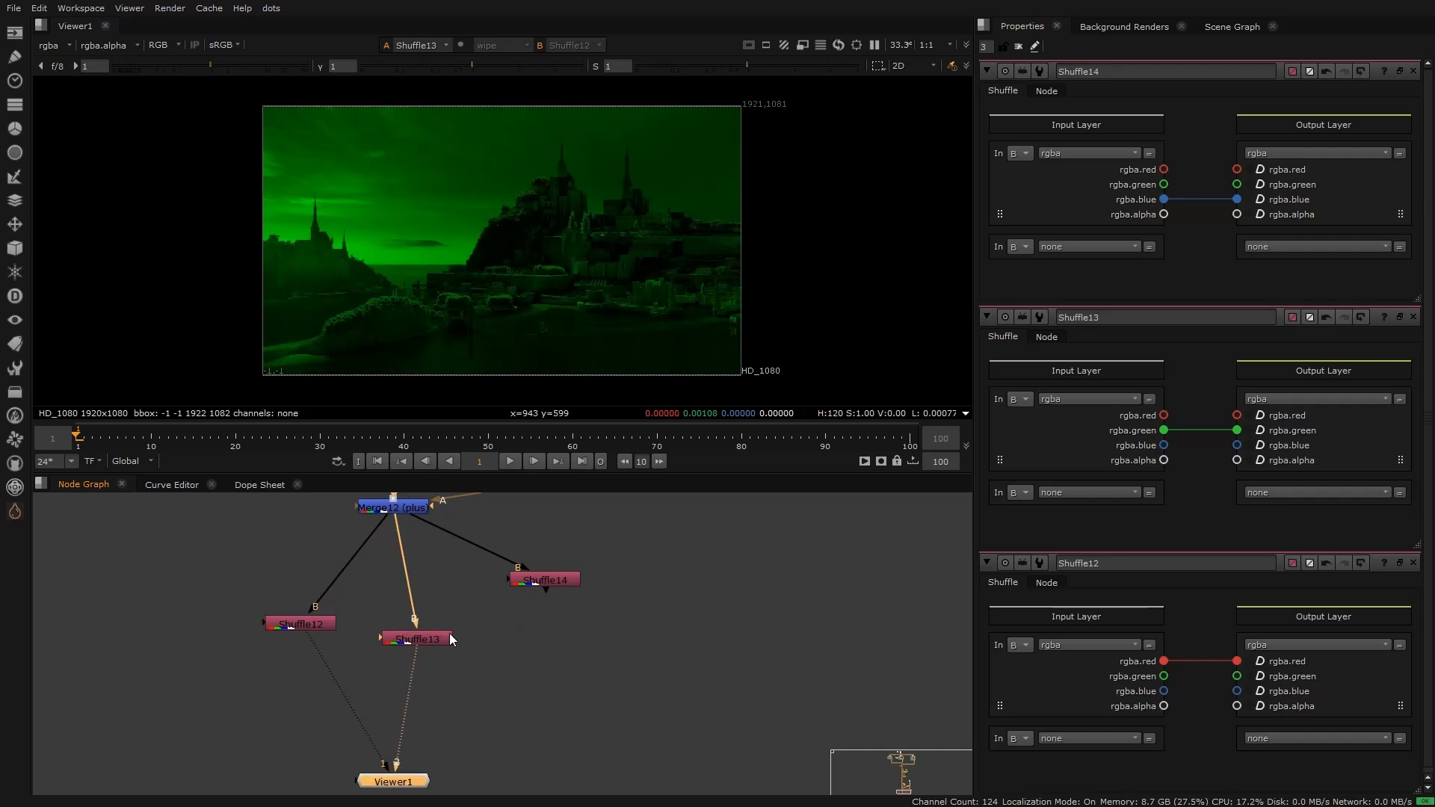
left_click(531, 586)
key("3")
Step: Arrange the three channel Shuffle nodes in one row below Merge12
left_click_drag(597, 668, 324, 629, "shift")
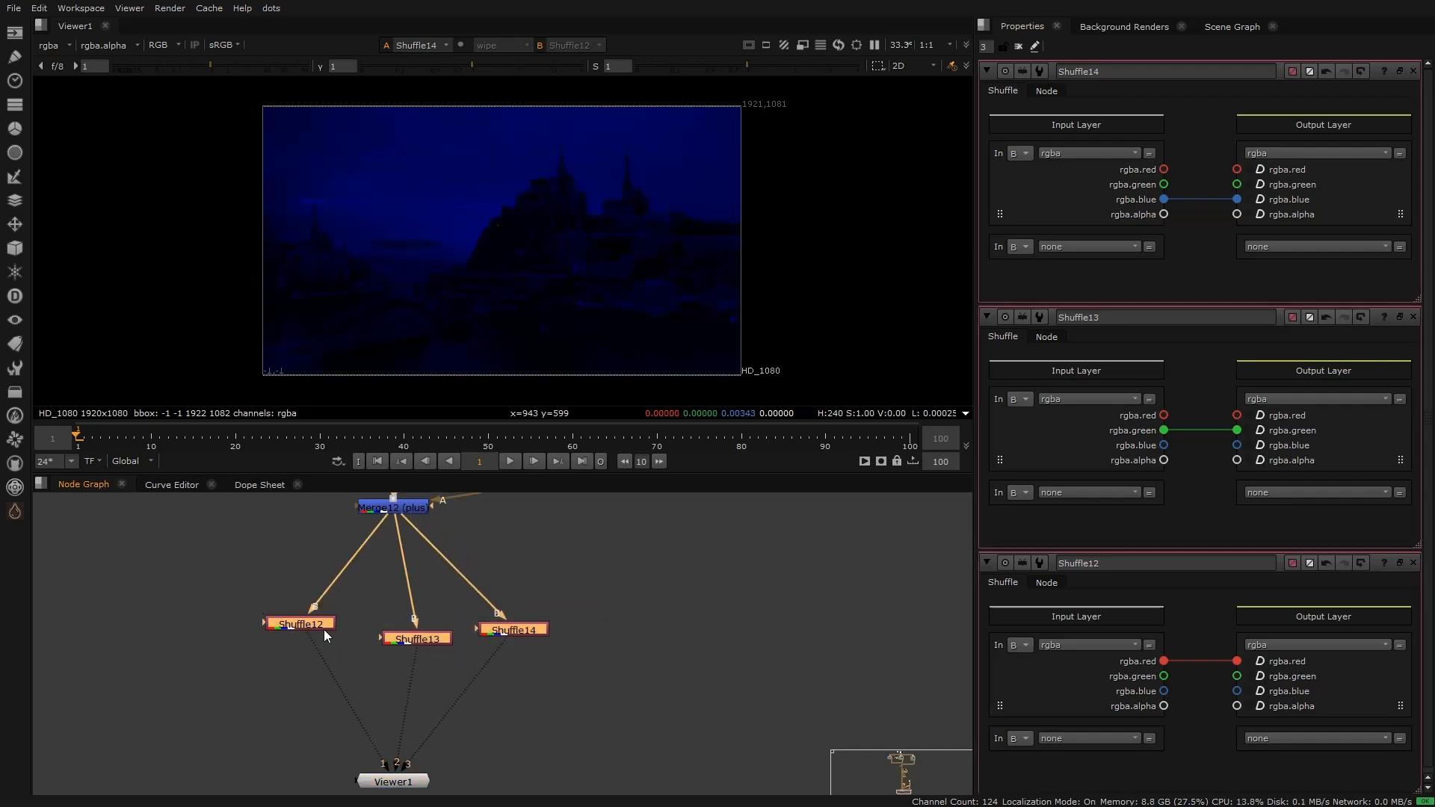
key("l")
left_click(375, 579)
left_click_drag(467, 617, 500, 603)
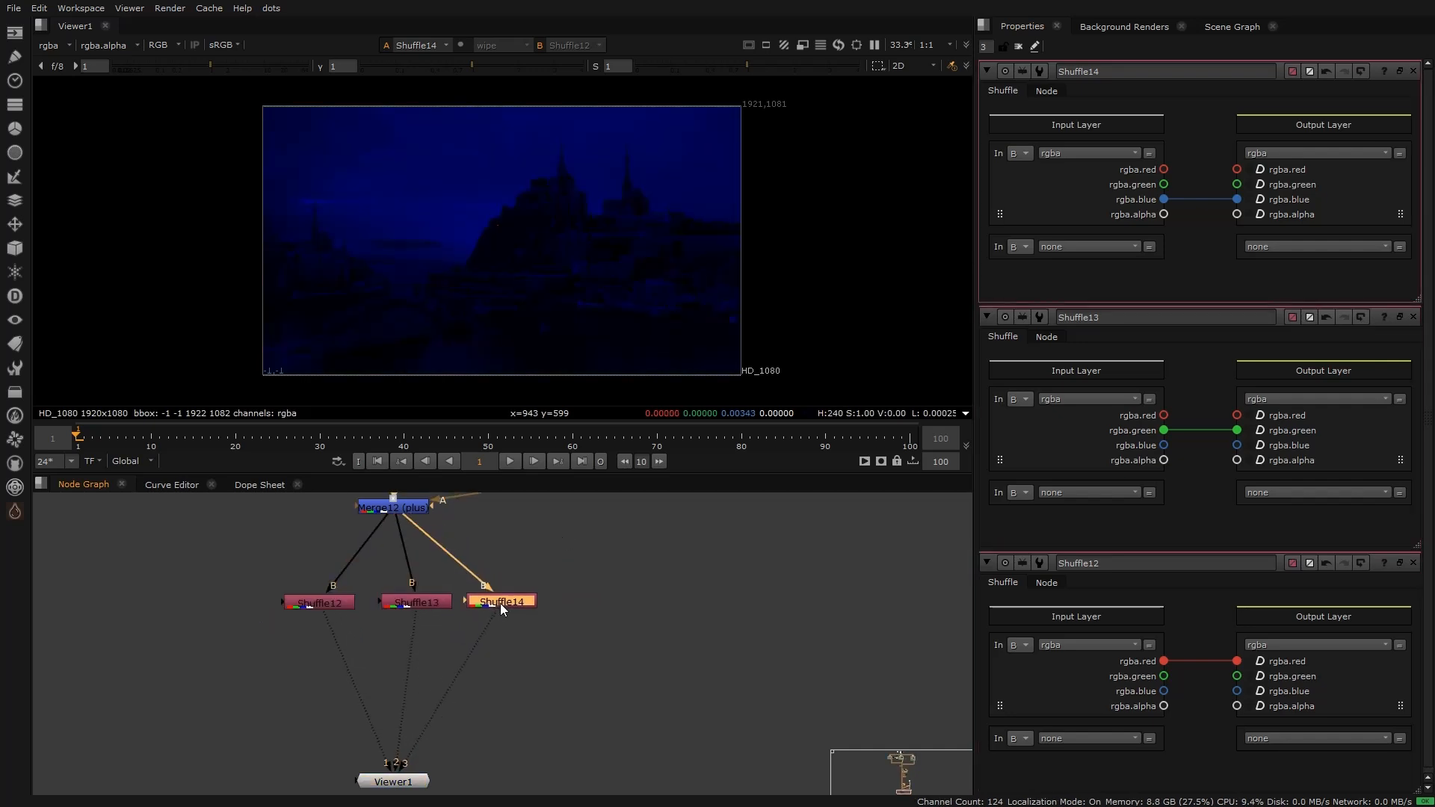
Step: Add a Merge set to plus, with the green Shuffle as B and the red and blue ones as A inputs
left_click(375, 666)
key("m")
scroll(383, 658, "up", 1)
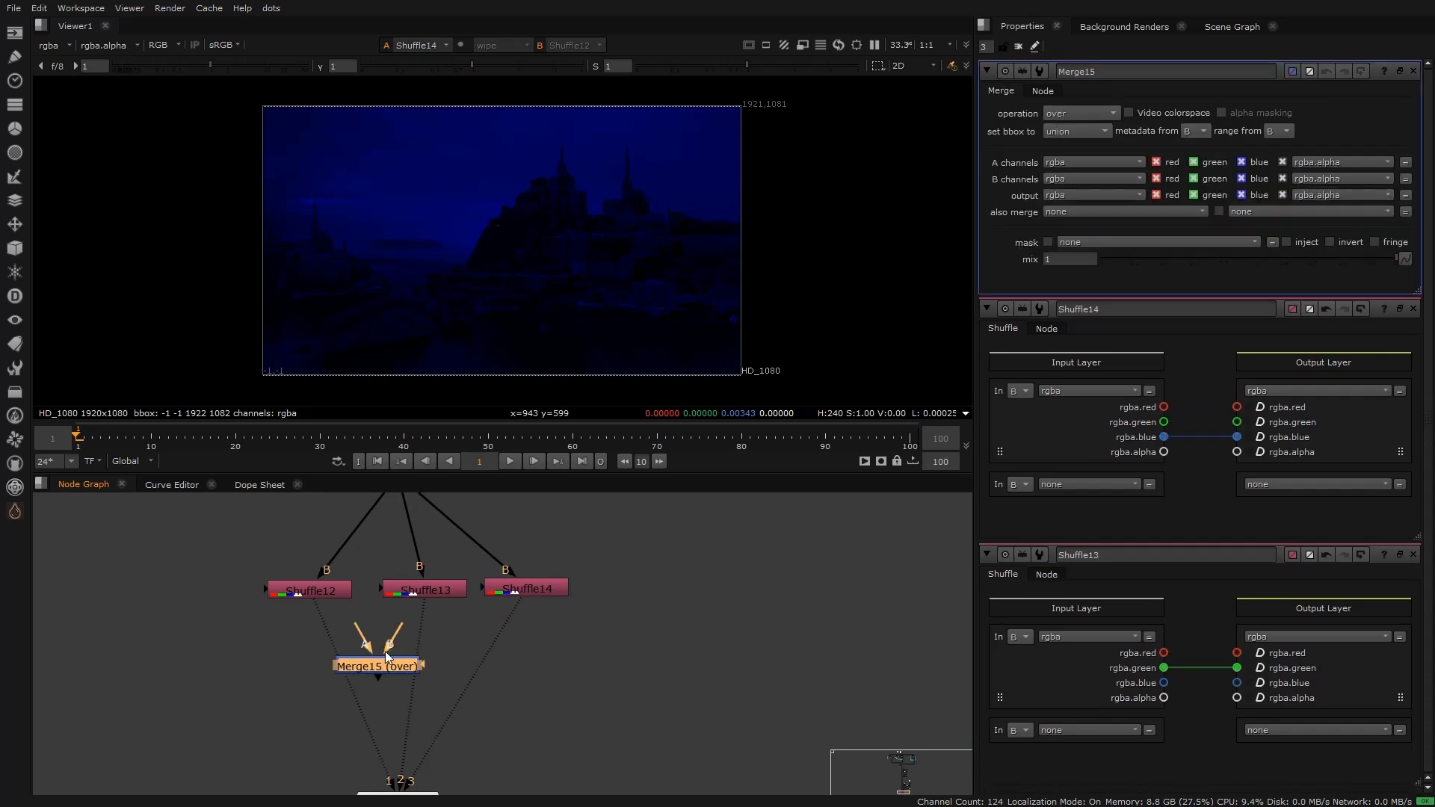
left_click(1075, 115)
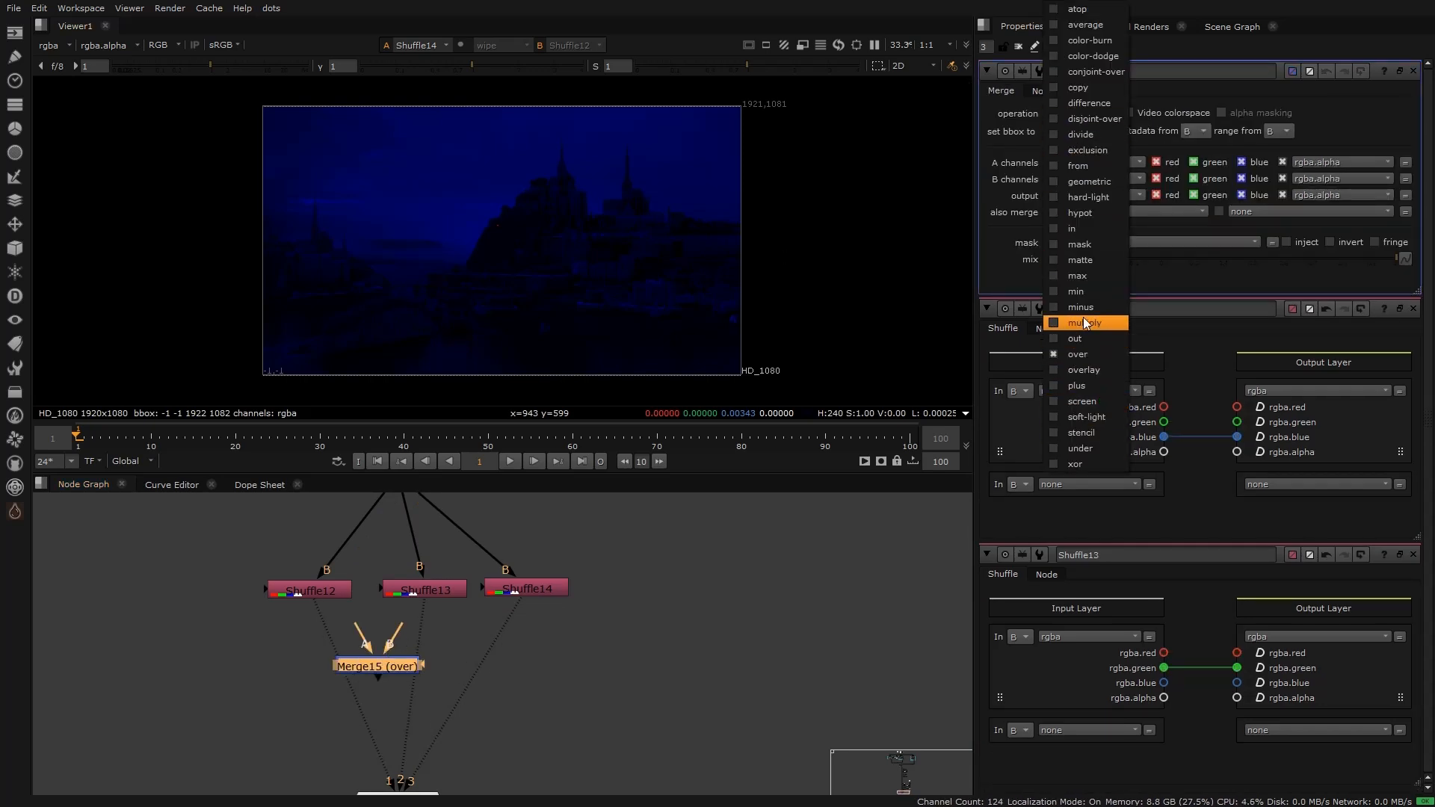
left_click(1076, 385)
left_click_drag(359, 631, 410, 607)
left_click_drag(344, 664, 518, 602)
left_click_drag(401, 665, 442, 669)
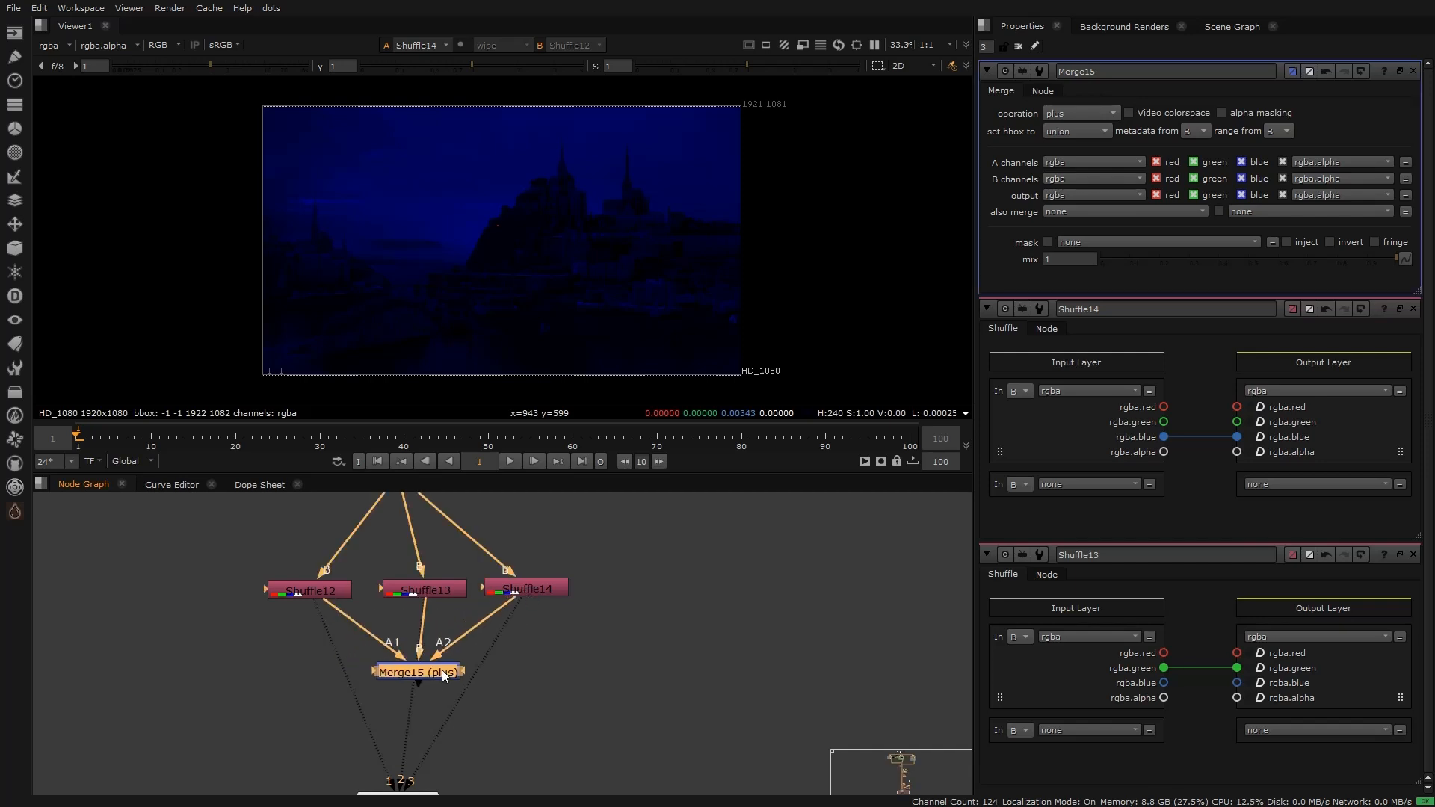
Step: Compare the recombined Merge15 image with the Merge12 composite around the distant castle
key("1")
left_click(445, 631)
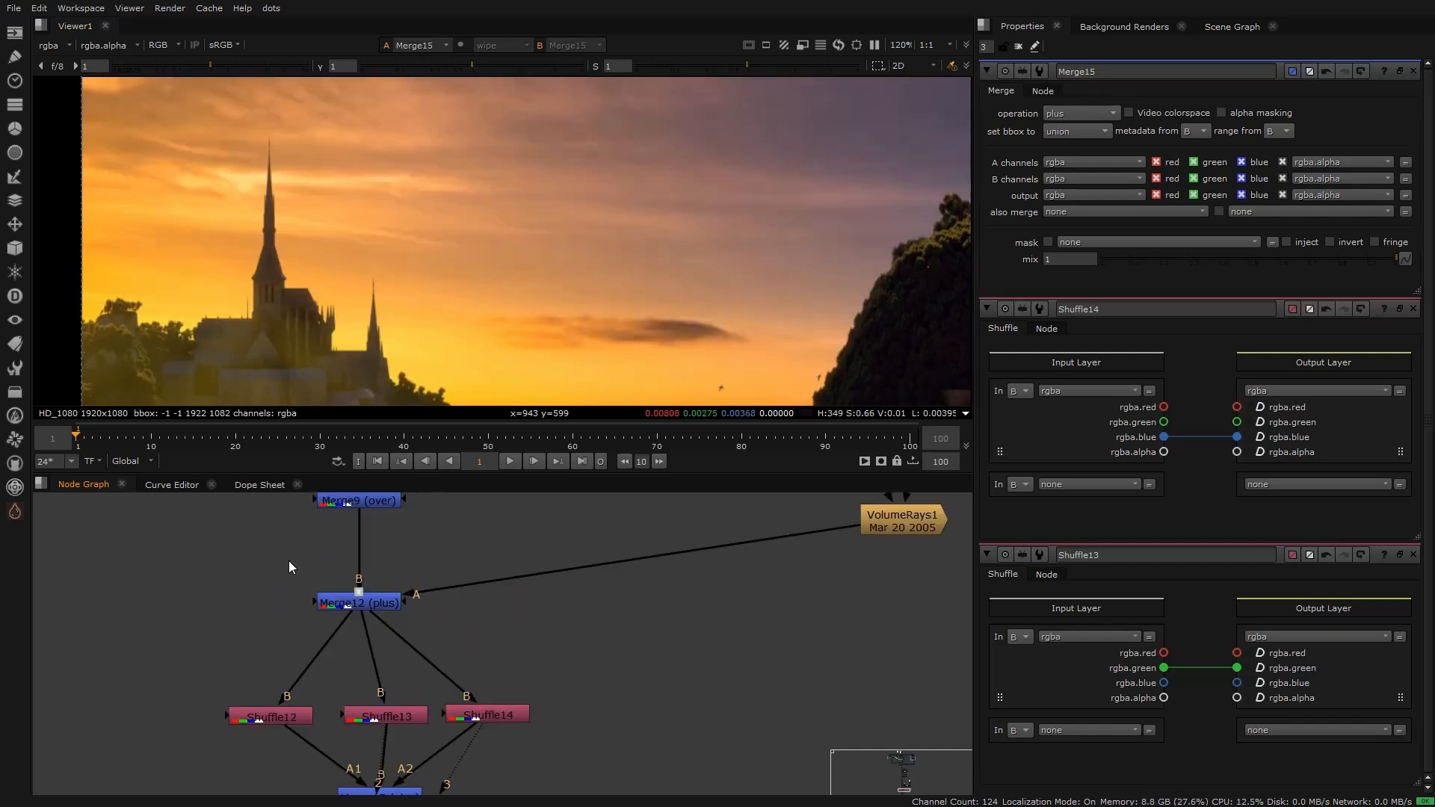
left_click_drag(253, 548, 447, 646)
key("1")
left_click(461, 647)
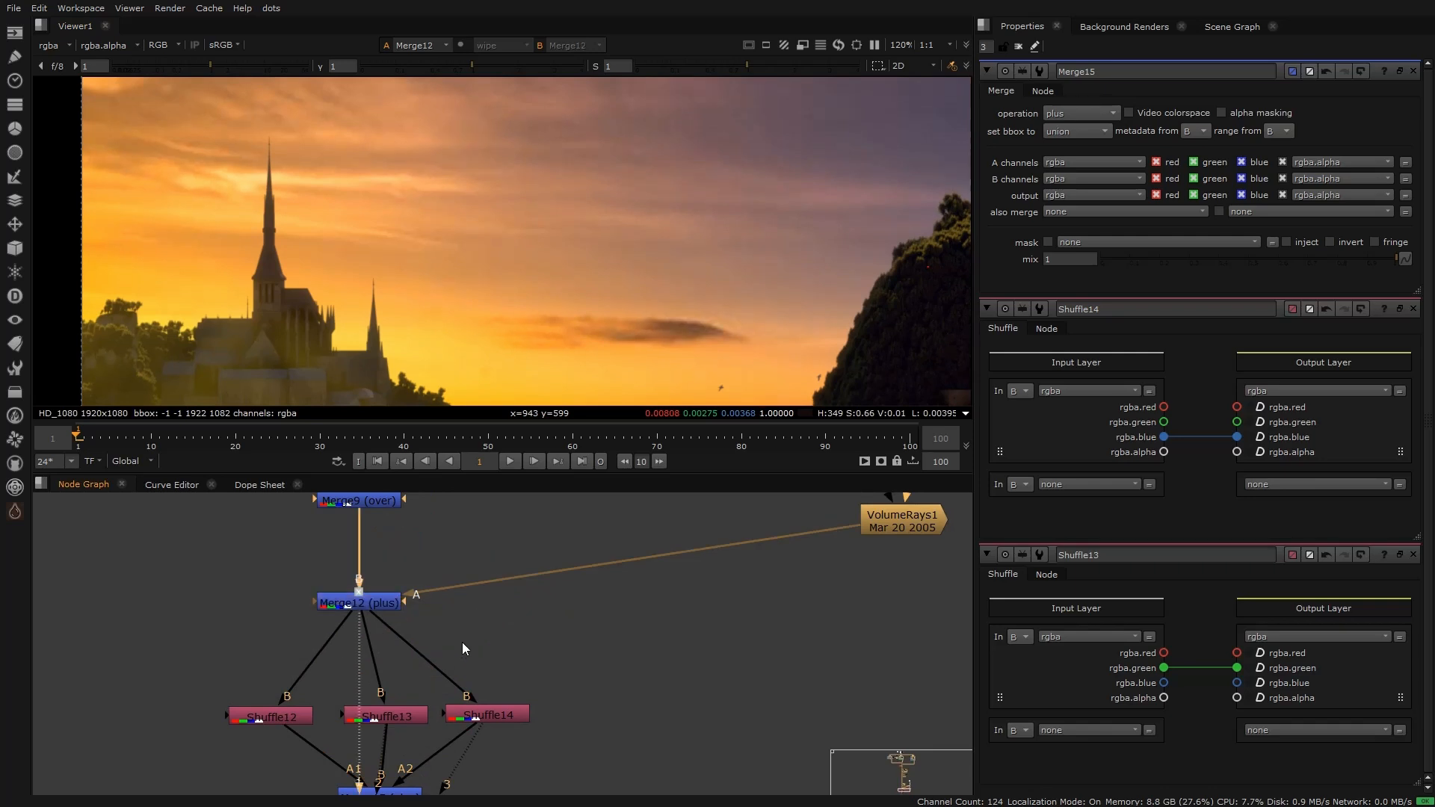
scroll(449, 258, "down", 5)
middle_click_drag(454, 652, 452, 517)
left_click_drag(278, 638, 481, 697)
key("2")
left_click(481, 697)
key("1")
key("2")
key("1")
scroll(449, 400, "up", 5)
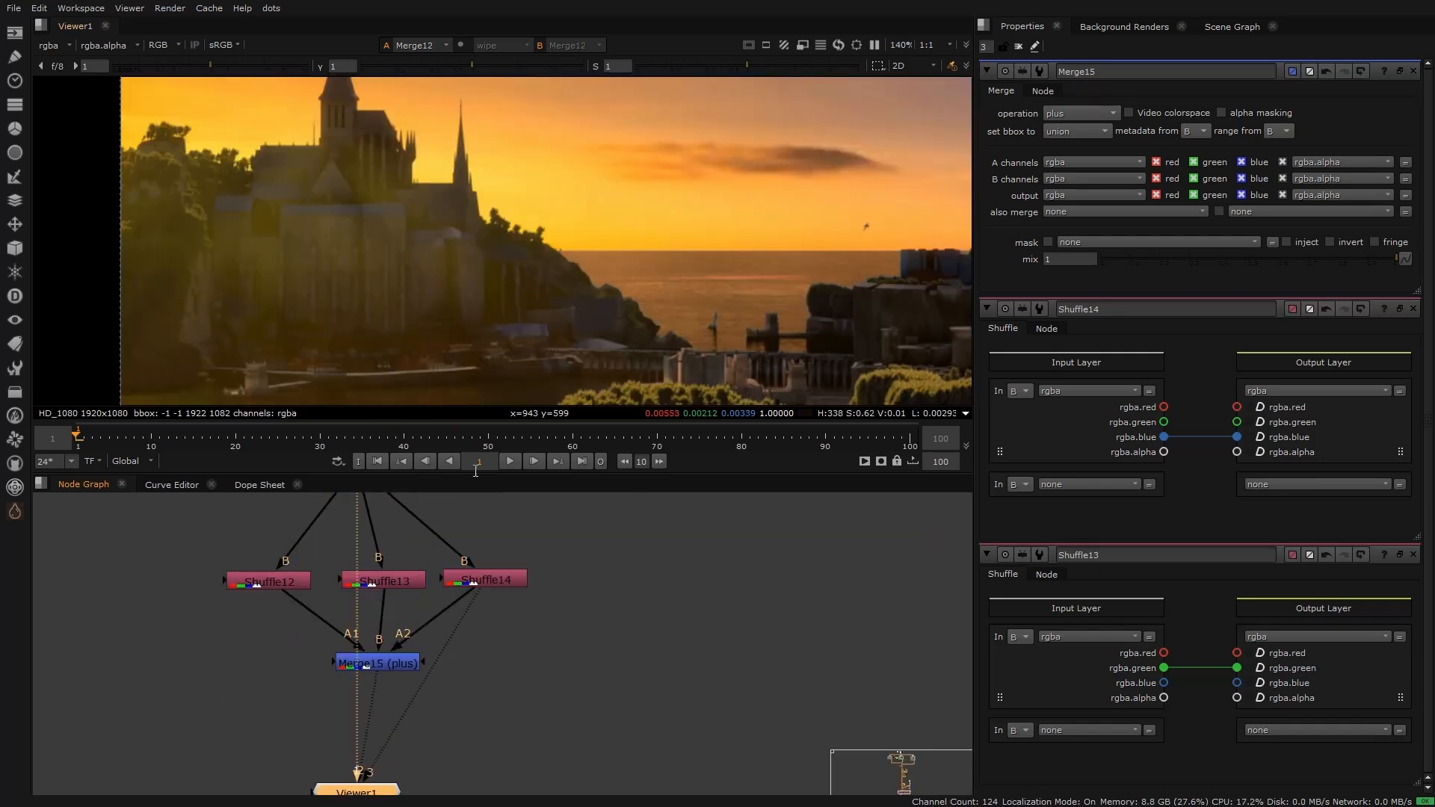
Step: View the red, green and blue Shuffle outputs one after another
left_click(289, 580)
key("1")
left_click(399, 580)
key("1")
left_click(516, 579)
key("1")
Step: Move Viewer1 and Merge15 lower to make room below the Shuffle nodes, and view Merge15
middle_click_drag(469, 724, 496, 562)
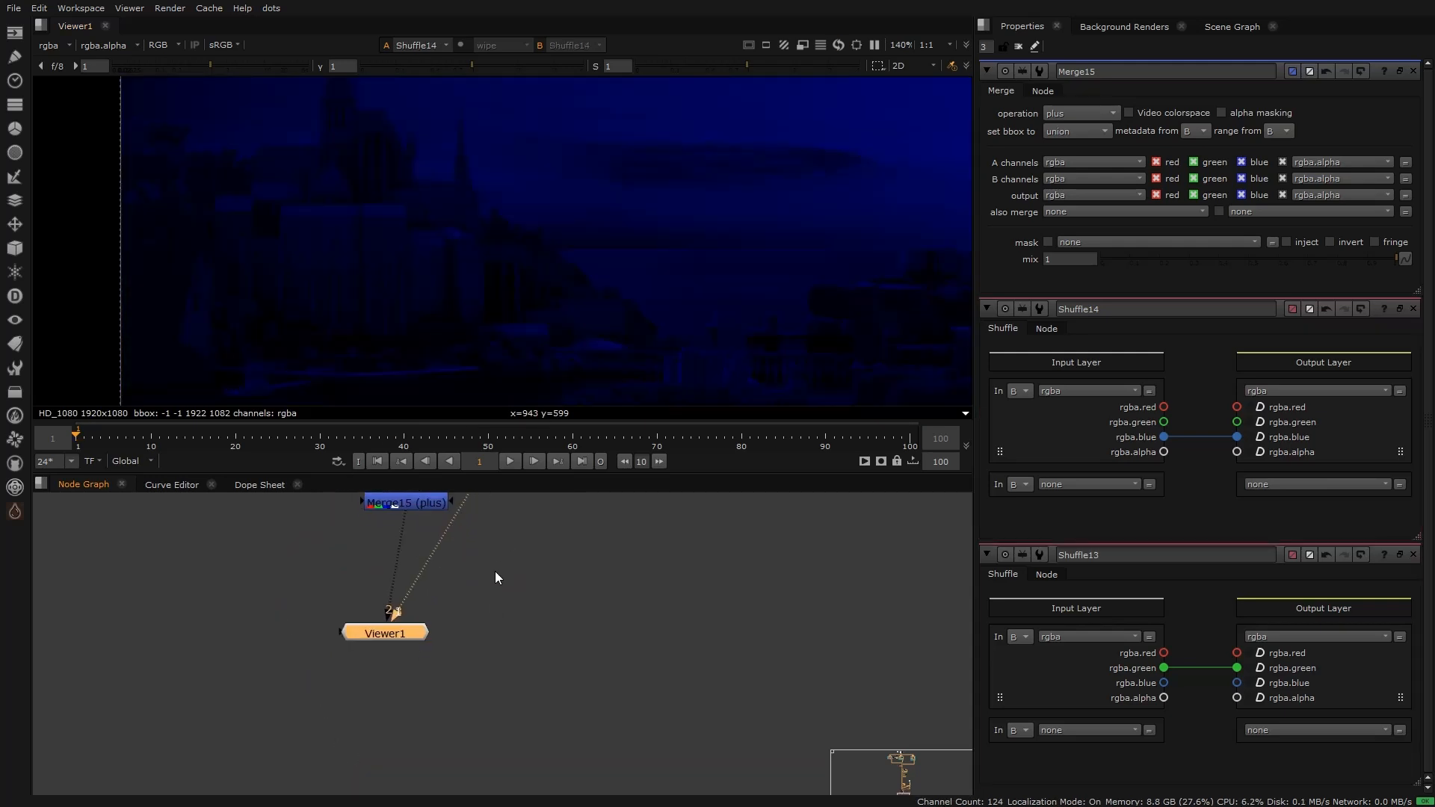
left_click_drag(390, 632, 412, 675)
middle_click_drag(409, 525, 389, 636)
left_click_drag(377, 612, 378, 662)
key("1")
Step: Add a Transform node after the red-channel Shuffle12 and set its scale to 1.01
left_click(299, 531)
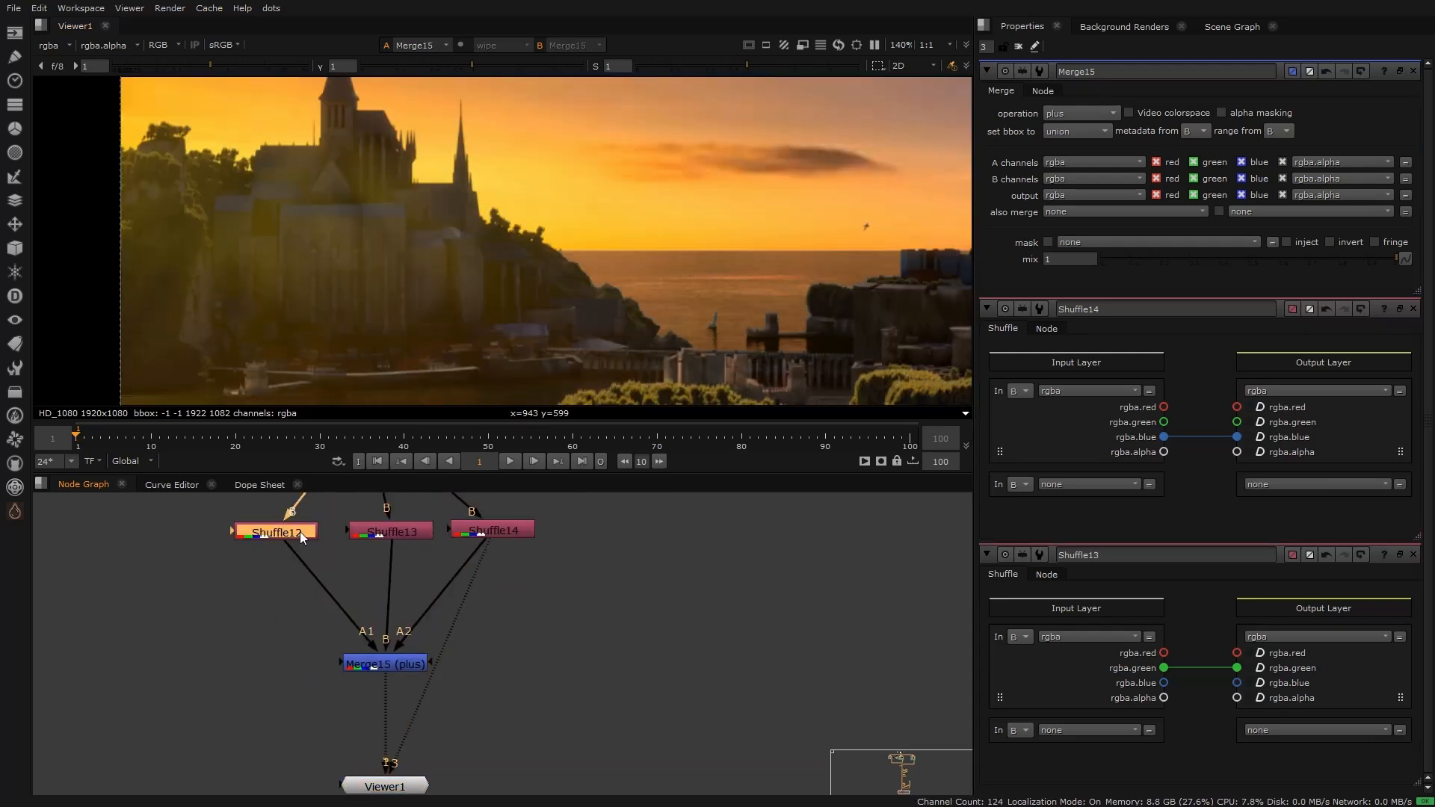
key("t")
left_click(1068, 144)
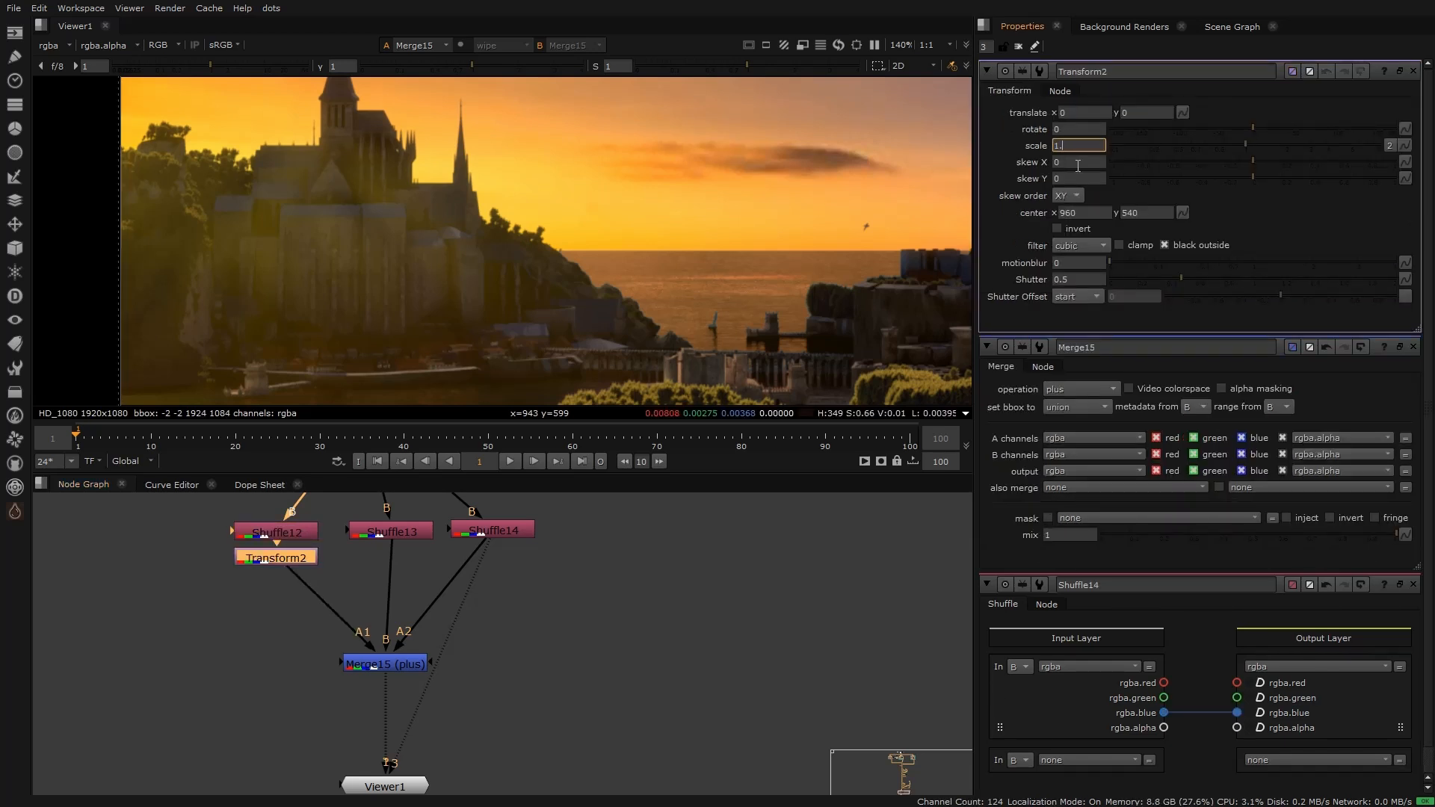
type("1")
key("Return")
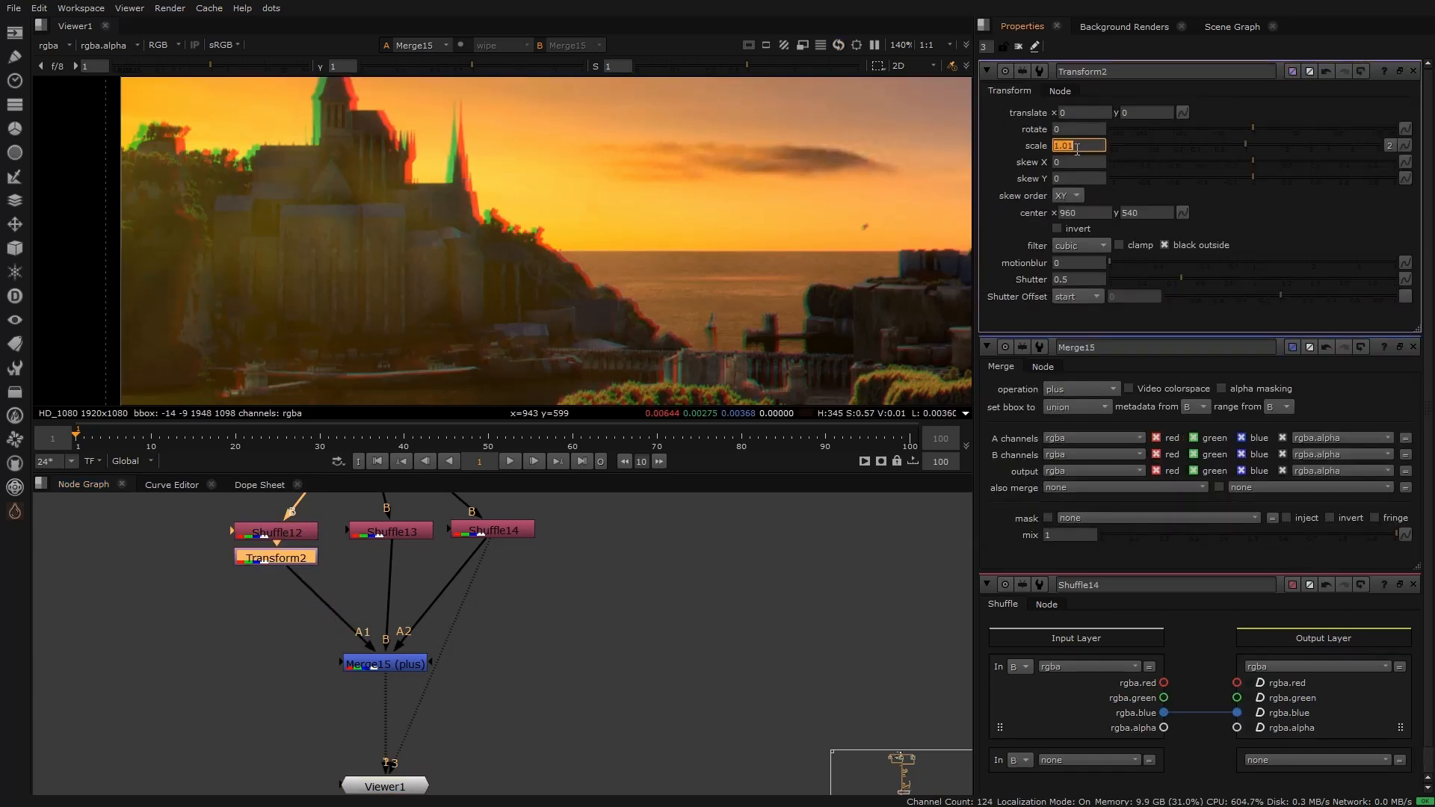
Step: View the scaled red channel at Transform2 on its own, and return to the recombined Merge15 image
scroll(372, 145, "up", 5)
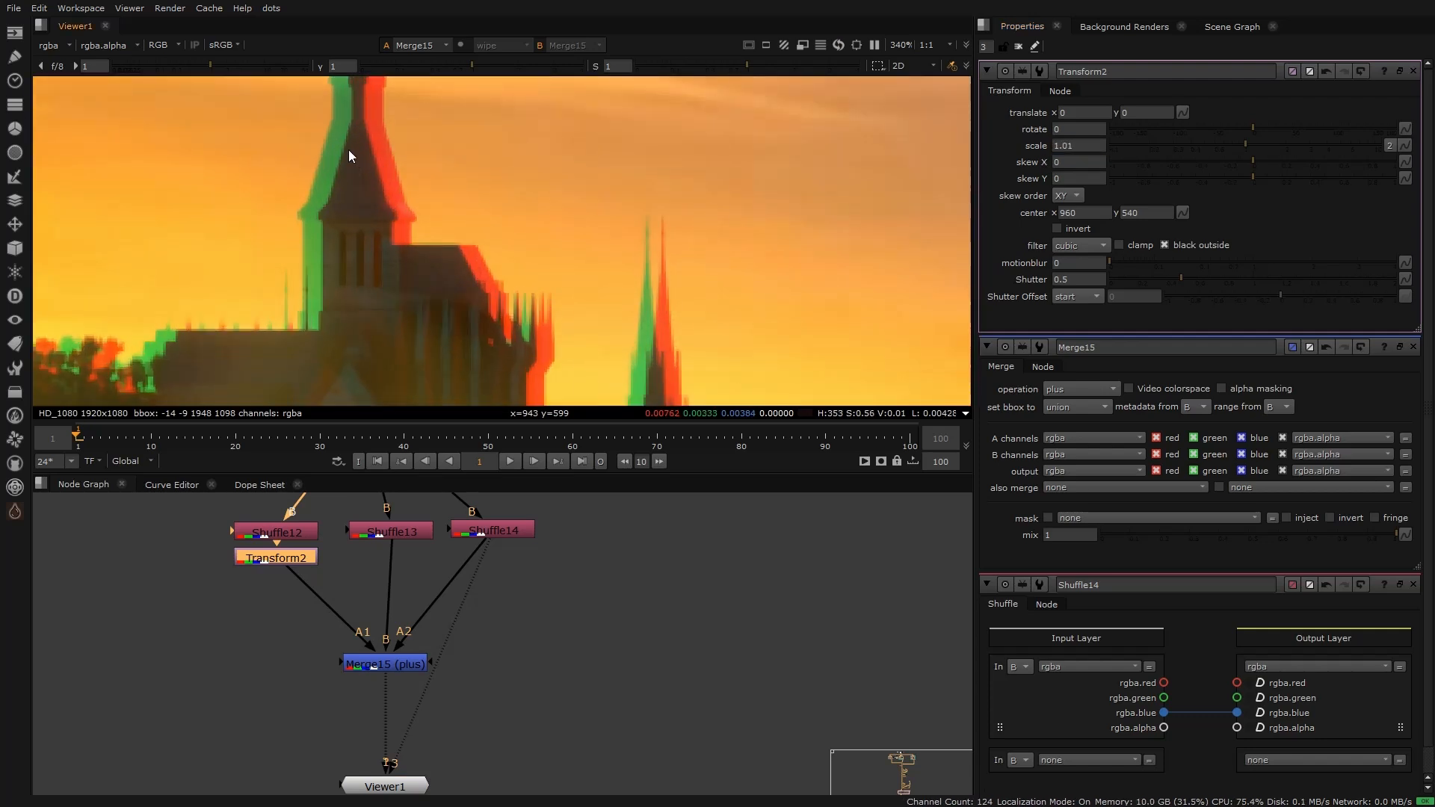
left_click(311, 533)
key("1")
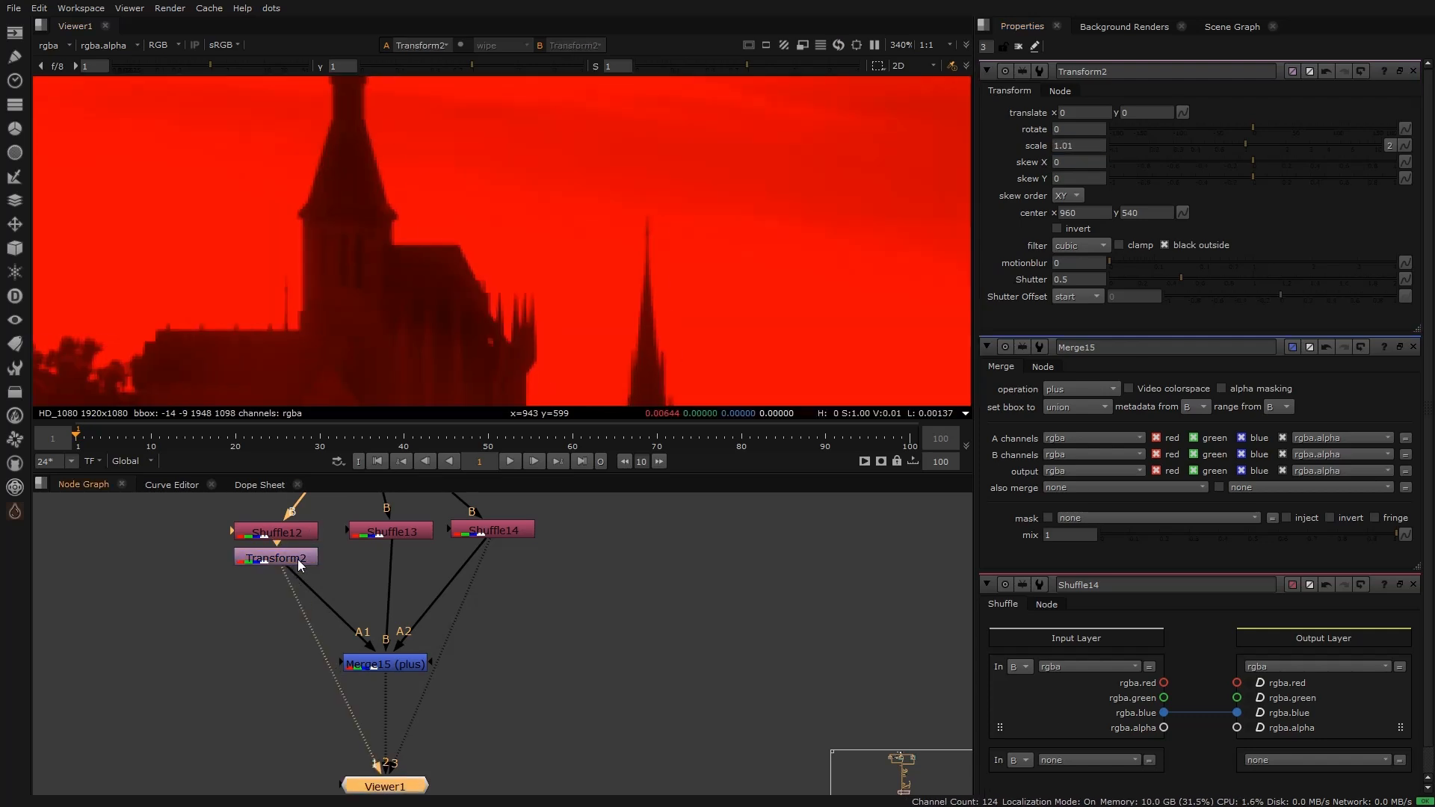
left_click(394, 659)
key("1")
Step: Examine the colour fringing in the Merge15 image at its centre, along its outer edge and around the distant tower
scroll(389, 211, "down", 3)
scroll(436, 187, "up", 3)
scroll(383, 214, "down", 5)
scroll(459, 244, "up", 6)
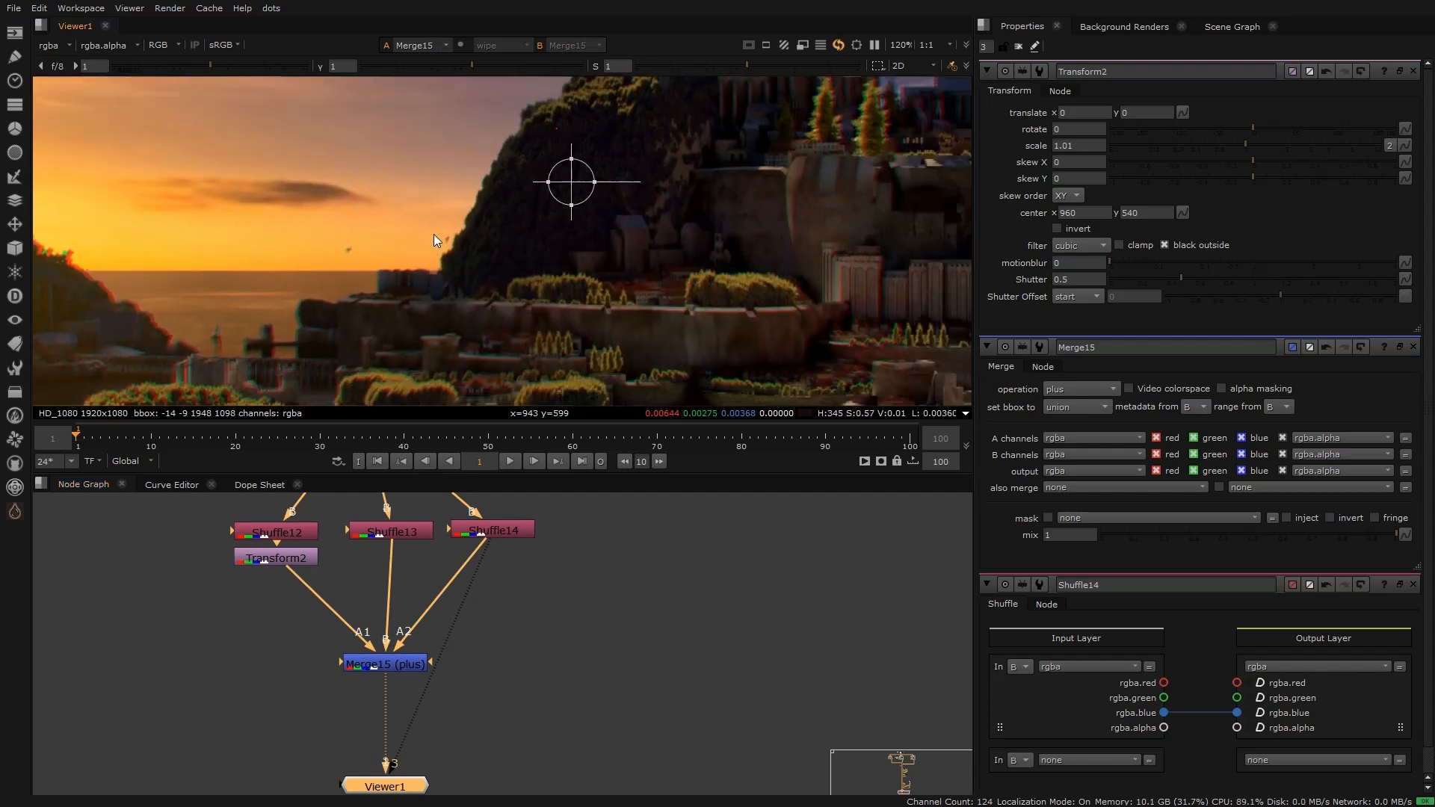
scroll(263, 243, "down", 5)
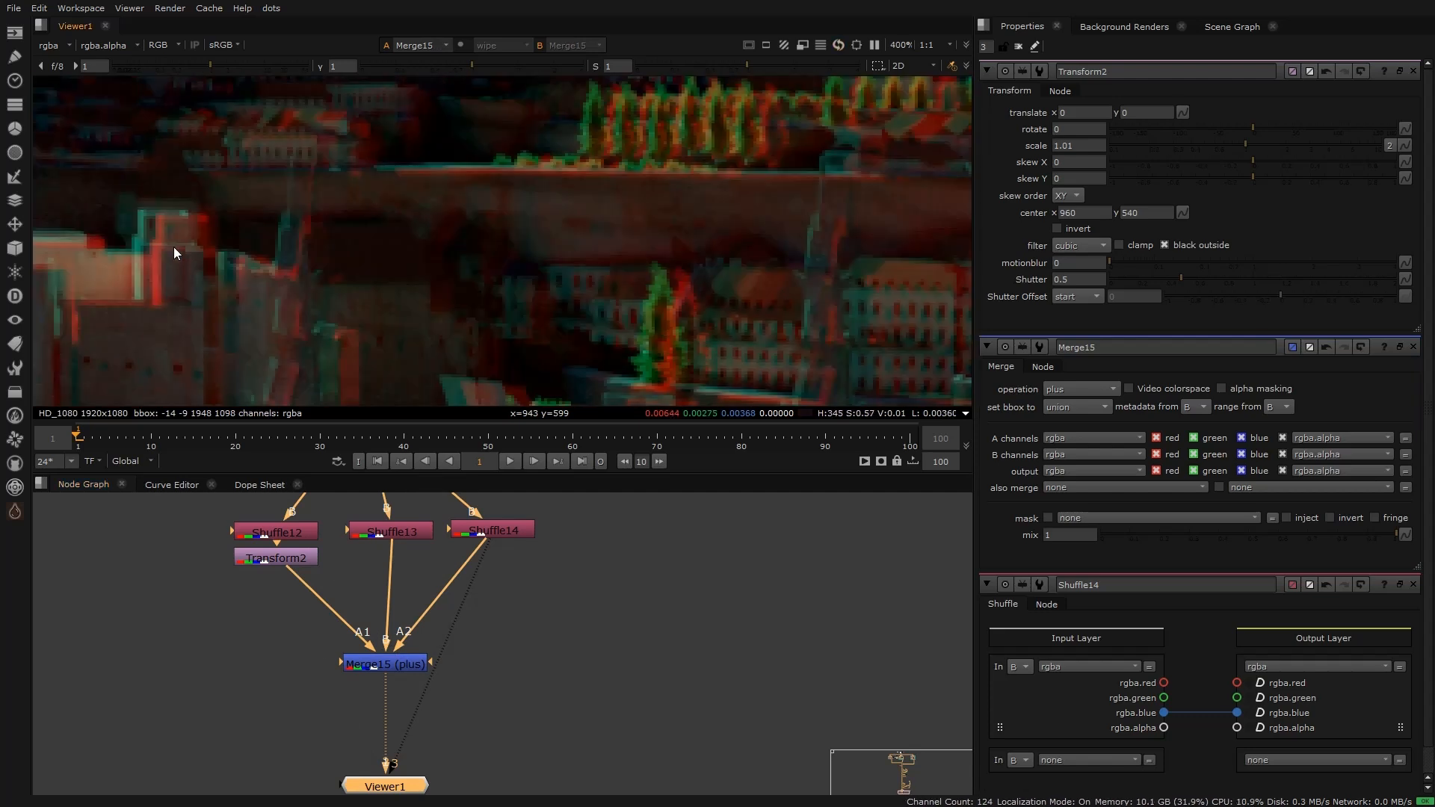
scroll(547, 316, "down", 4)
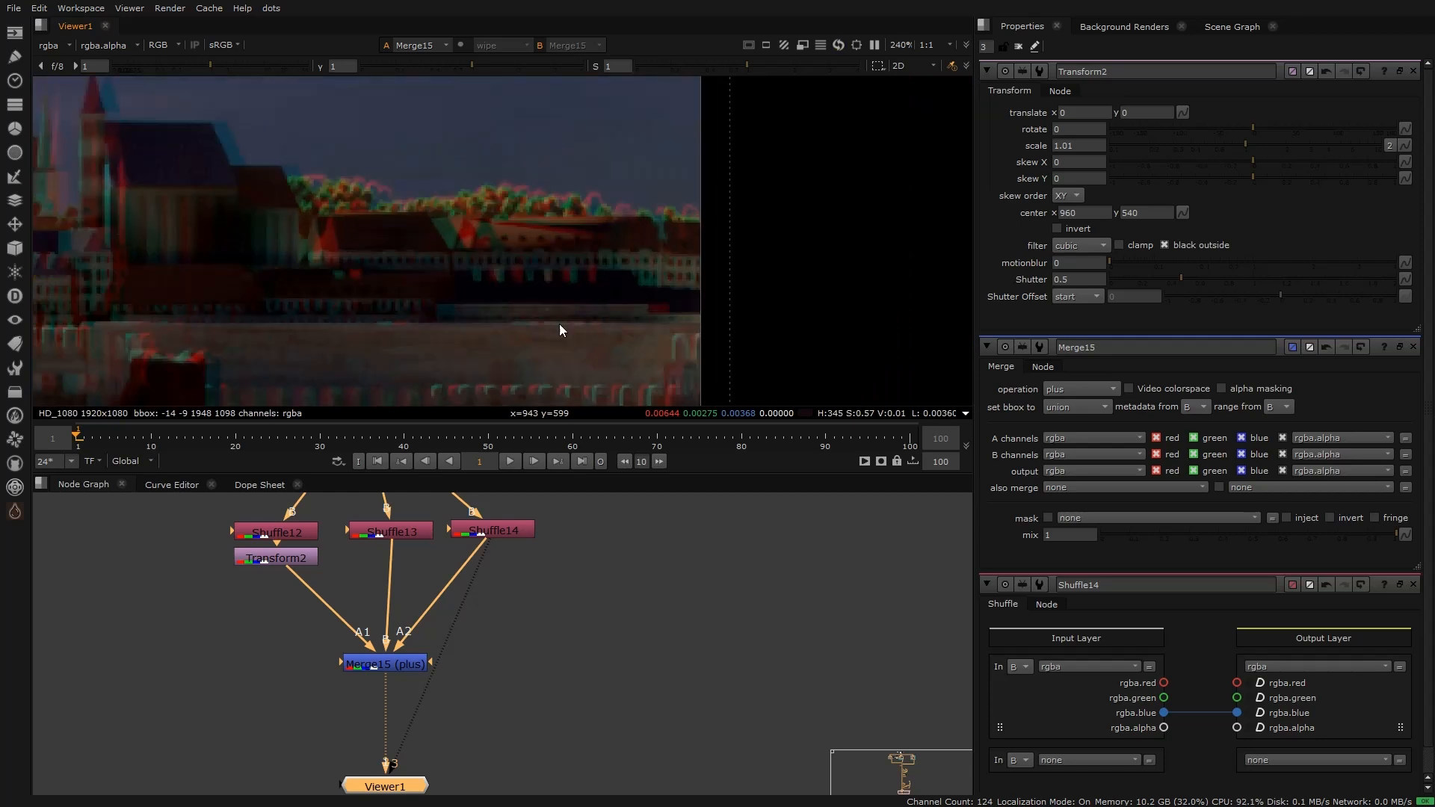
scroll(281, 222, "up", 8)
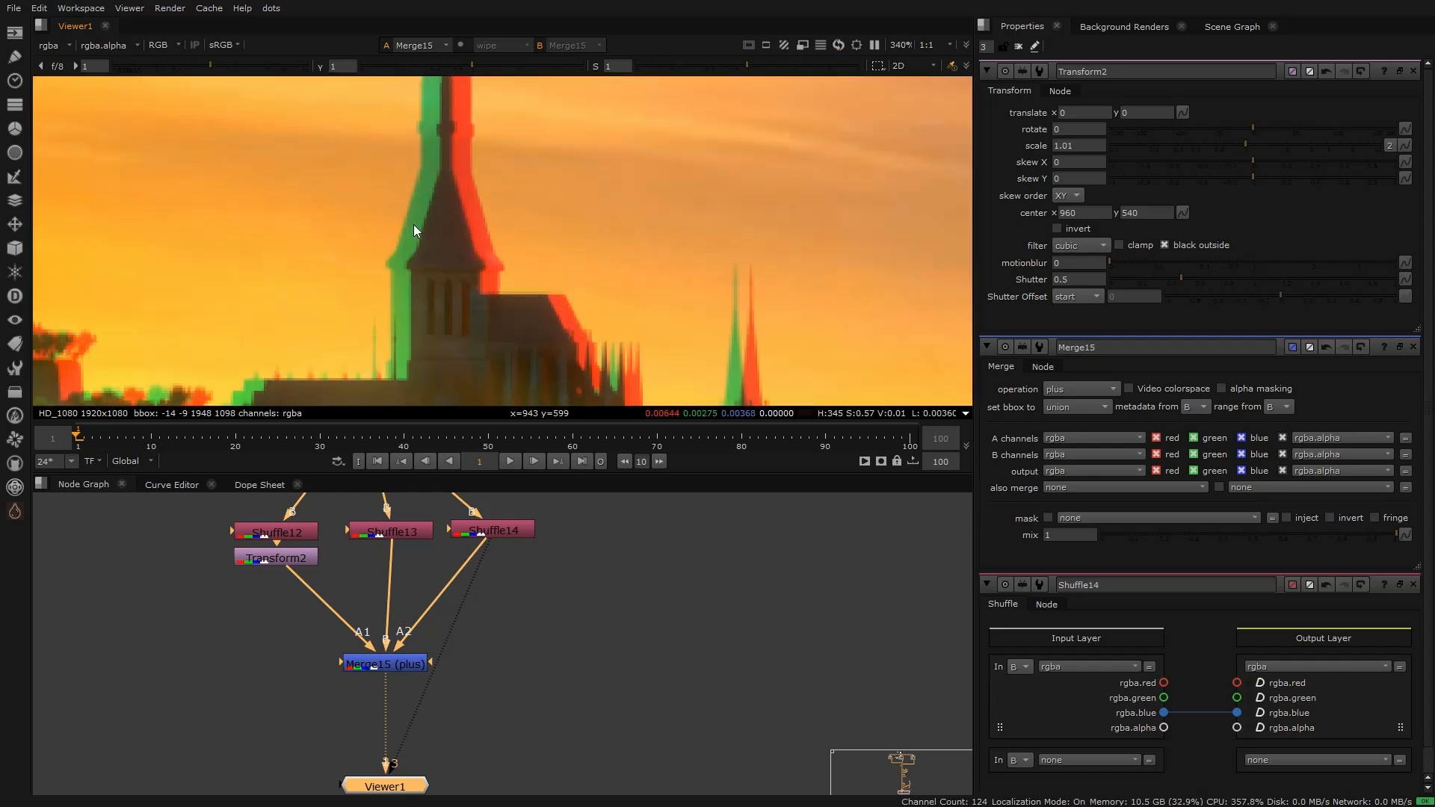
Step: Set Transform2's scale to 1.001 for a subtler red-channel offset
left_click(1077, 146)
type("0")
key("Return")
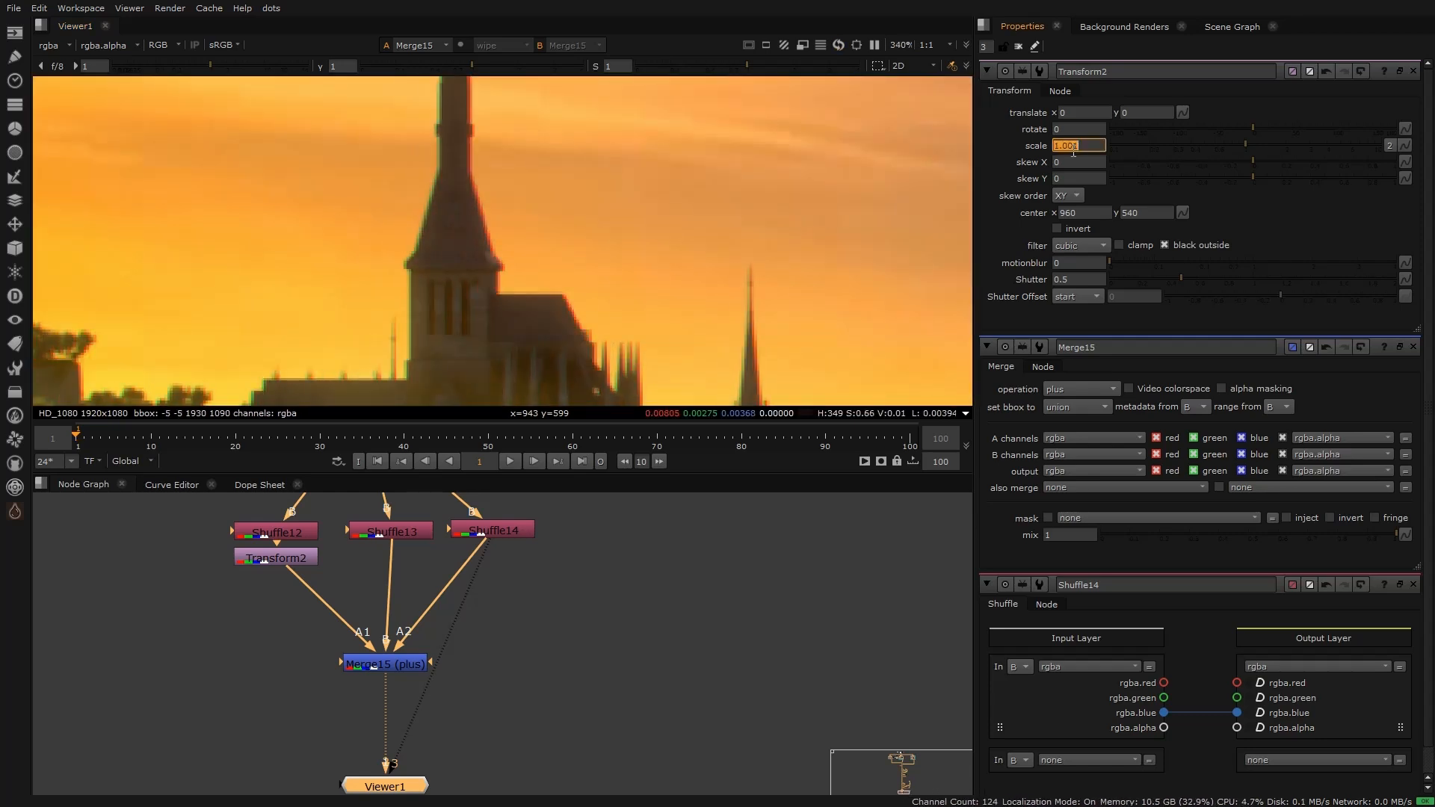
scroll(505, 181, "down", 6)
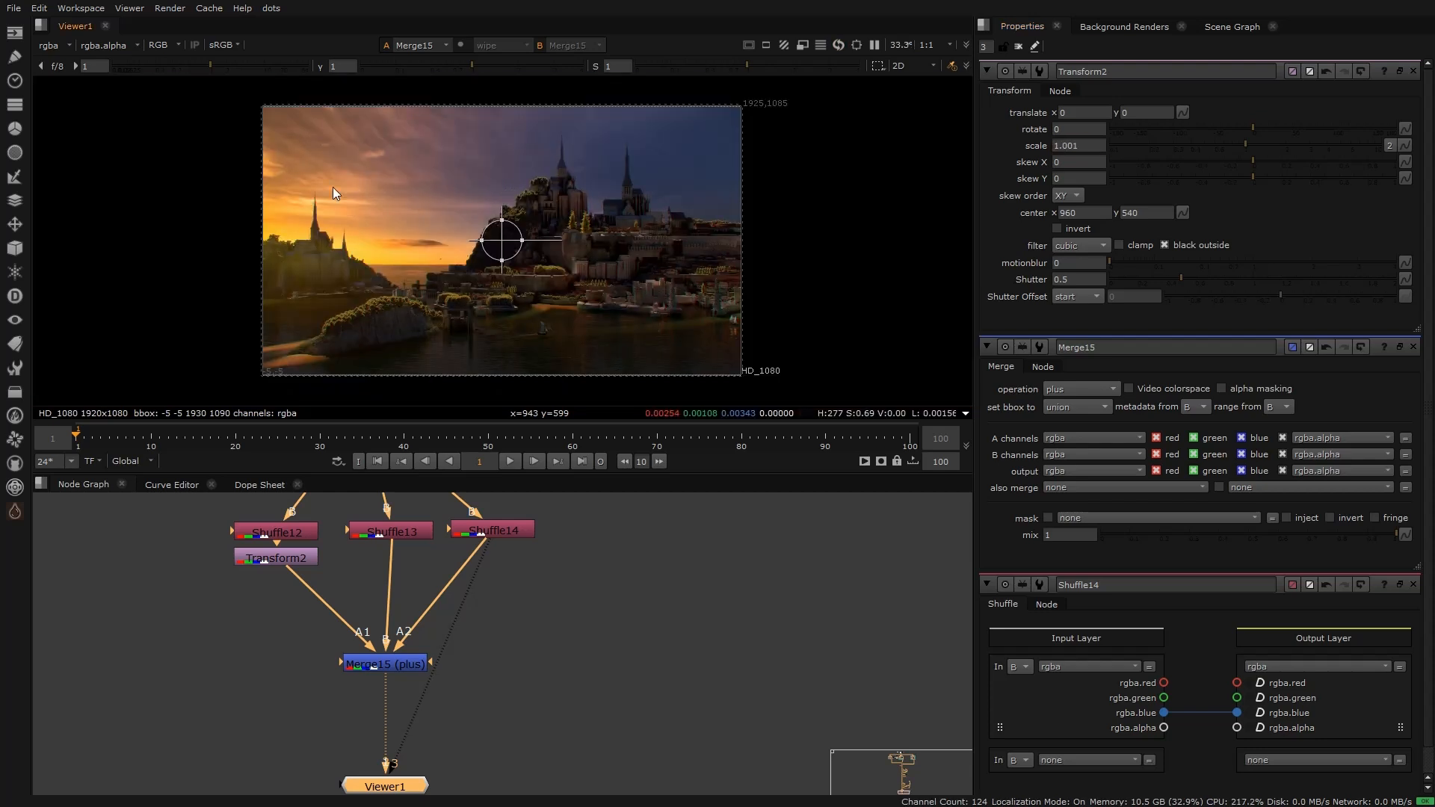
Step: Compare the Merge15 image with Transform2 disabled and enabled, around the distant tower and the trees near the frame edge
scroll(325, 264, "up", 8)
left_click(310, 562)
key("d")
key("d")
key("d")
key("d")
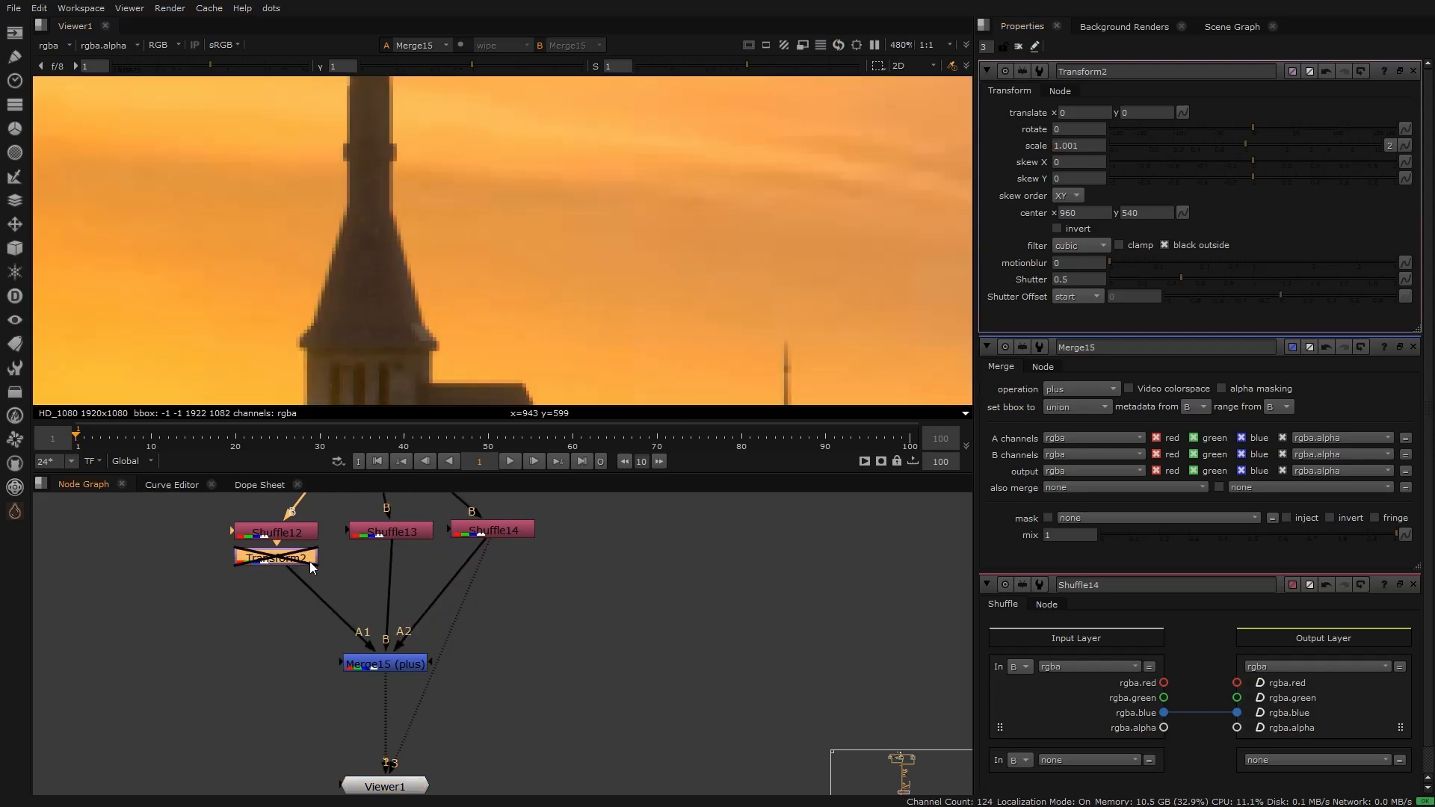
scroll(236, 253, "down", 4)
scroll(360, 312, "up", 8)
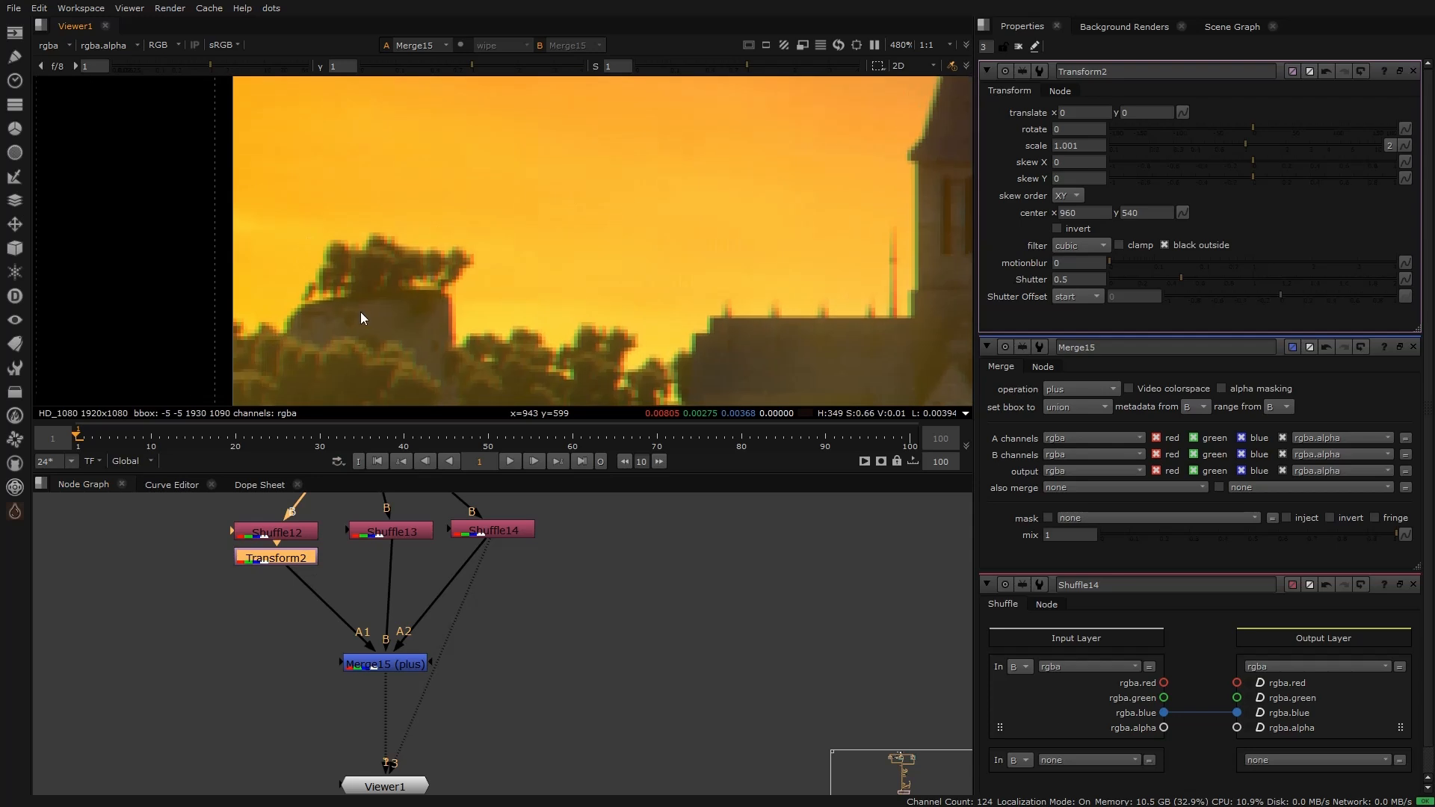
Step: Delete Transform2 and add a GodRays node after the red-channel Shuffle12
key("Delete")
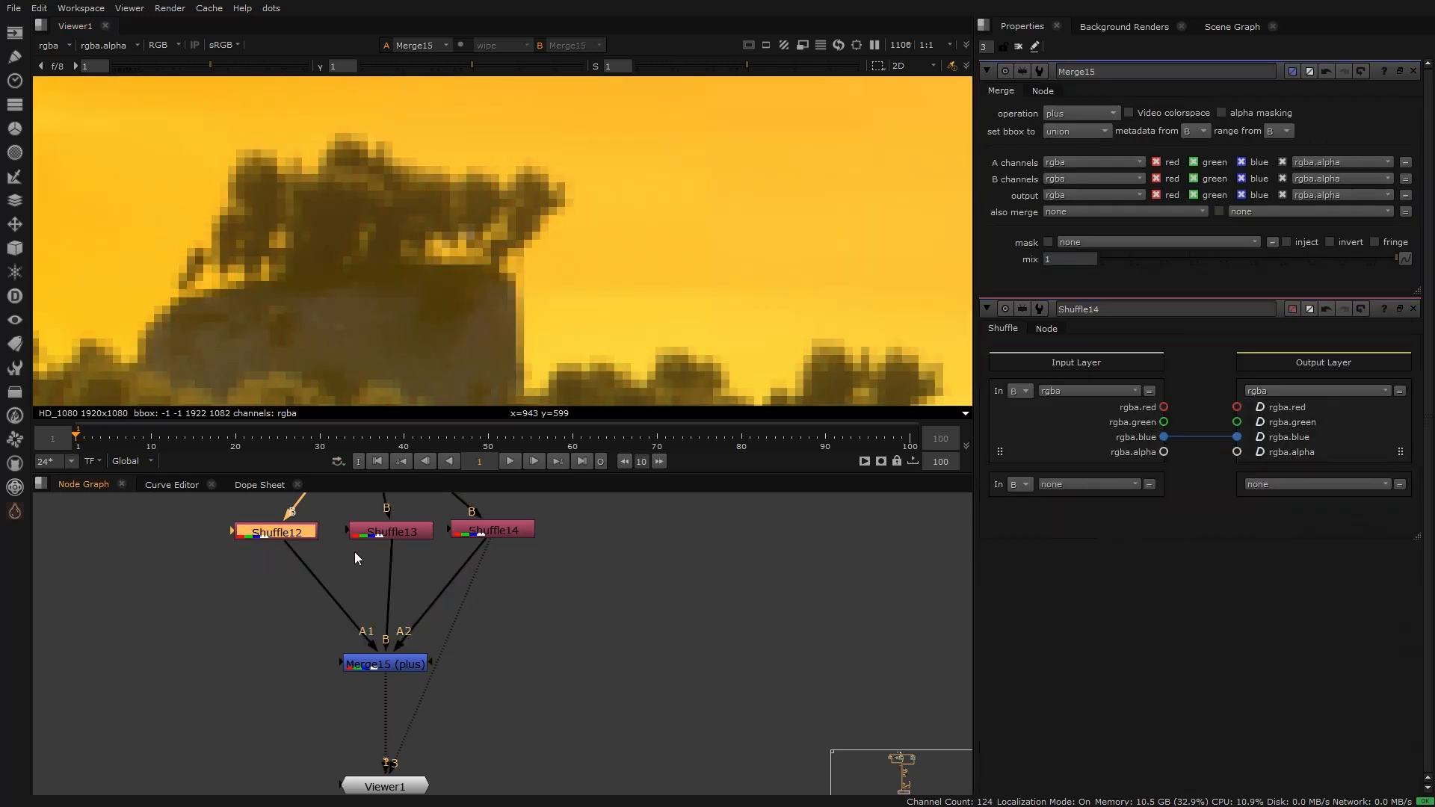
key("Tab")
type("godr")
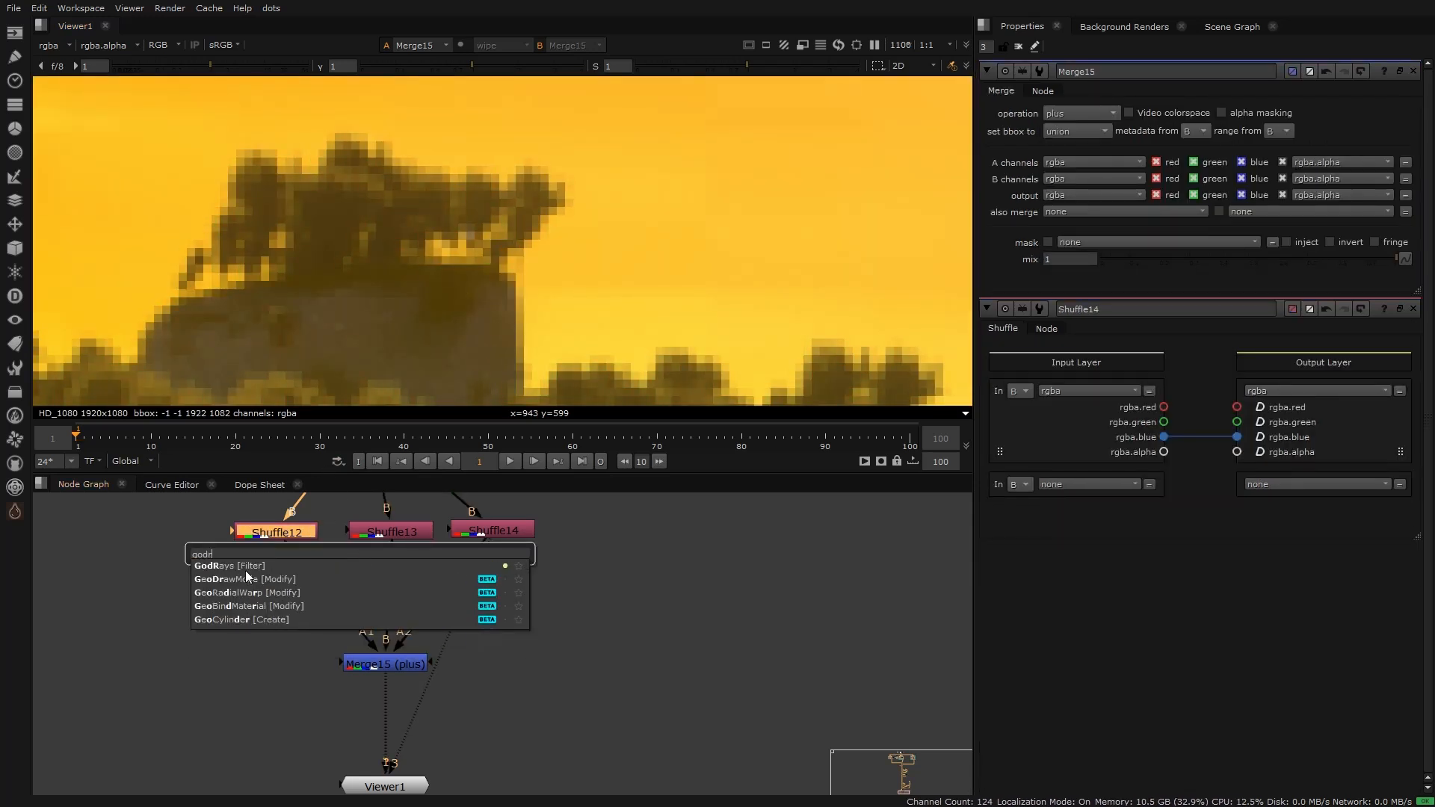
left_click(275, 568)
Step: Set the GodRays scale to 1.01 and inspect the colour fringing around the distant tower
left_click(1084, 162)
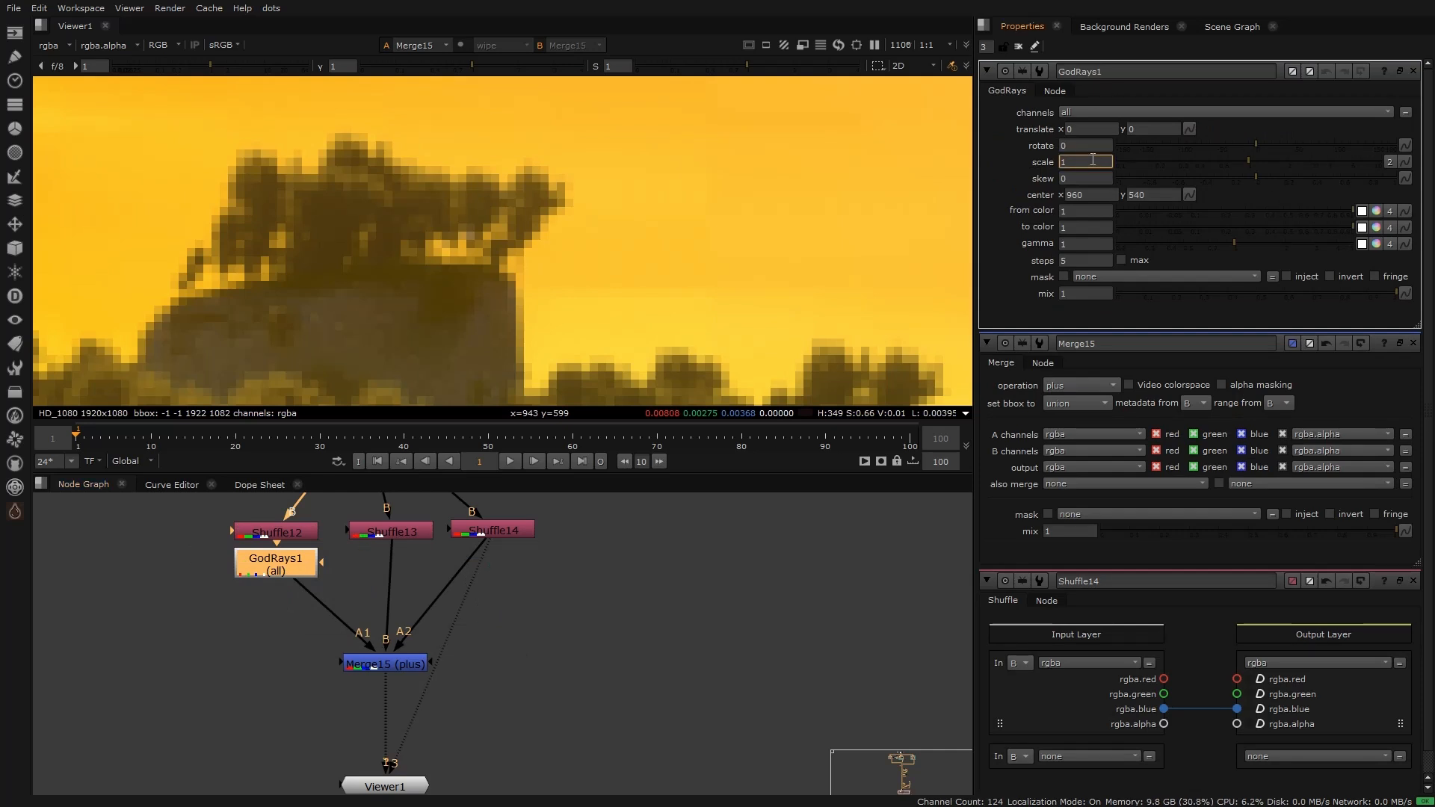
key("Return")
scroll(544, 210, "down", 10)
middle_click_drag(624, 169, 469, 213)
scroll(468, 208, "up", 5)
Step: Set the GodRays scale to 1.001
left_click(1093, 162)
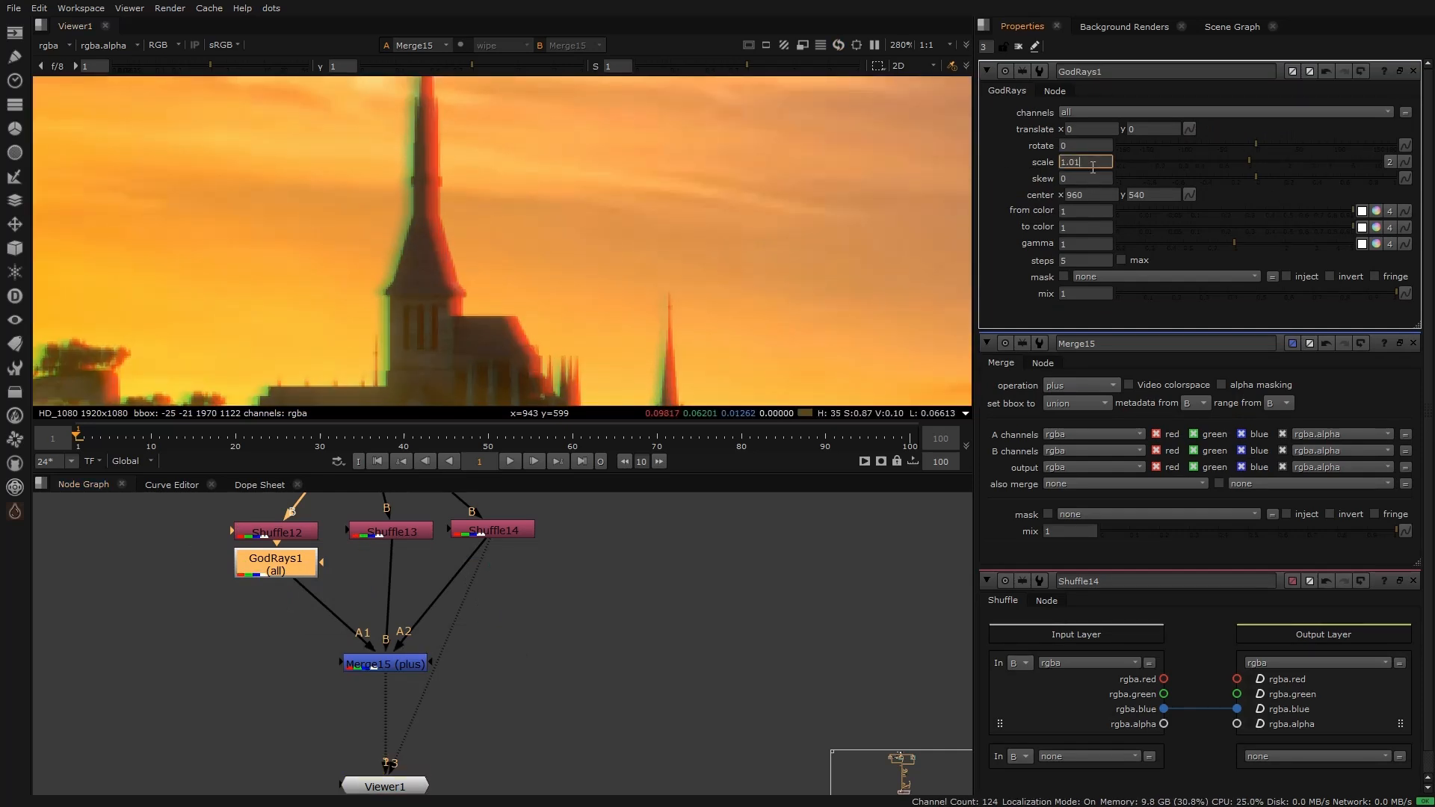
key("Return")
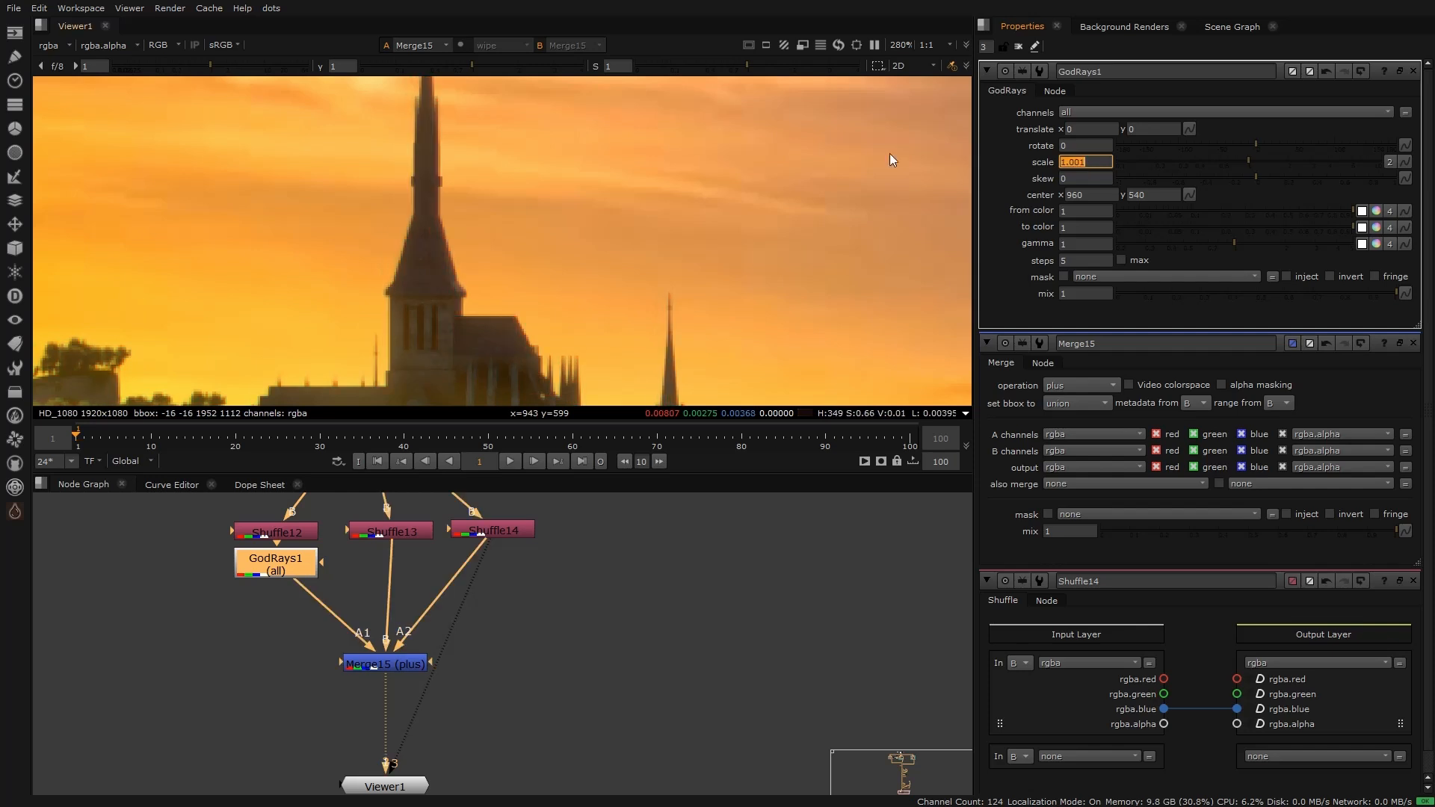
scroll(384, 246, "up", 5)
Step: Compare the distant tower's edges with the GodRays node disabled and enabled
left_click_drag(300, 566, 300, 560)
key("d")
key("d")
key("d")
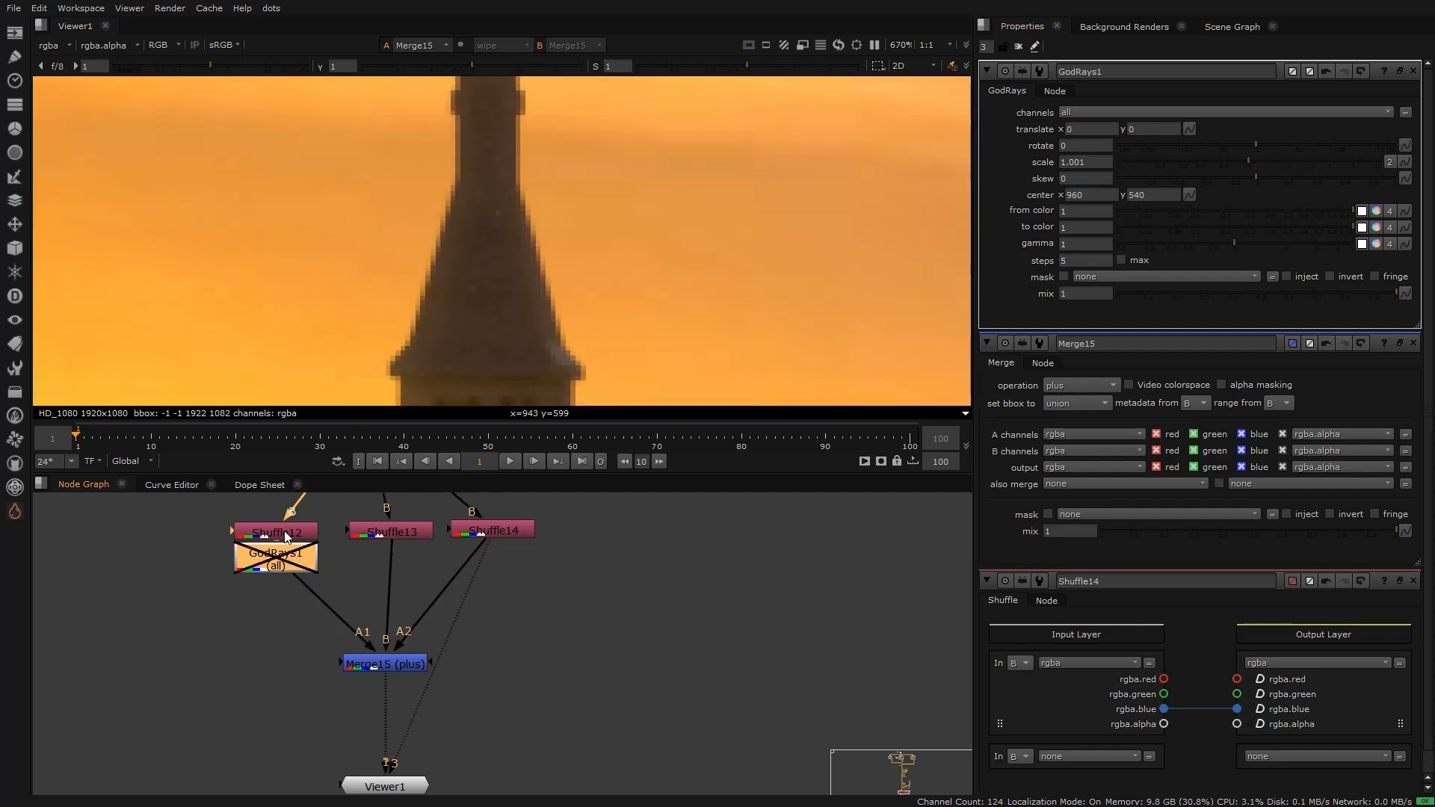
scroll(469, 237, "down", 4)
key("d")
scroll(463, 241, "up", 2)
key("d")
key("d")
Step: Set the GodRays scale to 1.002 and check the fringing on the distant tower
left_click(1092, 162)
type("2")
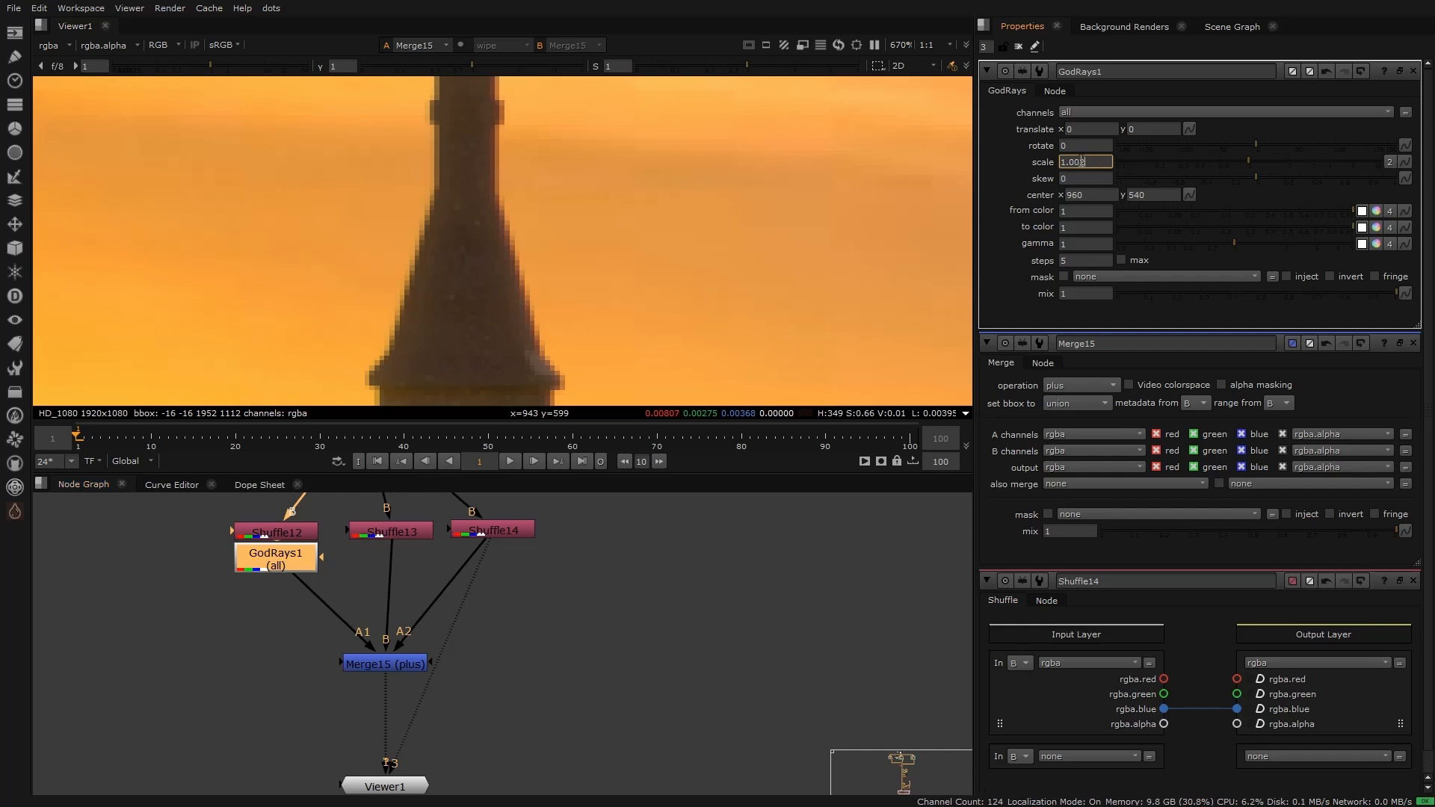
scroll(517, 269, "down", 5)
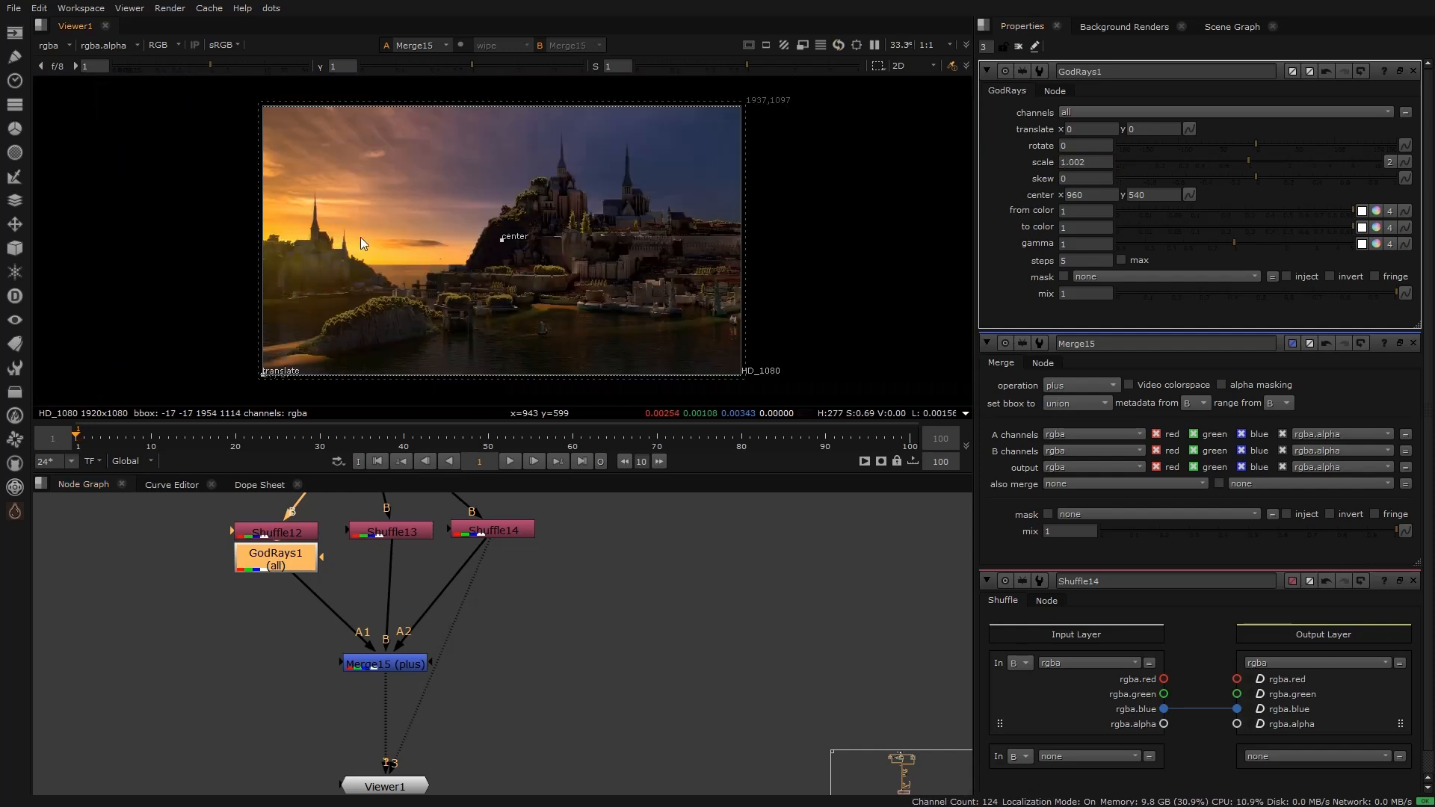
scroll(307, 227, "up", 2)
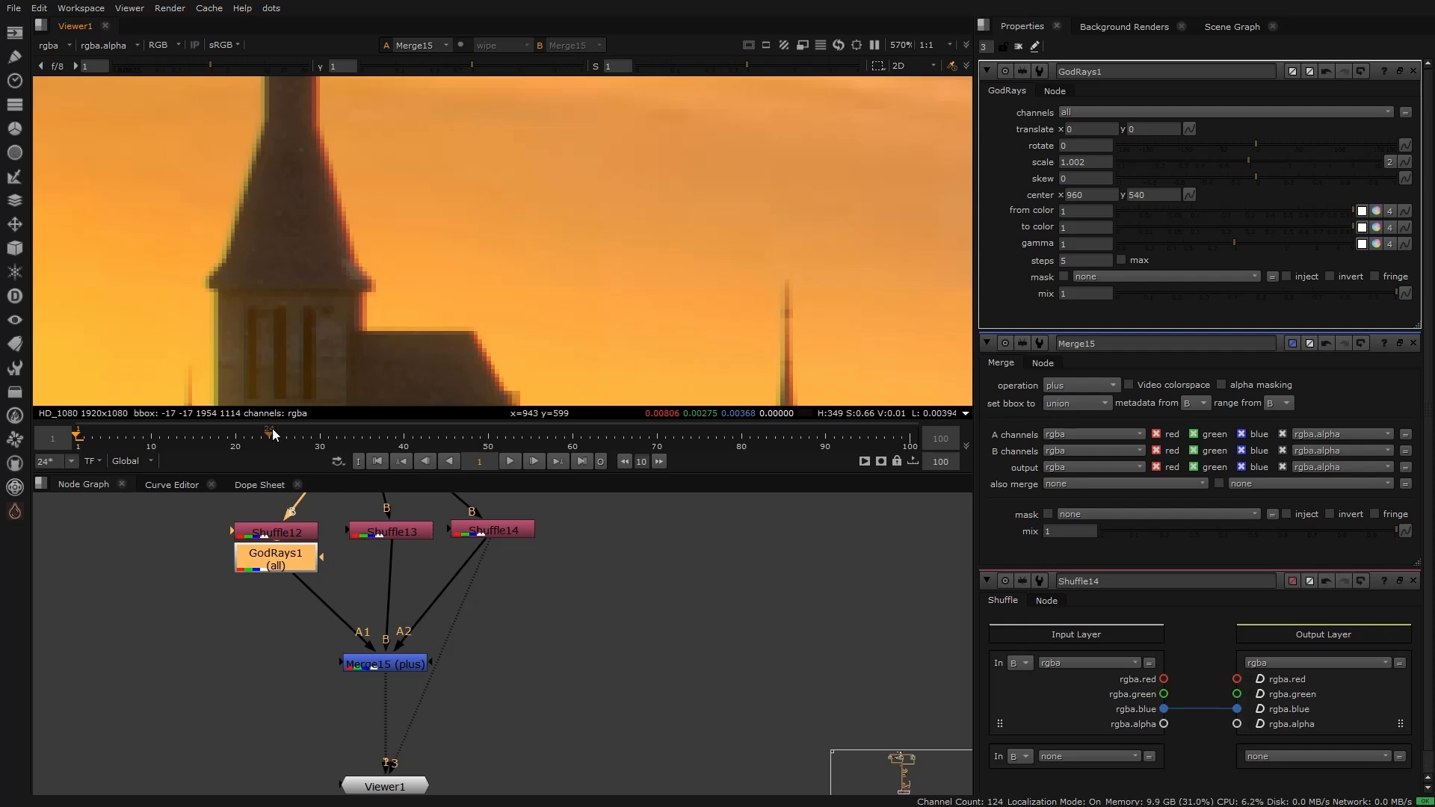
scroll(536, 163, "down", 10)
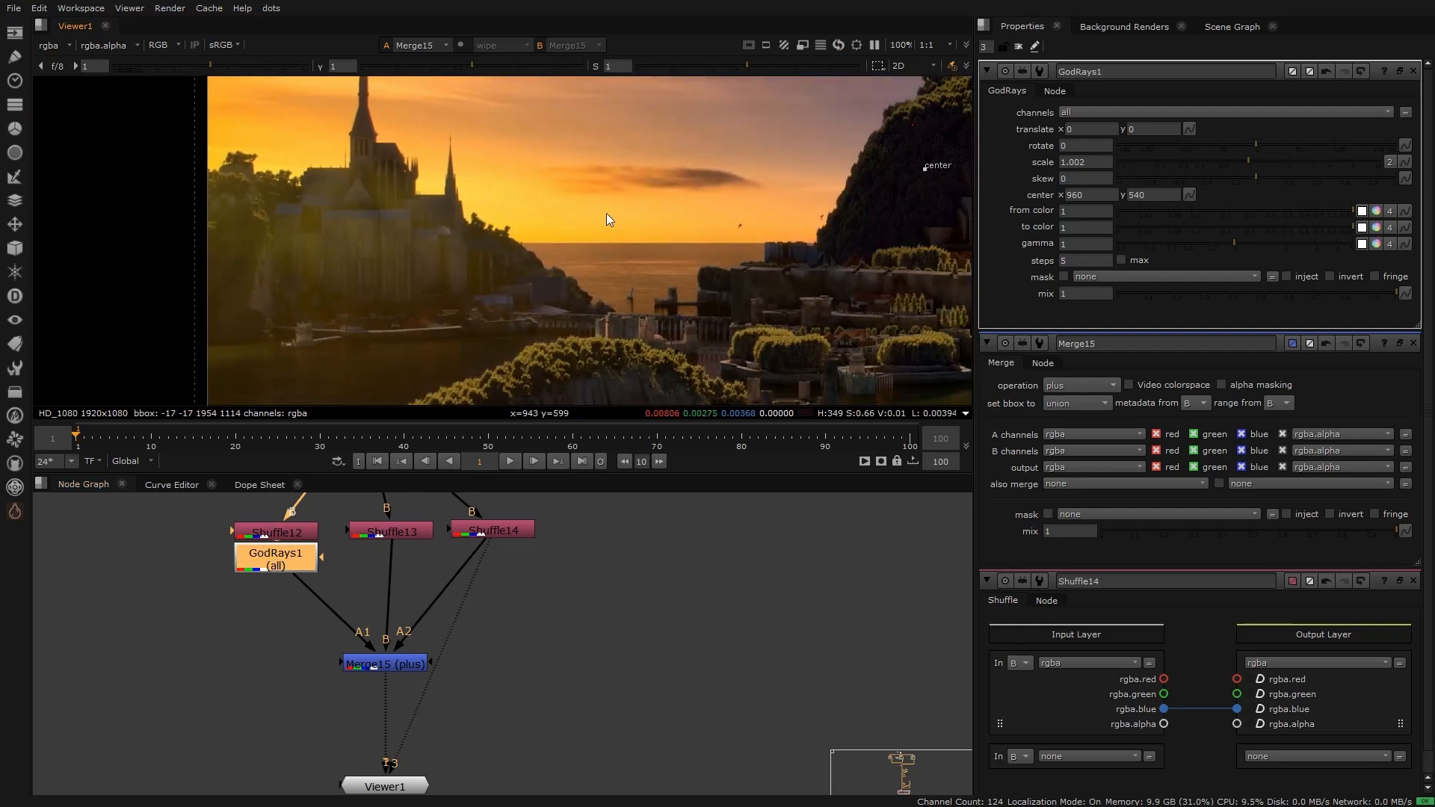
Step: Close all open node properties and check the alpha channel of the whole Merge15 image
left_click(1413, 71)
left_click(1412, 71)
left_click(1413, 71)
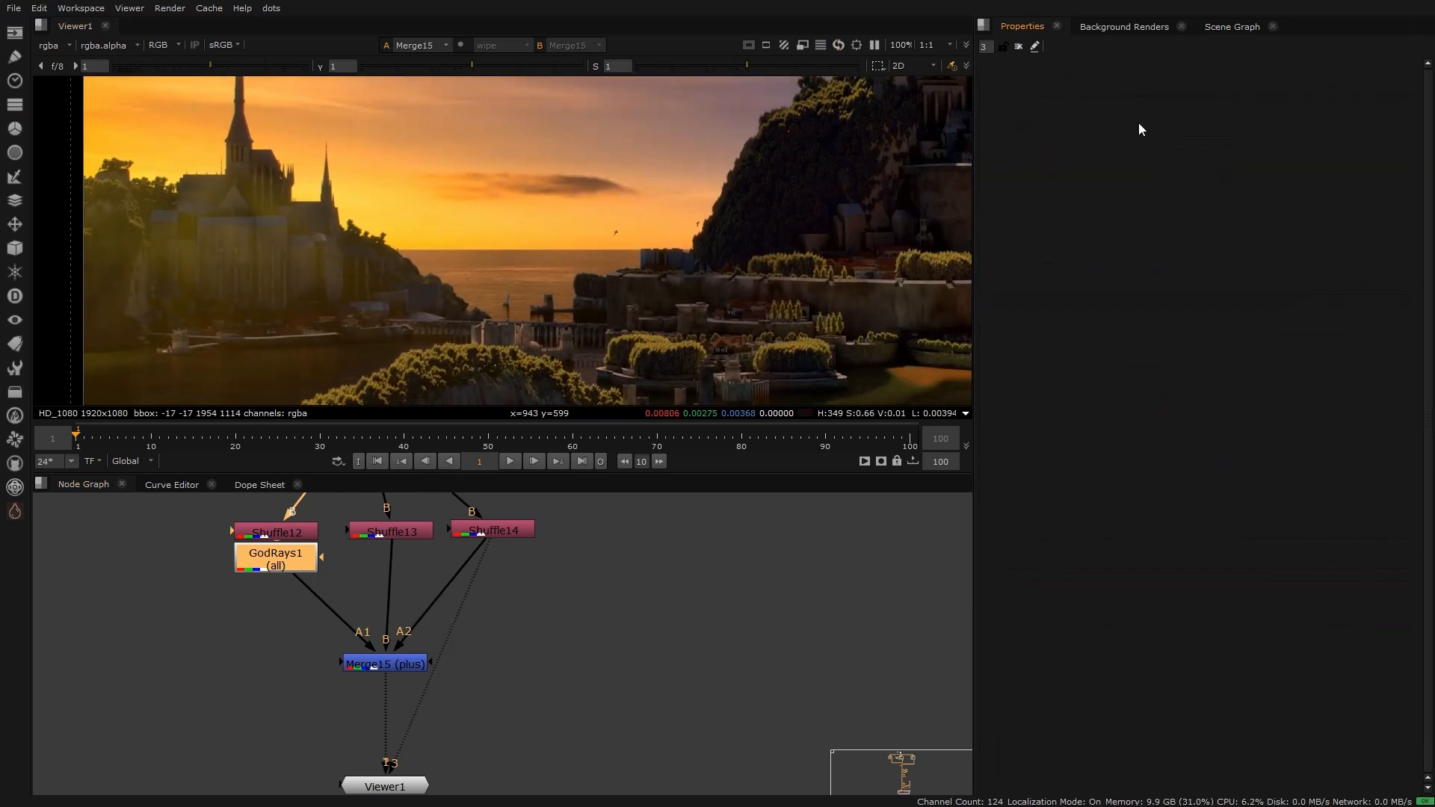
key("f")
key("a")
key("a")
key("a")
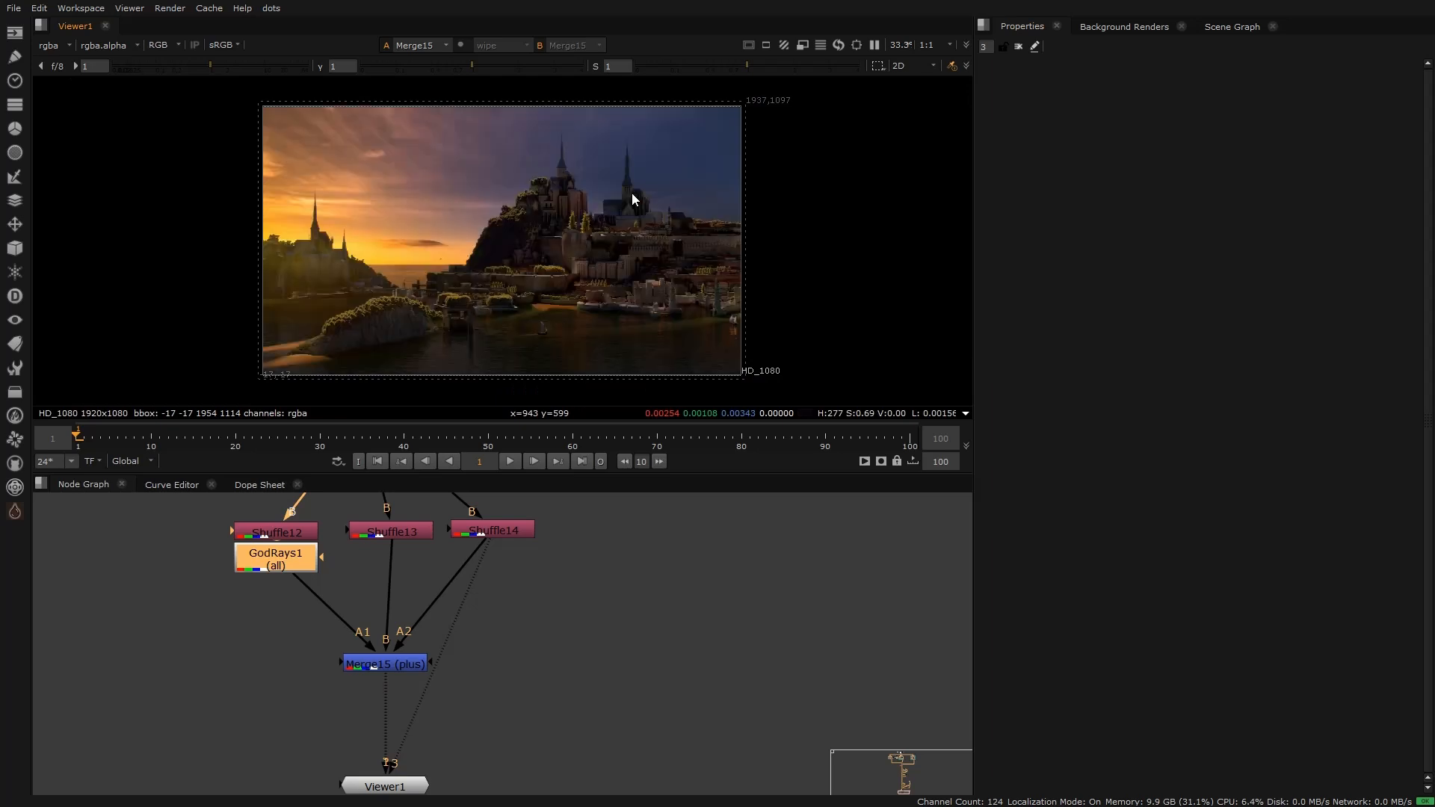
Step: View Merge12 above the Shuffle nodes and check its alpha channel
middle_click_drag(359, 512, 349, 641)
left_click(356, 546)
key("1")
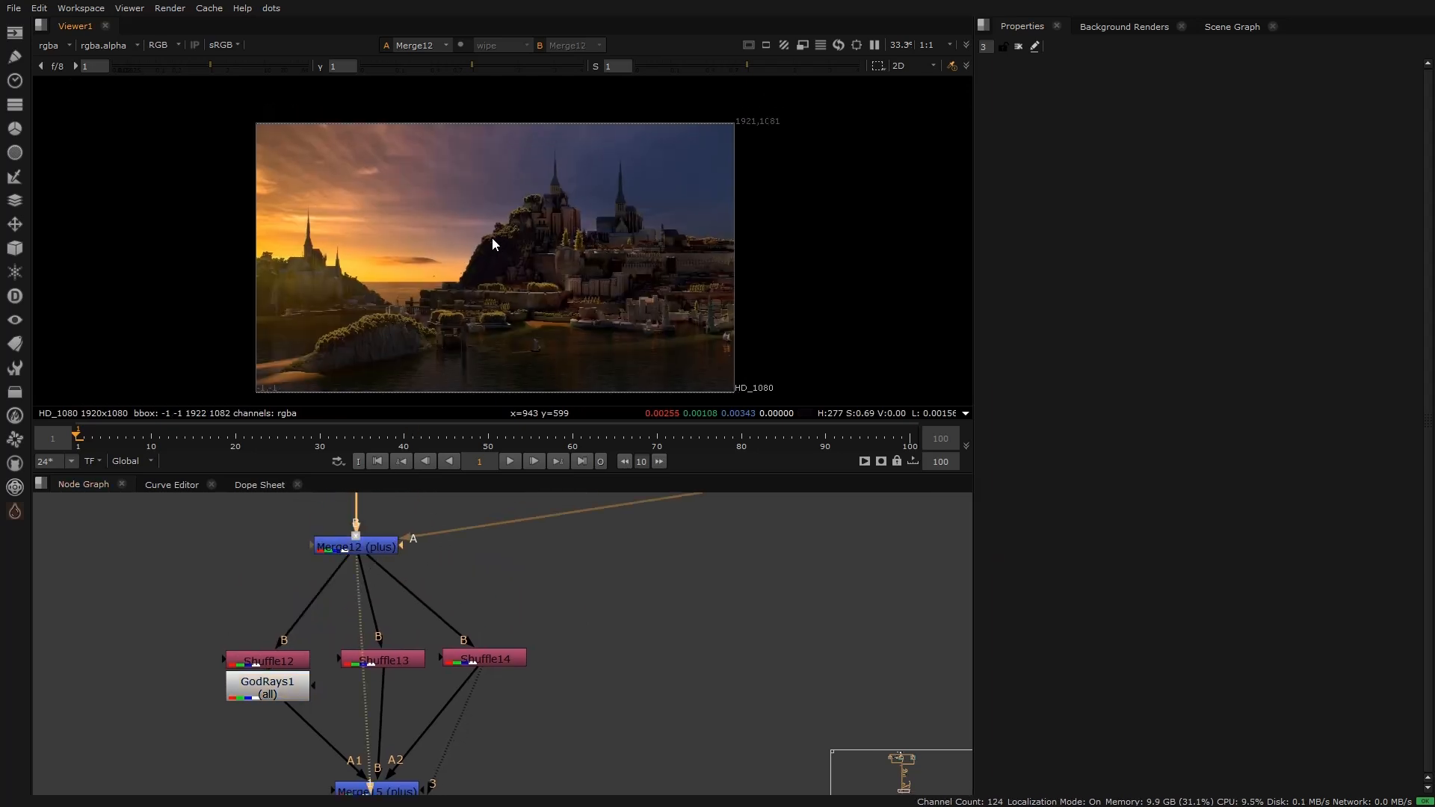
key("a")
Step: Open Shuffle12's properties, view Shuffle12, Shuffle13 and Shuffle14 one by one, and return to the Merge15 image
middle_click_drag(271, 654, 317, 566)
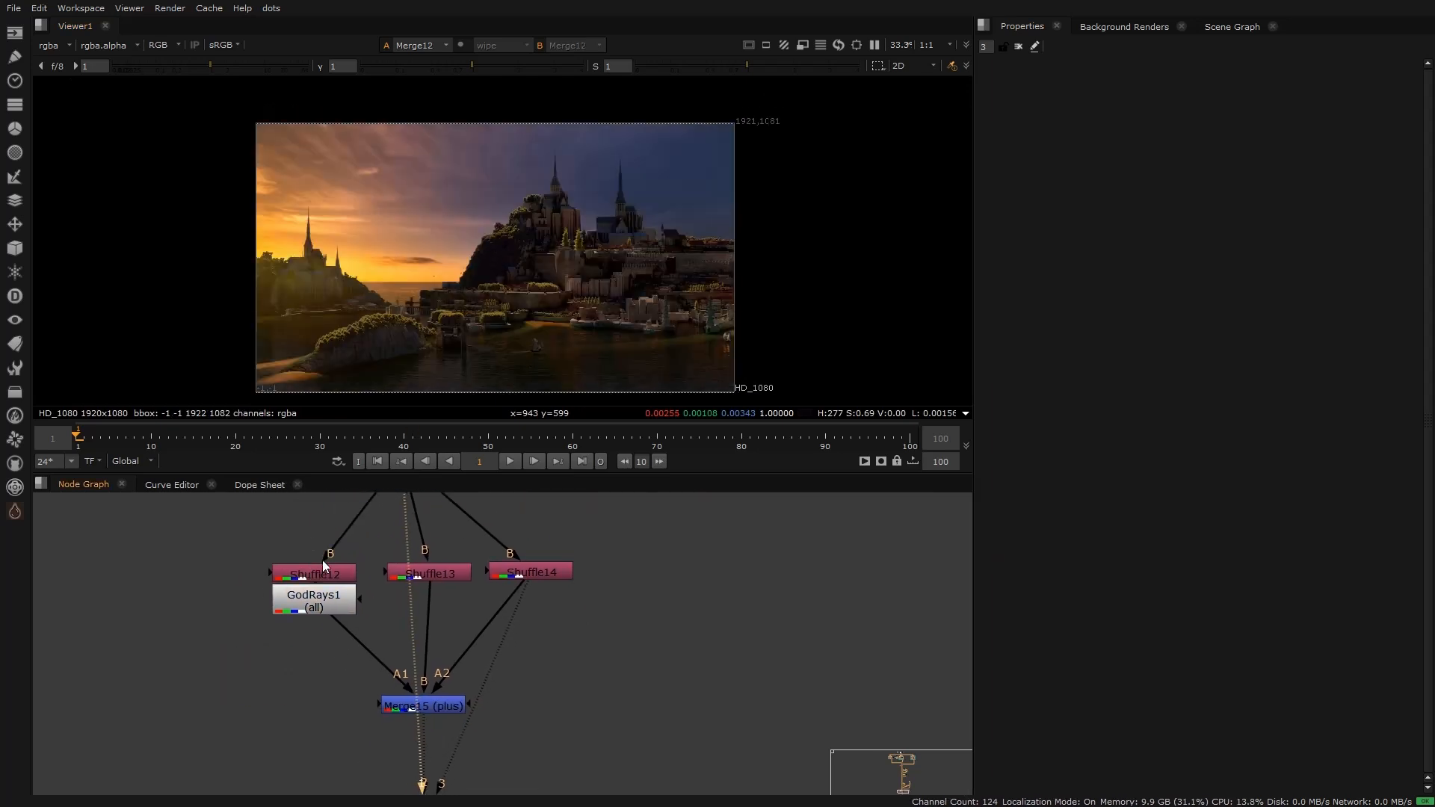
double_click(343, 574)
key("1")
left_click(453, 572)
key("1")
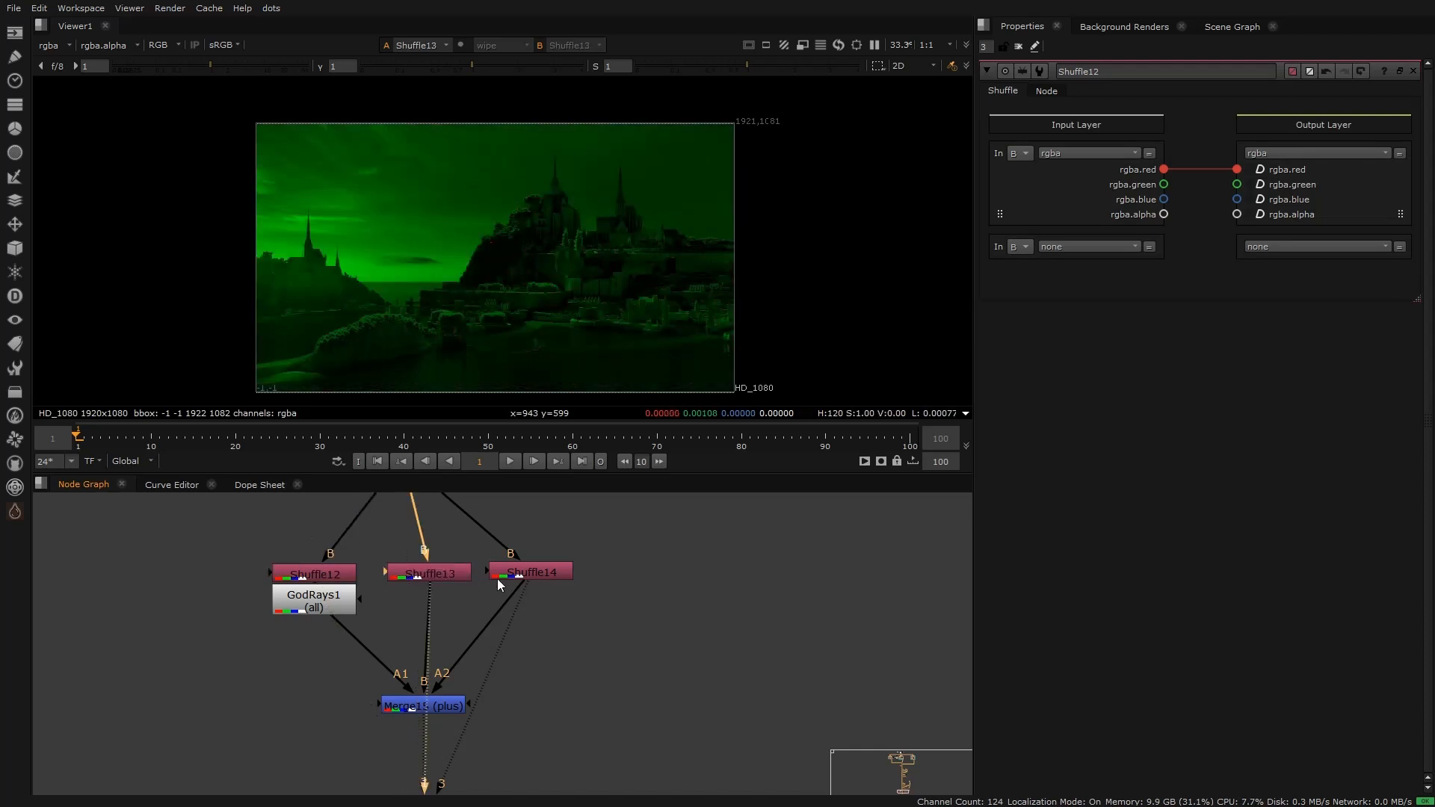
left_click(536, 578)
key("1")
left_click(442, 702)
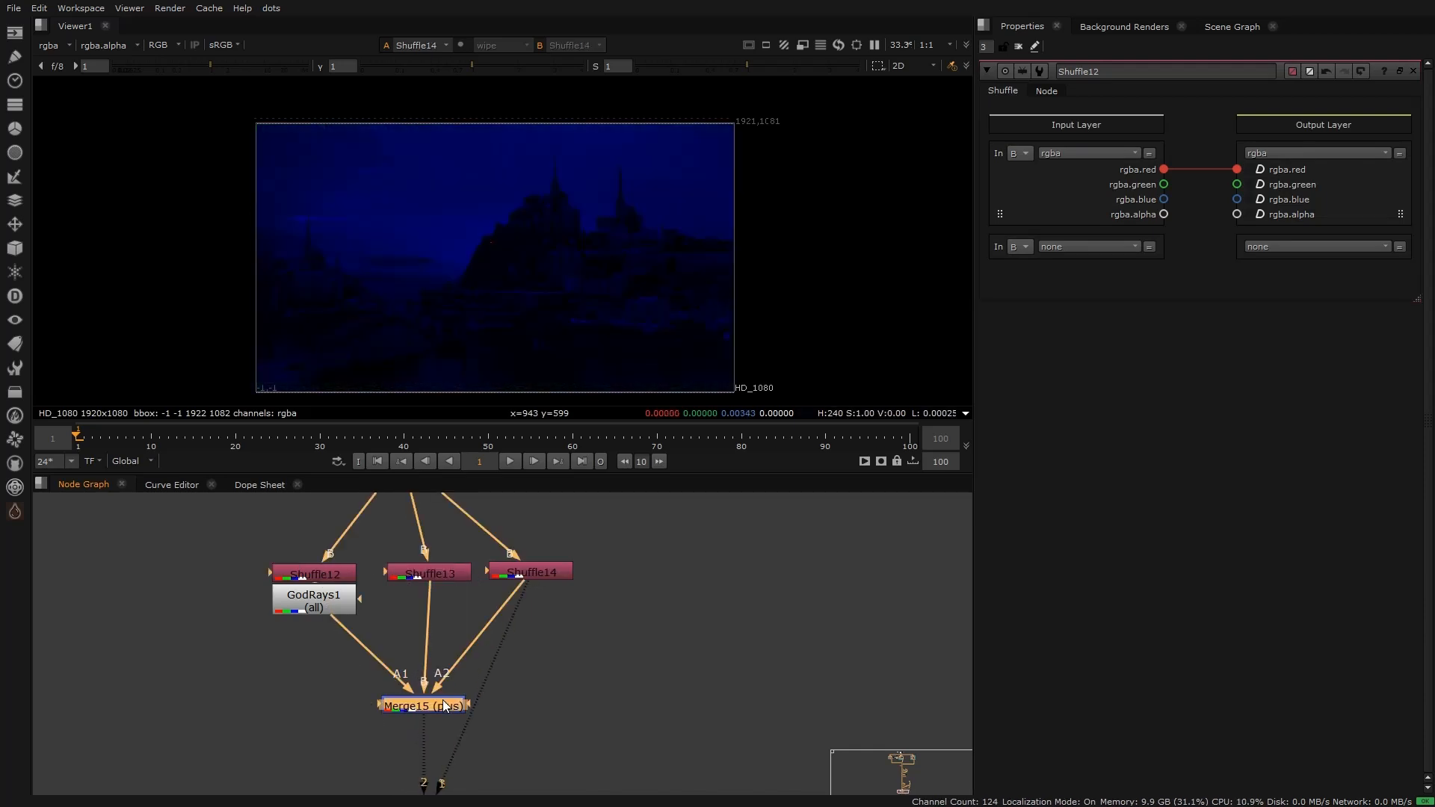
key("1")
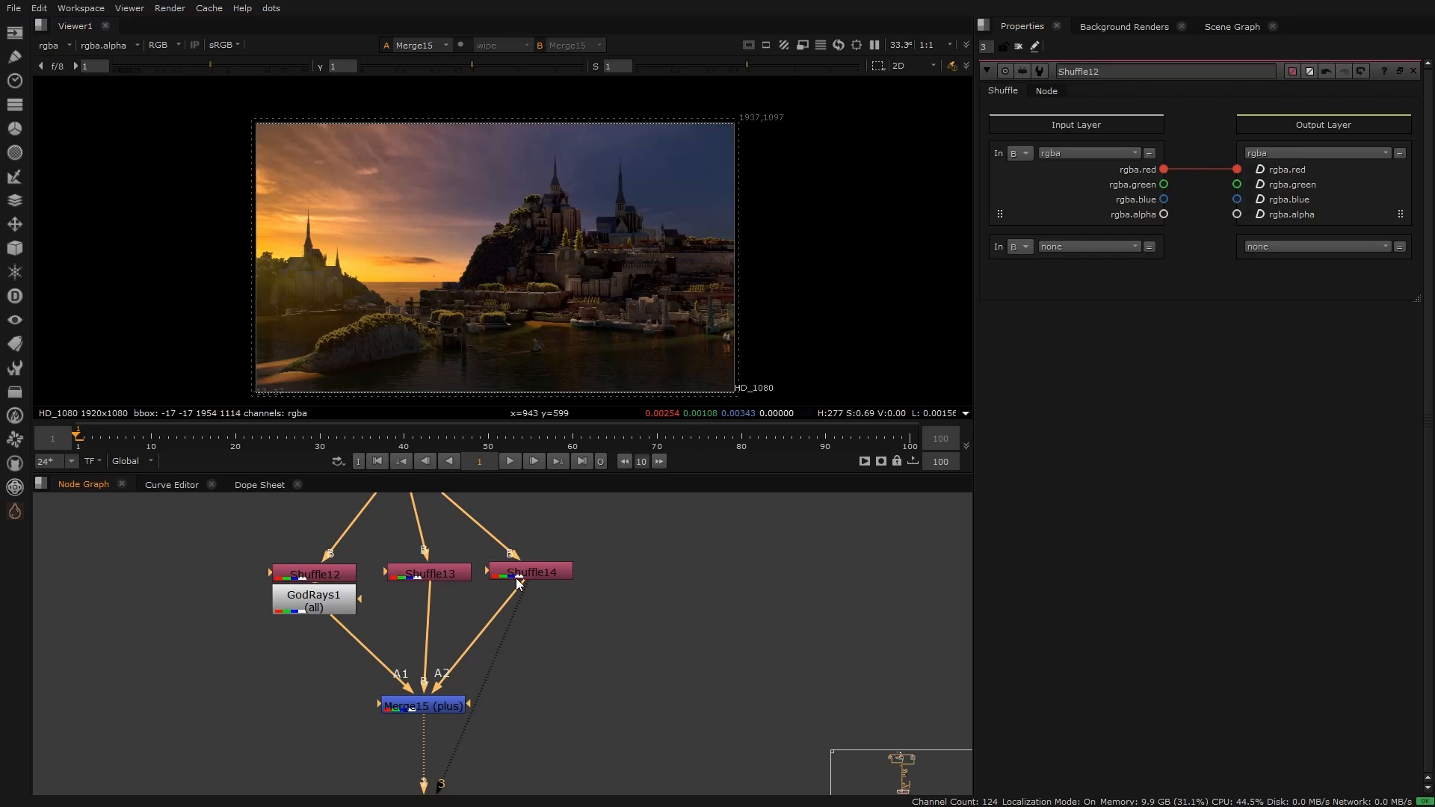
Step: Try copying Merge12's alpha onto the Merge15 result with a Copy node, and delete that node
left_click(177, 725)
key("k")
left_click_drag(259, 758, 344, 618)
scroll(317, 737, "down", 5)
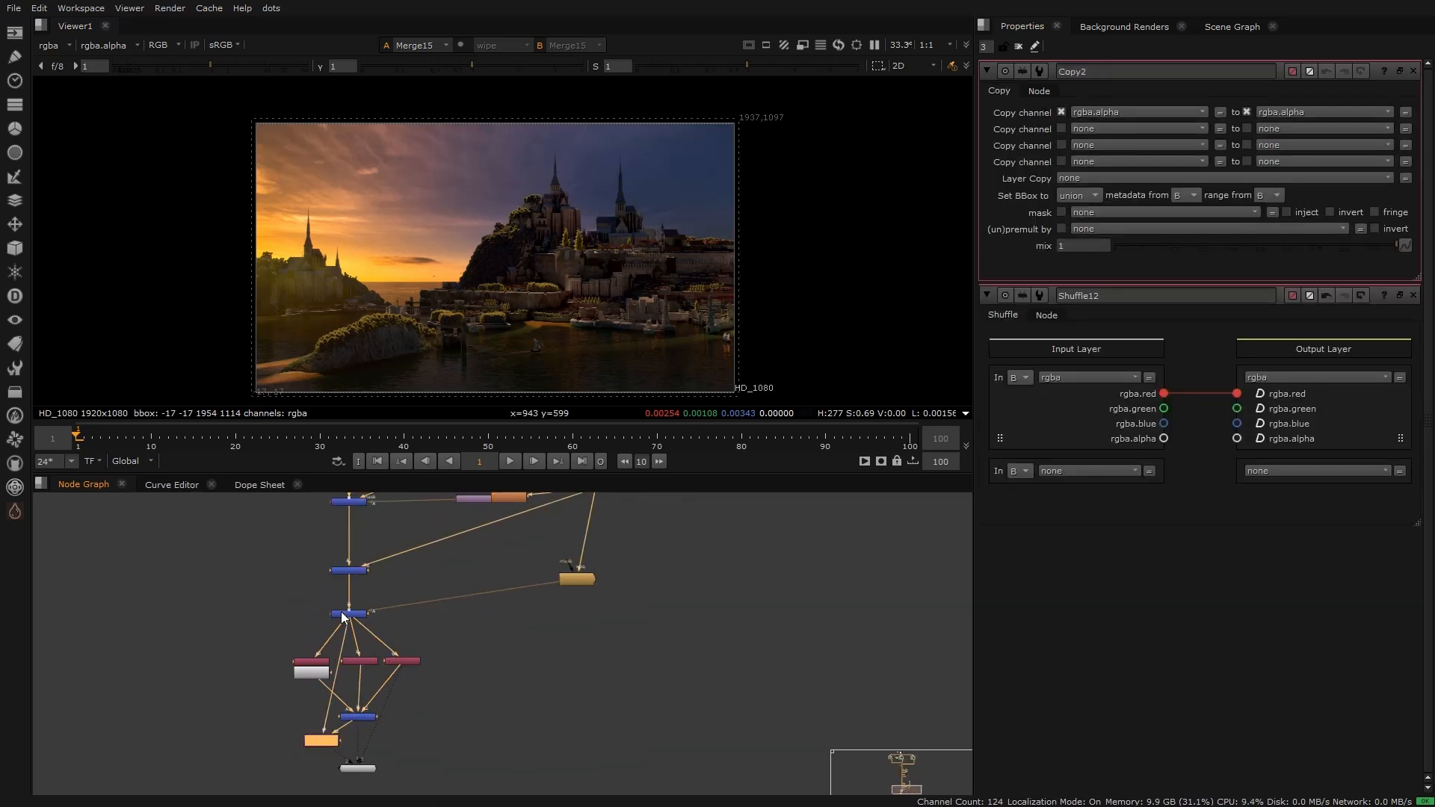
left_click_drag(321, 743, 257, 747)
key("1")
scroll(415, 263, "up", 5)
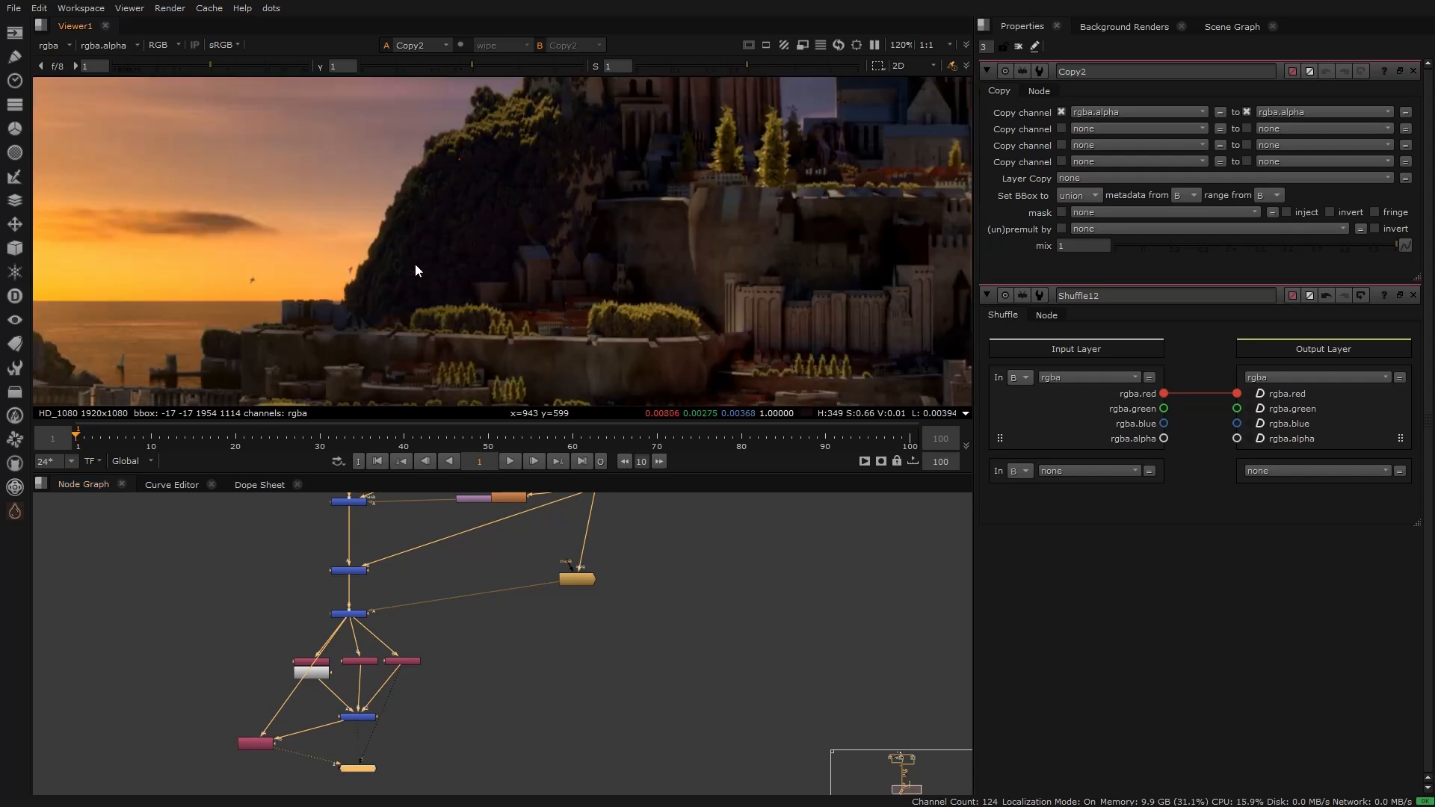
key("Delete")
scroll(337, 695, "up", 5)
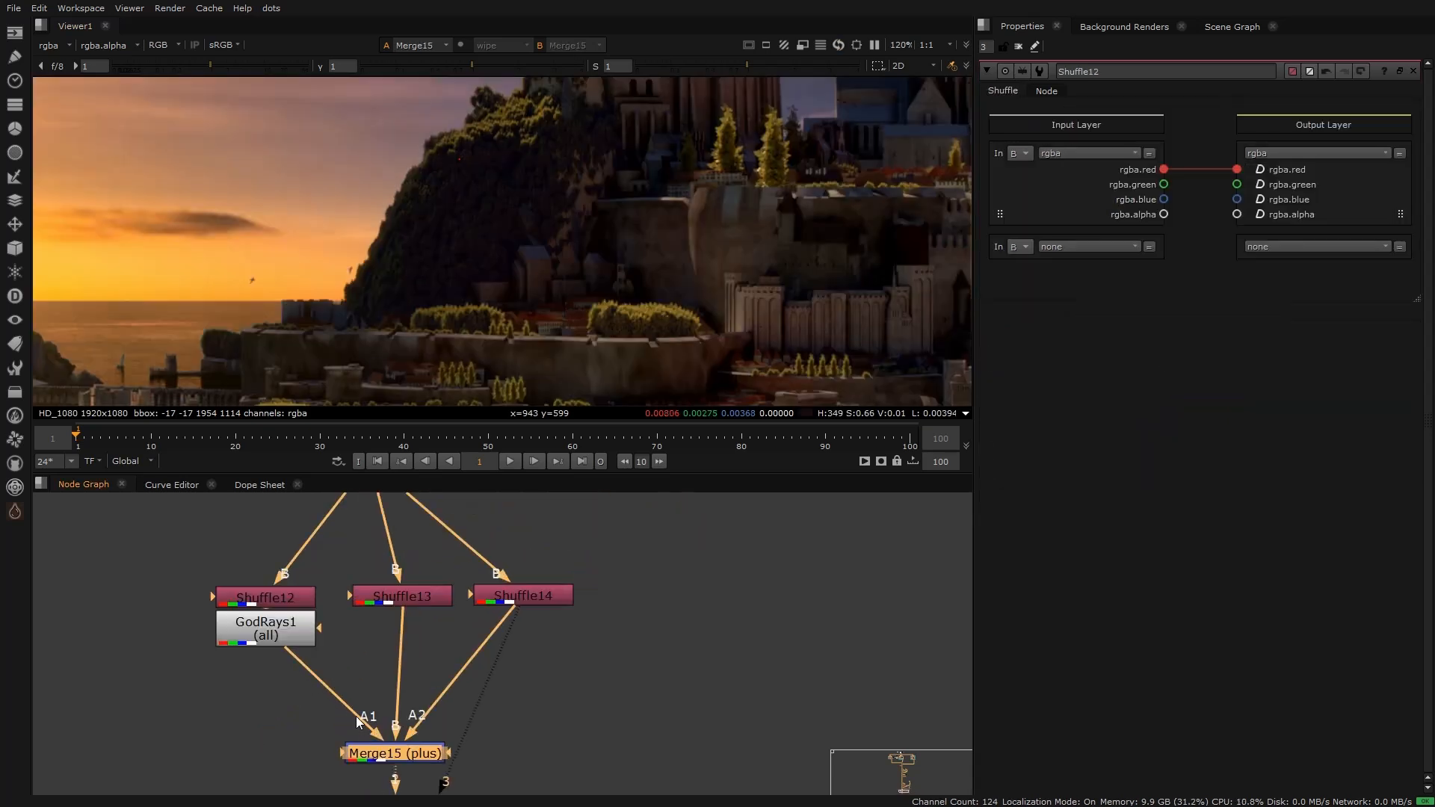
Step: Route rgba.alpha to the output alpha in Shuffle12 and check the alpha channel of the Merge15 image
left_click(299, 606)
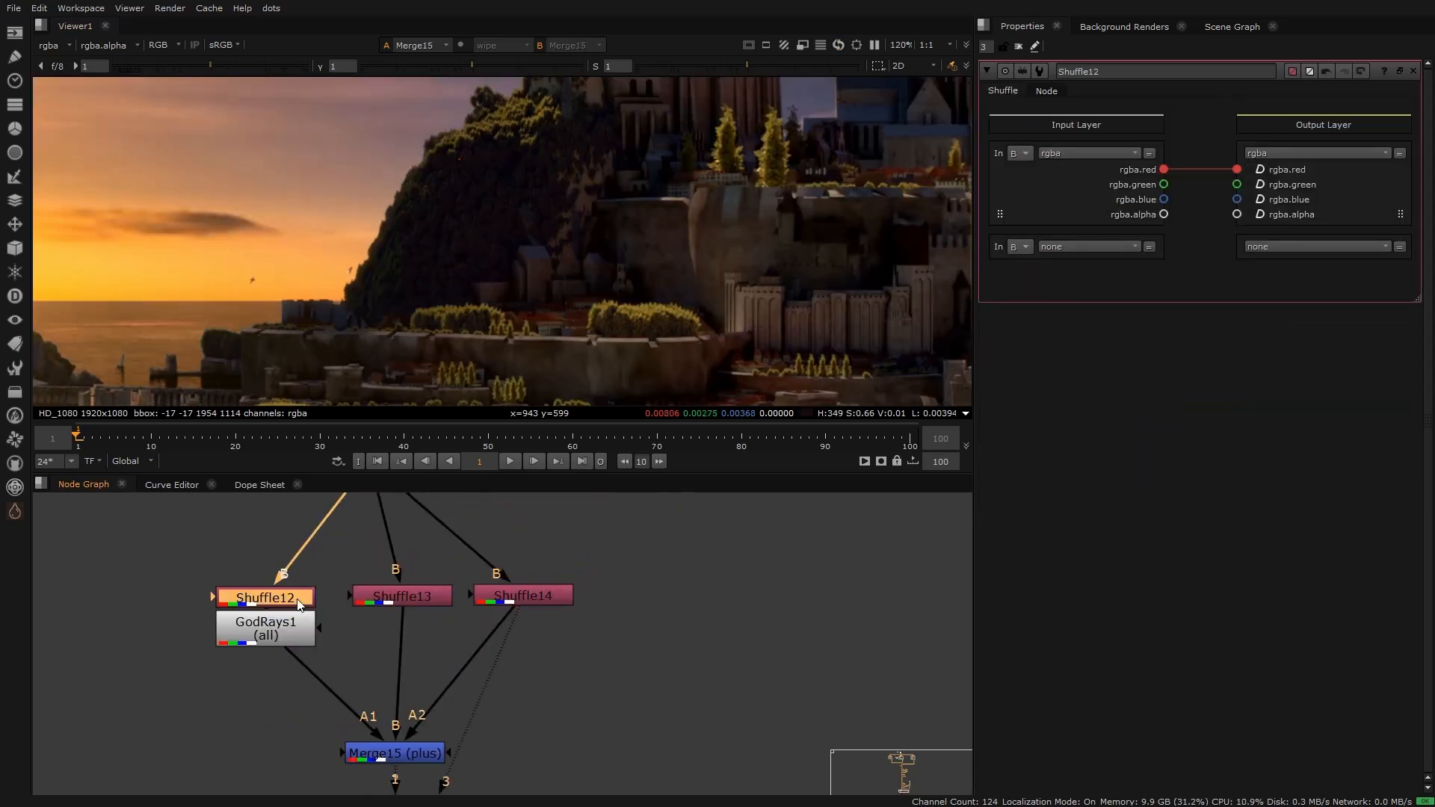
left_click_drag(1163, 215, 1189, 215)
middle_click_drag(437, 649, 442, 580)
left_click(423, 677)
key("f")
key("a")
key("a")
key("a")
key("a")
key("a")
key("a")
scroll(436, 529, "up", 1)
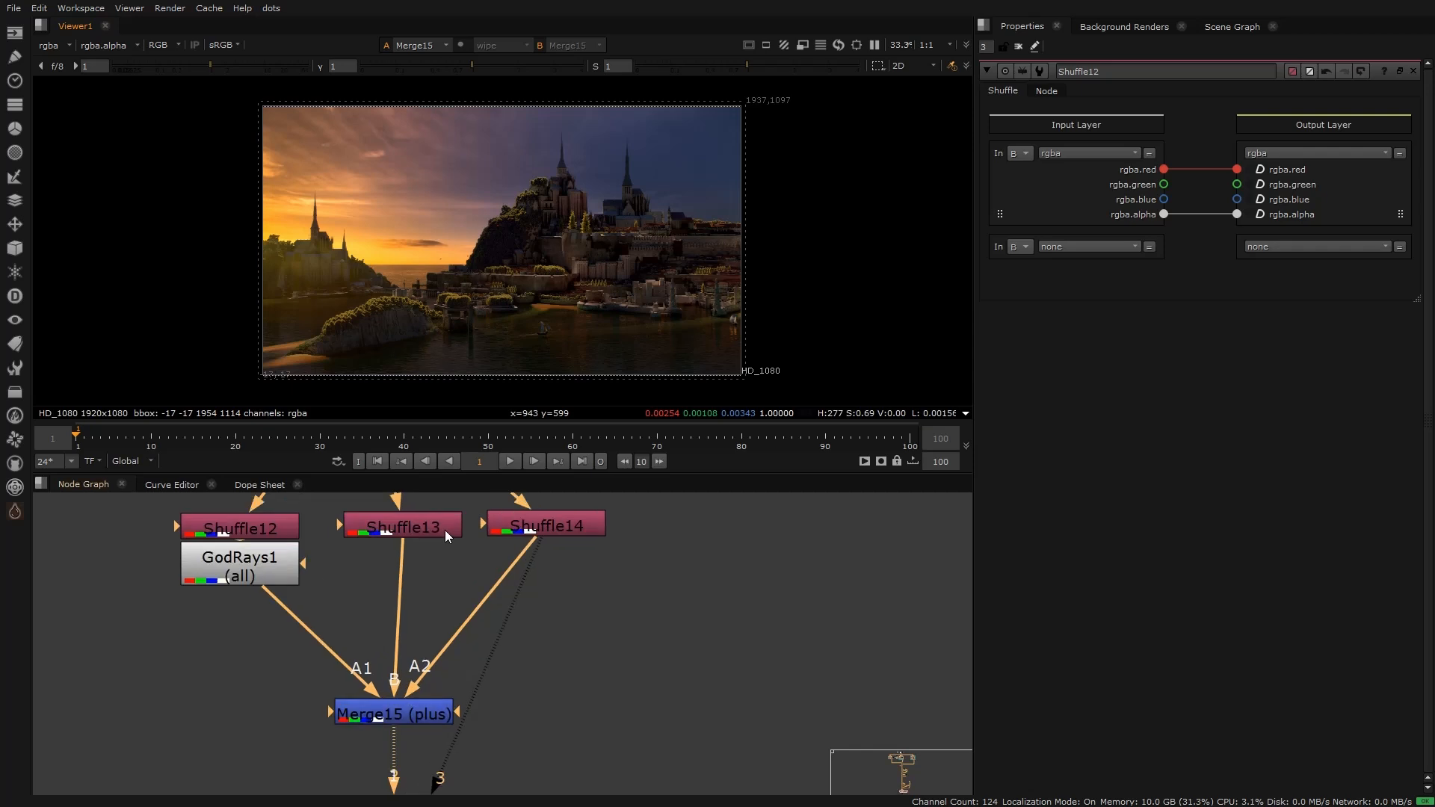
Step: Review the channel routing of Shuffle12, Shuffle13 and Shuffle14 in their properties
double_click(436, 529)
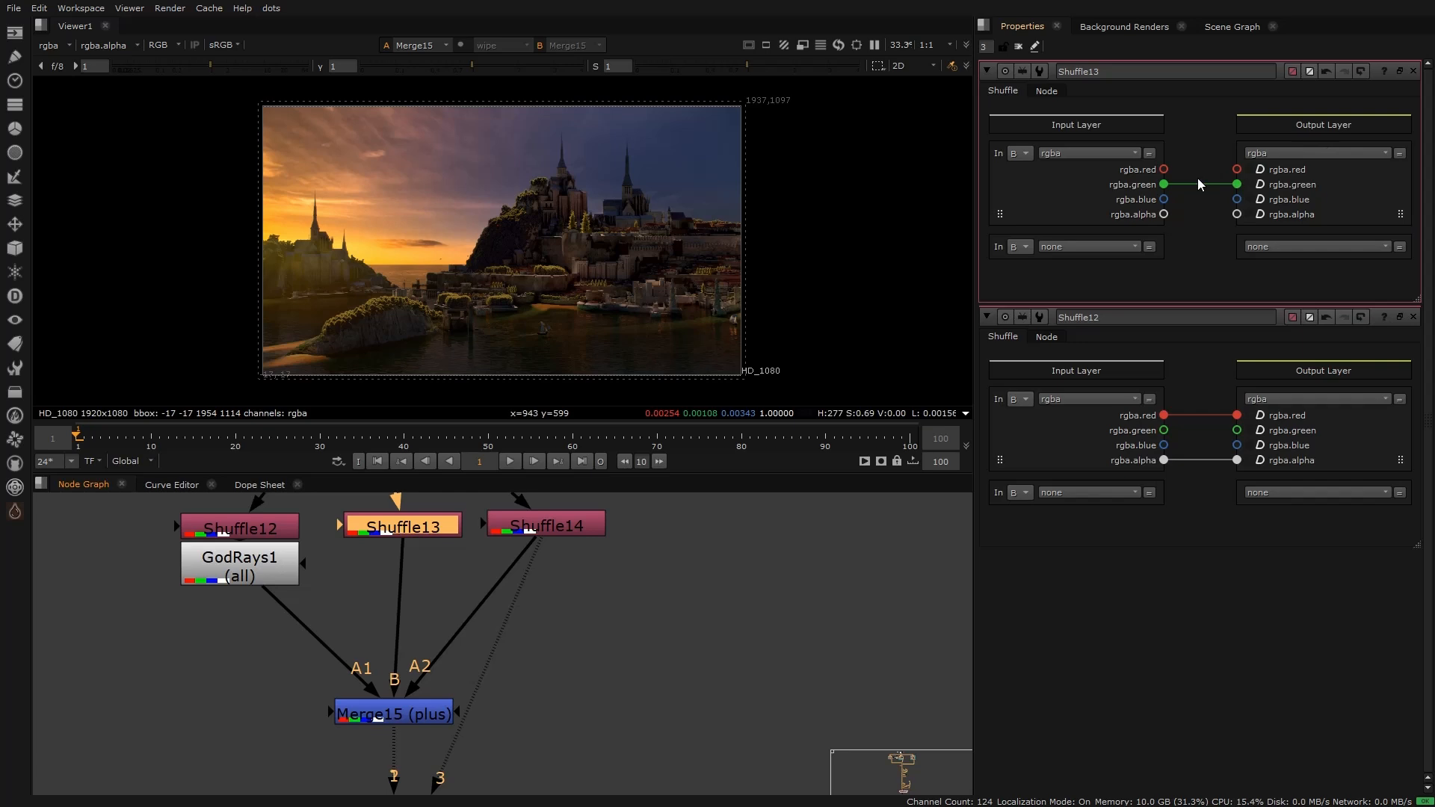
left_click(1413, 73, "ctrl")
middle_click_drag(382, 725, 421, 604)
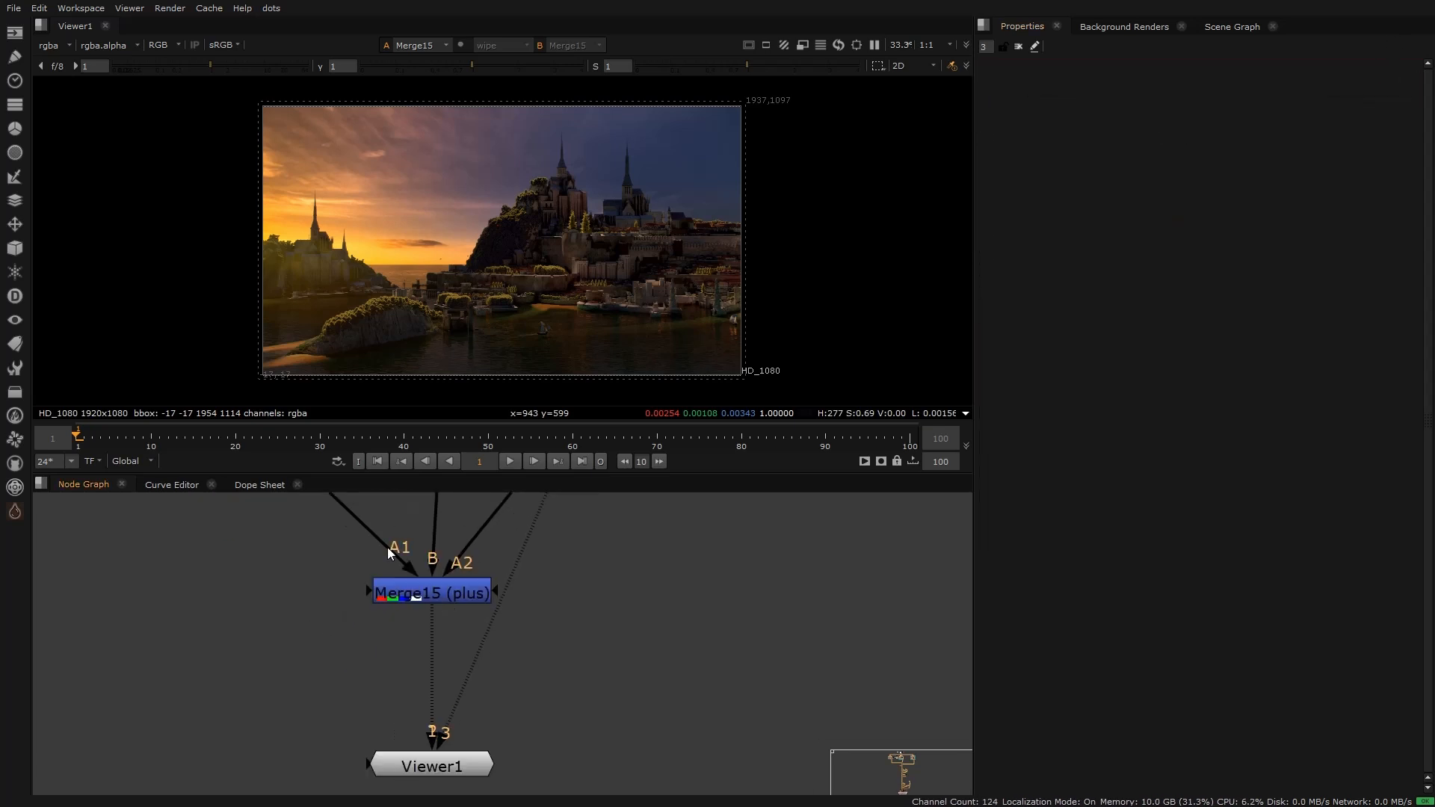
scroll(568, 240, "up", 1)
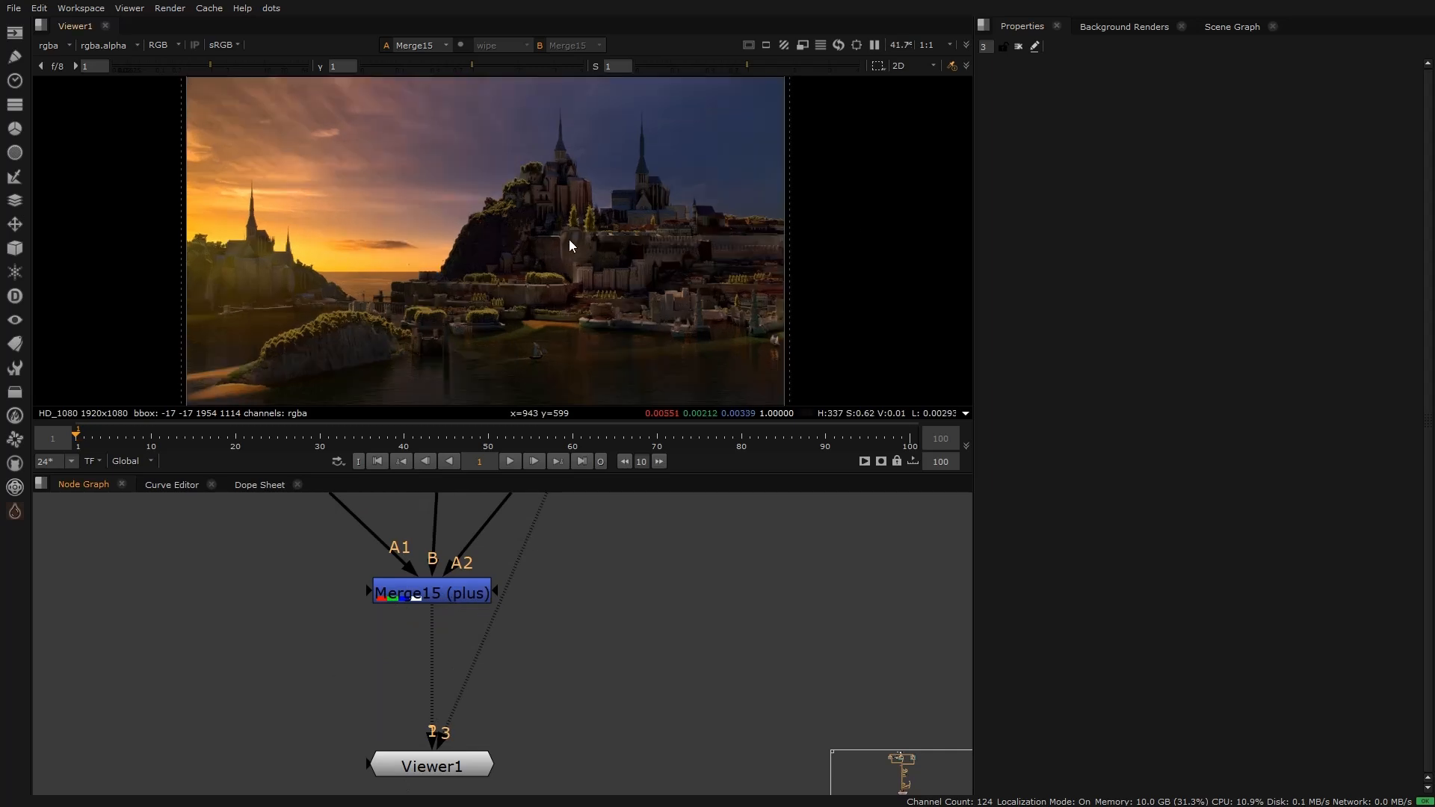
middle_click_drag(418, 590, 412, 759)
double_click(324, 566)
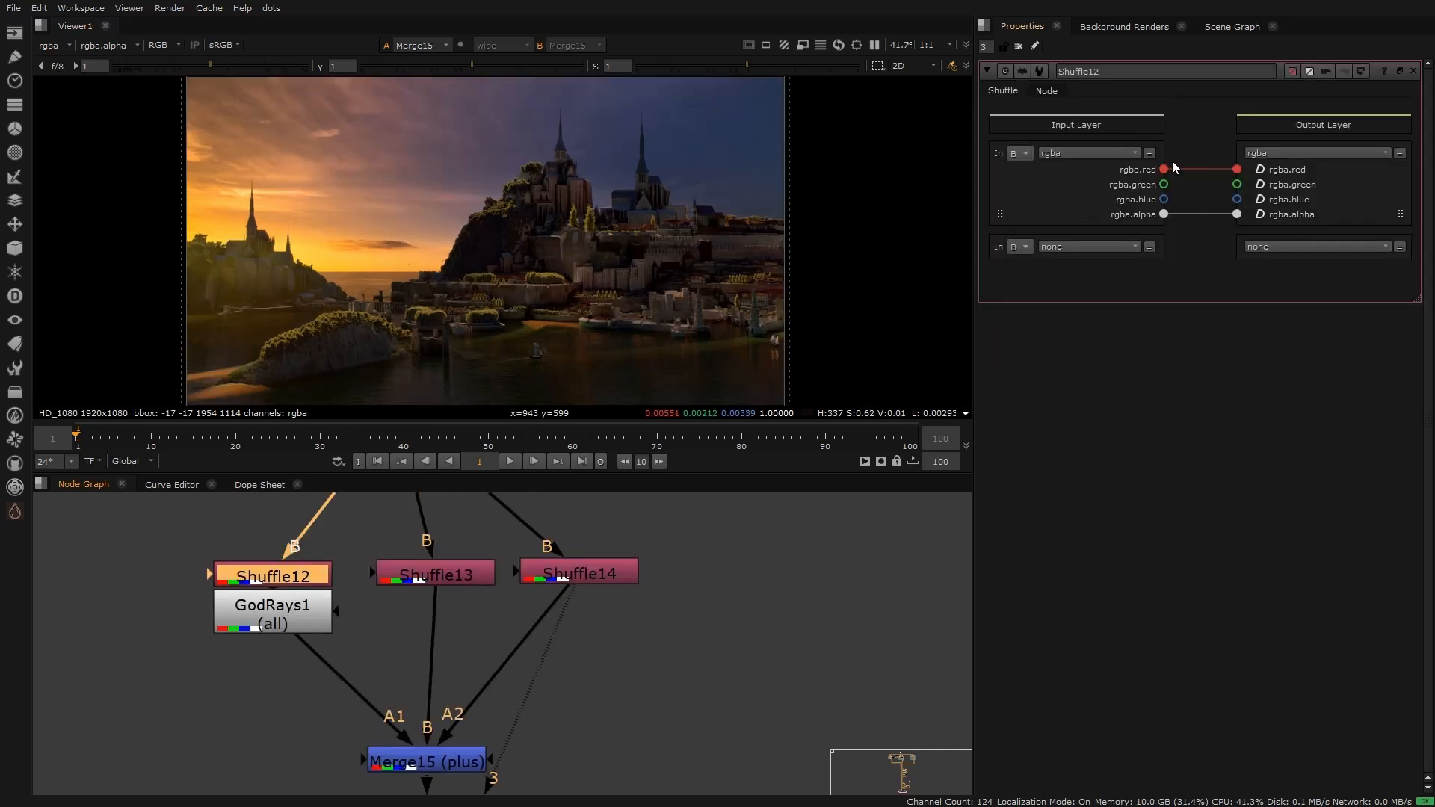
double_click(469, 577)
double_click(622, 571)
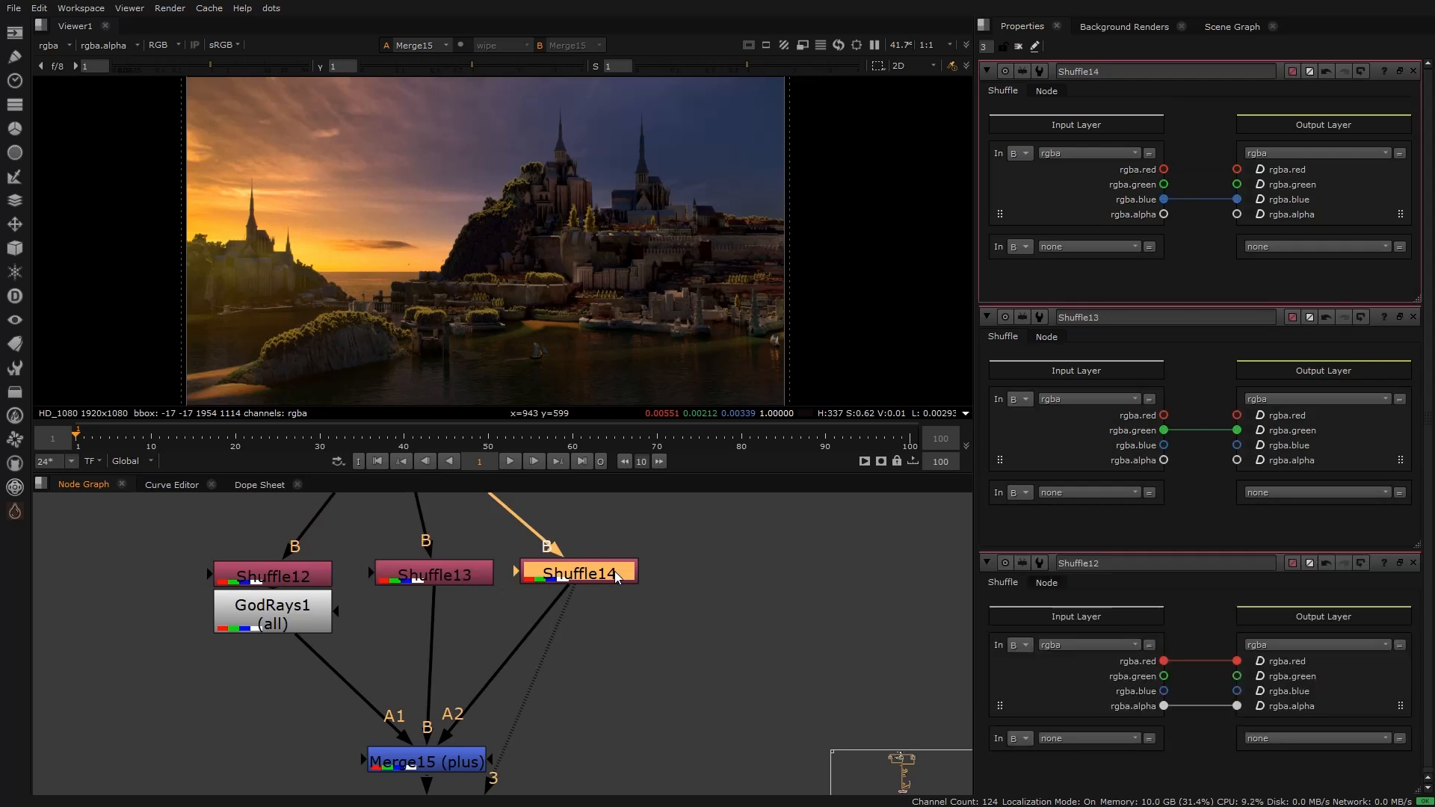
Step: Remove Viewer1's leftover connection to Shuffle14 and keep Viewer1 connected only to Merge15
scroll(278, 177, "up", 5)
scroll(279, 178, "up", 4)
scroll(514, 694, "down", 4)
left_click(474, 672)
key("3")
left_click_drag(494, 693, 464, 662)
scroll(467, 658, "up", 3)
left_click_drag(478, 729, 495, 553)
Step: Add an unconnected Roto node beside the Merge15 output and choose its Ellipse tool
left_click(609, 662)
key("o")
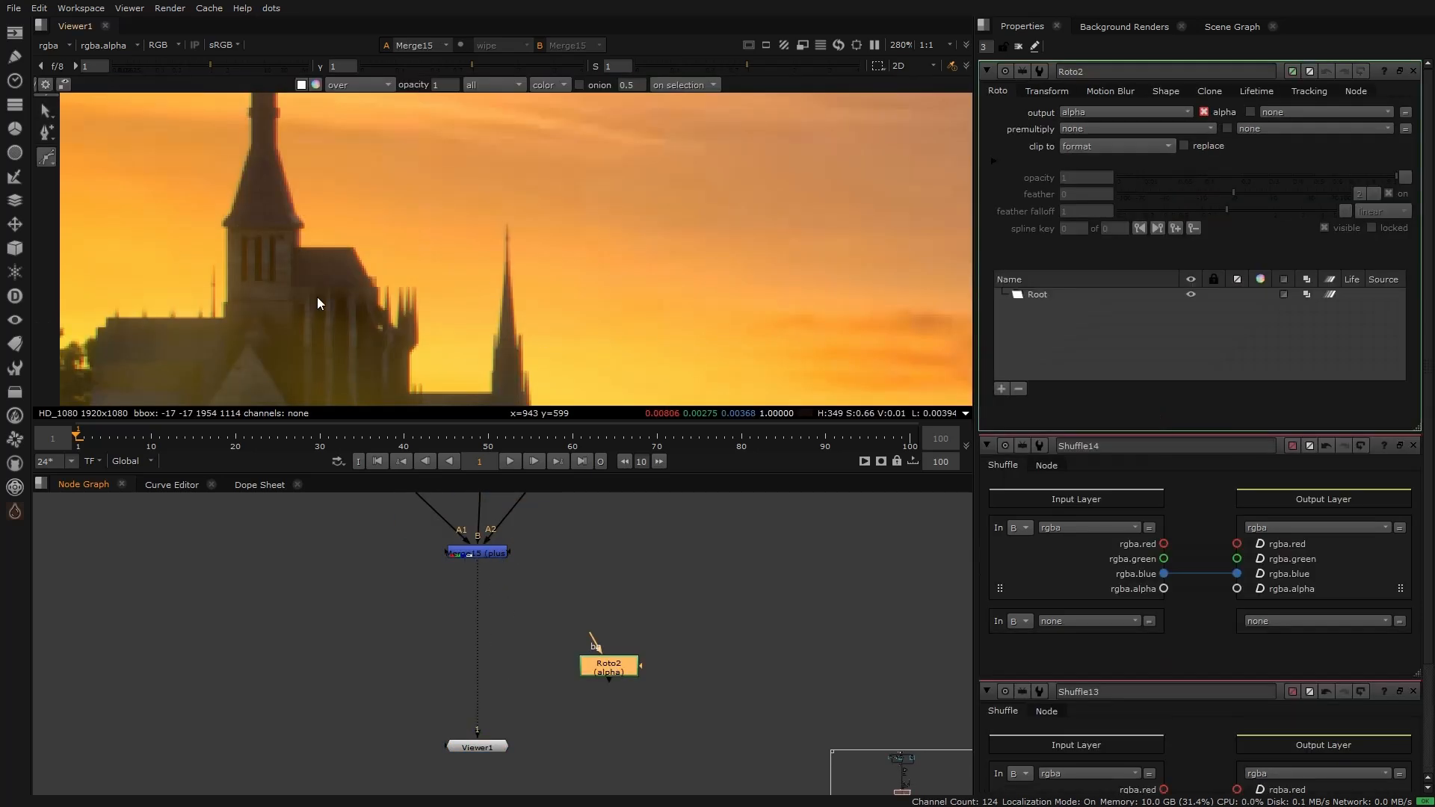
left_click(51, 165)
left_click(89, 198)
scroll(223, 178, "down", 8)
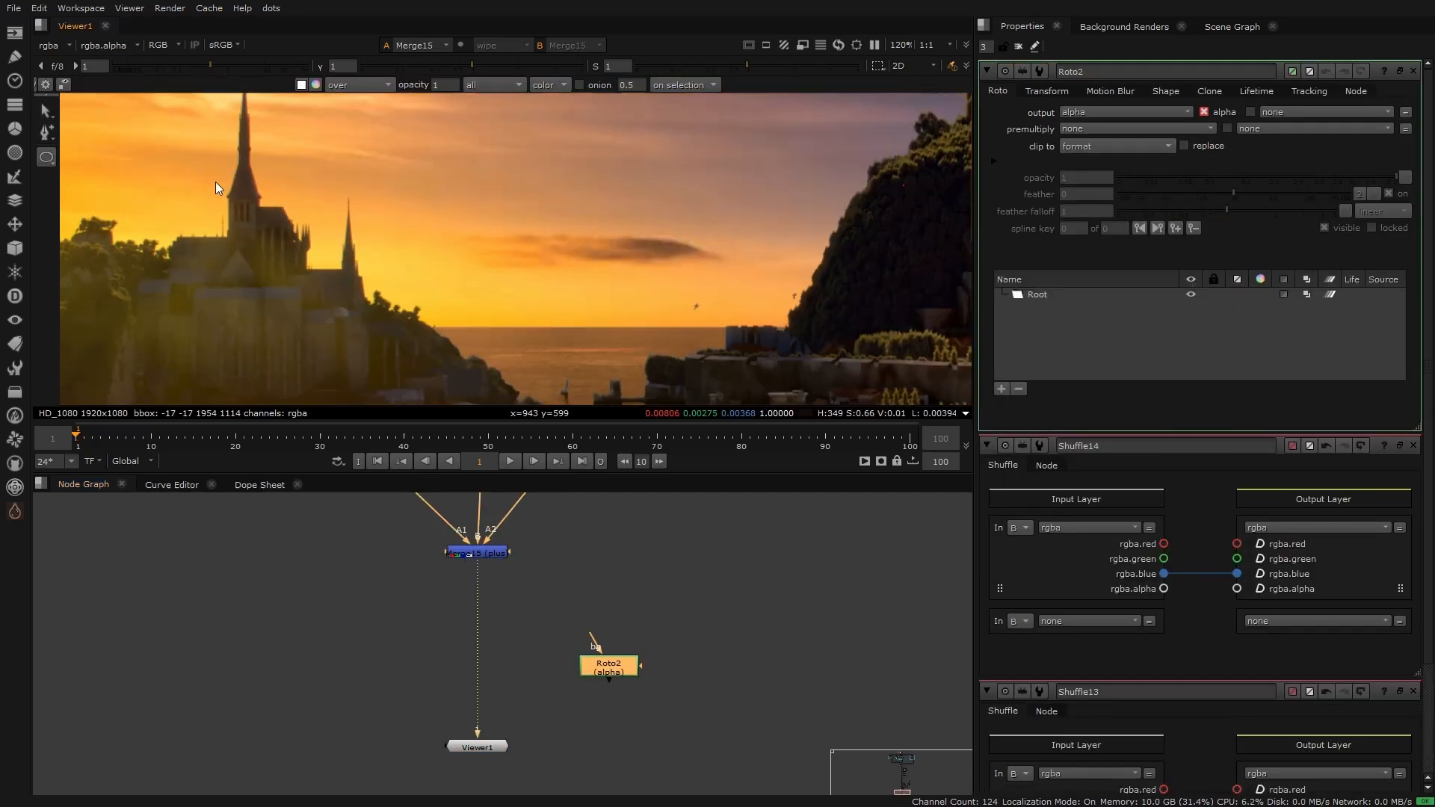
Step: Try to draw an ellipse across the full image frame in Roto2, and undo it
middle_click_drag(223, 178, 140, 292)
middle_click_drag(173, 159, 236, 160)
left_click_drag(132, 119, 724, 406)
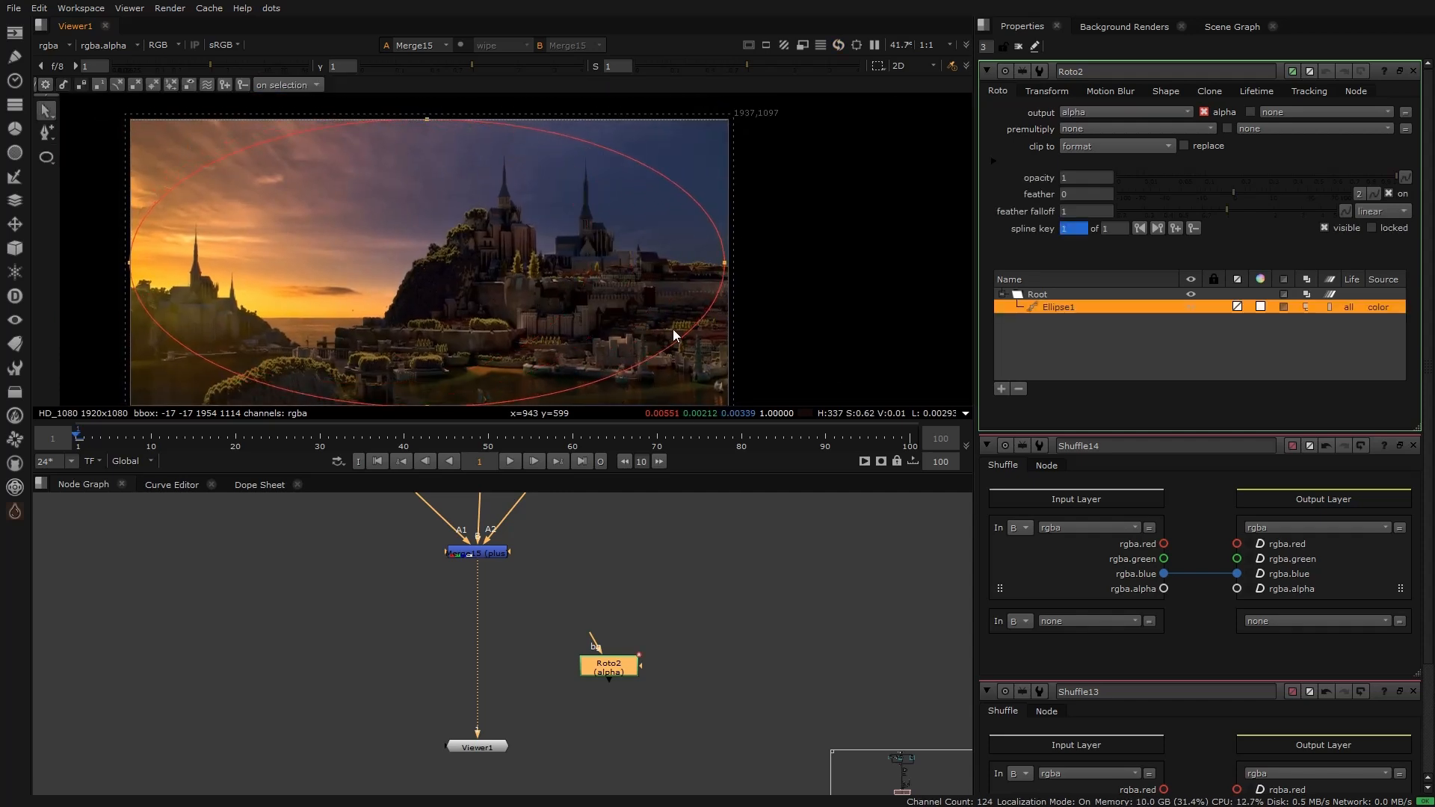
scroll(590, 330, "down", 4)
key("ctrl+z")
Step: Draw an ellipse in Roto2 spanning the full image frame from corner to corner
scroll(498, 217, "up", 3)
left_click(47, 157)
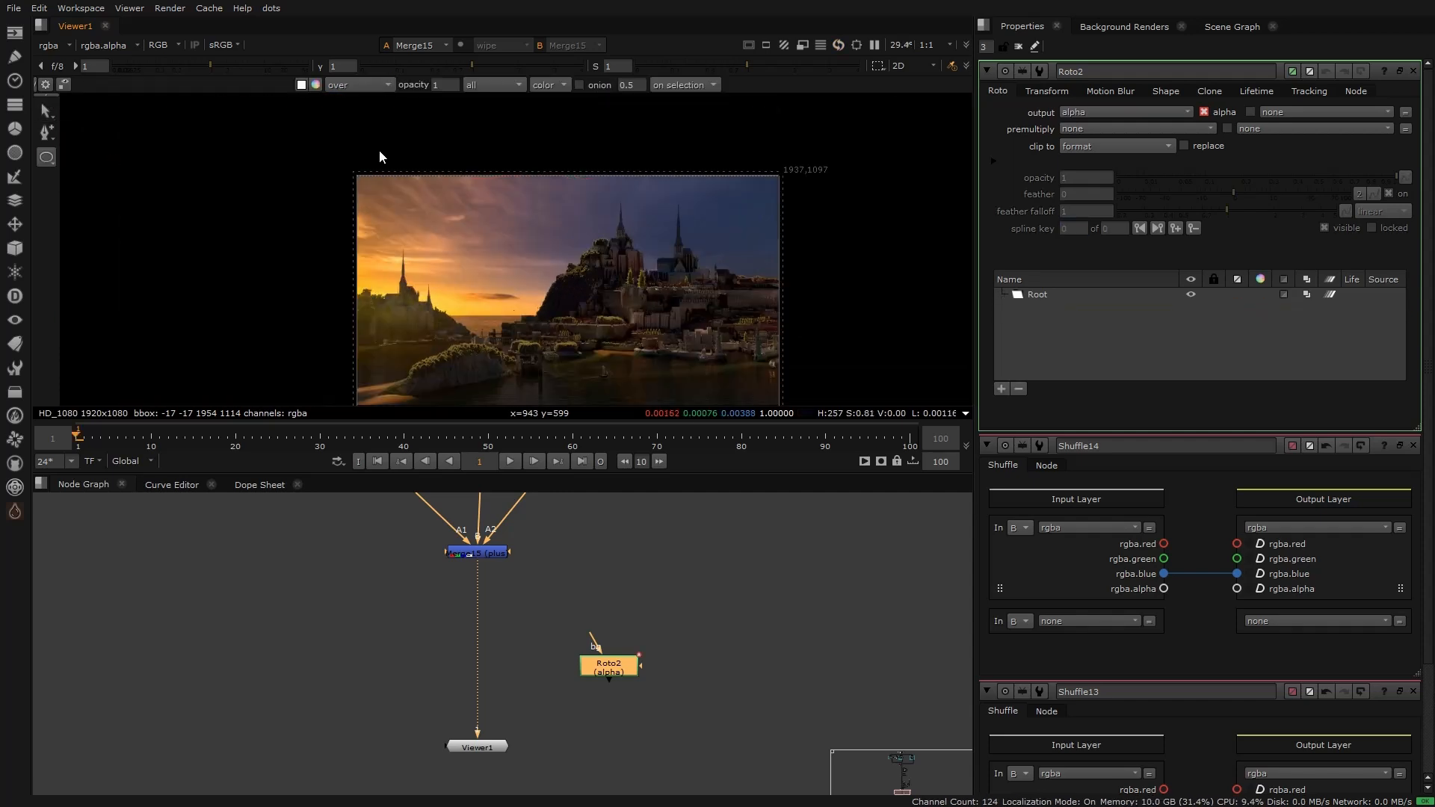
middle_click_drag(357, 175, 320, 159)
left_click_drag(320, 159, 743, 397)
middle_click_drag(562, 265, 547, 225)
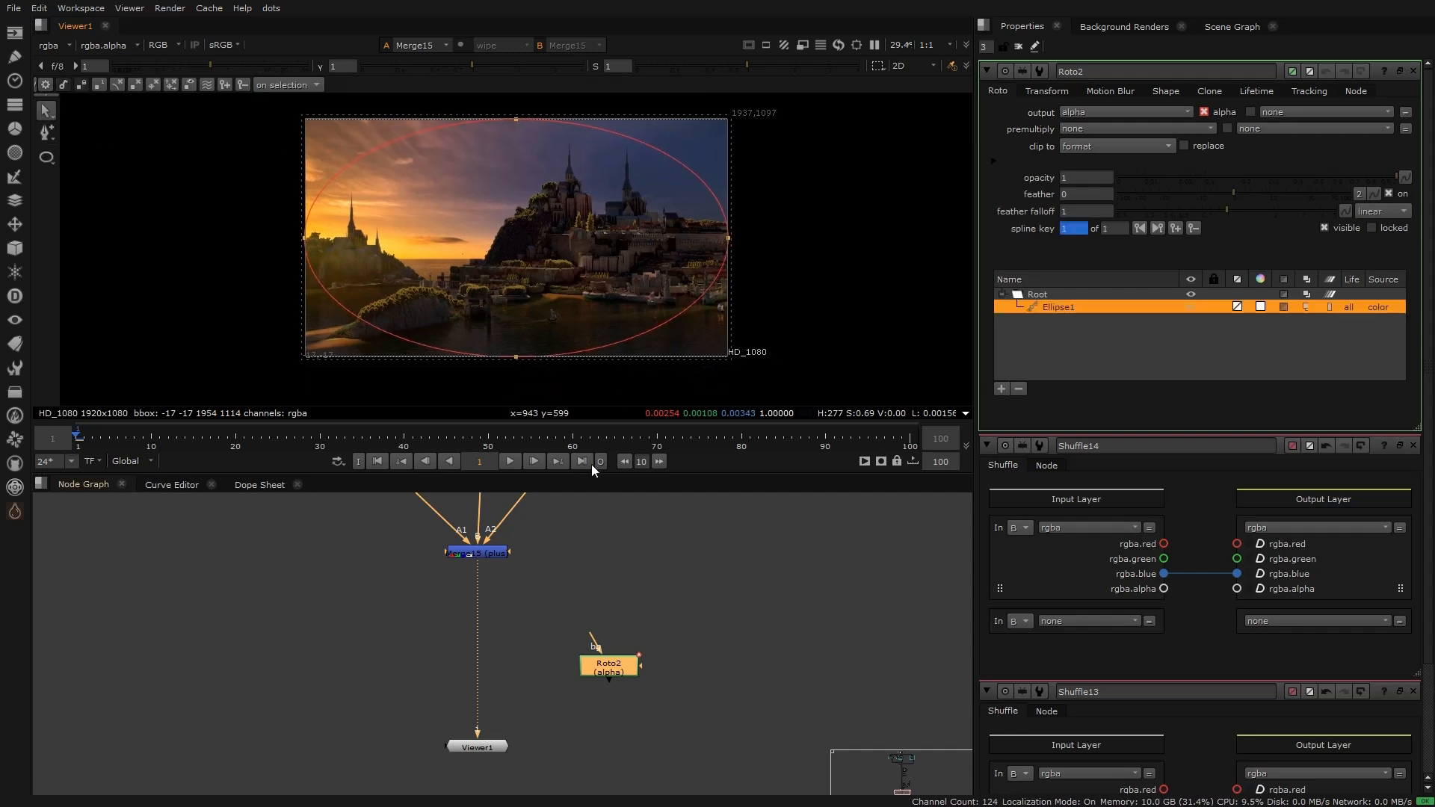
Step: Insert a Blur between Merge15 and Viewer1, connect its mask to Roto2, and set its size to 47.5
left_click(536, 575)
key("b")
left_click_drag(504, 640, 612, 651)
left_click(500, 642)
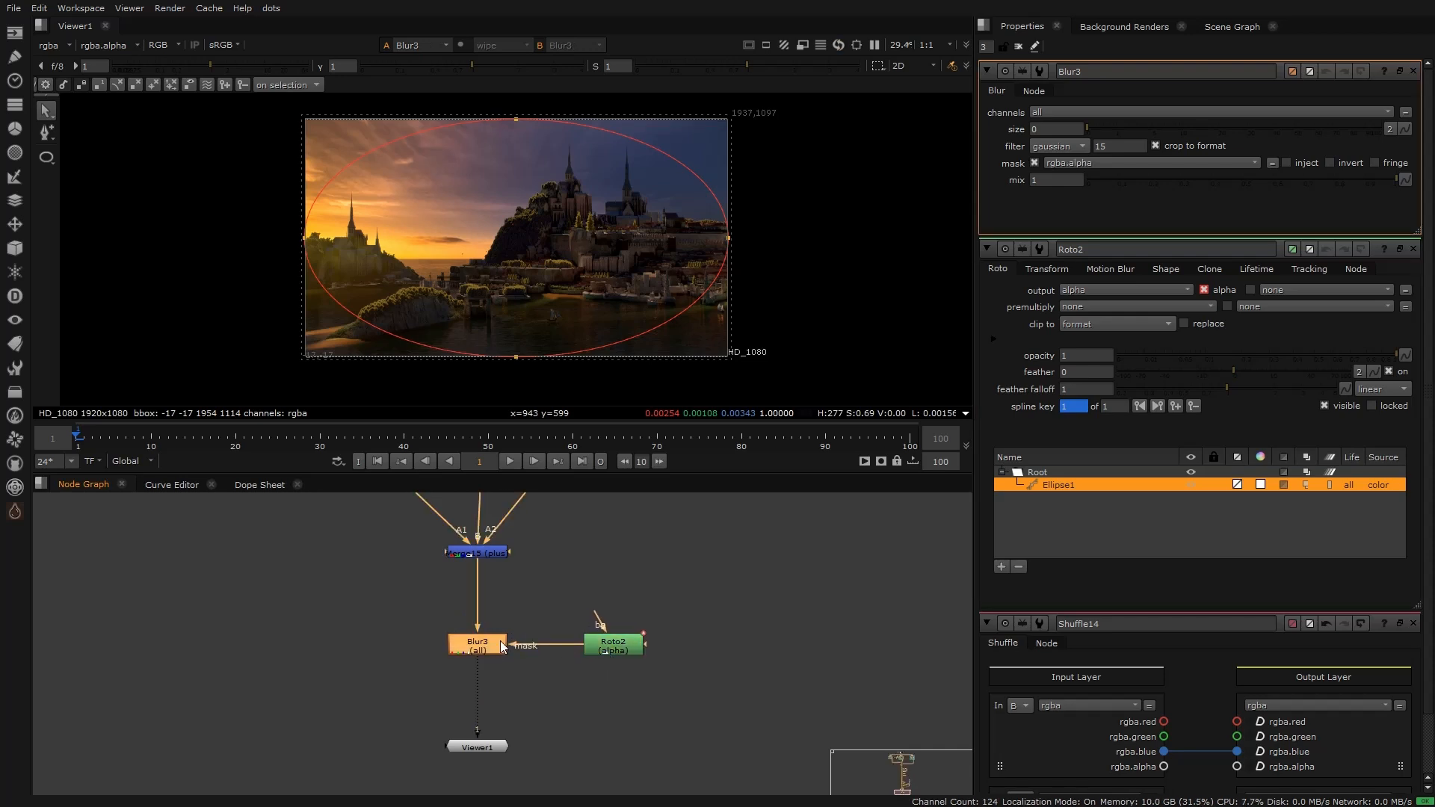
left_click_drag(1089, 130, 1289, 128)
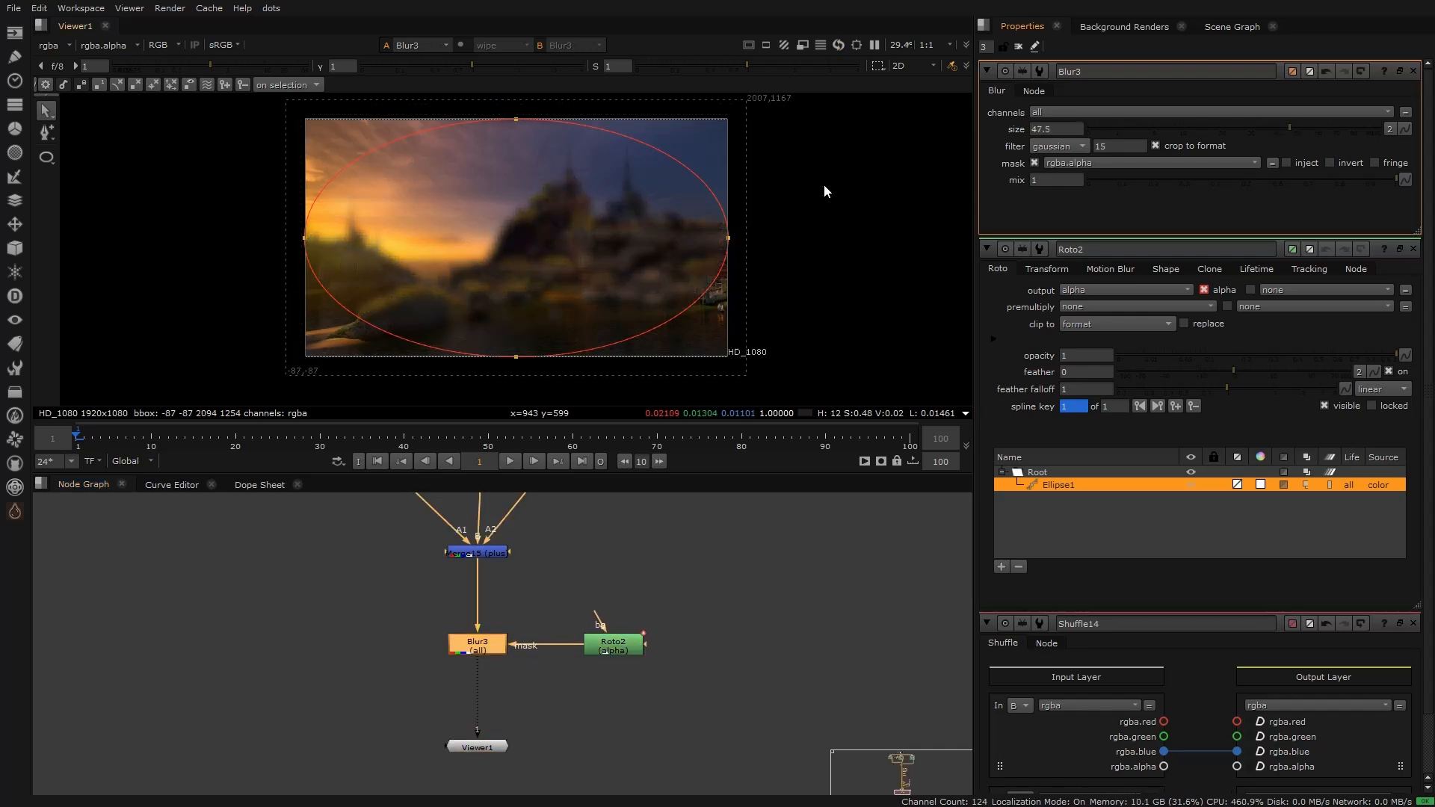
scroll(358, 217, "up", 6)
middle_click_drag(349, 215, 562, 217)
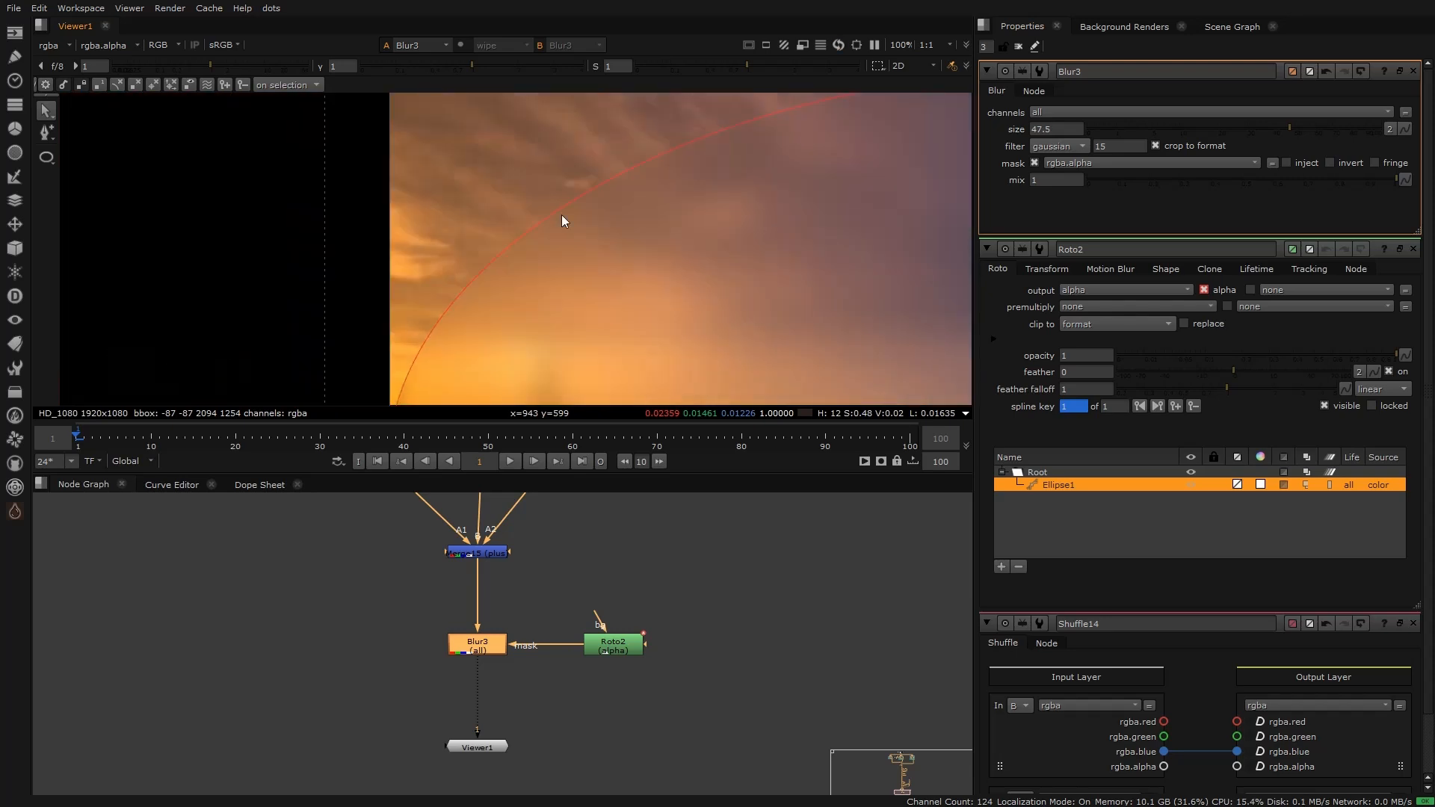
scroll(559, 171, "up", 2)
scroll(412, 197, "down", 3)
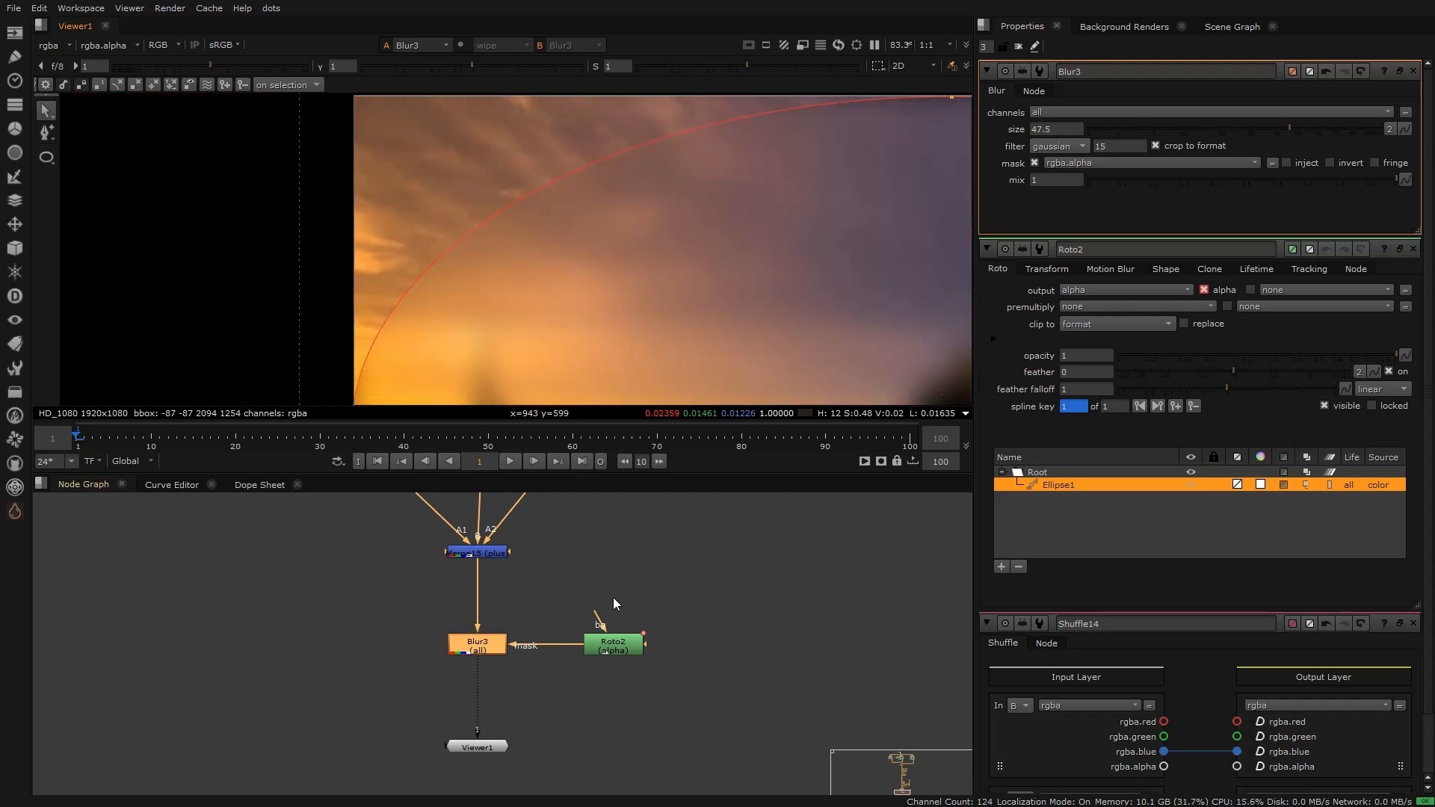
Step: Try an Invert node between Roto2 and Blur3's mask, and delete it again
left_click(614, 644)
left_click_drag(615, 644, 628, 596)
key("Tab")
type("inv")
key("Return")
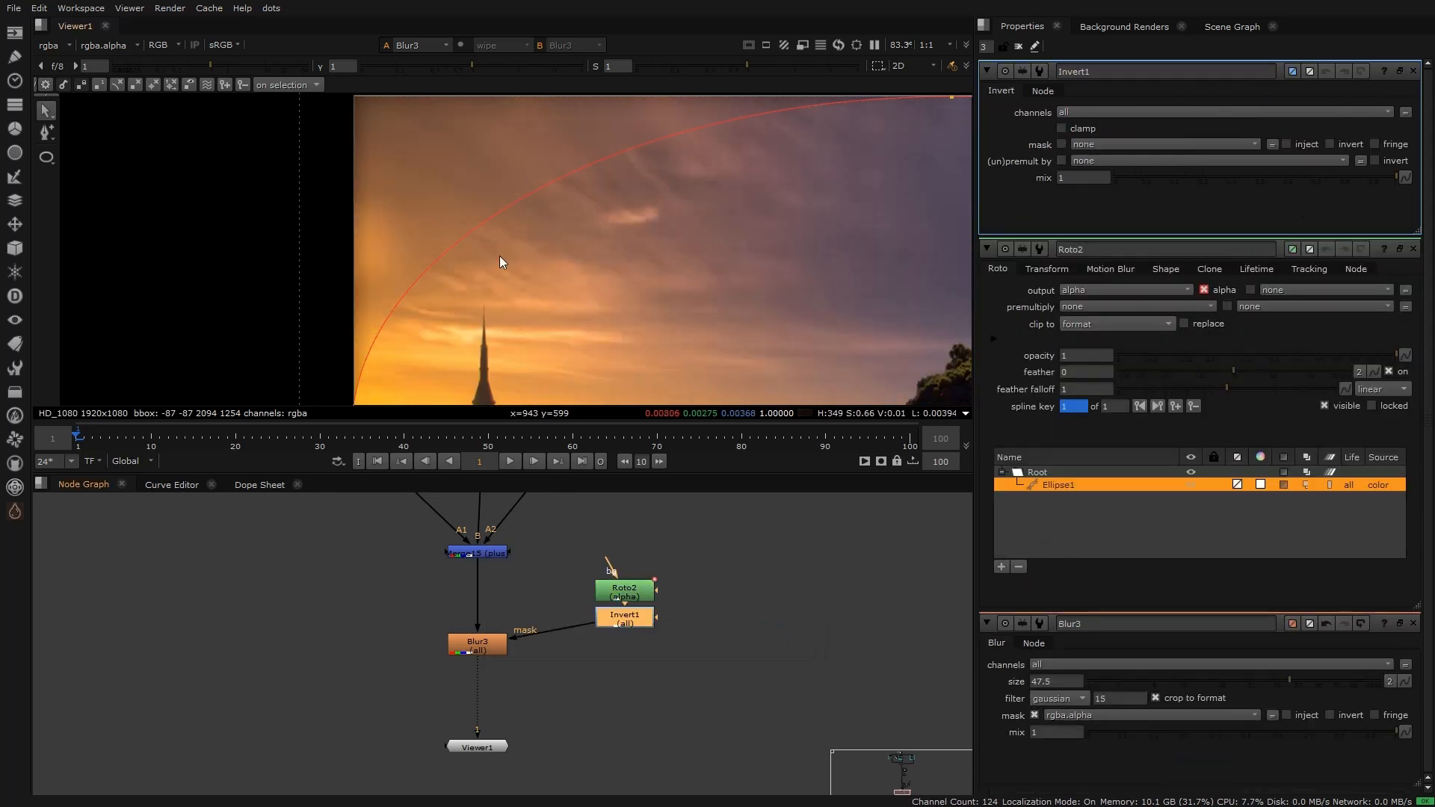
key("Delete")
Step: Toggle the inversion of Ellipse1 in Roto2's shape list on and back off
left_click(1283, 304)
left_click(1283, 304)
left_click(1283, 305)
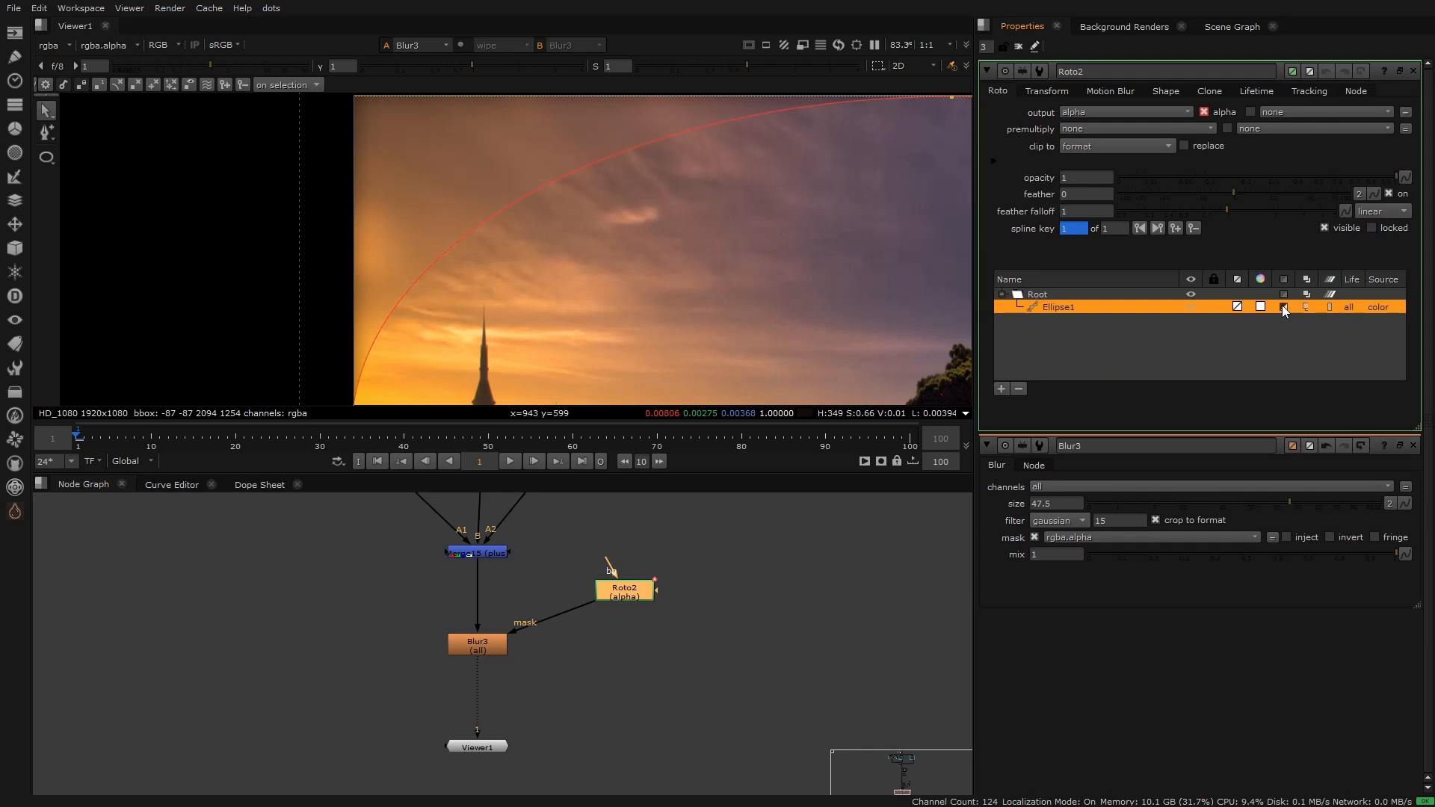
left_click(1283, 307)
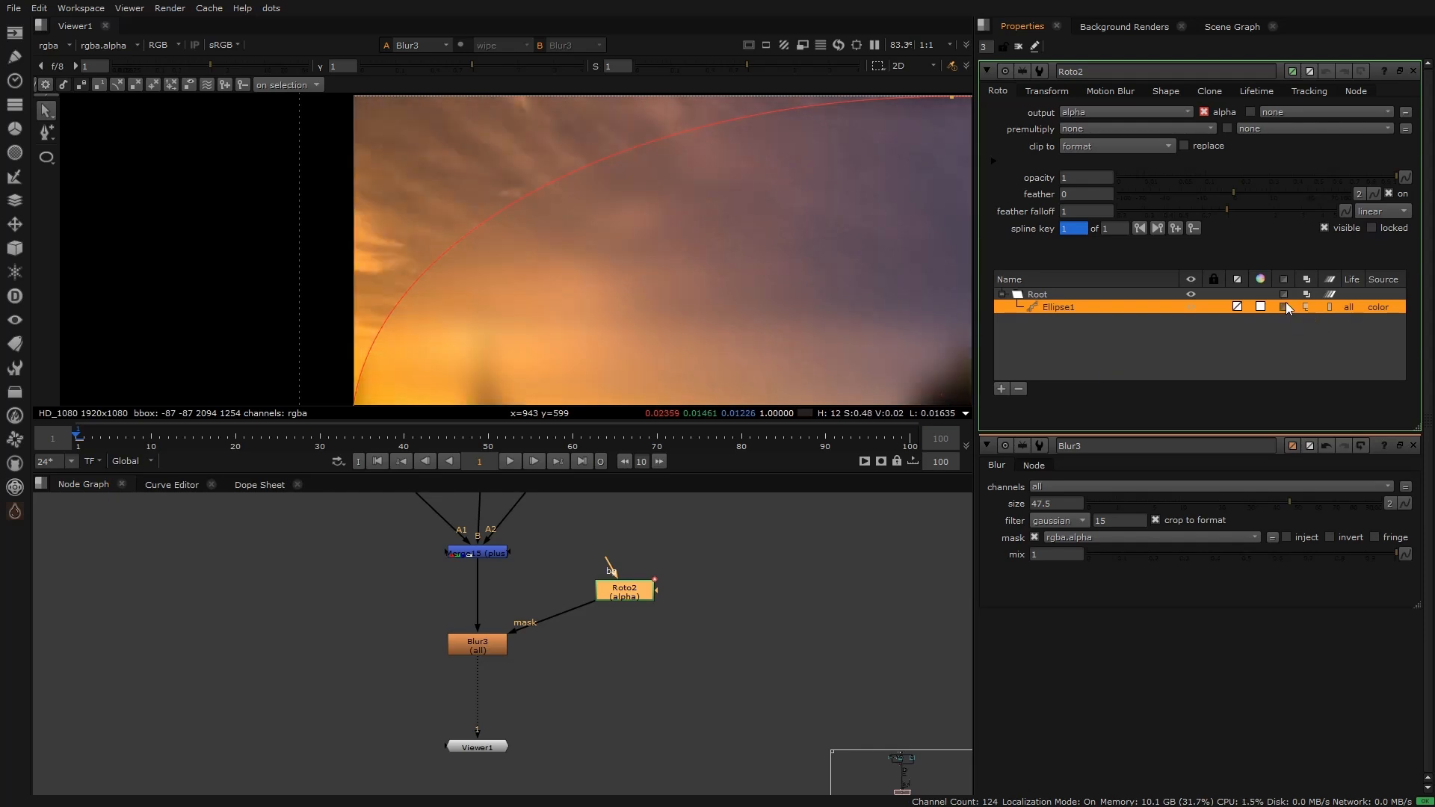
Step: Invert Ellipse1 through Roto2's shape settings, and return to the main Roto settings
left_click(1168, 91)
left_click(1088, 178)
left_click(1088, 177)
left_click(1088, 177)
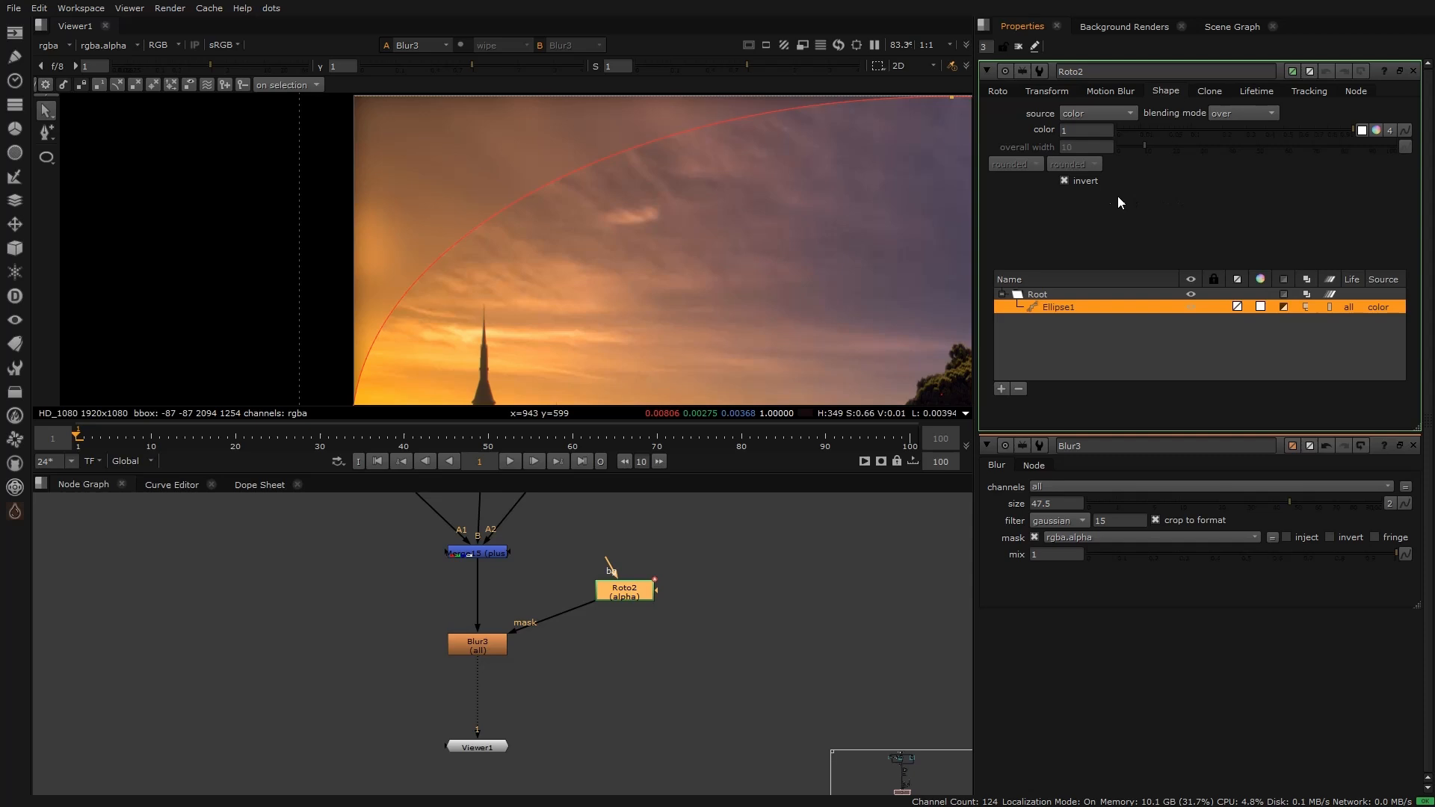
left_click(1088, 180)
left_click(1079, 181)
left_click(1284, 303)
left_click(1284, 304)
left_click(1284, 304)
left_click(1284, 303)
left_click(994, 88)
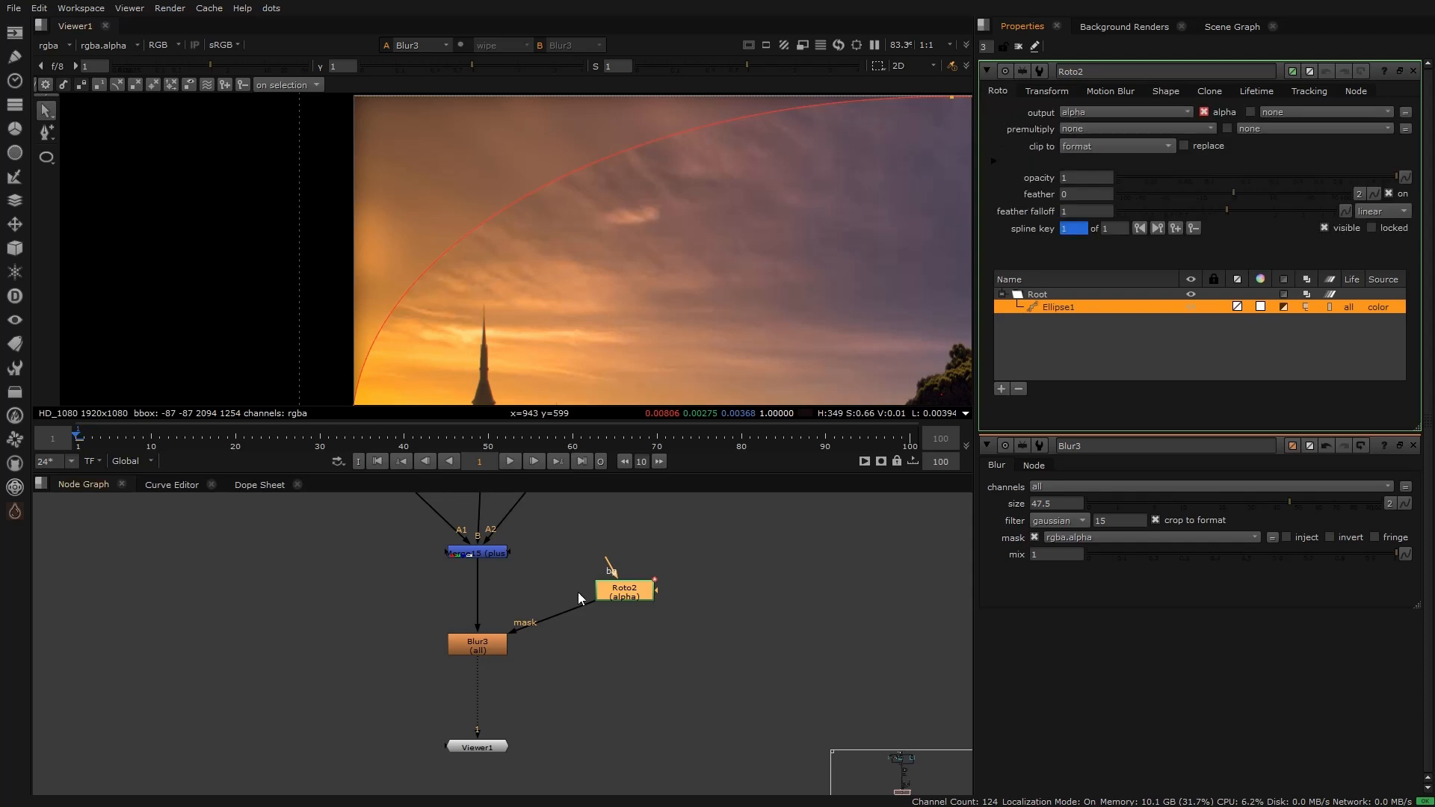
Step: Insert a Blur between Roto2 and Blur3's mask, and set its size to 500
mouse_move(630, 594)
left_mouse_down()
mouse_move(619, 647)
mouse_move(633, 578)
left_mouse_up()
key("b")
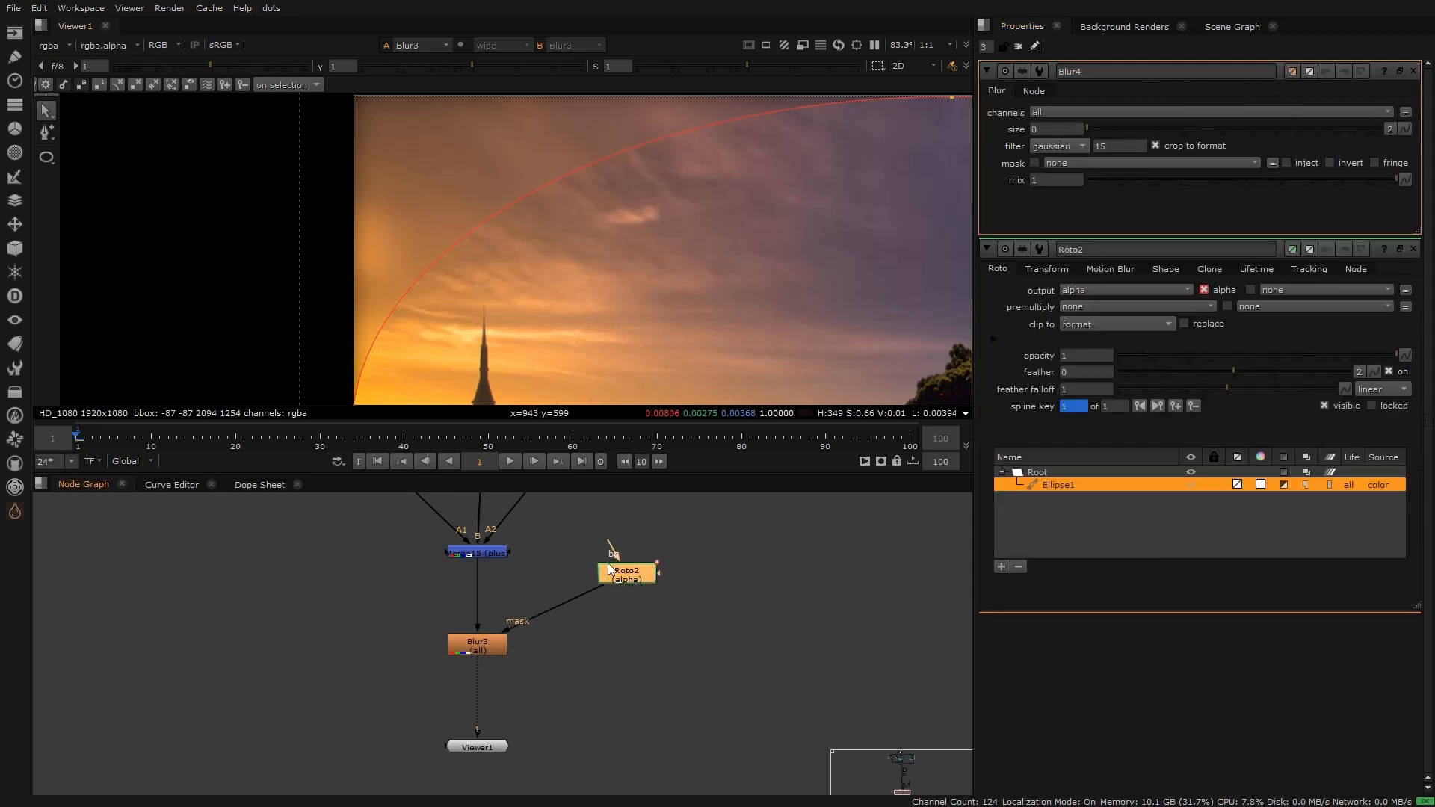
left_click(1045, 127)
type("500")
key("Return")
scroll(598, 198, "down", 4)
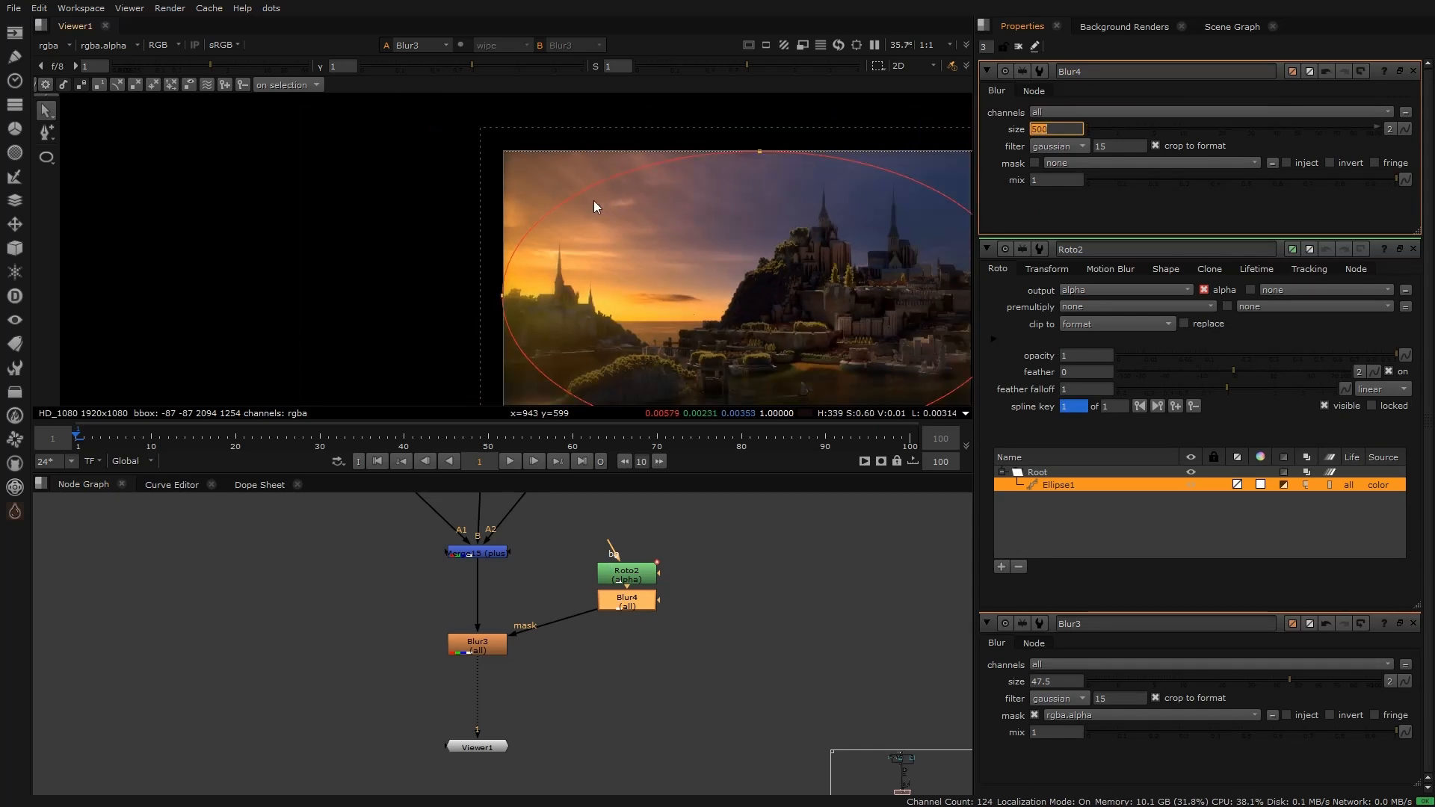
Step: Set Blur4's size to 250 and hide the viewer overlay to check the softened edge
key("f")
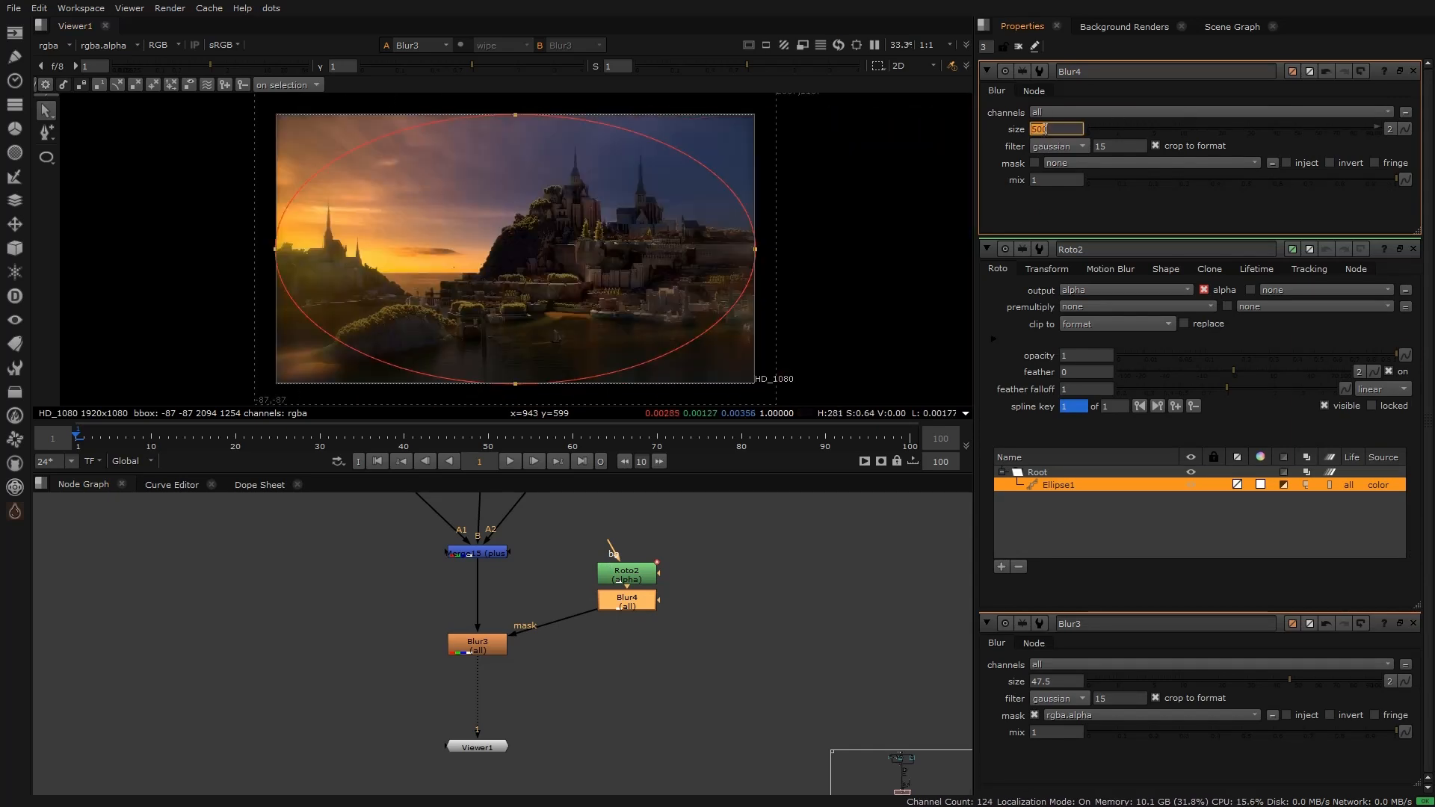
type(".0")
key("Return")
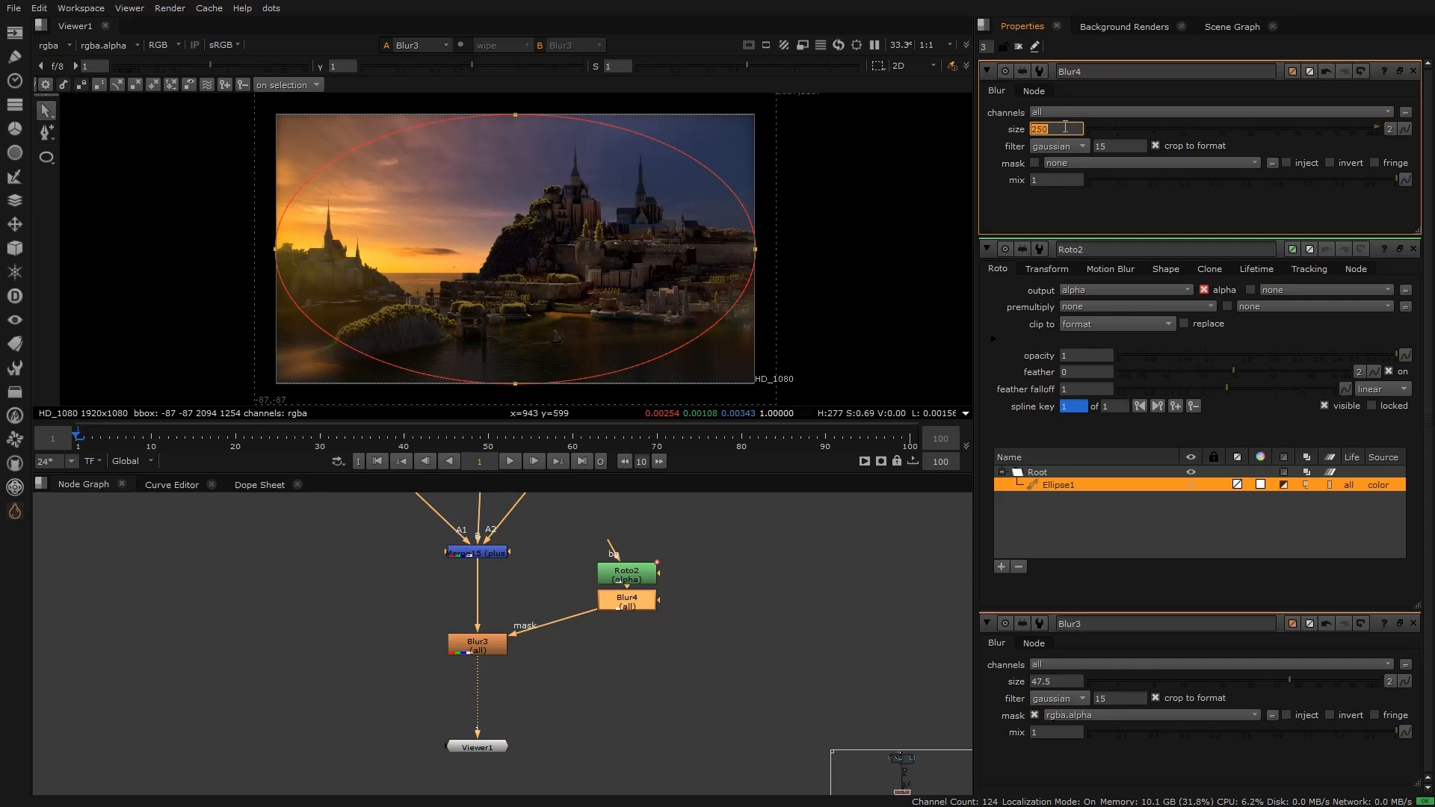
scroll(200, 231, "up", 5)
key("o")
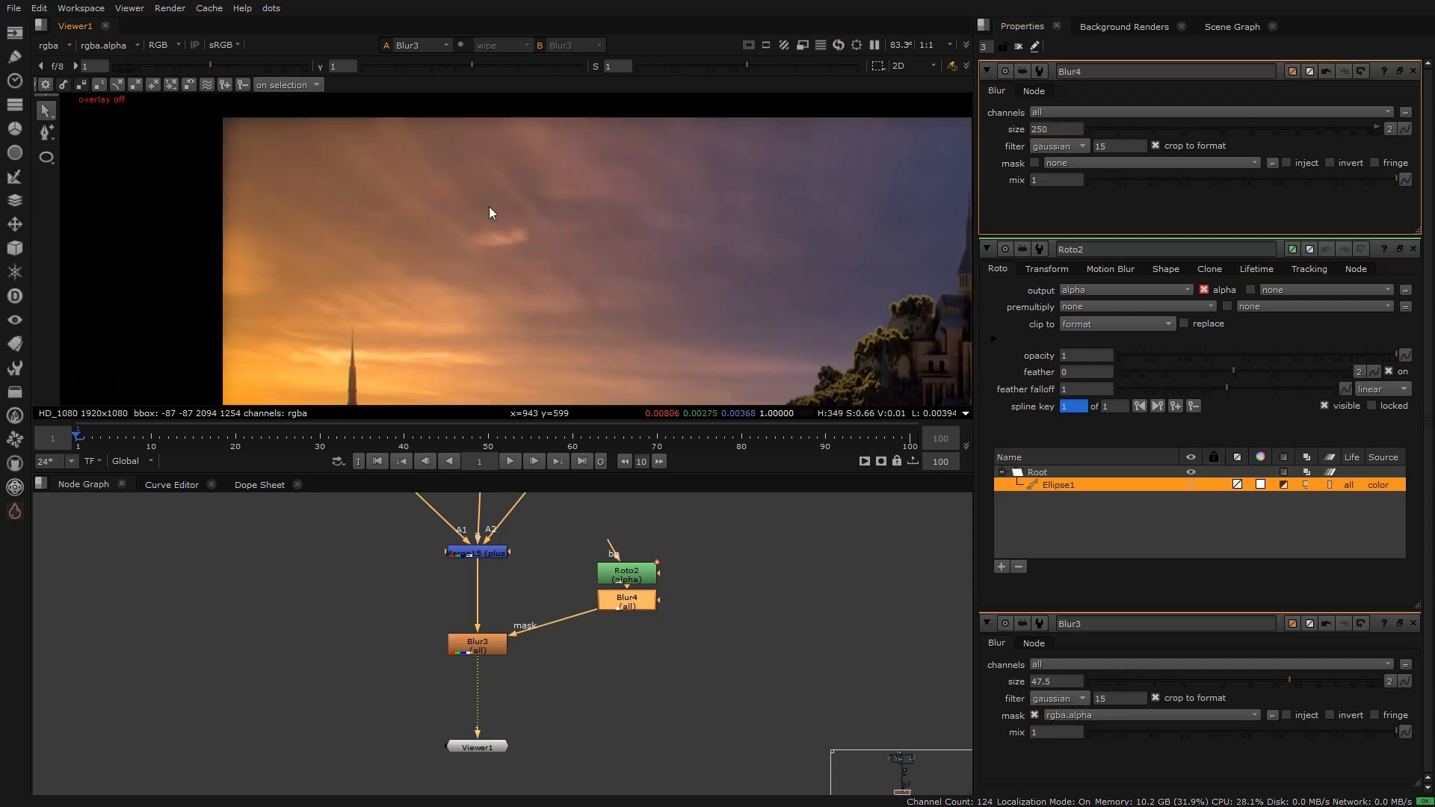
Step: Split Blur3's size into separate width and height, with width 102 and height 0
left_click(489, 644)
scroll(424, 207, "down", 5)
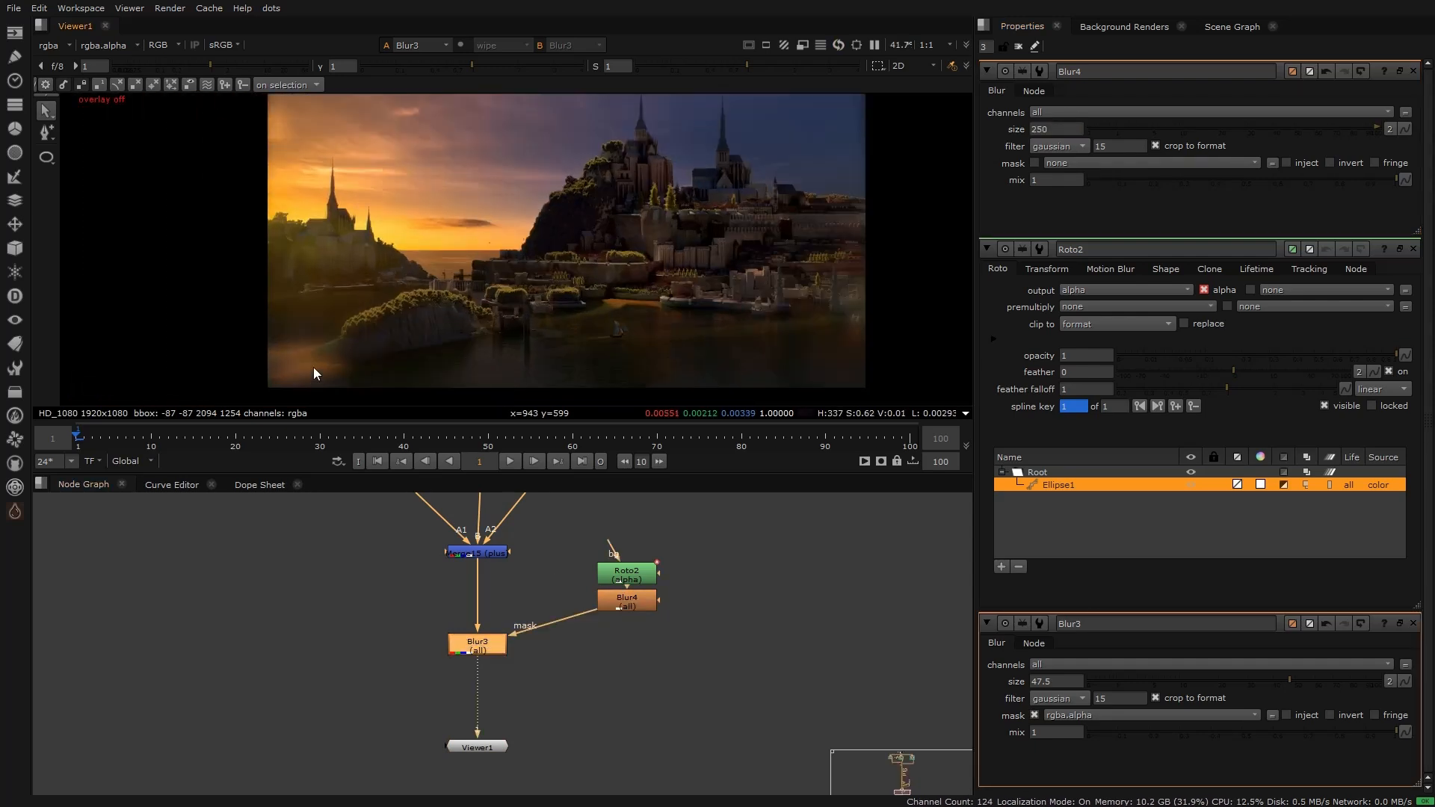
scroll(314, 373, "up", 5)
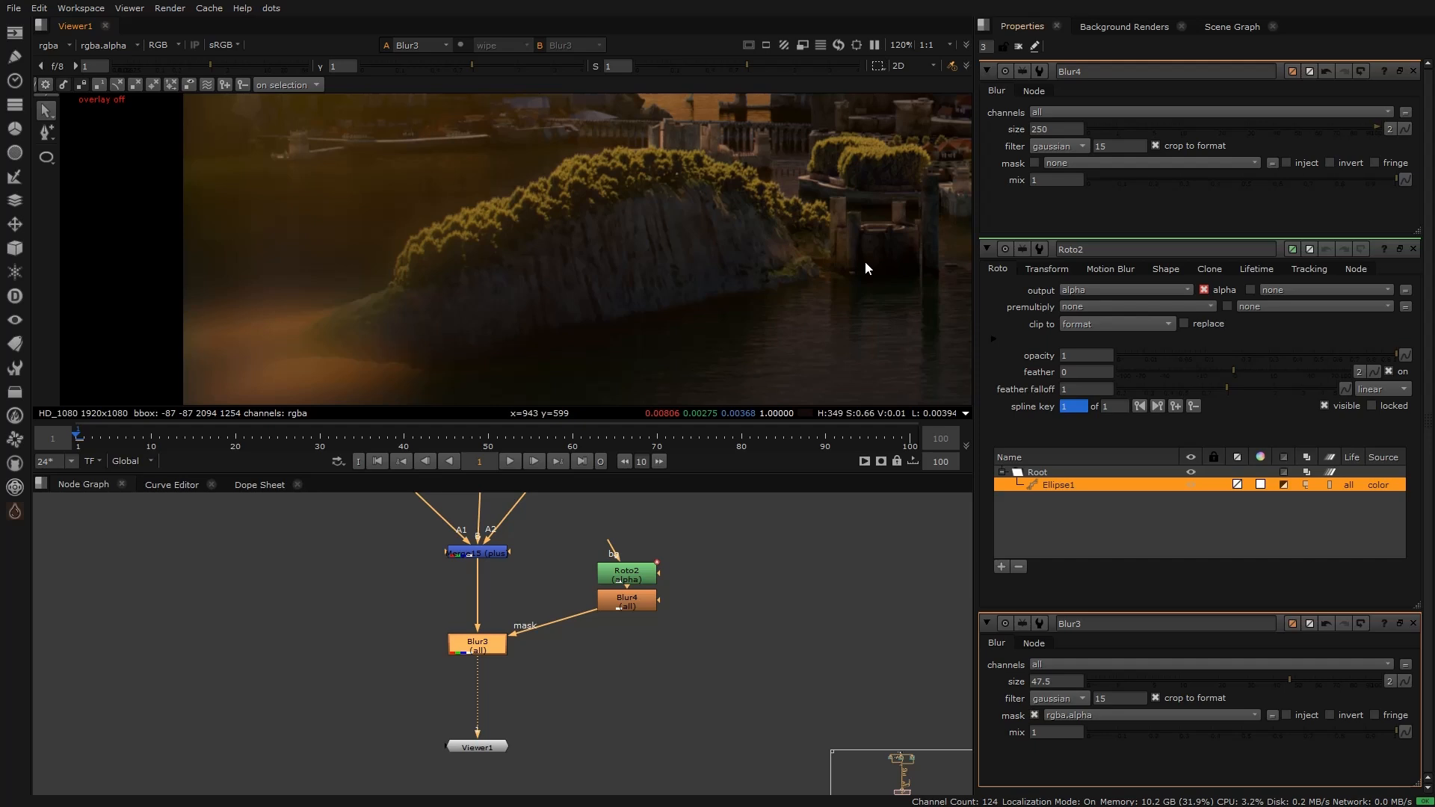
double_click(487, 646)
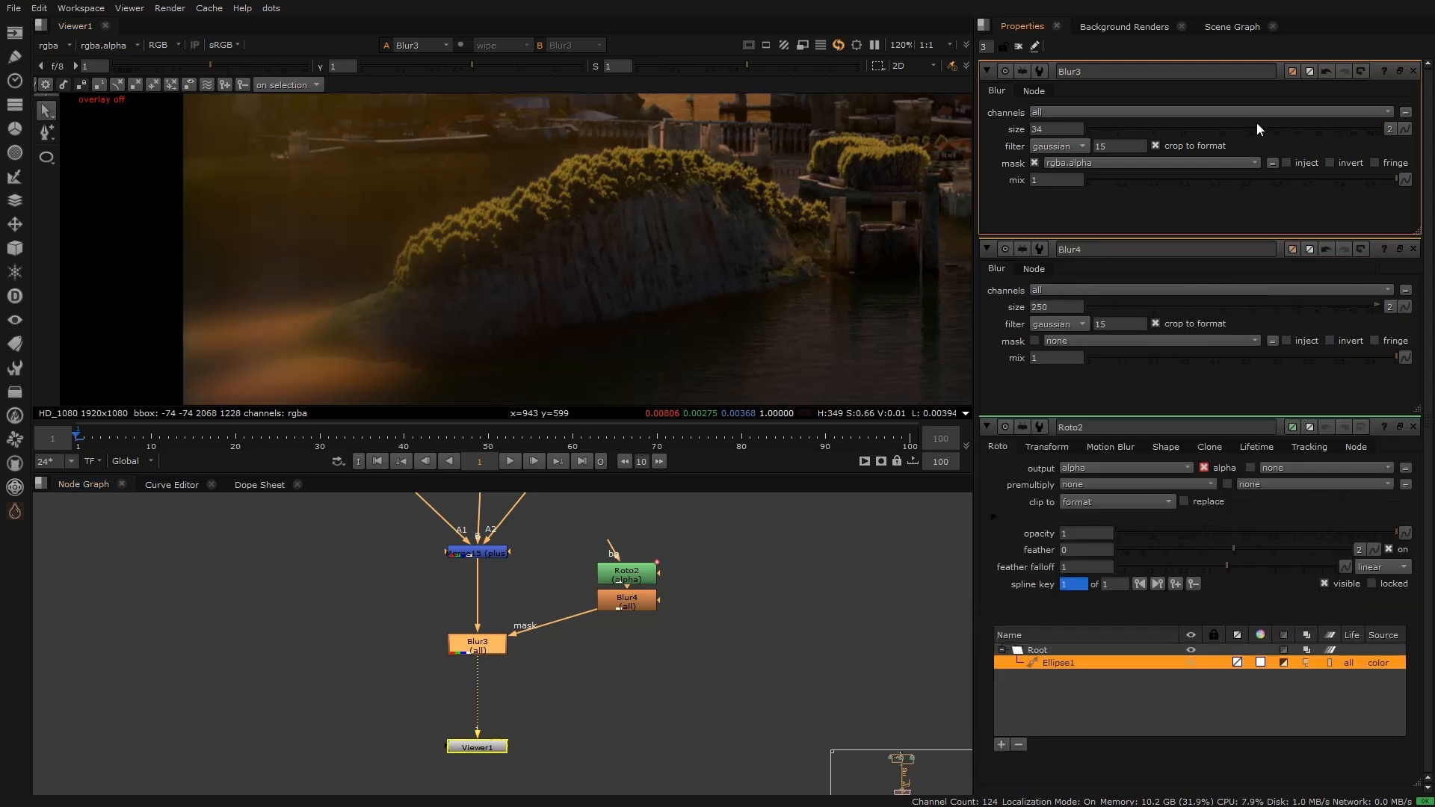
left_click_drag(1286, 124, 1106, 121)
left_click(1388, 129)
left_click_drag(1044, 125, 1116, 124)
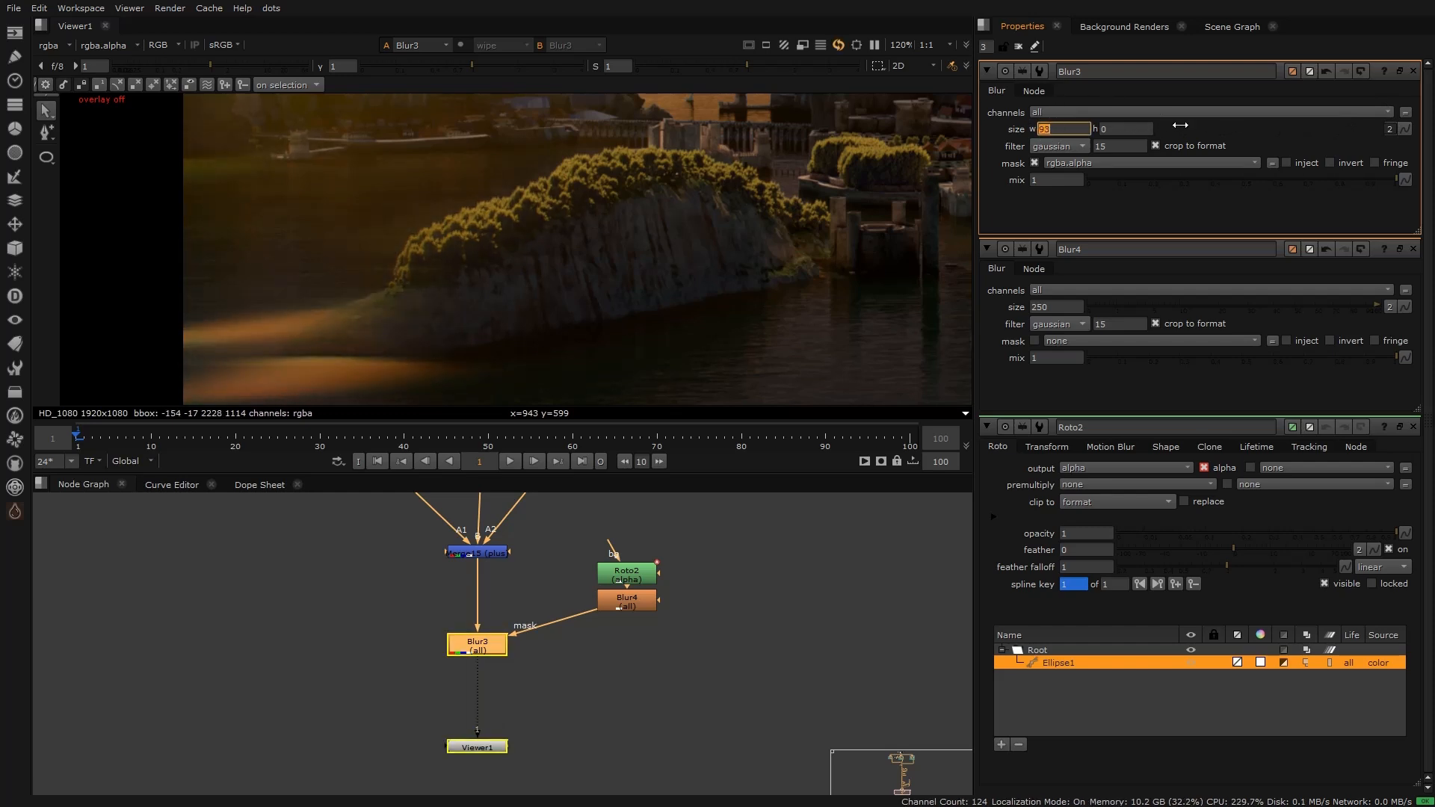
type("102")
key("Return")
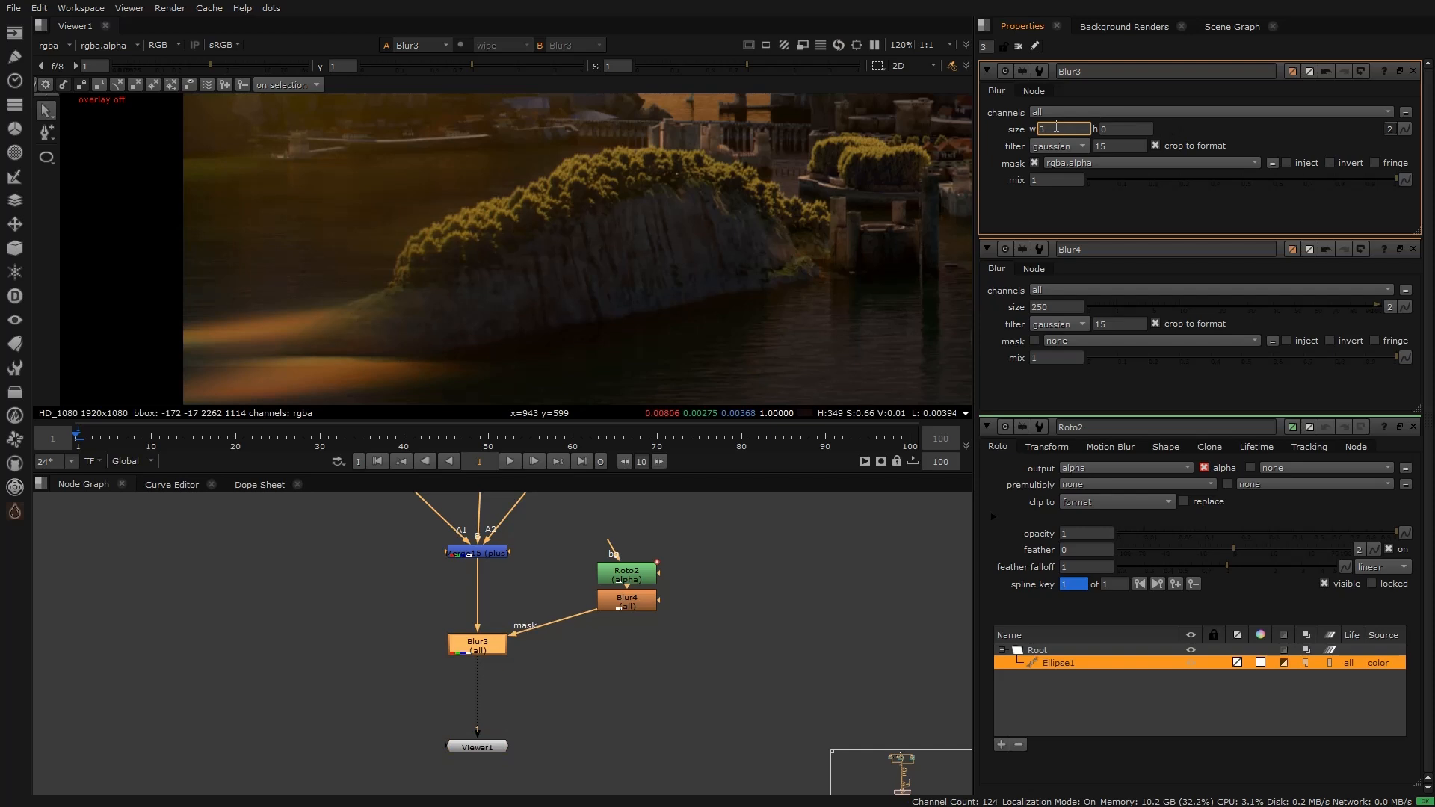
Step: Set Blur3's width to 3 and inspect the horizontal blur near the image edge
key("Return")
middle_click_drag(200, 317, 322, 308, "alt")
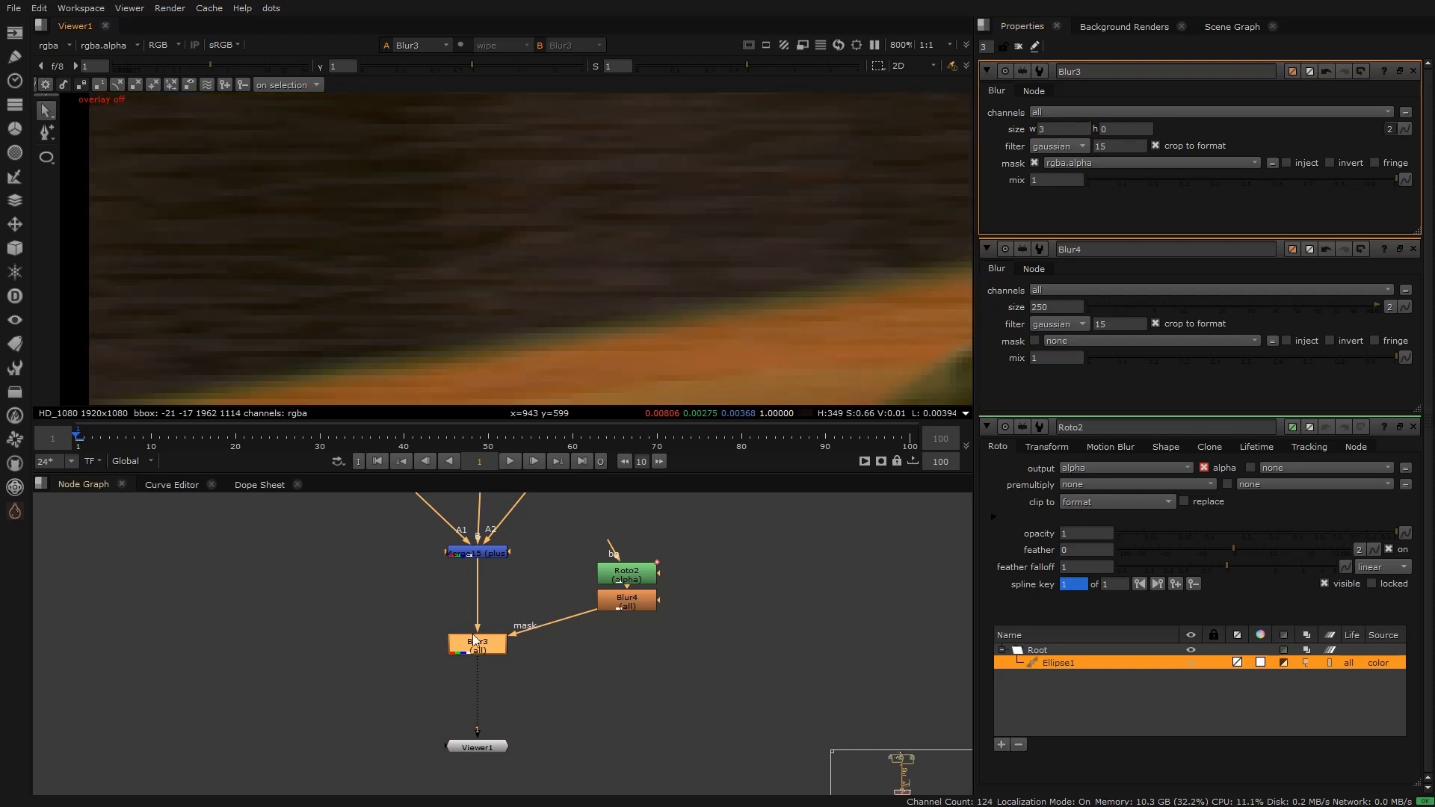
middle_click_drag(142, 301, 202, 298, "alt")
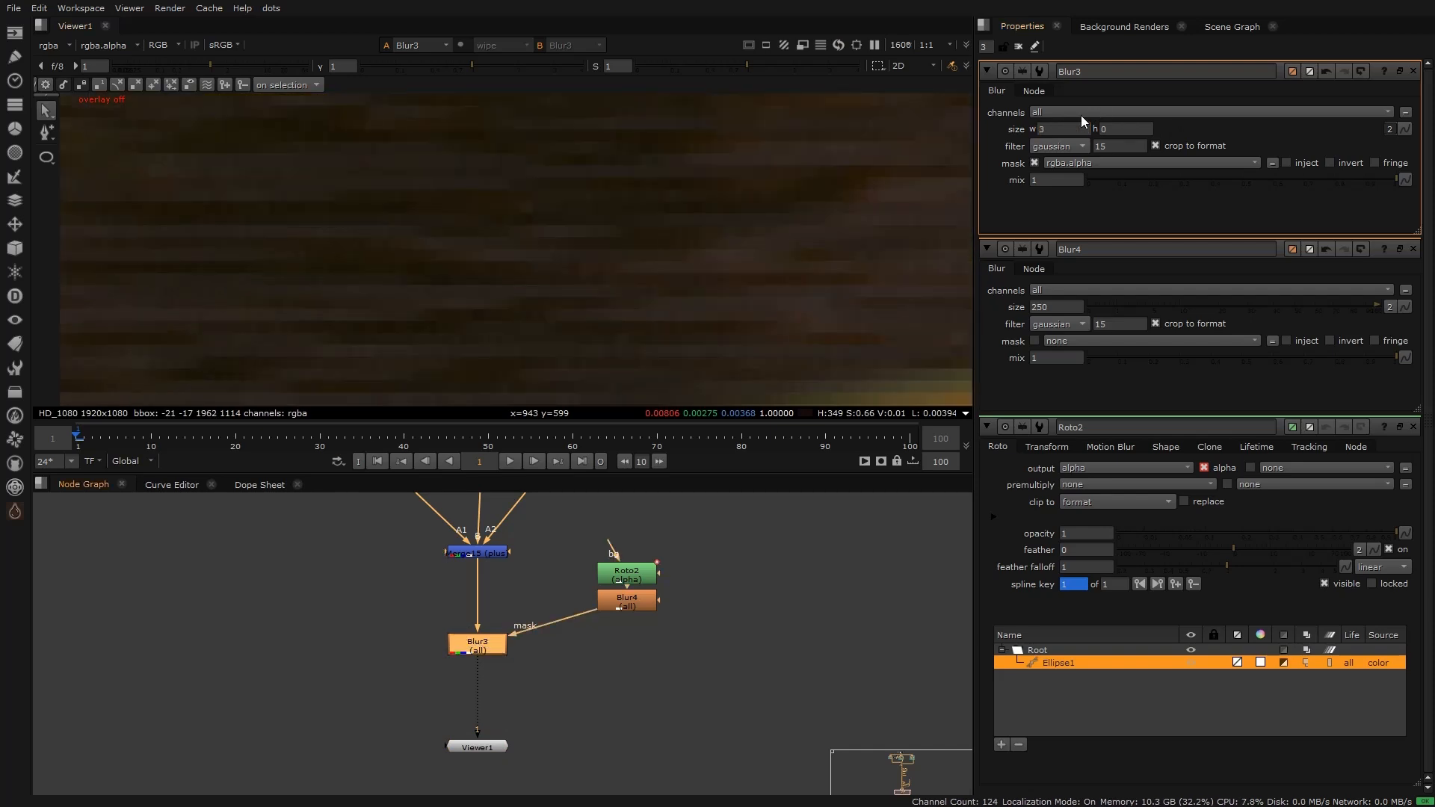
Step: Set Blur3's width to 6 and compare the image with Blur3 disabled and enabled
key("Return")
middle_click_drag(628, 228, 458, 272, "alt")
key("d")
scroll(628, 200, "up", 3)
key("d")
scroll(634, 245, "up", 4)
Step: Compare the castle against the sunset sky with Blur3 disabled and enabled
scroll(608, 262, "down", 9)
middle_click_drag(608, 261, 449, 380)
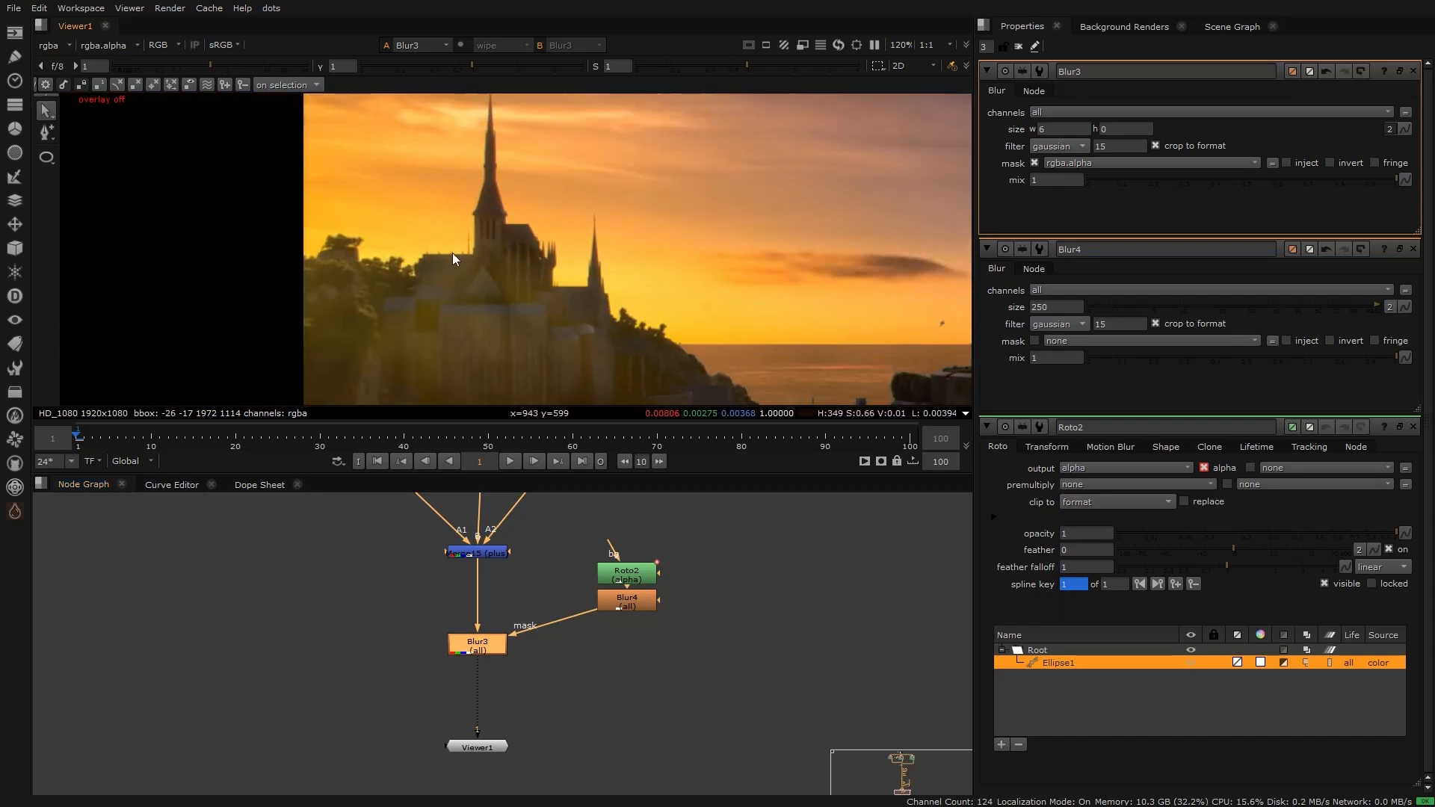
scroll(517, 217, "up", 6)
middle_click_drag(517, 216, 499, 276)
scroll(473, 261, "up", 5)
key("d")
key("d")
key("f")
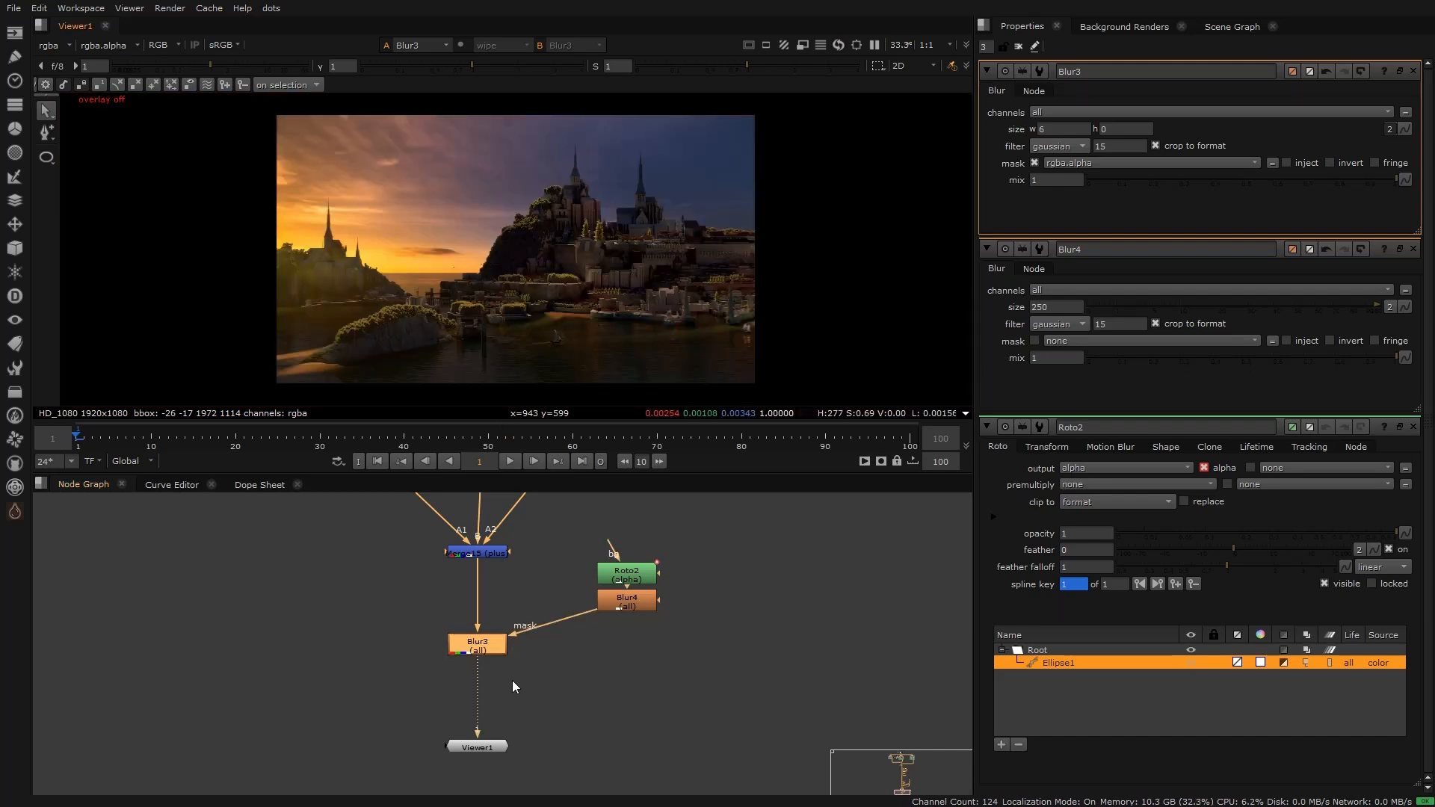
Step: Insert a Grade below Blur3, mask it with Blur4, and lower its gain to 0
key("g")
left_click_drag(510, 667, 629, 600)
left_click_drag(479, 671, 481, 683)
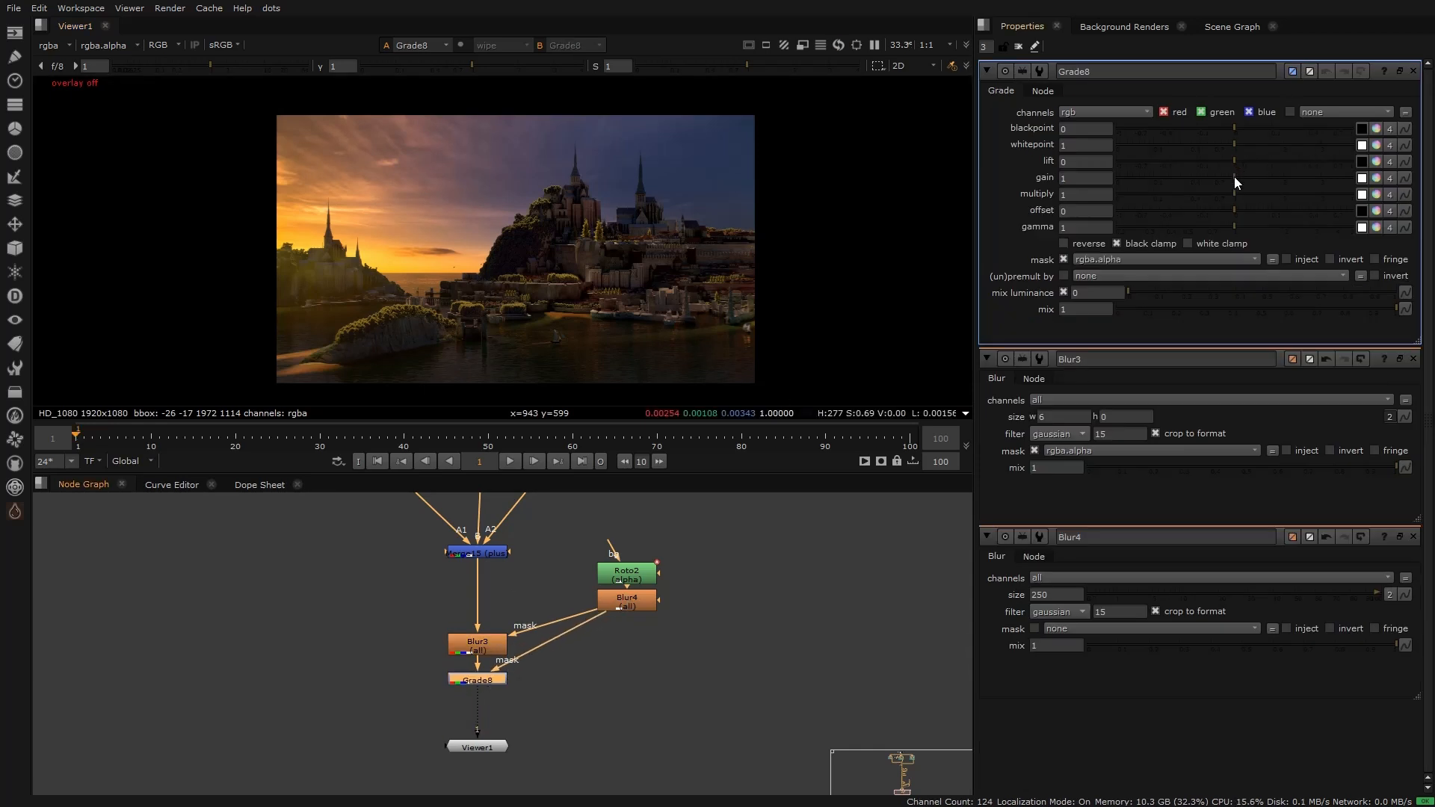
left_click_drag(1235, 176, 943, 187)
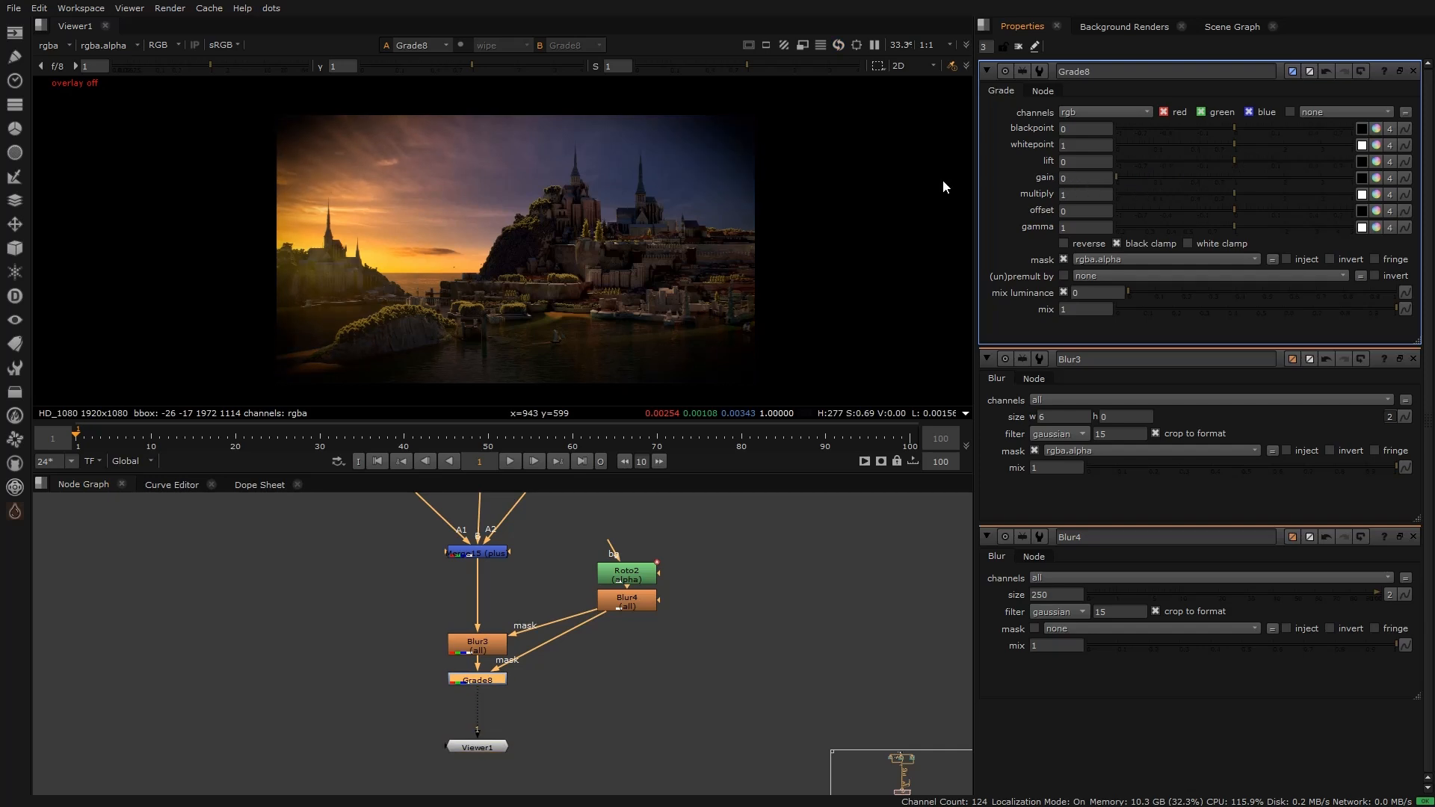
scroll(418, 224, "up", 1)
scroll(374, 194, "up", 1)
scroll(523, 188, "down", 2)
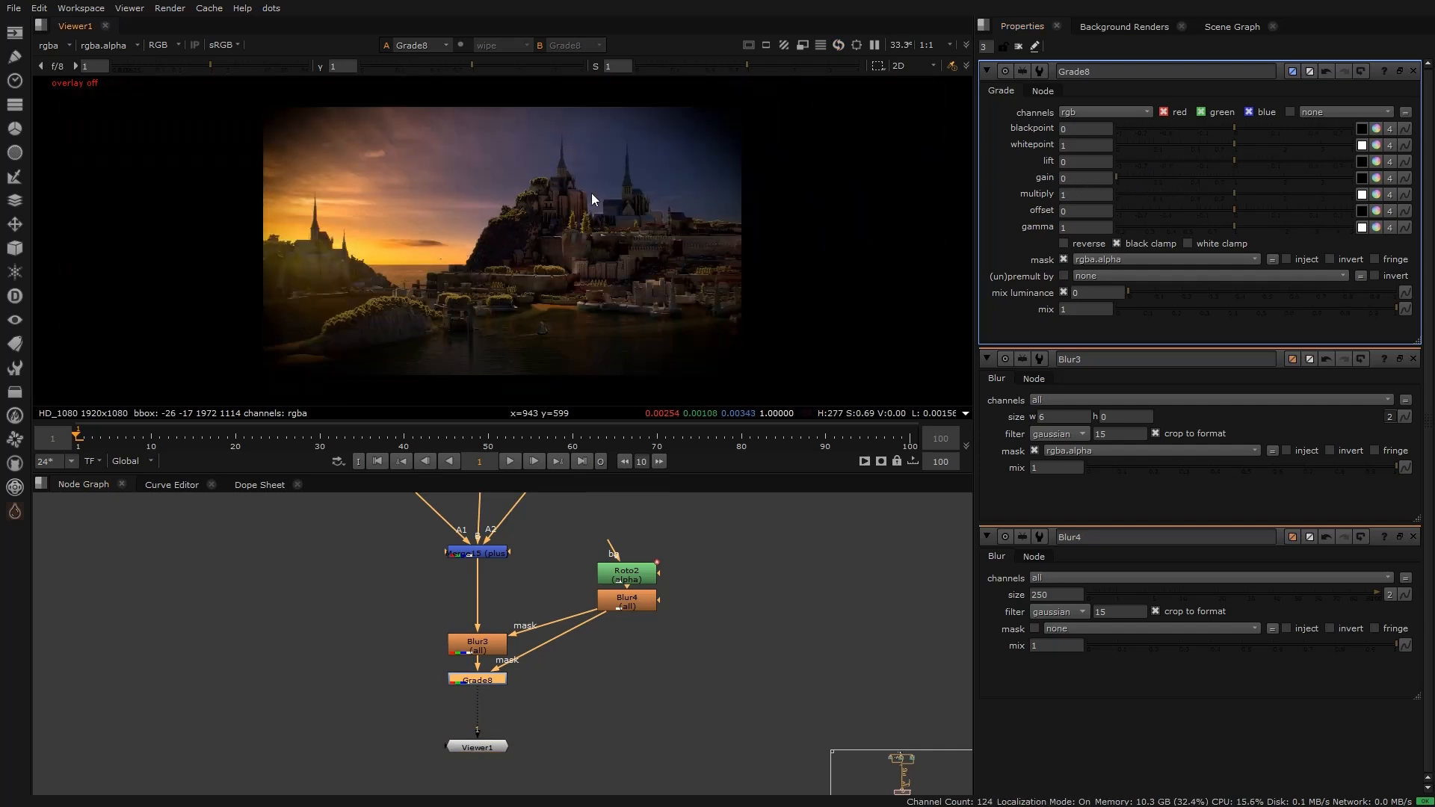
Step: Set Grade8's gain to 0.6 for a subtler vignette
left_click(1091, 172)
type(".6")
key("Return")
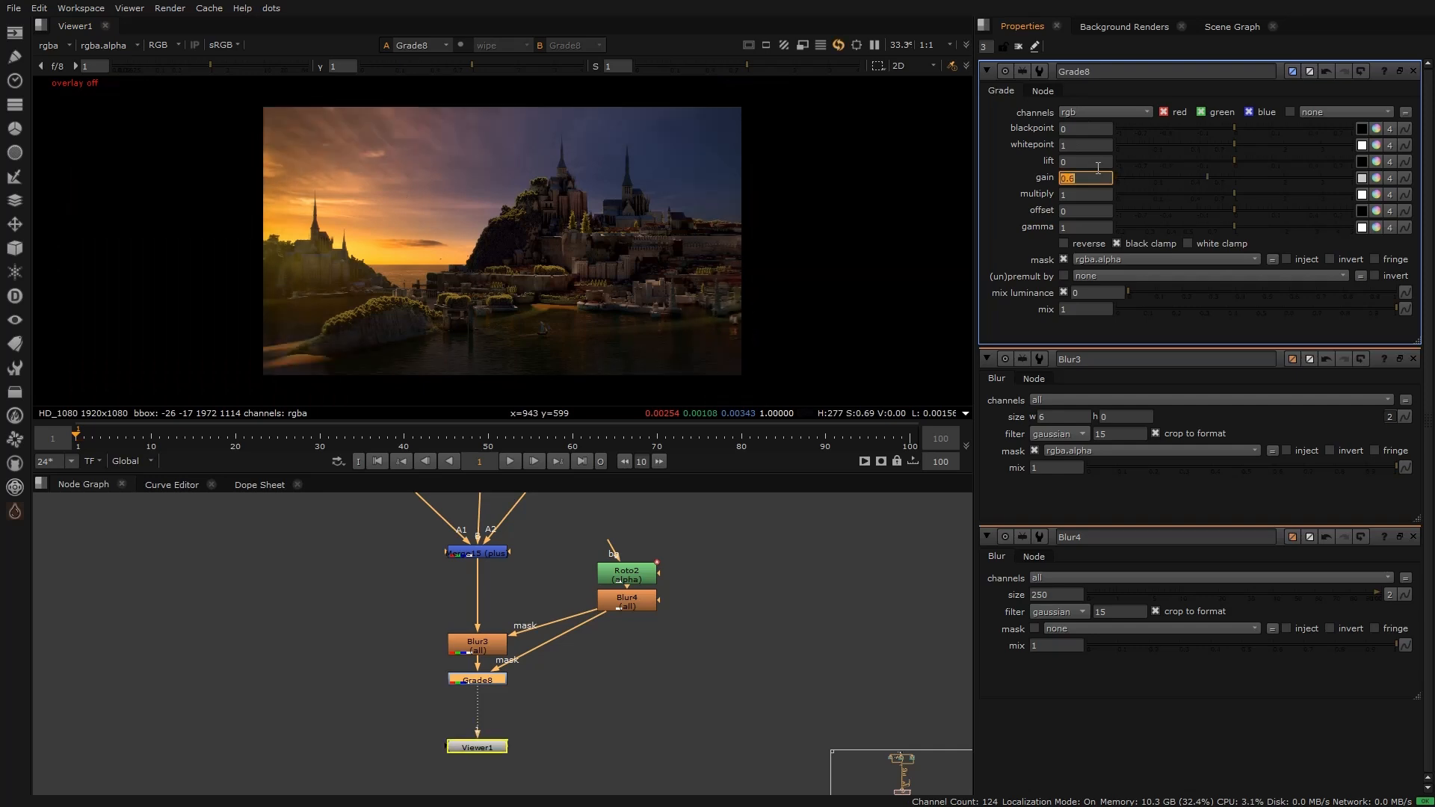
mouse_move(433, 675)
left_mouse_down()
mouse_move(557, 709)
mouse_move(451, 660)
mouse_move(434, 669)
left_mouse_up()
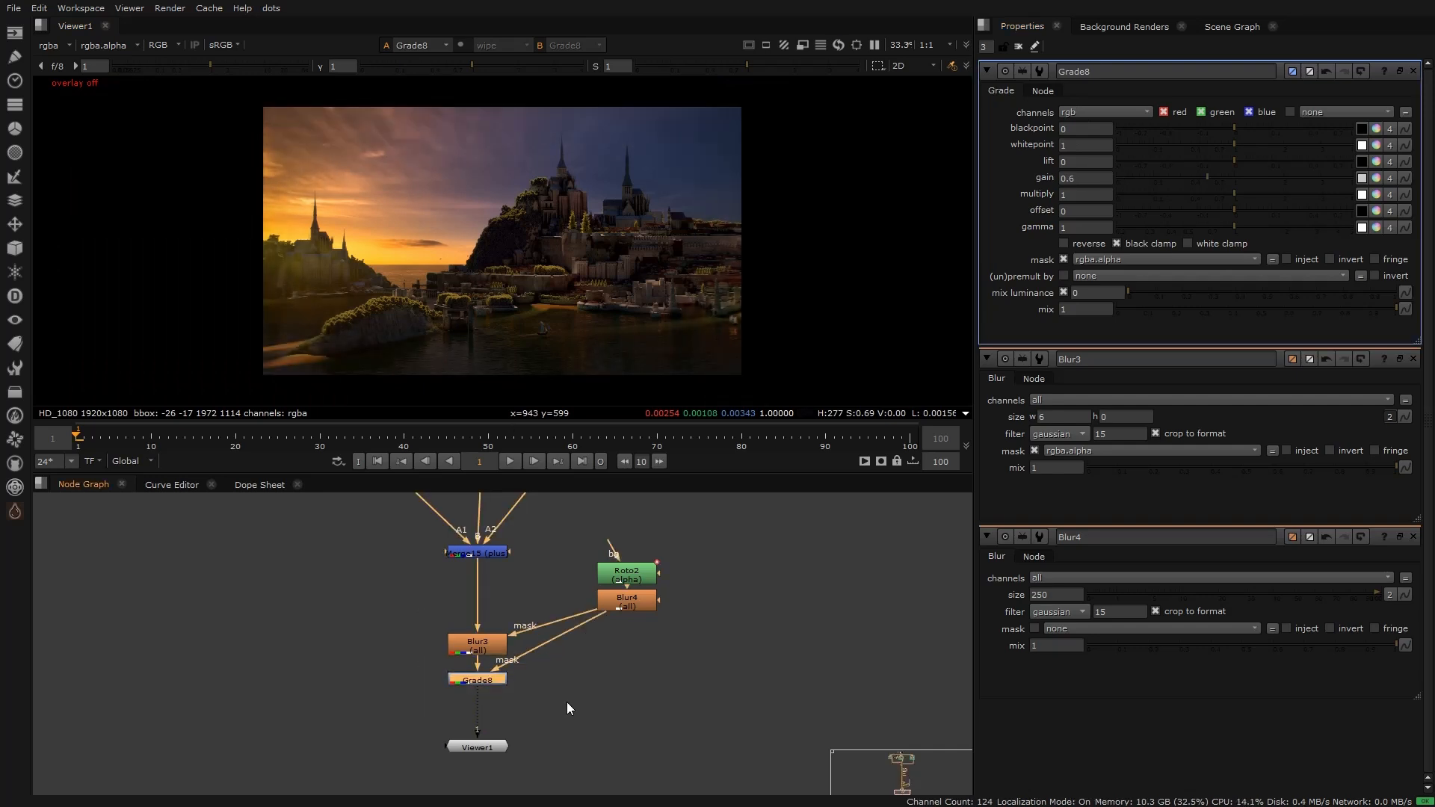
scroll(571, 330, "up", 3)
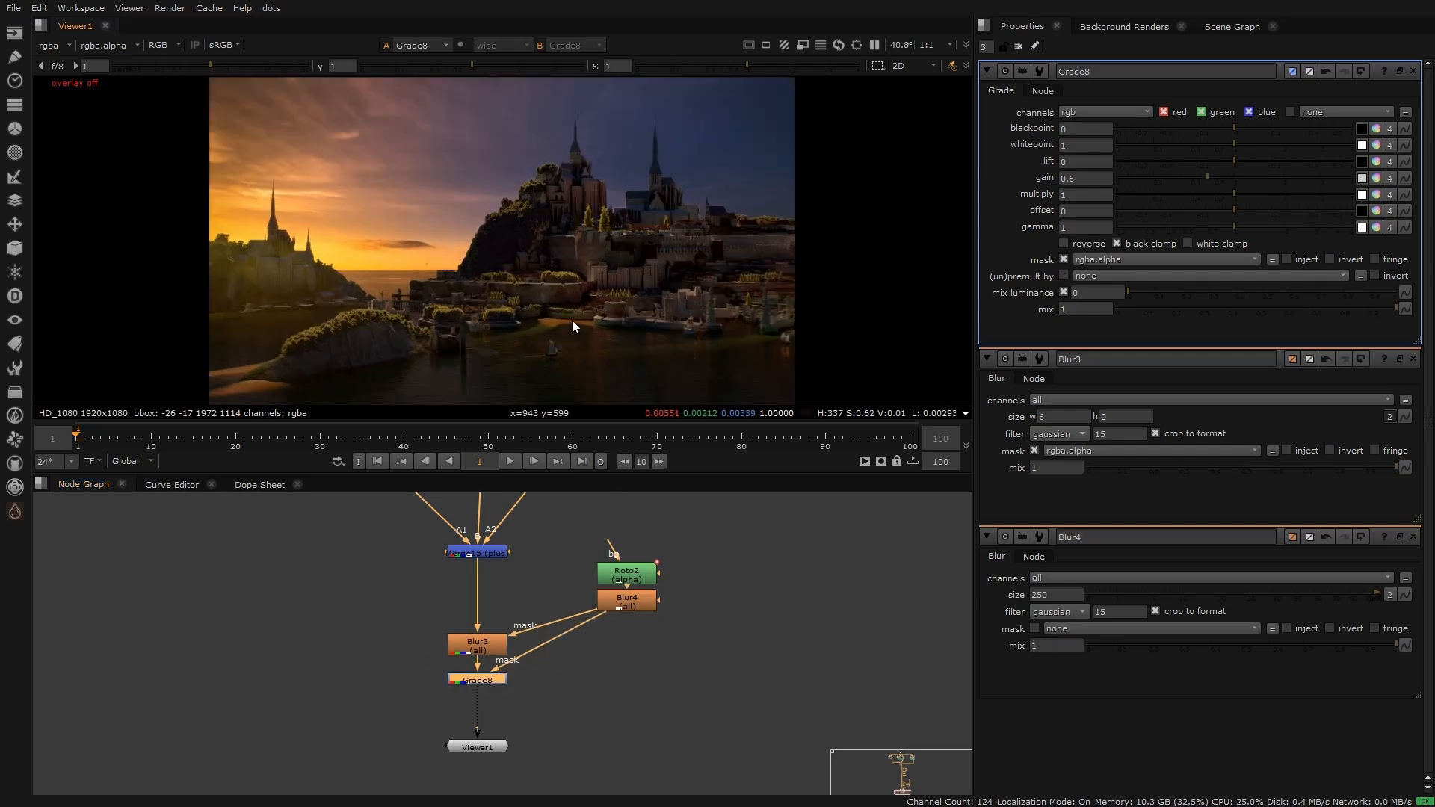
Step: Examine the Shuffle, Merge15, Blur3 and Grade8 chain alongside close-ups of the color fringing and edge blur
scroll(427, 630, "down", 4)
left_click_drag(615, 766, 336, 553)
left_click_drag(456, 574, 448, 613)
scroll(473, 648, "up", 4)
left_click(472, 671)
scroll(249, 224, "up", 10)
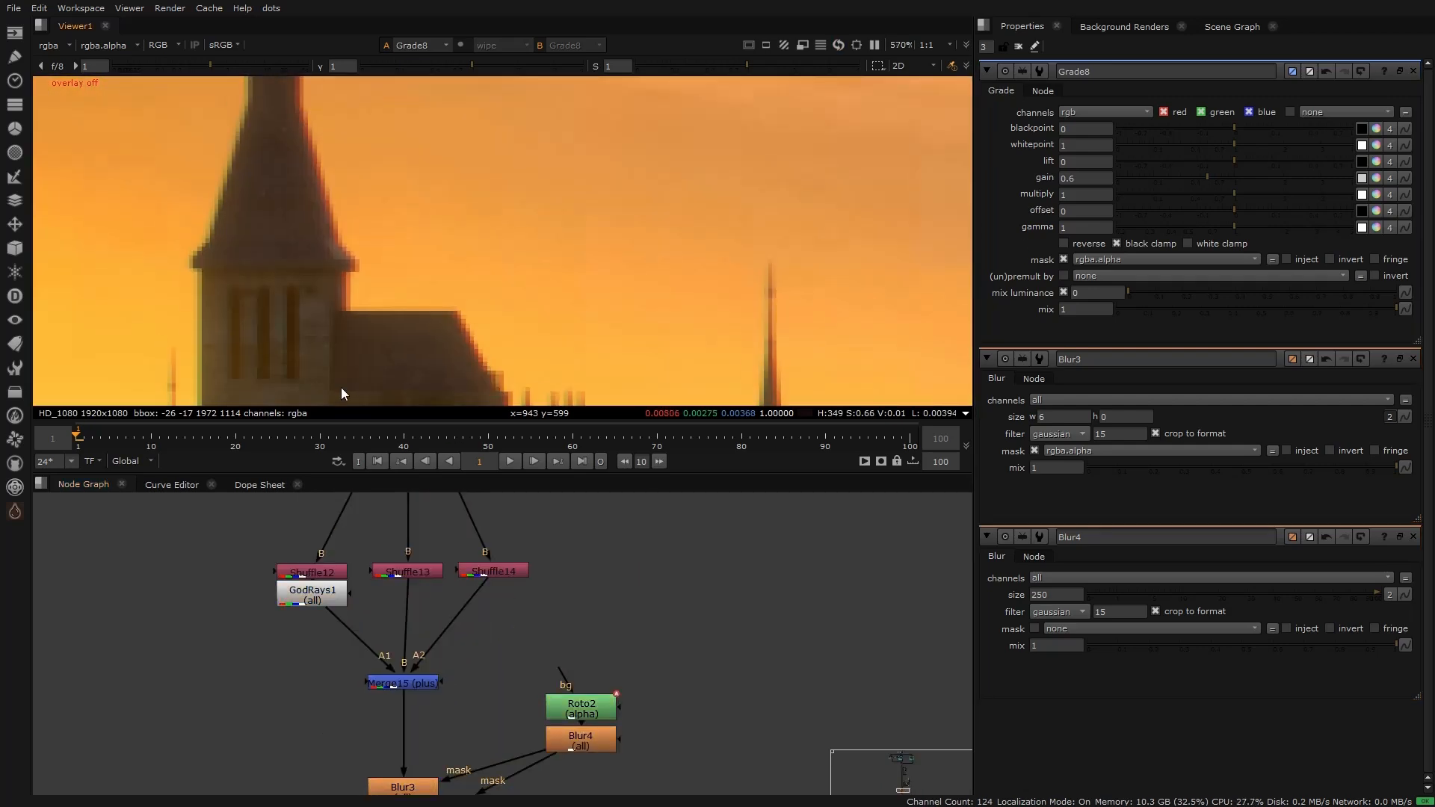
middle_click_drag(441, 713, 469, 522)
left_click(439, 603)
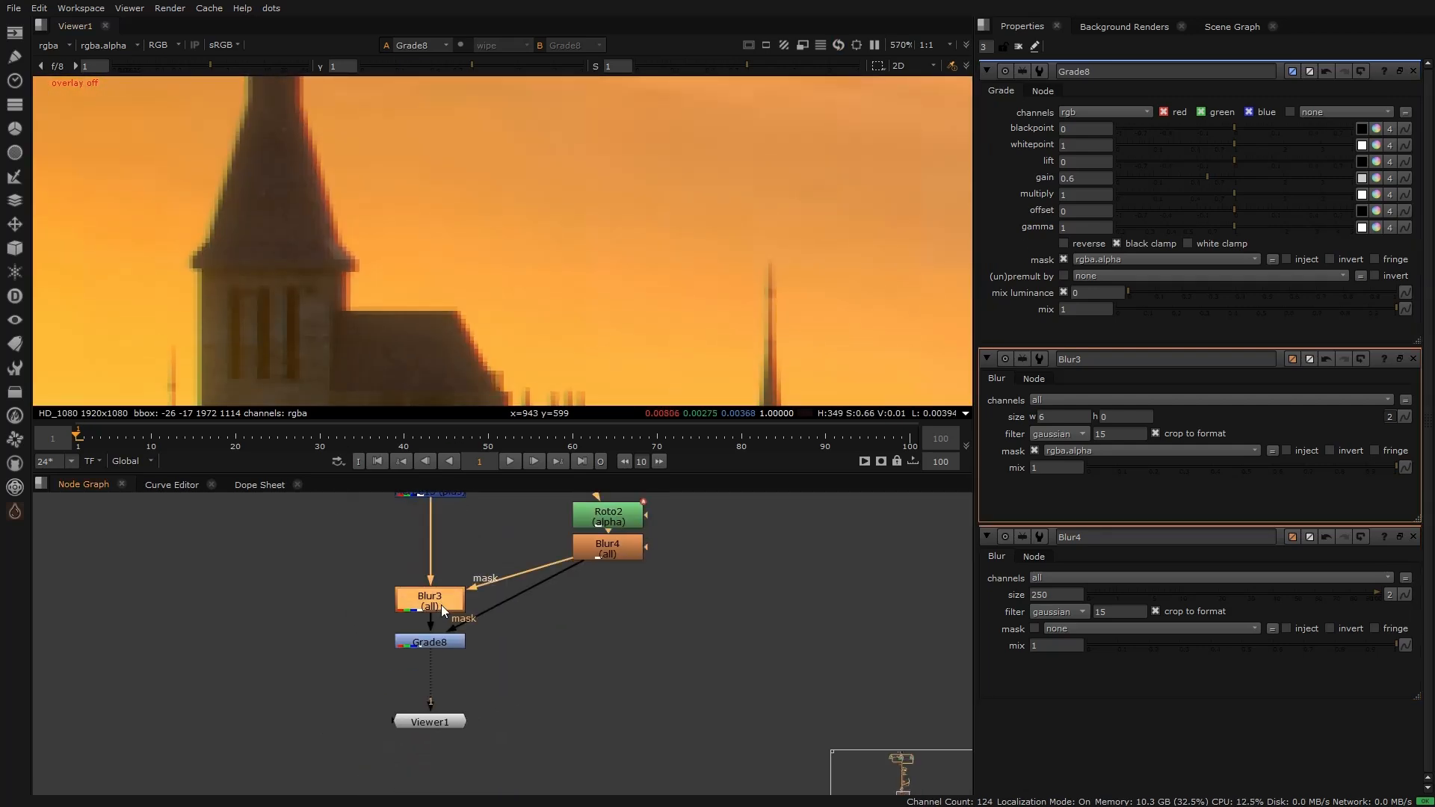
scroll(451, 168, "down", 8)
scroll(518, 100, "up", 3)
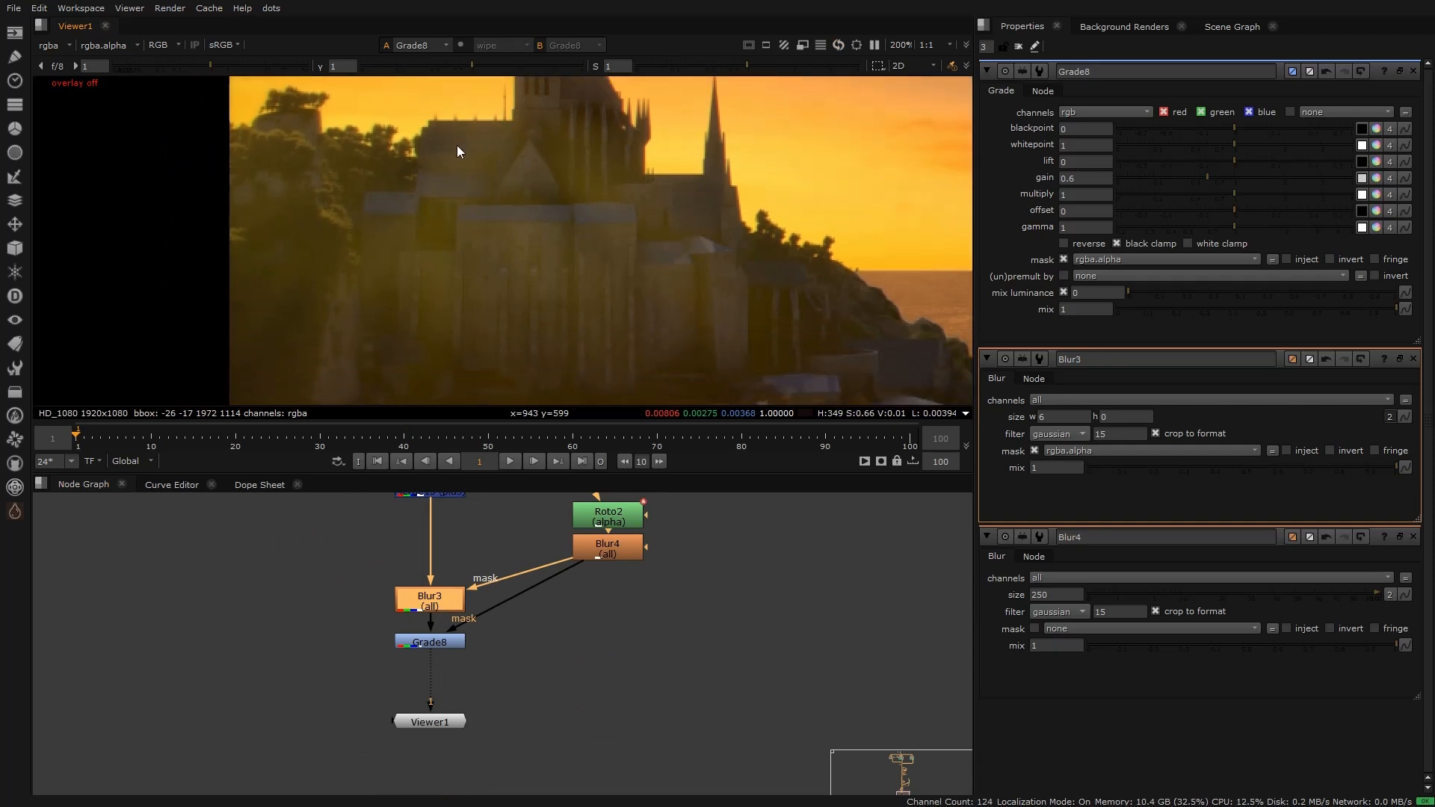
scroll(427, 253, "up", 4)
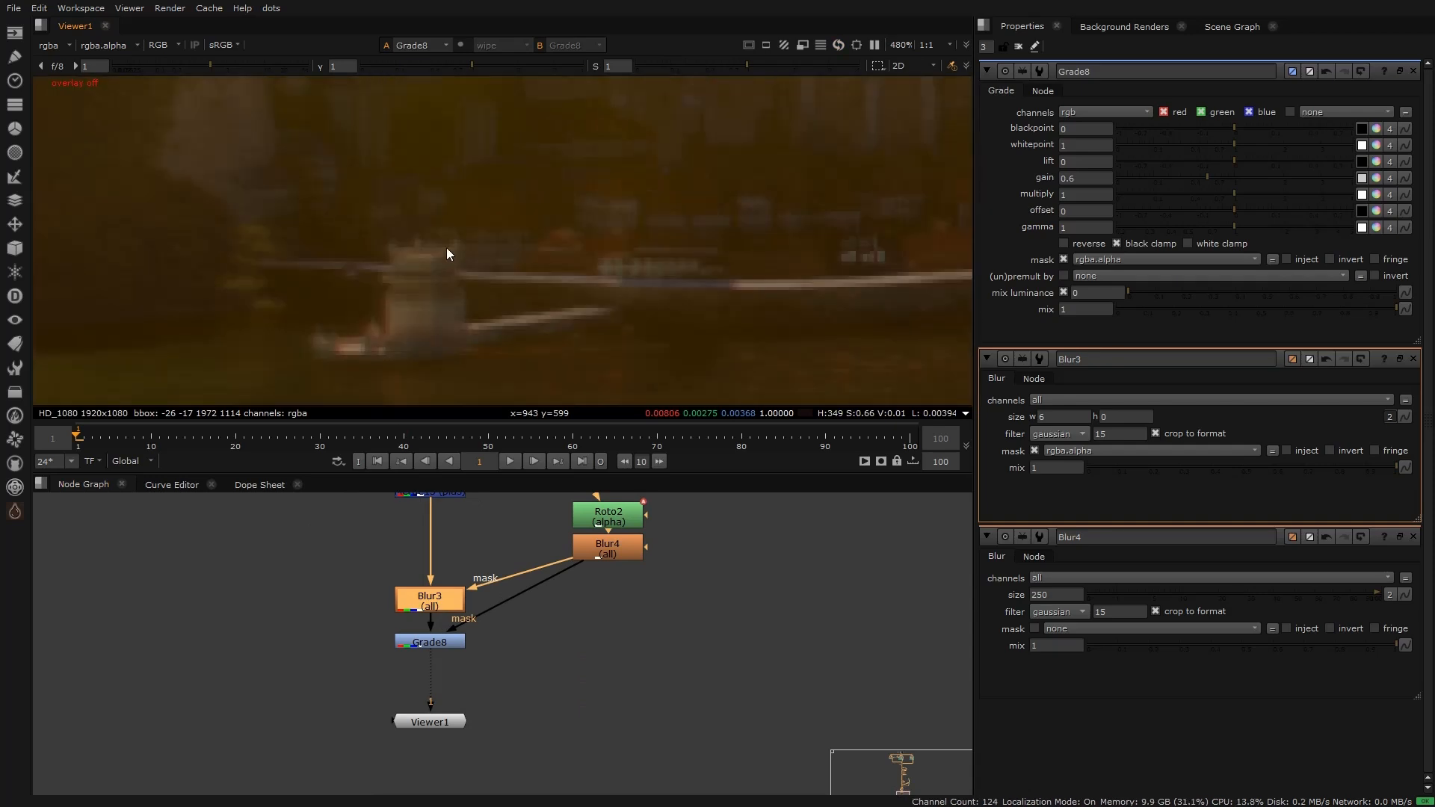
Step: Compare the image before the lens effects, at the merge above the channel split, with the final result at Grade8
left_click(436, 642)
scroll(391, 254, "down", 5)
scroll(385, 235, "down", 5)
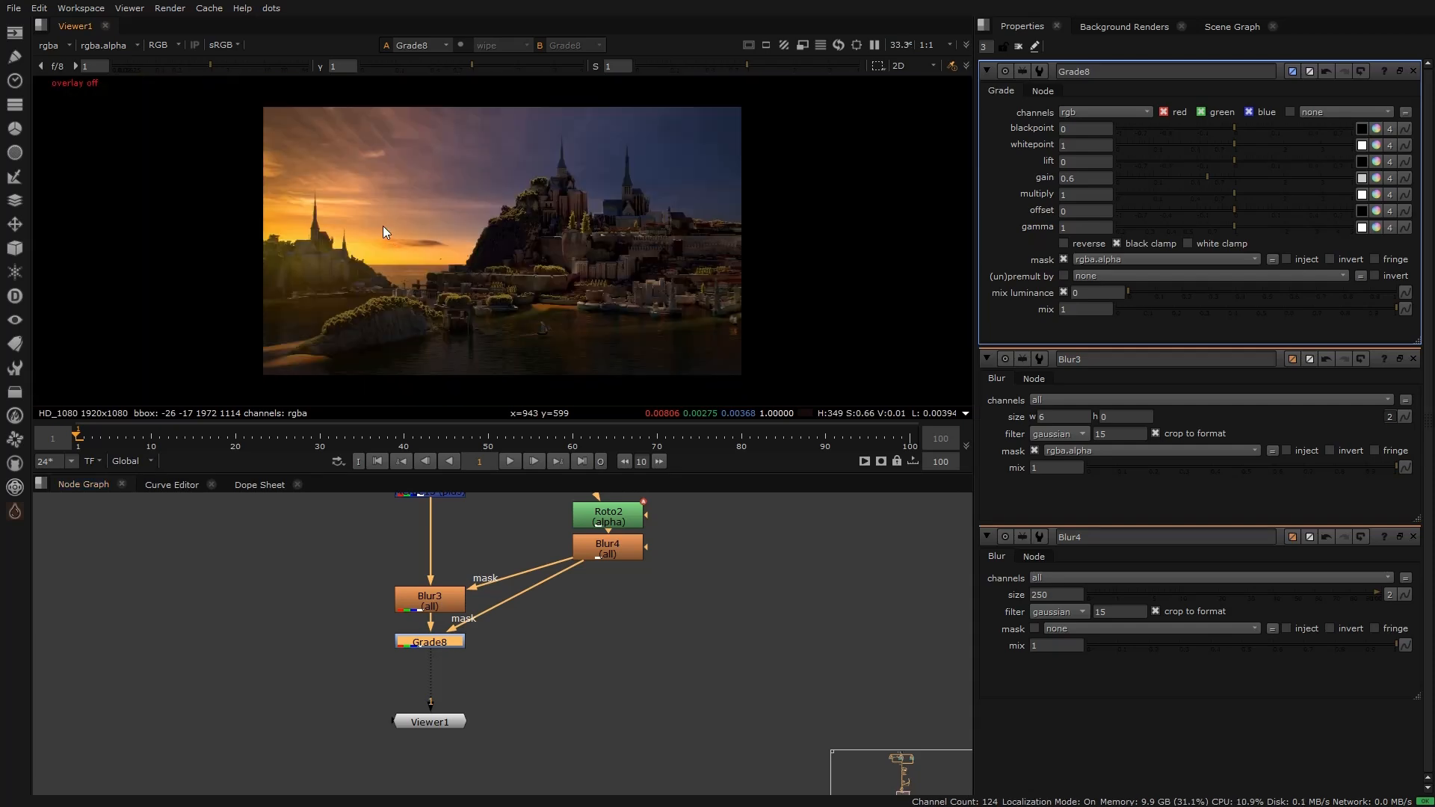
scroll(437, 601, "down", 5)
middle_click_drag(437, 598, 437, 654)
scroll(442, 544, "up", 4)
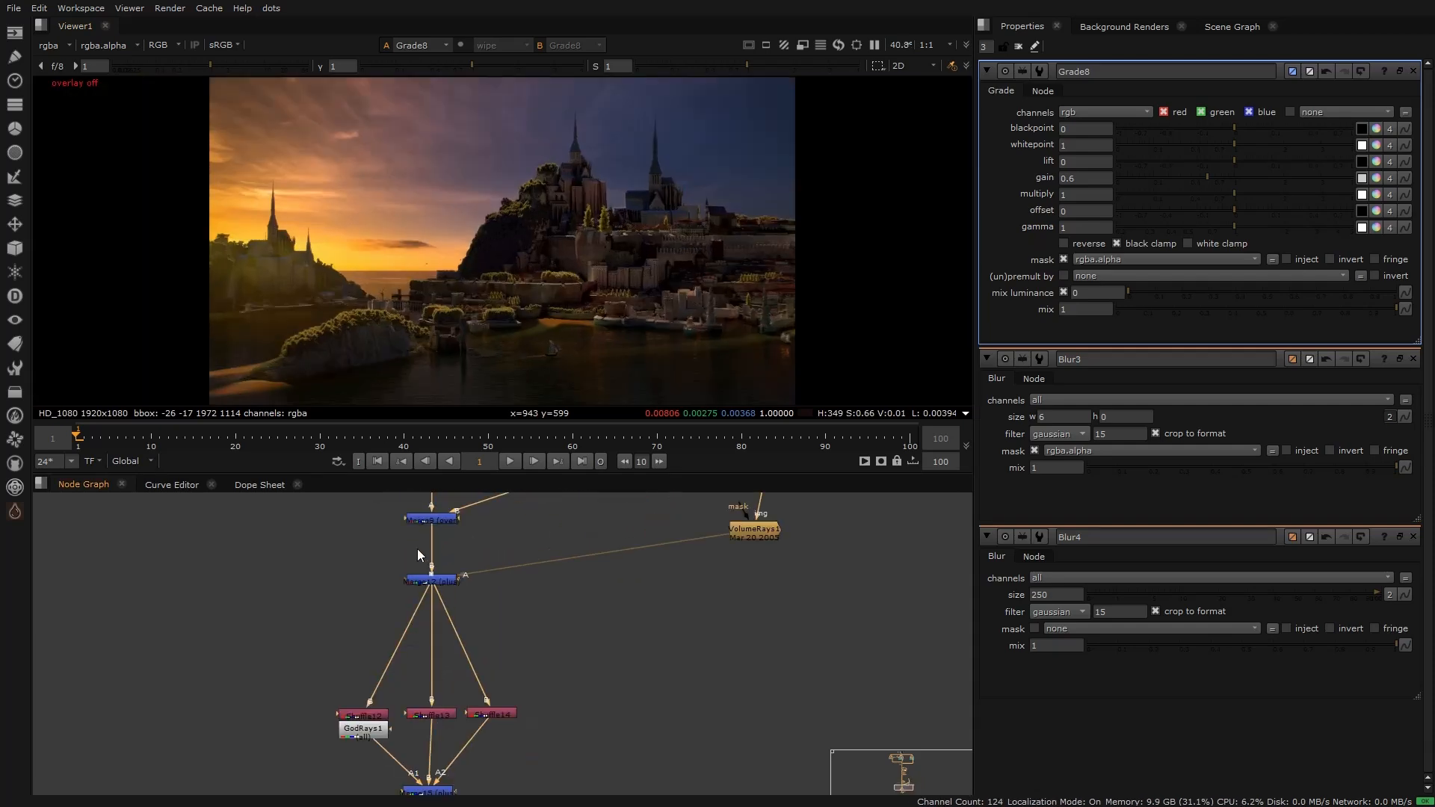
left_click(440, 576)
key("1")
middle_click_drag(563, 649, 577, 407)
left_click(438, 653)
key("1")
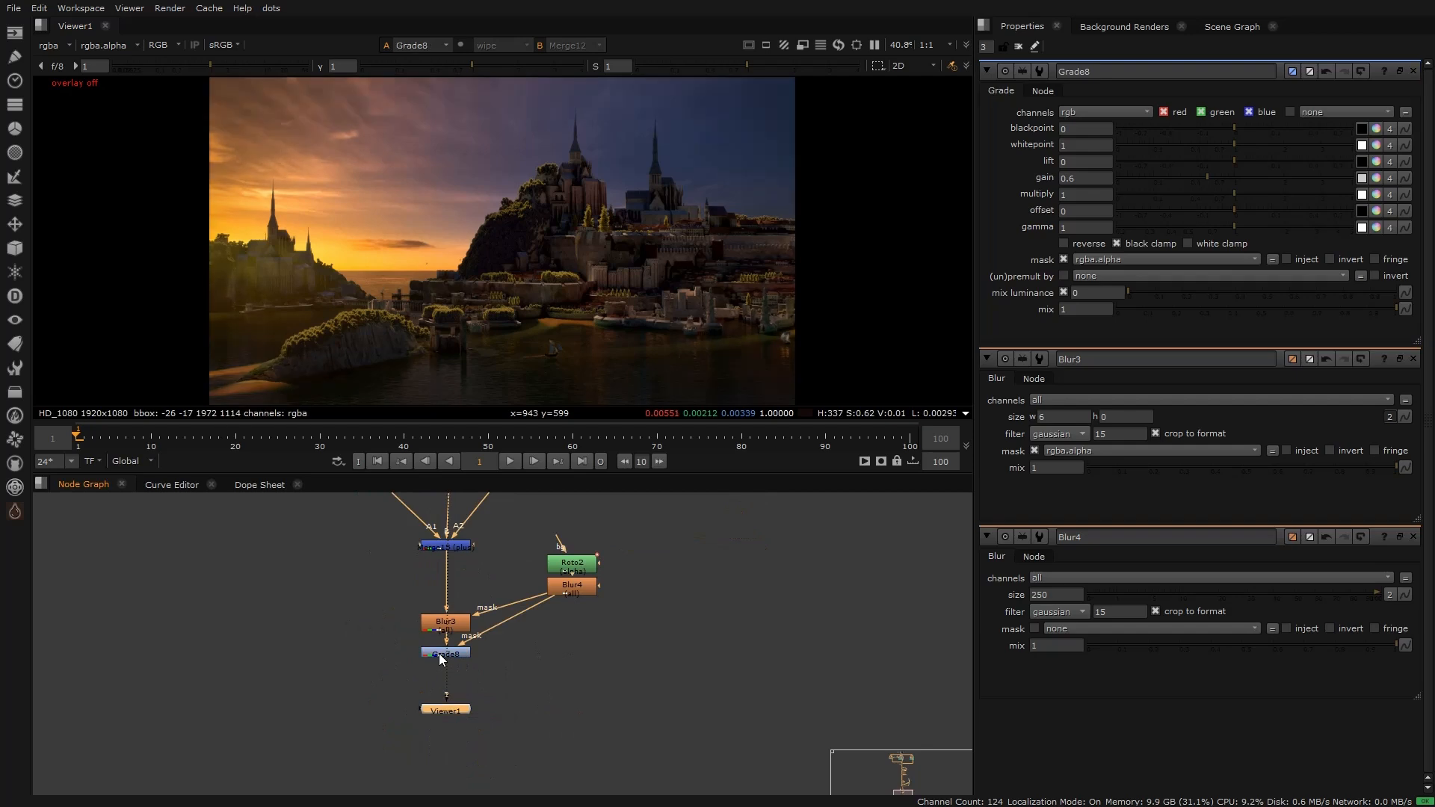
scroll(291, 258, "up", 3)
scroll(470, 196, "down", 4)
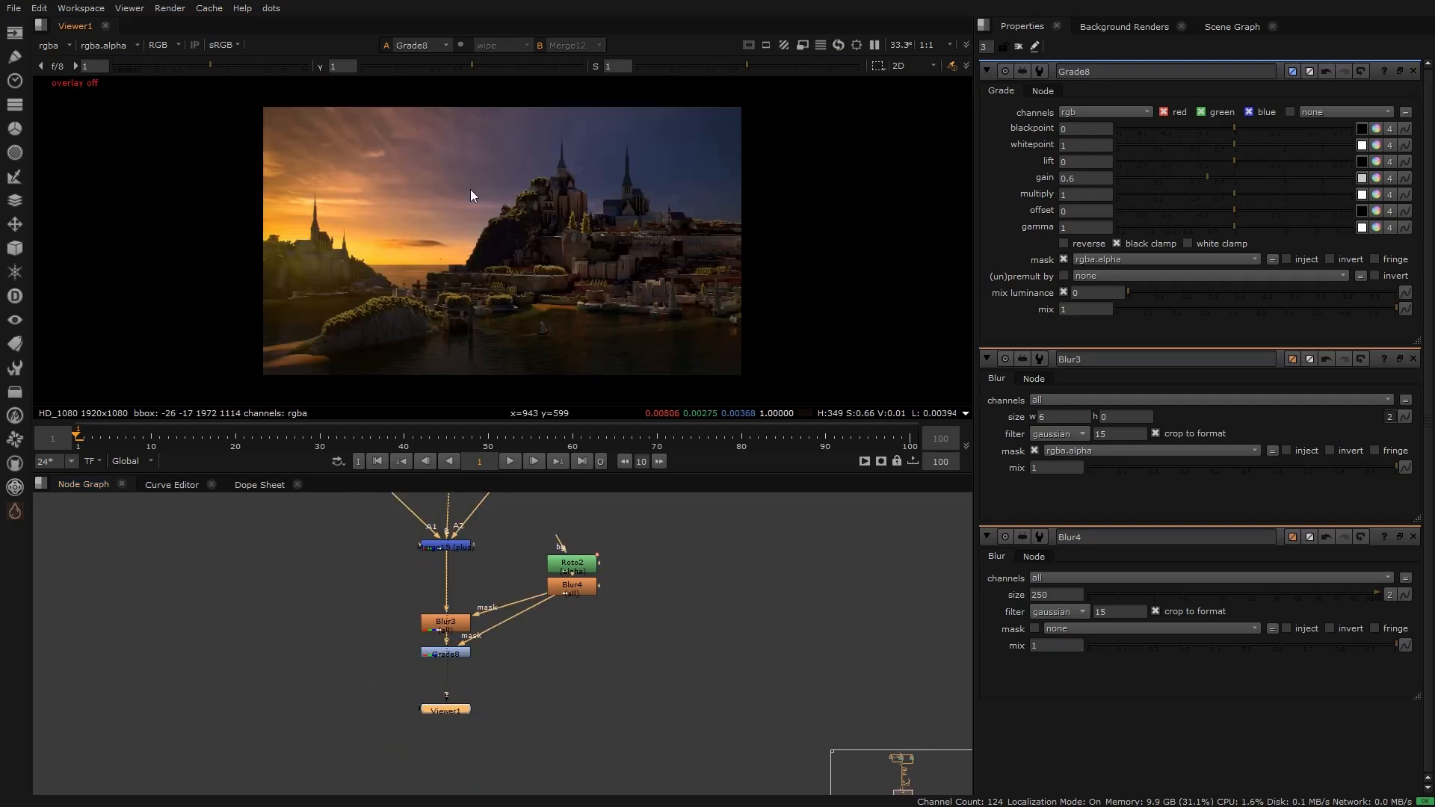
scroll(495, 258, "up", 10)
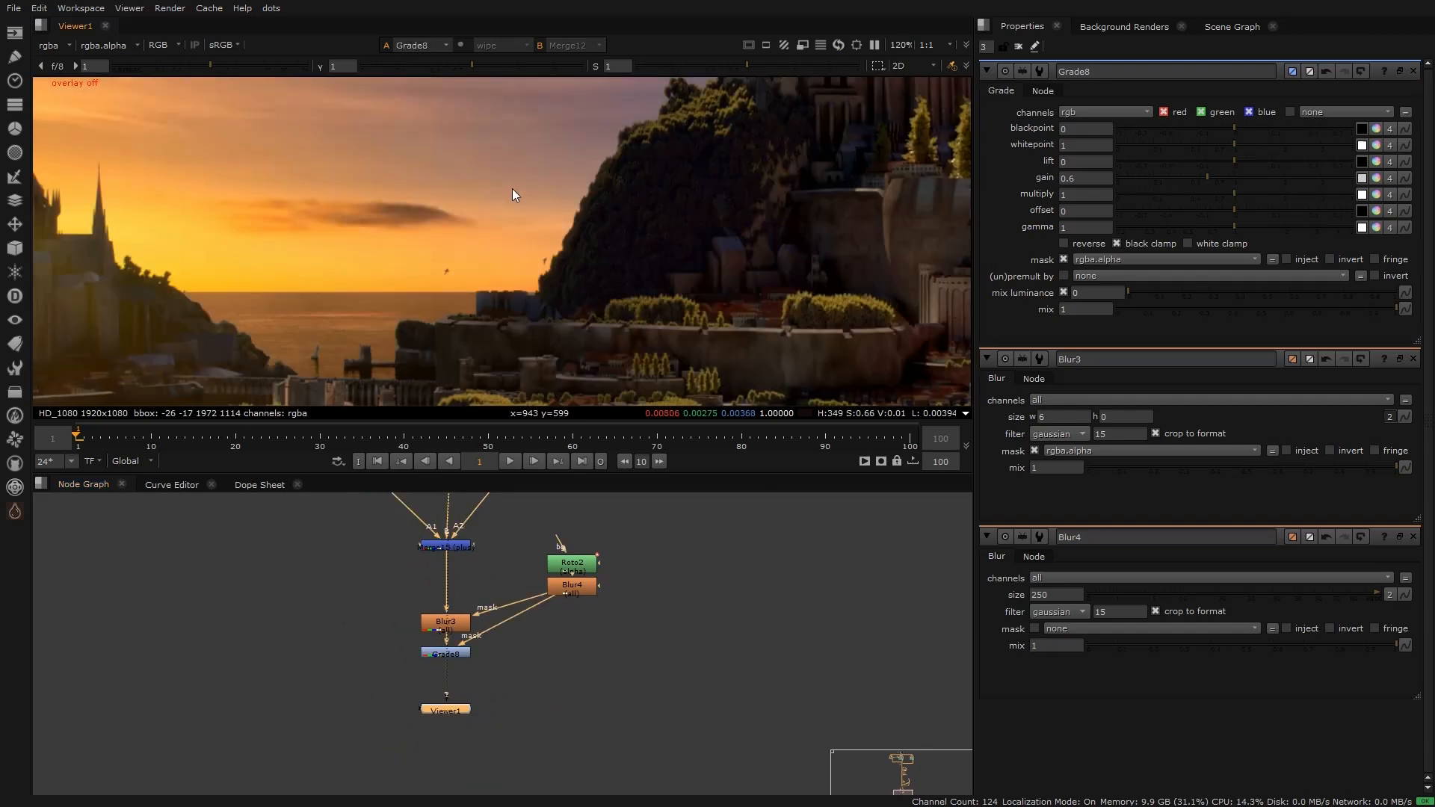
Step: Try a standard Grain node below Grade8, inspect it around the castle cliff, and remove it
left_click(462, 656)
key("Tab")
type("grain")
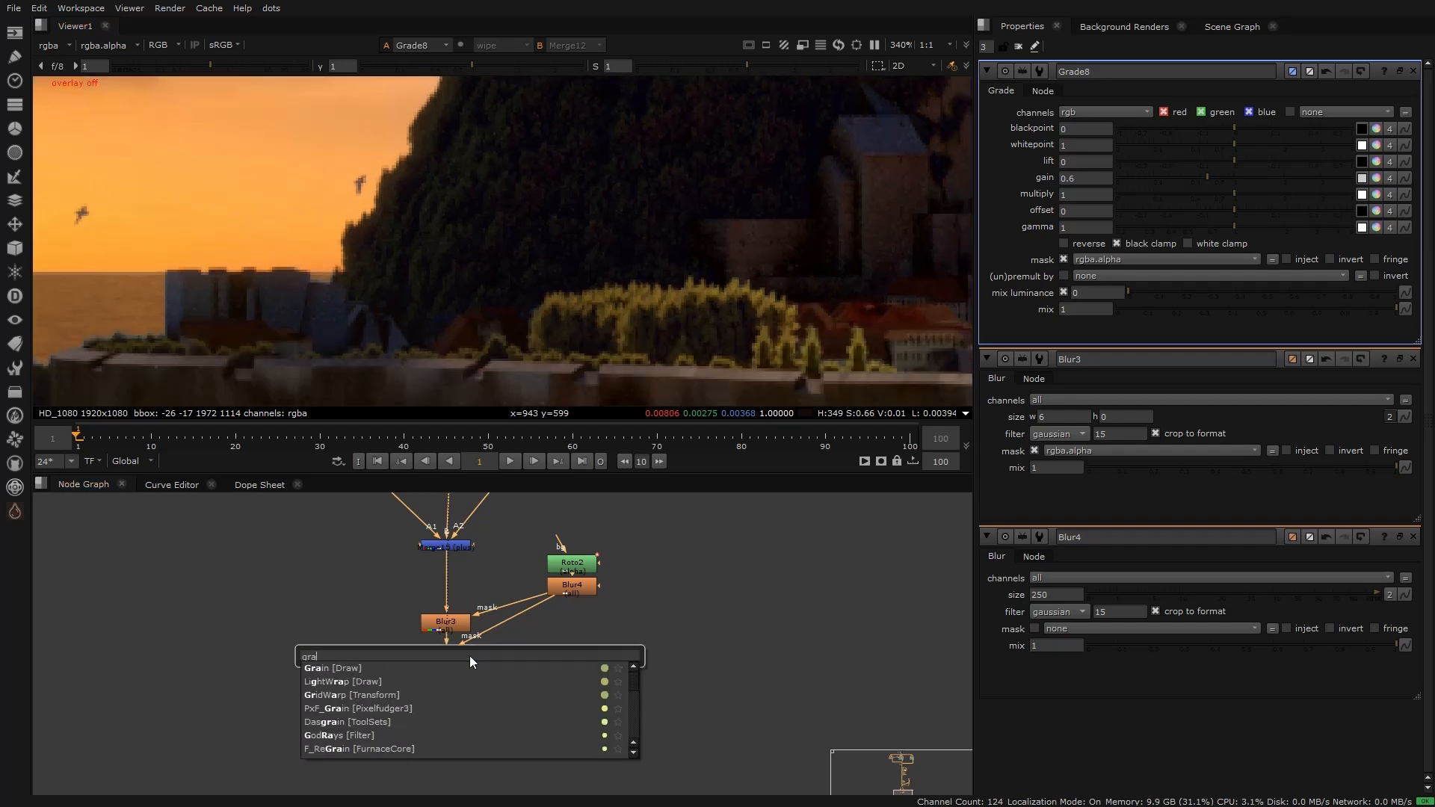
left_click(361, 668)
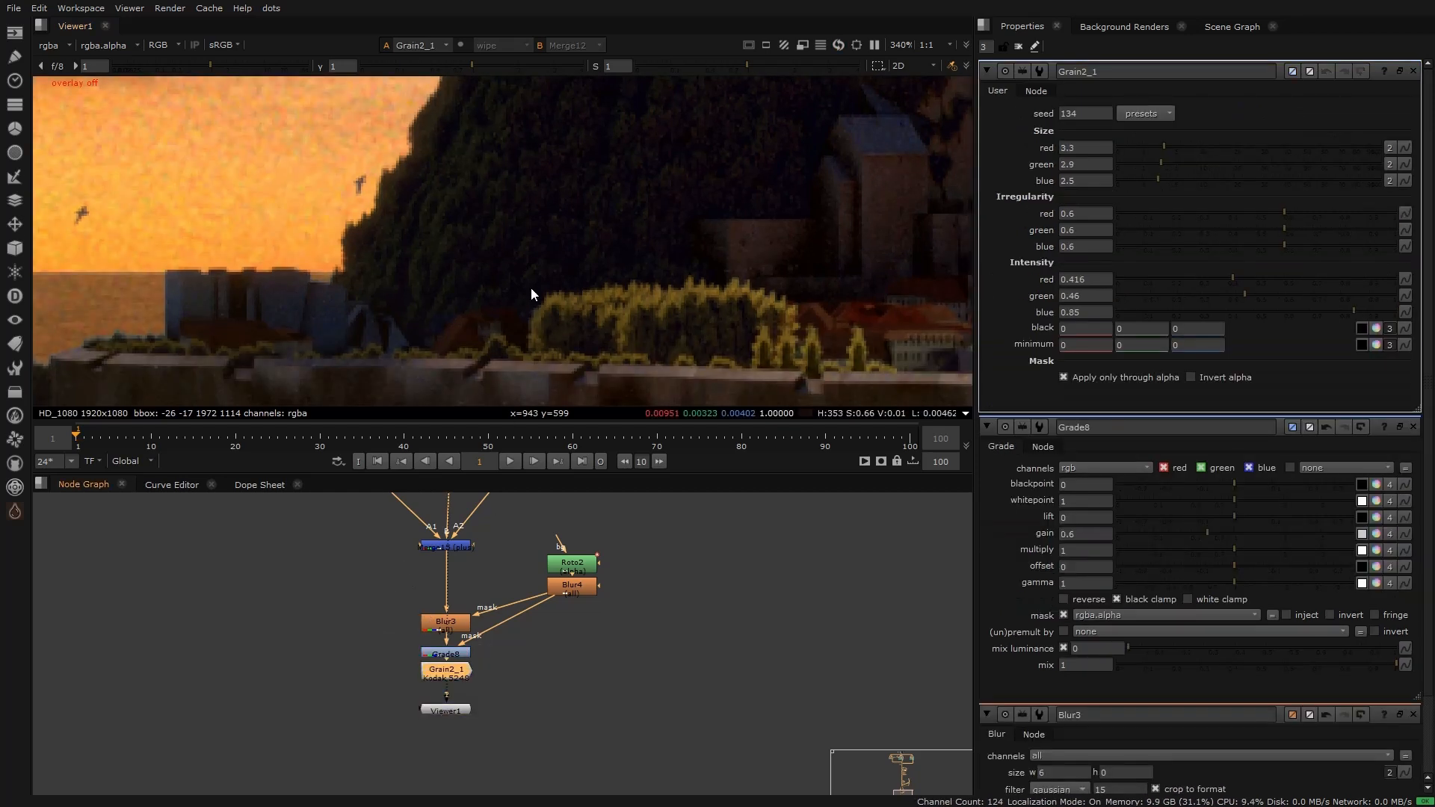
scroll(485, 246, "down", 5)
middle_click_drag(410, 314, 180, 104)
scroll(571, 164, "up", 1)
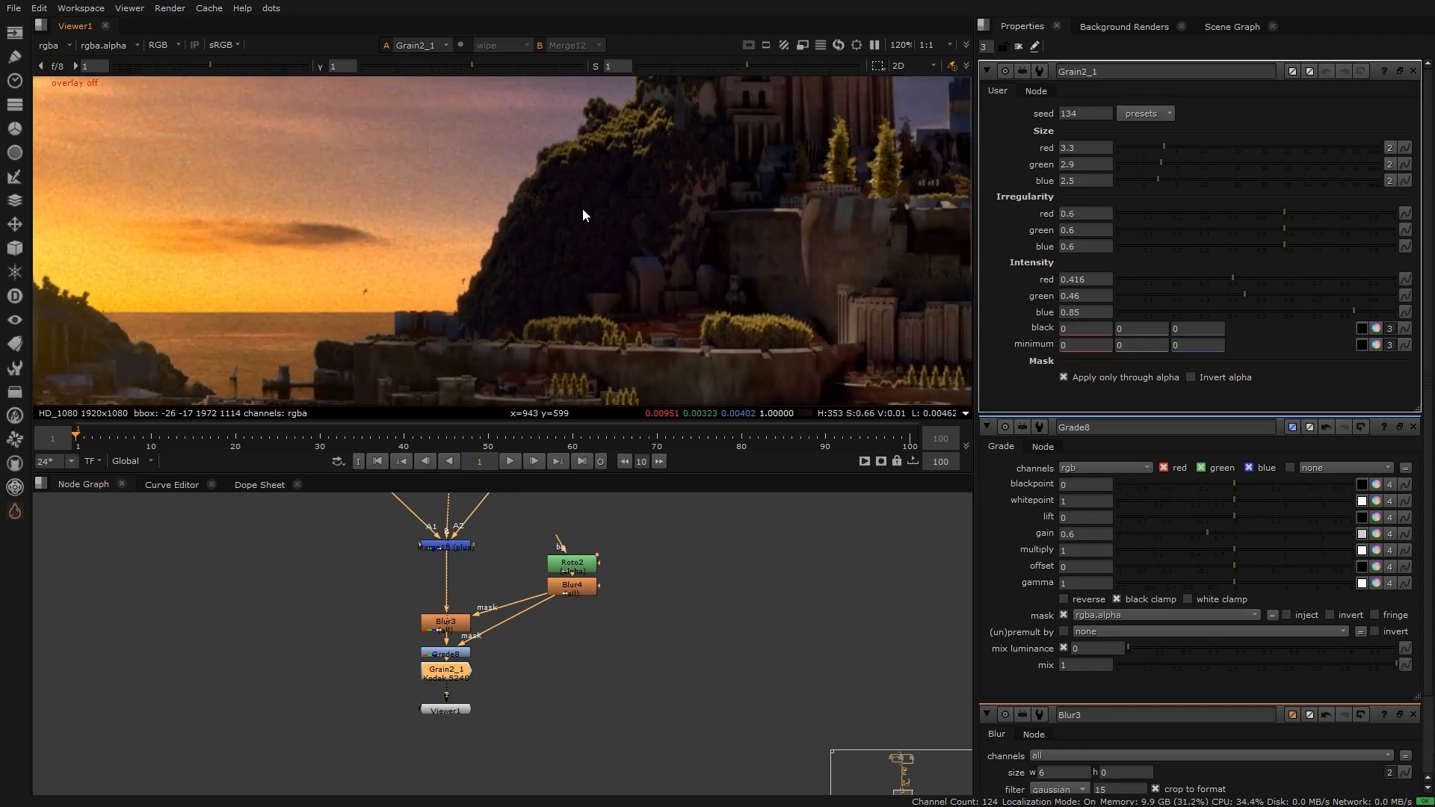
scroll(628, 217, "up", 3)
key("Delete")
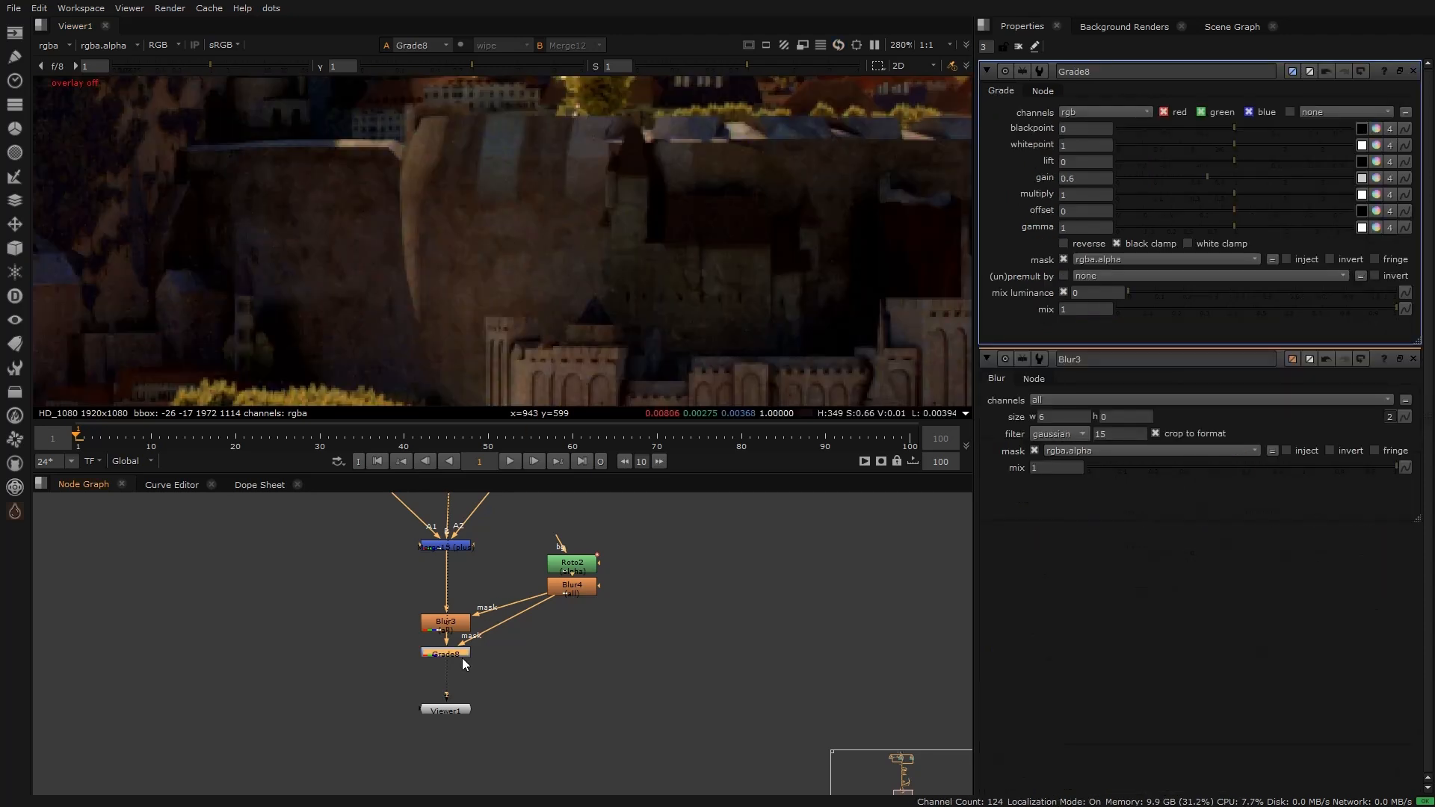
Step: Insert a PxF_Grain node between Grade8 and the viewer, and lower its saturation to 0.71
left_click(14, 511)
mouse_move(83, 609)
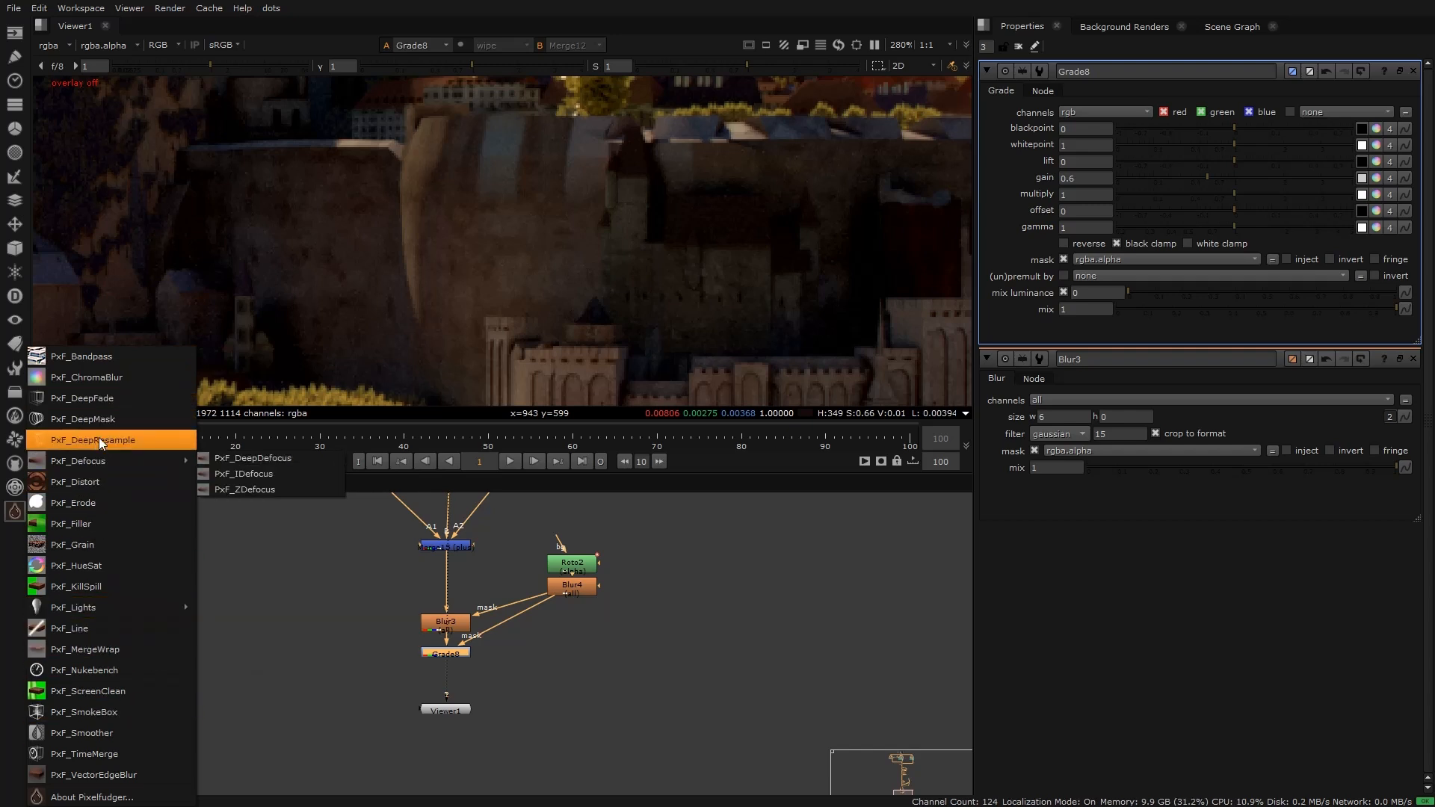
left_click(79, 544)
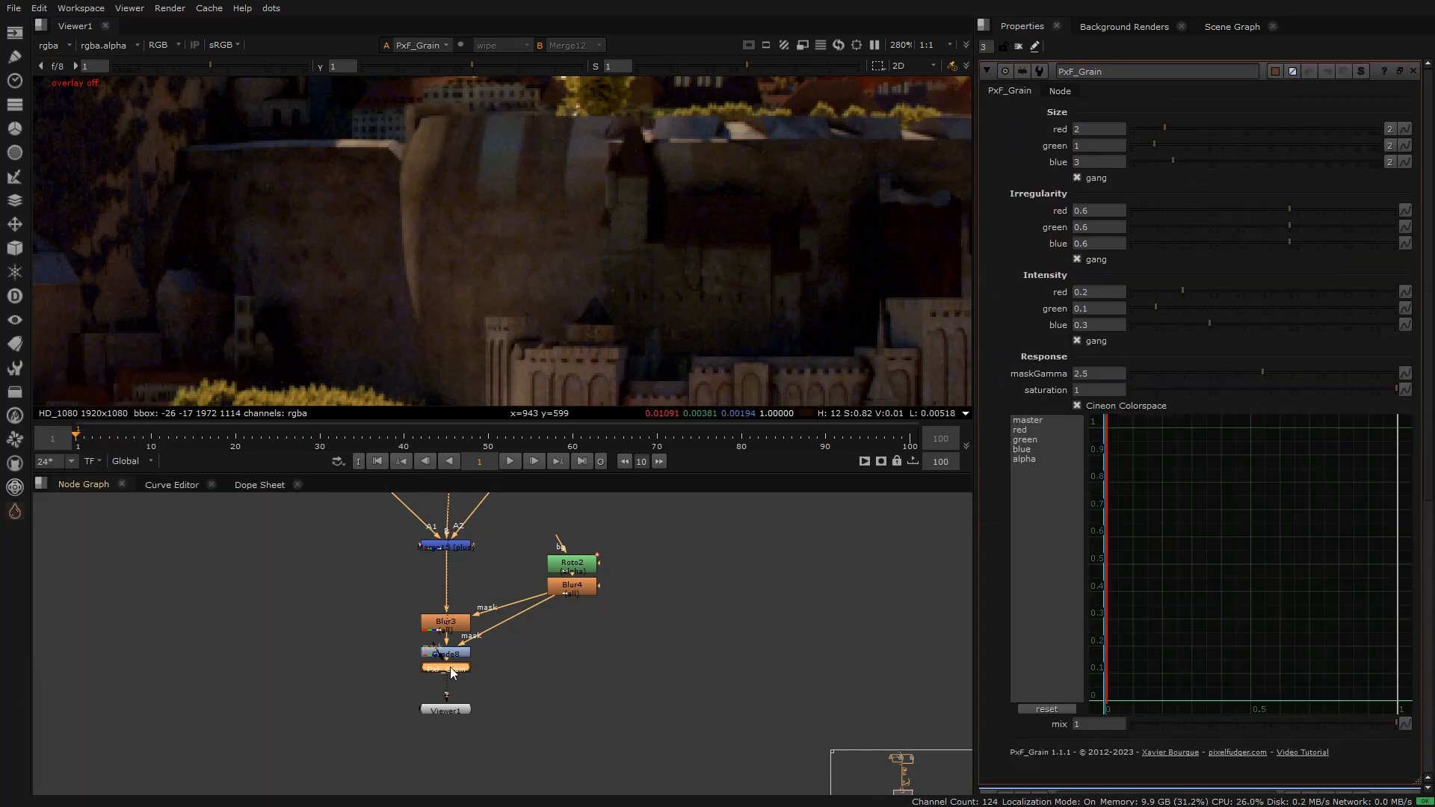
left_click_drag(454, 669, 455, 680)
scroll(402, 345, "up", 10)
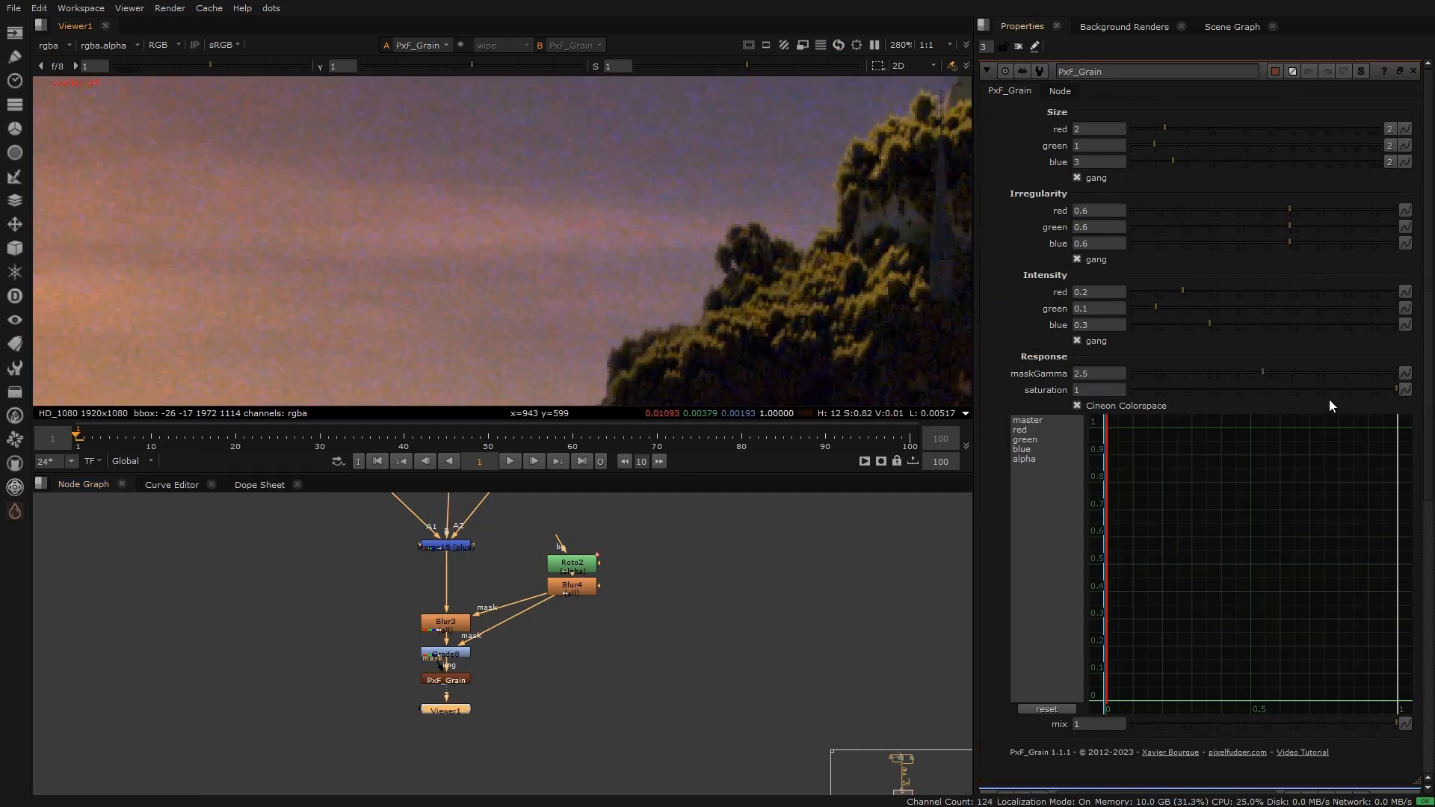
left_click_drag(1356, 397, 1326, 392)
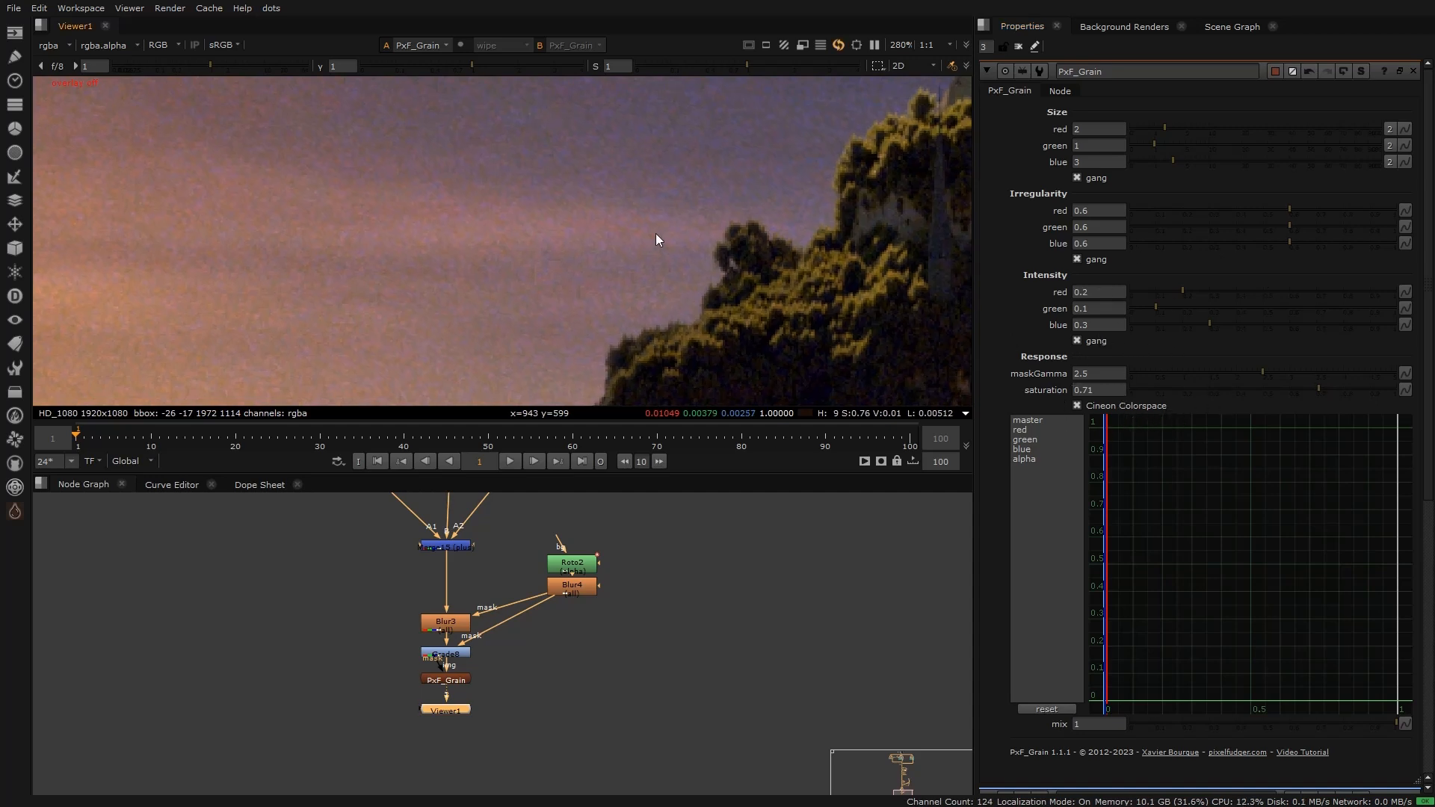
Step: Examine the grain up close on the dark cliff and on the church spires against the sunset sky
key("f")
scroll(544, 298, "up", 10)
middle_click_drag(545, 297, 441, 396)
scroll(408, 181, "up", 1)
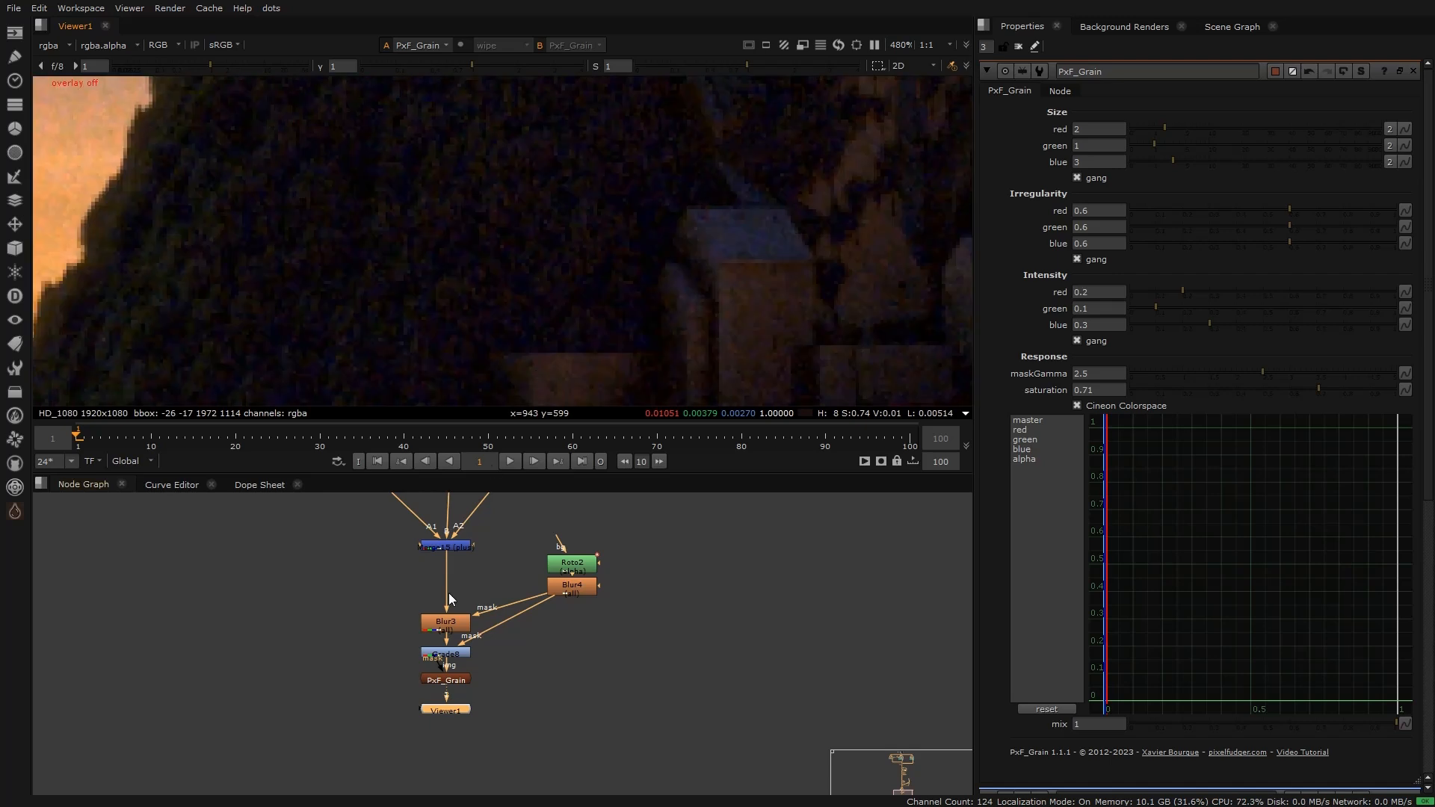
left_click(453, 680)
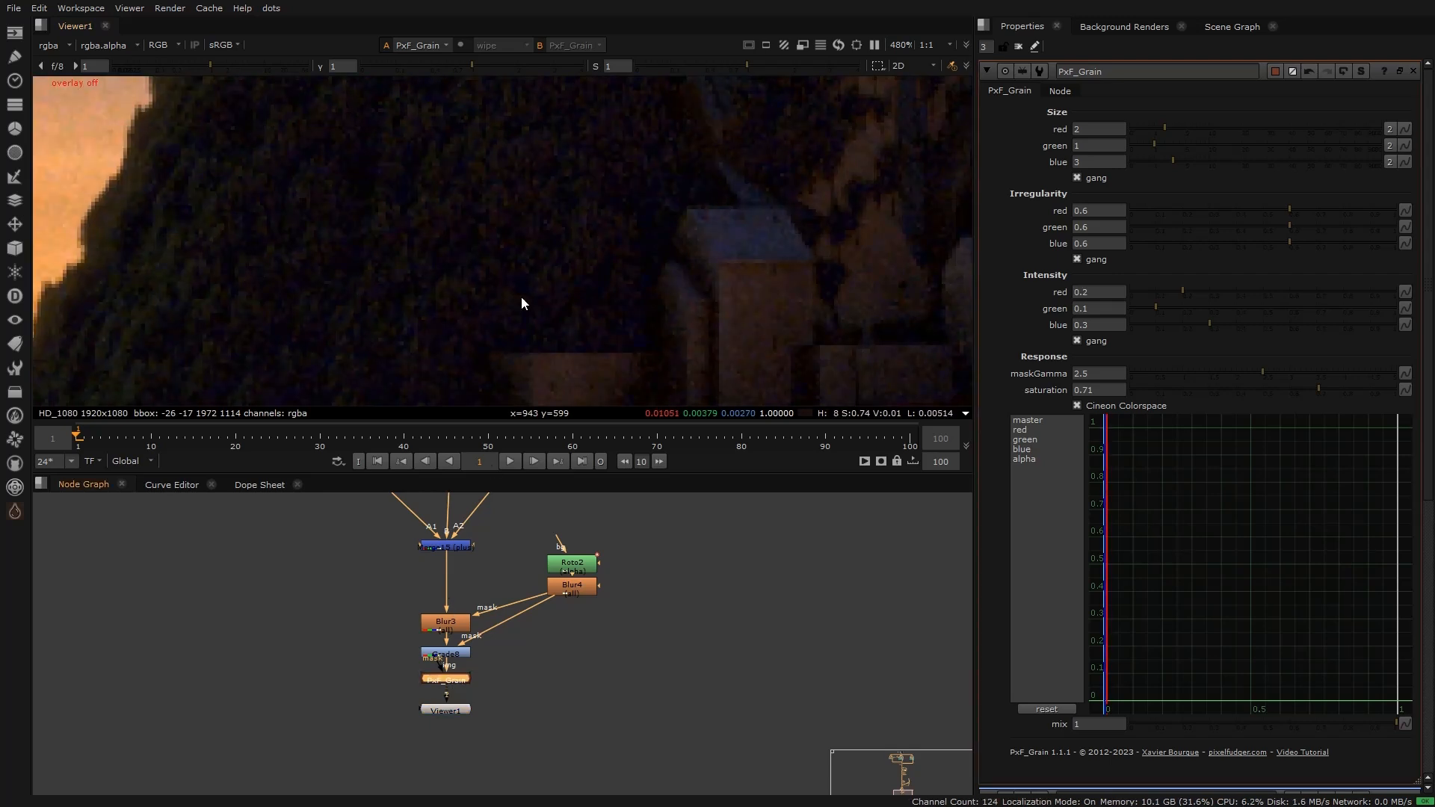
key("f")
scroll(317, 242, "up", 6)
scroll(196, 199, "up", 6)
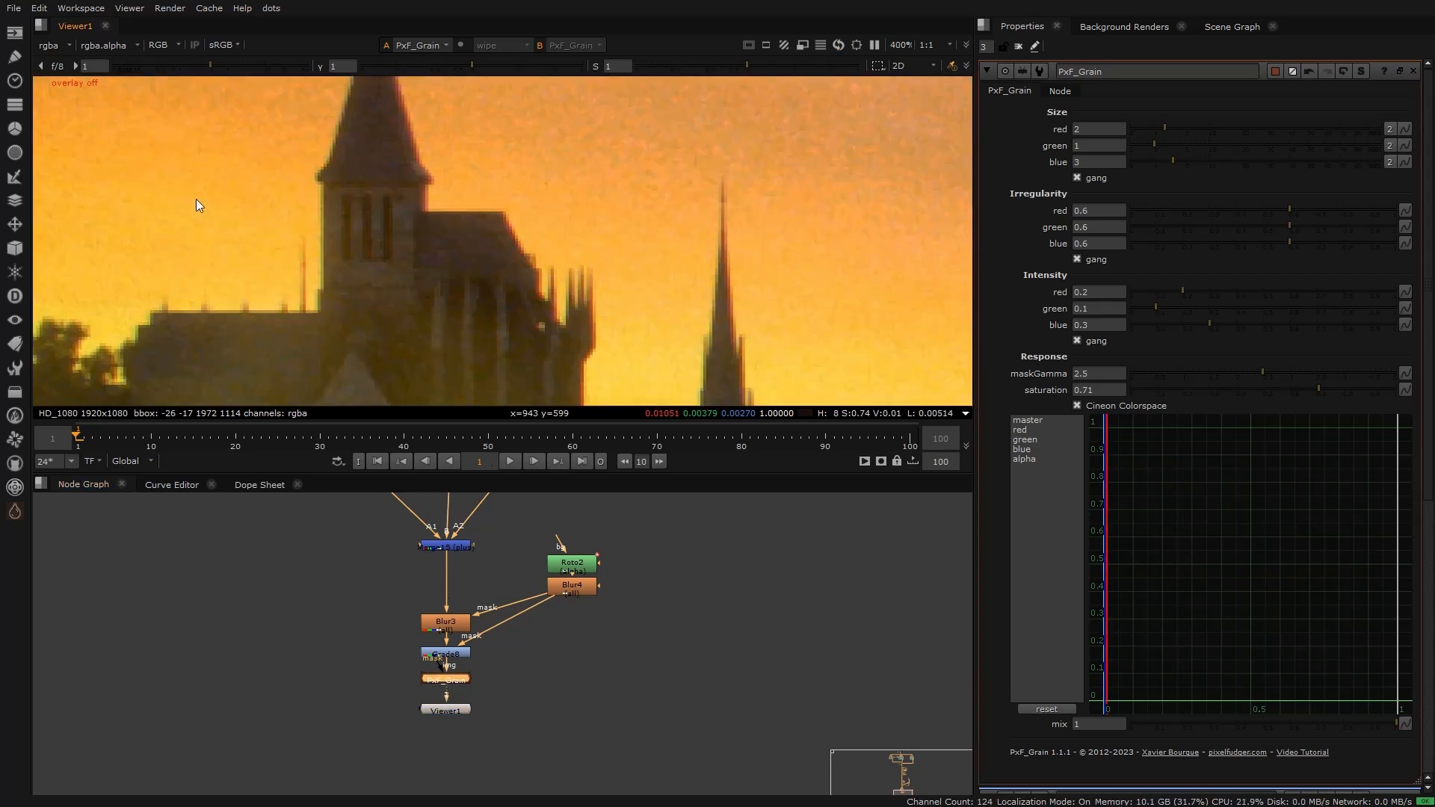
scroll(558, 295, "down", 3)
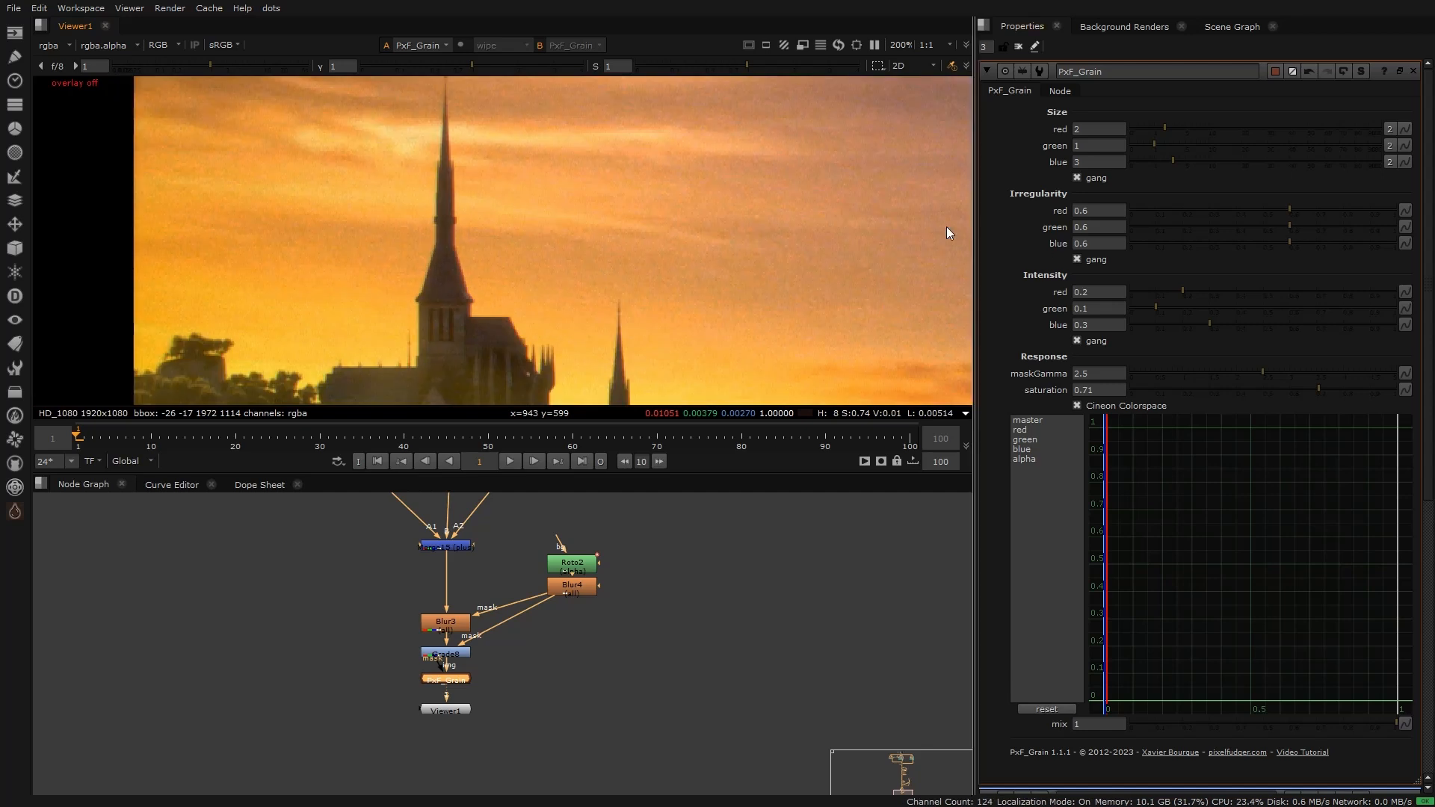
Step: Ungang the grain intensity and set red to 0.08, green to 0.045 and blue to 0.08
left_click(1158, 290)
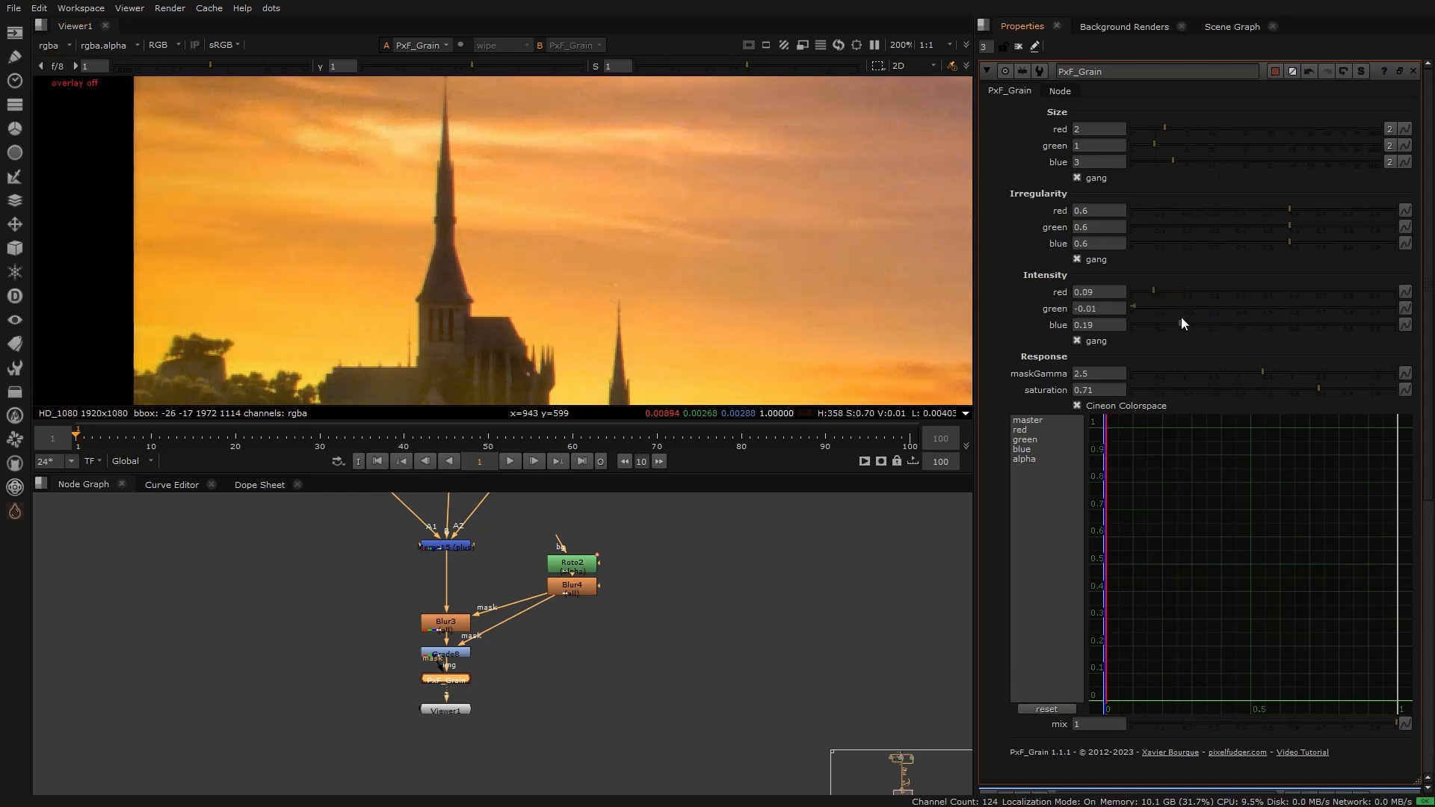
left_click(1154, 324)
left_click(1141, 307)
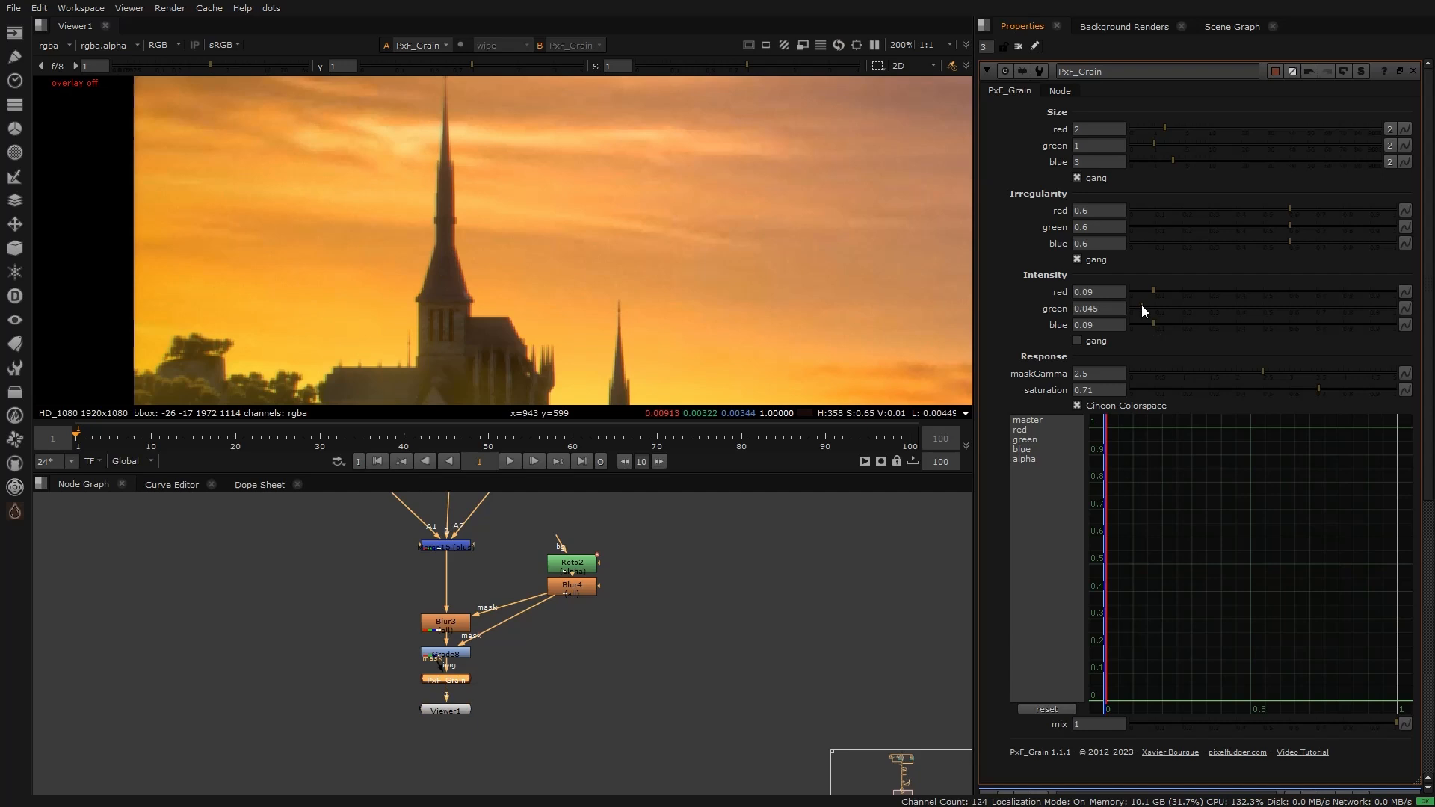
left_click(1151, 290)
left_click(1151, 324)
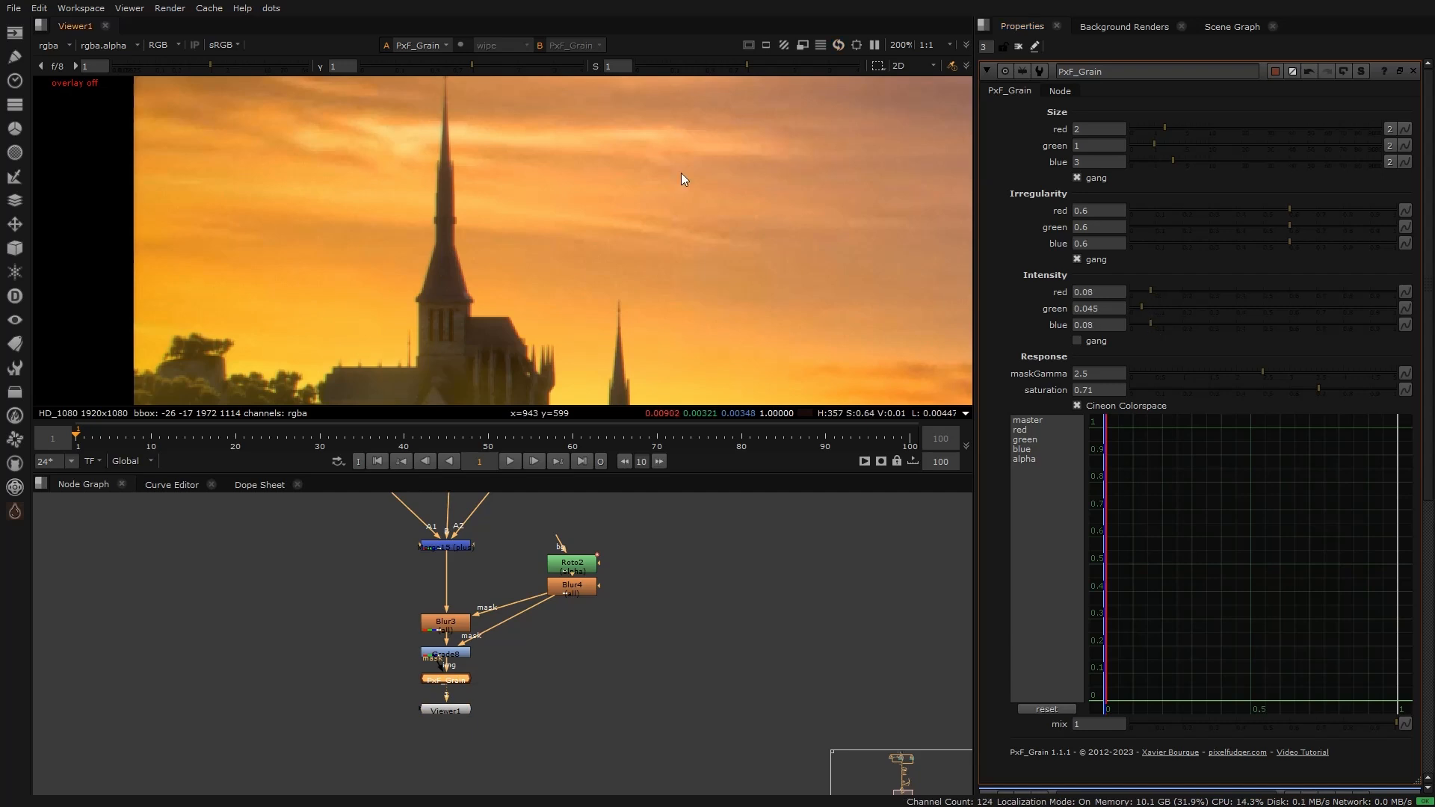
Step: Examine the softened grain in the sky and cliff, and in the full castle frame
key("f")
scroll(455, 195, "up", 10)
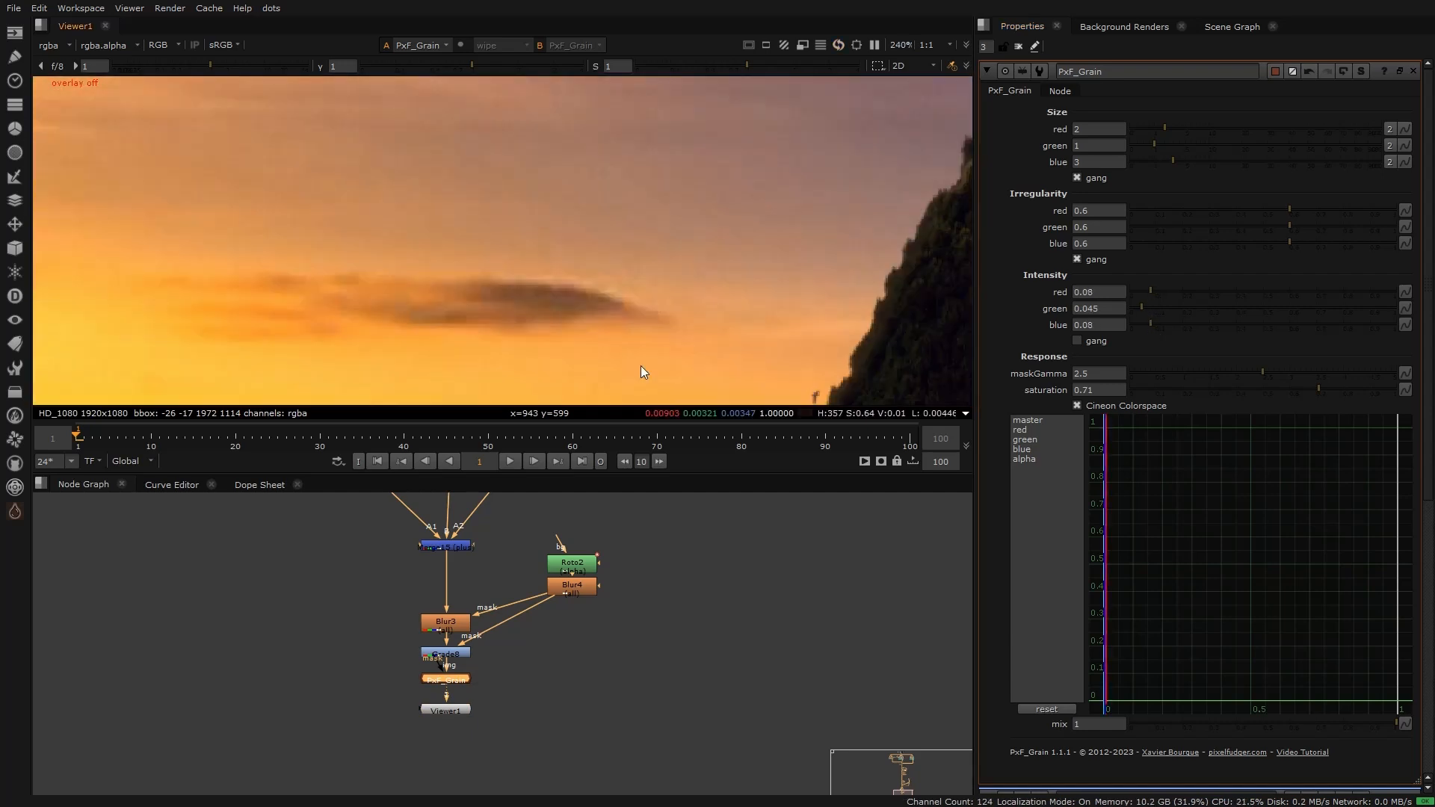
scroll(445, 205, "up", 5)
middle_click_drag(447, 205, 446, 302)
scroll(447, 302, "down", 5)
middle_click_drag(667, 255, 479, 234)
scroll(648, 239, "down", 5)
key("f")
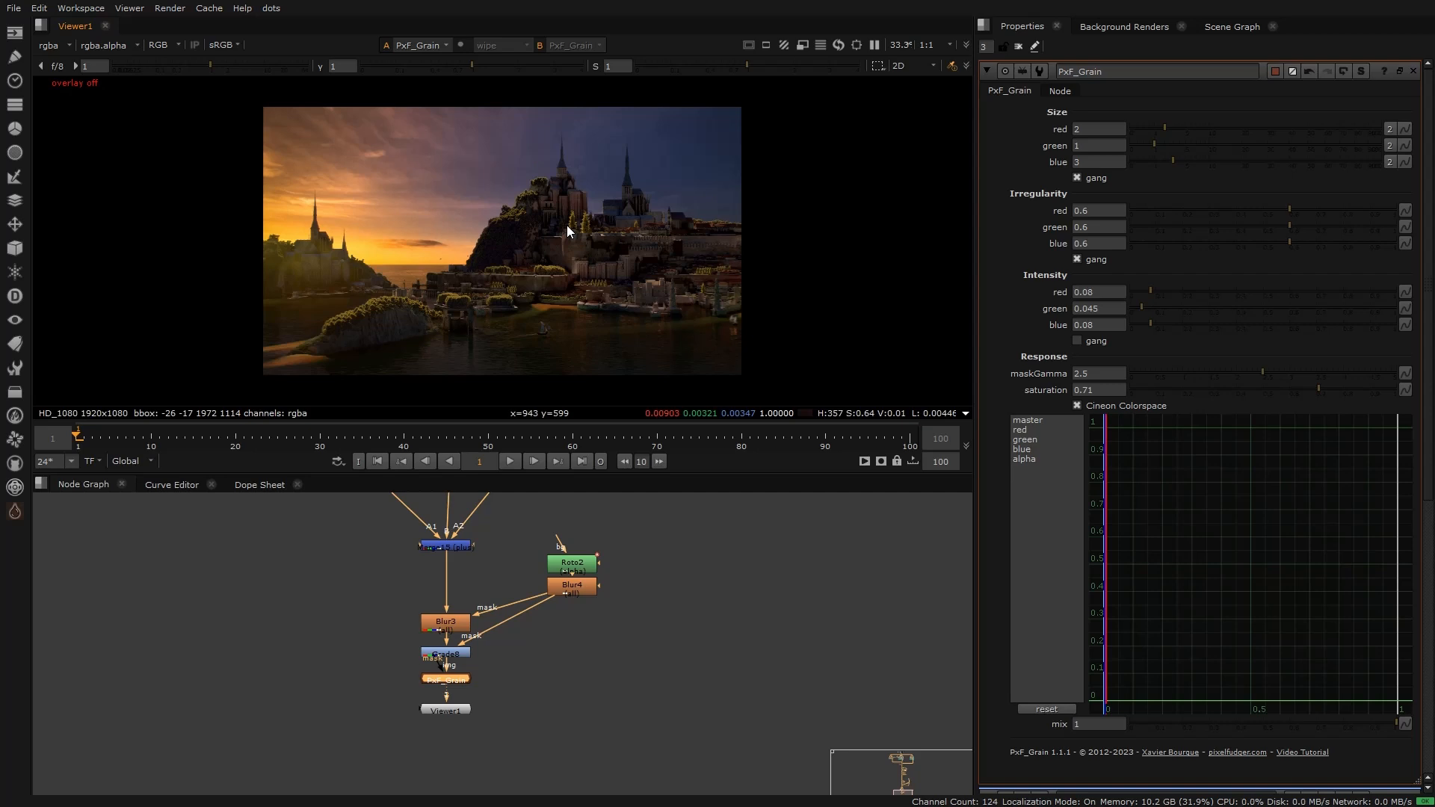
scroll(488, 229, "up", 2)
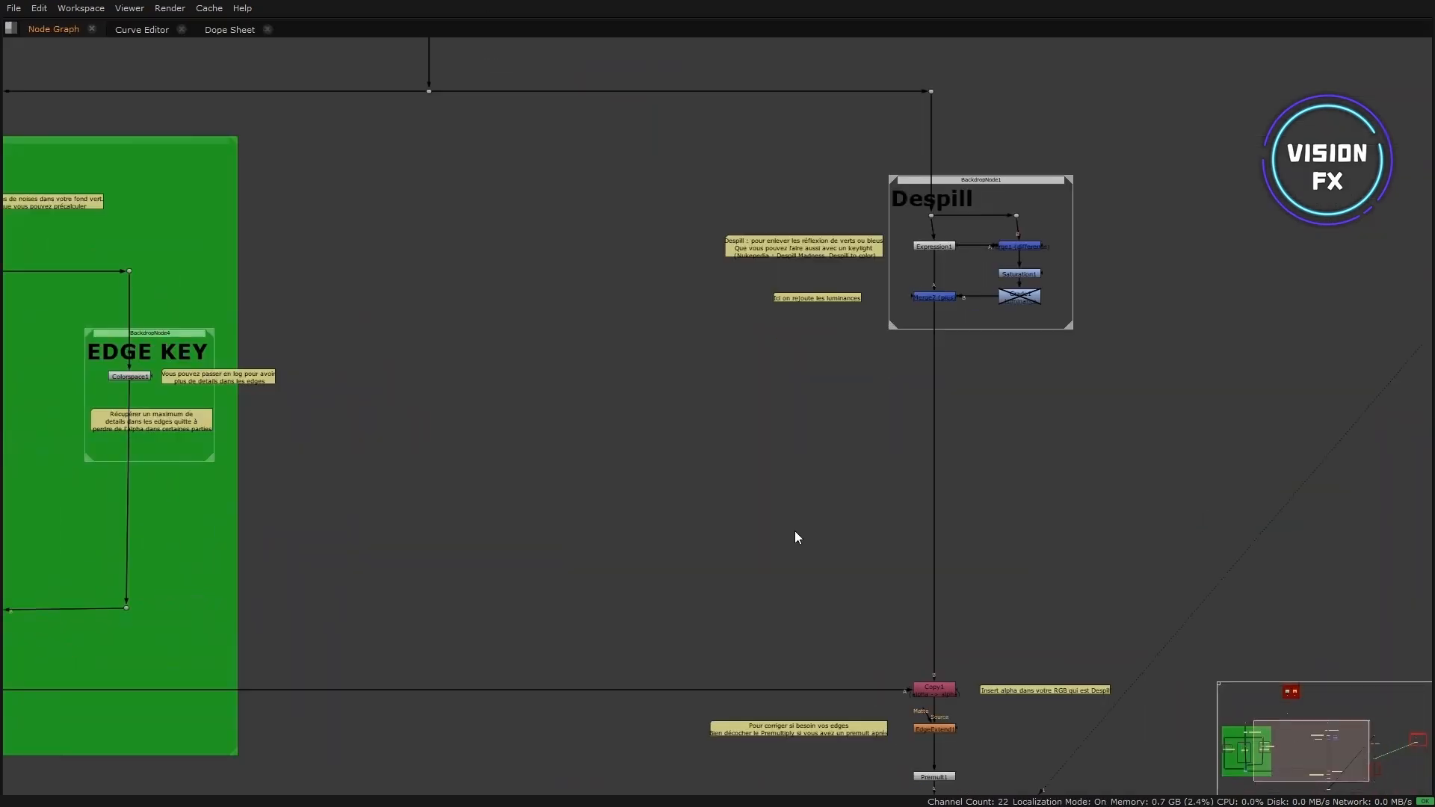
scroll(749, 277, "up", 2)
middle_click_drag(749, 277, 742, 414)
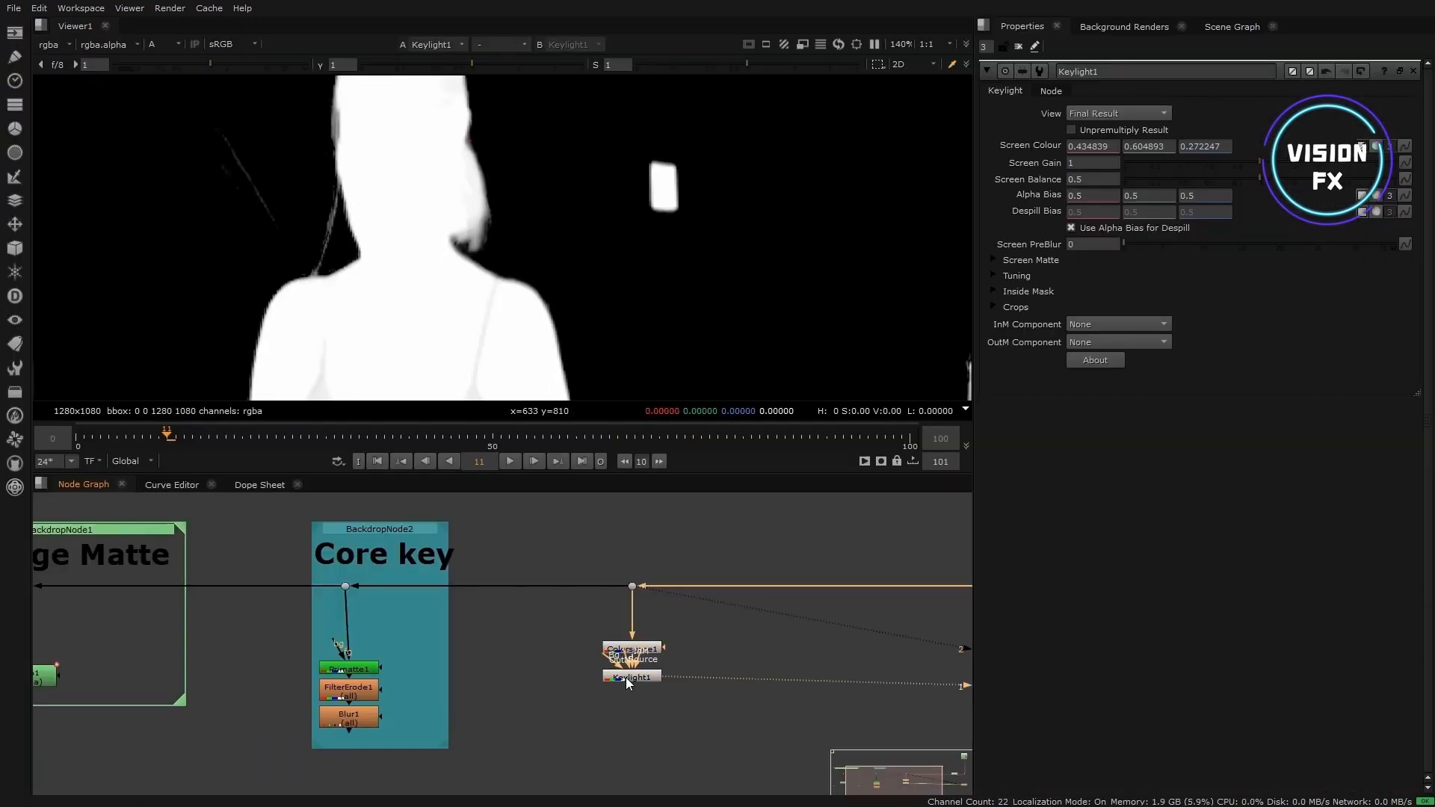
scroll(342, 196, "down", 5)
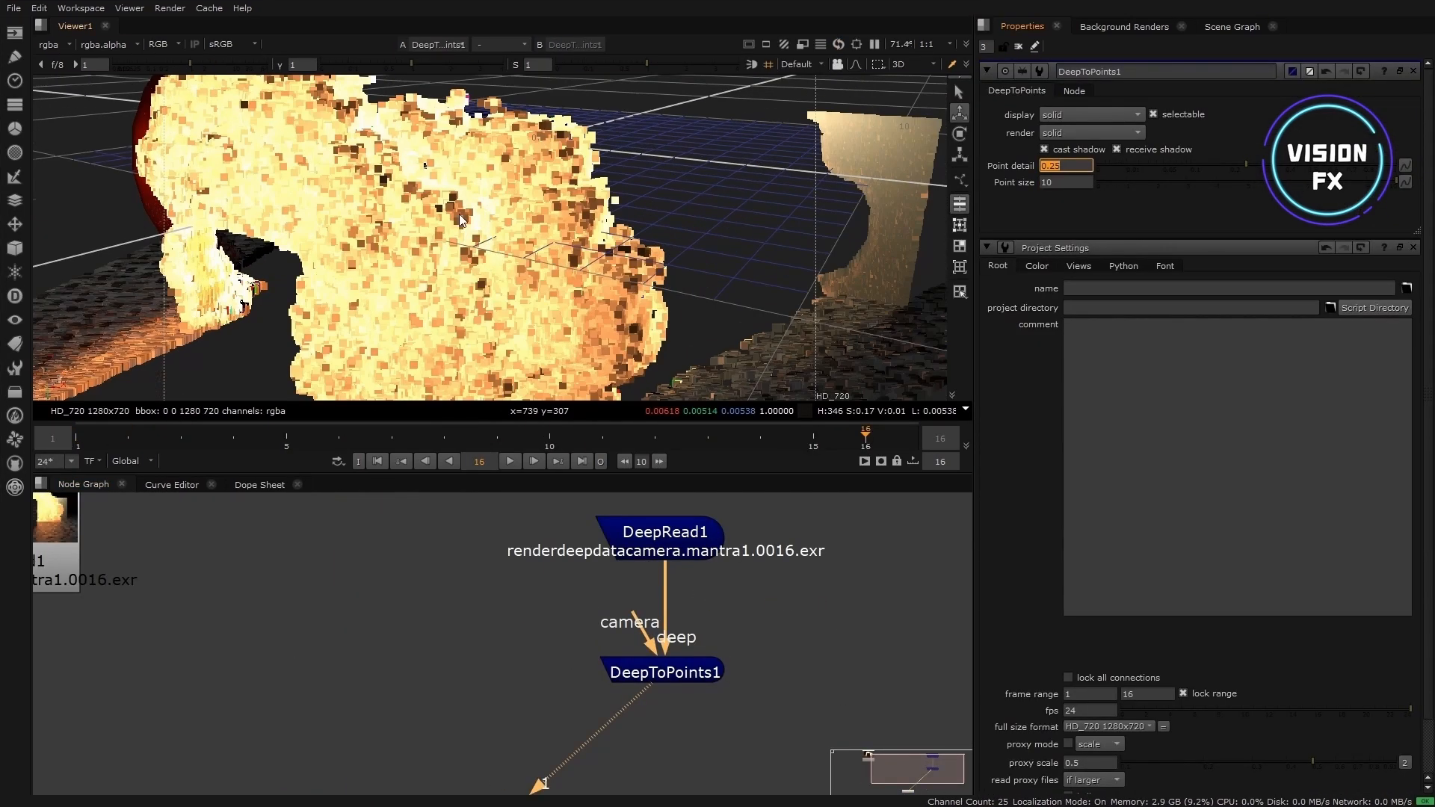
key("Tab")
type("Card")
key("Return")
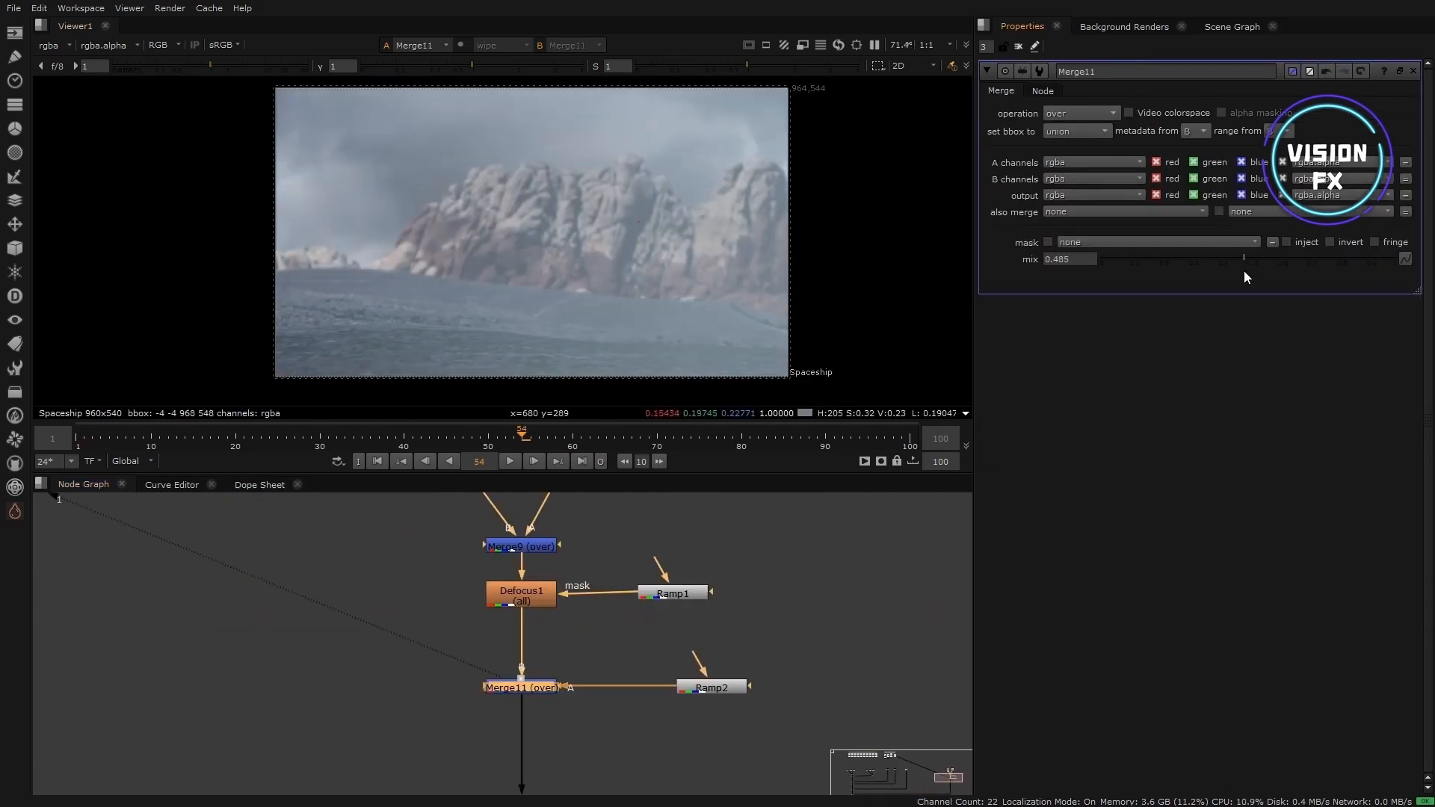
double_click(712, 688)
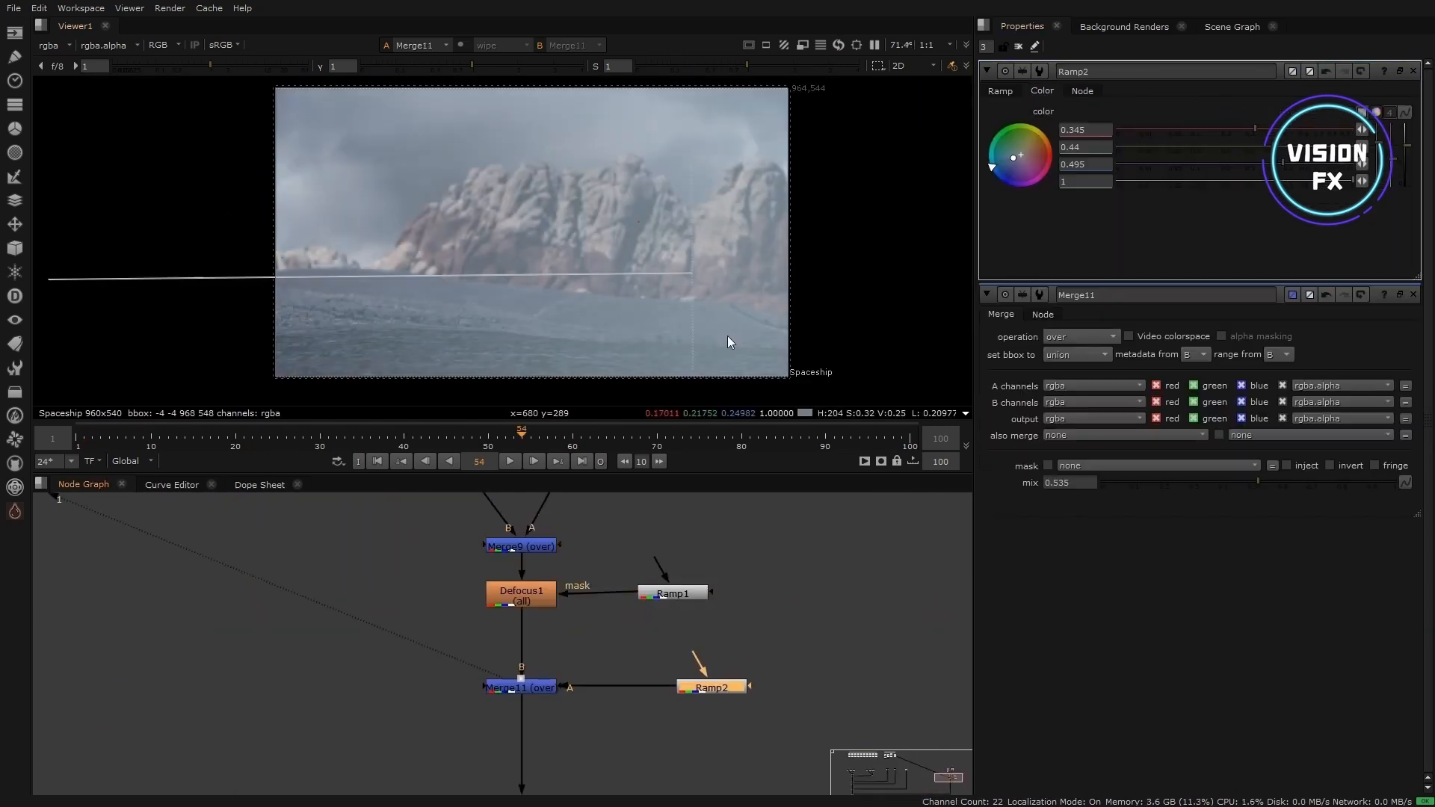